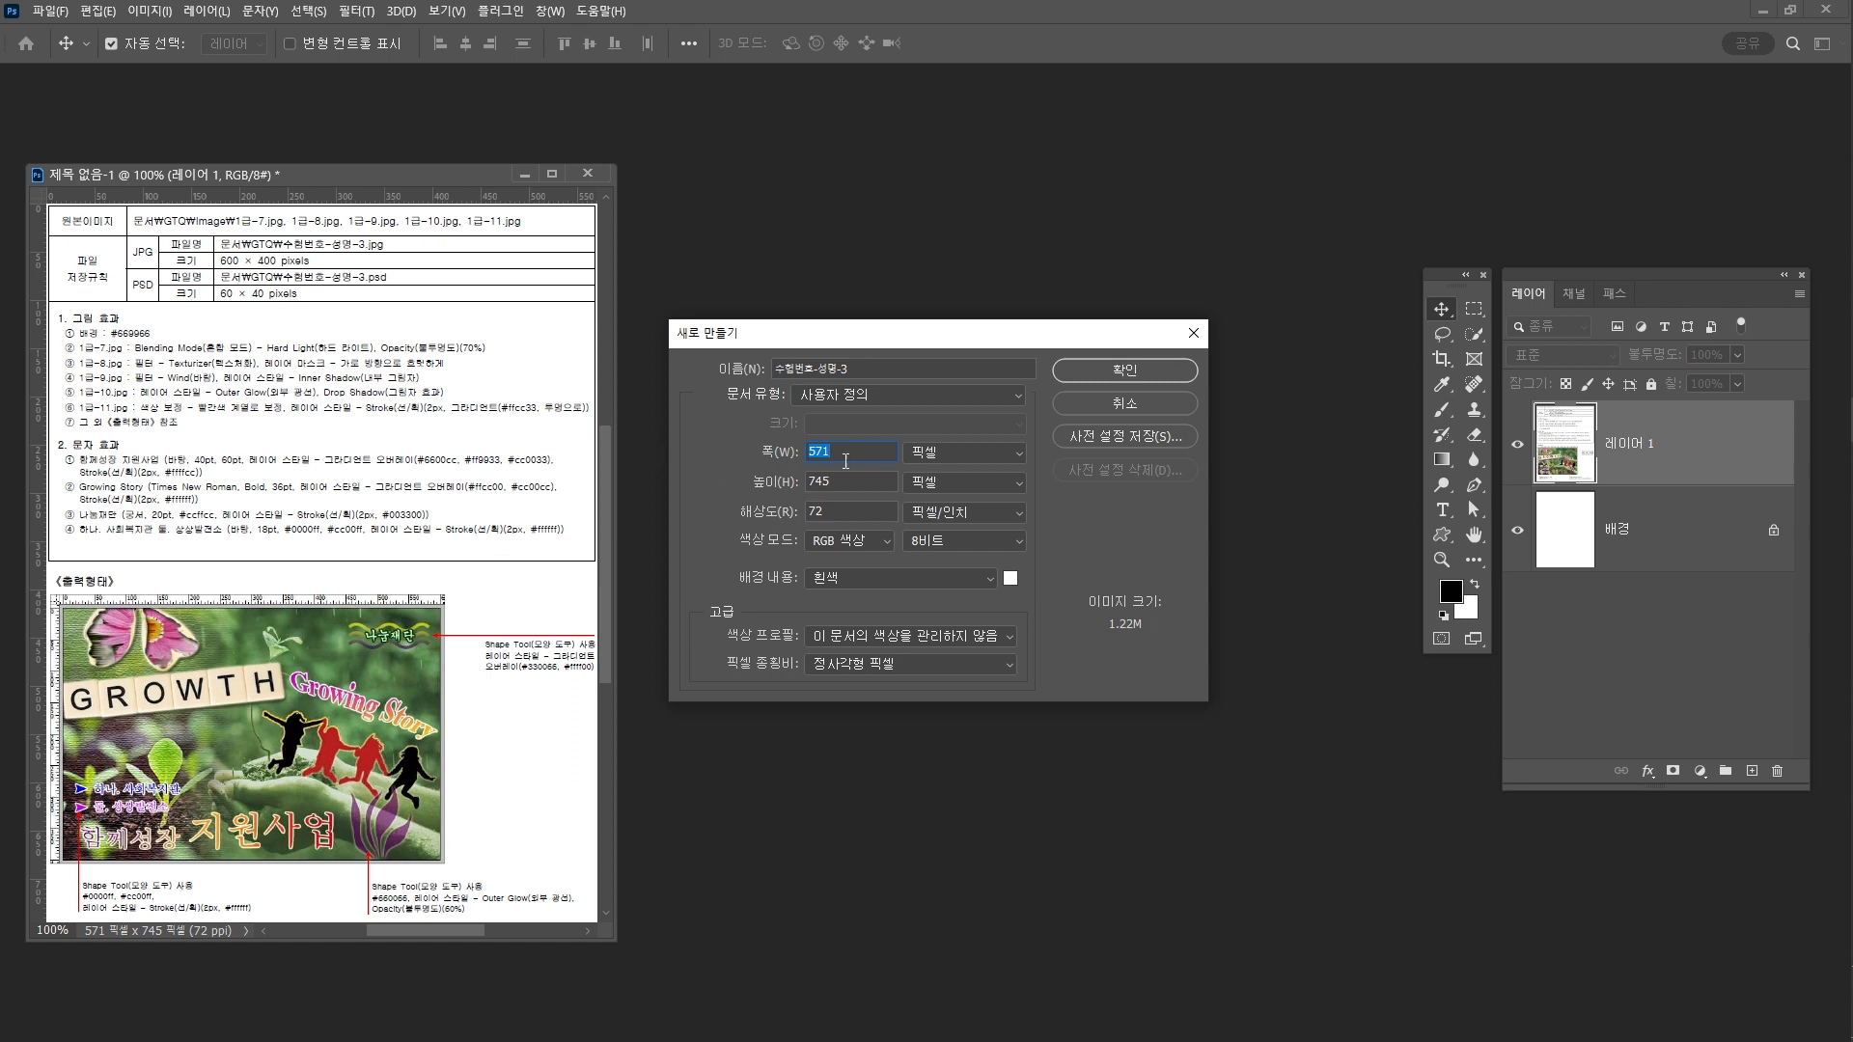
Create the new document 수험번호-성명-3 with a width of 600 pixels and a height of 400 pixels
text(600)
text(4)
text(00)
click(1110, 363)
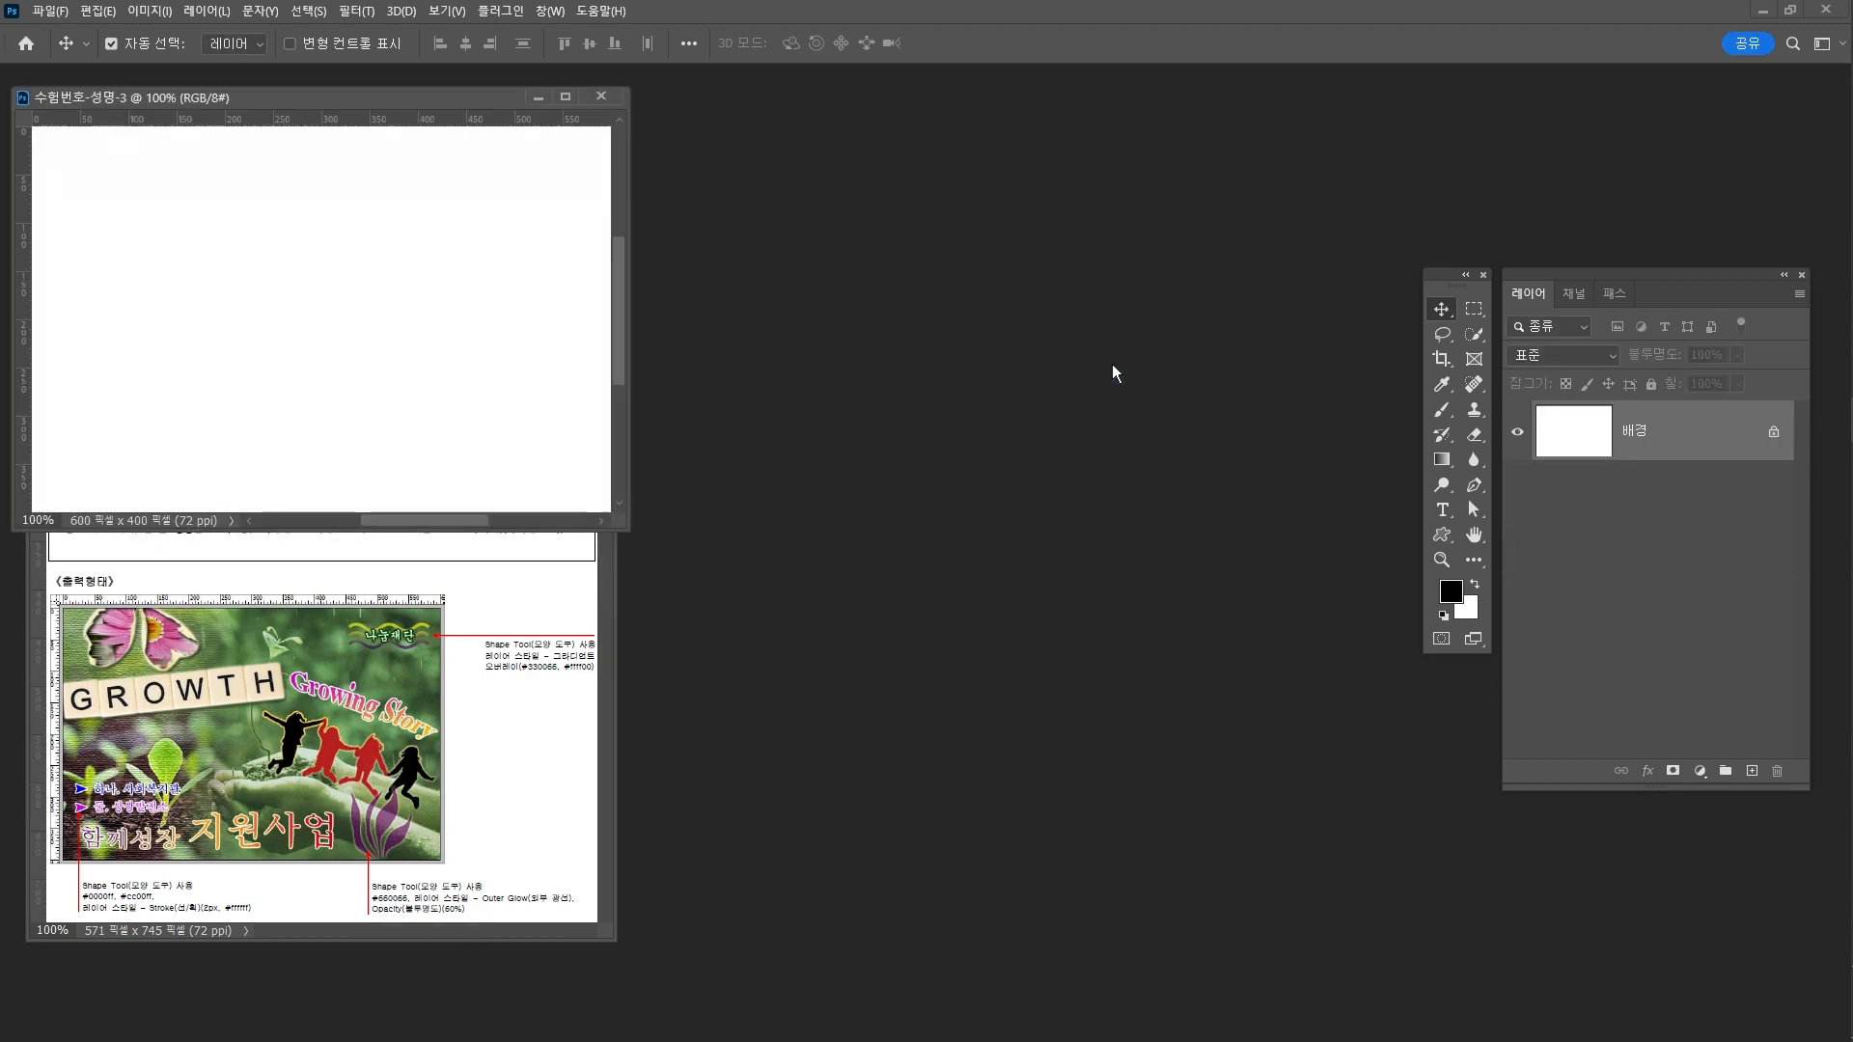
Place the new document's window beside the instruction sheet and enlarge it so the whole canvas shows
drag(442, 99, 1133, 321)
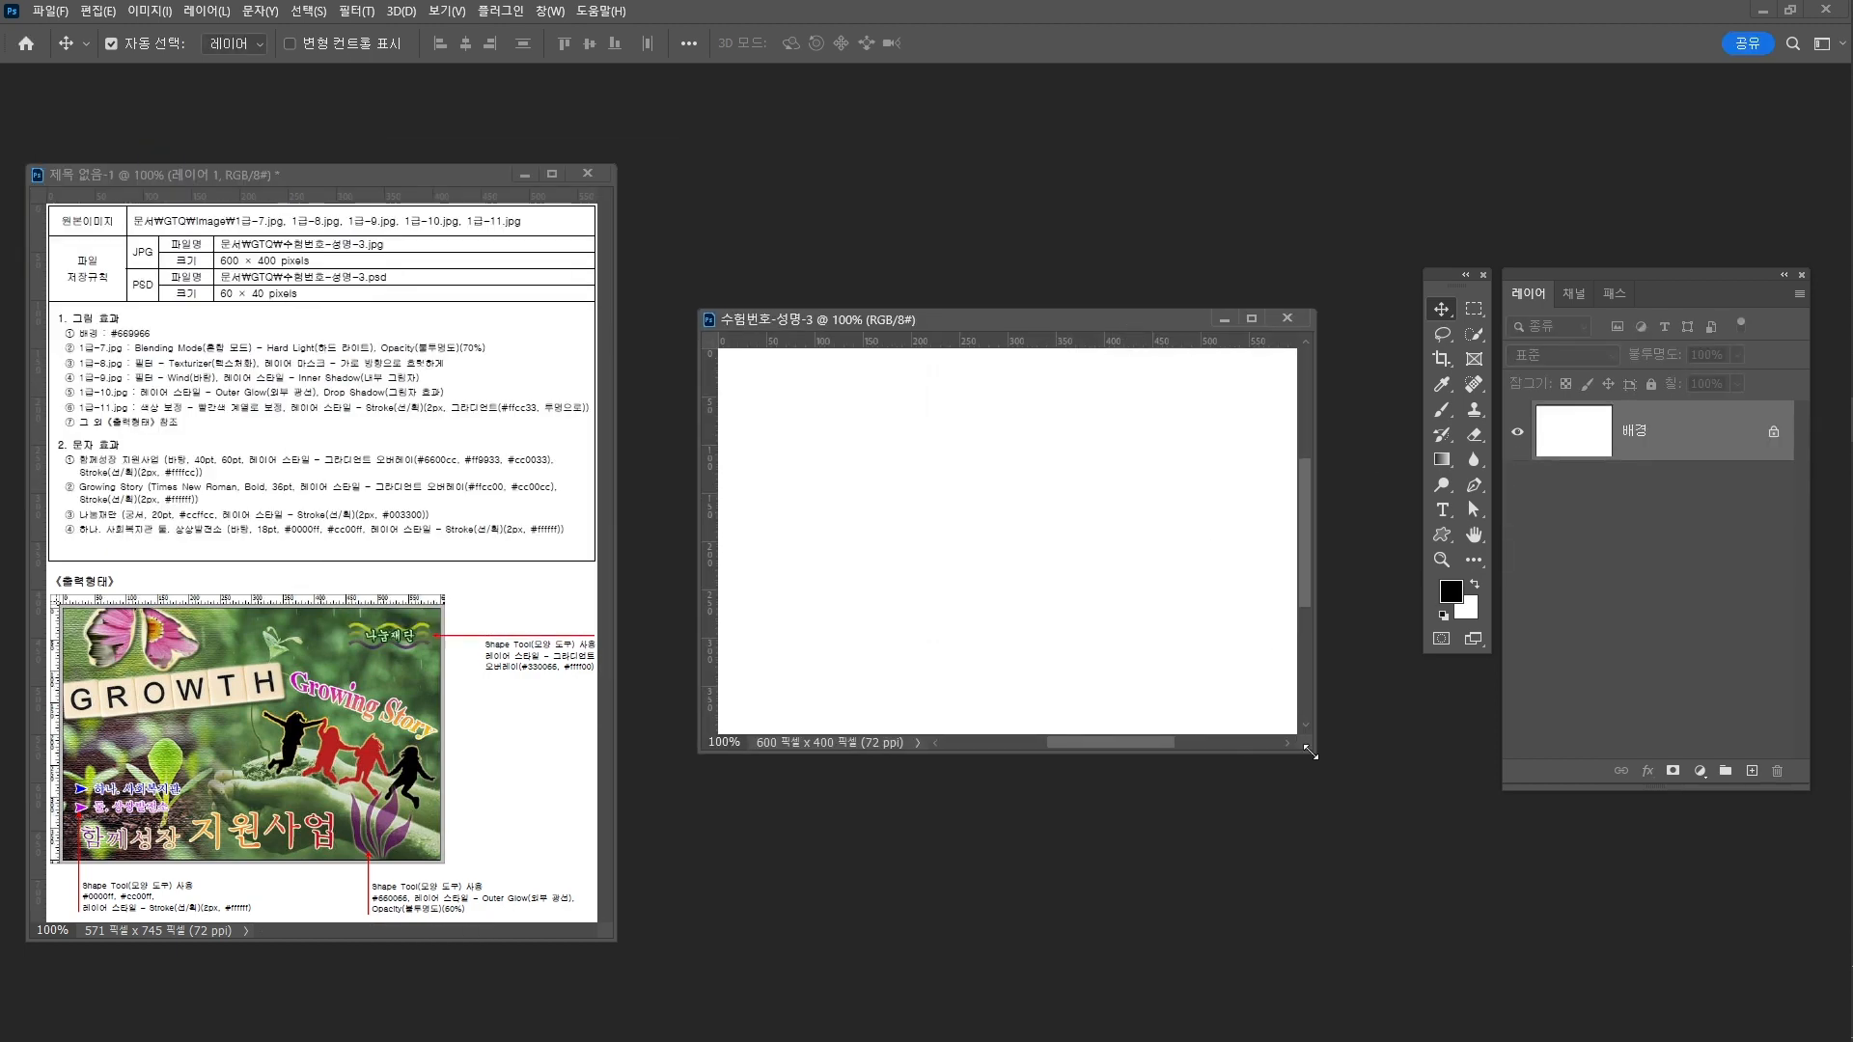
drag(1316, 750, 1435, 863)
drag(1094, 315, 1045, 290)
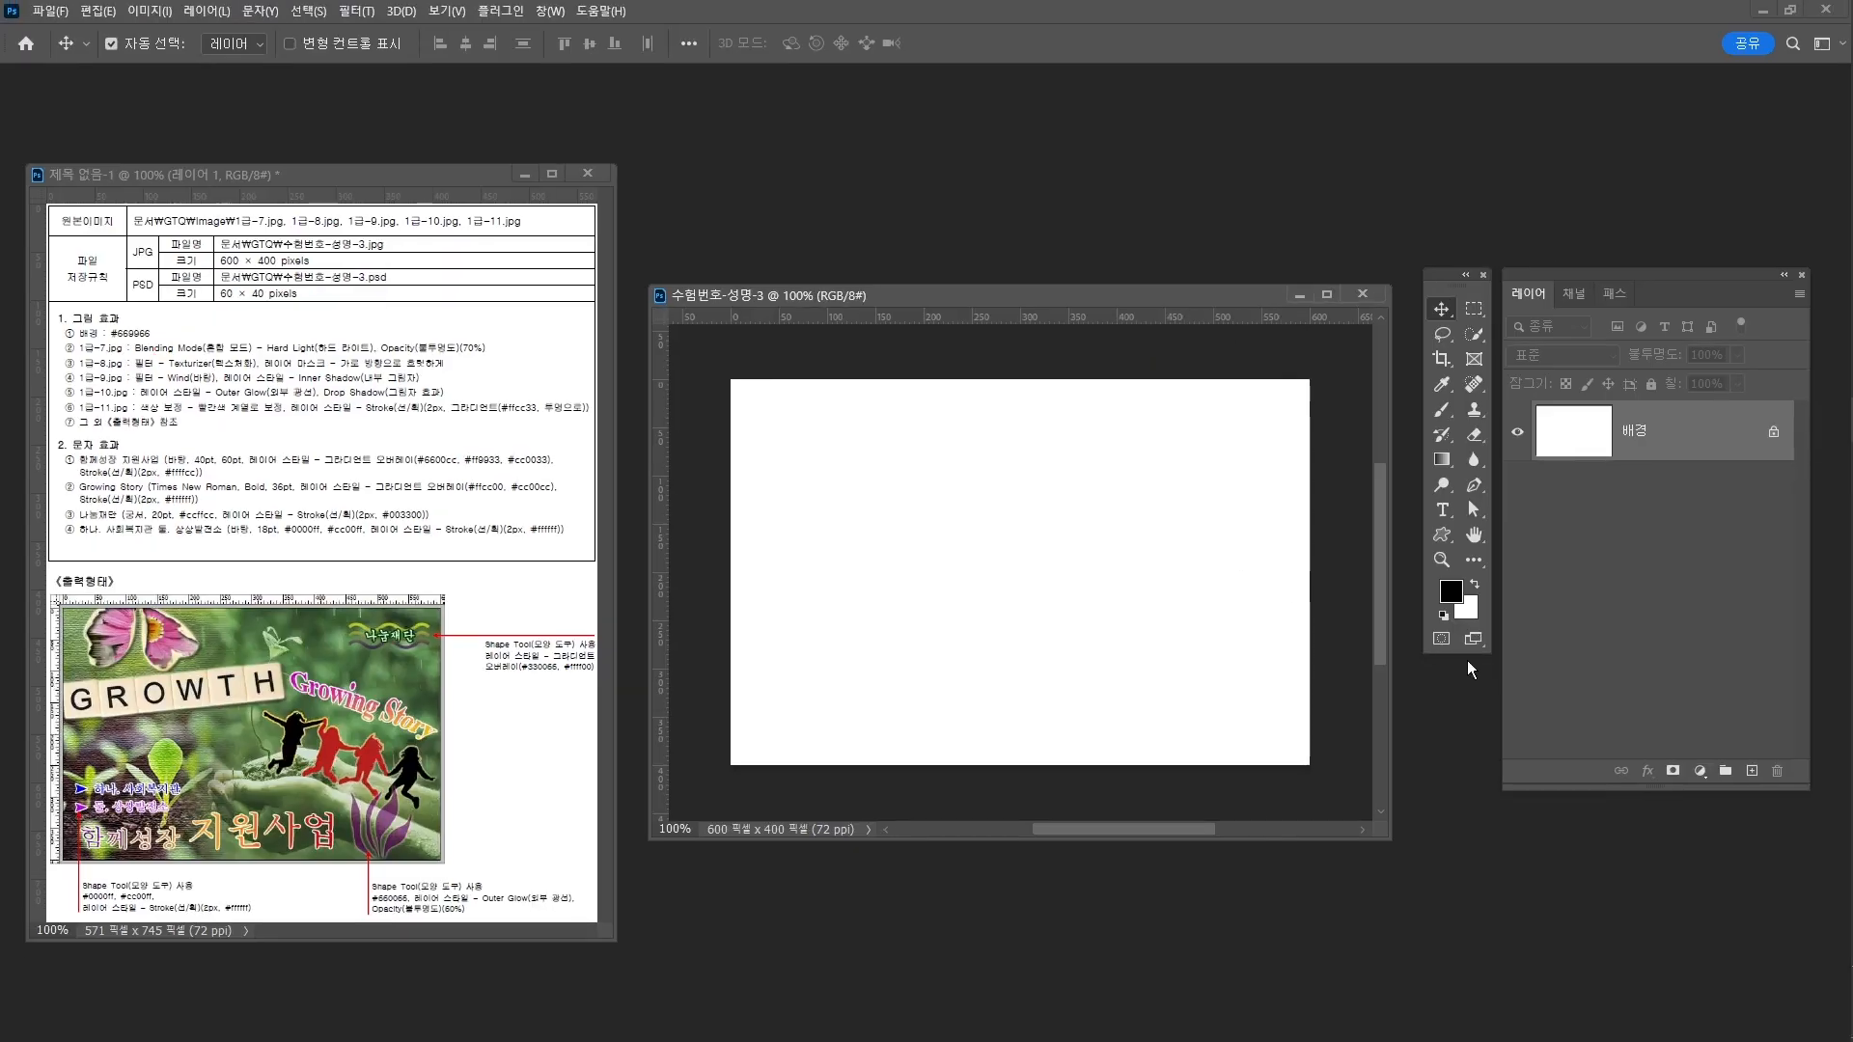
Set the background colour to #669966 and fill the background layer with it
click(1471, 615)
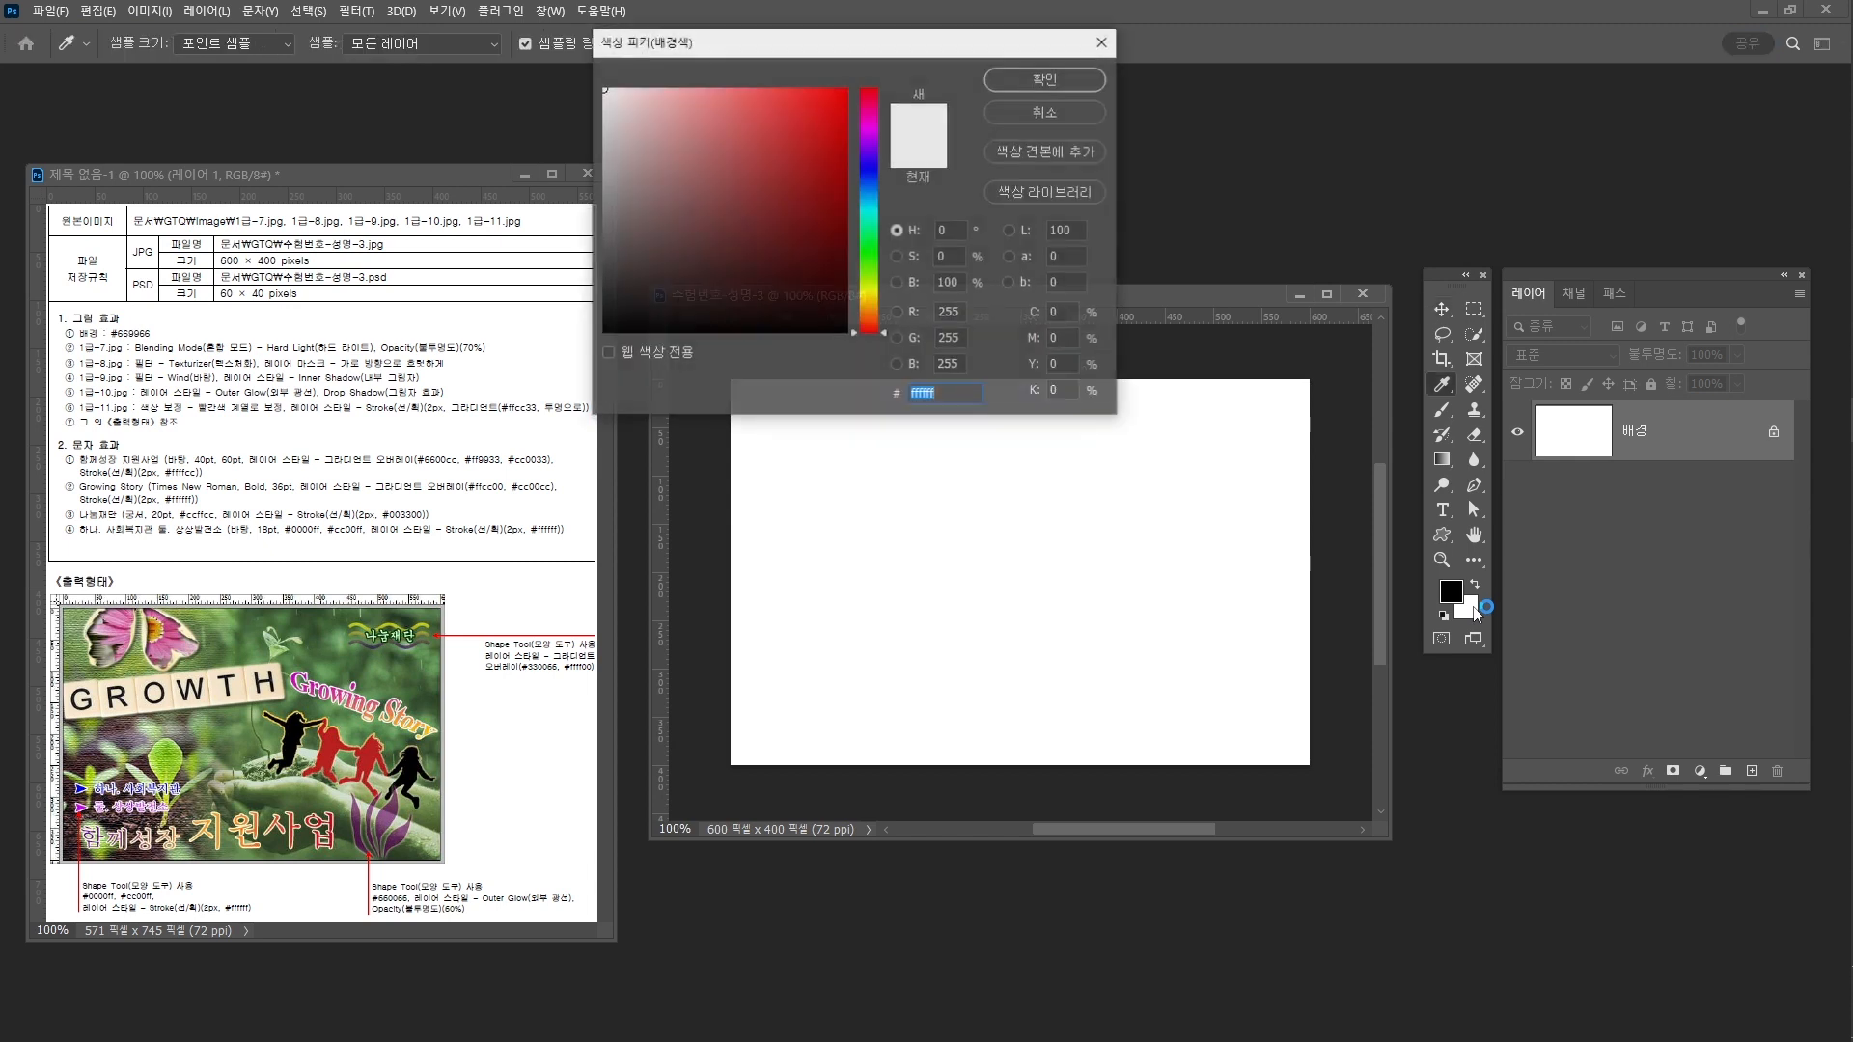
text(669966)
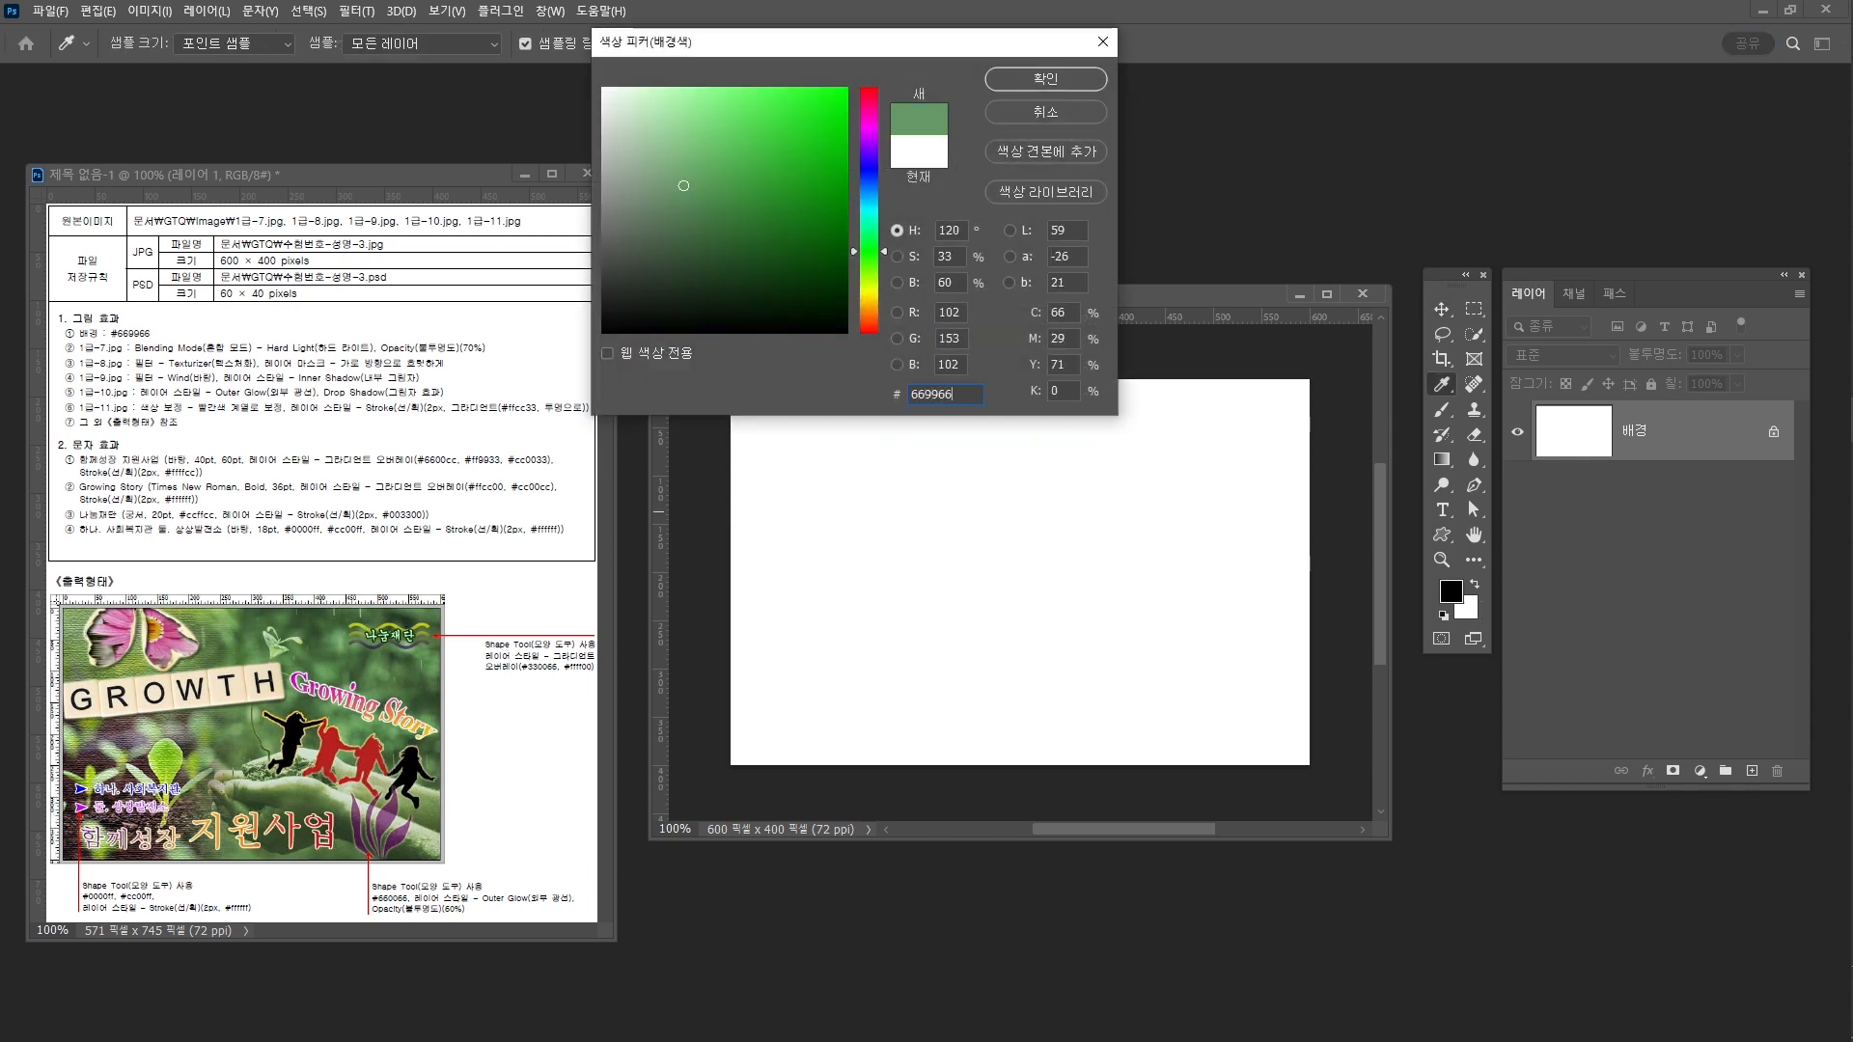
key(Return)
key(v)
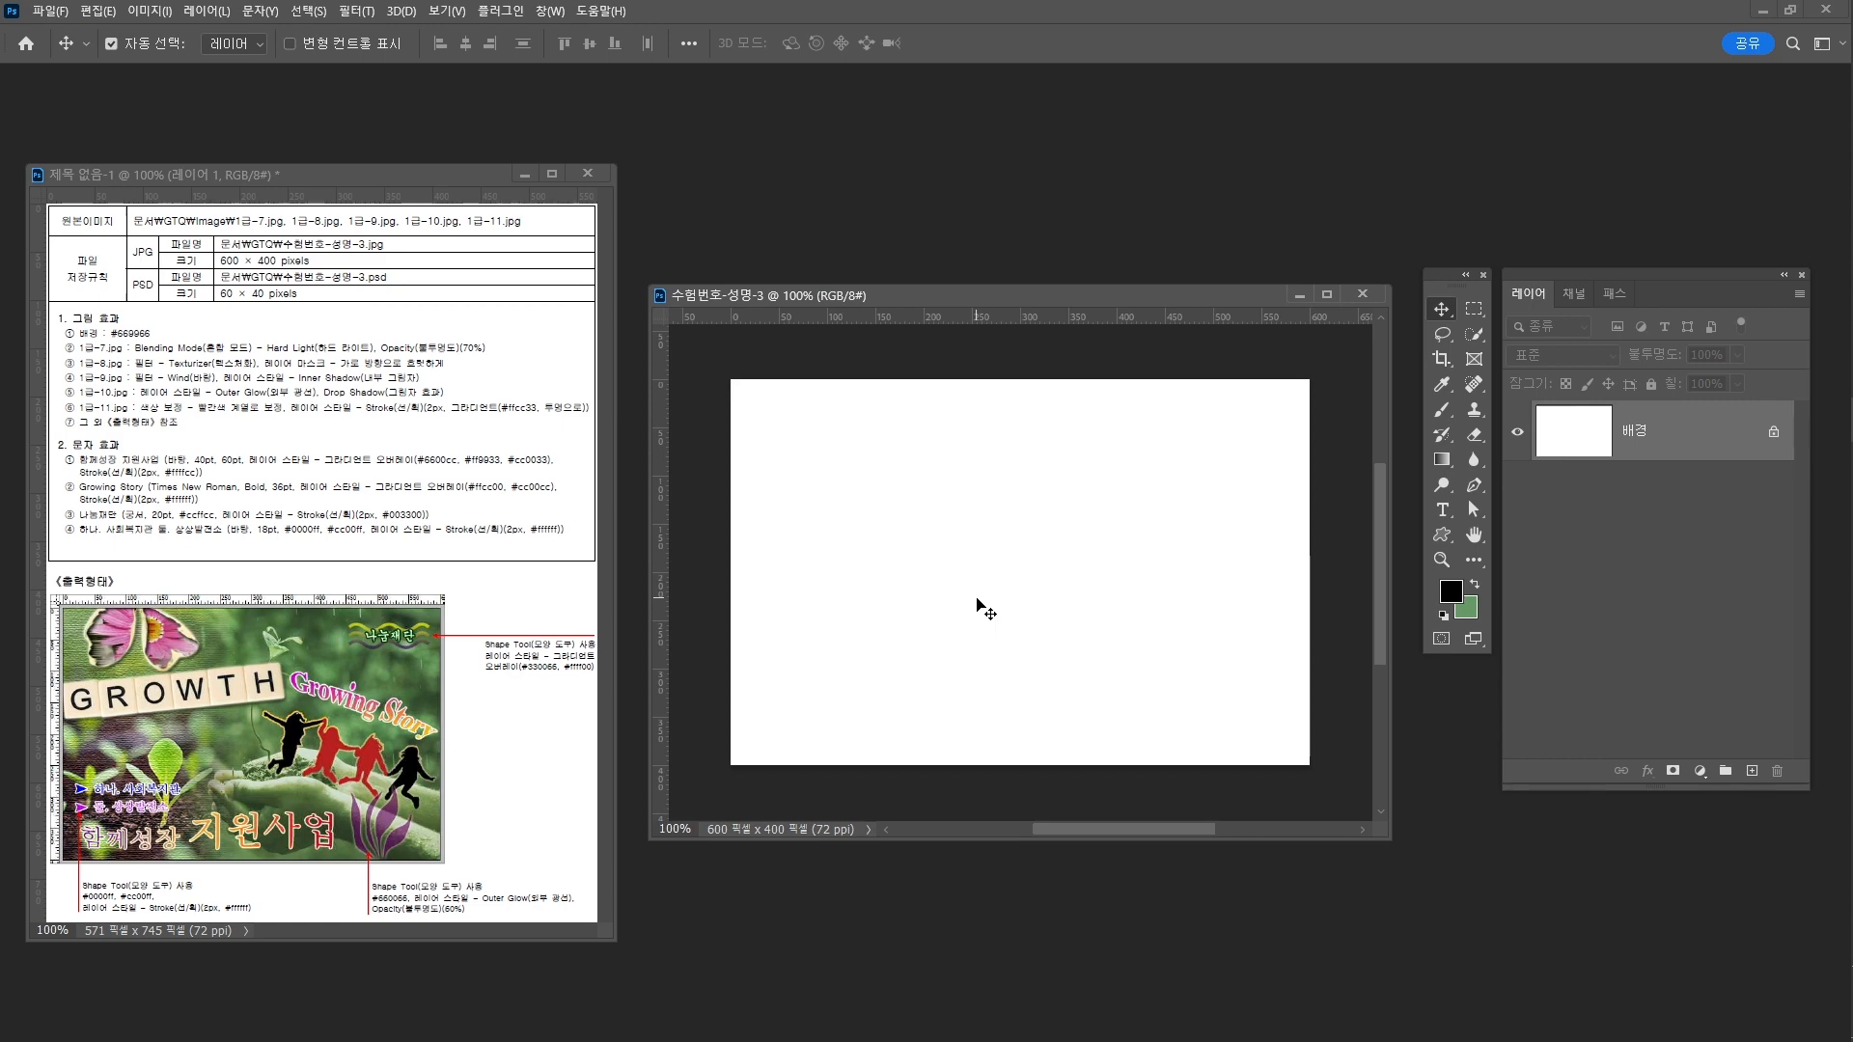
click(97, 10)
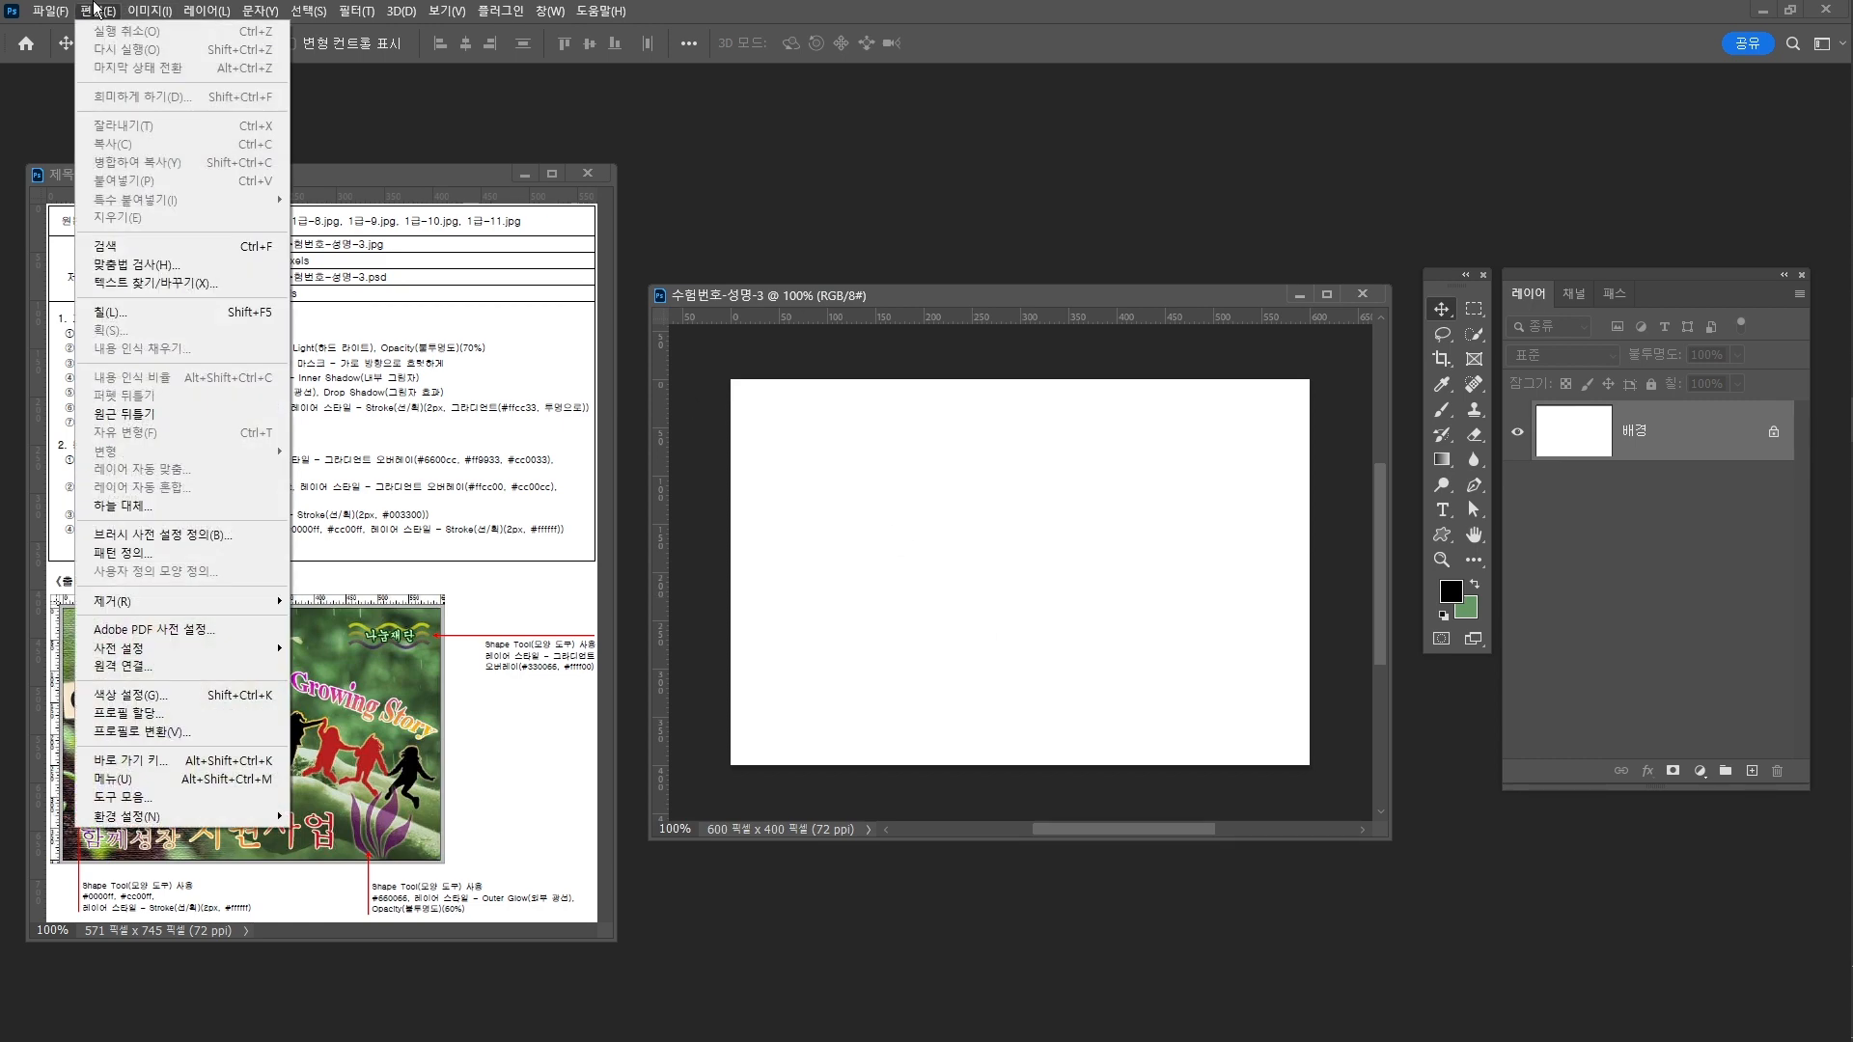
click(171, 311)
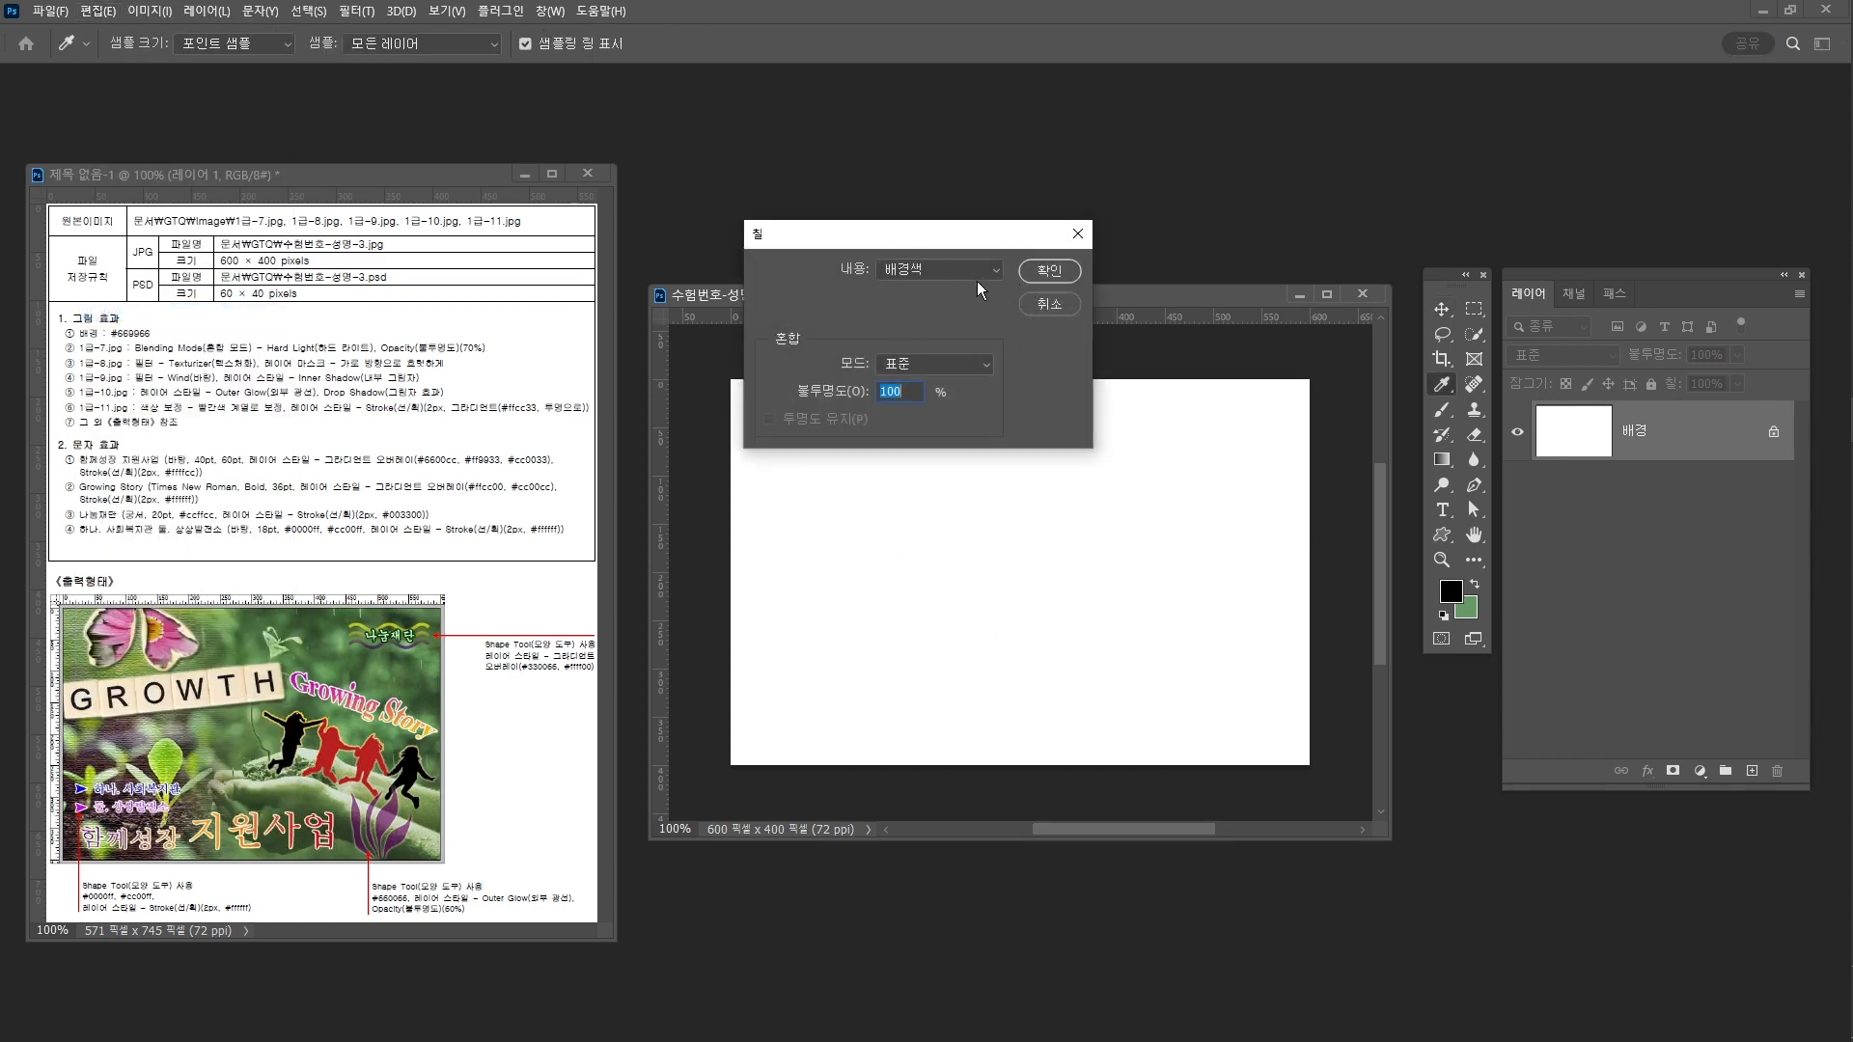
click(1046, 272)
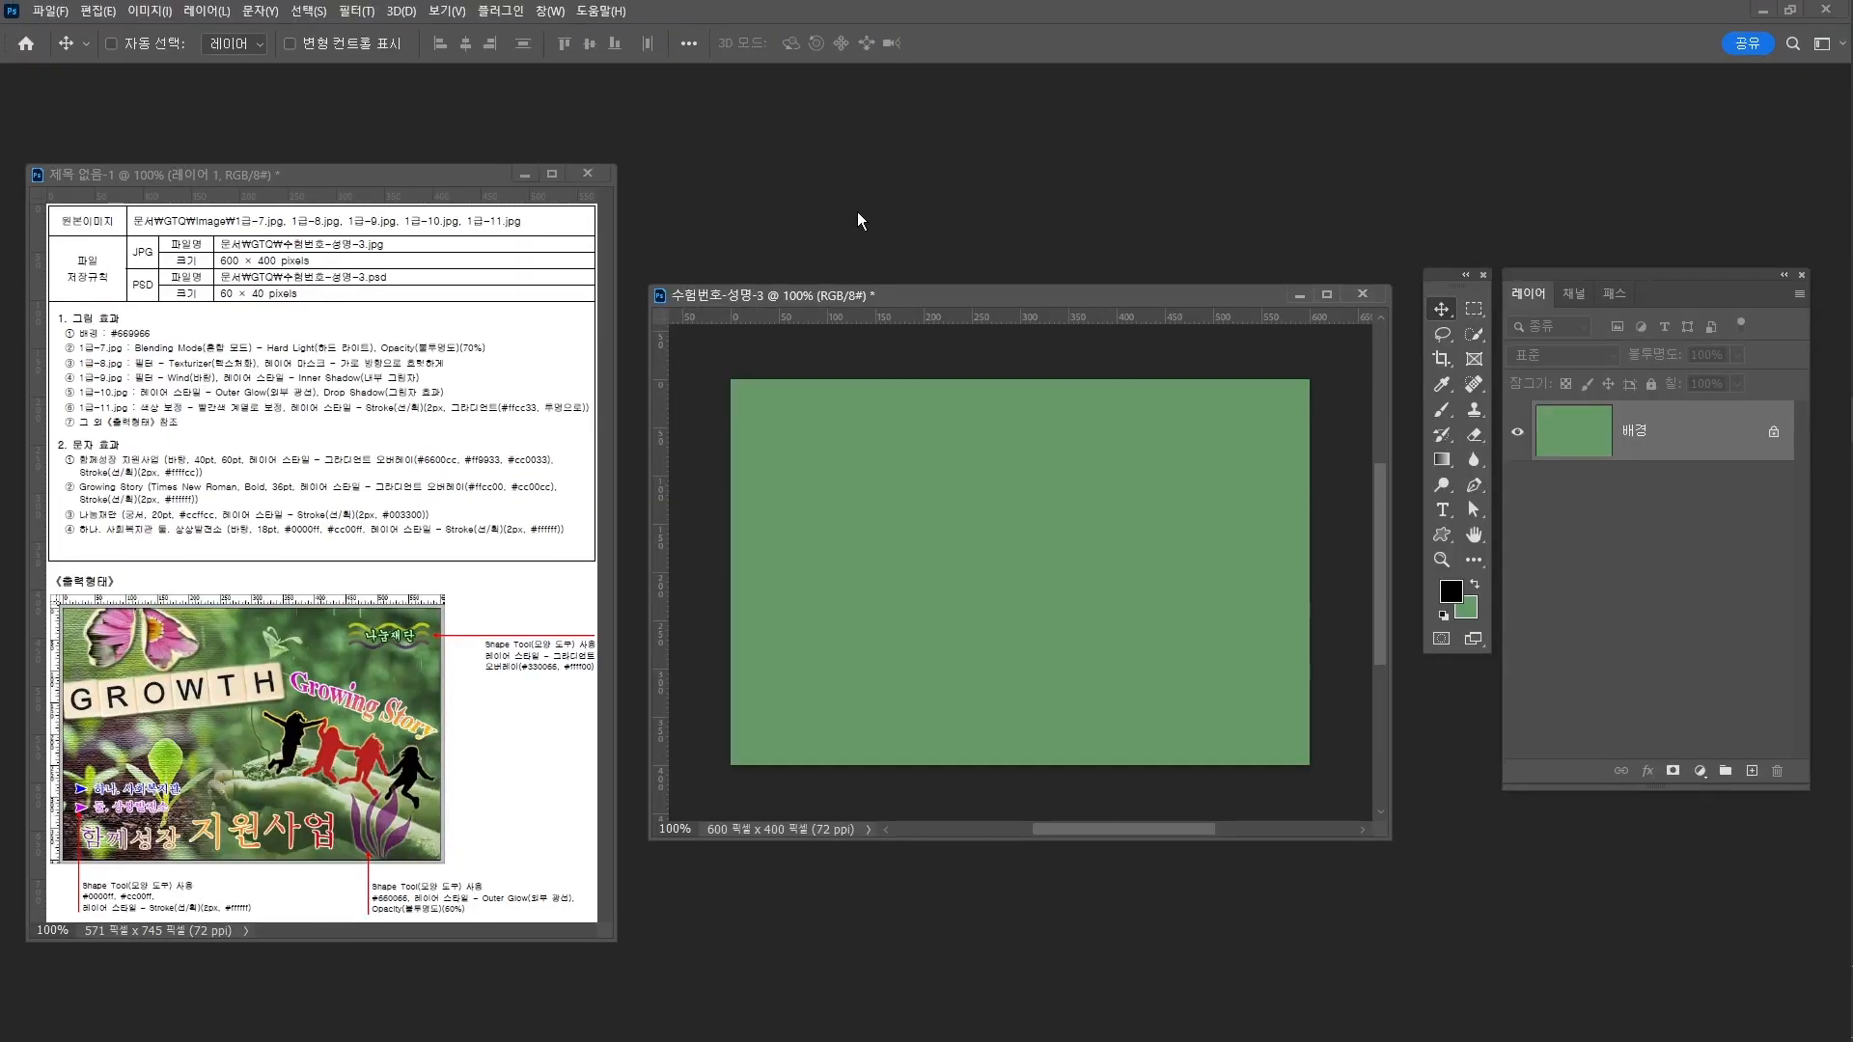
Open 1급-7.jpg, copy its picture into the 수험번호-성명-3 document covering the canvas, and close the source file
key(ctrl+o)
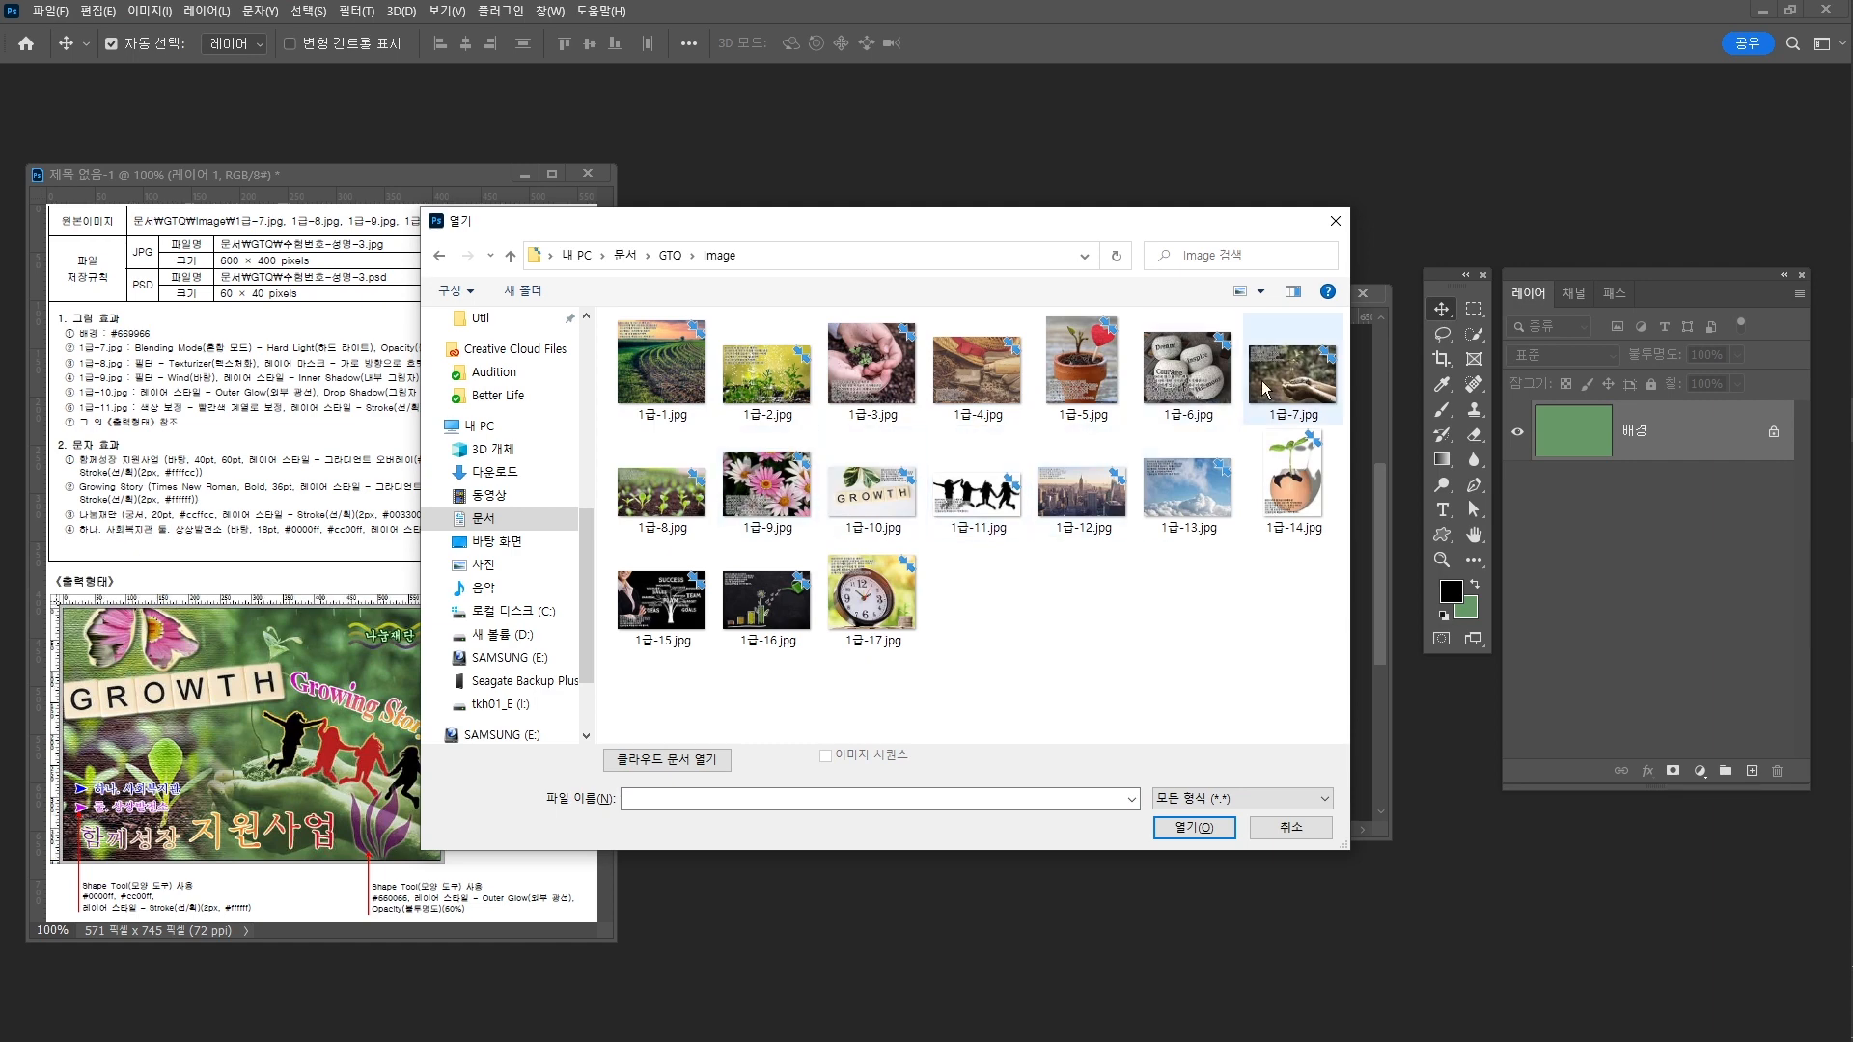
click(1291, 376)
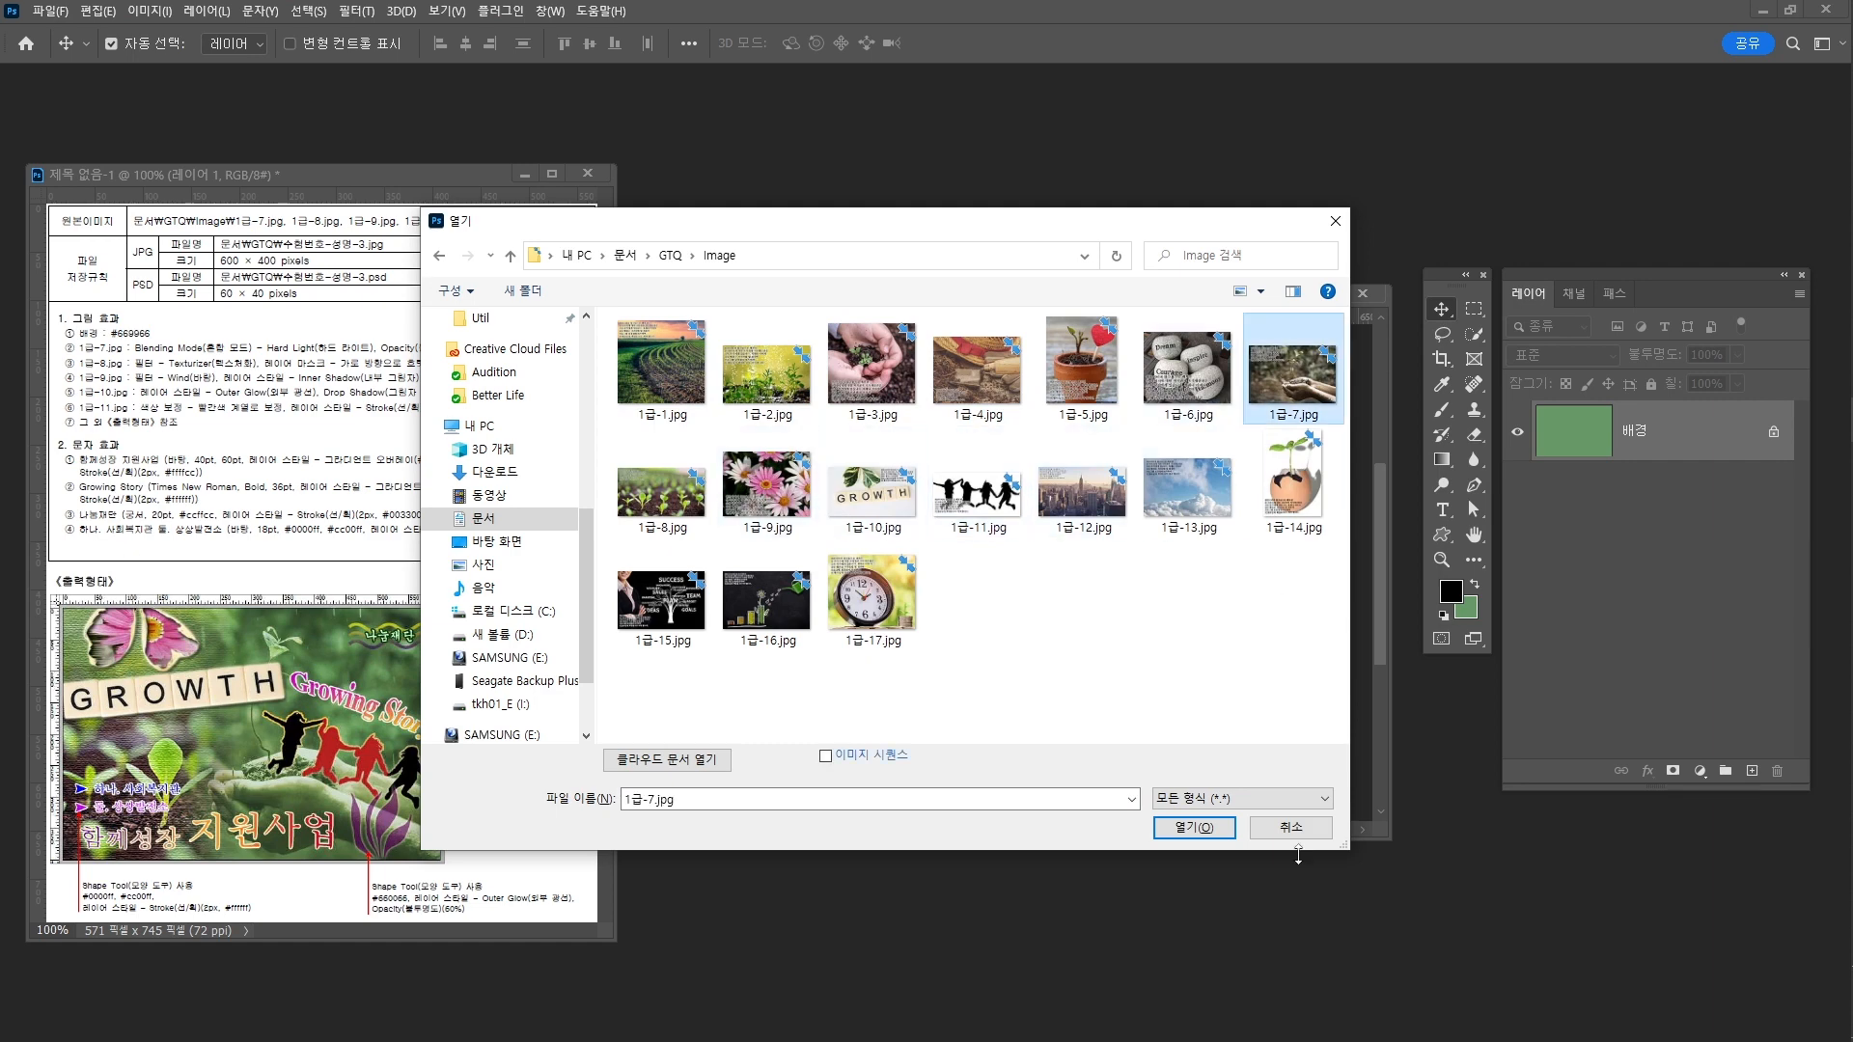
click(1214, 832)
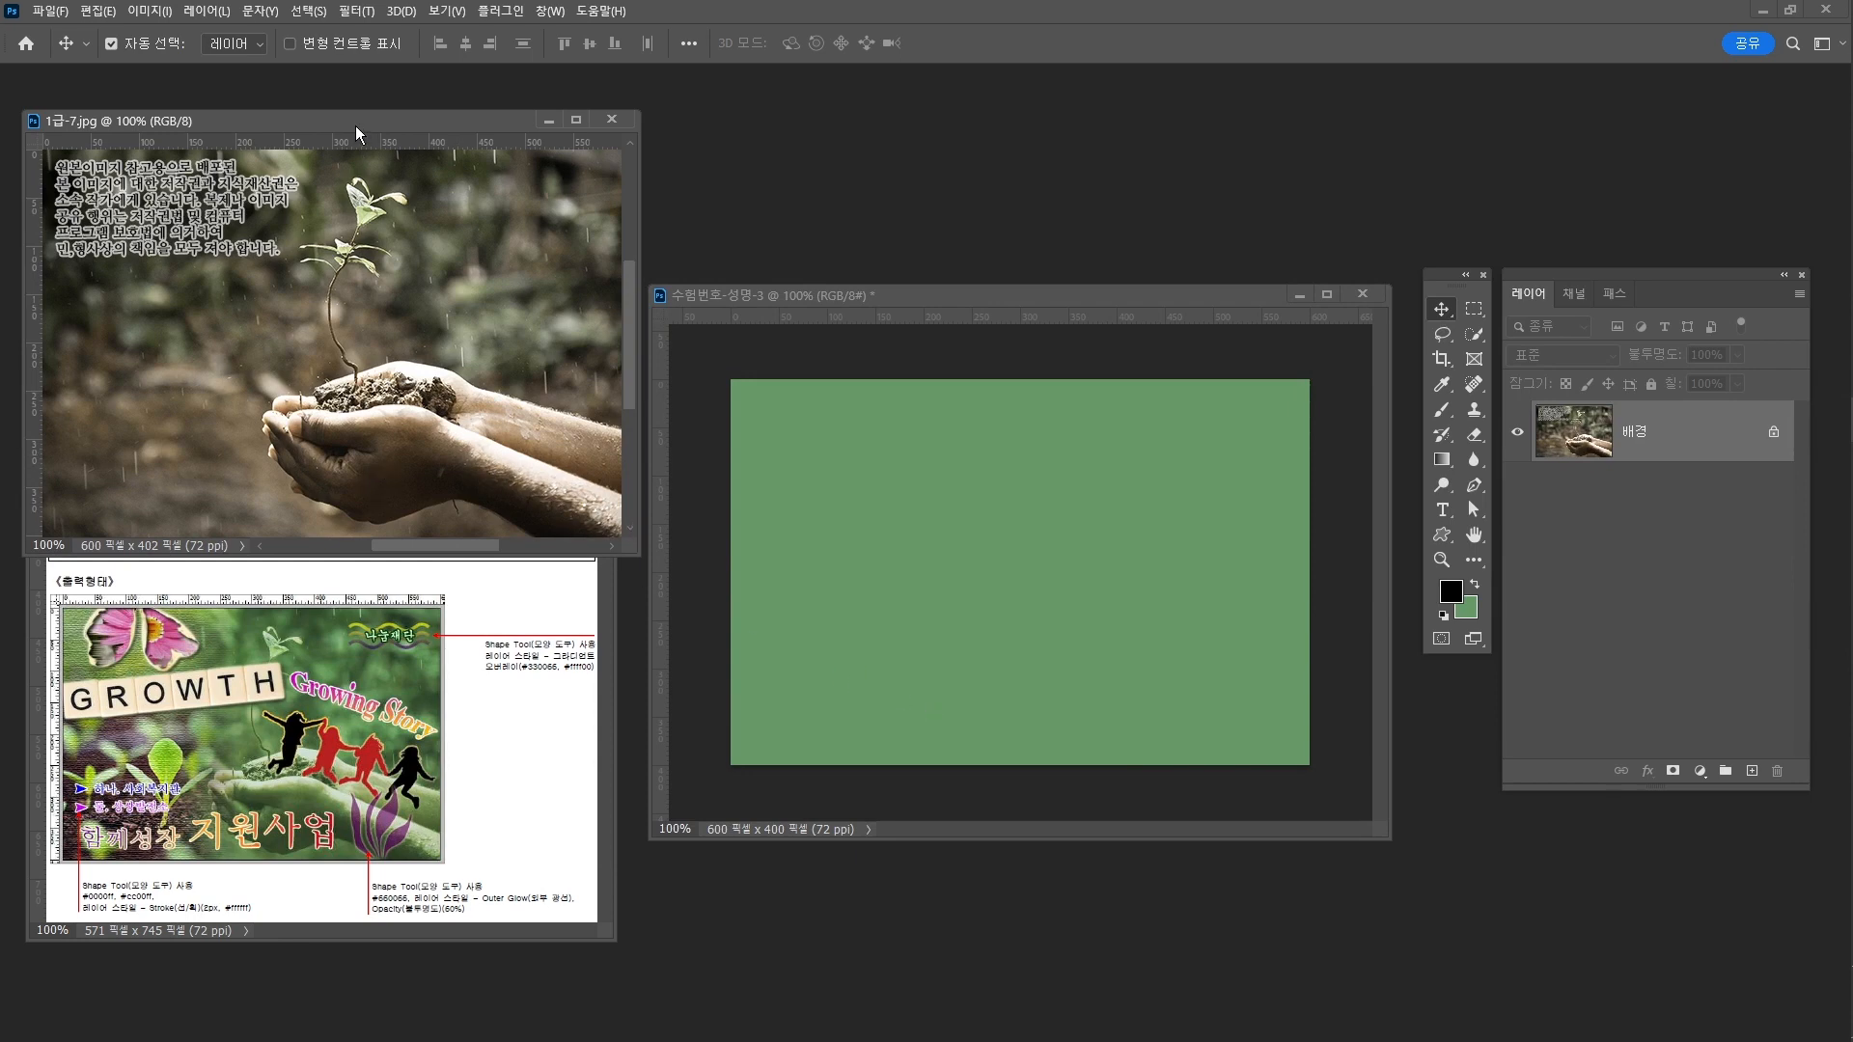
drag(355, 122, 887, 182)
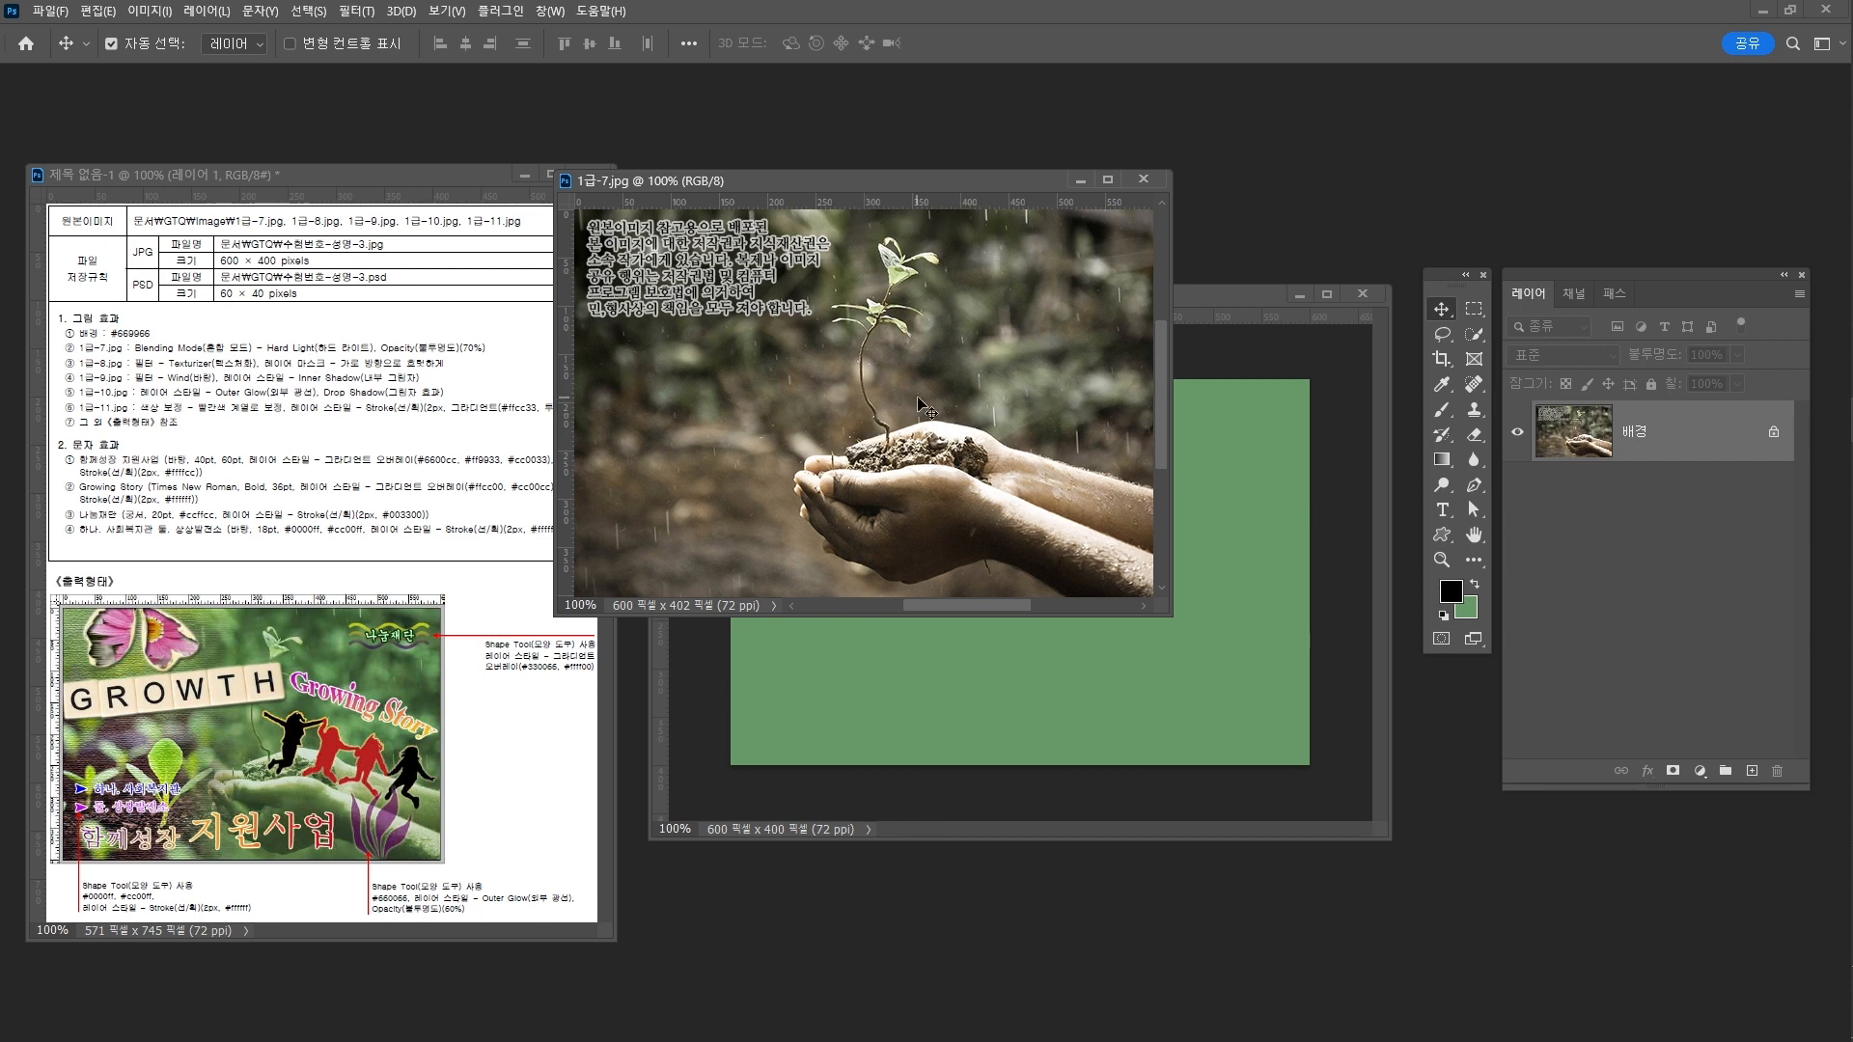
drag(925, 409, 1057, 585)
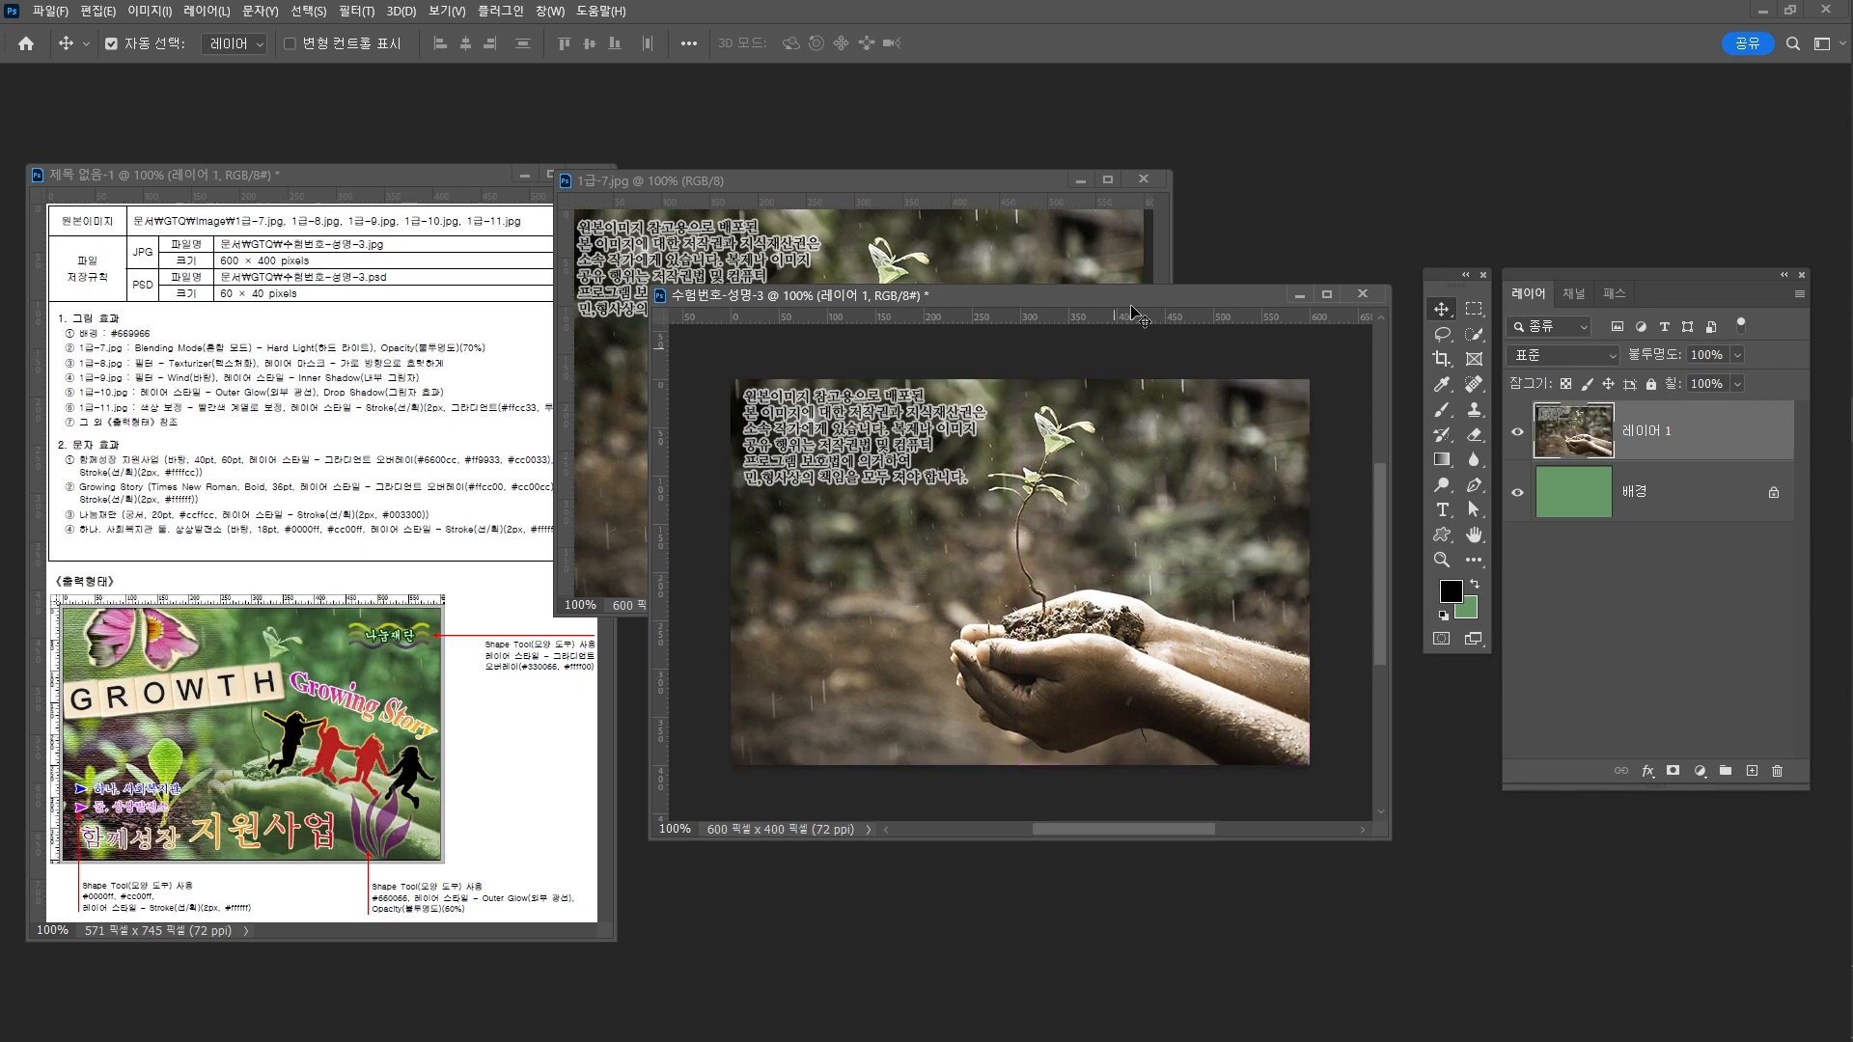
click(1145, 179)
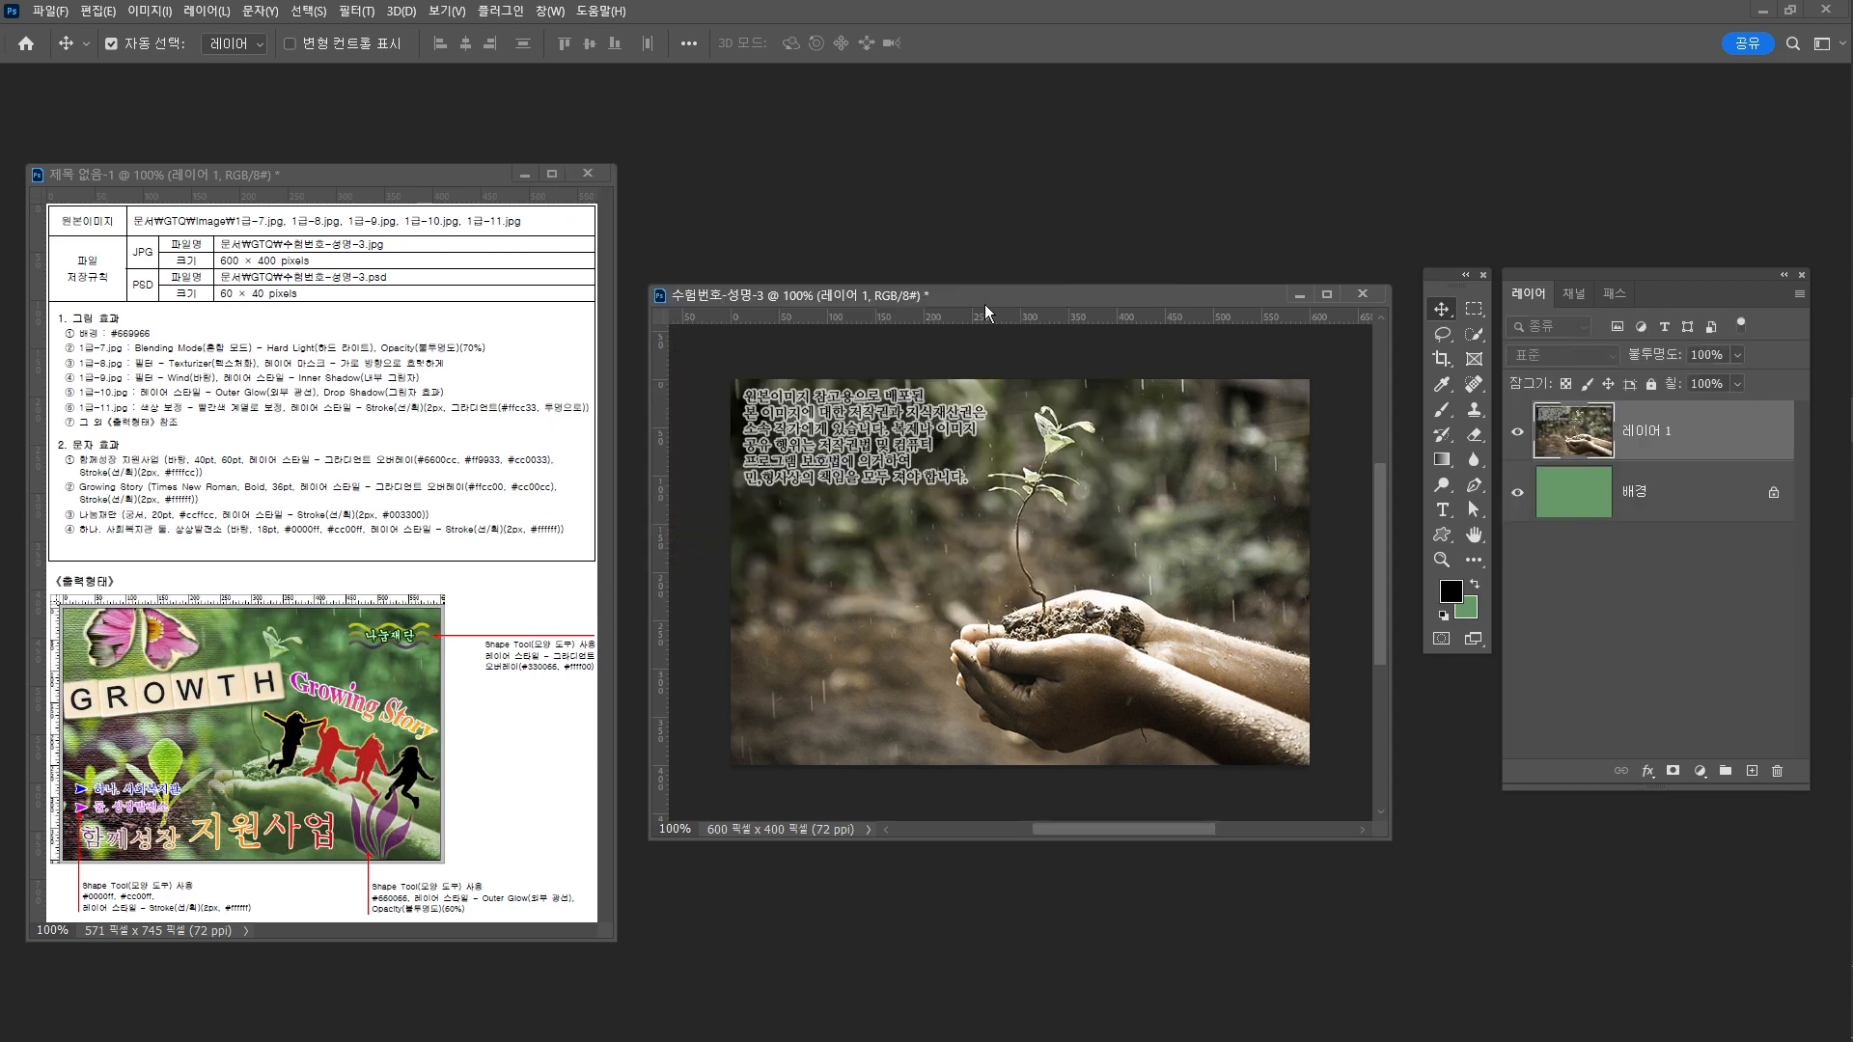
Rename the layer with the hands photo as 1-7
double_click(1652, 434)
text(1-7)
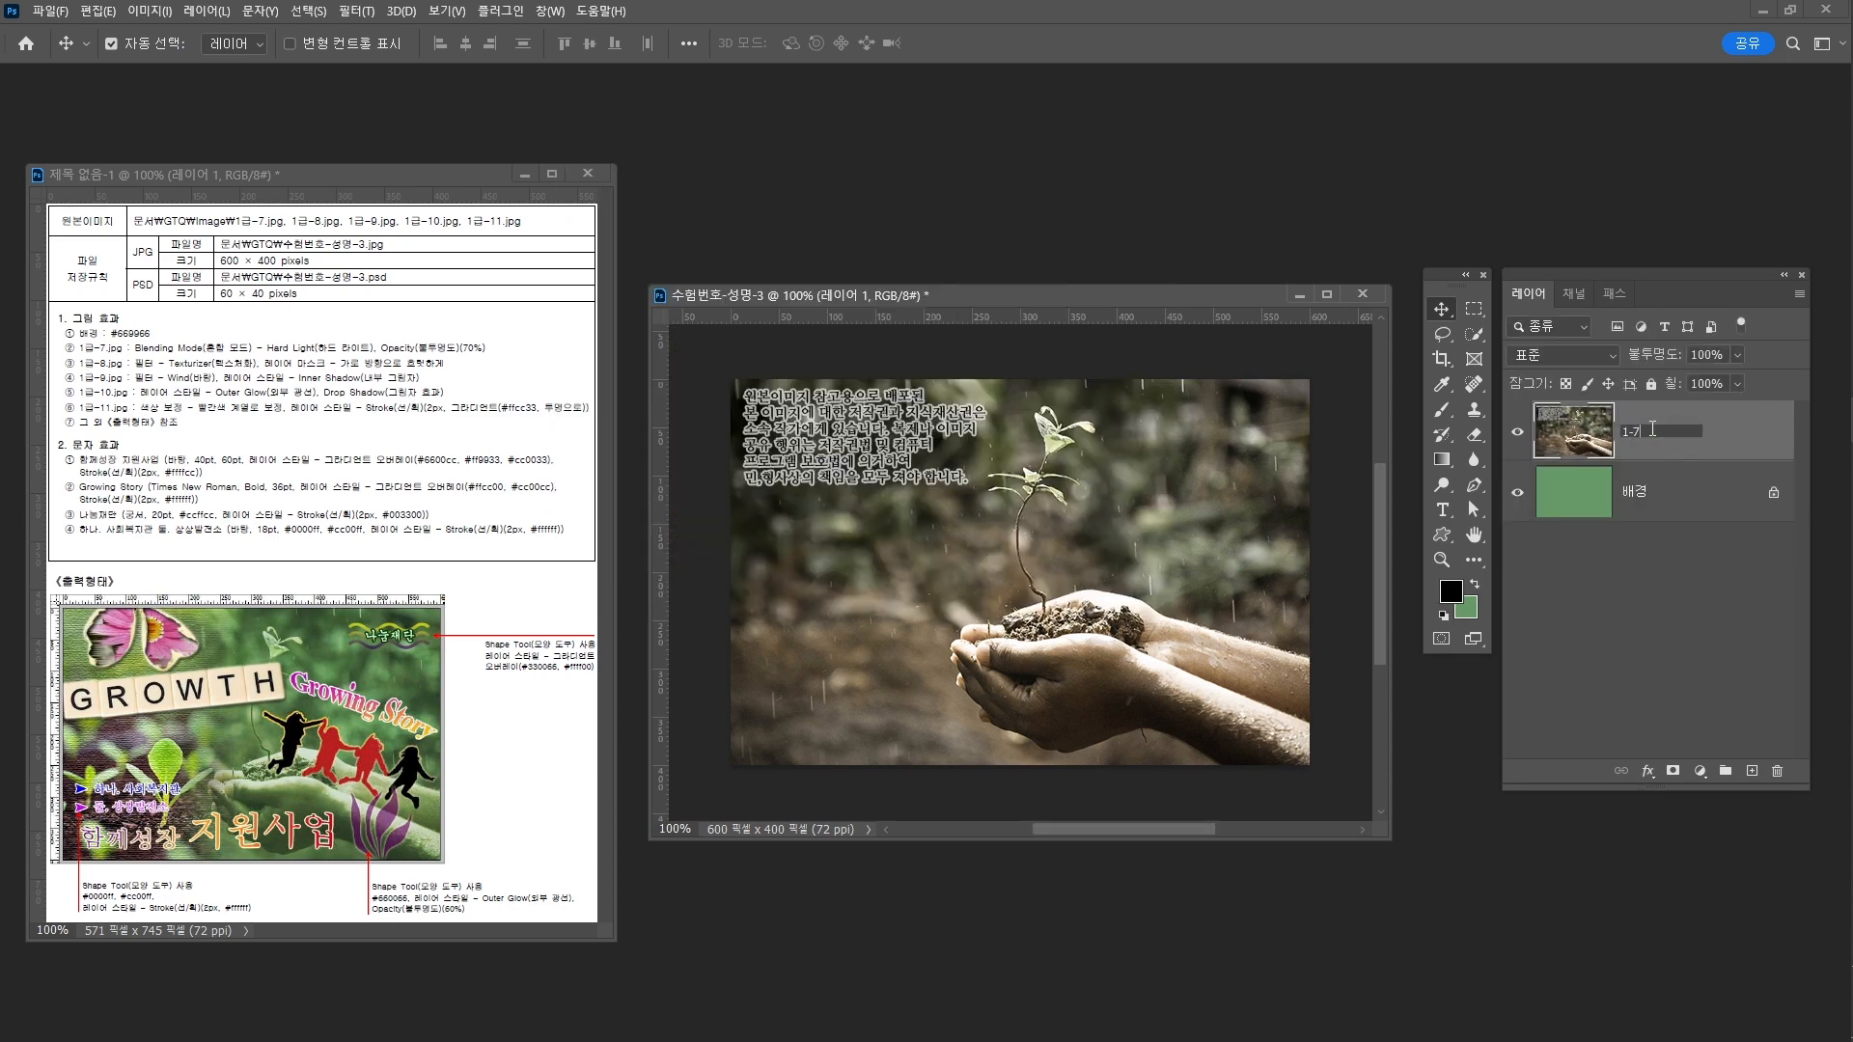
key(Return)
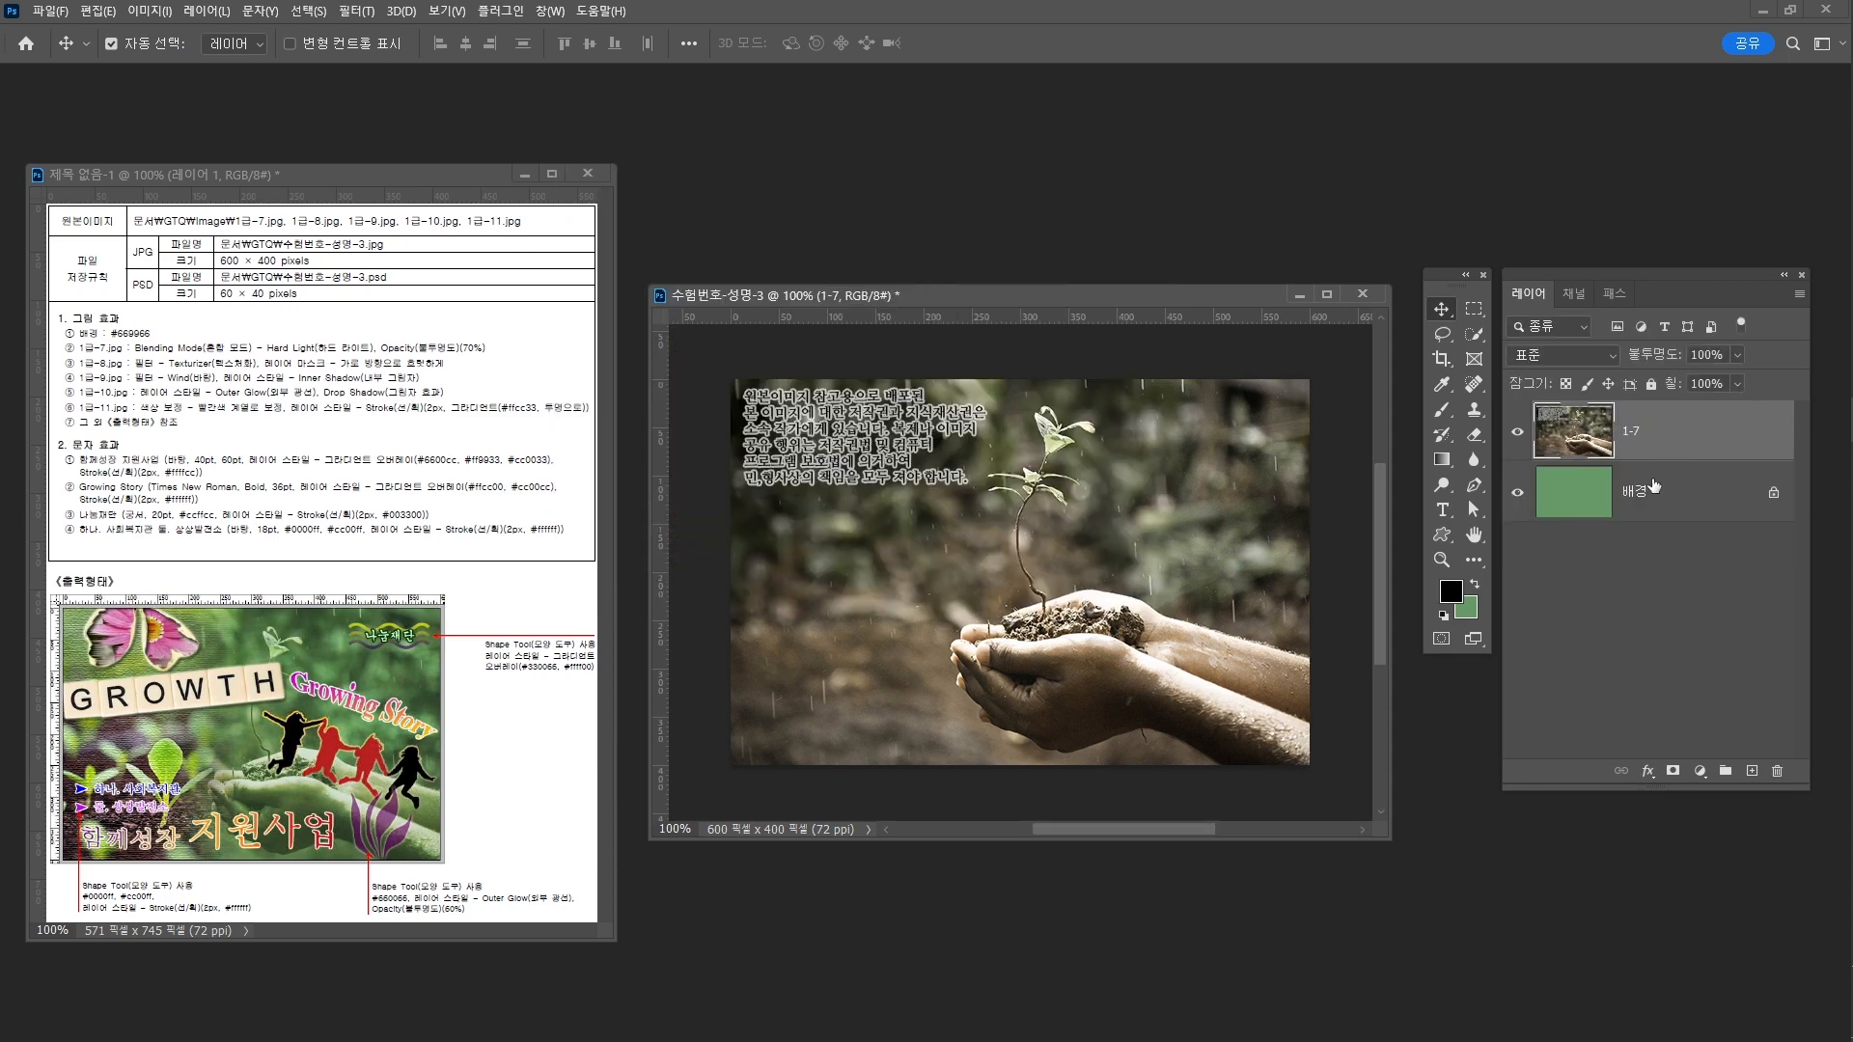
Set layer 1-7 to the Hard Light blending mode with 70% opacity
click(1575, 359)
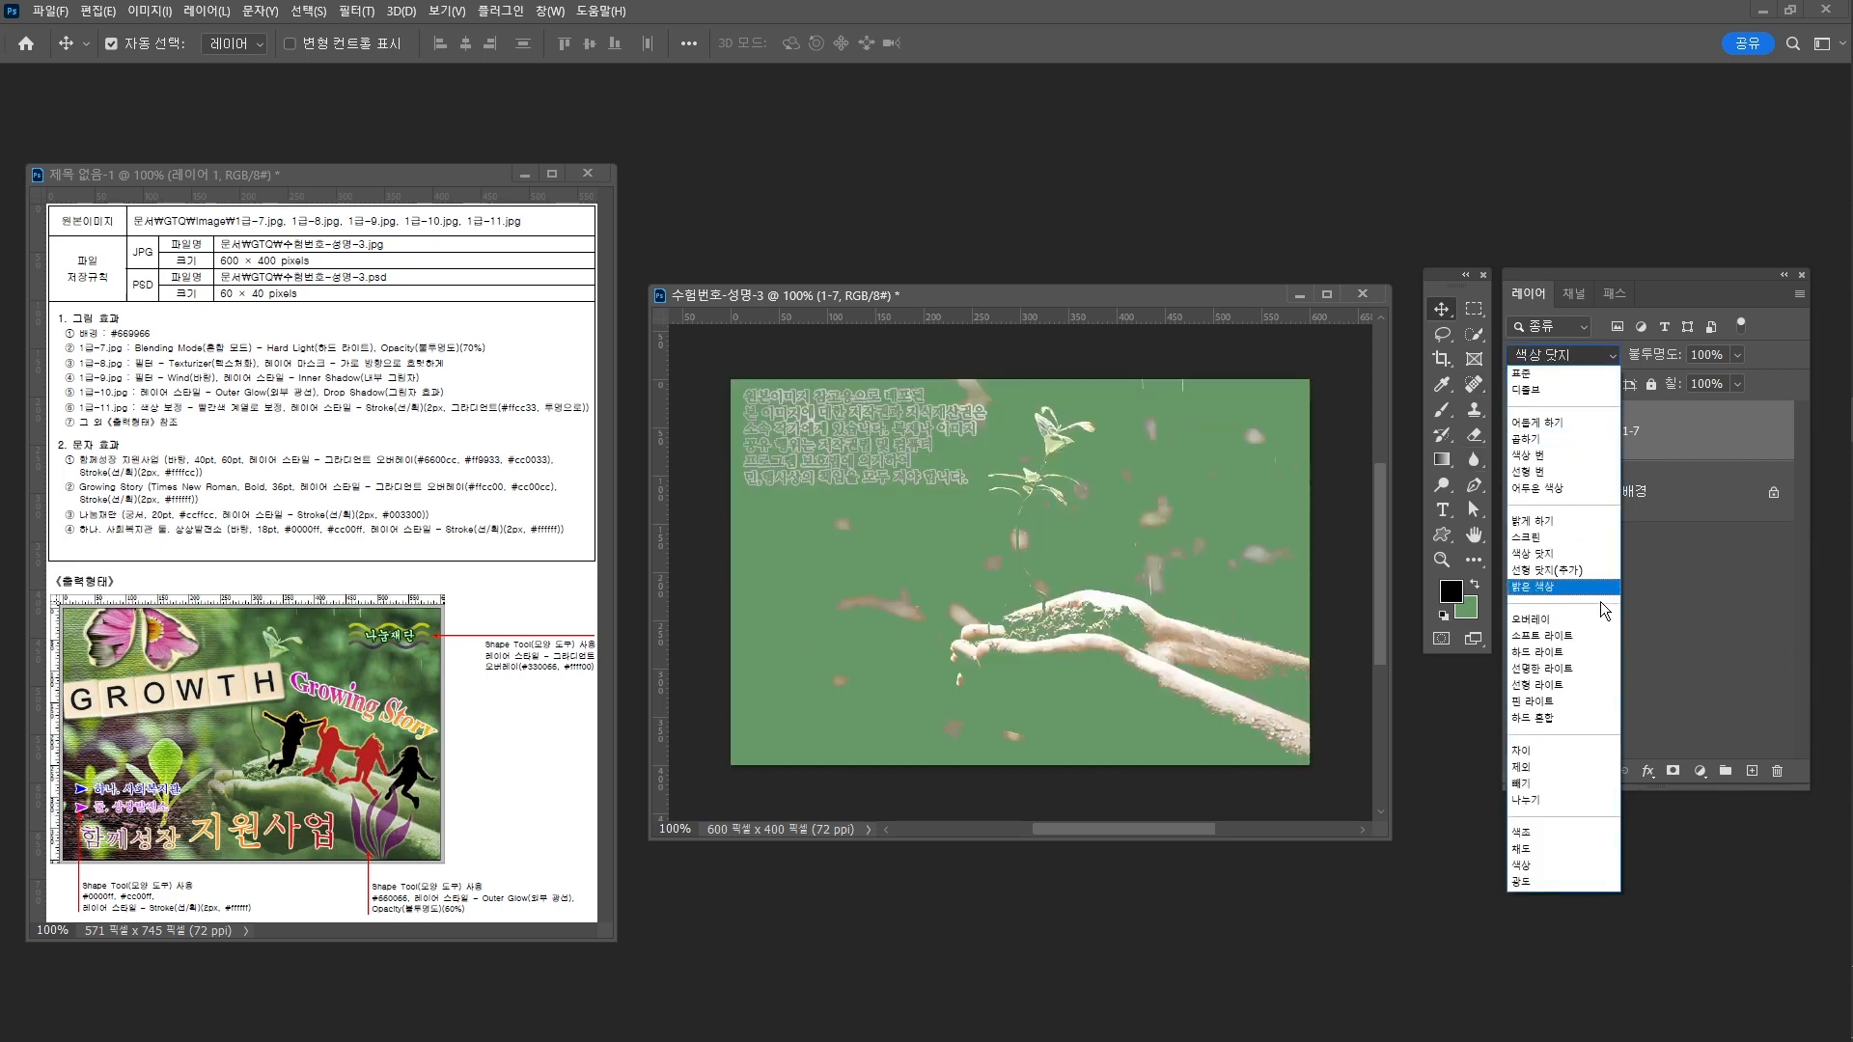
click(1592, 651)
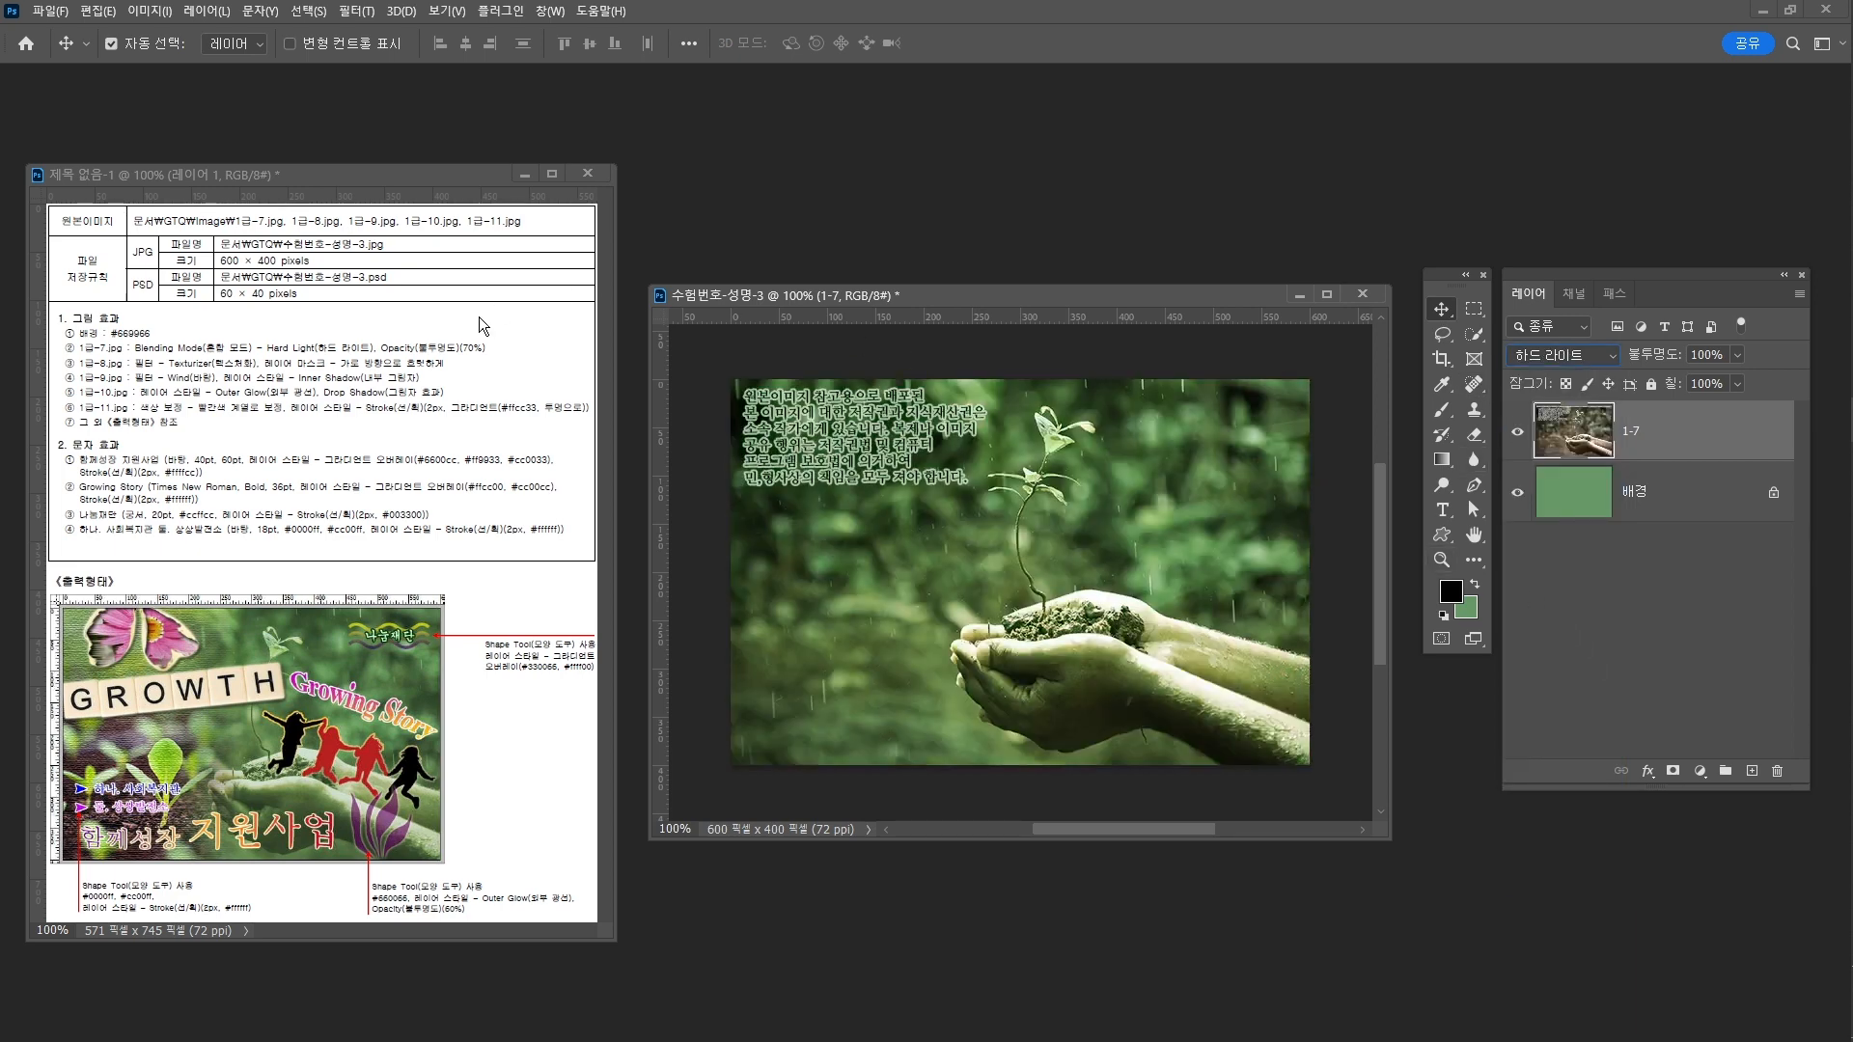
click(1720, 354)
text(70)
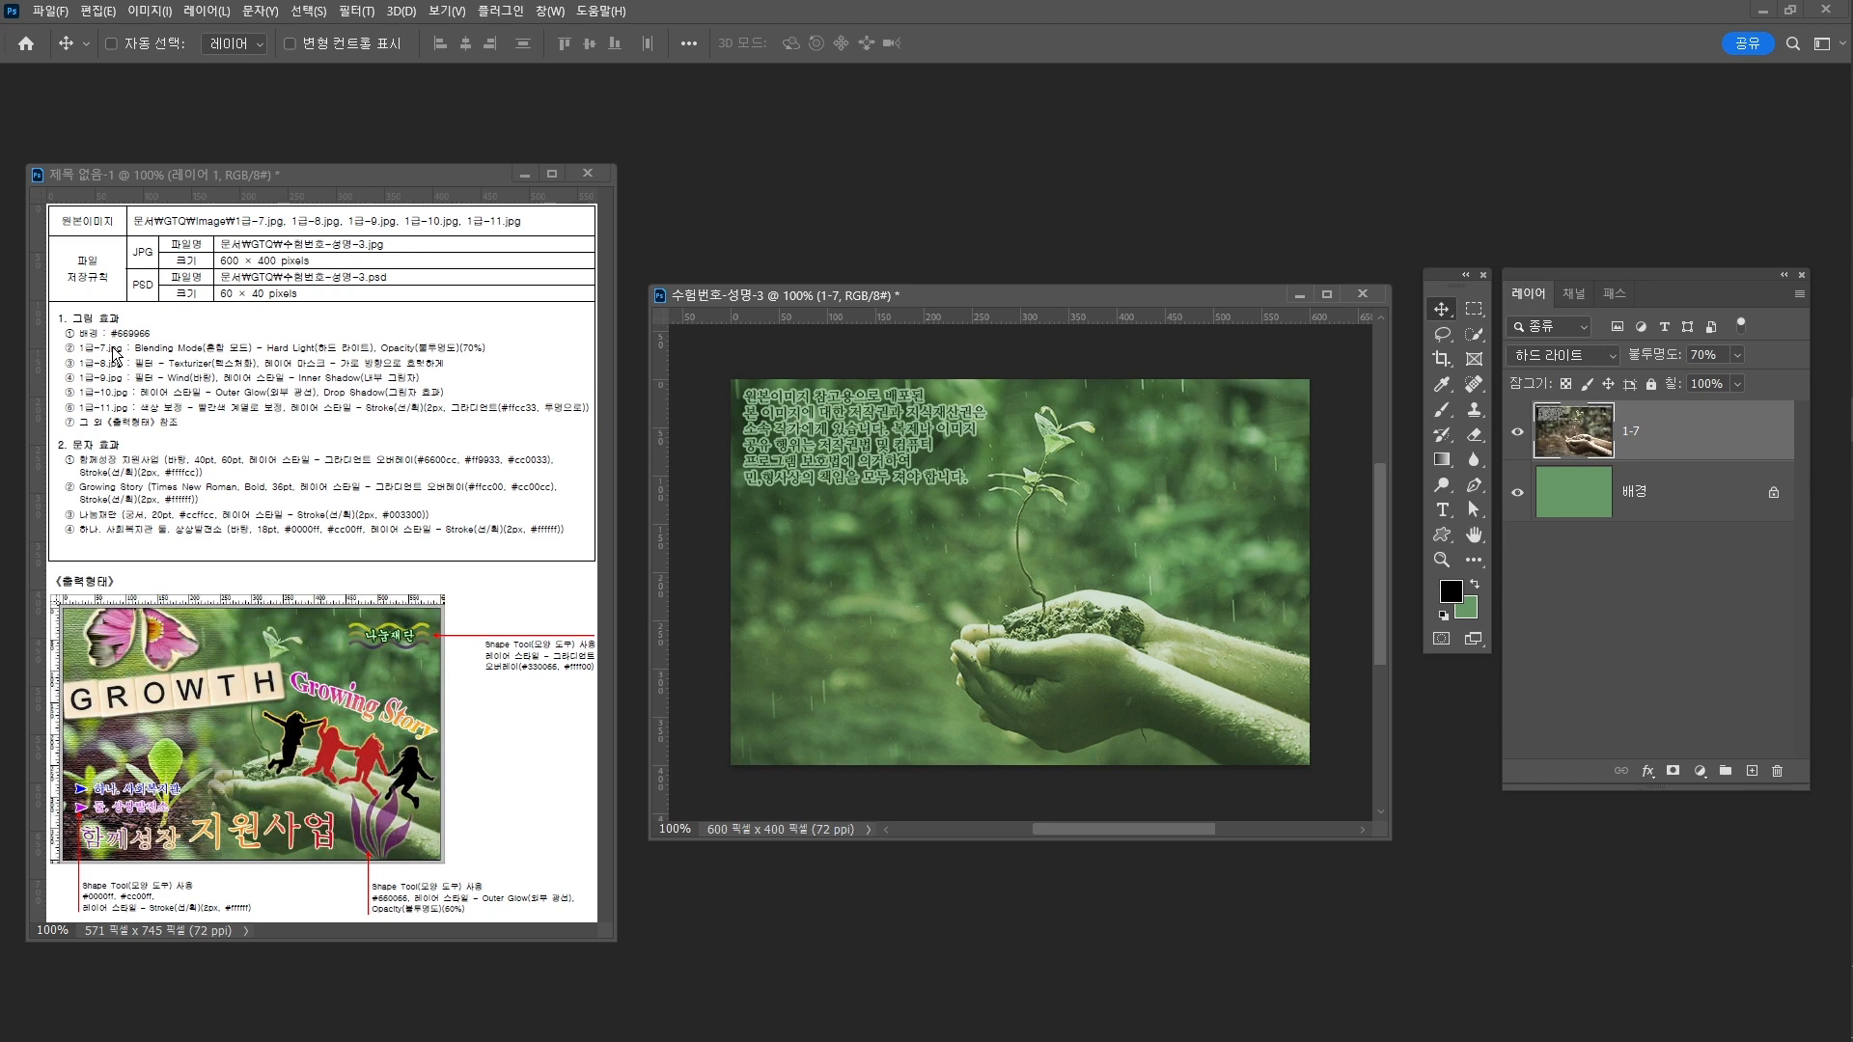
Open 1급-8.jpg from the GTQ Image folder and move its window clear of the instruction text
key(ctrl+o)
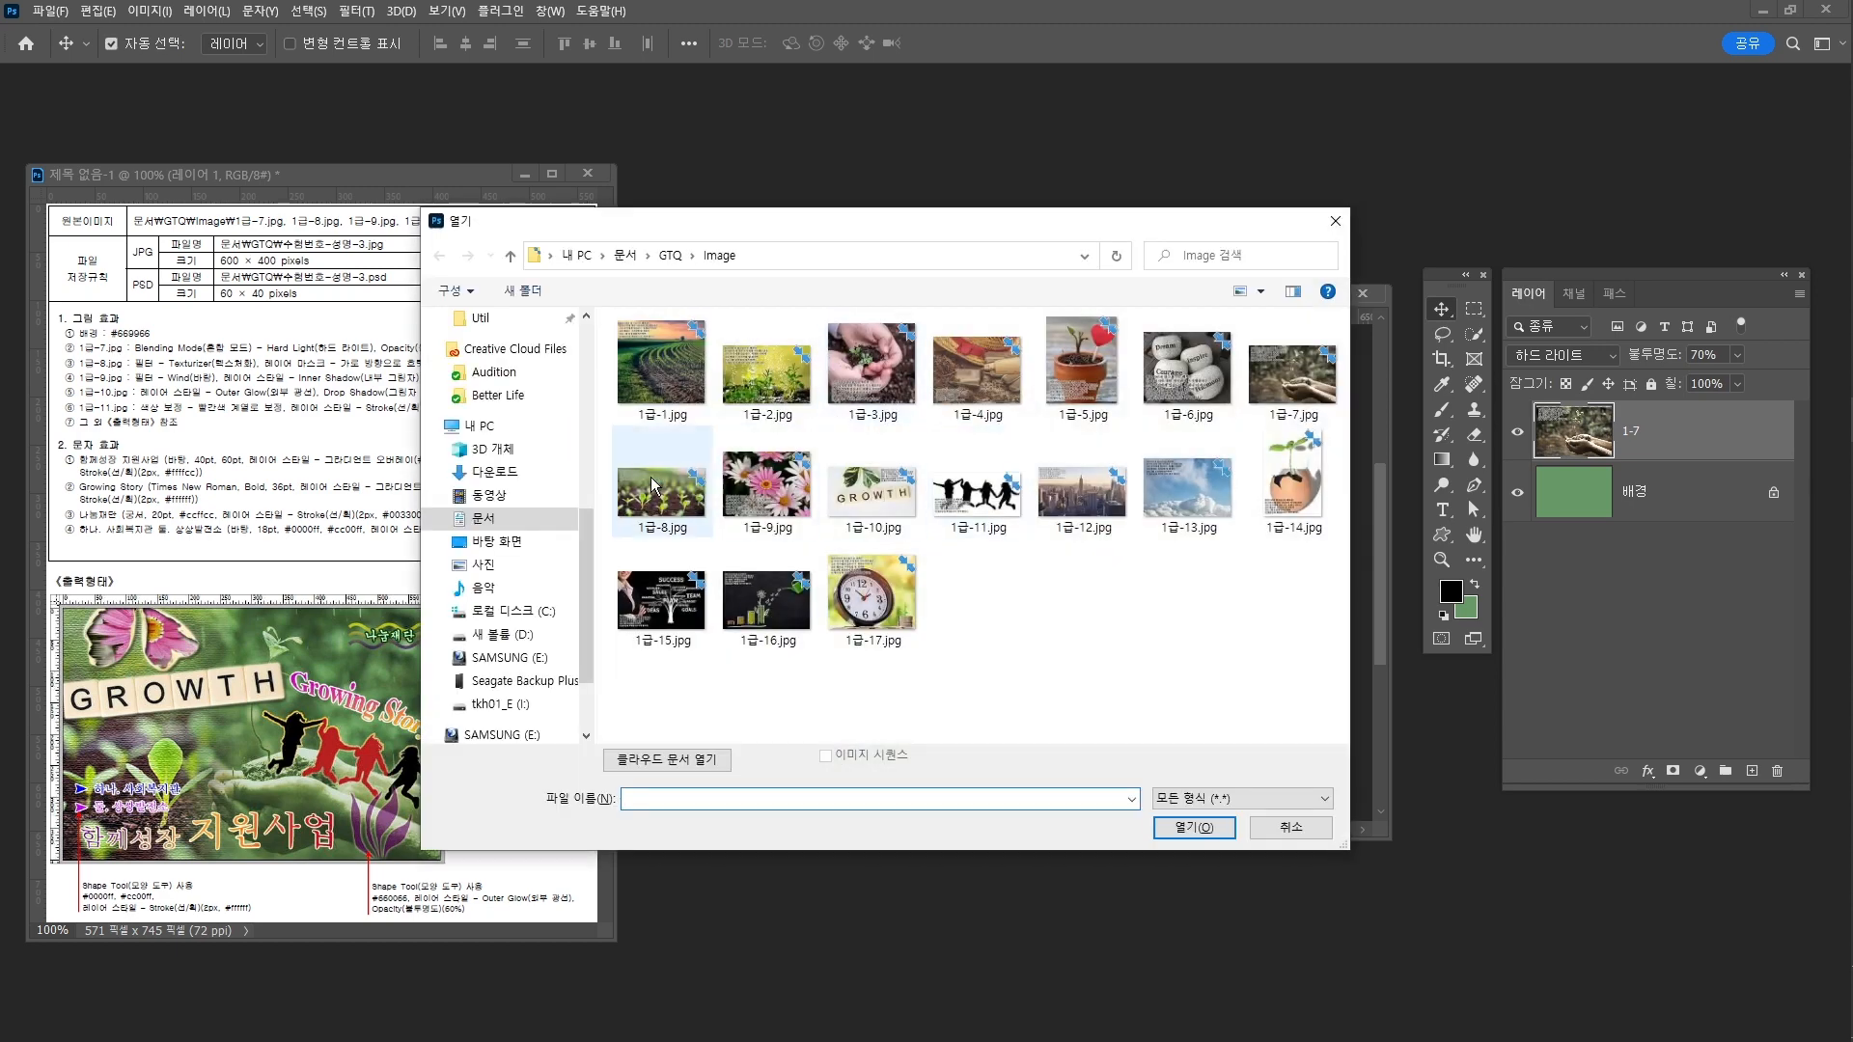
click(662, 487)
click(1195, 827)
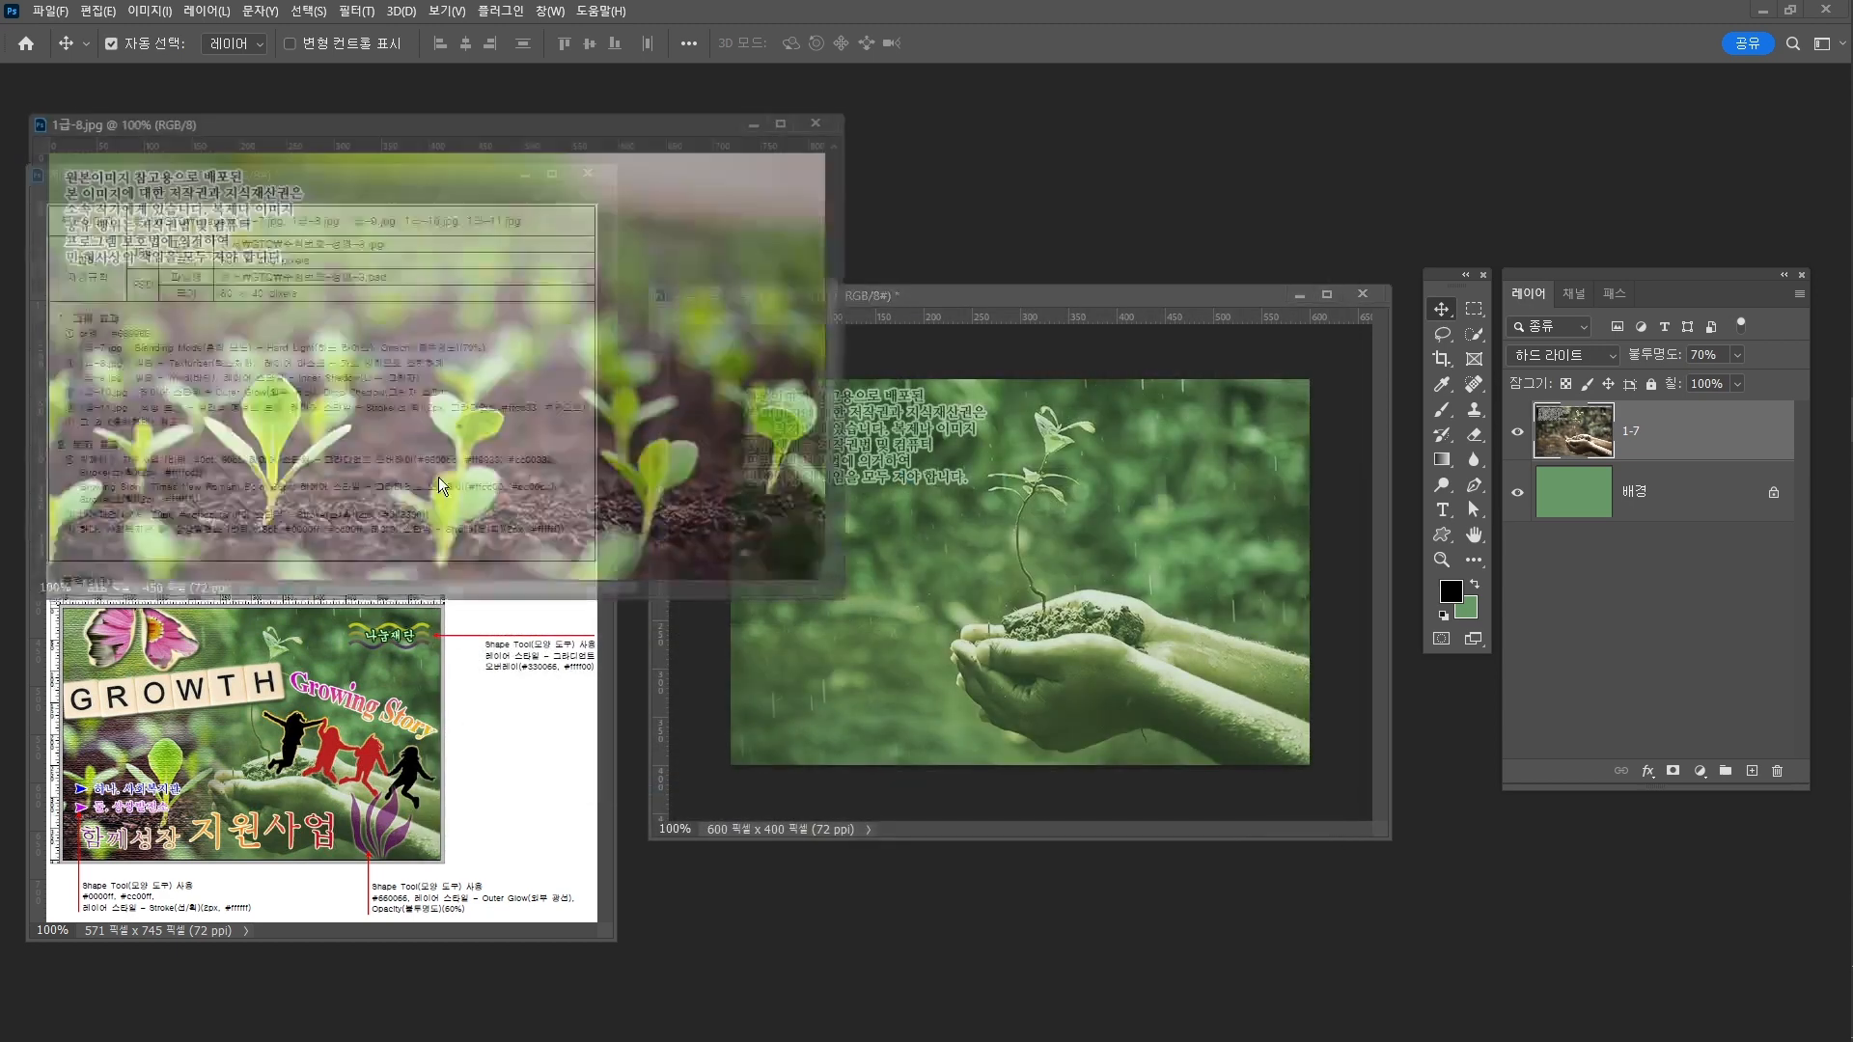
drag(297, 122, 763, 126)
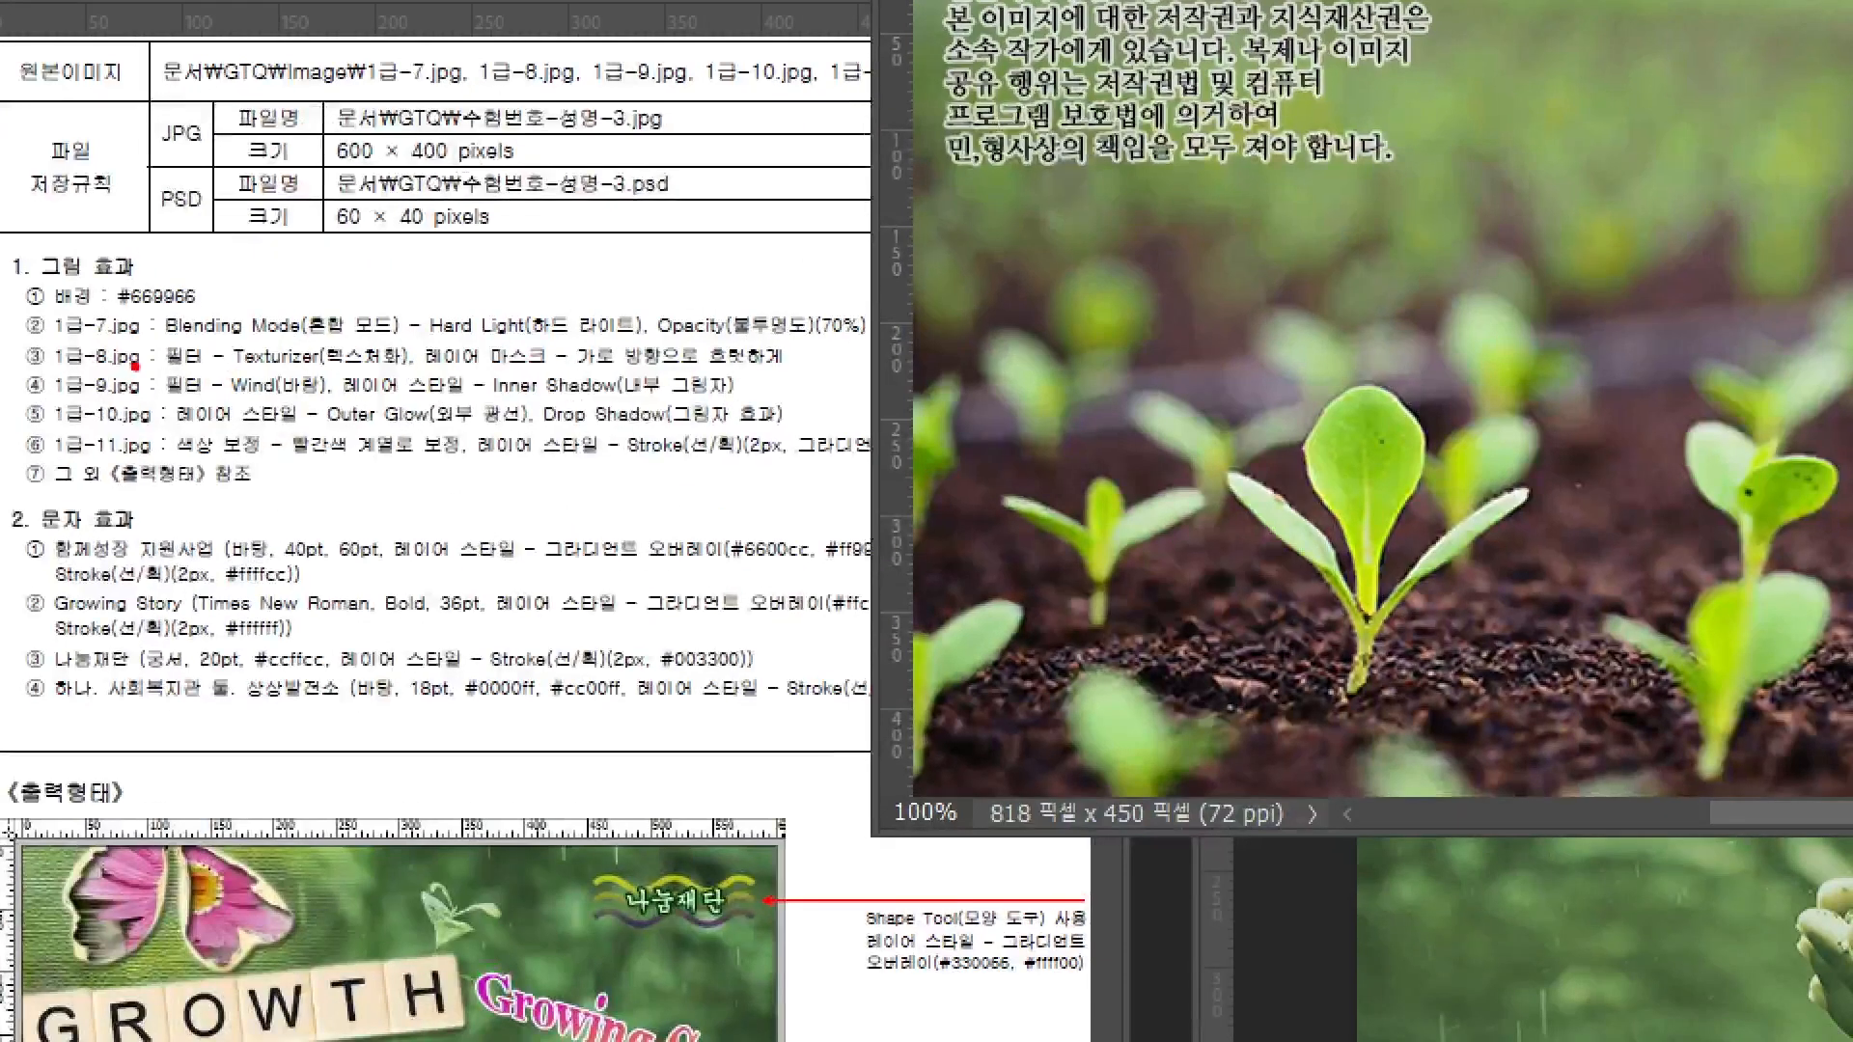
drag(135, 365, 380, 359)
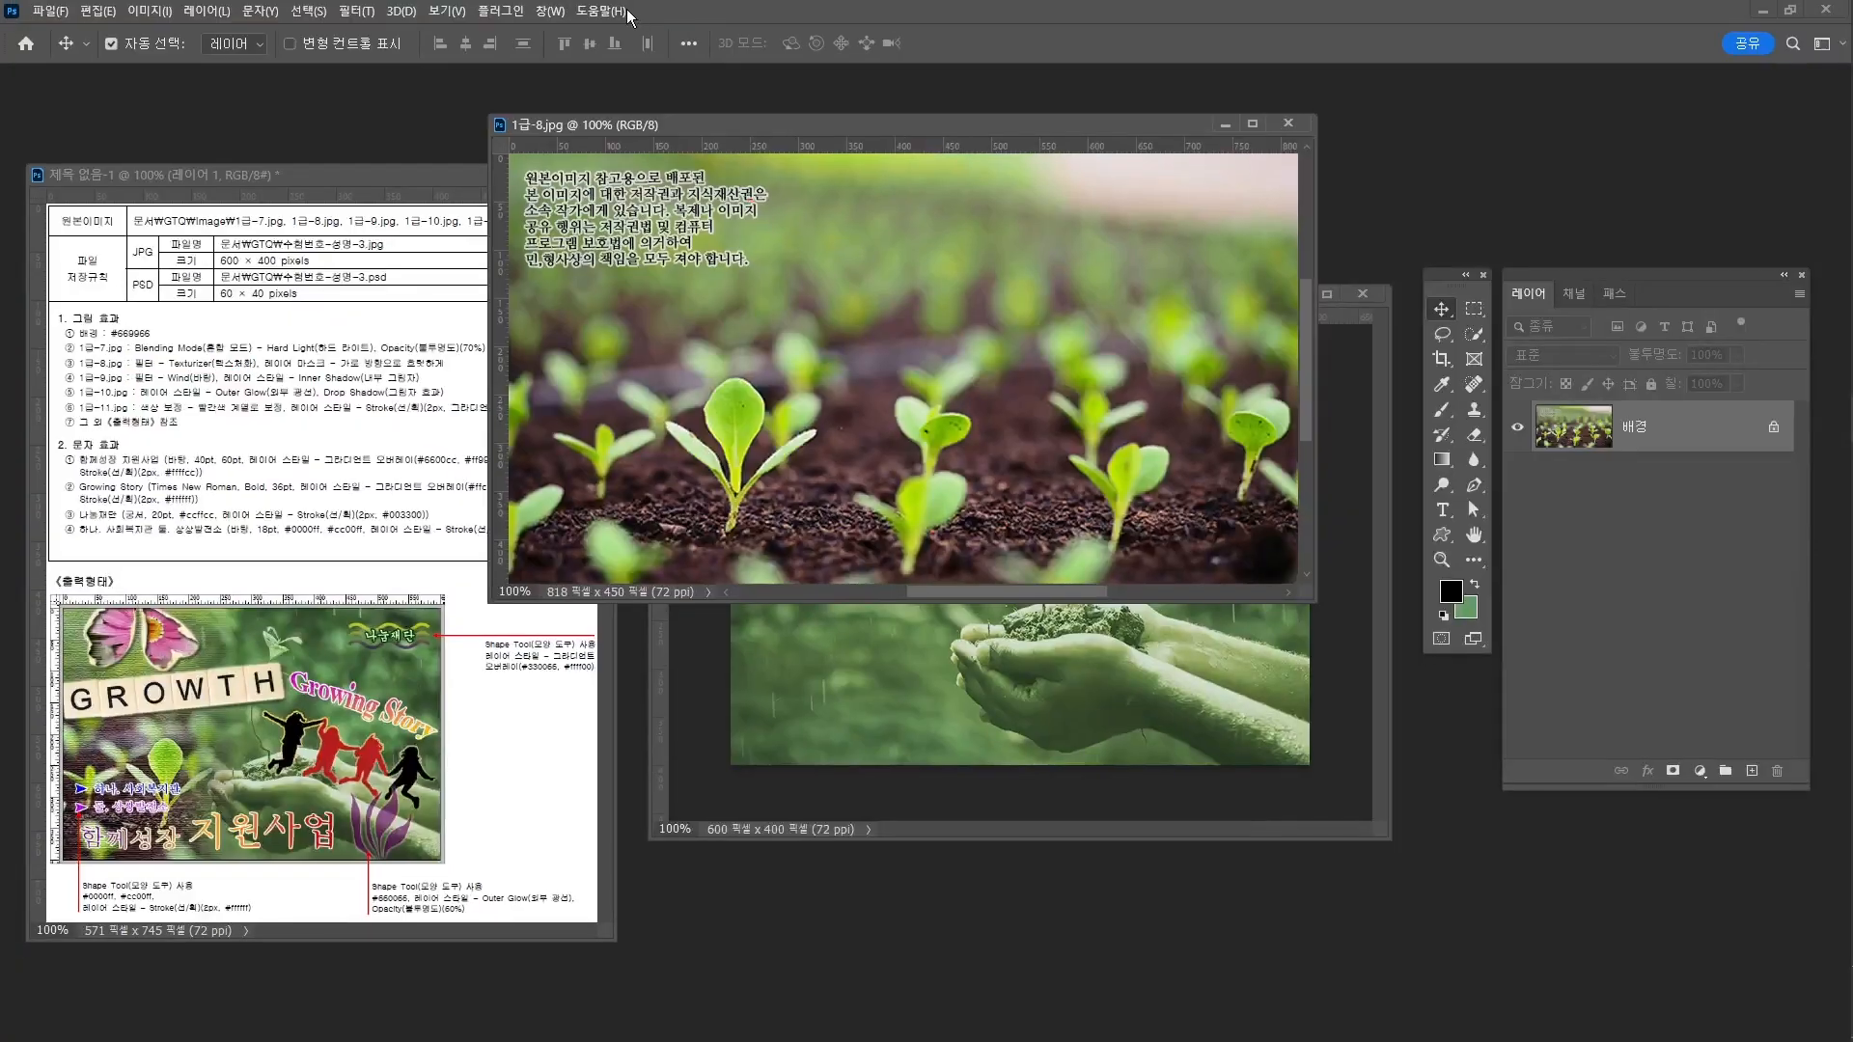
Apply the Texturizer filter from the Filter Gallery to the 1급-8.jpg seedling photo
click(357, 11)
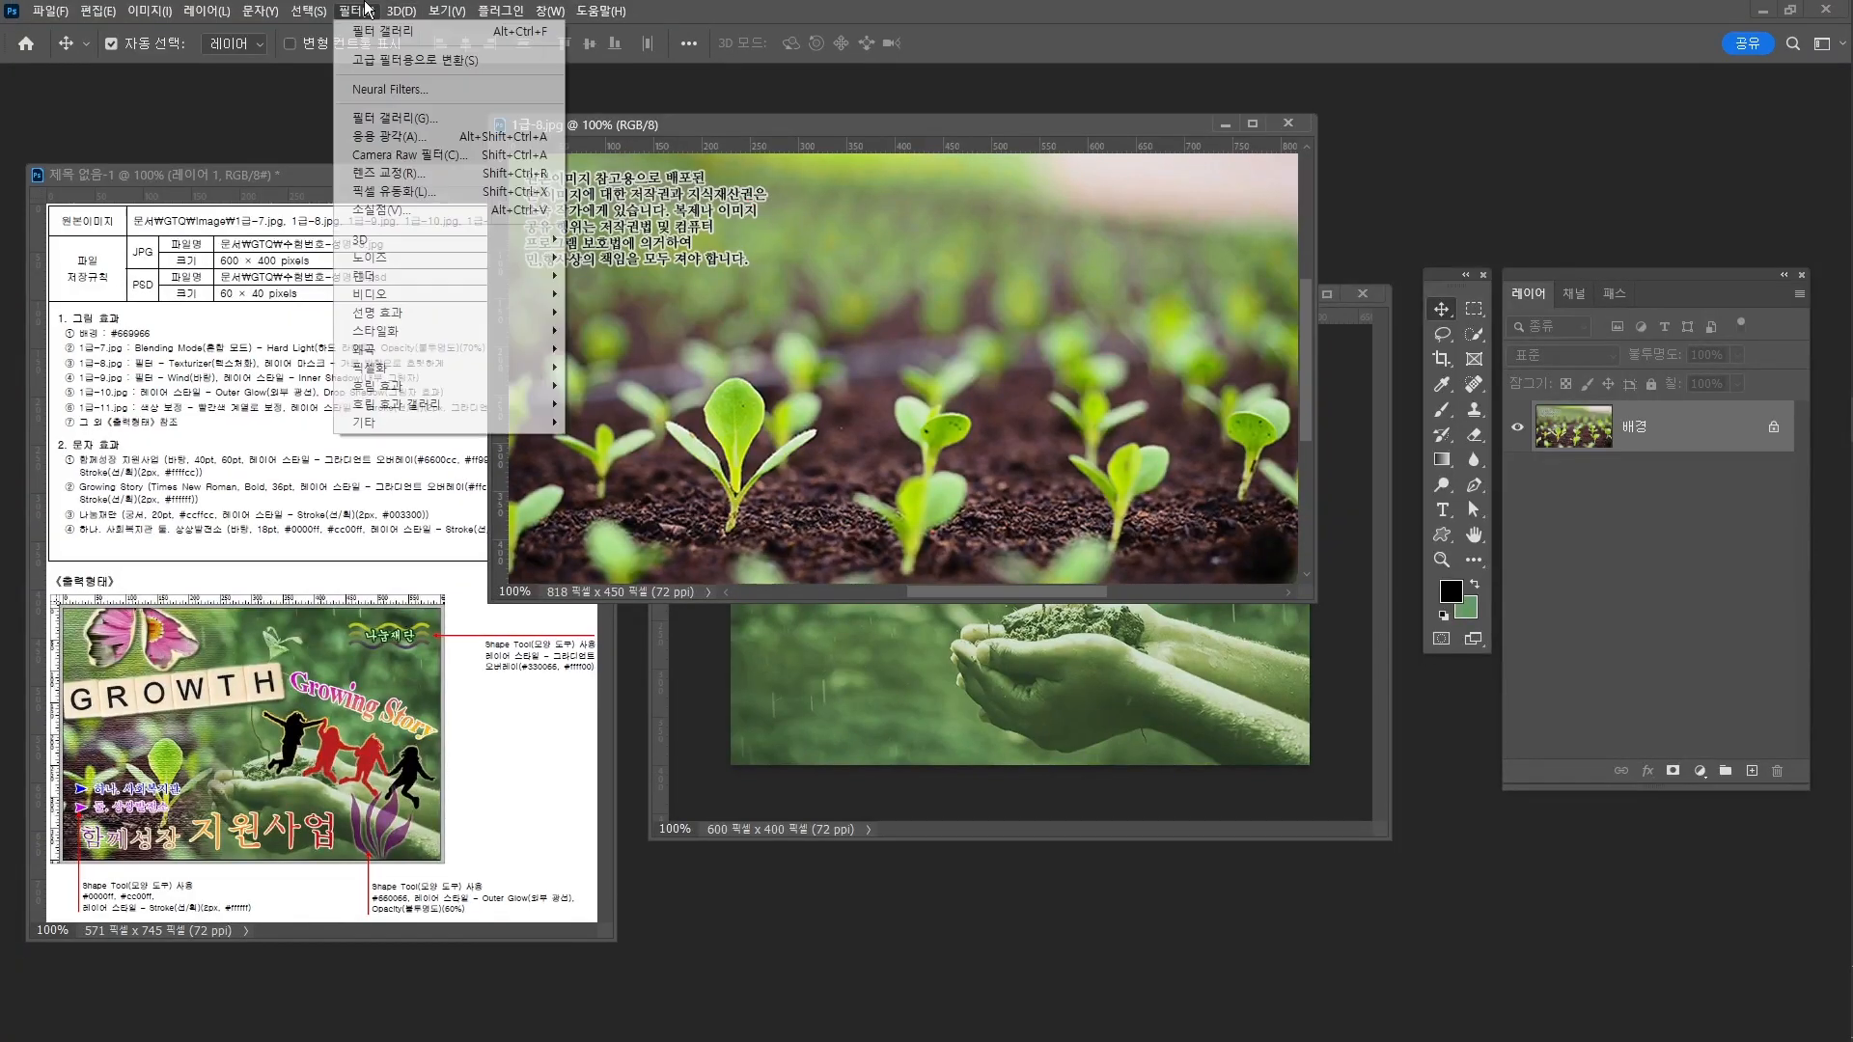
click(396, 118)
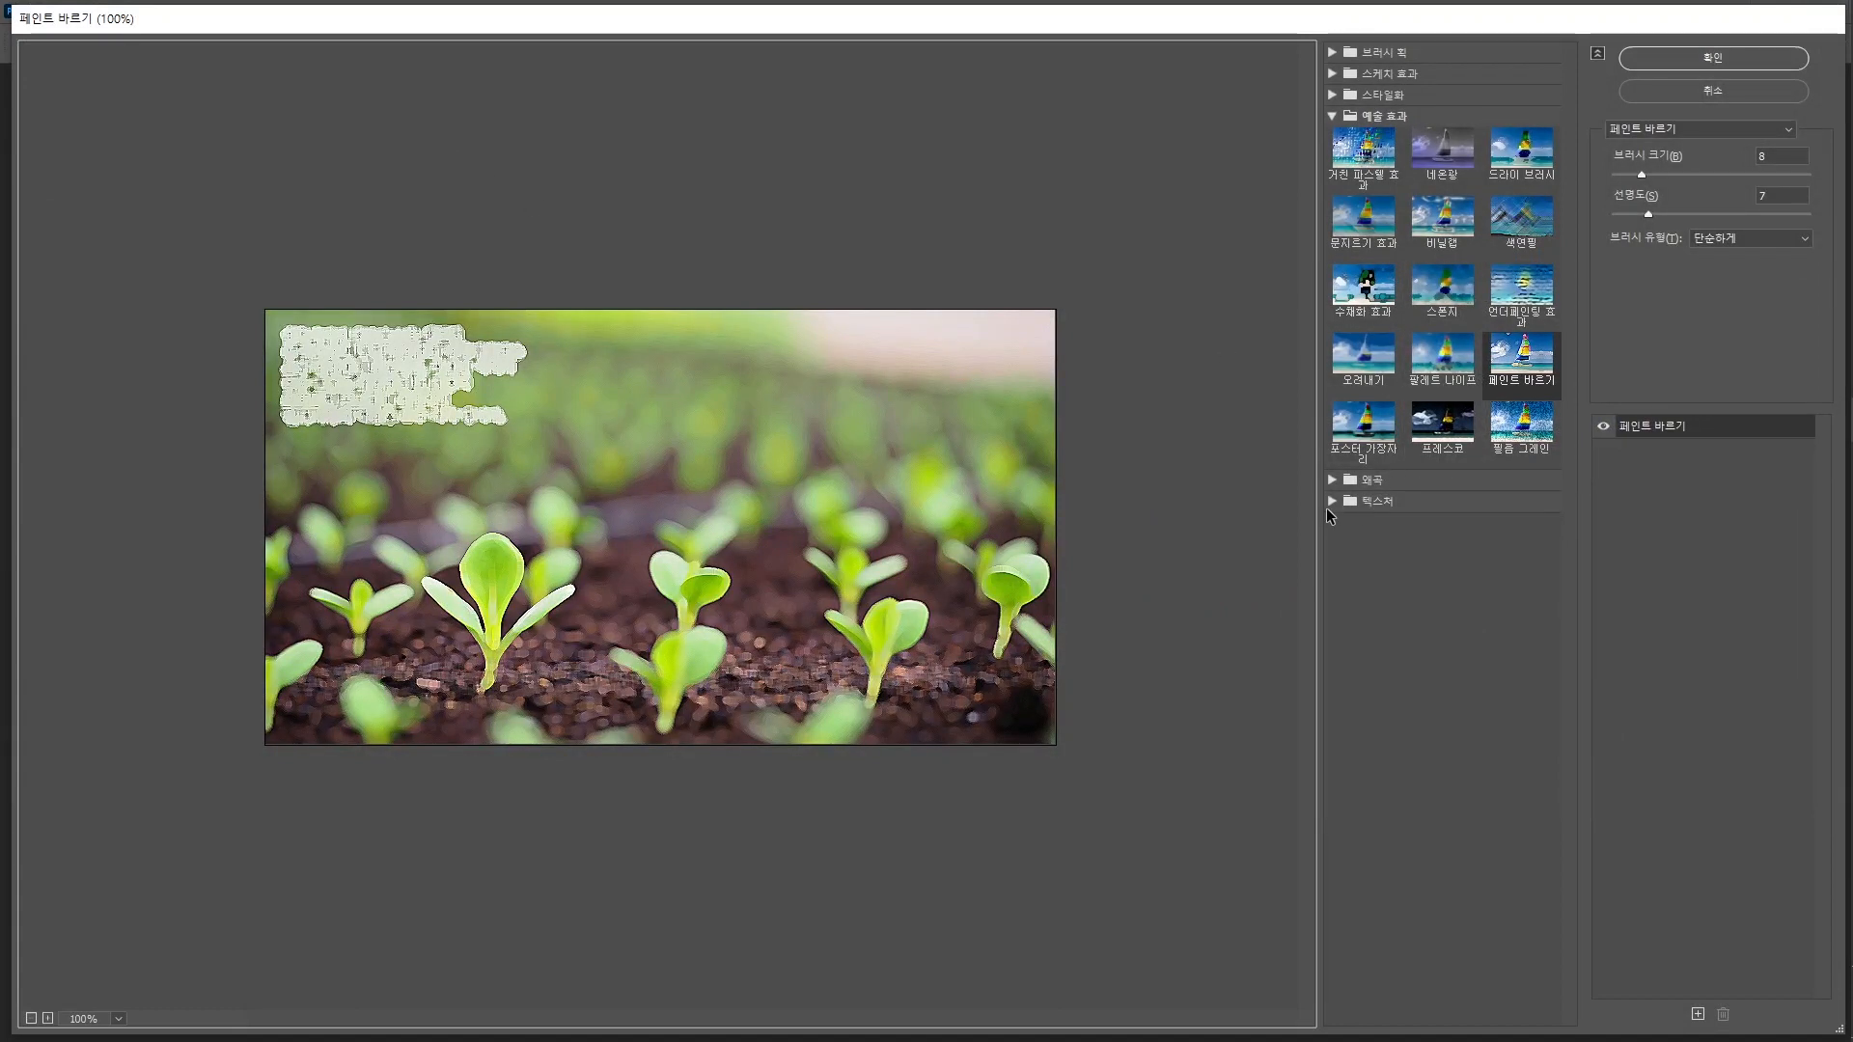
click(1333, 501)
click(1522, 603)
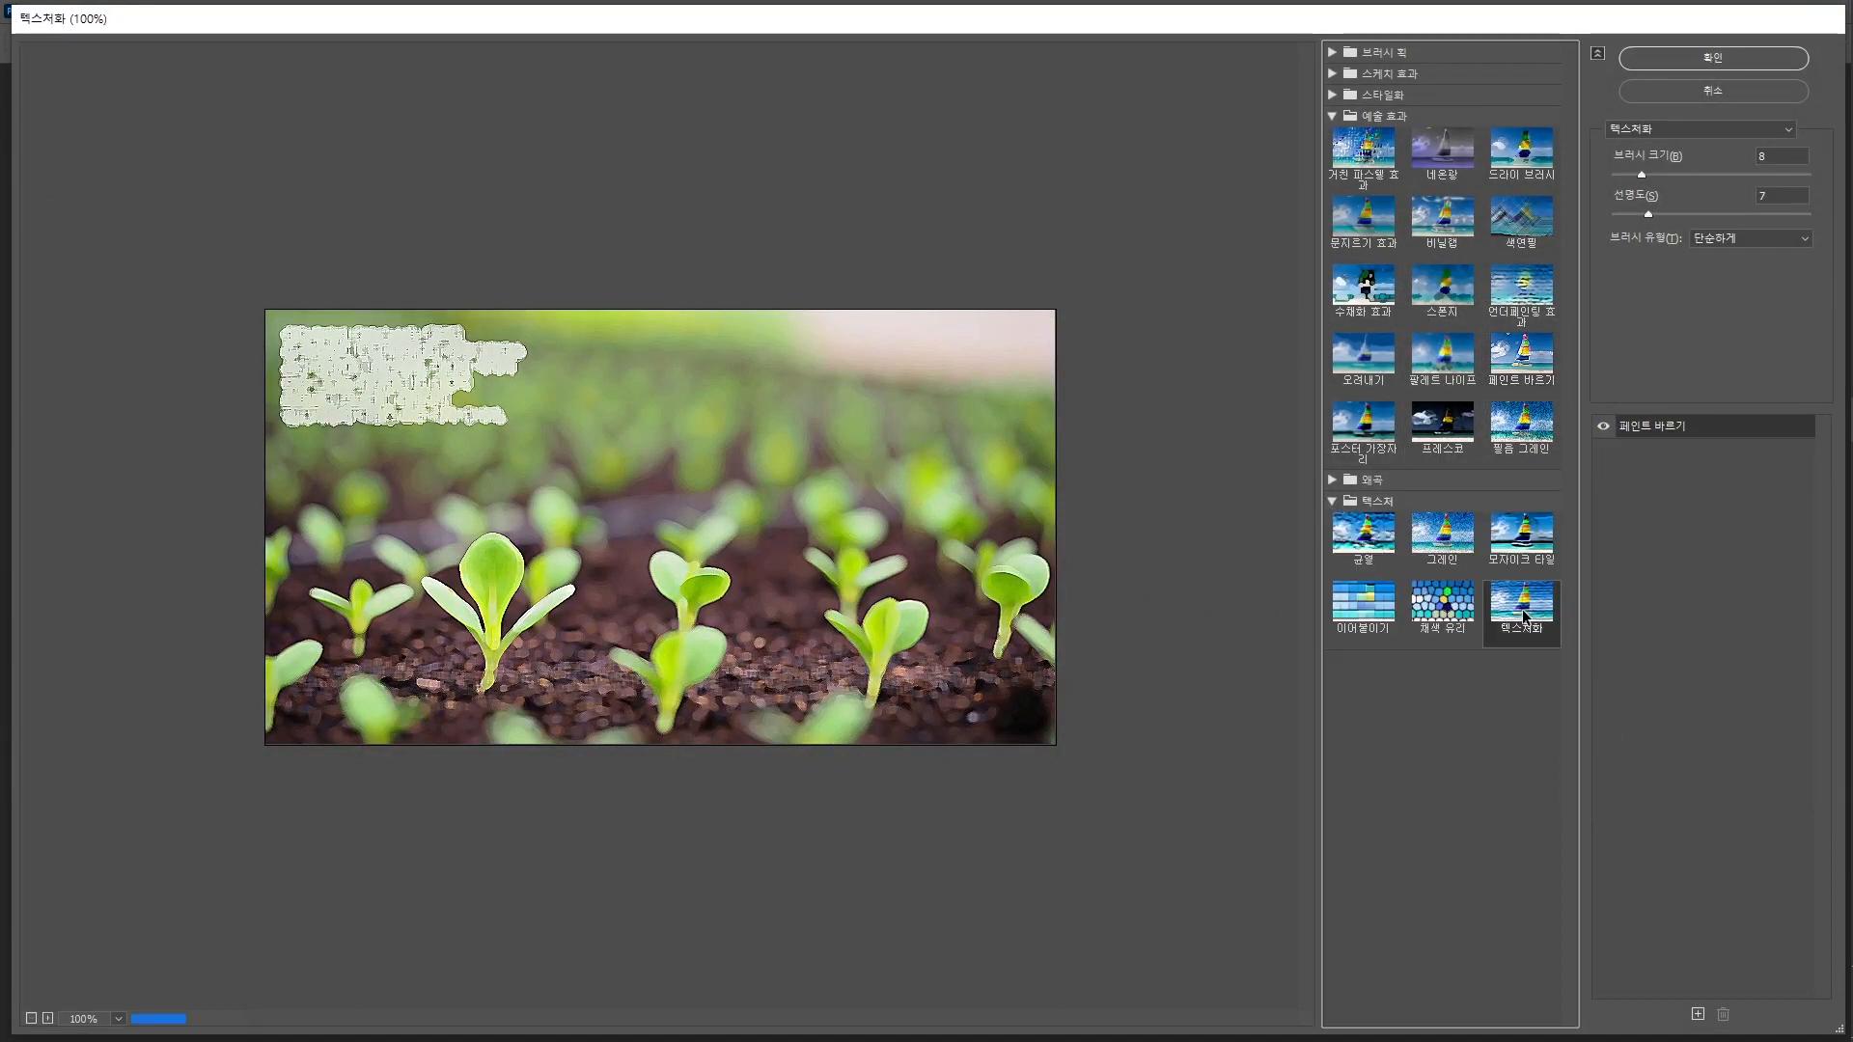
click(1678, 66)
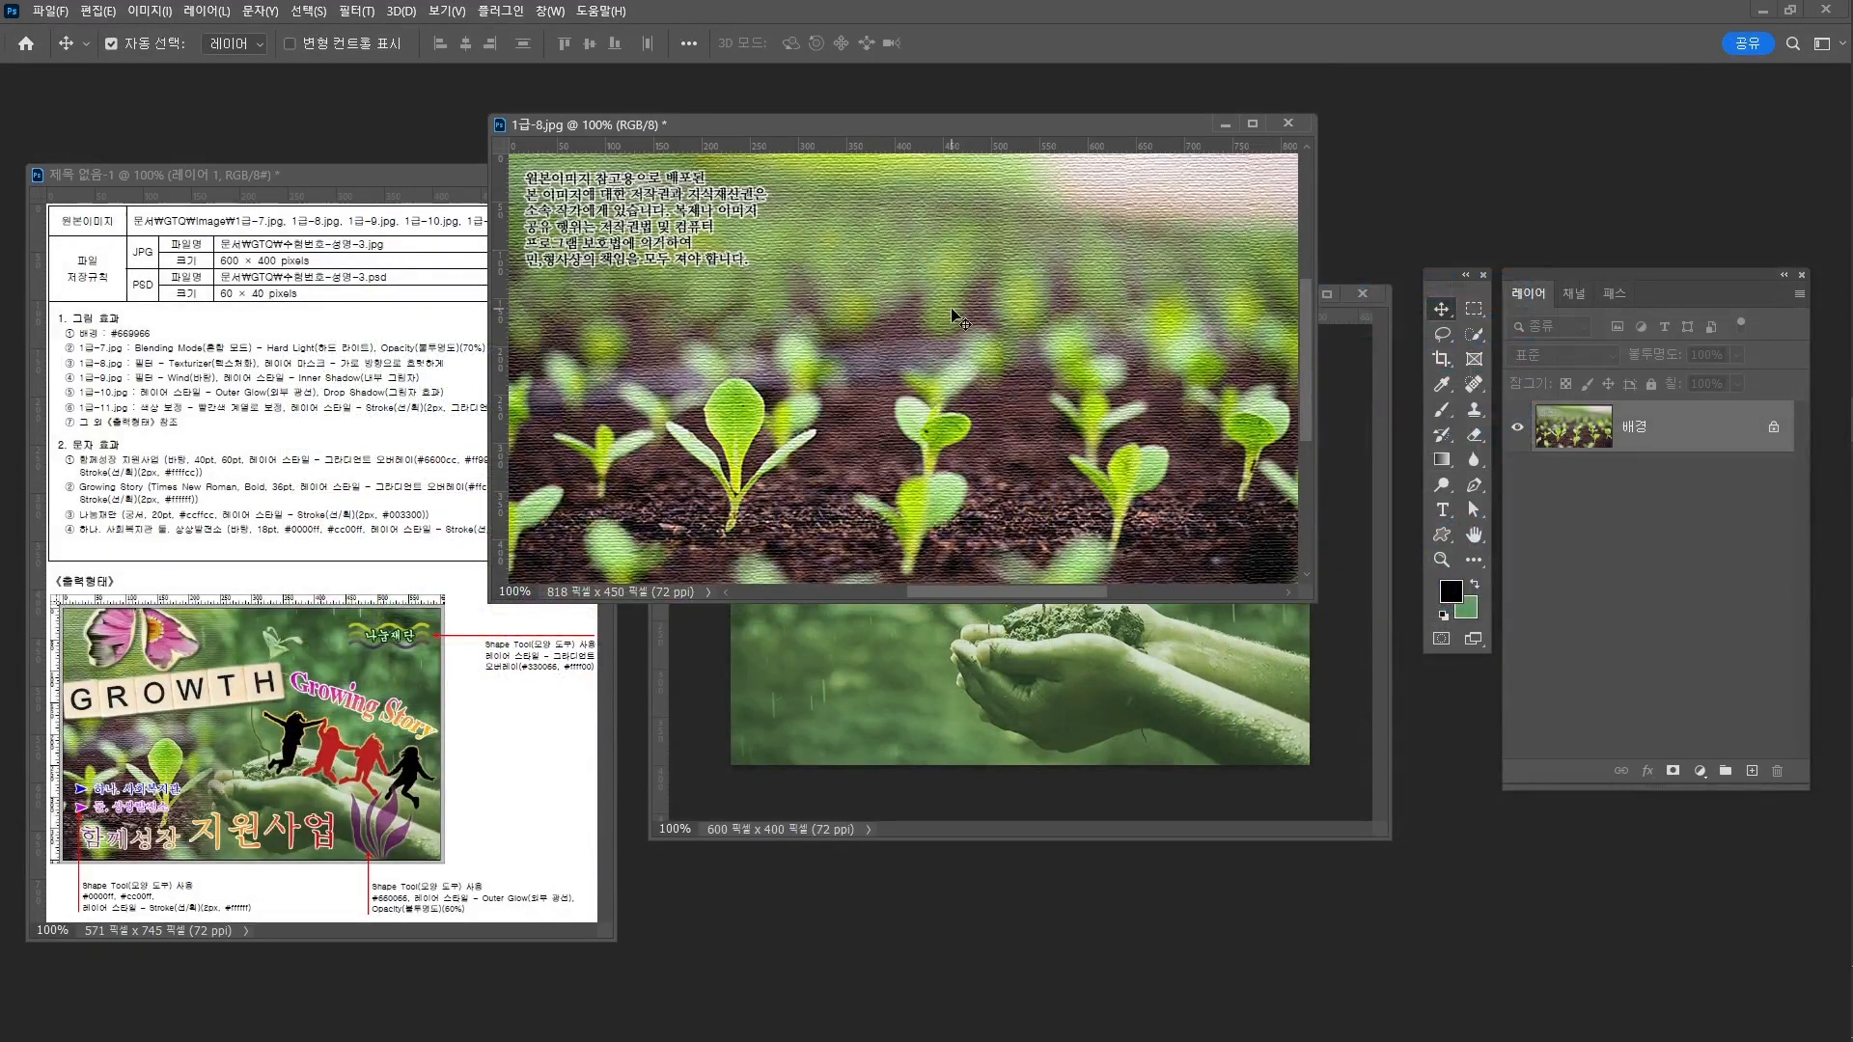
Copy the textured seedling photo into 수험번호-성명-3 and position it using a vertical guide at about 100 px
drag(953, 316, 1157, 497)
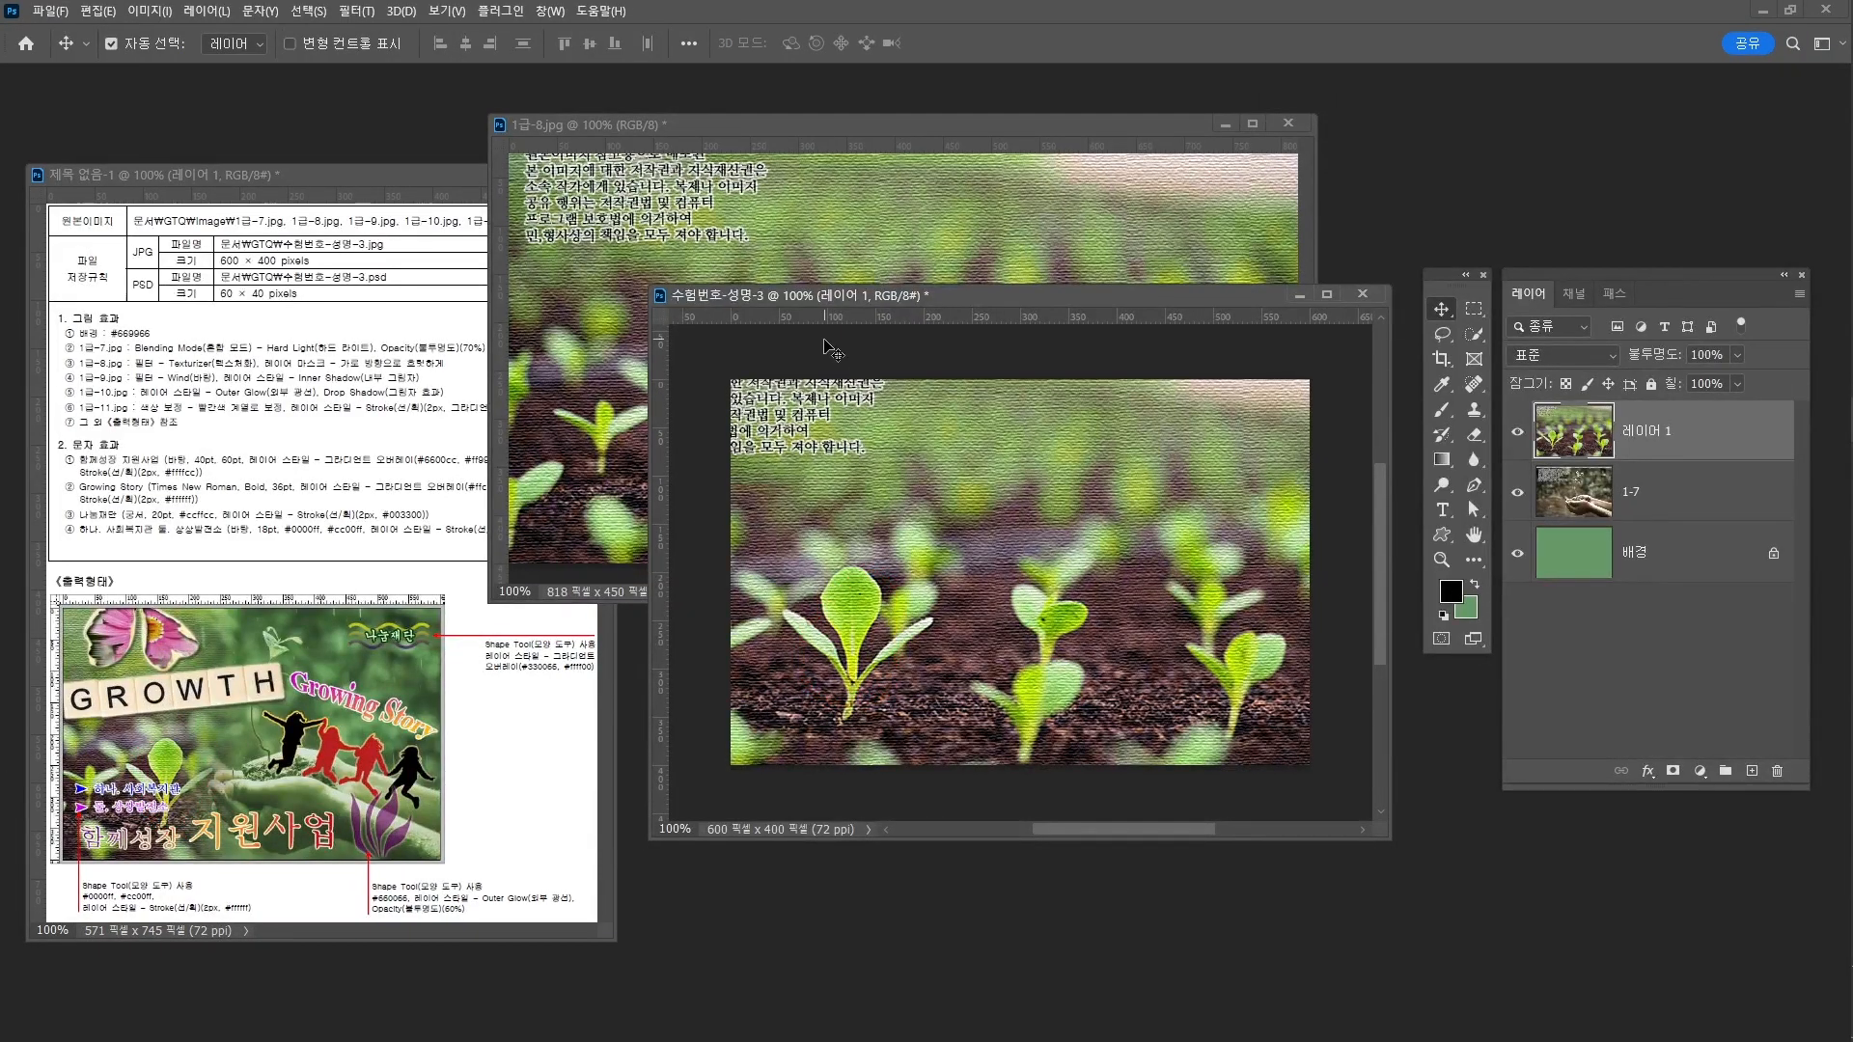
drag(662, 510, 827, 507)
drag(887, 632, 926, 629)
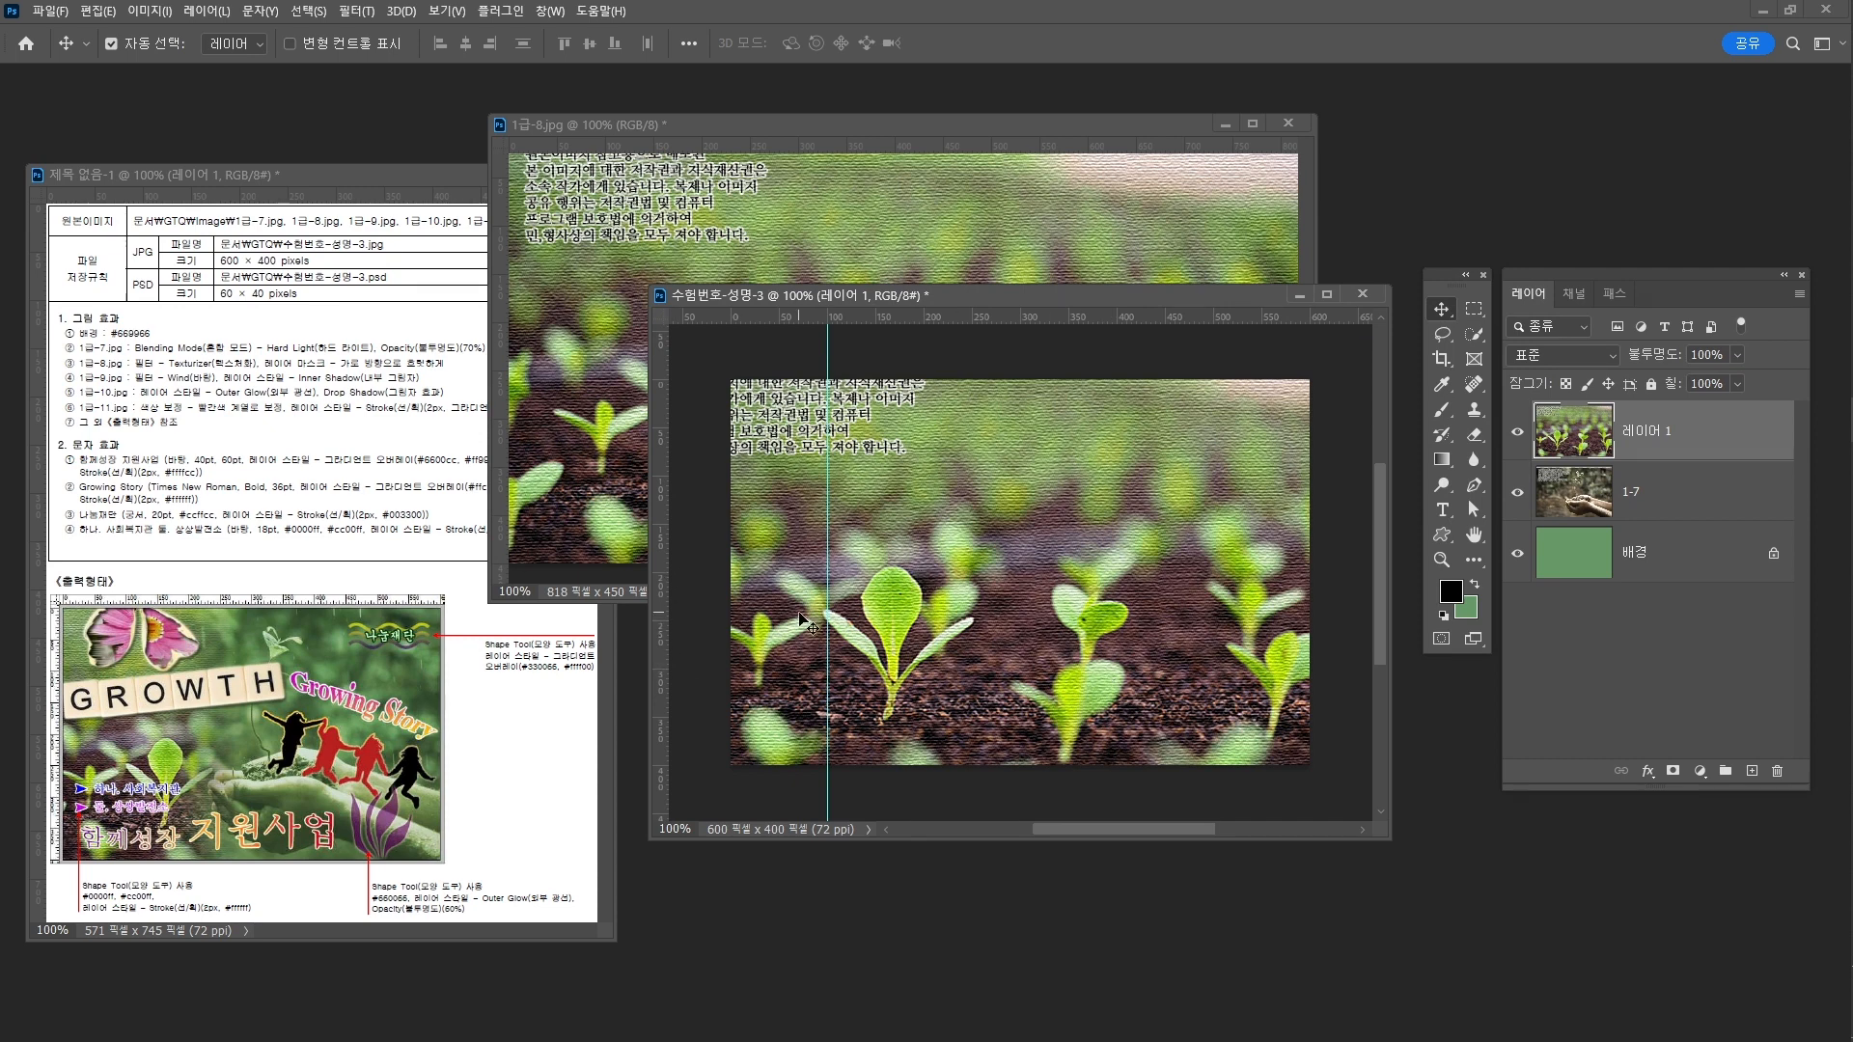
Rename the seedling photo's layer as 1-8 and close the 1급-8.jpg source file
double_click(1653, 440)
text(1-8)
key(Return)
click(1286, 125)
click(963, 393)
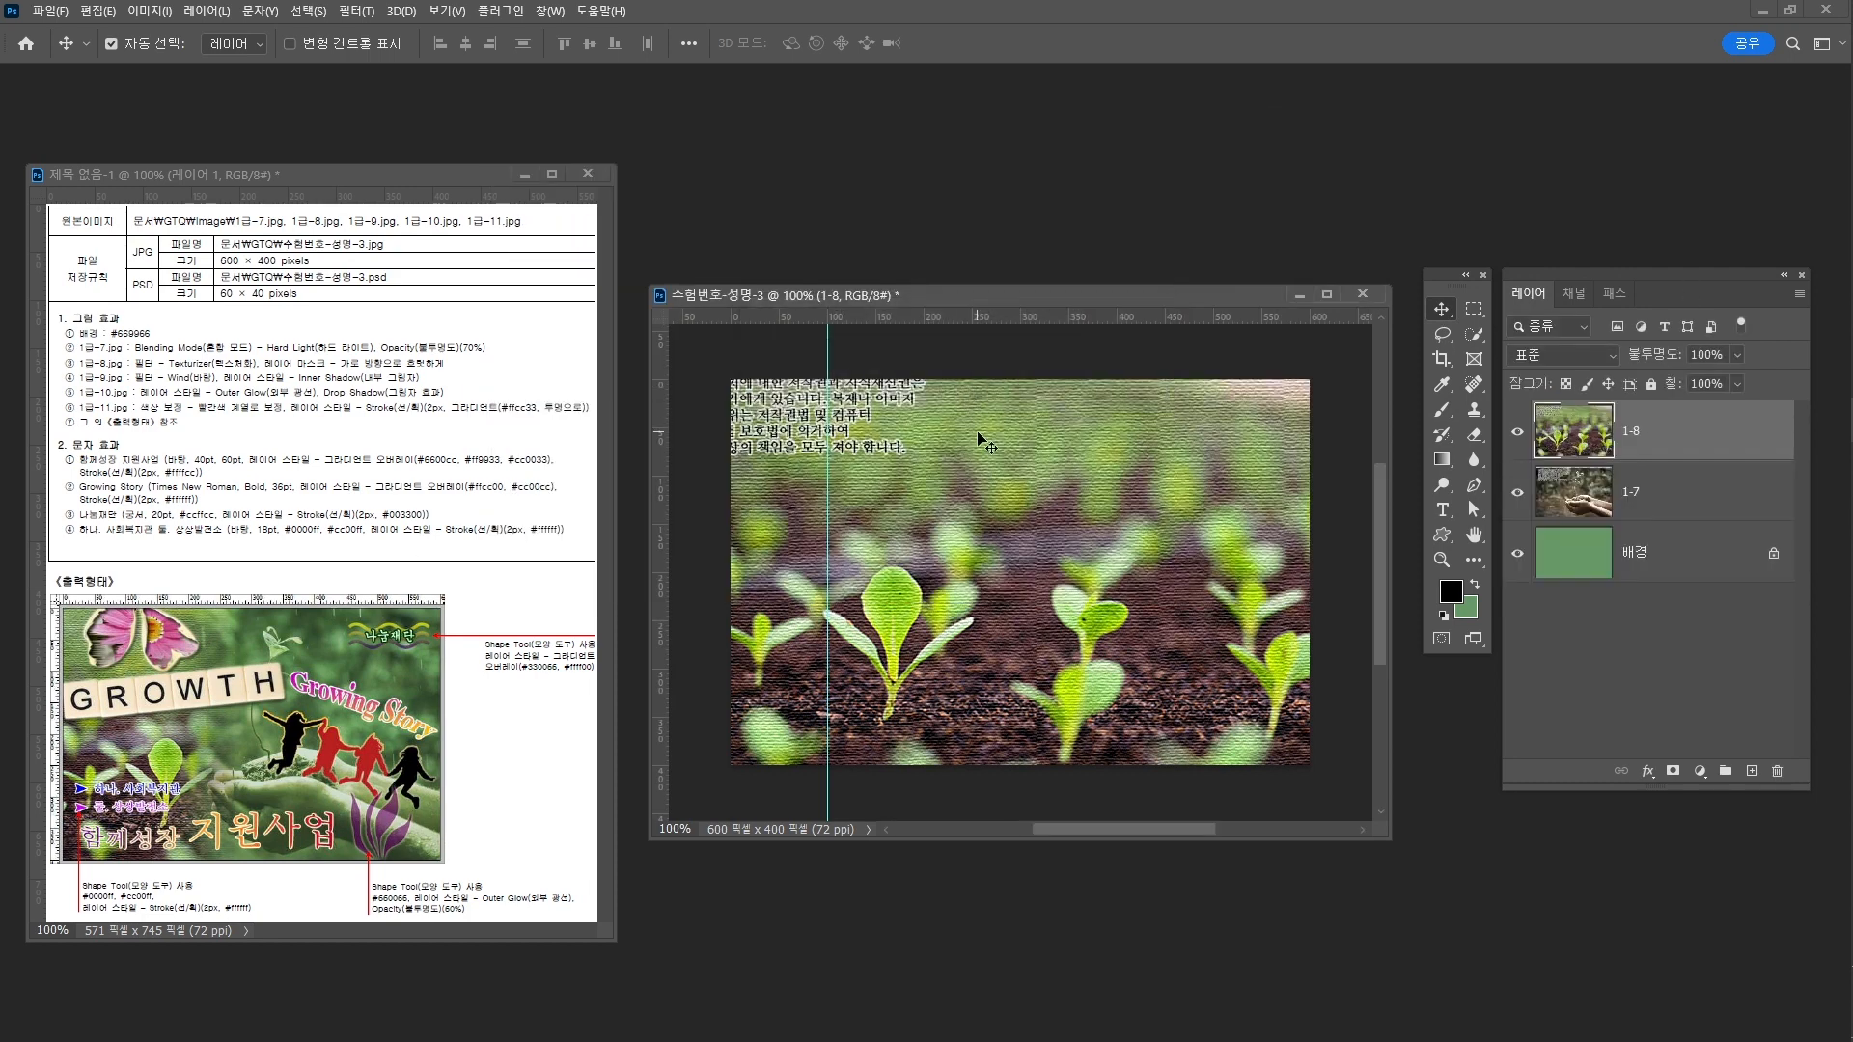
Add a layer mask to layer 1-8 and fade it out horizontally with the first Basics gradient, with Reverse turned off
click(1674, 771)
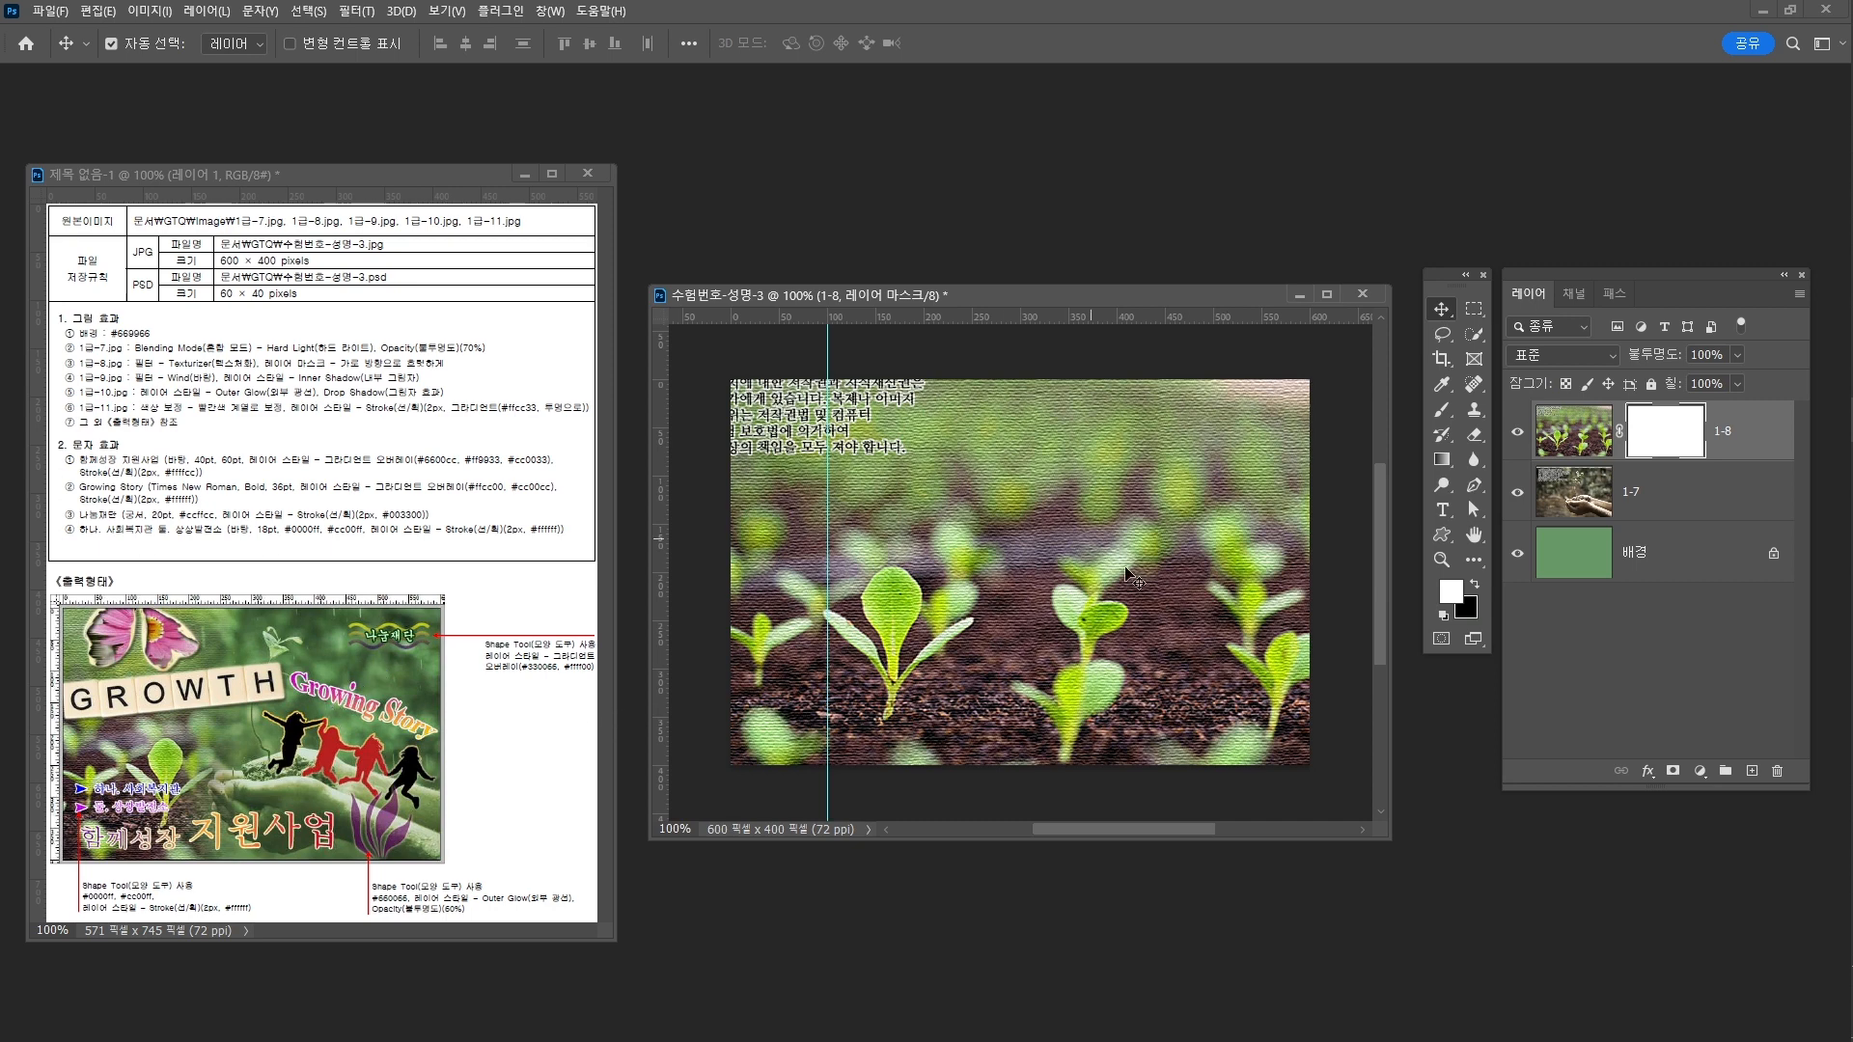
click(1434, 461)
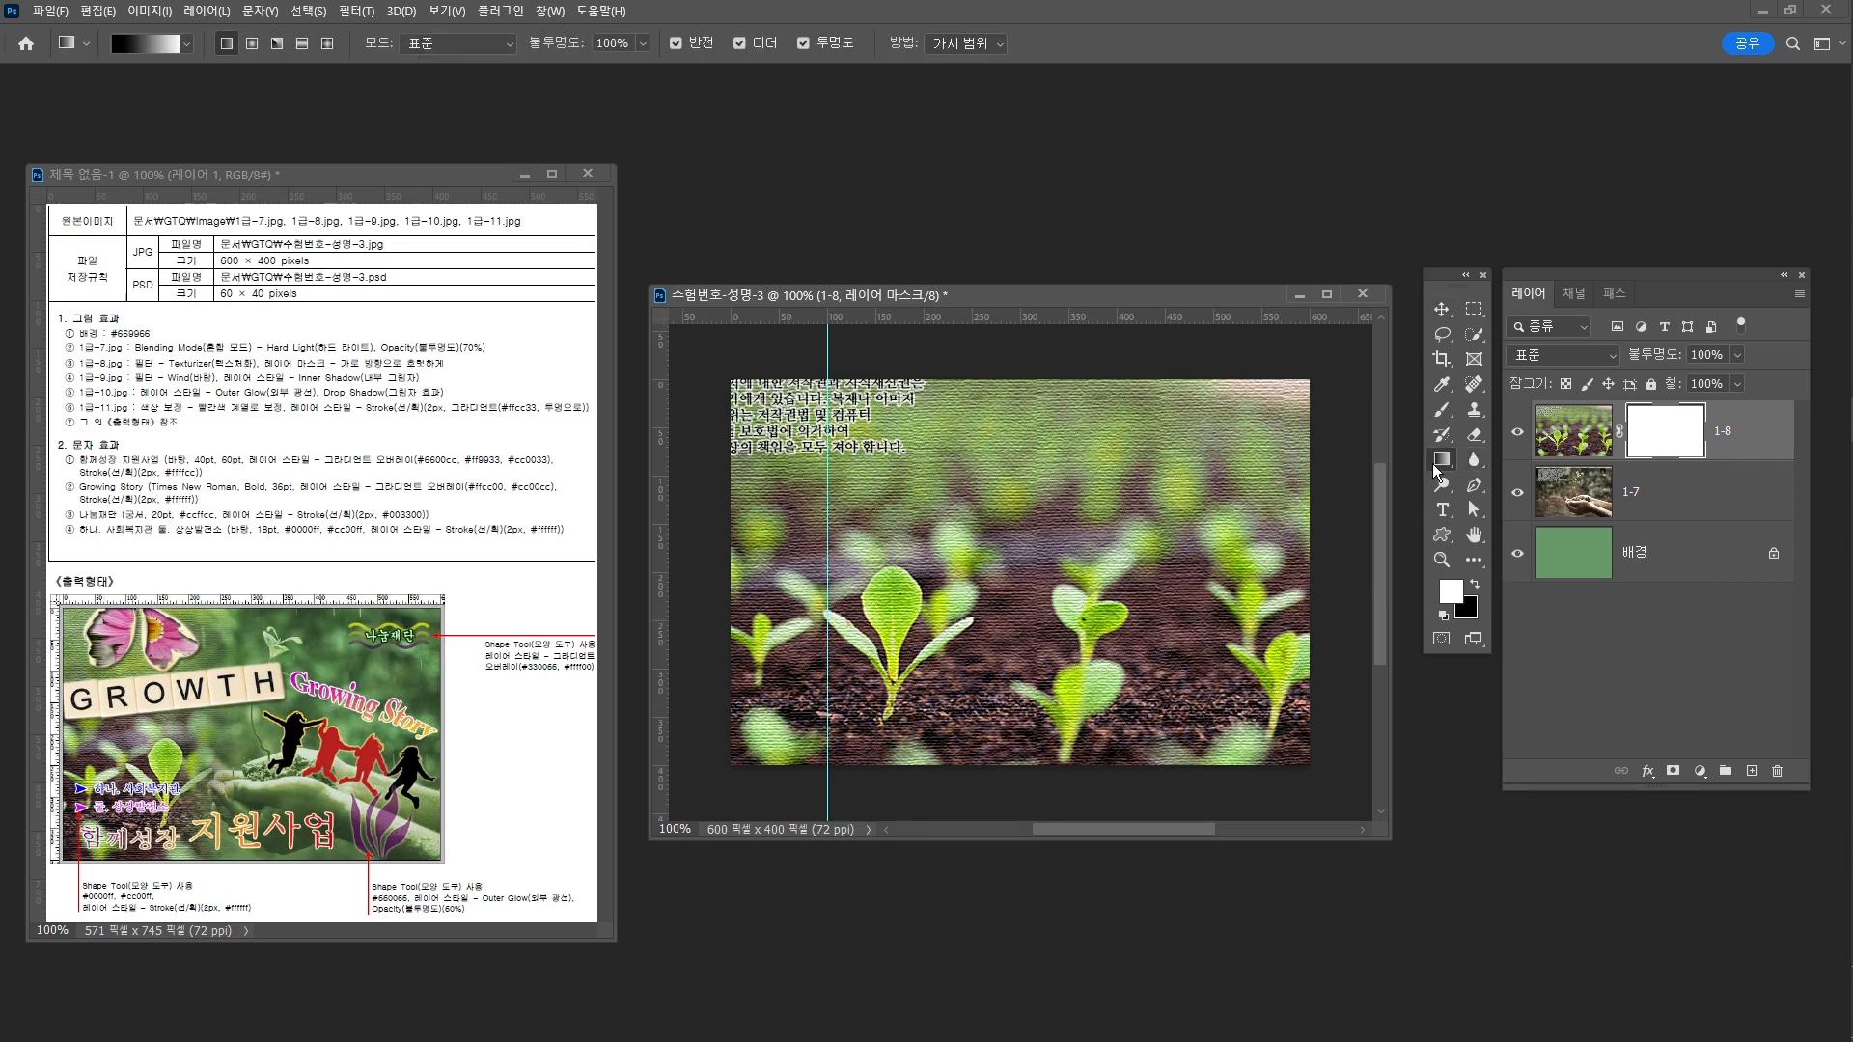
click(1518, 462)
click(187, 45)
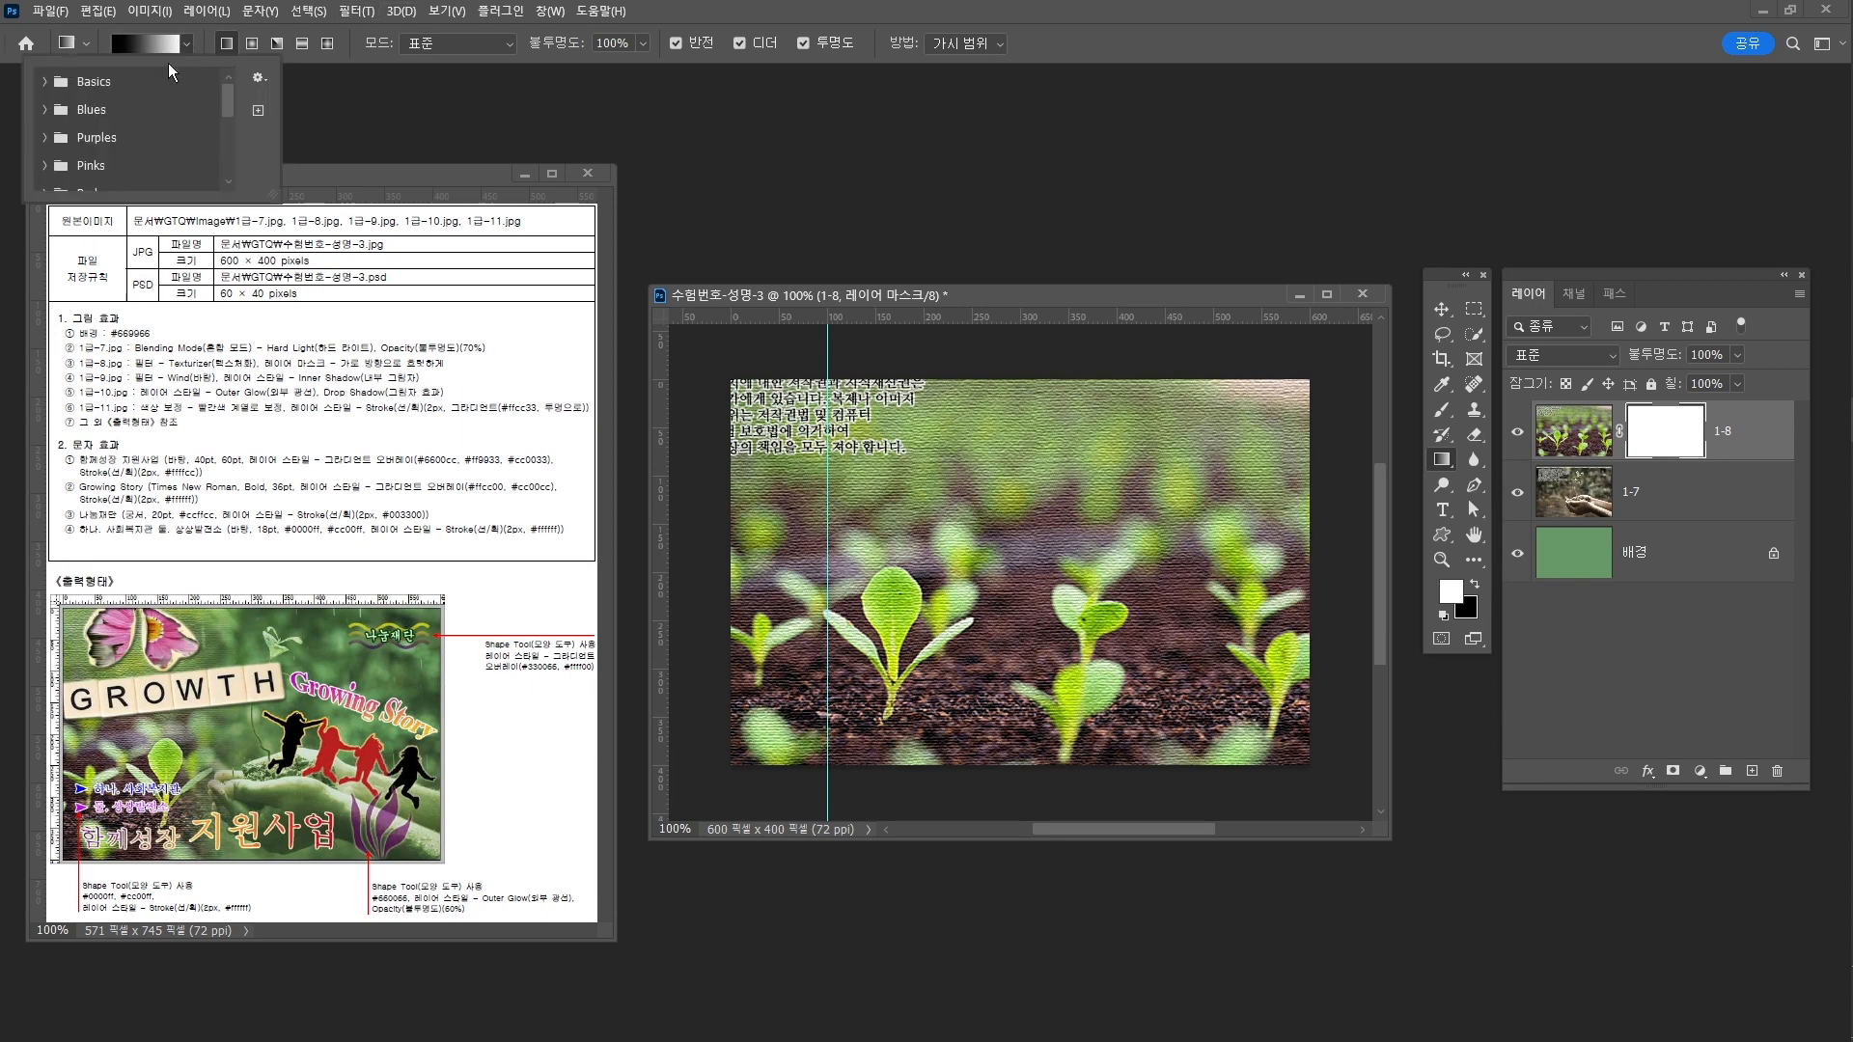
click(48, 85)
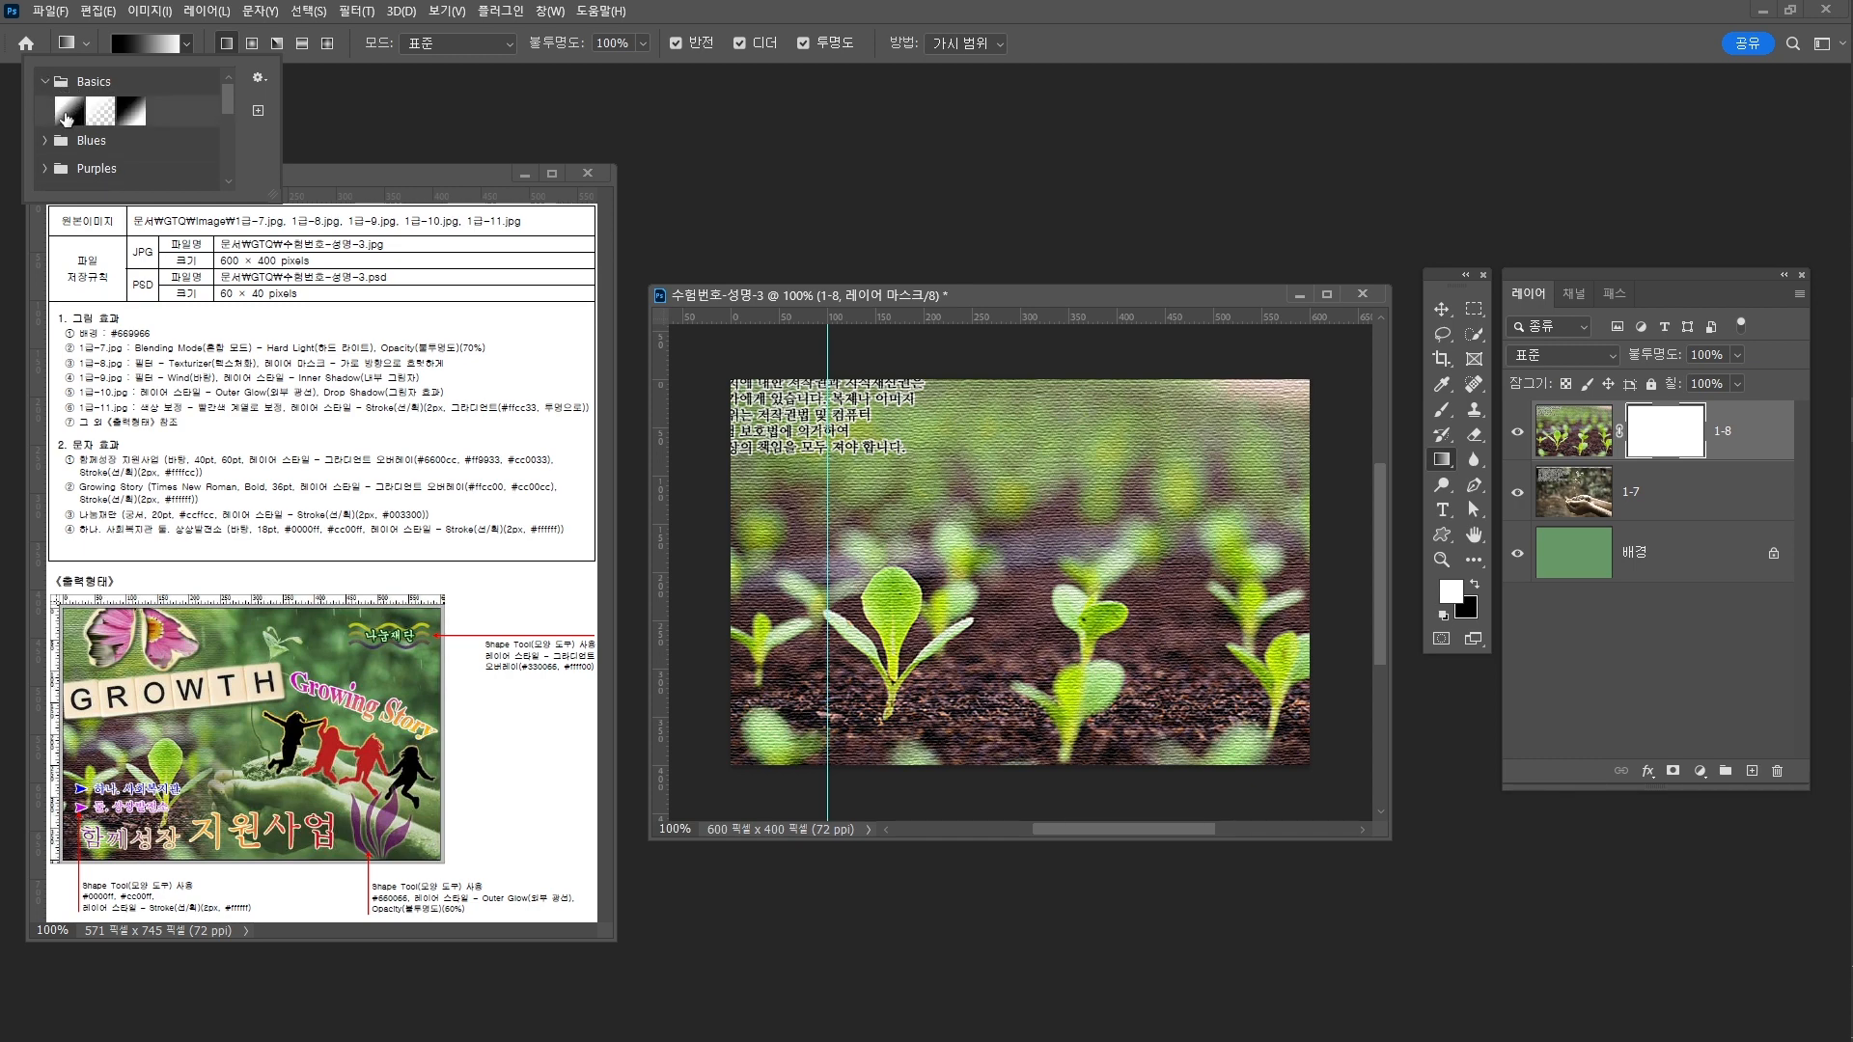
click(65, 114)
click(714, 44)
click(698, 44)
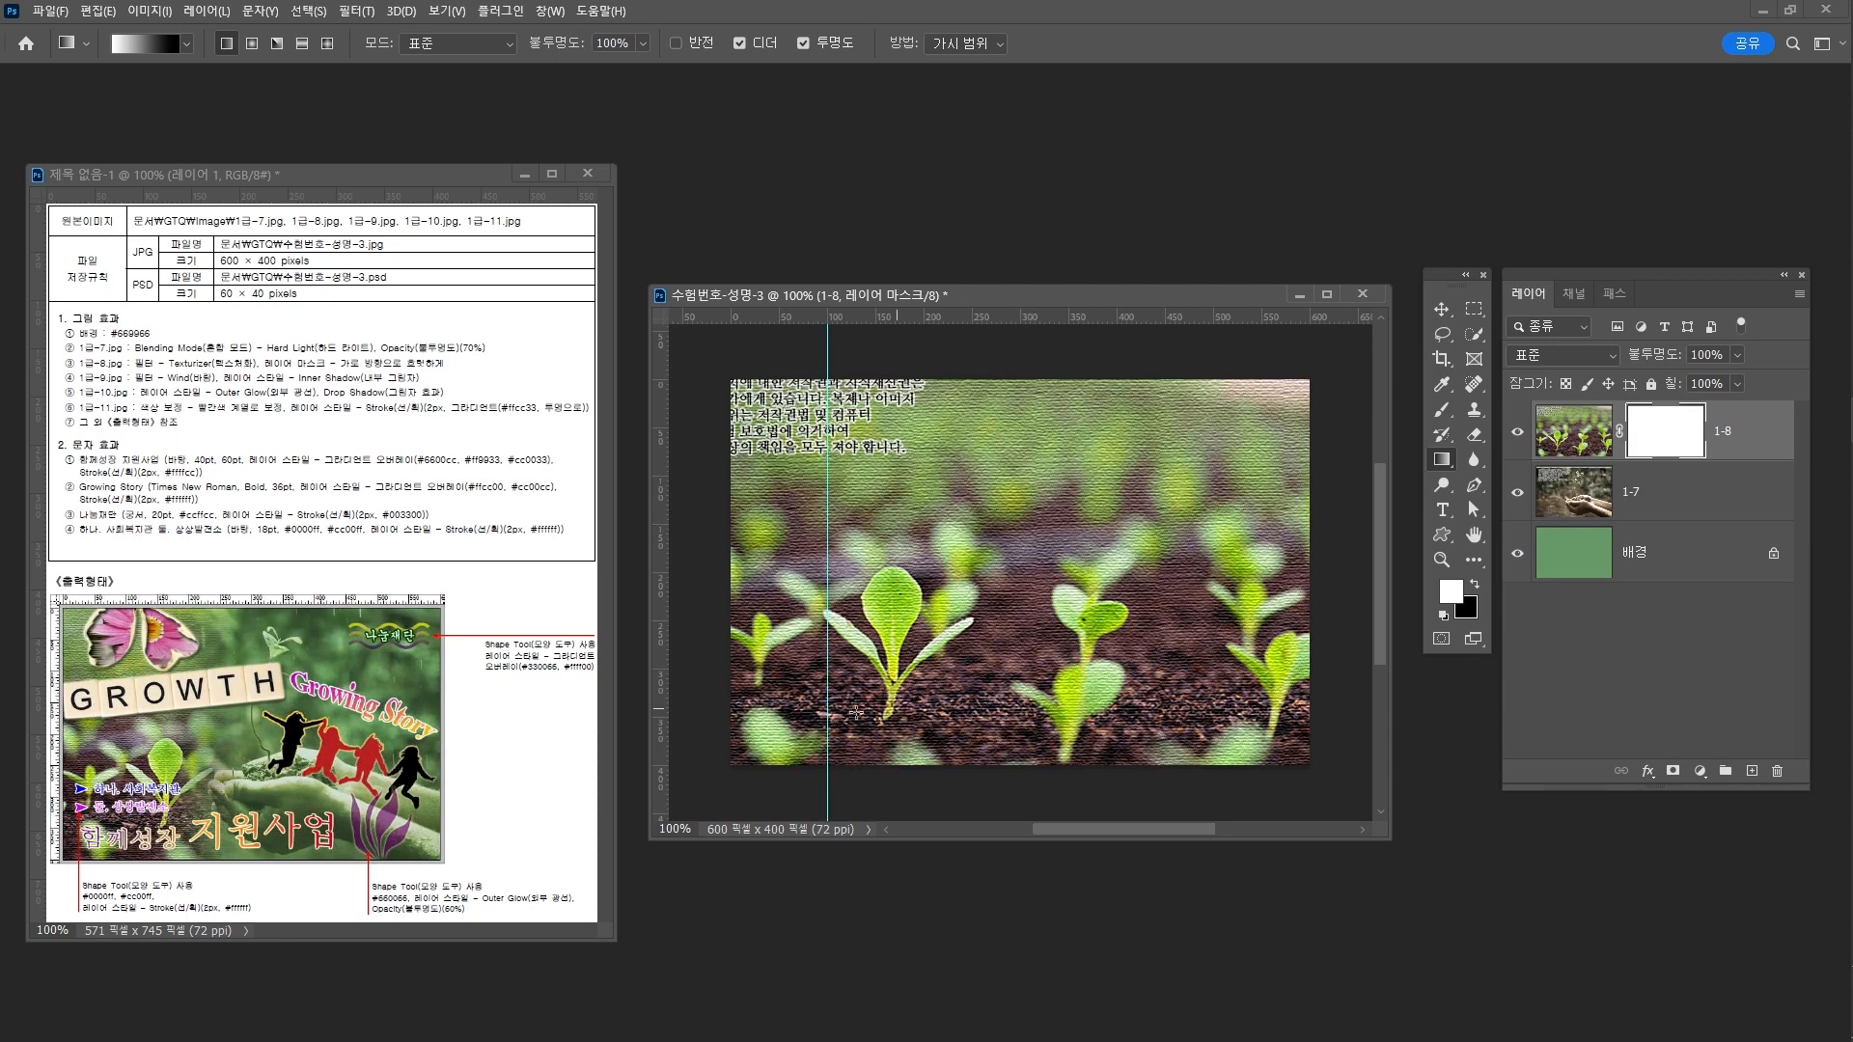
drag(989, 581, 1100, 580)
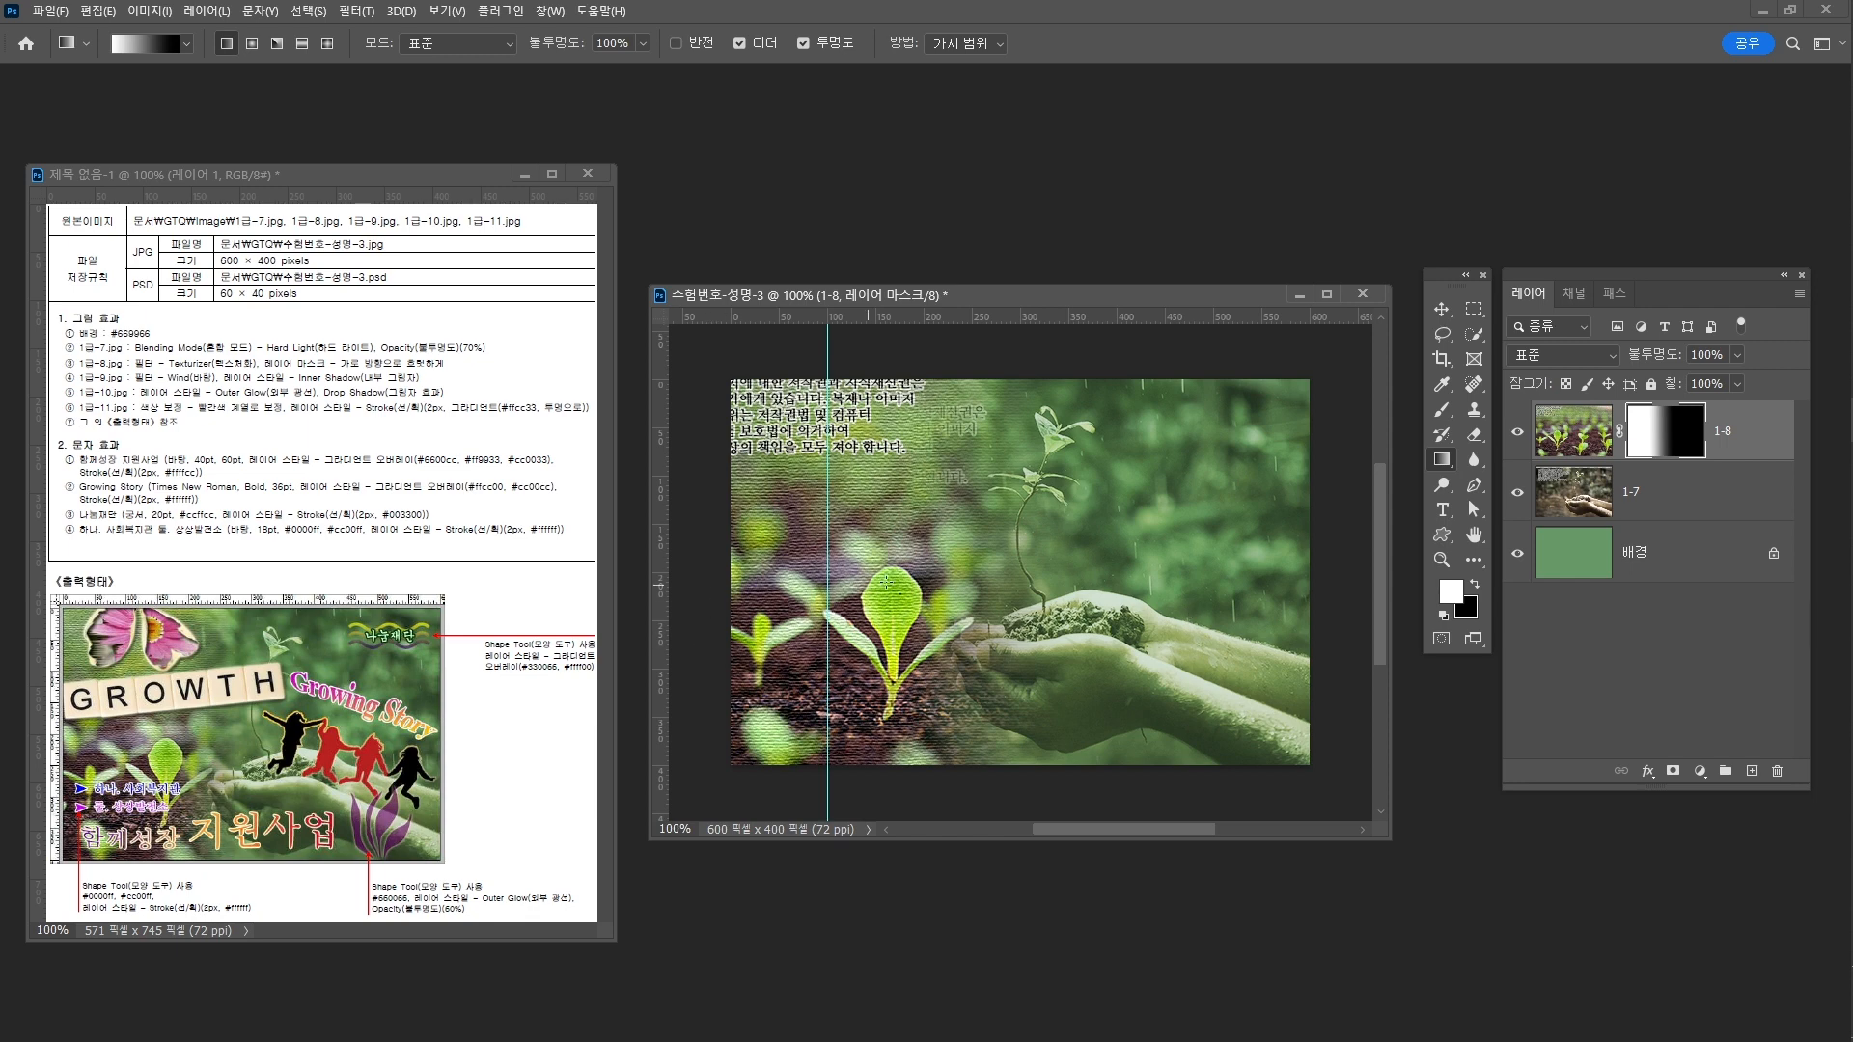
drag(853, 581, 1068, 576)
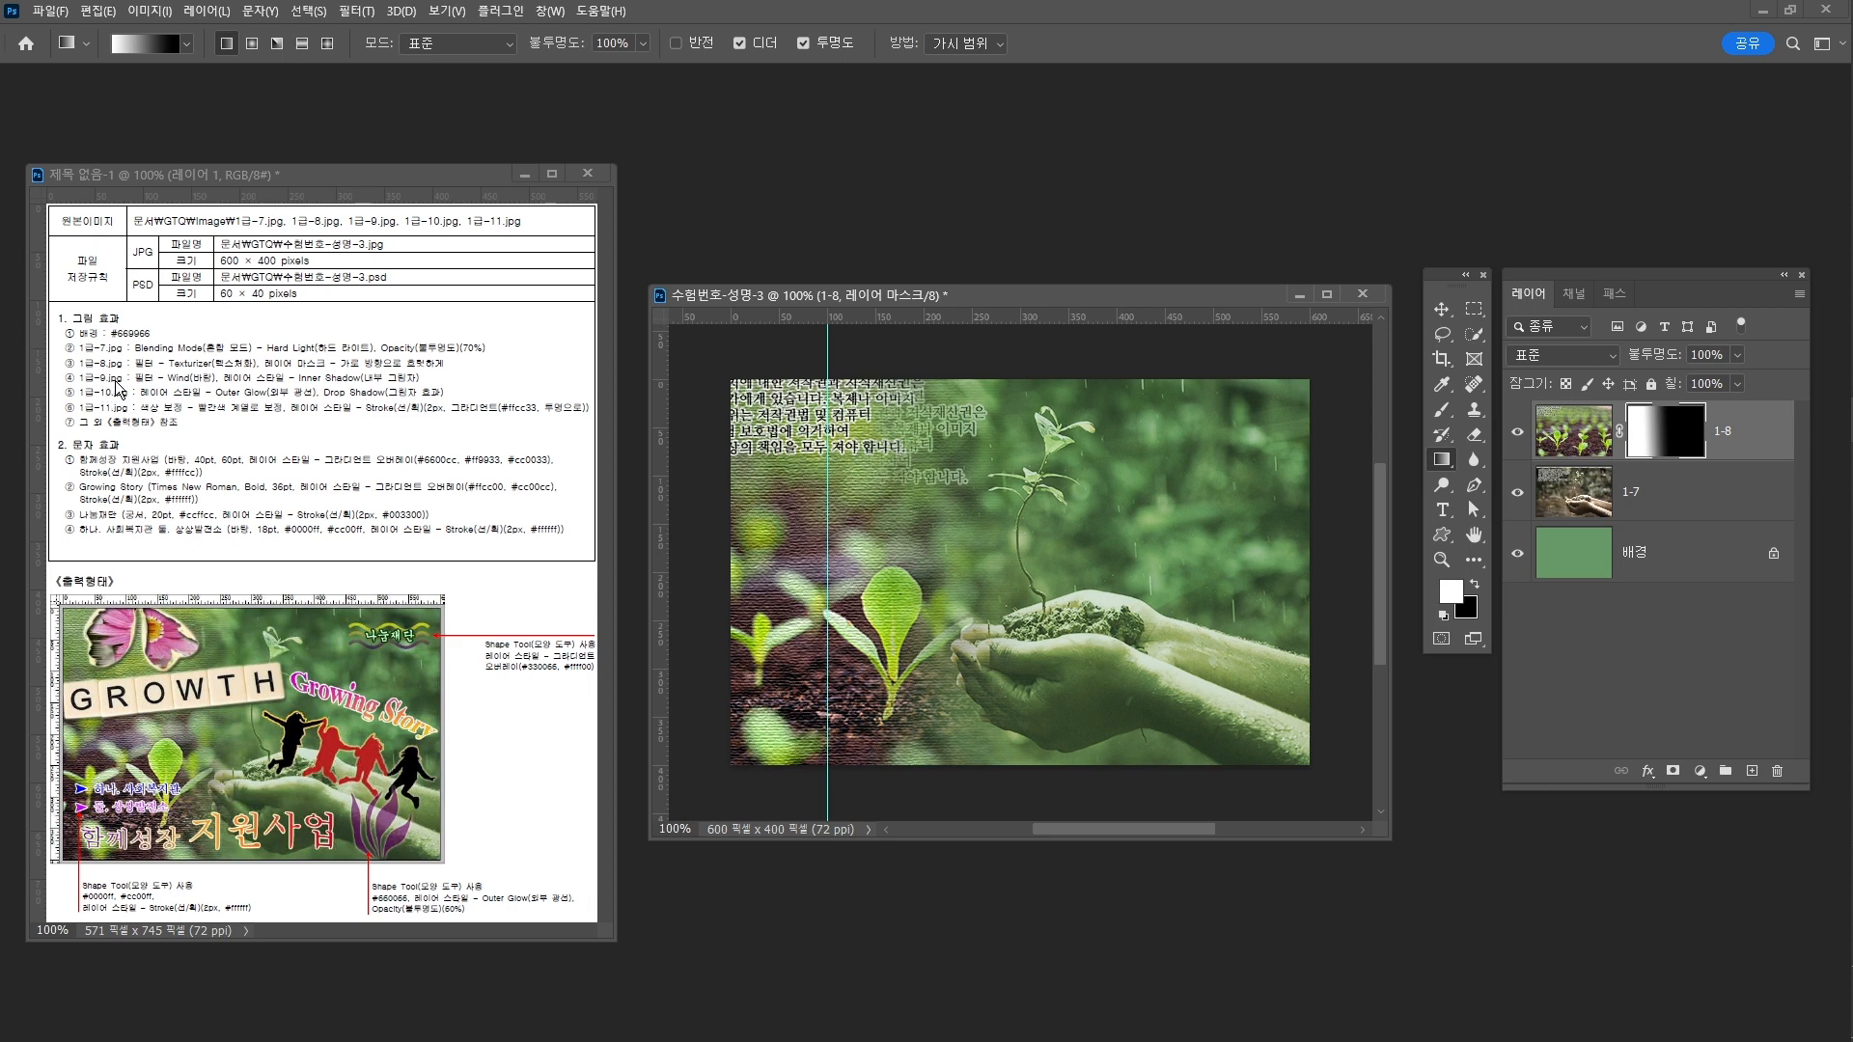
Open 1급-9.jpg from the GTQ Image folder and move its window clear of the instruction sheet
click(50, 11)
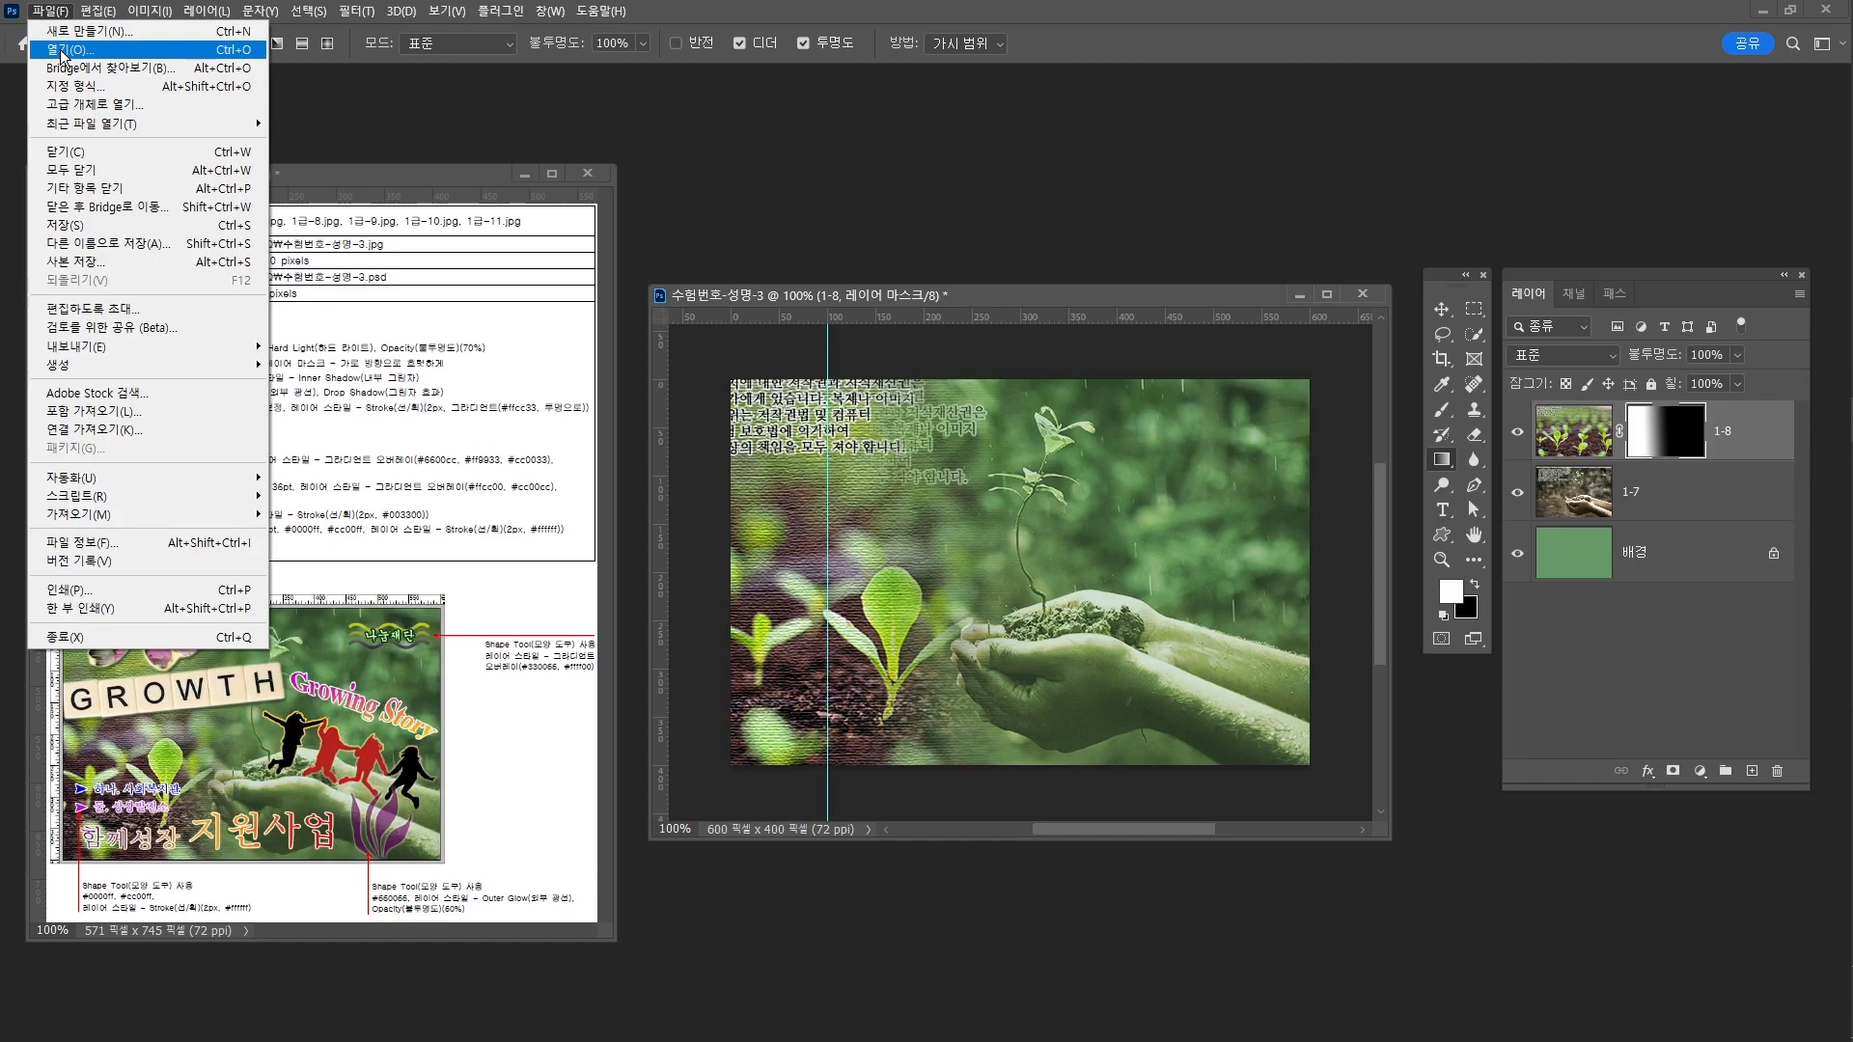
click(60, 52)
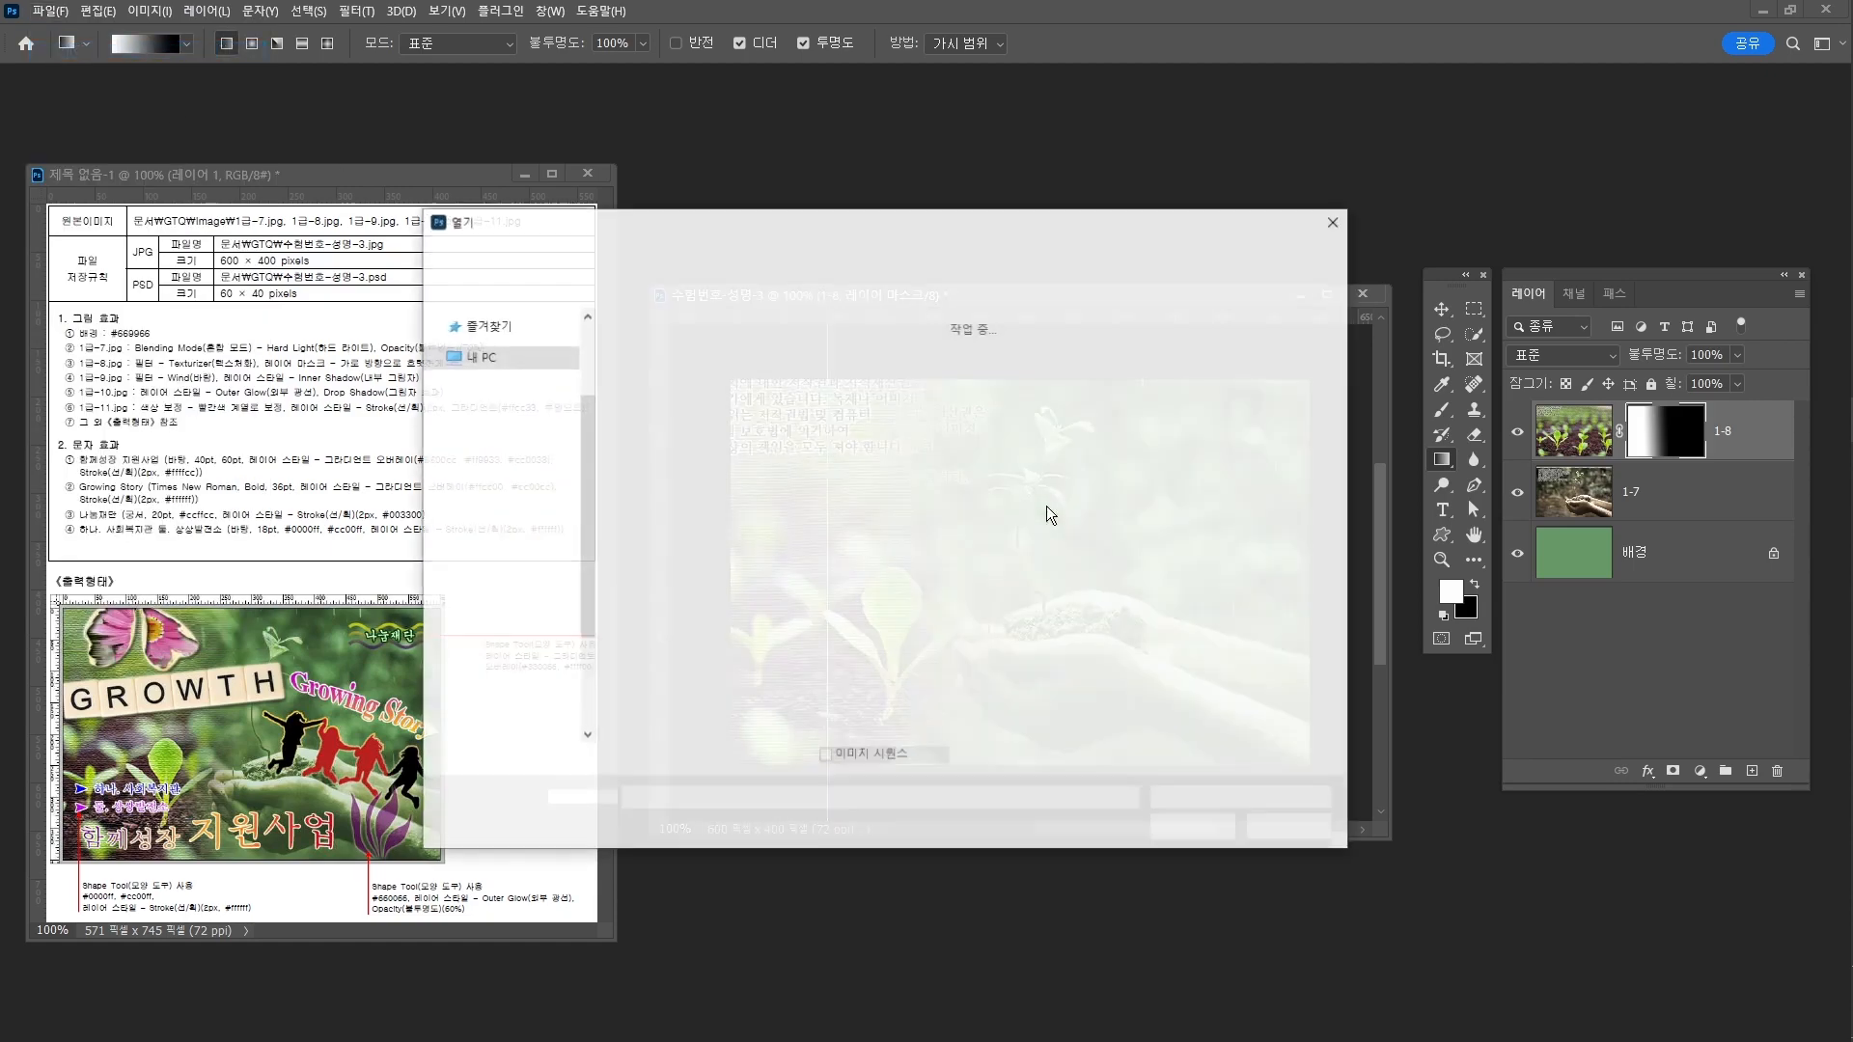
click(1187, 827)
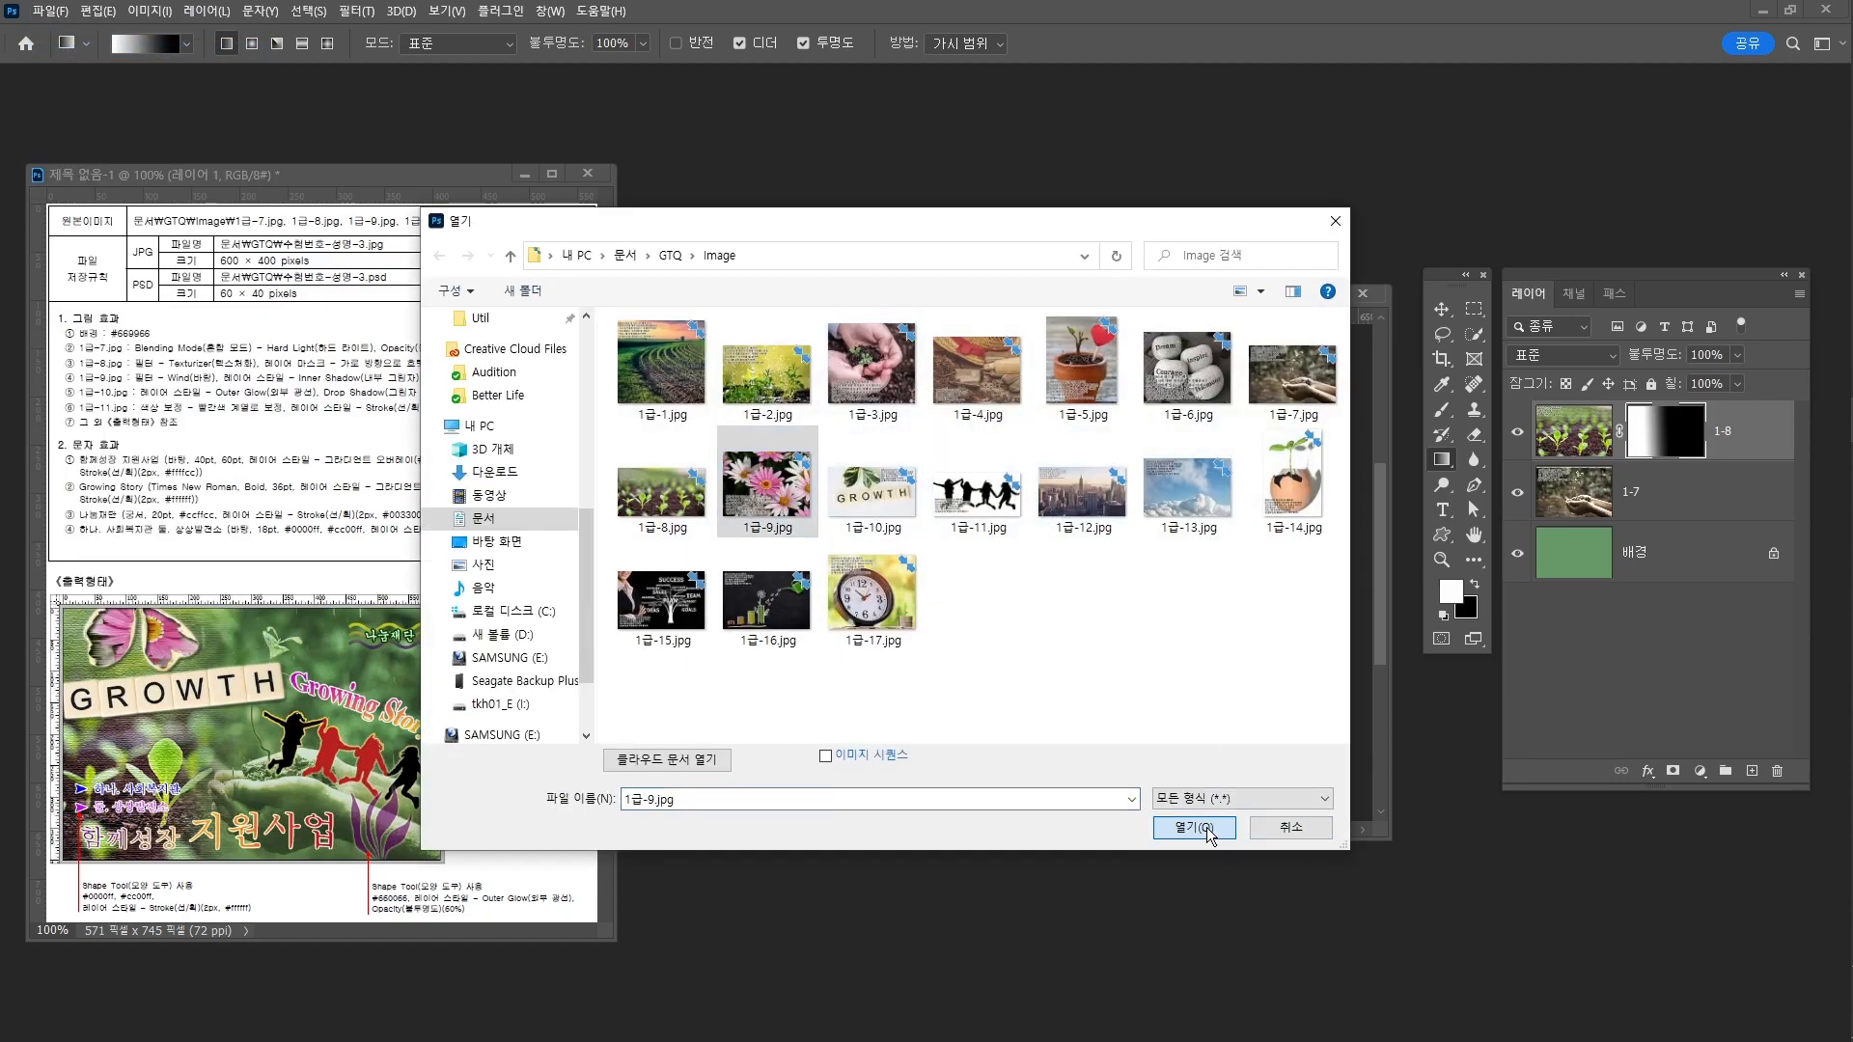
drag(235, 116, 952, 180)
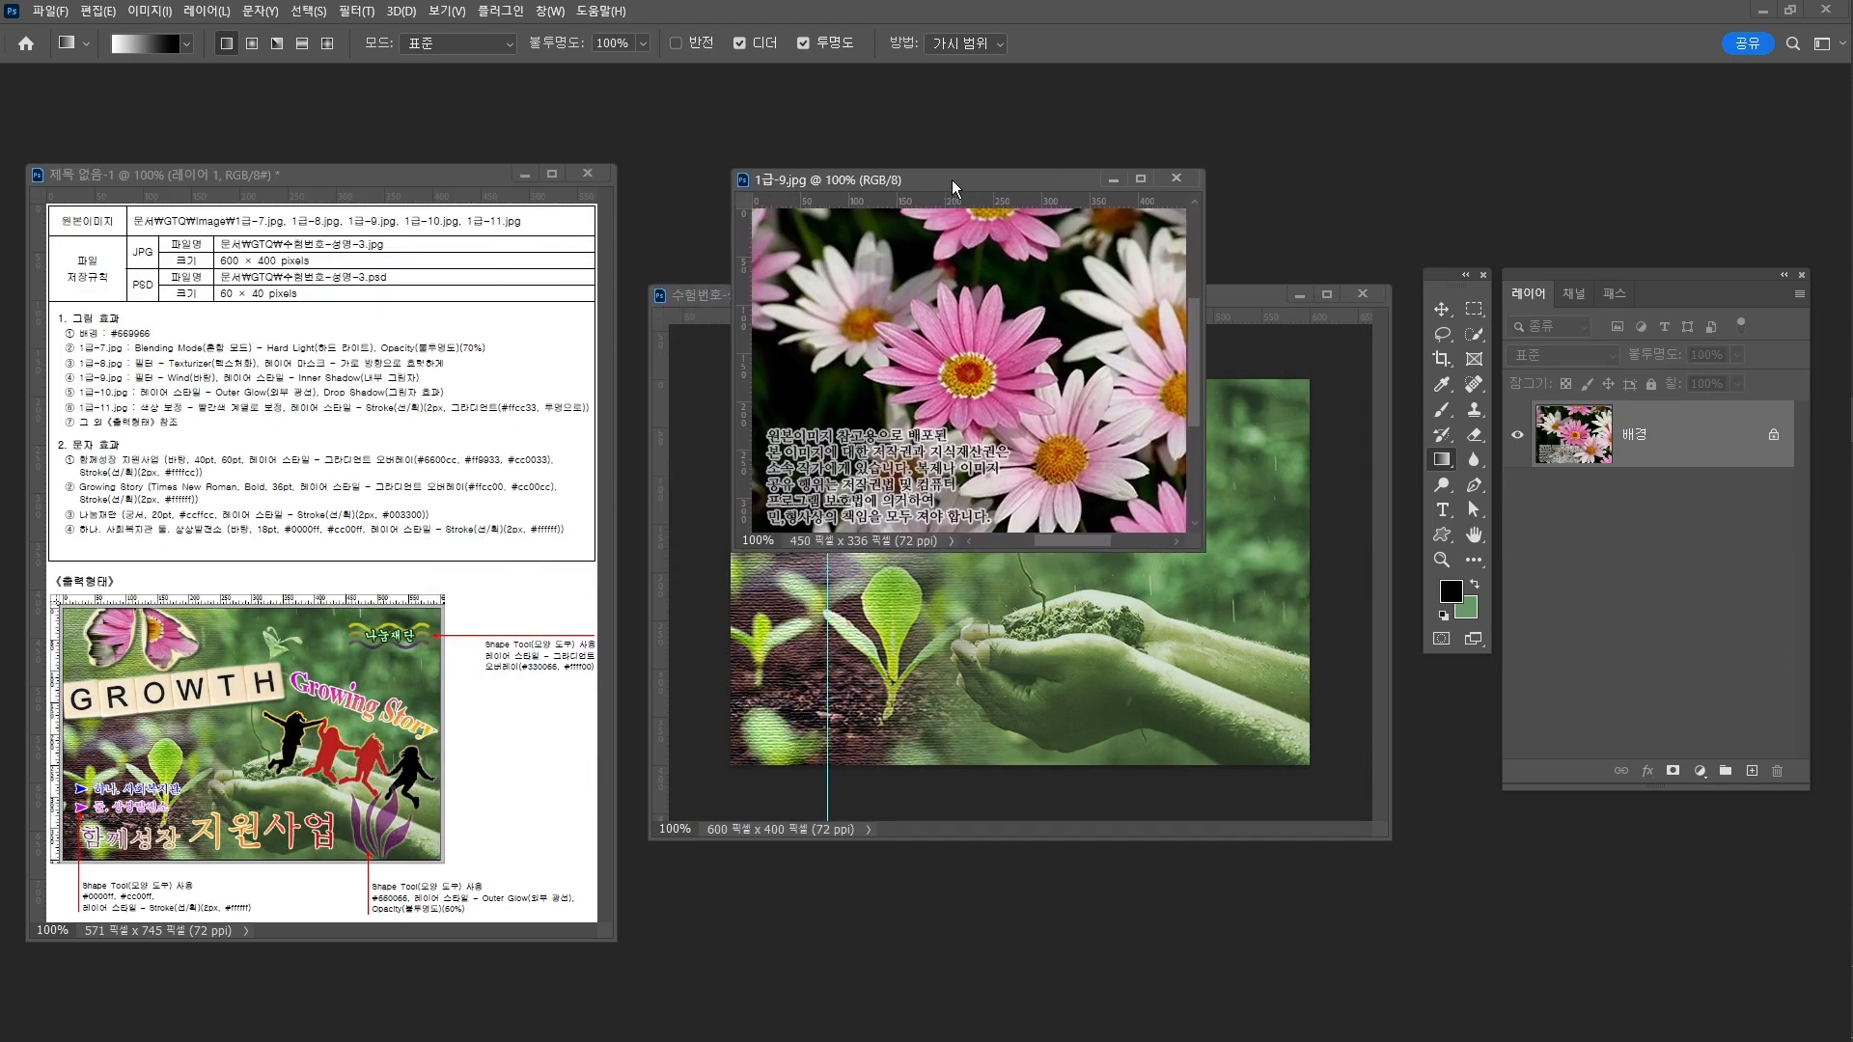
key(ctrl+1)
click(167, 388)
drag(186, 389, 321, 391)
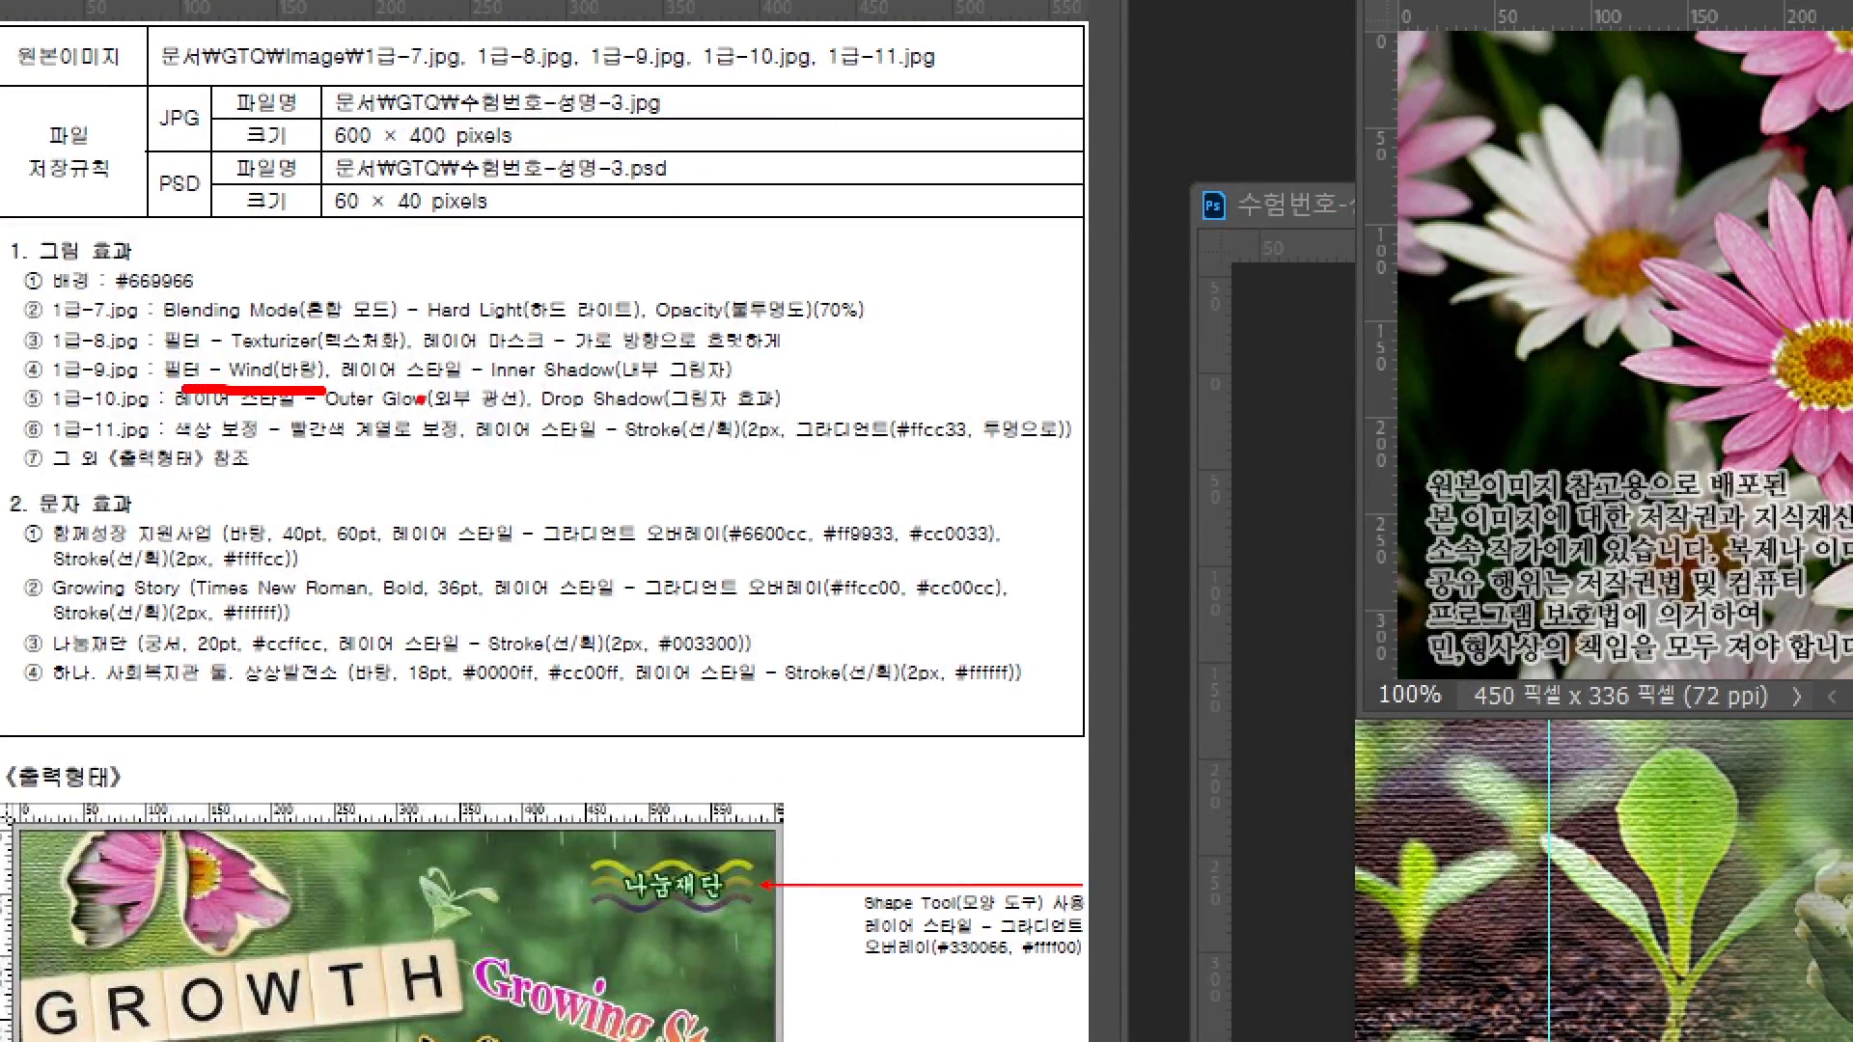
key(Escape)
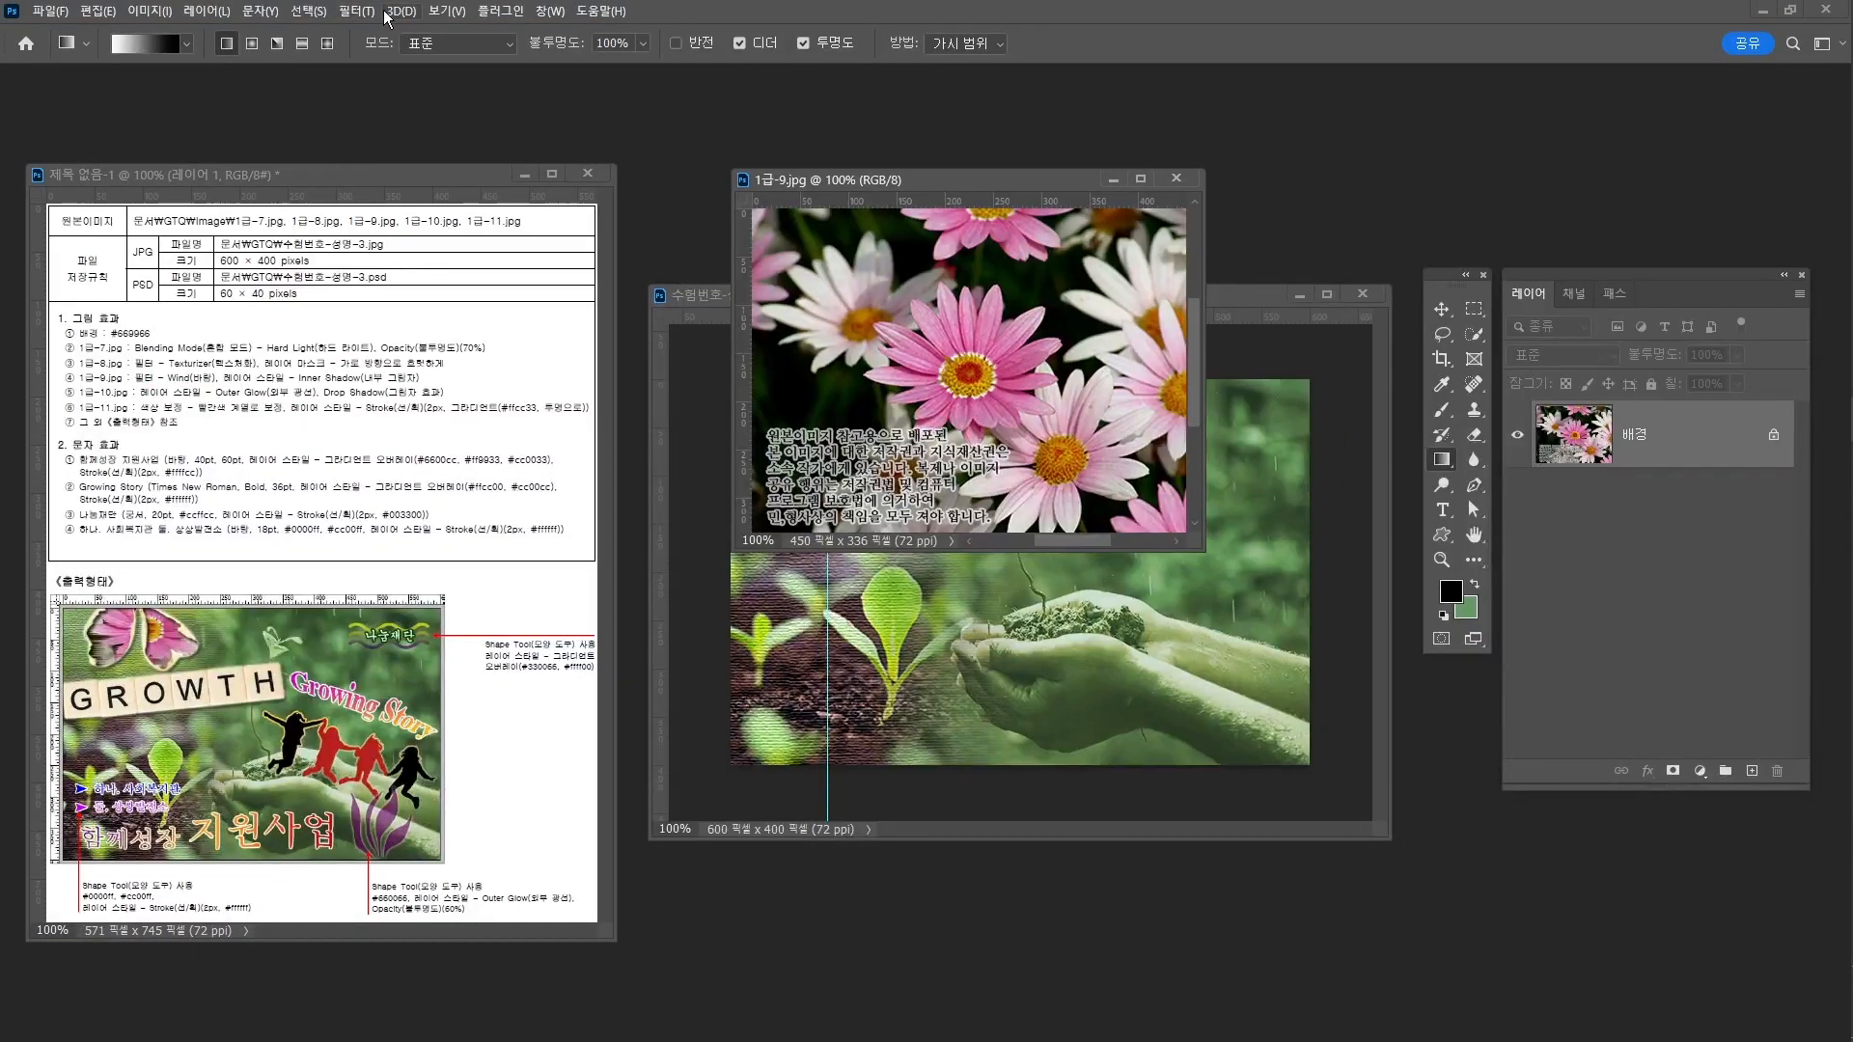
Apply the Wind filter to the 1급-9.jpg flower photo with the Wind method, blowing from the right
click(344, 15)
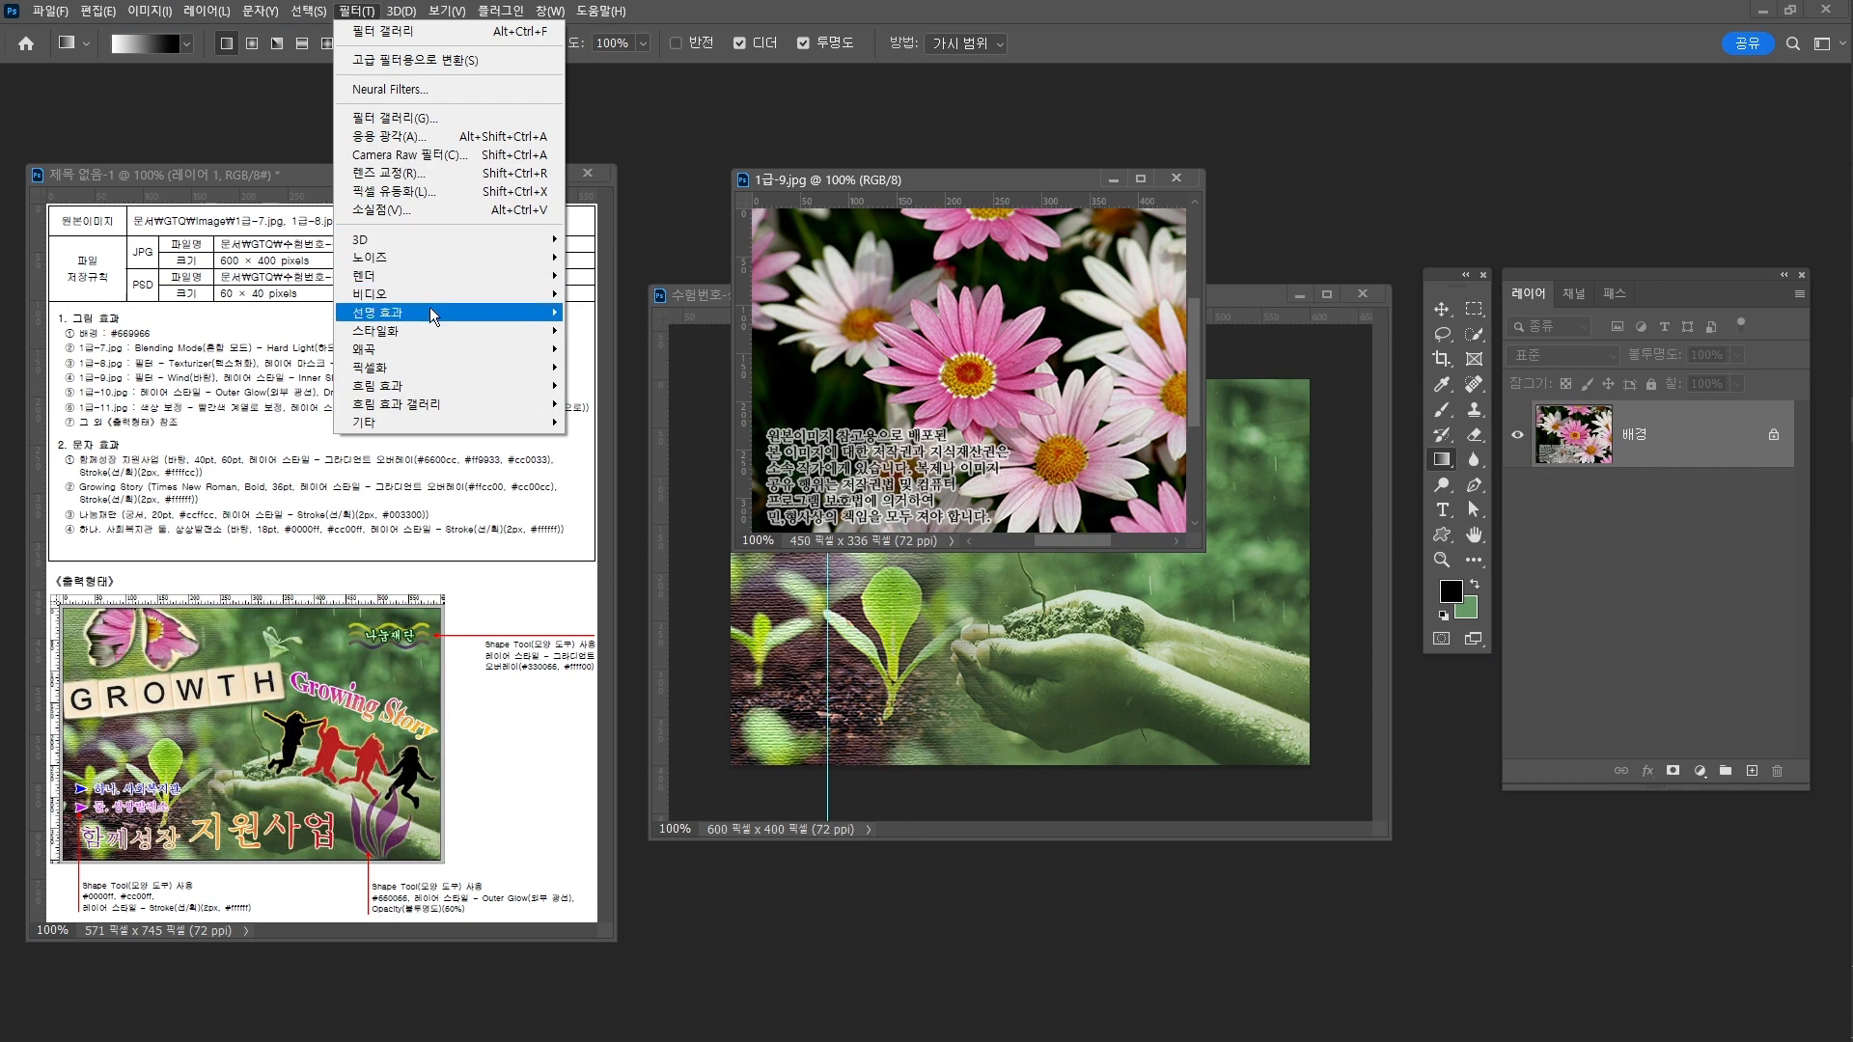
mouse_move(438, 330)
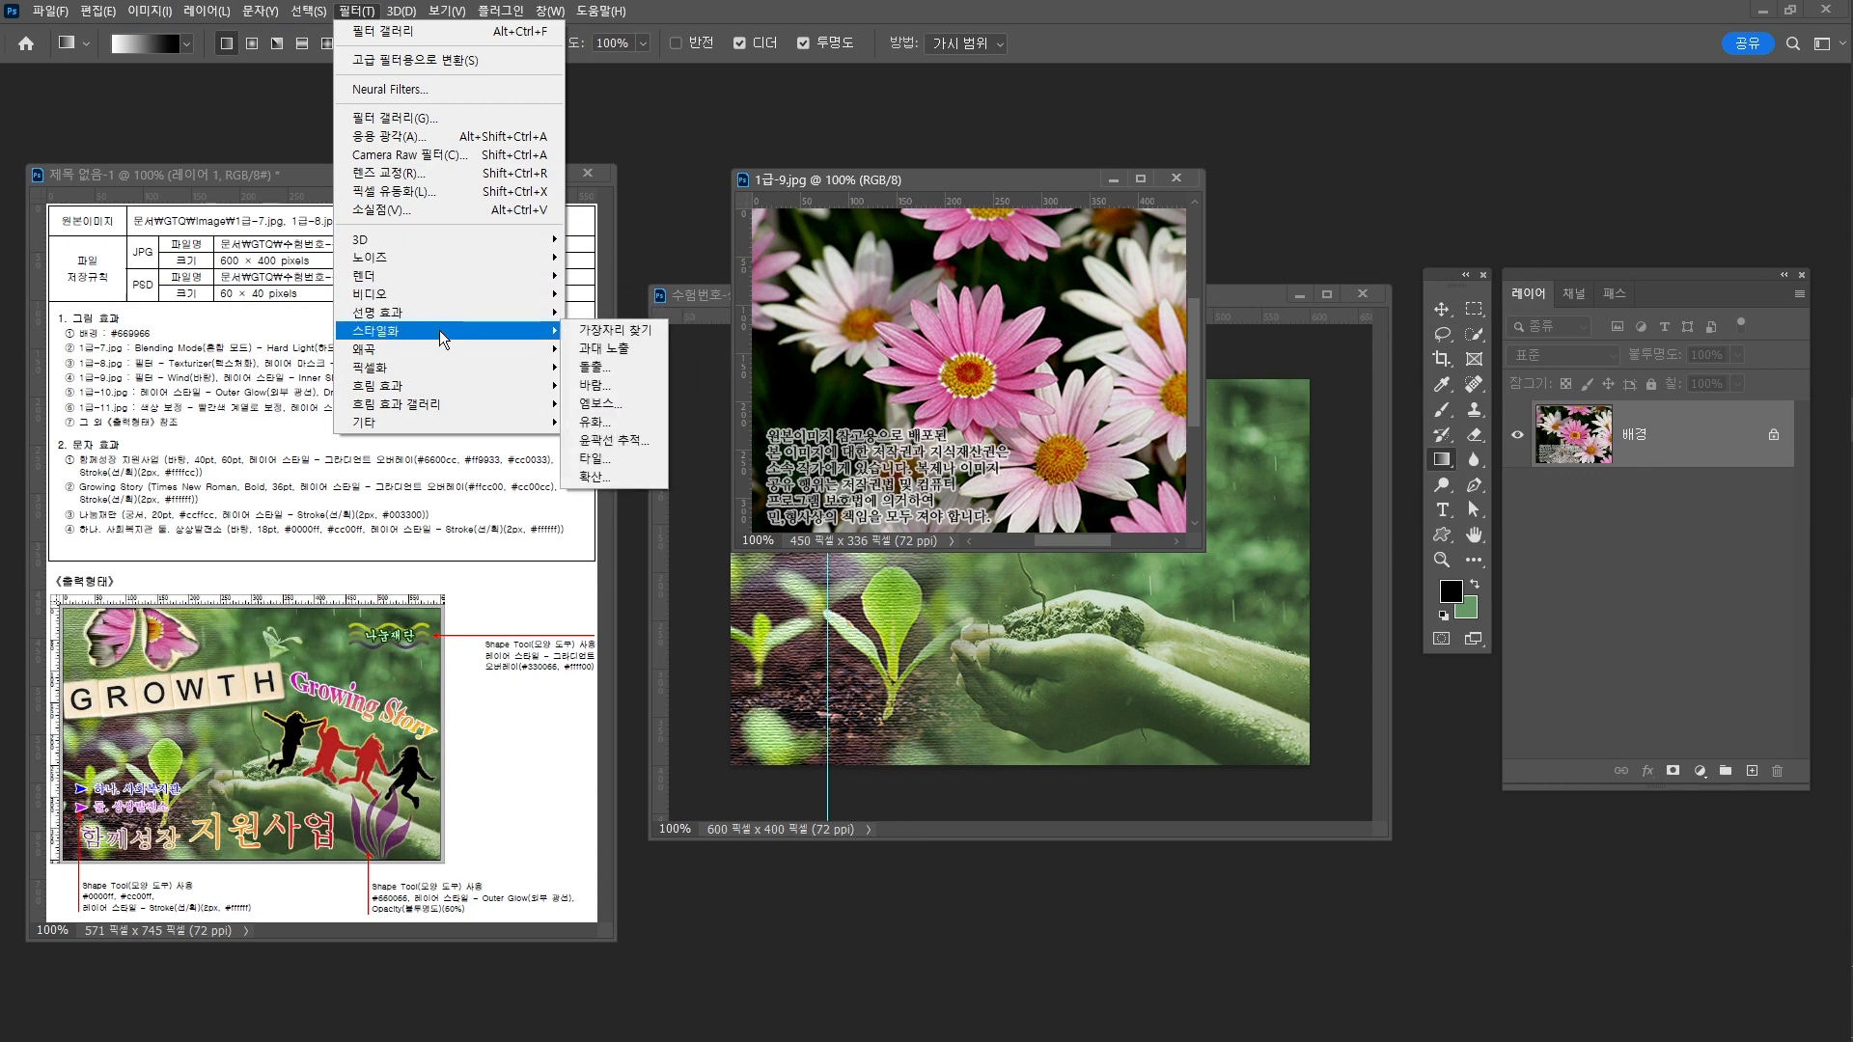
click(620, 389)
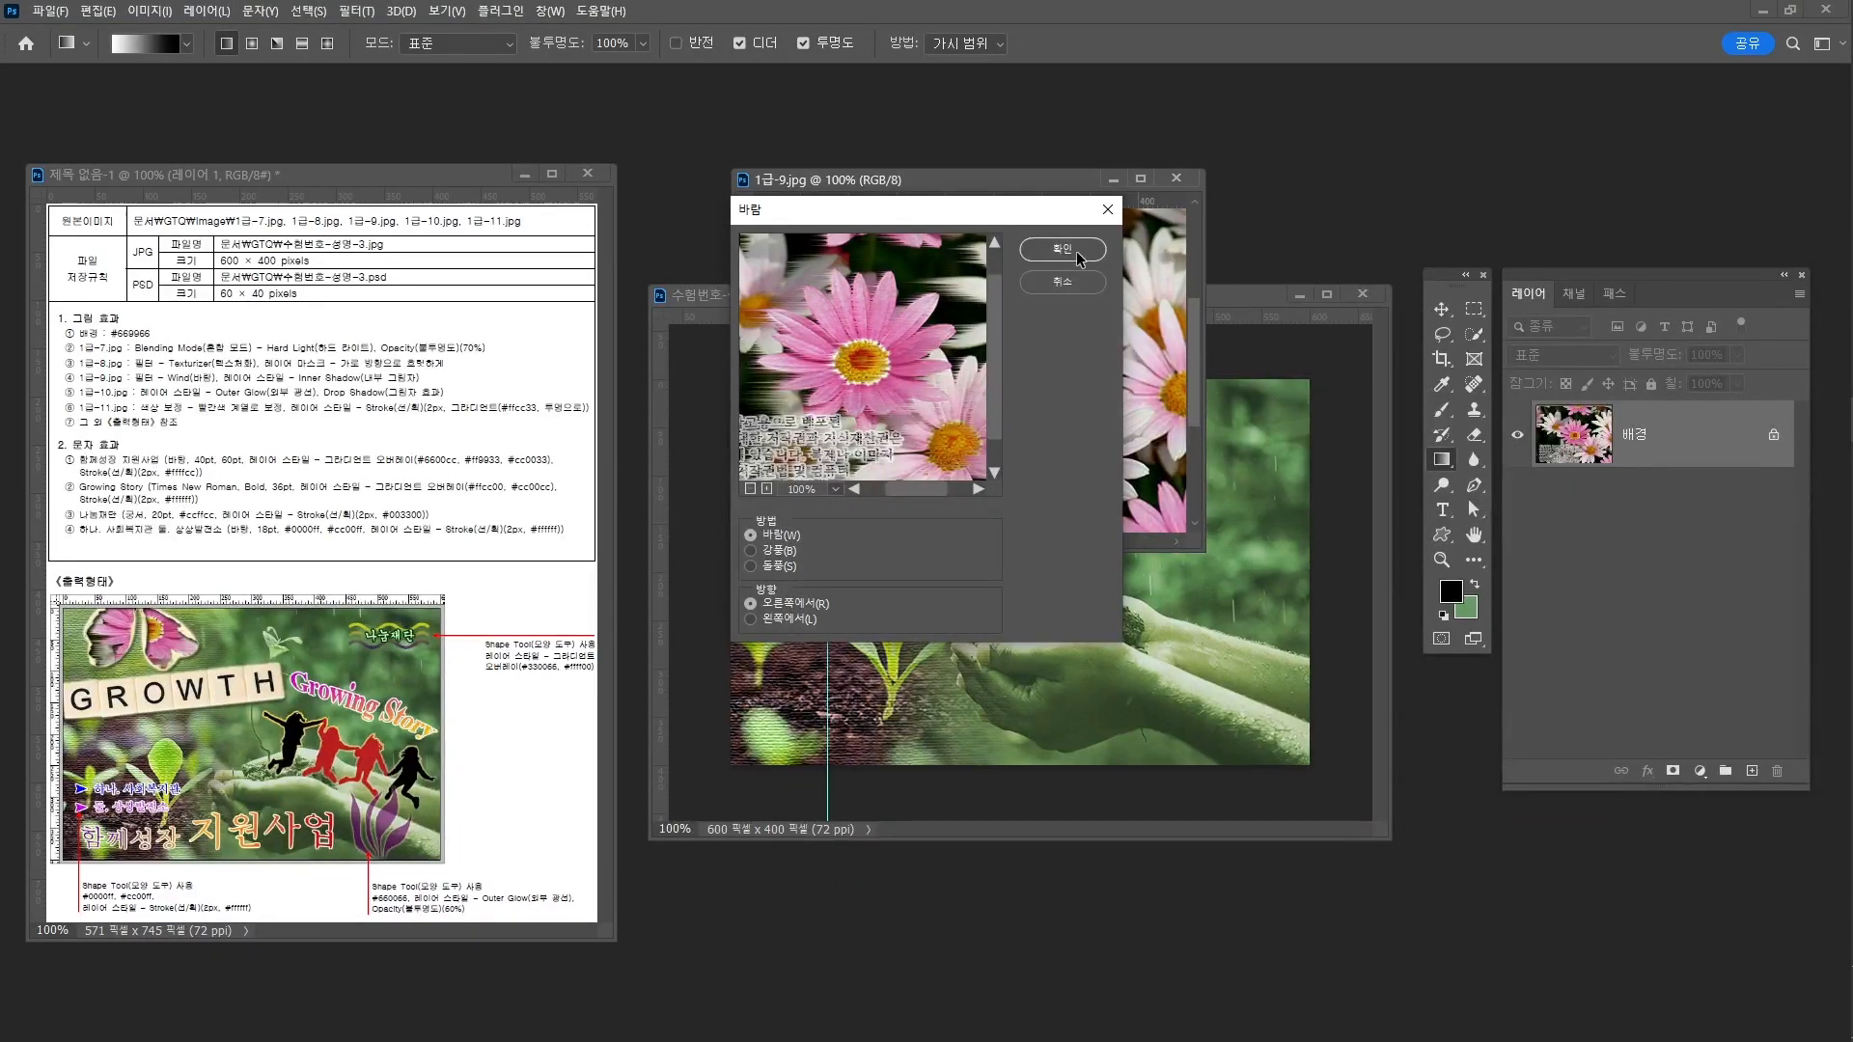
click(1845, 44)
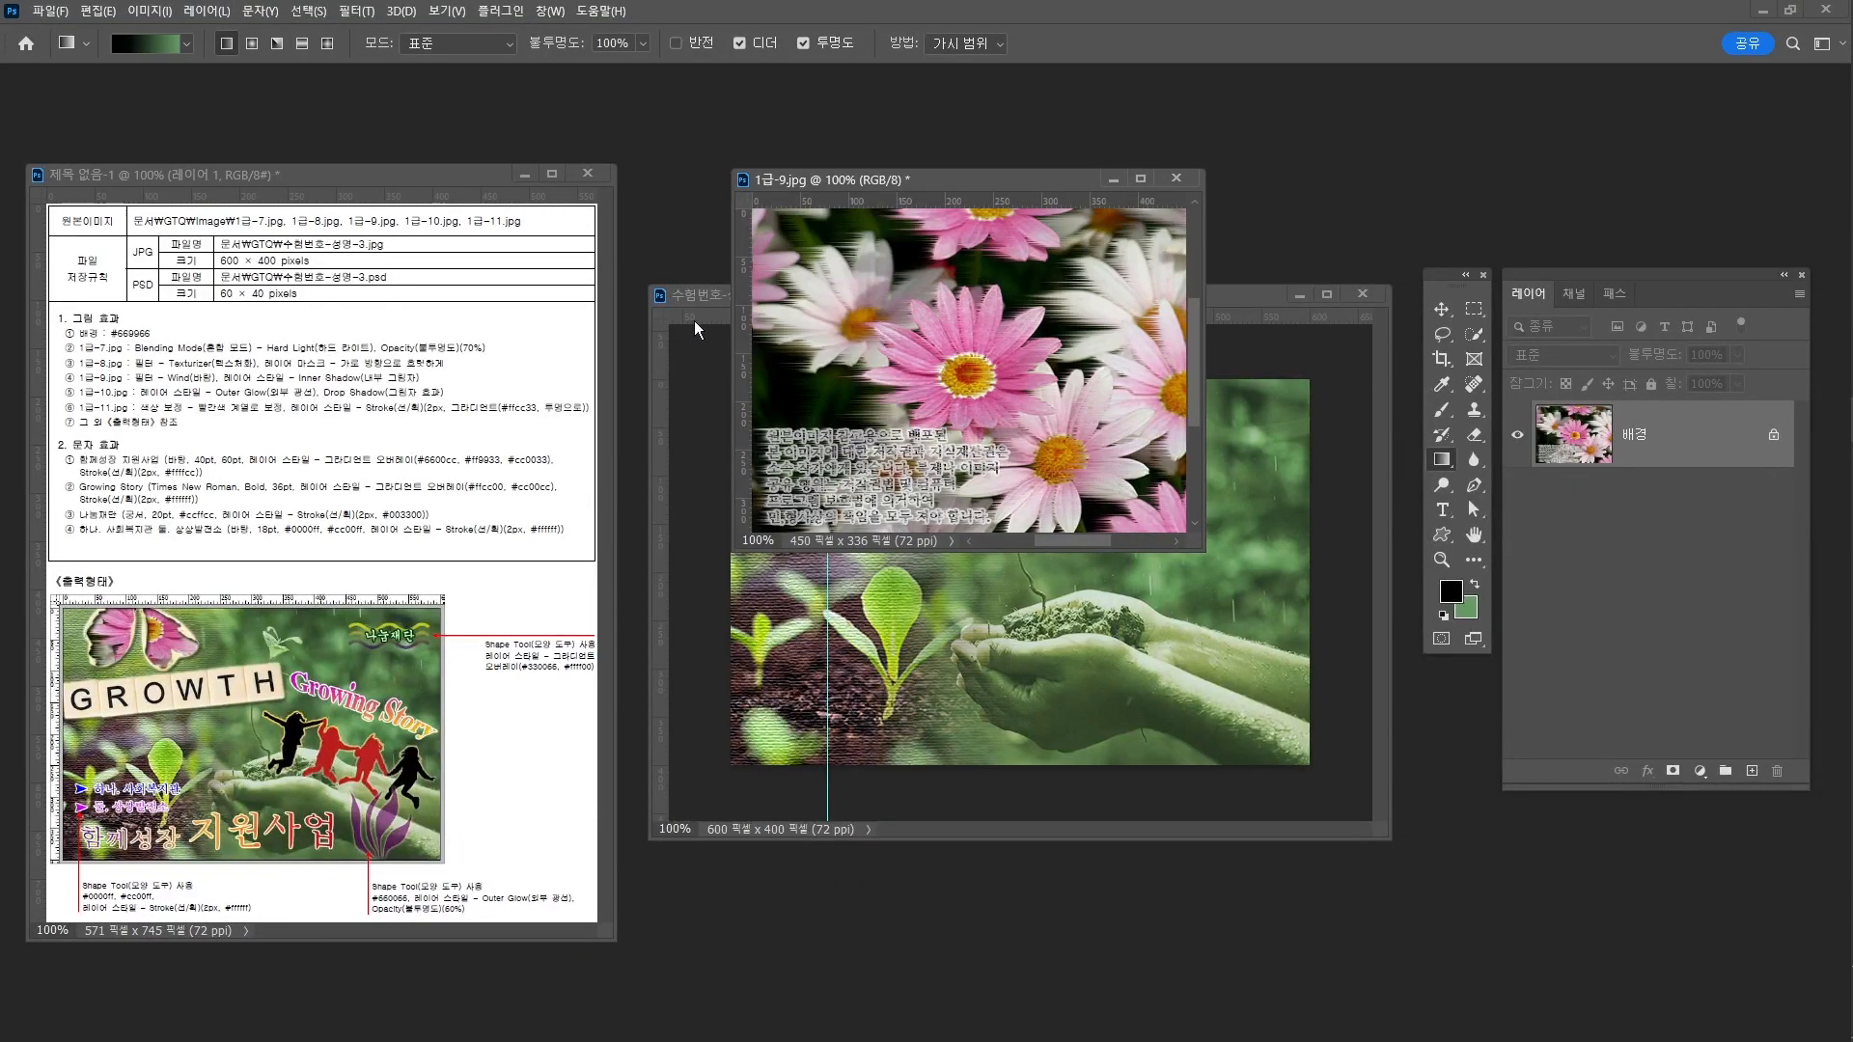
Copy the wind-filtered flower photo into 수험번호-성명-3 and shift it toward the canvas's upper-left corner
key(v)
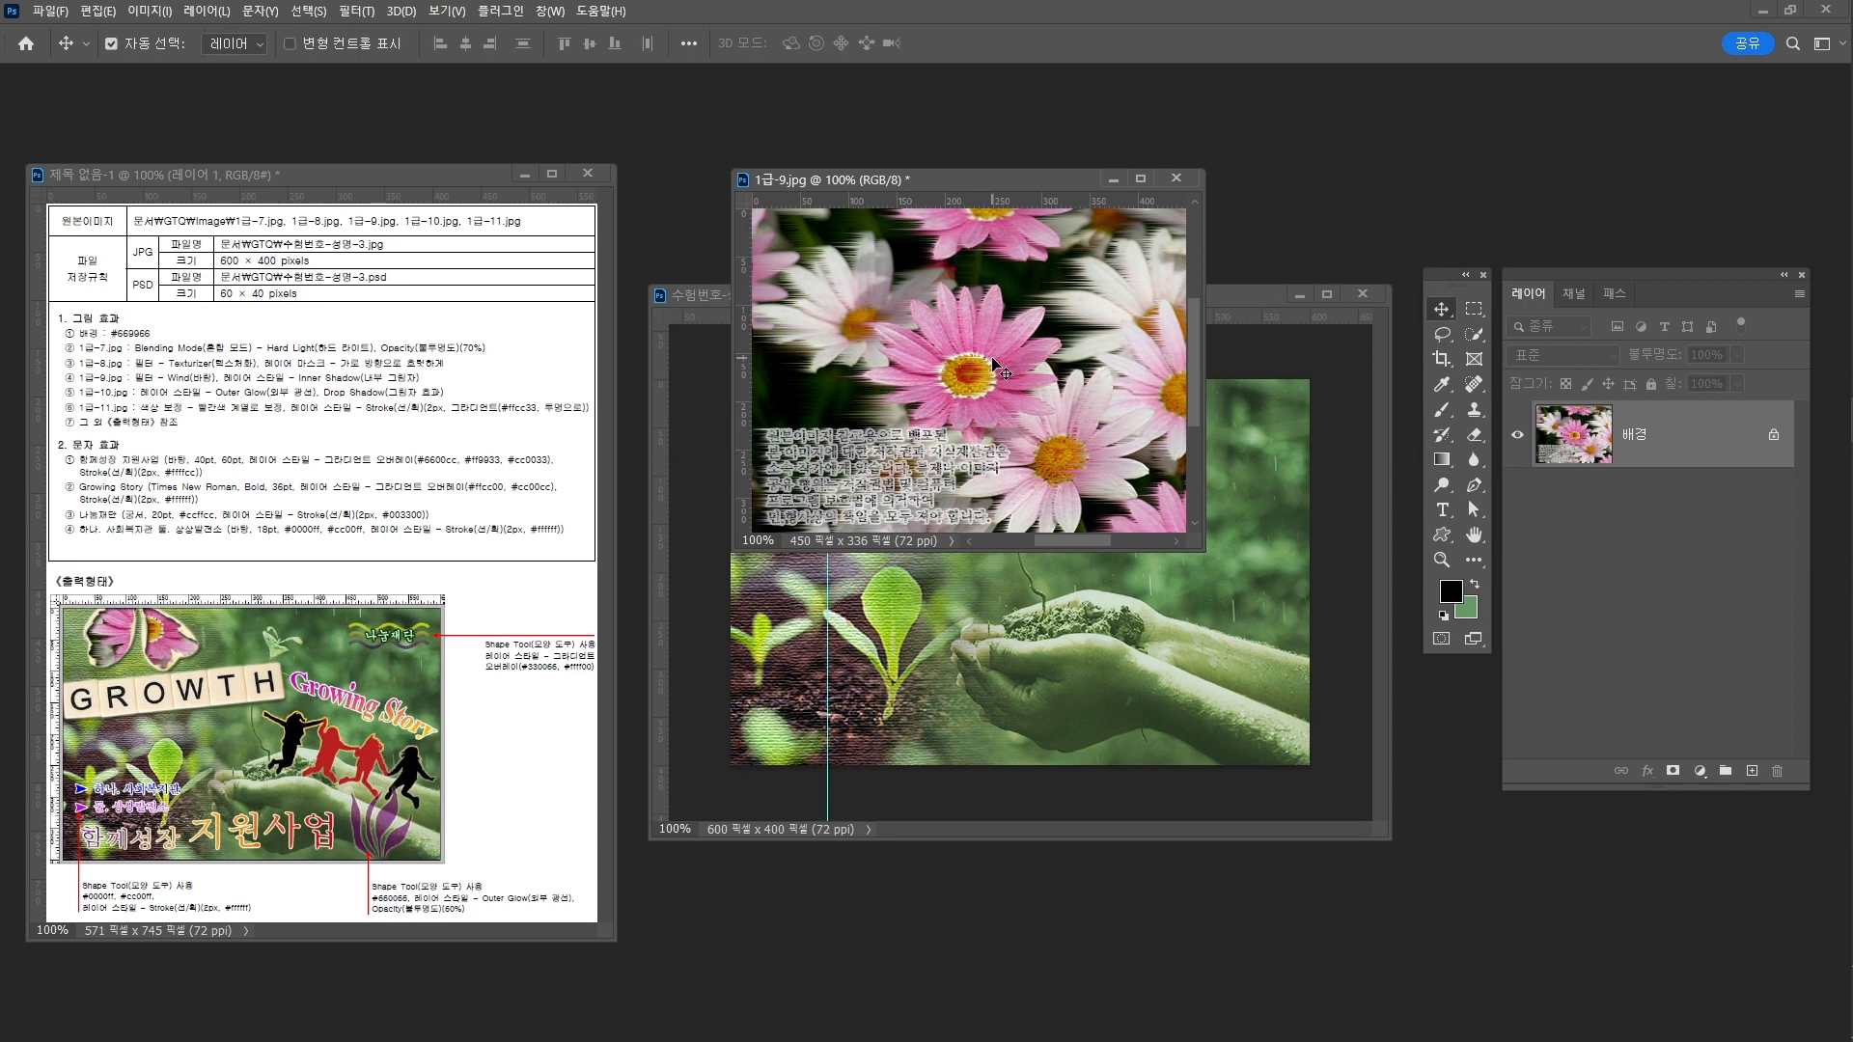
drag(992, 357, 1071, 531)
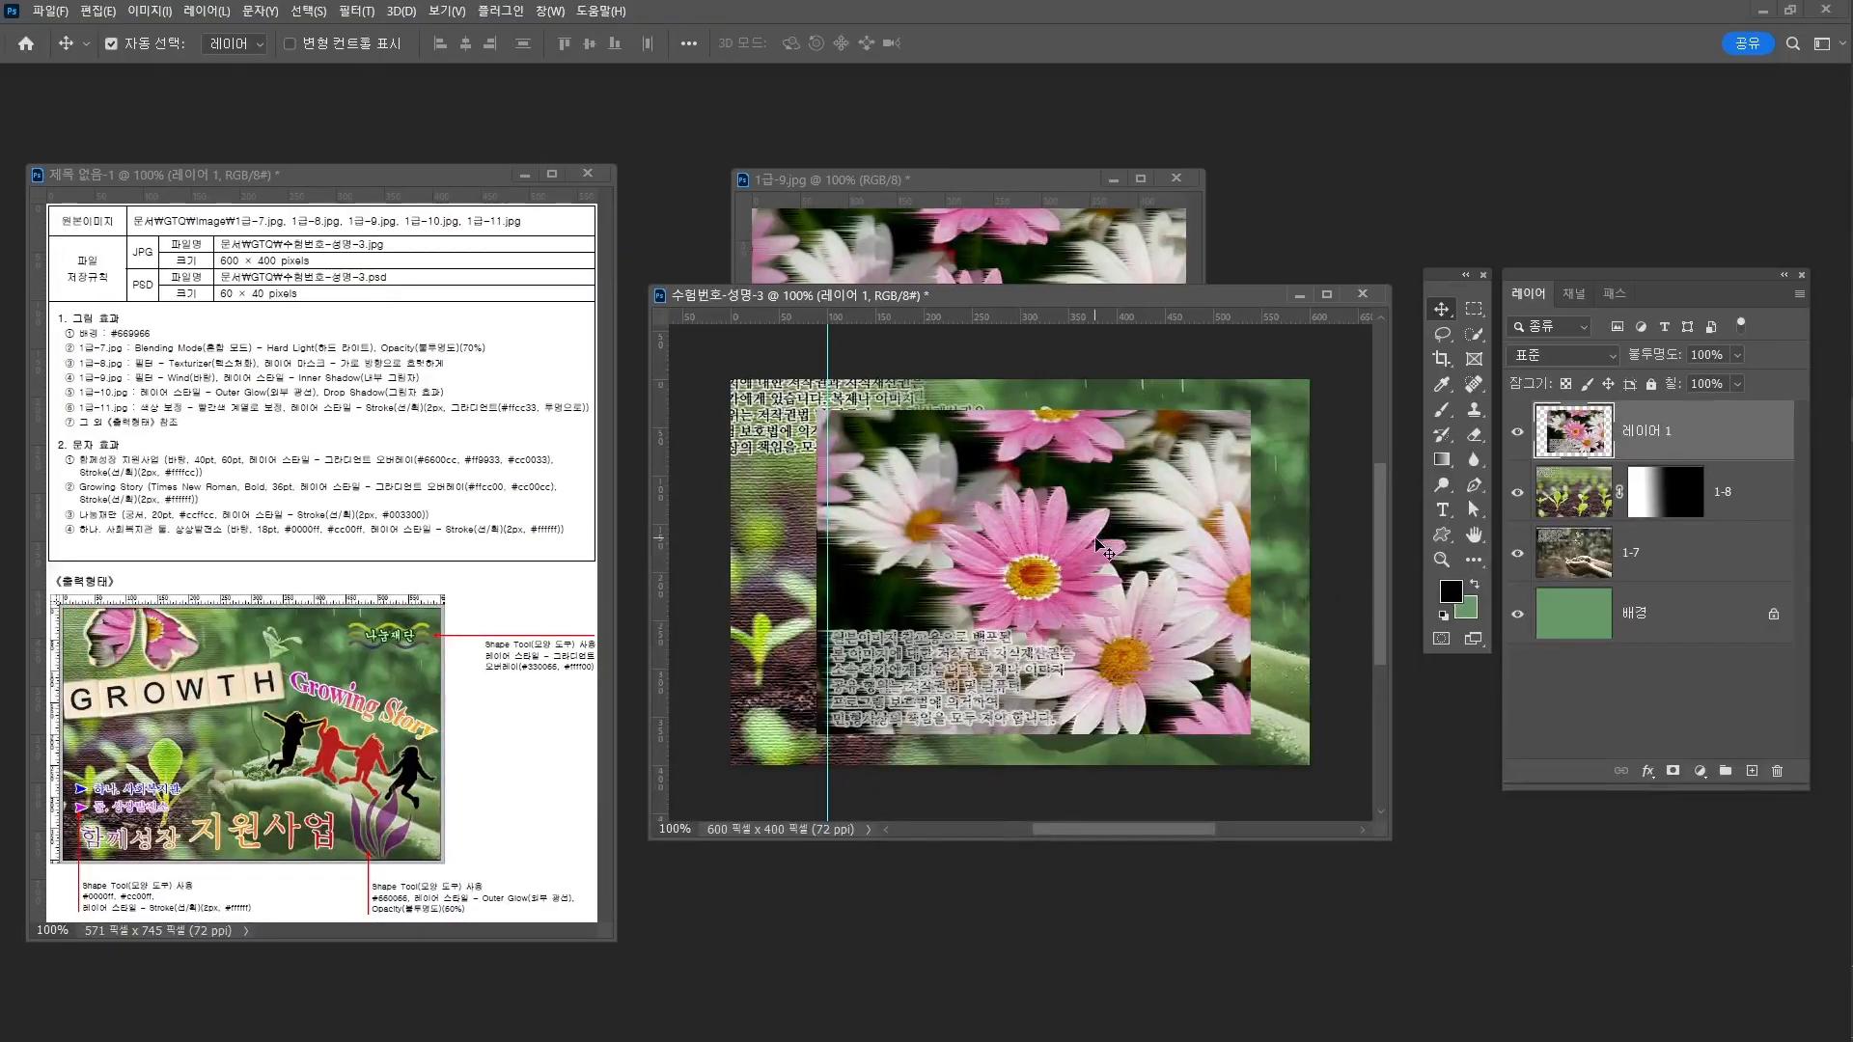
drag(1097, 546, 1025, 497)
Rename the flower photo's layer as 1-9 and close the 1급-9.jpg source file
double_click(1645, 431)
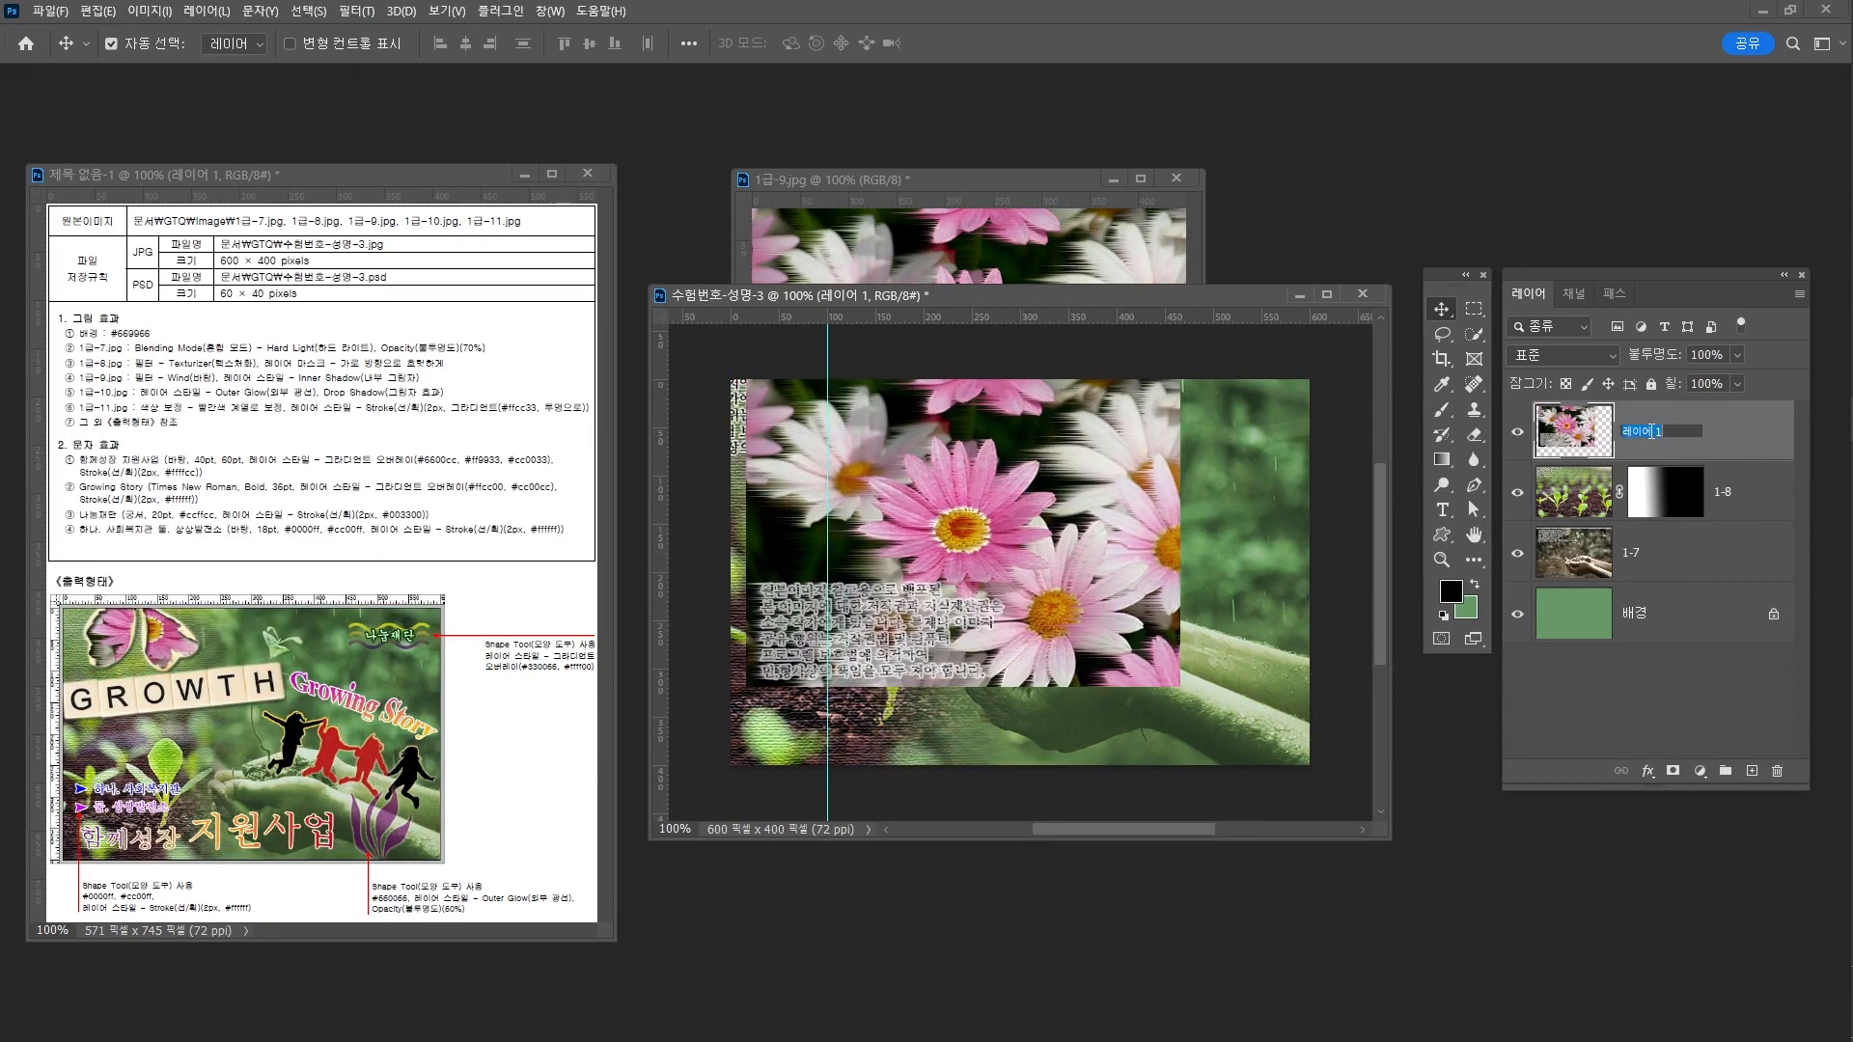
text(1-9)
key(Return)
click(1175, 178)
click(981, 402)
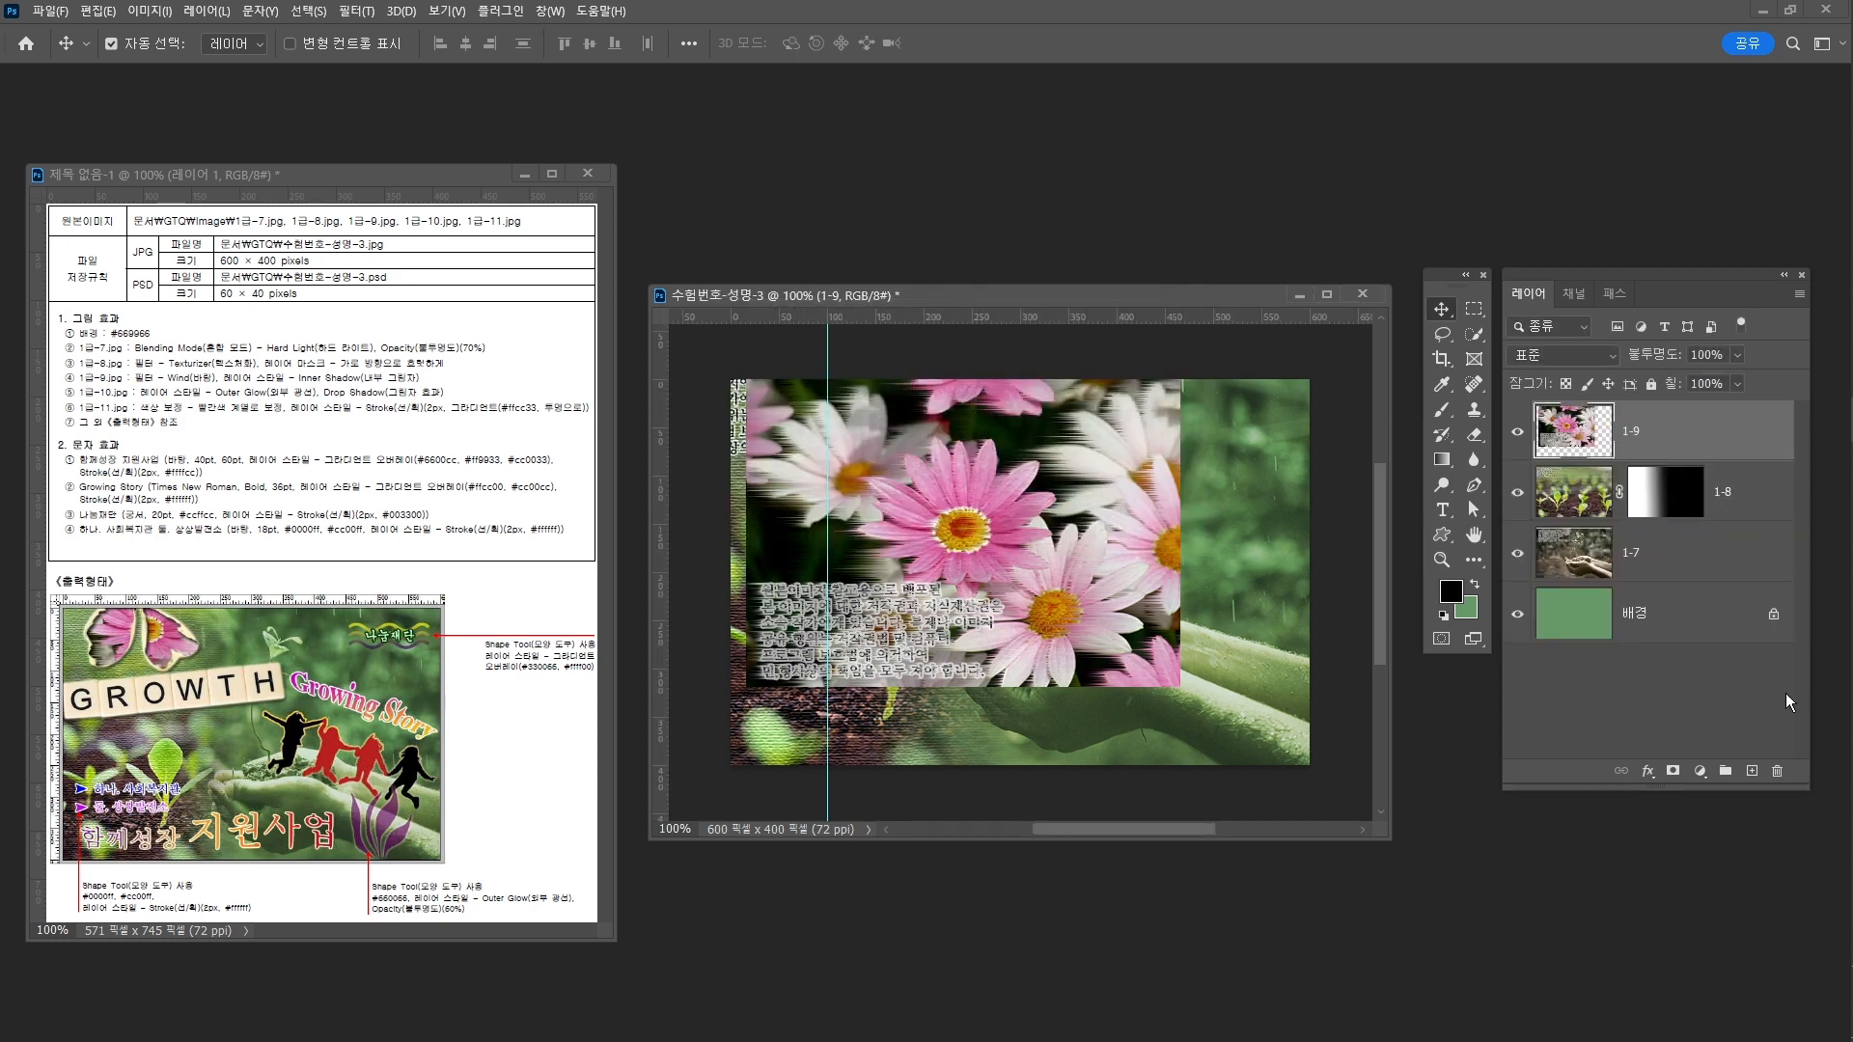
Add an Inner Shadow with its default settings to layer 1-9 and hide the layer
click(1648, 772)
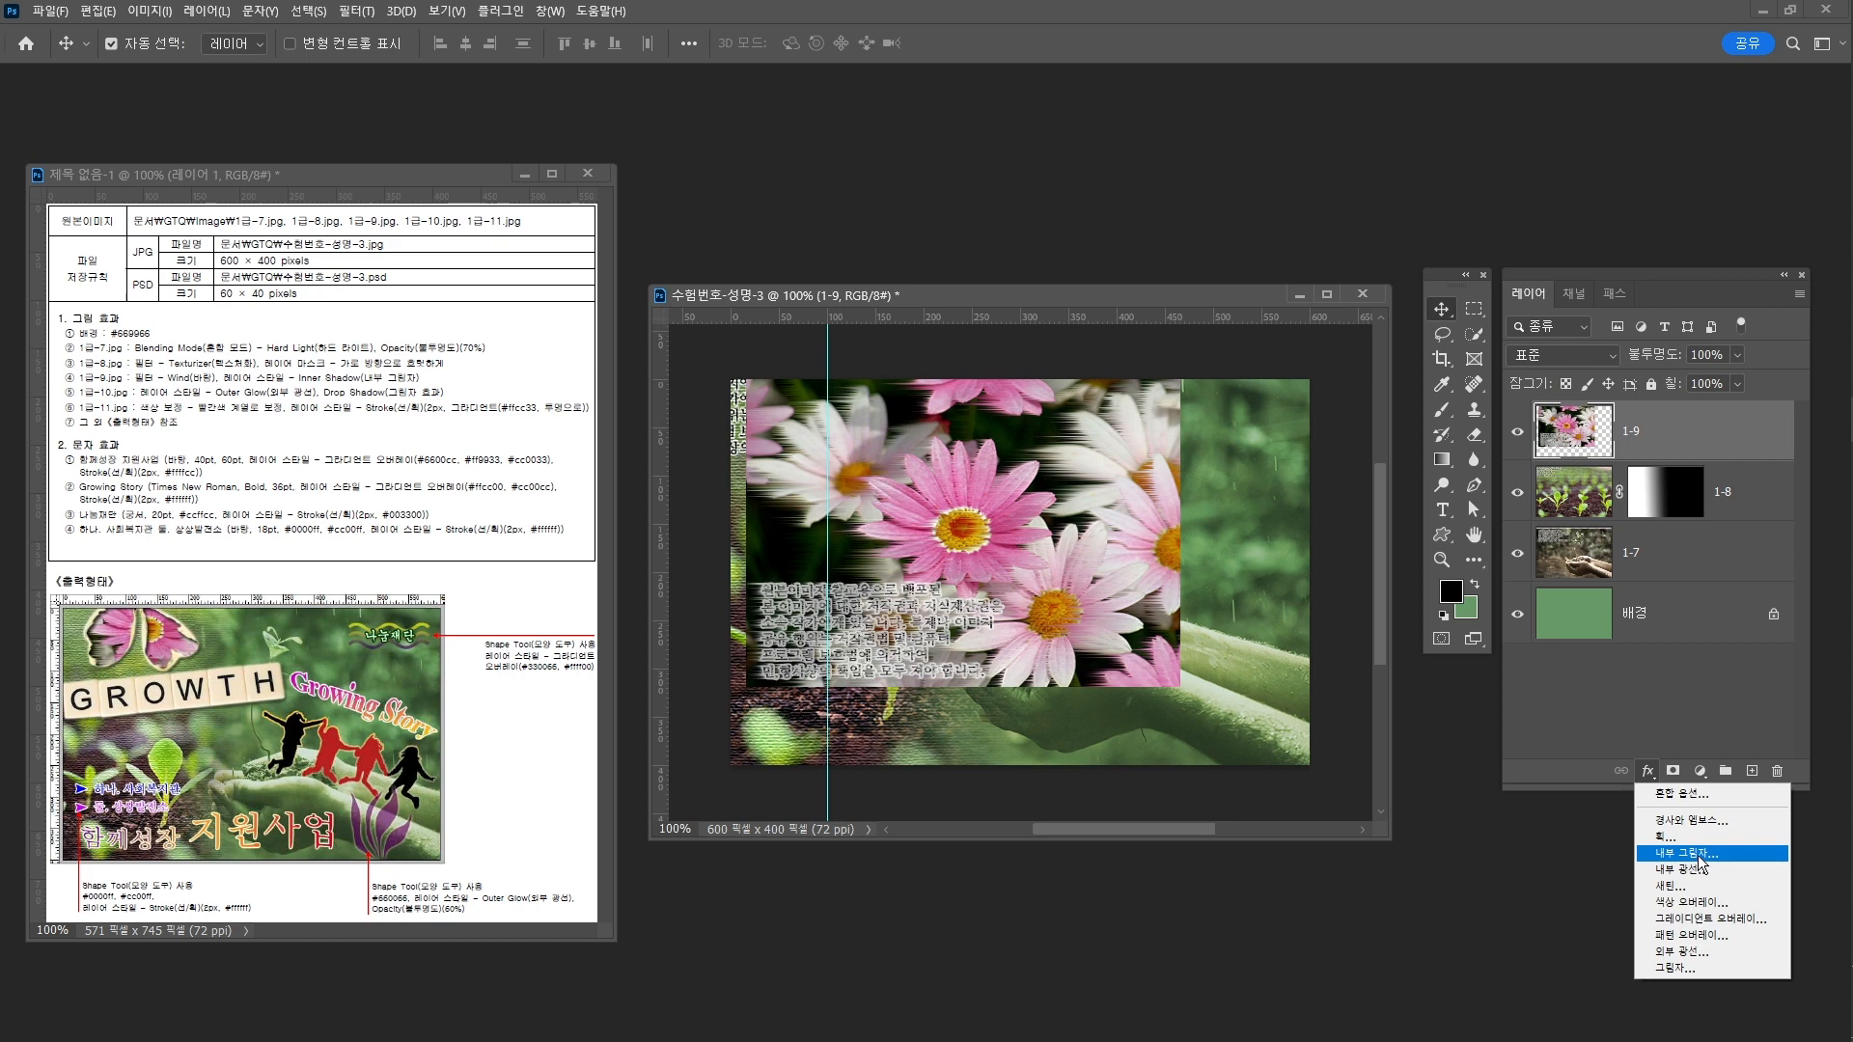
click(1700, 862)
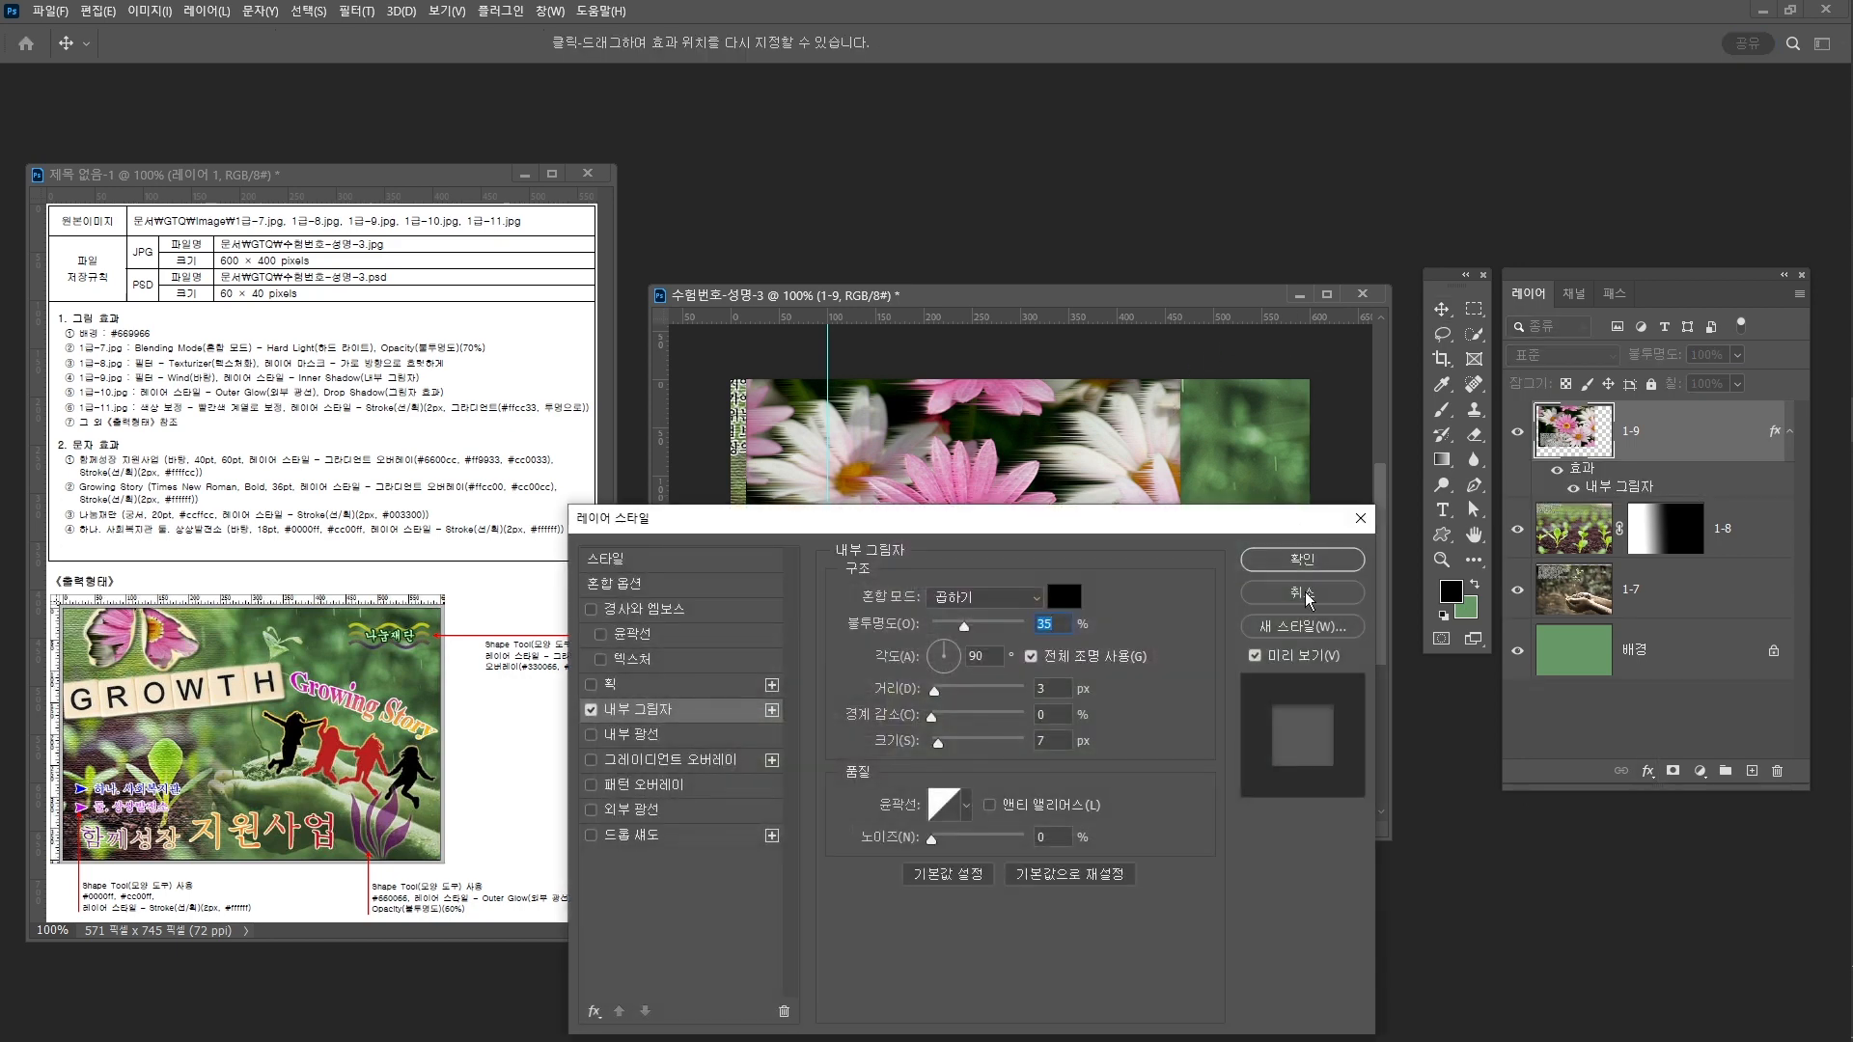
click(1301, 561)
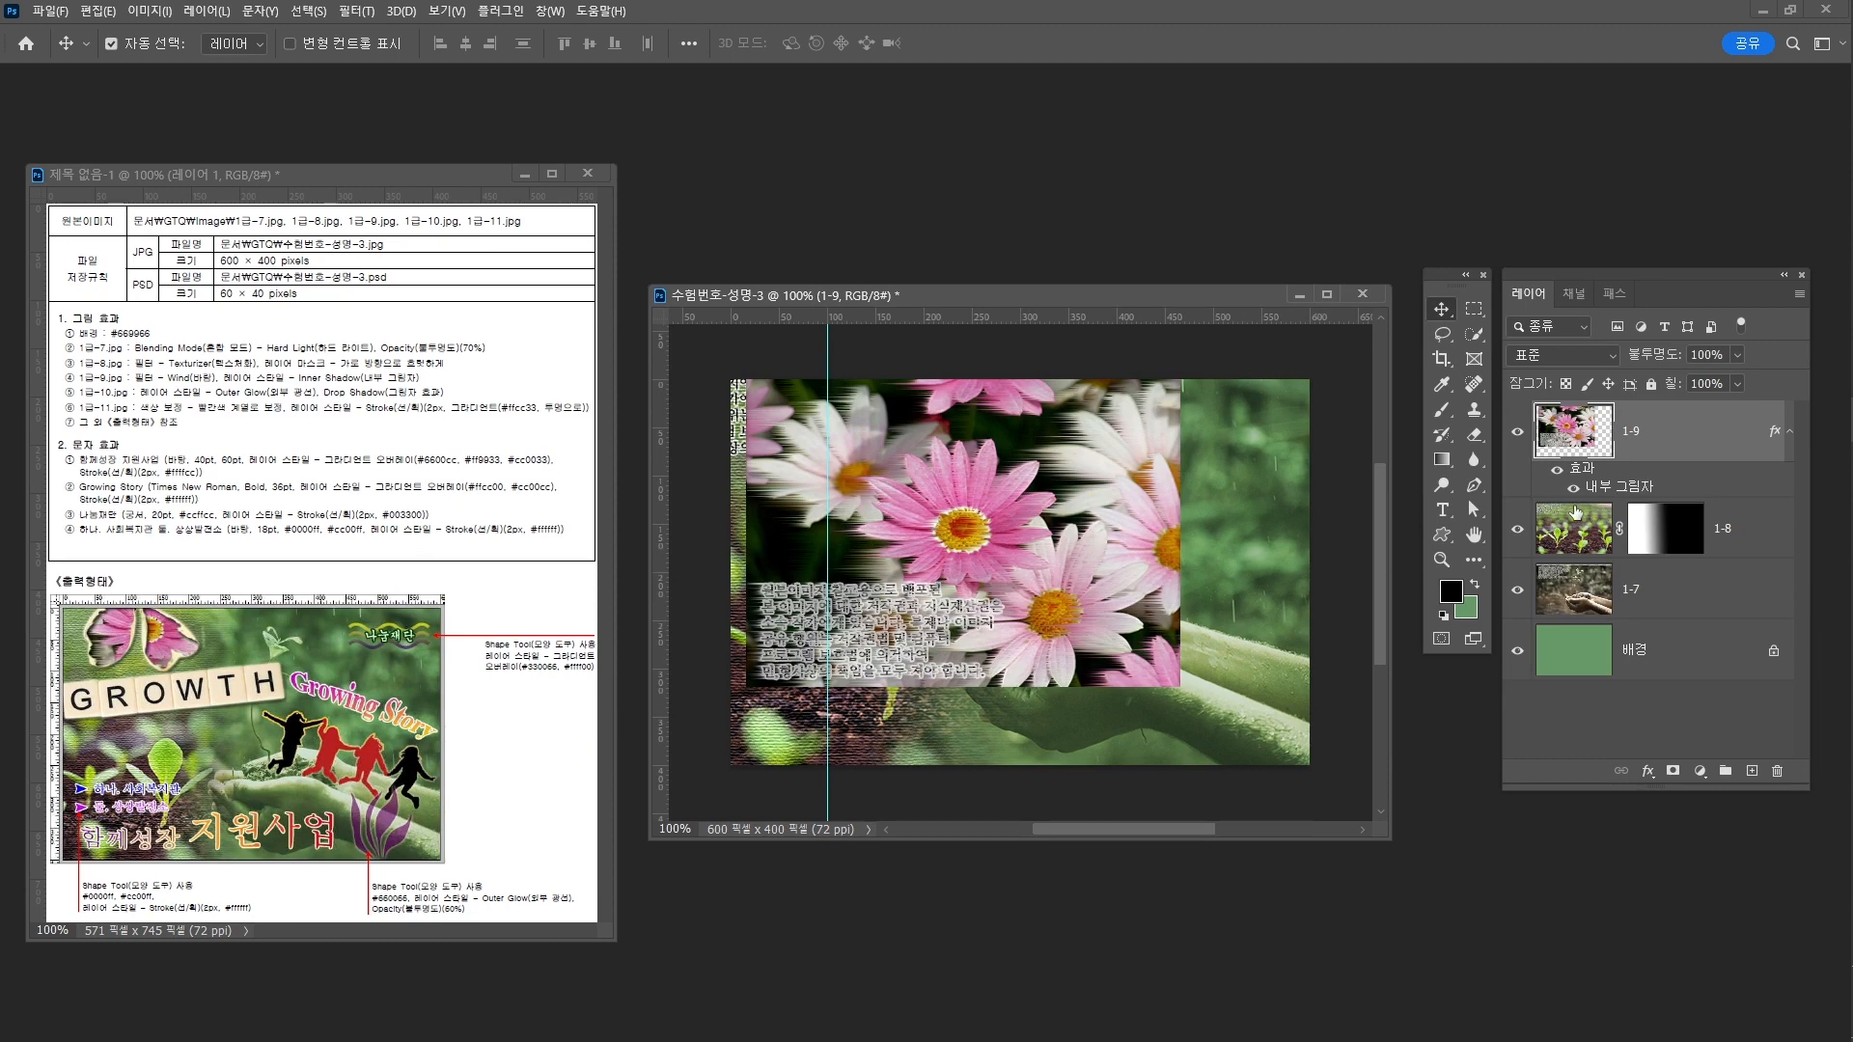
click(1517, 435)
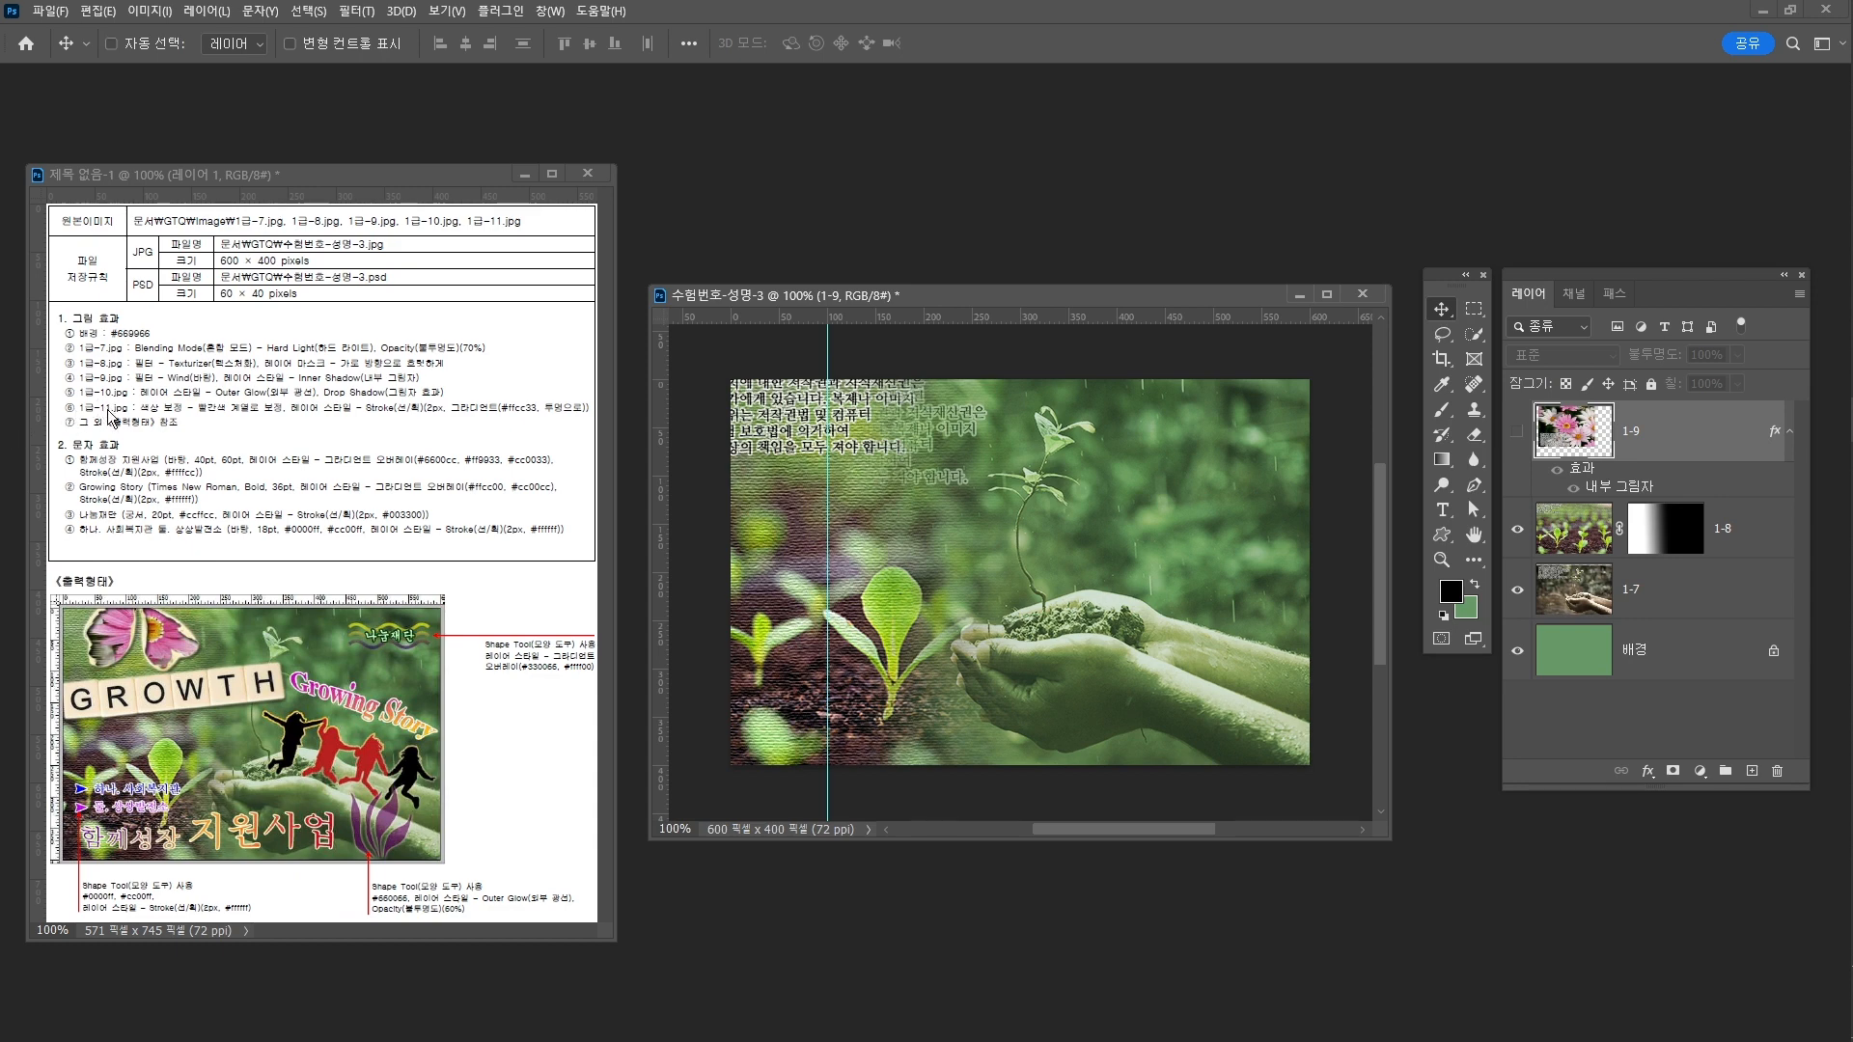
Open 1급-10.jpg from the GTQ Image folder and move its window over the composition, clear of the instruction sheet
key(ctrl+o)
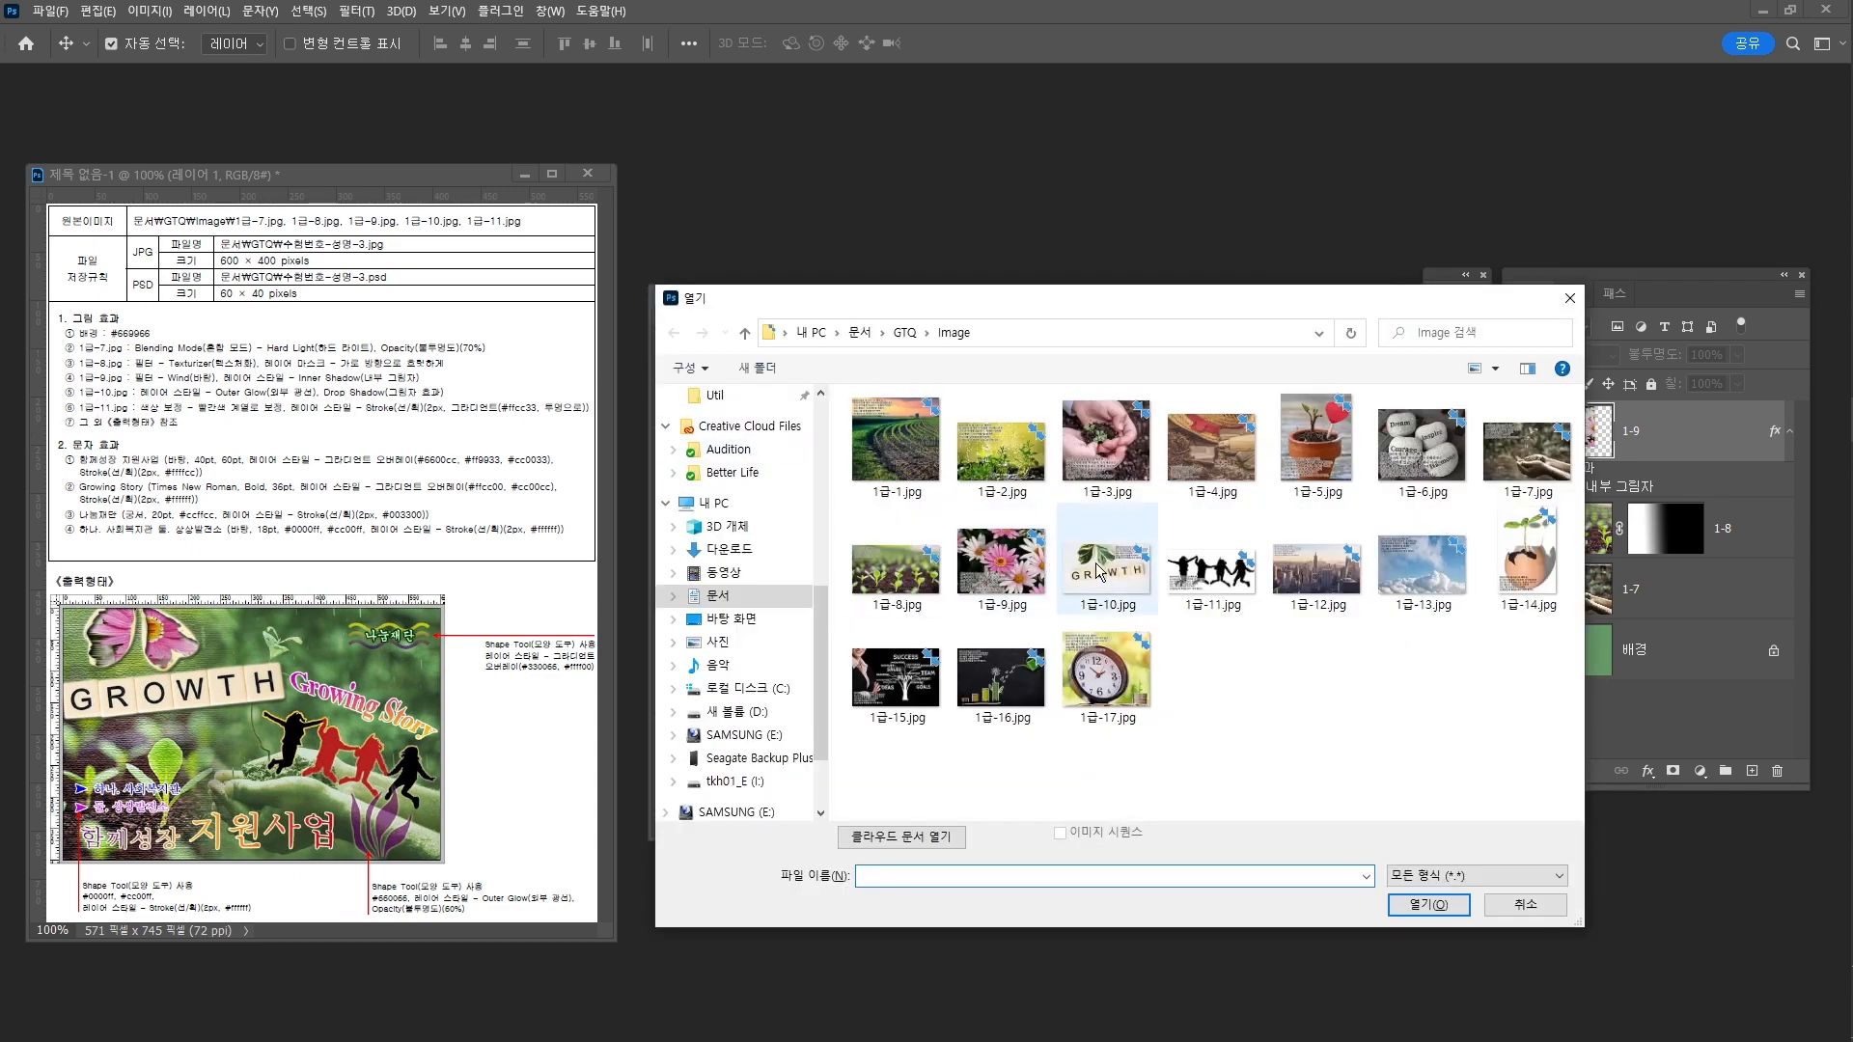
click(1109, 570)
click(1428, 904)
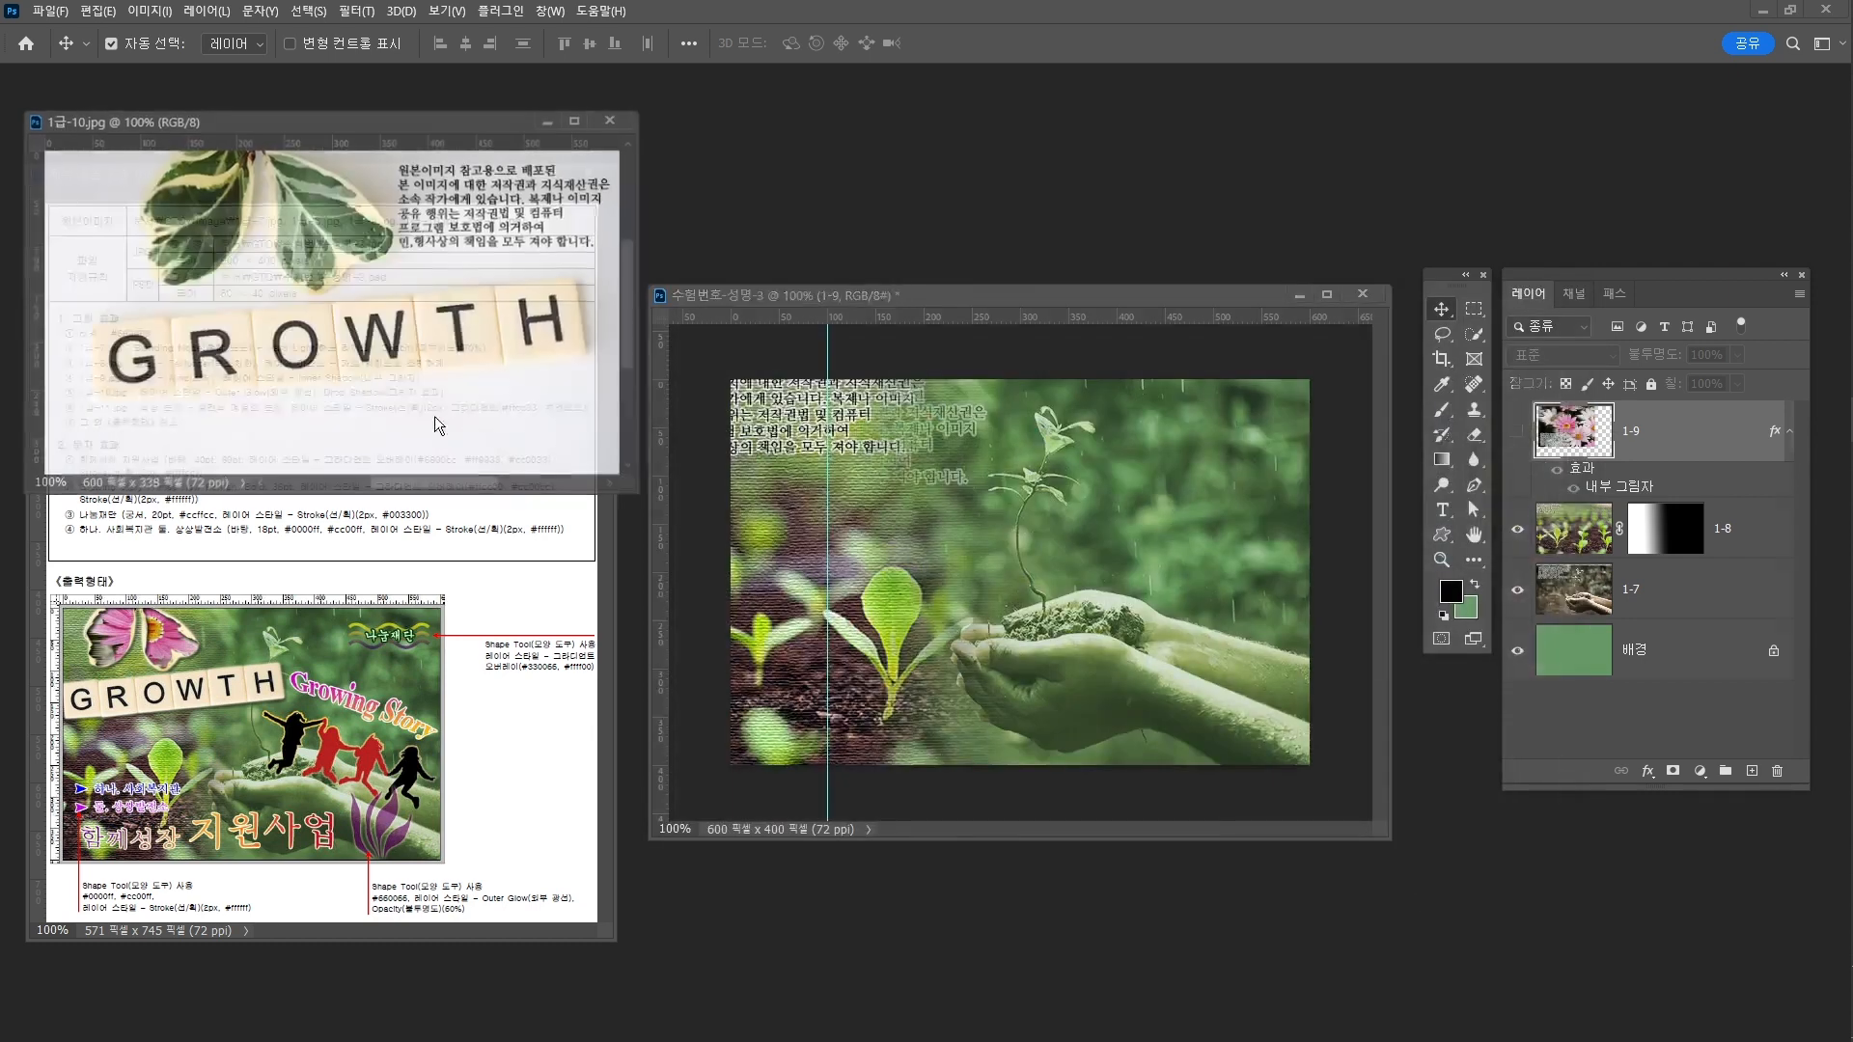
drag(303, 126, 919, 172)
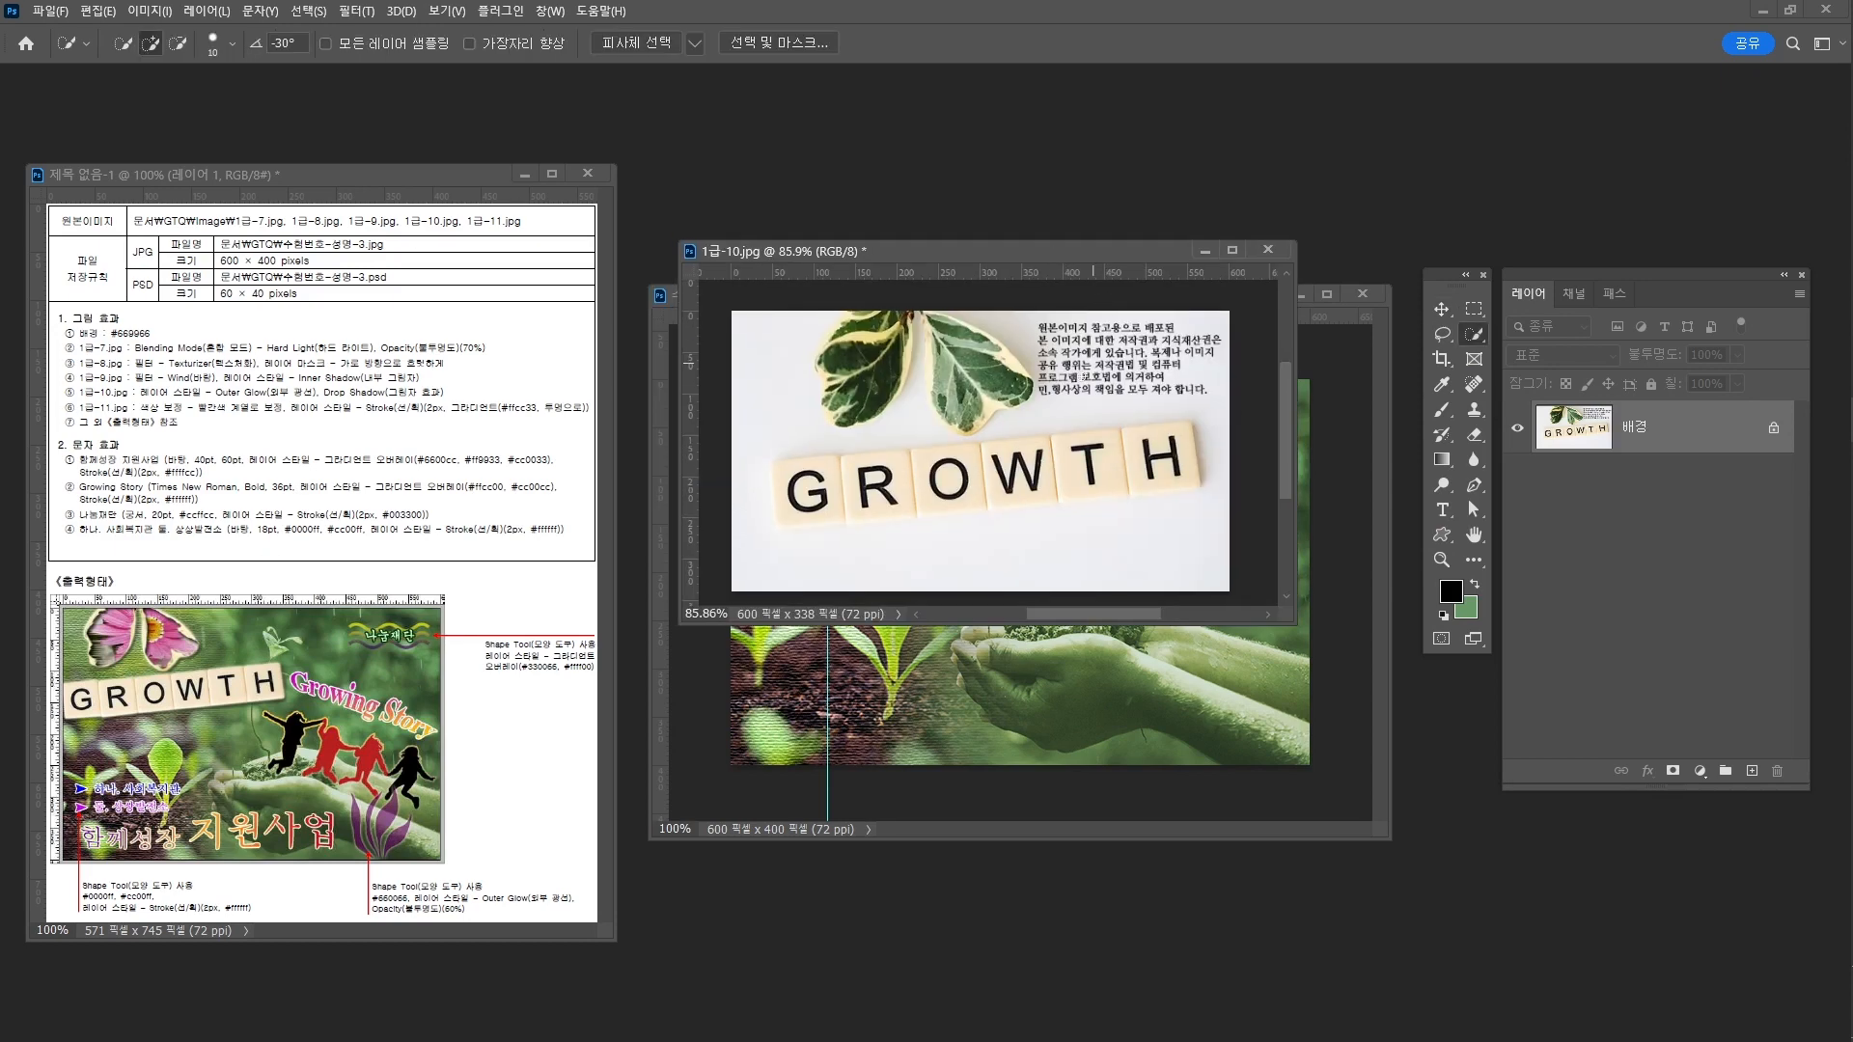
Try to select the GROWTH letter tiles in 1급-10.jpg with the Object Selection tool
key(v)
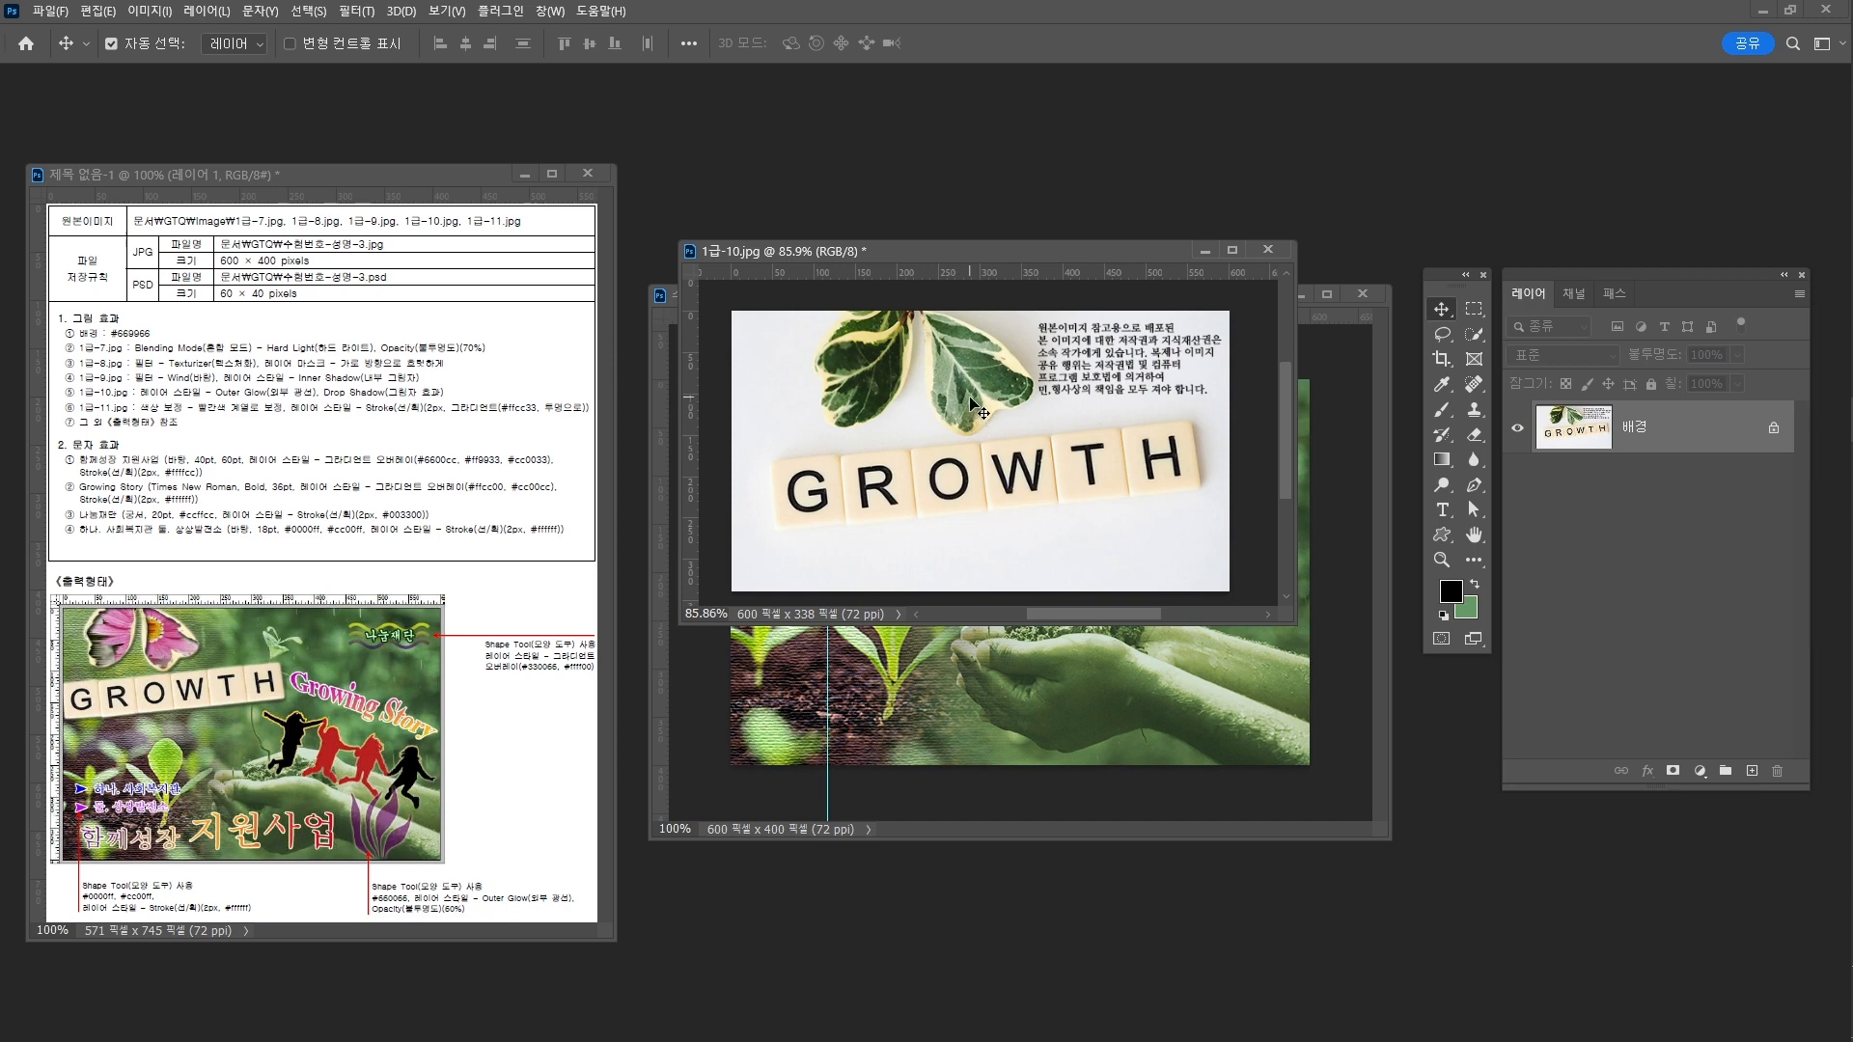
click(1474, 334)
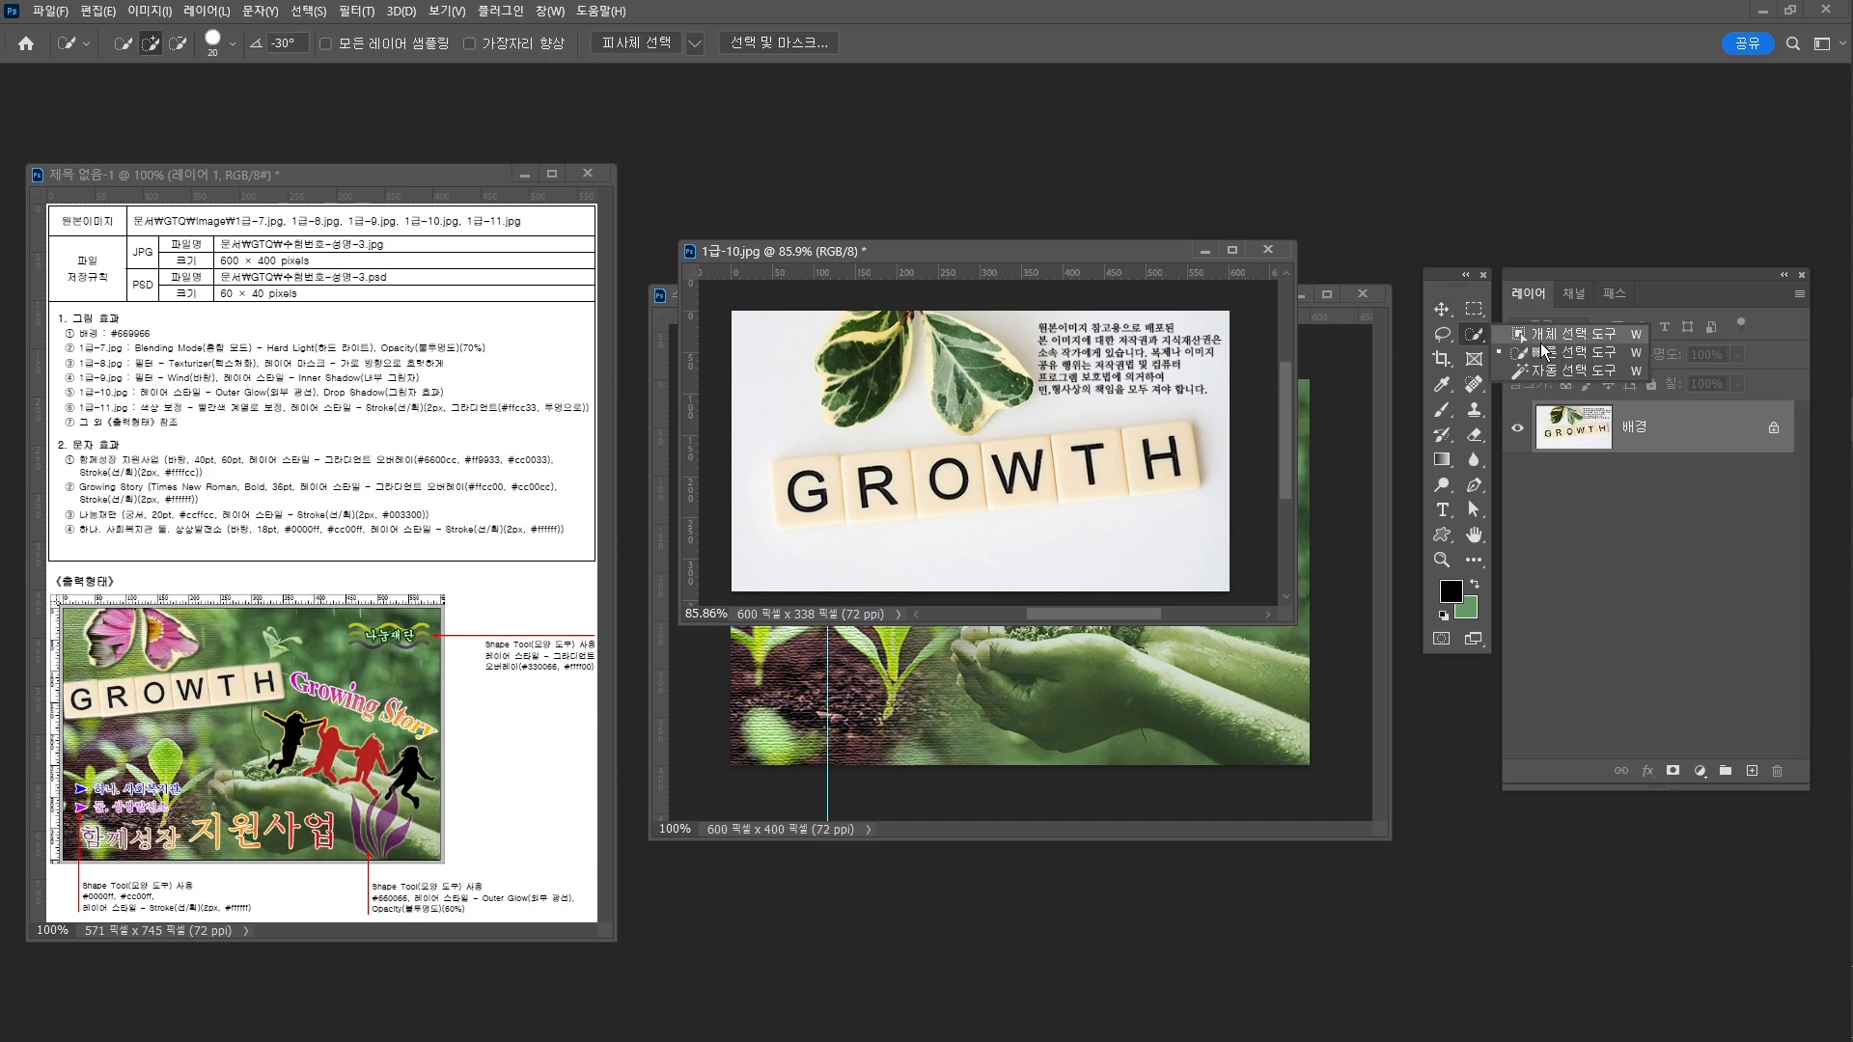
click(1544, 335)
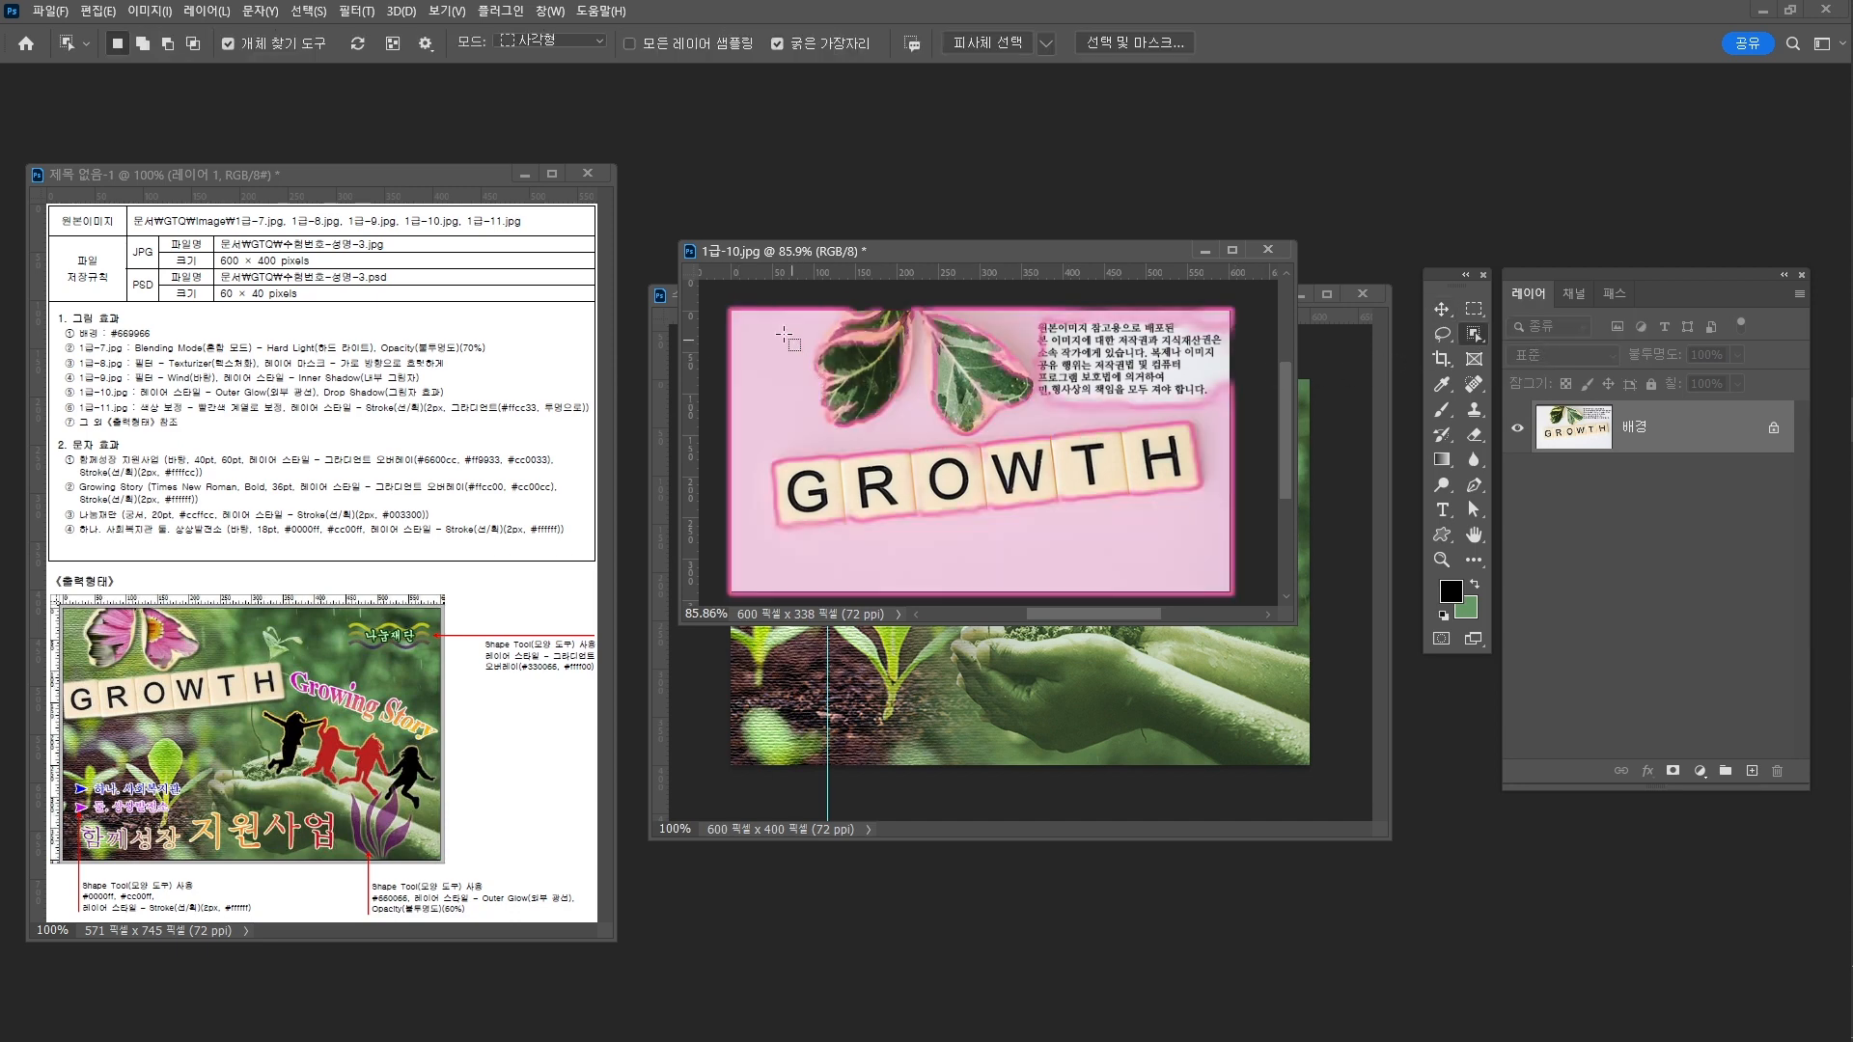
drag(761, 311, 1201, 533)
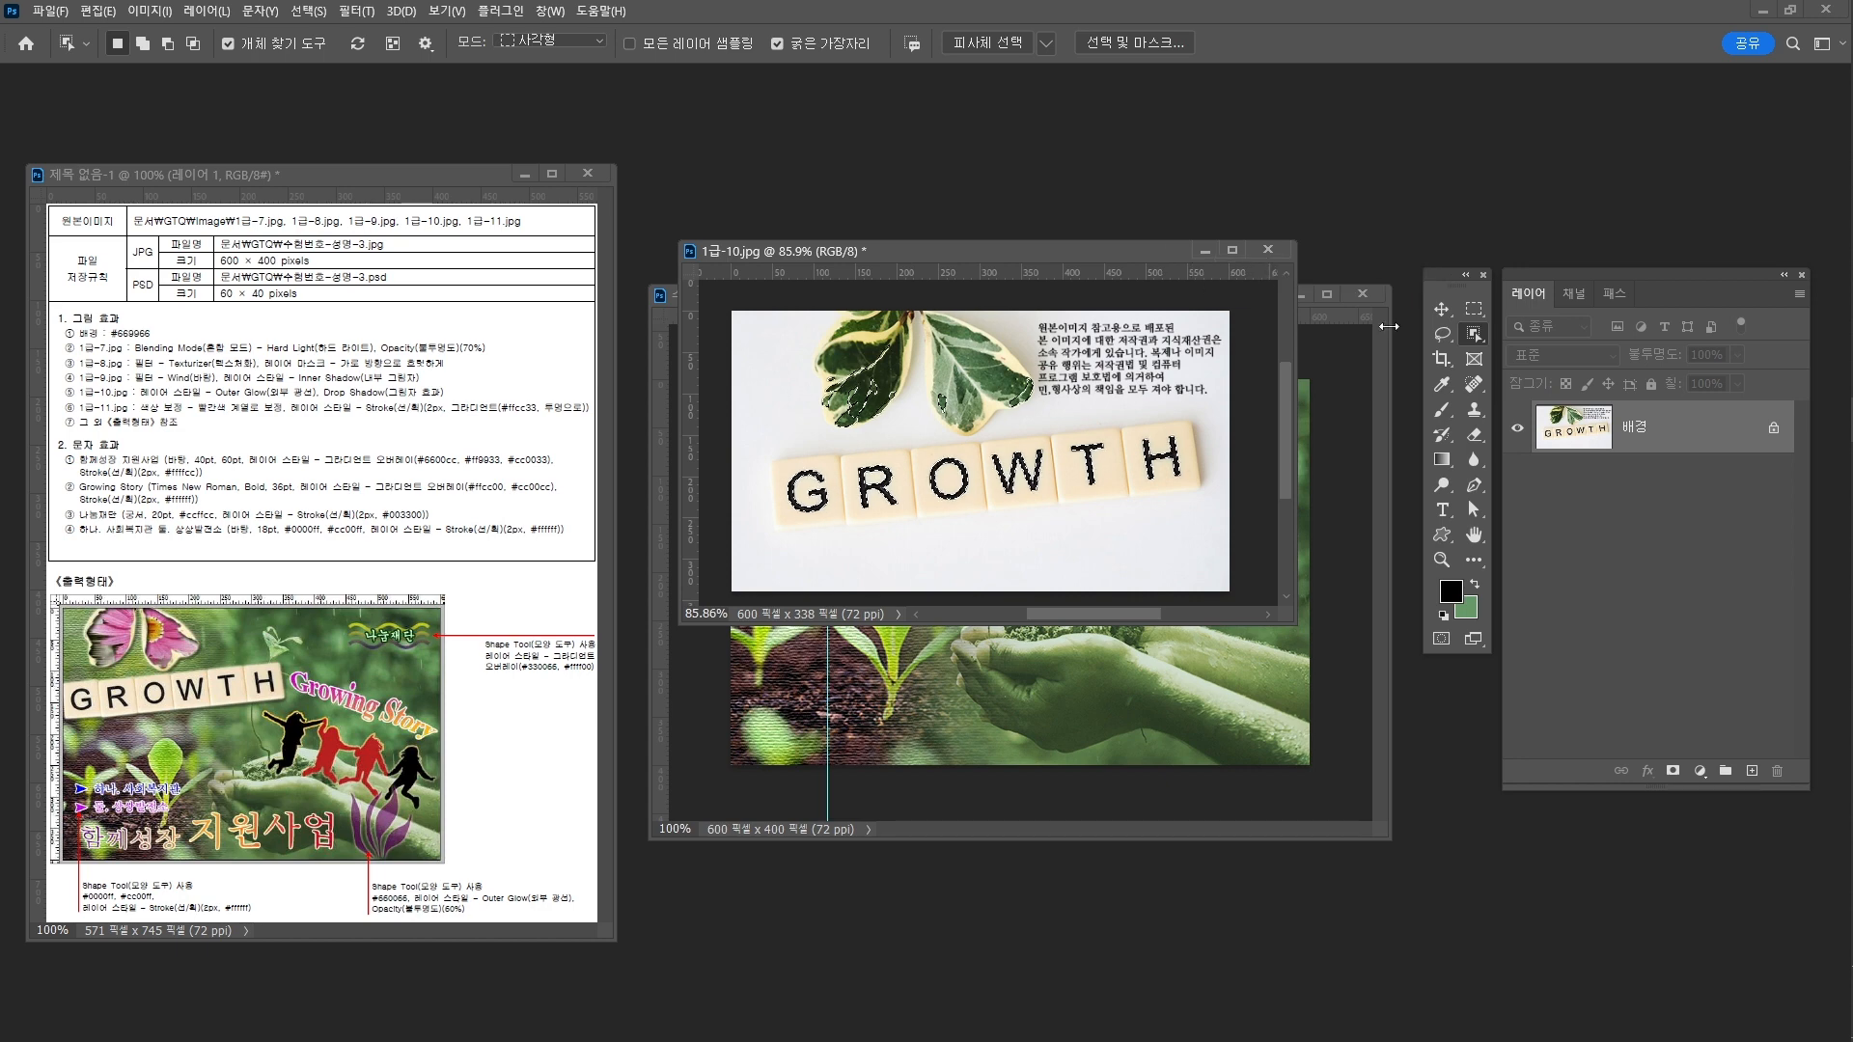
Try to select the GROWTH tiles by brushing across them with the Quick Selection tool, and clear the selection
right_click(1475, 334)
click(1560, 352)
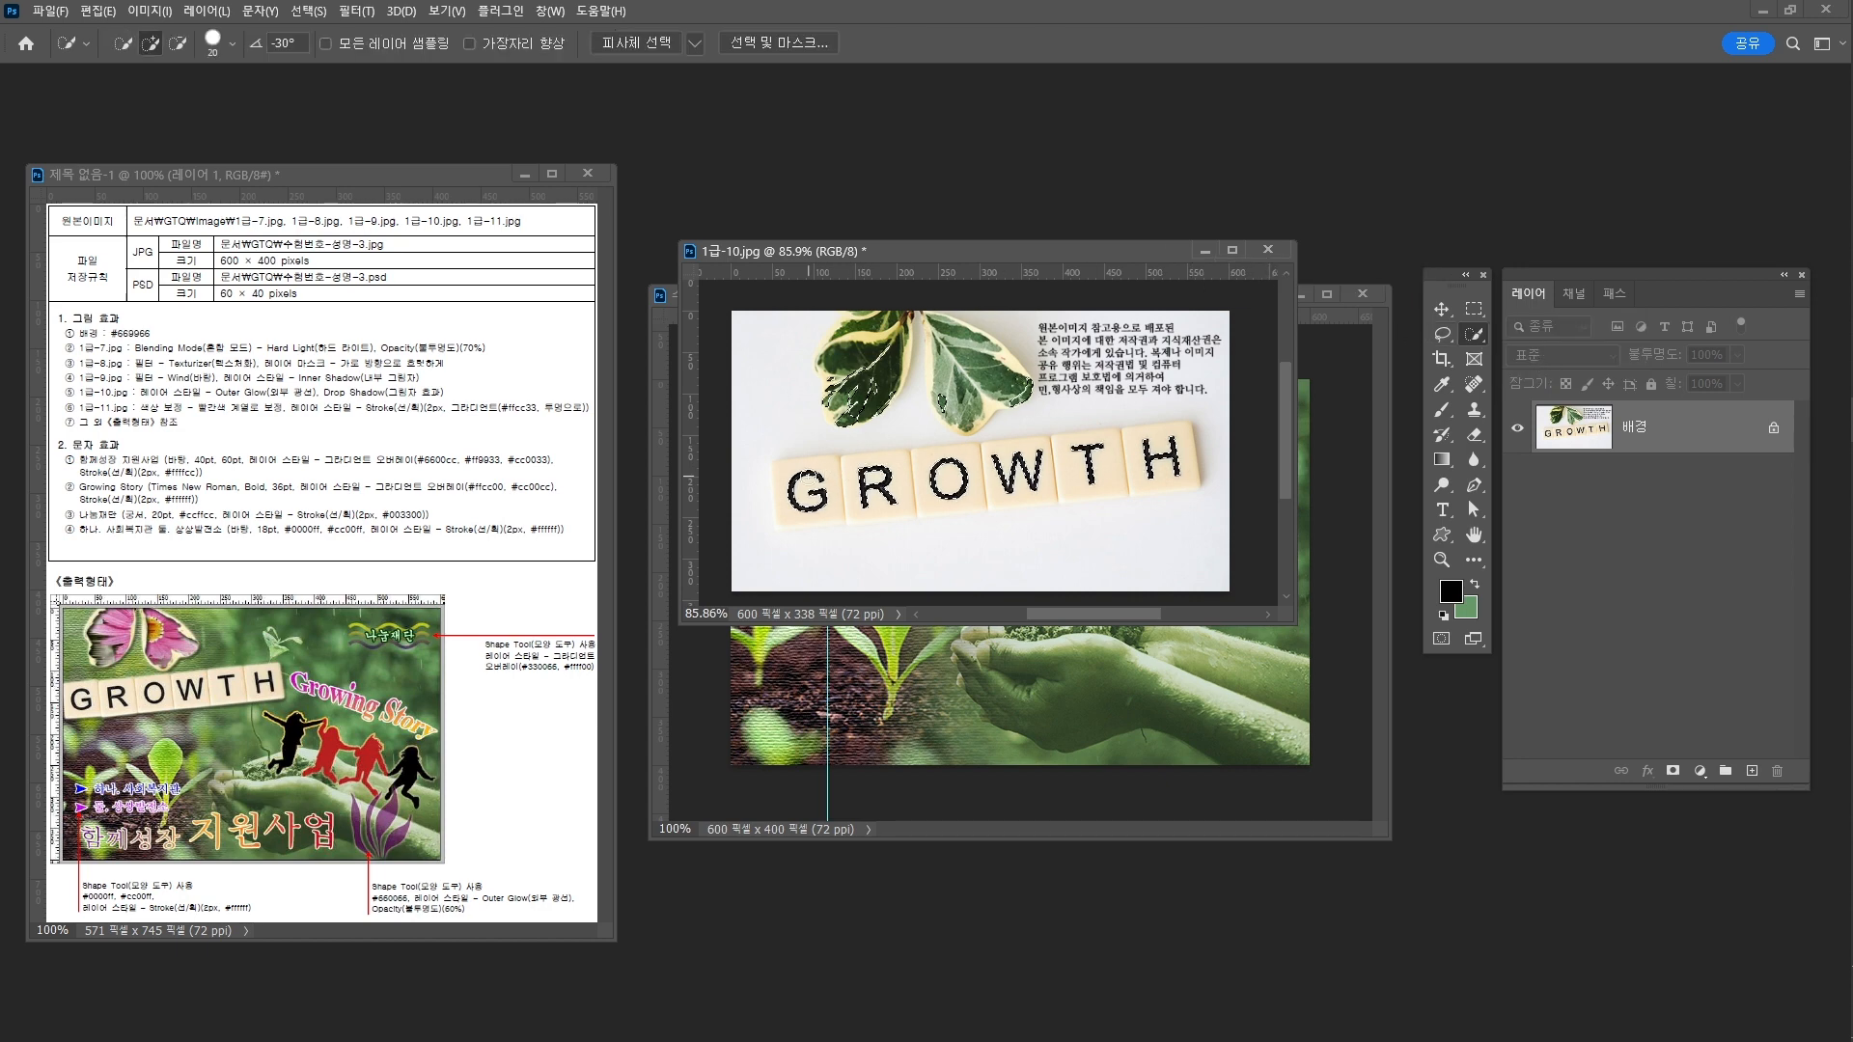
drag(809, 475, 1031, 461)
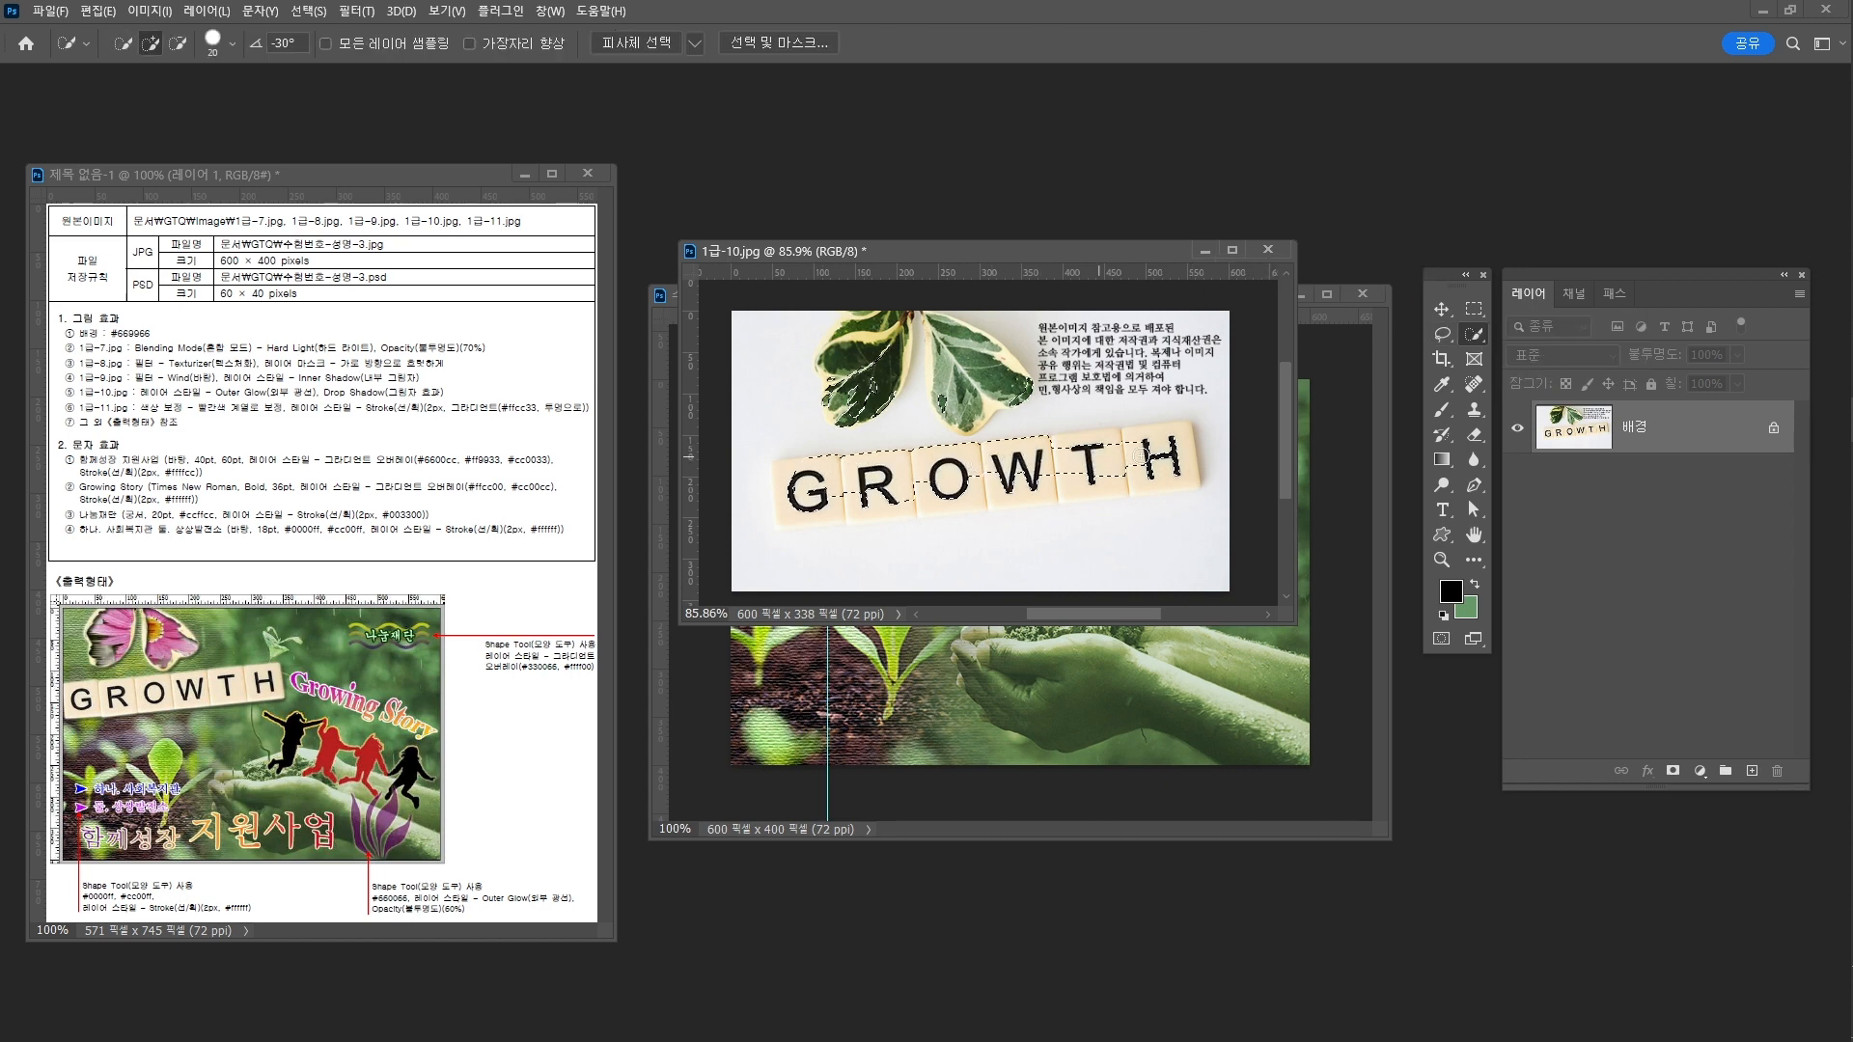
key(ctrl+d)
Select the white background of 1급-10.jpg with Color Range at fuzziness 40 and invert the selection
click(328, 13)
click(326, 216)
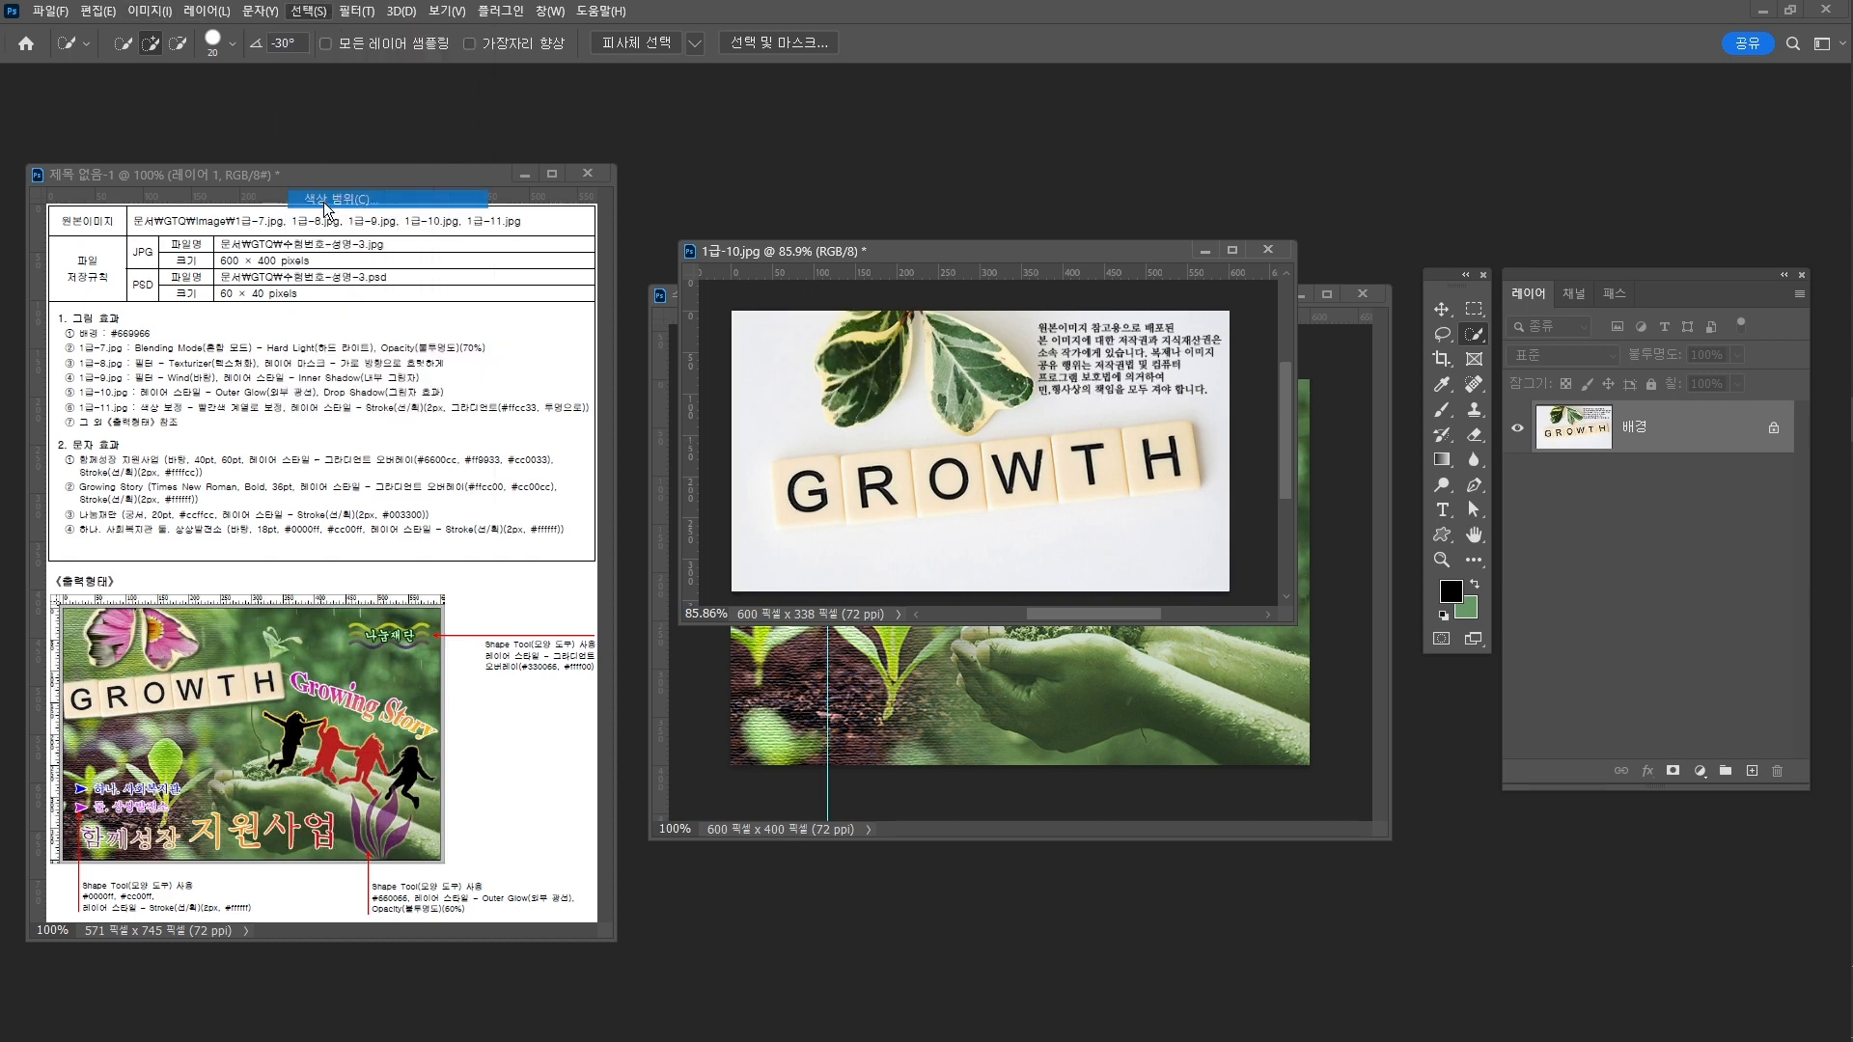
drag(868, 196, 1322, 188)
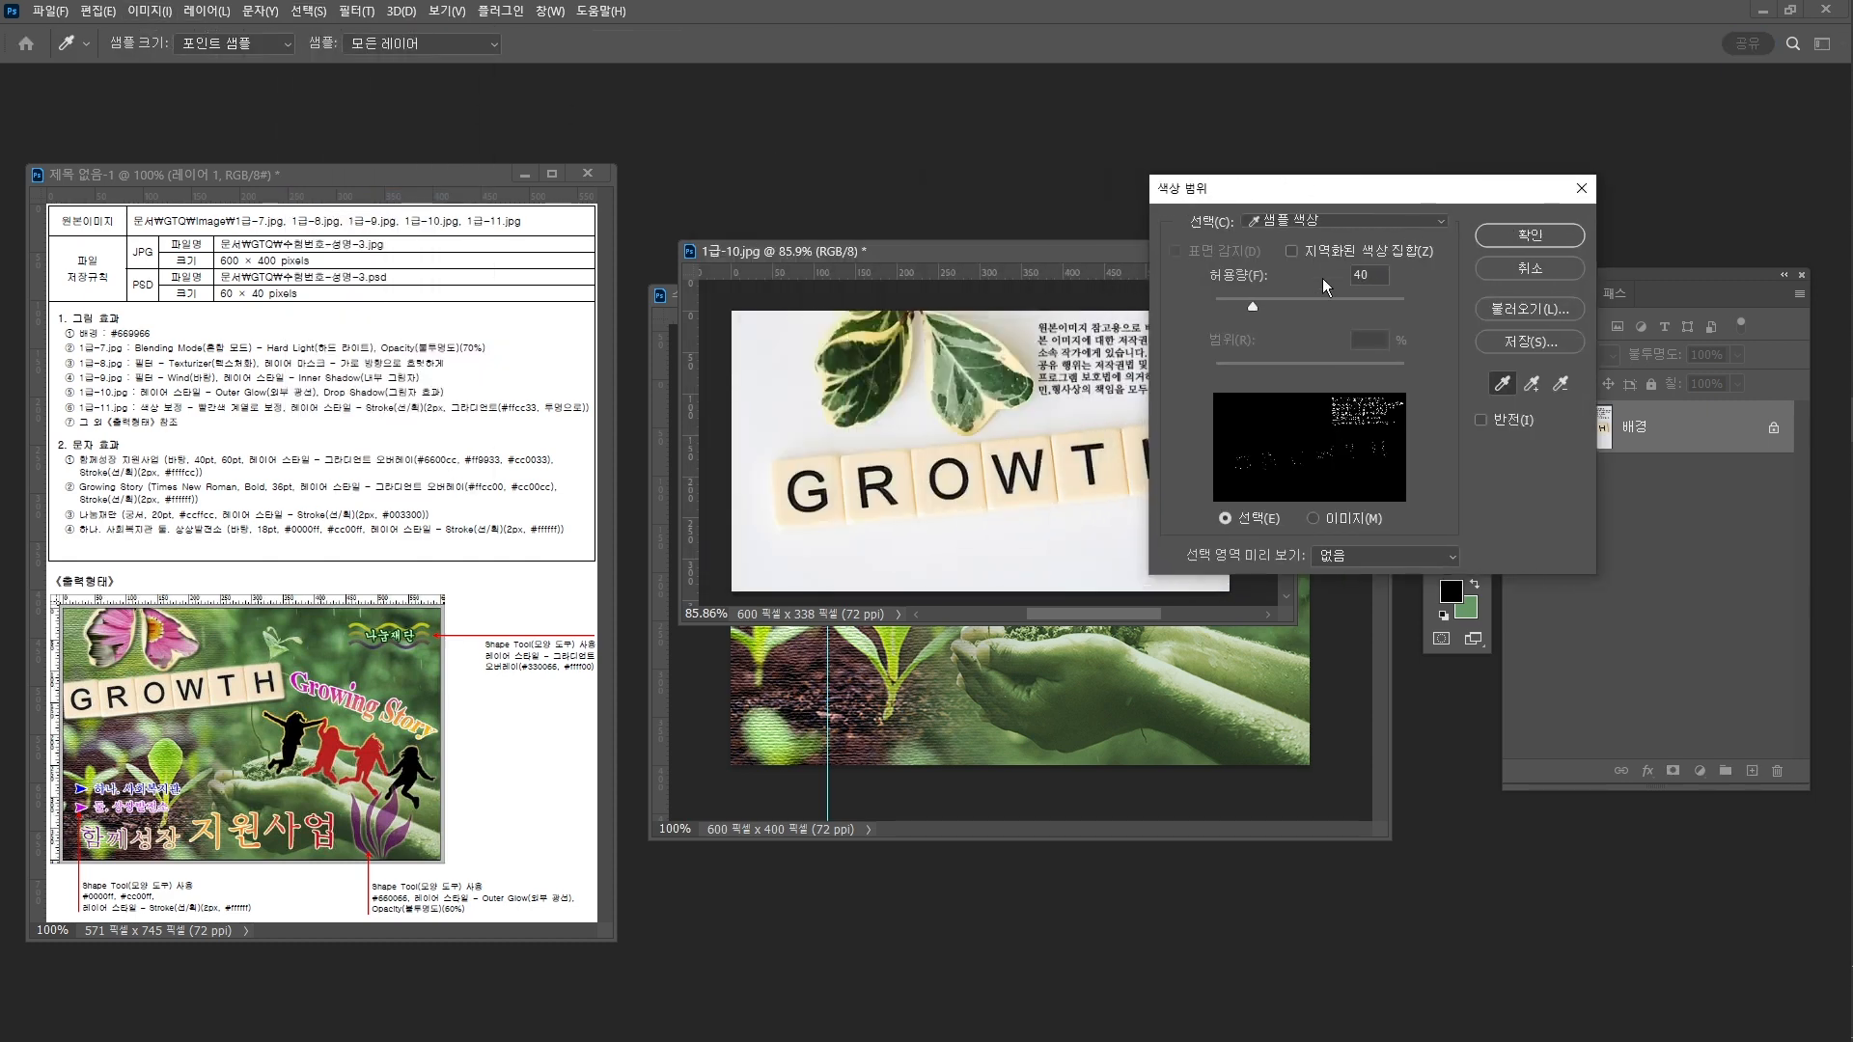
click(774, 423)
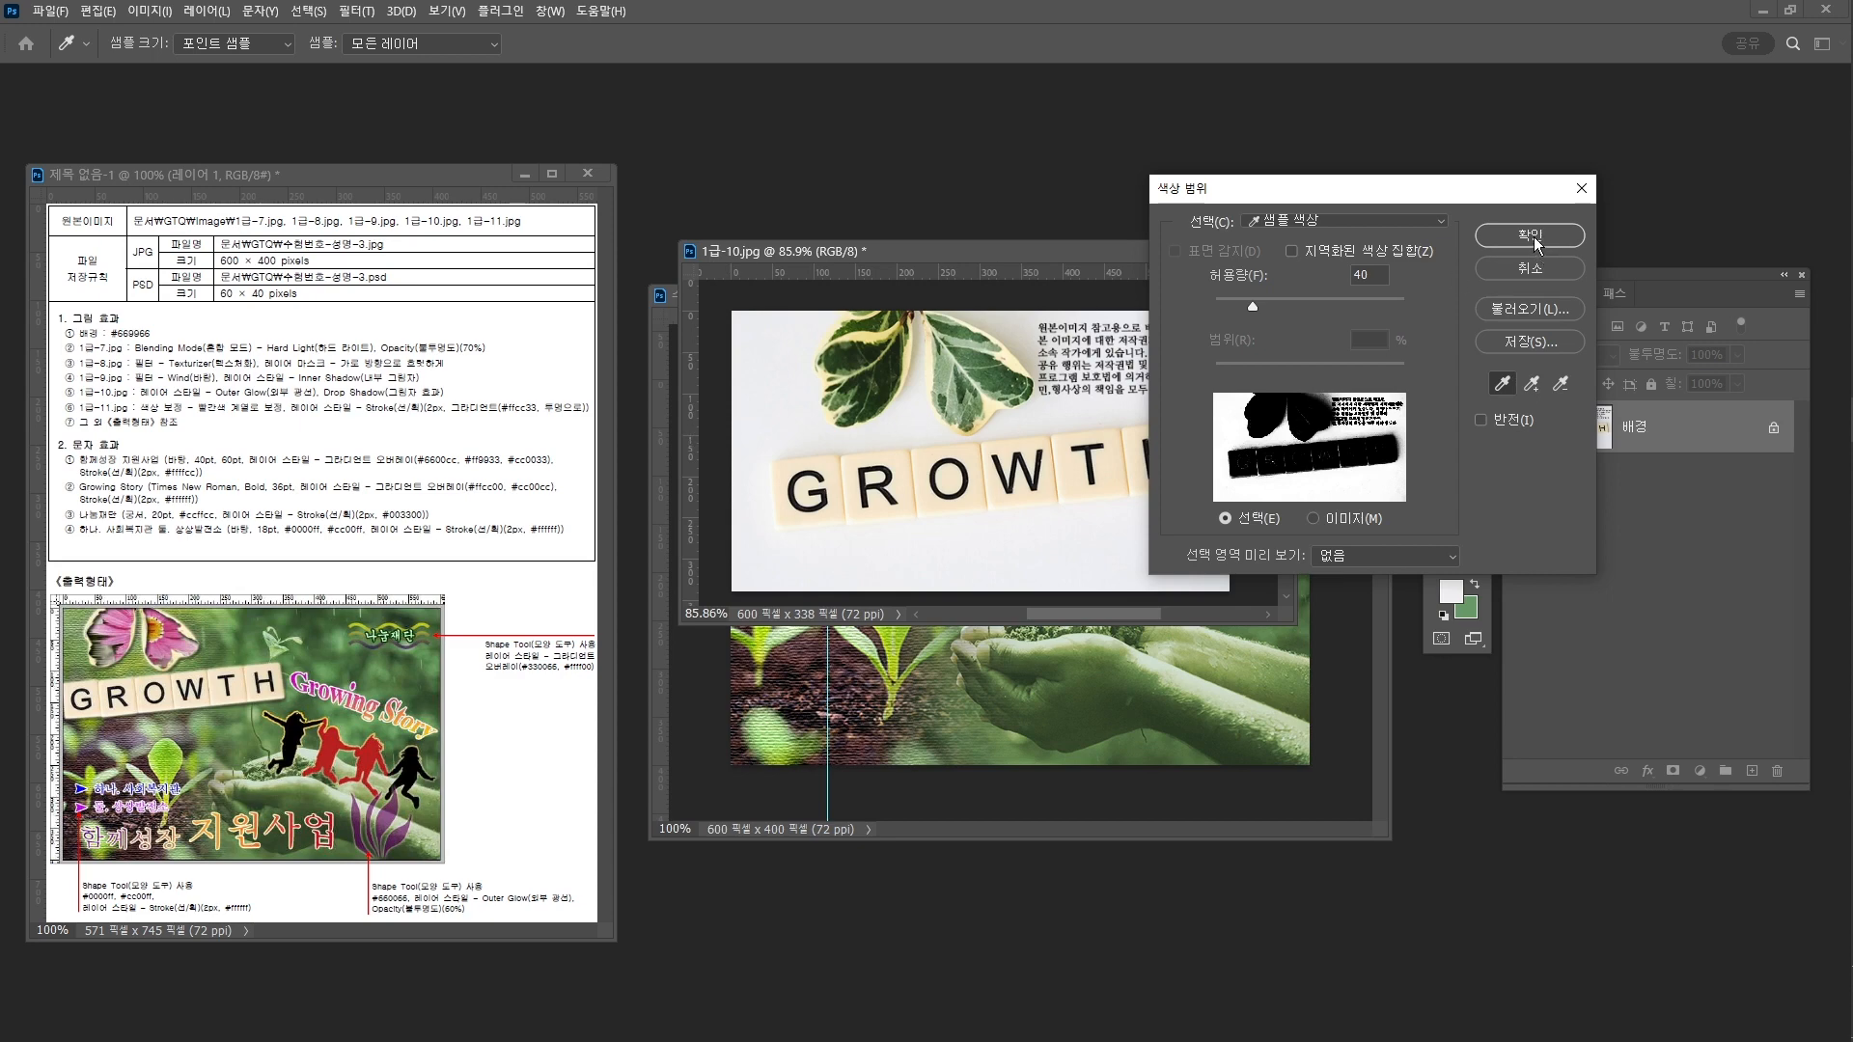
click(1531, 236)
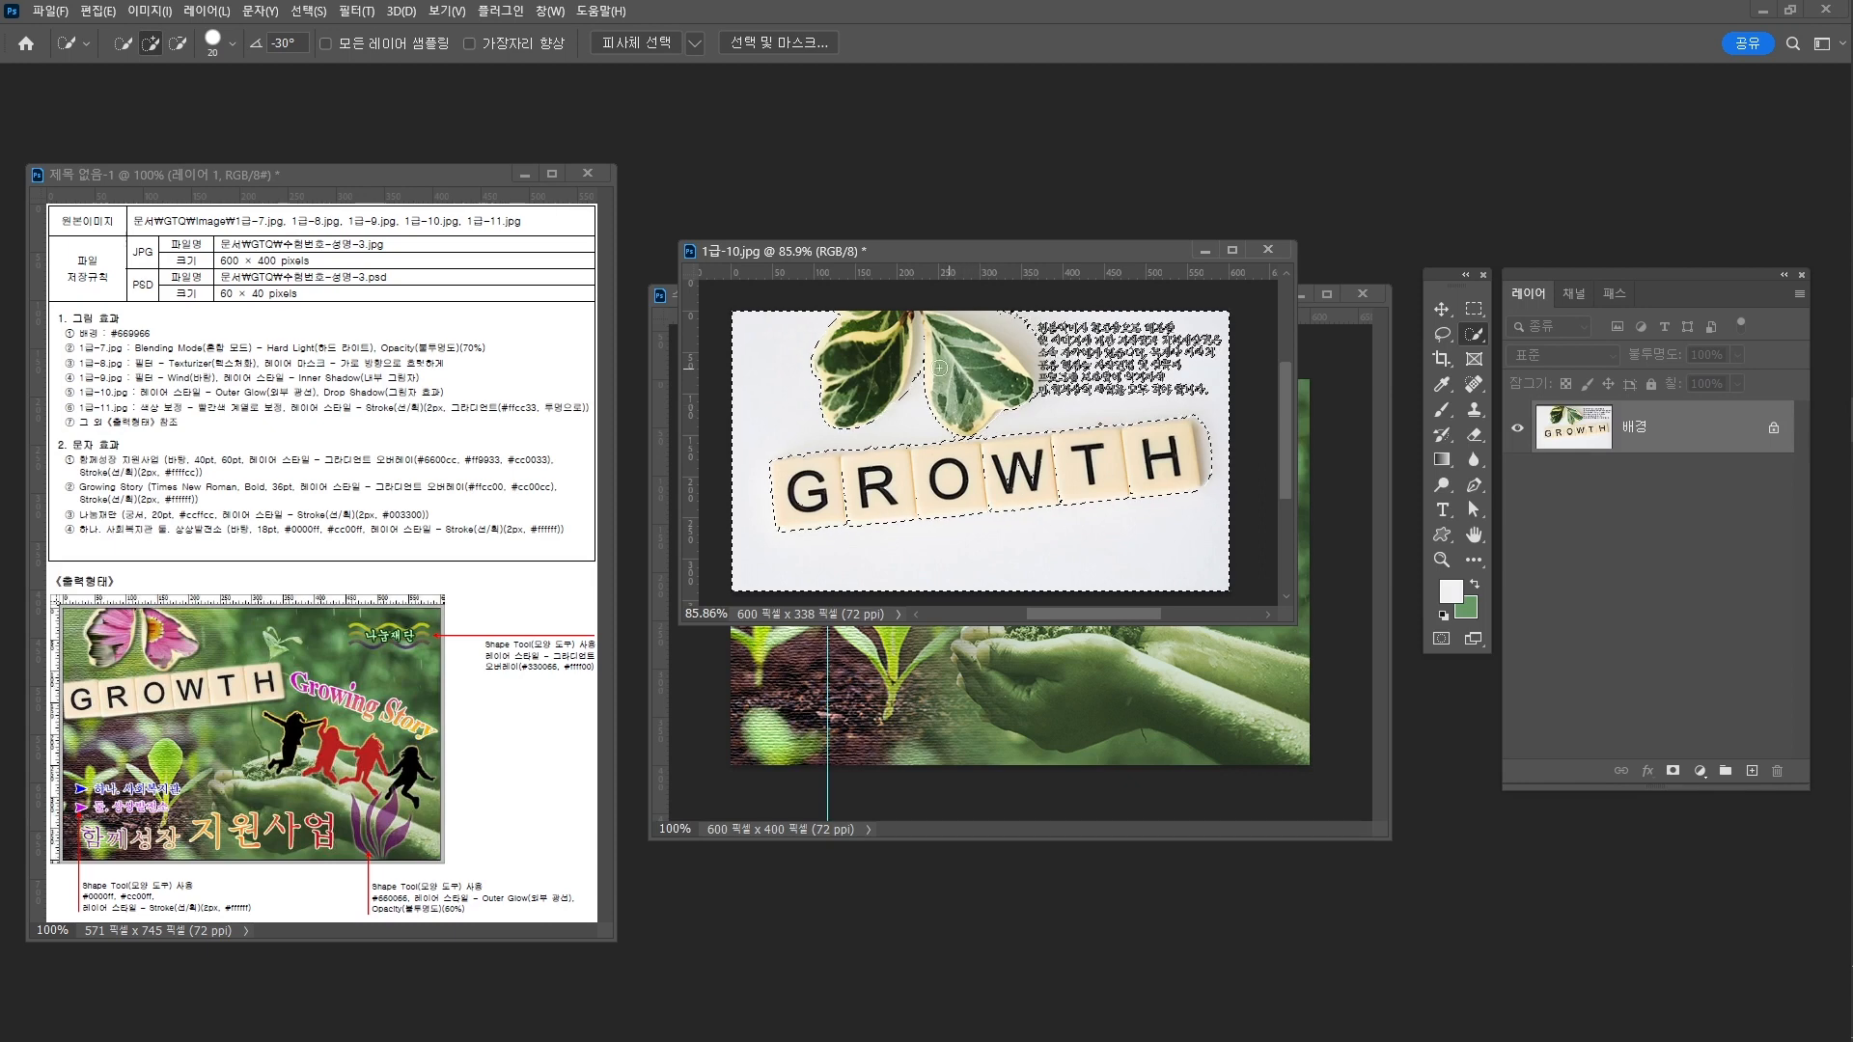
click(309, 11)
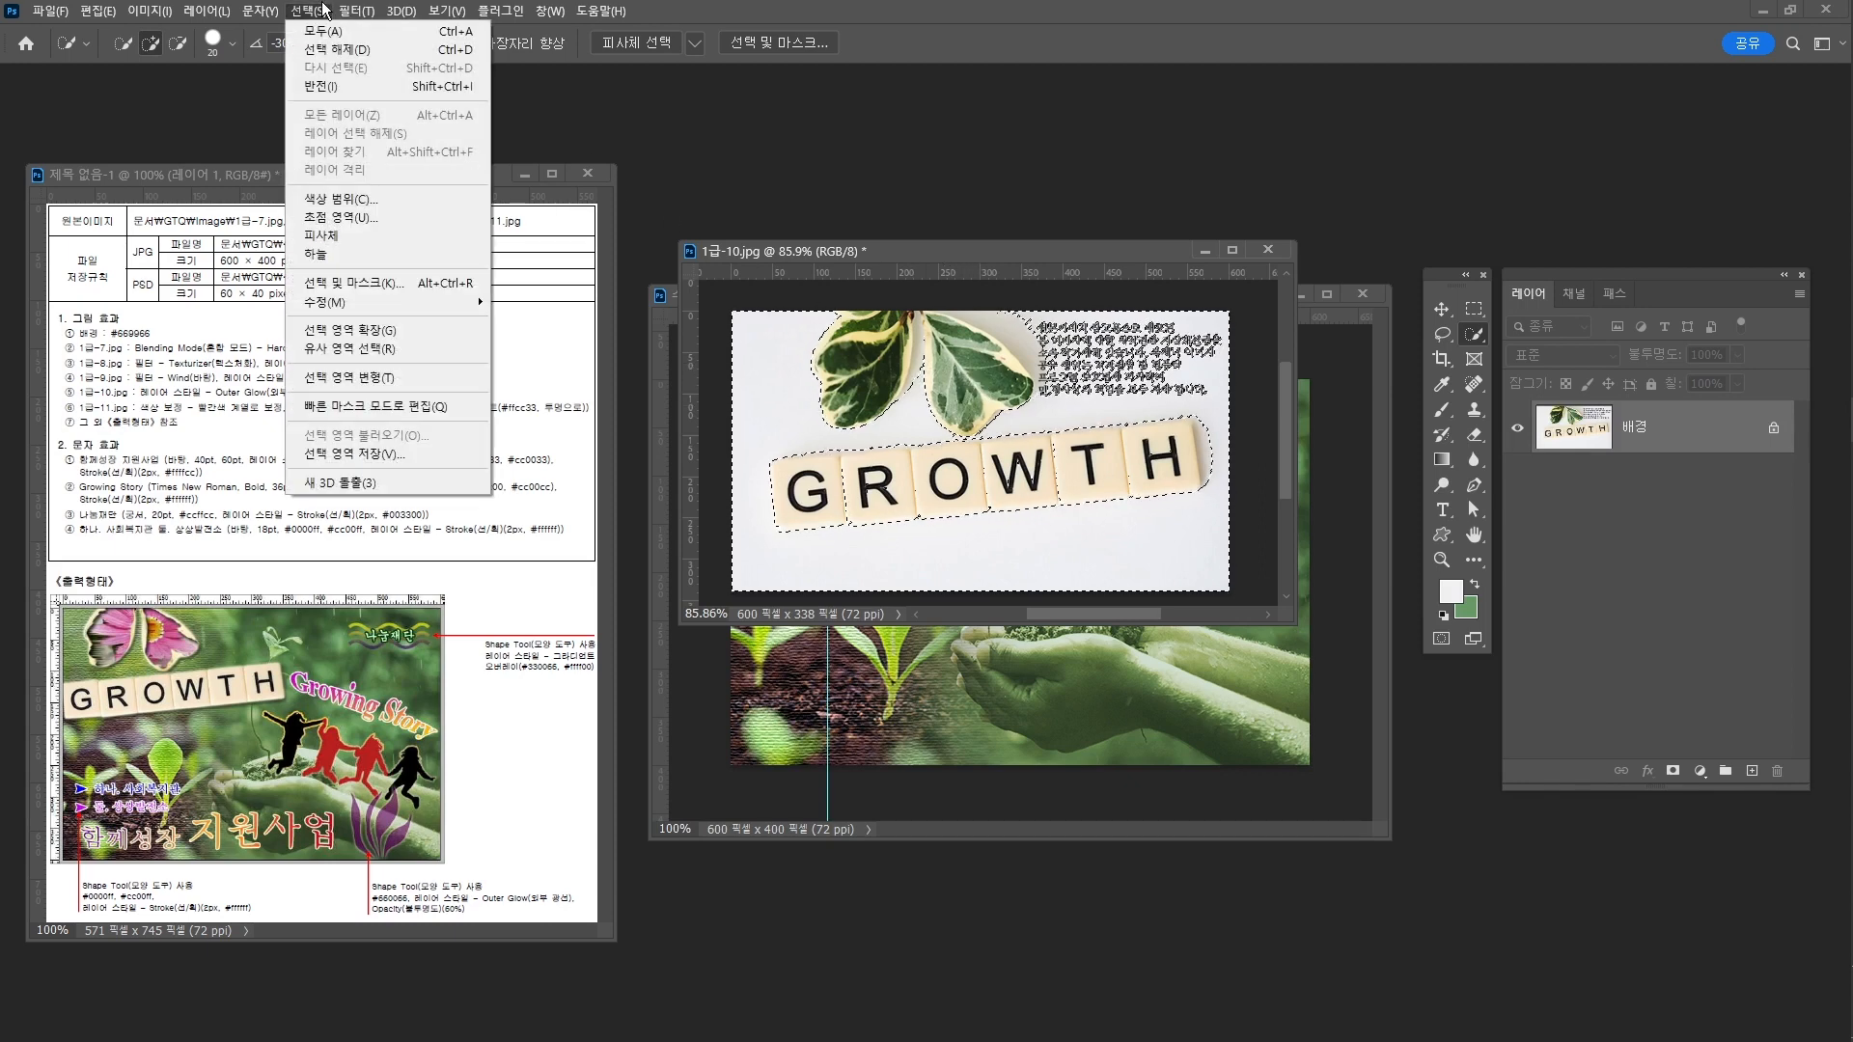
click(322, 86)
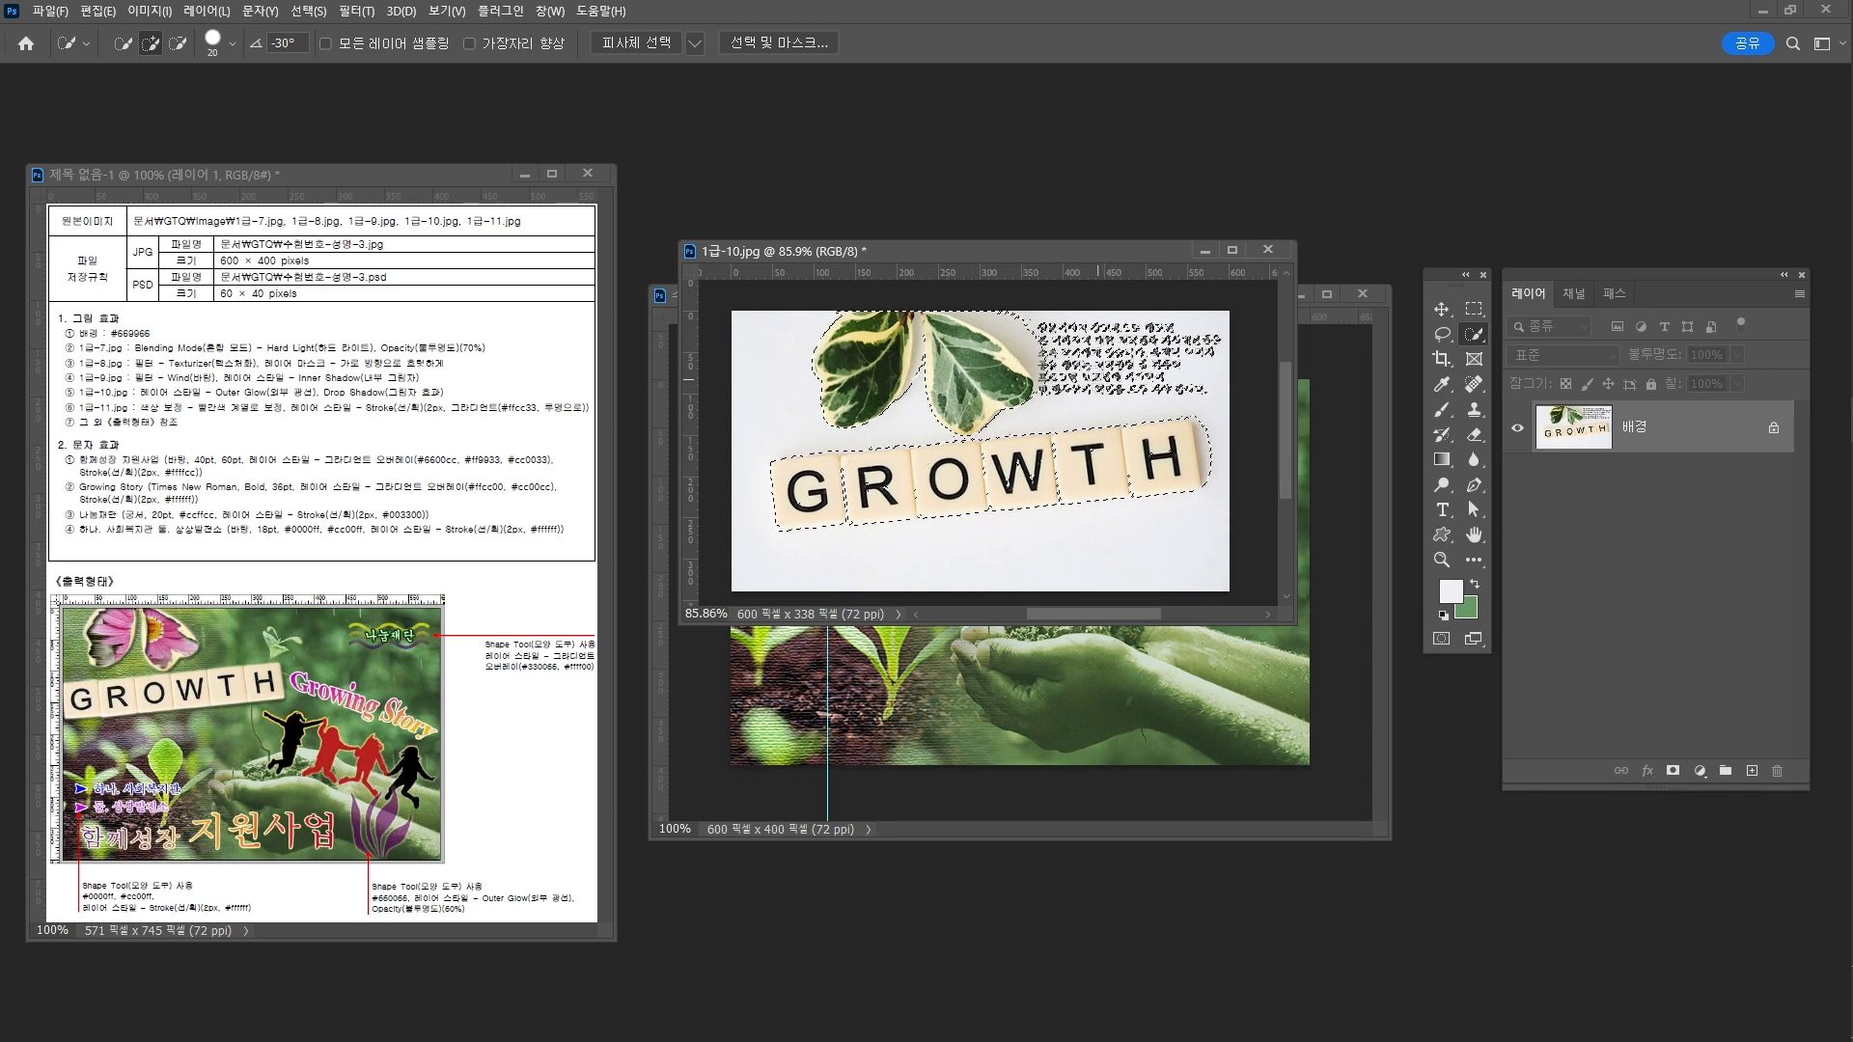
Subtract the Korean copyright text beside the leaves from the selection with the Quick Selection tool
right_click(1473, 334)
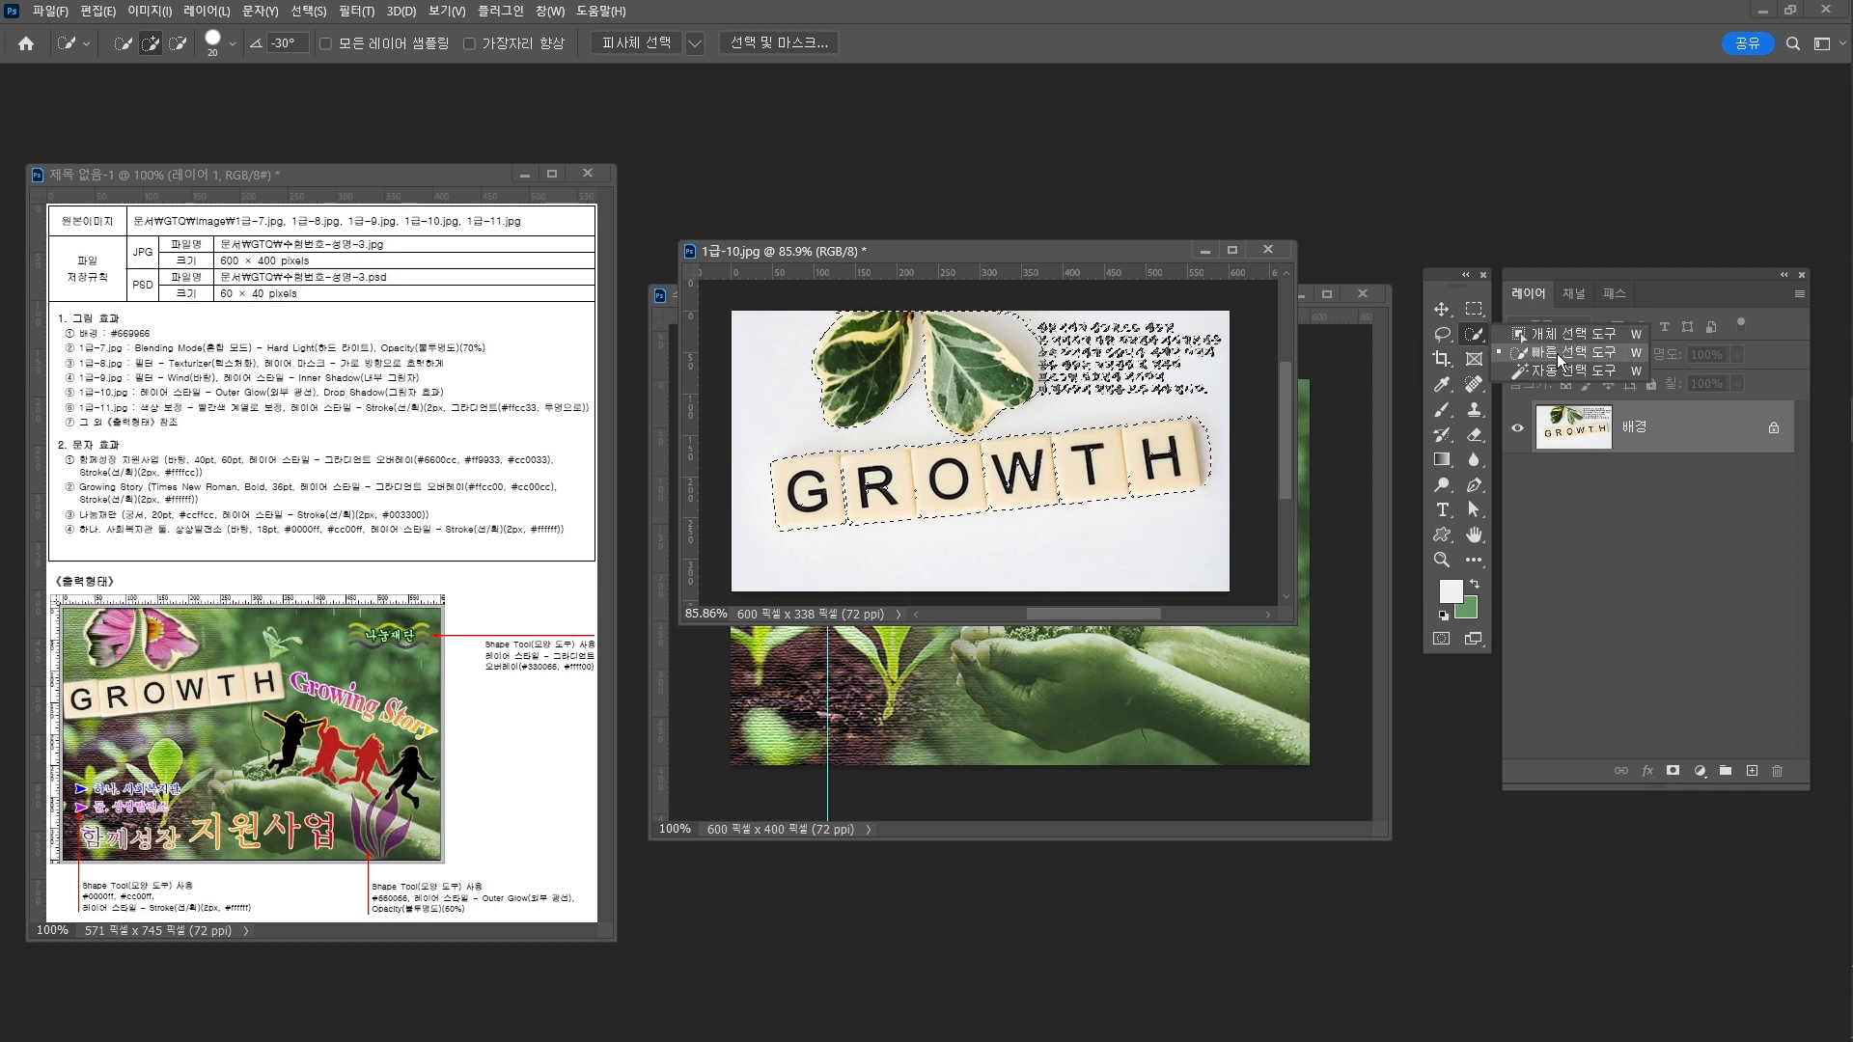
click(1544, 352)
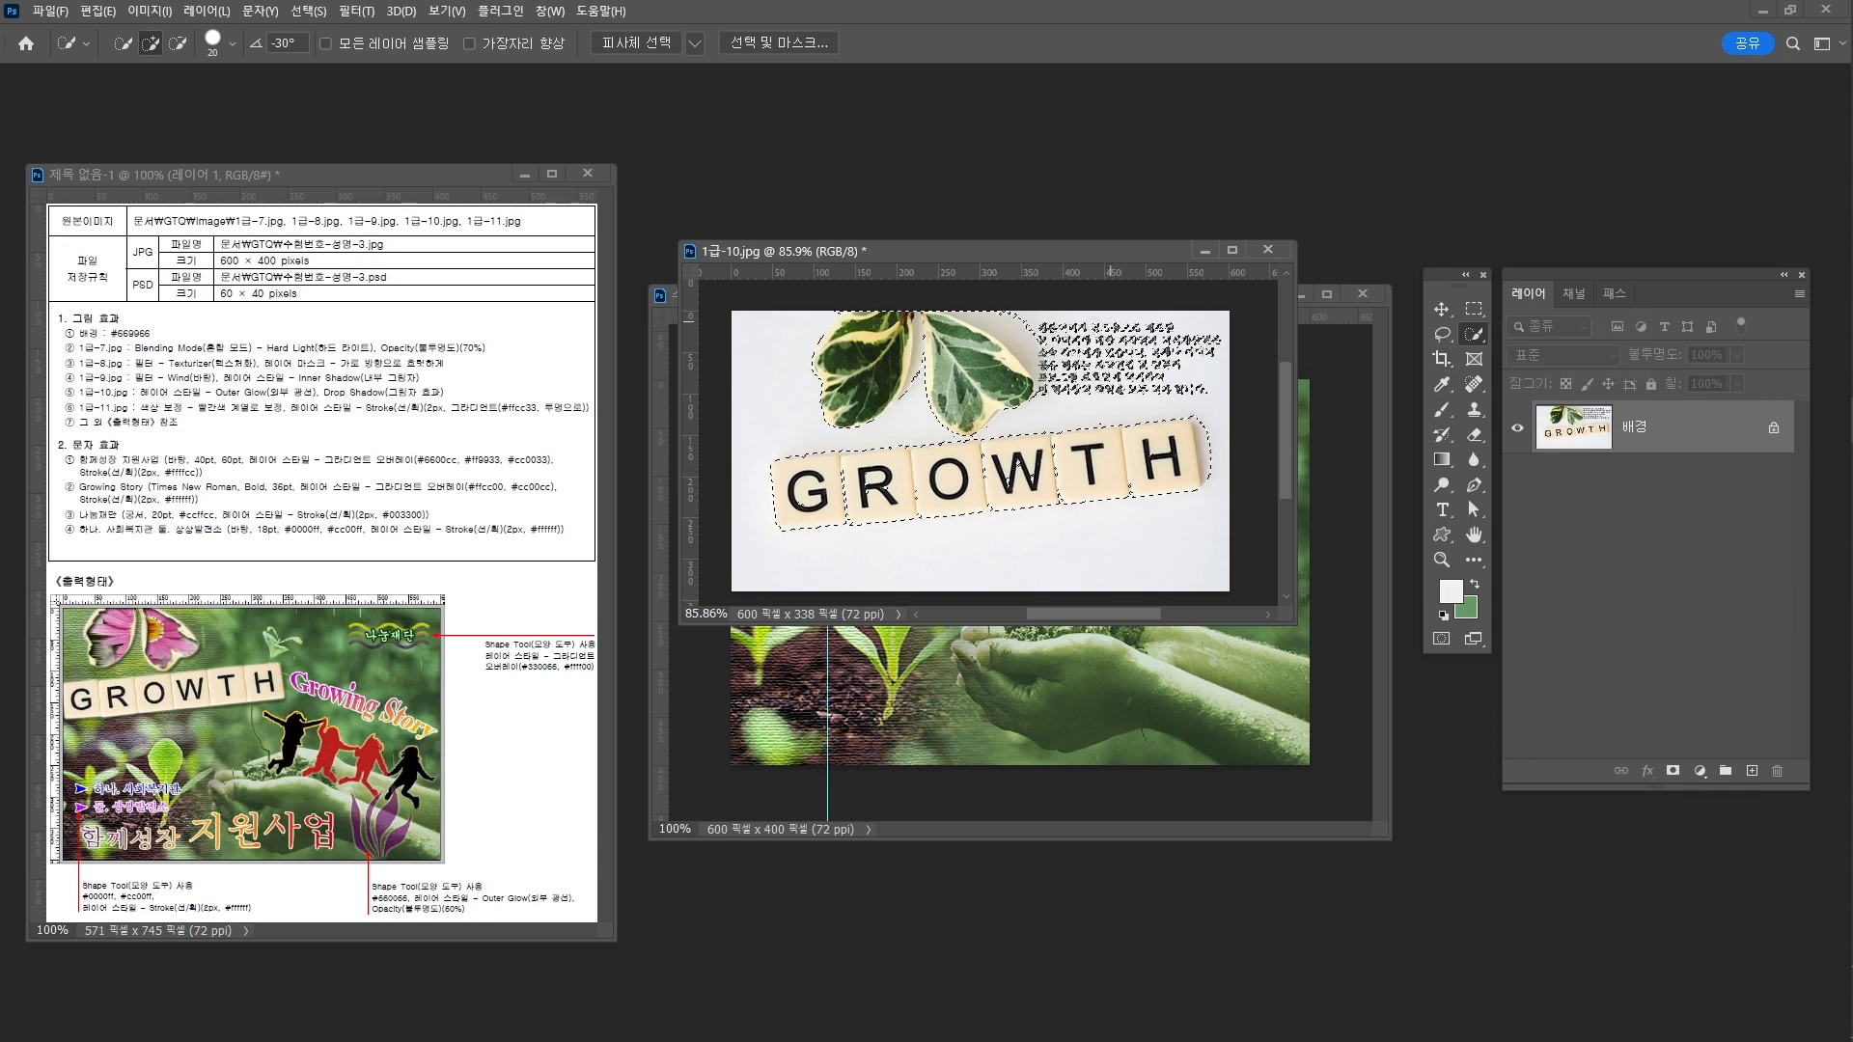
alt+click(993, 317)
mouse_move(993, 317)
mouse_down()
mouse_move(1100, 378)
mouse_move(1198, 363)
mouse_move(1117, 351)
mouse_move(1216, 316)
mouse_move(1063, 381)
mouse_move(1212, 387)
mouse_move(1077, 381)
mouse_up()
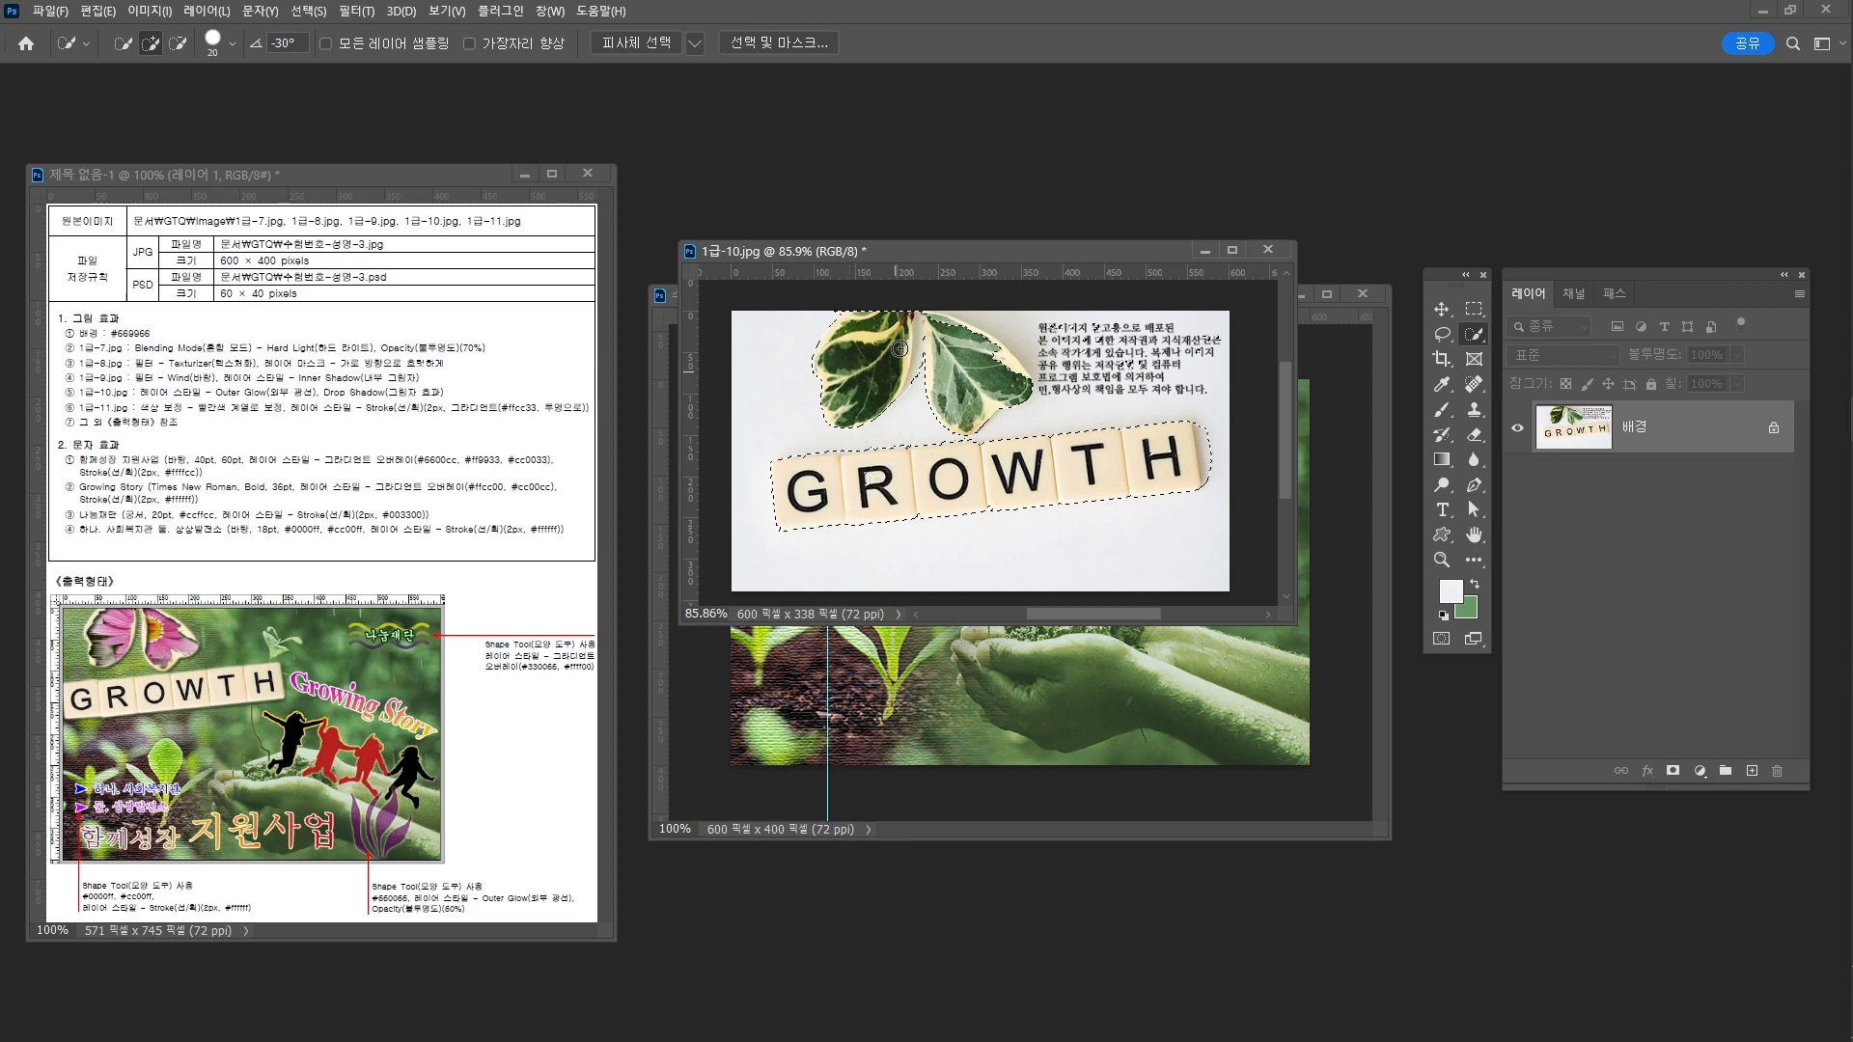
Subtract the white gap between the two leaves from the selection with a small Quick Selection brush
key(z)
drag(874, 366, 1052, 424)
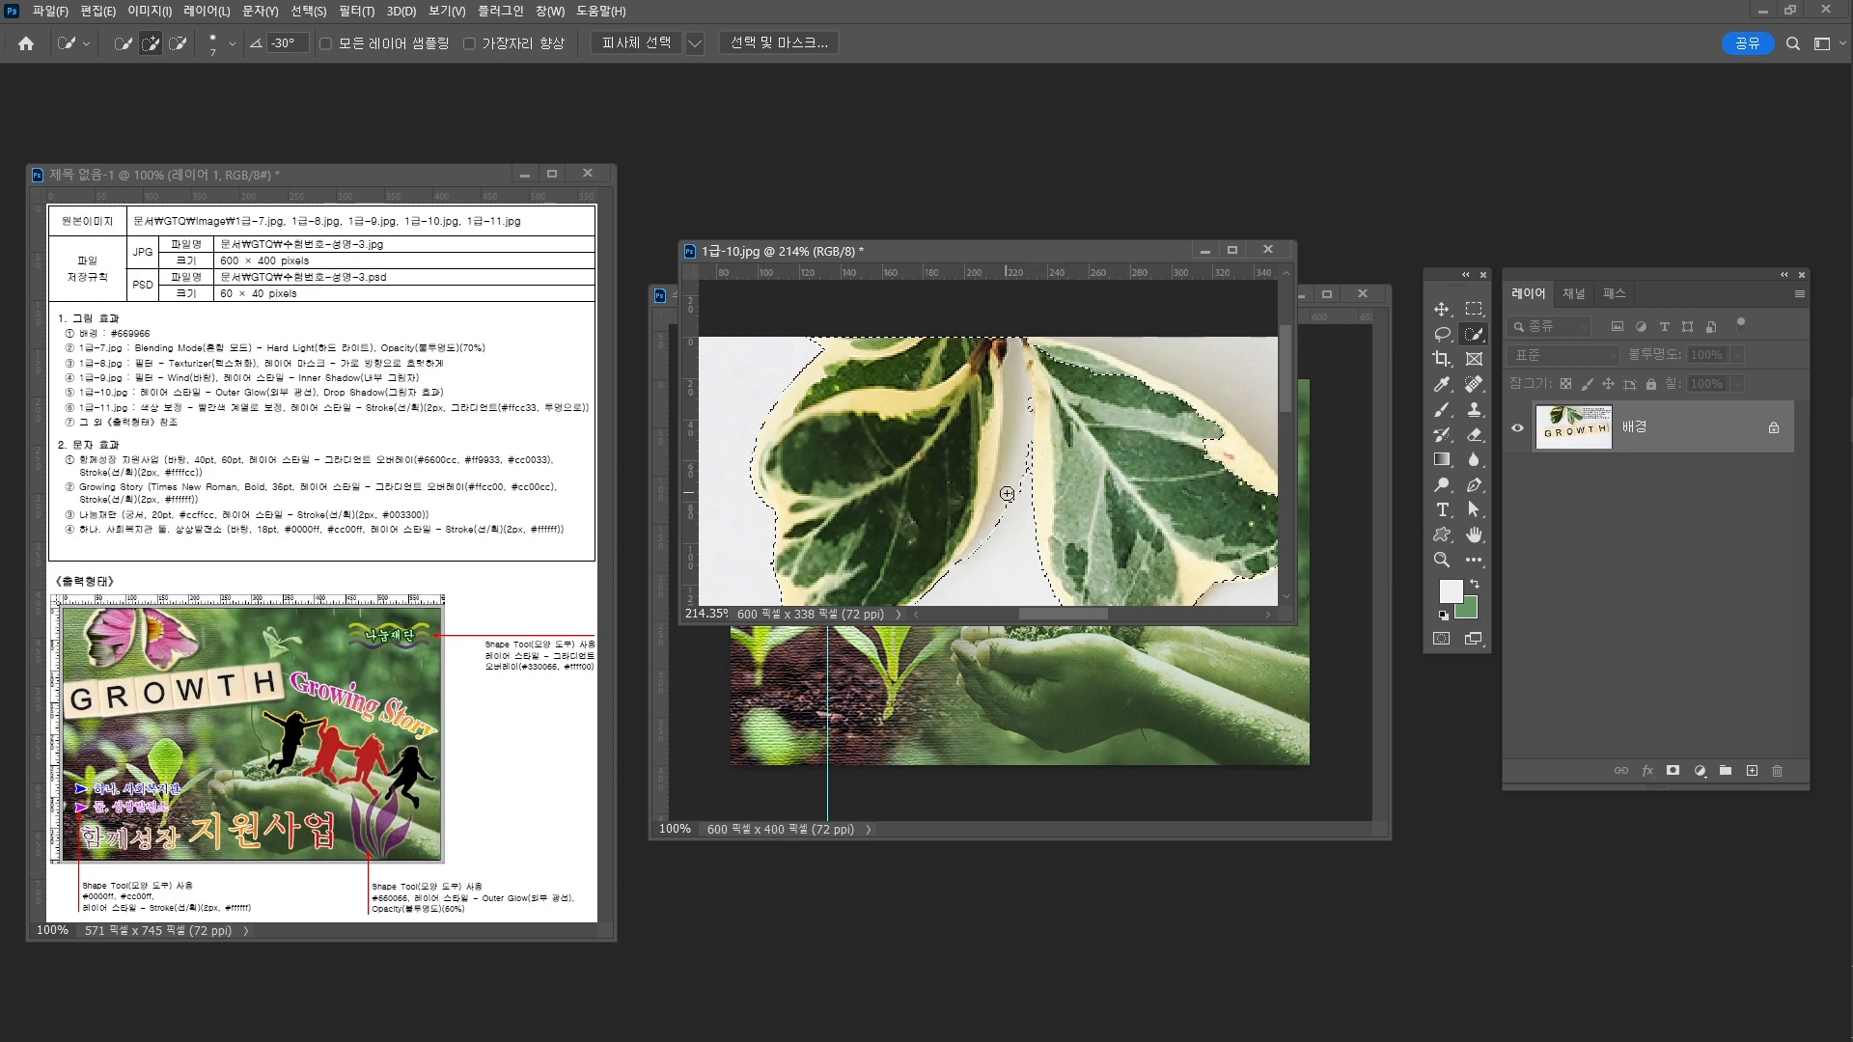
key(alt)
key(alt)
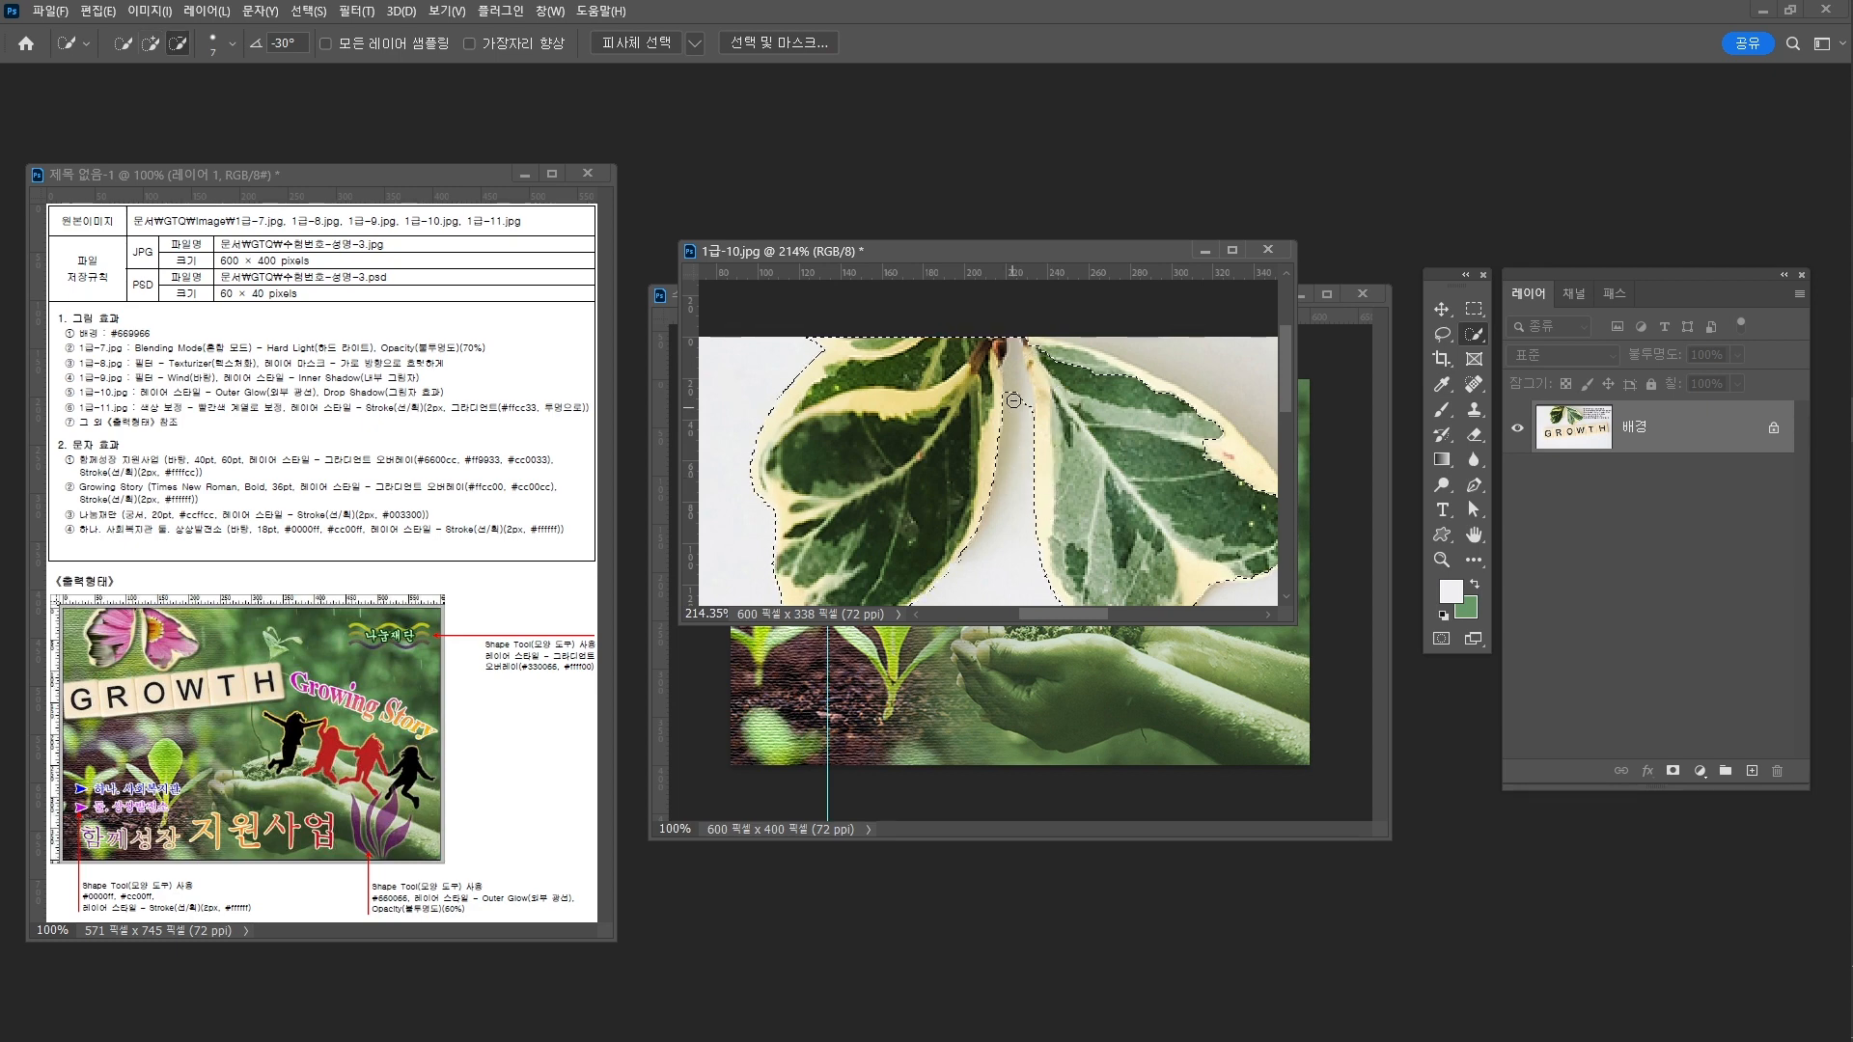
key(bracketleft)
key(bracketleft)
key(bracketleft)
key(bracketleft)
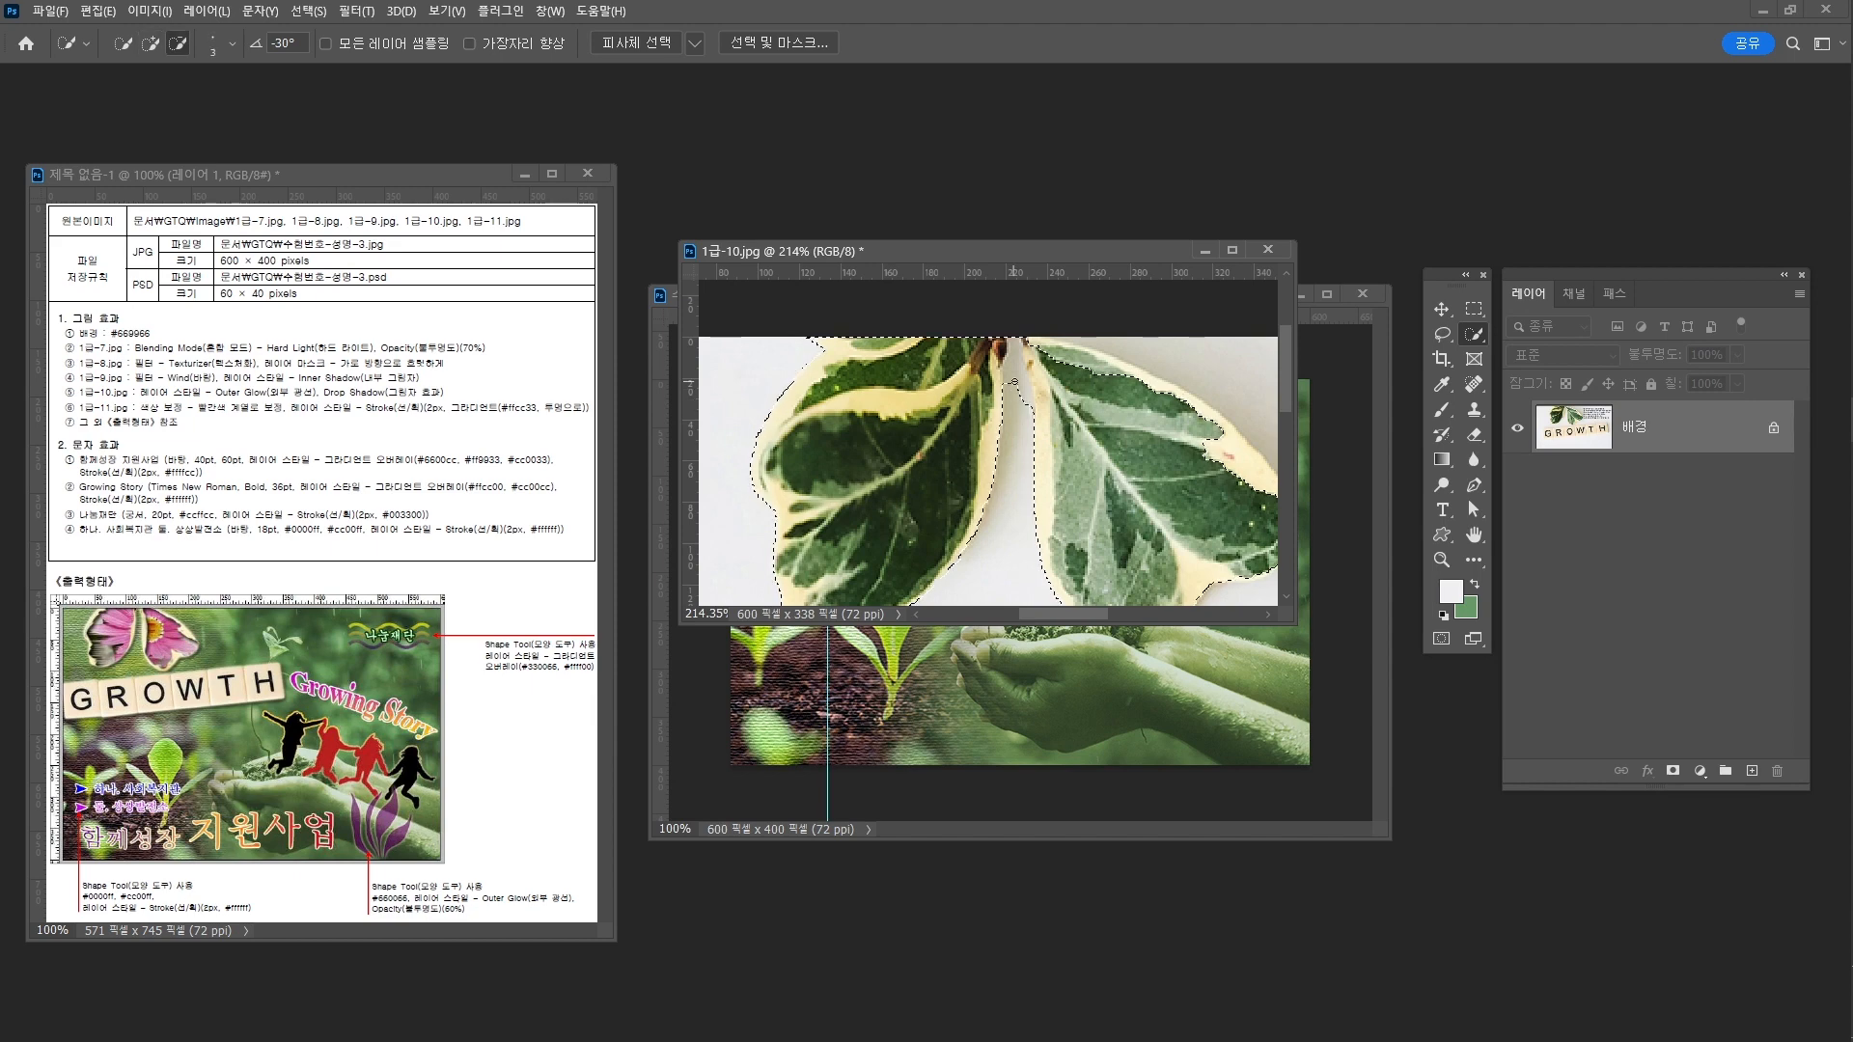
key(ctrl+space)
mouse_move(1094, 473)
mouse_down()
mouse_move(1044, 463)
mouse_move(1047, 435)
mouse_move(1188, 462)
mouse_up()
key(ctrl+space)
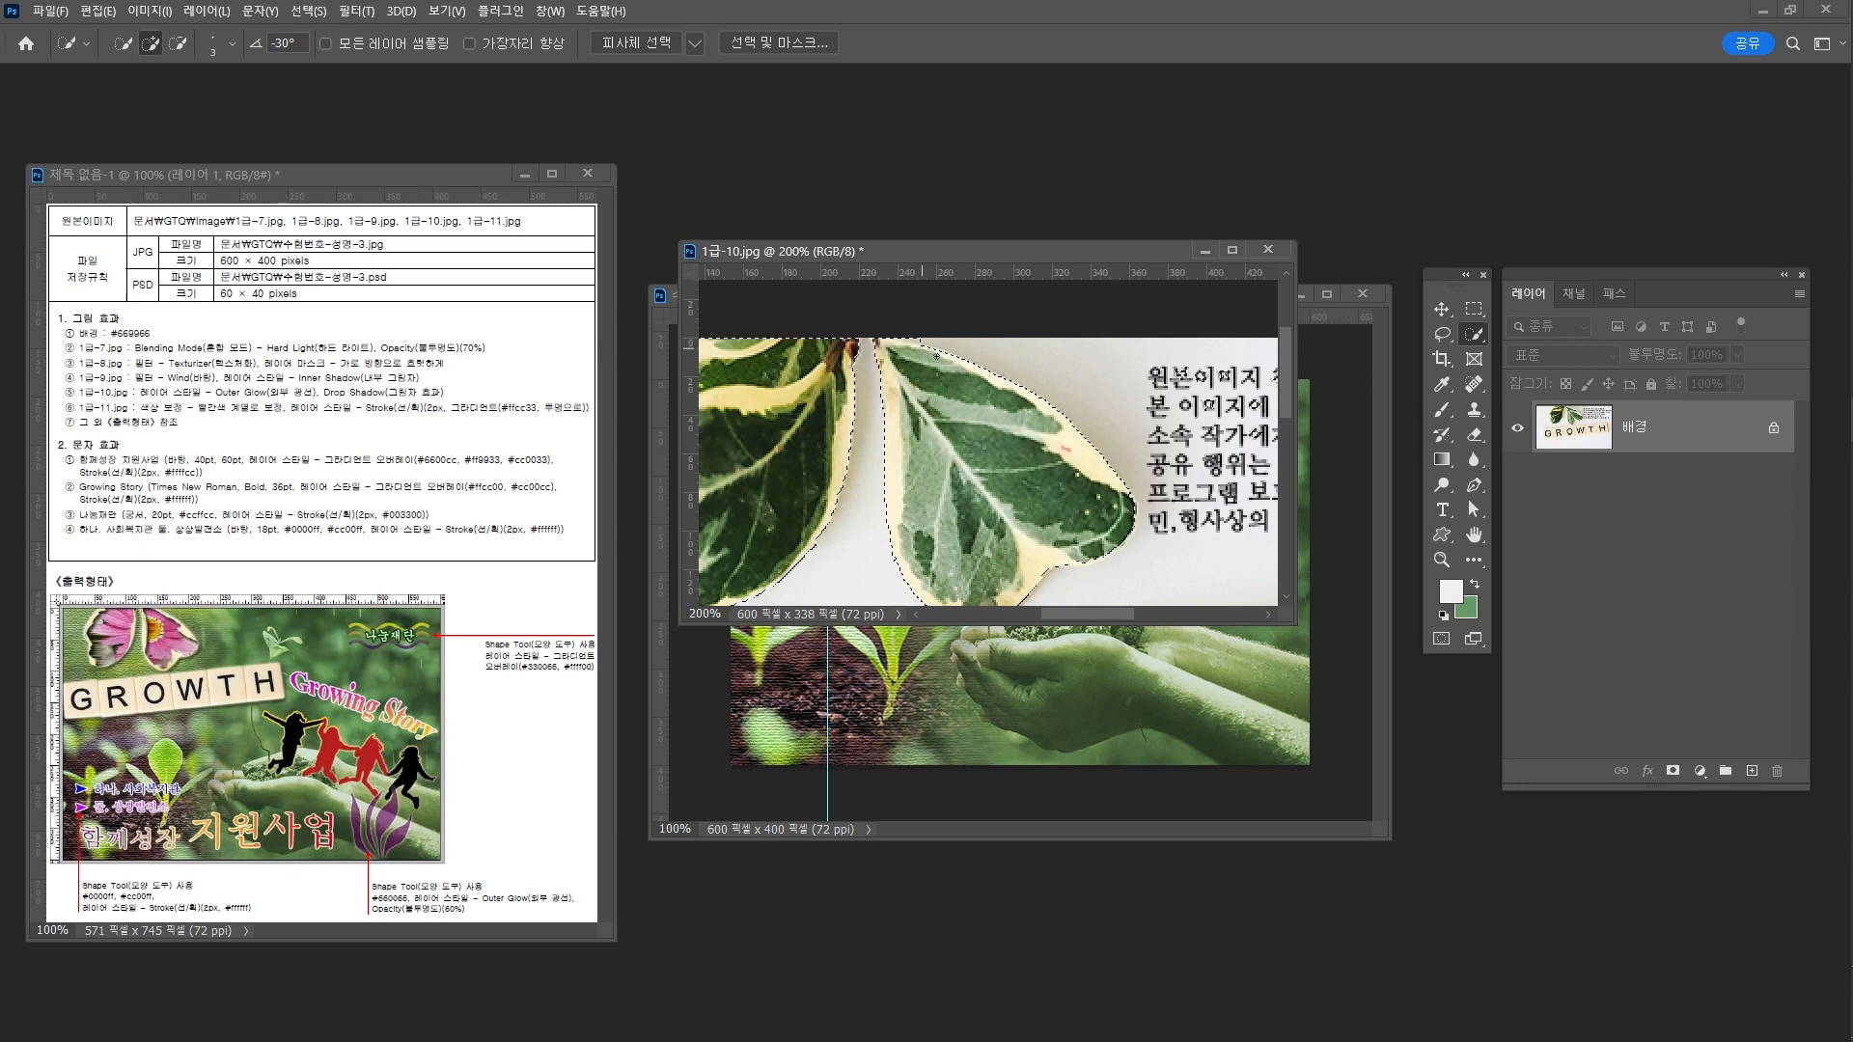
key(alt)
ctrl+drag(1182, 502, 1034, 404)
key(w)
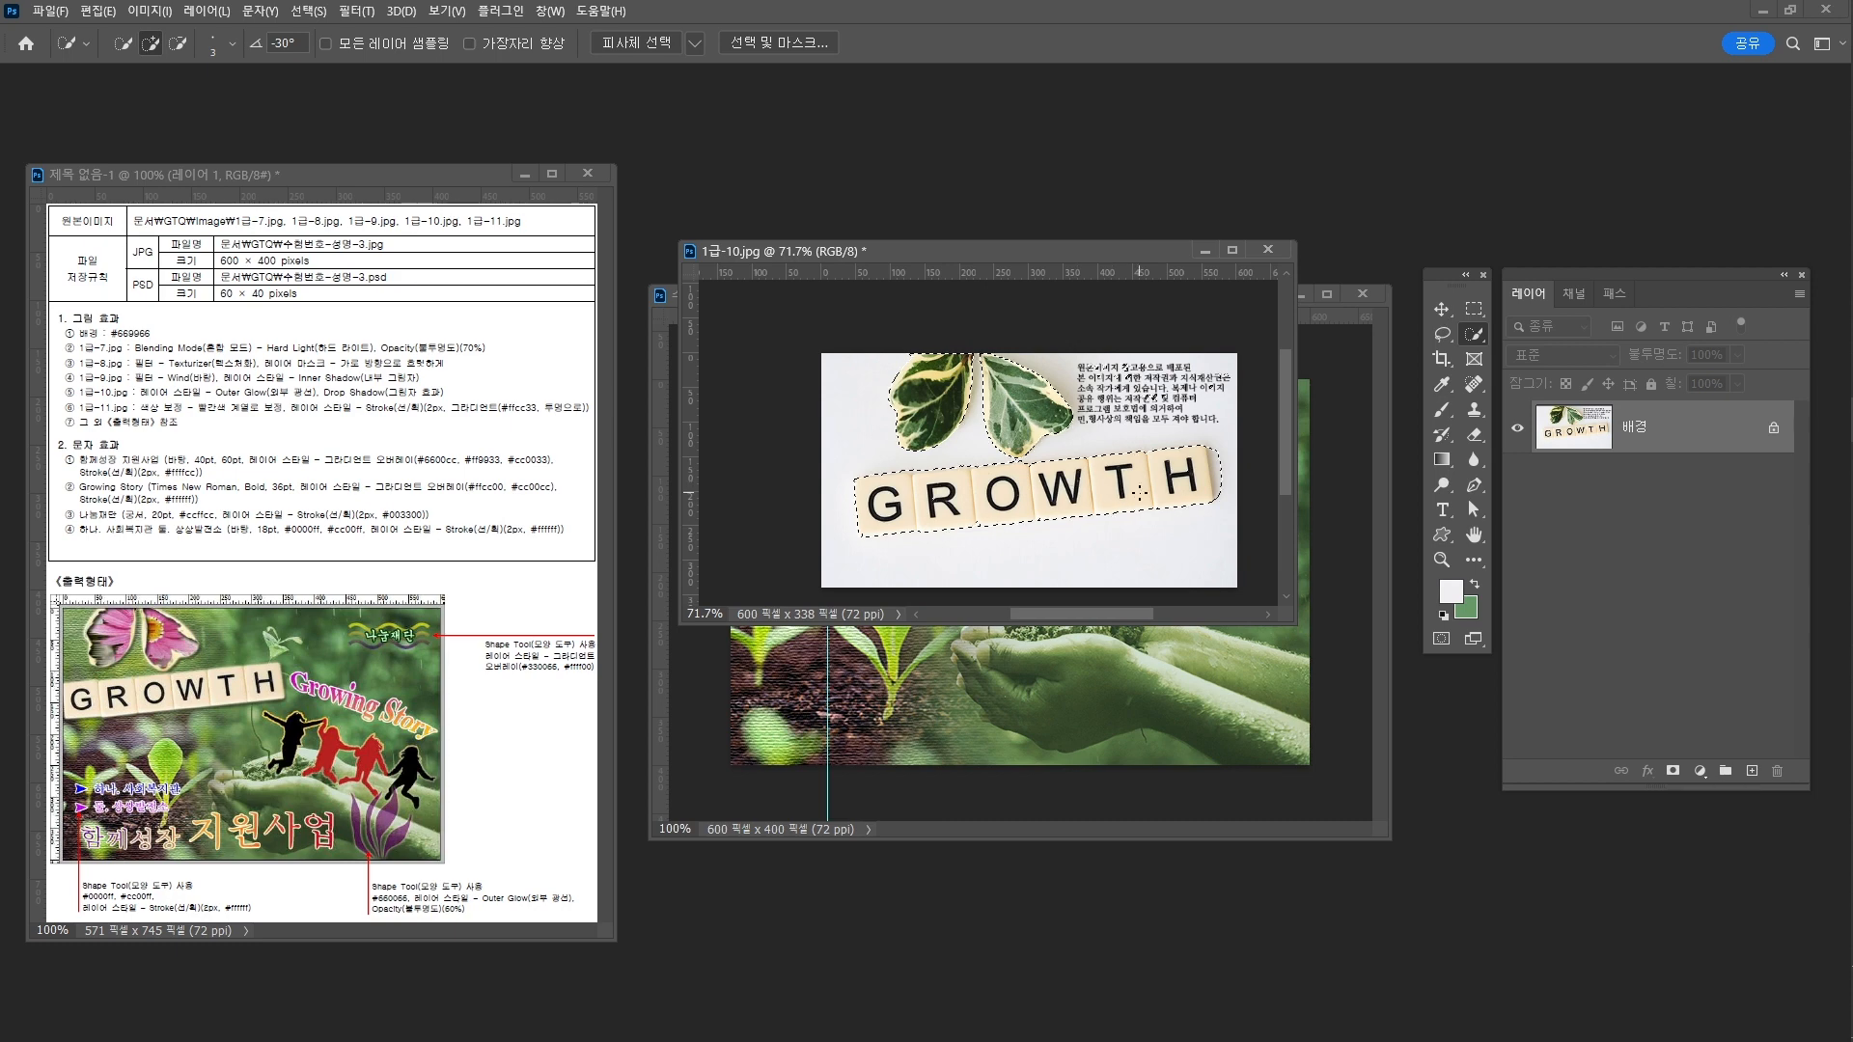
Mask the 1급-10.jpg photo to the selected leaves and GROWTH tiles with a layer mask
key(v)
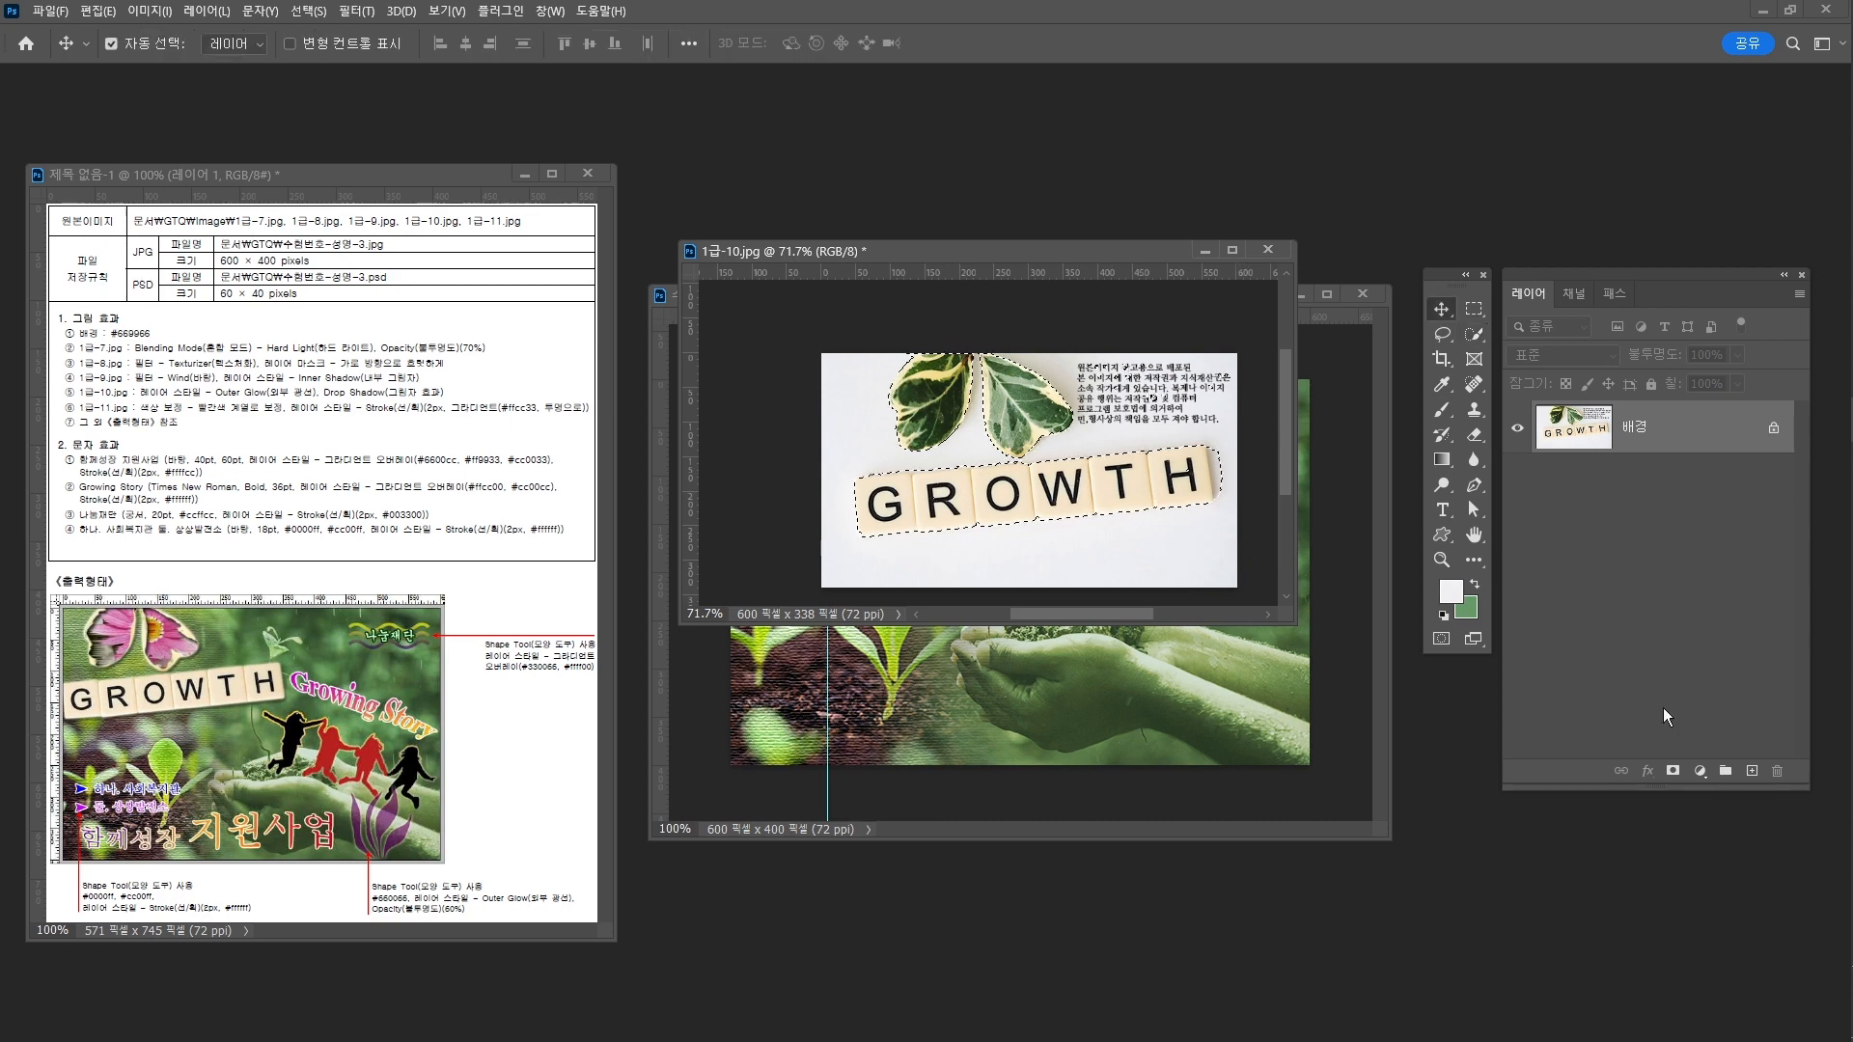
click(1673, 772)
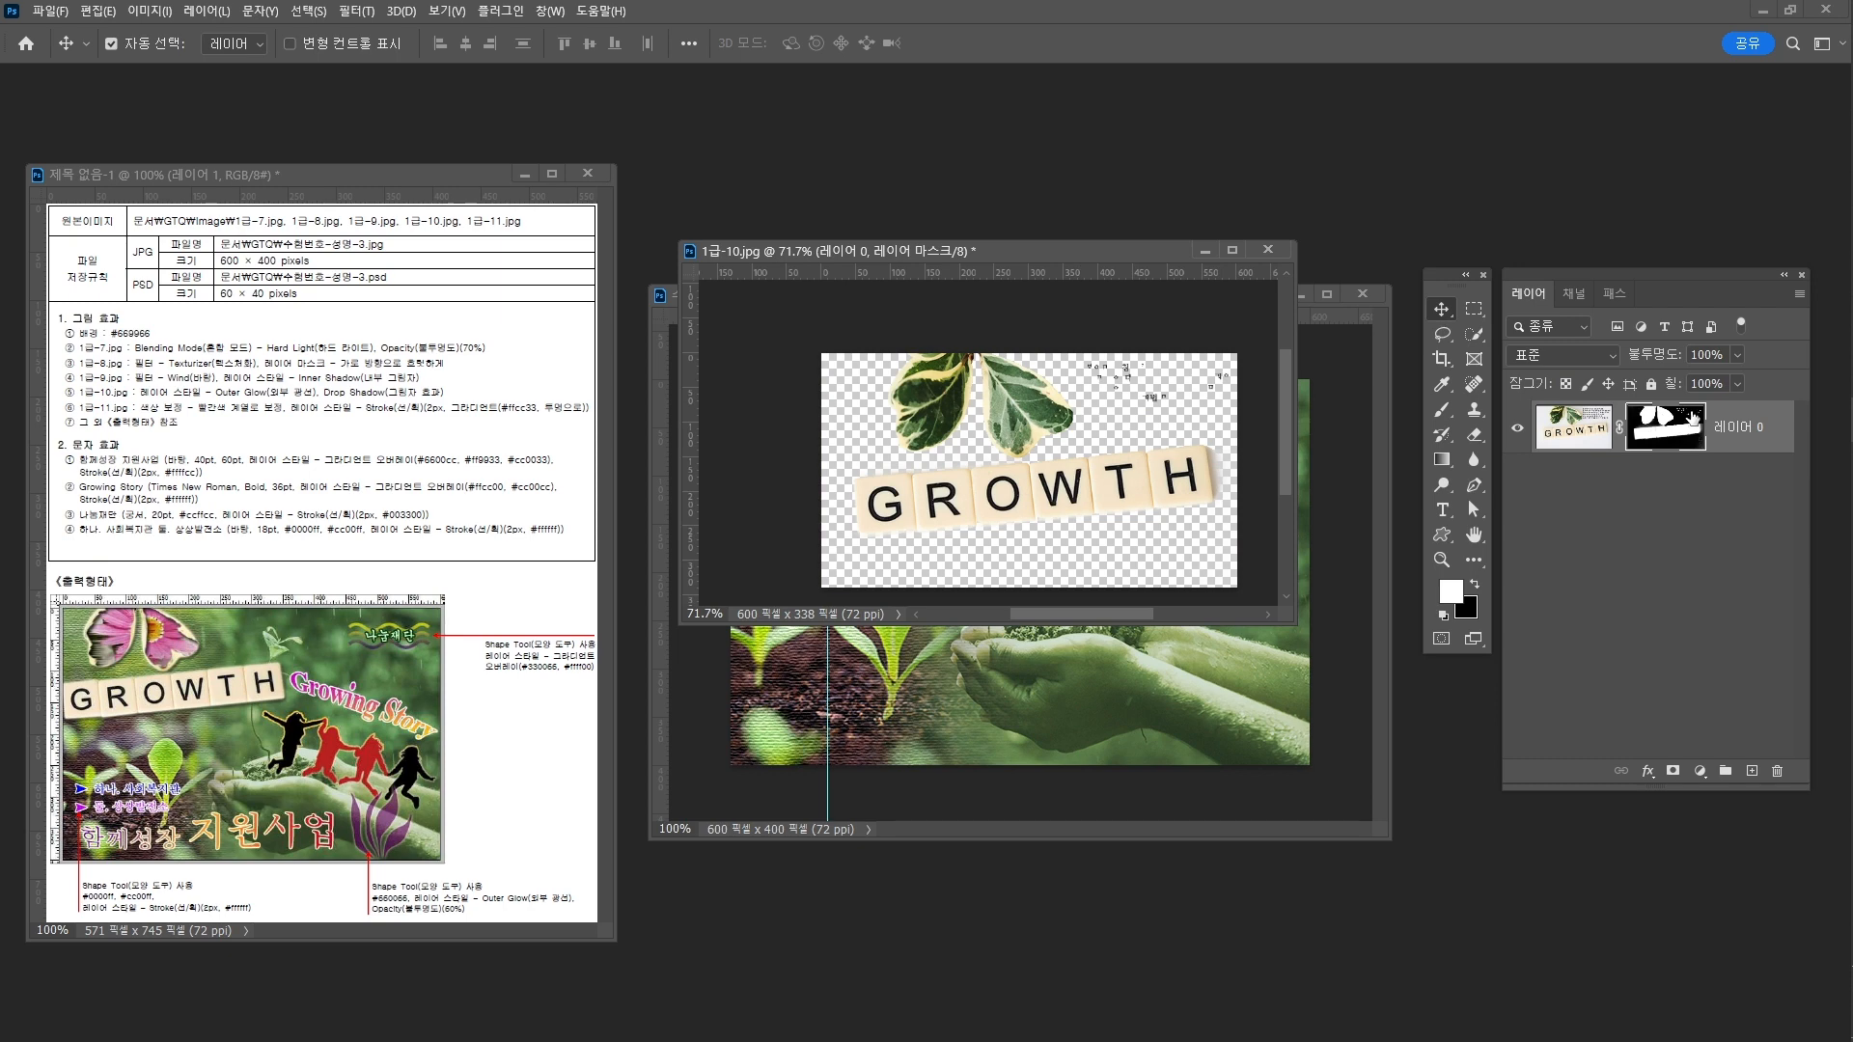
key(ctrl+1)
mouse_move(1706, 423)
mouse_down()
mouse_move(1661, 416)
mouse_move(1719, 408)
mouse_move(1649, 424)
mouse_up()
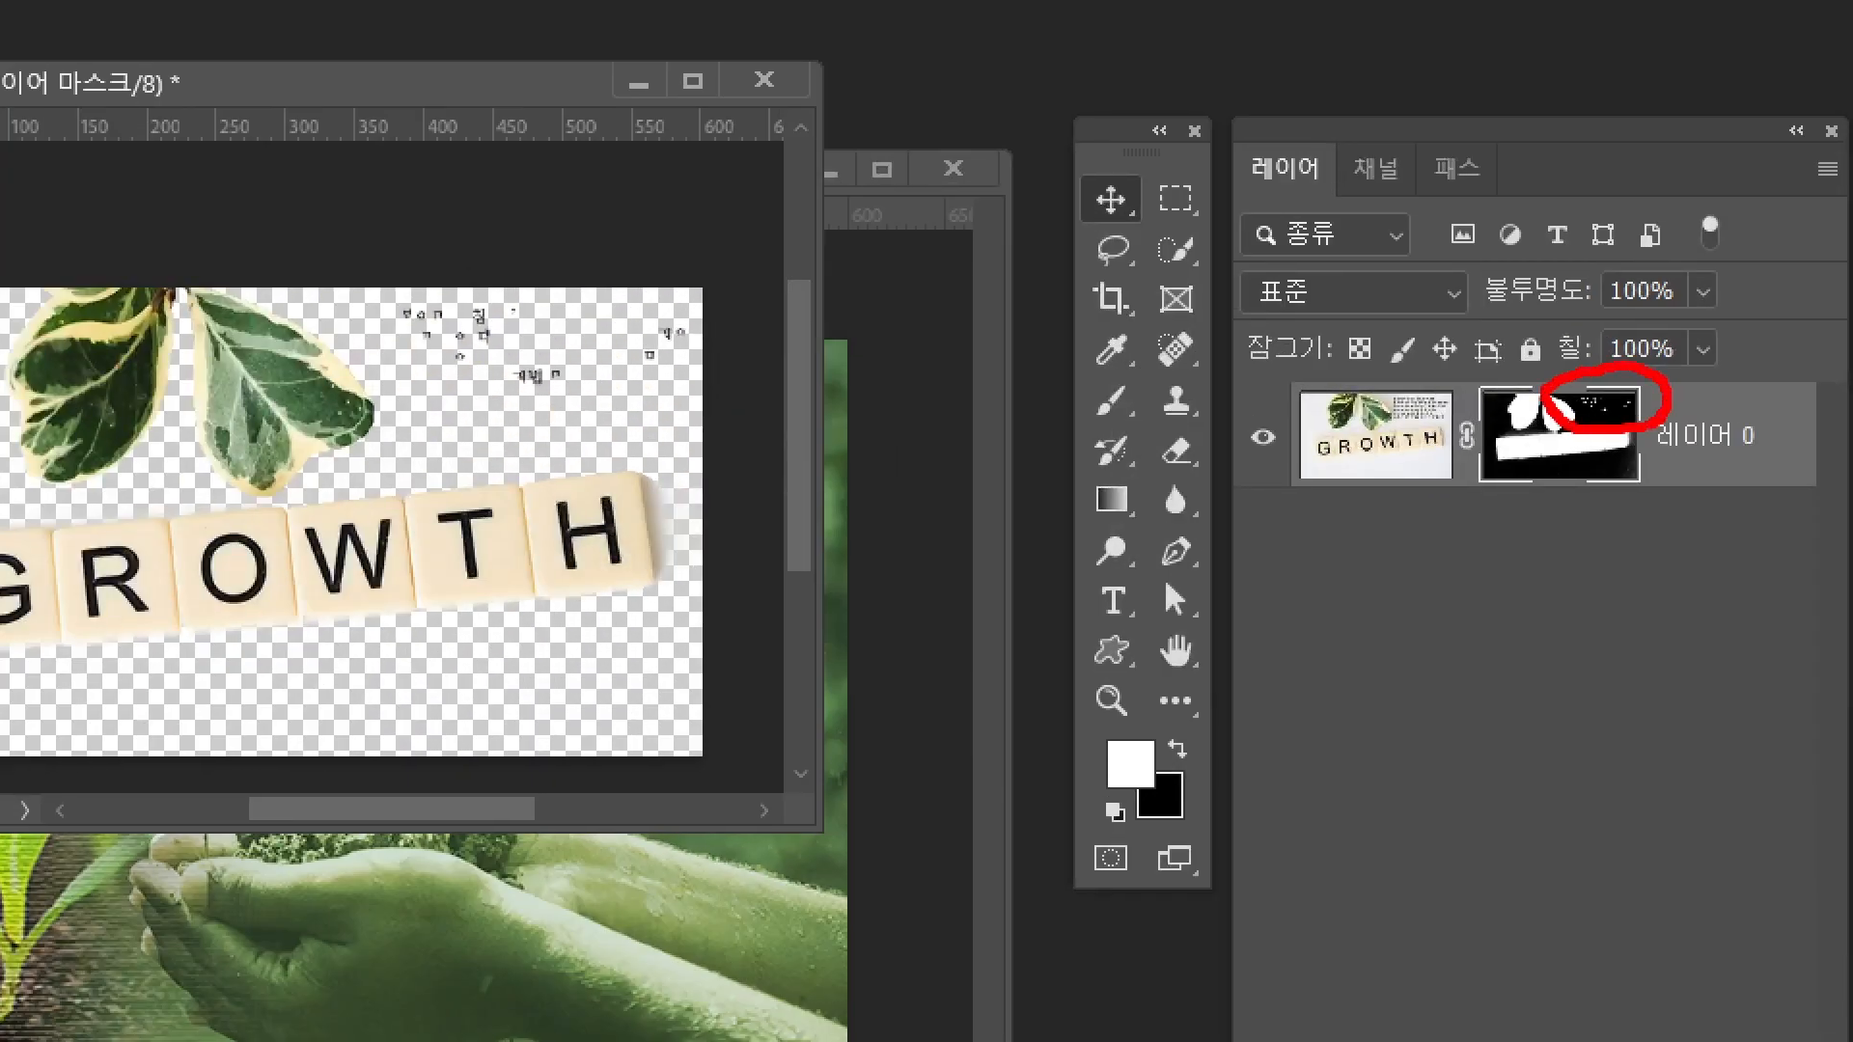
key(Escape)
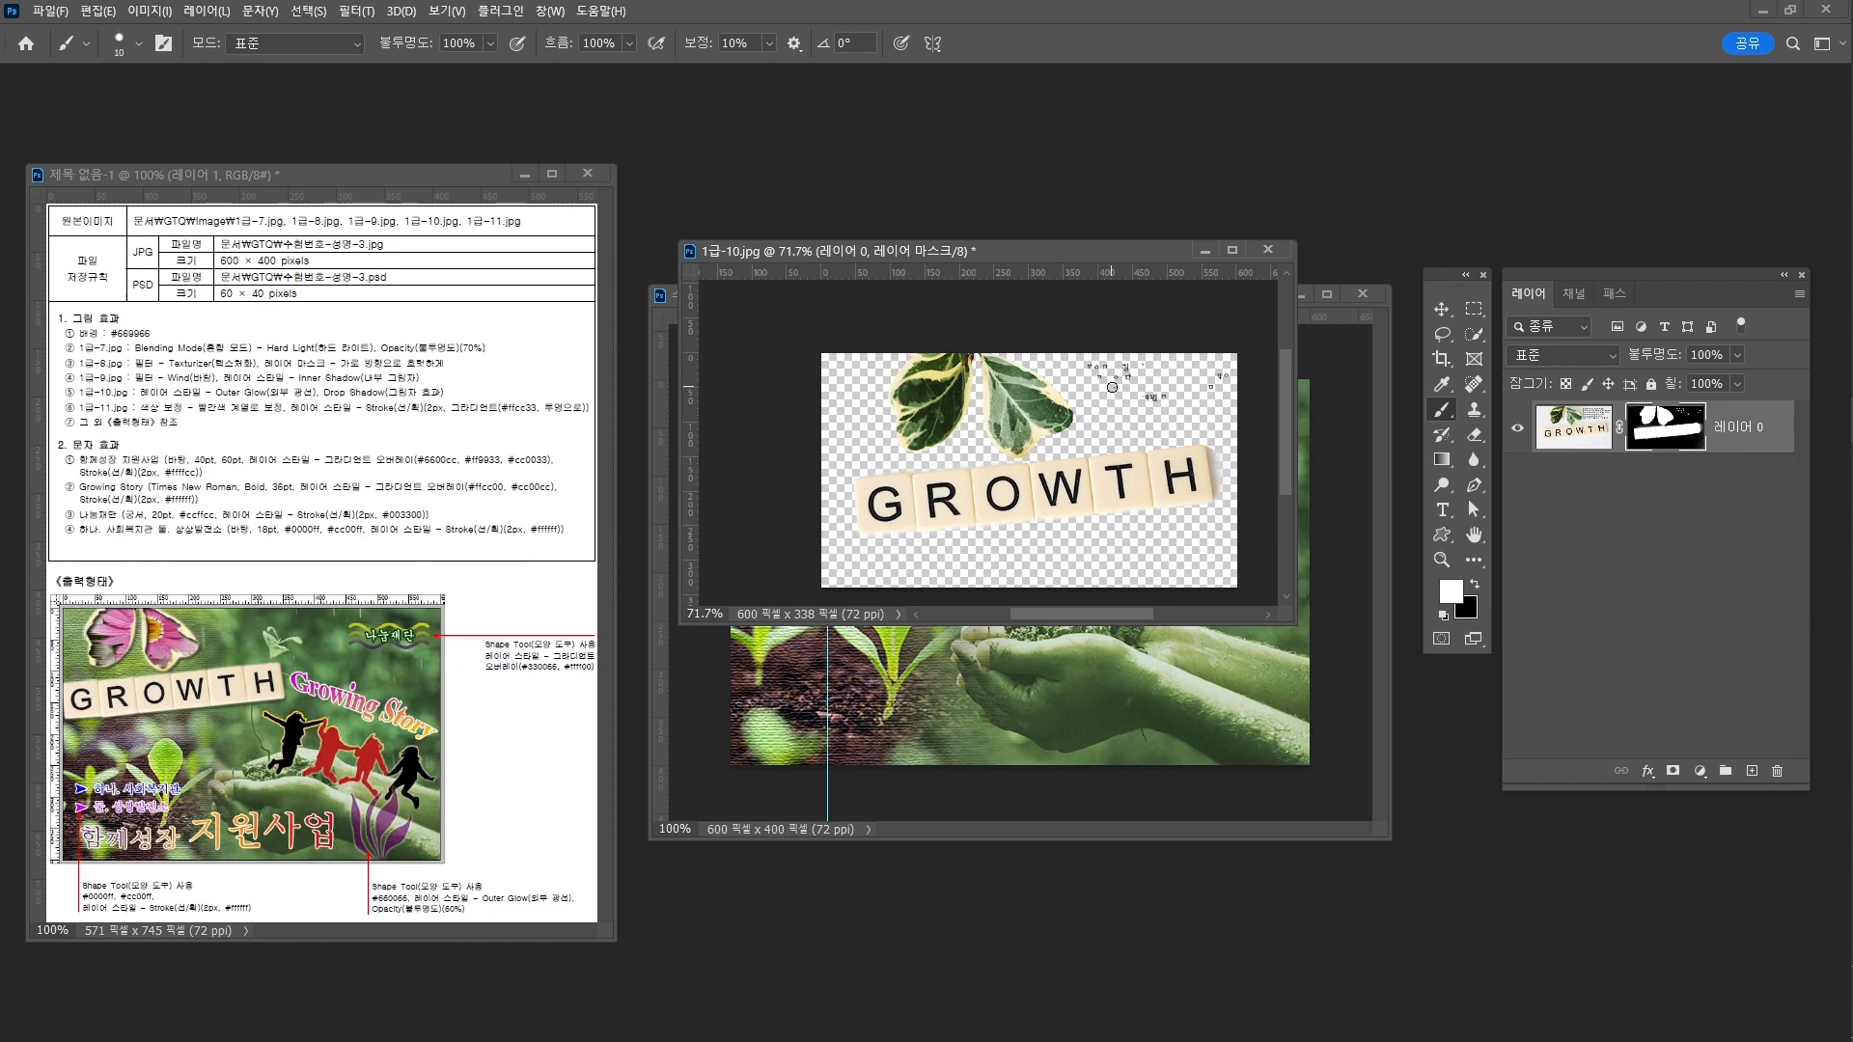
Paint the leftover text specks black on the layer mask with a larger brush
key(bracketright)
key(bracketright)
click(1479, 588)
key(v)
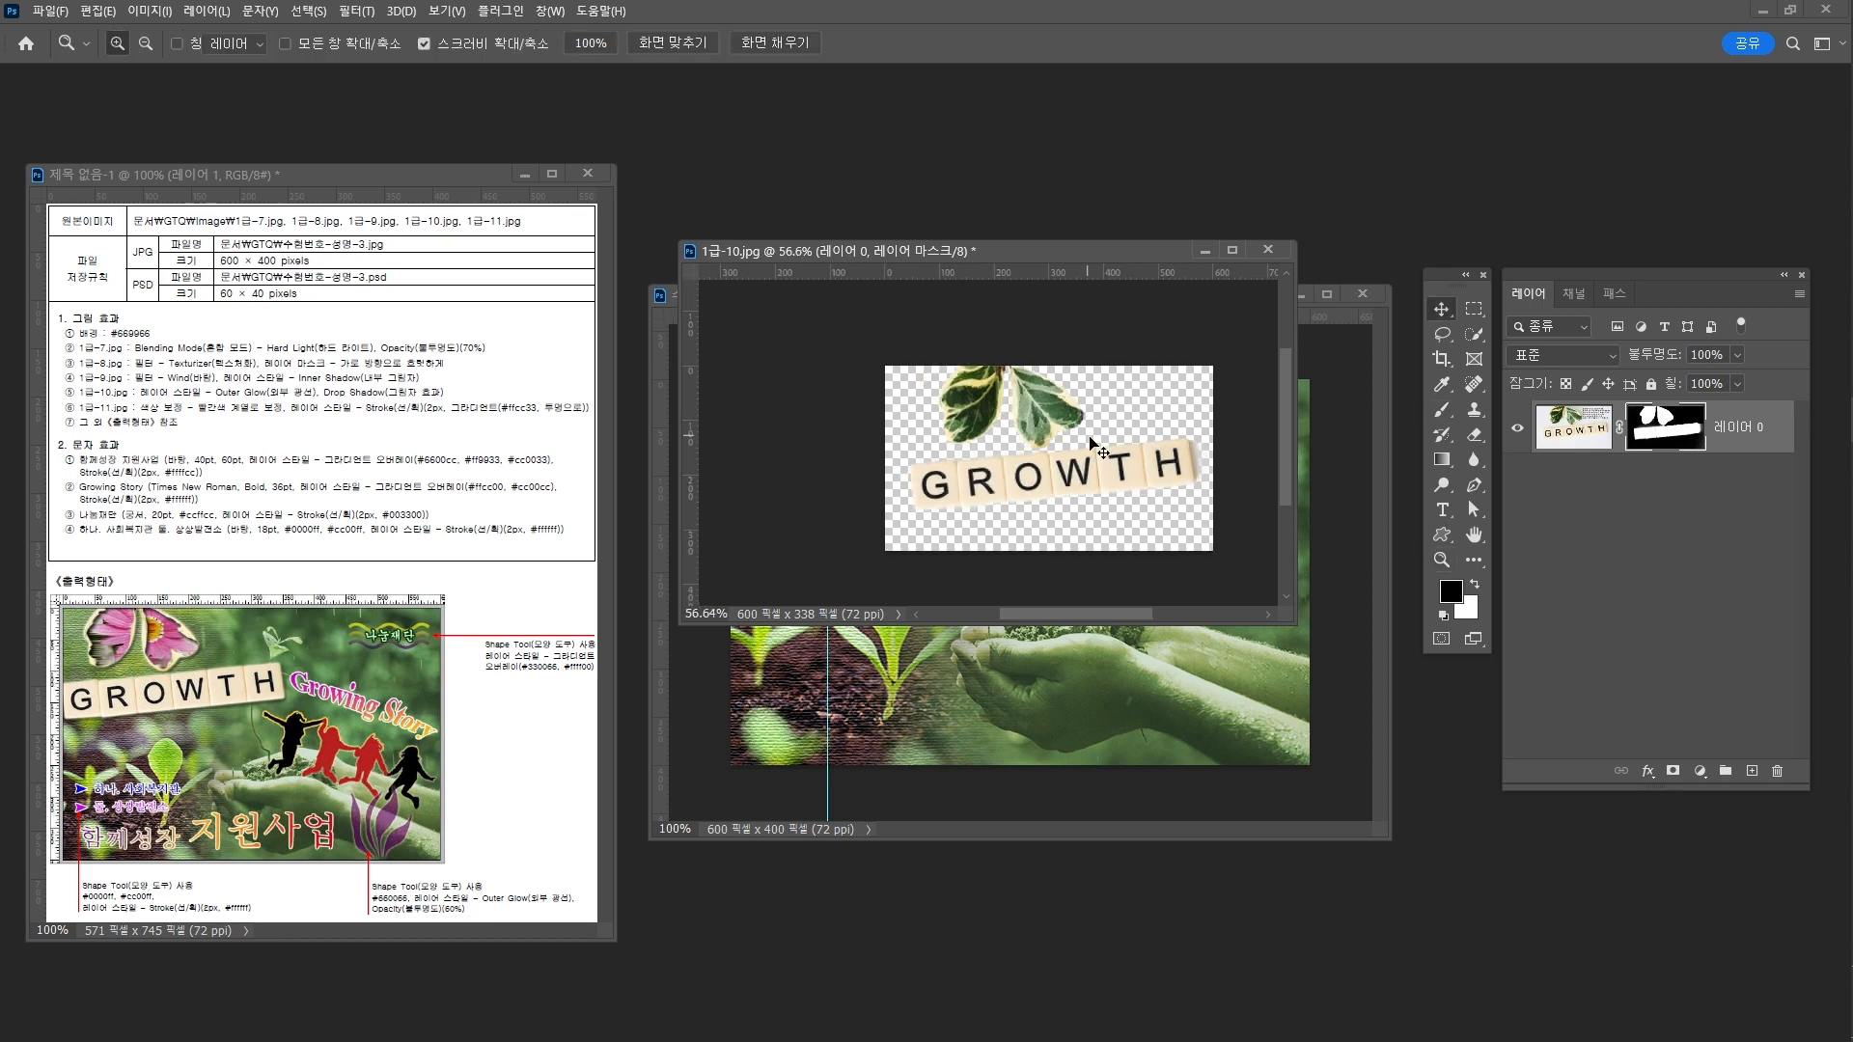
Copy the masked photo layer into the 수험번호-성명-3 composition and move it up toward the canvas's upper-left area
scroll(1120, 396, down, 2)
drag(1007, 679, 903, 597)
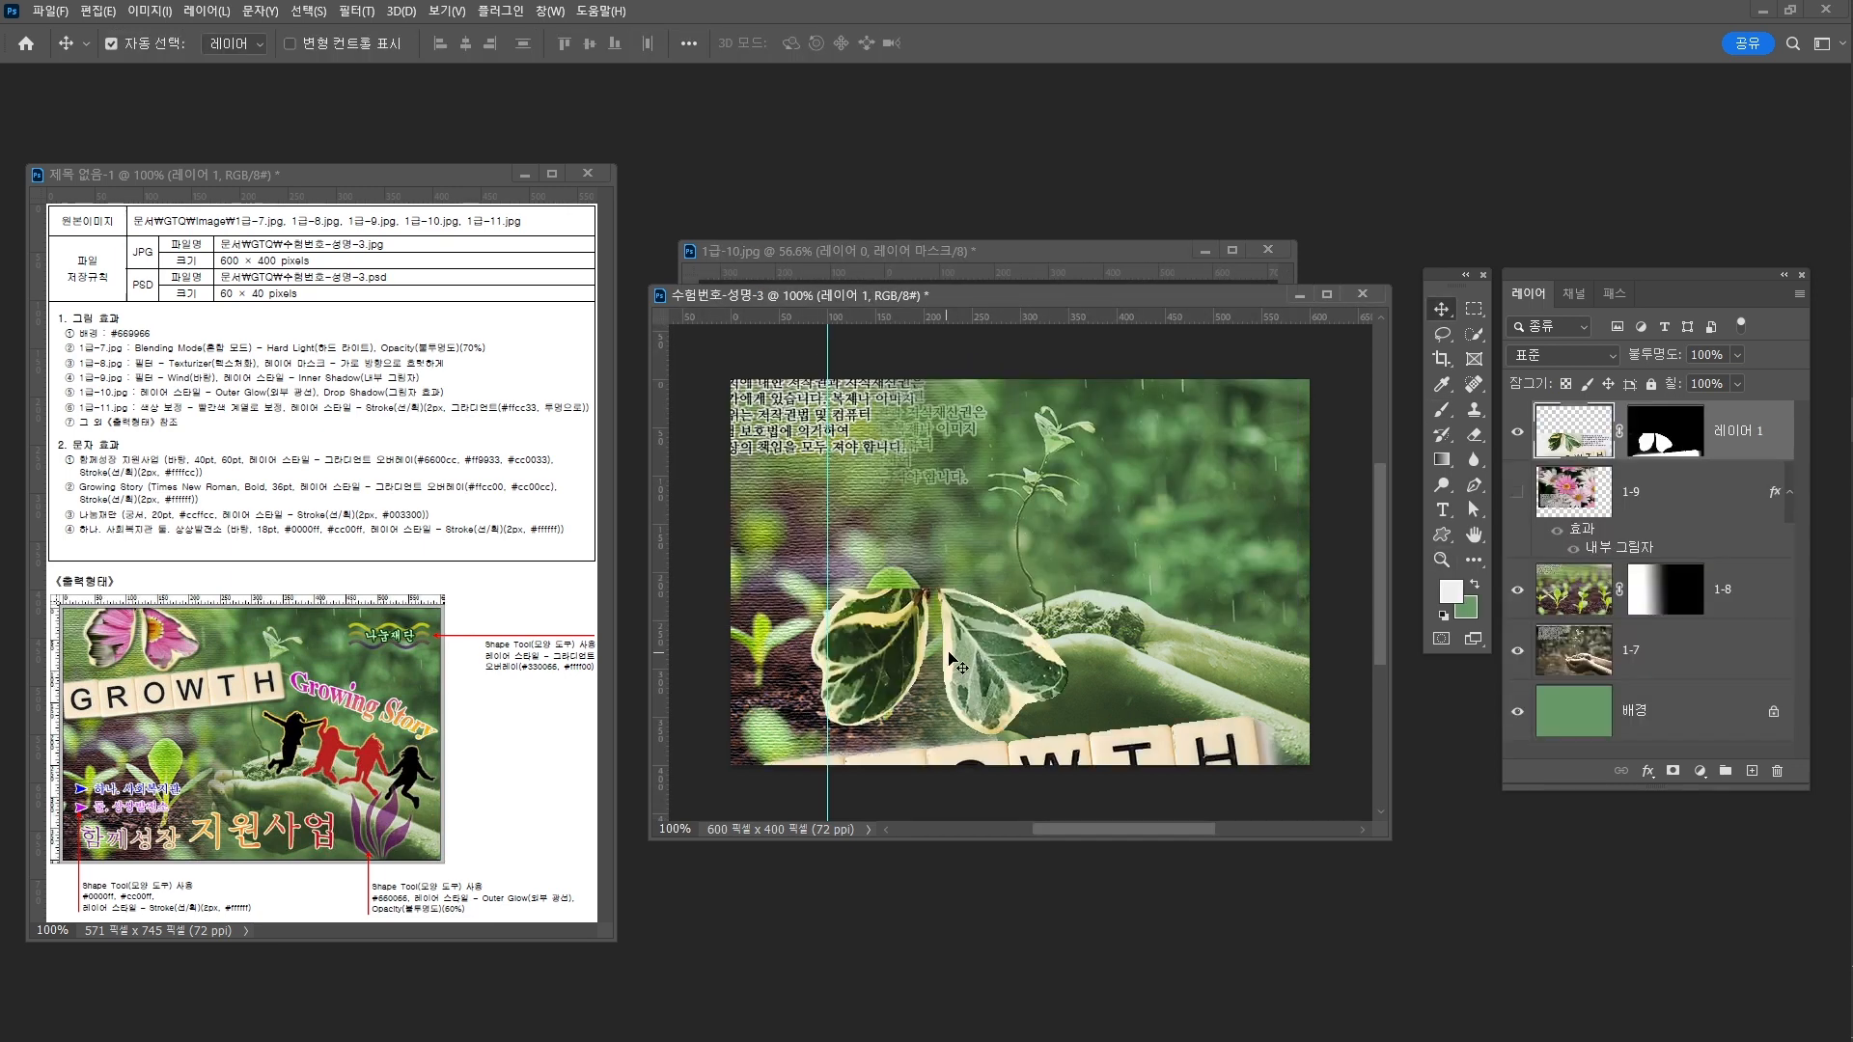
drag(956, 664, 911, 436)
drag(896, 433, 897, 434)
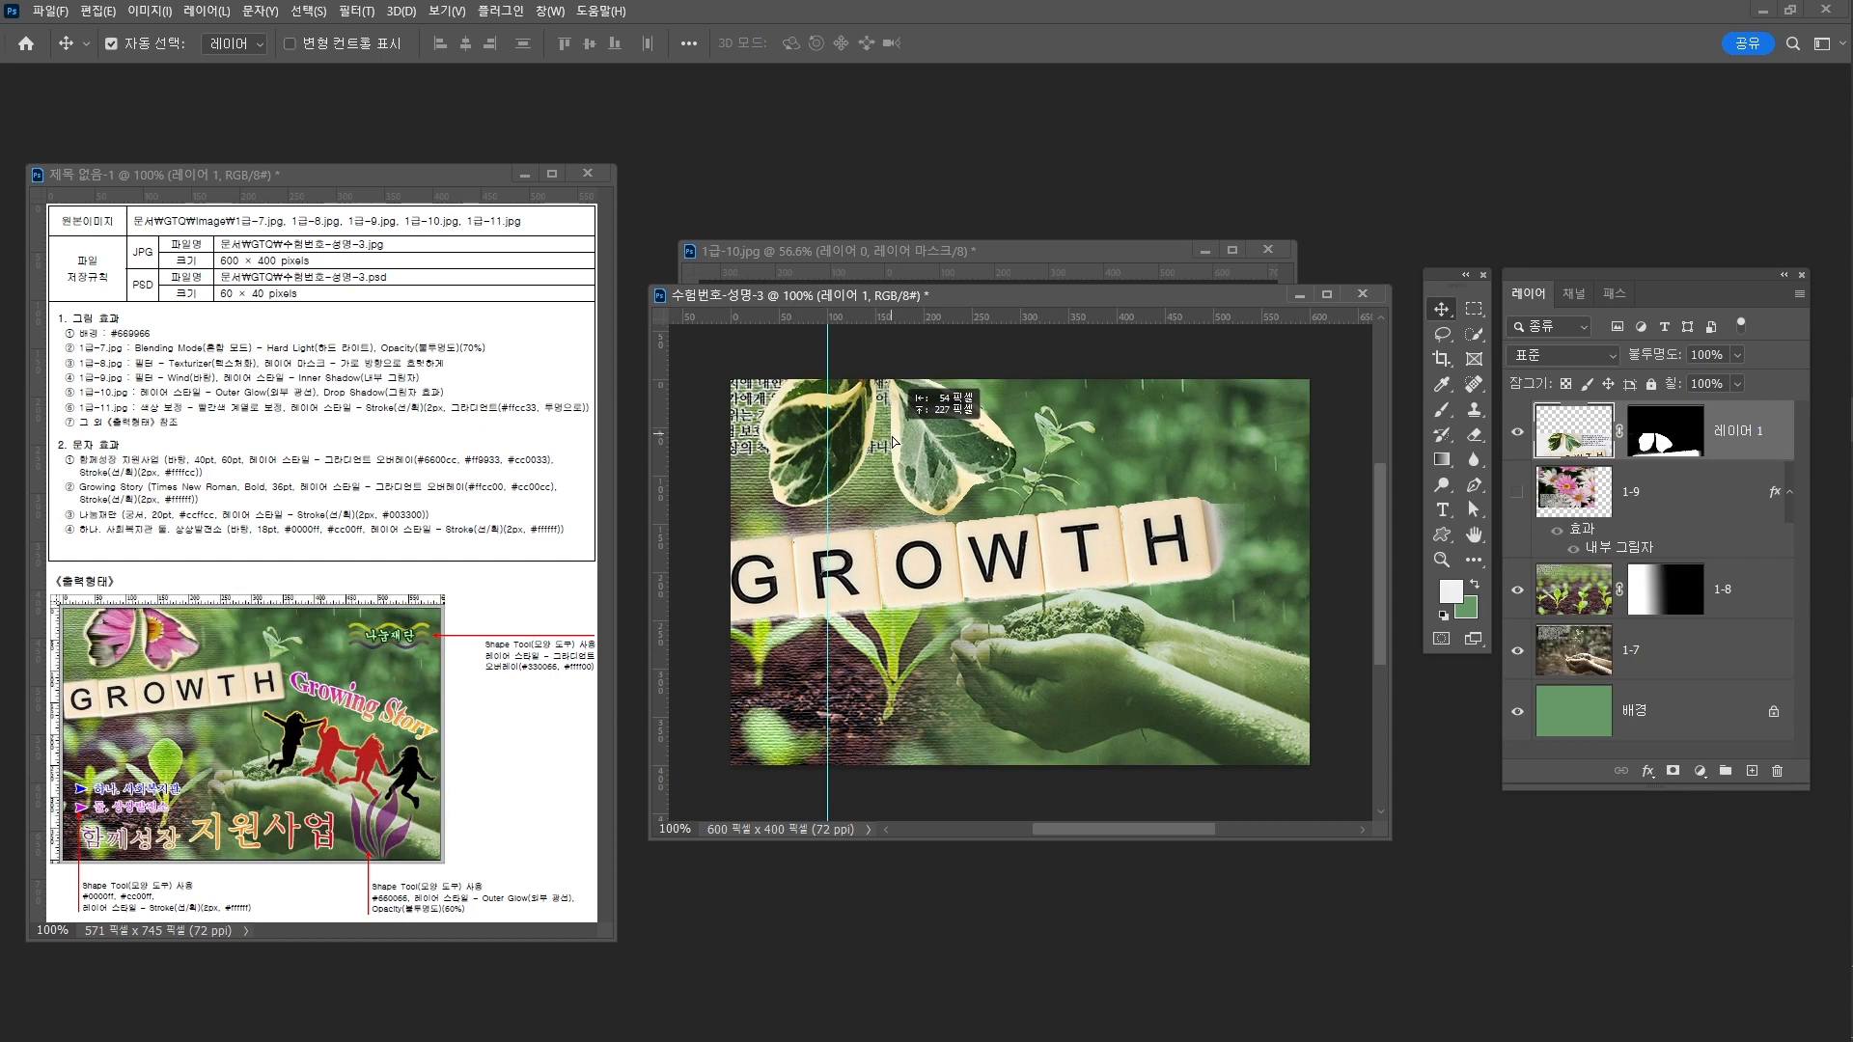
Scale the GROWTH layer proportionally to about 70% and position it over the upper-left part of the canvas
key(ctrl+t)
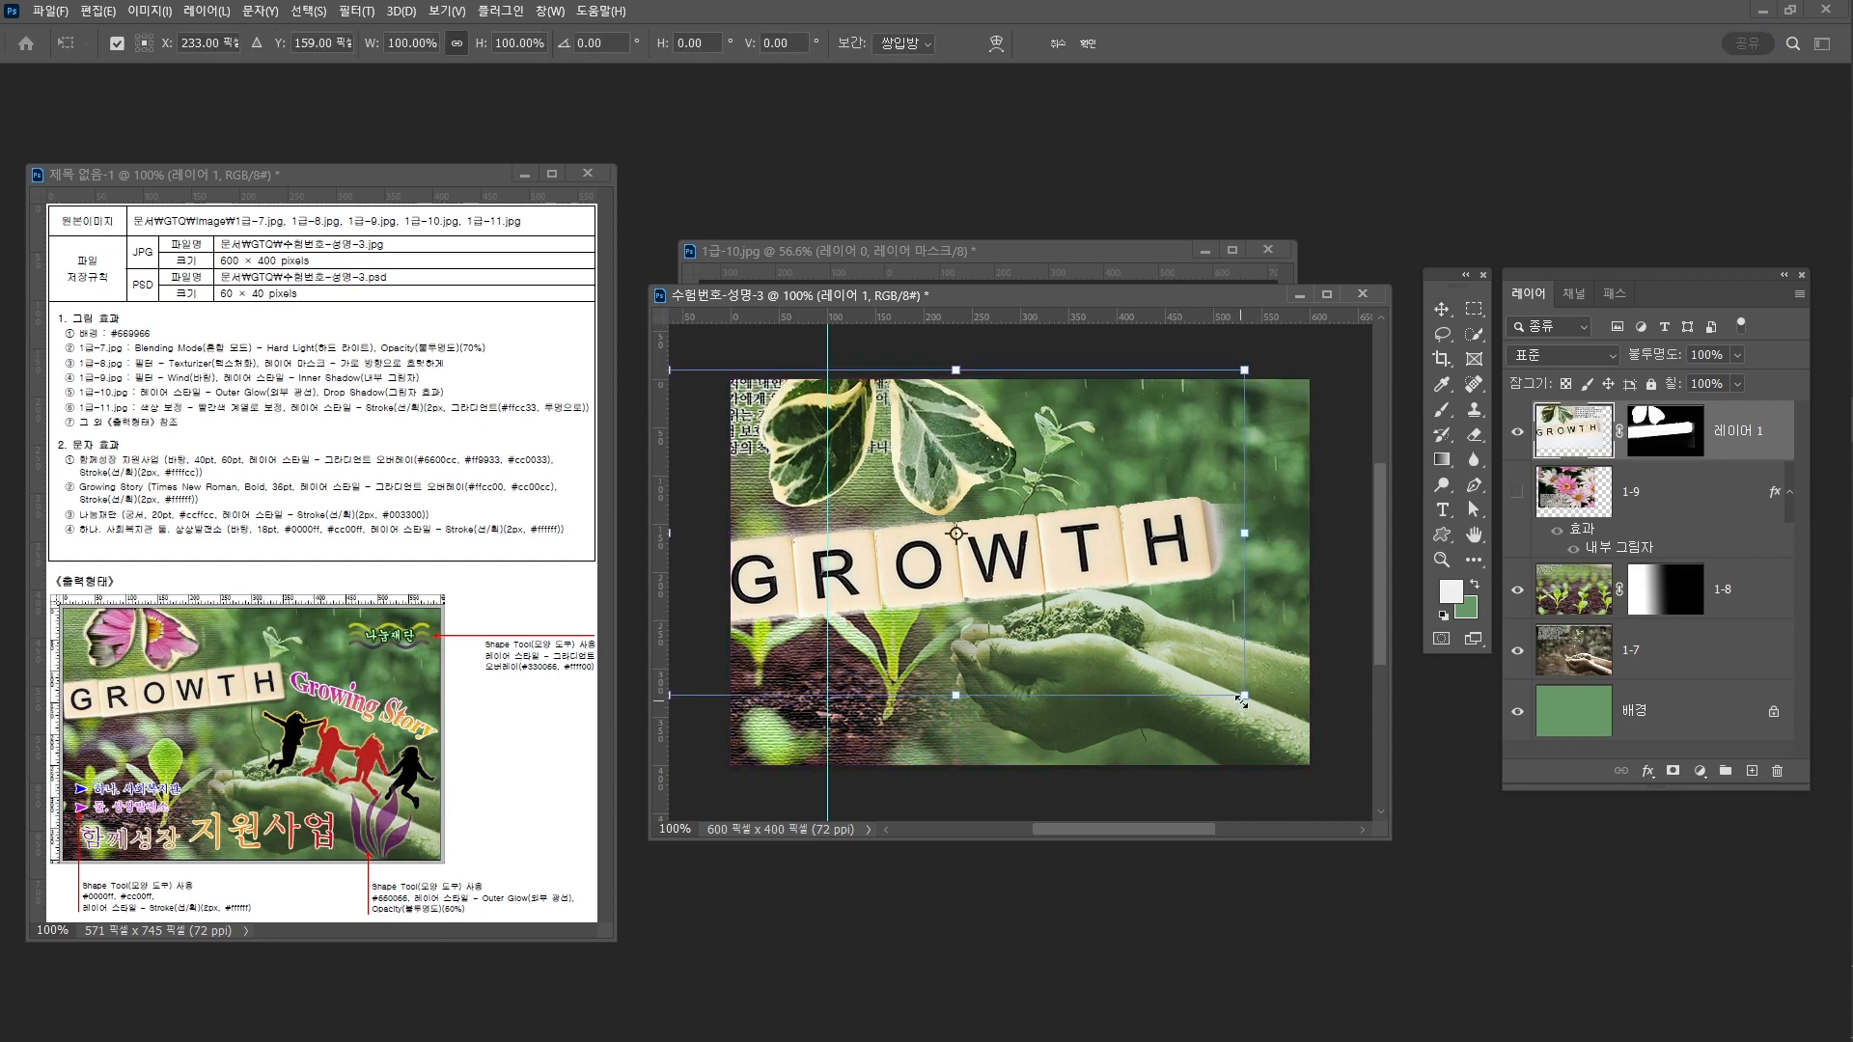
drag(1243, 697, 1050, 618)
mouse_move(991, 500)
mouse_down()
mouse_move(1054, 508)
mouse_move(1018, 511)
mouse_up()
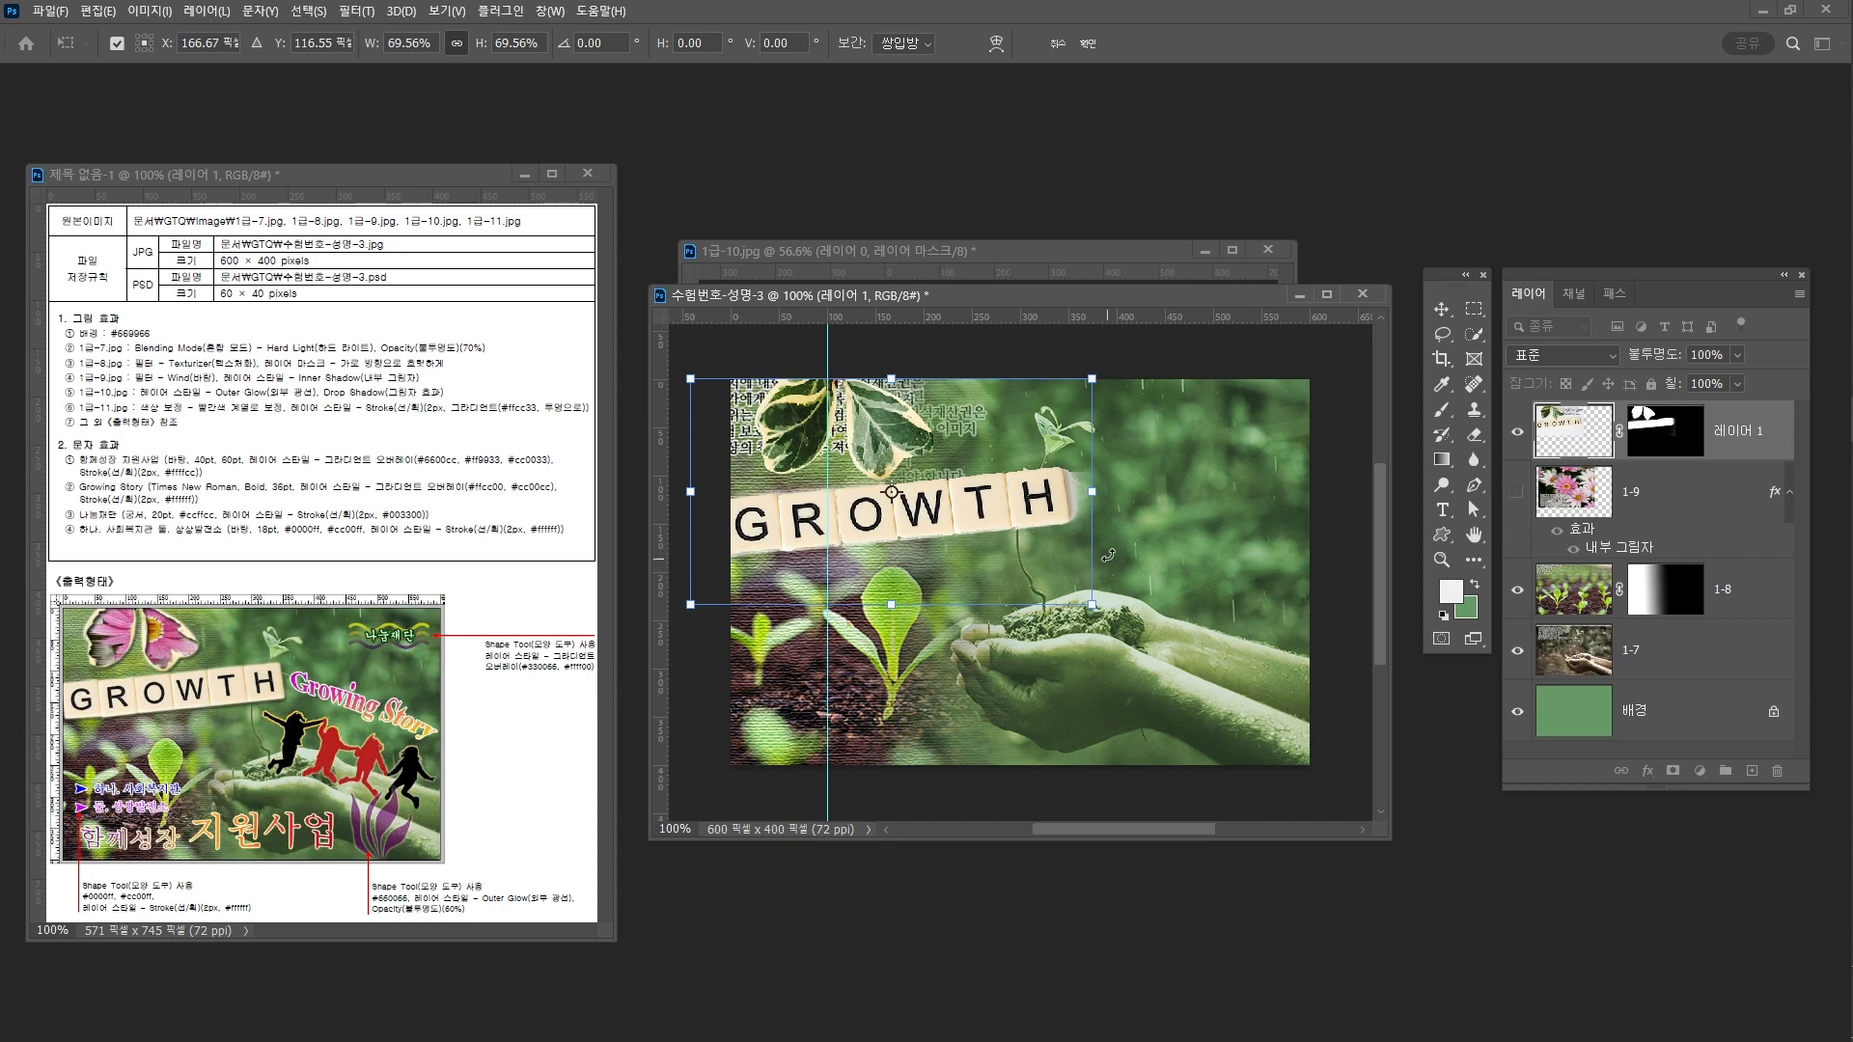
key(Return)
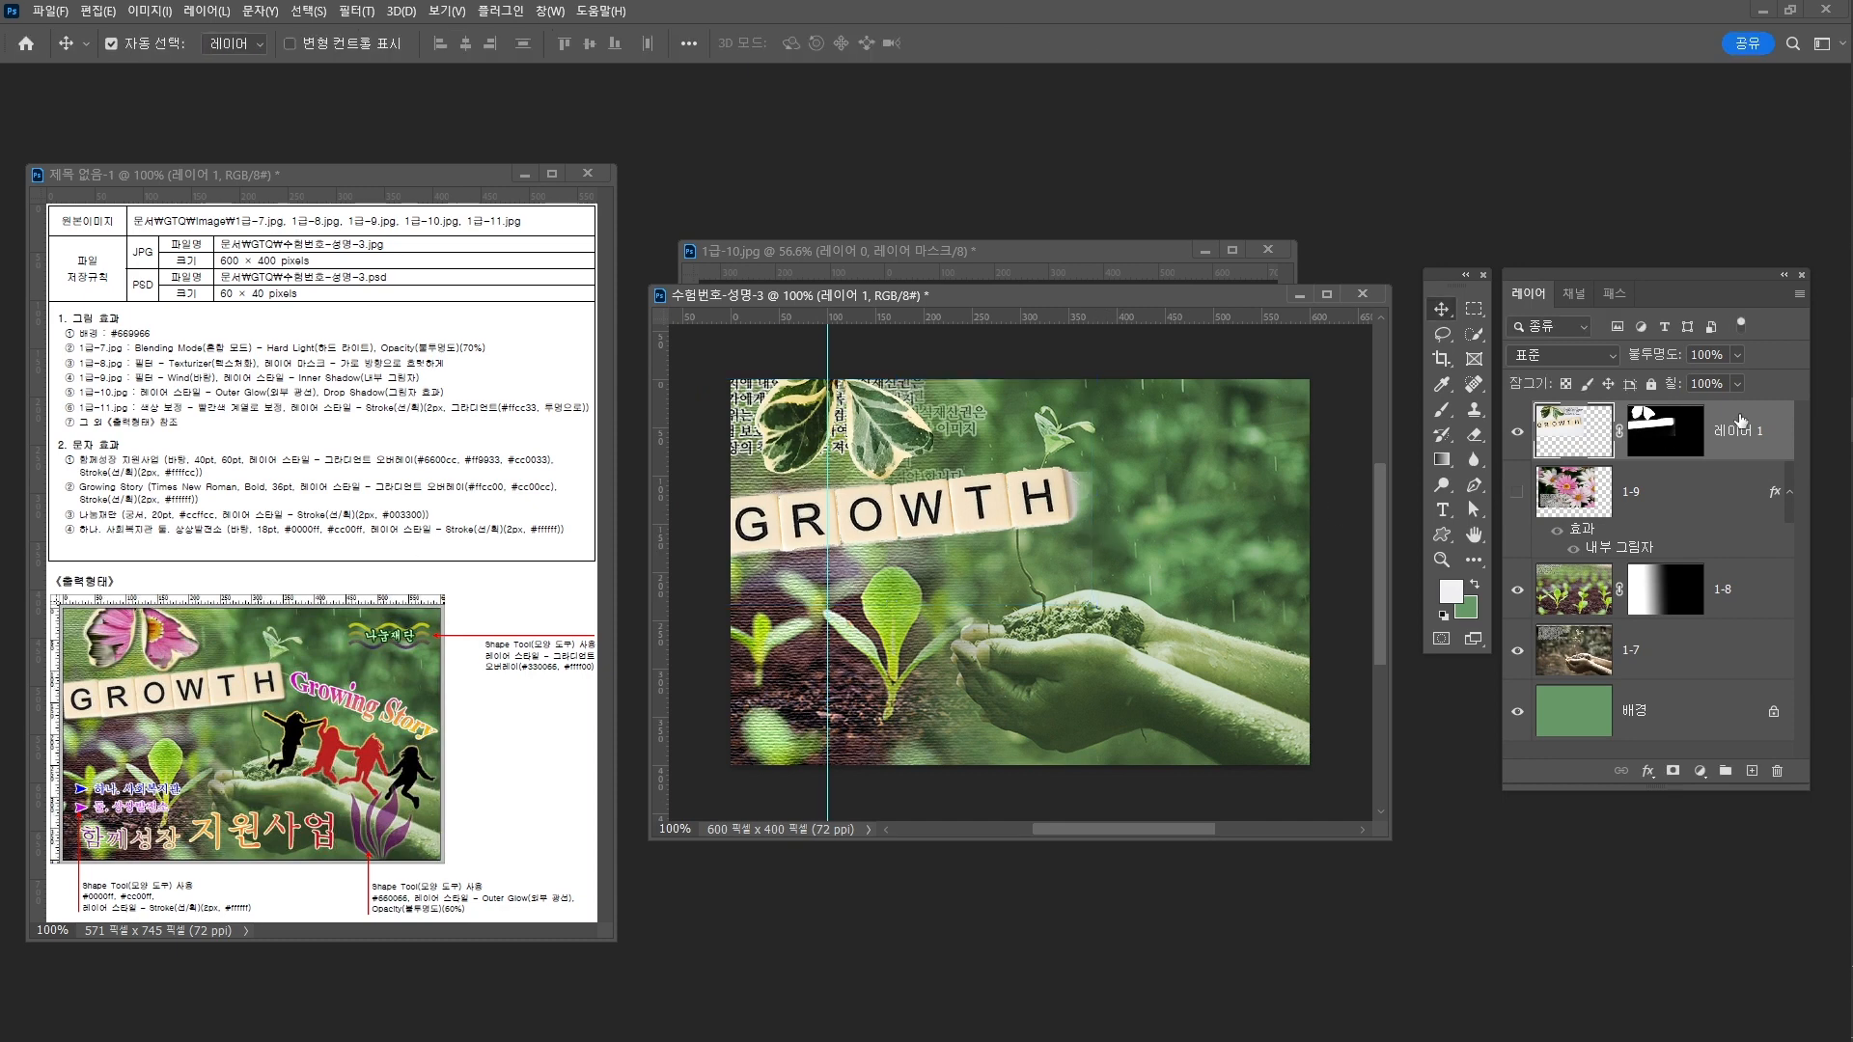
Rename the GROWTH layer as 1-10
click(1687, 447)
key(z)
drag(1079, 504, 1100, 511)
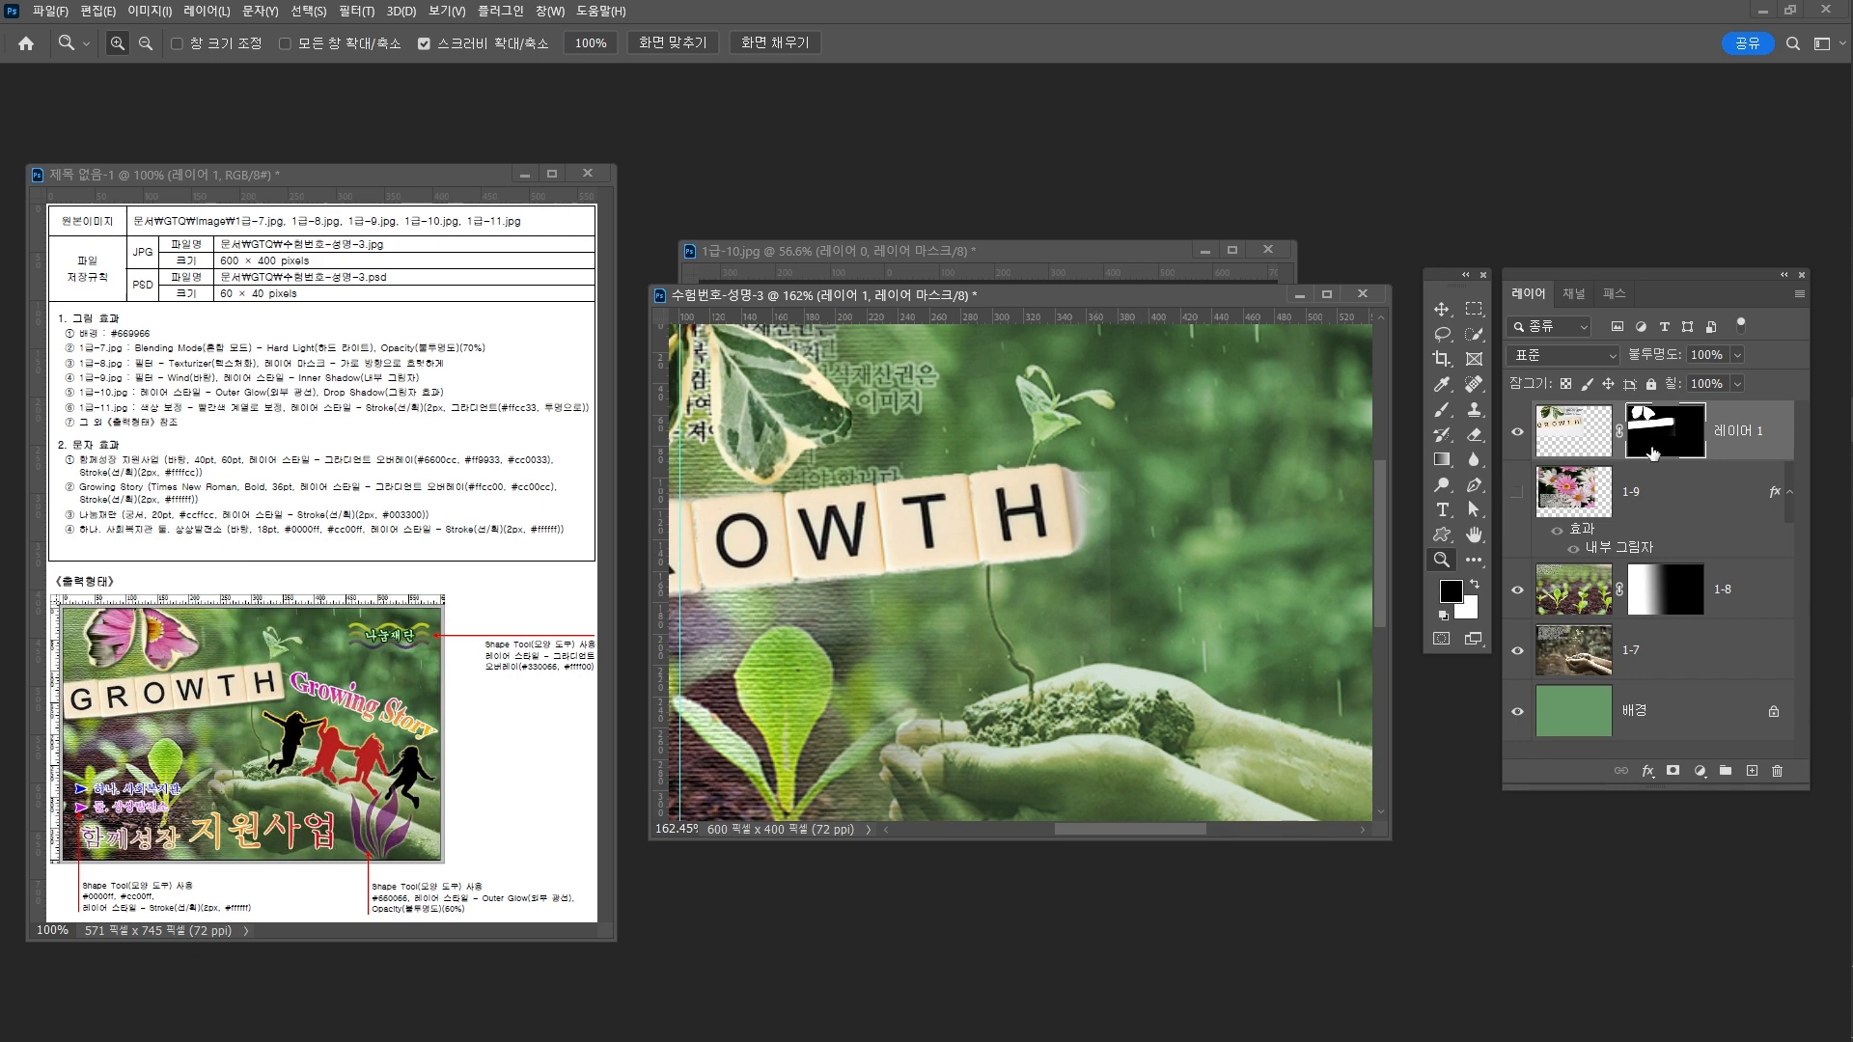
double_click(1763, 435)
text(1-1)
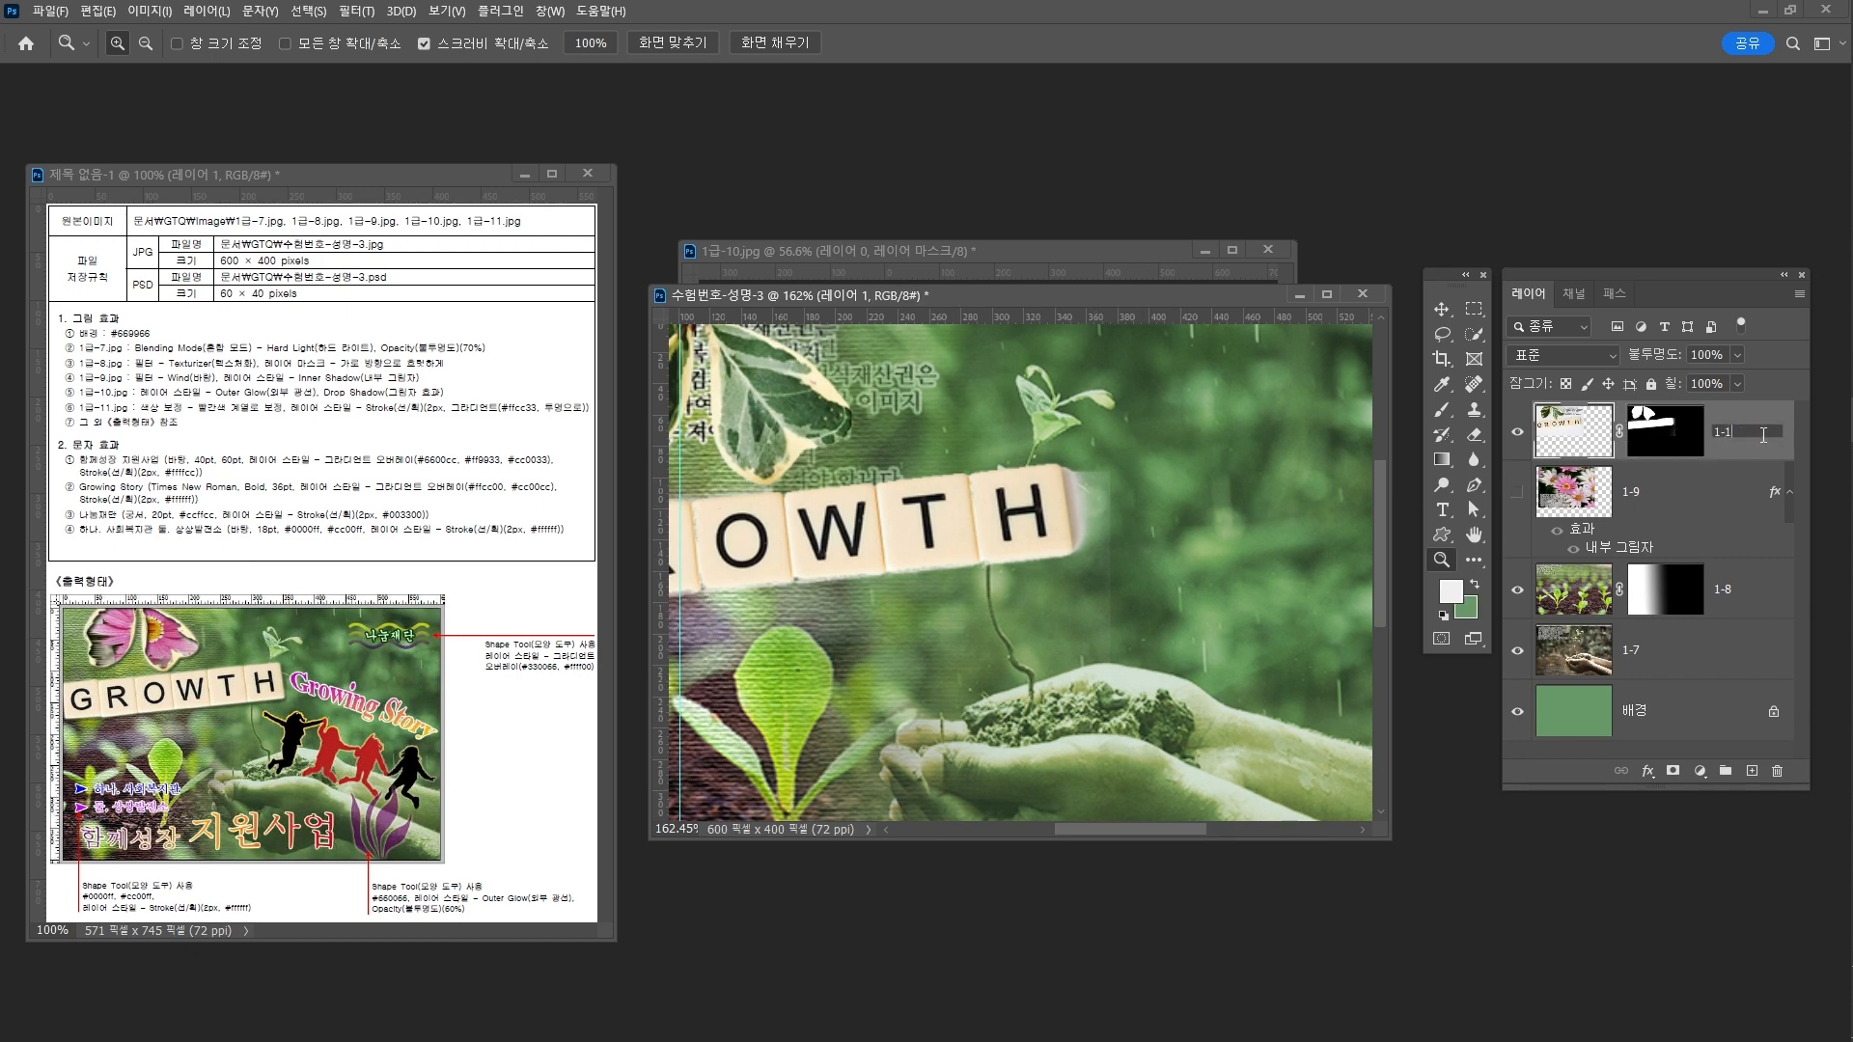
text(0)
key(Return)
Paint black on layer 1-10's mask with a 20 px brush to hide the shadow beside the H tile
key(b)
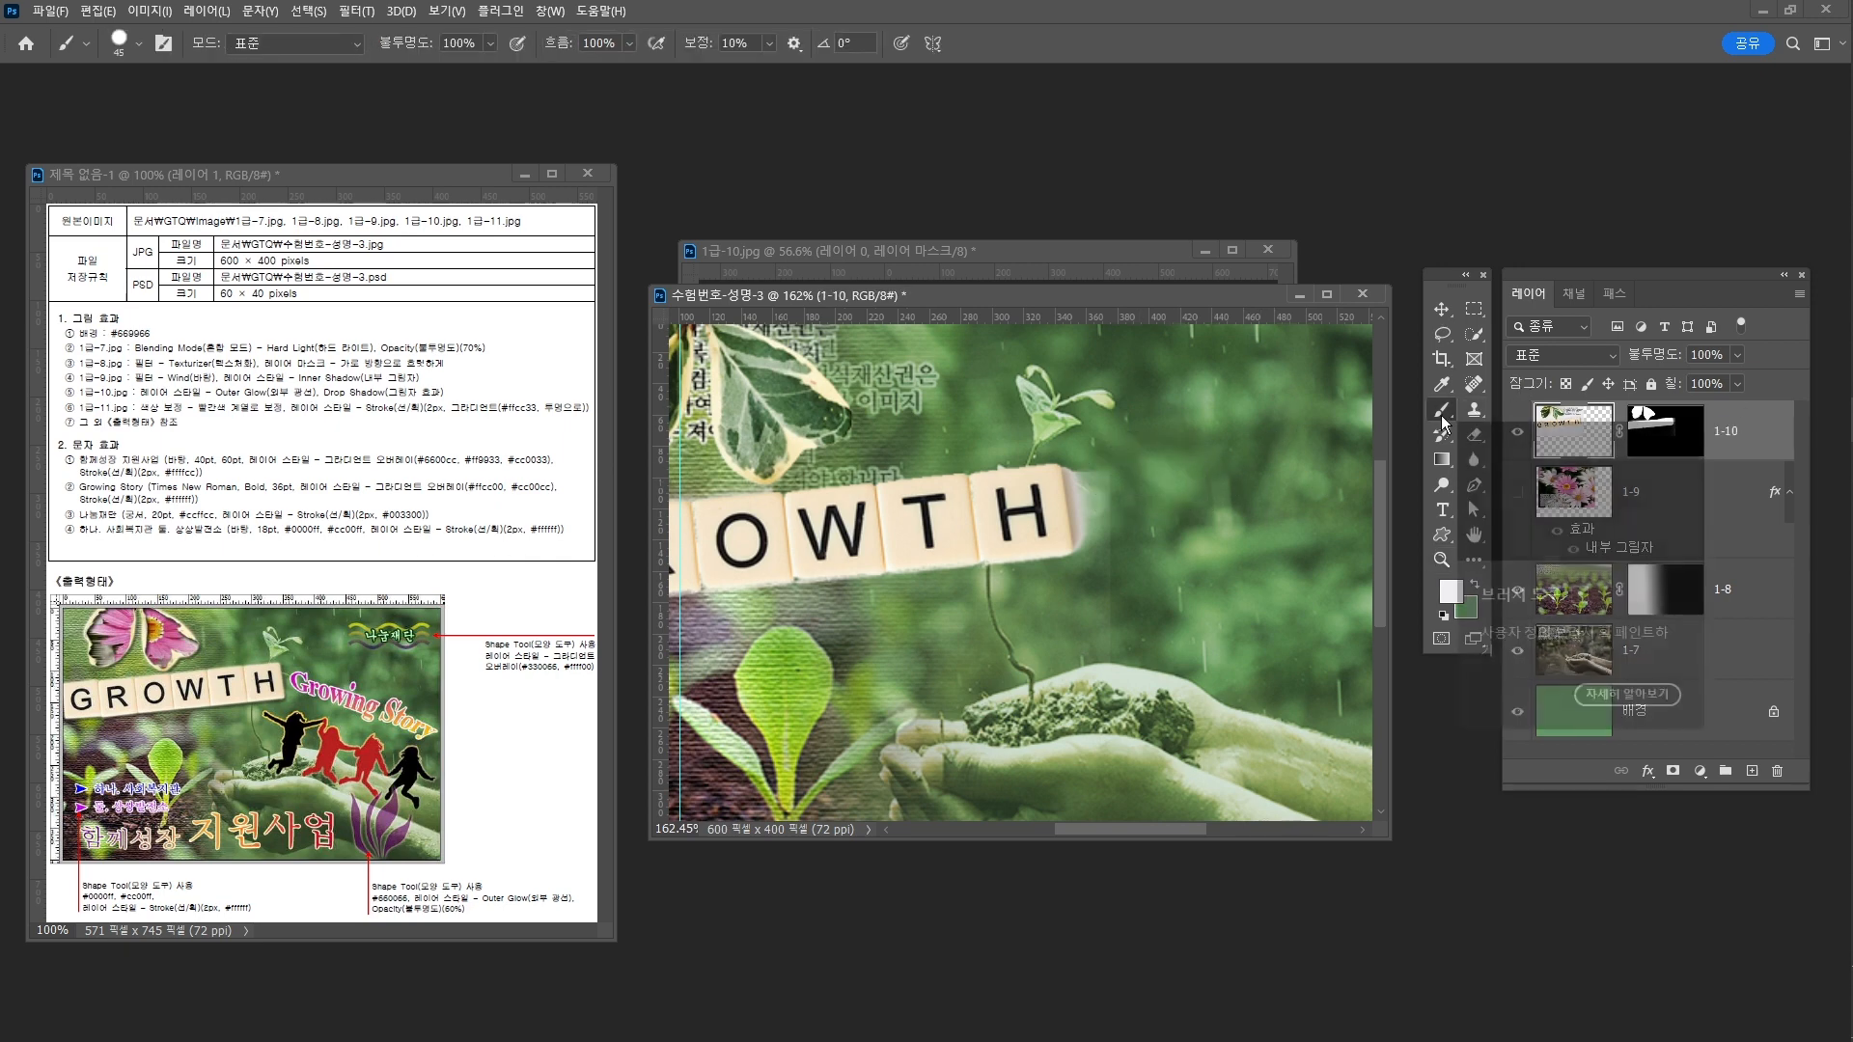
click(1672, 429)
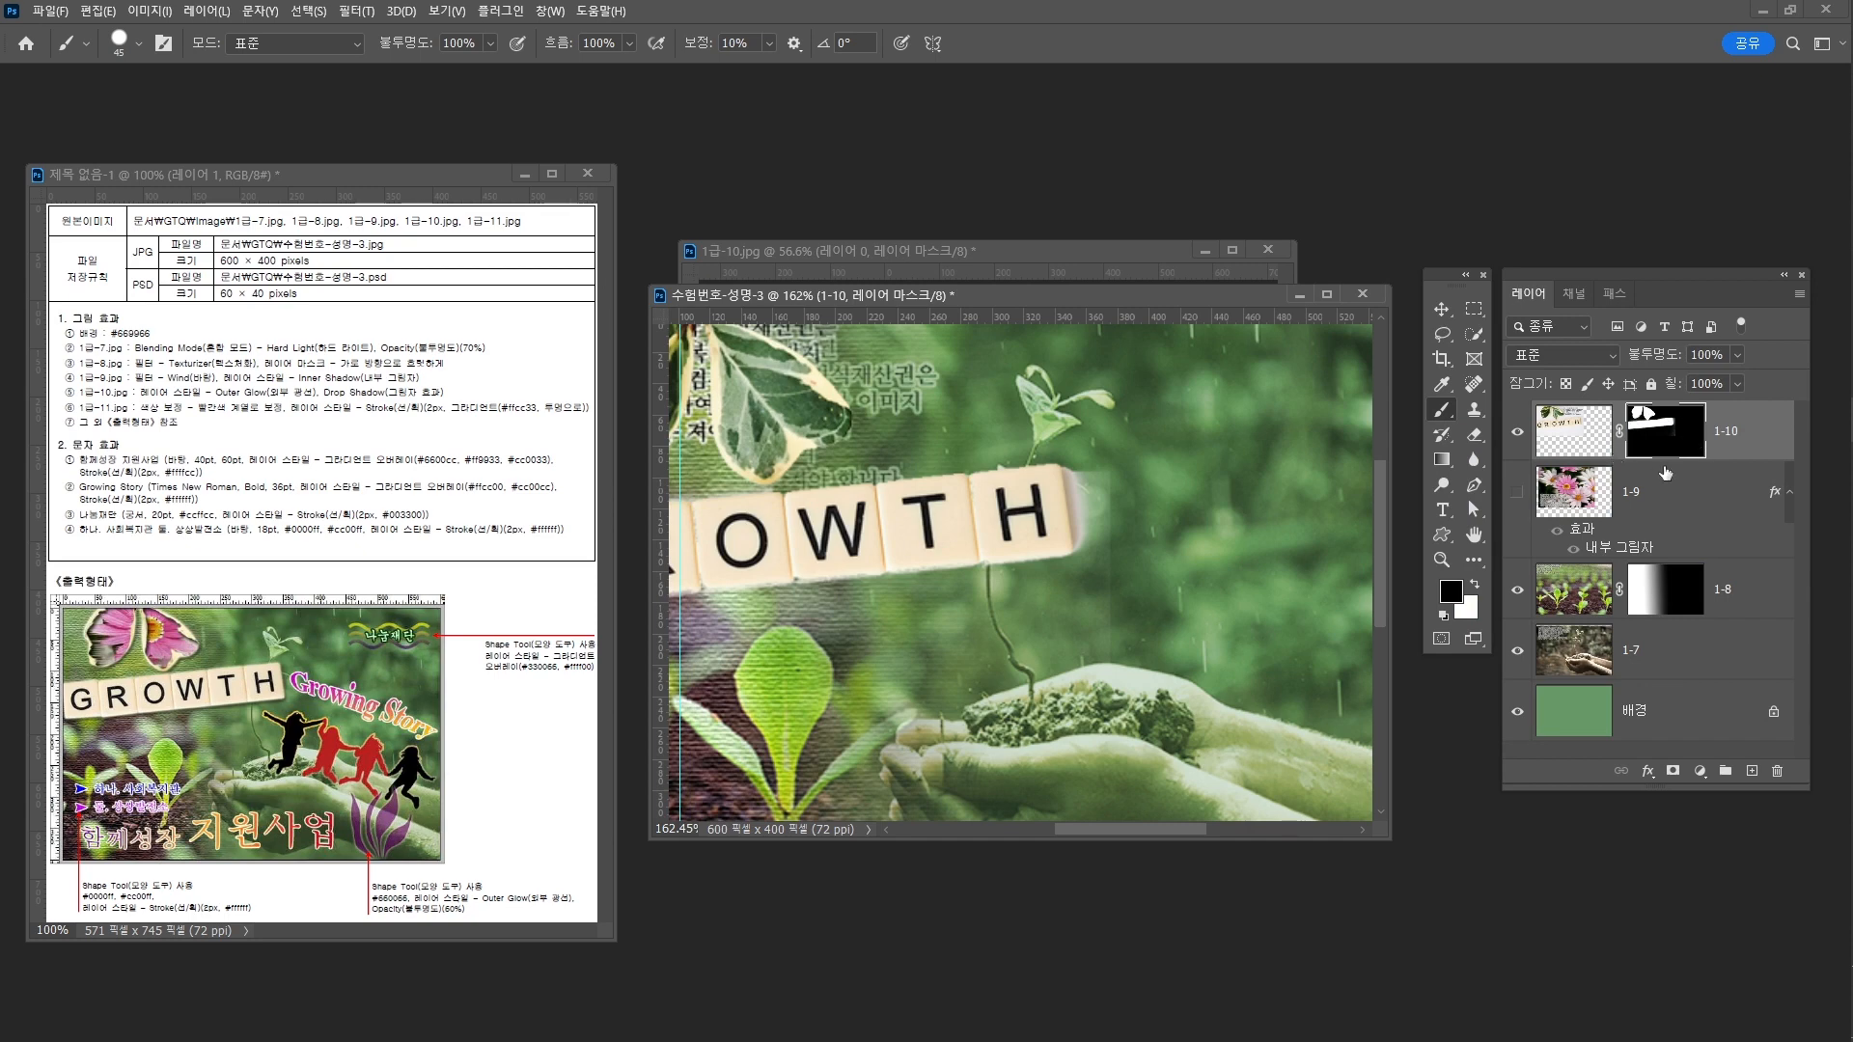
key(x)
key(x)
key(bracketleft)
key(bracketleft)
drag(1086, 468, 1097, 585)
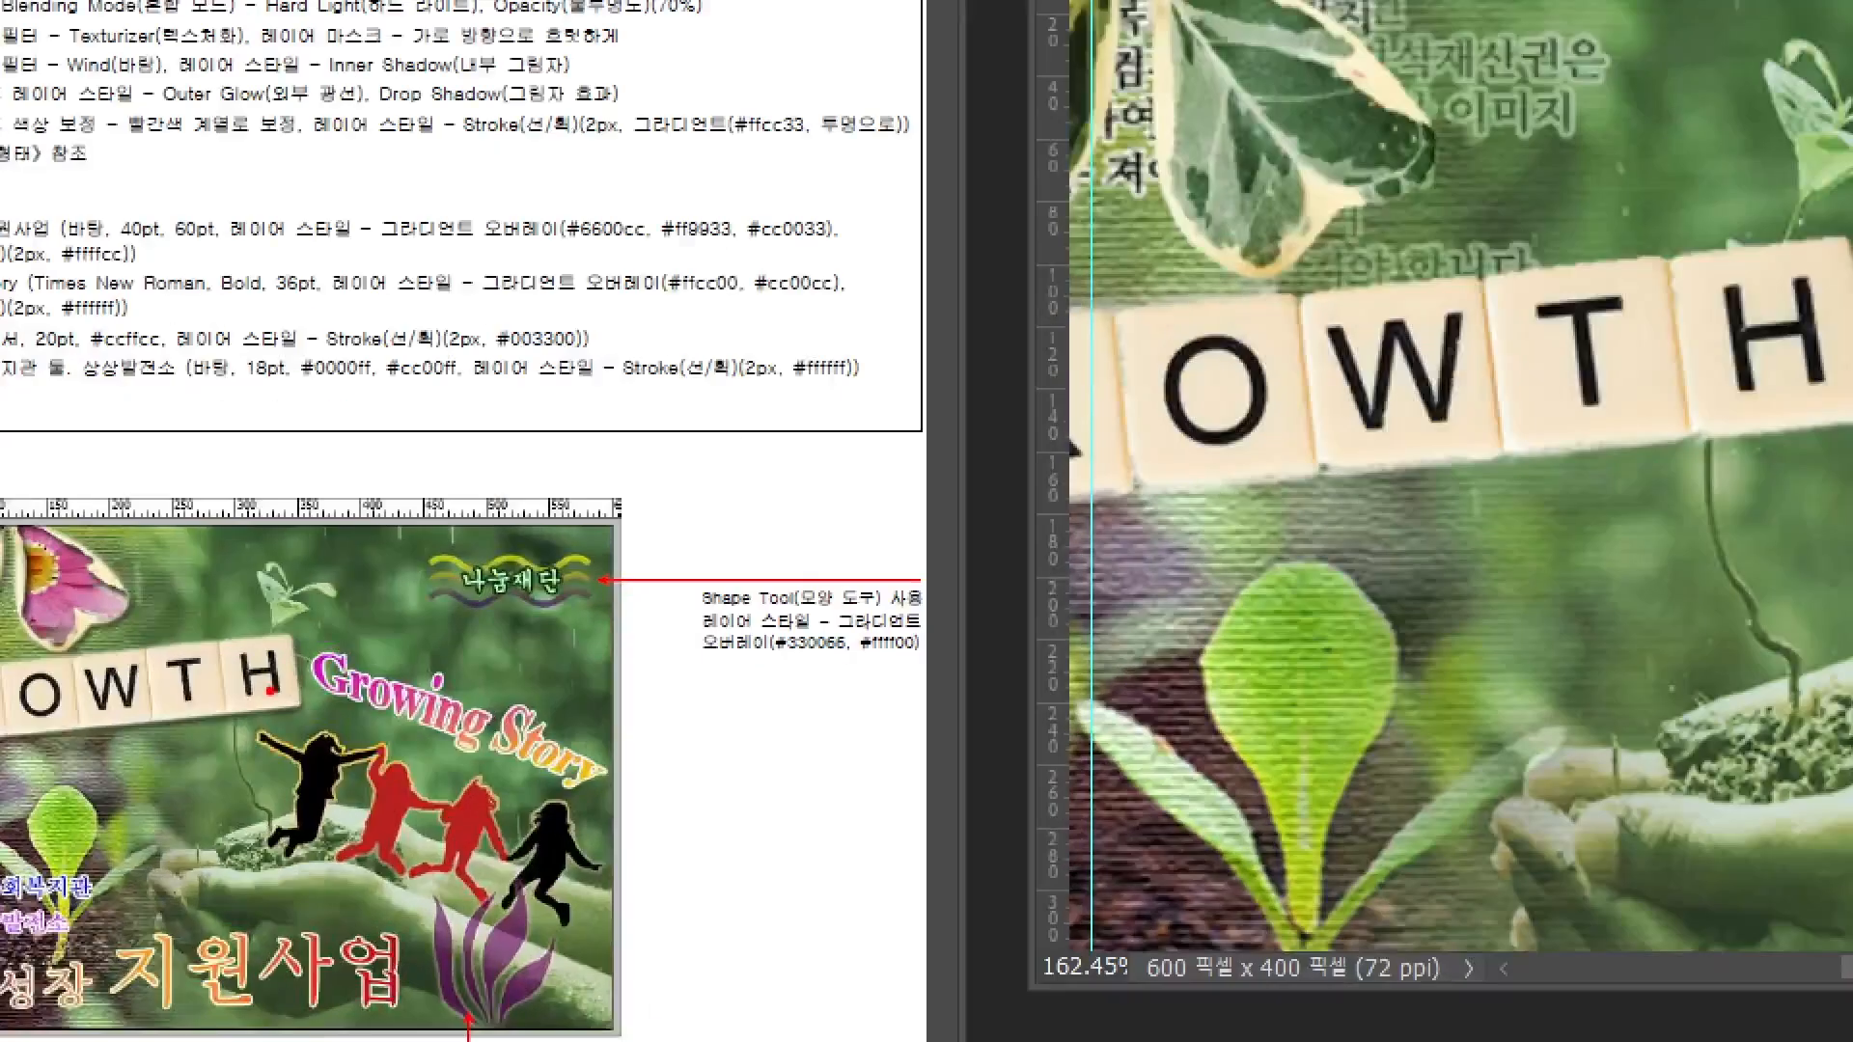
drag(316, 679, 298, 703)
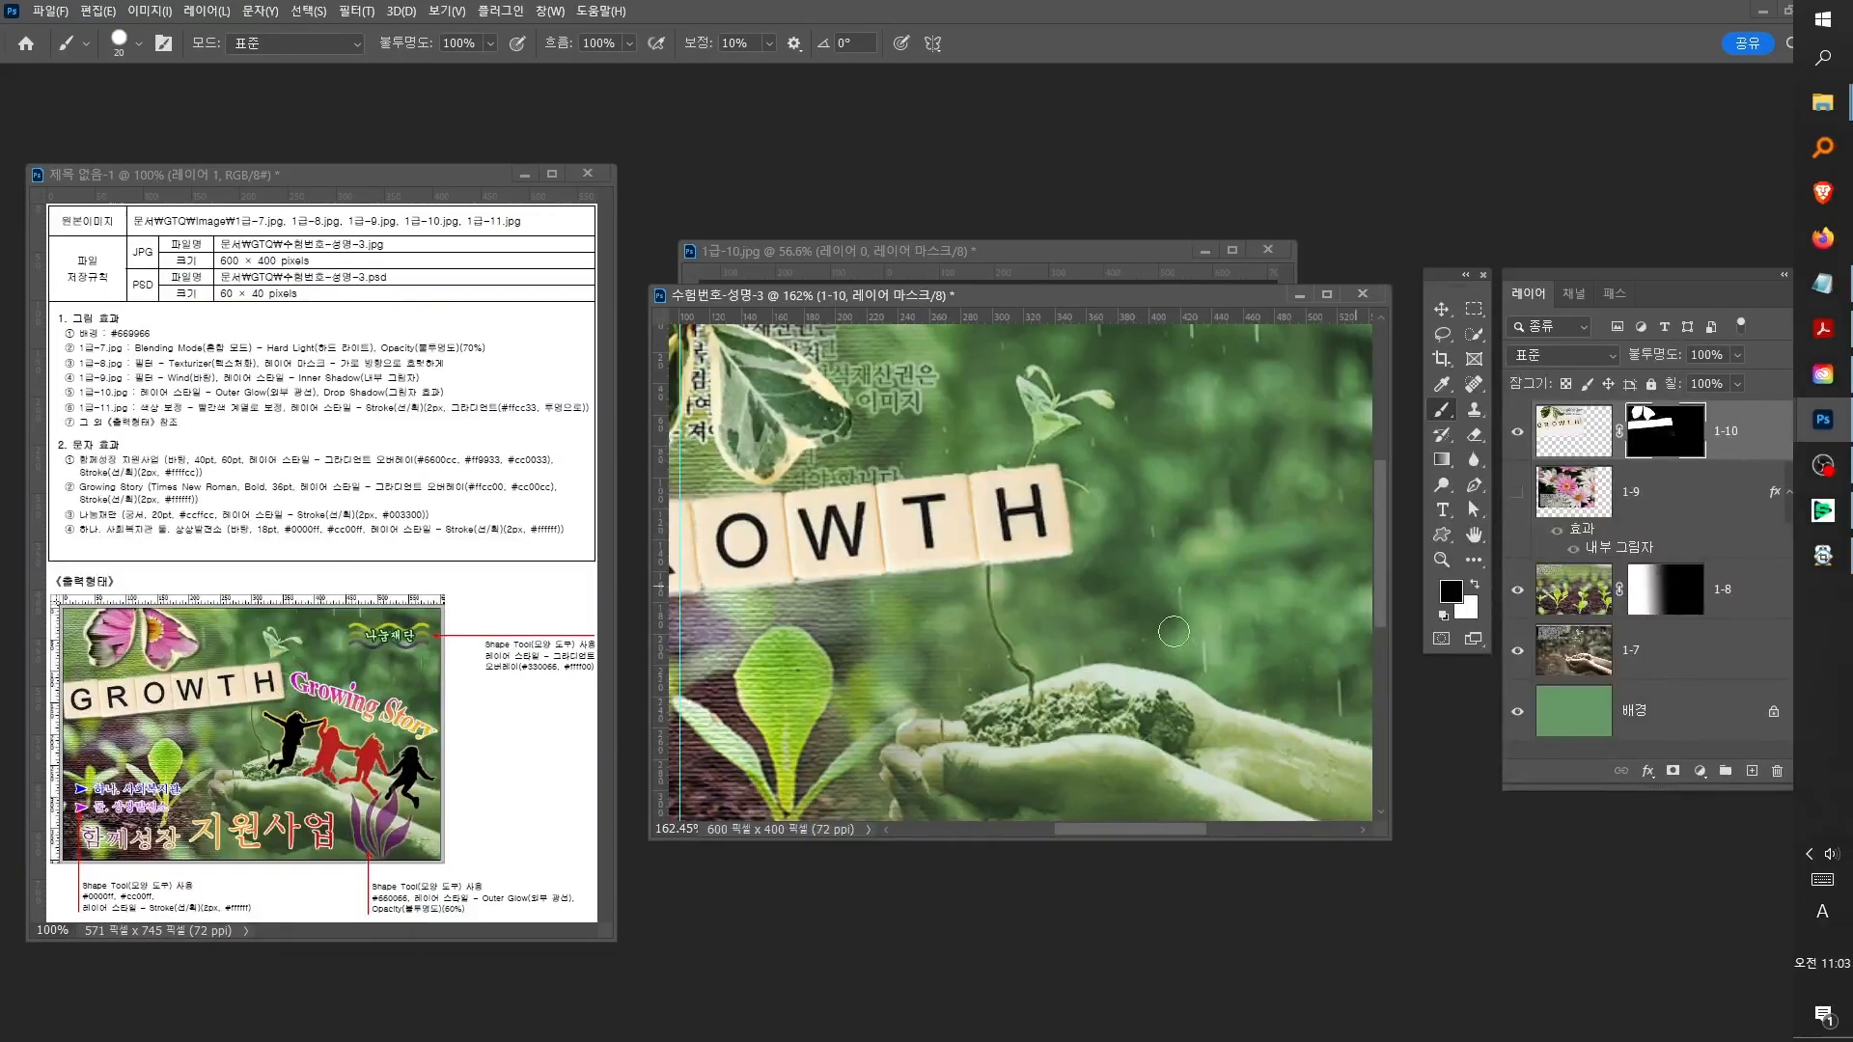
Nudge layer 1-10 slightly upward on the canvas
key(z)
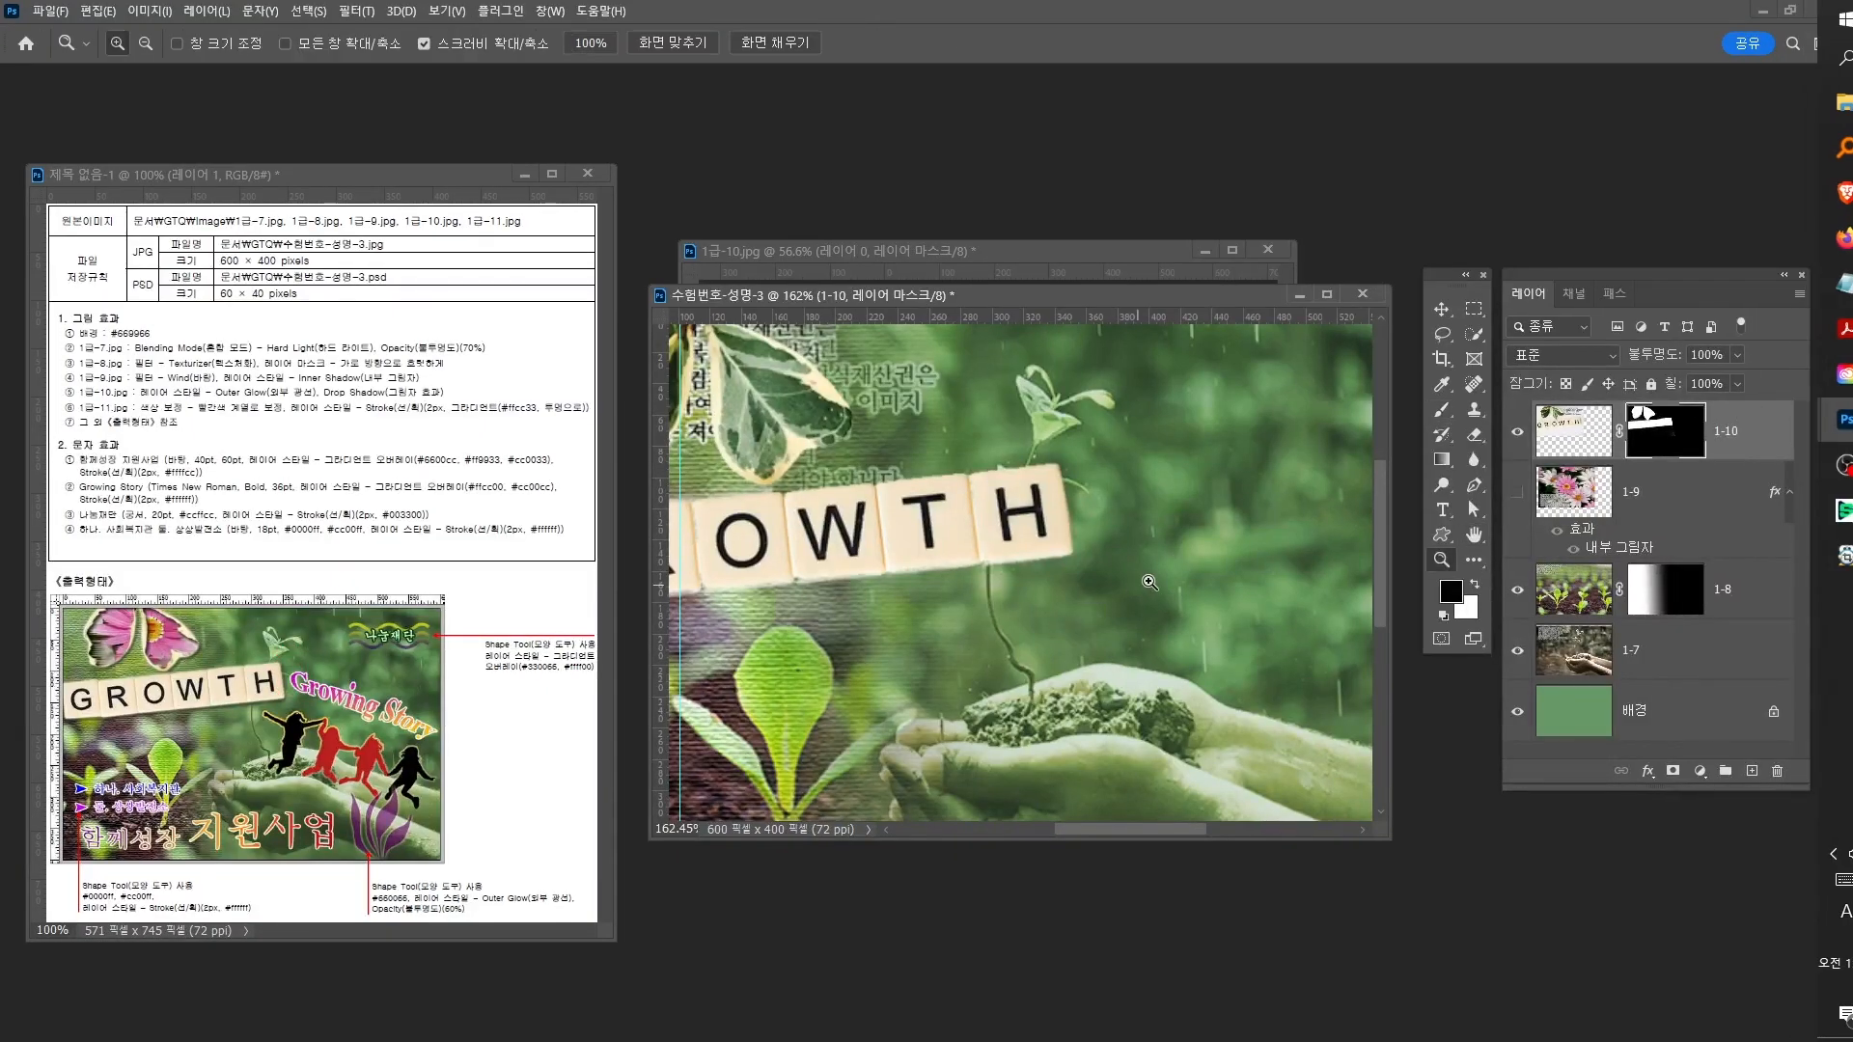
mouse_move(1179, 559)
mouse_down()
mouse_move(1118, 580)
mouse_move(1067, 561)
mouse_up()
key(v)
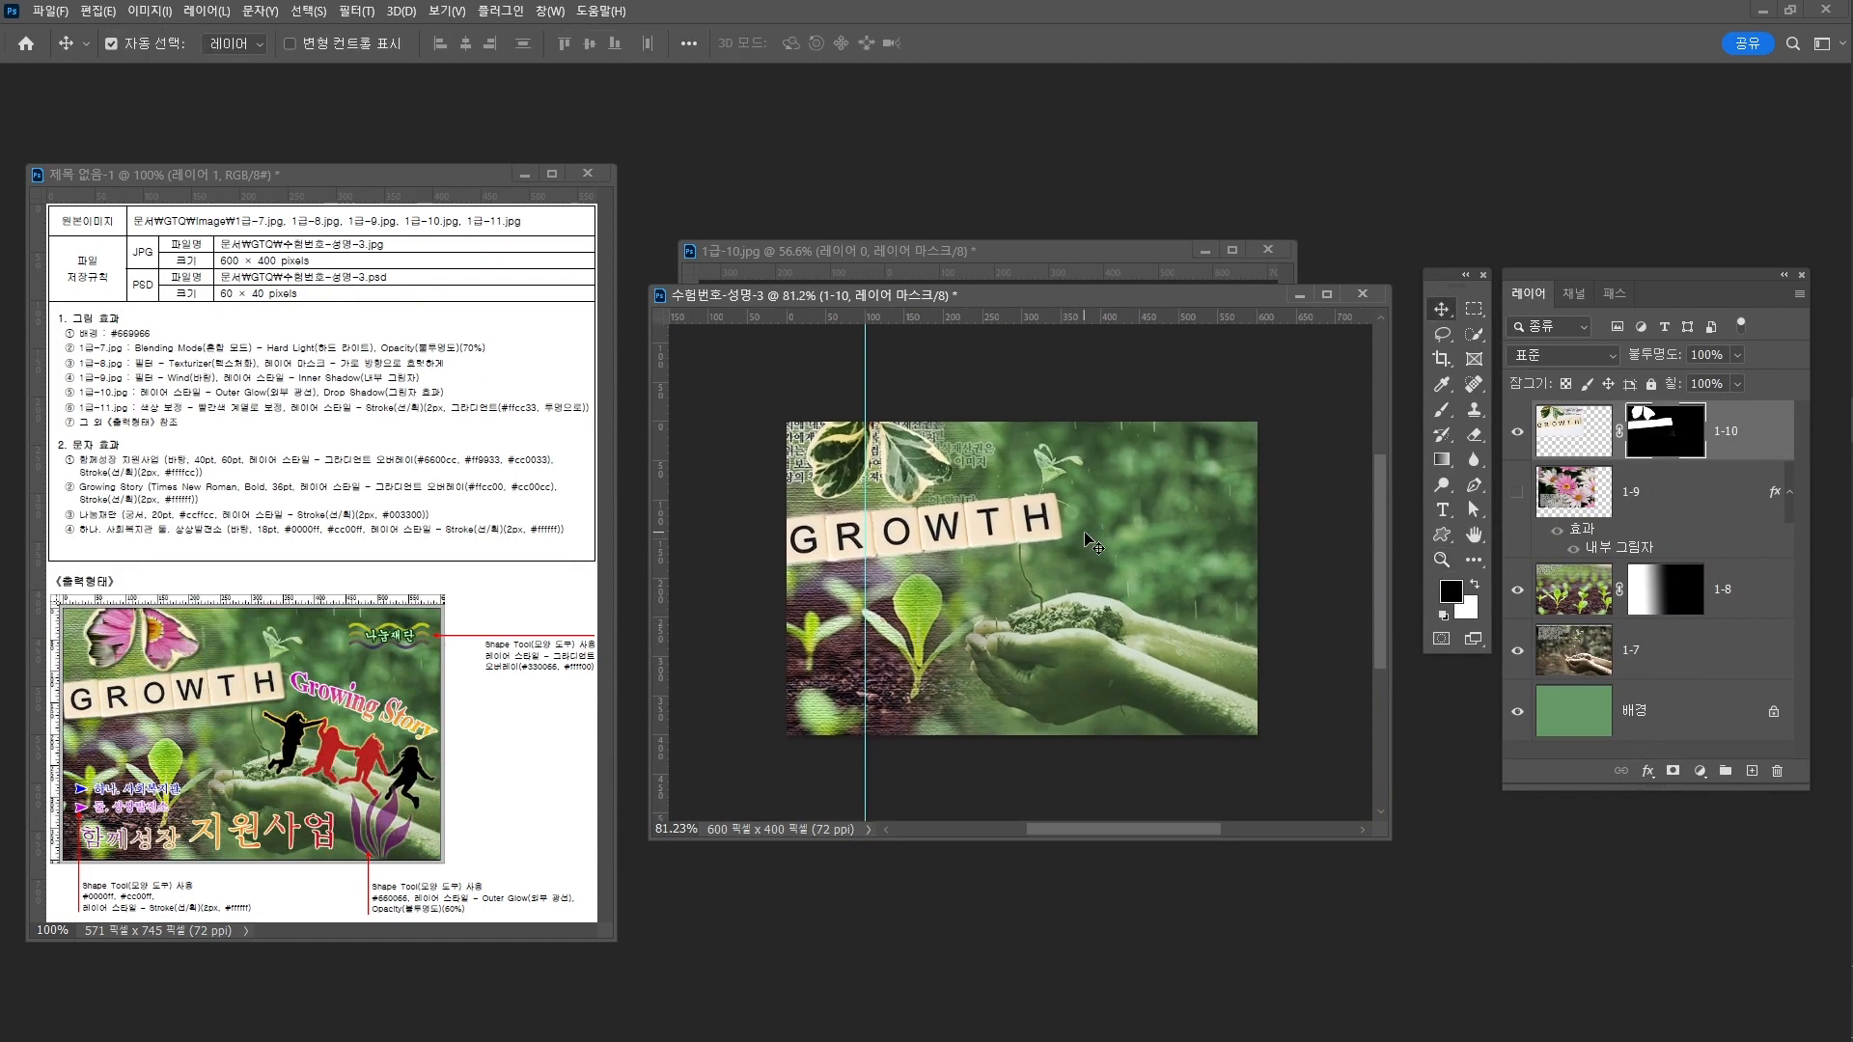
drag(903, 458, 904, 454)
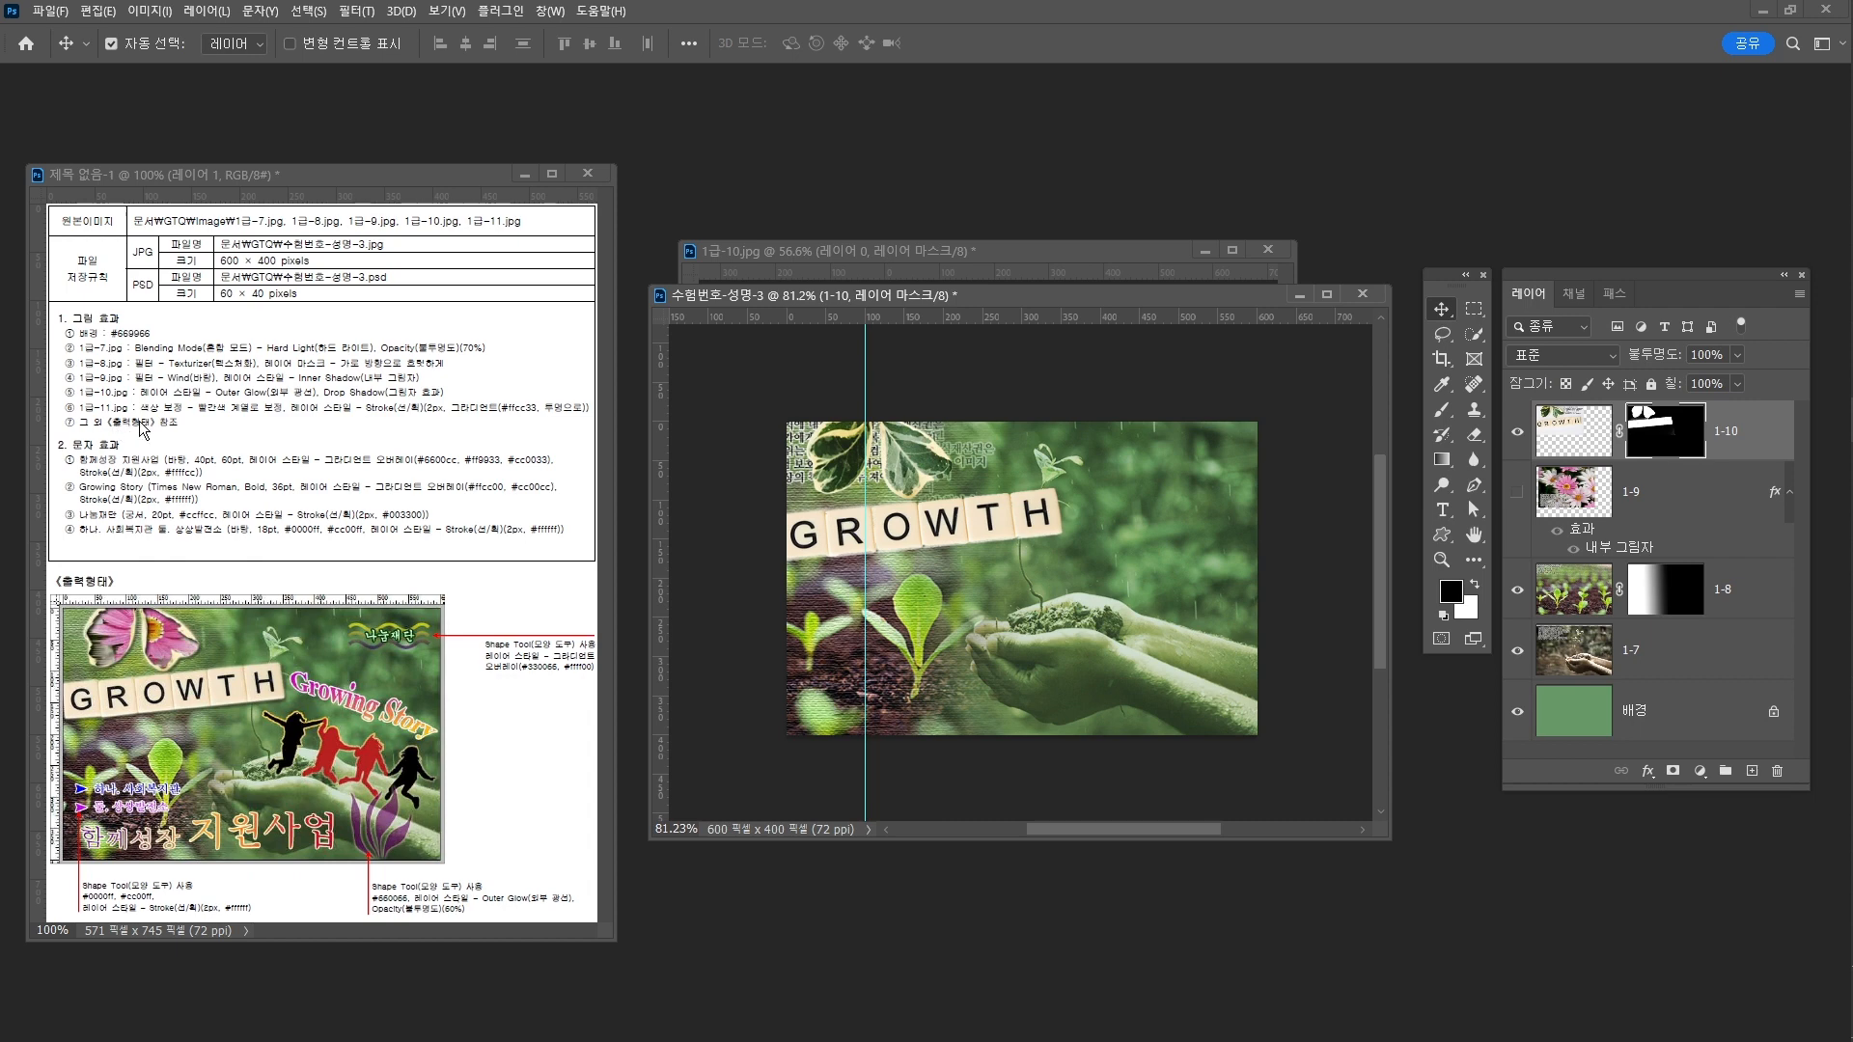
key(ctrl)
key(ctrl+1)
click(231, 403)
mouse_move(186, 412)
mouse_down()
mouse_move(508, 406)
mouse_move(572, 409)
mouse_up()
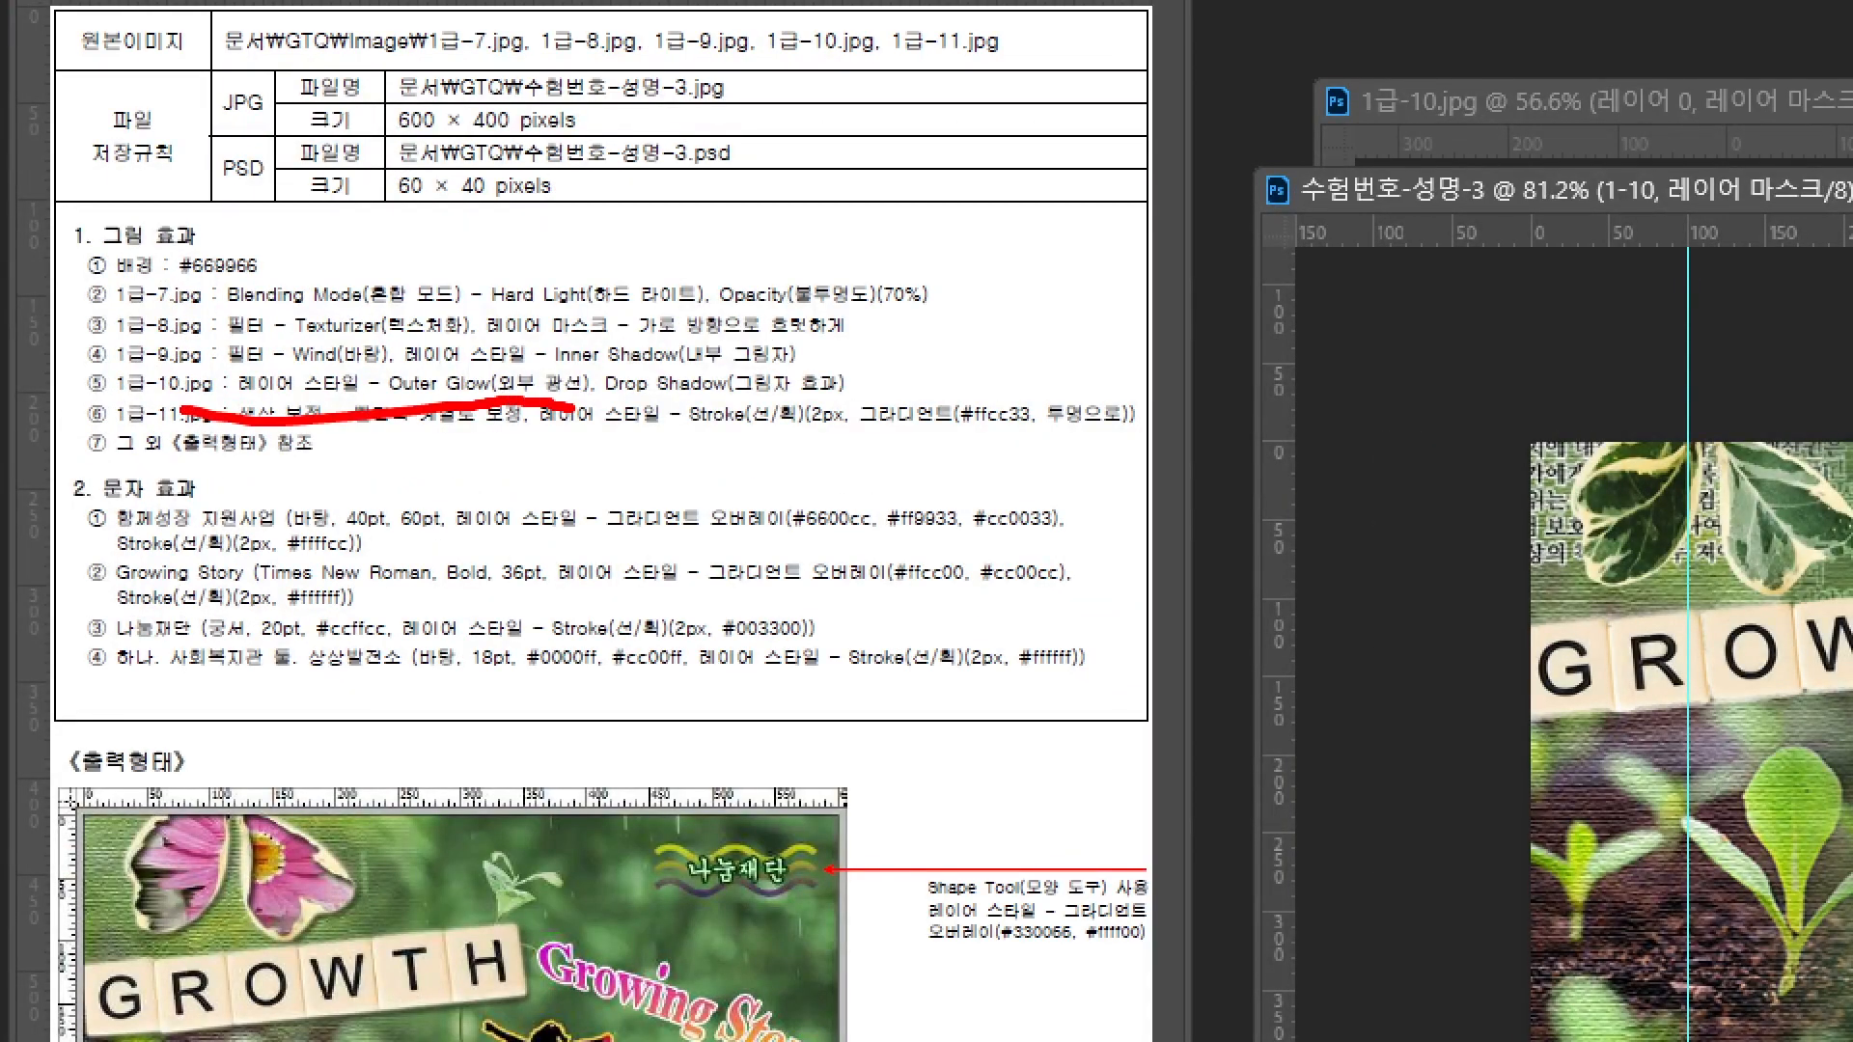
key(Escape)
Add Outer Glow and Drop Shadow layer styles to layer 1-10, and close 1급-10.jpg without saving
click(1649, 772)
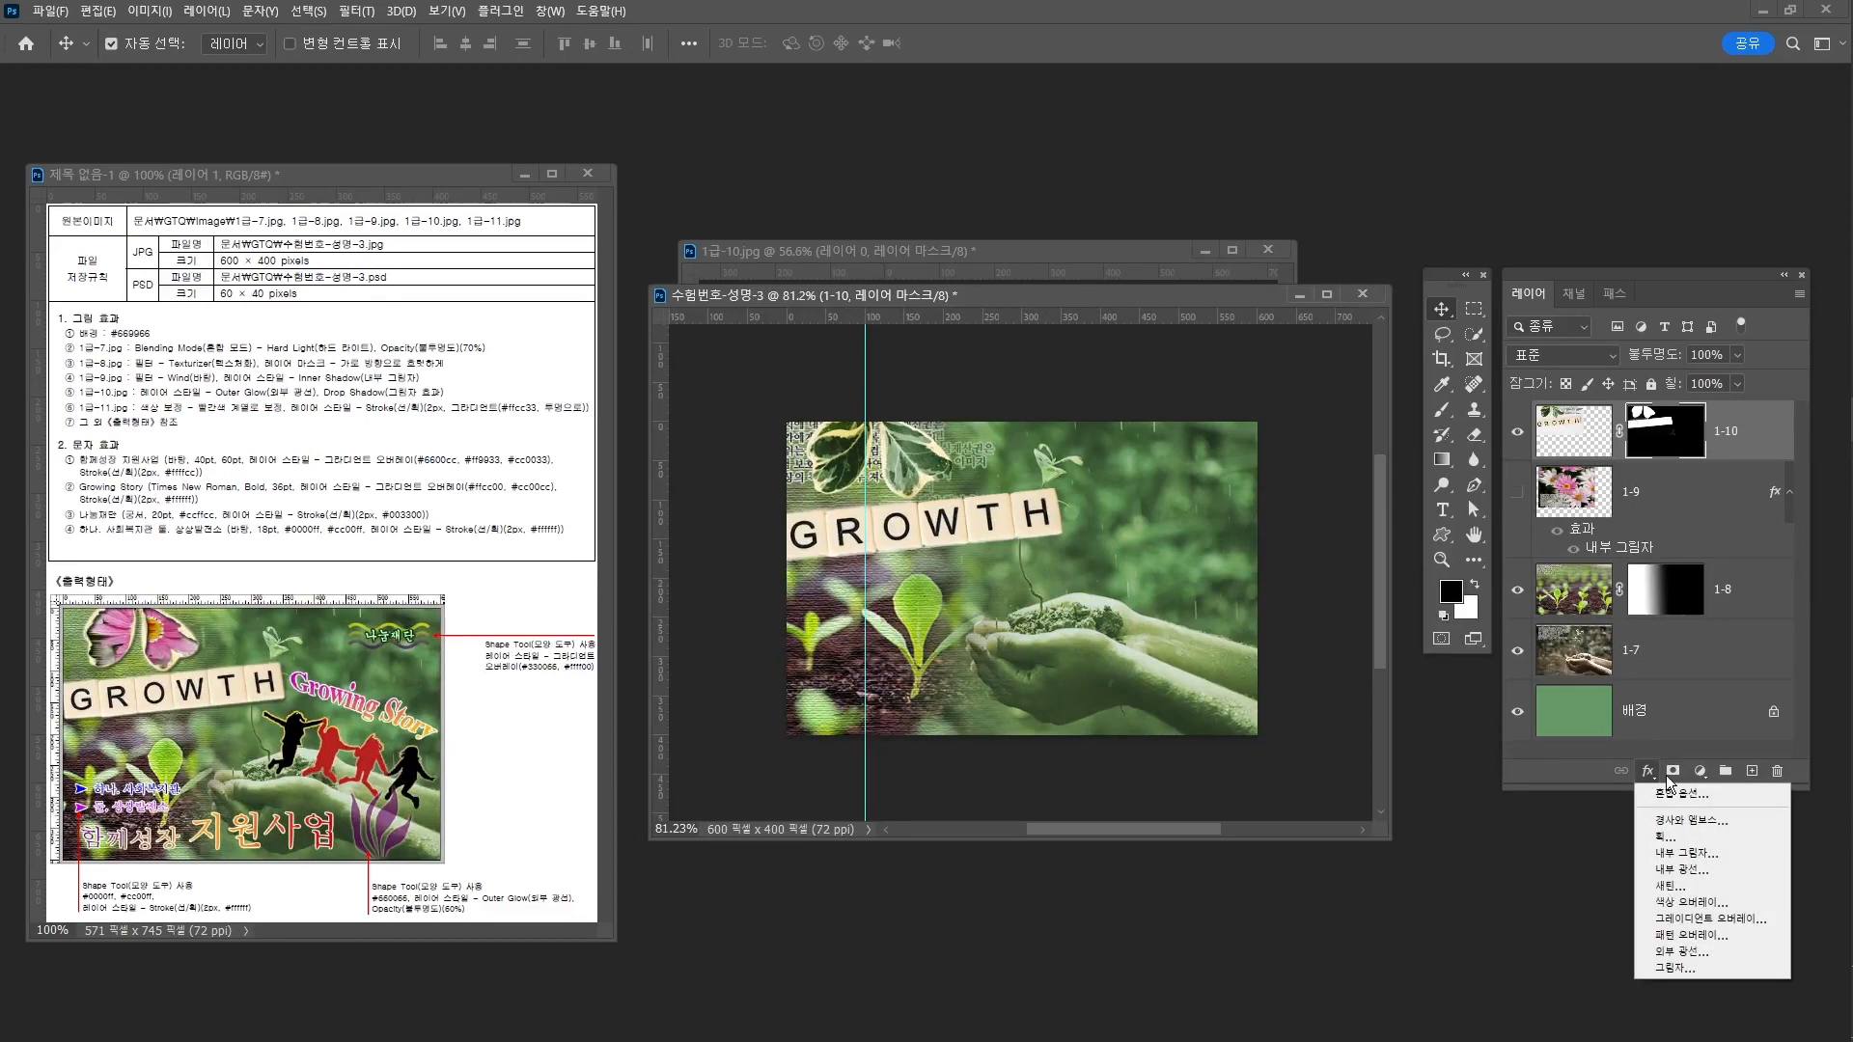
click(1710, 963)
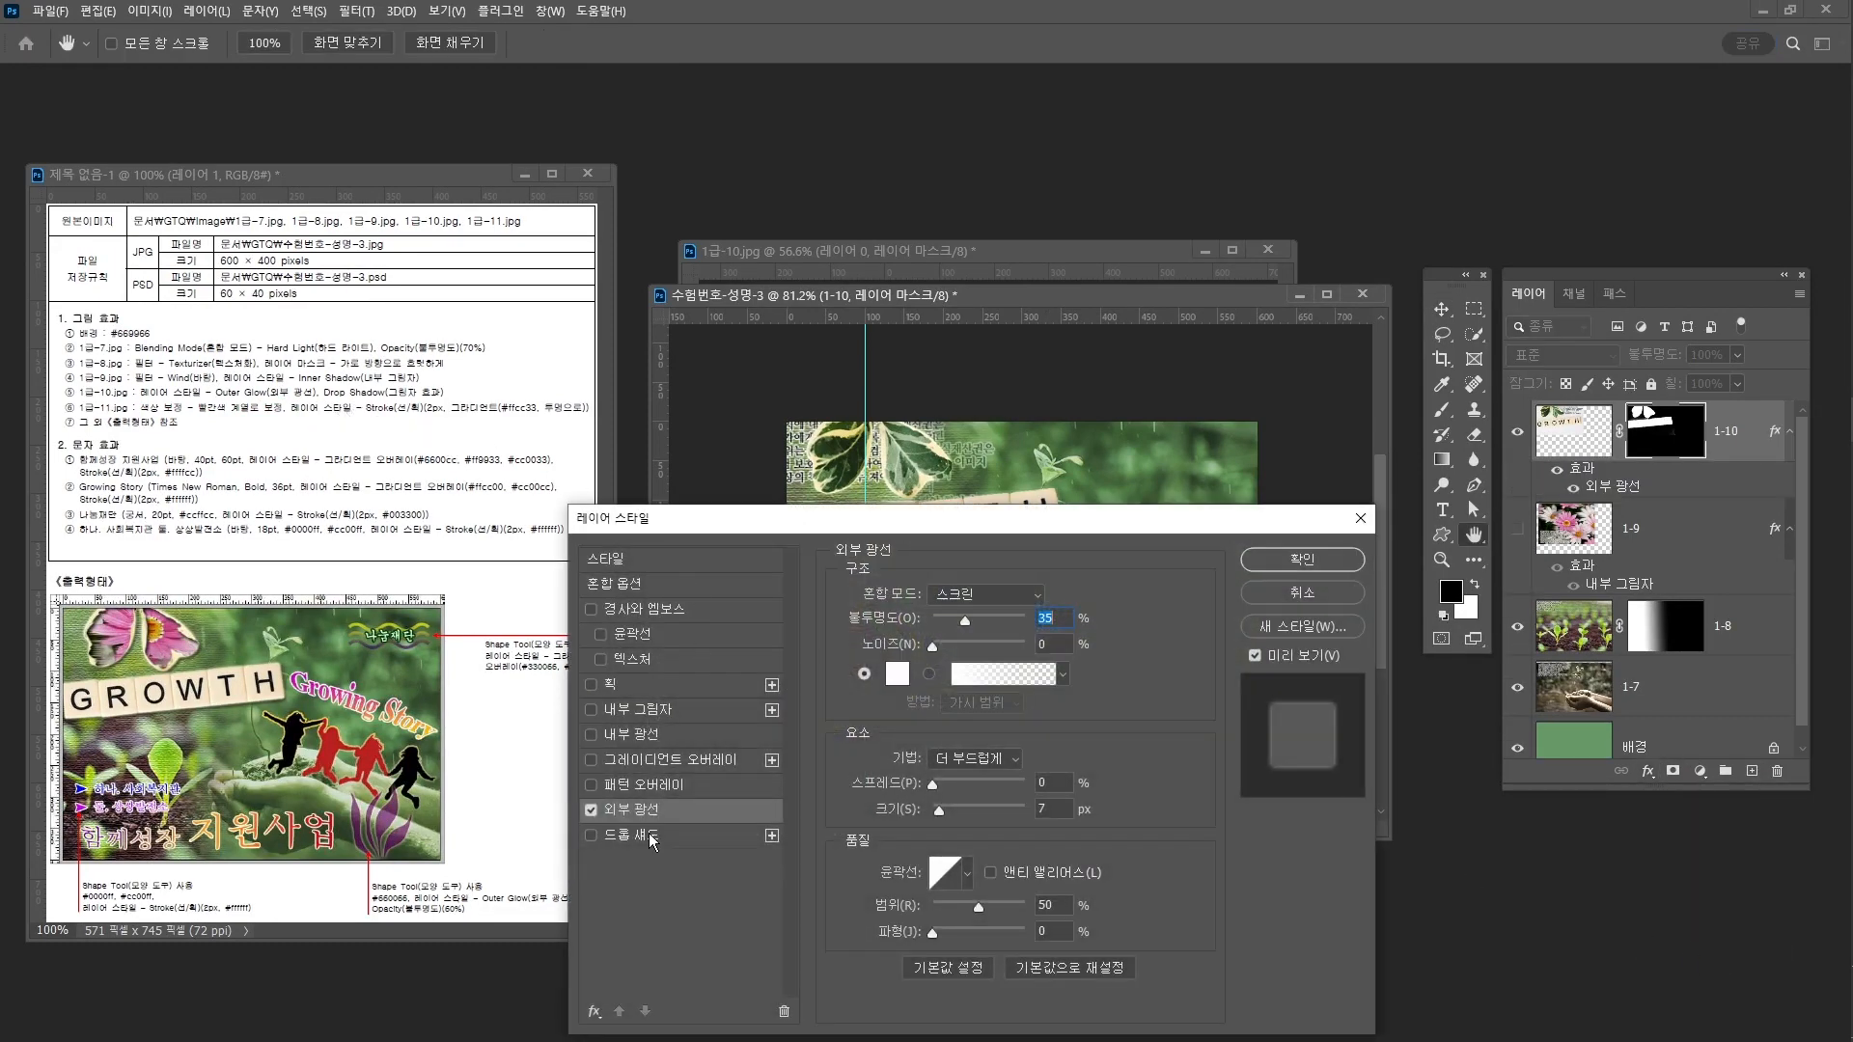
click(653, 839)
click(1301, 559)
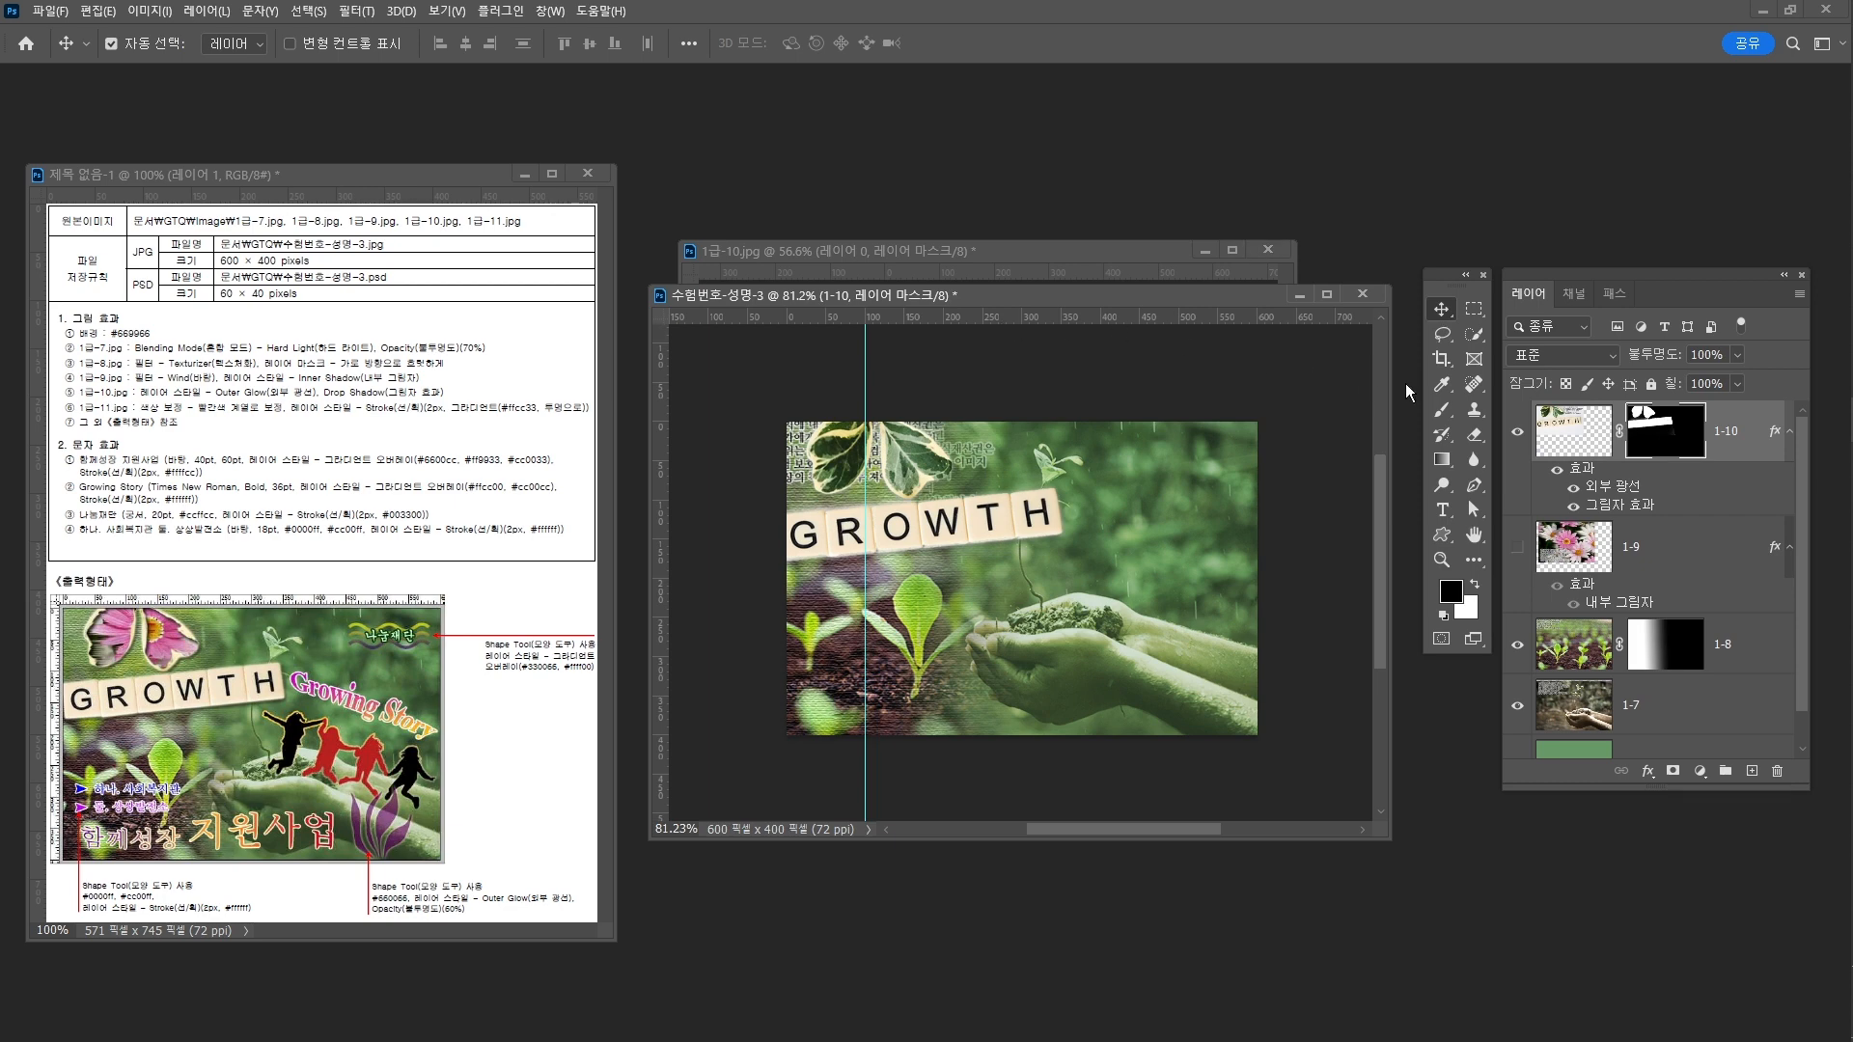
click(1267, 250)
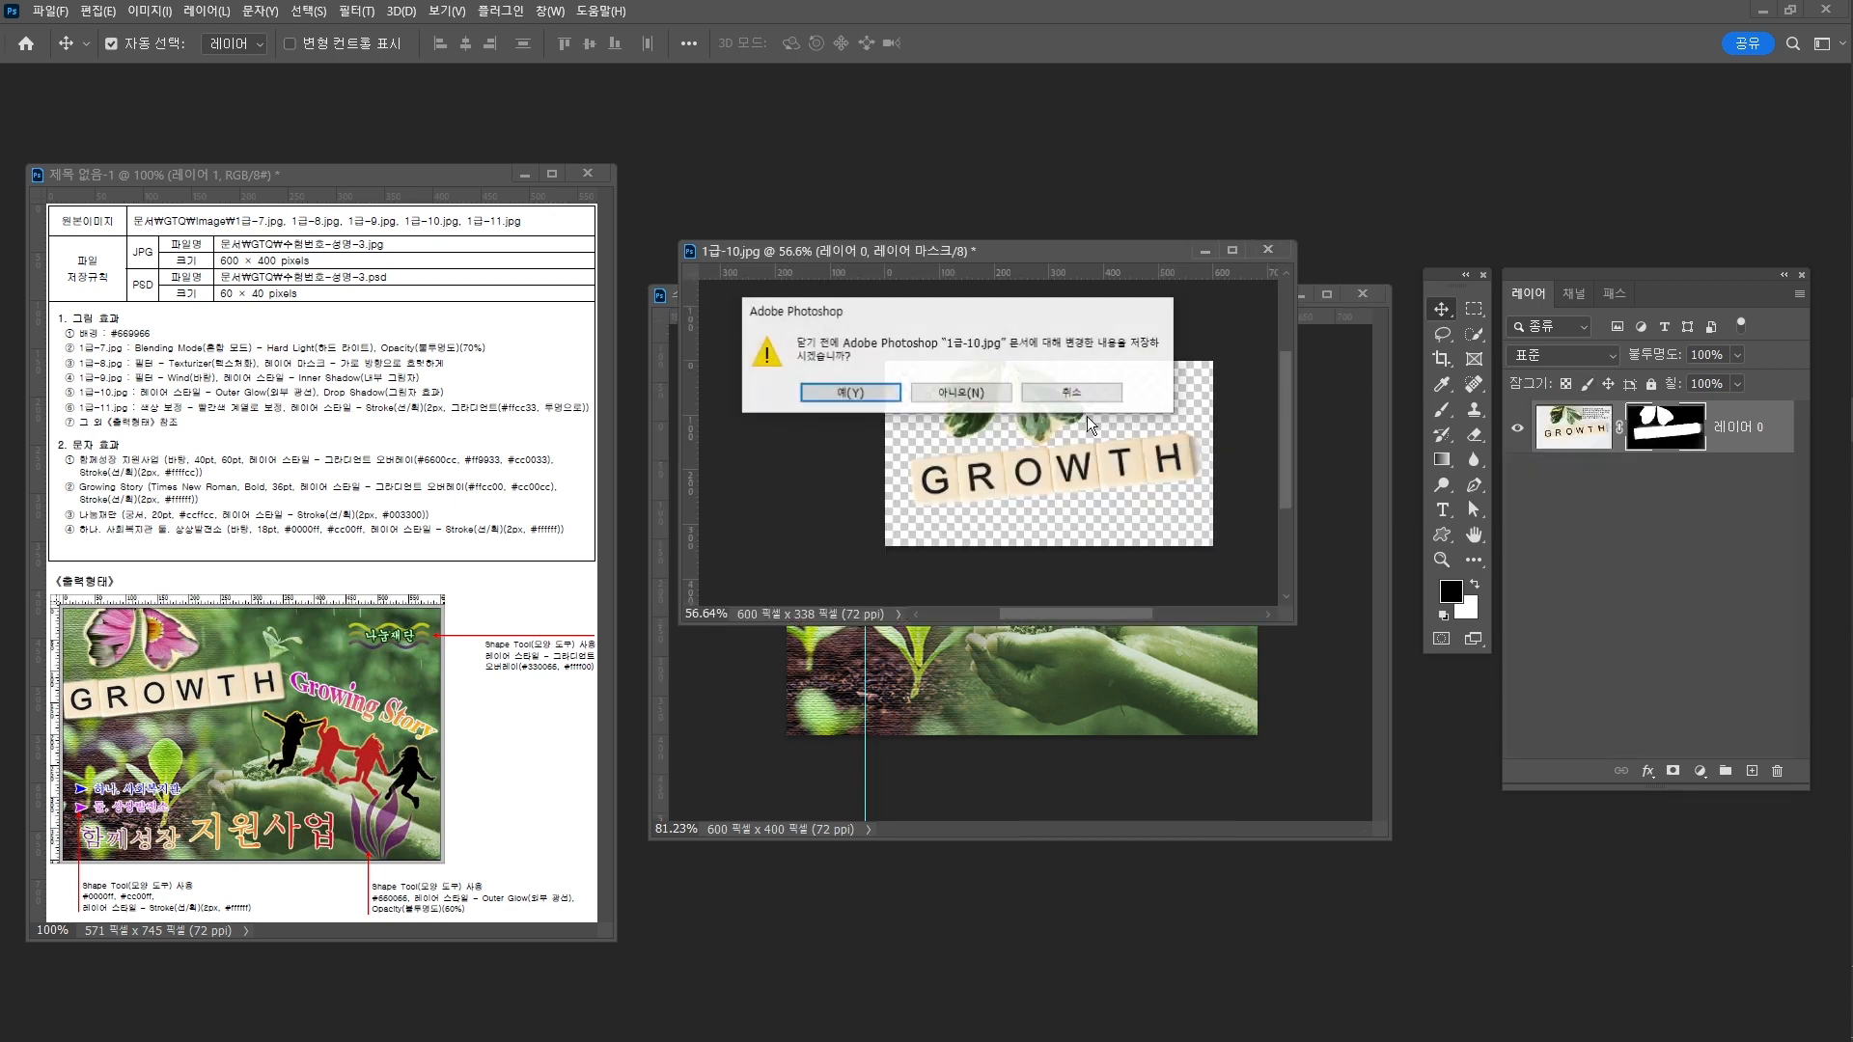
click(961, 393)
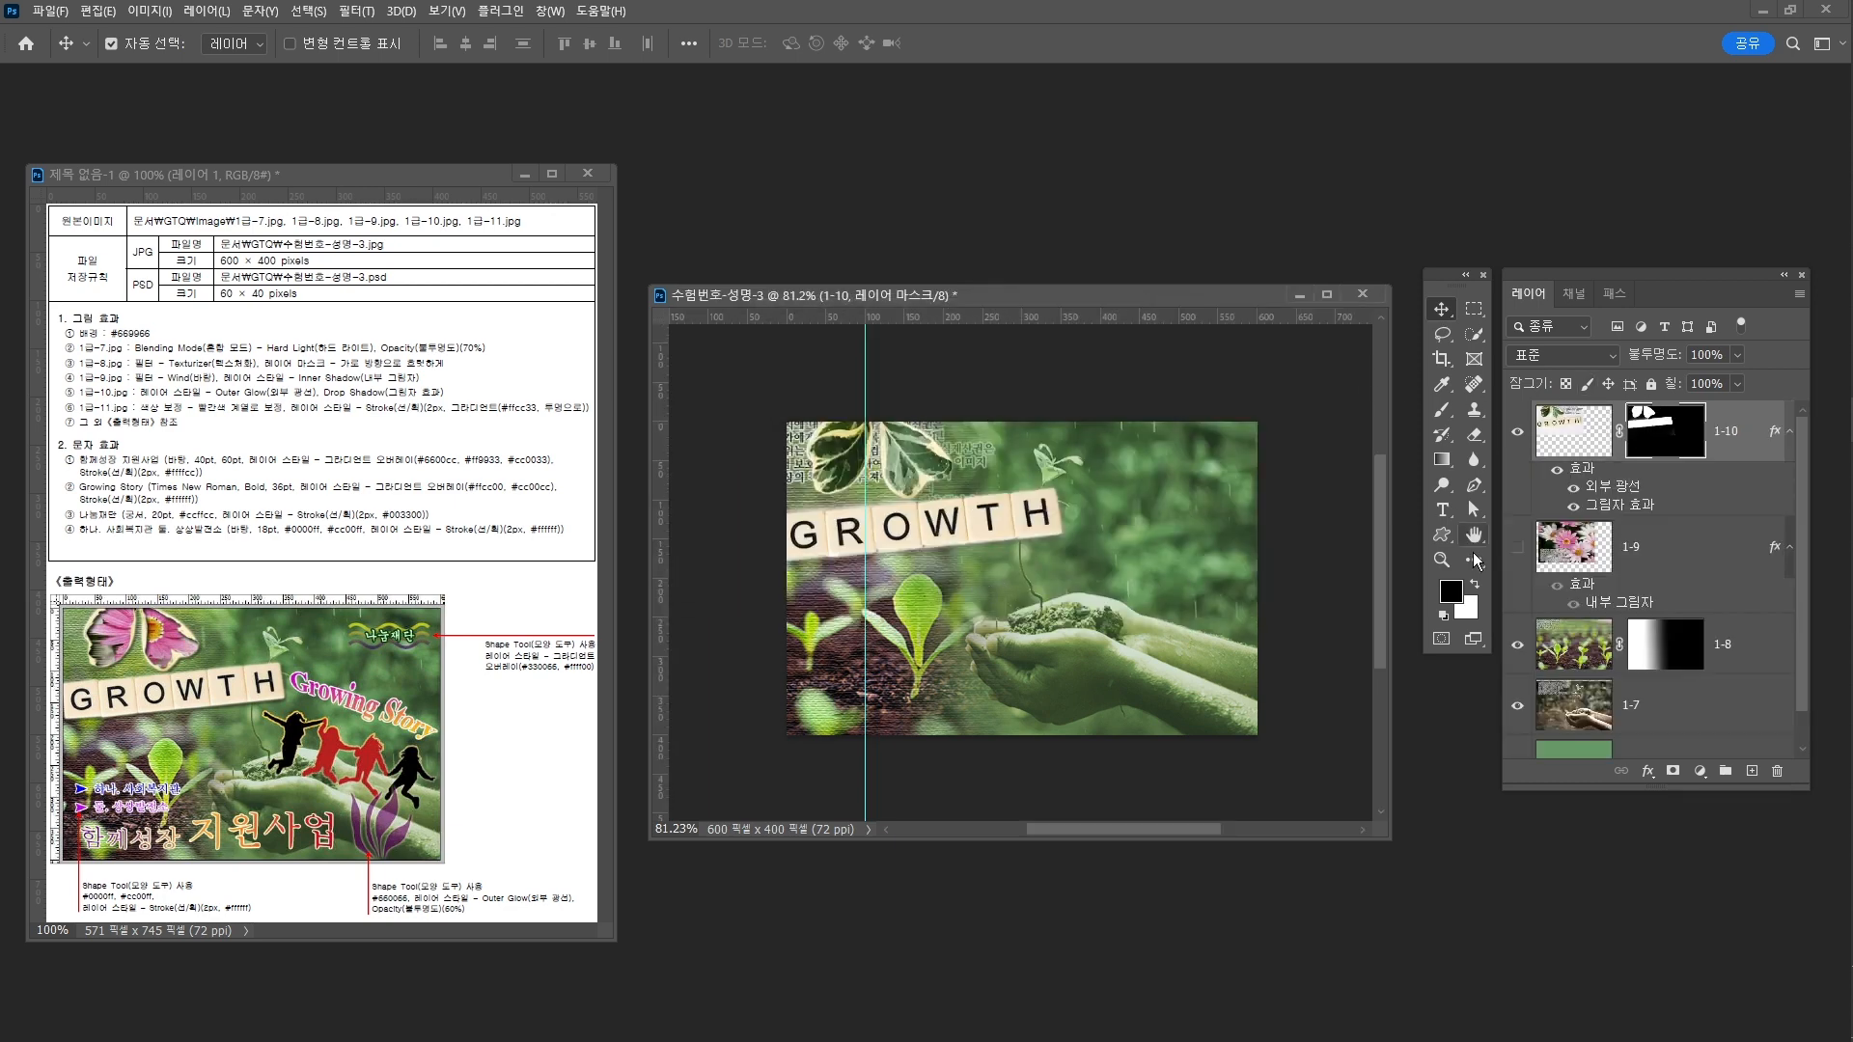
Show layer 1-9 and move it above layer 1-10 in the layer order
click(1517, 550)
click(1674, 550)
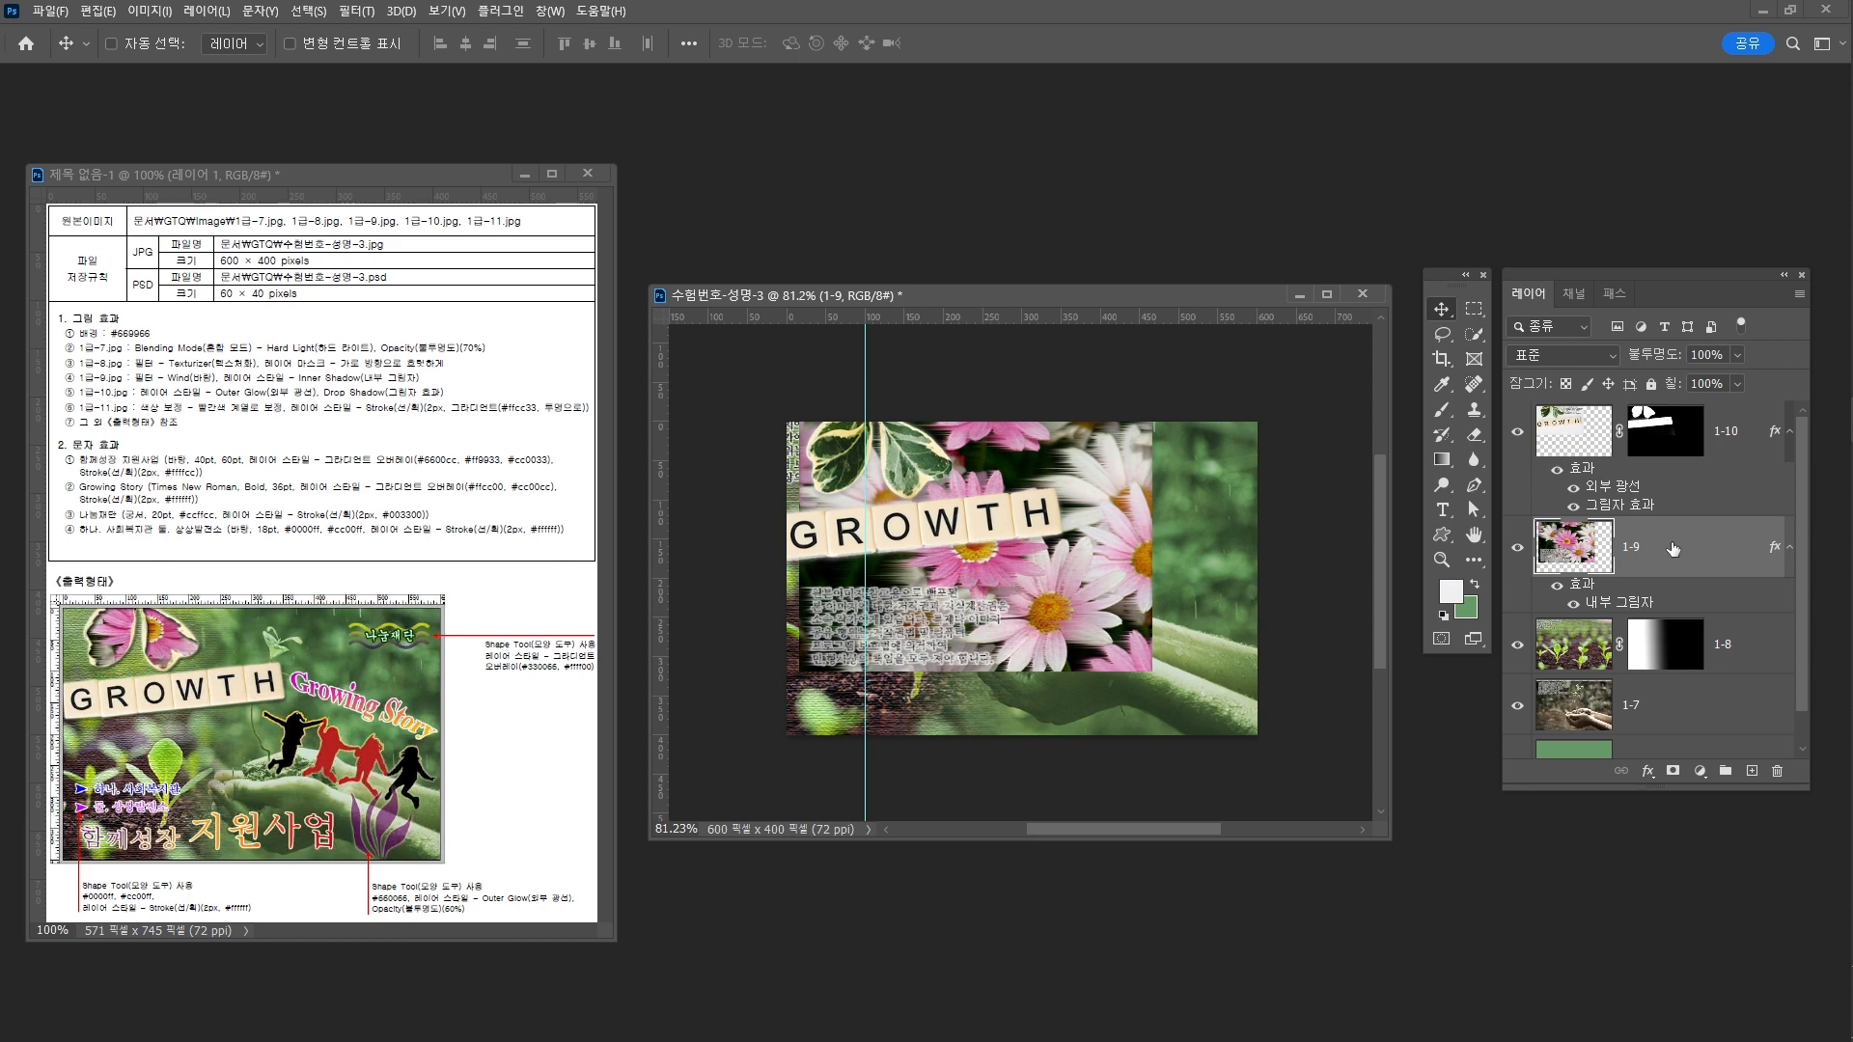
key(ctrl+bracketright)
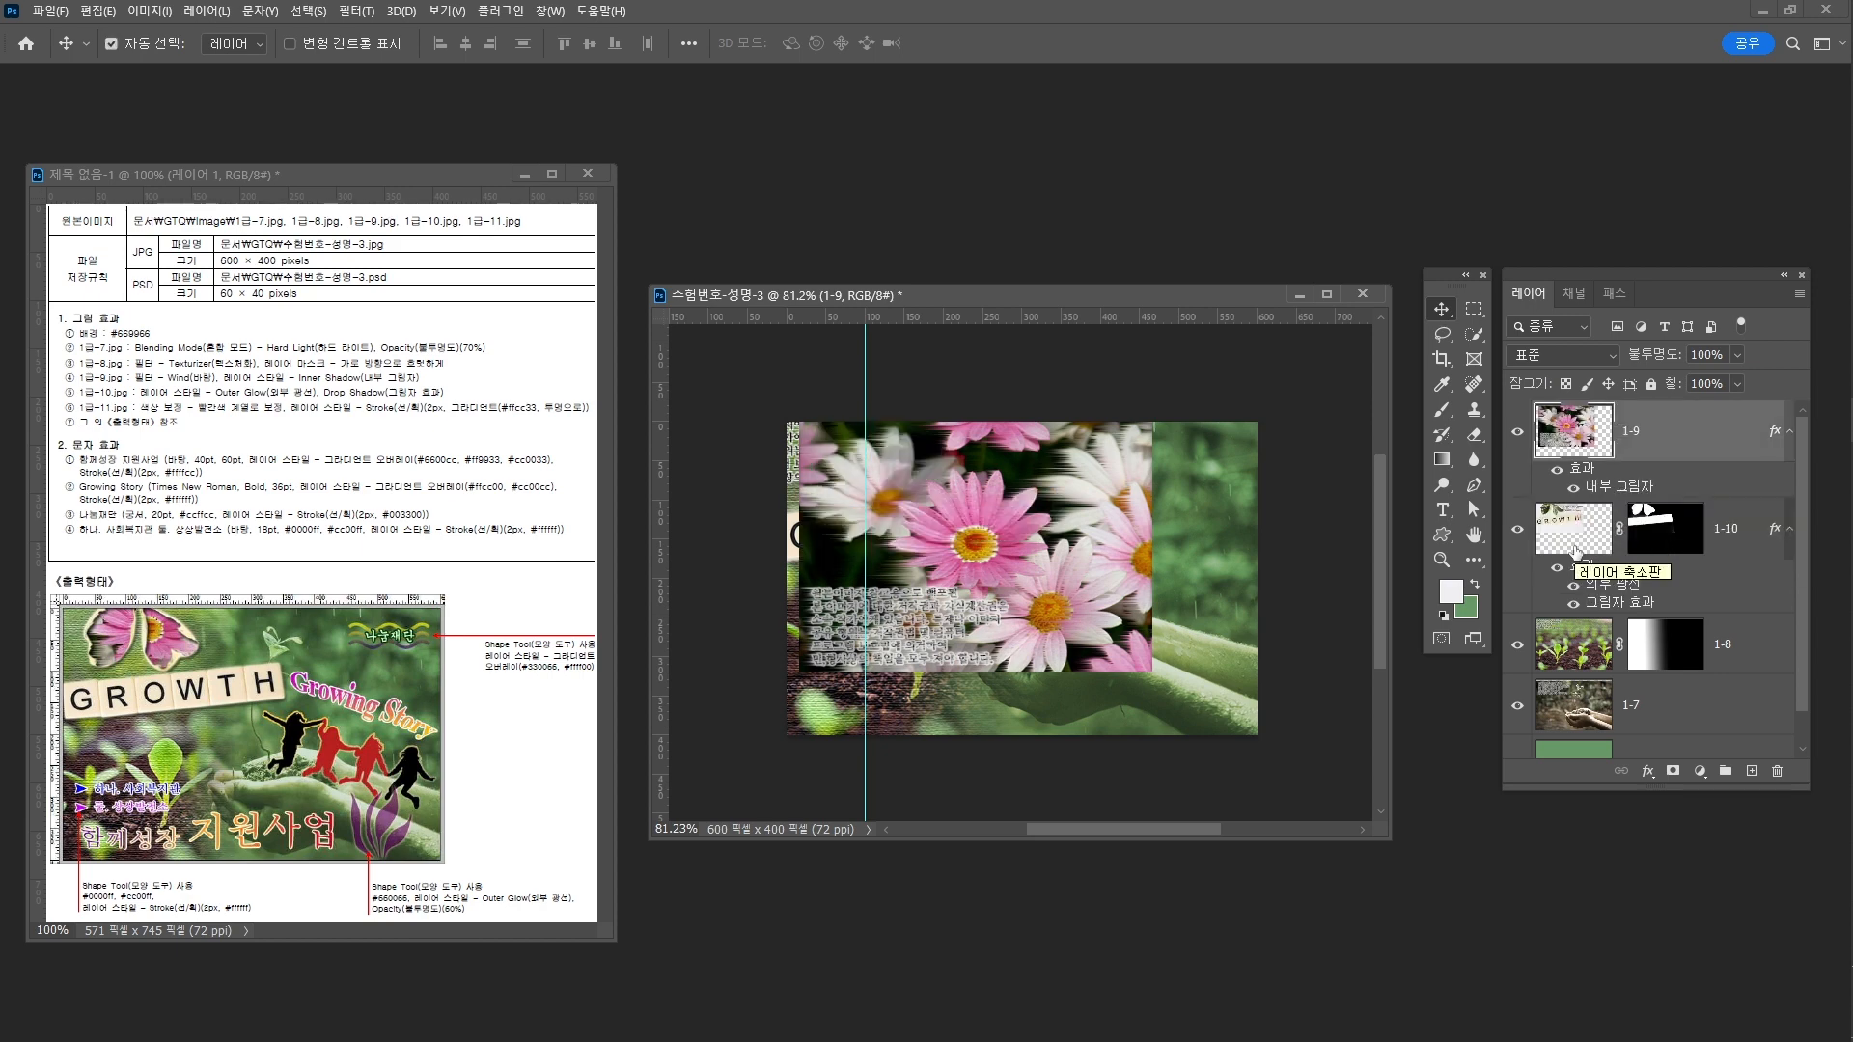
With layer 1-9 at 58% opacity, scale it proportionally to about 77% and align its pink flower over the leaf wings, then restore 100% opacity
drag(1023, 536, 946, 469)
drag(1673, 359, 1632, 361)
drag(973, 521, 938, 497)
key(ctrl+t)
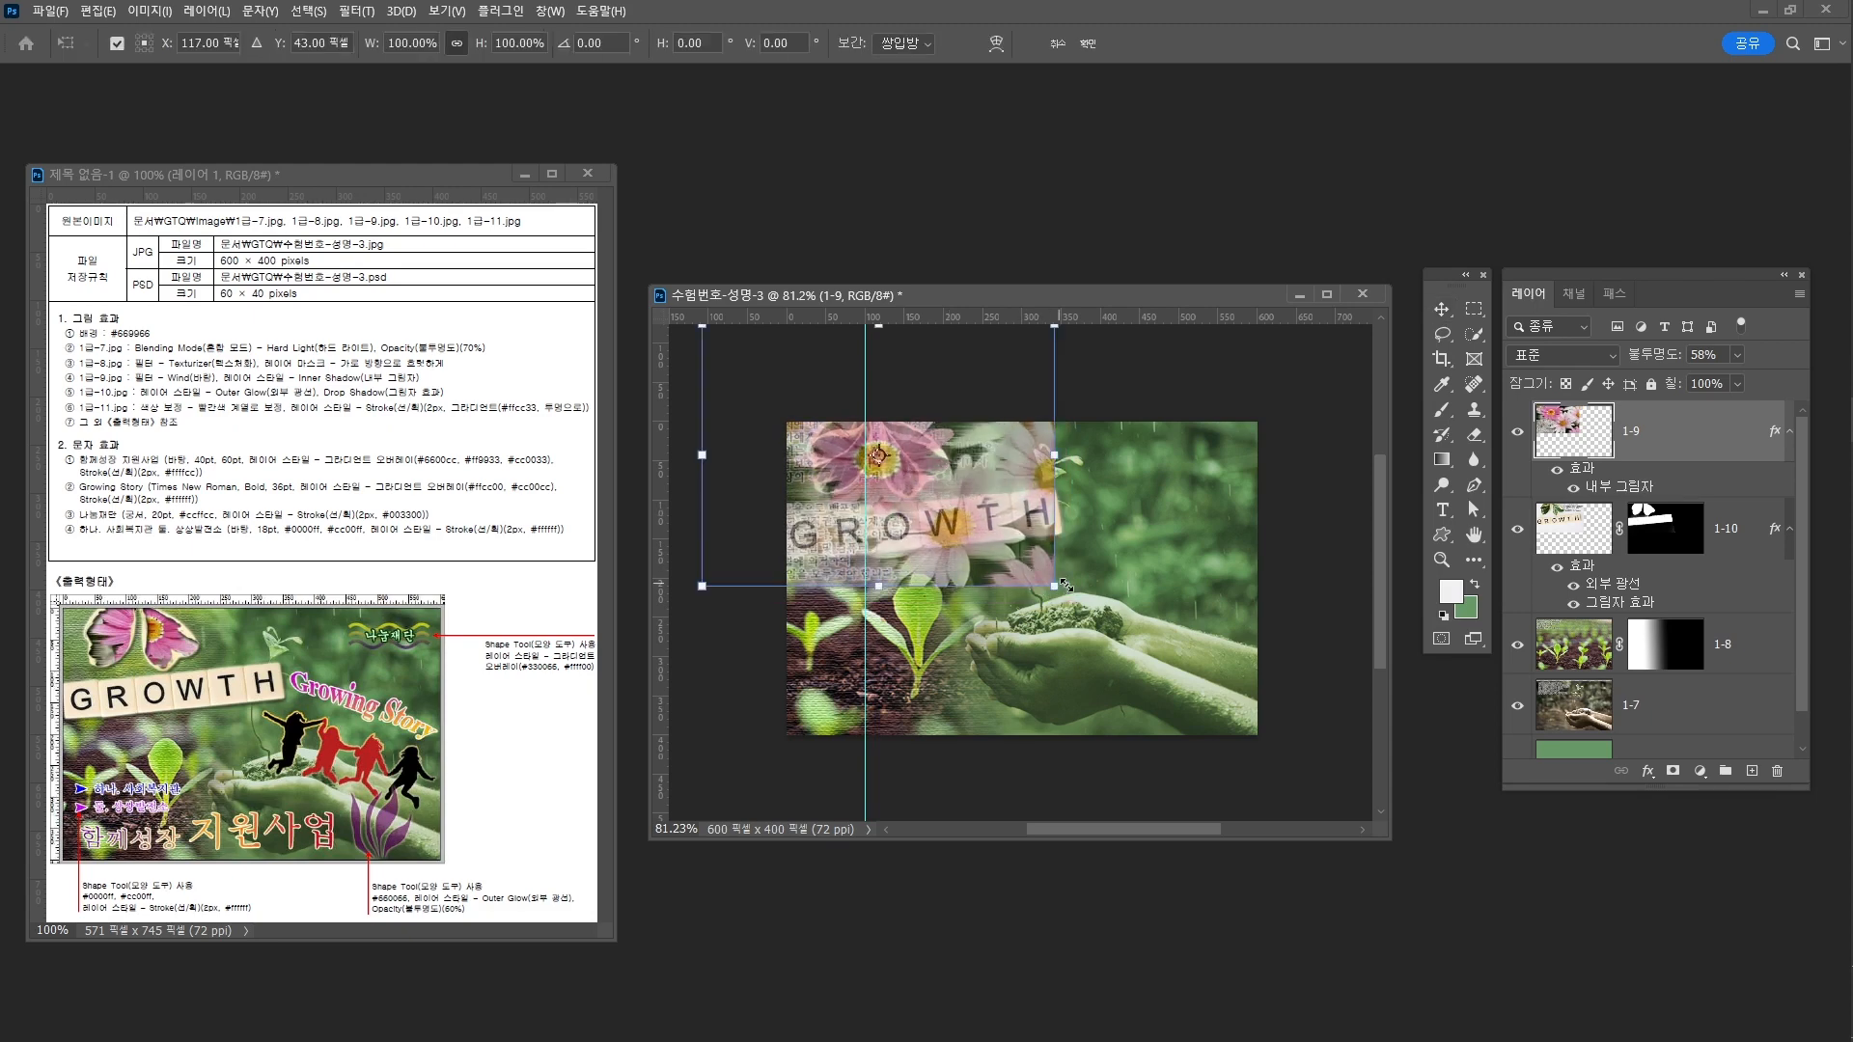
drag(1055, 585, 960, 504)
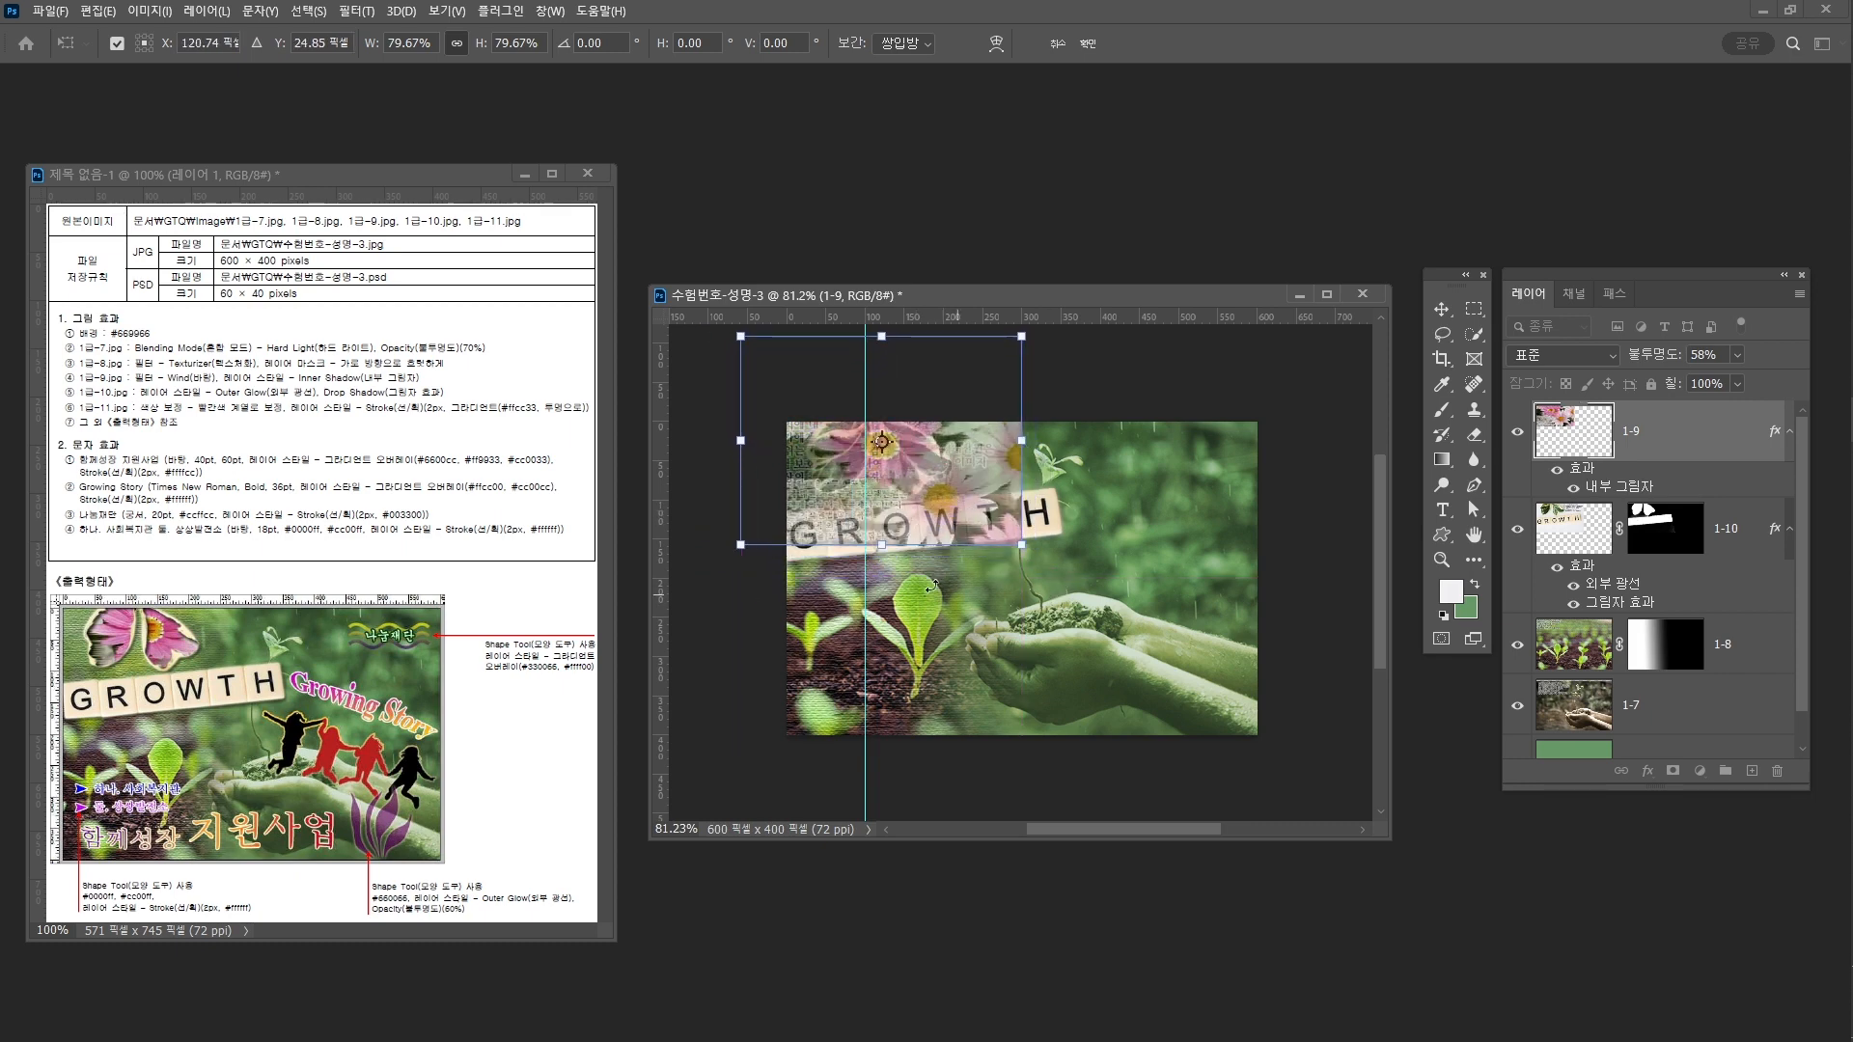
drag(756, 552, 767, 545)
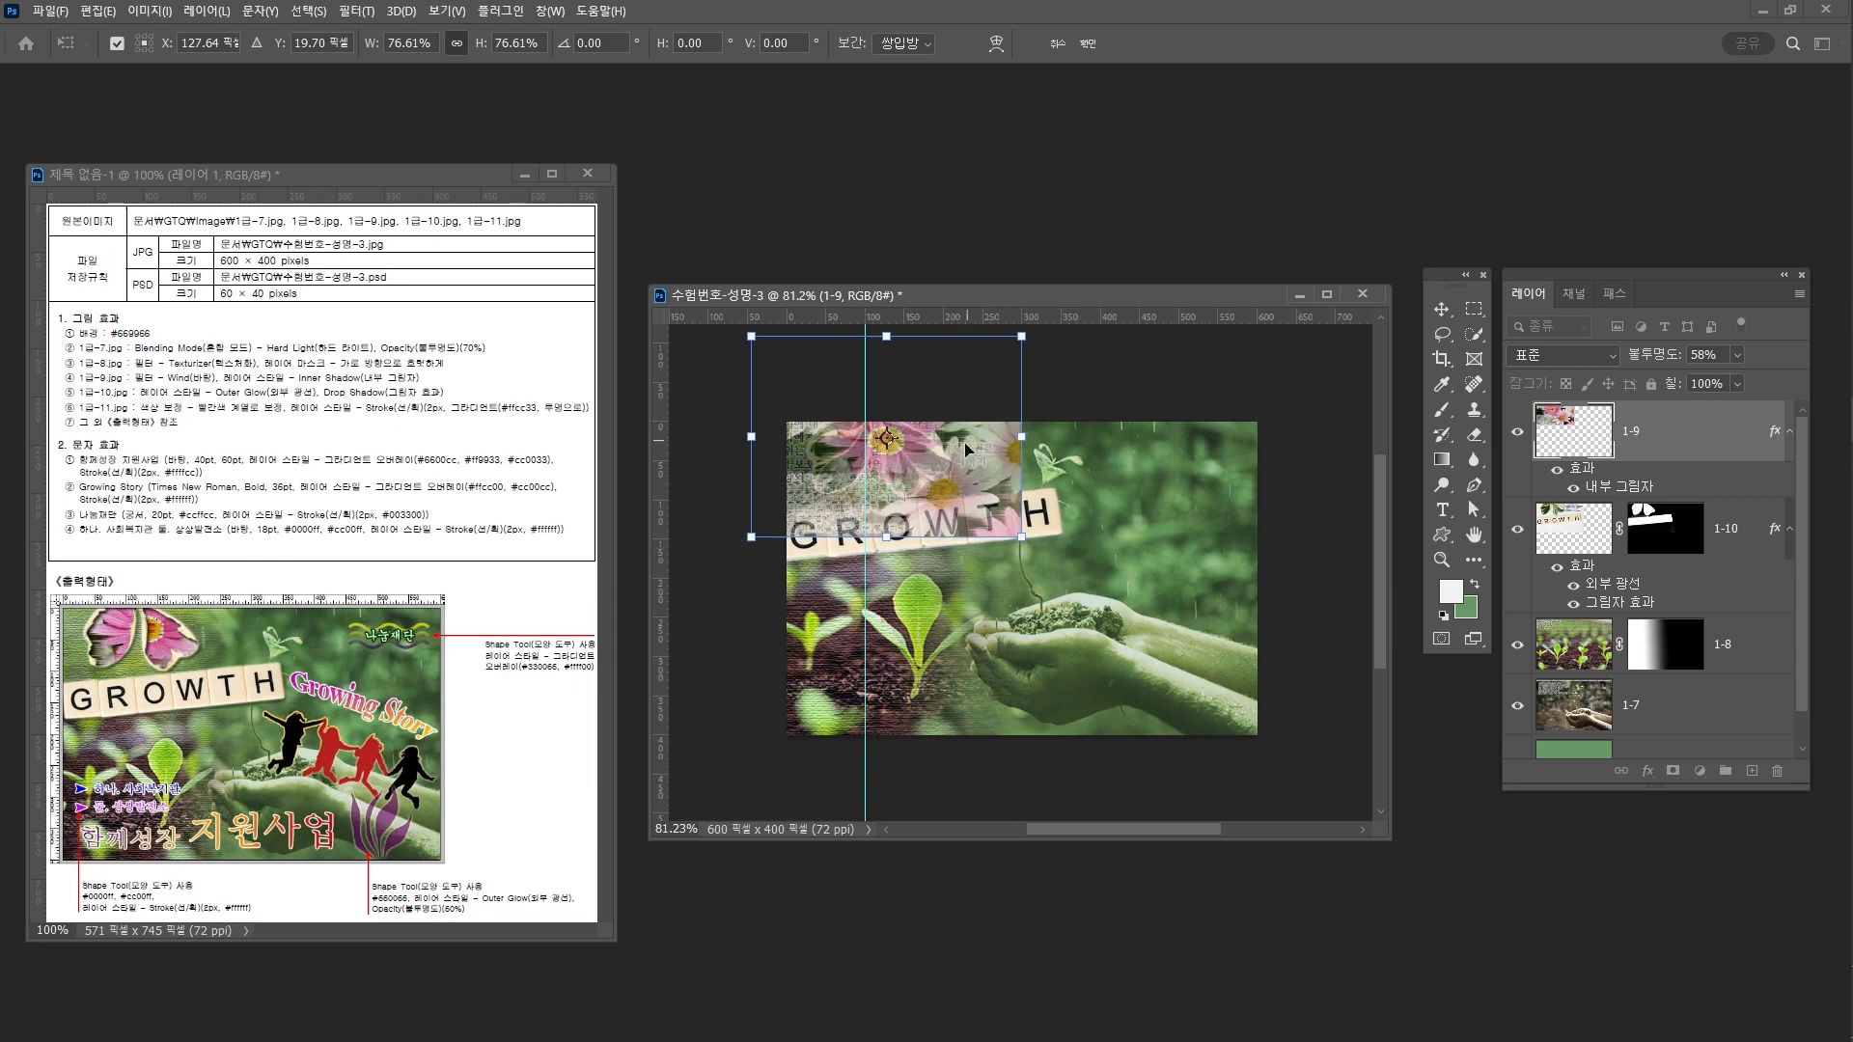
drag(945, 452, 942, 456)
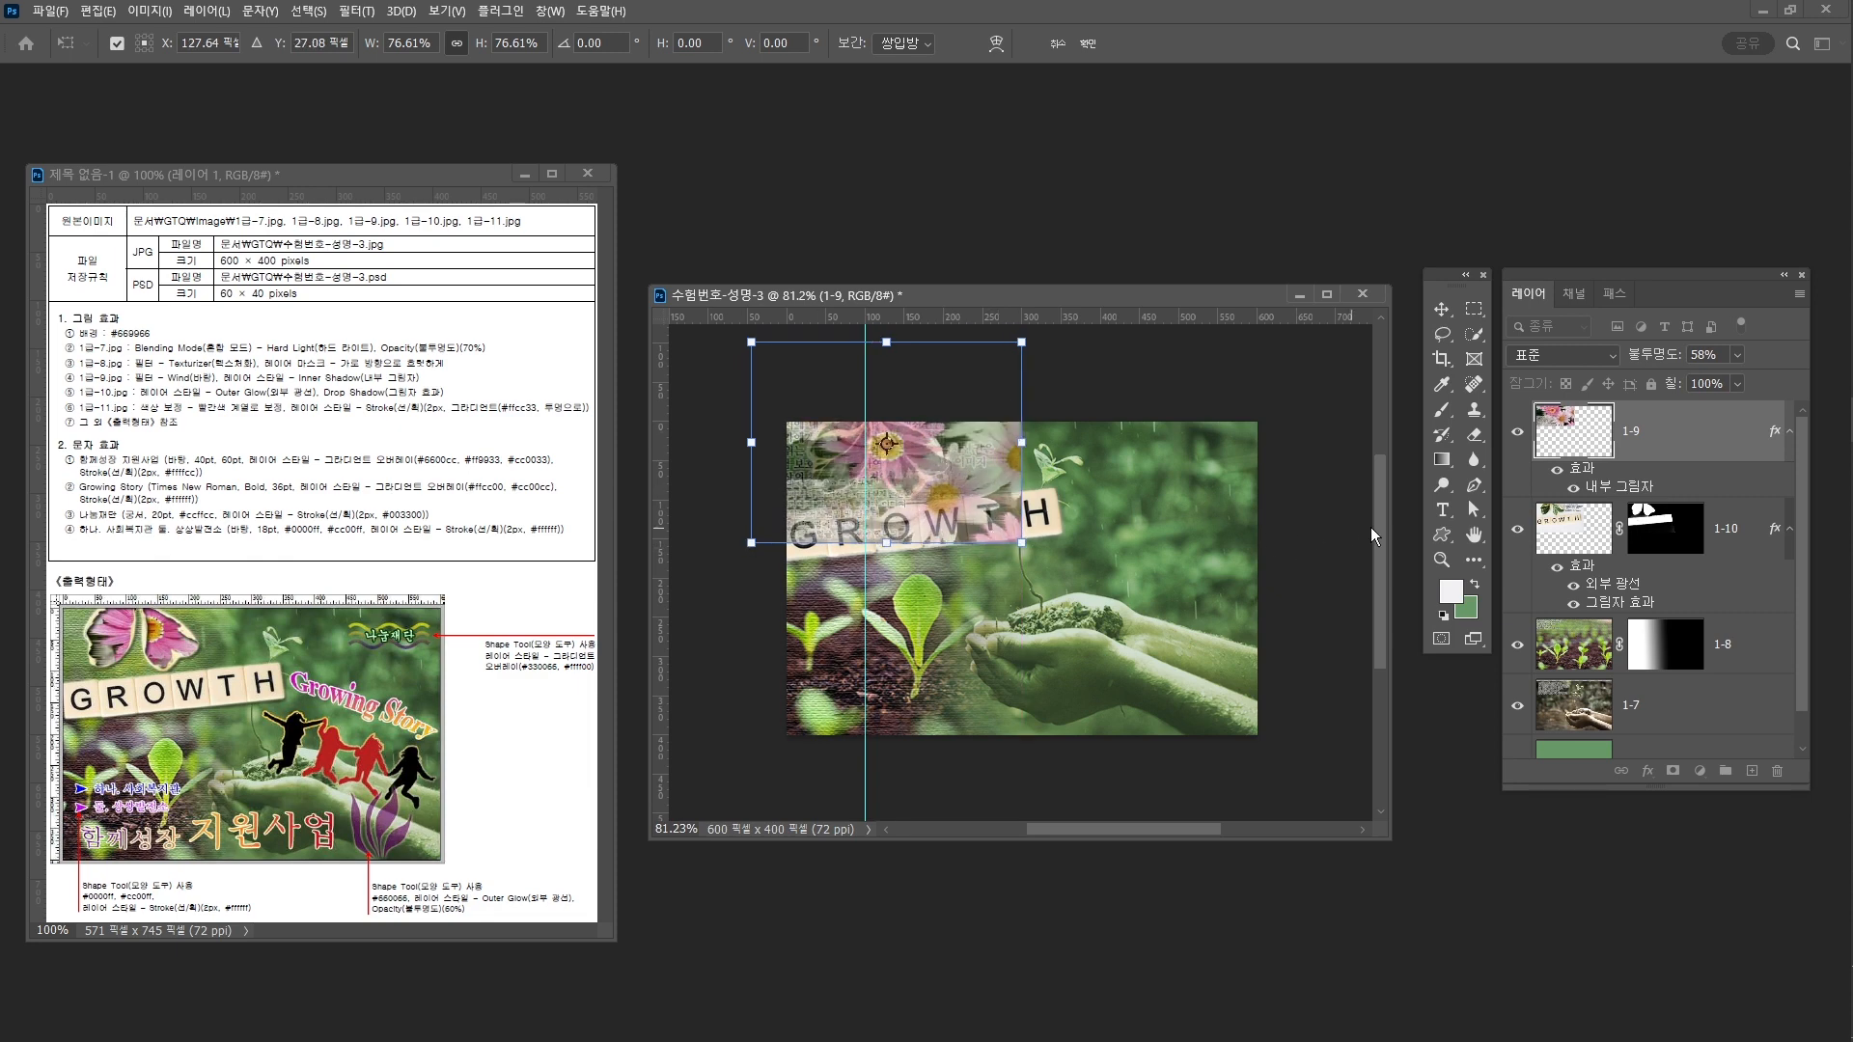
key(Return)
drag(1652, 358, 1791, 361)
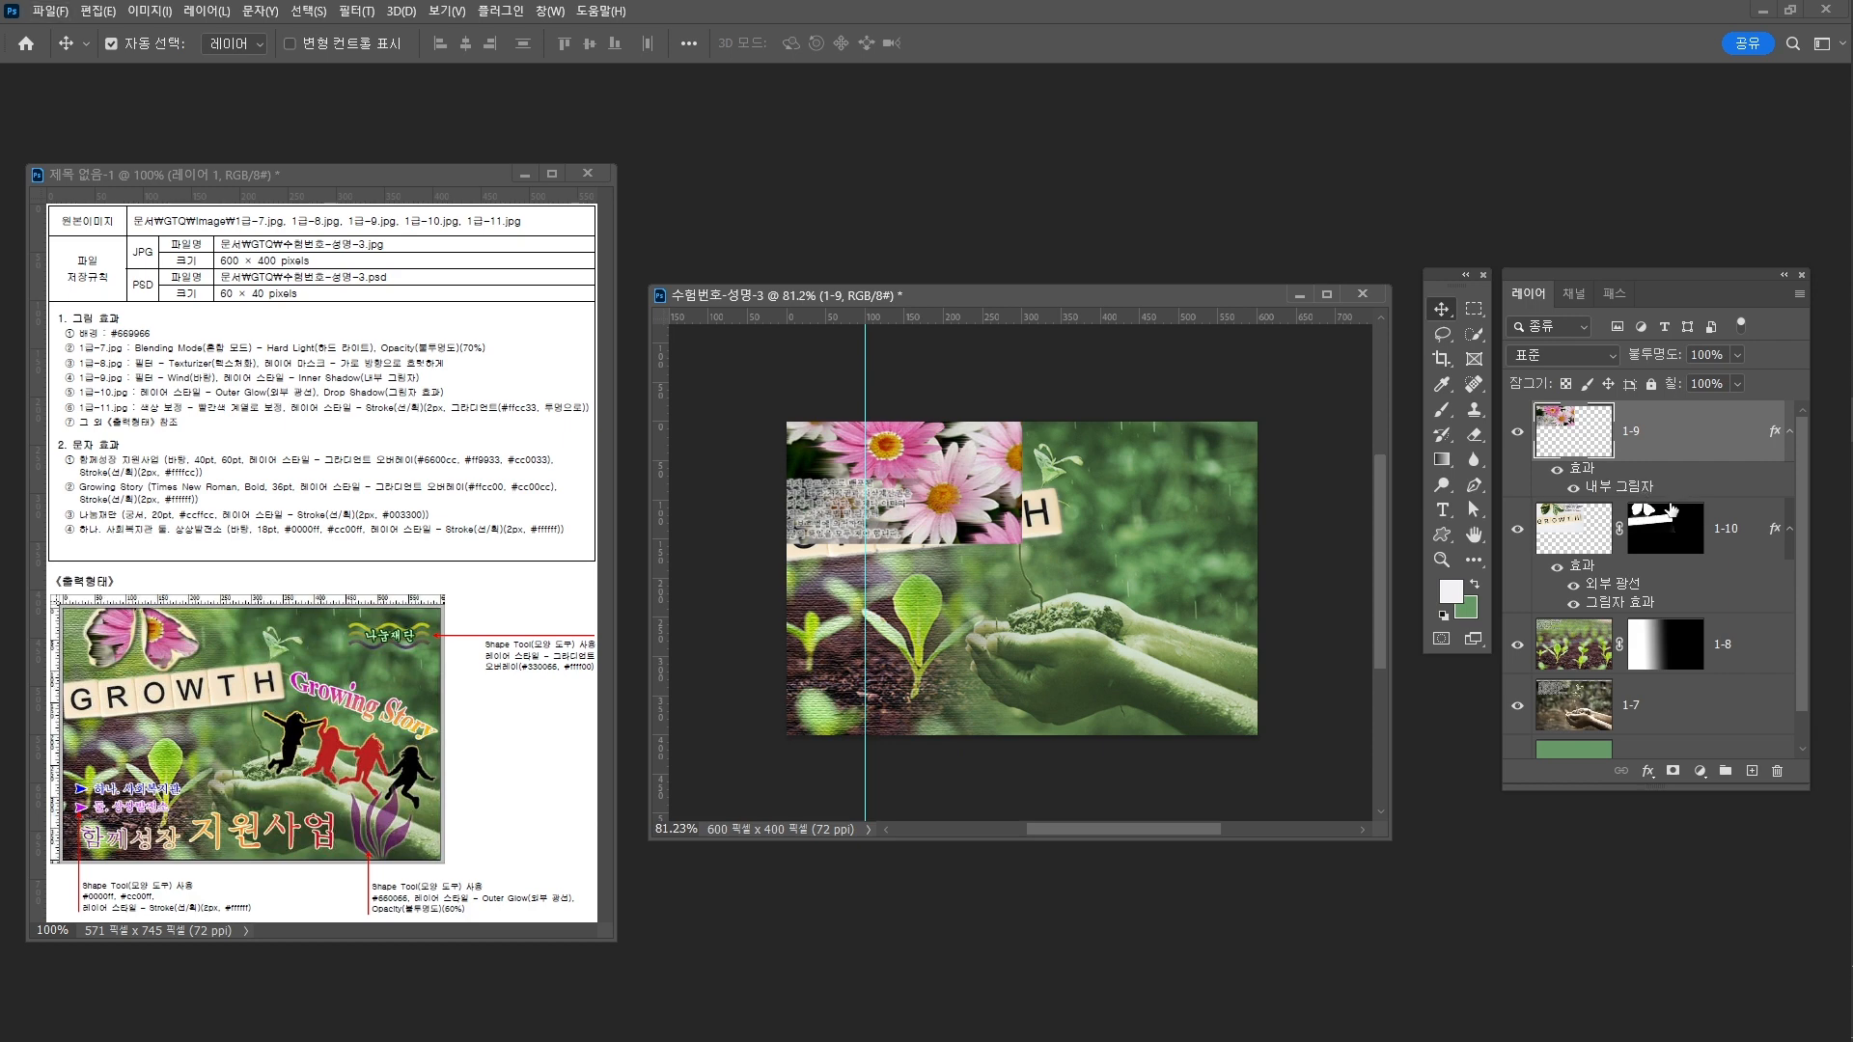
Try clipping layer 1-9 to layer 1-10 with a clipping mask, and release it
right_click(1701, 440)
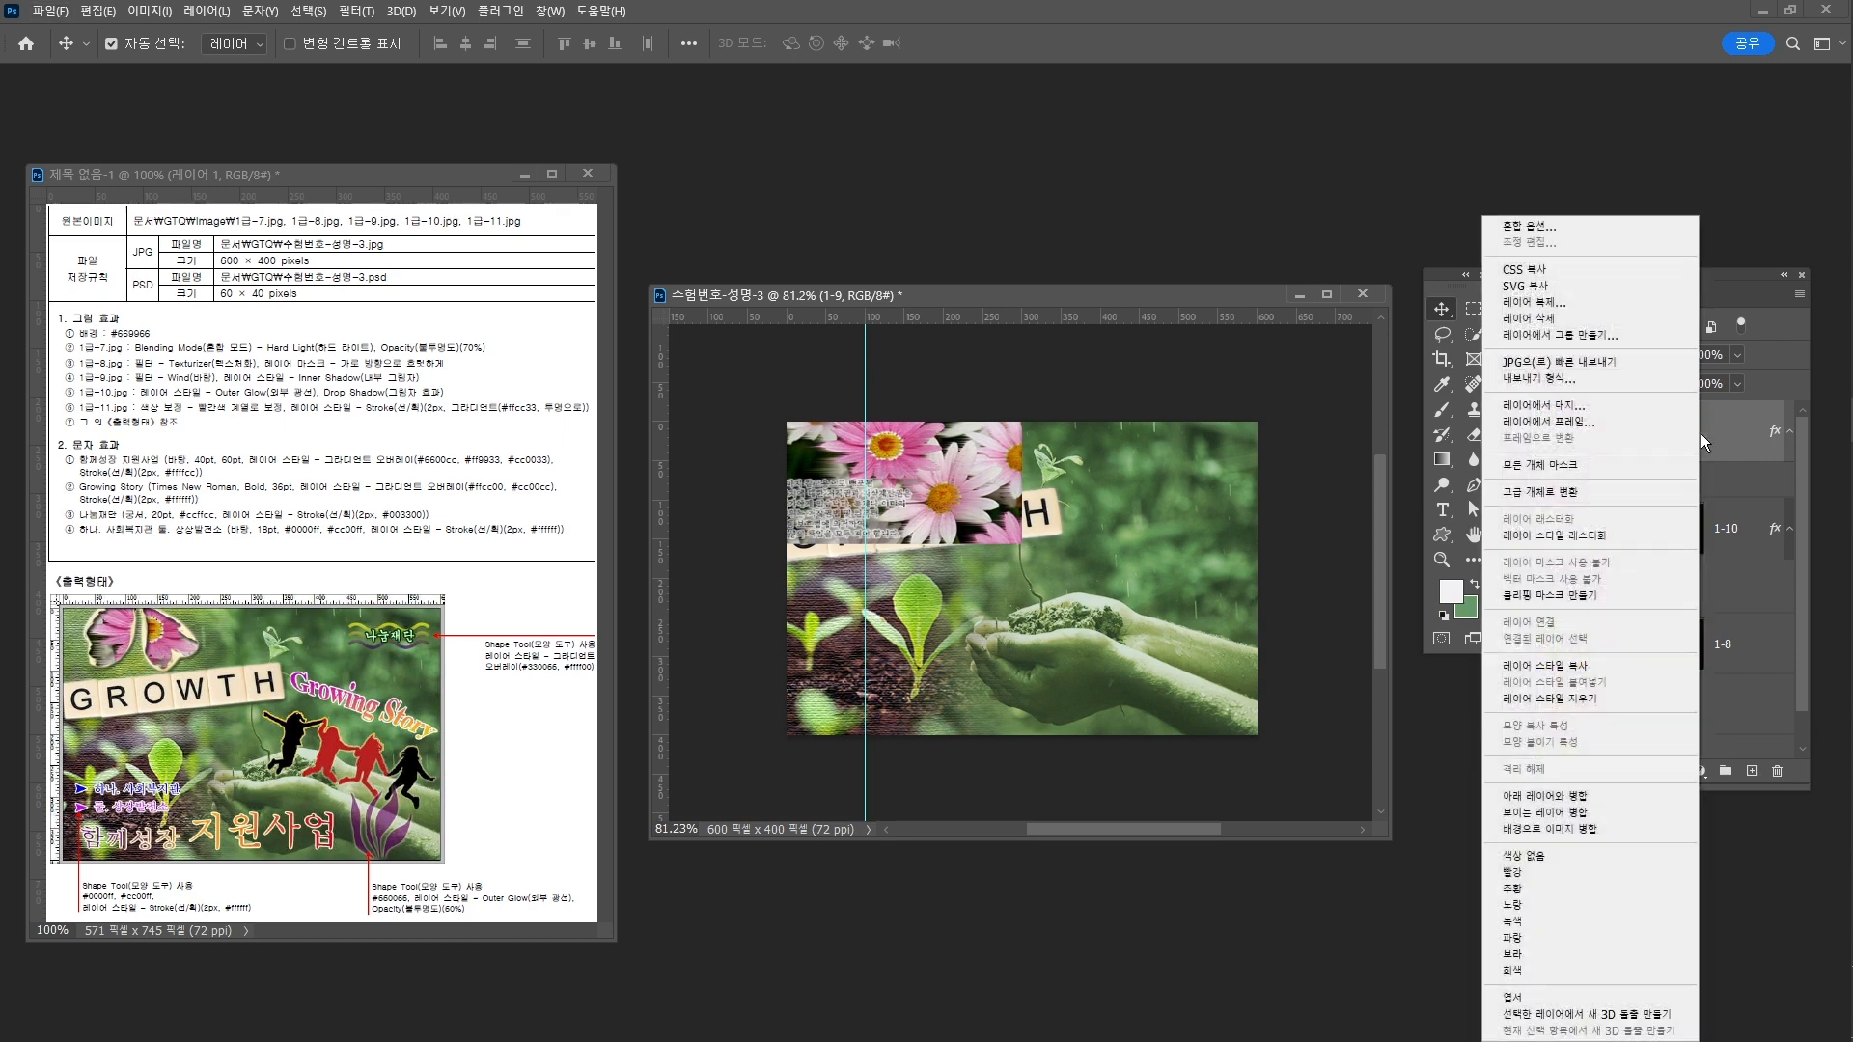
click(1627, 600)
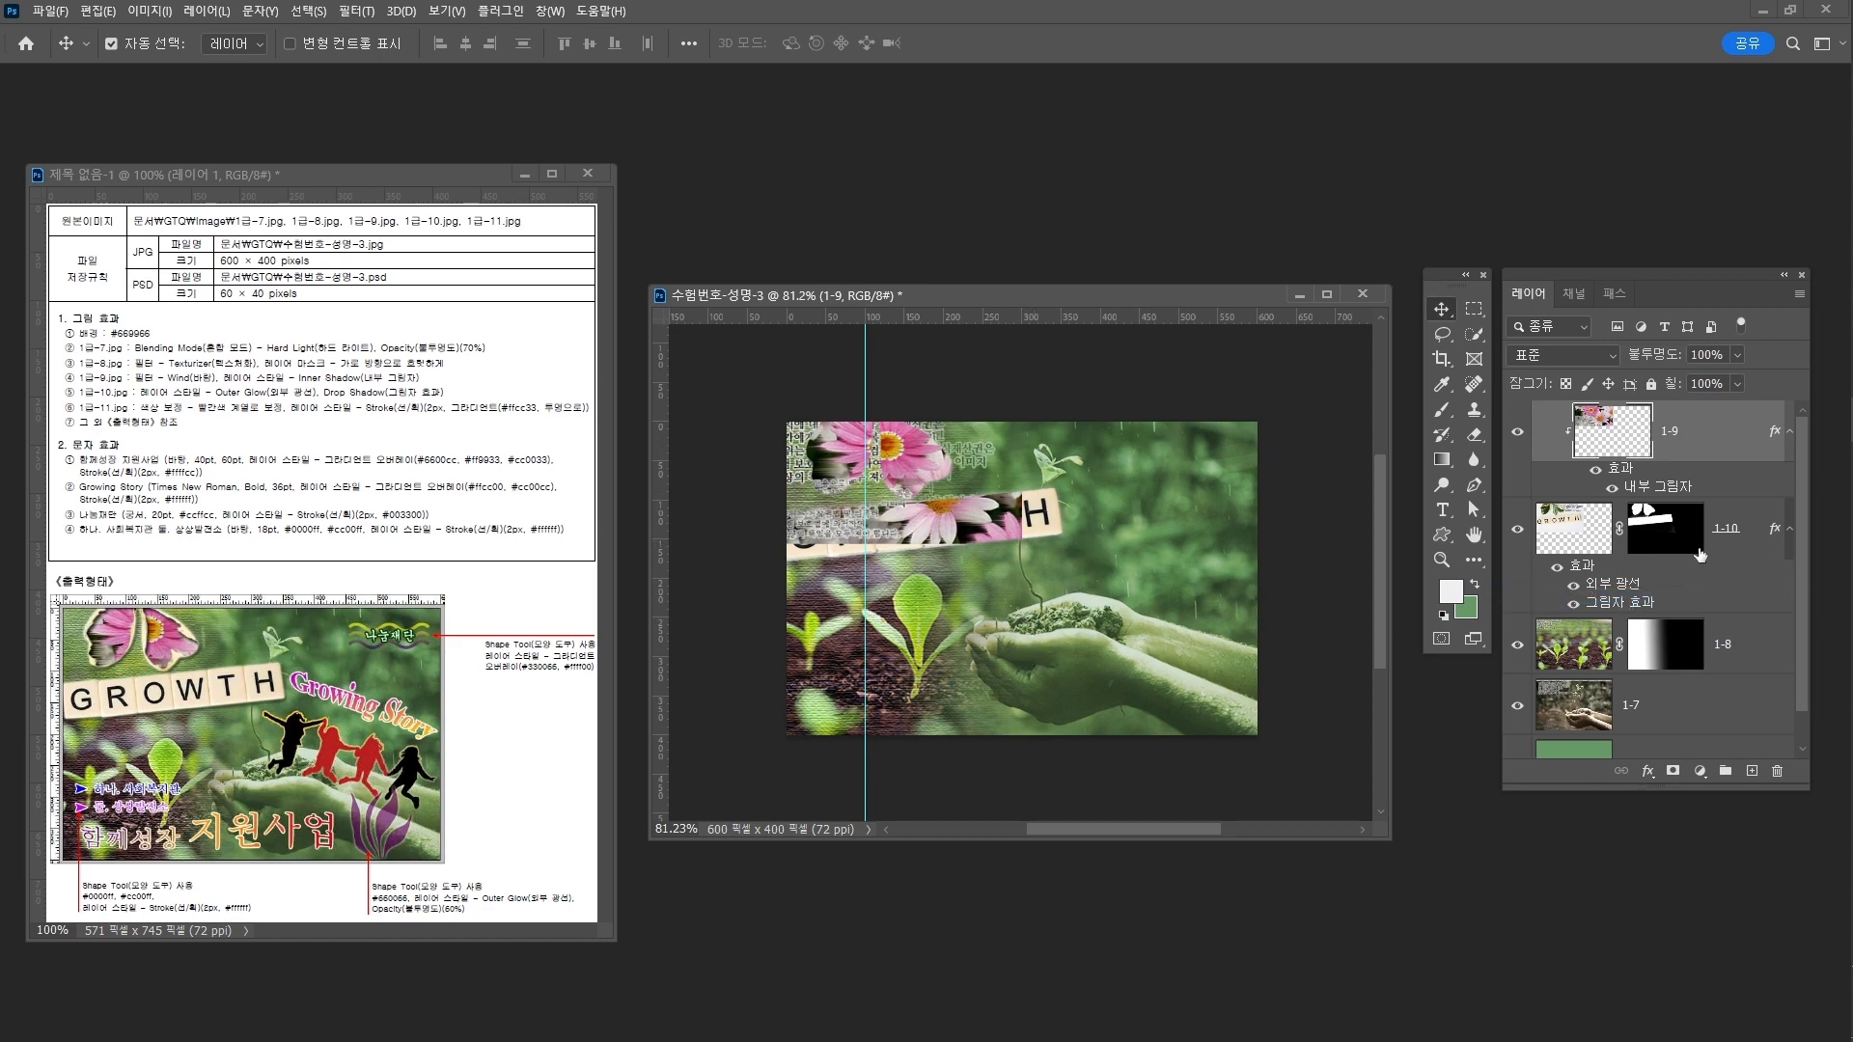
click(1573, 556)
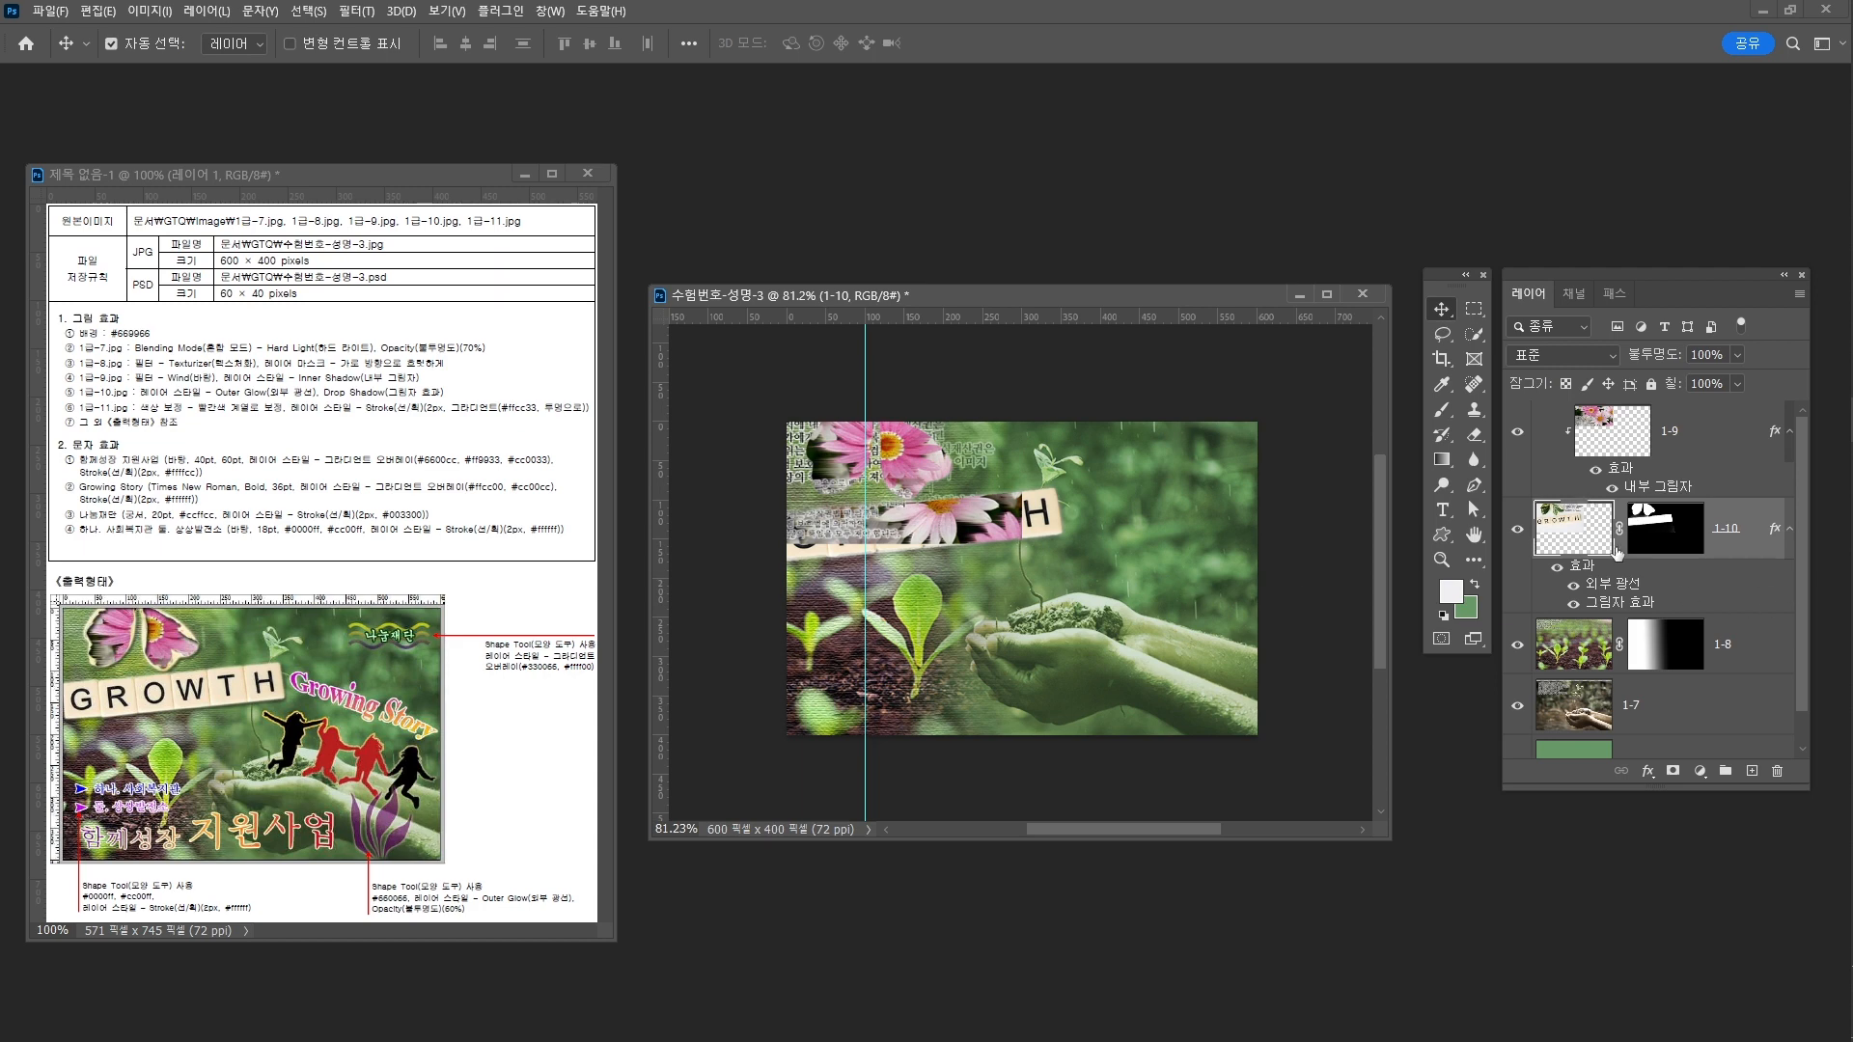
key(ctrl+alt+g)
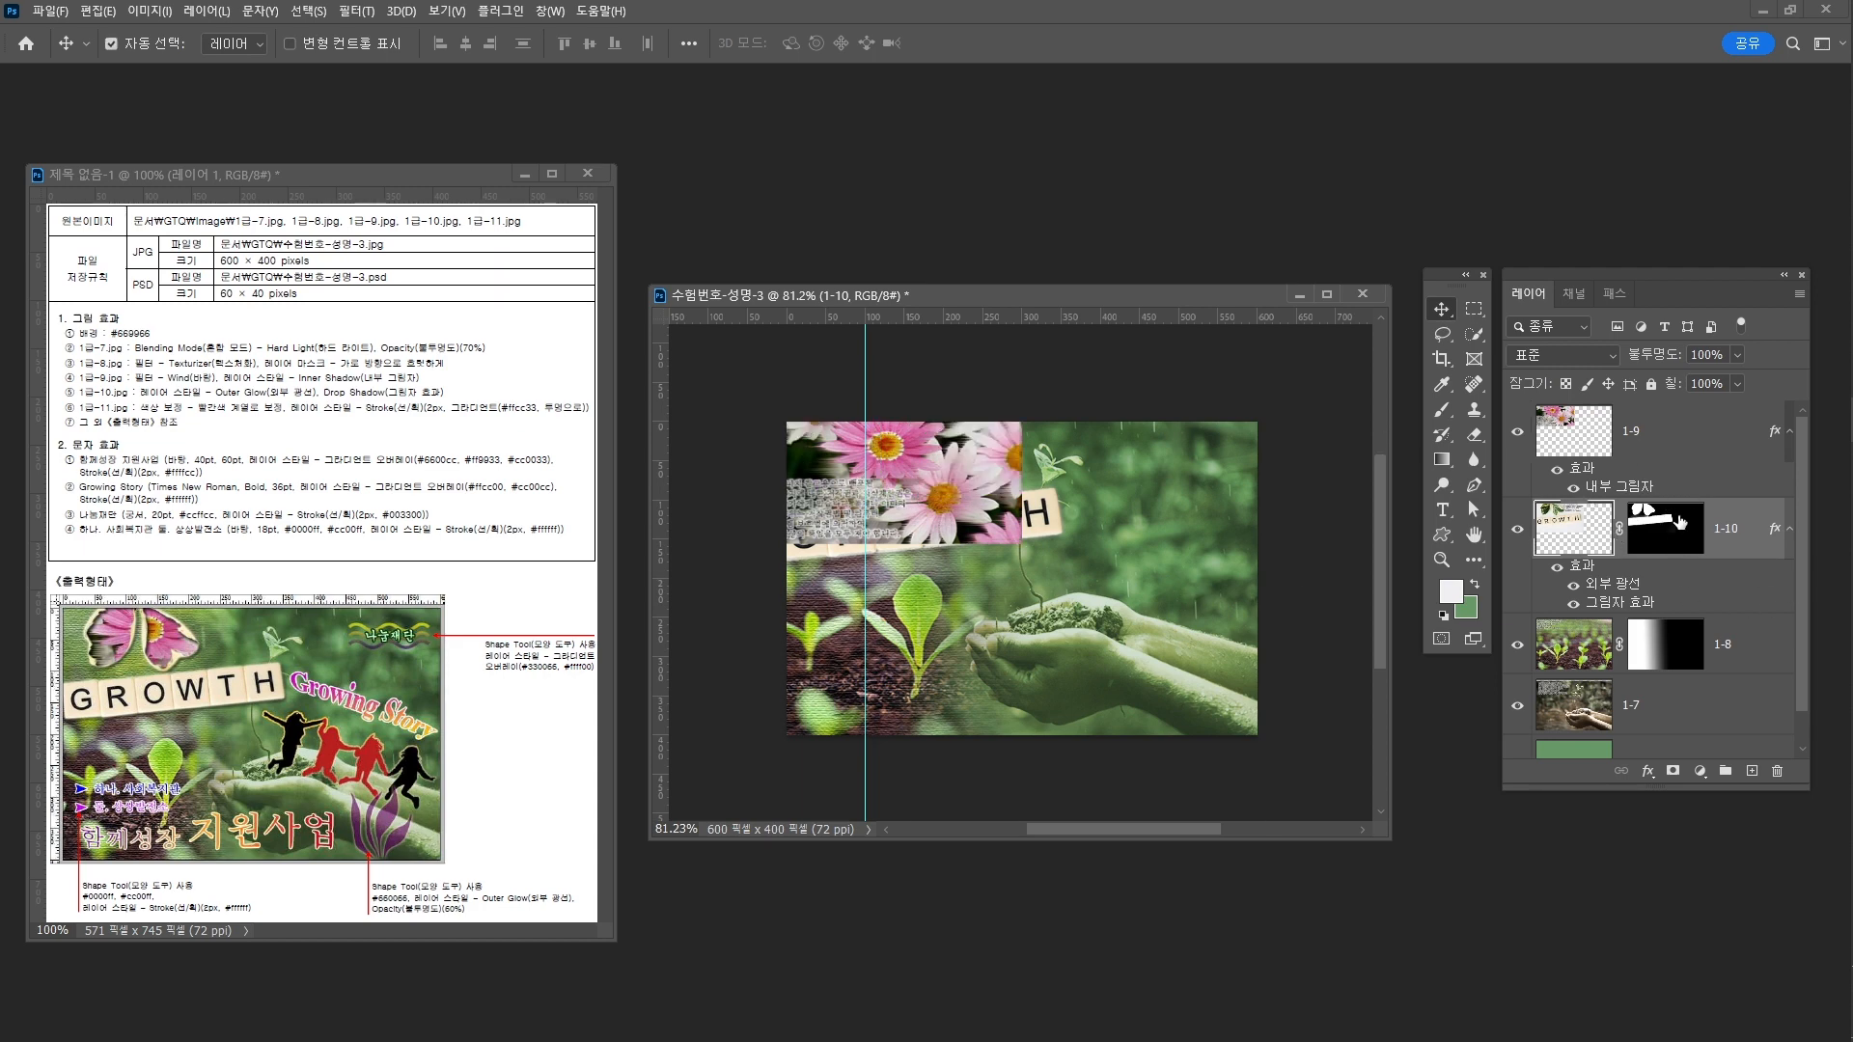
Load layer 1-10's mask as a selection, make layer 1-9 active and contract the selection by 1 px
click(1656, 530)
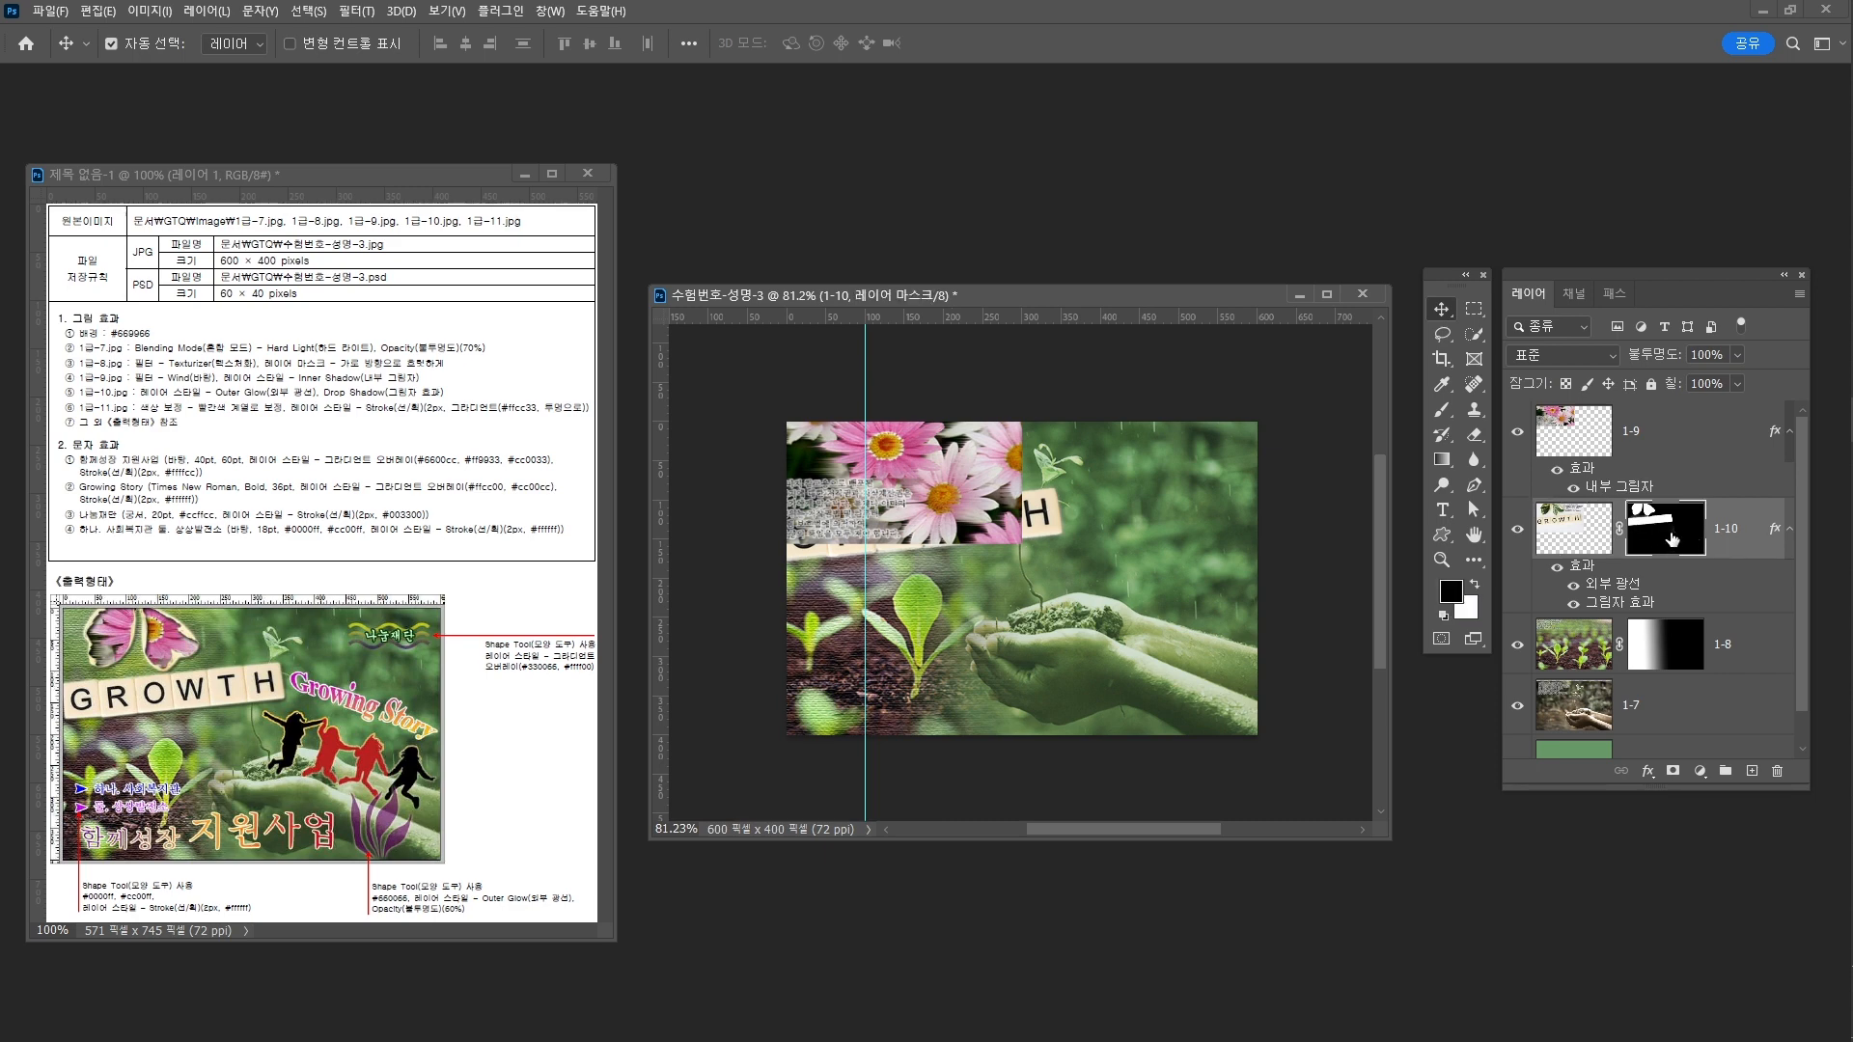
ctrl+click(1673, 543)
click(1644, 450)
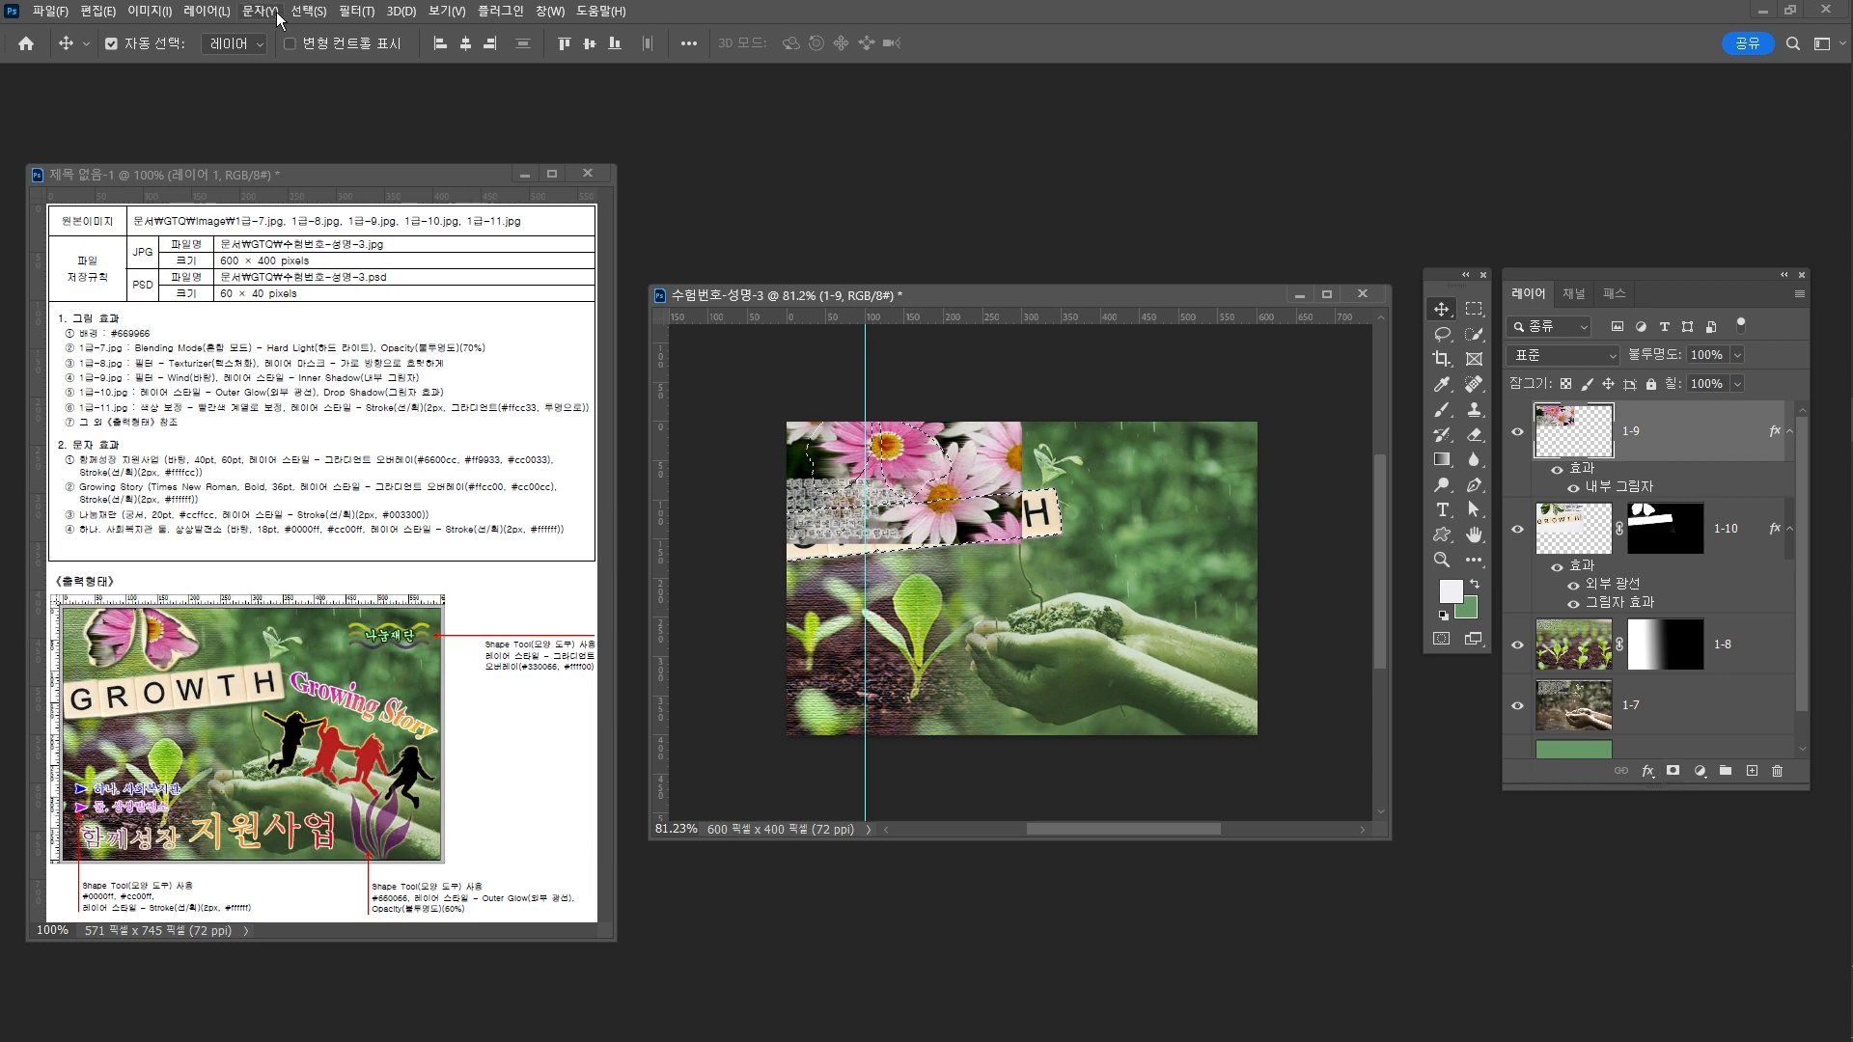
click(311, 12)
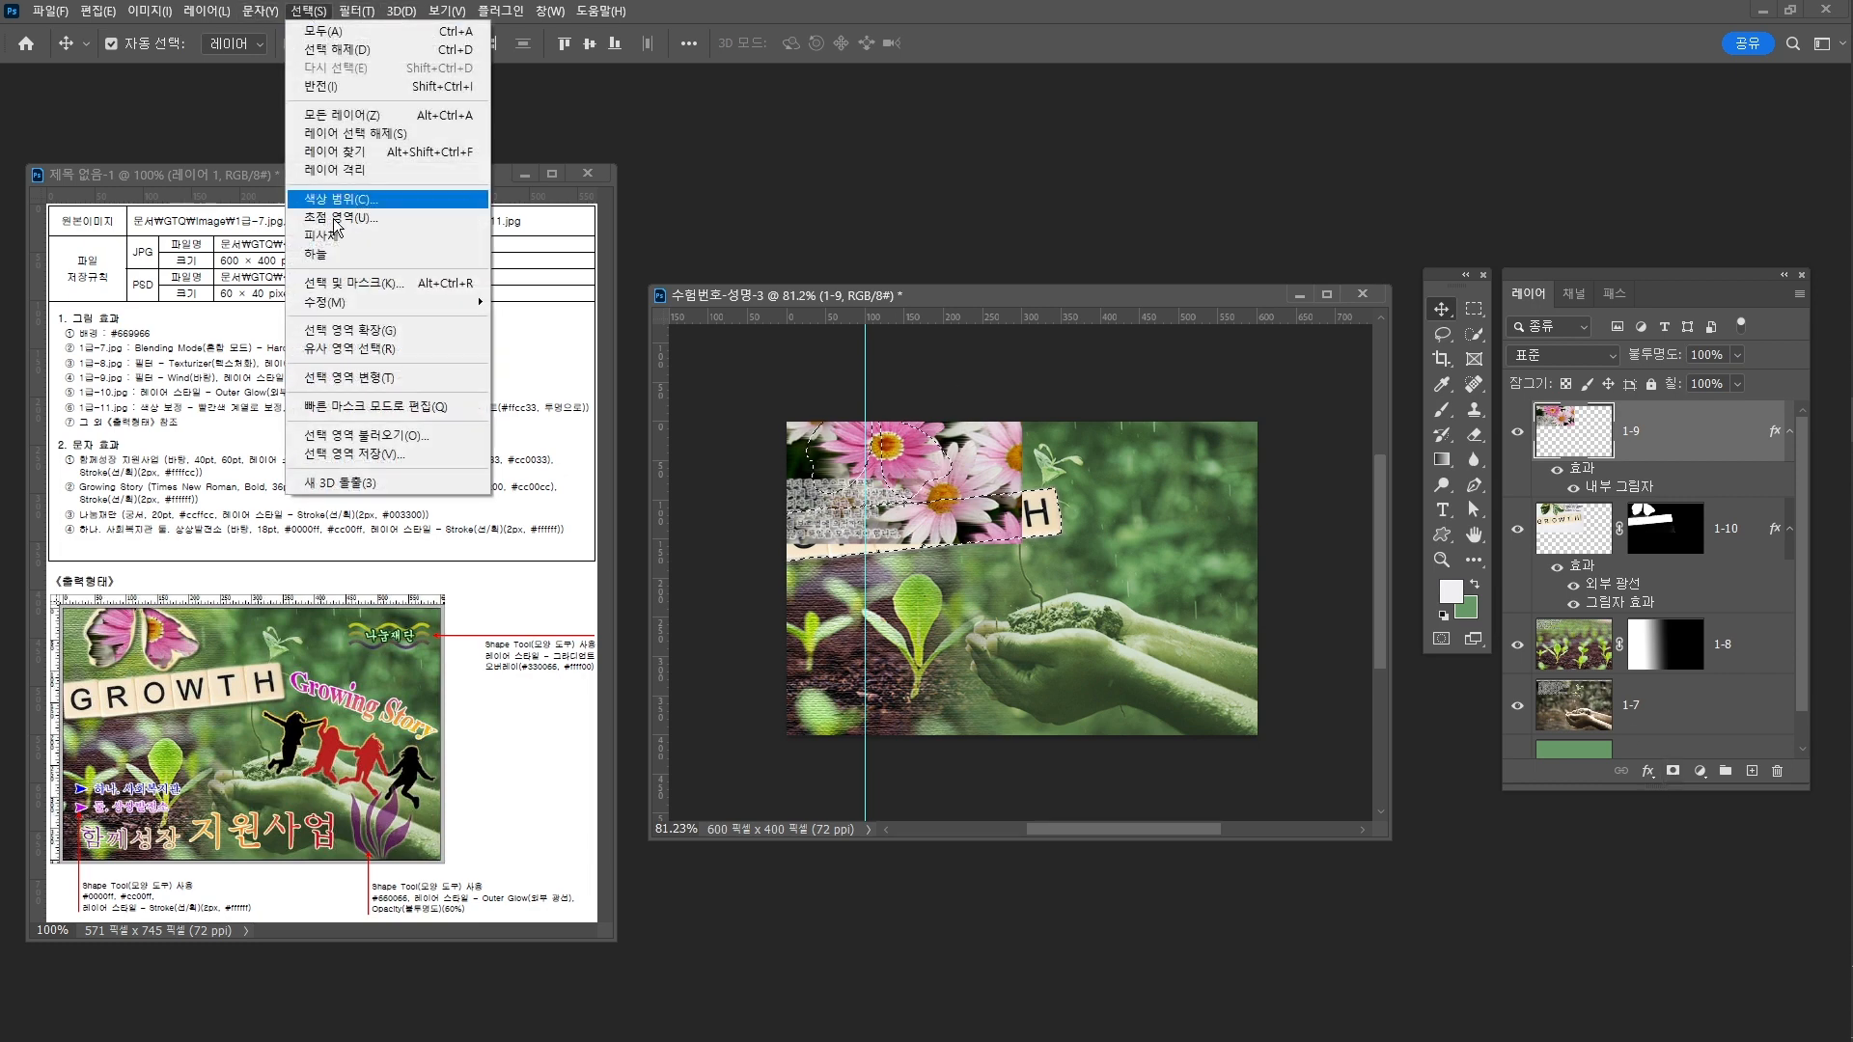
mouse_move(392, 306)
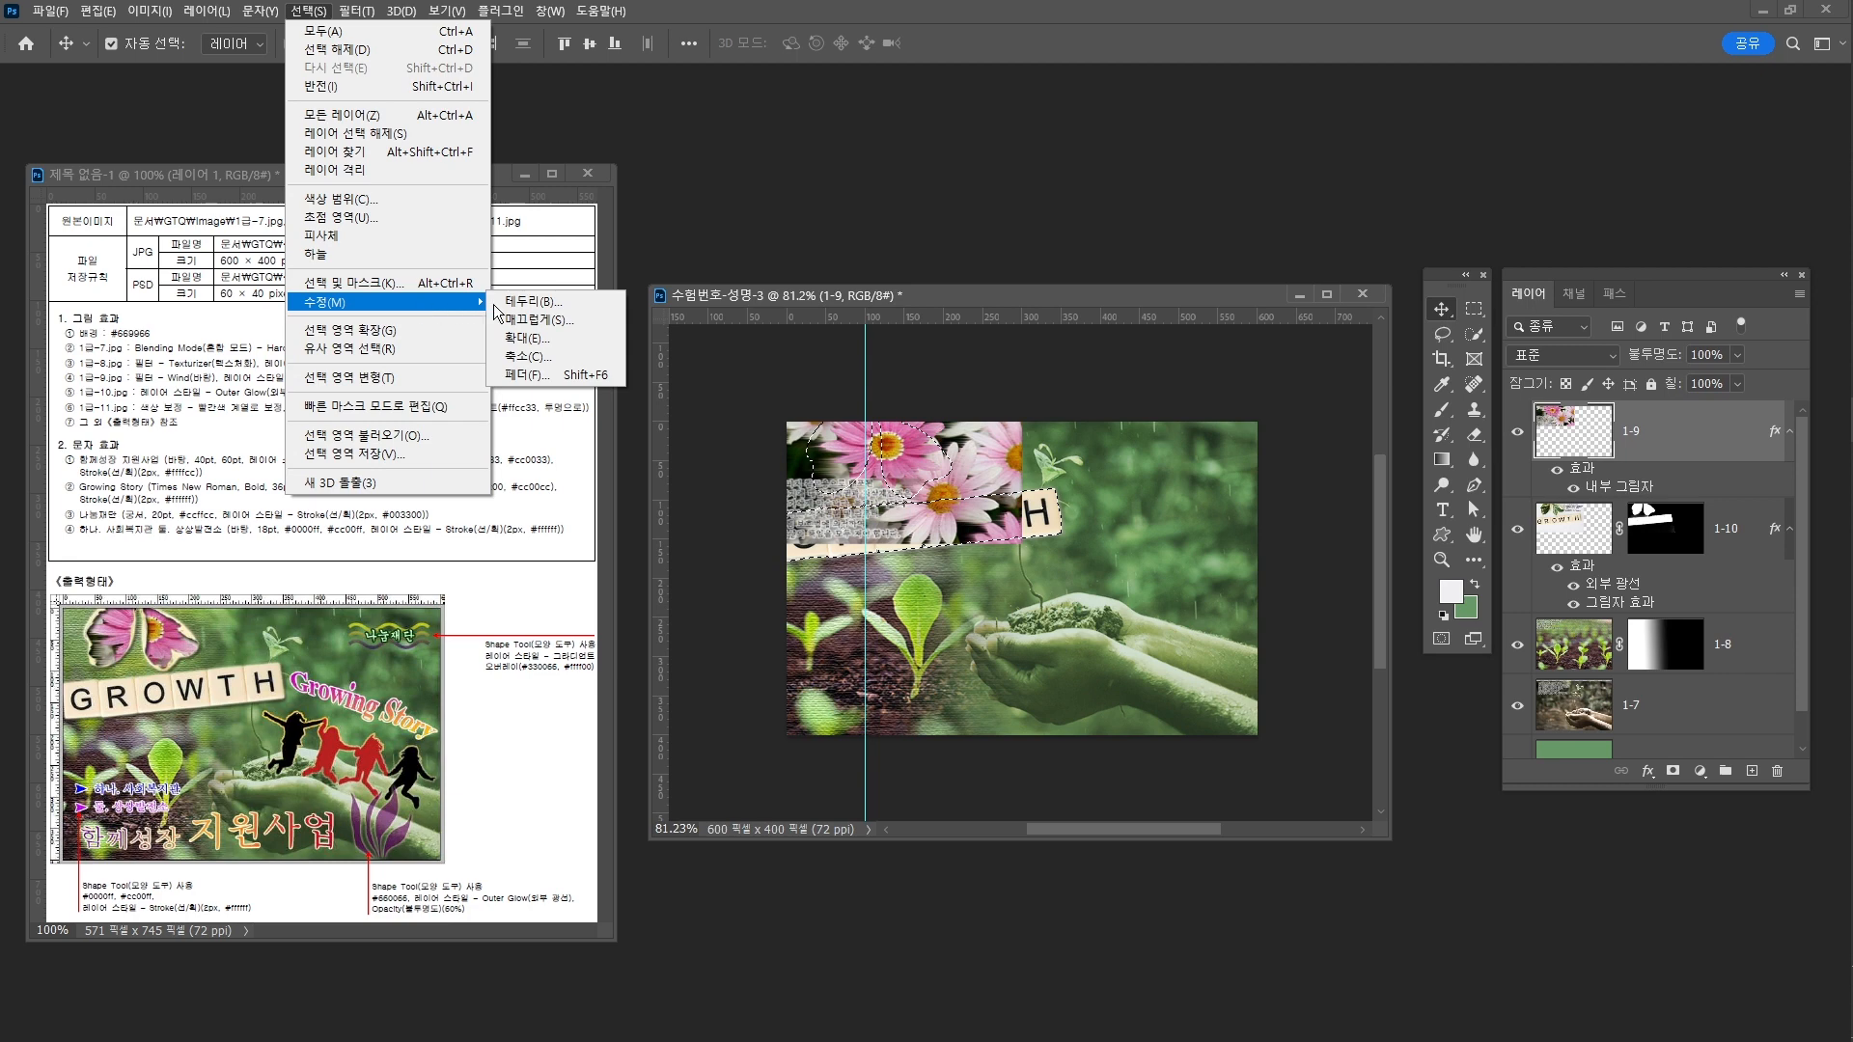
click(562, 359)
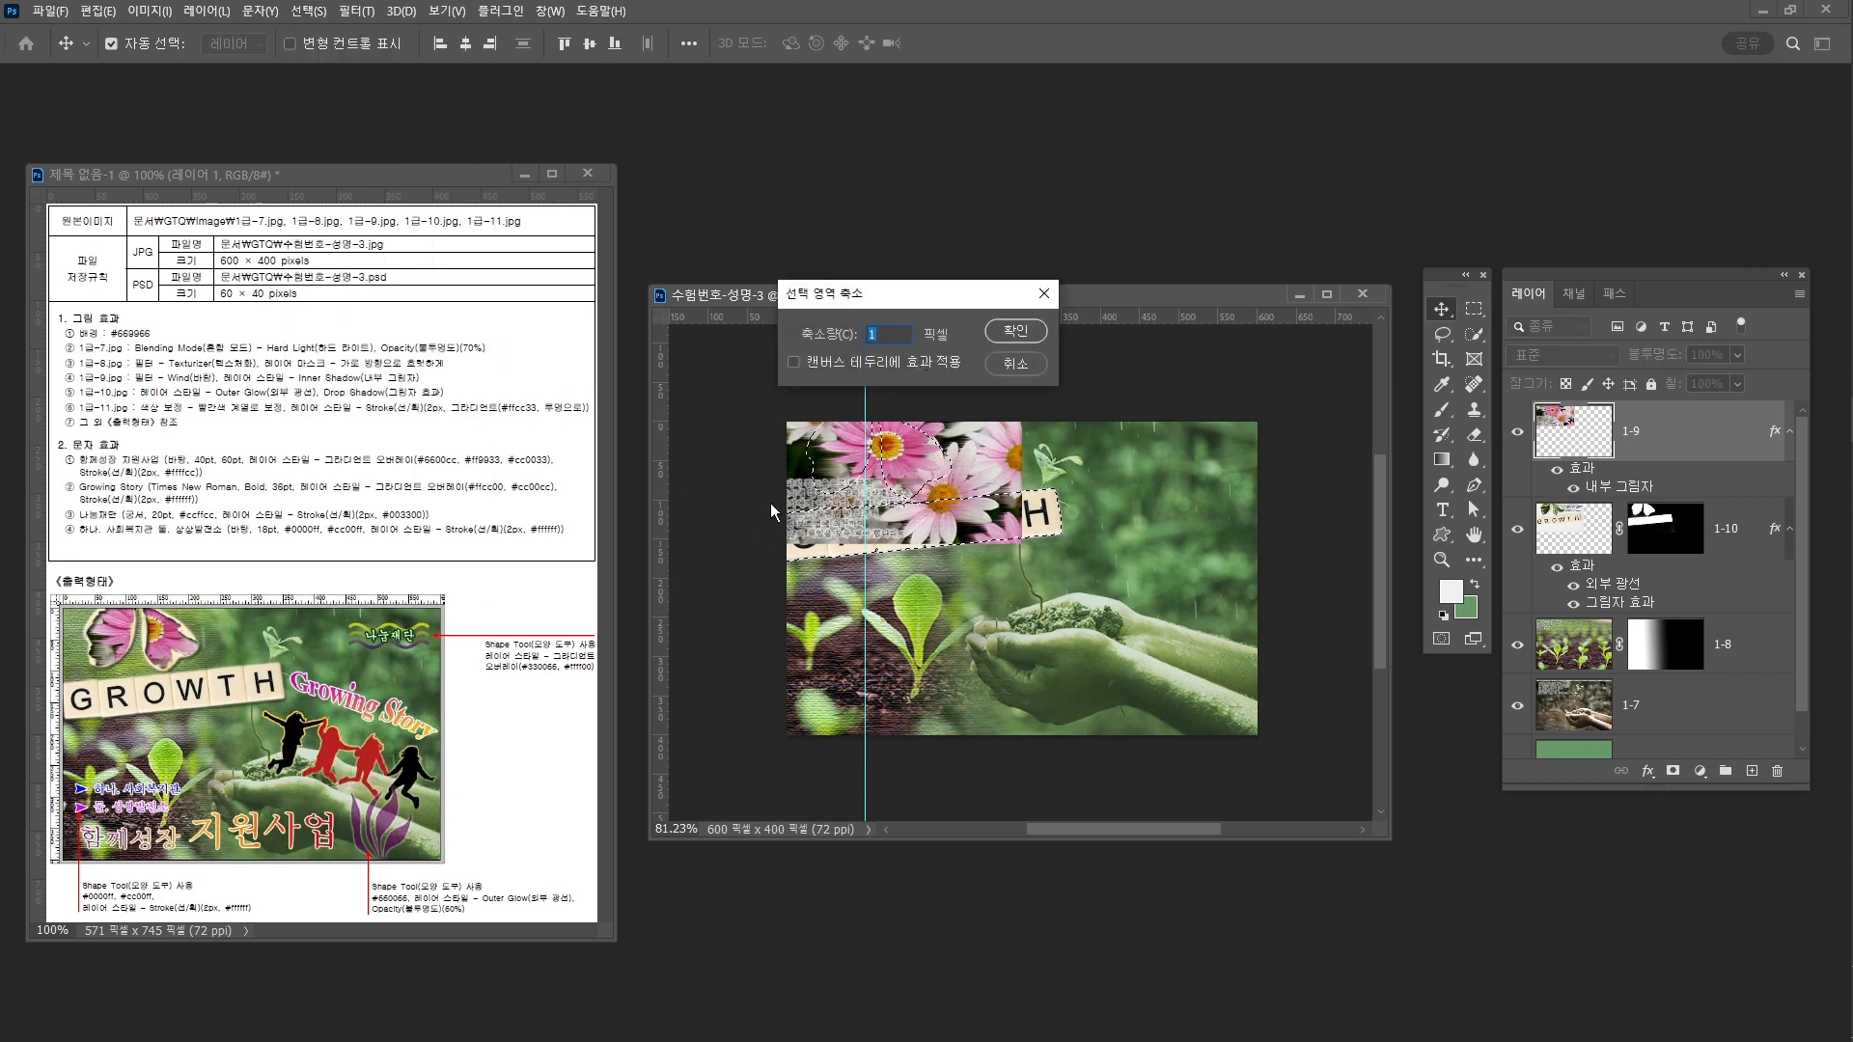
click(1017, 333)
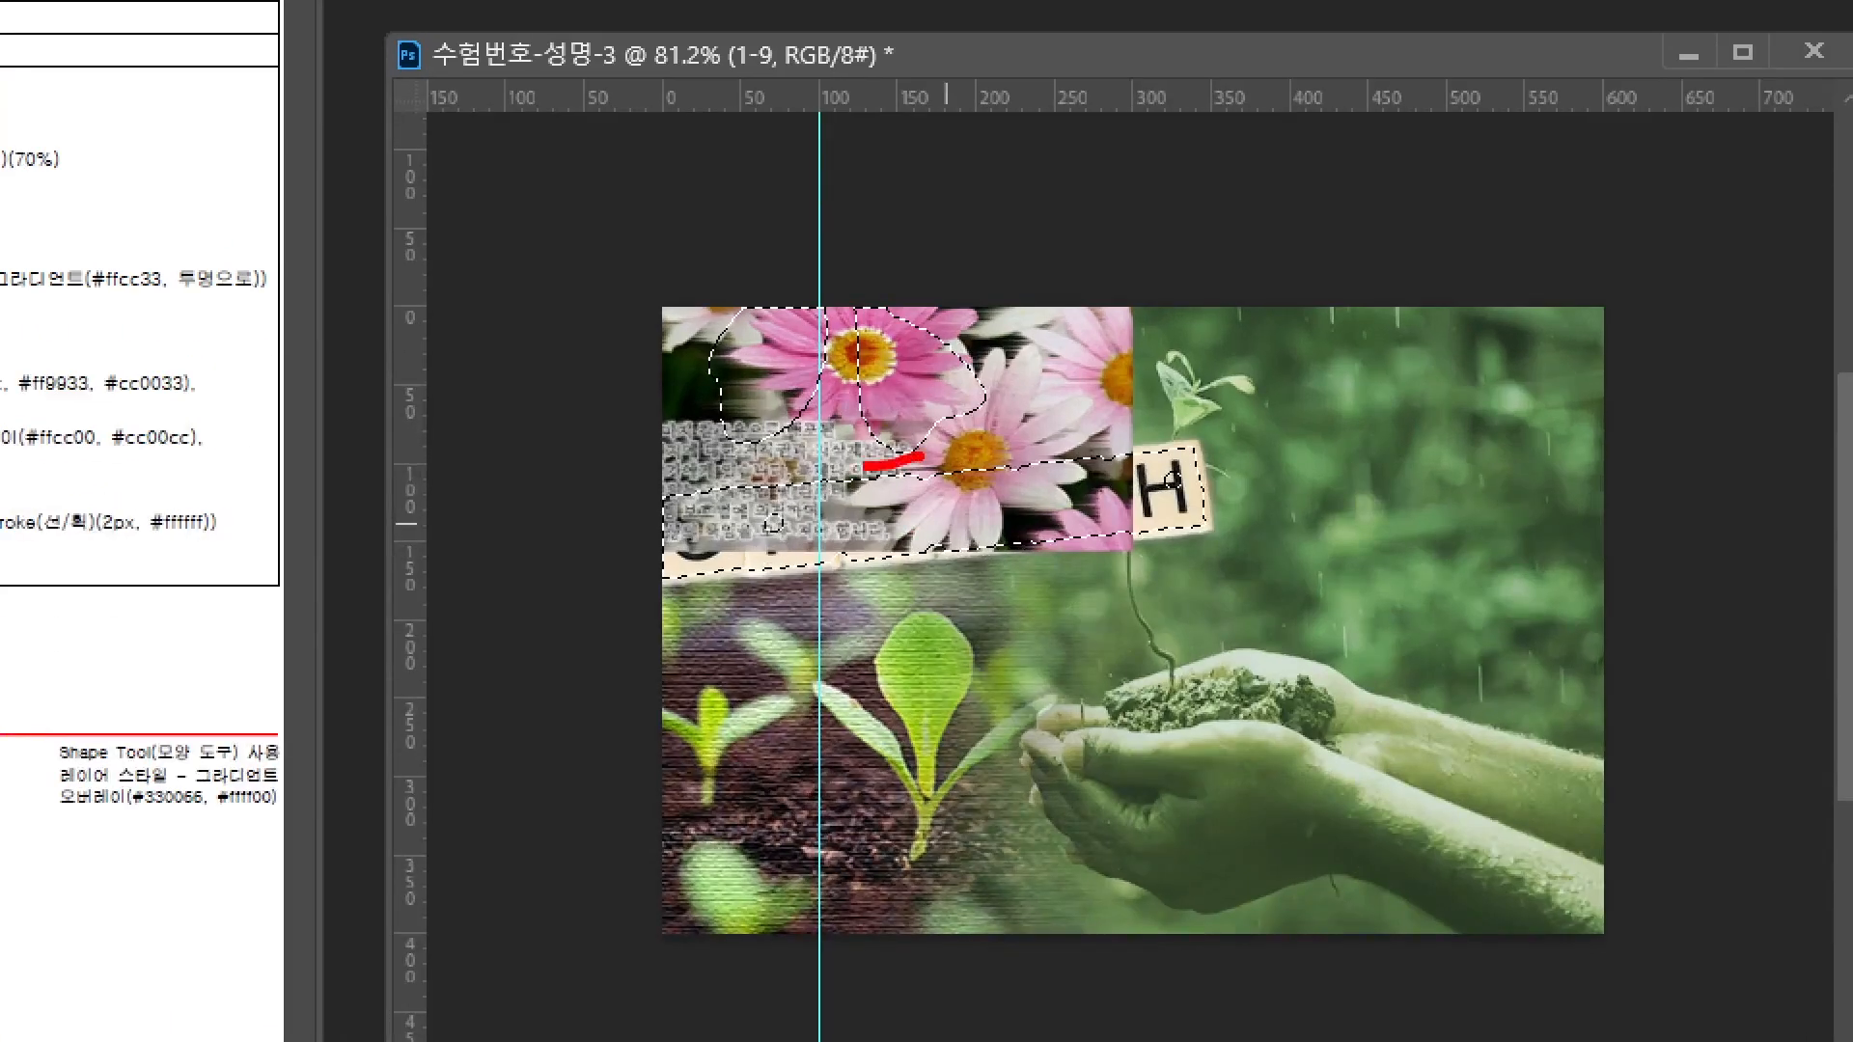
mouse_move(864, 467)
mouse_down()
mouse_move(1021, 285)
mouse_move(922, 487)
mouse_up()
mouse_move(693, 487)
mouse_down()
mouse_move(1288, 413)
mouse_move(1281, 556)
mouse_move(606, 647)
mouse_move(627, 531)
mouse_up()
key(Escape)
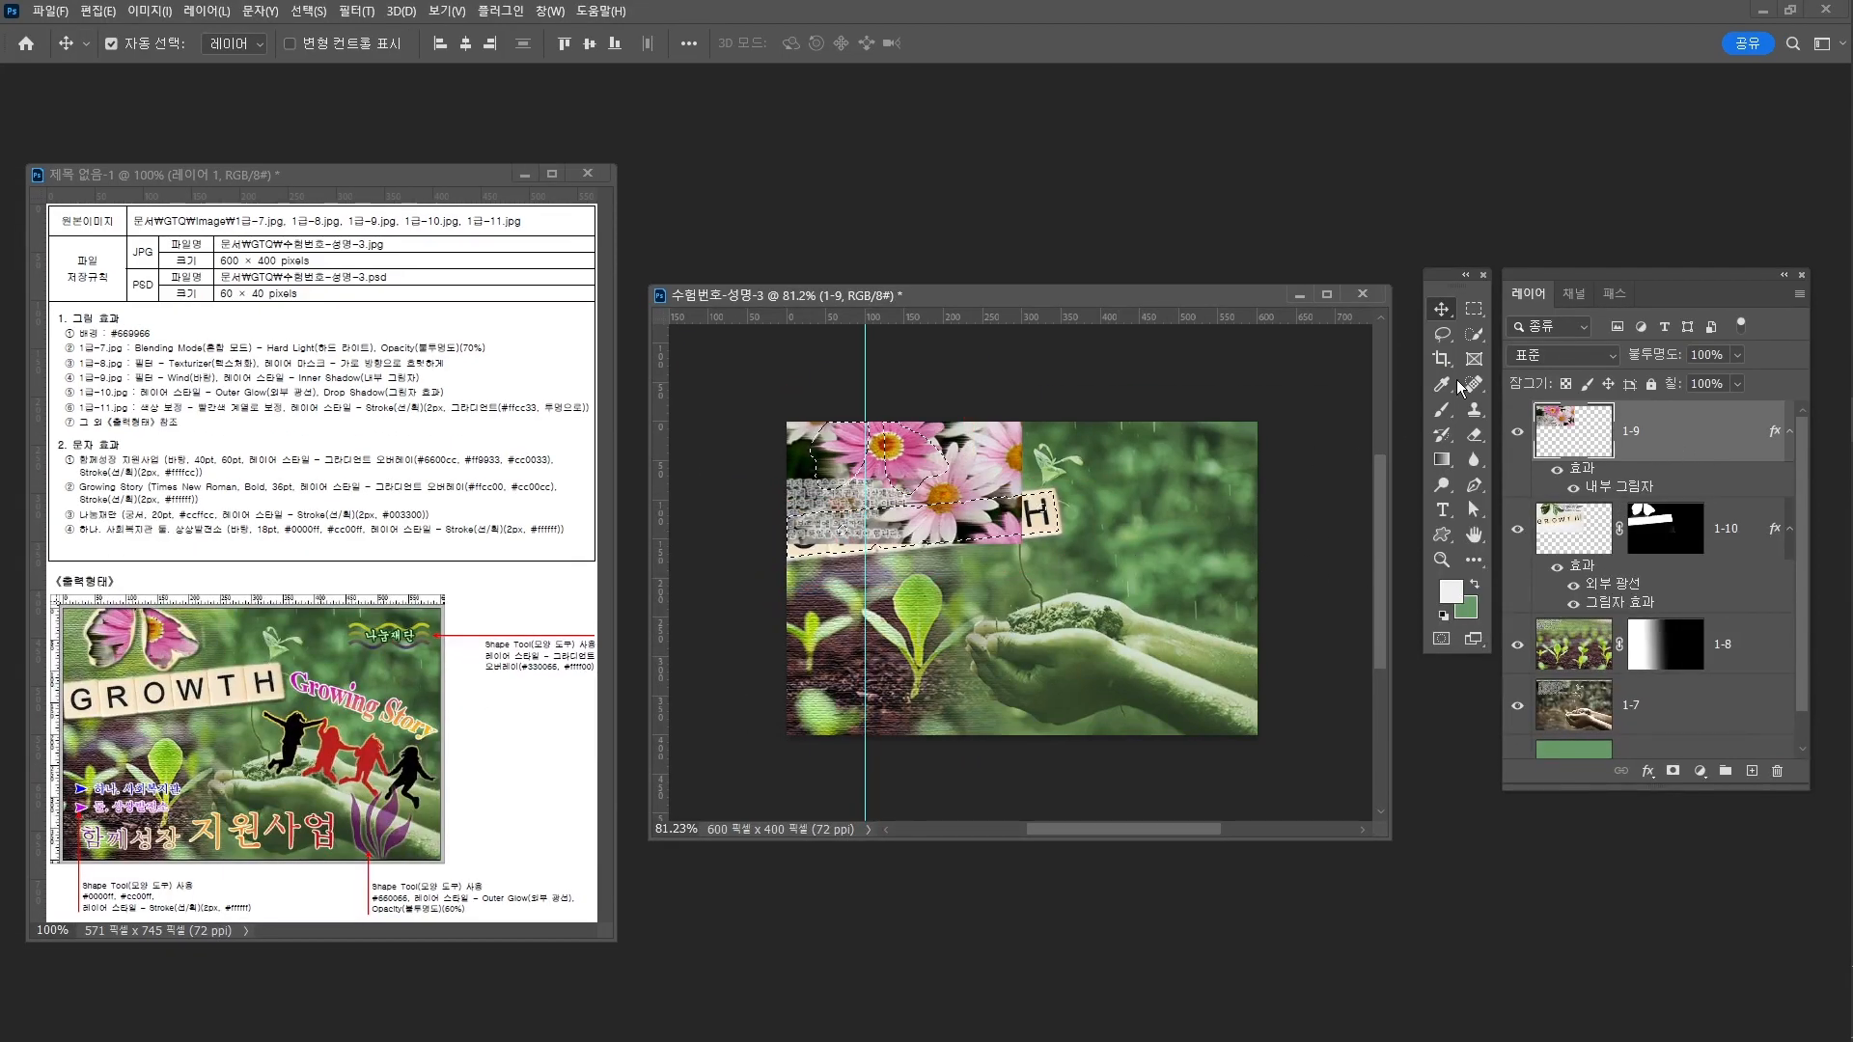
Subtract the letter-tile strip from the selection with a 30 px Quick Selection brush and mask layer 1-9 to the remaining wing shapes
click(1473, 334)
click(1544, 352)
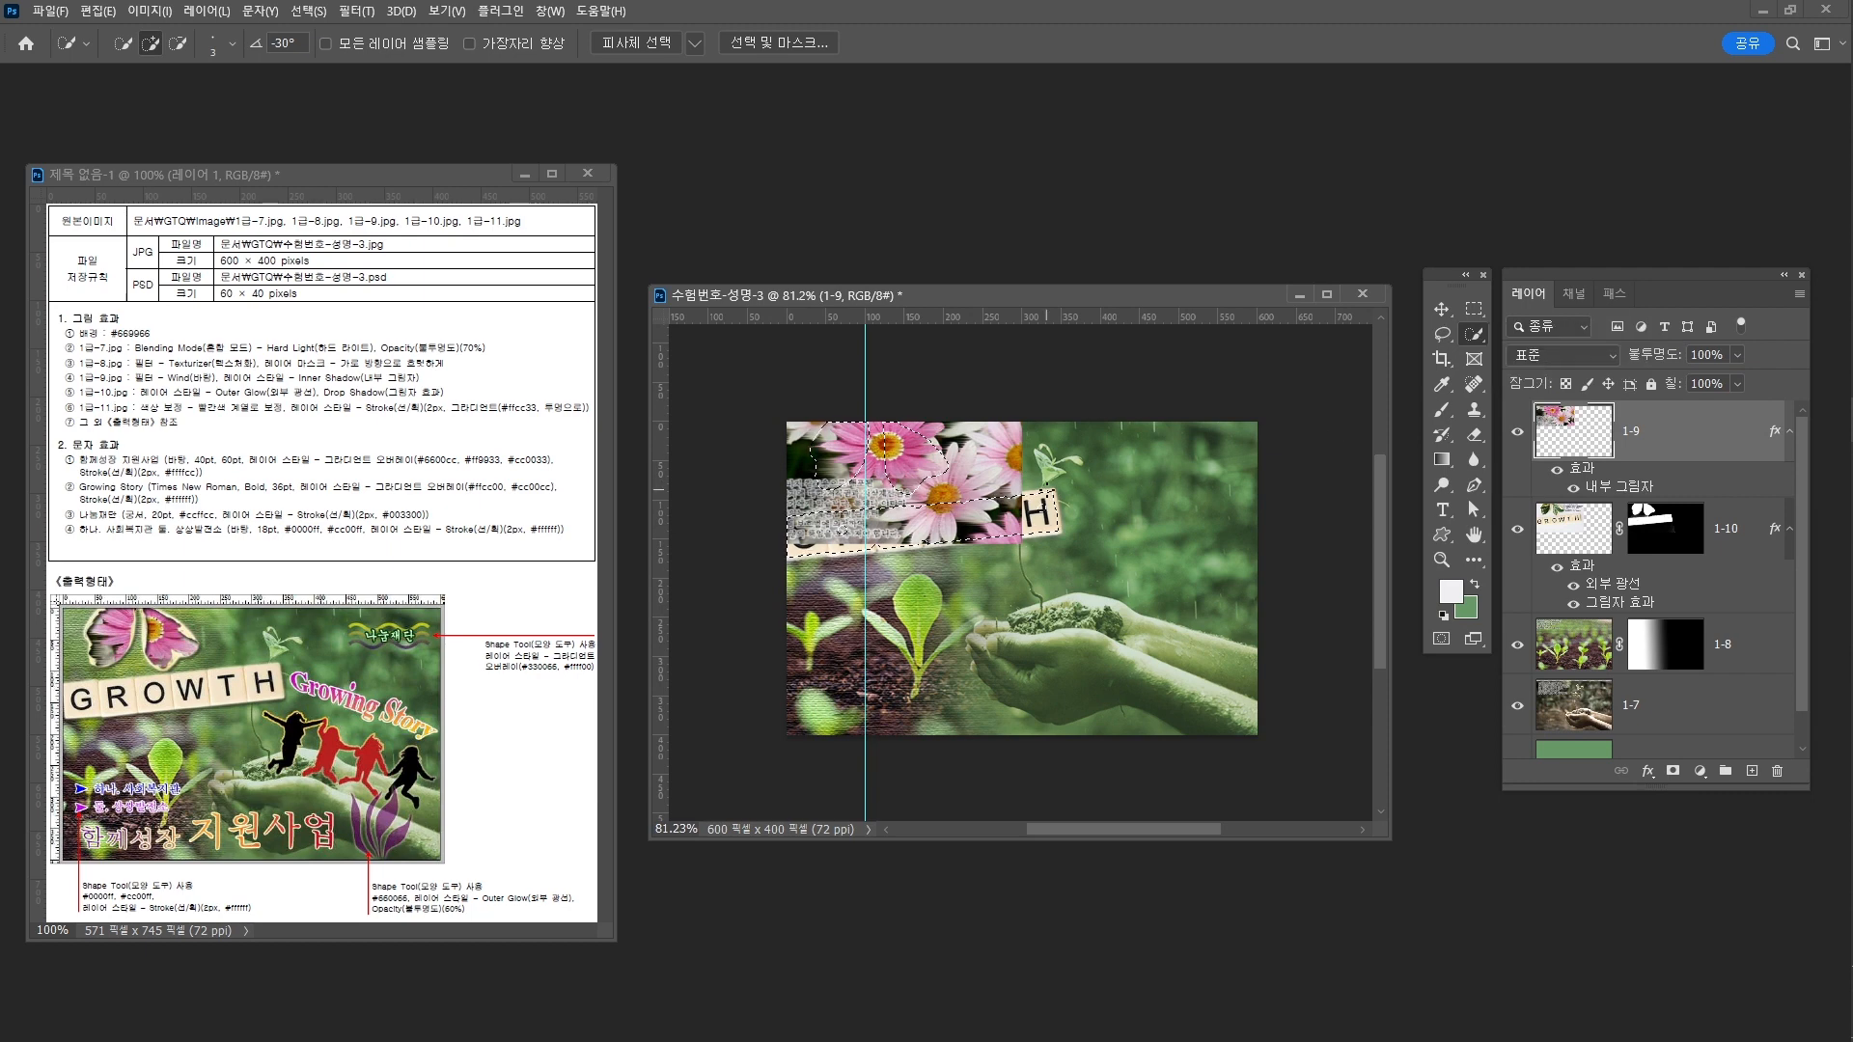
key(bracketright)
key(bracketright)
drag(1057, 498, 986, 526)
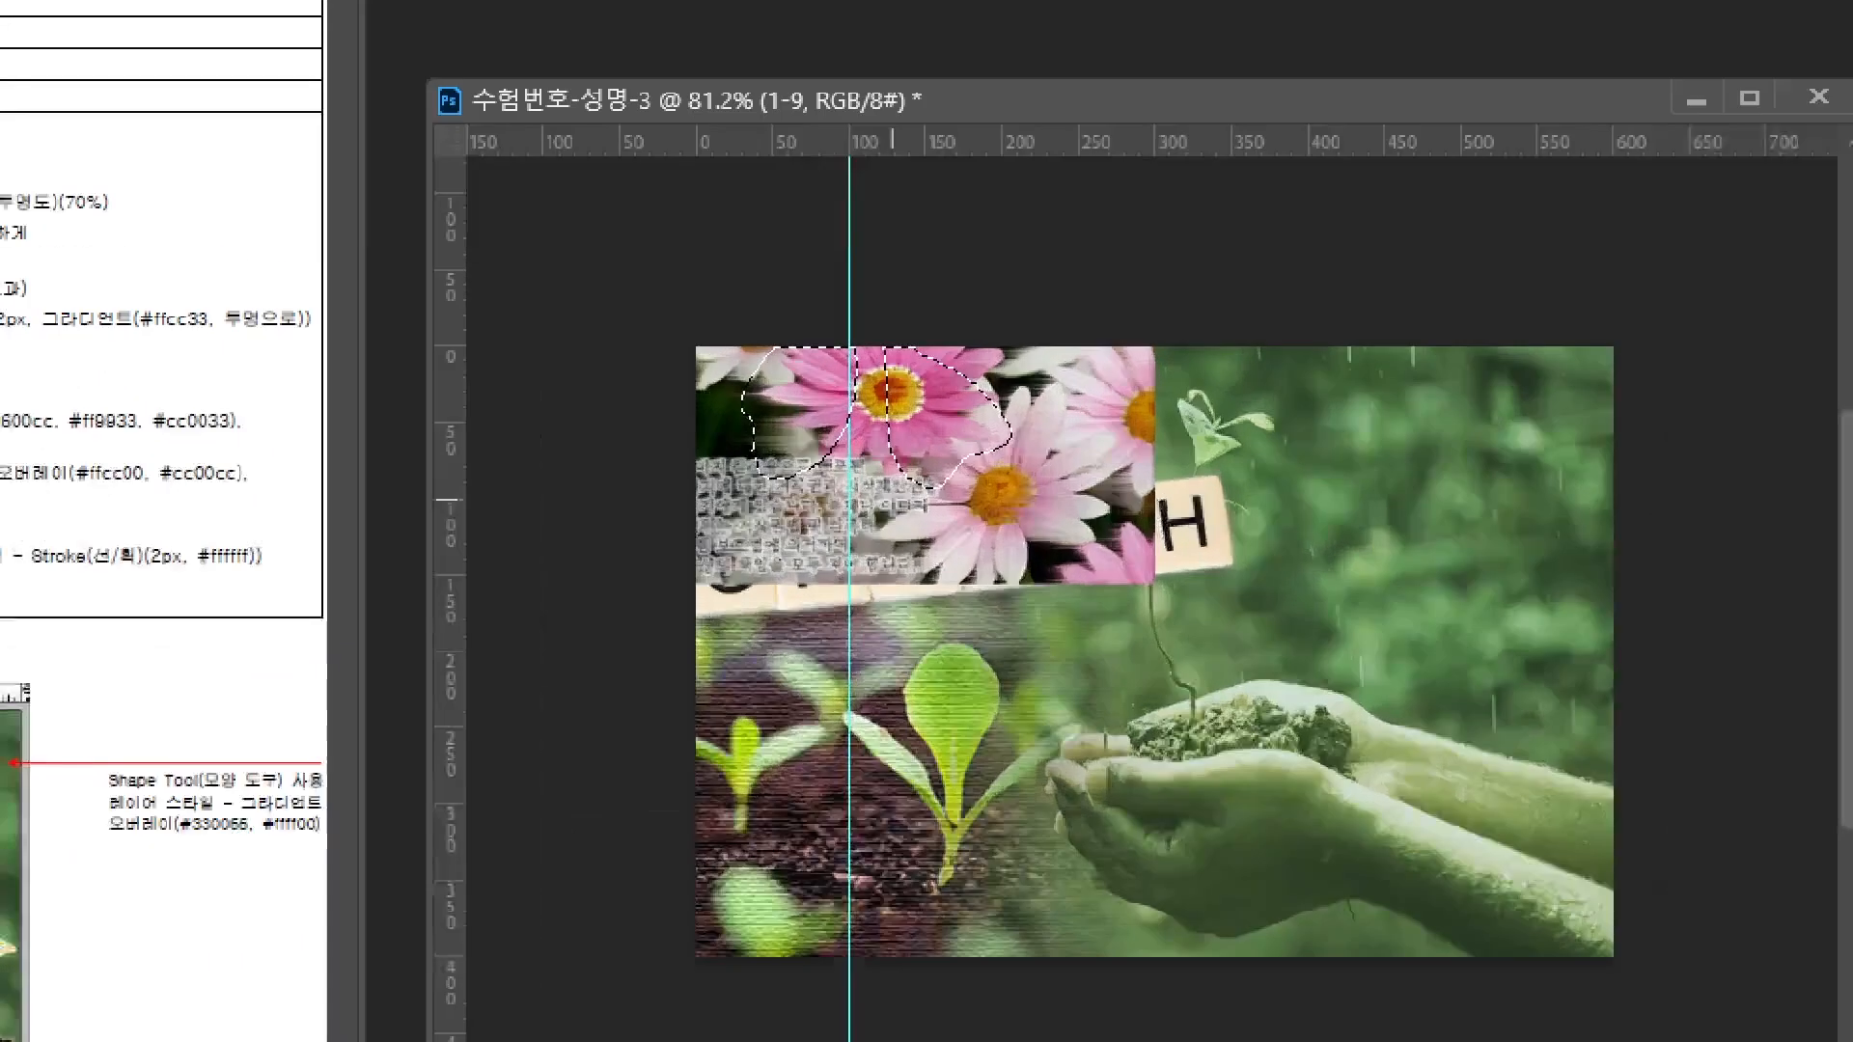
mouse_move(759, 512)
mouse_down()
mouse_move(1149, 420)
mouse_move(1004, 586)
mouse_up()
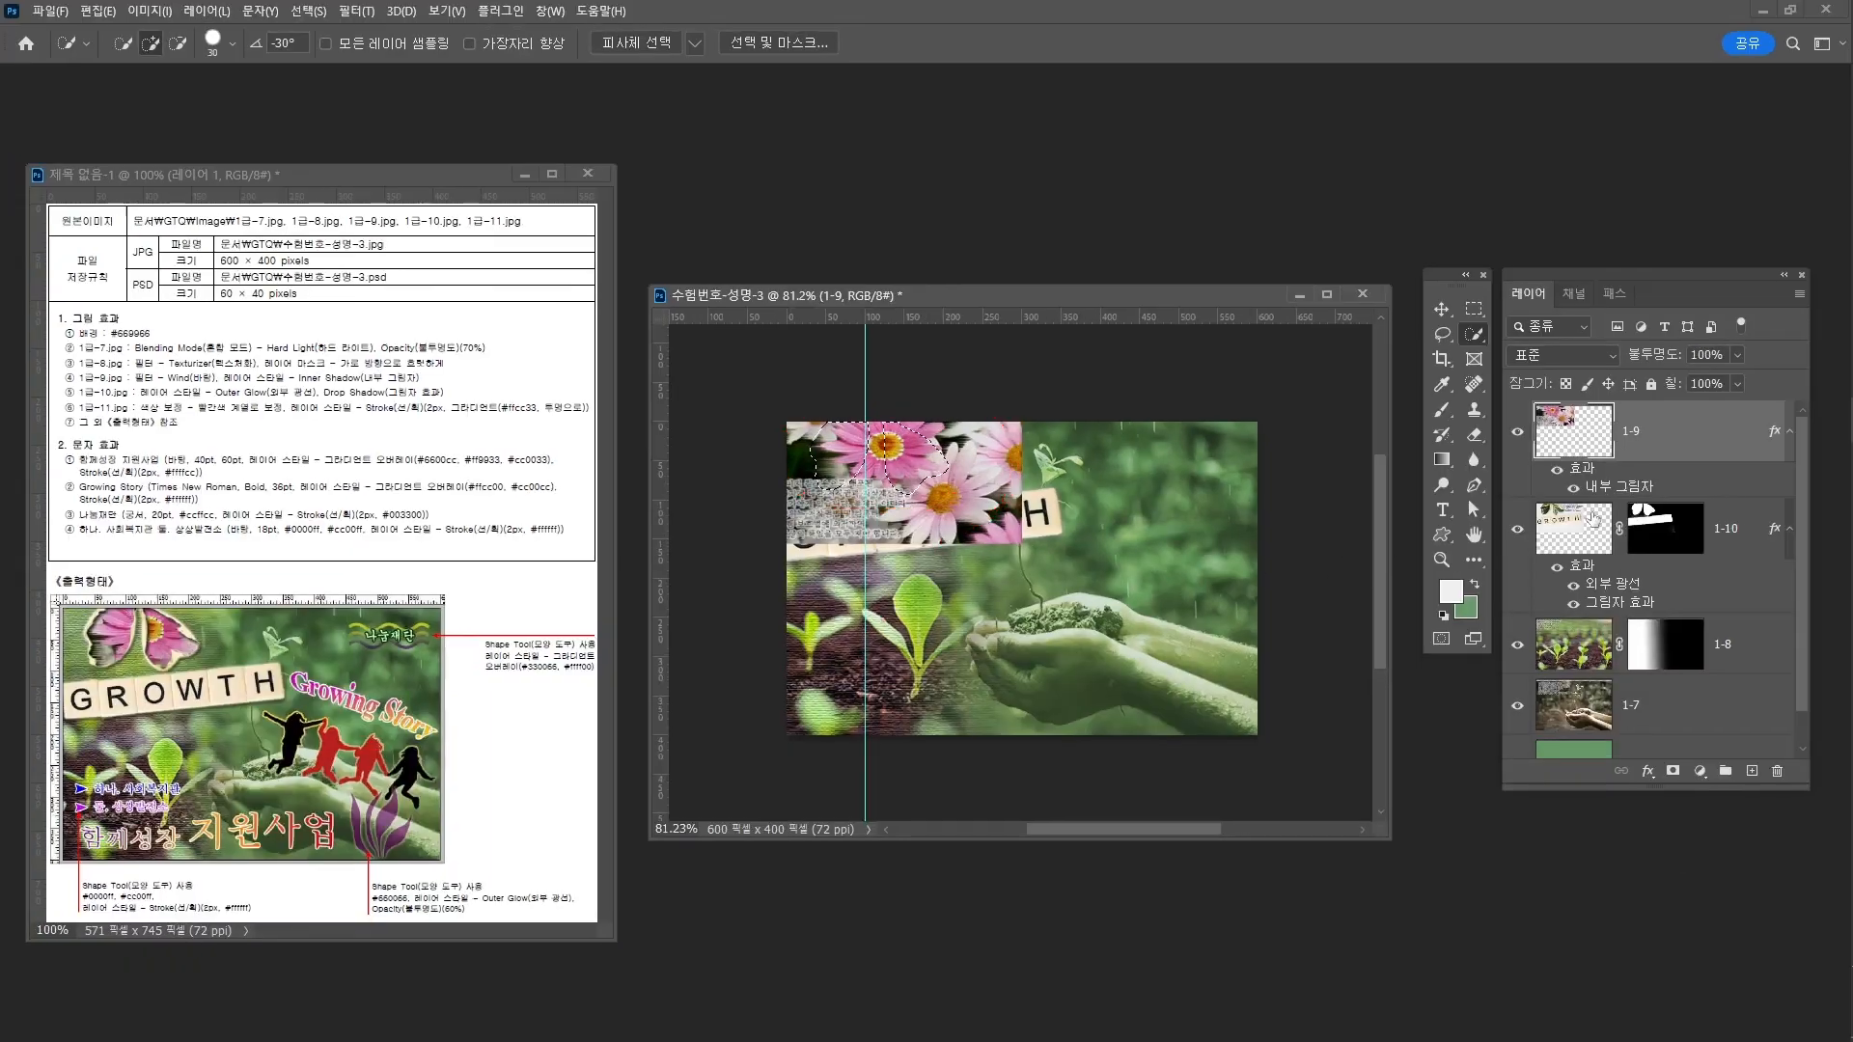
click(1672, 771)
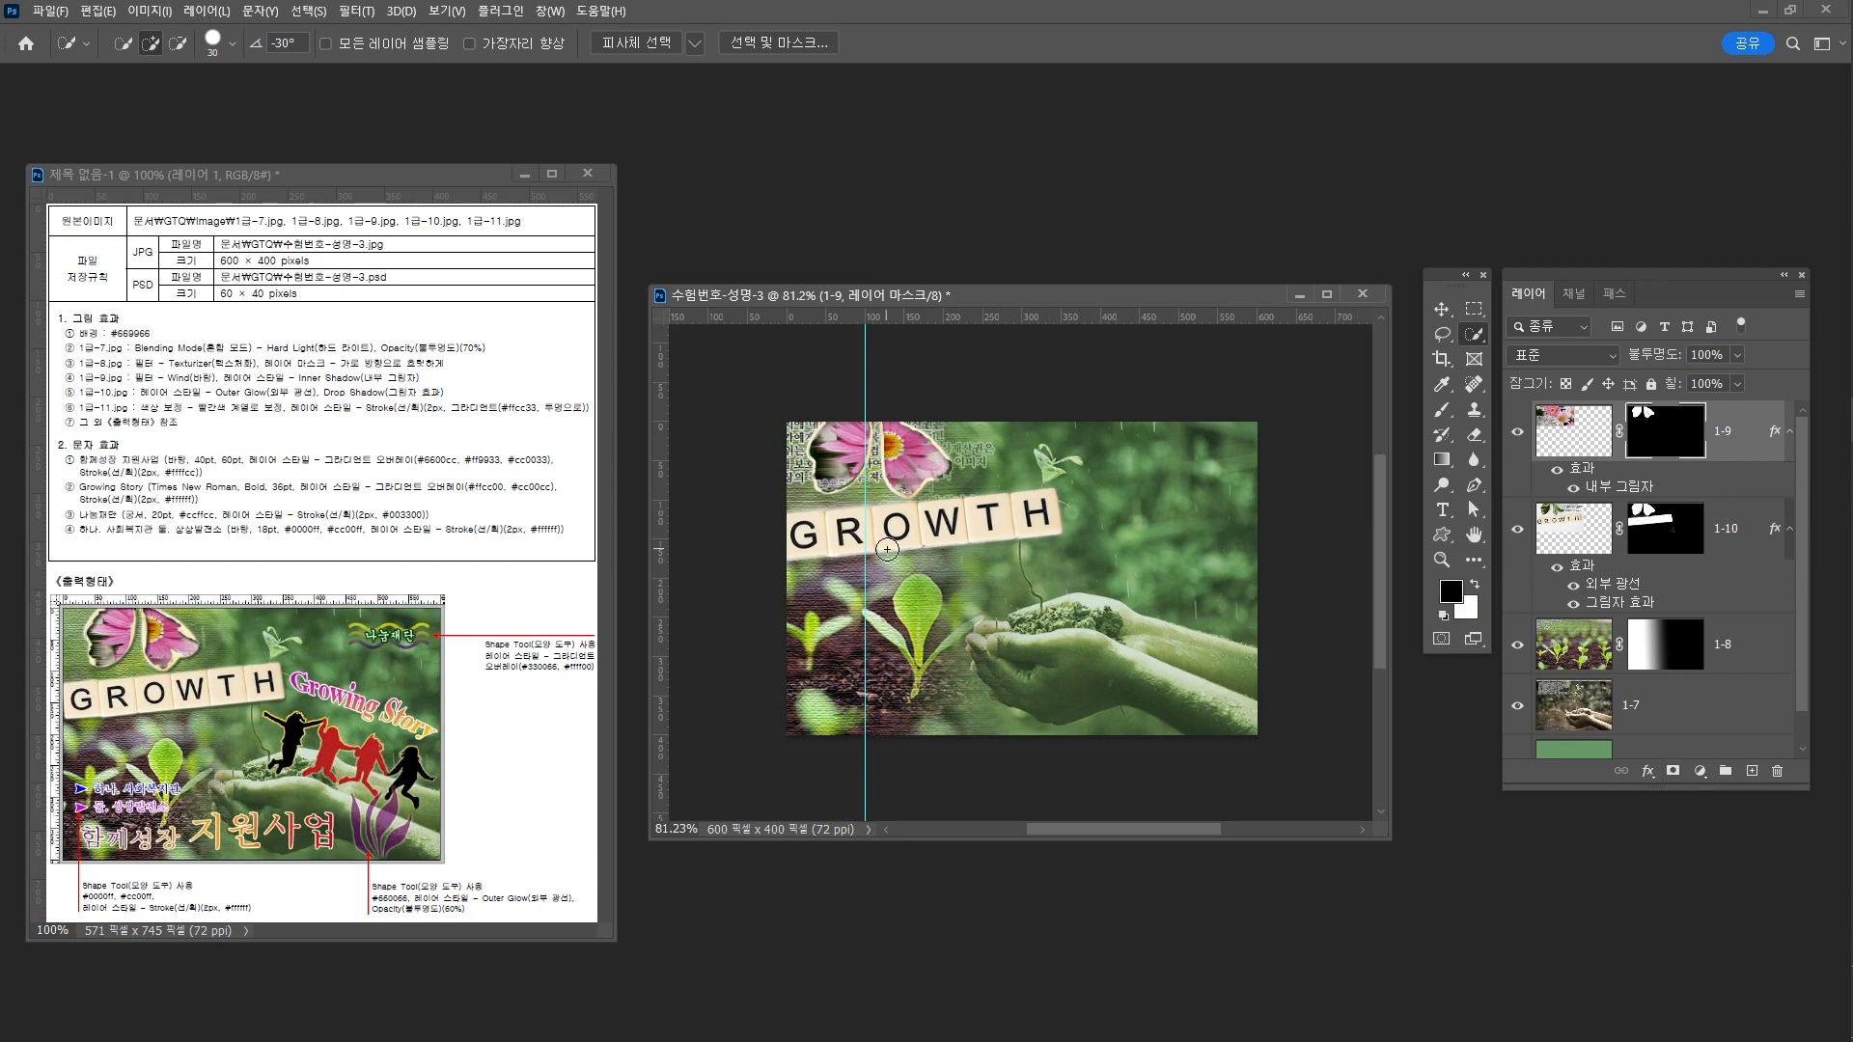
key(v)
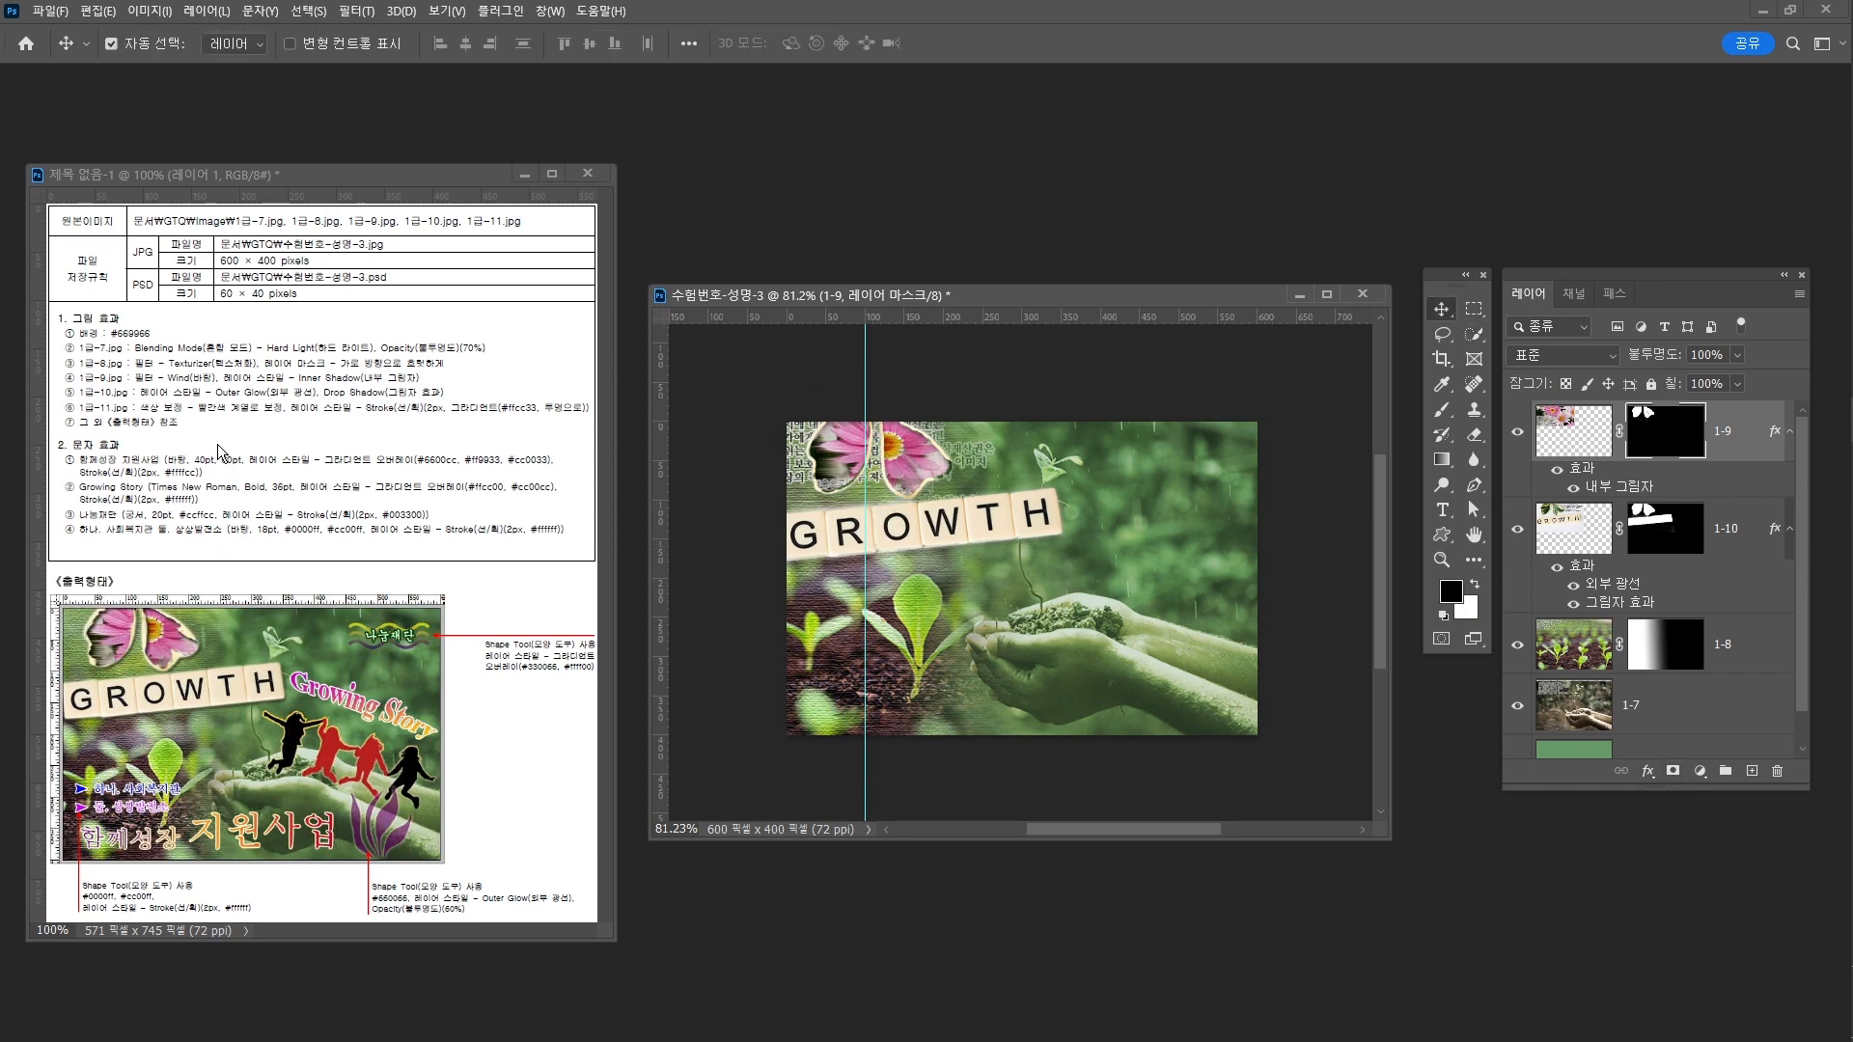
Open 1급-11.jpg from the Image folder and place its window above the composition window
key(ctrl)
key(ctrl+o)
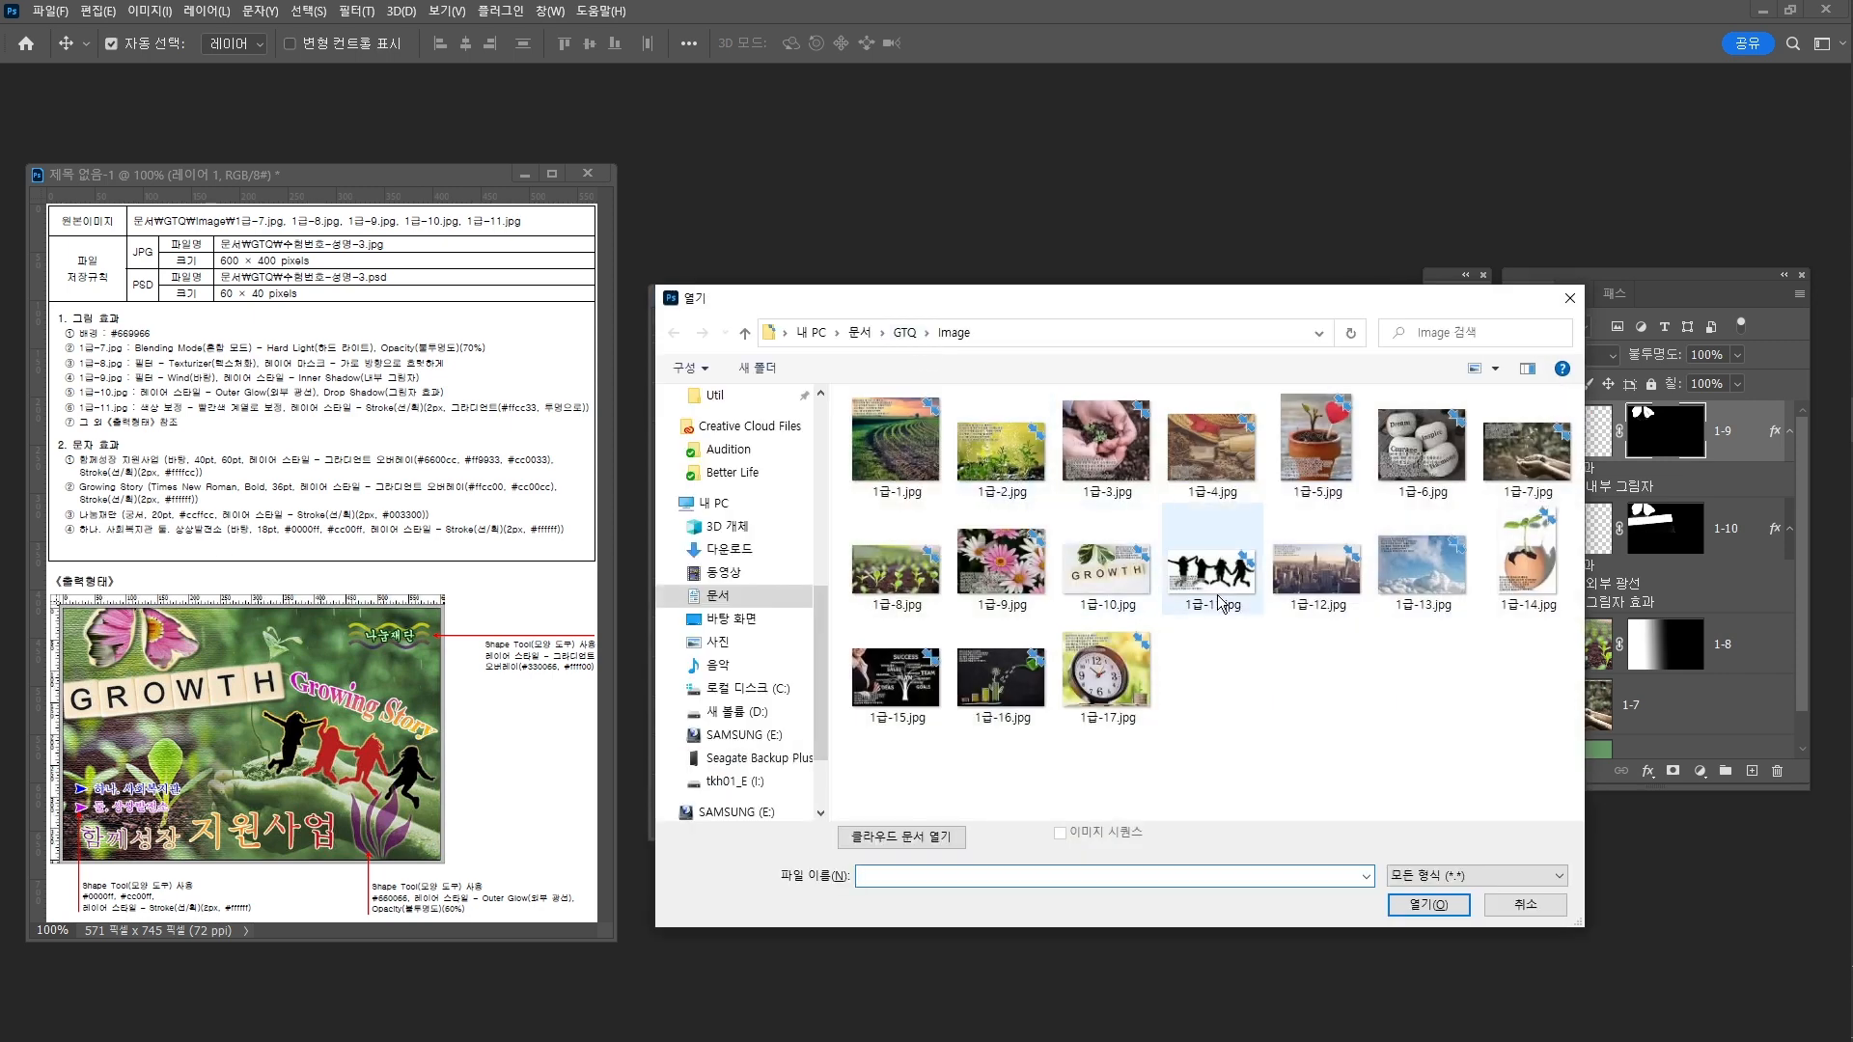
click(1212, 564)
click(1428, 904)
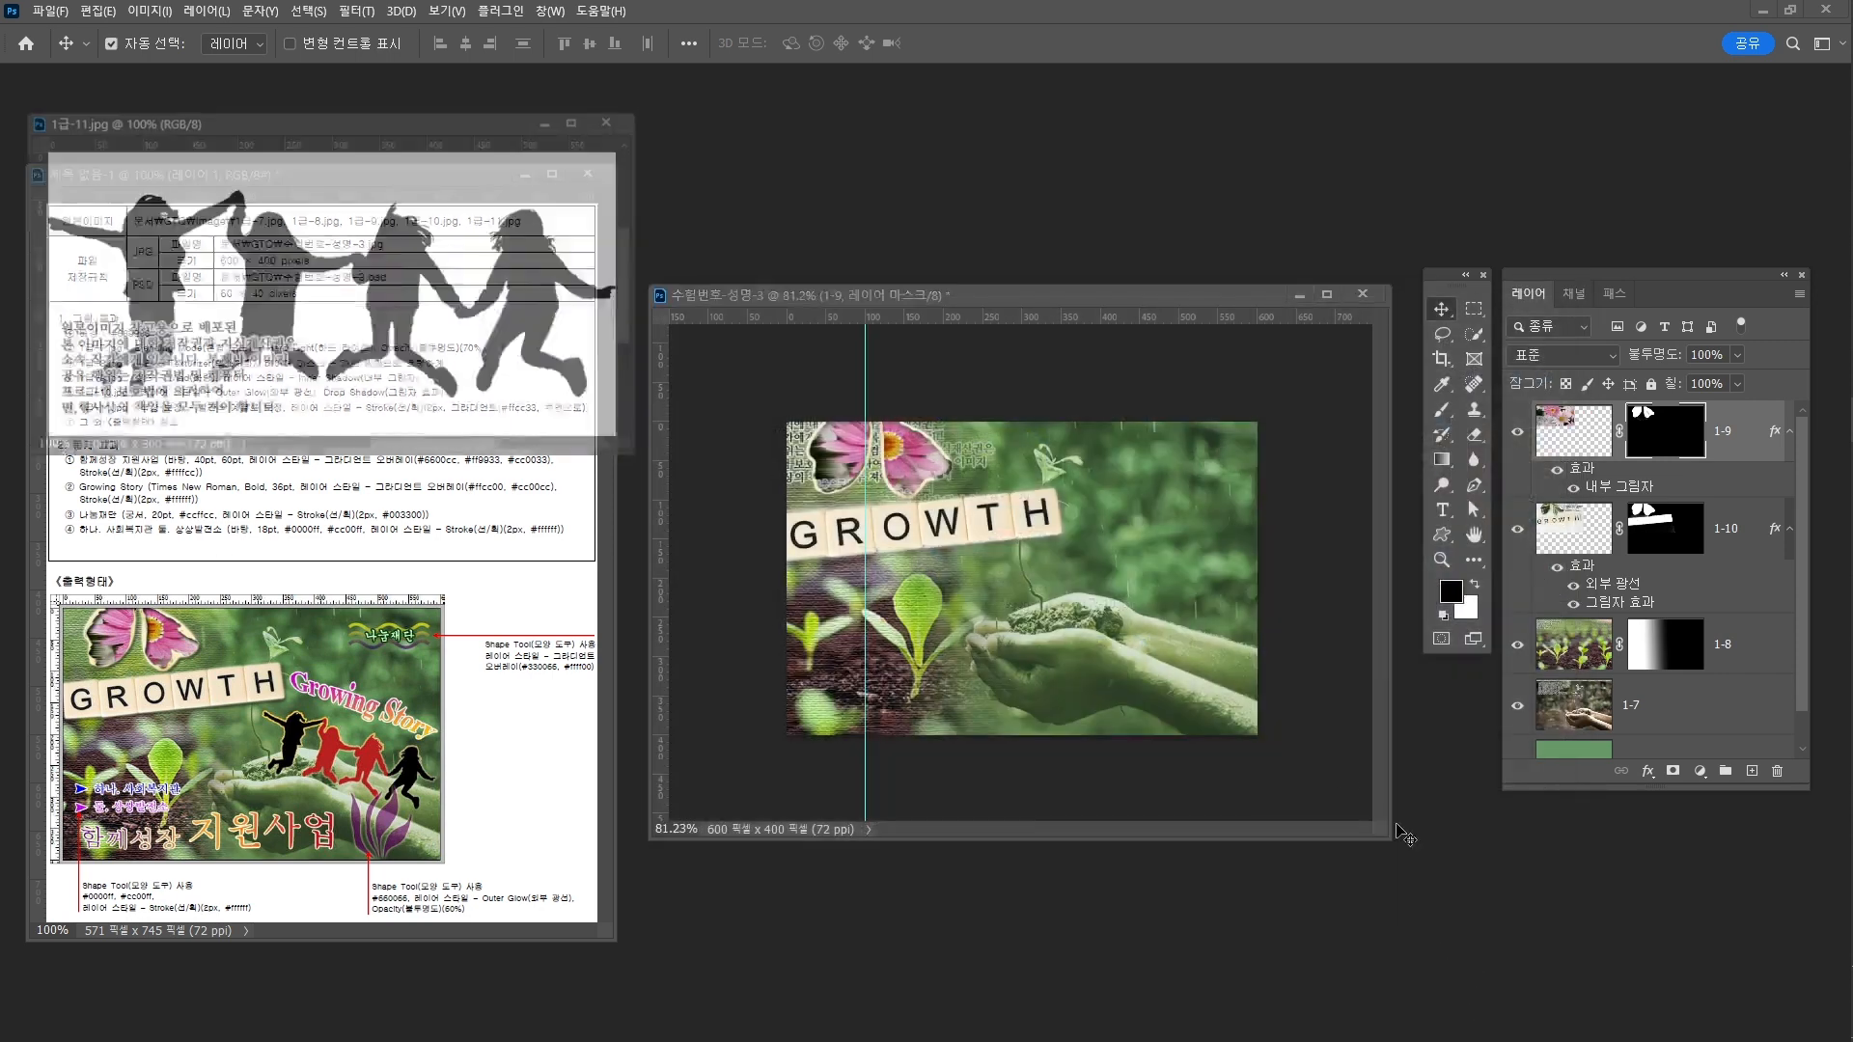
drag(352, 123, 1011, 217)
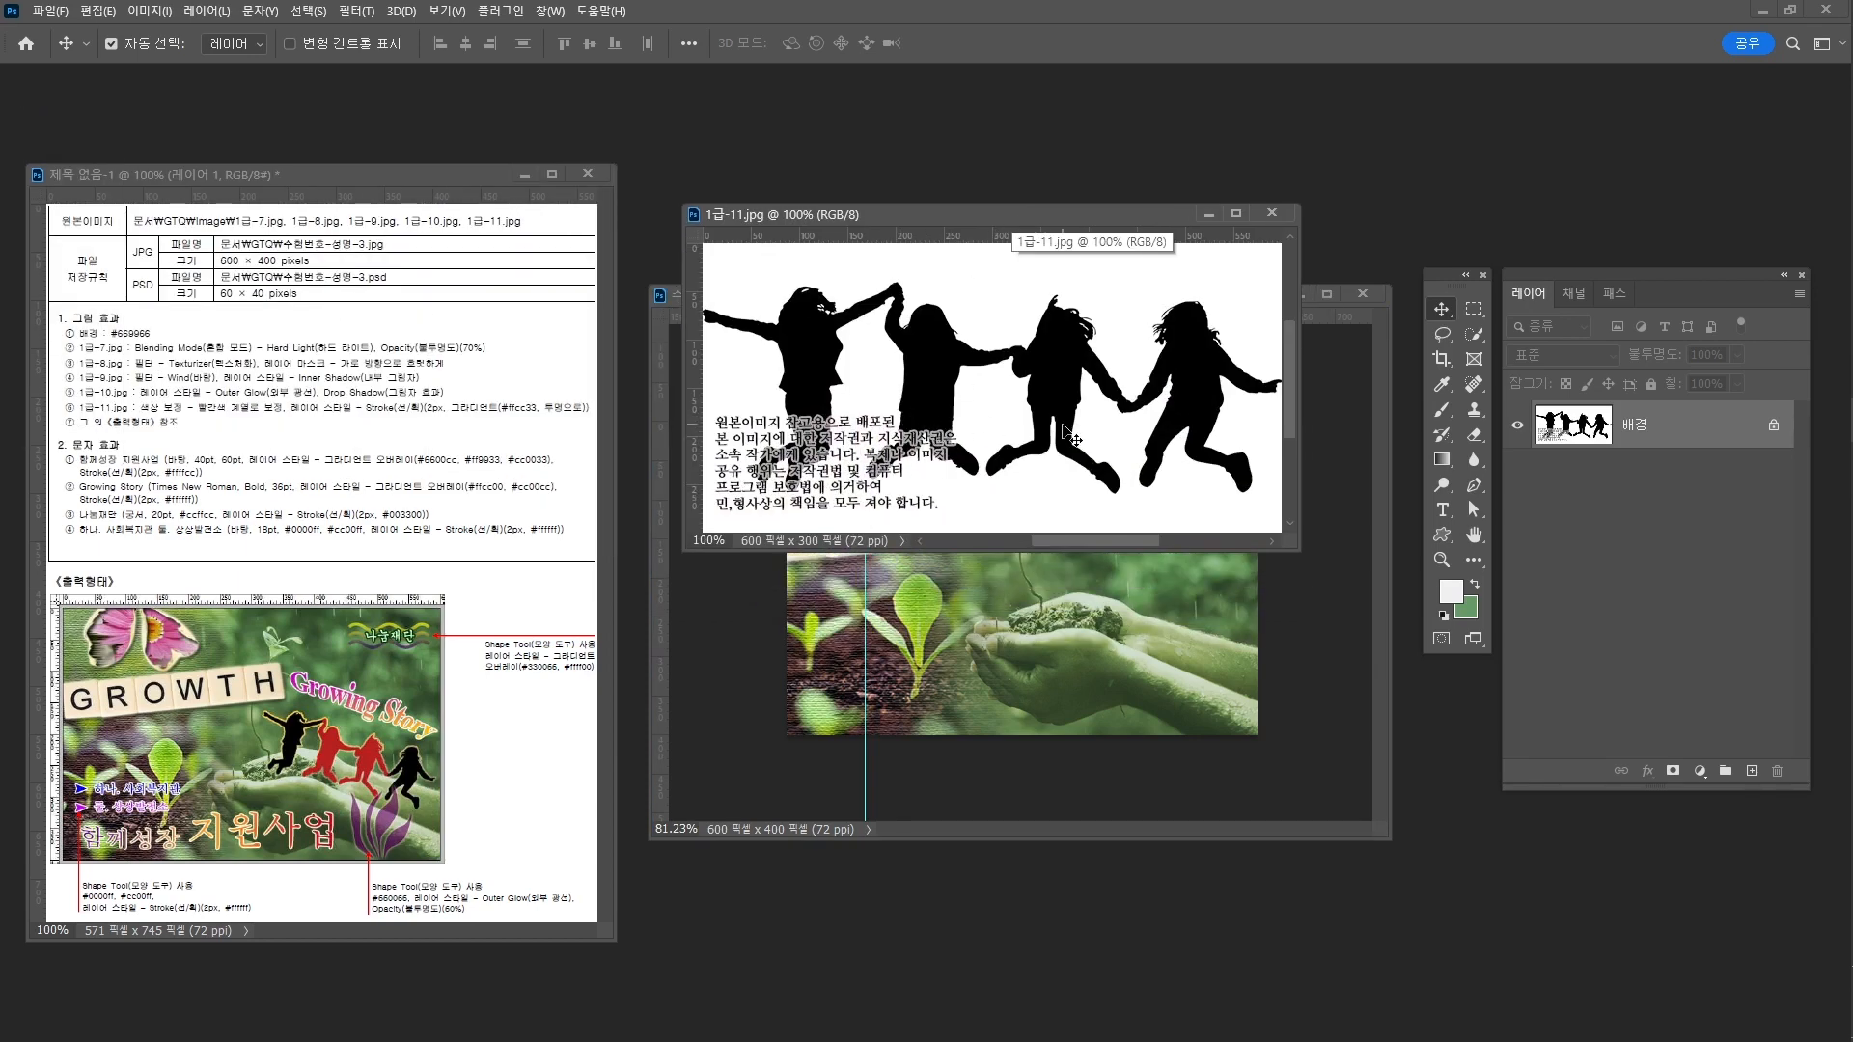
Select the two middle jumping silhouettes in 1급-11.jpg with a smaller Quick Selection brush
key(w)
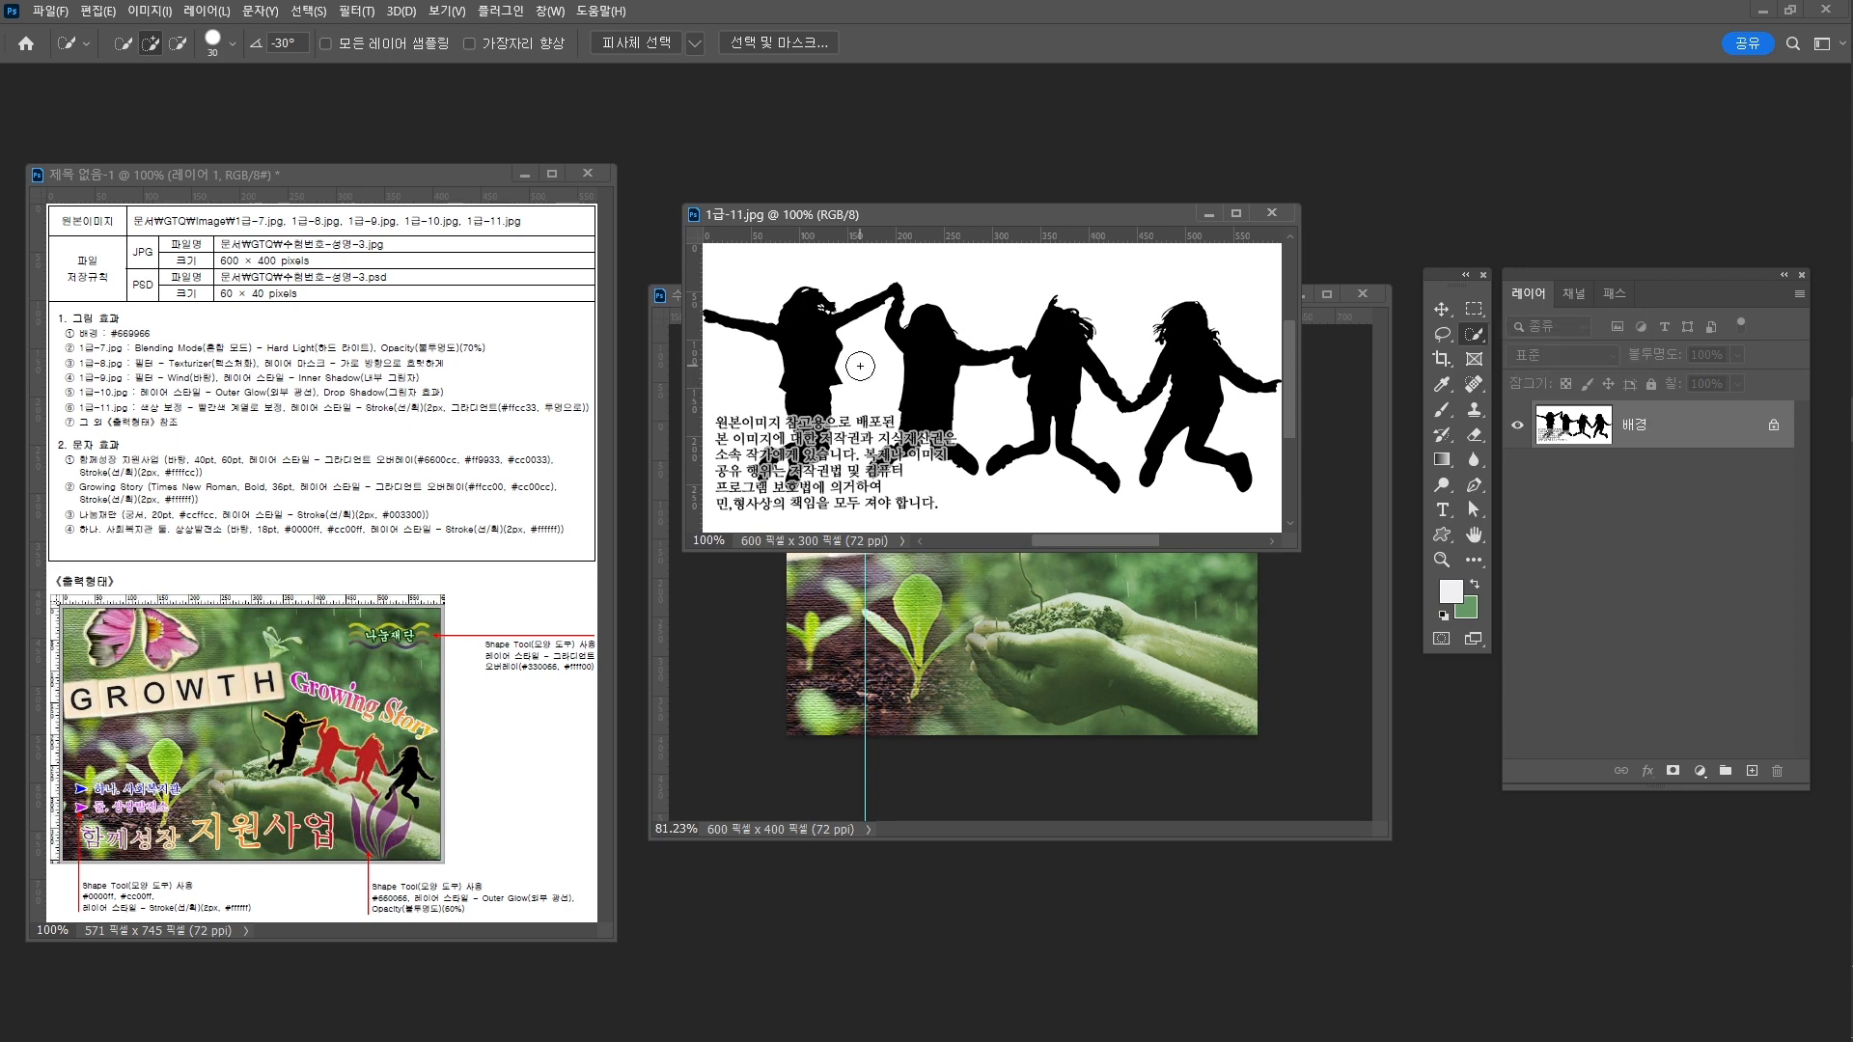
key(bracketleft)
key(bracketleft)
key(bracketleft)
mouse_move(926, 346)
mouse_down()
mouse_move(933, 422)
mouse_move(876, 482)
mouse_up()
mouse_move(1054, 376)
mouse_down()
mouse_move(1047, 428)
mouse_move(1069, 389)
mouse_up()
Refine the selection of the two middle silhouettes by subtracting stray areas around the legs and lettering with a smaller Quick Selection brush
alt+click(1056, 428)
drag(1066, 416, 1066, 442)
scroll(912, 452, up, 5)
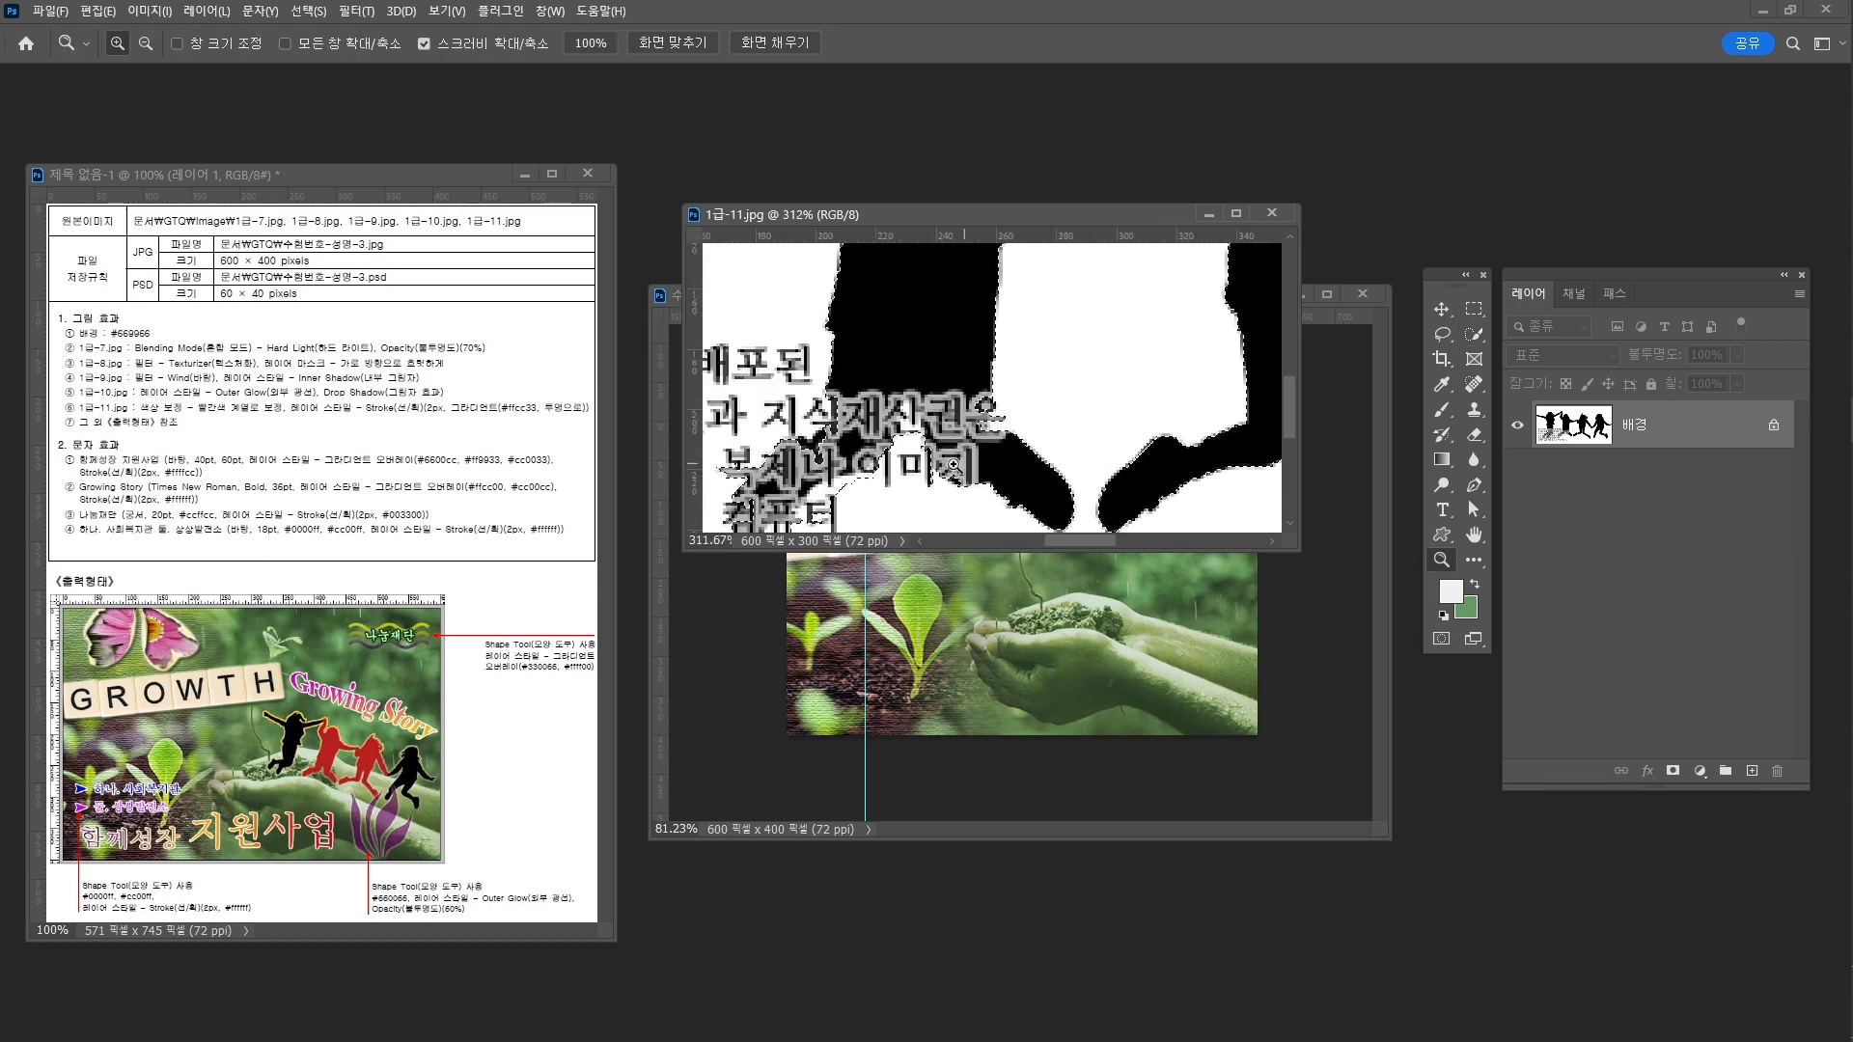
key(alt)
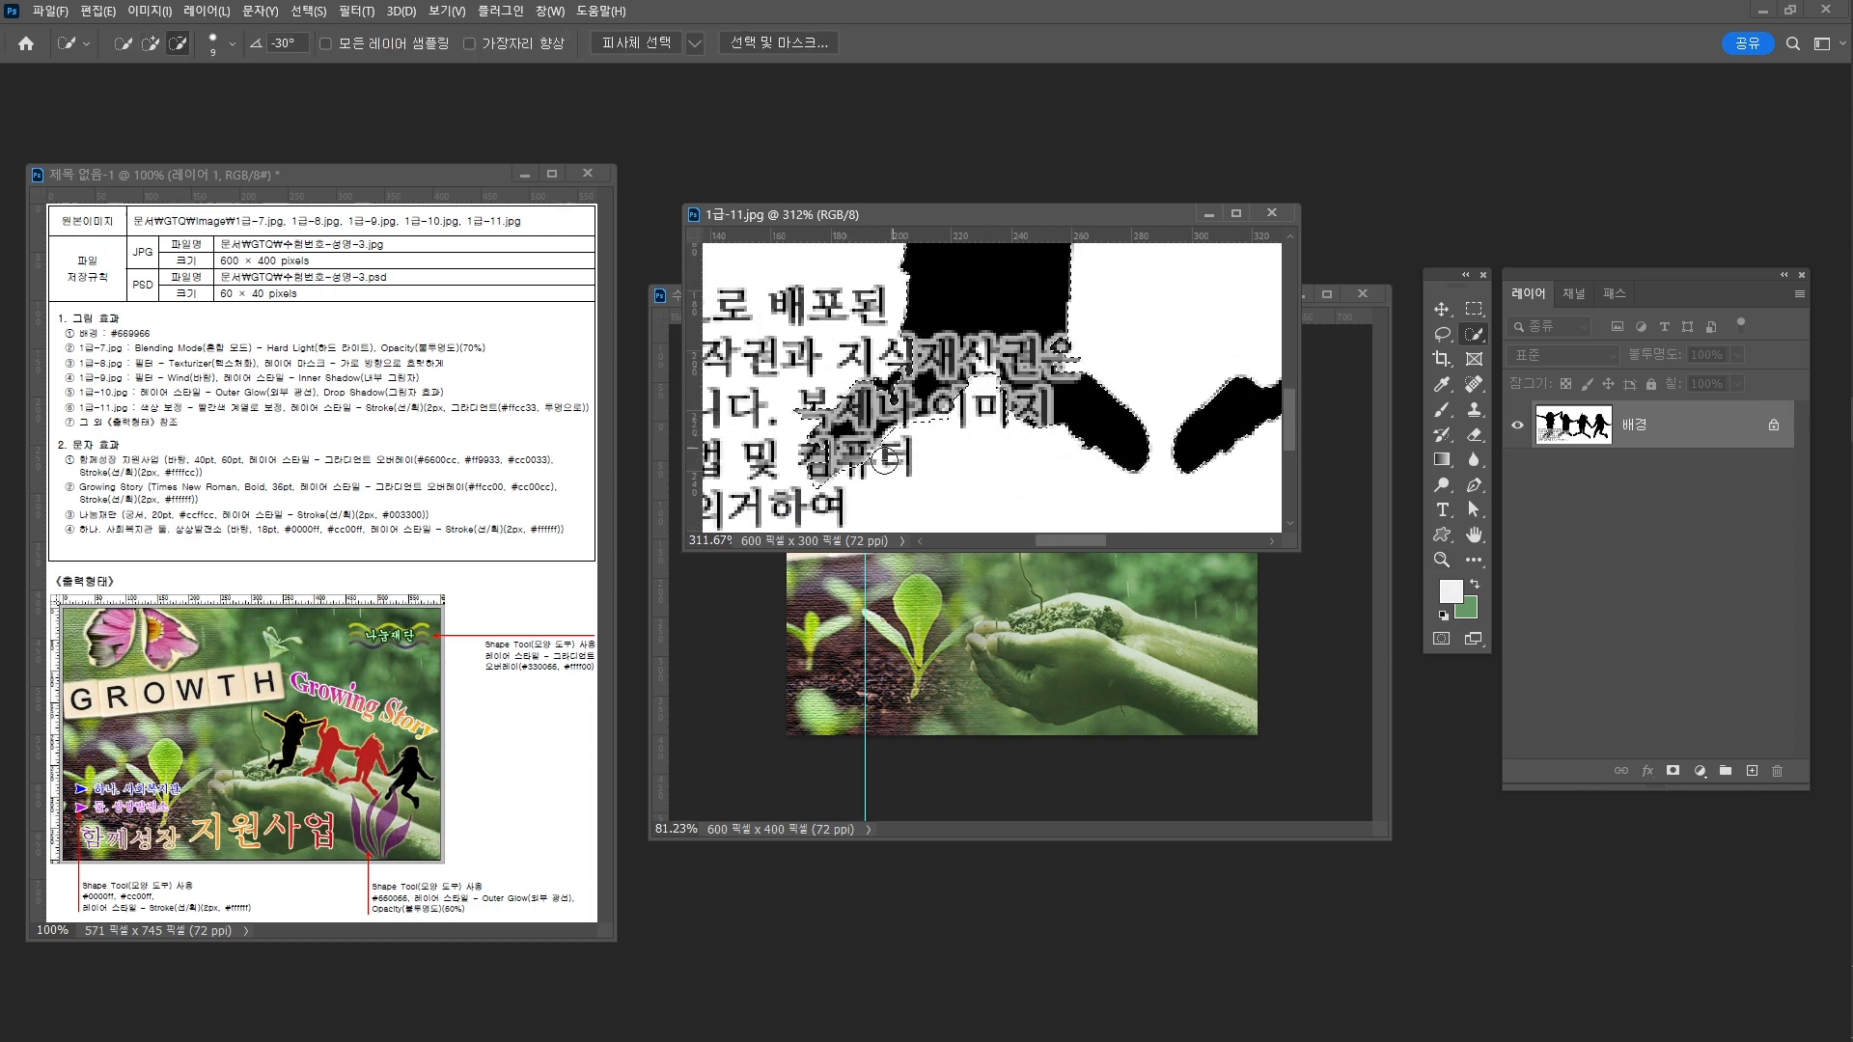
key([)
key(alt)
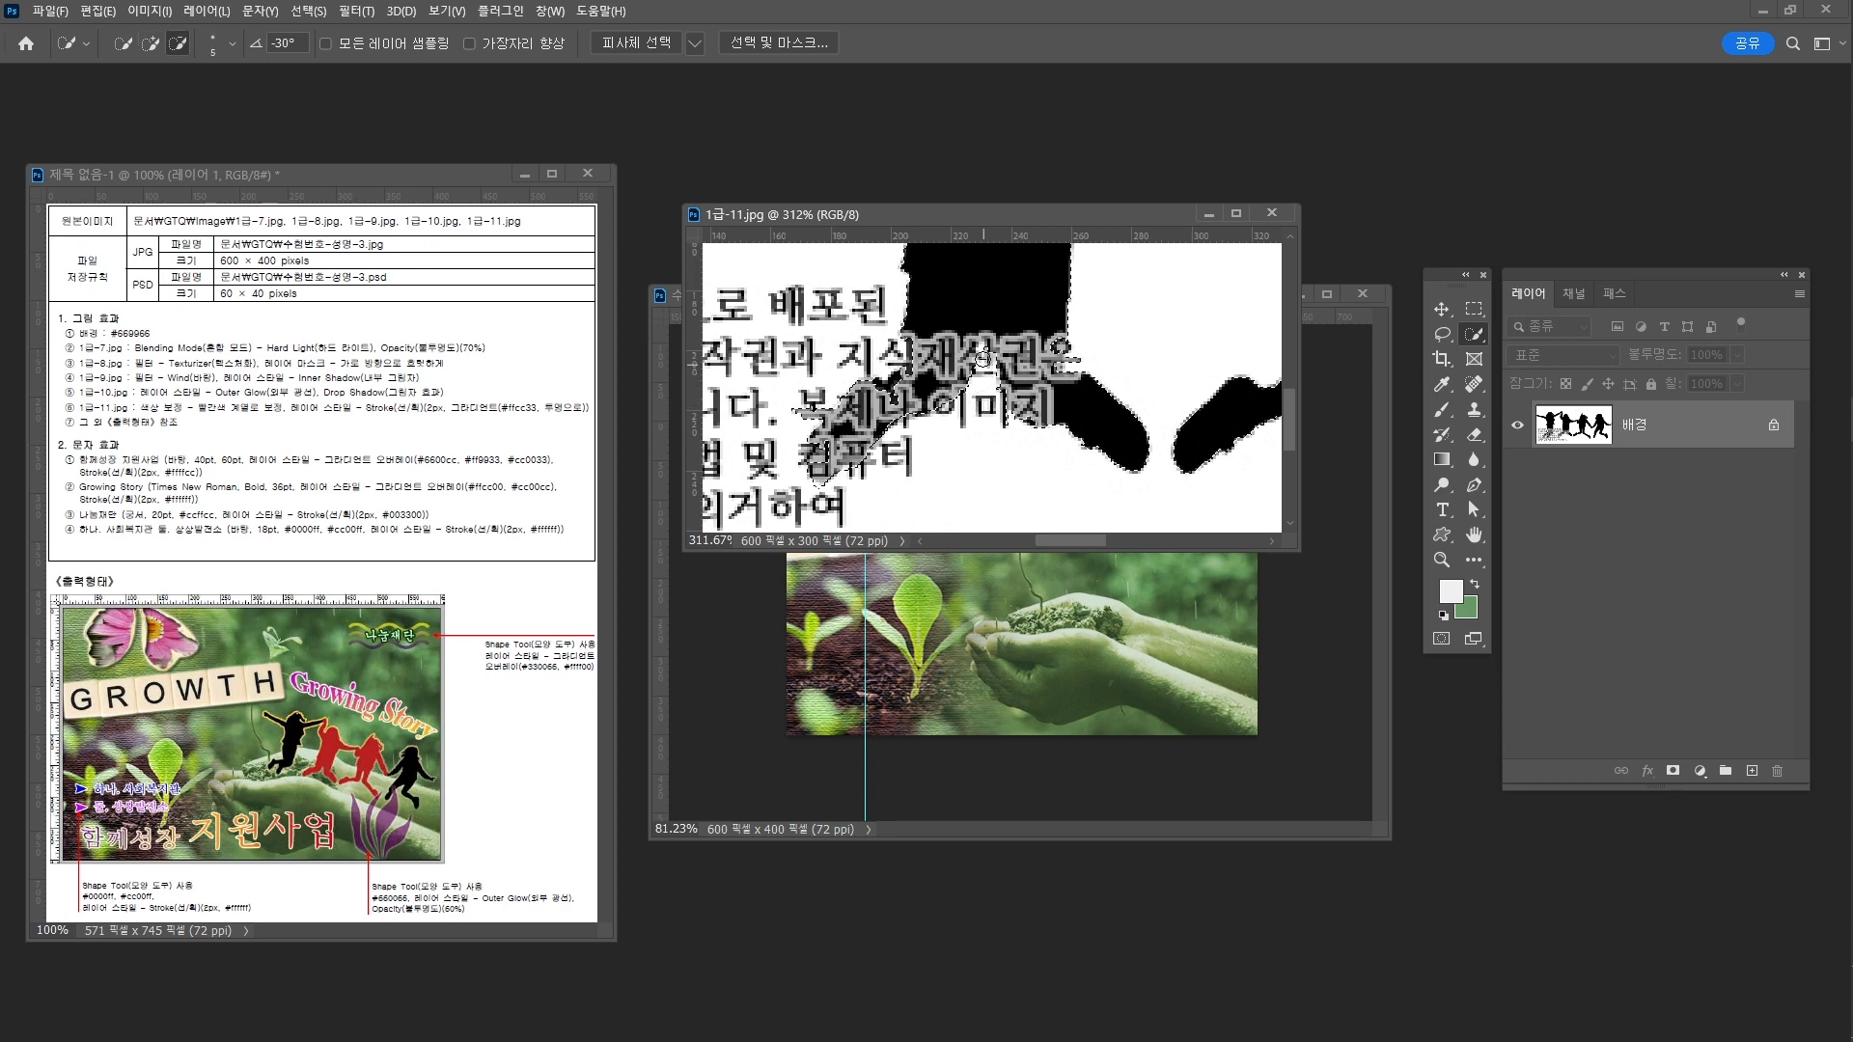
alt+click(816, 485)
key(alt)
key(z)
drag(999, 391, 928, 371)
drag(1032, 314, 979, 467)
drag(1052, 402, 1019, 374)
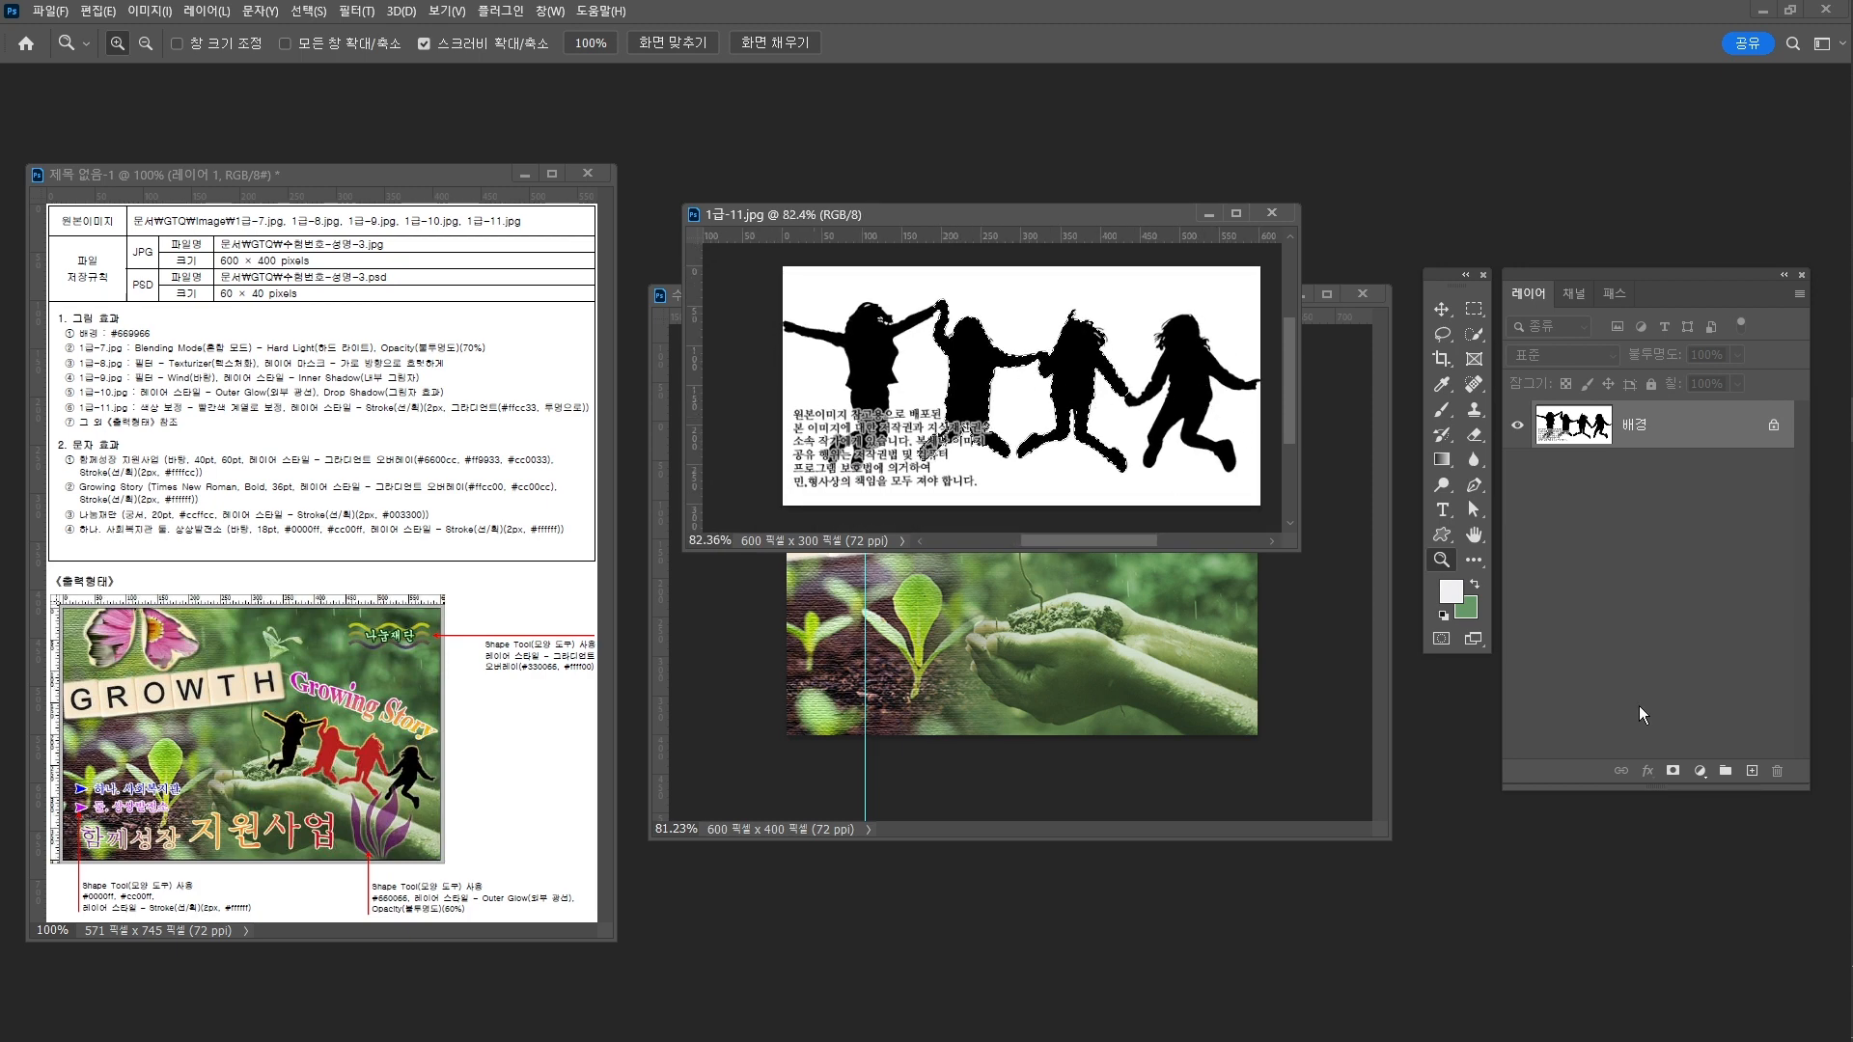
Add a solid colour fill layer in red over the selected middle silhouettes
click(1701, 772)
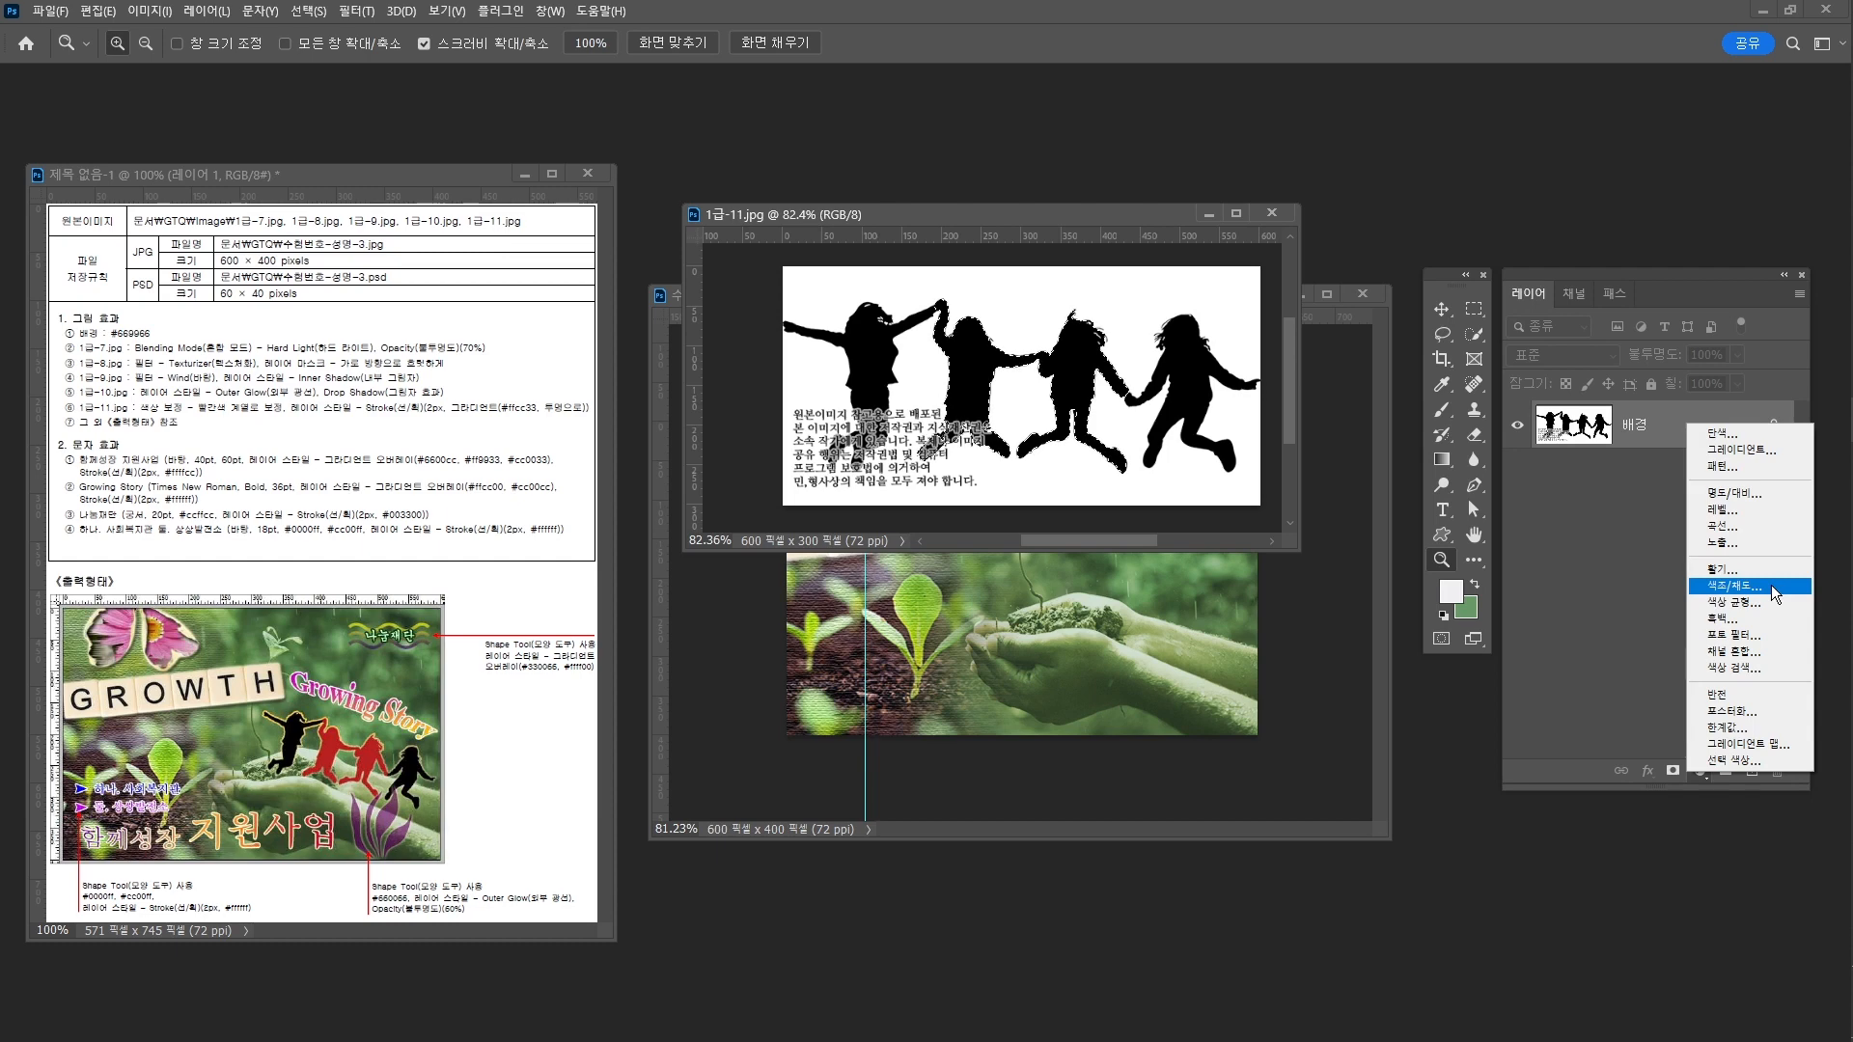
click(1770, 432)
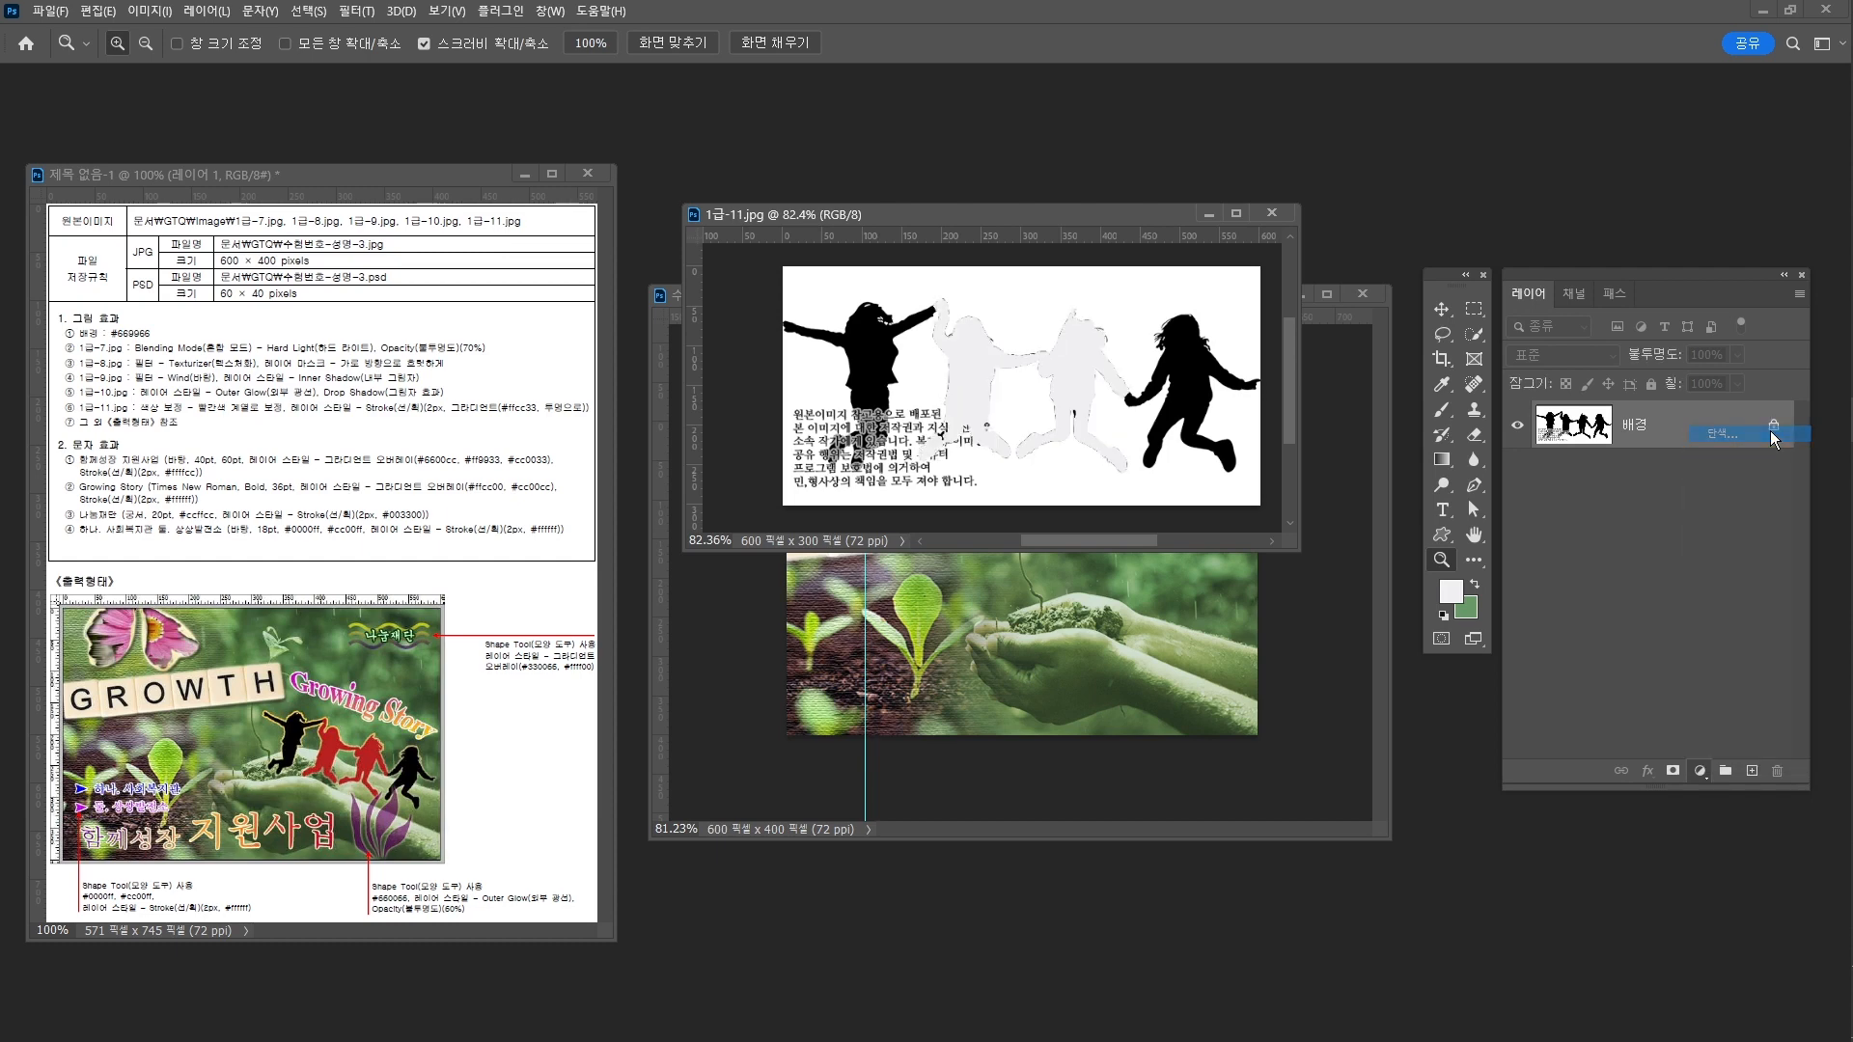
click(846, 90)
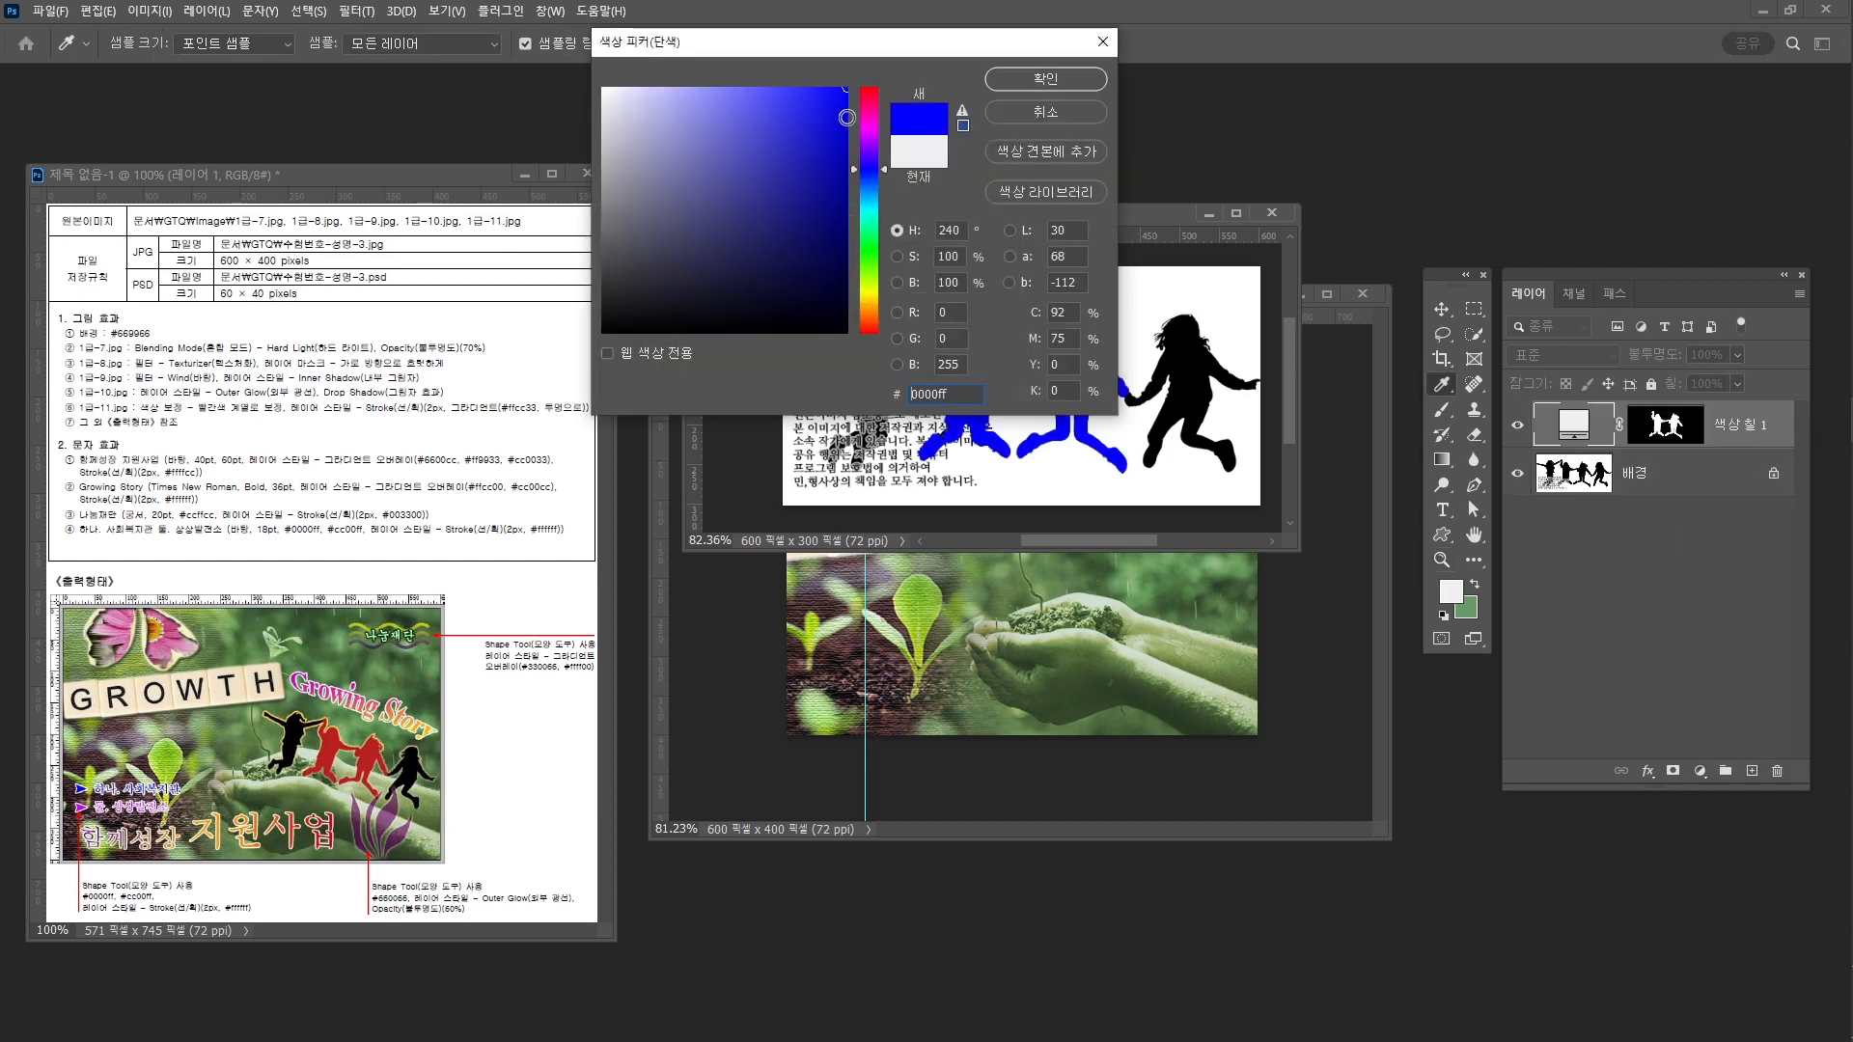
click(871, 99)
drag(877, 107, 890, 56)
click(1033, 83)
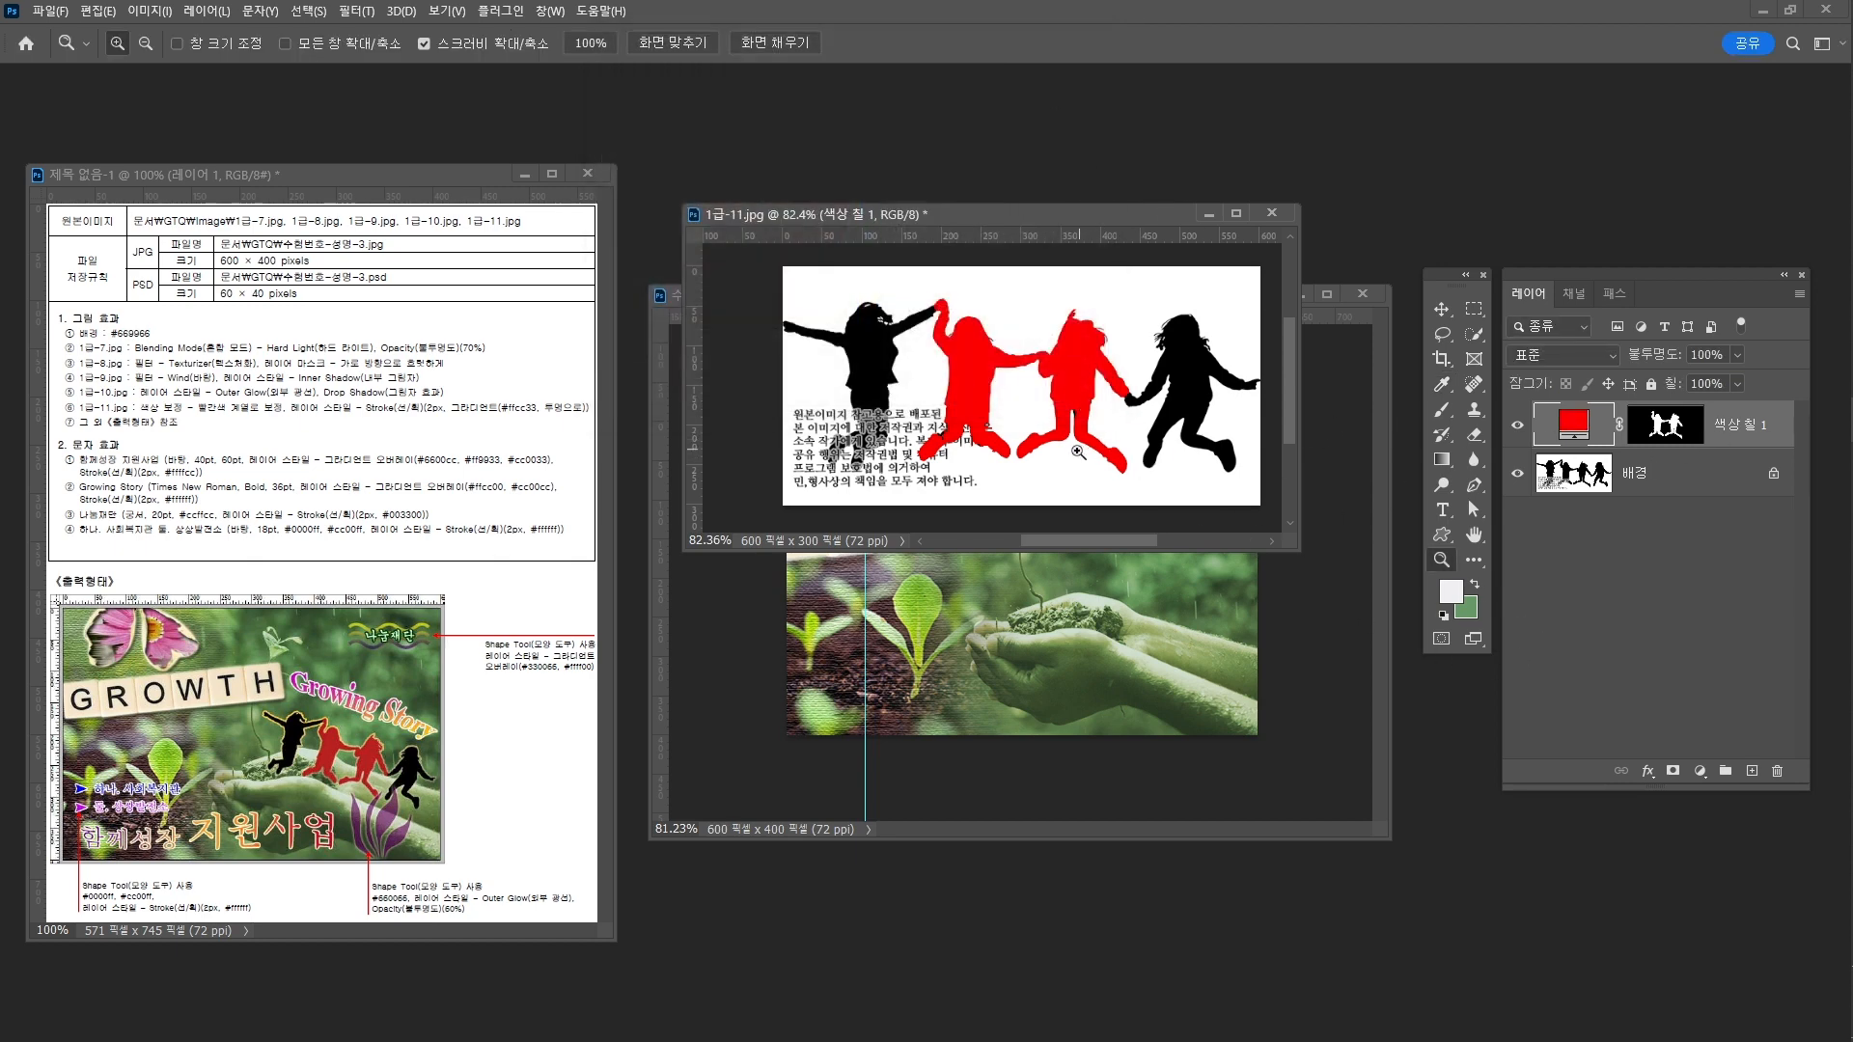
Make the red fill layer's mask active for touch-ups and set the Brush tool's foreground colour to white
drag(1061, 424, 1129, 451)
click(1652, 425)
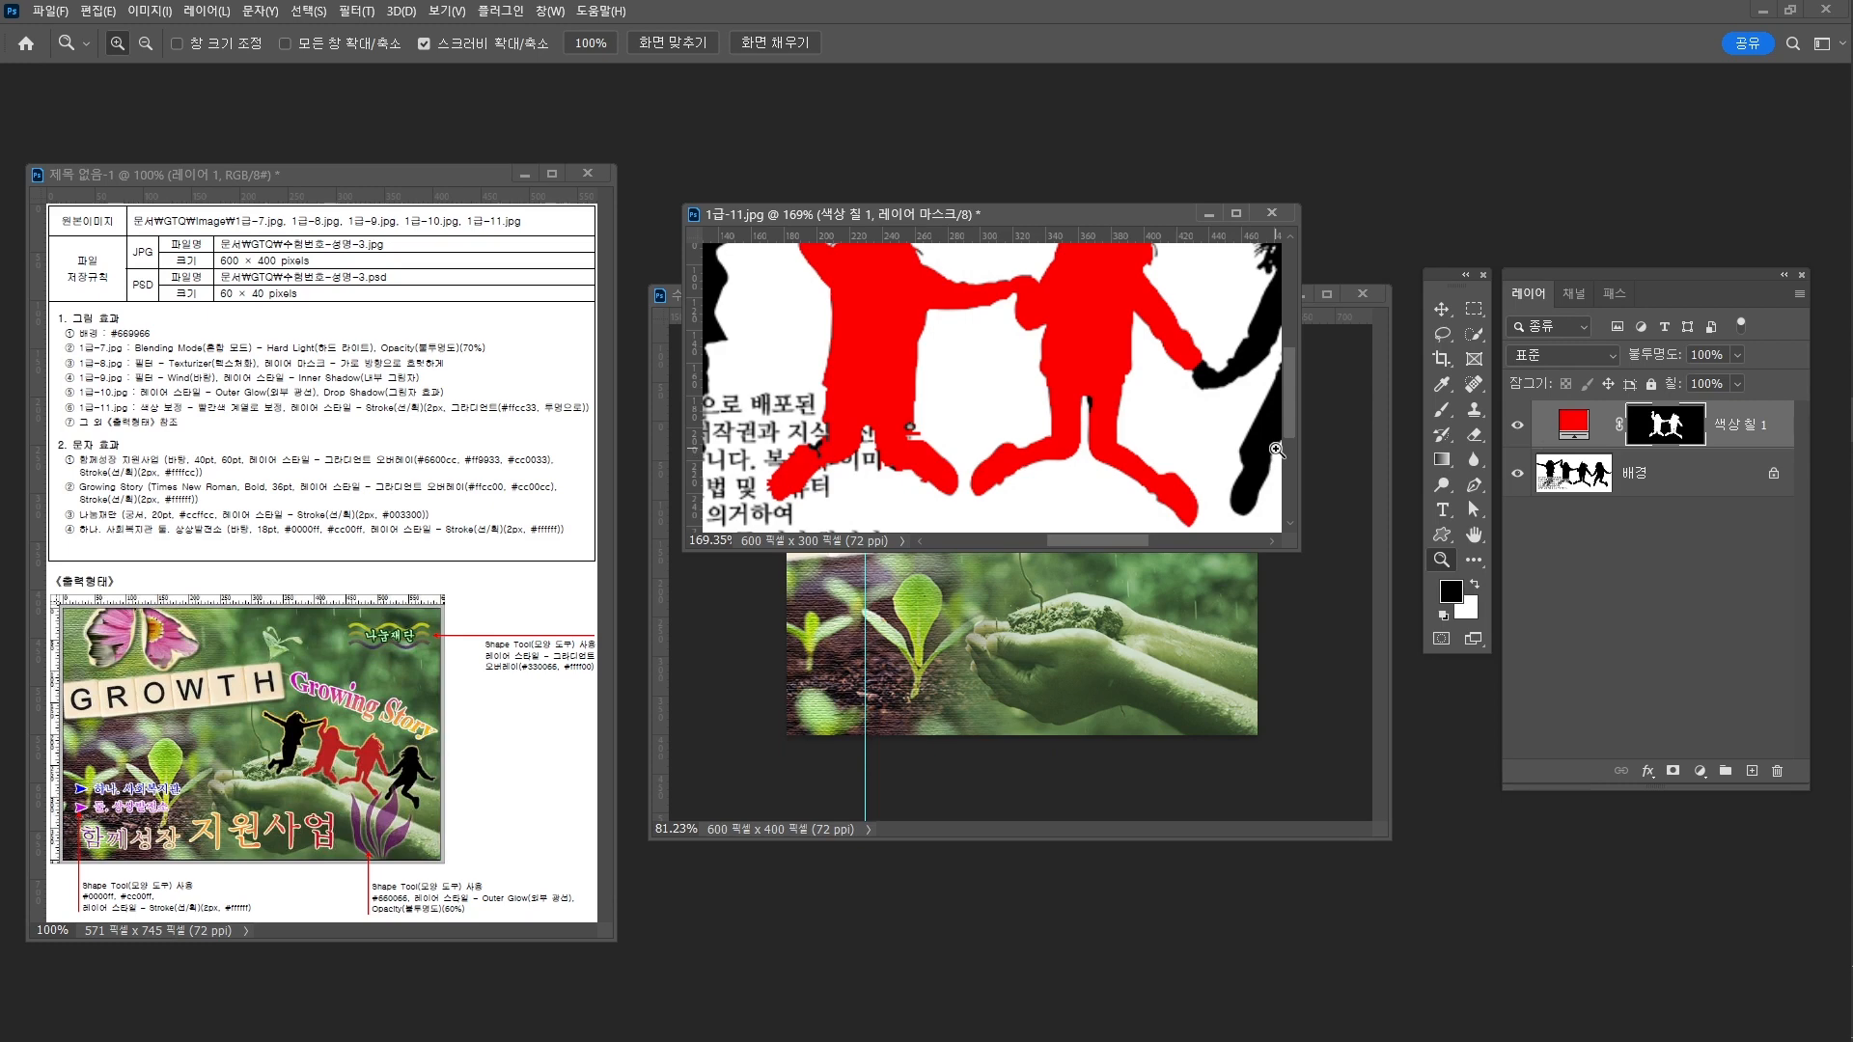
key(b)
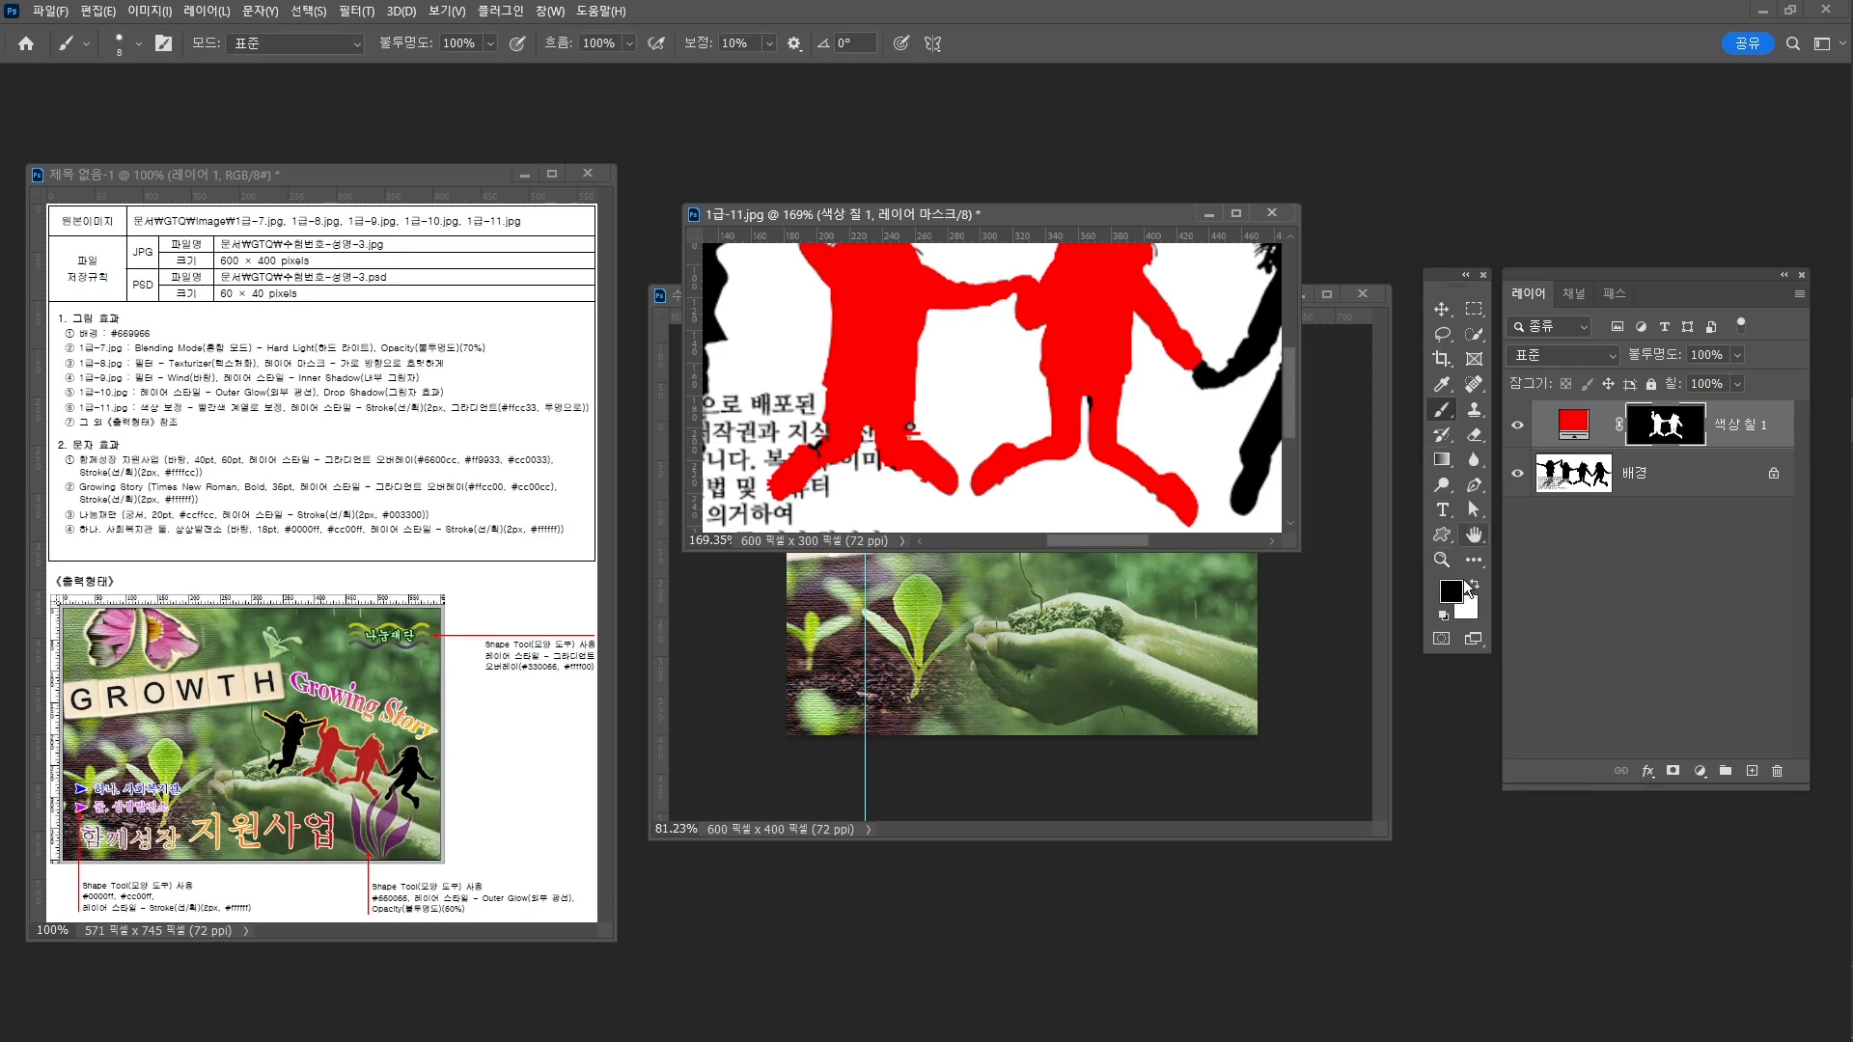
key(x)
key(z)
drag(1061, 384, 1023, 385)
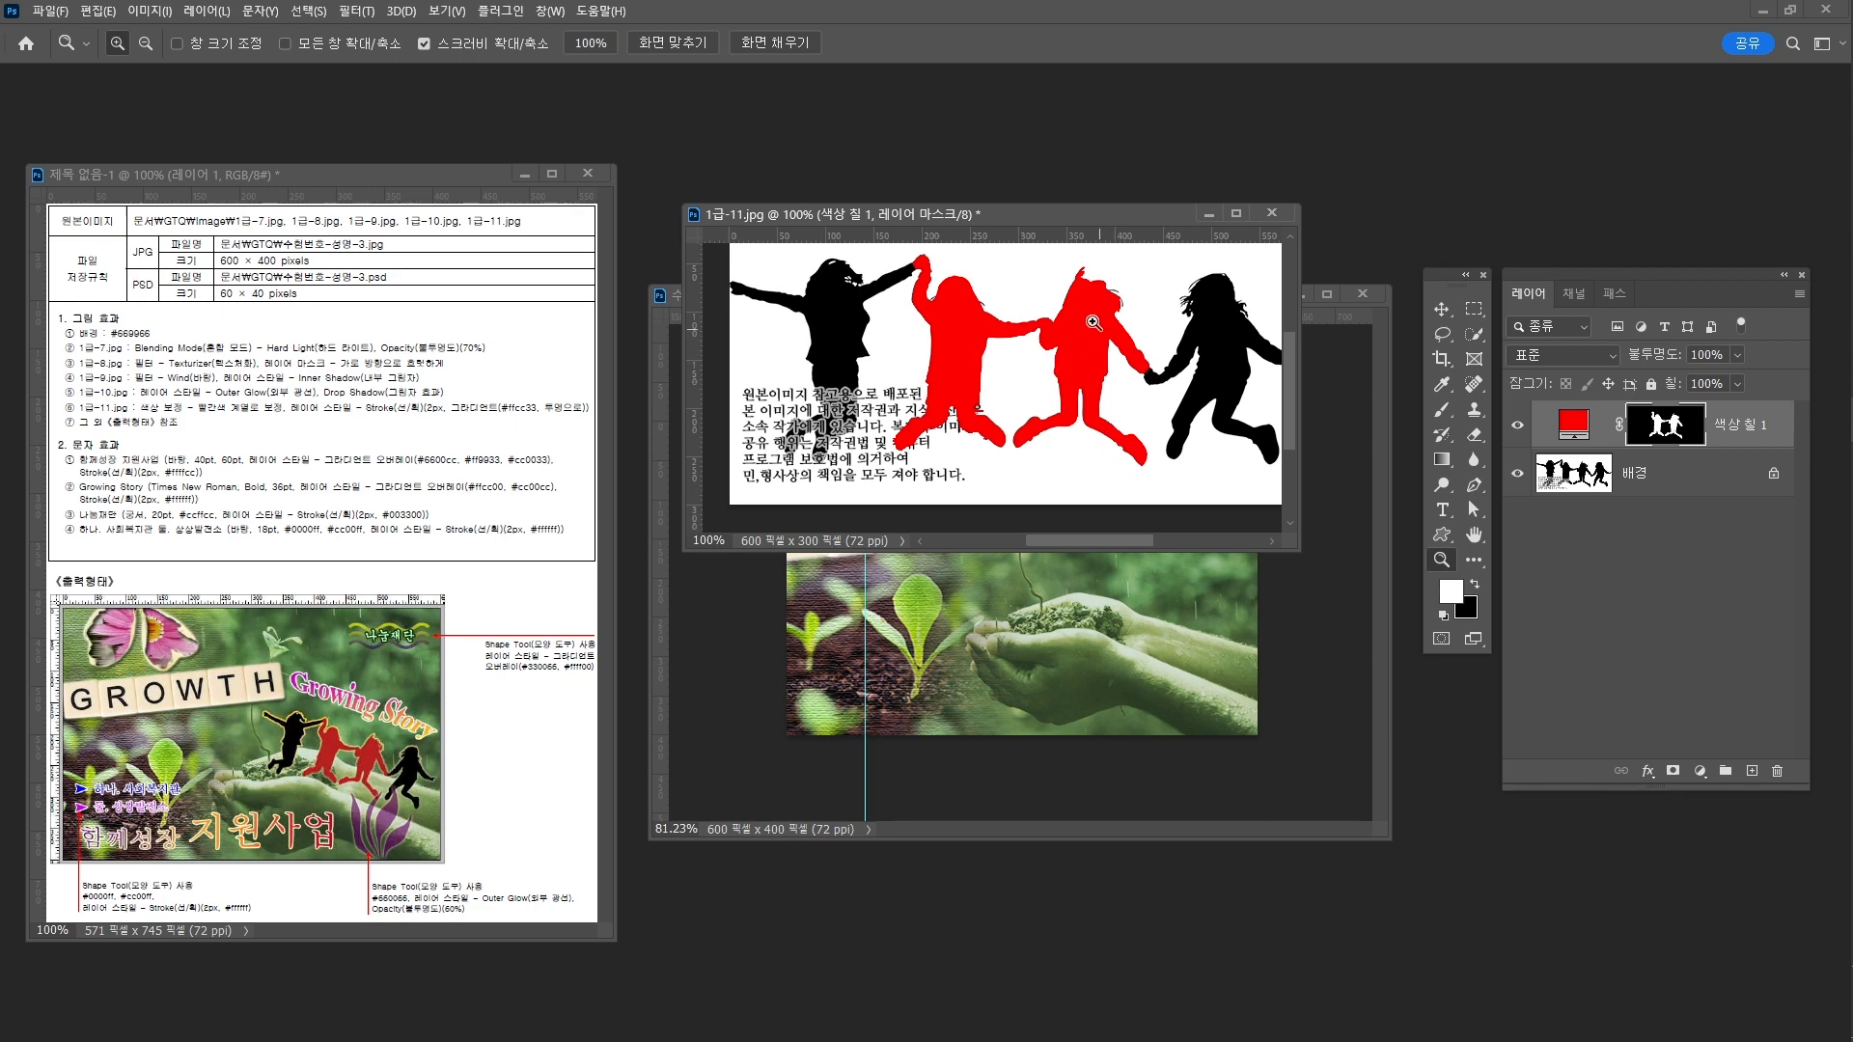
drag(1090, 326, 1048, 326)
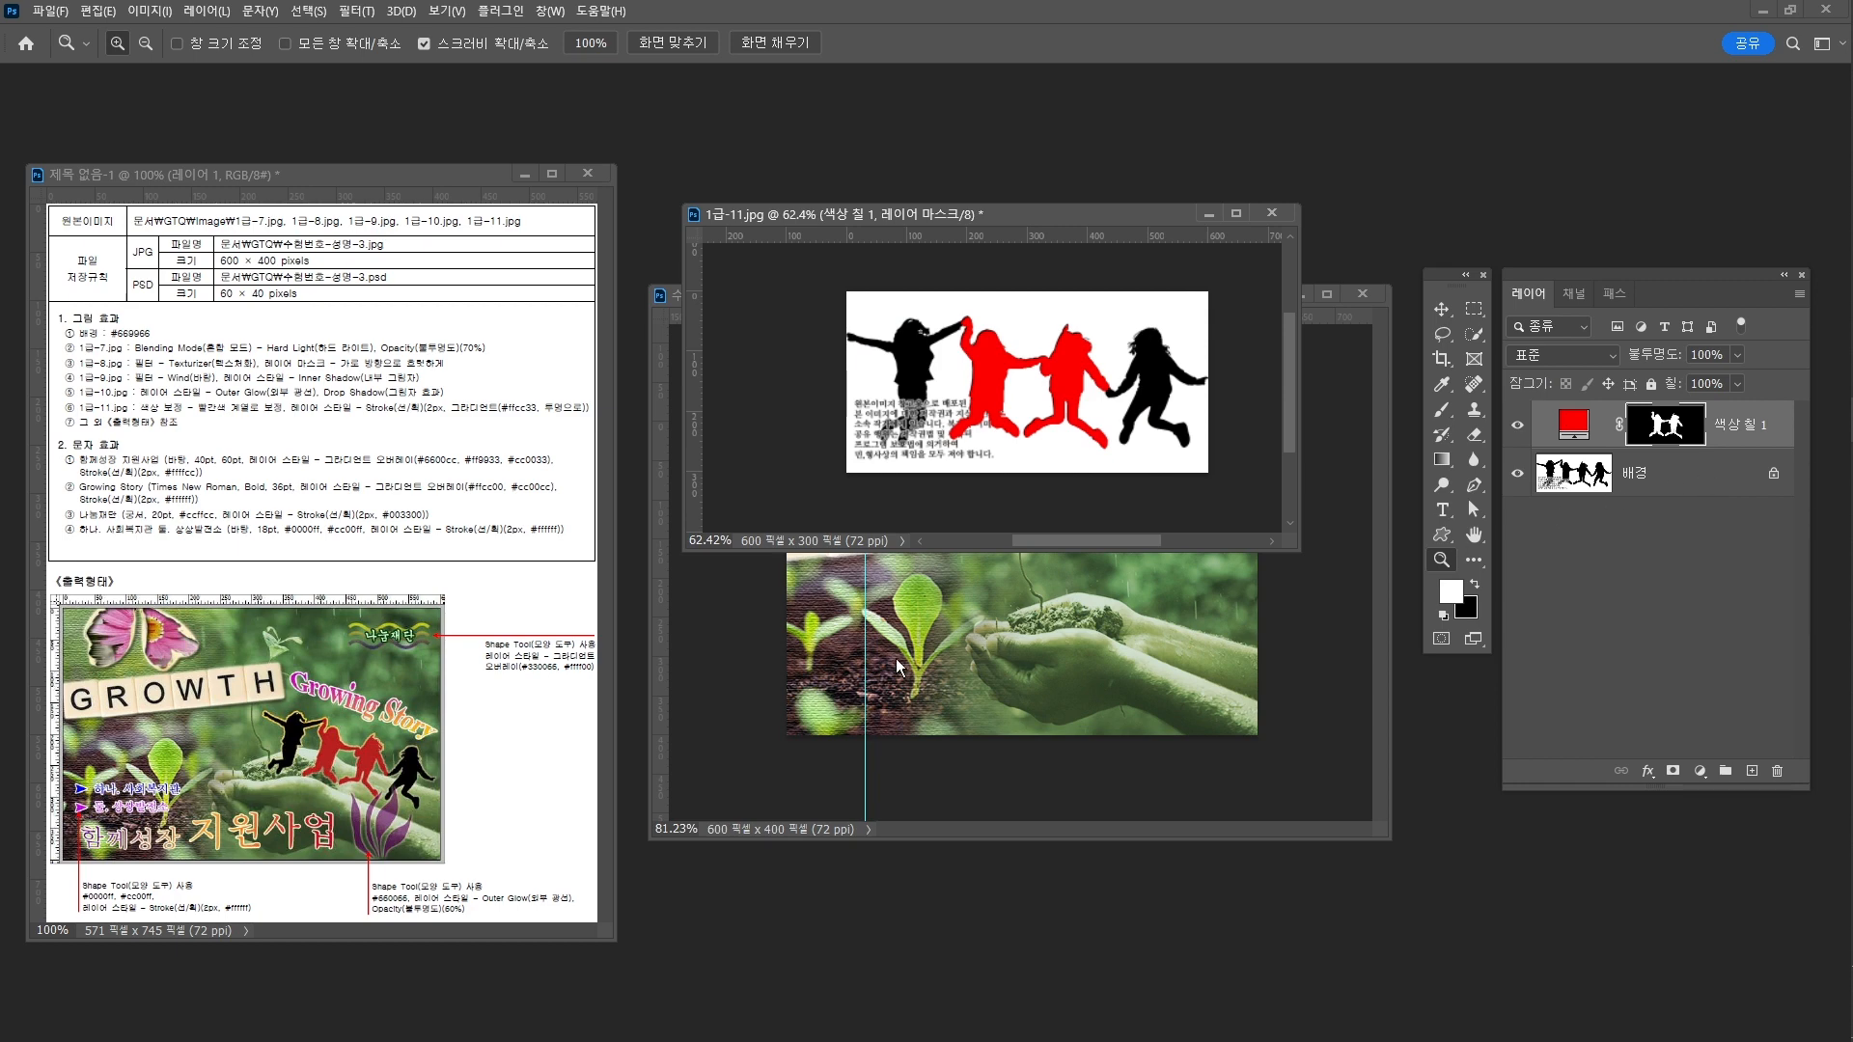
Select all four jumping silhouettes on the background layer with a rectangular Object Selection
click(1709, 482)
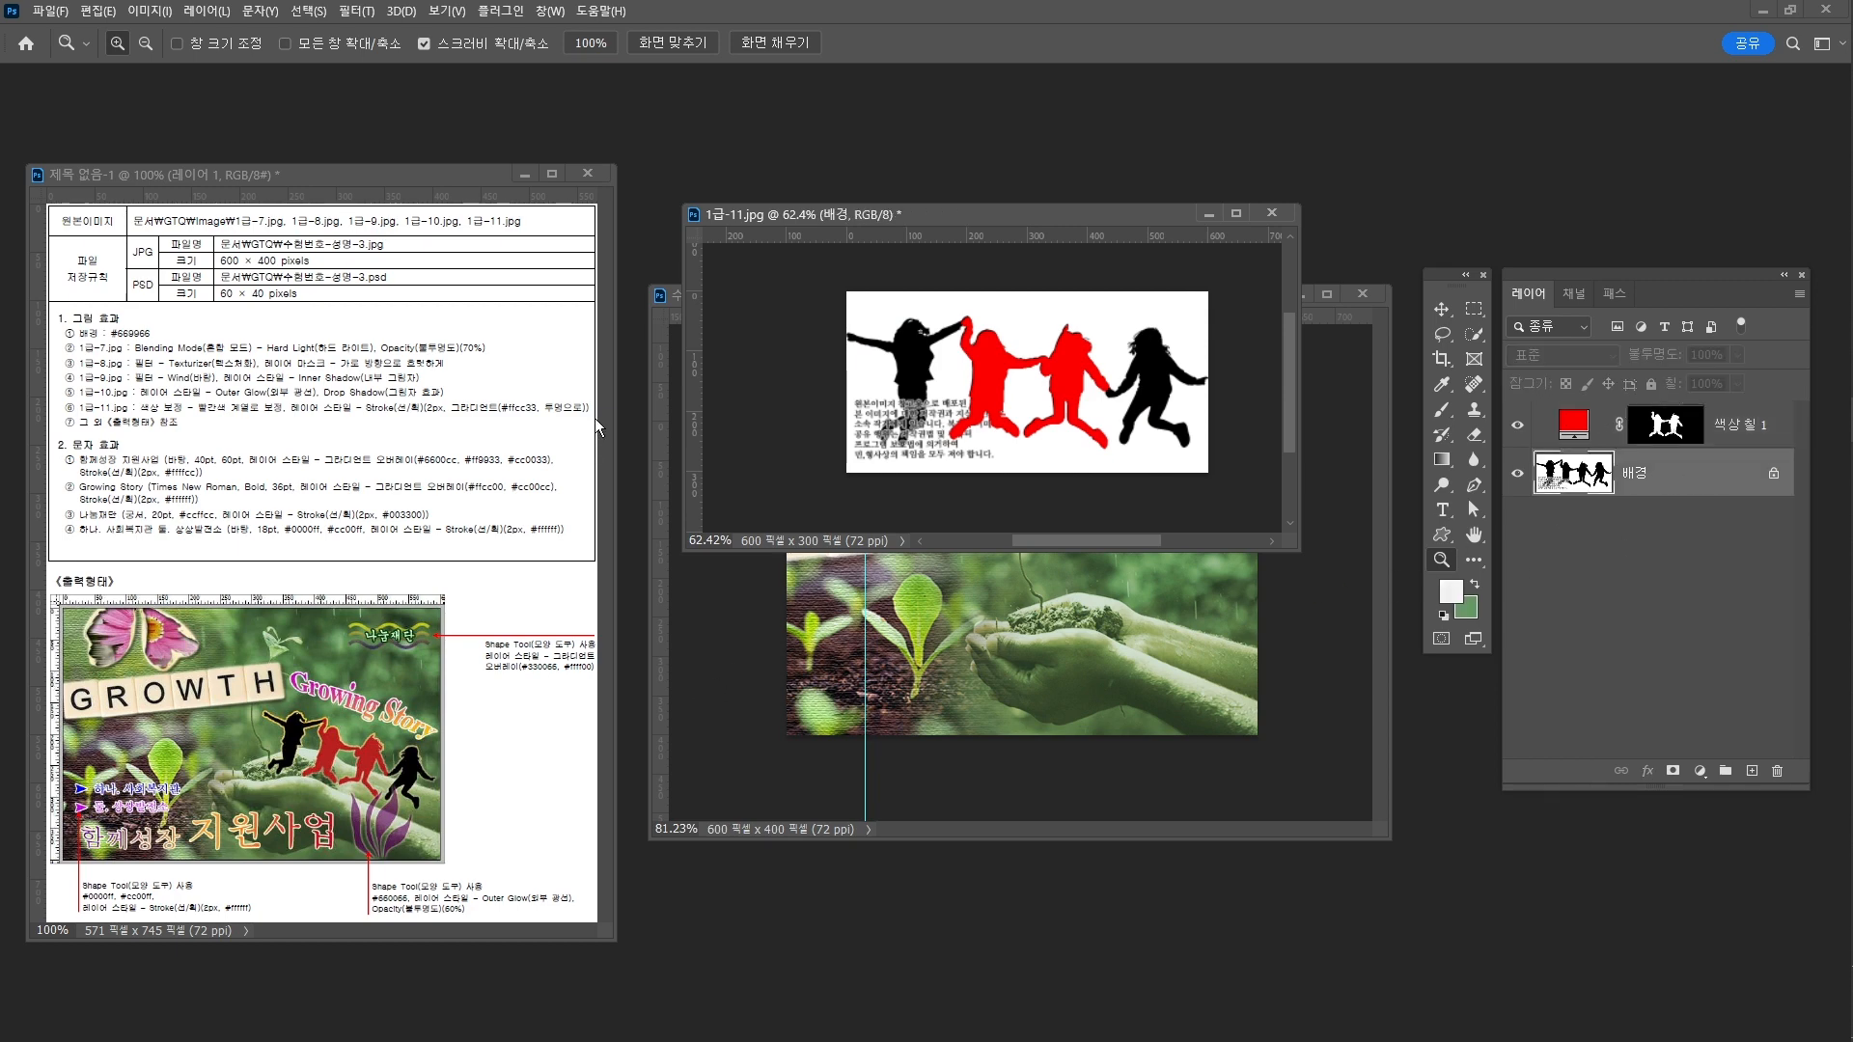
right_click(1474, 334)
click(1544, 339)
mouse_move(846, 292)
mouse_down()
mouse_move(1016, 406)
mouse_move(1247, 484)
mouse_up()
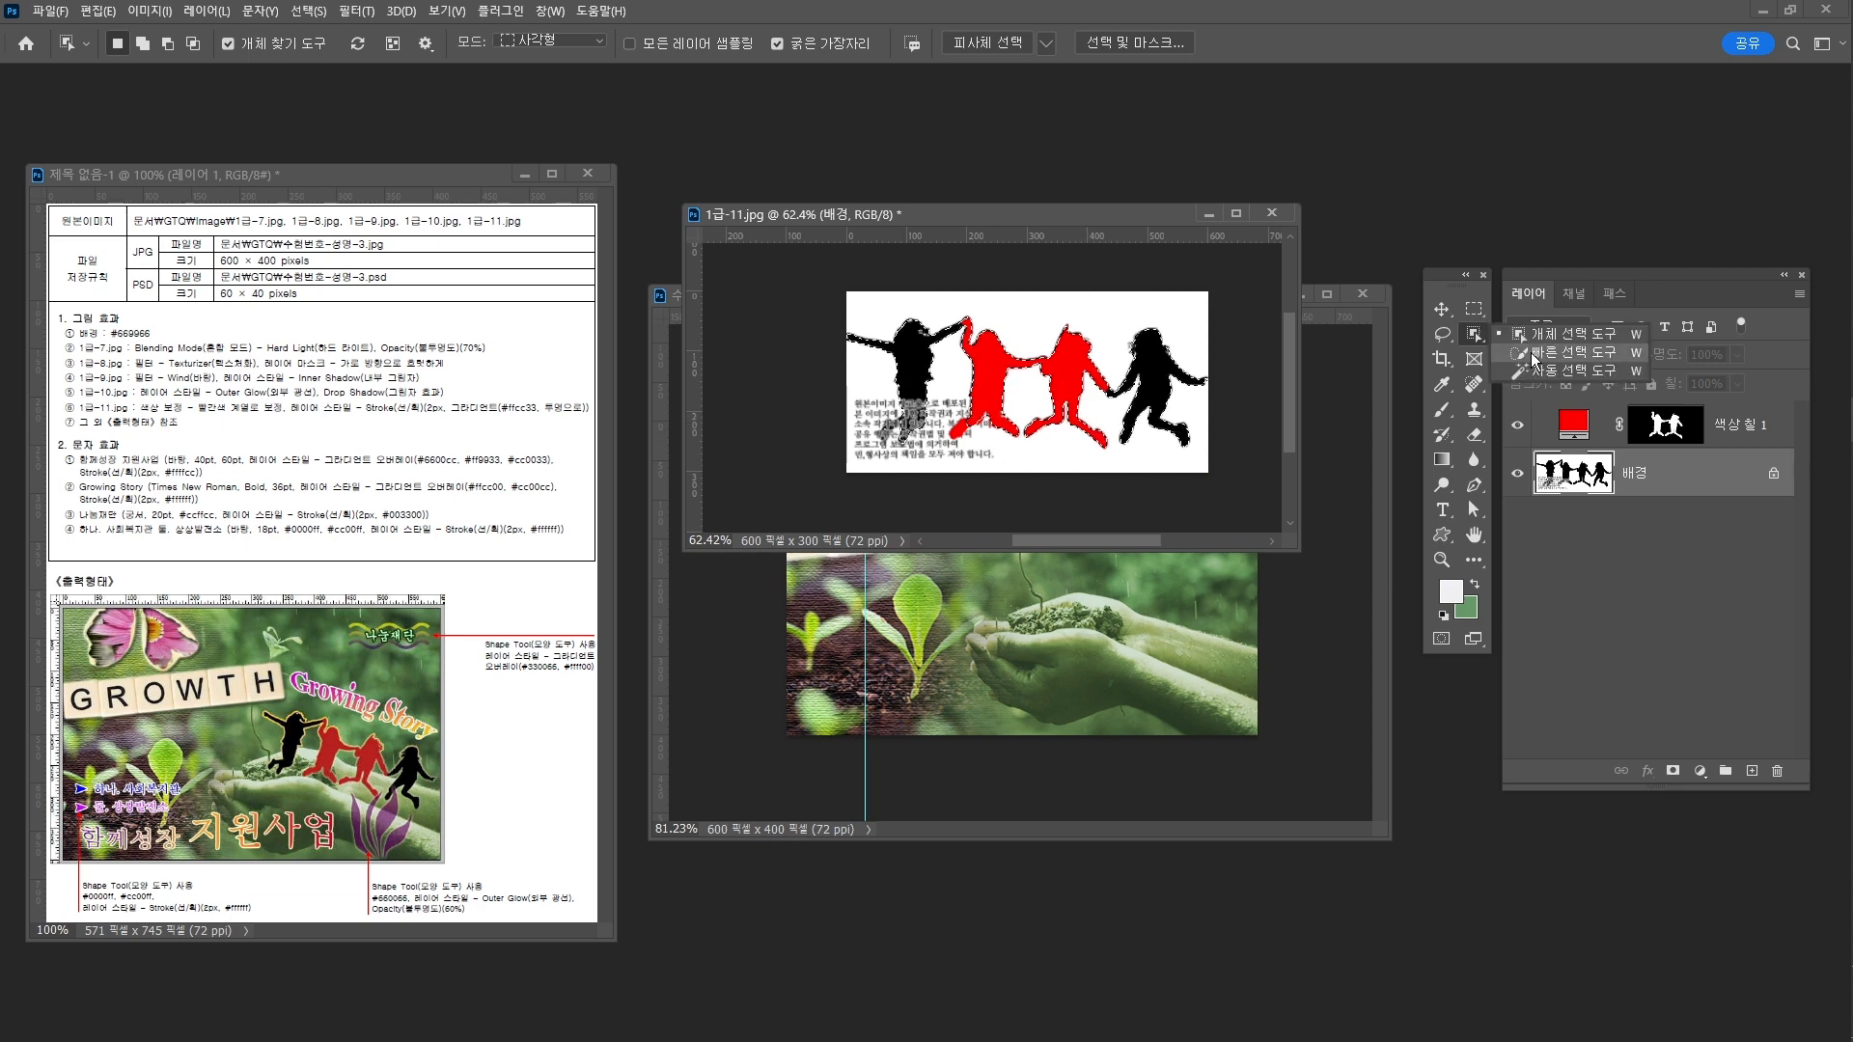
Check the selection around the first silhouette's legs and mask the background layer to the selected silhouettes
click(1441, 560)
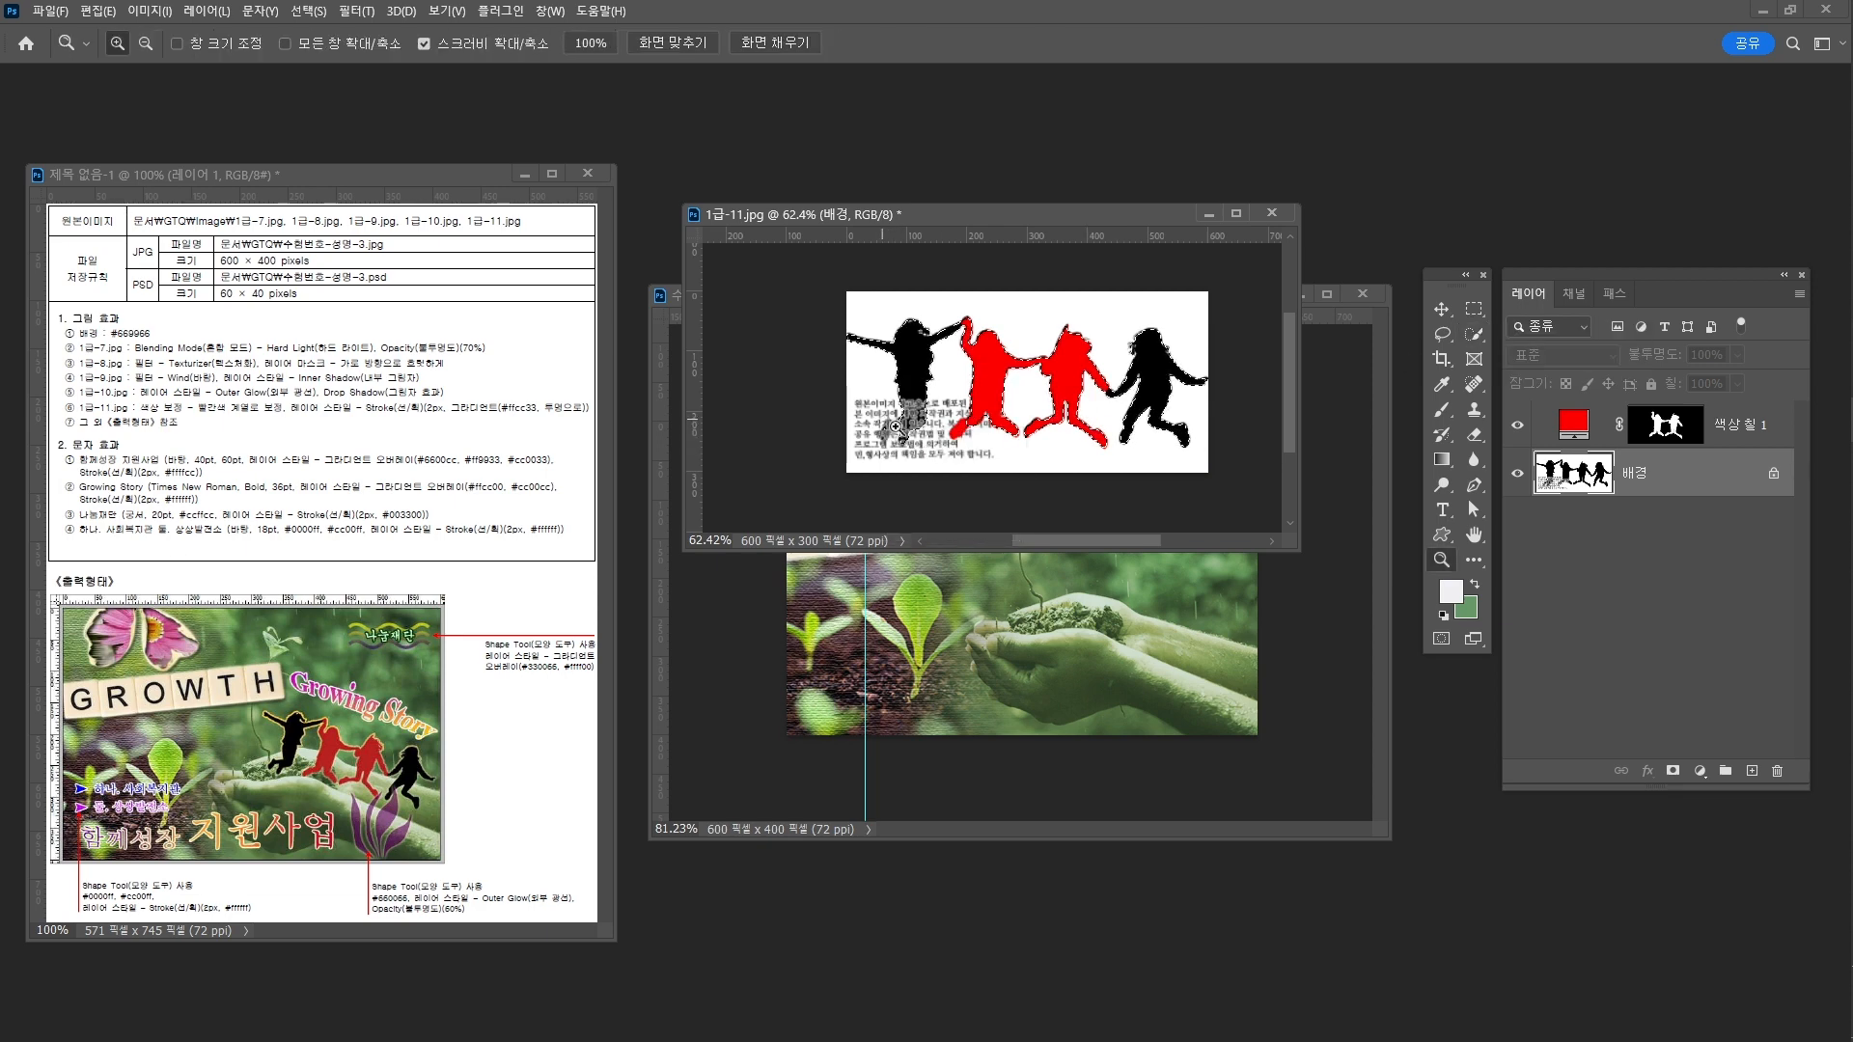
click(895, 426)
key(w)
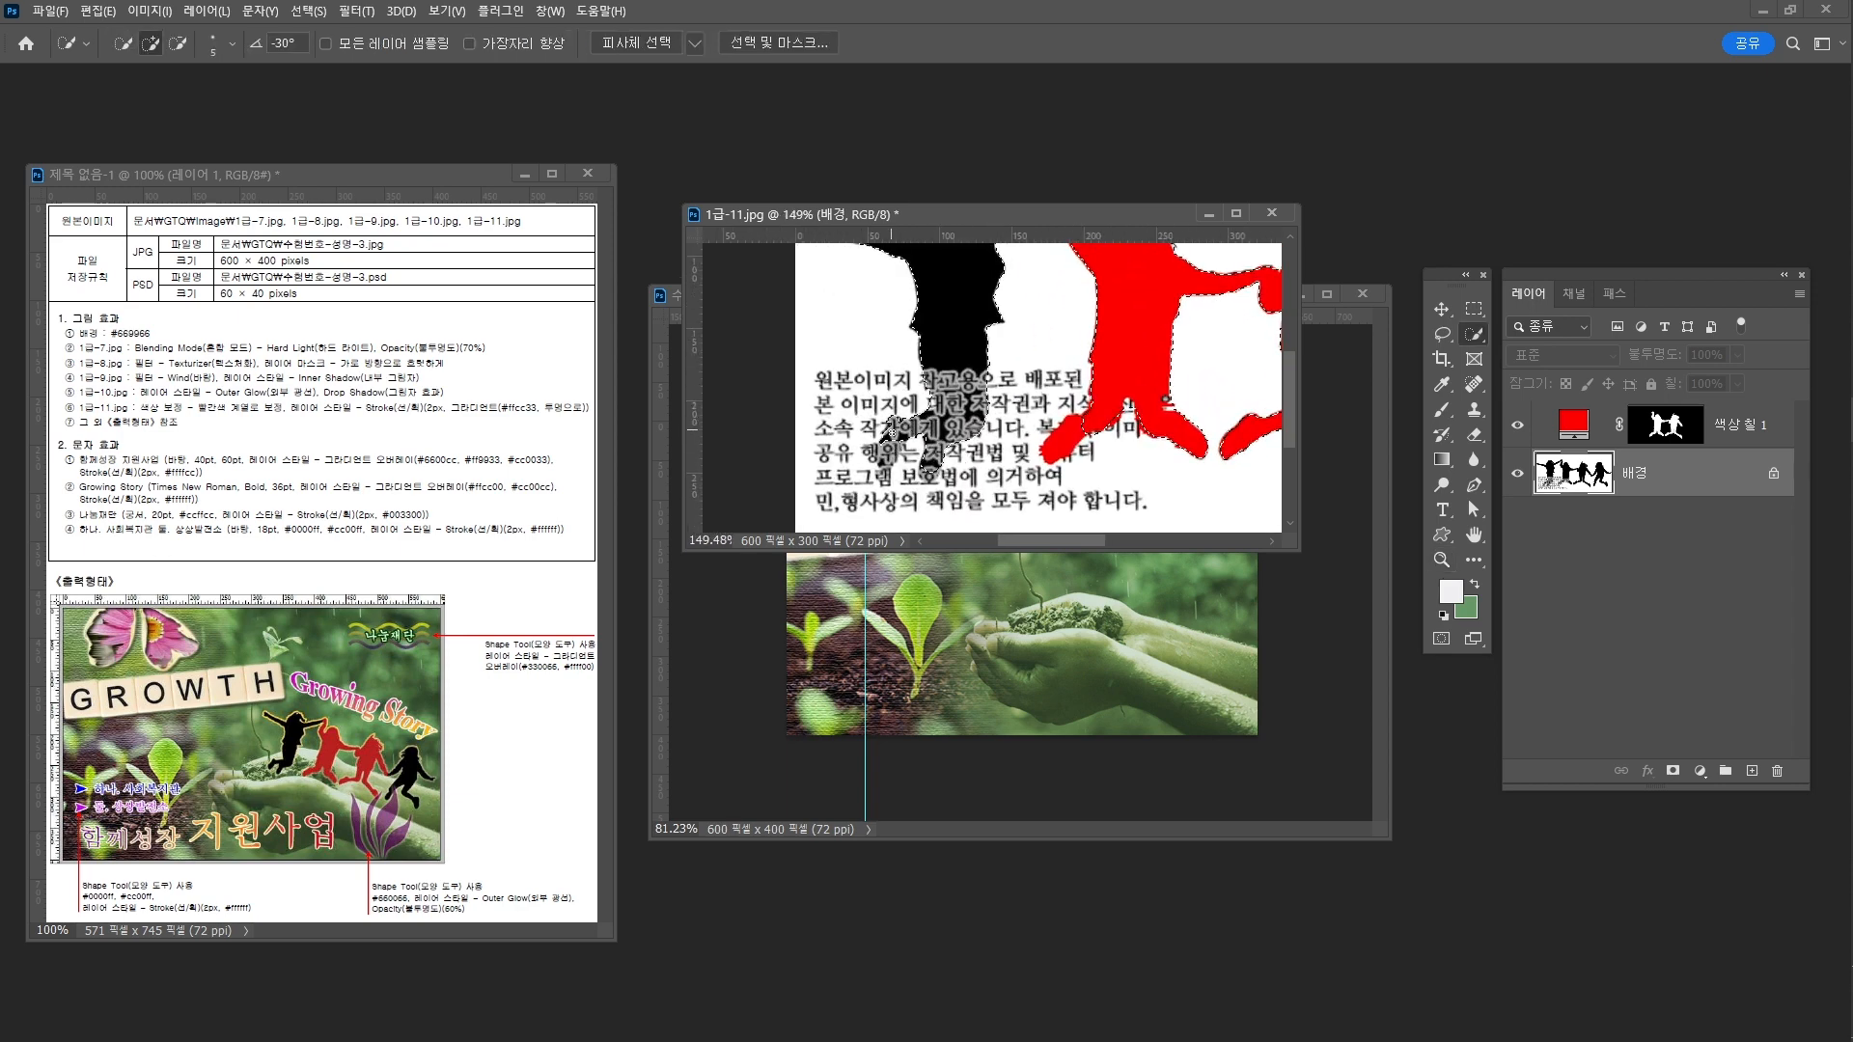
key(z)
drag(1060, 420, 980, 414)
drag(1179, 415, 1166, 404)
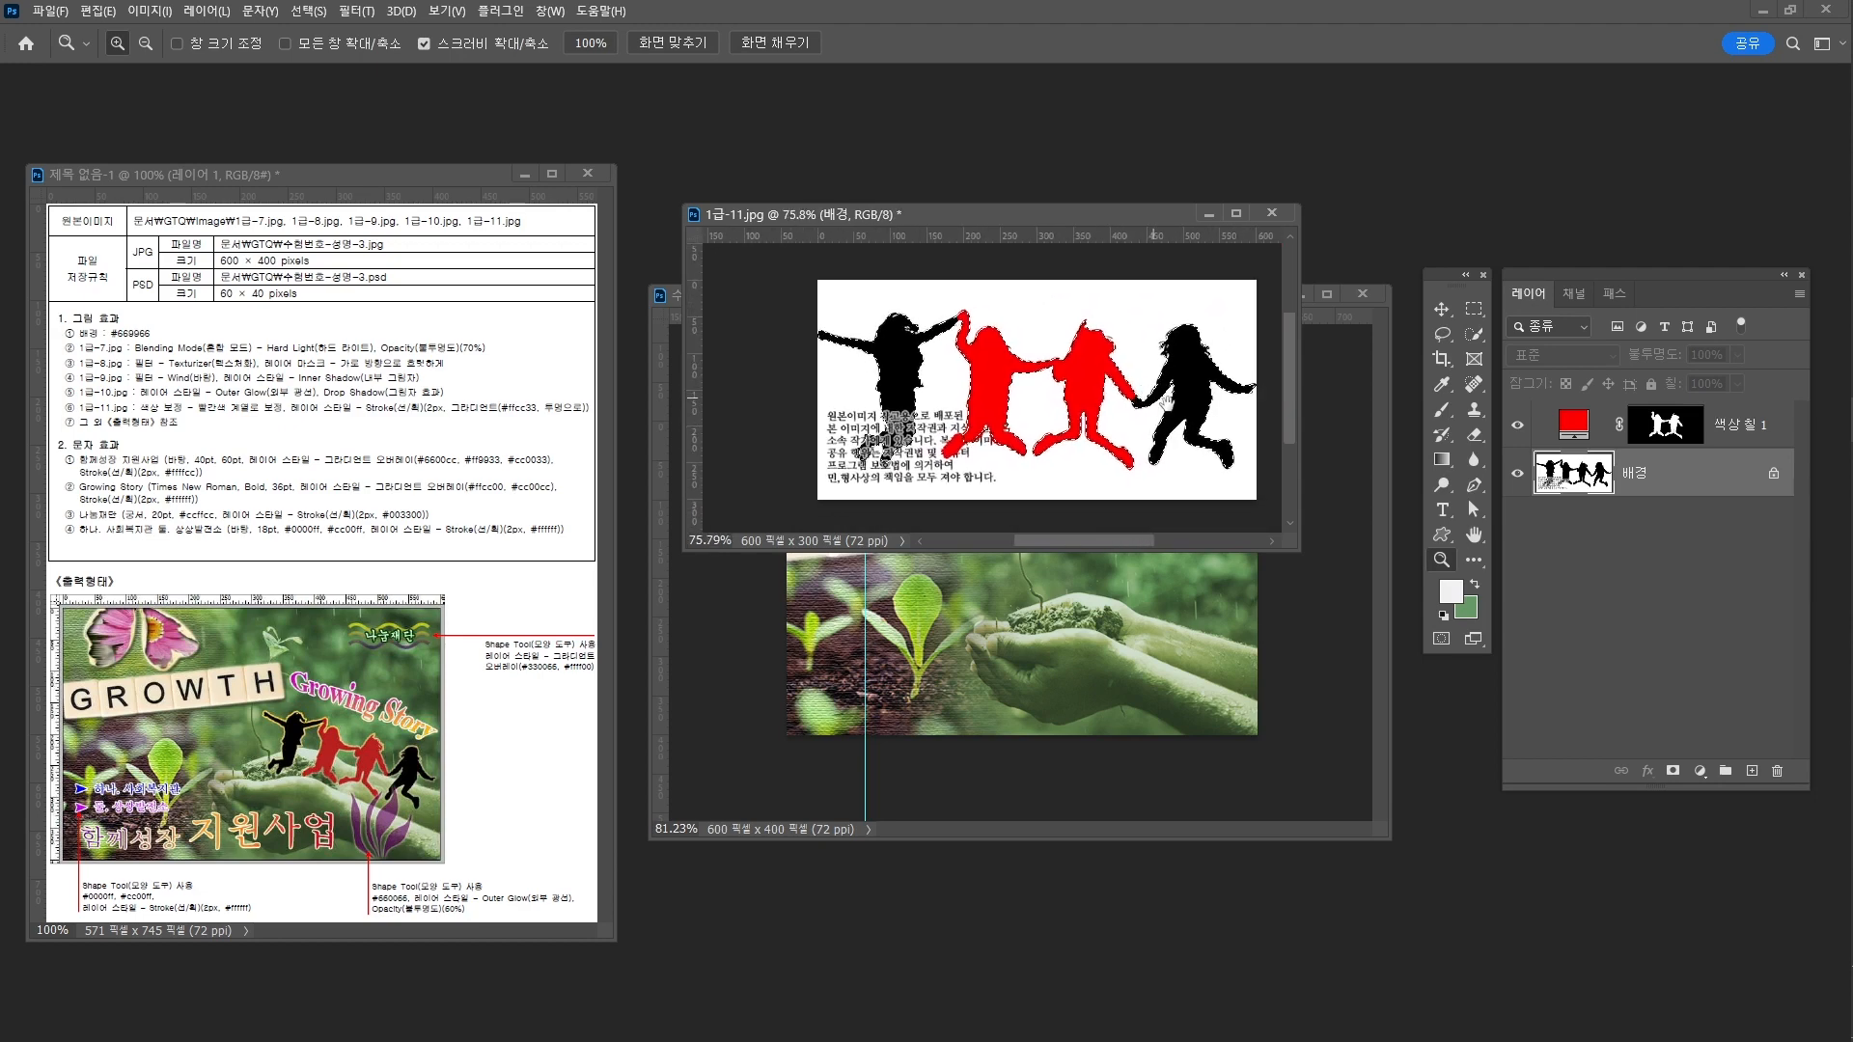
click(1673, 772)
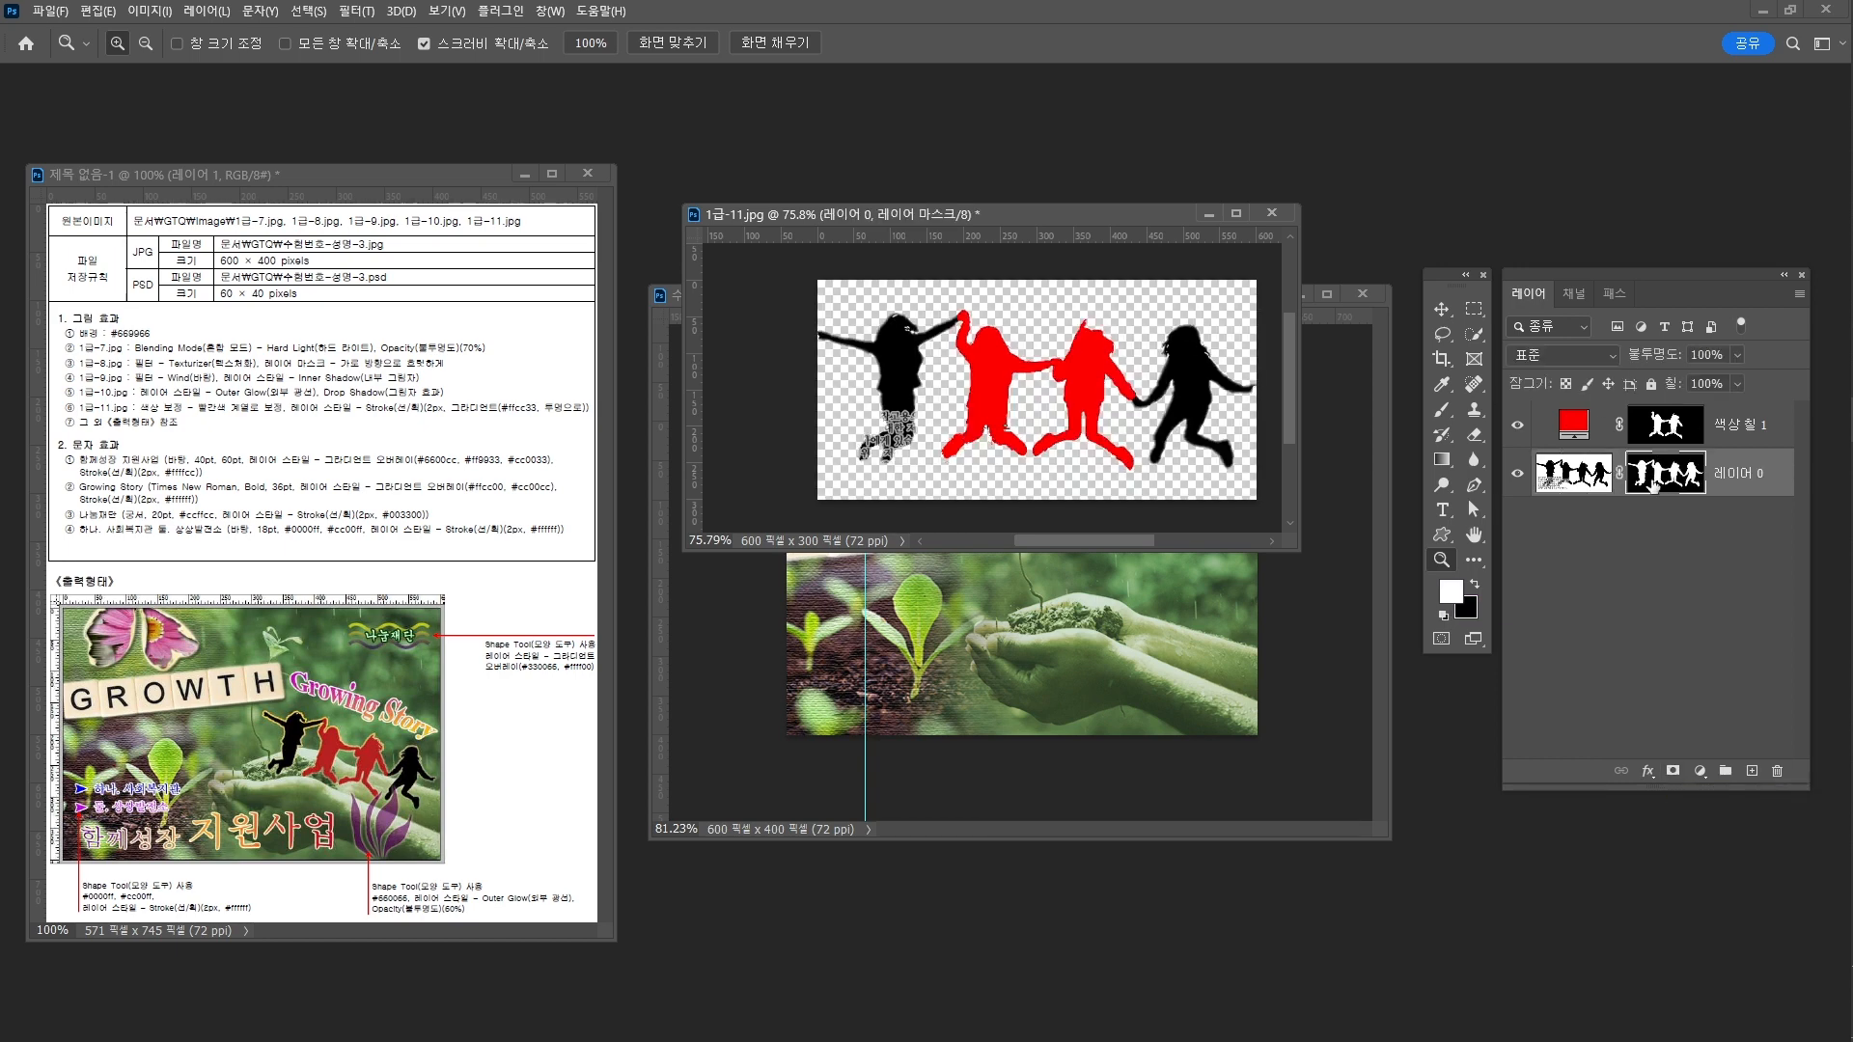
Stamp all visible layers into a new merged layer above the red fill layer
click(1737, 484)
click(1747, 422)
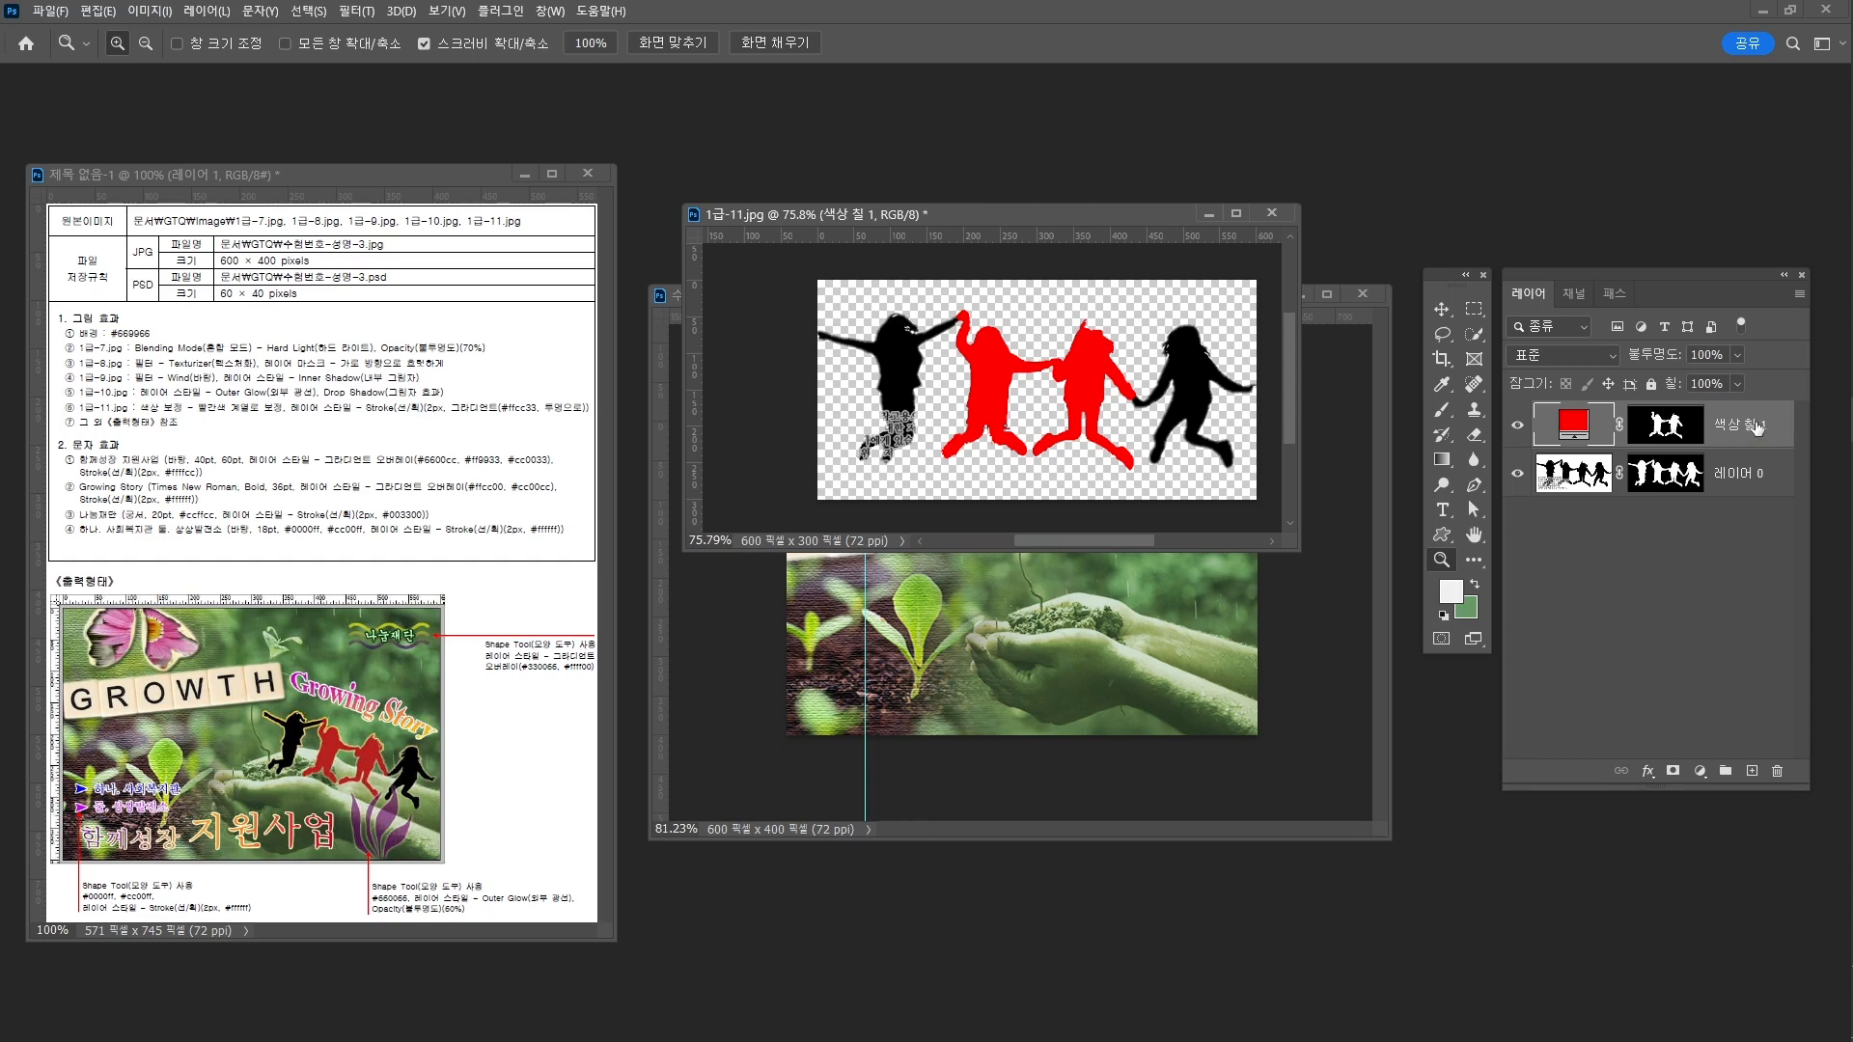
key(ctrl+shift+alt+e)
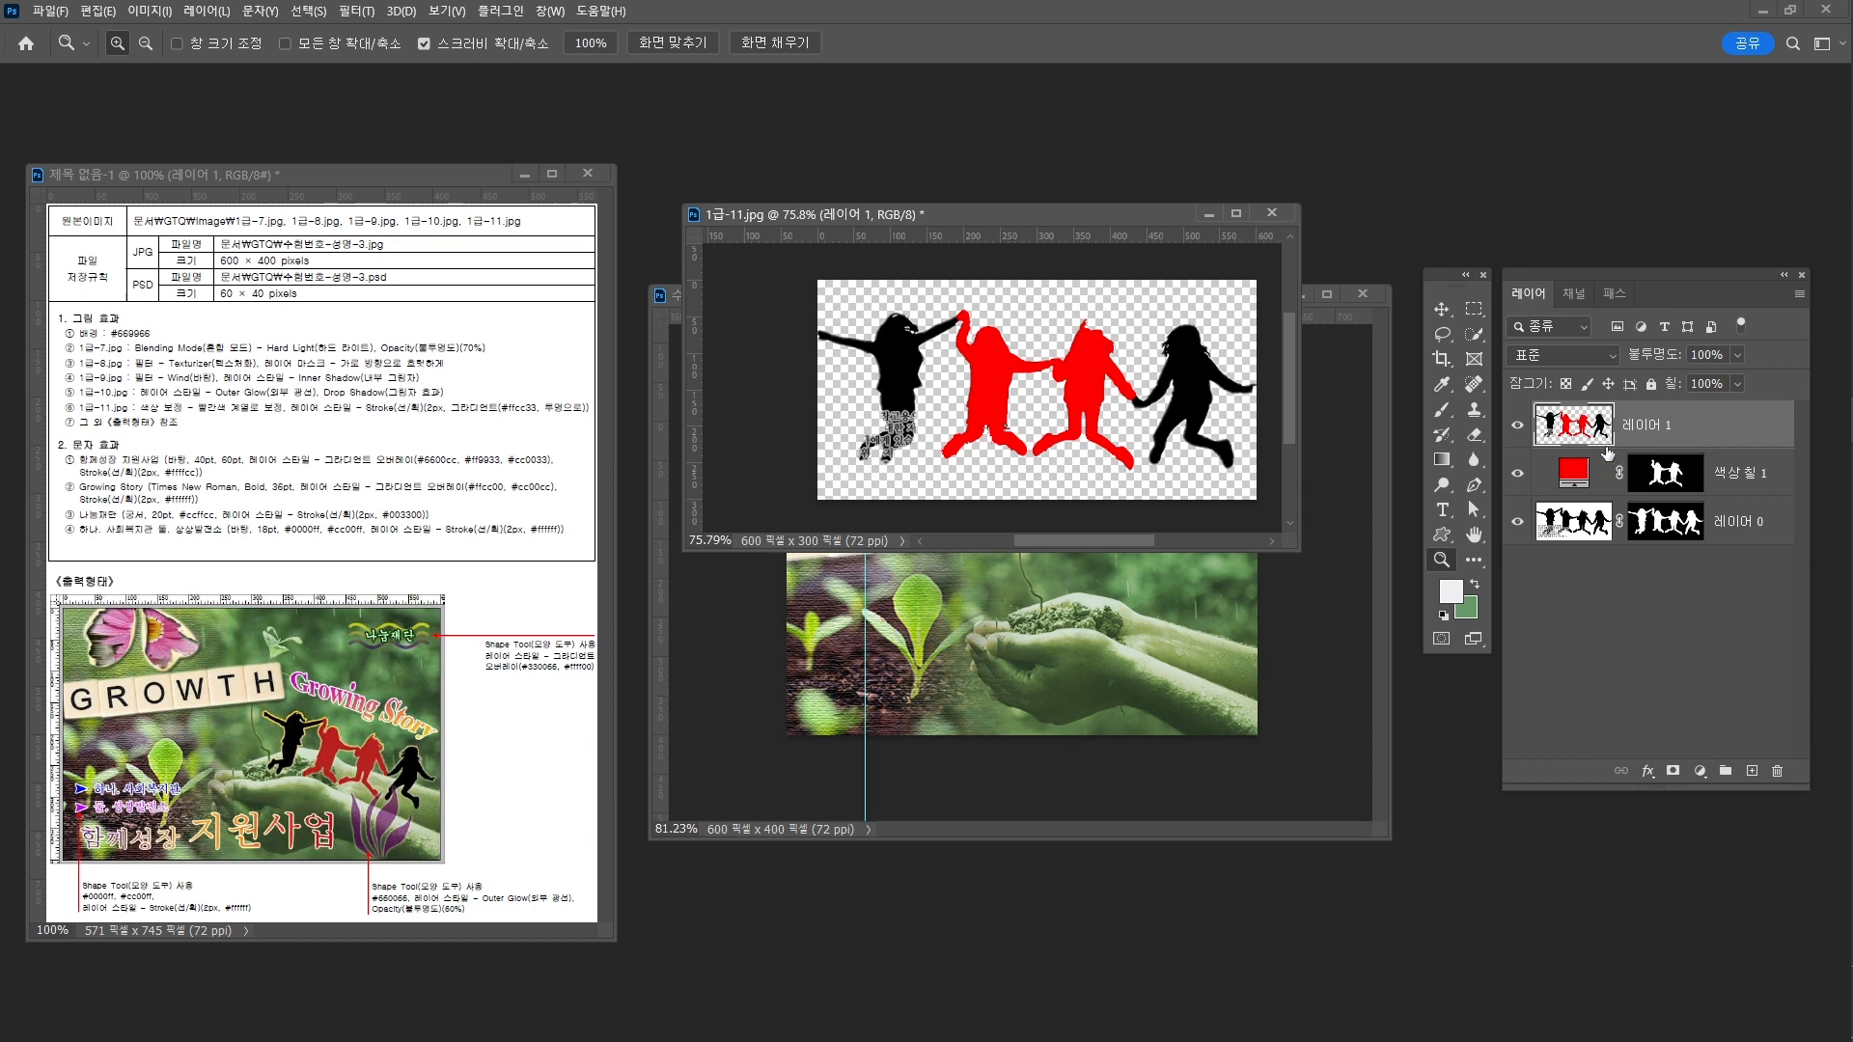
Move the merged silhouettes into the 수험번호-성명-3 composition, scale them to about 64% and rotate them about 11° over the hands
key(v)
drag(1092, 395, 1027, 563)
key(ctrl+t)
drag(816, 502, 987, 573)
mouse_move(1282, 589)
mouse_down()
mouse_move(1240, 585)
mouse_move(1308, 579)
mouse_up()
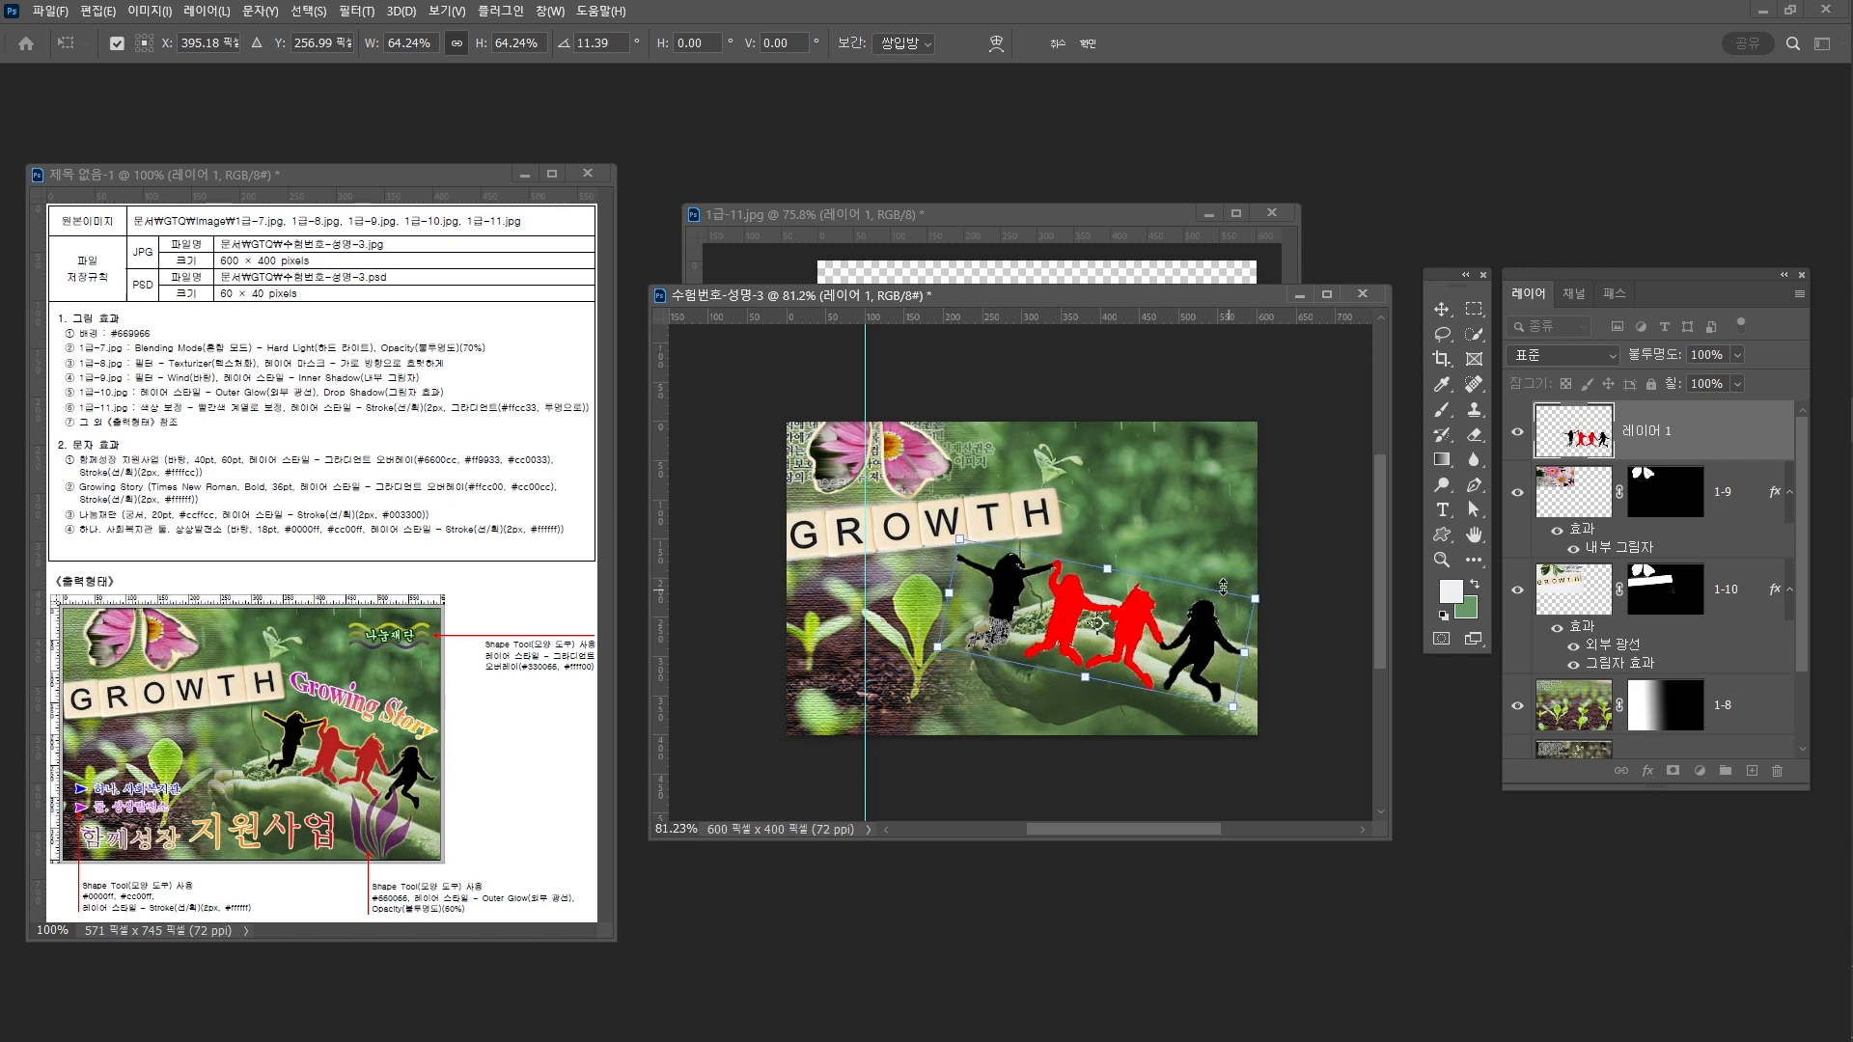
drag(1134, 616, 1146, 619)
key(Return)
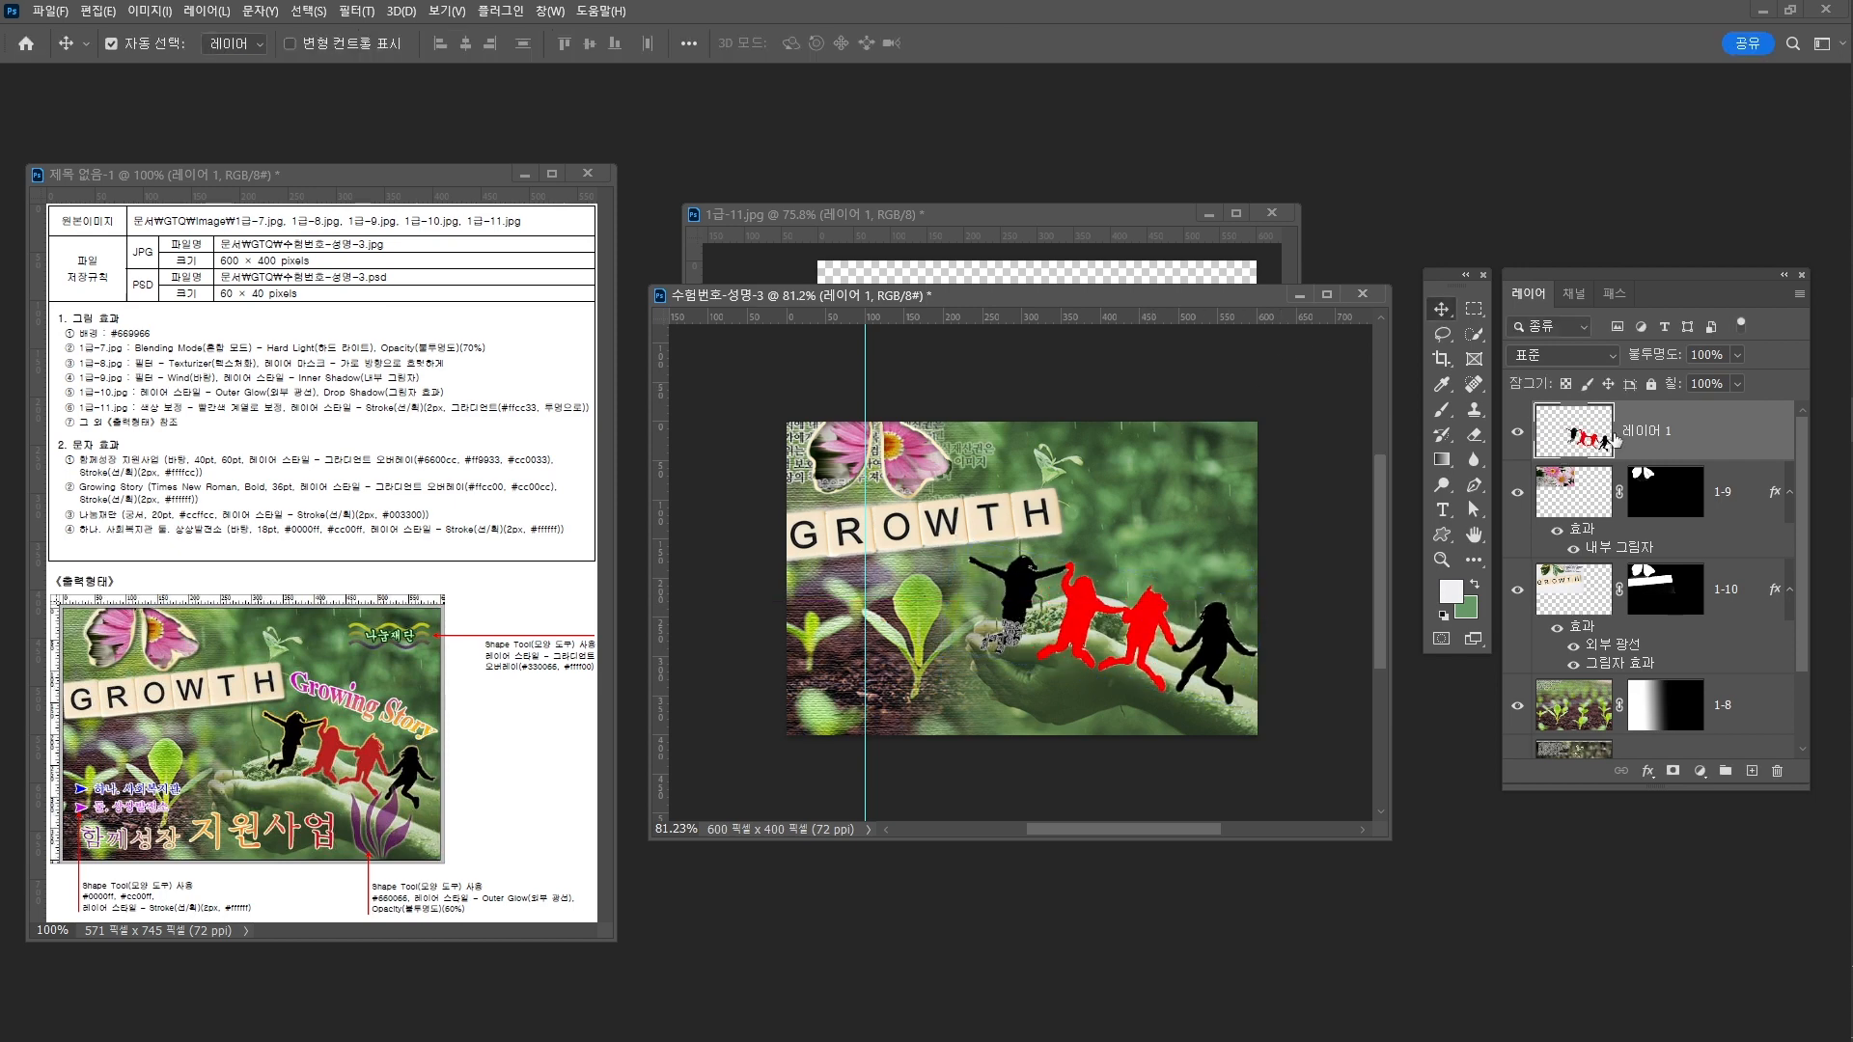
Rename the silhouette layer to 1-11 and close the 1급-11.jpg window
double_click(1651, 437)
text(1-11)
key(Return)
click(1166, 238)
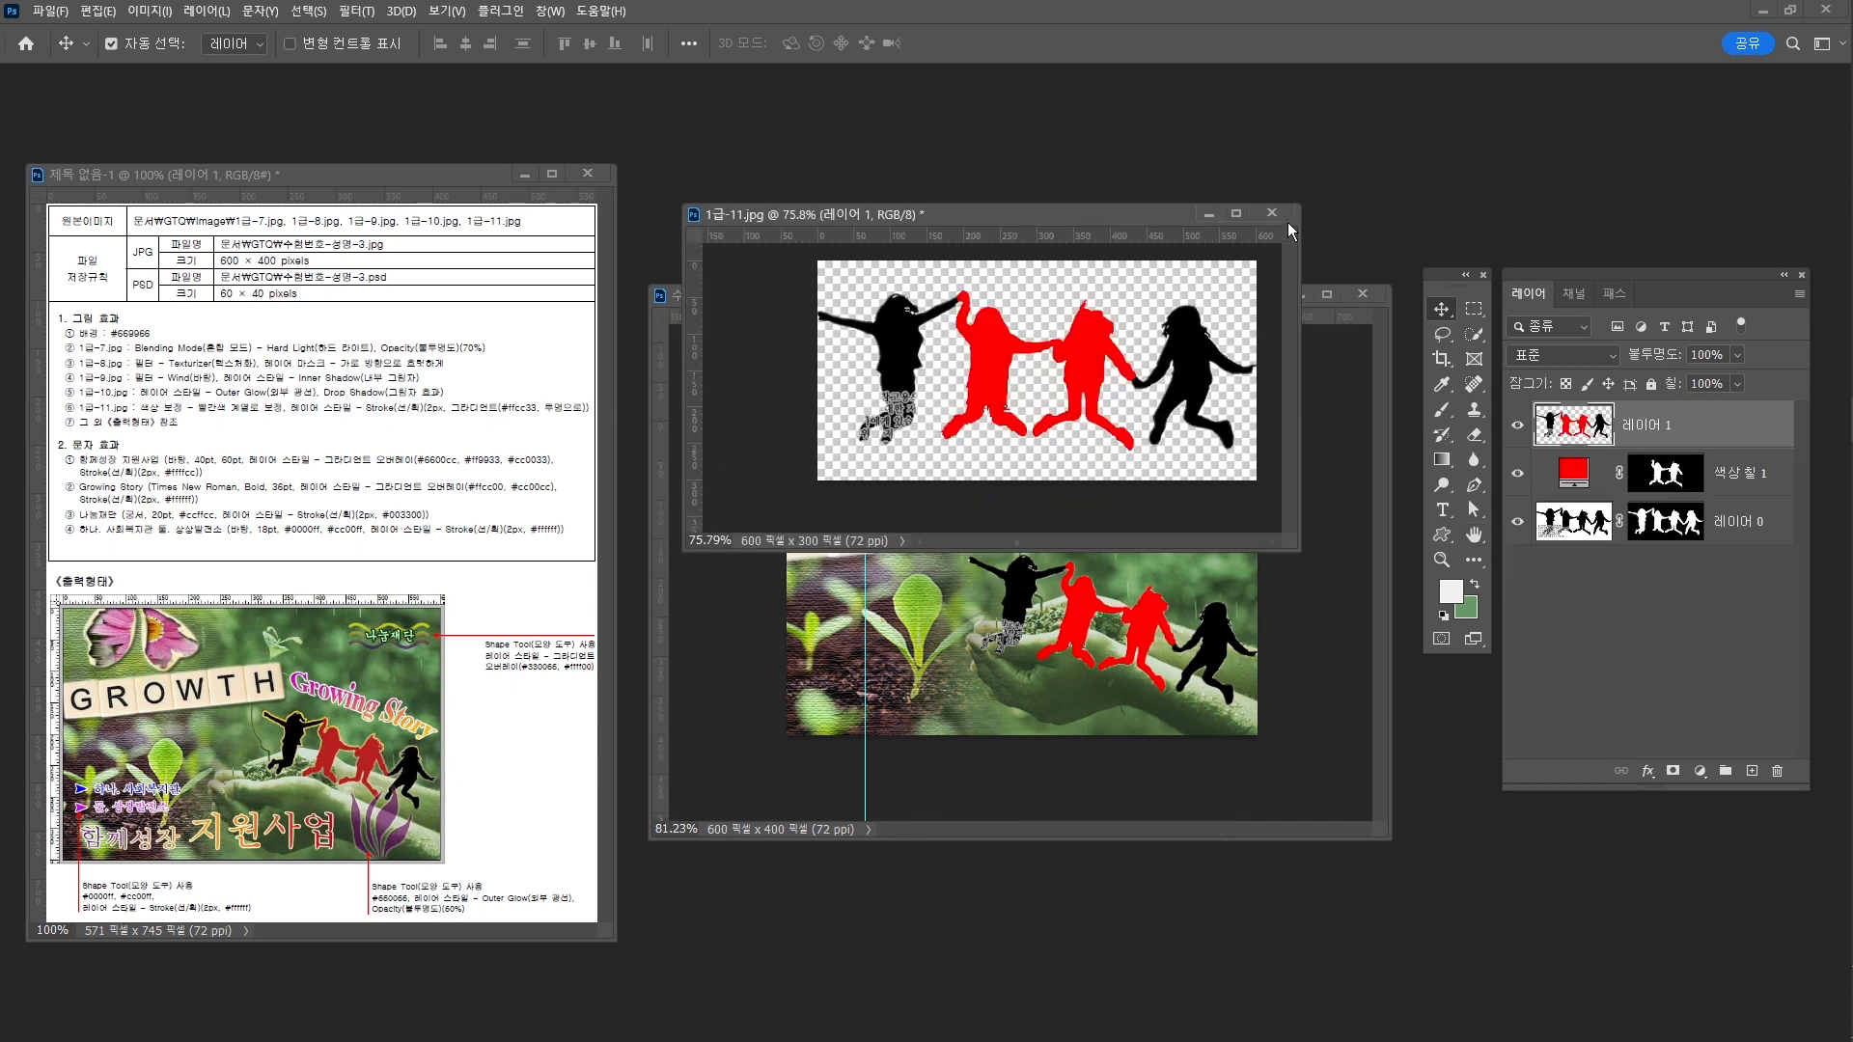
click(1271, 213)
click(961, 392)
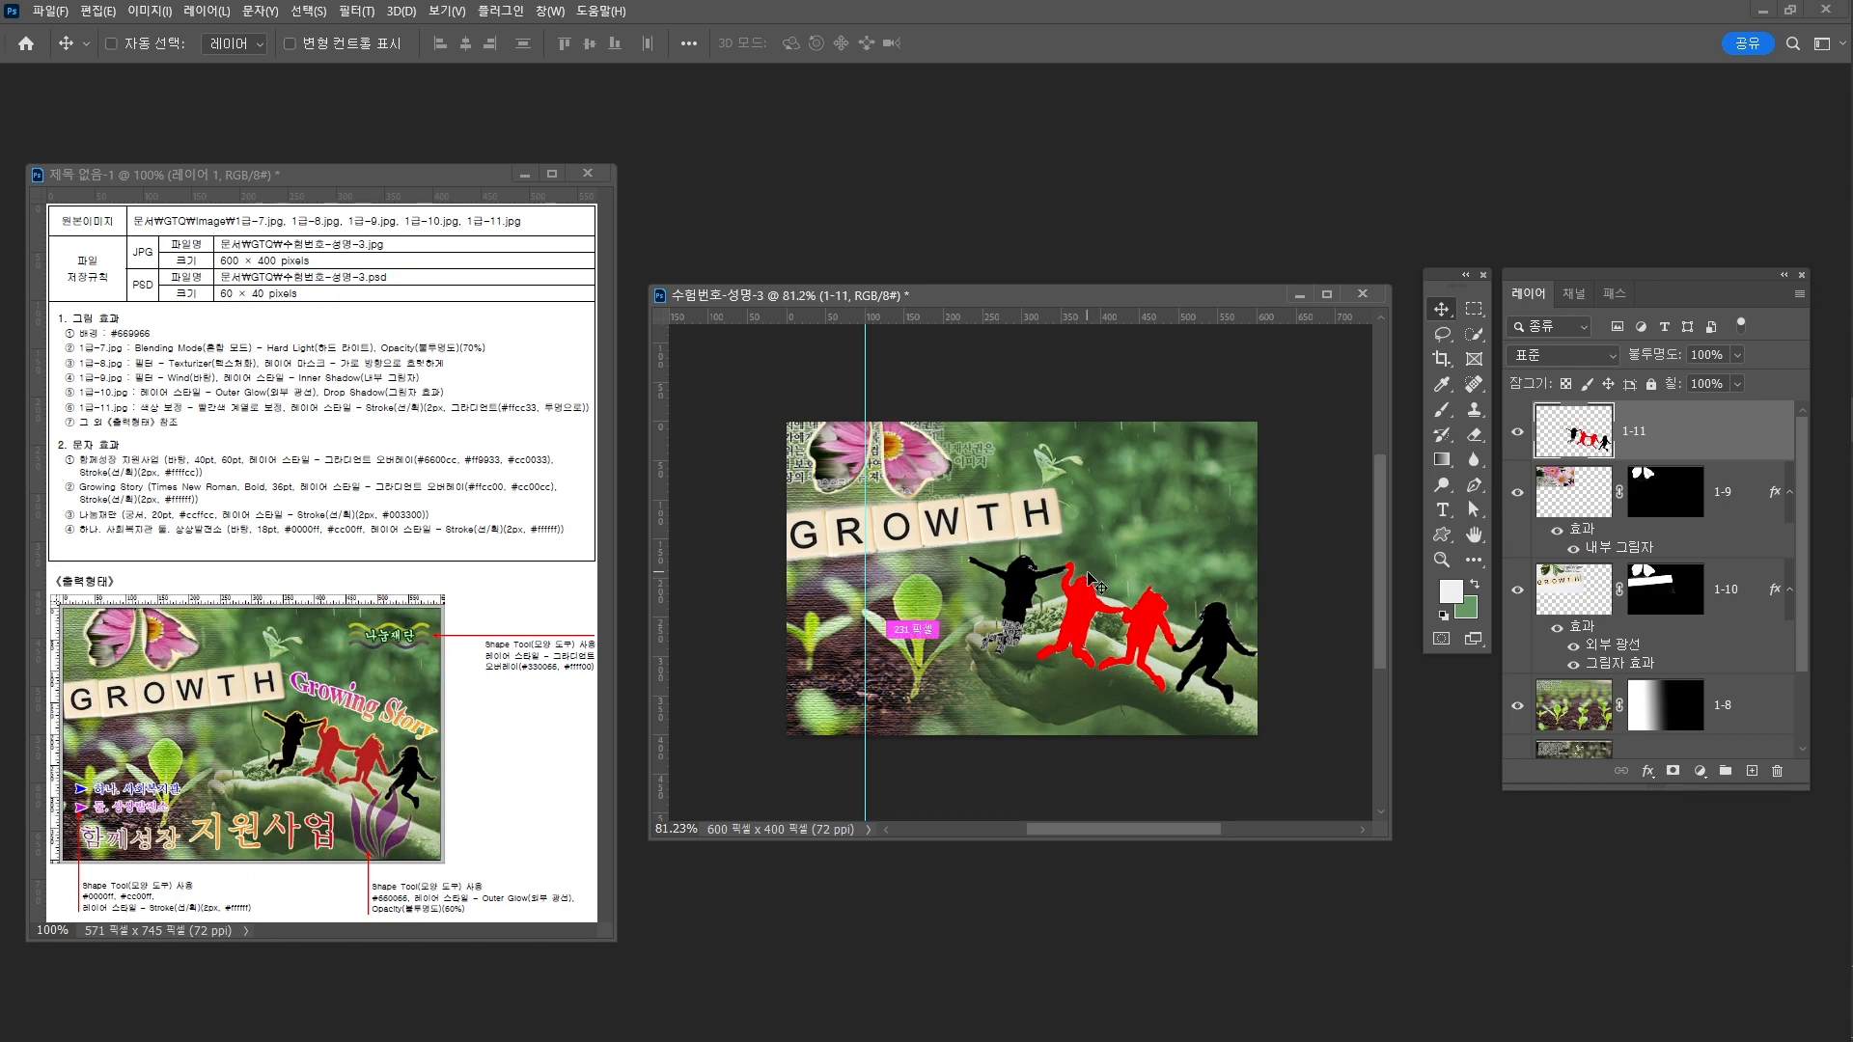
Shrink layer 1-11 further, rotate it about 4° and reposition the silhouettes above the hands to match the sample output
key(ctrl+t)
drag(968, 705, 1021, 688)
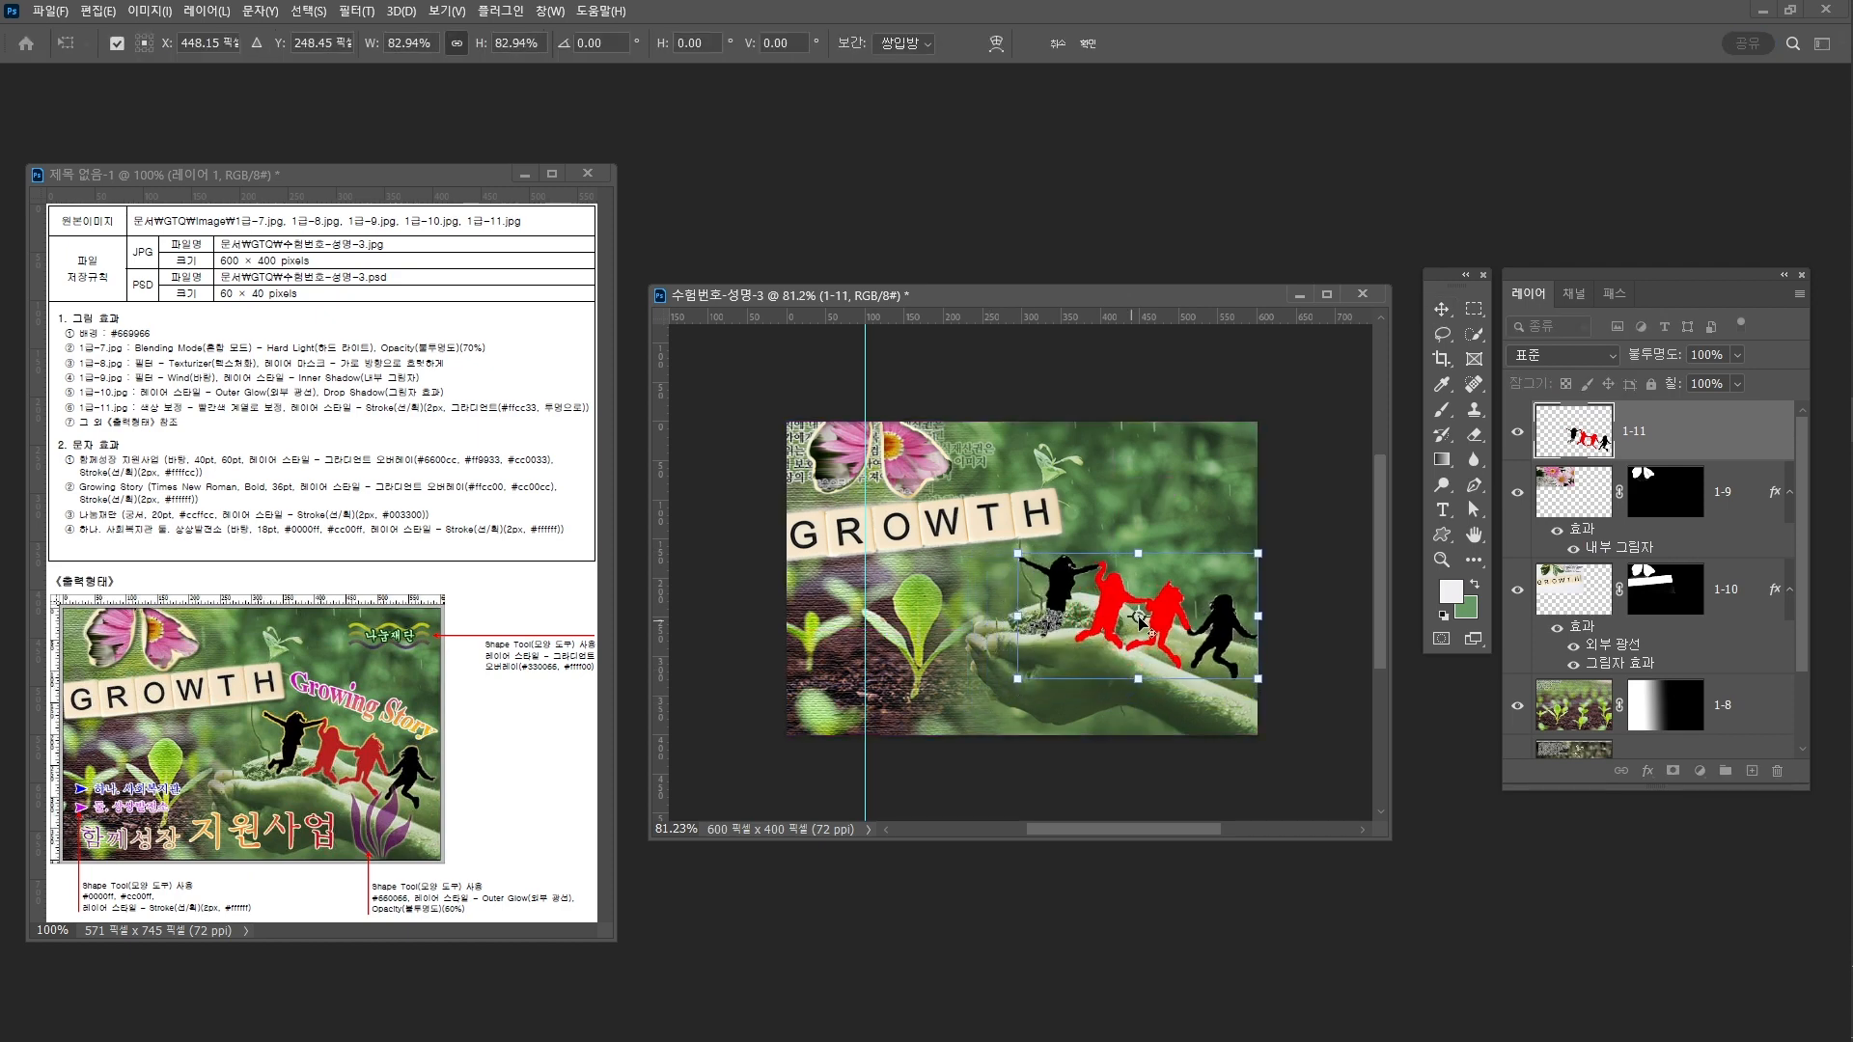
drag(1289, 679, 1280, 696)
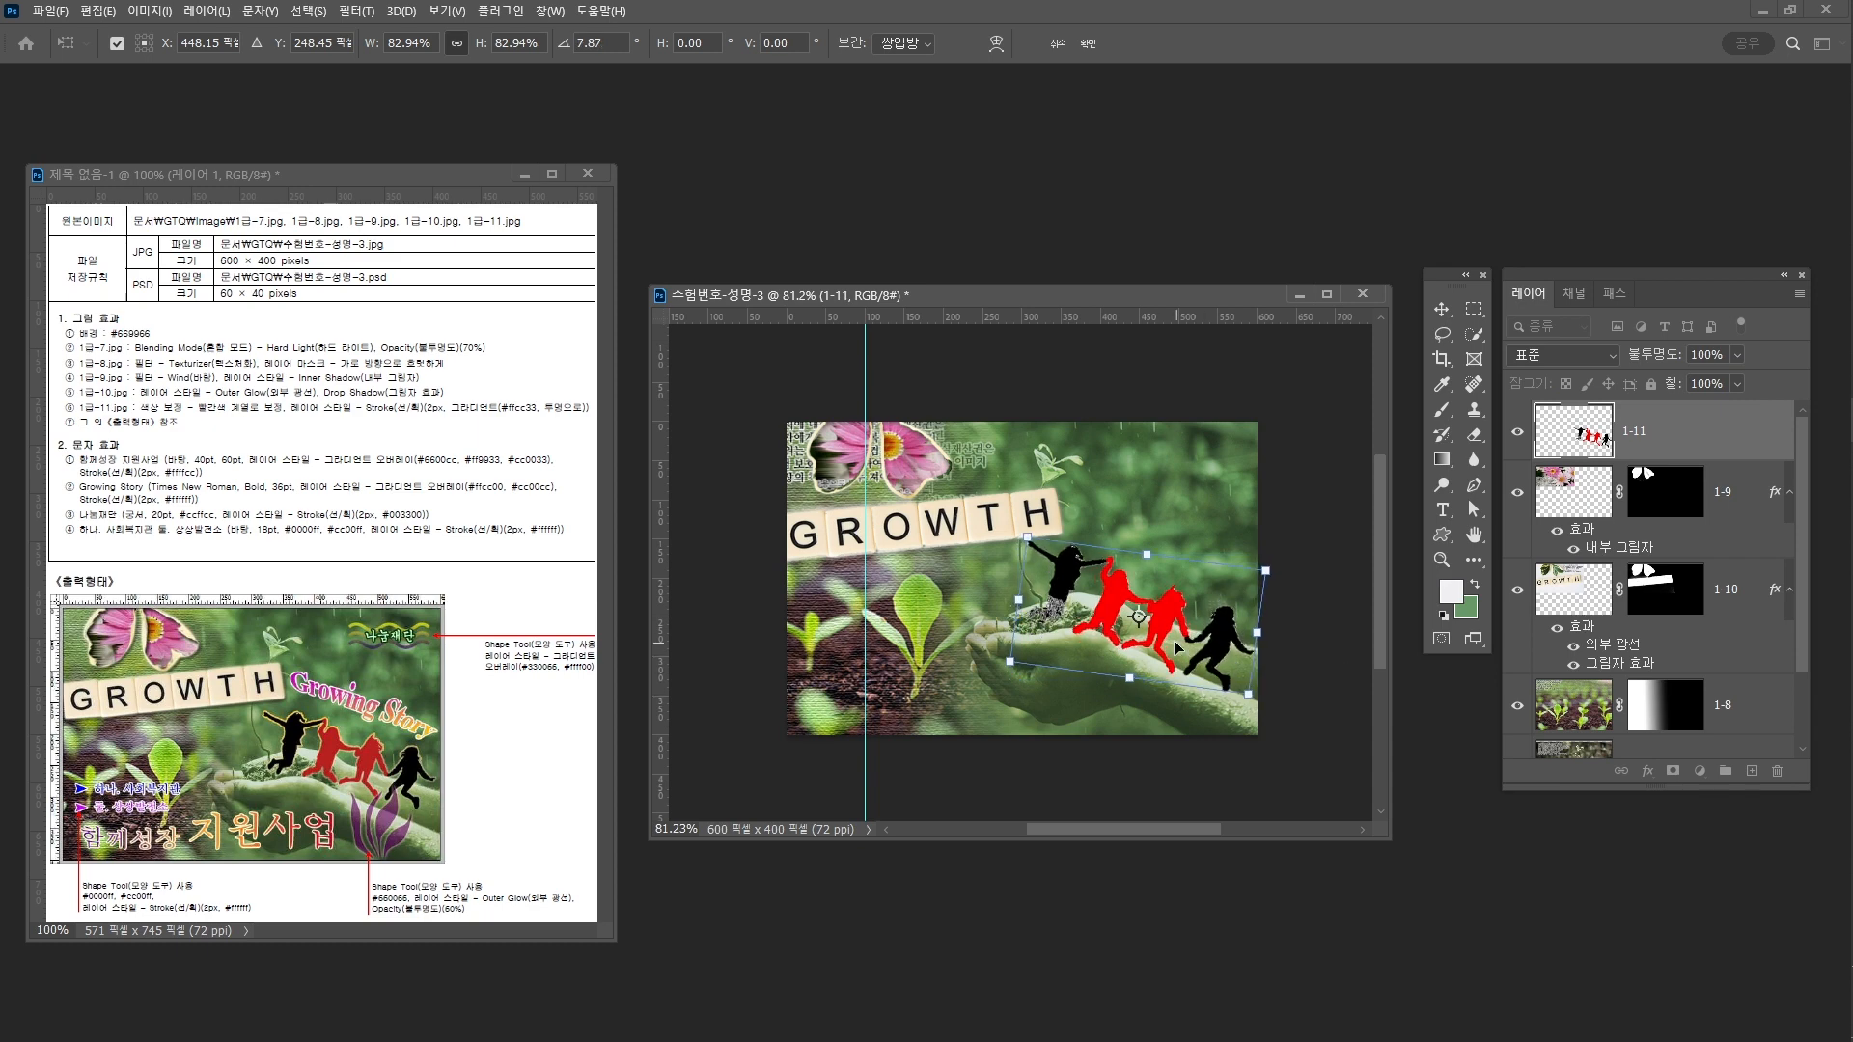
drag(1165, 640, 1161, 649)
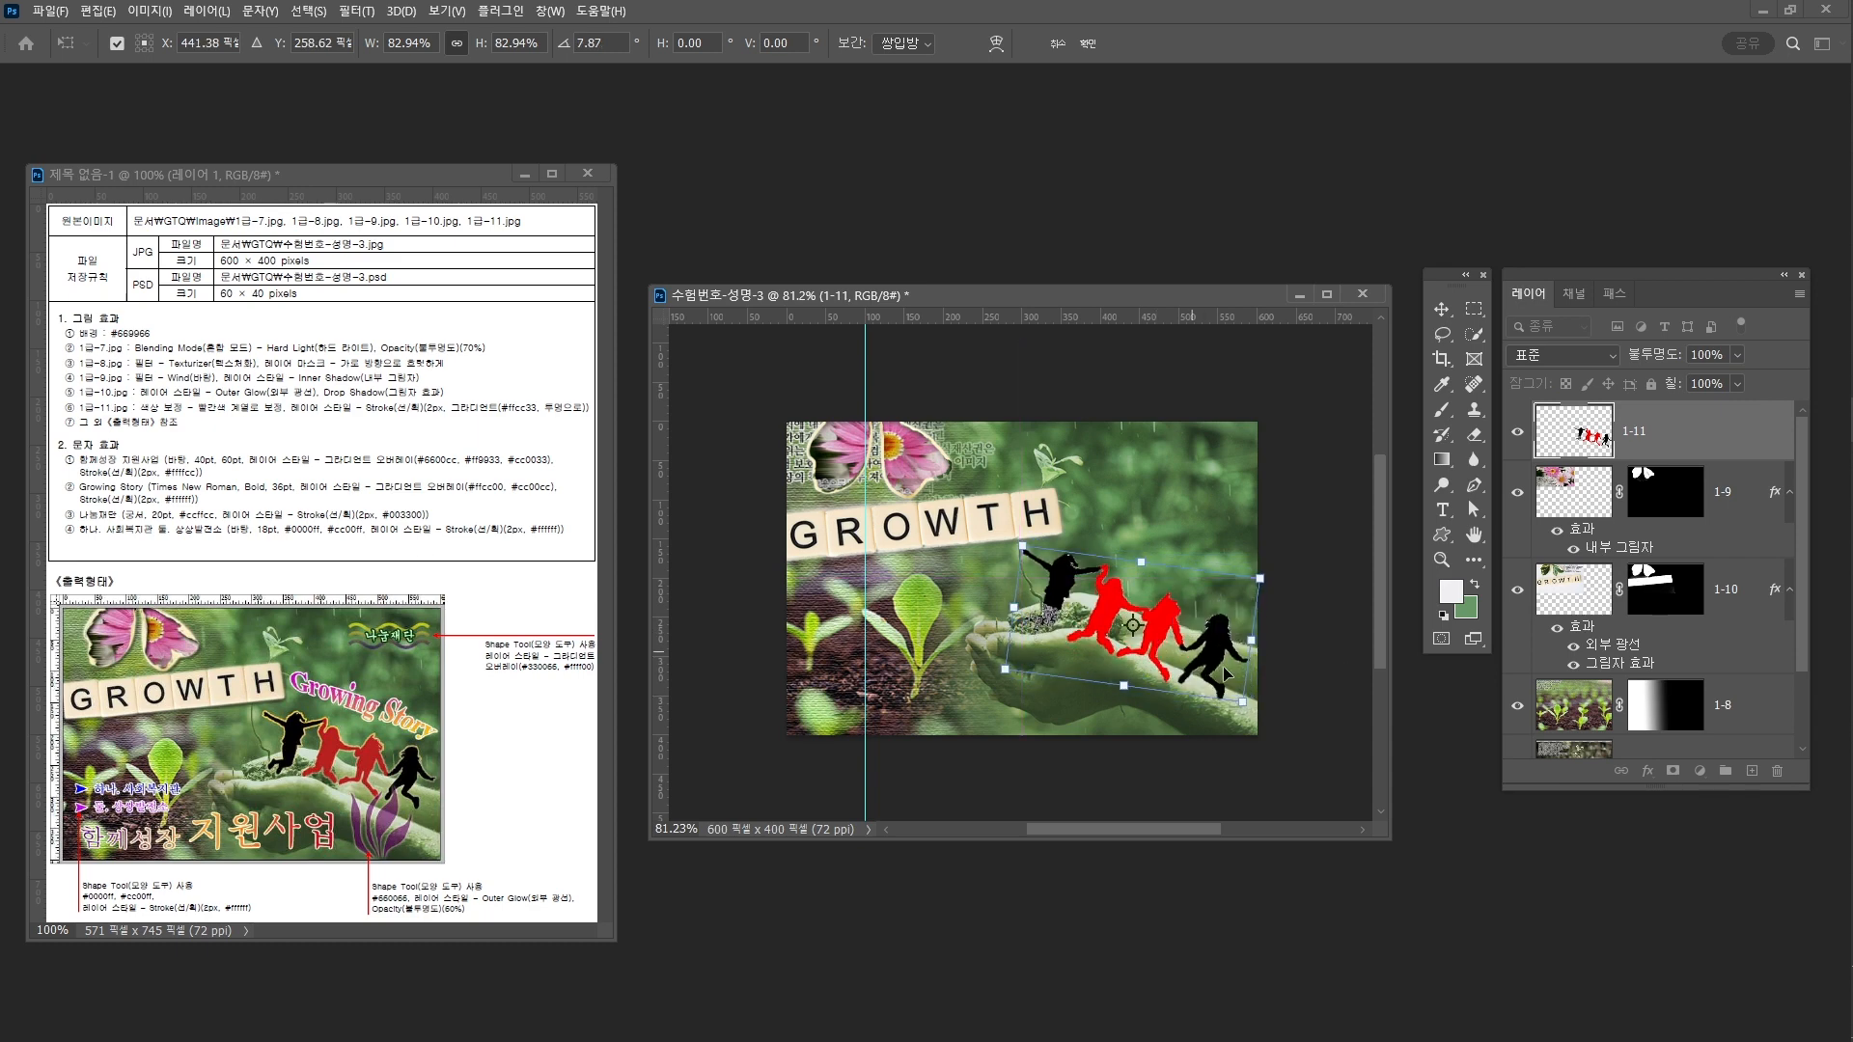
drag(1241, 703, 1206, 634)
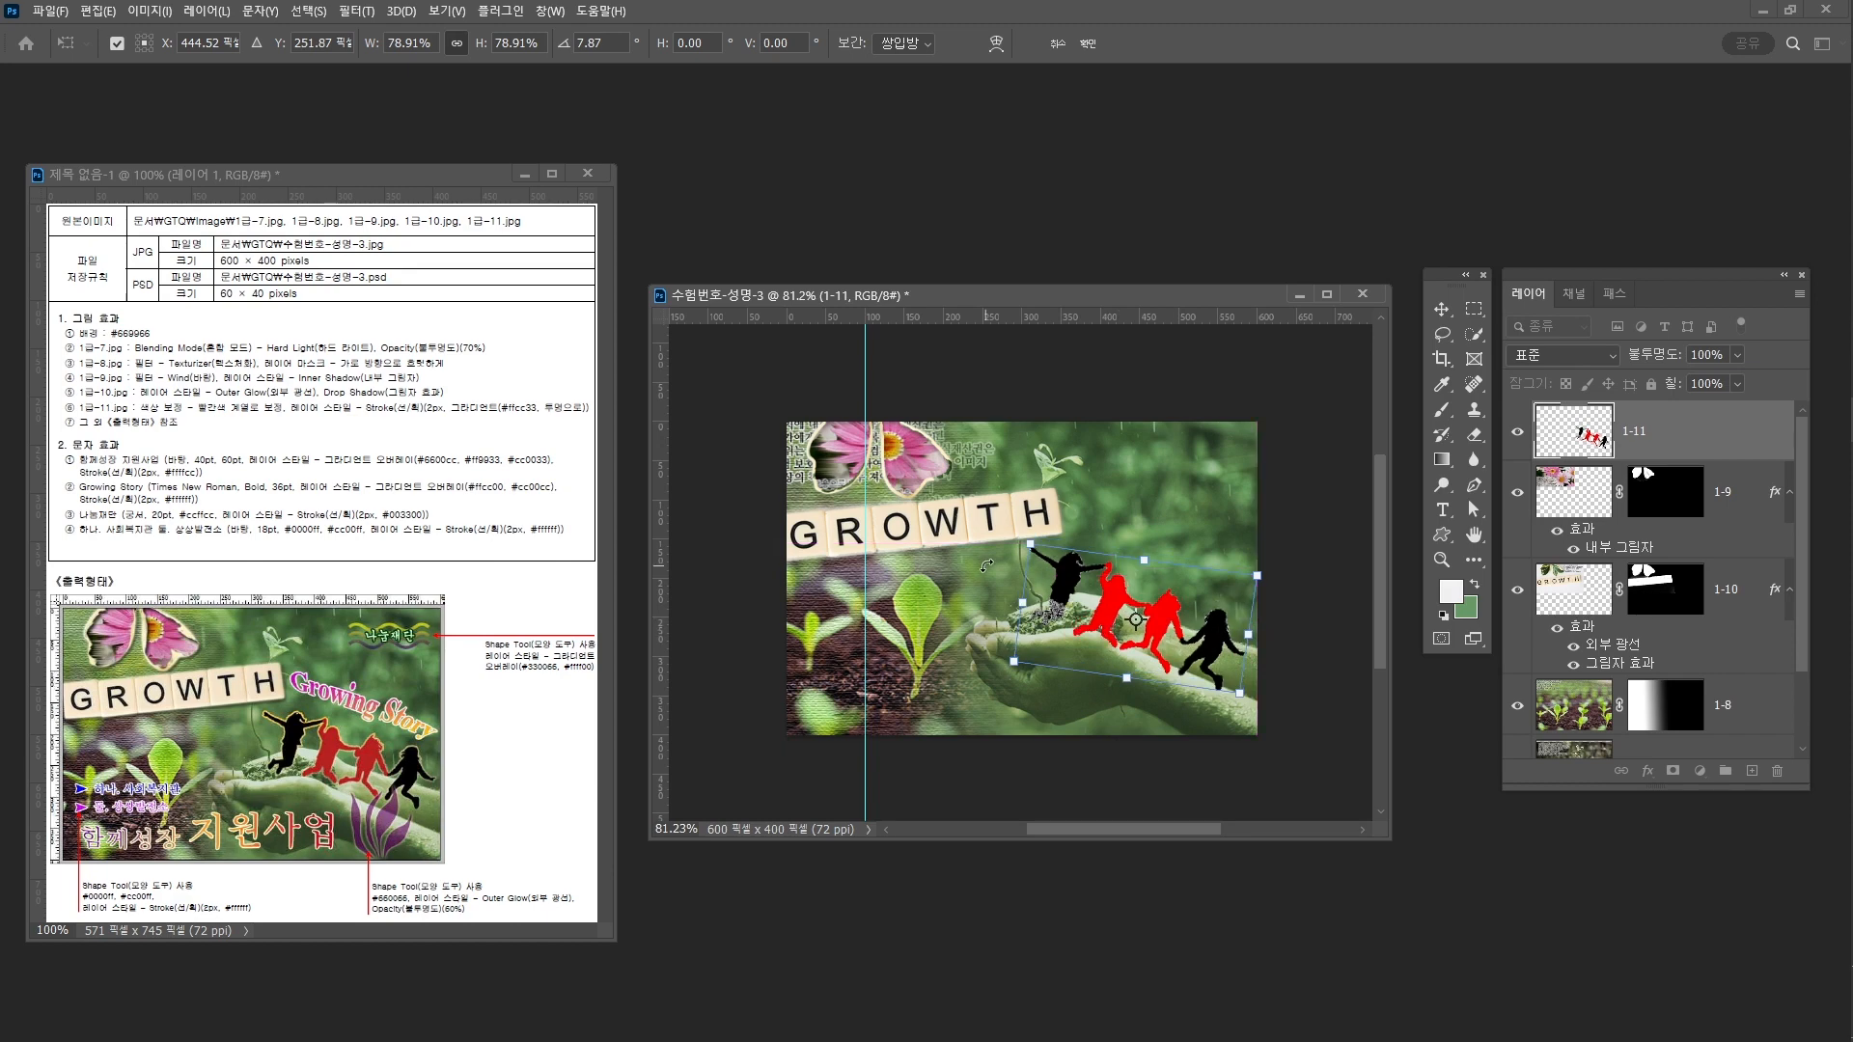
drag(1008, 549, 1008, 558)
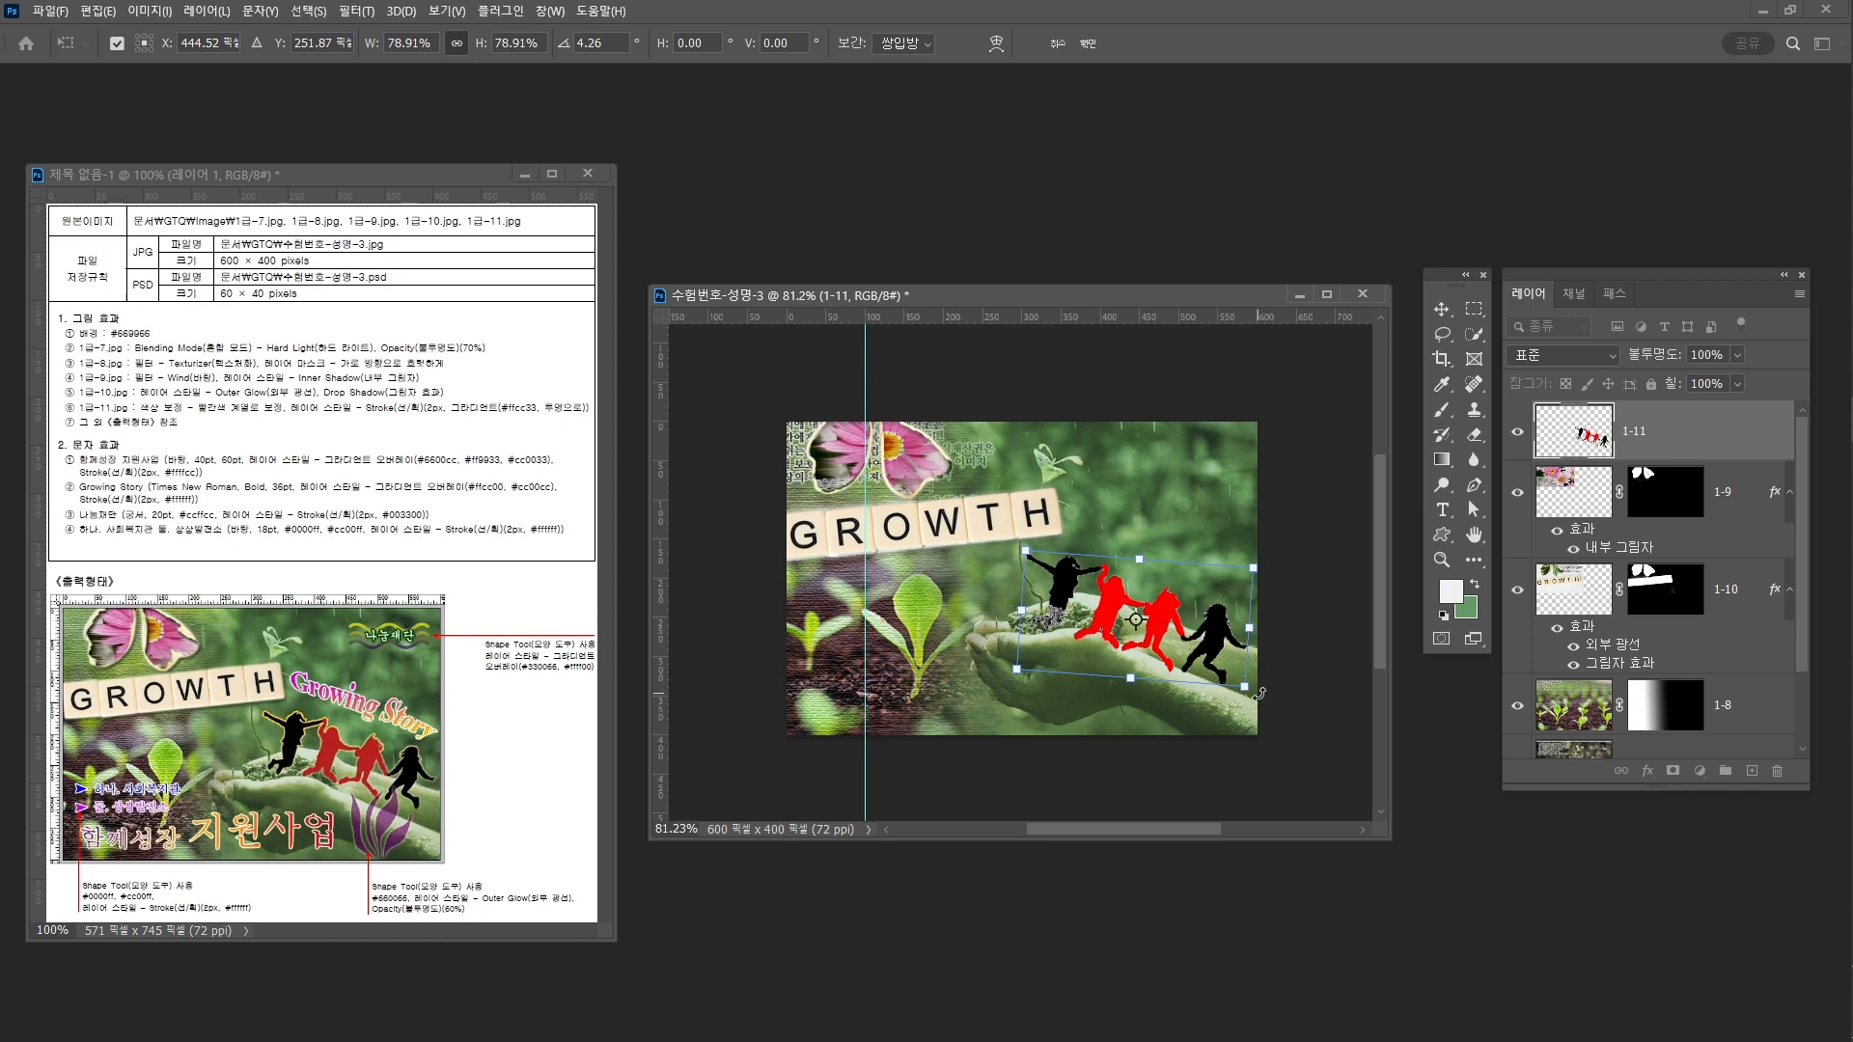
drag(1244, 686, 1197, 613)
key(Return)
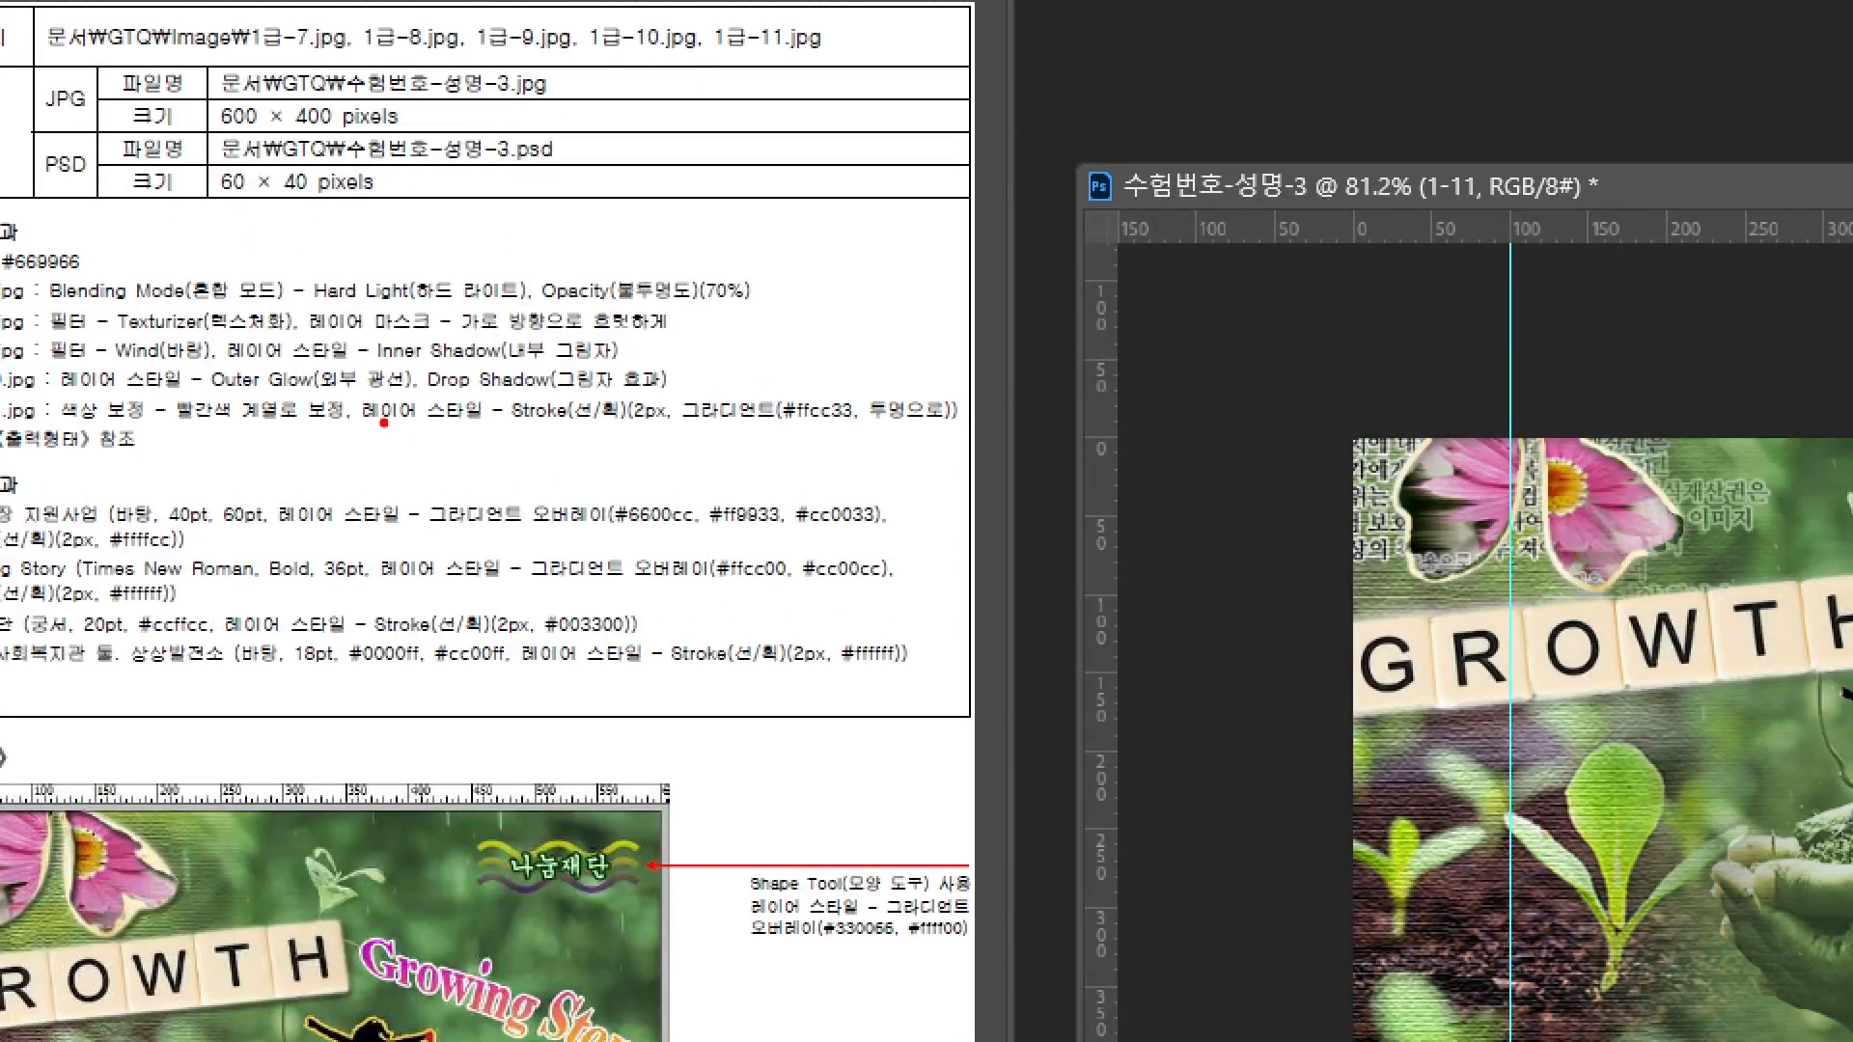
Add a 2 px outside stroke style to layer 1-11 and switch its fill type to gradient
drag(384, 423, 621, 433)
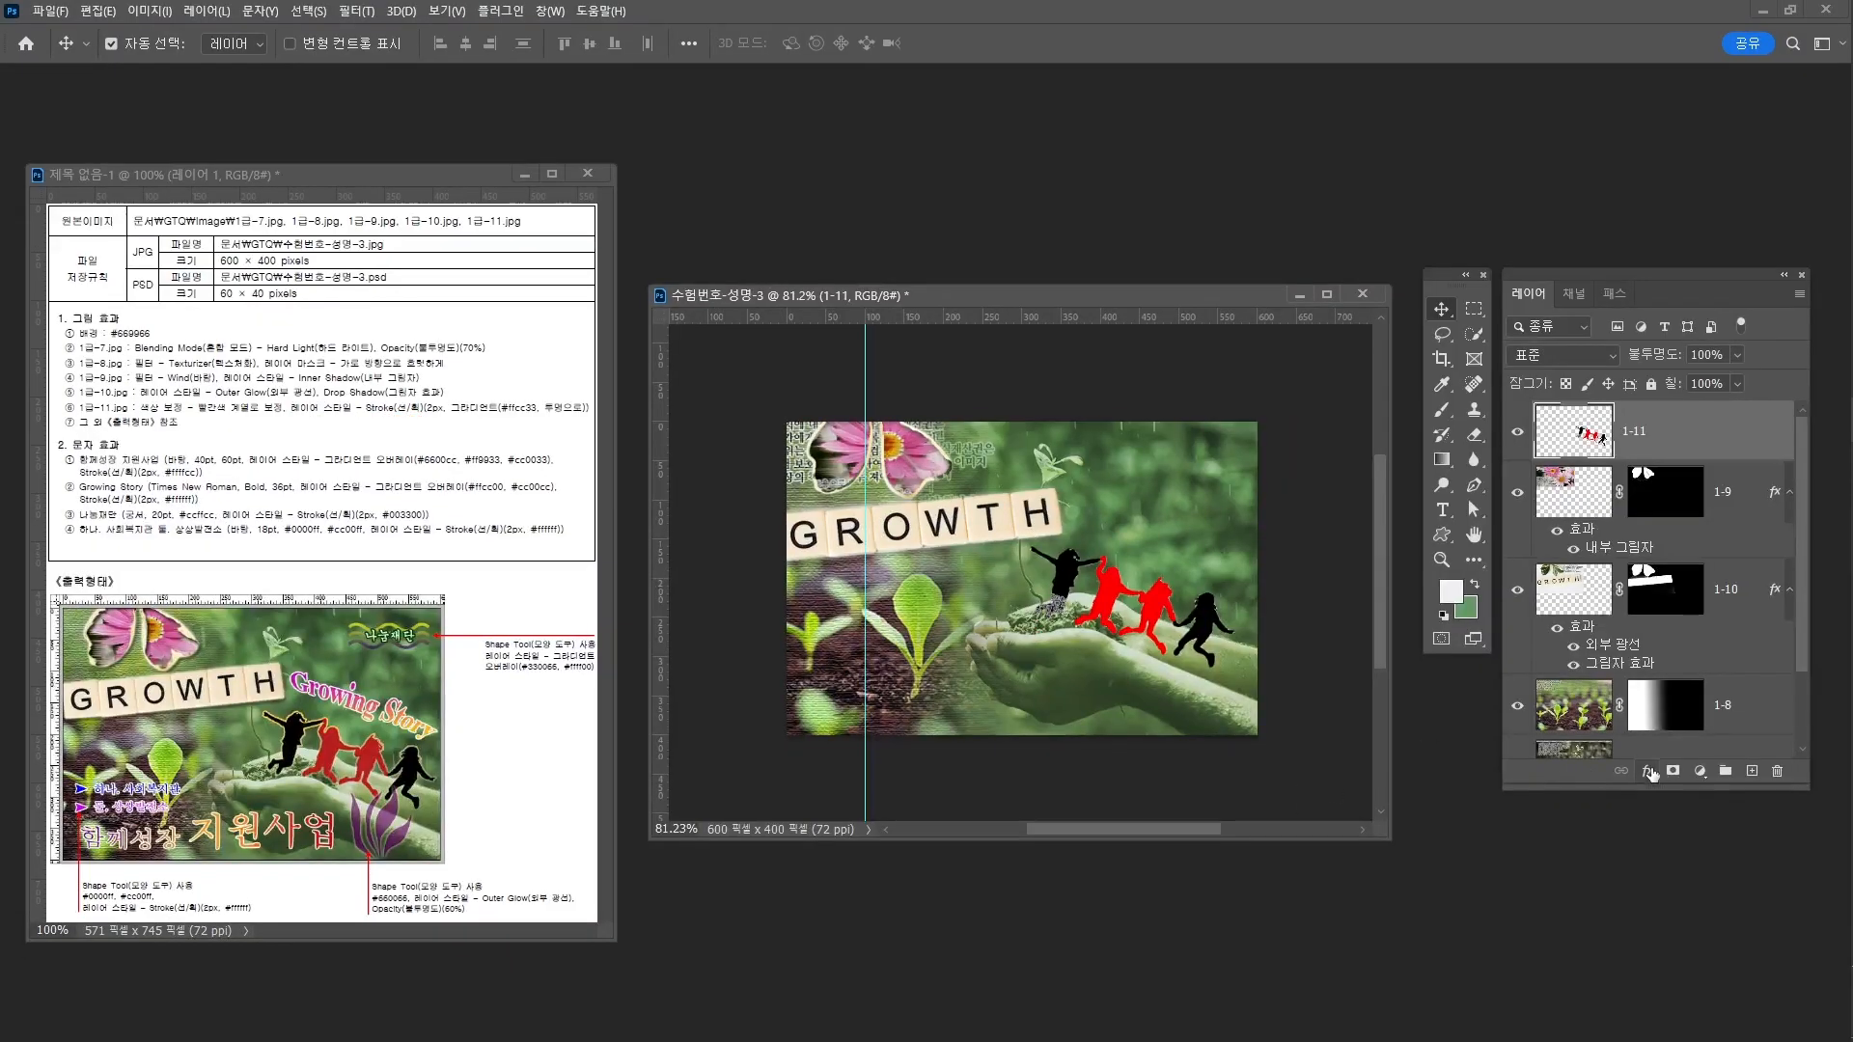
click(1647, 771)
click(1679, 836)
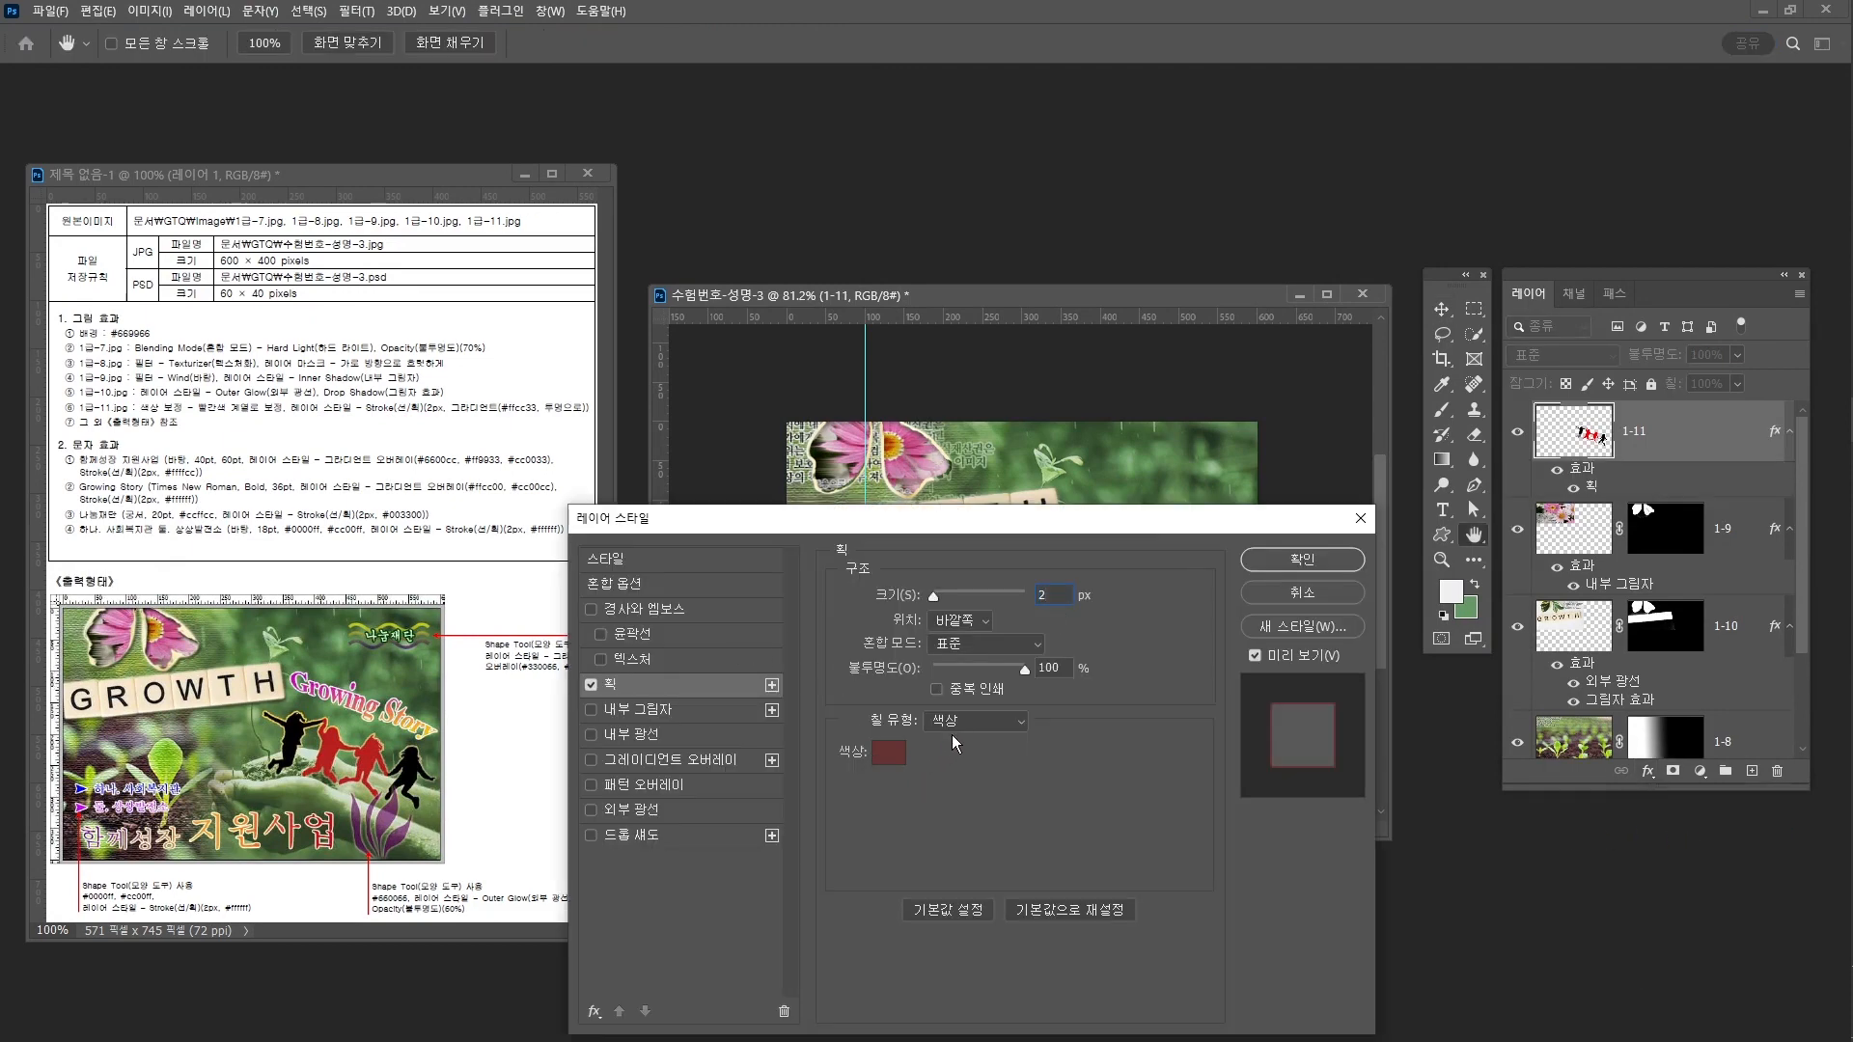
click(967, 726)
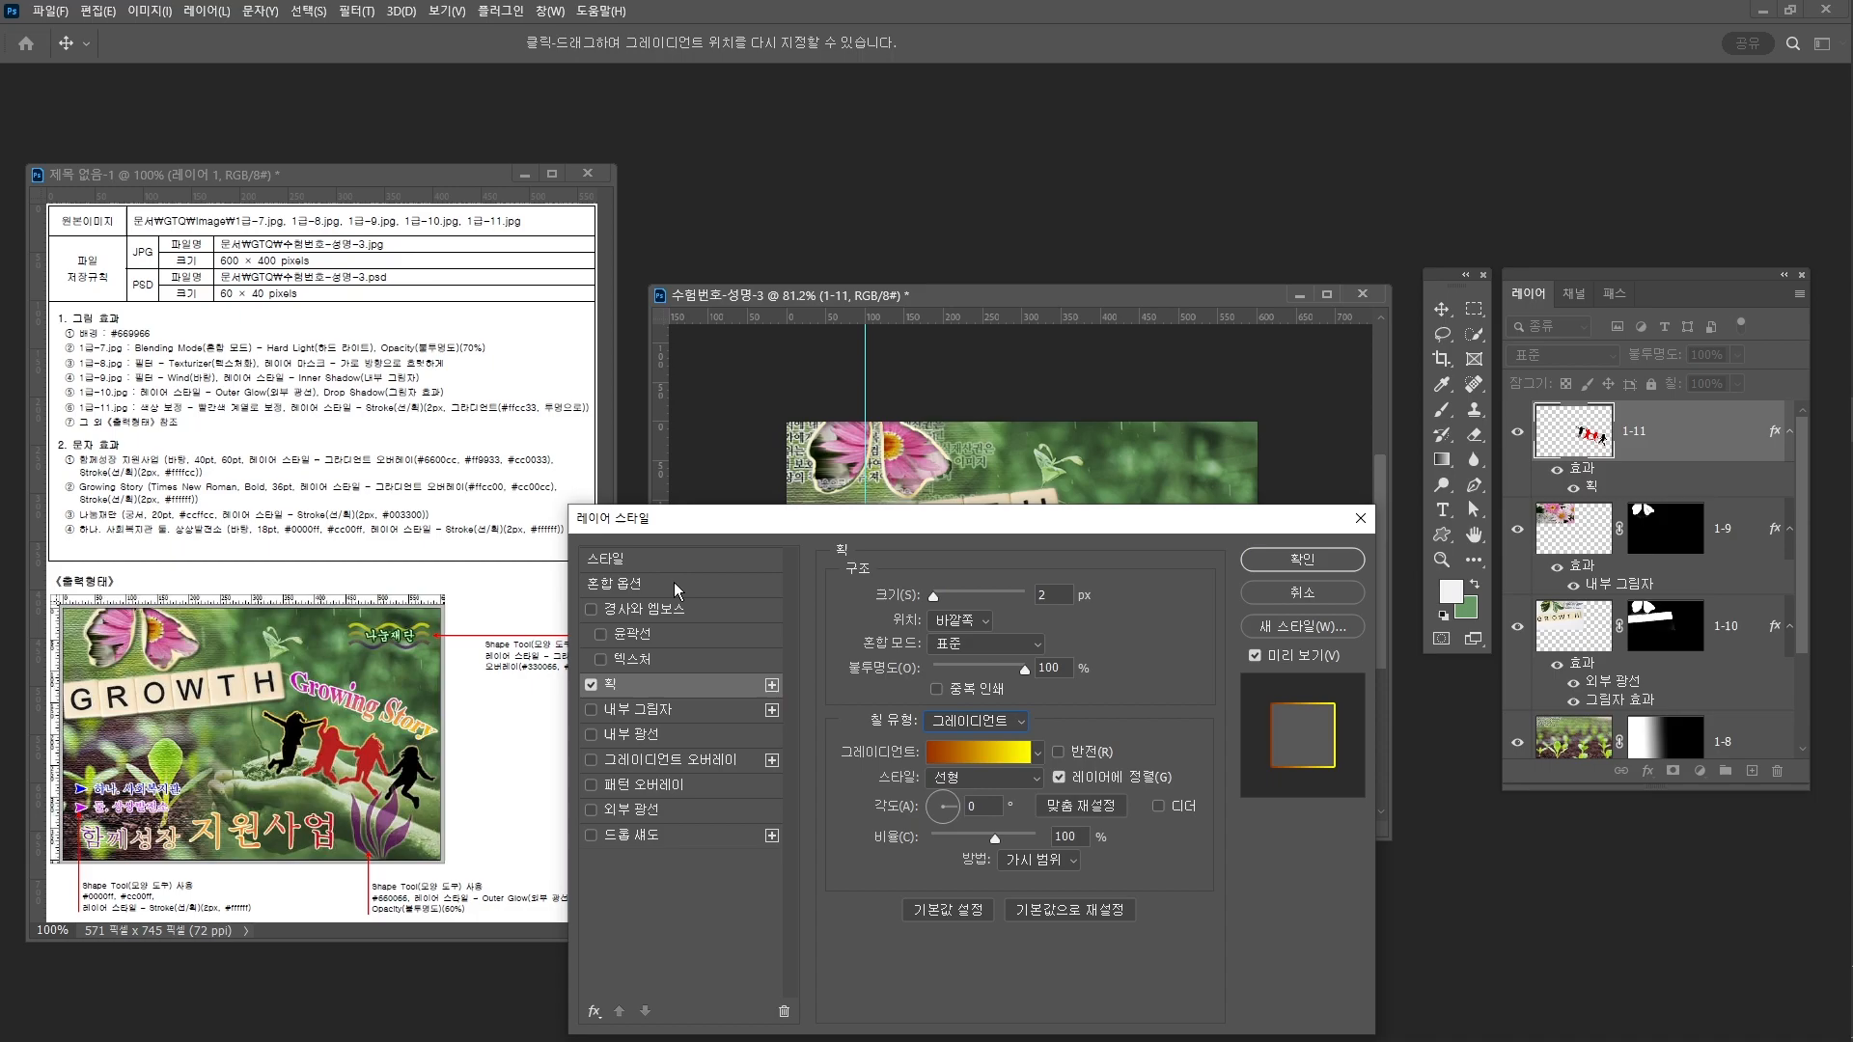
key(ctrl+1)
click(519, 423)
drag(579, 432, 618, 398)
key(Escape)
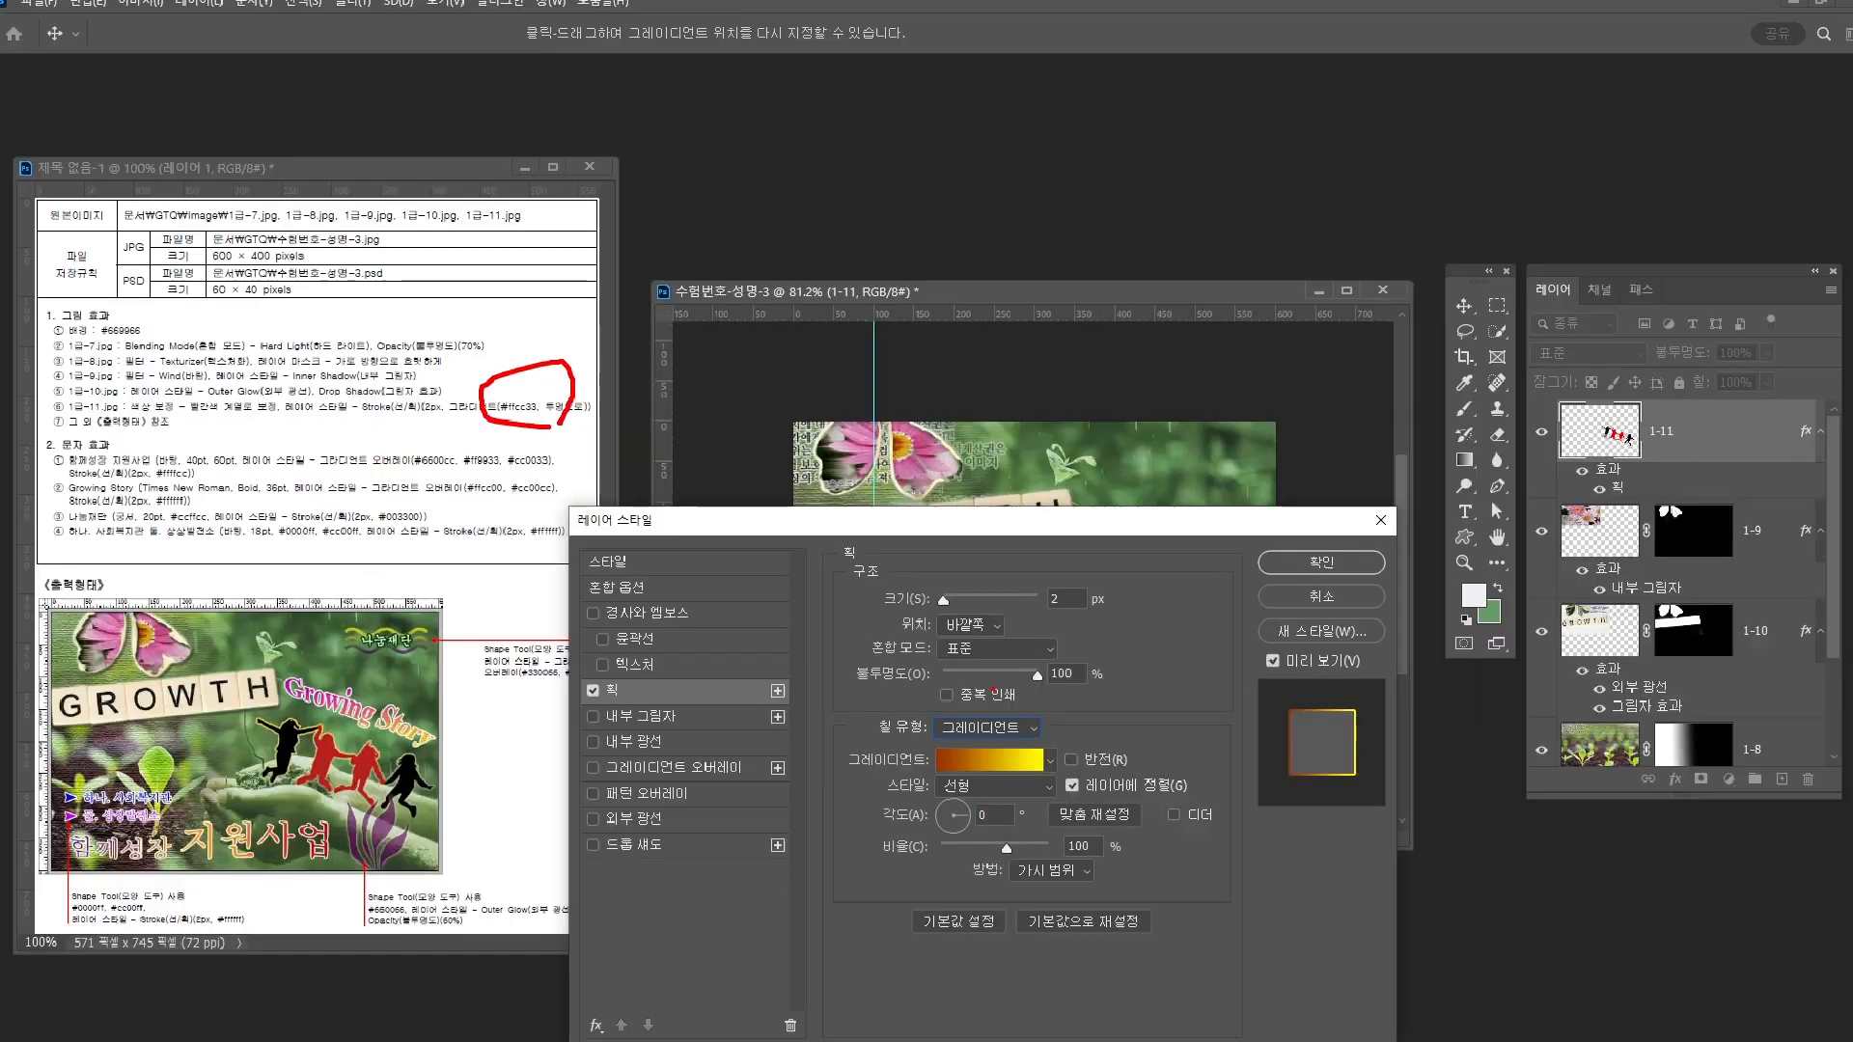
Set both colour stops of the stroke gradient to #ffcc33
click(1003, 754)
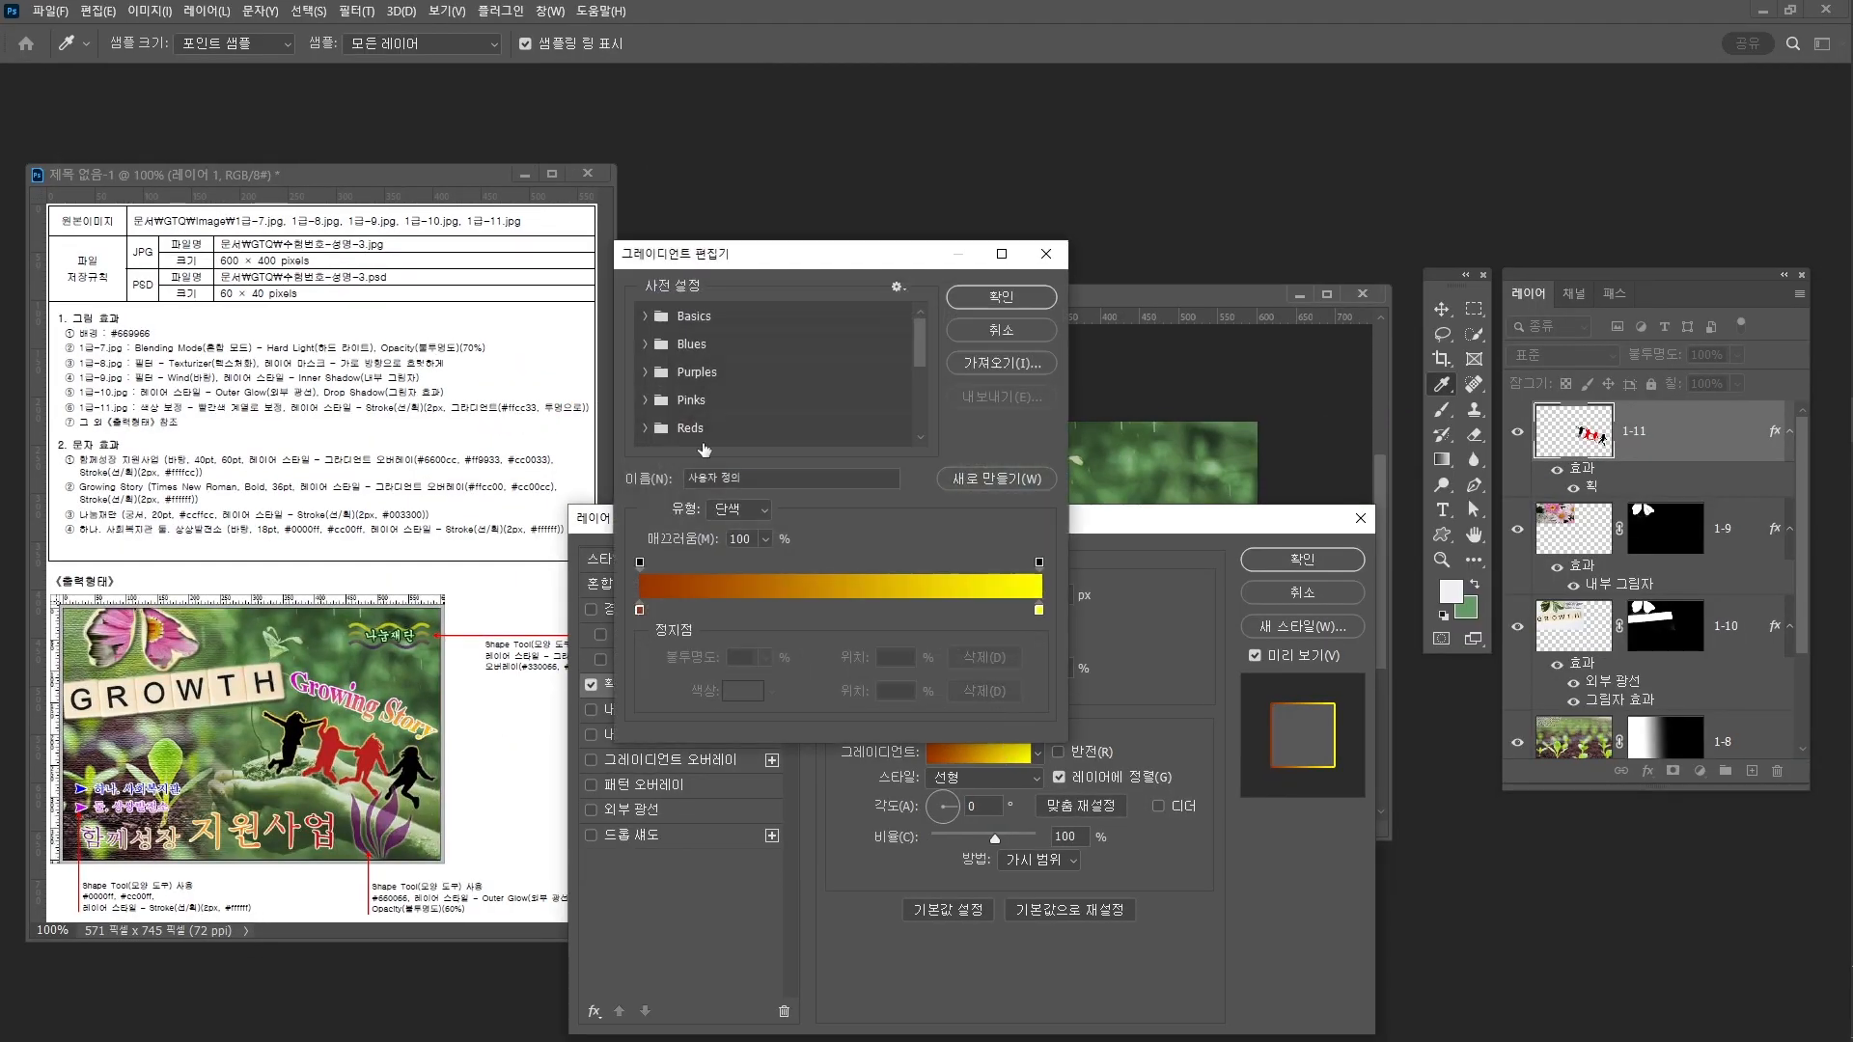
double_click(639, 608)
text(ff)
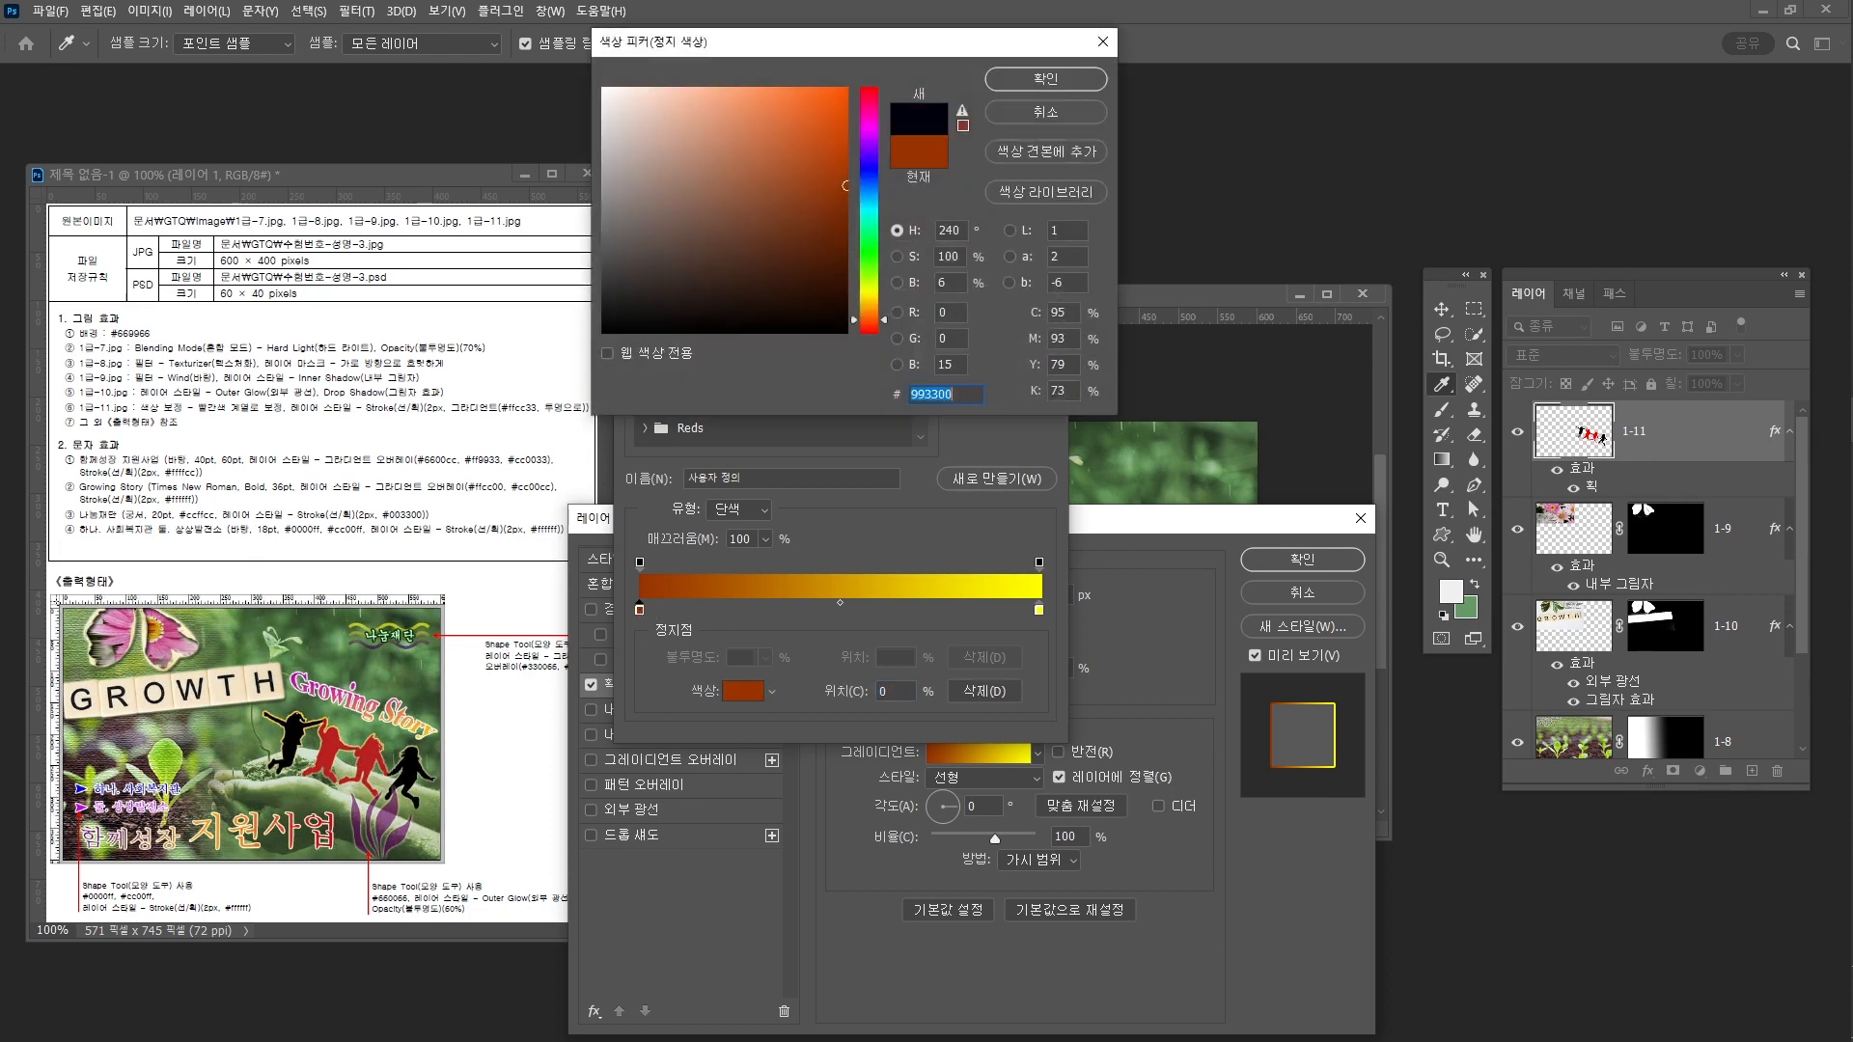
text(cc33)
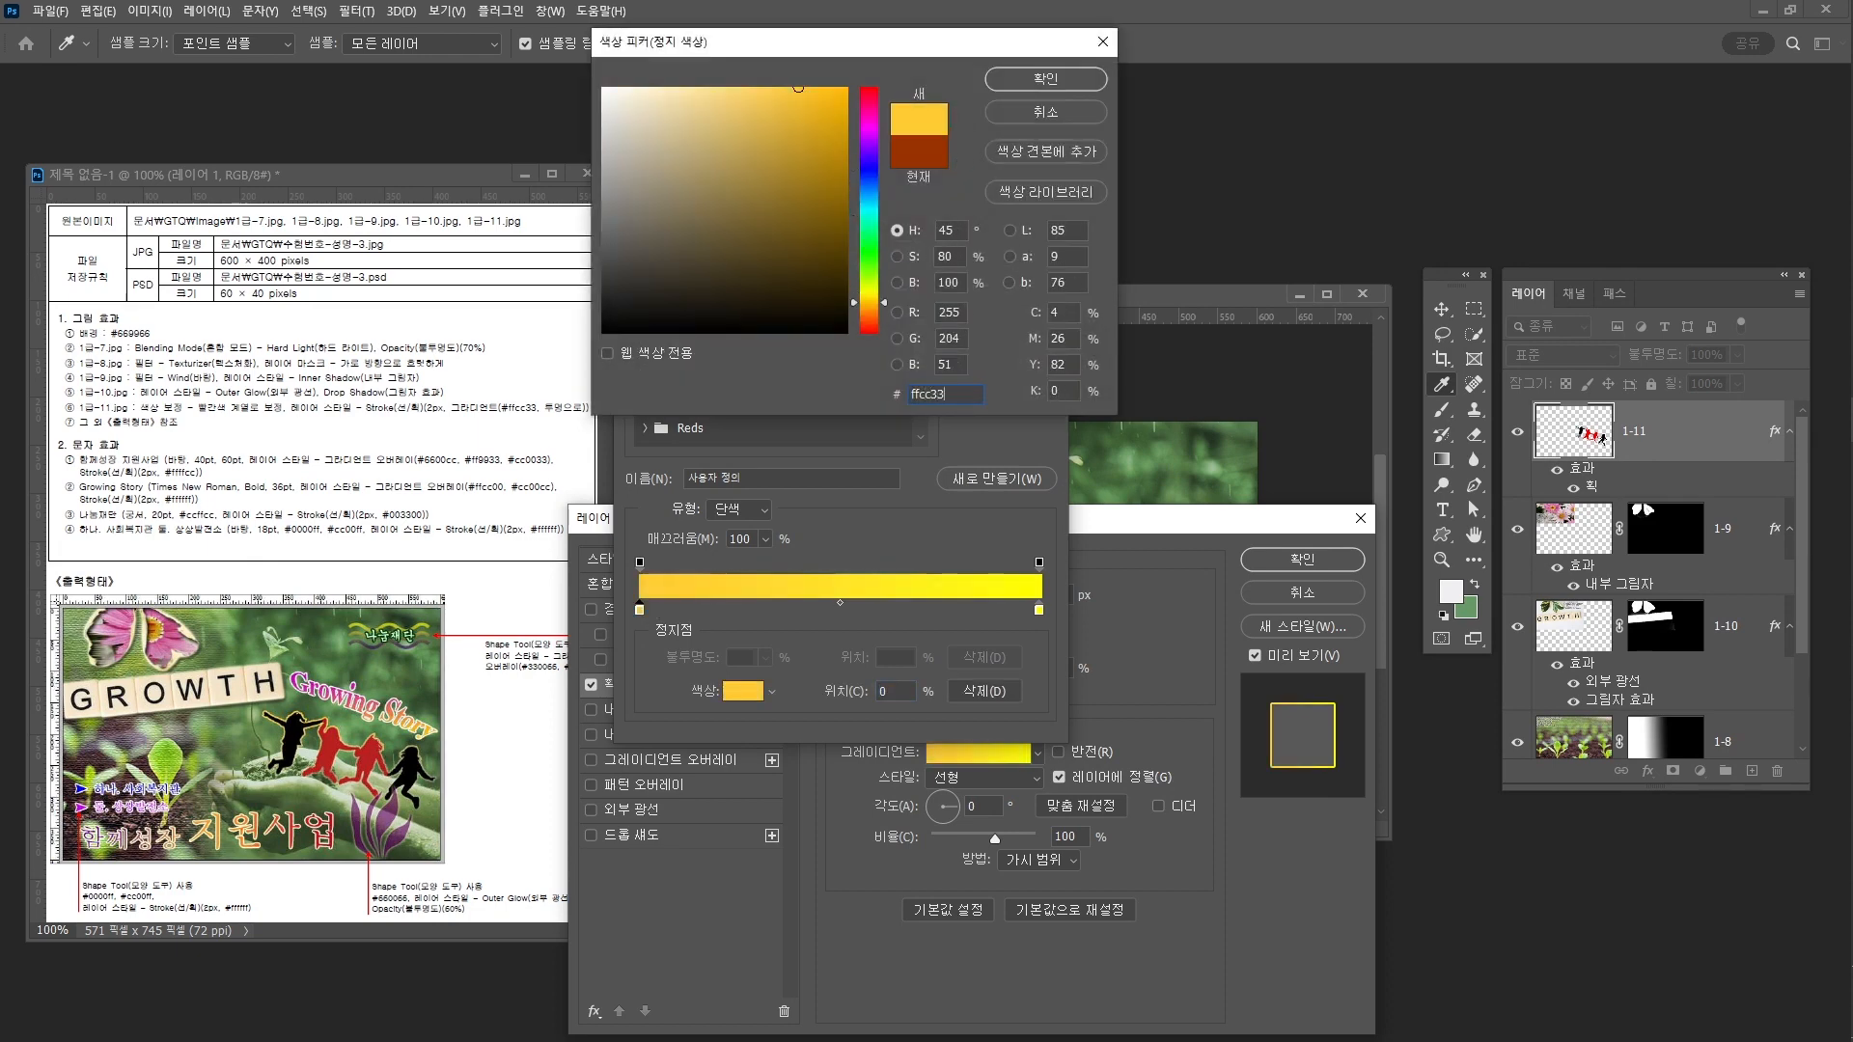
key(Return)
double_click(1039, 609)
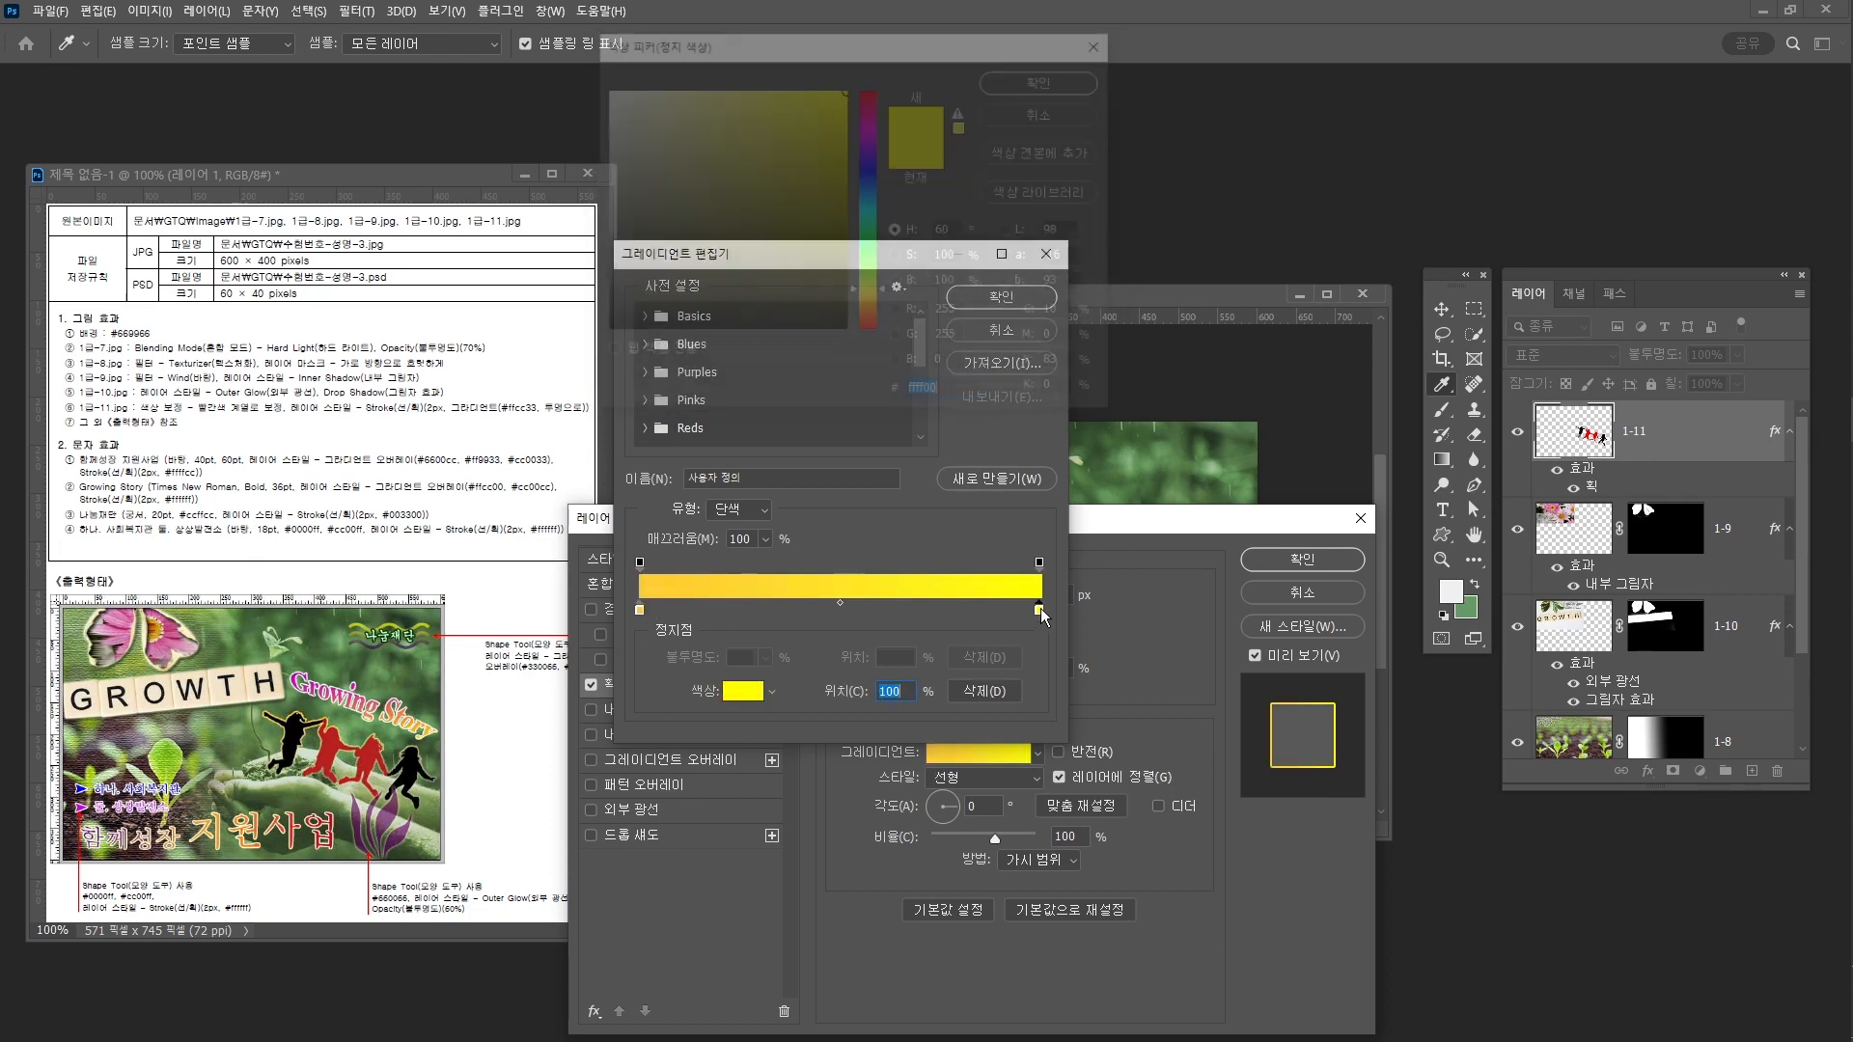
text(ffcc33)
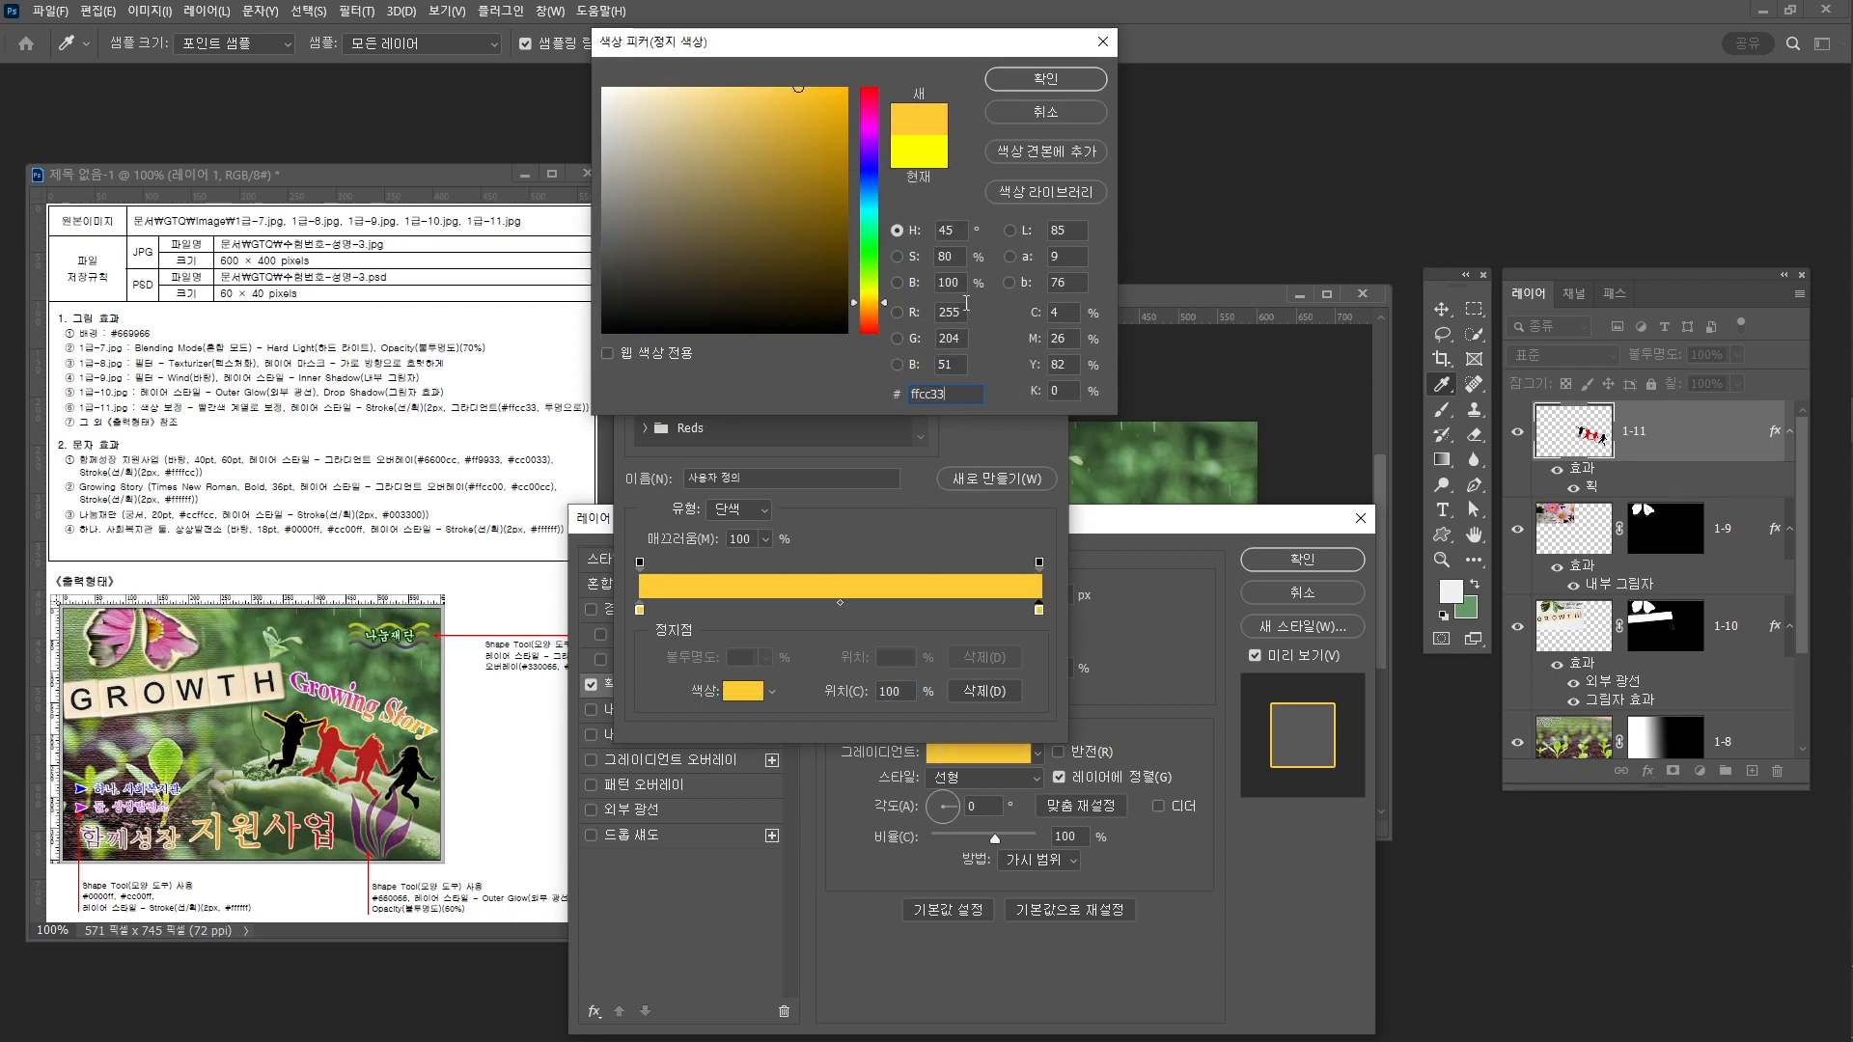
click(1045, 78)
Make the stroke gradient fade to transparent by setting its end opacity stop to 0%, and accept the gradient
click(1039, 562)
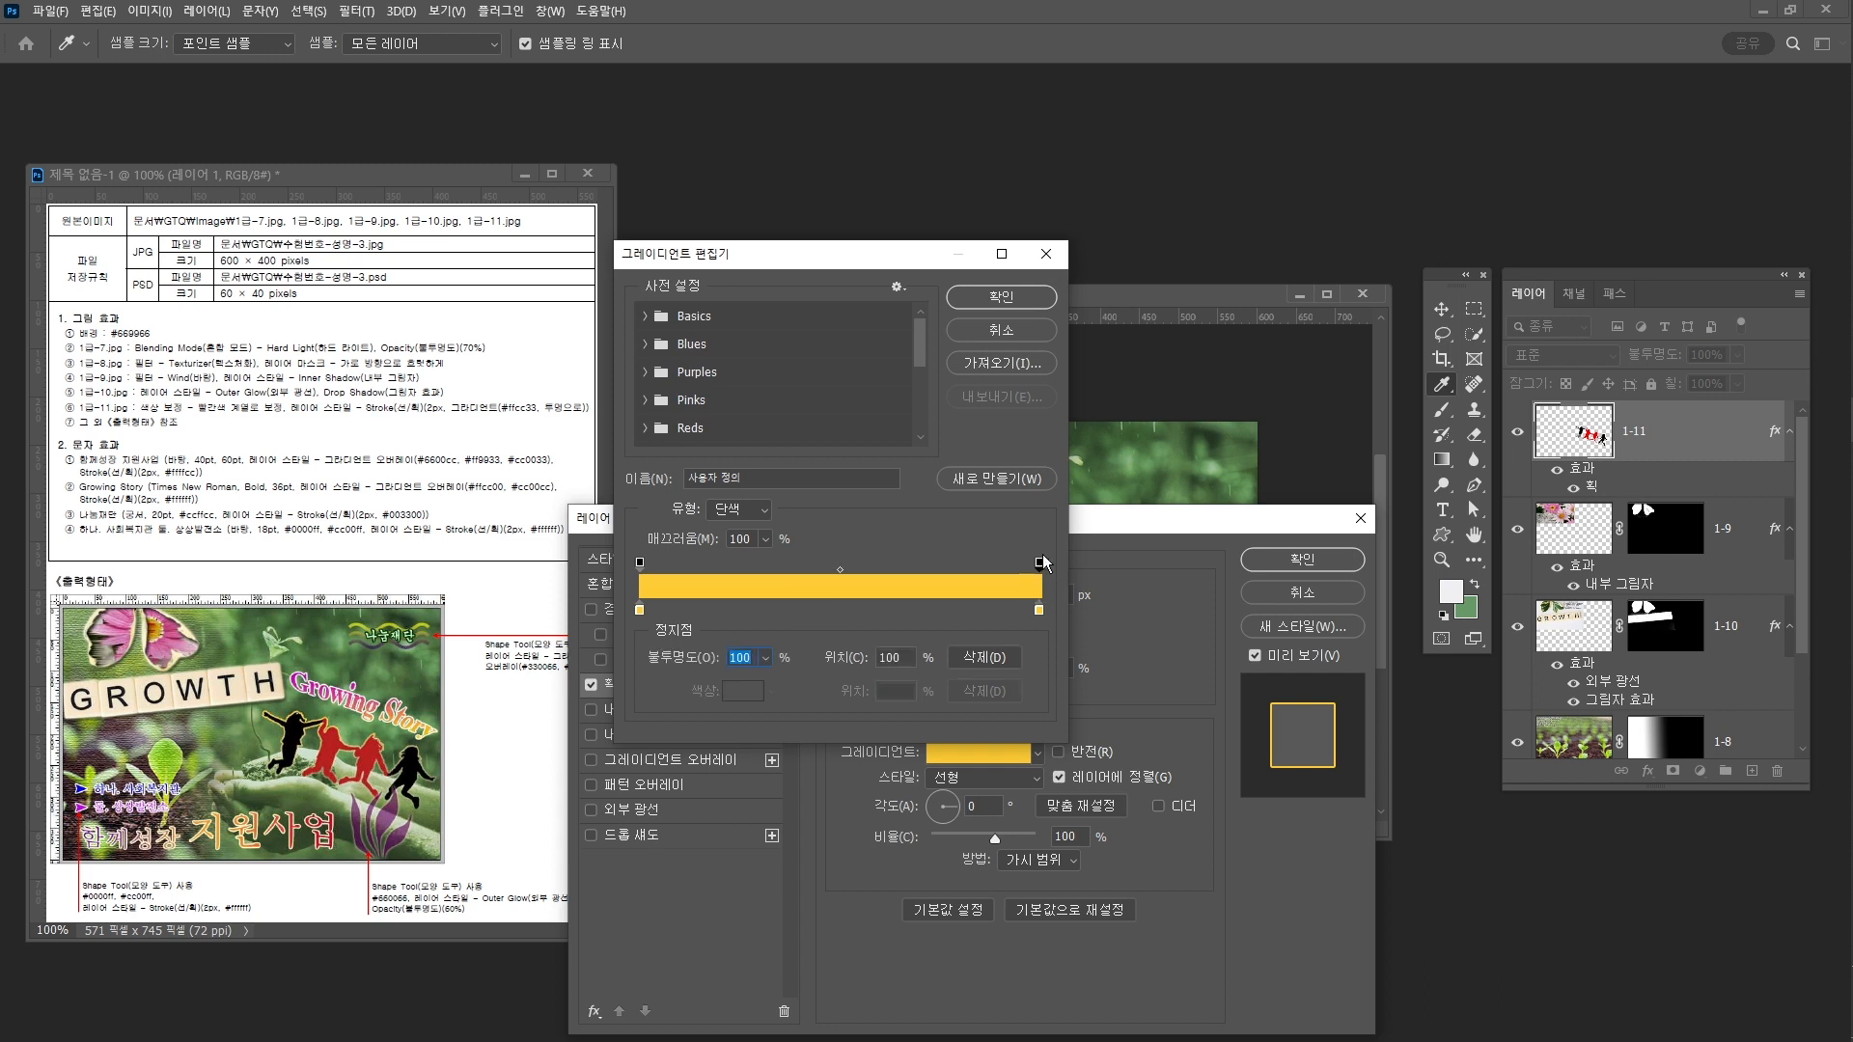
click(765, 658)
drag(769, 681, 615, 691)
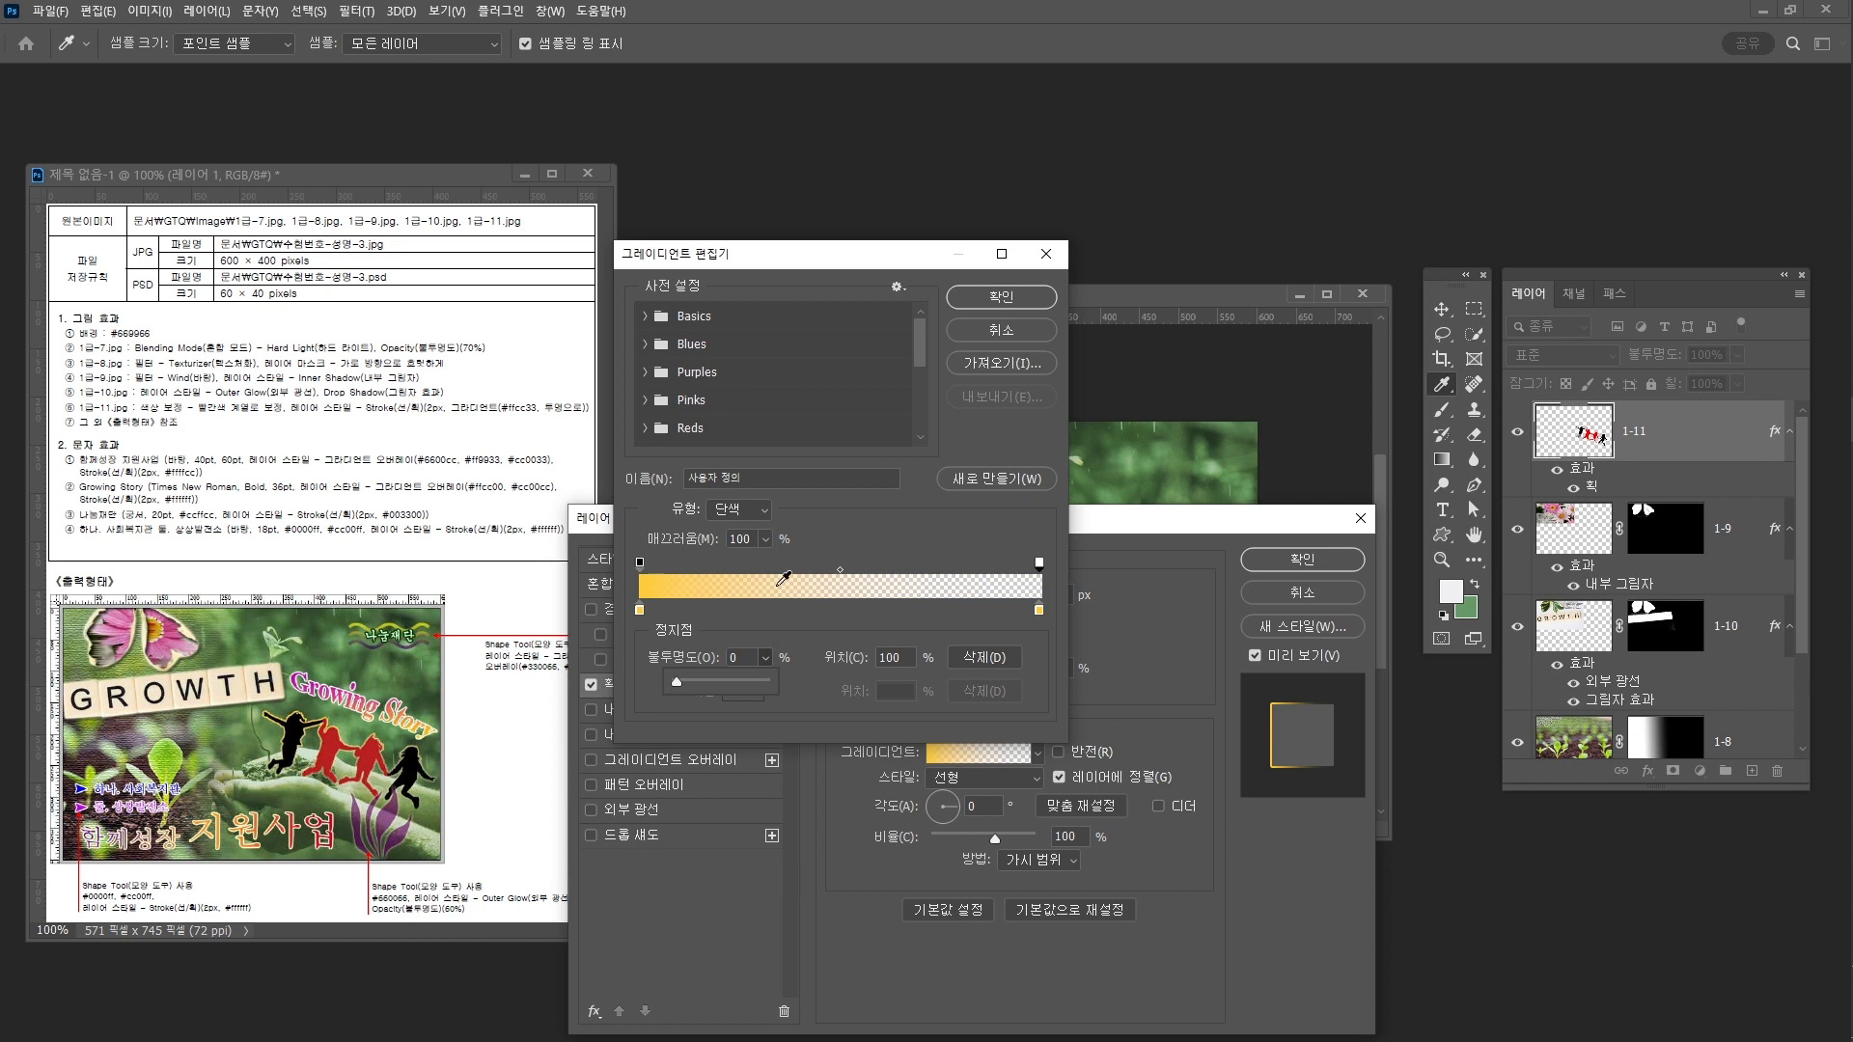
click(994, 299)
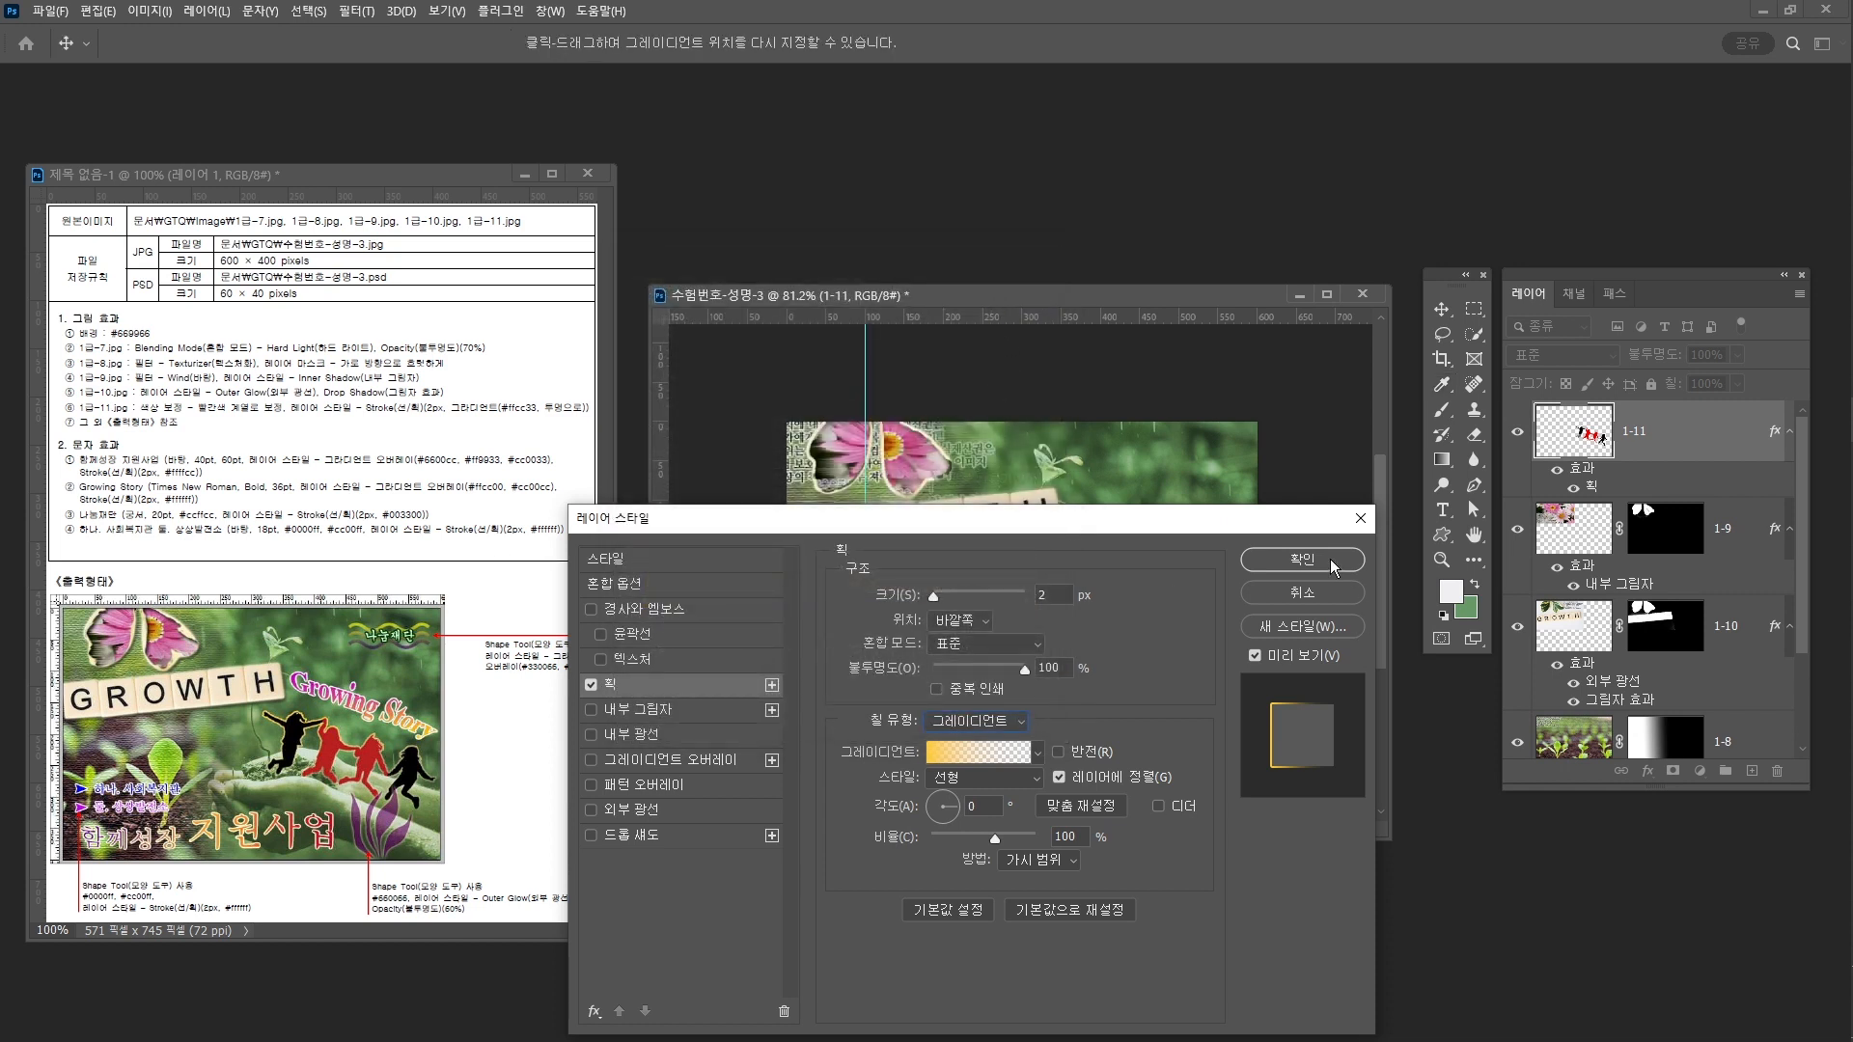
Set the stroke gradient's angle to -98° to match the sample output and apply the layer style
drag(1177, 518, 1207, 692)
drag(1016, 975, 999, 992)
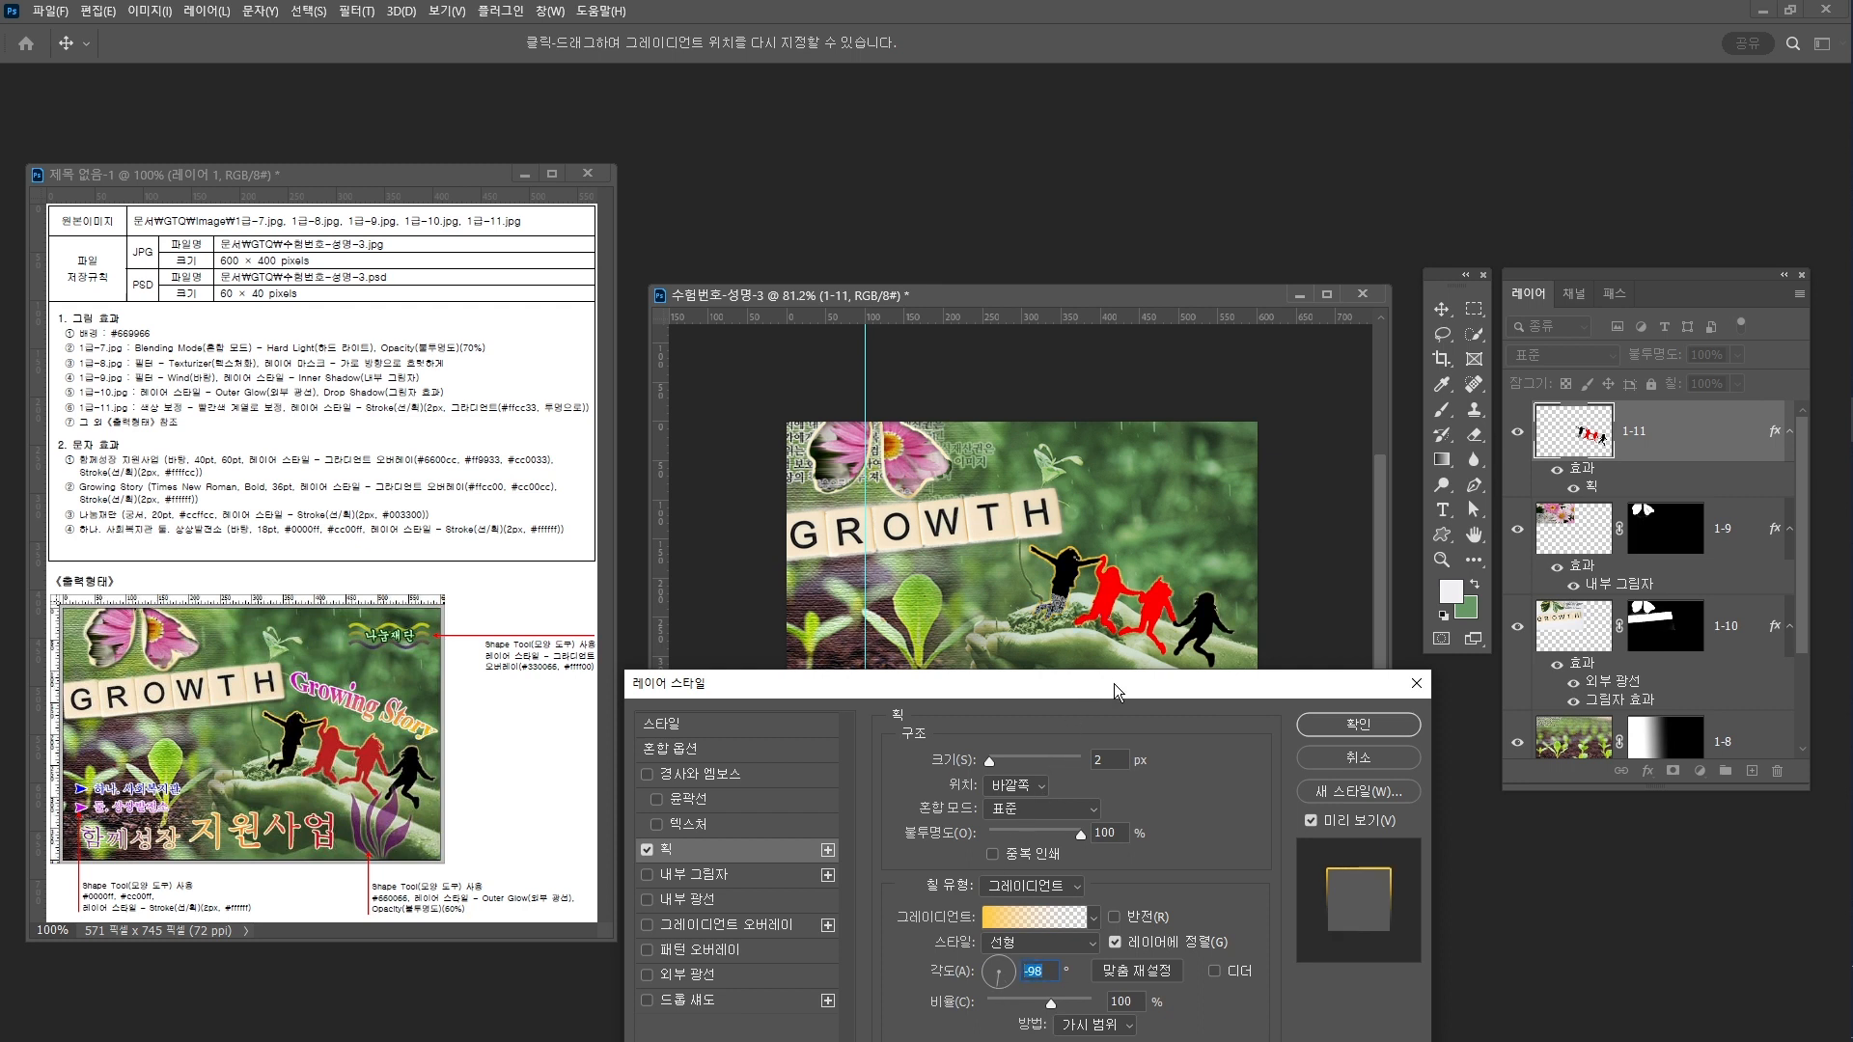
drag(1114, 689, 1148, 762)
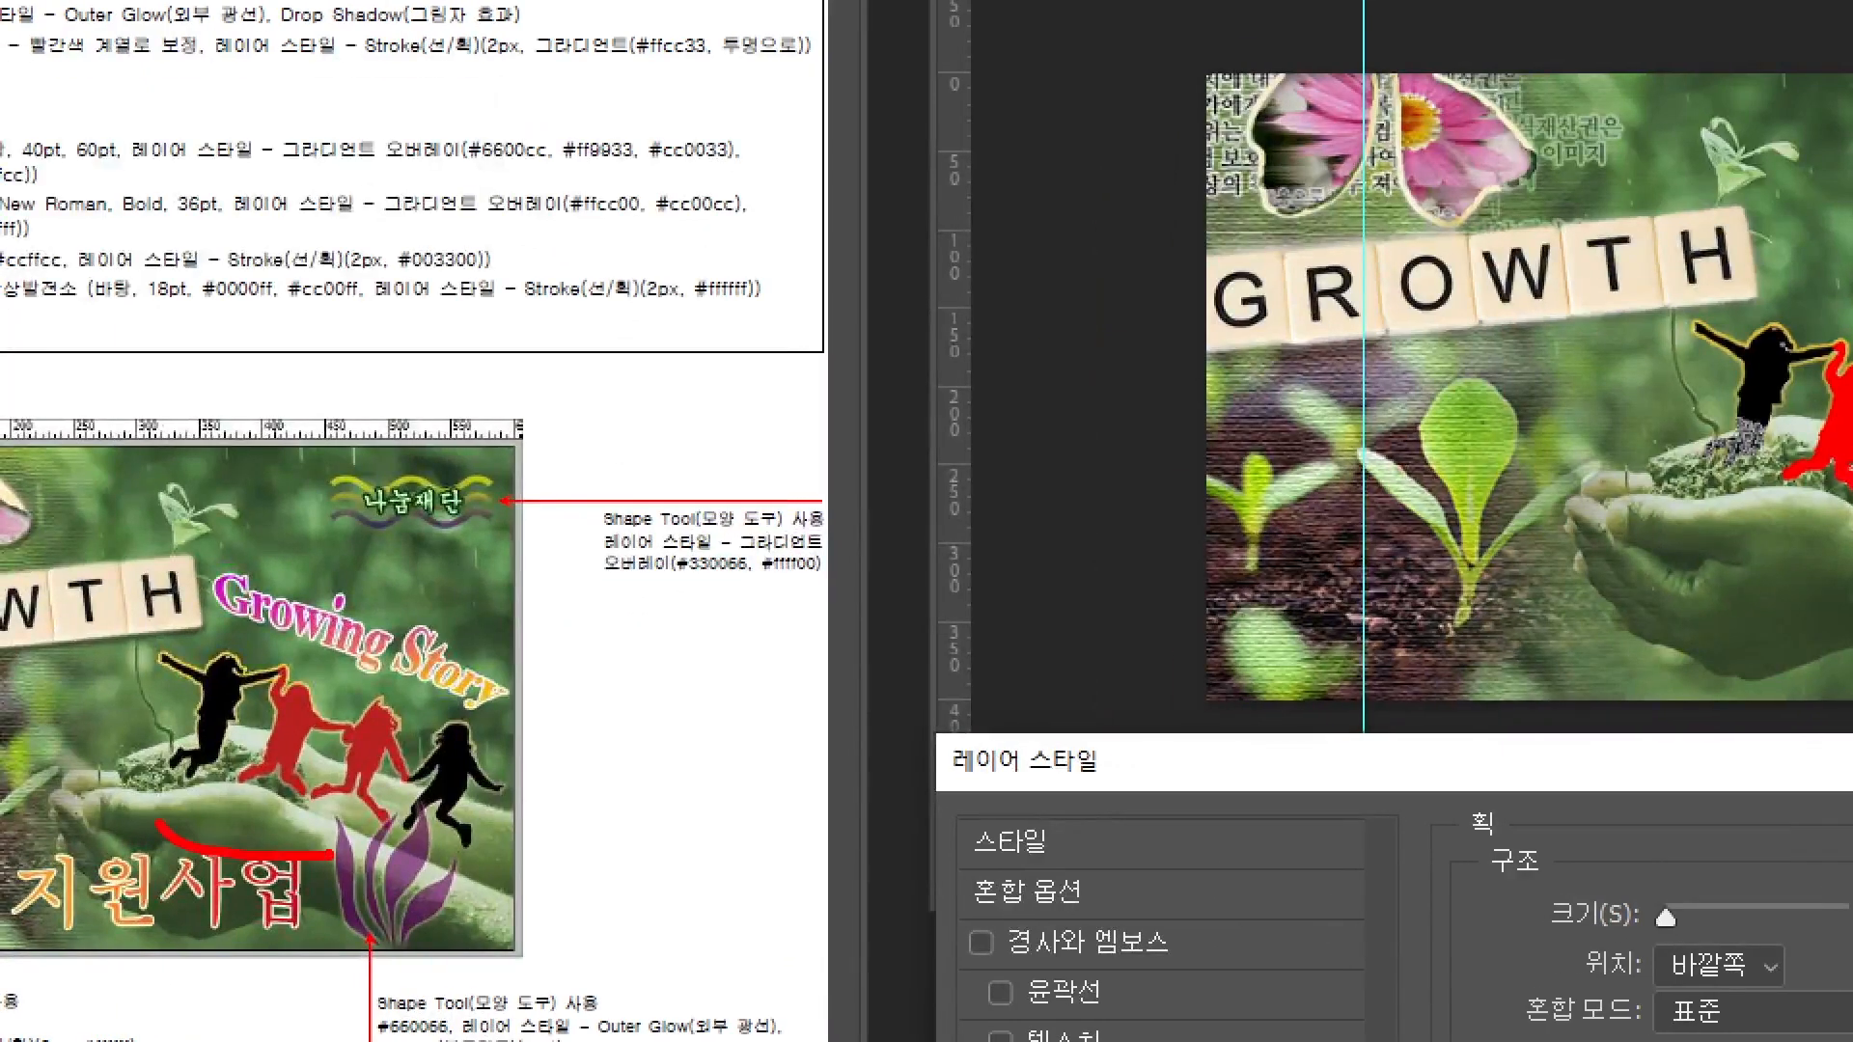
mouse_move(158, 822)
mouse_down()
mouse_move(462, 841)
mouse_move(431, 934)
mouse_up()
mouse_move(428, 636)
mouse_down()
mouse_move(426, 759)
mouse_move(516, 729)
mouse_up()
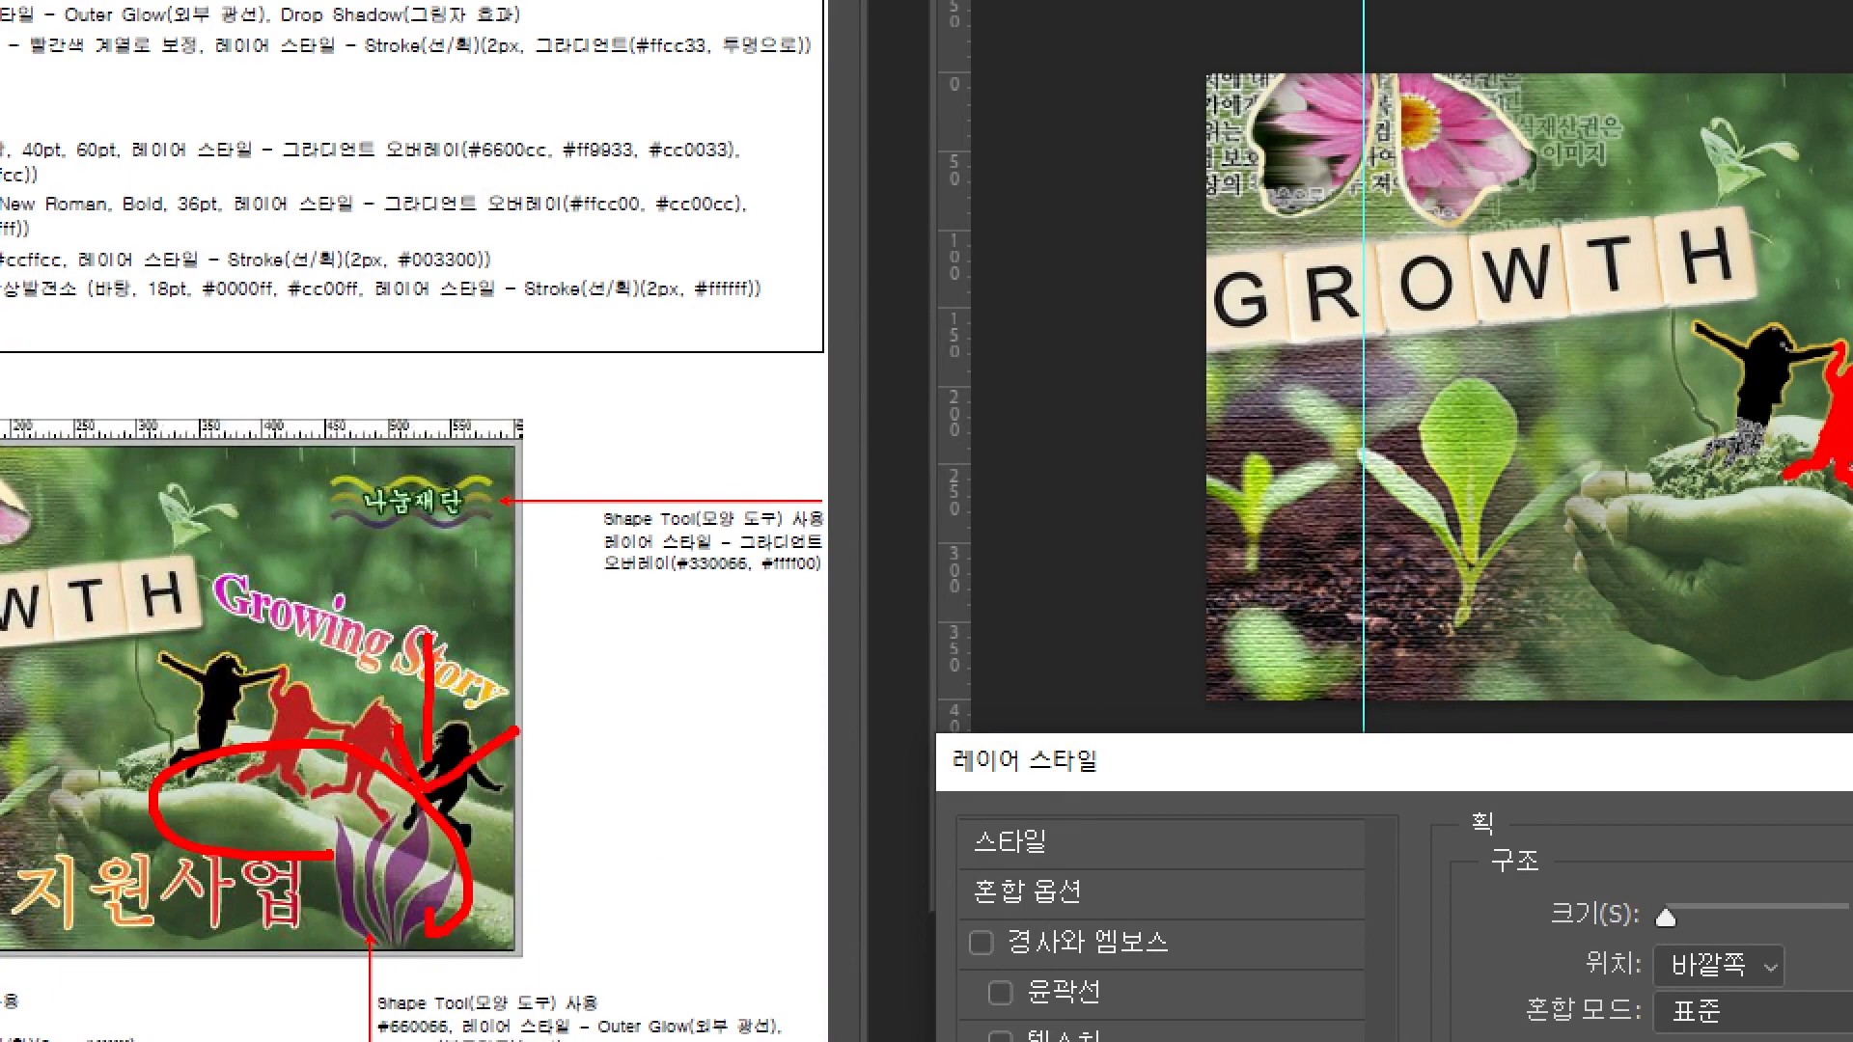
key(Escape)
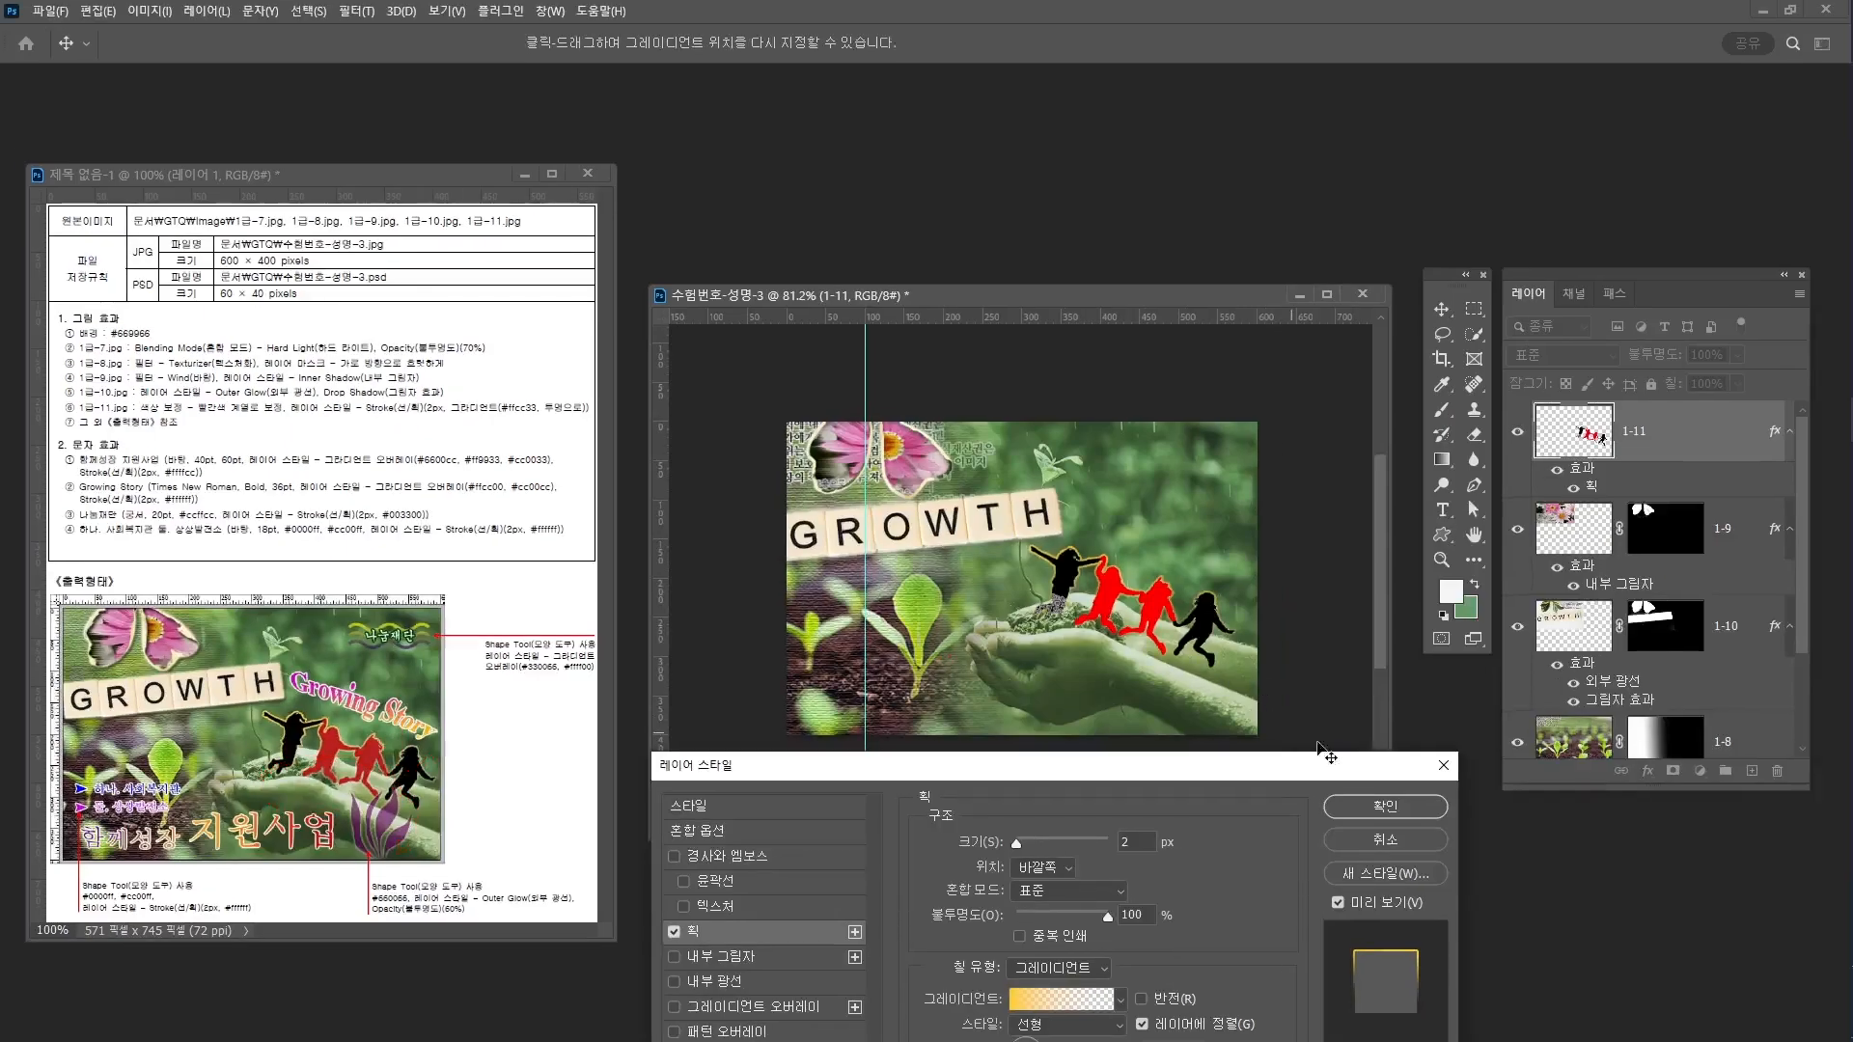
click(1397, 809)
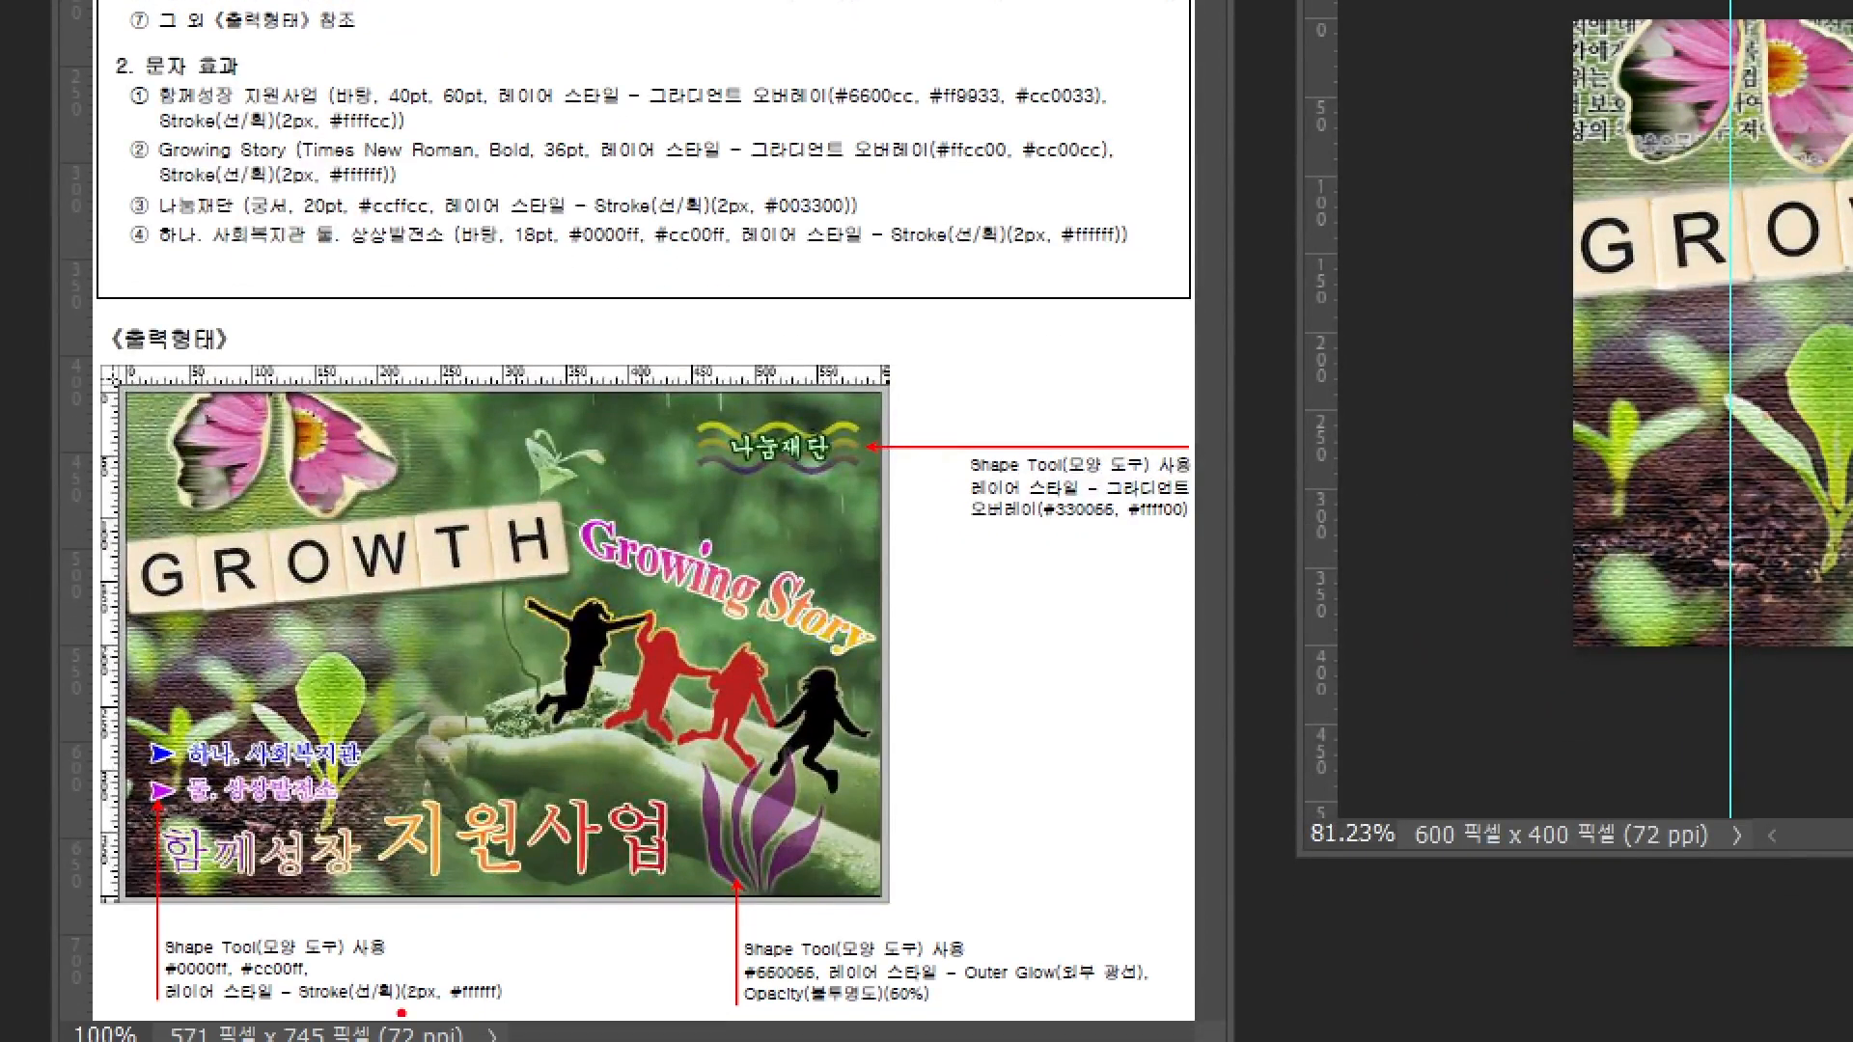
mouse_move(398, 1025)
mouse_down()
mouse_move(268, 996)
mouse_move(317, 1031)
mouse_up()
mouse_move(1081, 1022)
mouse_down()
mouse_move(975, 1032)
mouse_move(1012, 1028)
mouse_up()
mouse_move(1179, 450)
mouse_down()
mouse_move(1238, 348)
mouse_move(1151, 597)
mouse_up()
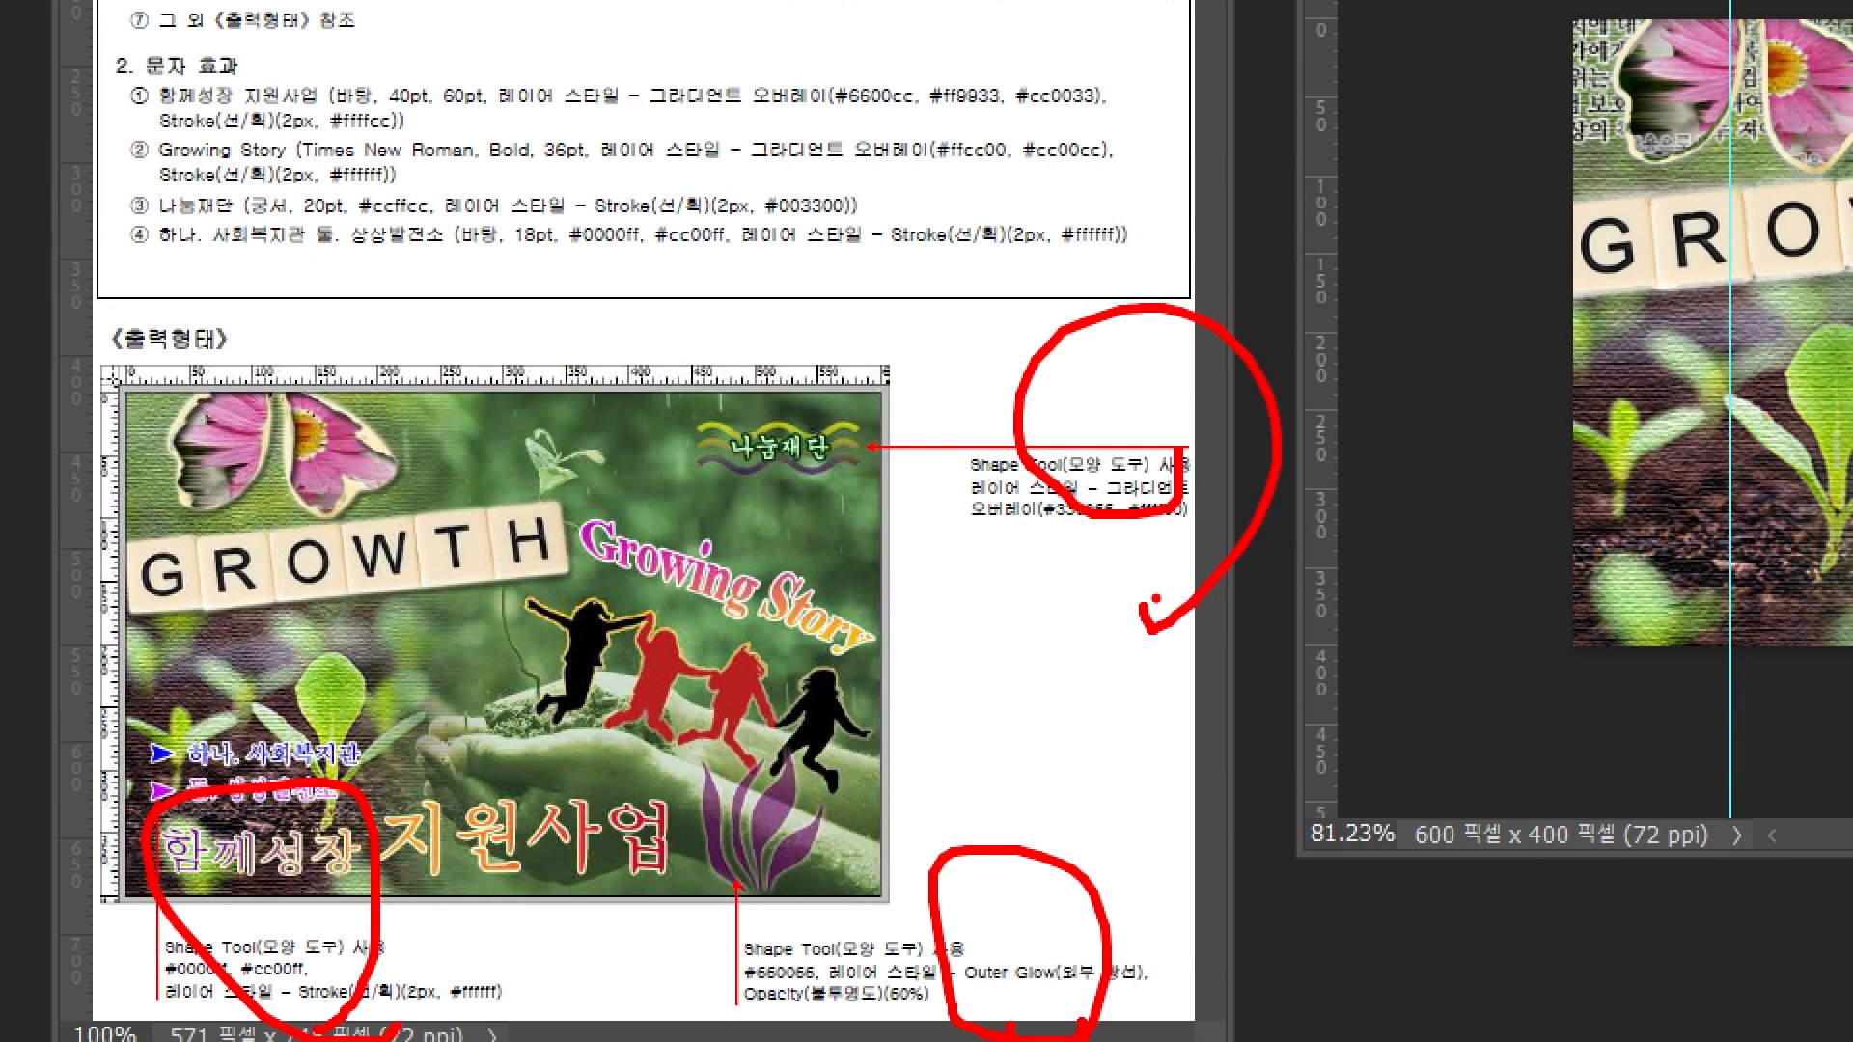
key(Escape)
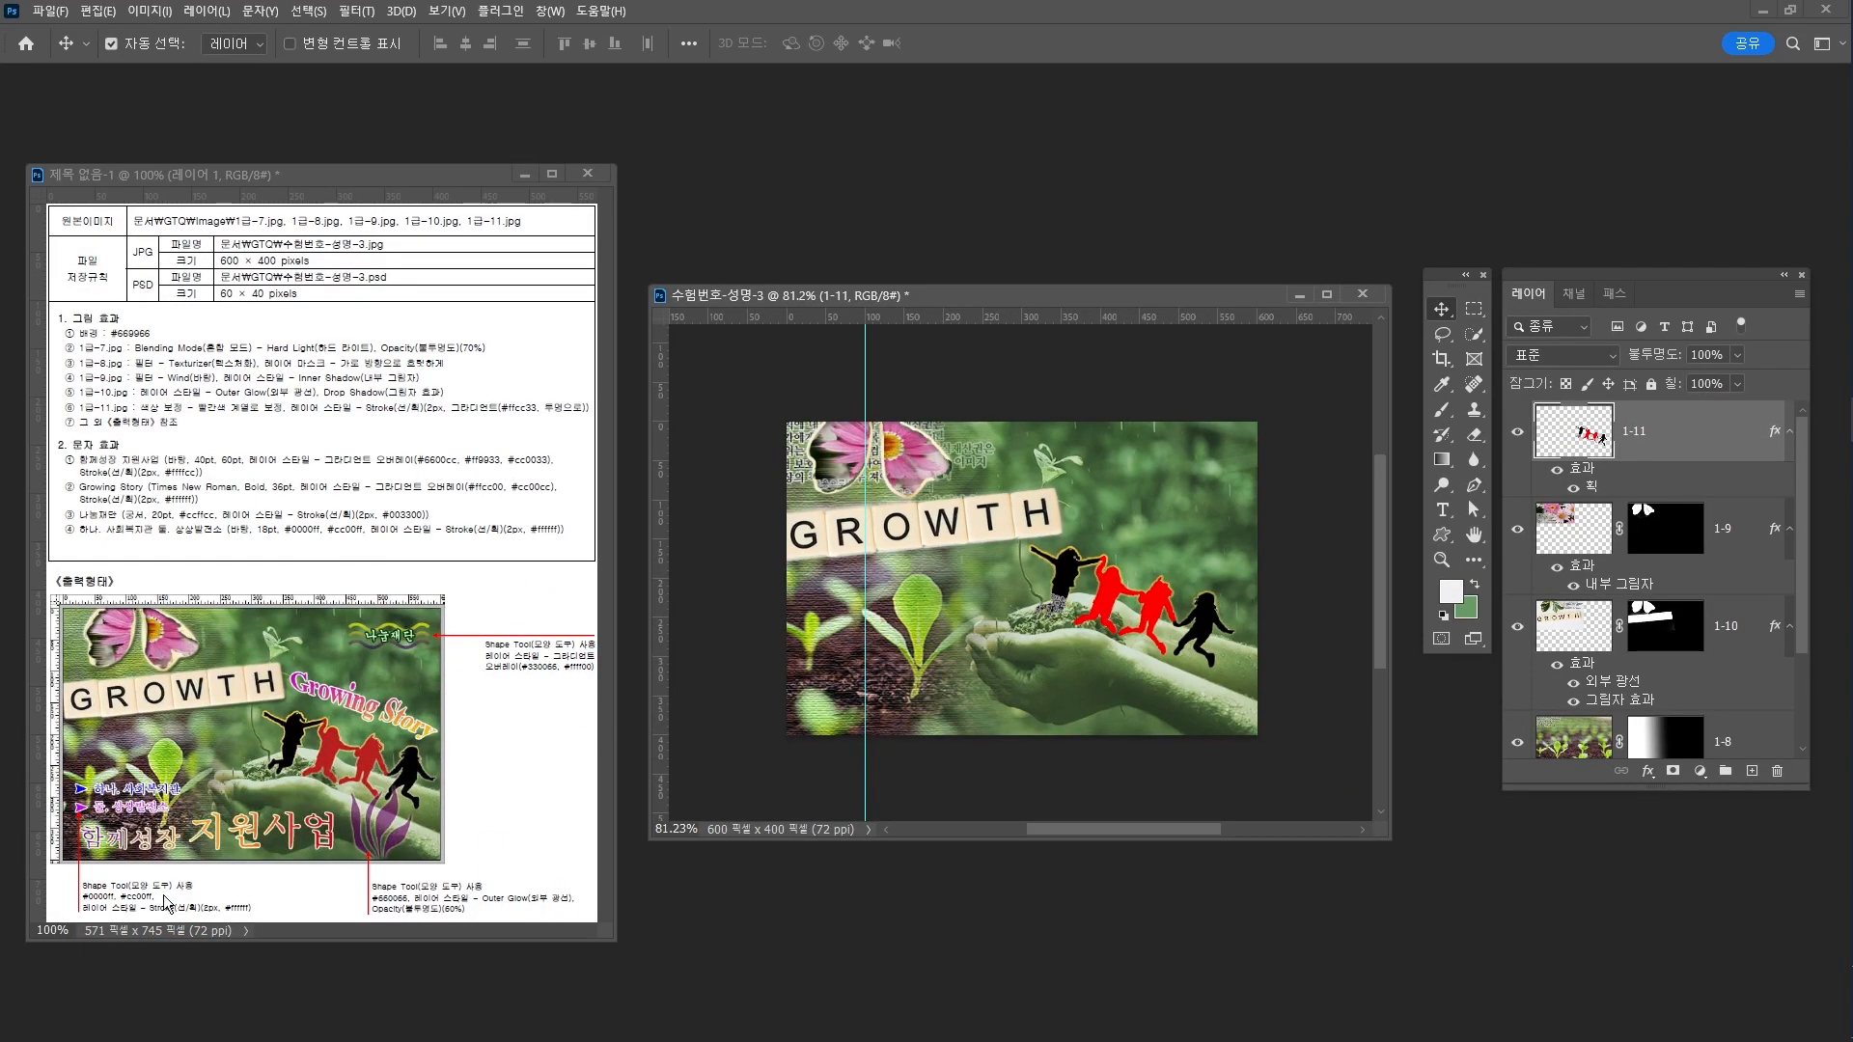
Search the custom shapes for 화 and select the solid notched arrowhead from the 화살표 group
click(549, 10)
click(608, 345)
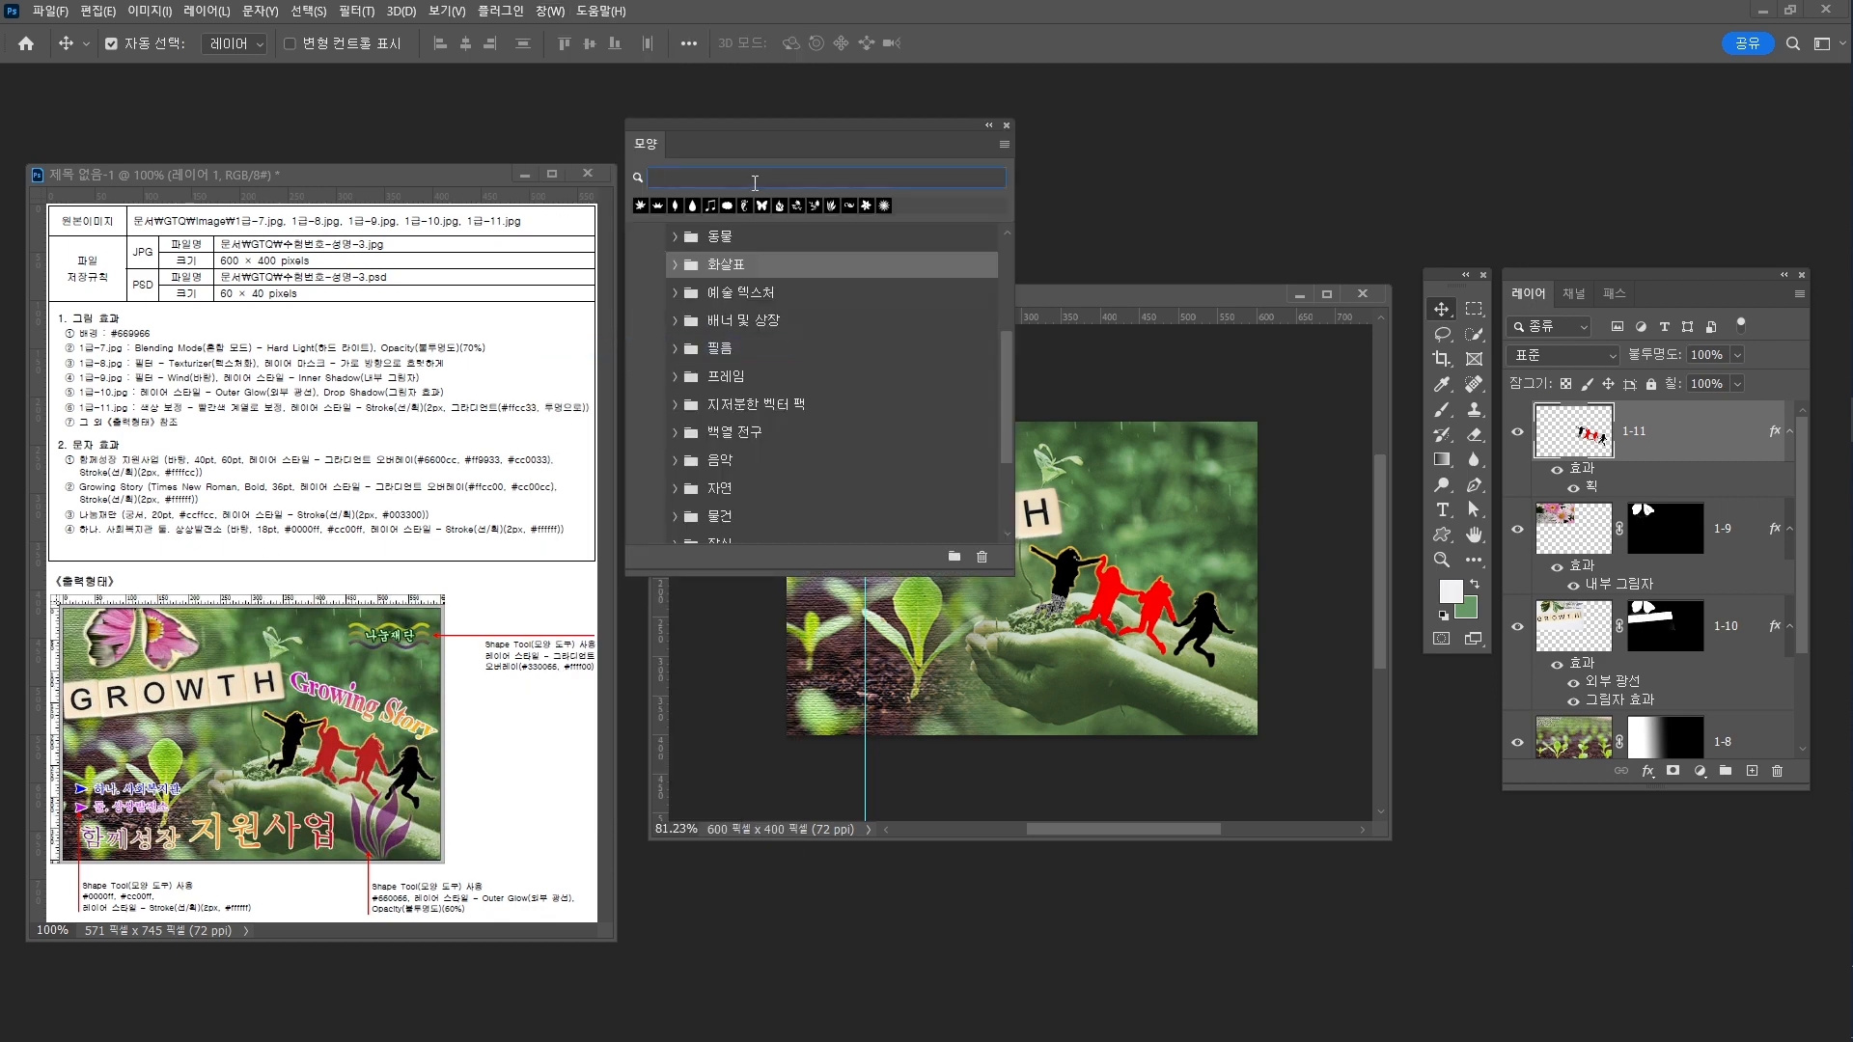
text(홧)
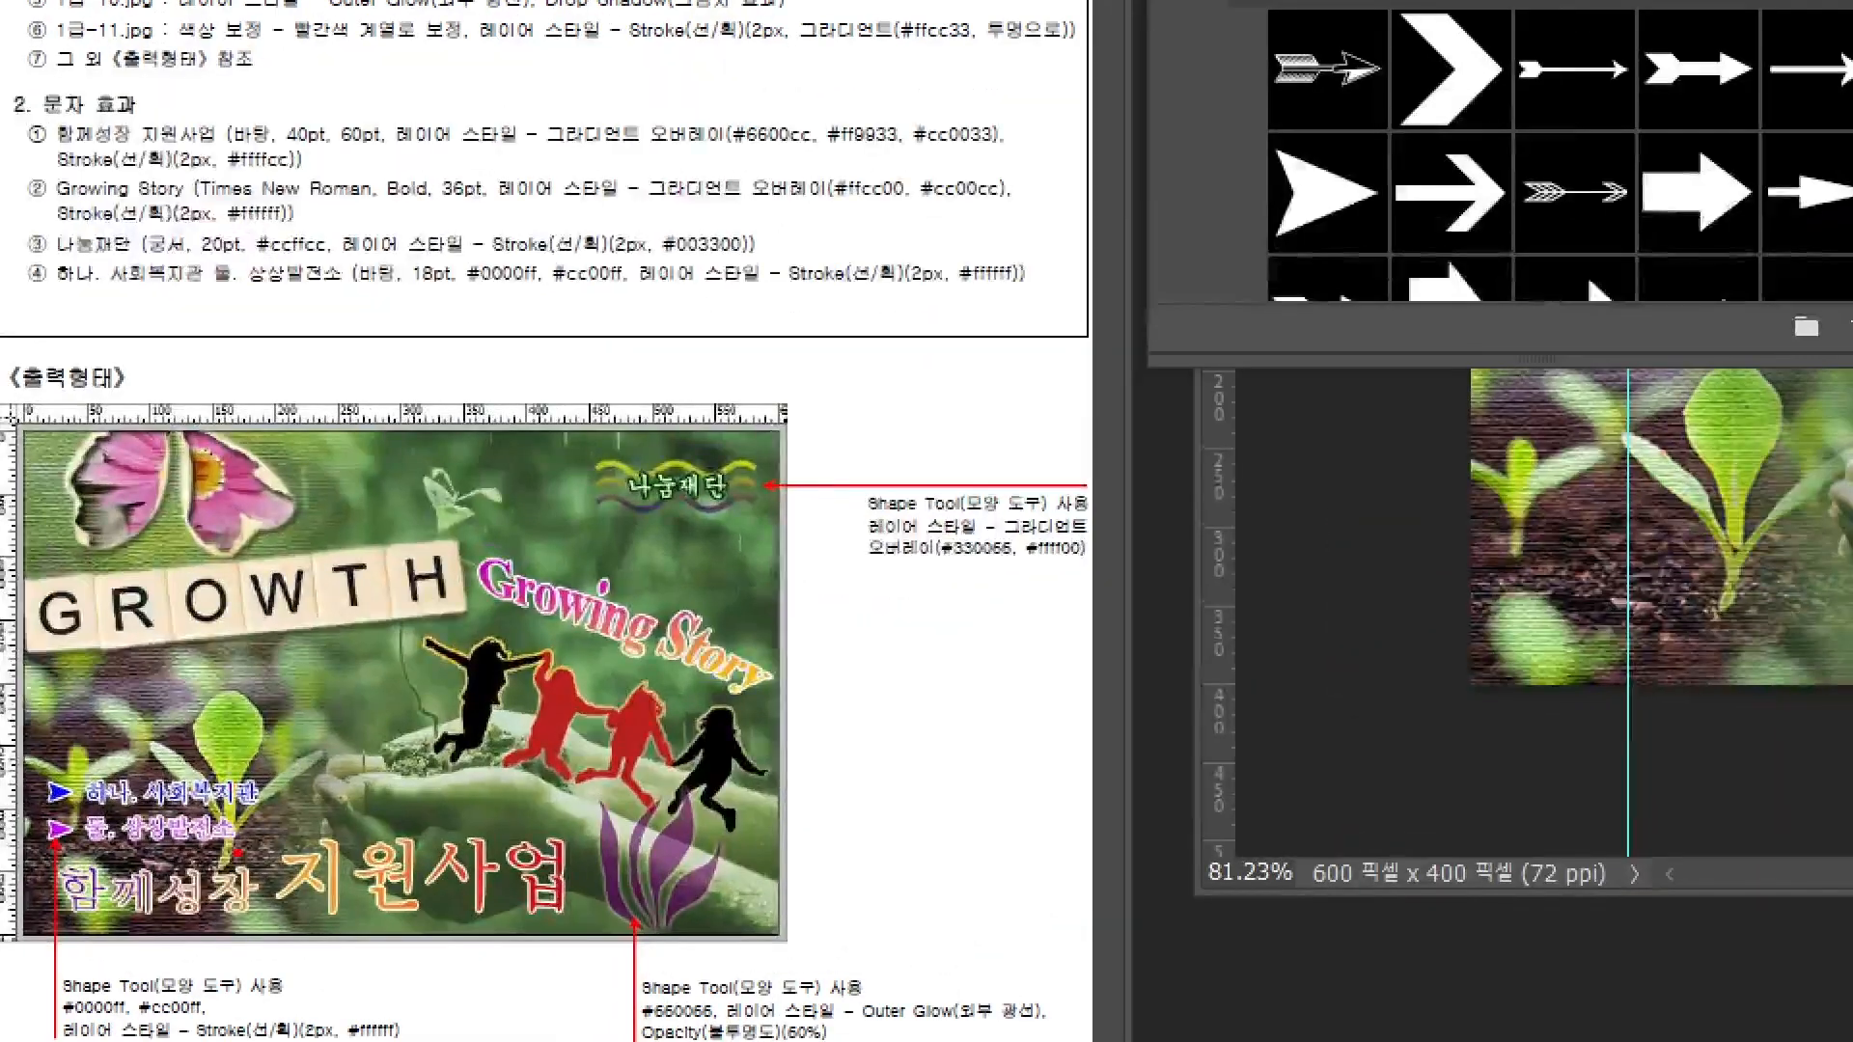
mouse_move(163, 826)
mouse_down()
mouse_move(125, 784)
mouse_move(130, 830)
mouse_up()
drag(1396, 253, 1382, 230)
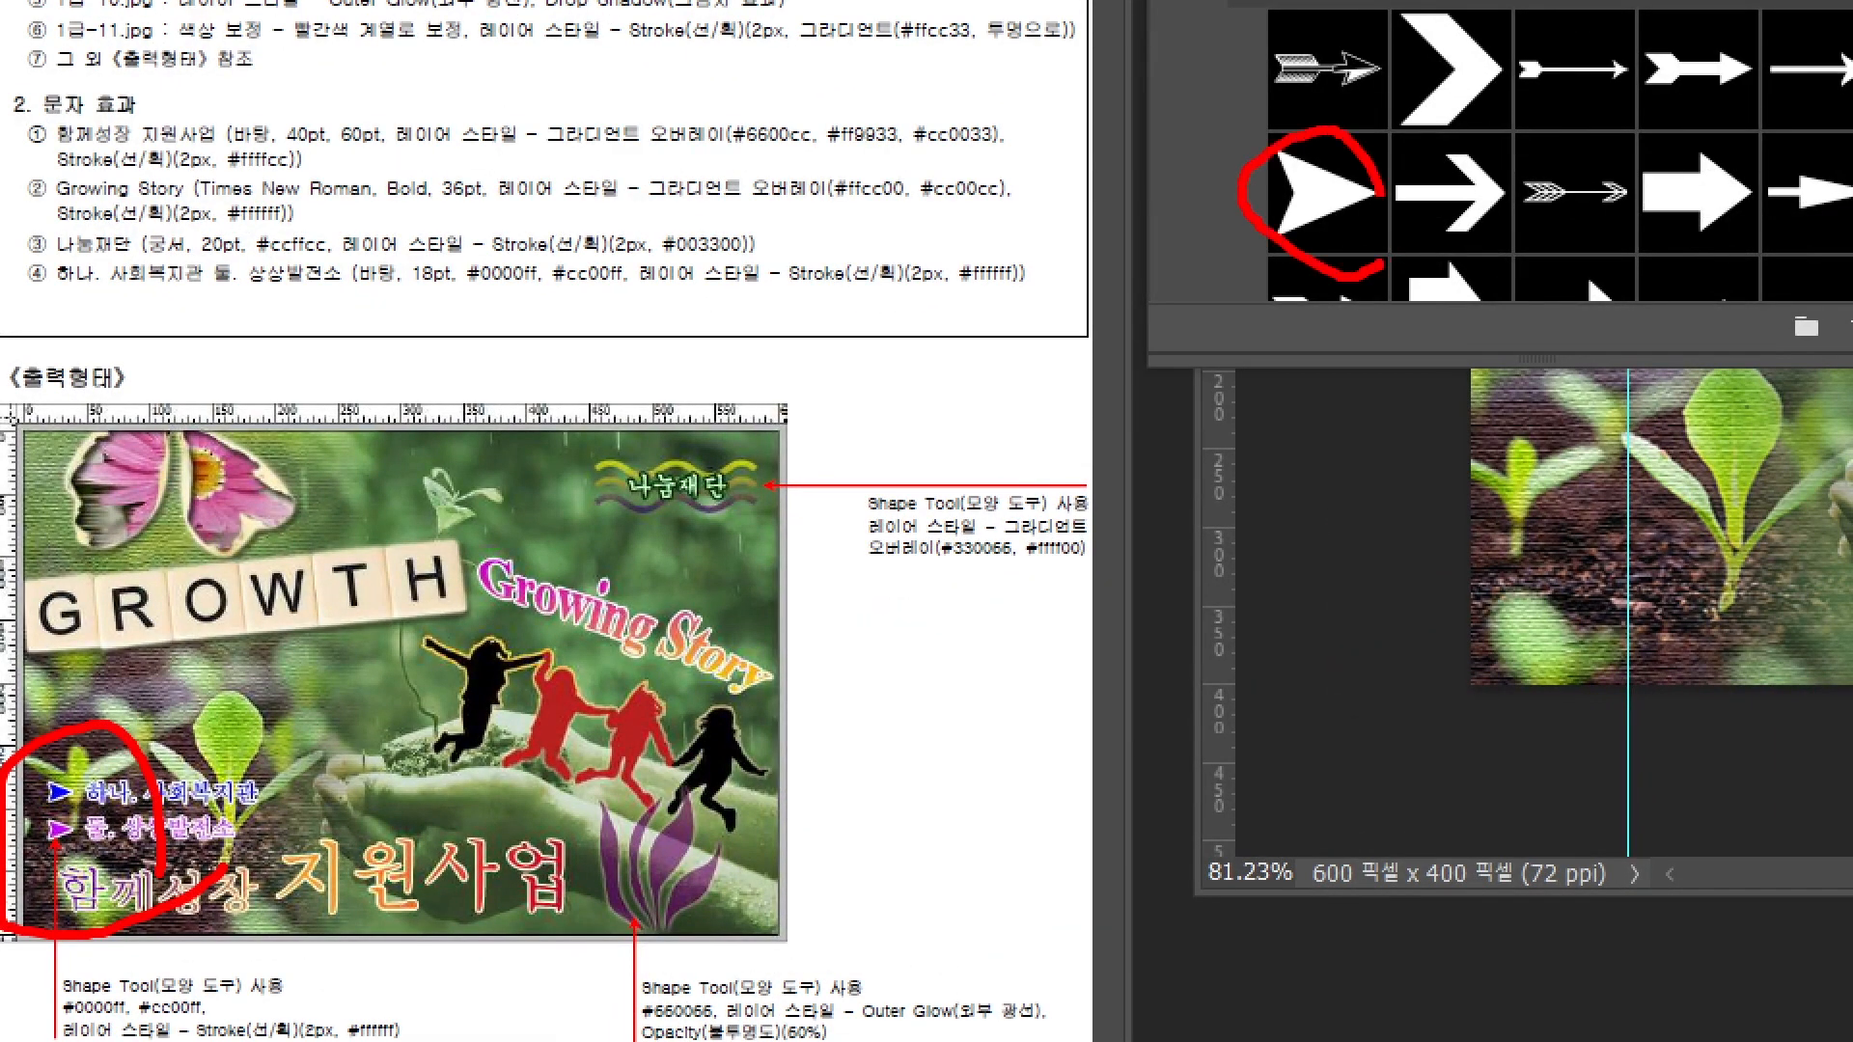
key(Escape)
scroll(767, 394, down, 3)
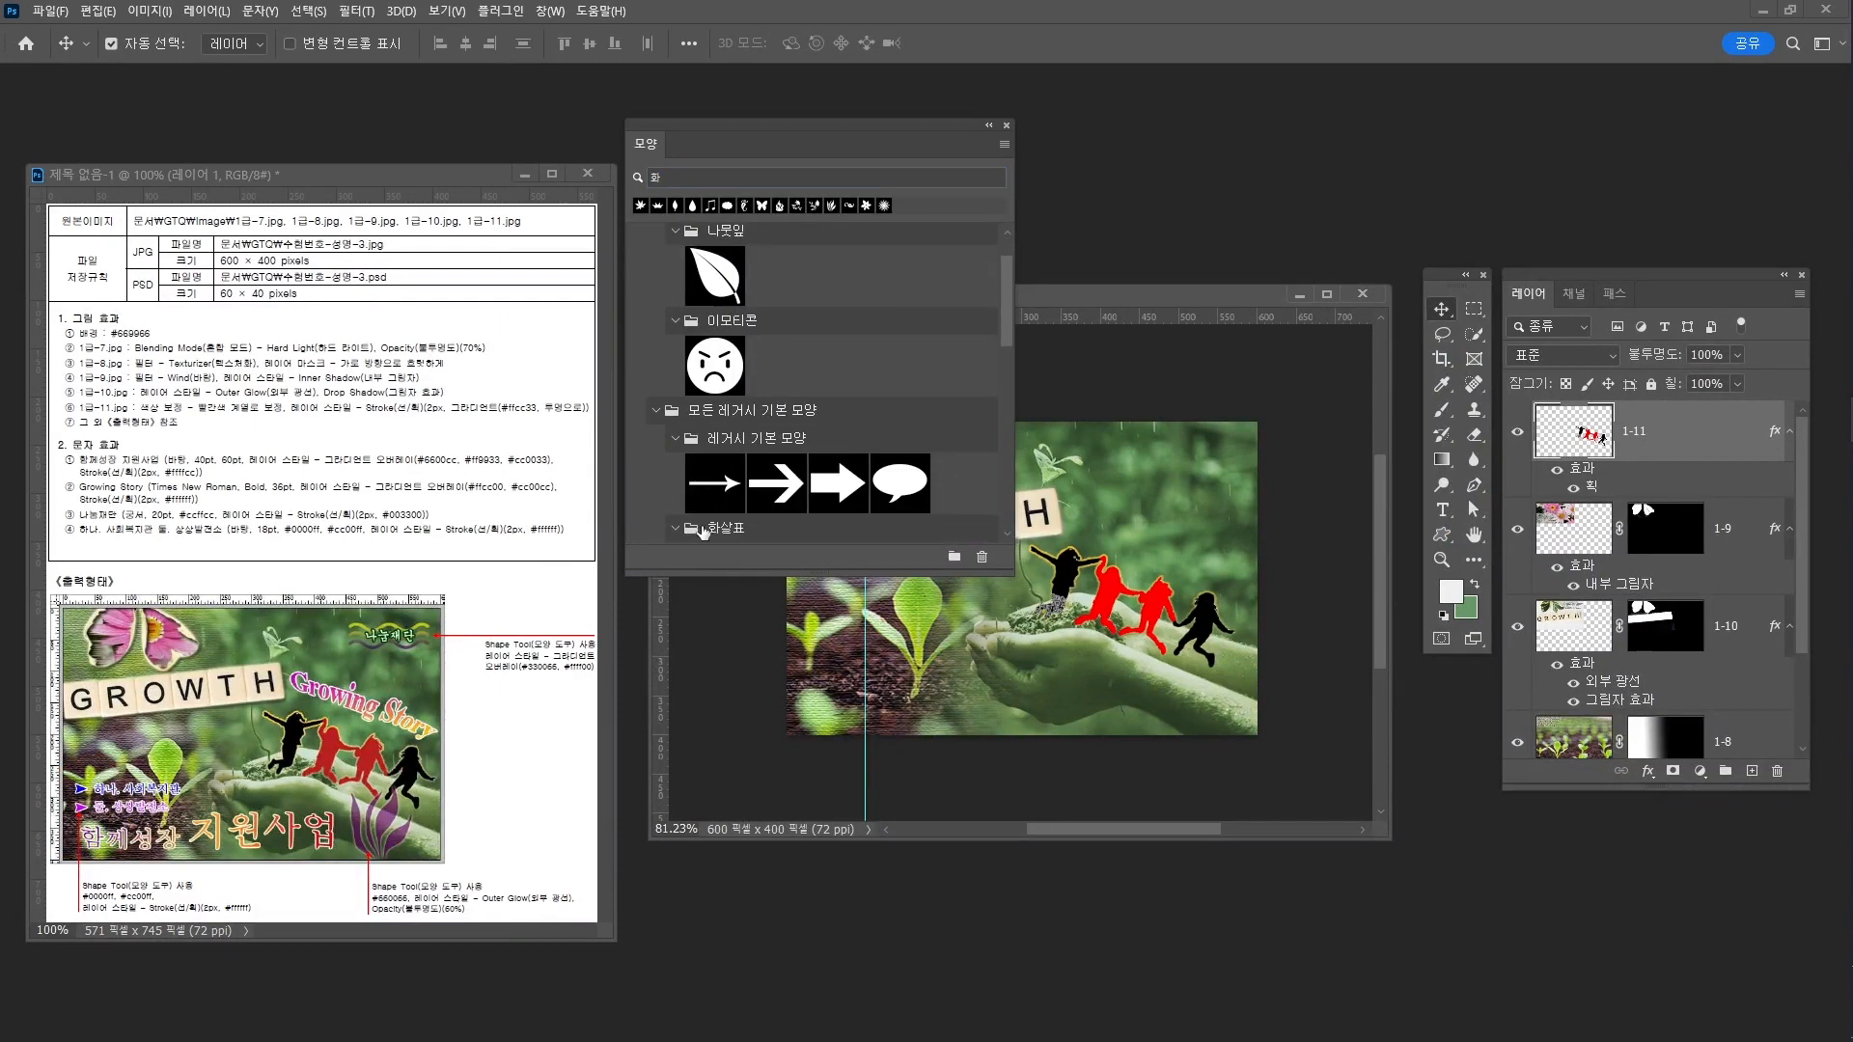
click(706, 487)
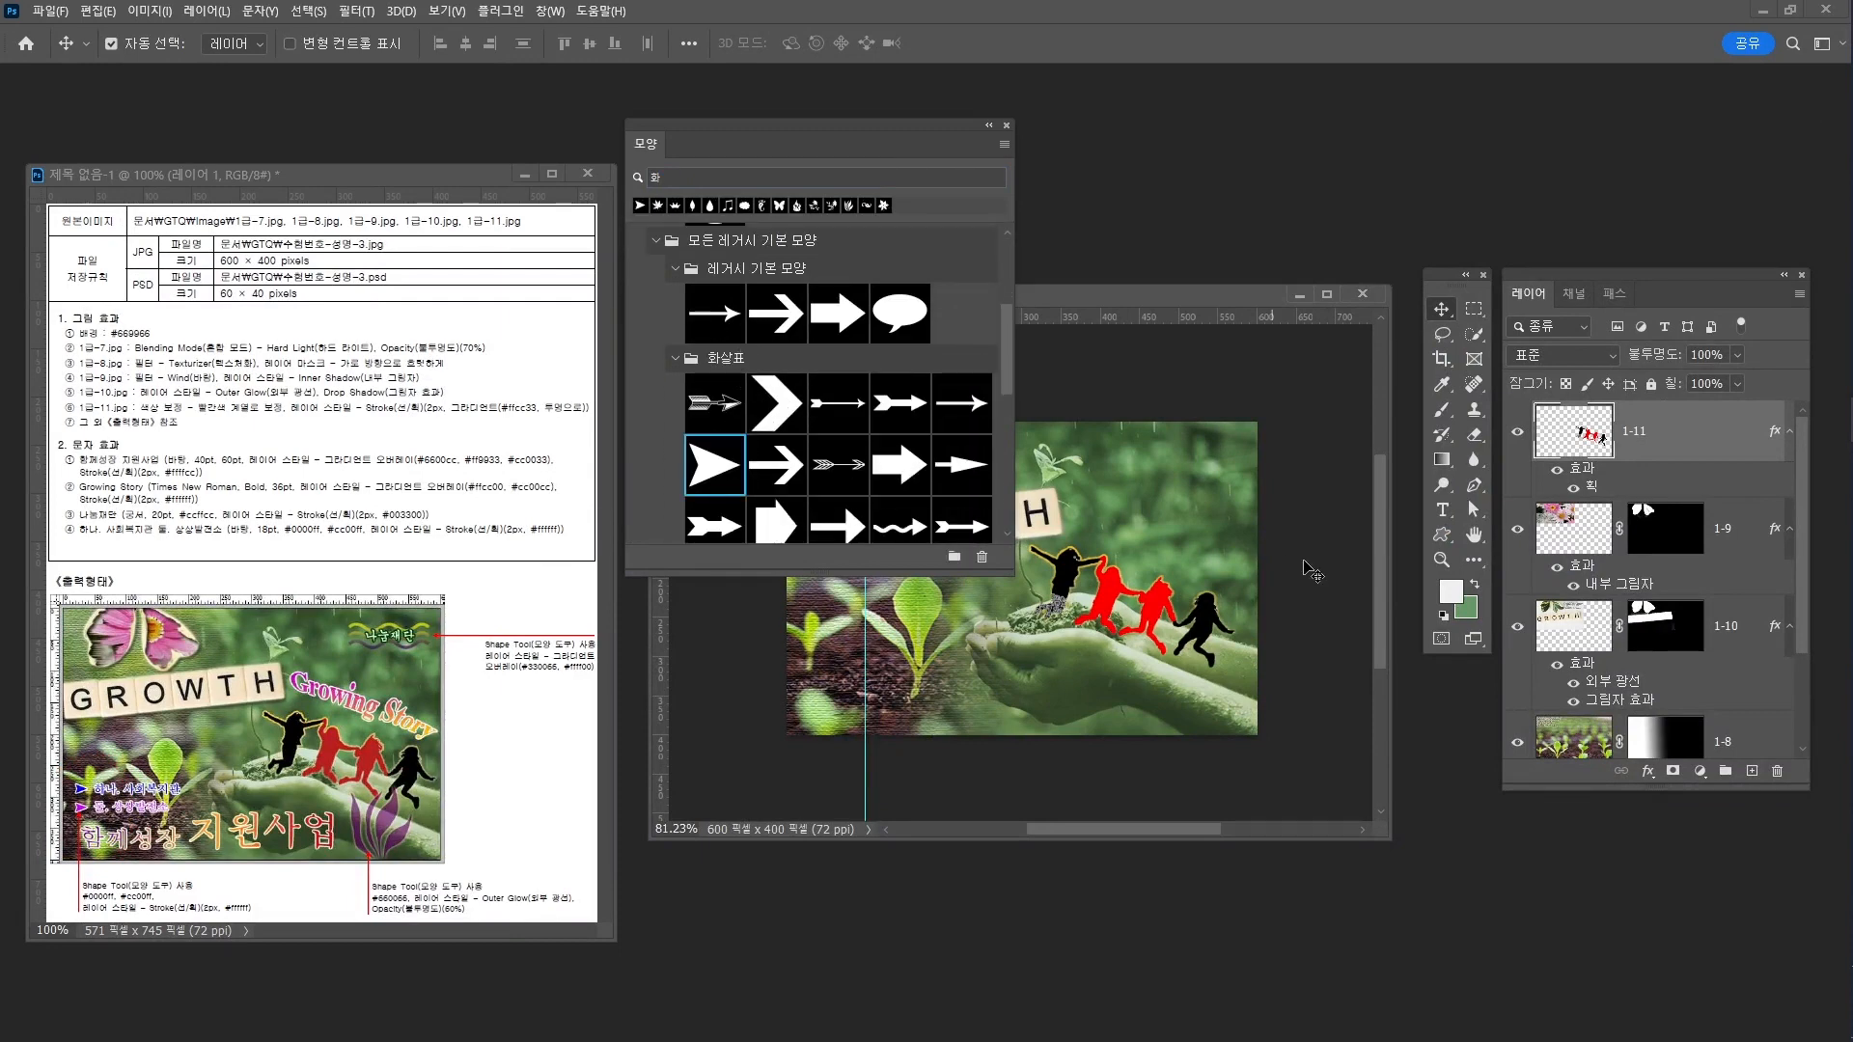
Draw the arrowhead with the Custom Shape tool, about 39 × 33 px, over the soil near the image's lower-left corner
click(1442, 536)
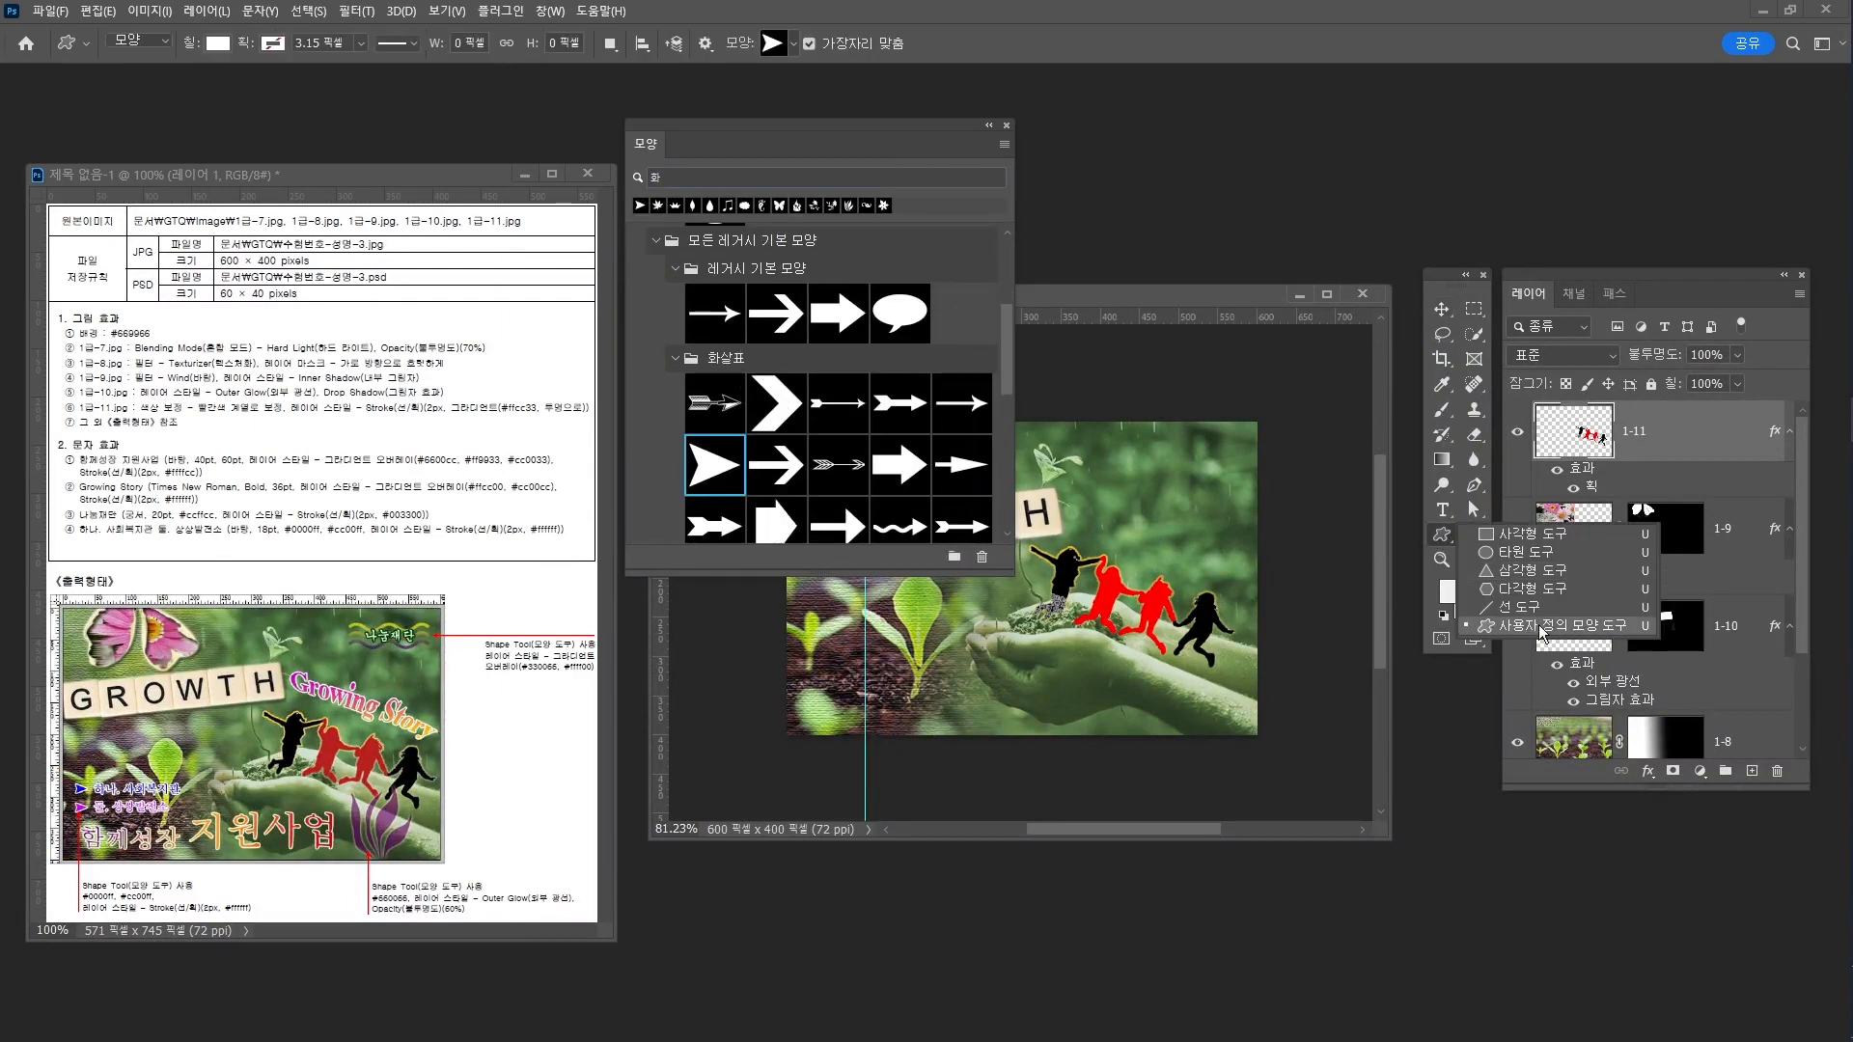
click(1541, 632)
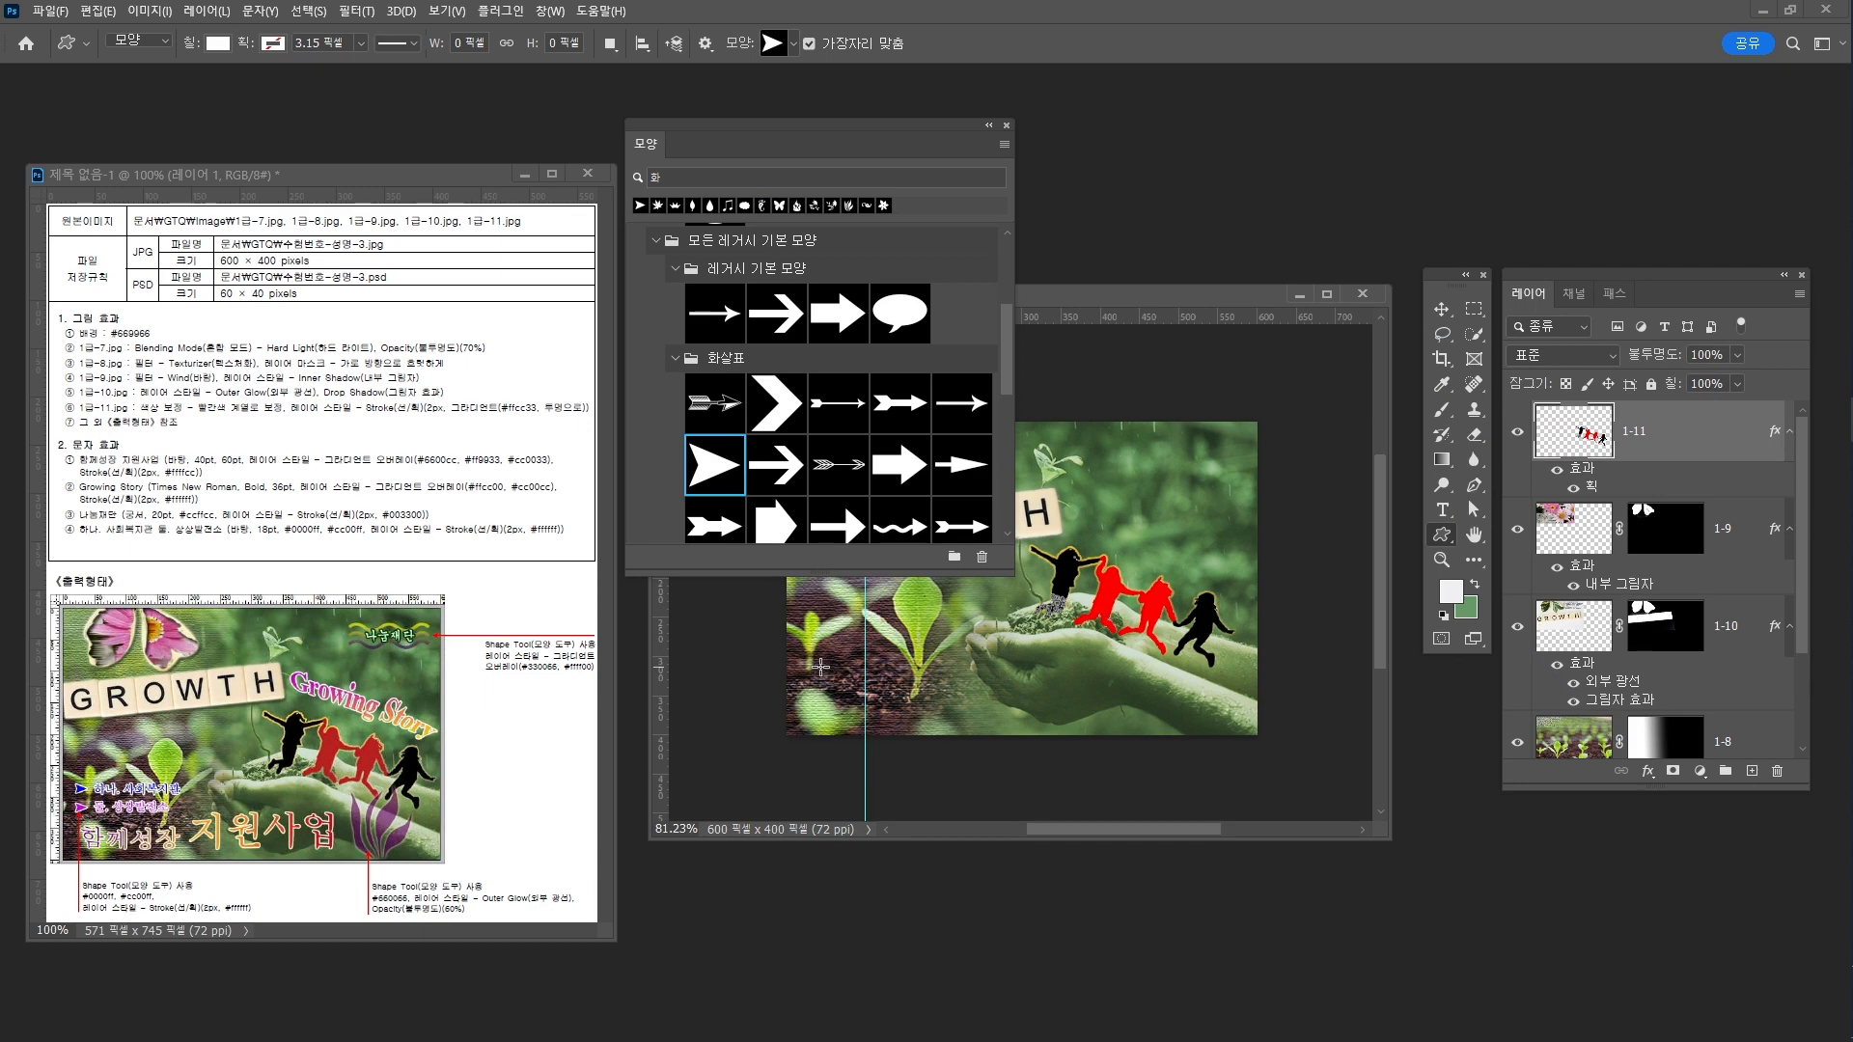
drag(820, 666, 873, 686)
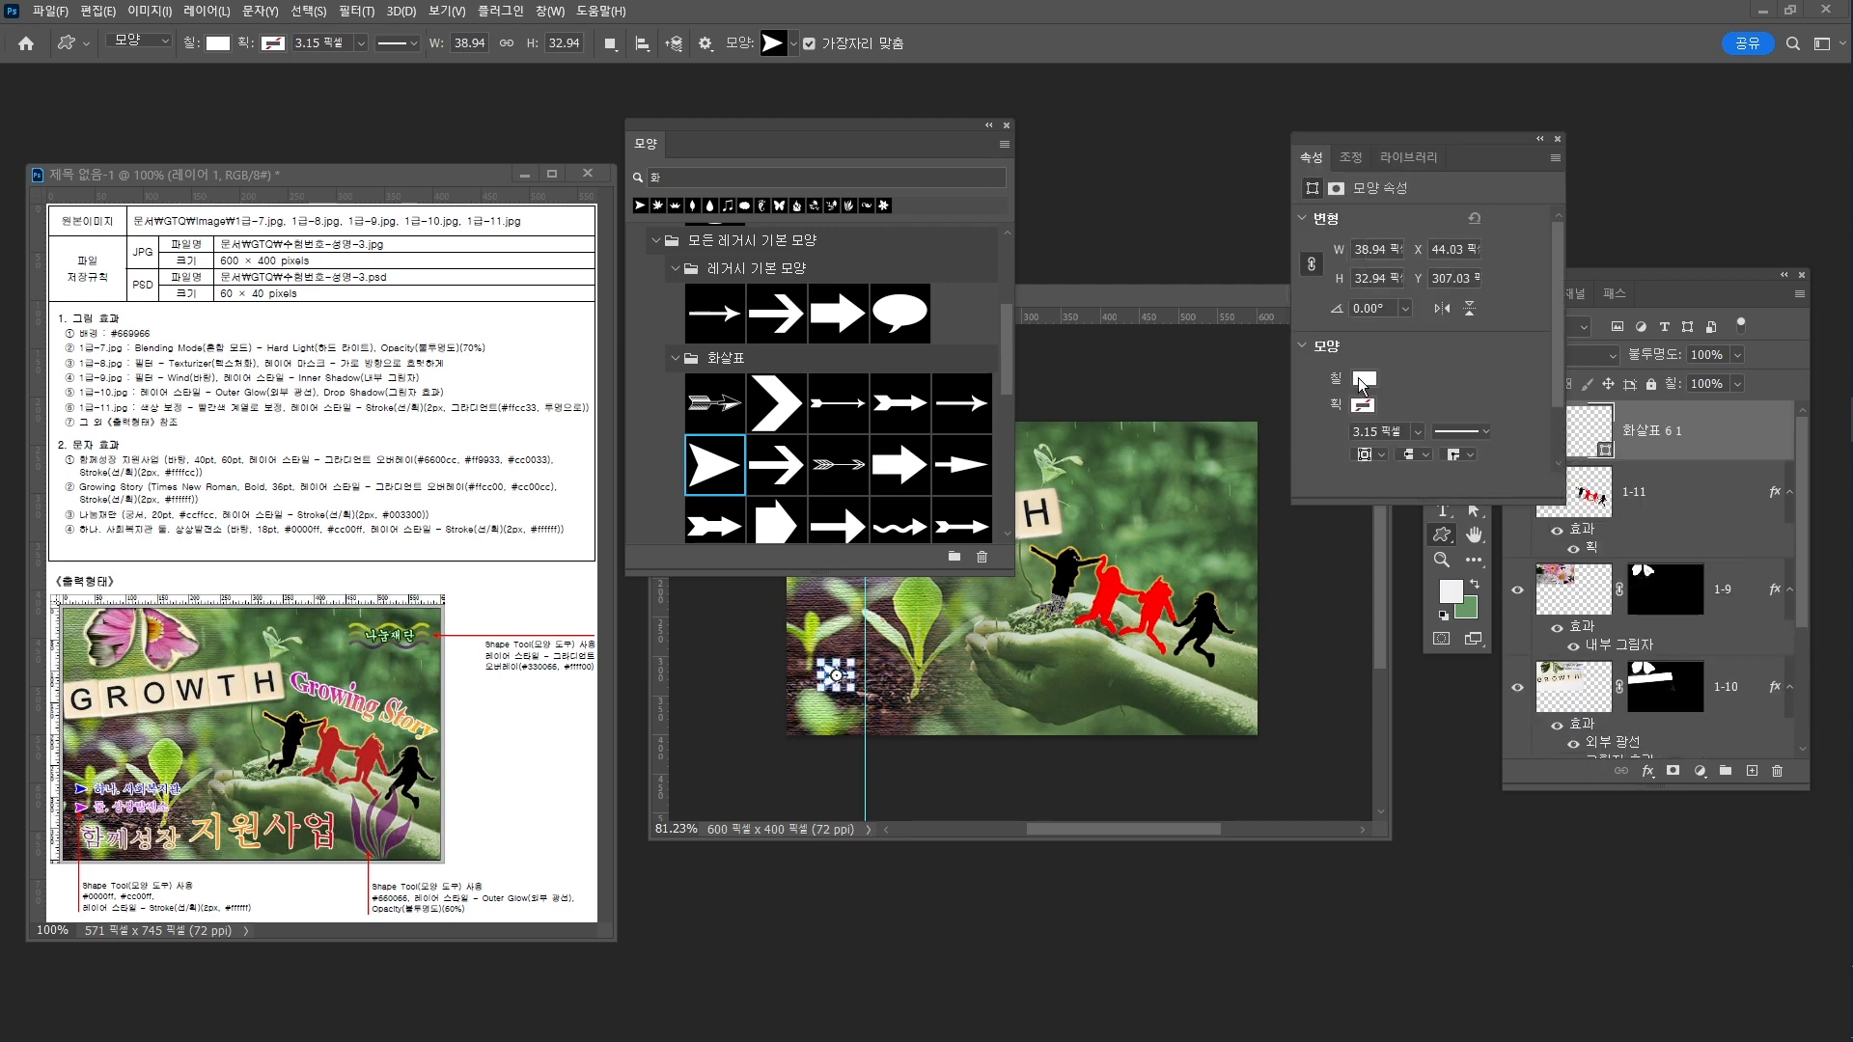
Set the arrowhead shape's fill colour to #0000ff
click(1363, 378)
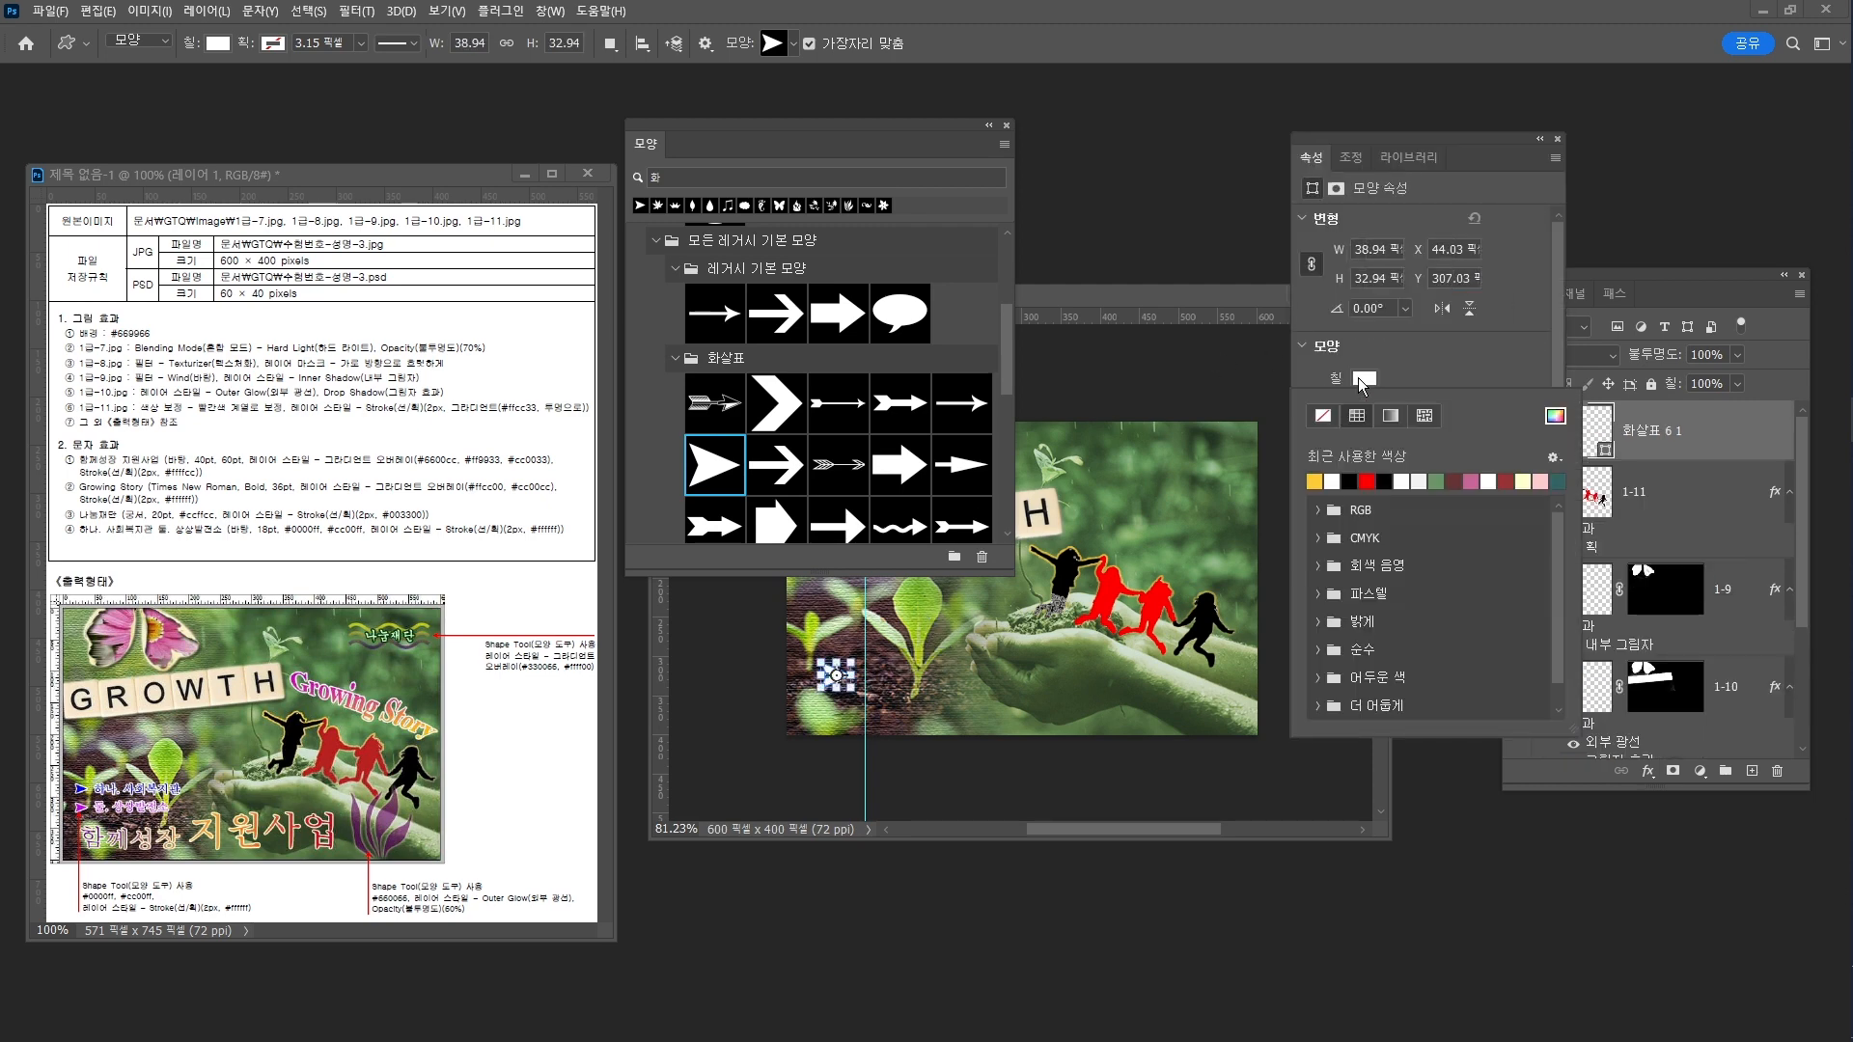
click(1553, 416)
text(0000)
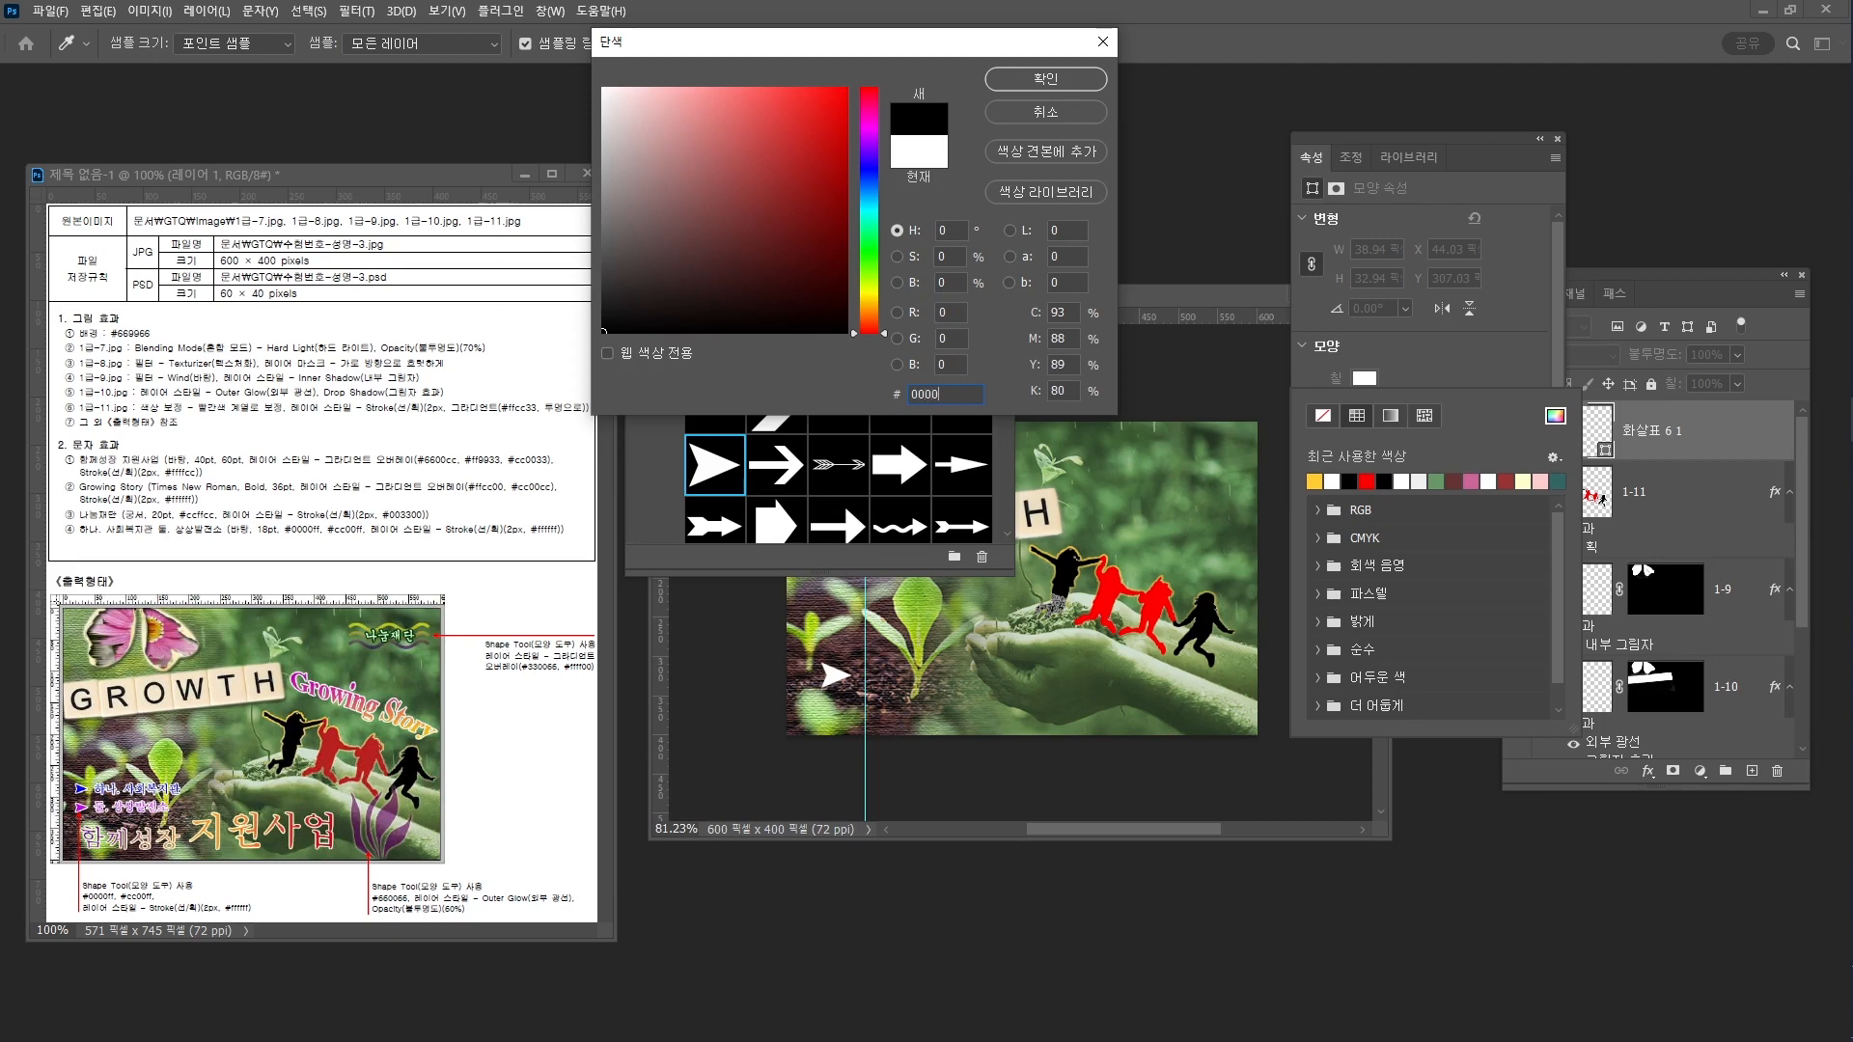
text(ff)
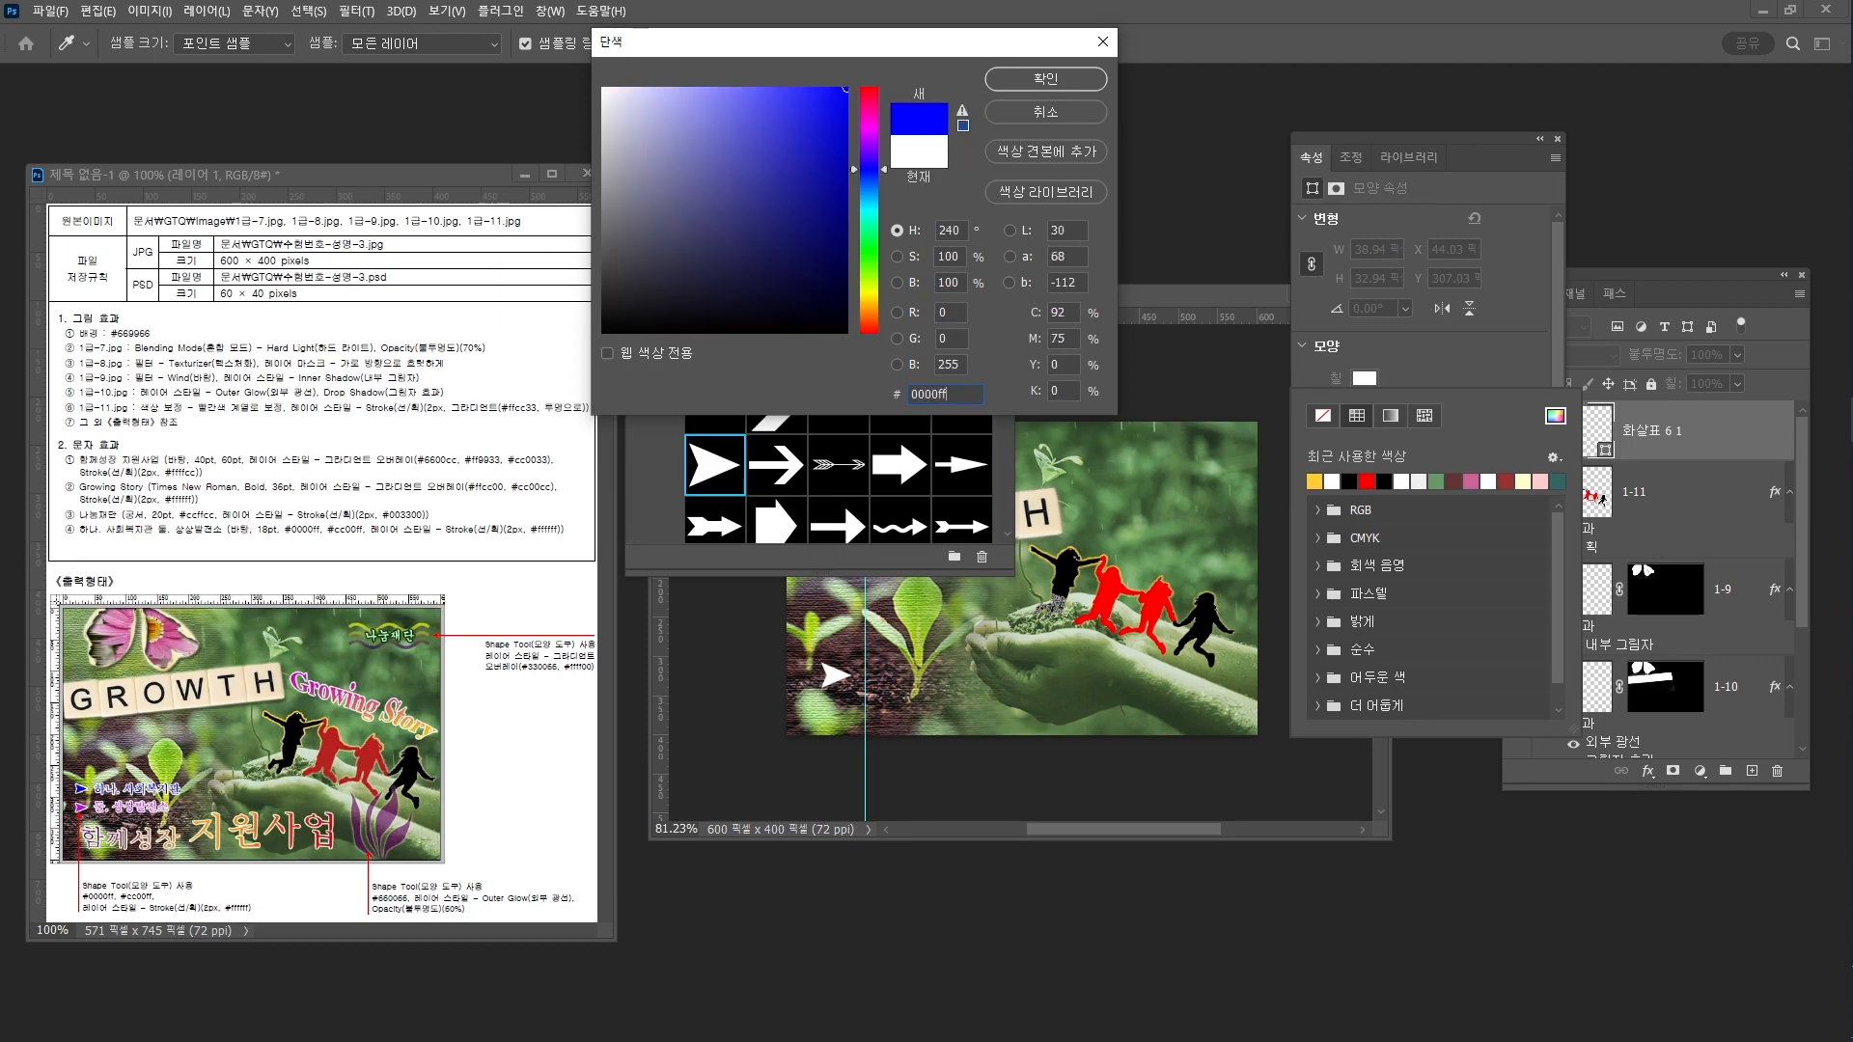
key(Return)
Add a 2 px Stroke layer style to the blue arrowhead, with the fill type set to solid colour #ffffff
click(1682, 426)
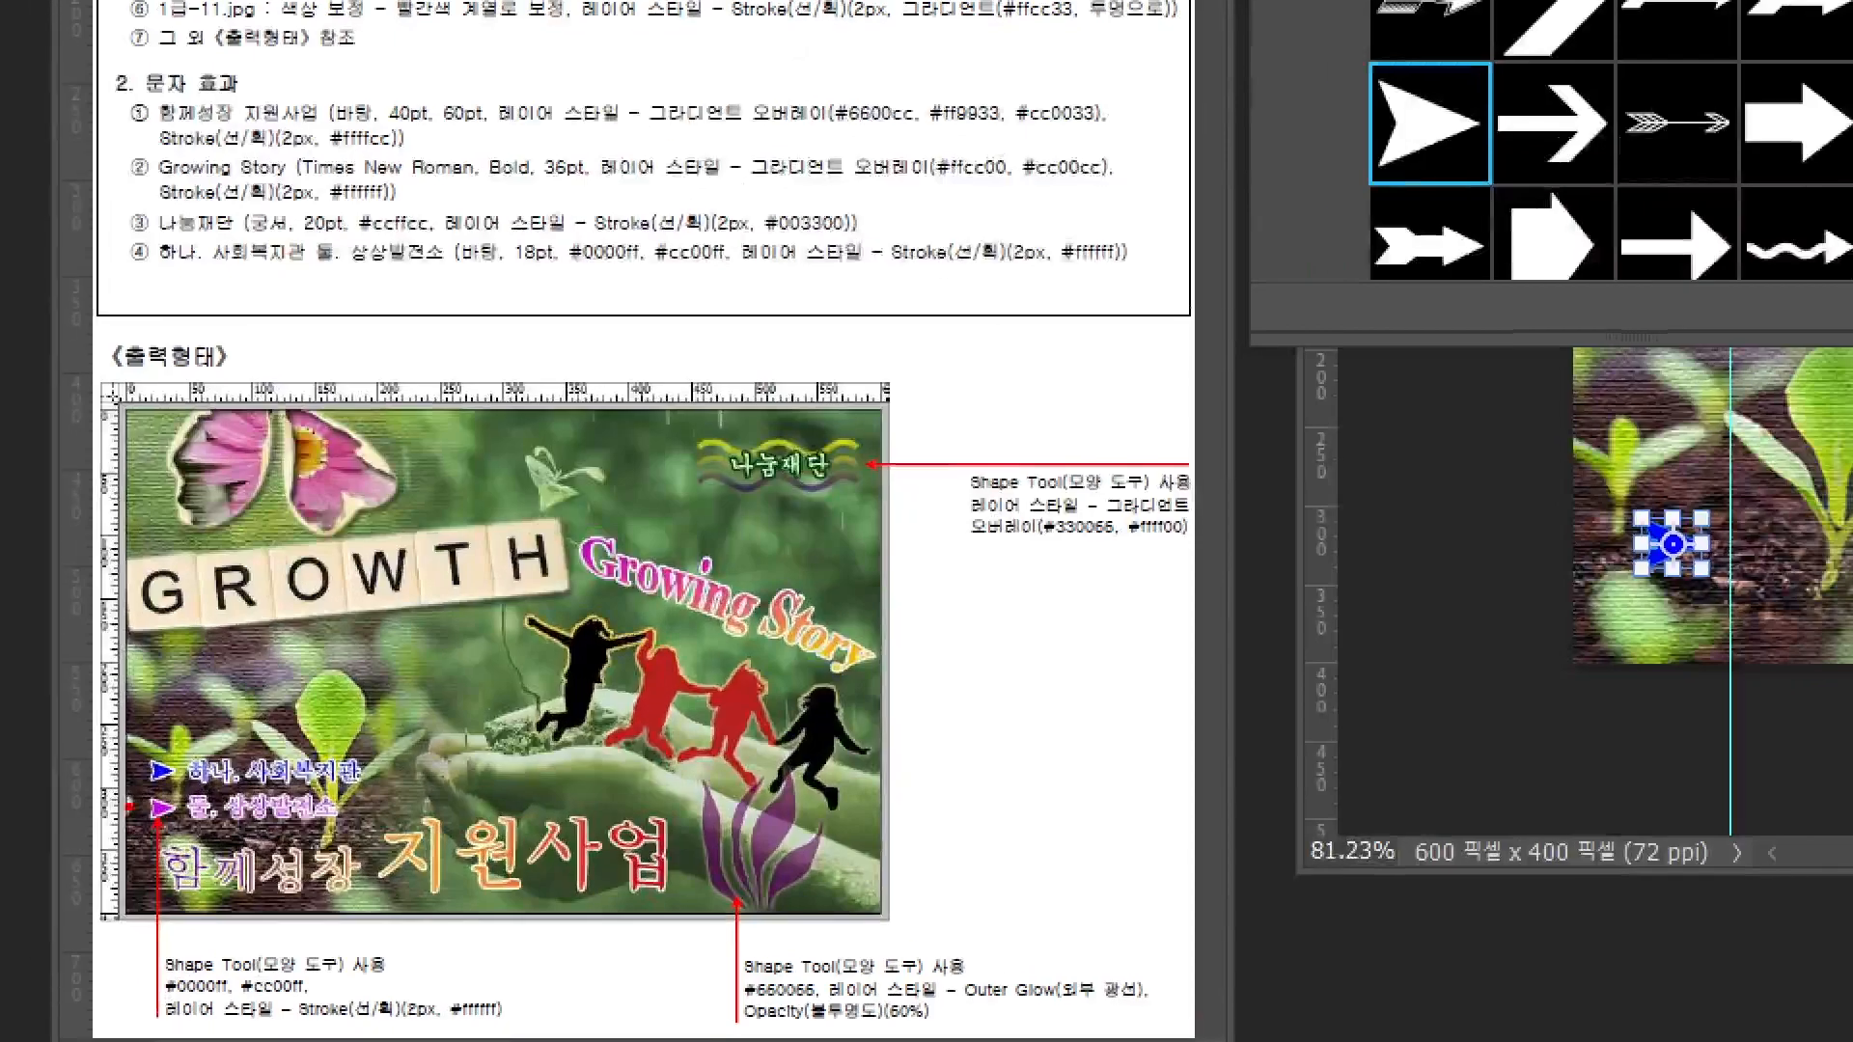
mouse_move(115, 805)
mouse_down()
mouse_move(75, 822)
mouse_move(112, 798)
mouse_up()
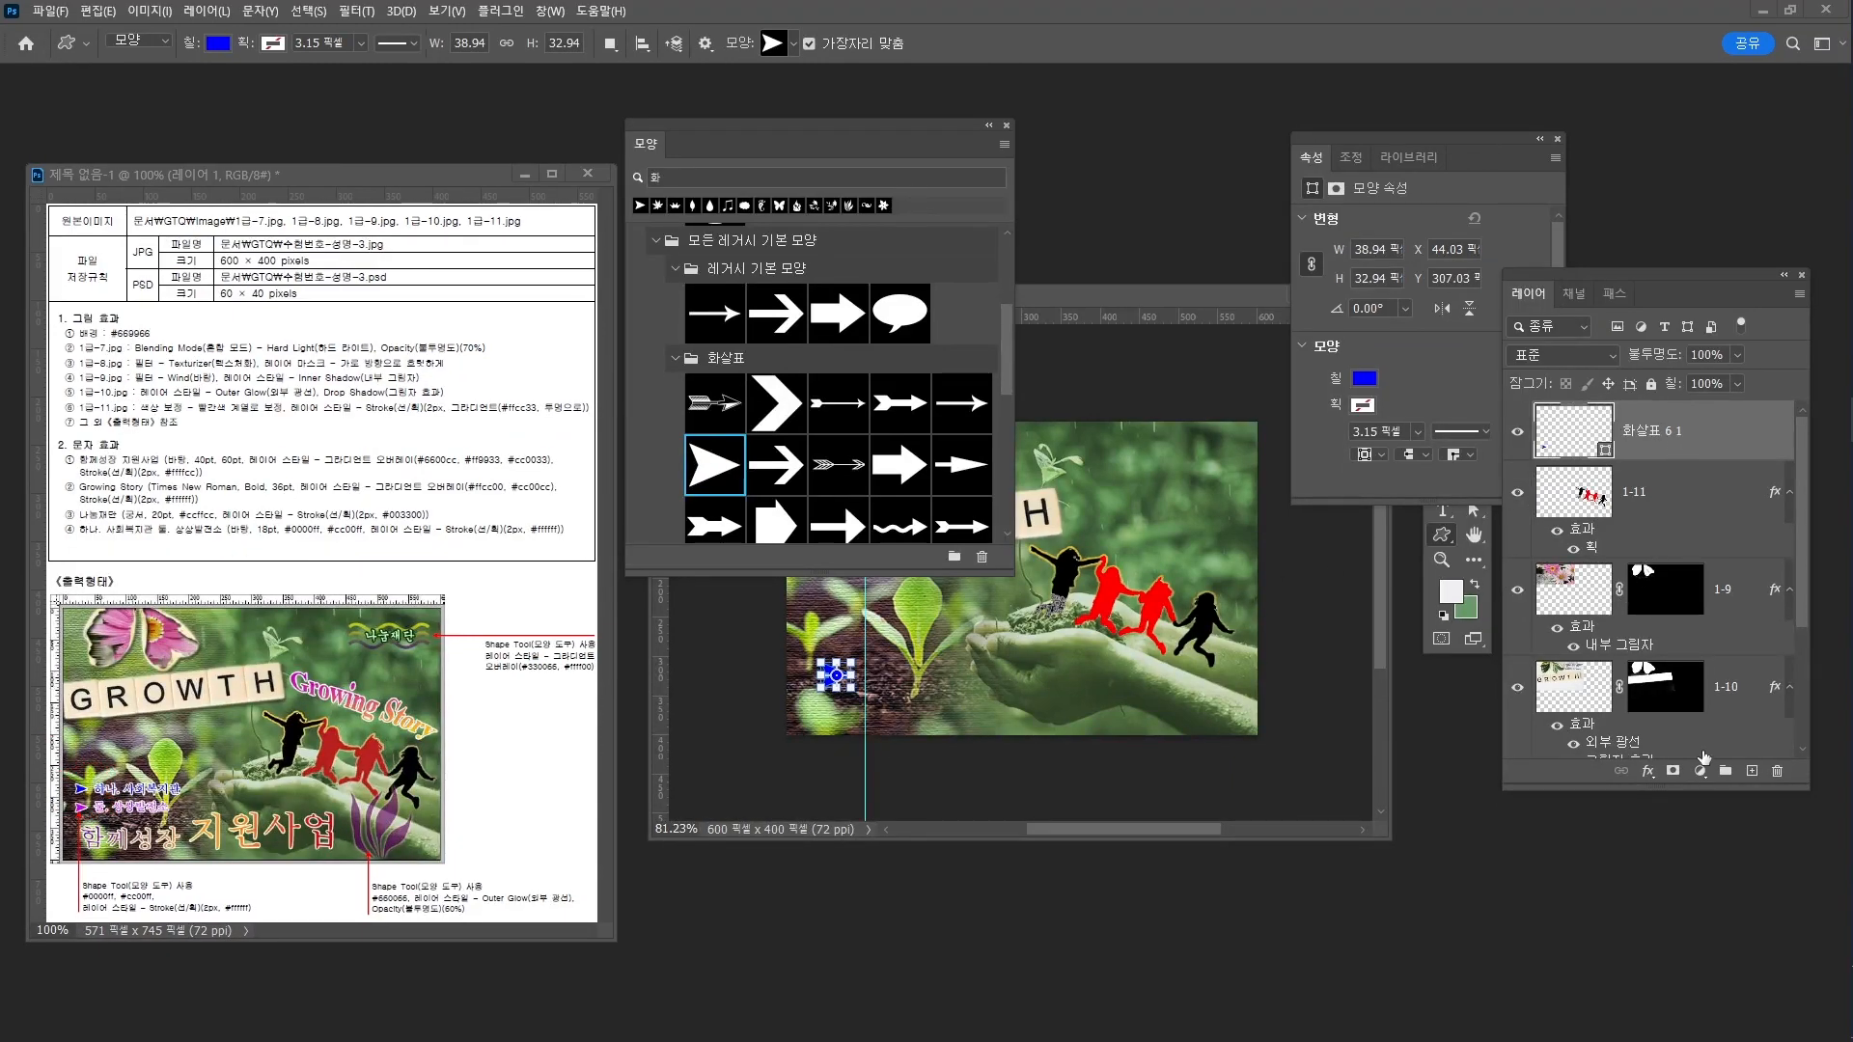
click(1648, 772)
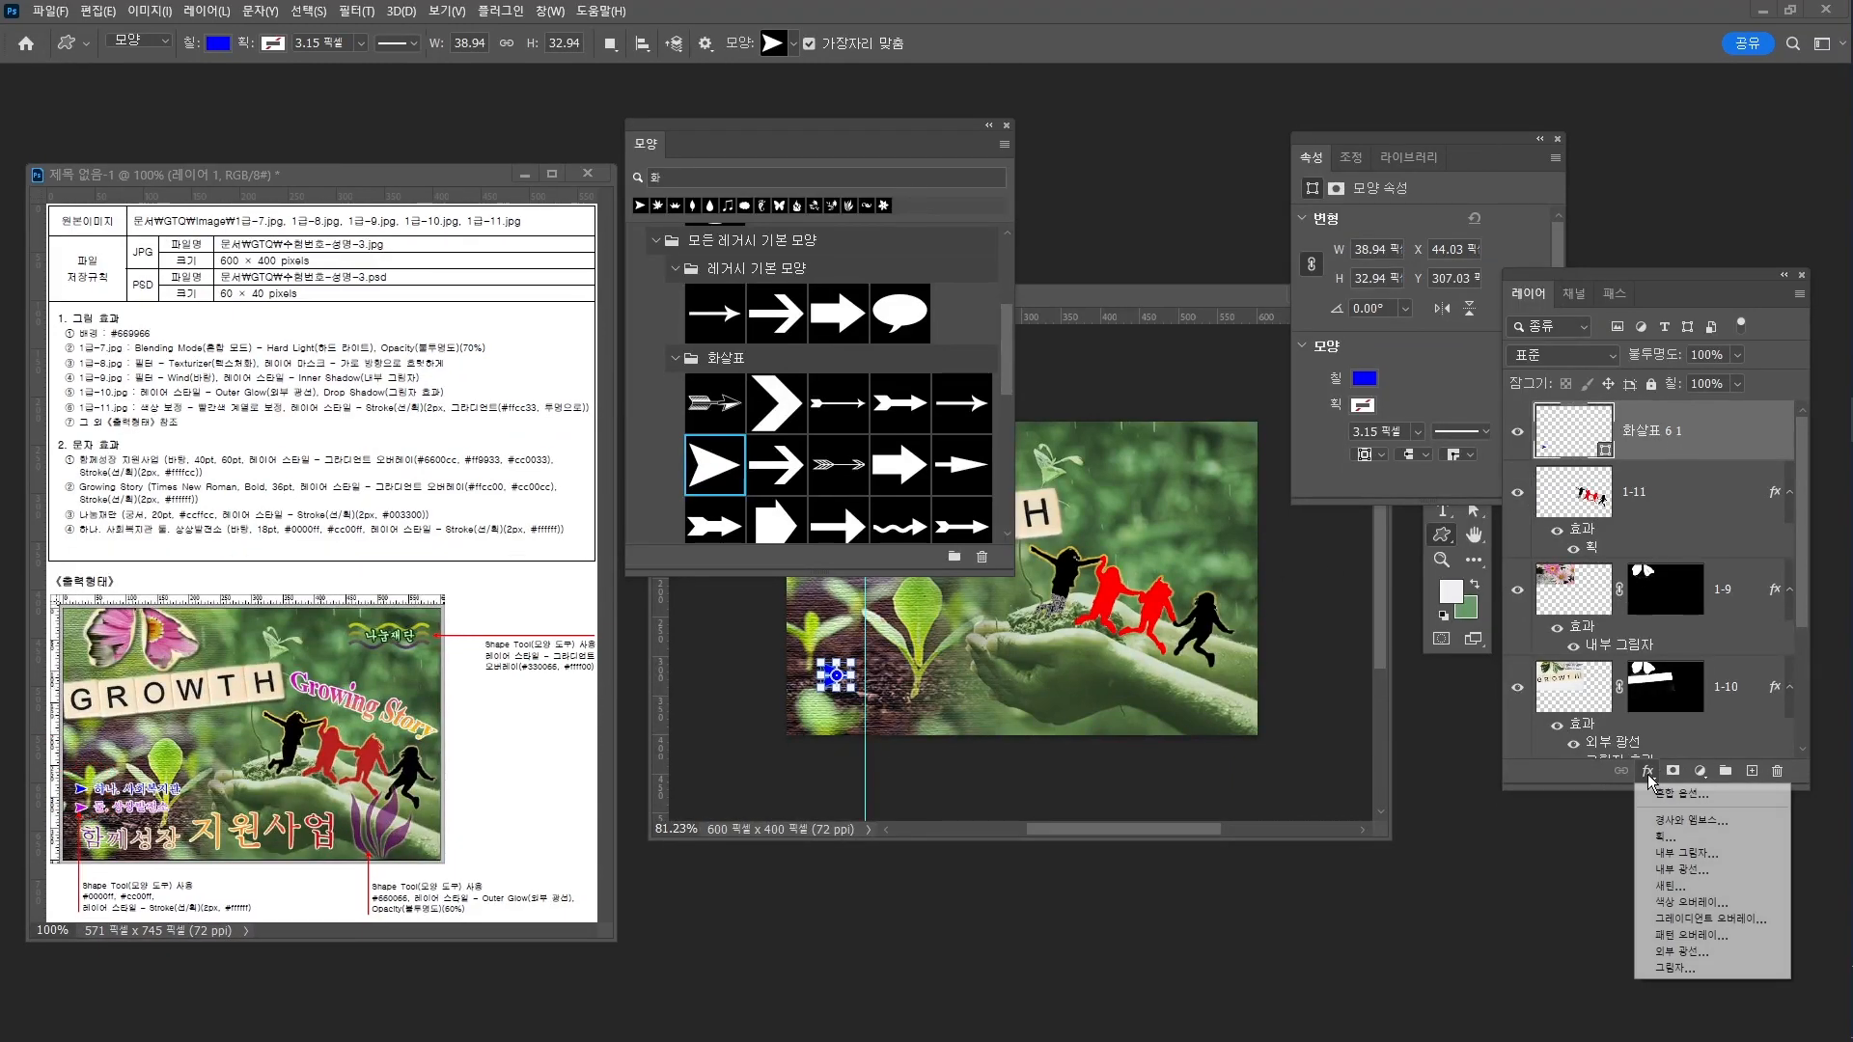
click(1673, 837)
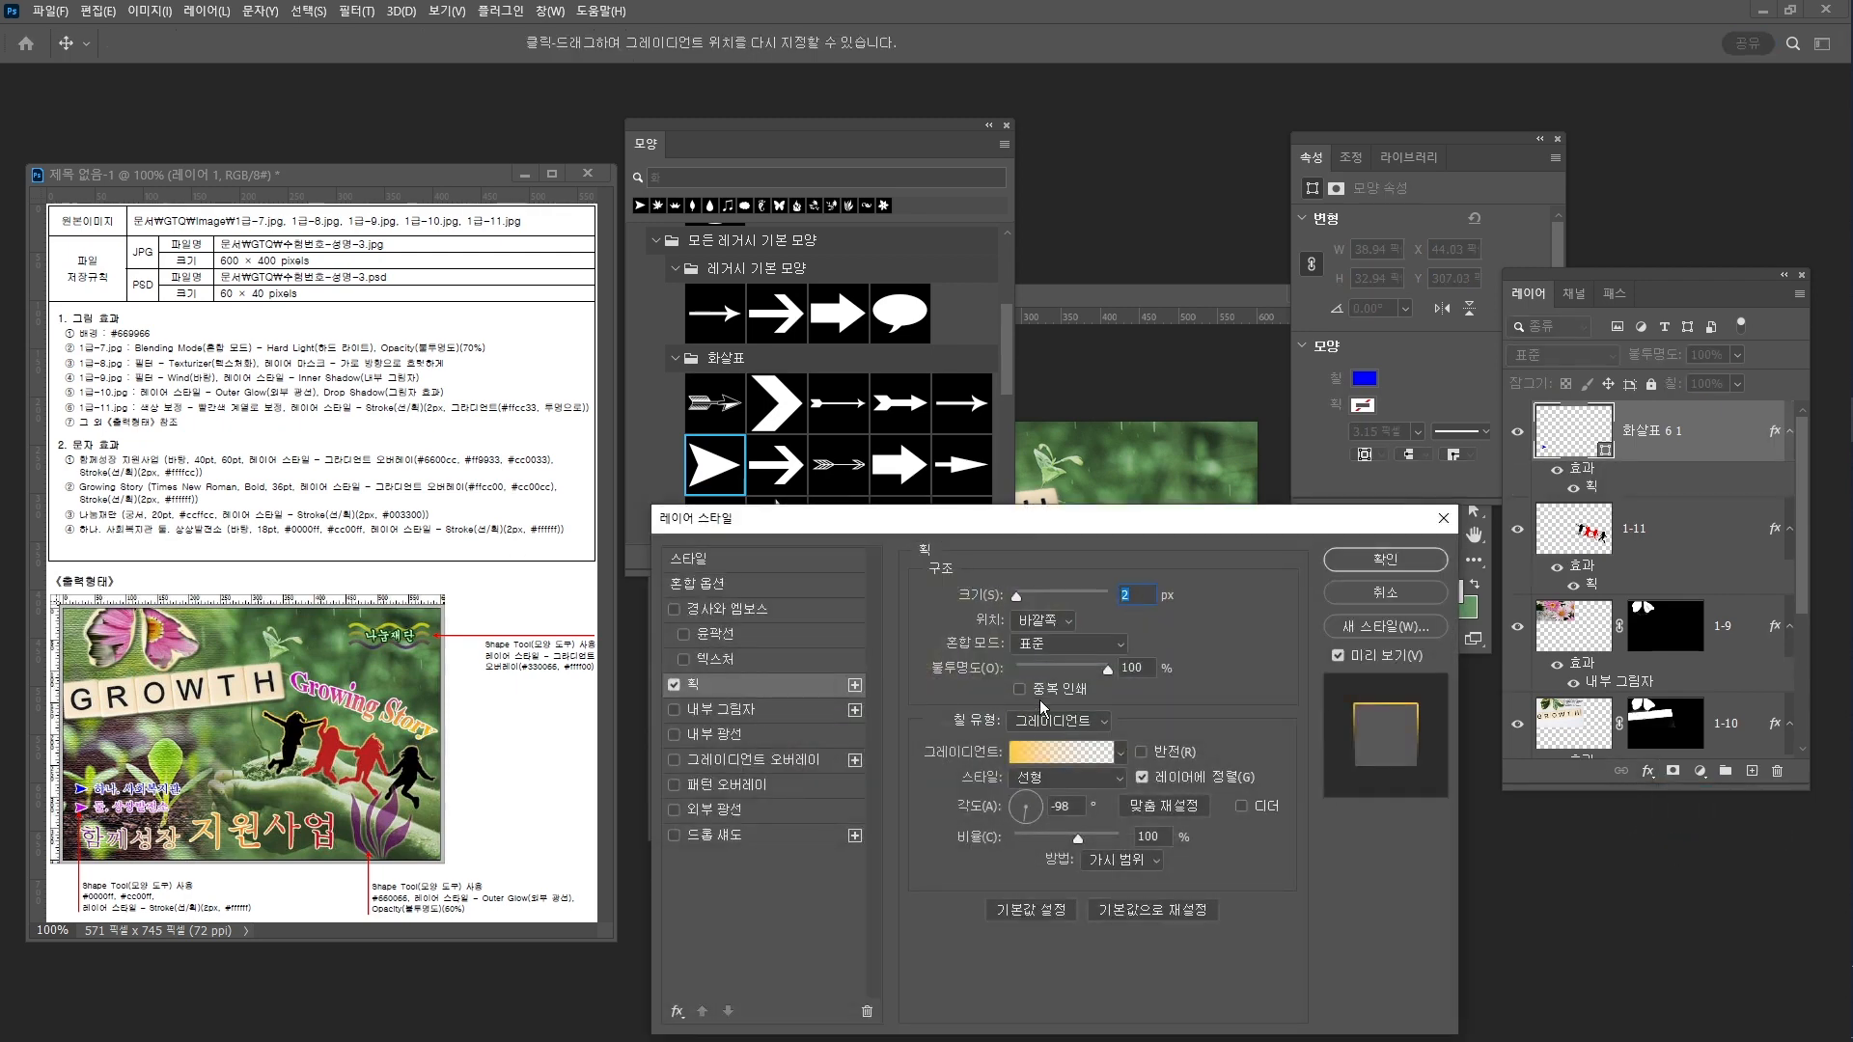
click(1062, 722)
click(1052, 722)
click(971, 753)
text(ffffff)
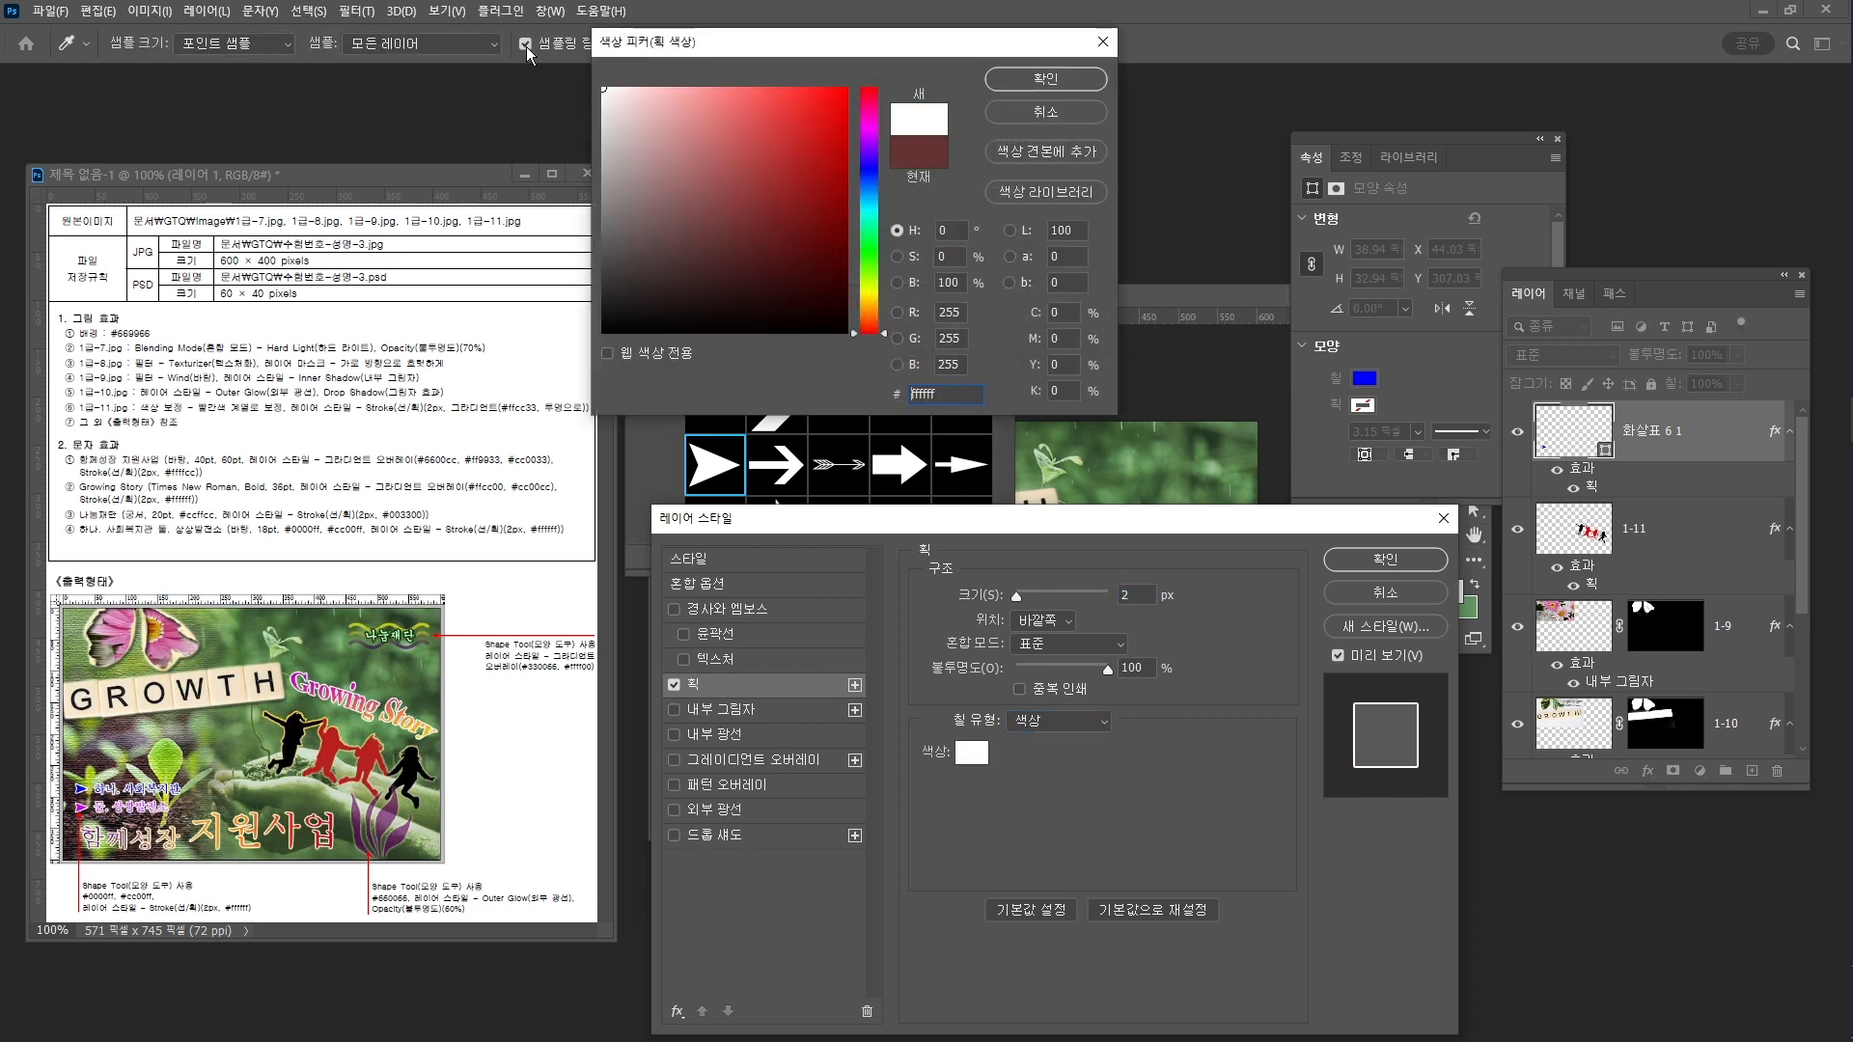
click(1061, 81)
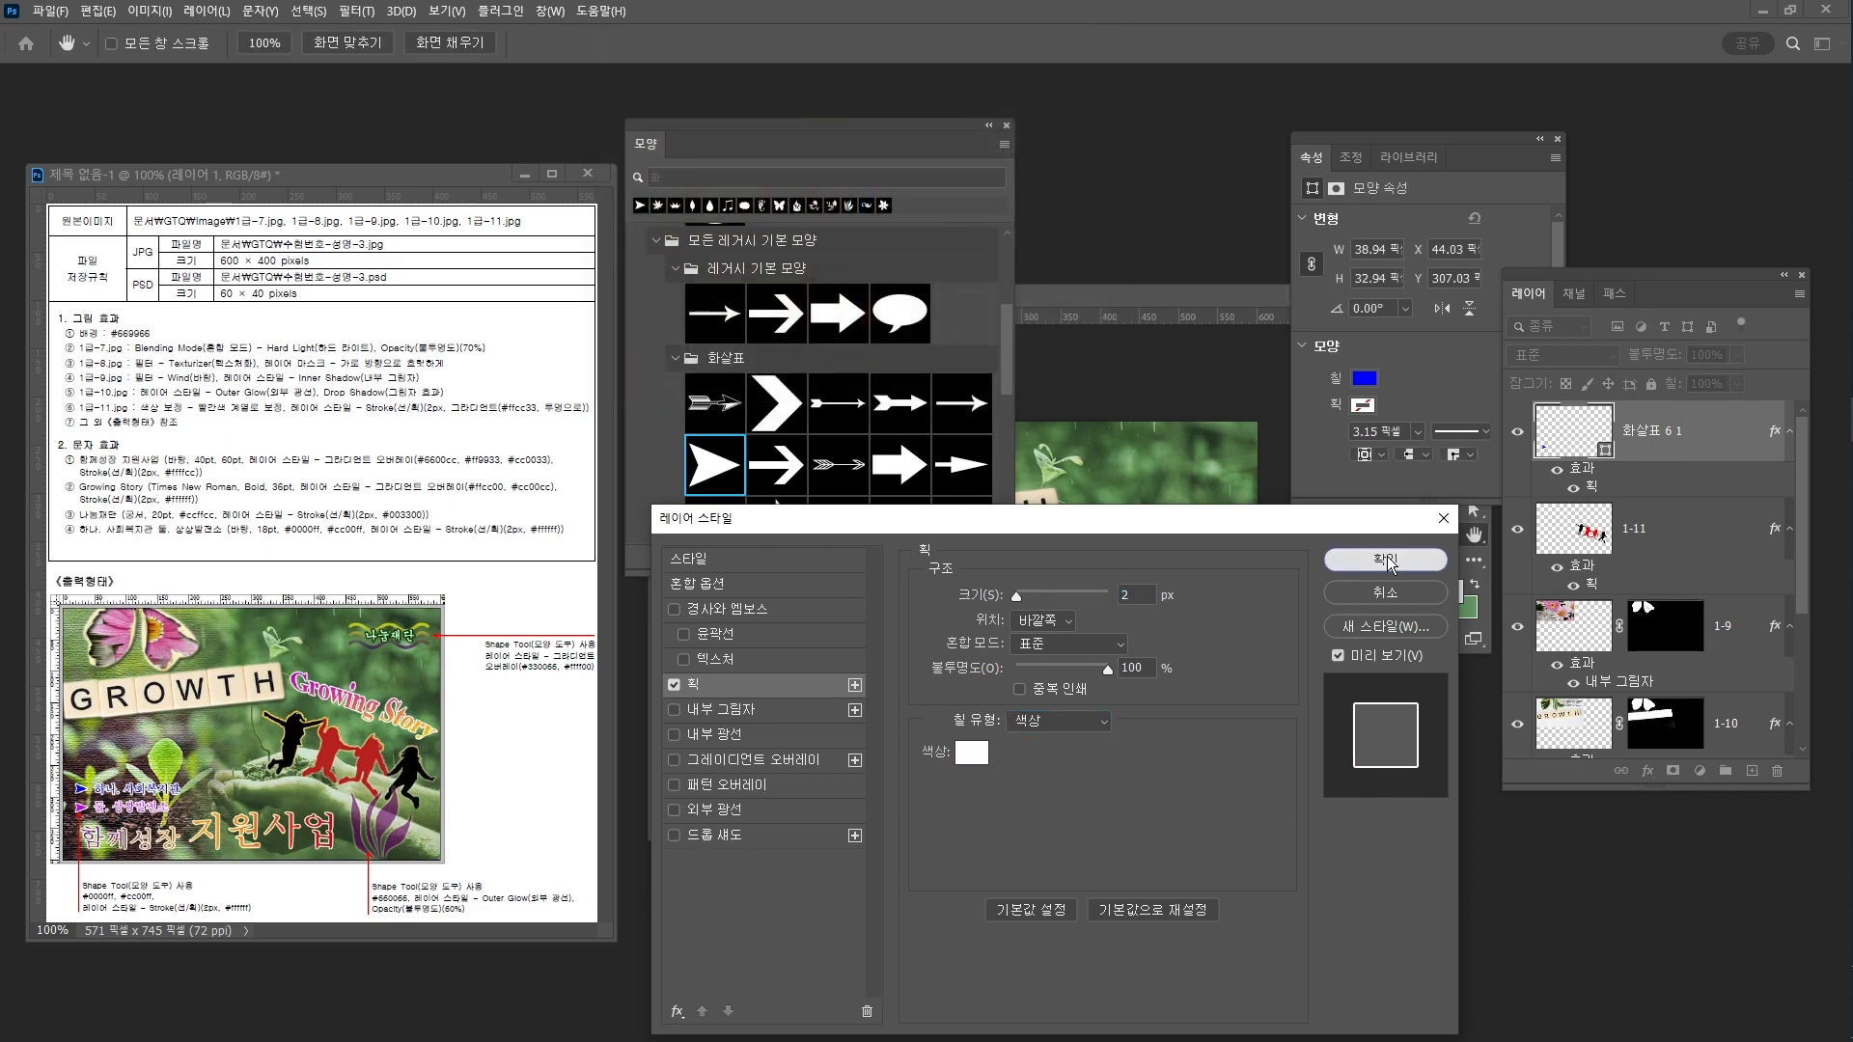
click(1387, 561)
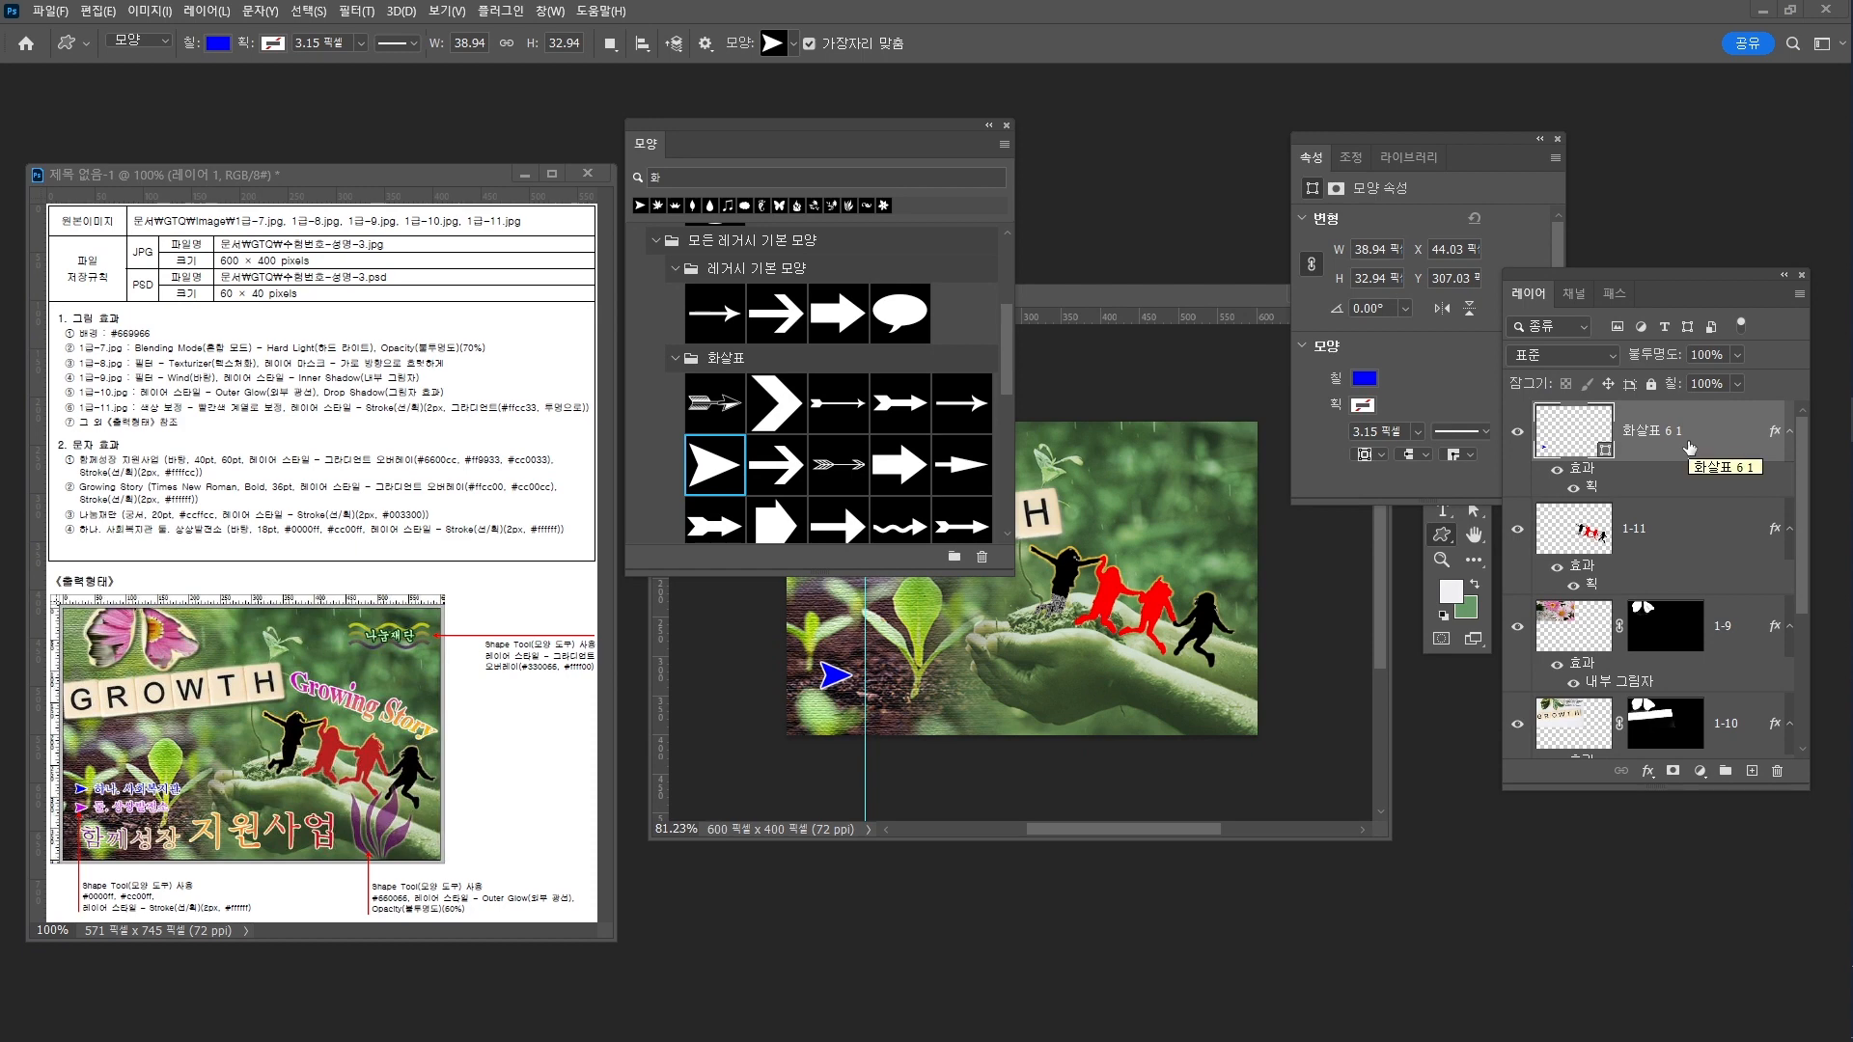
Duplicate the blue arrowhead layer and move the copy 30 px straight down, below the original
key(ctrl+alt+t)
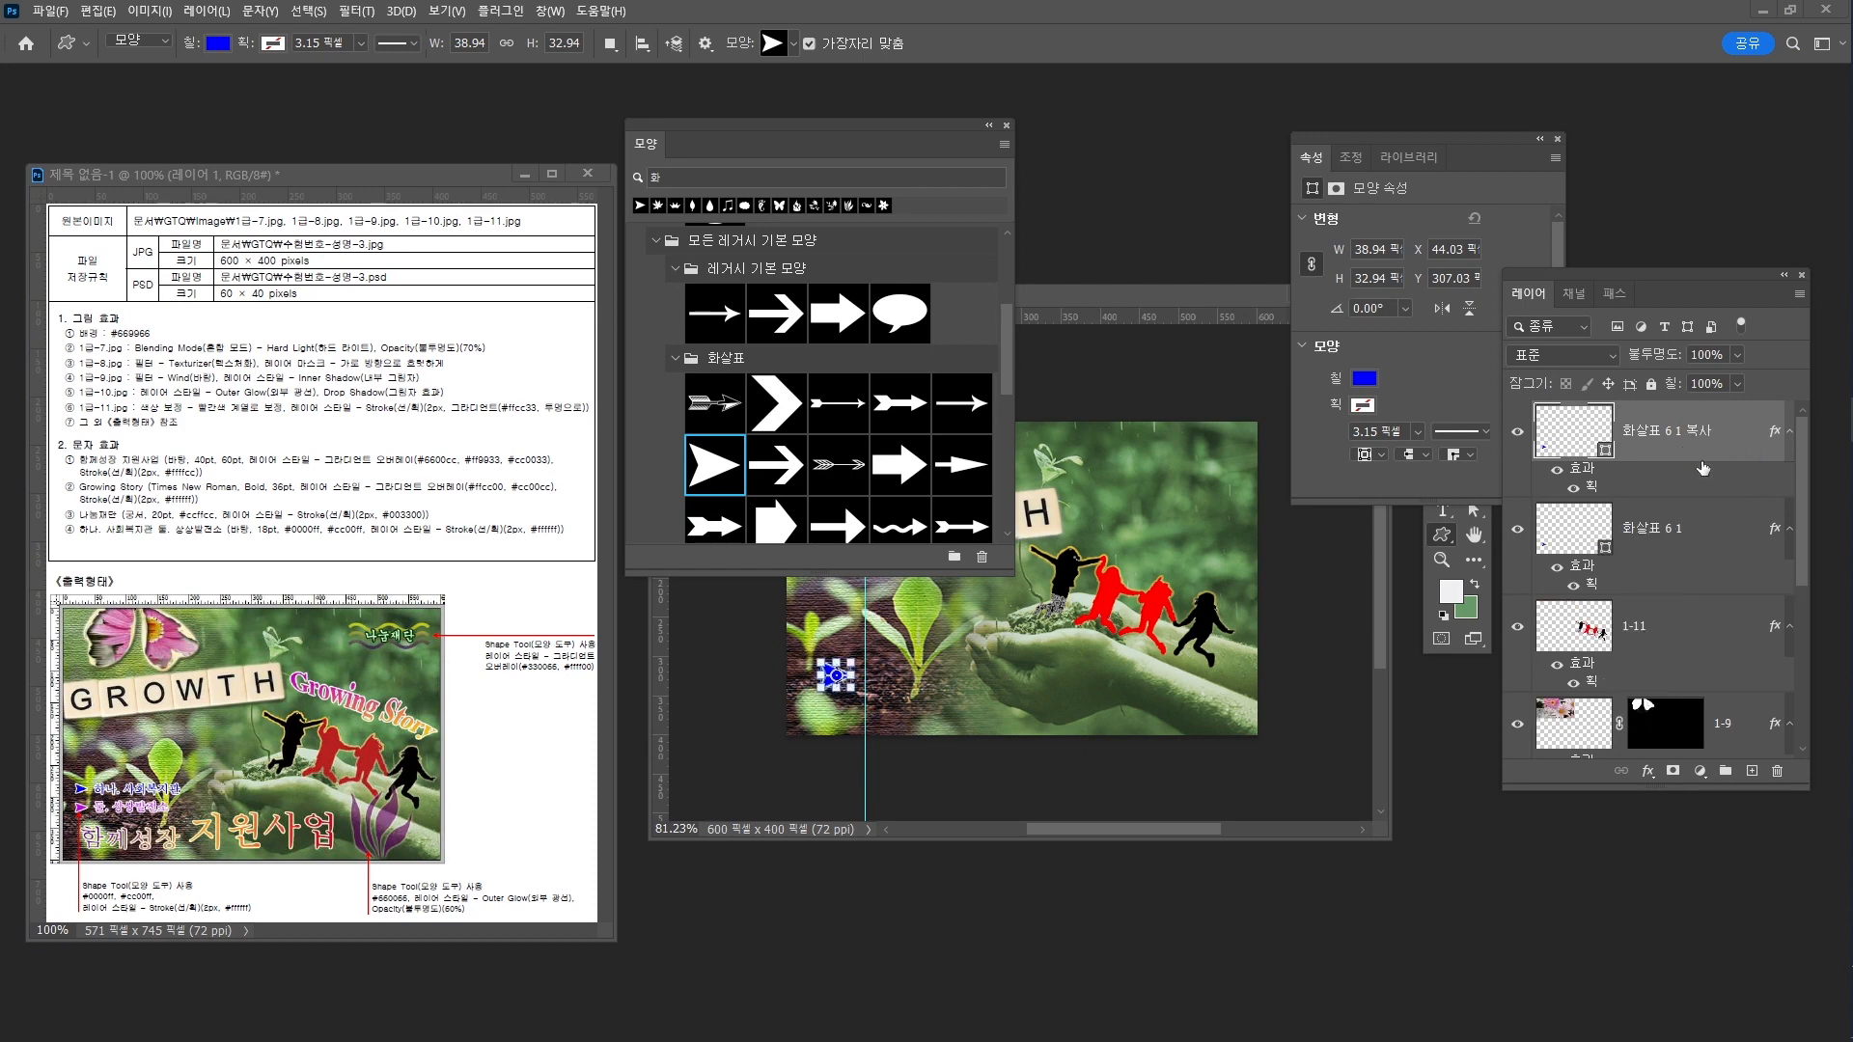
key(ctrl+t)
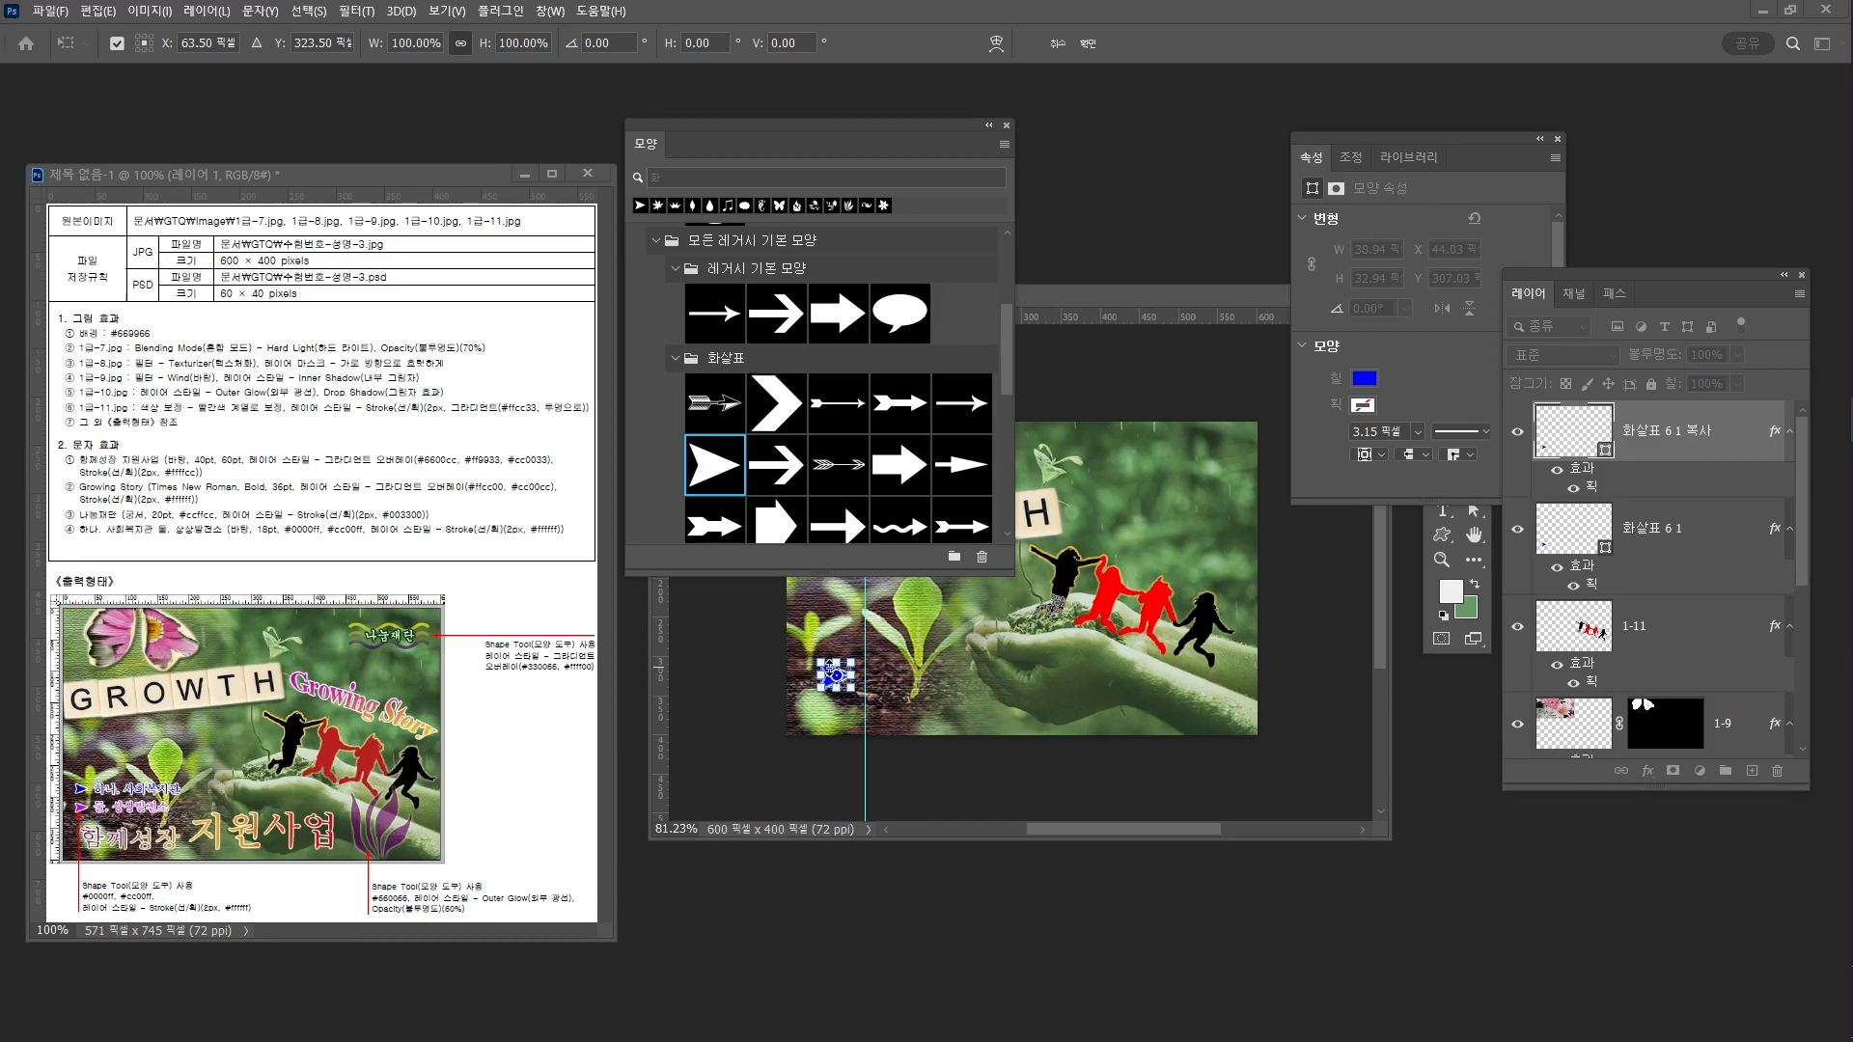
key(shift+Down)
key(shift+Down)
key(shift+Down)
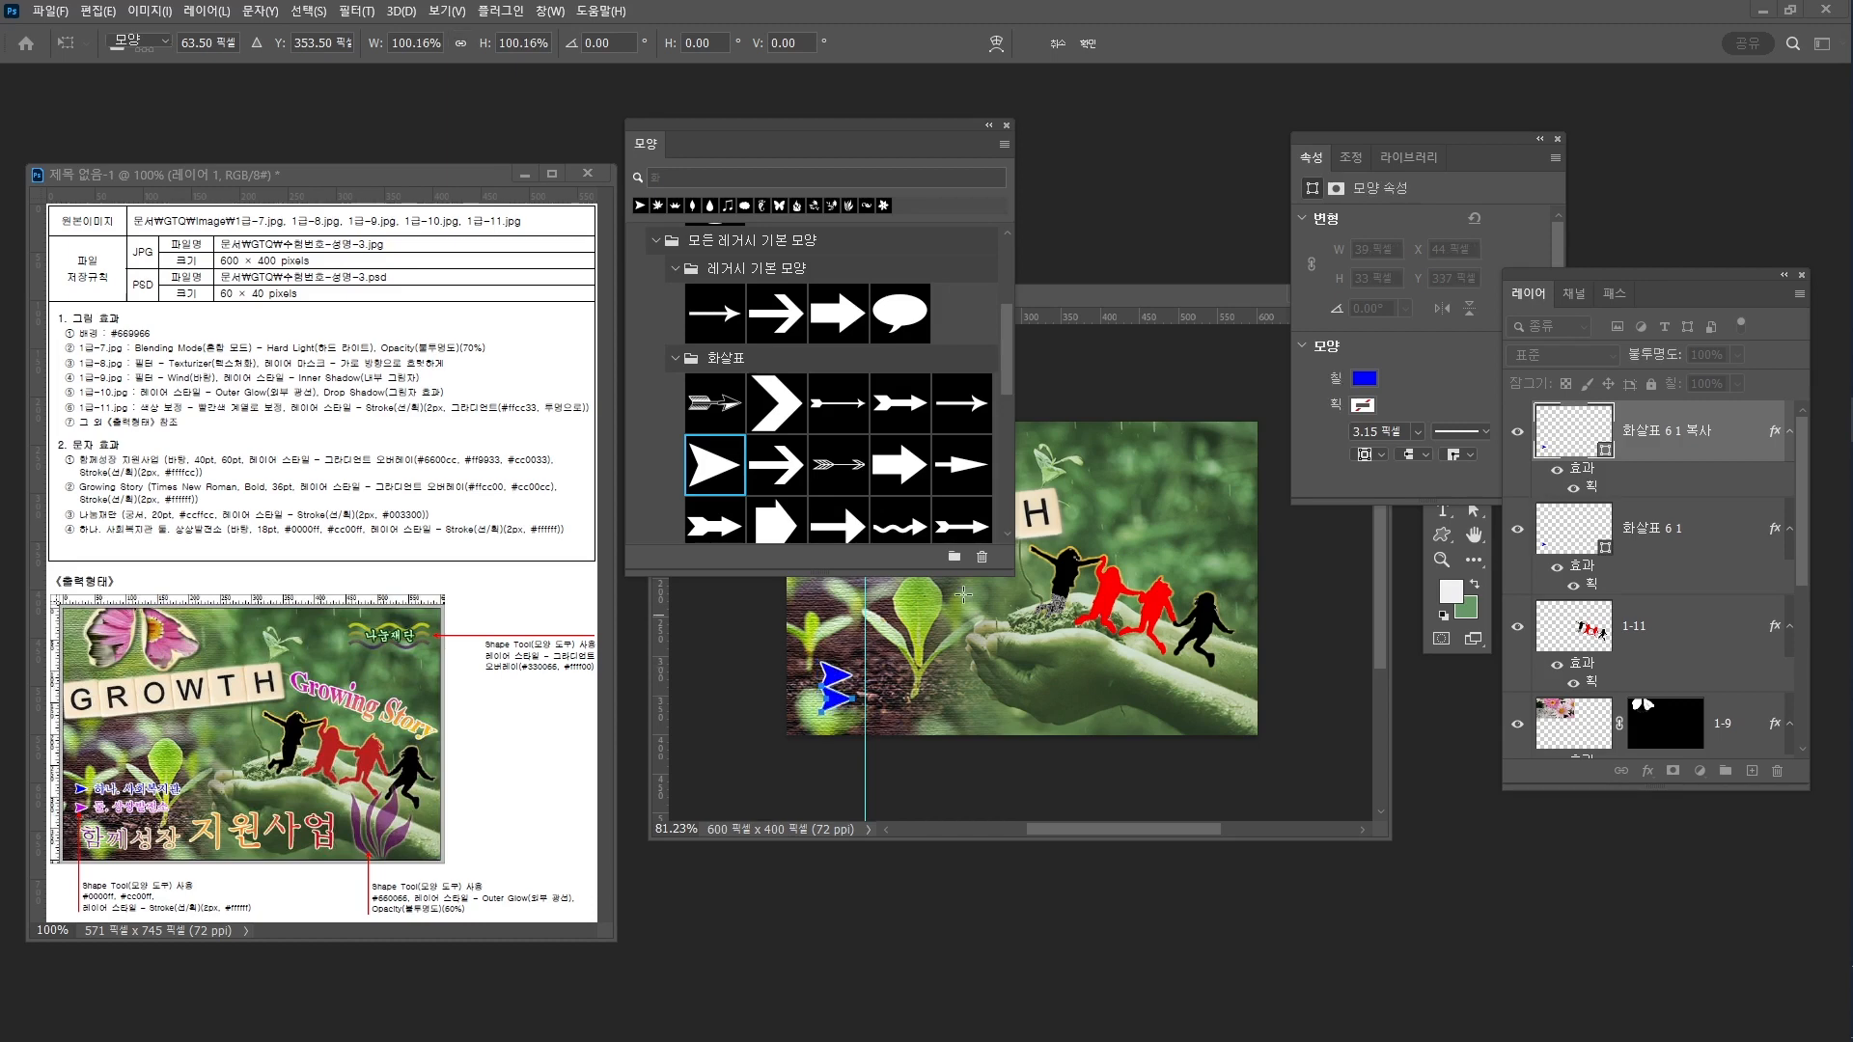
key(Return)
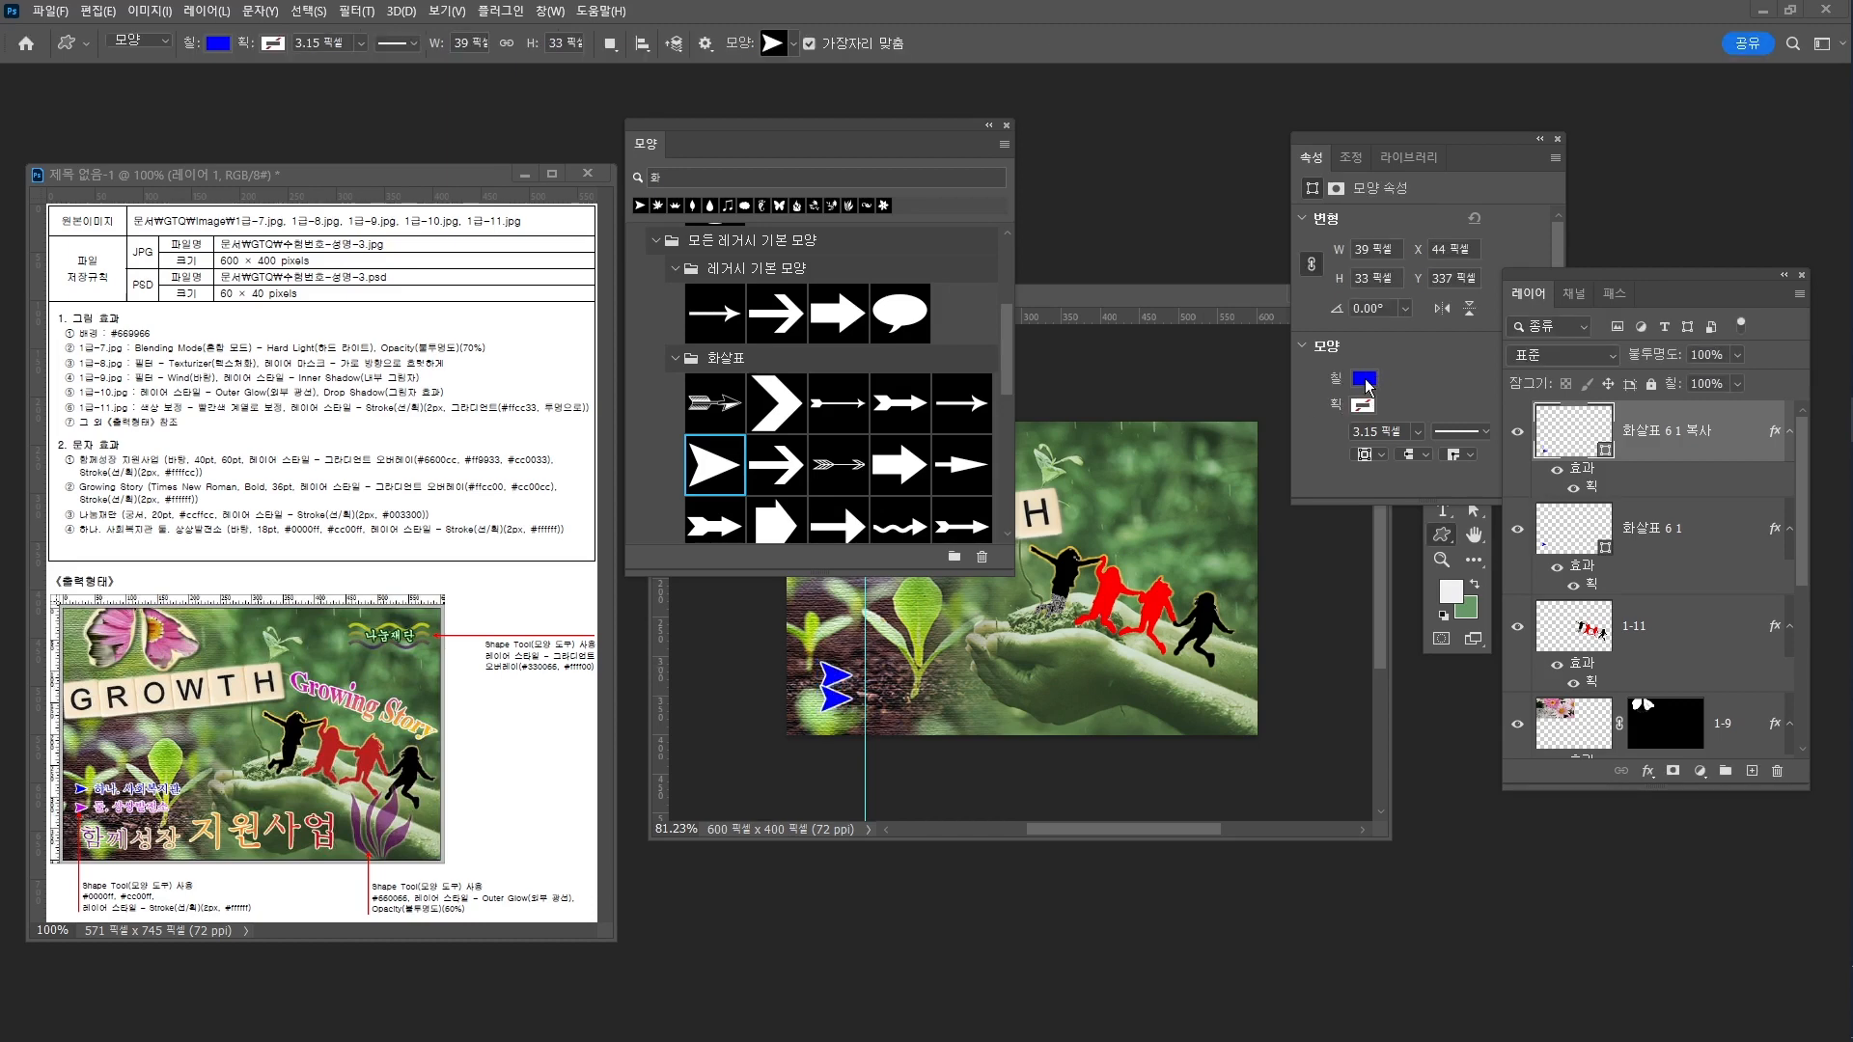
Set the fill colour of the lower arrowhead copy to #cc00ff
click(1365, 381)
click(1556, 417)
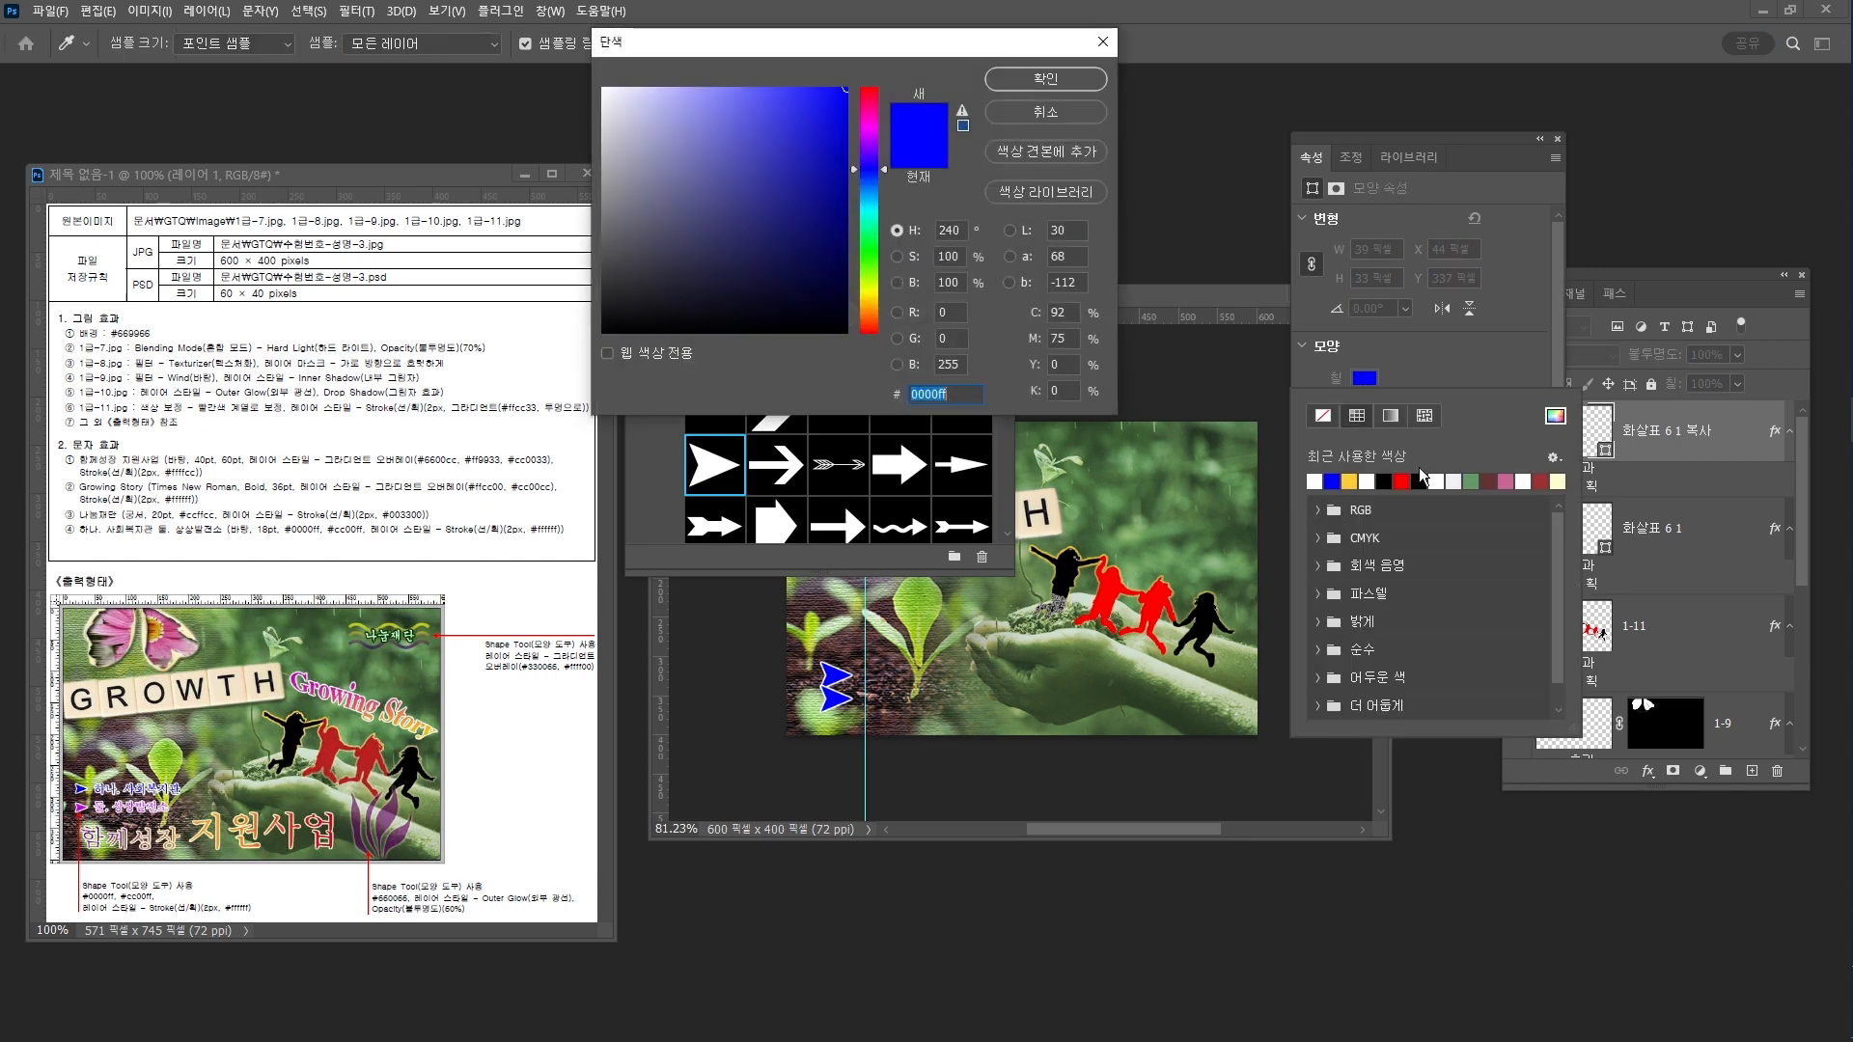
double_click(934, 396)
text(cc)
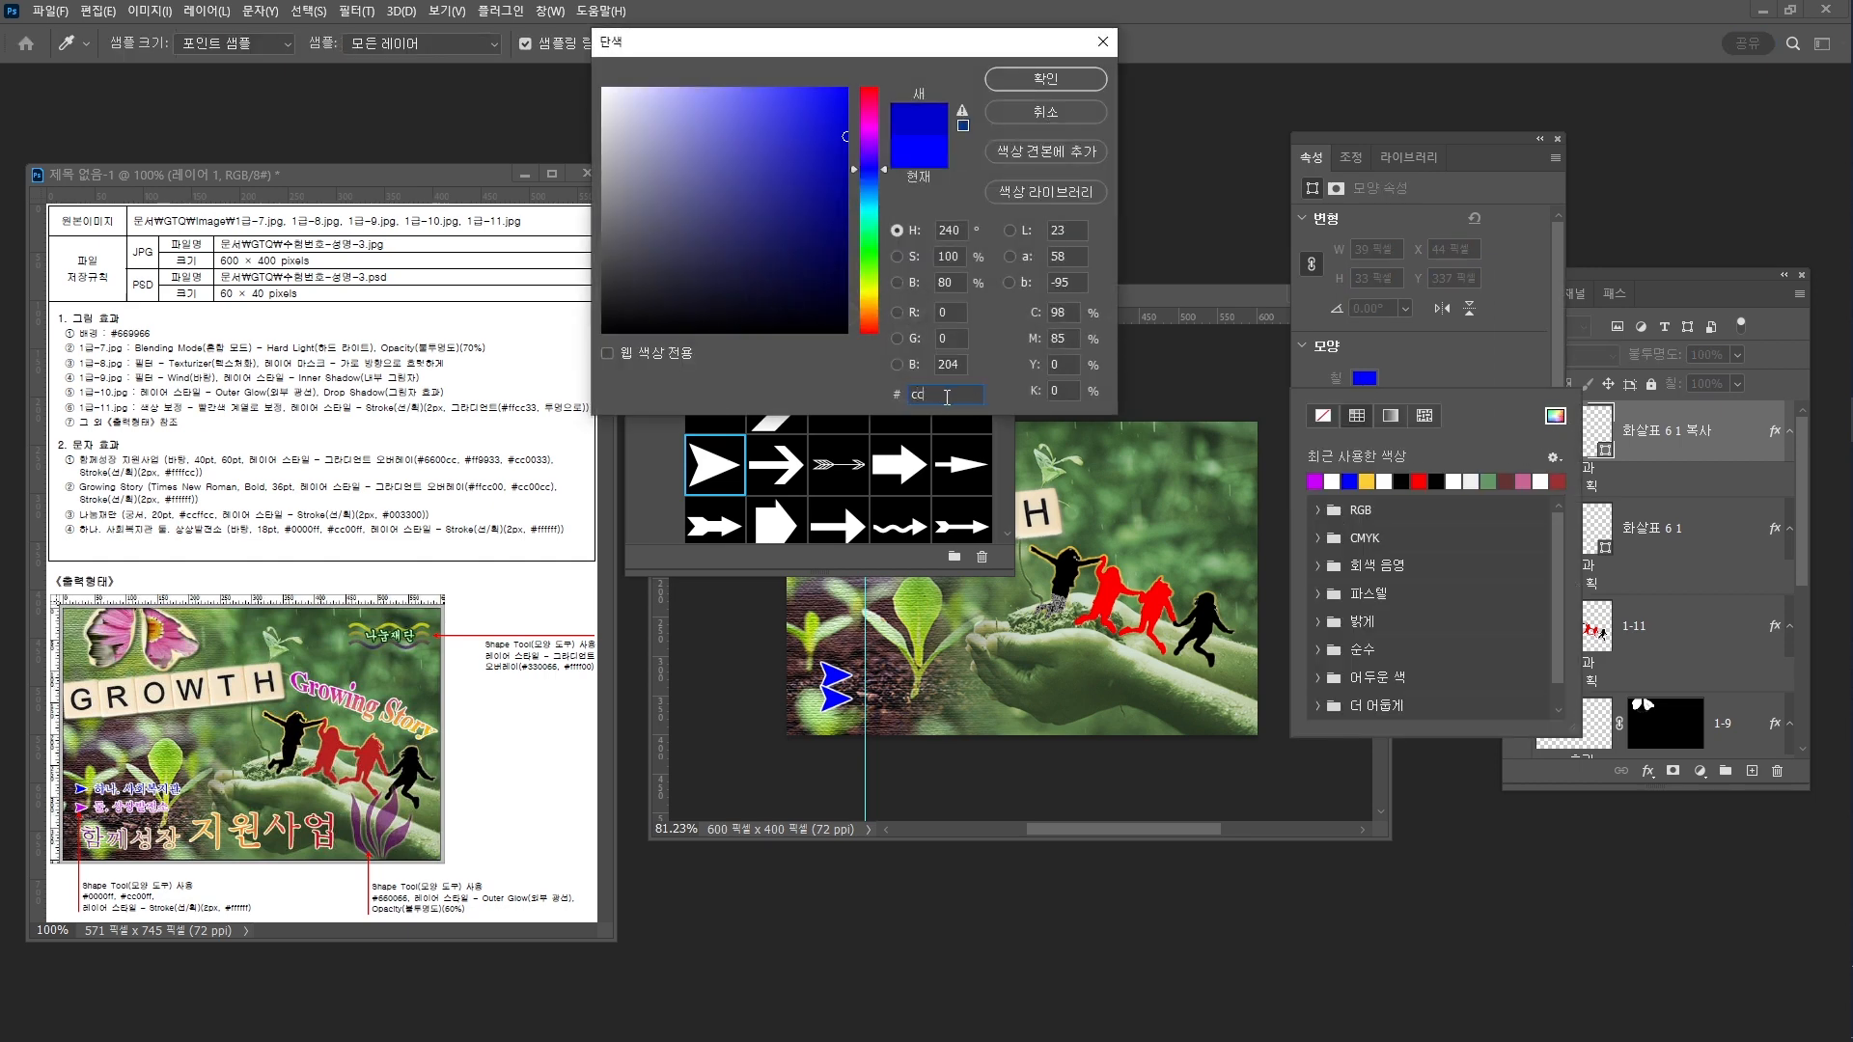
text(00ff)
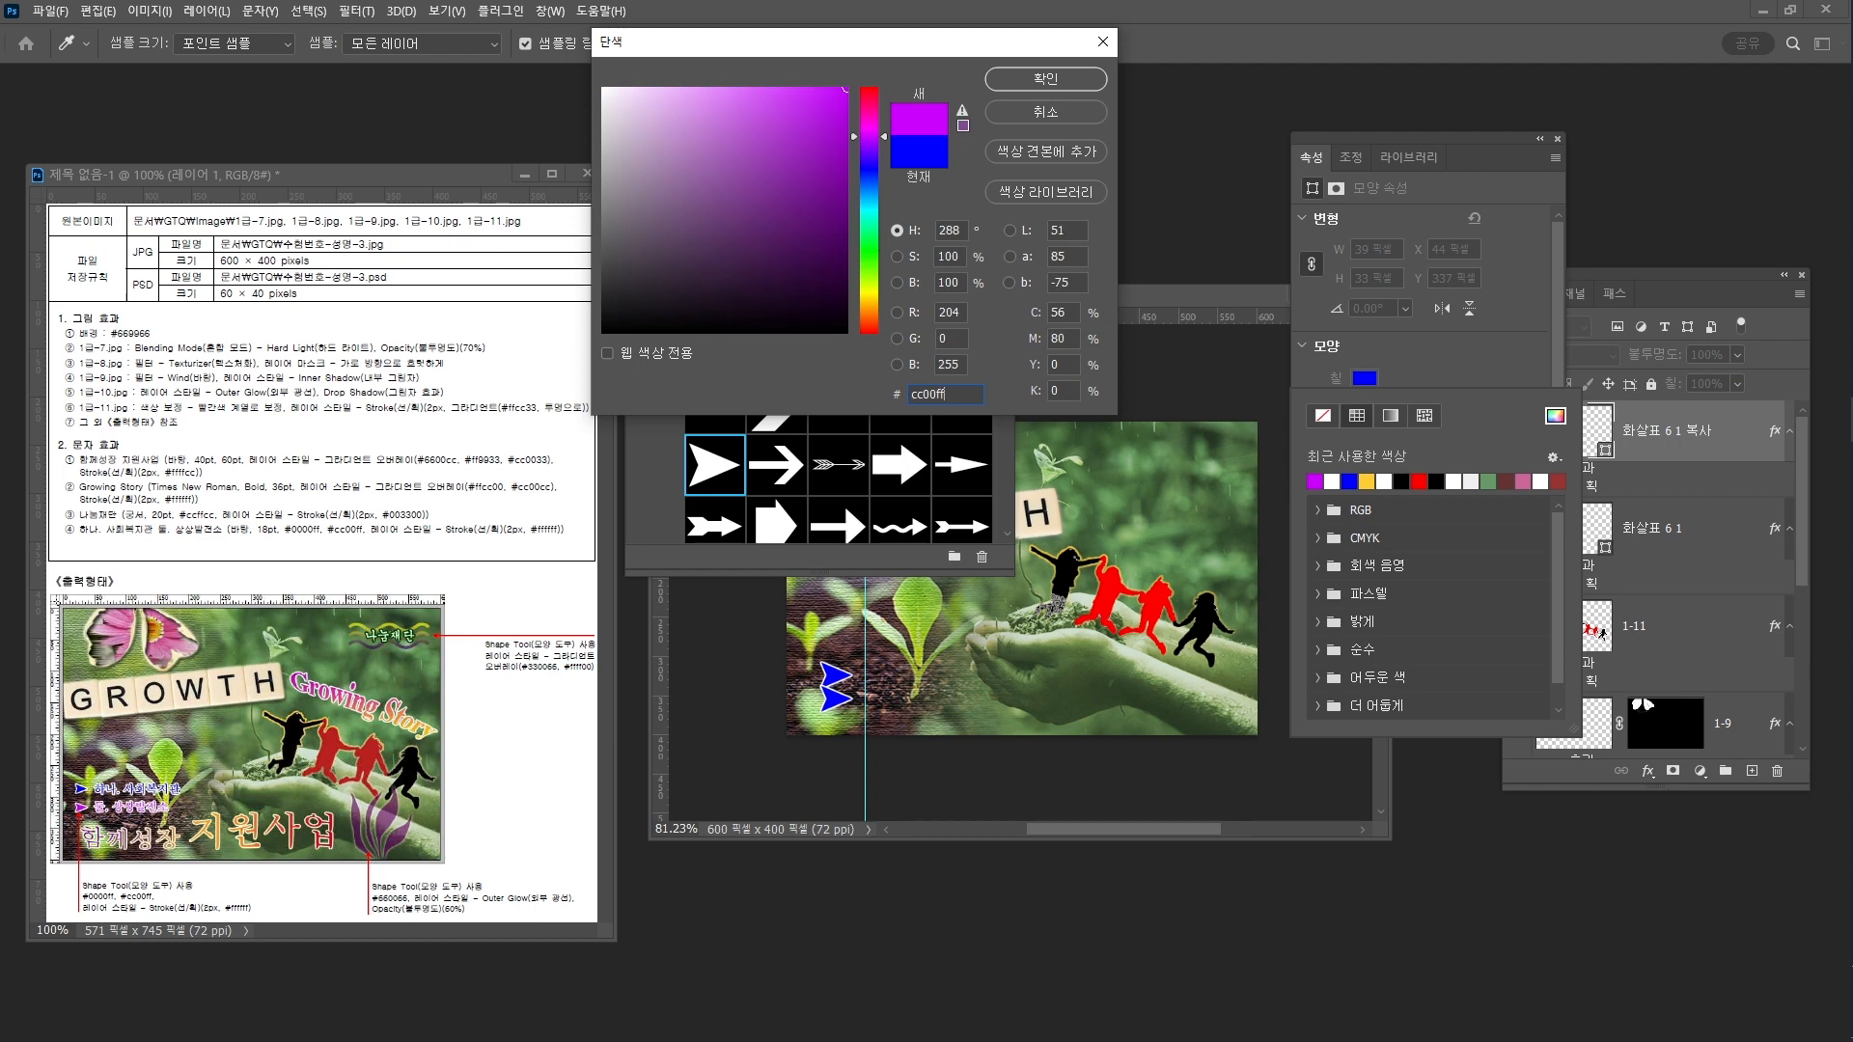
key(Return)
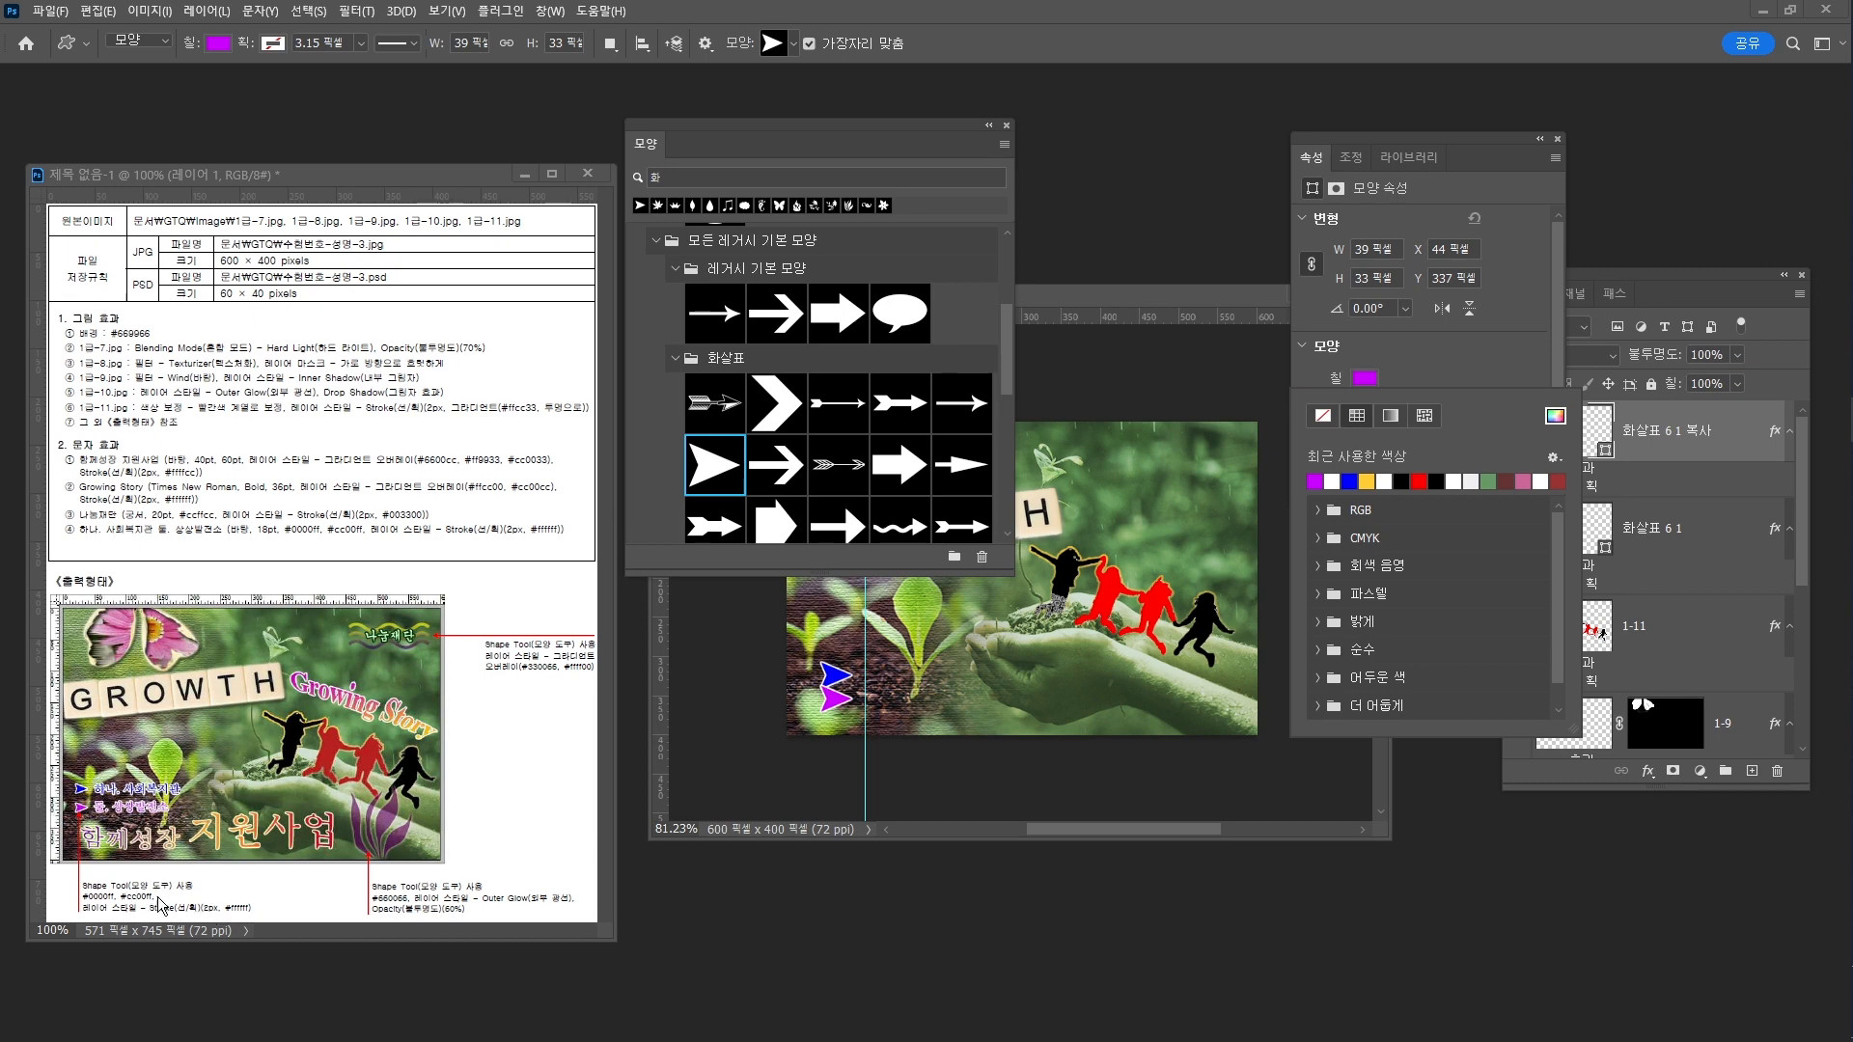
Clear the custom shape search and browse to the 자연 group
click(739, 178)
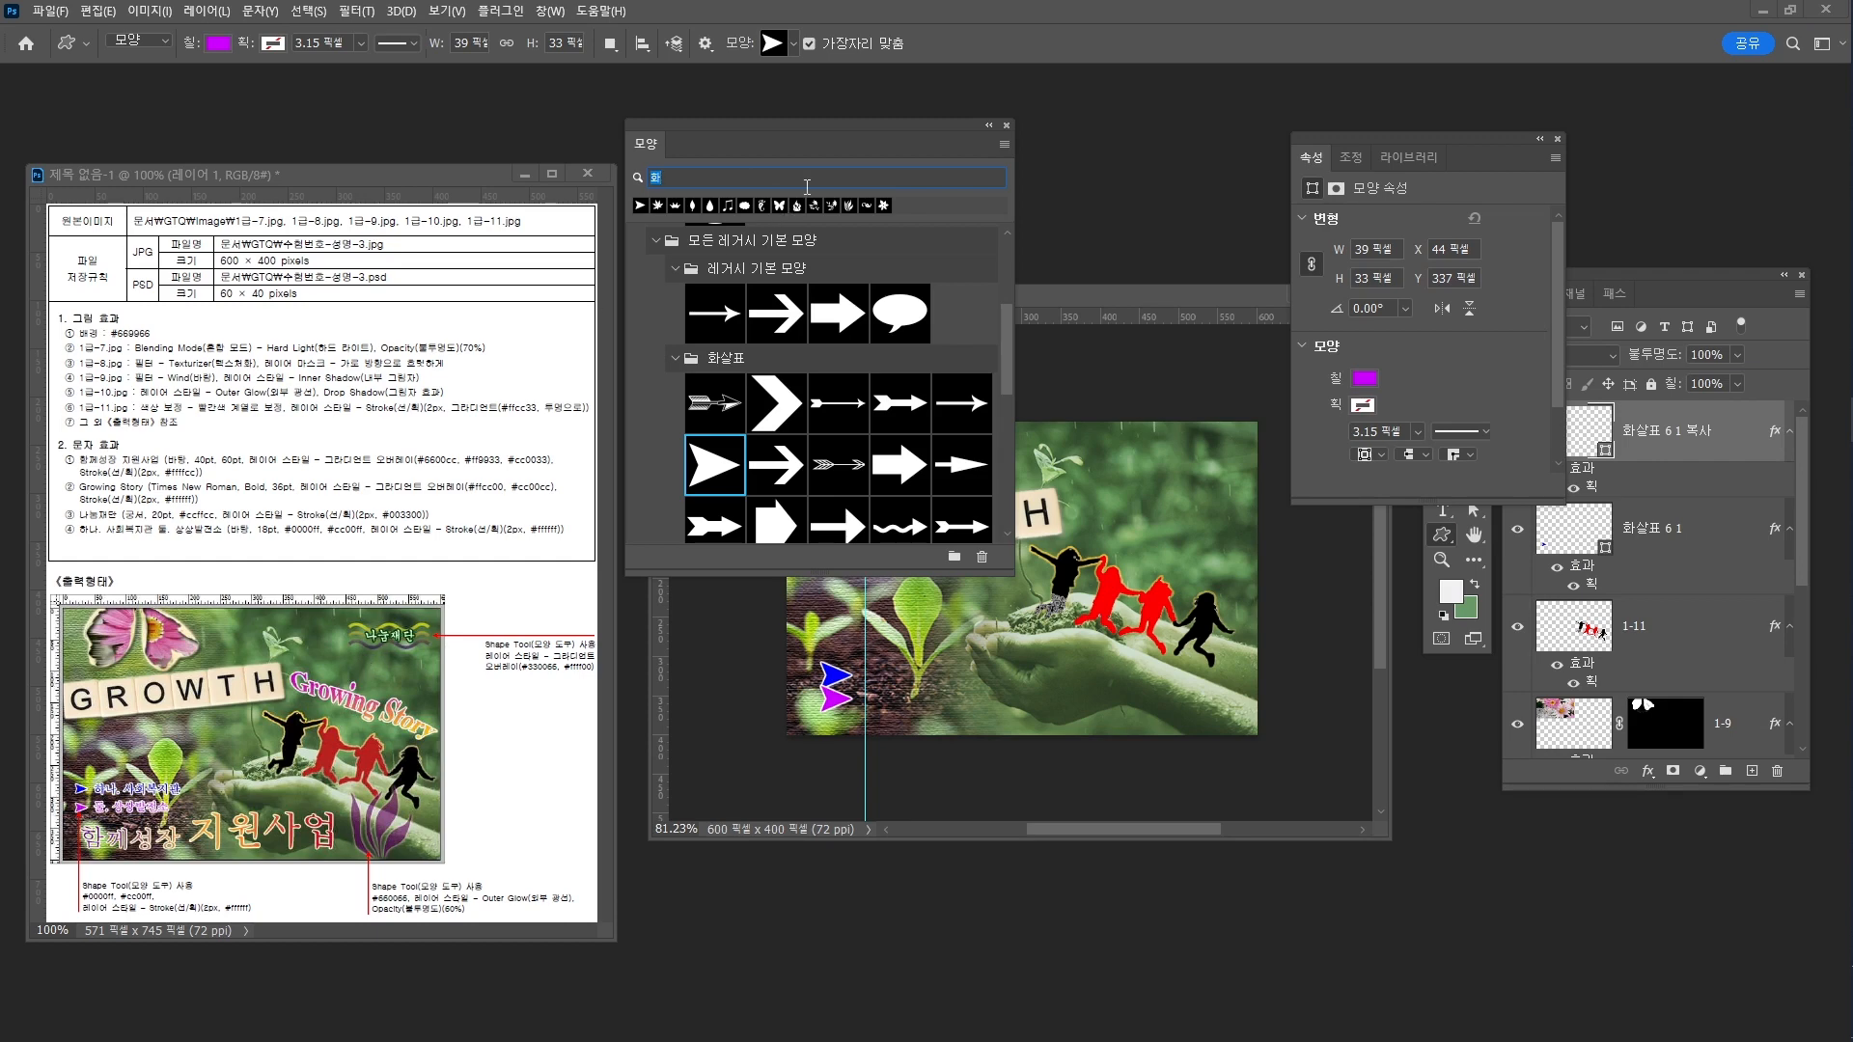
text(an)
key(BackSpace)
key(BackSpace)
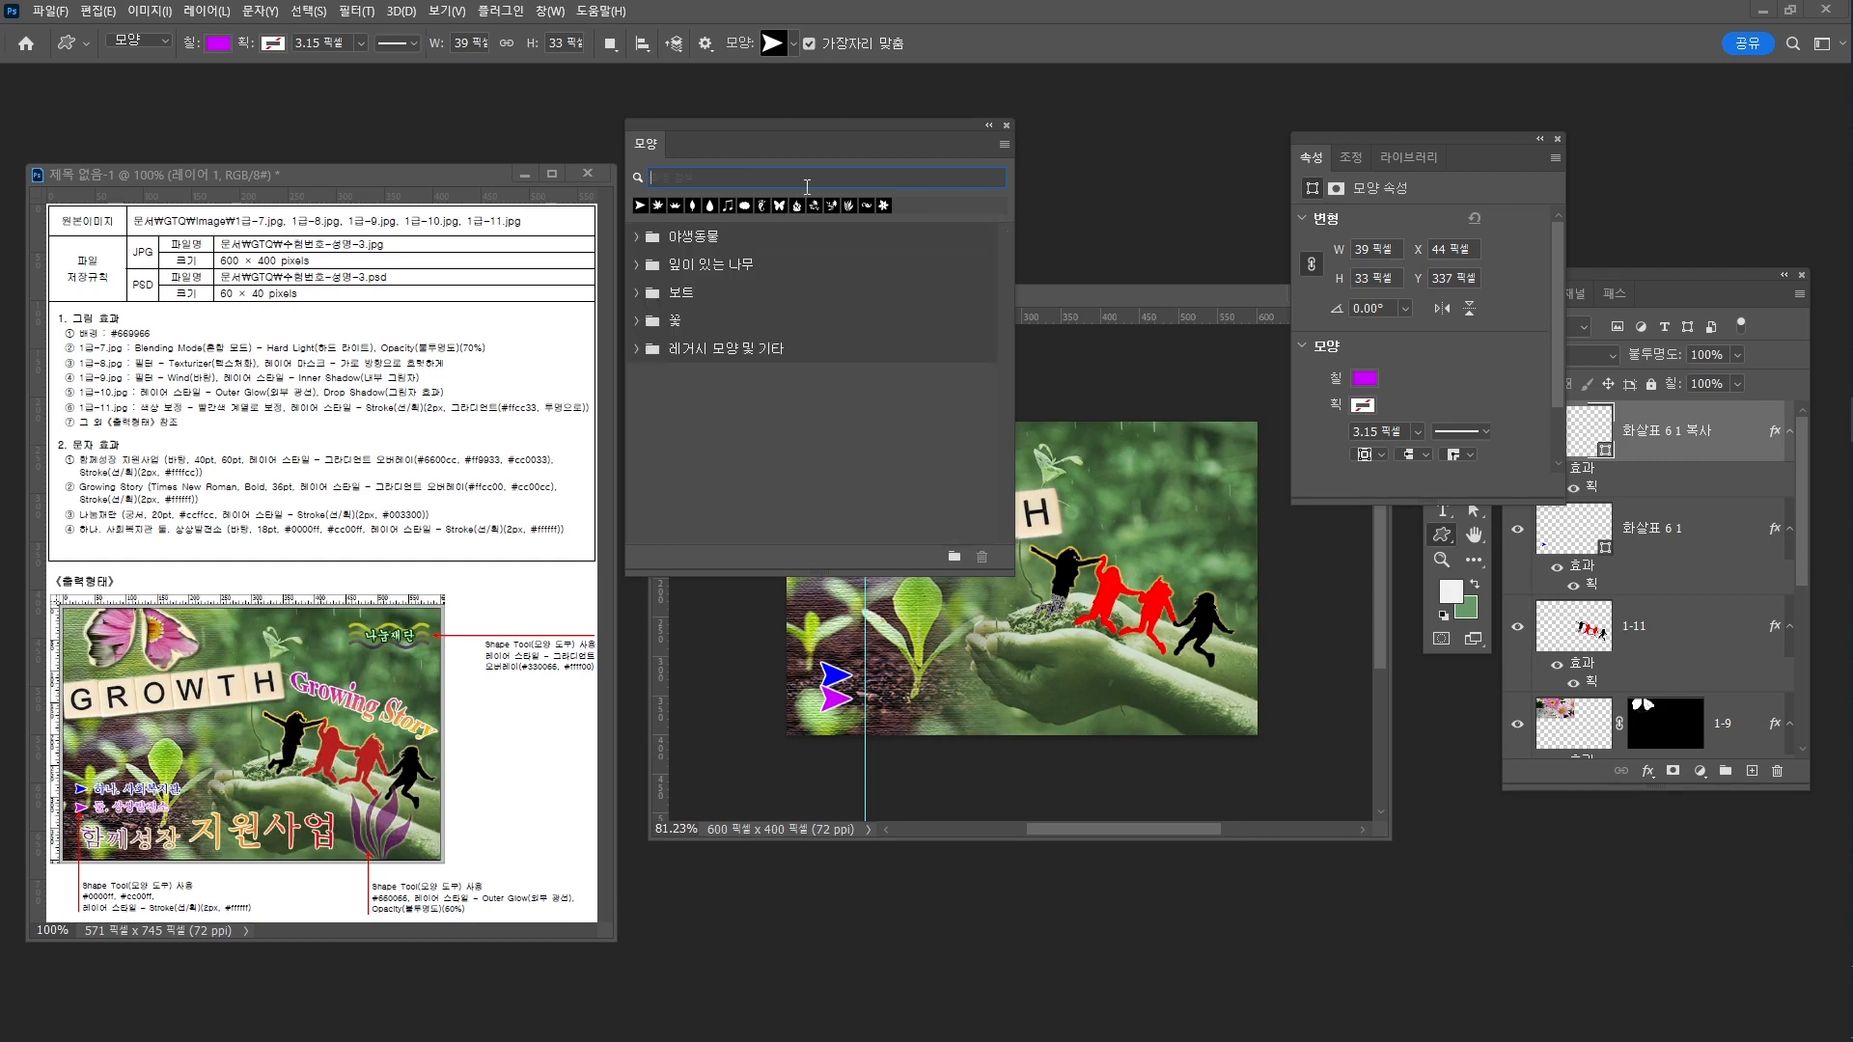
text(ㅎ)
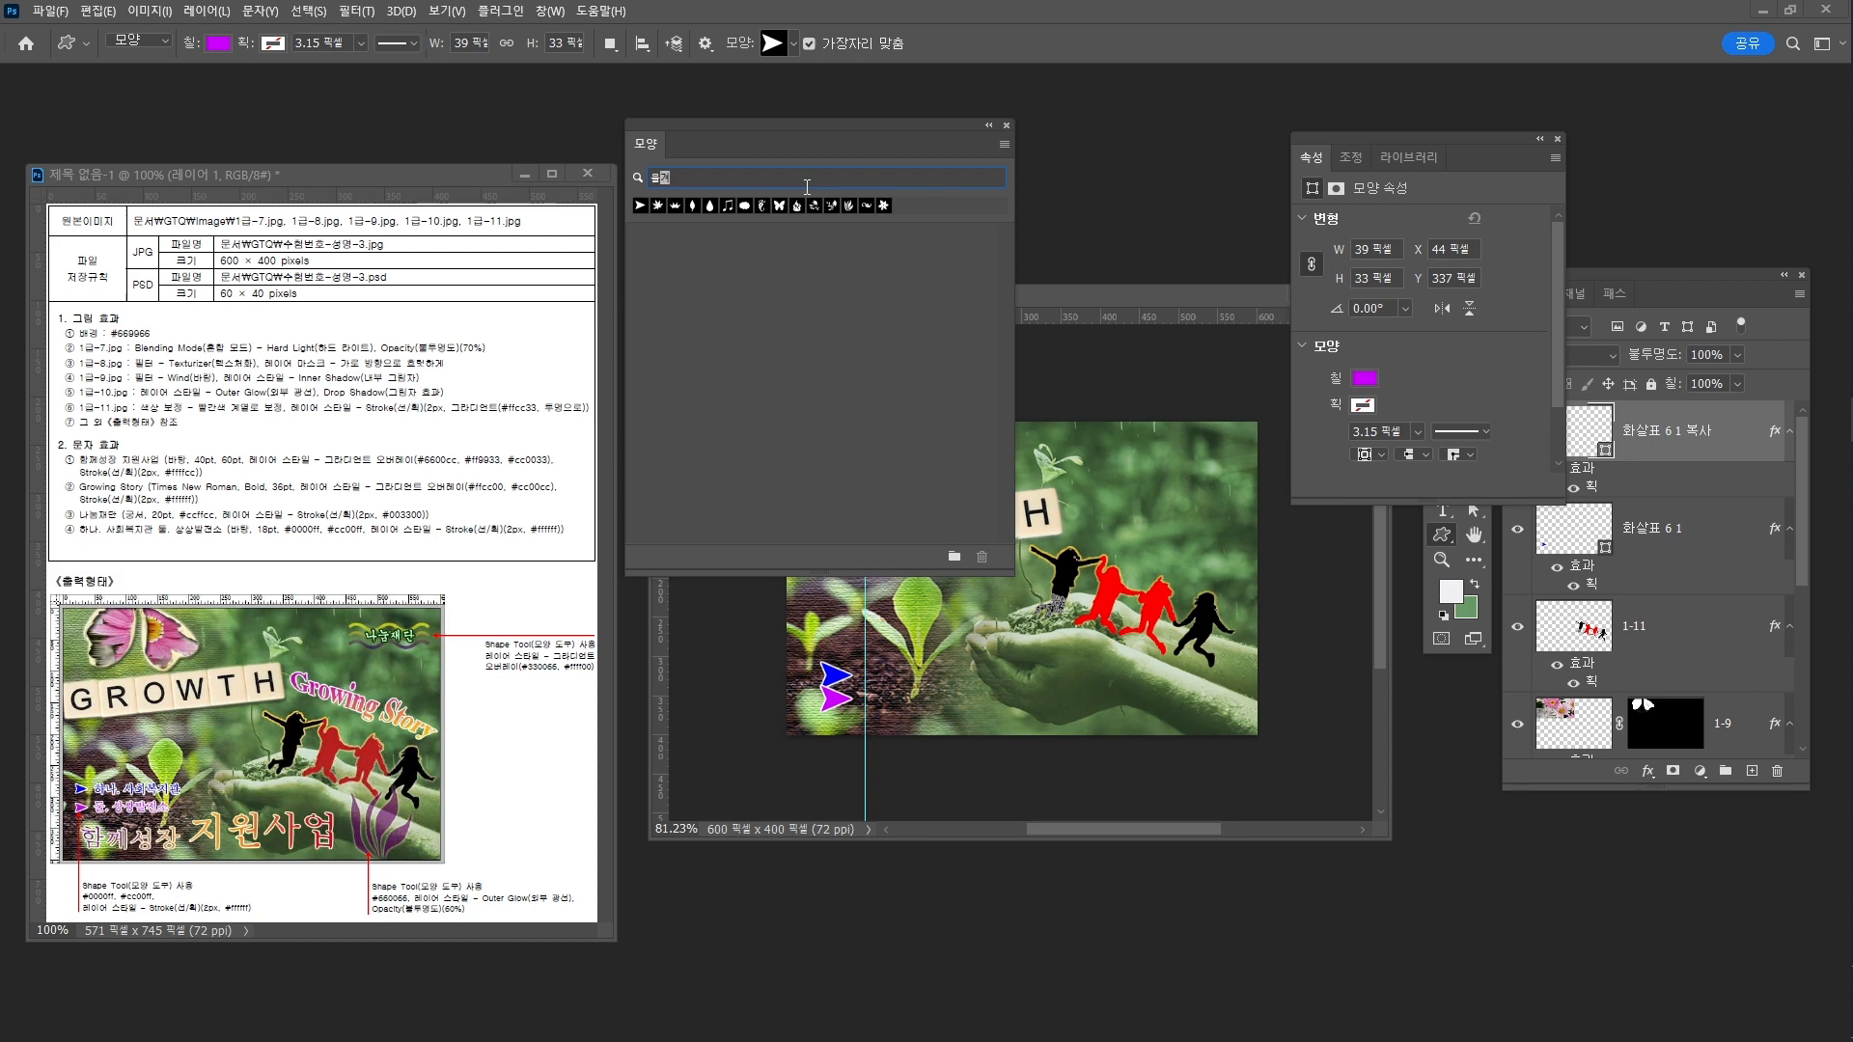
key(BackSpace)
key(BackSpace)
key(BackSpace)
scroll(838, 403, down, 5)
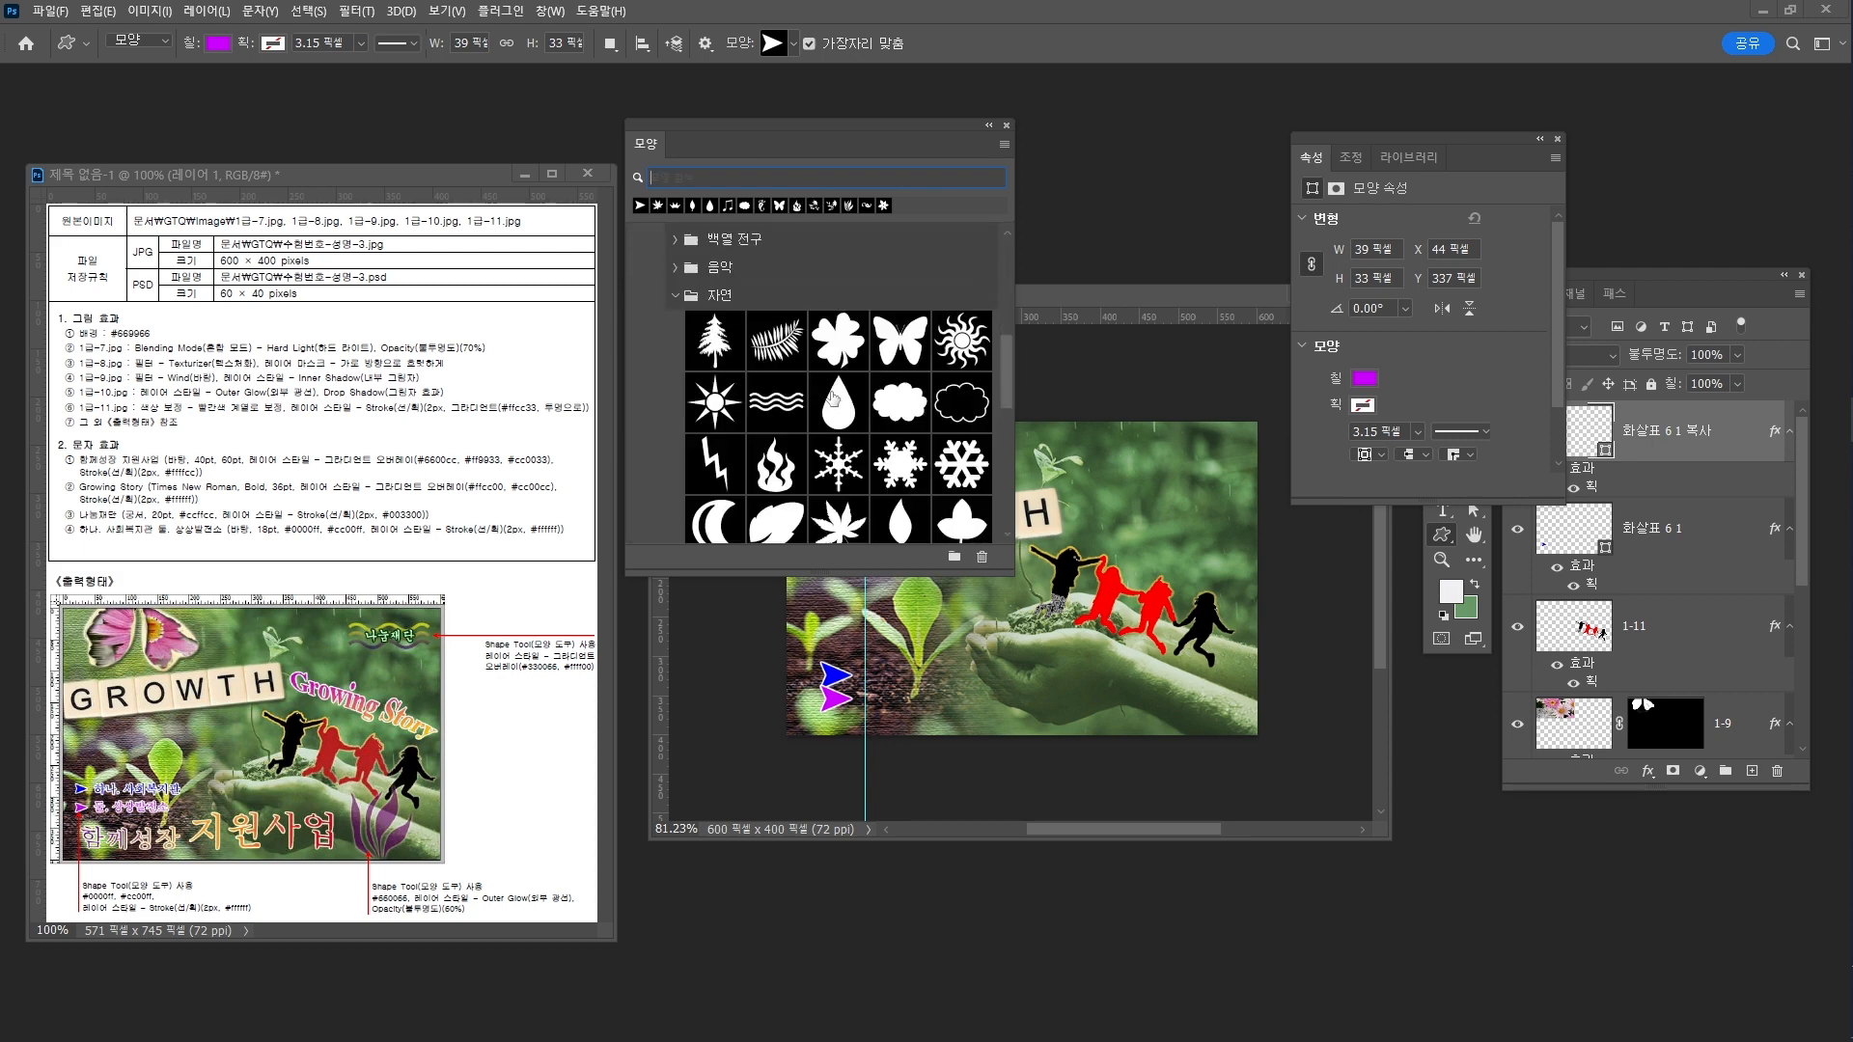
Draw the three-line wave shape from the 자연 group, about 134 × 45 px, near the image's upper-right corner
click(775, 401)
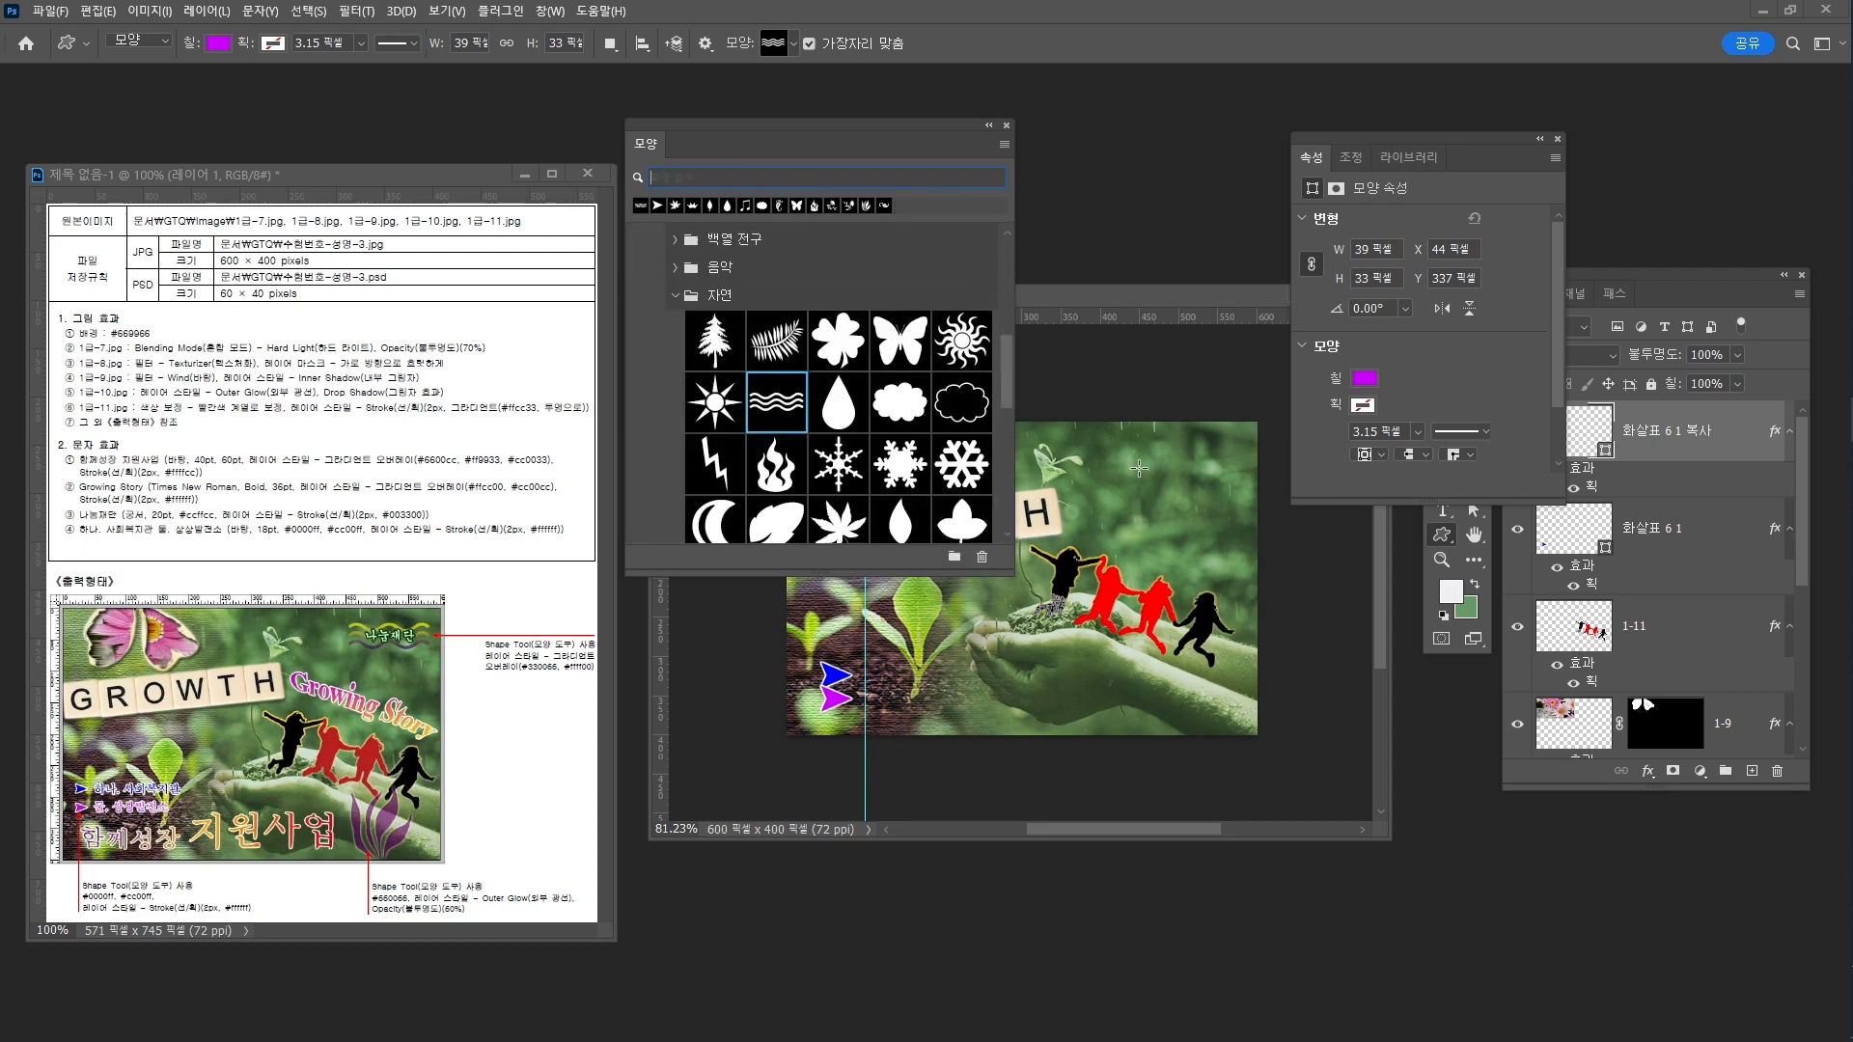
drag(1103, 444, 1228, 477)
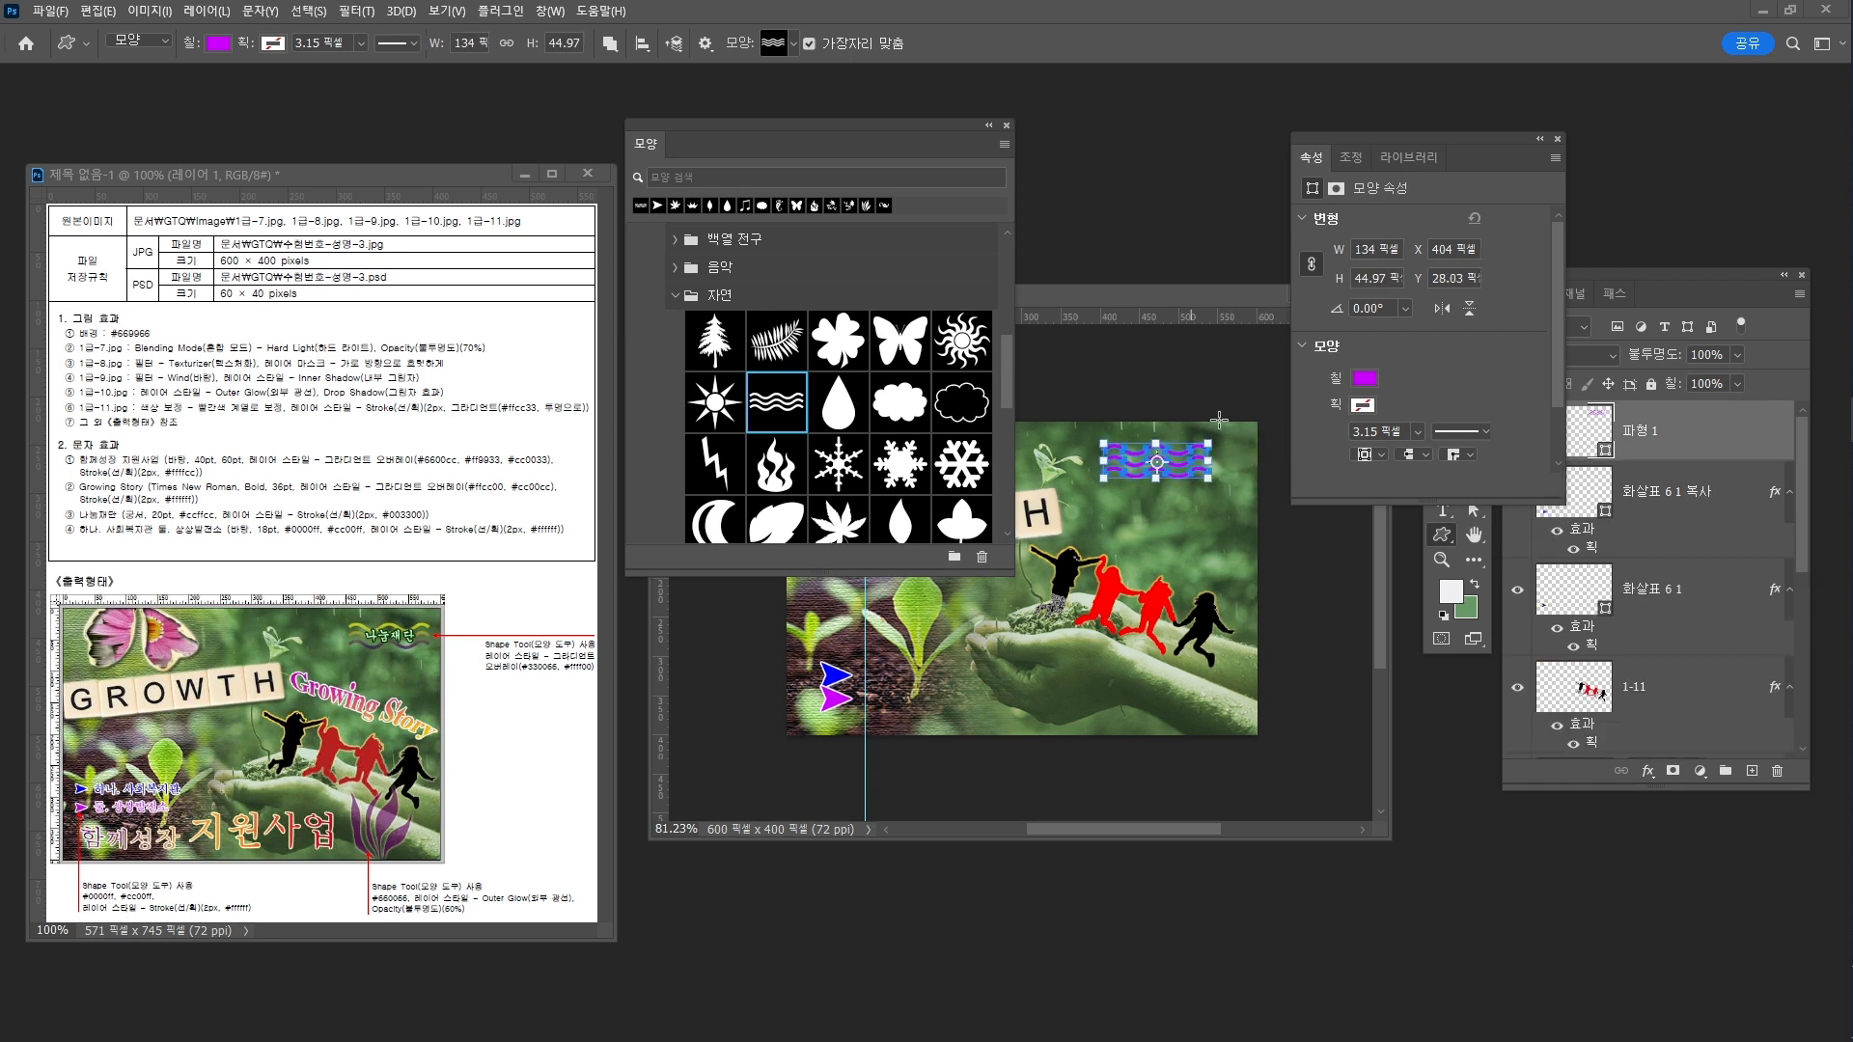
click(1366, 379)
Add a Gradient Overlay layer style to the wave shape and set the gradient's starting colour stop to #330066
click(1647, 771)
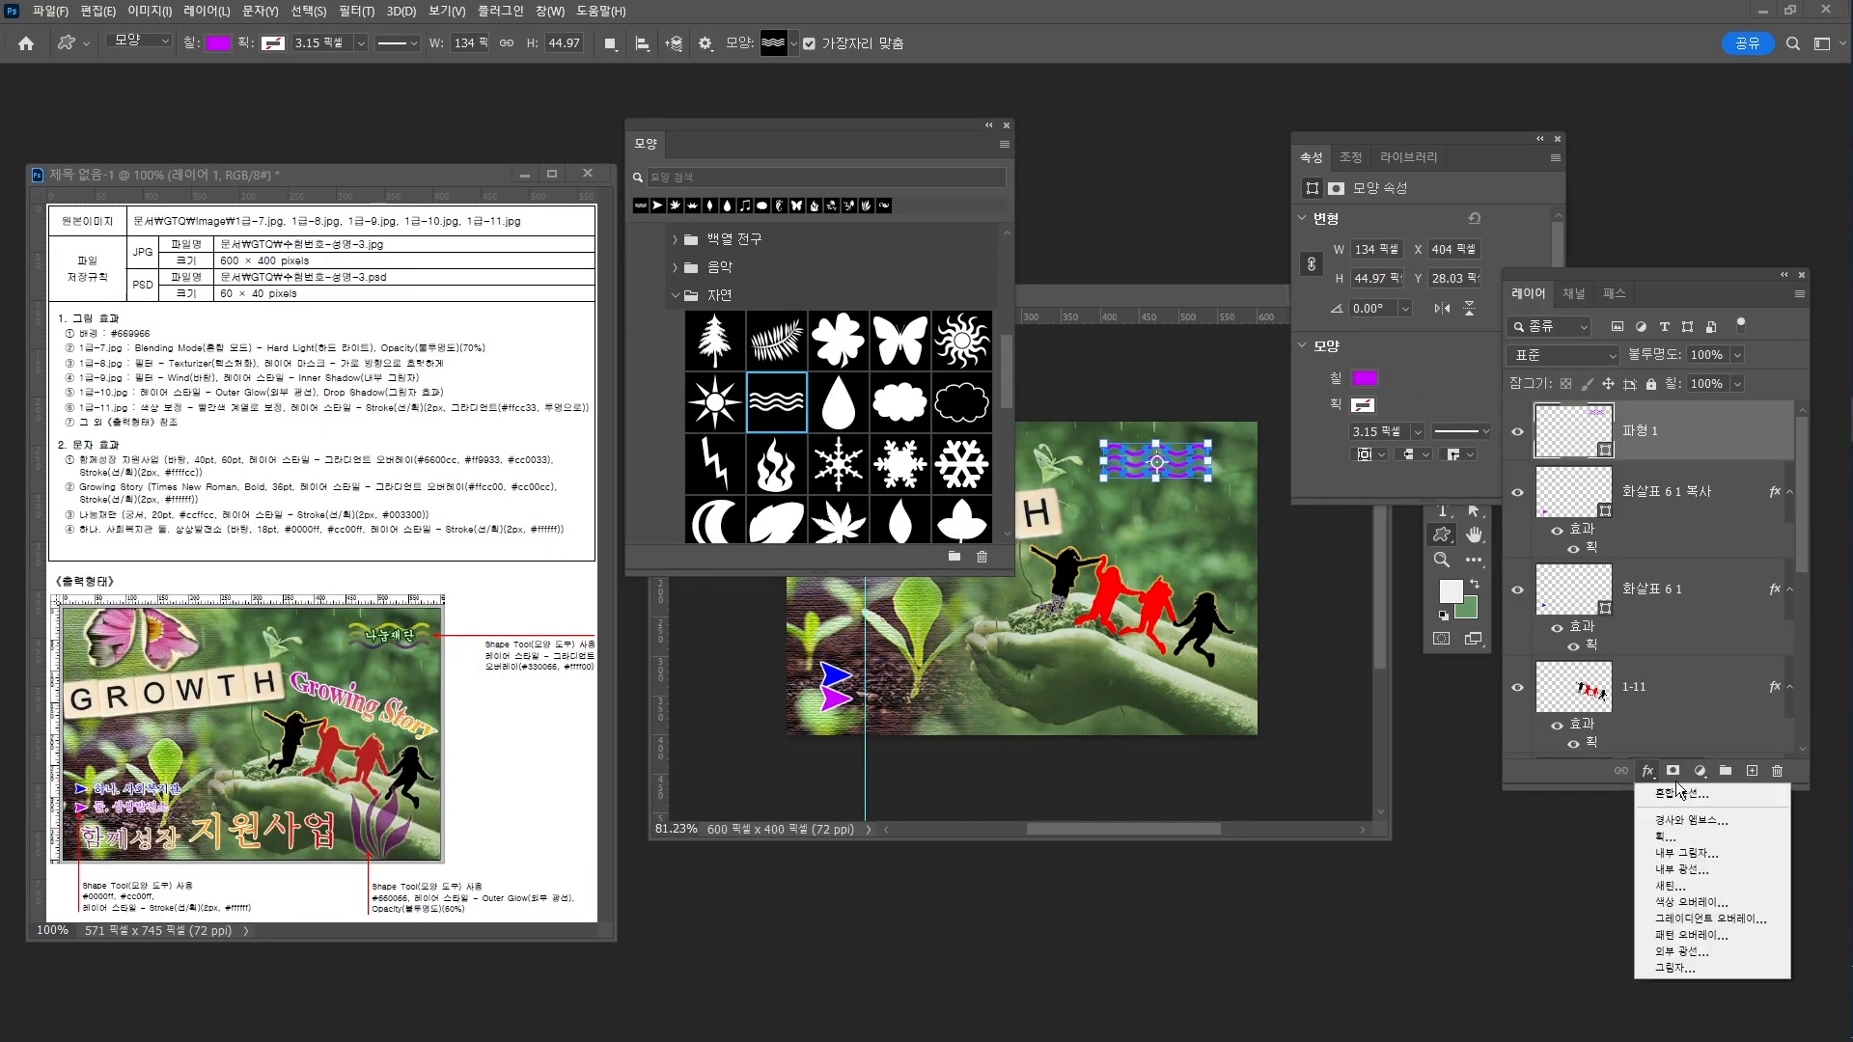
click(1715, 925)
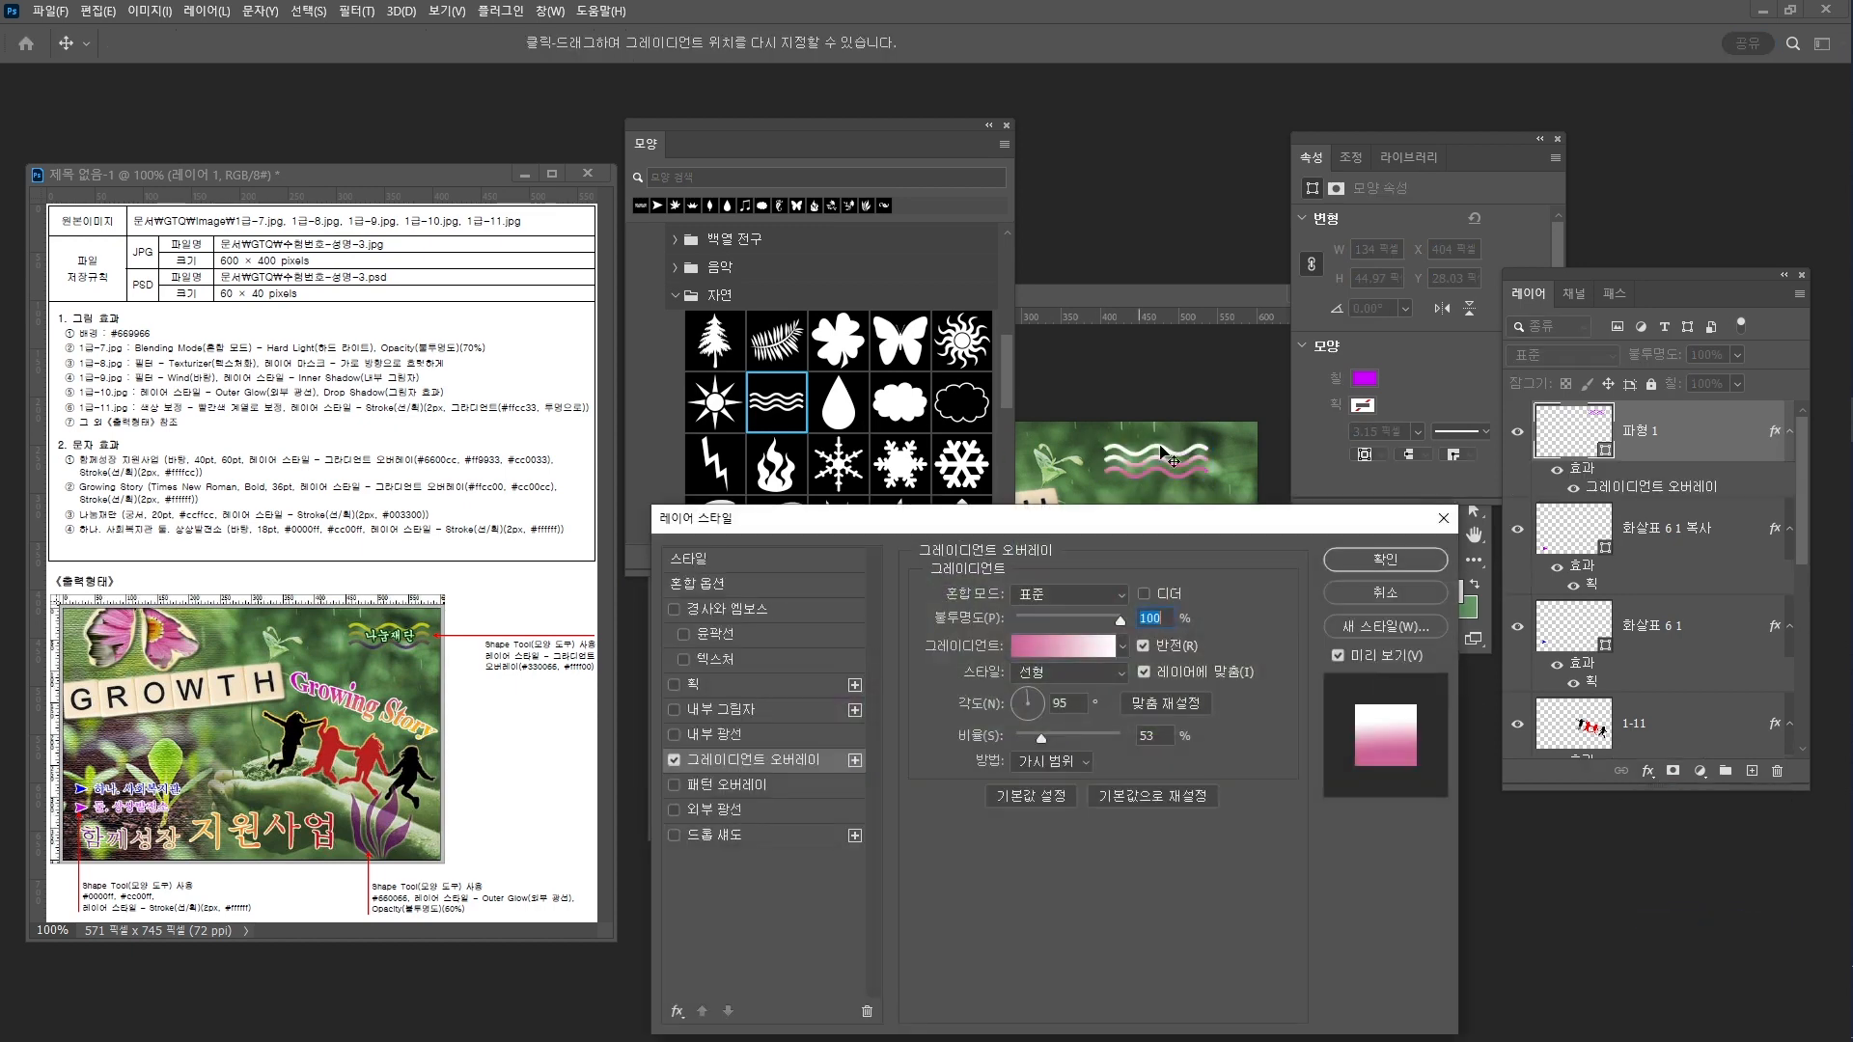
click(1062, 652)
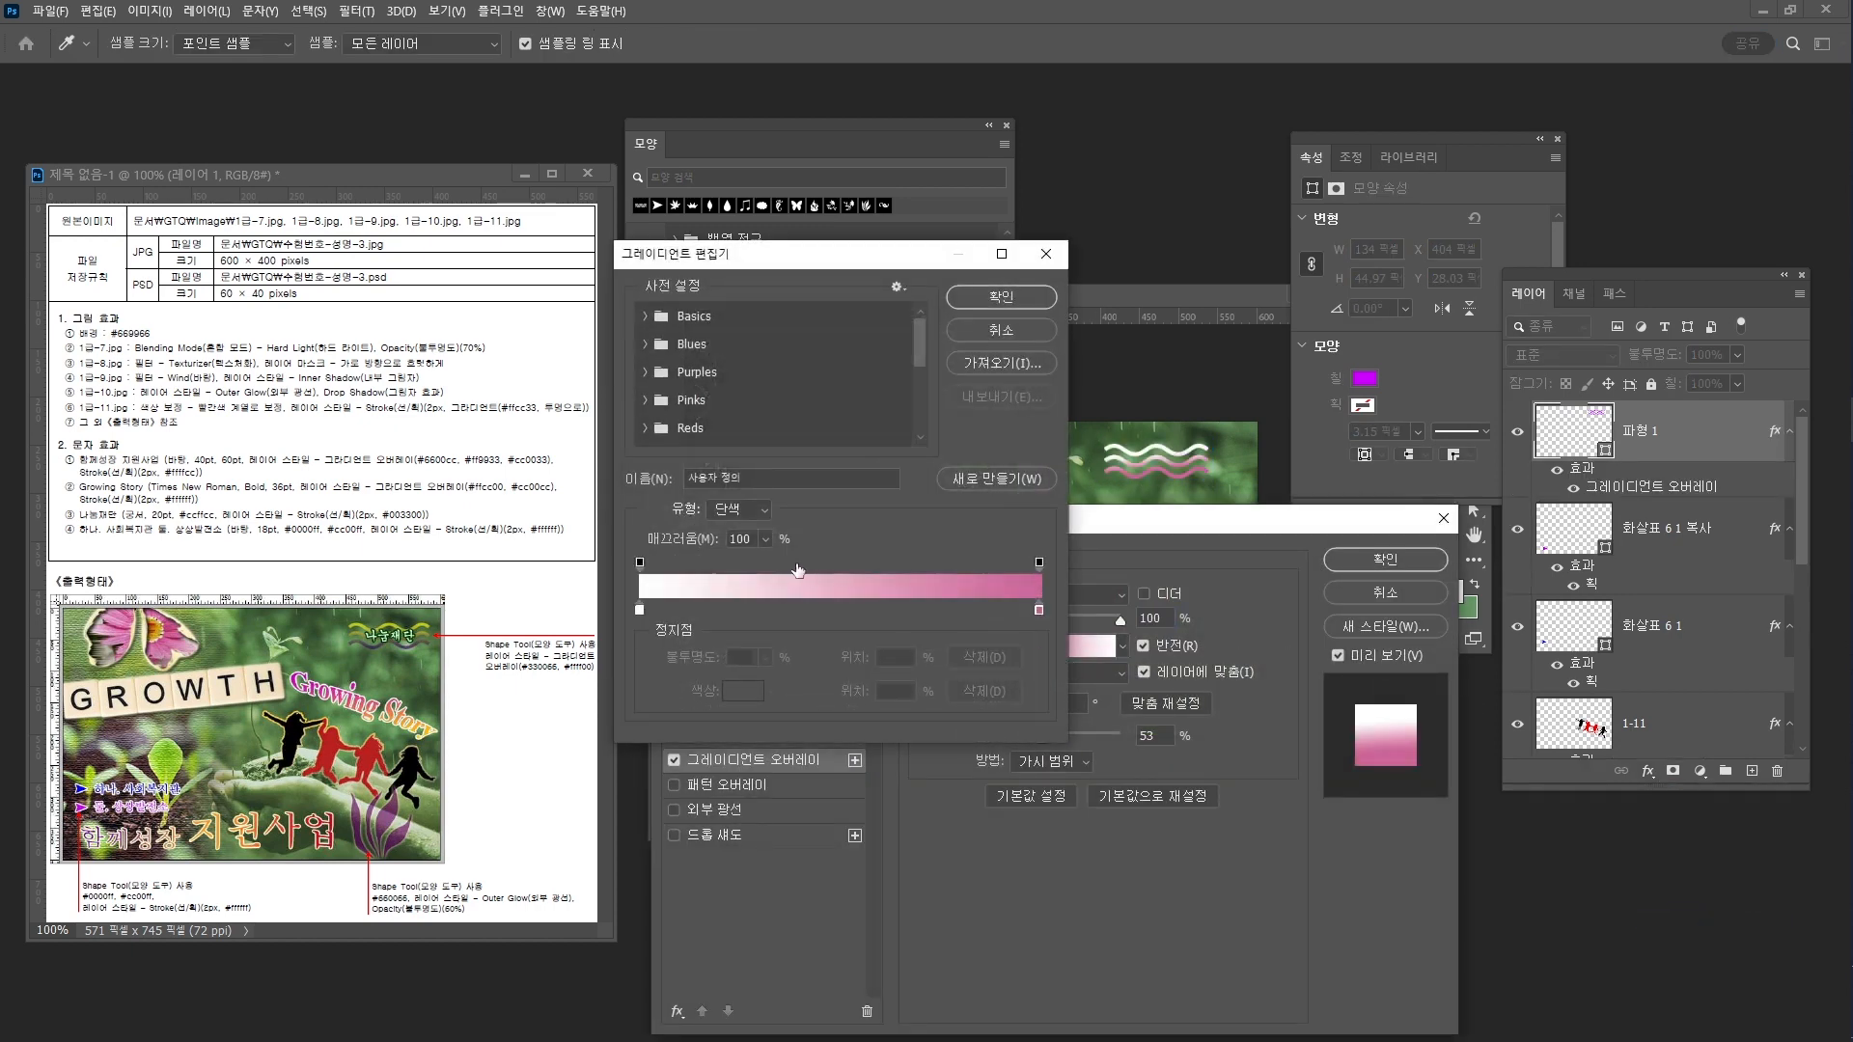
click(639, 610)
double_click(639, 612)
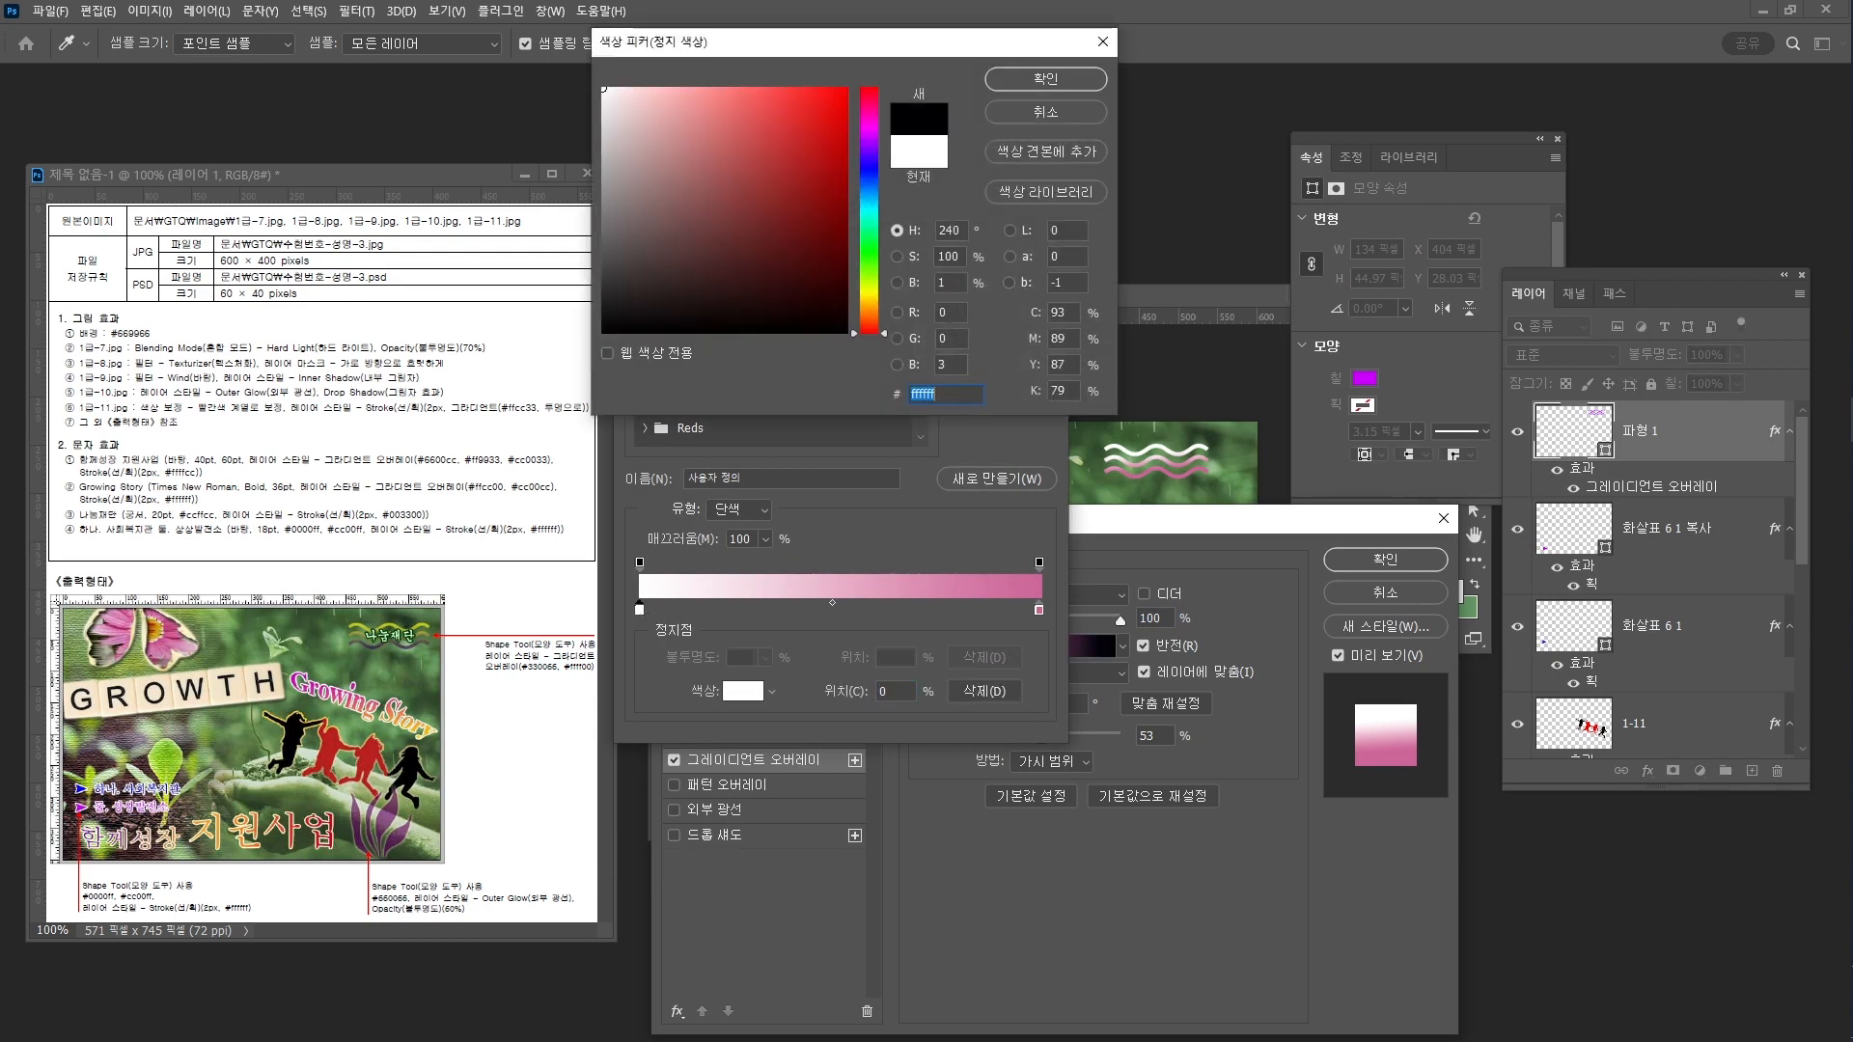
text(3300)
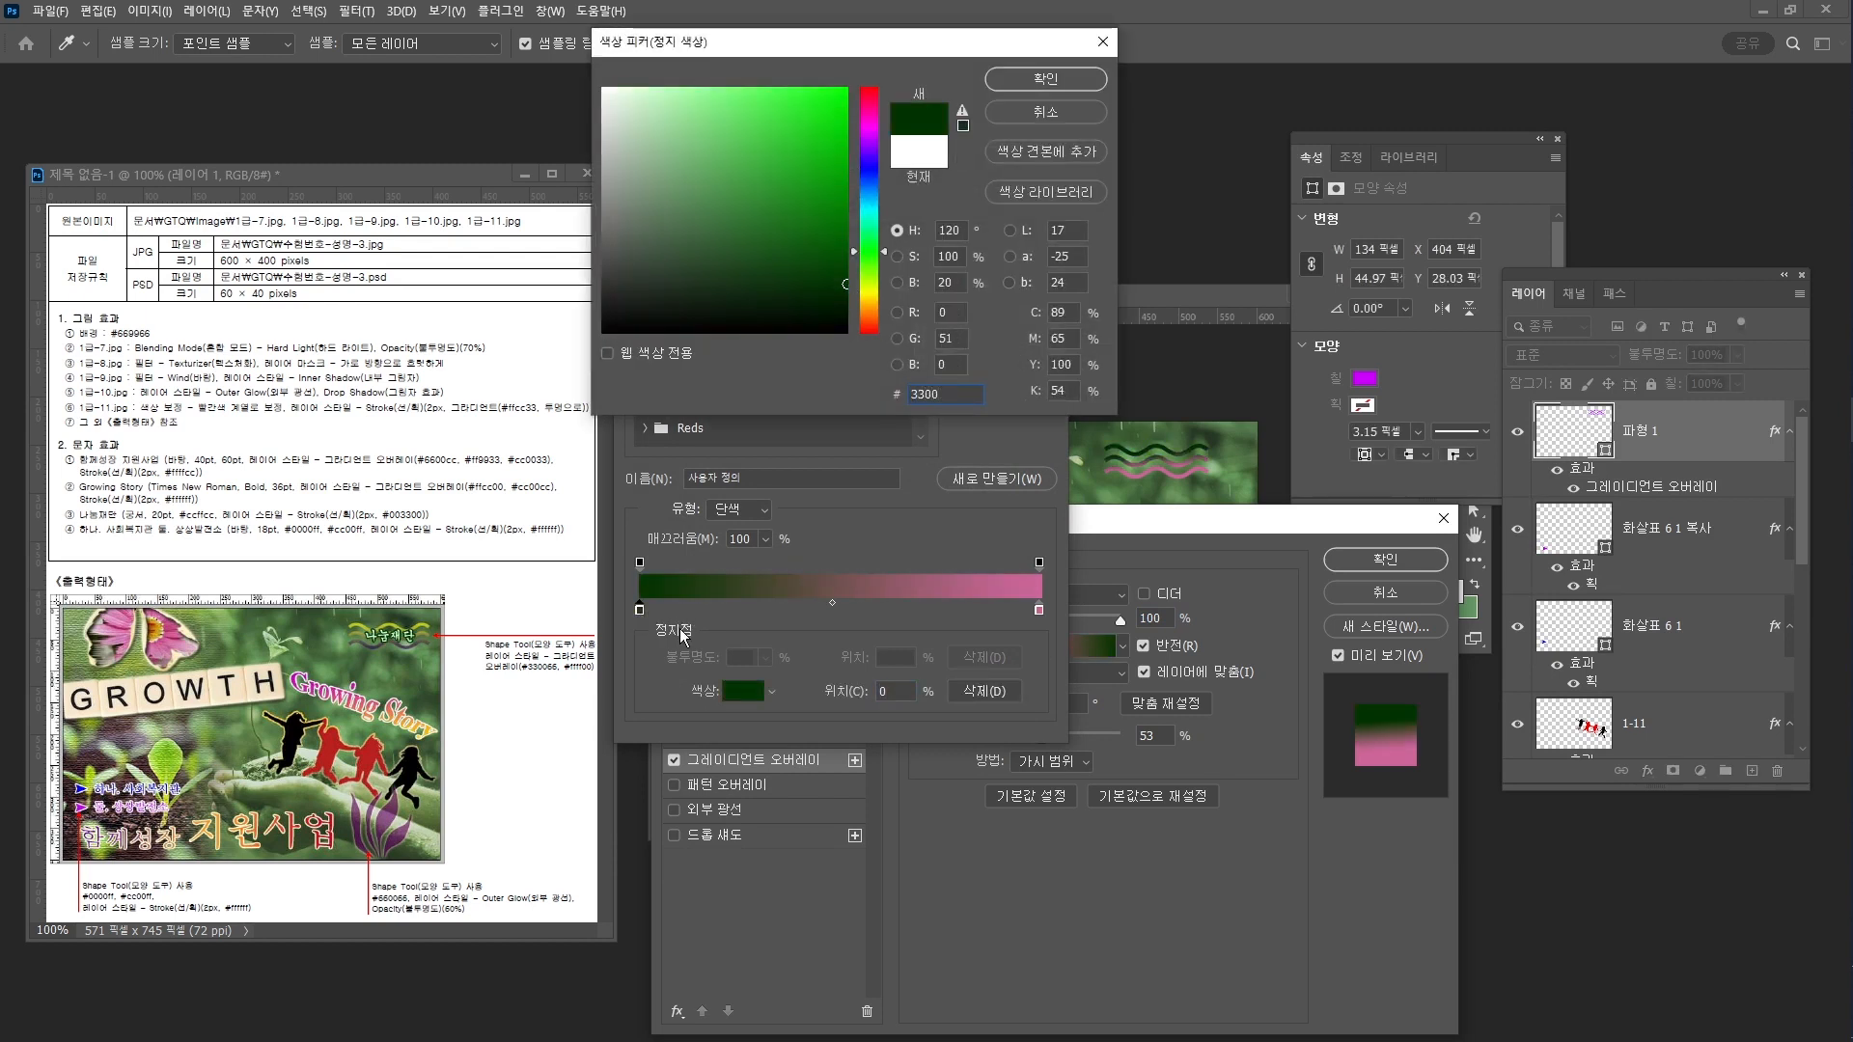
text(66)
key(Return)
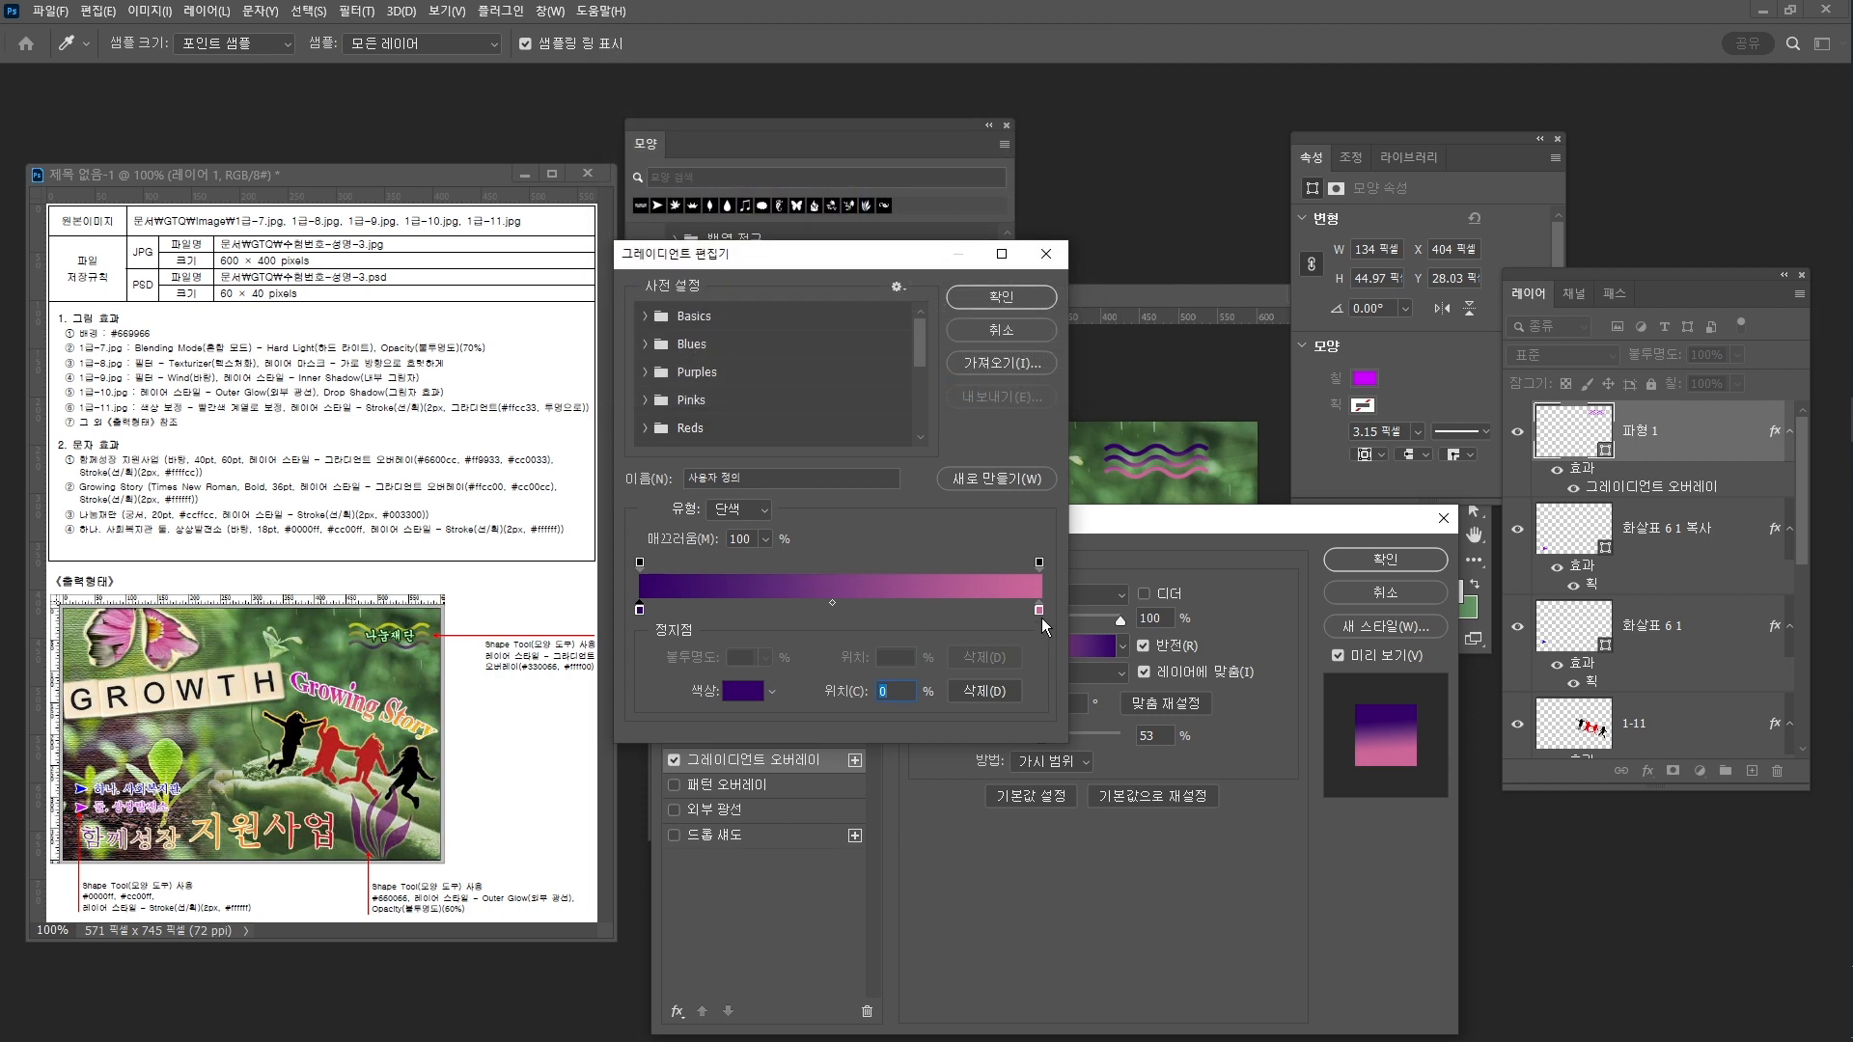
Set the overlay gradient's ending colour stop to #ffff00 and accept the gradient
double_click(1040, 610)
key(BackSpace)
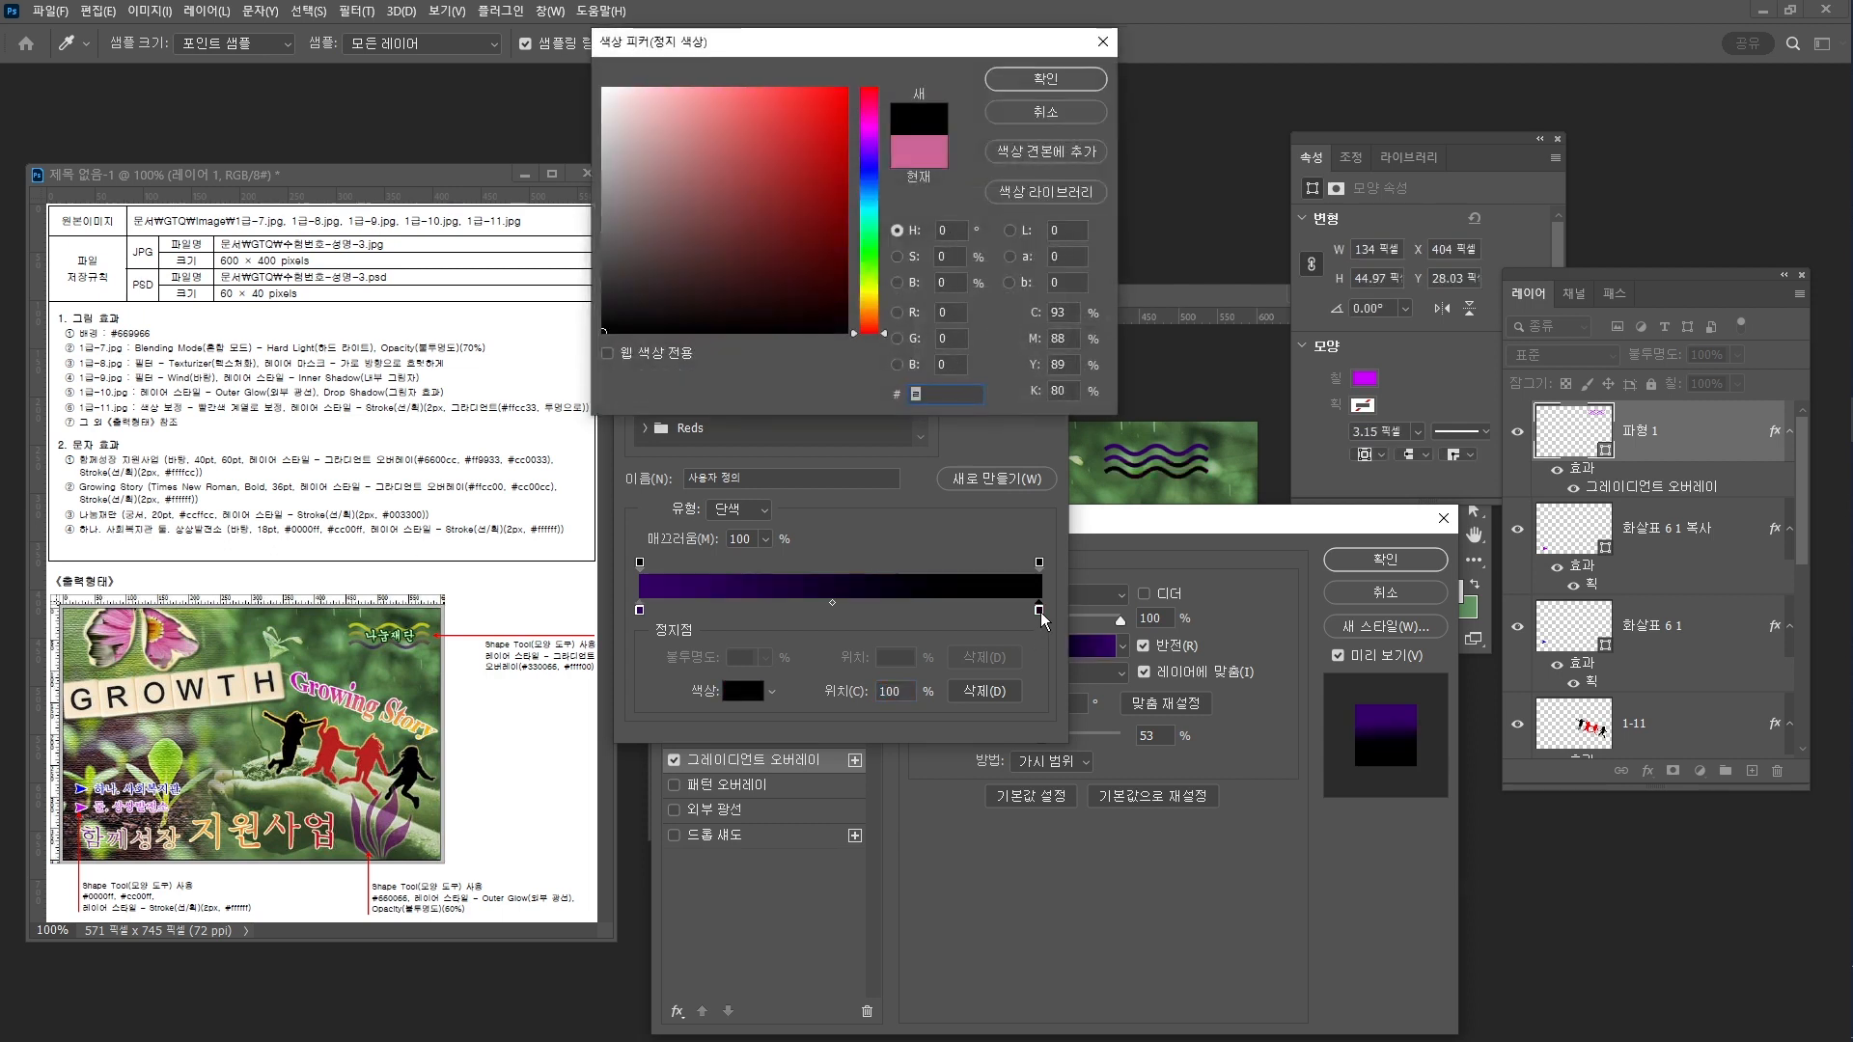
text(fff)
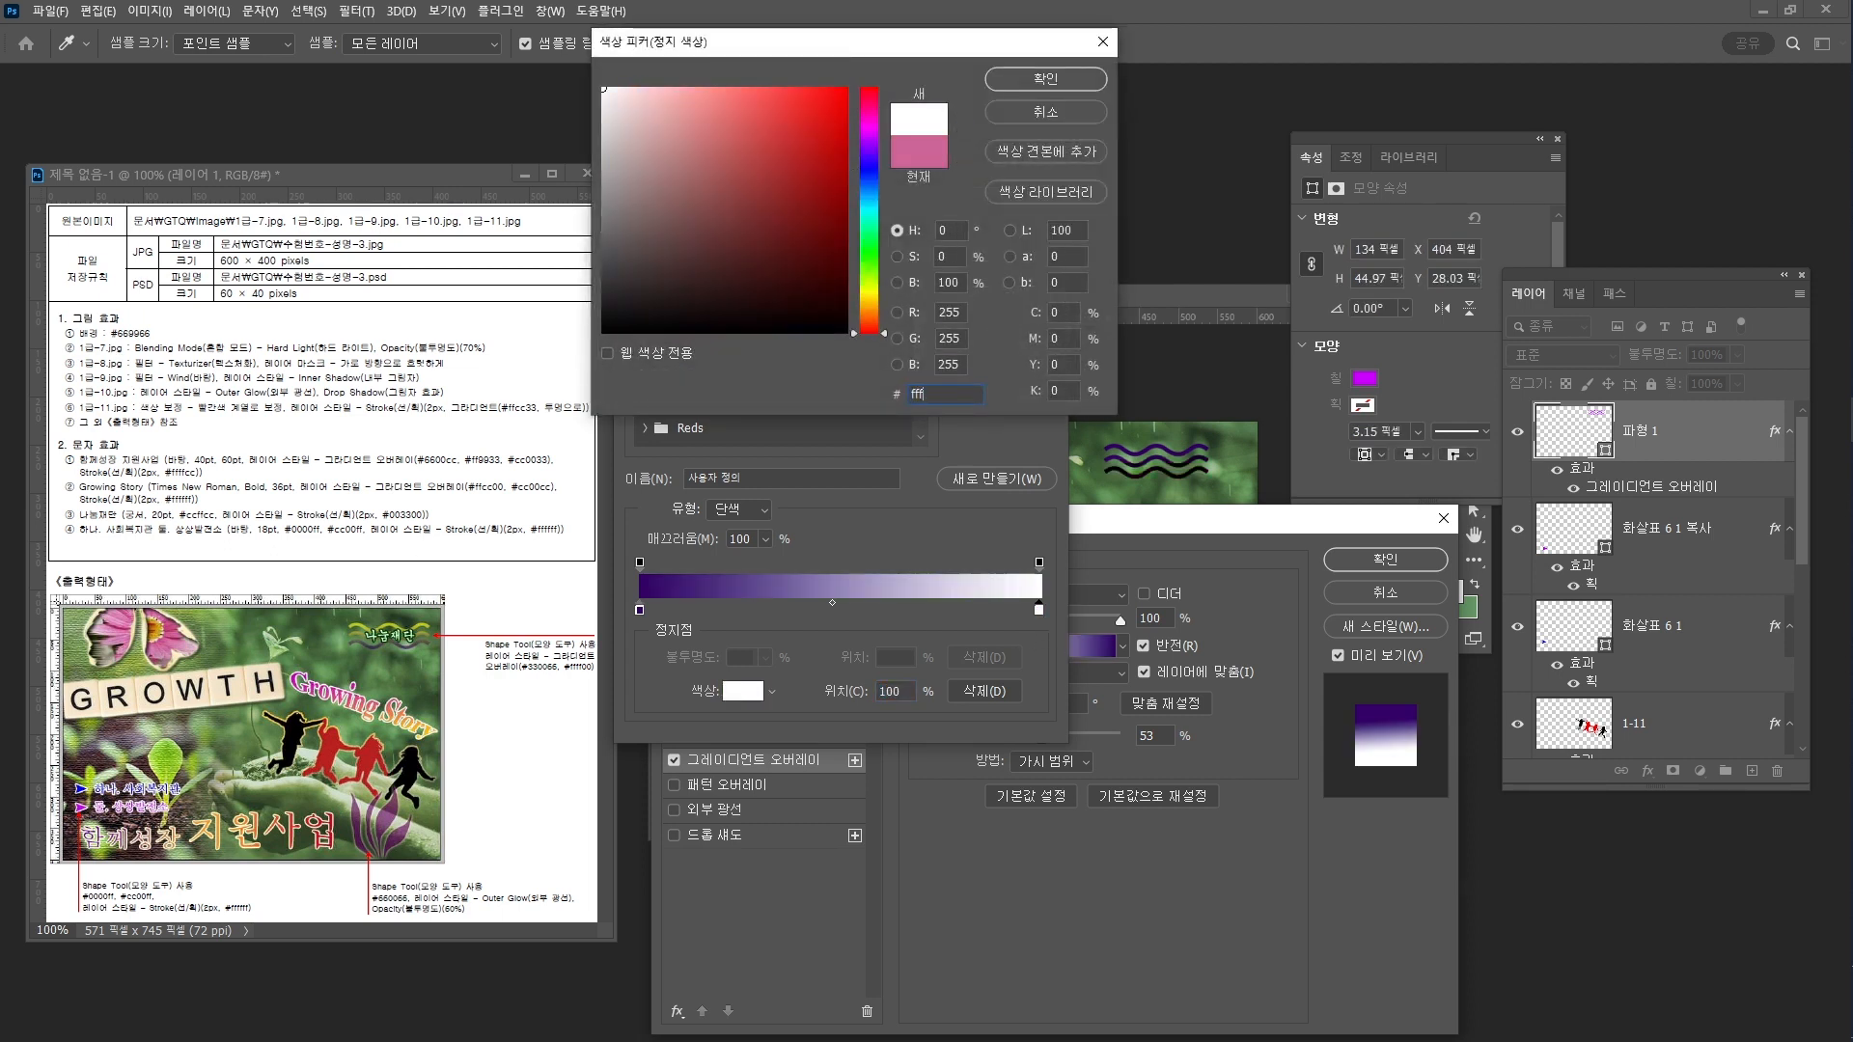
text(f00)
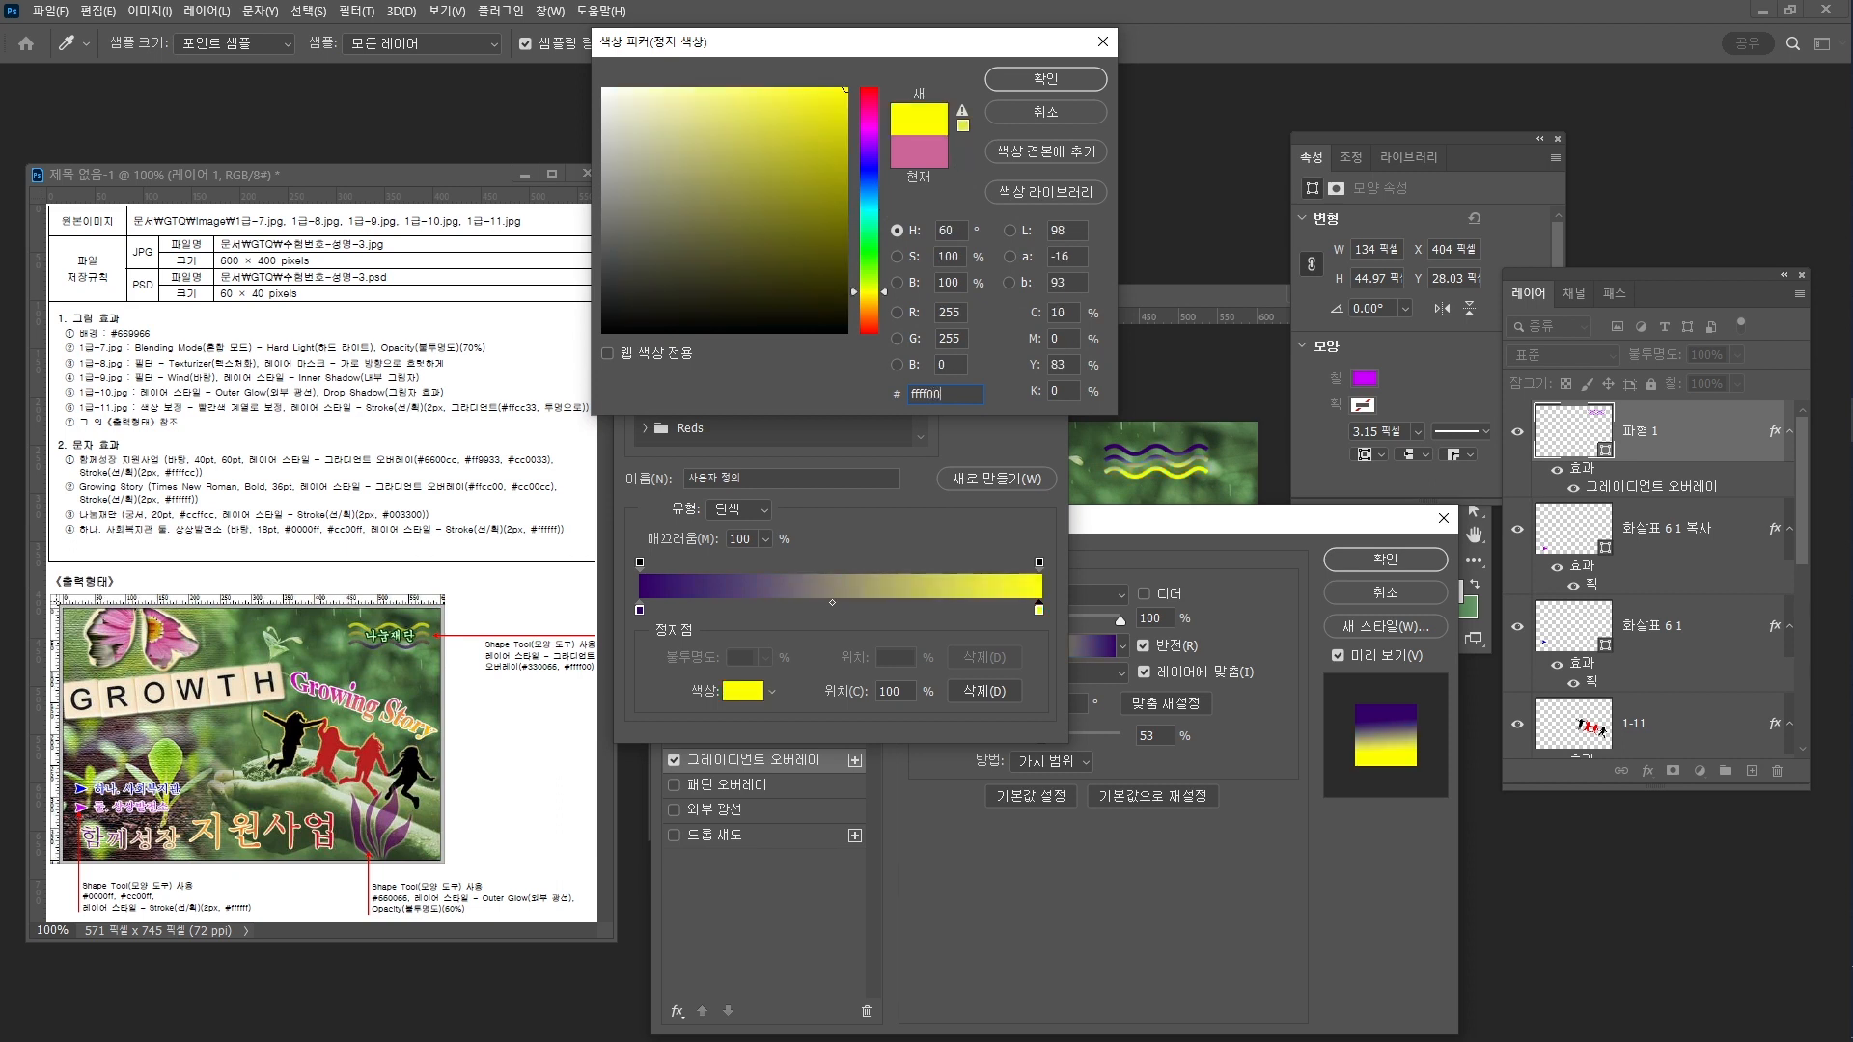
key(Return)
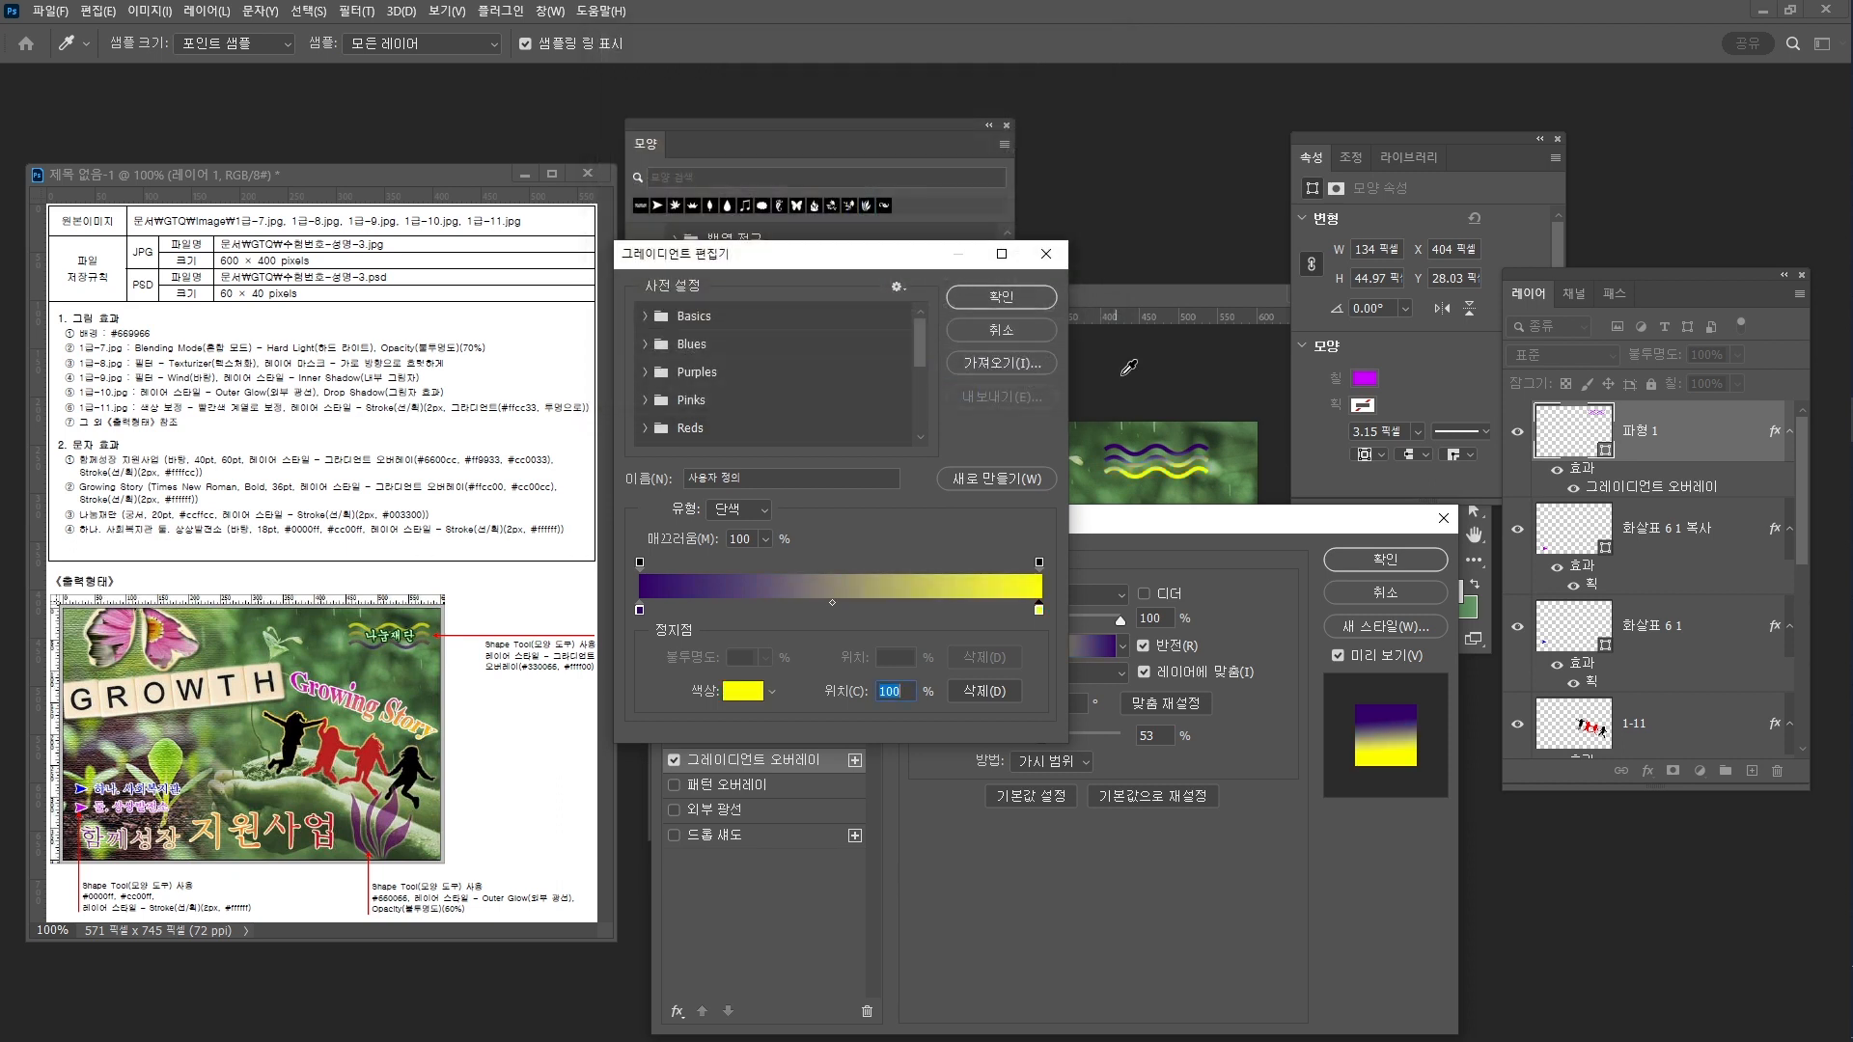
click(1040, 562)
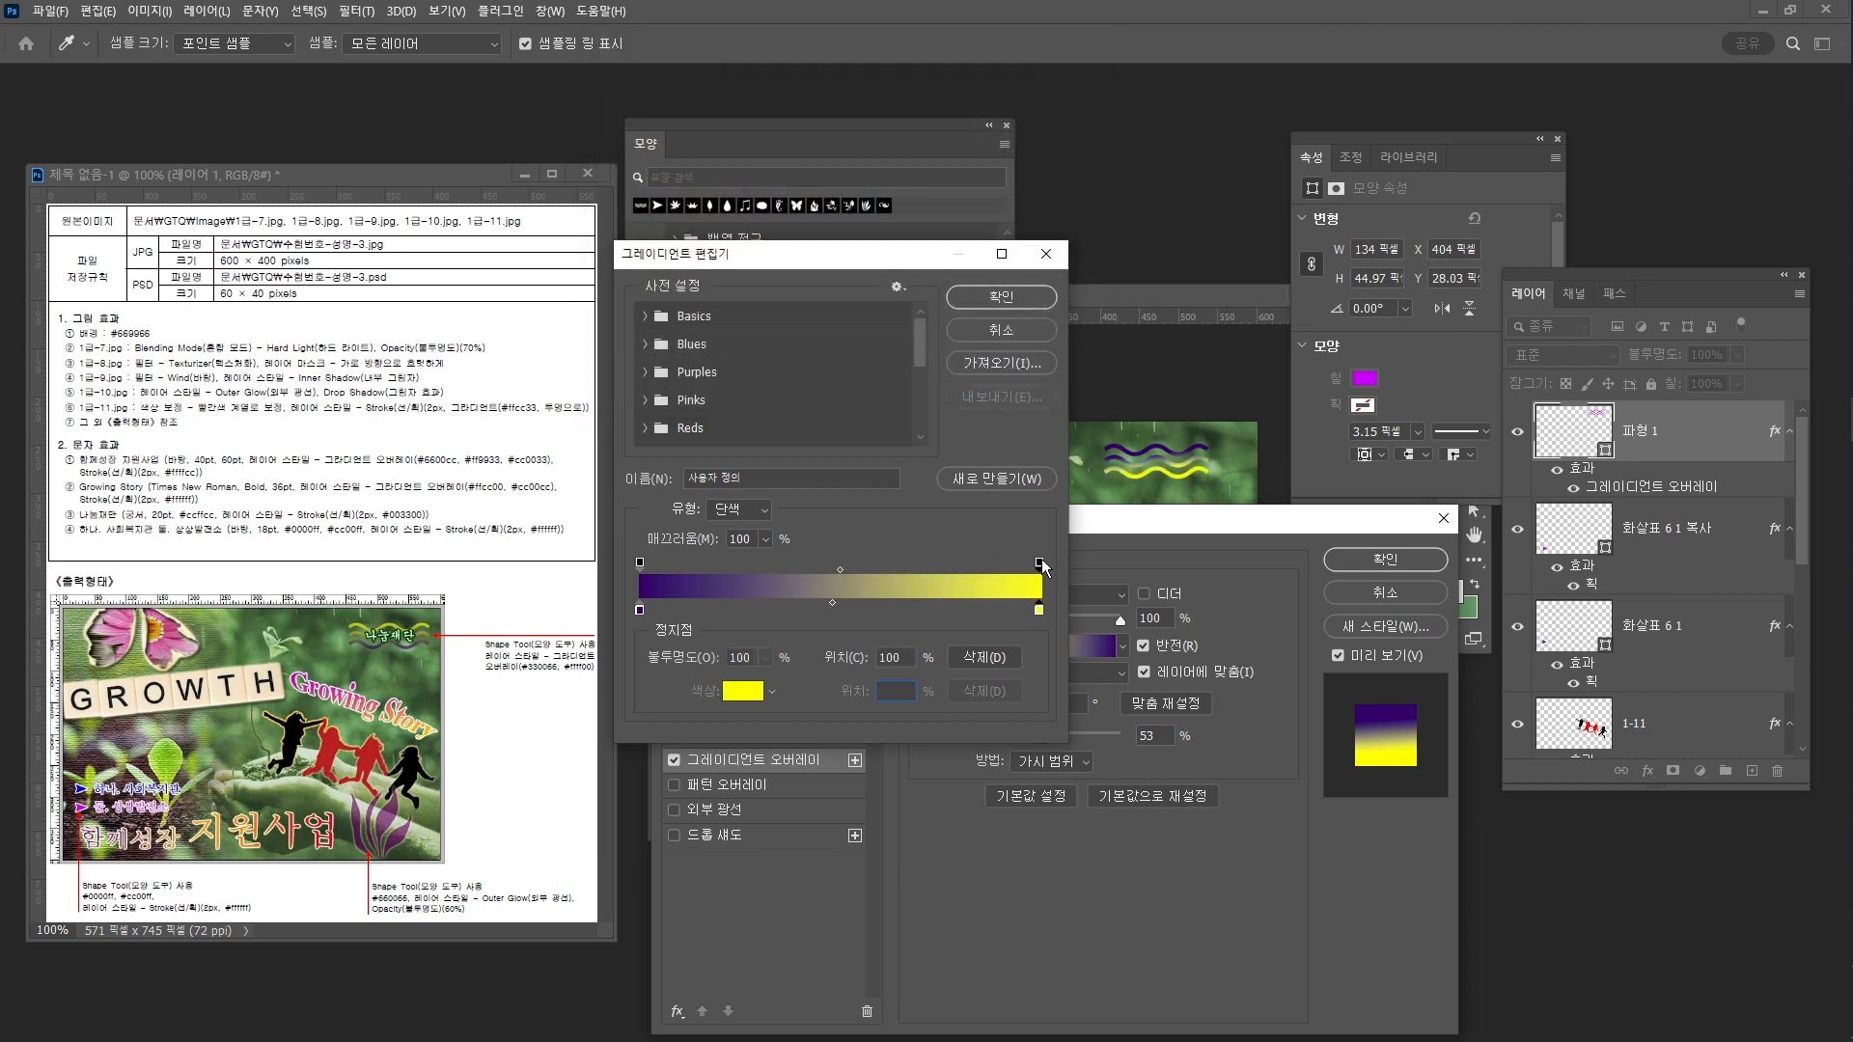
click(1023, 297)
Set the gradient overlay's angle to -93° so yellow lies above purple, and apply the layer style
drag(1166, 518, 1194, 575)
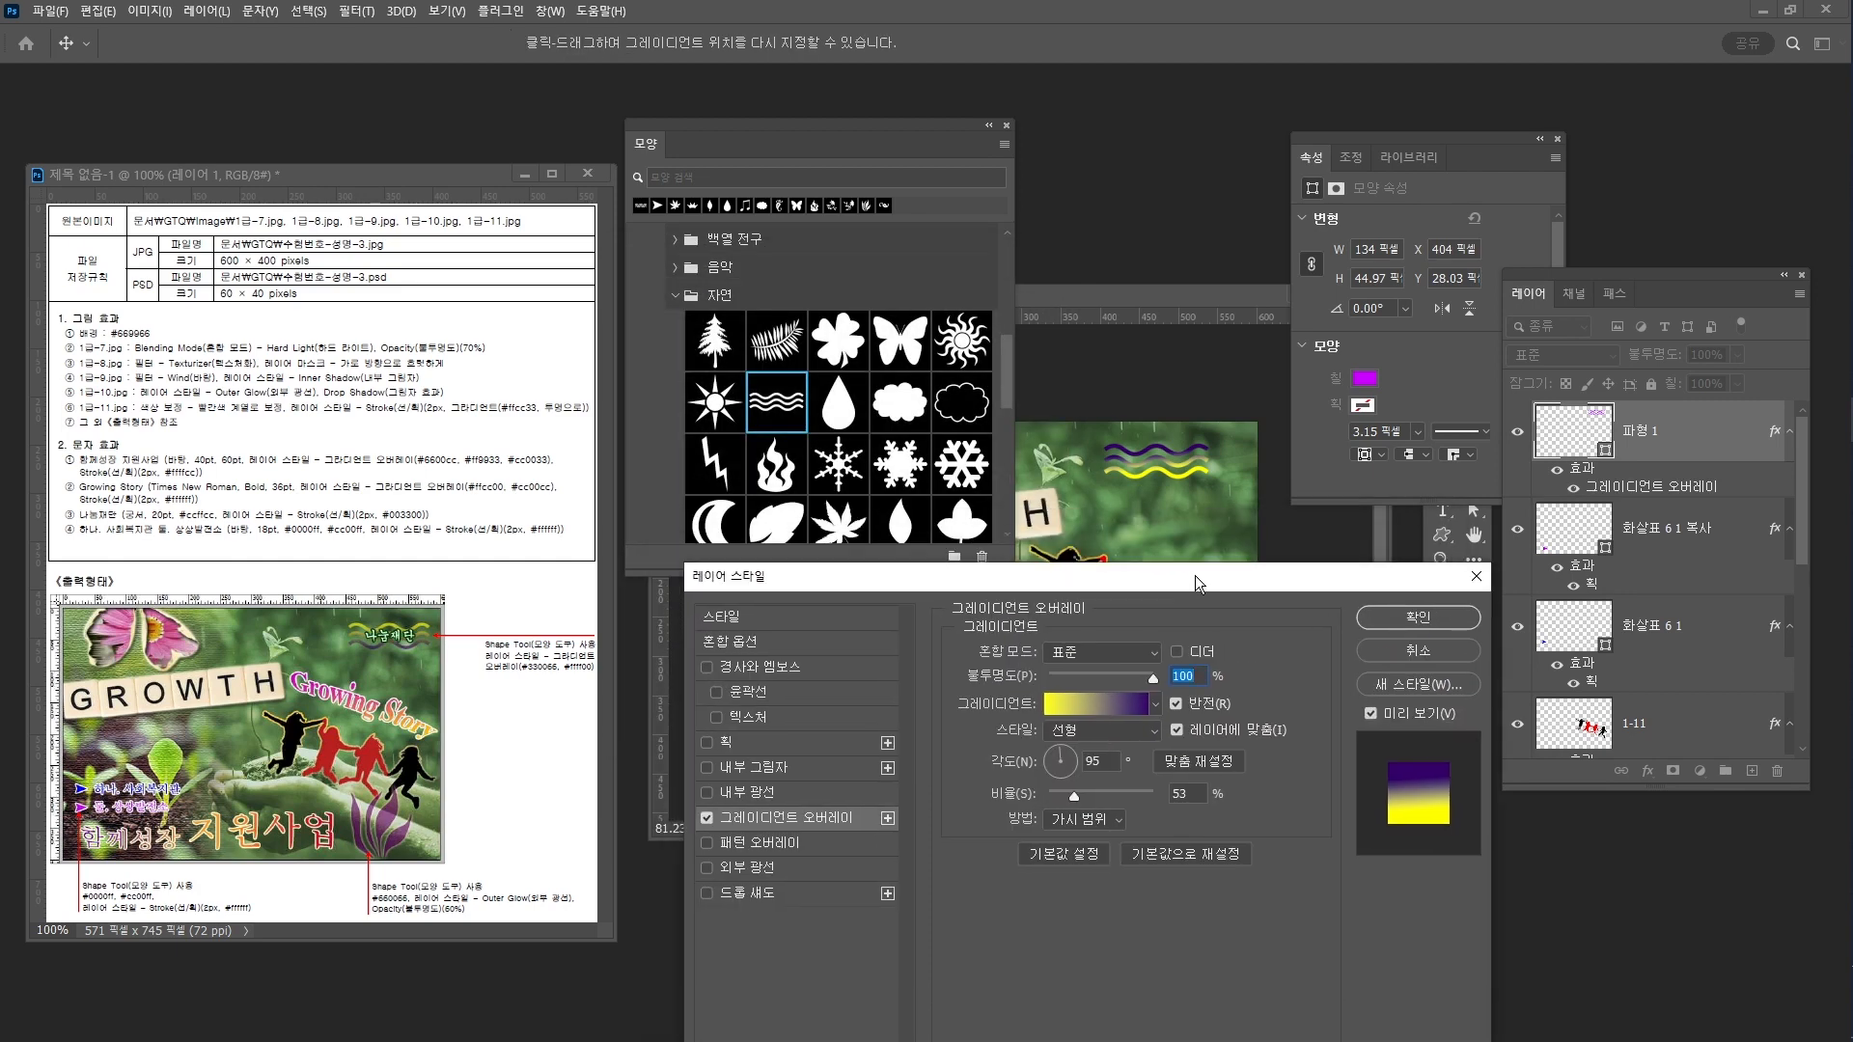
click(1062, 774)
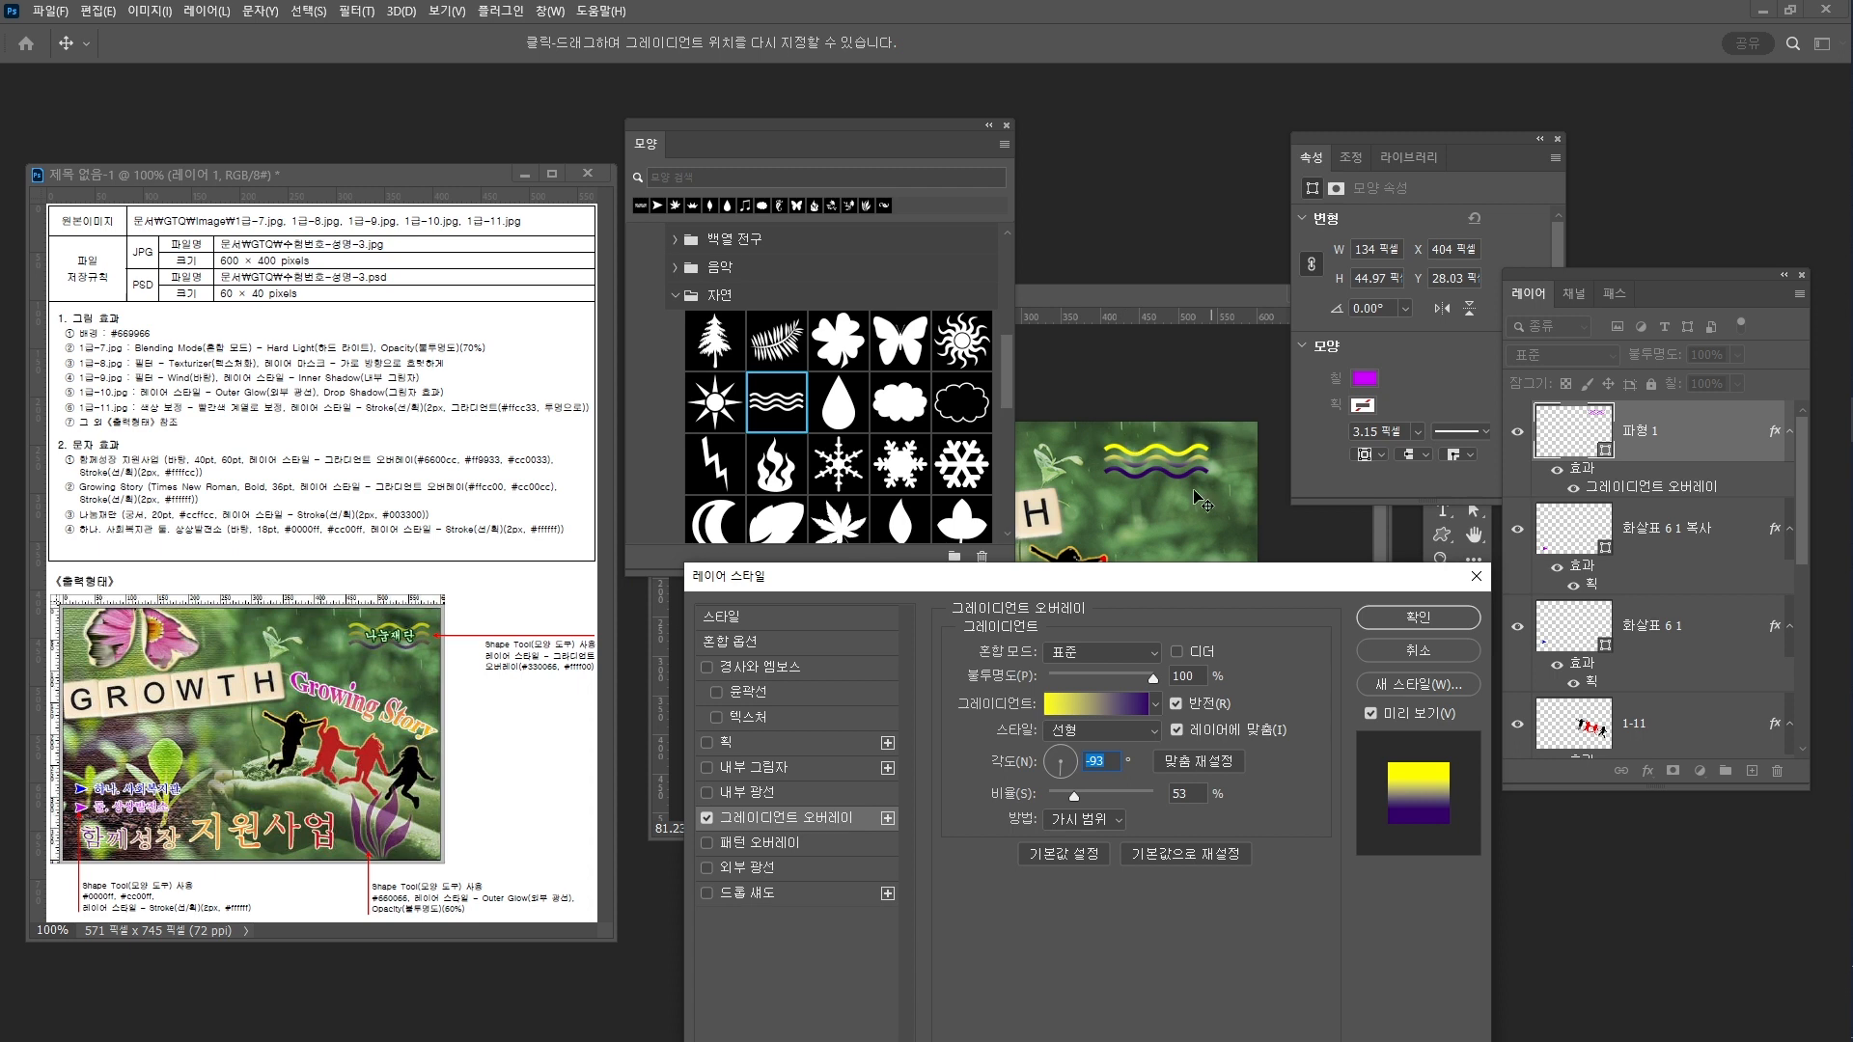
click(1428, 626)
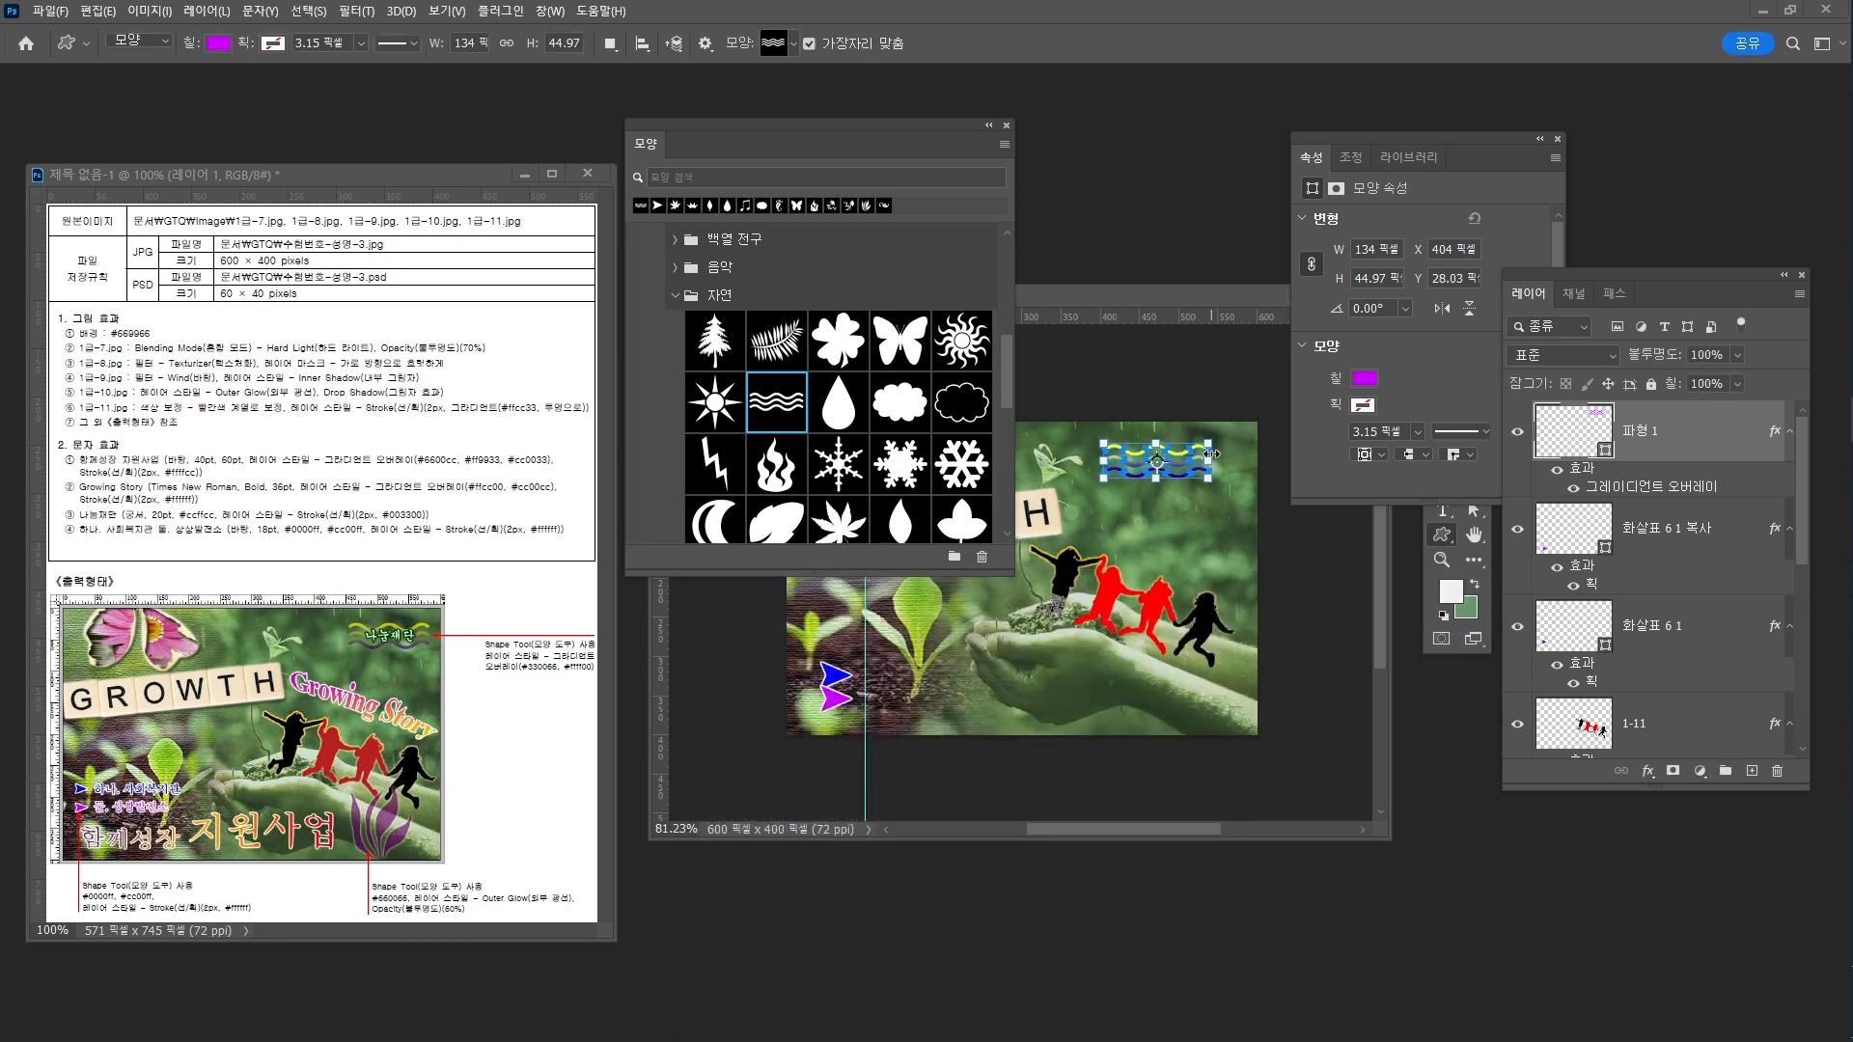
Scale the three-line wave shape down to about 126 × 42 px and place it close to the image's upper-right corner
key(ctrl+t)
drag(1118, 471, 1229, 460)
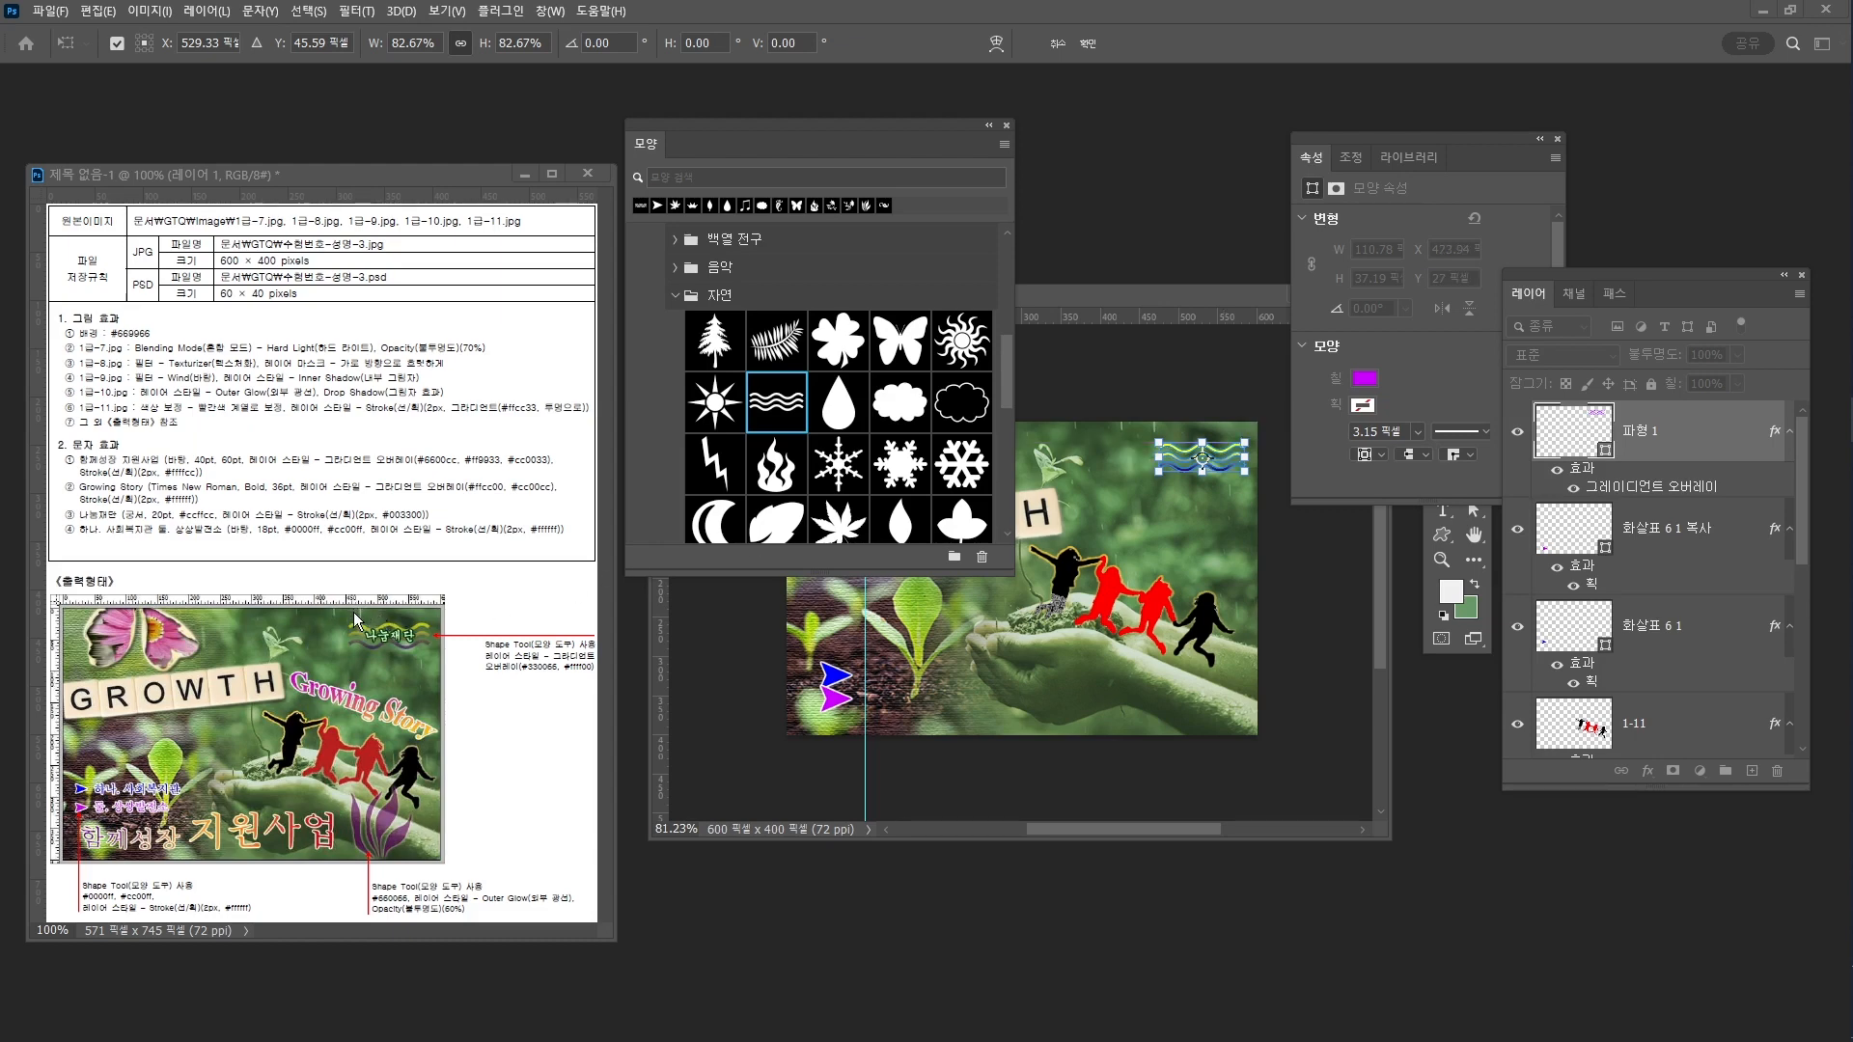
drag(1159, 472, 1151, 477)
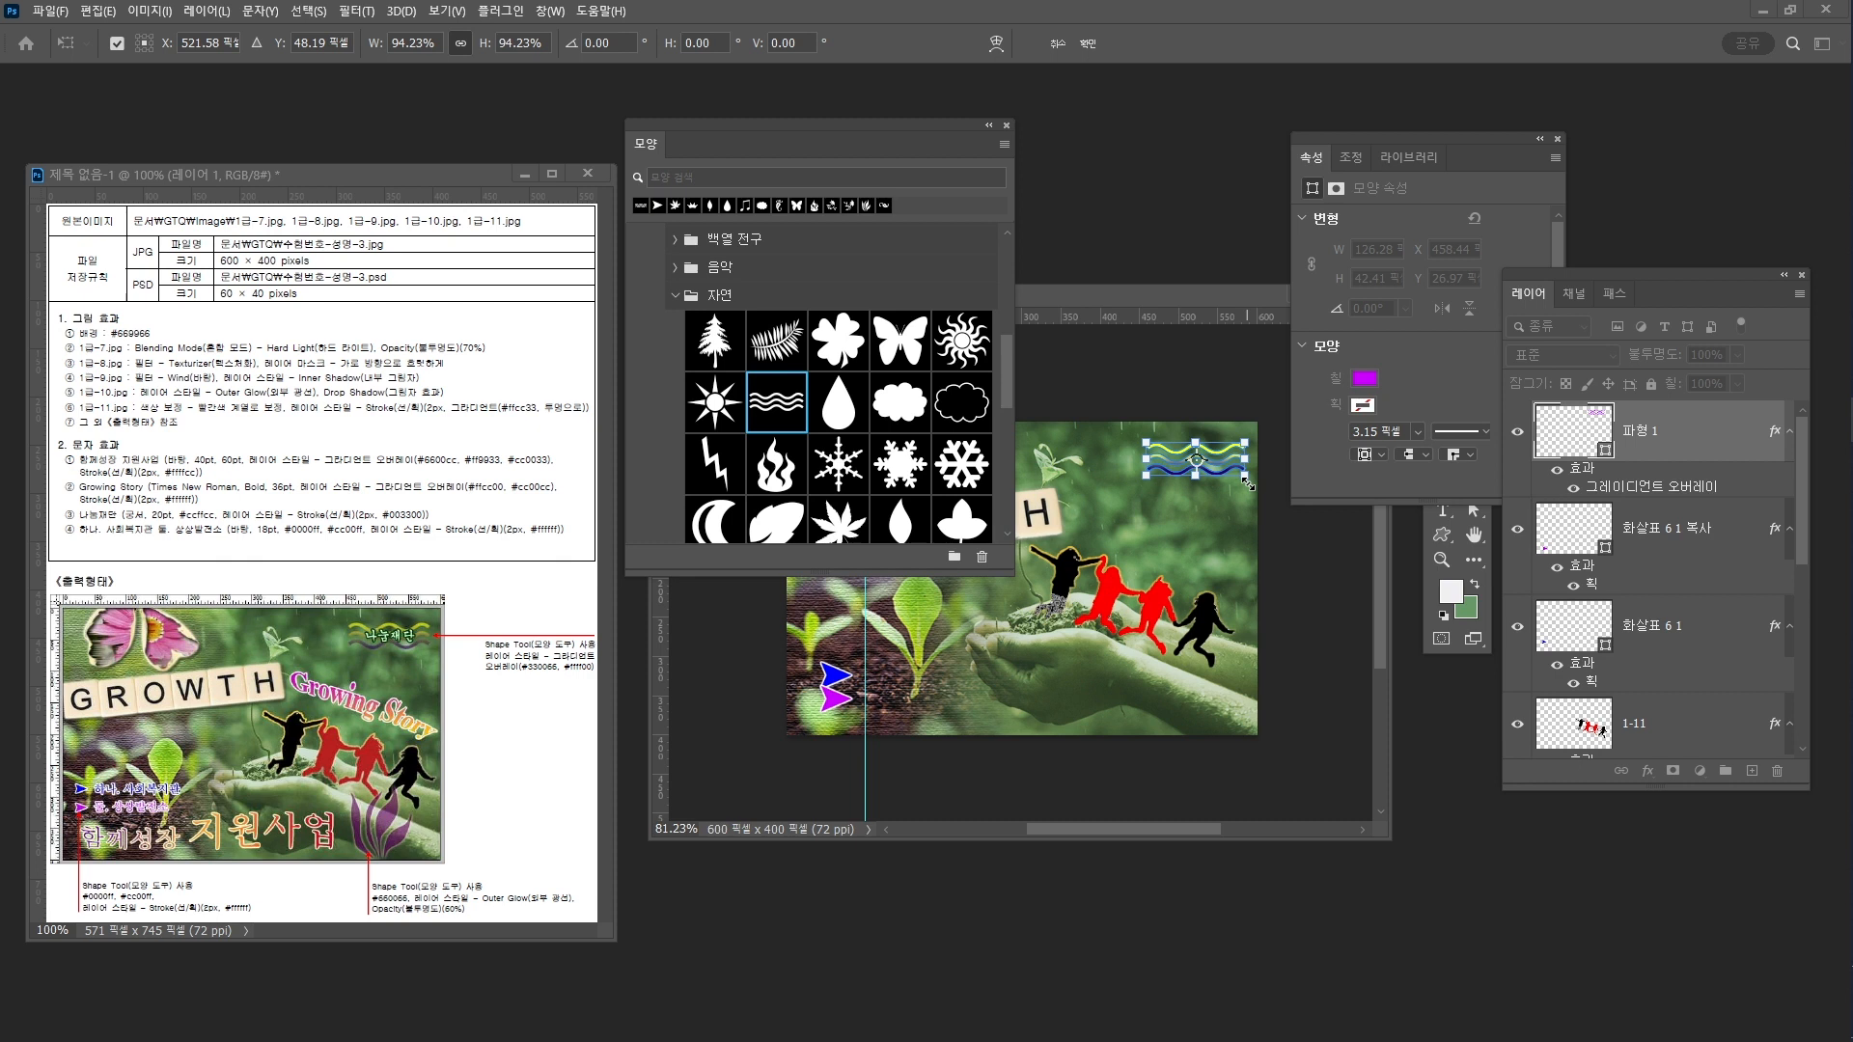
key(Return)
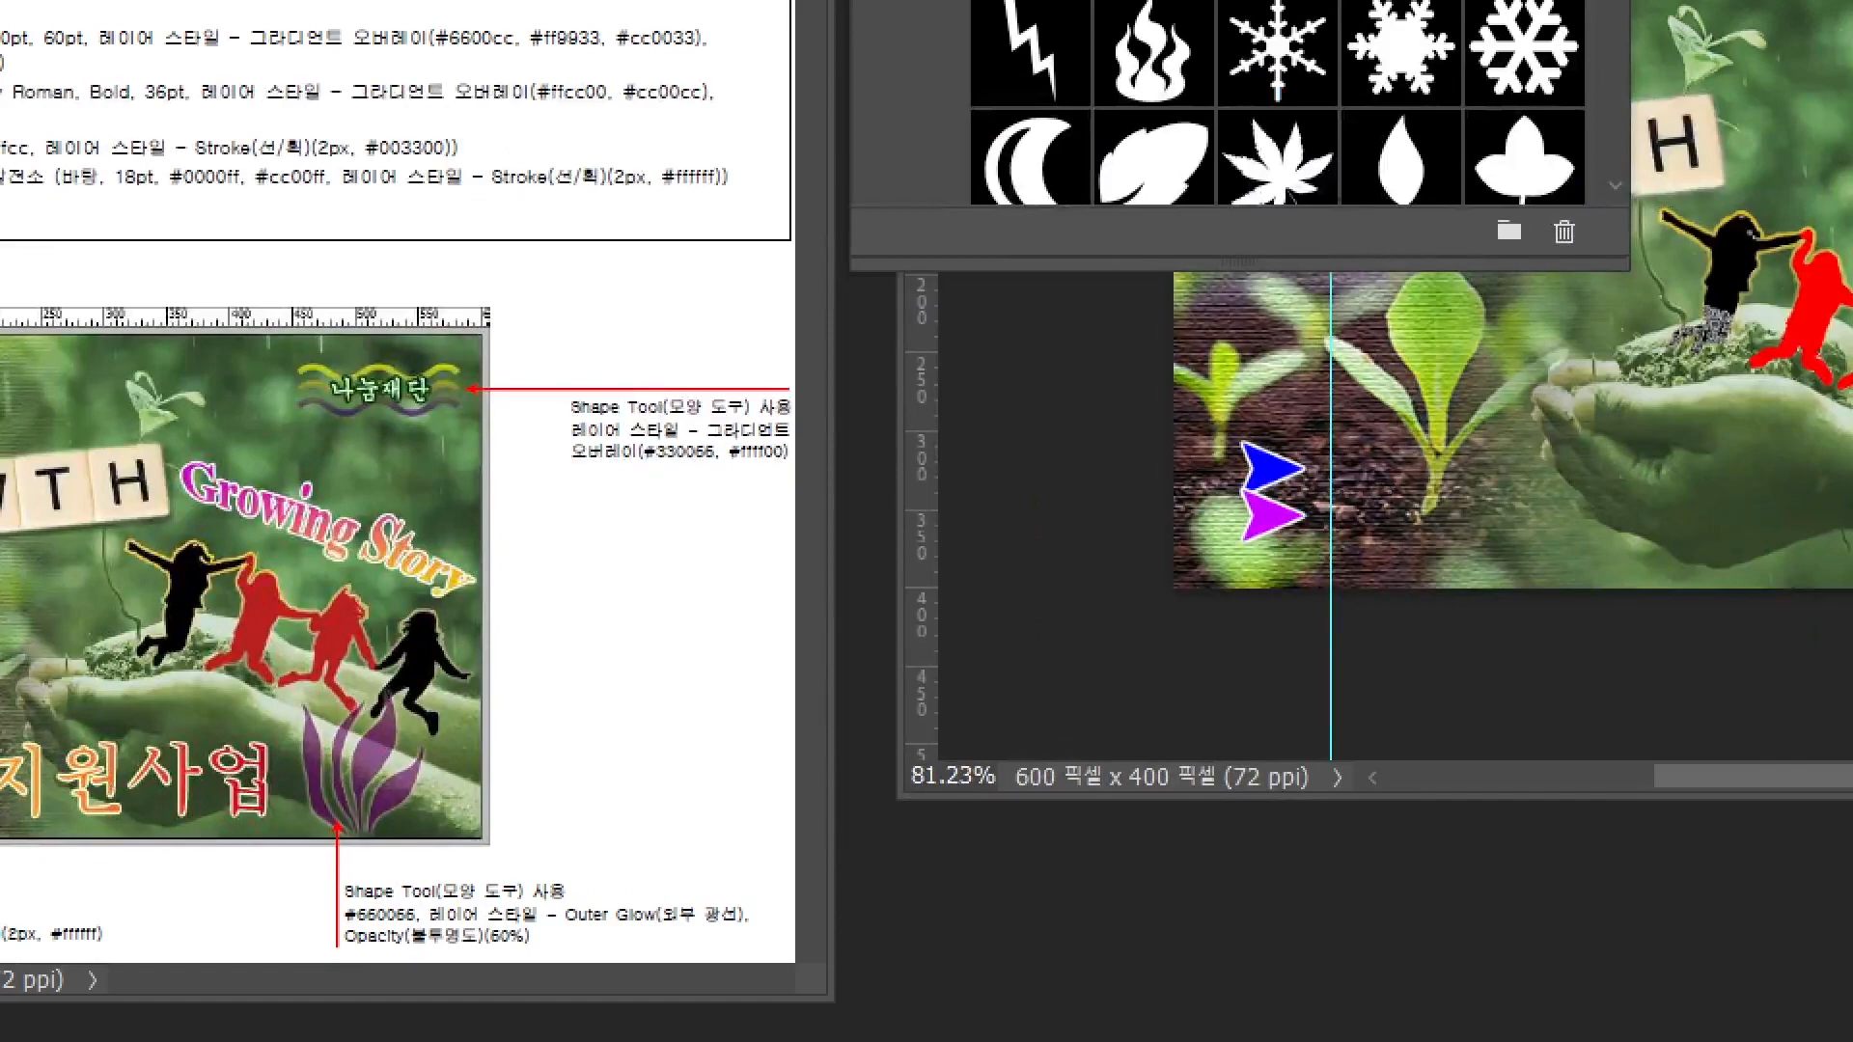
Search the shape library for 풀 and draw the curved-leaf grass shape, about 100 × 120 px, over the image's lower edge
mouse_move(473, 902)
mouse_down()
mouse_move(283, 872)
mouse_move(447, 960)
mouse_up()
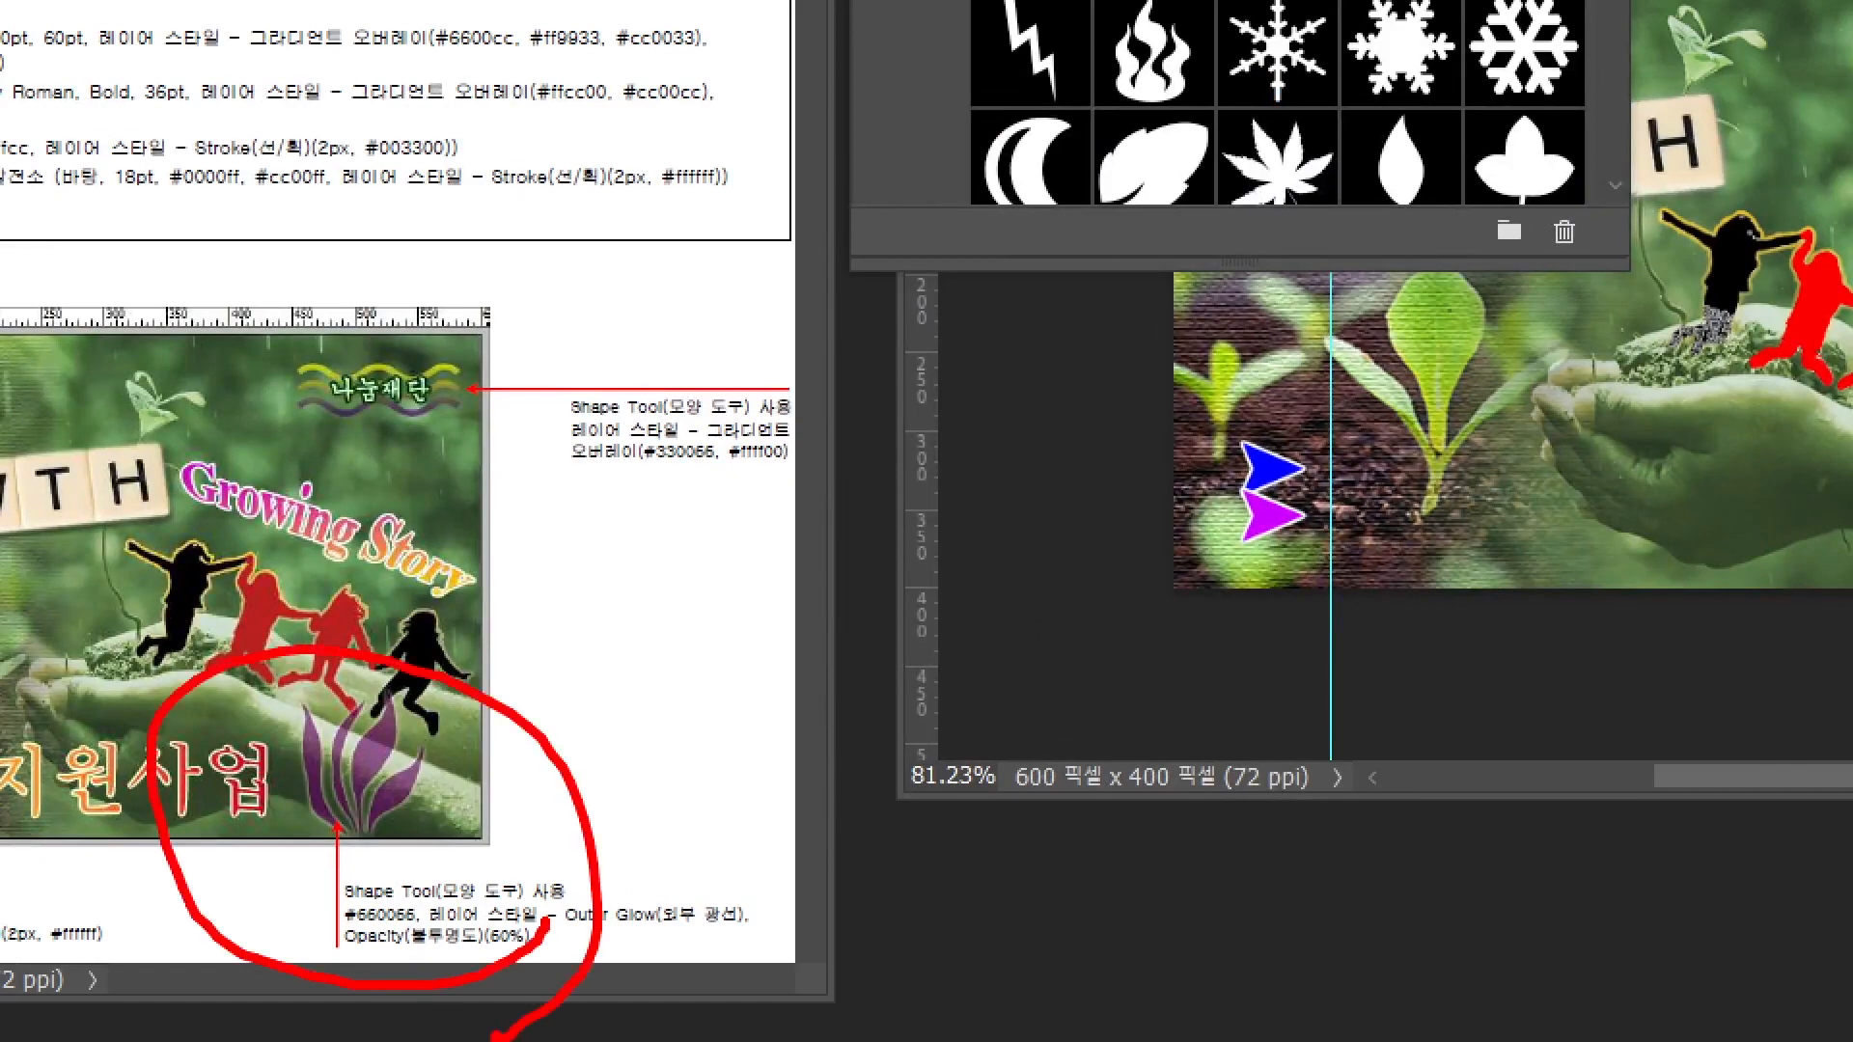
click(879, 172)
text(v)
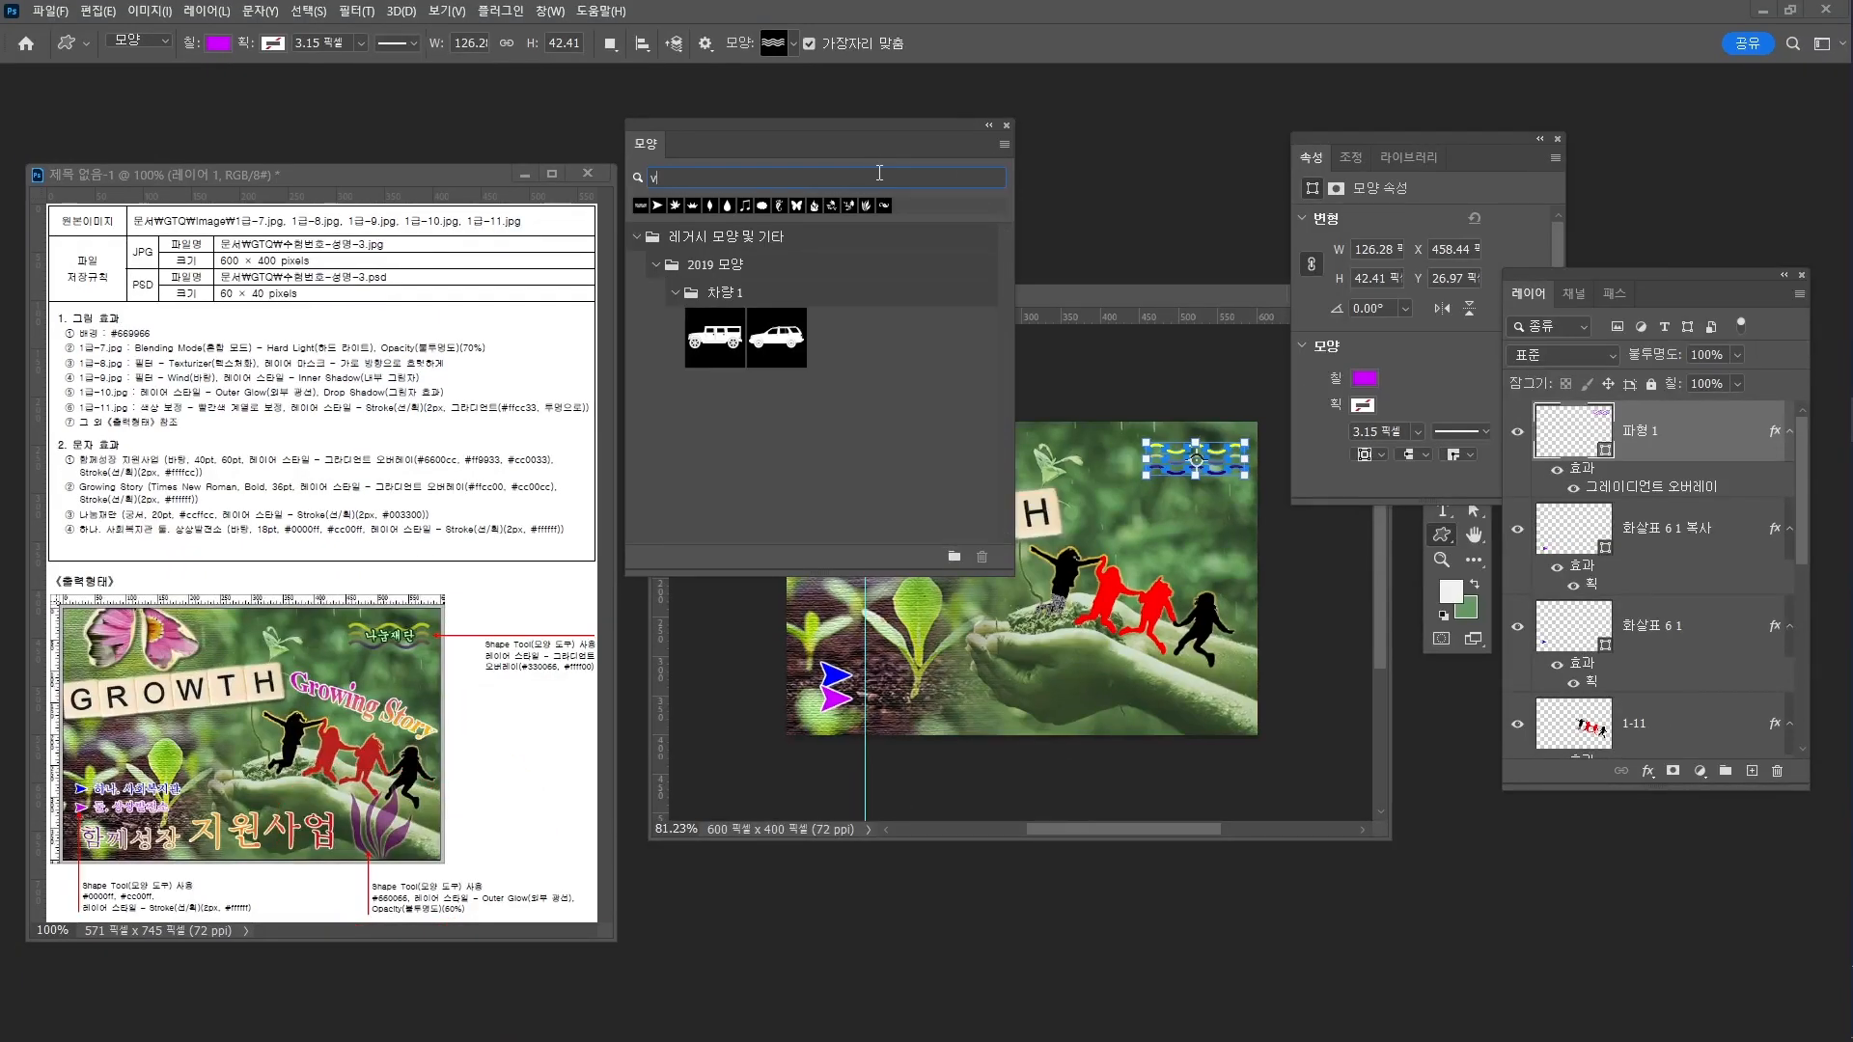
key(BackSpace)
text(ㅍ)
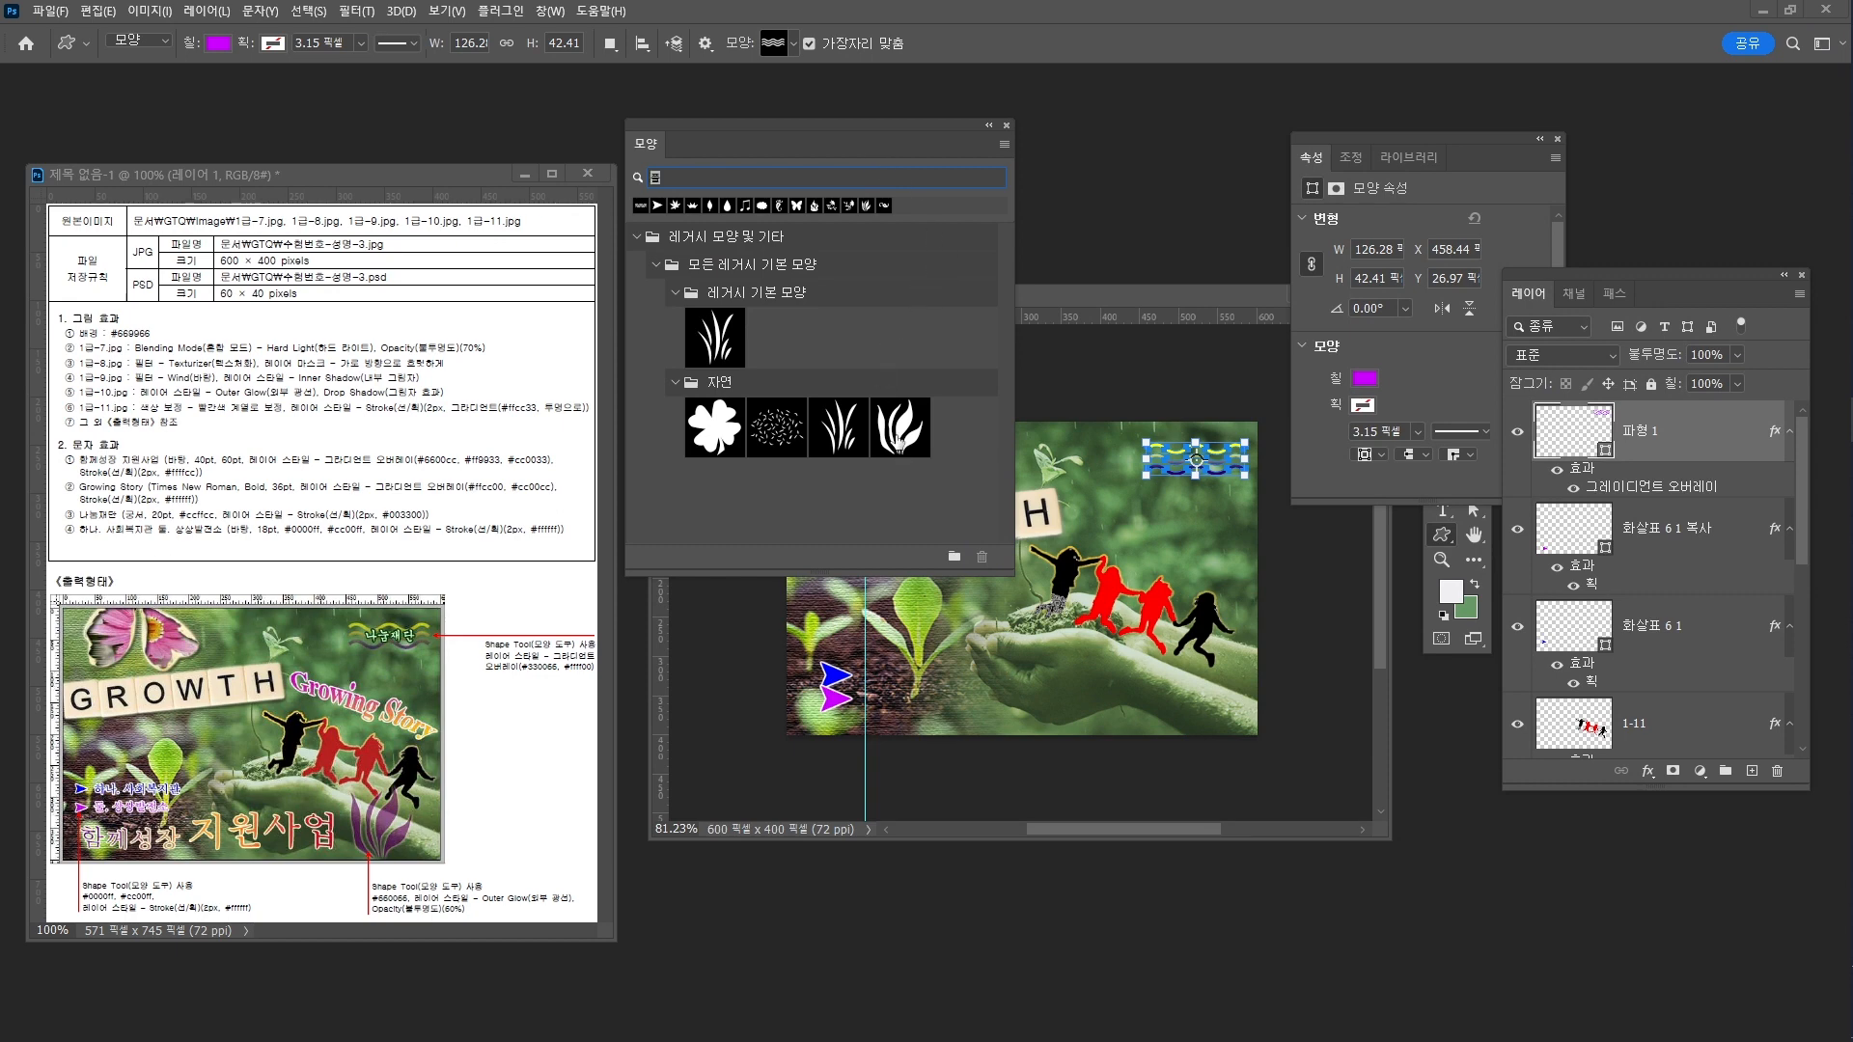
click(899, 436)
click(1449, 528)
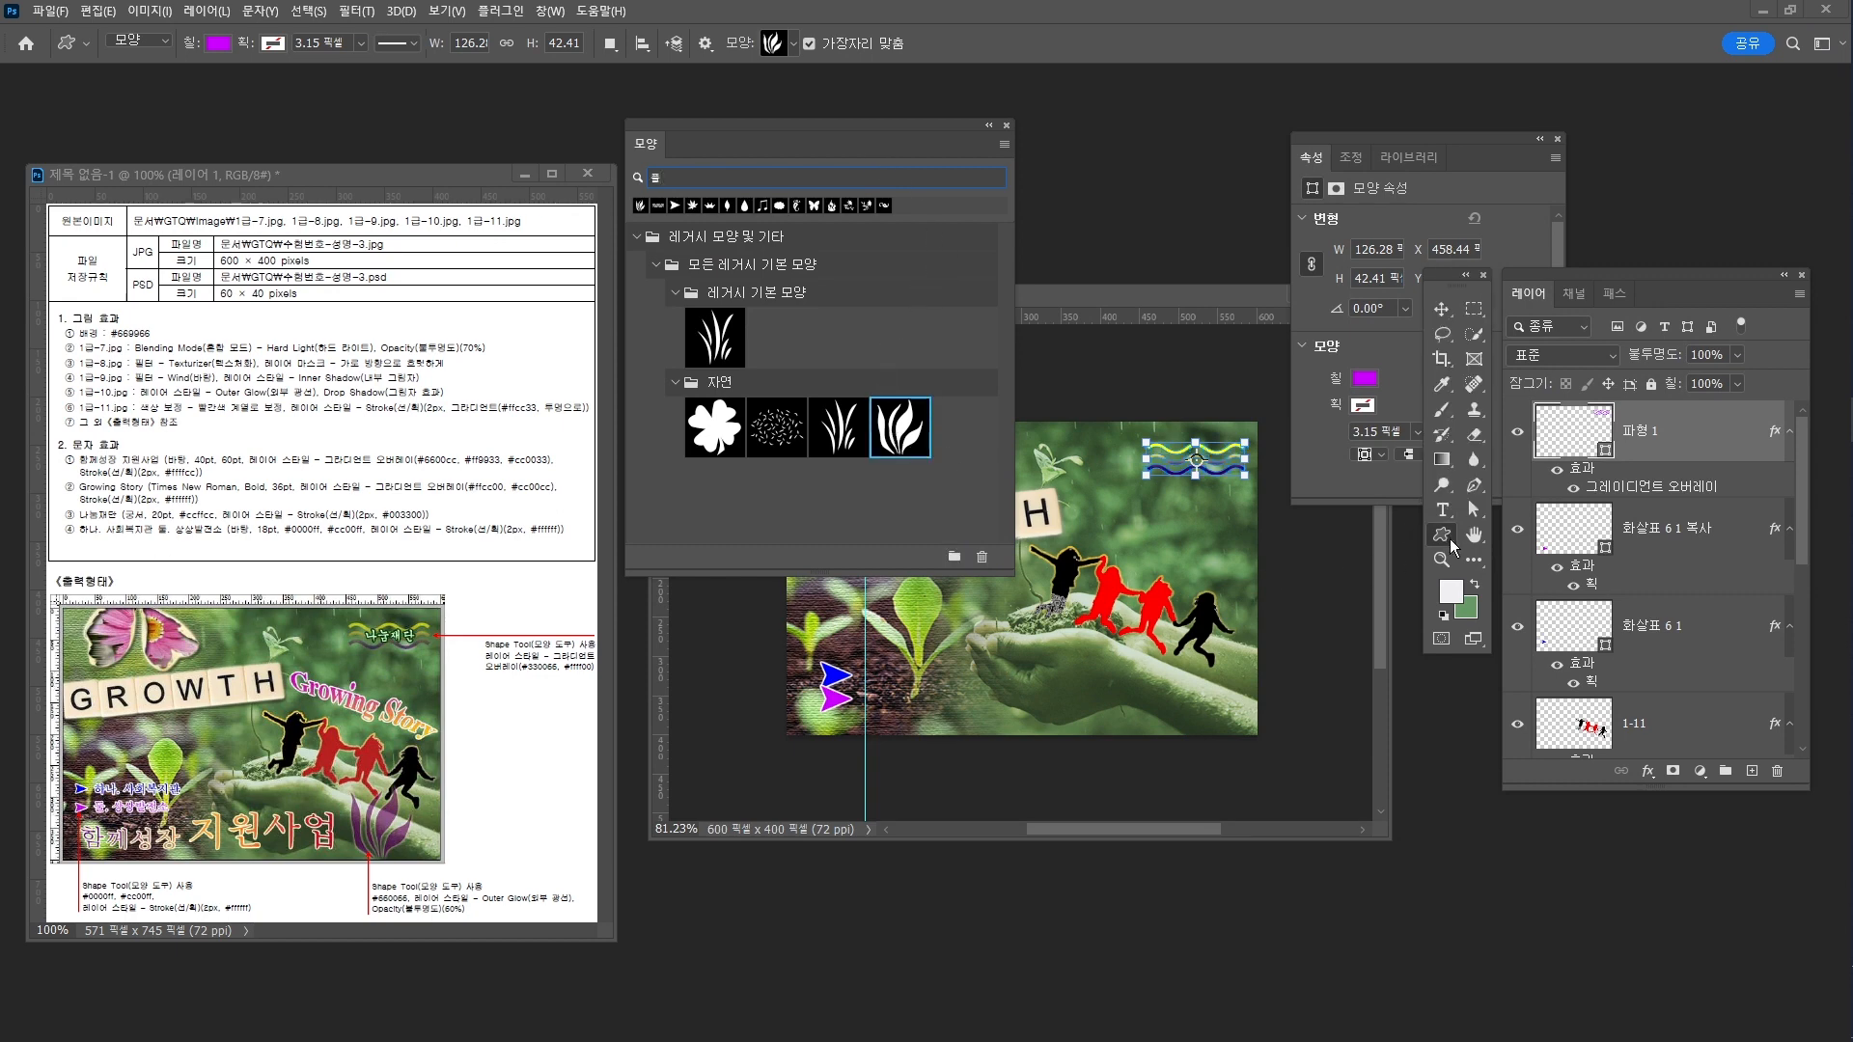
drag(1108, 696, 1175, 774)
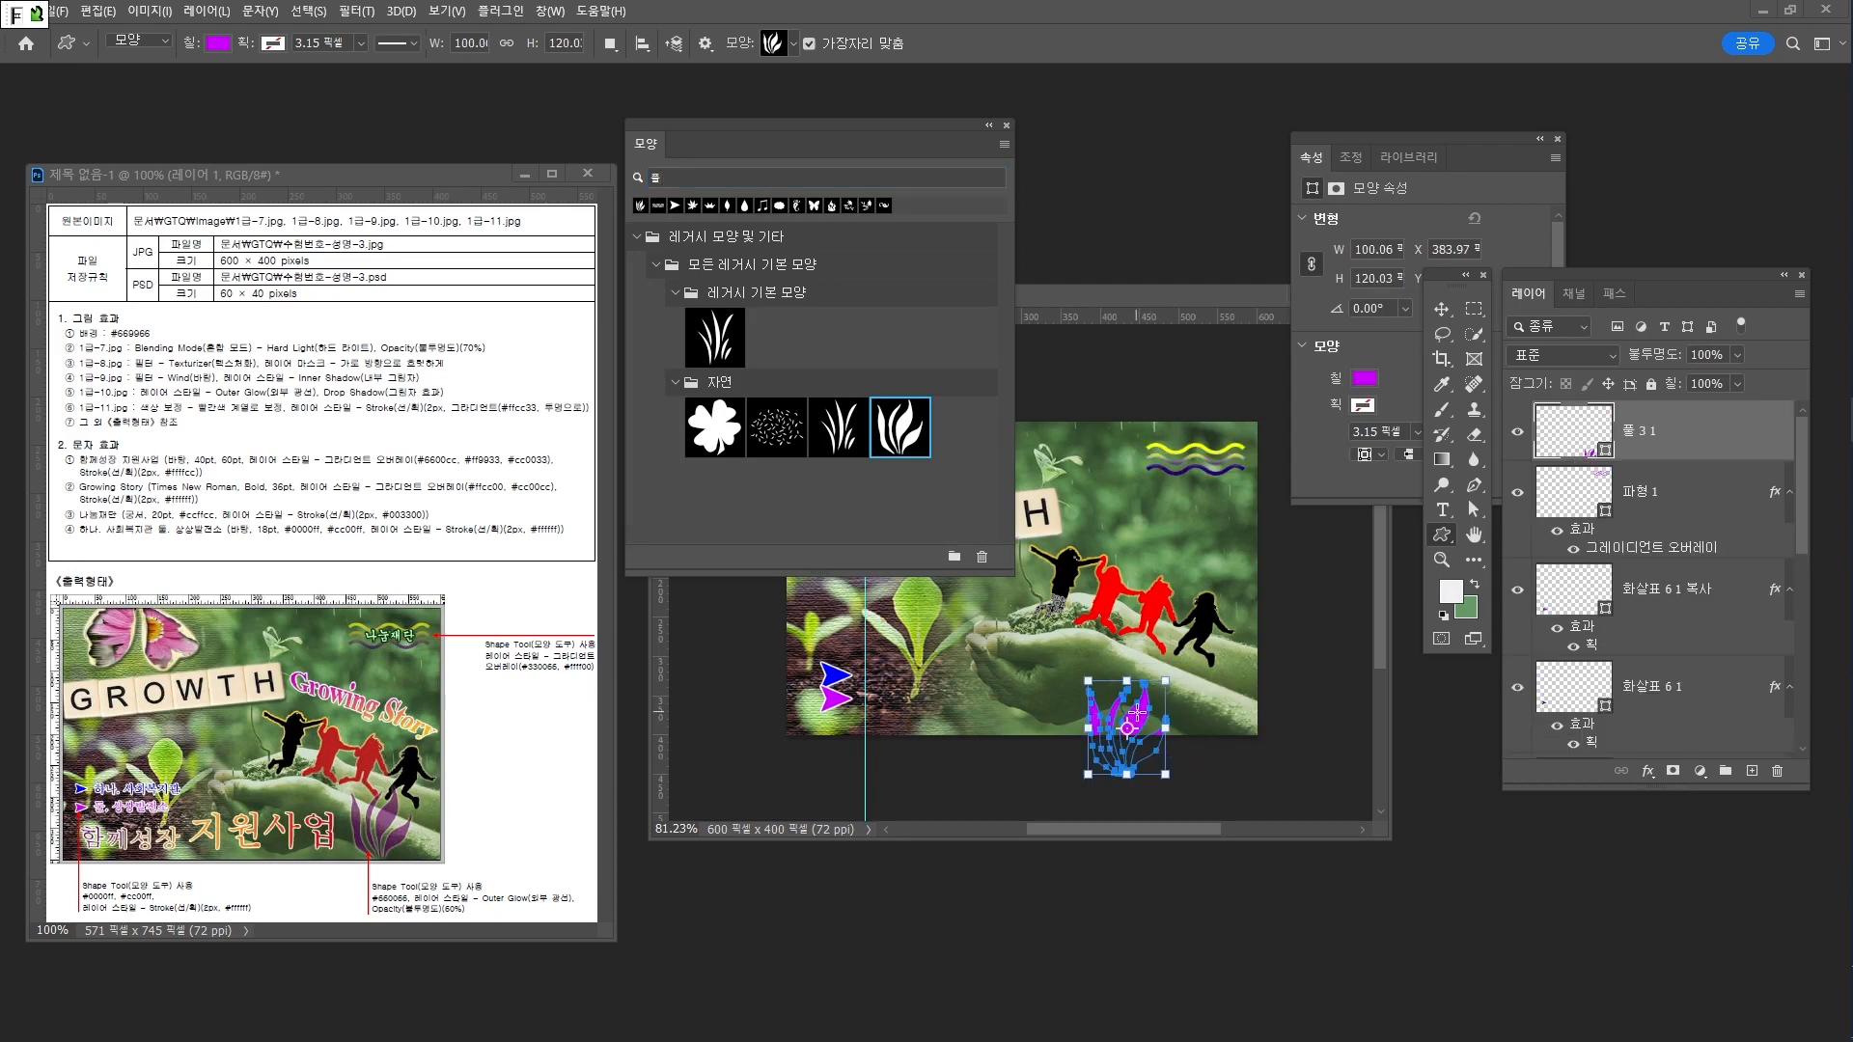
Scale the grass shape to about 87 × 105 px and move it into the image's lower-right area below the black silhouette
key(ctrl+t)
drag(1144, 718, 1125, 652)
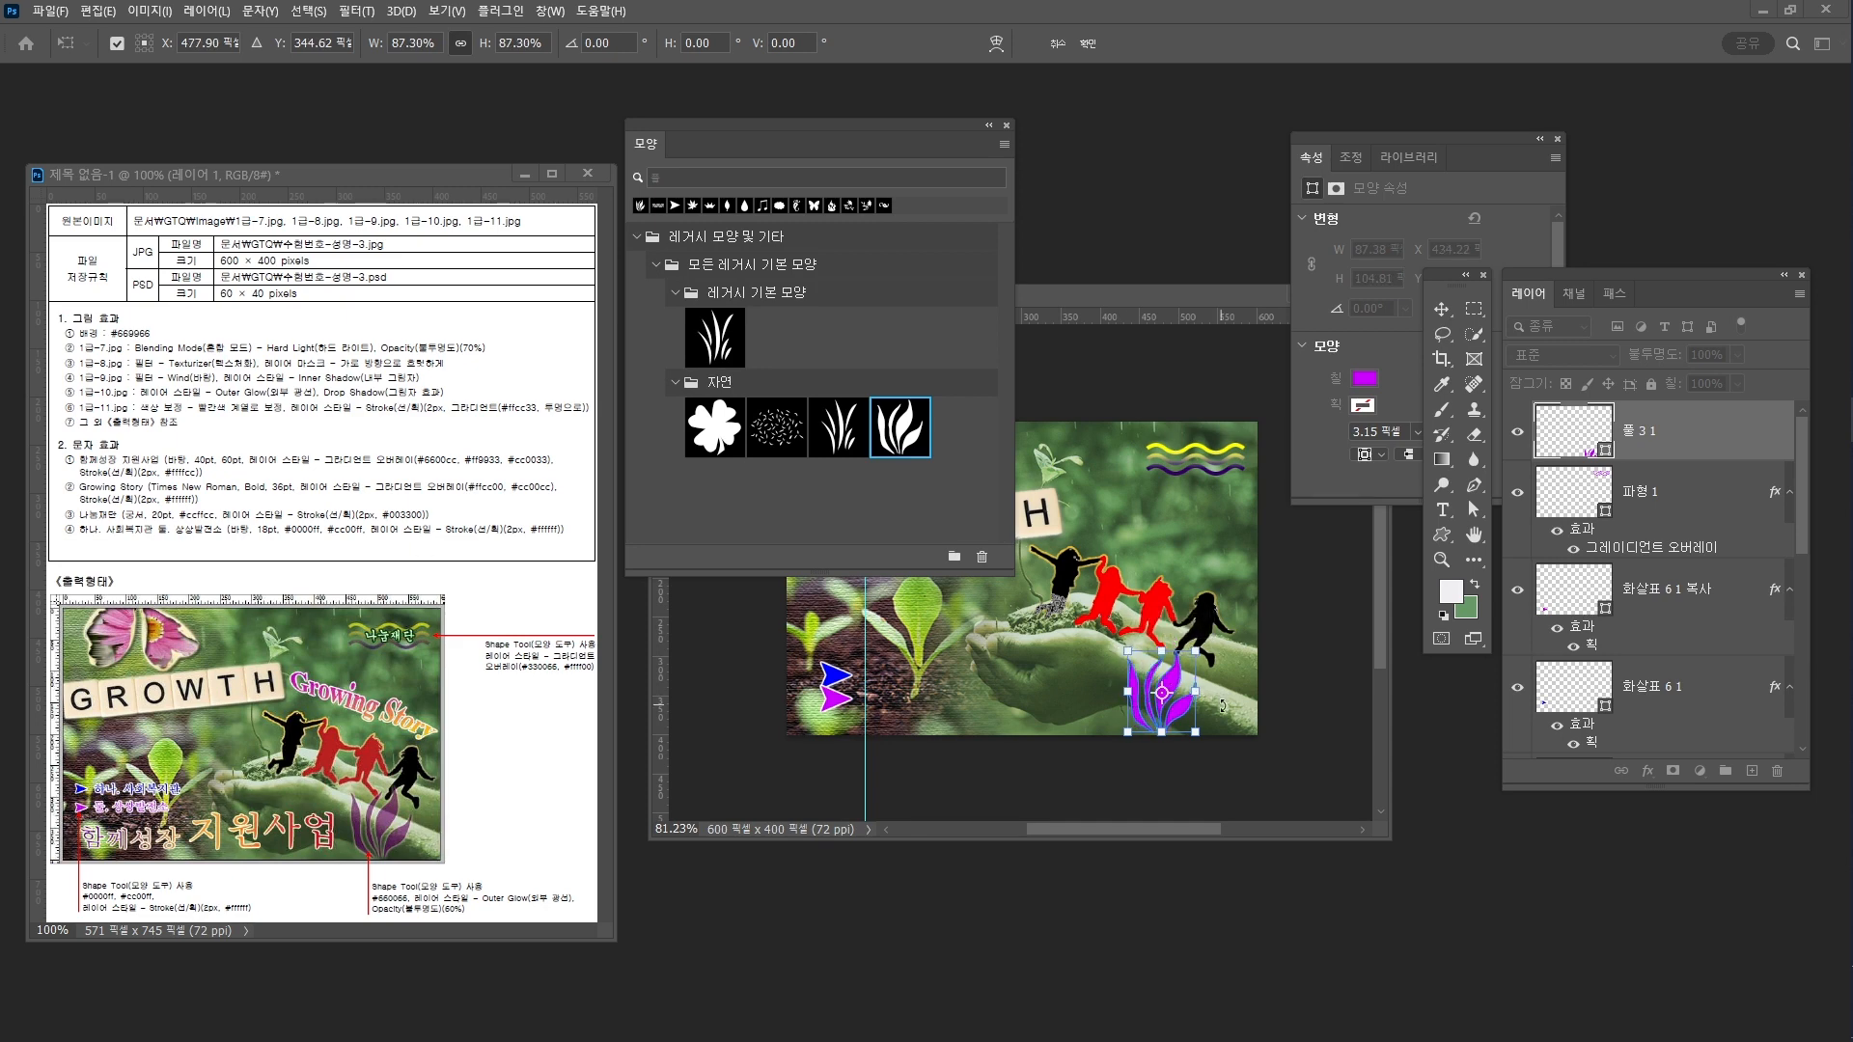
key(Return)
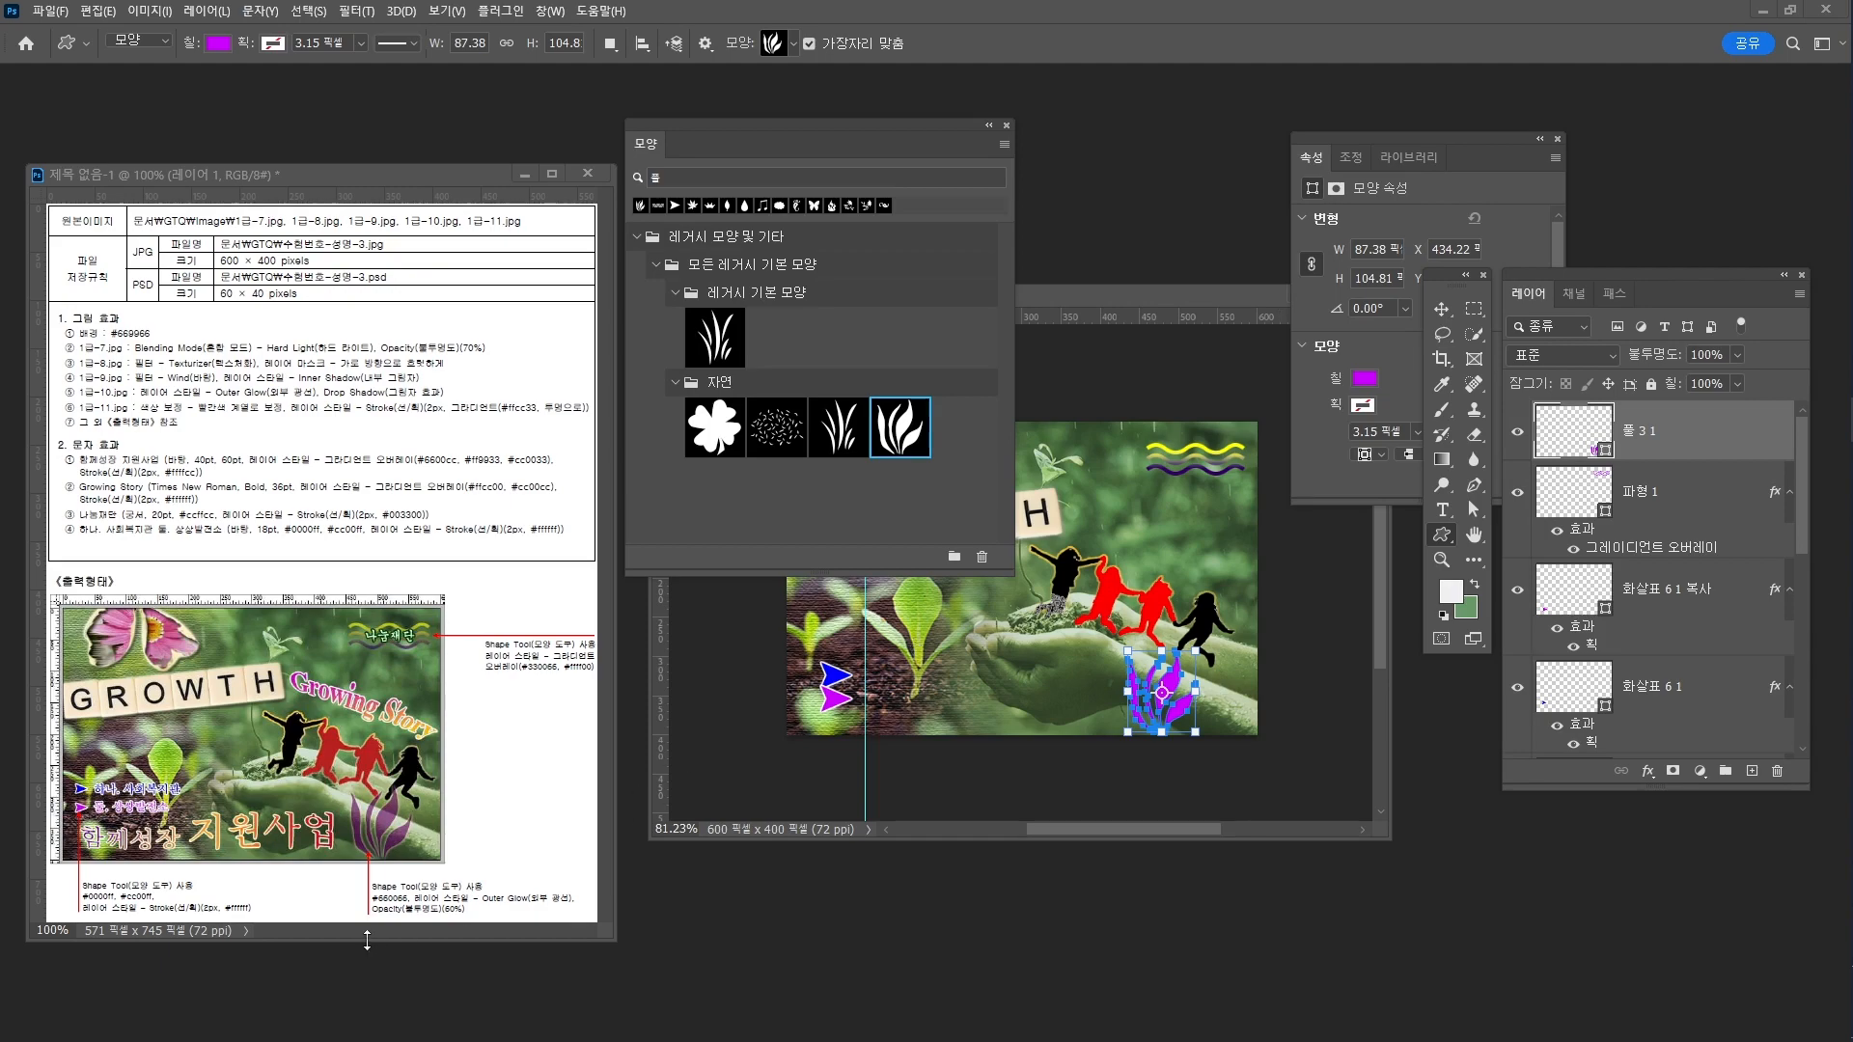
Set the grass shape's fill colour to #660066
click(1365, 378)
click(1556, 416)
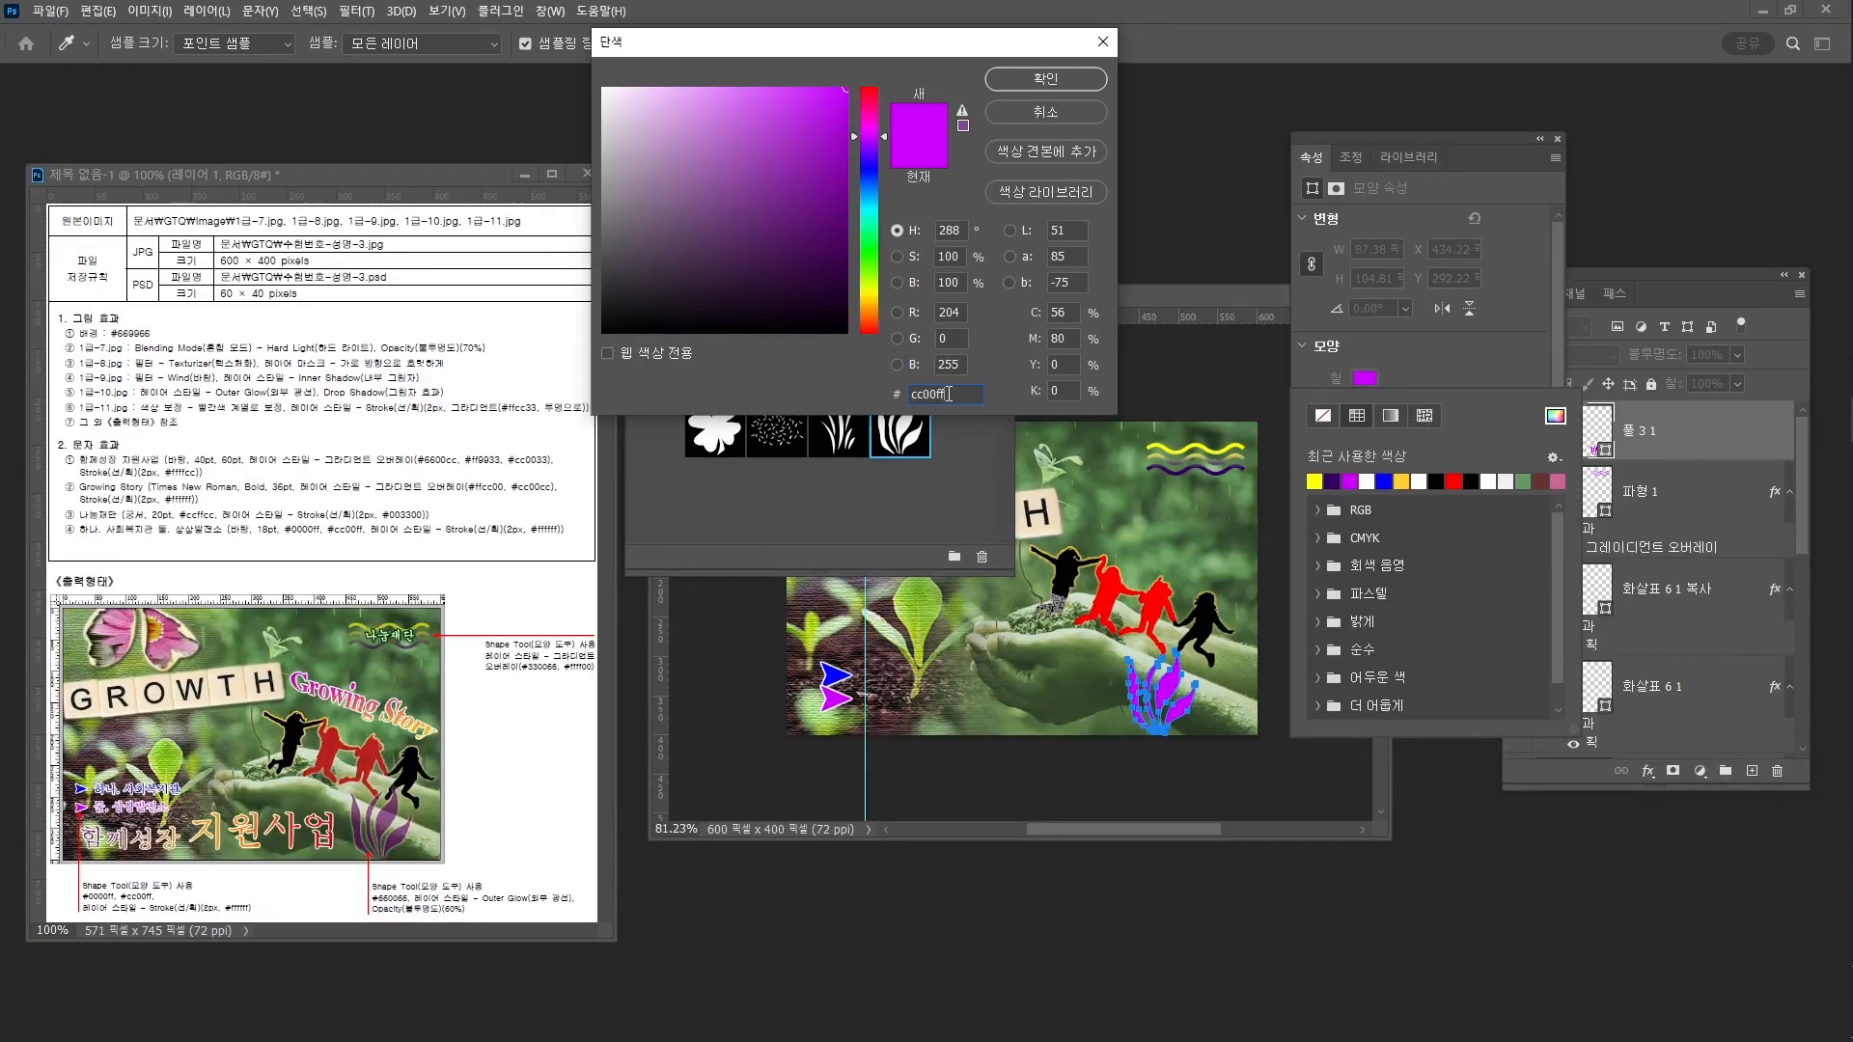
double_click(949, 393)
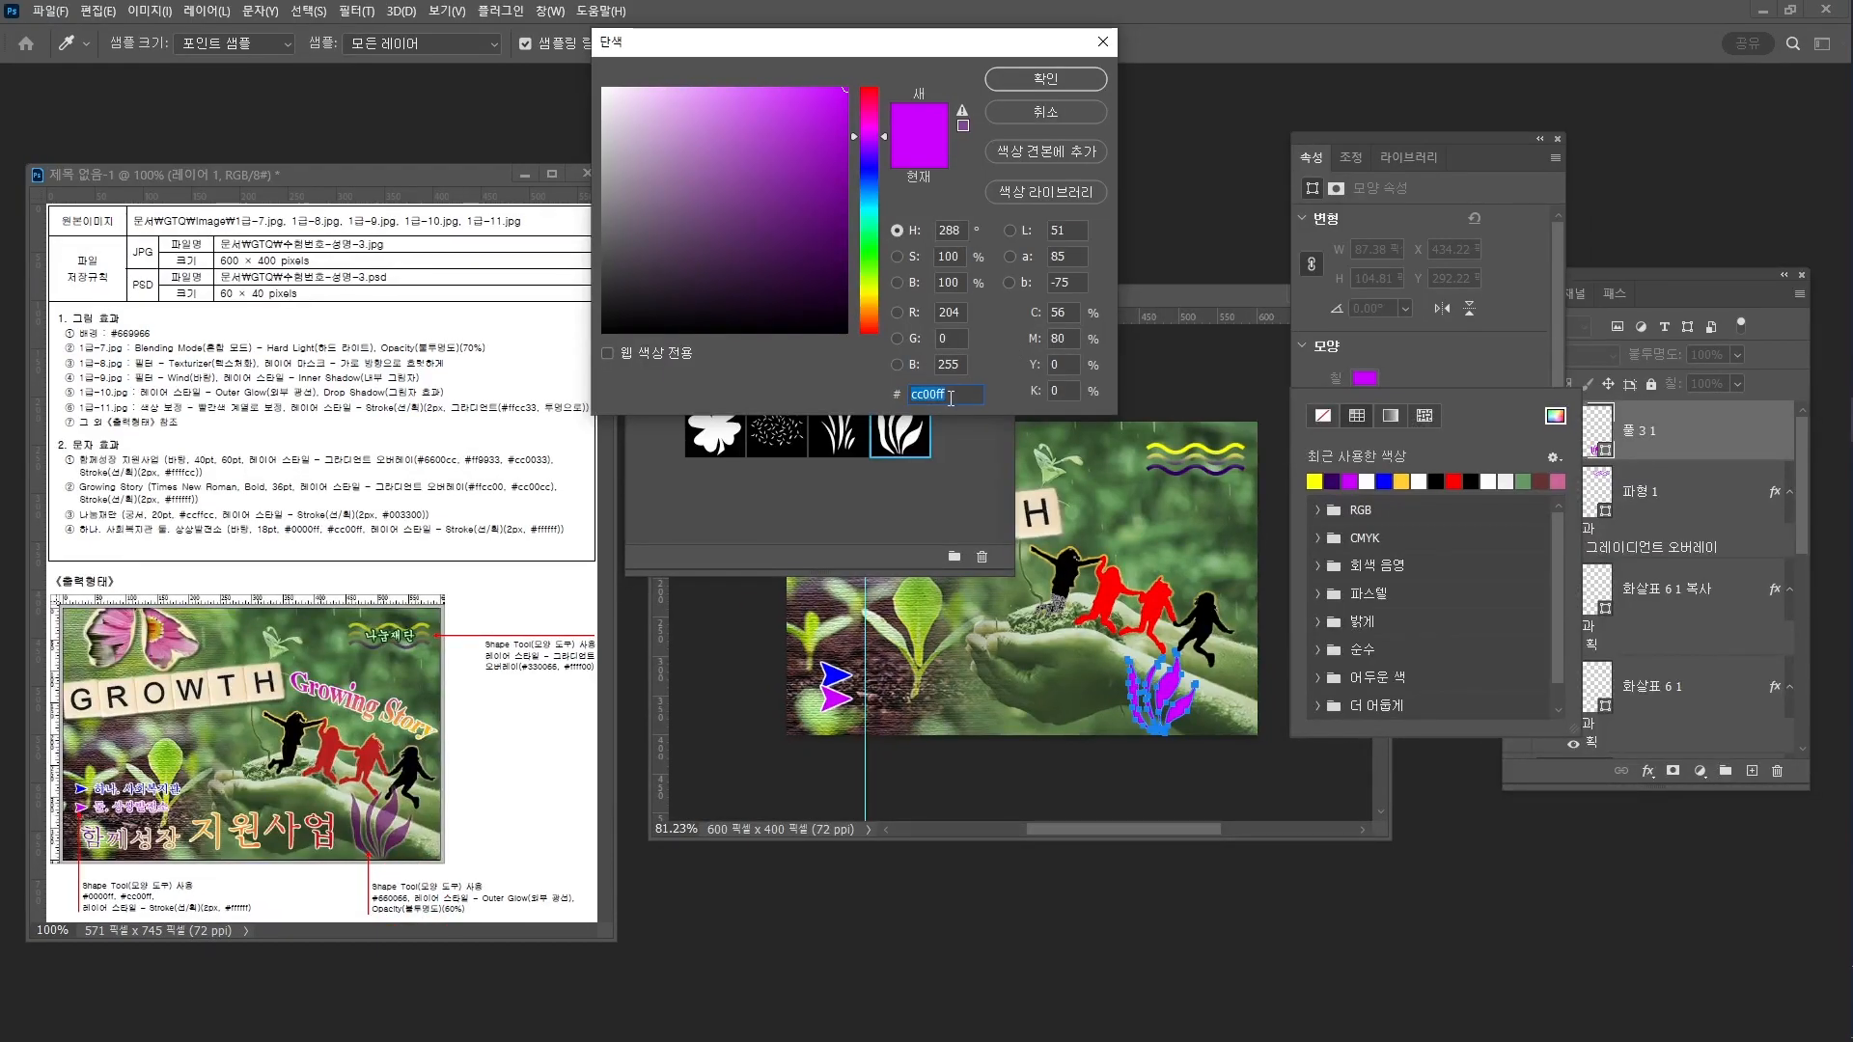
text(660066)
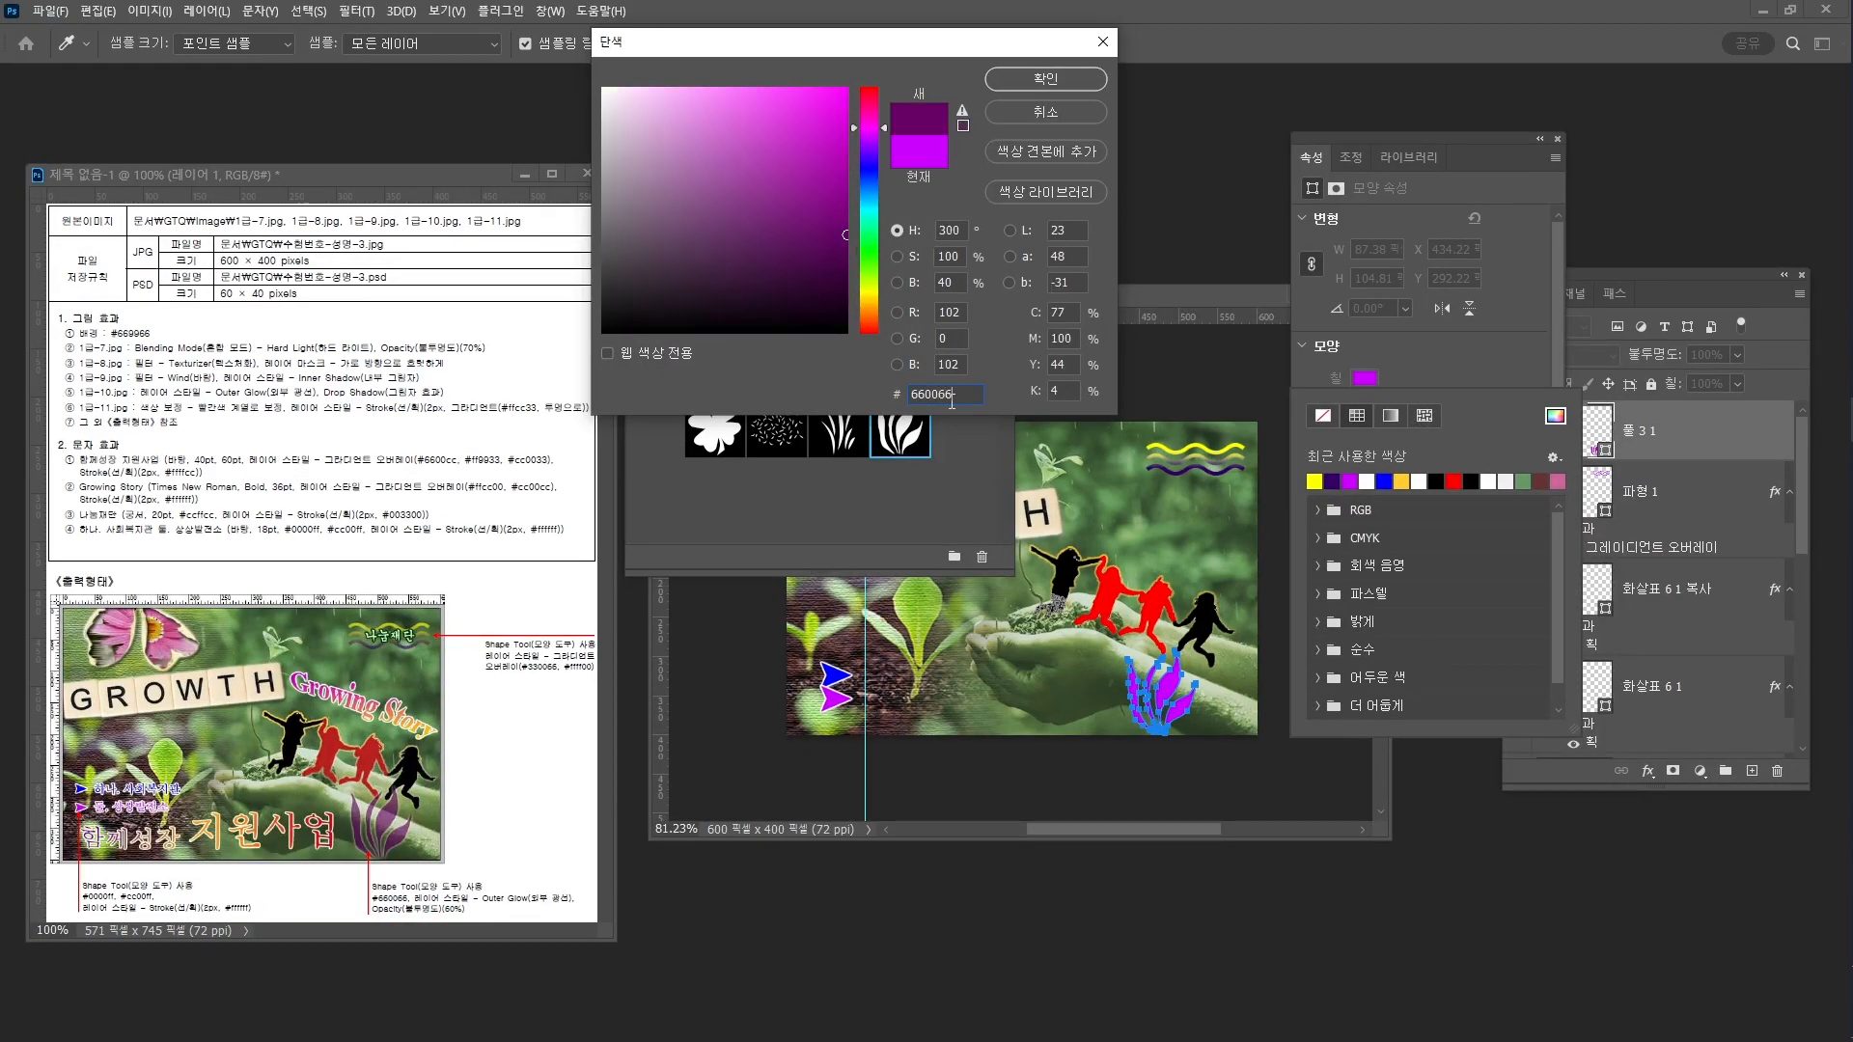
key(Return)
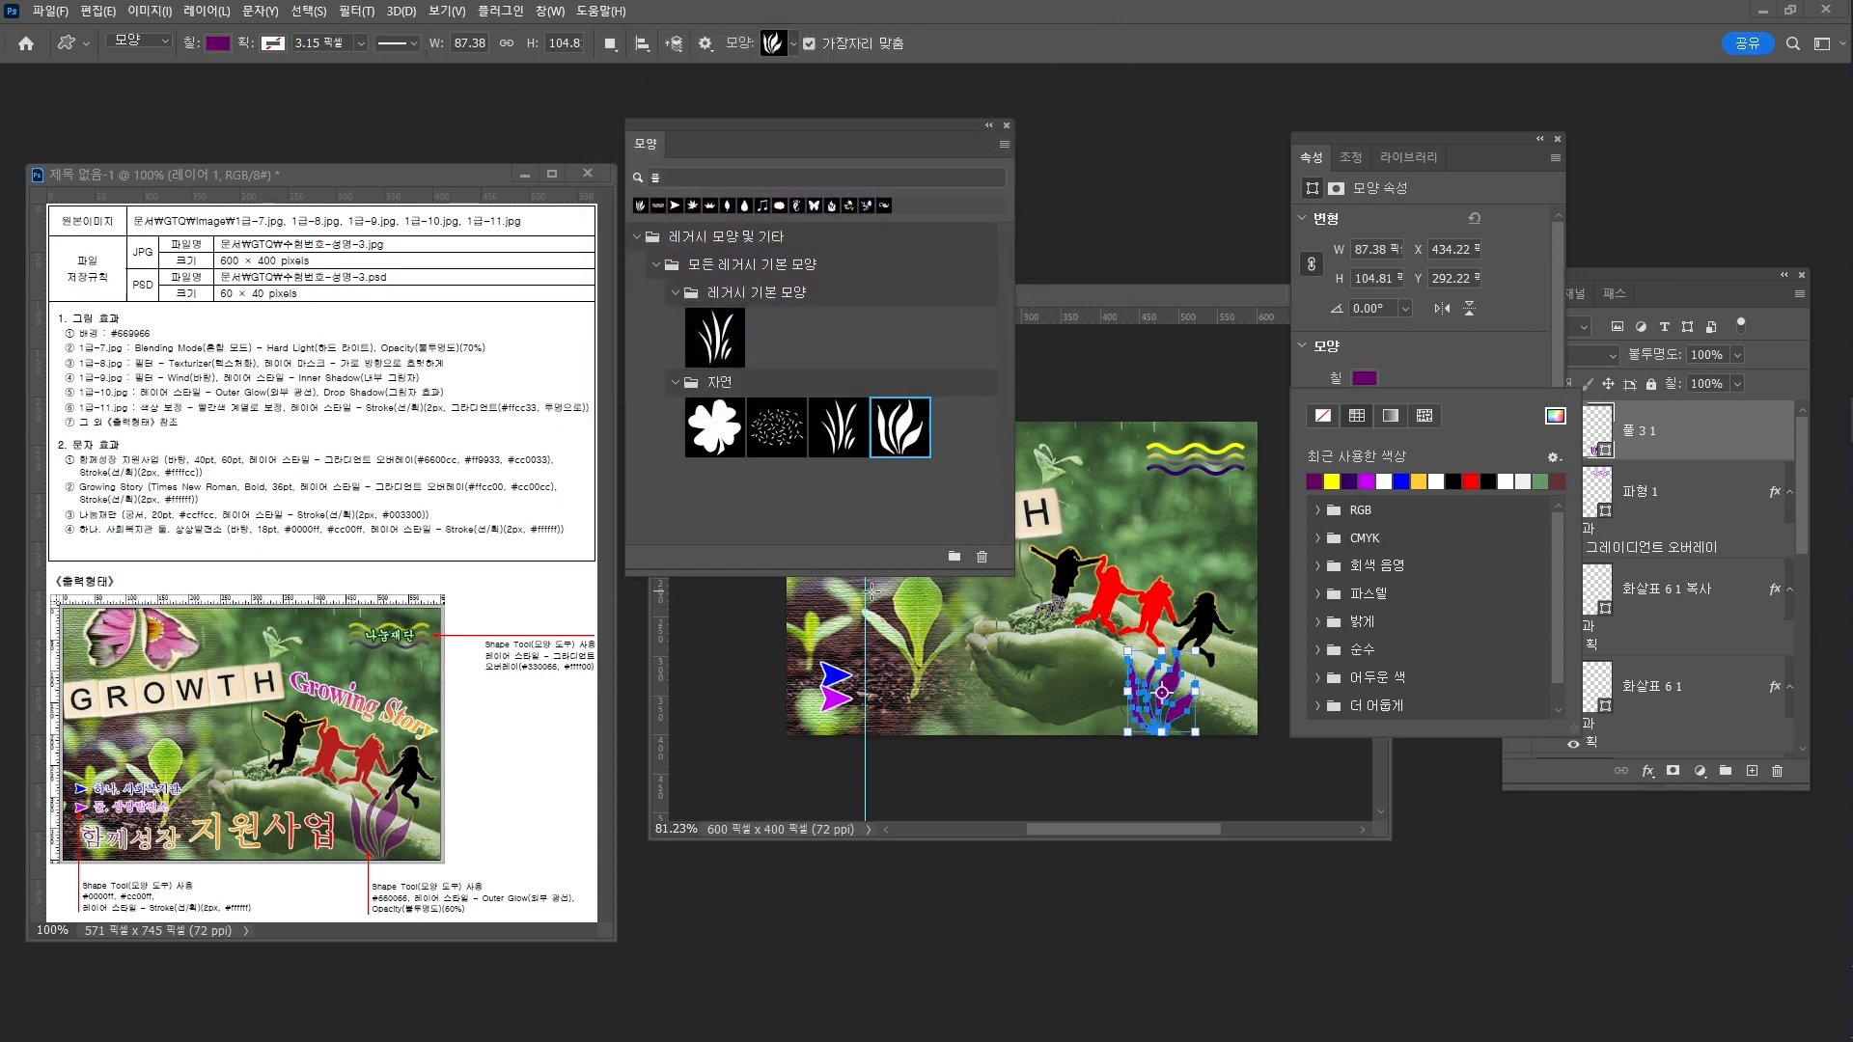
Add an Outer Glow layer style to the grass shape and set the layer's opacity to 60%
click(1648, 770)
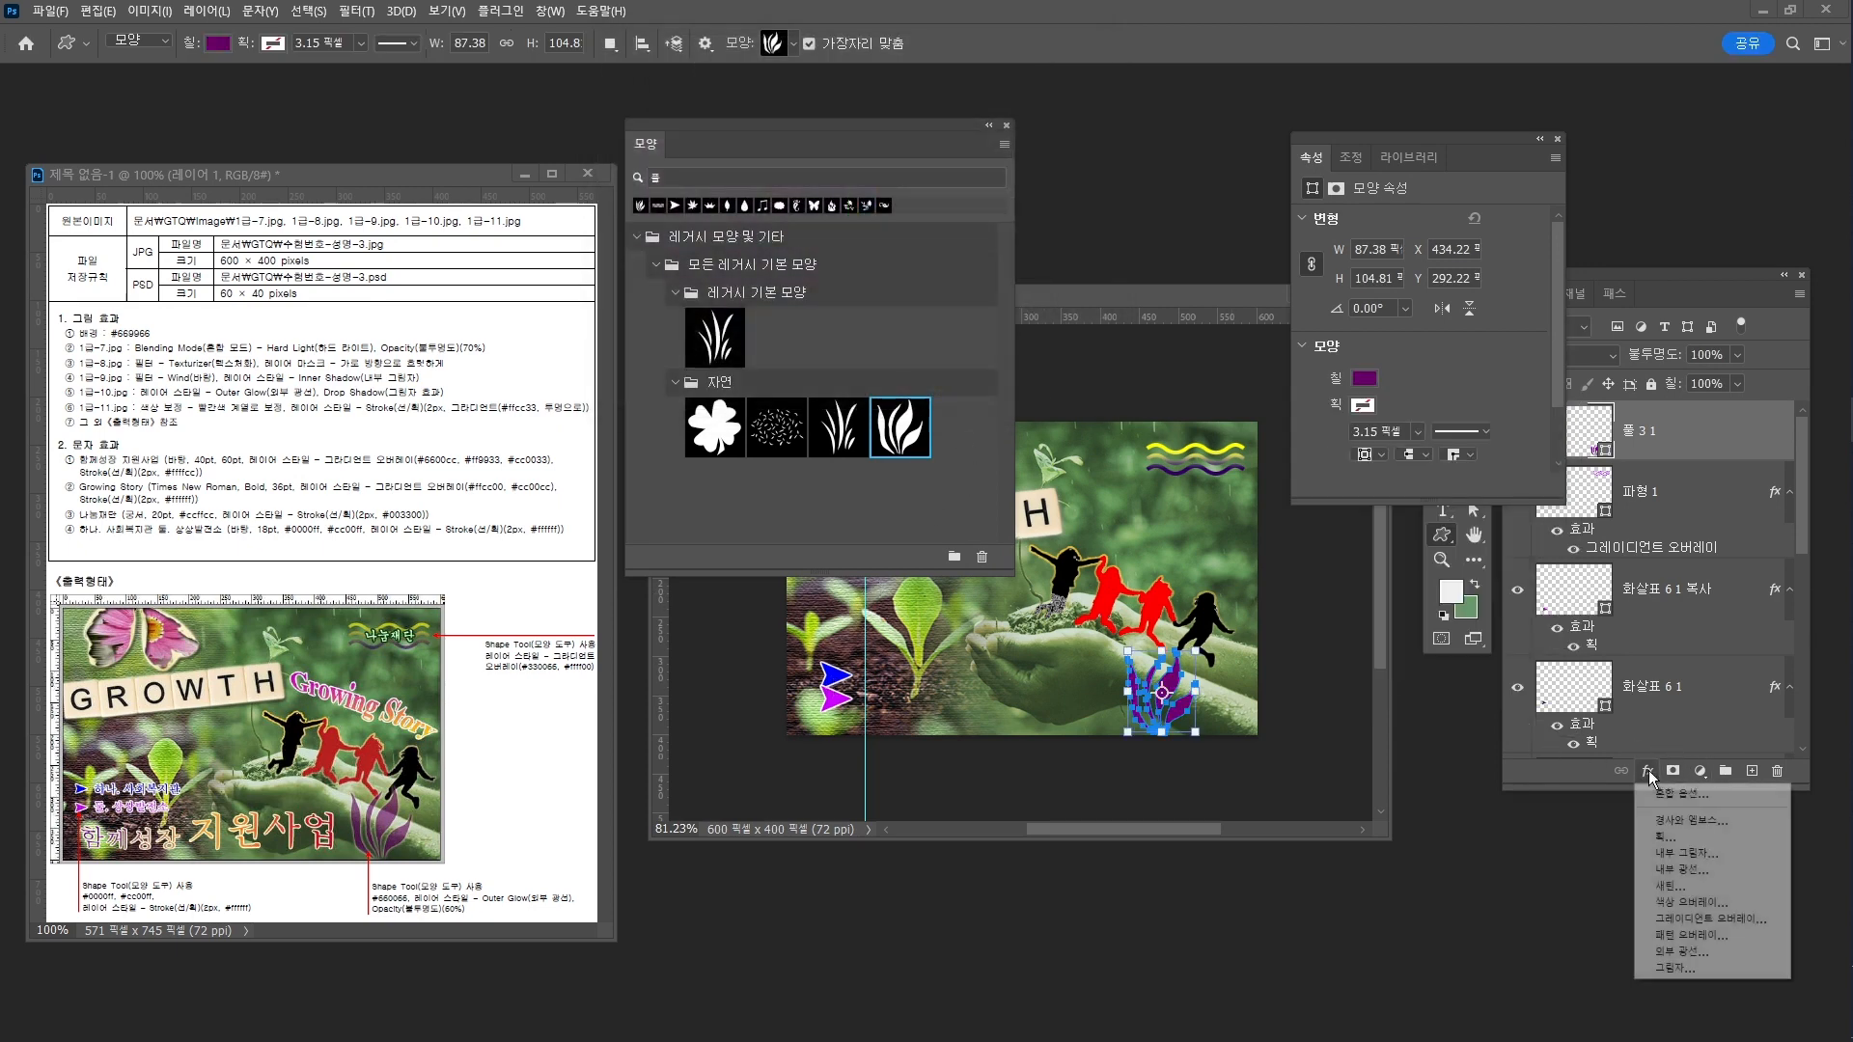
click(1727, 948)
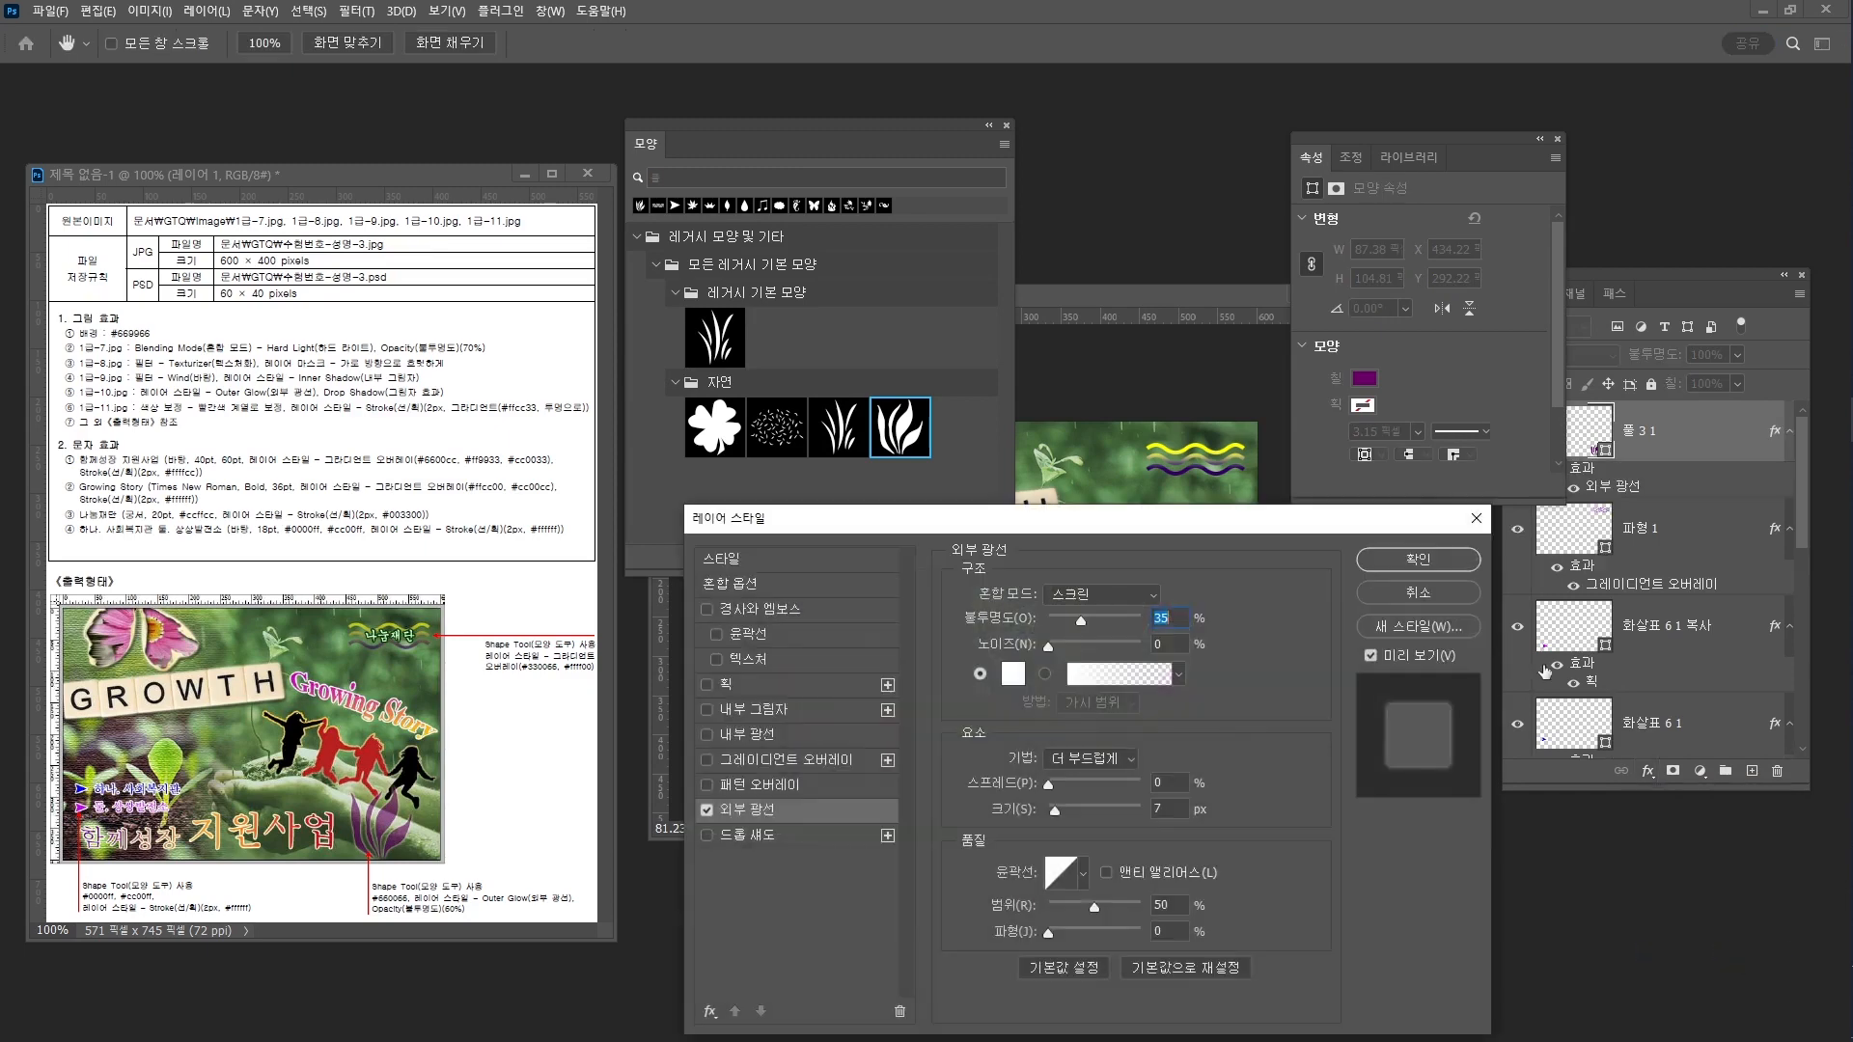
click(1475, 567)
click(1708, 356)
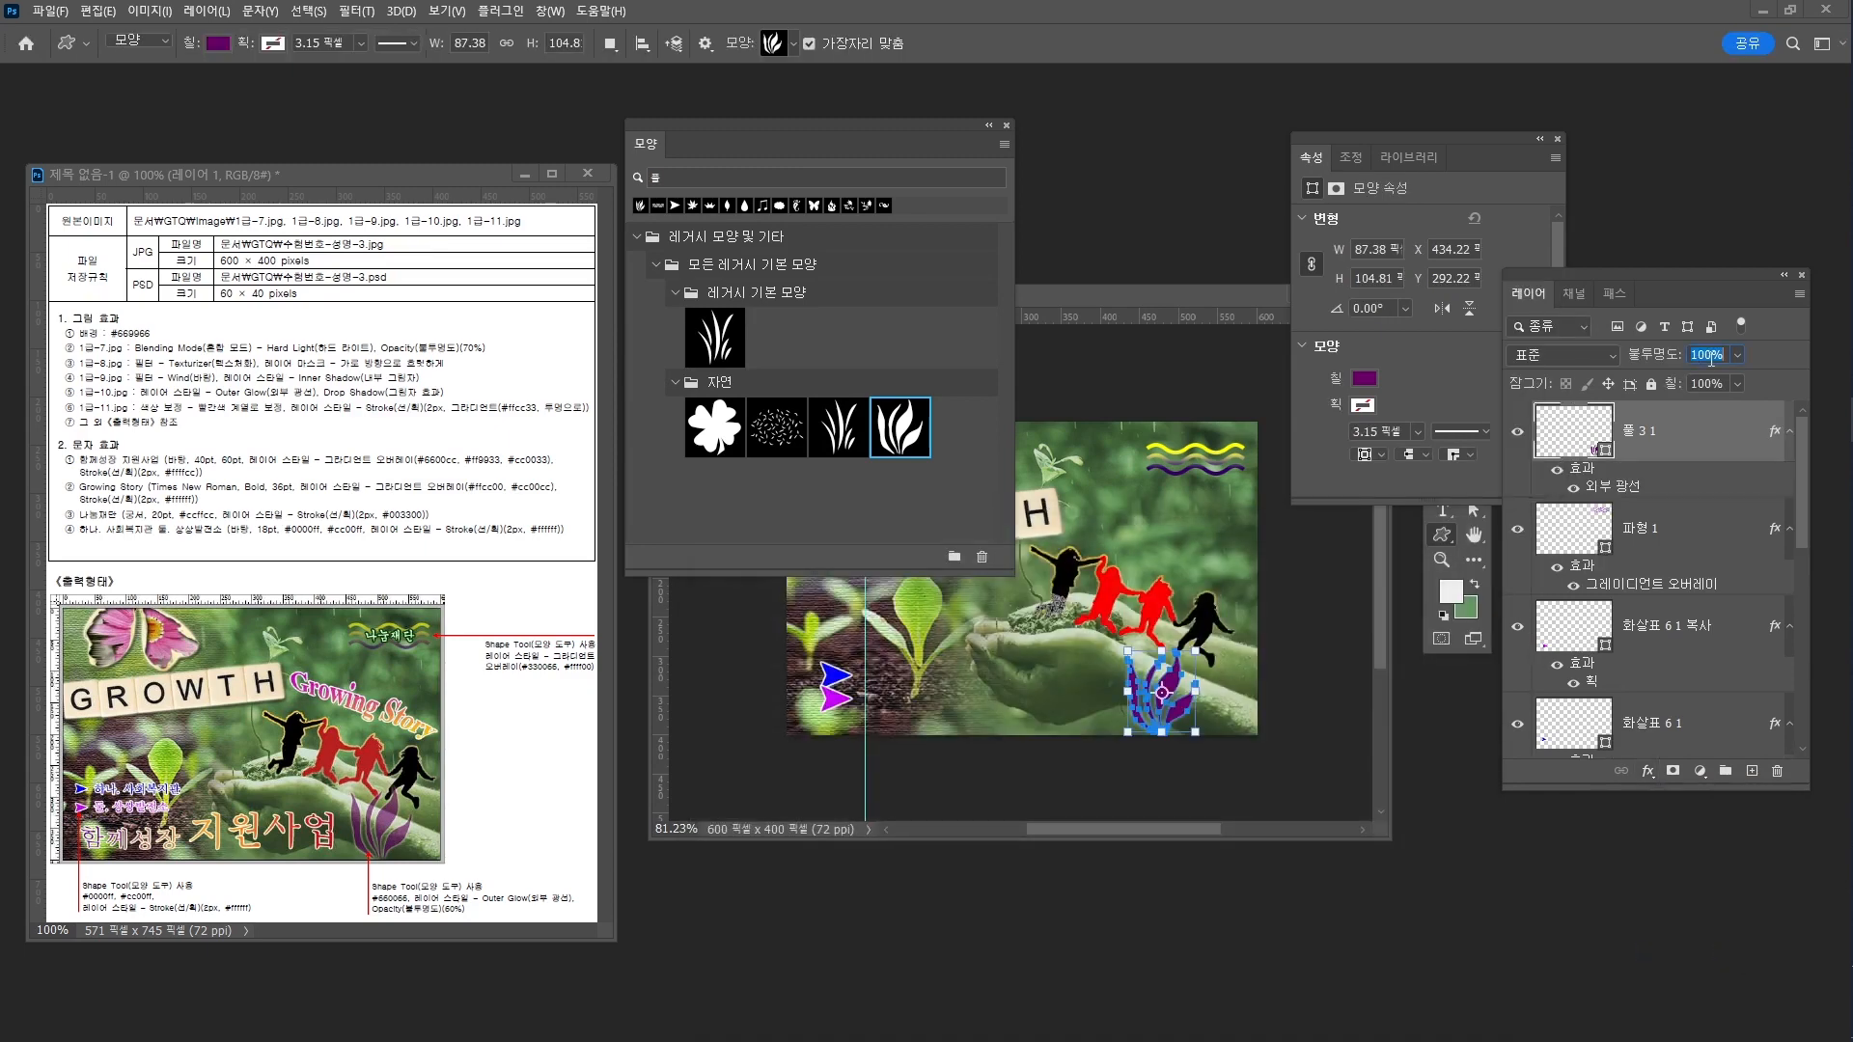
text(60)
Stretch the grass shape to 87 × 110 px, then close the shape library and the shape properties
drag(1198, 652, 1197, 649)
key(Return)
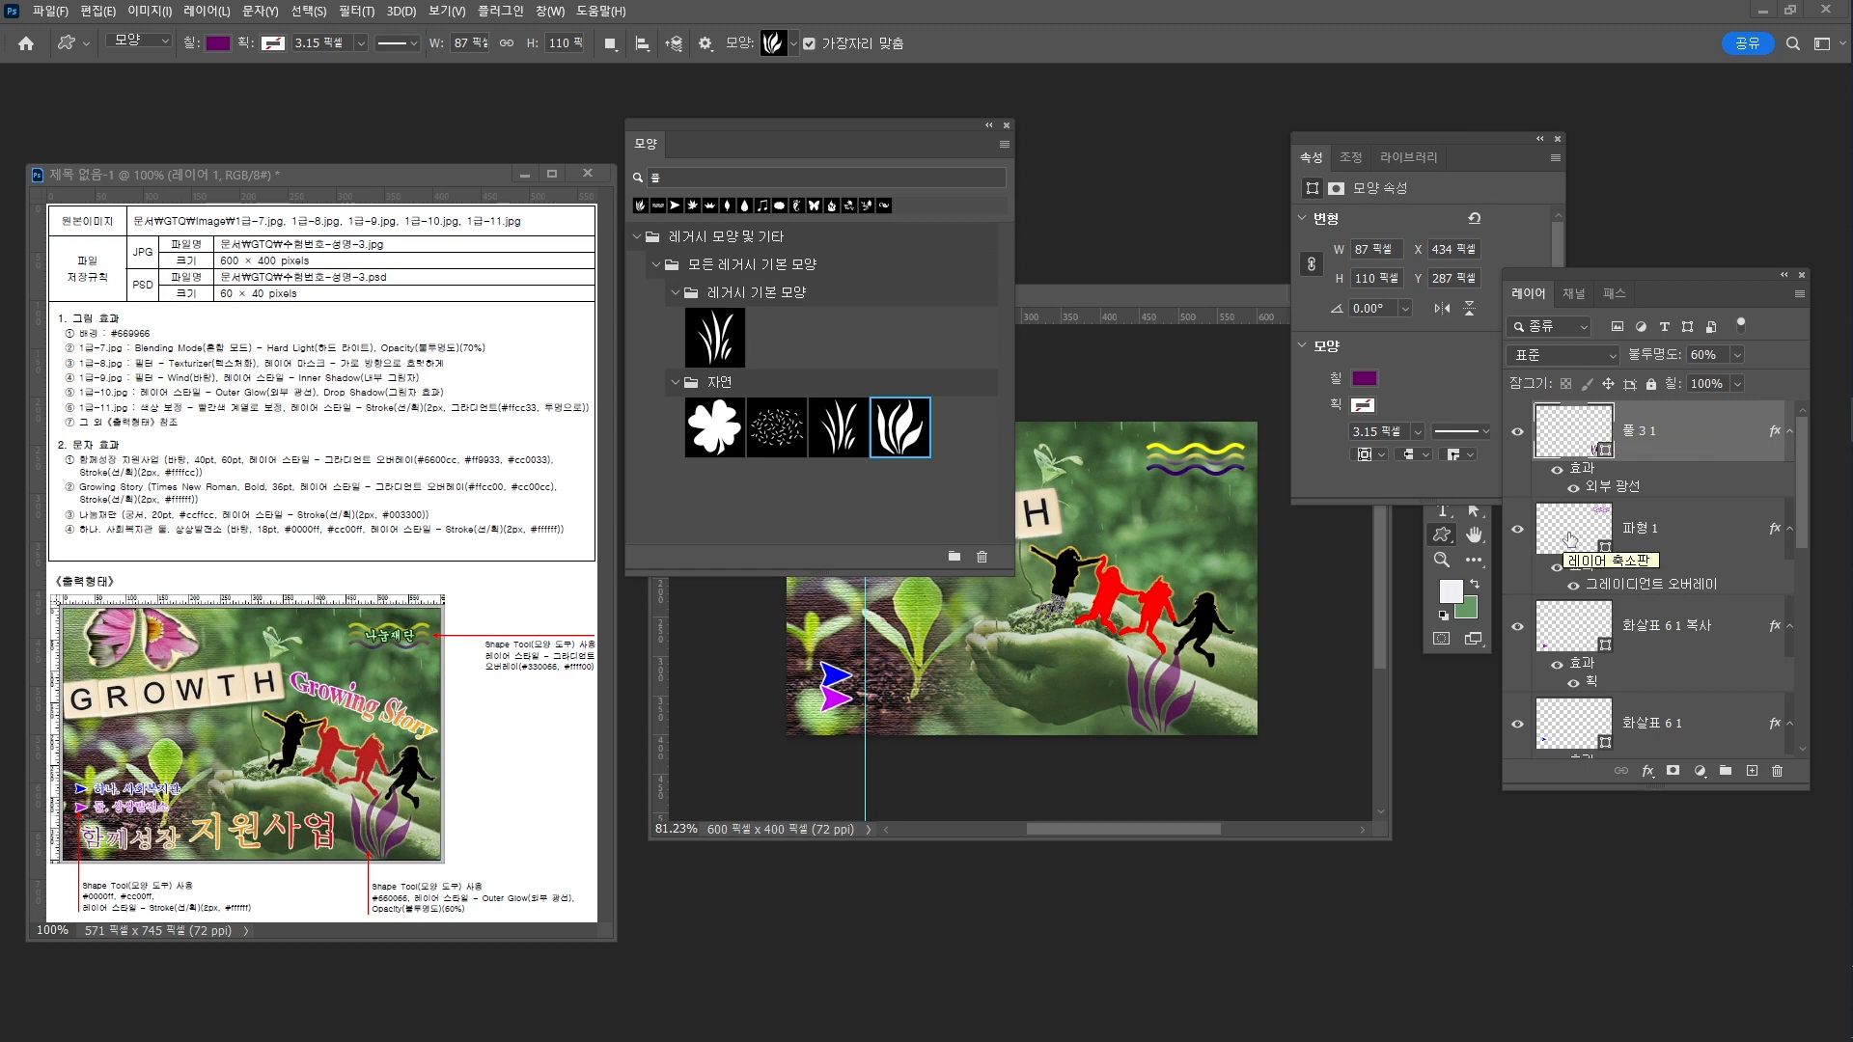
click(1007, 125)
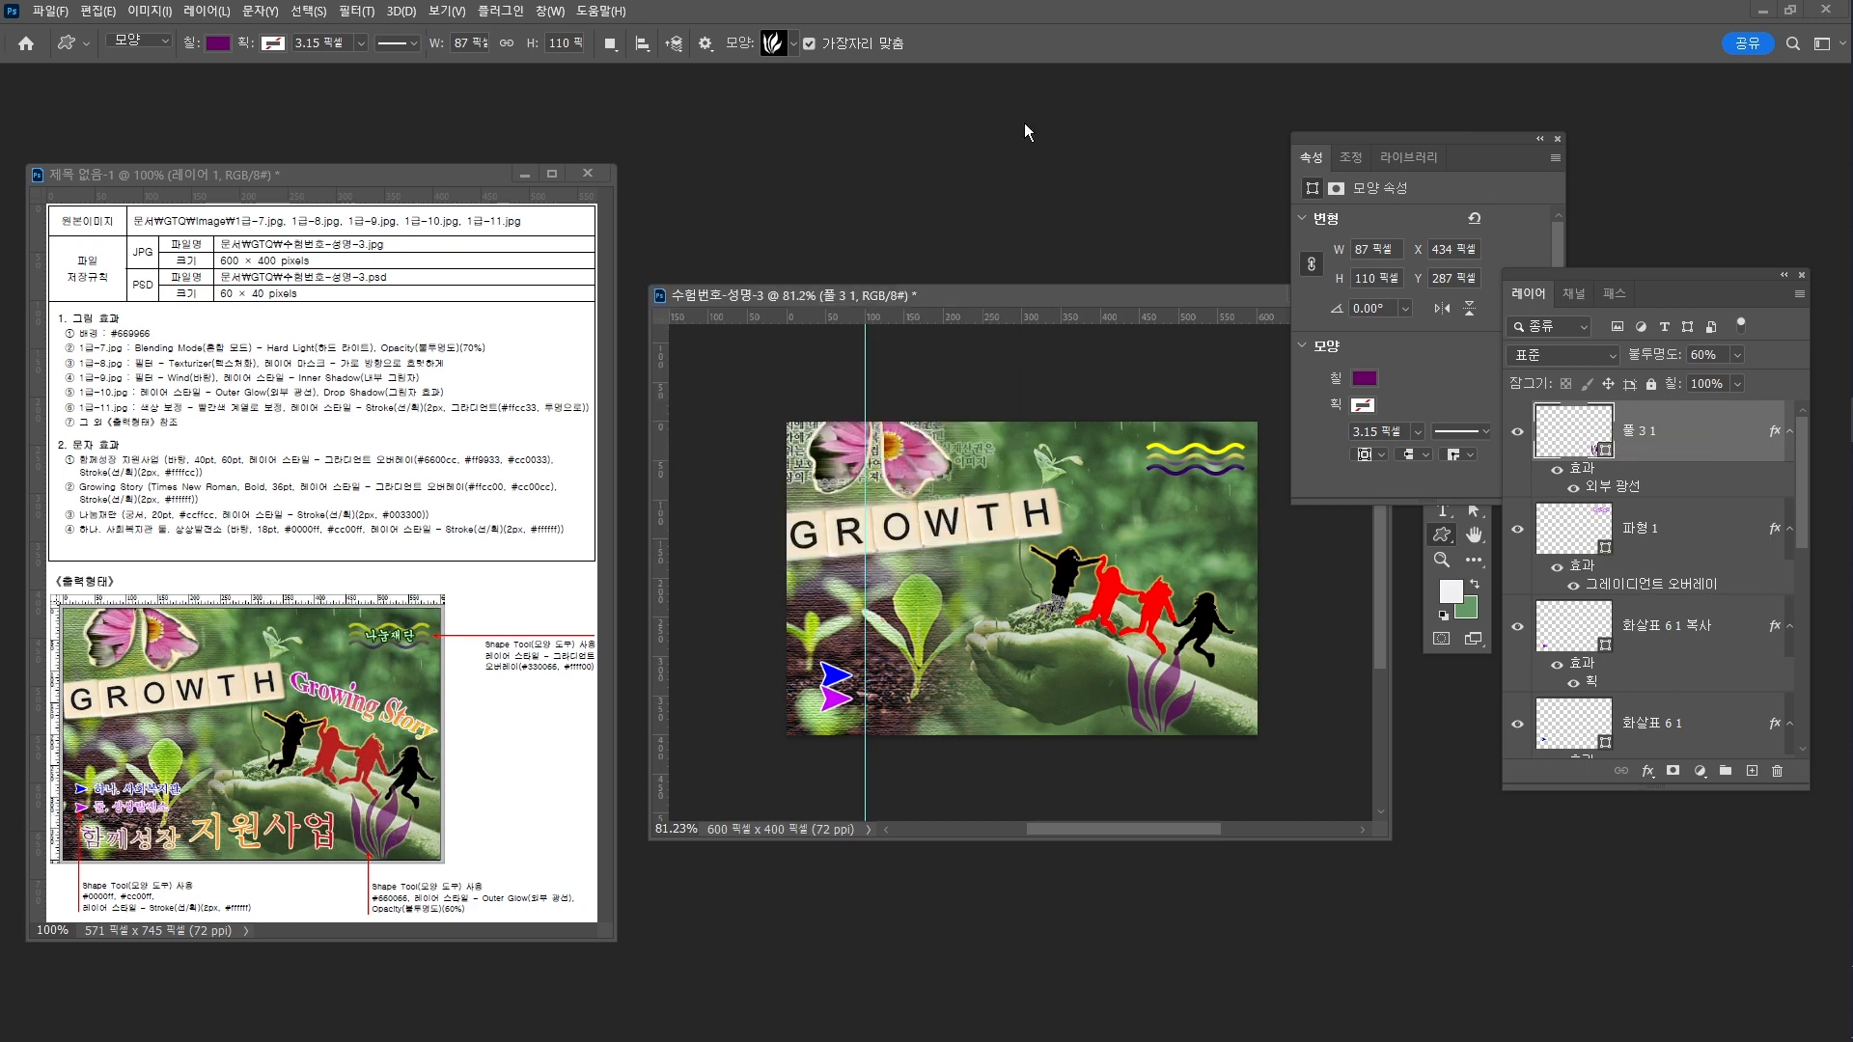
click(1556, 140)
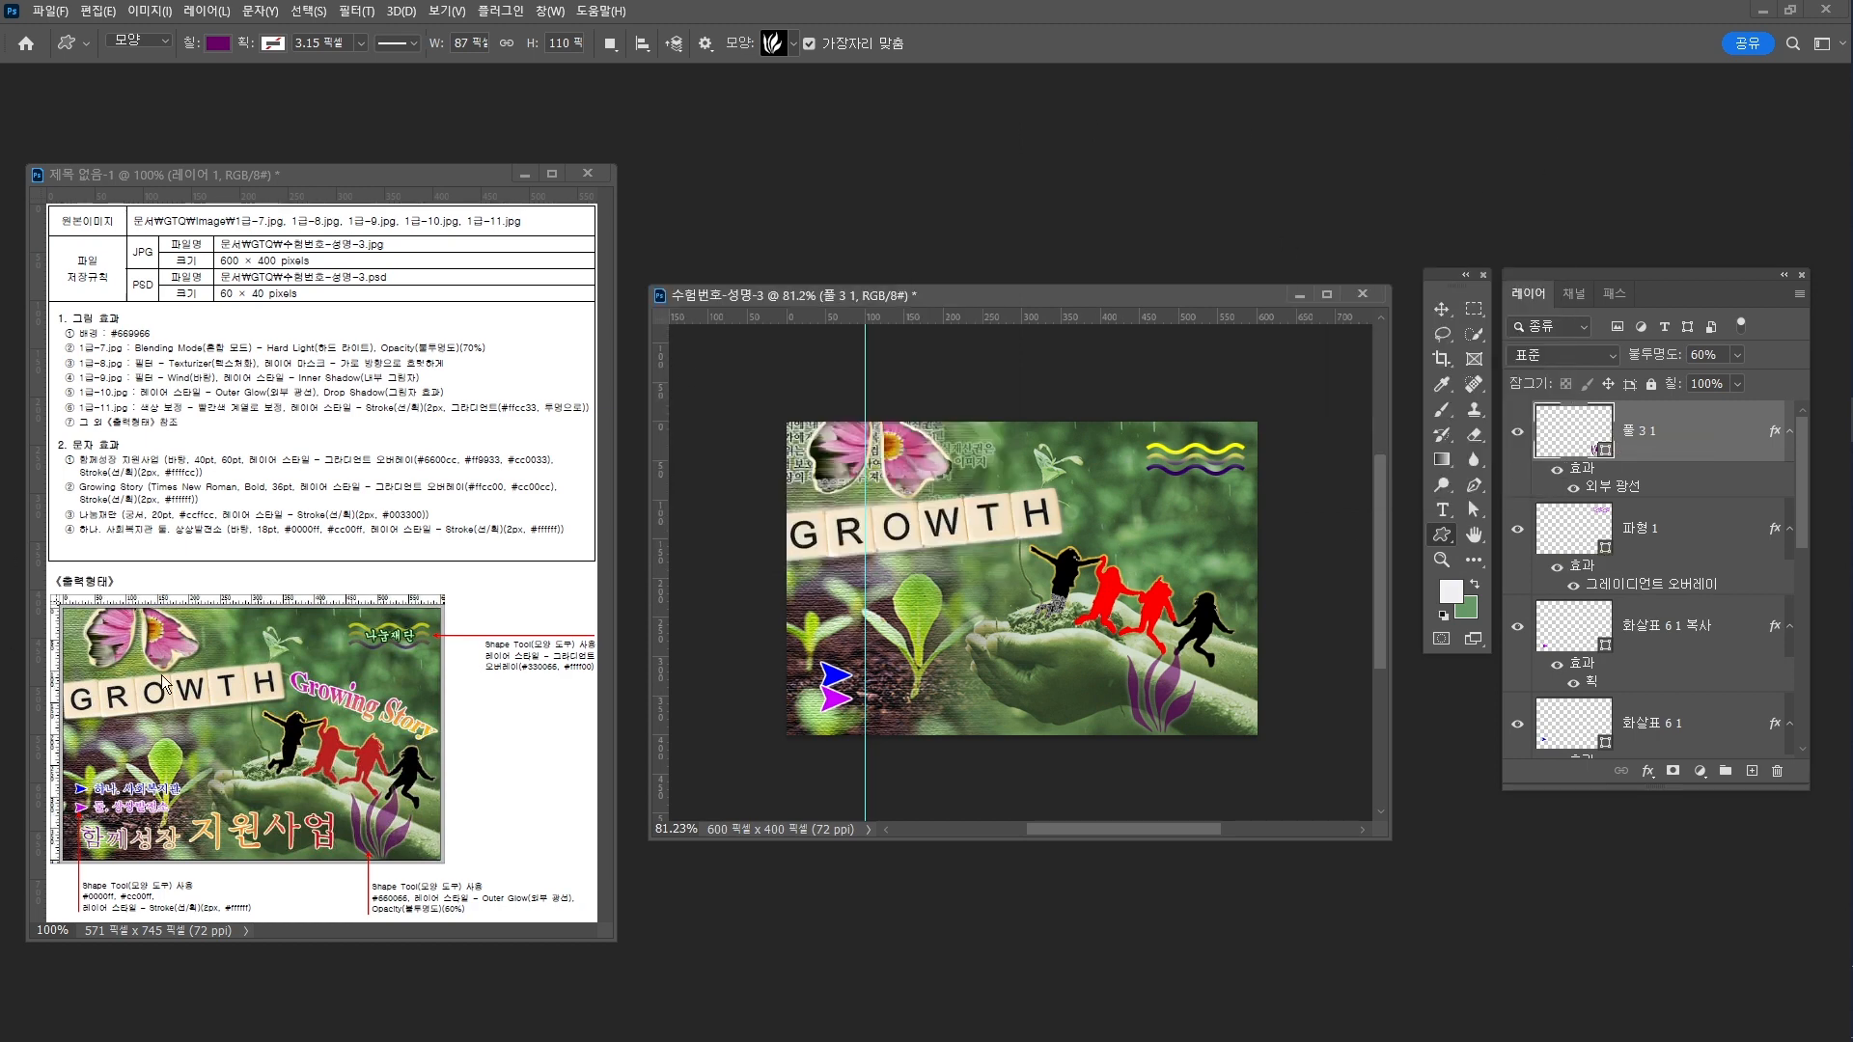
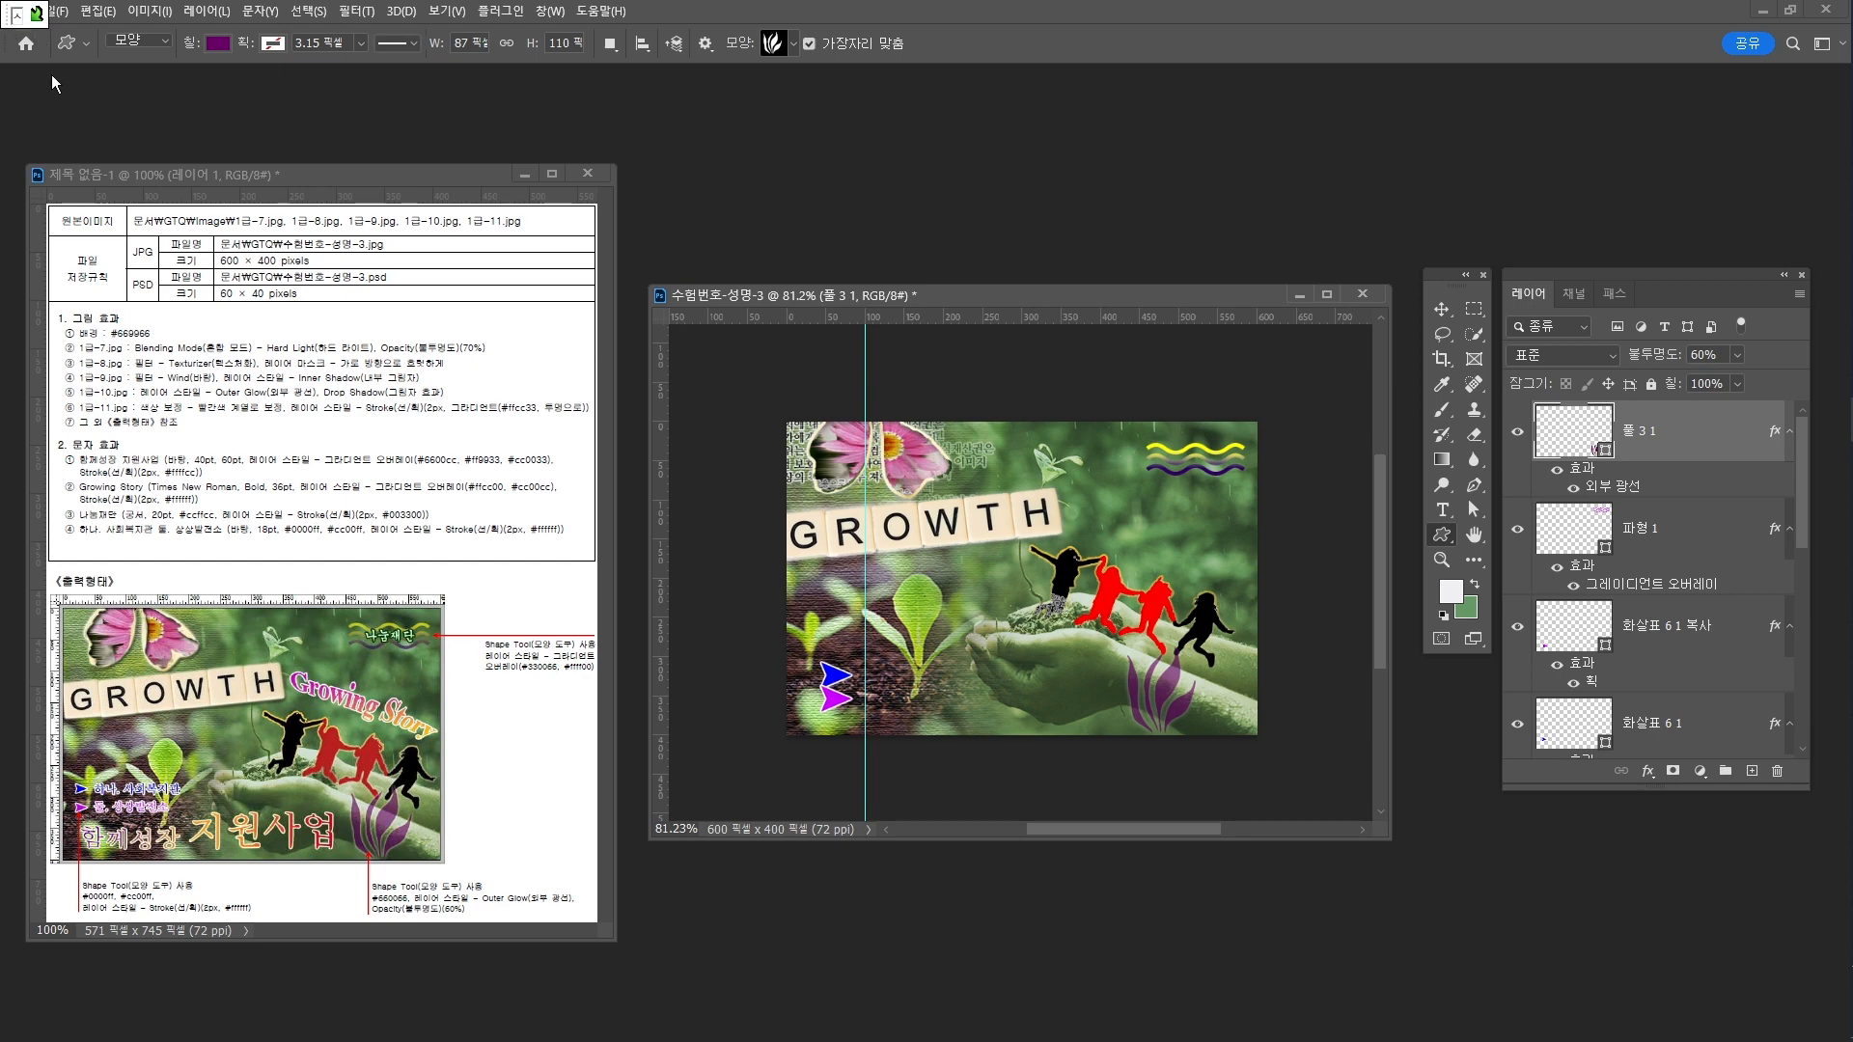
Add the text 함께성장 지원사업 beside the blue and purple arrows in the lower part of the image
key(t)
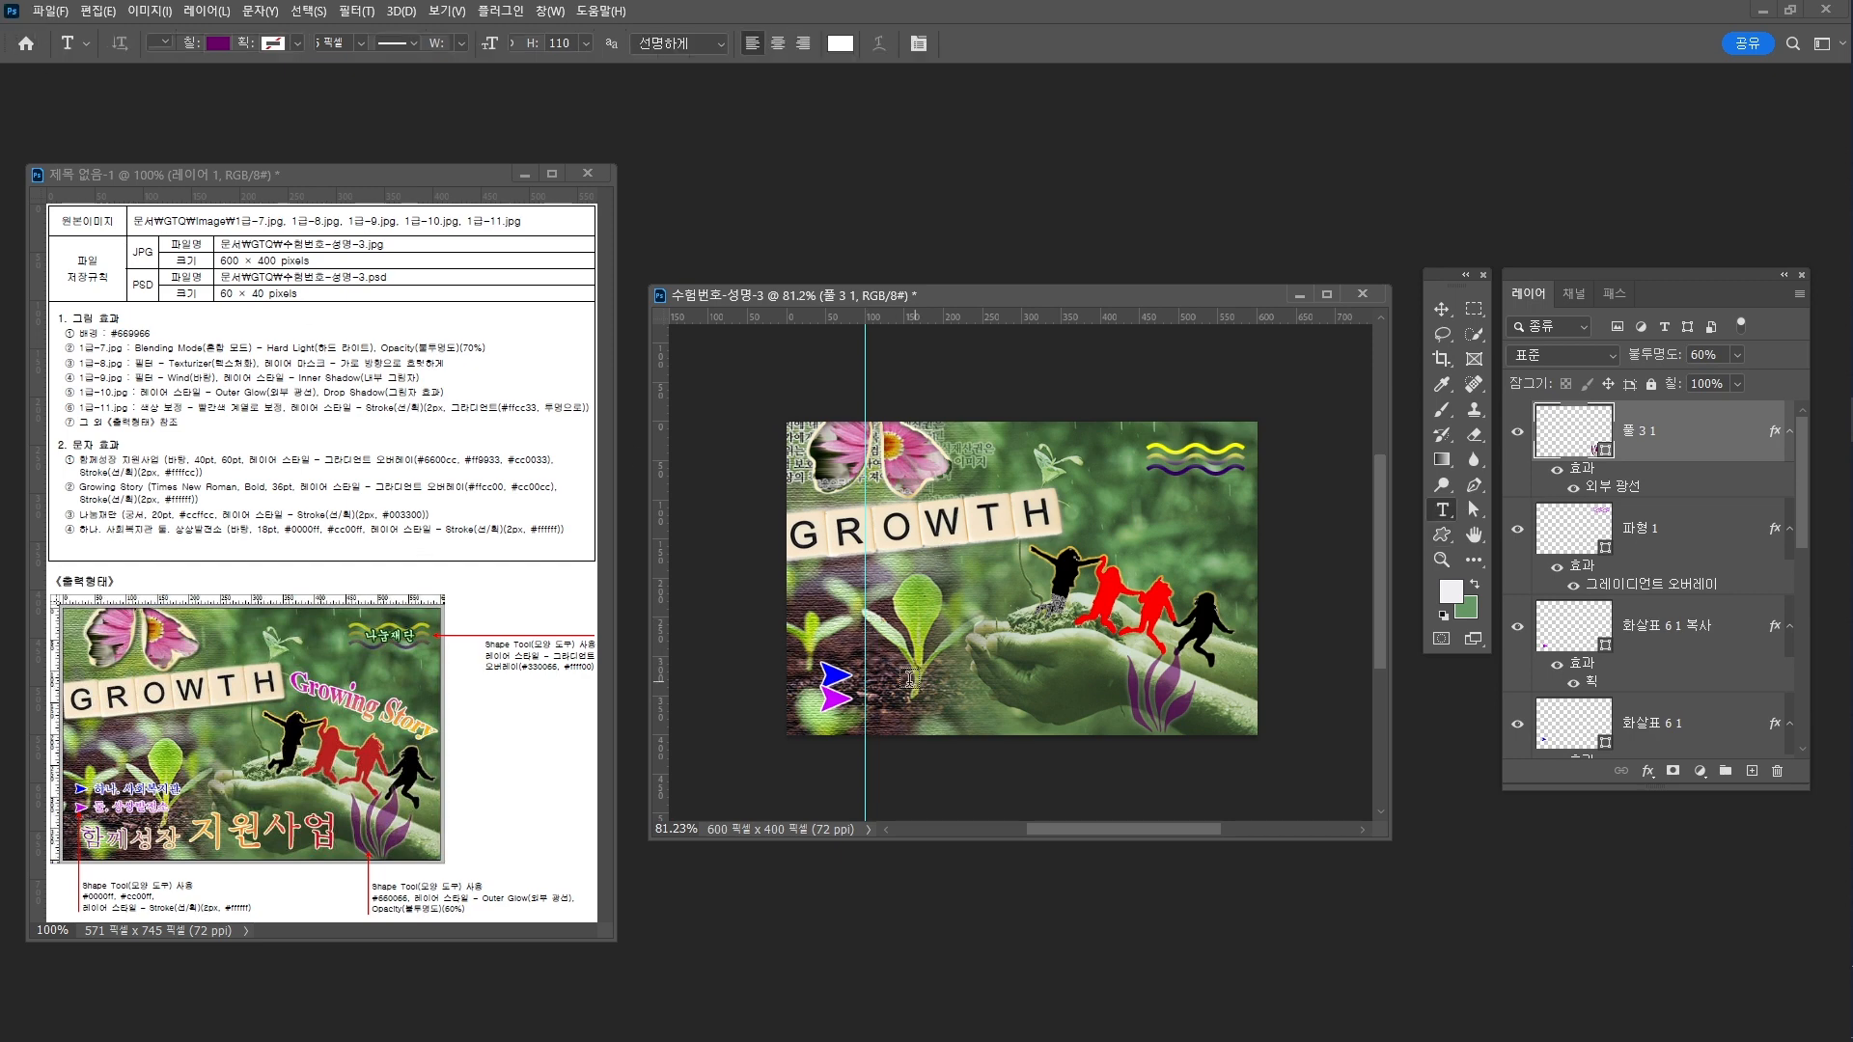
click(868, 691)
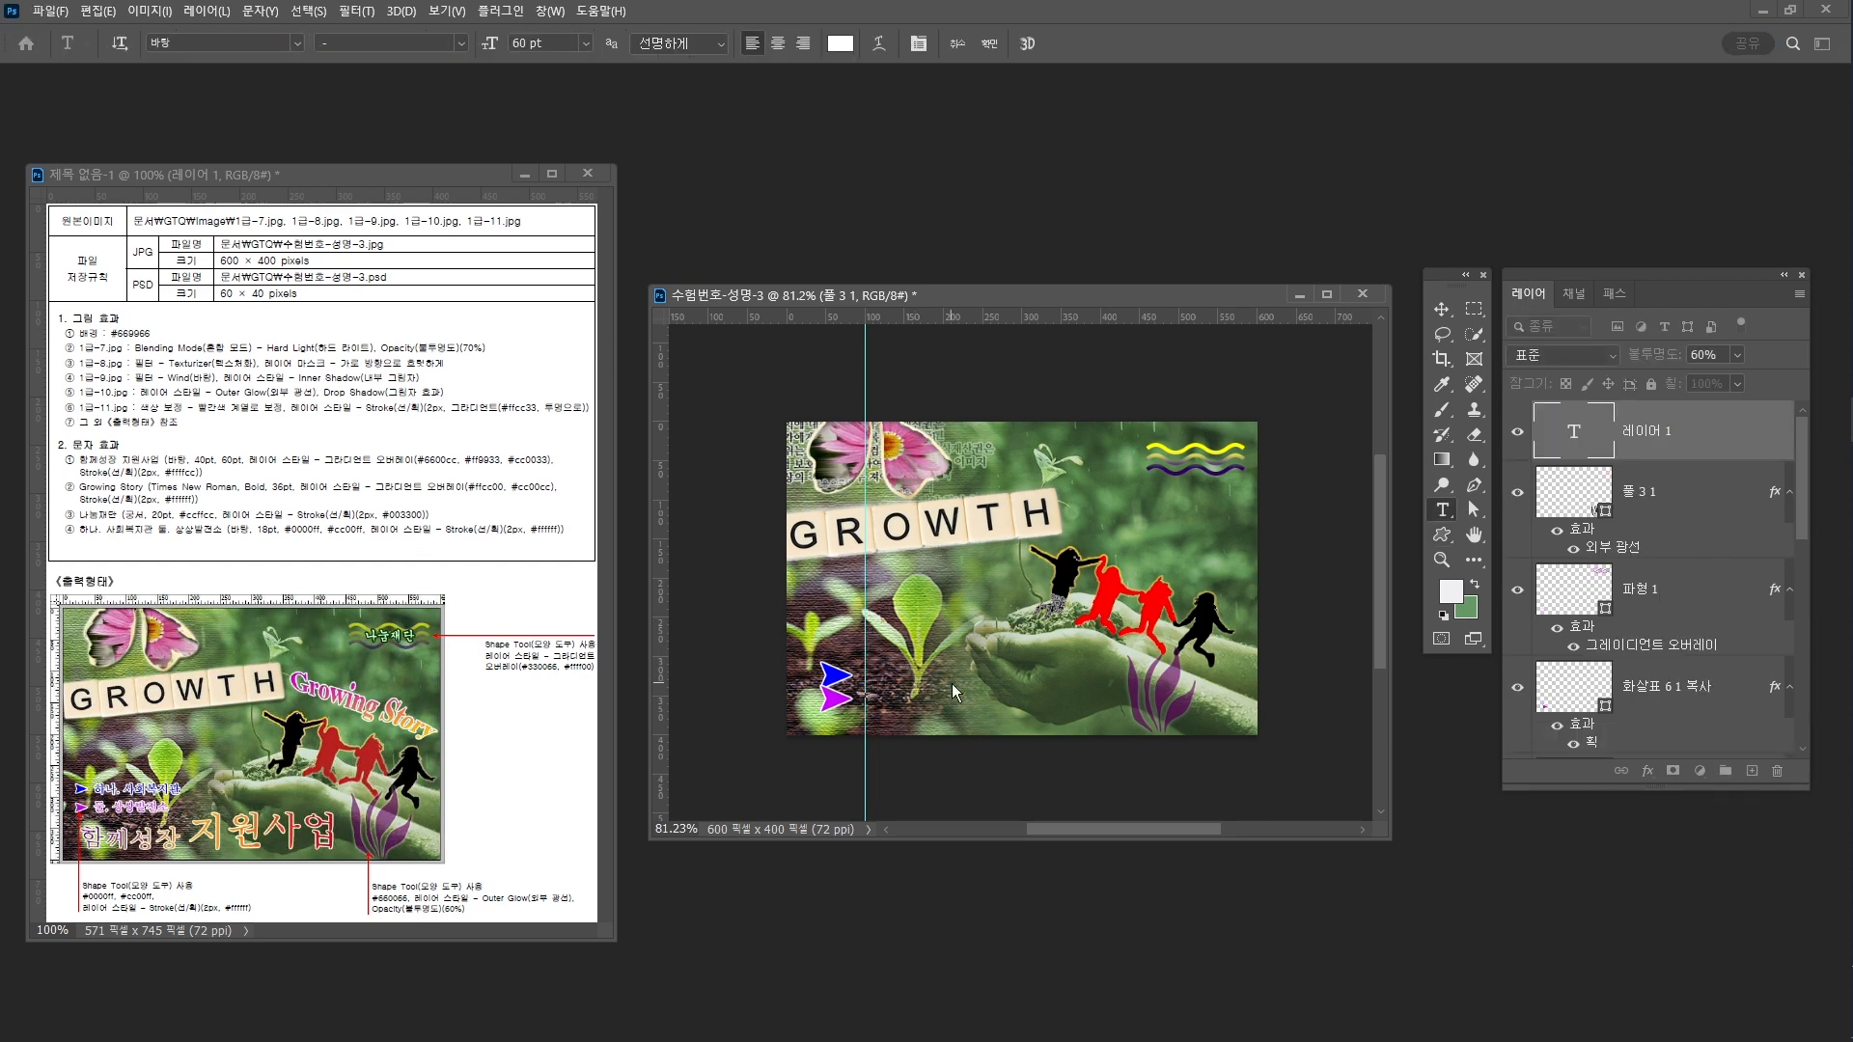
text(함께하는)
key(BackSpace)
key(BackSpace)
key(BackSpace)
text(성장 징)
text(원사업)
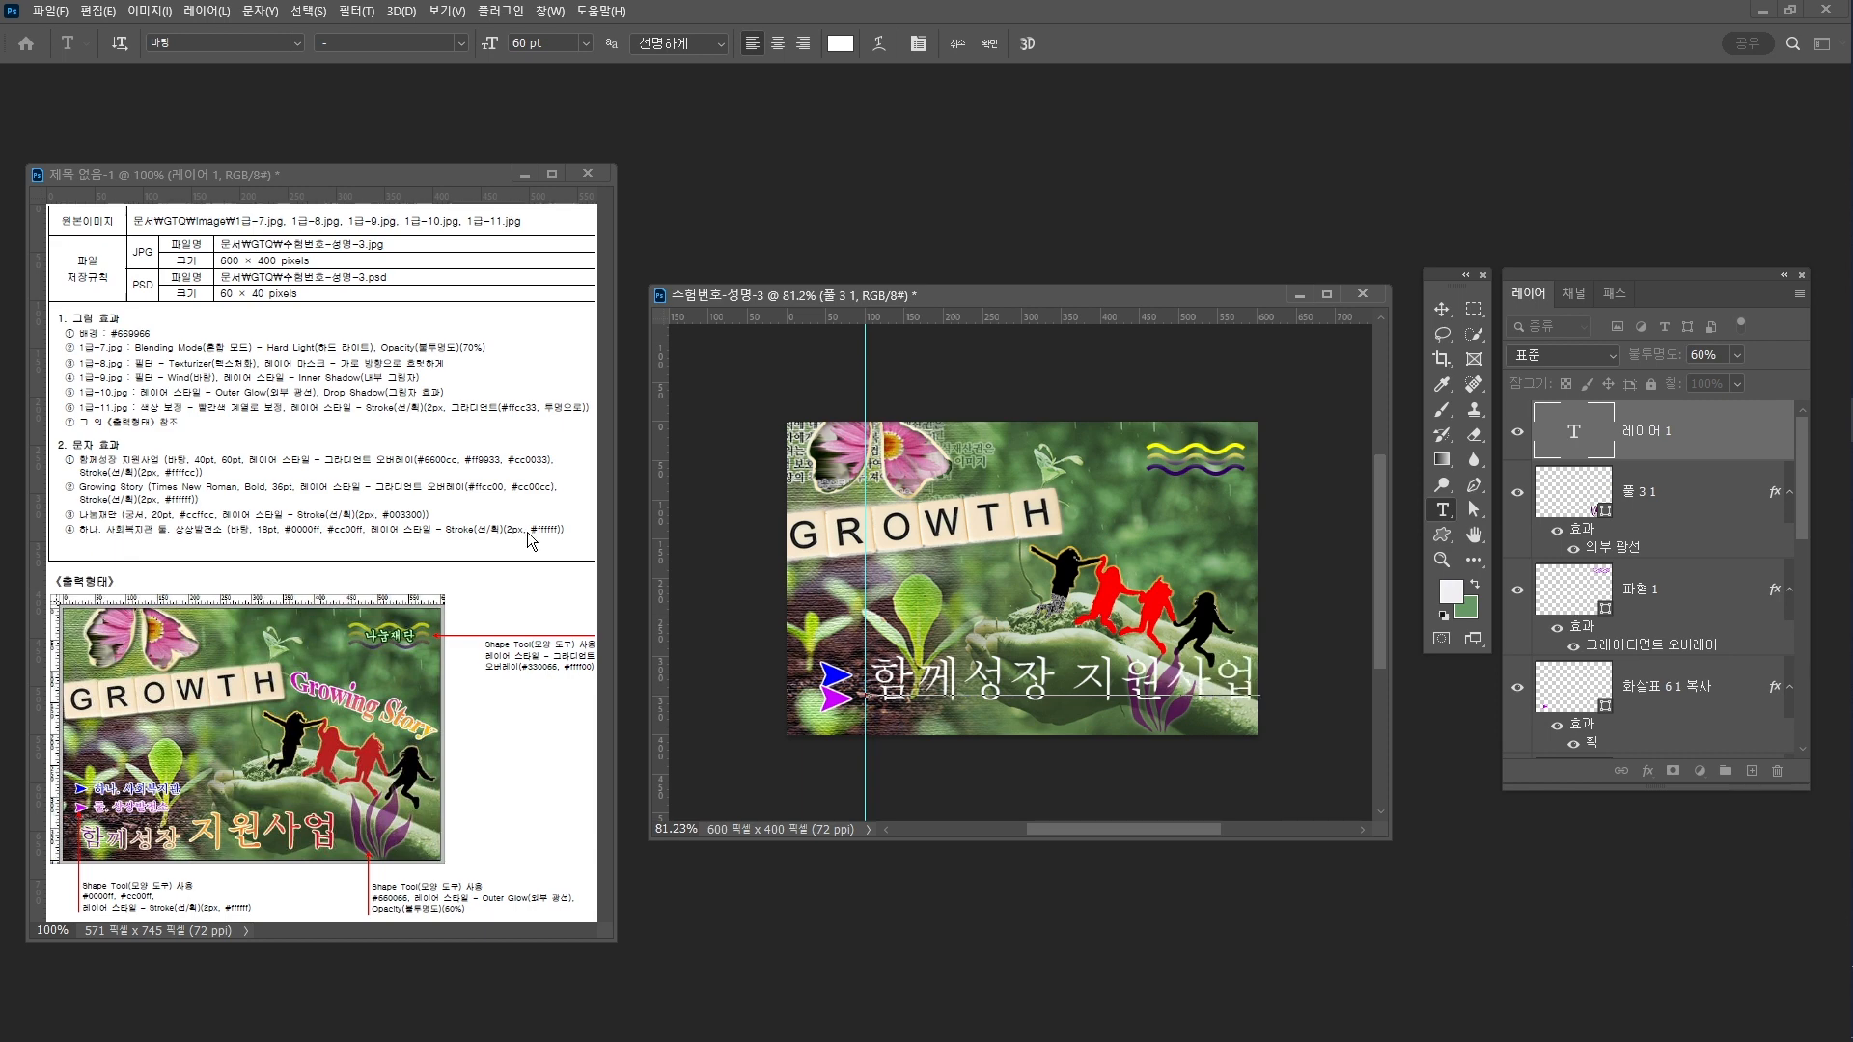
Set the size of the whole 함께성장 지원사업 text to 40 pt
click(1069, 710)
key(ctrl+a)
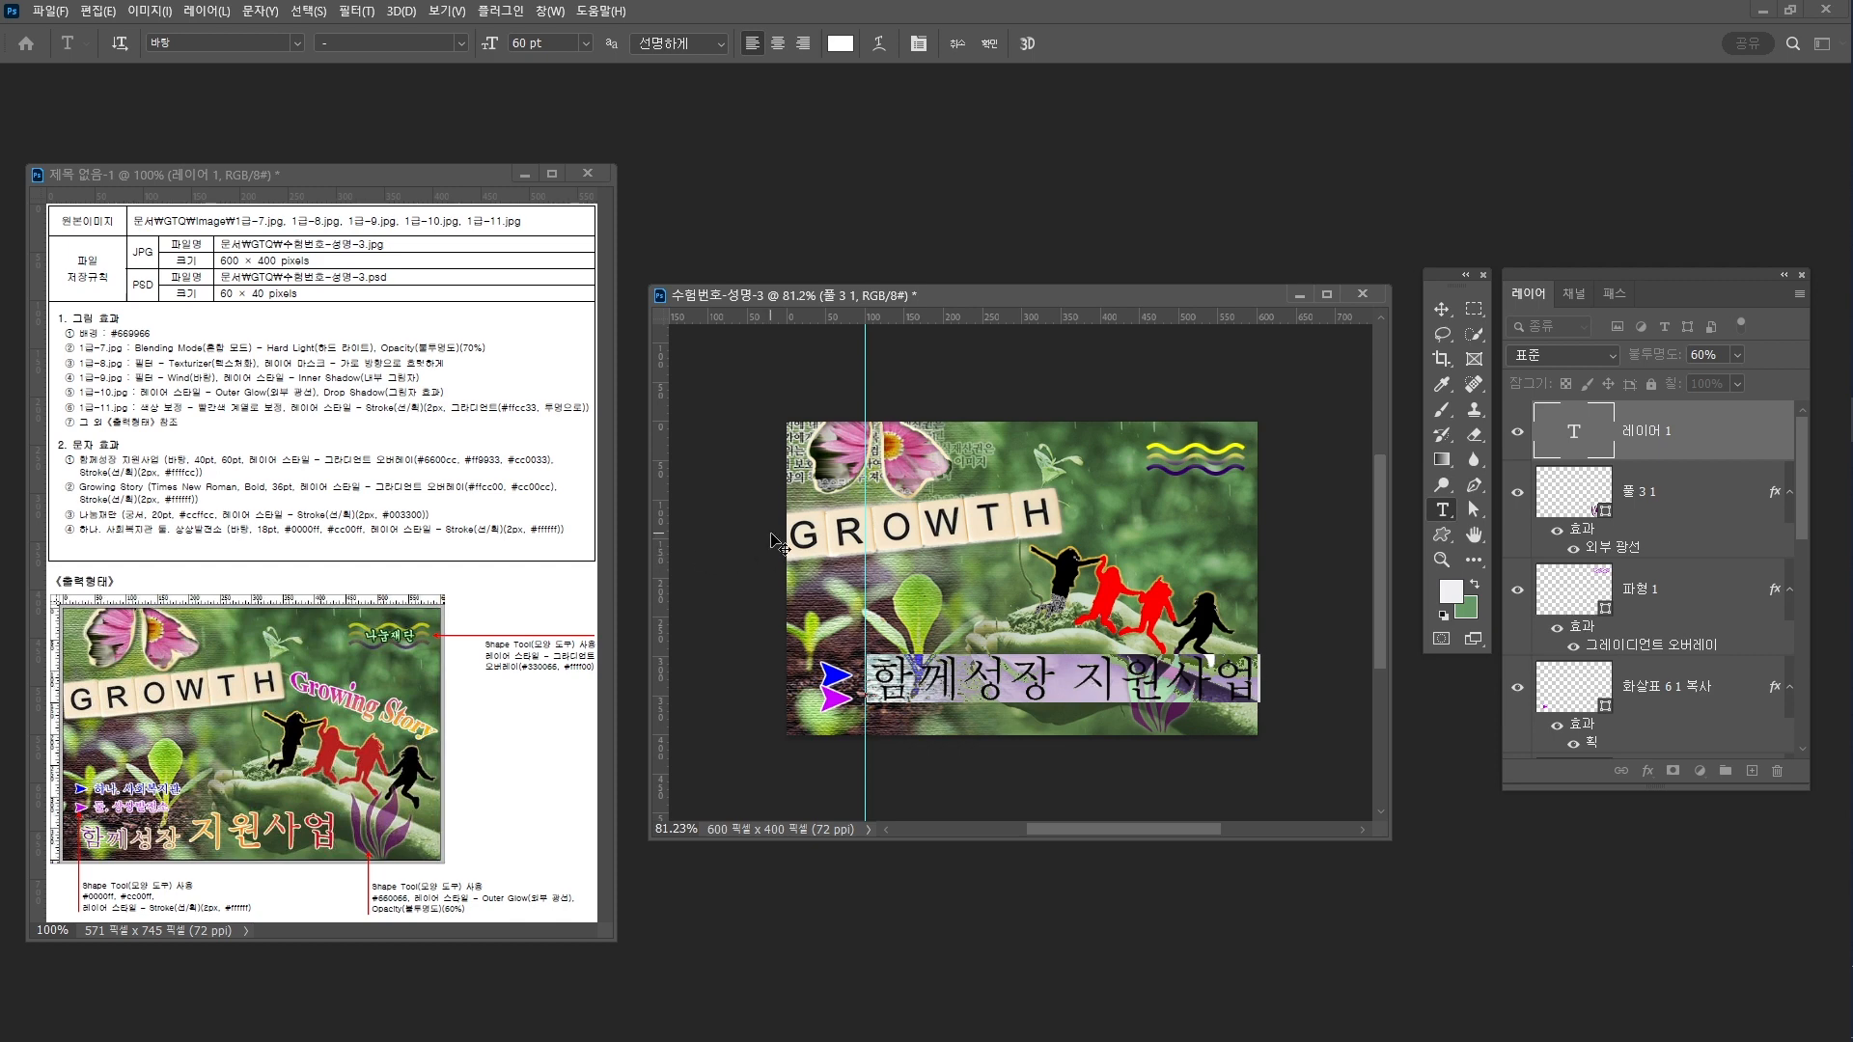
key(ctrl+t)
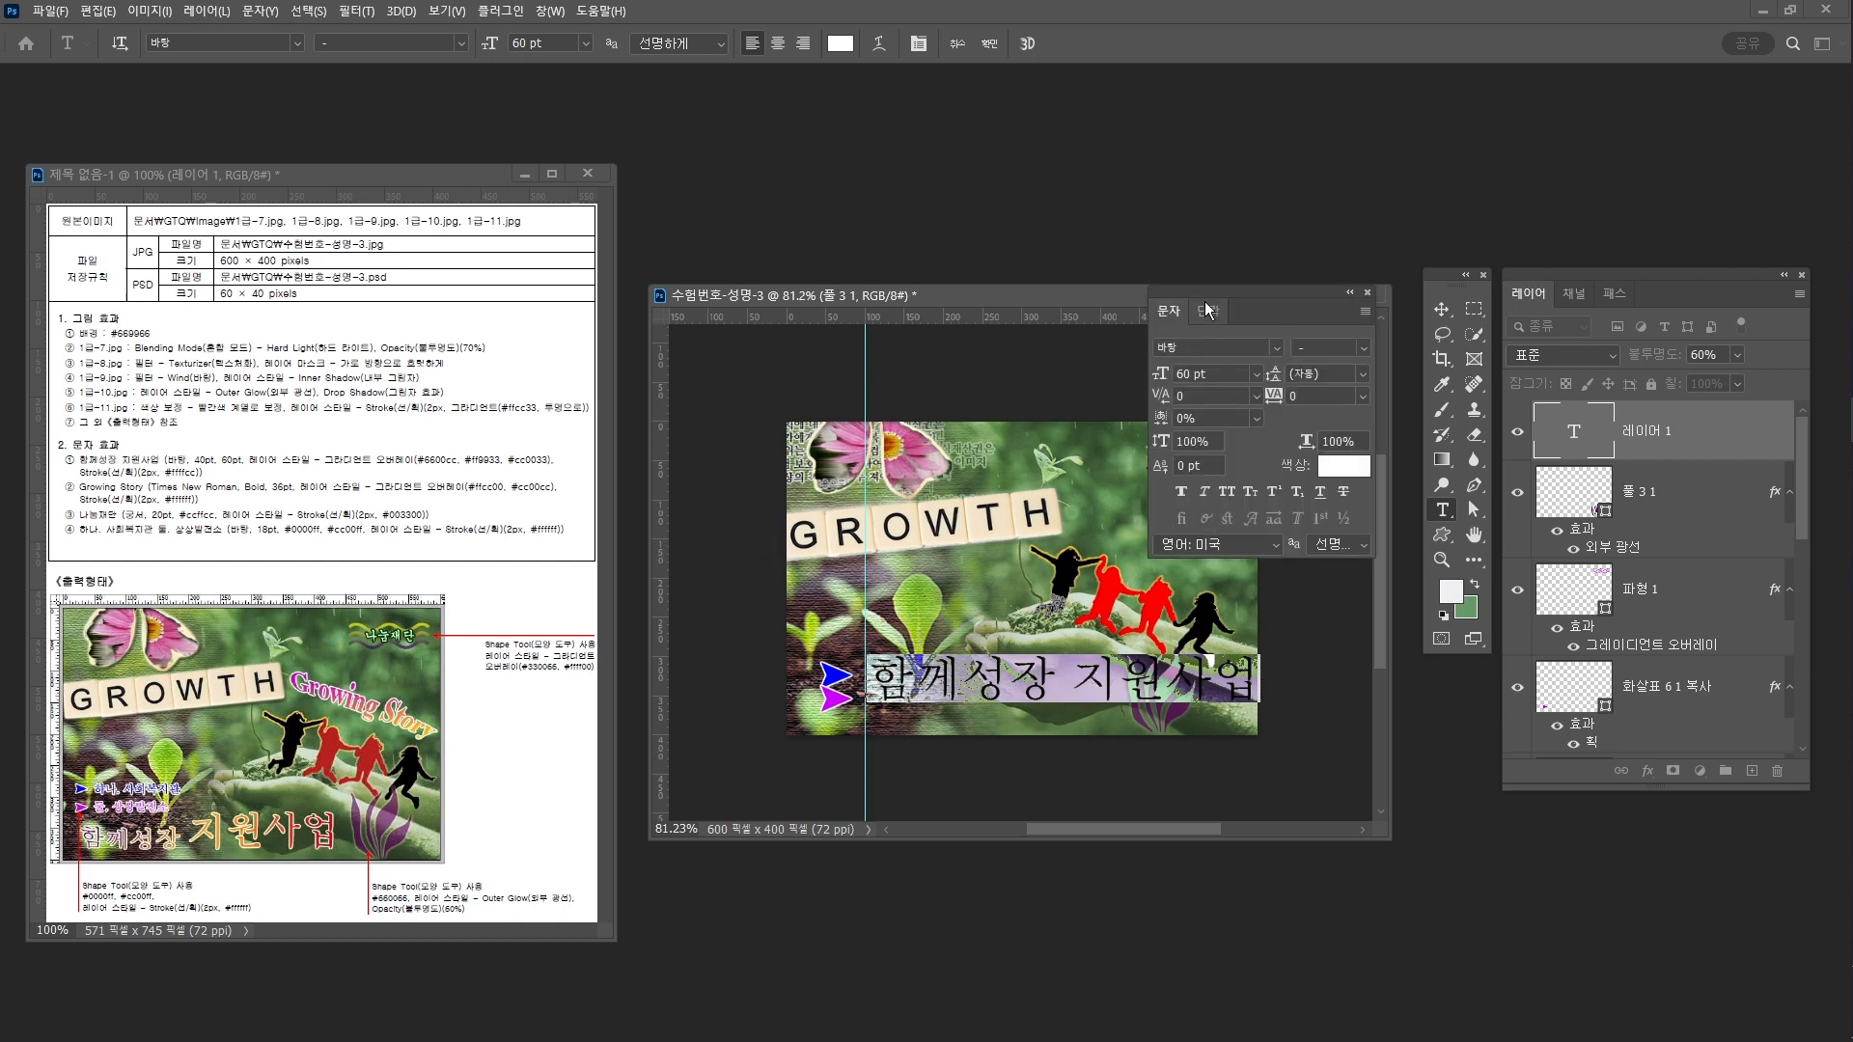
drag(1214, 293, 1128, 200)
double_click(1096, 275)
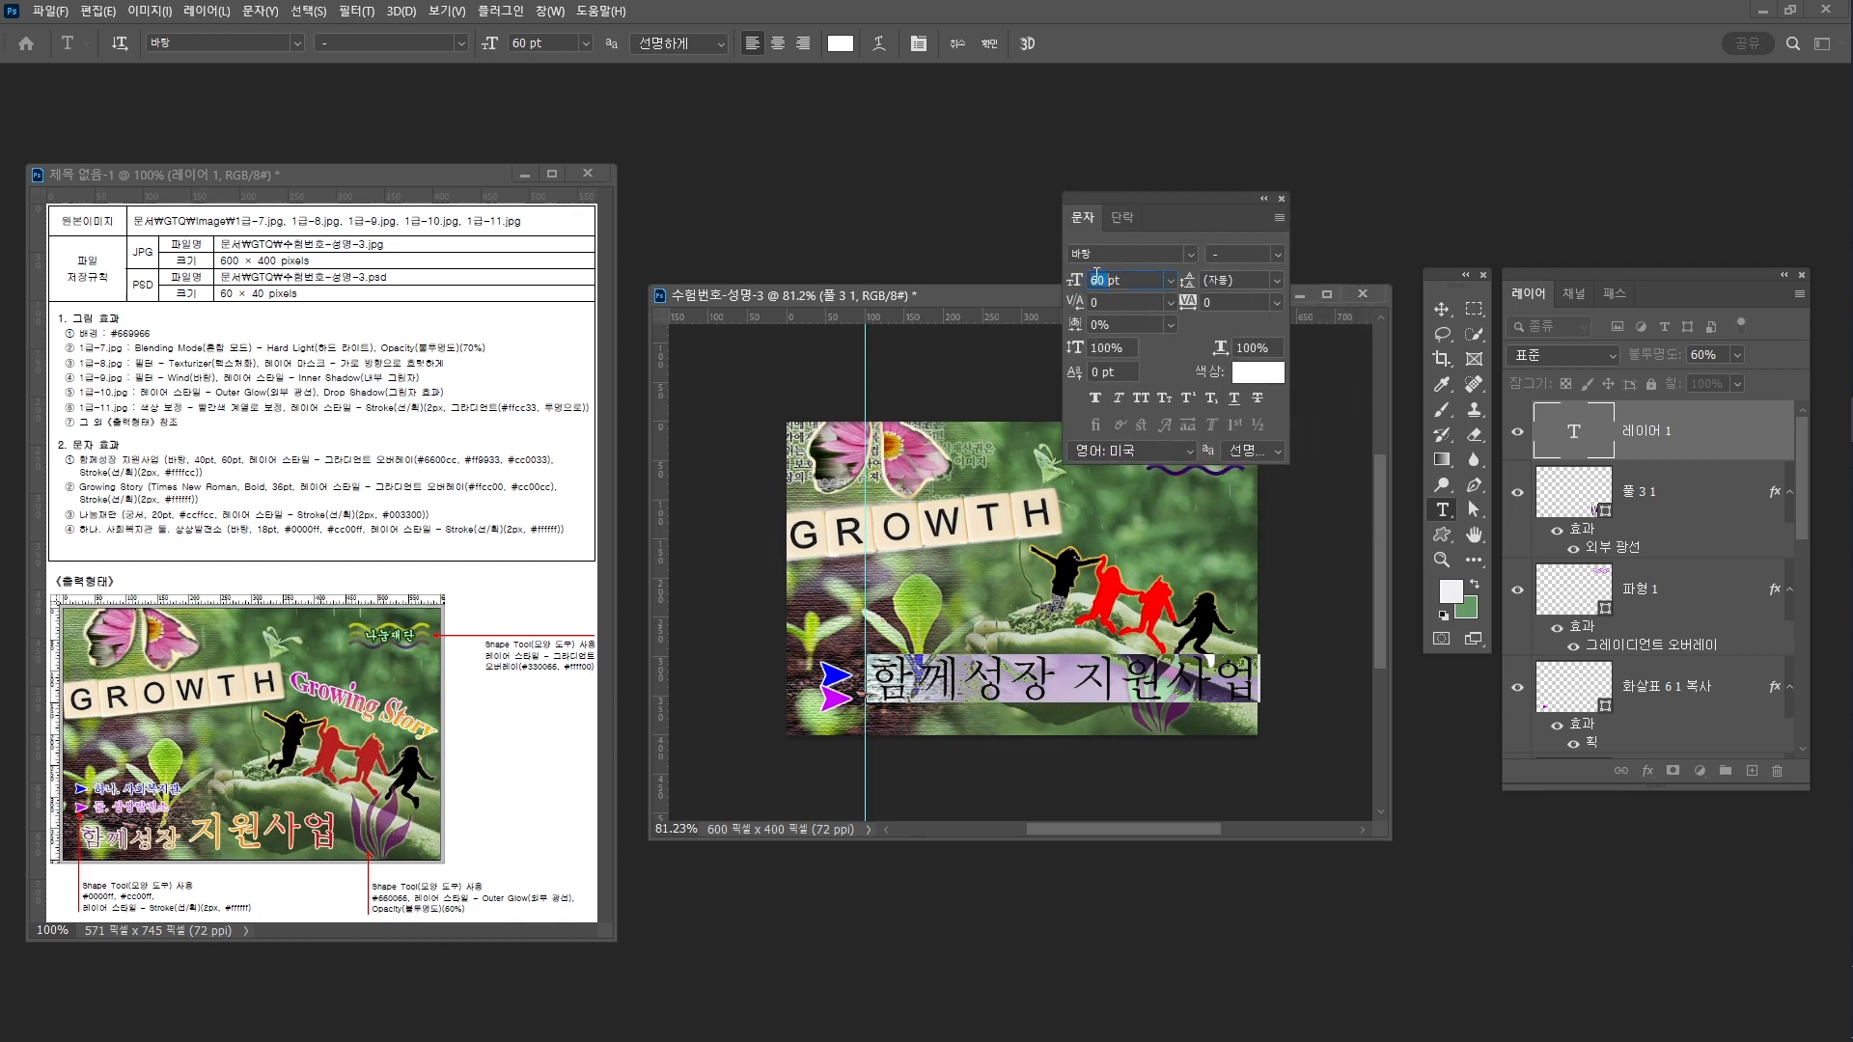
text(4)
key(Return)
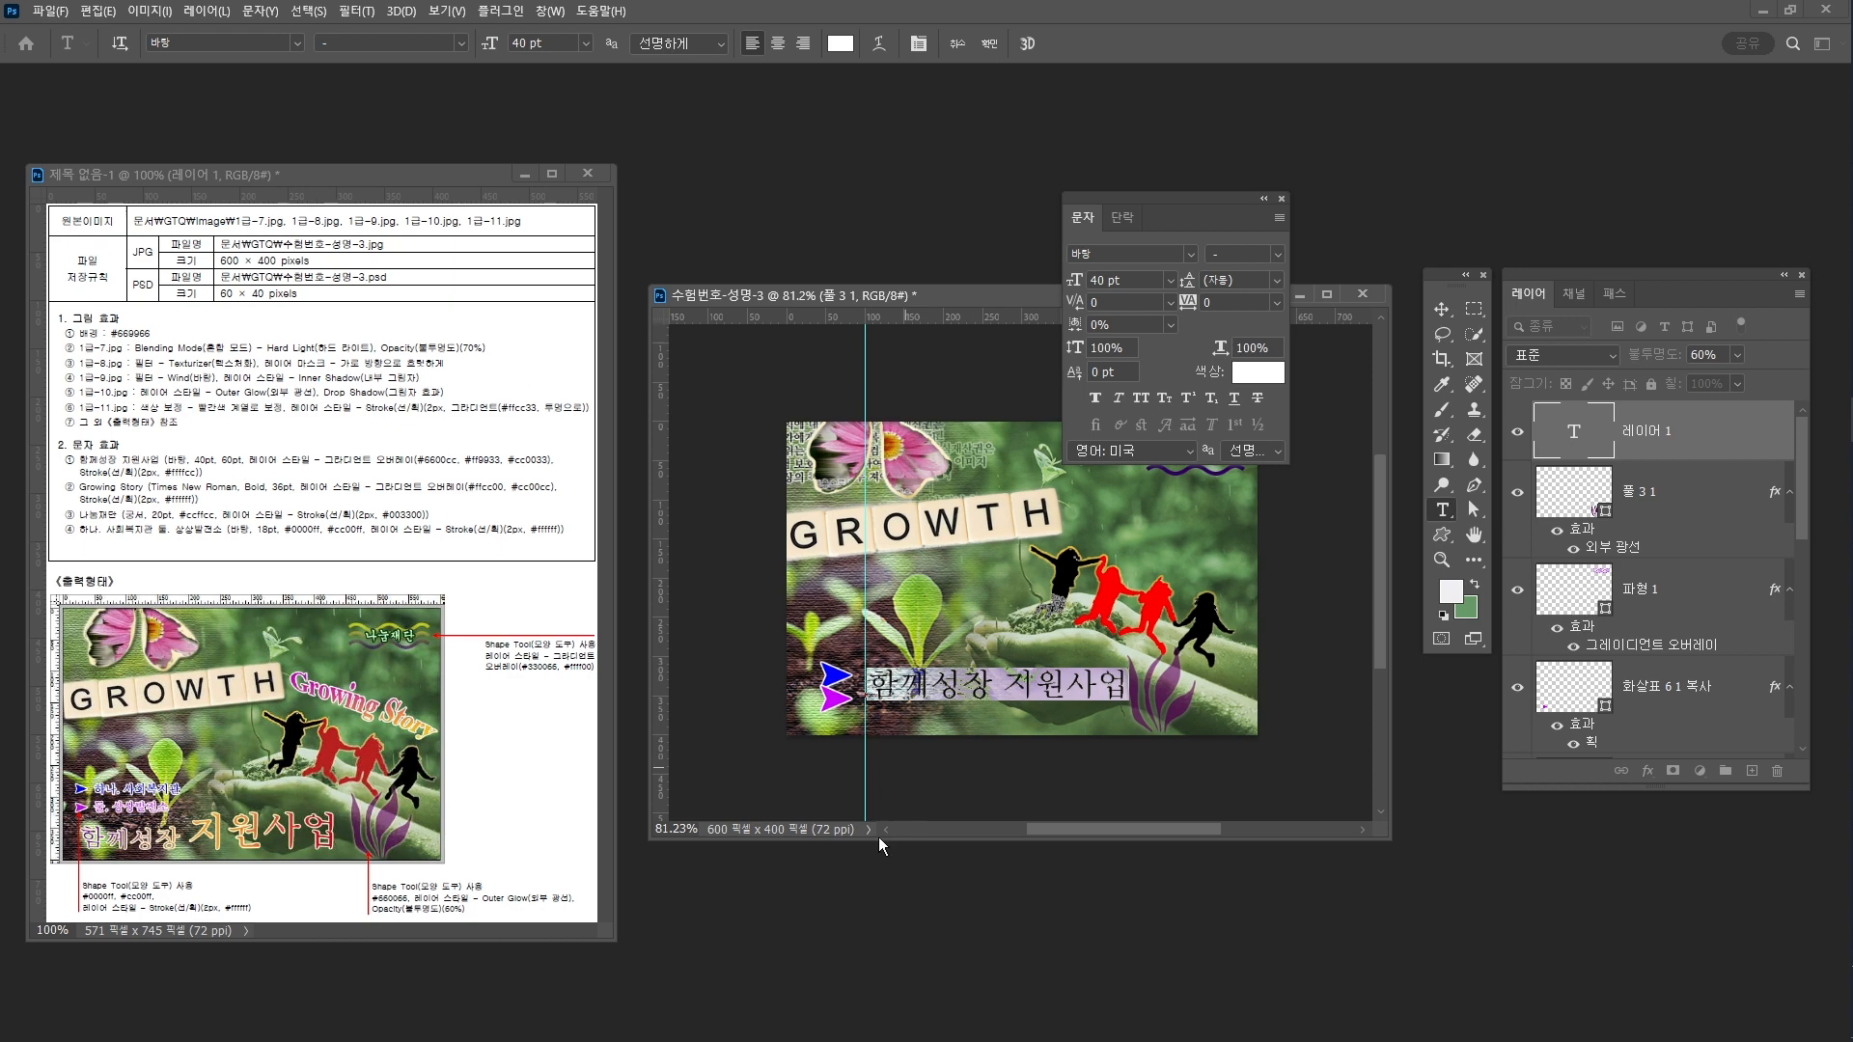
Set only the word 지원사업 to 60 pt and commit the text
double_click(1019, 666)
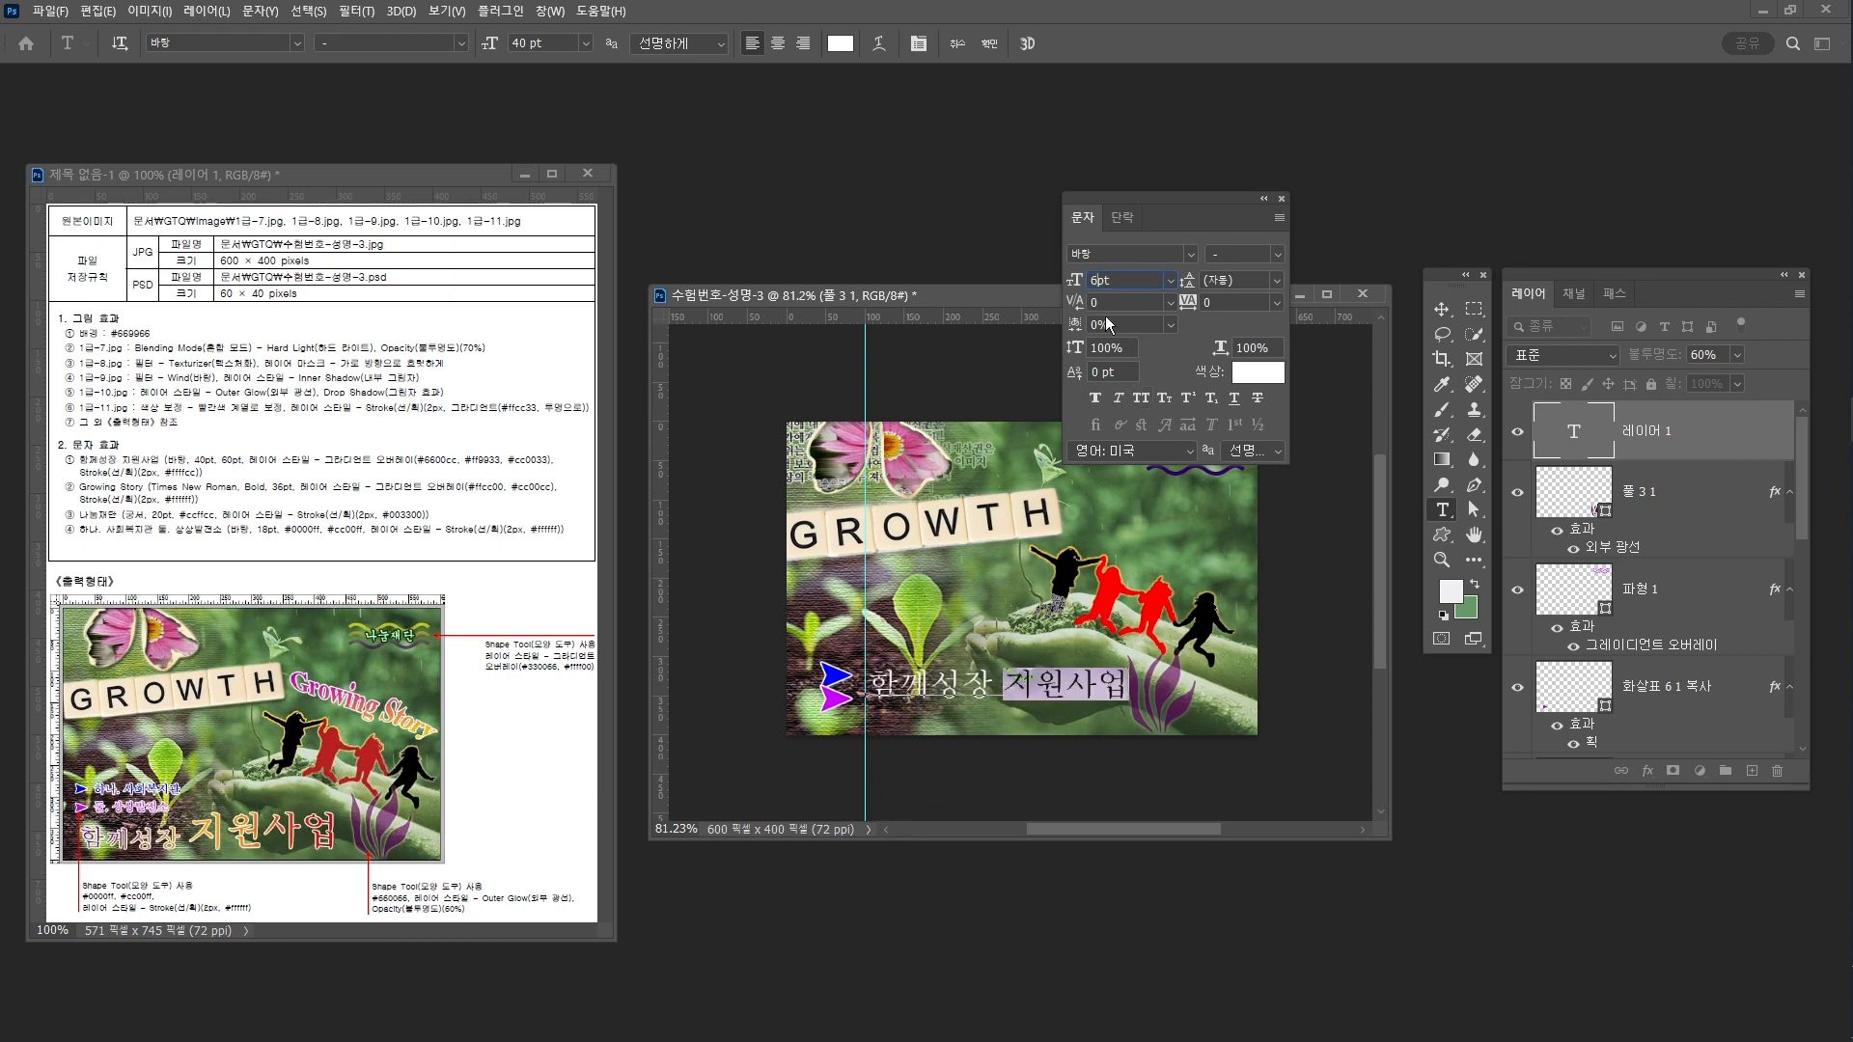
text(60pt)
key(Return)
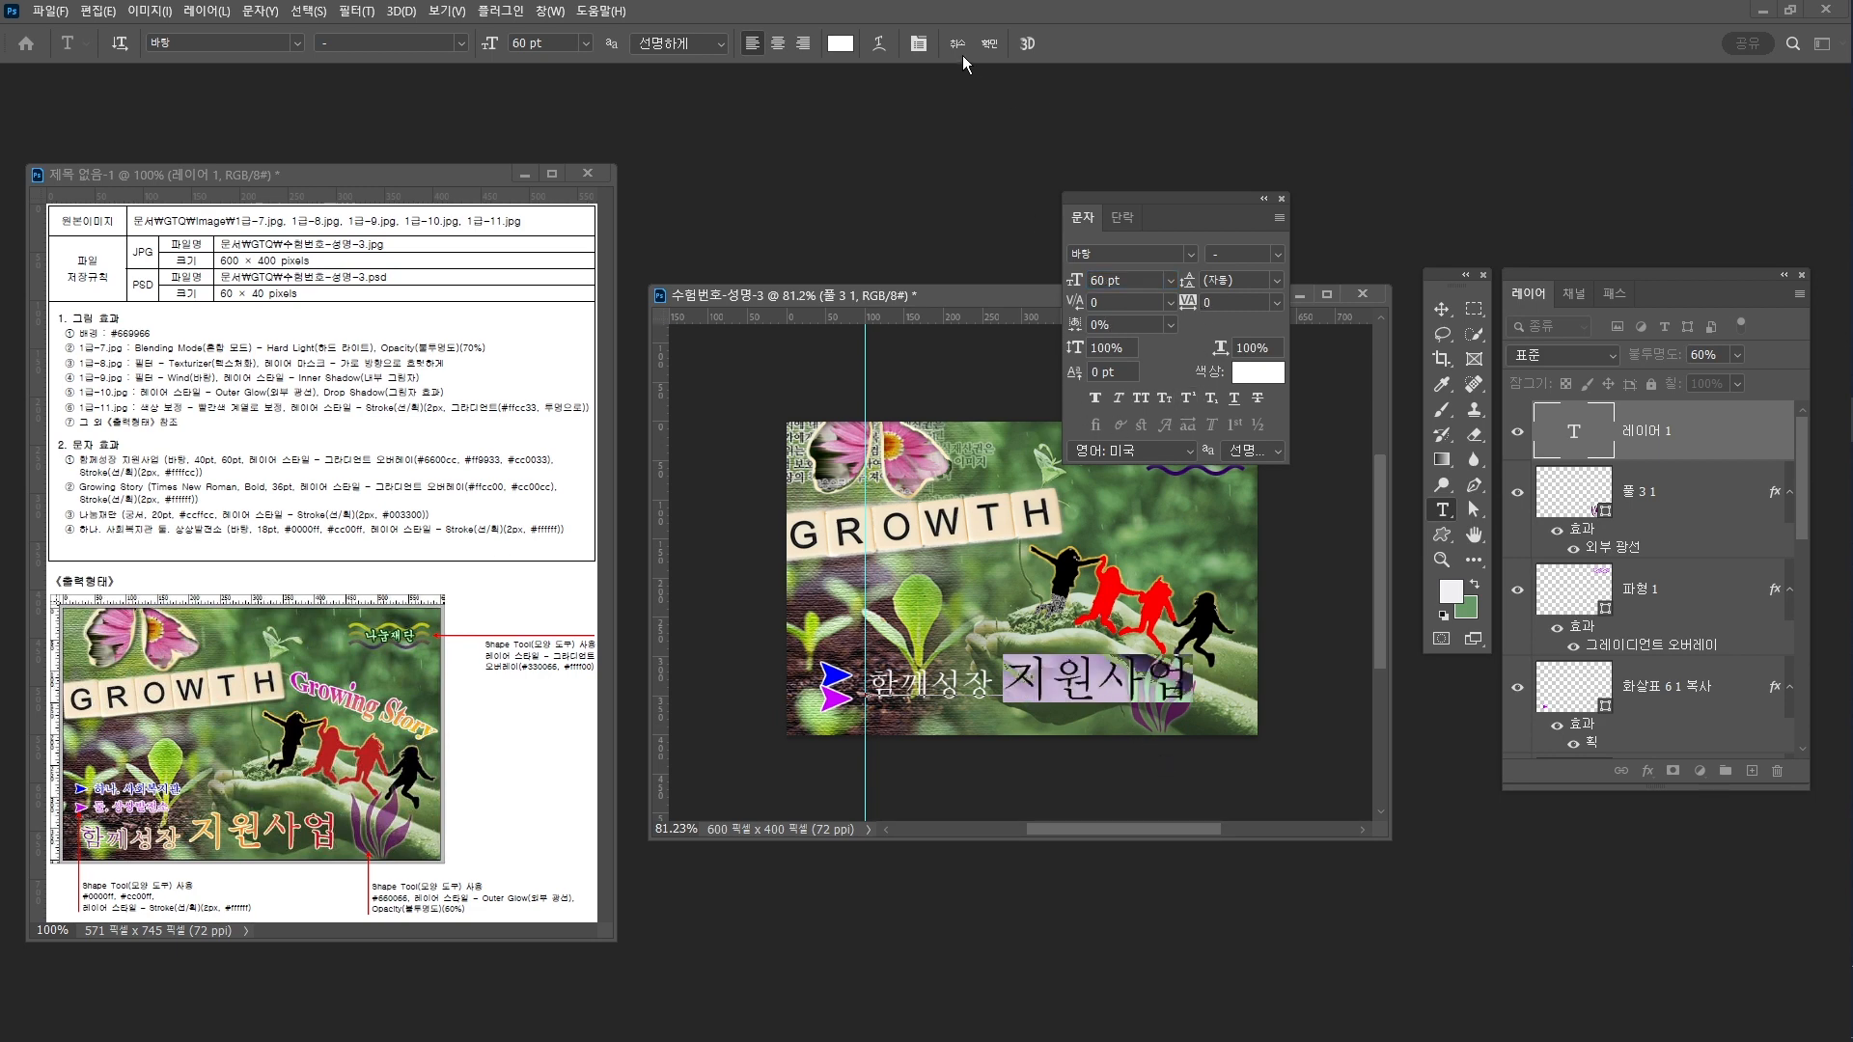
click(988, 48)
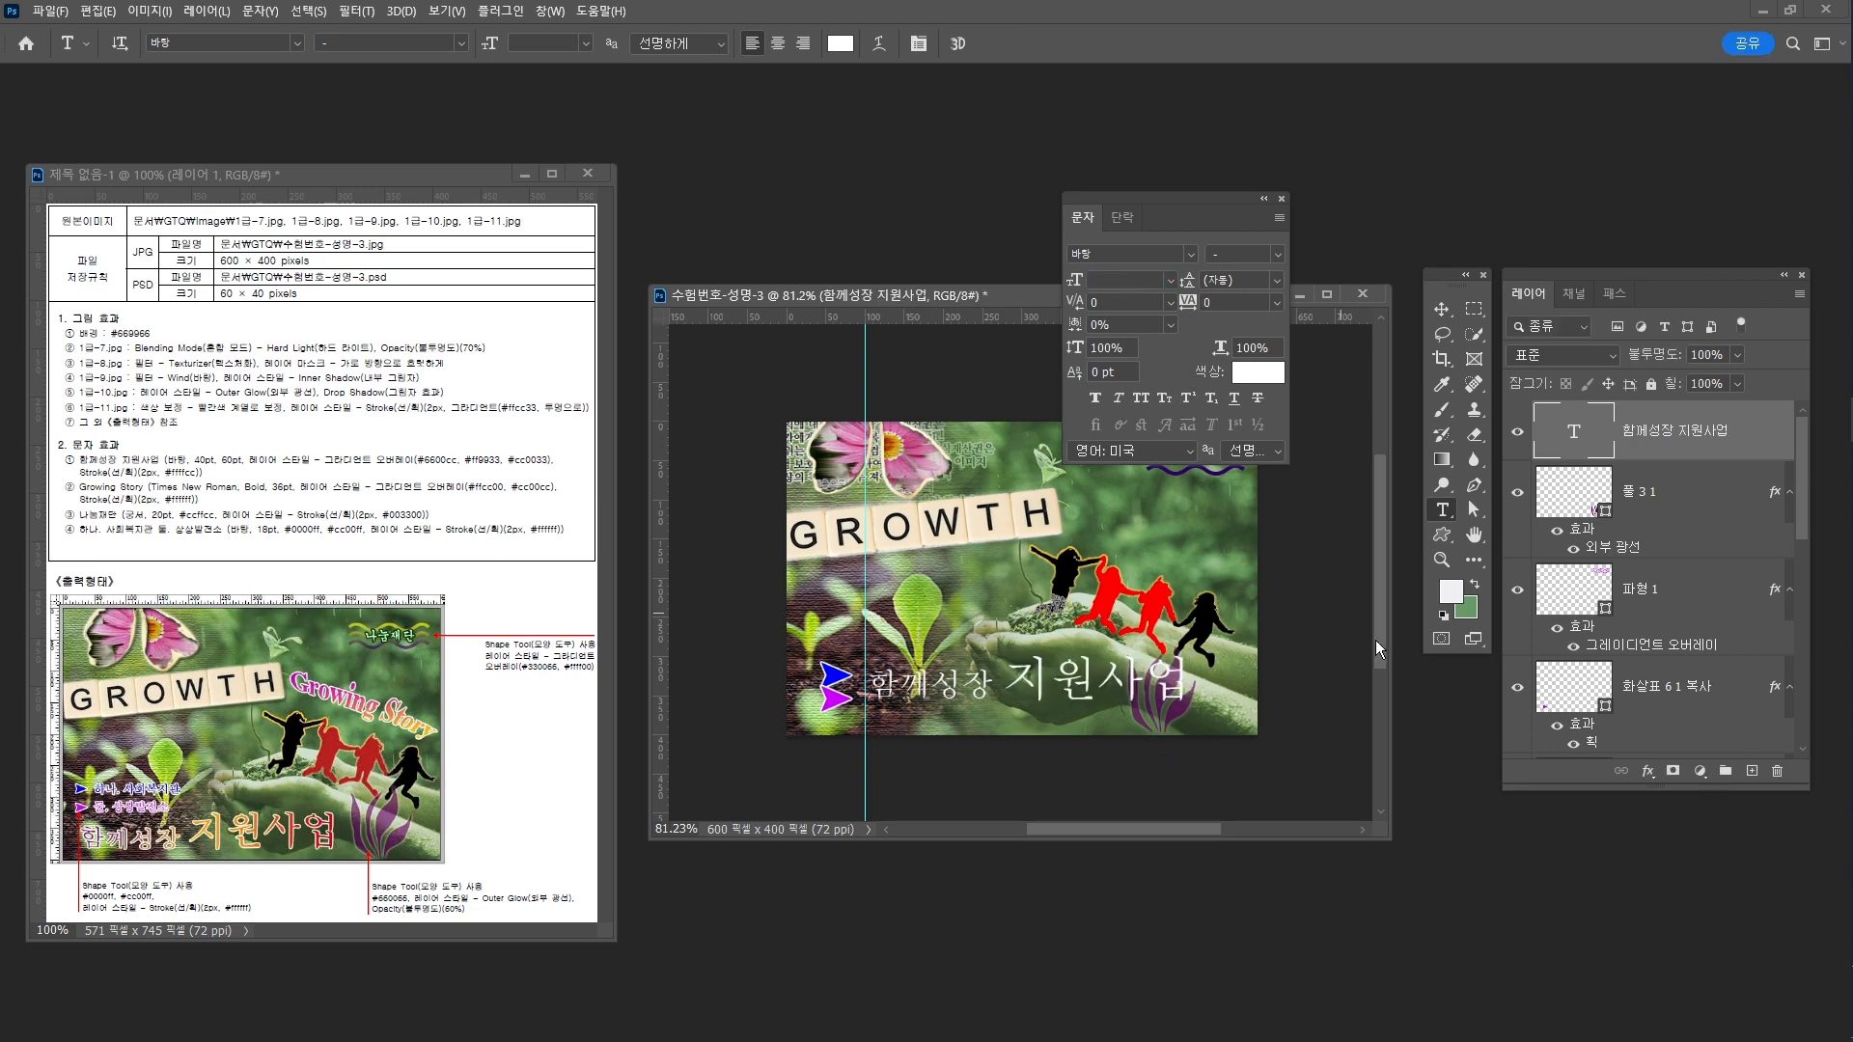
Add a gradient overlay to the 함께성장 지원사업 text, with a stop added mid-gradient and the starting stop set to #6600cc
click(1647, 771)
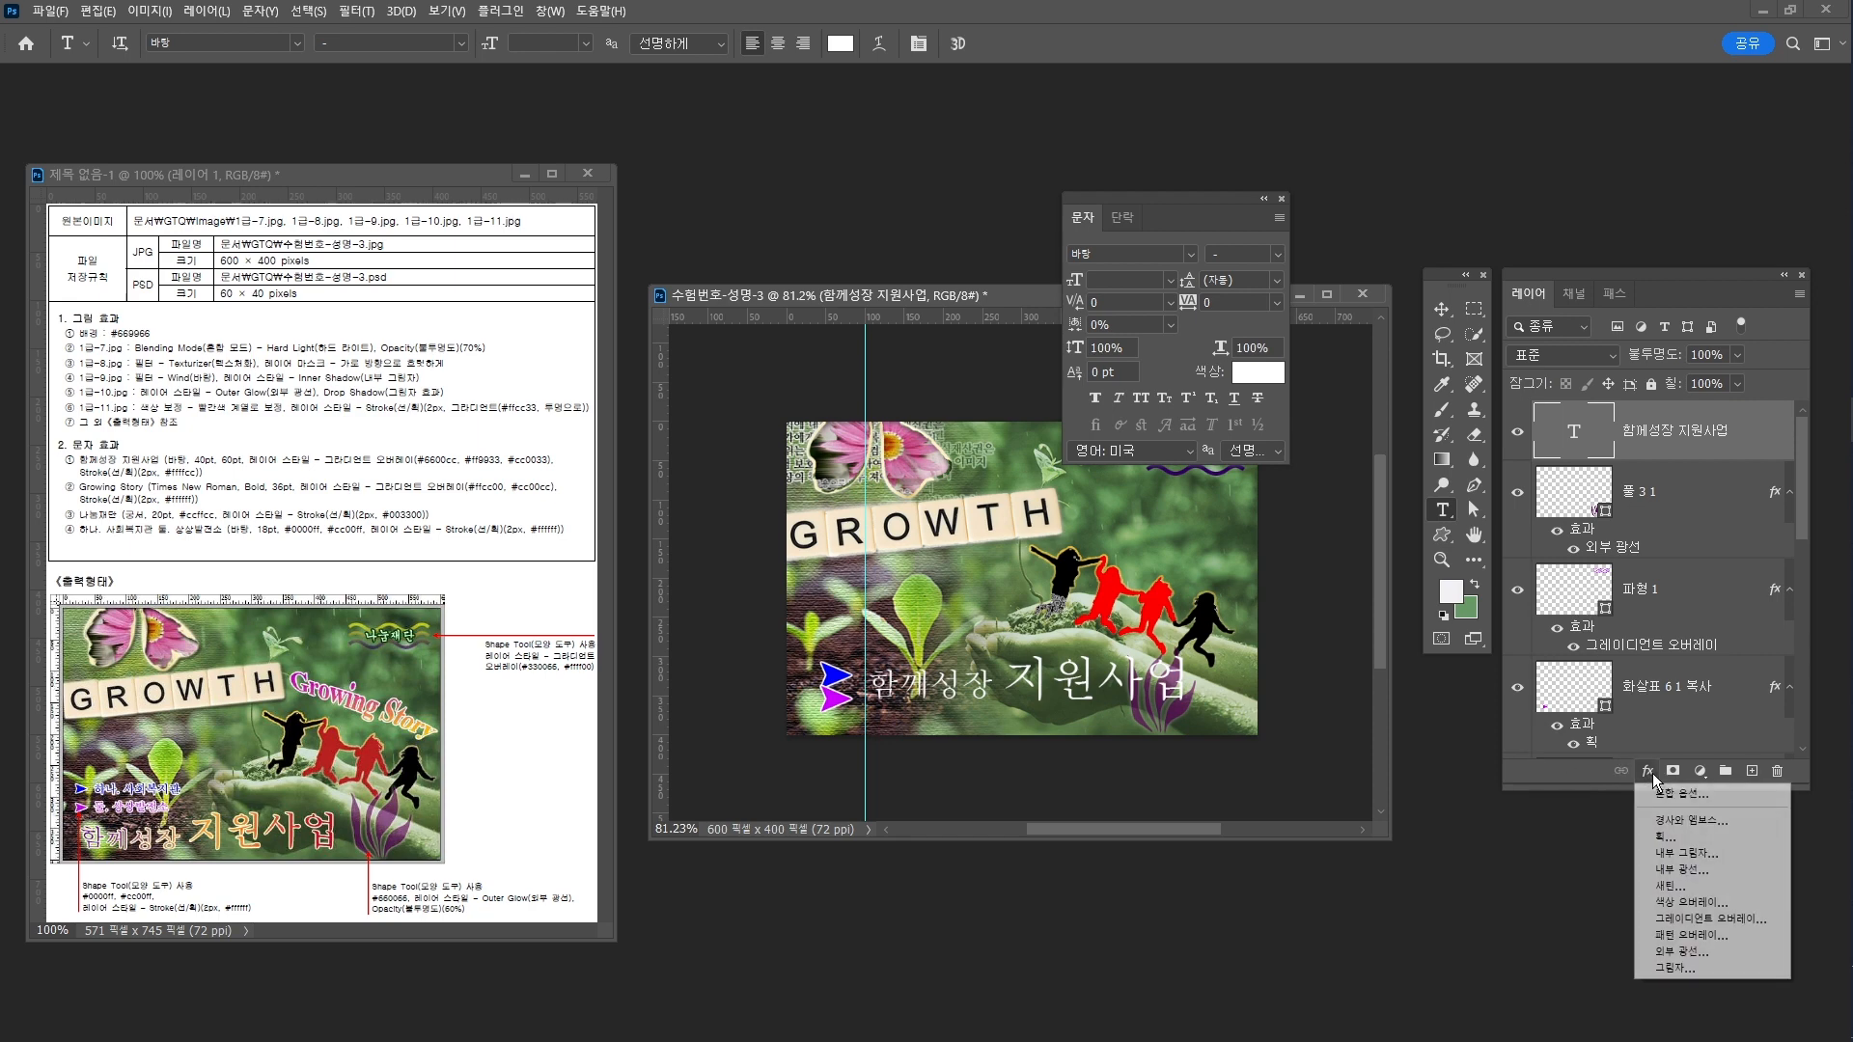
click(1711, 919)
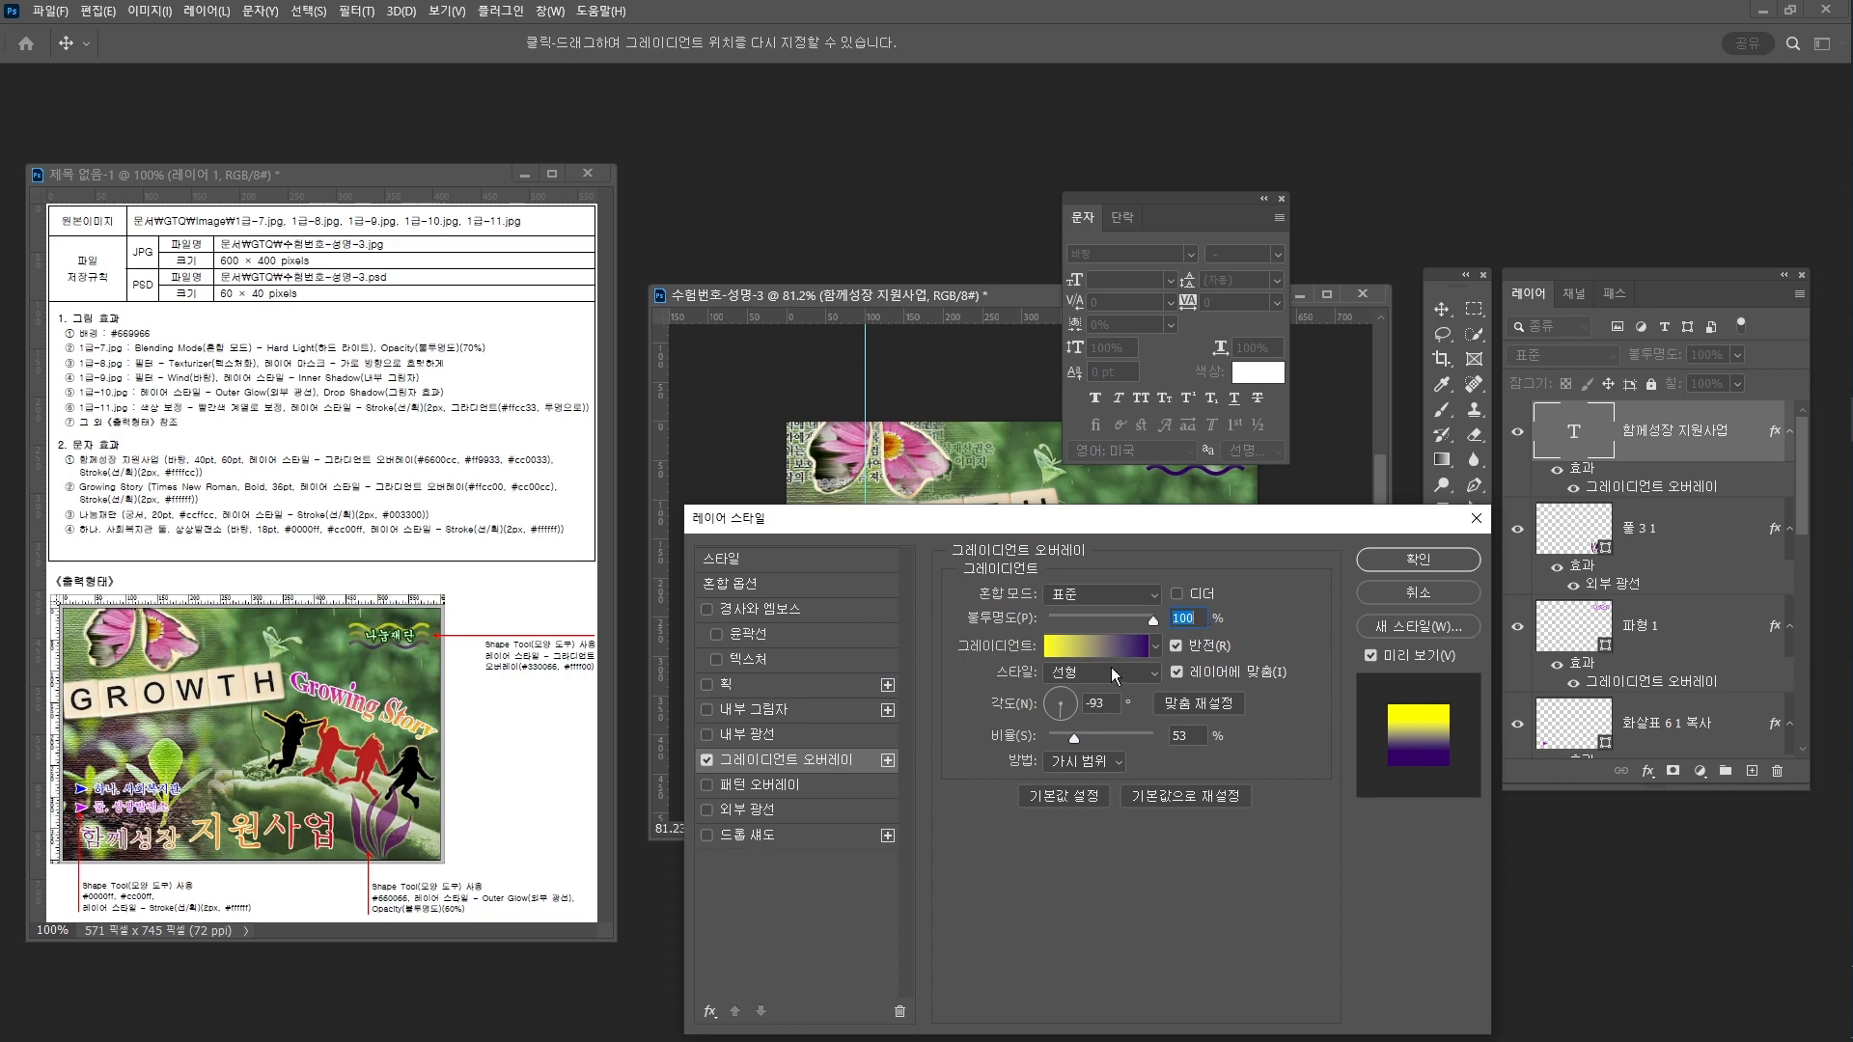
click(1098, 646)
key(ctrl+1)
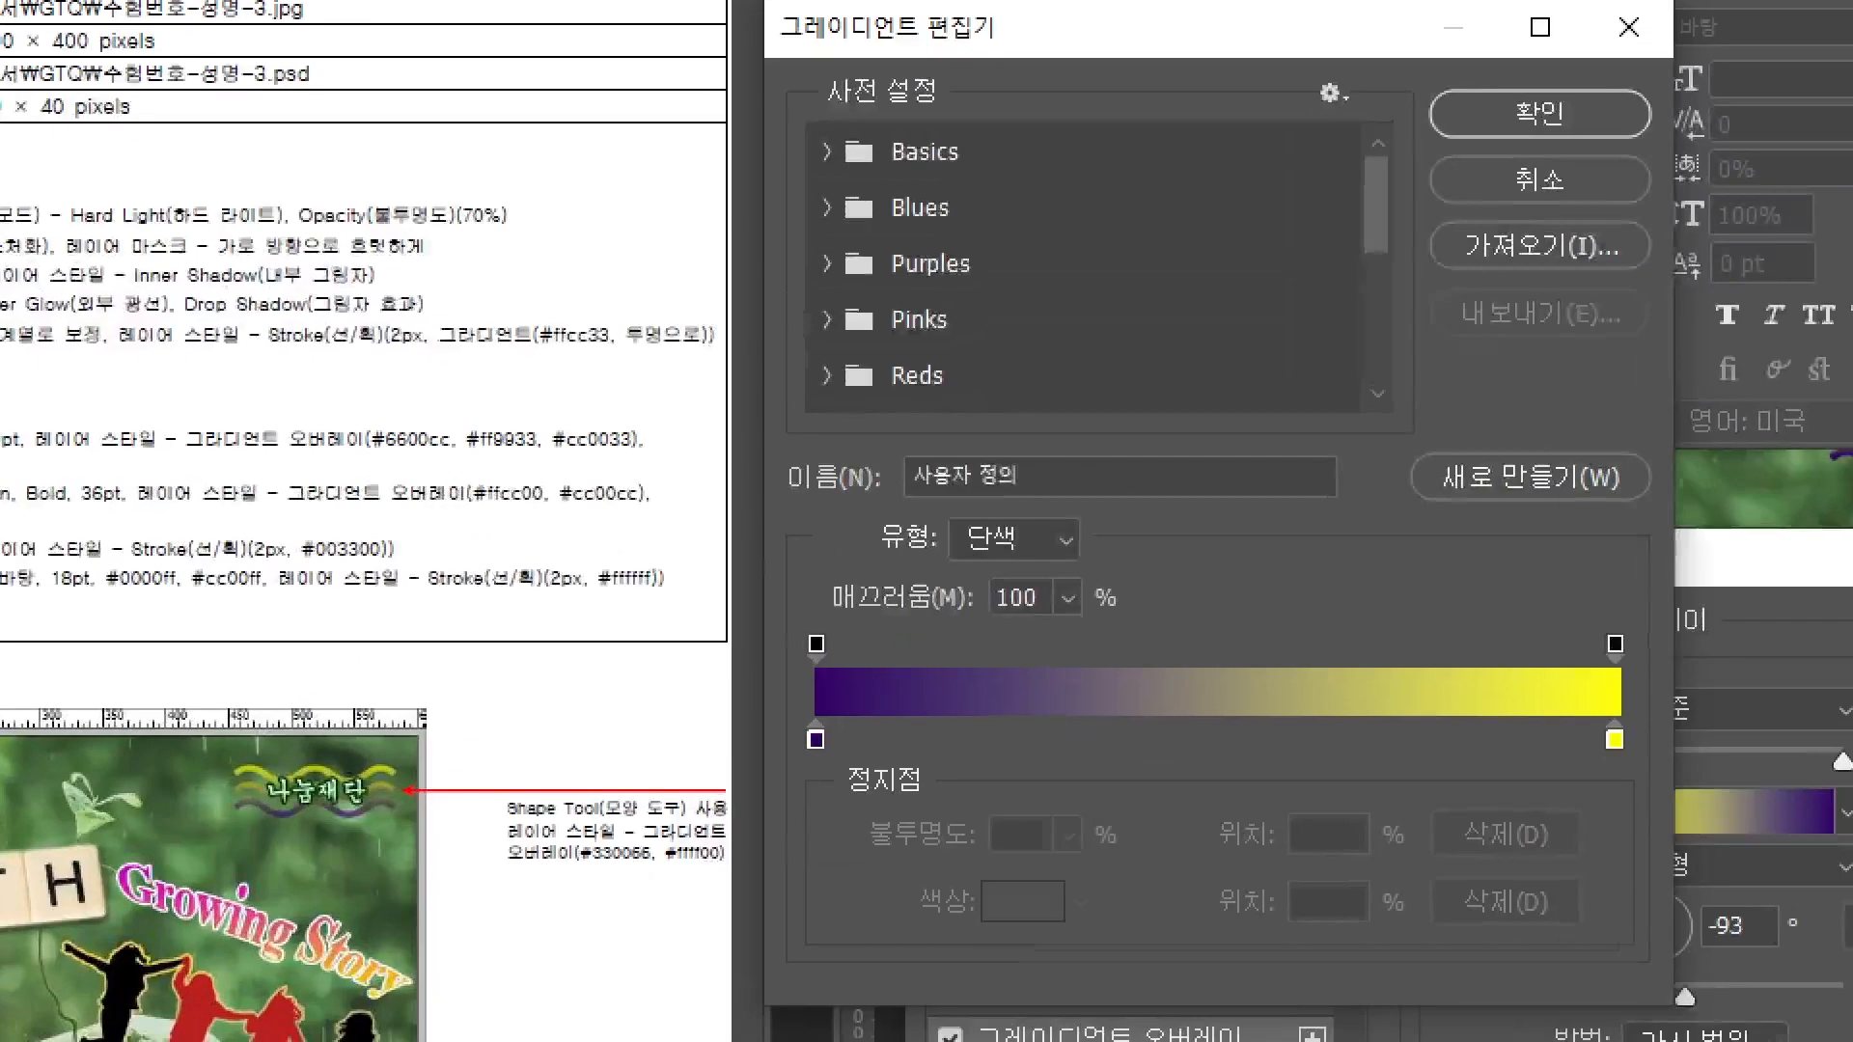
mouse_move(497, 481)
mouse_down()
mouse_move(317, 440)
mouse_move(787, 478)
mouse_move(608, 474)
mouse_up()
key(Escape)
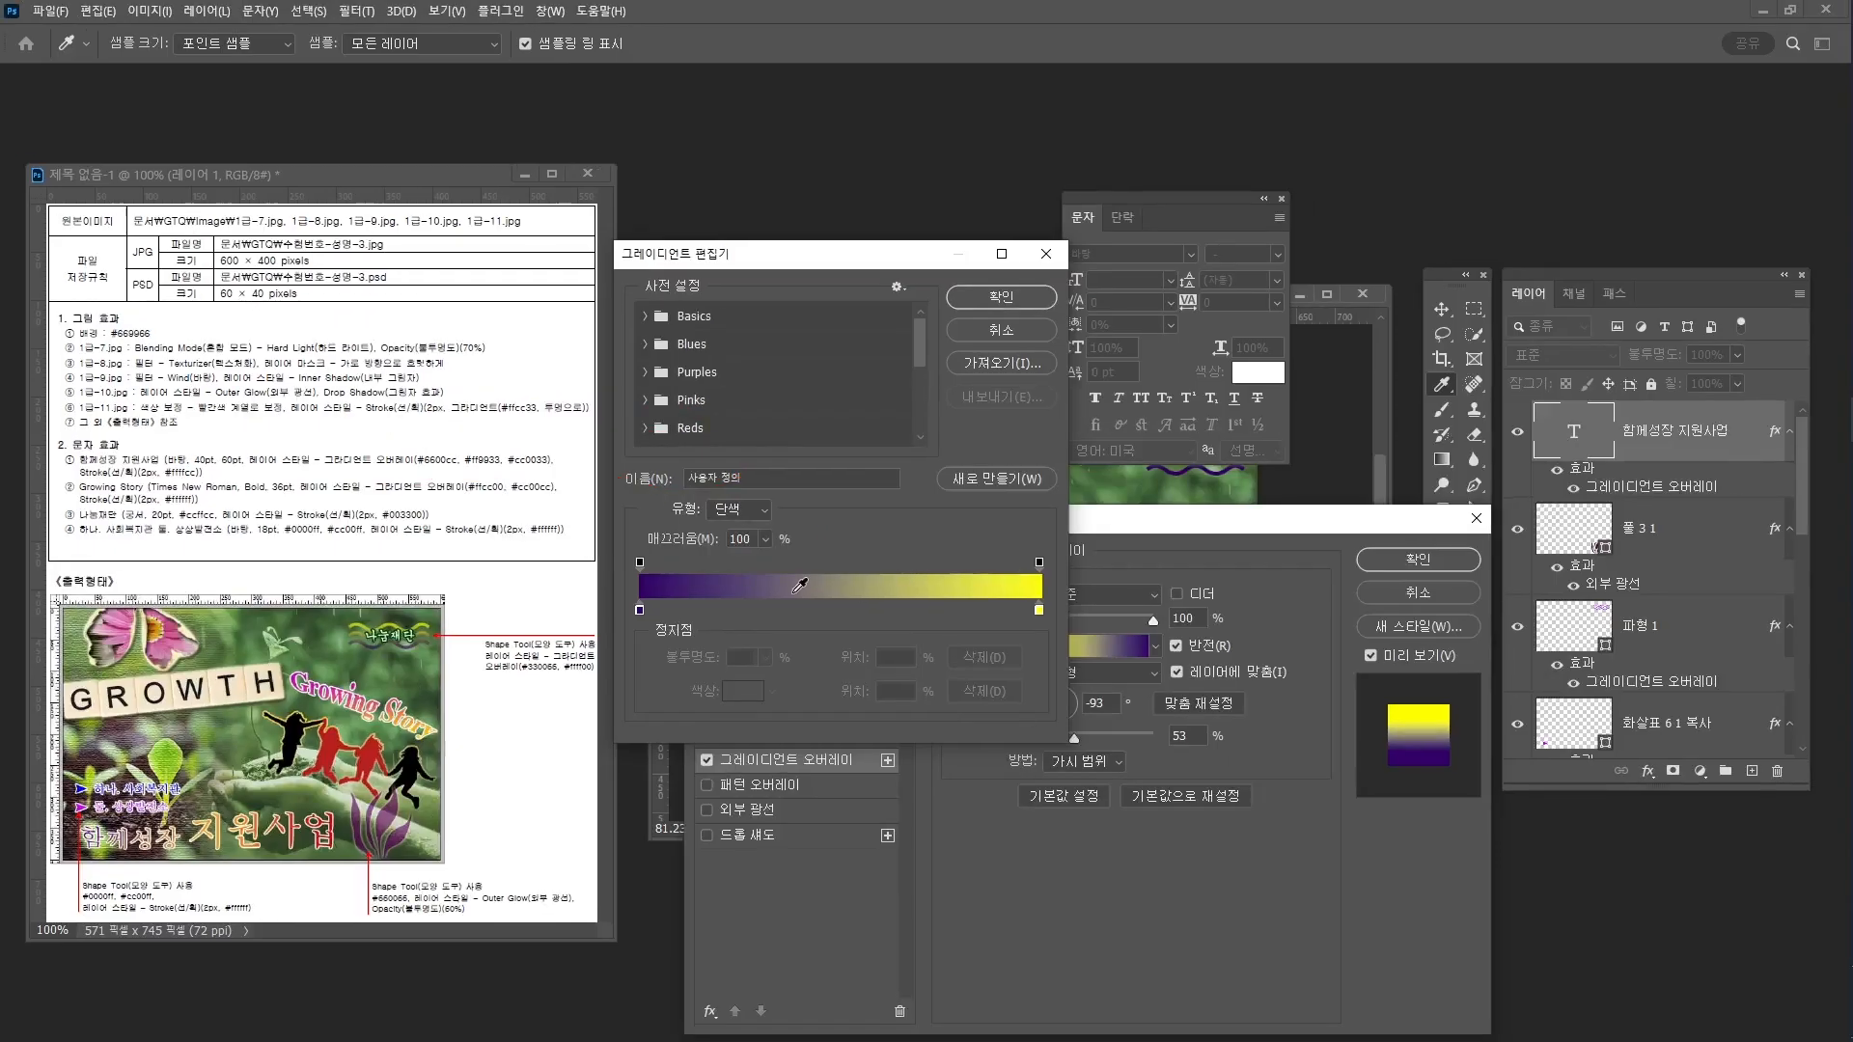
click(842, 613)
double_click(639, 610)
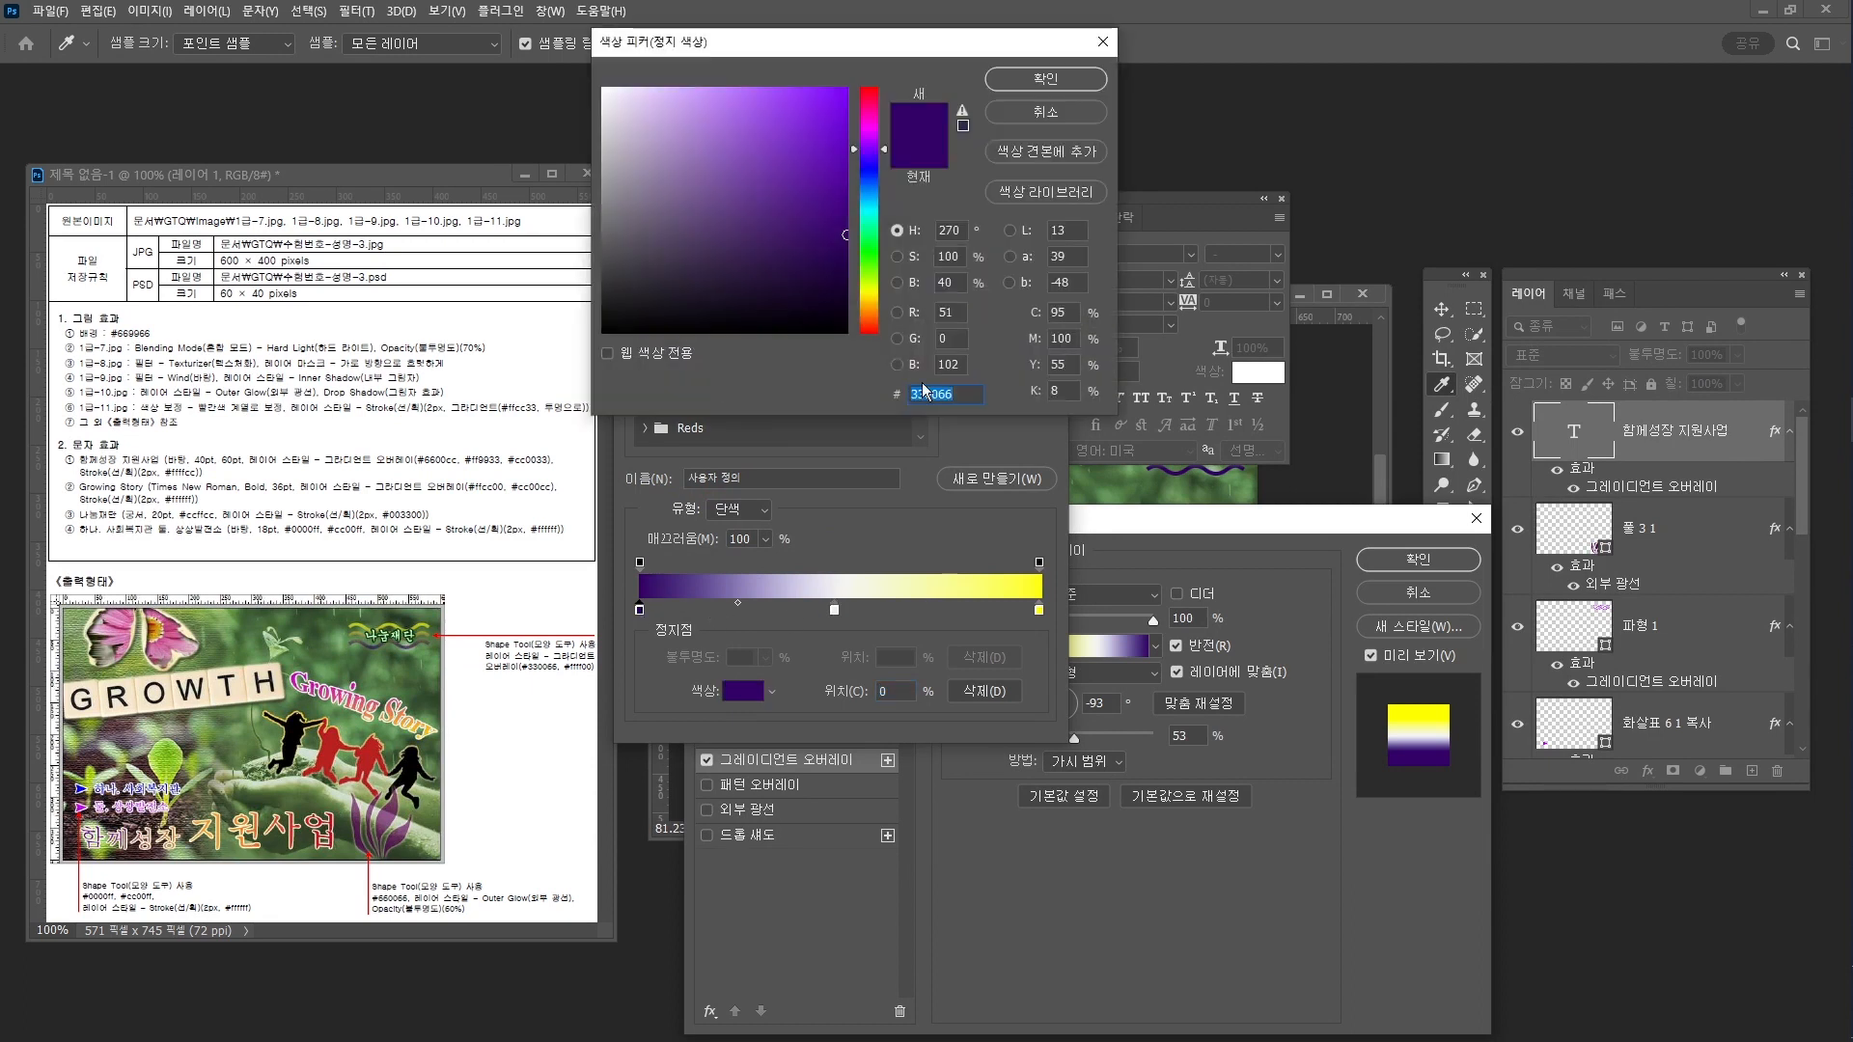
text(6600)
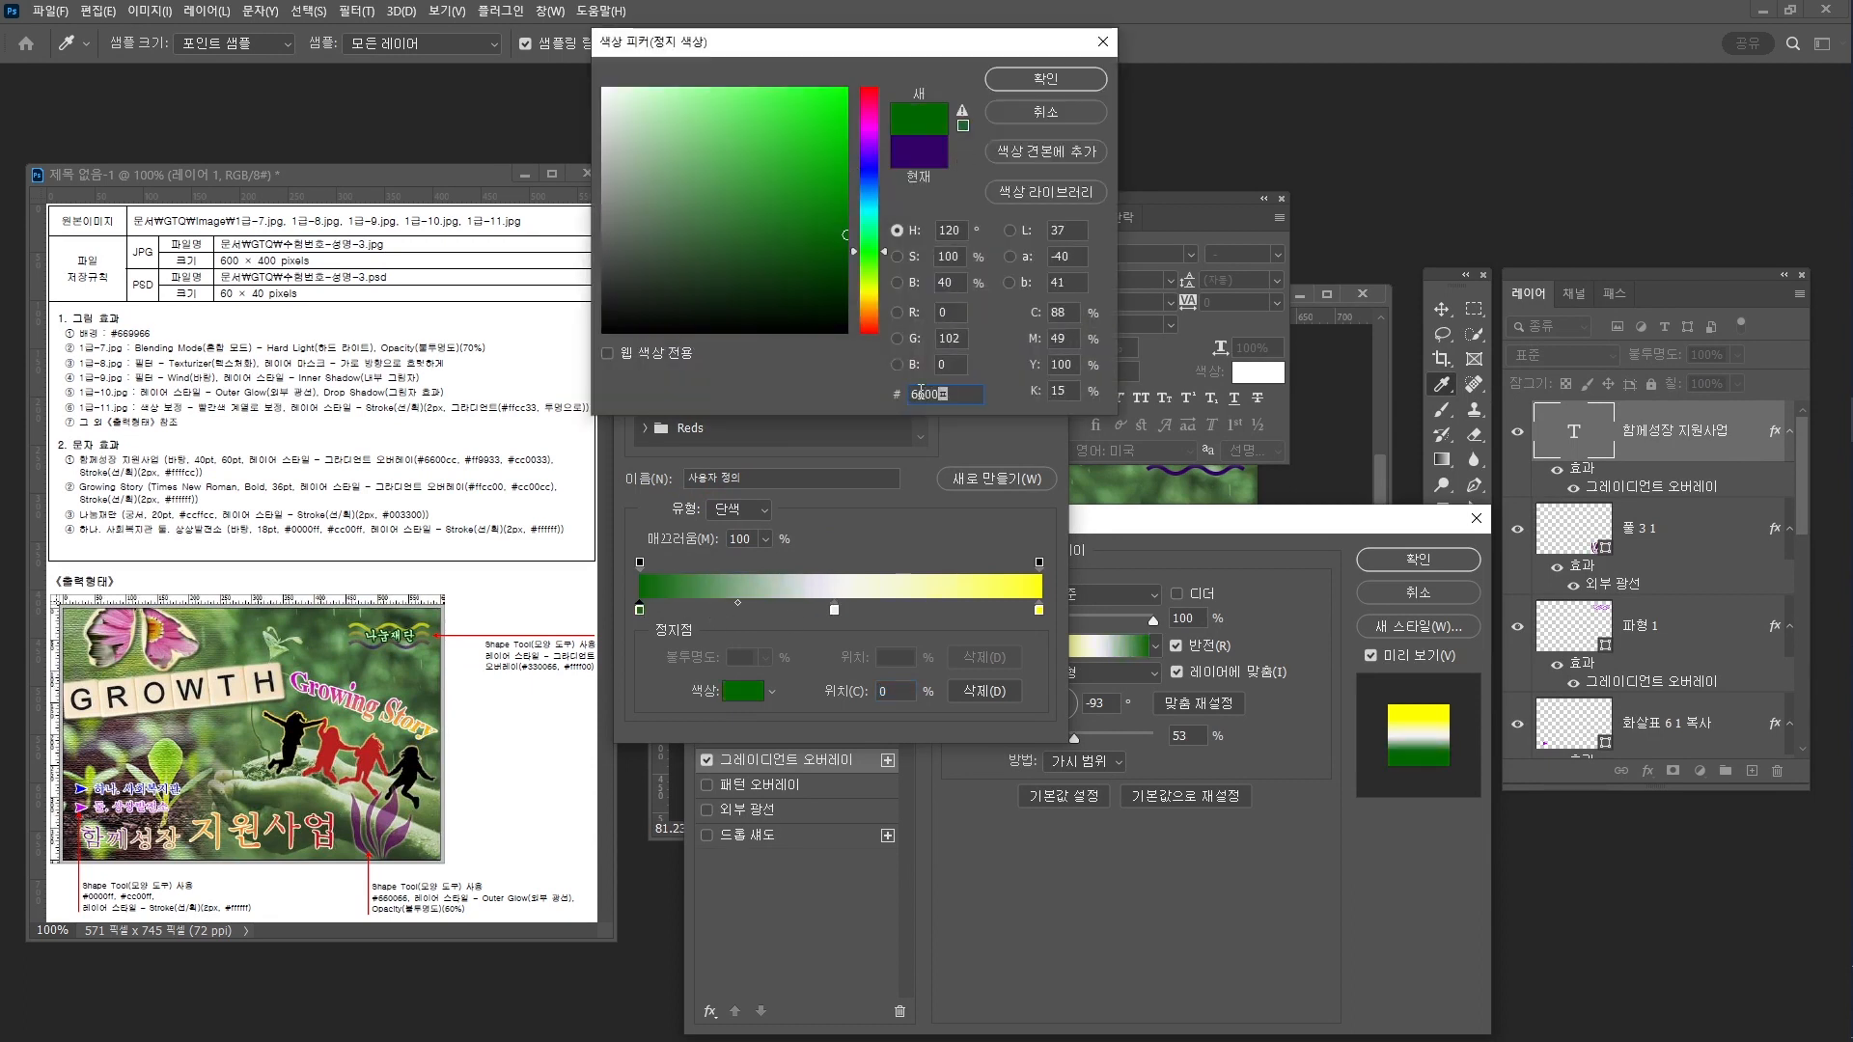
text(cc)
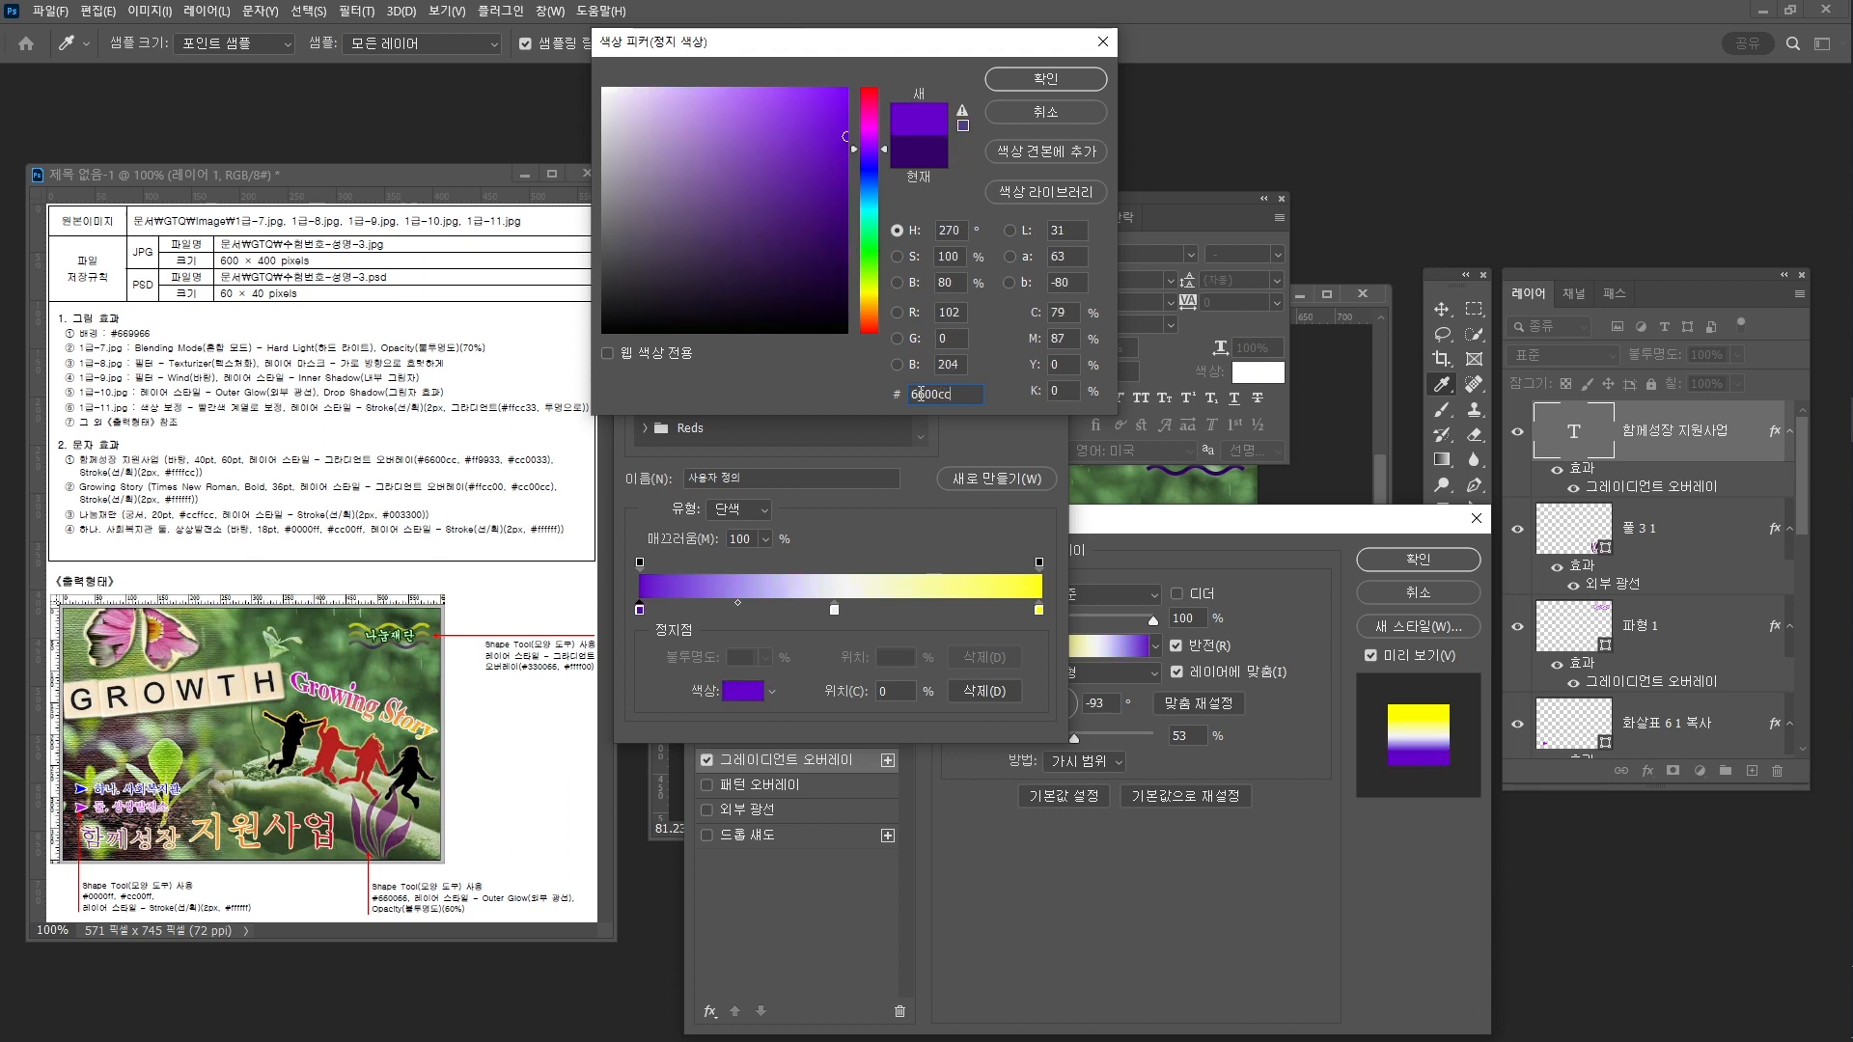
key(Return)
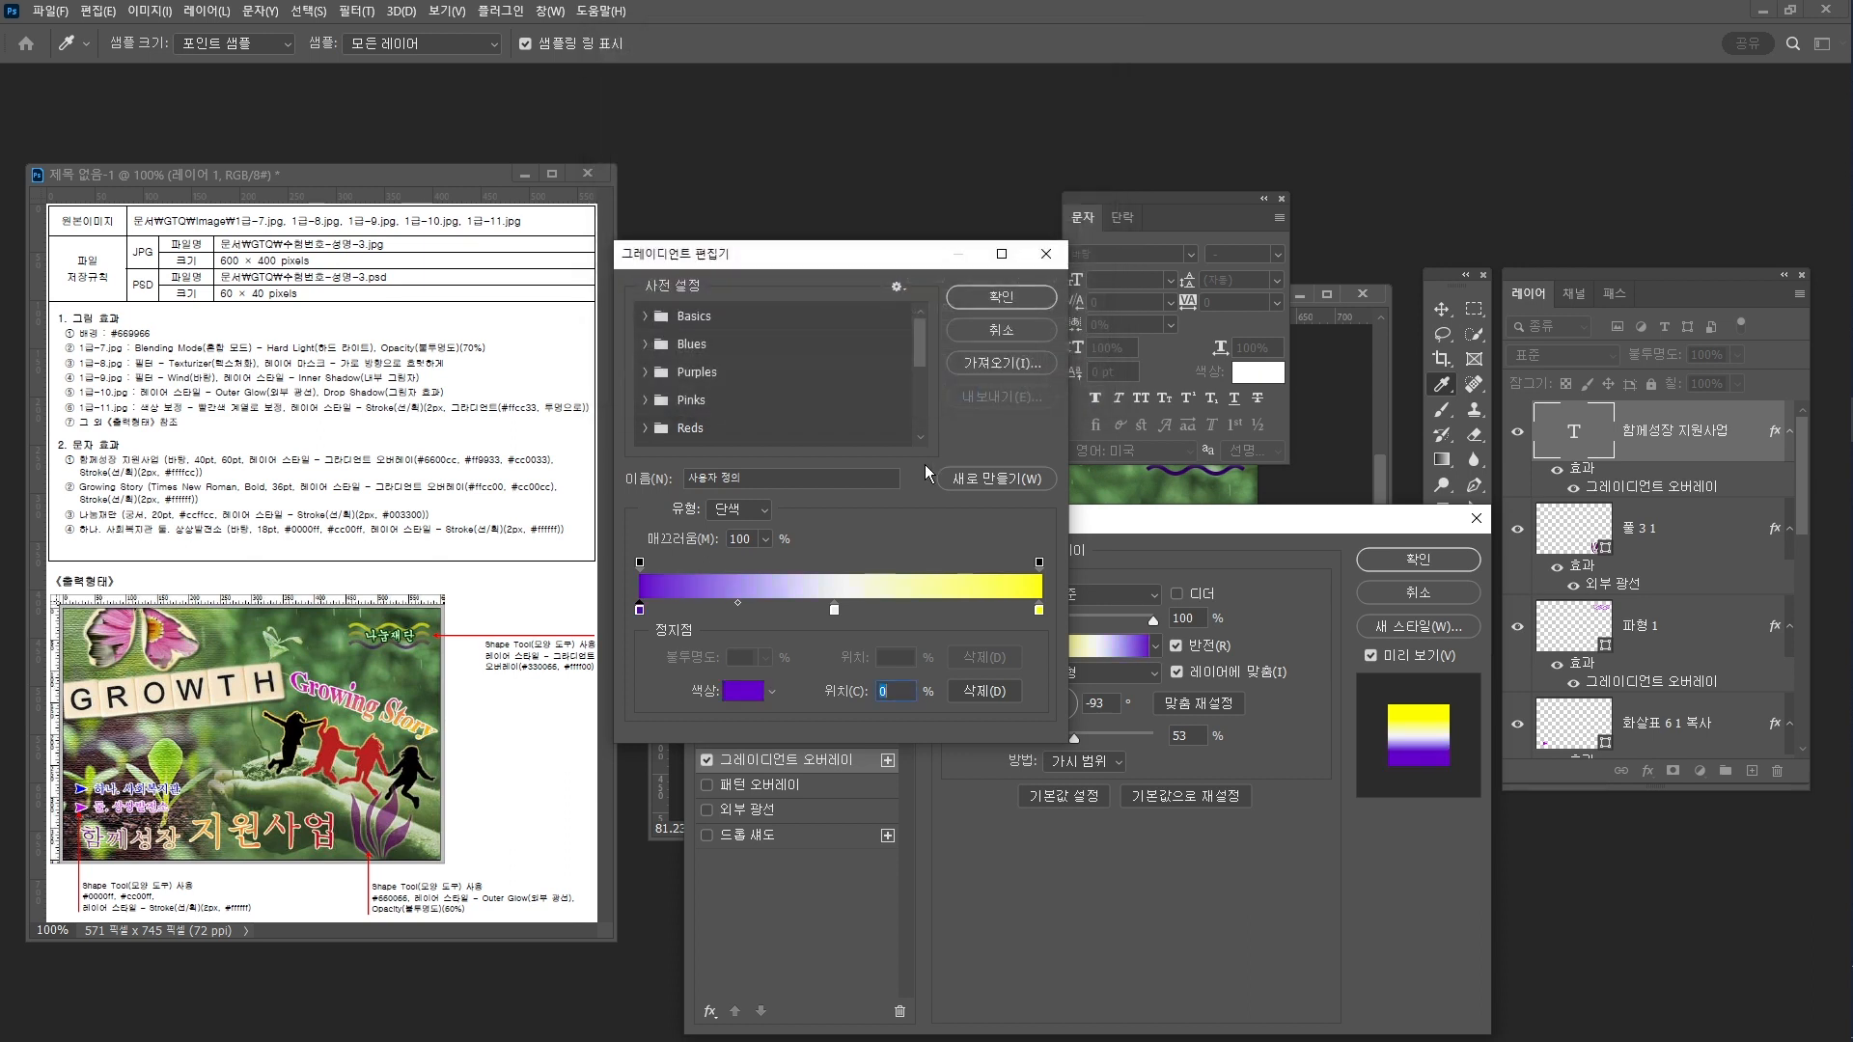
Set the middle stop of the text's overlay gradient to #ff9933
double_click(834, 610)
text(f)
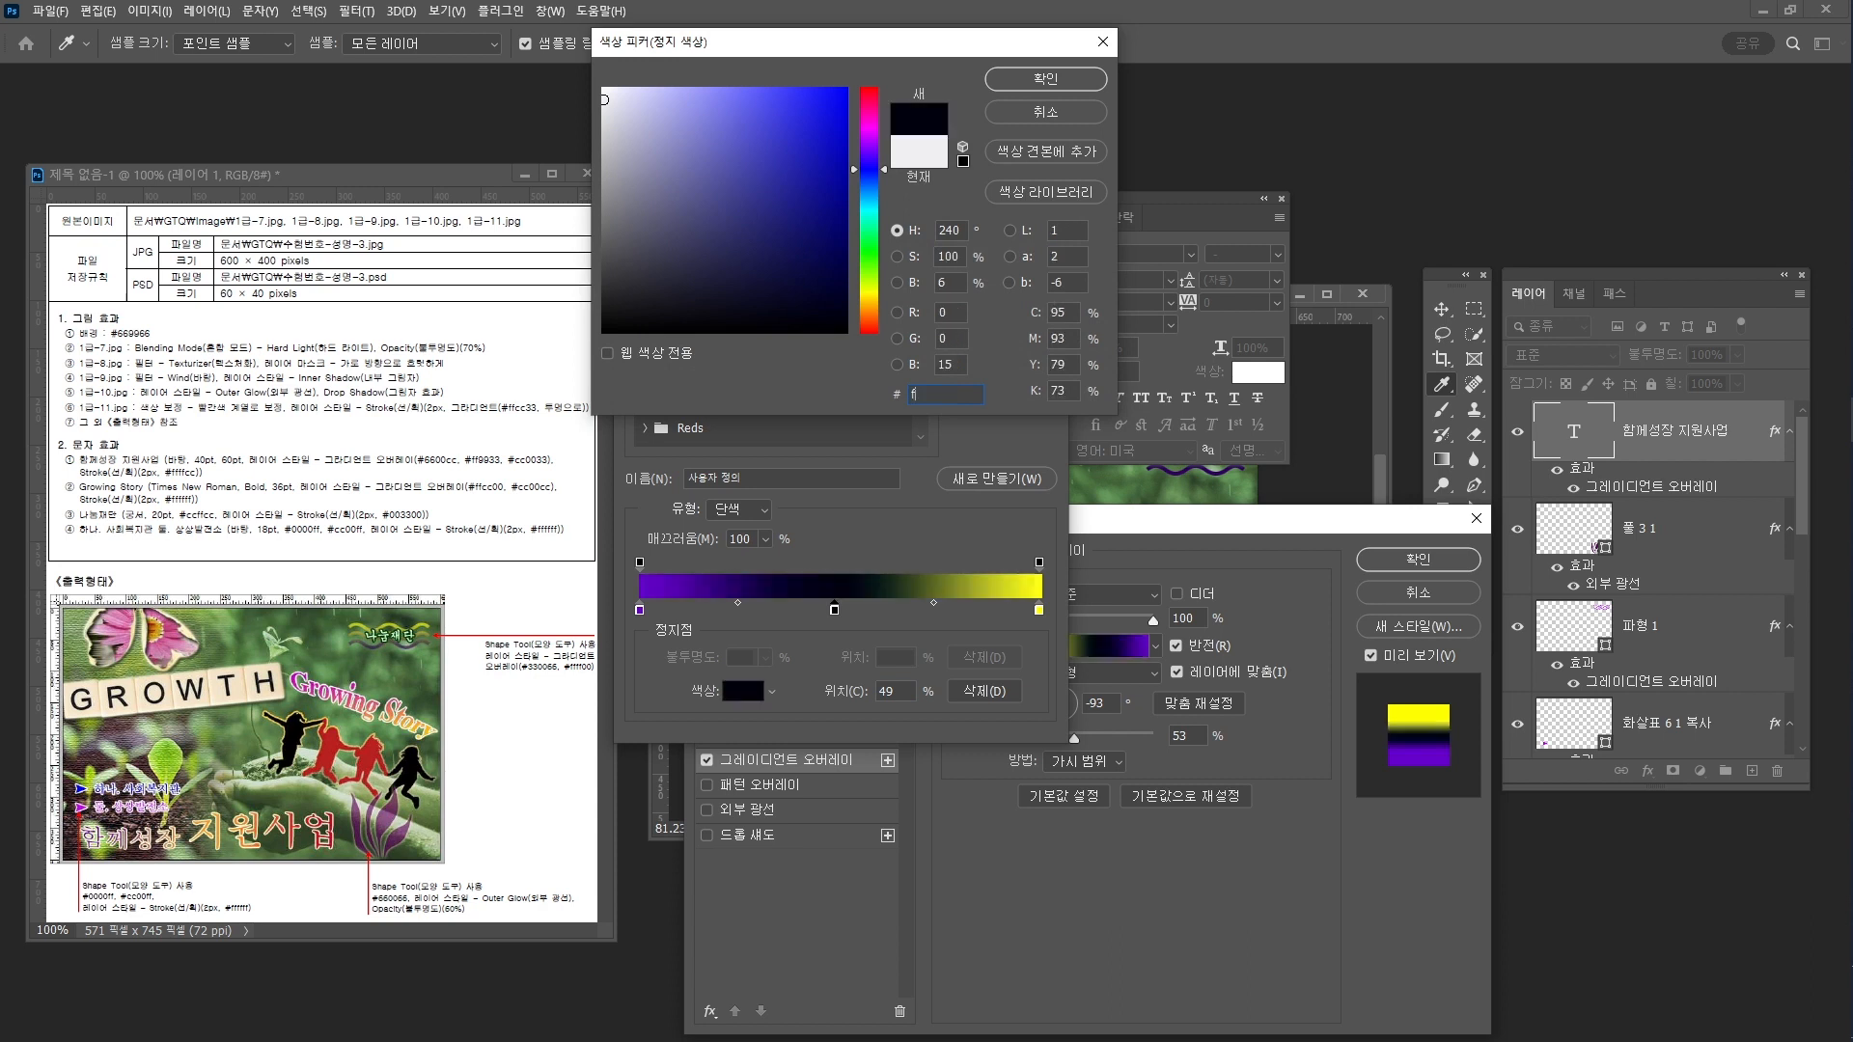
text(f9933)
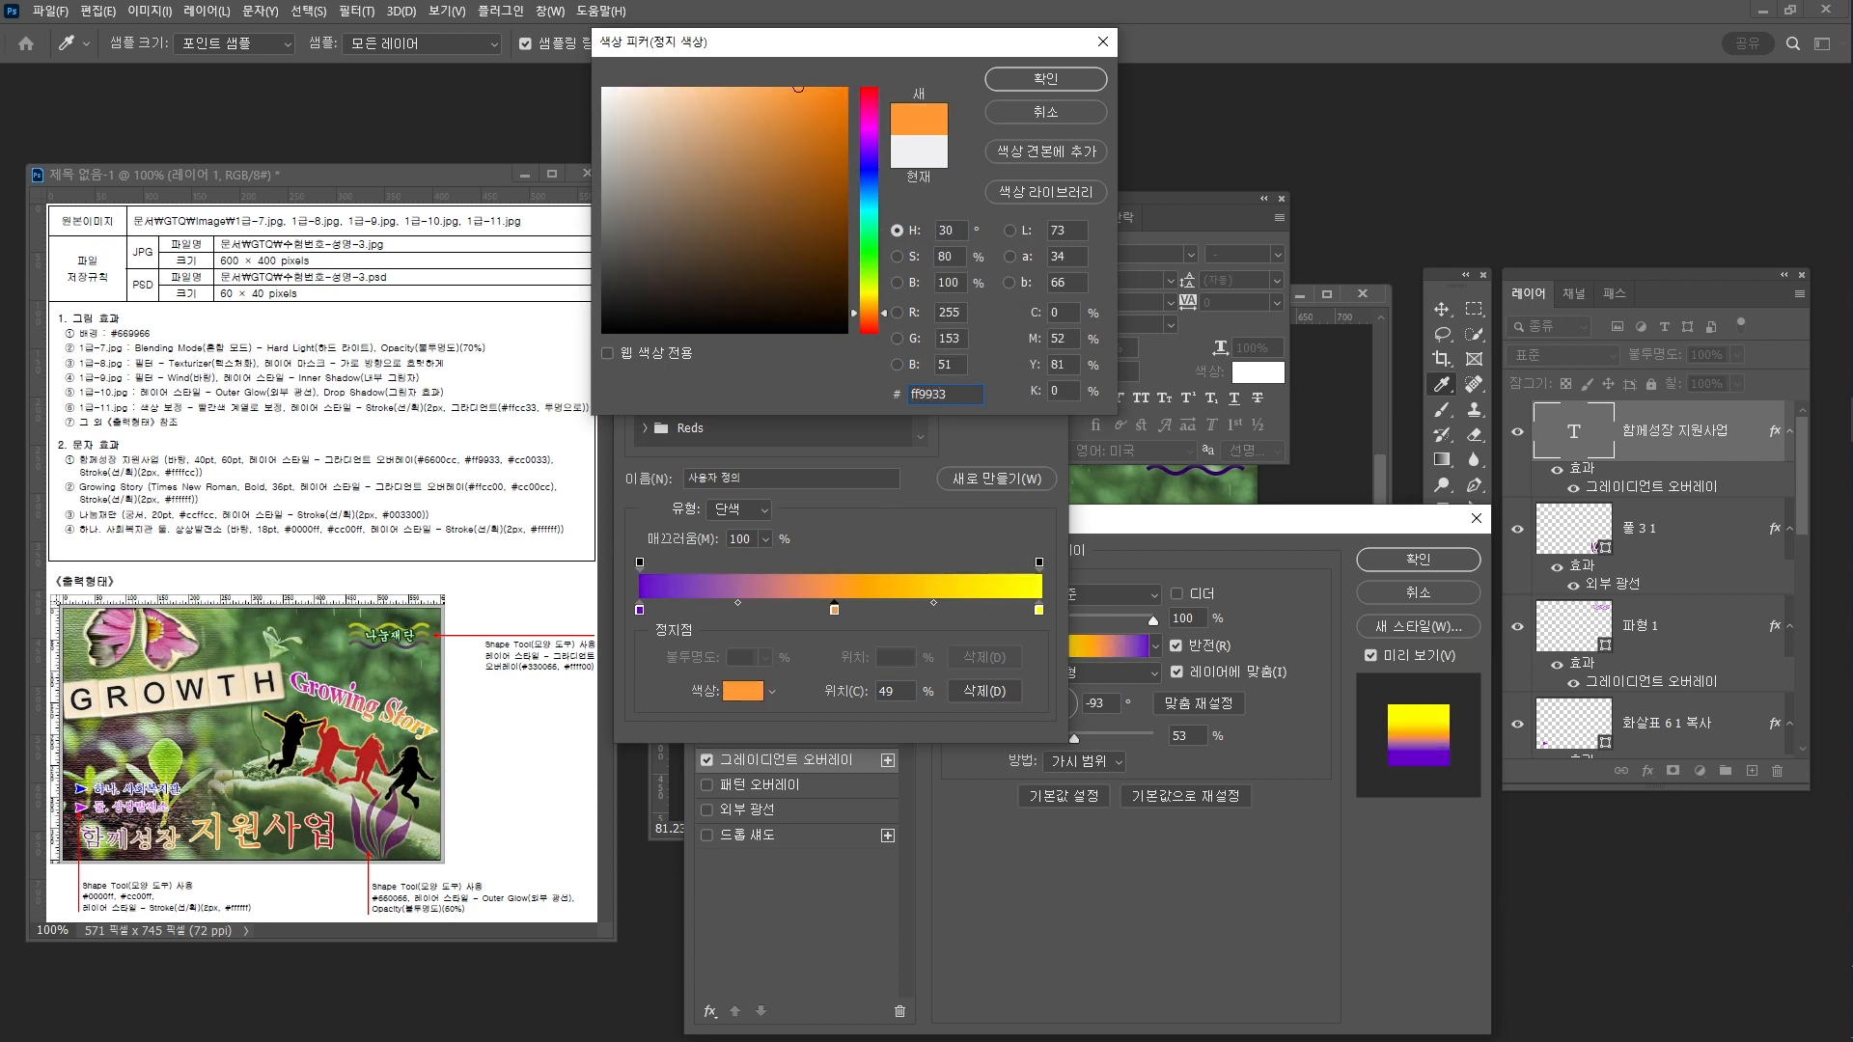
key(Return)
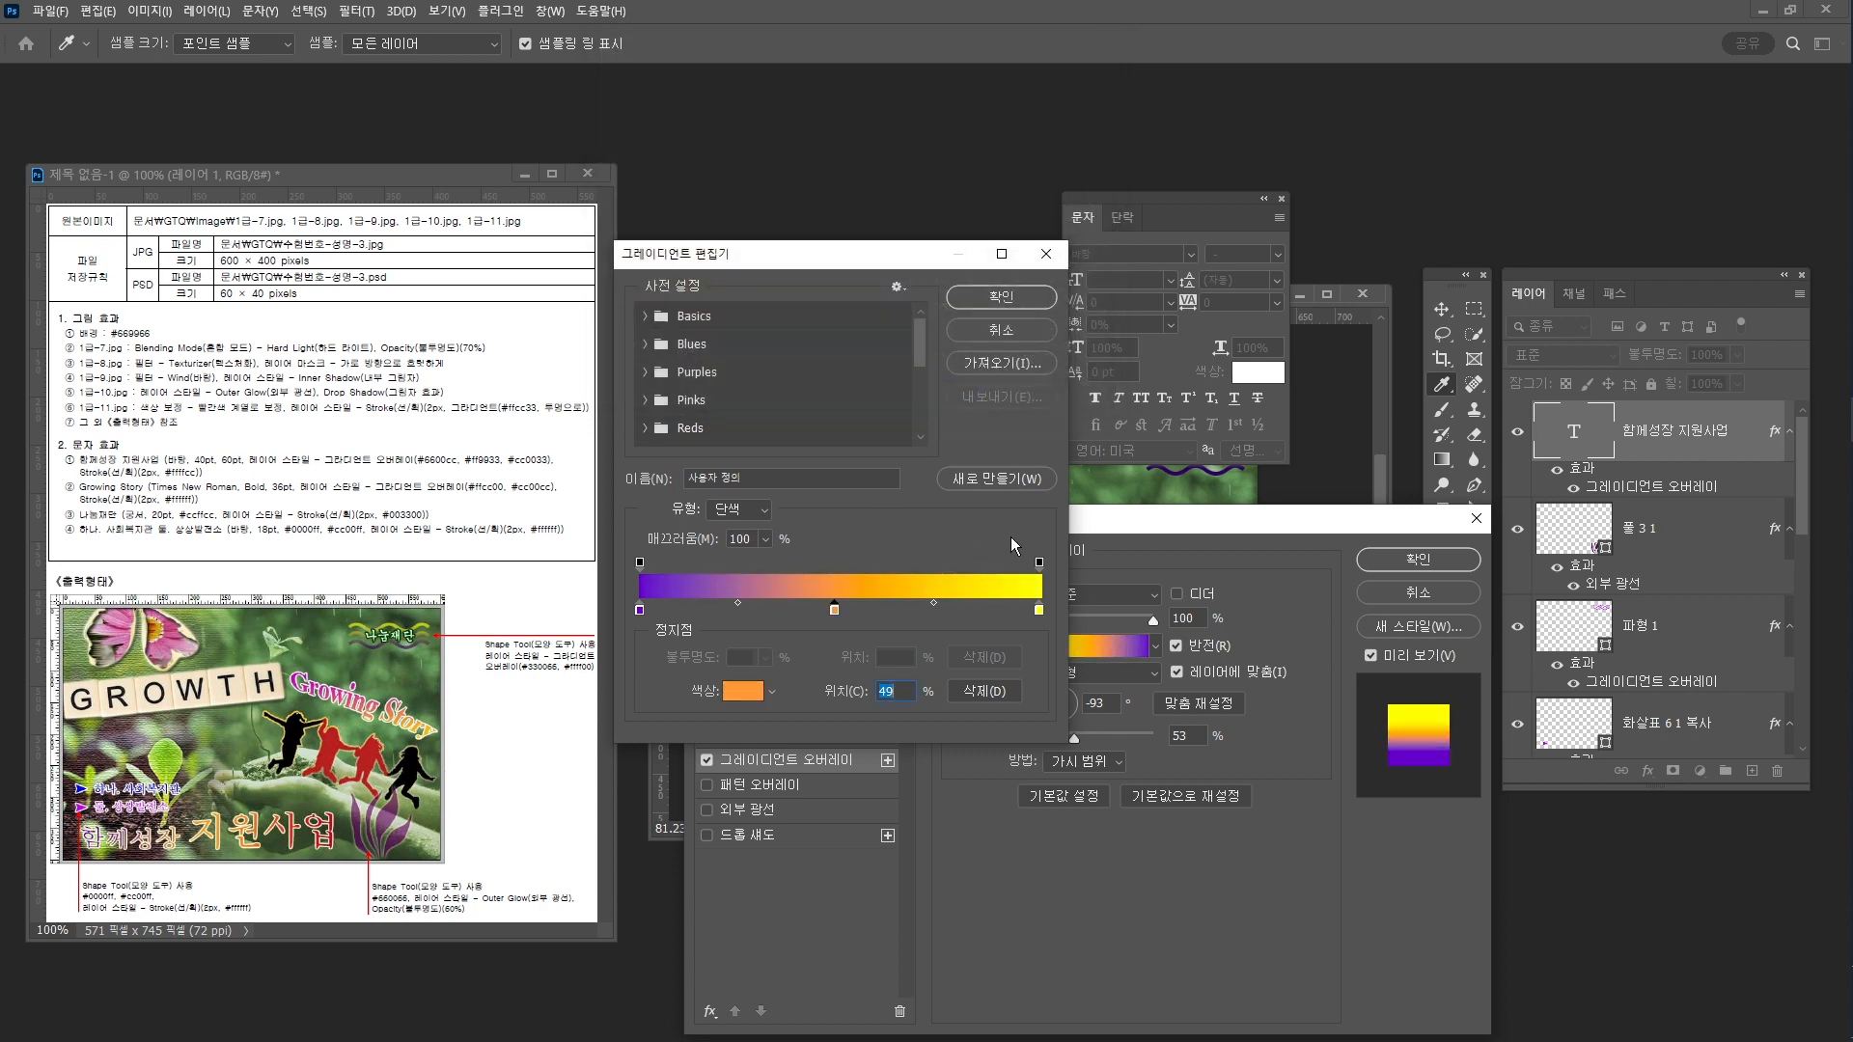
Set the end stop of the overlay gradient to #cc0033 and accept the gradient
click(1039, 611)
double_click(1040, 611)
text(cc0)
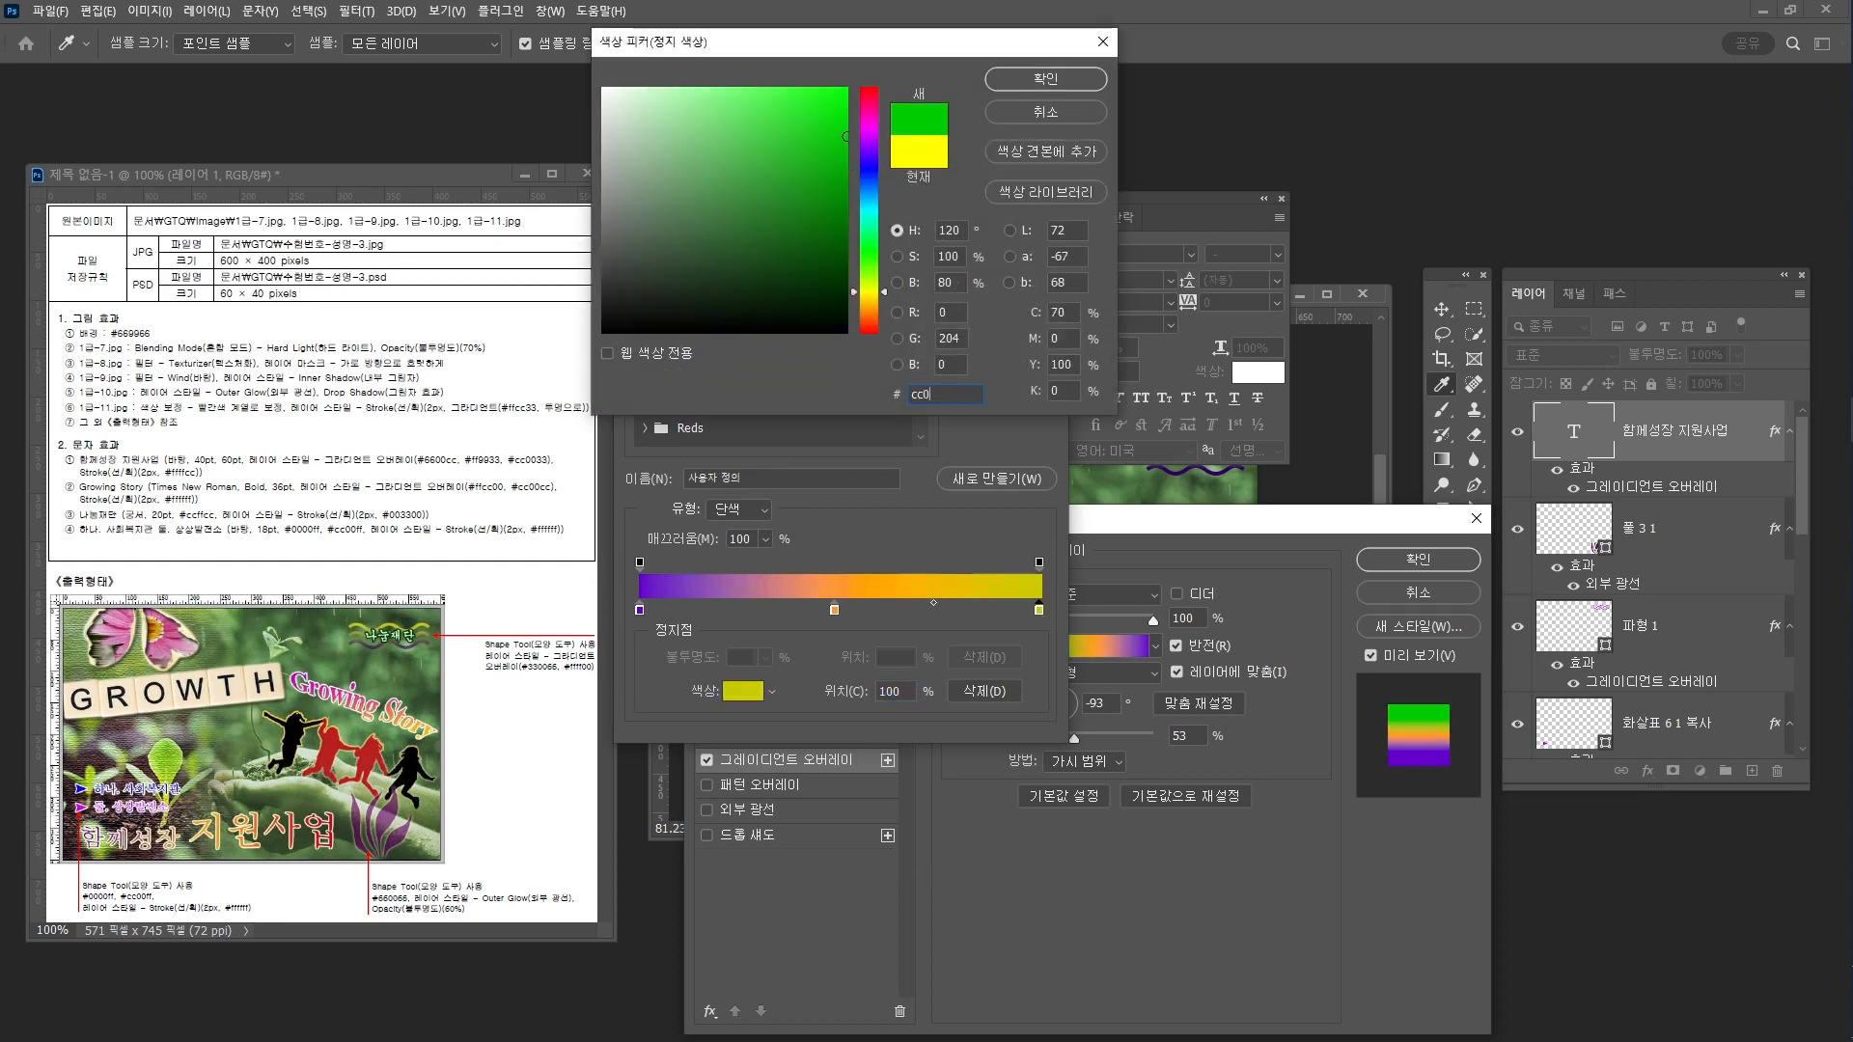
text(033)
key(Return)
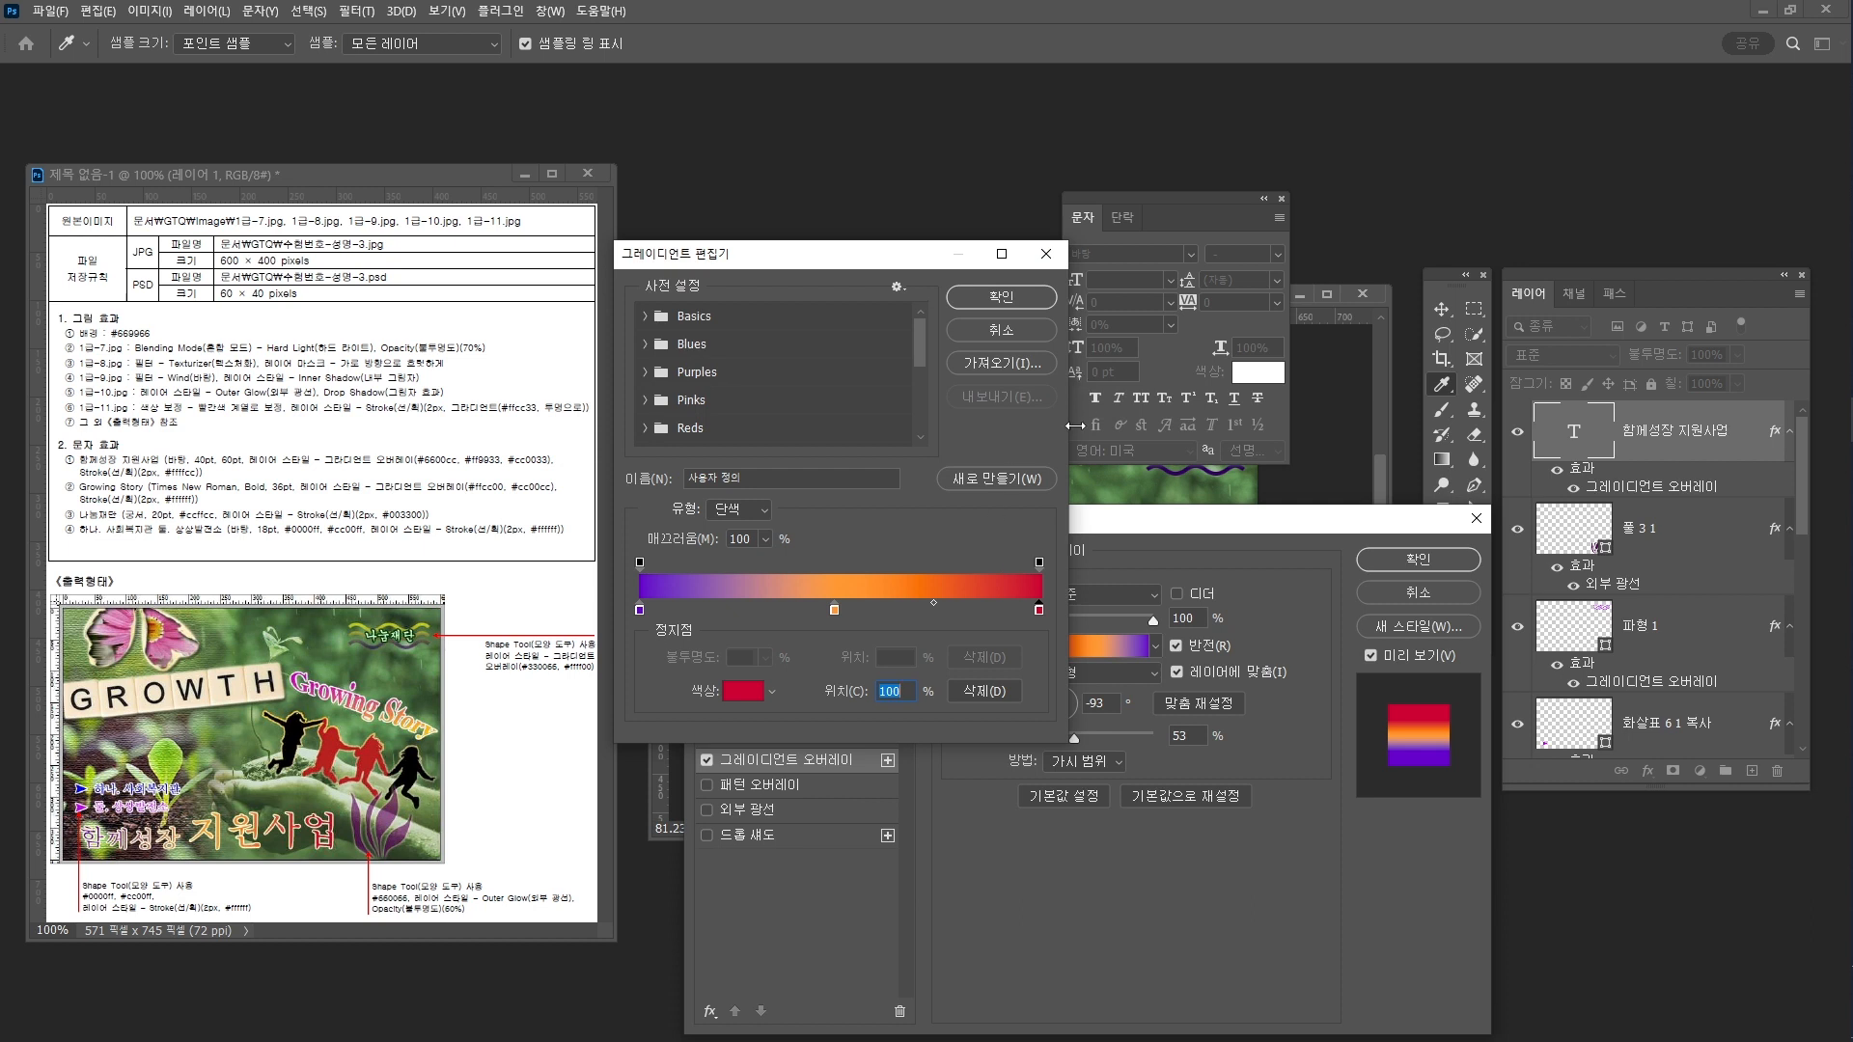
click(1032, 307)
Add a 2 px outside stroke in #ffffcc to the 함께성장 지원사업 text
click(743, 684)
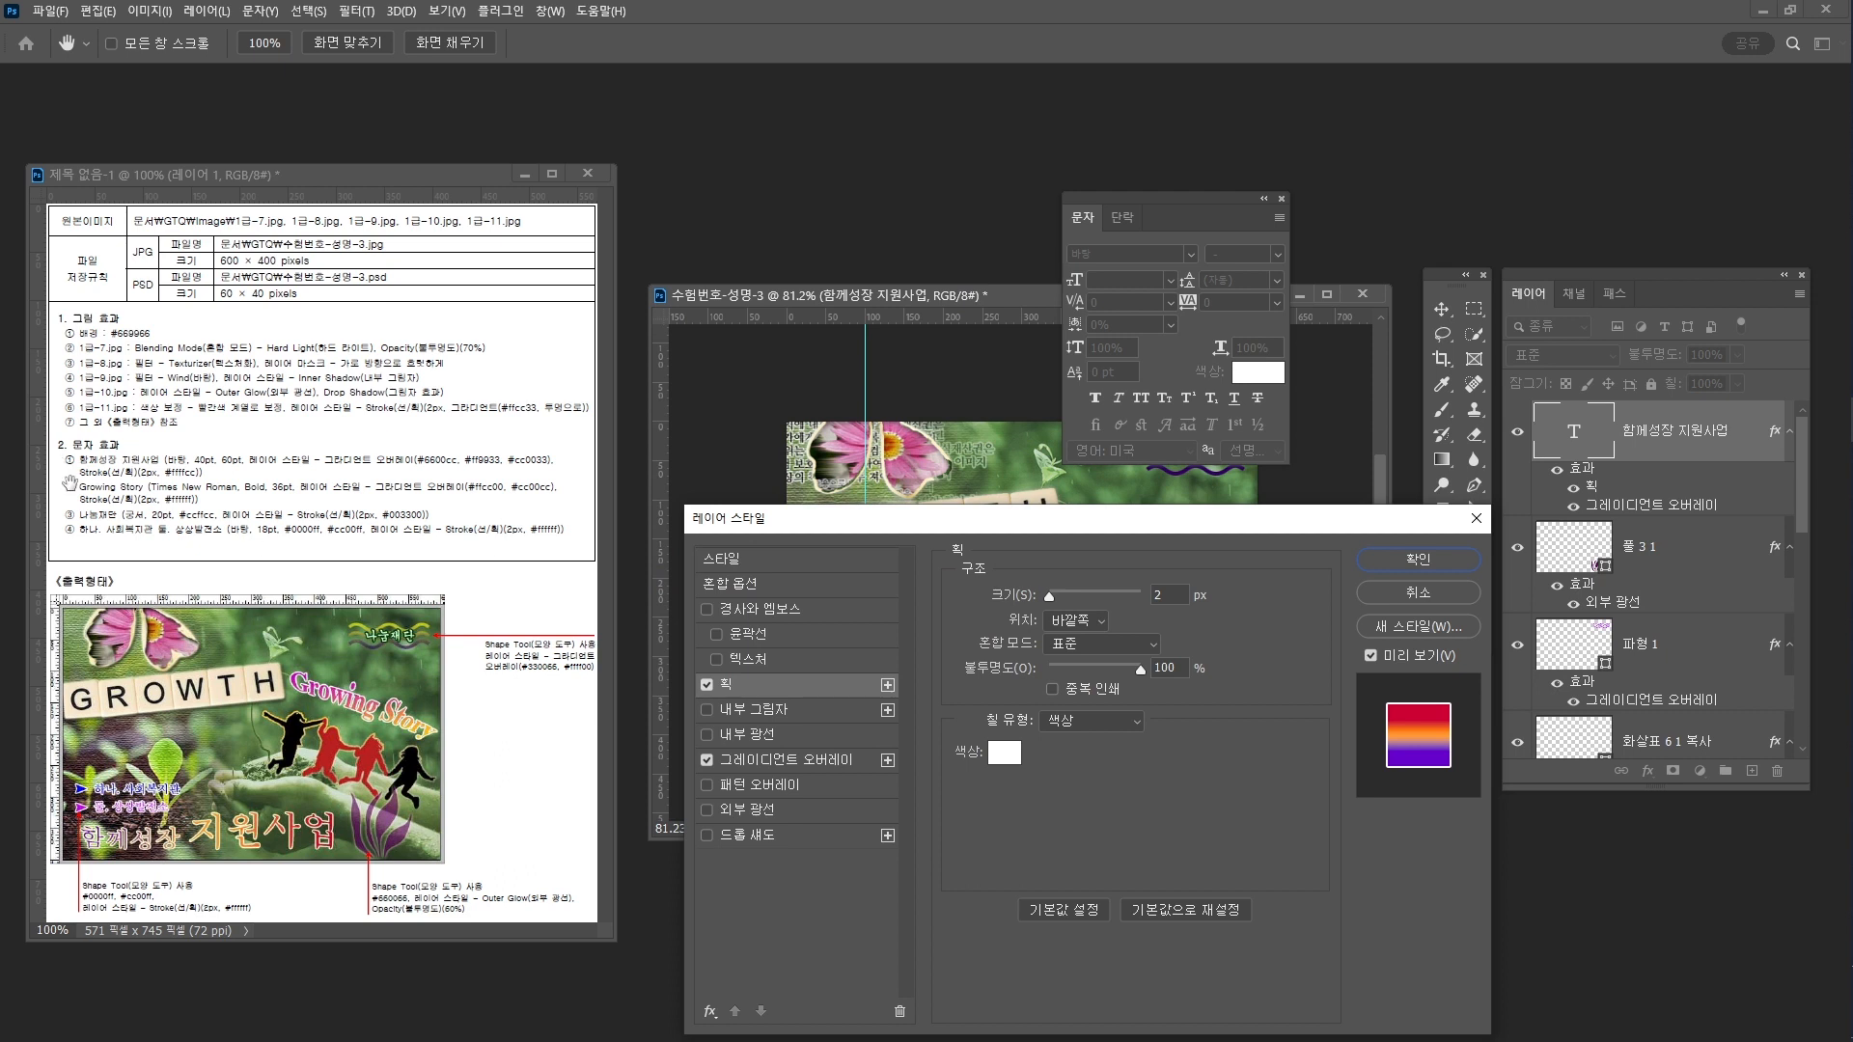
click(1000, 760)
text(ffff)
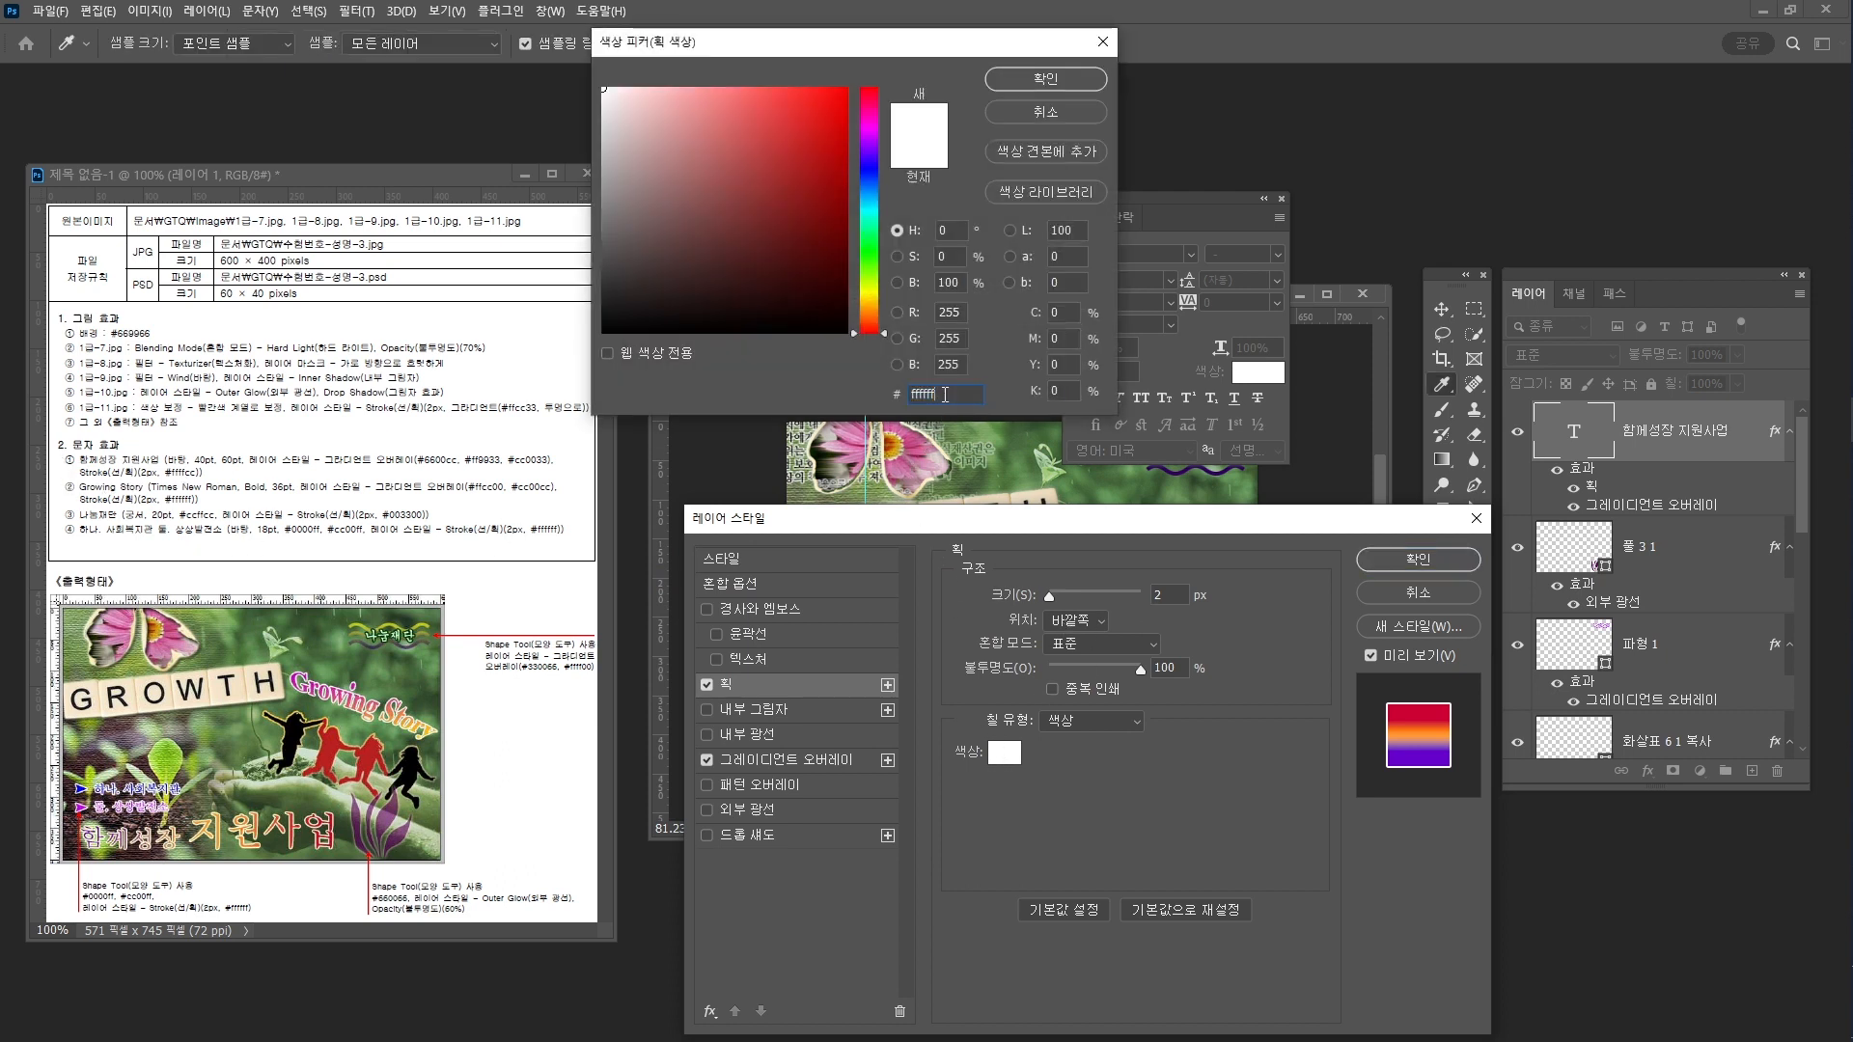
key(BackSpace)
key(BackSpace)
text(cc)
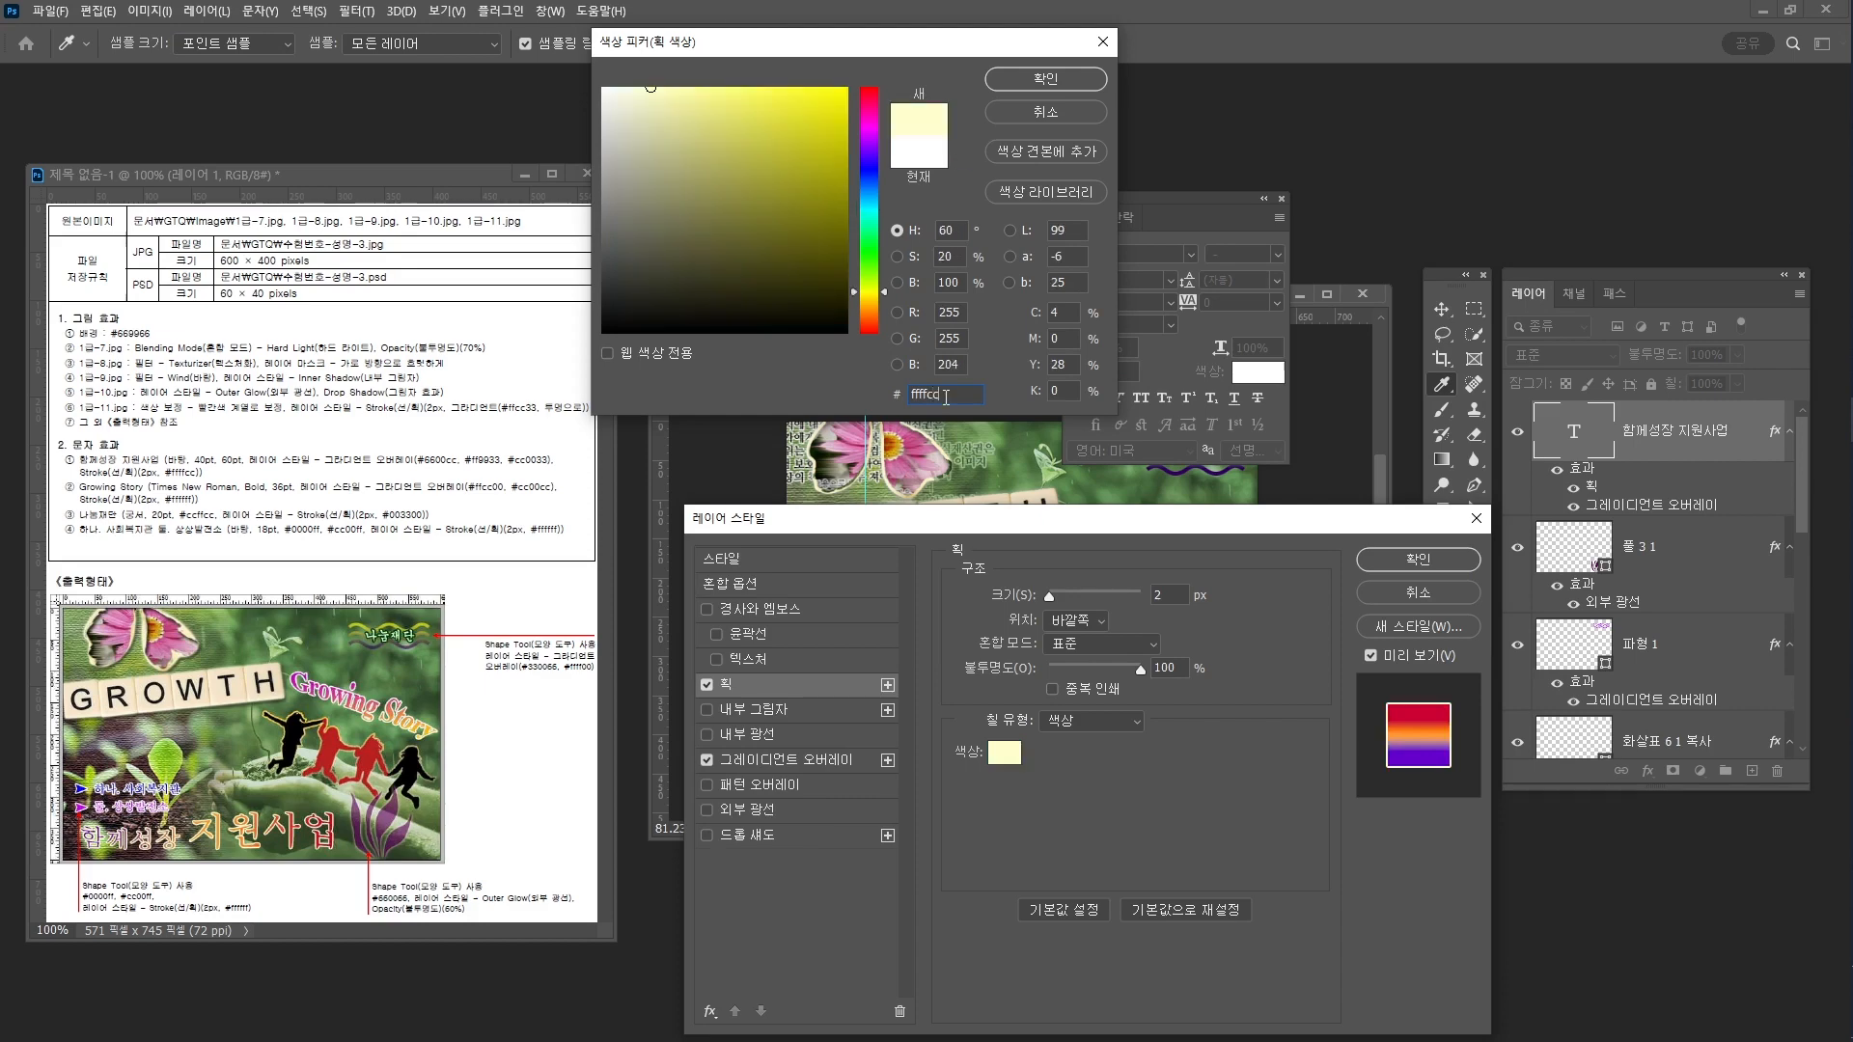
key(Return)
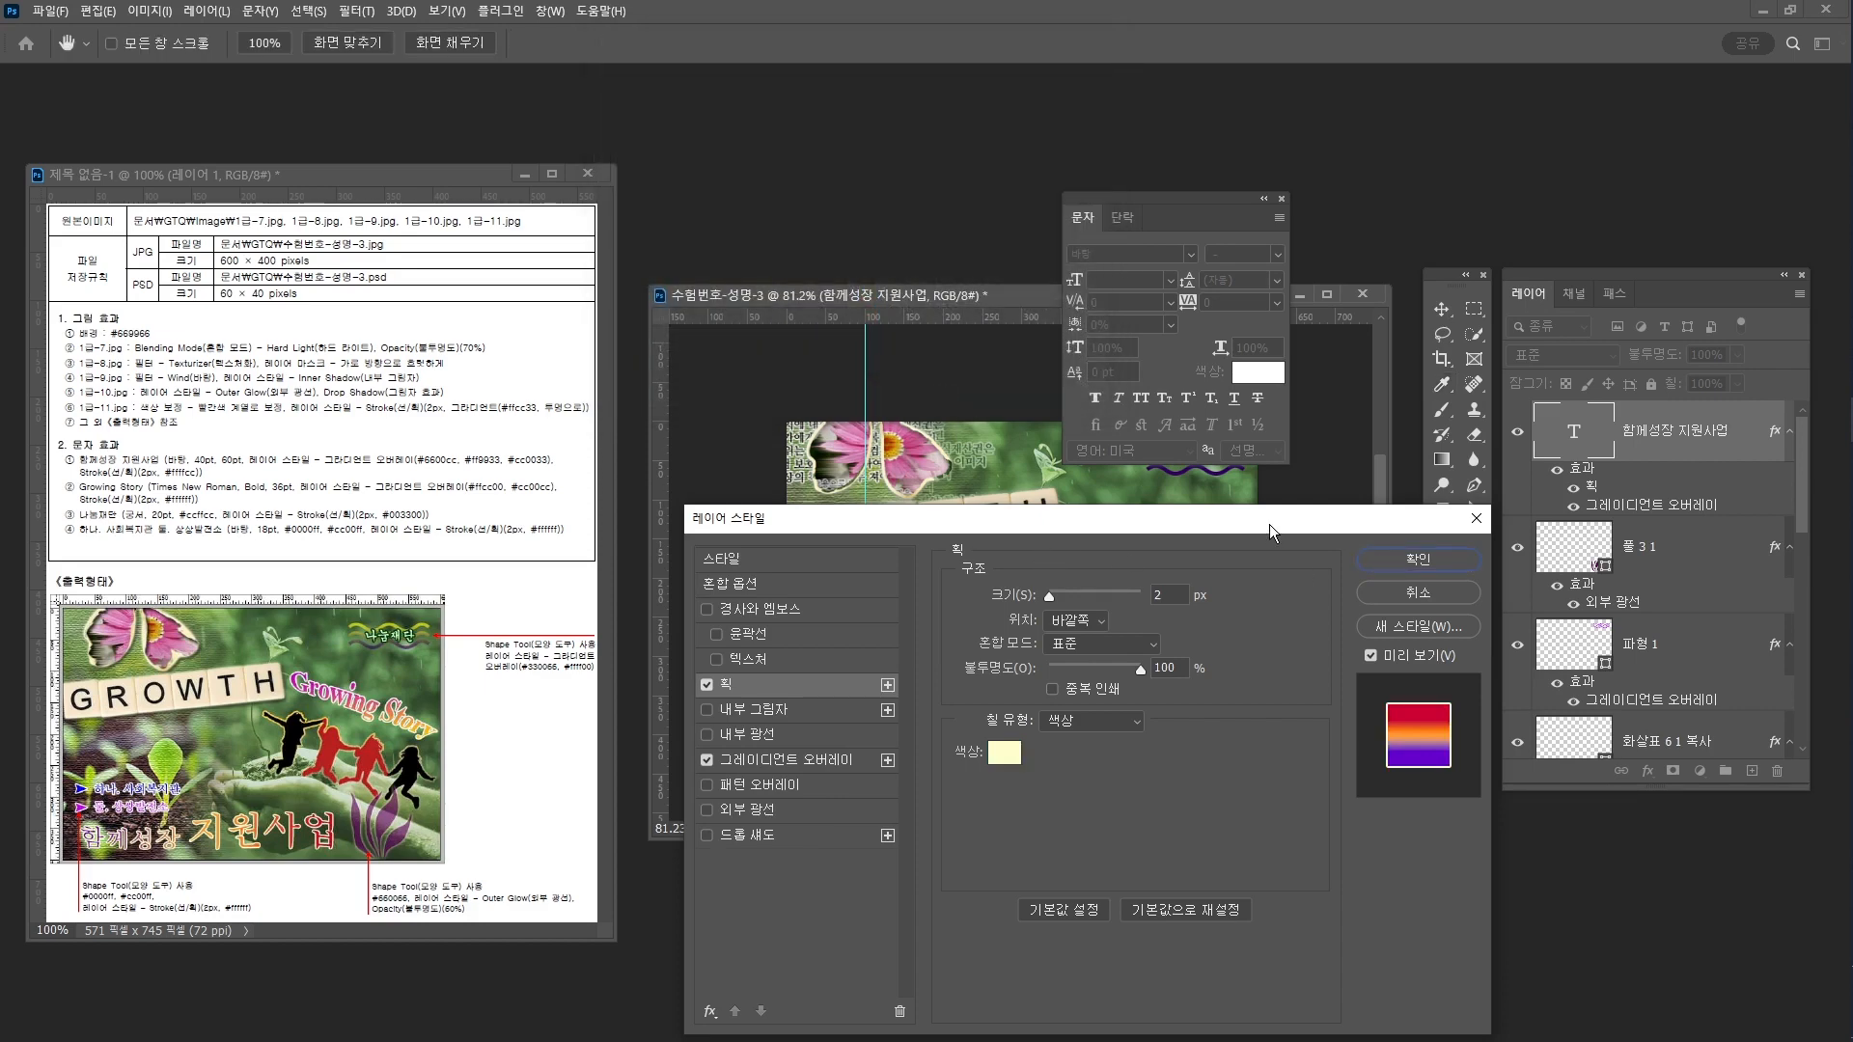
Turn the text's gradient overlay to an angle of 175° and apply the layer style
drag(1270, 524, 1604, 462)
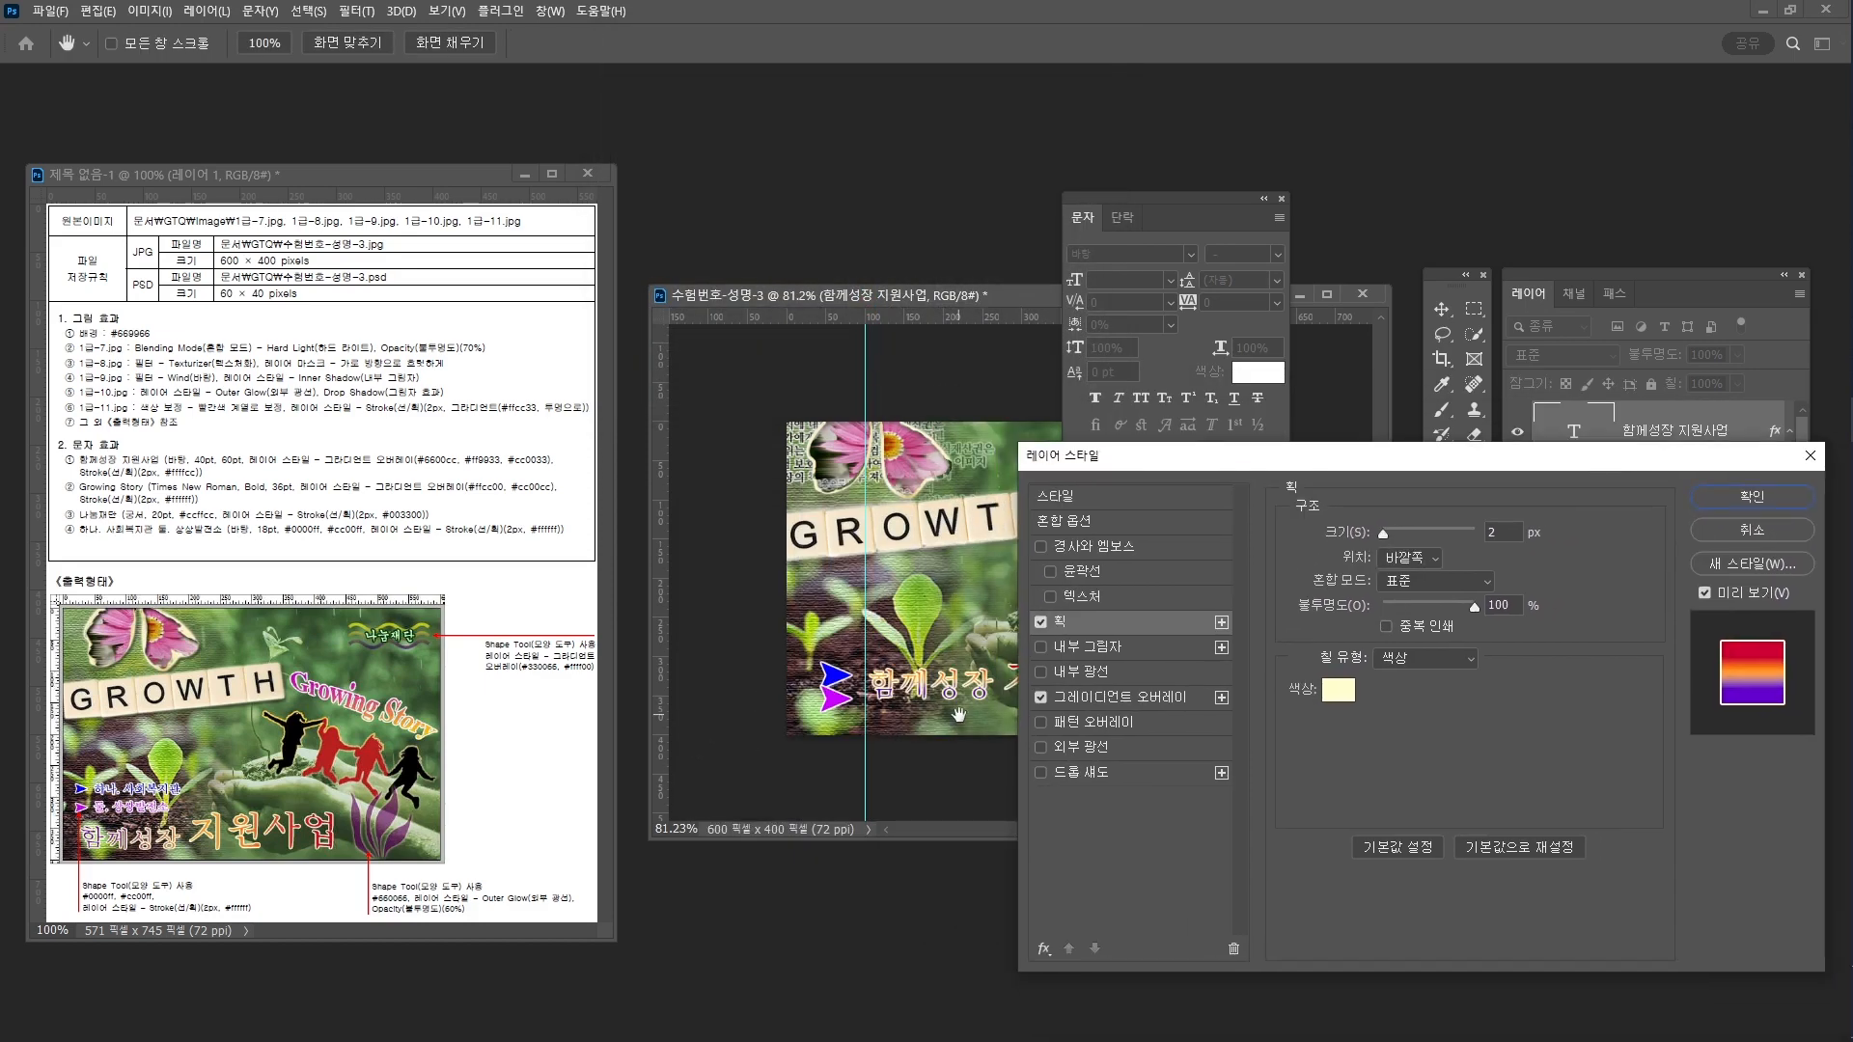
click(1150, 698)
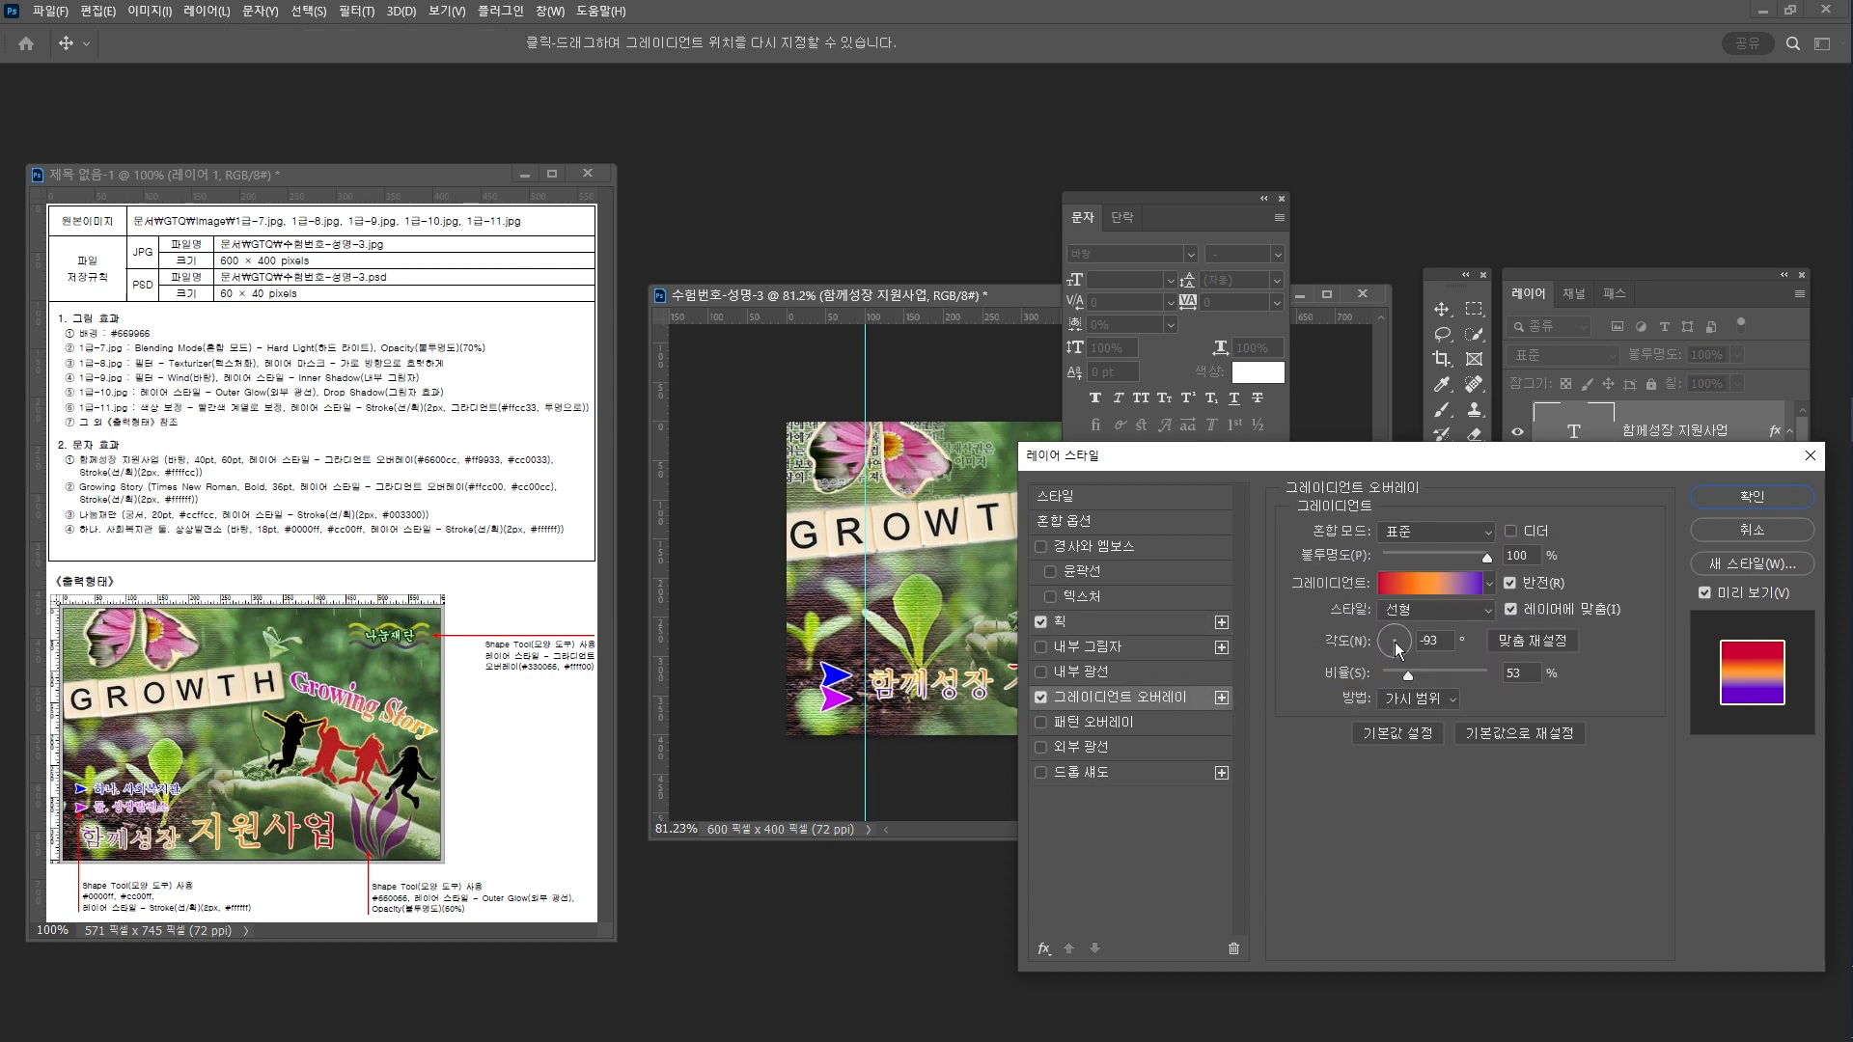
drag(1396, 646, 1406, 641)
click(1380, 640)
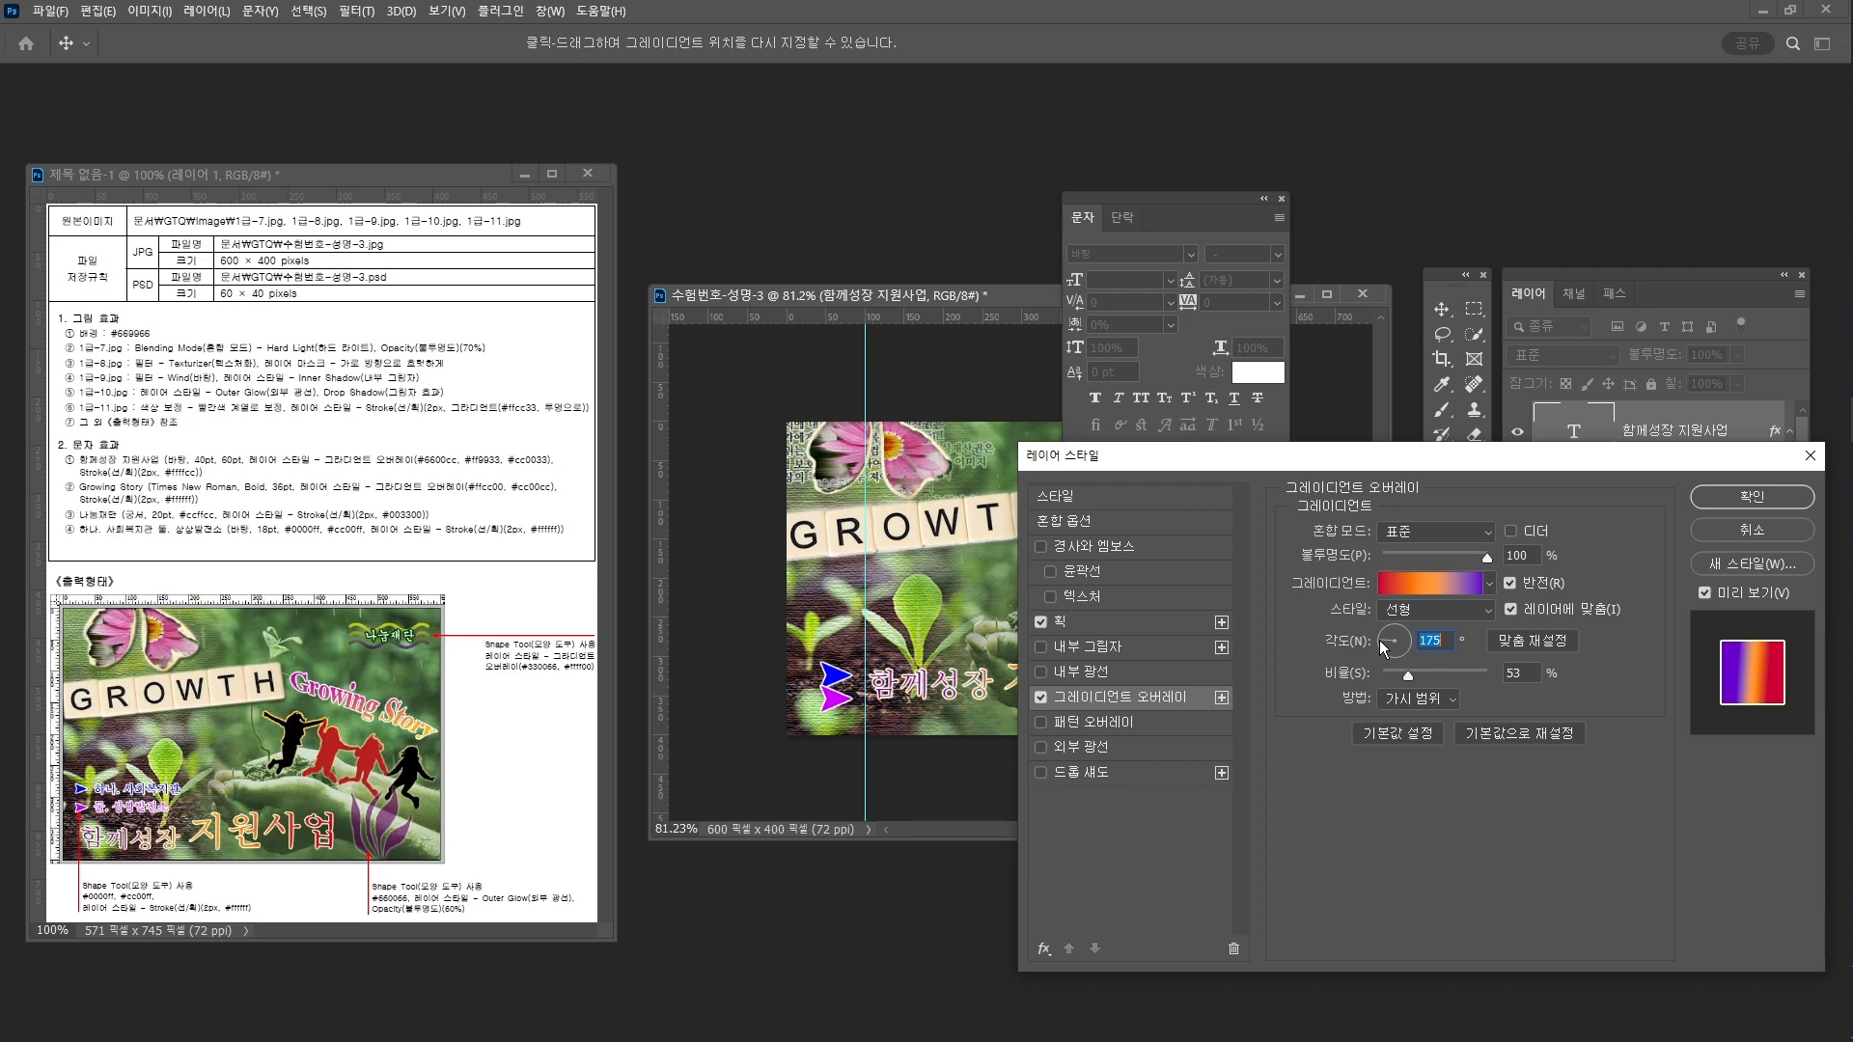
drag(1364, 461, 1129, 488)
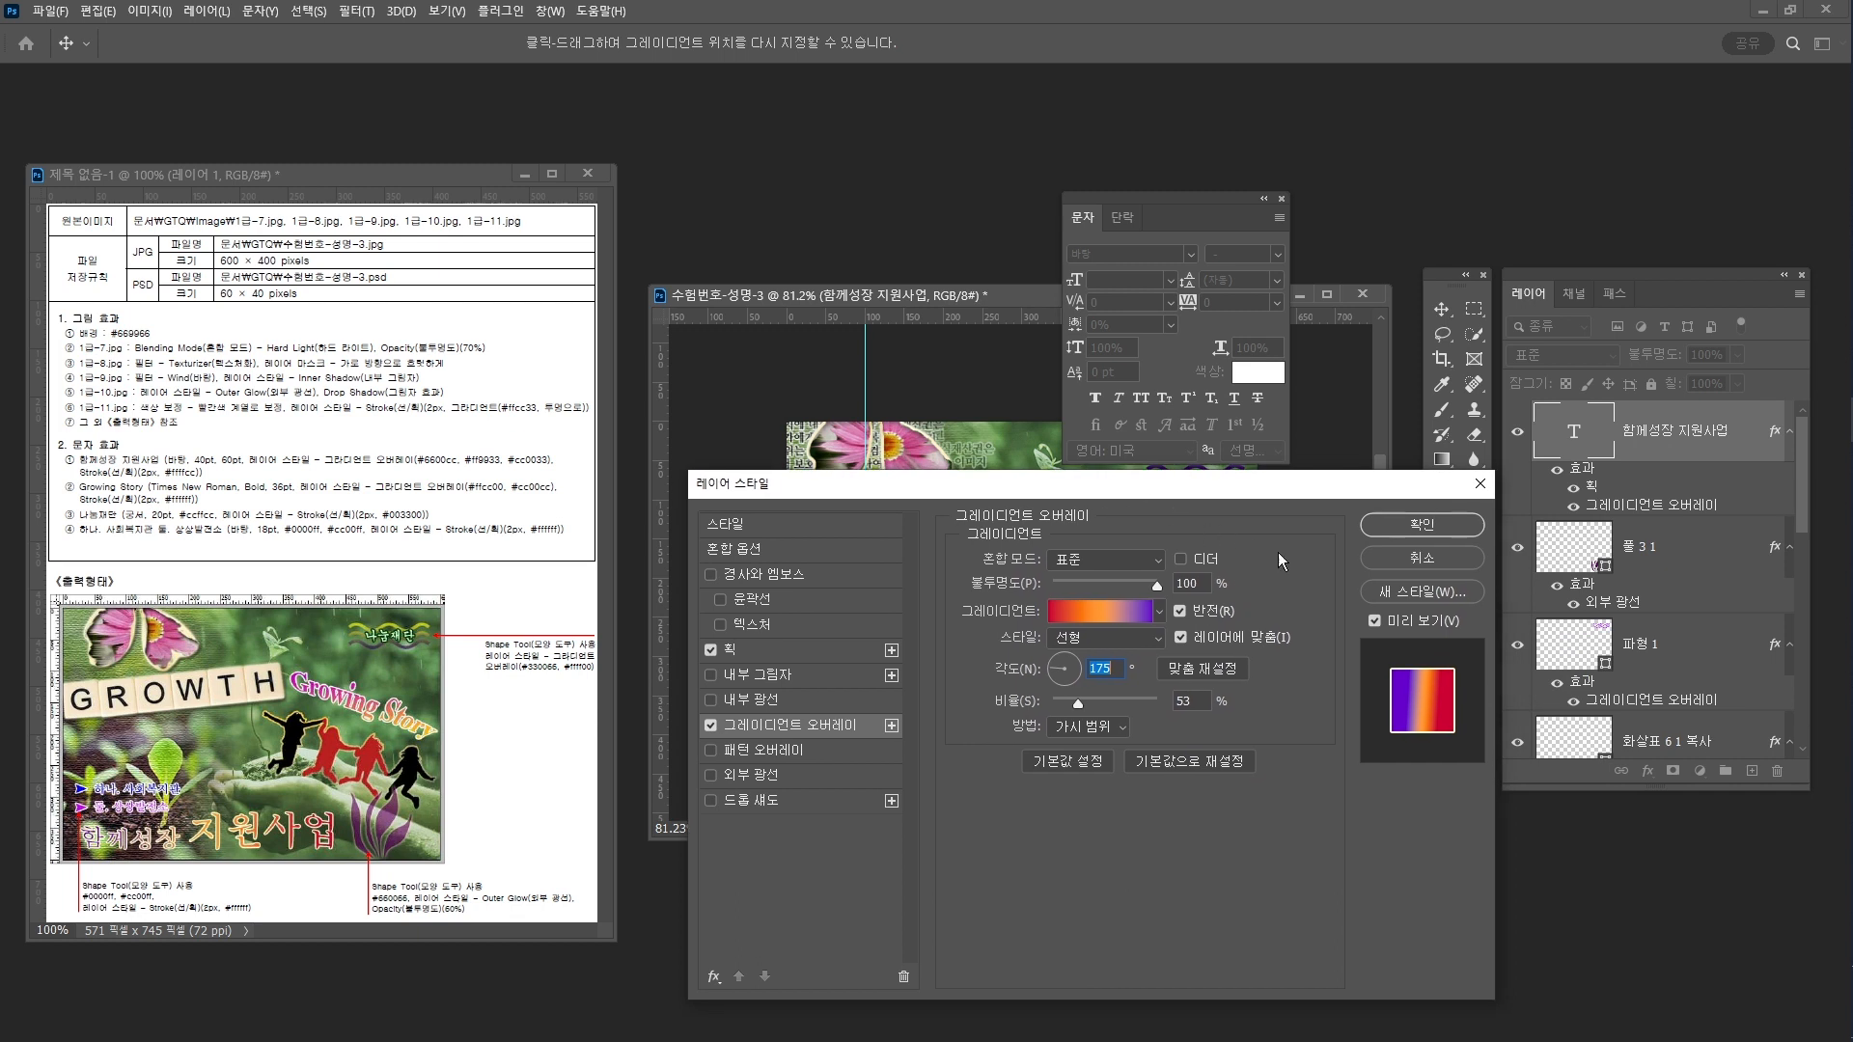
click(1404, 526)
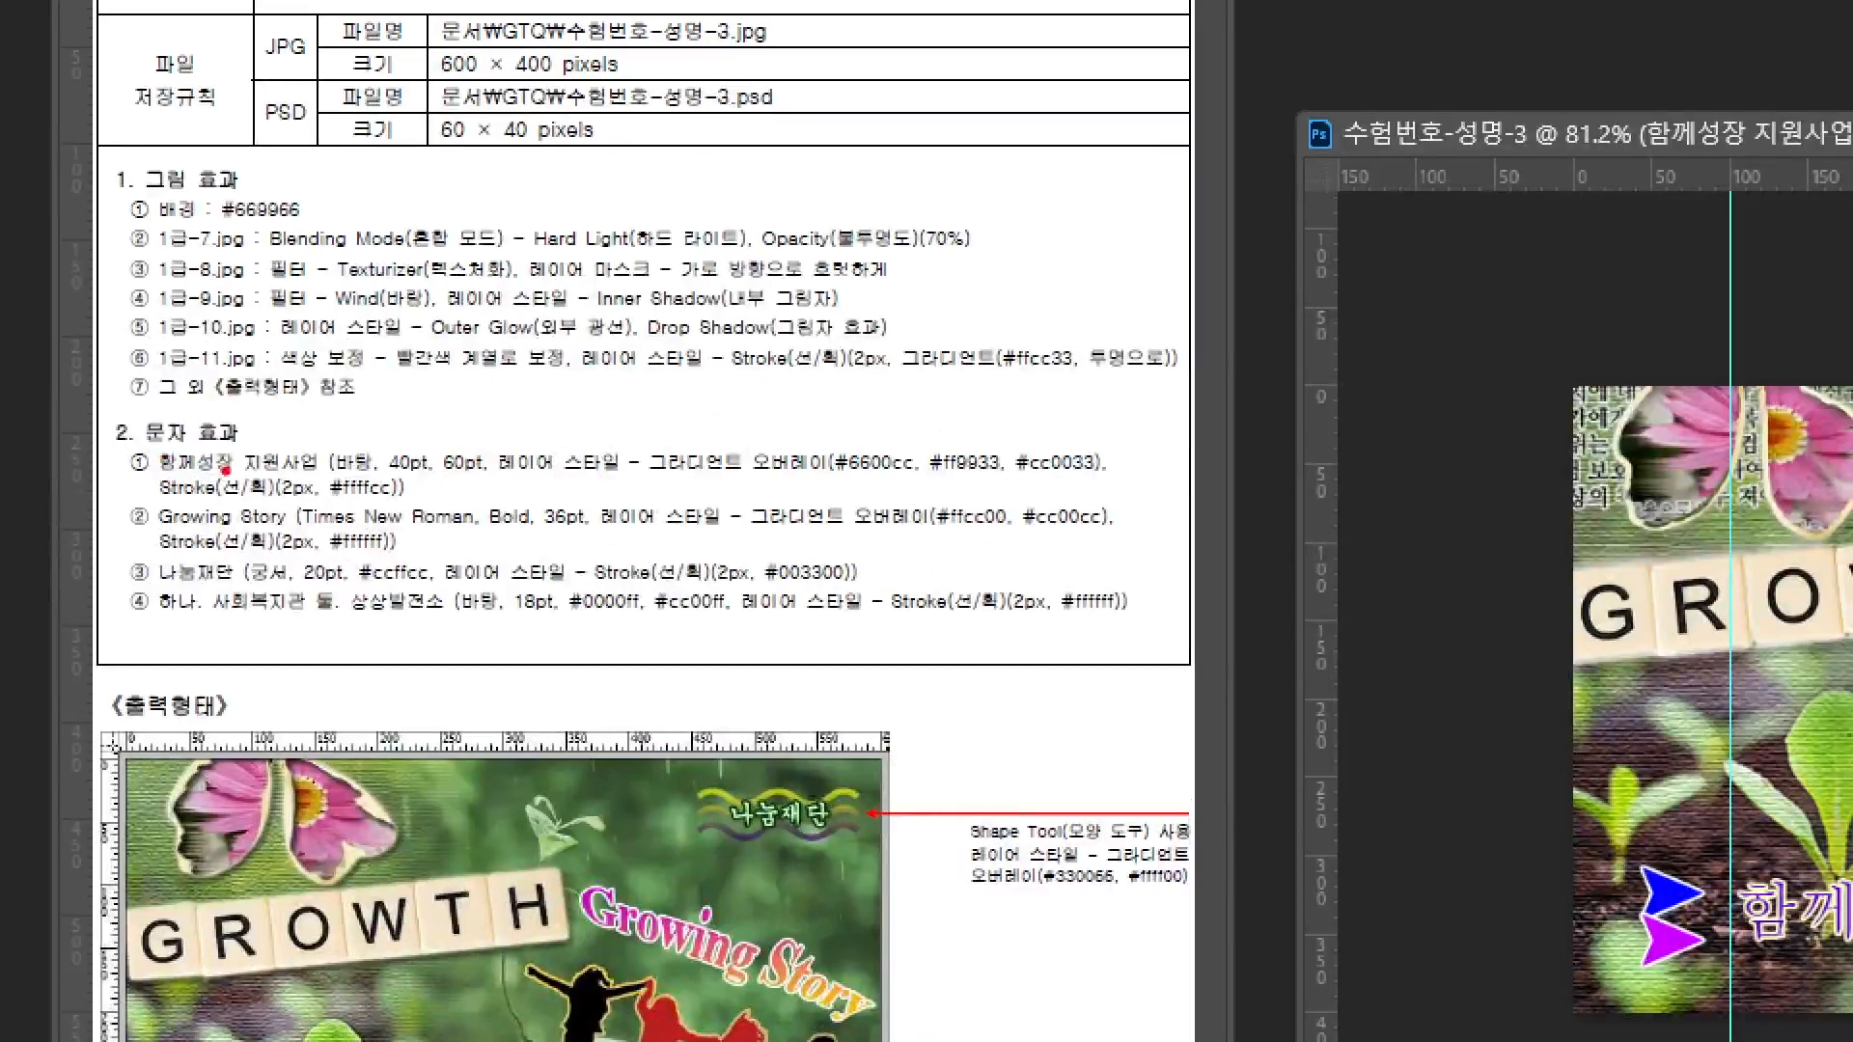
drag(107, 443, 178, 430)
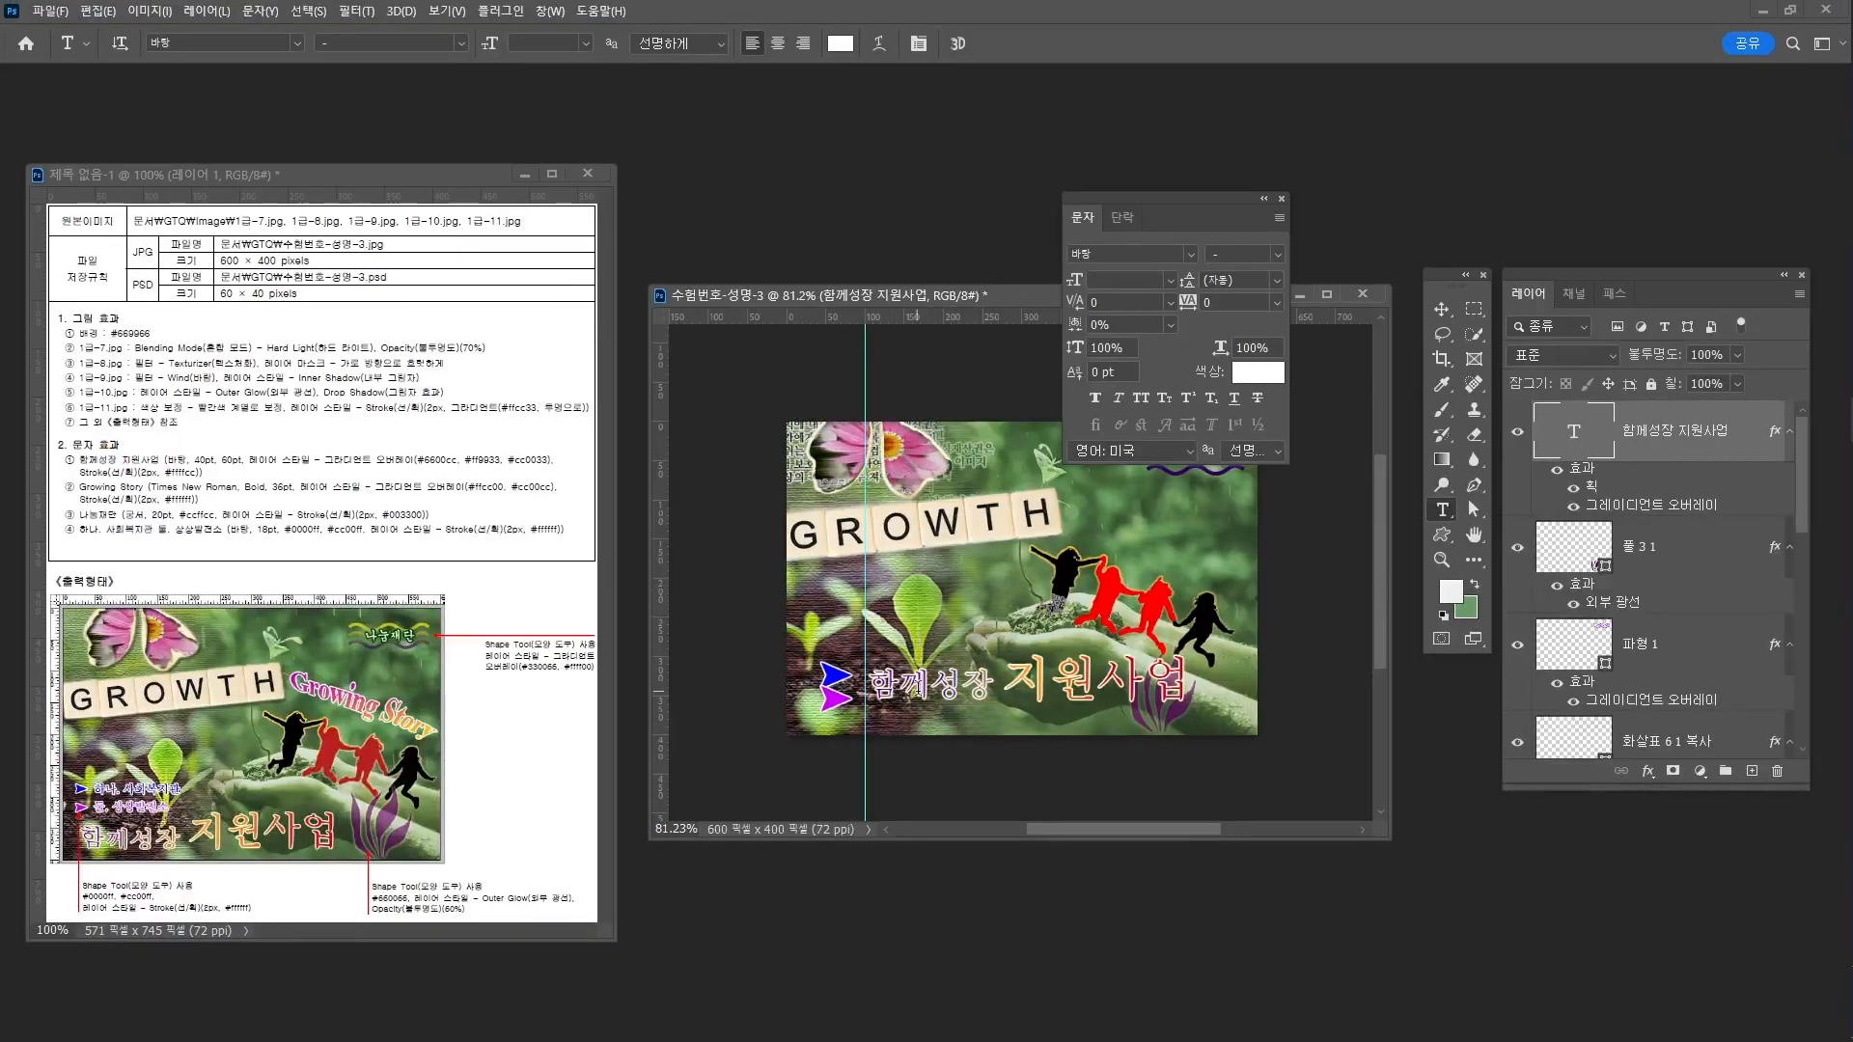
Move the 함께성장 지원사업 text down and left to about X 242, Y 354 px, near the image's lower edge
key(ctrl+t)
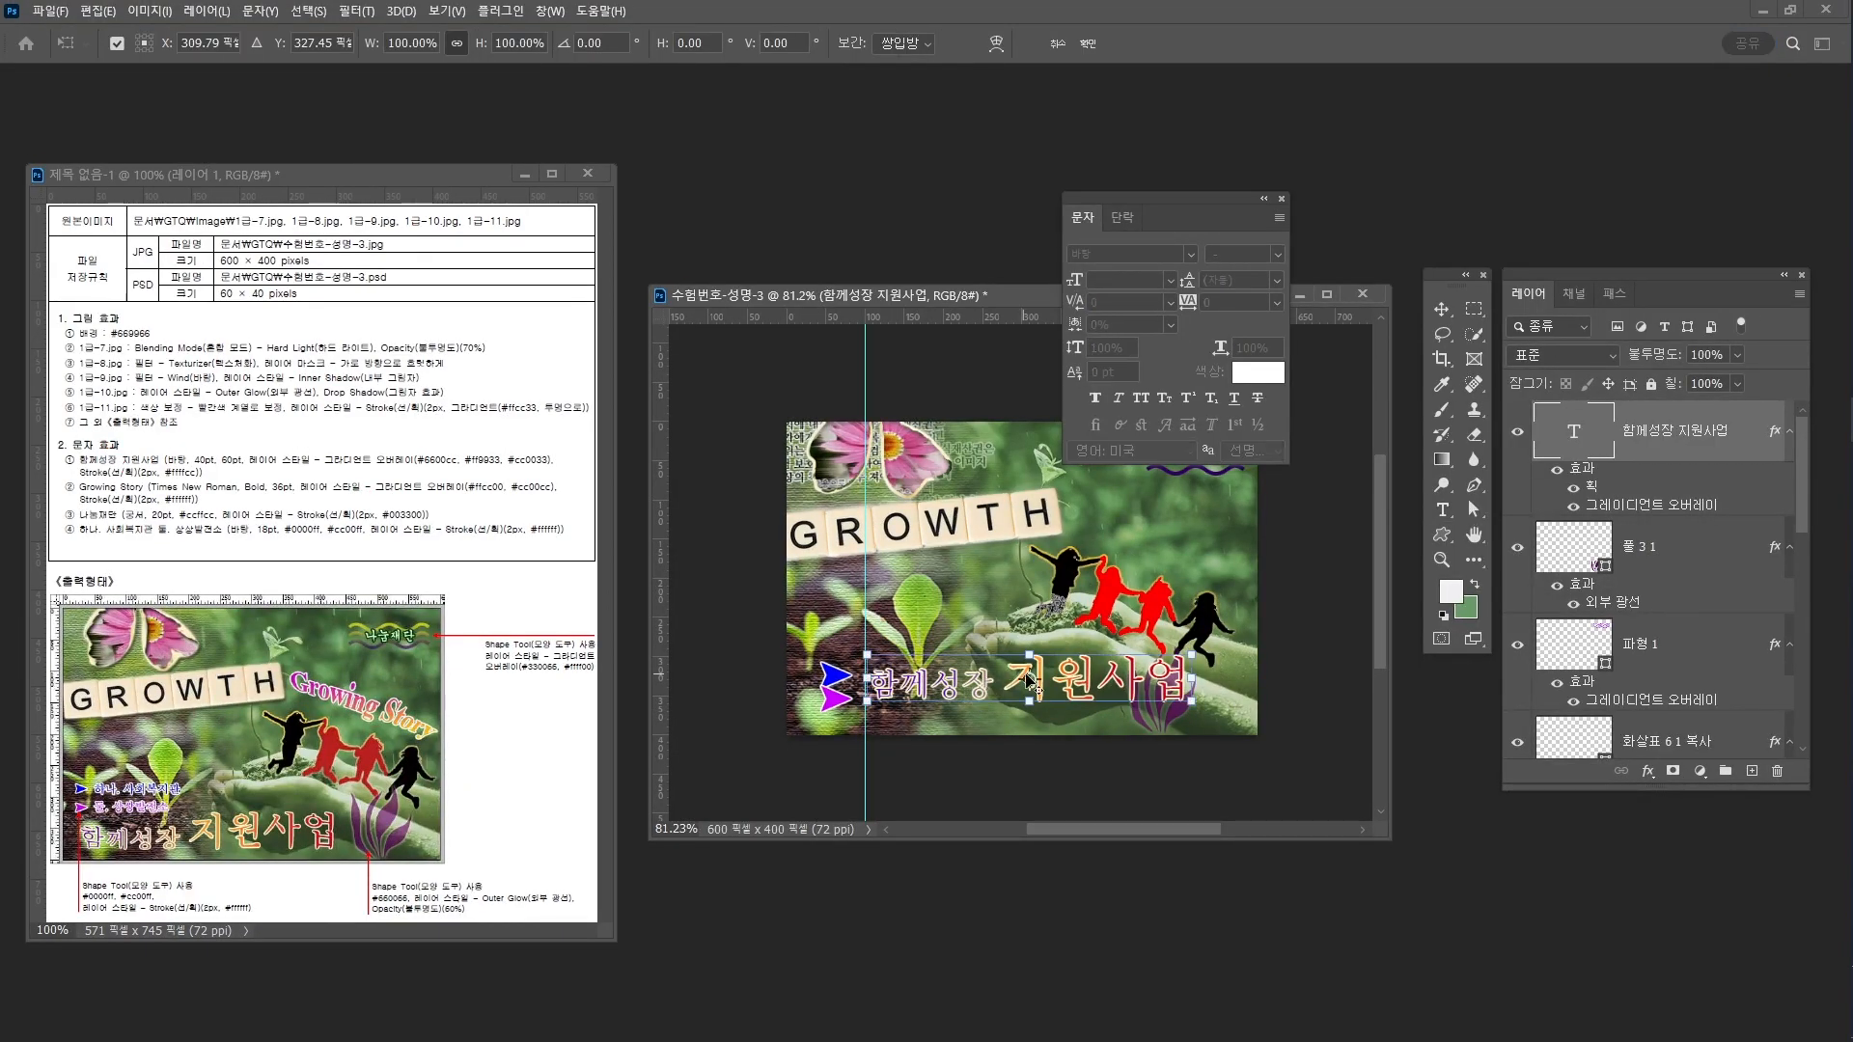
drag(981, 677, 937, 689)
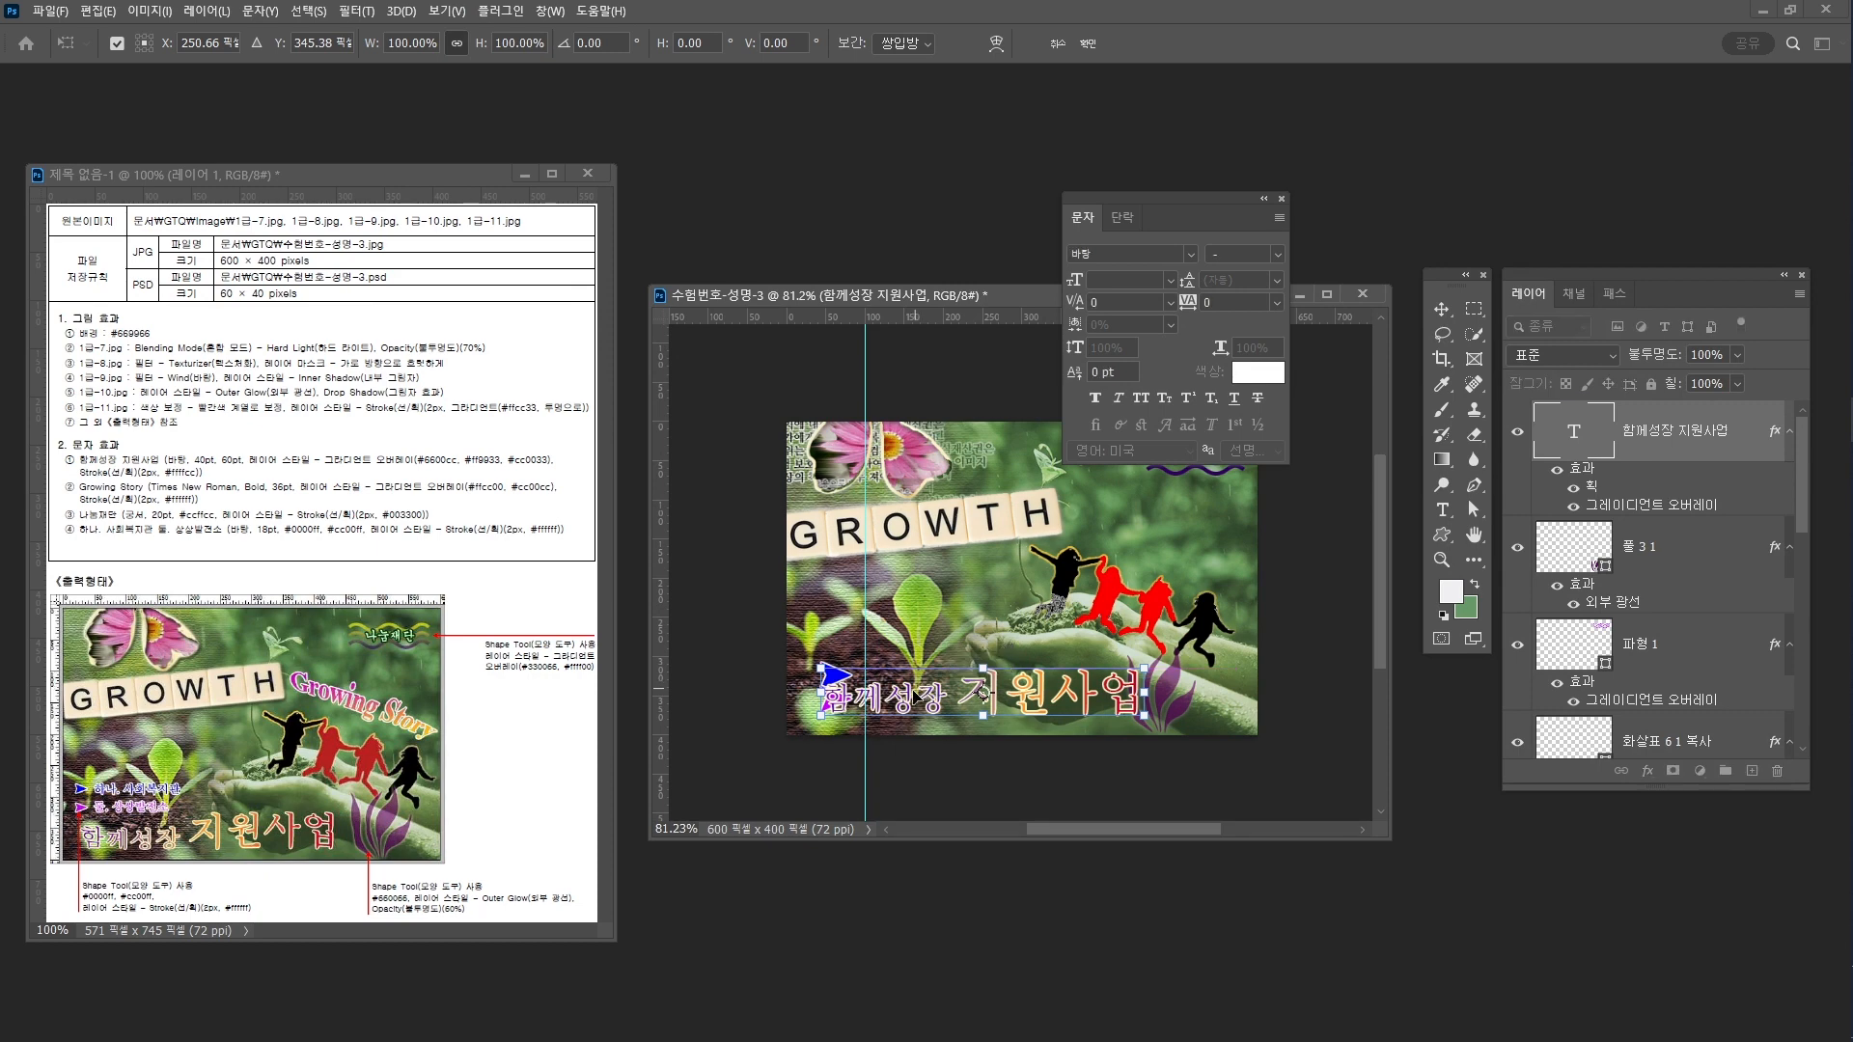
key(Left)
key(Left)
key(Left)
key(Left)
key(Left)
key(Left)
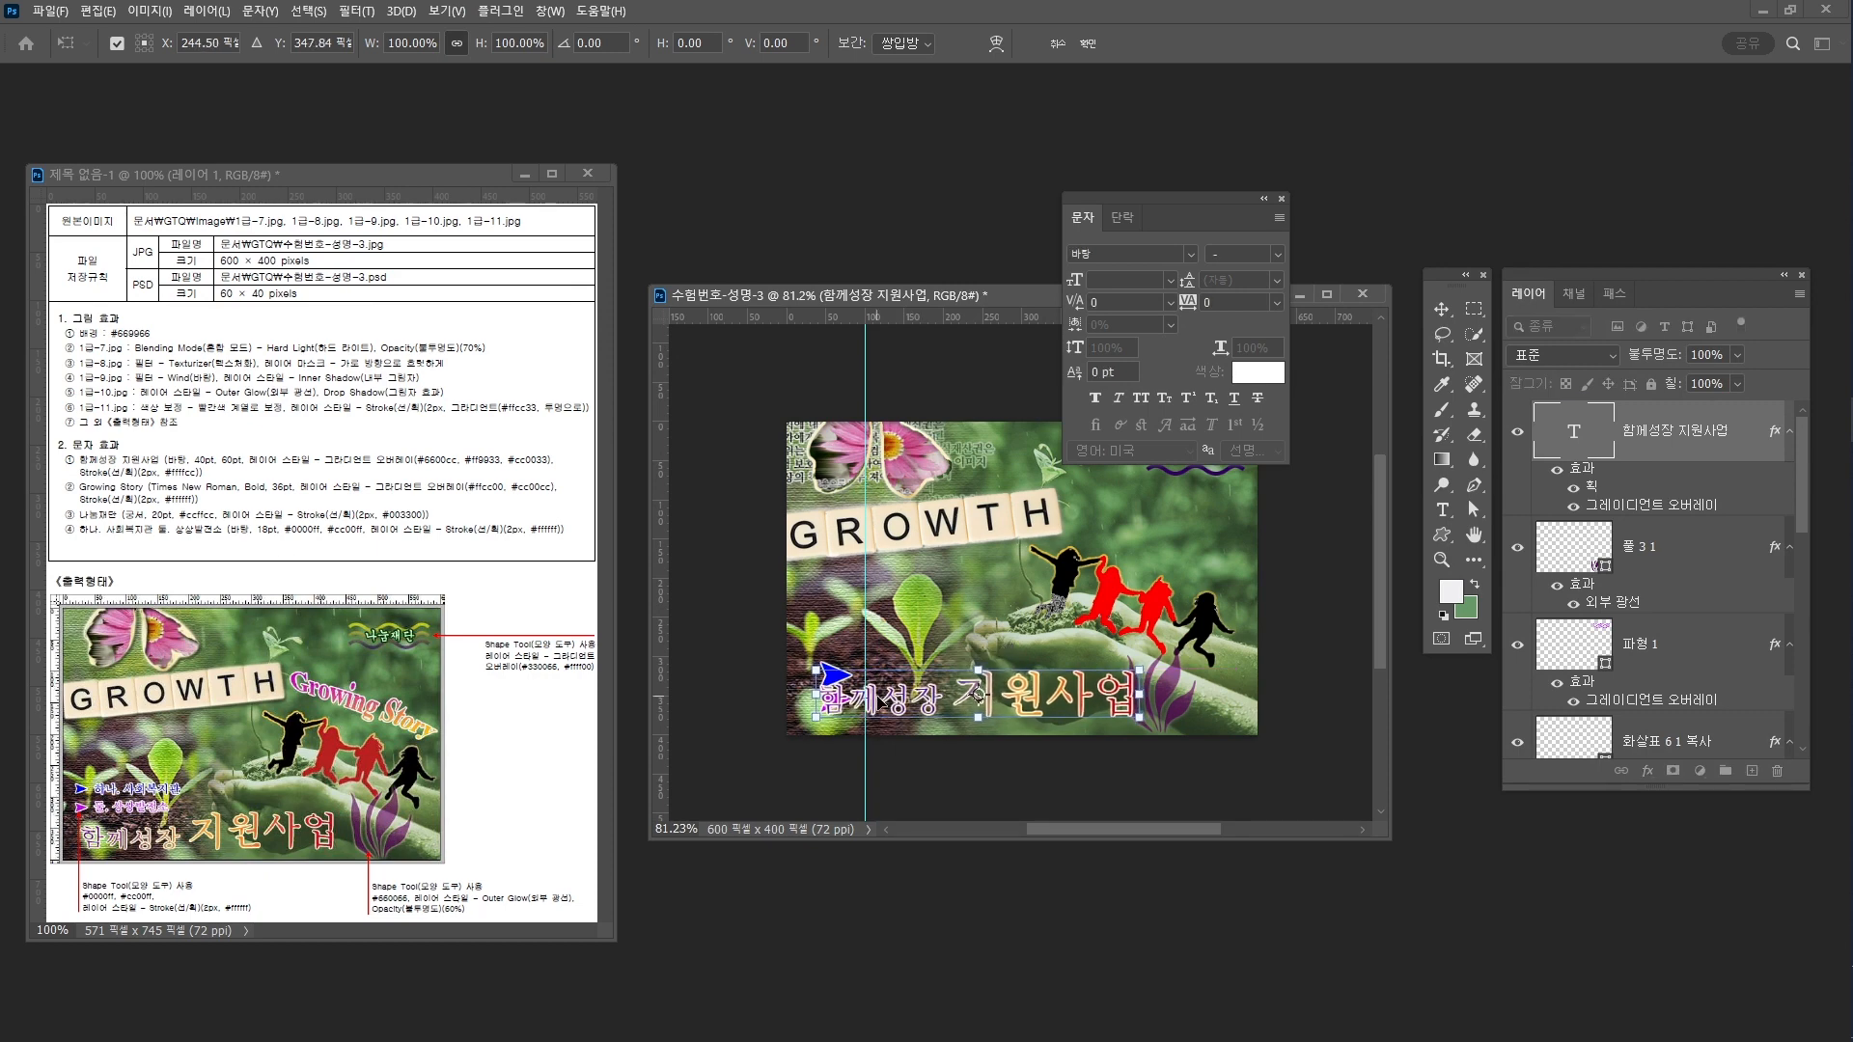
key(Down)
key(Down)
key(Down)
key(Left)
key(Down)
key(Down)
key(Down)
key(Down)
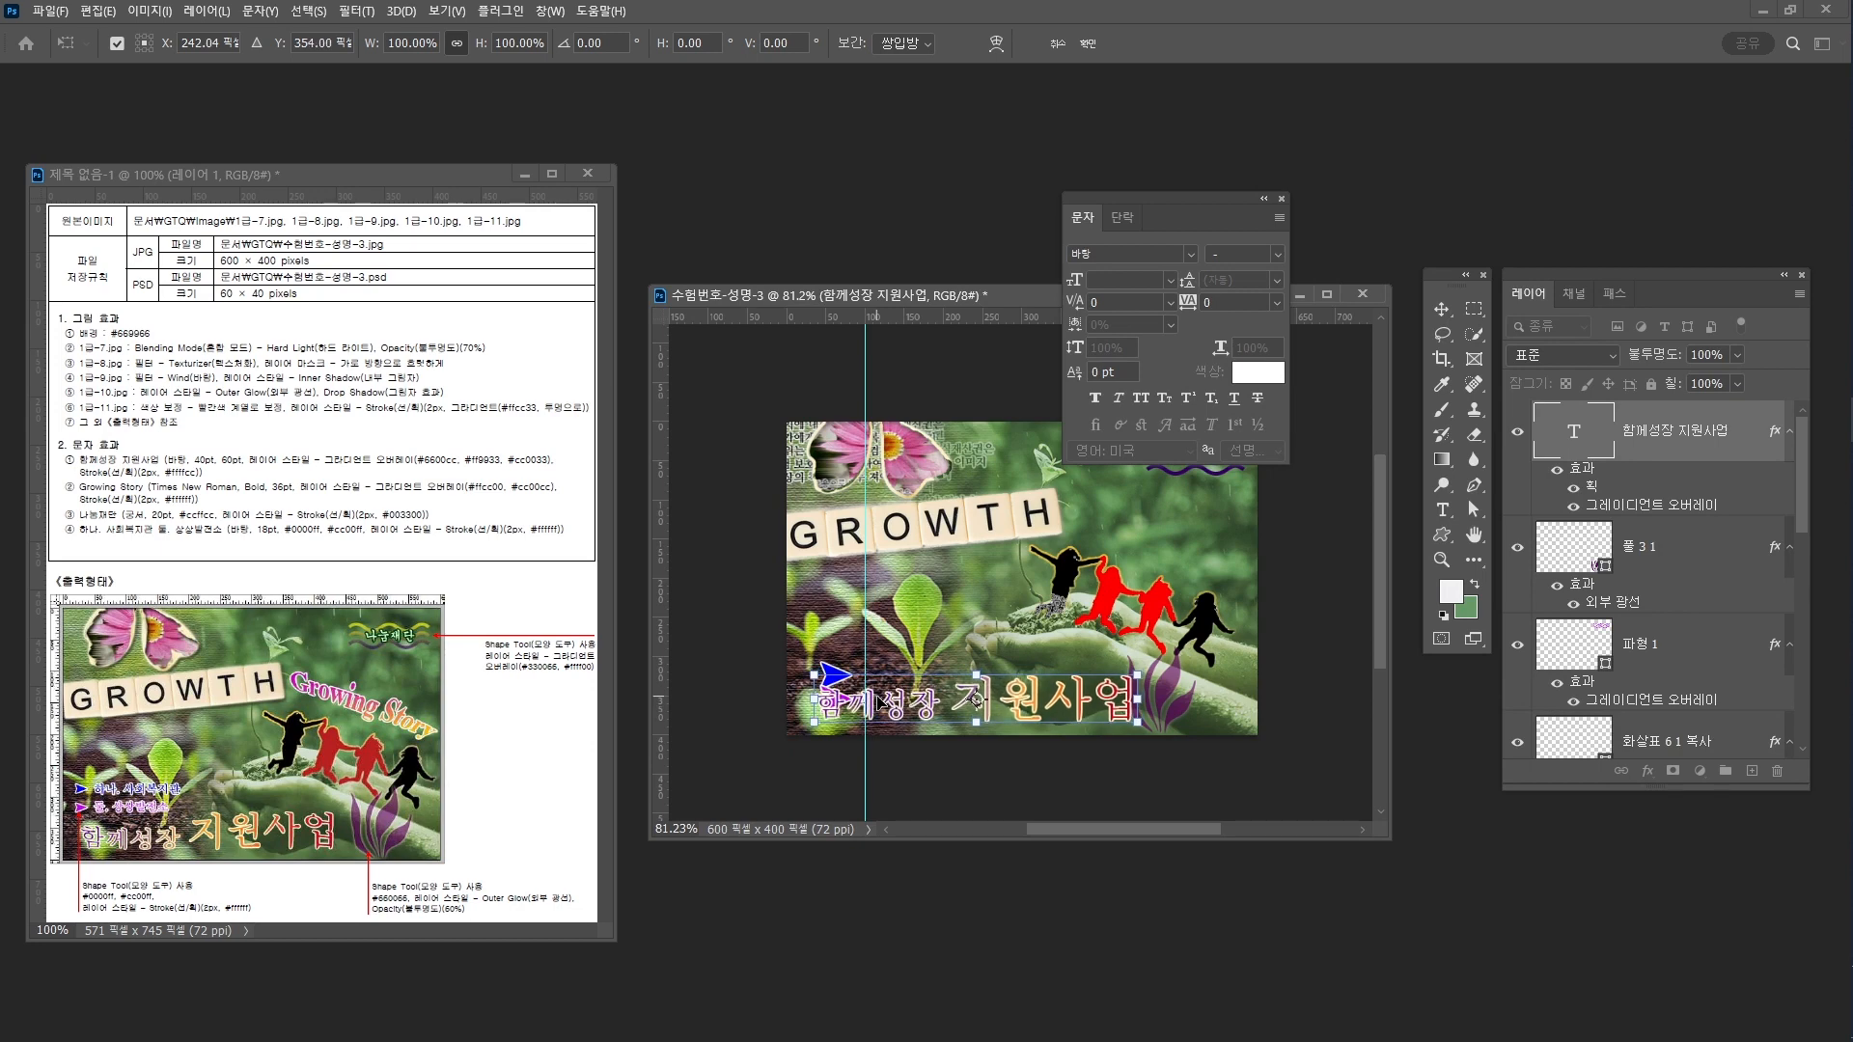
key(Down)
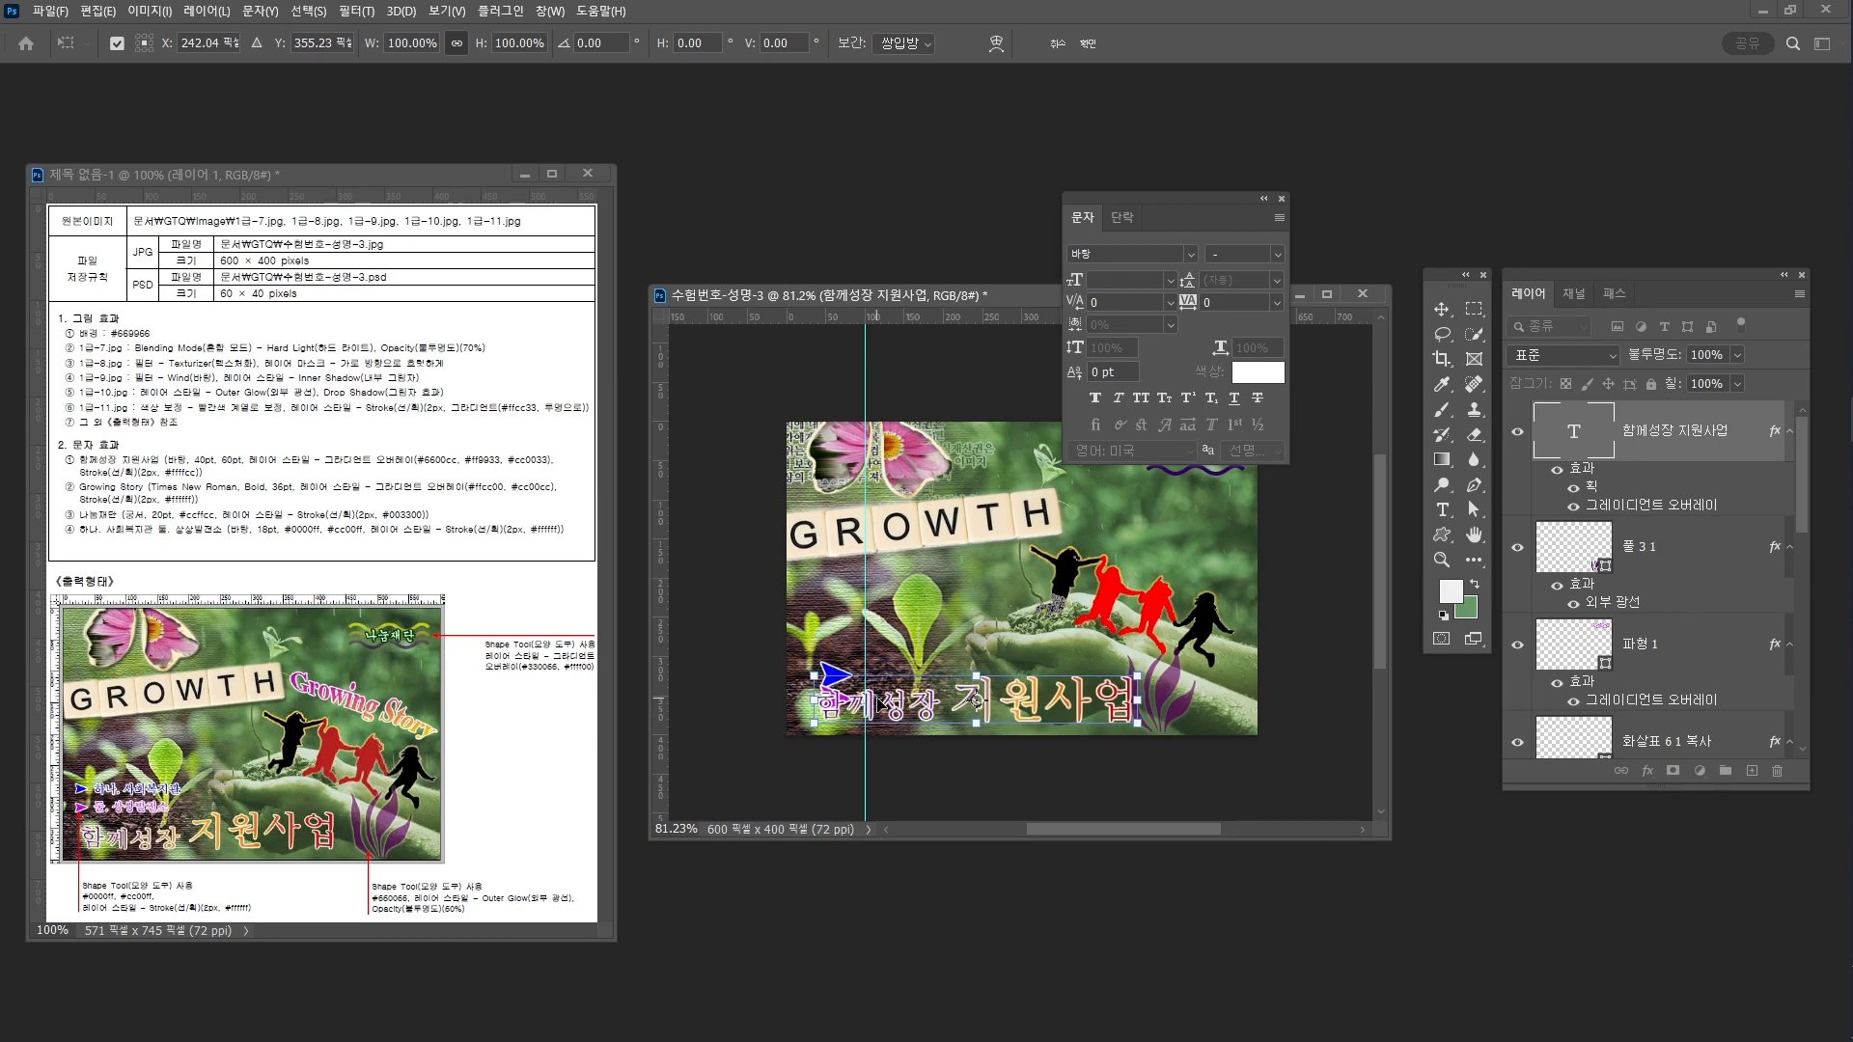
key(Return)
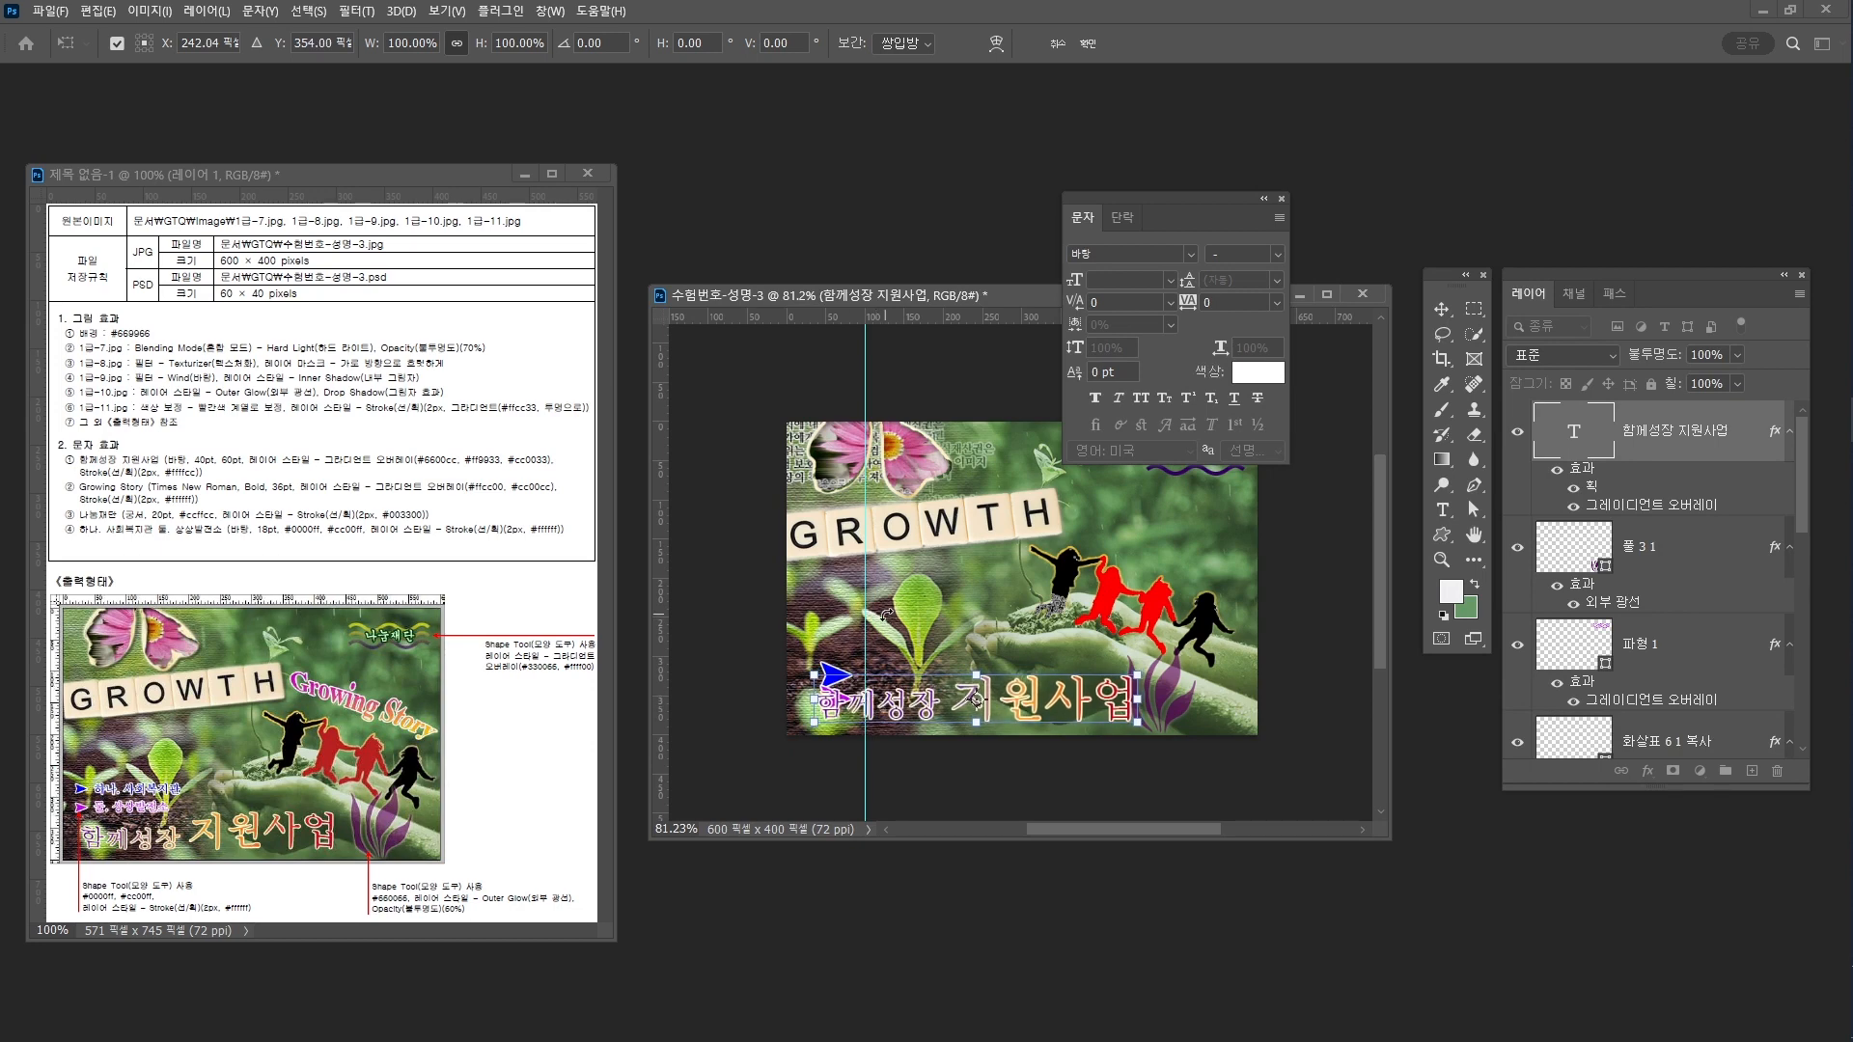
Warp the 함께성장 지원사업 text with the horizontal Flag (깃발) style and a bend of -11%
key(t)
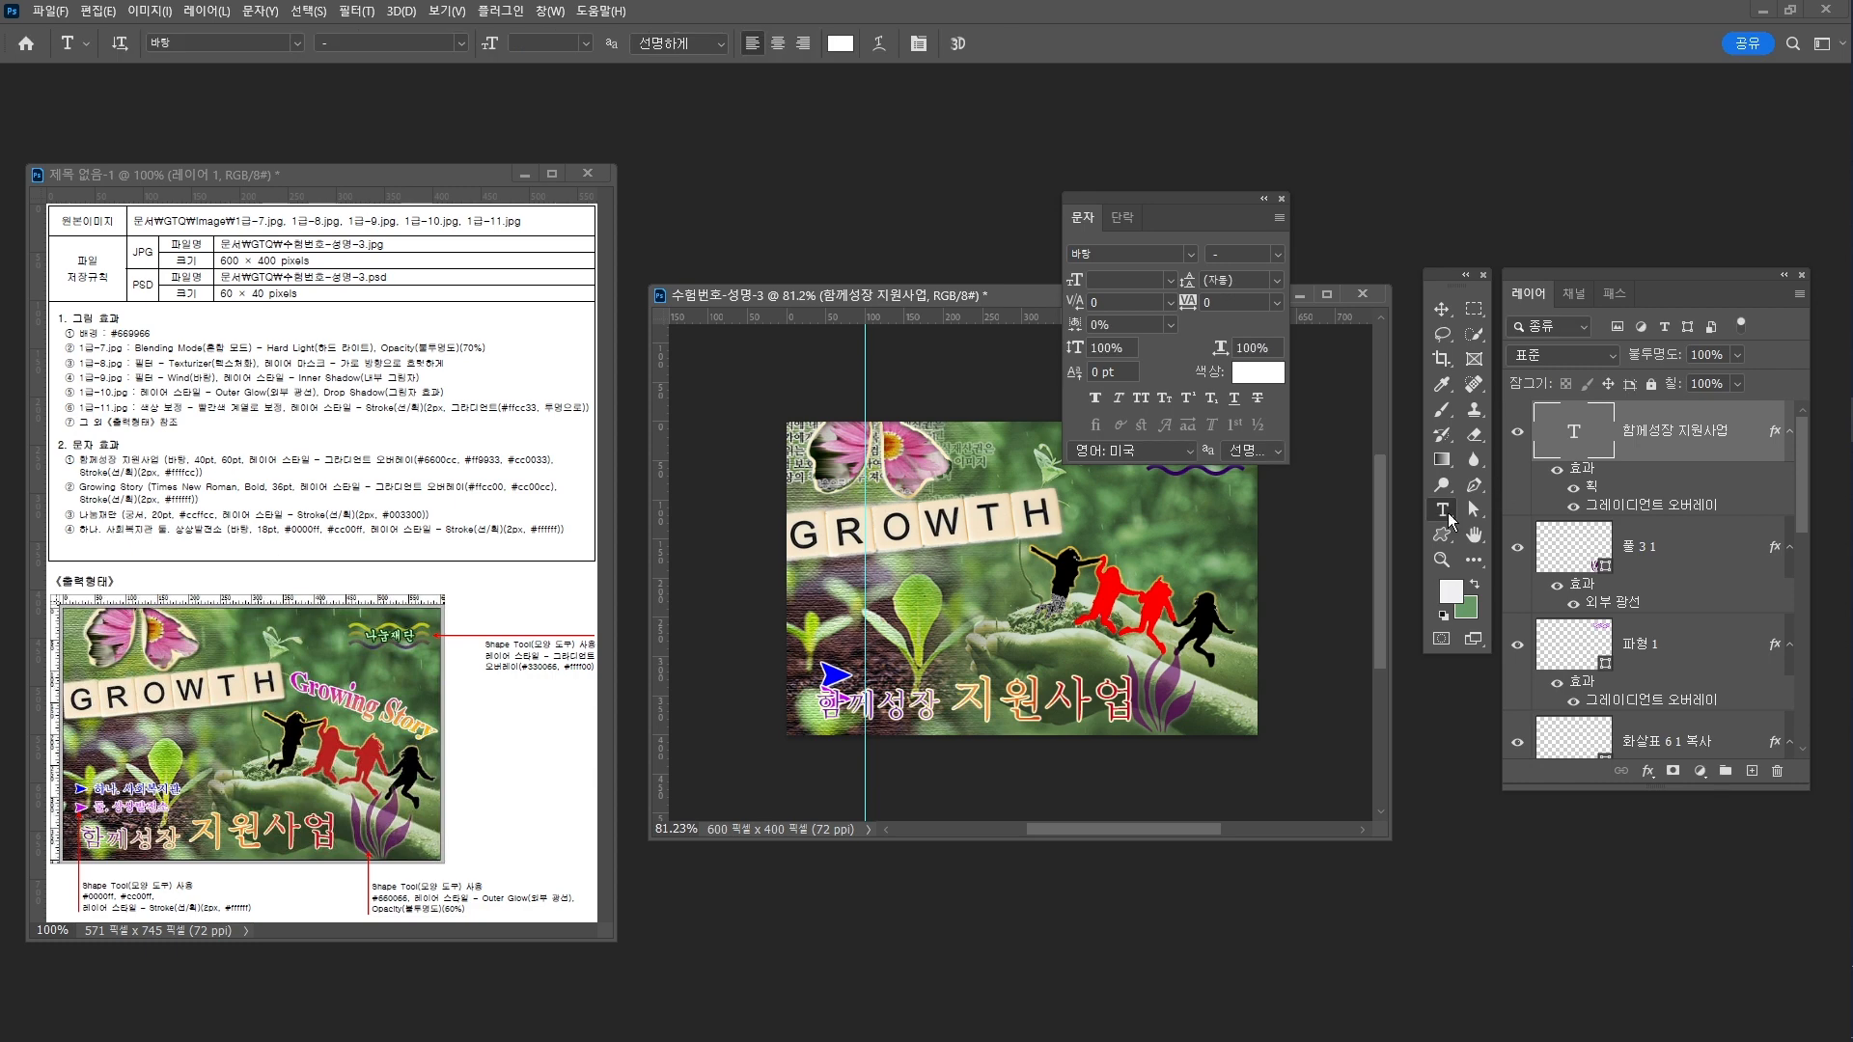
click(878, 43)
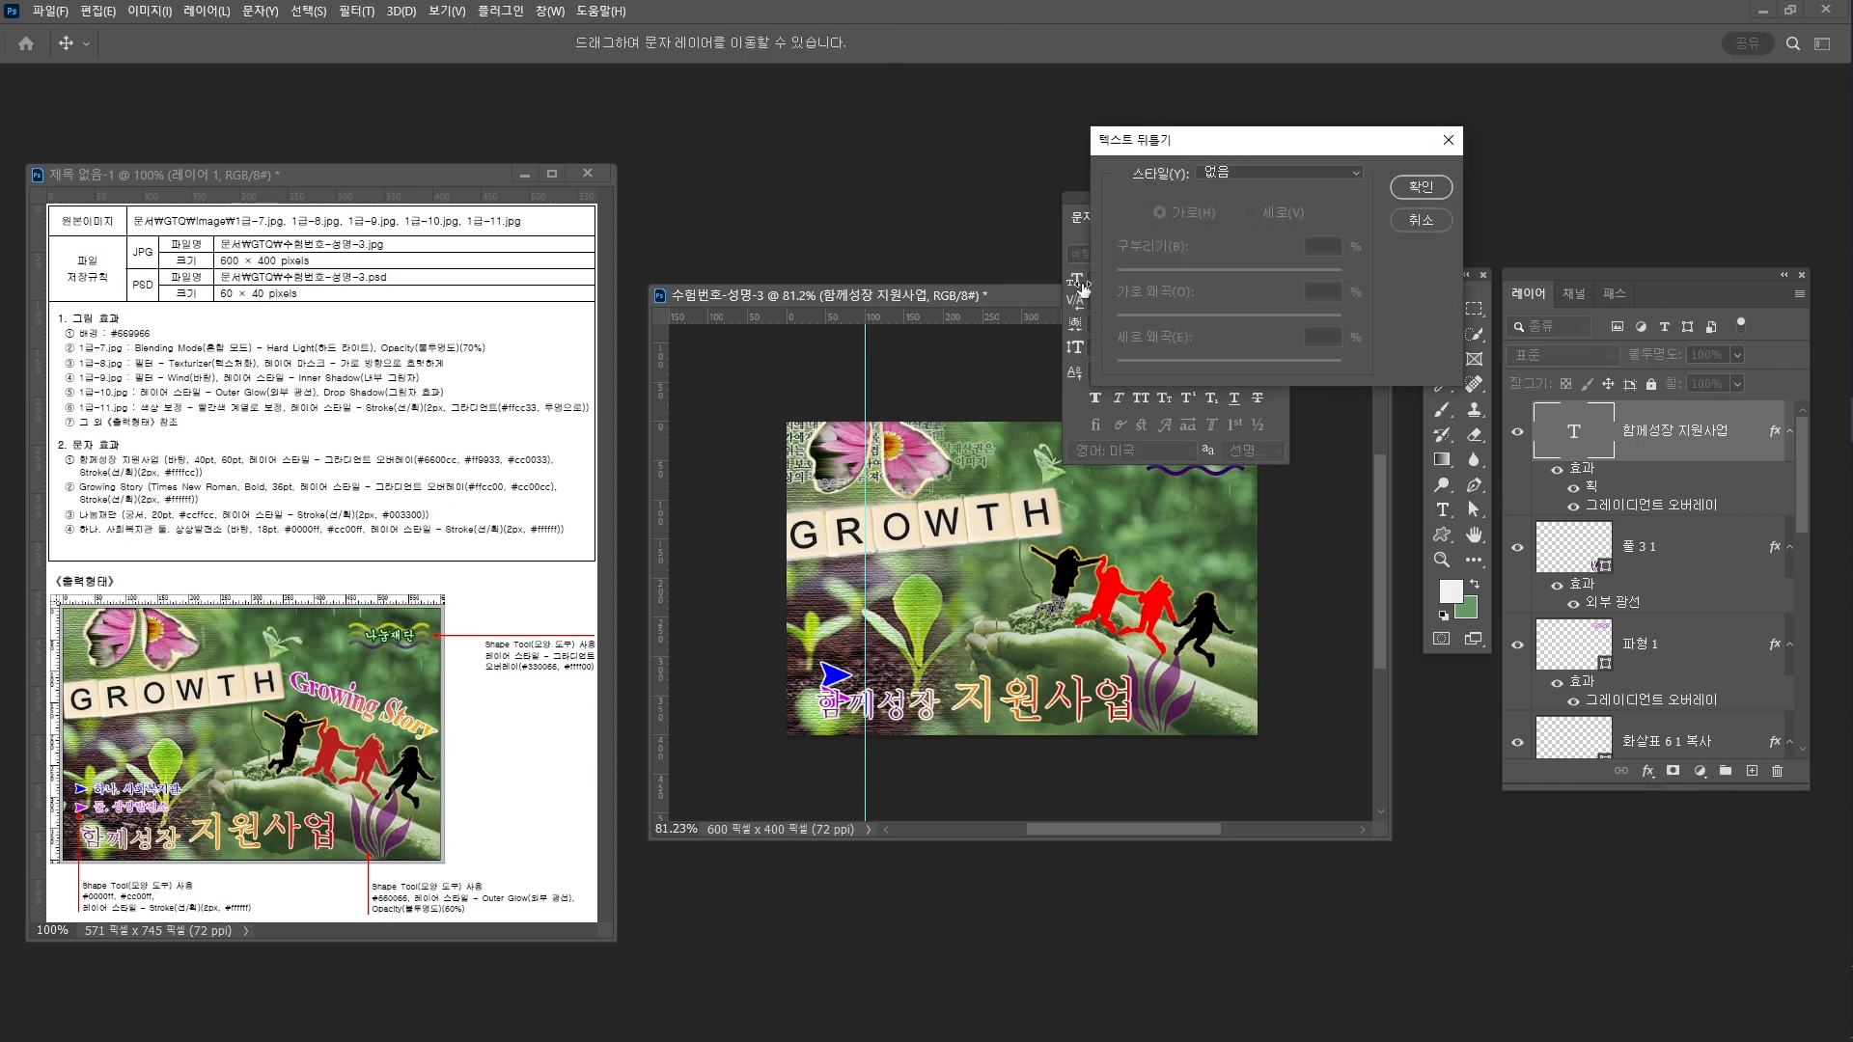
click(1291, 168)
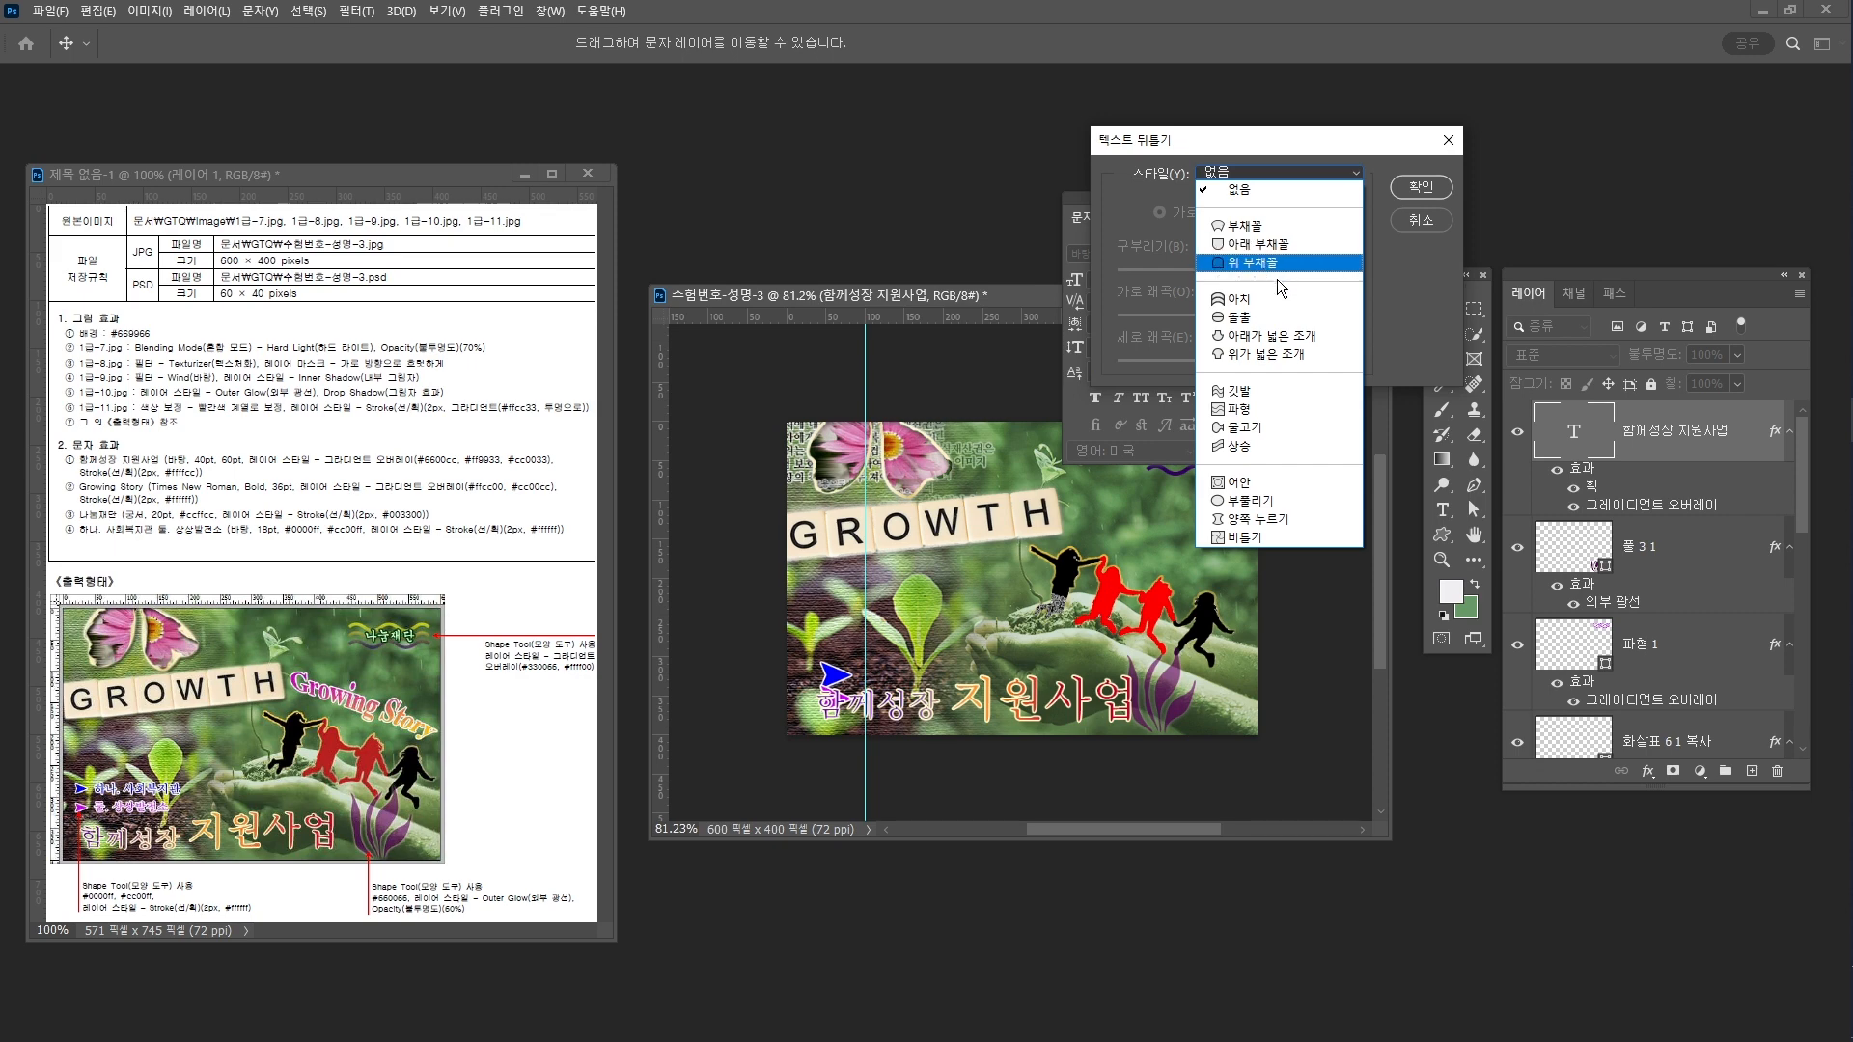
click(1259, 386)
drag(1252, 275, 1216, 276)
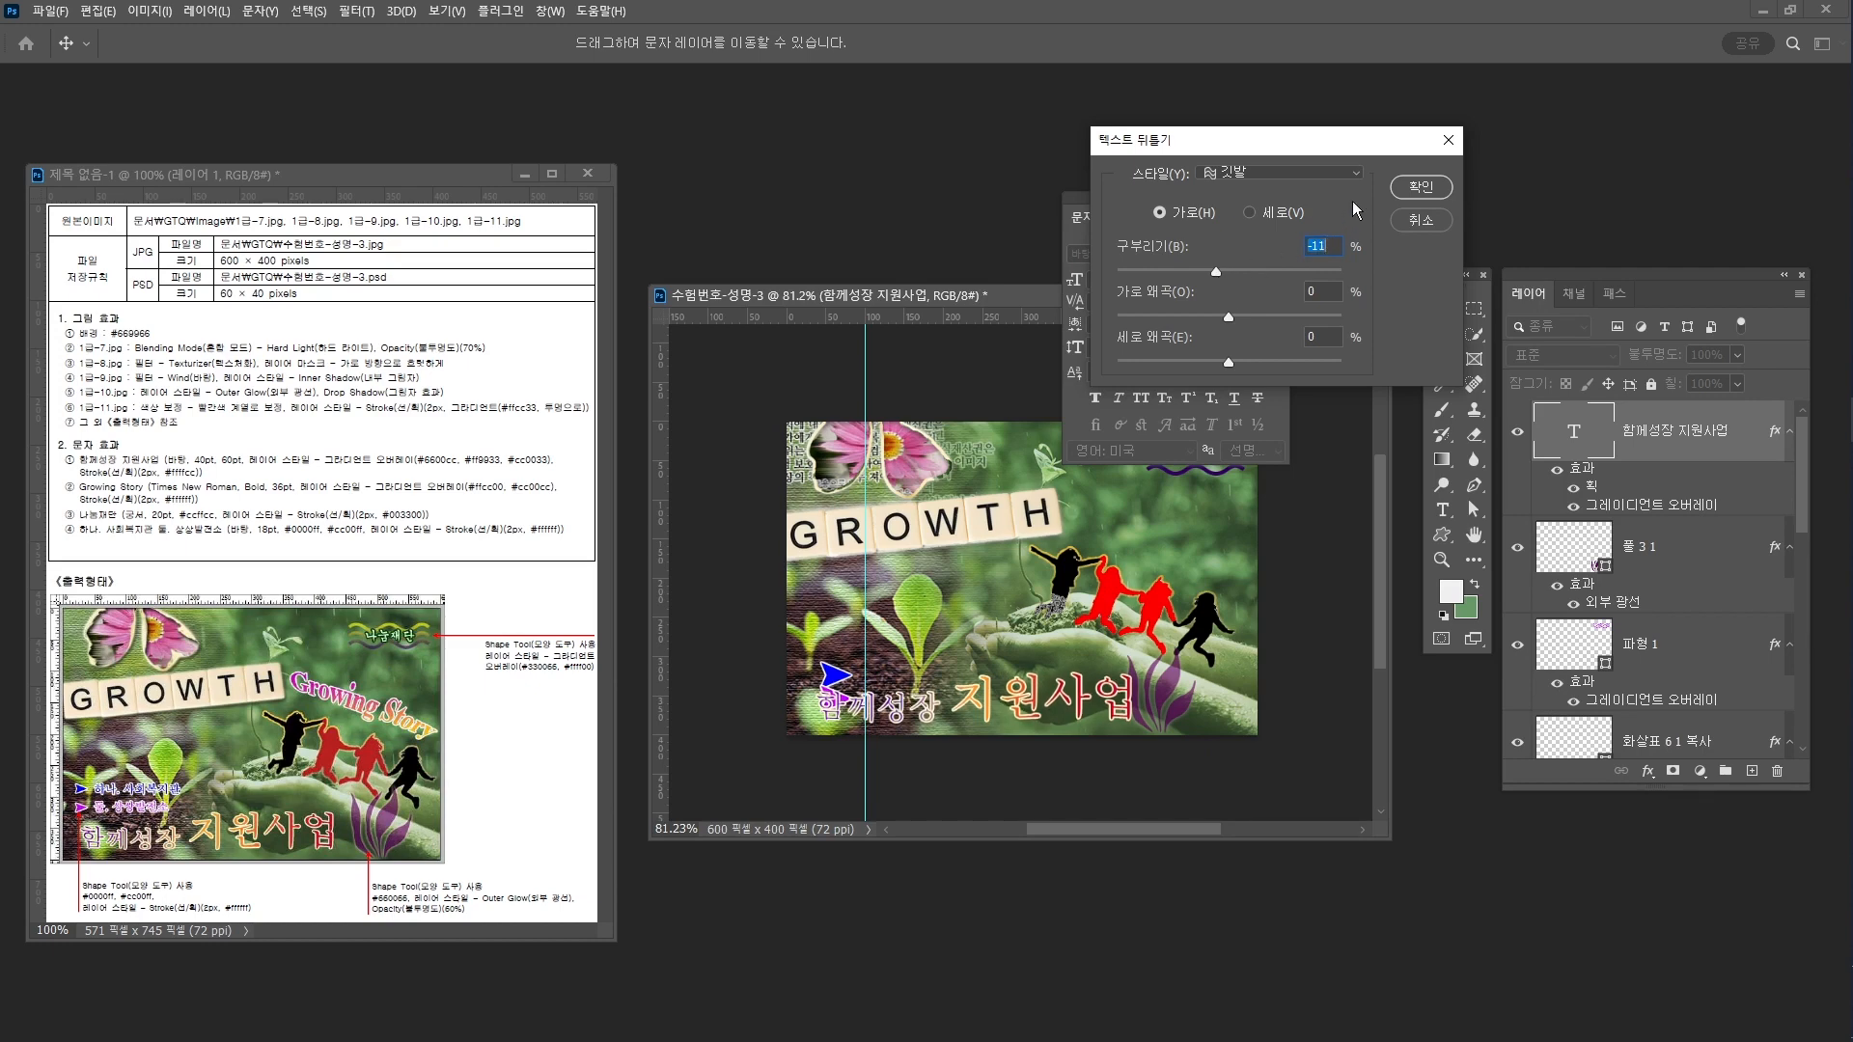
click(1403, 190)
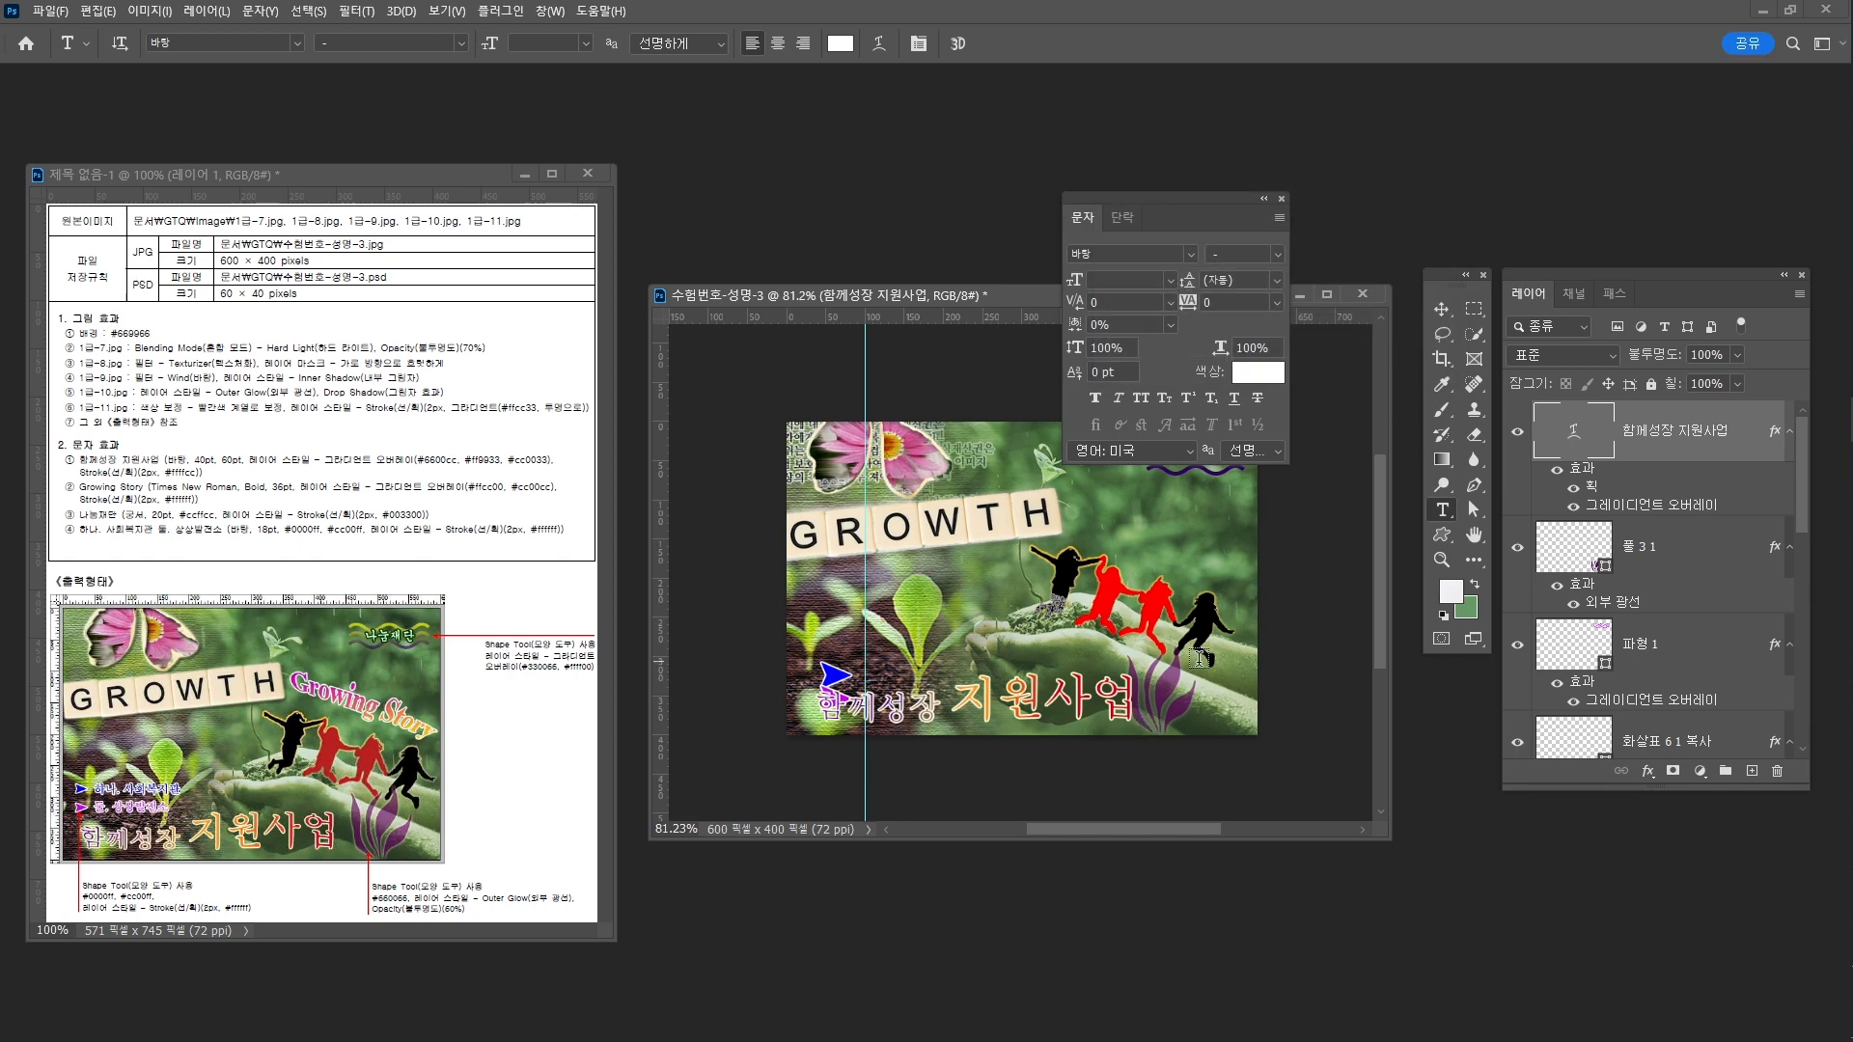
Add the text Growing Story above the jumping silhouettes, beside the GROWTH letter tiles
click(1092, 531)
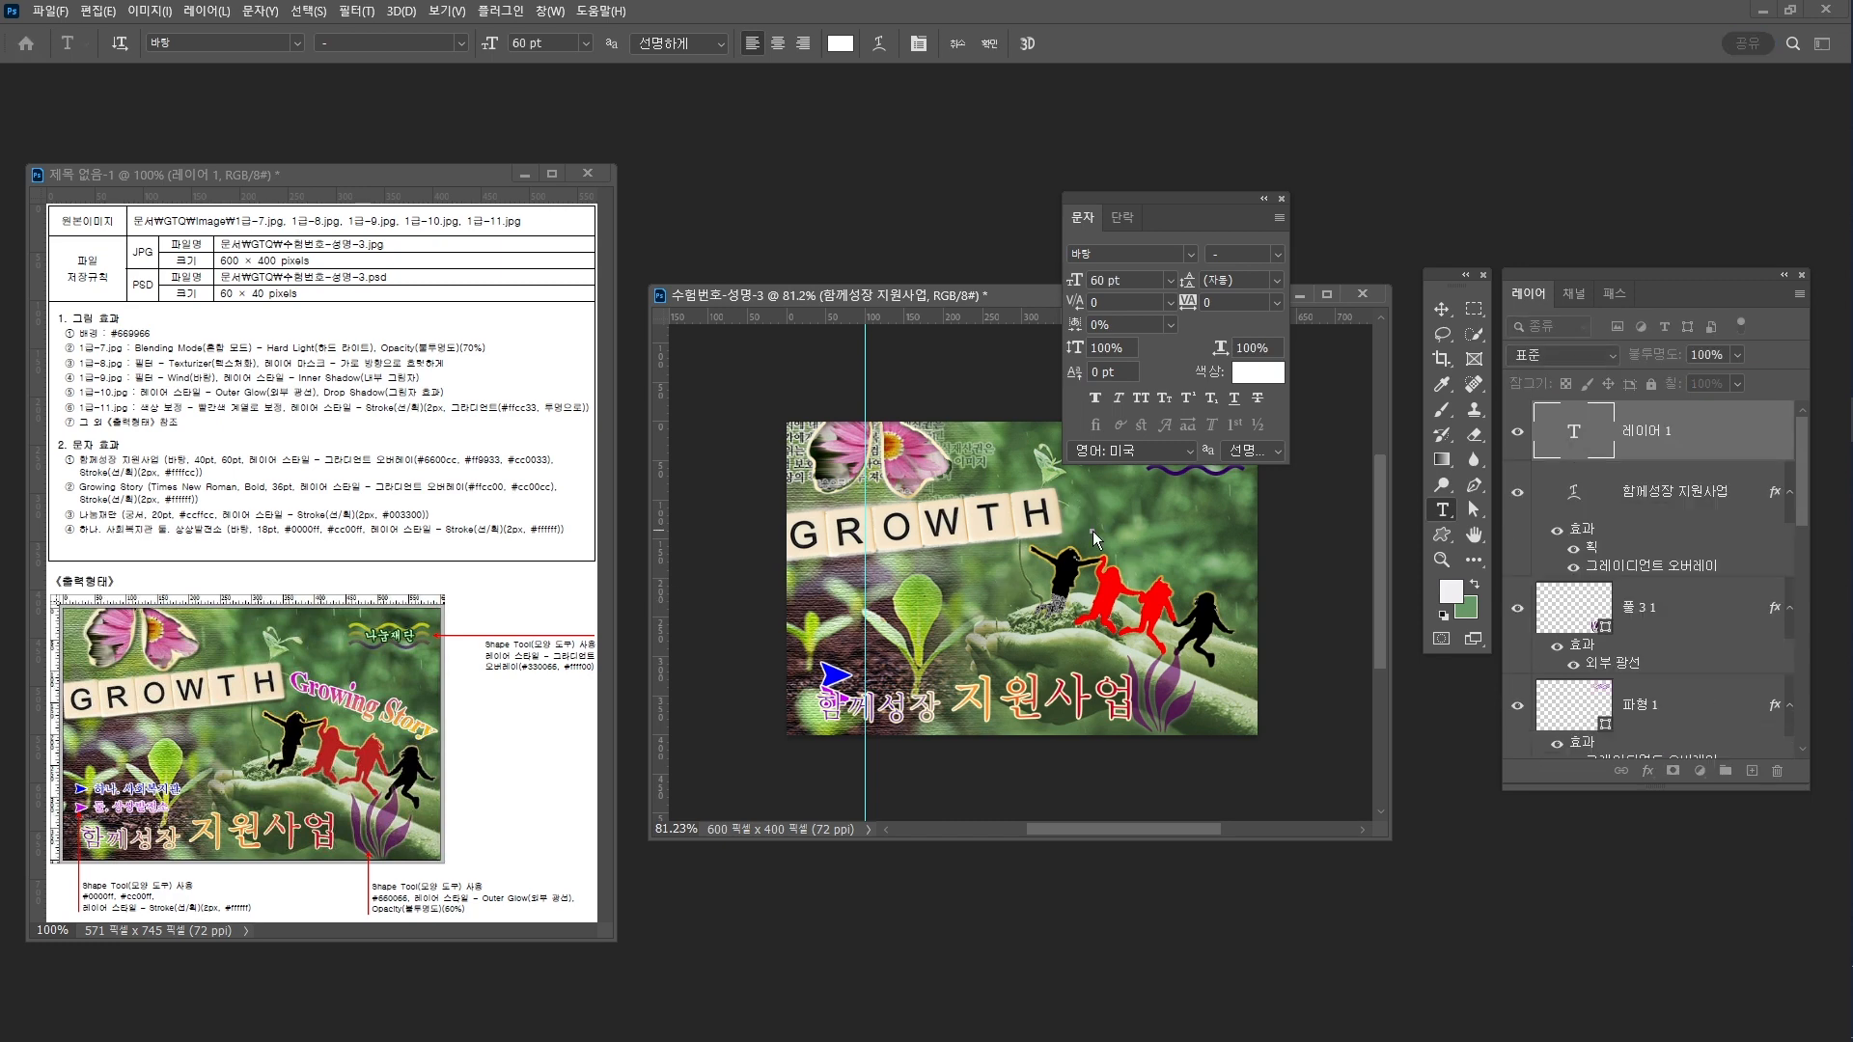
text(Growing)
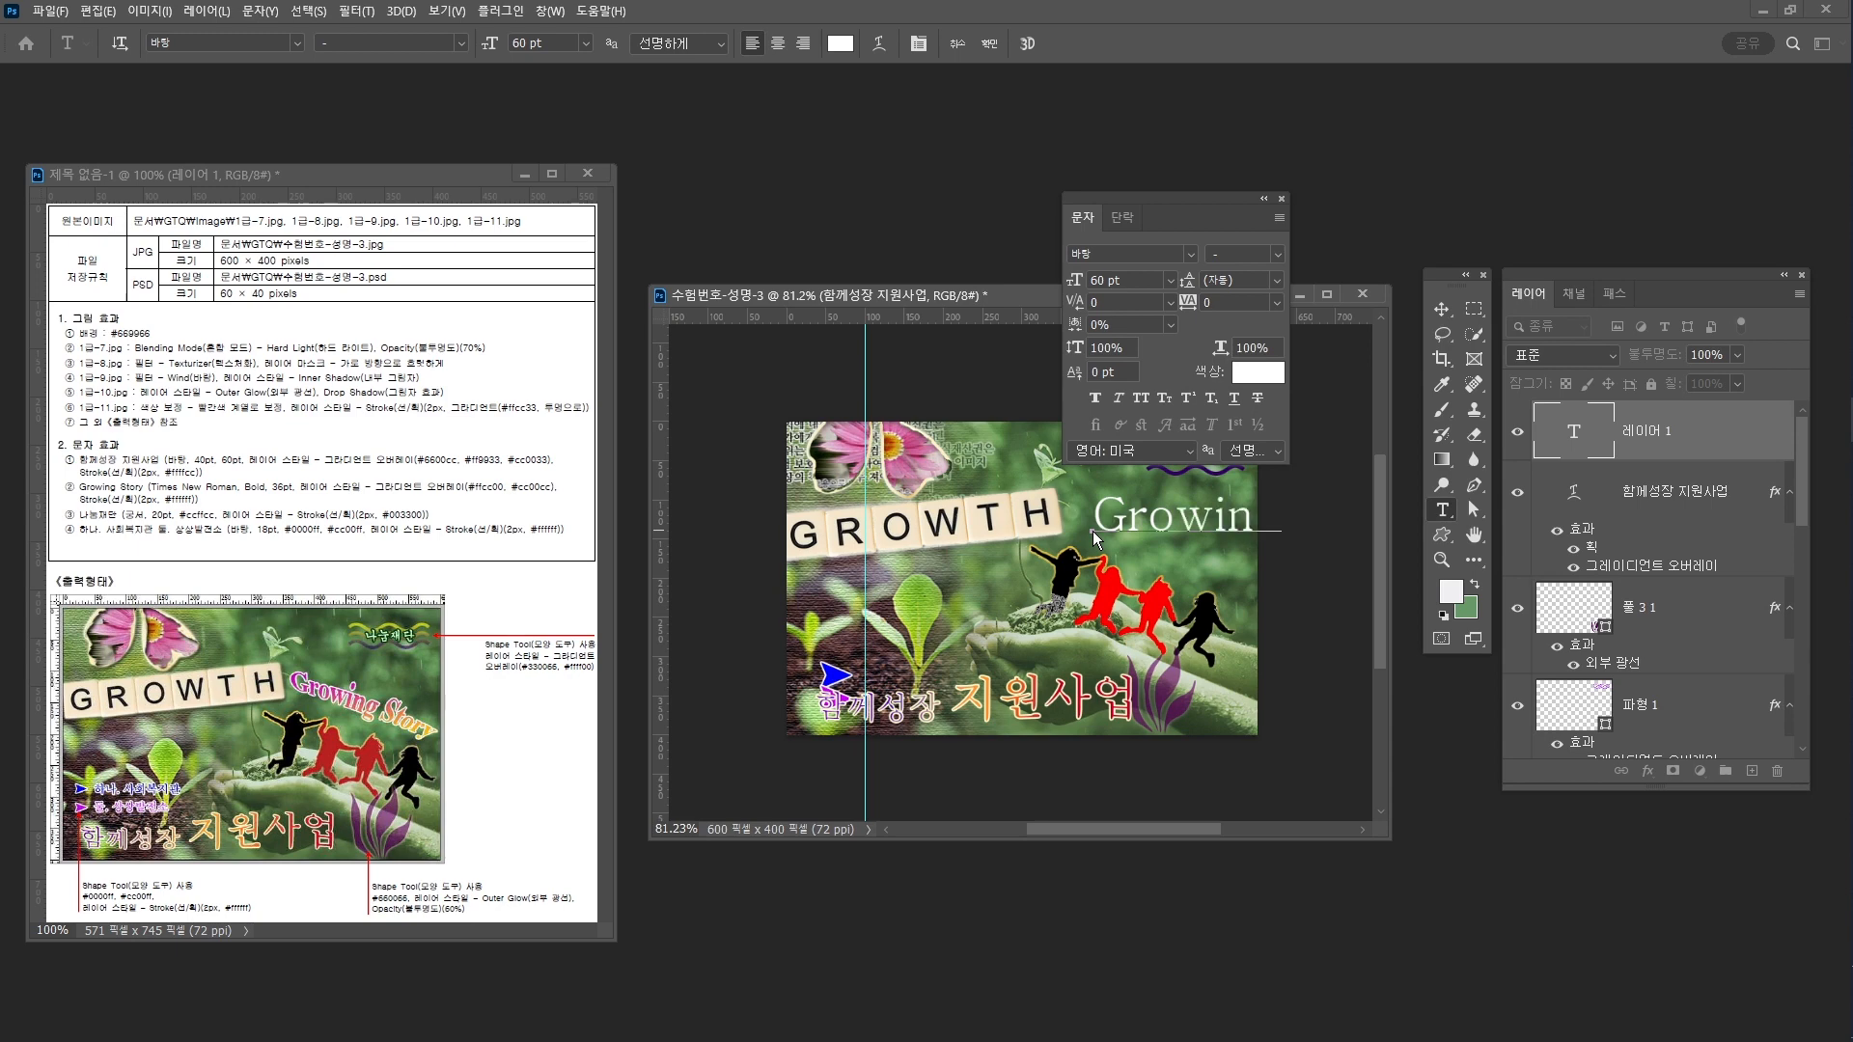
text( Story)
Format the whole Growing Story text in Times New Roman, Bold, at 36 pt, and commit the text
key(ctrl+a)
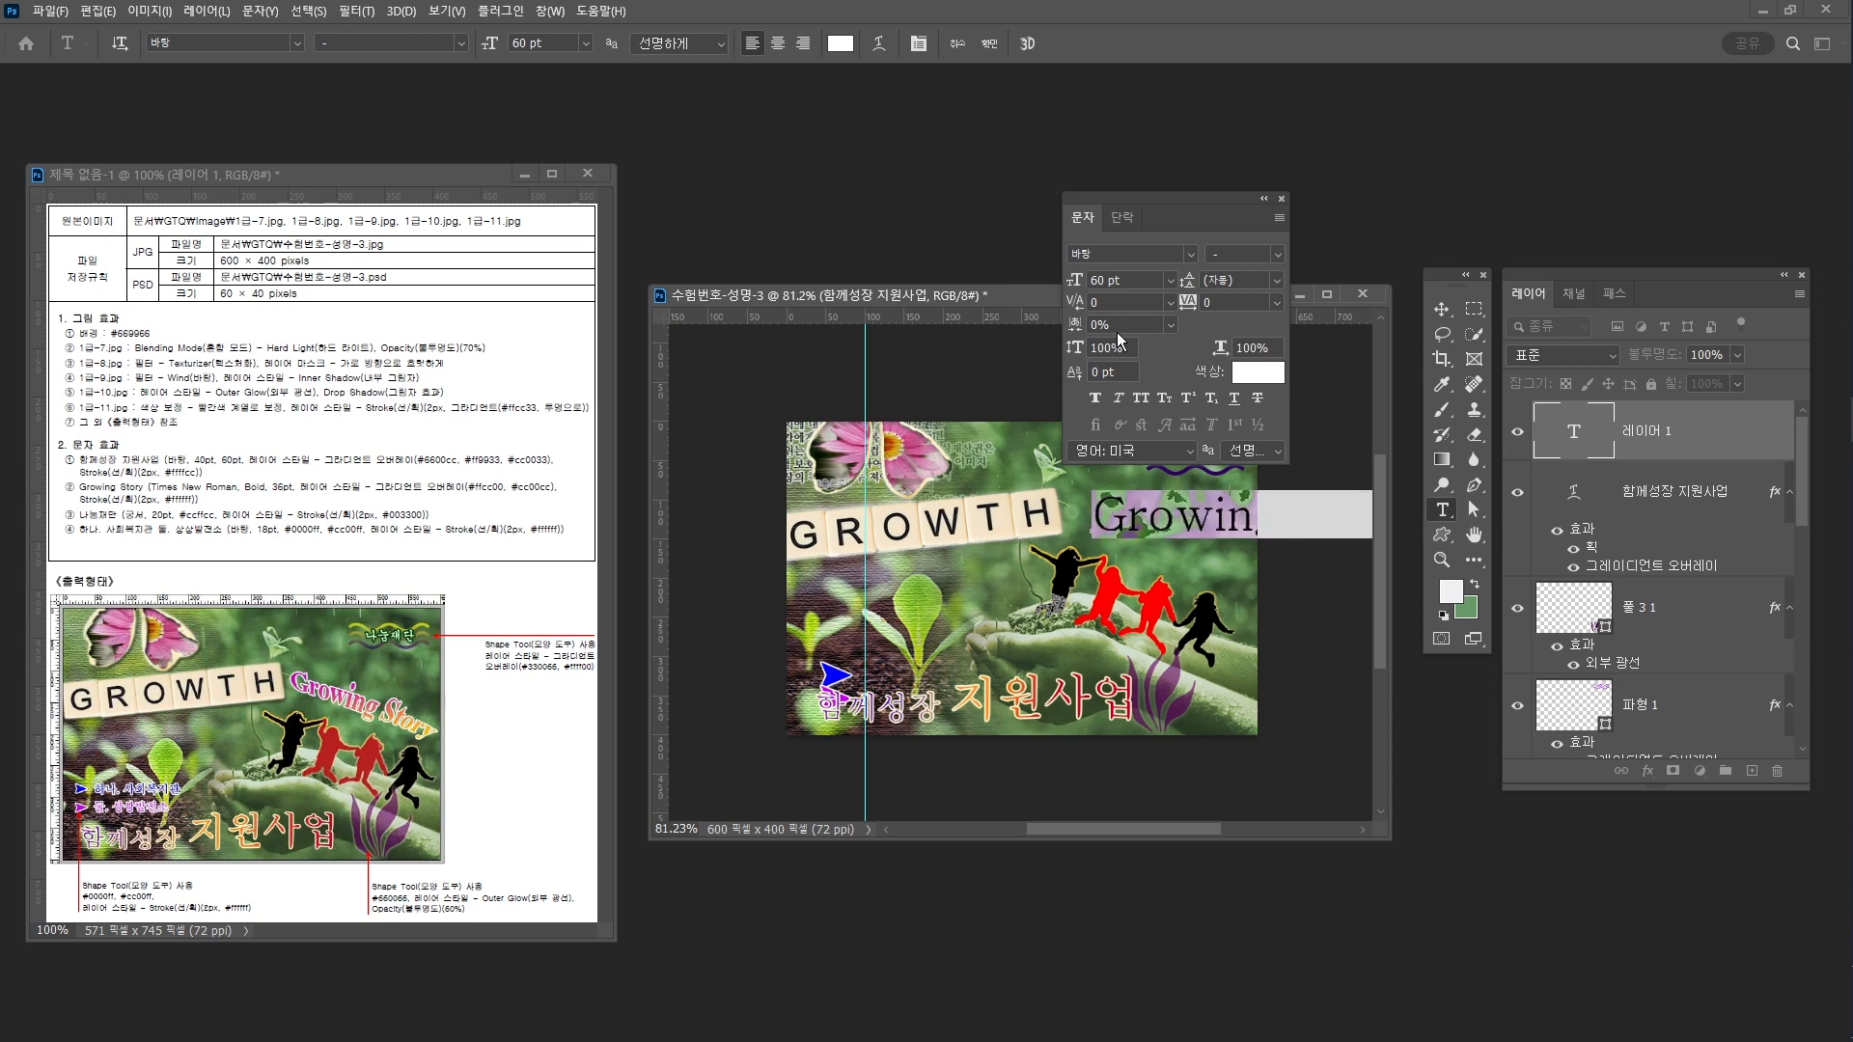
click(1208, 512)
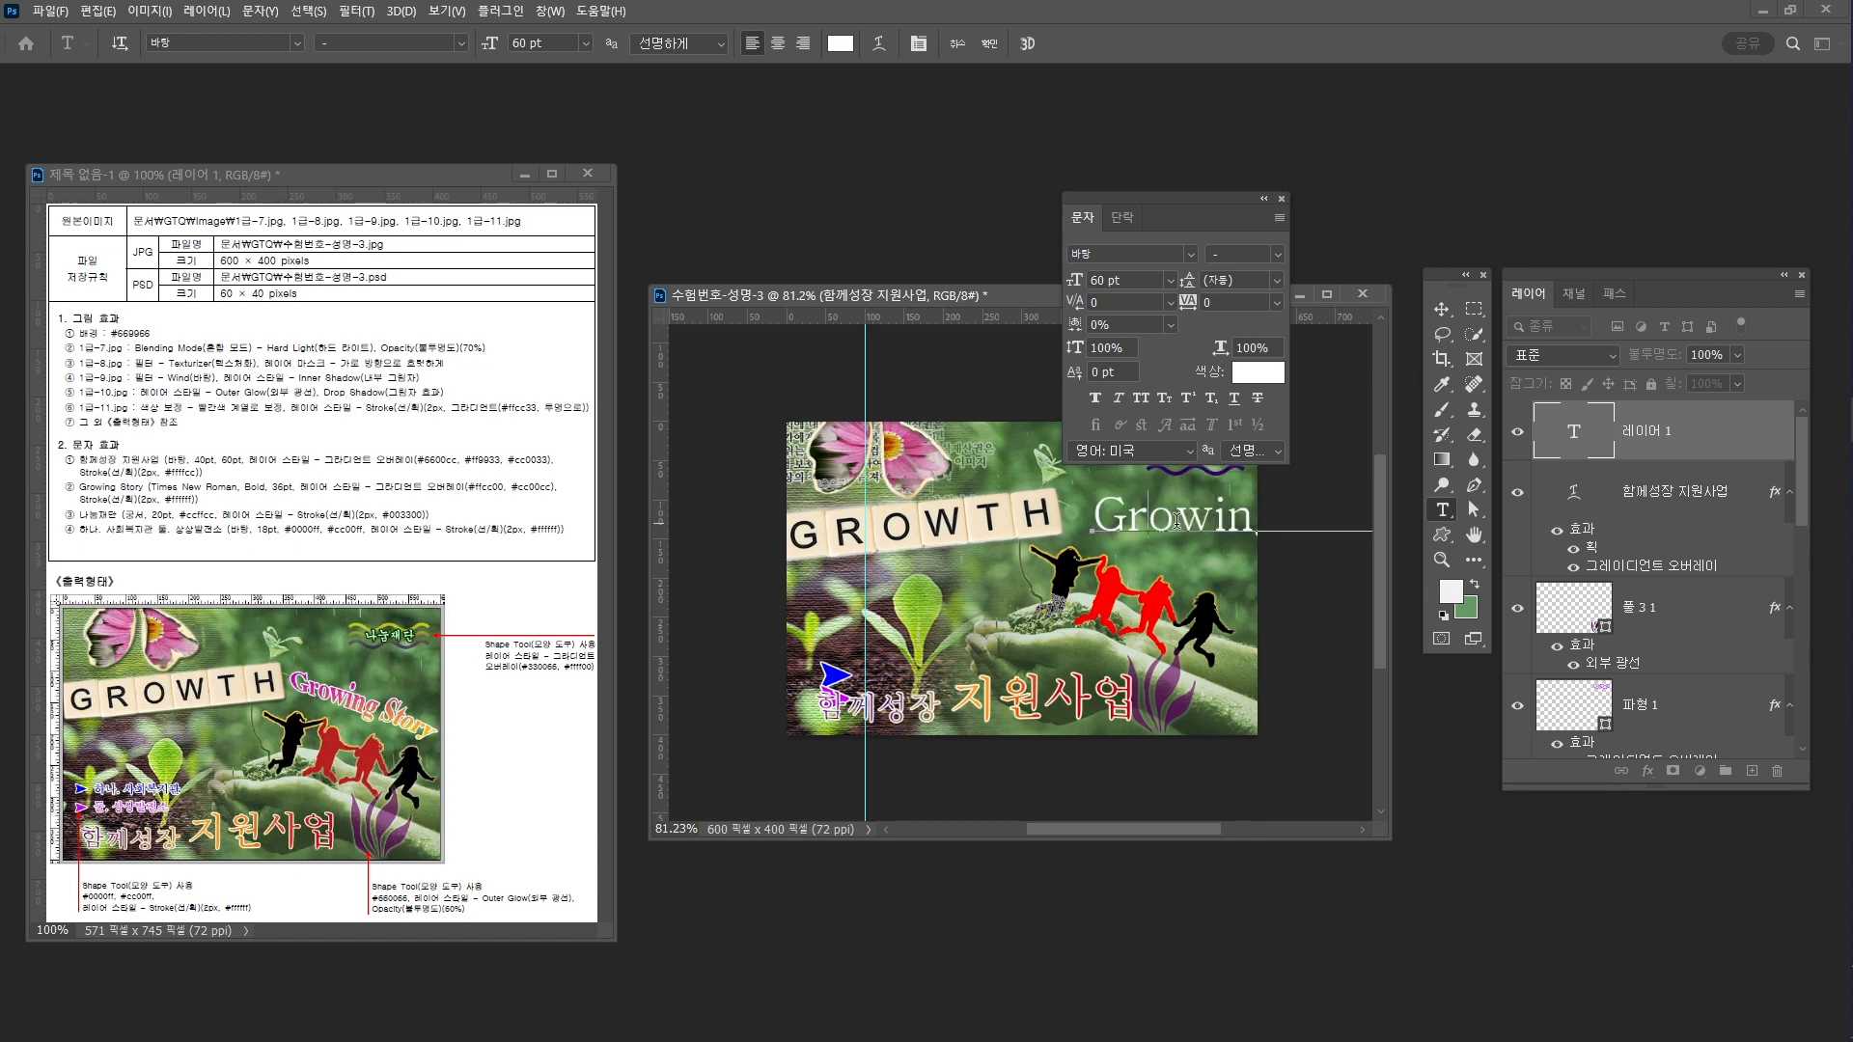
key(ctrl+a)
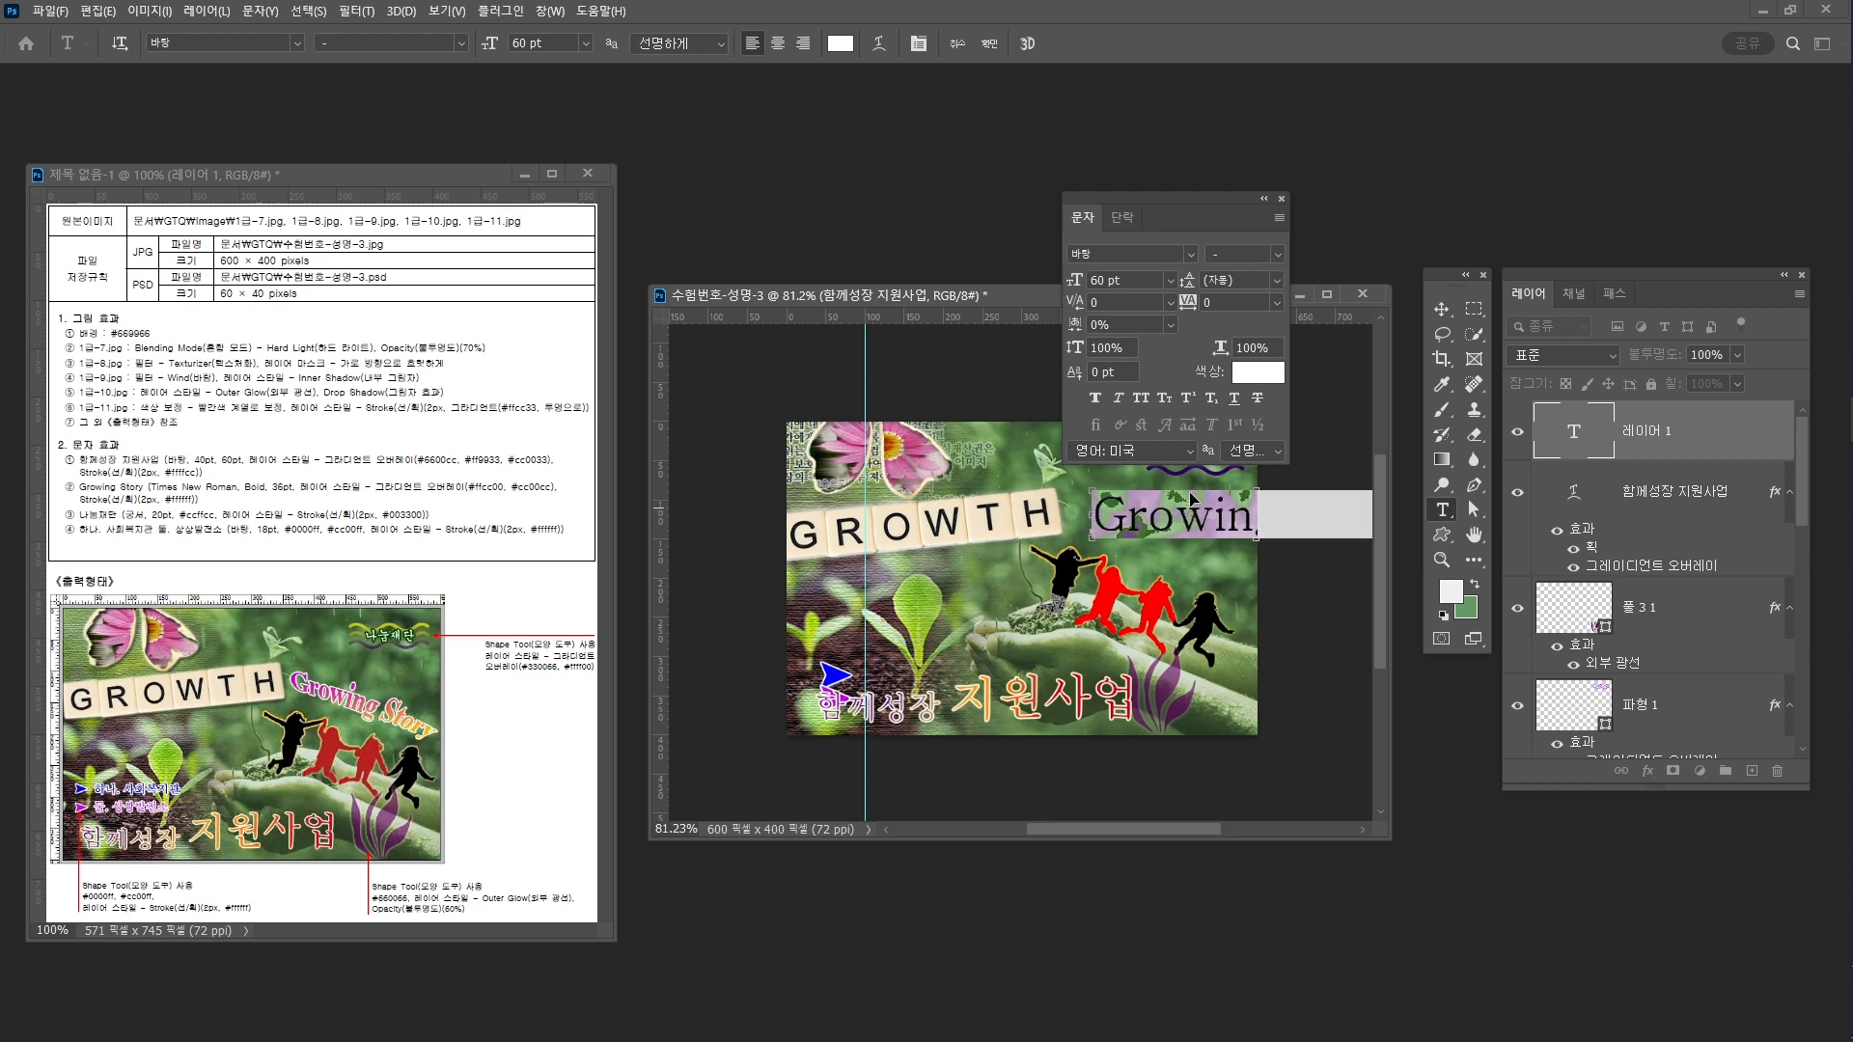
click(1126, 256)
click(1190, 254)
click(1207, 333)
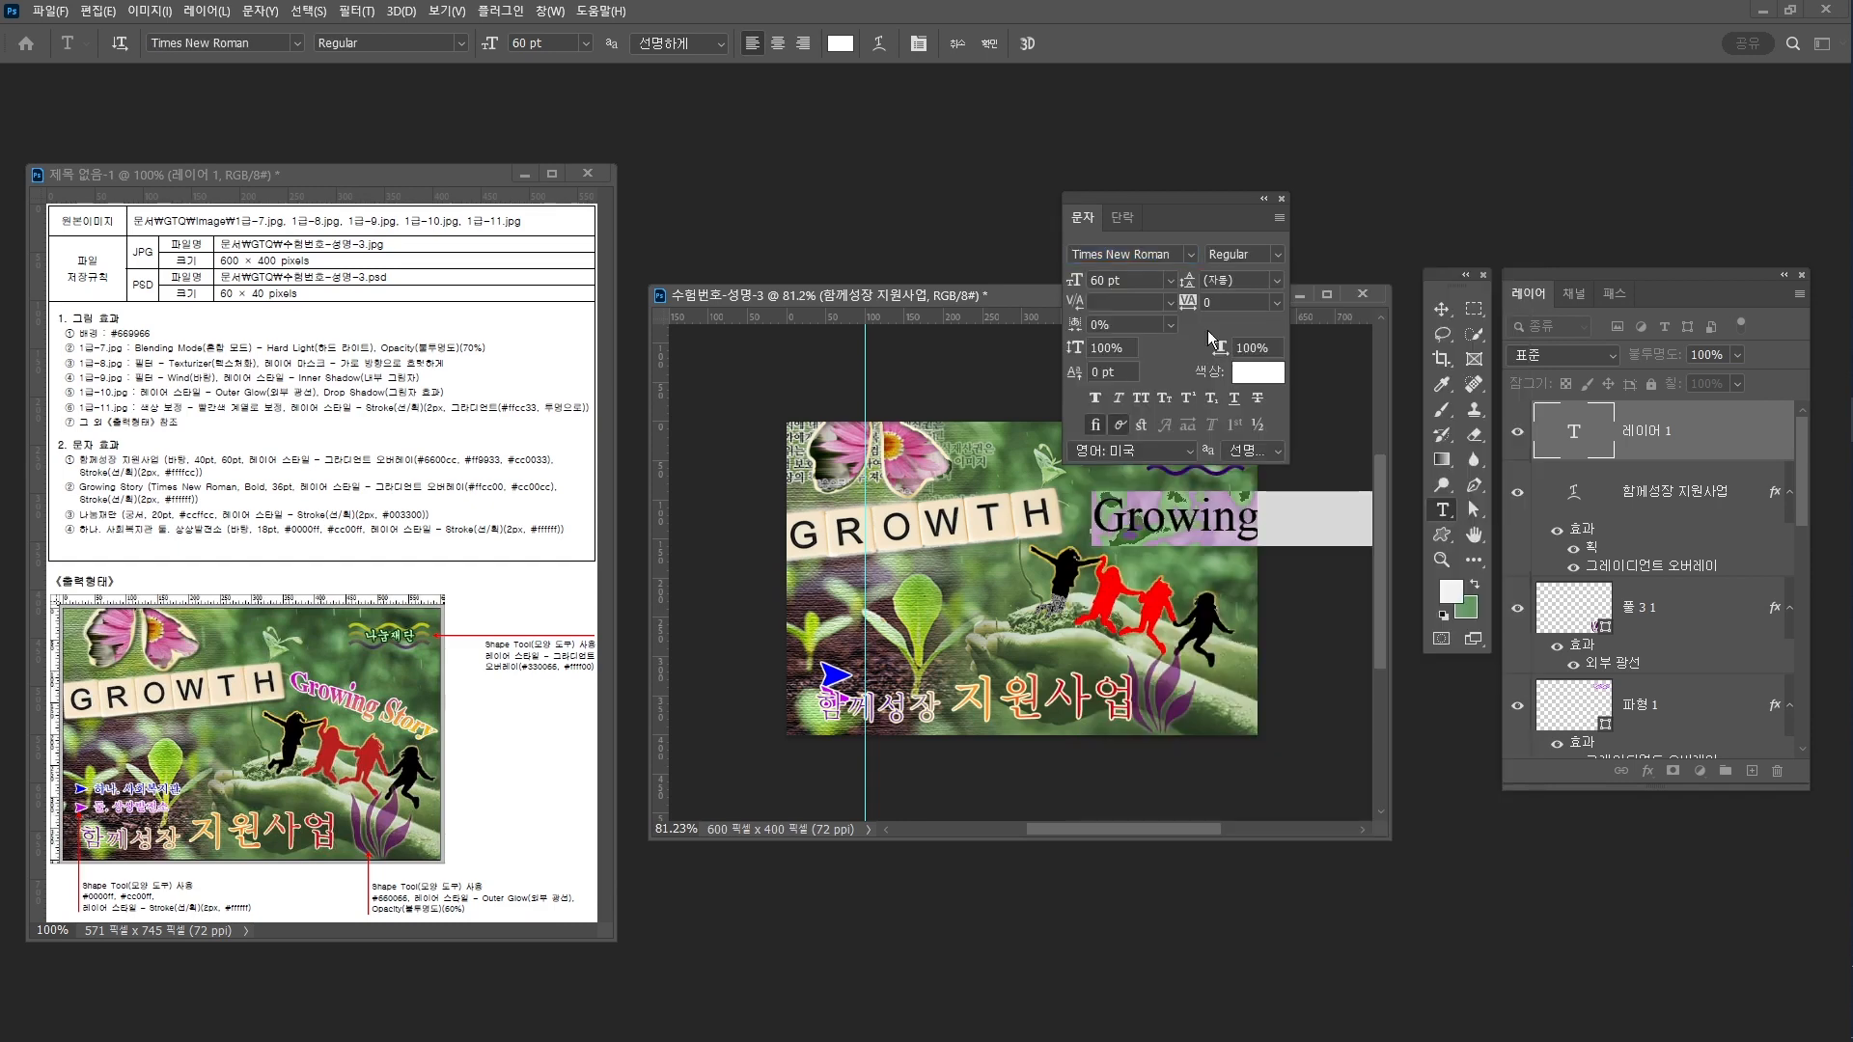
click(1279, 256)
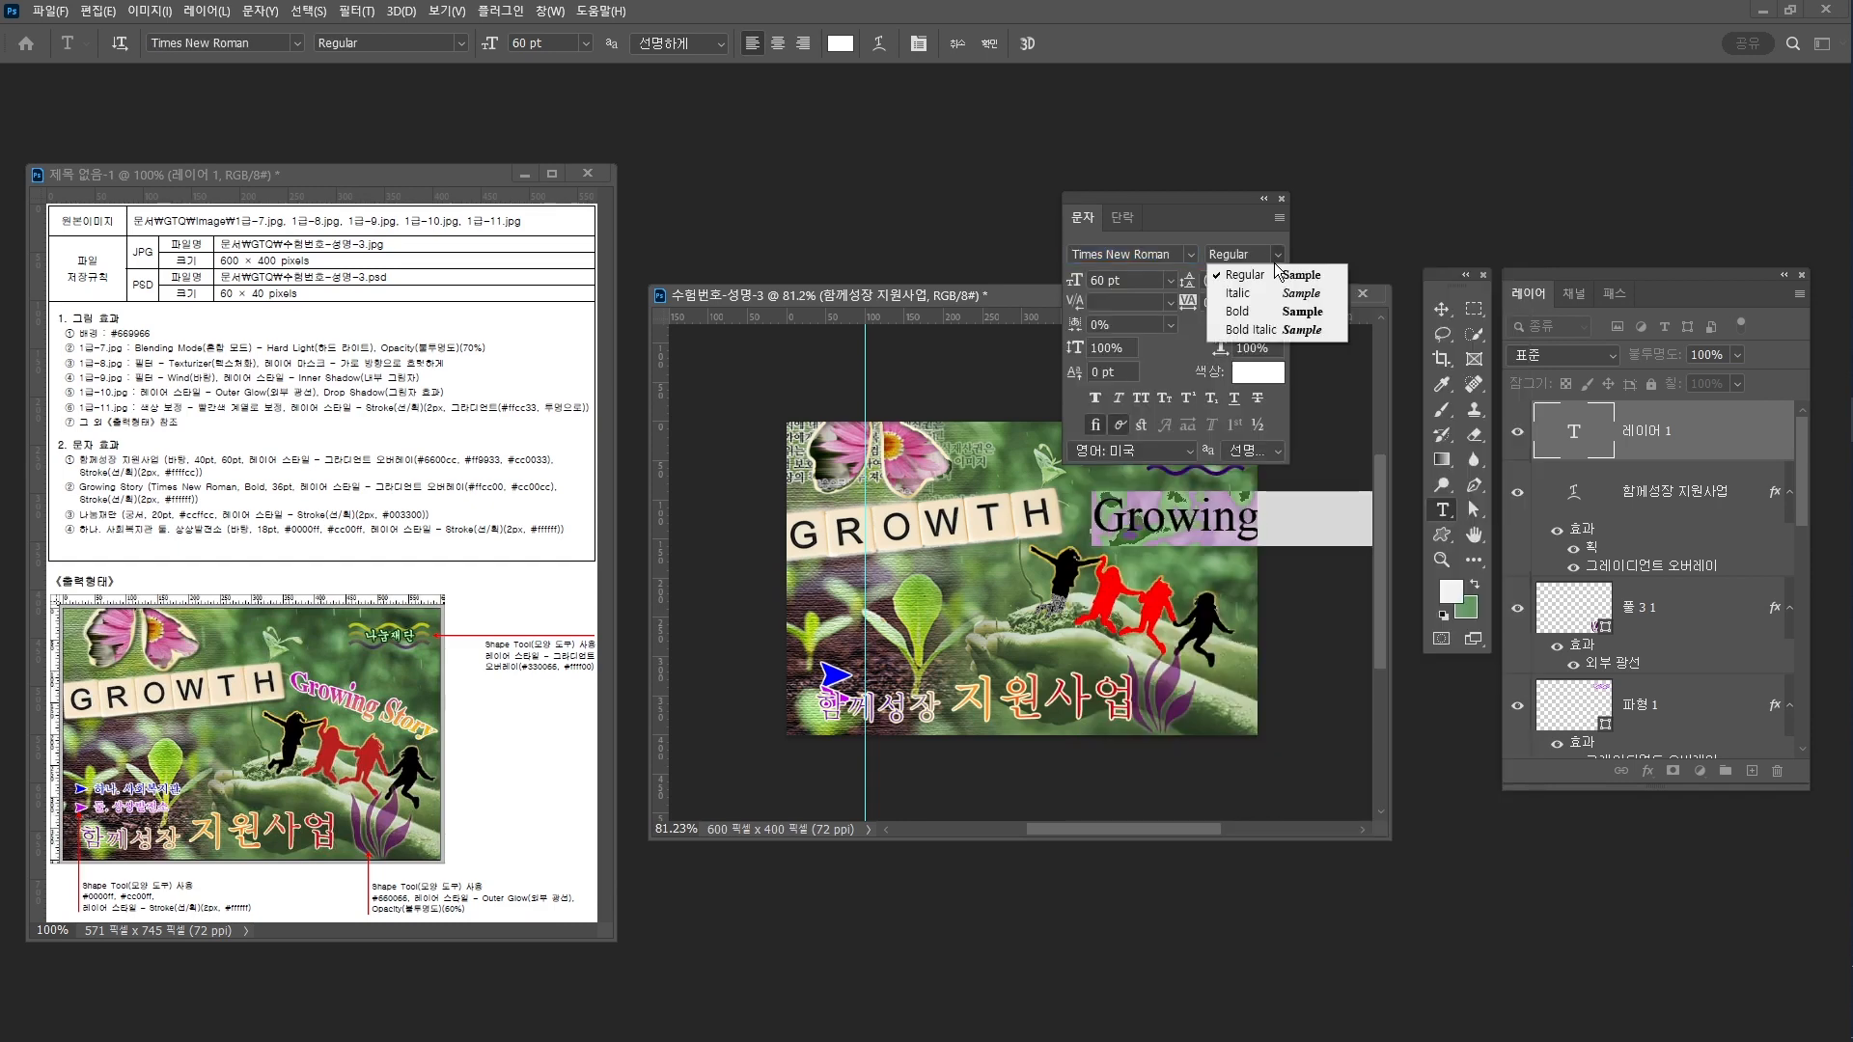
click(1230, 316)
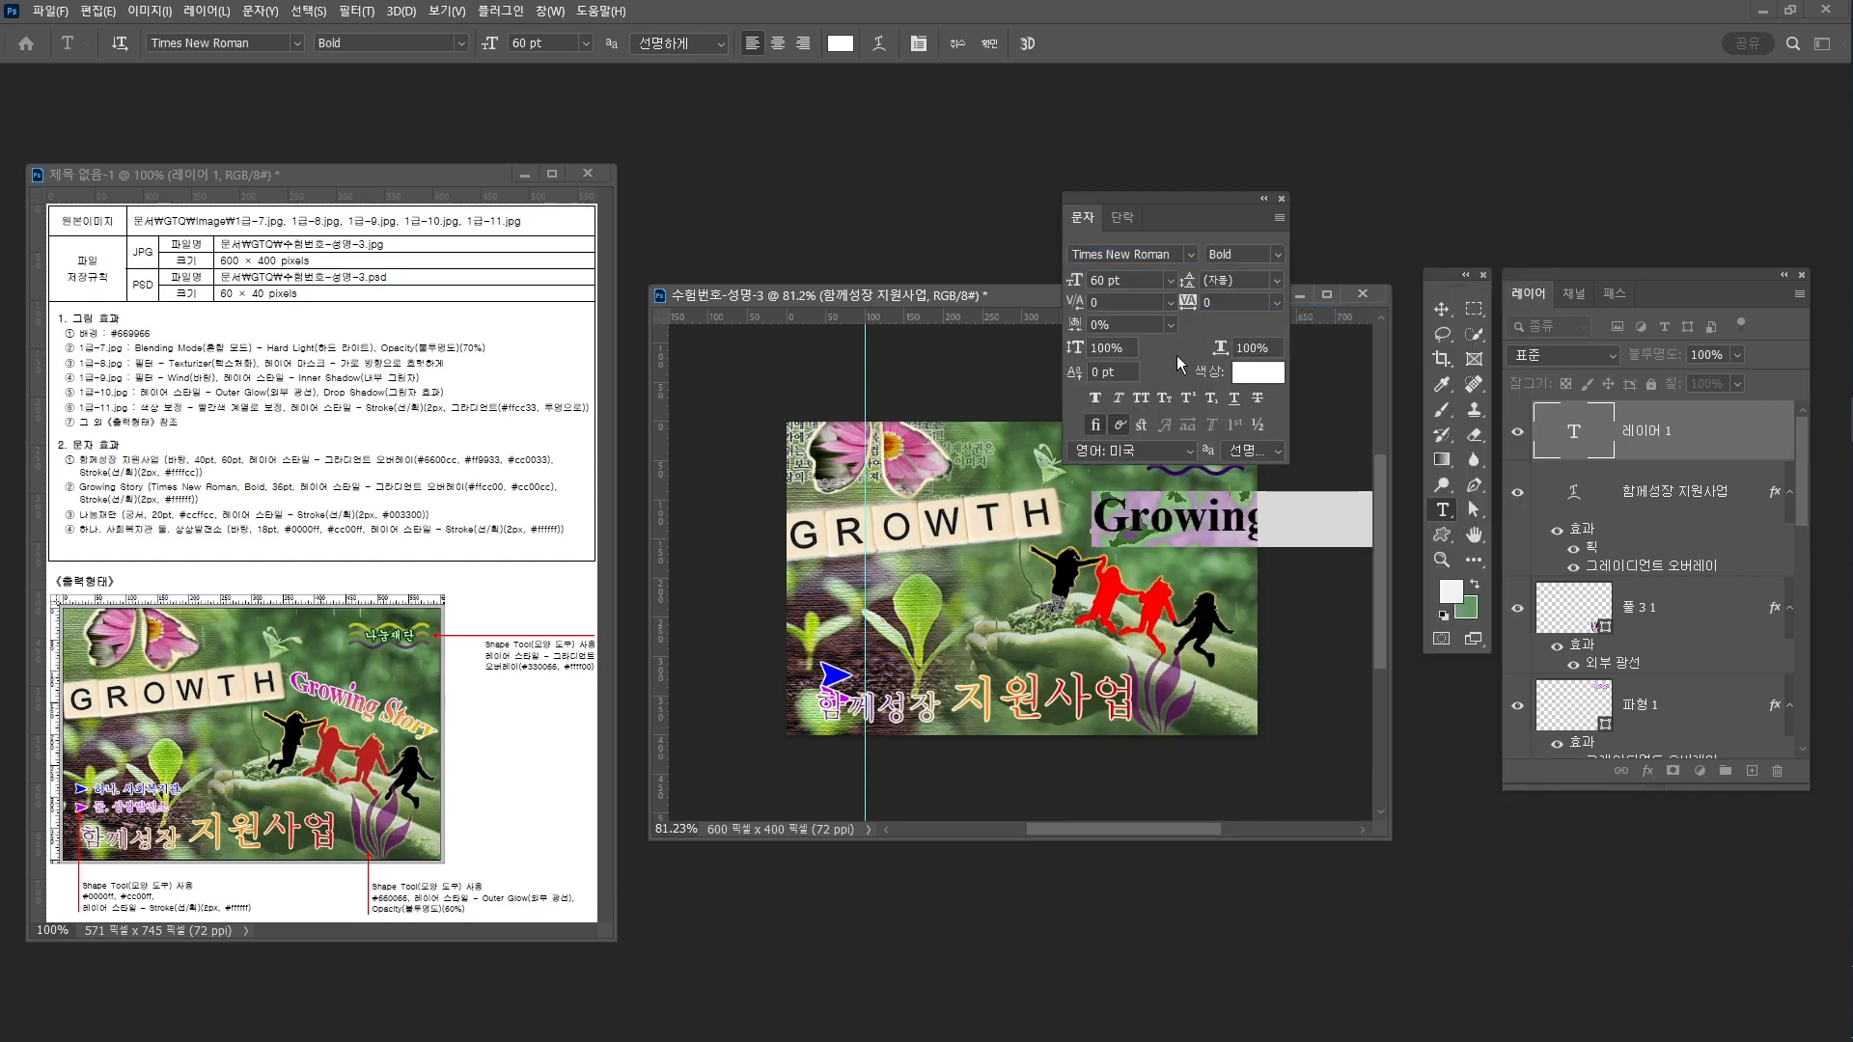
double_click(1098, 280)
text(36)
key(Return)
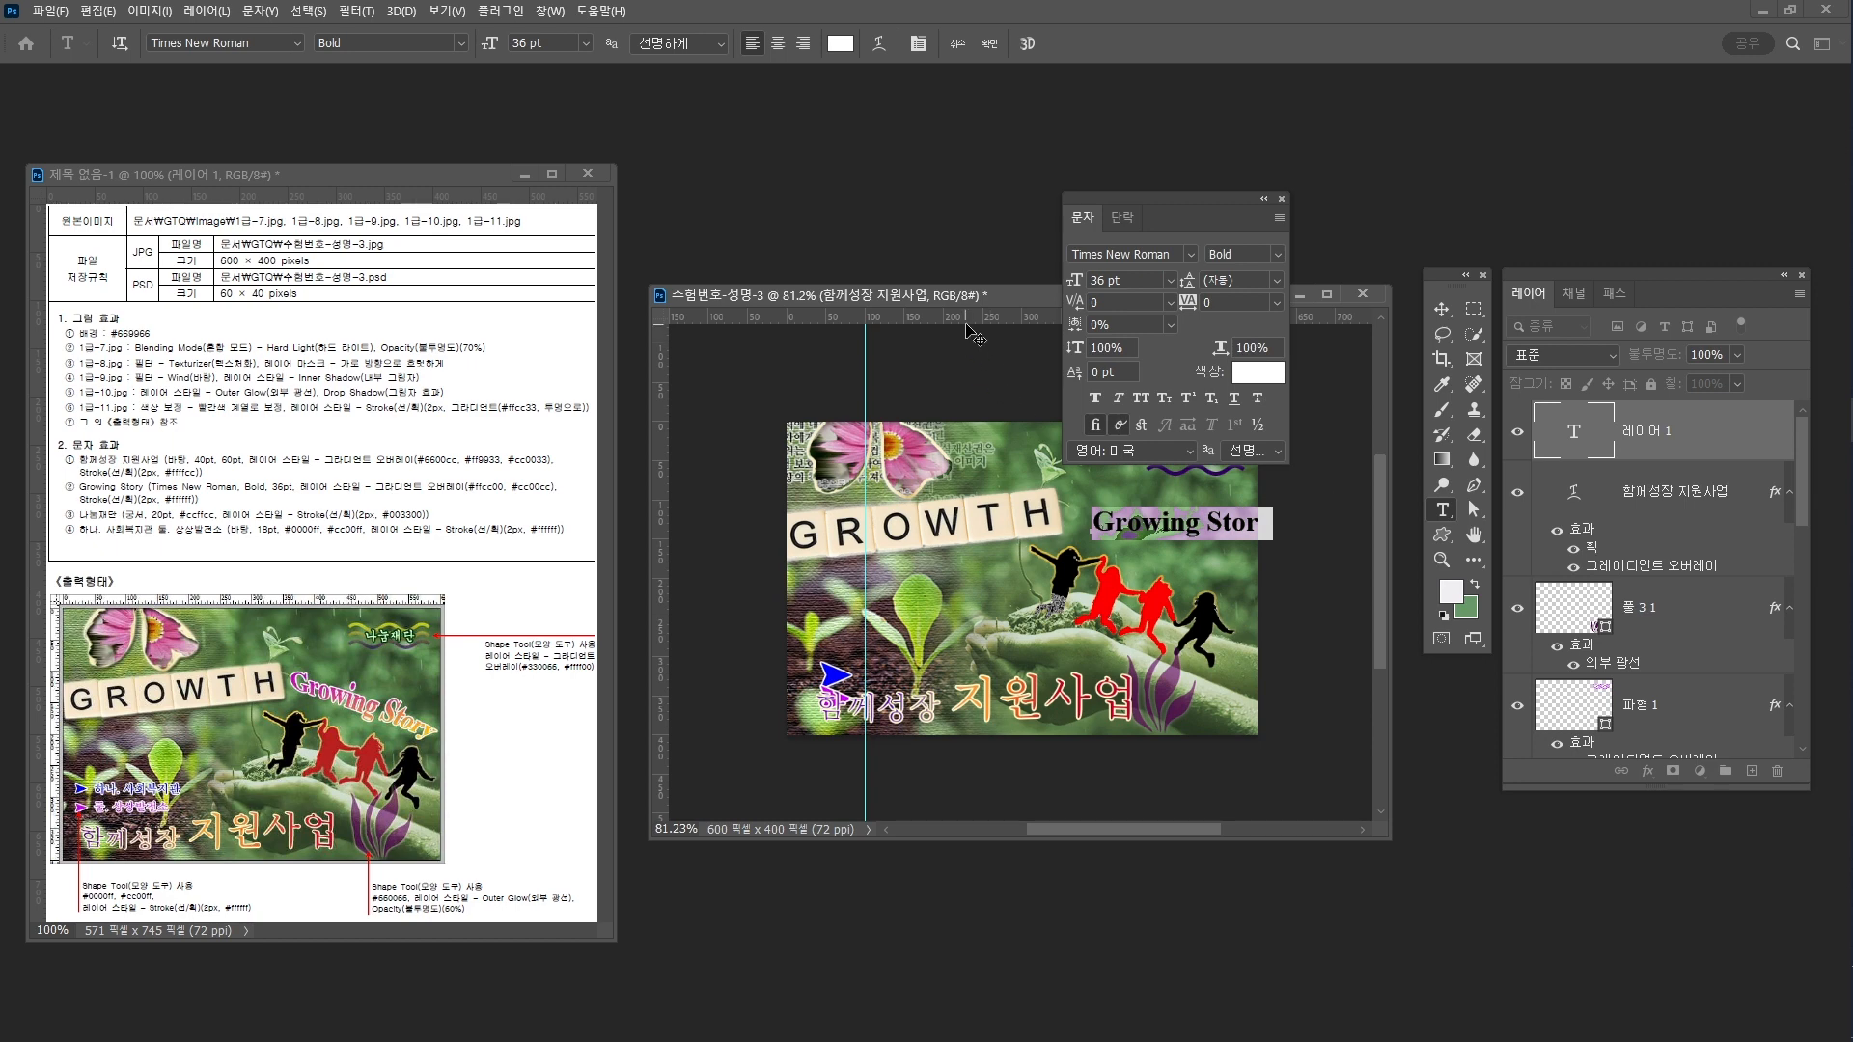
click(978, 45)
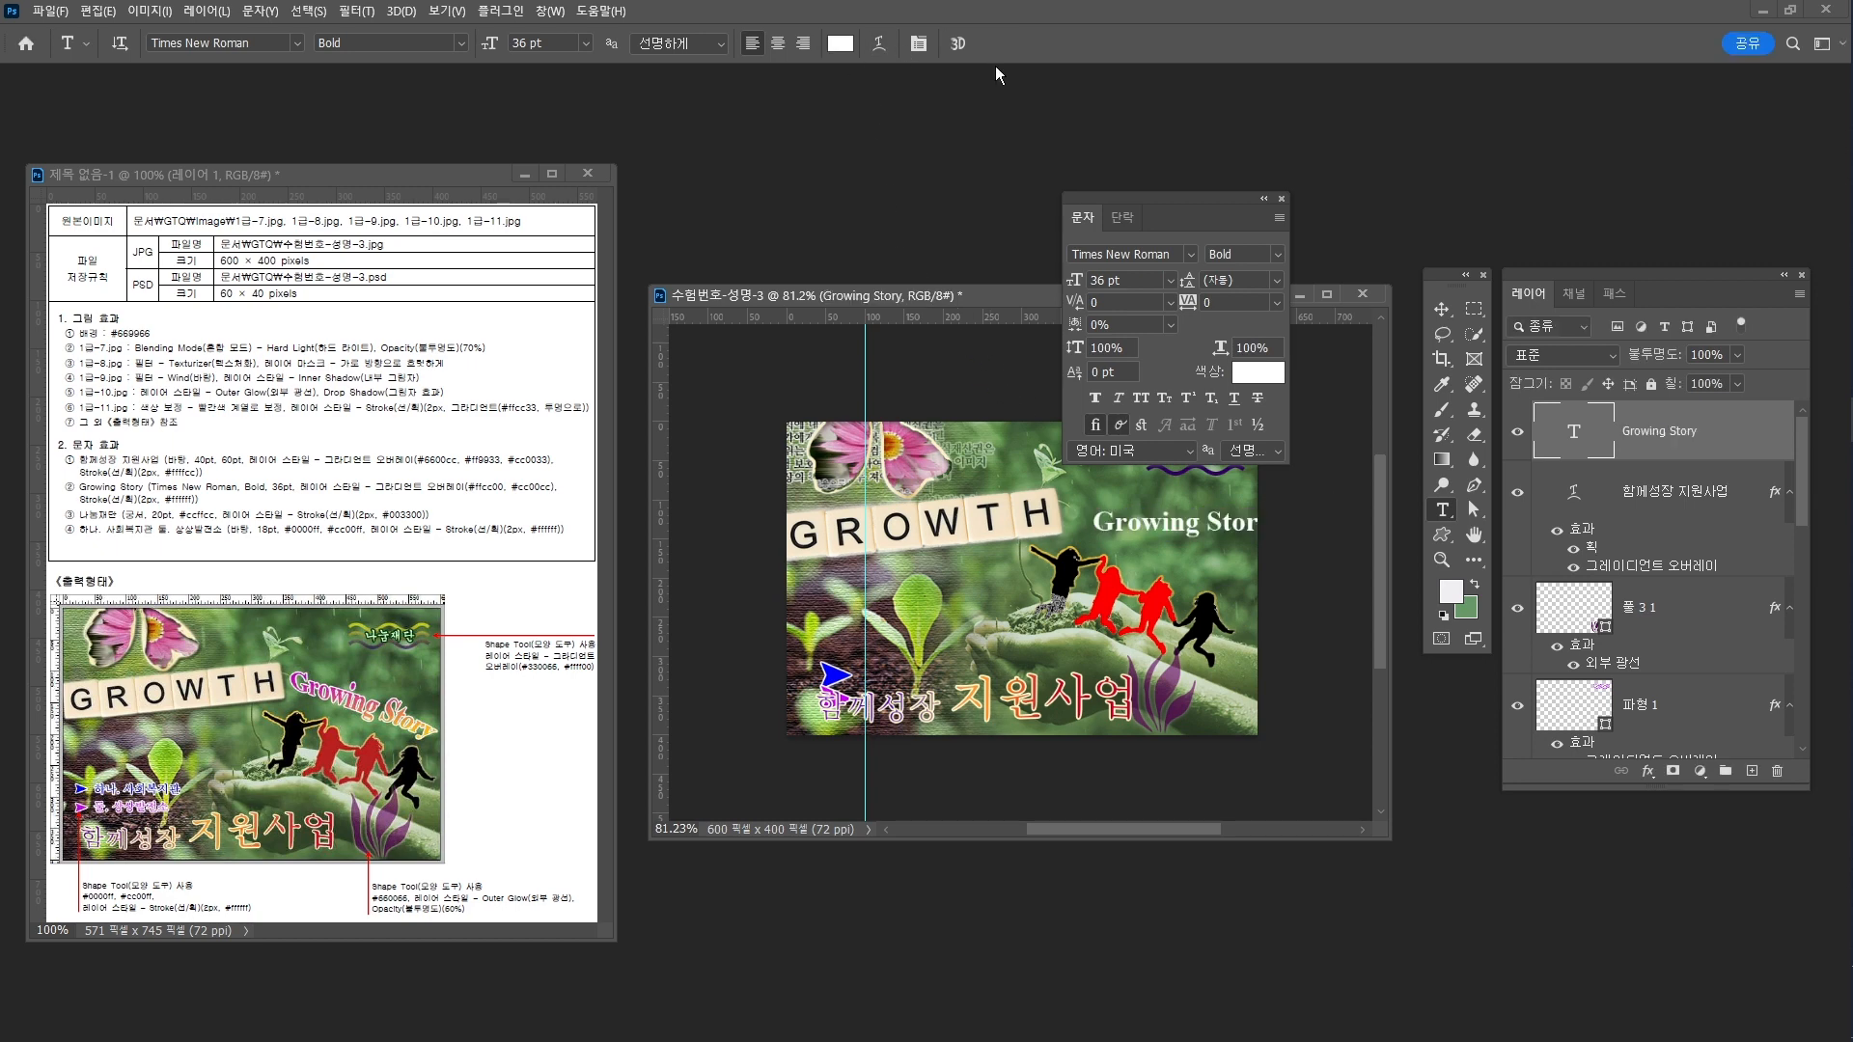
Give the Growing Story text a gradient overlay, removing the middle colour stop and setting the first stop to #ffcc00
click(1648, 772)
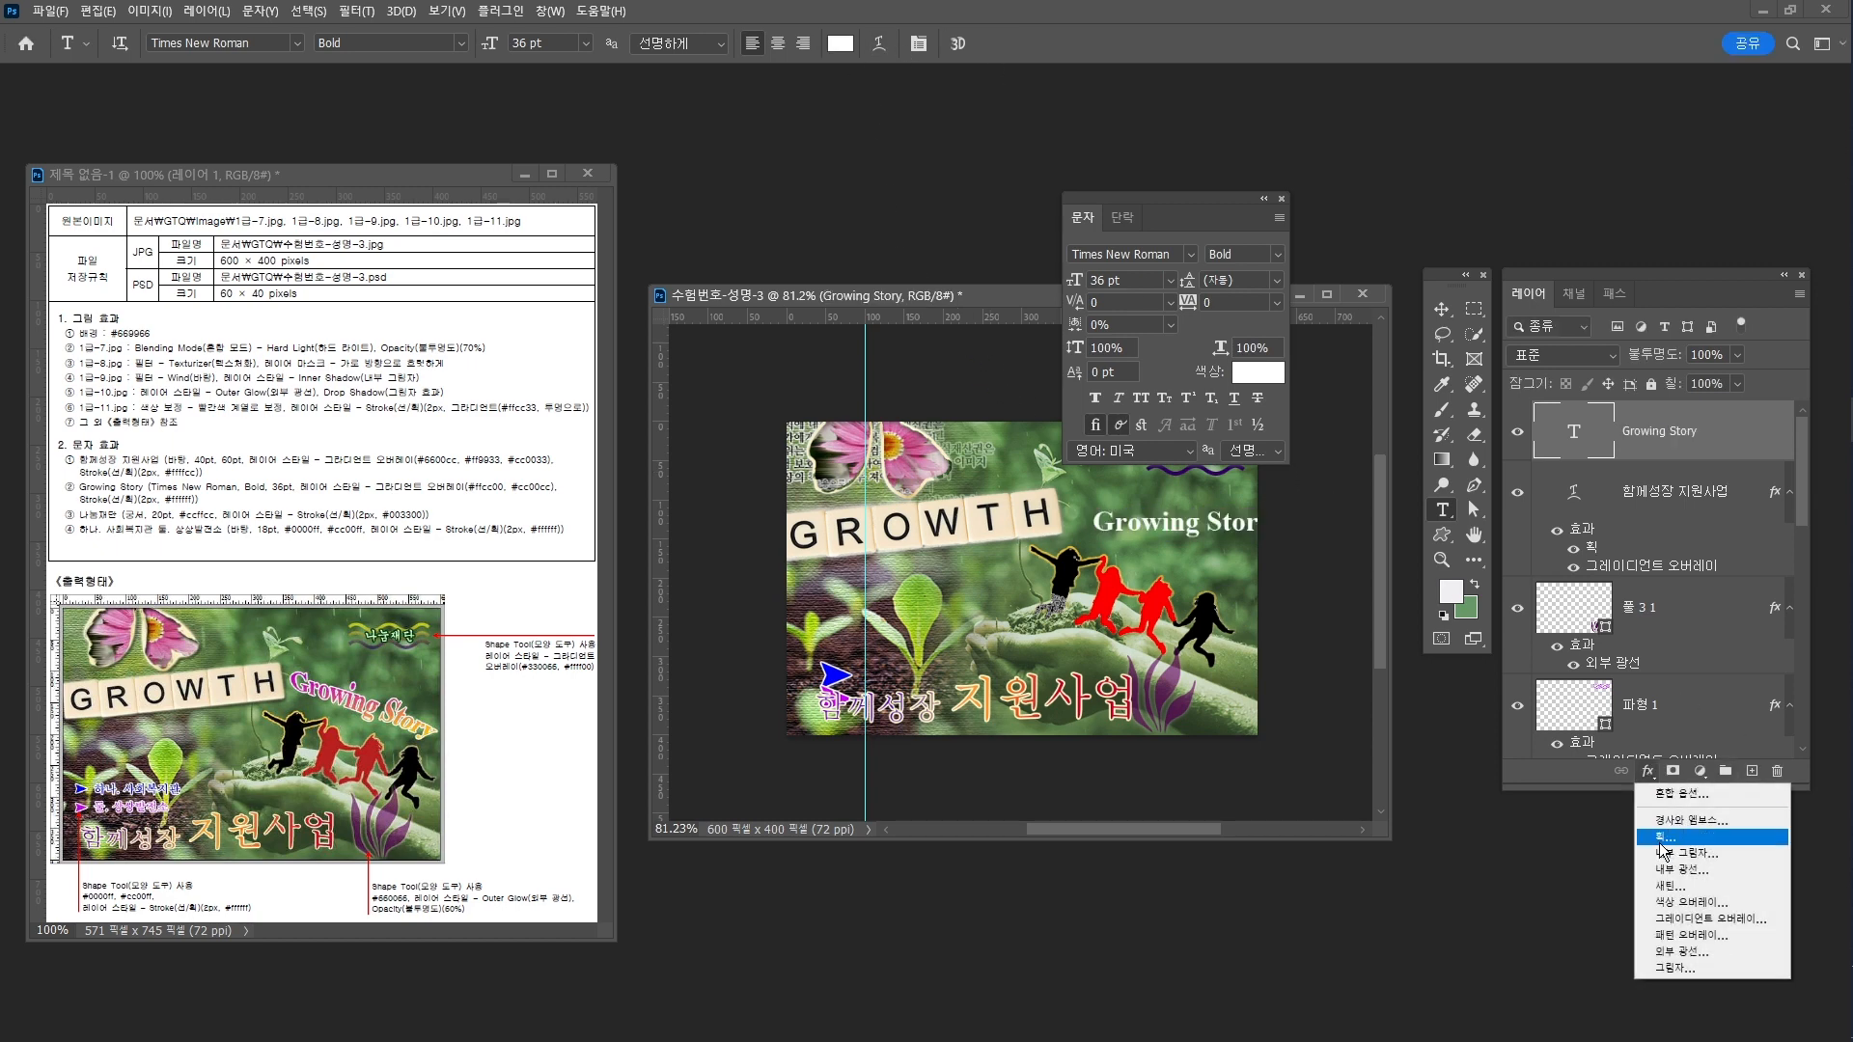
click(1704, 920)
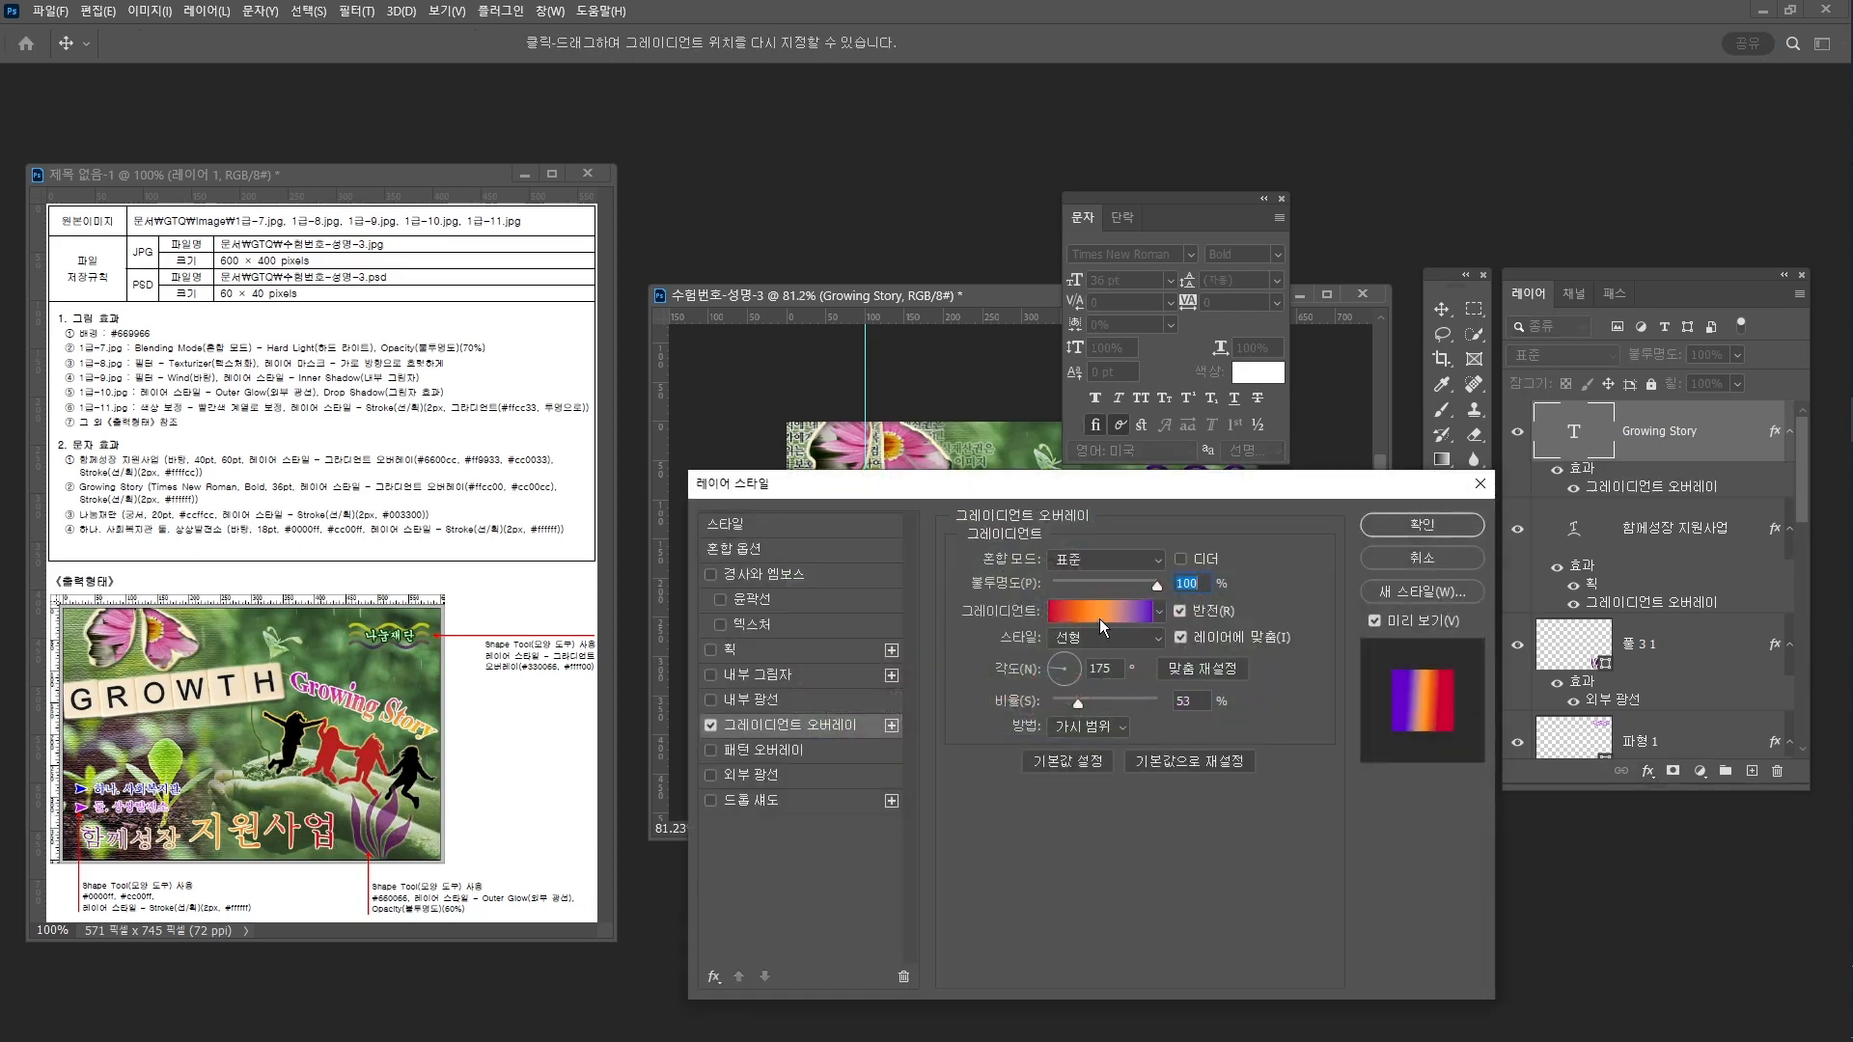
click(1103, 617)
drag(833, 612, 831, 730)
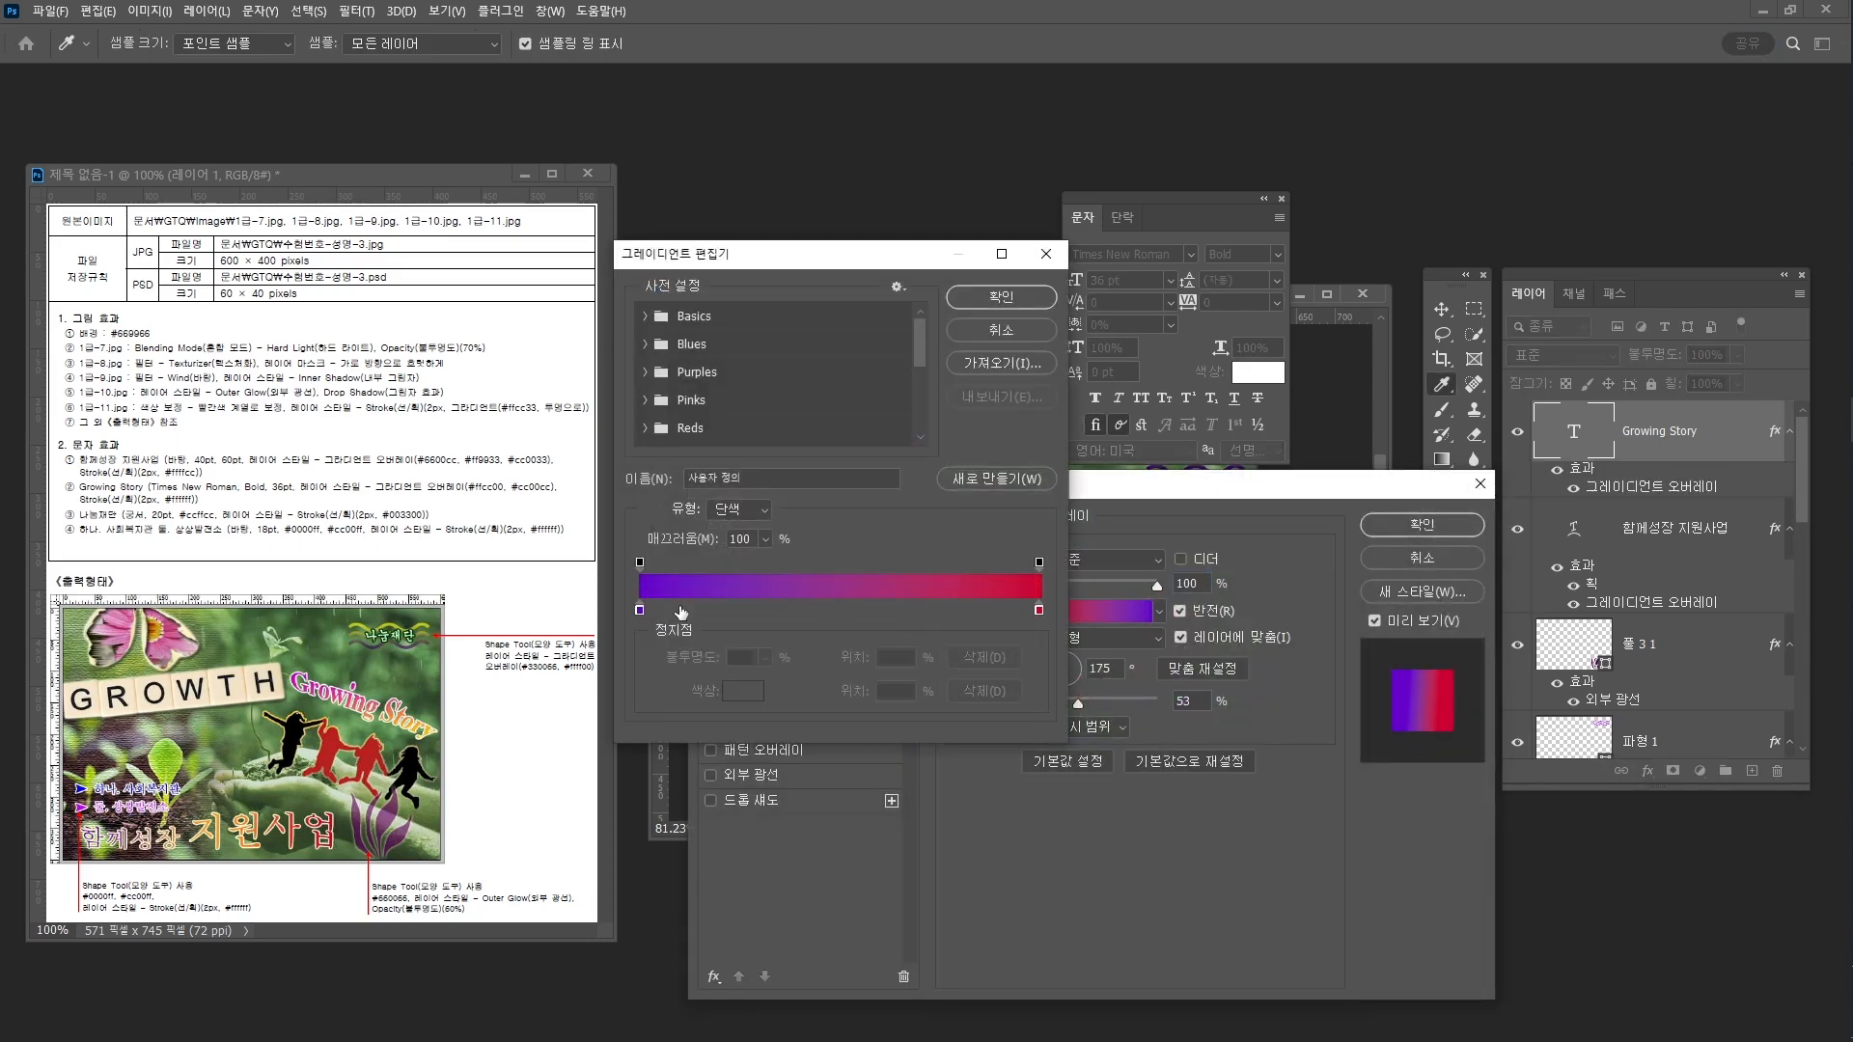
double_click(640, 610)
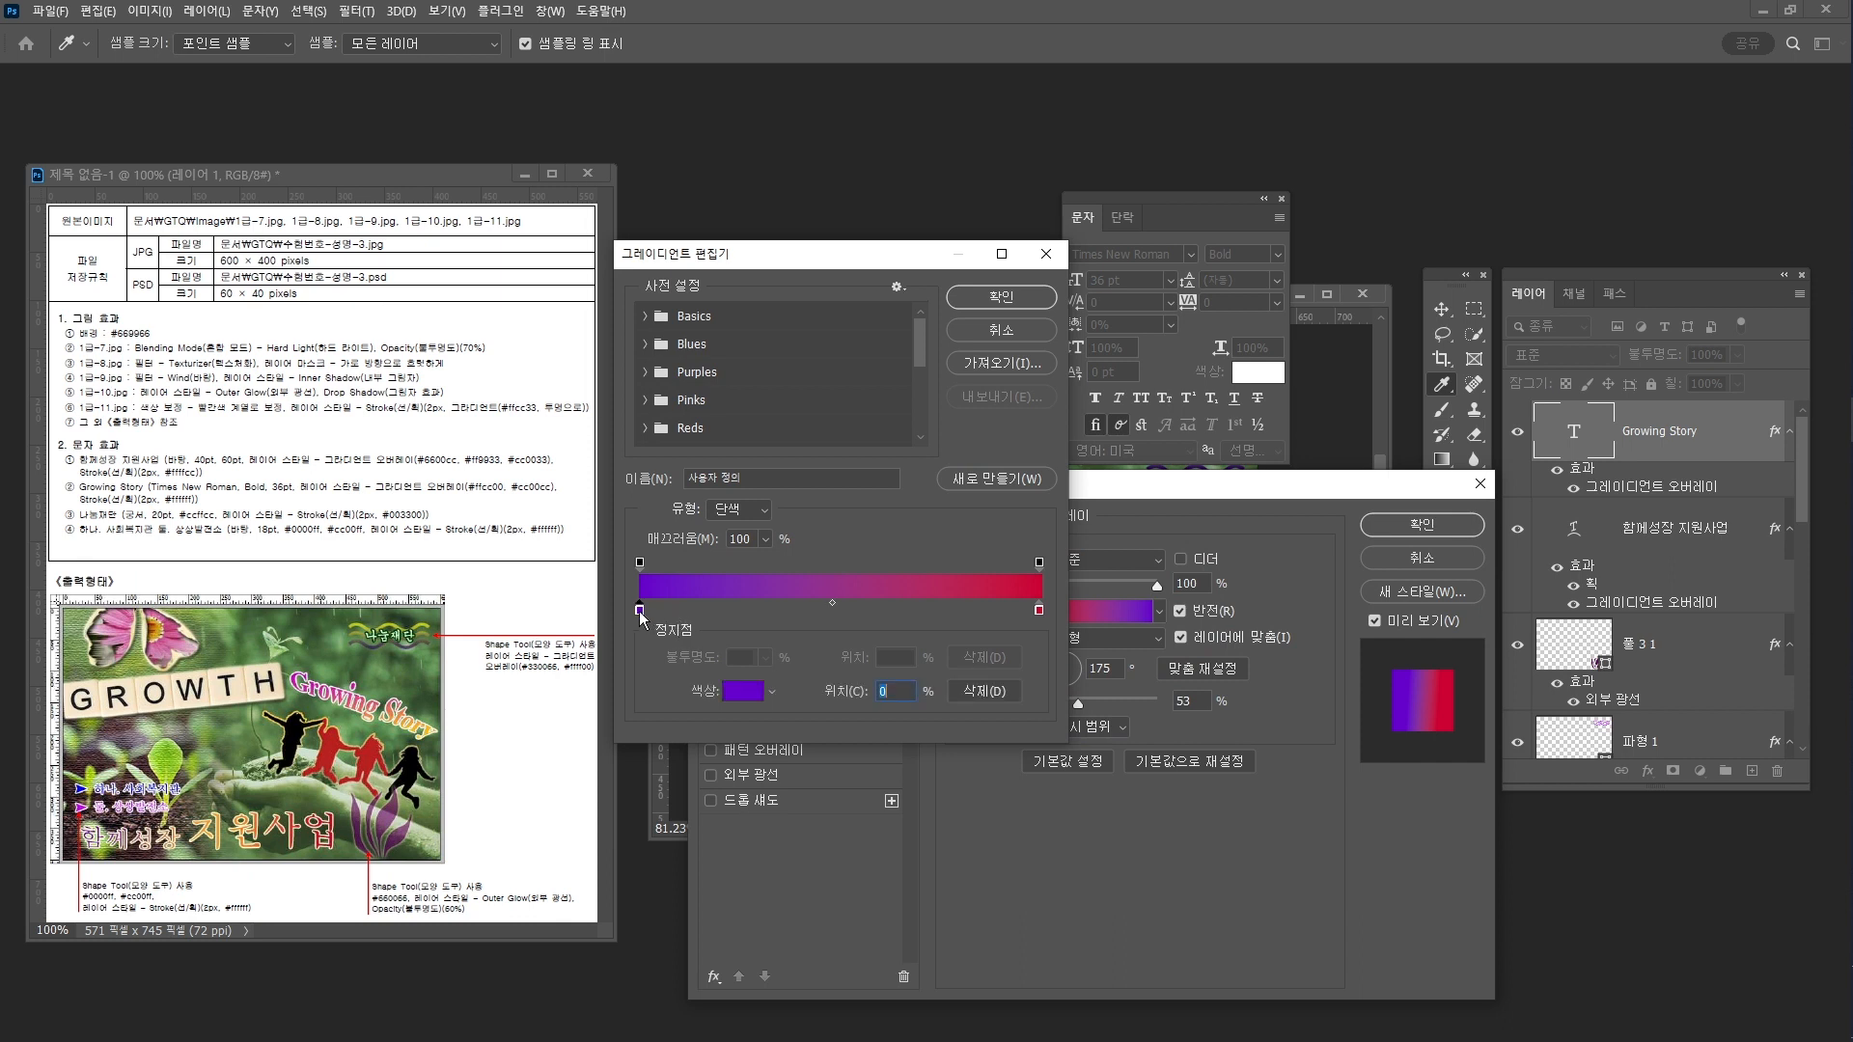
text(ffcc00)
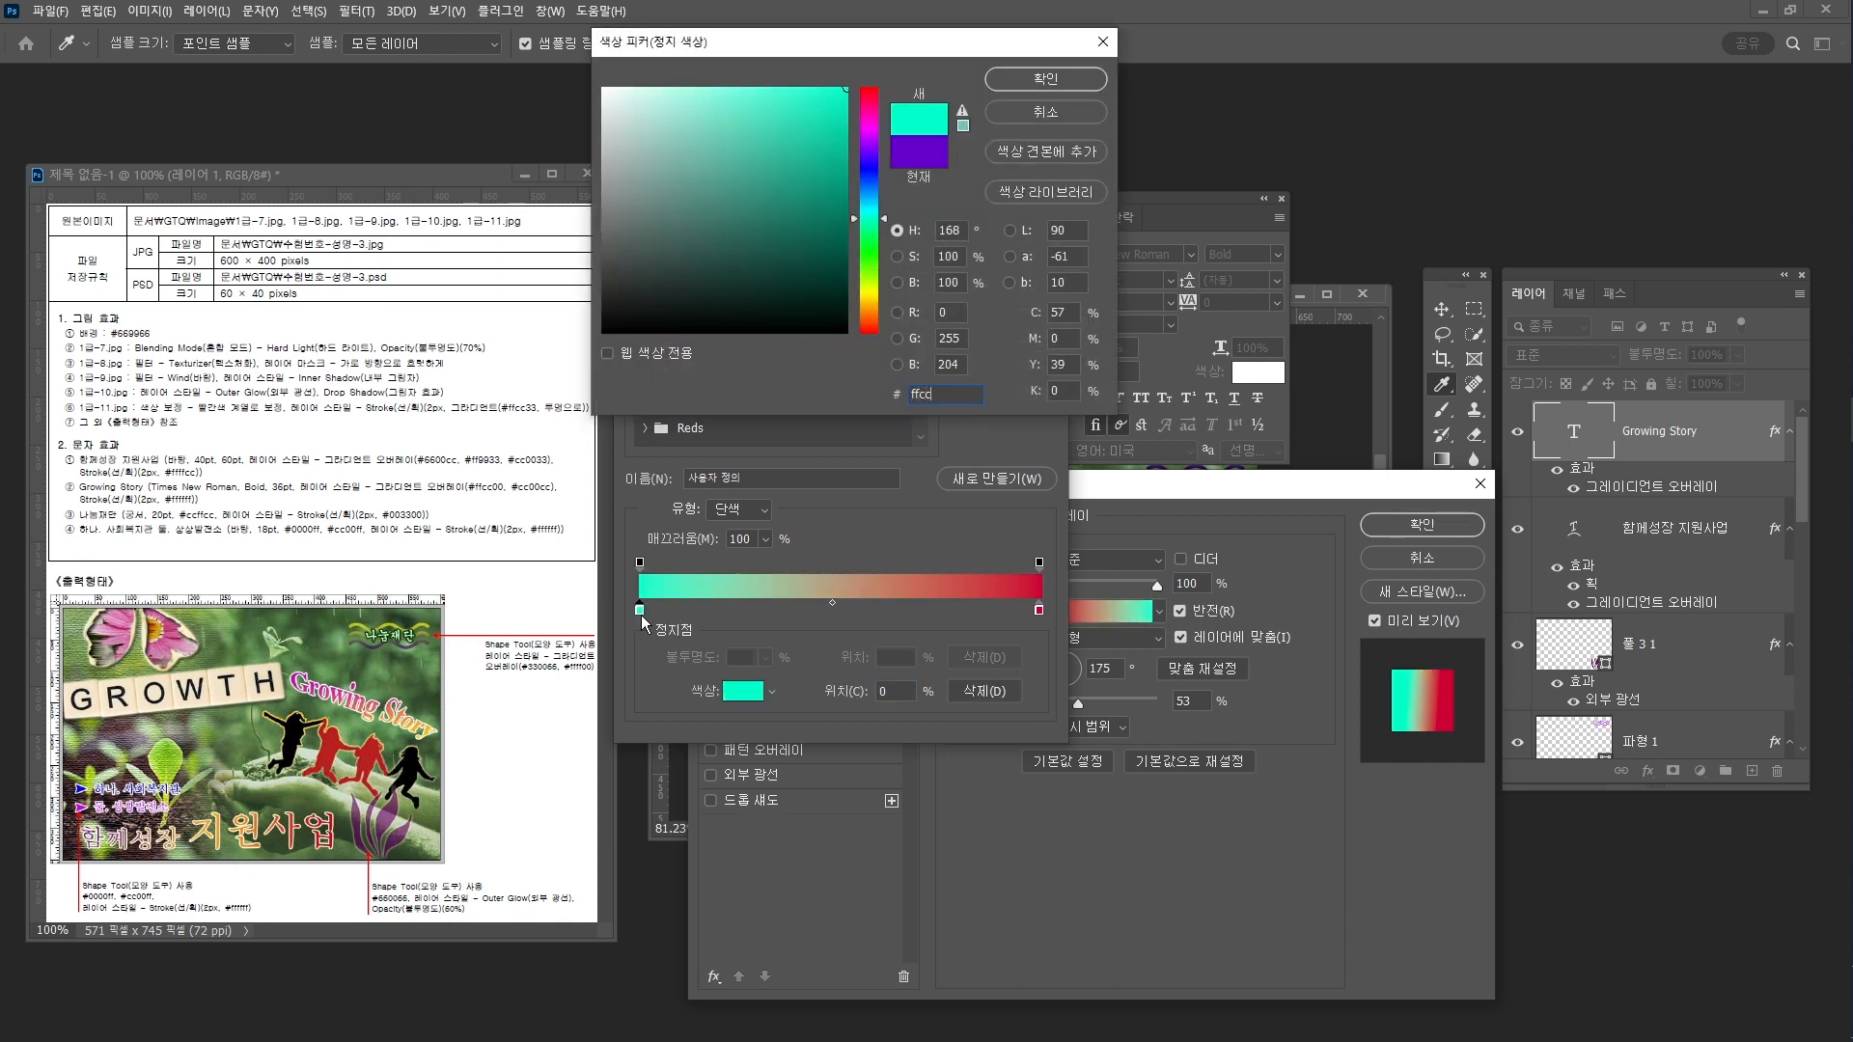
key(Return)
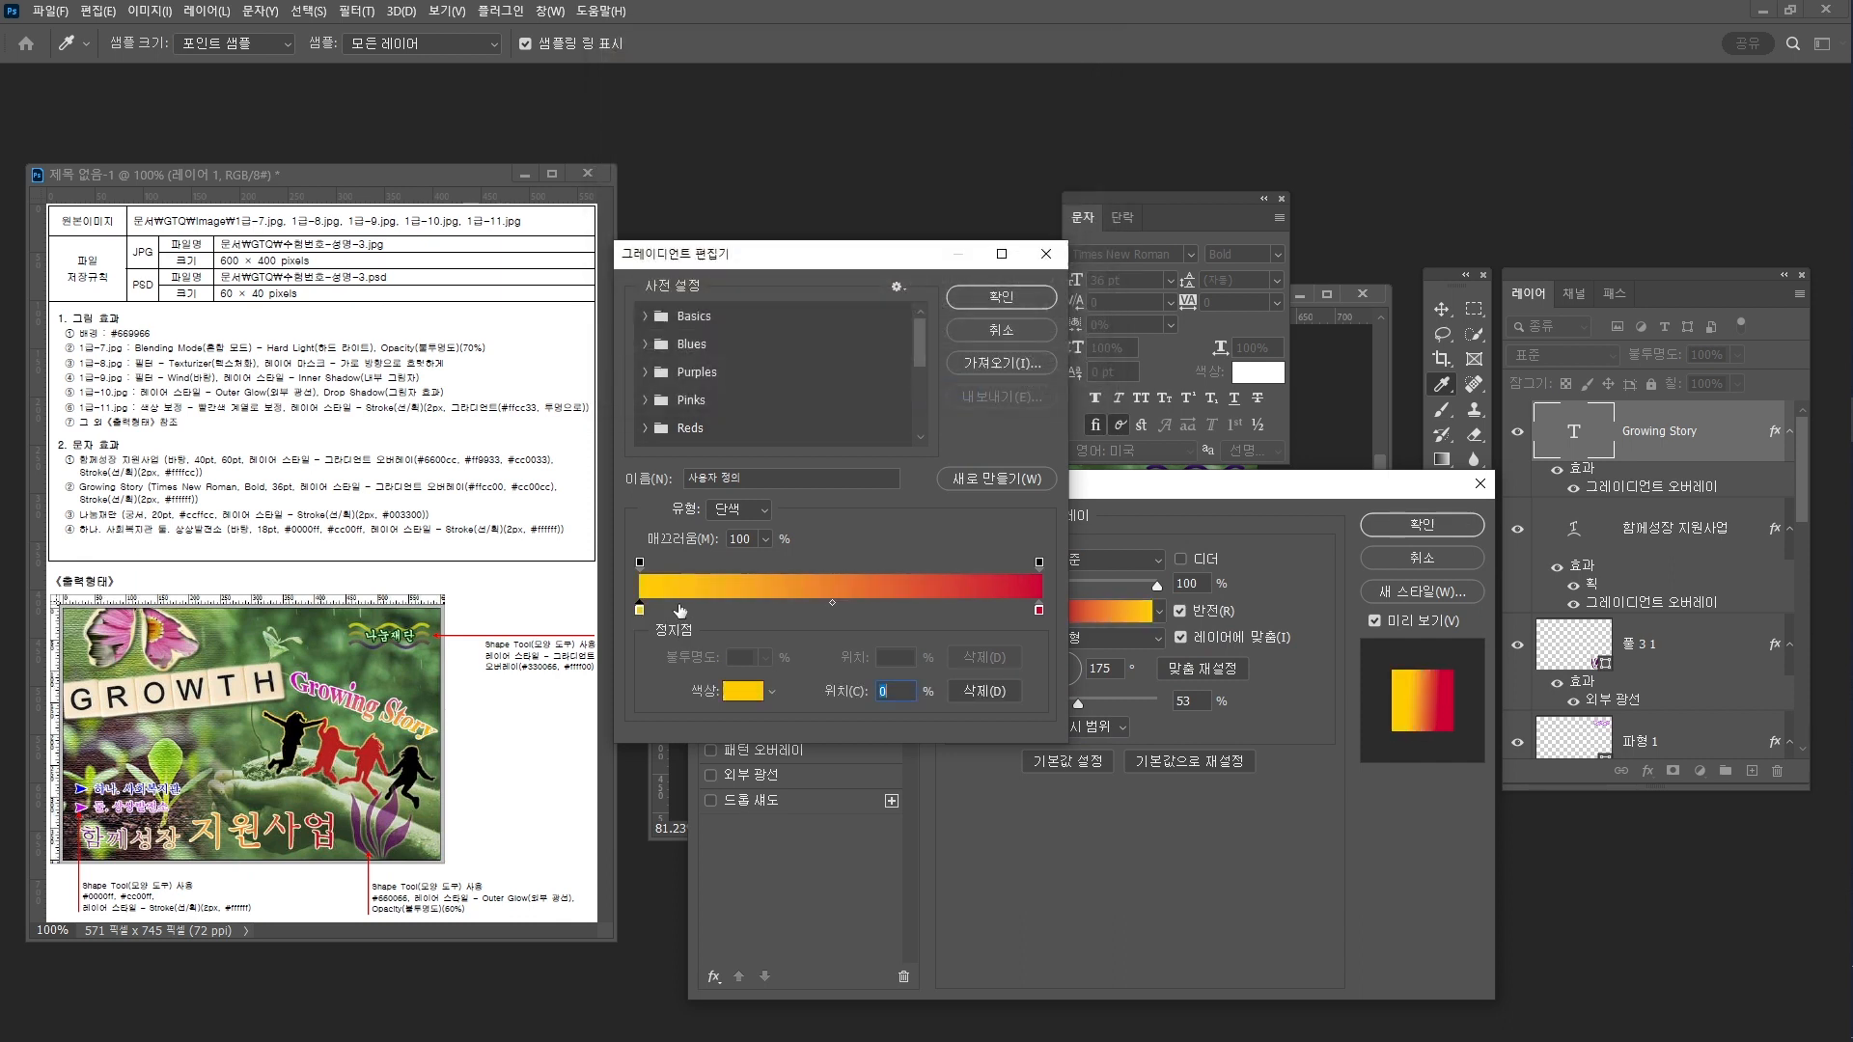
Set the gradient's end stop to #cc00cc and accept the edited gradient
double_click(1039, 610)
text(cc)
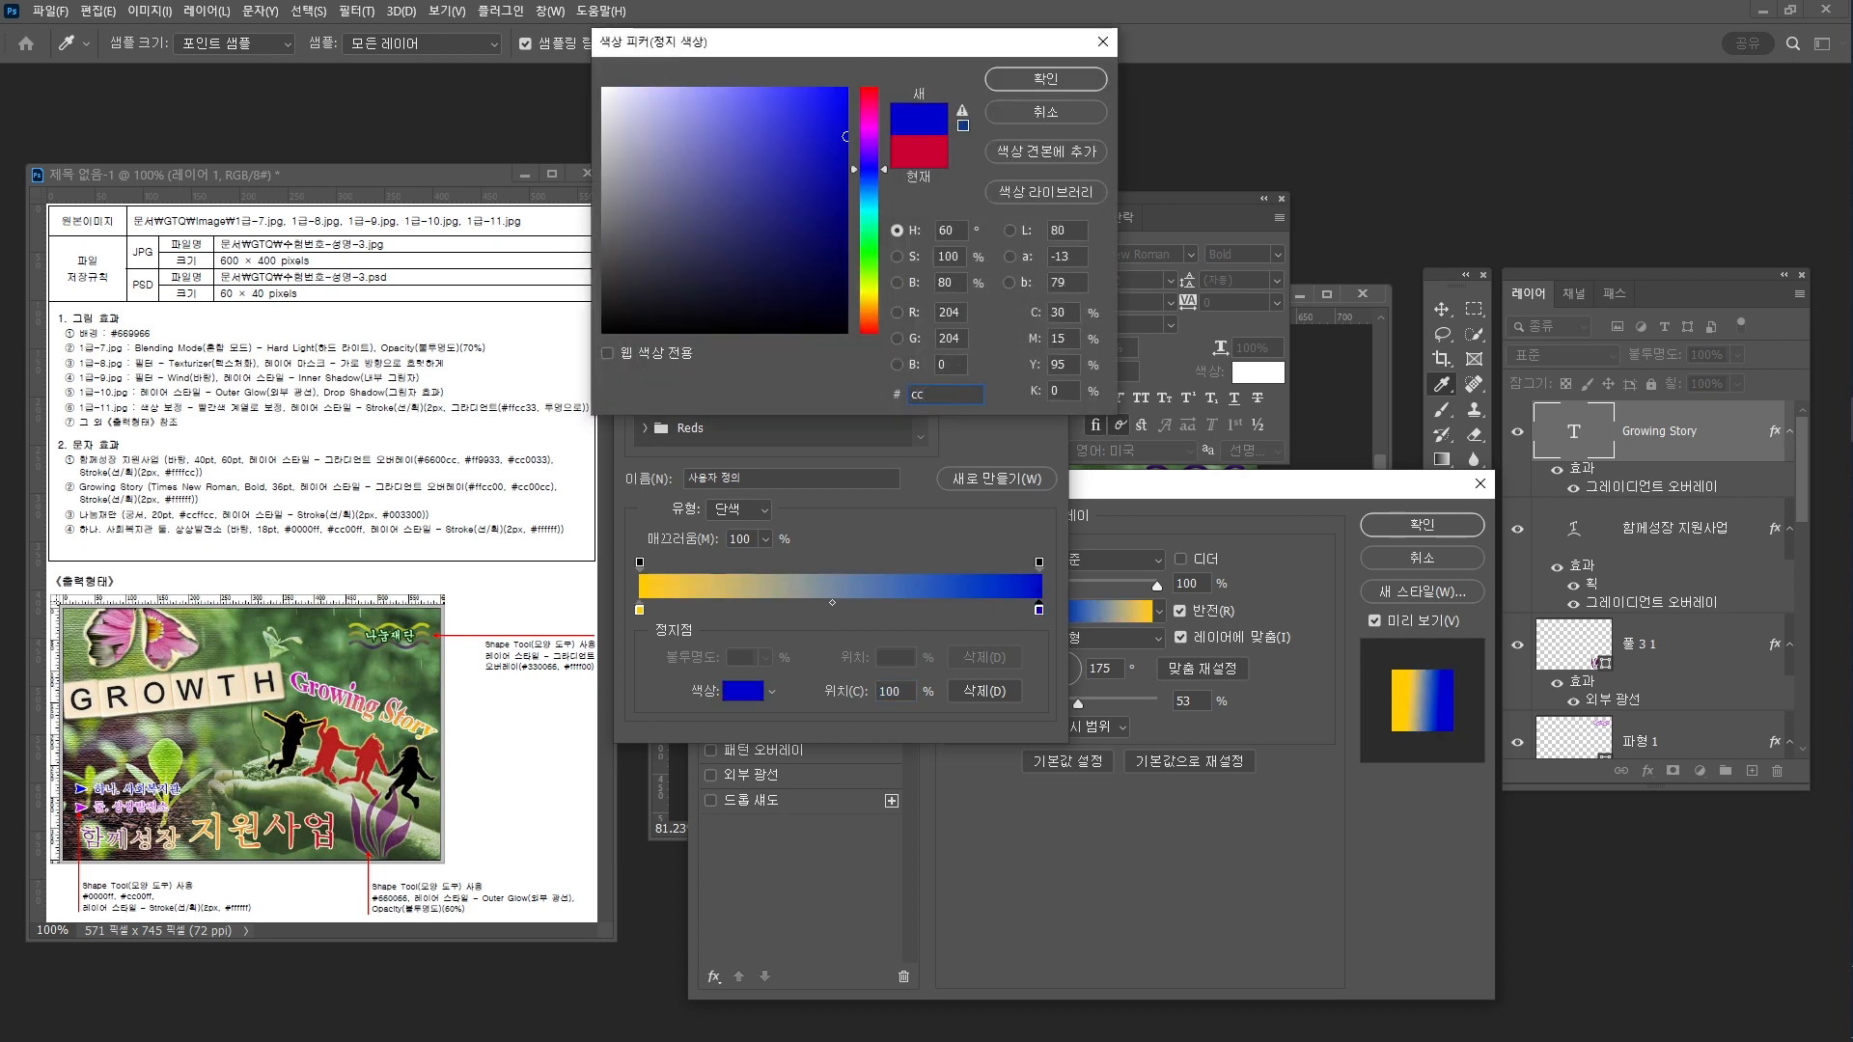
text(00cc)
key(Return)
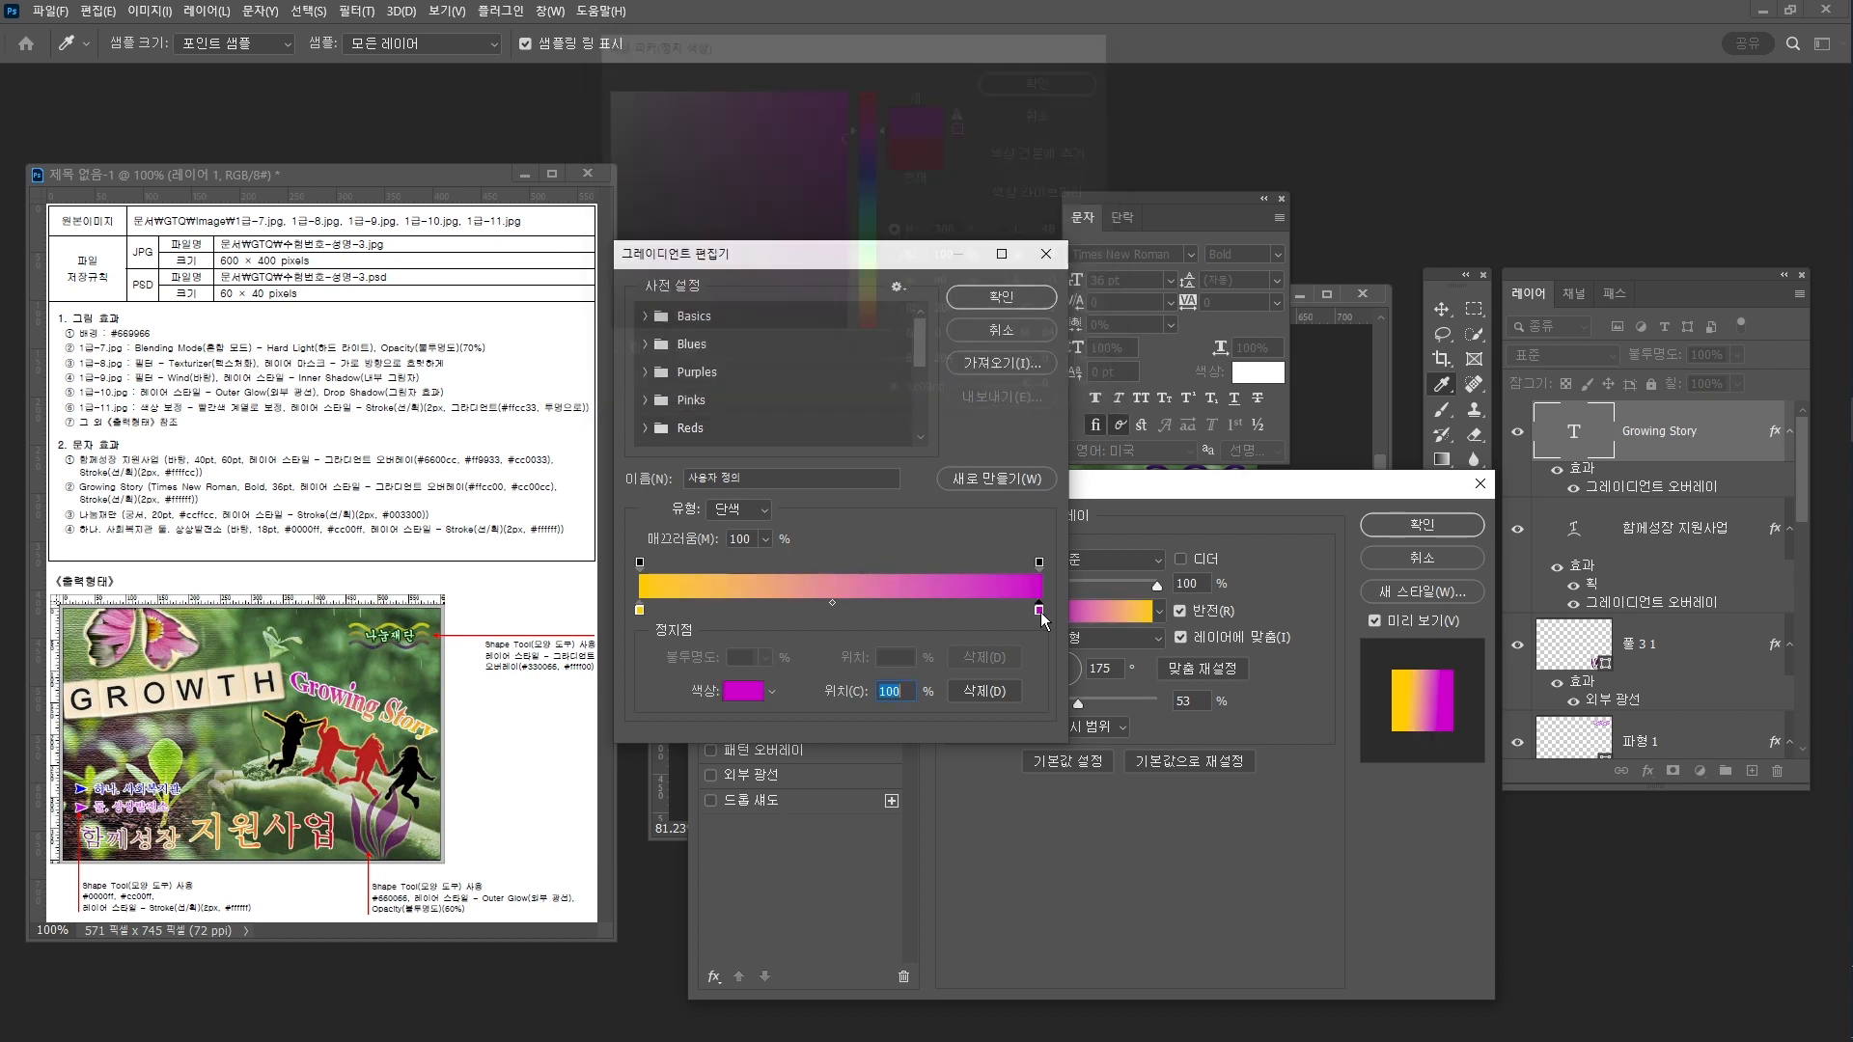
click(1010, 299)
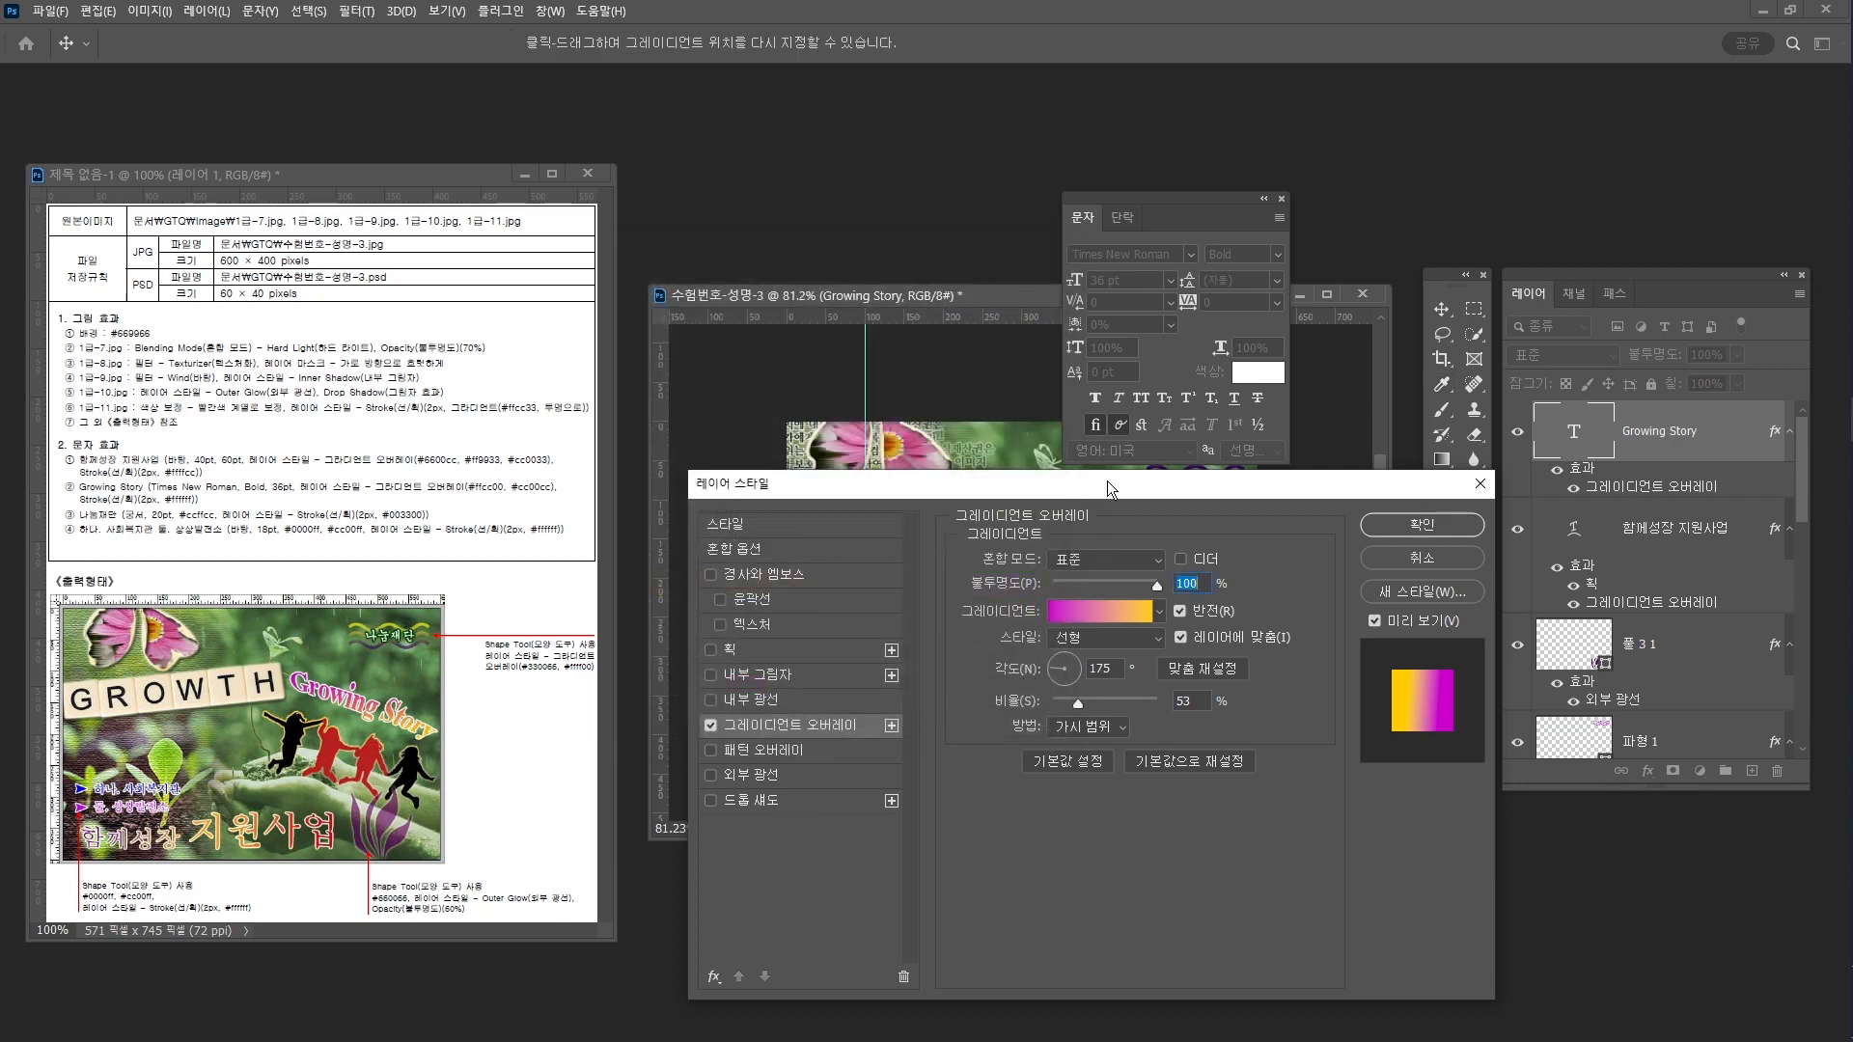
Turn the Growing Story text's gradient overlay to an angle of about -88°, keeping the image text in view
drag(1107, 481, 1071, 603)
click(1030, 808)
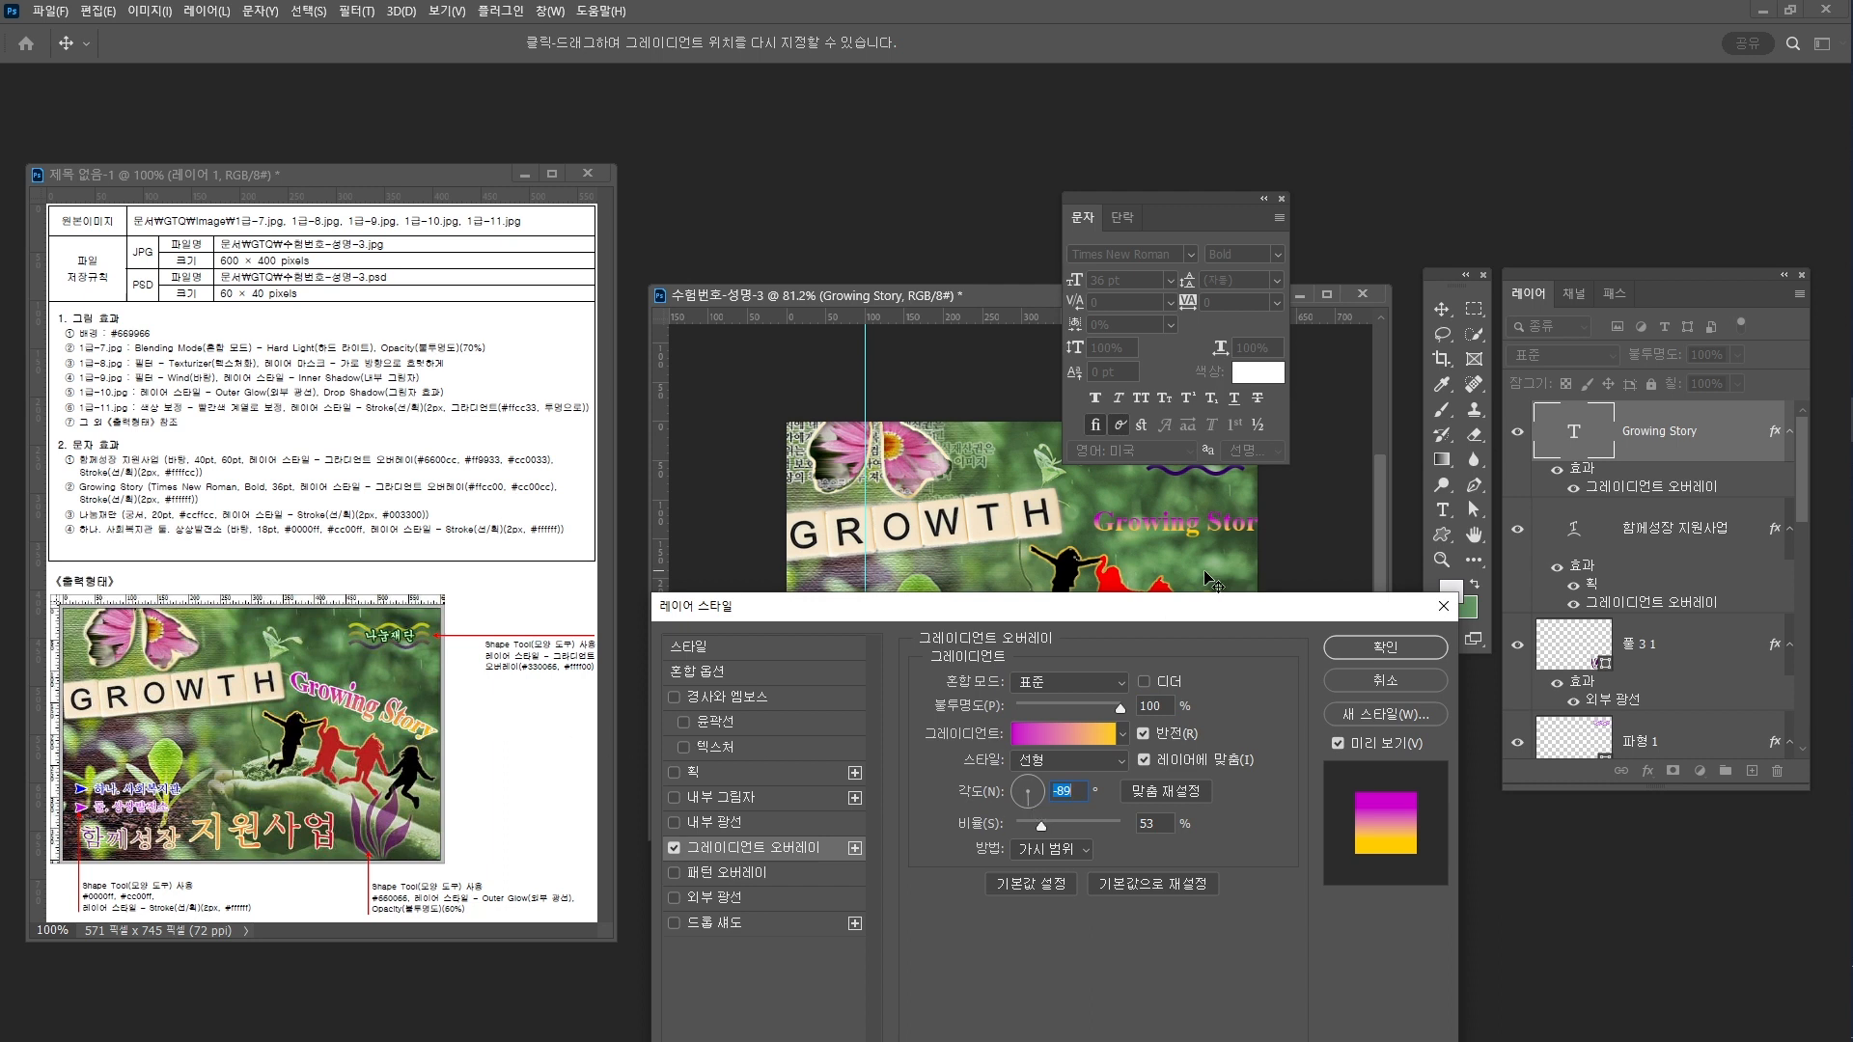
click(1043, 809)
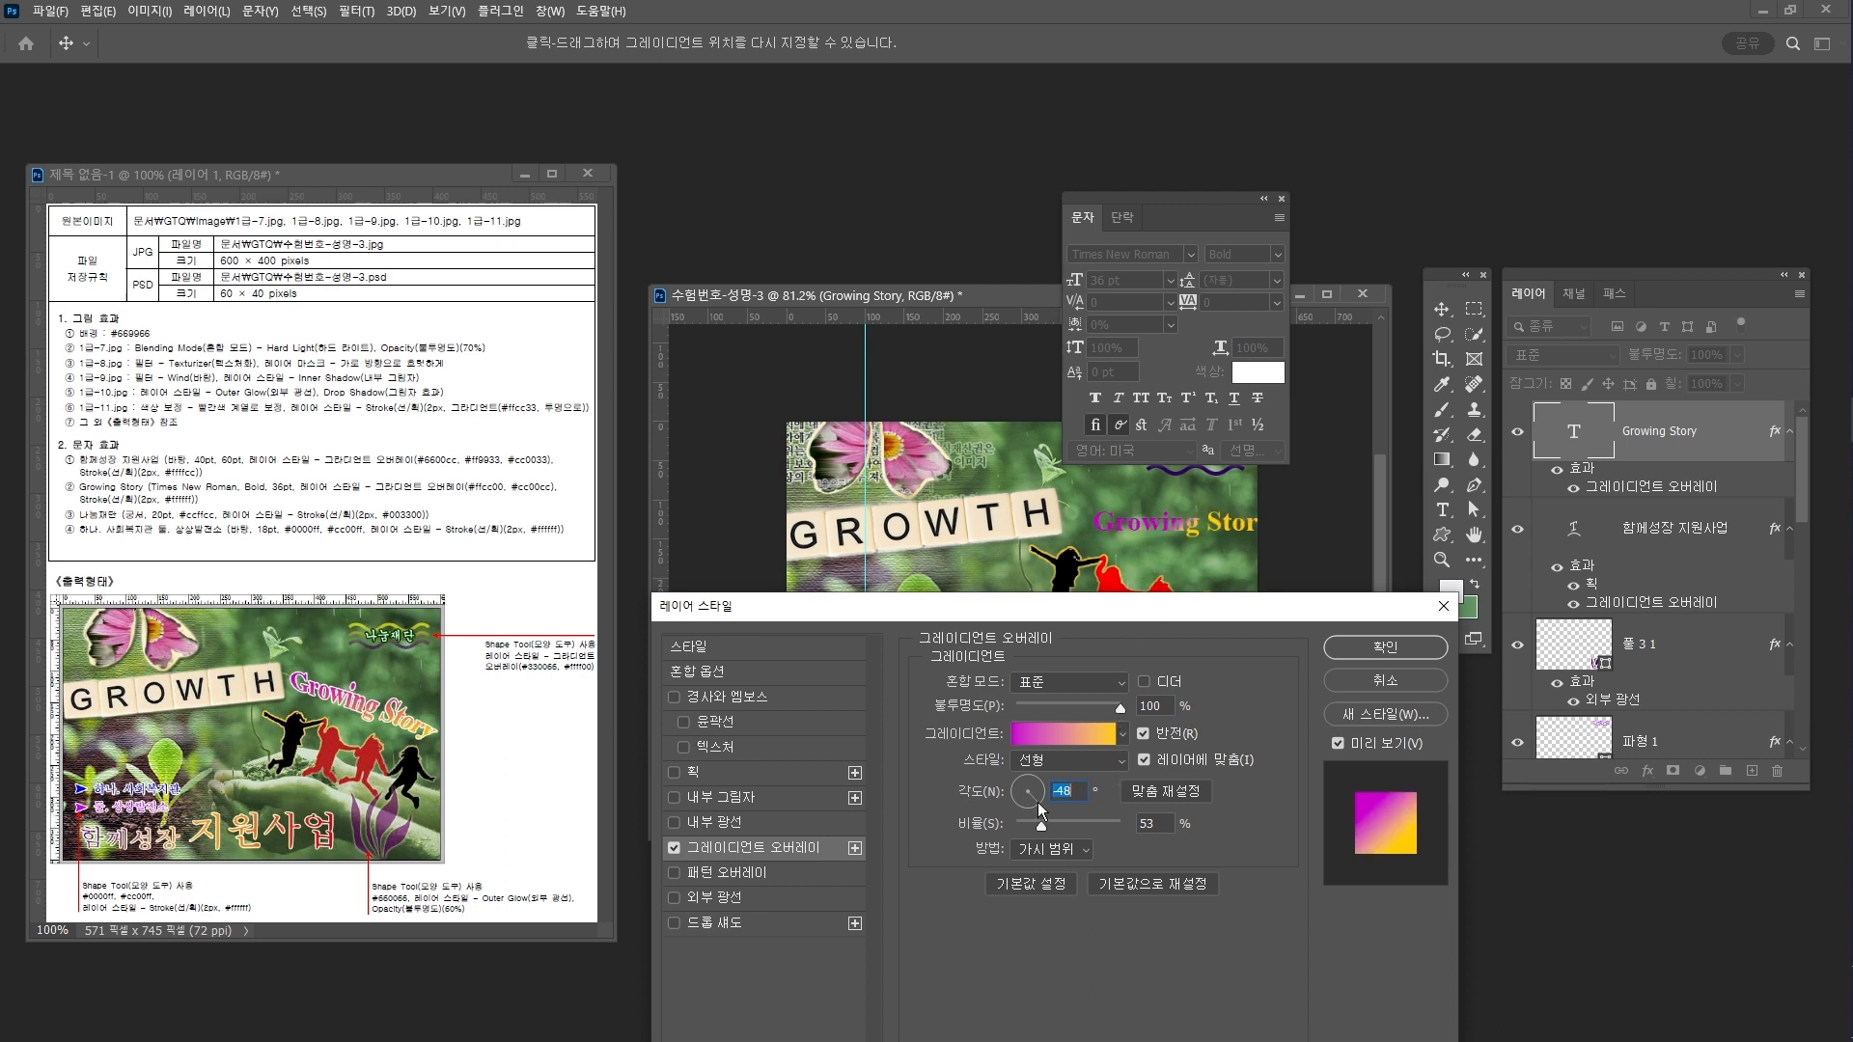
click(1032, 807)
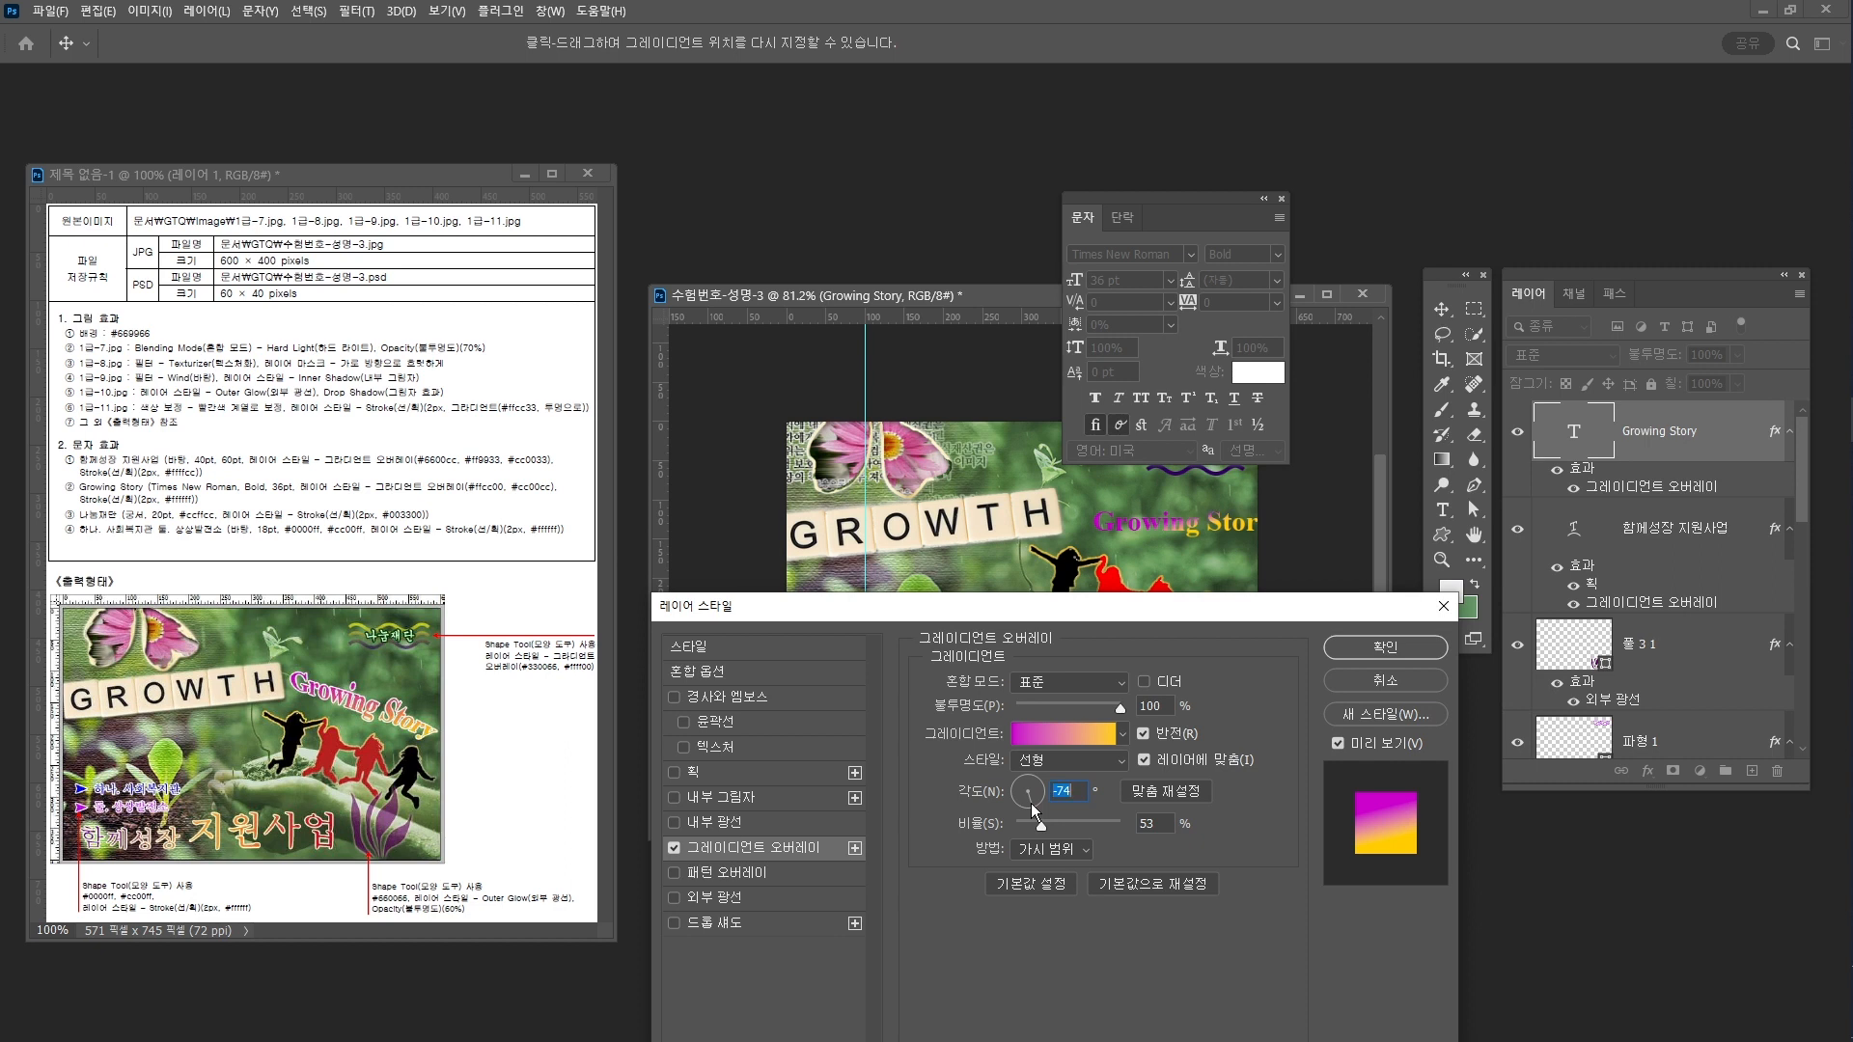
click(1031, 811)
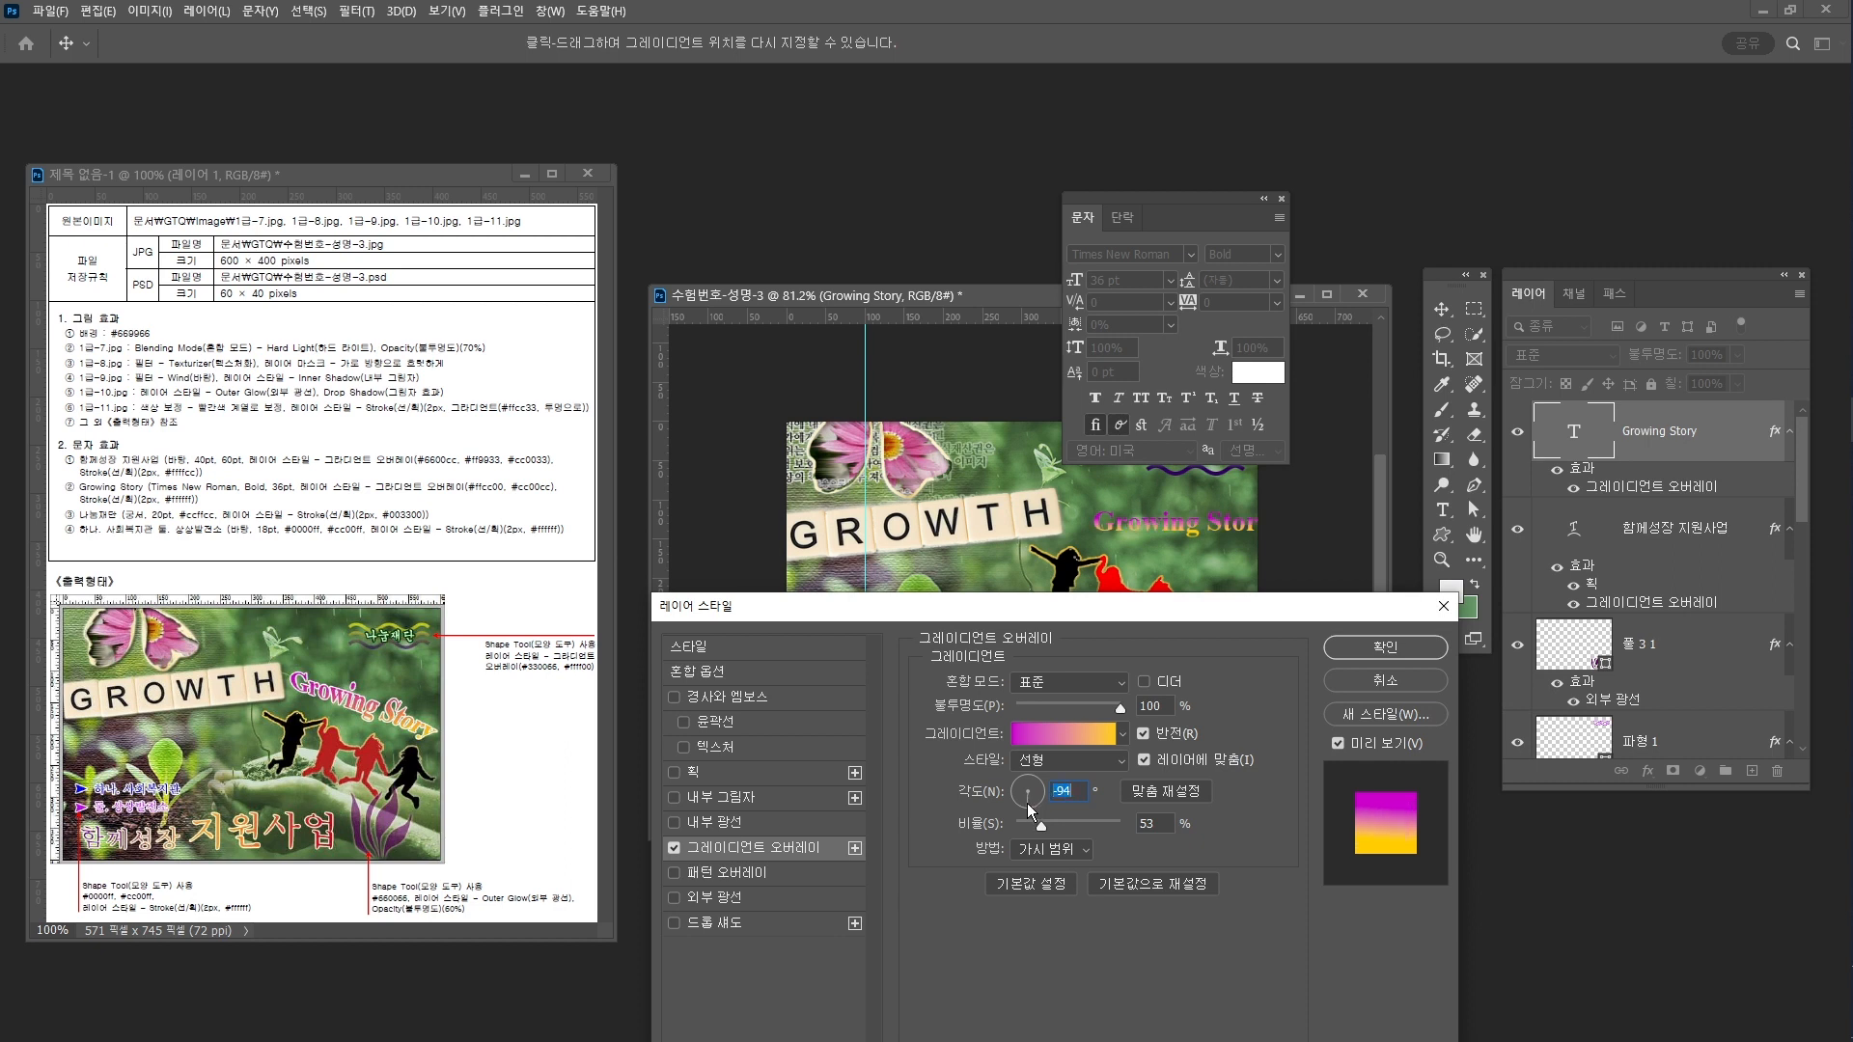
click(1031, 810)
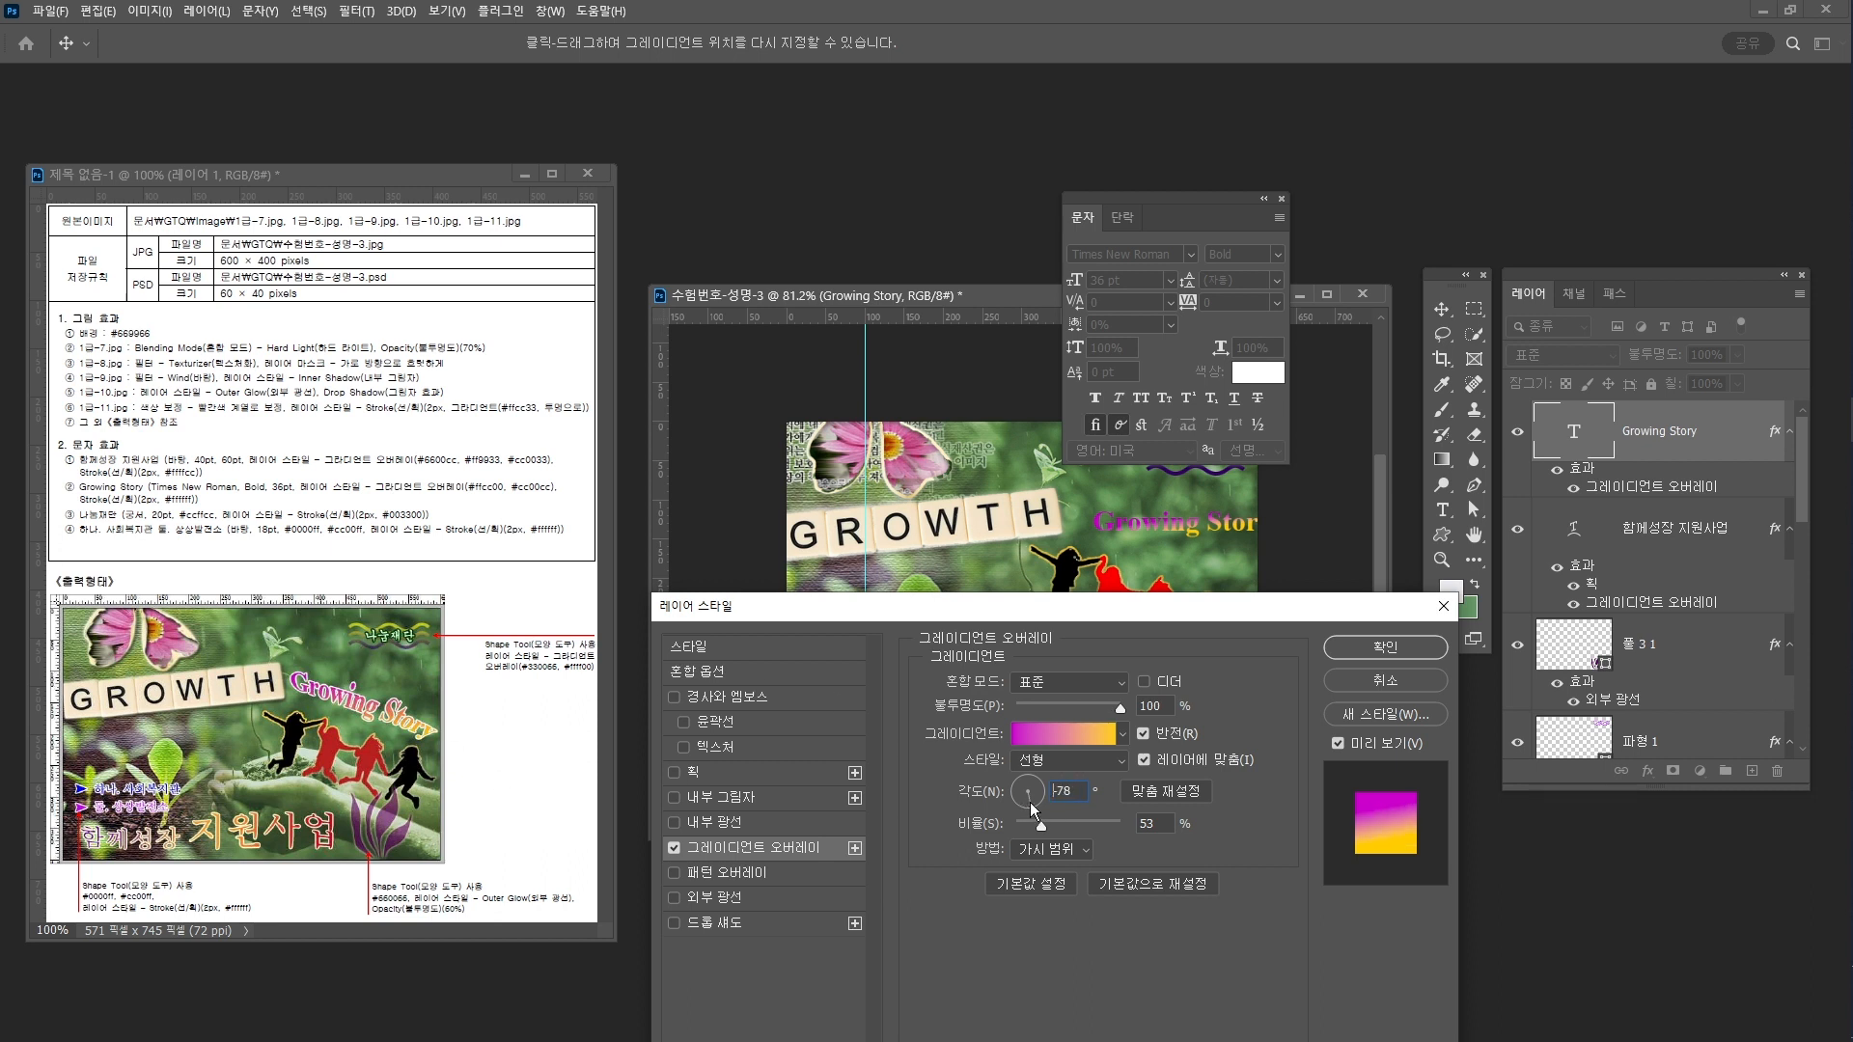
click(1032, 809)
click(1043, 805)
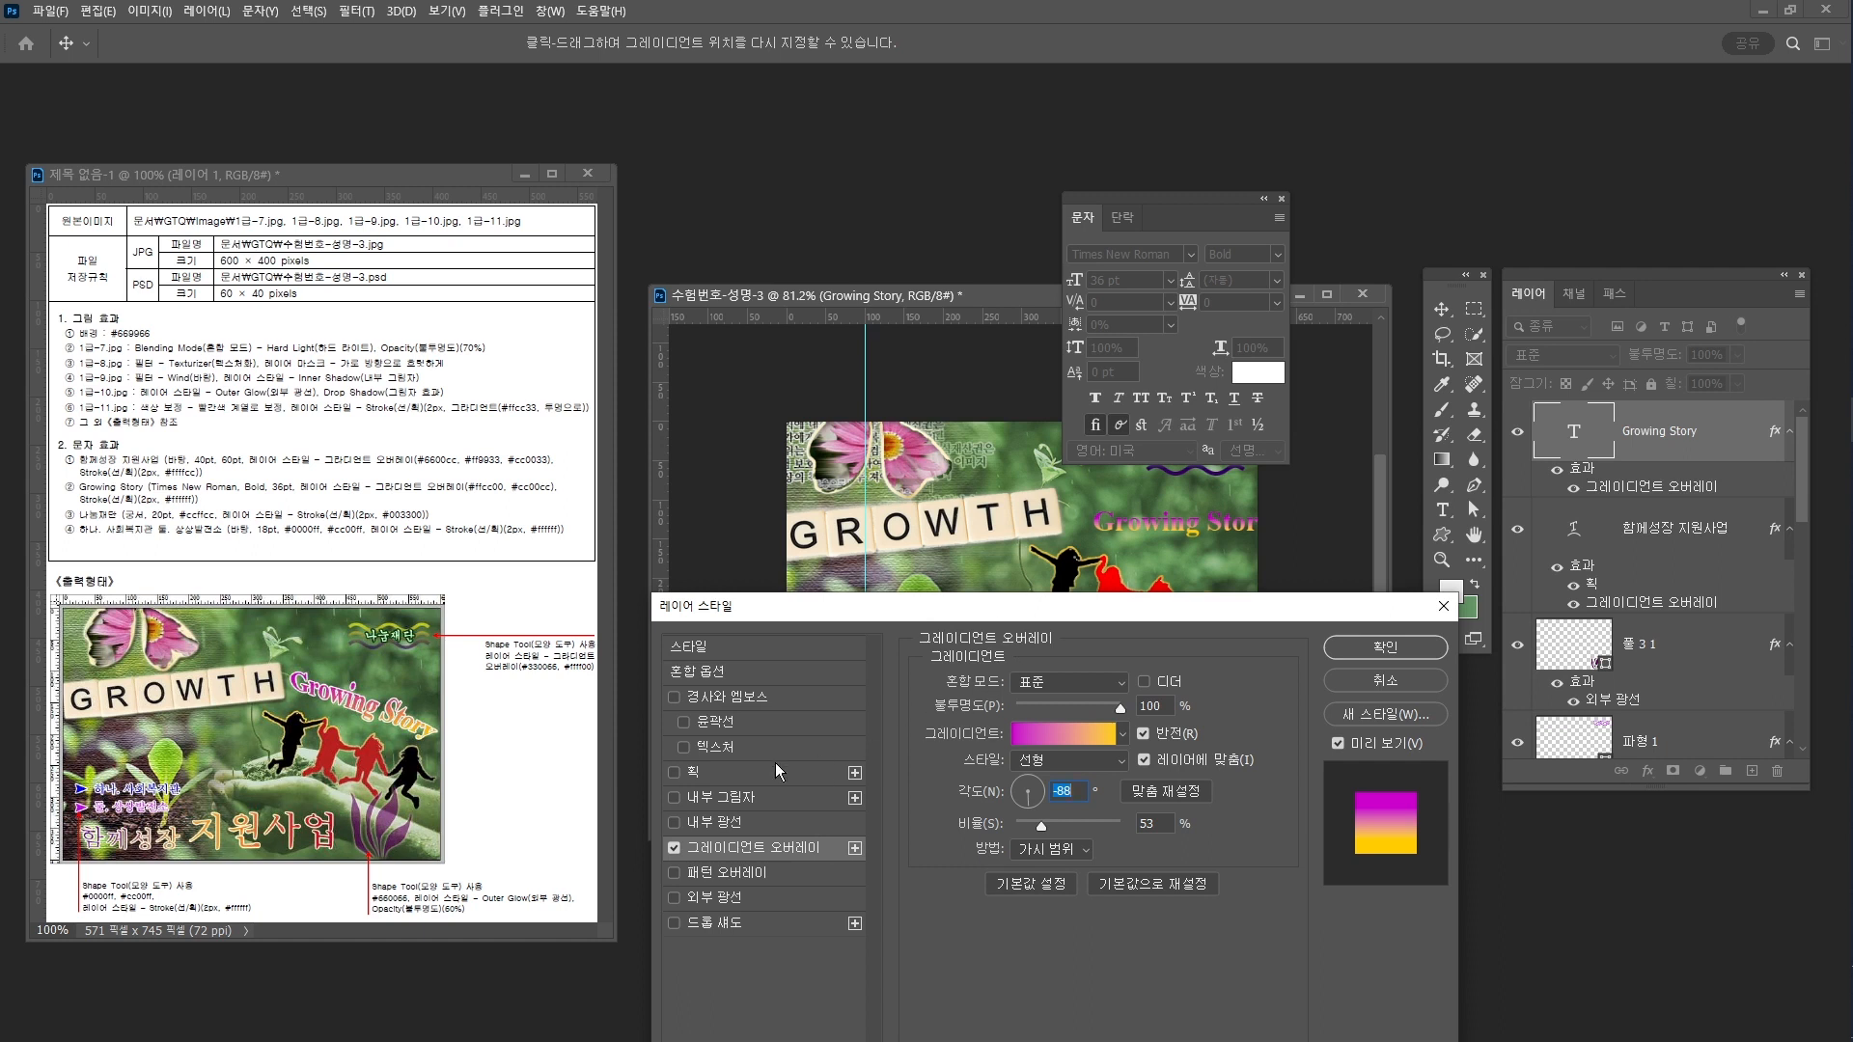
Add a 2 px outside stroke in #ffffff to the Growing Story text and apply the layer style
click(751, 772)
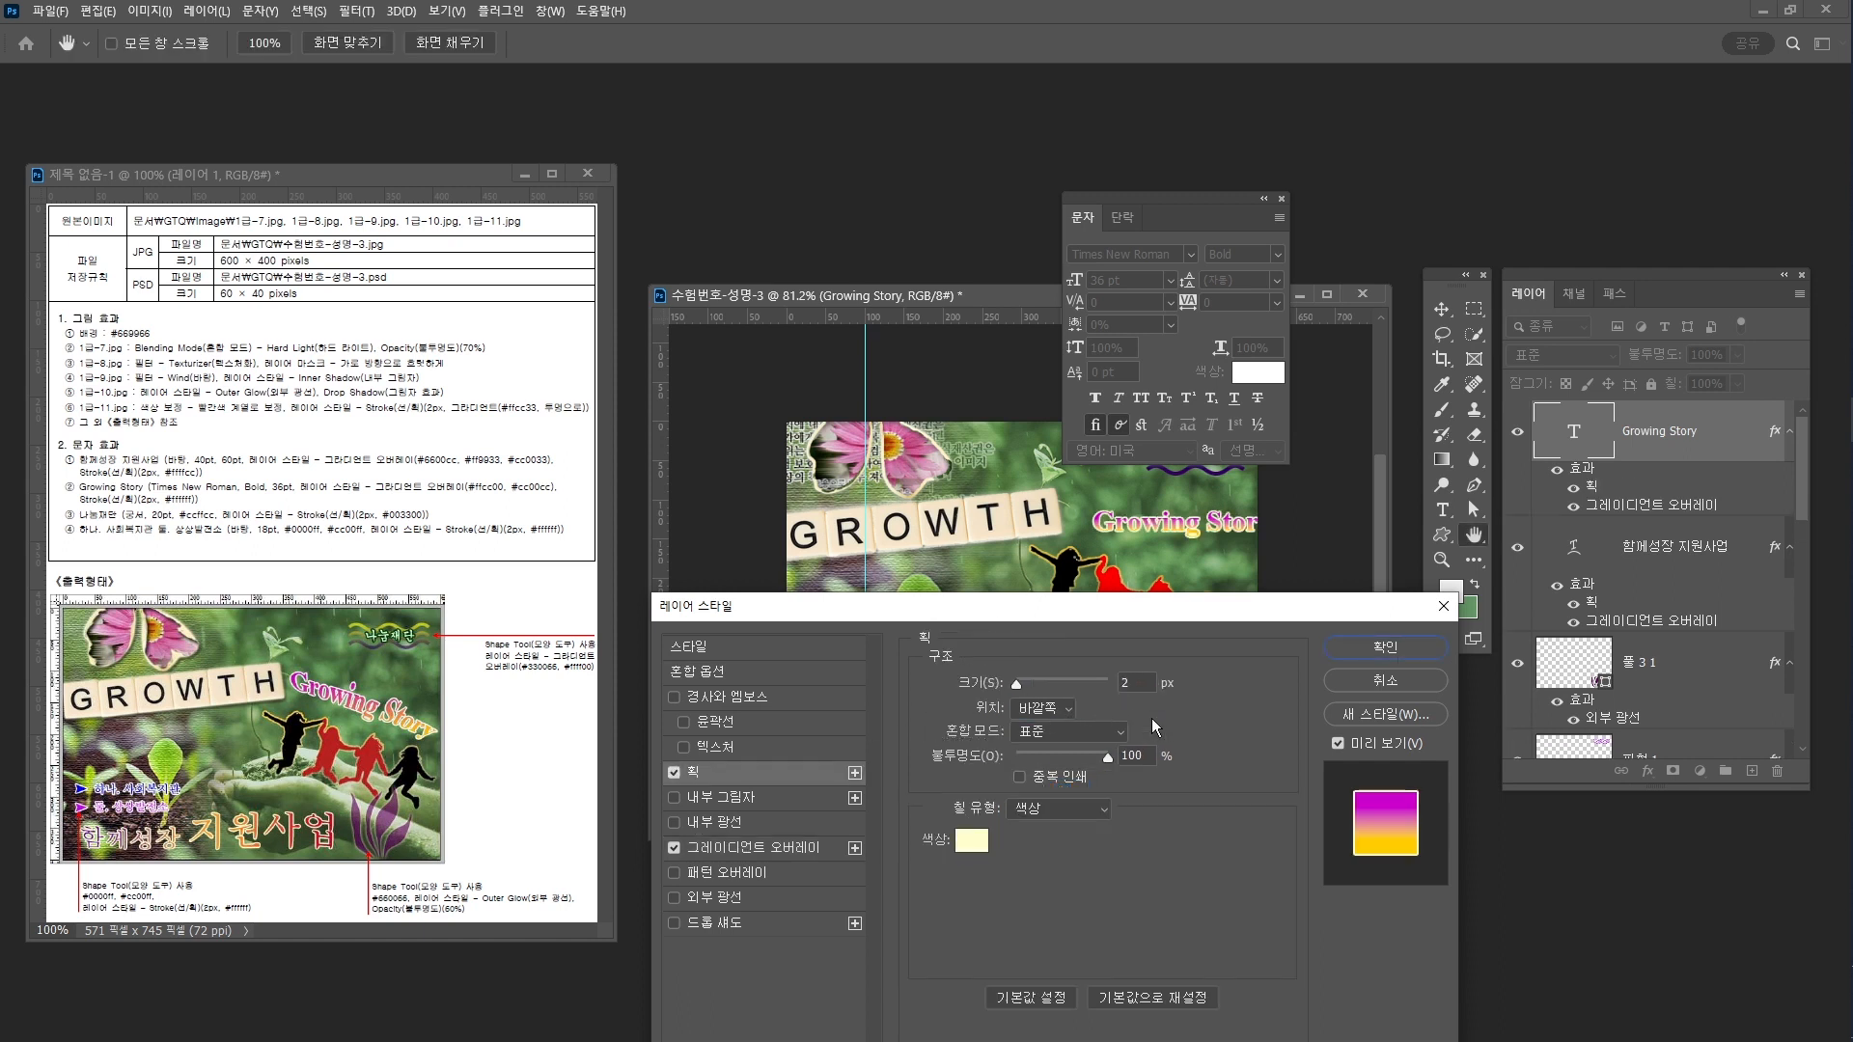
click(970, 840)
text(ffffff)
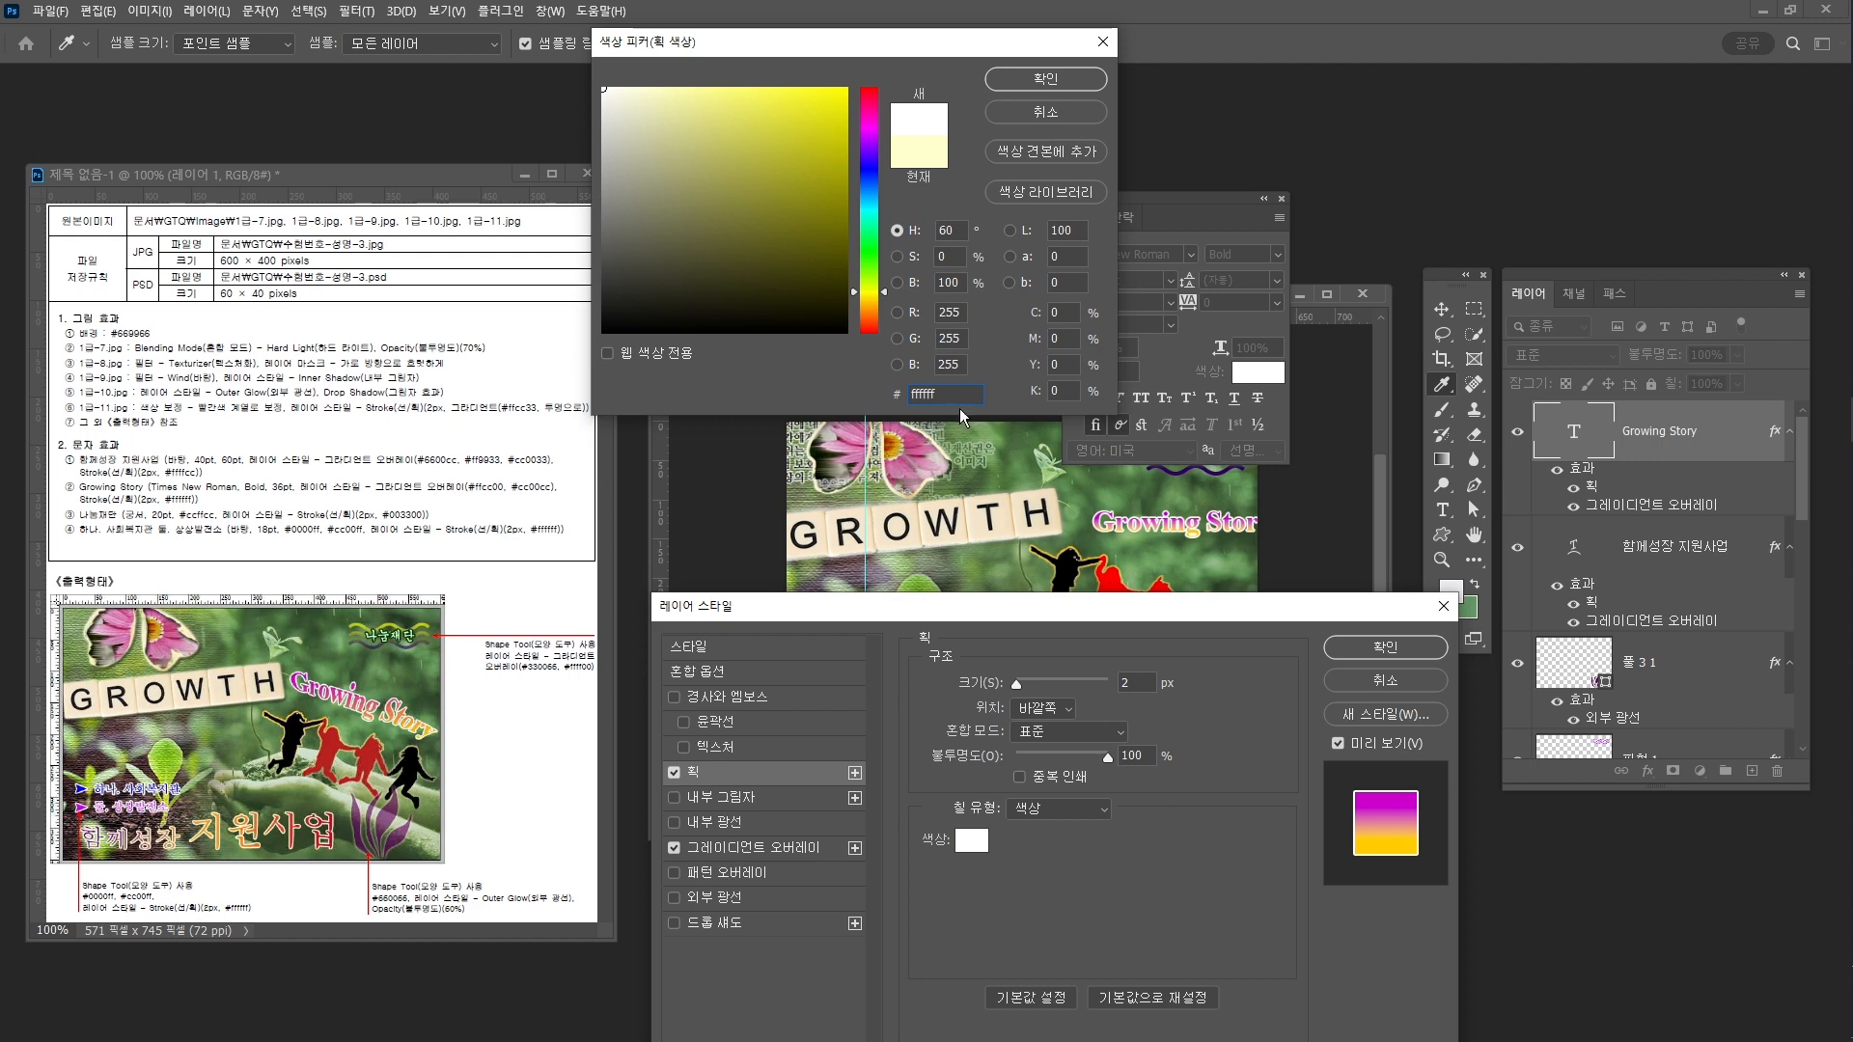
click(1045, 78)
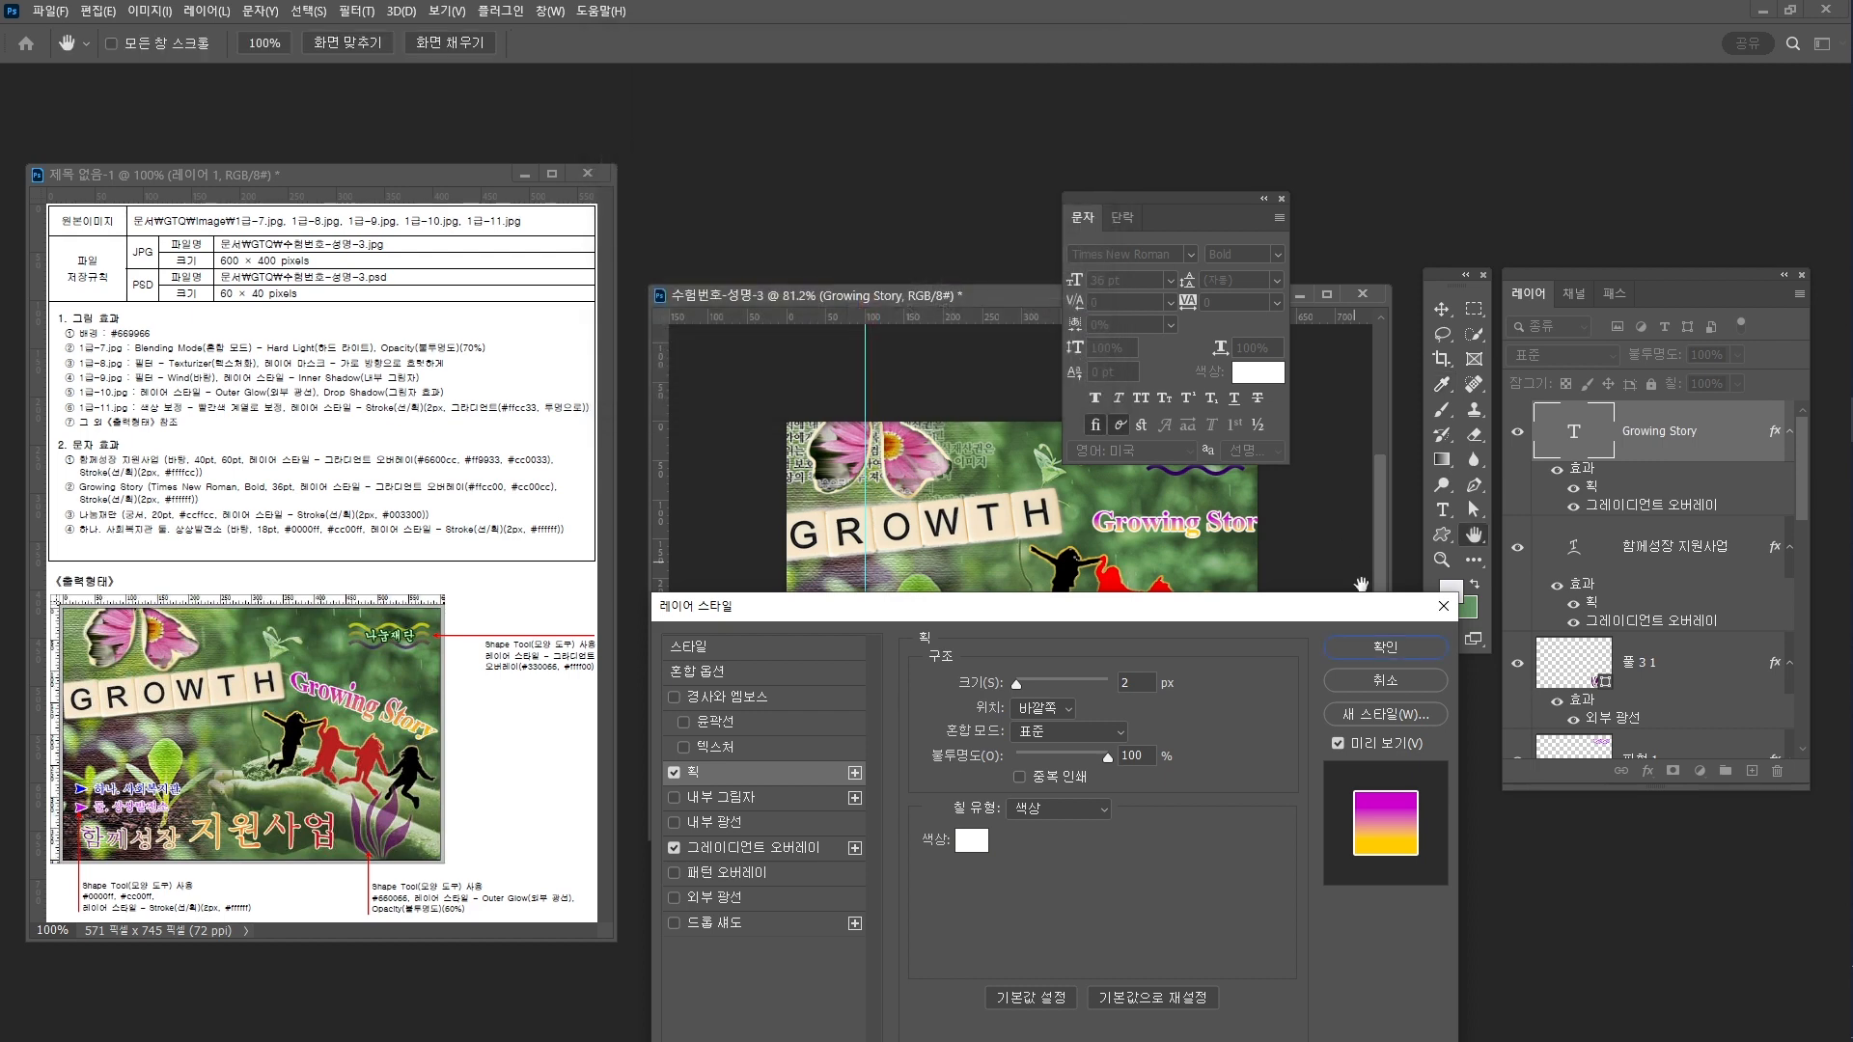
click(1403, 650)
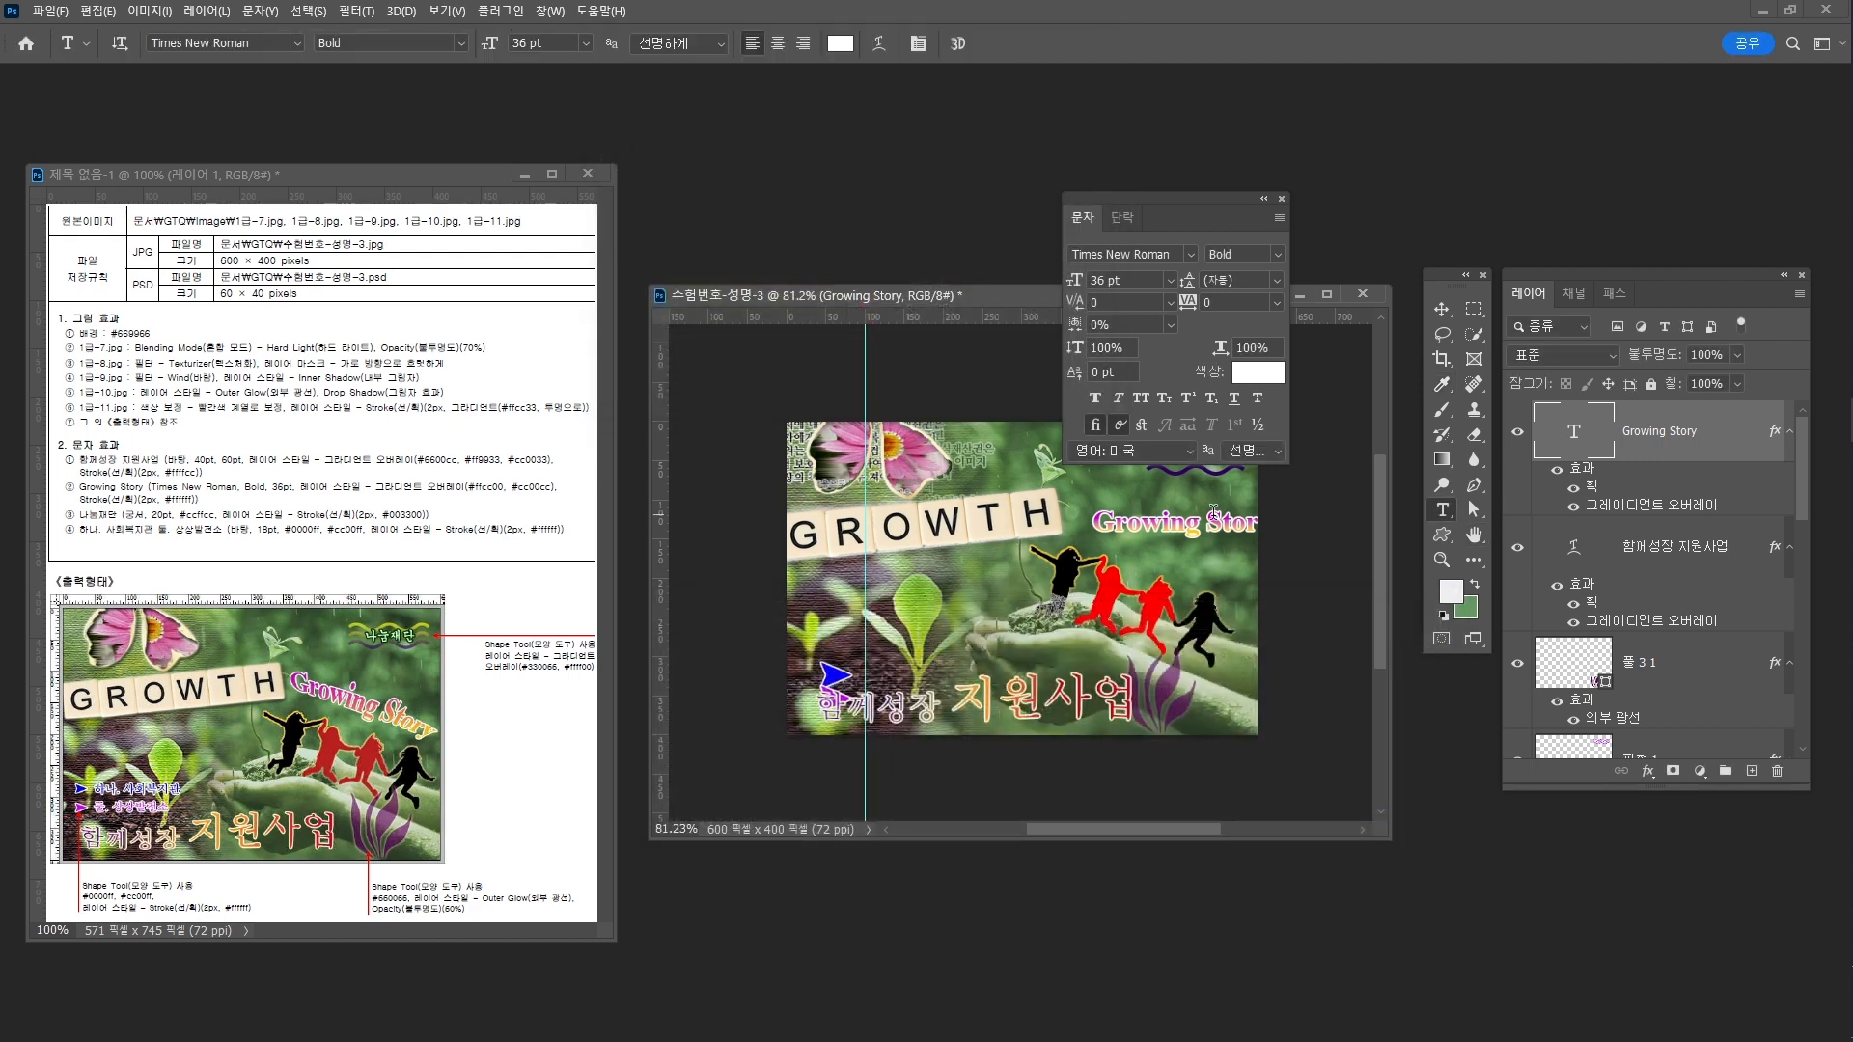
Warp the Growing Story text with the horizontal Shell Upper (위가 넓은 조개) style and a bend of about +11%
click(879, 44)
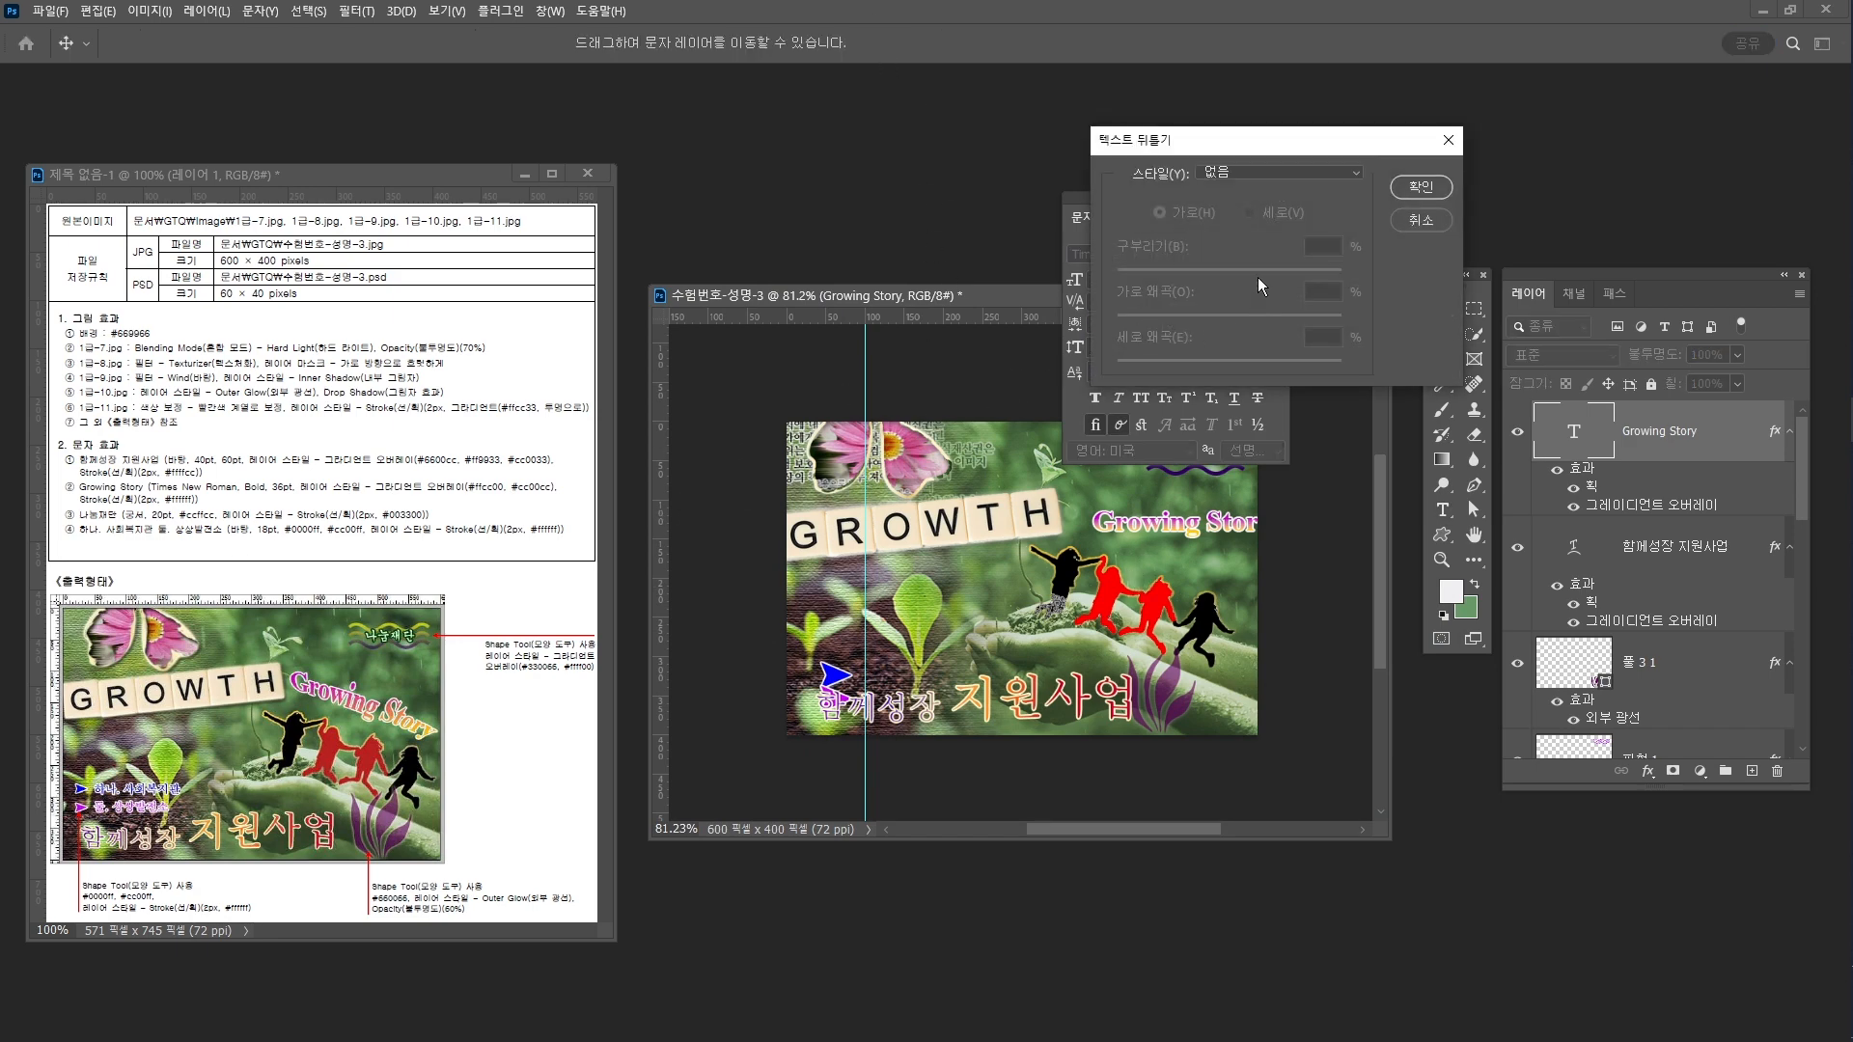
click(1274, 175)
click(1262, 403)
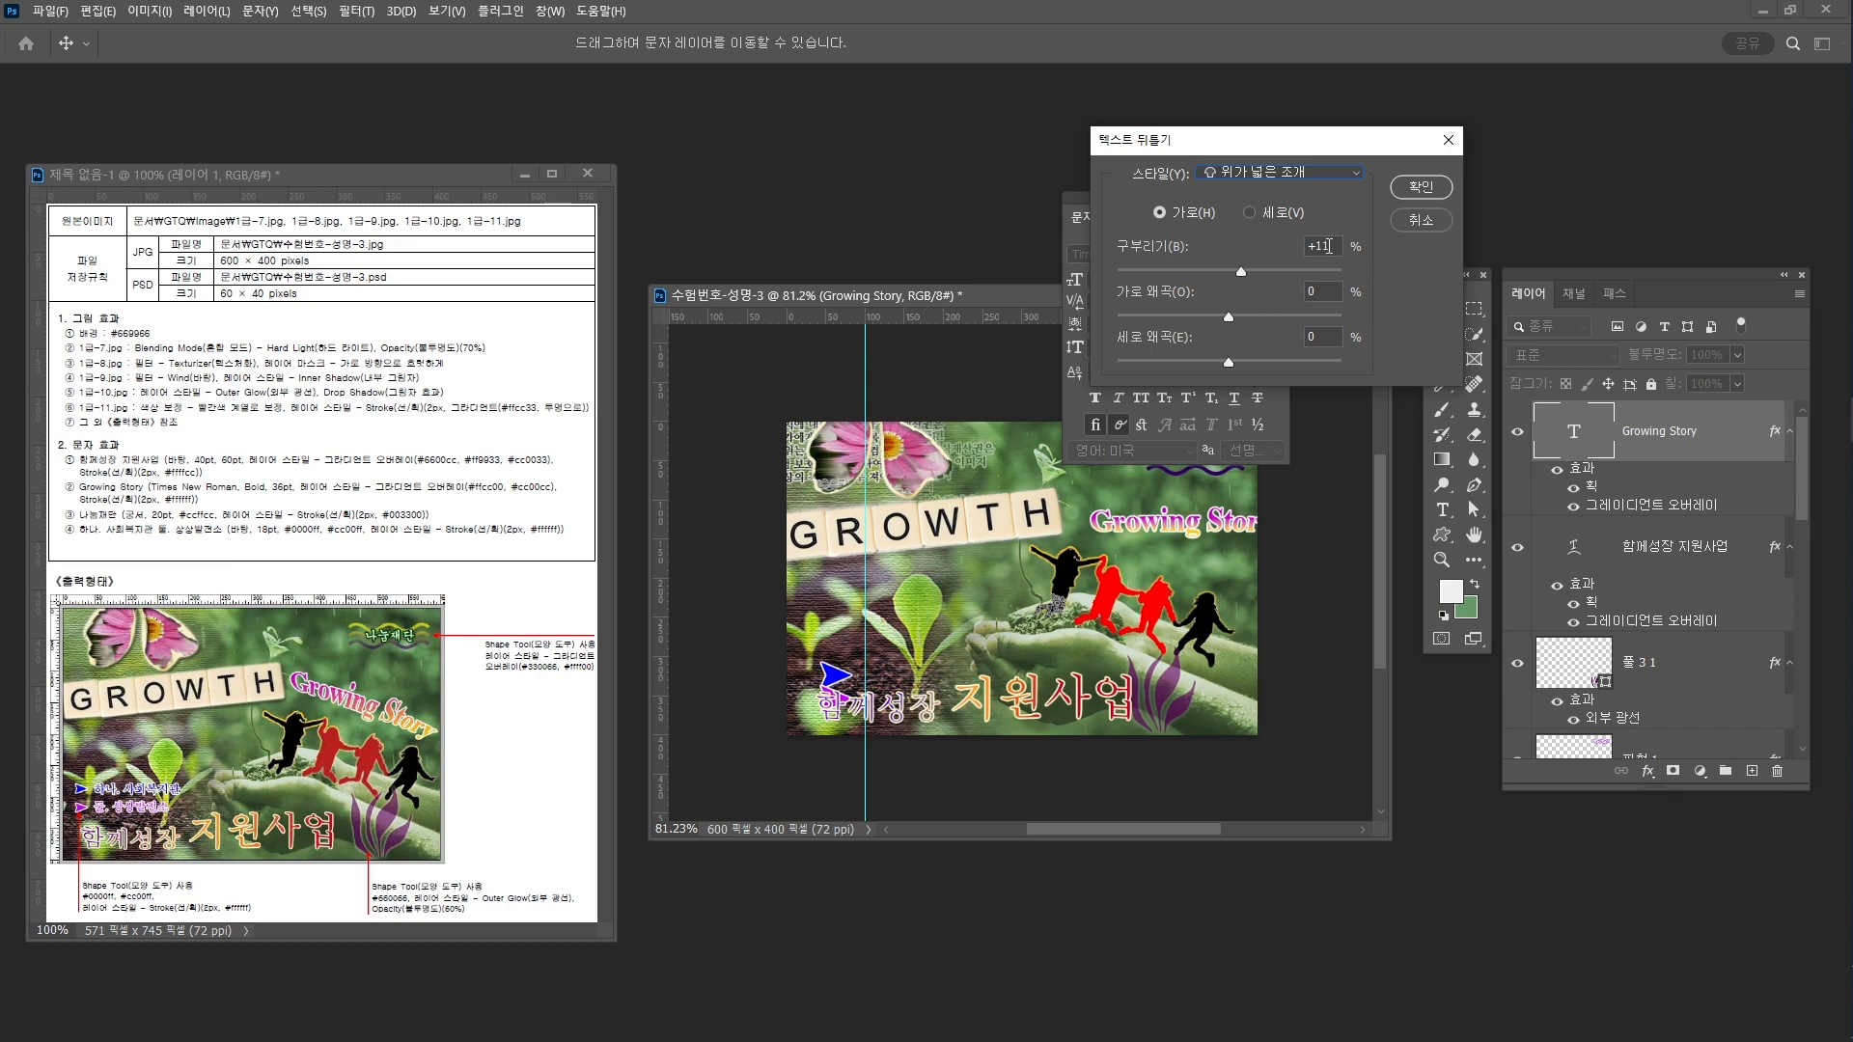
click(1242, 270)
click(1419, 187)
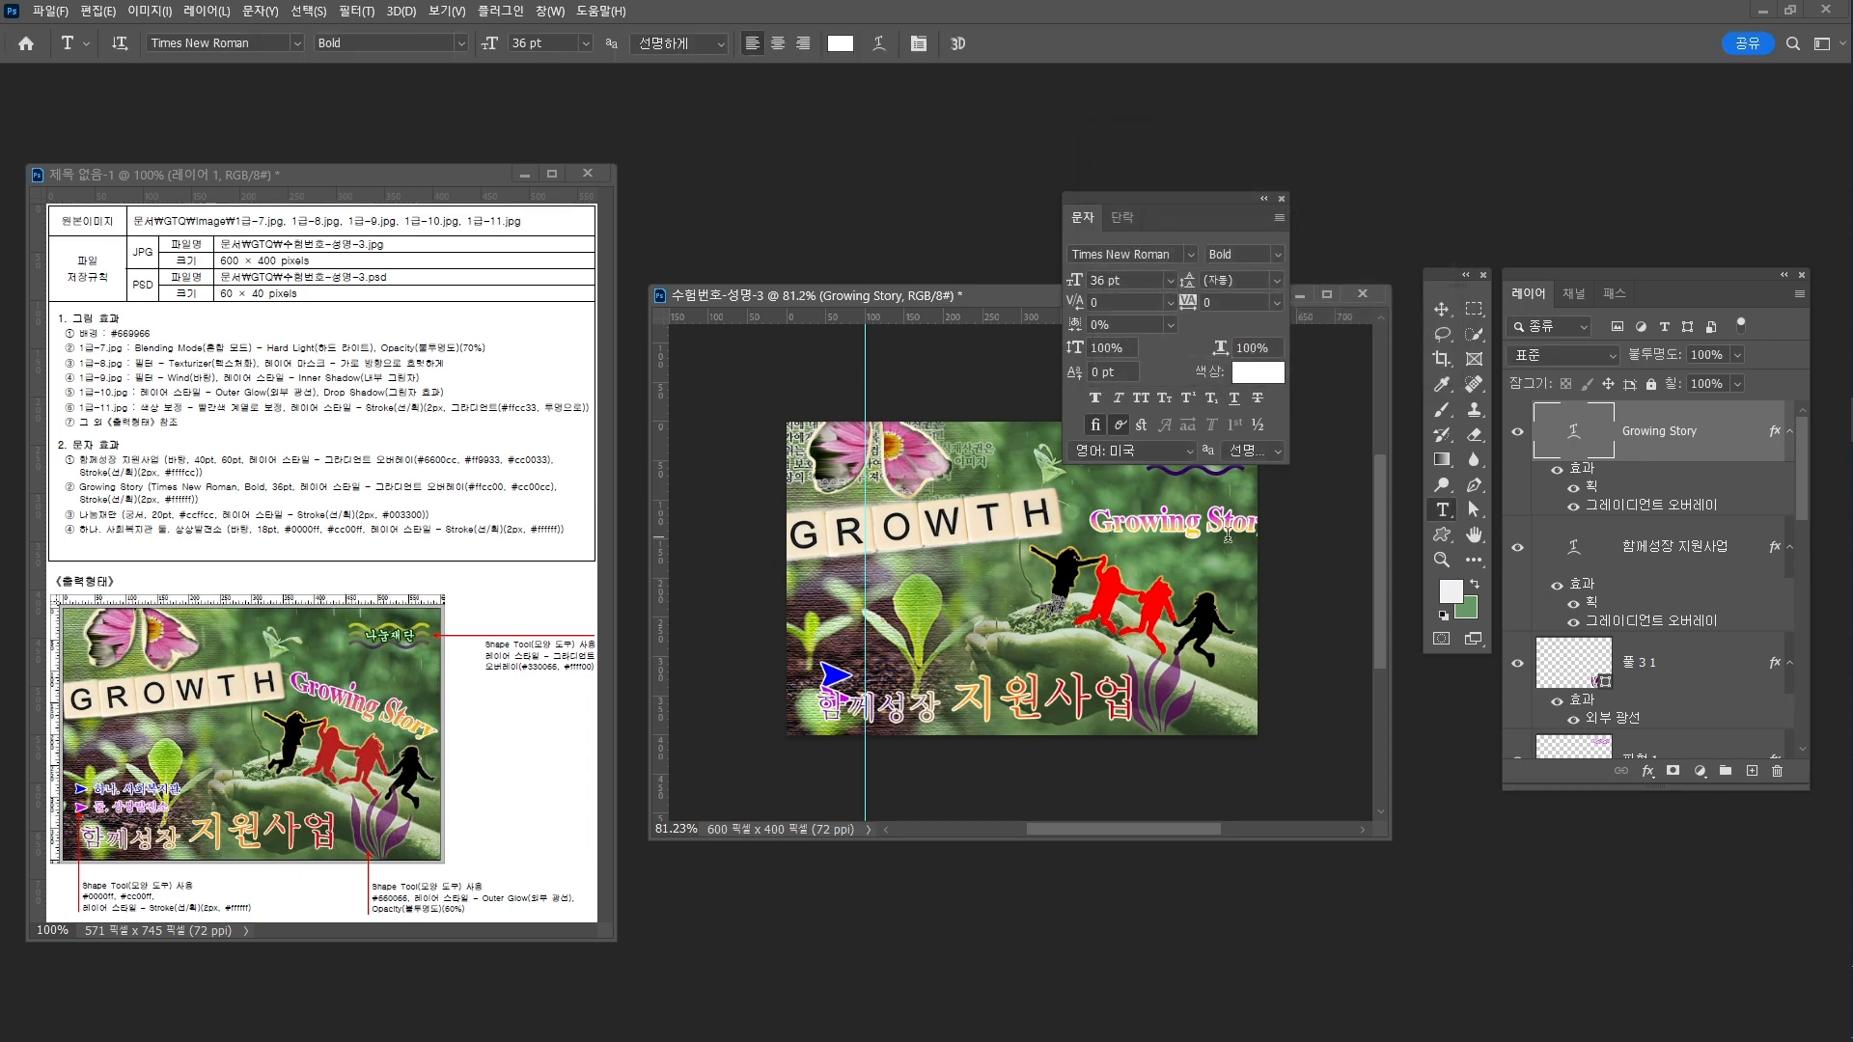
Rotate the Growing Story text by about 15° and place it around X 473, Y 139 px, and clear the character settings off the wave shapes
key(ctrl+t)
mouse_move(1236, 521)
mouse_down()
mouse_move(1199, 513)
mouse_move(1278, 487)
mouse_move(1282, 522)
mouse_move(1212, 549)
mouse_up()
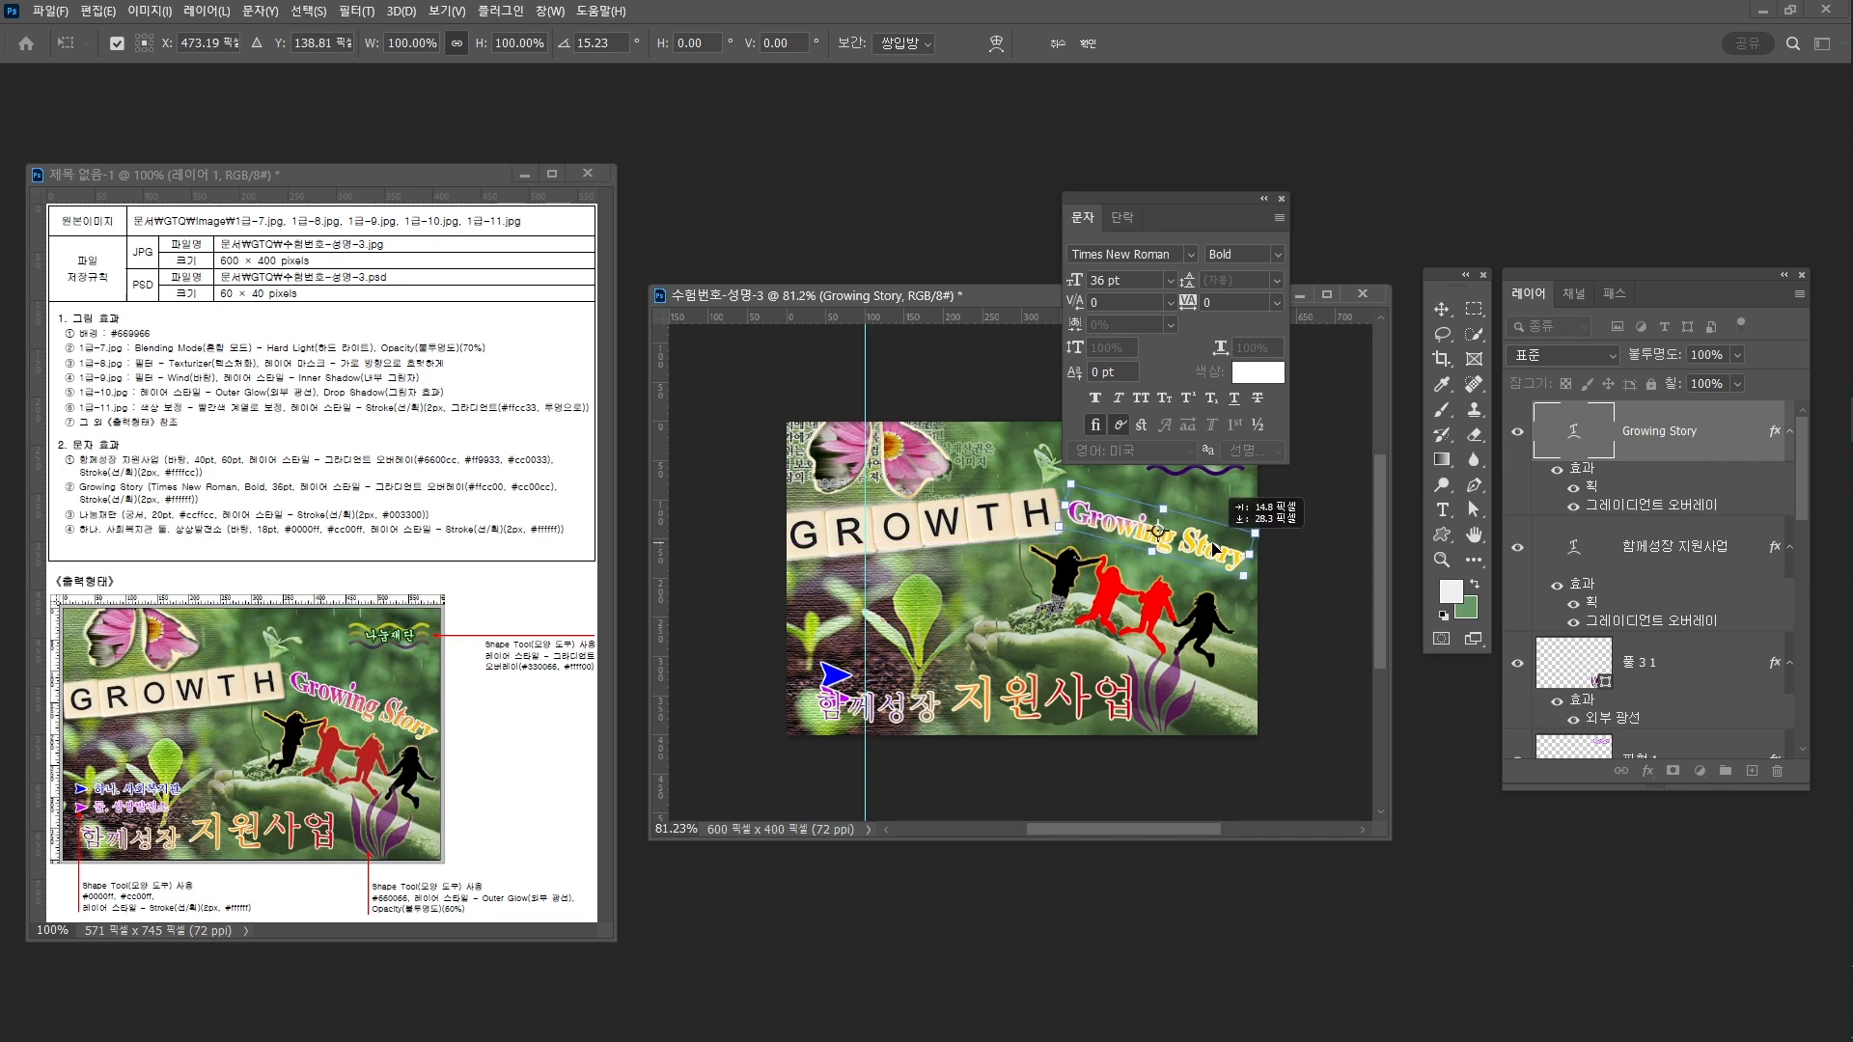
key(Return)
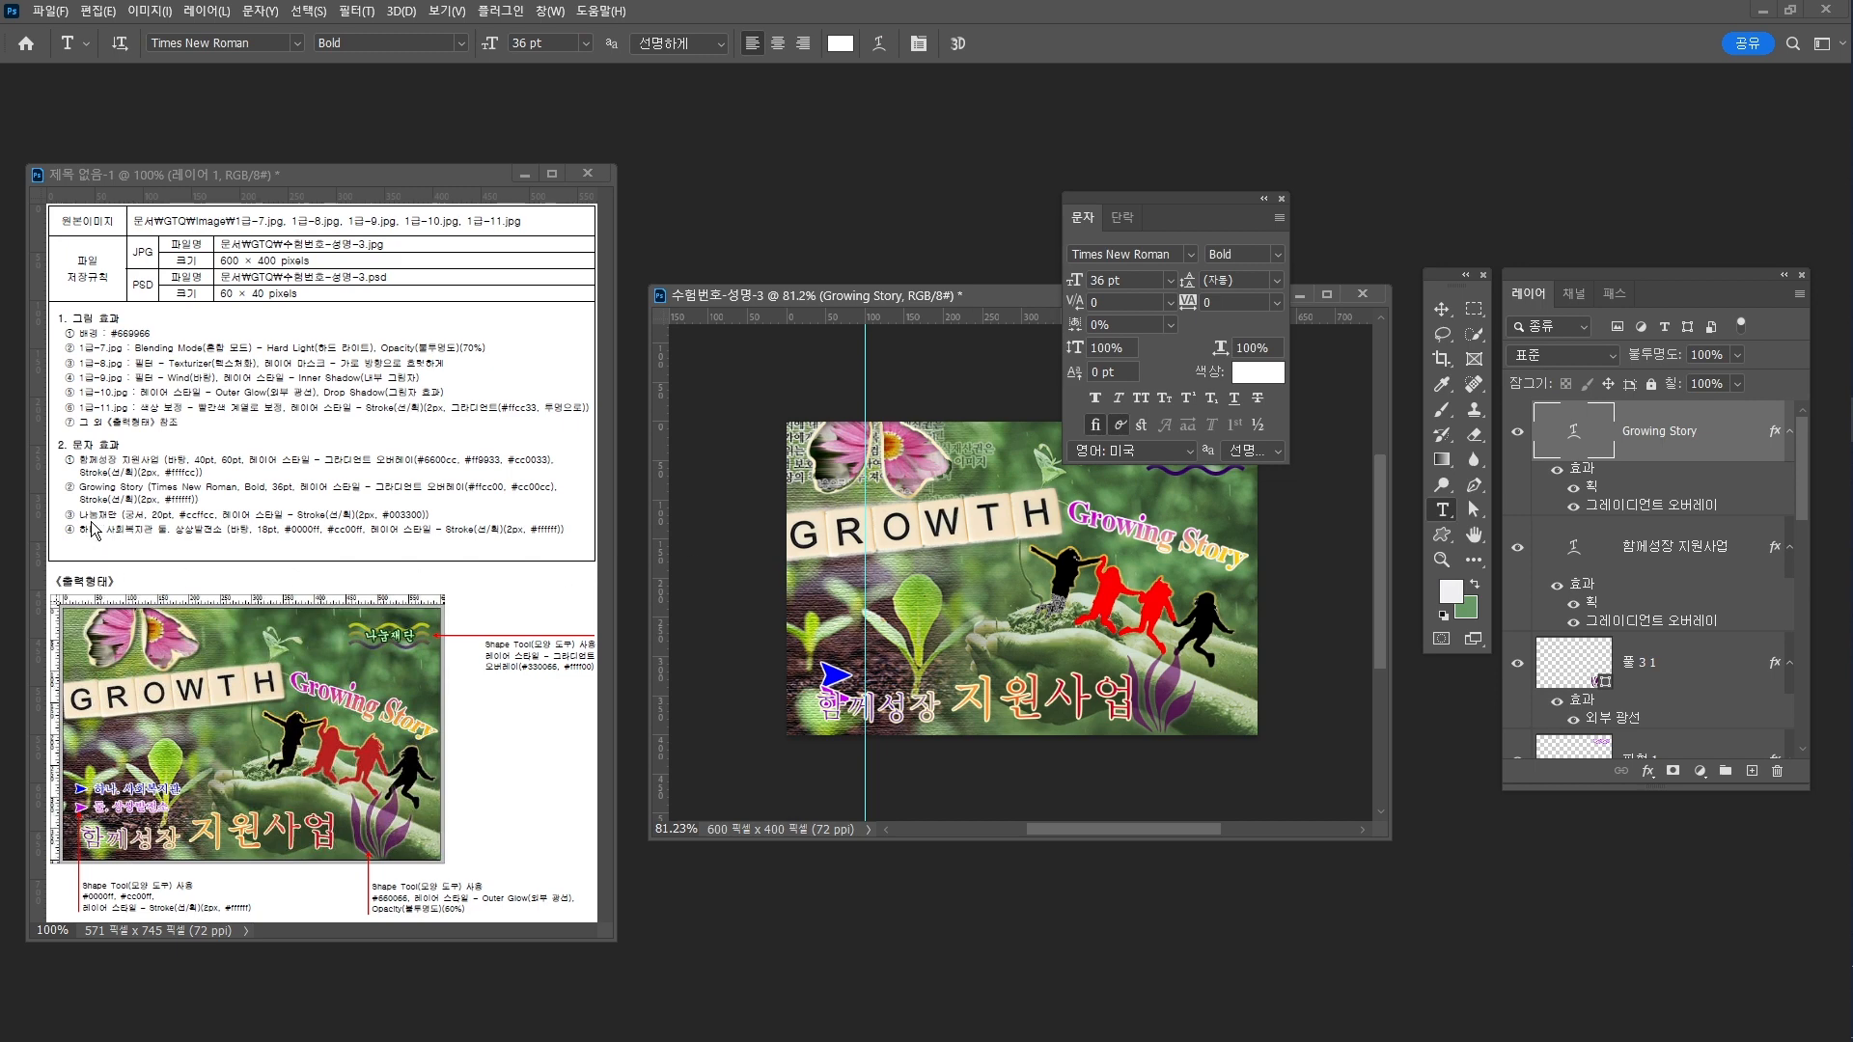
drag(1212, 202, 942, 124)
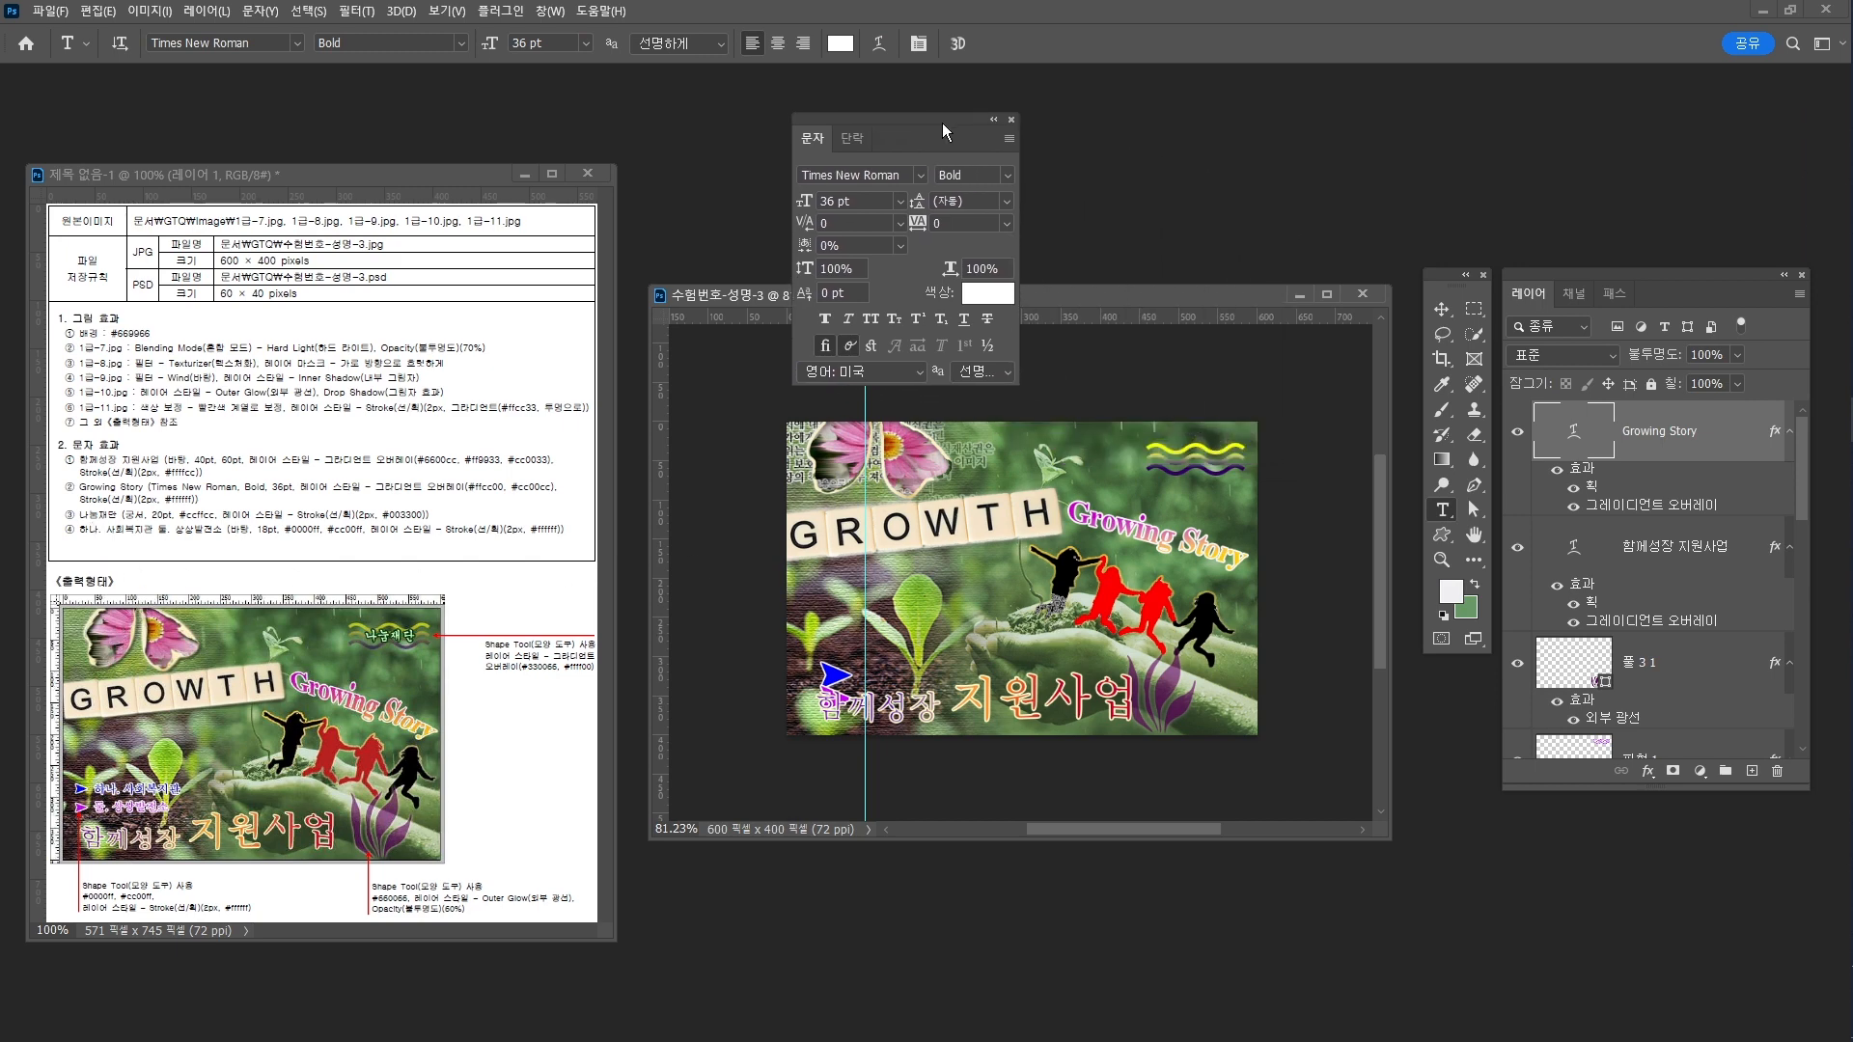
Add the text 나눔재단 over the wave shapes and set its font to 궁서
click(1157, 457)
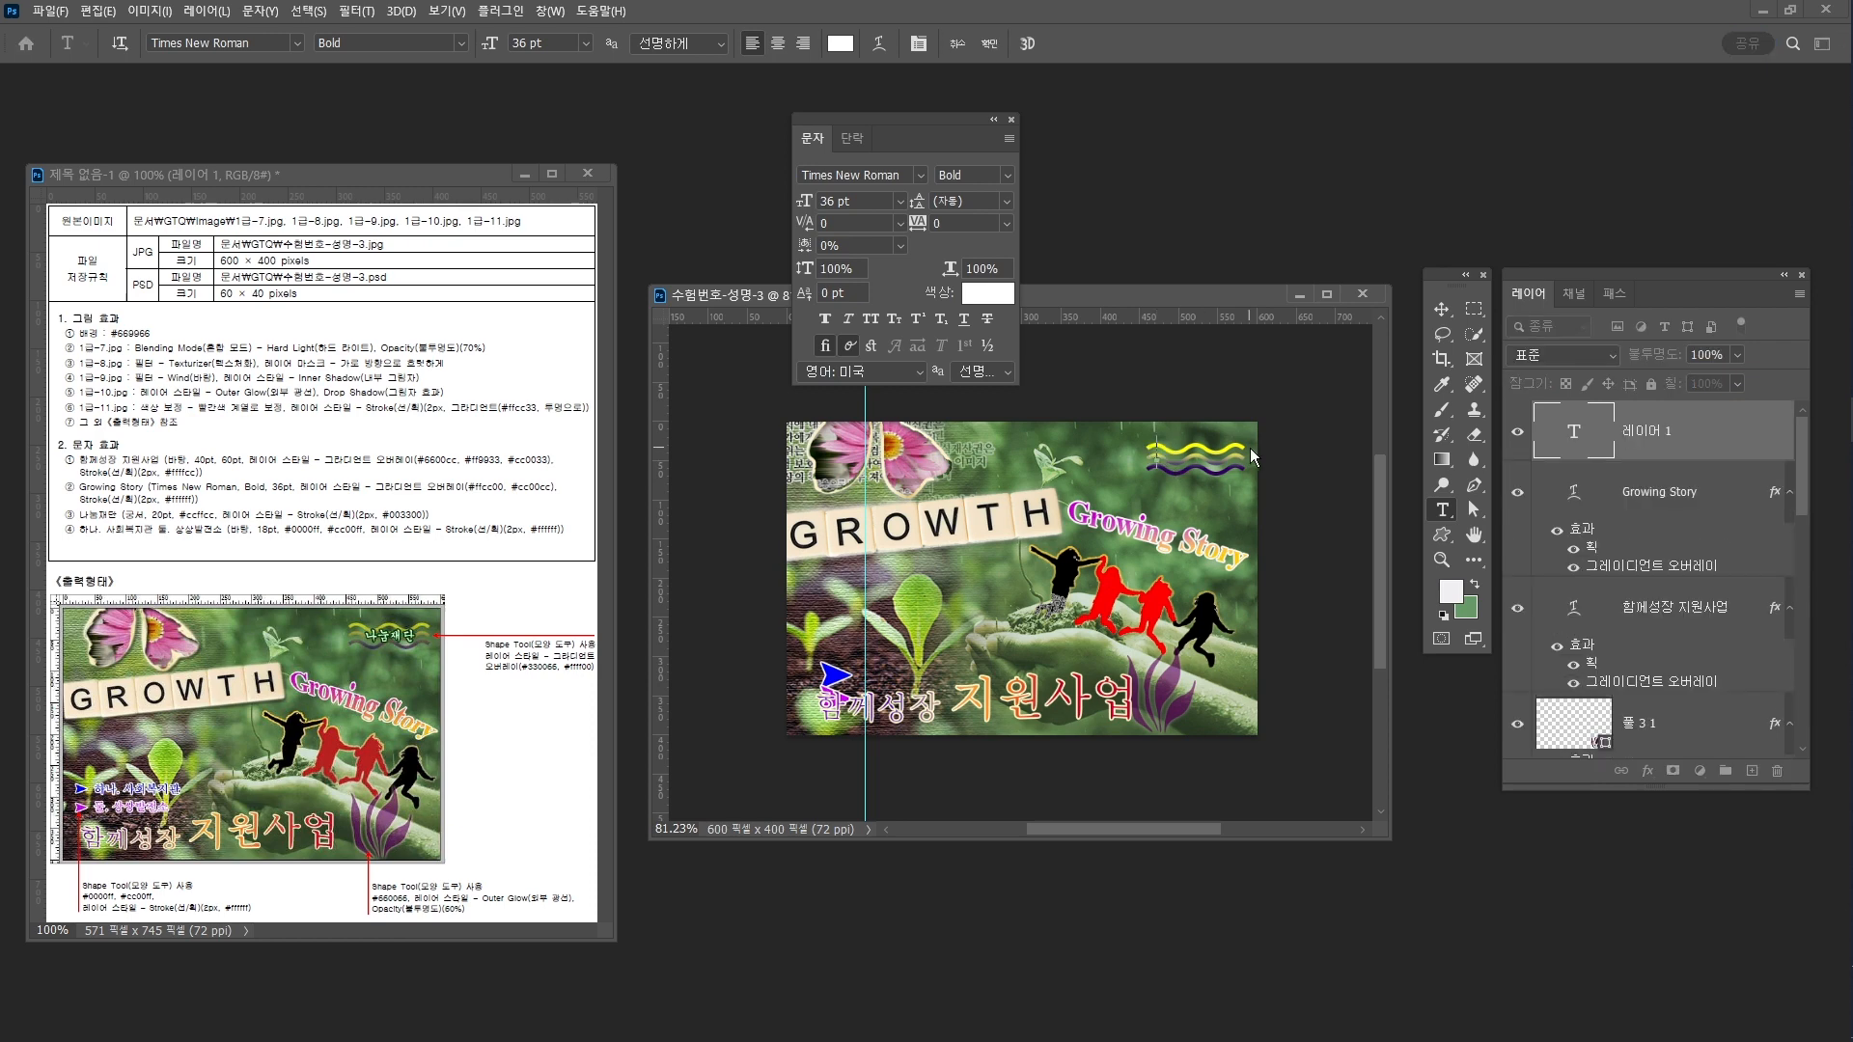
text(나눔재단)
key(ctrl+a)
click(862, 175)
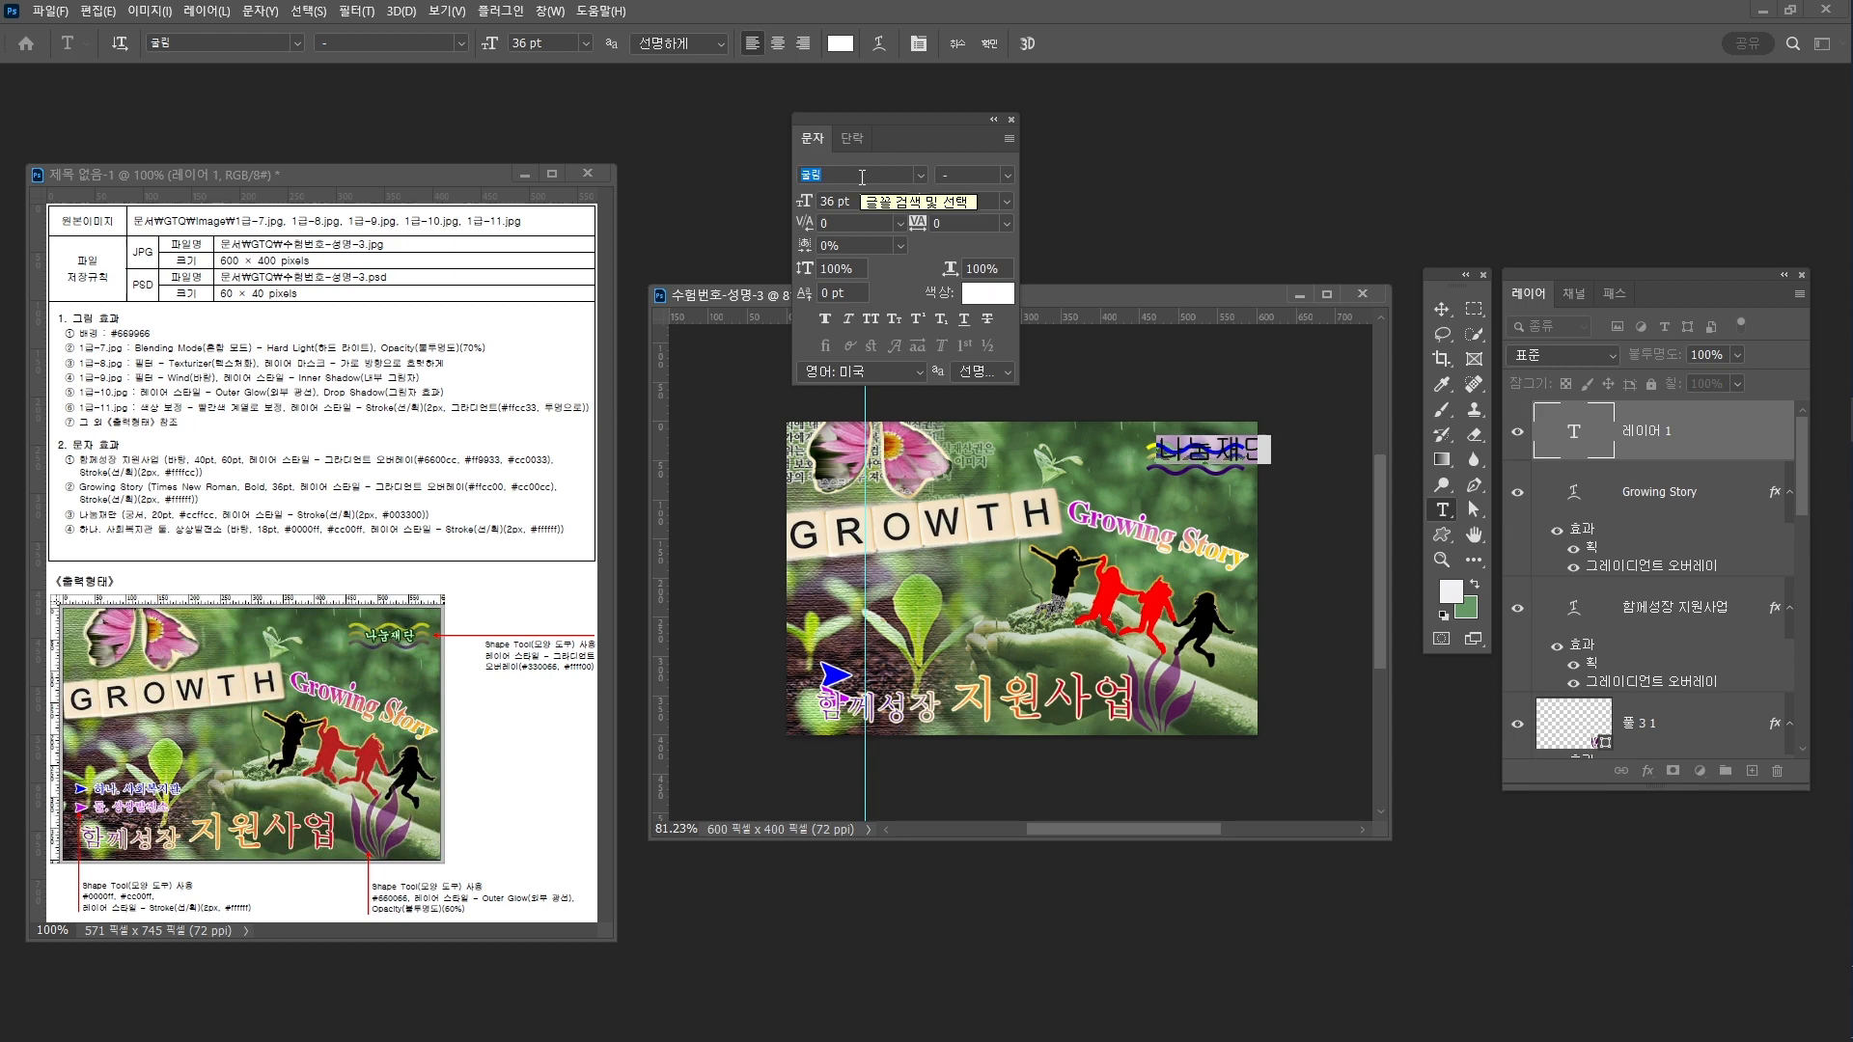
text(궁)
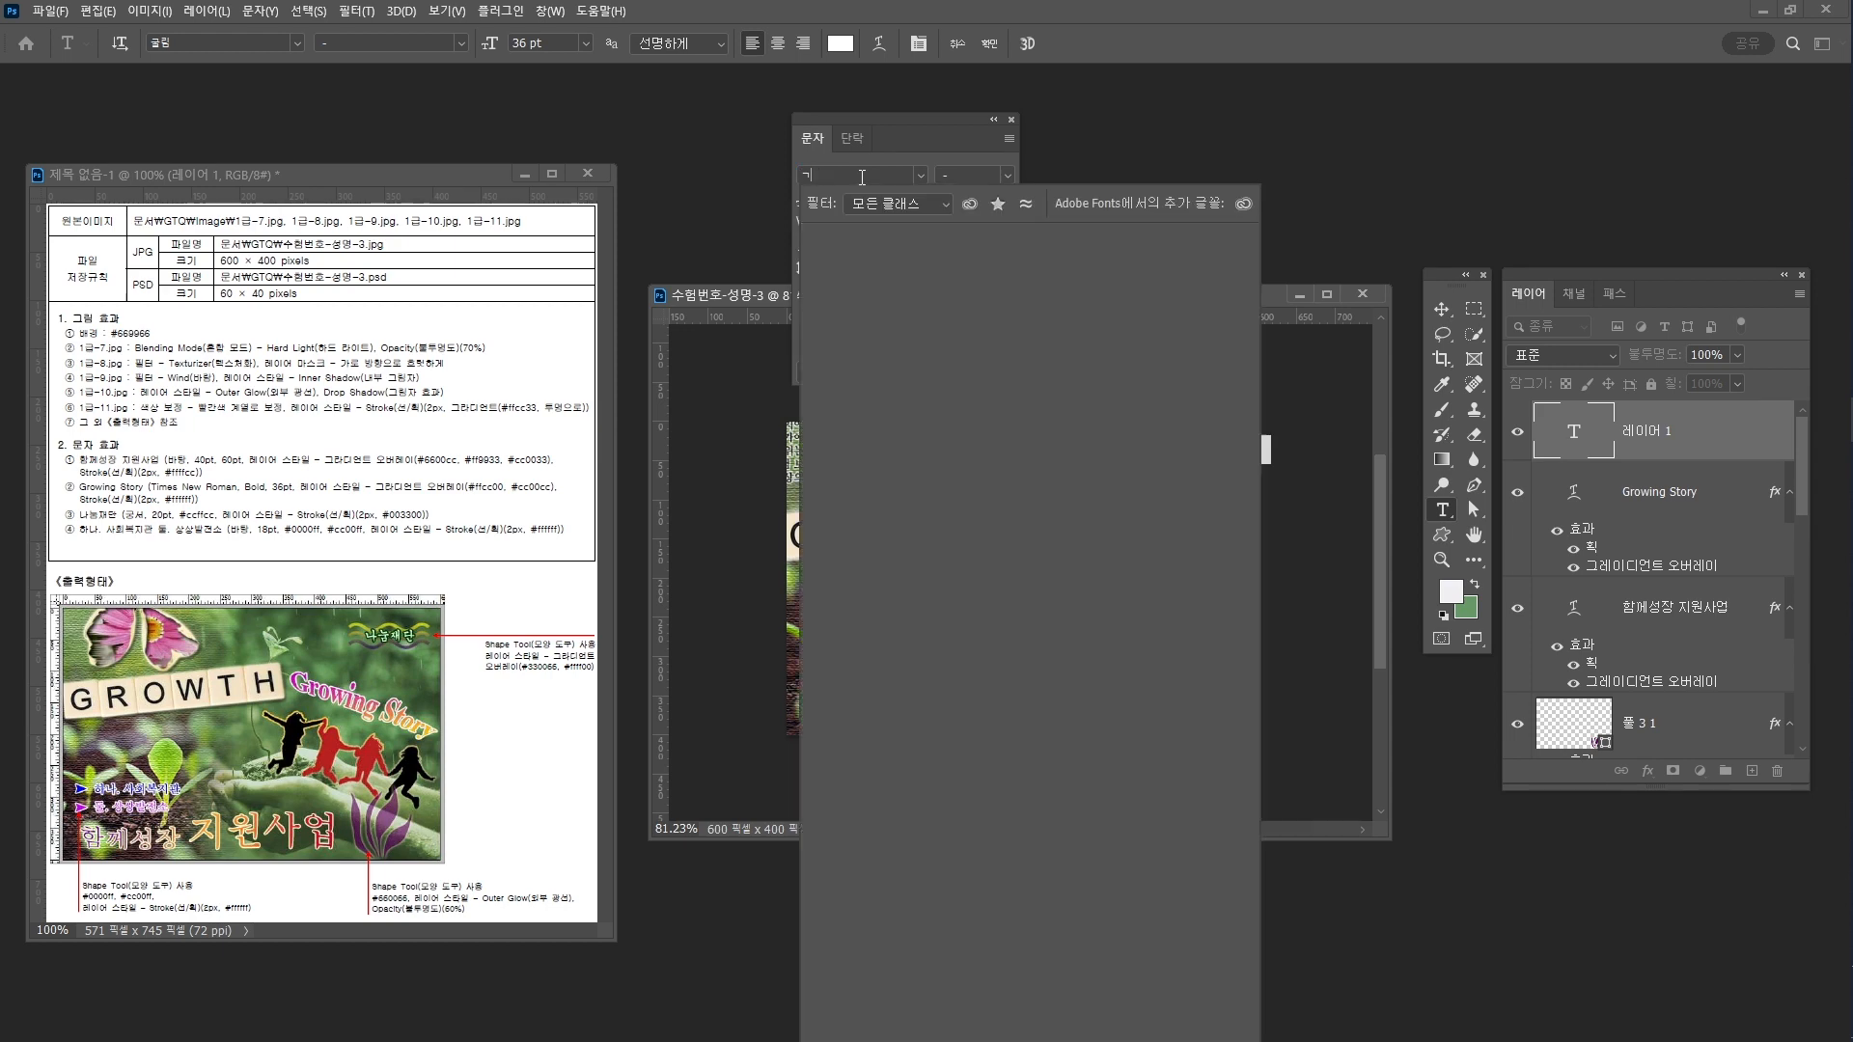
text(서)
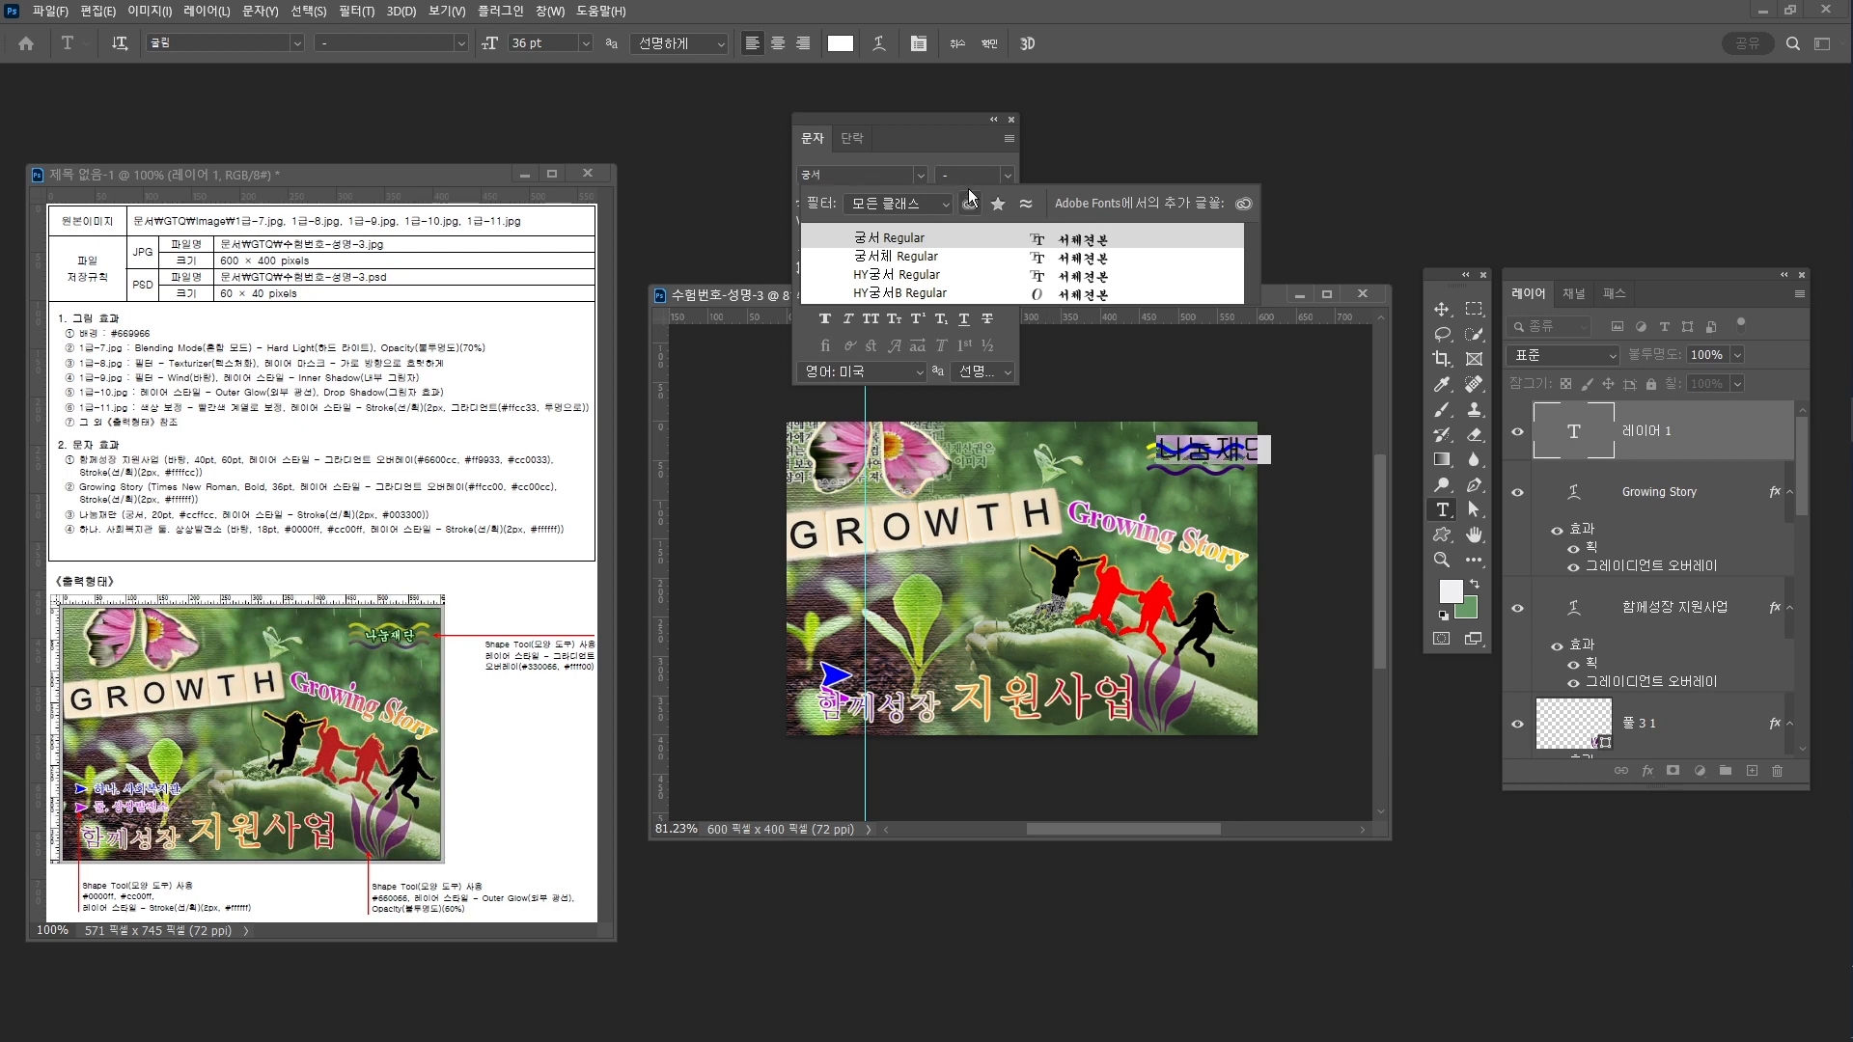
click(1034, 241)
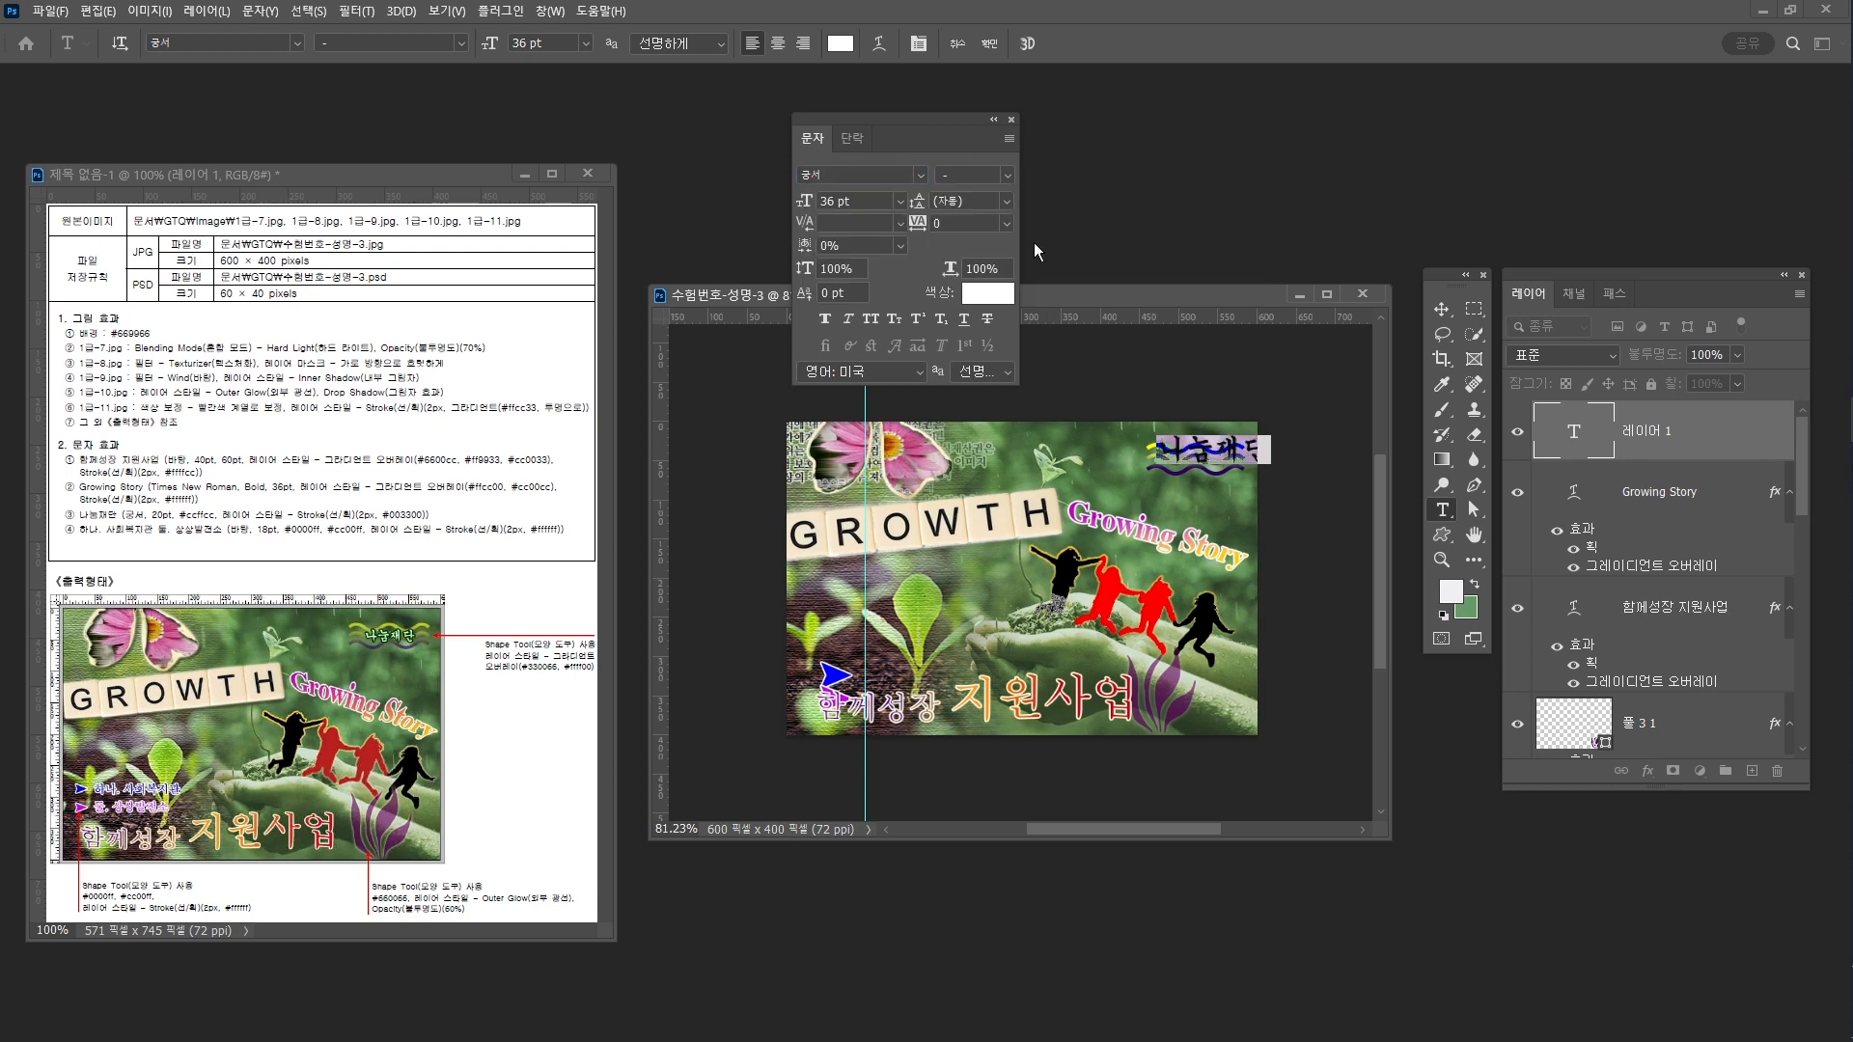
Set the 나눔재단 text to 20 pt in #ccffcc and commit it
click(898, 207)
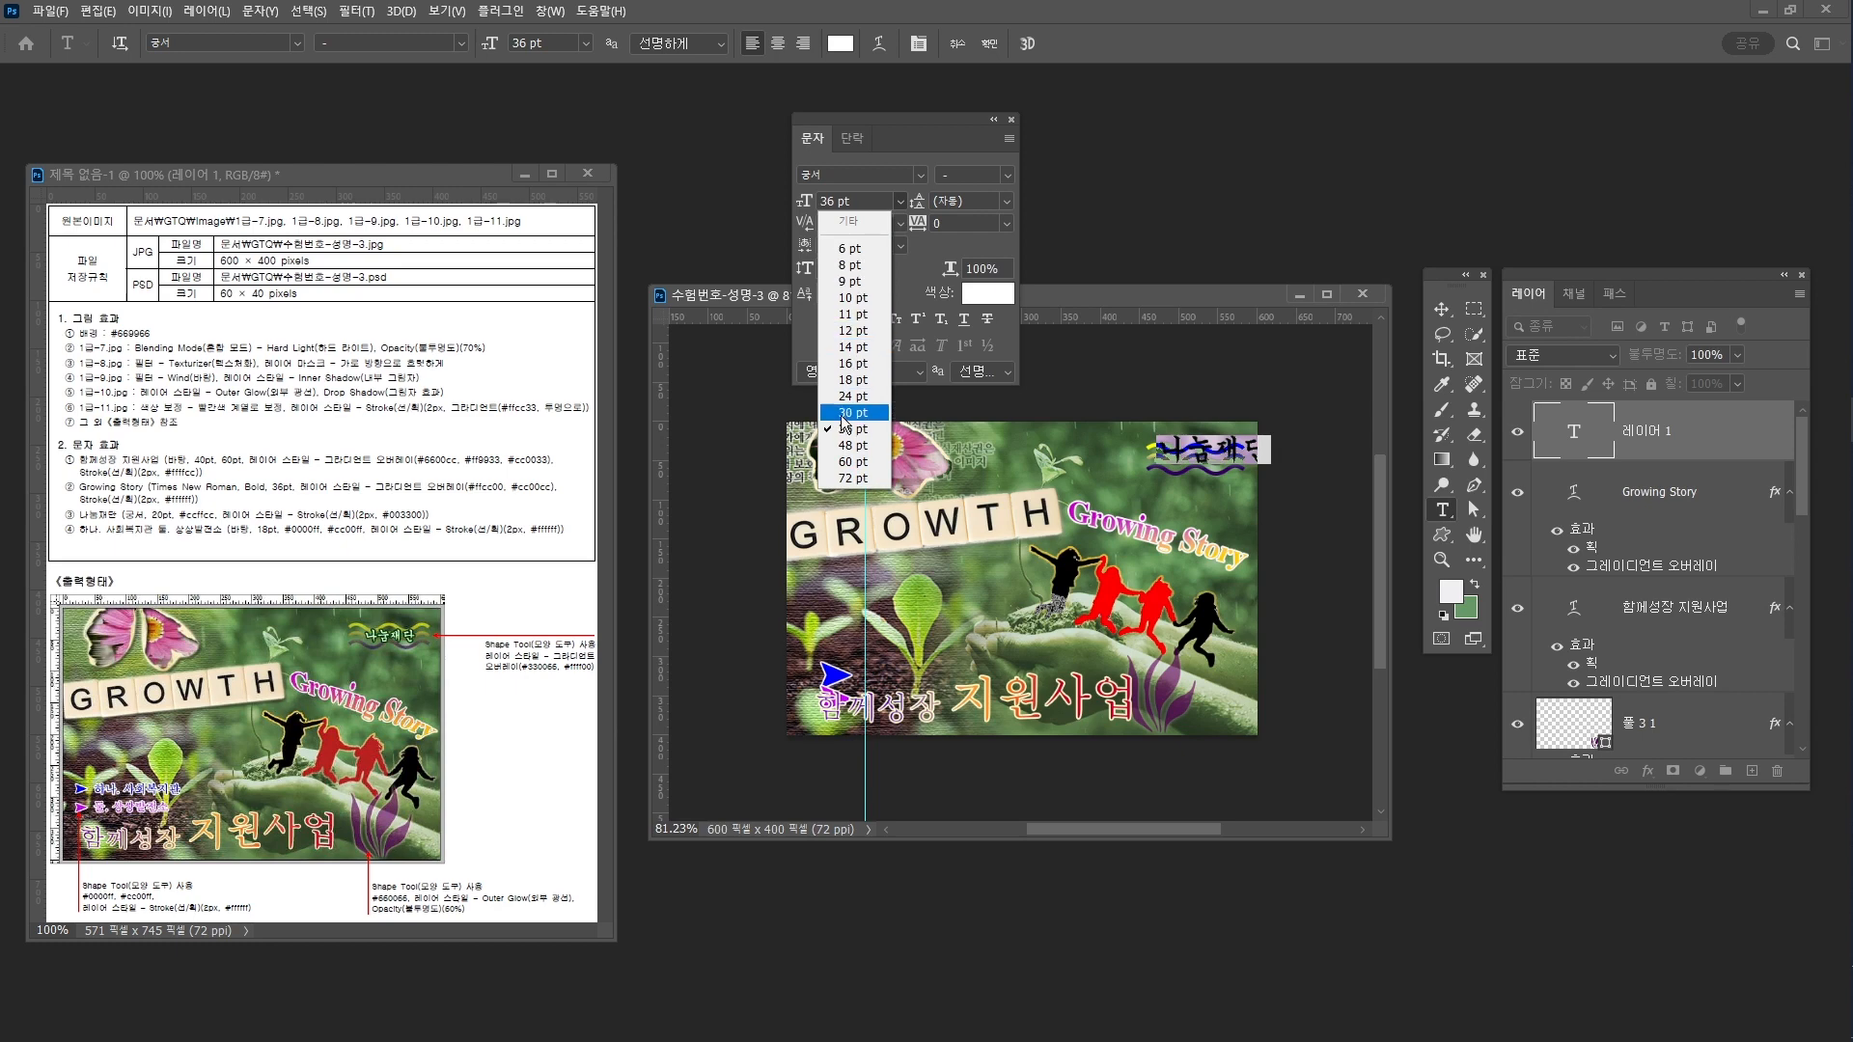
click(839, 197)
double_click(839, 198)
text(20pt)
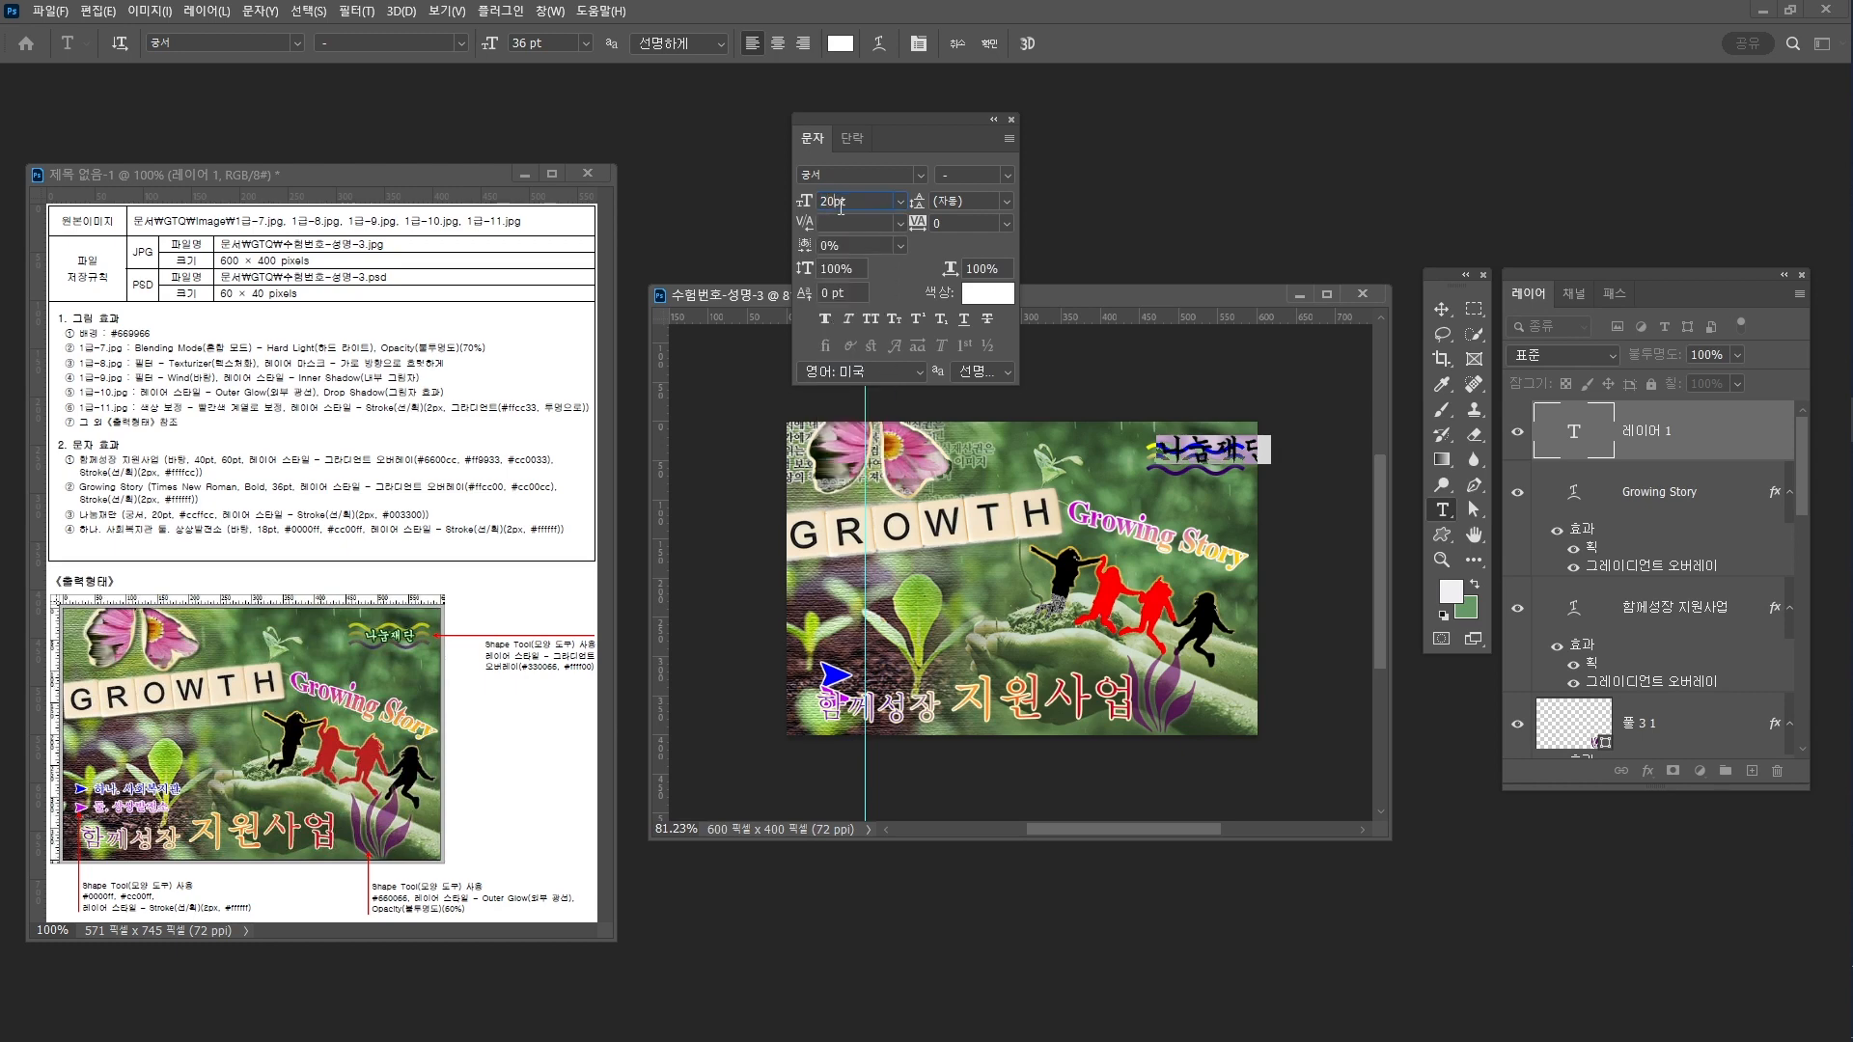
key(Return)
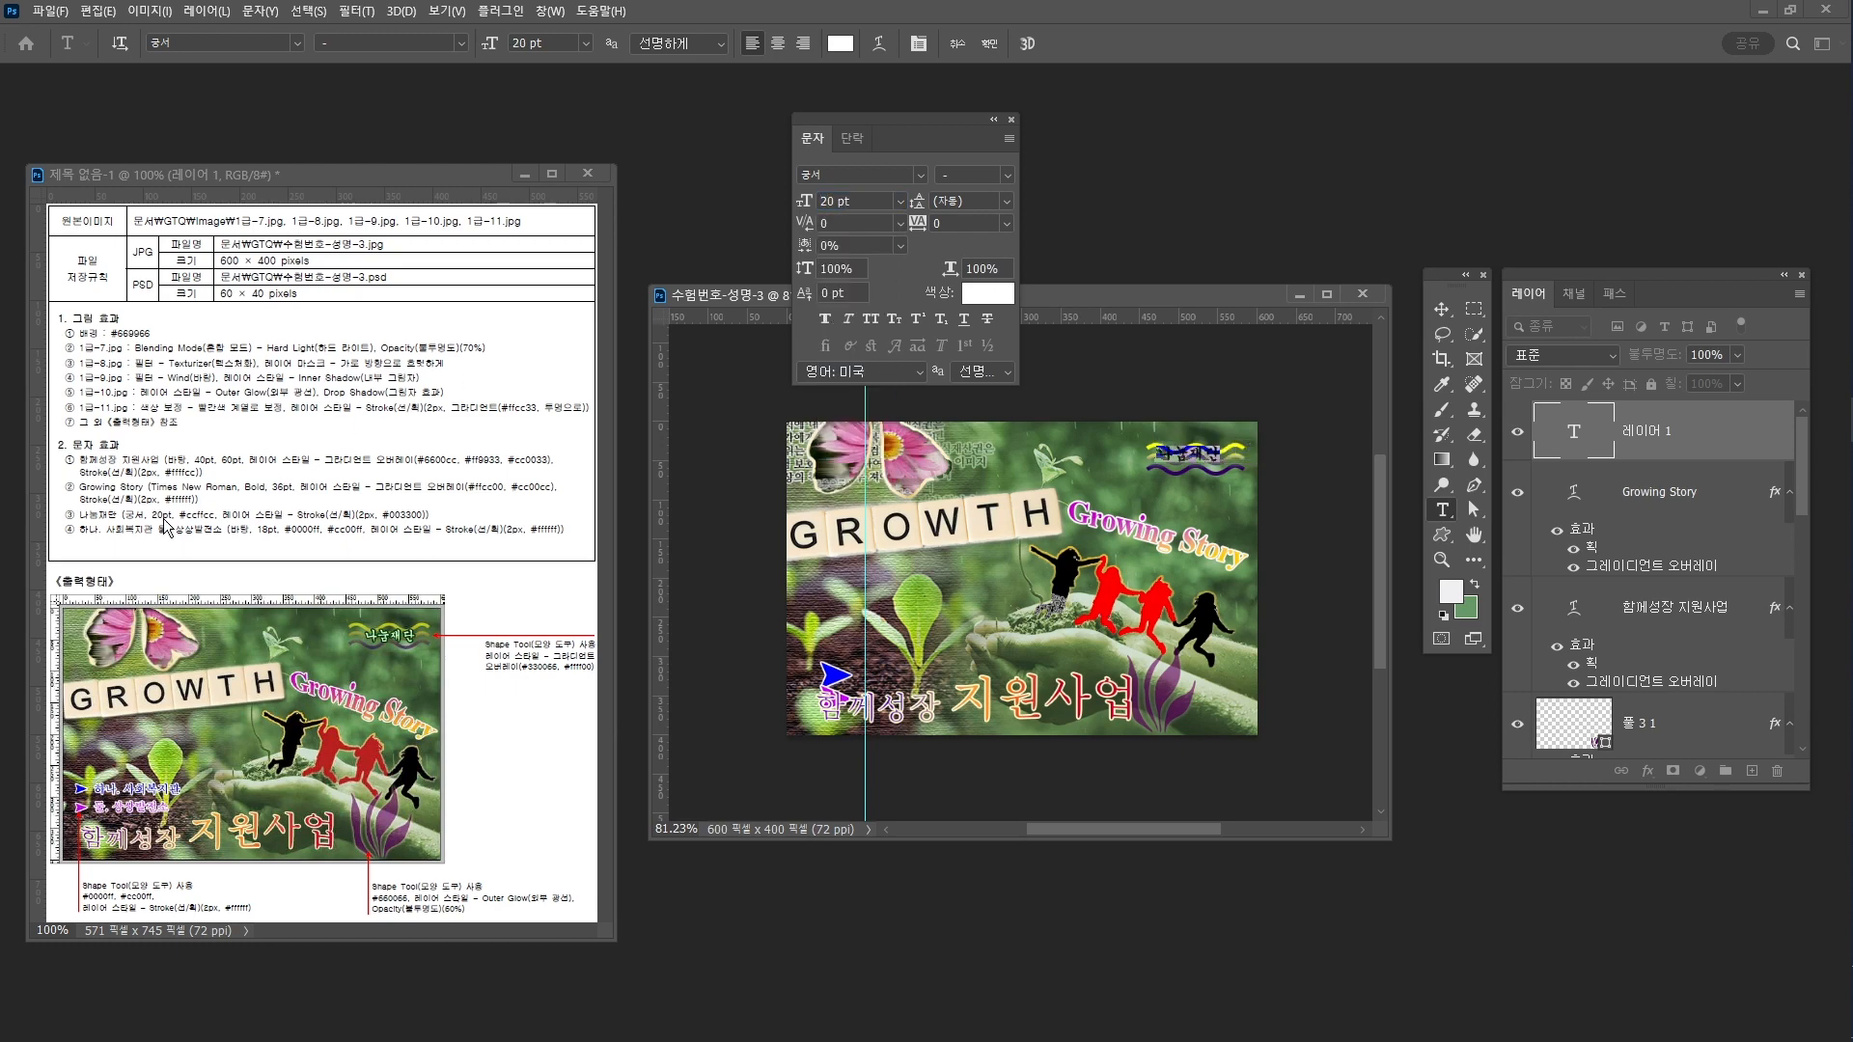
click(981, 298)
text(ㅊ)
key(BackSpace)
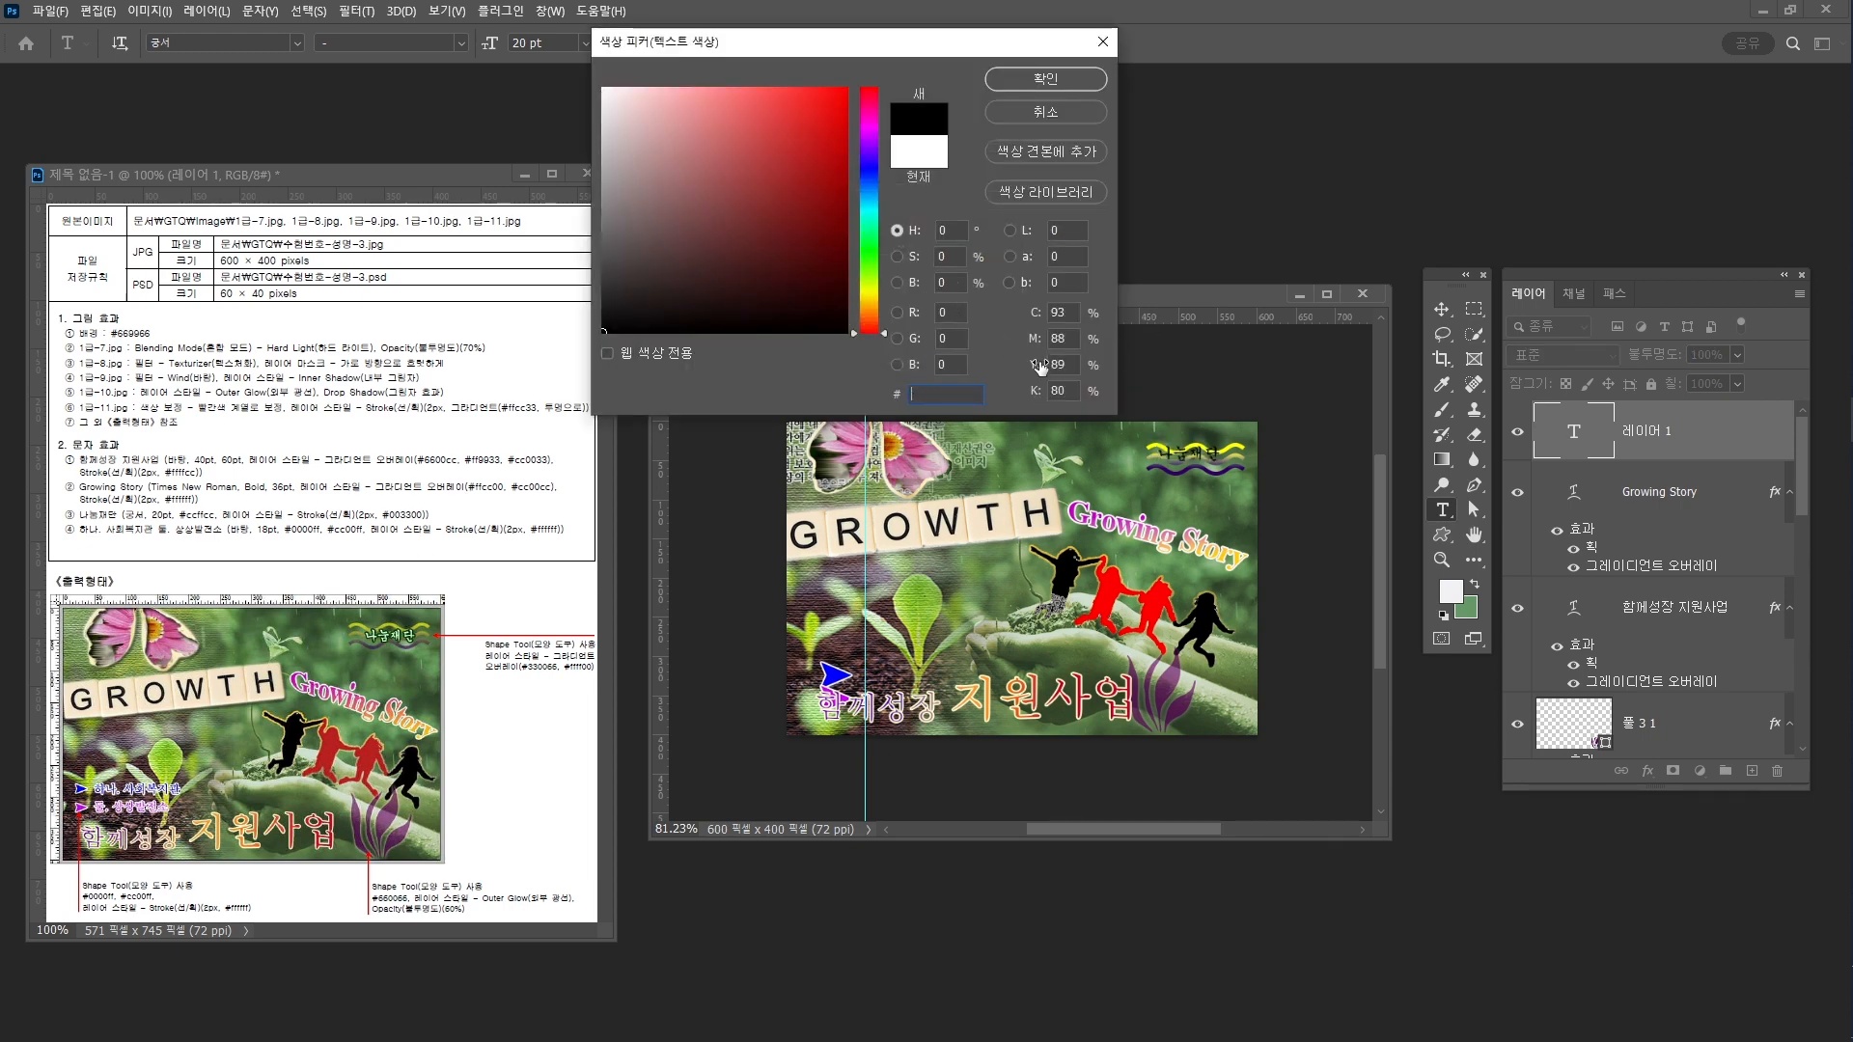
text(ccffcc)
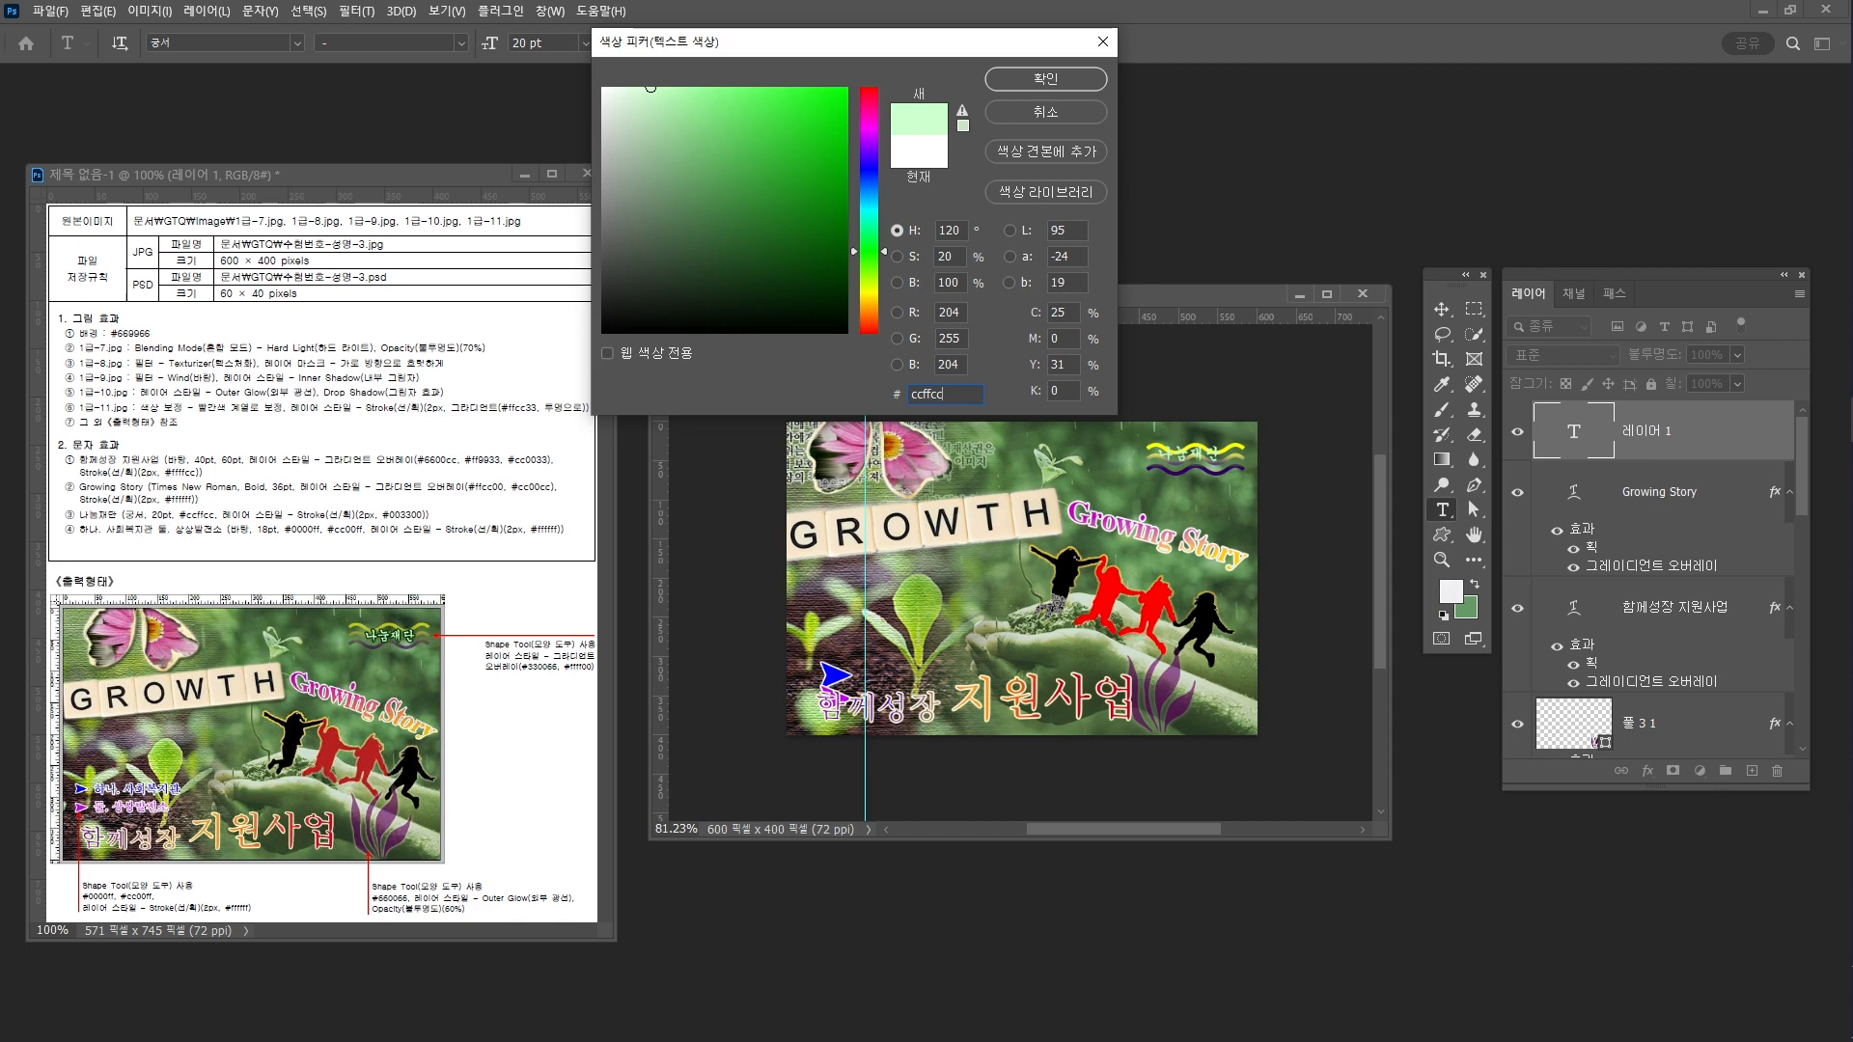
key(Return)
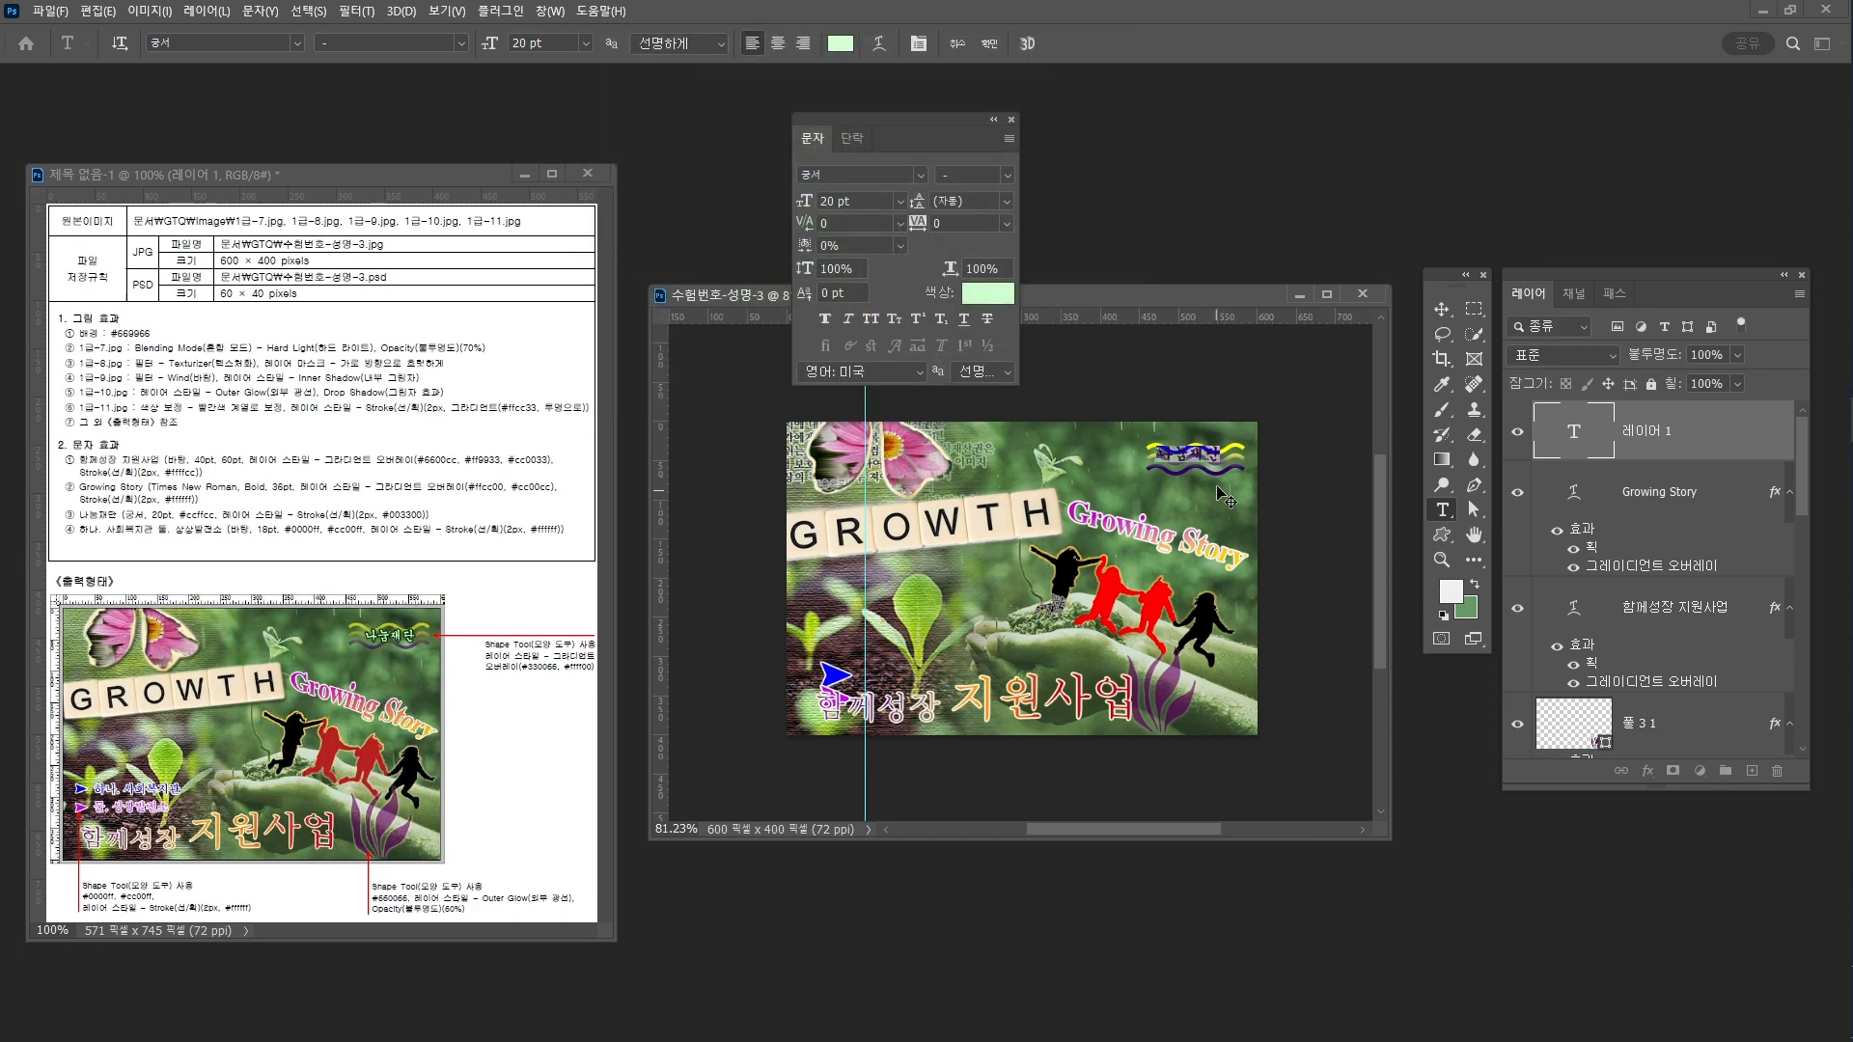
click(1197, 451)
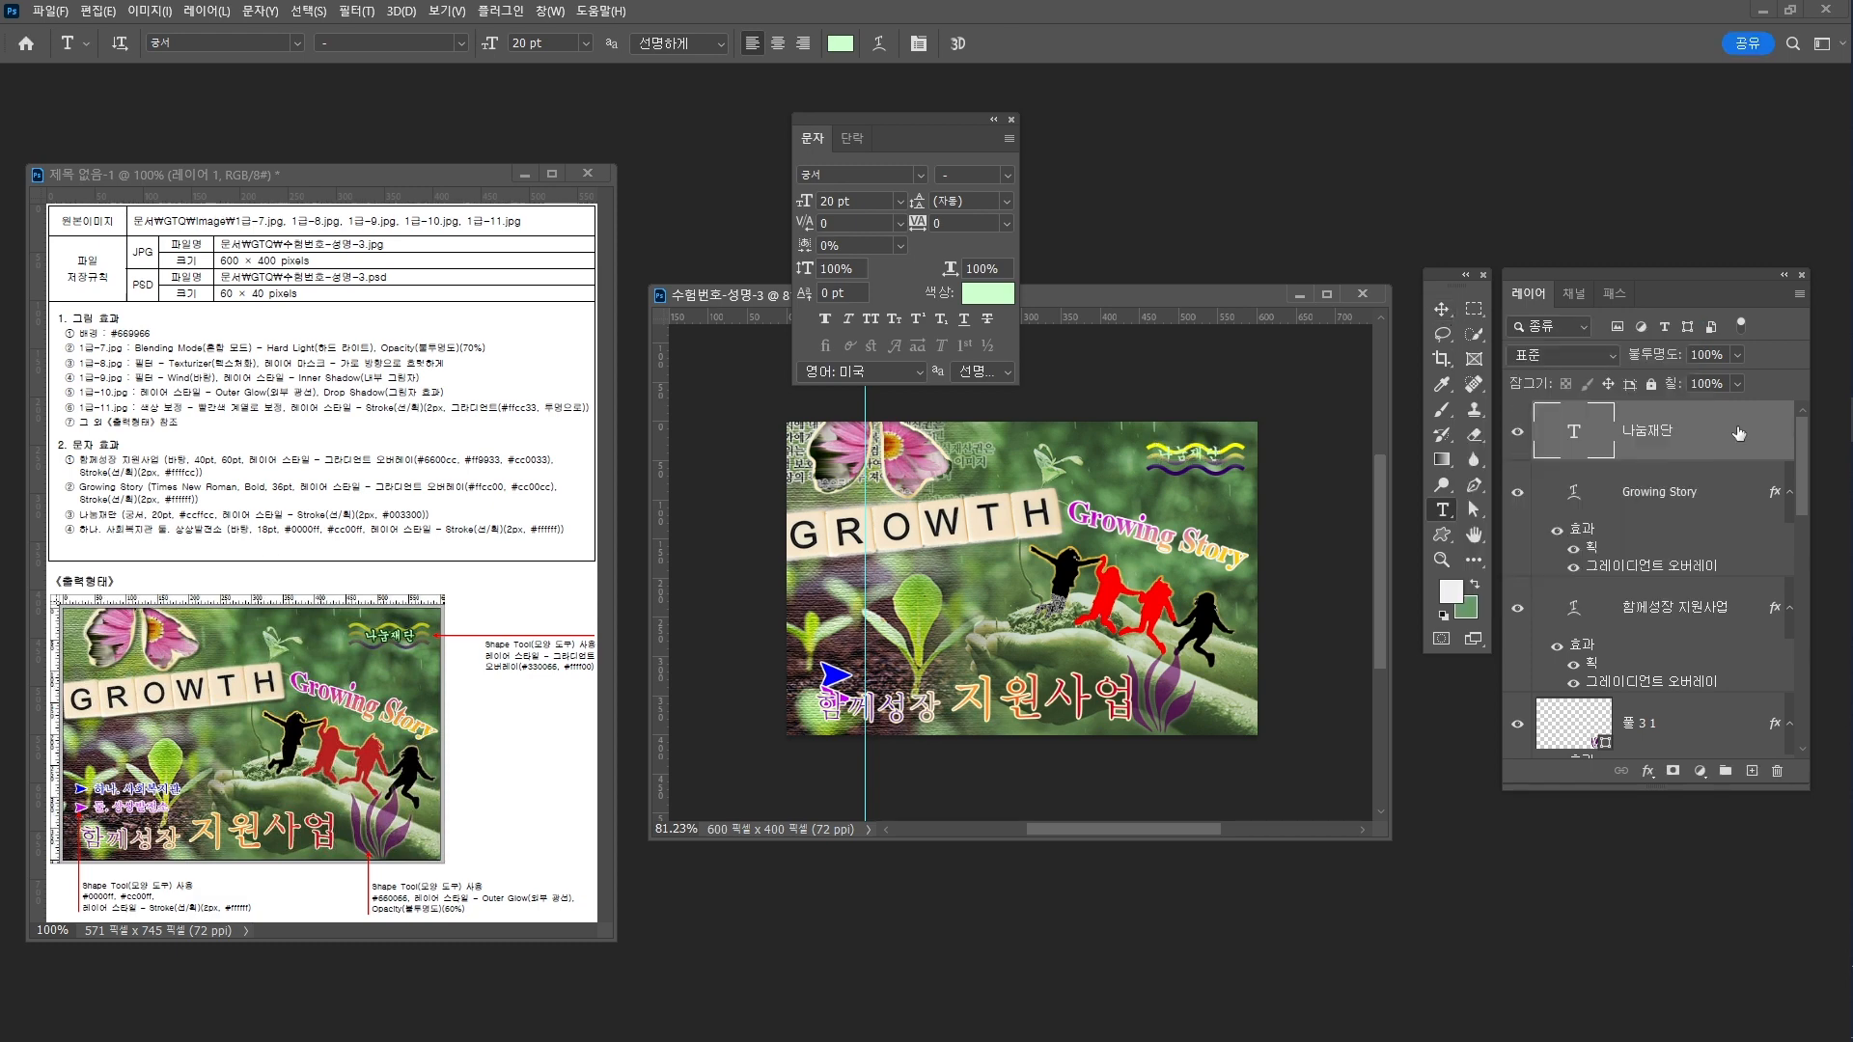
Add a 2 px outside stroke in #003300 to the 나눔재단 text and apply the layer style
click(1649, 771)
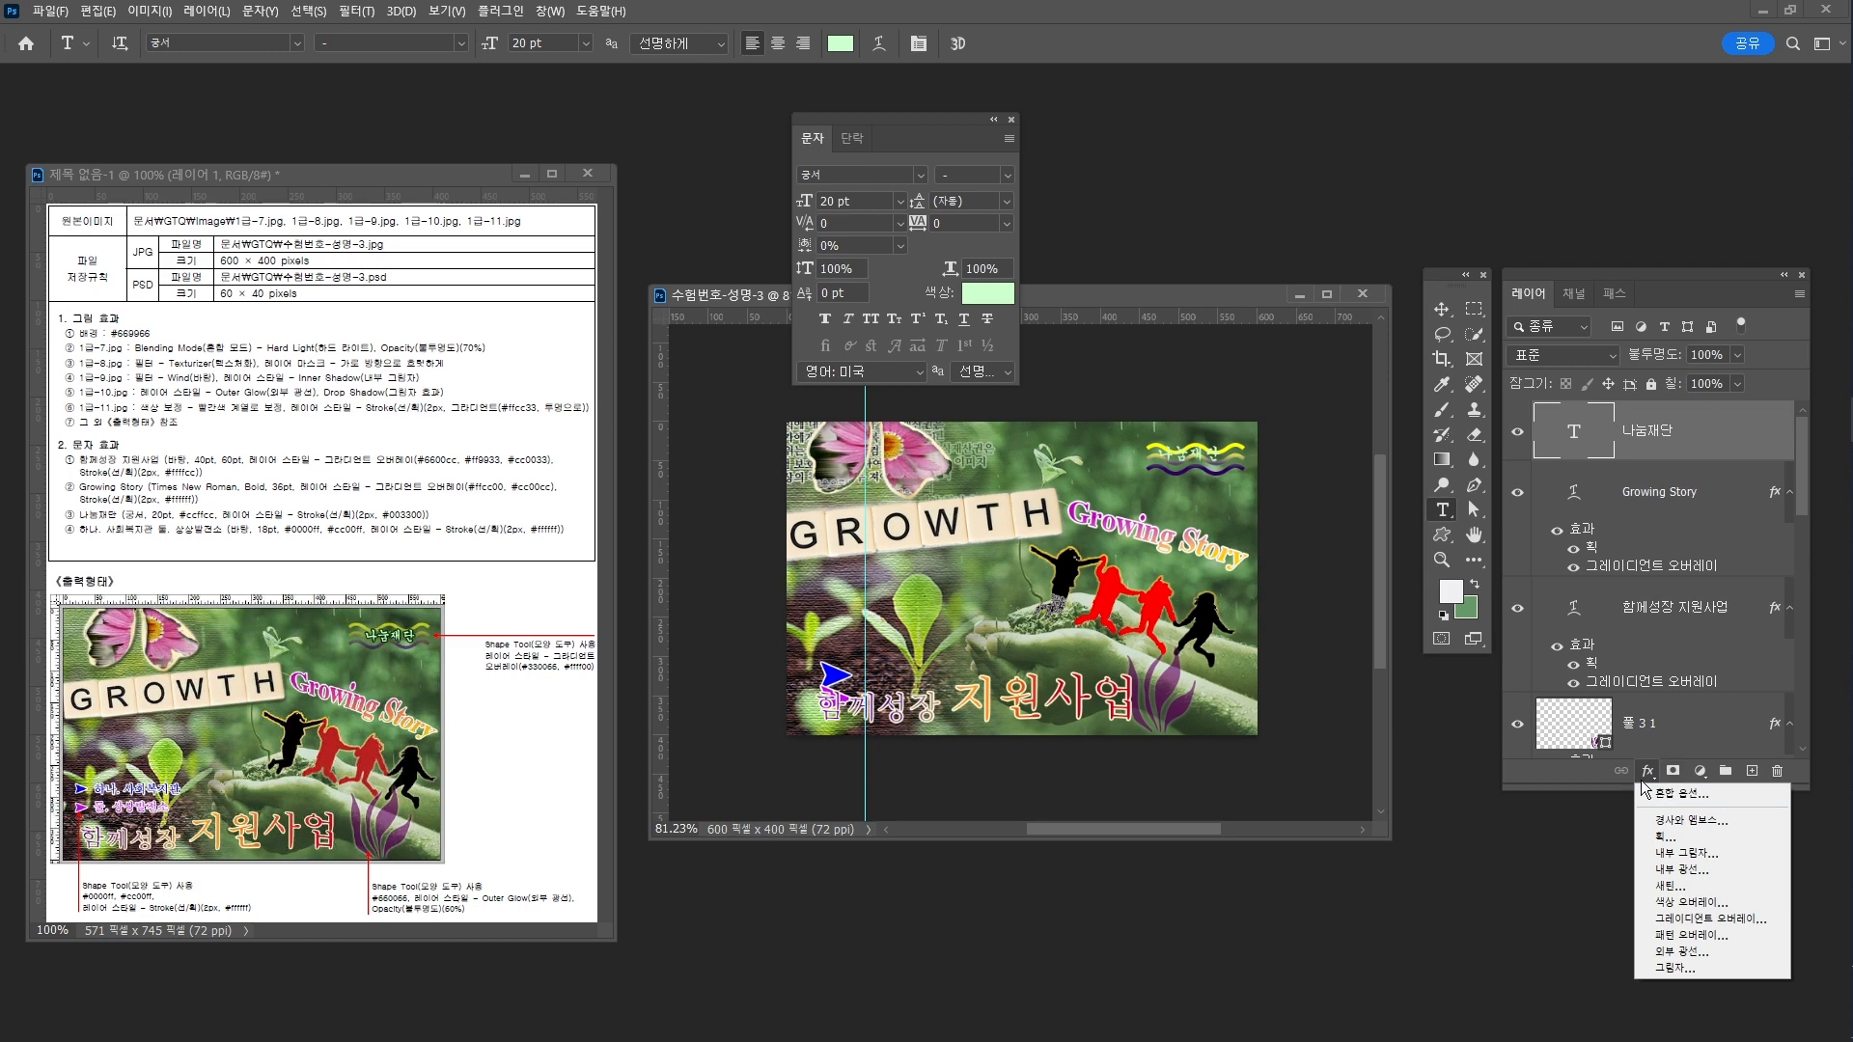
click(1663, 833)
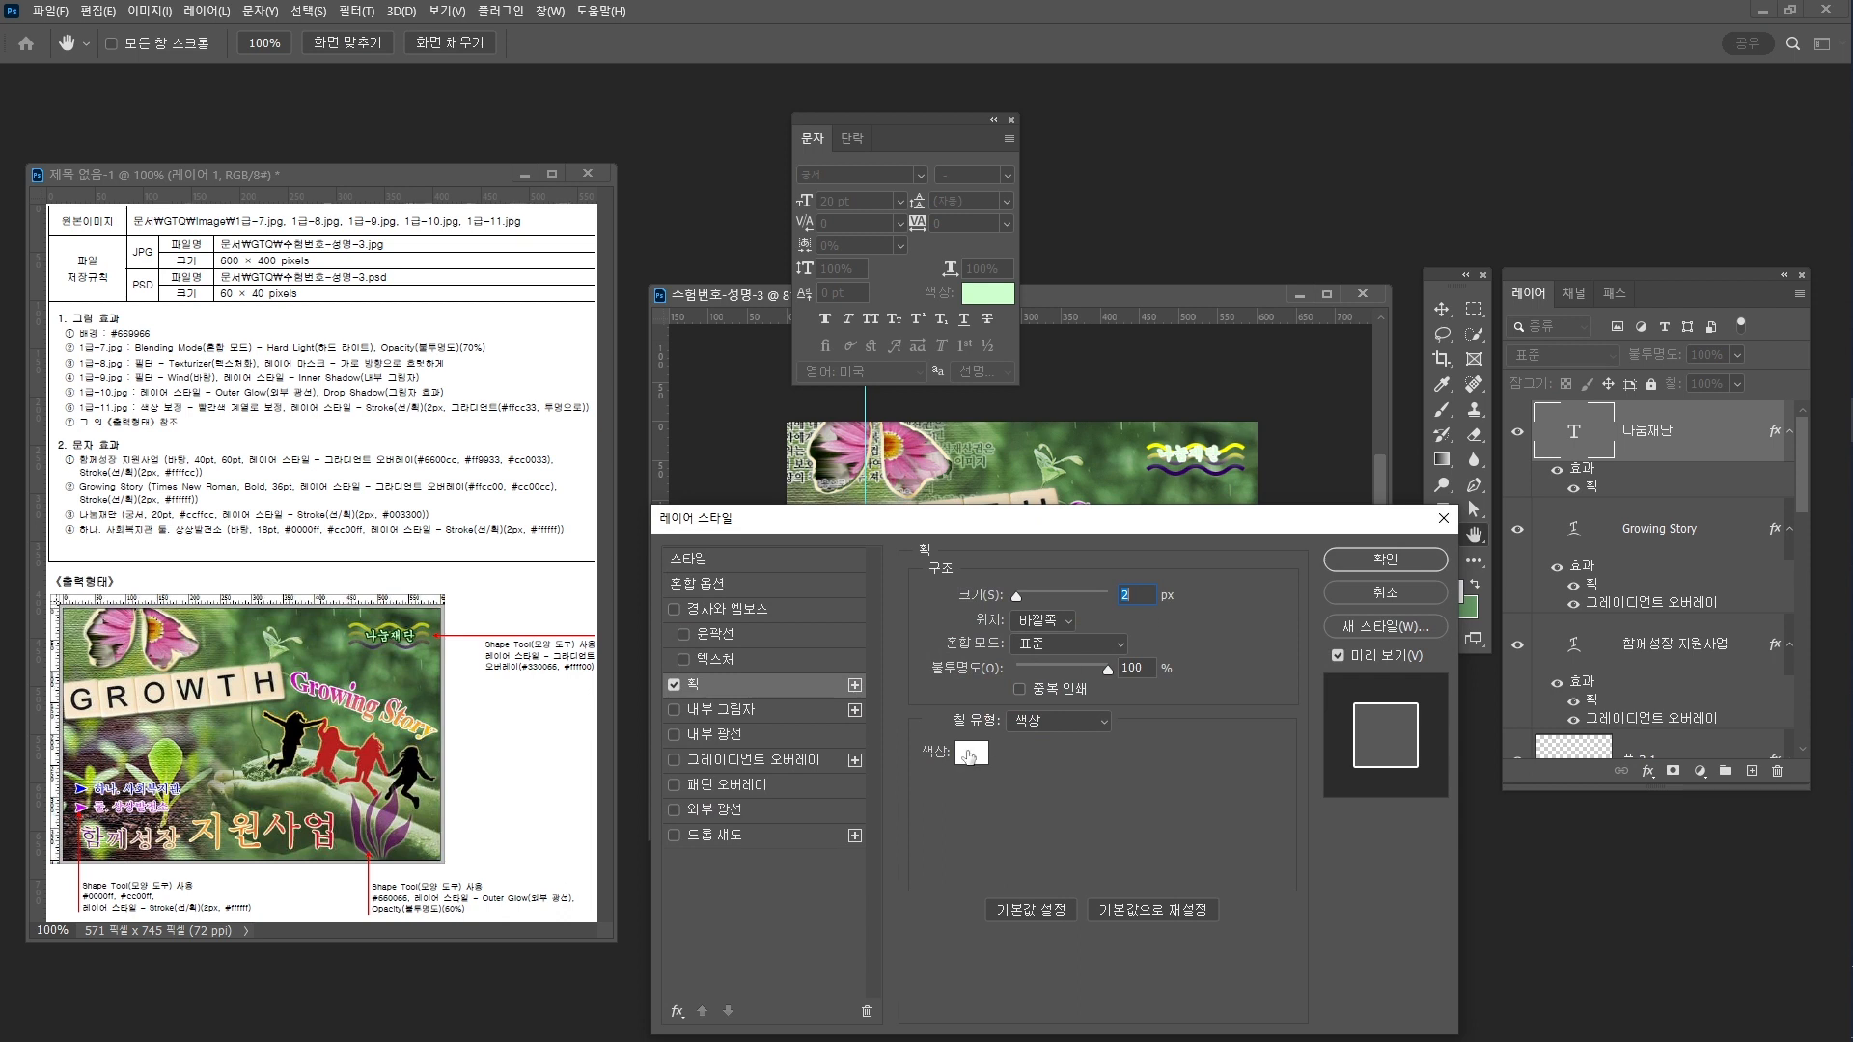
click(971, 753)
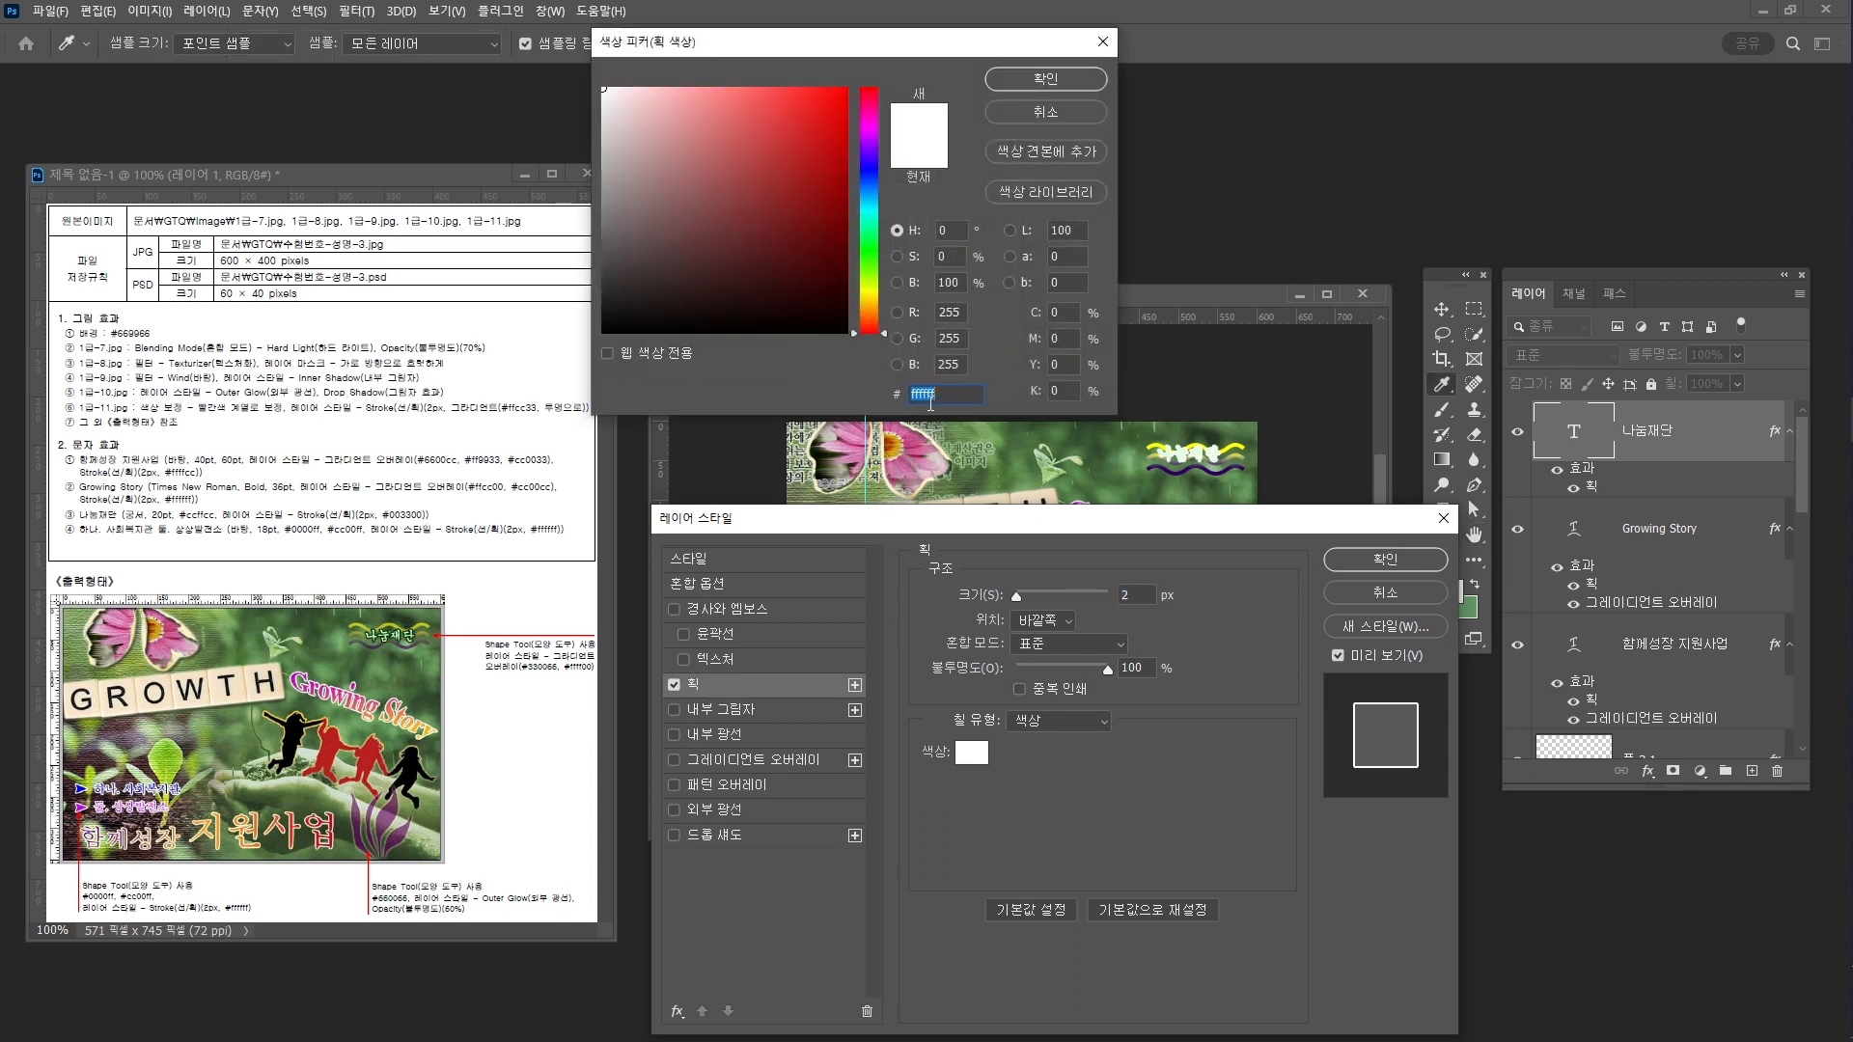
text(0033)
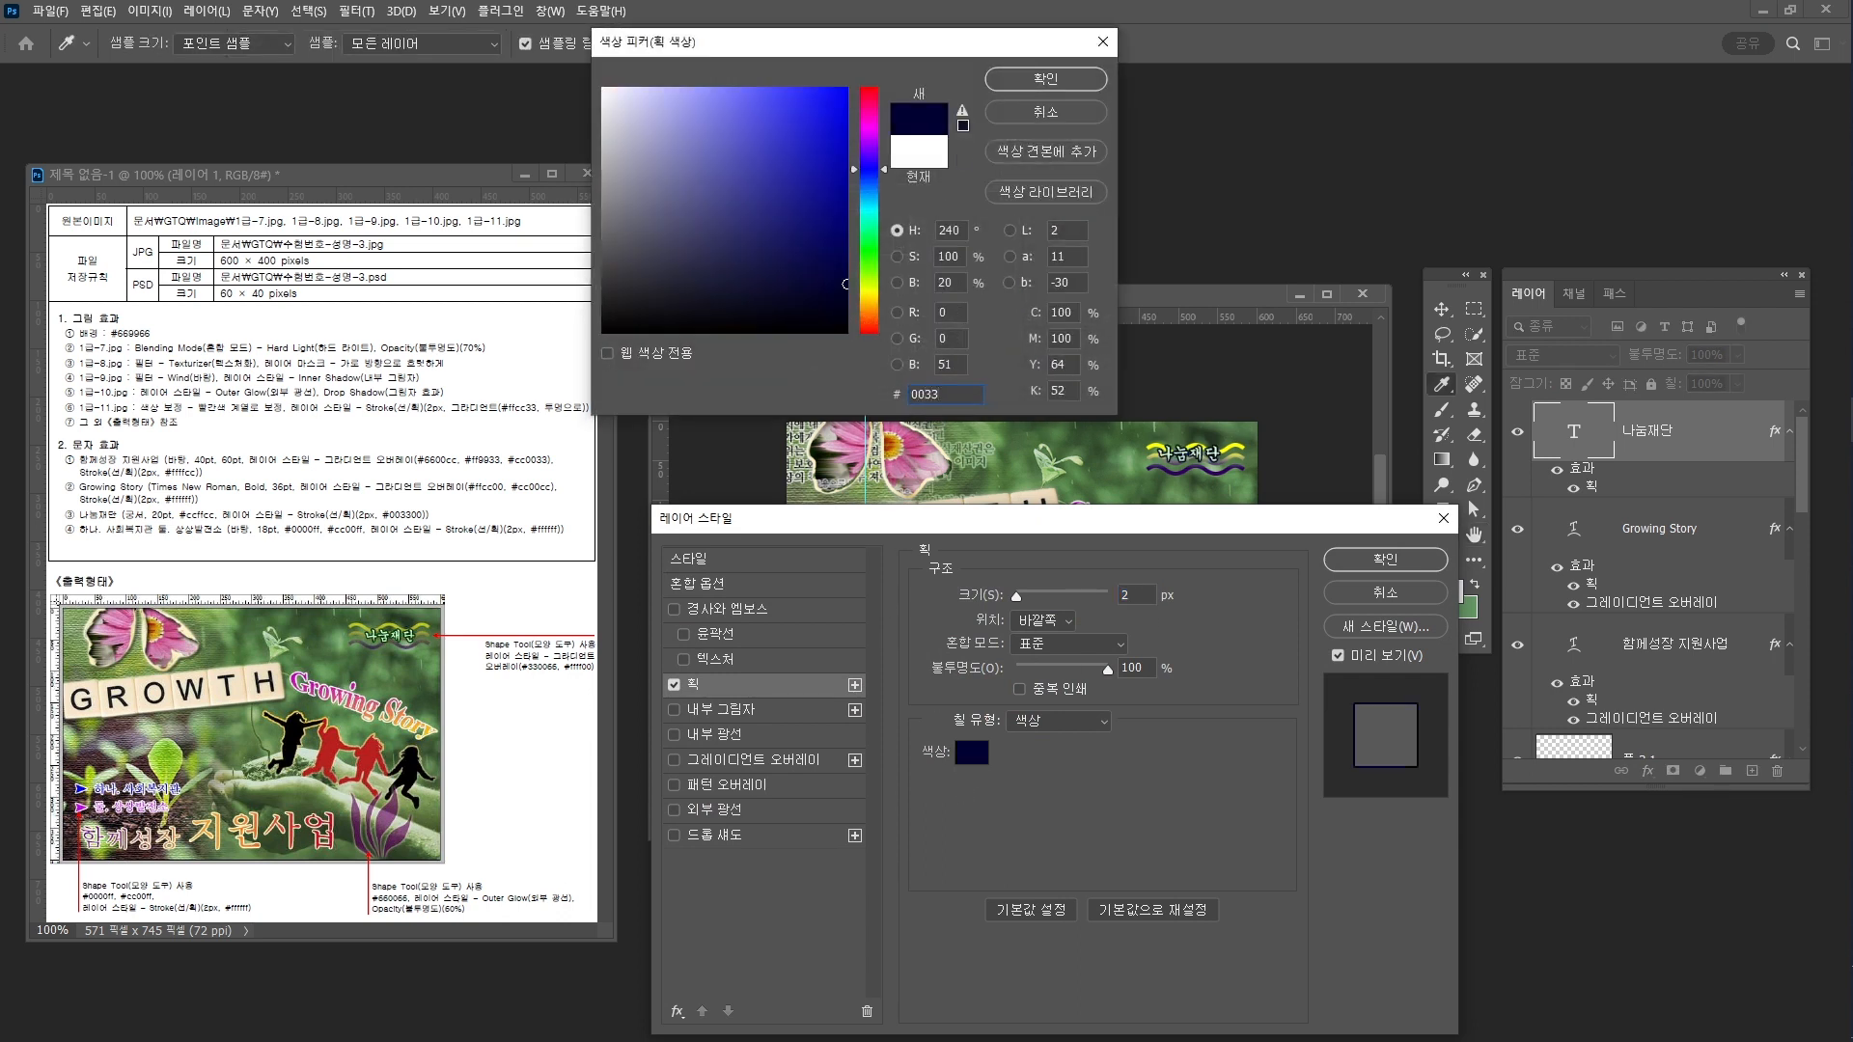
text(00)
key(Return)
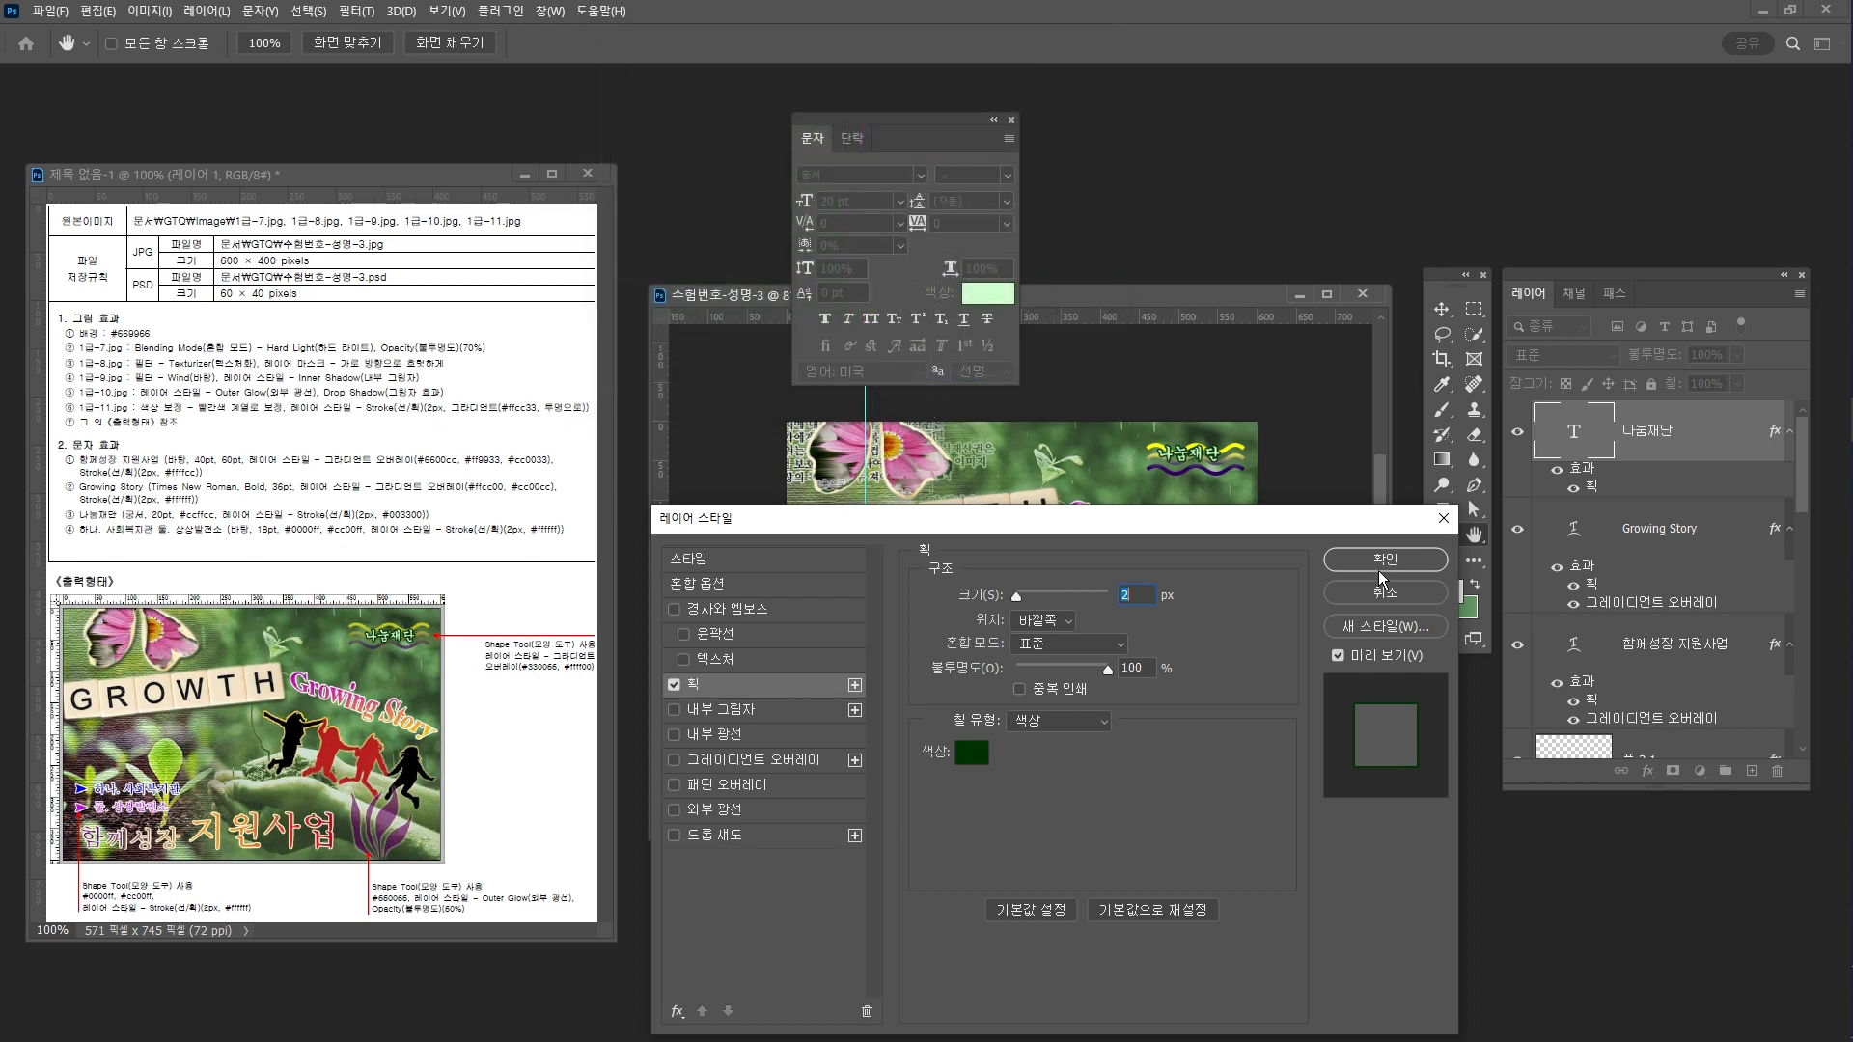
click(1377, 565)
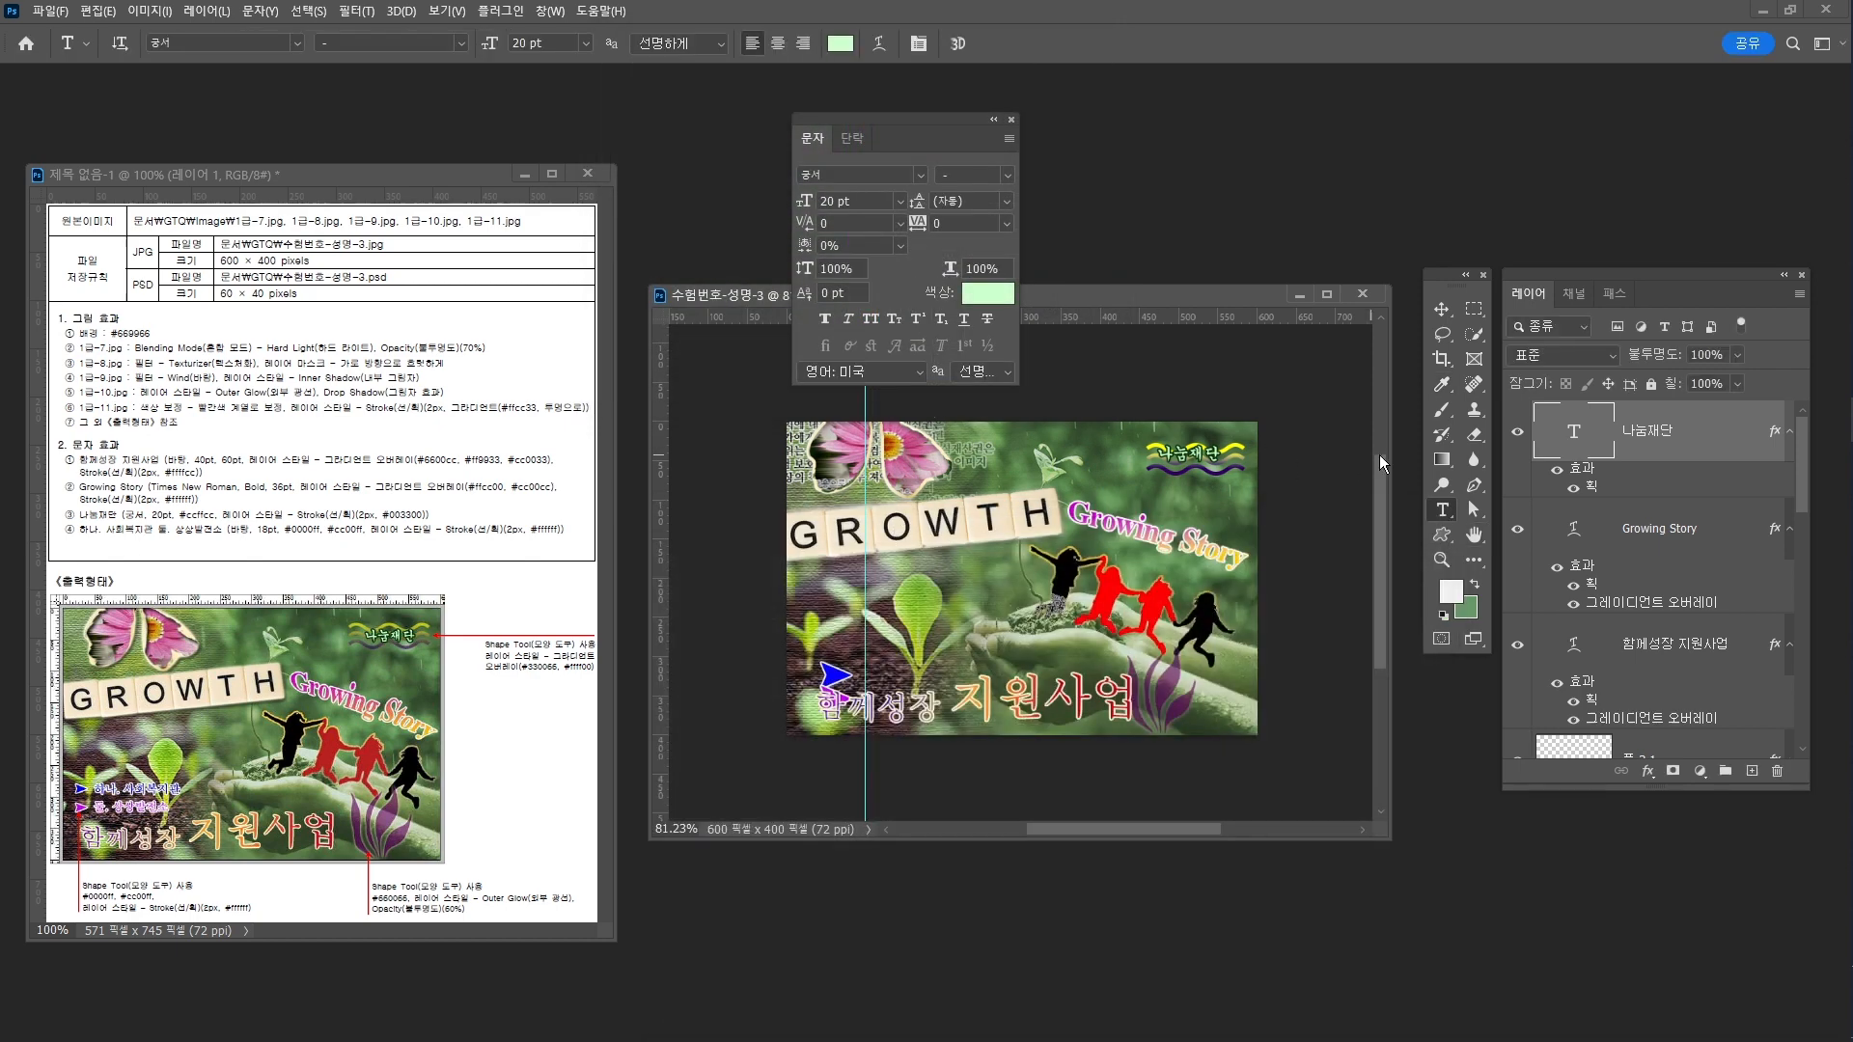
Move the 나눔재단 text slightly so it sits between the two wave lines
key(ctrl+t)
drag(1210, 452, 1219, 462)
key(Return)
key(v)
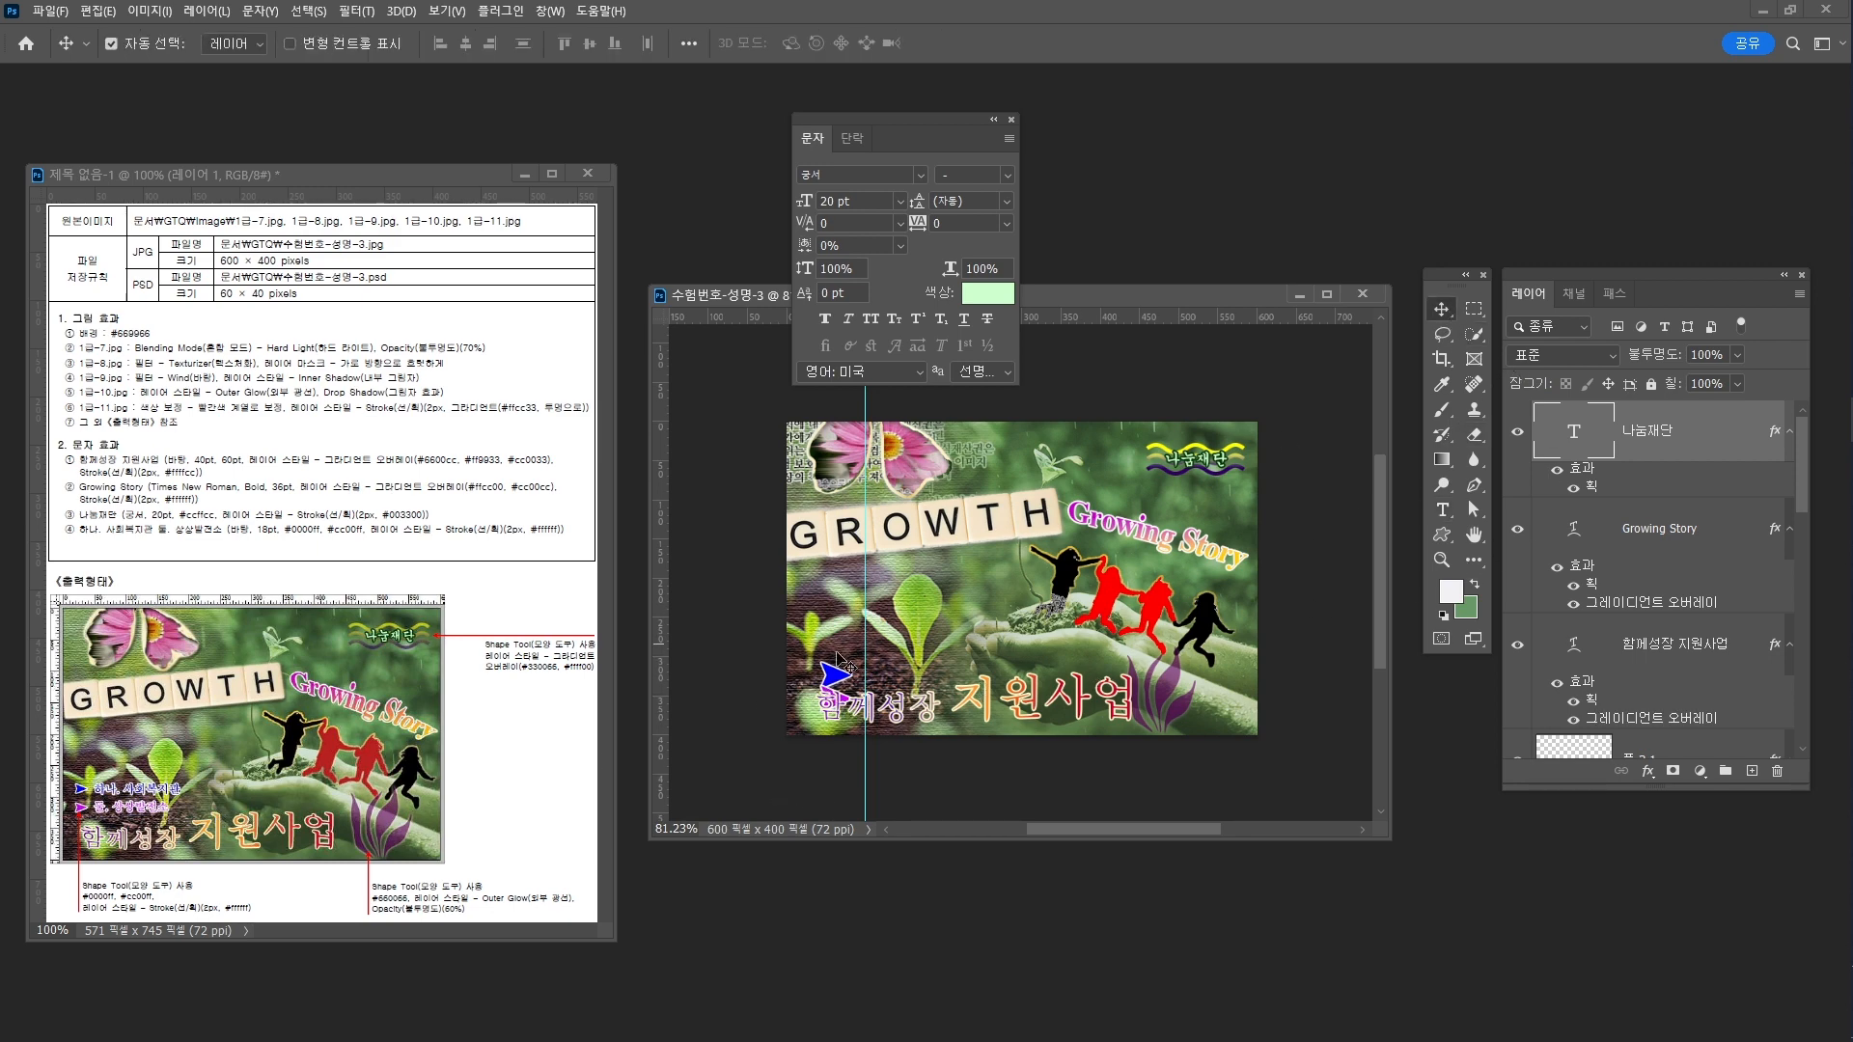
Scale both arrow shapes together to about 57.56% and place them near the image's left edge, above the 함께성장 text
click(849, 687)
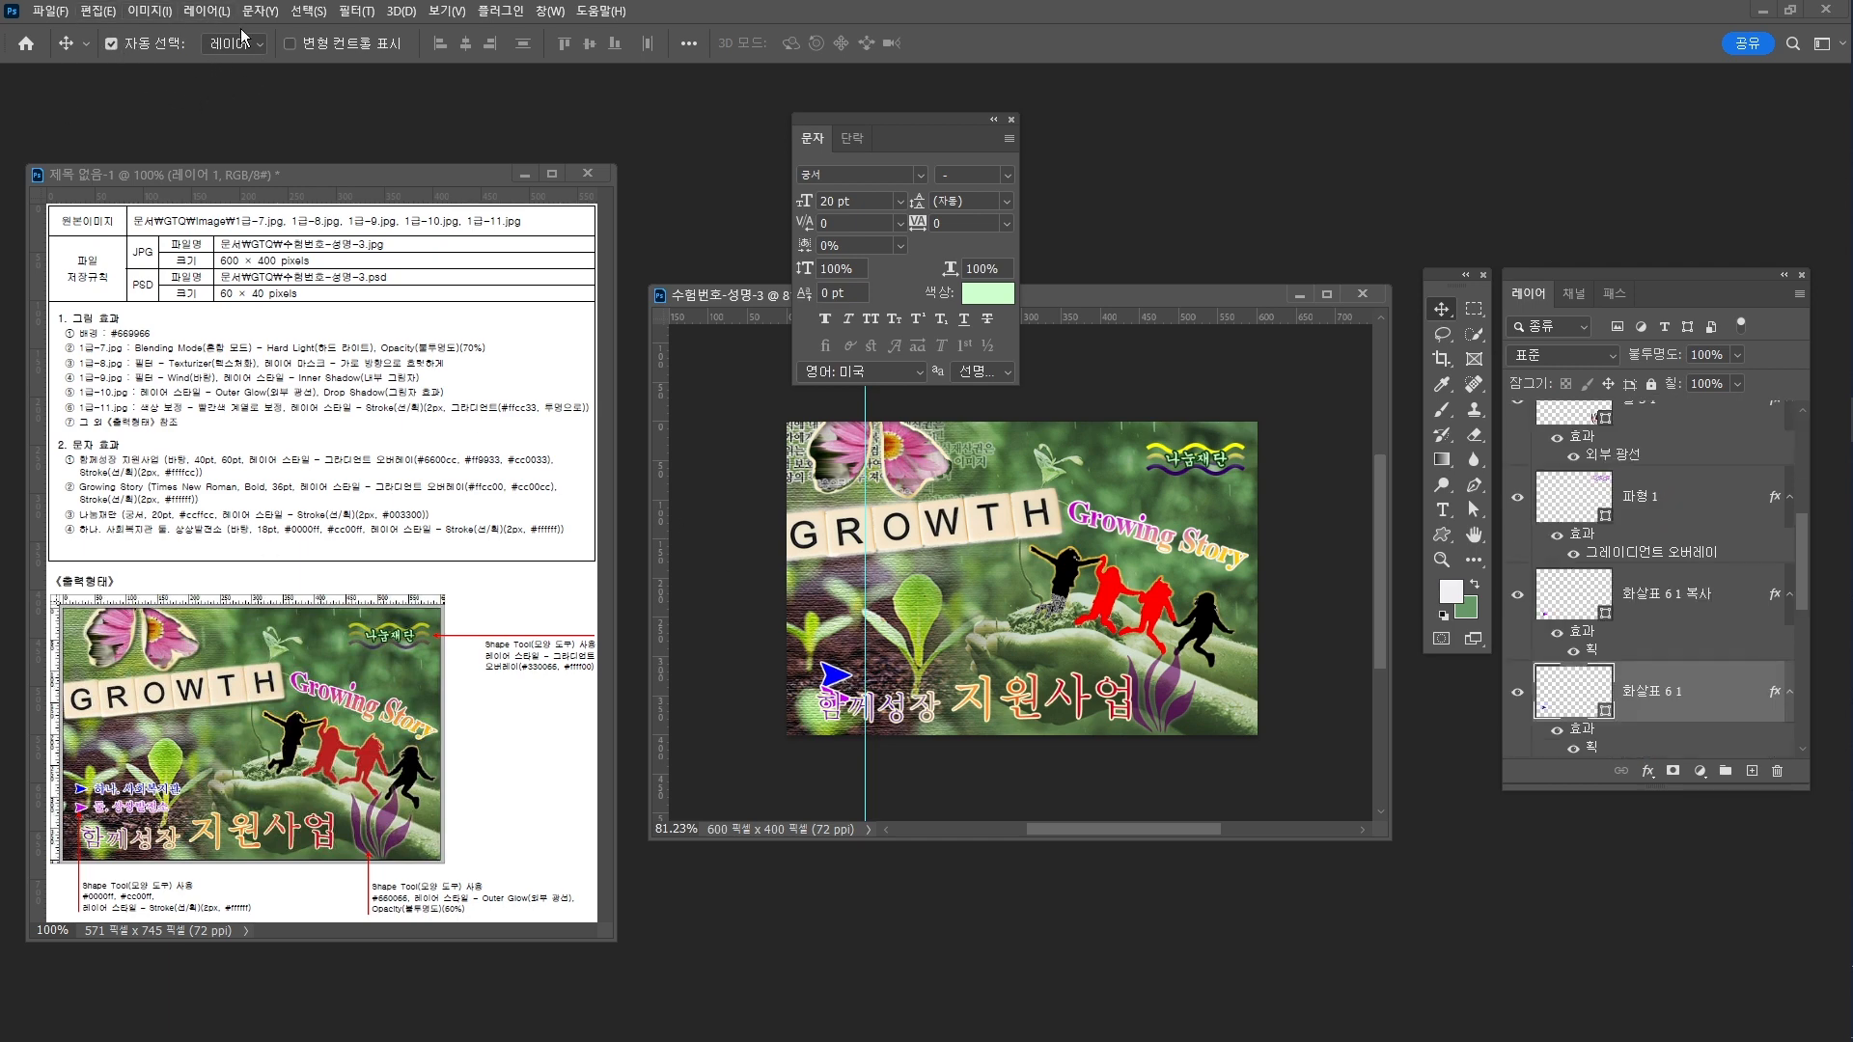
click(847, 684)
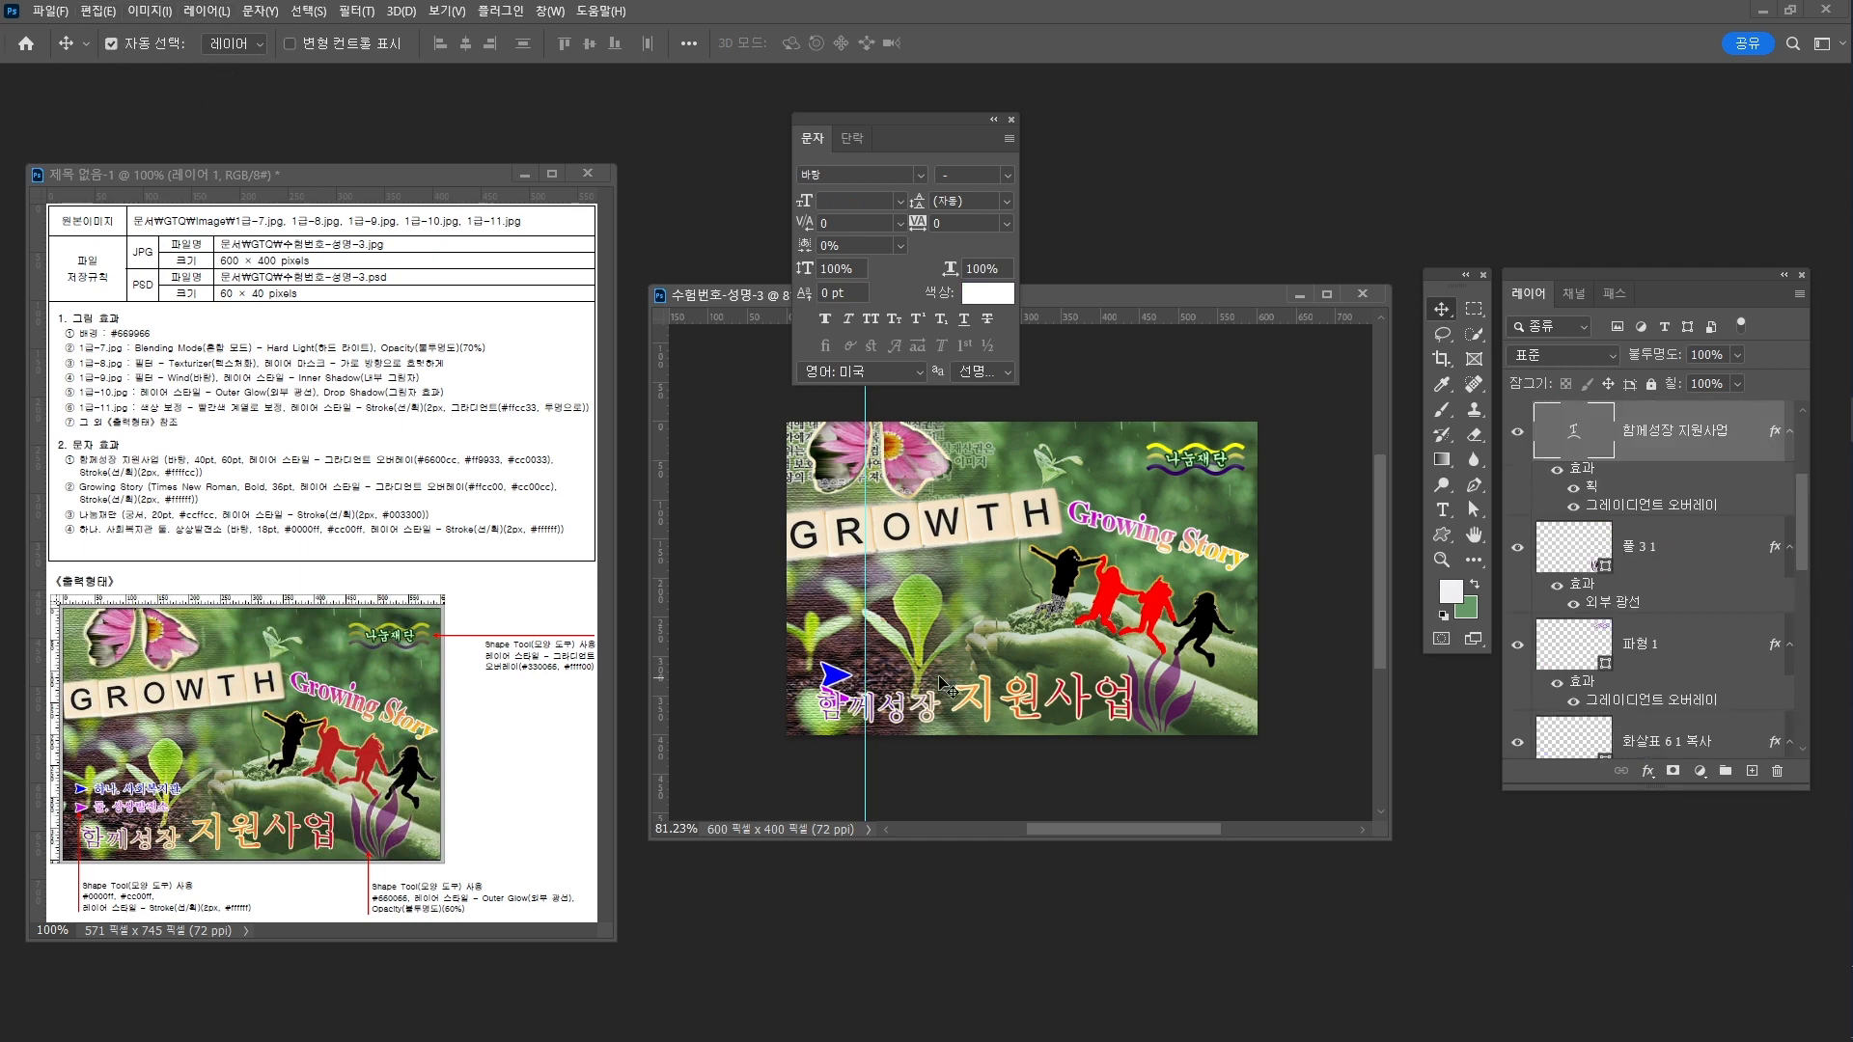
click(836, 679)
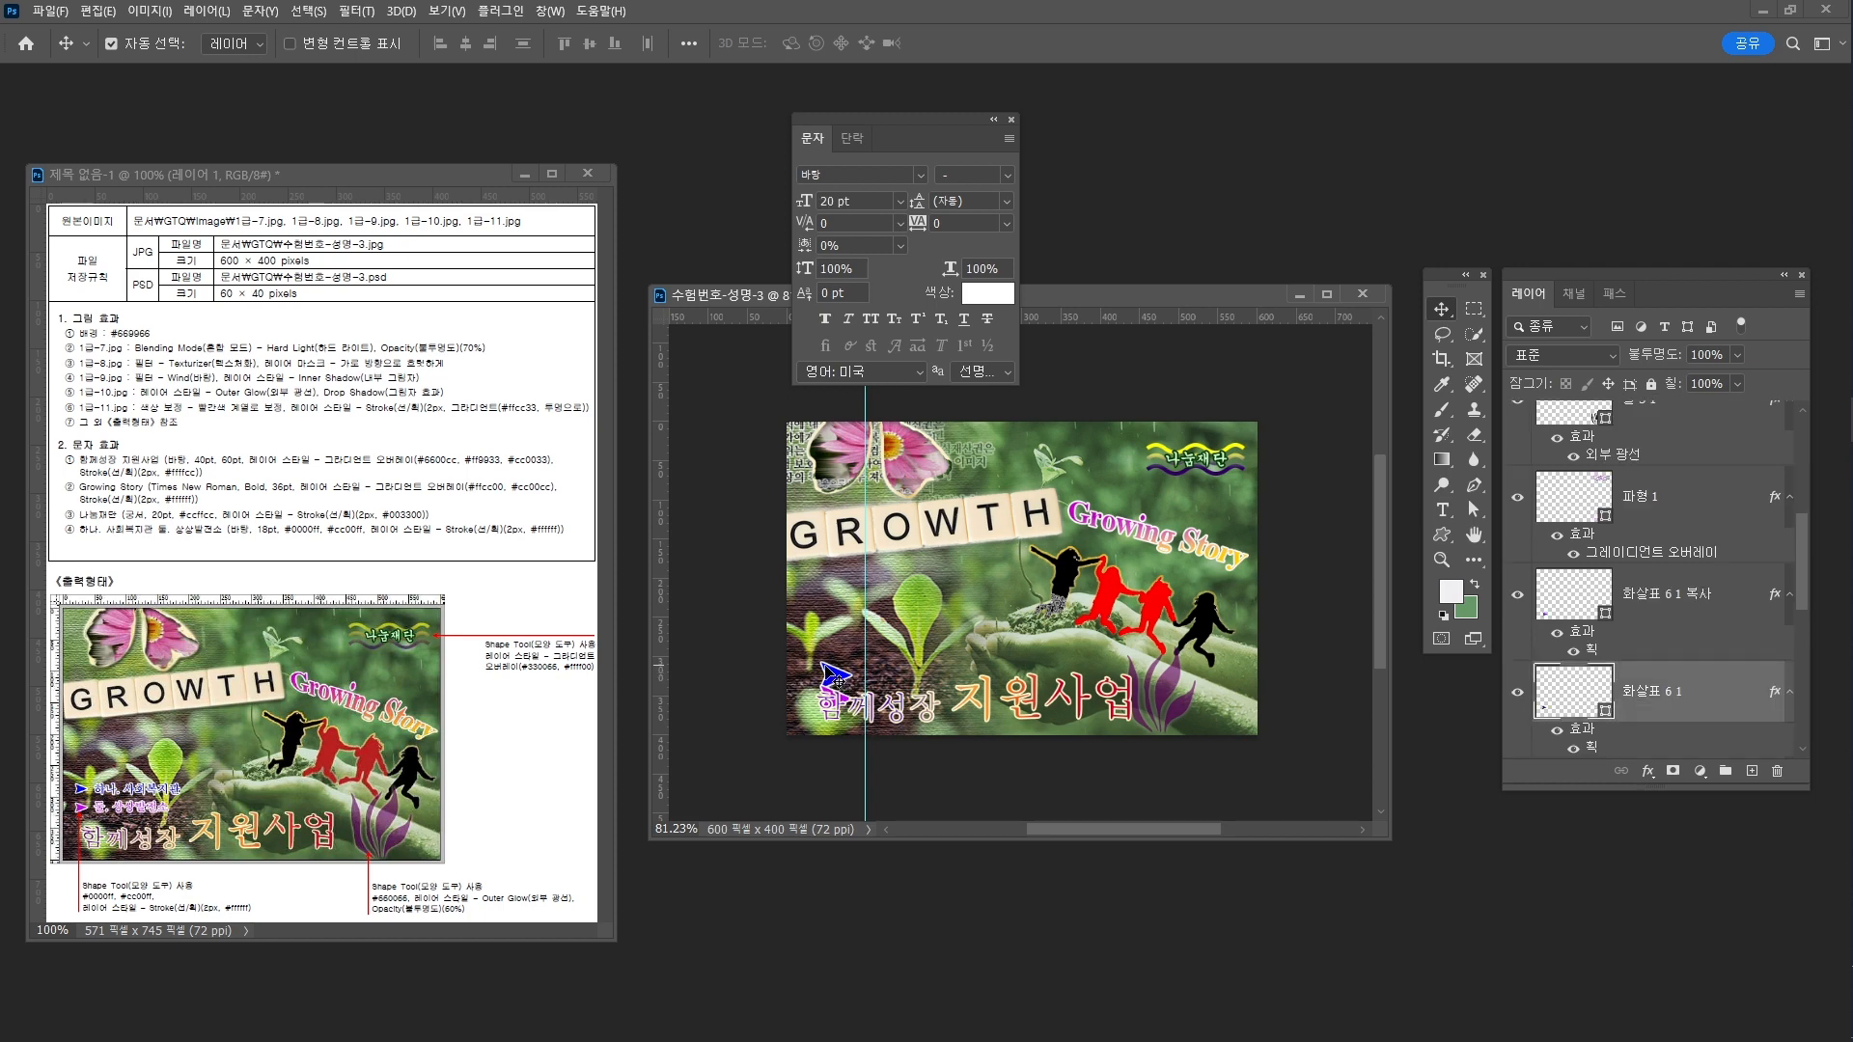
scroll(1669, 676, down, 2)
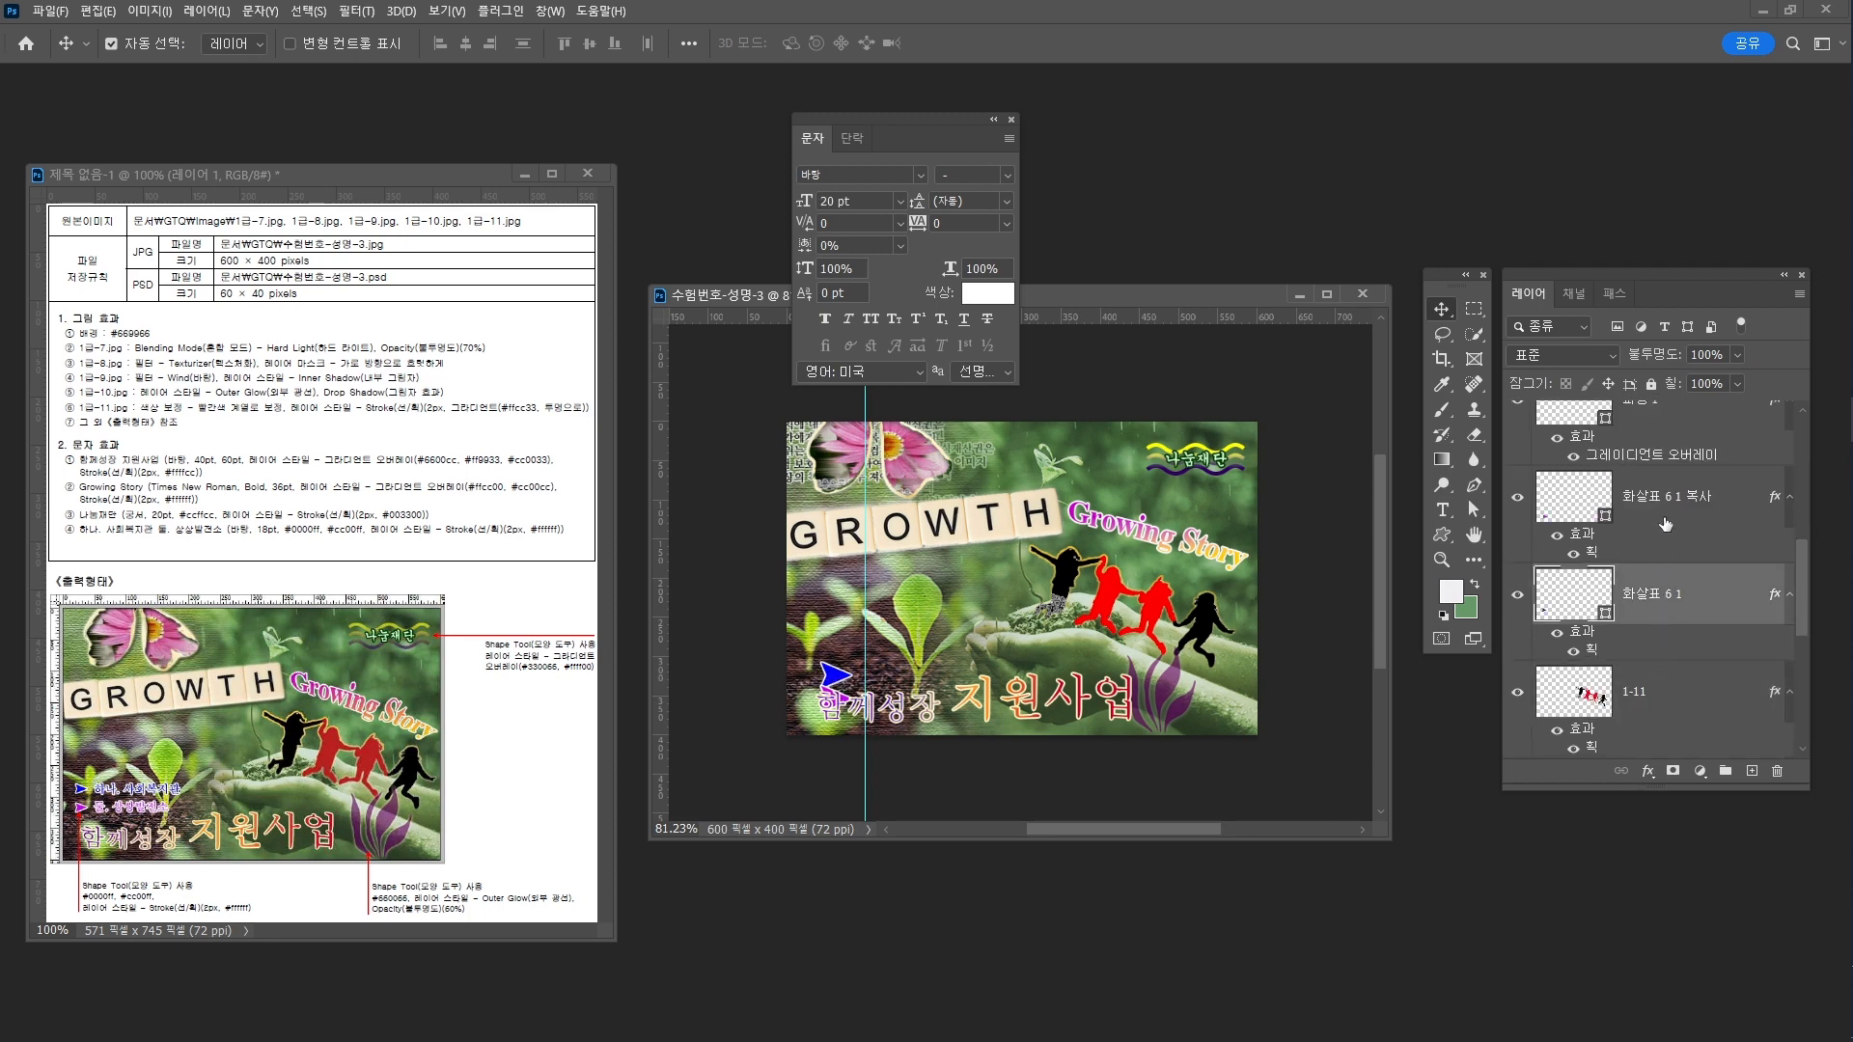
key(ctrl+t)
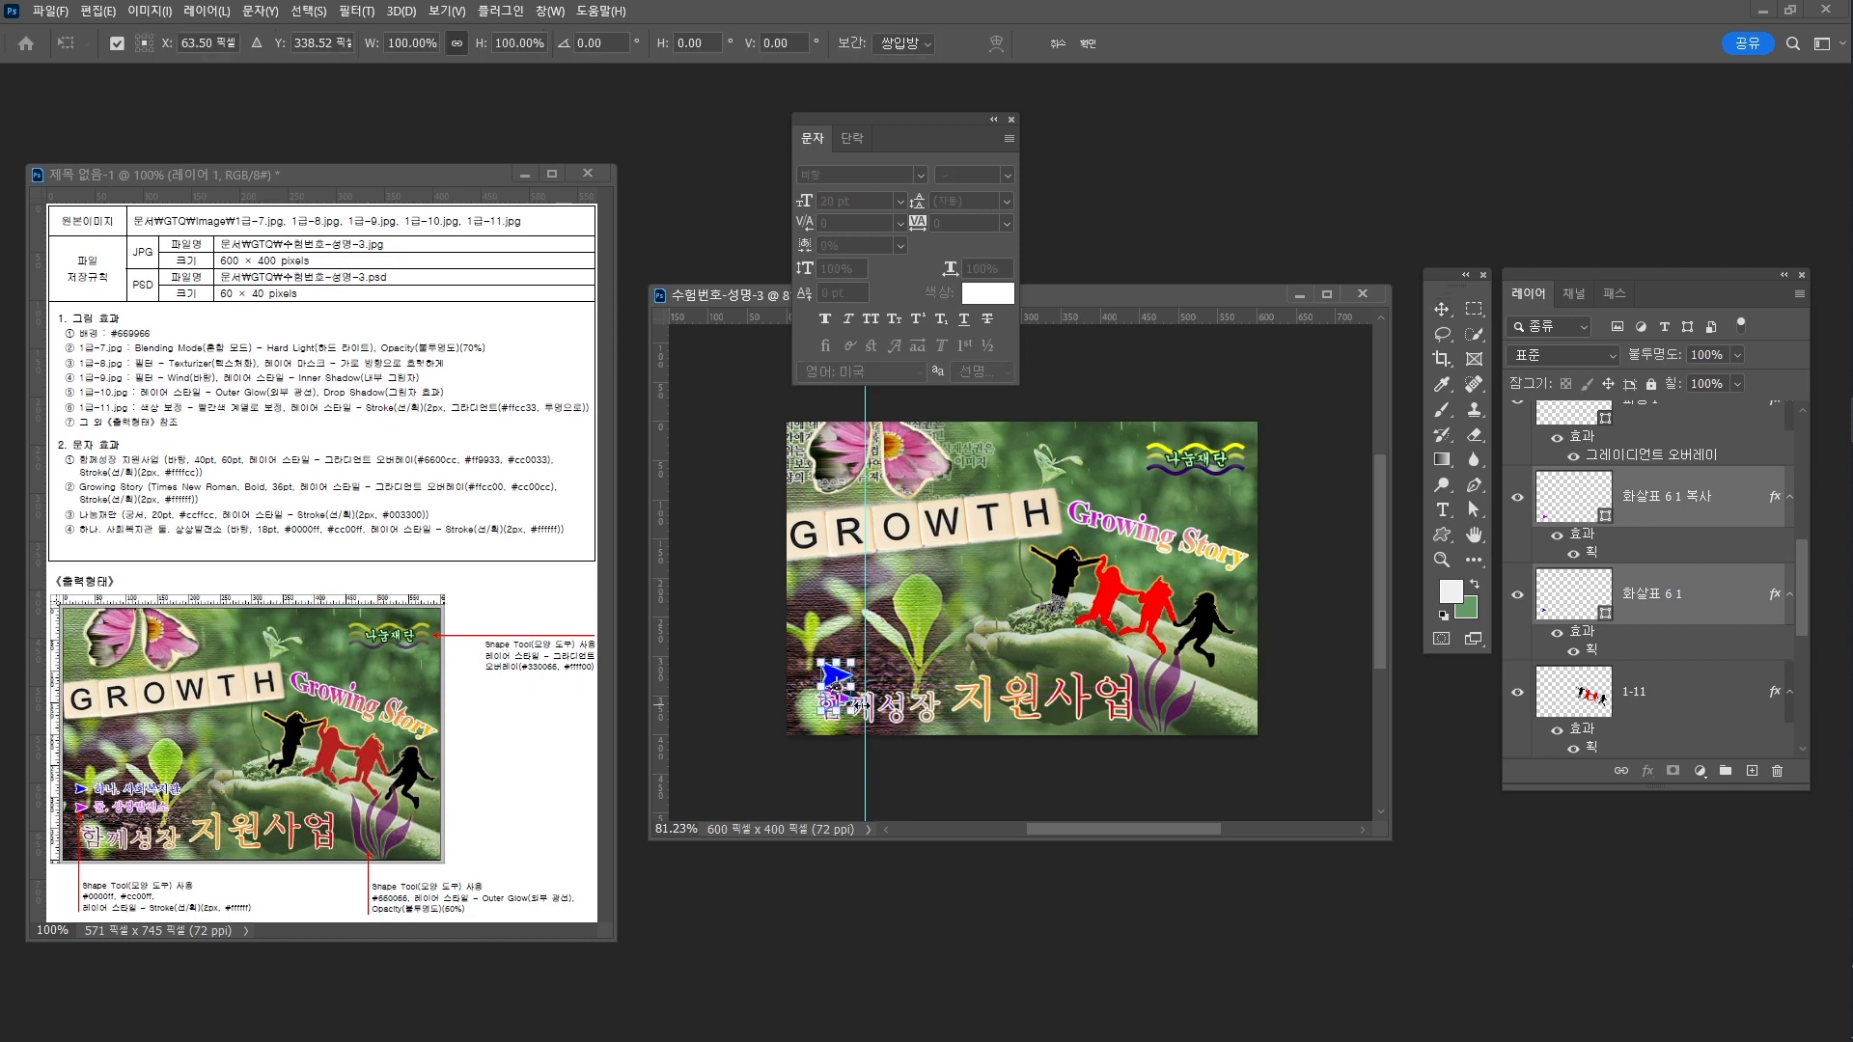
drag(835, 675, 843, 623)
key(Left)
key(Left)
key(Left)
key(Left)
key(Left)
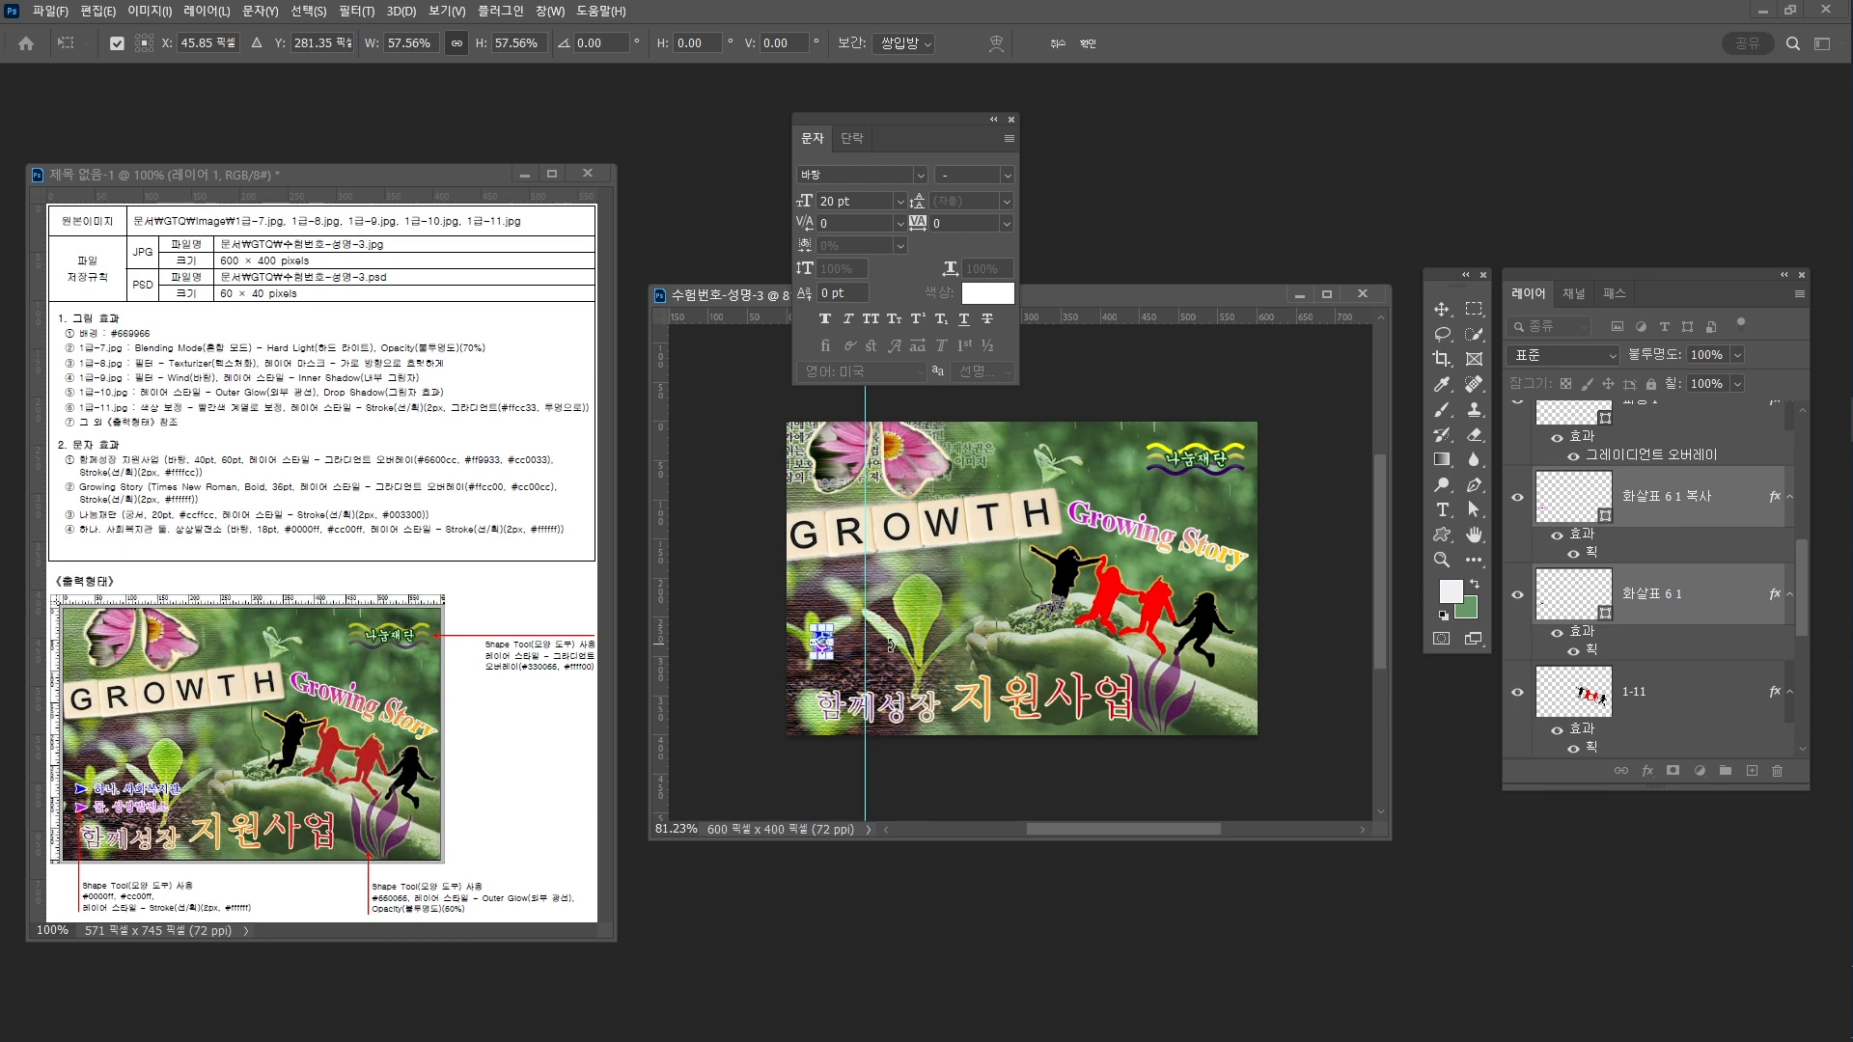
key(Left)
key(Left)
key(Left)
key(Left)
key(Left)
key(Left)
key(Left)
key(Left)
key(Left)
key(Left)
key(Left)
key(Left)
key(Left)
key(Left)
key(Left)
key(Left)
key(Down)
key(Down)
key(Down)
key(Down)
key(Down)
key(Down)
key(Return)
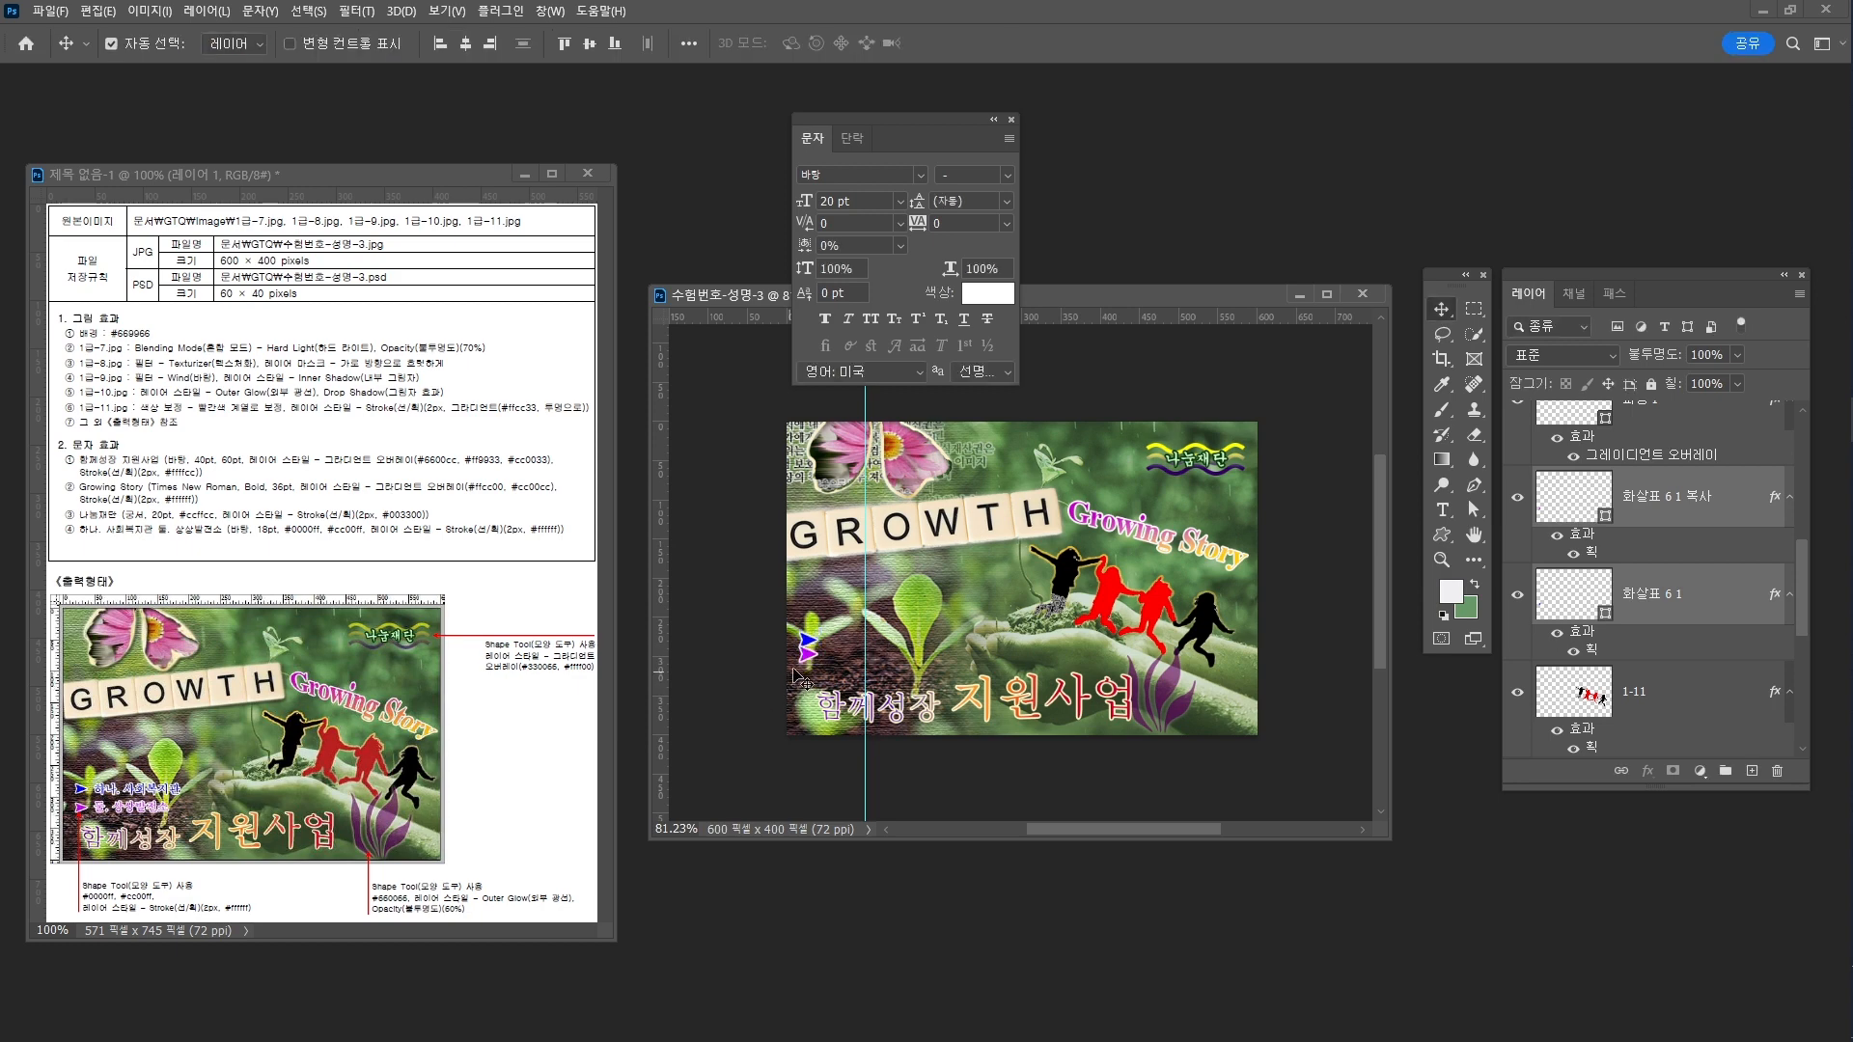
Move only the magenta arrow copy down until it sits clear below the blue arrow
ctrl+click(1672, 476)
scroll(1673, 476, up, 1)
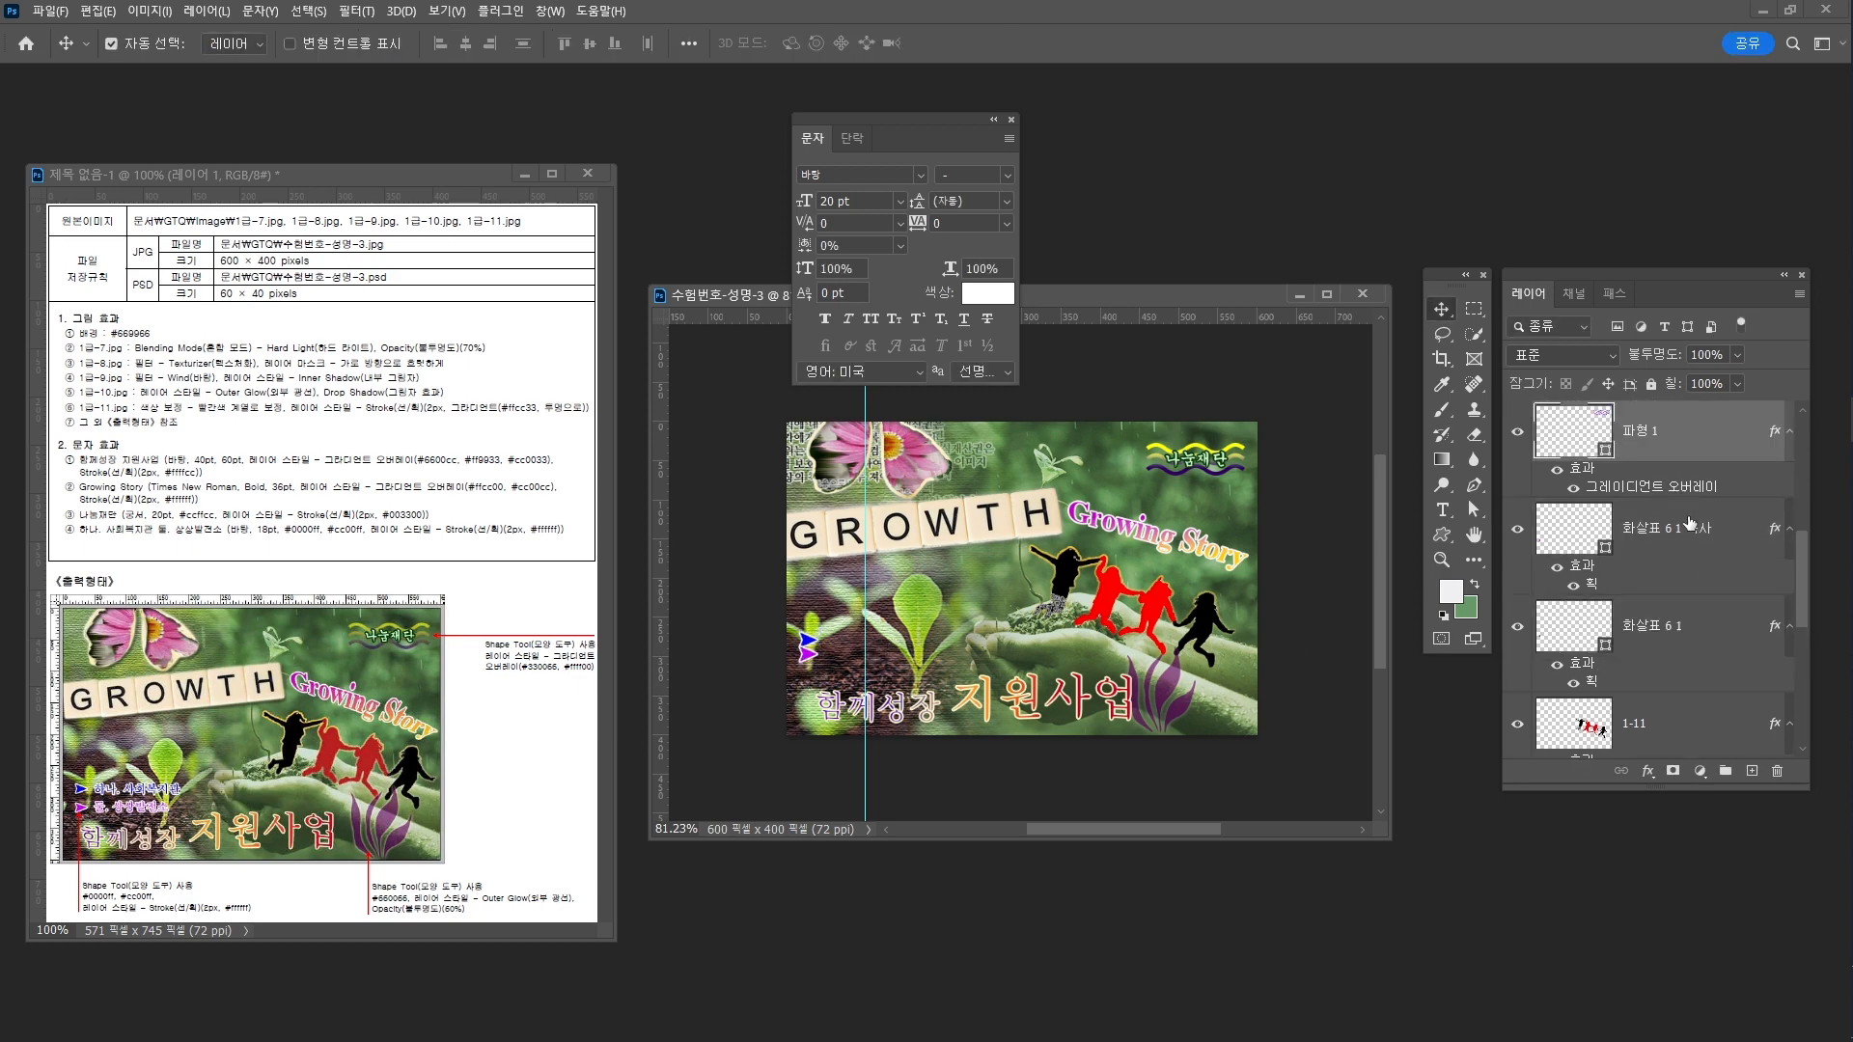
click(1688, 528)
key(Down)
key(Down)
key(Down)
key(Down)
key(Down)
key(Down)
key(Down)
key(Down)
key(Down)
key(Down)
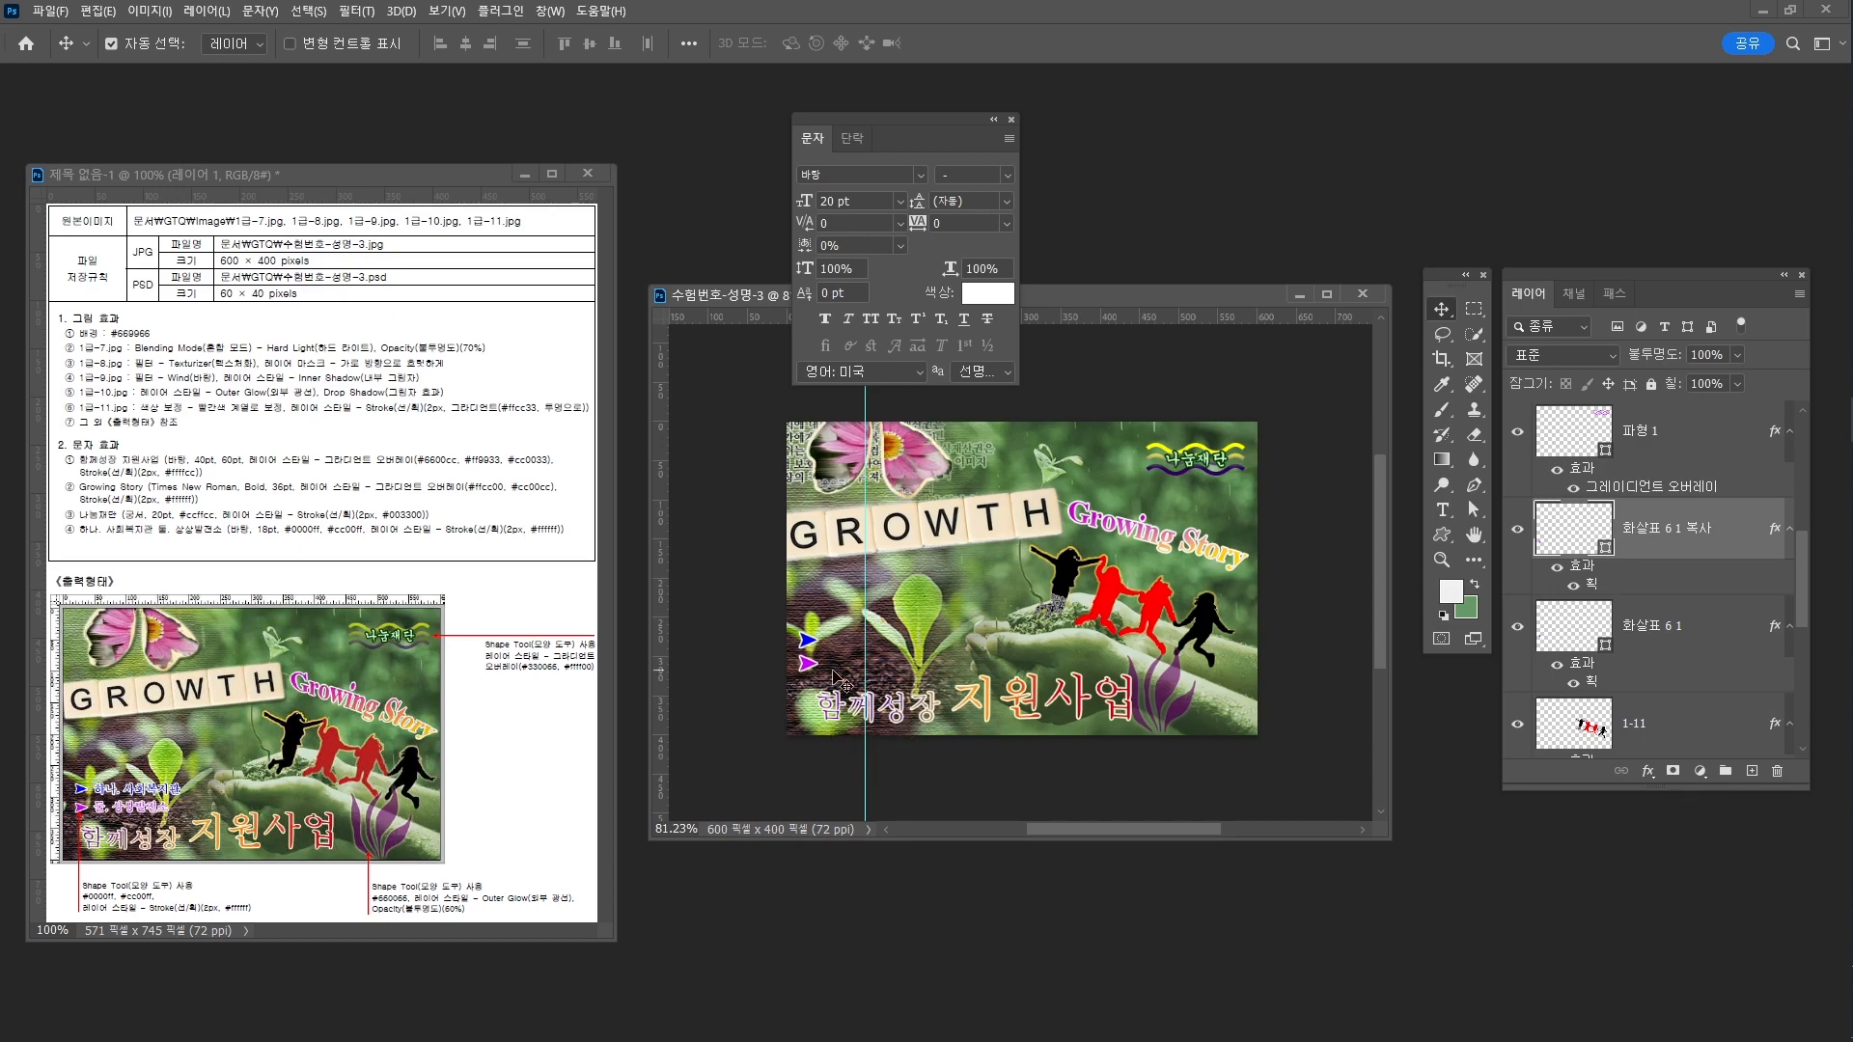
Start a new text line just right of the blue arrow
key(z)
drag(848, 658, 855, 662)
key(t)
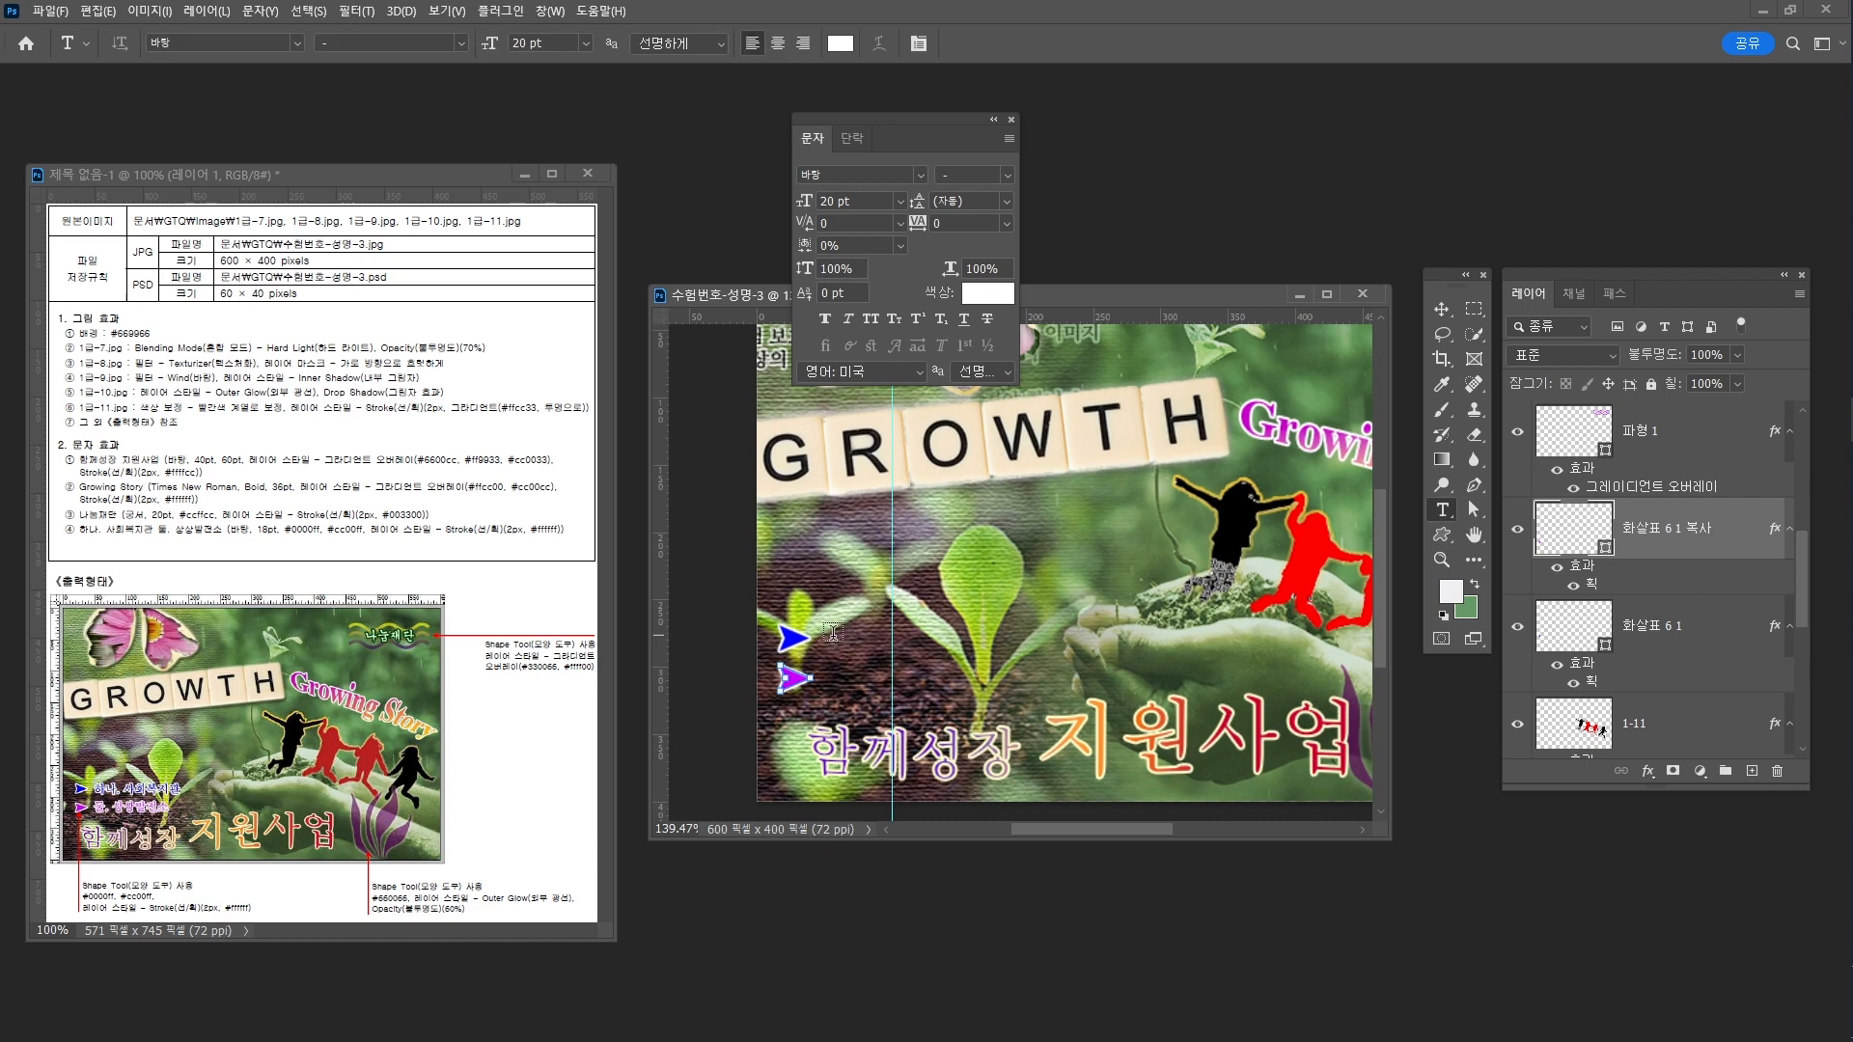
click(831, 634)
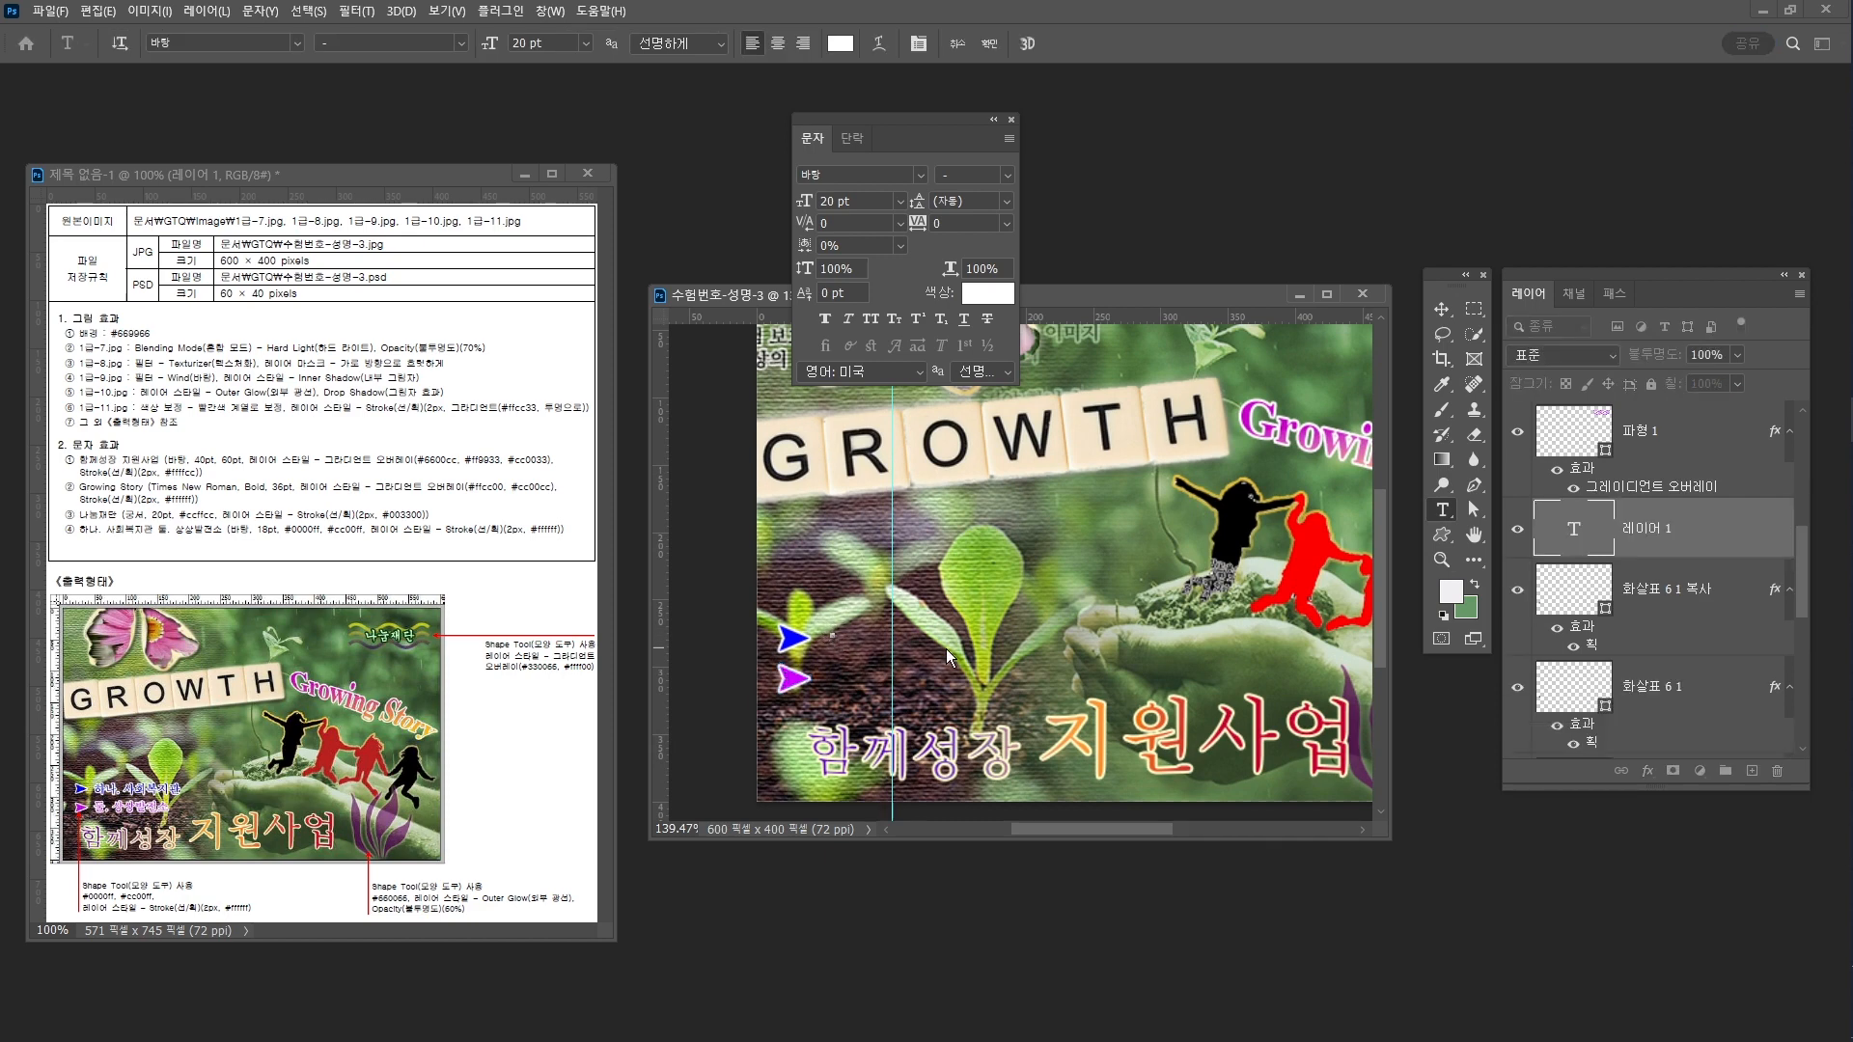
Enter the two-line text "하나. 사회복지관" and "둘. 상상발전소" beside the blue and magenta arrows
text(.하나. 사회복지관)
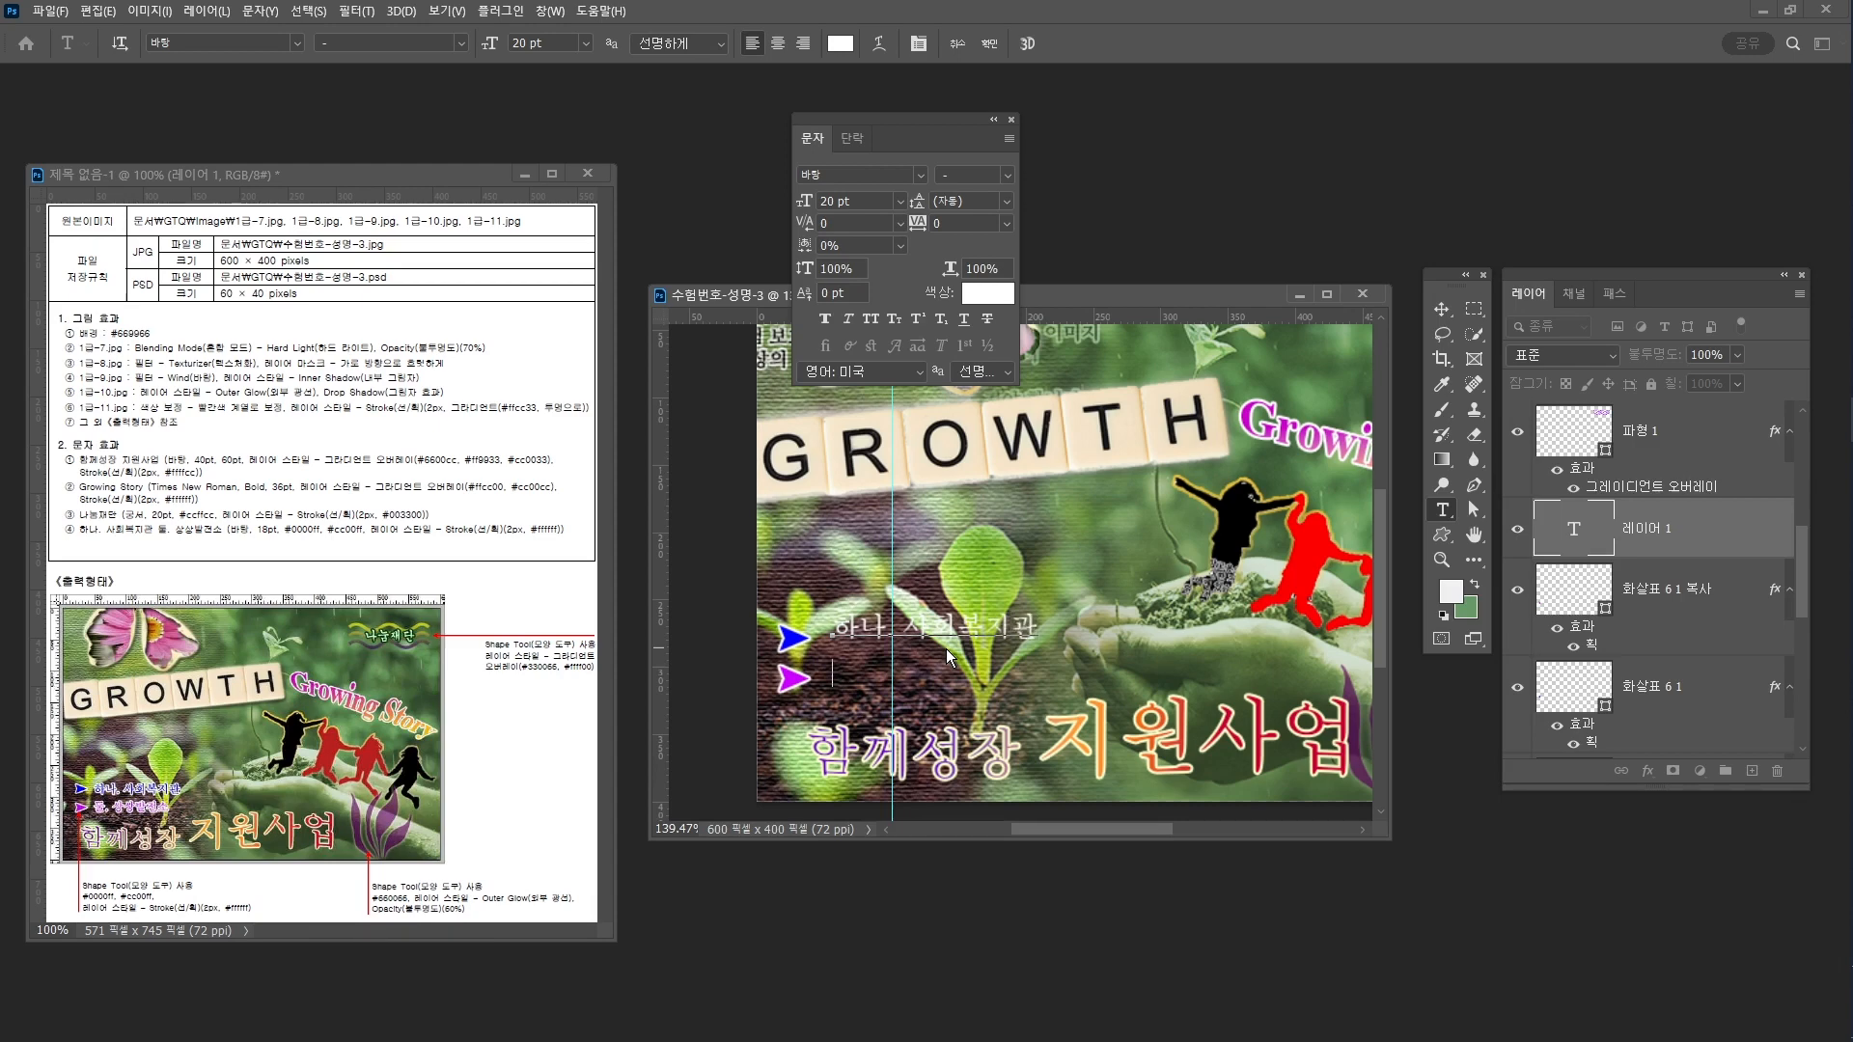
key(Return)
text(둘. 상)
key(BackSpace)
key(BackSpace)
key(BackSpace)
text(ㅅㅏㅇㅅ)
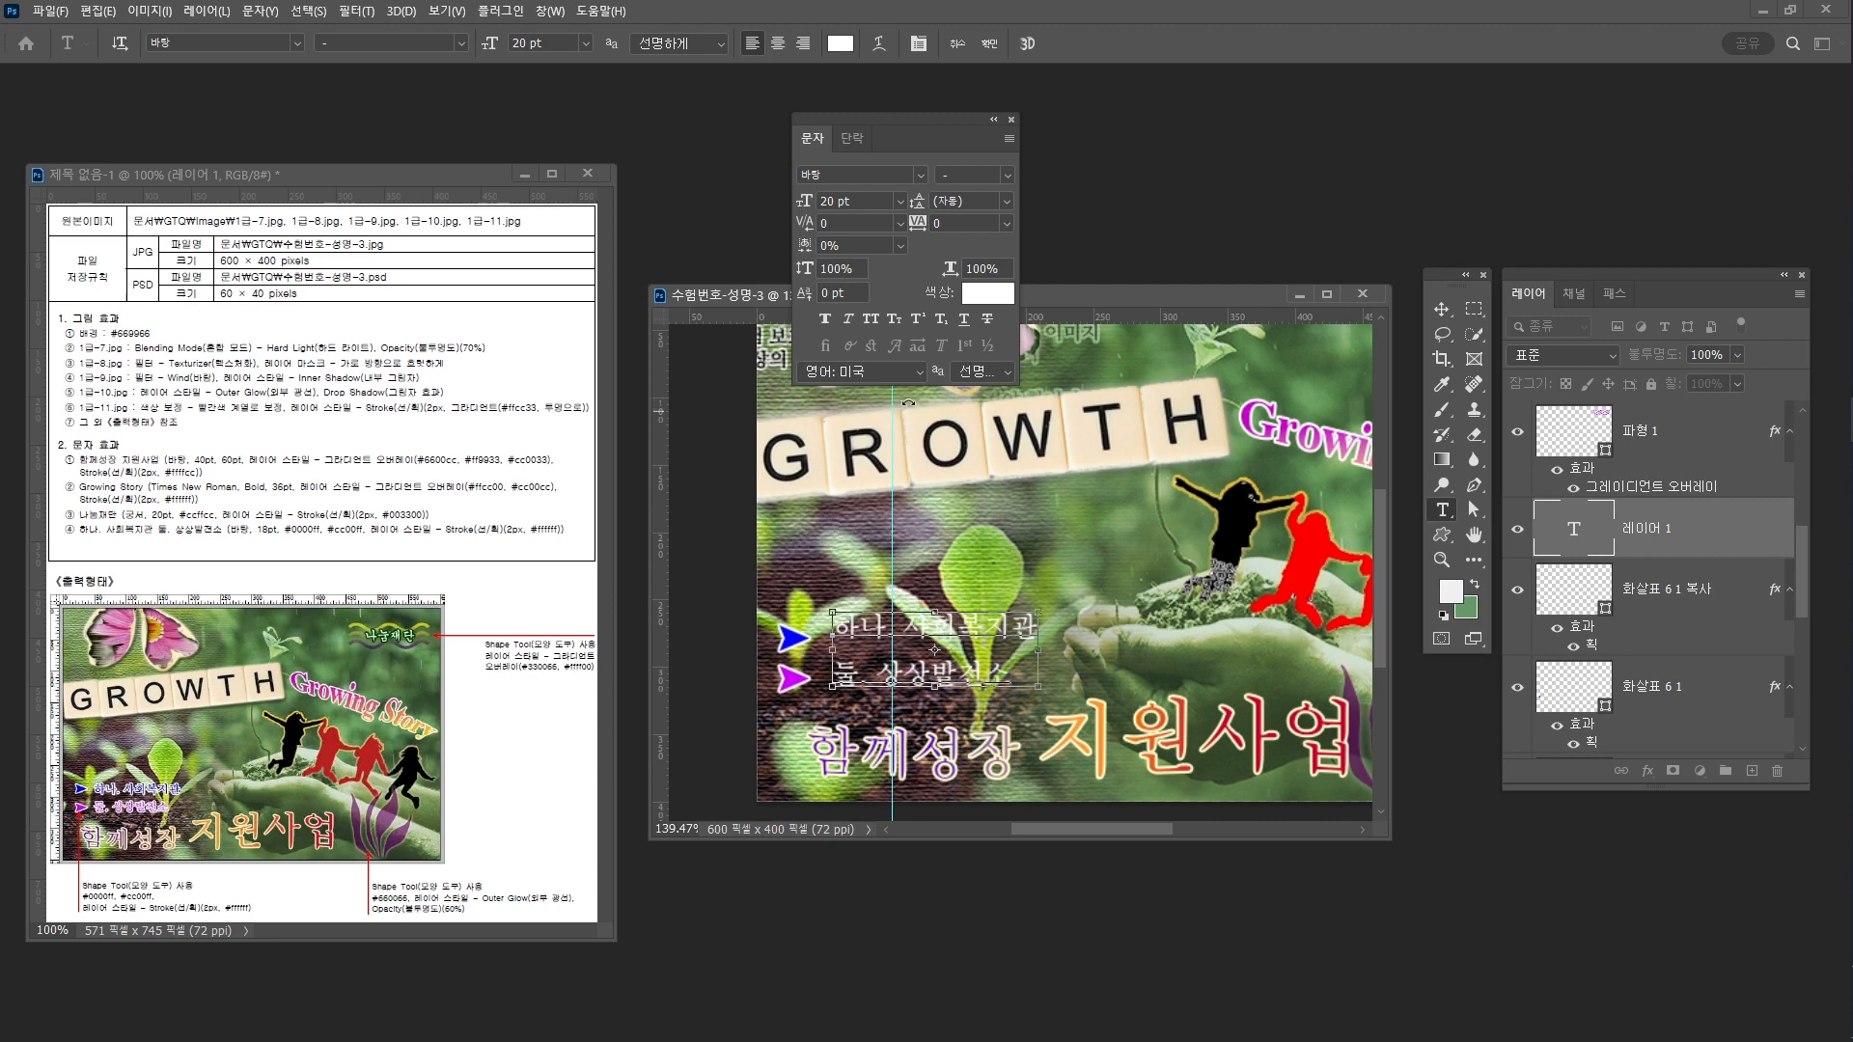
Set the font size of both text lines to 18 pt
key(ctrl+a)
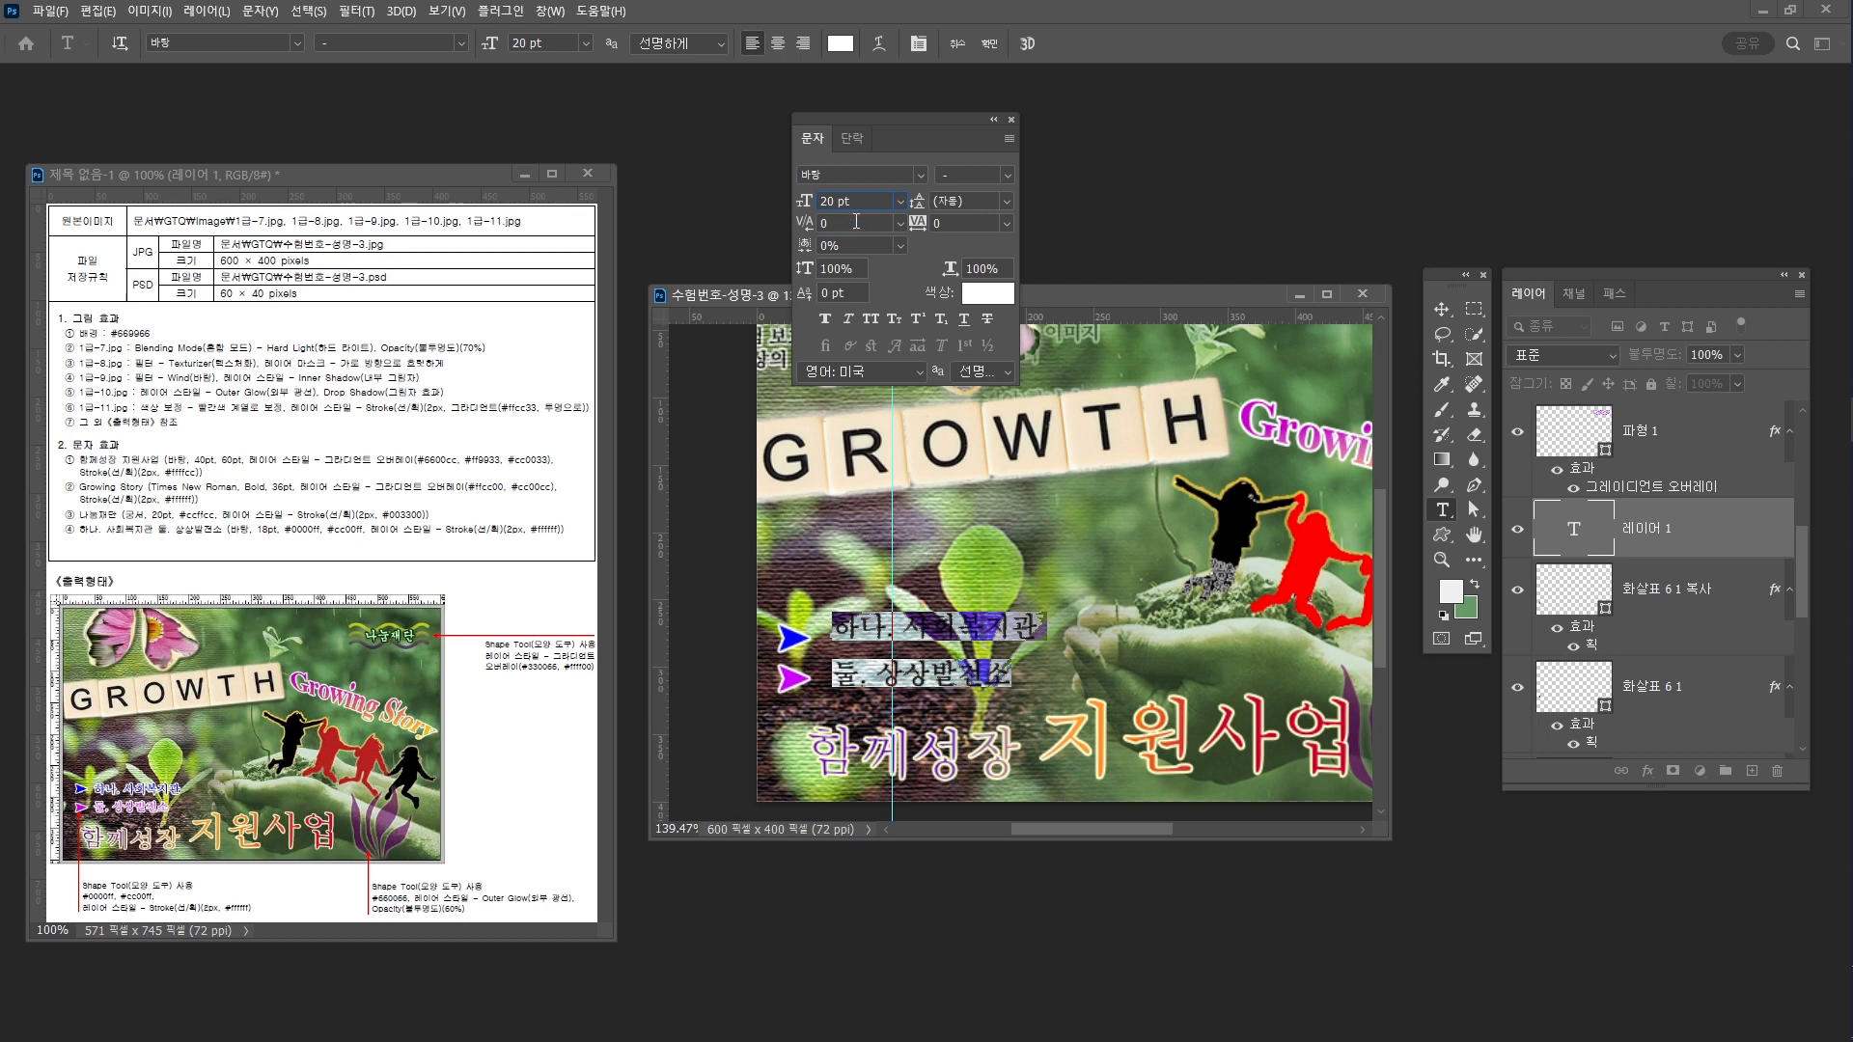
key(Down)
key(Down)
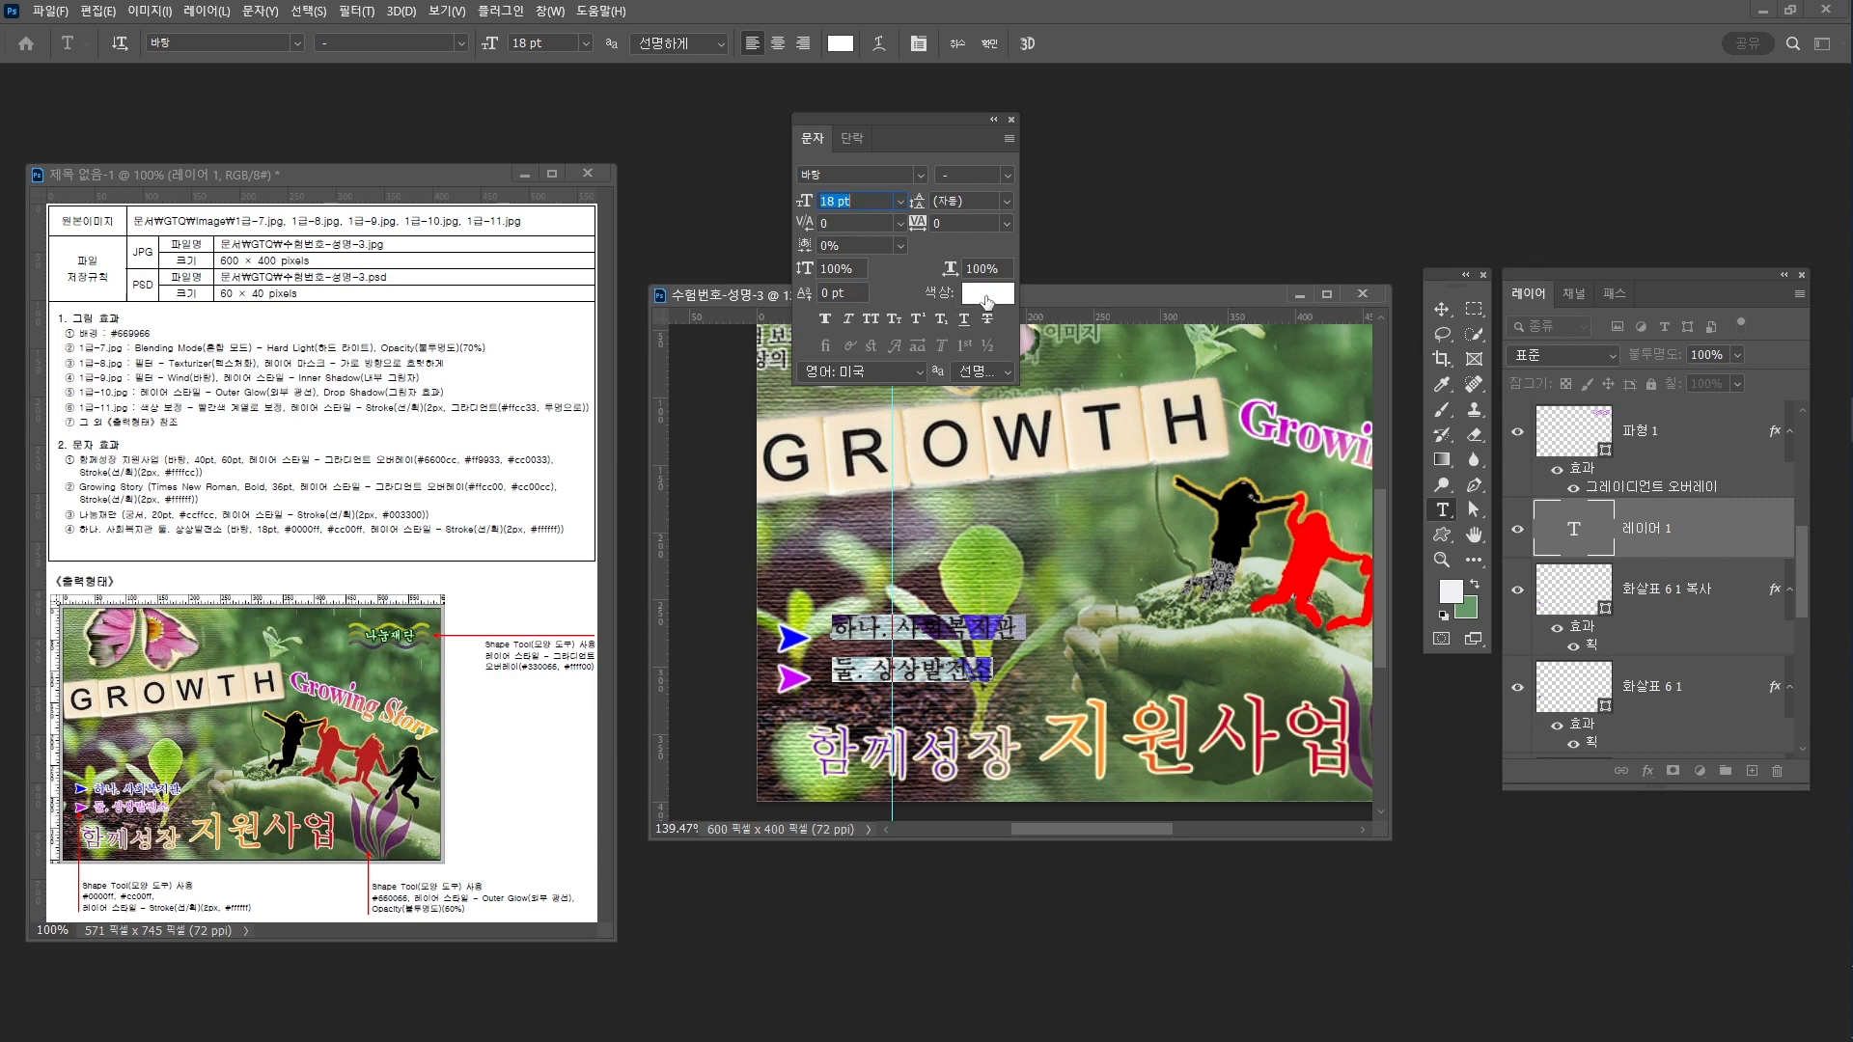
Set the color of the first text line, "하나. 사회복지관", to #00ffff
click(921, 628)
drag(835, 624, 1067, 620)
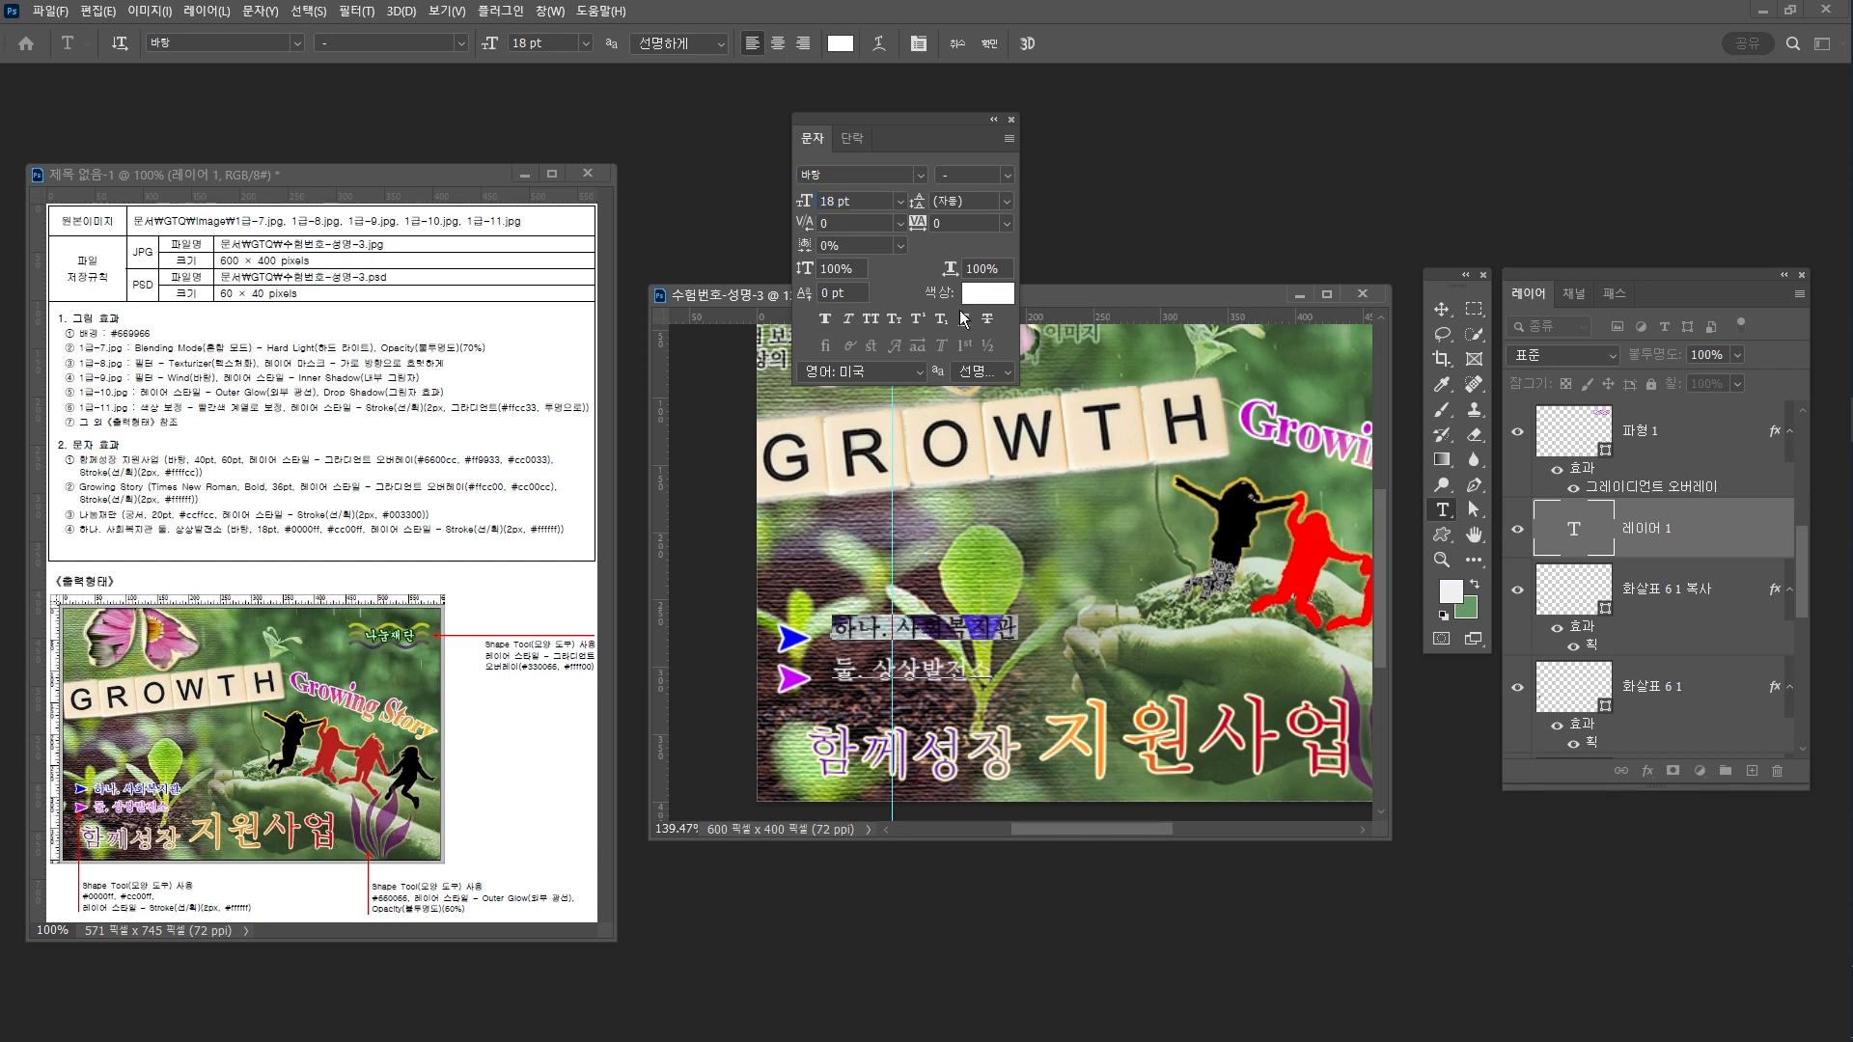
click(977, 297)
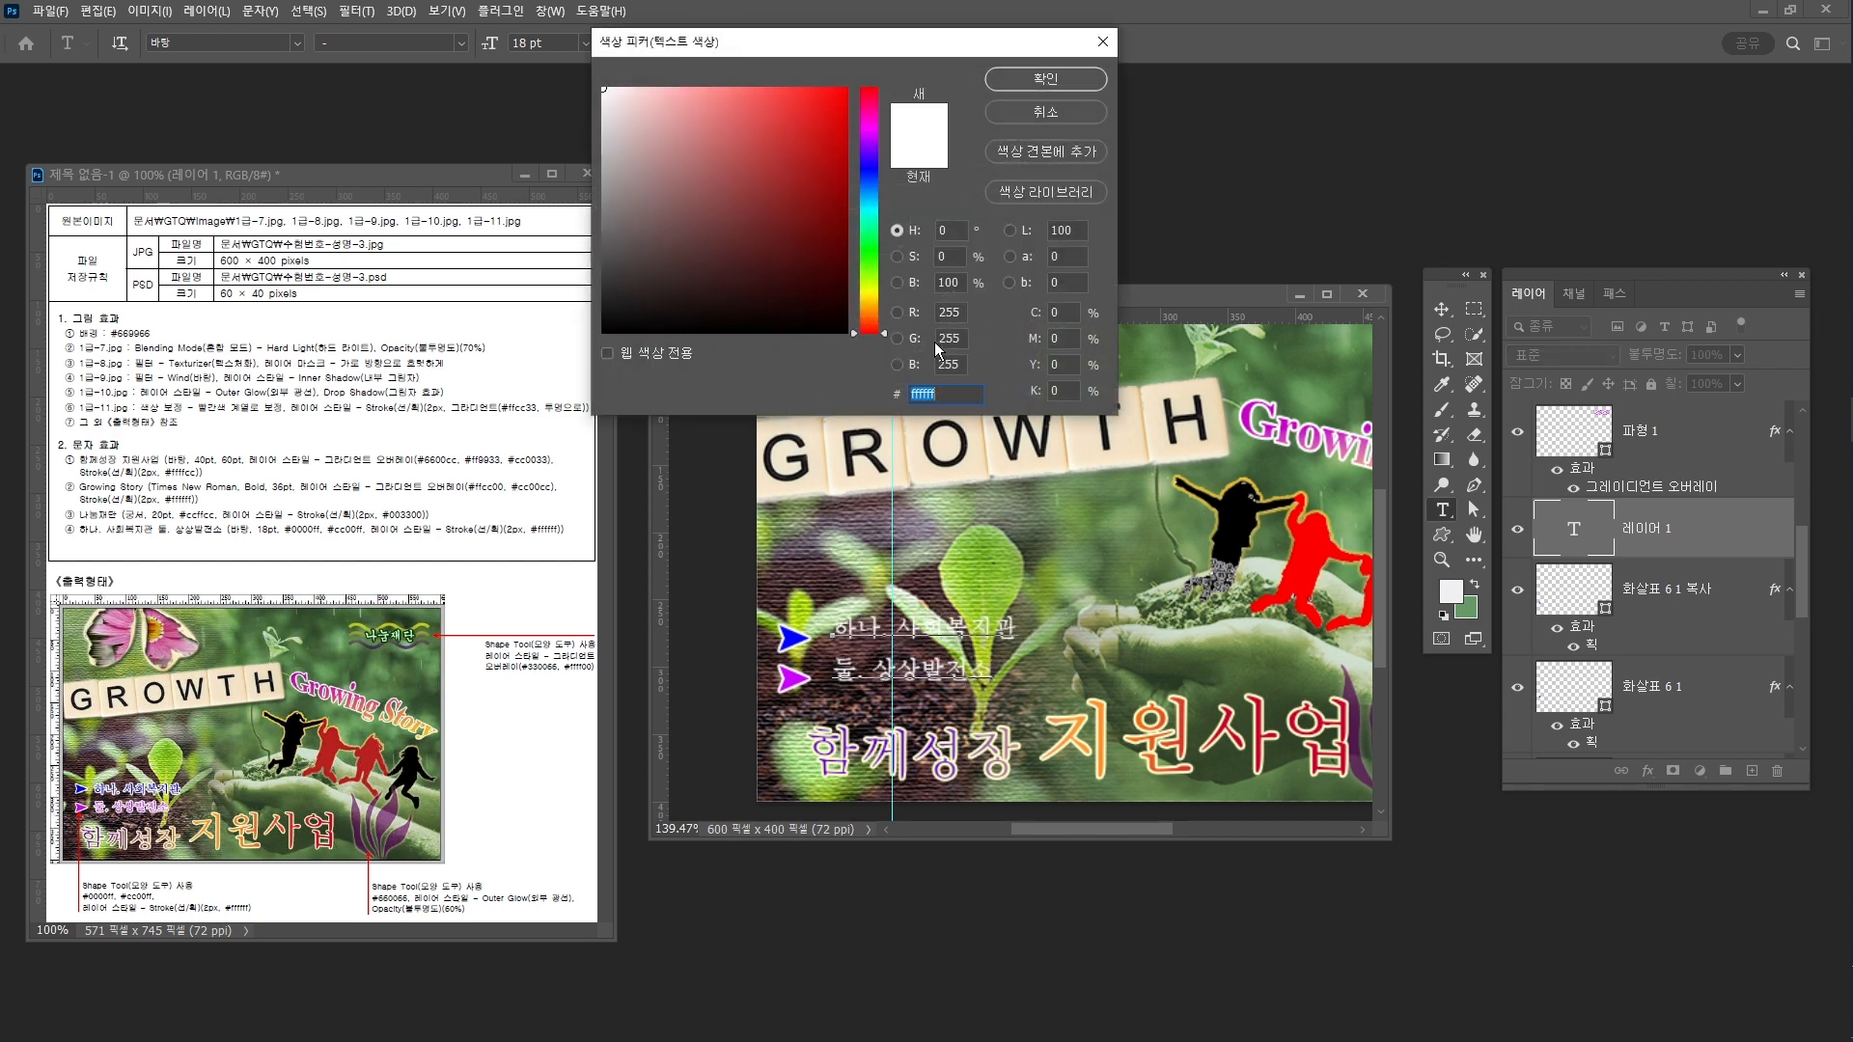
click(921, 392)
key(BackSpace)
key(BackSpace)
text(00)
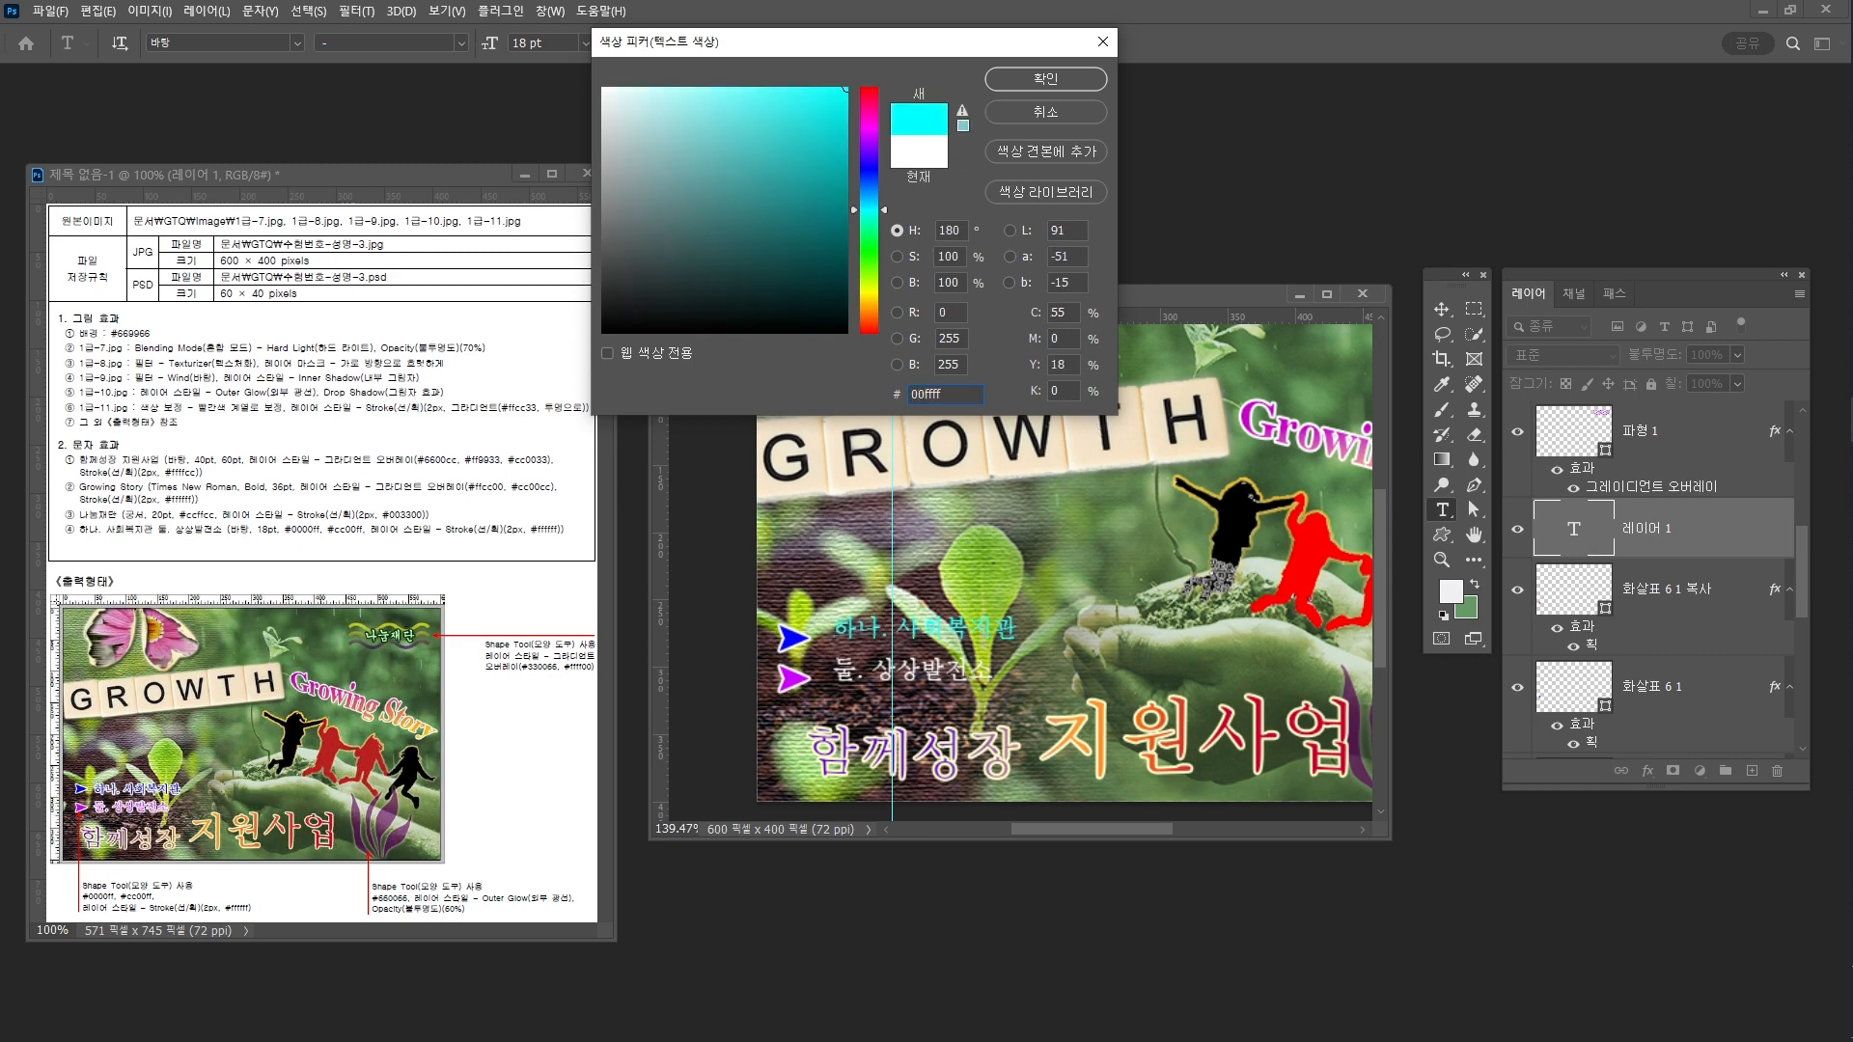
key(Return)
Set the color of the second text line, "둘. 상상발전소", to #cc00ff and commit the text
drag(986, 663, 818, 692)
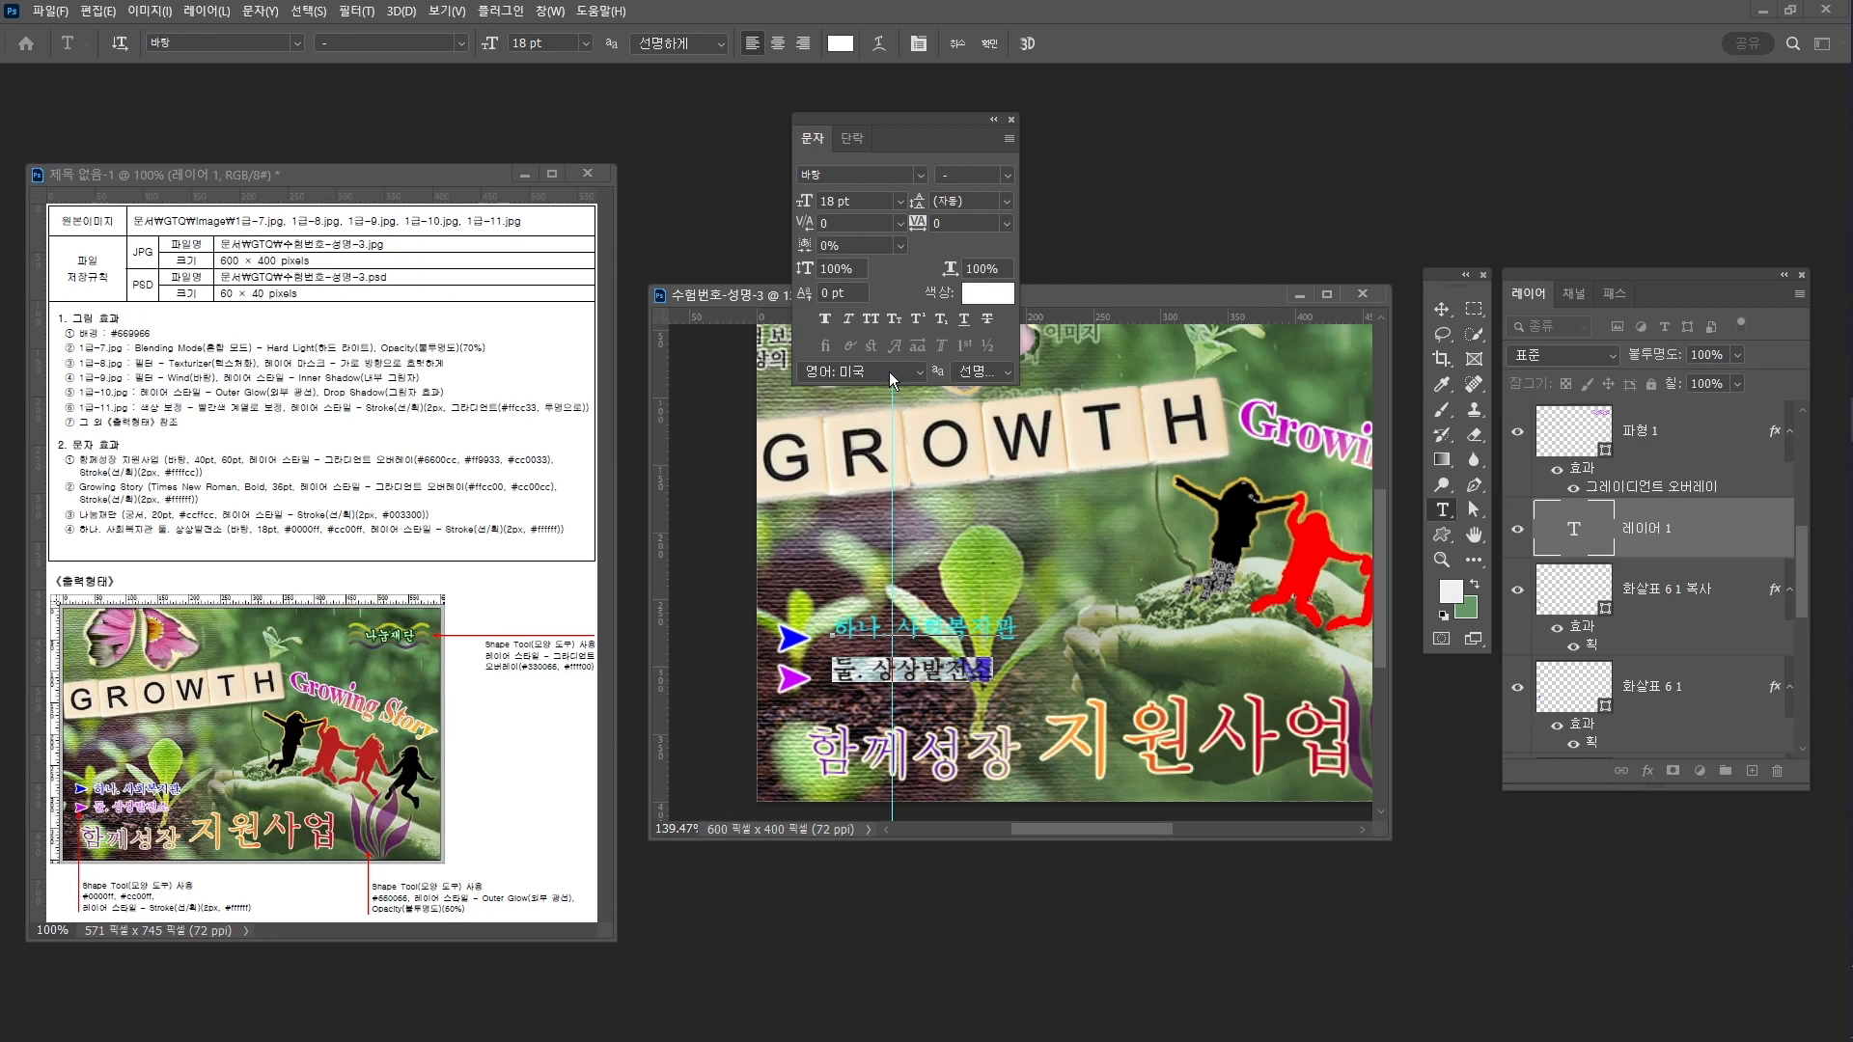
click(980, 293)
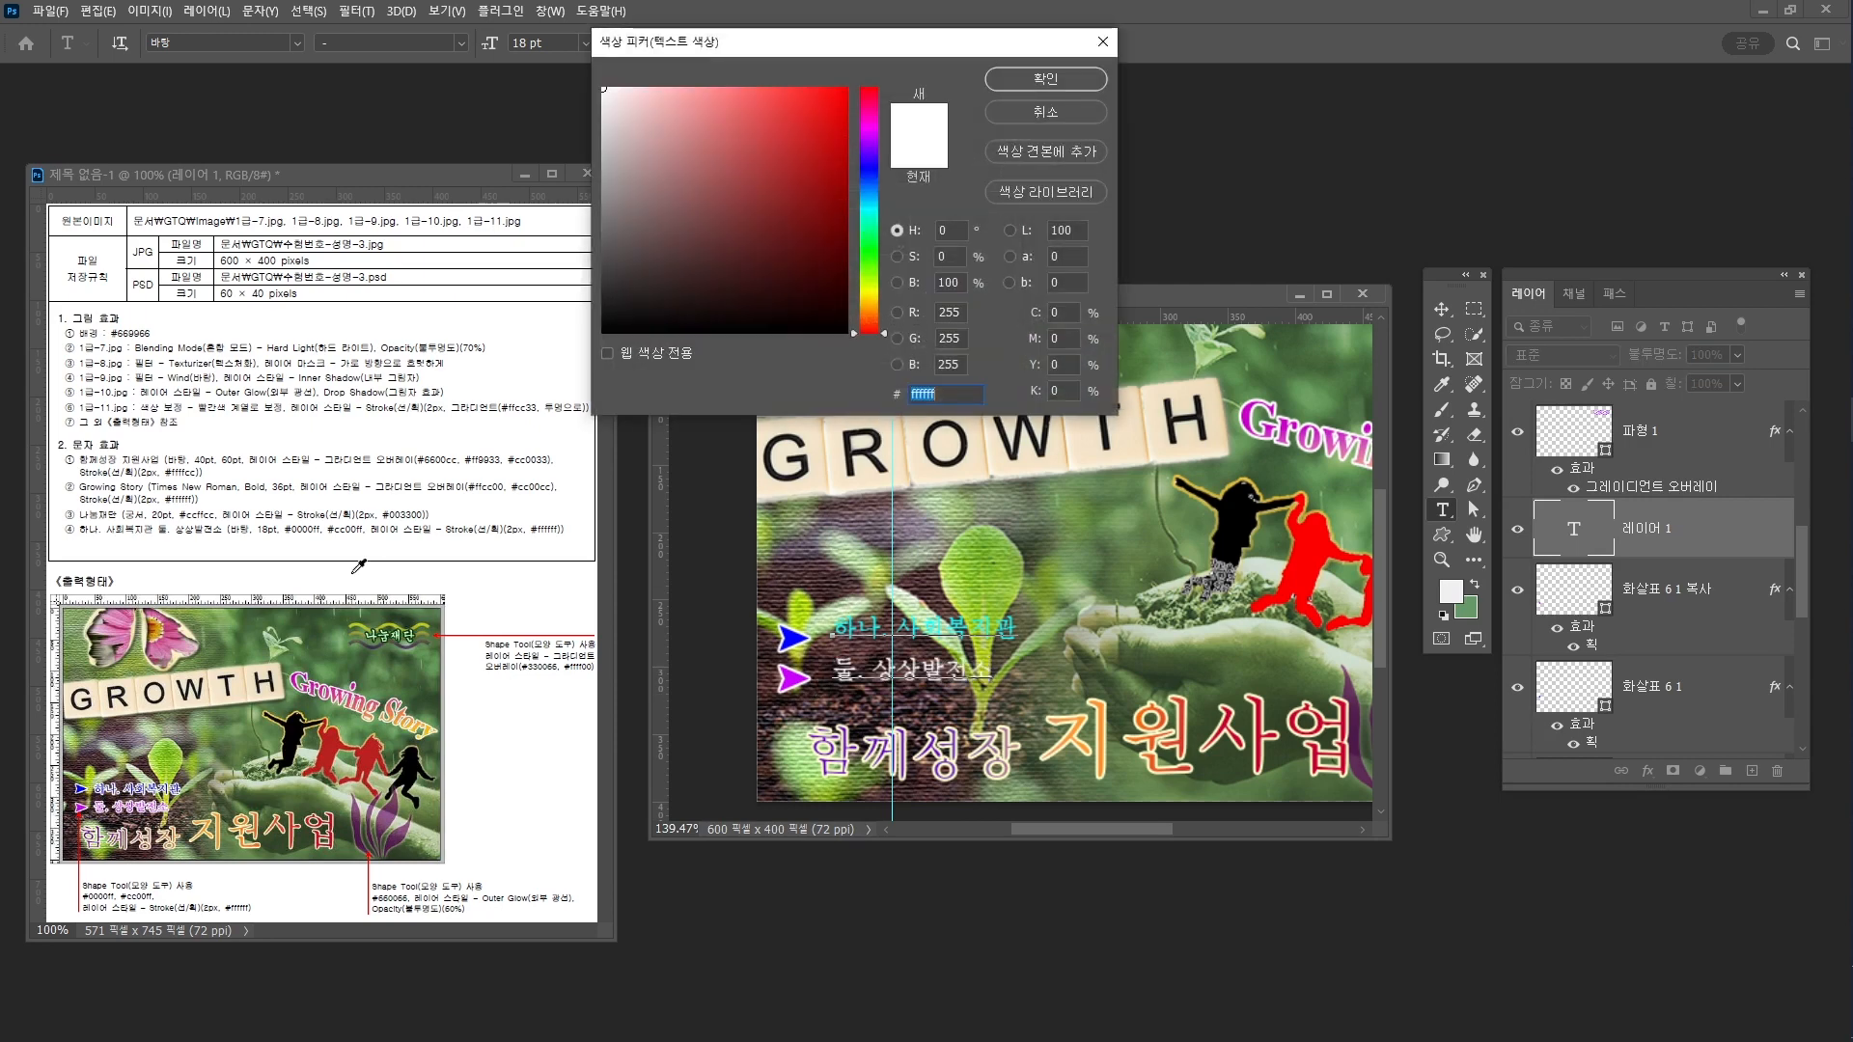
key(BackSpace)
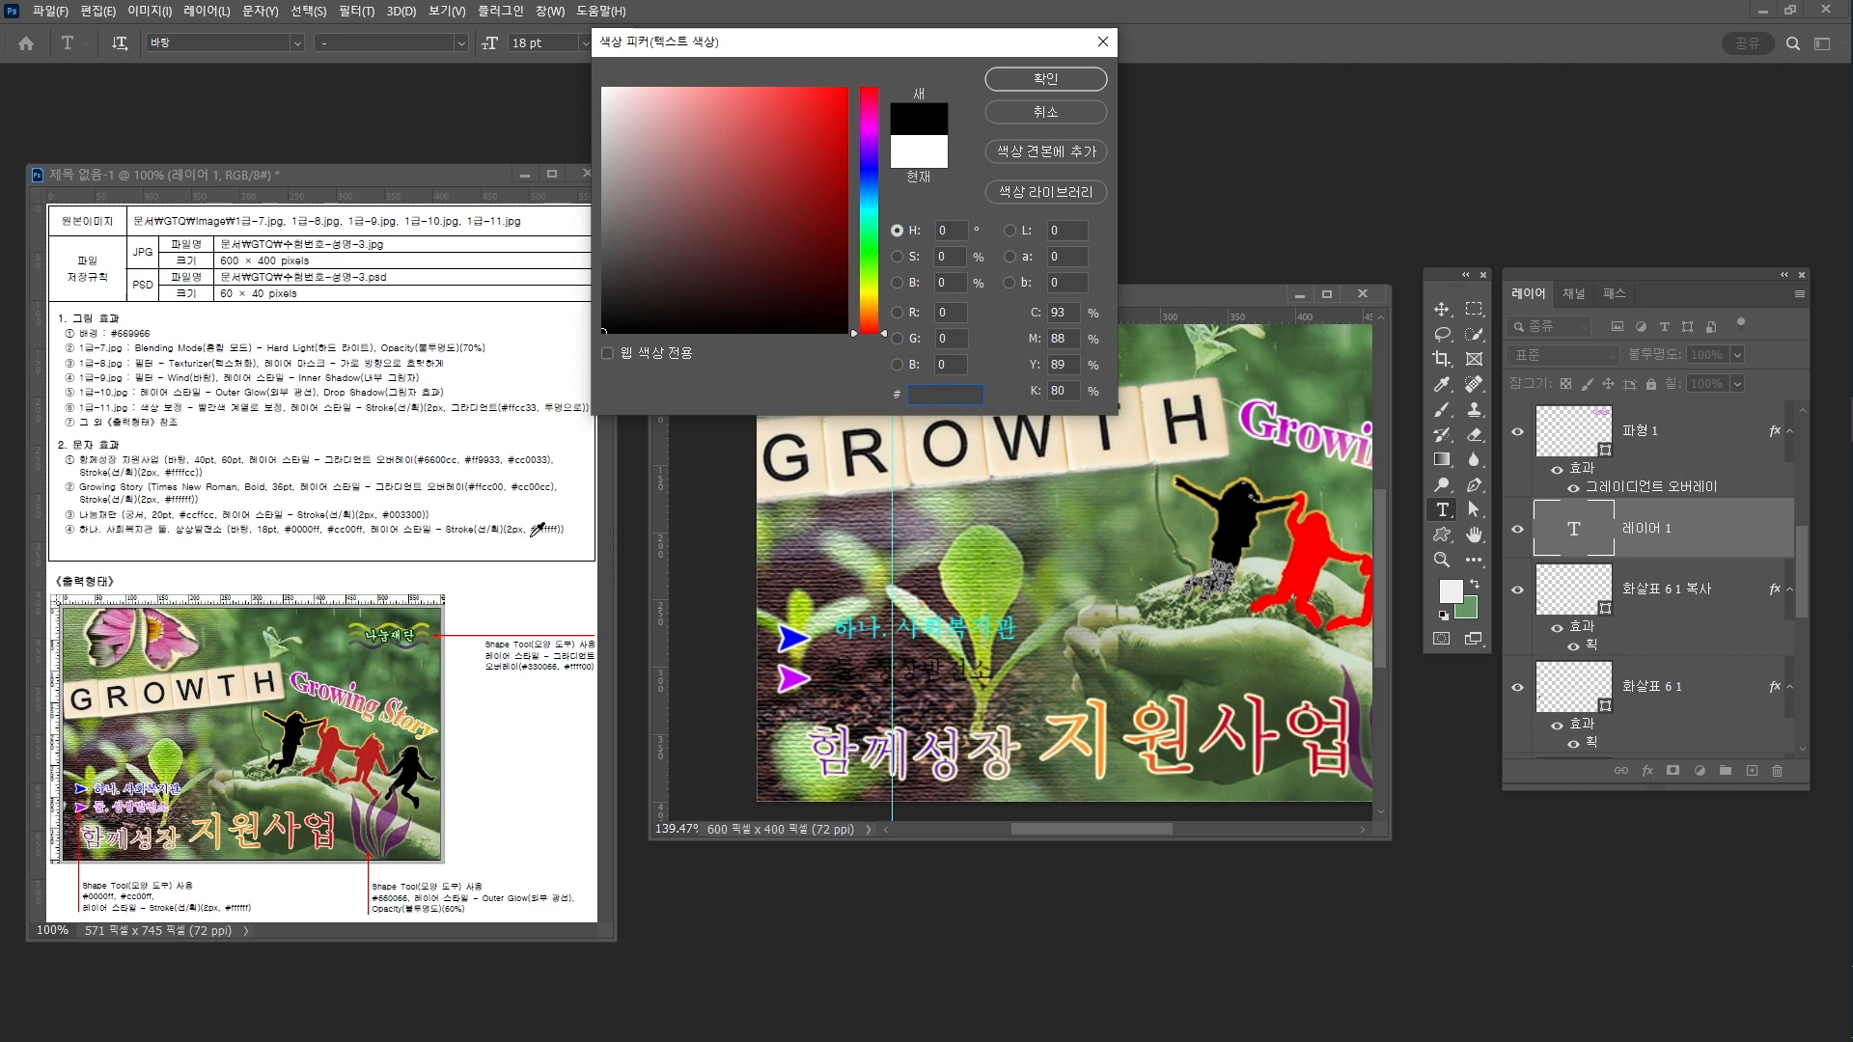
text(cc00ff)
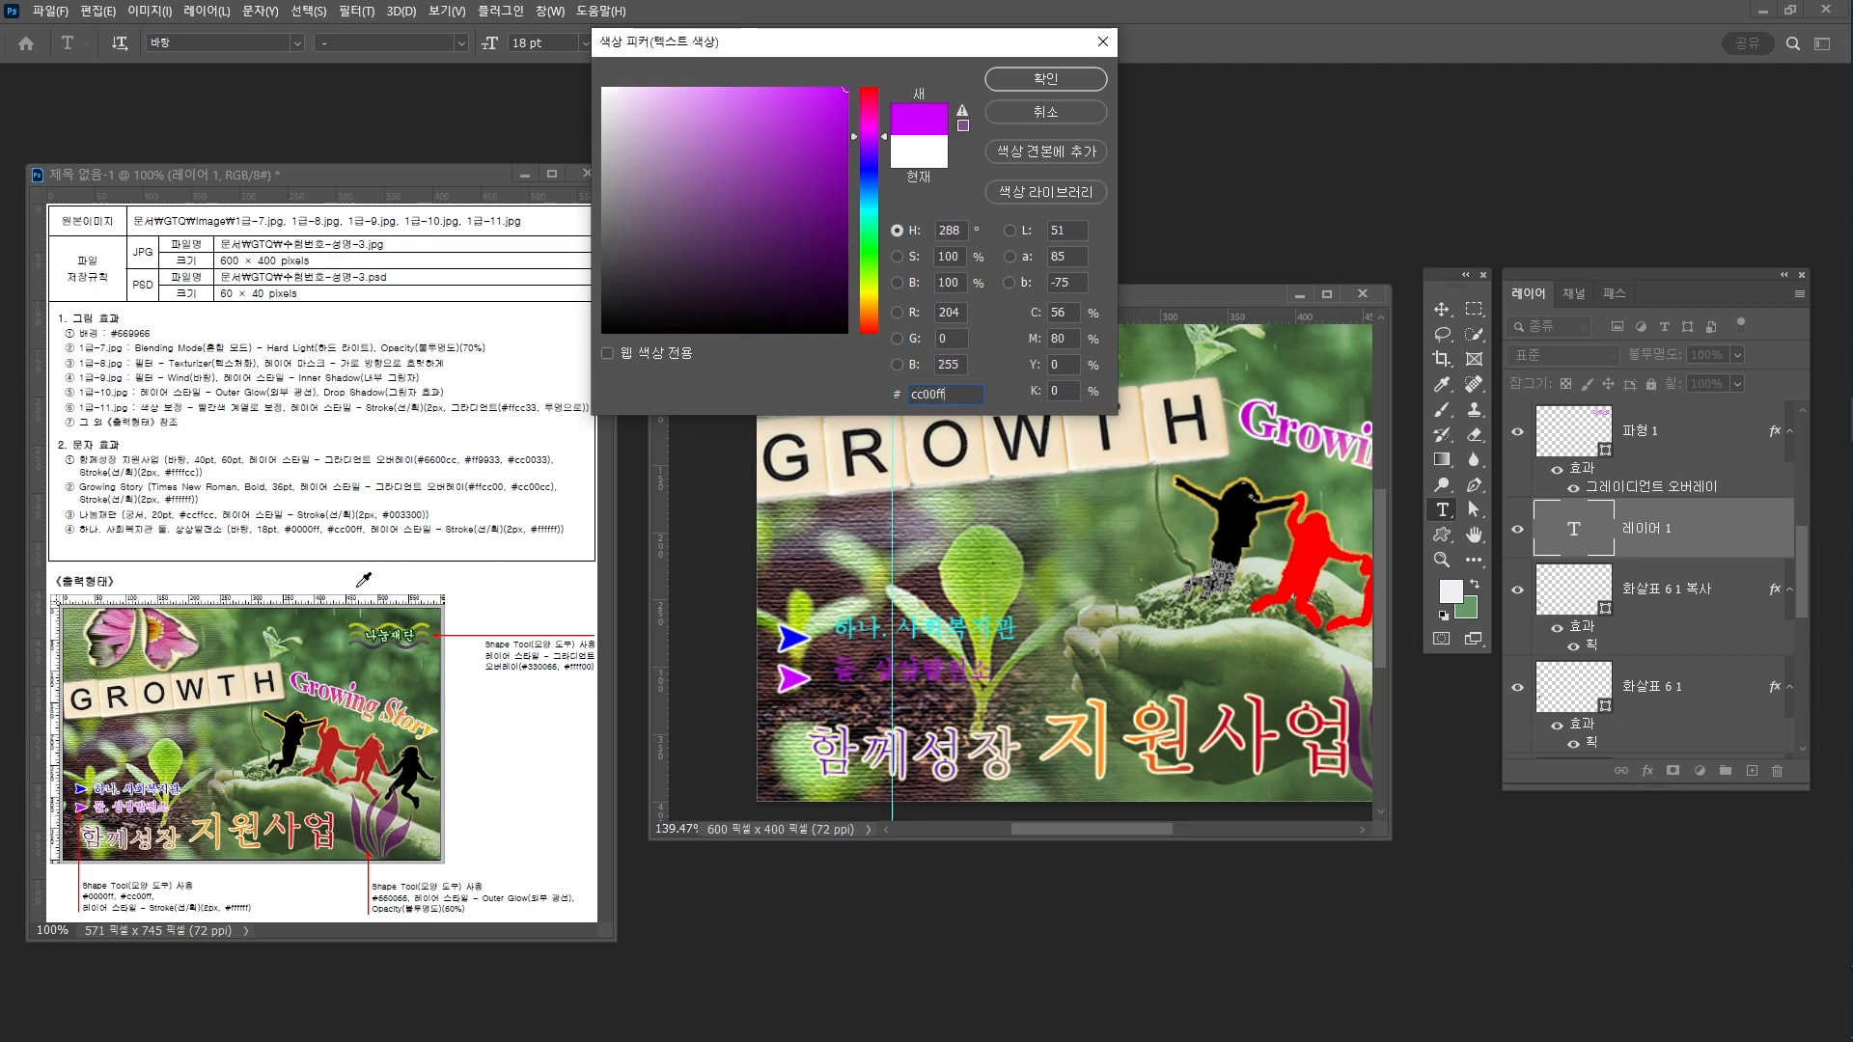
key(Return)
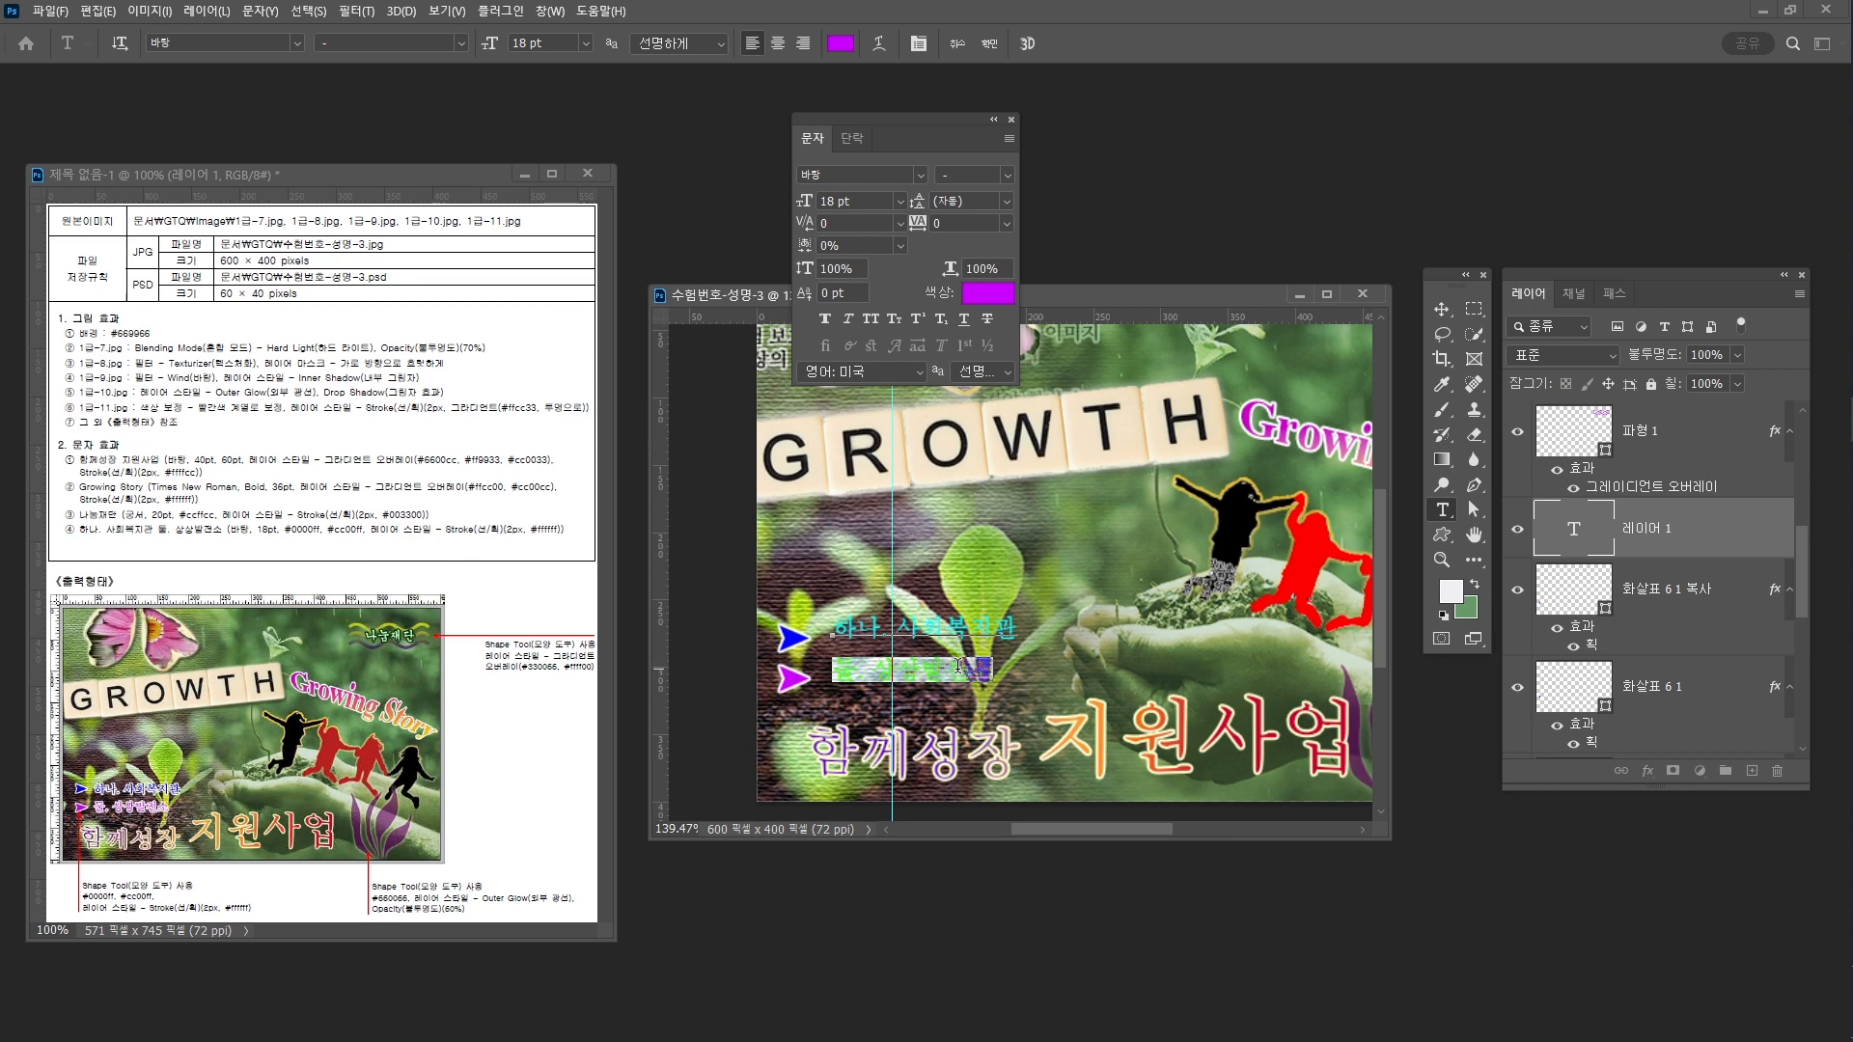
click(988, 48)
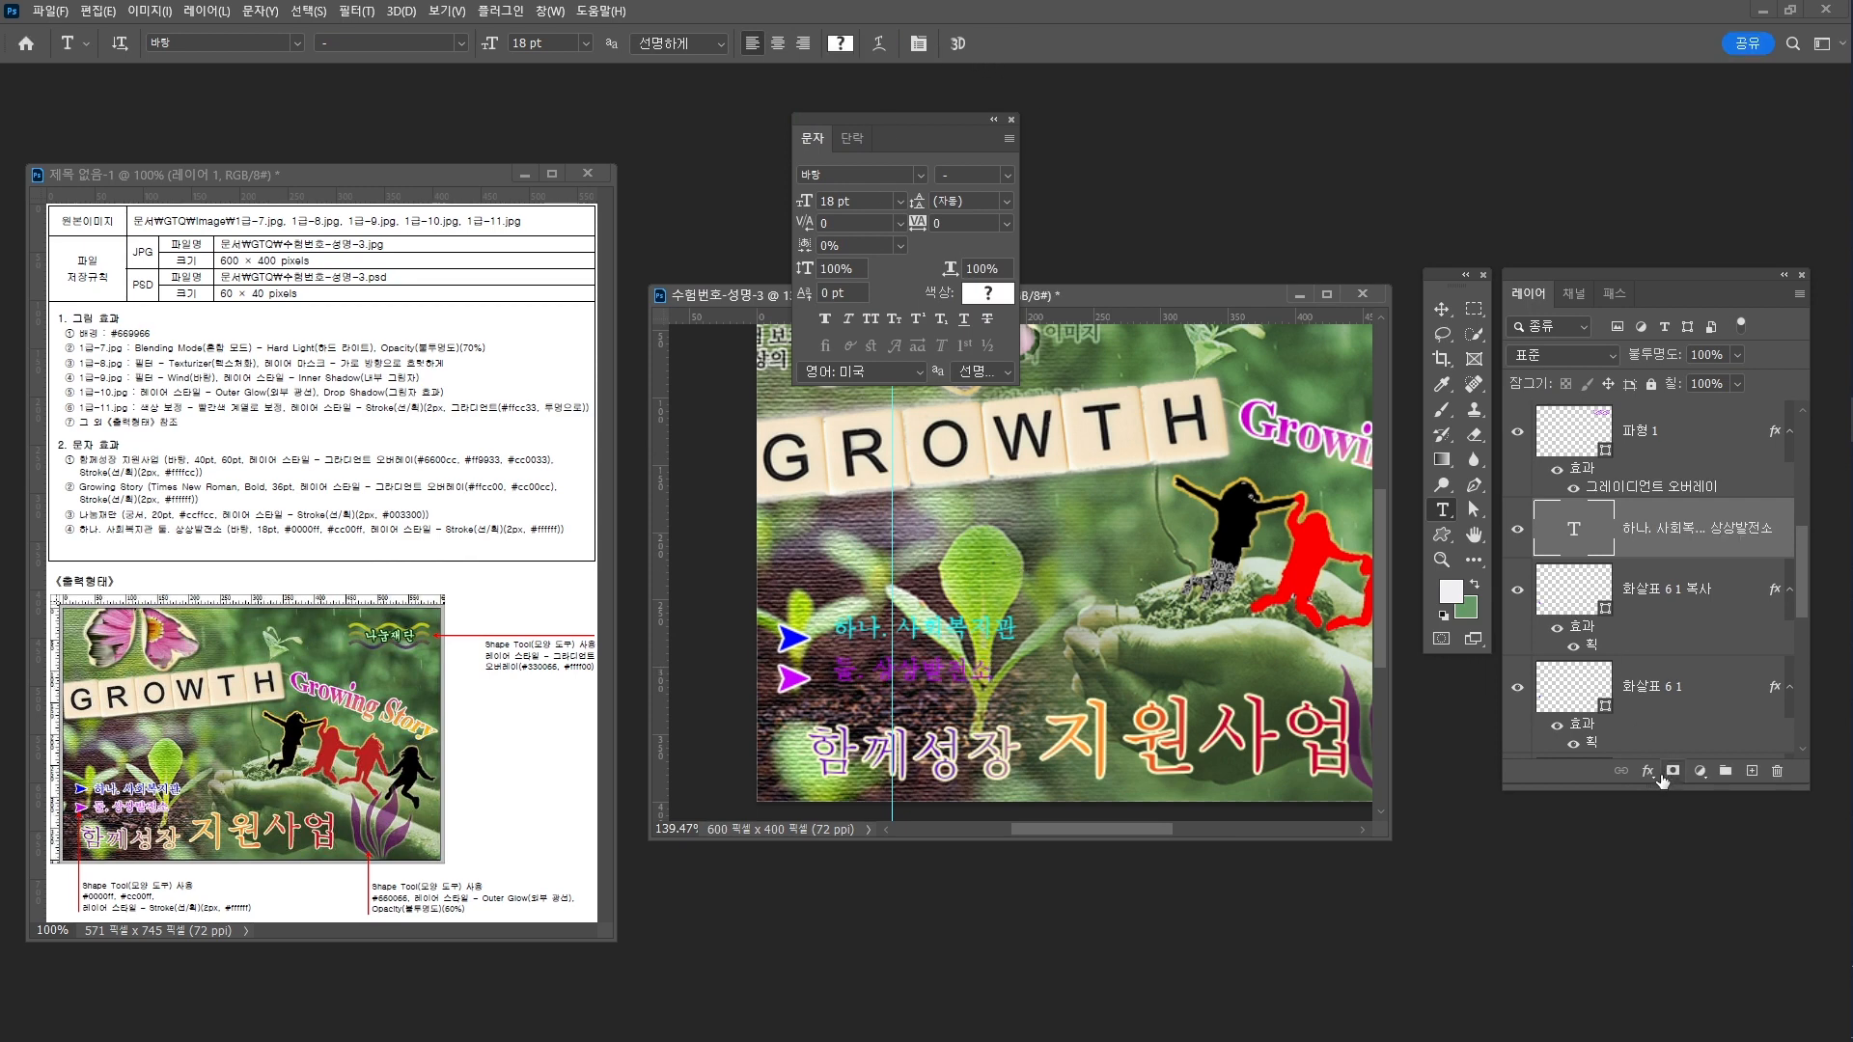
Add a 2 px outside Stroke in white #ffffff to the two-line text layer
click(1648, 771)
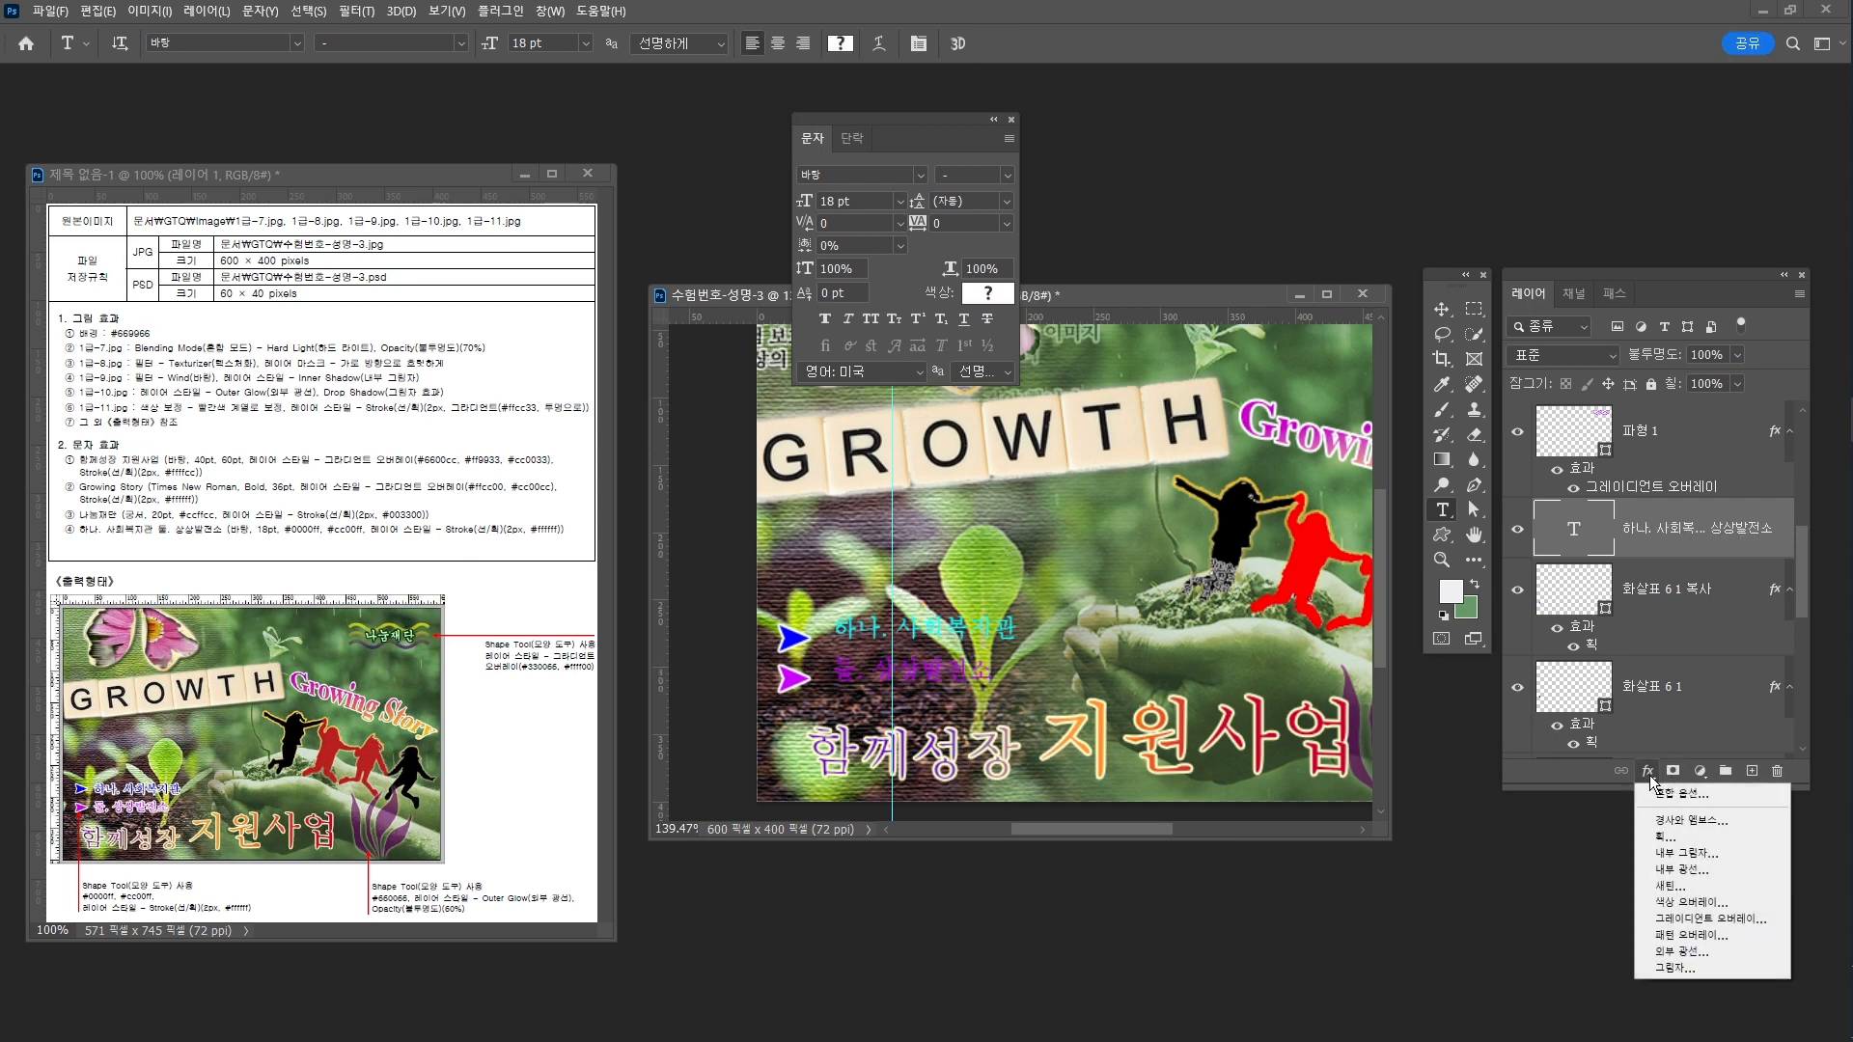
click(1679, 837)
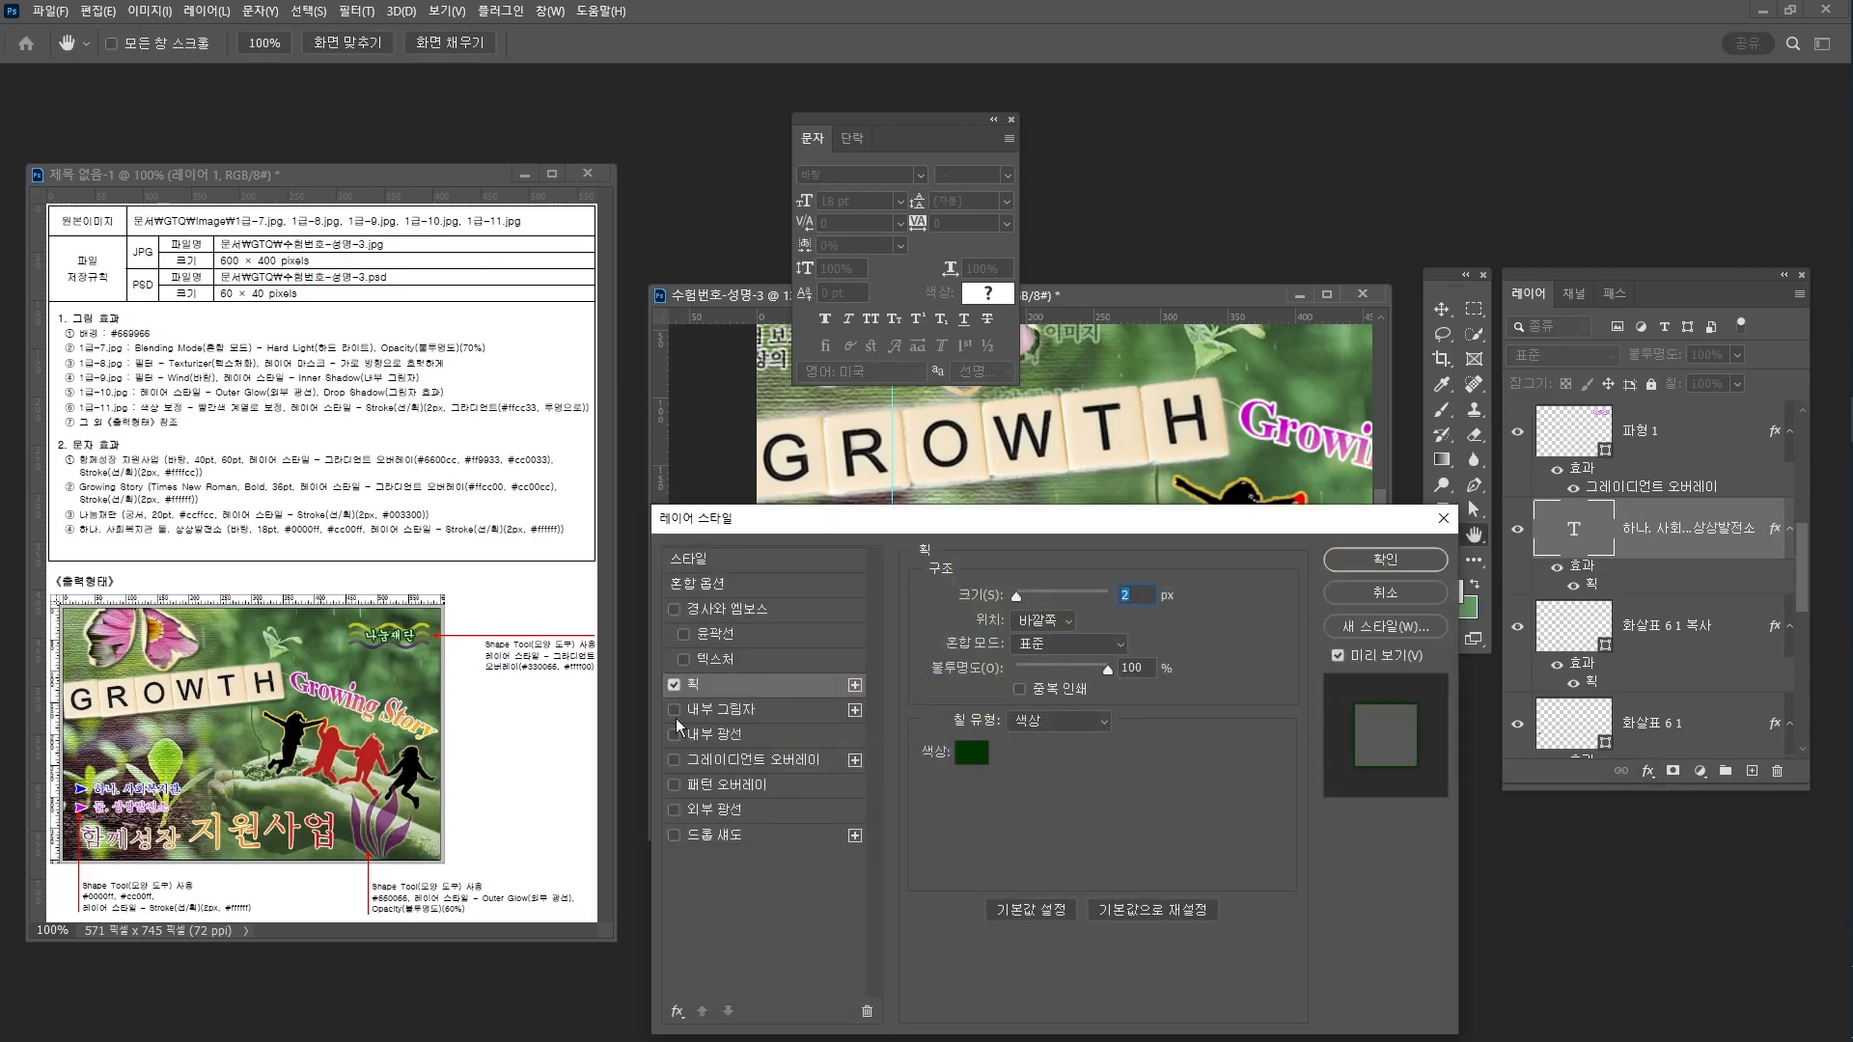
click(971, 753)
click(603, 88)
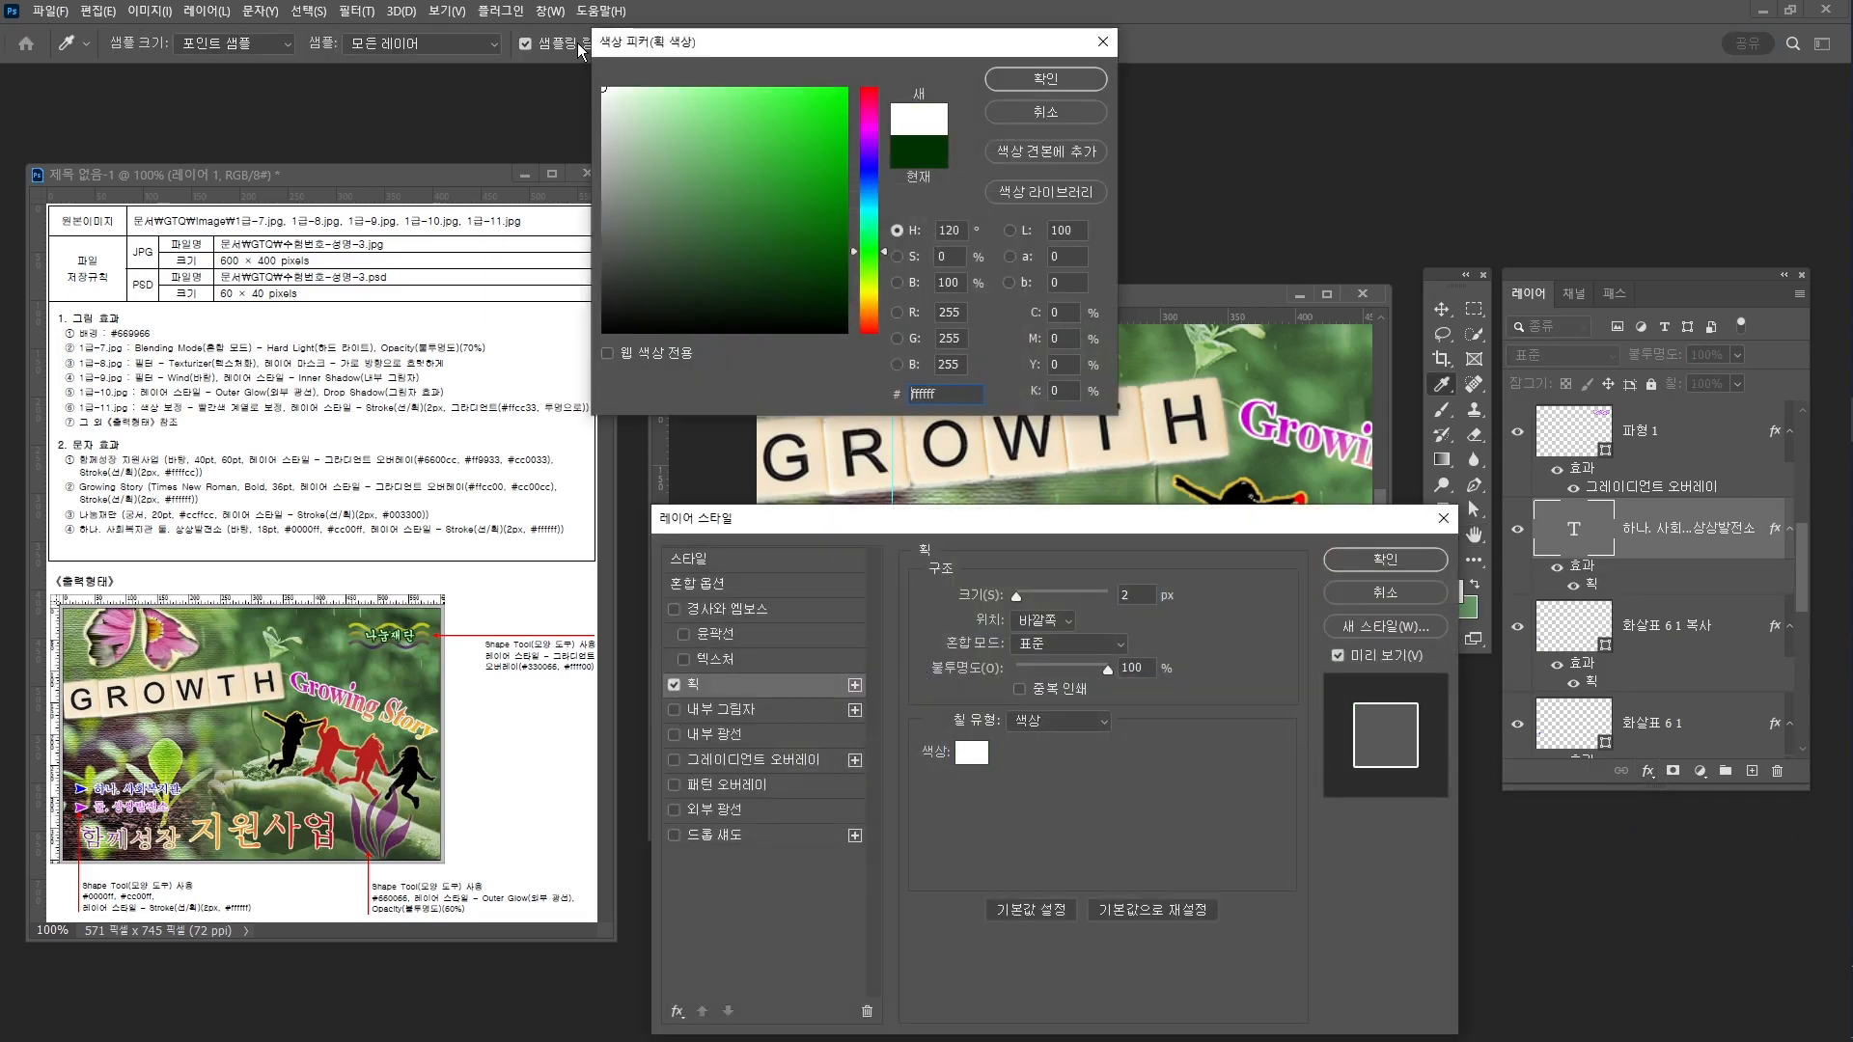
click(1063, 77)
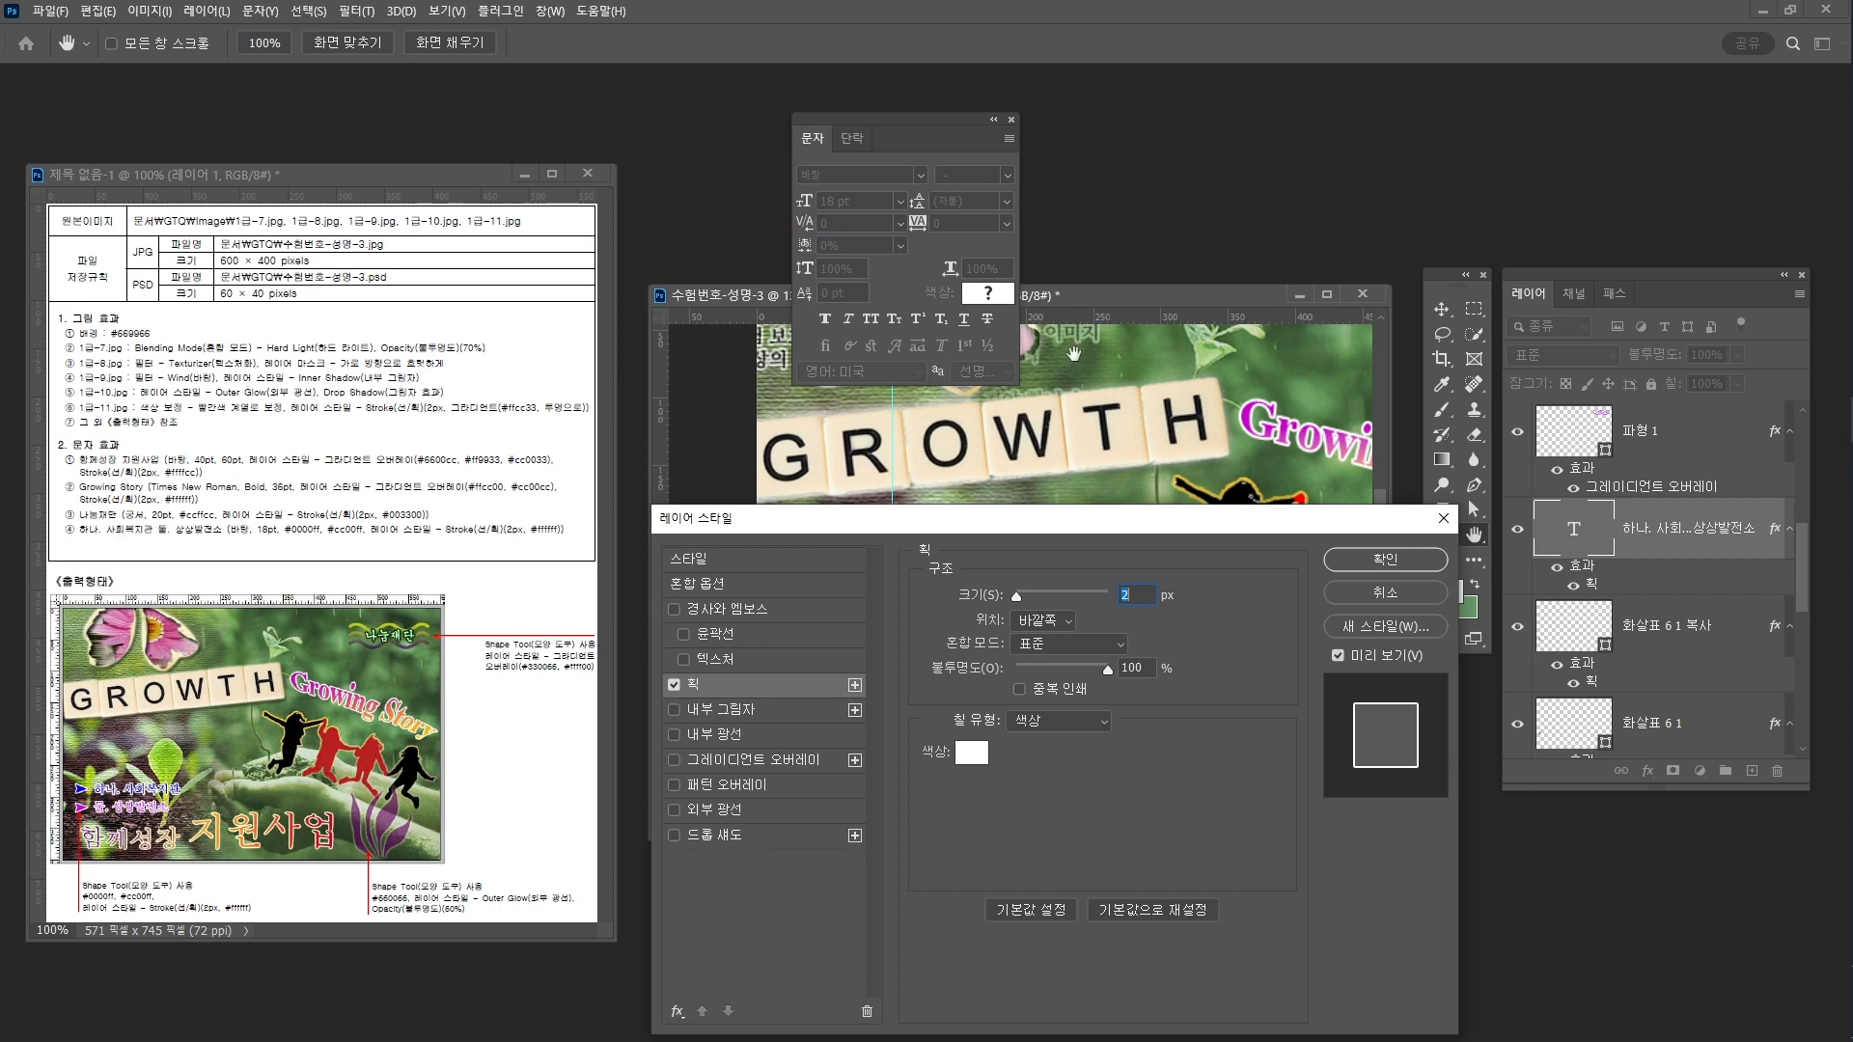
click(1386, 559)
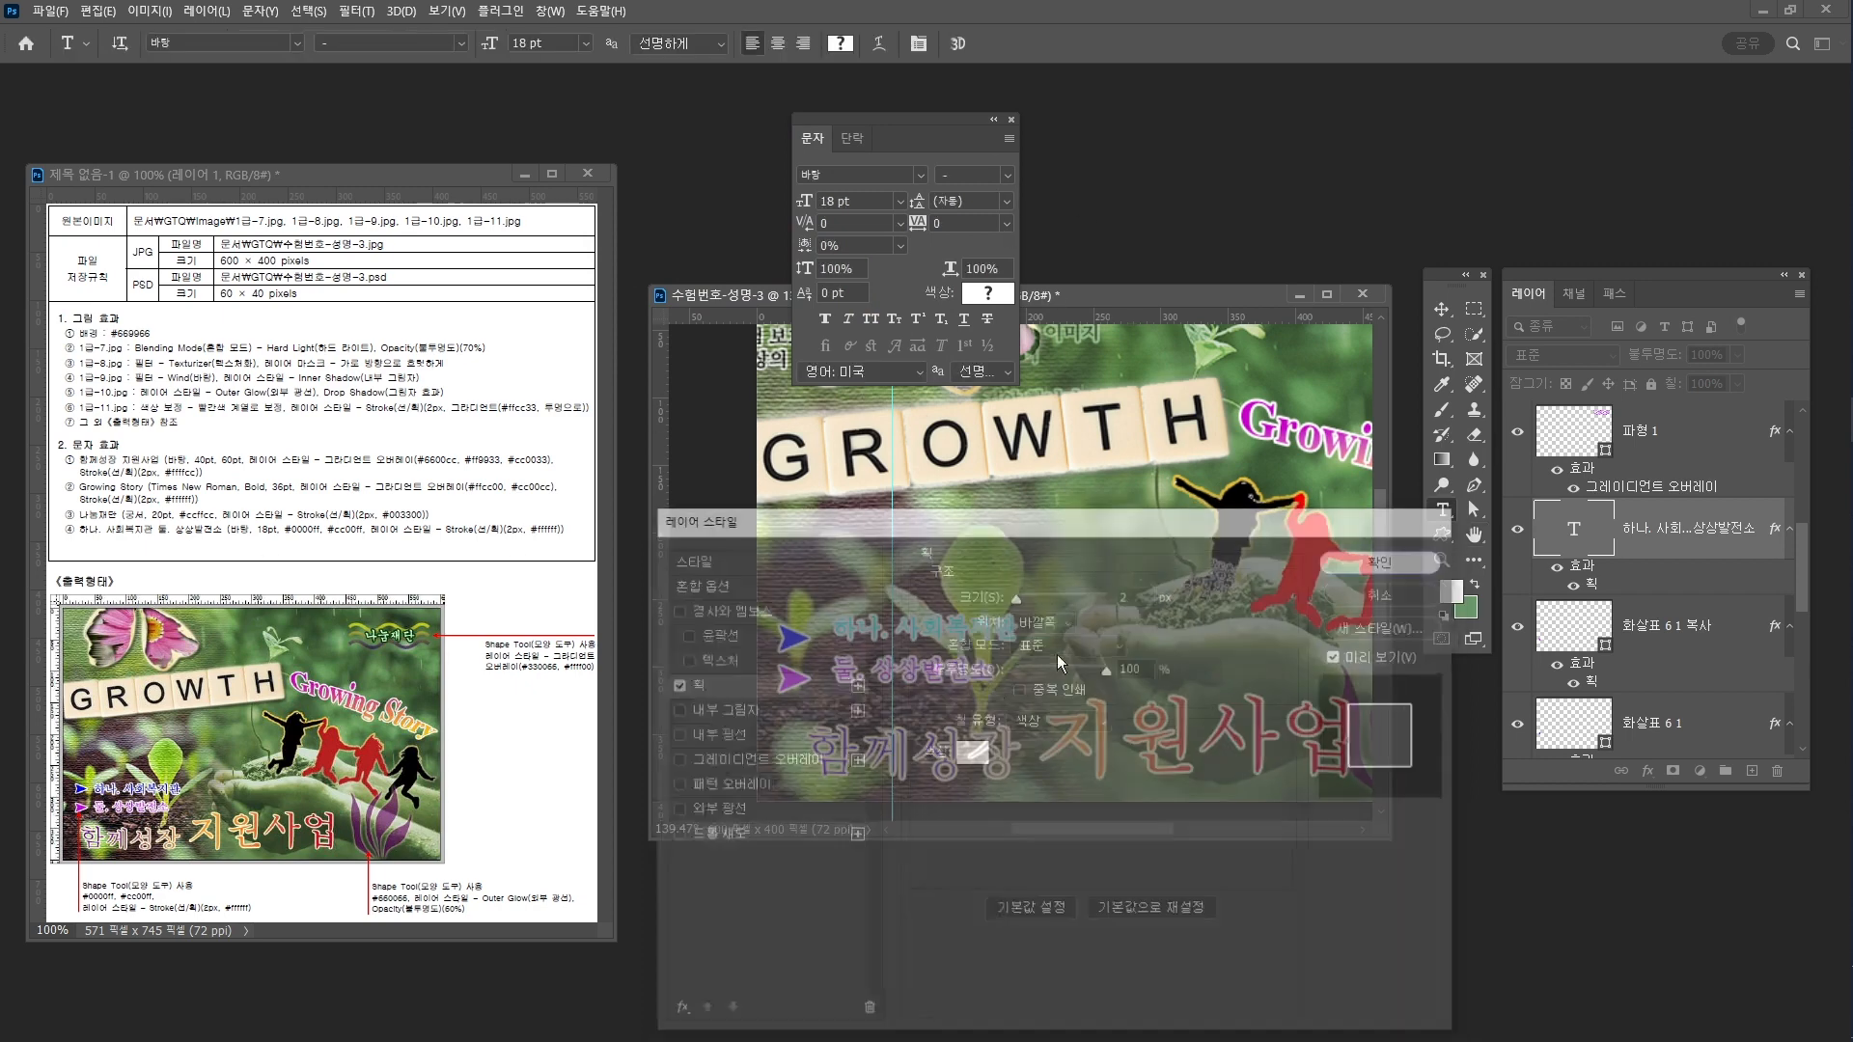
Move the two-line text closer to the arrows and level with them, to about X 117 px, Y 293 px
key(ctrl+t)
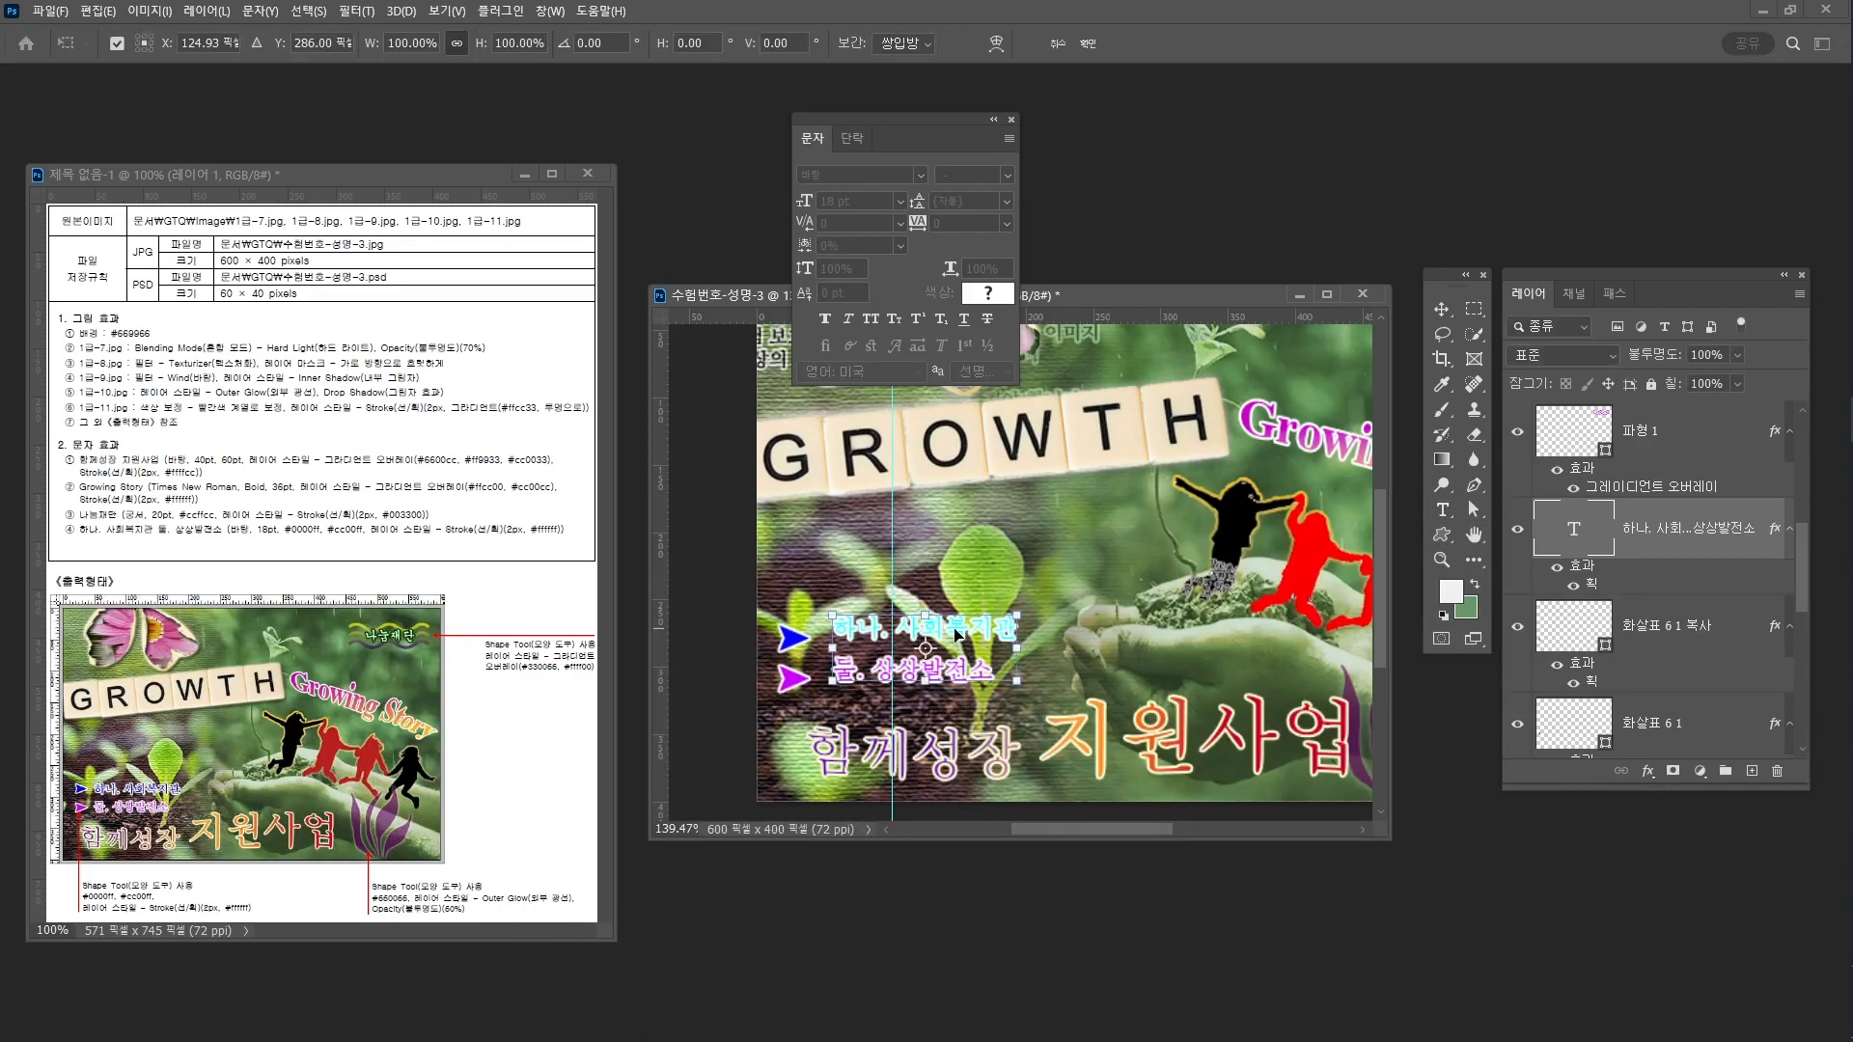
drag(956, 634, 946, 645)
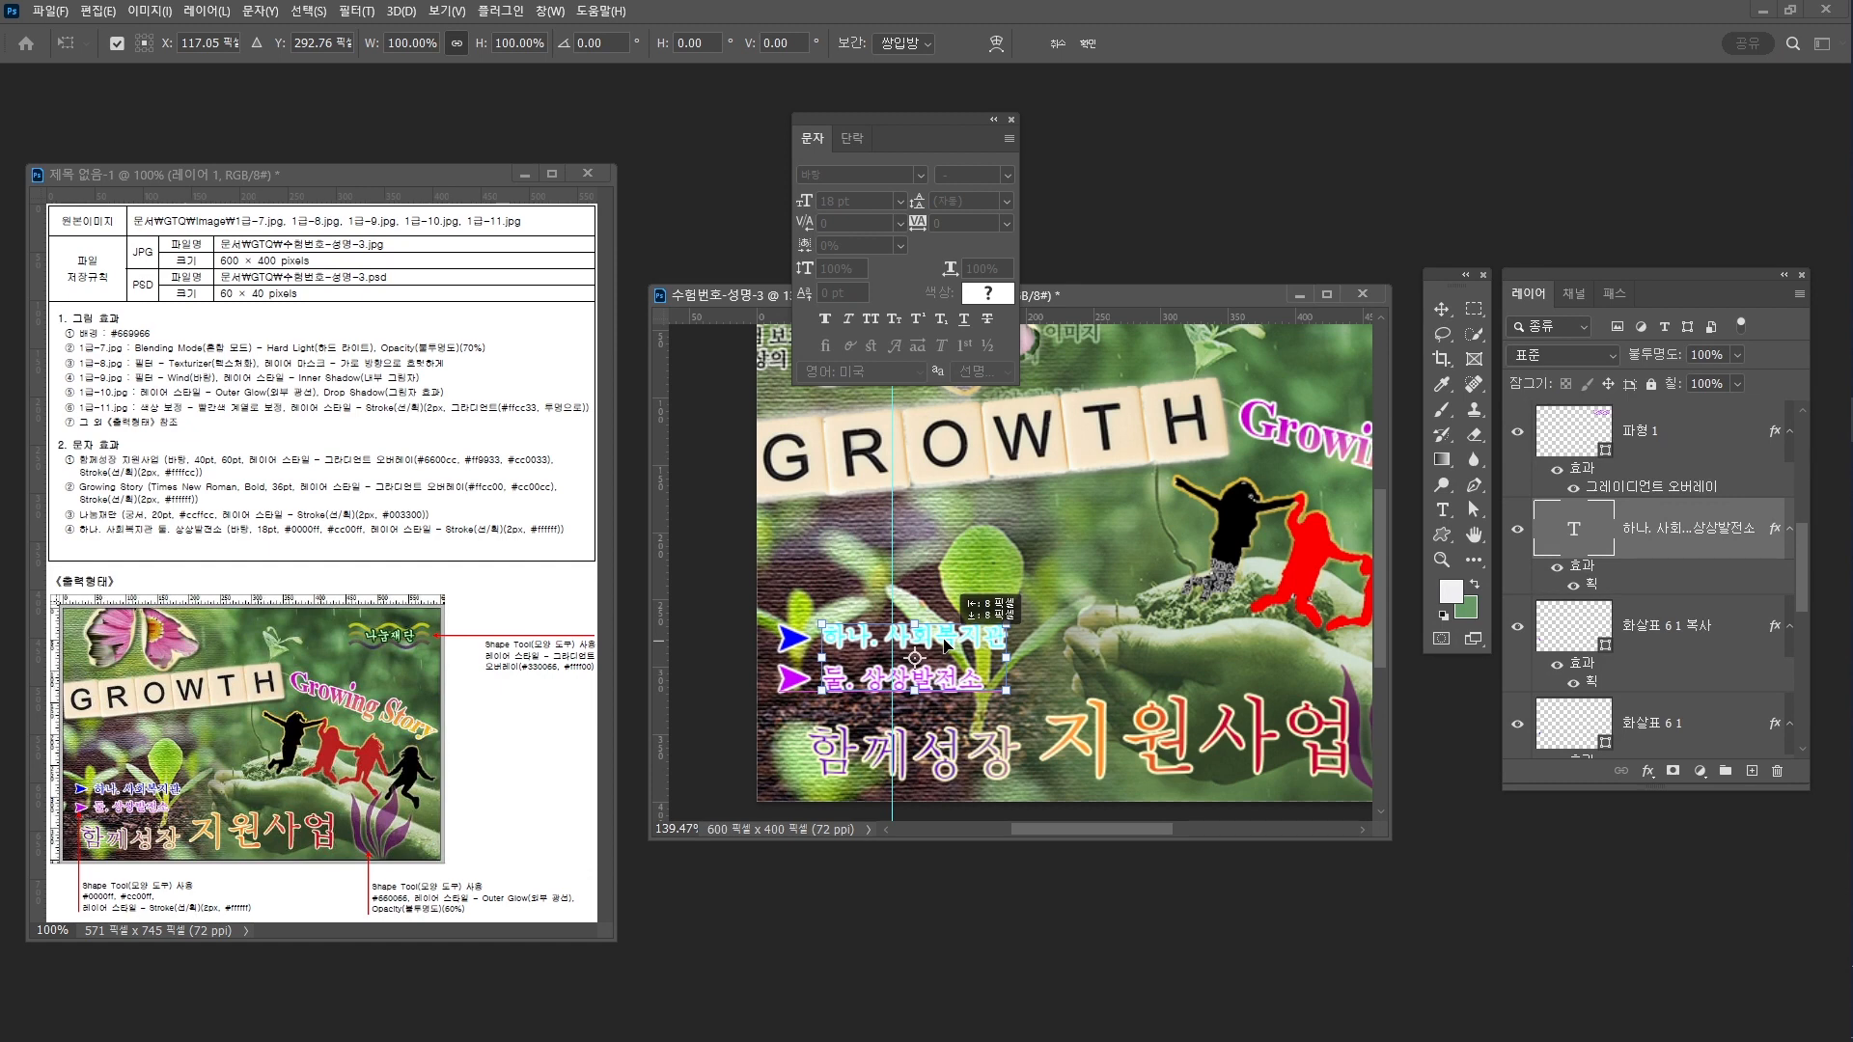
key(Return)
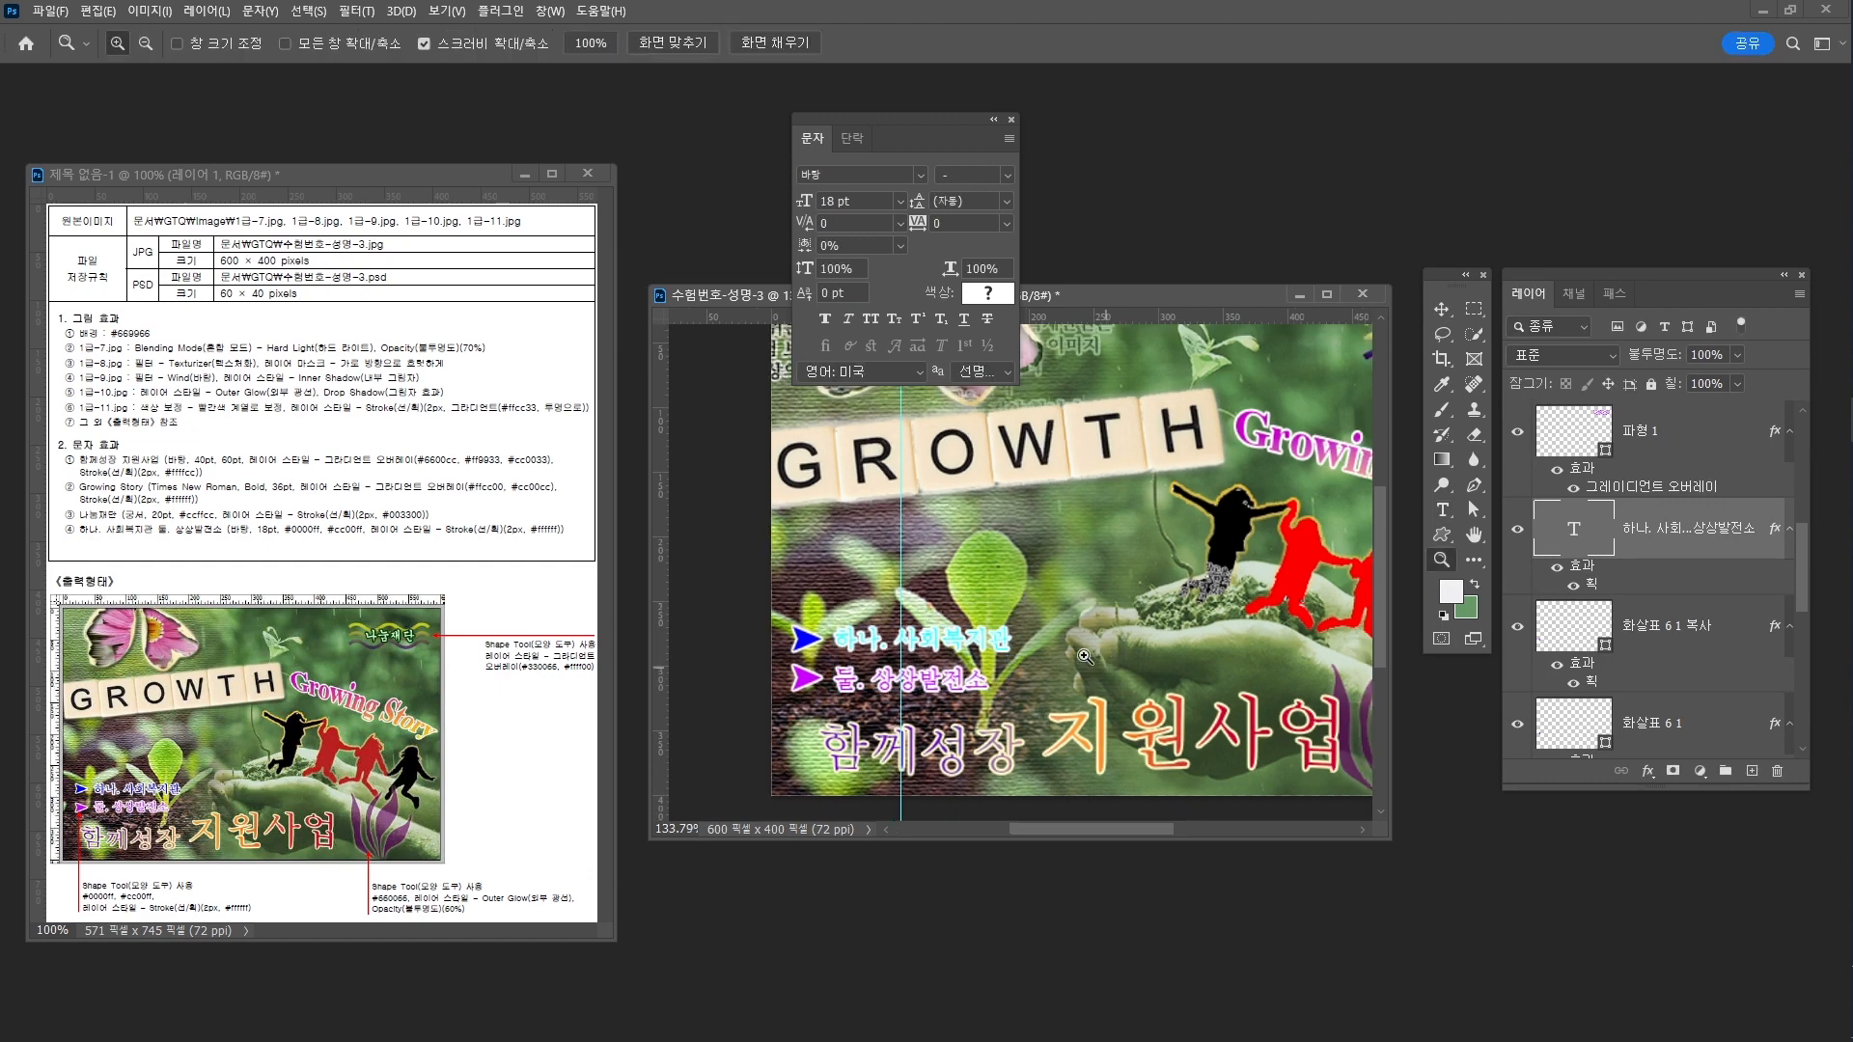
Recolor the first text line, "하나. 사회복지관", to #0000ff and commit the edit
scroll(1094, 676, down, 2)
click(988, 640)
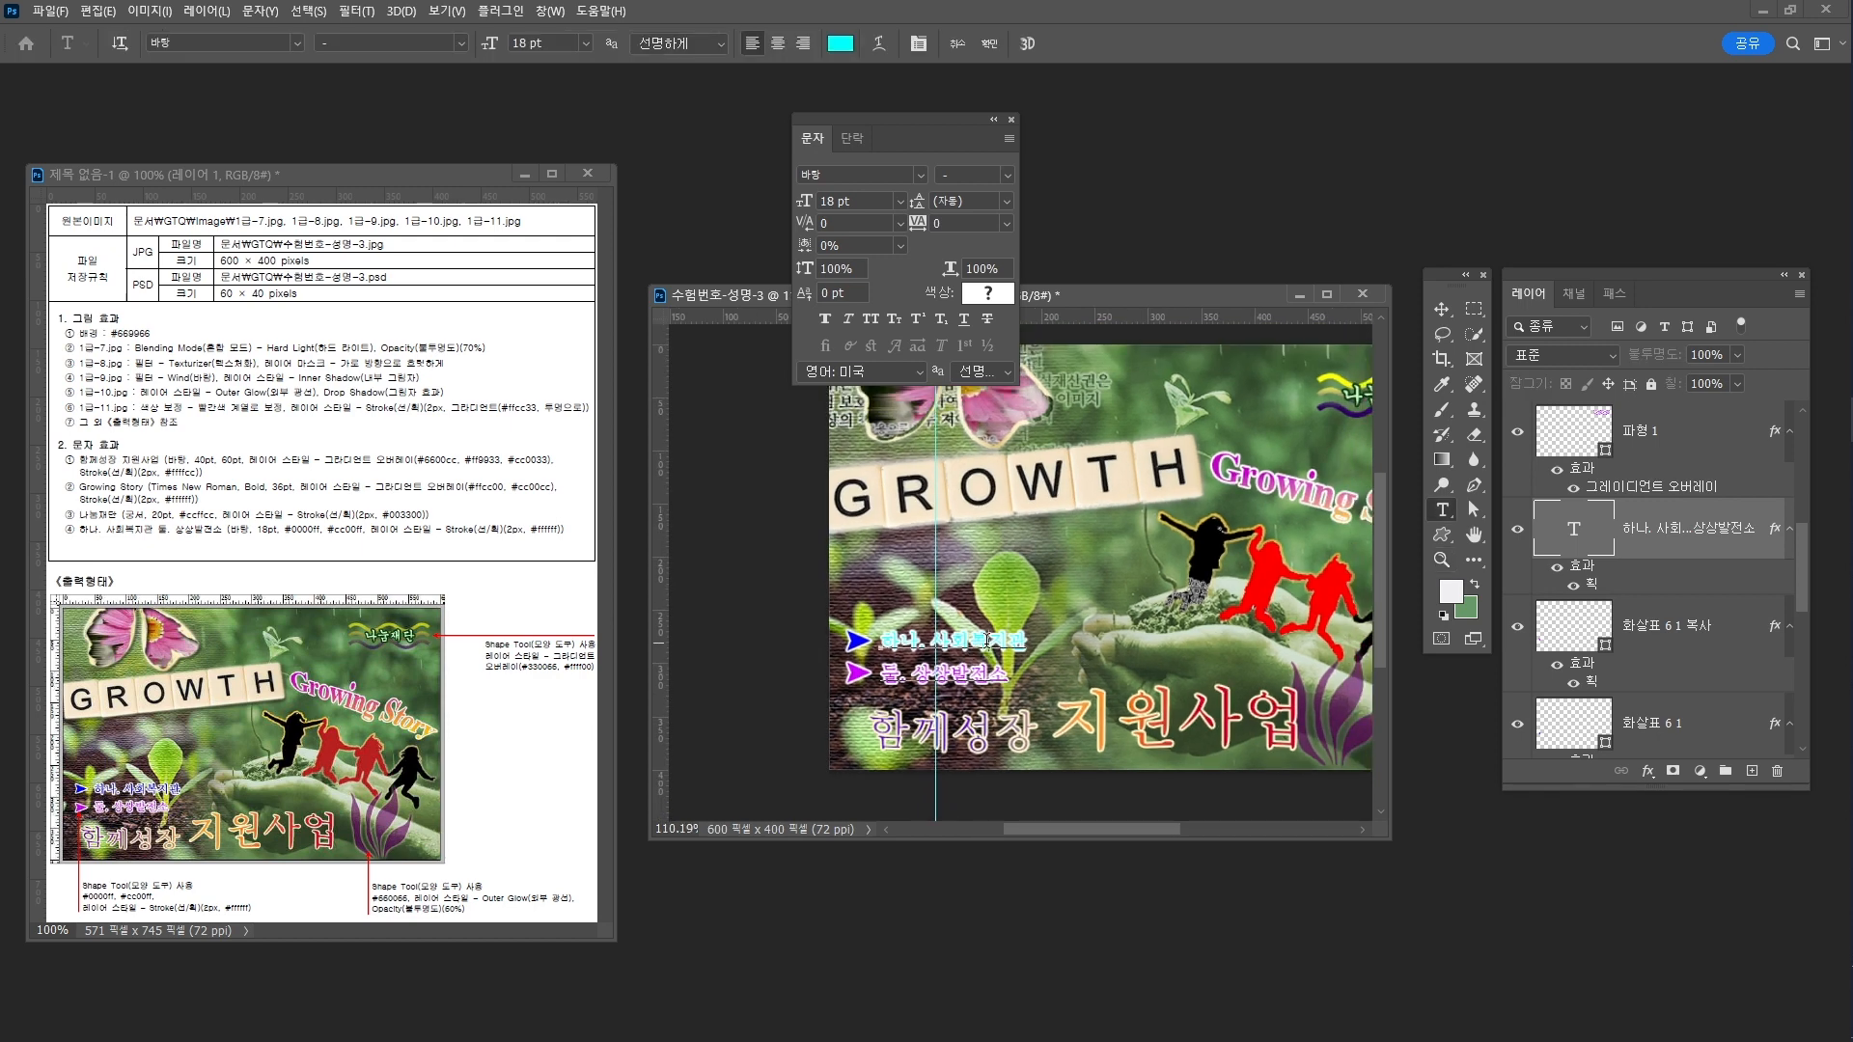
drag(880, 639, 1031, 640)
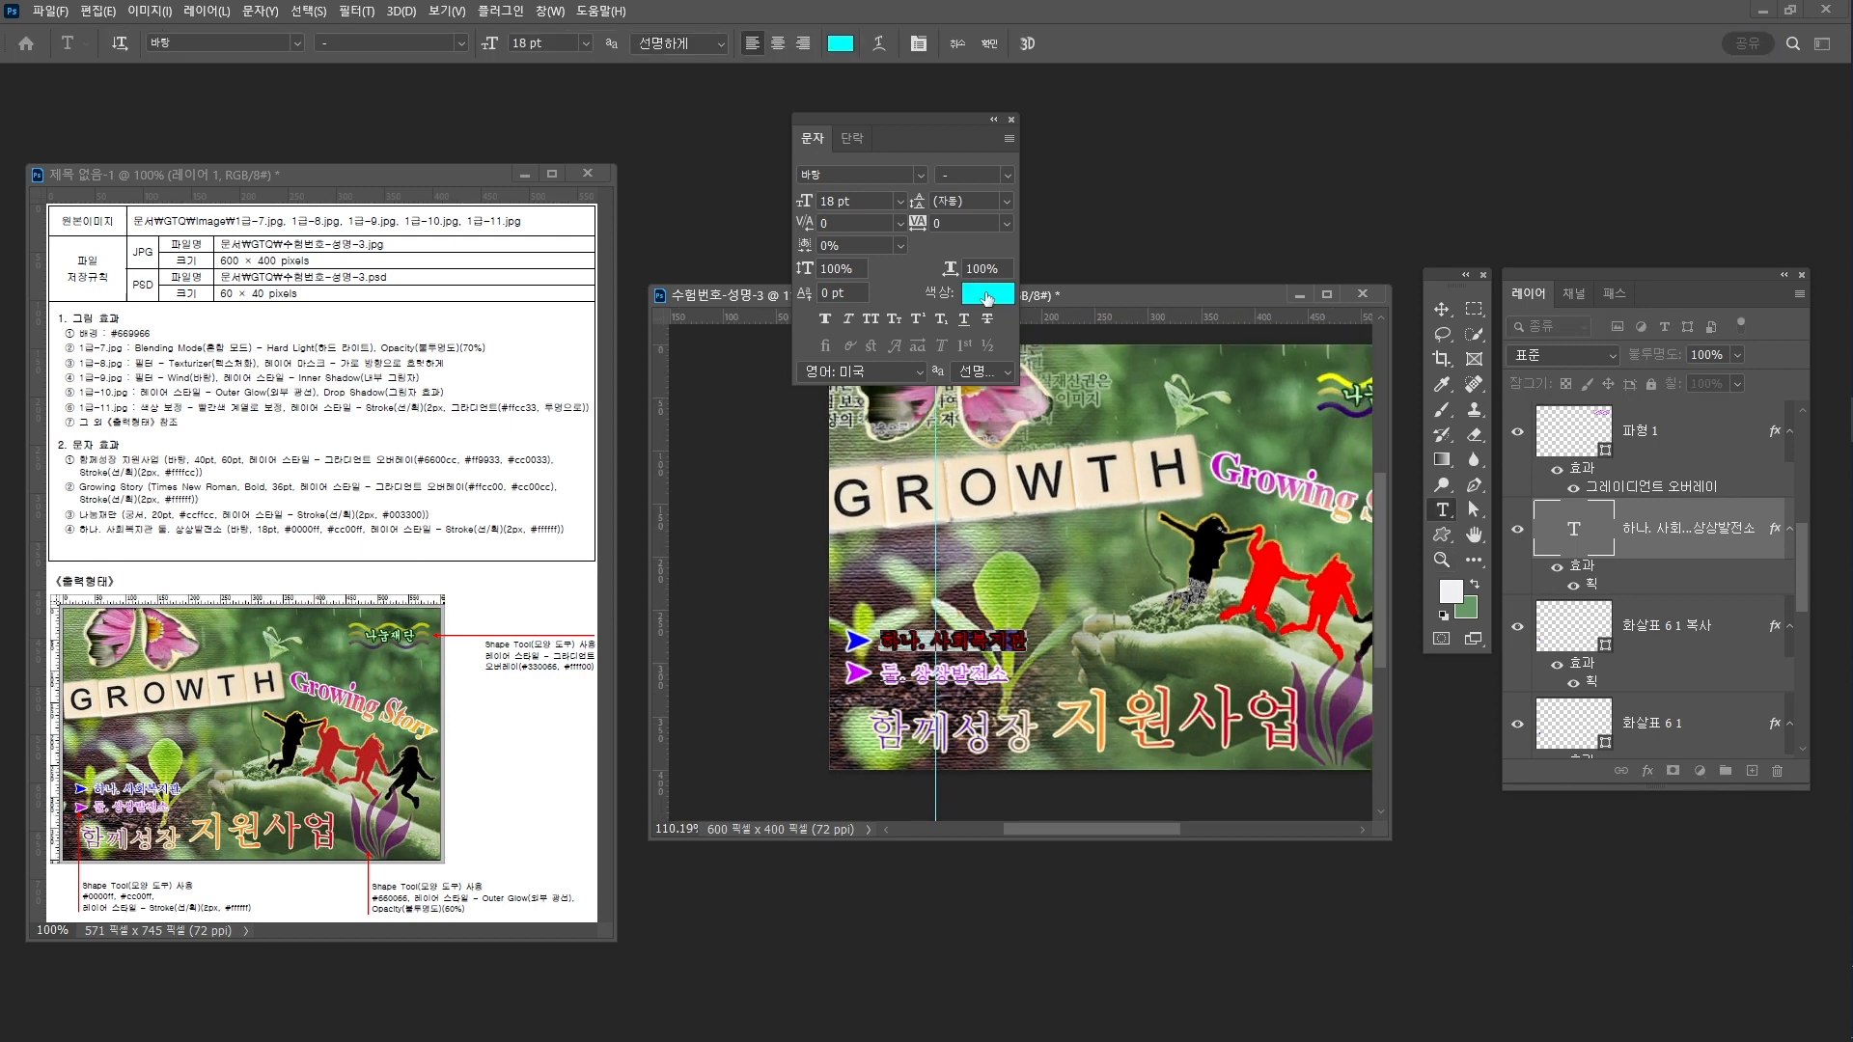
click(987, 295)
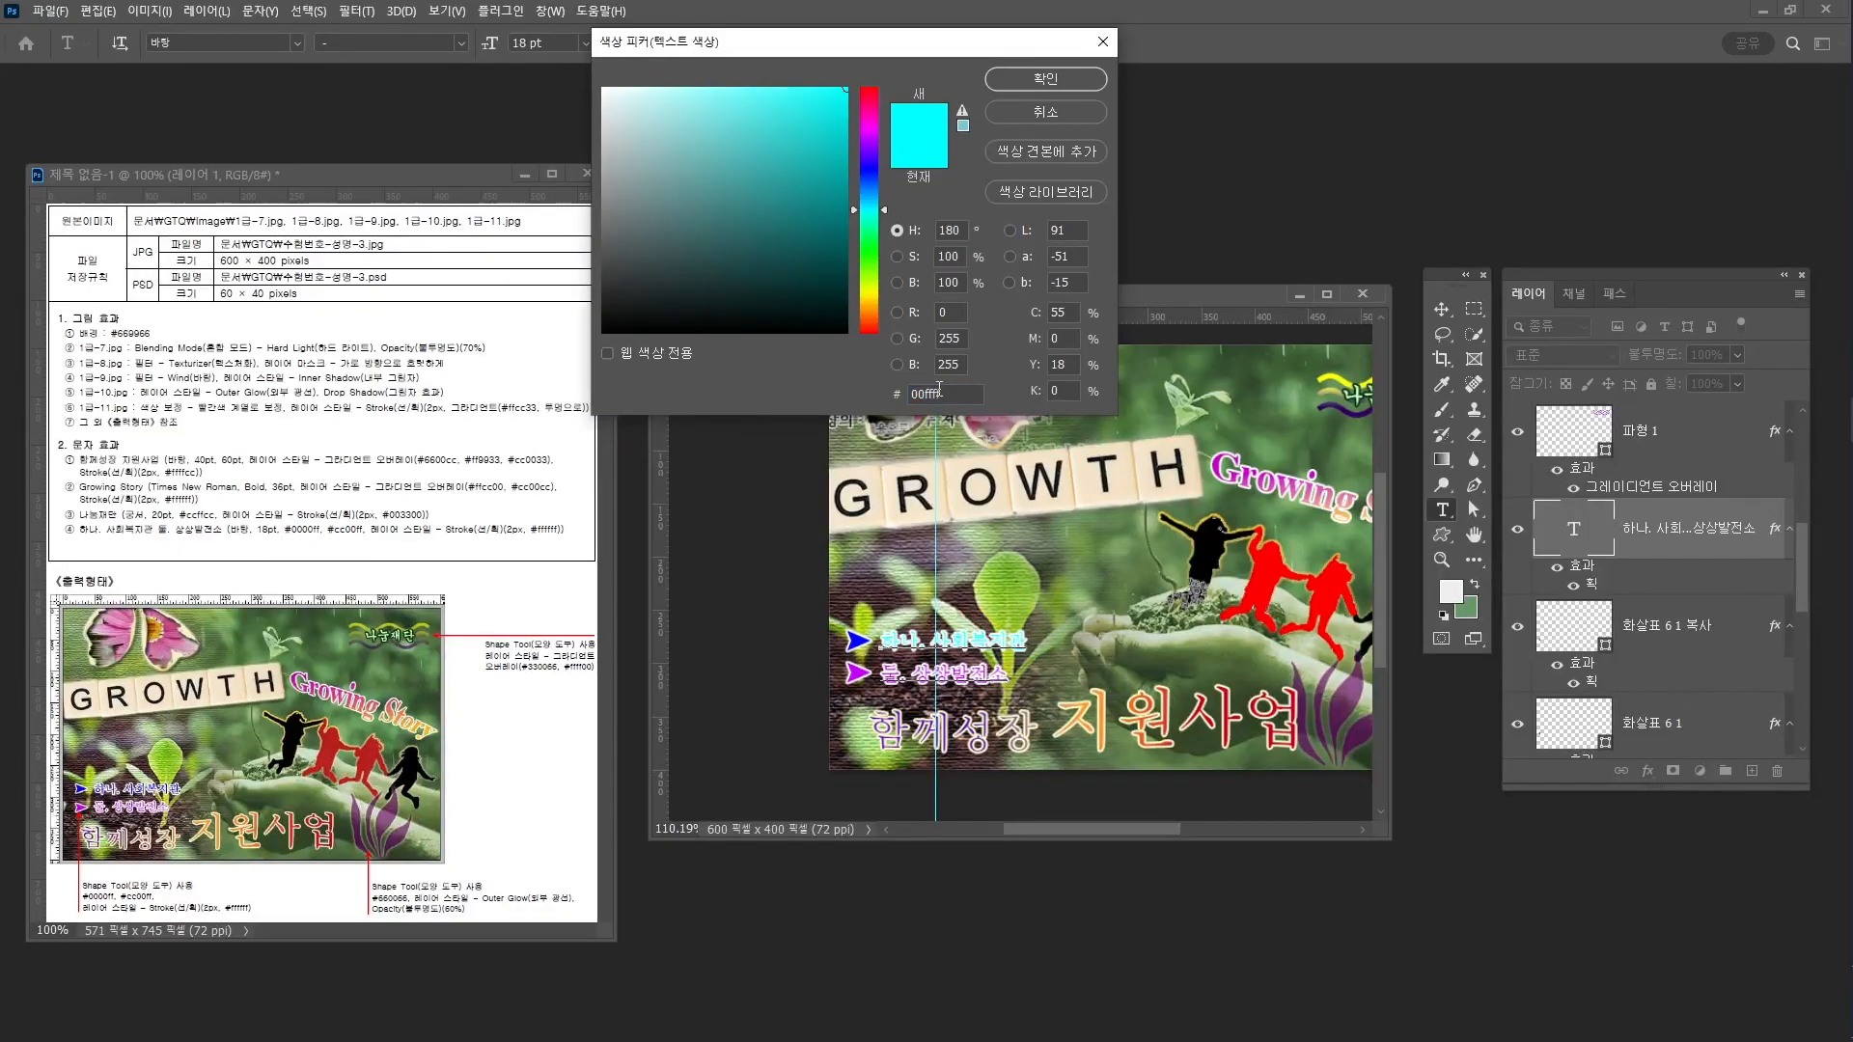
text(0000ff)
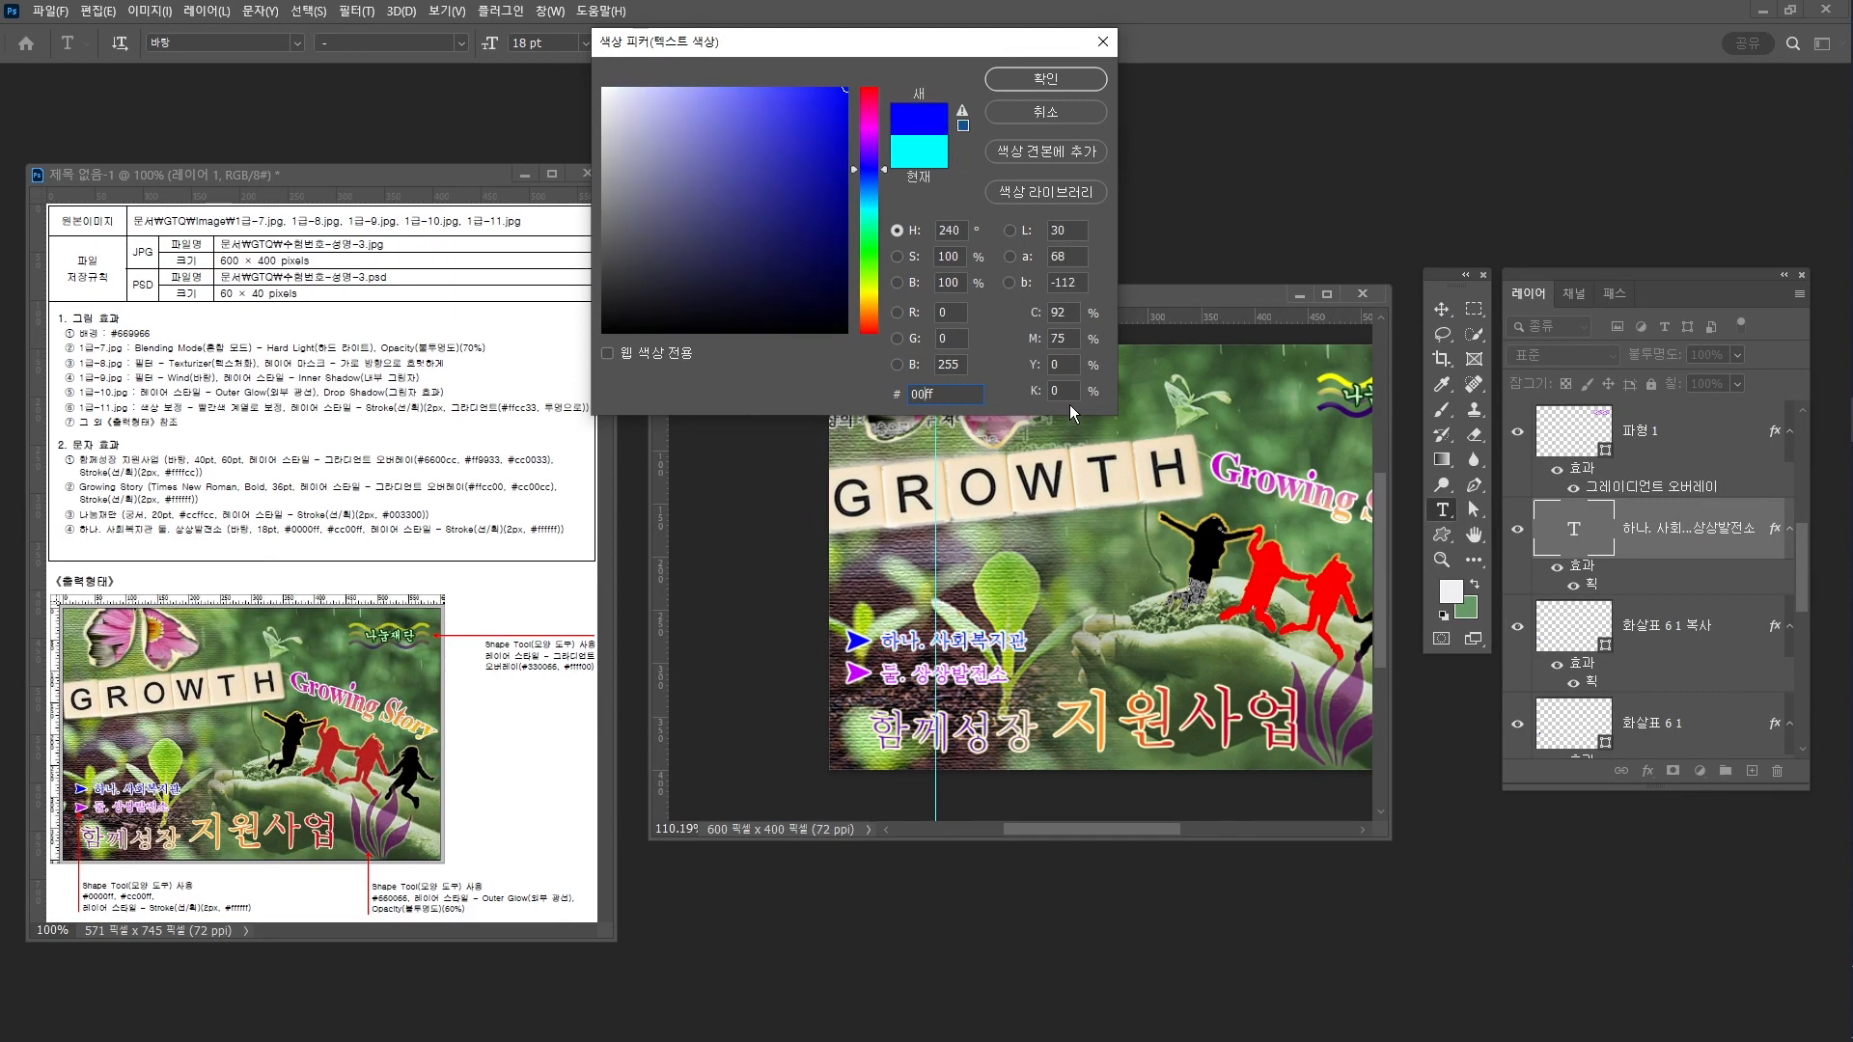
key(Return)
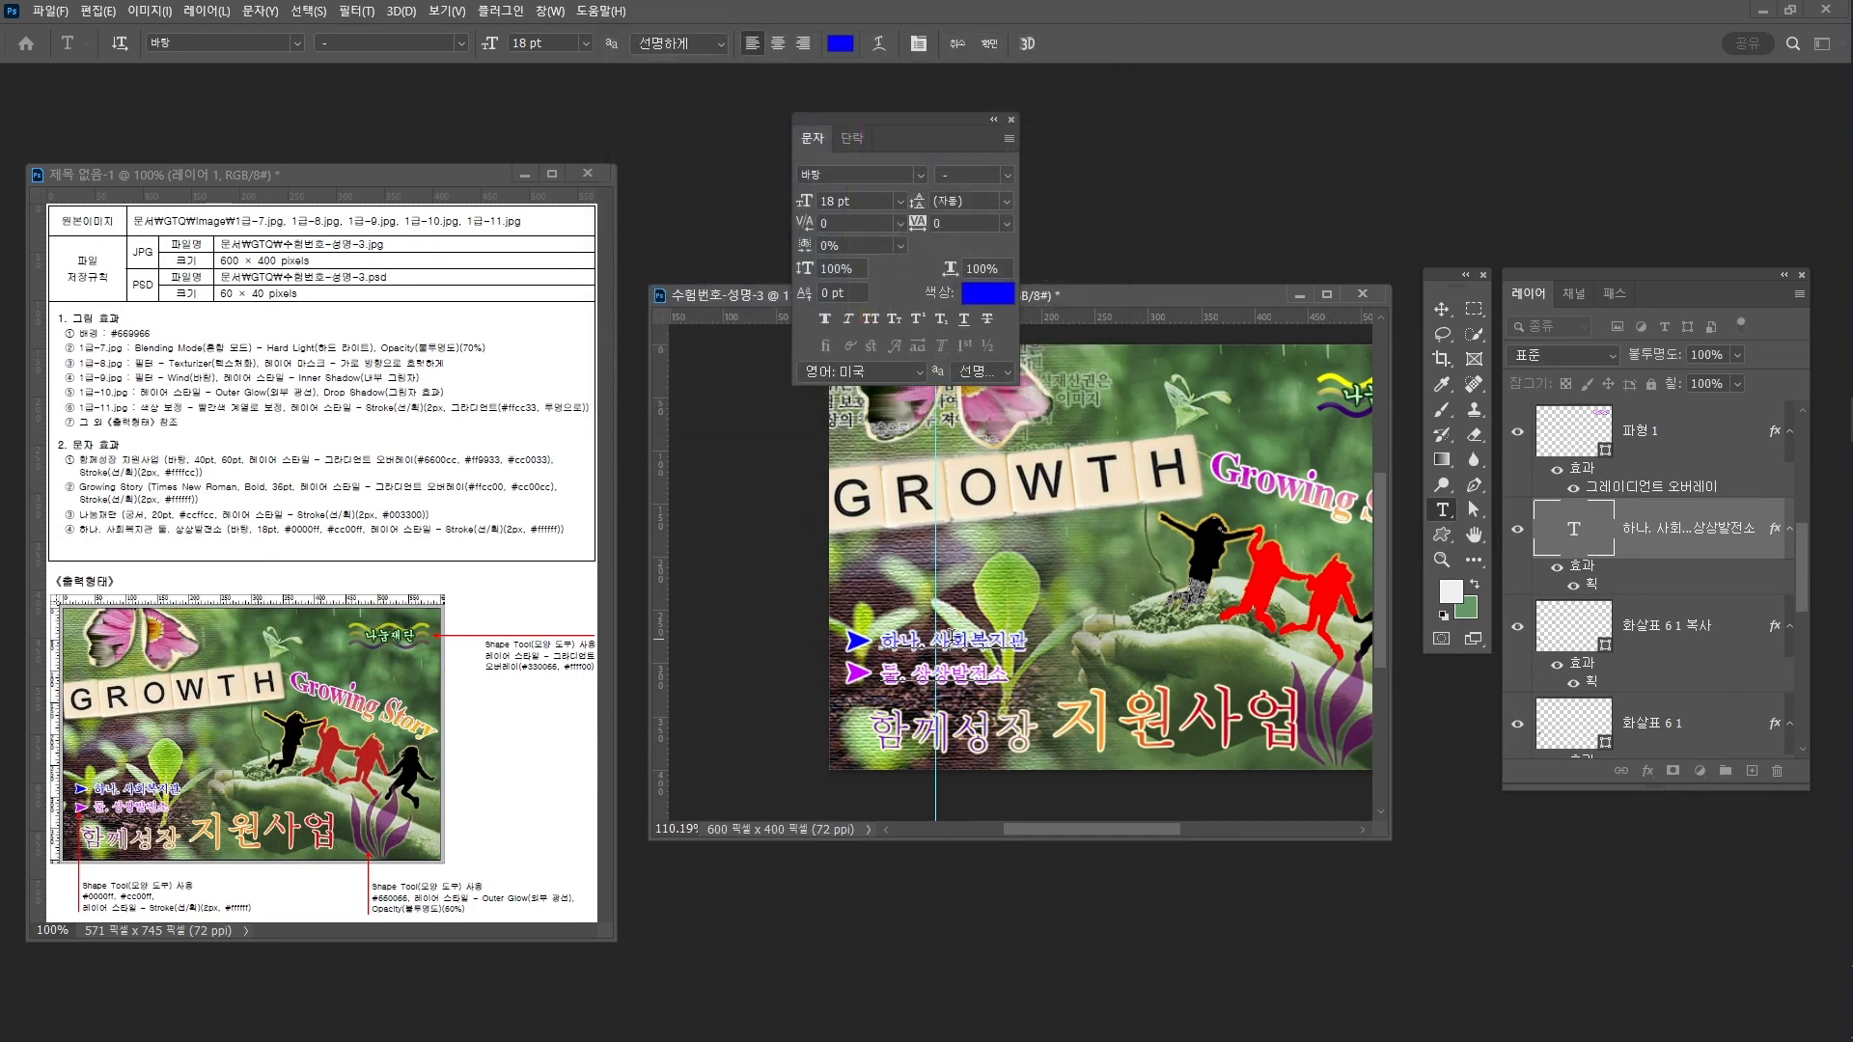
click(950, 614)
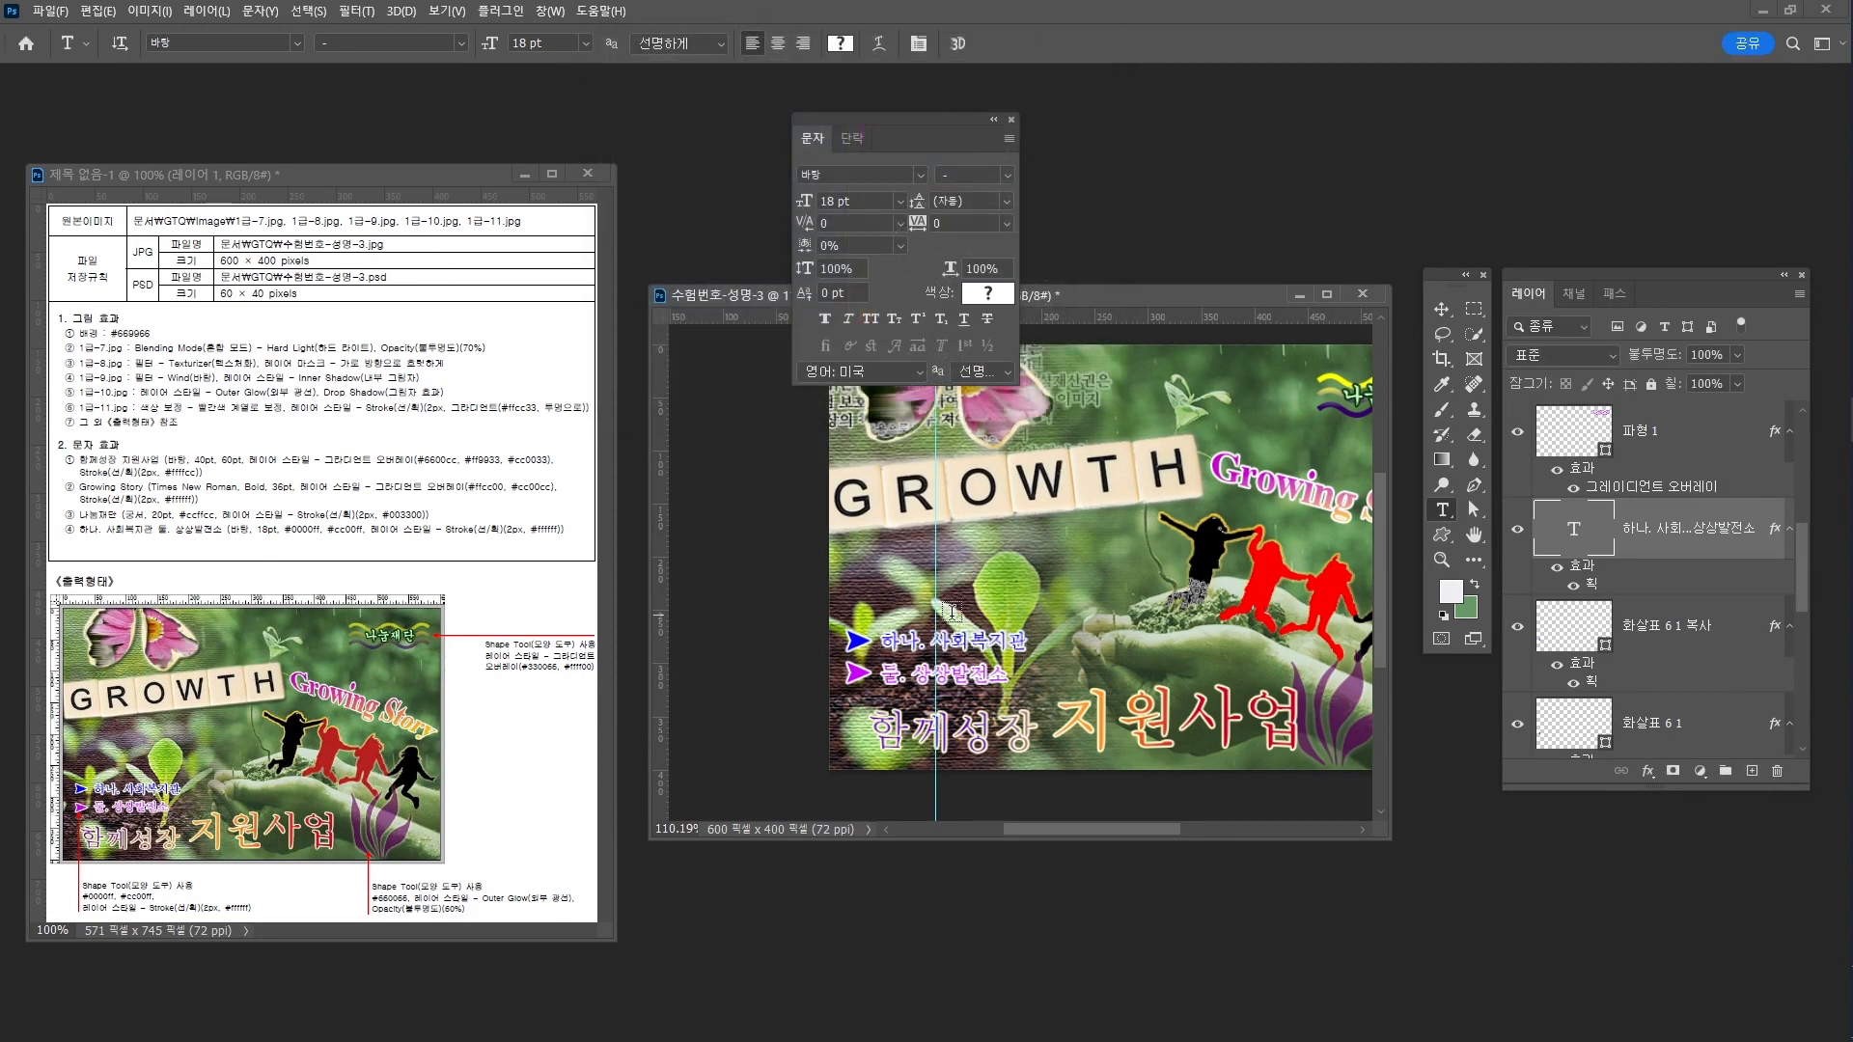
Close the Character panel and reposition the document window and its view to show the whole image
click(1014, 119)
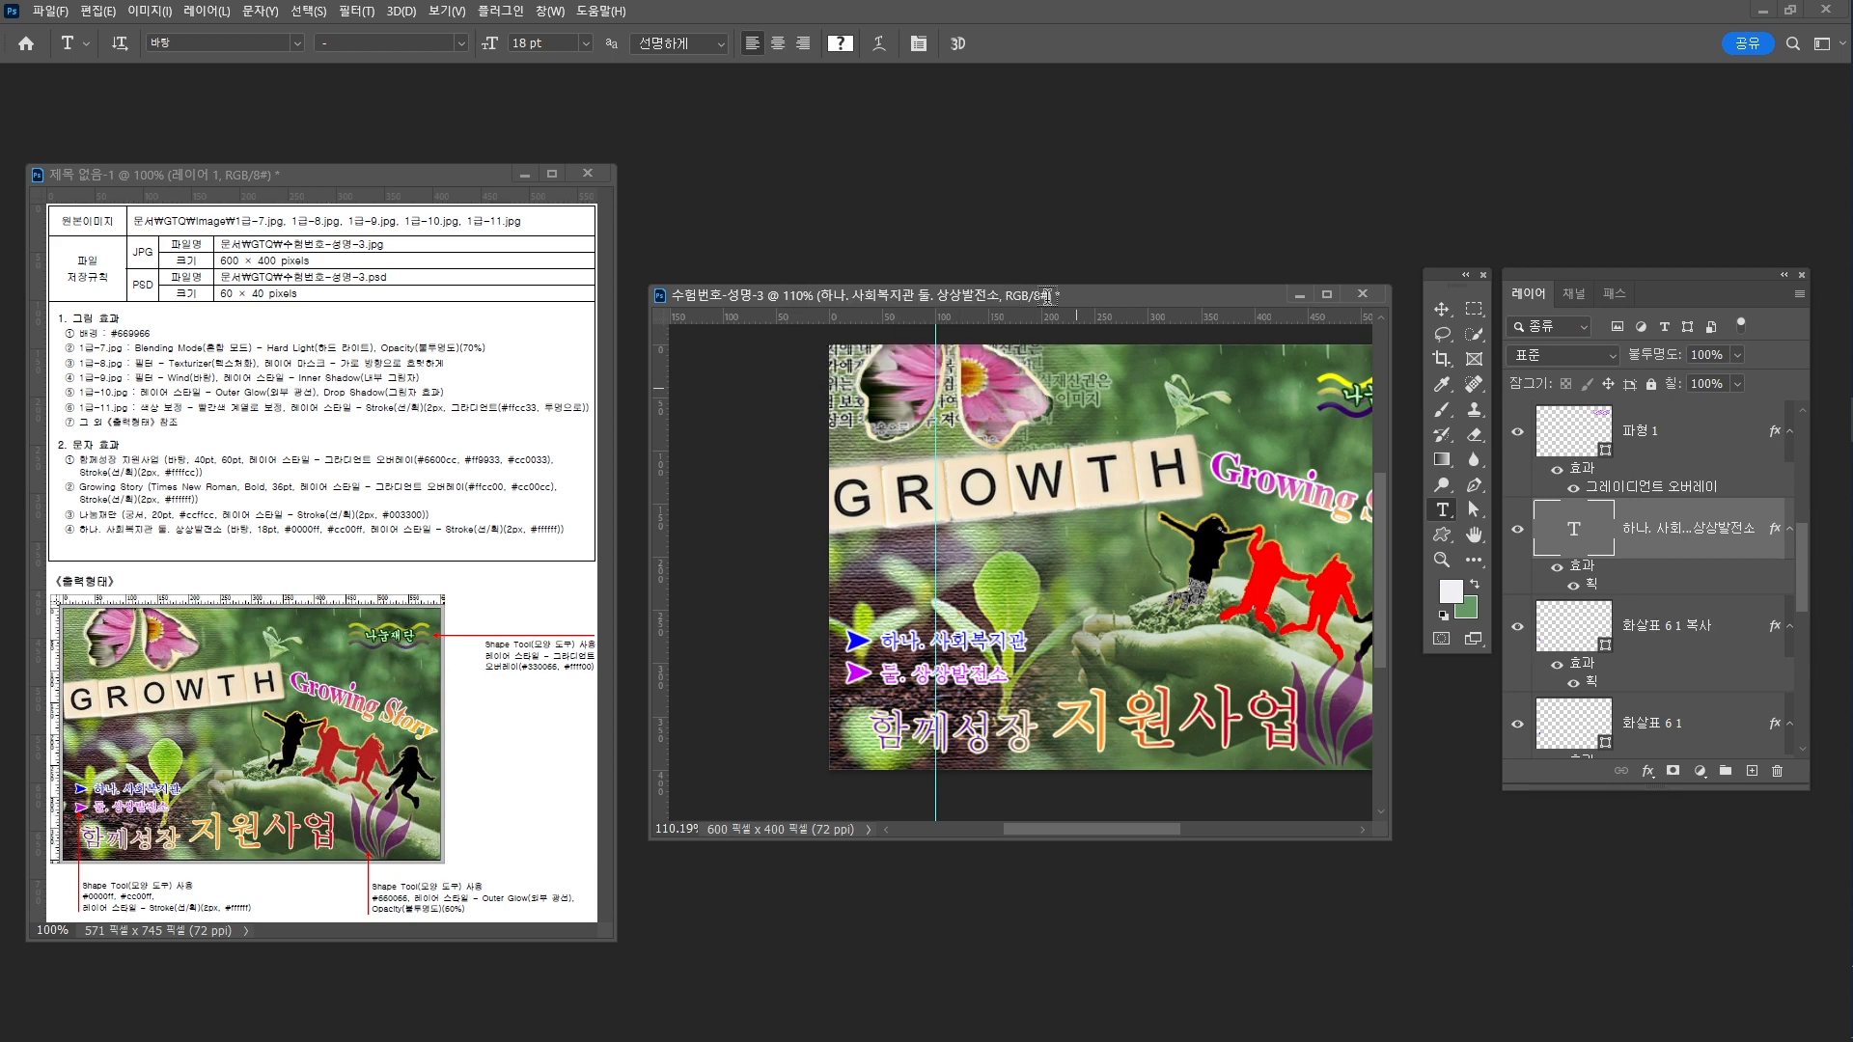
drag(1040, 291, 1021, 288)
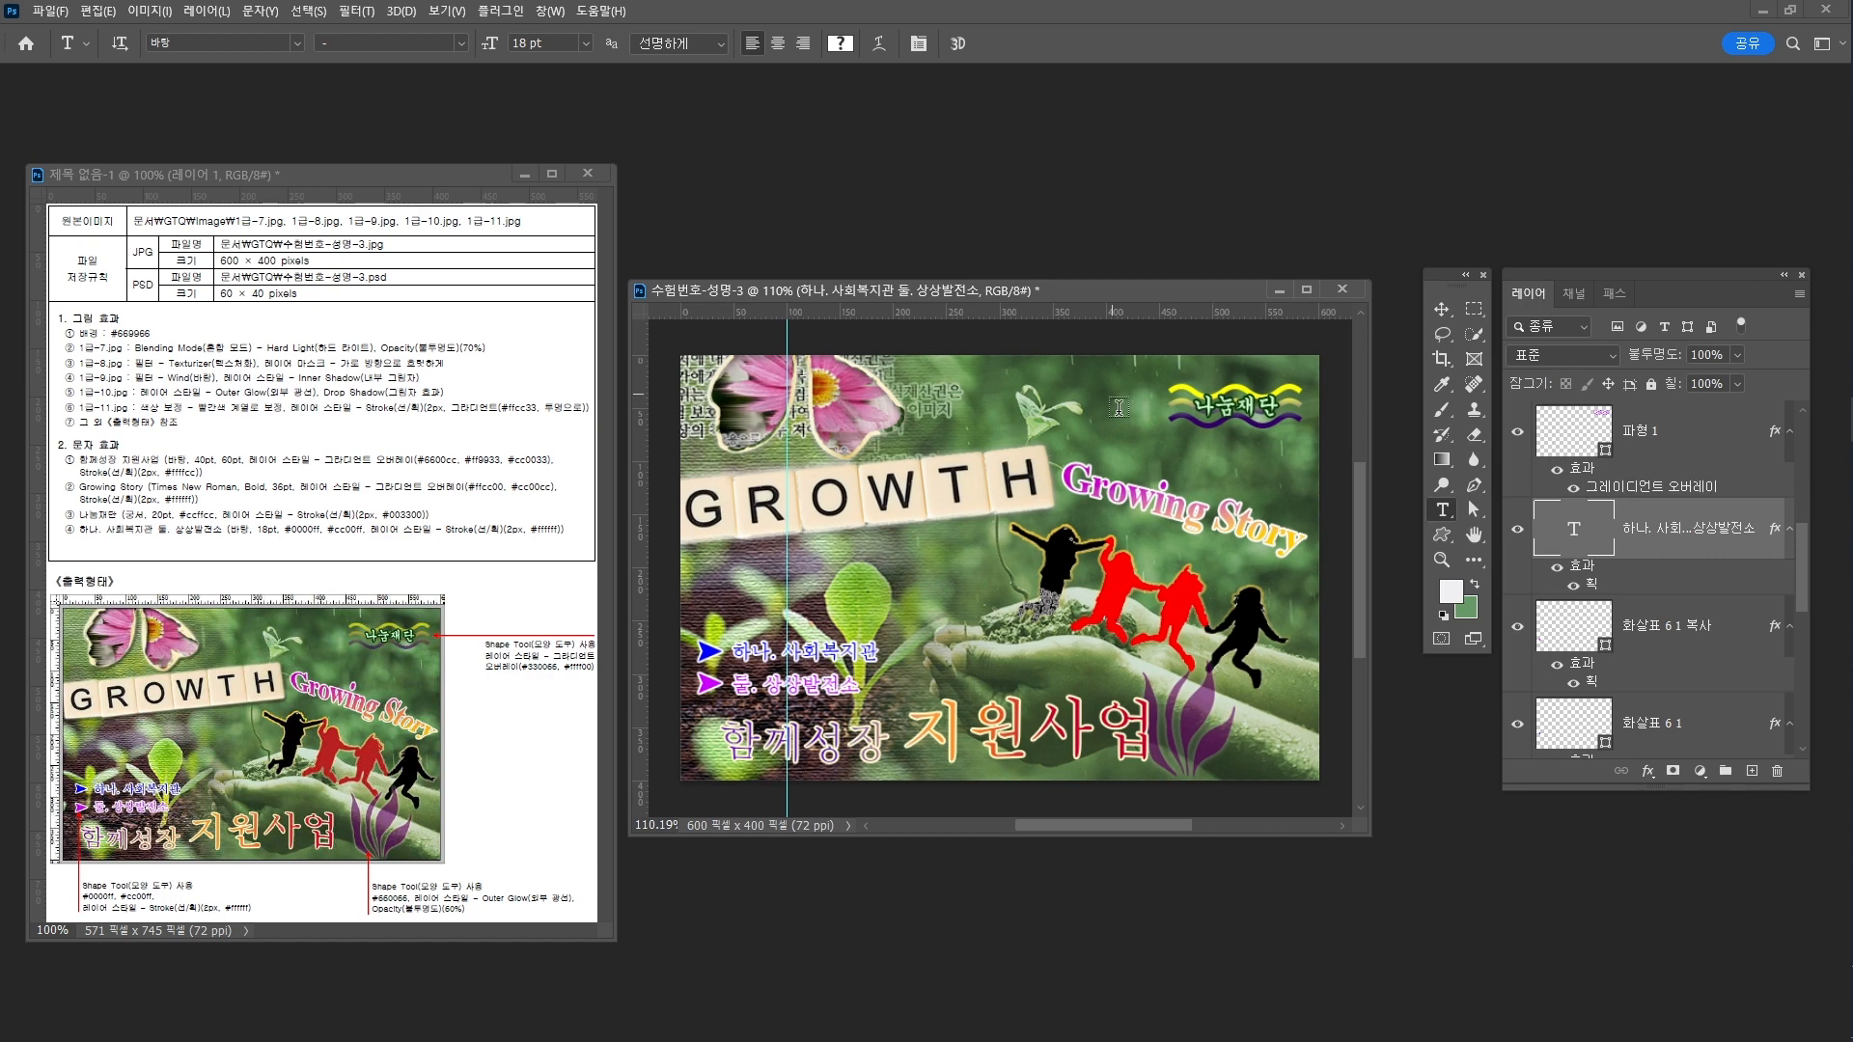
Scale the purple plant shape down to about 87% and move it to about X 496 px, Y 349 px
key(v)
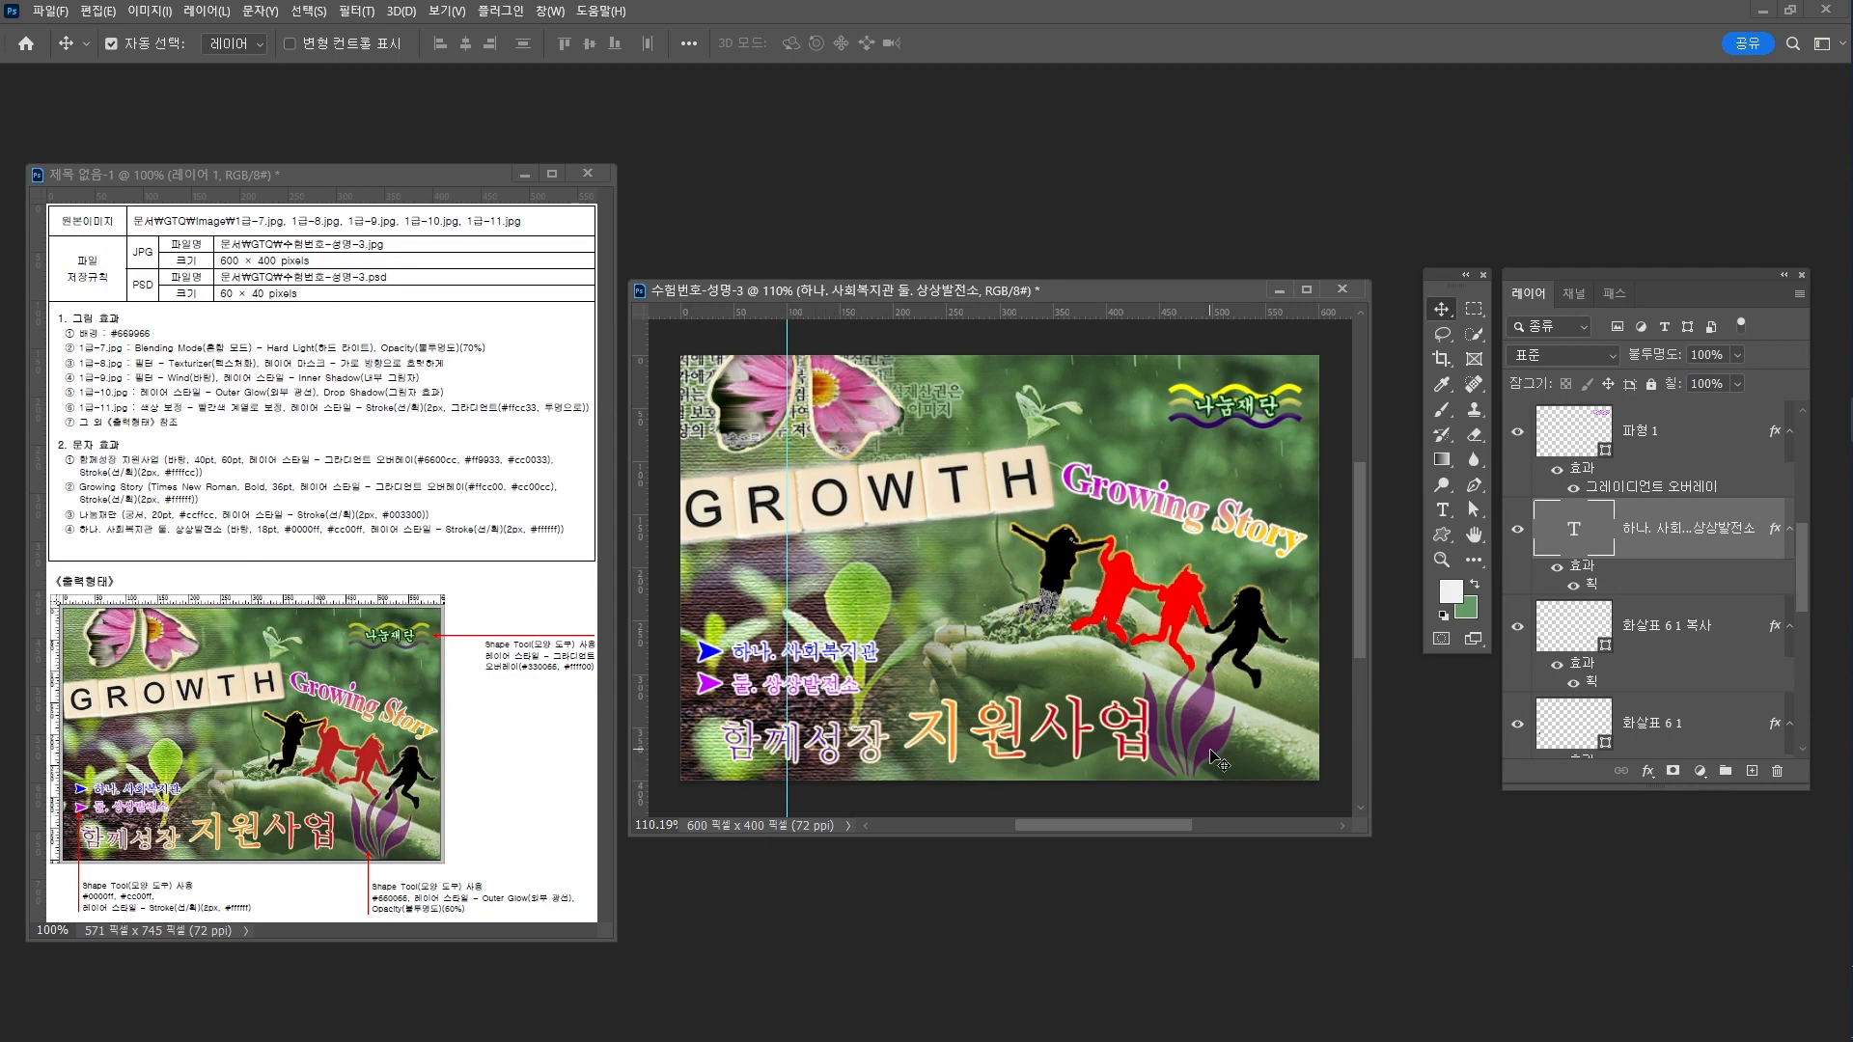
click(1067, 569)
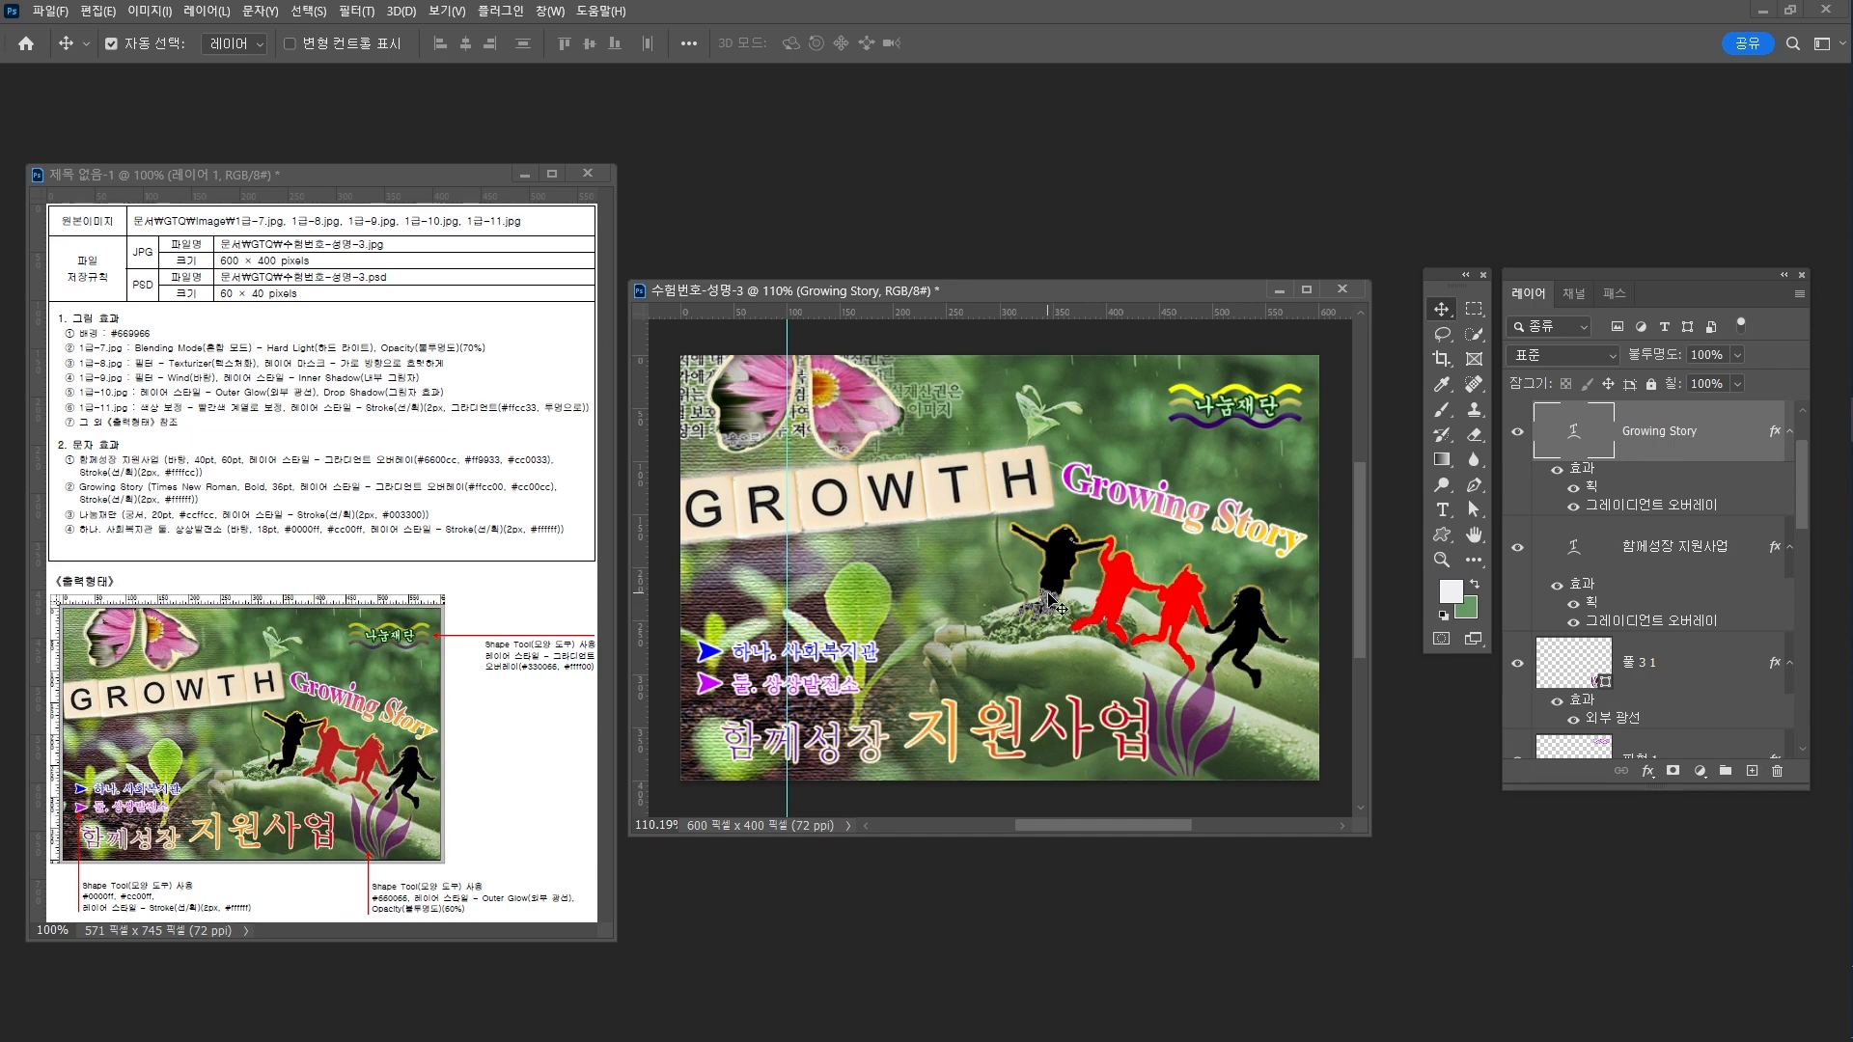
key(ctrl+Tab)
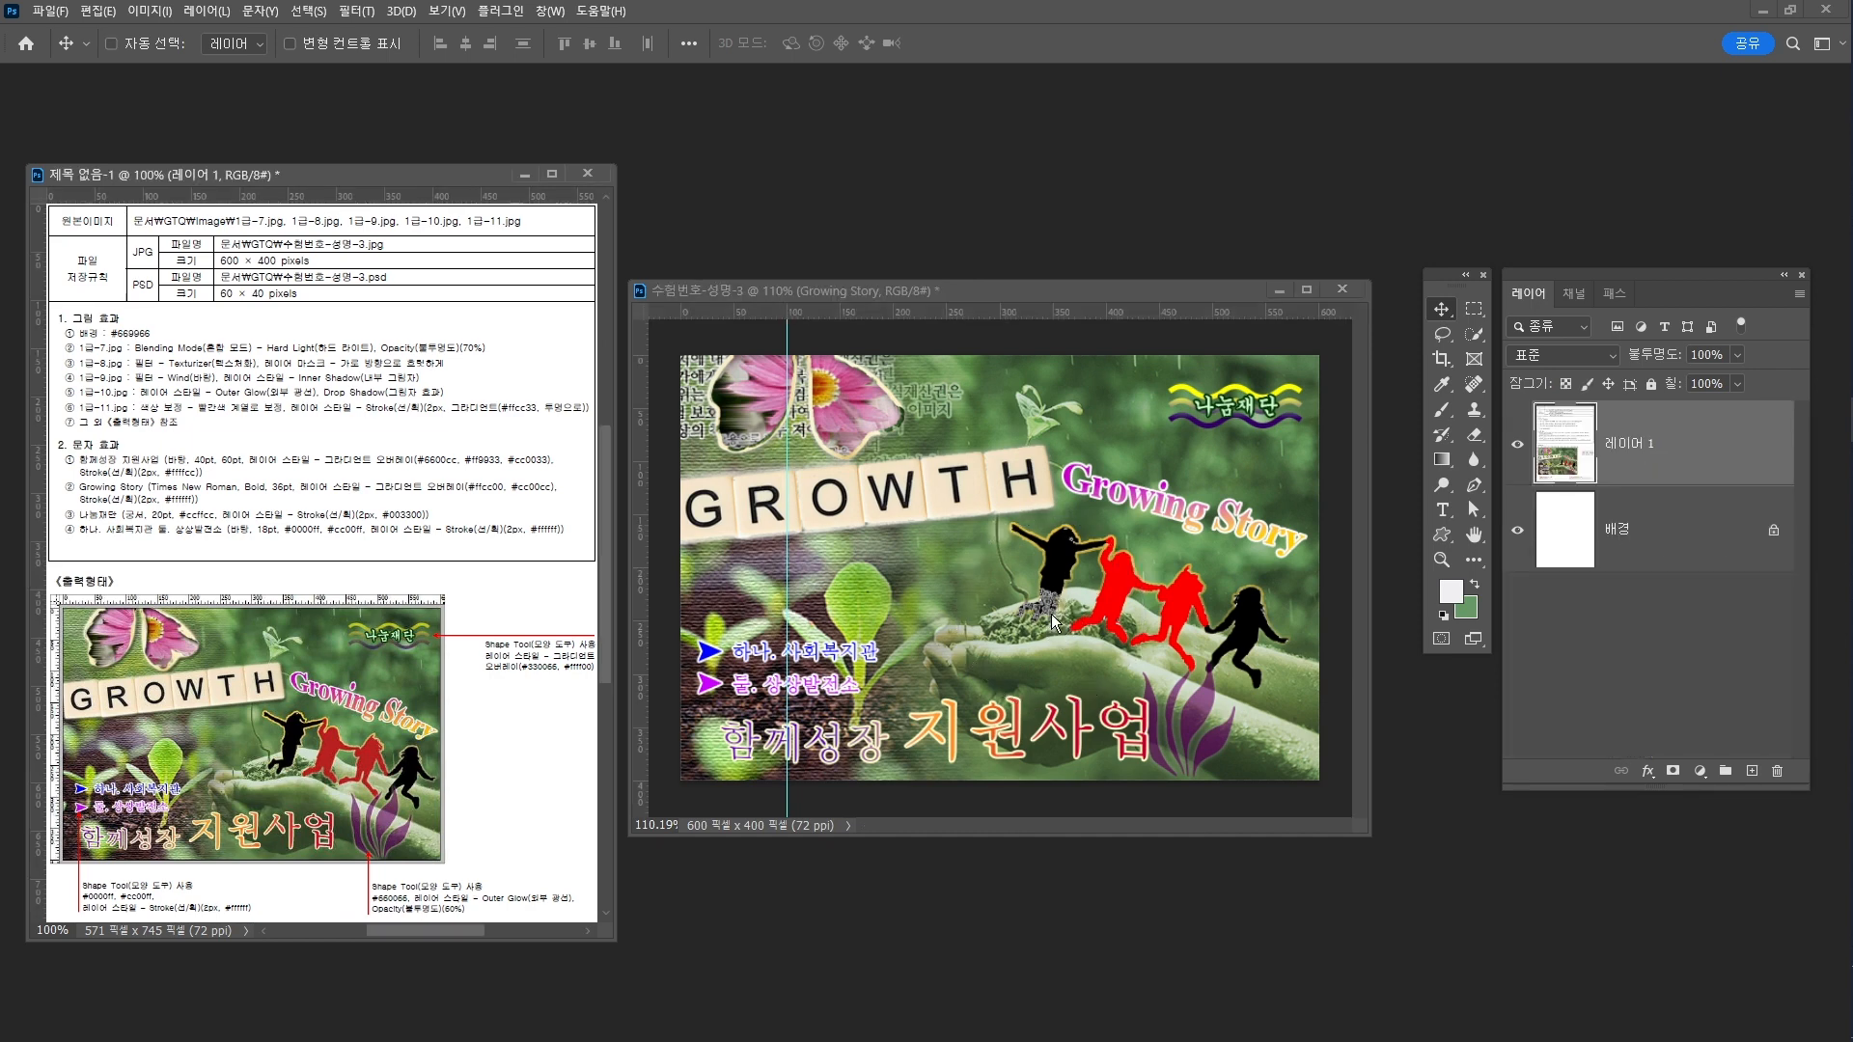
key(ctrl+Tab)
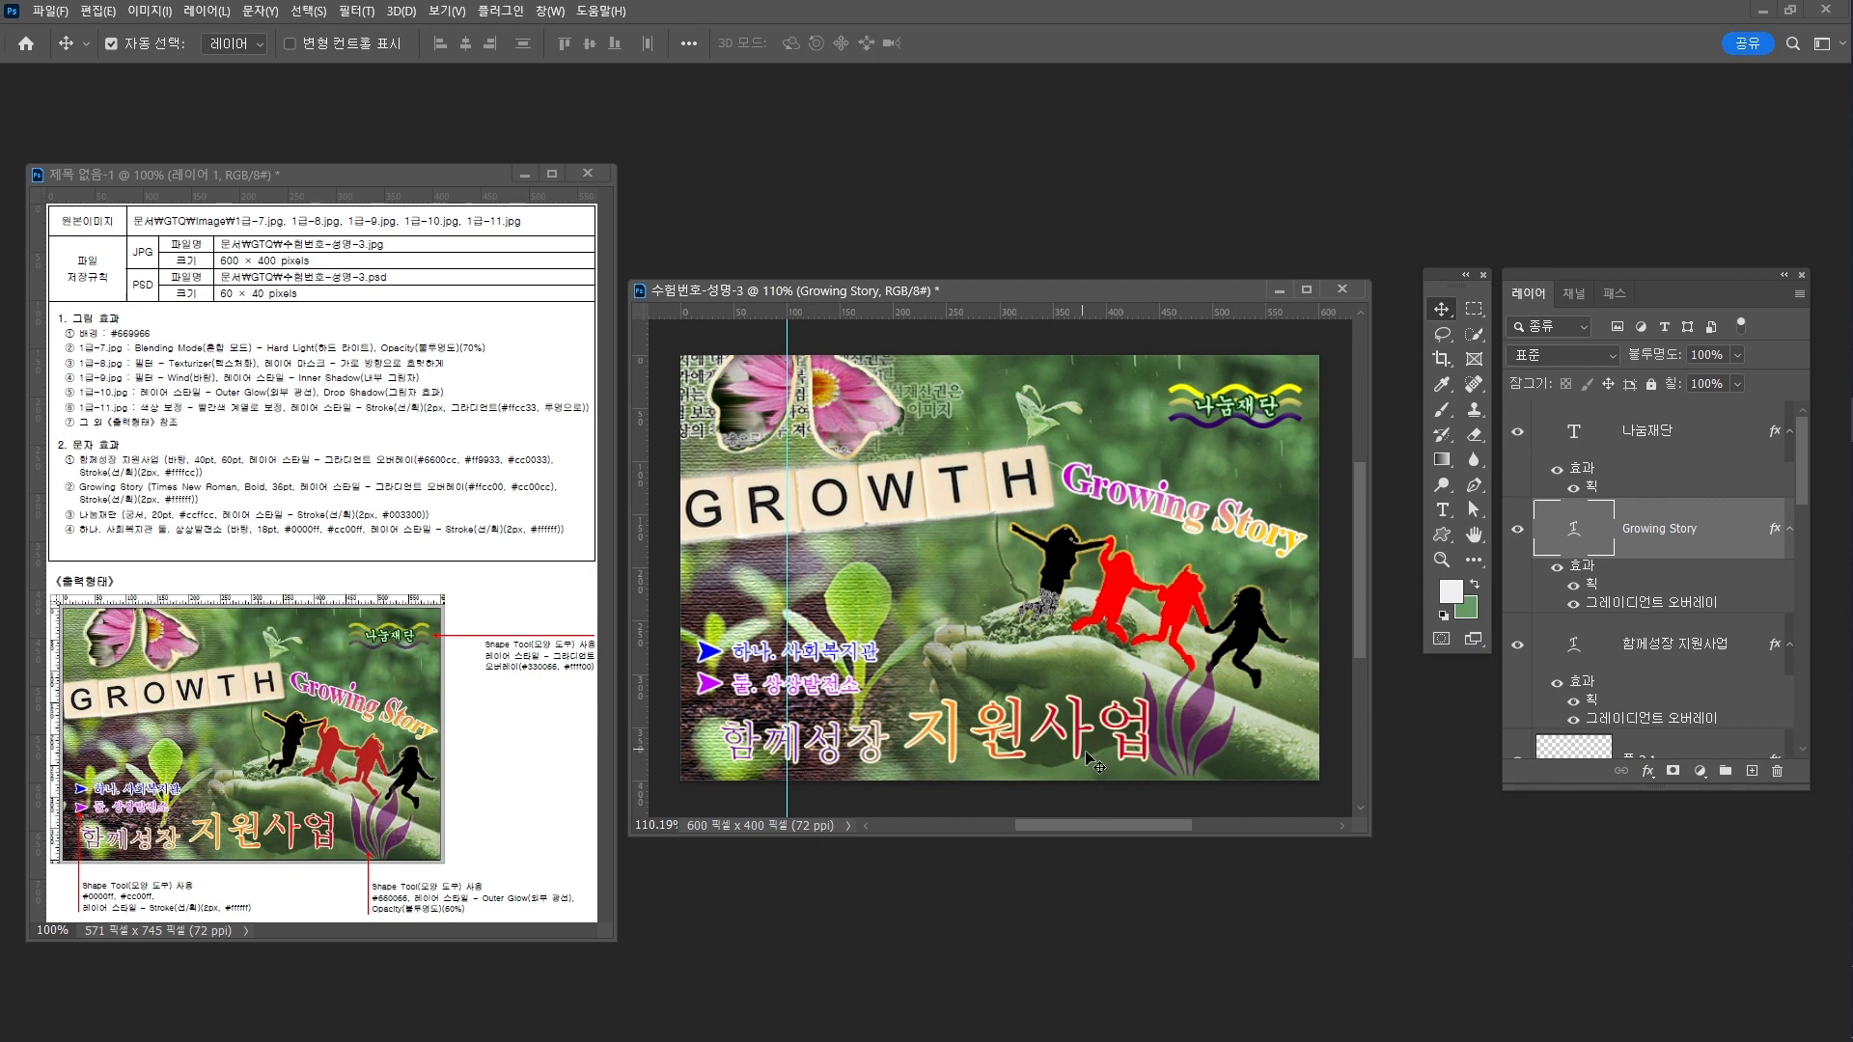
click(1202, 719)
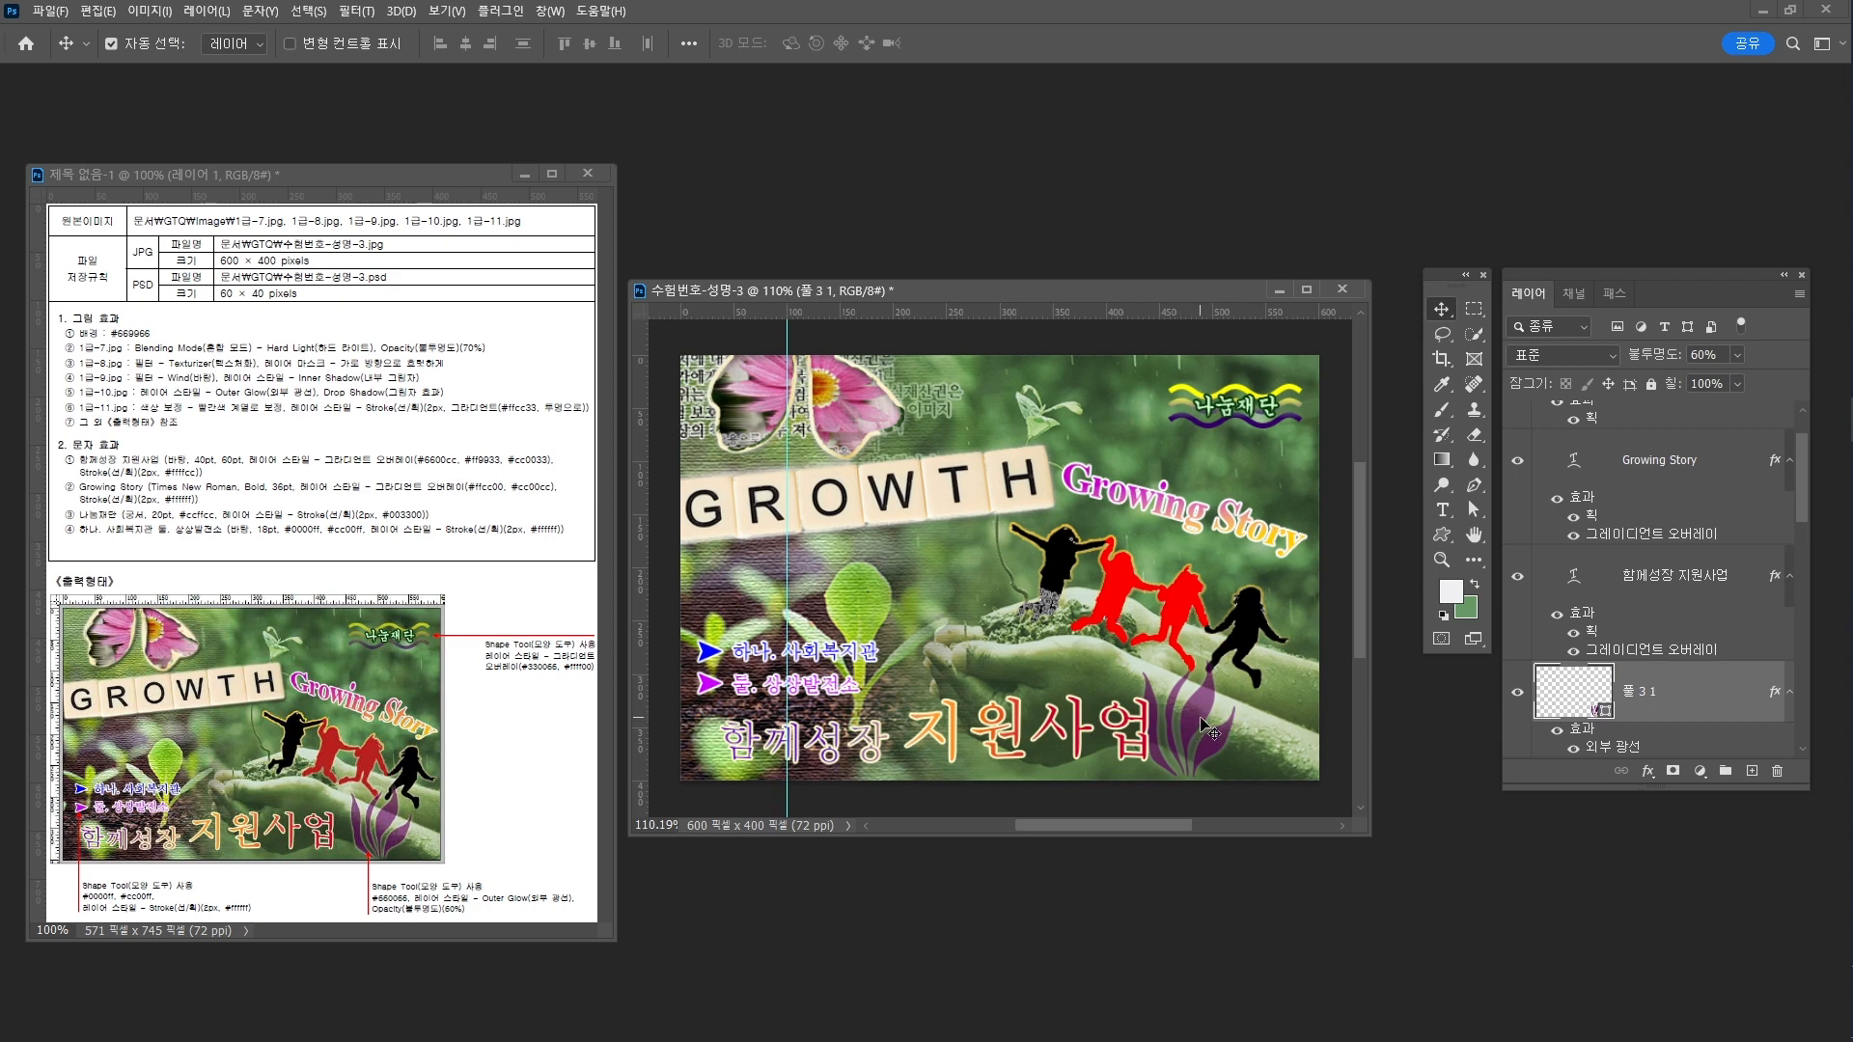
key(ctrl+t)
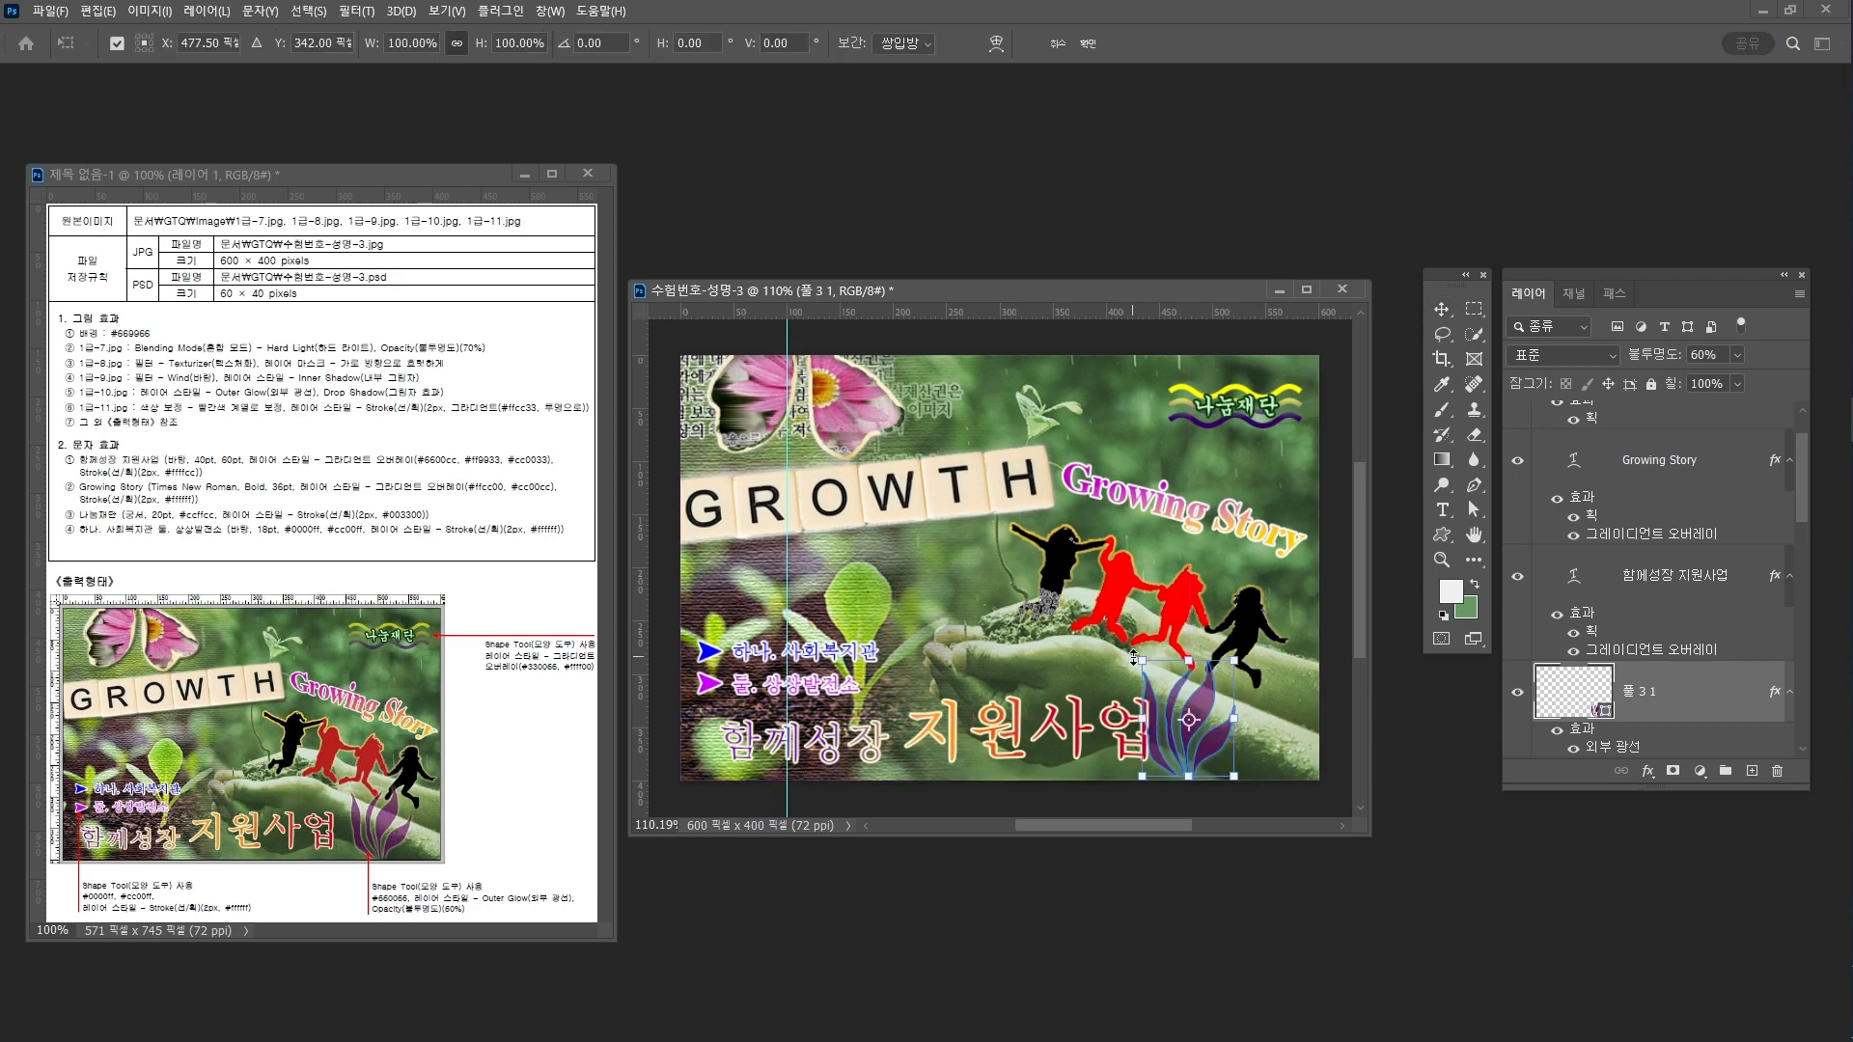
drag(1147, 666, 1155, 674)
drag(1204, 709, 1213, 710)
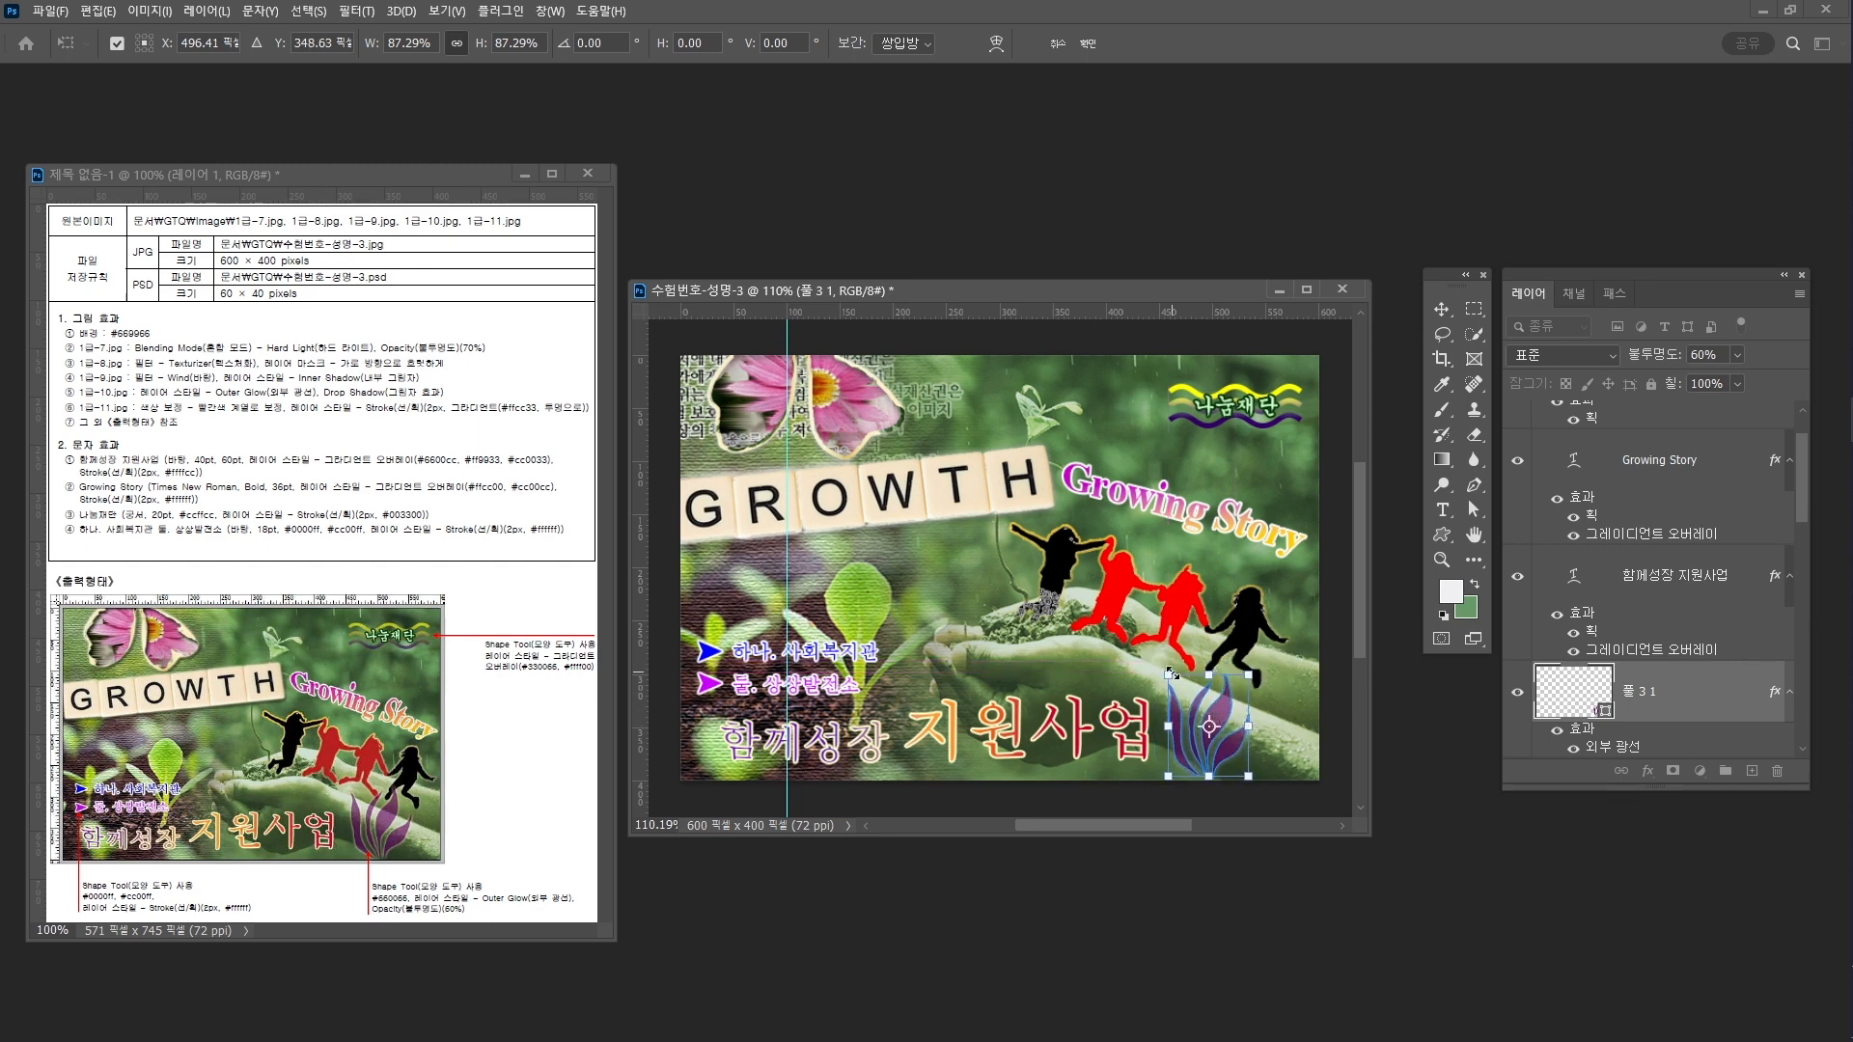
key(Return)
Enlarge the row of jumping silhouettes on layer 1-11 toward its lower-right corner
click(1245, 621)
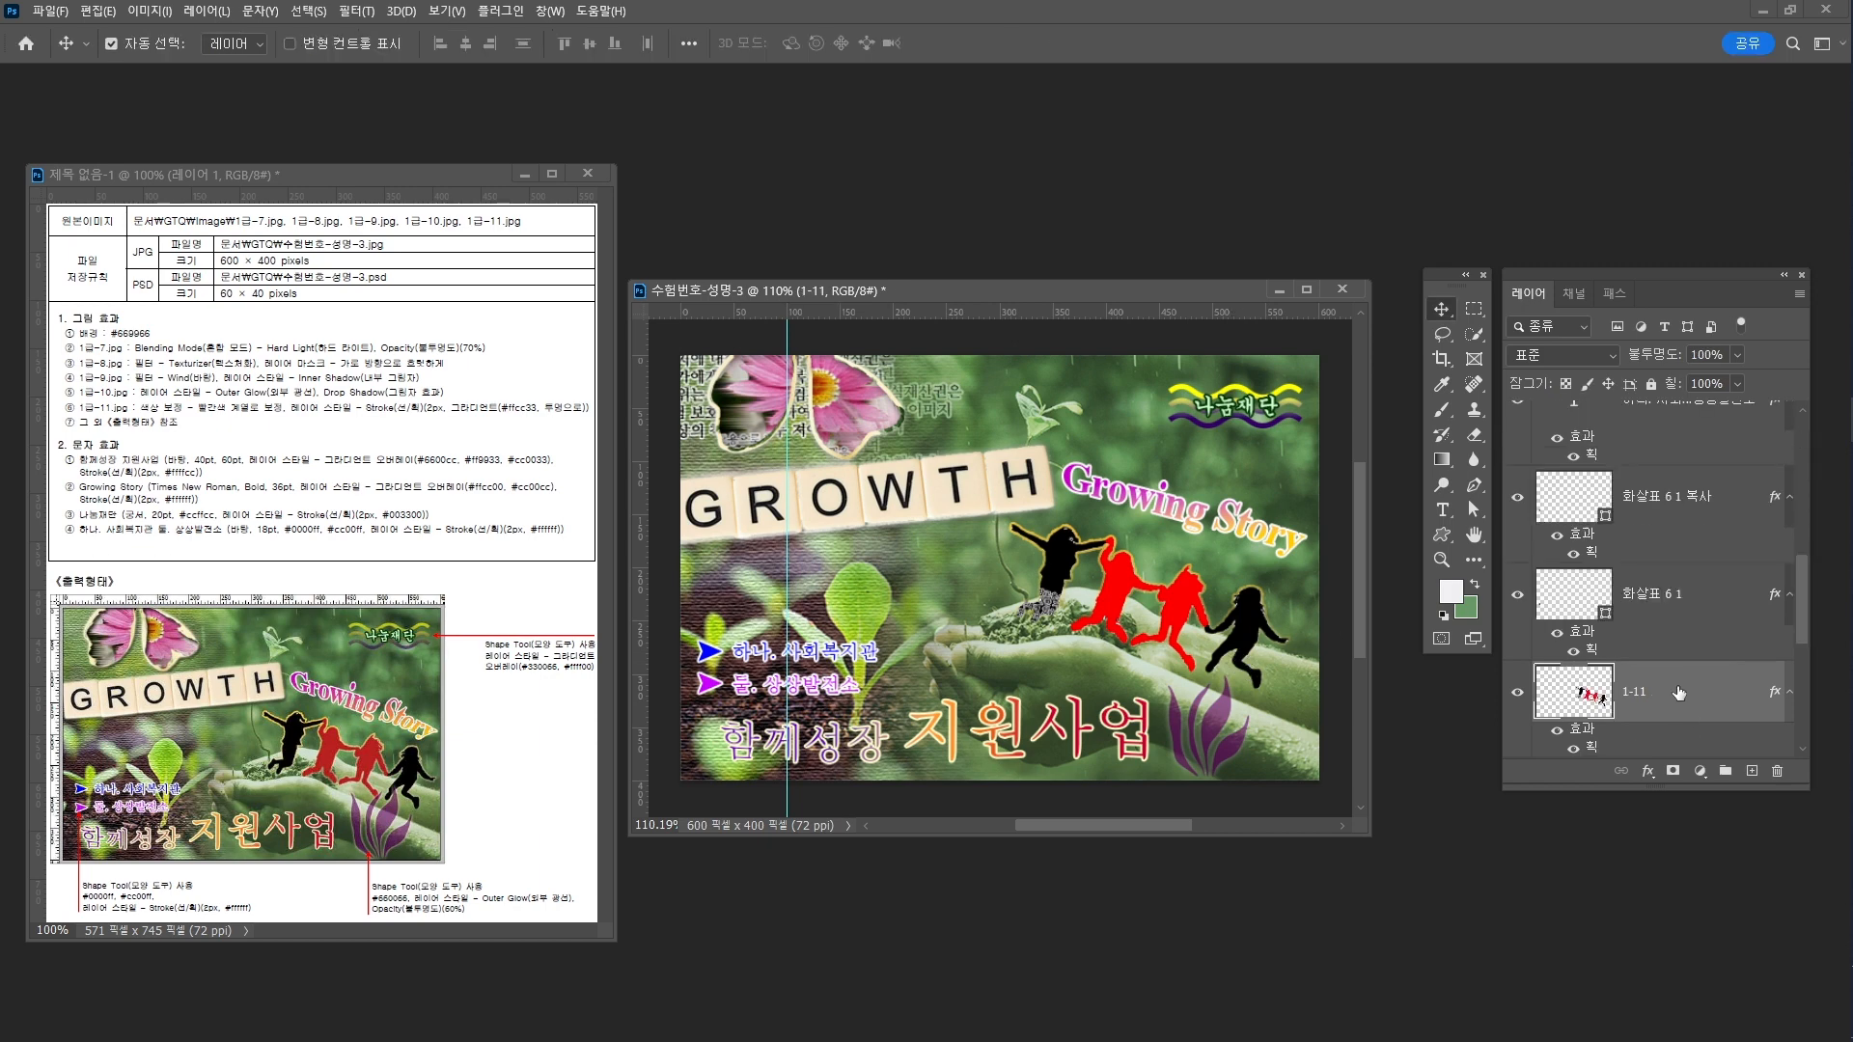
scroll(1668, 673, down, 2)
scroll(1665, 603, up, 1)
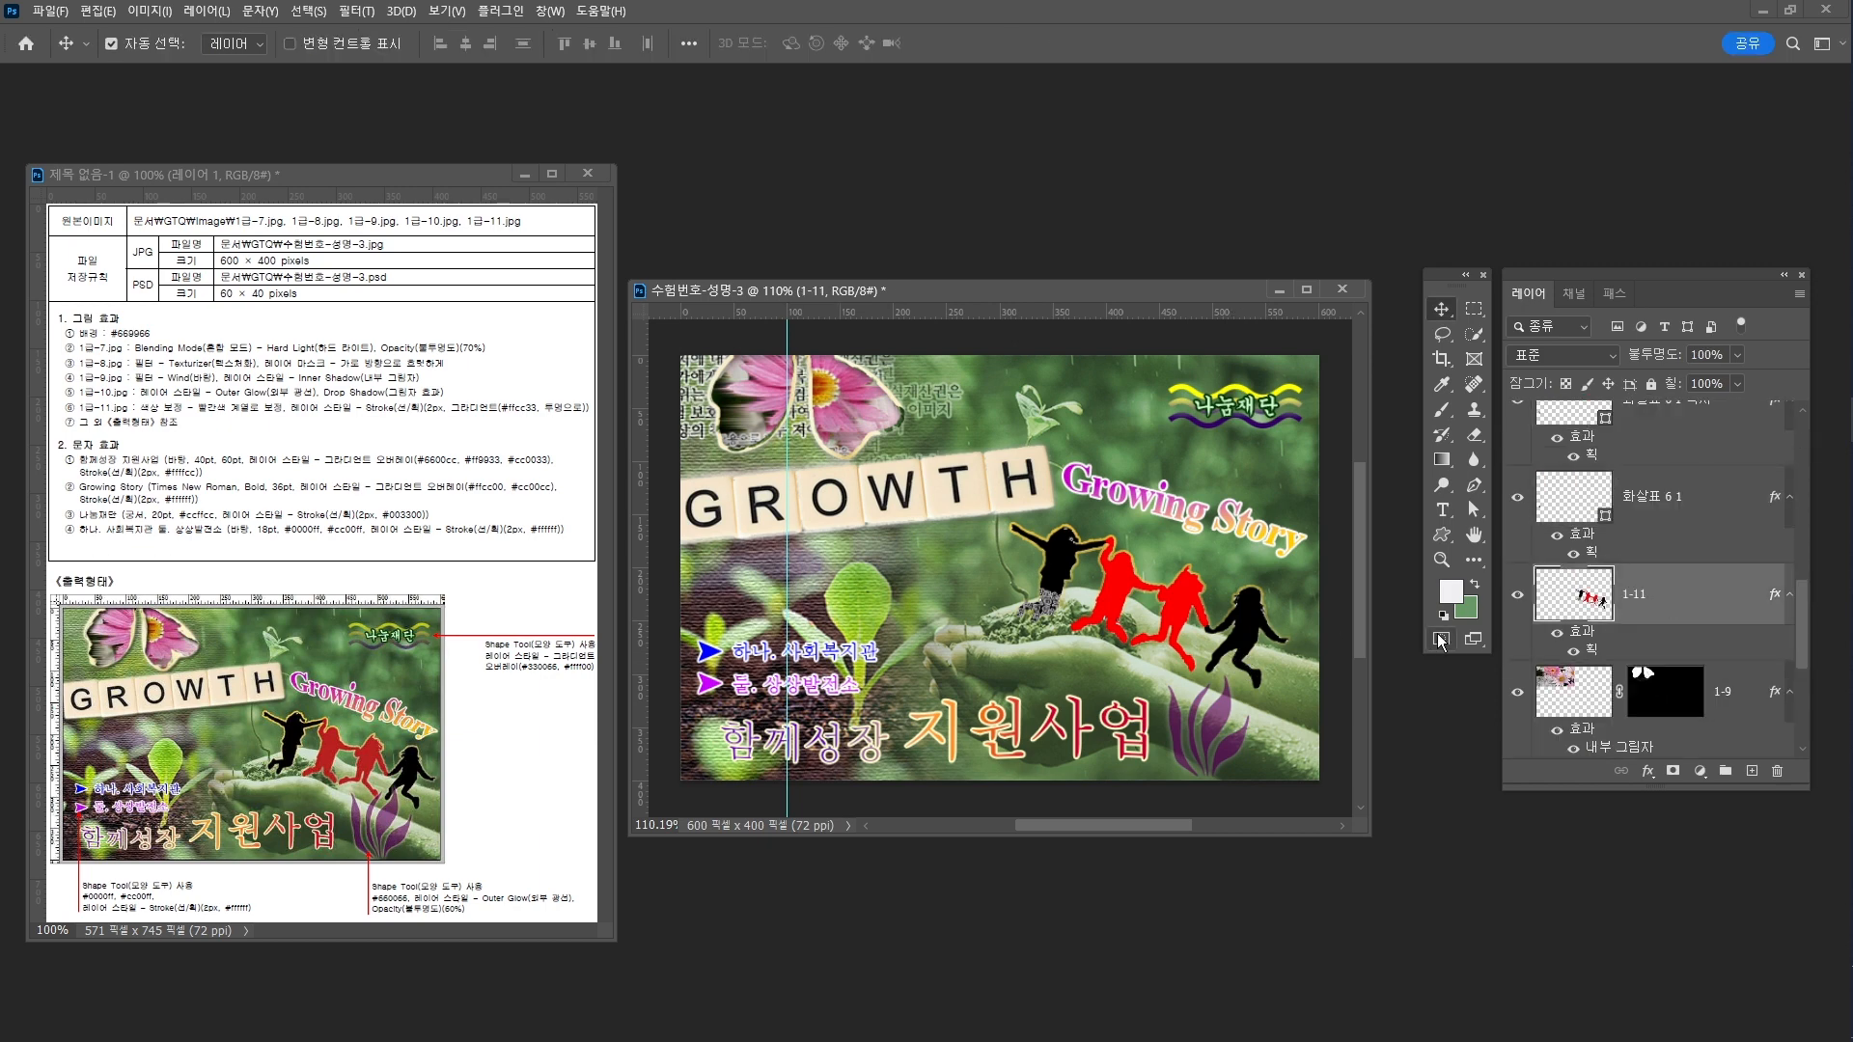
key(ctrl+t)
drag(1289, 689, 1307, 699)
key(Return)
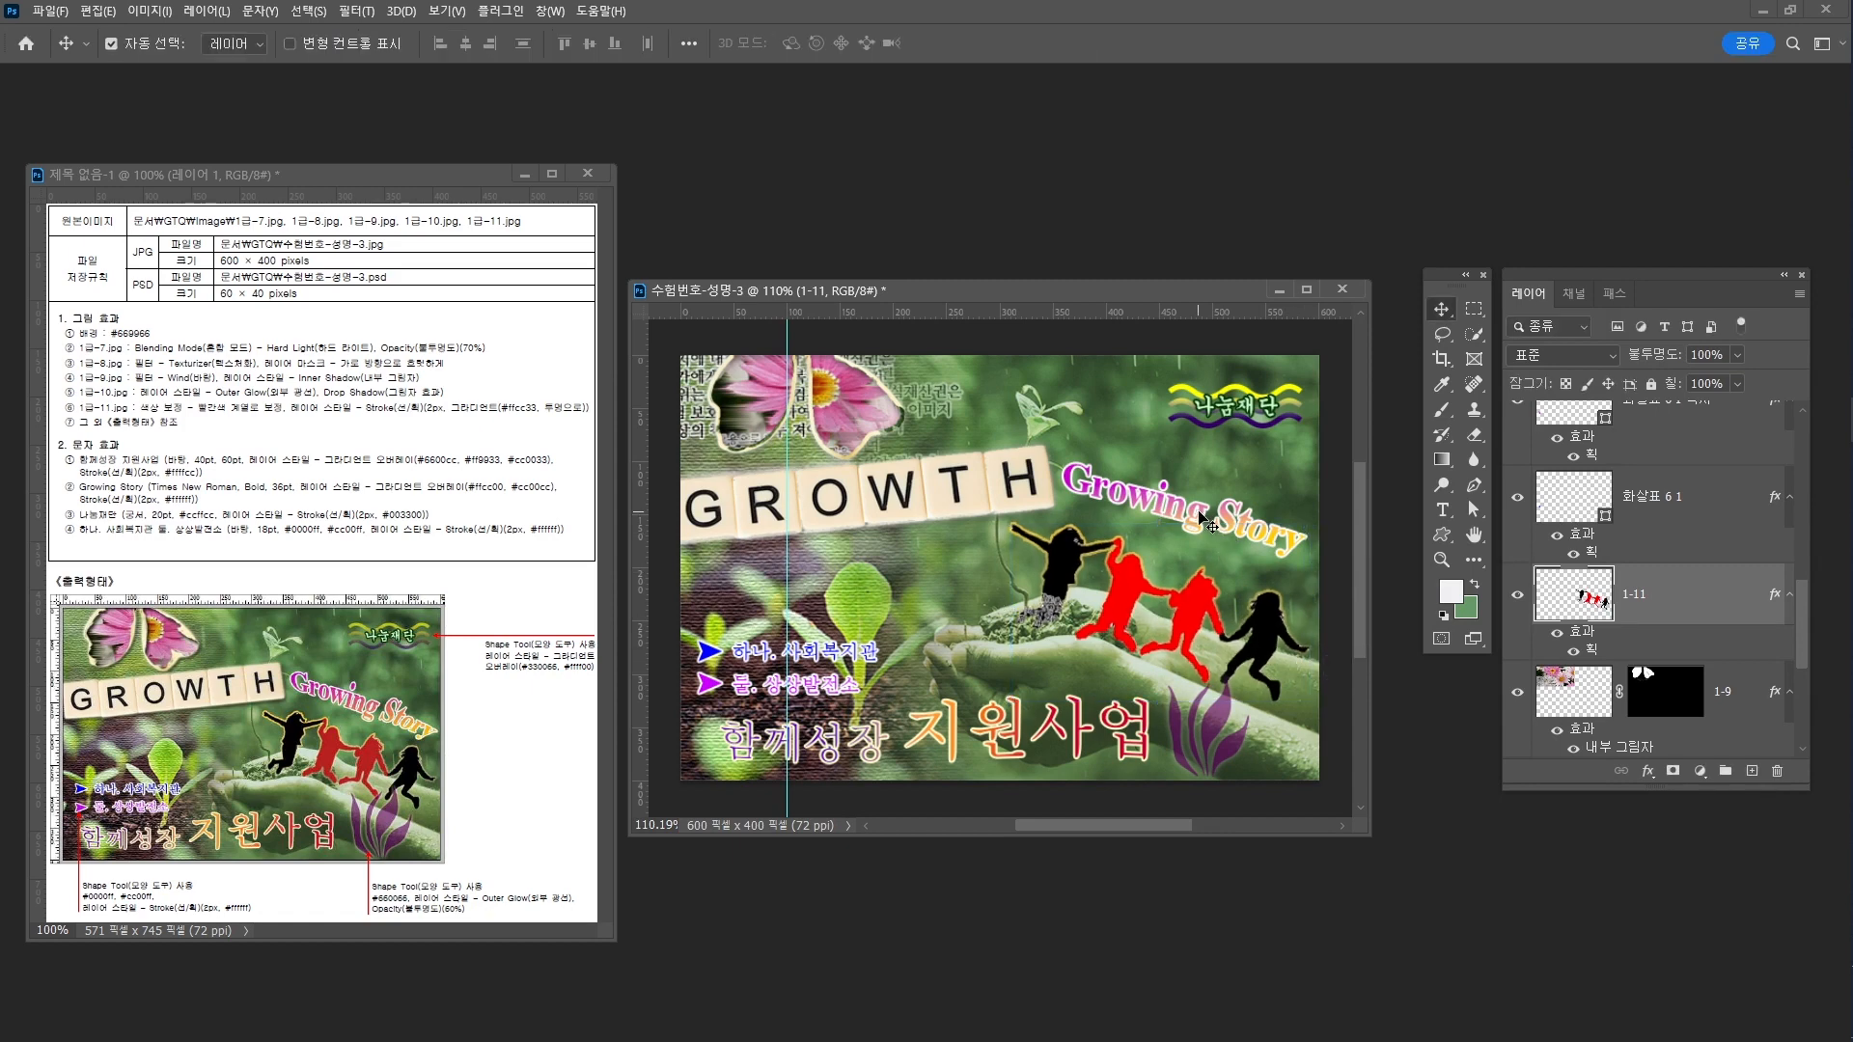
Rotate the "Growing Story" text slightly clockwise and shift it a little lower, just above the silhouettes
click(1202, 521)
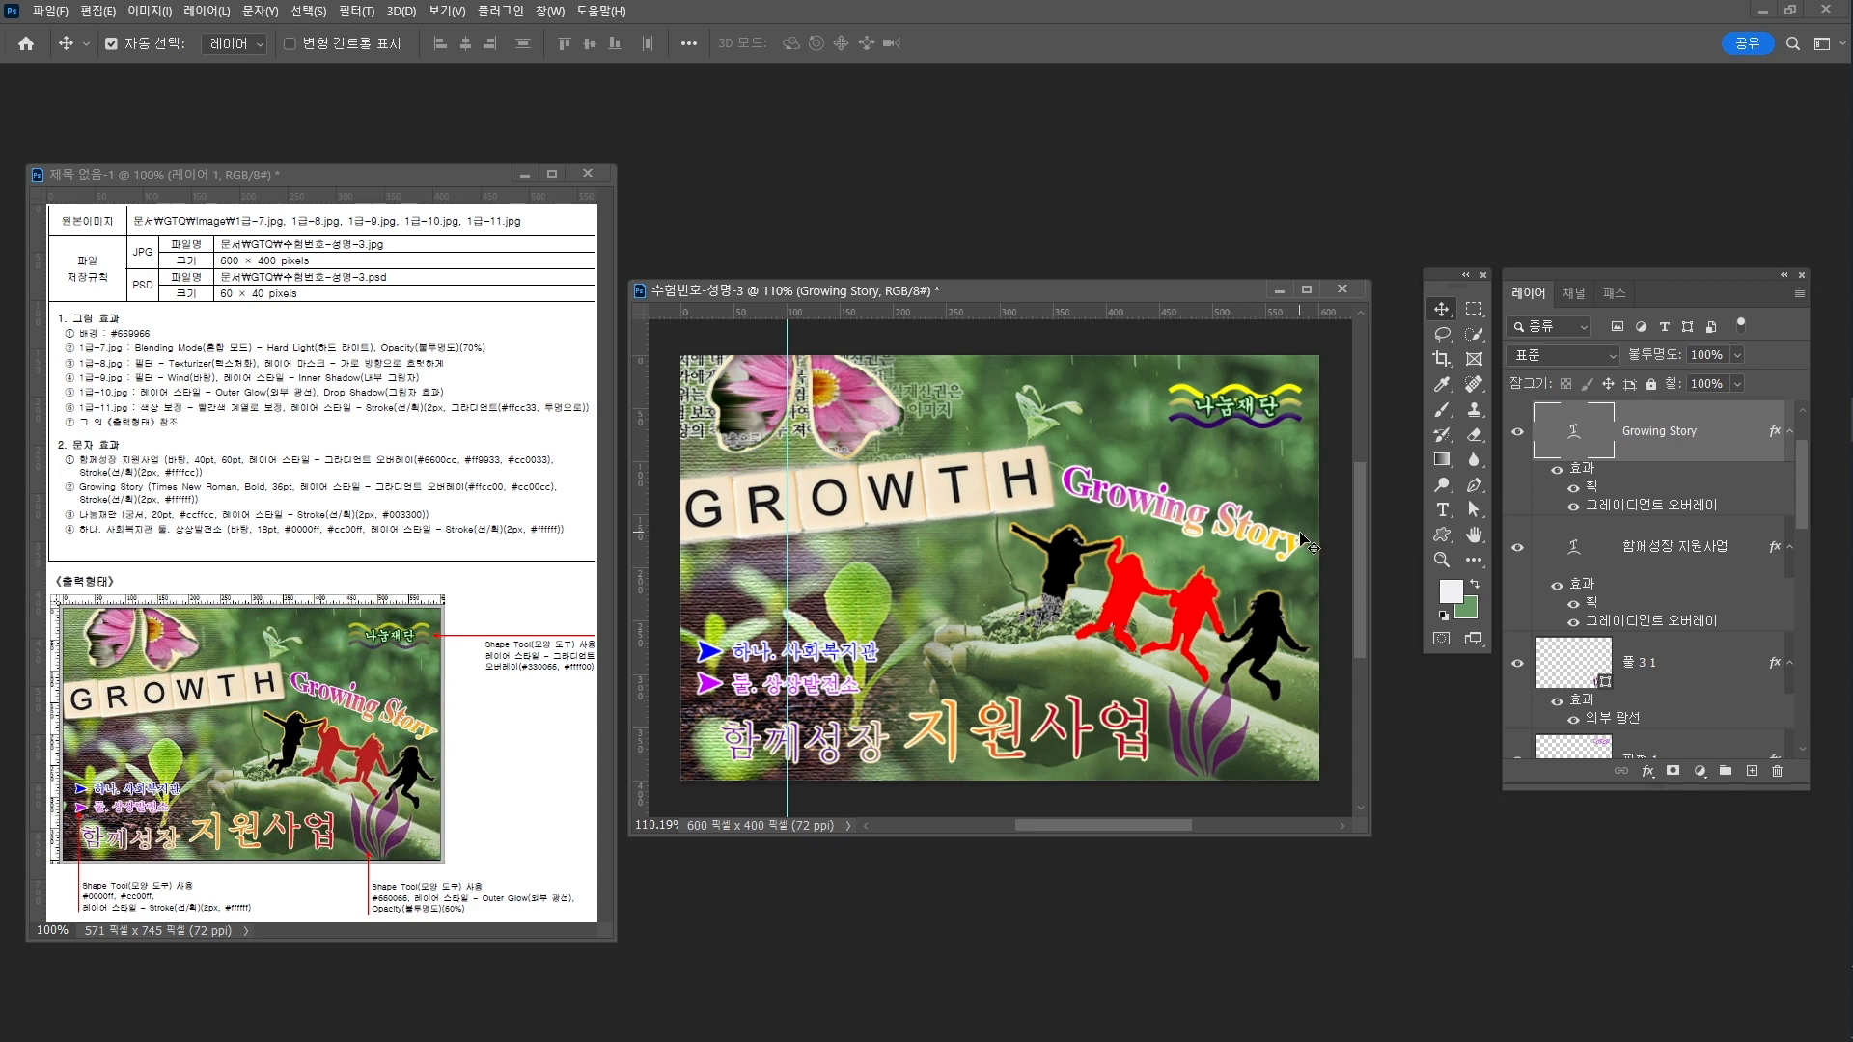
key(ctrl+t)
drag(1337, 496, 1259, 547)
key(Return)
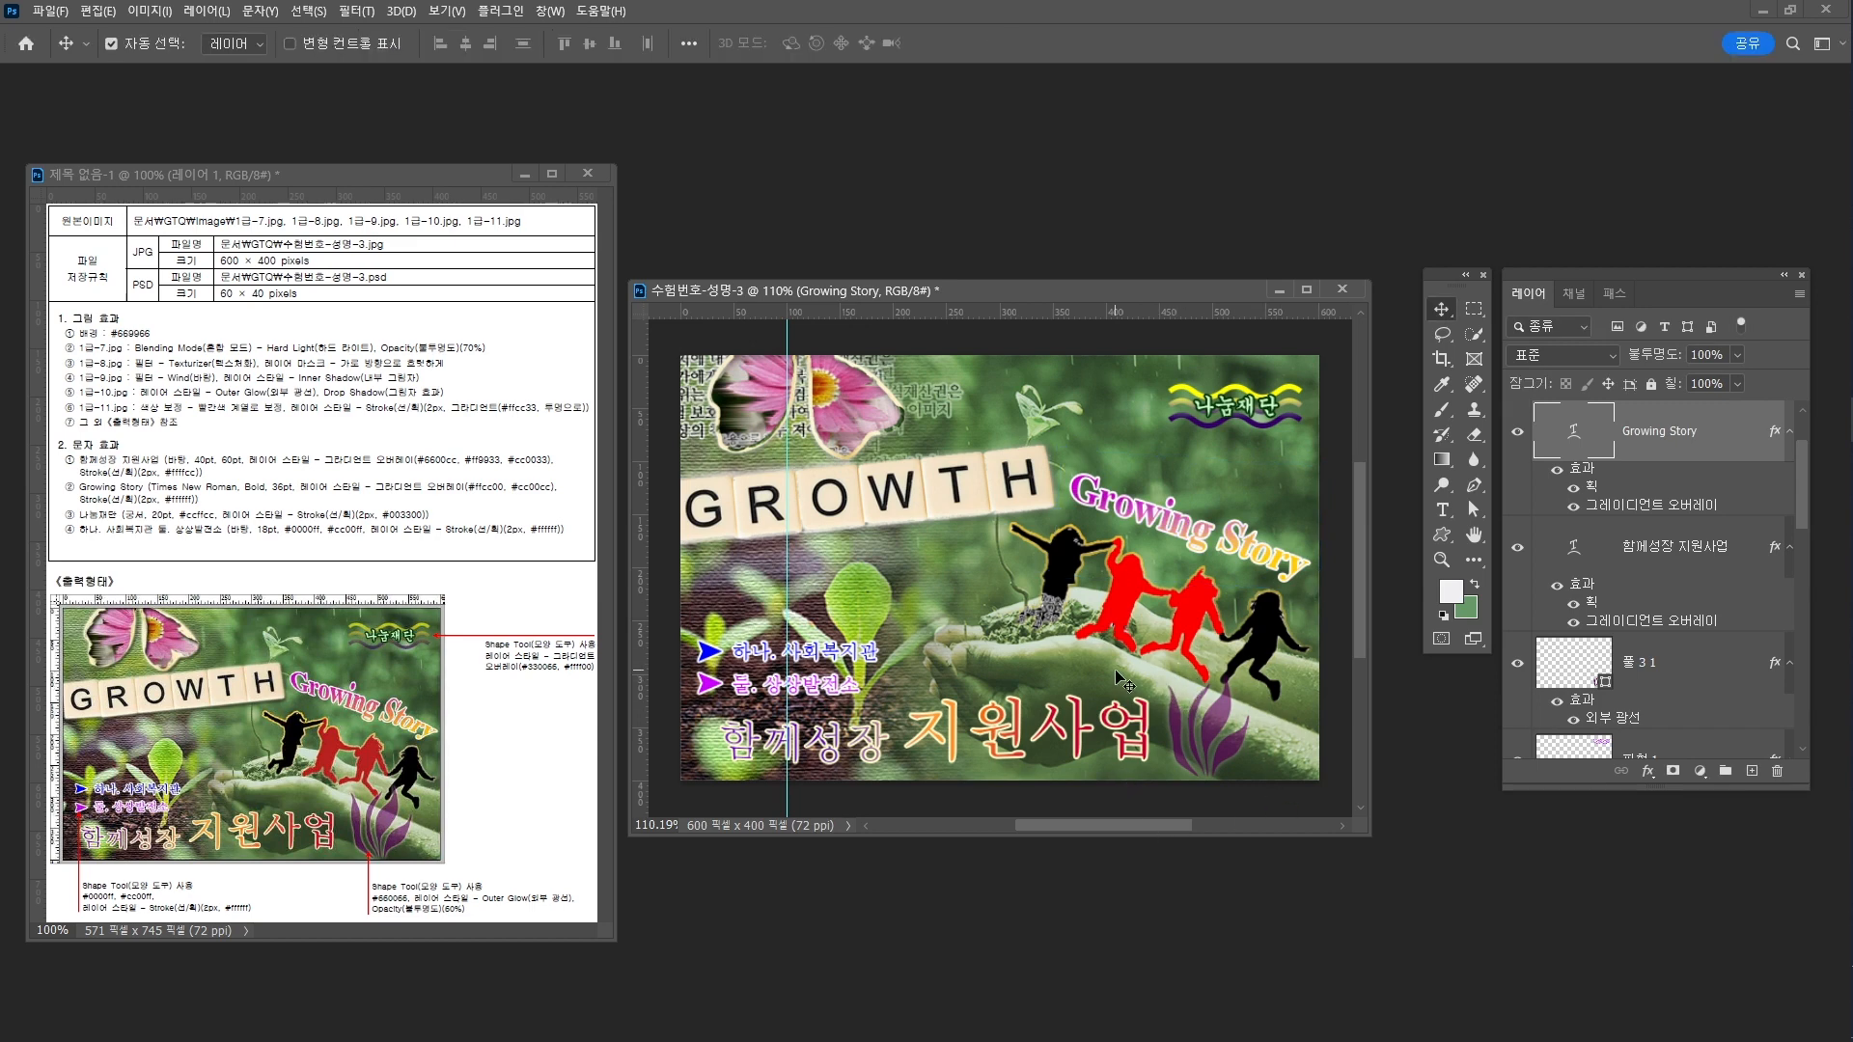
Export the image for web as a quality 100 JPEG named 수험번호-성명-3.jpg in the GTQ folder
click(50, 10)
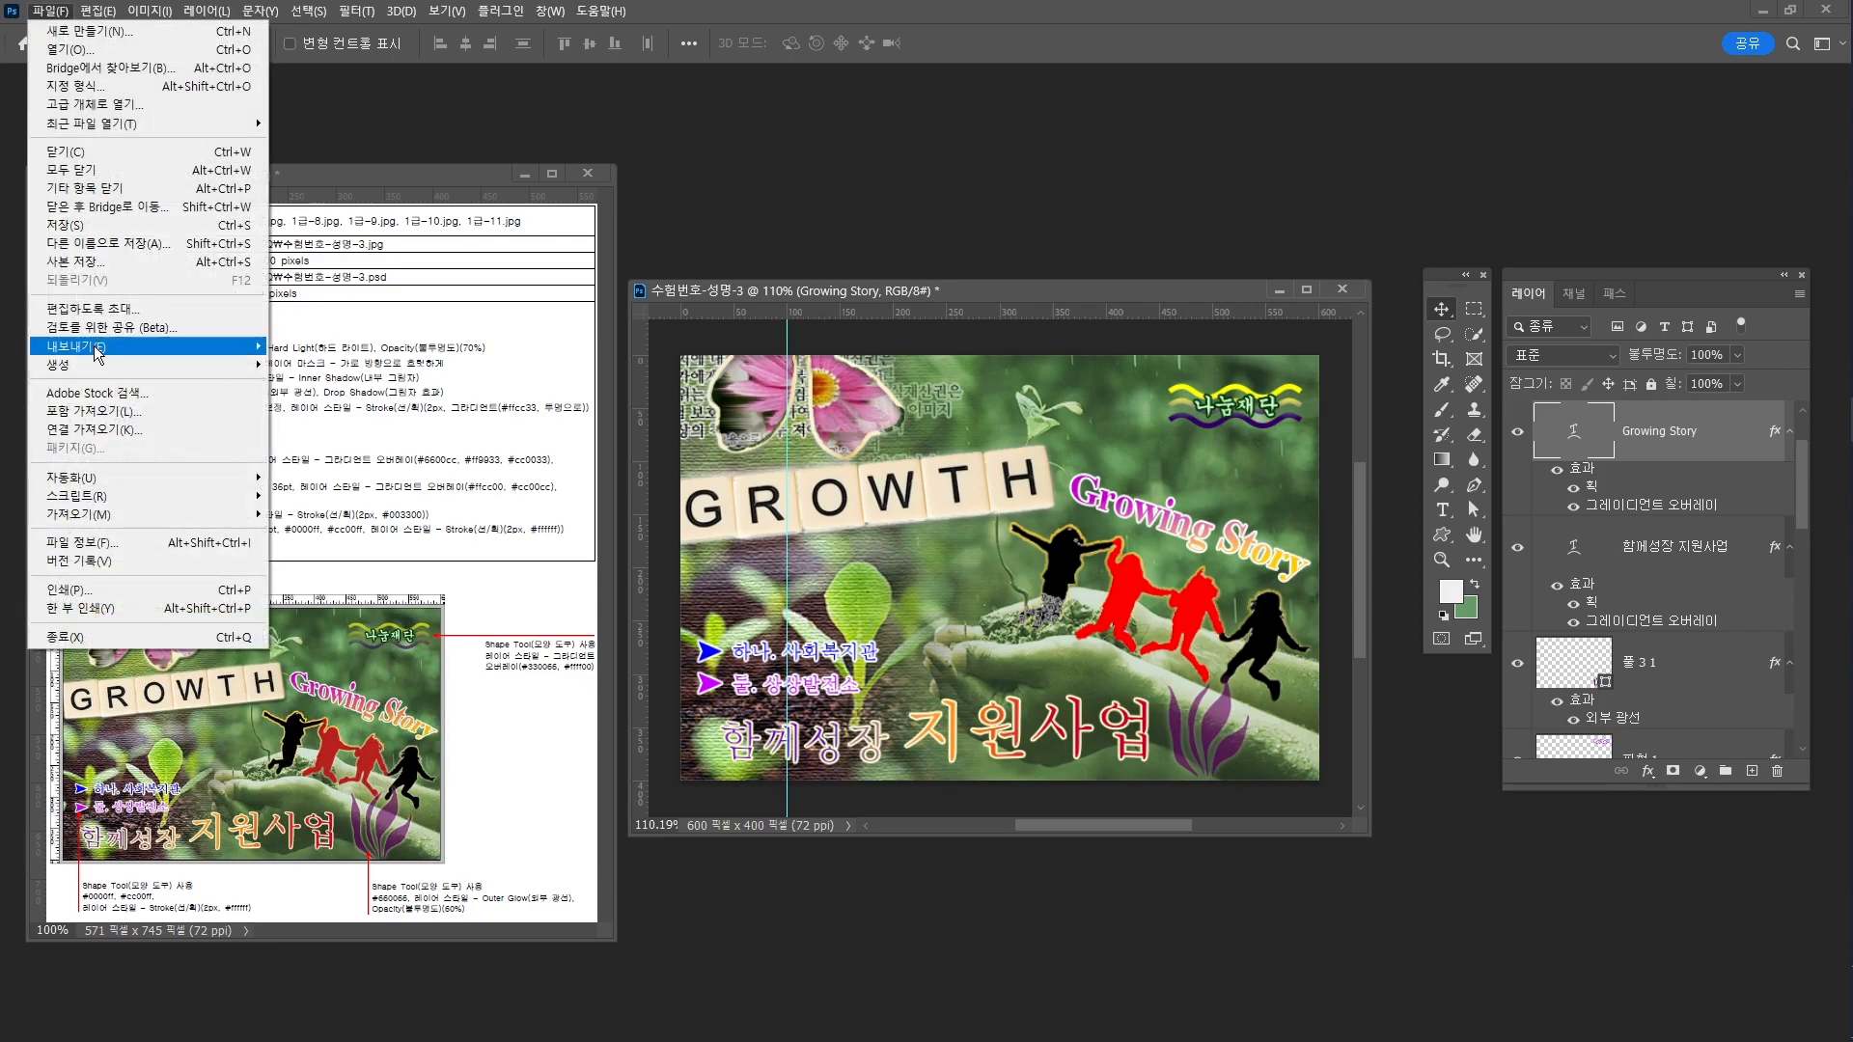
mouse_move(95, 349)
click(439, 424)
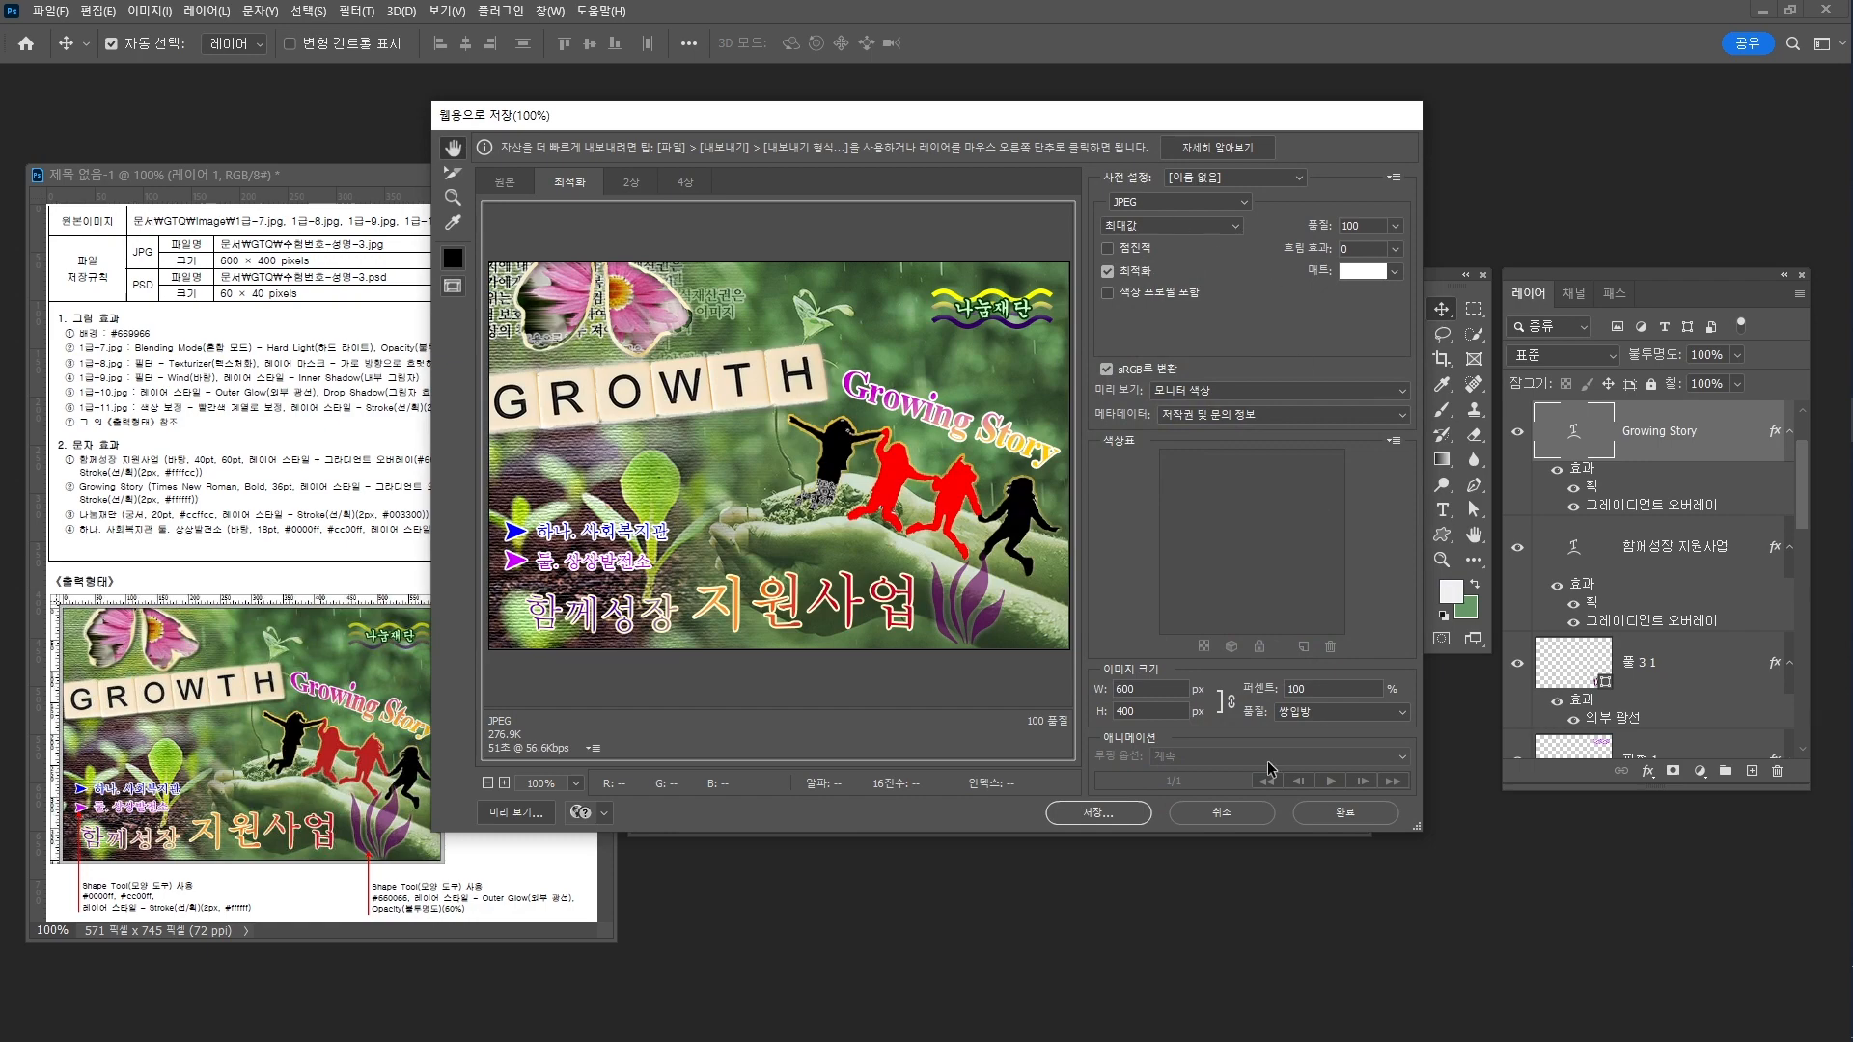
click(1098, 812)
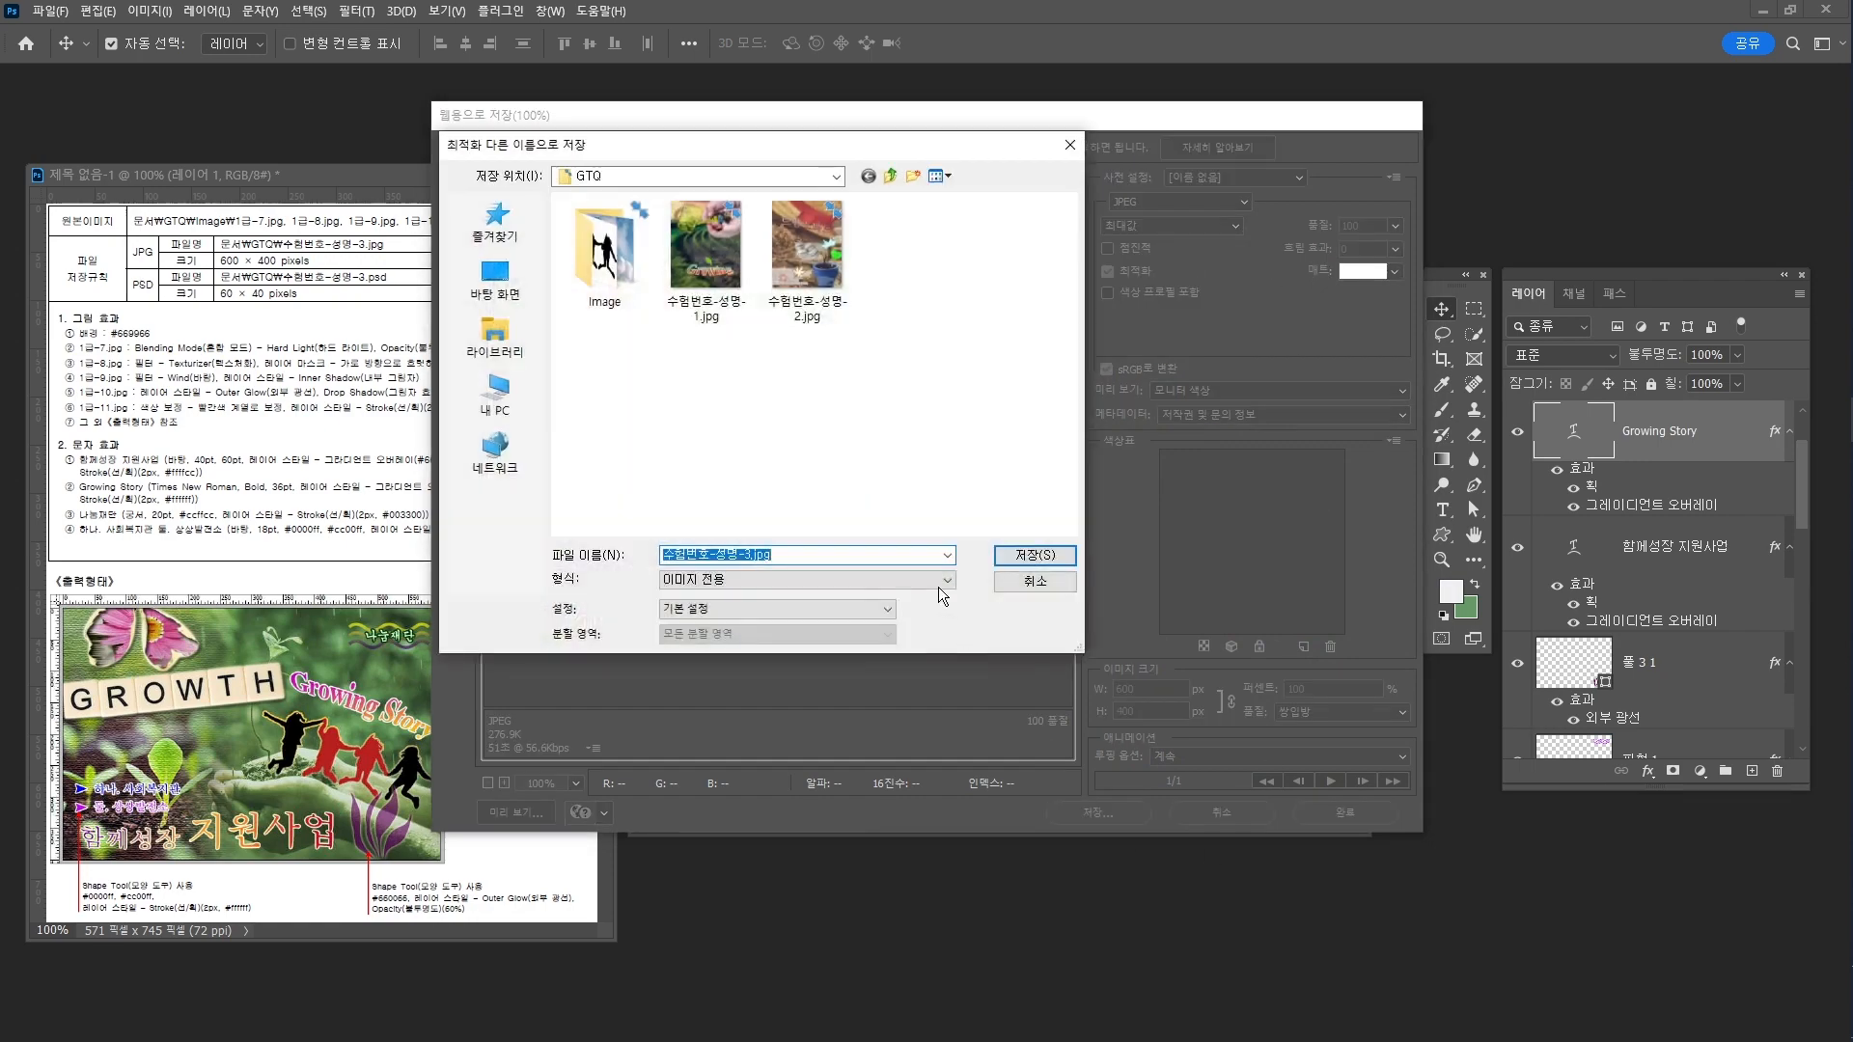
click(1035, 555)
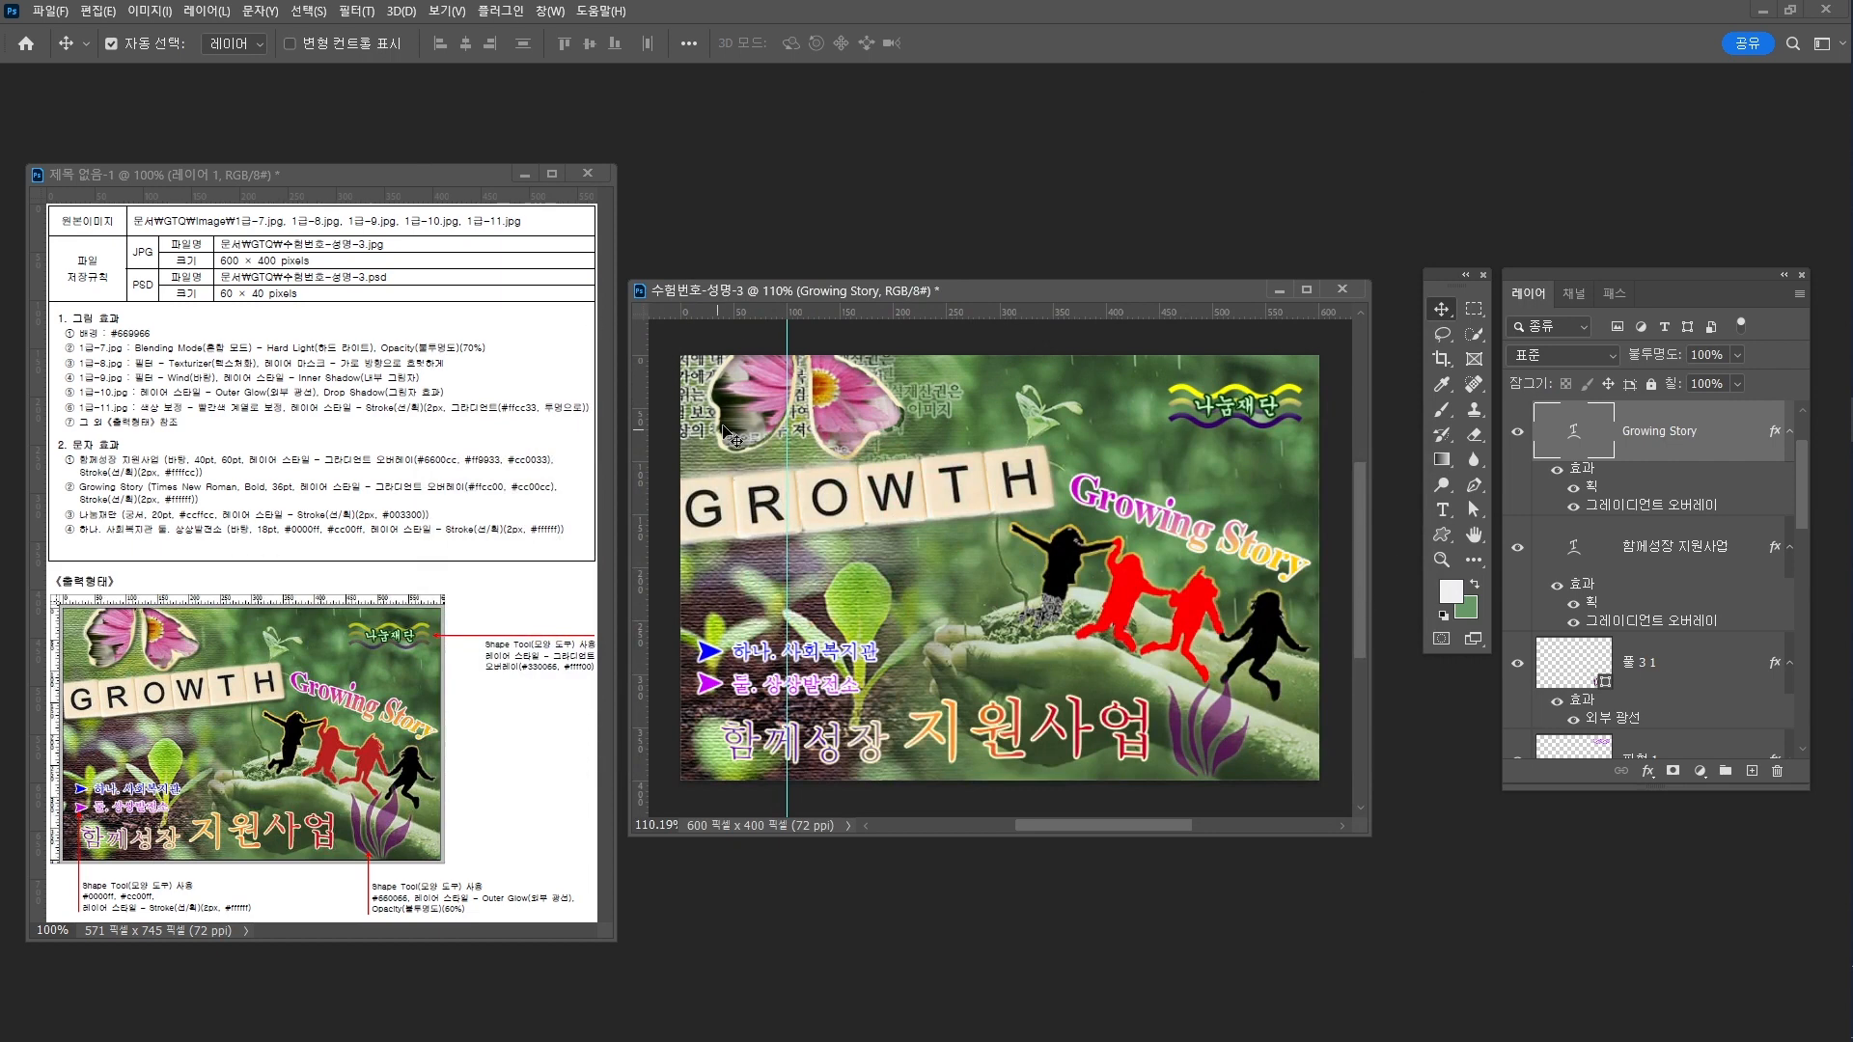
Clear the guides from the poster document
click(452, 14)
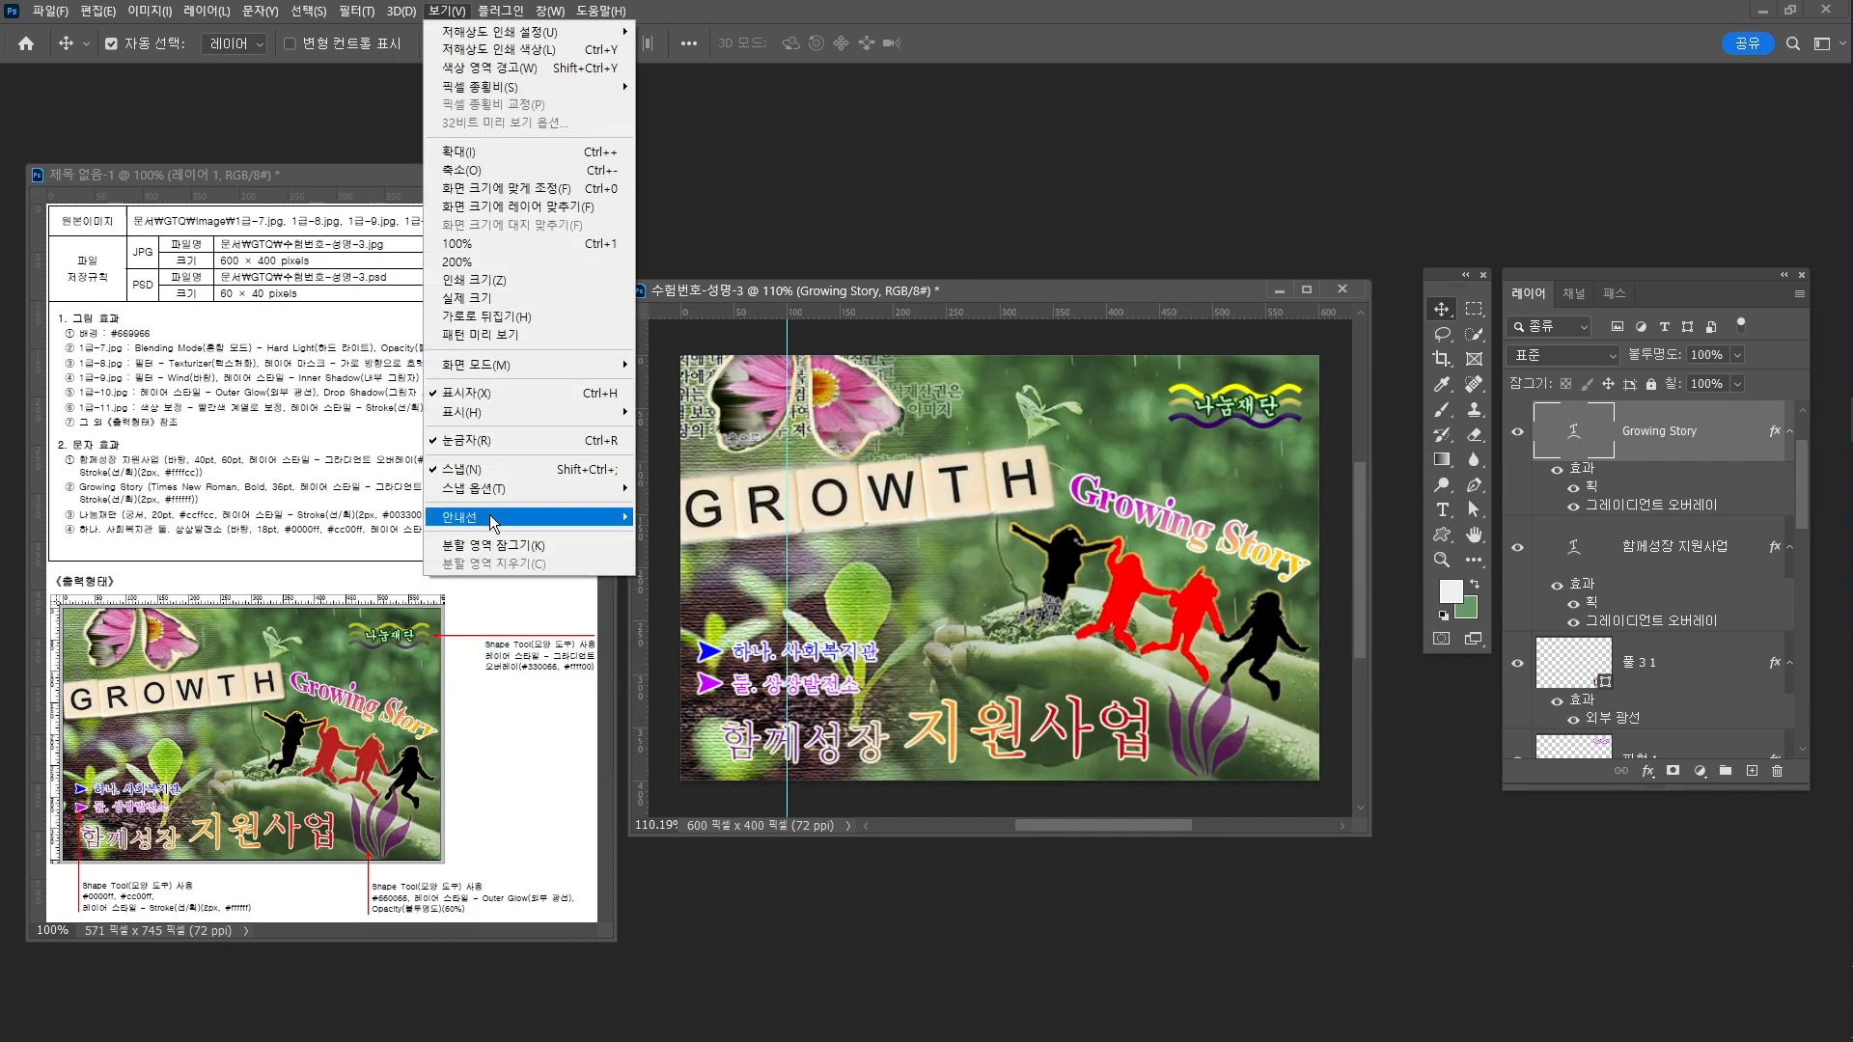
mouse_move(489, 515)
click(699, 554)
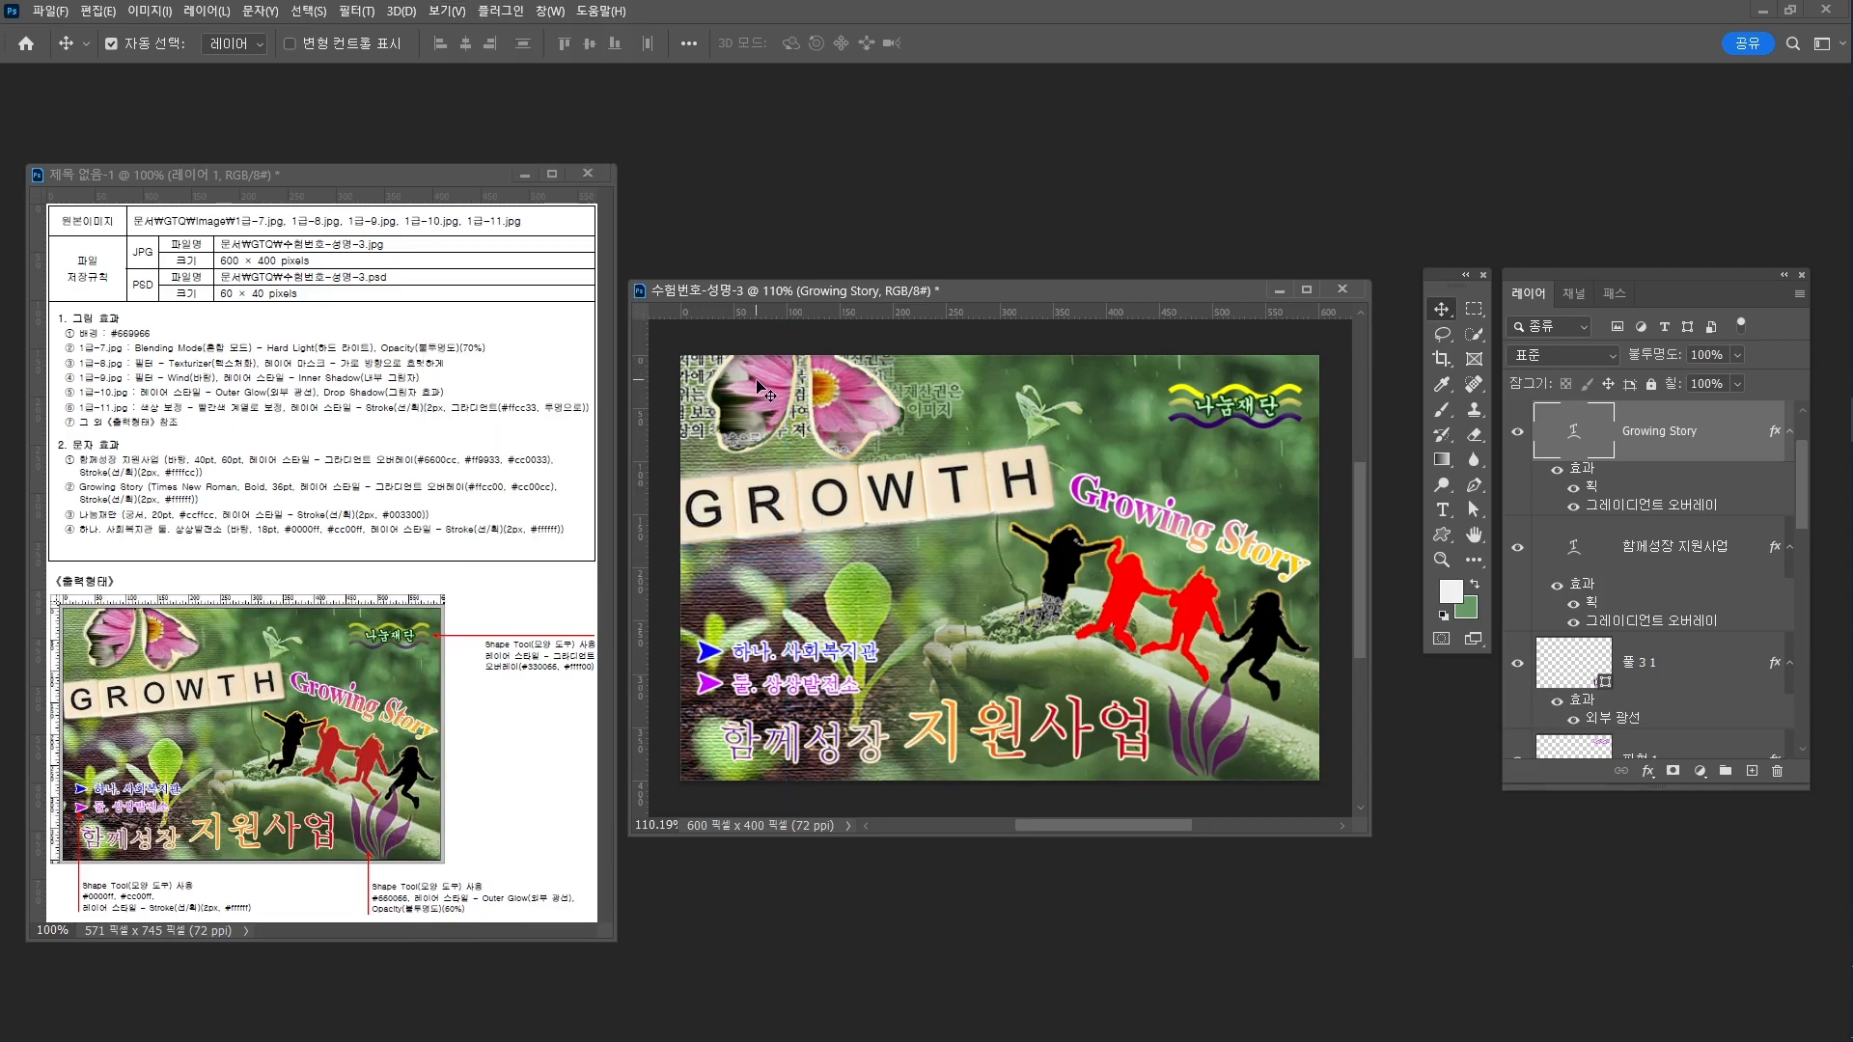
Resize the image to 60 × 40 pixels with proportions linked
key(ctrl+s)
key(ctrl+alt+i)
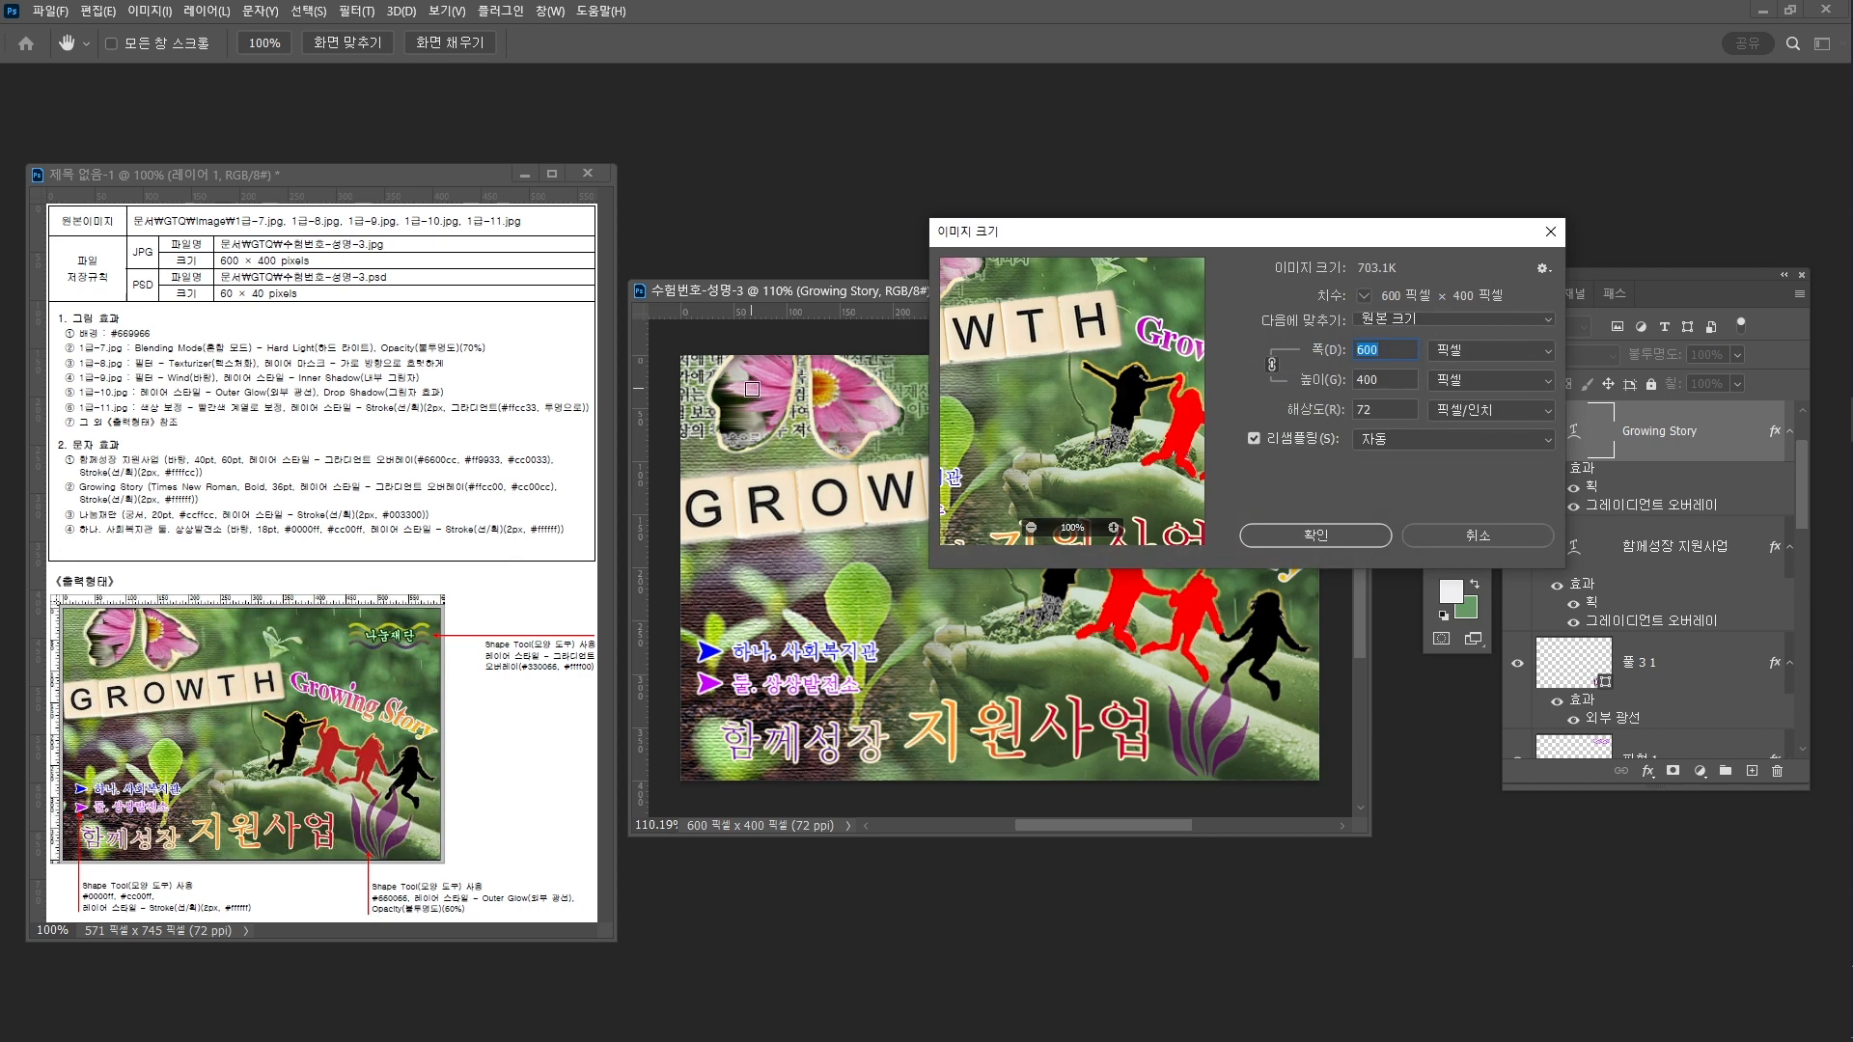
text(60)
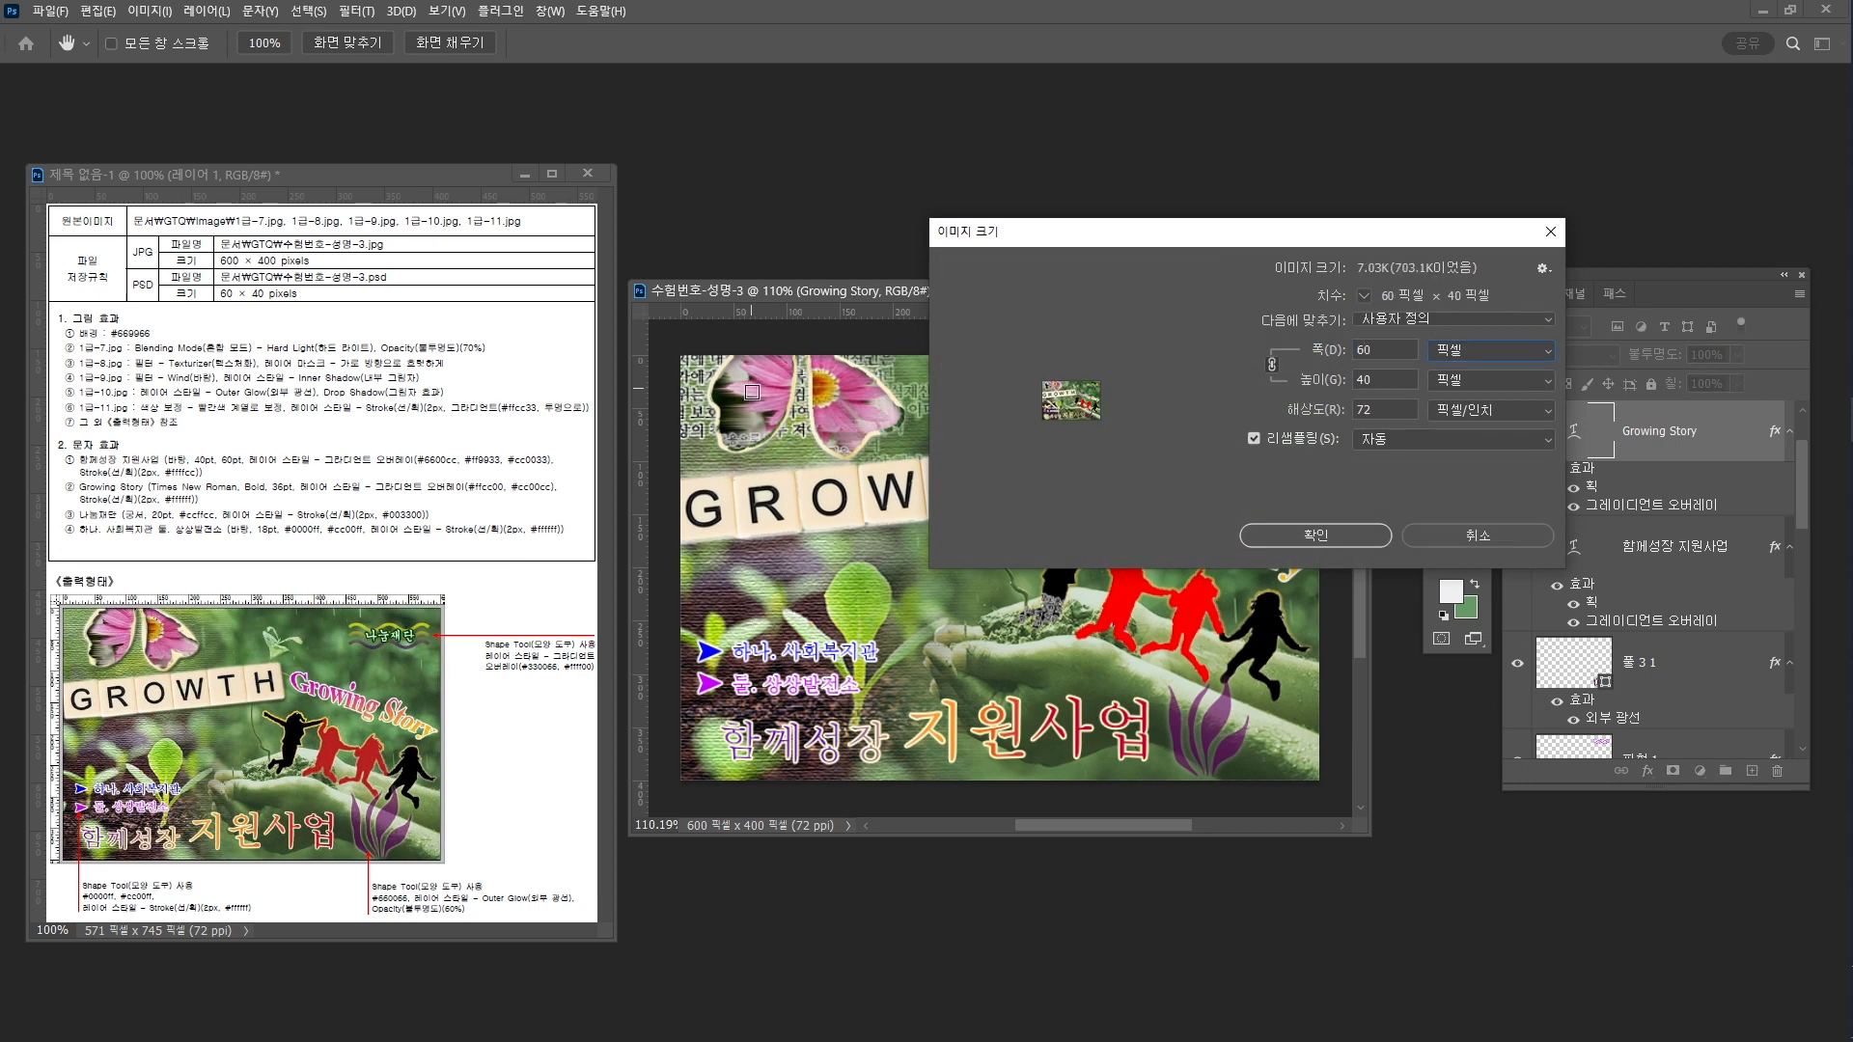
click(1310, 540)
Save the reduced document as 수험번호-성명-3.psd in the GTQ folder
click(53, 10)
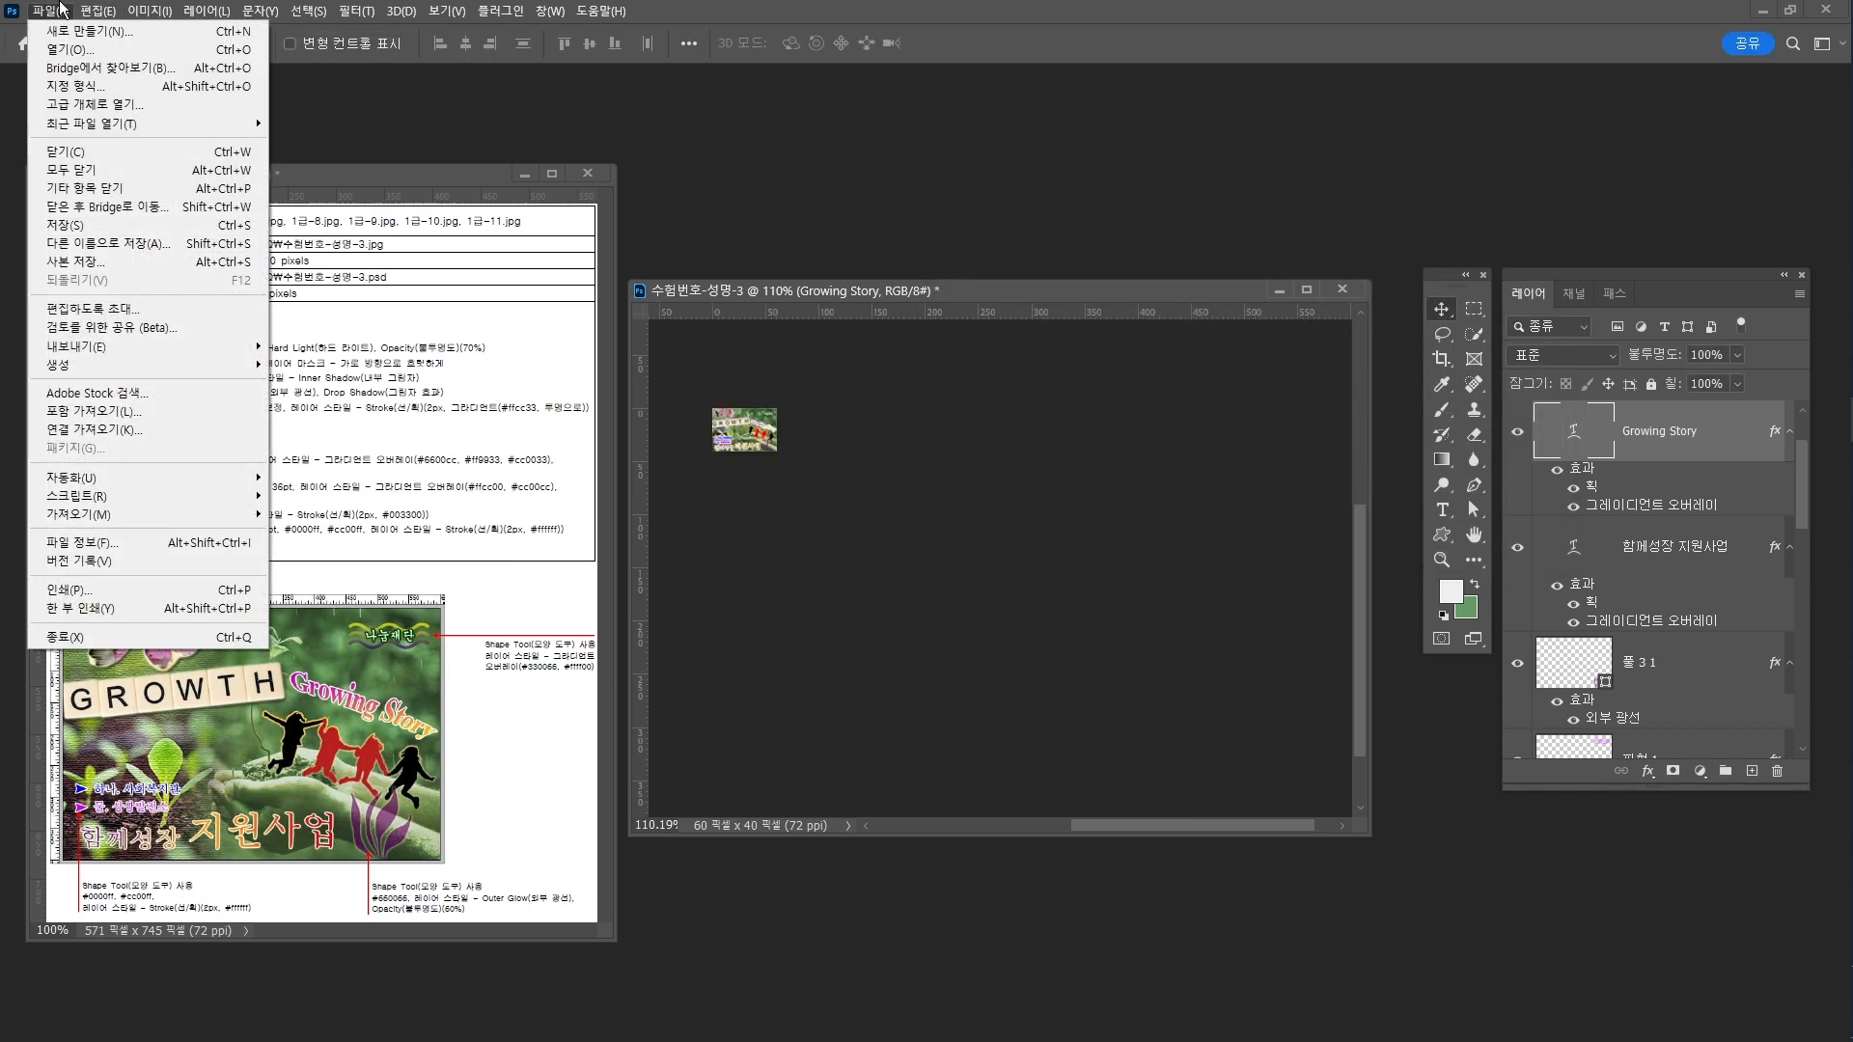
click(150, 250)
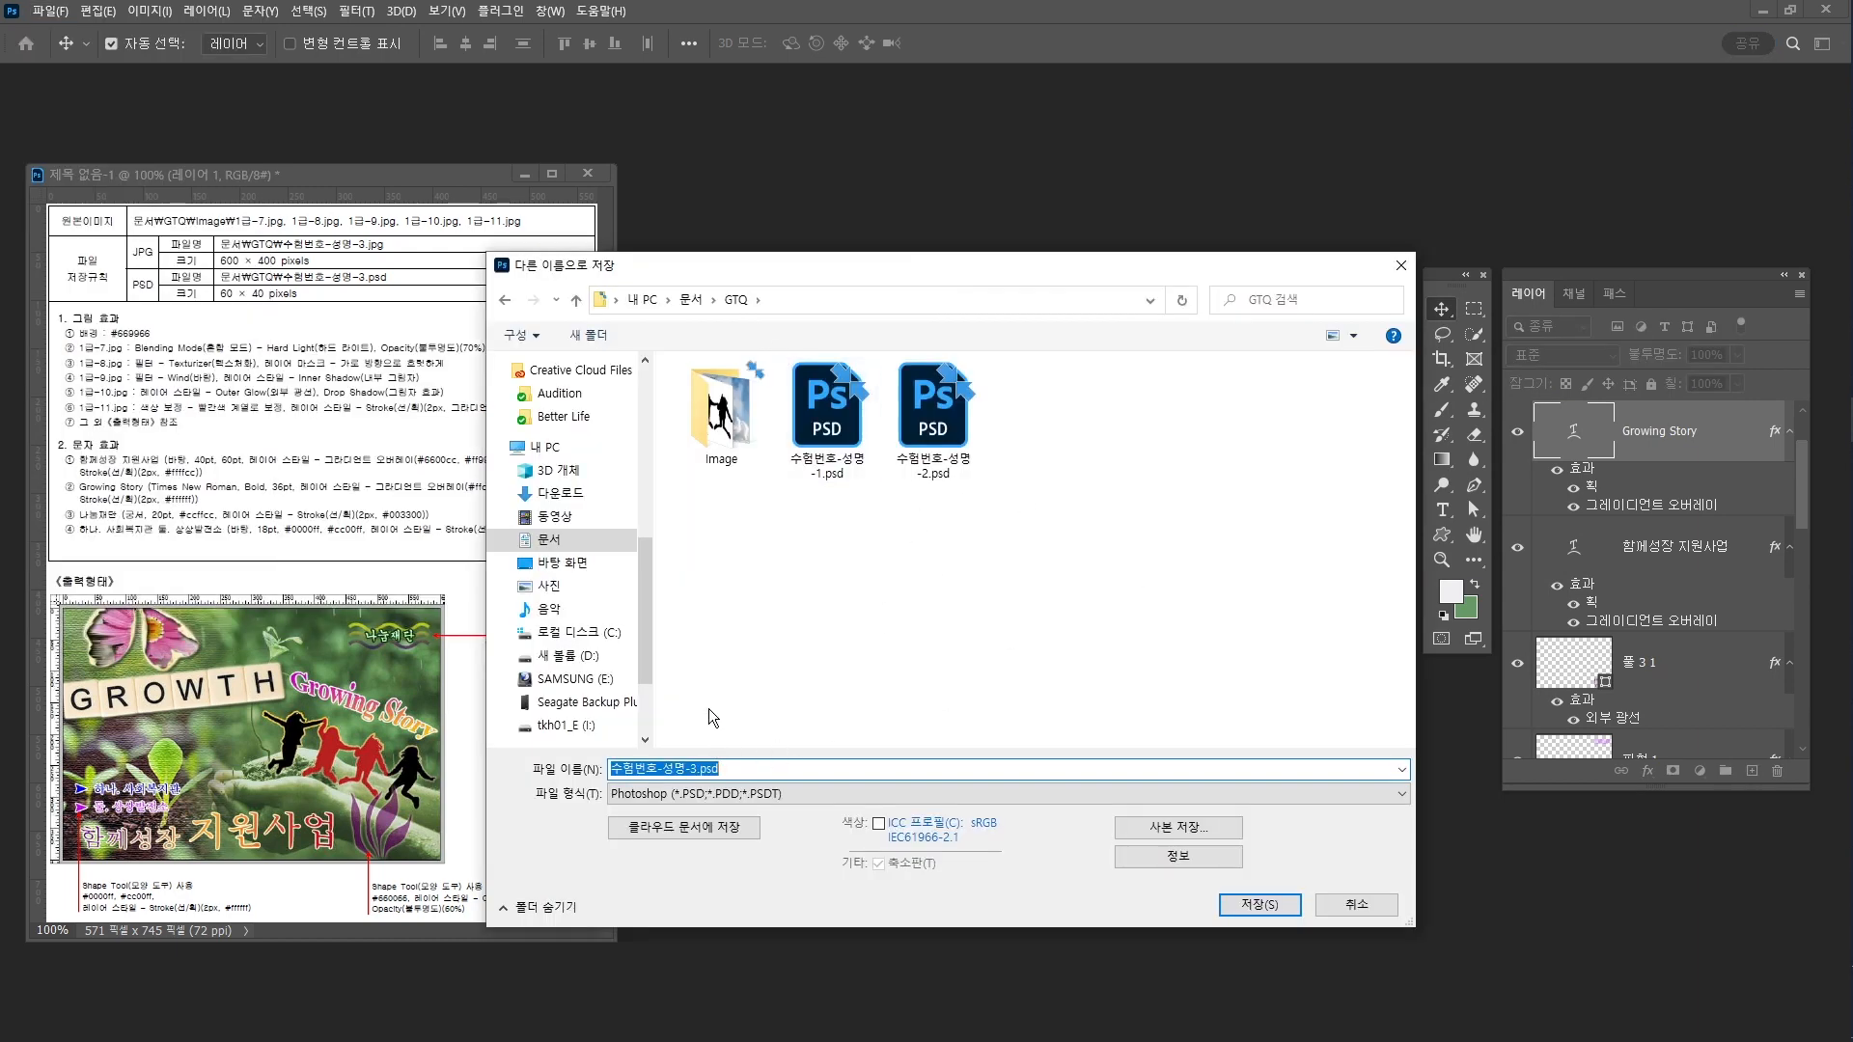
click(1270, 907)
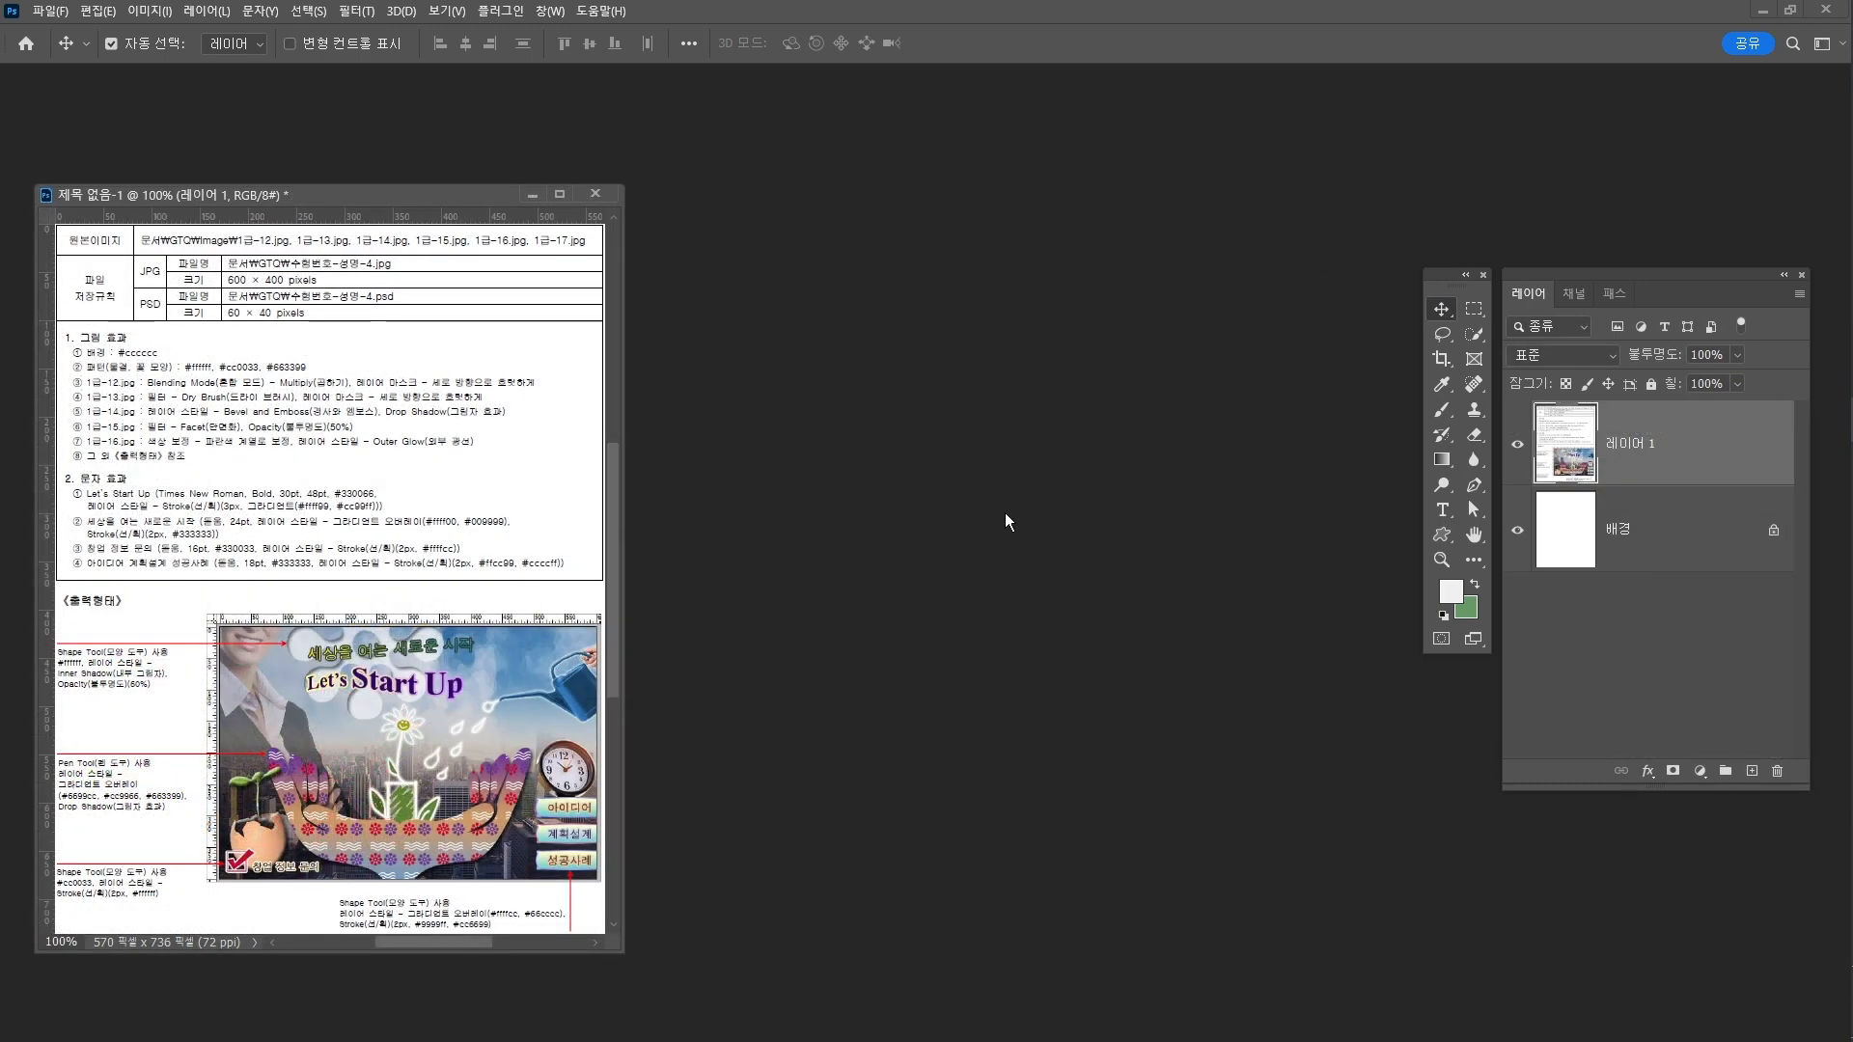
Create a 600 × 400 pixel document named 수험번호-성명-4 and place its window beside the exam sheet
key(ctrl+n)
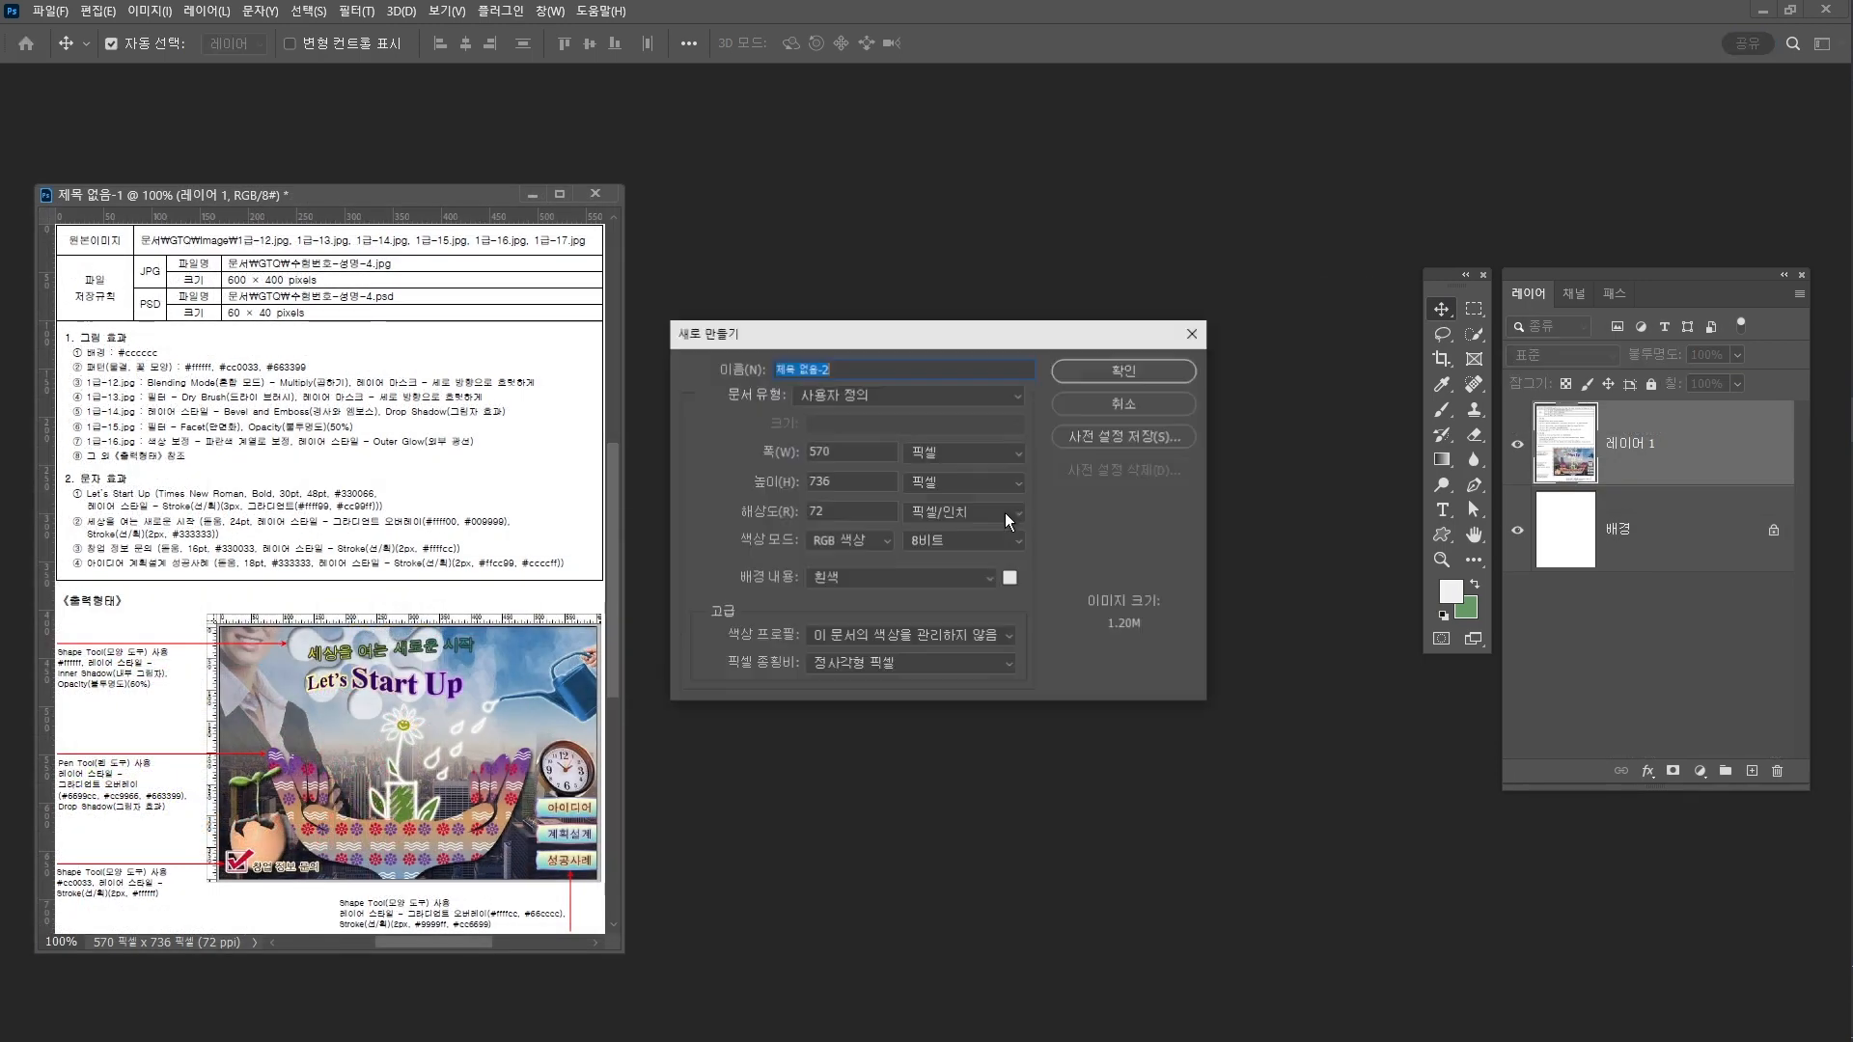
text(수험번호-성명-4)
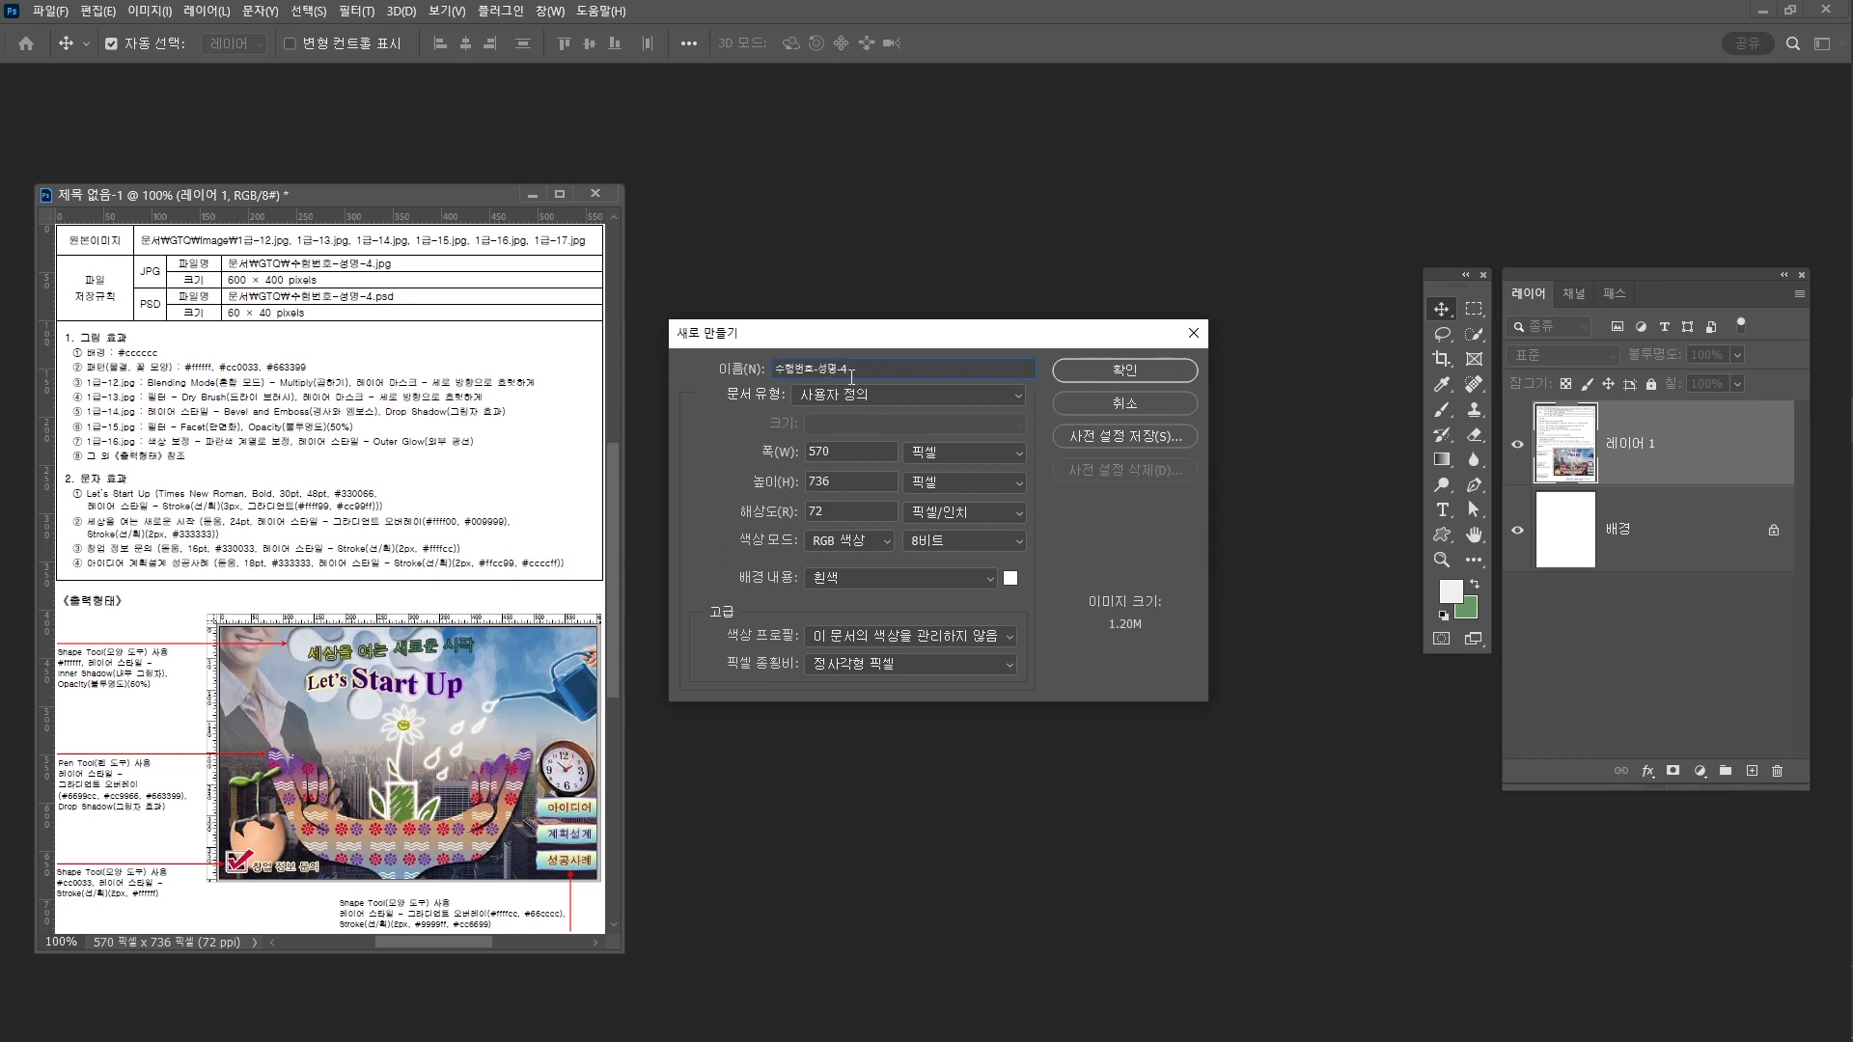
double_click(843, 450)
text(600)
key(Tab)
text(400)
click(1104, 375)
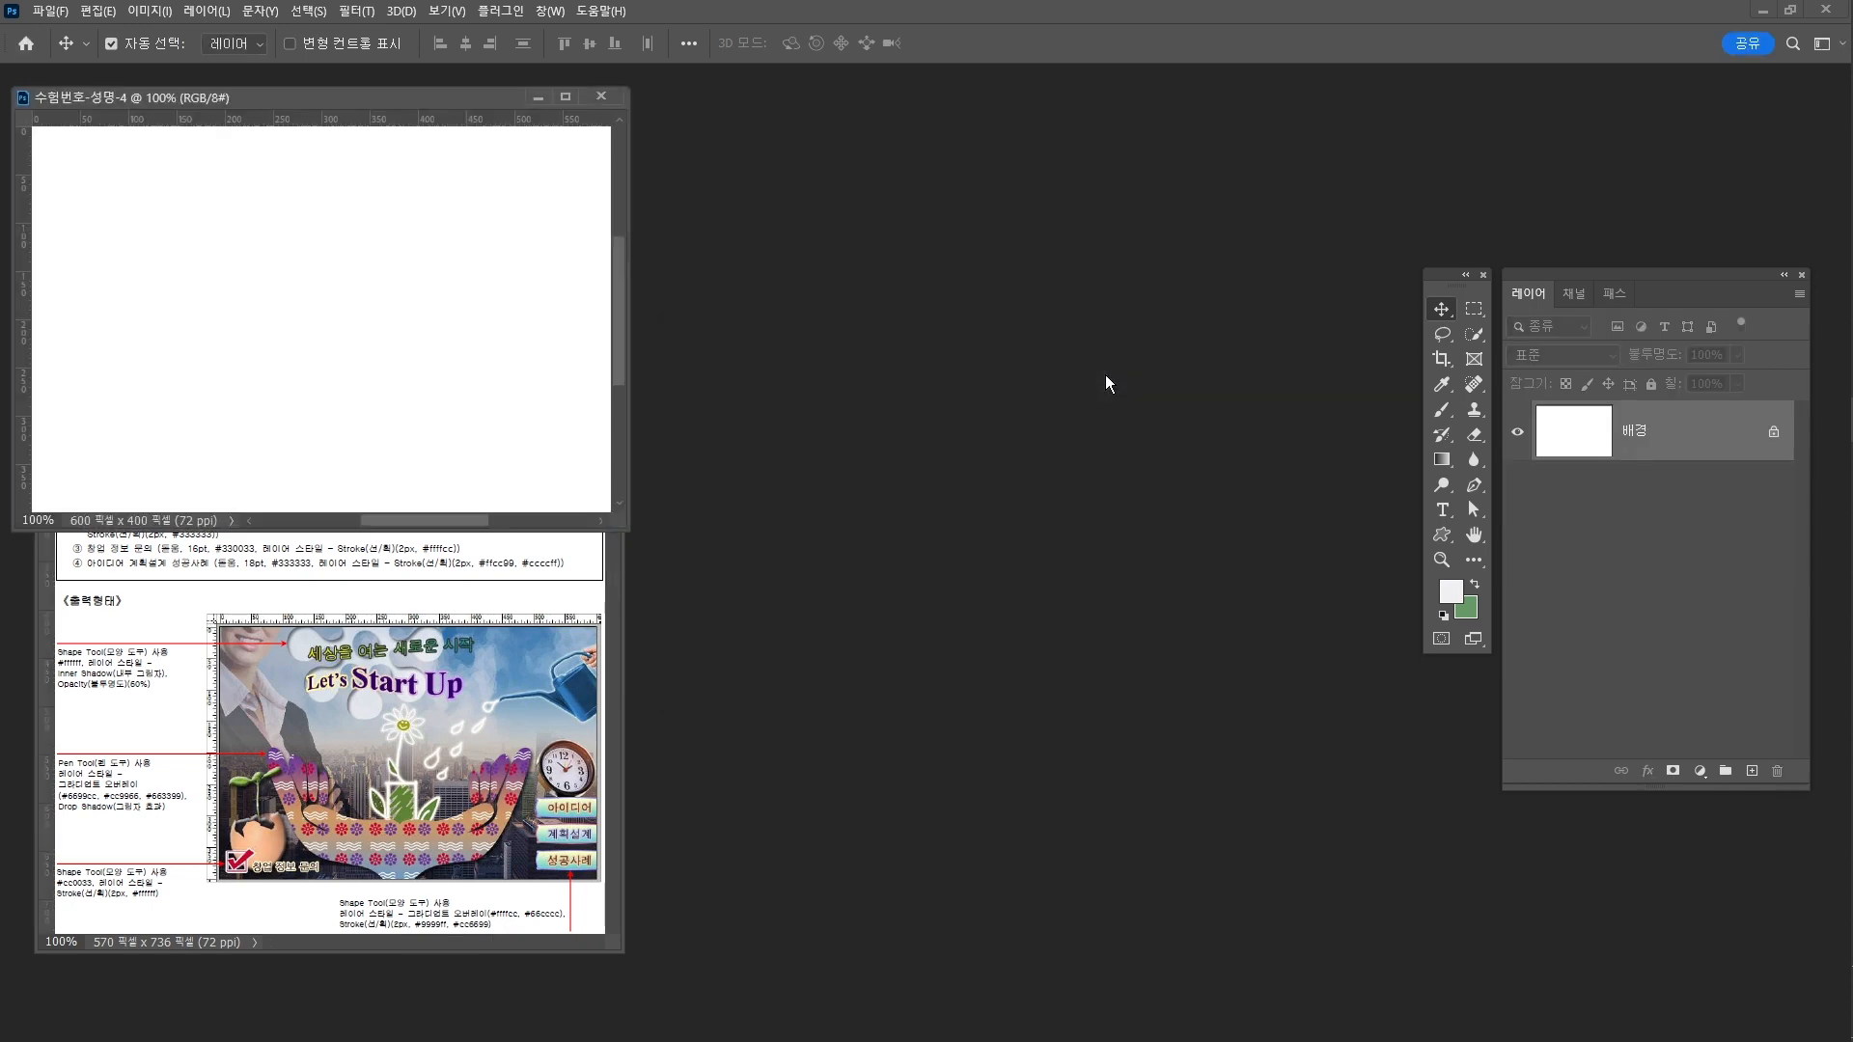
drag(249, 98, 947, 322)
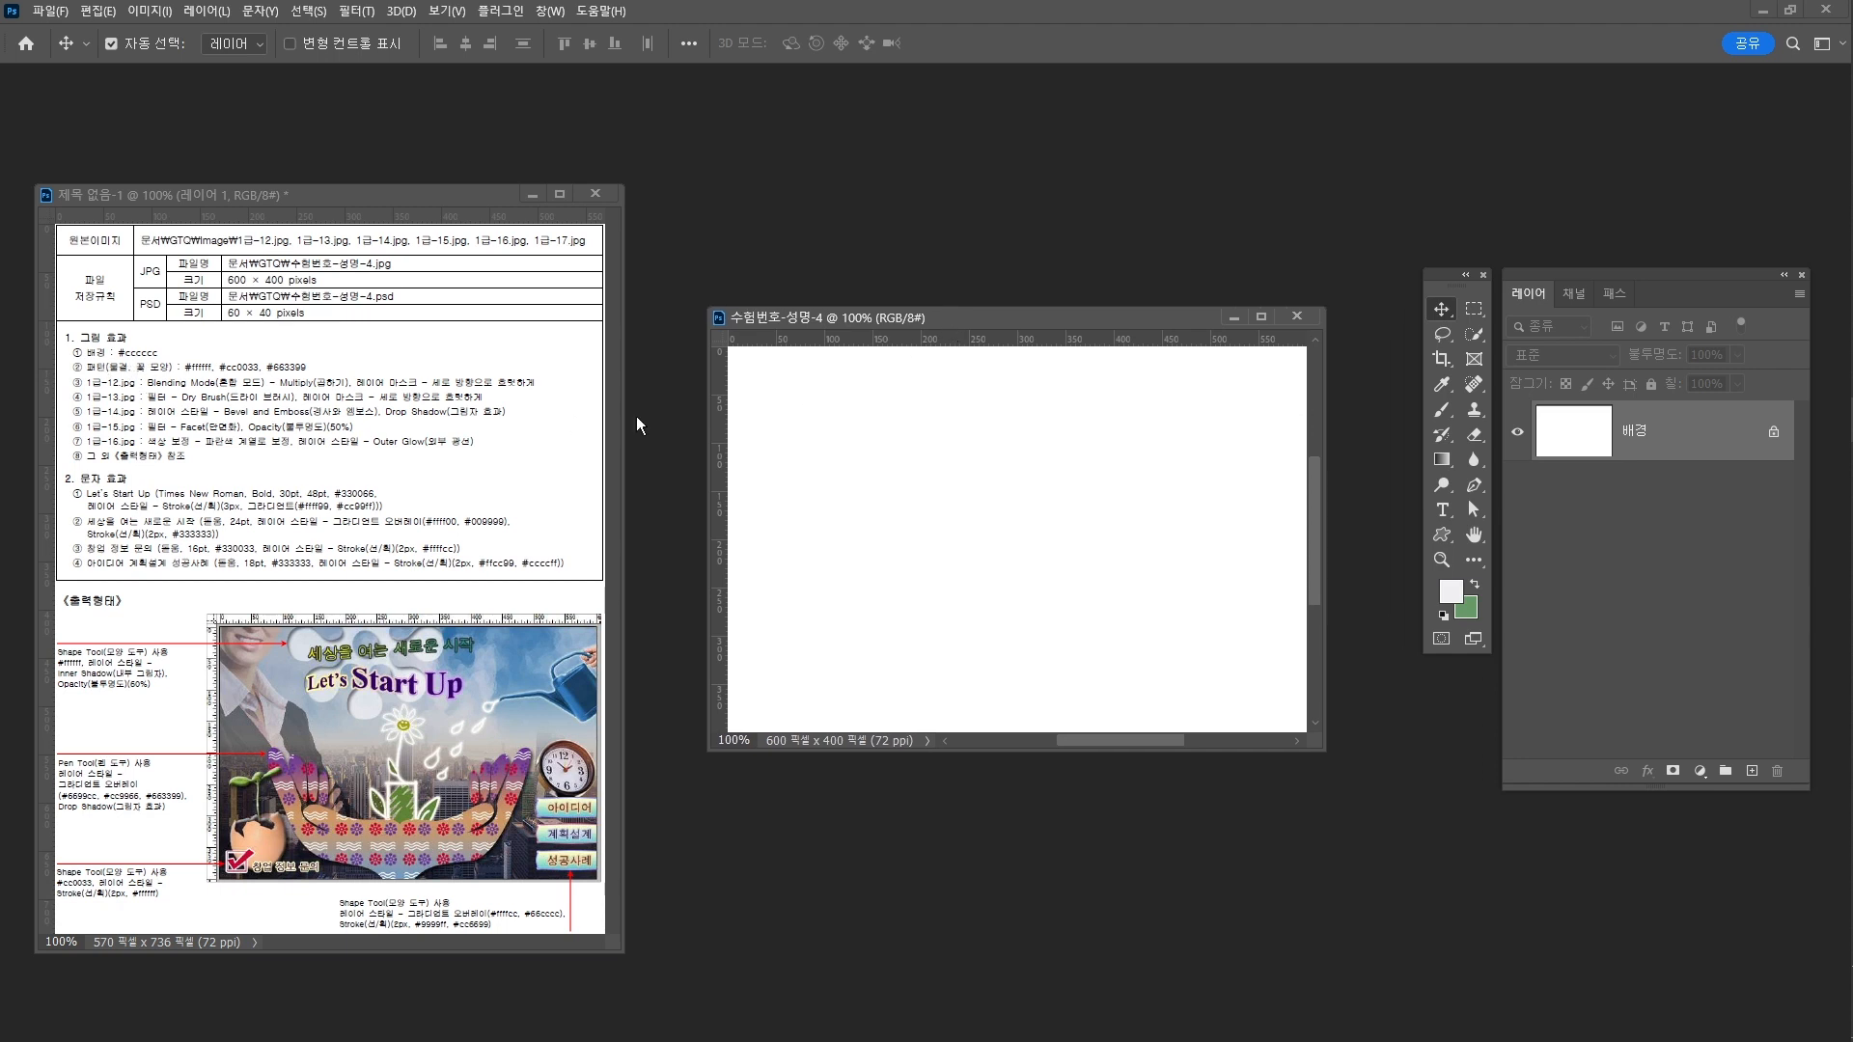
Set the background color to #cccccc
click(1466, 607)
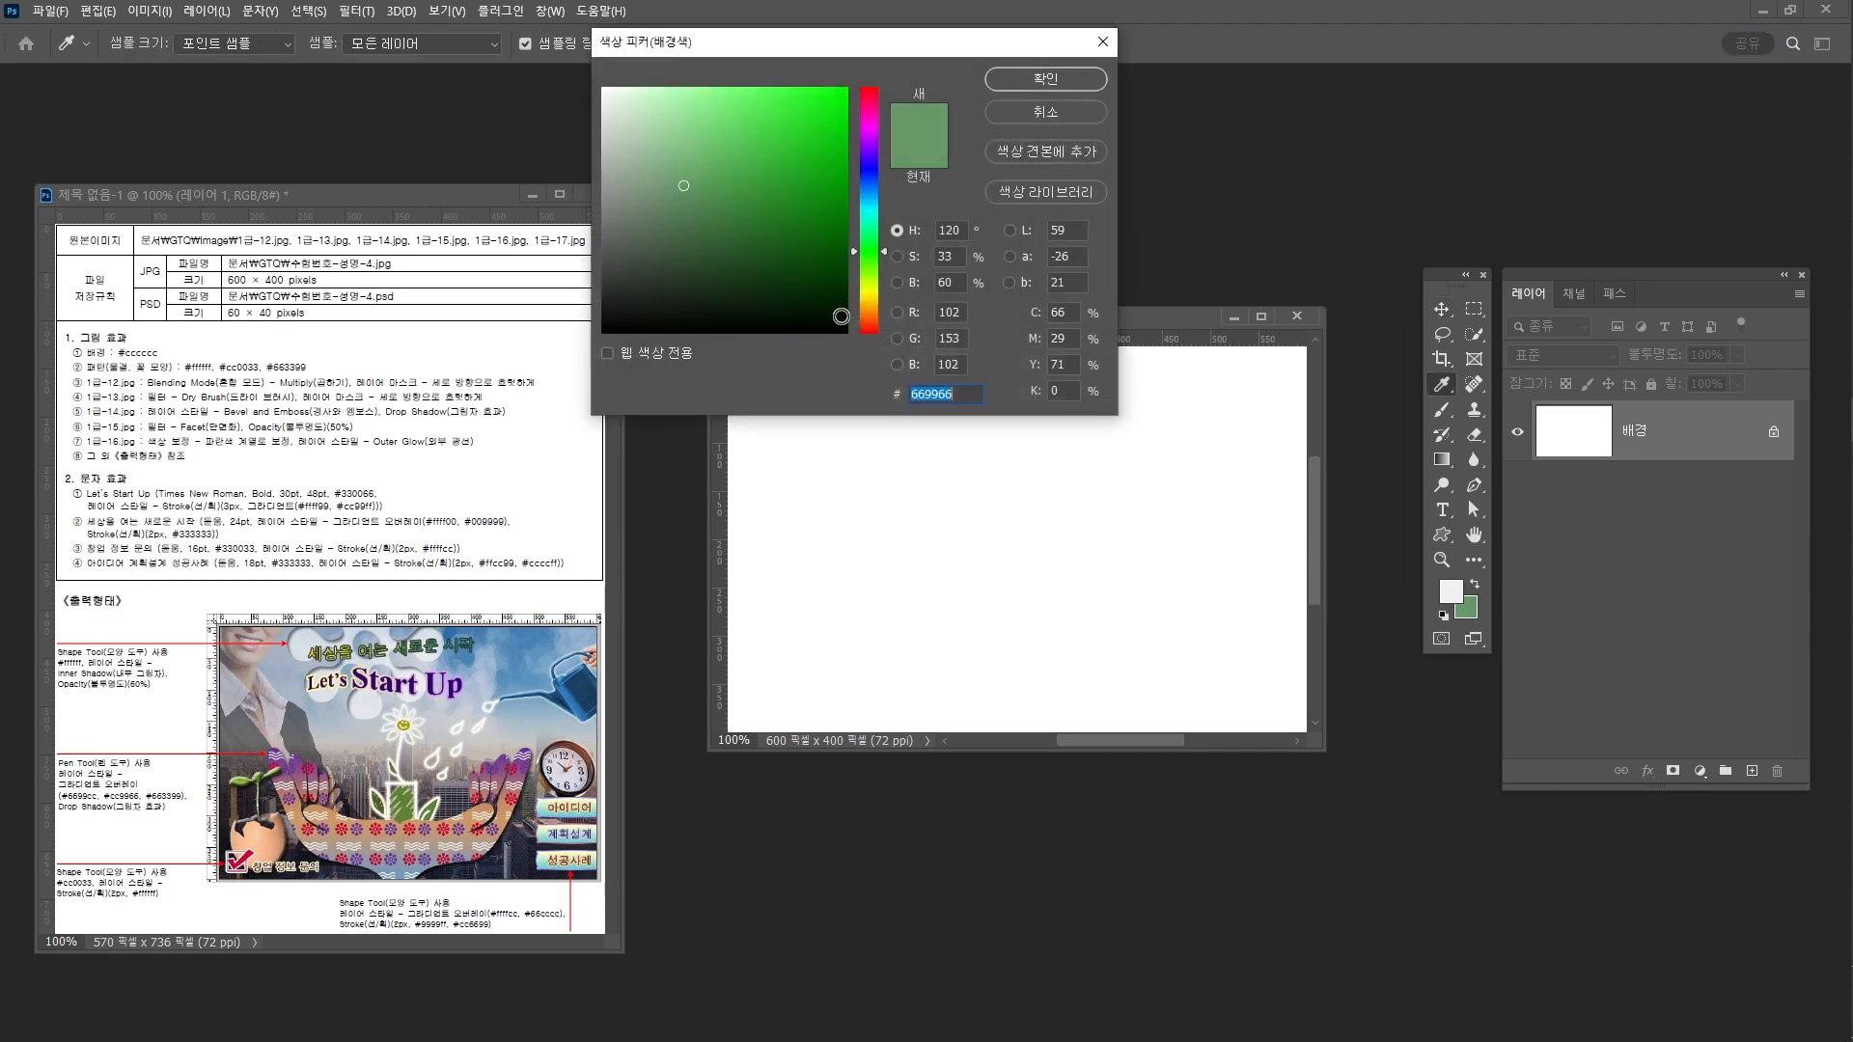
text(ccccccc)
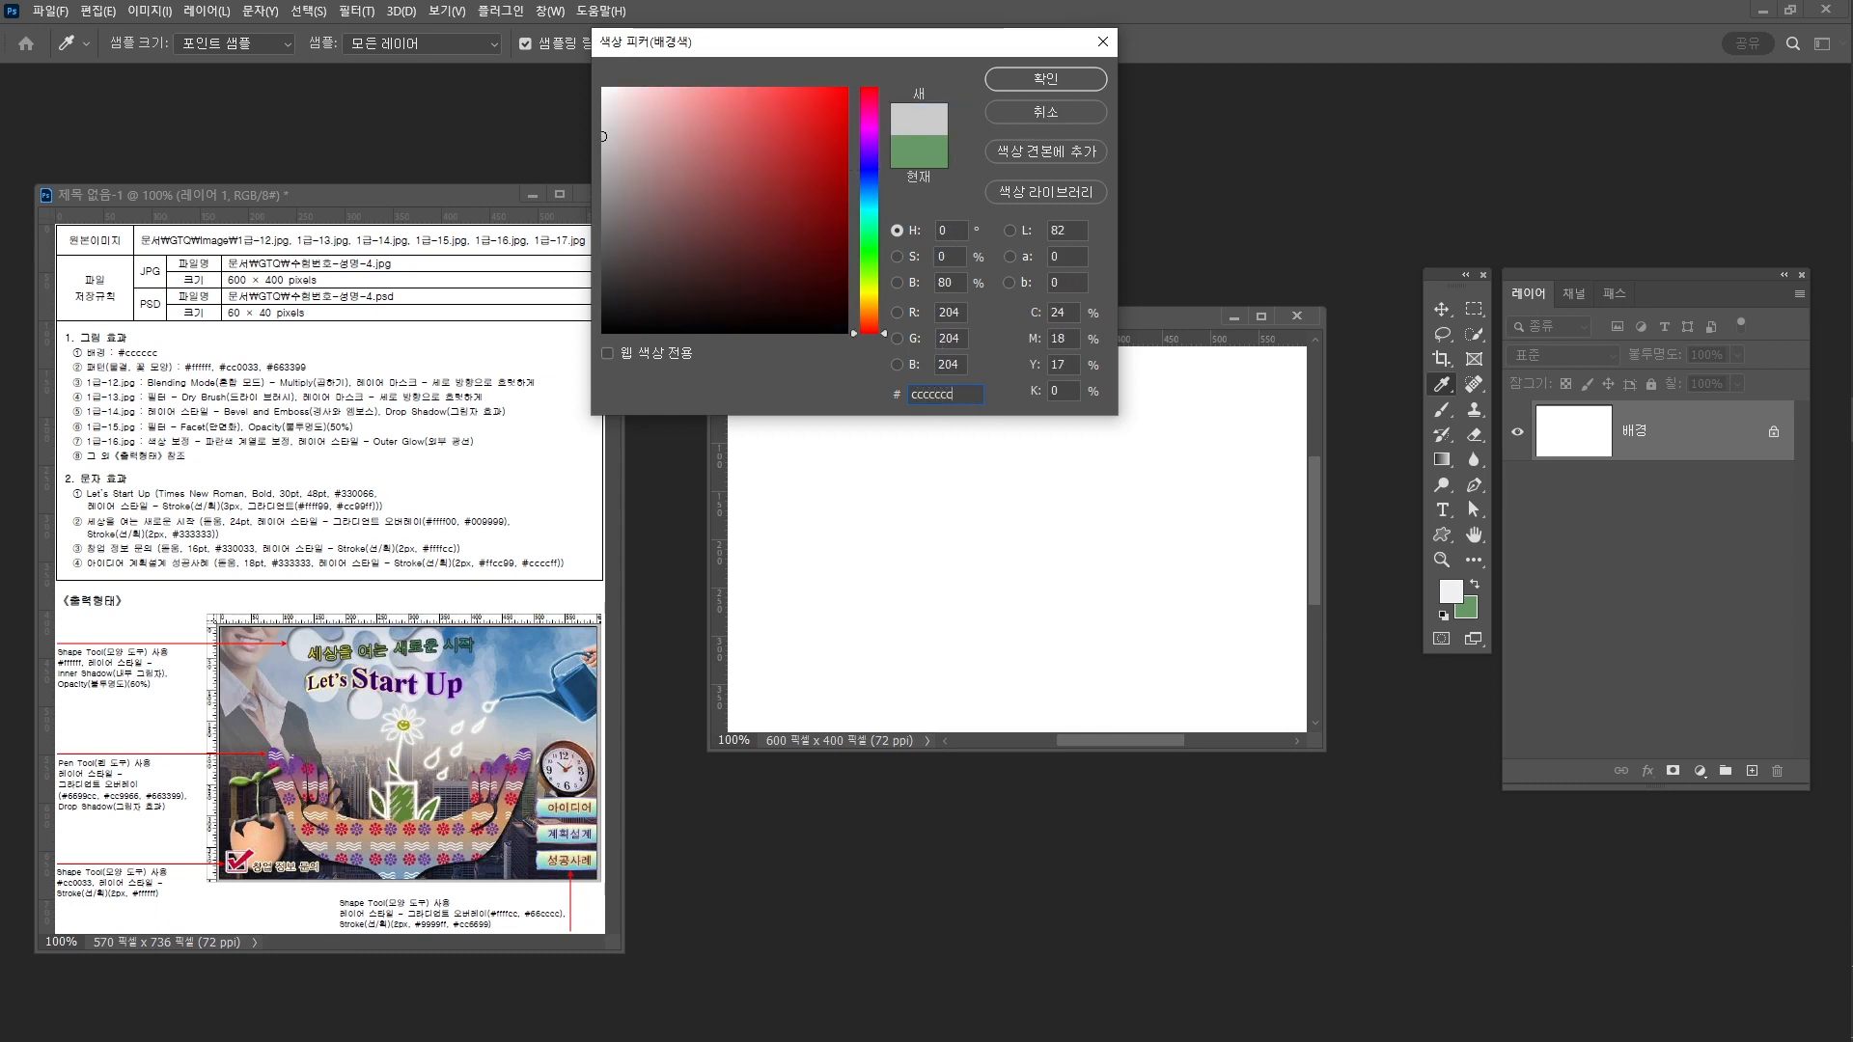
click(1046, 79)
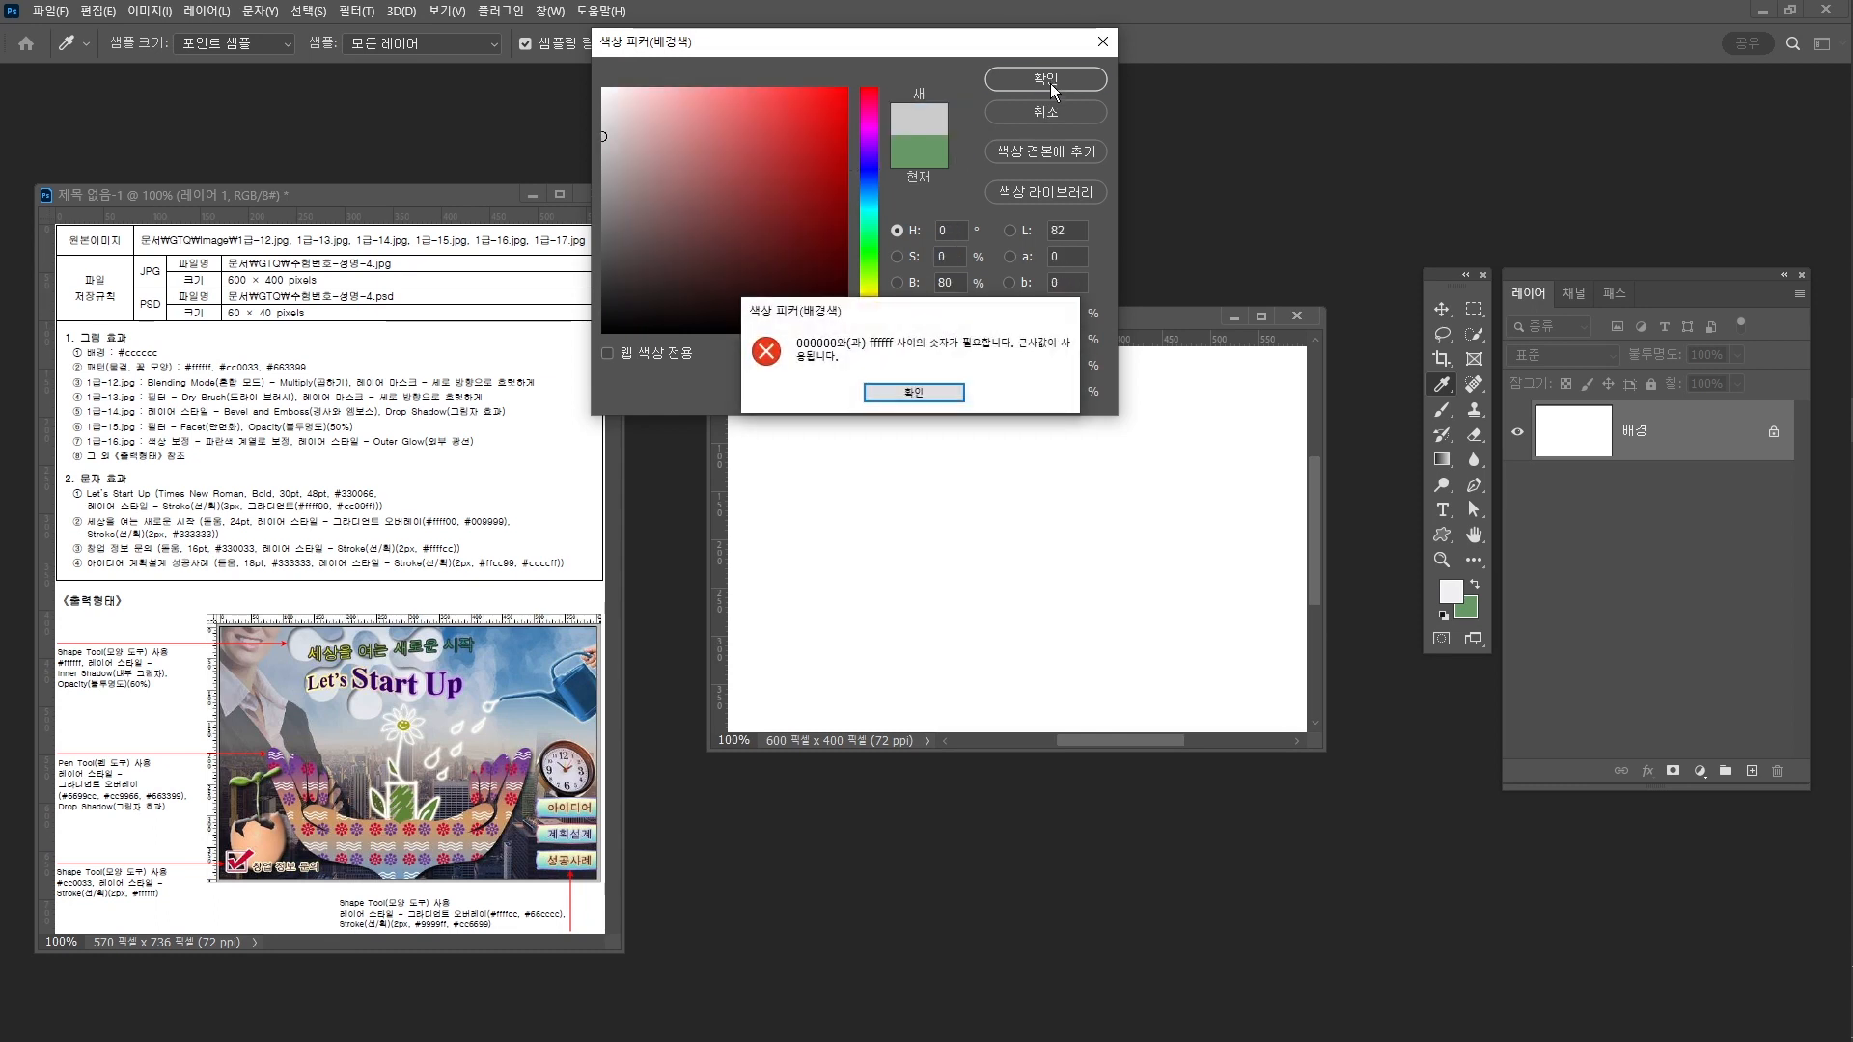
click(920, 399)
click(956, 396)
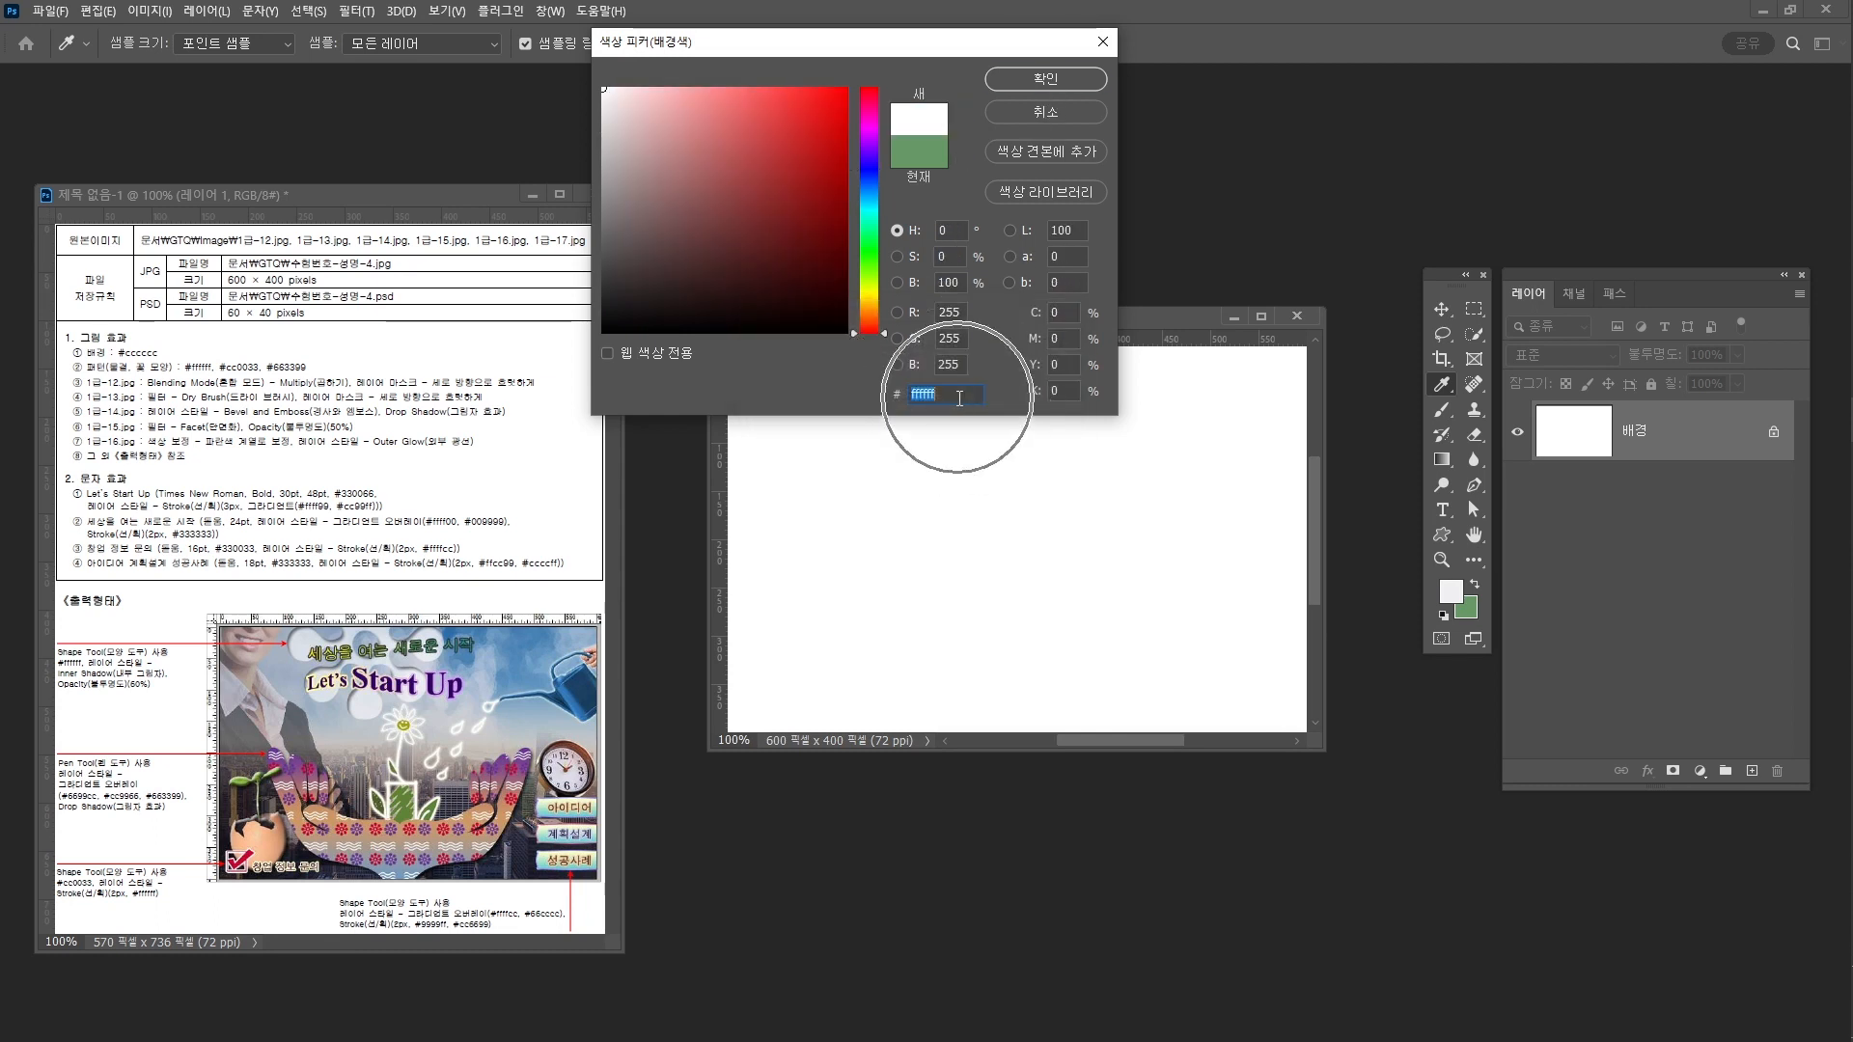
click(1060, 79)
key(v)
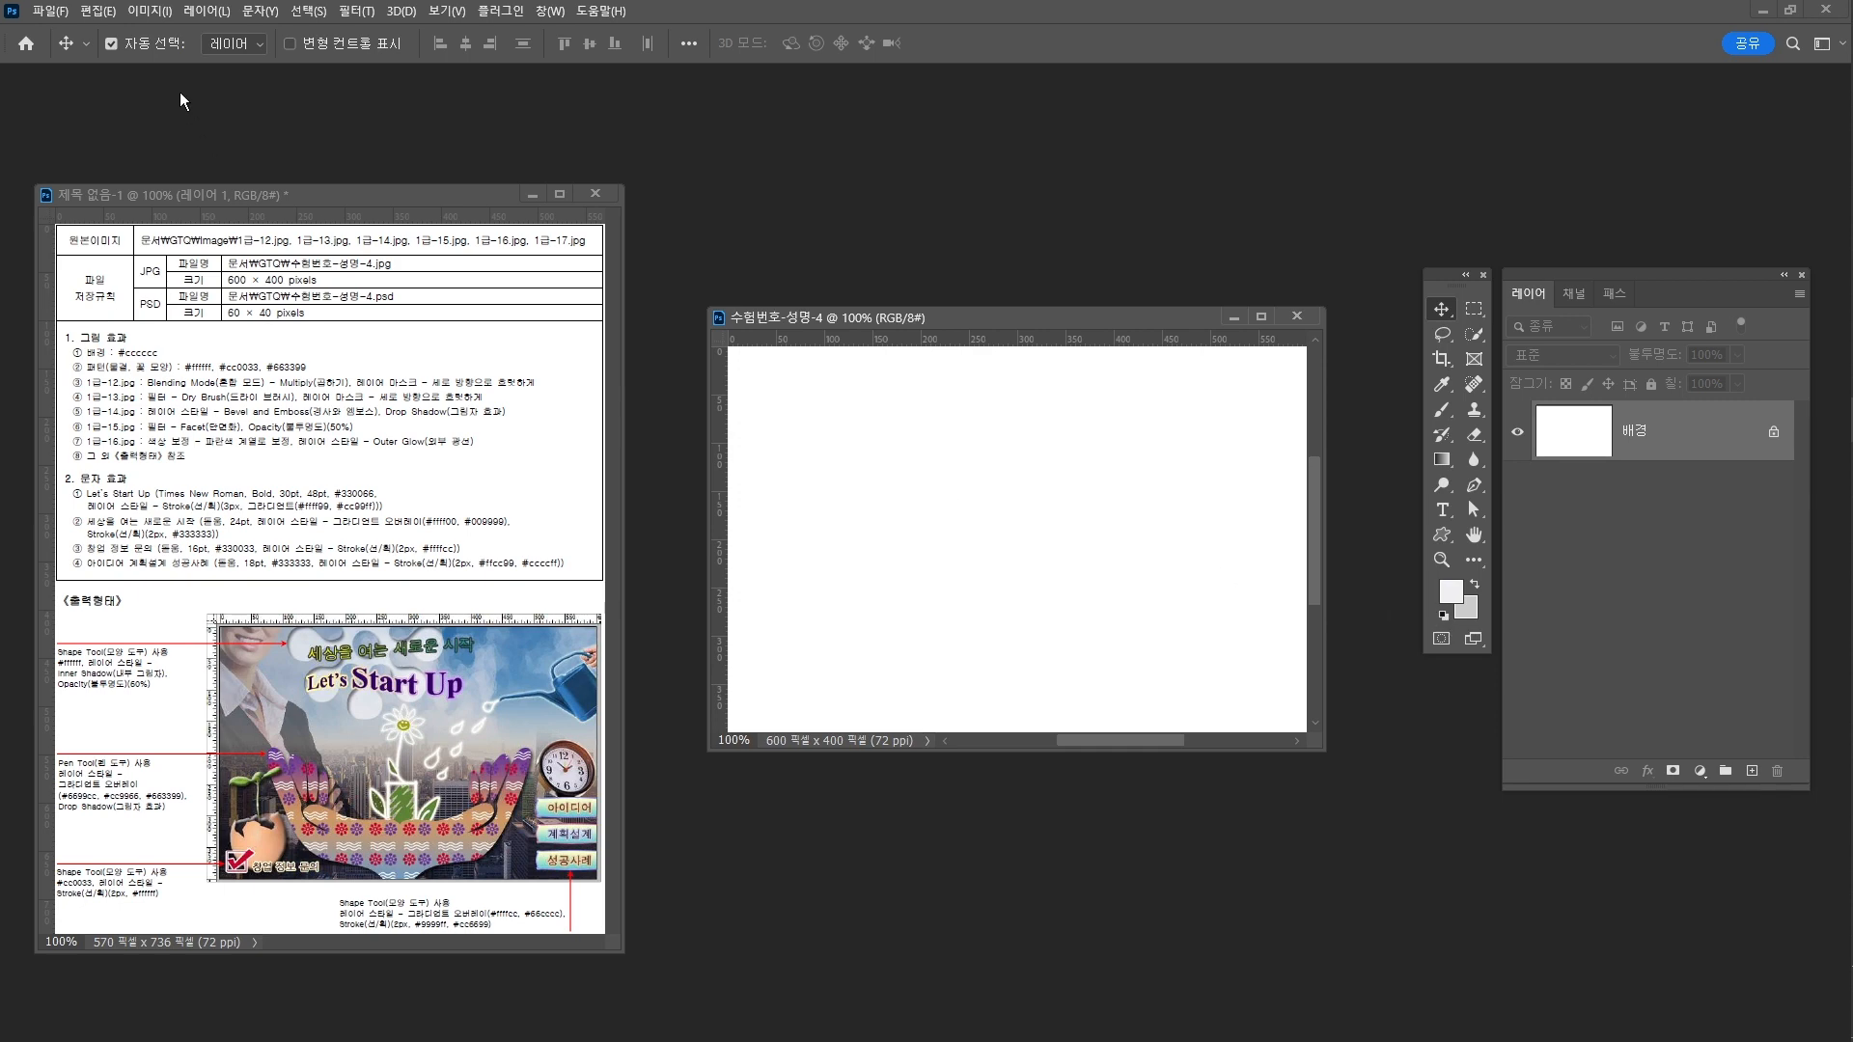
Fill the background layer with the background color at 100% opacity and enlarge the document window around the canvas
click(101, 11)
click(154, 313)
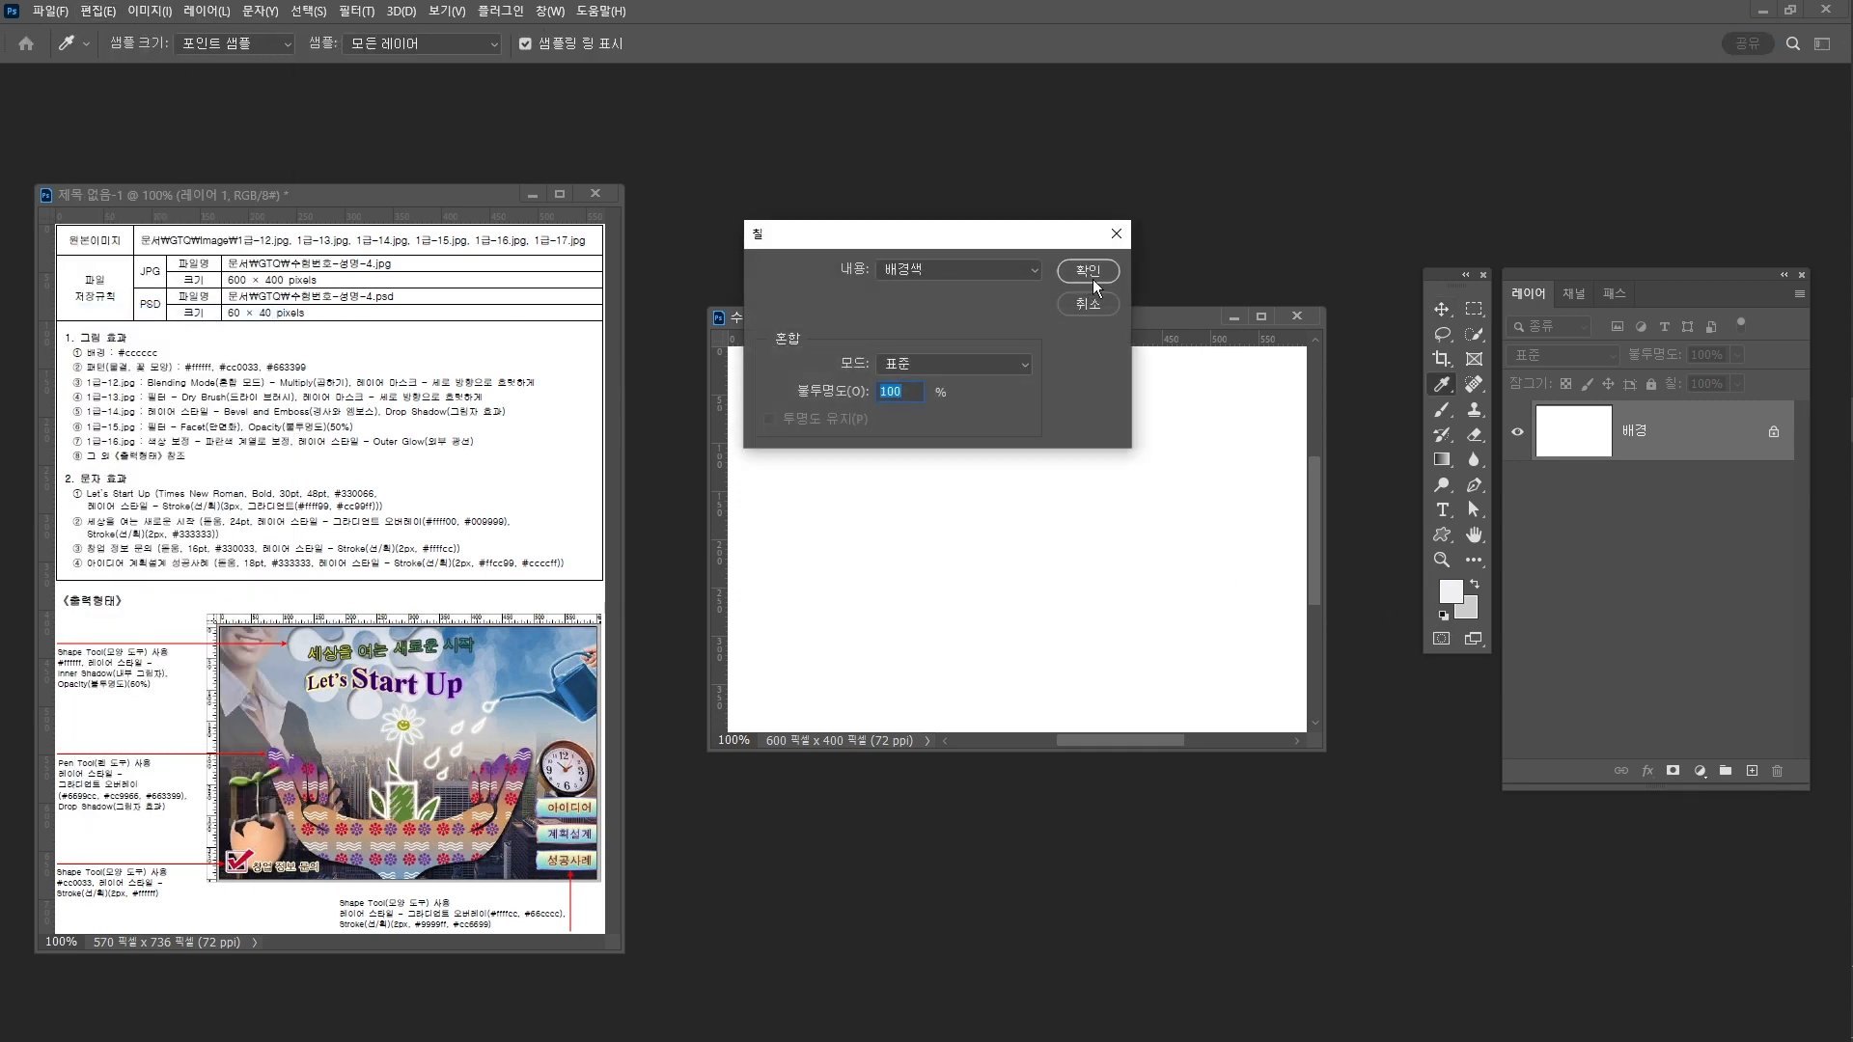
click(1091, 273)
key(v)
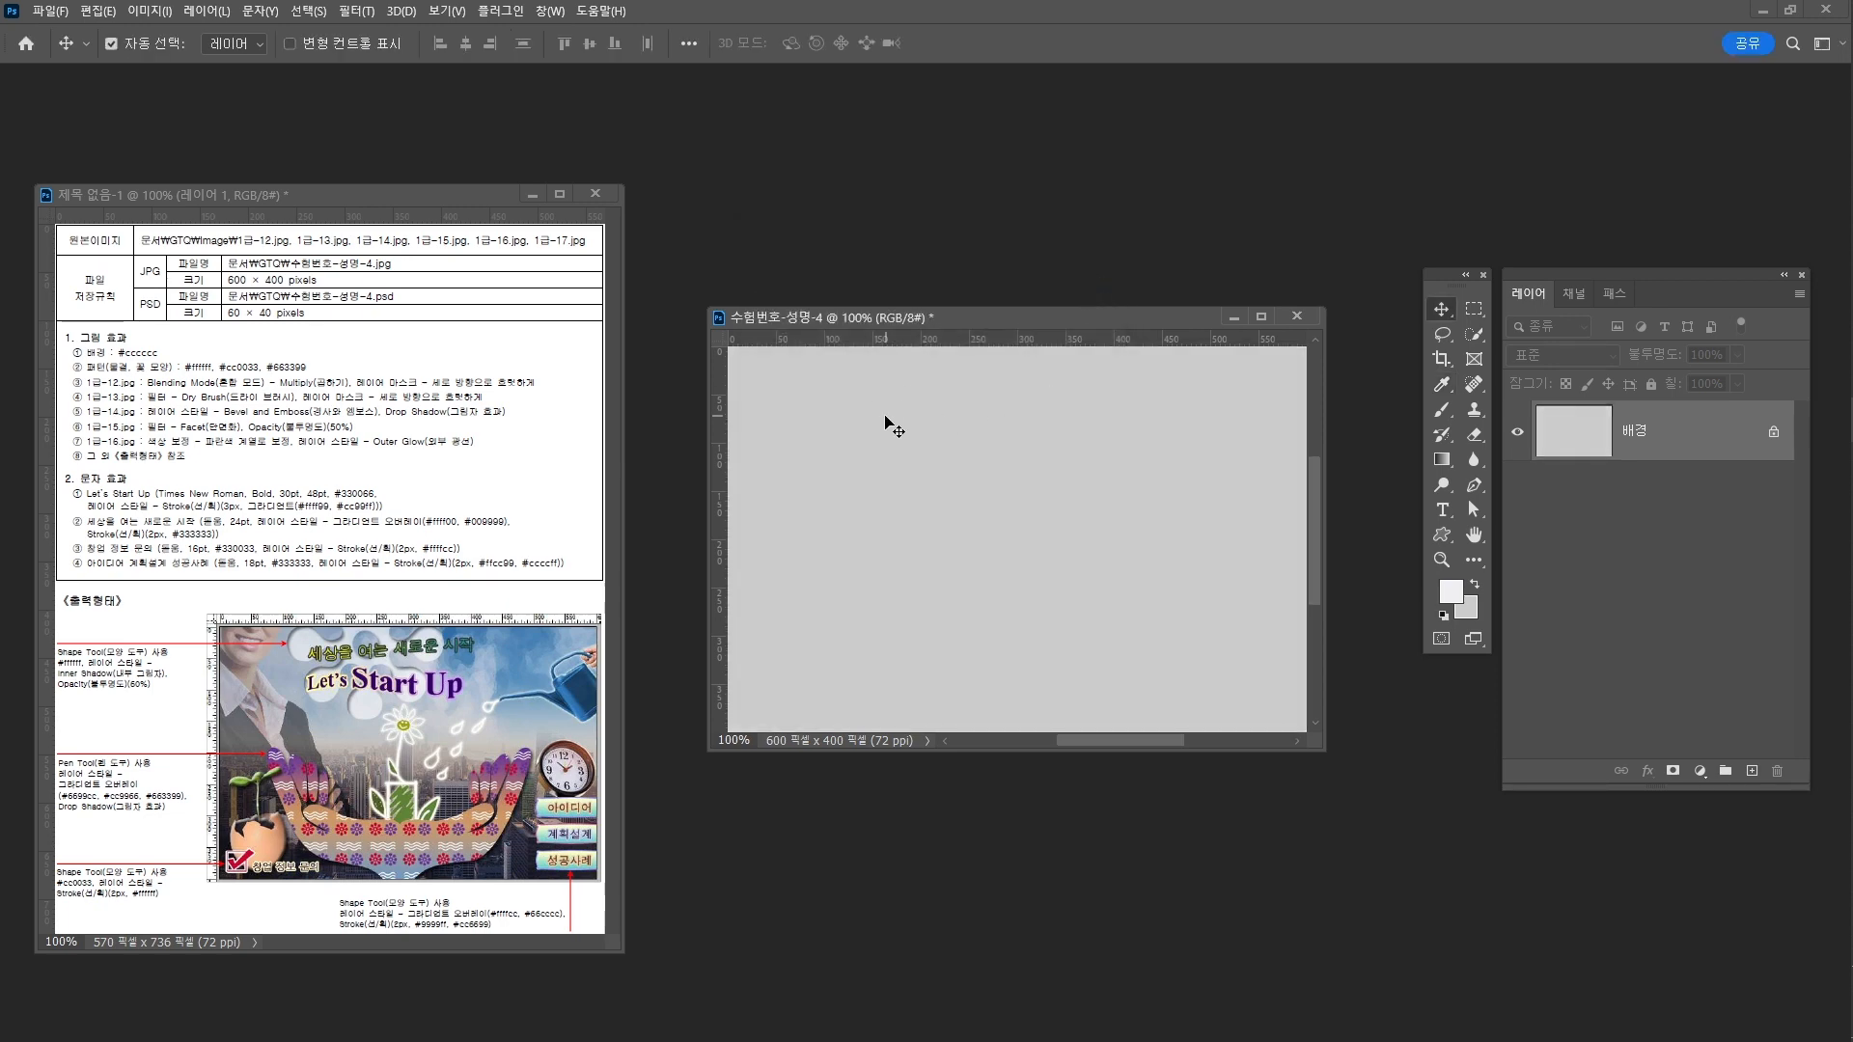
drag(1322, 751, 1521, 904)
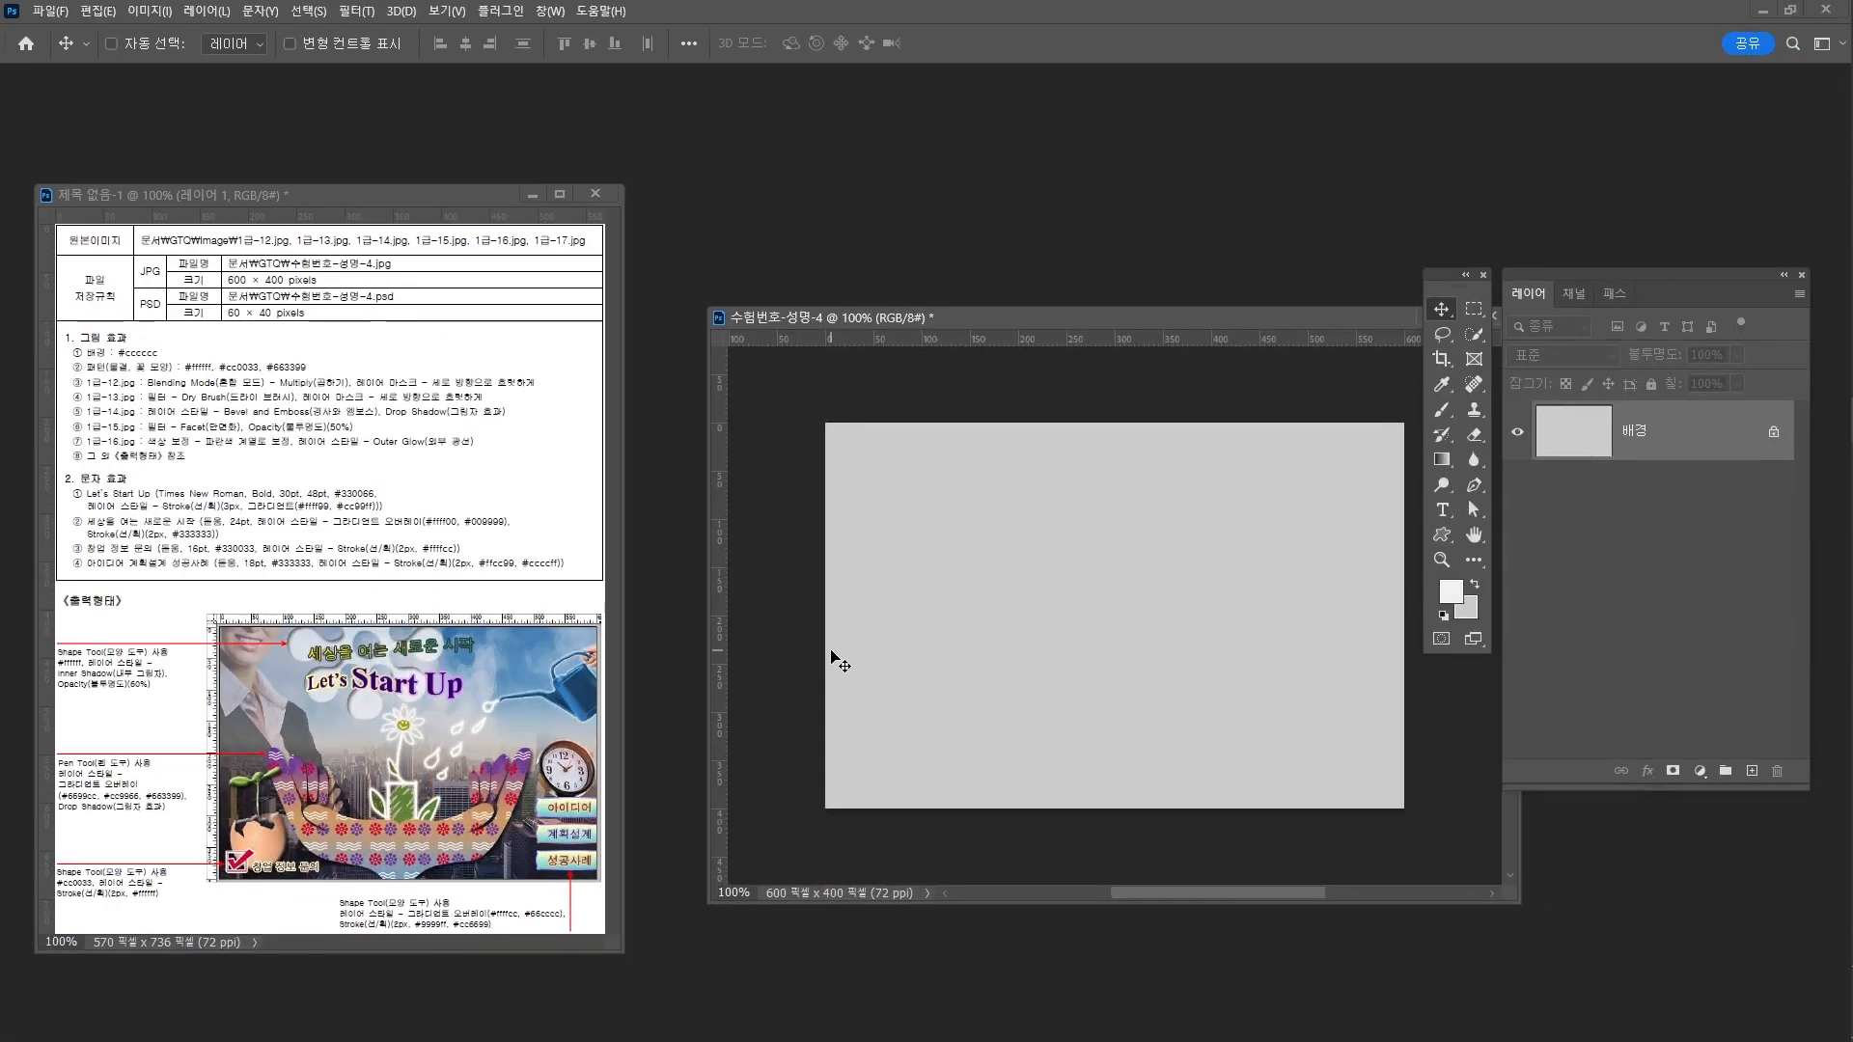
Create a 50 × 50 pixel document with a transparent background and move its window beside the exam sheet
key(ctrl+n)
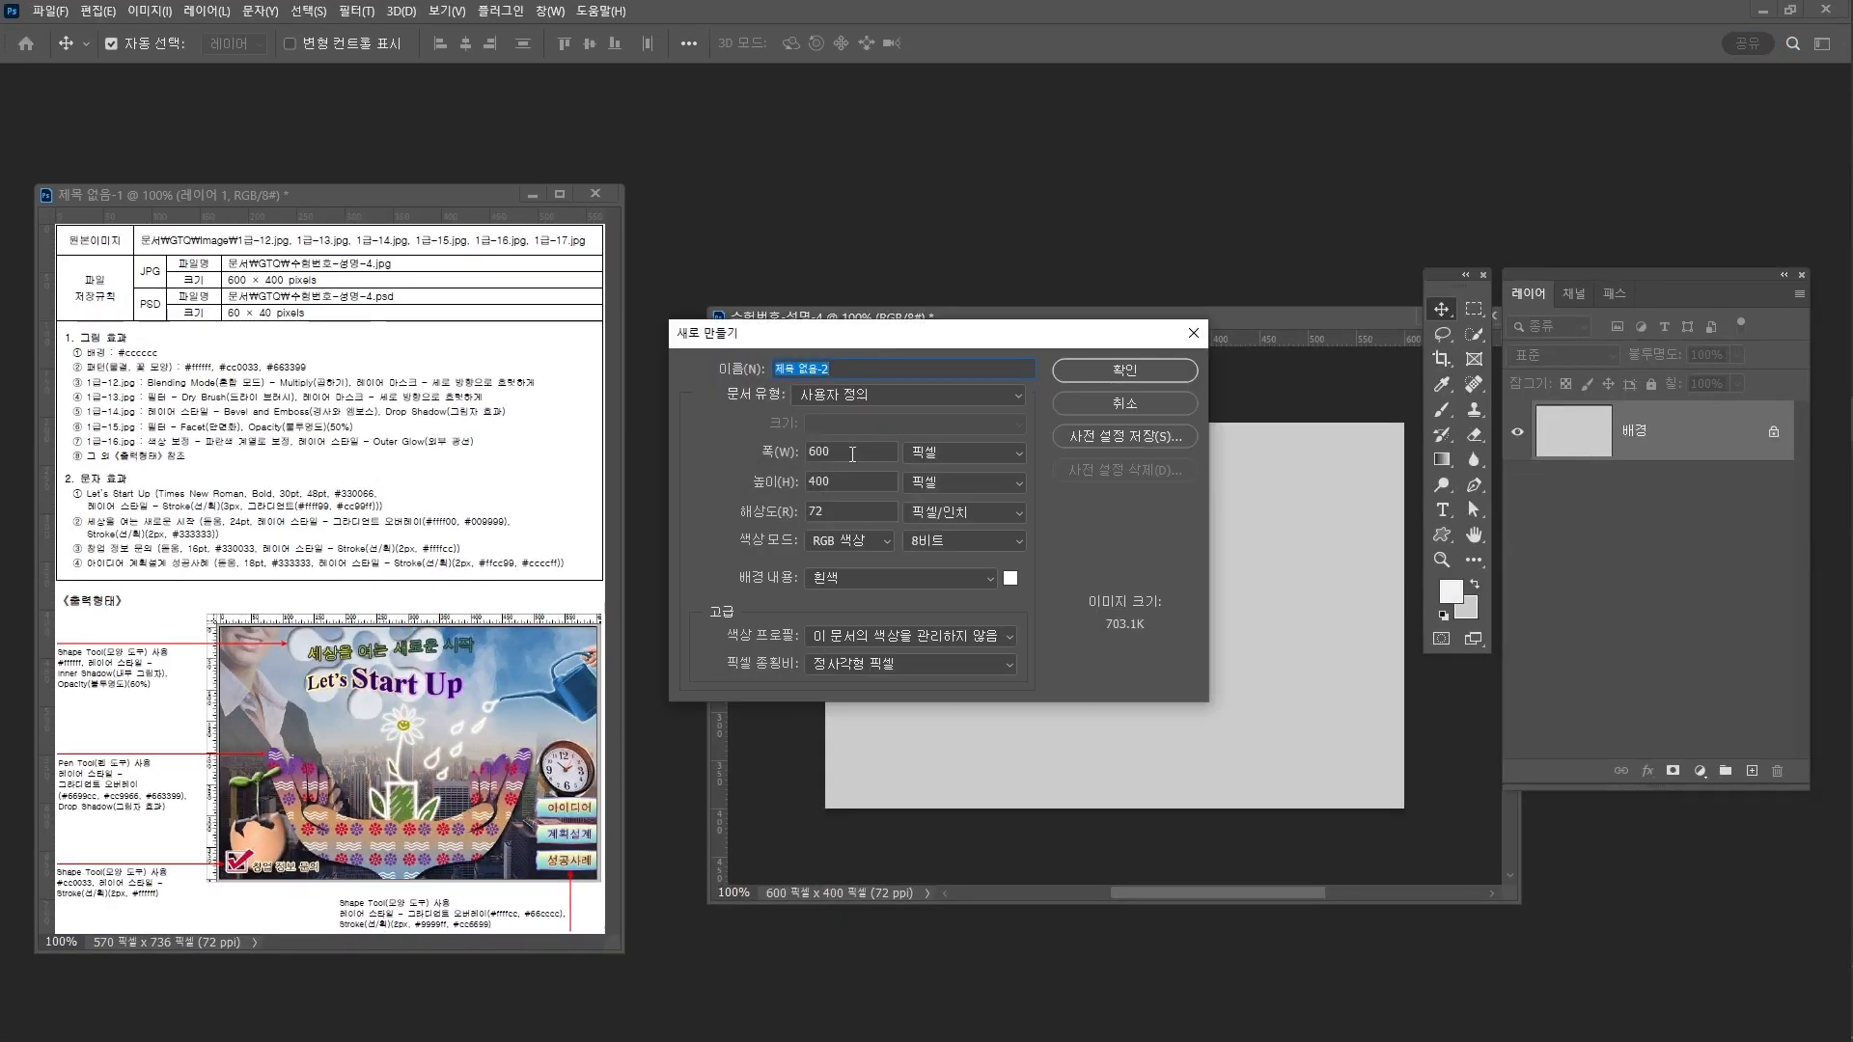
double_click(852, 454)
text(50)
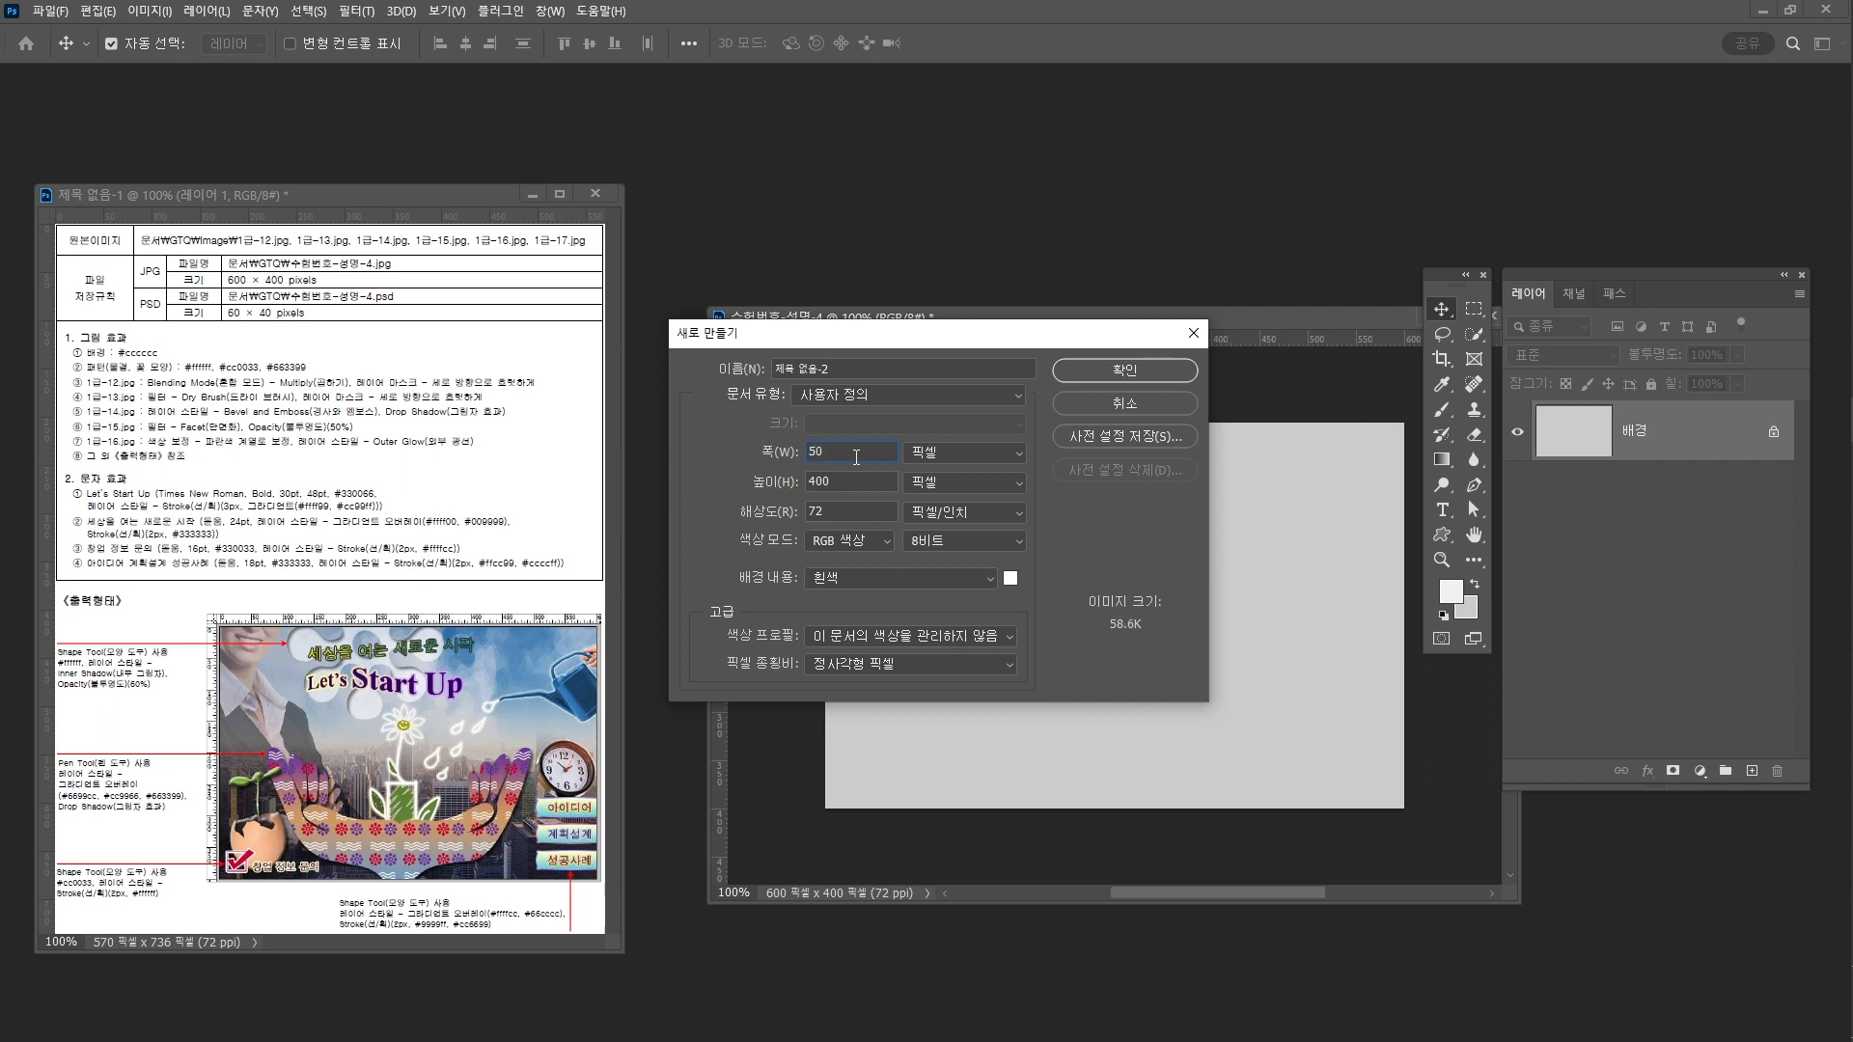
key(Tab)
text(50)
click(900, 579)
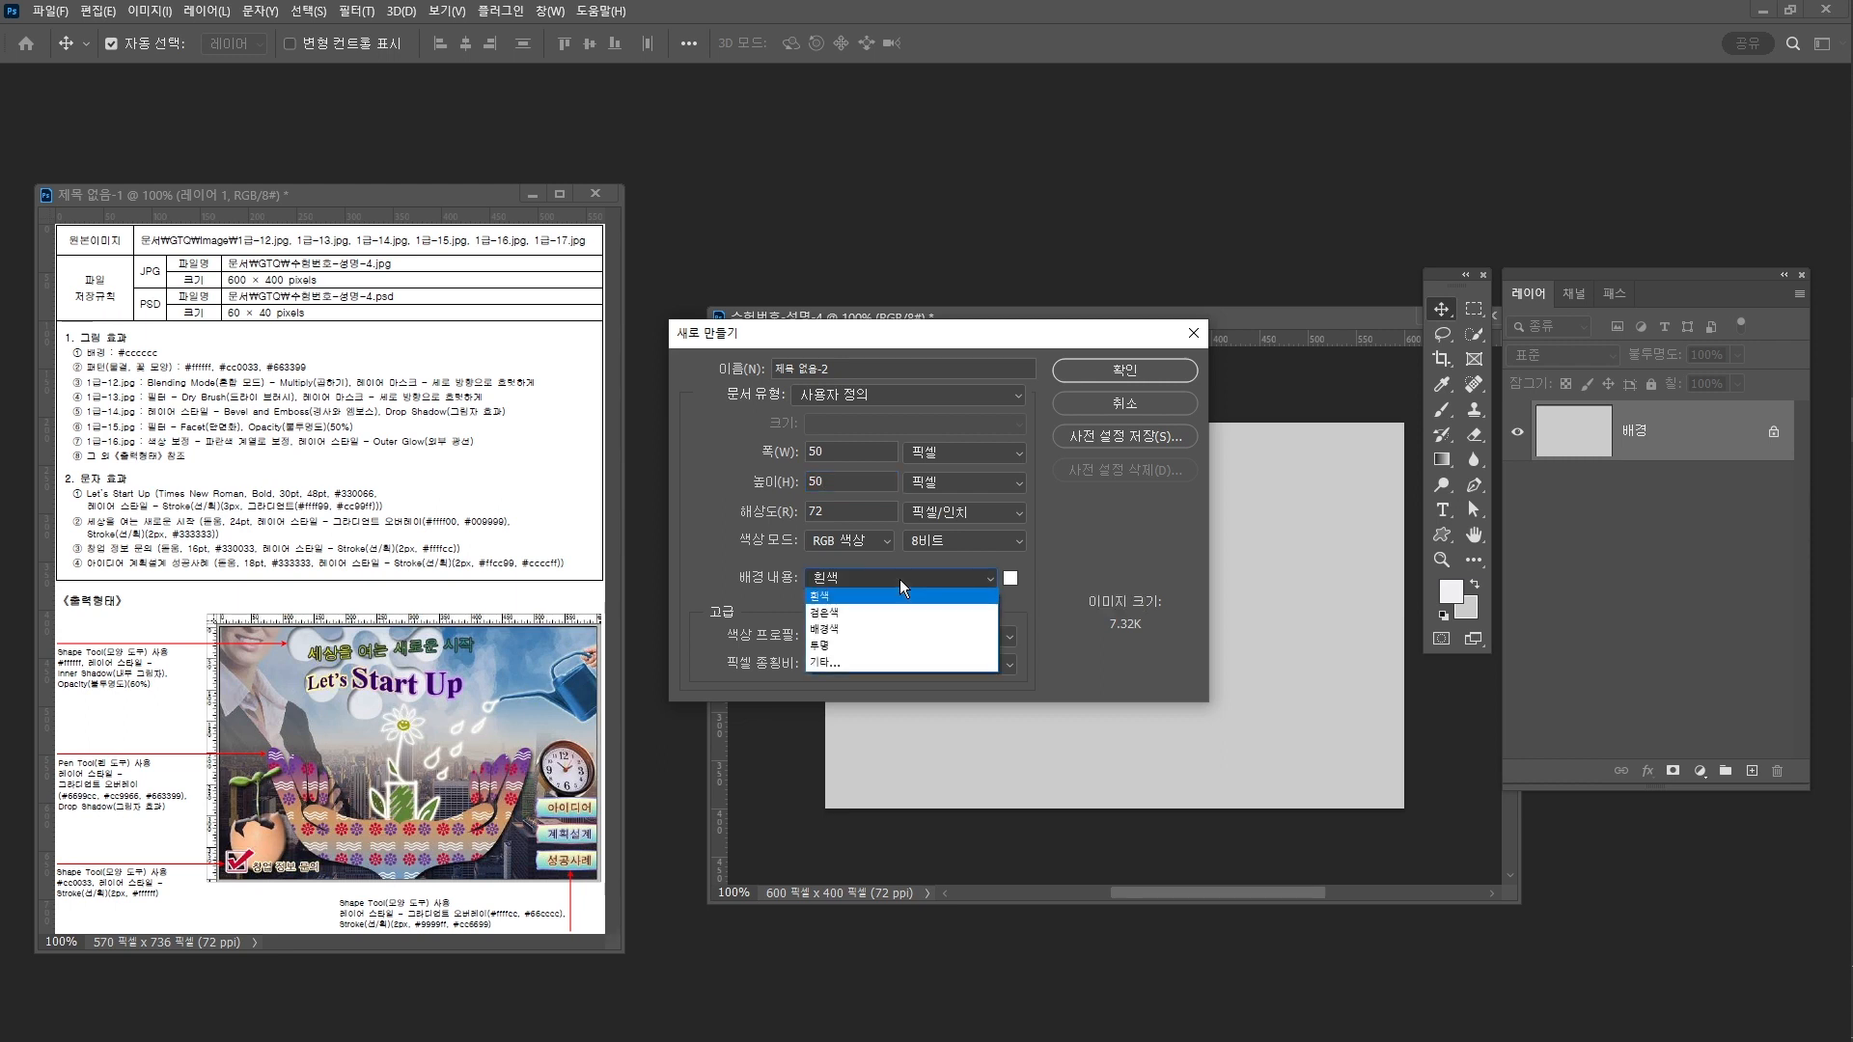
click(905, 642)
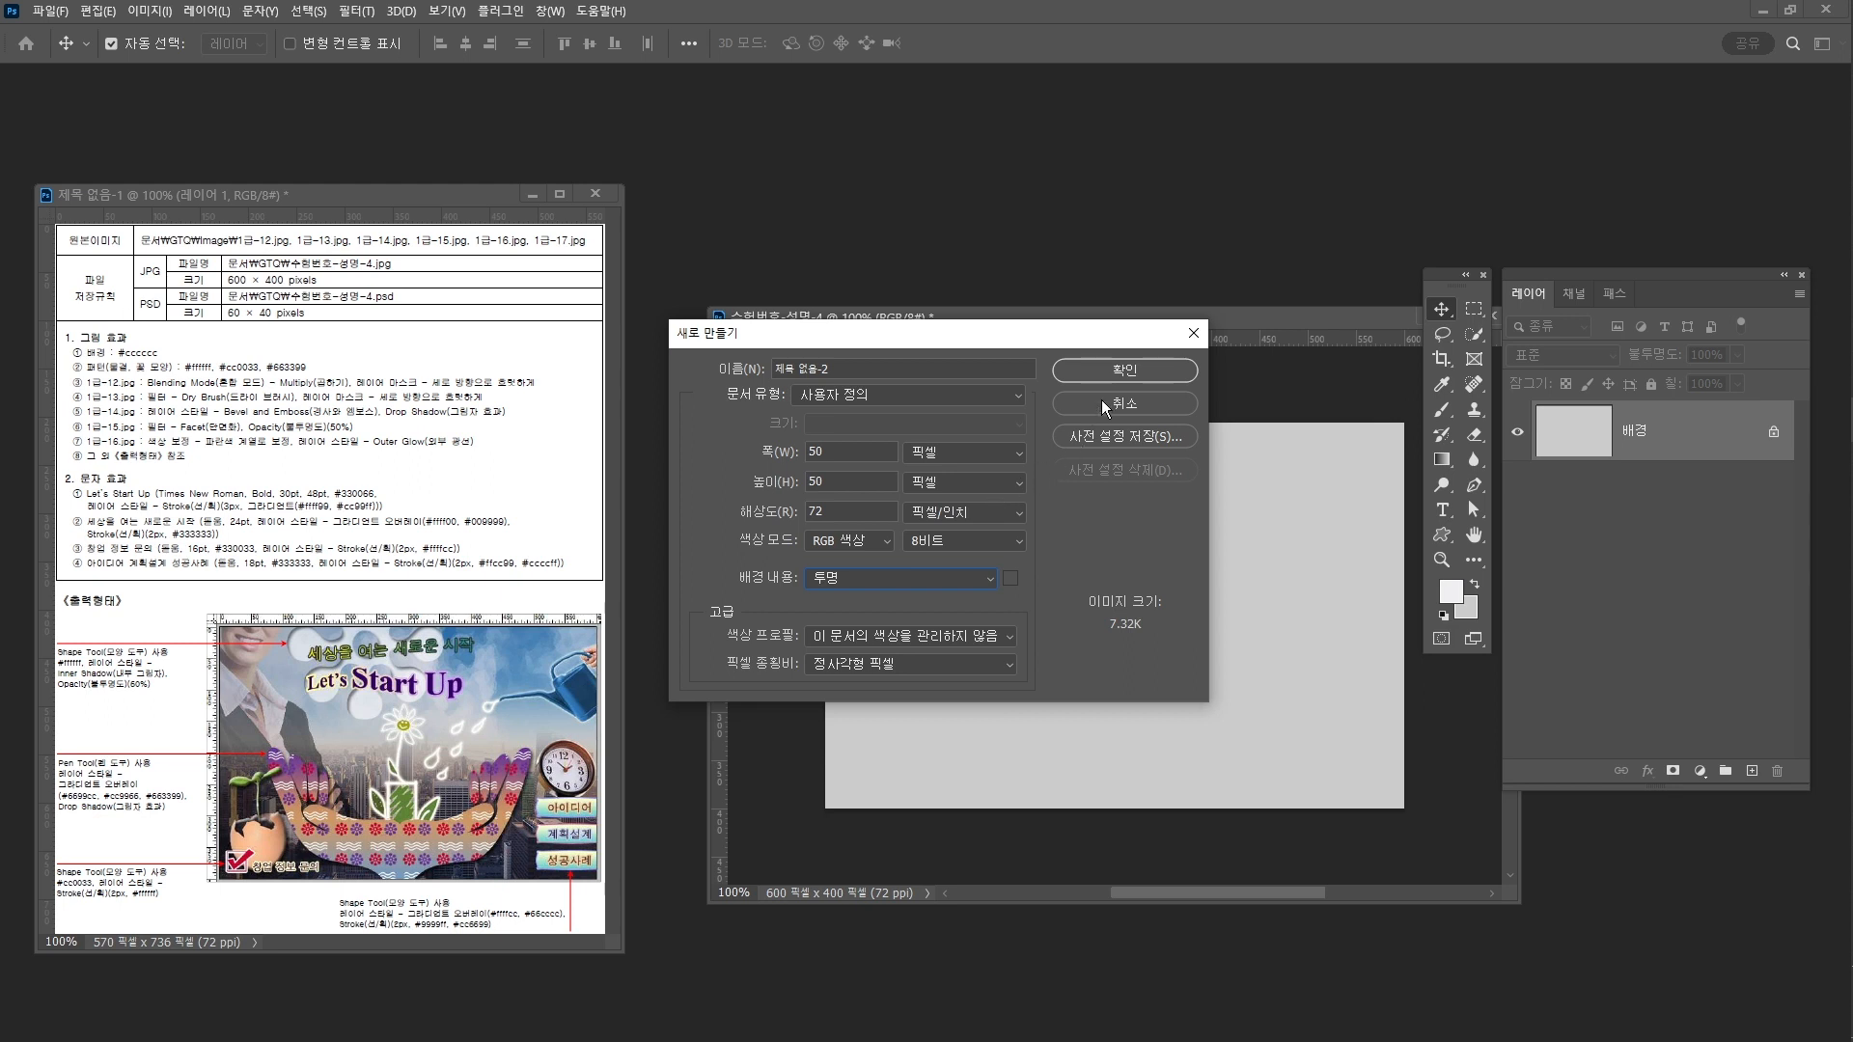
click(1111, 374)
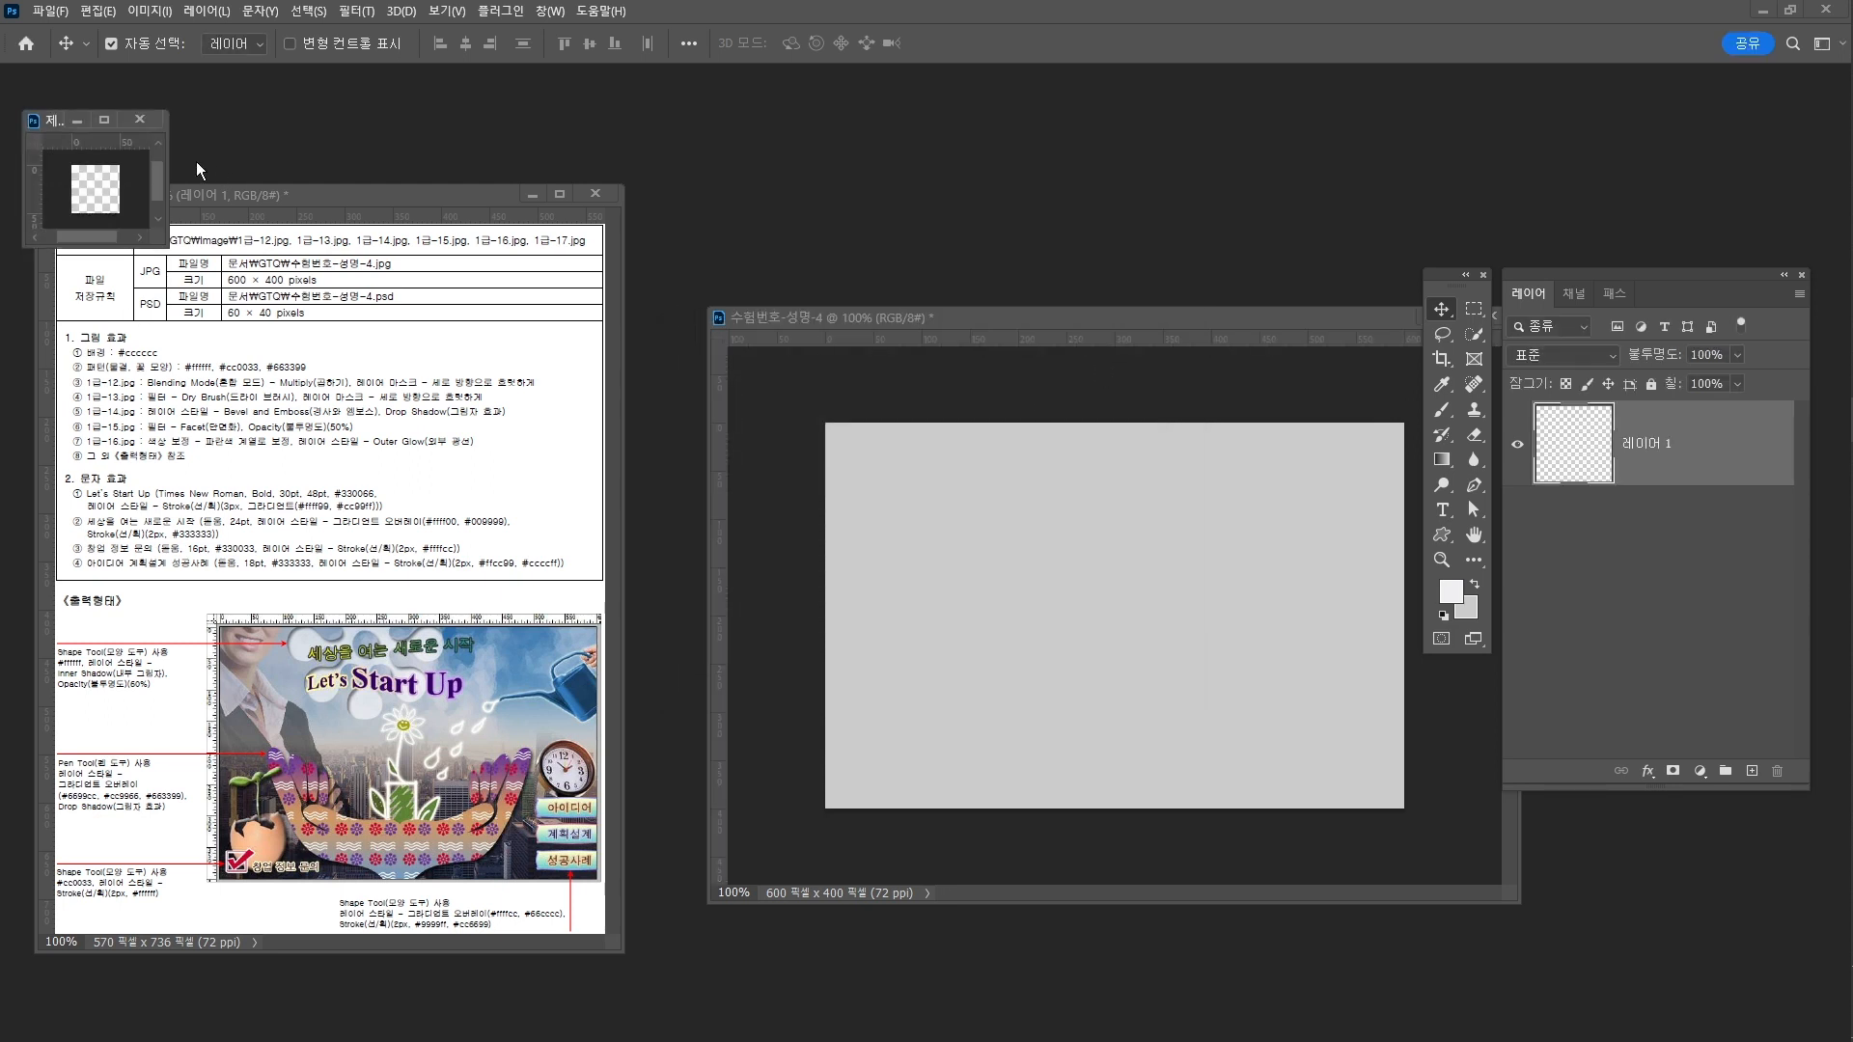
drag(62, 123, 691, 262)
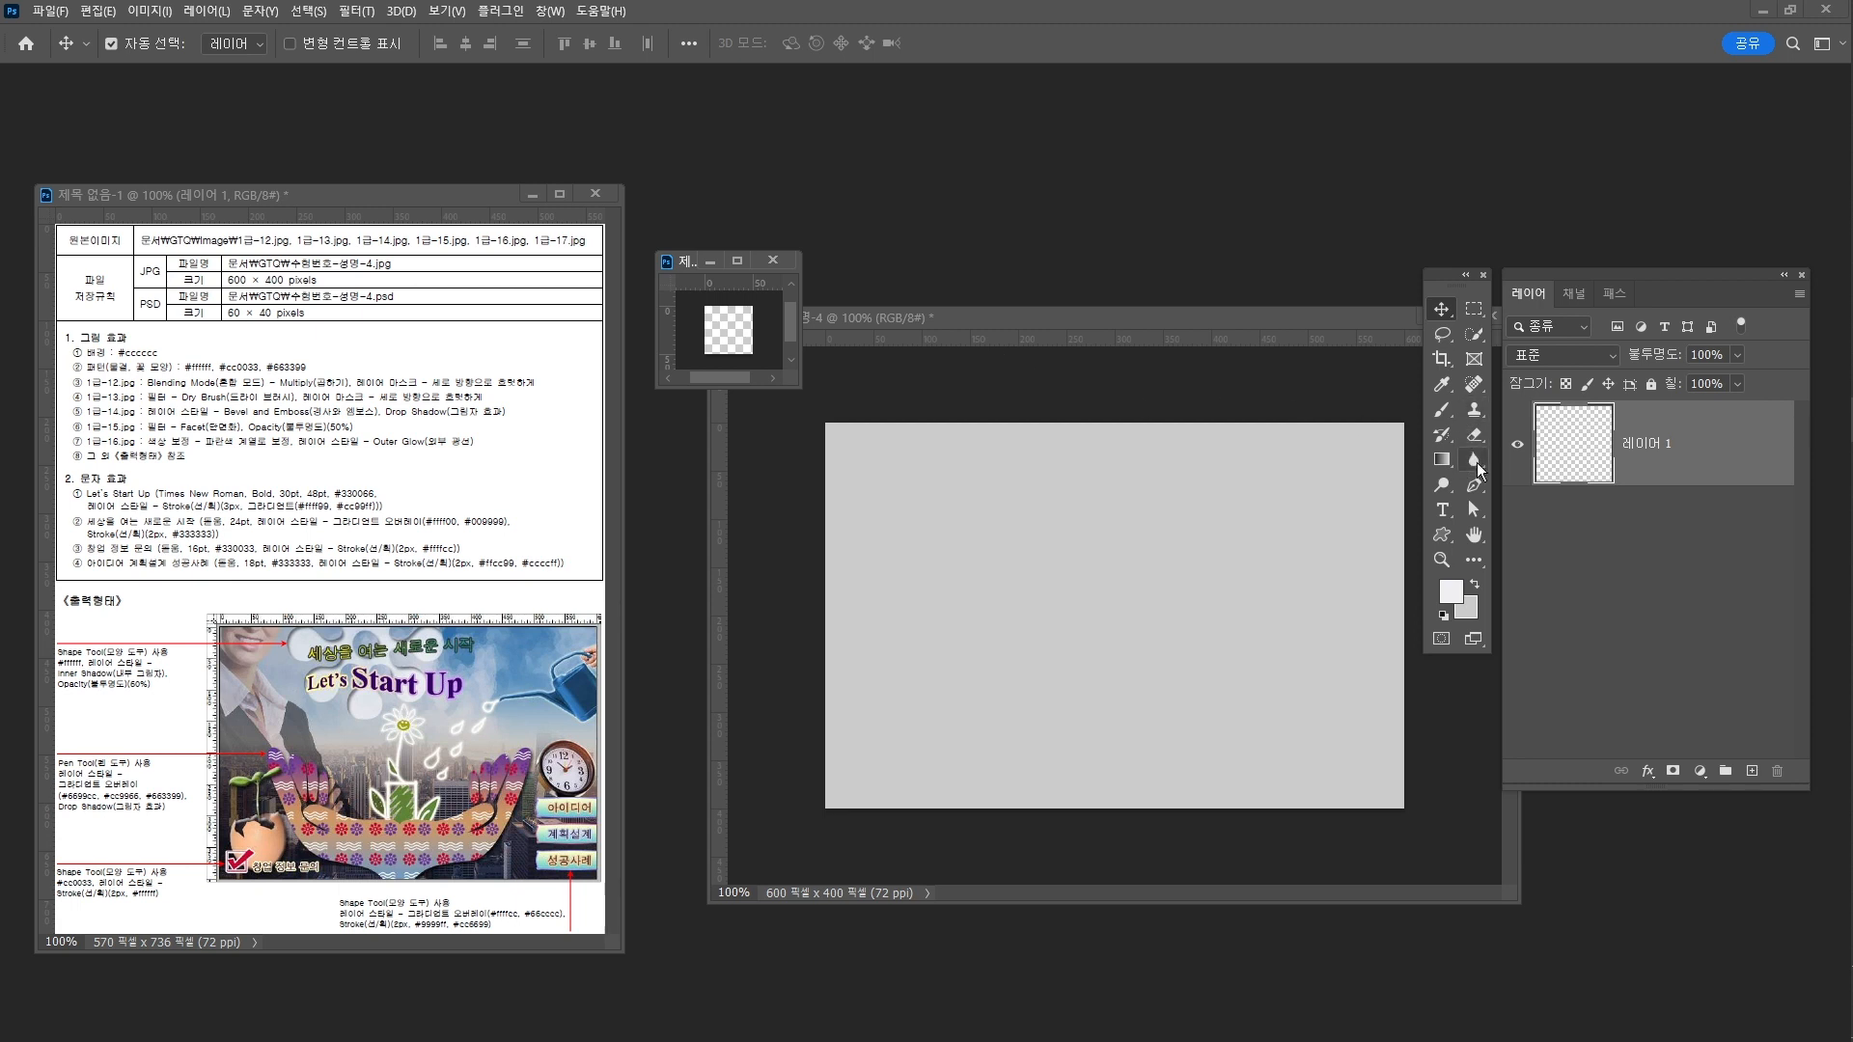
Search the shape library for 꽃 and choose the eight-petal flower ornament from the 장식 set
click(1477, 536)
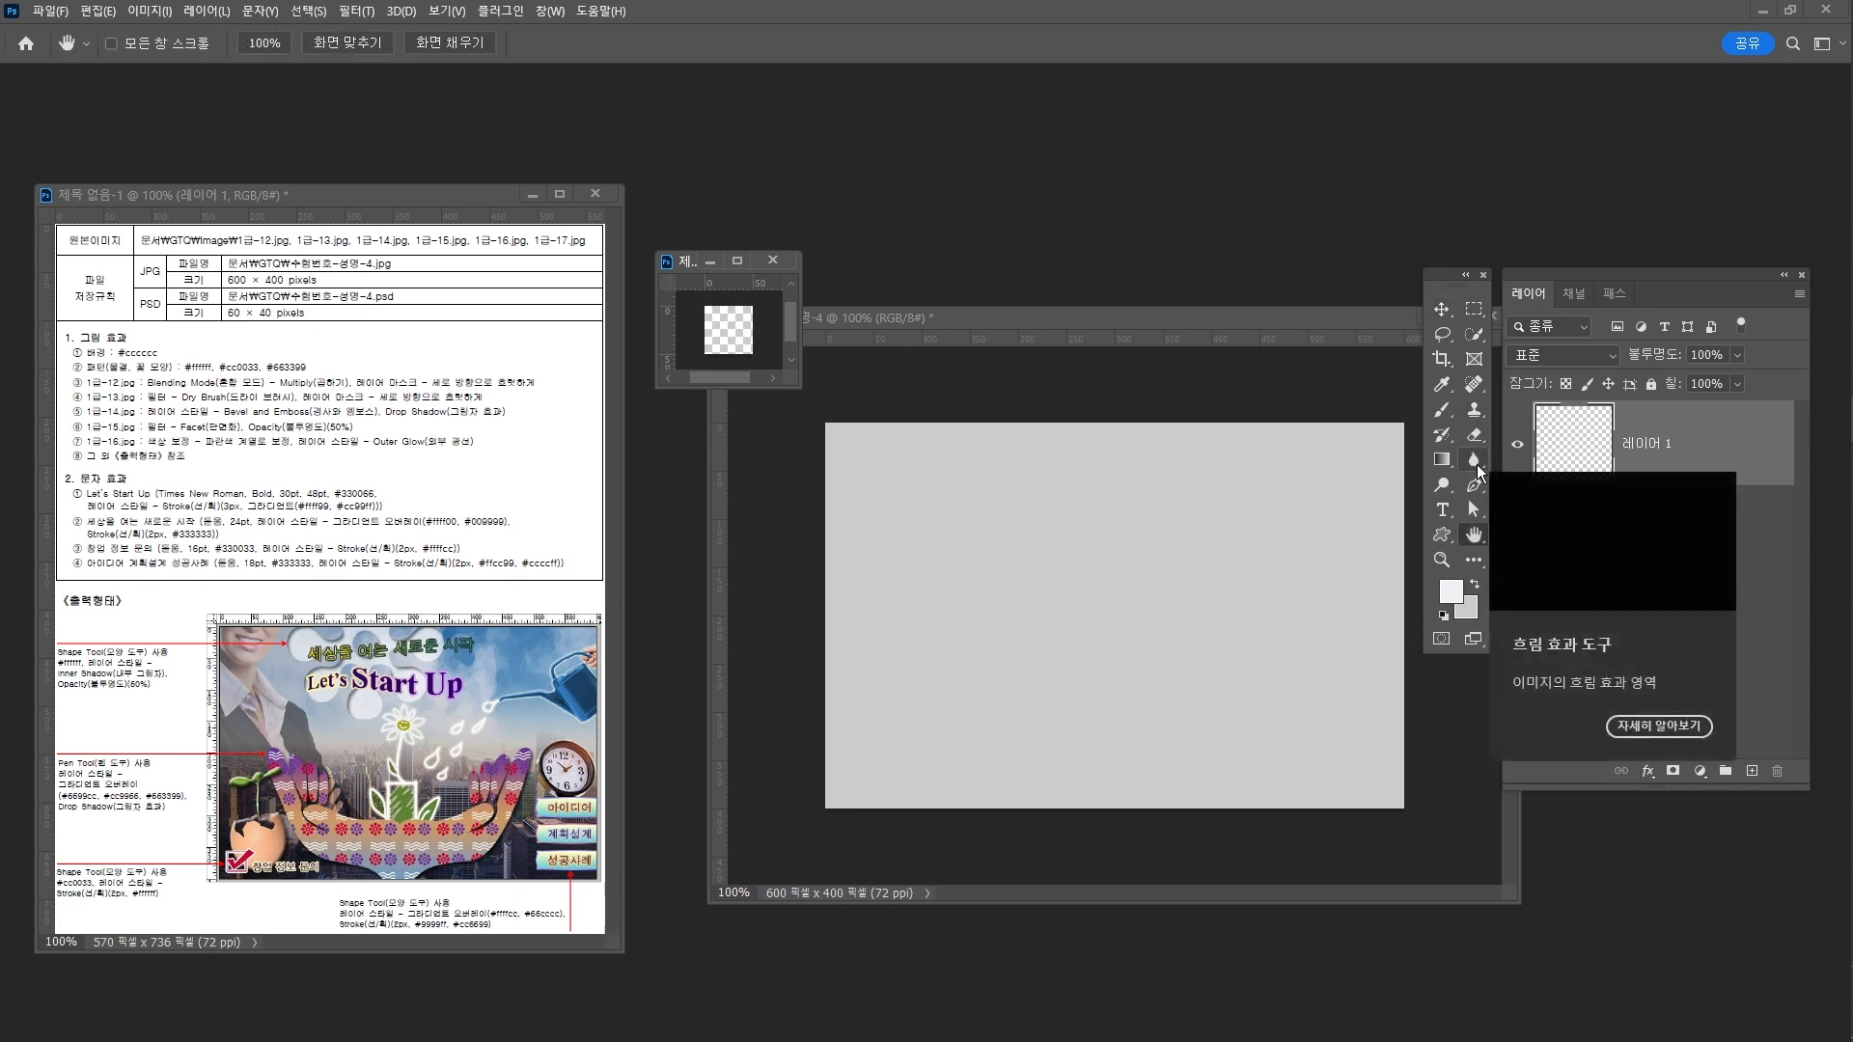
double_click(1474, 537)
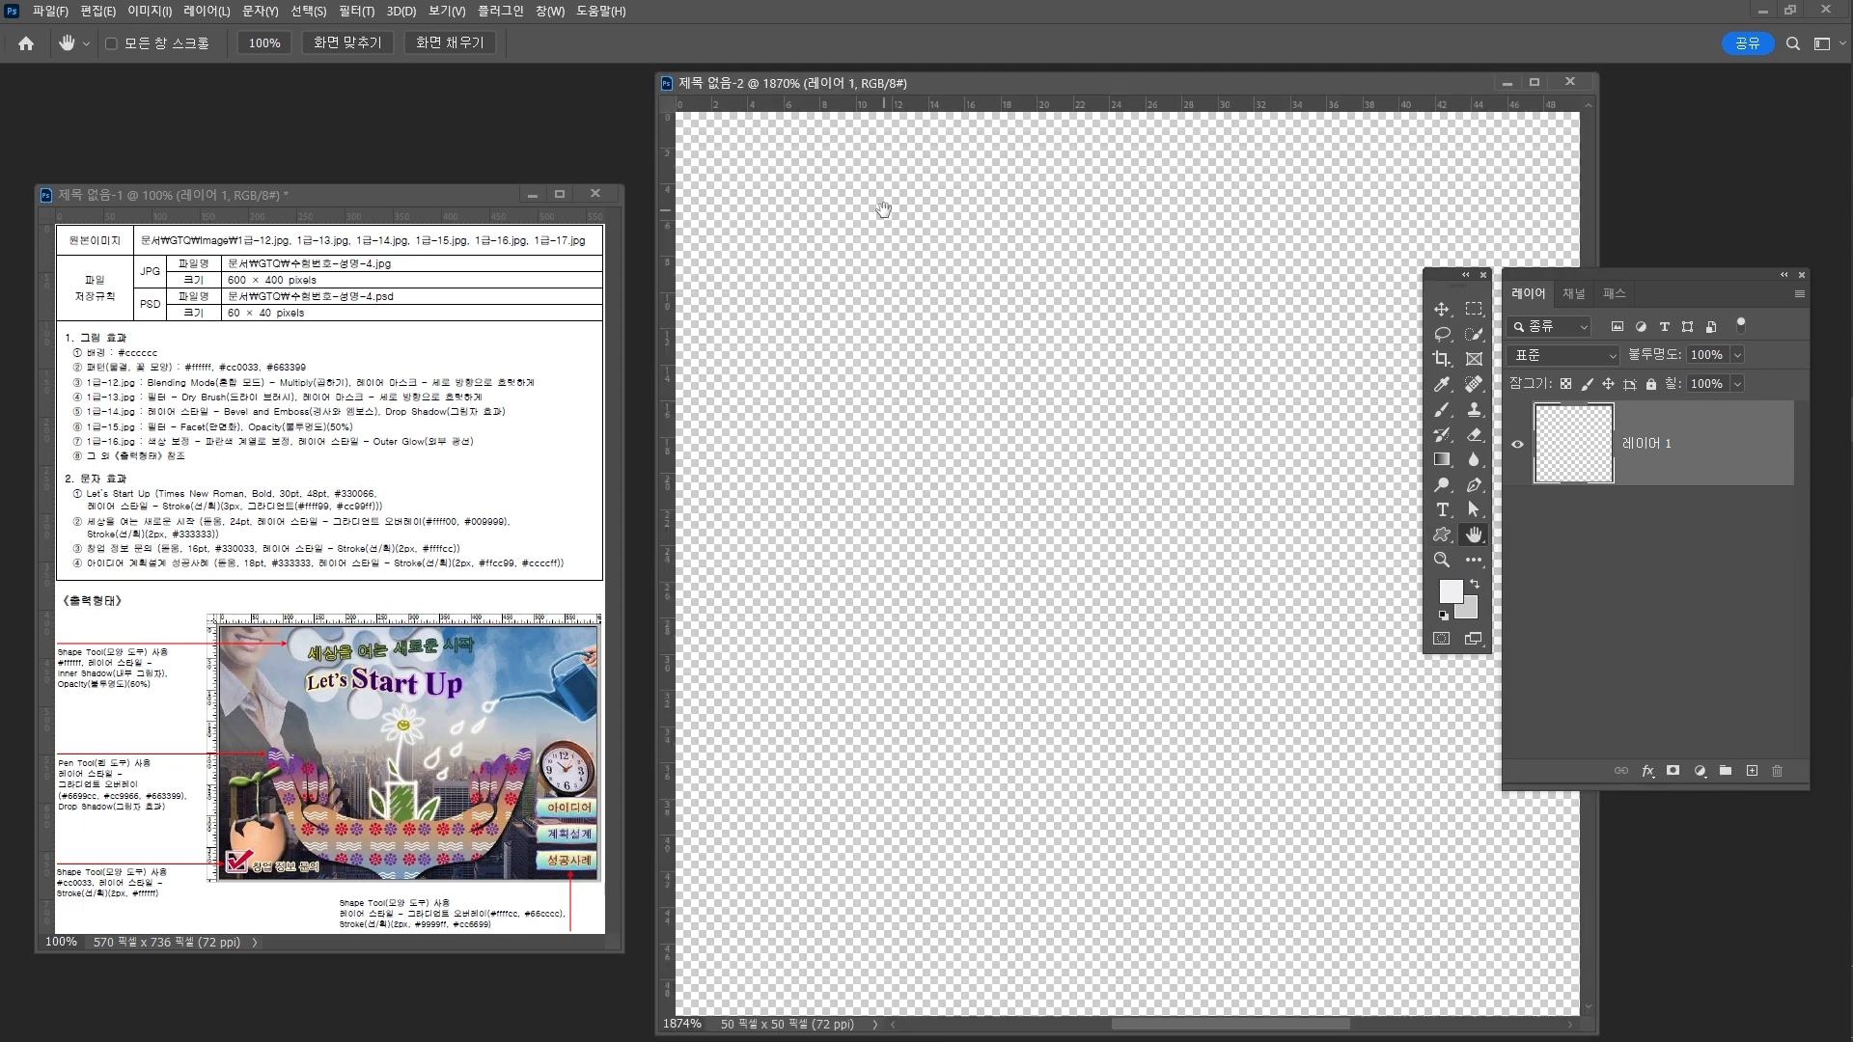
key(ctrl+plus)
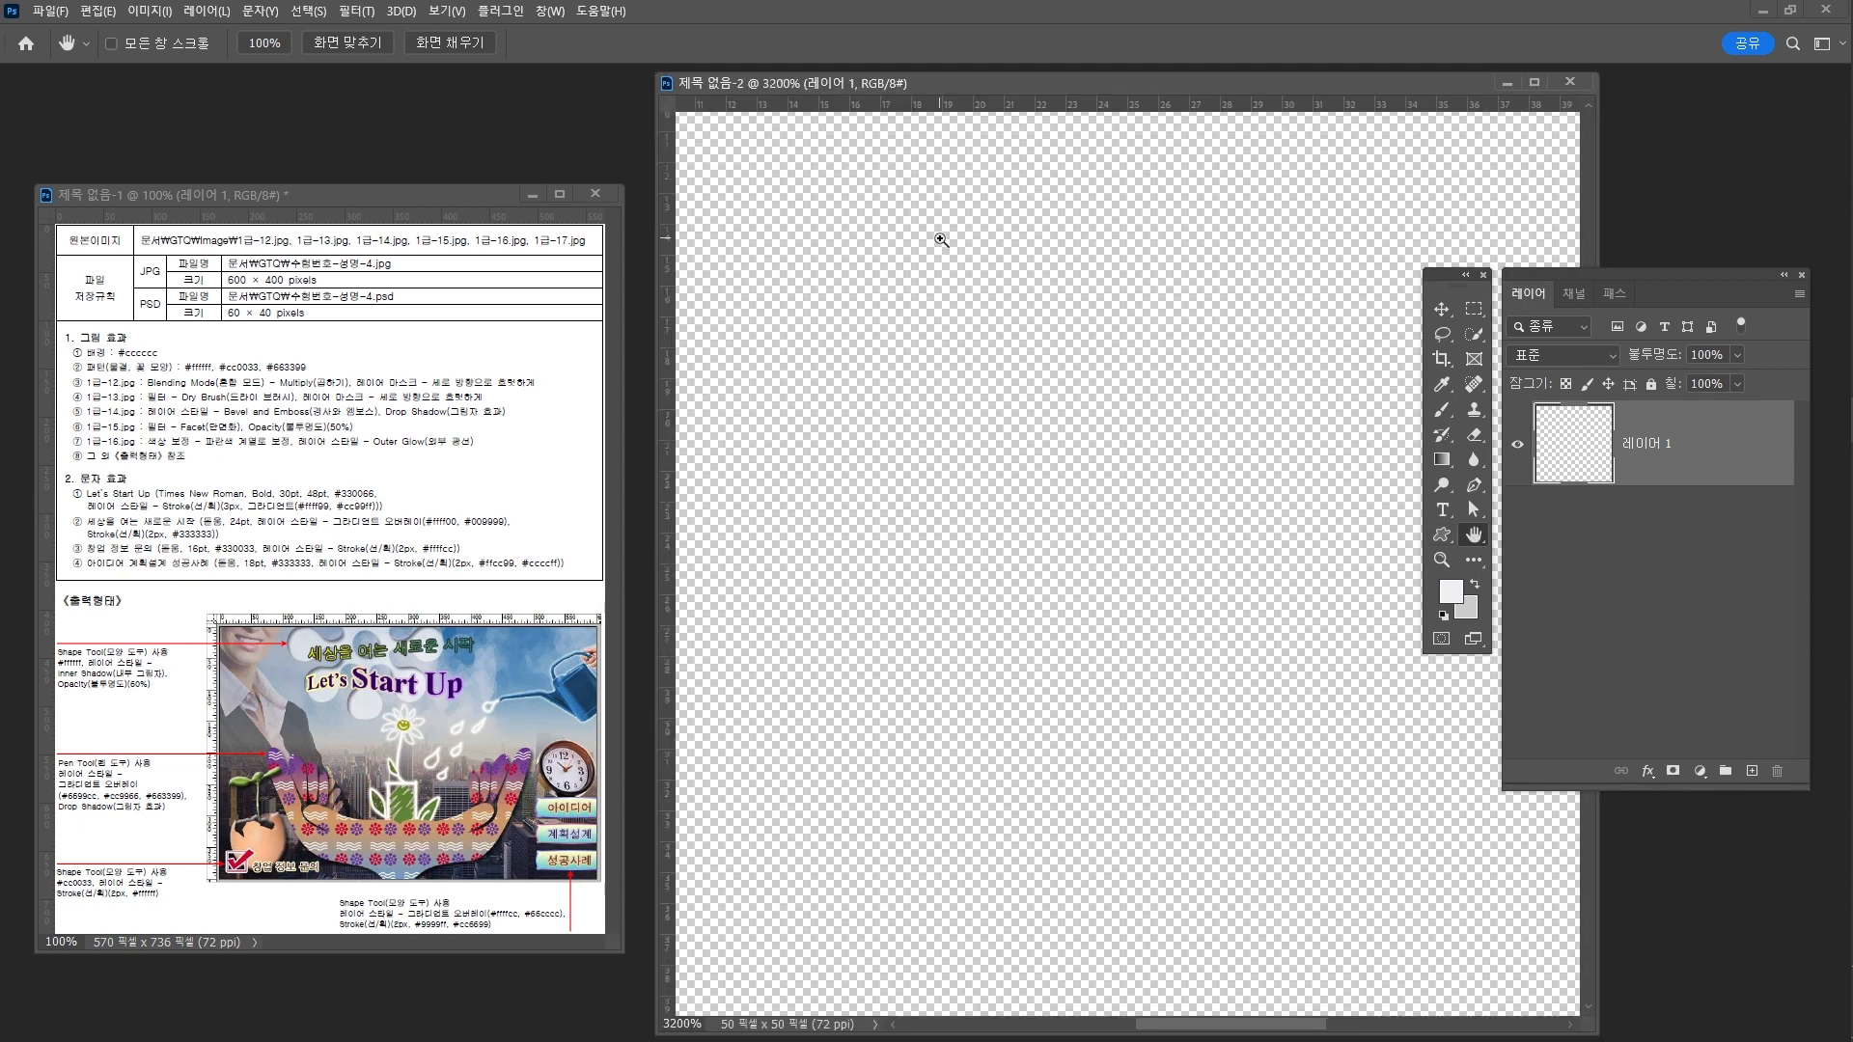
key(ctrl+minus)
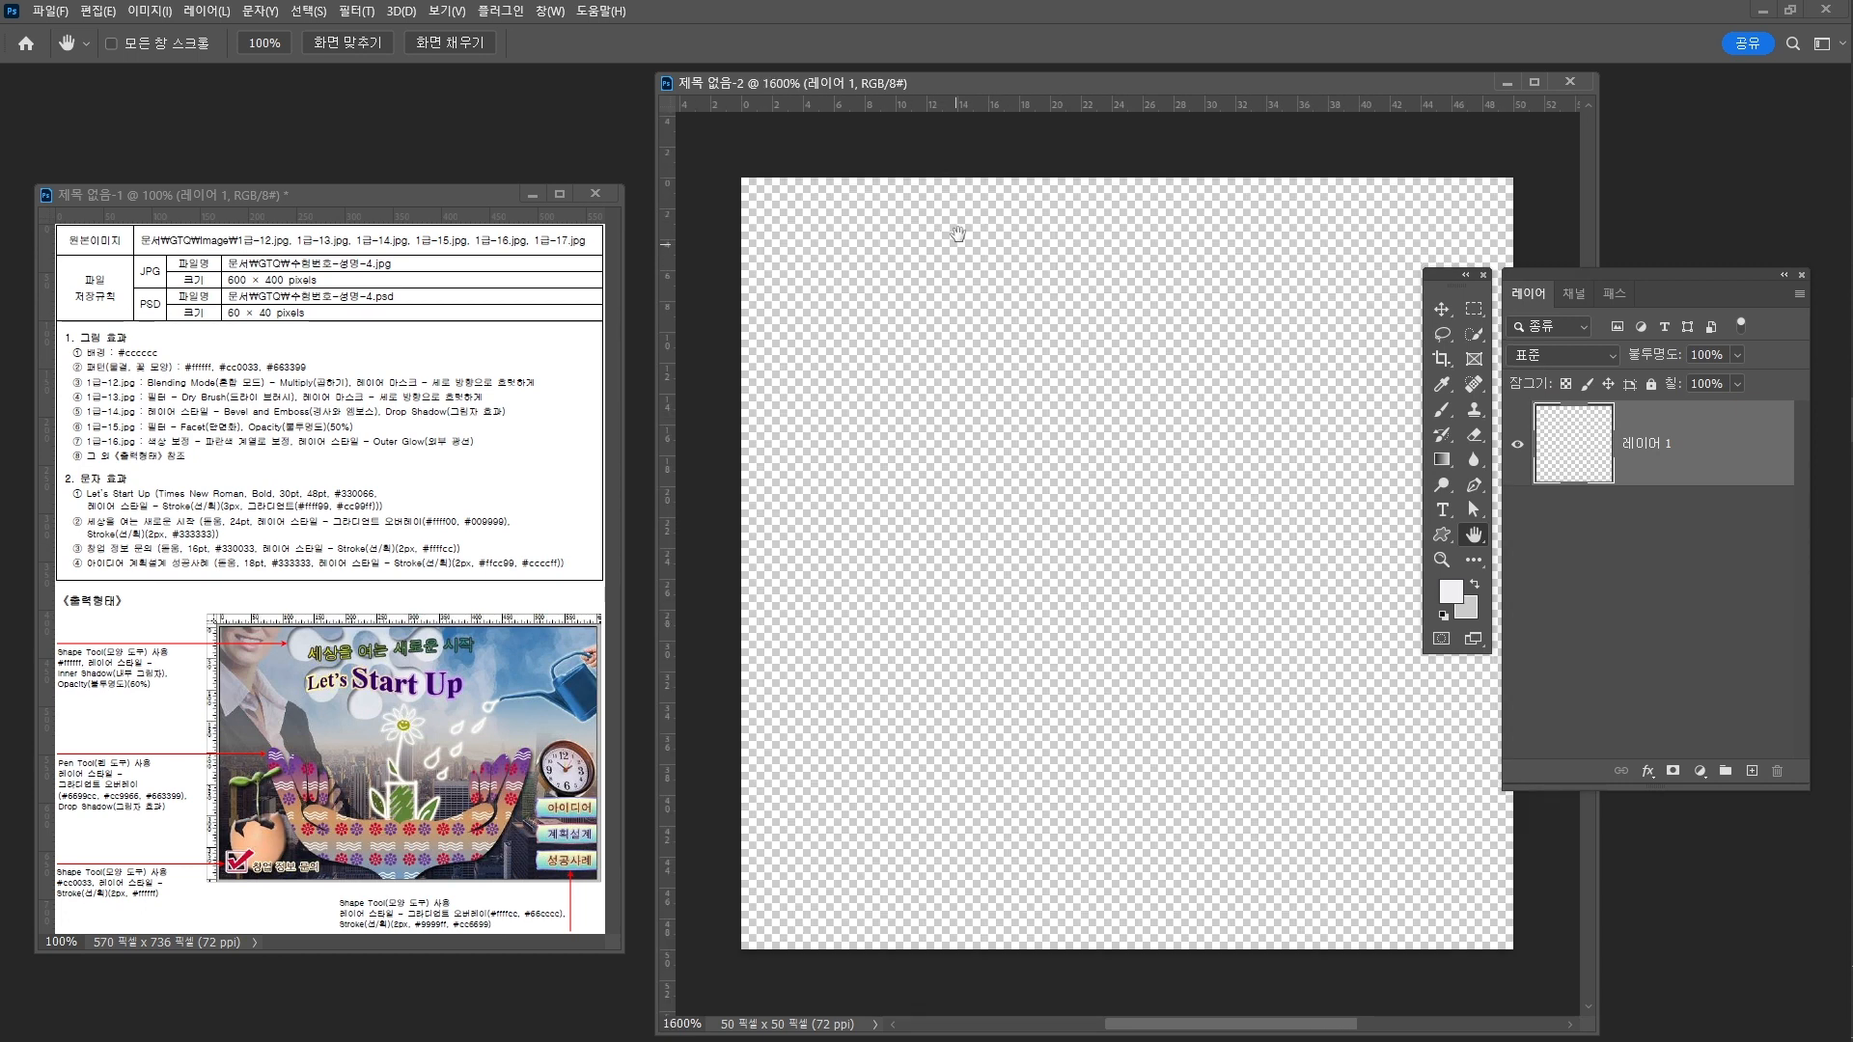
click(557, 9)
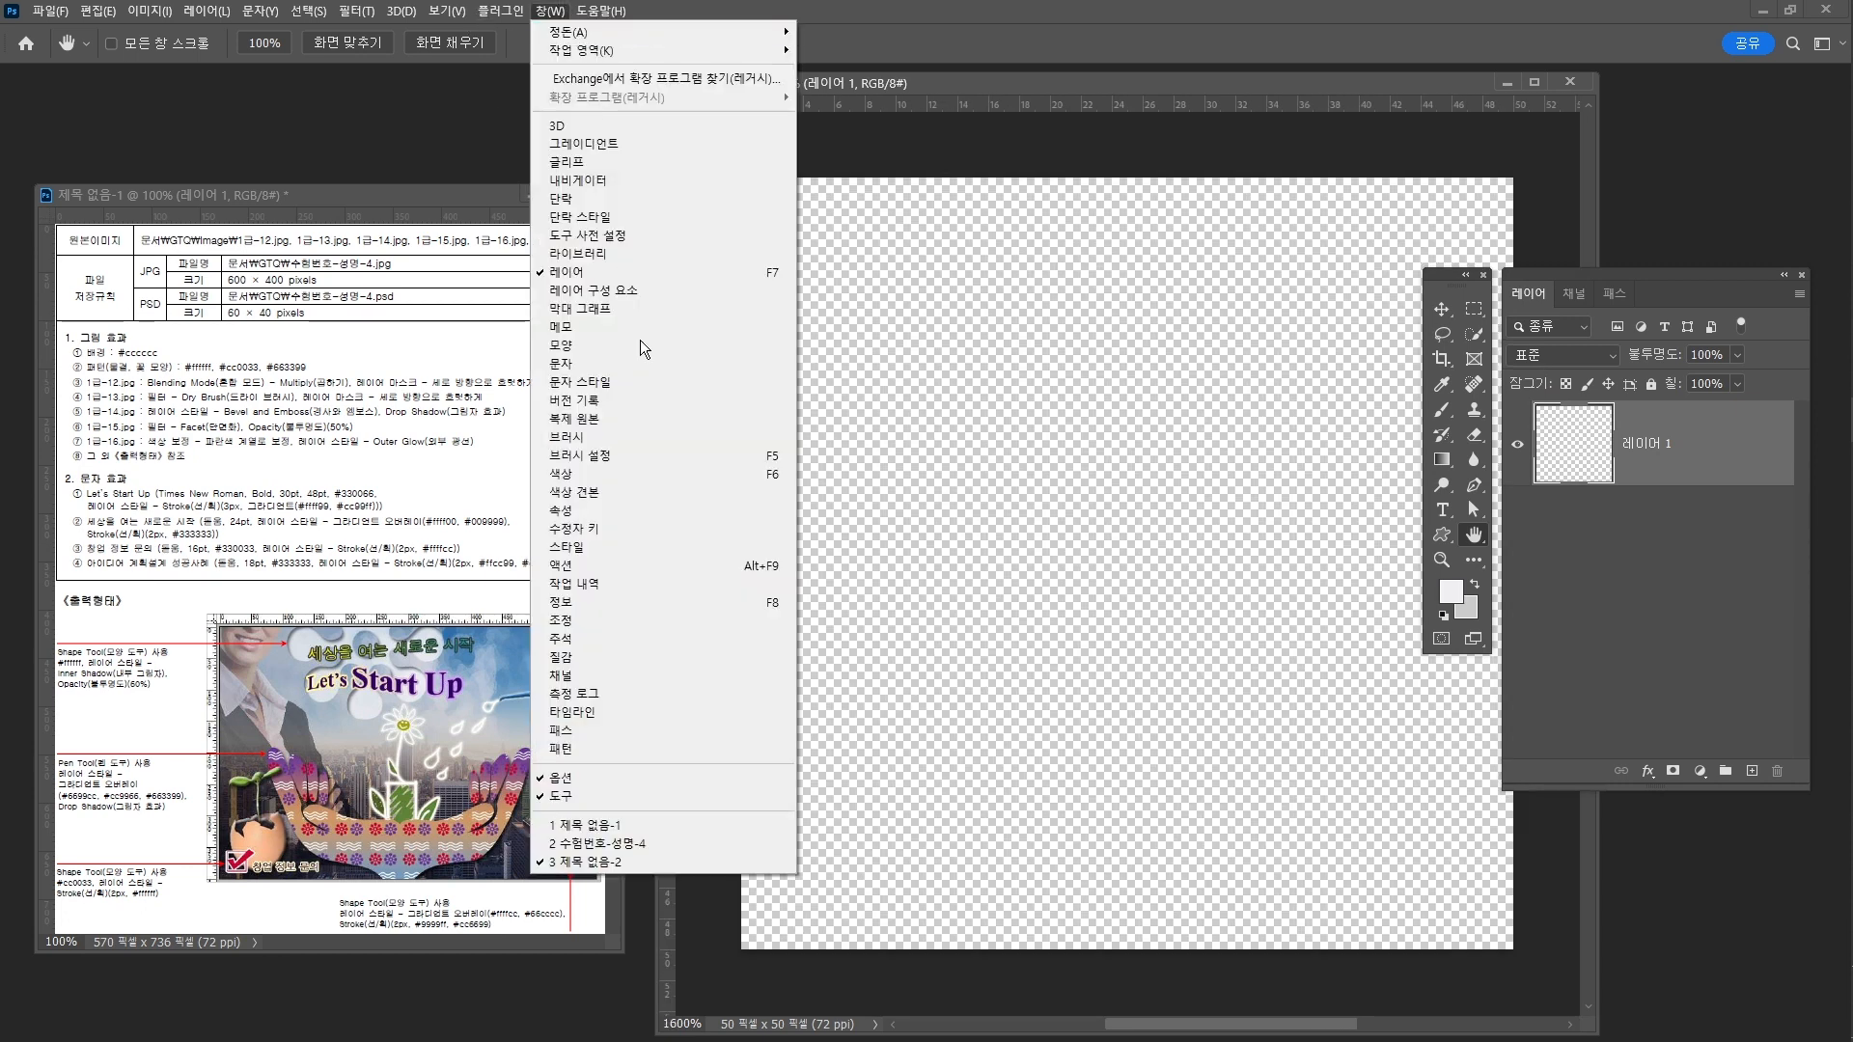
click(646, 349)
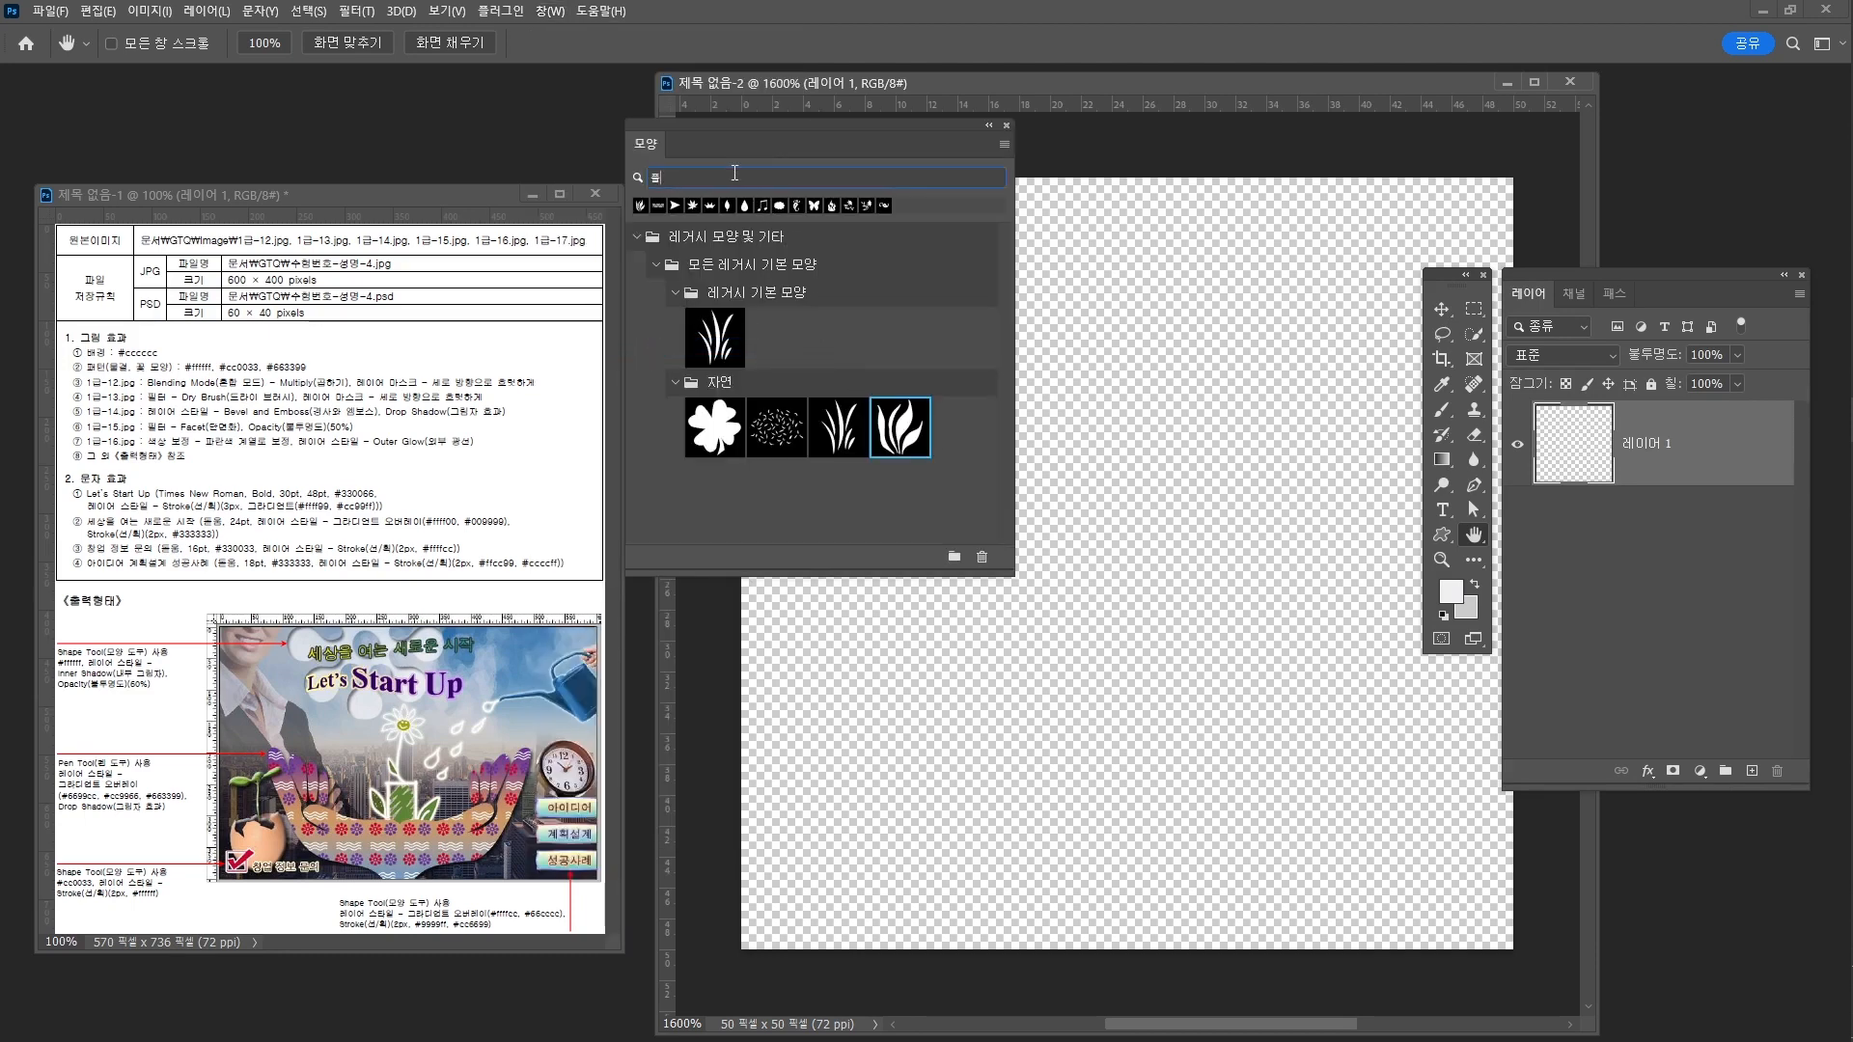
text(물결)
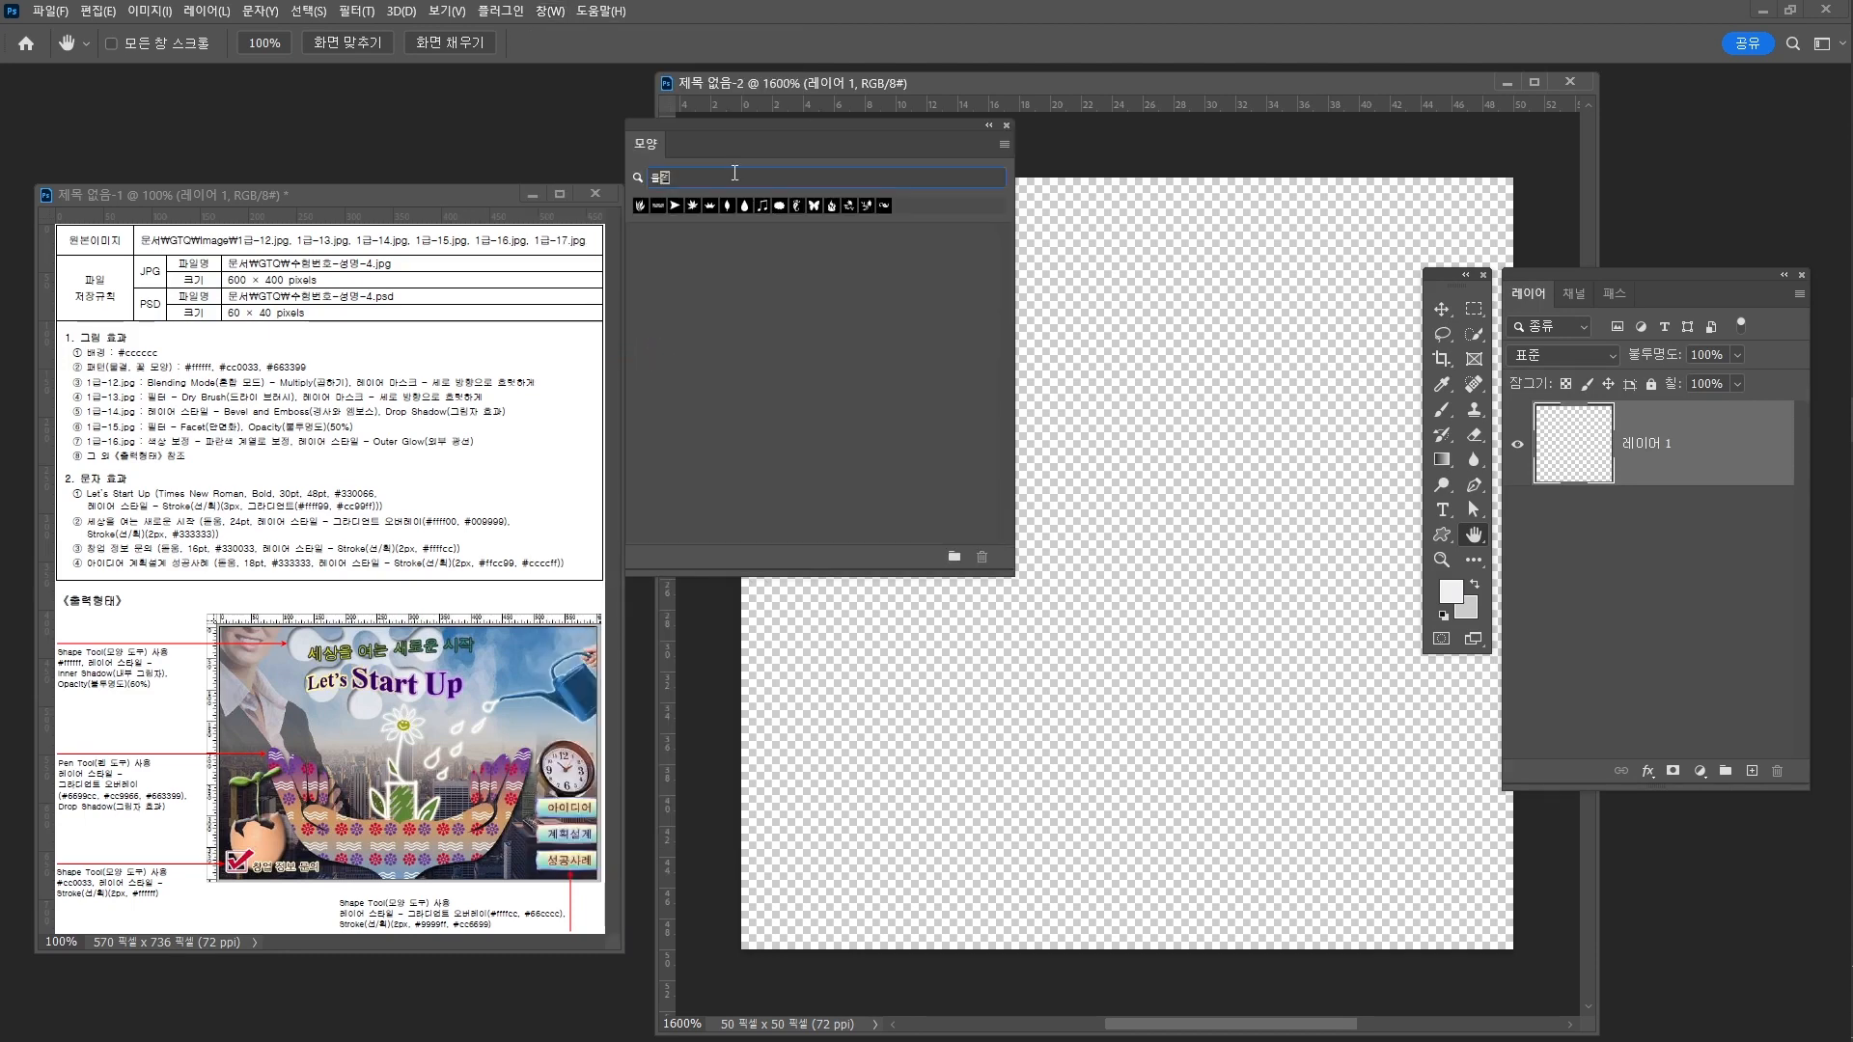
key(Return)
text(꽃)
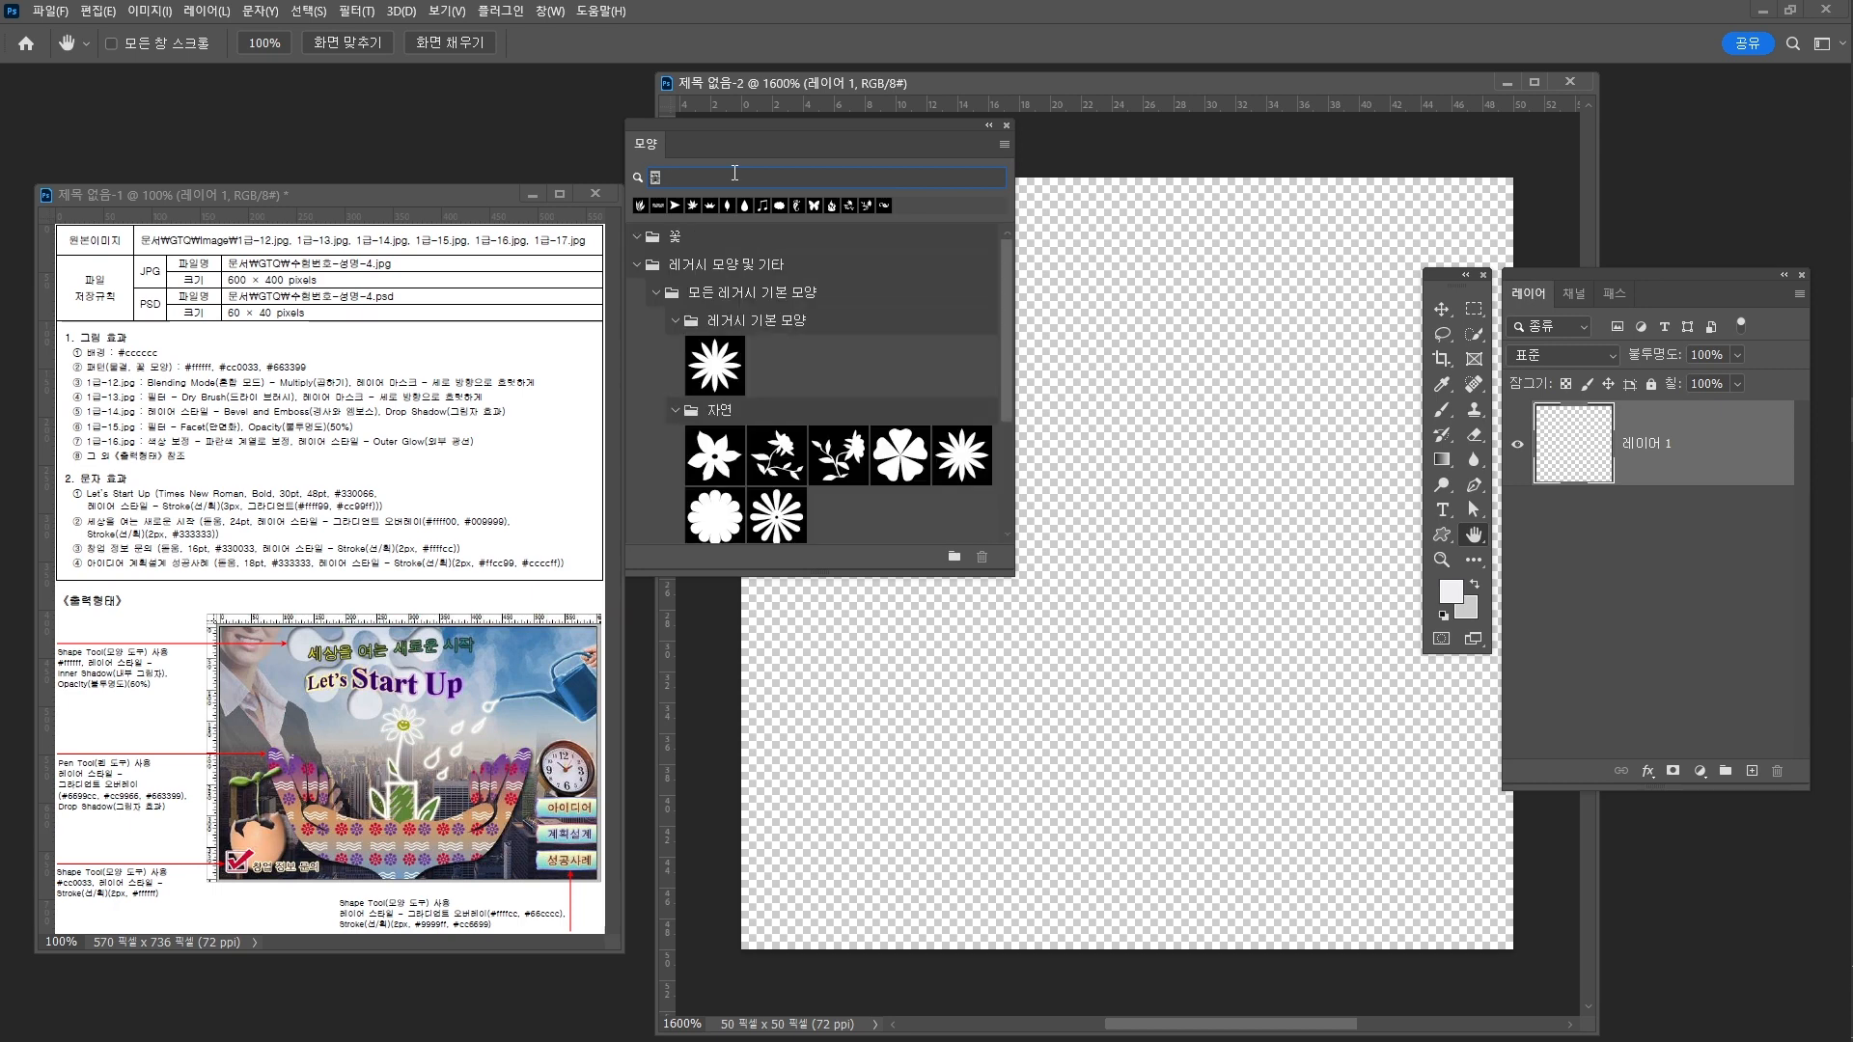
scroll(907, 454, down, 3)
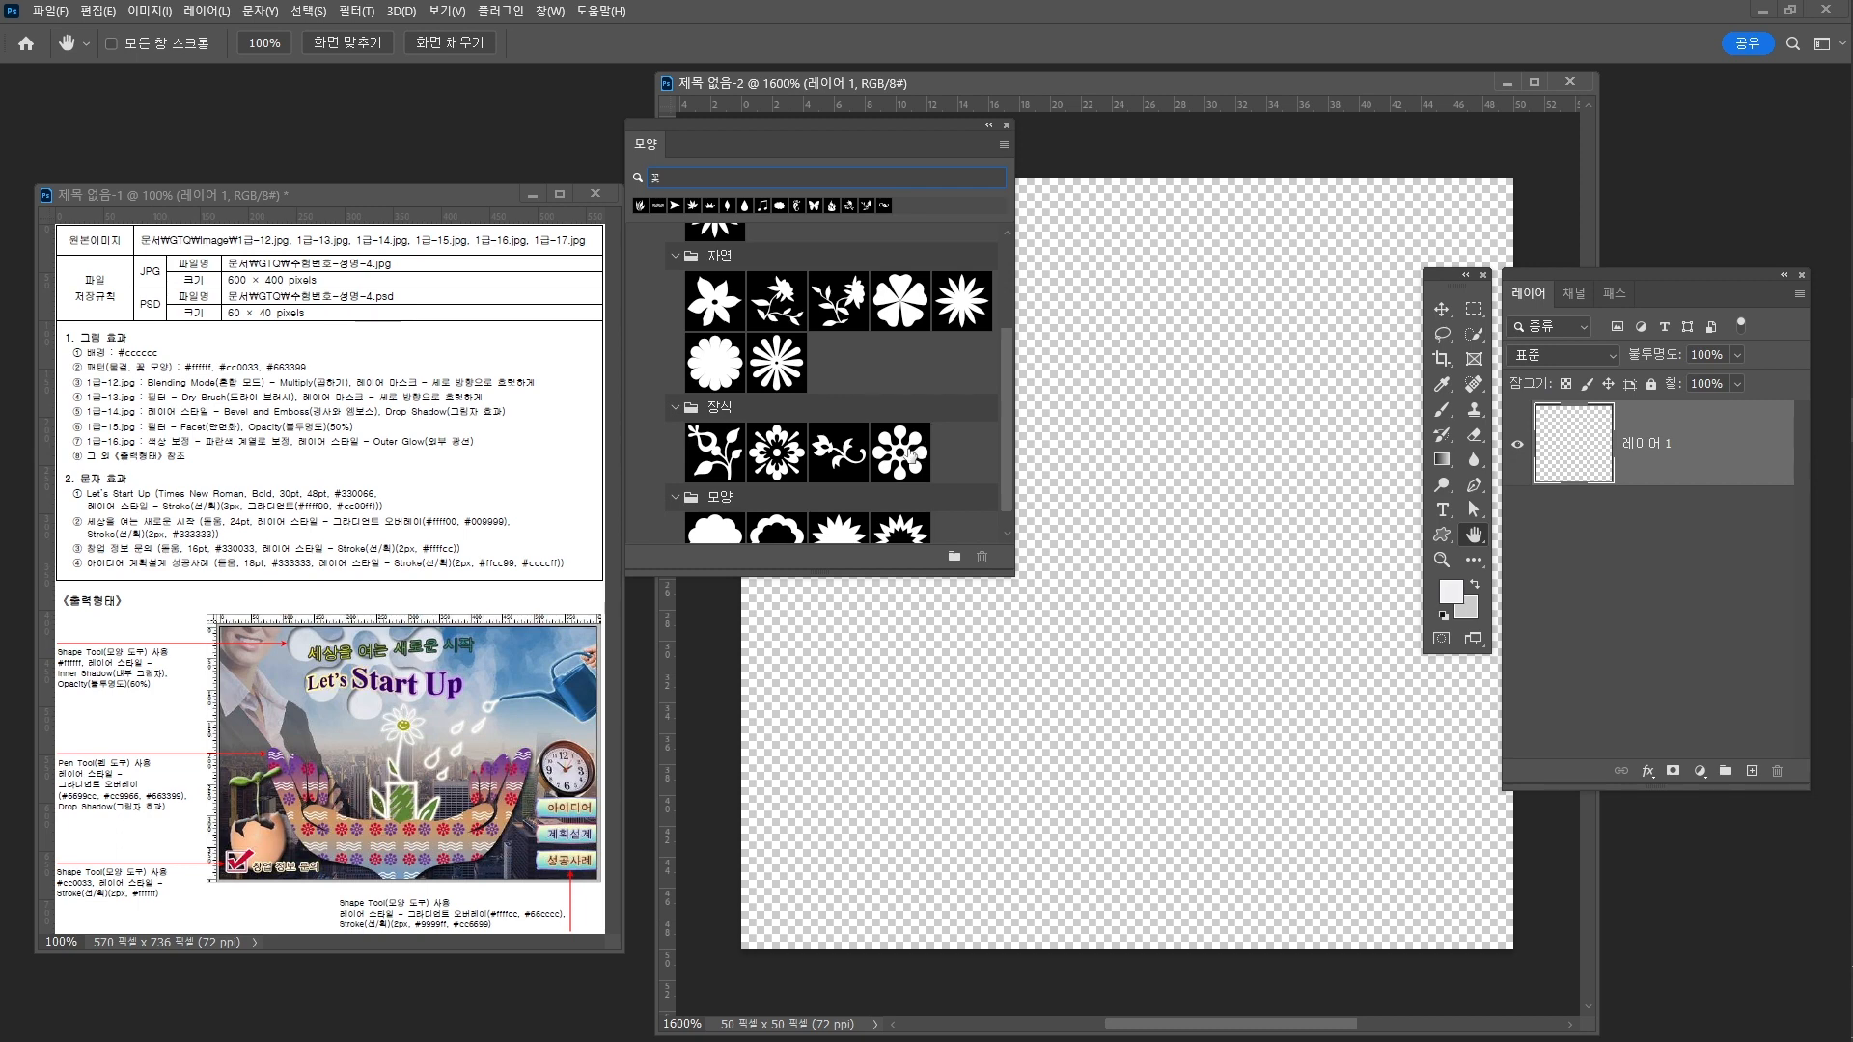
key(Return)
click(912, 471)
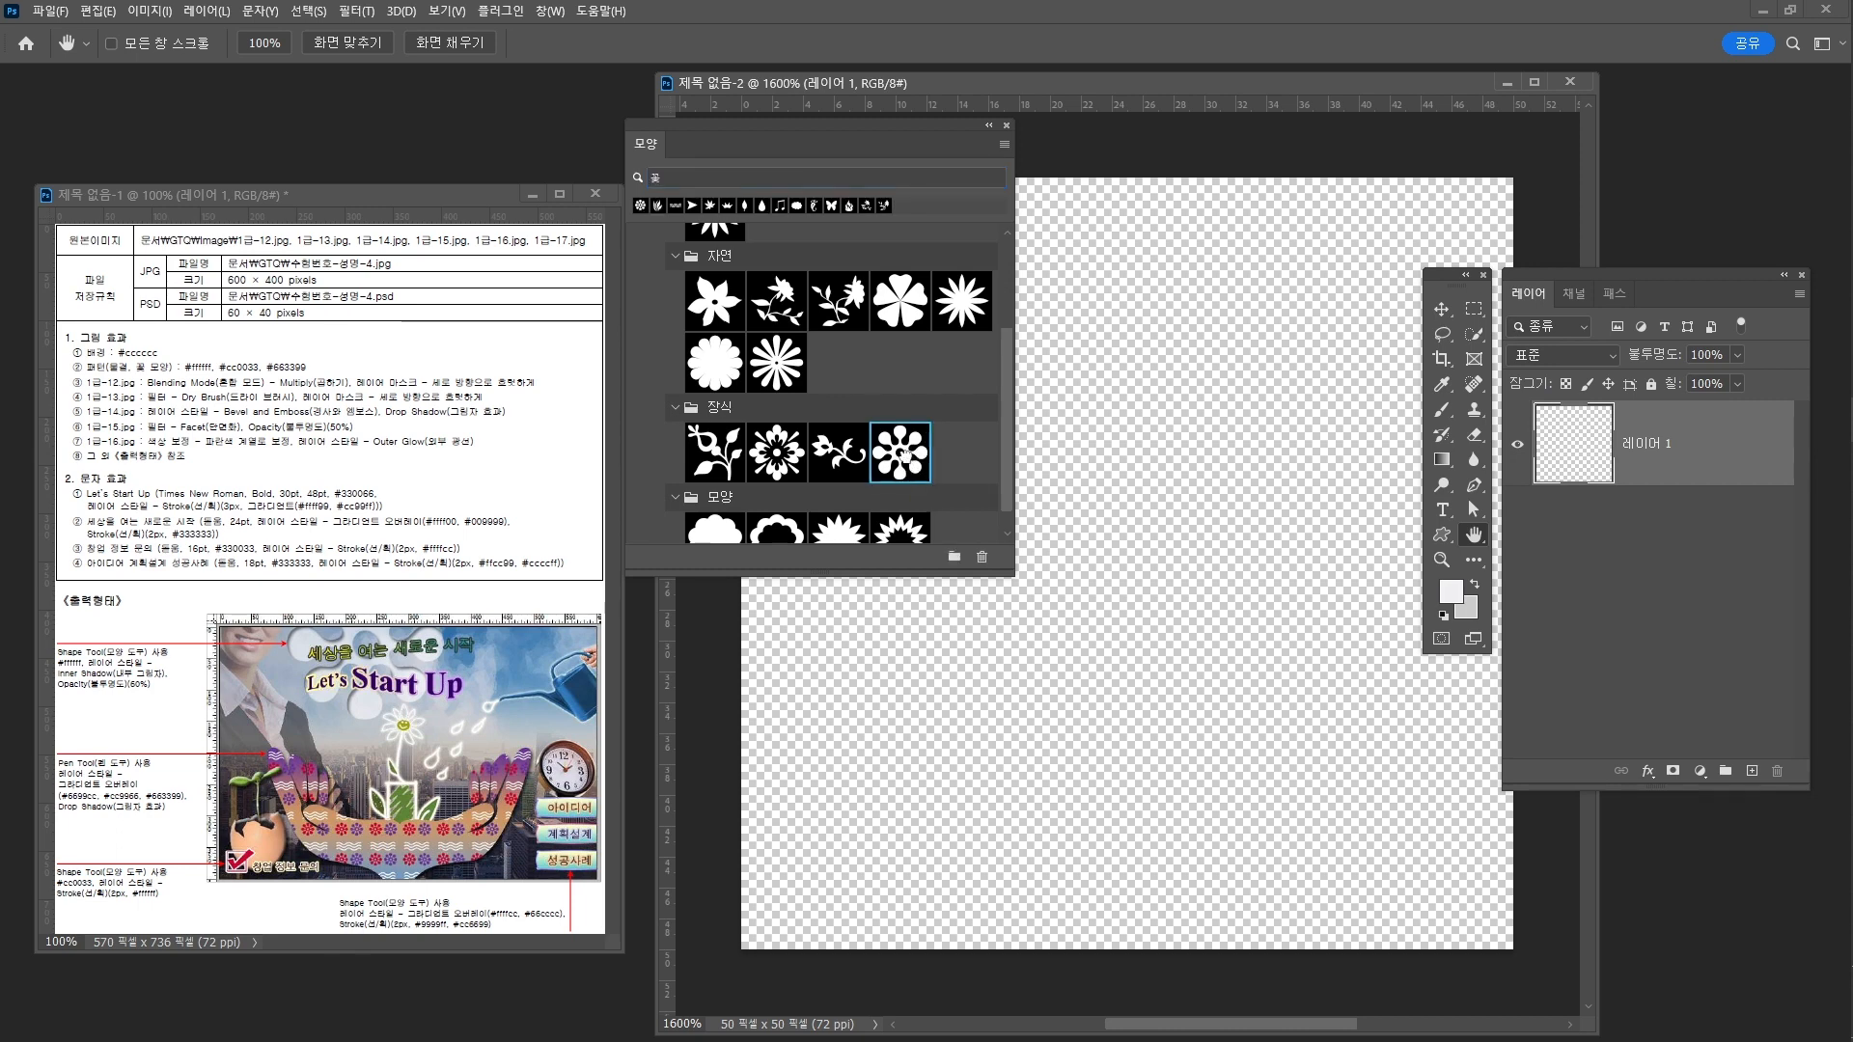
Draw the flower ornament with the Custom Shape tool, about 22 × 21 px, in the lower left of the transparent canvas
click(1444, 542)
click(1541, 633)
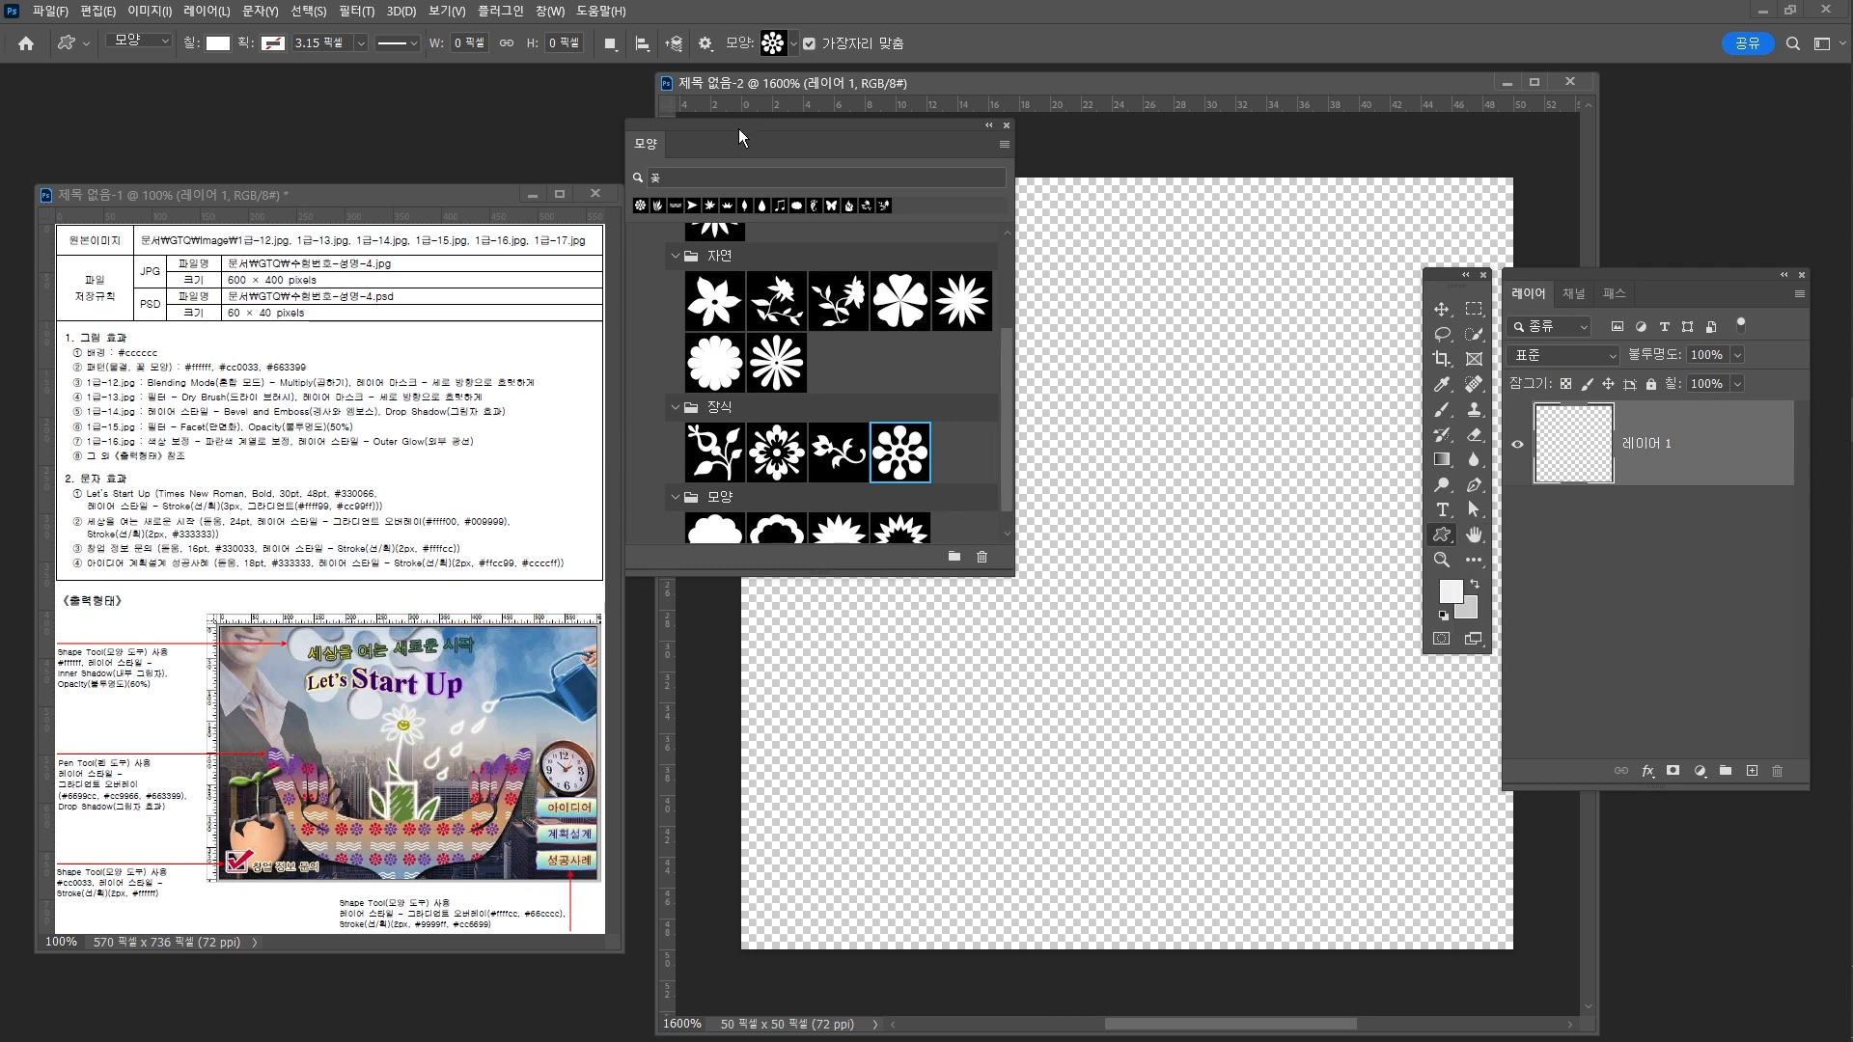
drag(738, 136, 516, 109)
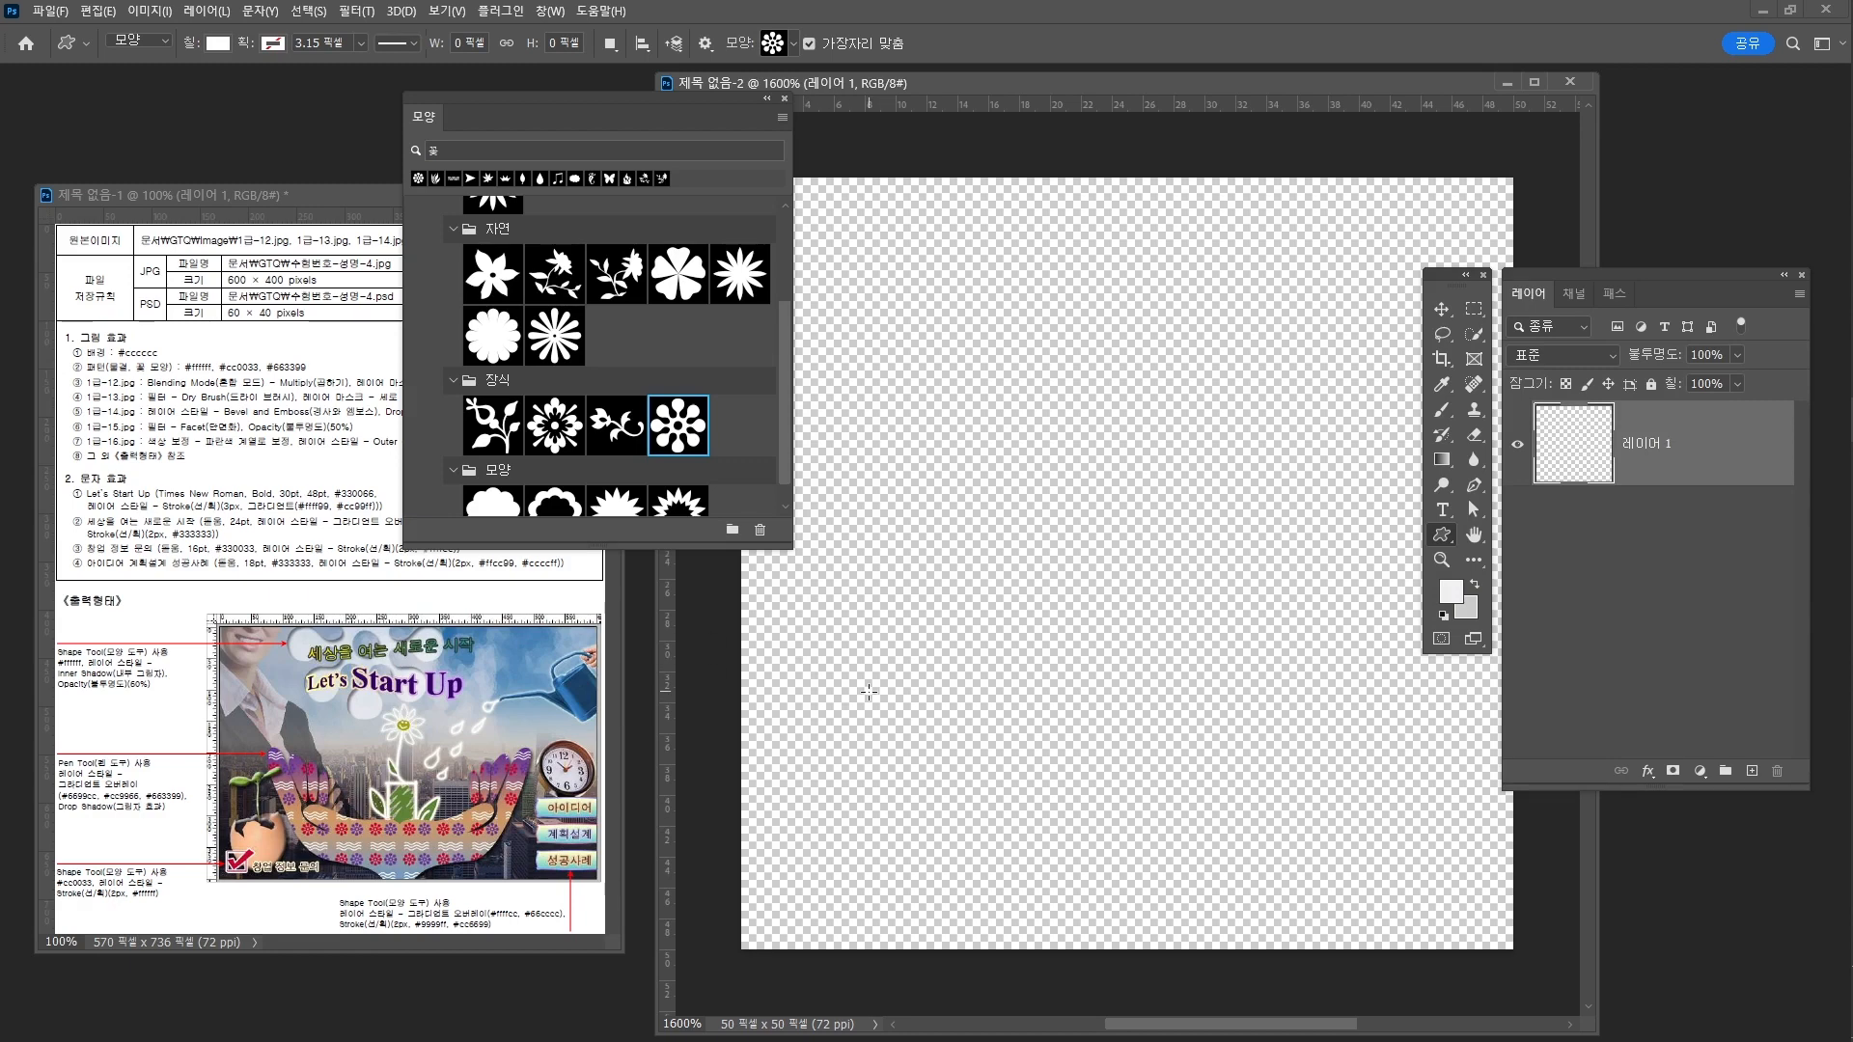
drag(837, 664, 1126, 959)
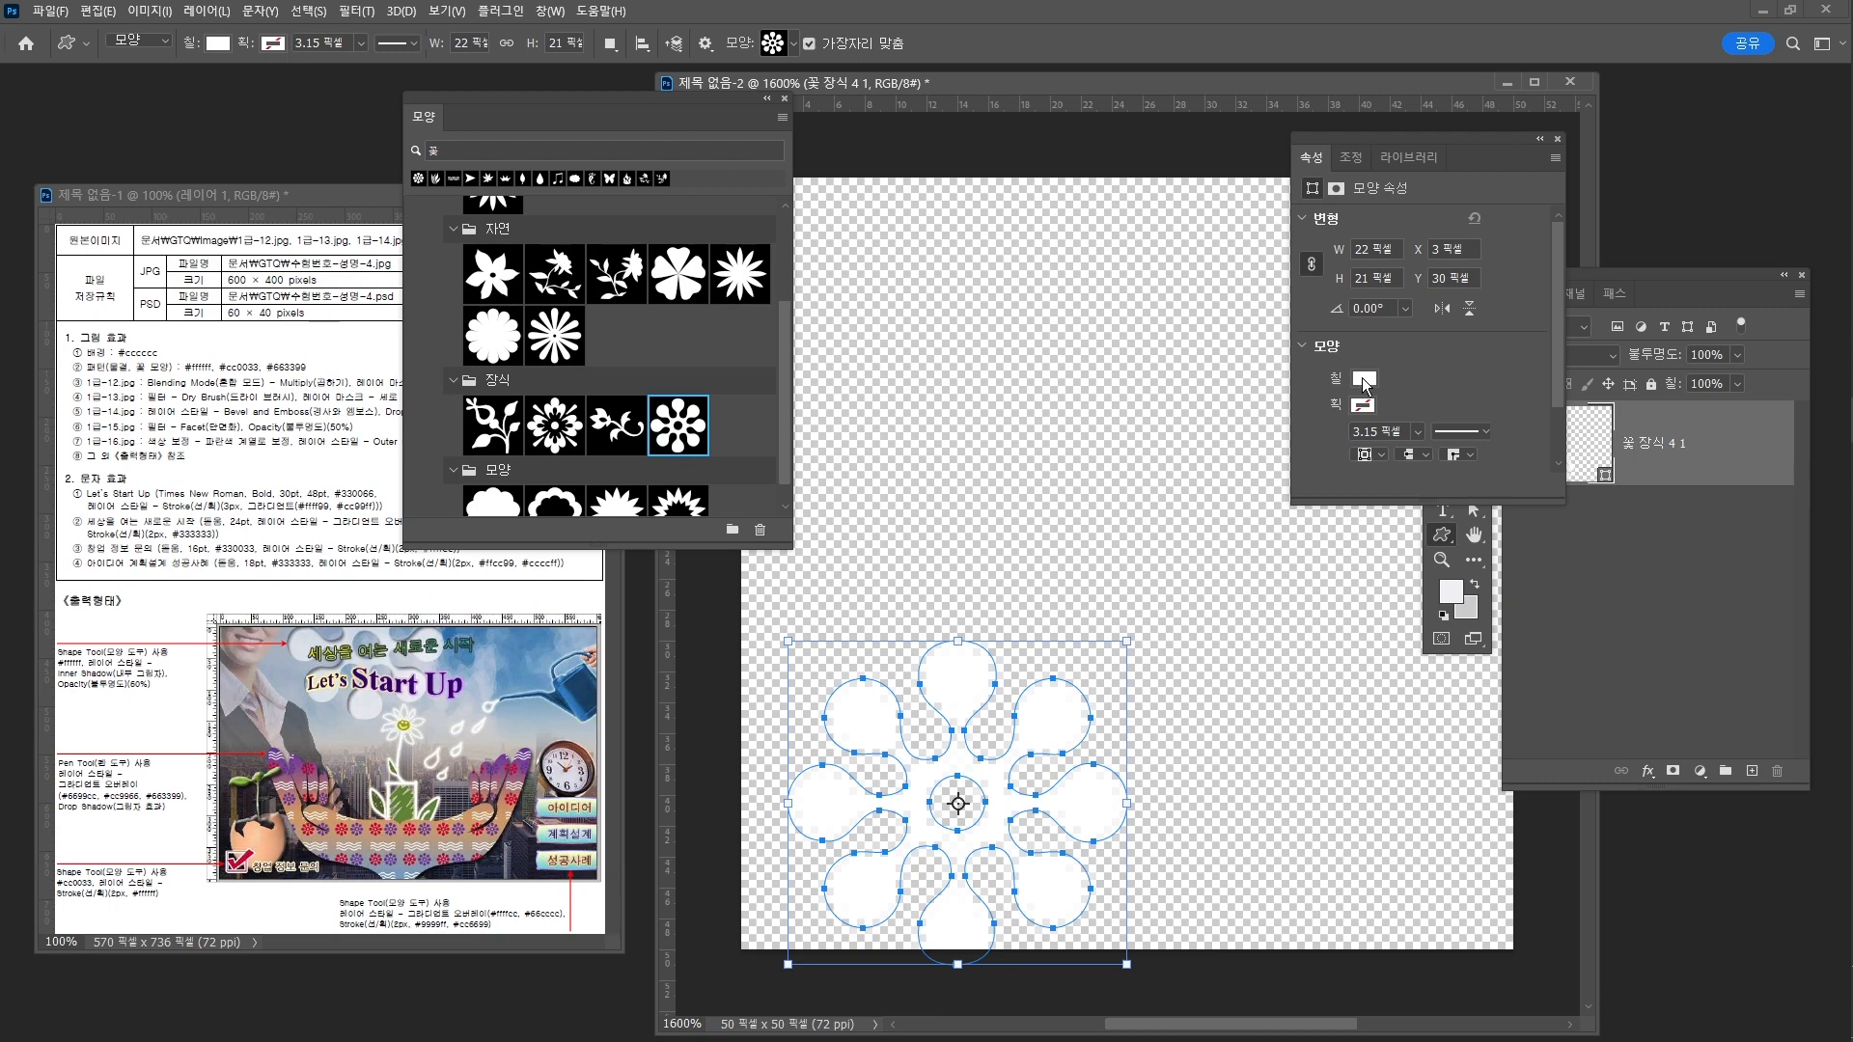
Check the pattern colors on the exam sheet and set the flower shape's fill to #cc0033
click(1364, 380)
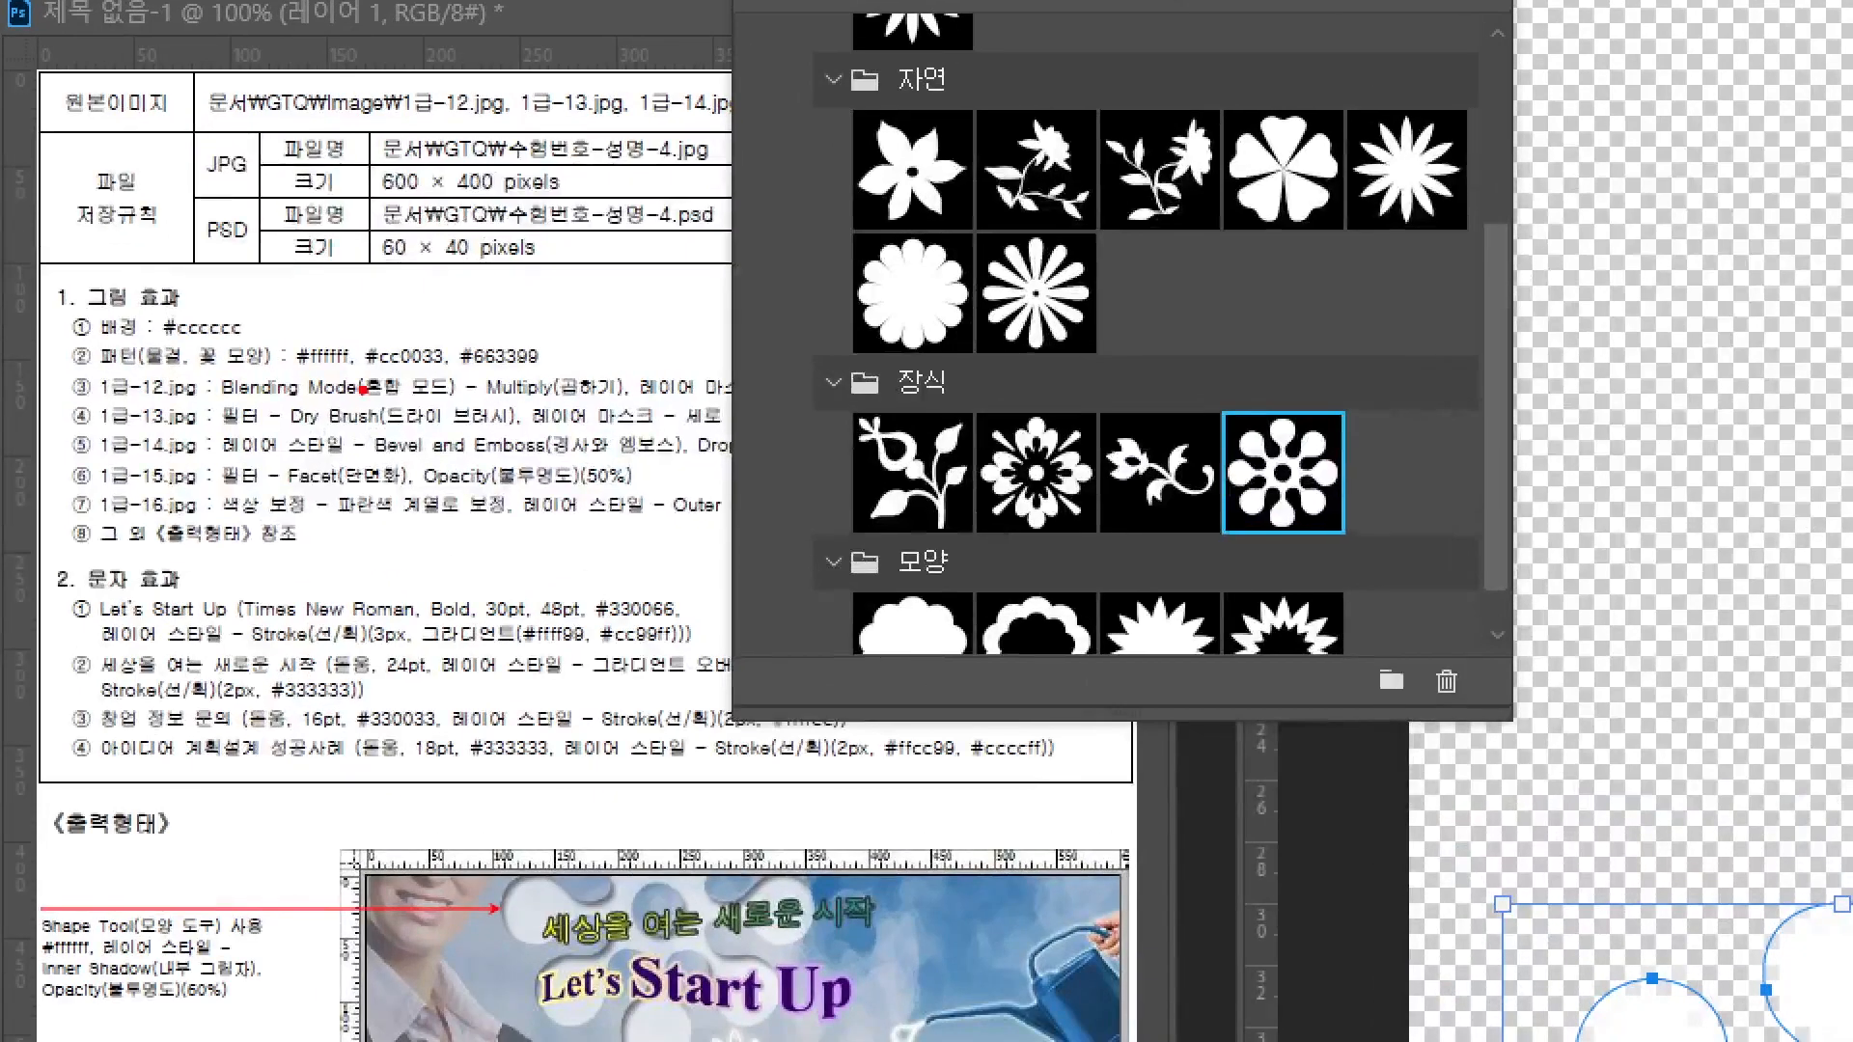
drag(349, 378, 611, 379)
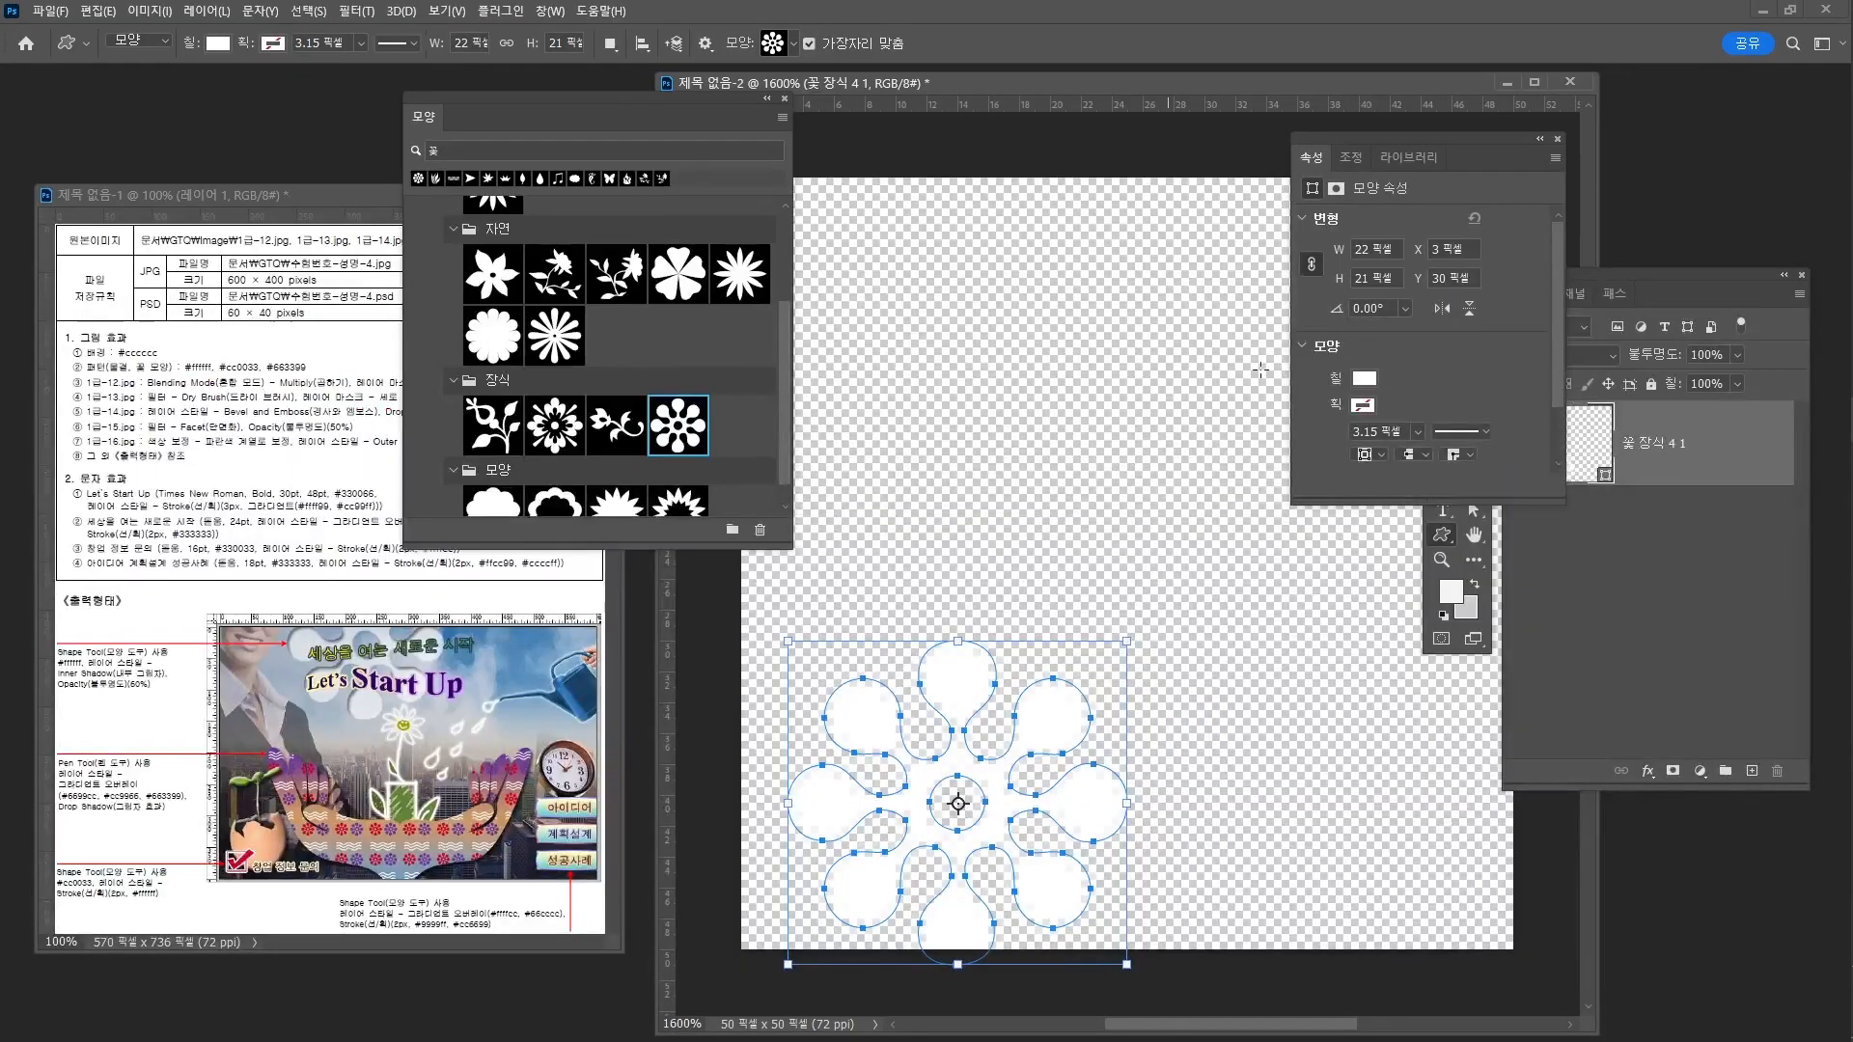
click(1365, 378)
click(1555, 417)
text(ㅊ)
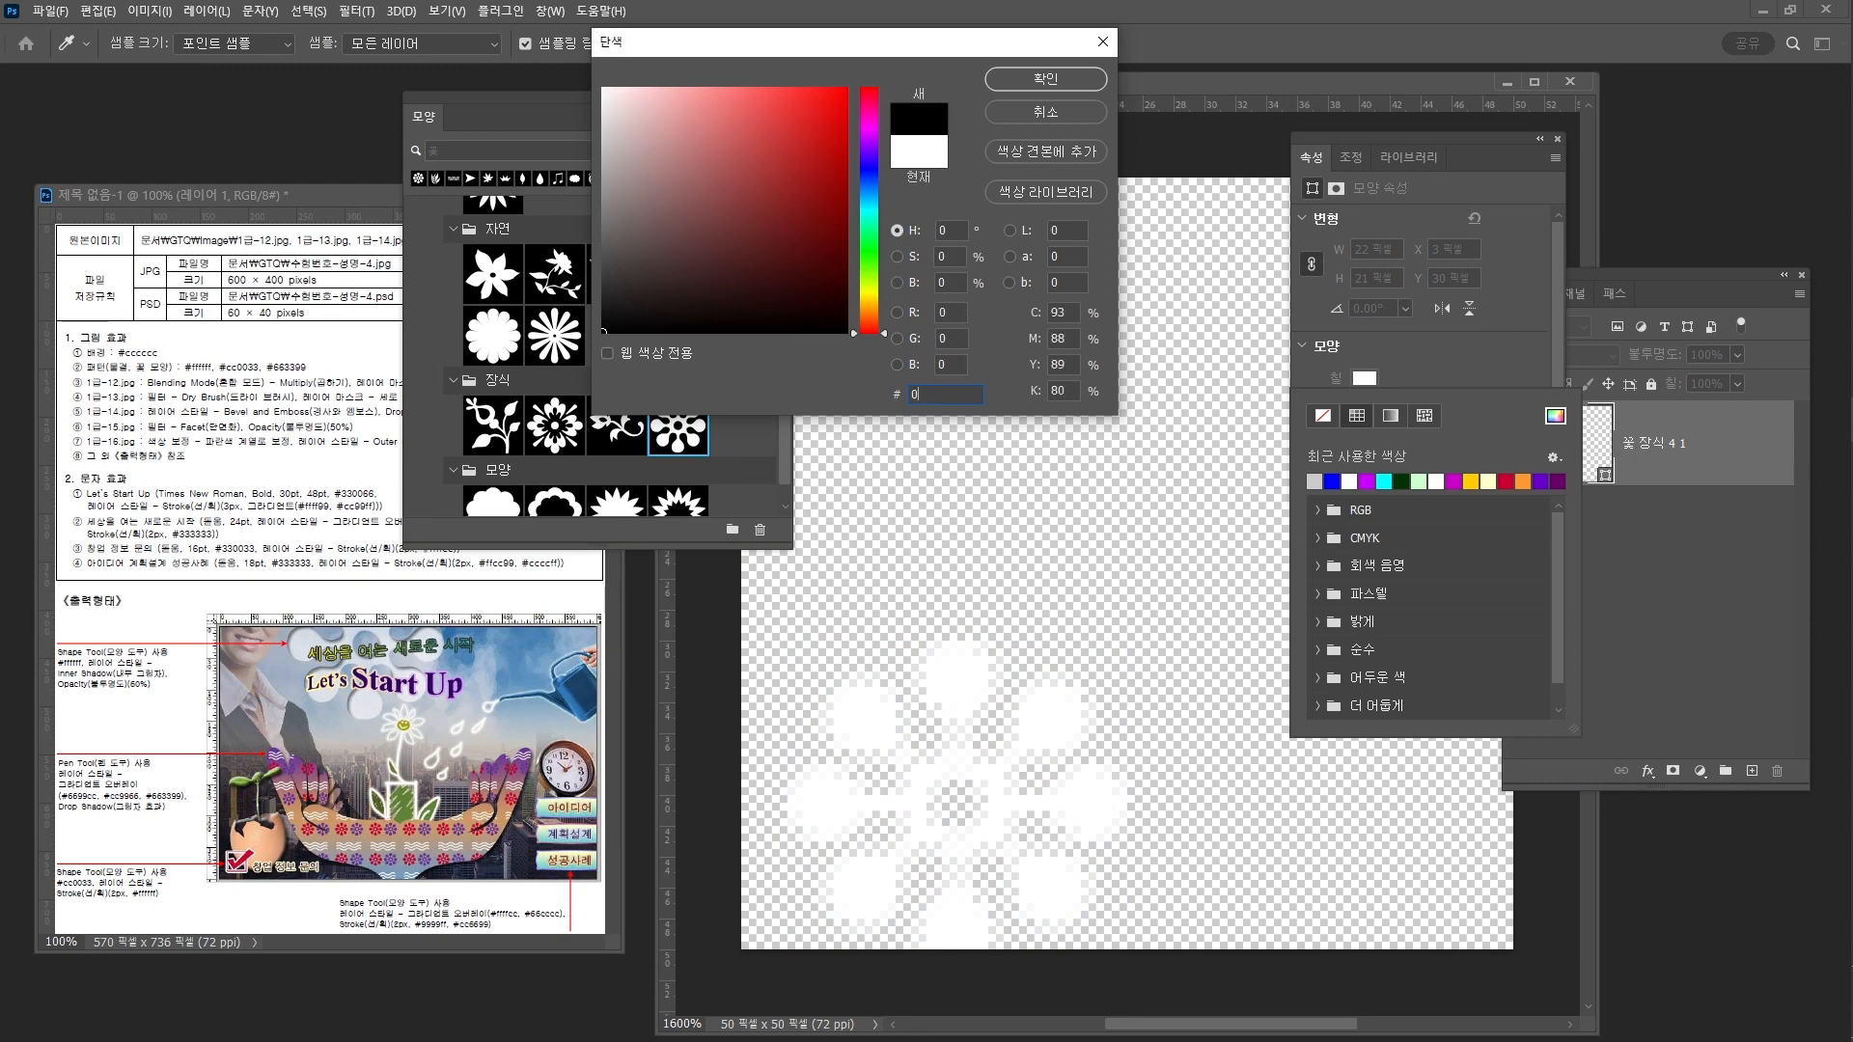
text(03)
key(BackSpace)
key(BackSpace)
click(913, 393)
text(cc0033)
key(Return)
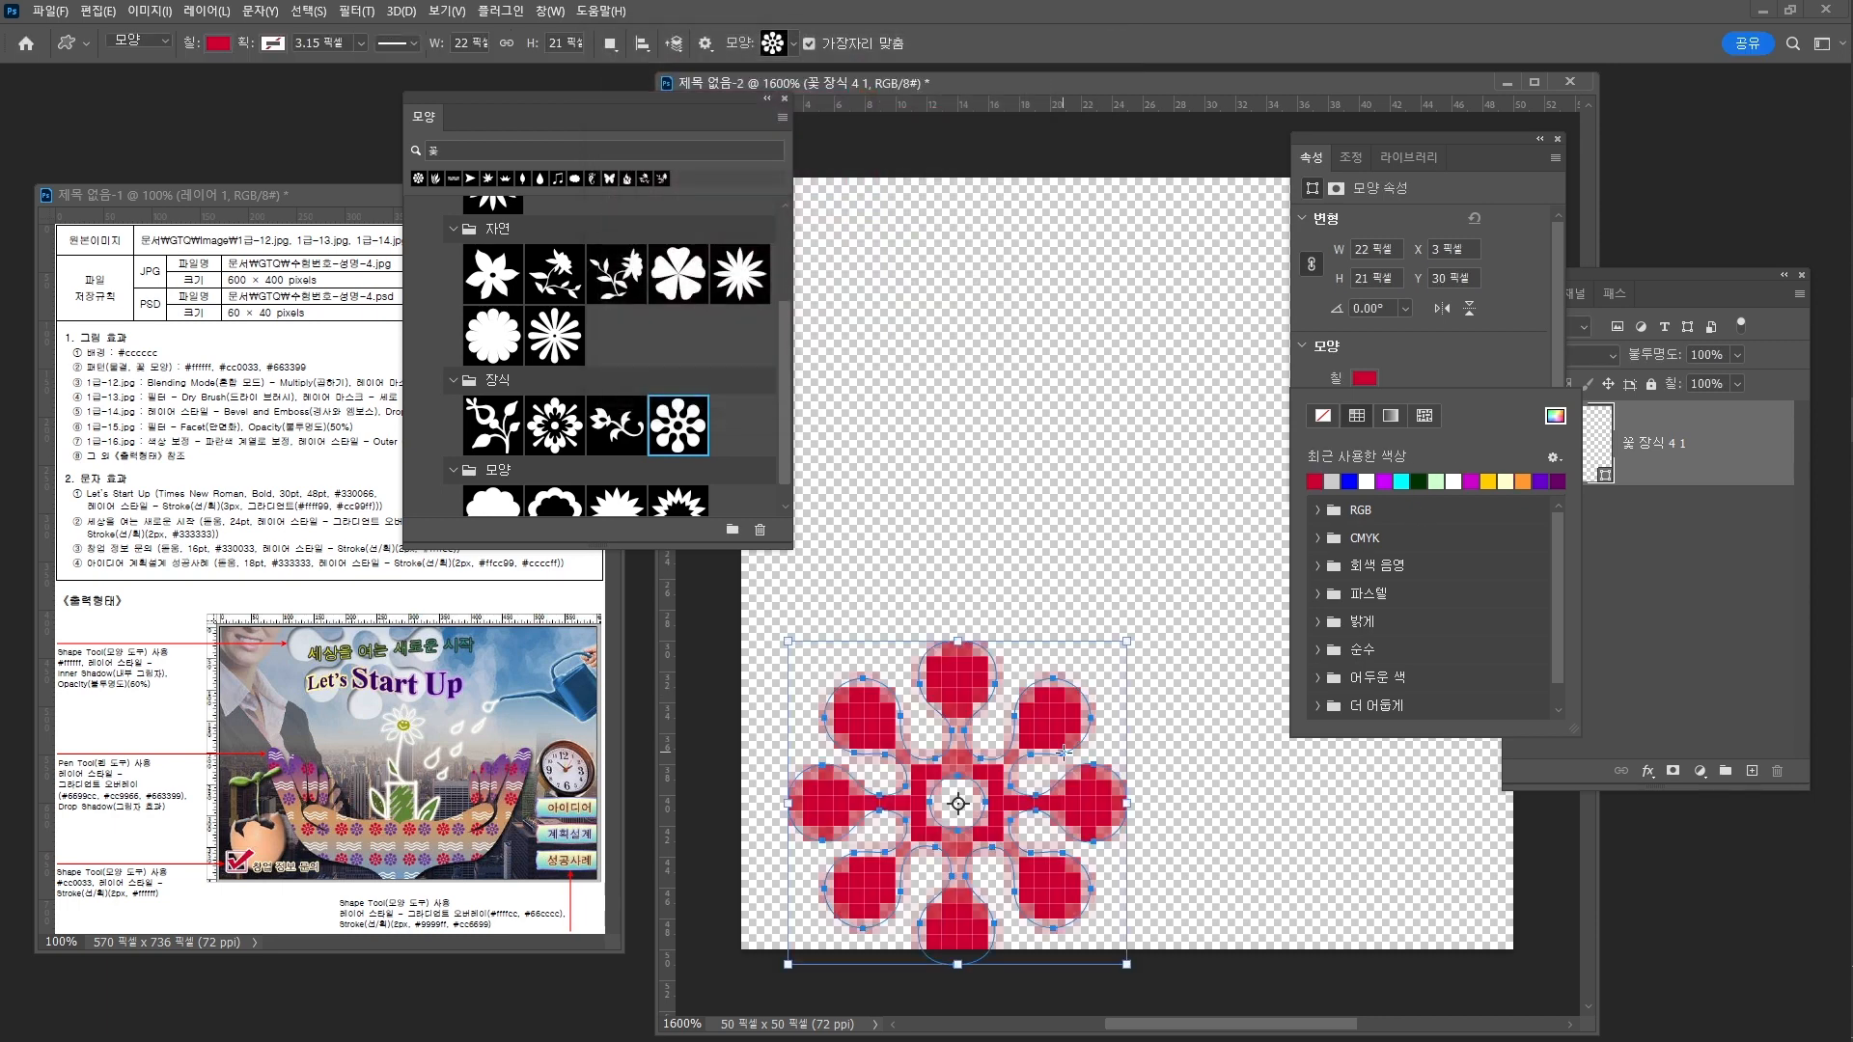
Duplicate the red flower and align the copy beside it at the same height in the canvas's lower half
click(1682, 493)
key(v)
drag(1042, 726, 1415, 674)
drag(1092, 745, 1087, 745)
drag(1160, 625, 1106, 622)
click(1289, 675)
Set the fill of the copied flower to #663399
click(1658, 453)
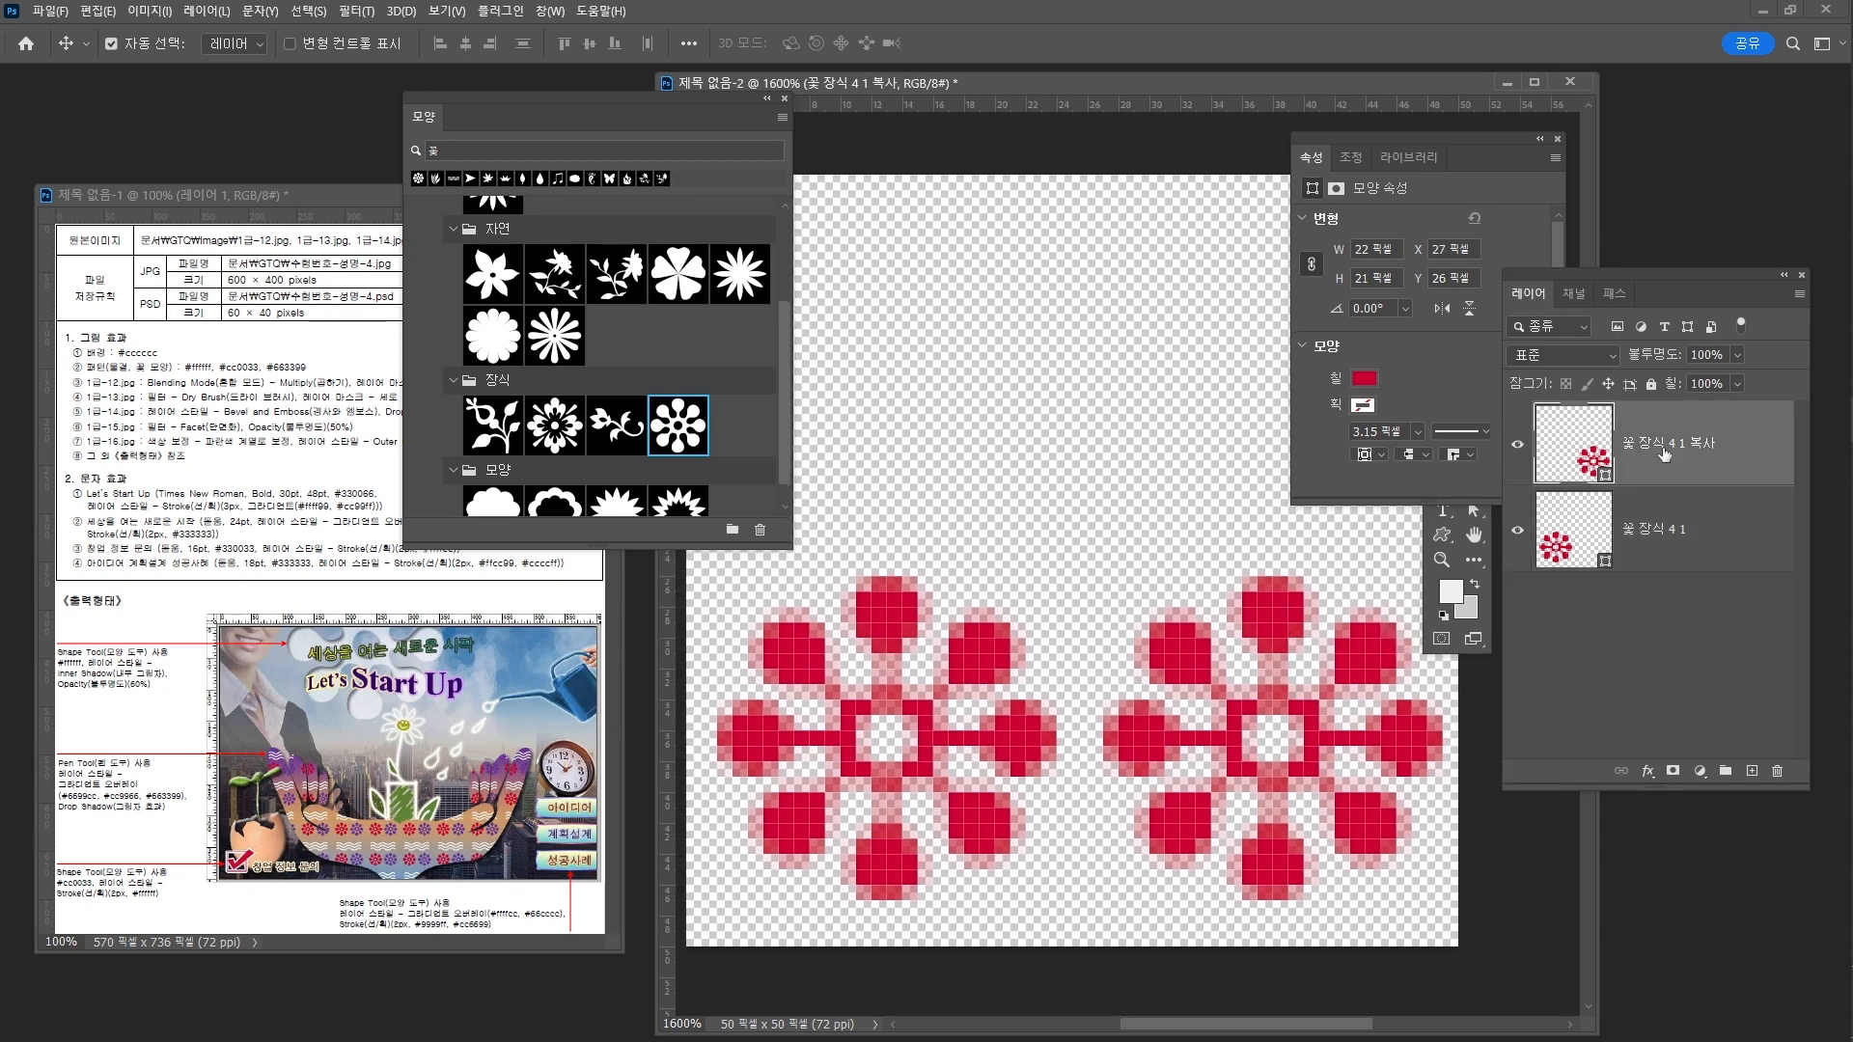
click(1356, 403)
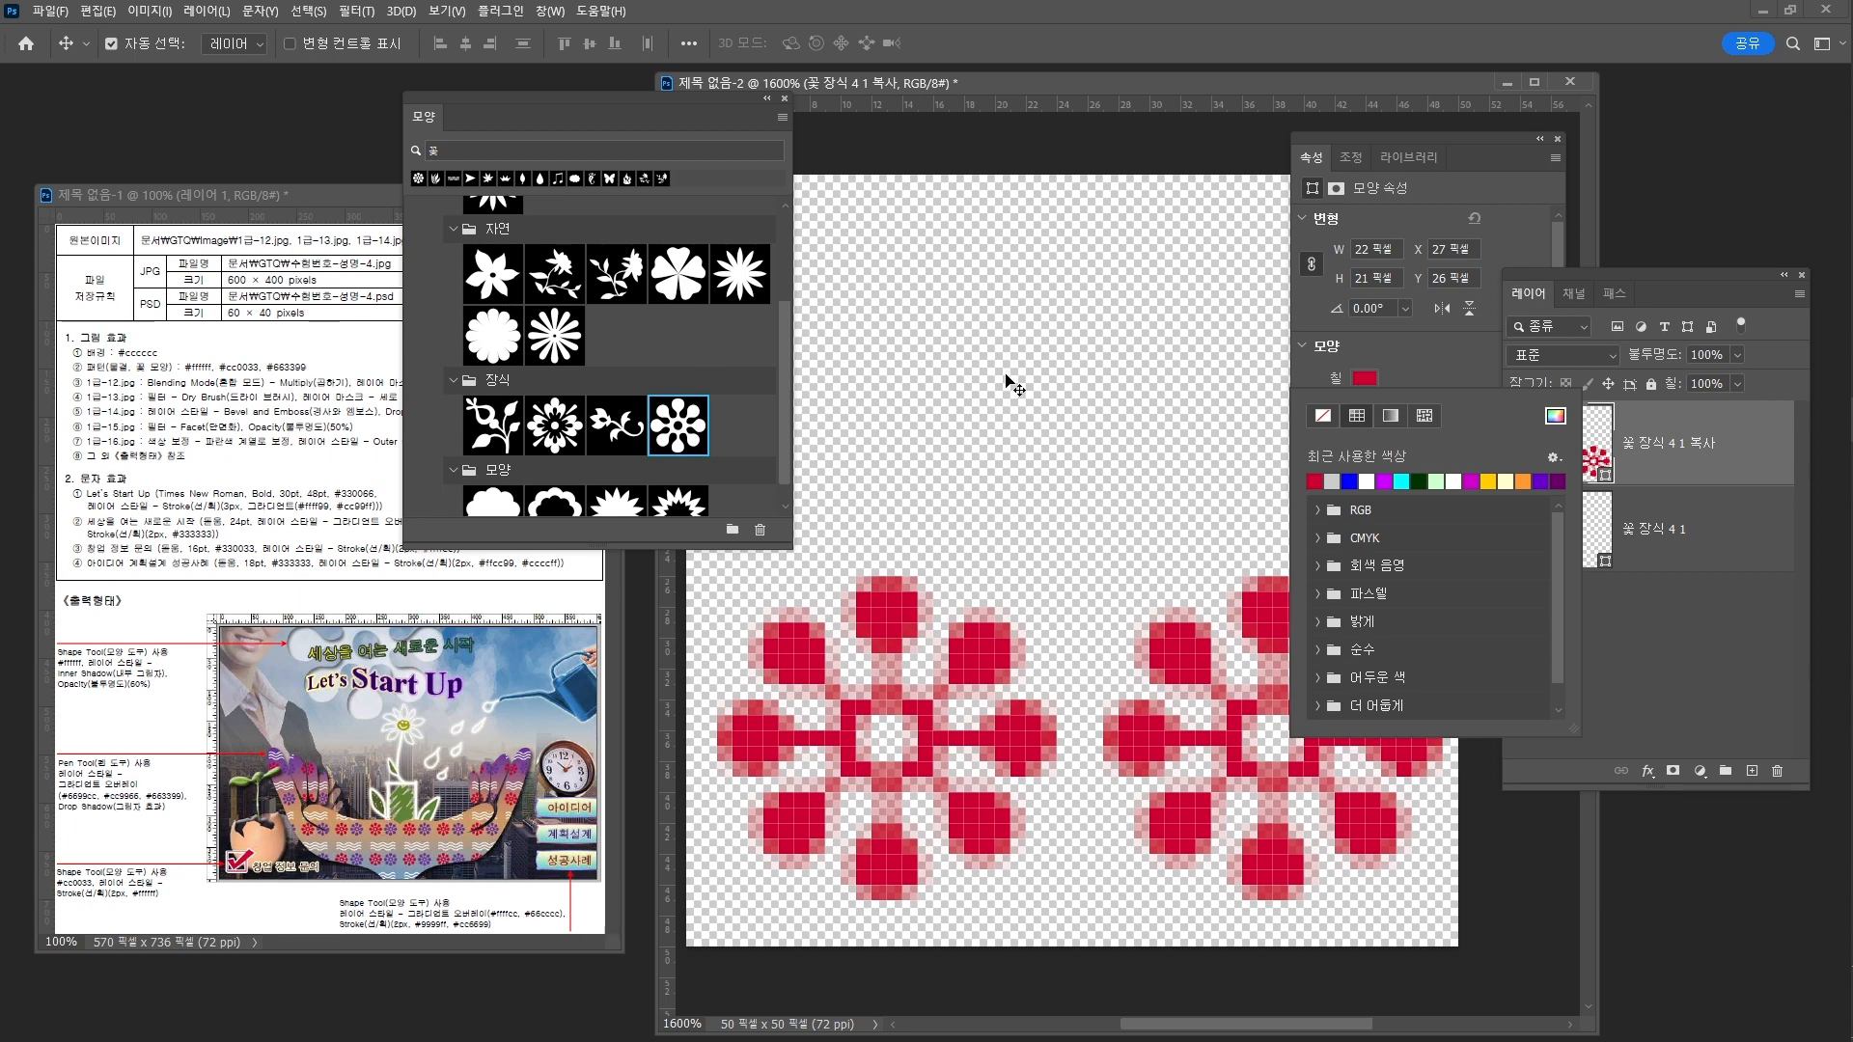
click(1556, 416)
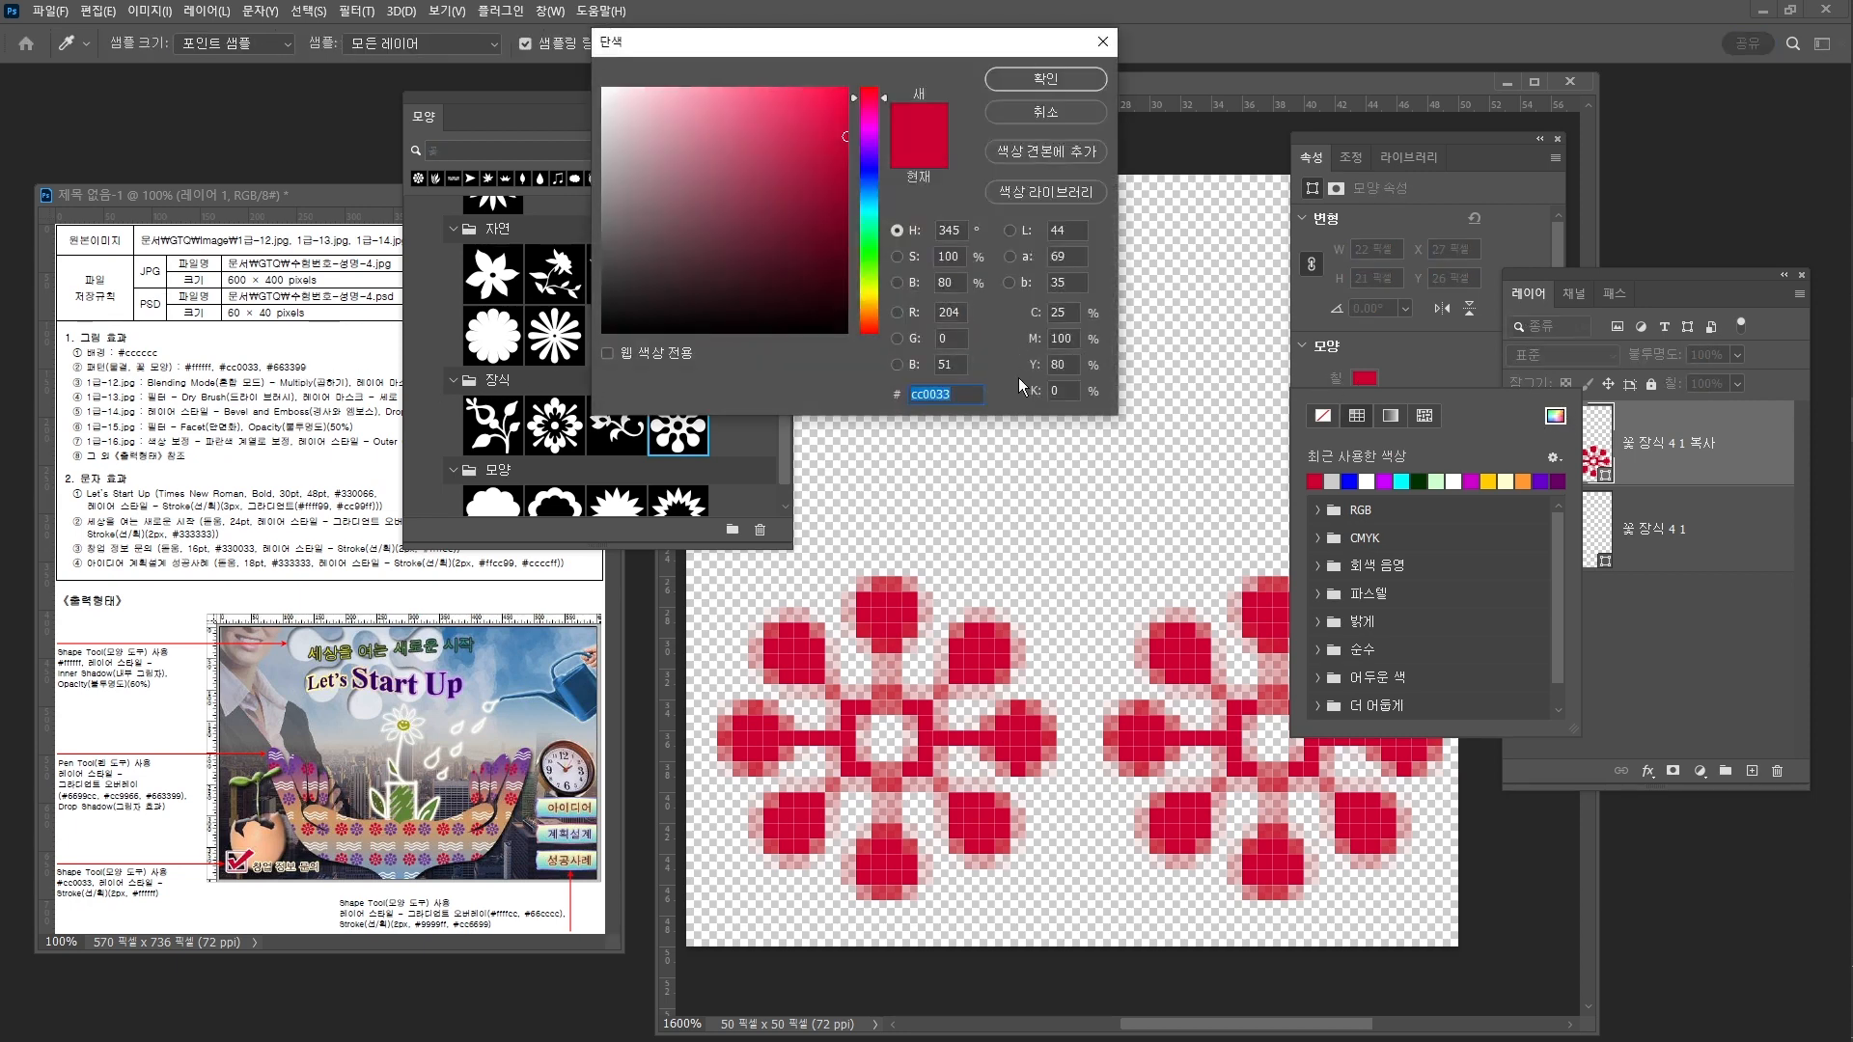
text(663399)
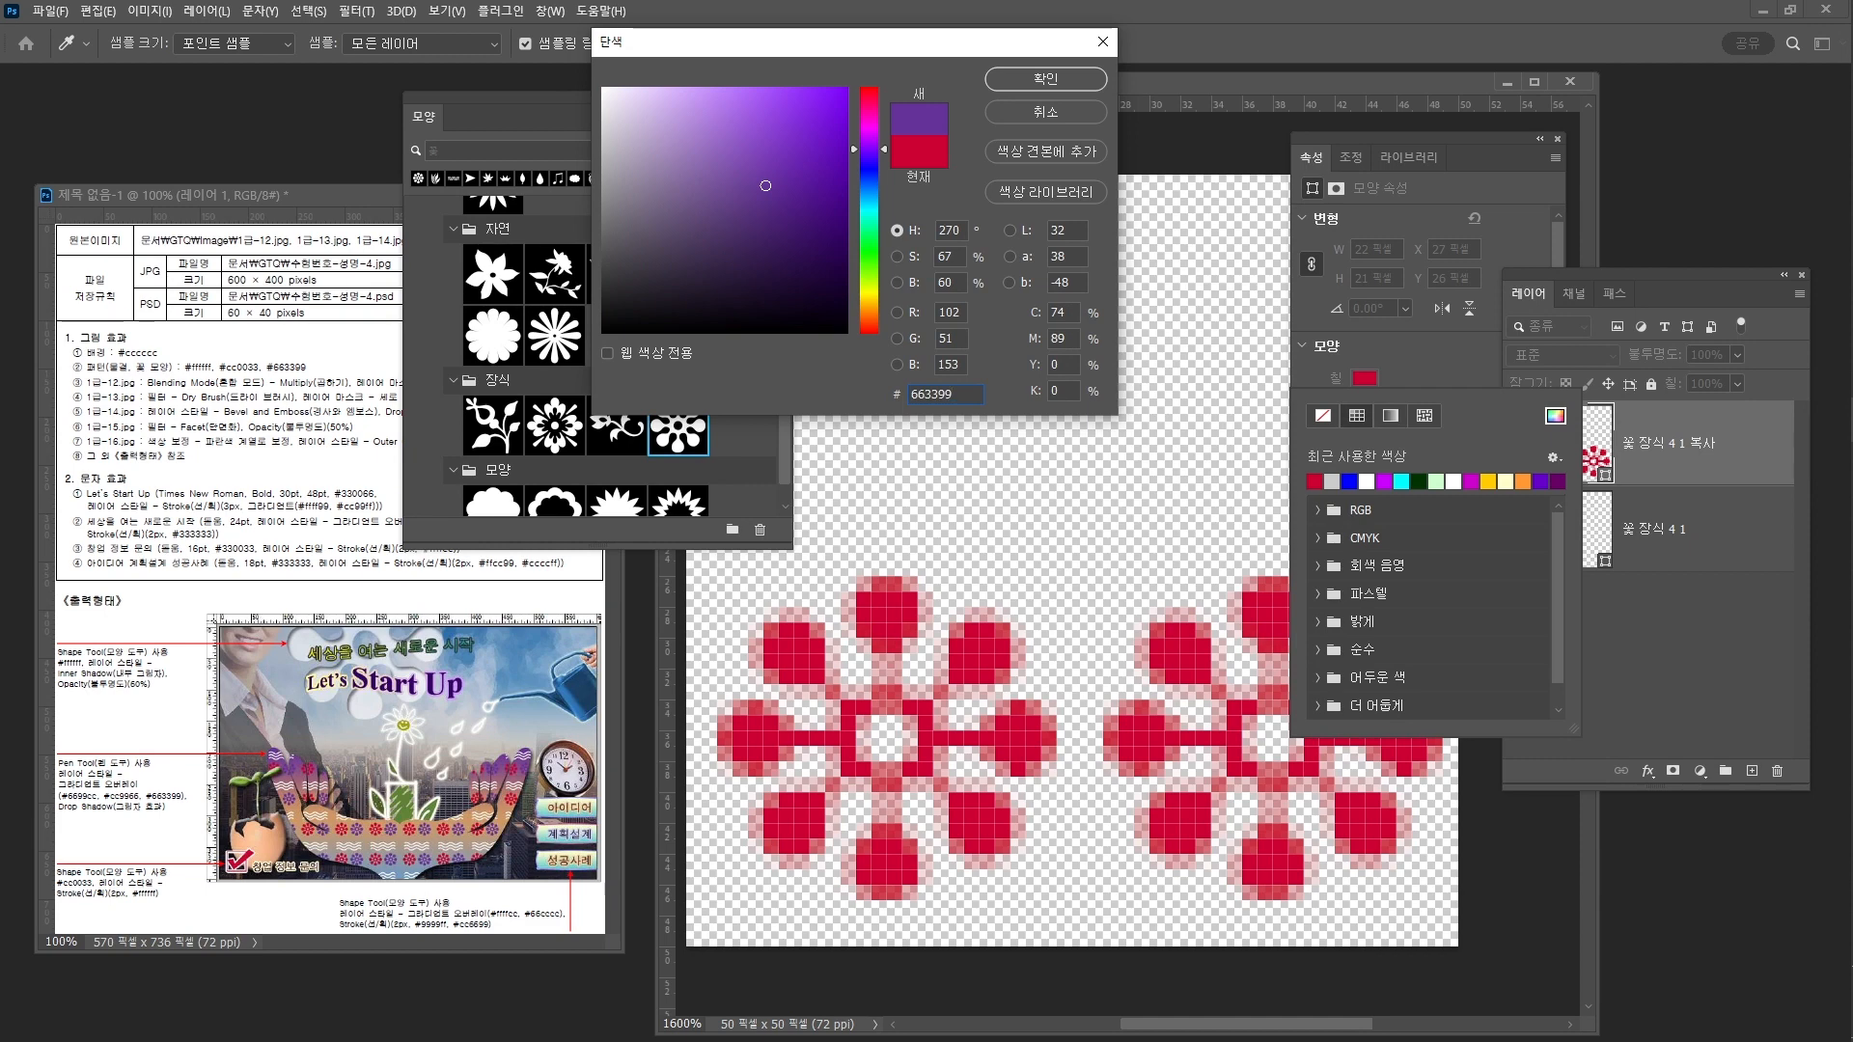
key(Return)
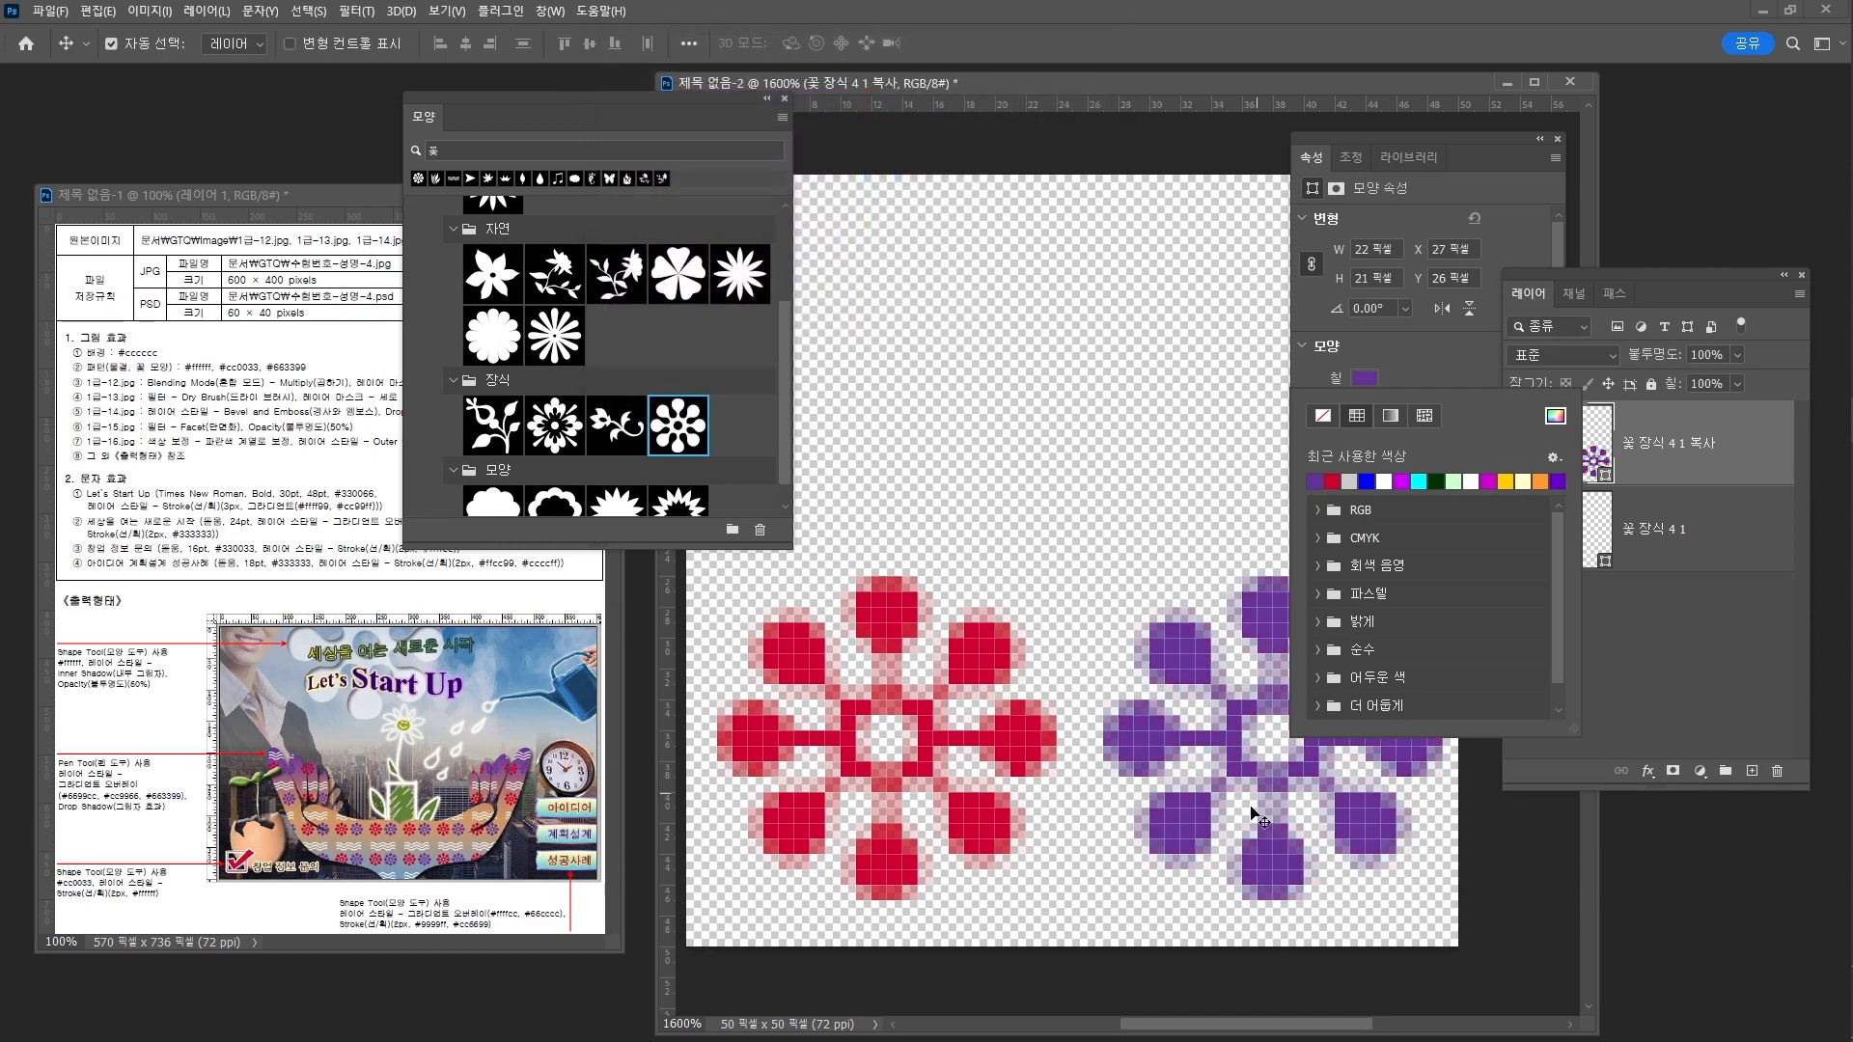
Draw the three-line wave shape from the 자연 set, about 42 × 14 px, above the two flowers
click(515, 151)
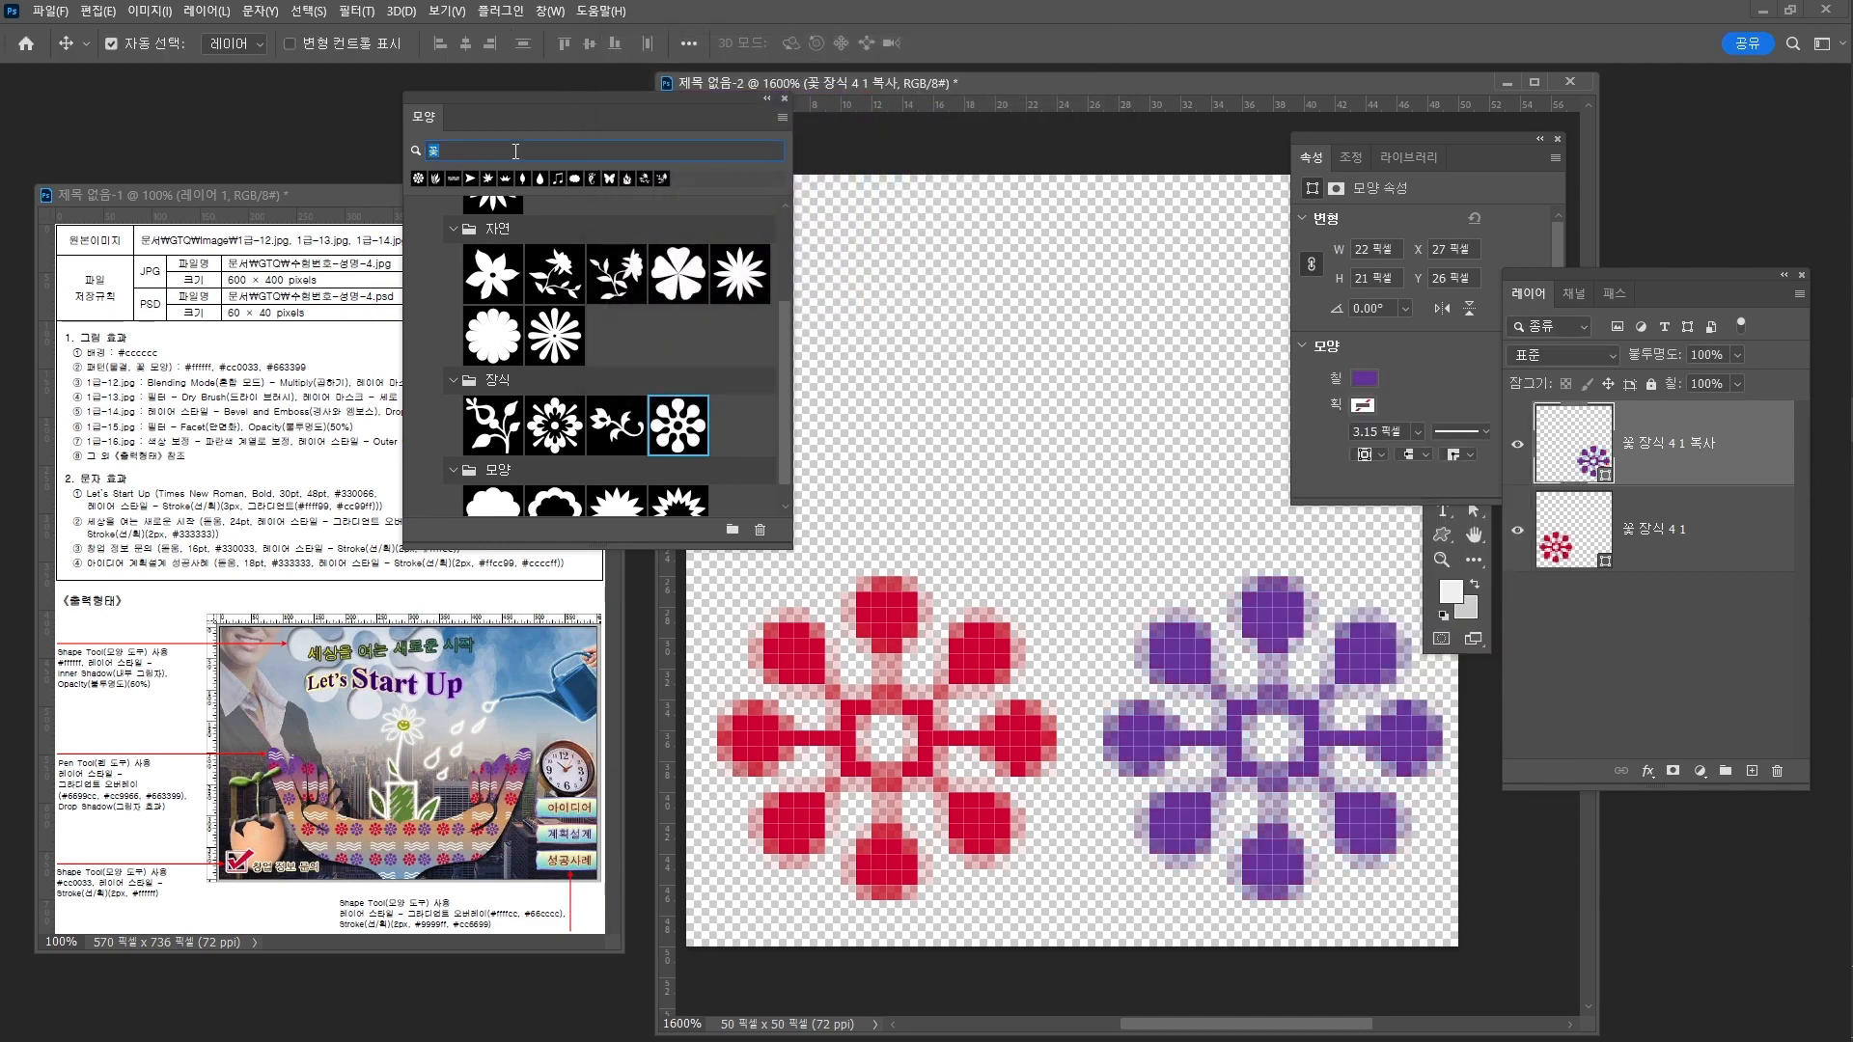
key(BackSpace)
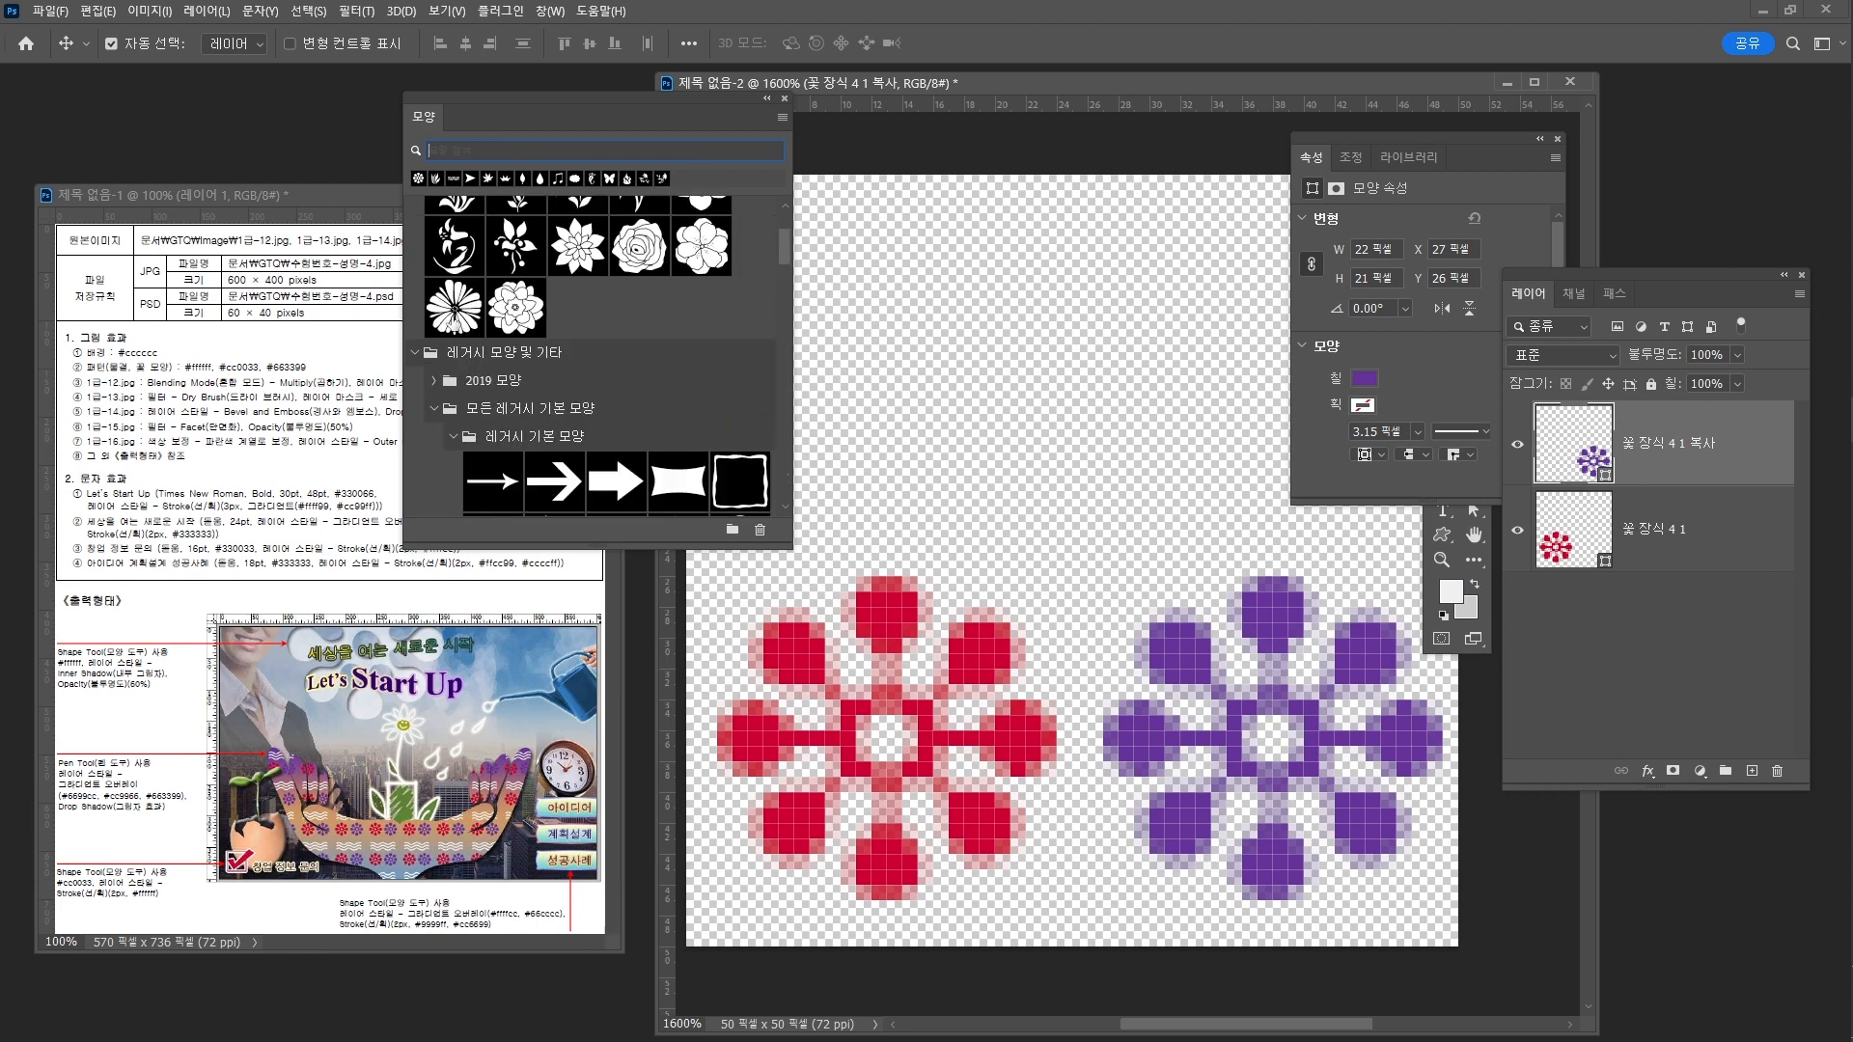
scroll(606, 410, down, 6)
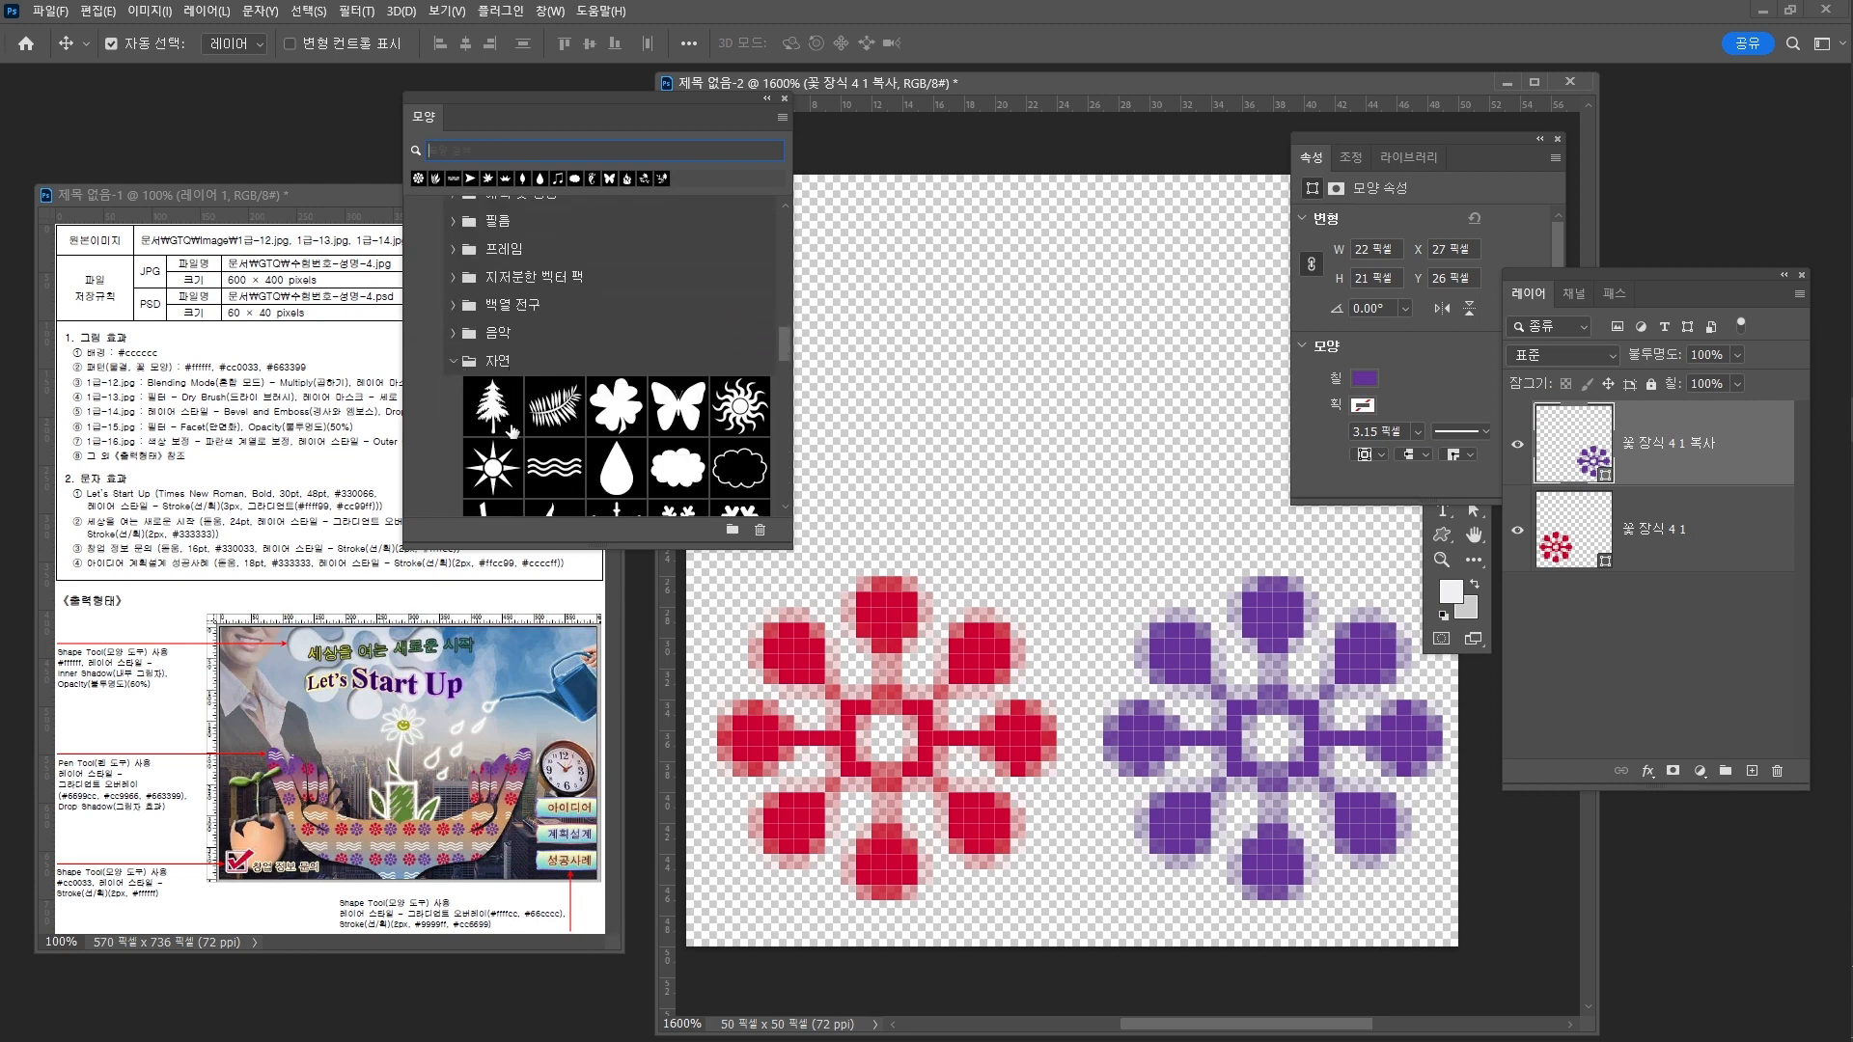
click(558, 410)
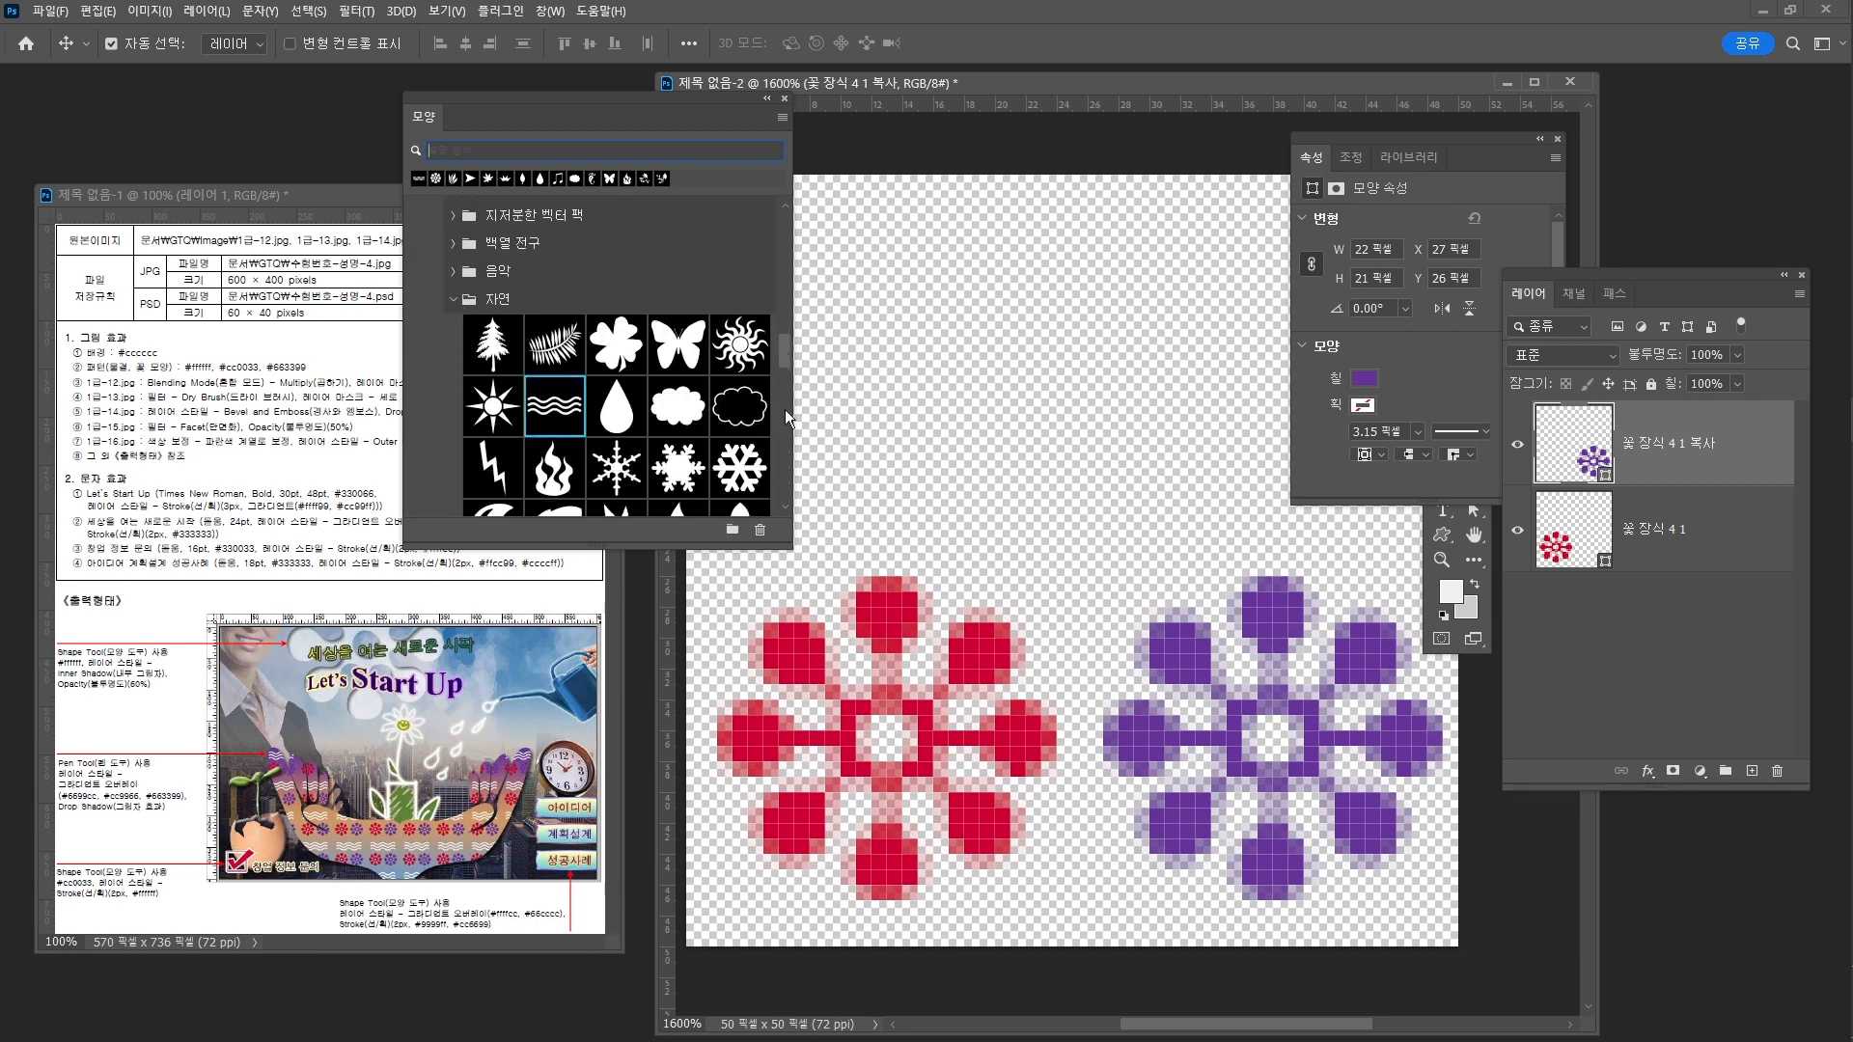
drag(660, 100, 461, 80)
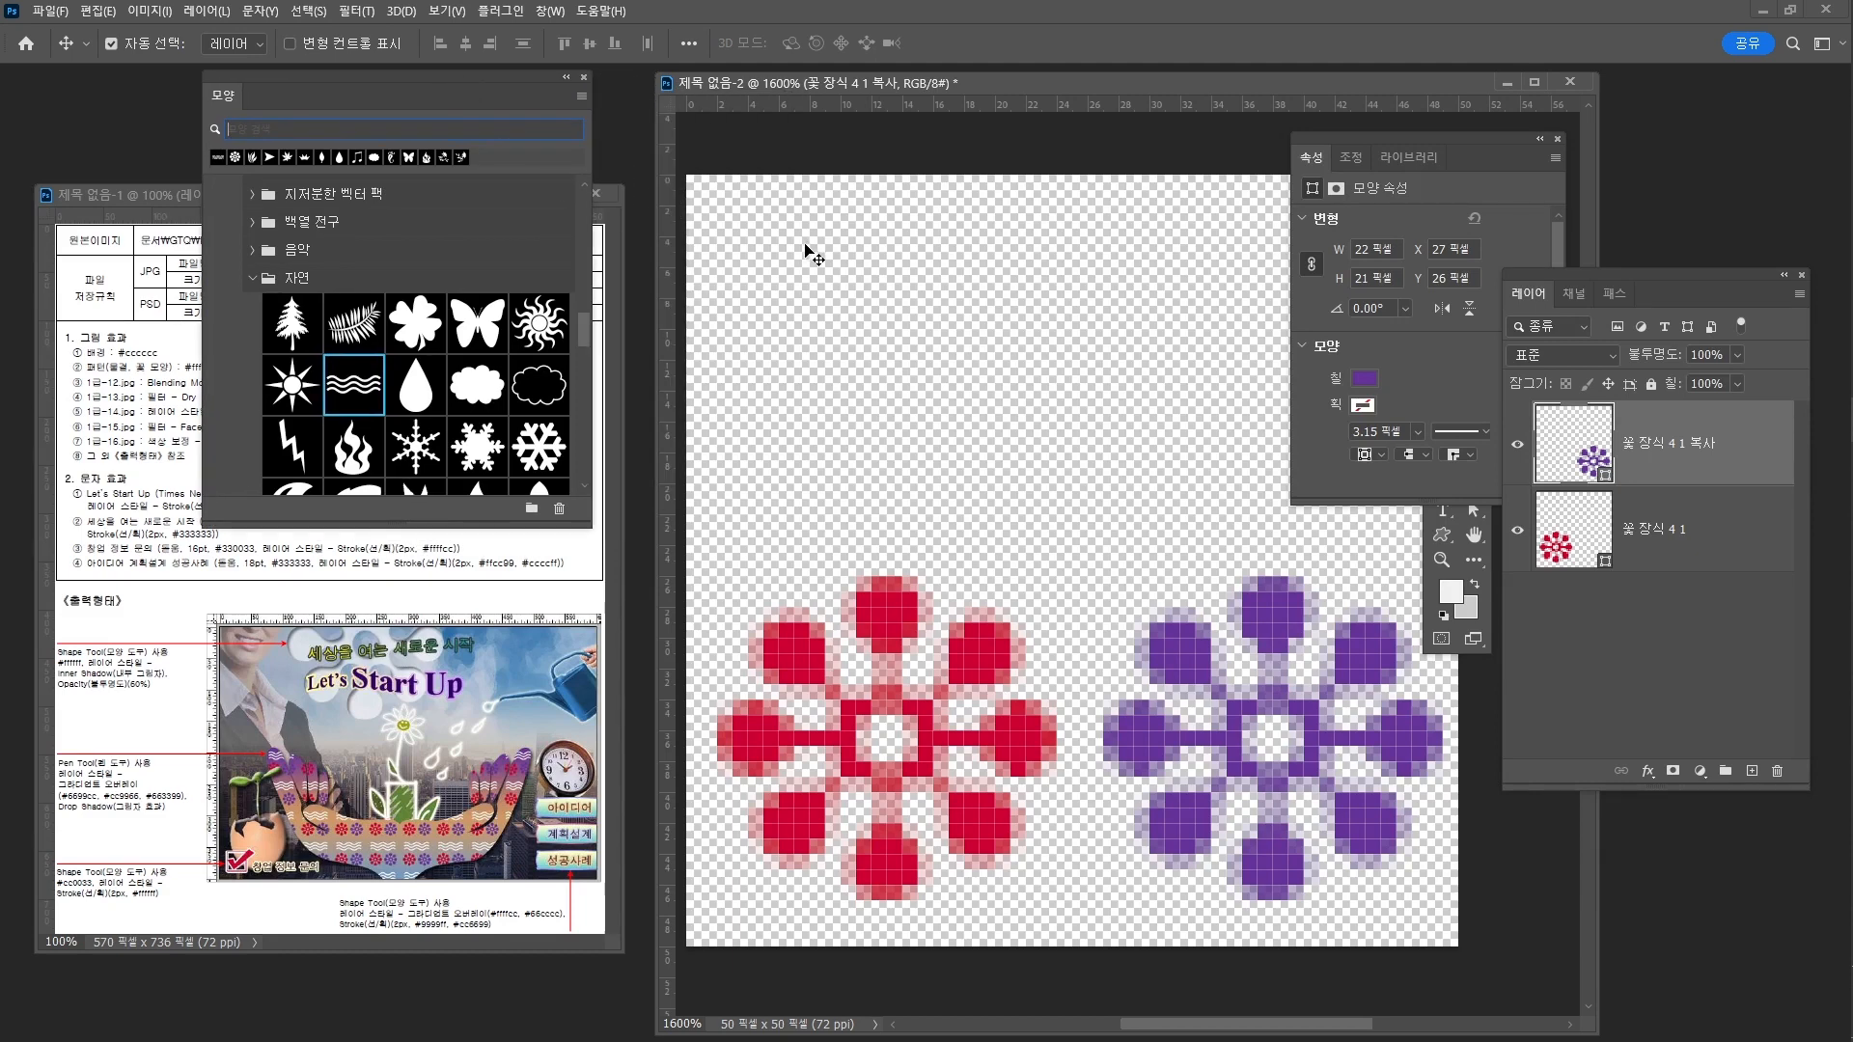
click(1442, 539)
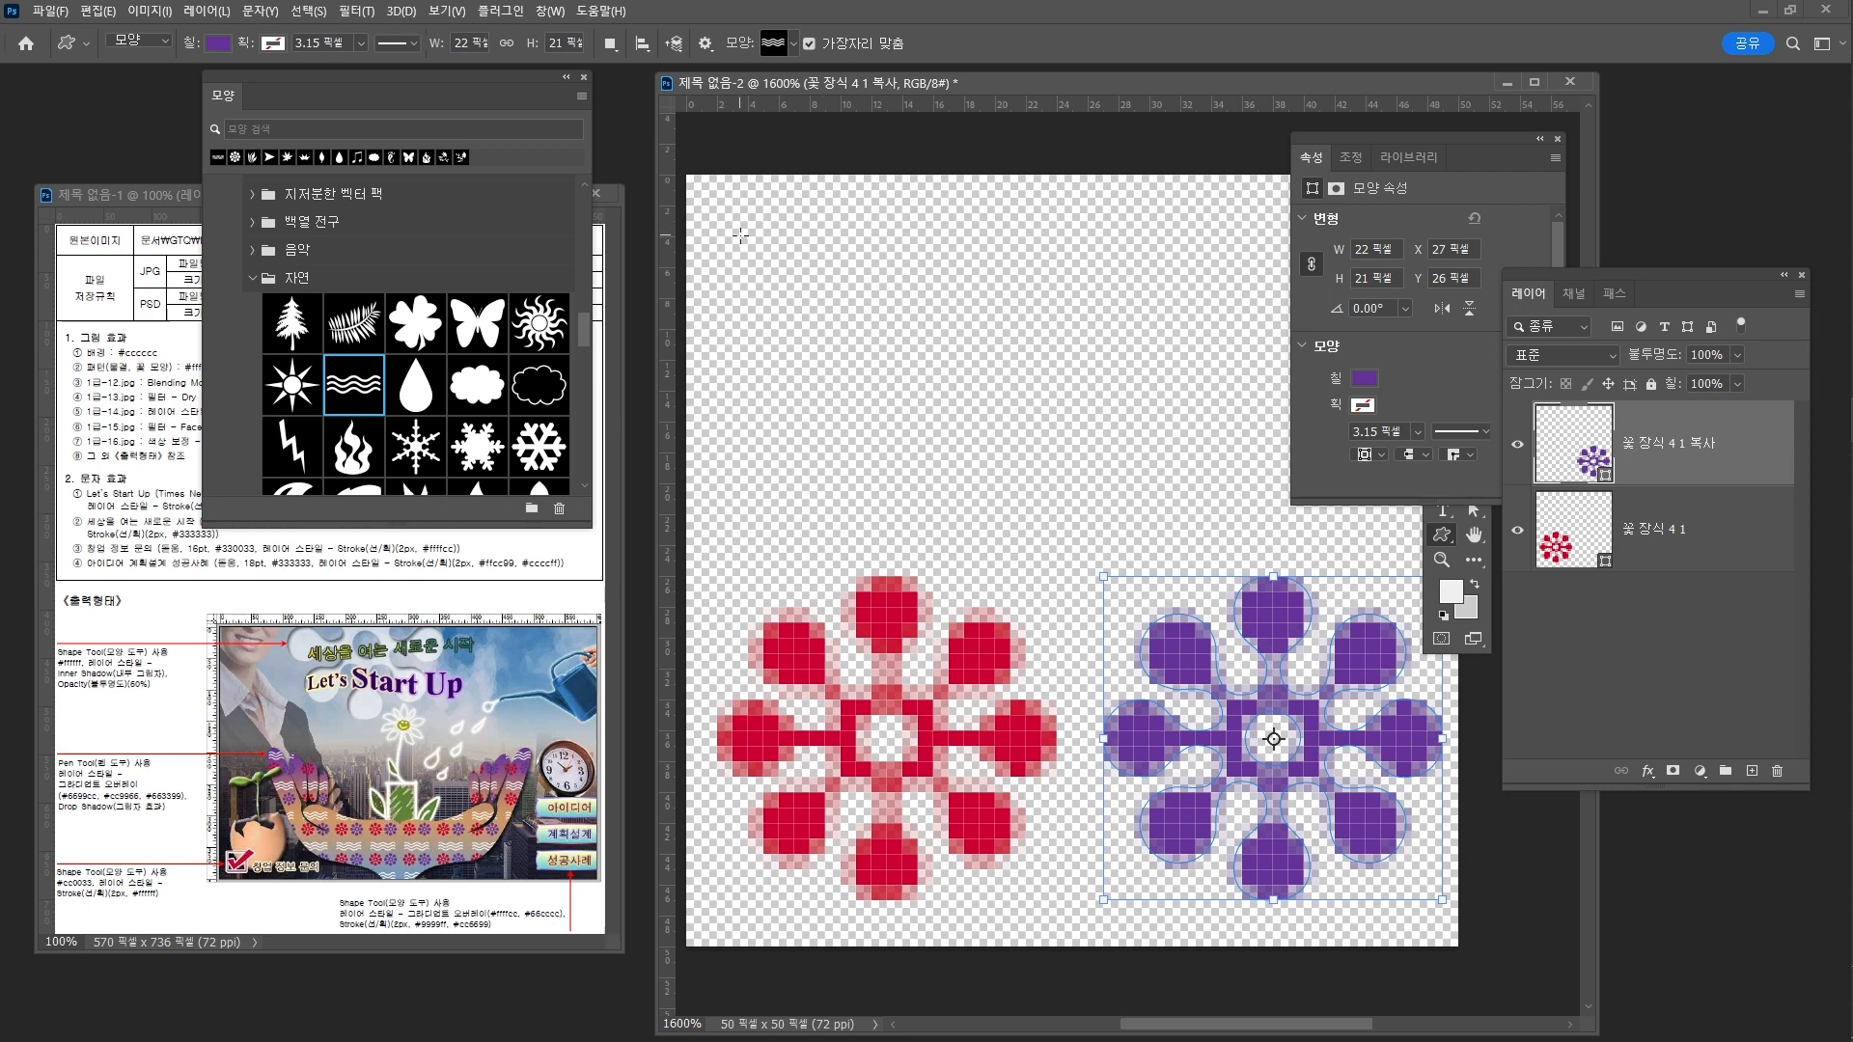
drag(740, 234, 1380, 488)
mouse_move(1133, 321)
mouse_down()
mouse_move(1098, 326)
mouse_move(1032, 391)
mouse_move(1133, 342)
mouse_up()
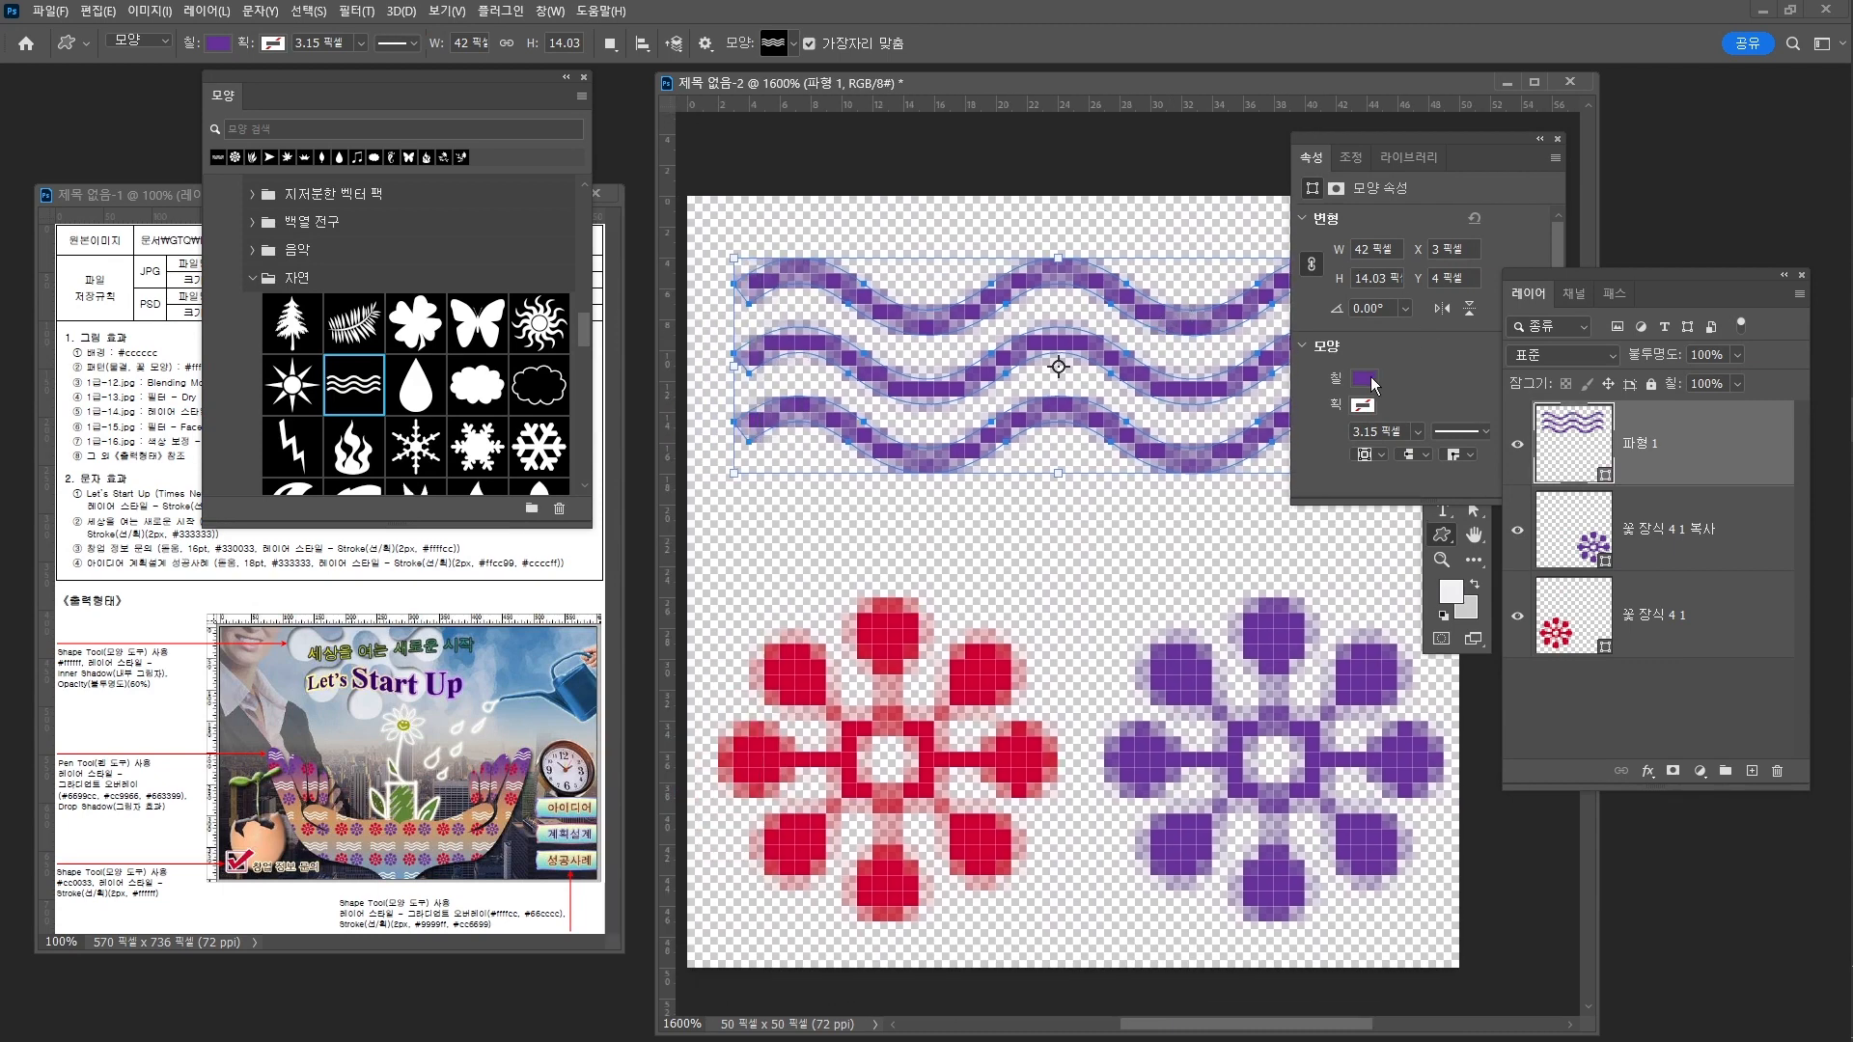
Set the fill of the wave shape to #ffffff and close the shape library and properties
click(1372, 379)
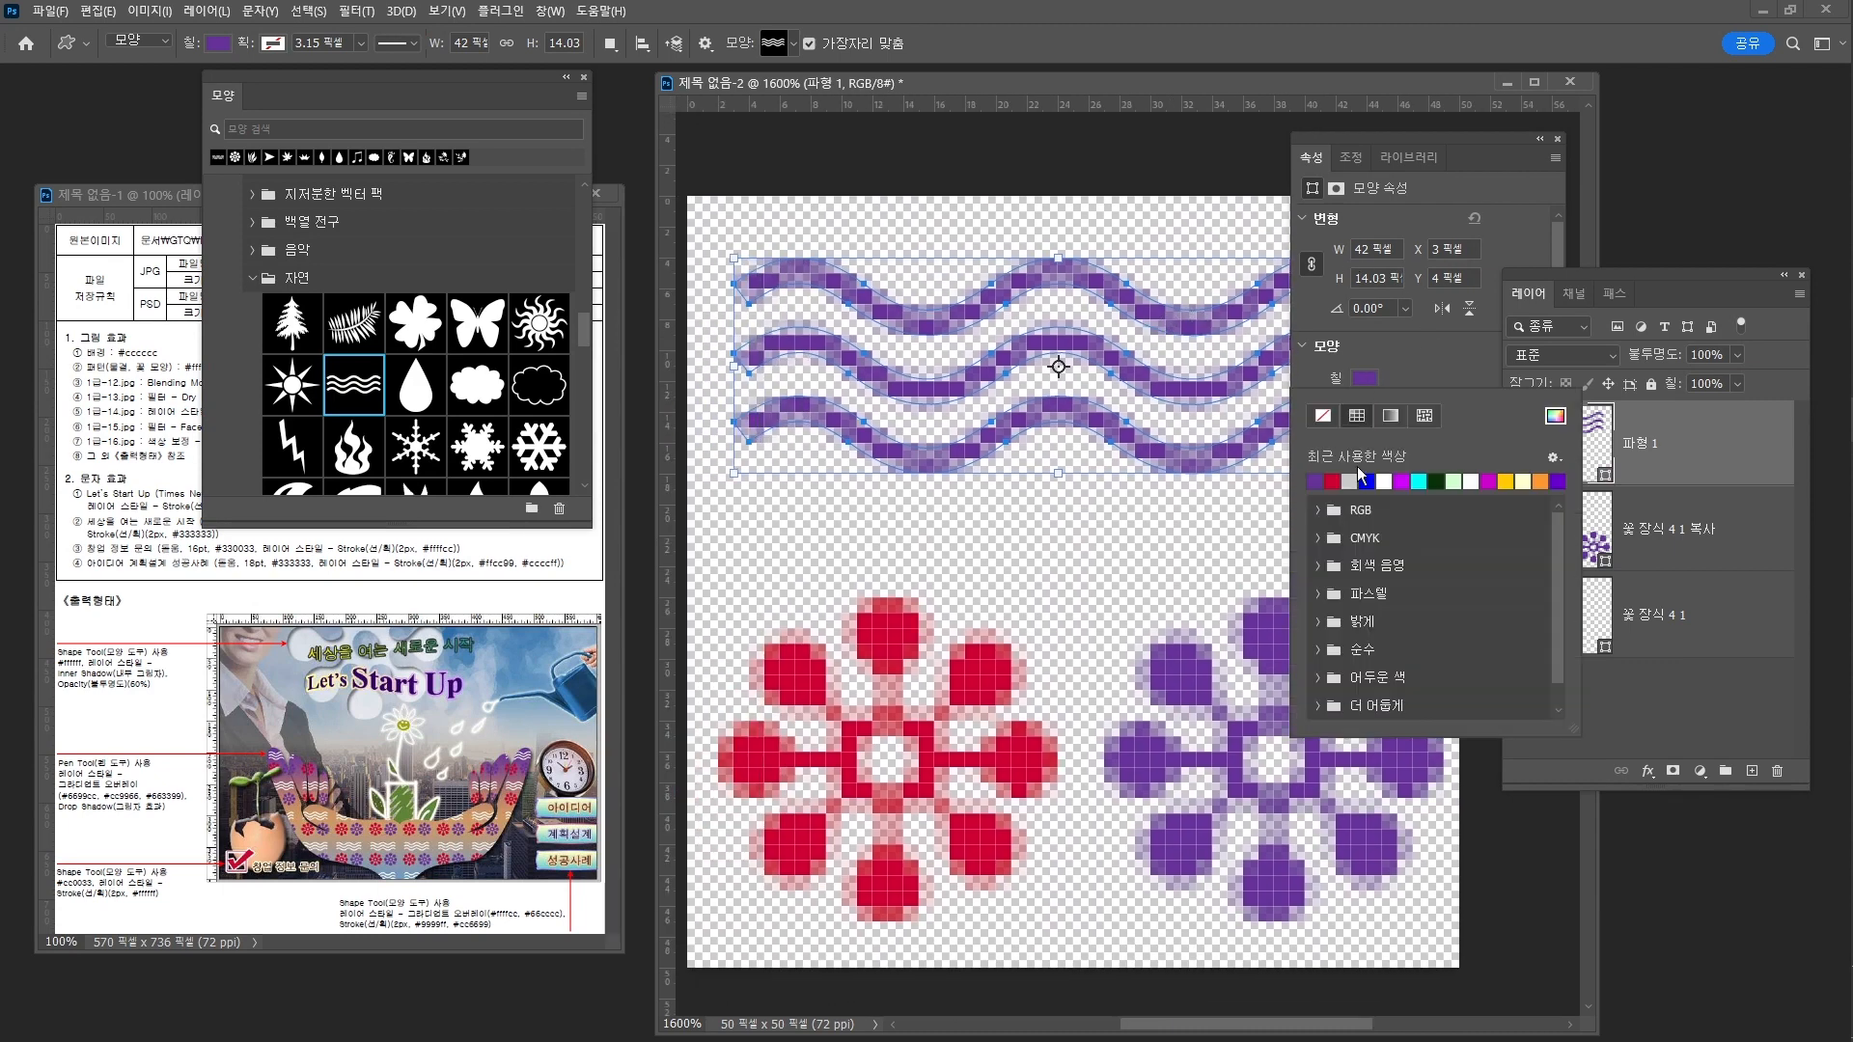
click(1555, 417)
drag(726, 154, 560, 60)
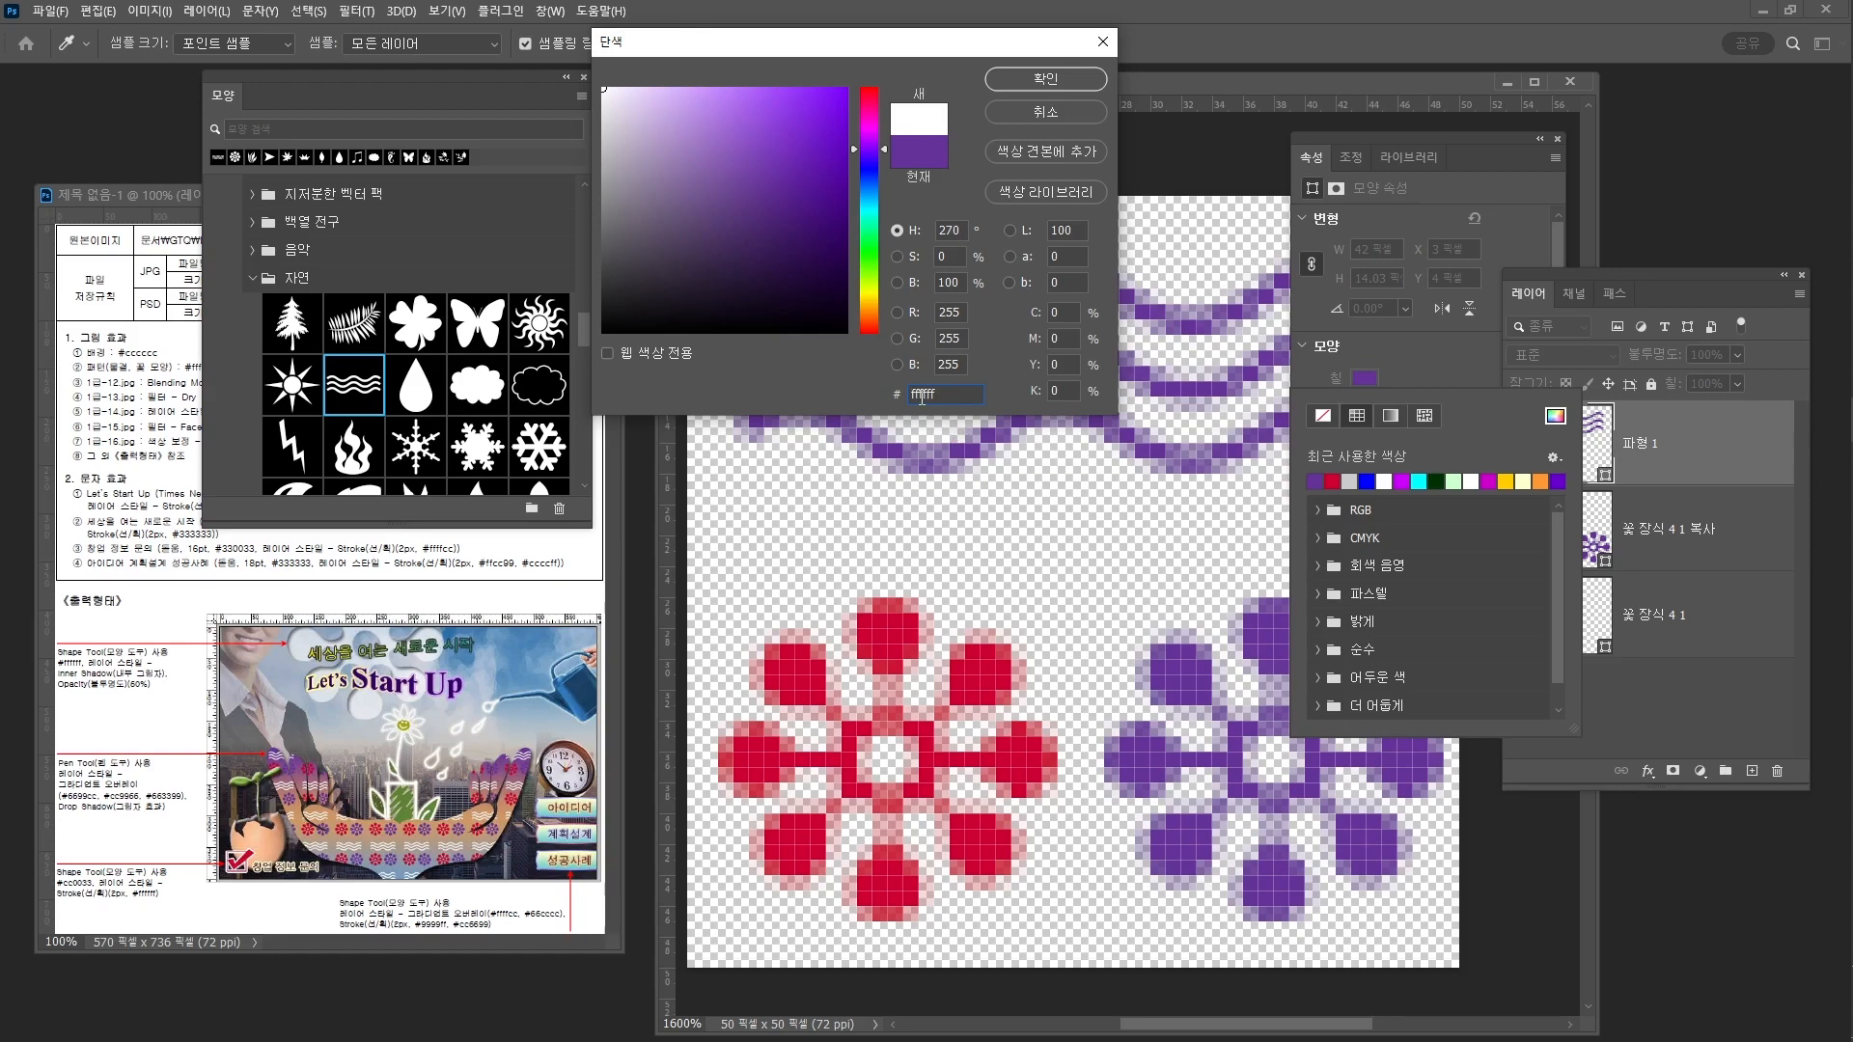
click(1051, 79)
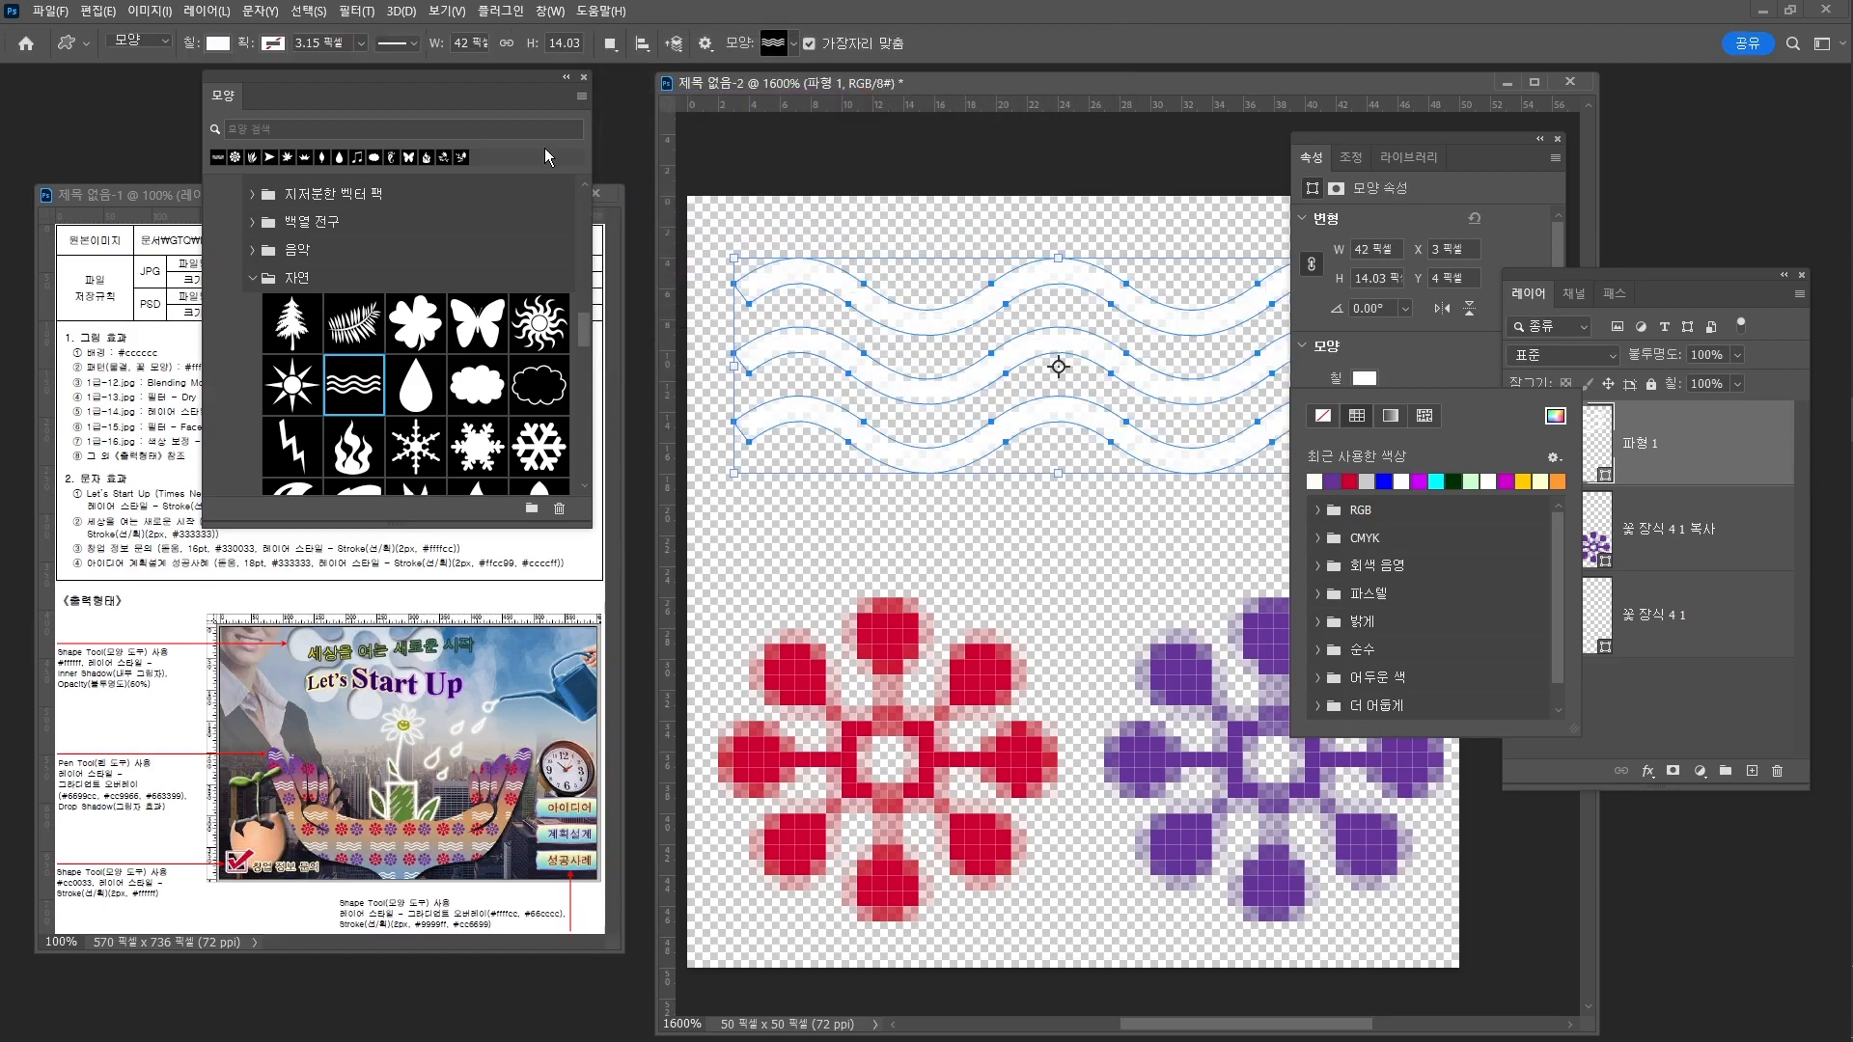
click(582, 78)
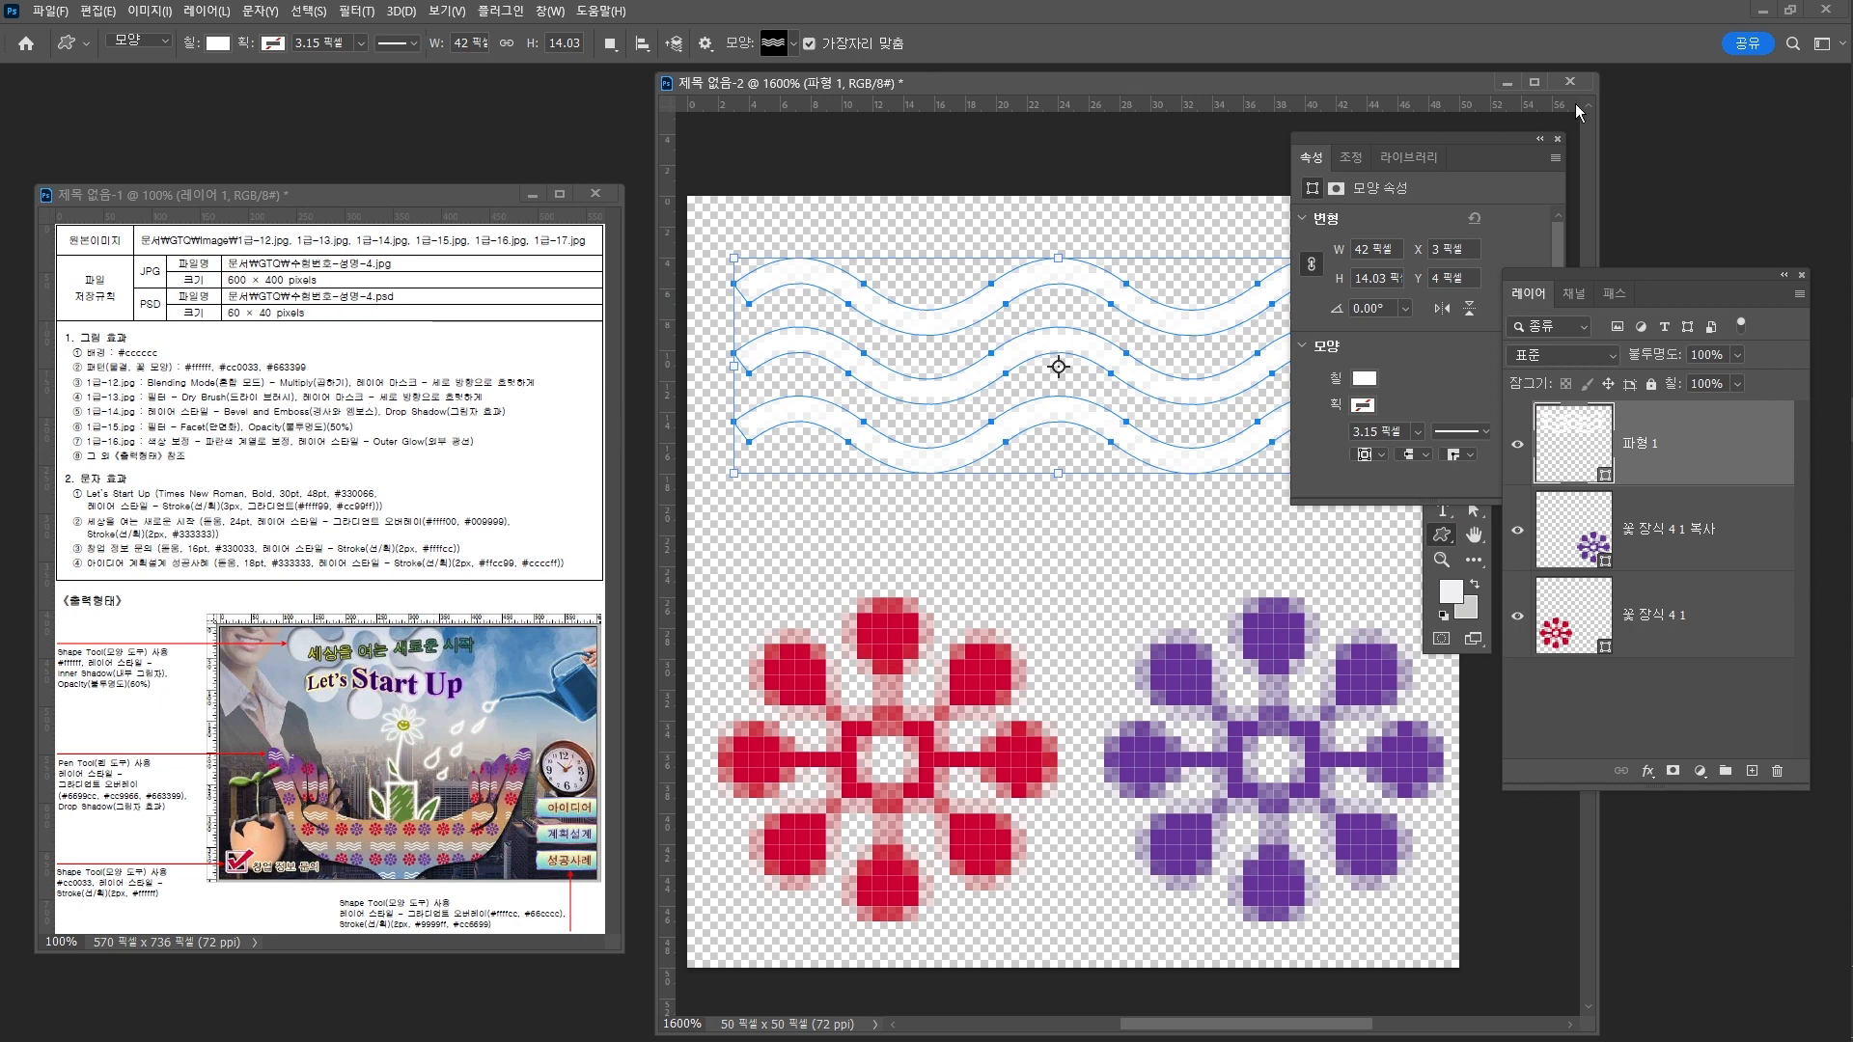
click(1558, 139)
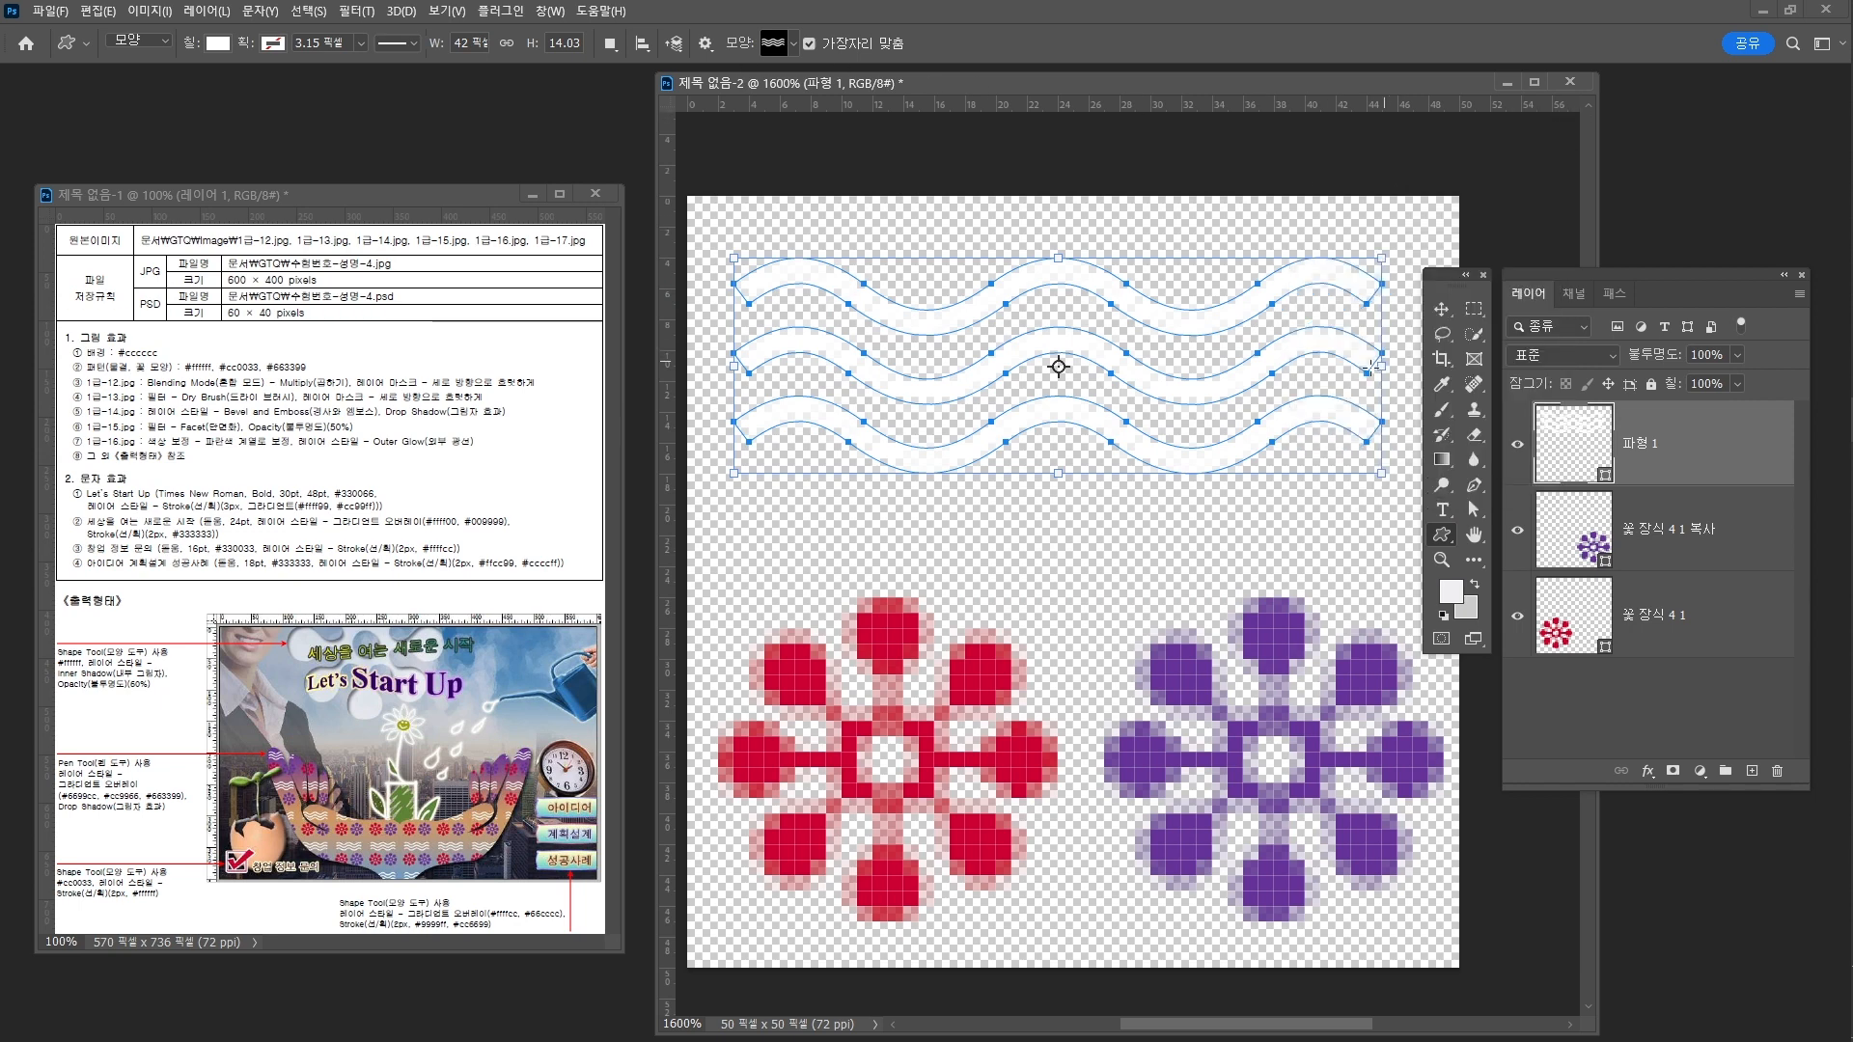
Move the wave shape slightly lower in the tile and shift both flowers together up 2 px
key(ctrl+t)
drag(1164, 333, 1170, 369)
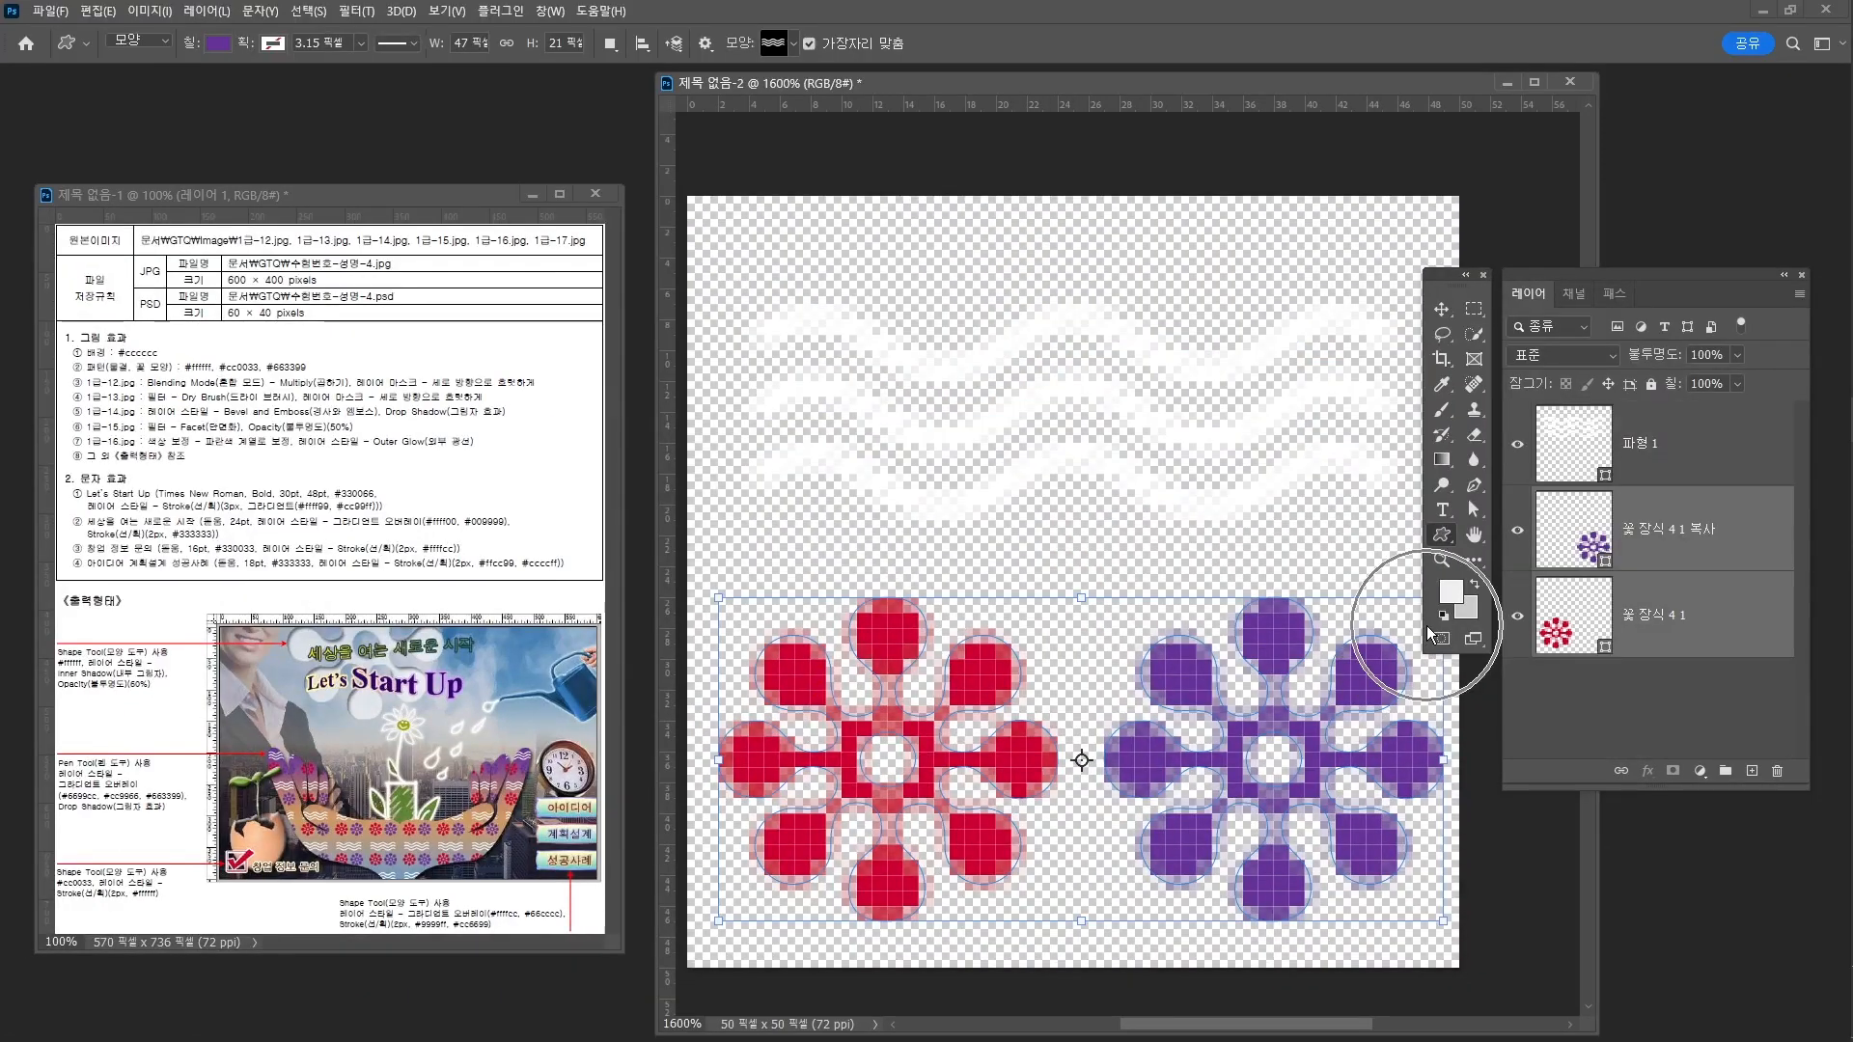
key(ctrl+t)
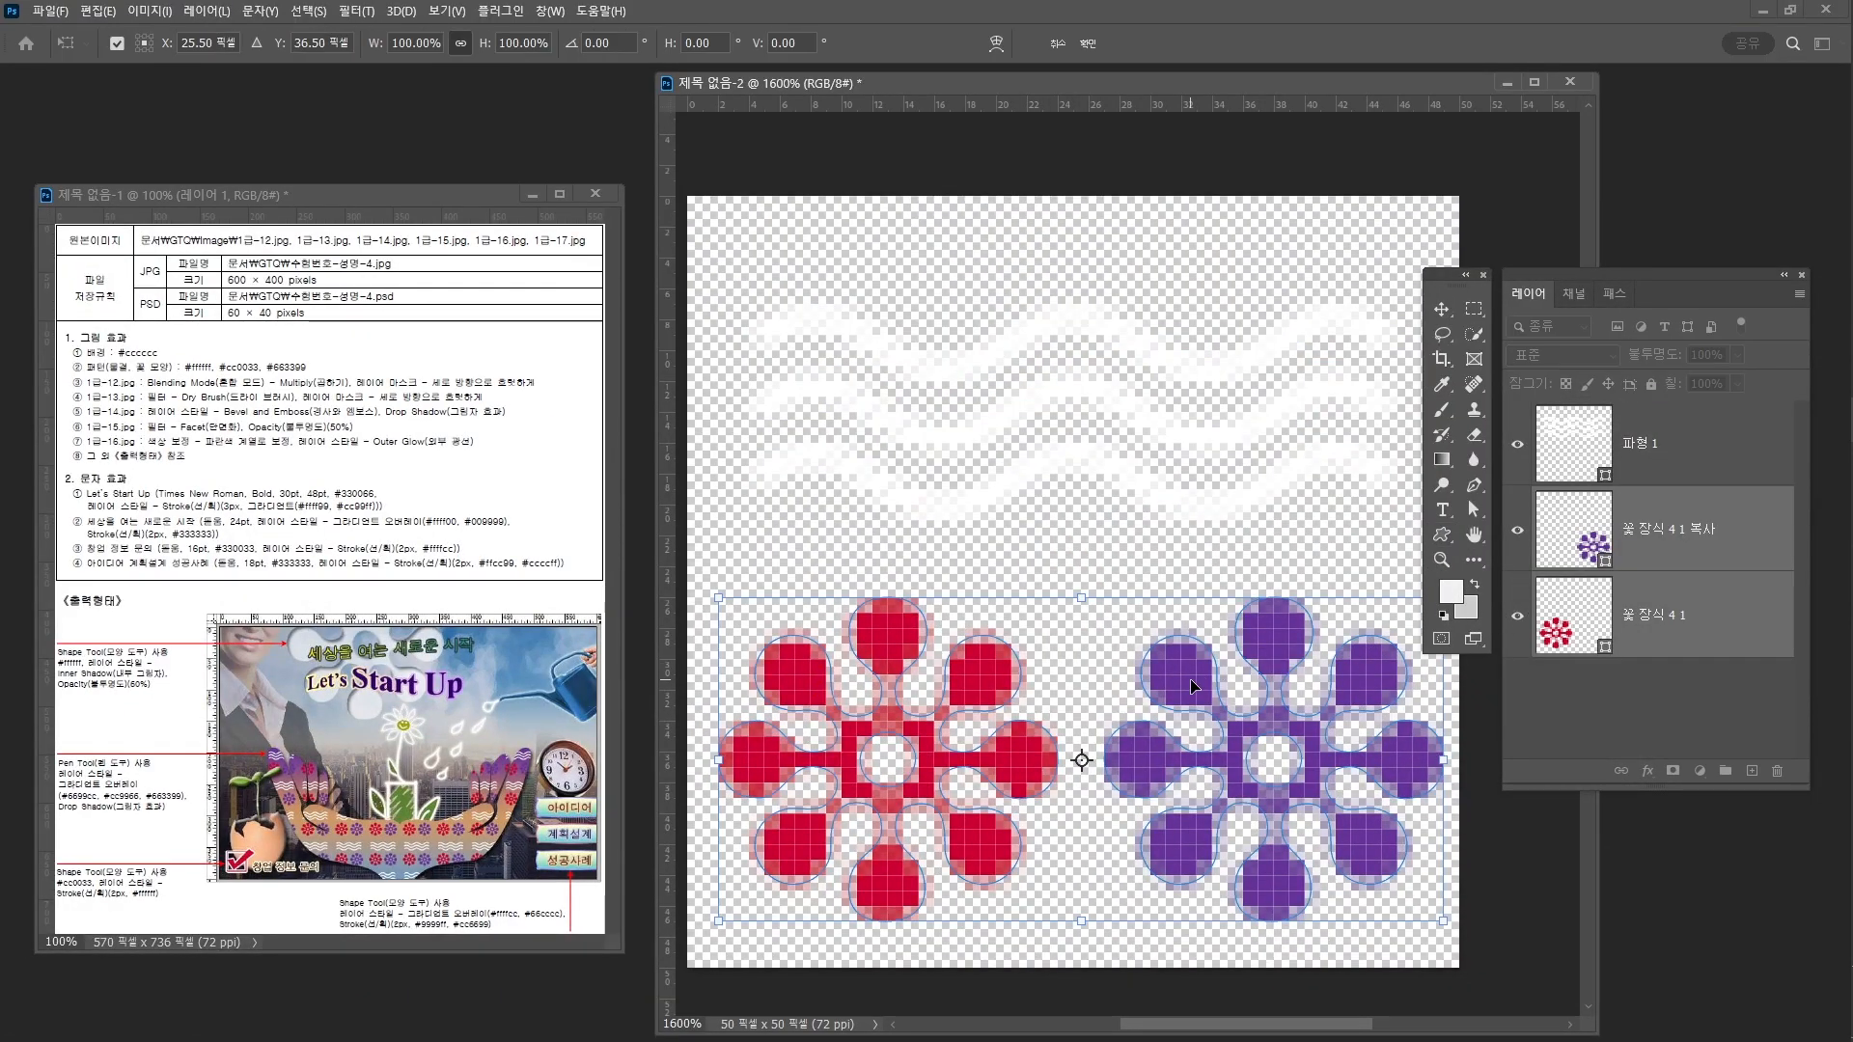
key(Up)
key(Up)
key(Up)
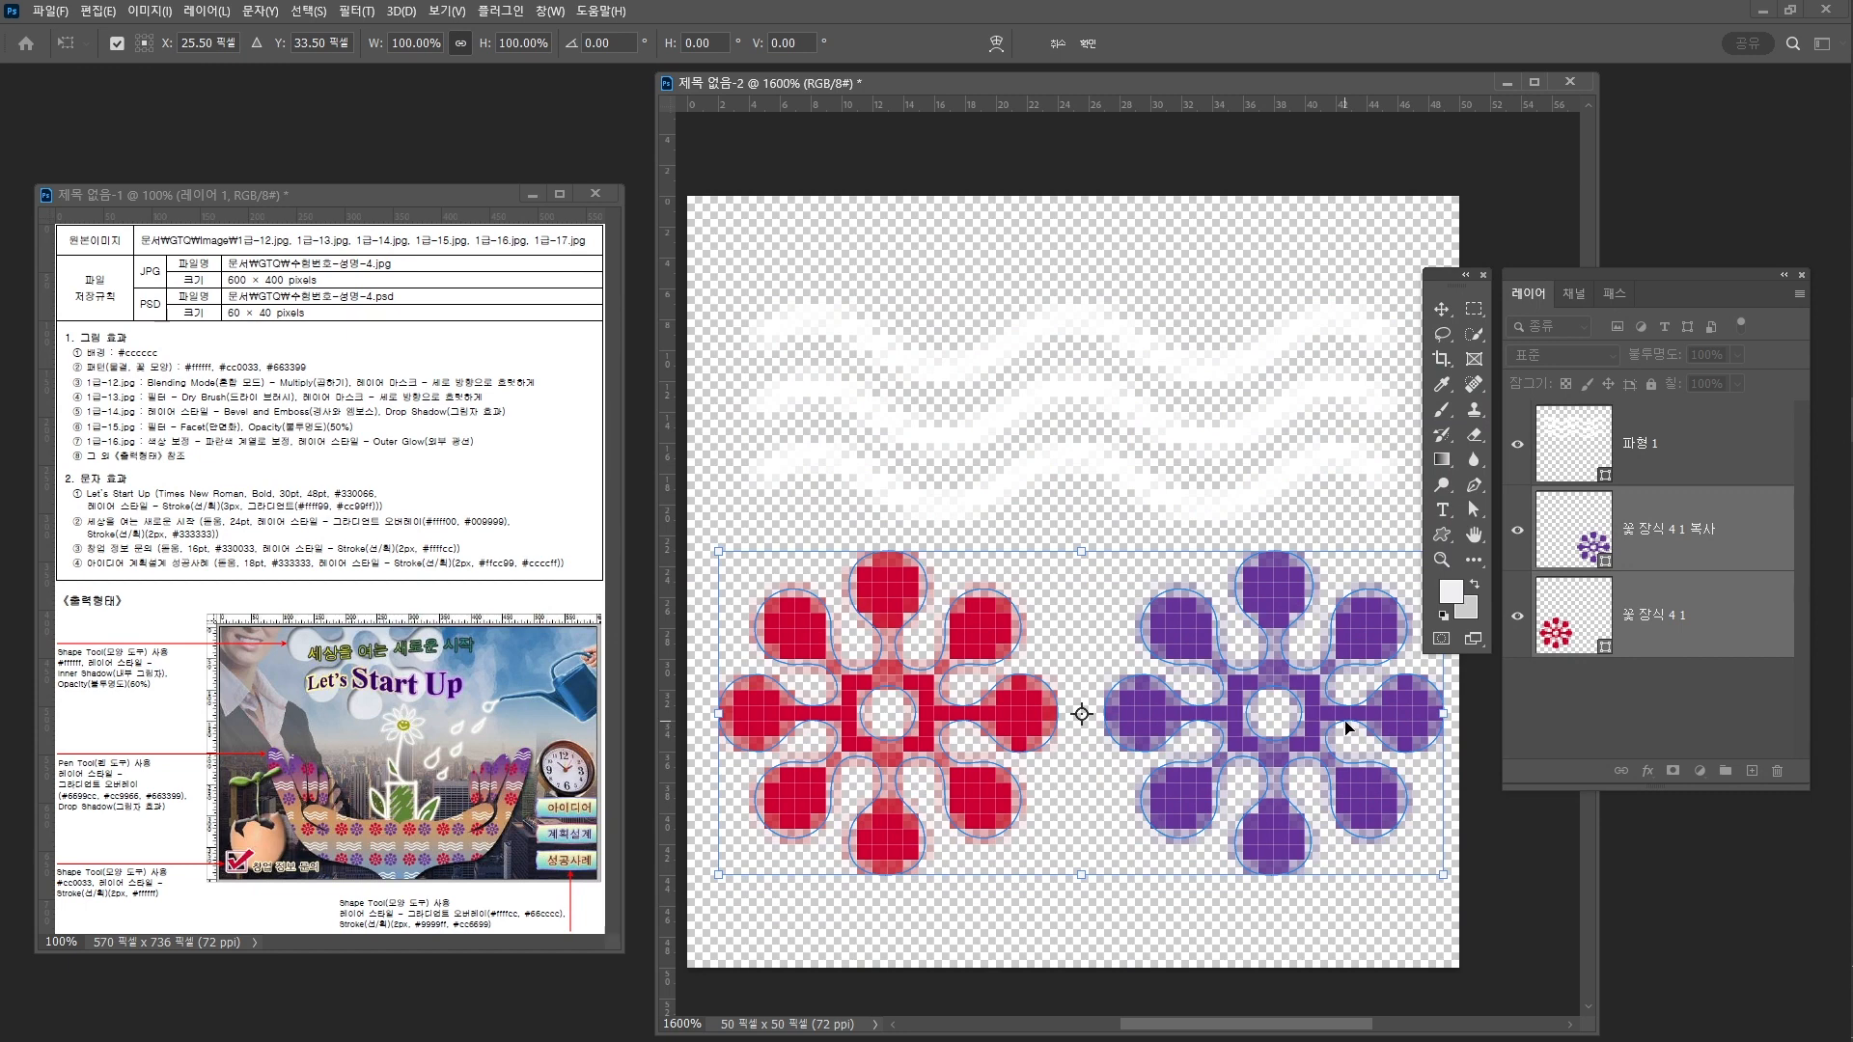
key(Down)
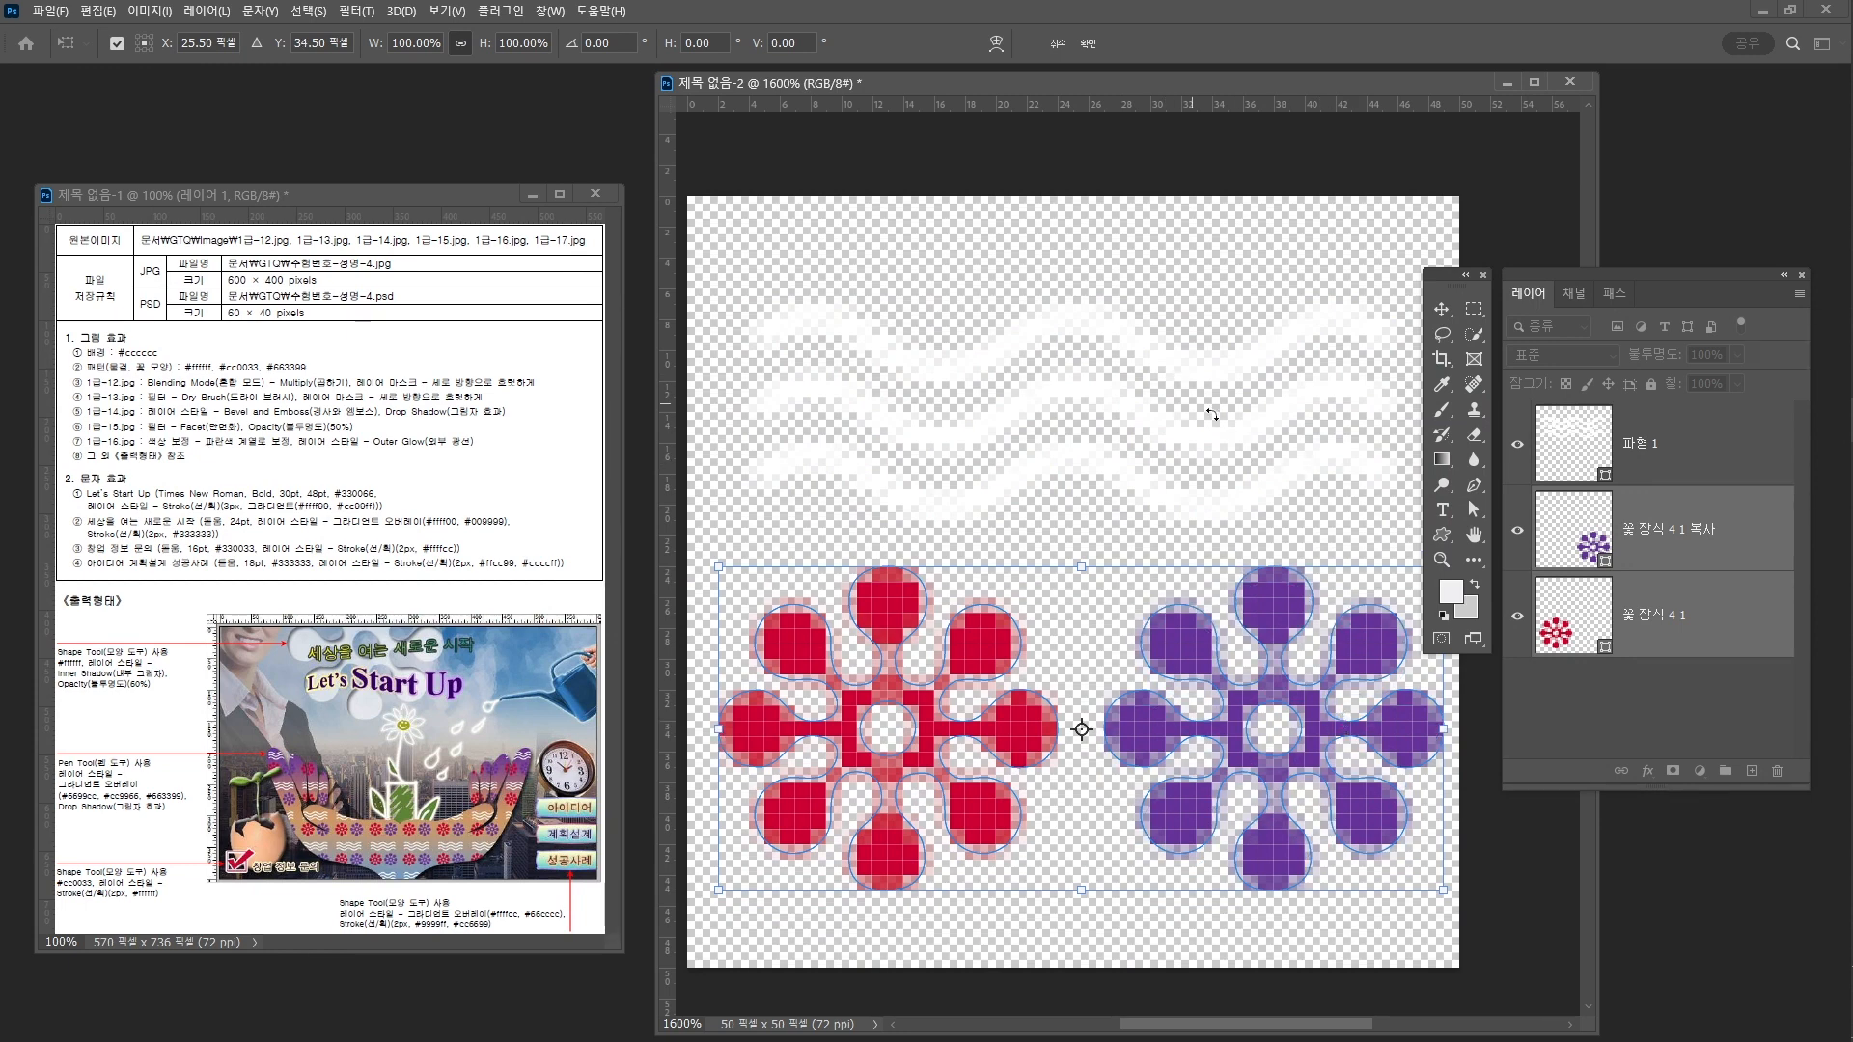
key(Return)
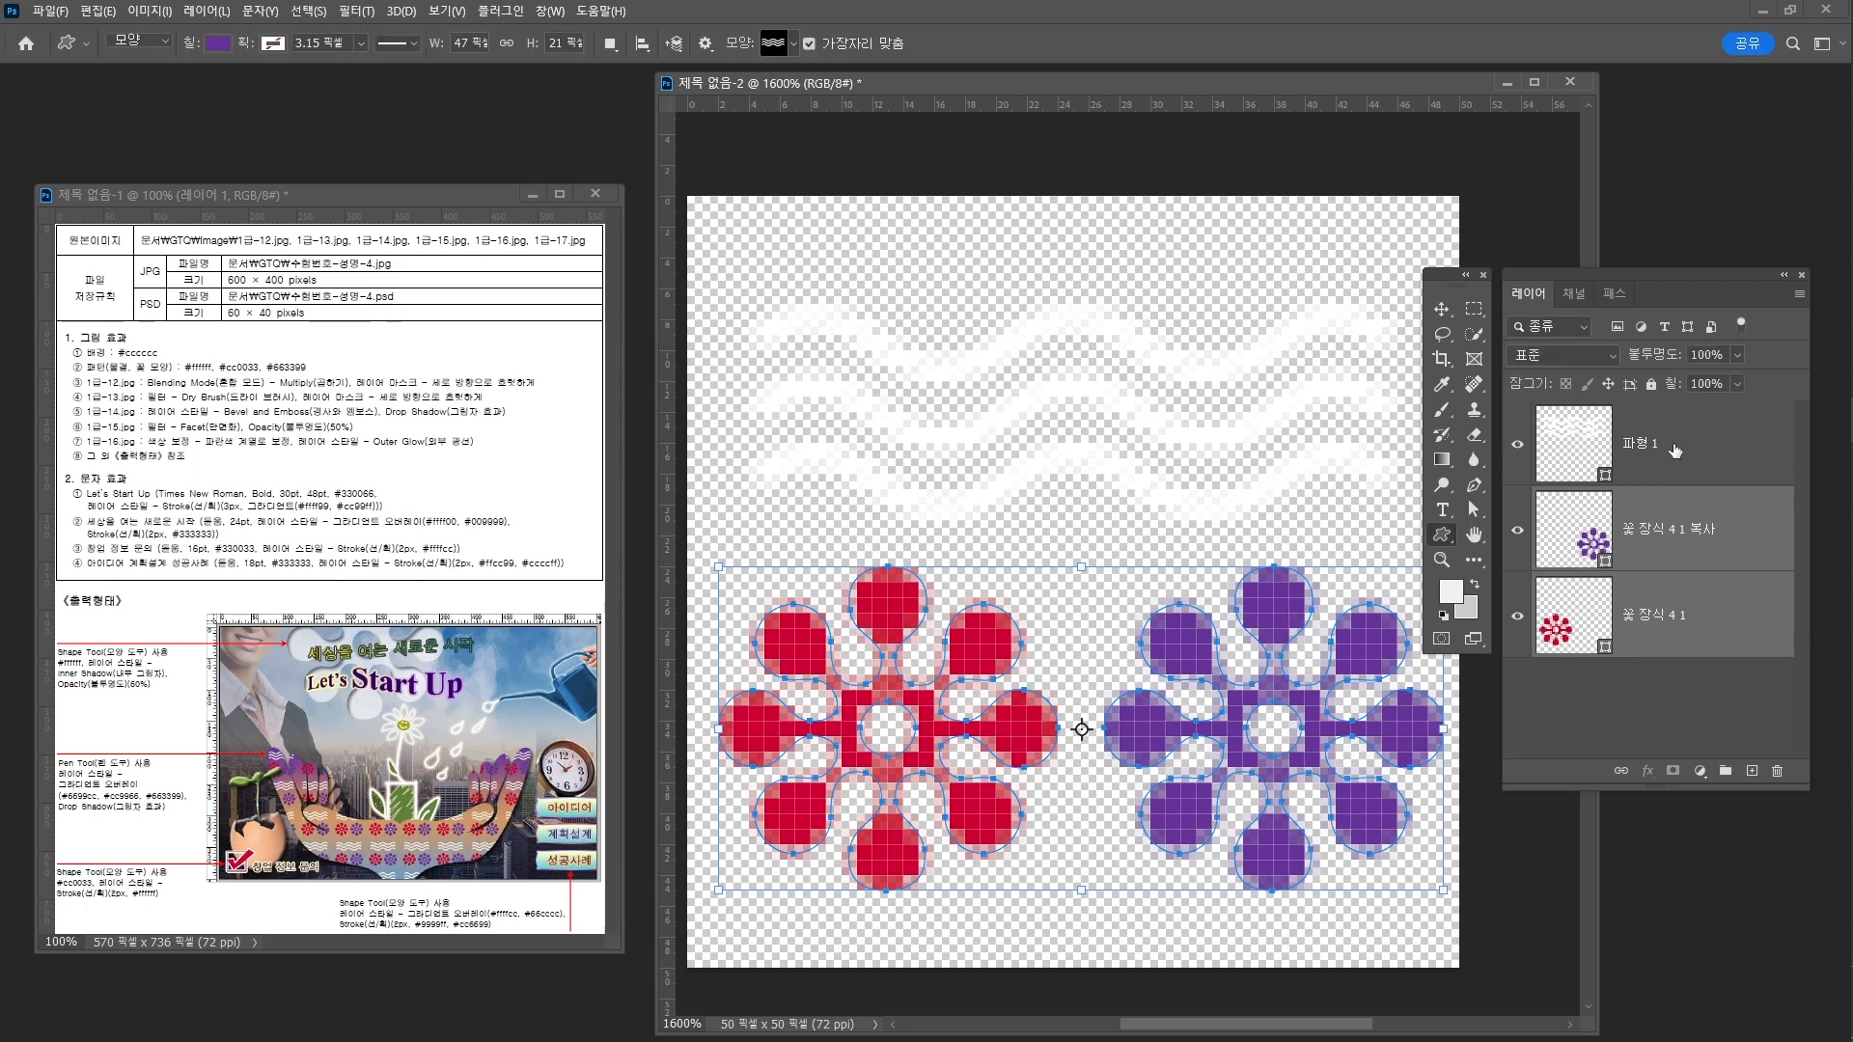
Define the wave and flower tile as a pattern with a name starting with 물결
click(1667, 615)
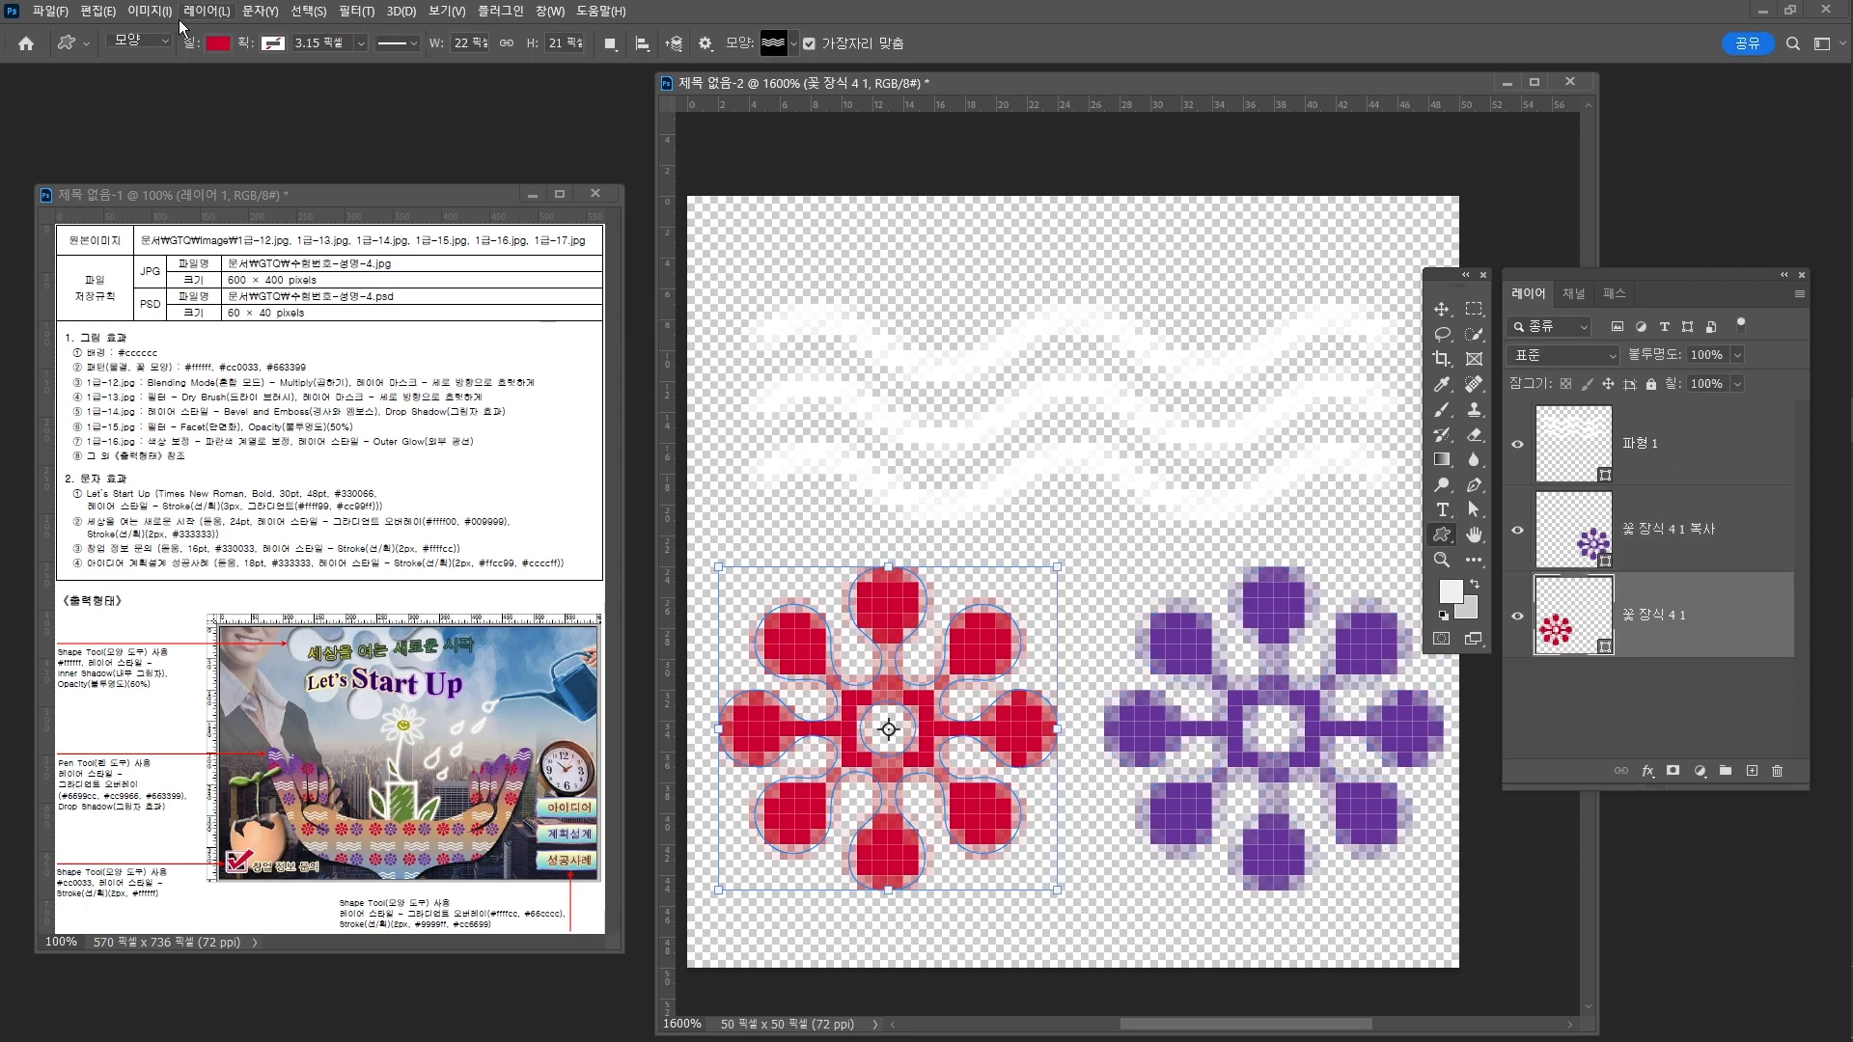
click(98, 10)
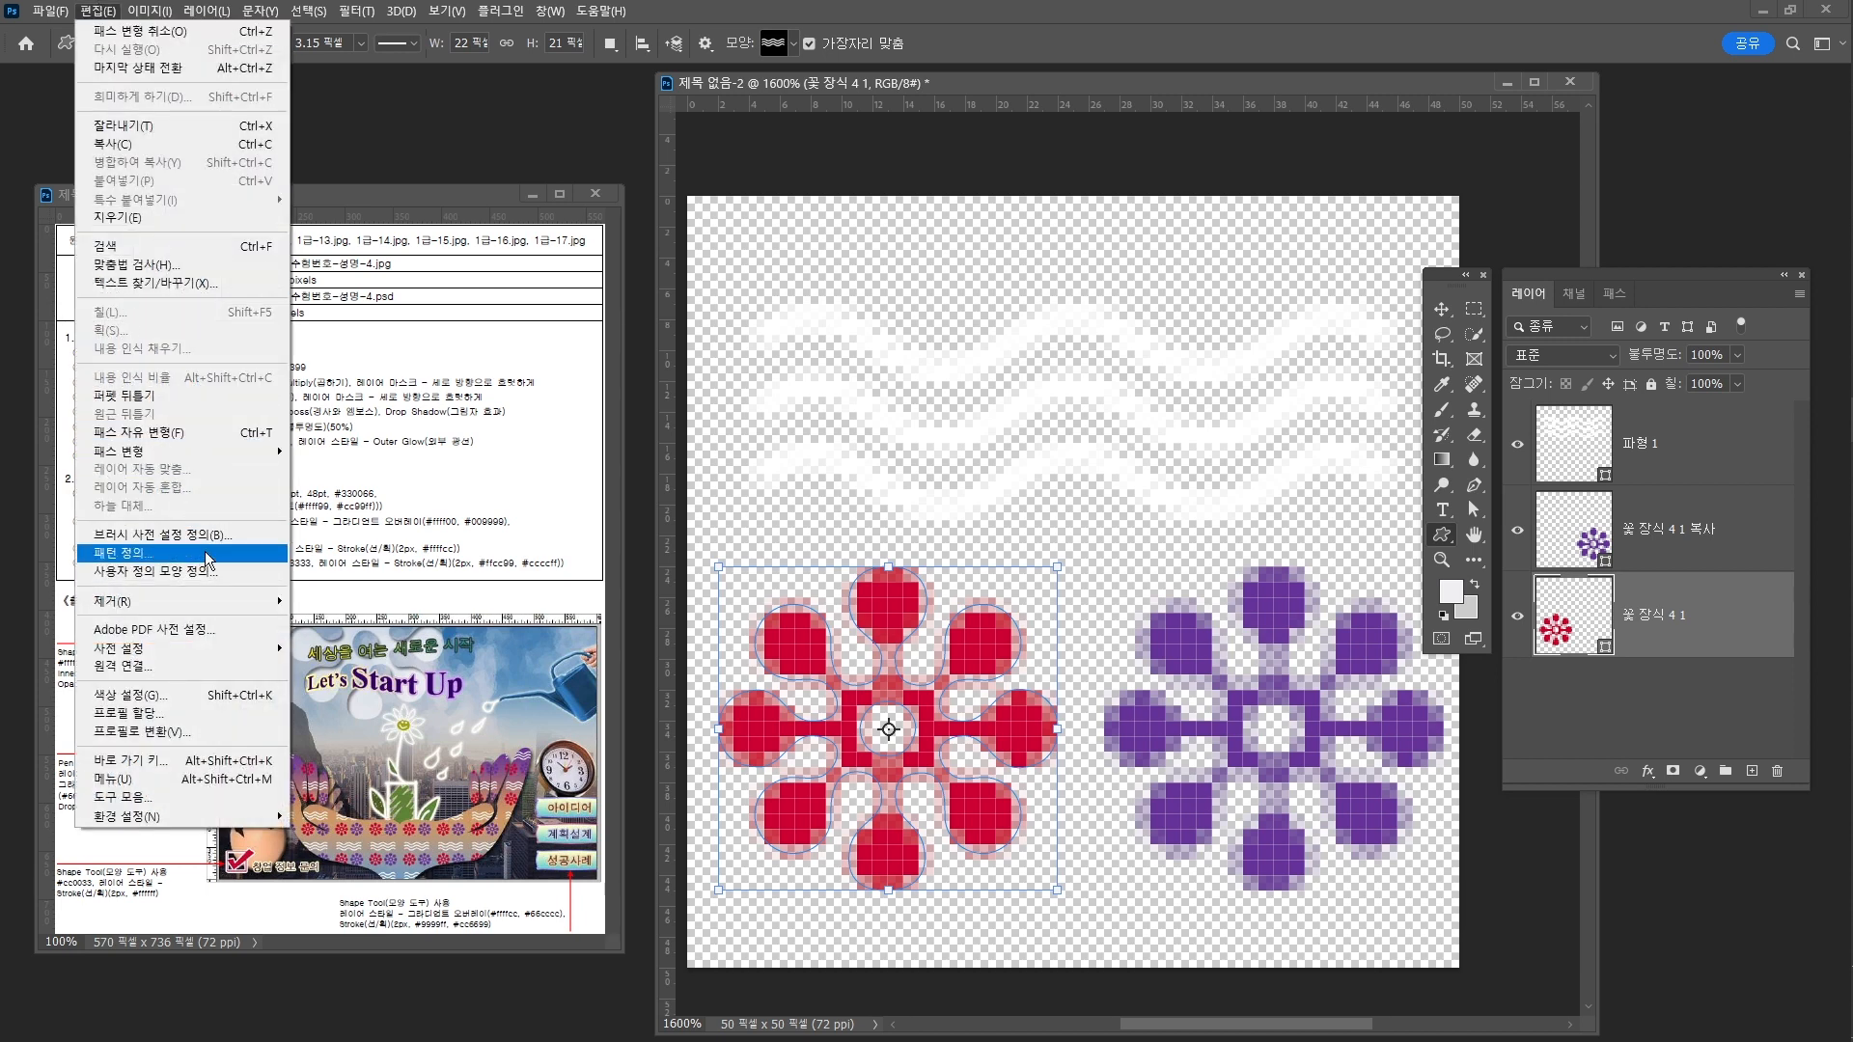
click(206, 554)
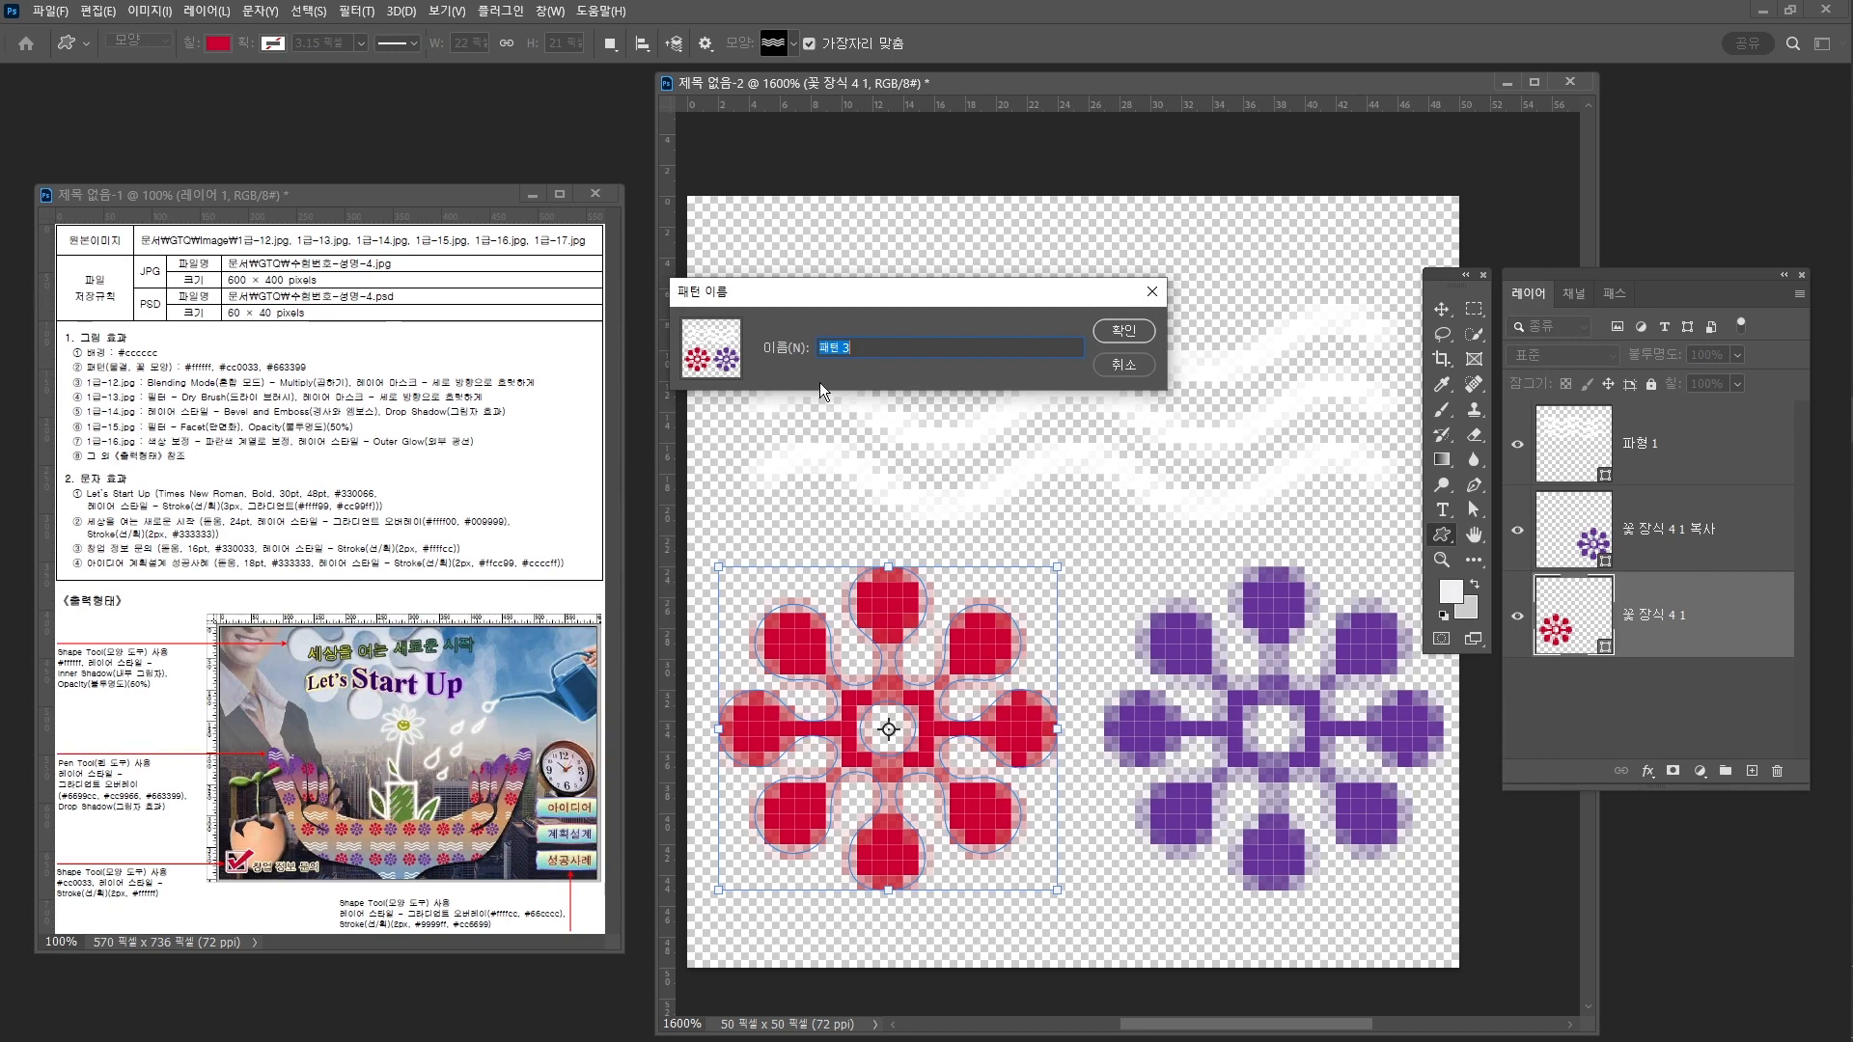
text(a)
text(결 무)
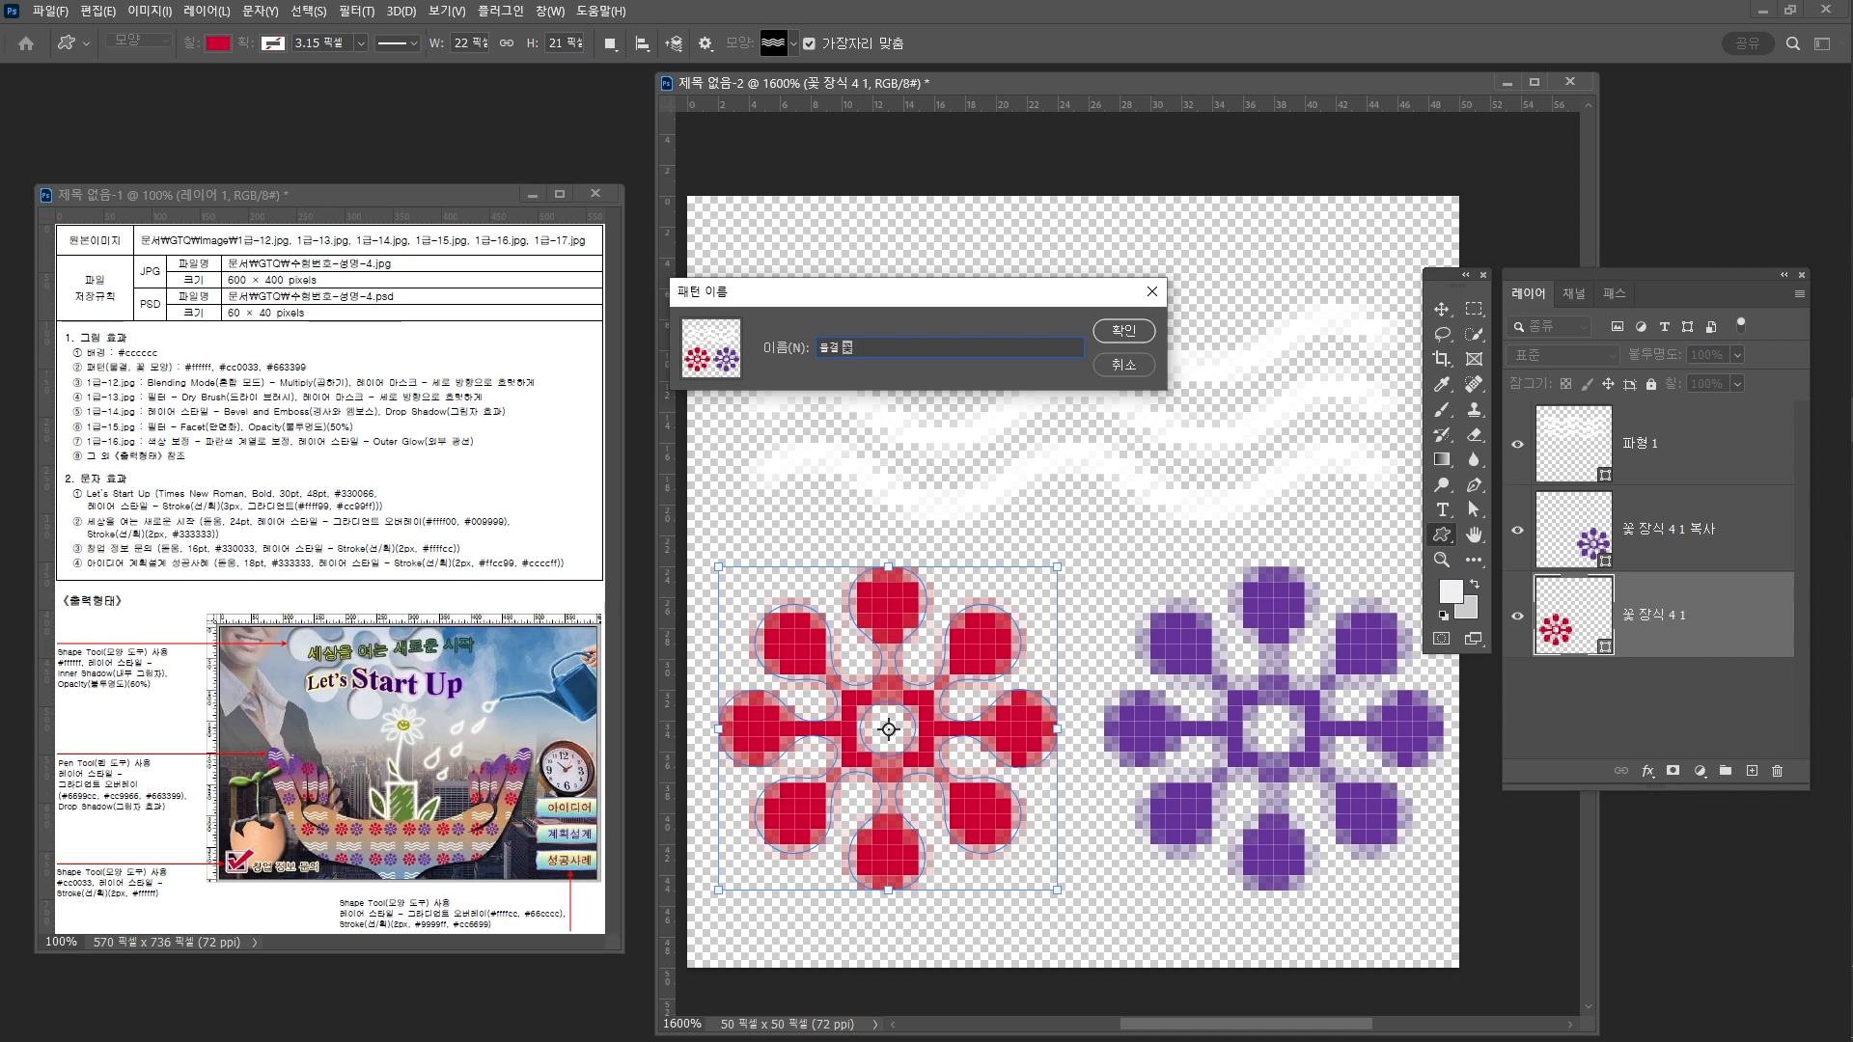
key(Return)
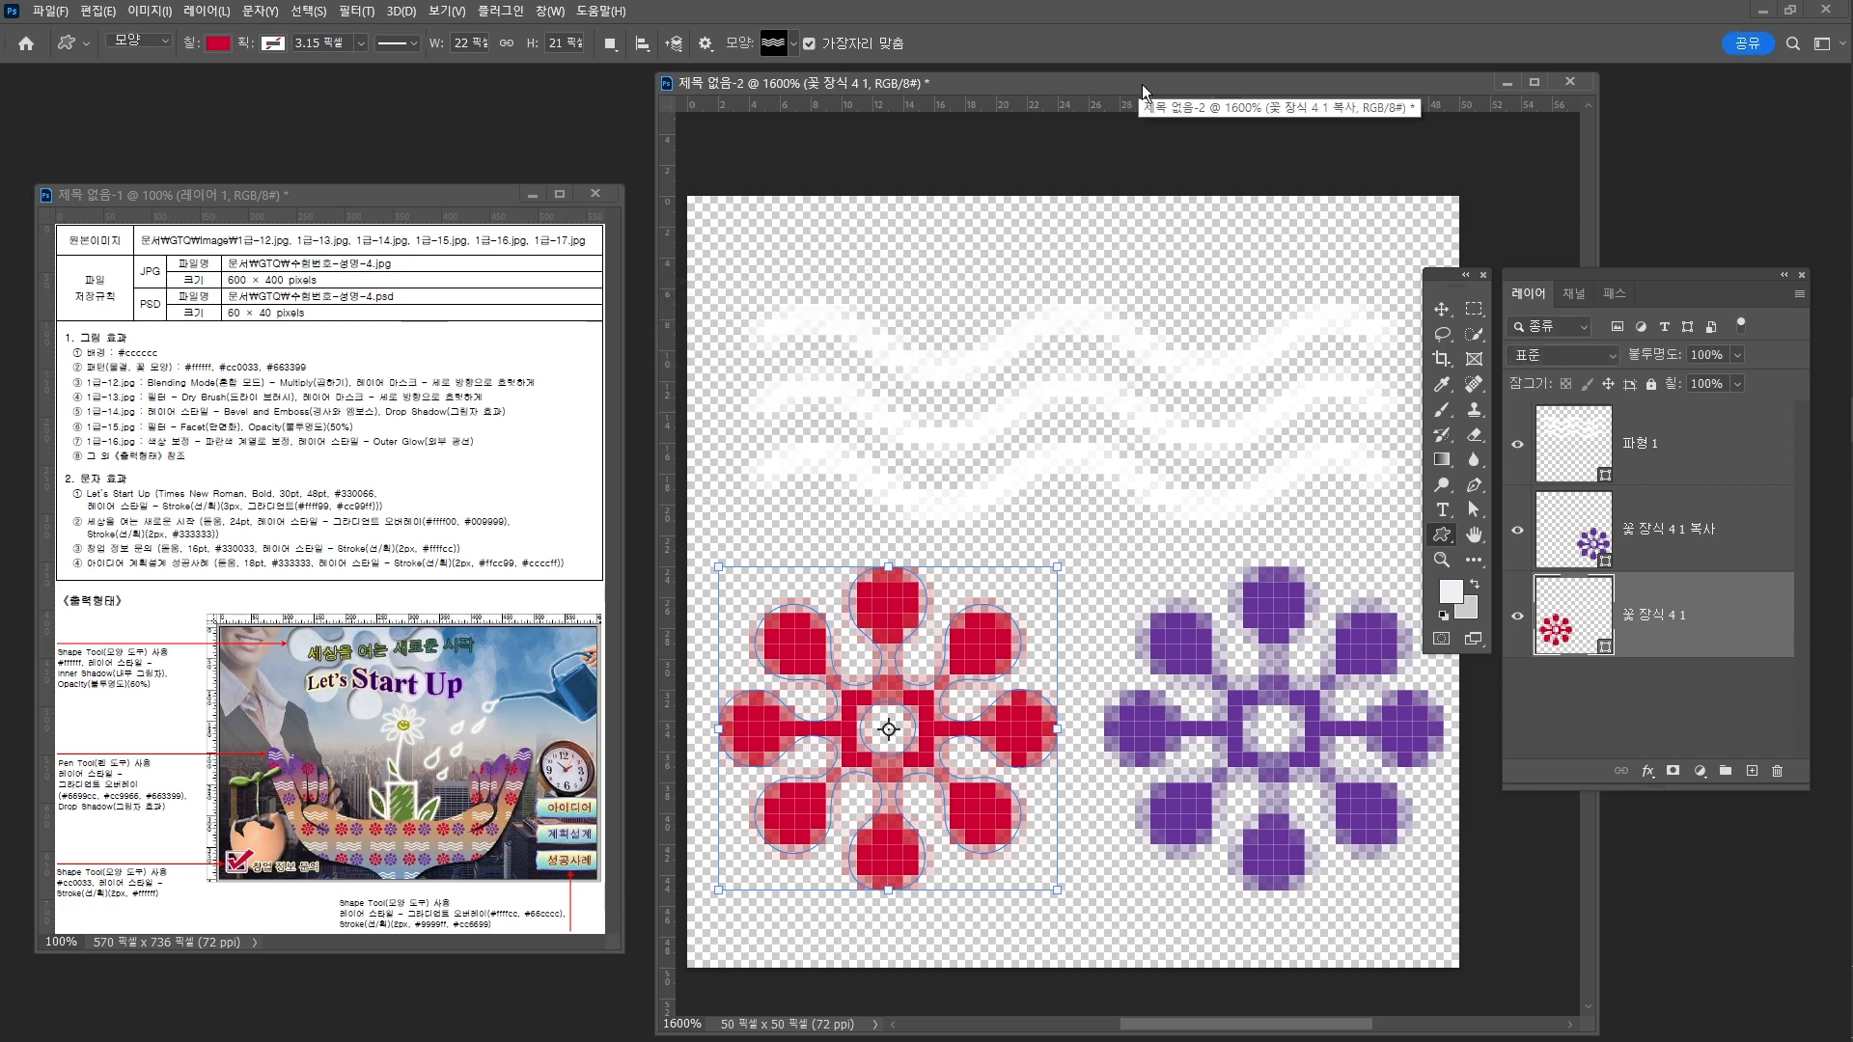
Move the tile document out of the way of the poster and open 1급-12.jpg from the GTQ Image folder
drag(1173, 89, 641, 987)
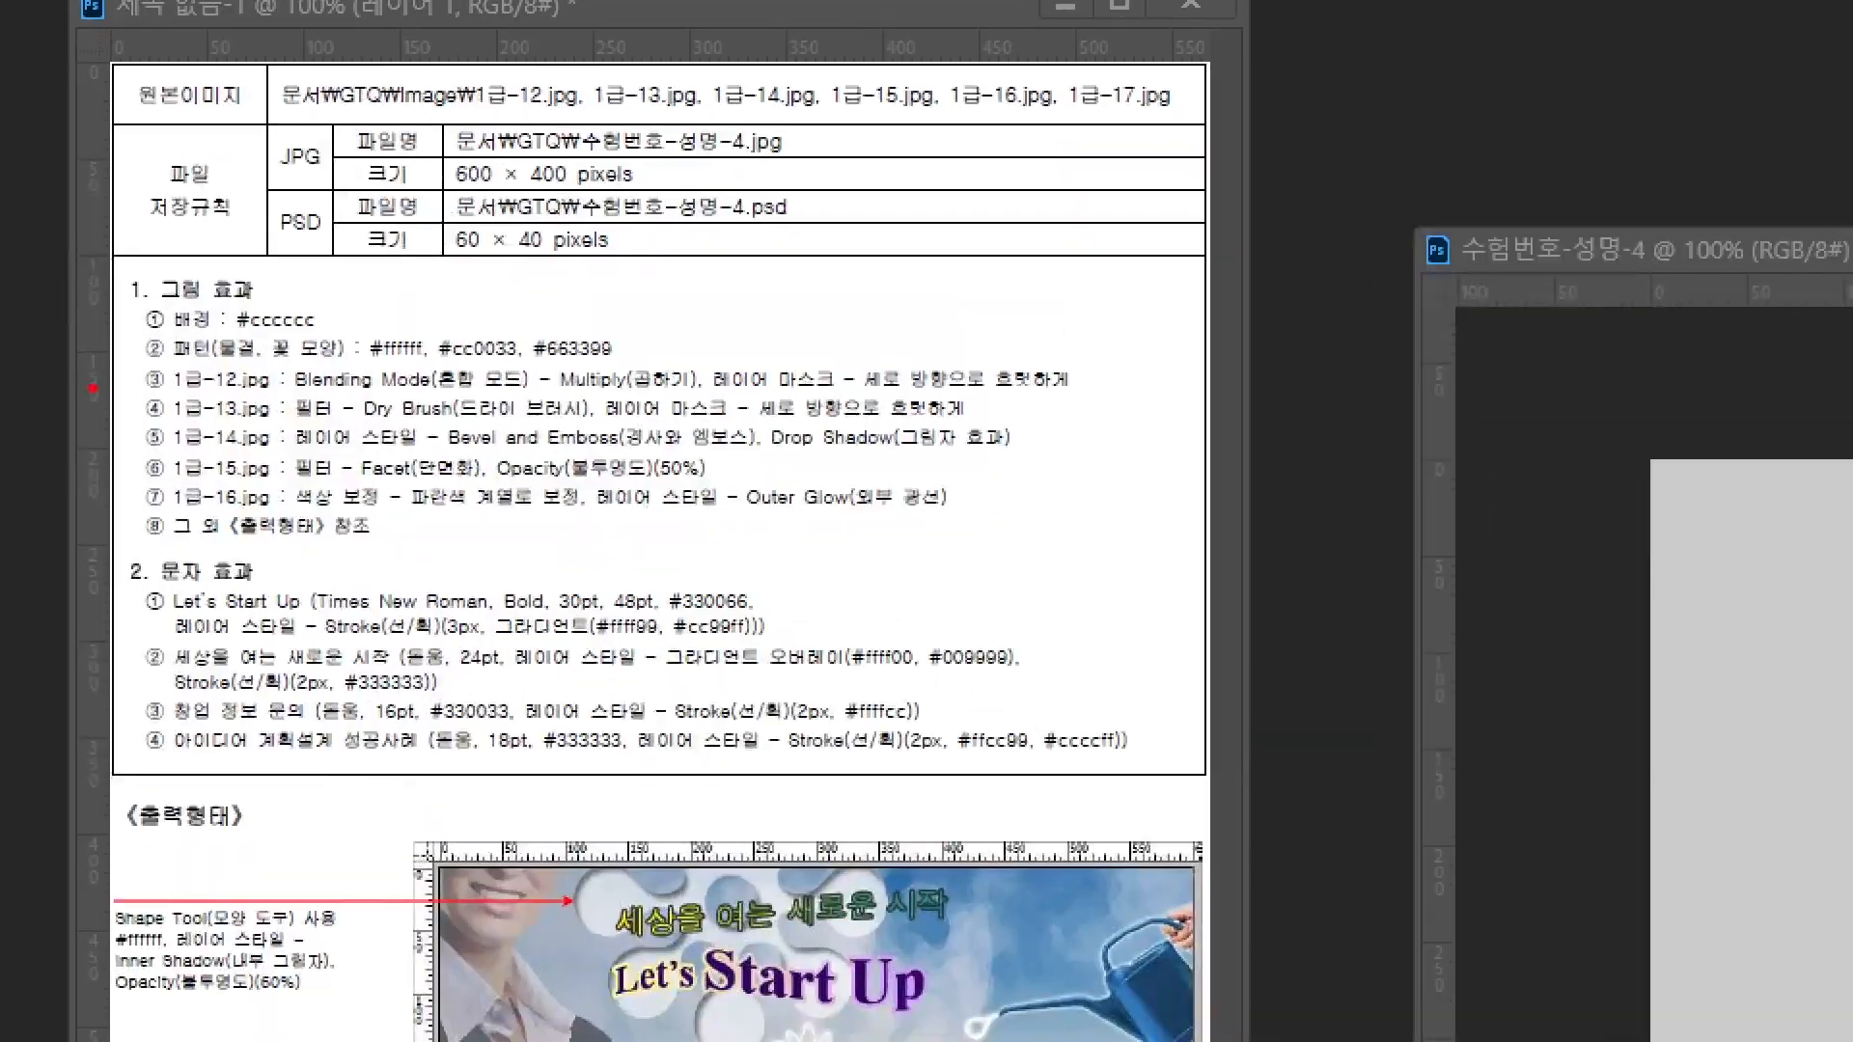
drag(143, 400, 284, 404)
key(Escape)
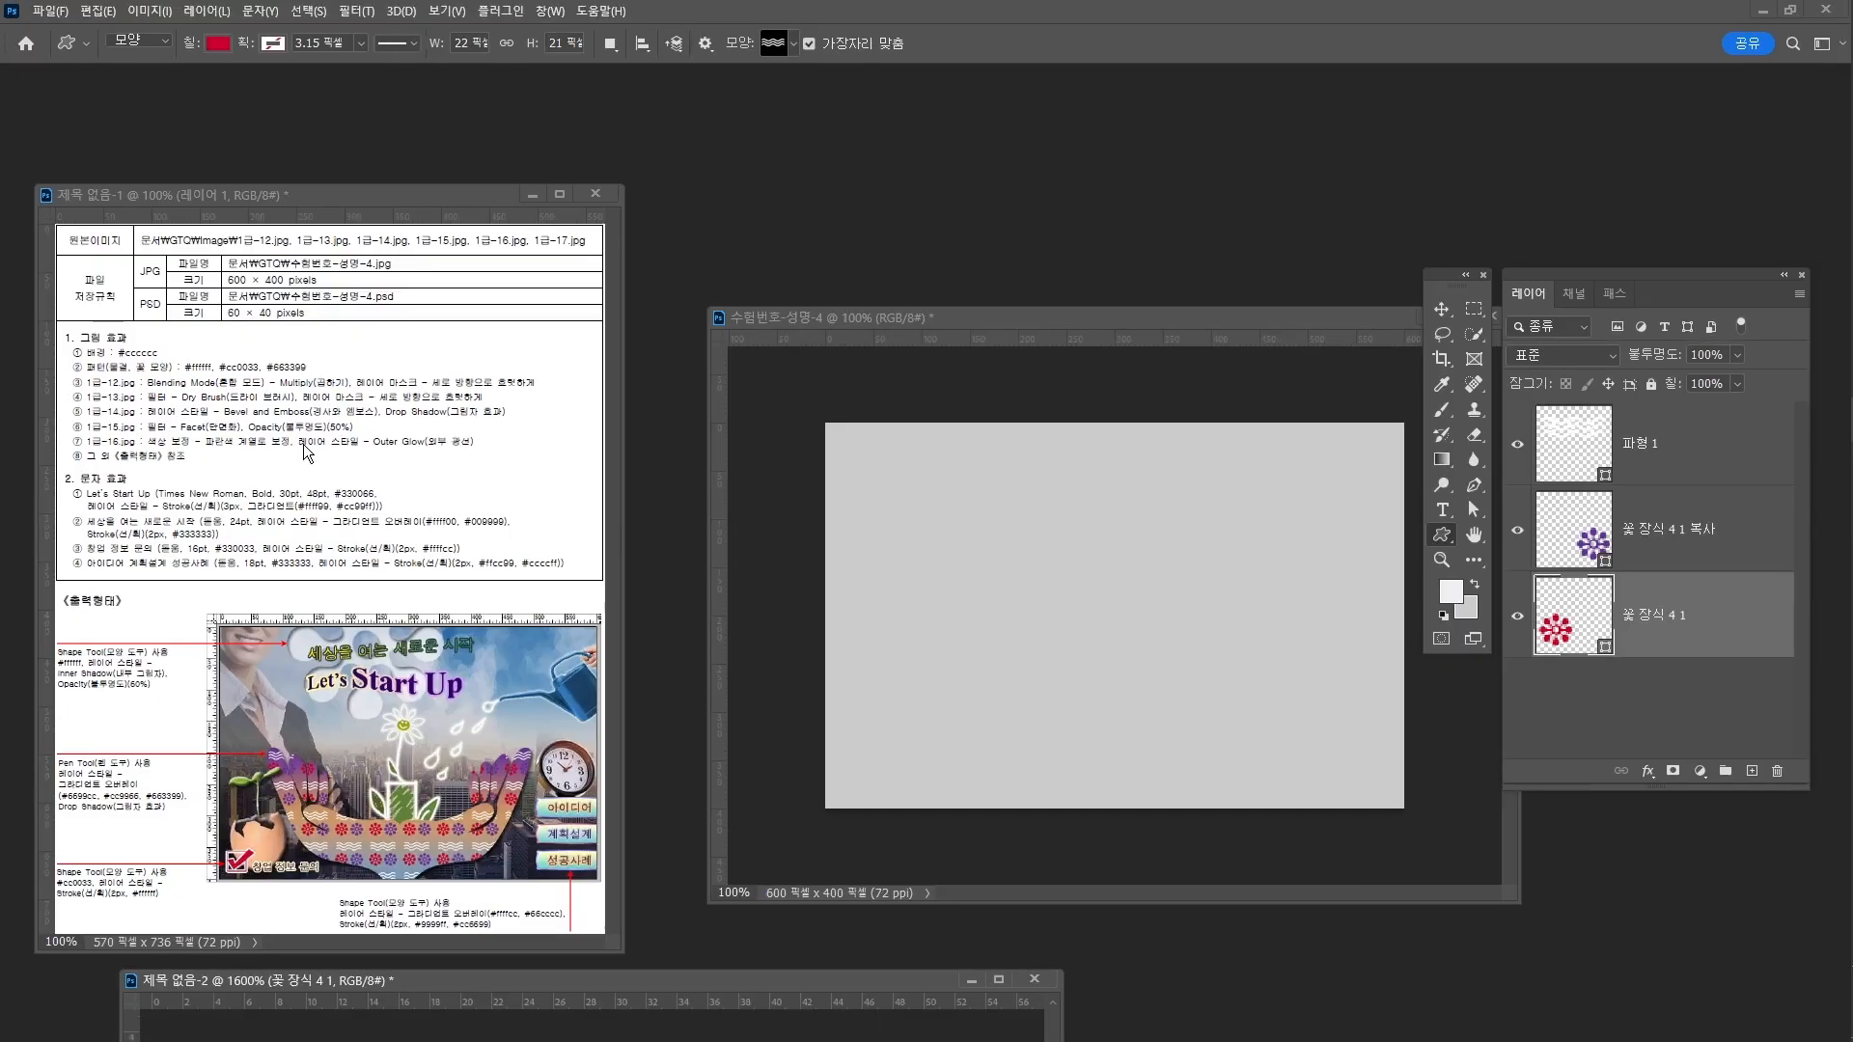
key(ctrl+o)
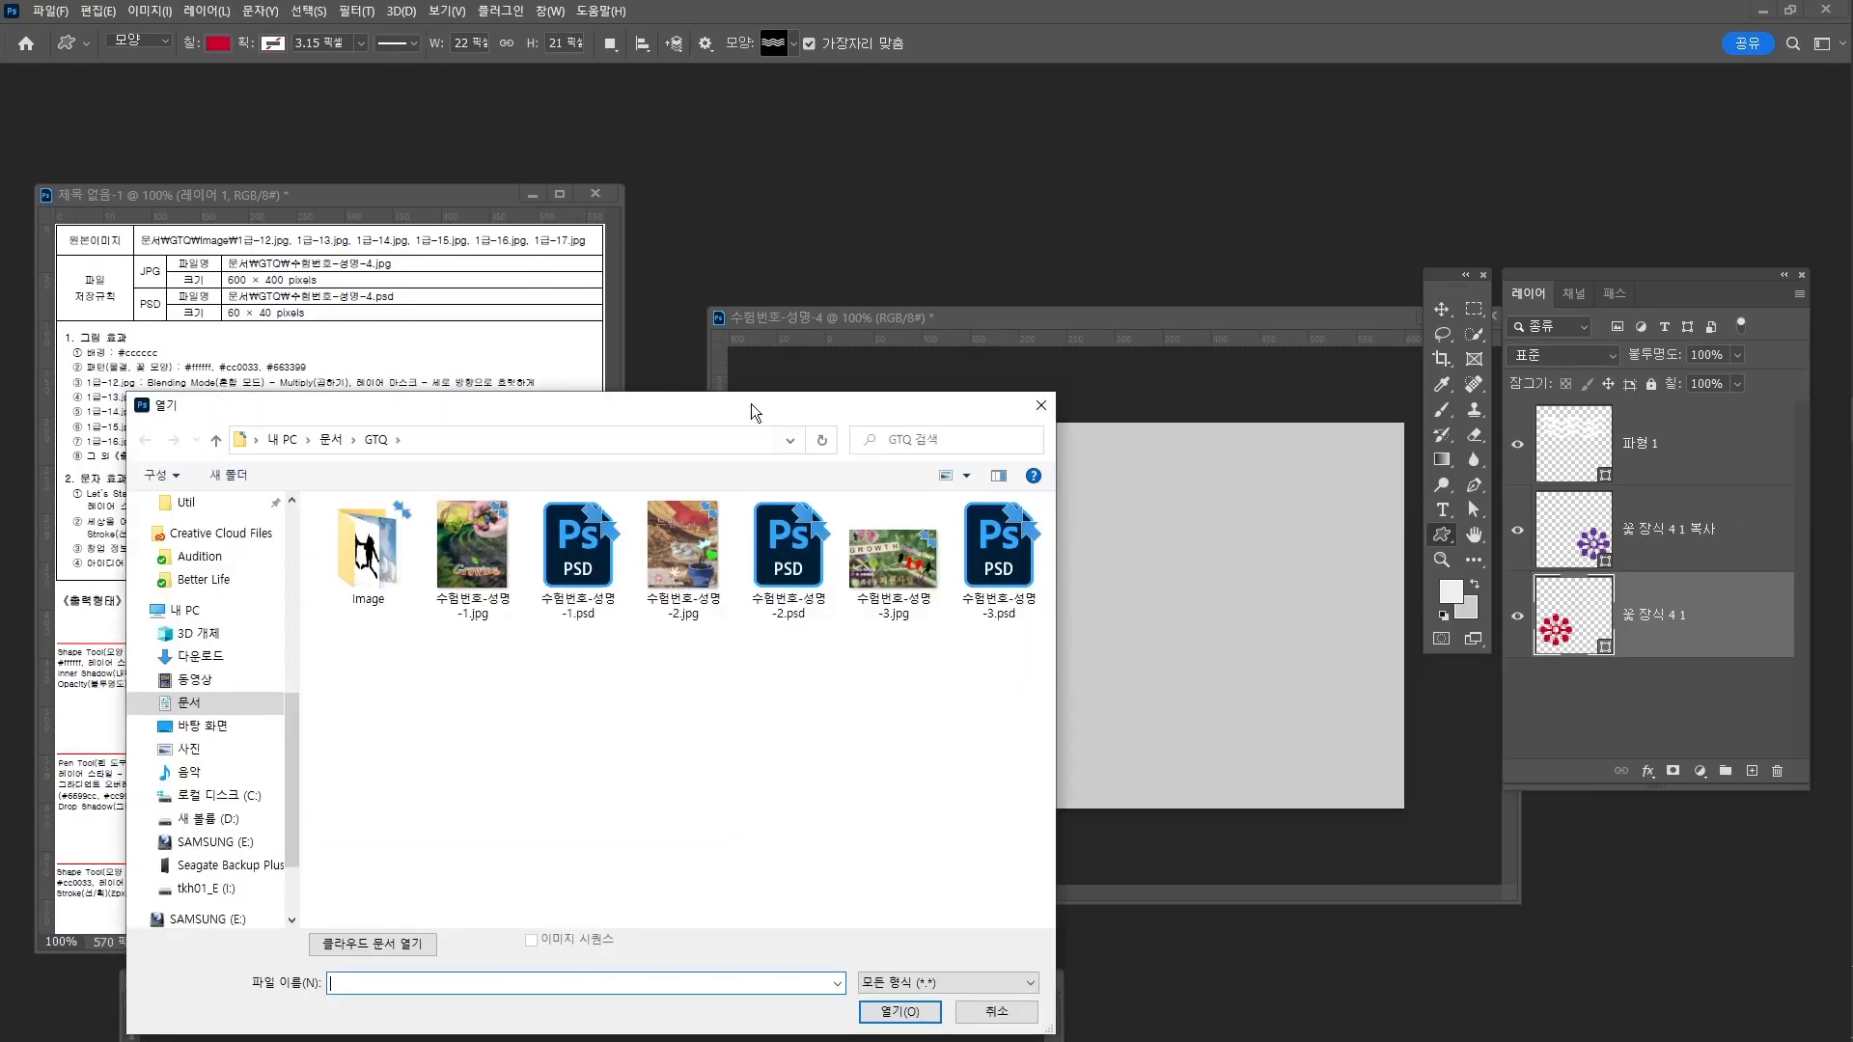
drag(743, 420, 1096, 284)
click(748, 434)
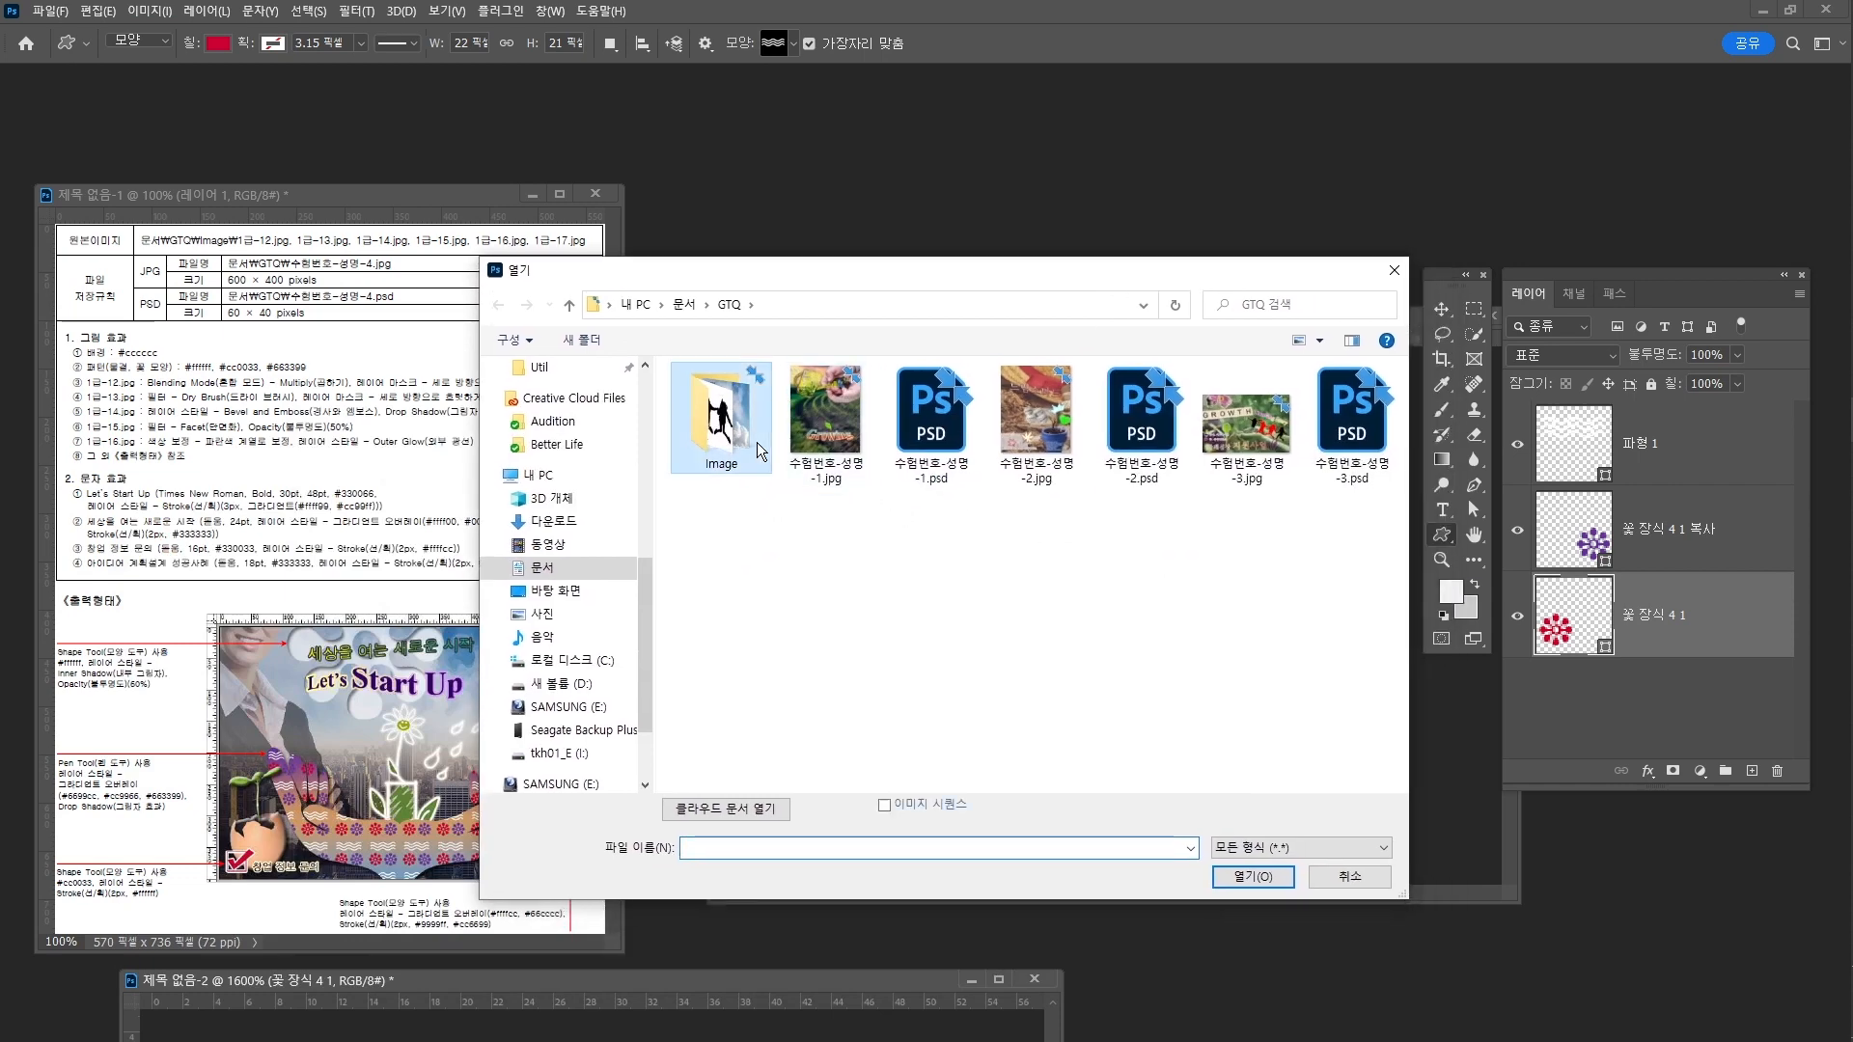
double_click(715, 446)
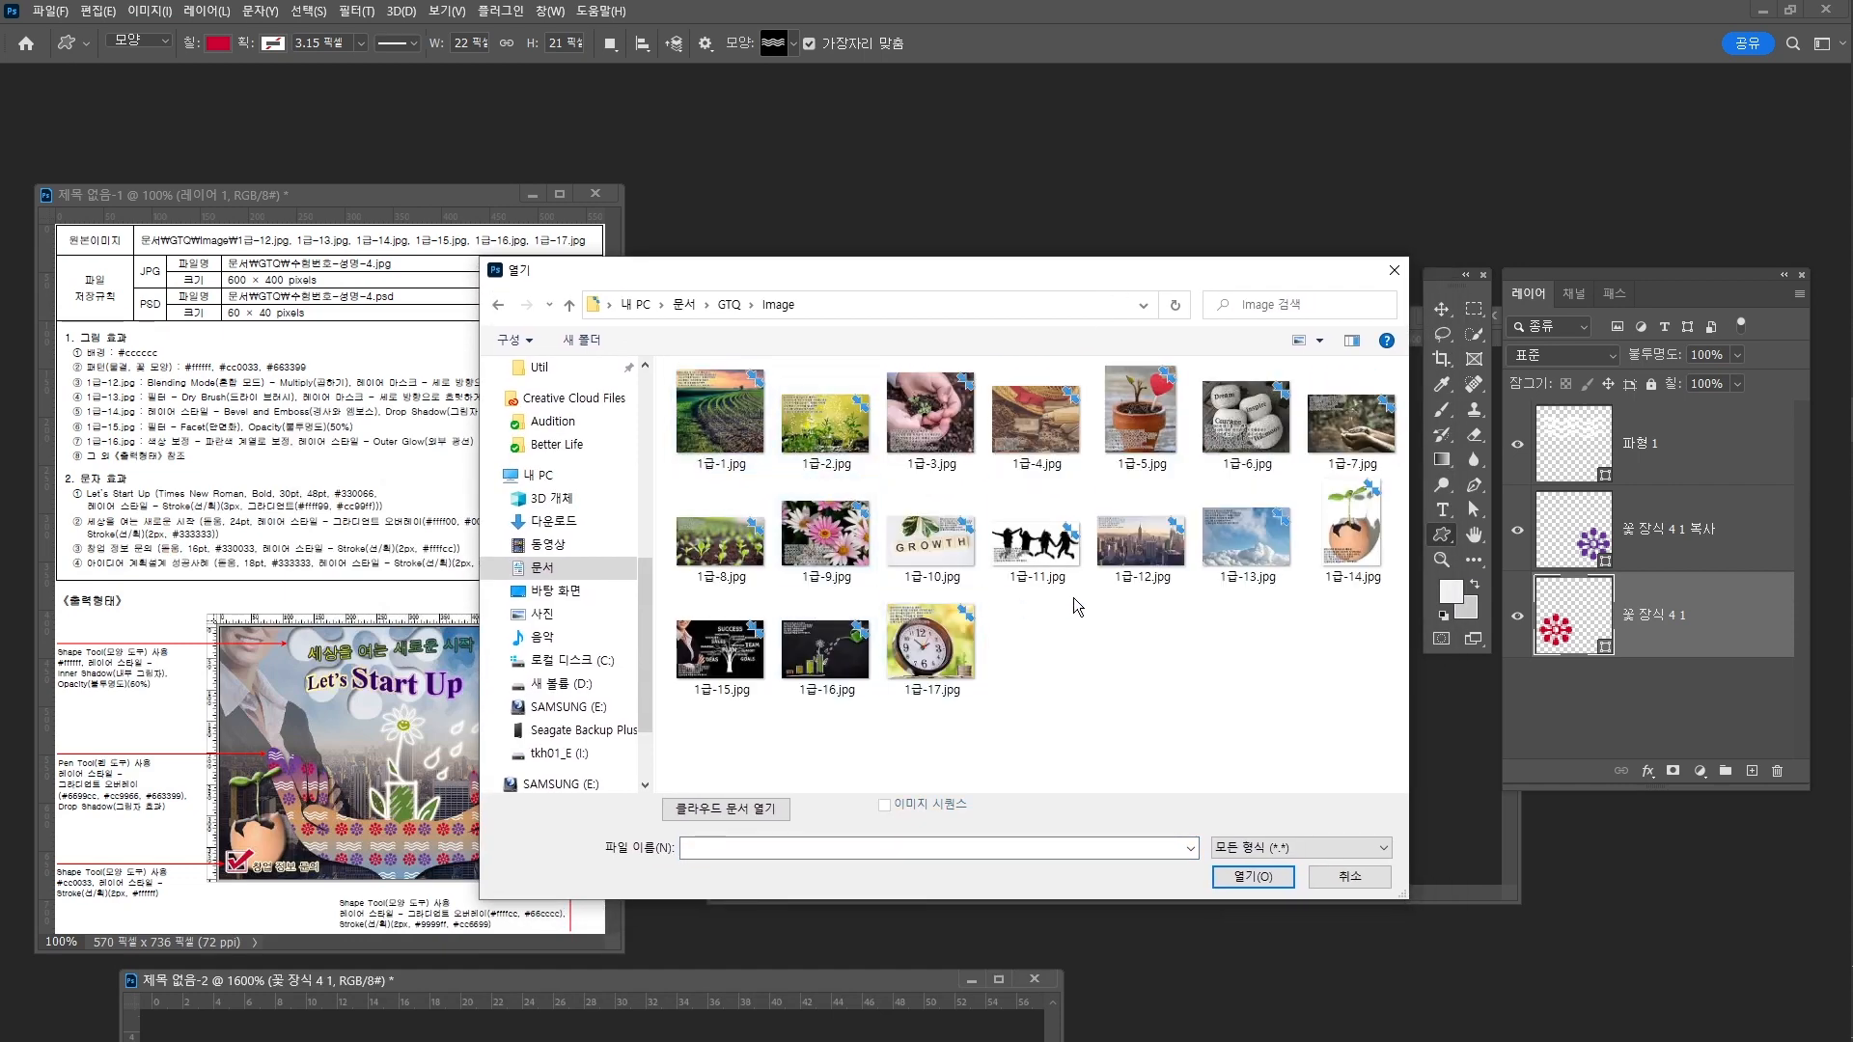
click(1133, 557)
double_click(1133, 557)
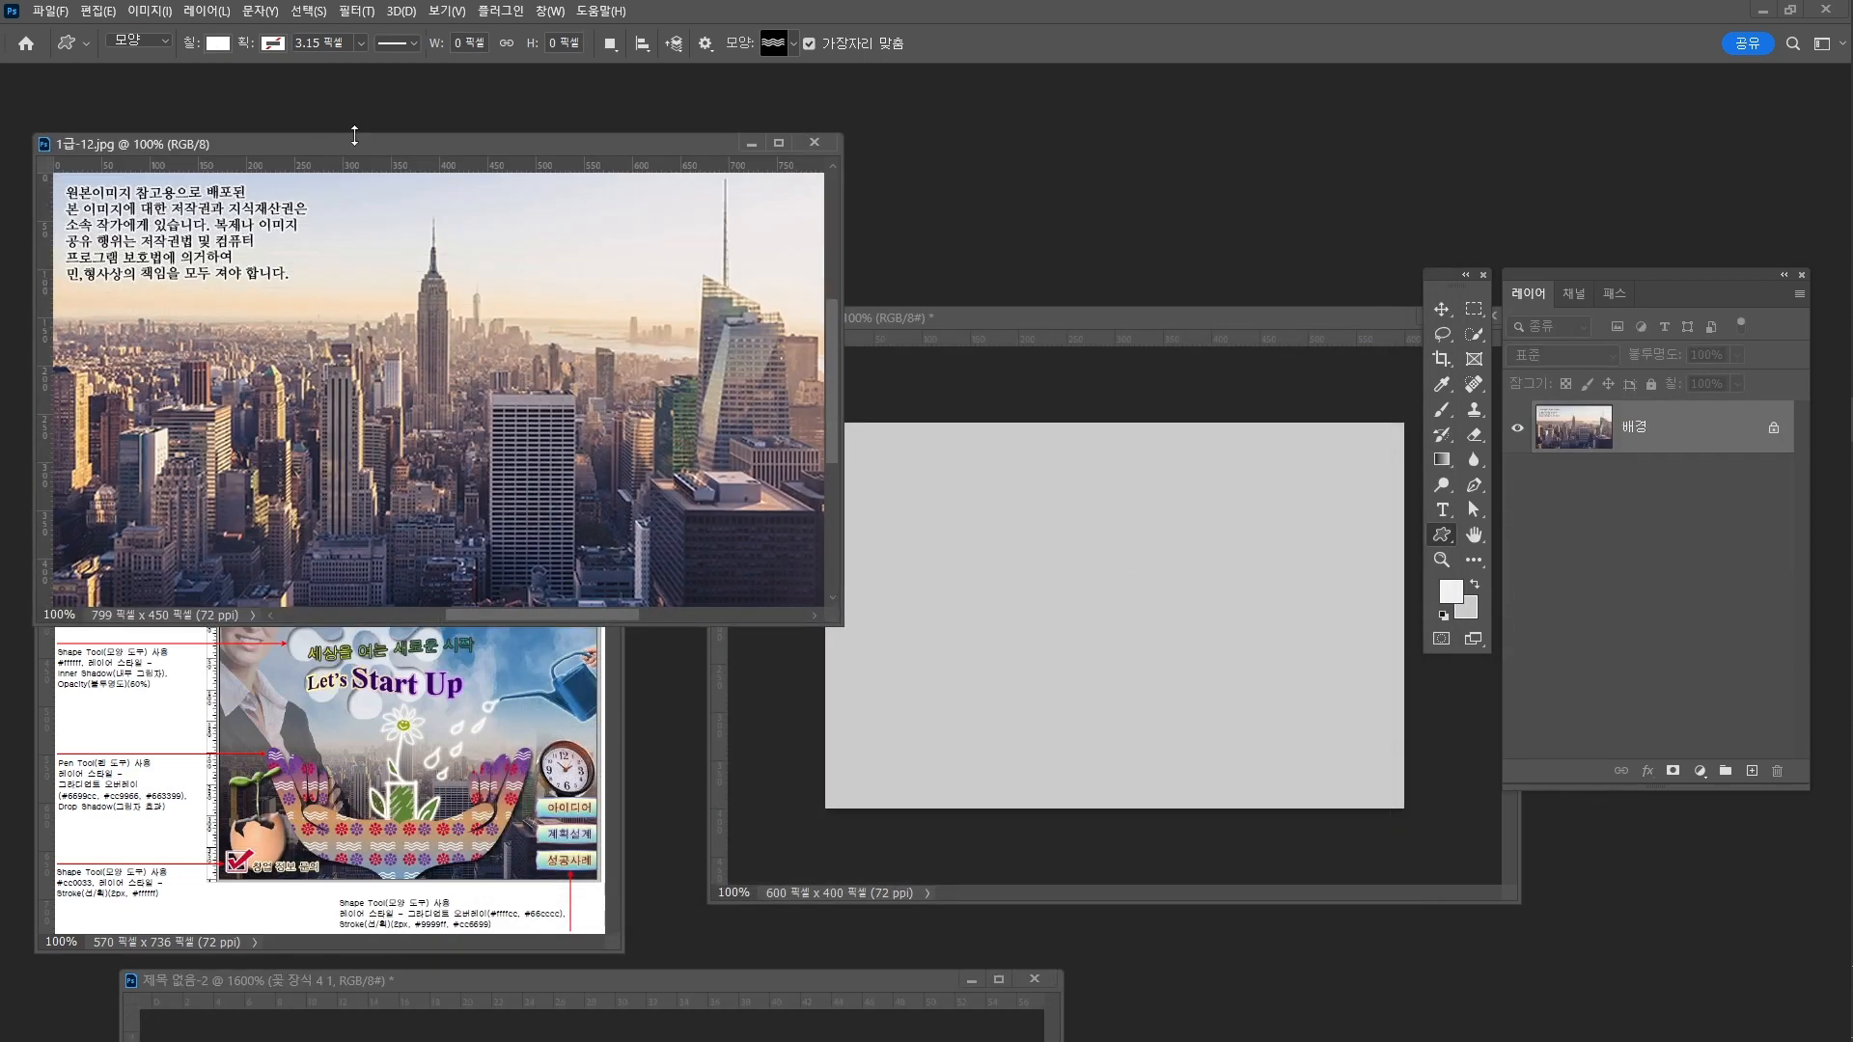
Resize the 1급-12.jpg image proportionally to a width of 600 px
drag(467, 138, 562, 156)
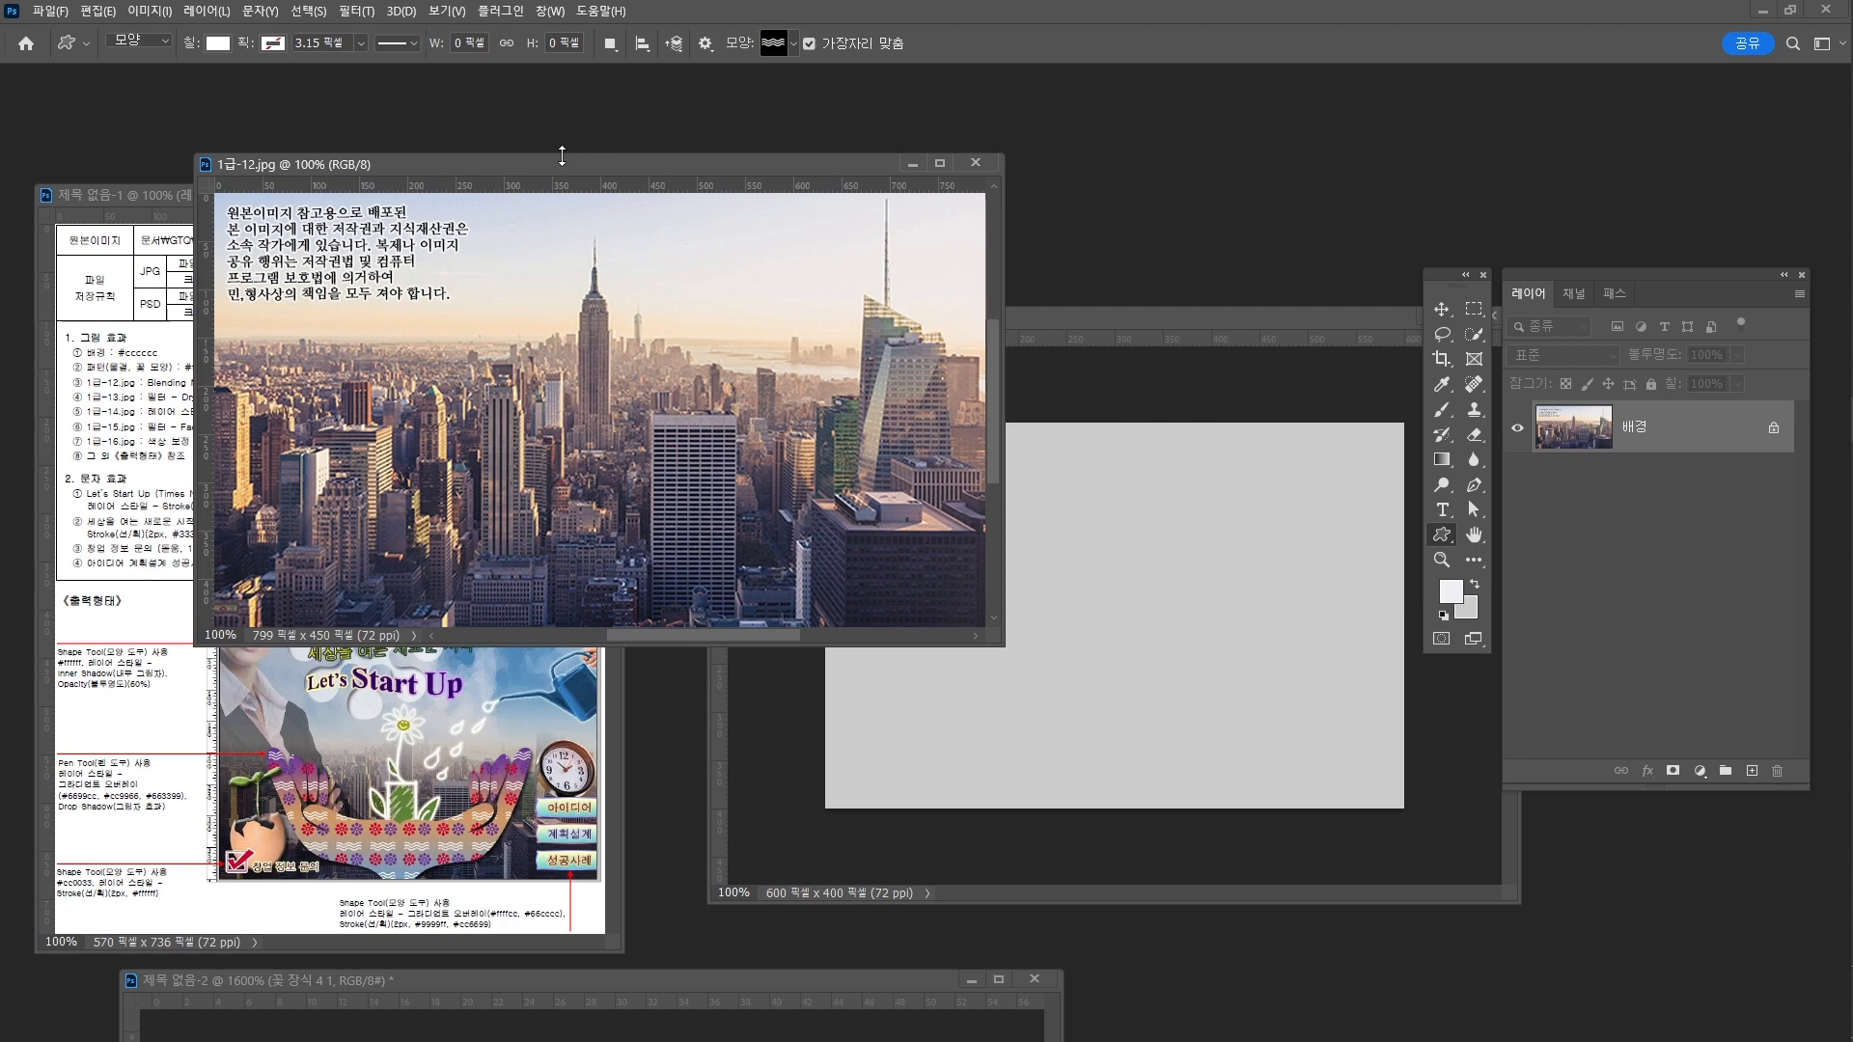
key(ctrl+alt+i)
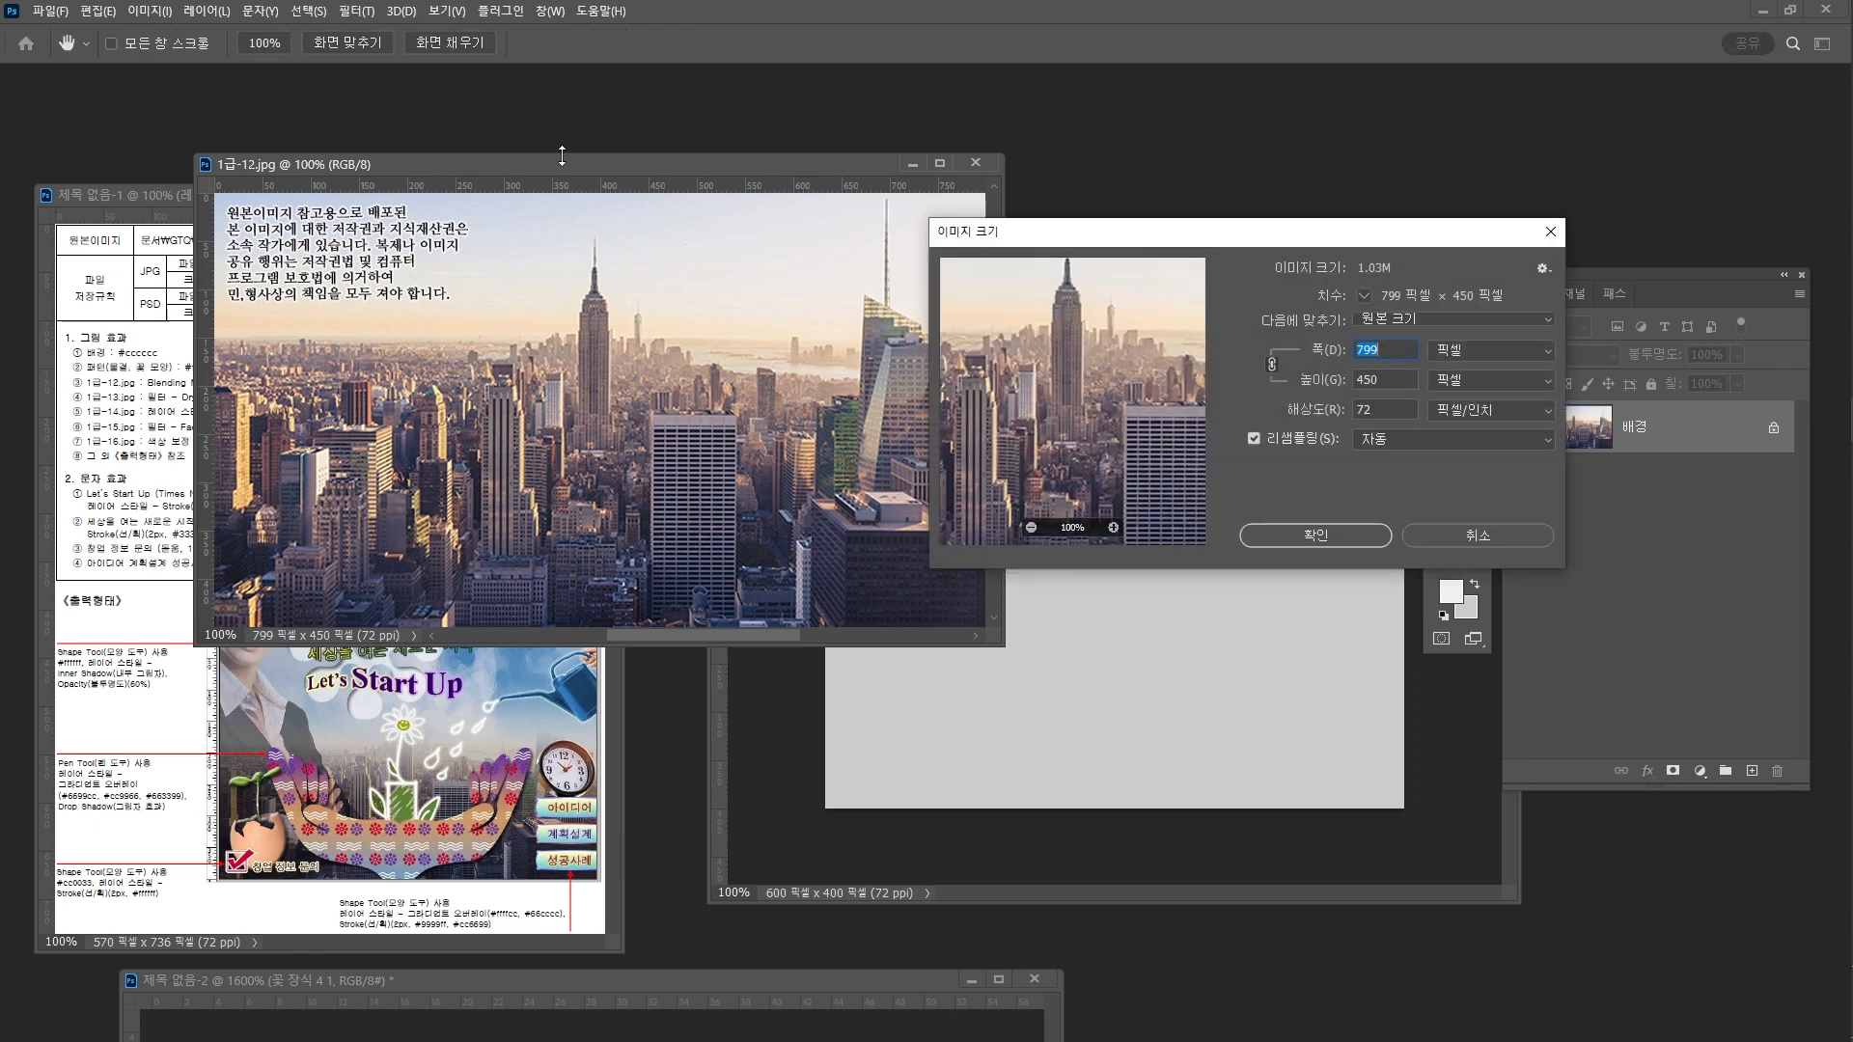
text(6)
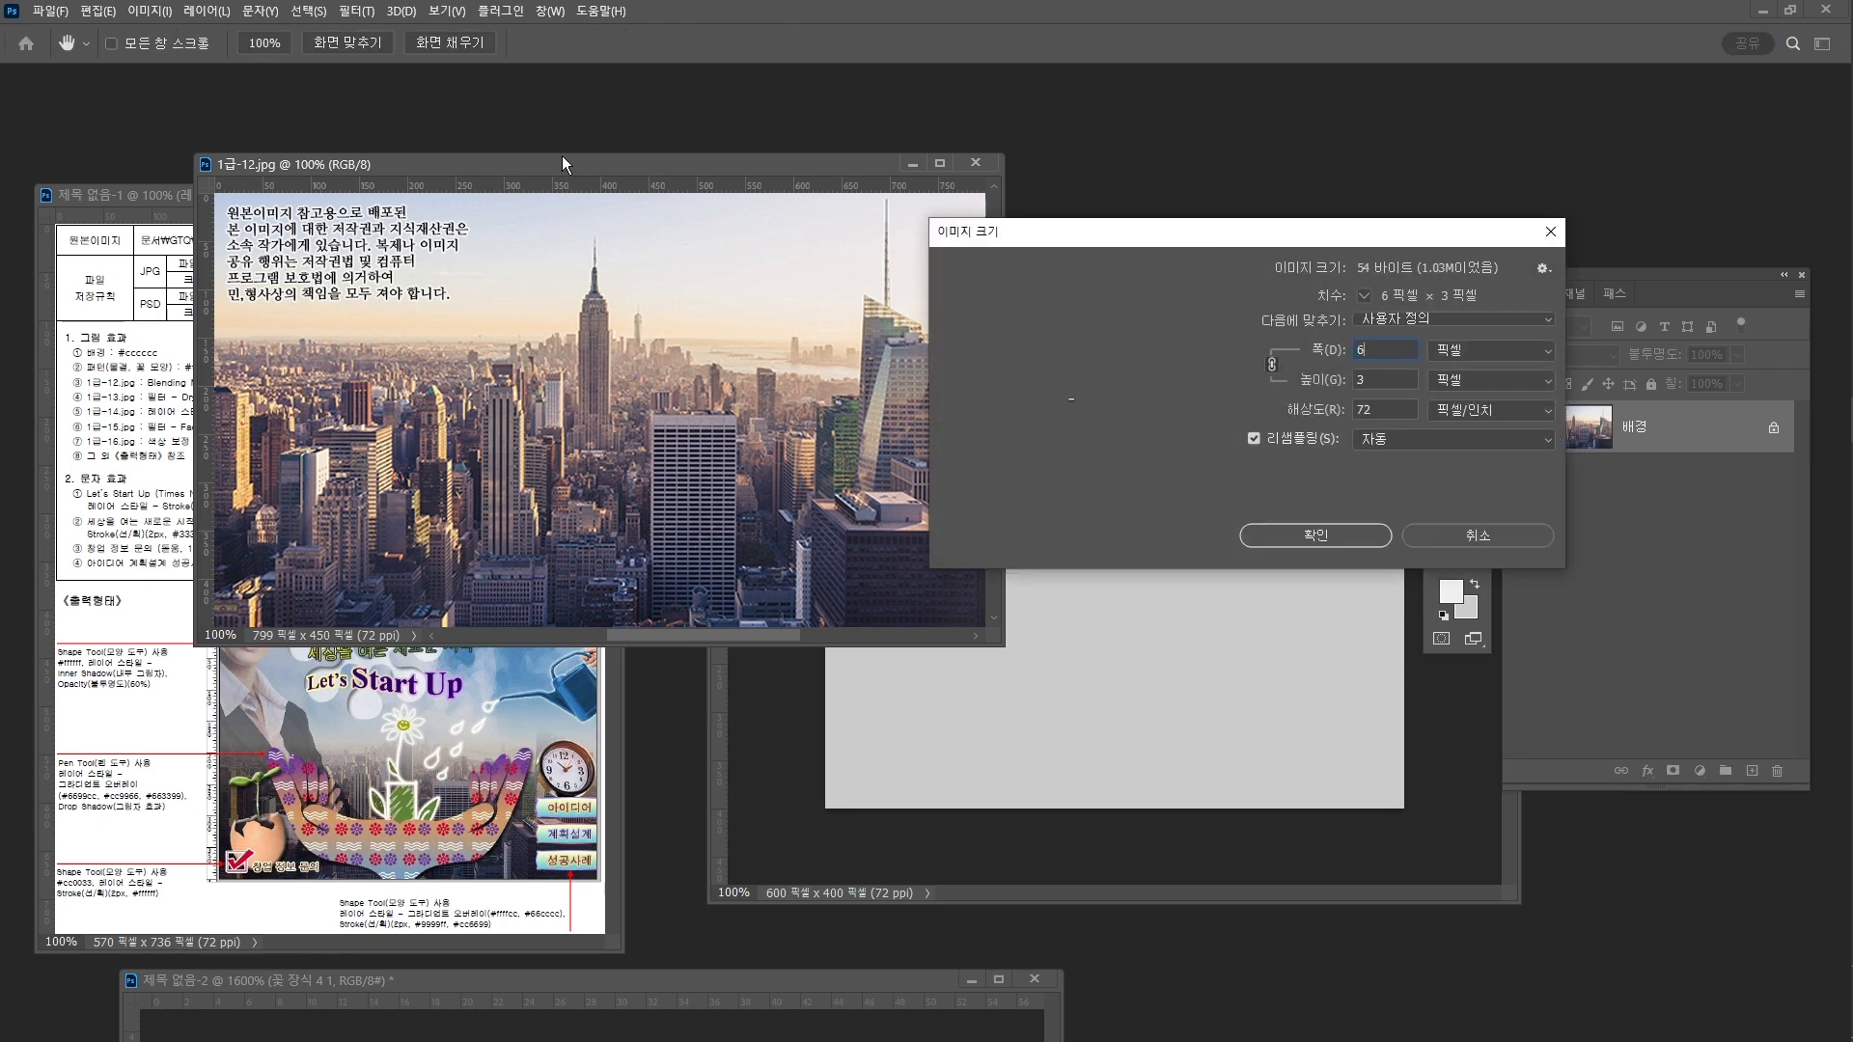
text(00)
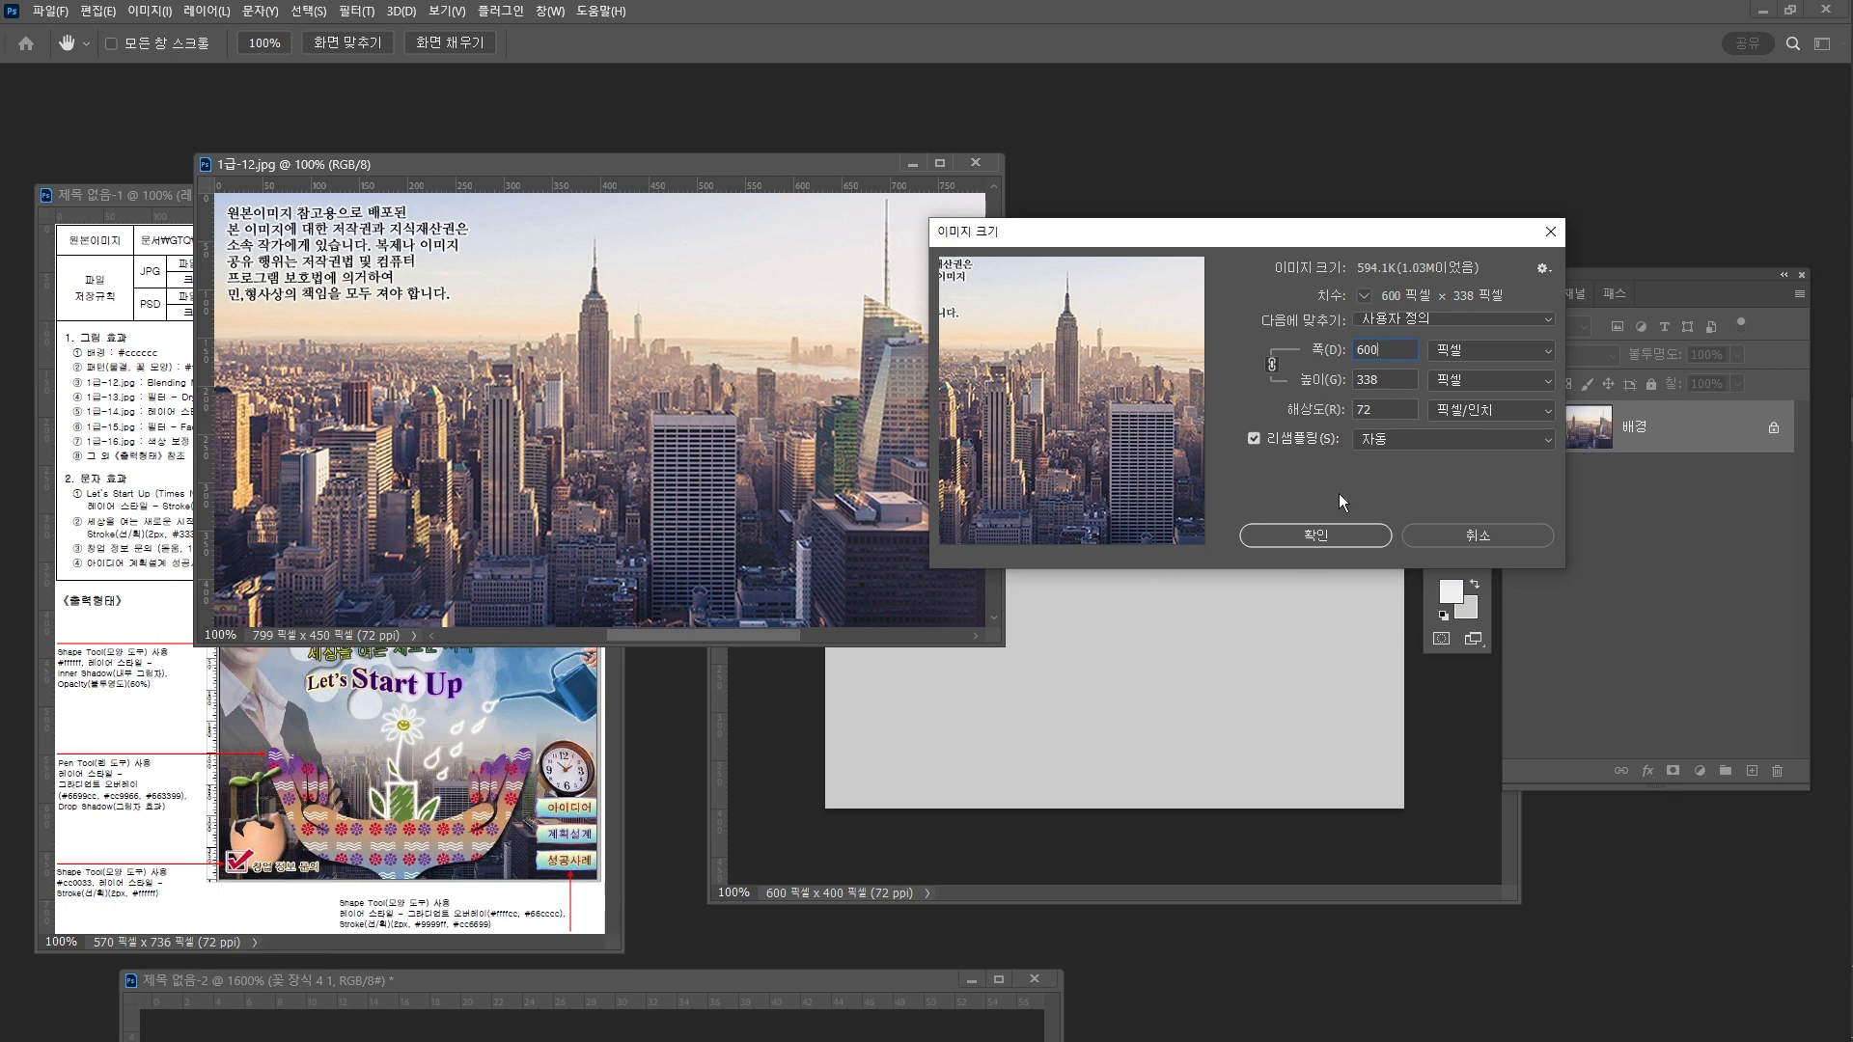
click(1341, 537)
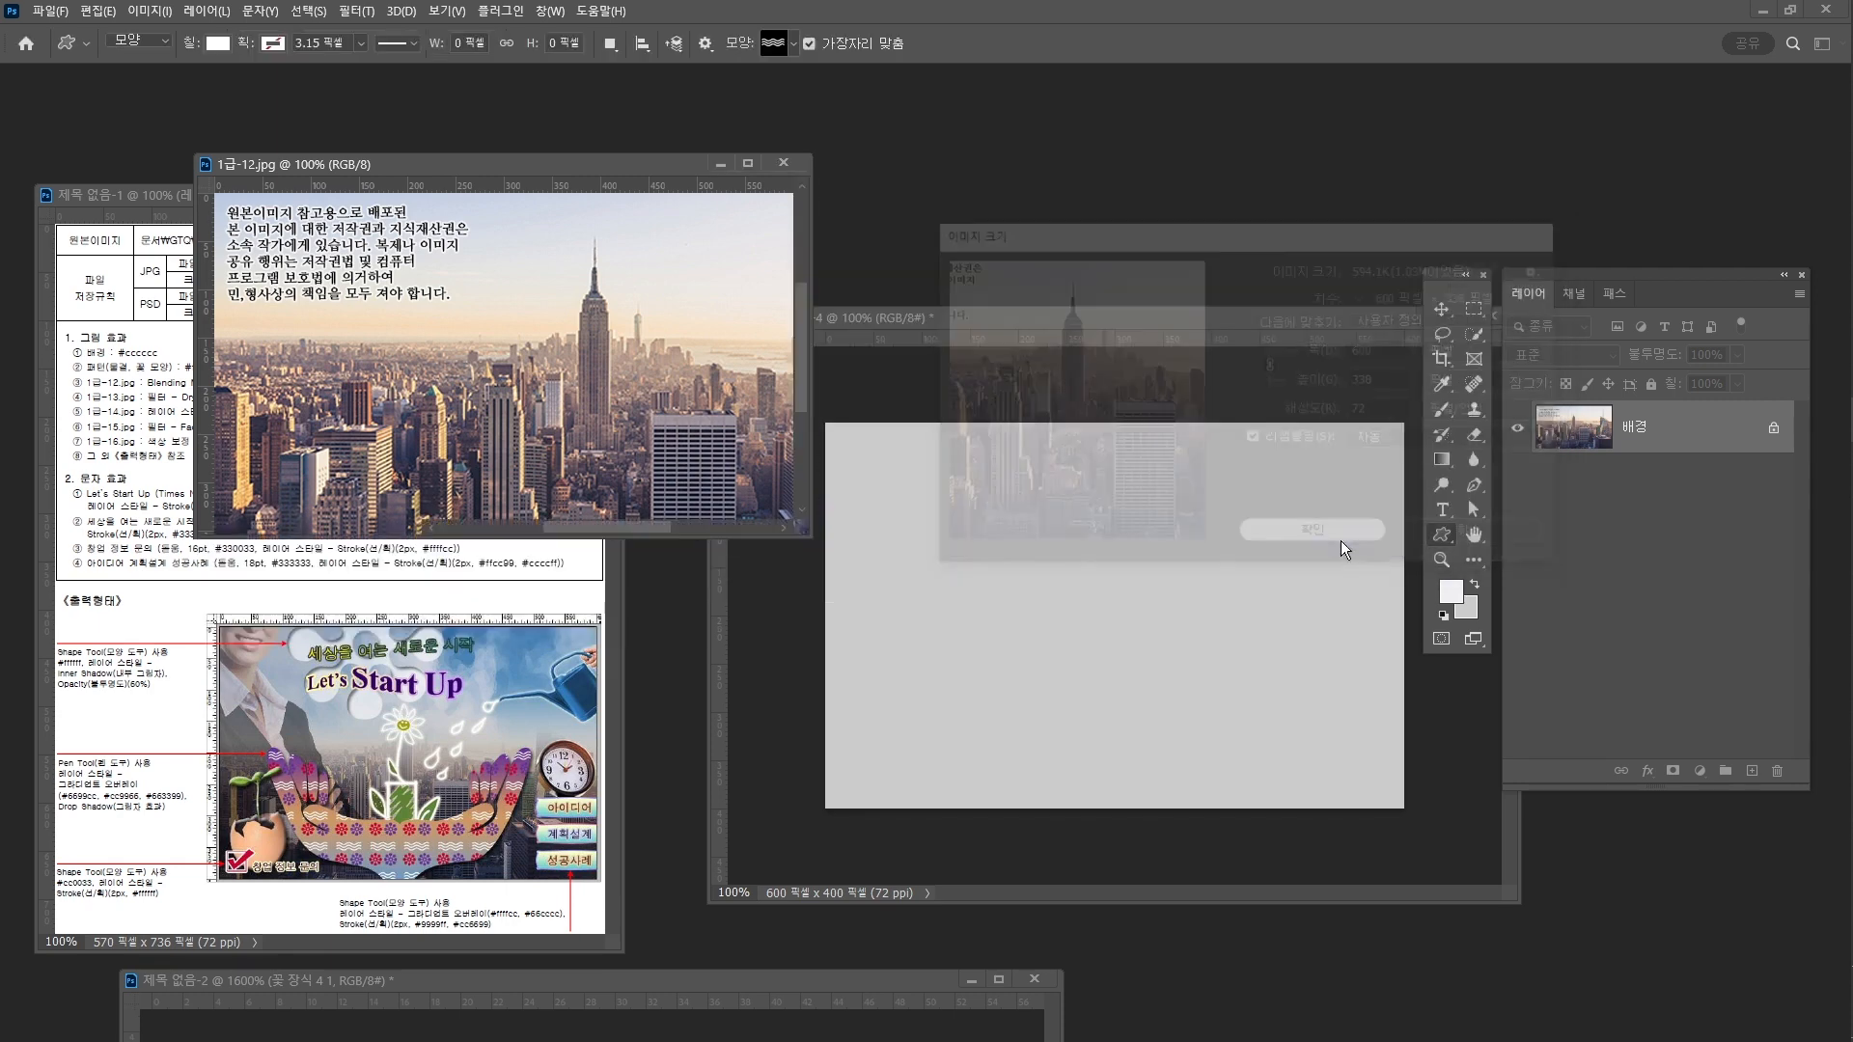
Copy the city image into the 수험번호-성명-4 poster along its lower edge and close 1급-12.jpg without saving
key(v)
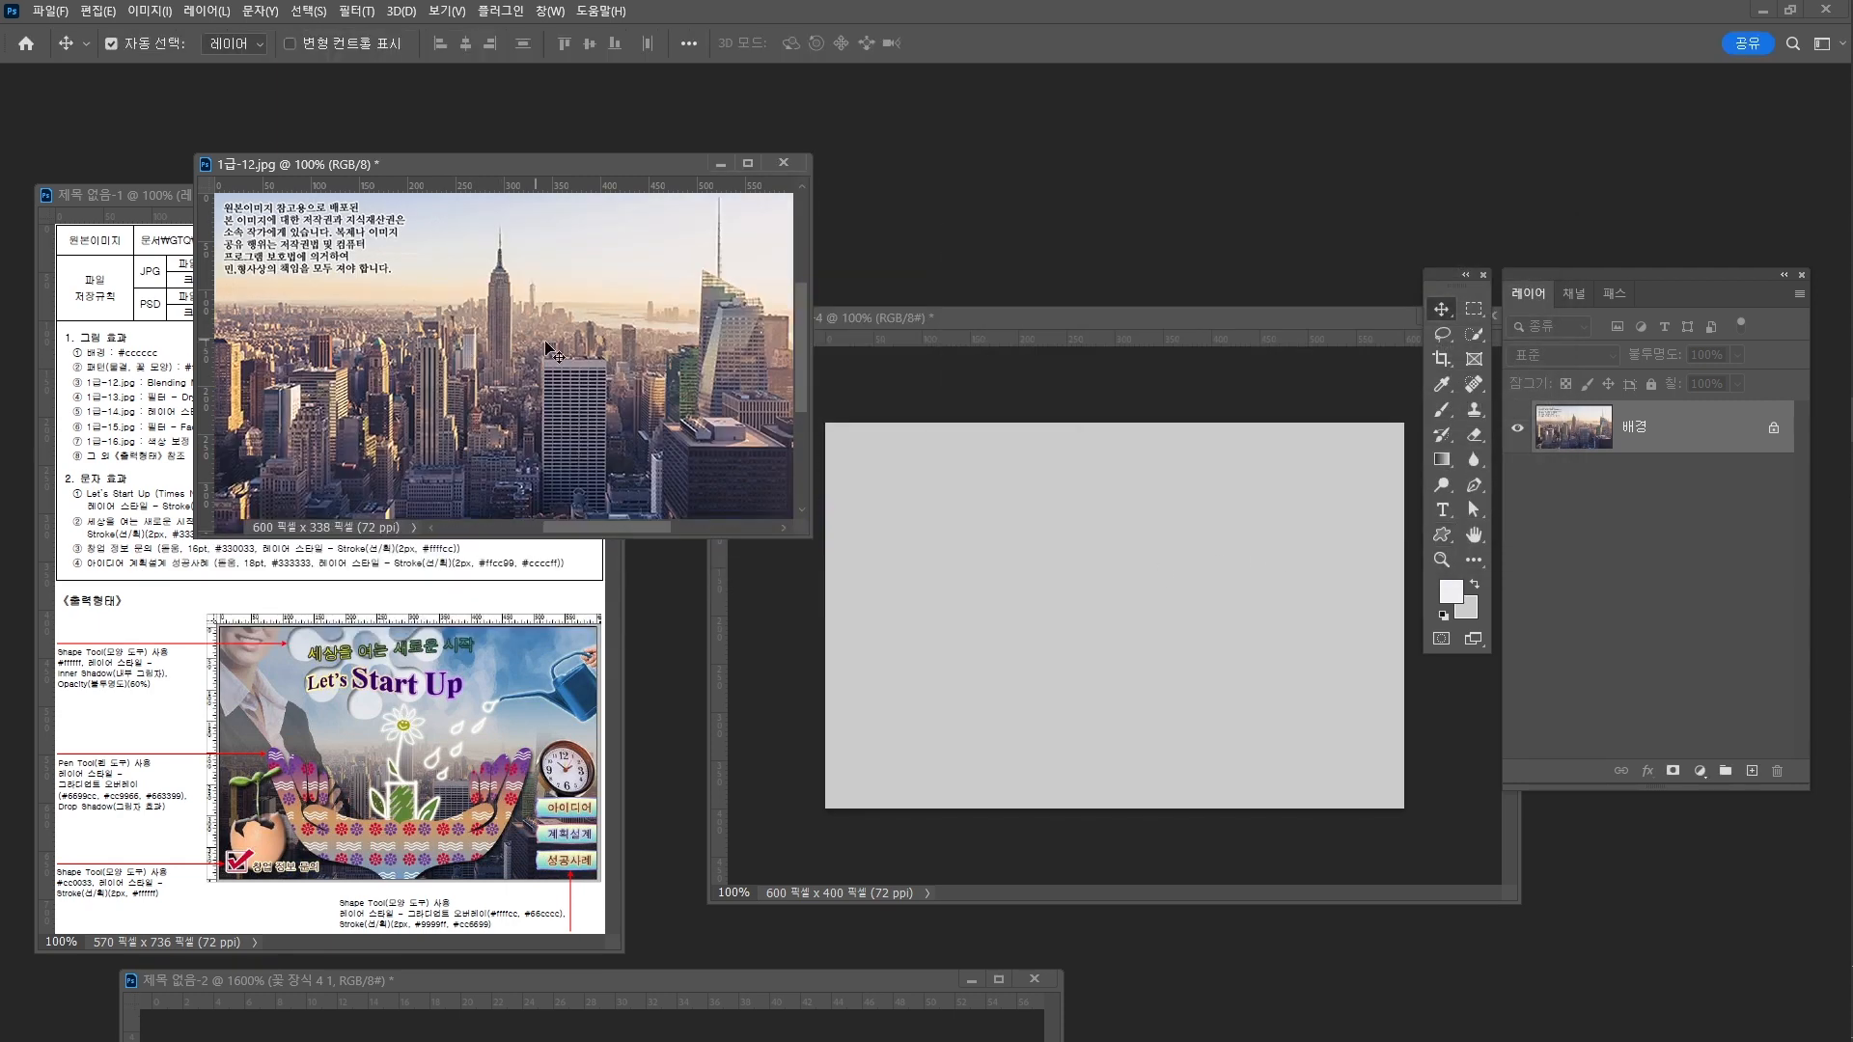
drag(556, 353, 1126, 697)
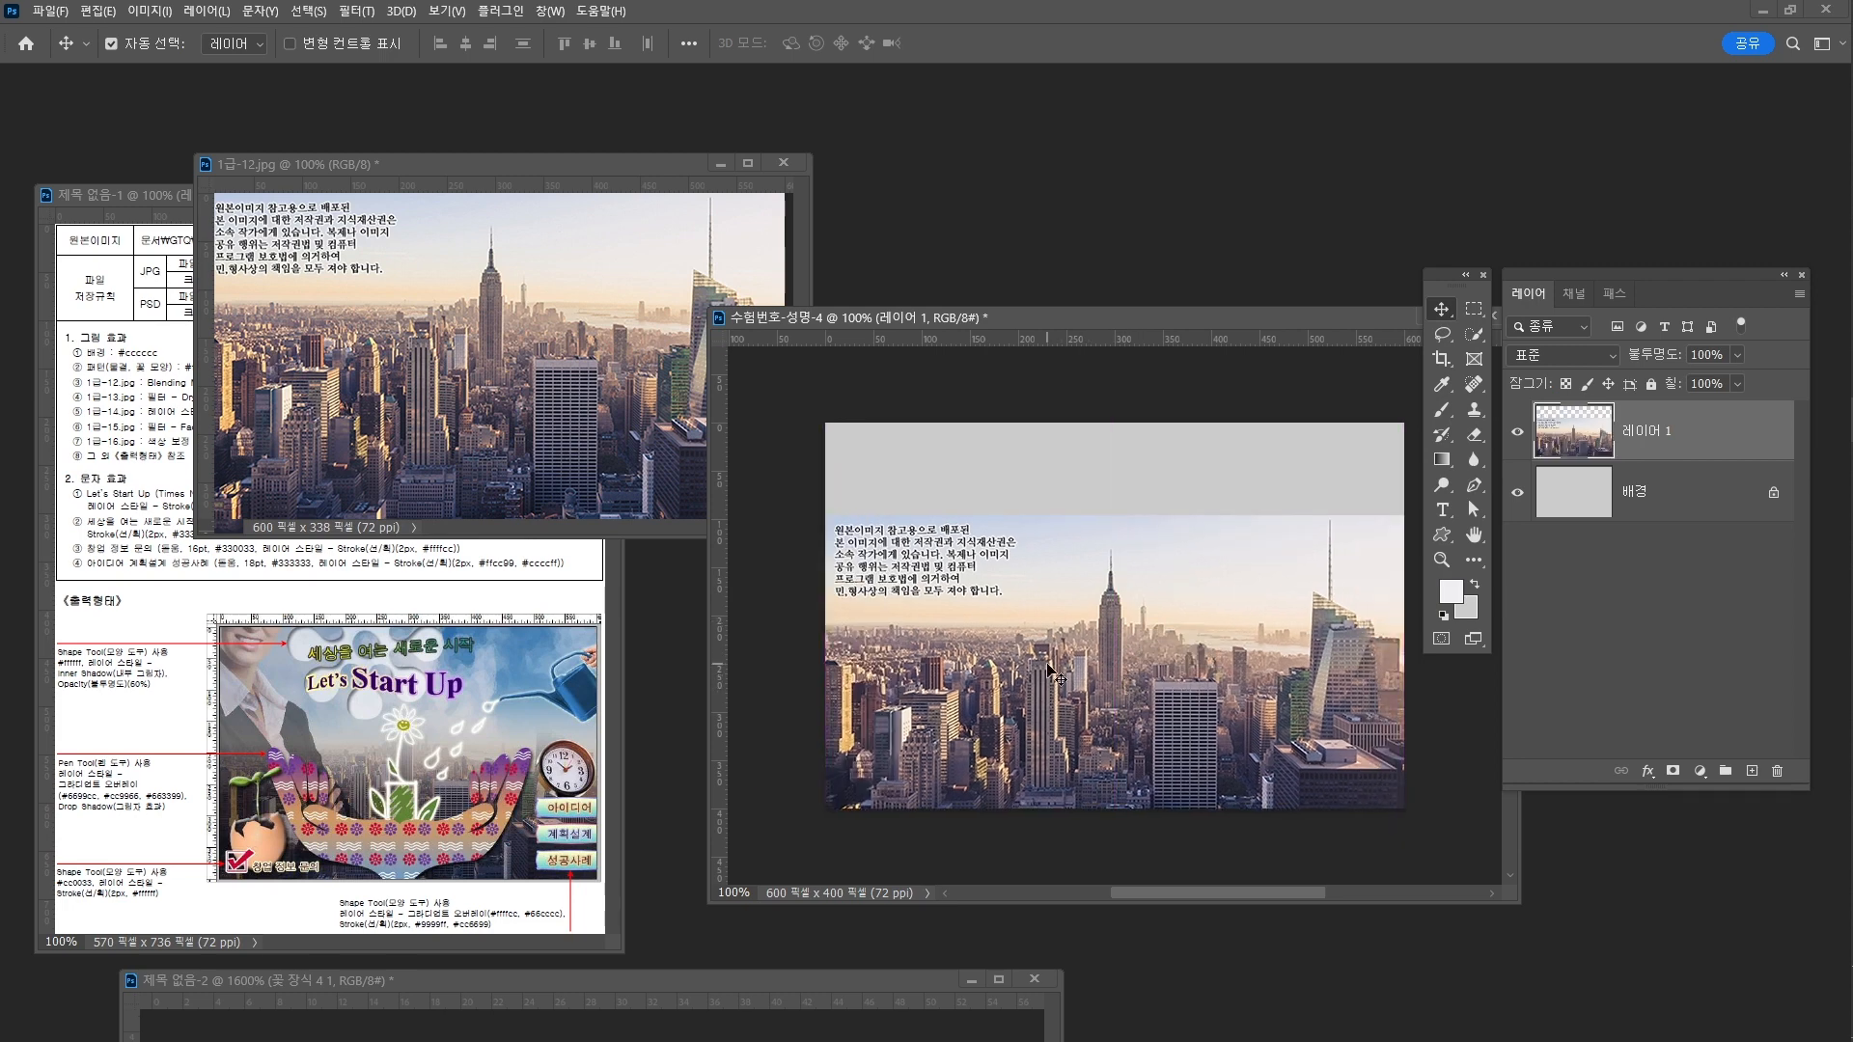
click(784, 163)
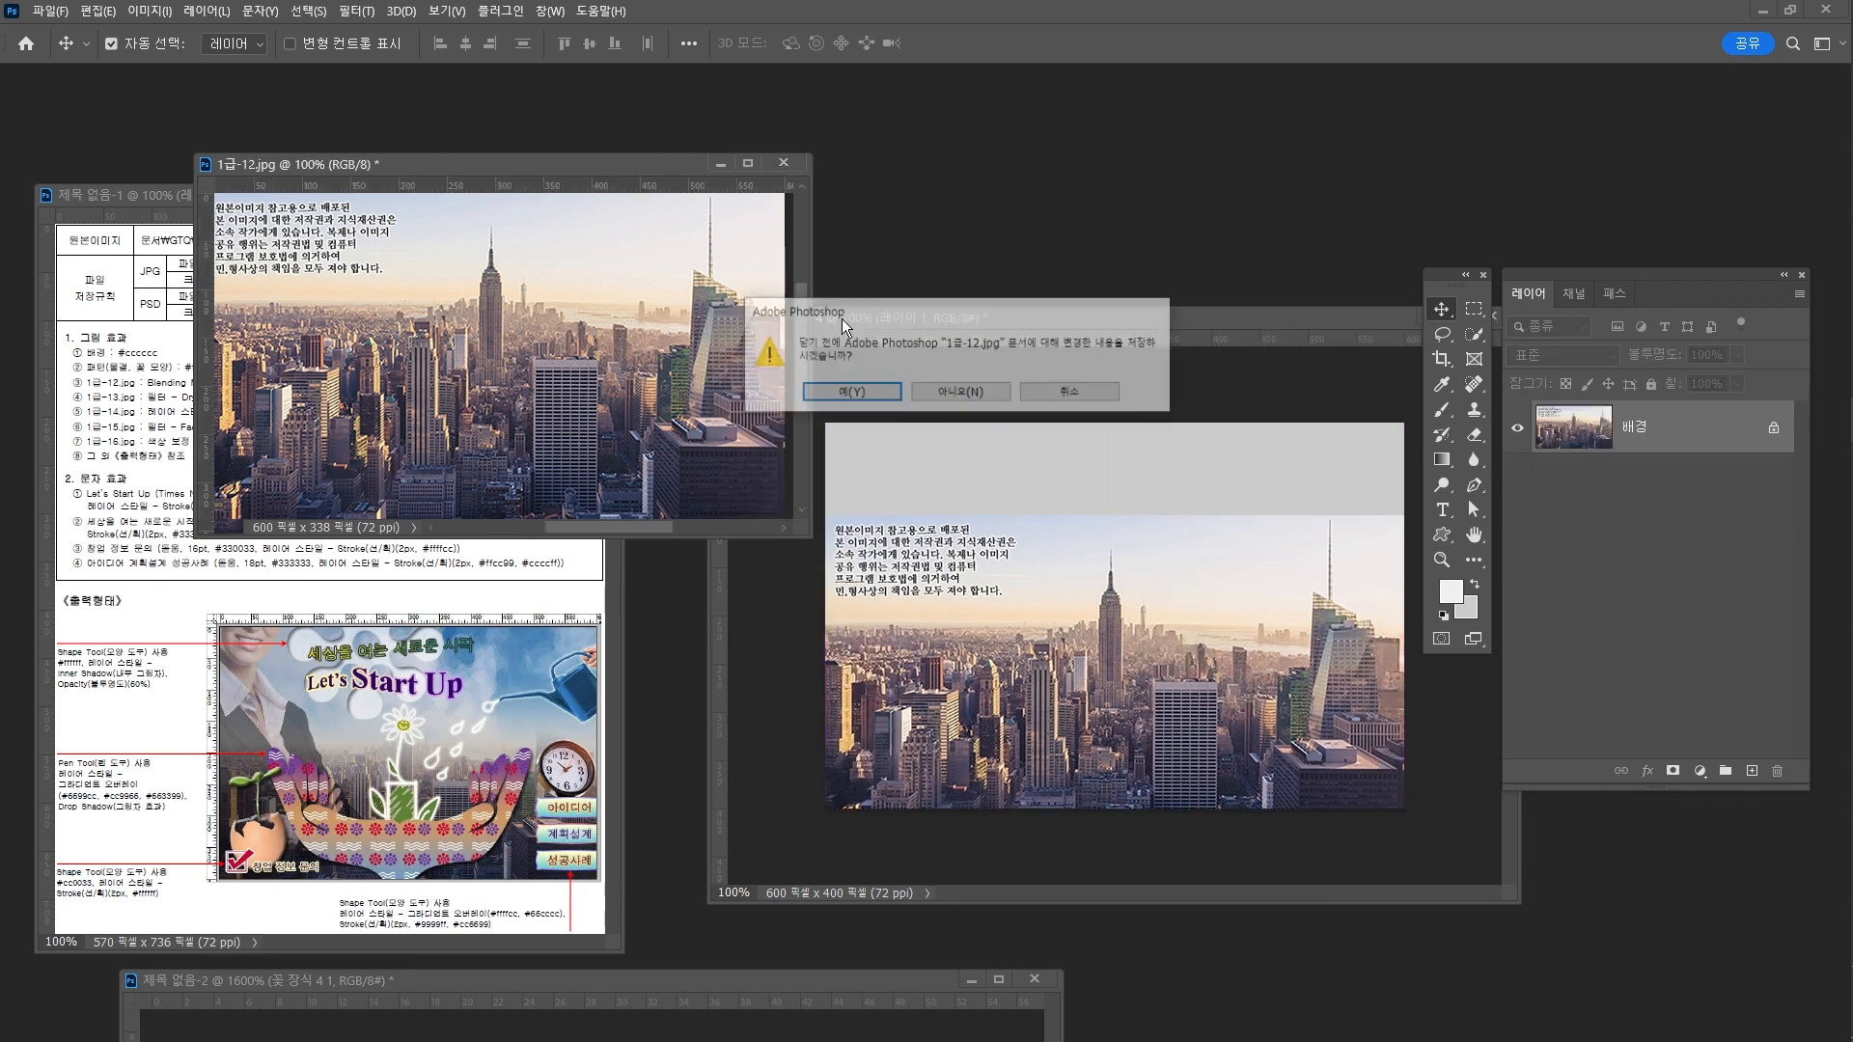
click(1004, 392)
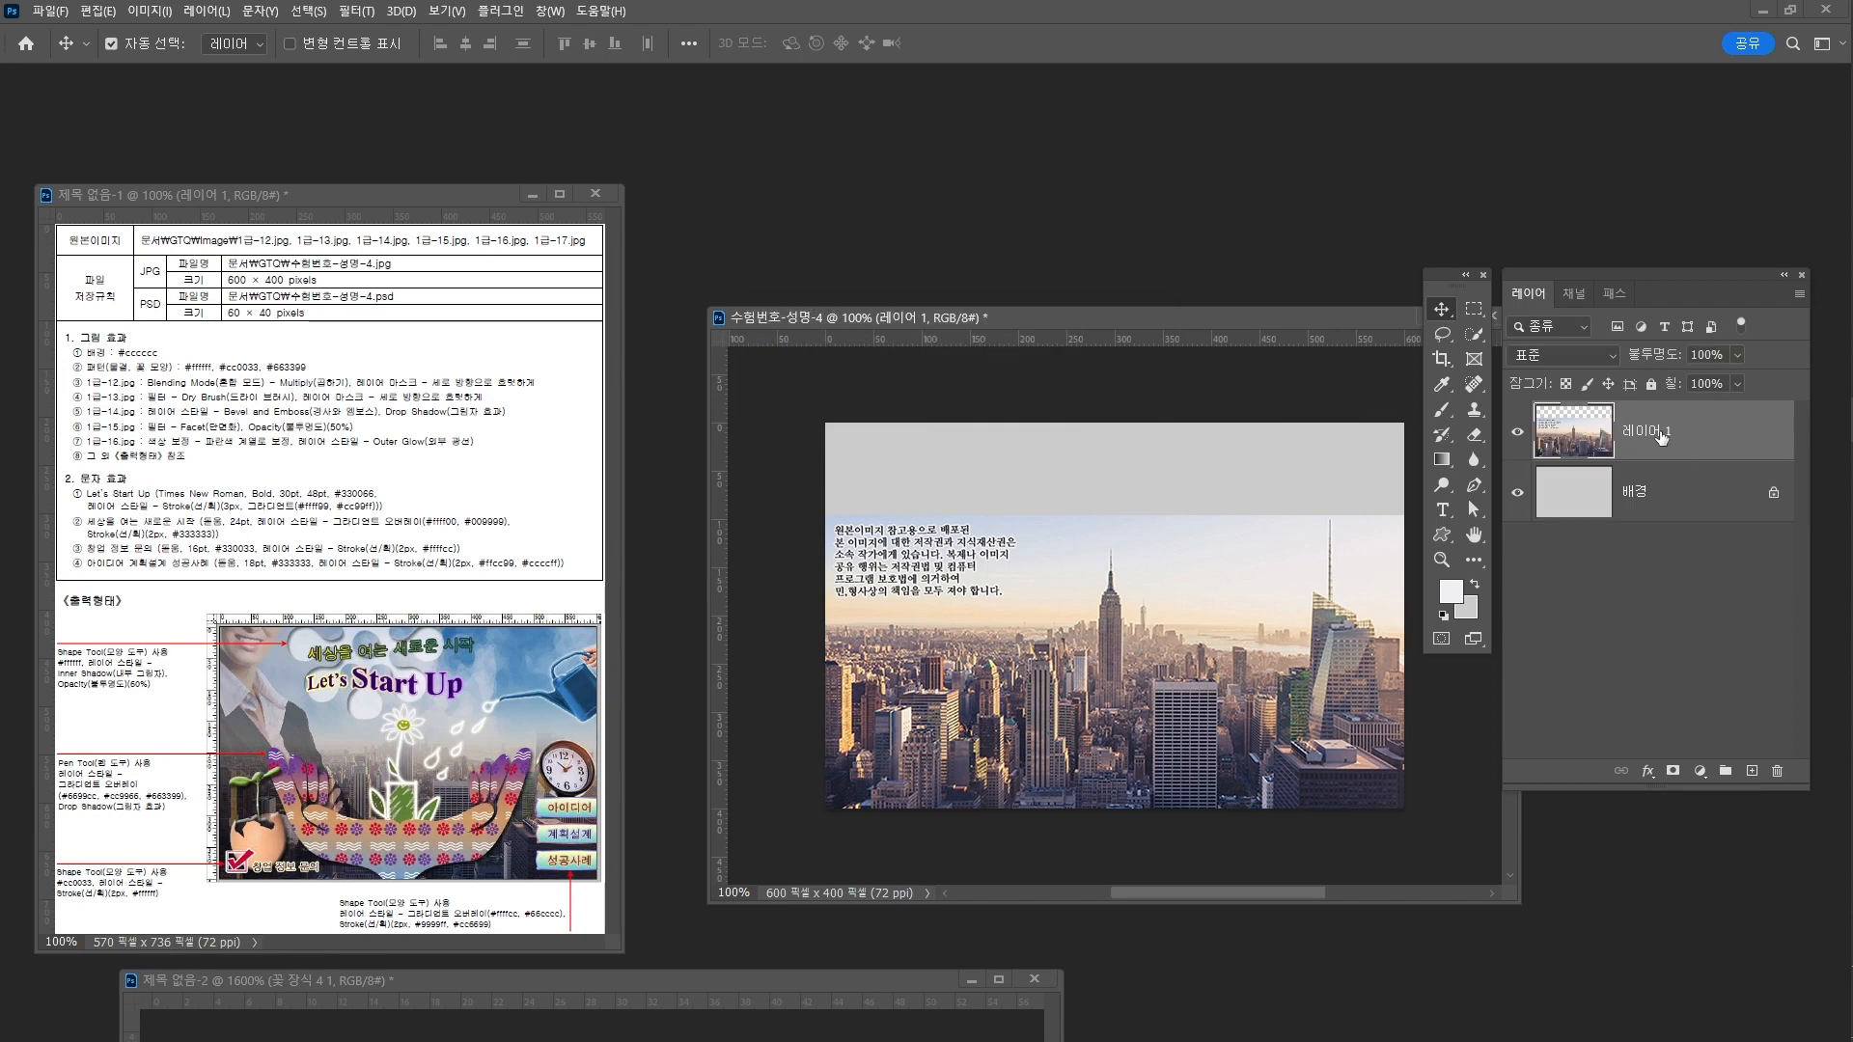
Rename the city image layer as 1-12
double_click(1660, 437)
text(1)
key(ctrl+a)
text(1)
key(Return)
Check the city's fade height on the exam sheet and place a horizontal guide at about 150 px on the poster
key(ctrl)
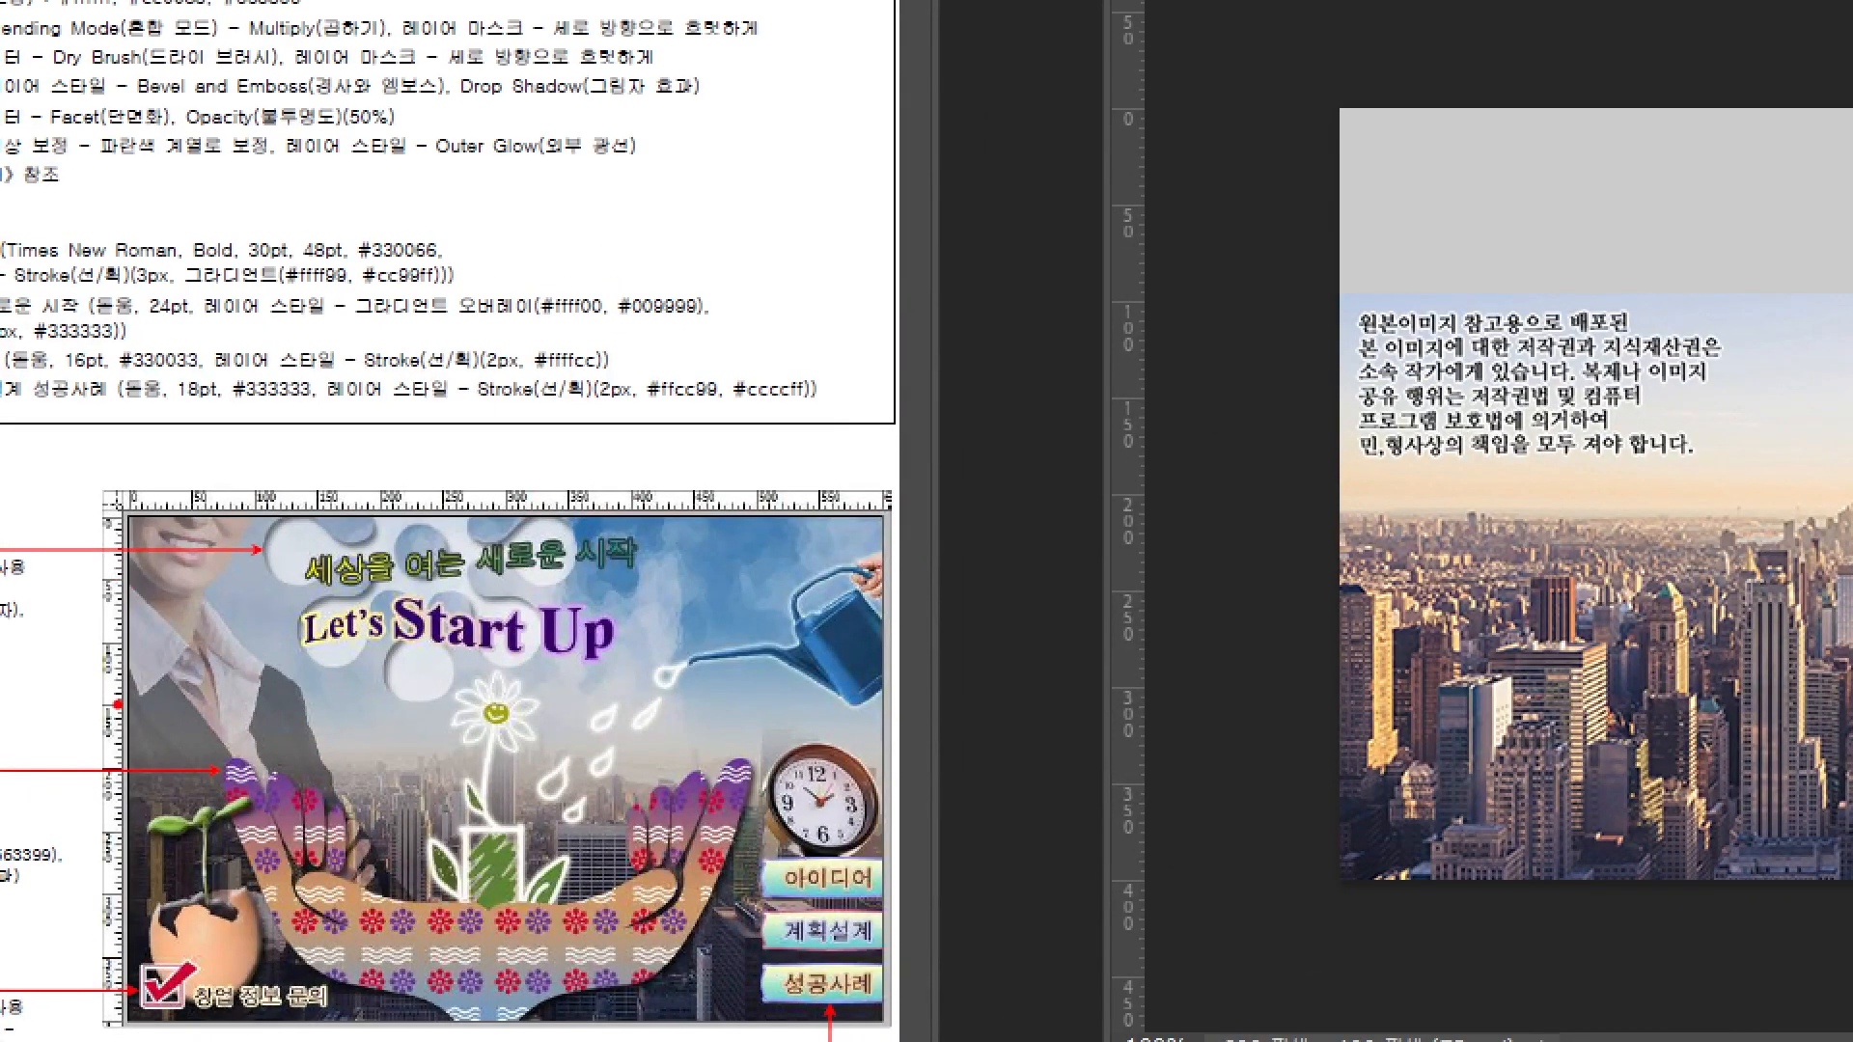
drag(118, 705, 515, 691)
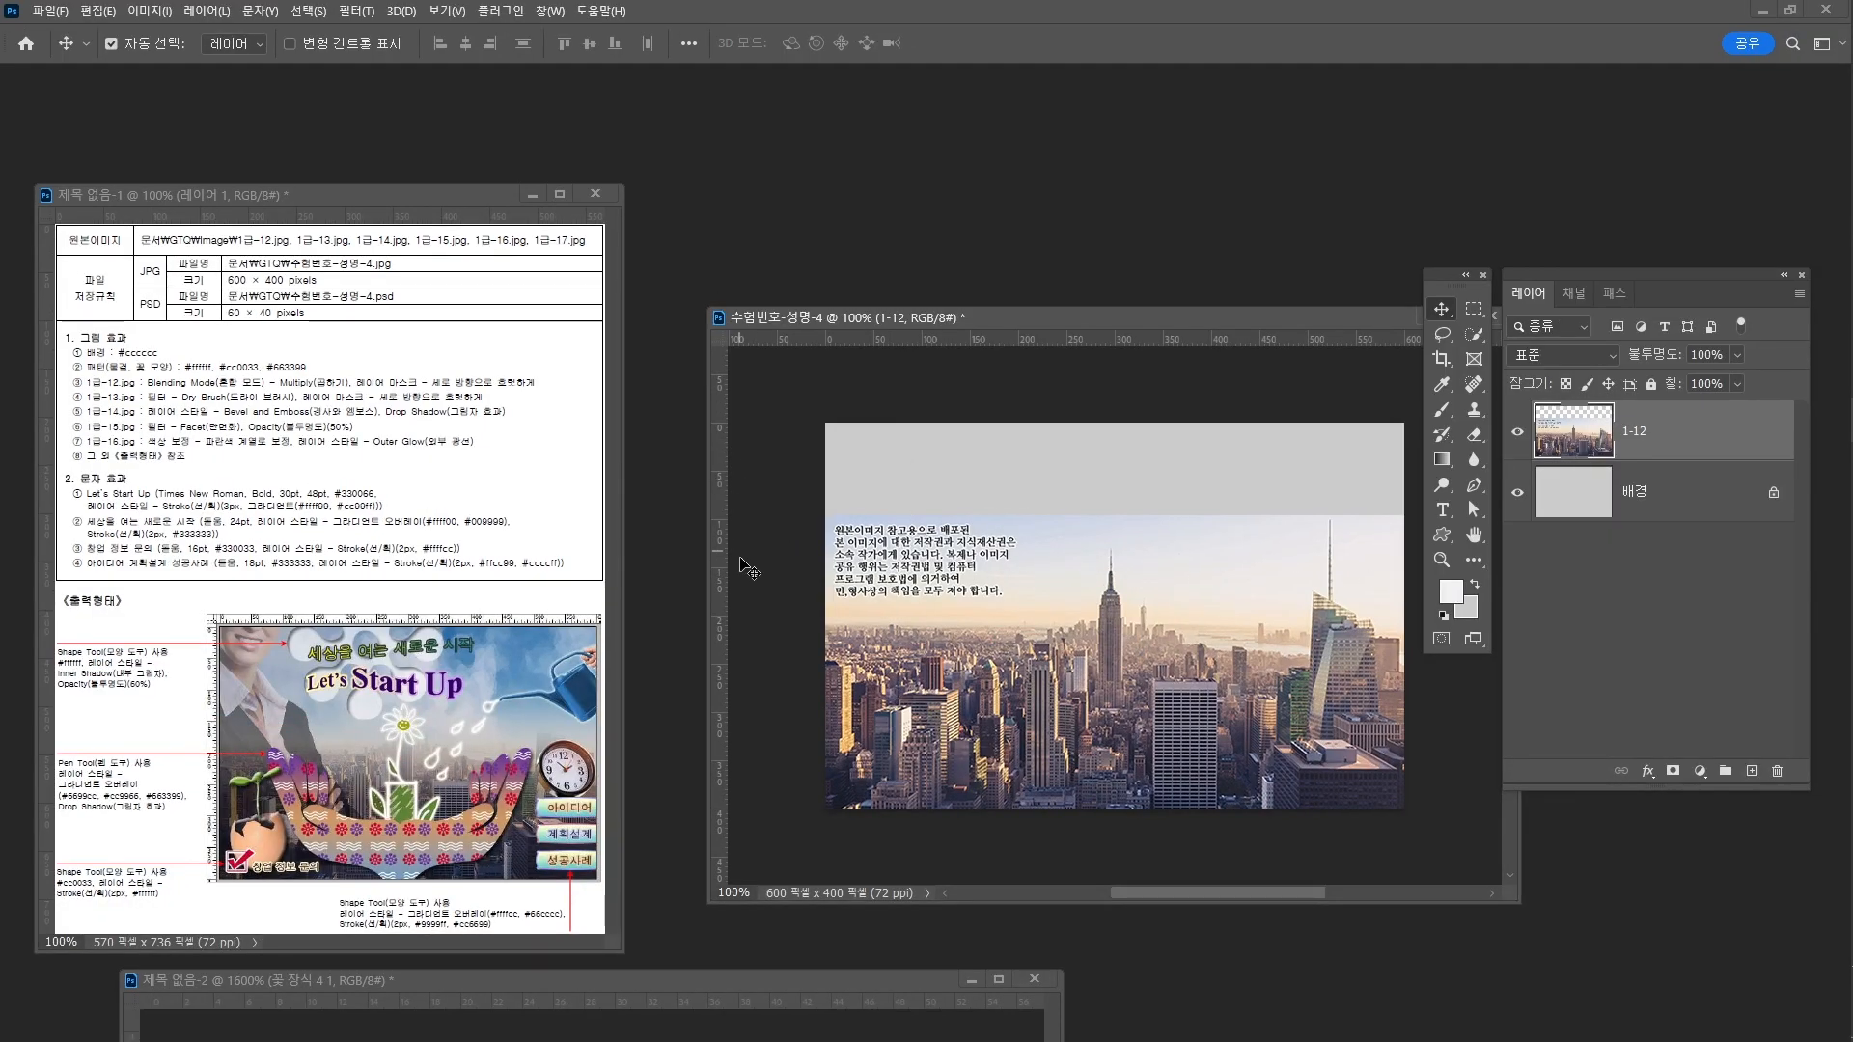
drag(1079, 337, 1082, 568)
Set the 1-12 layer's blending mode to 곱하기 (Multiply) and add a layer mask to it
click(1593, 359)
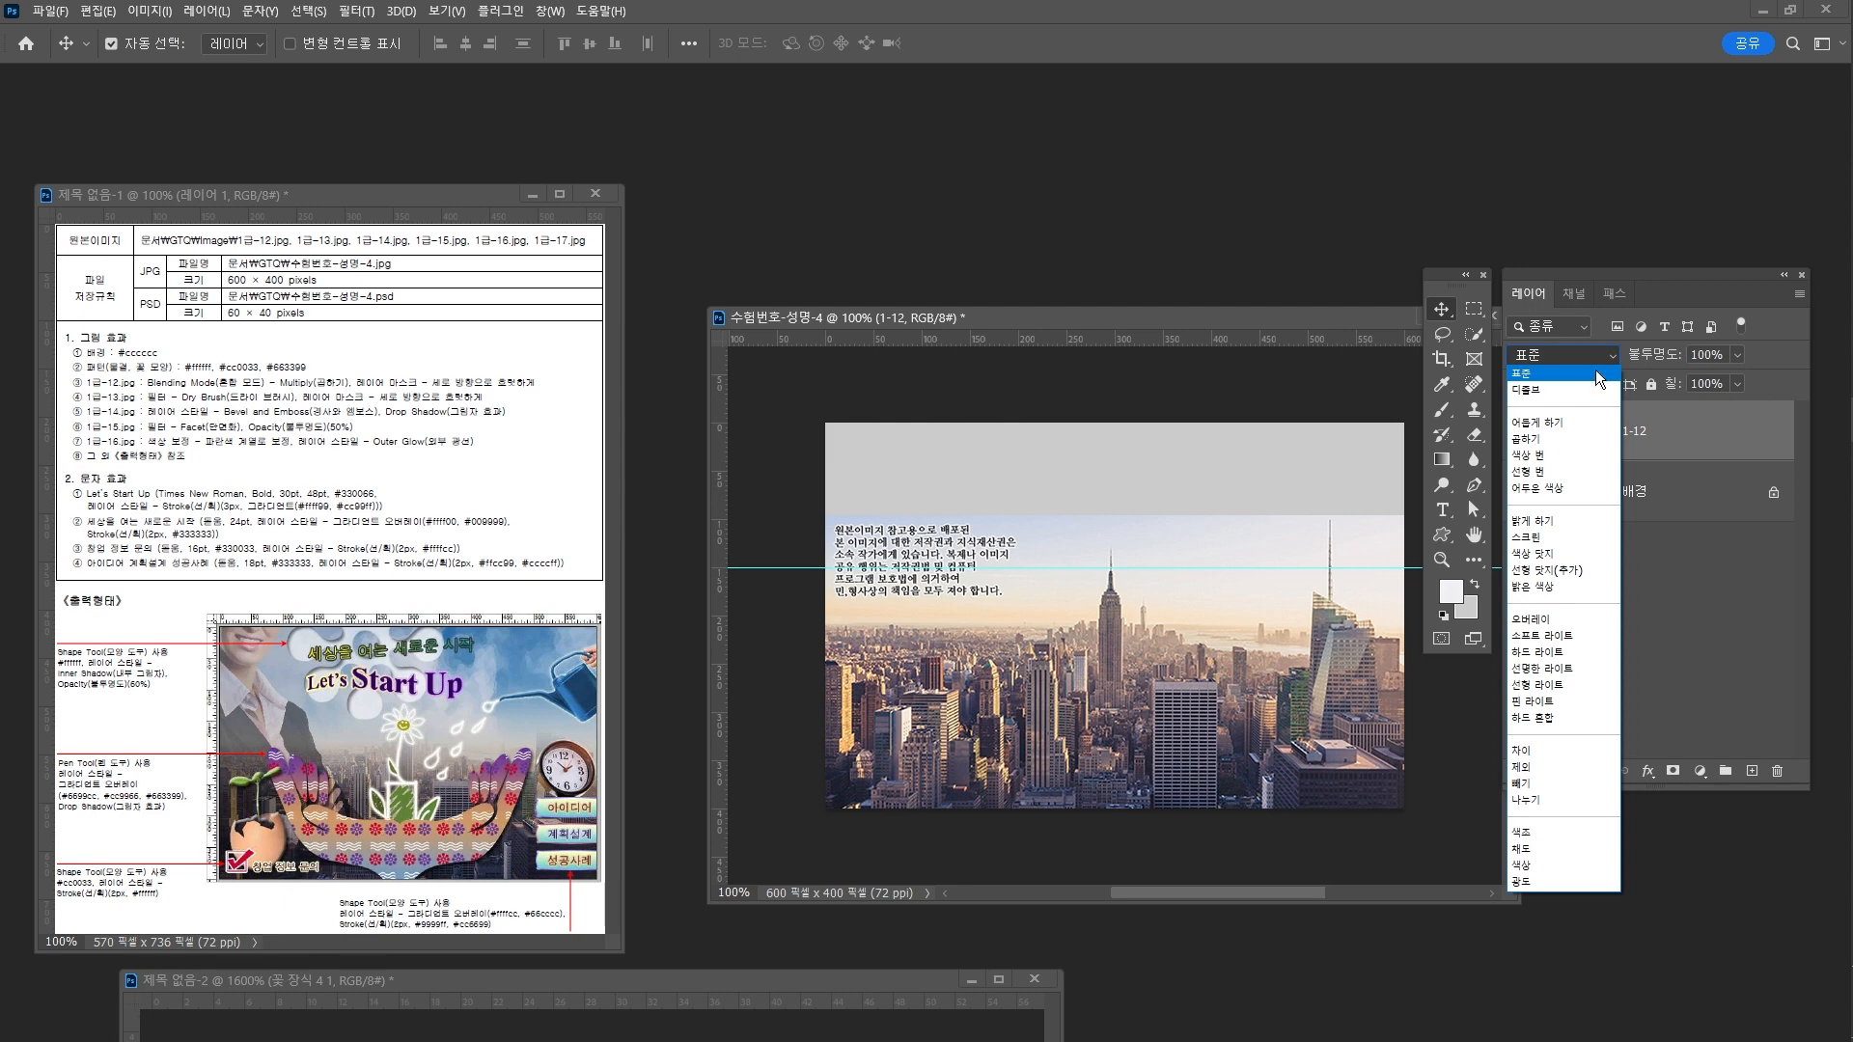
click(1571, 439)
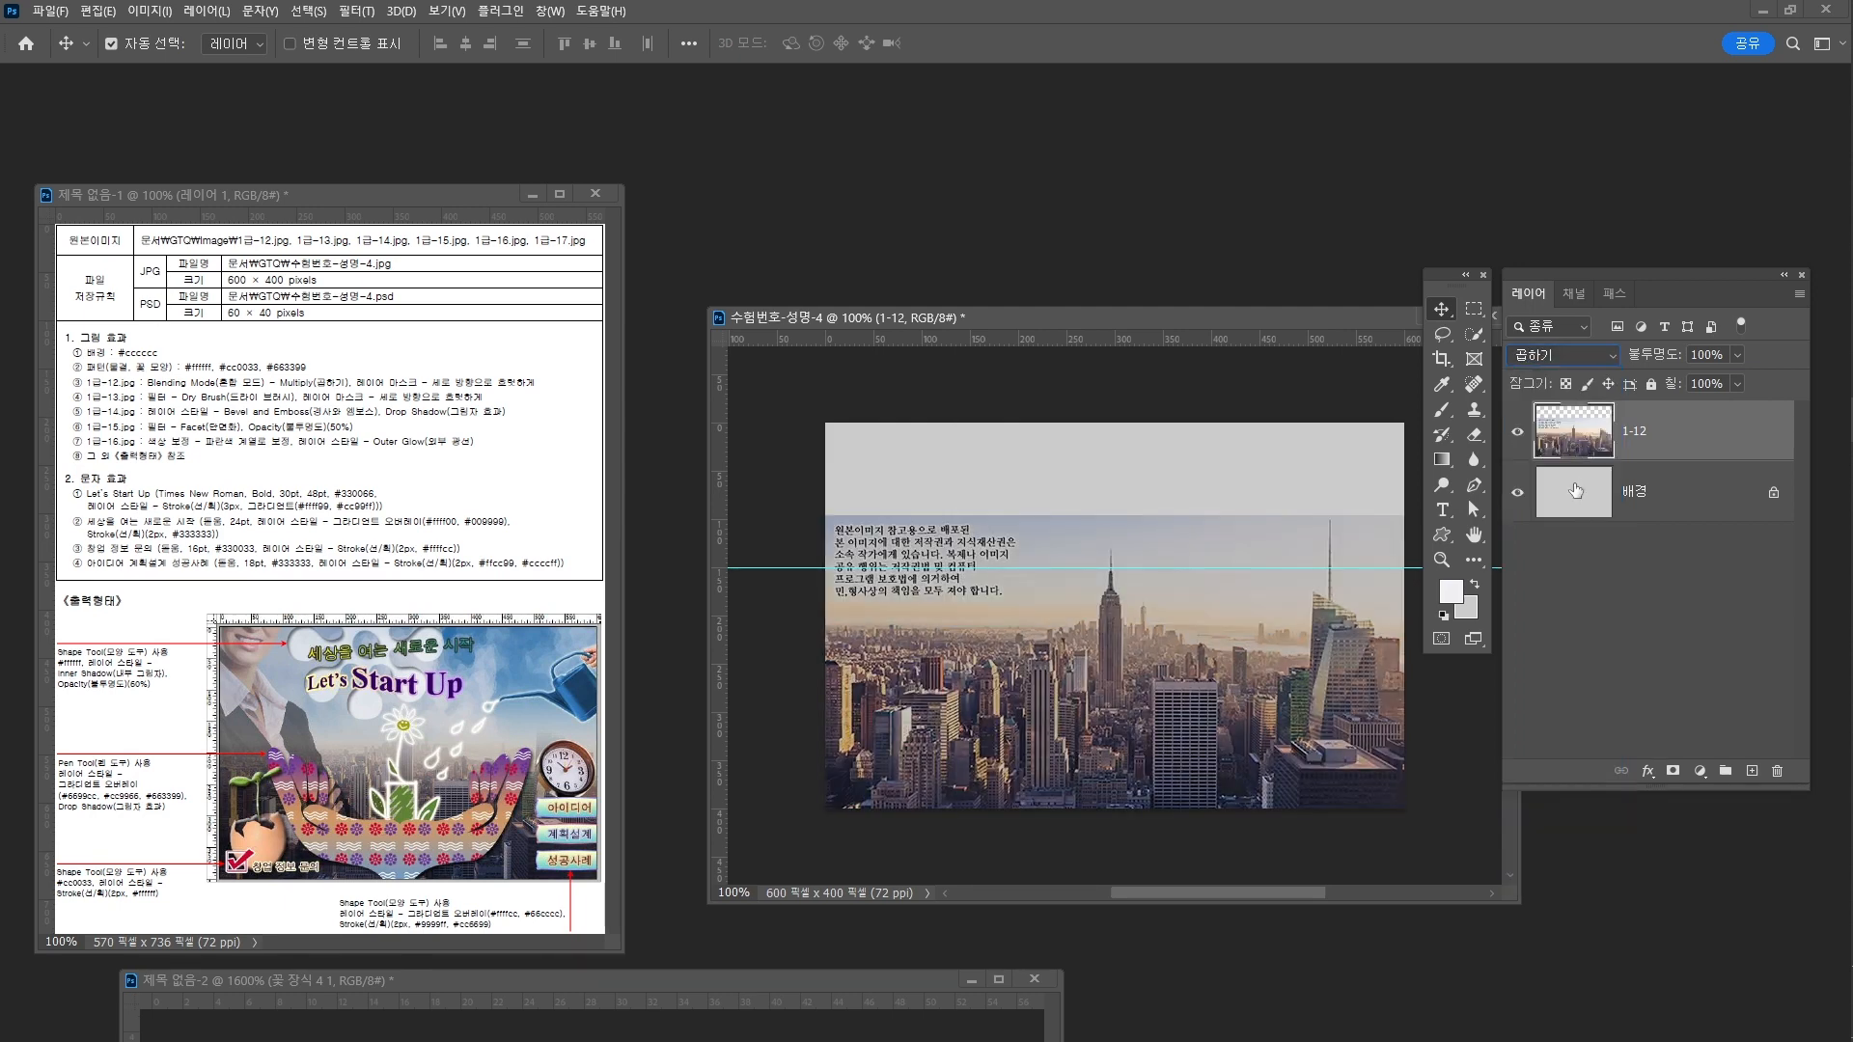
click(1674, 773)
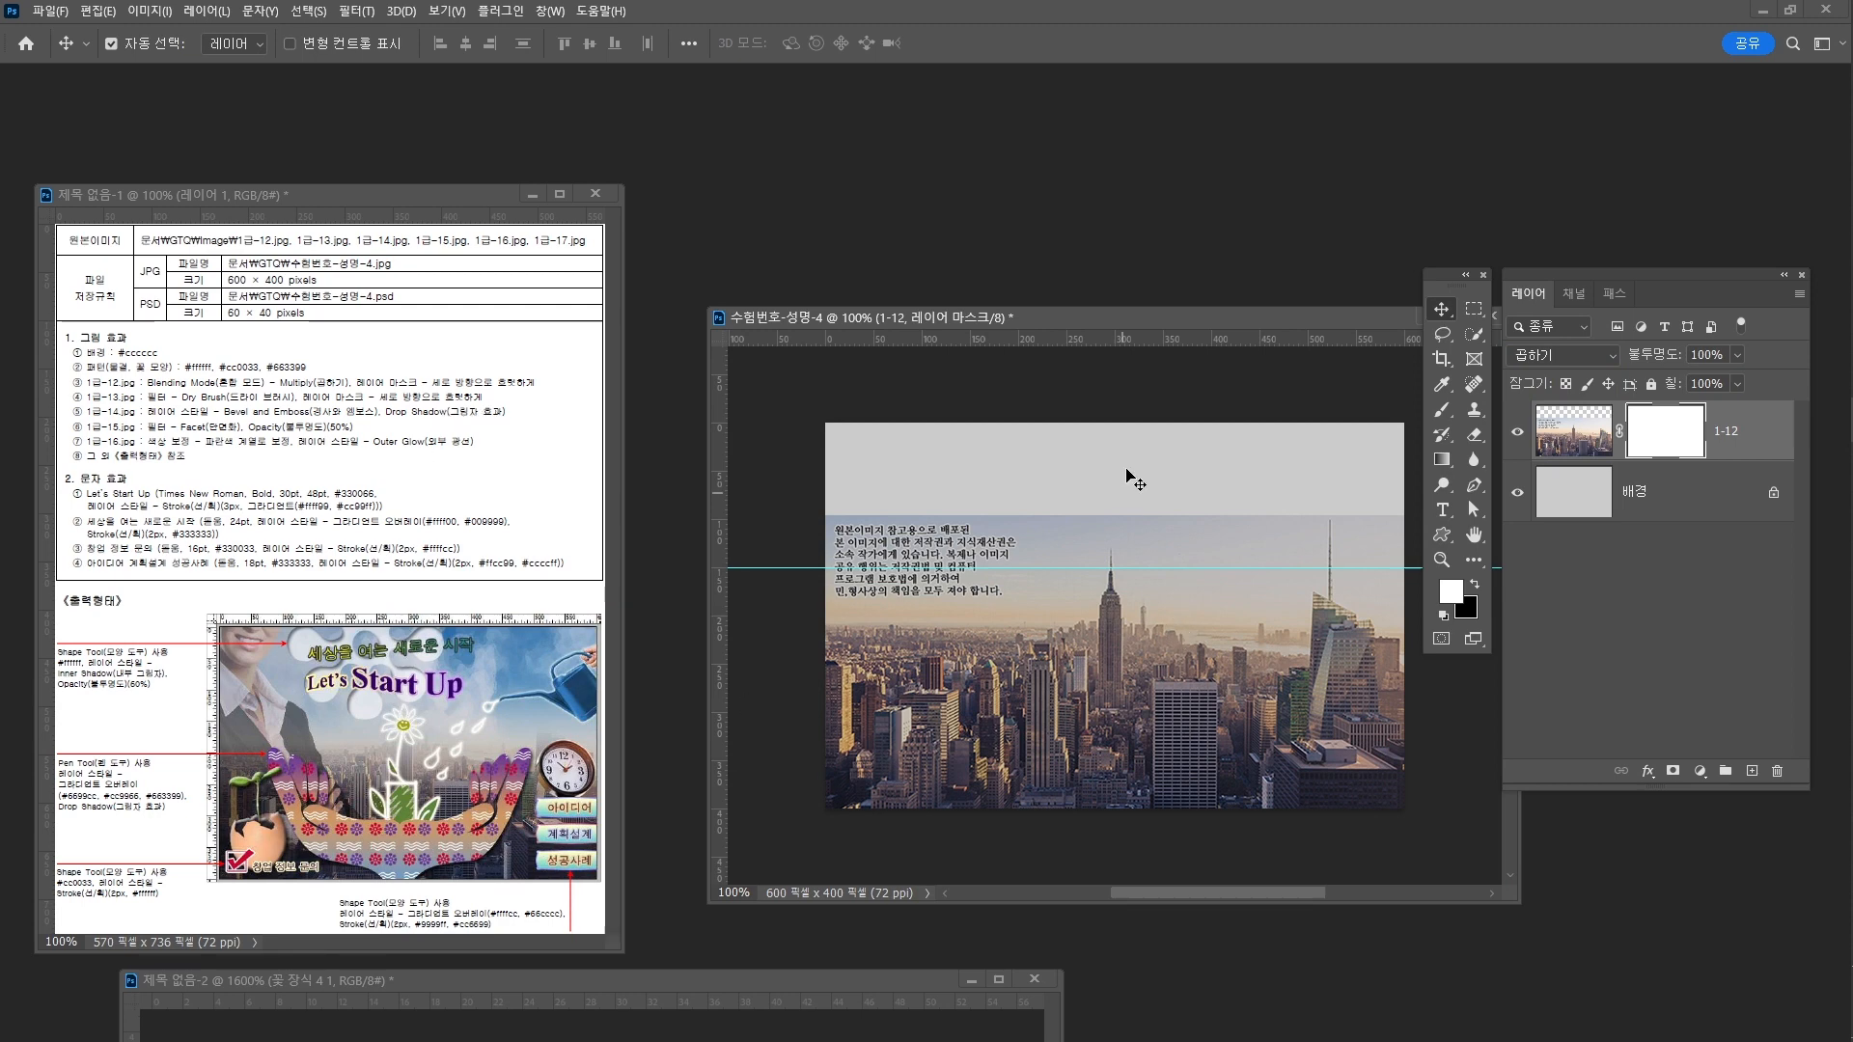
Apply a vertical black-to-white gradient to the 1-12 layer's mask so the city fades out upward above the guide
key(g)
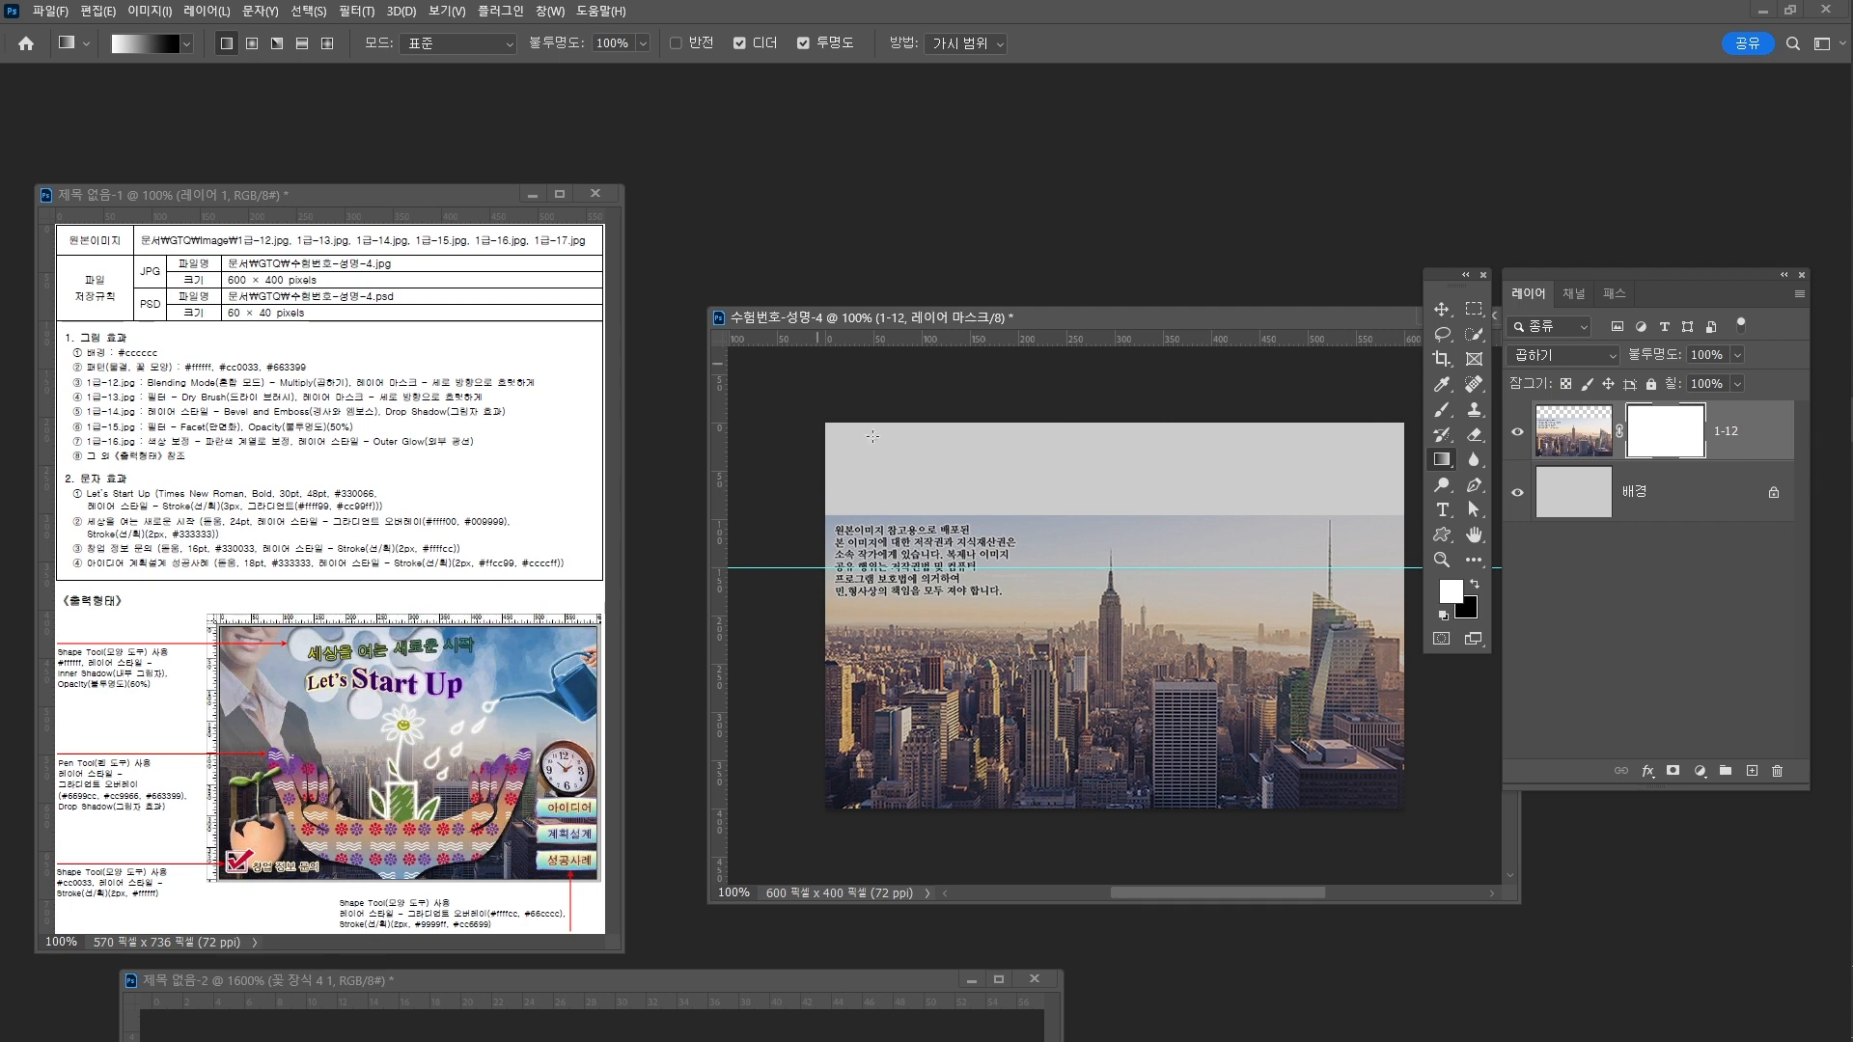
drag(1090, 546, 1106, 480)
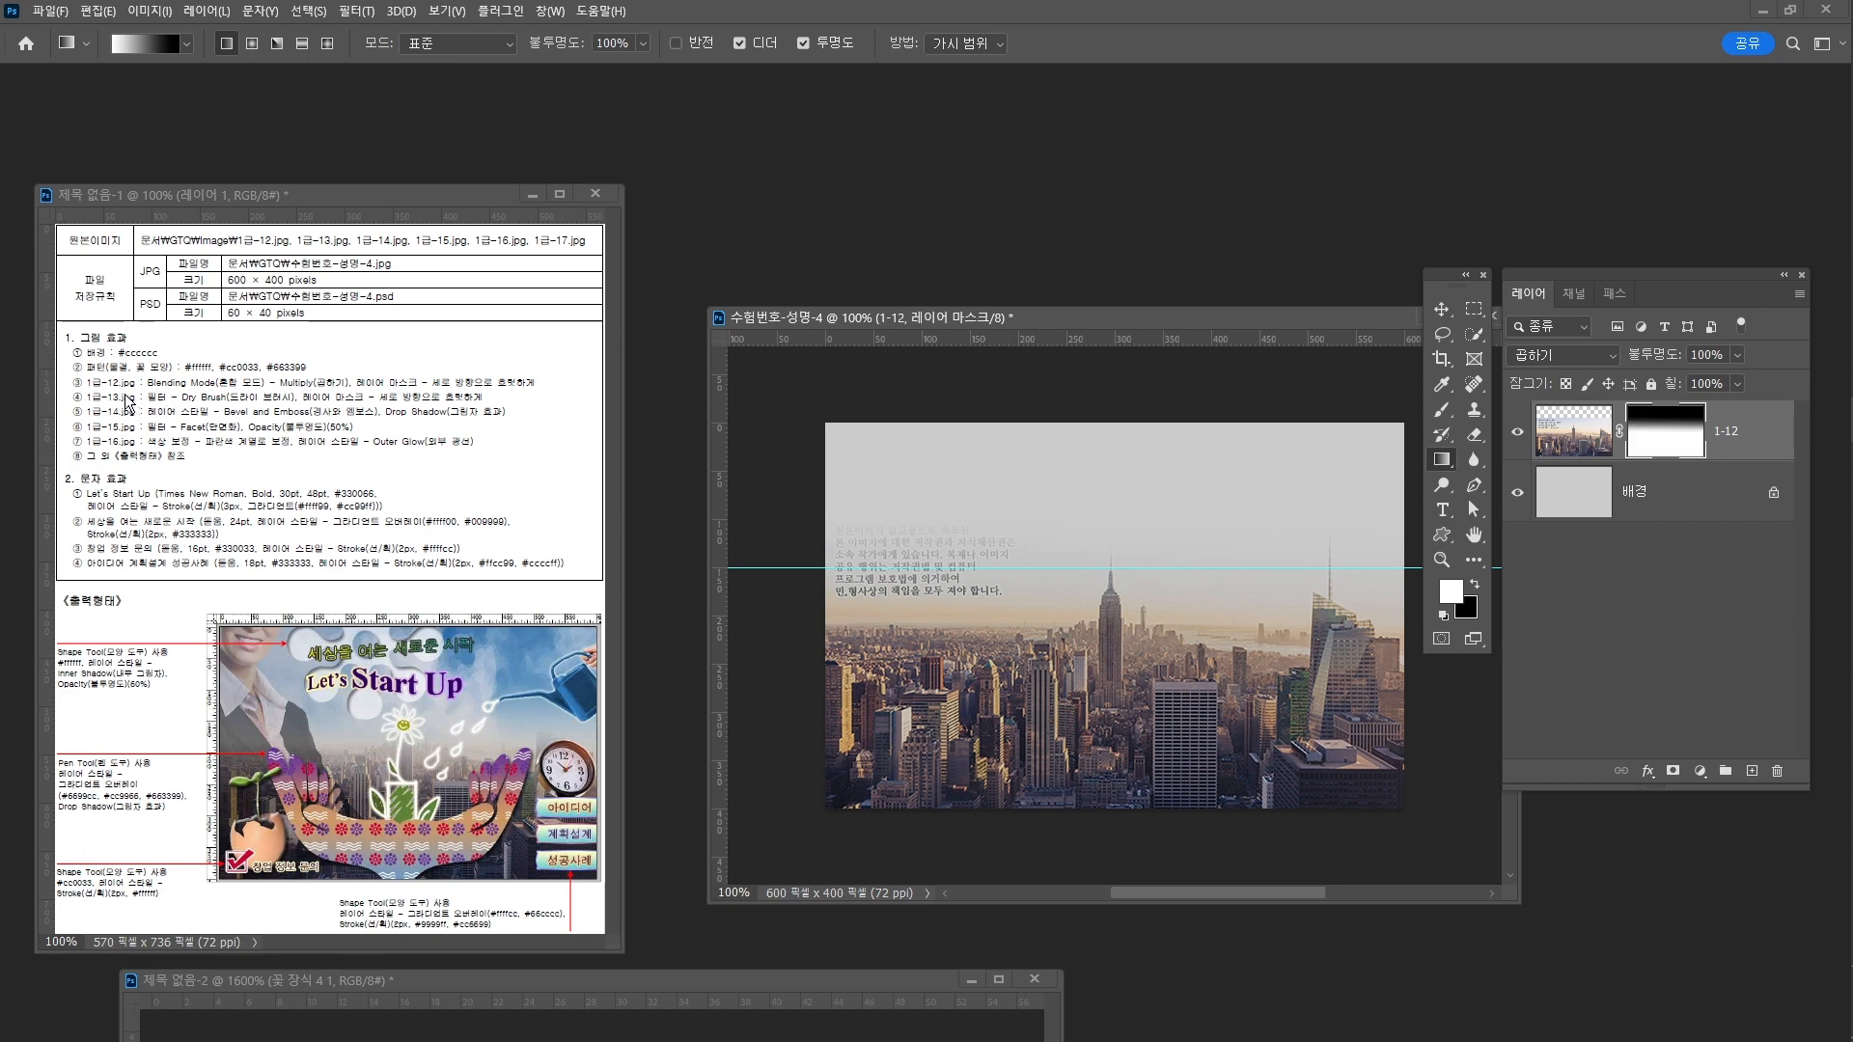
Open 1급-13.jpg and apply the 드라이 브러시 (Dry Brush) filter to it with brush size 2, detail 8 and texture 1
key(ctrl+o)
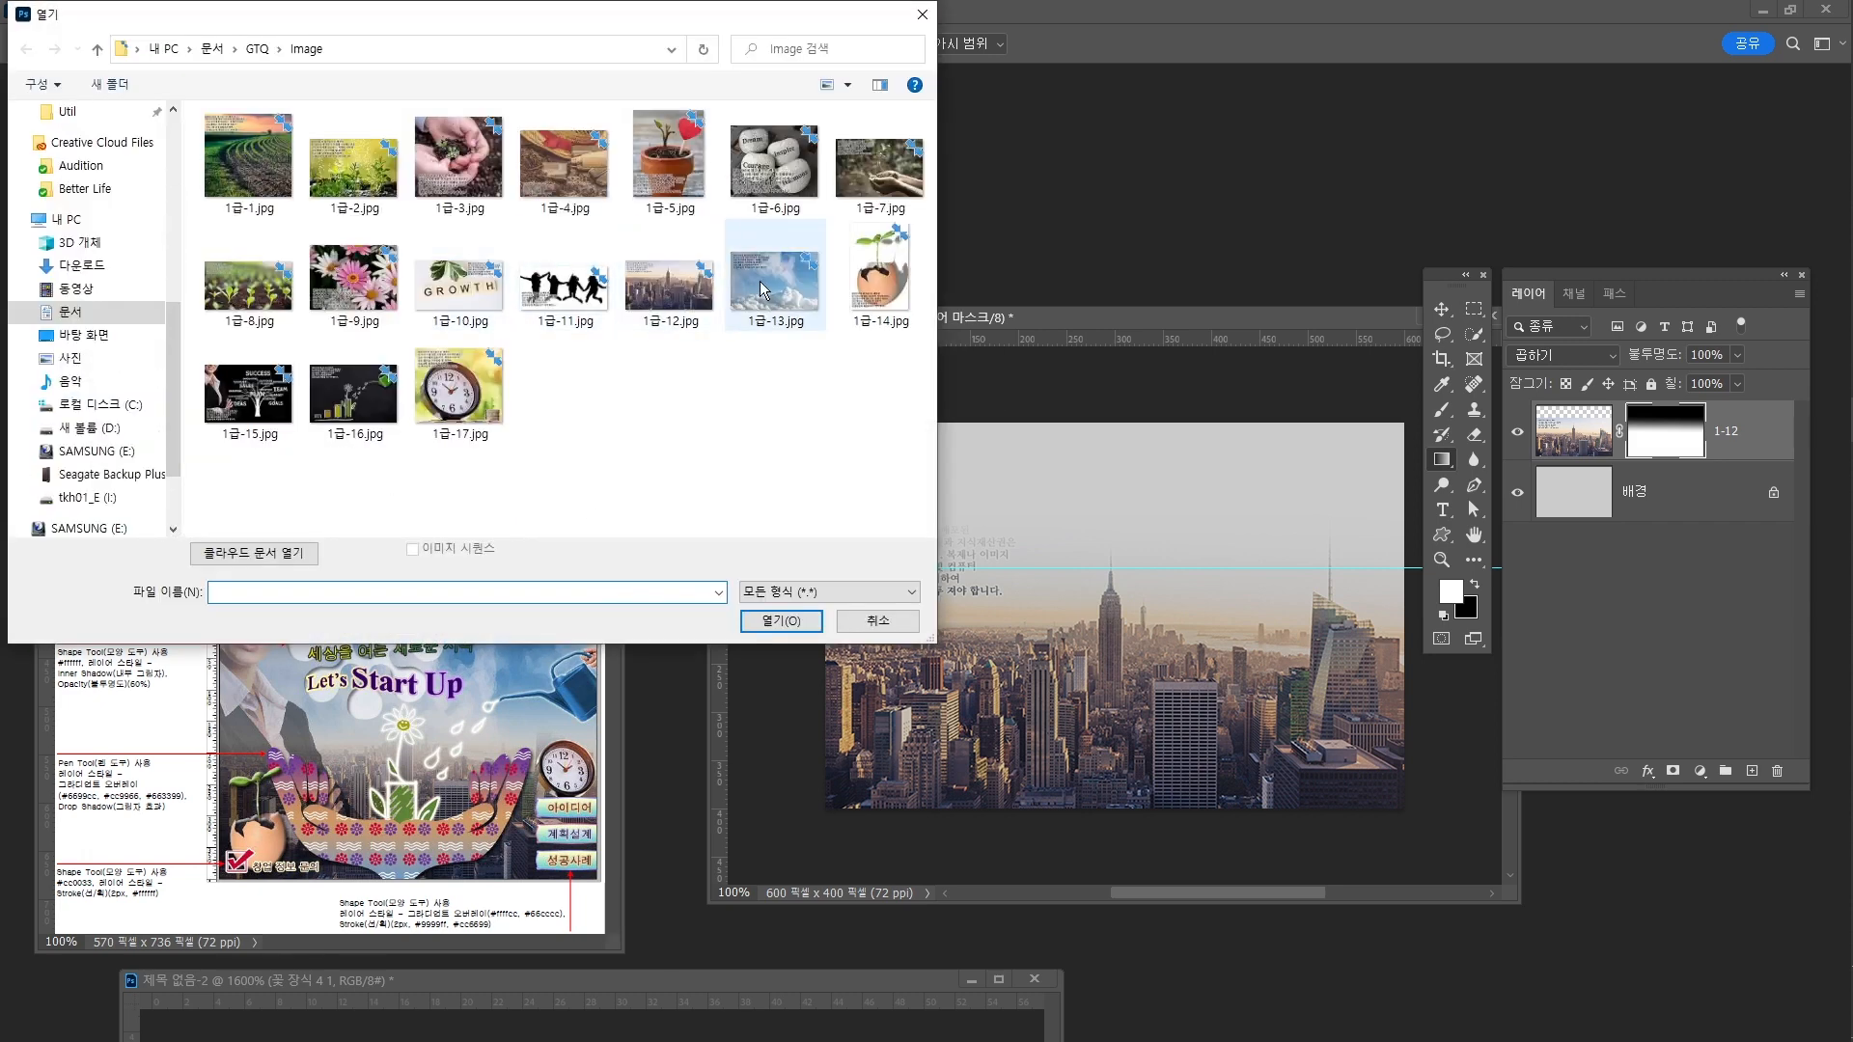
double_click(769, 287)
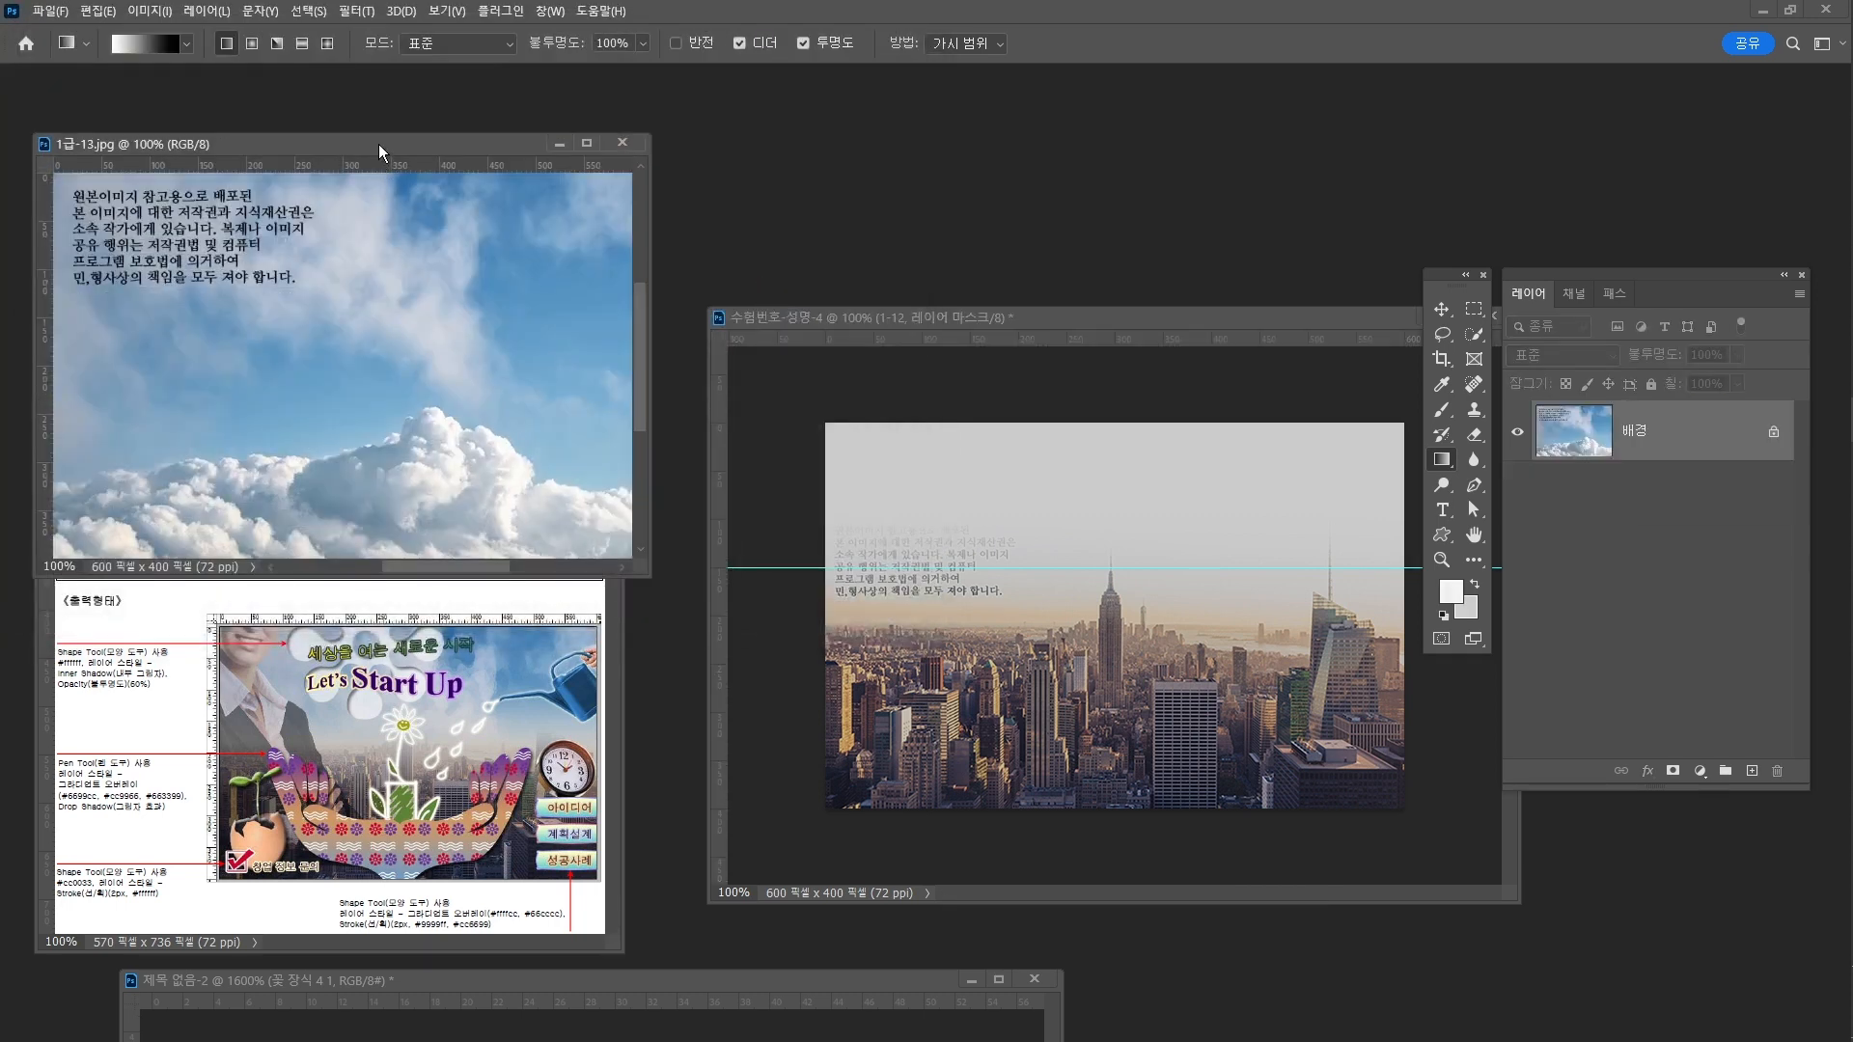
drag(379, 143, 878, 118)
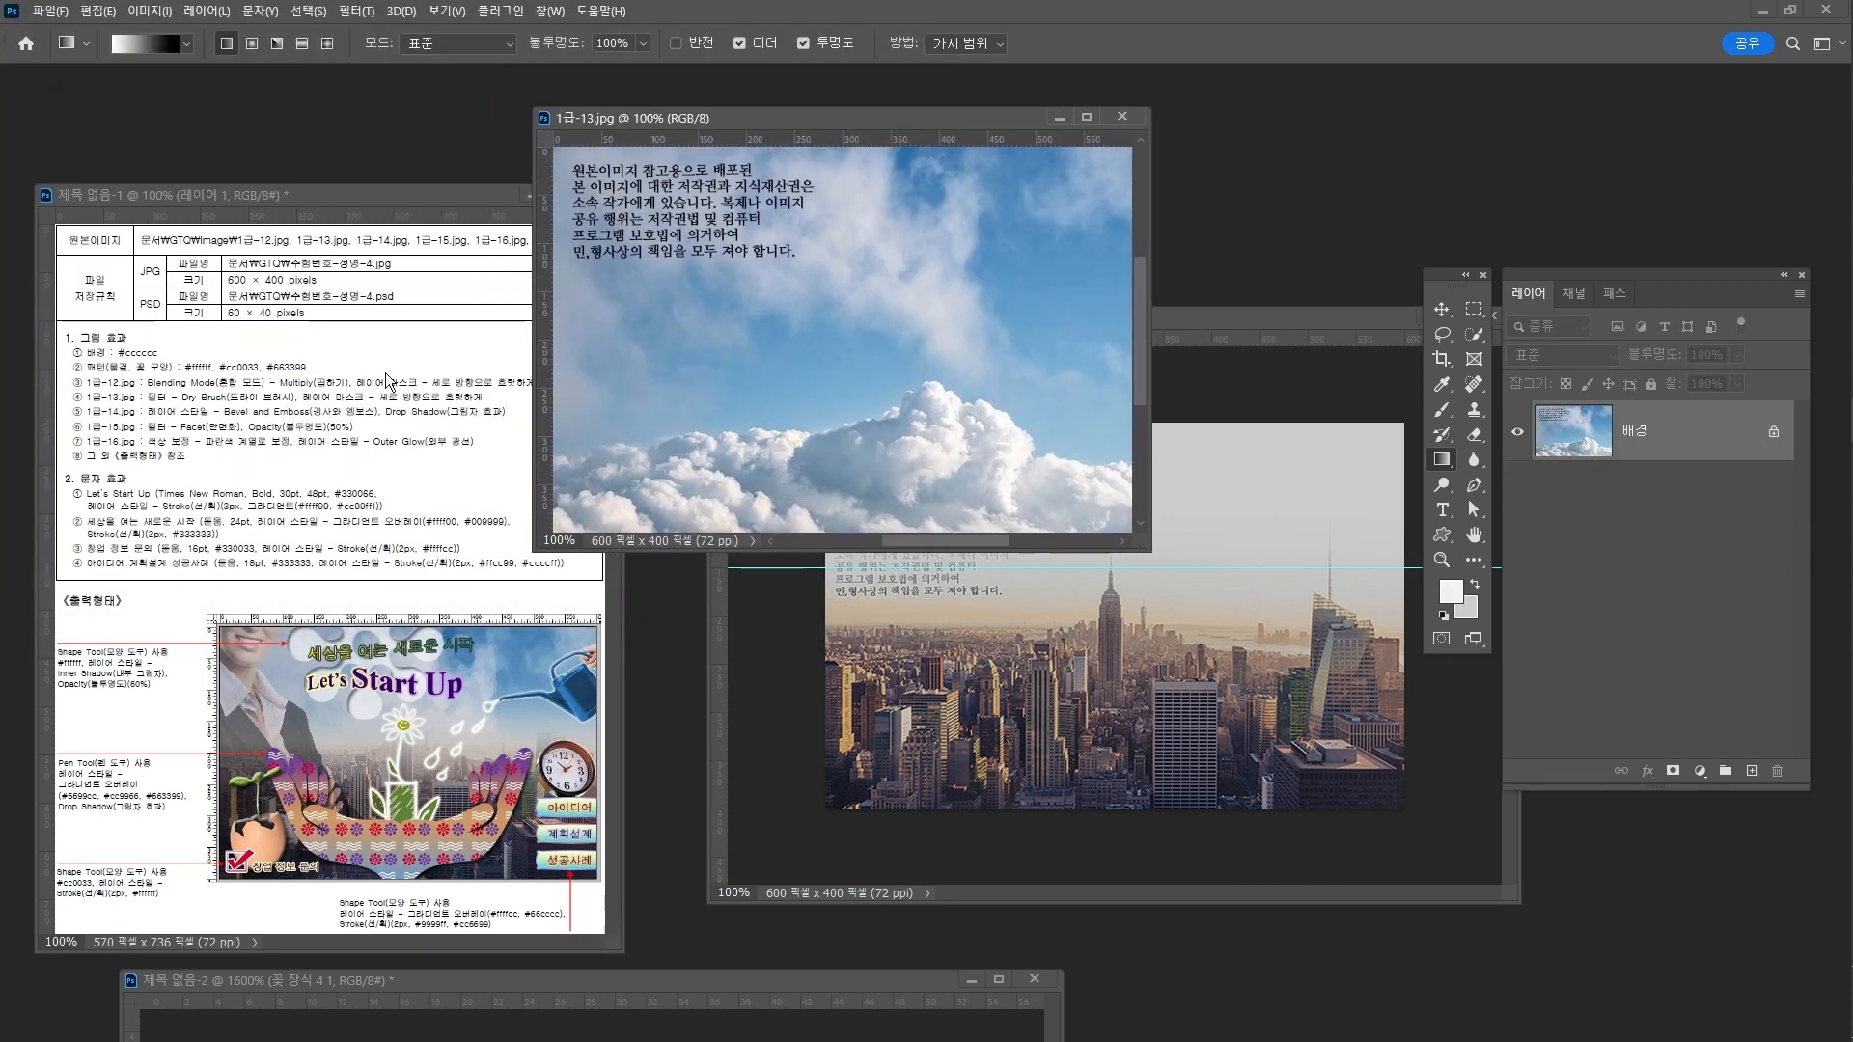
click(356, 10)
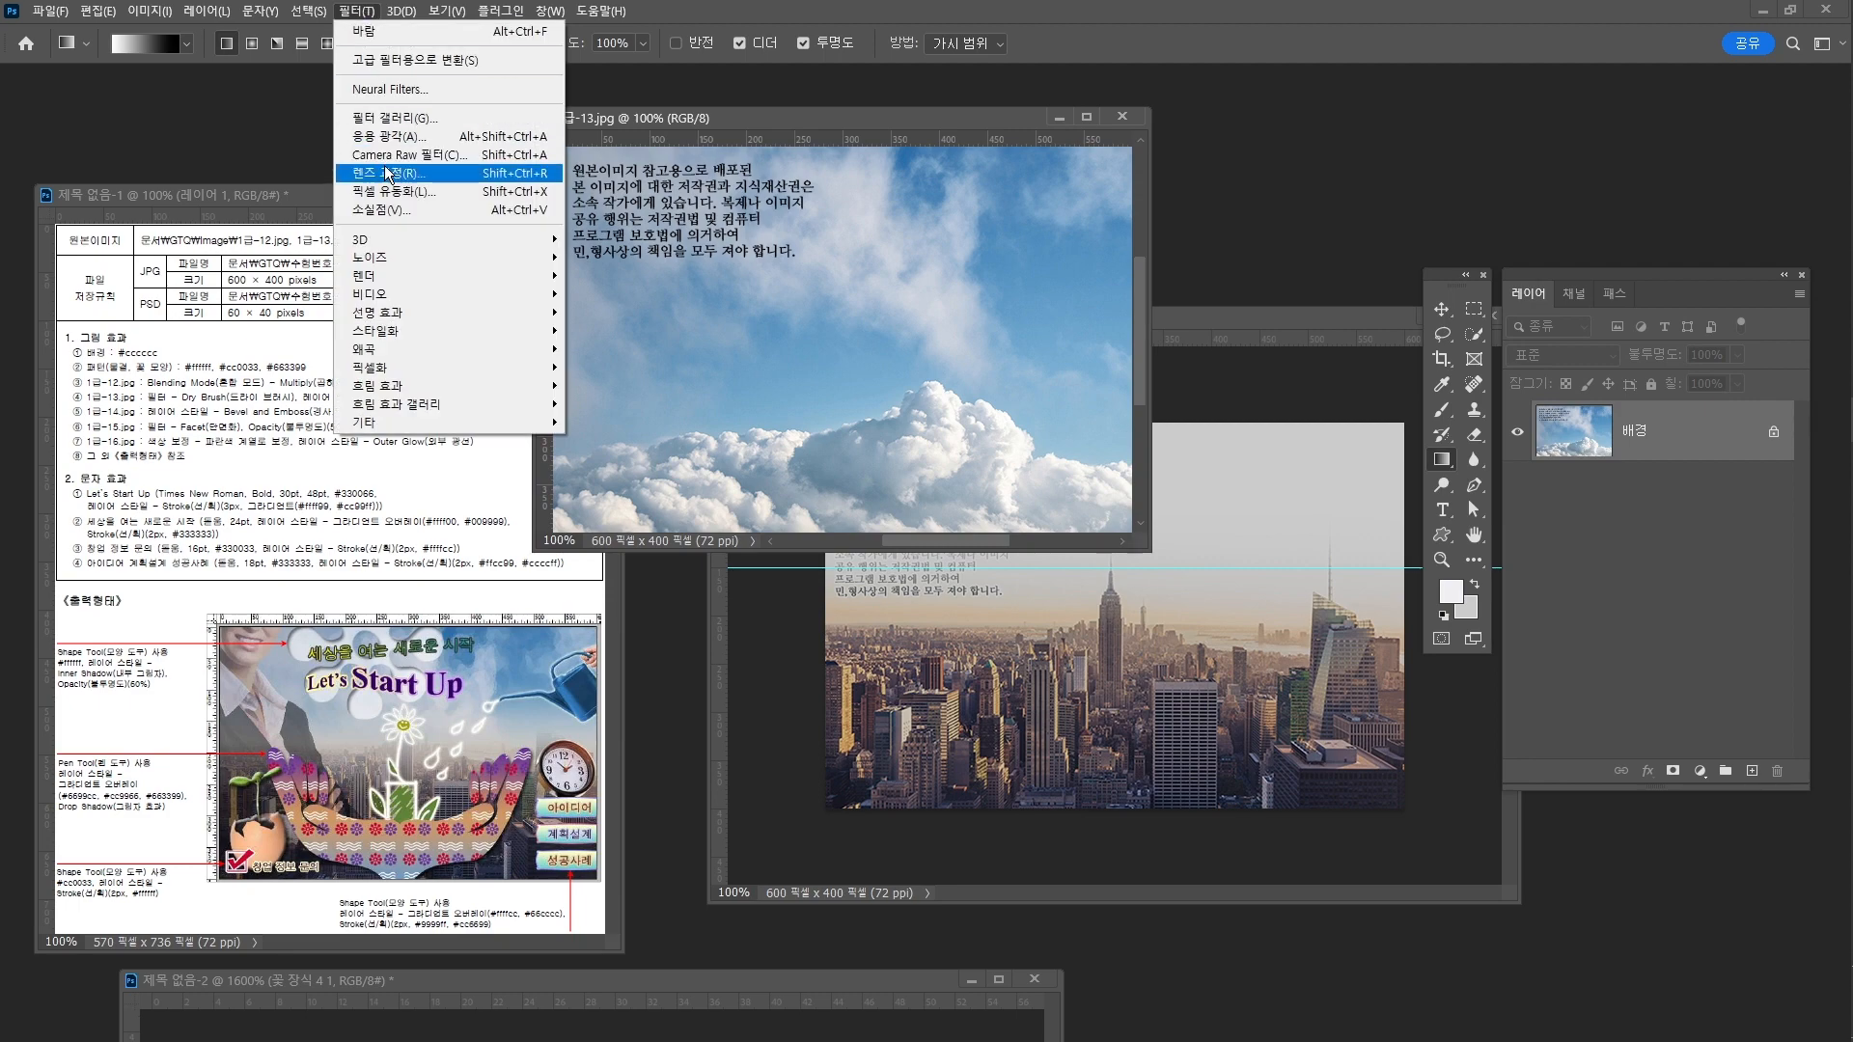
click(396, 117)
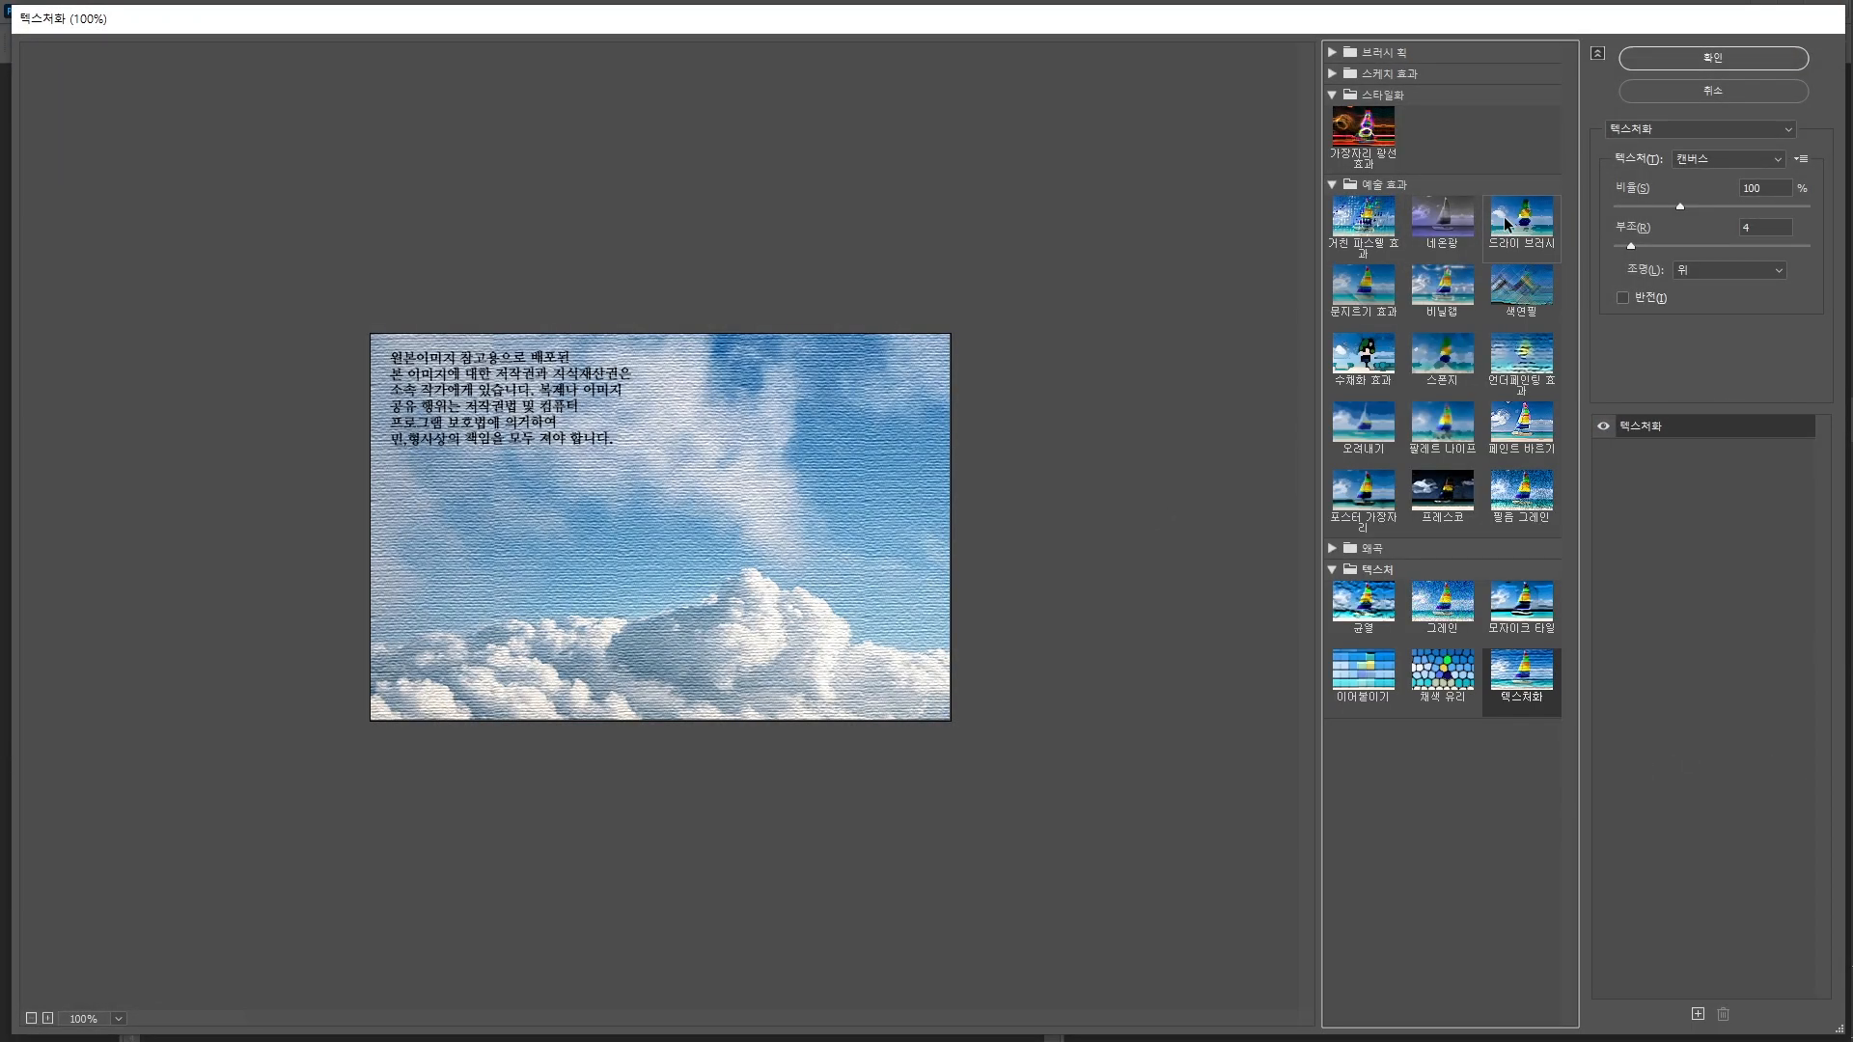
click(1508, 224)
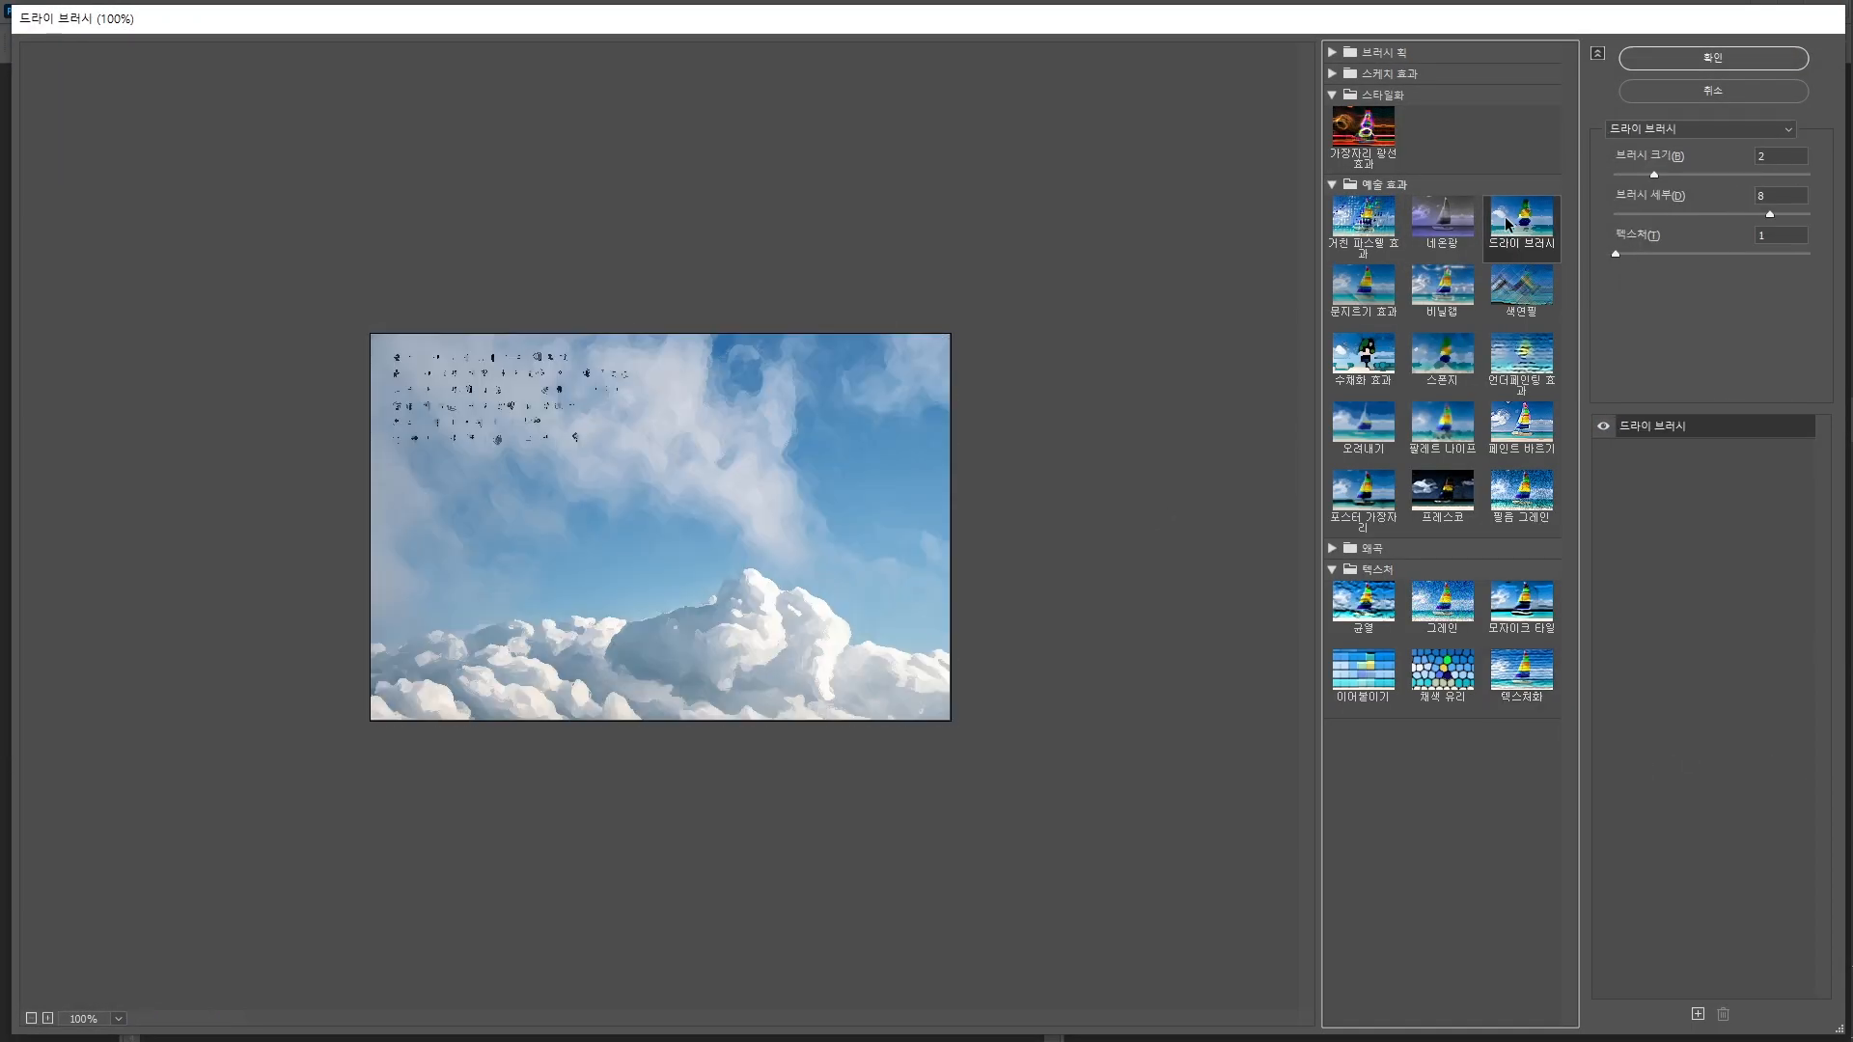
click(1664, 68)
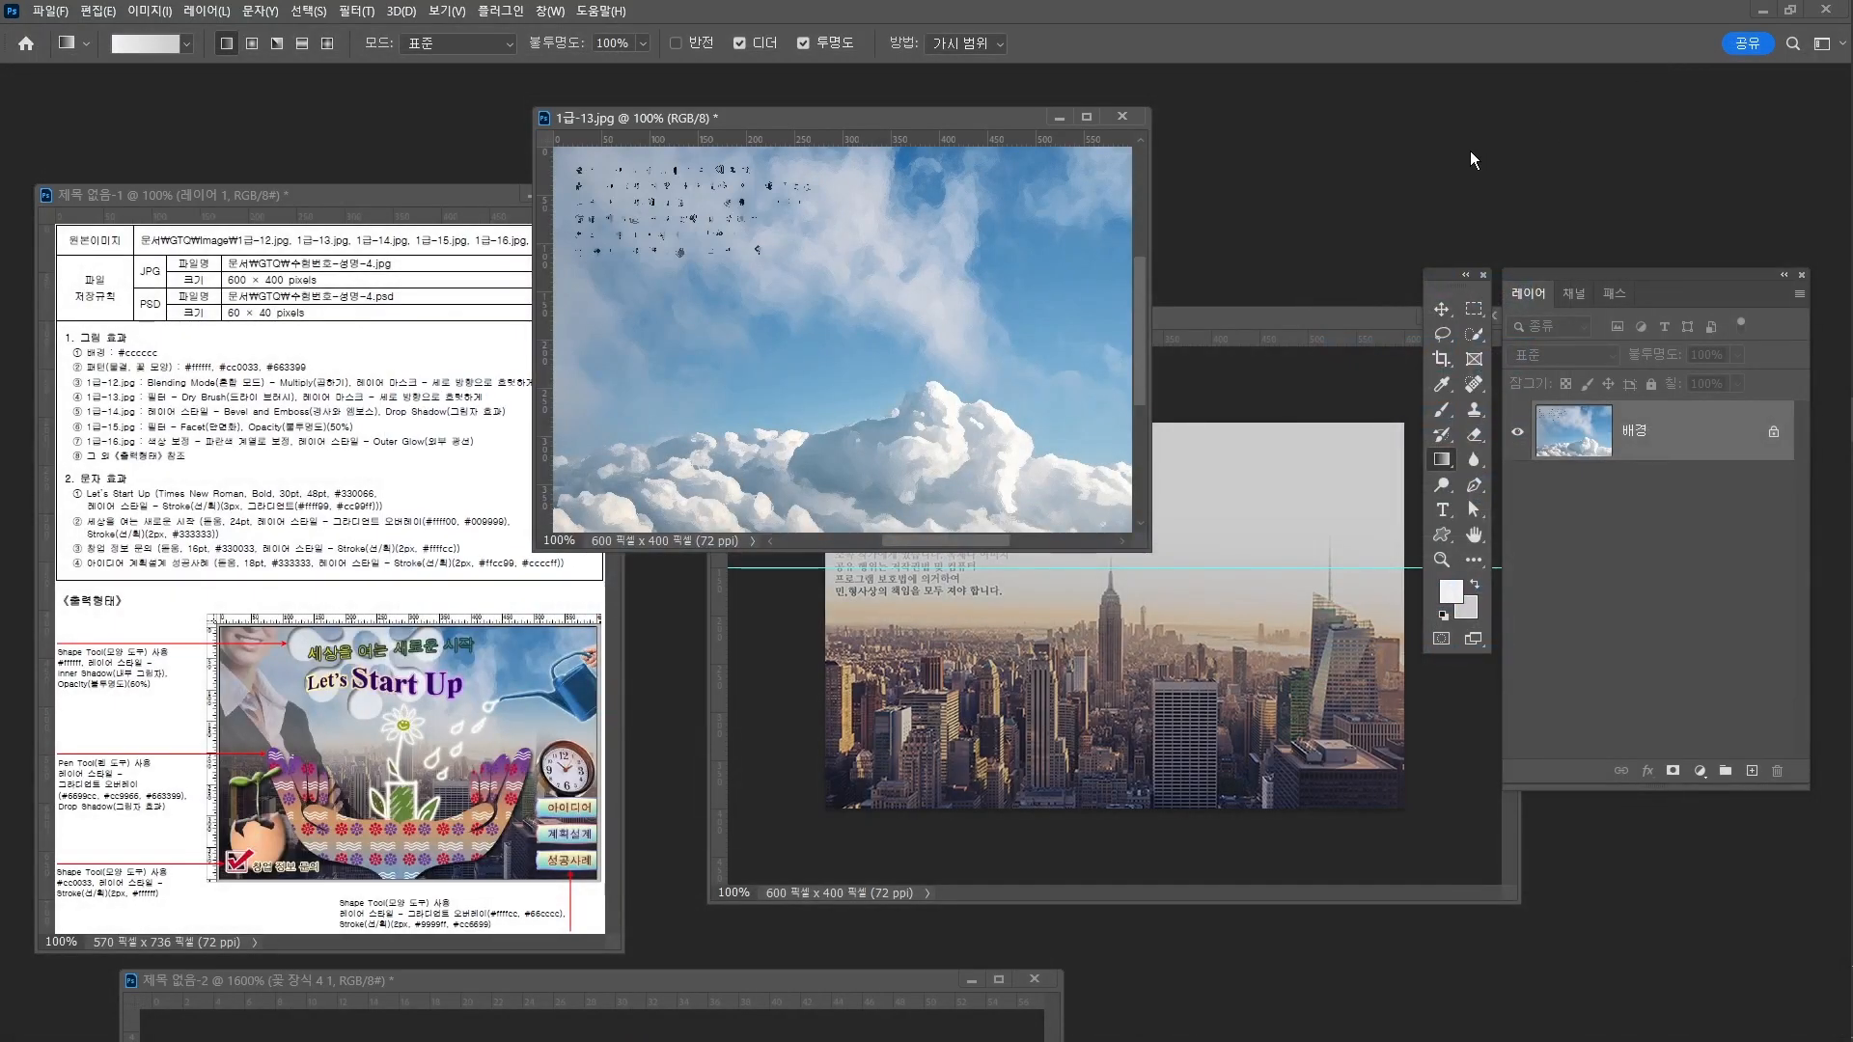
Check the image size of 1급-13.jpg, copy the filtered sky image into the 수험번호-성명-4 poster and close the source file
drag(951, 118, 1034, 112)
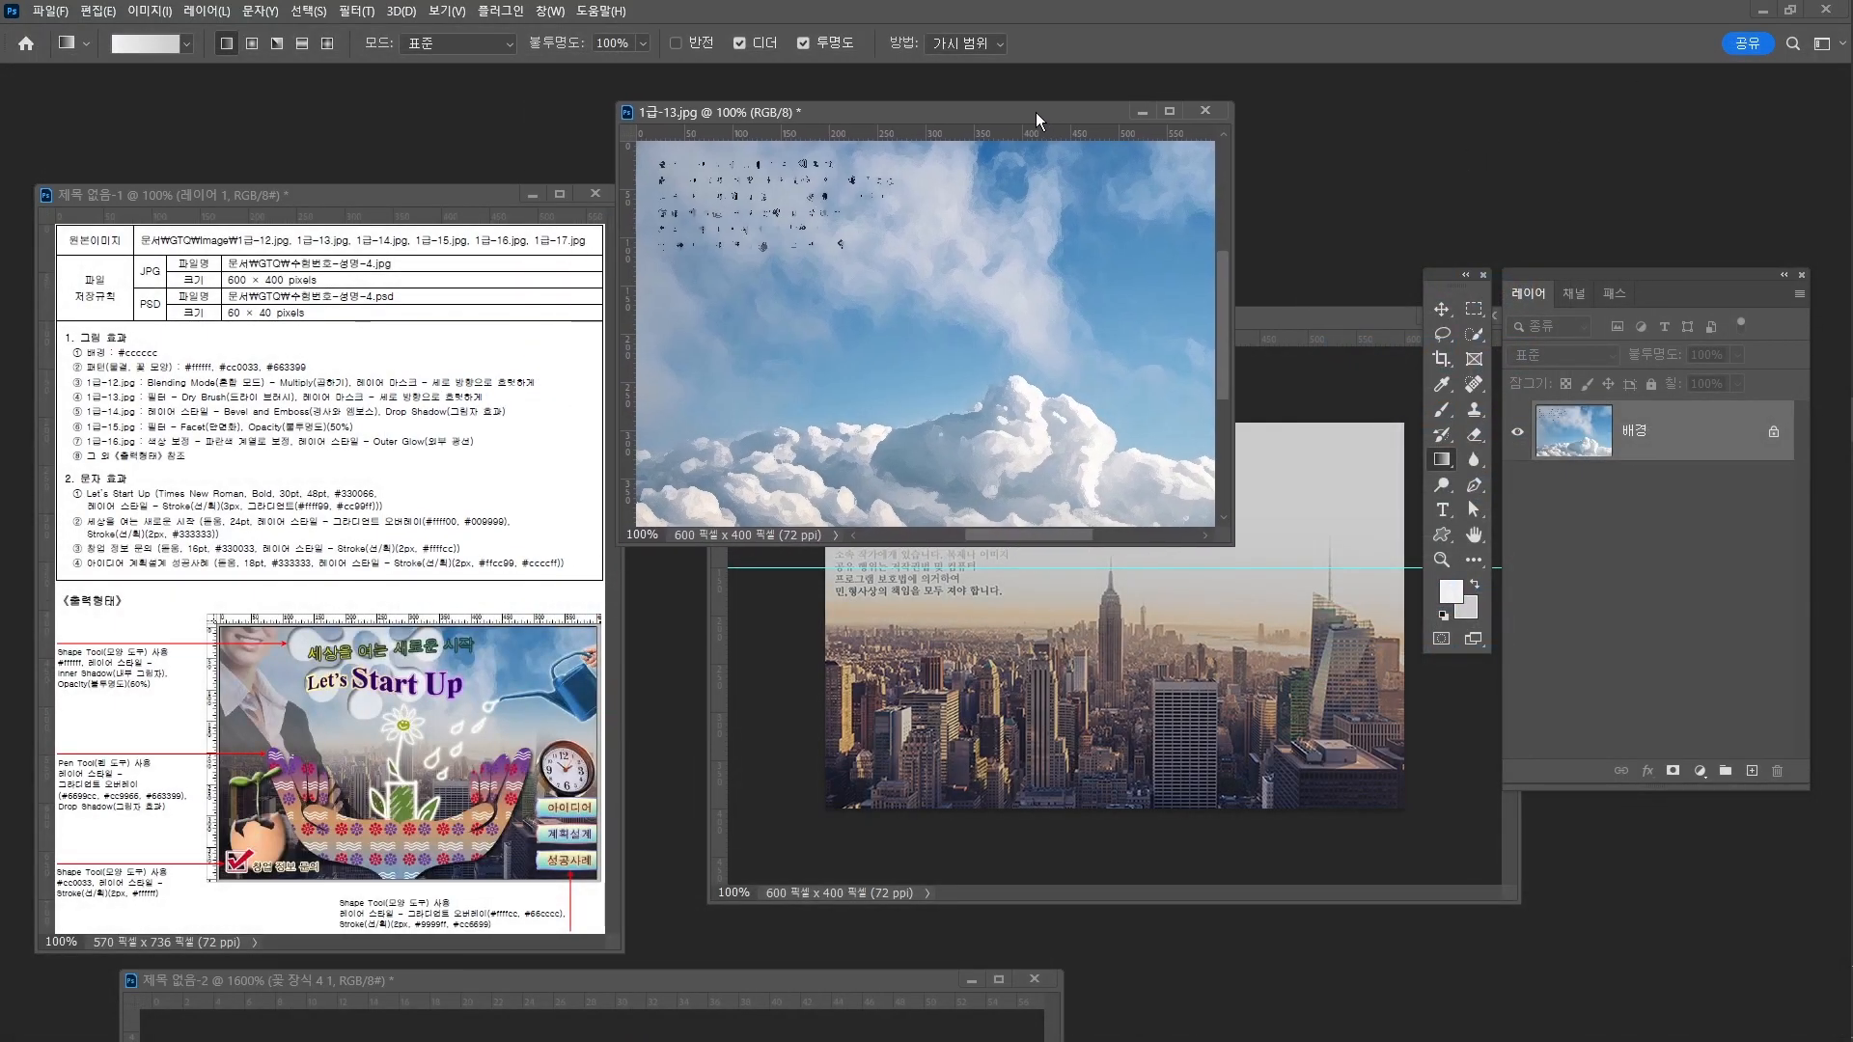
key(v)
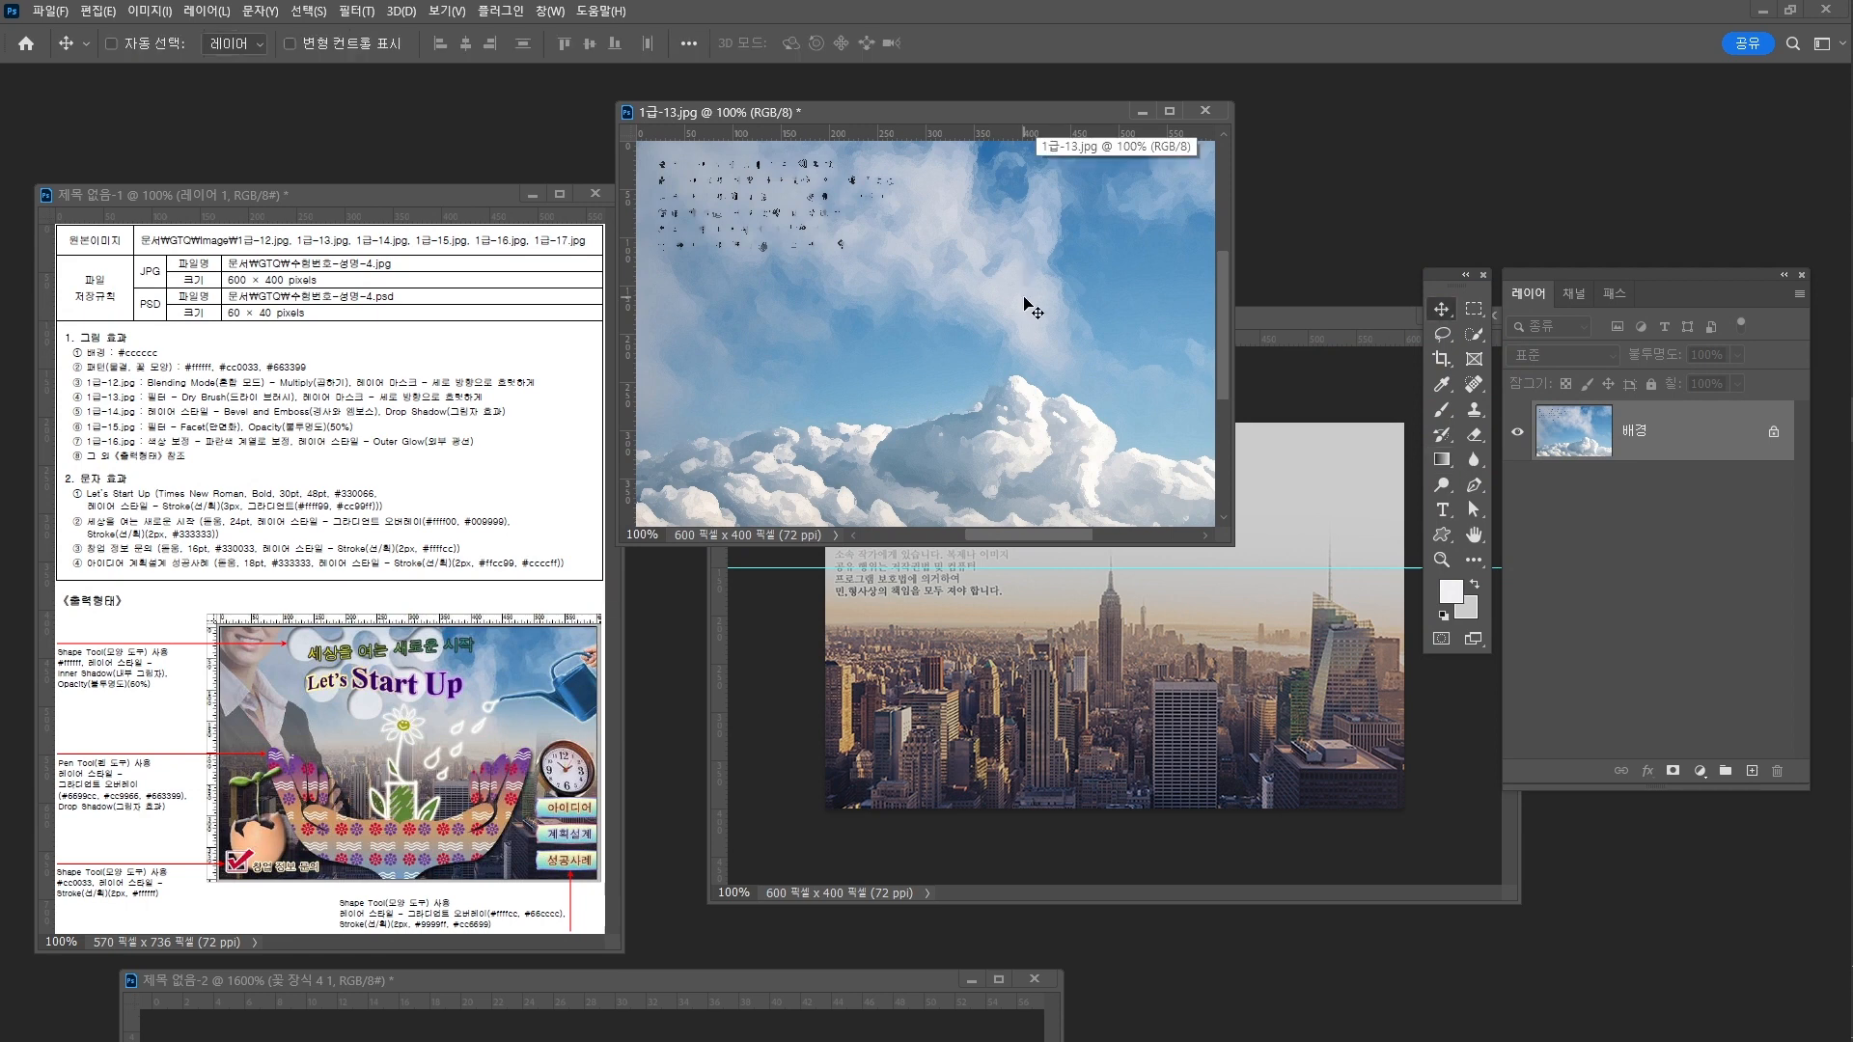
key(ctrl+alt+i)
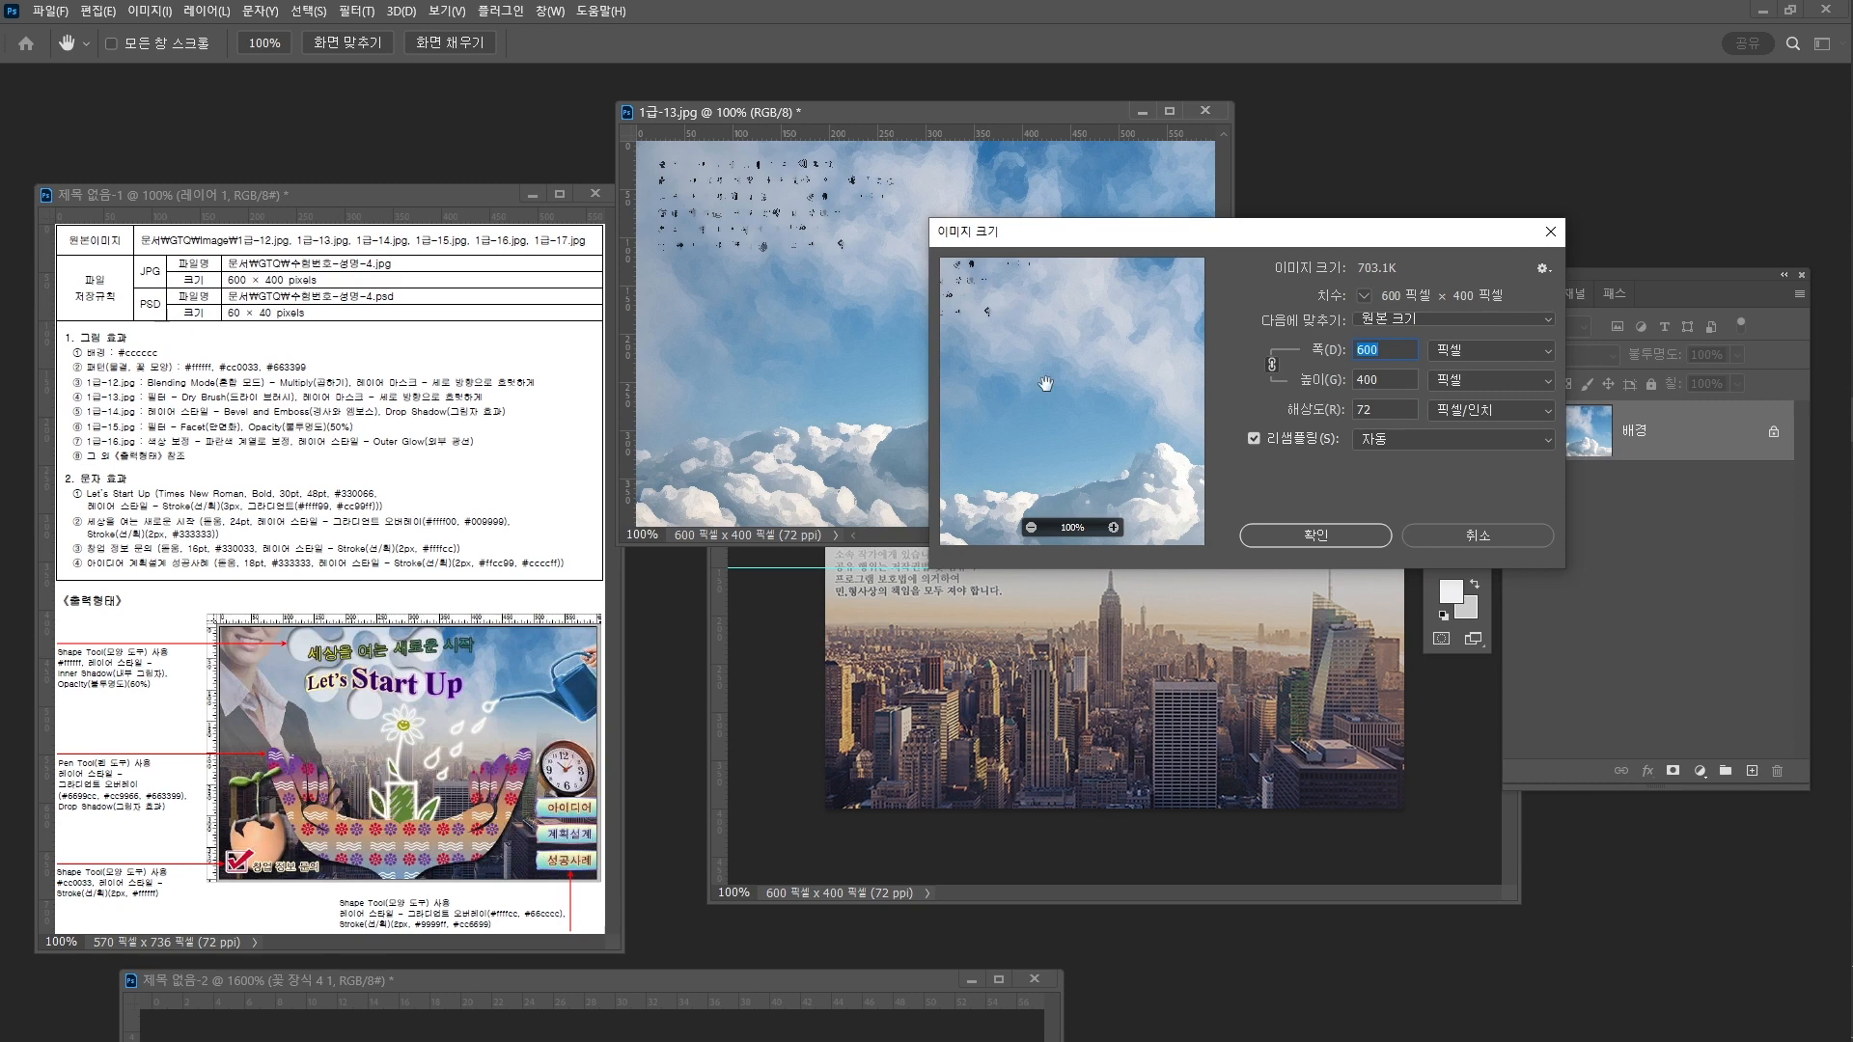
key(Return)
drag(1250, 613, 1259, 642)
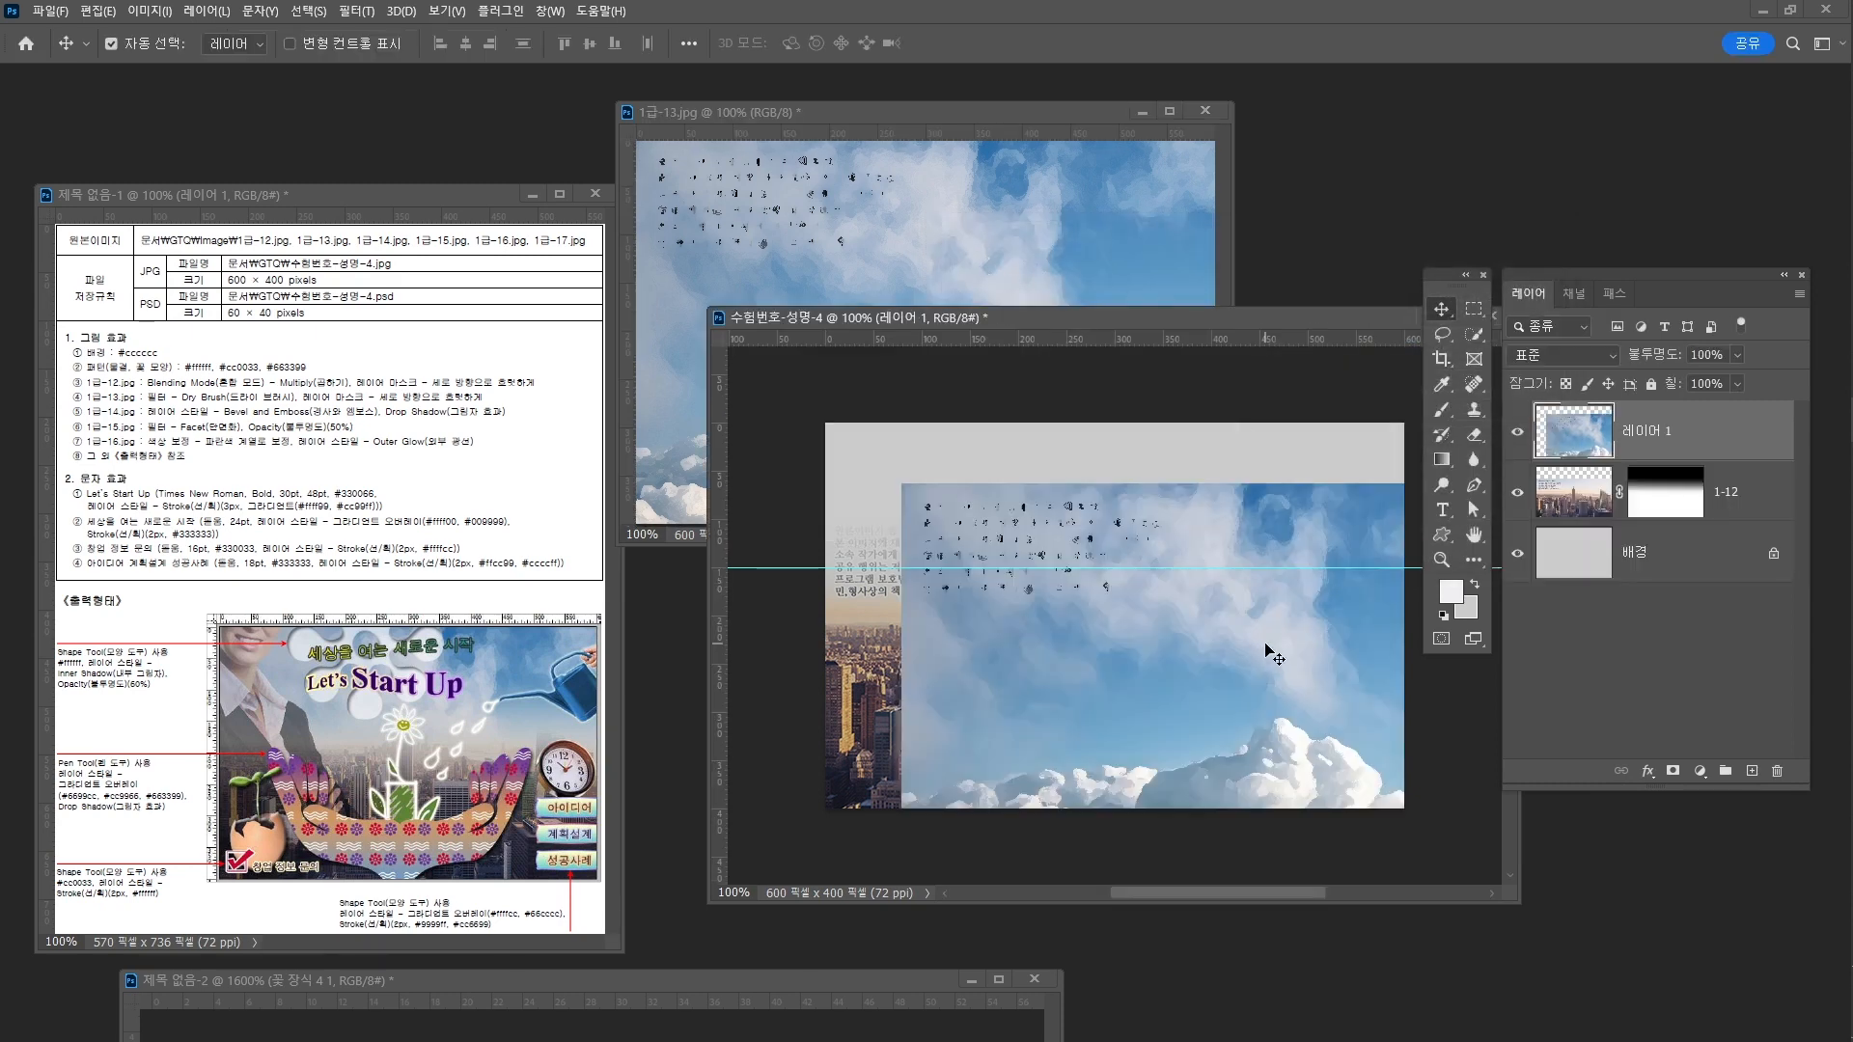
drag(1259, 643, 1184, 577)
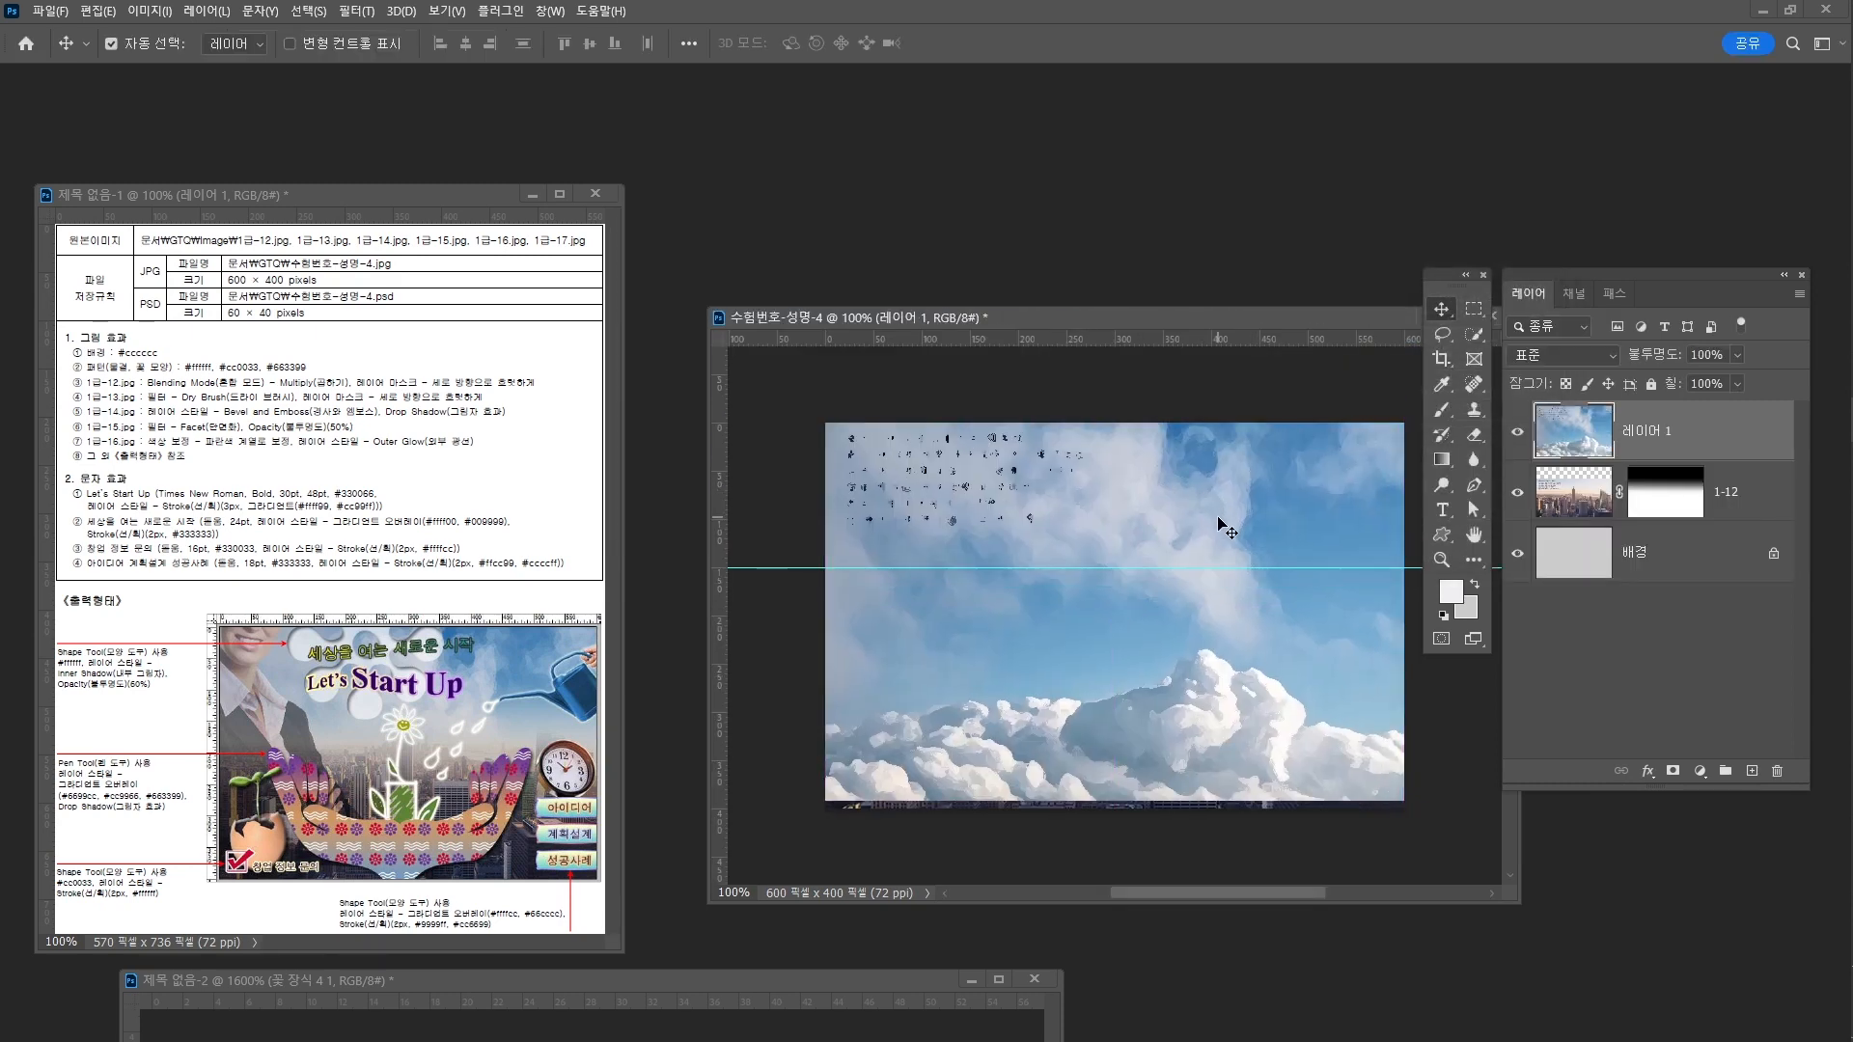
Compare the sky's placement with the exam sheet and align the sky image to cover the whole poster canvas
key(ctrl+1)
click(480, 677)
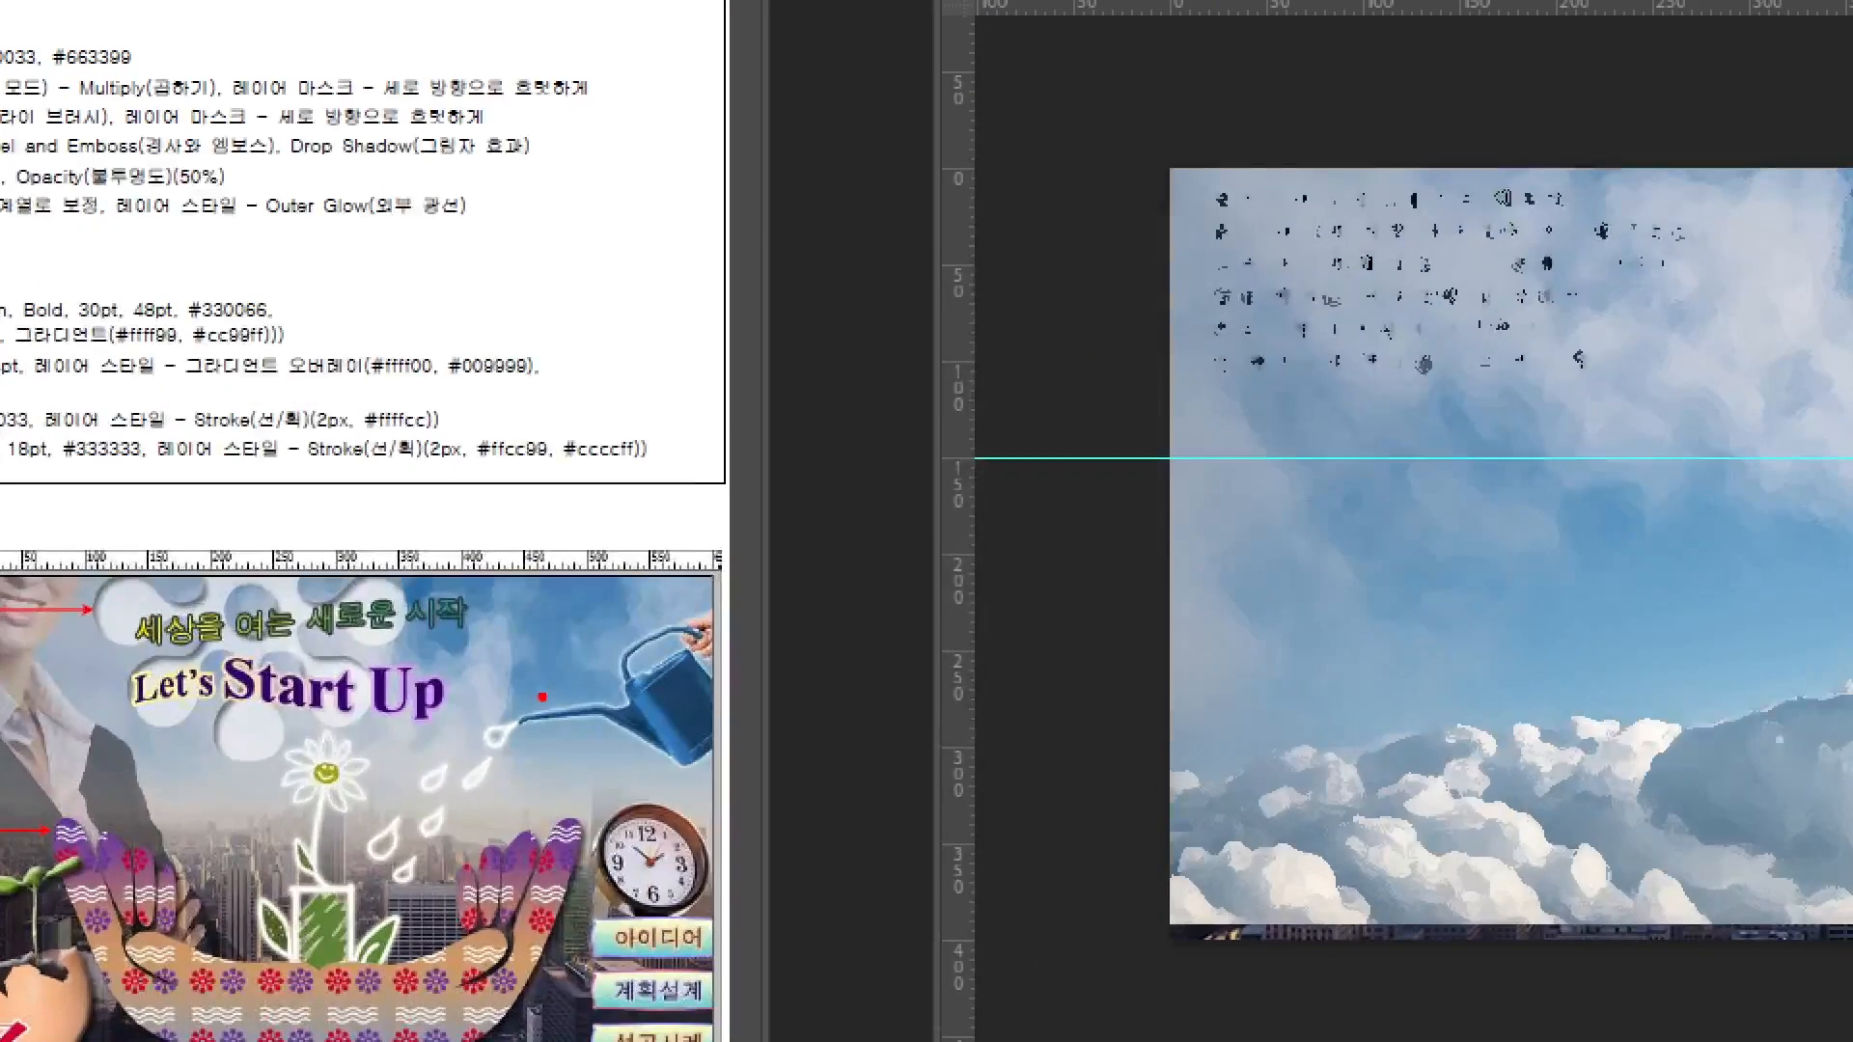
drag(512, 689, 500, 719)
key(Escape)
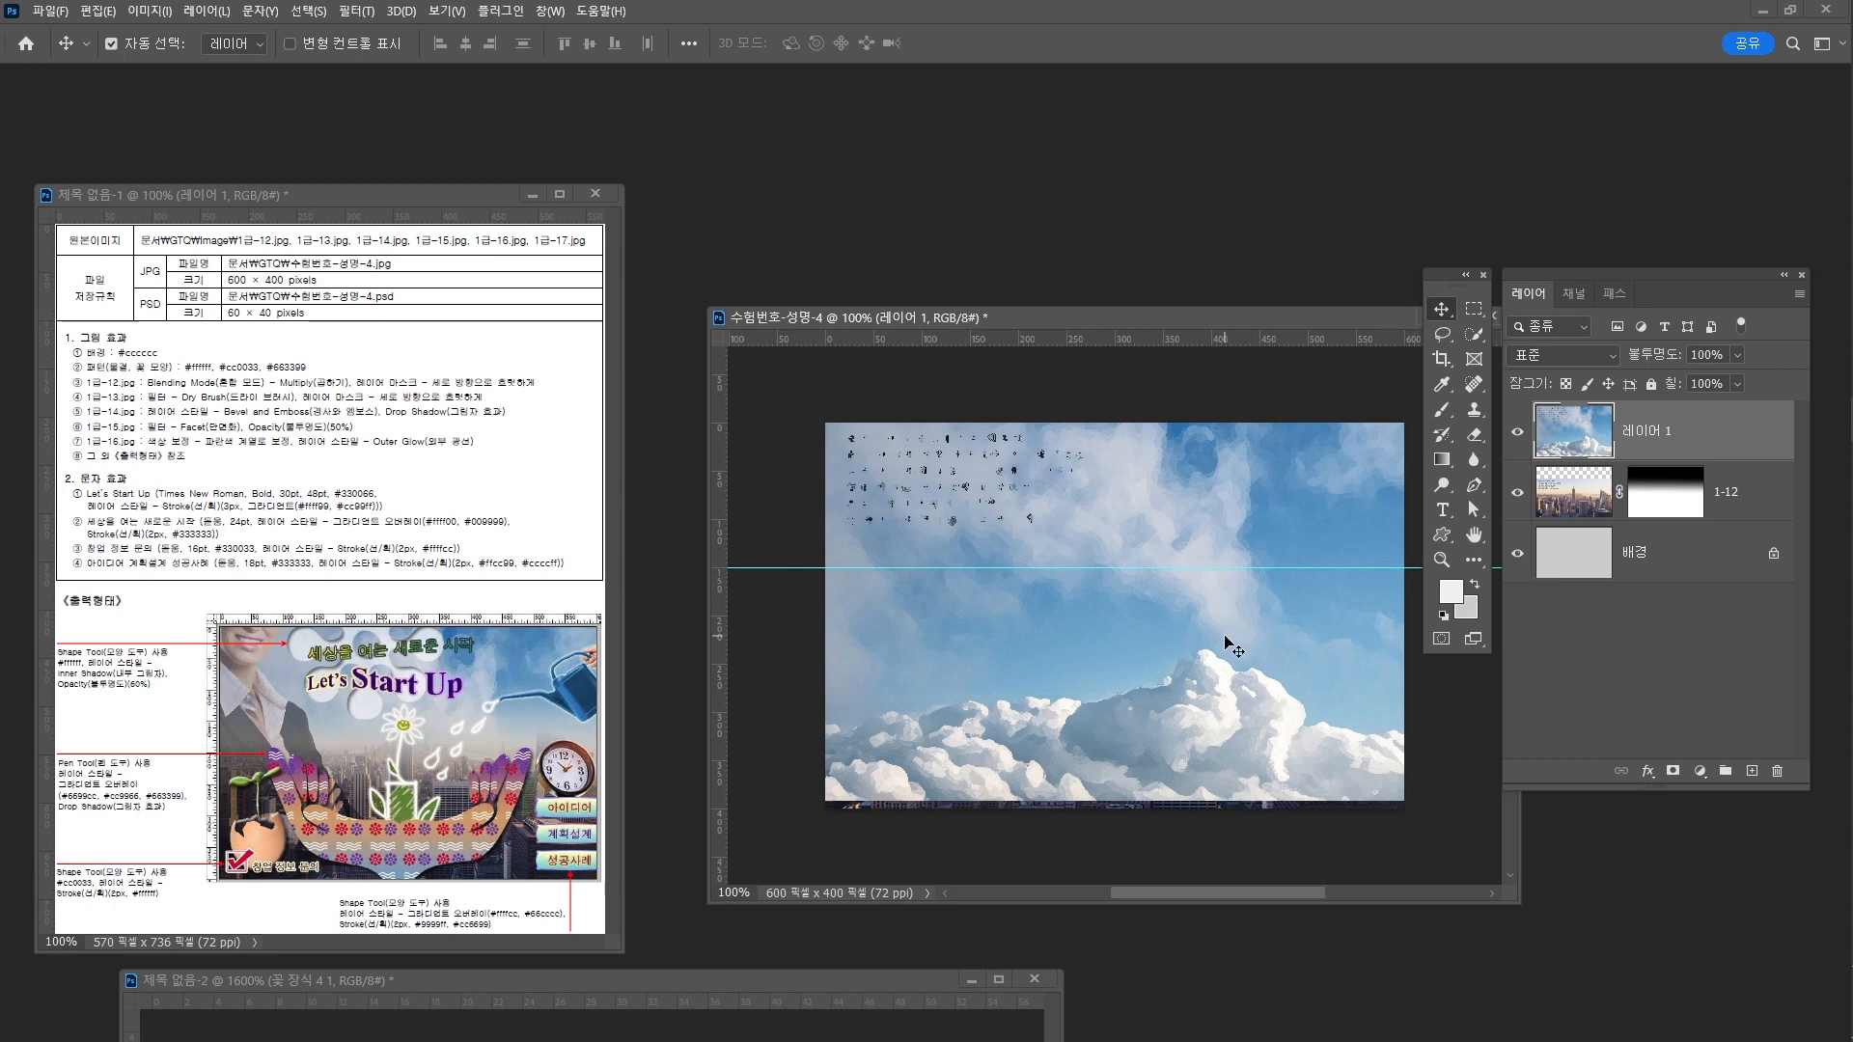
drag(1226, 681, 1241, 702)
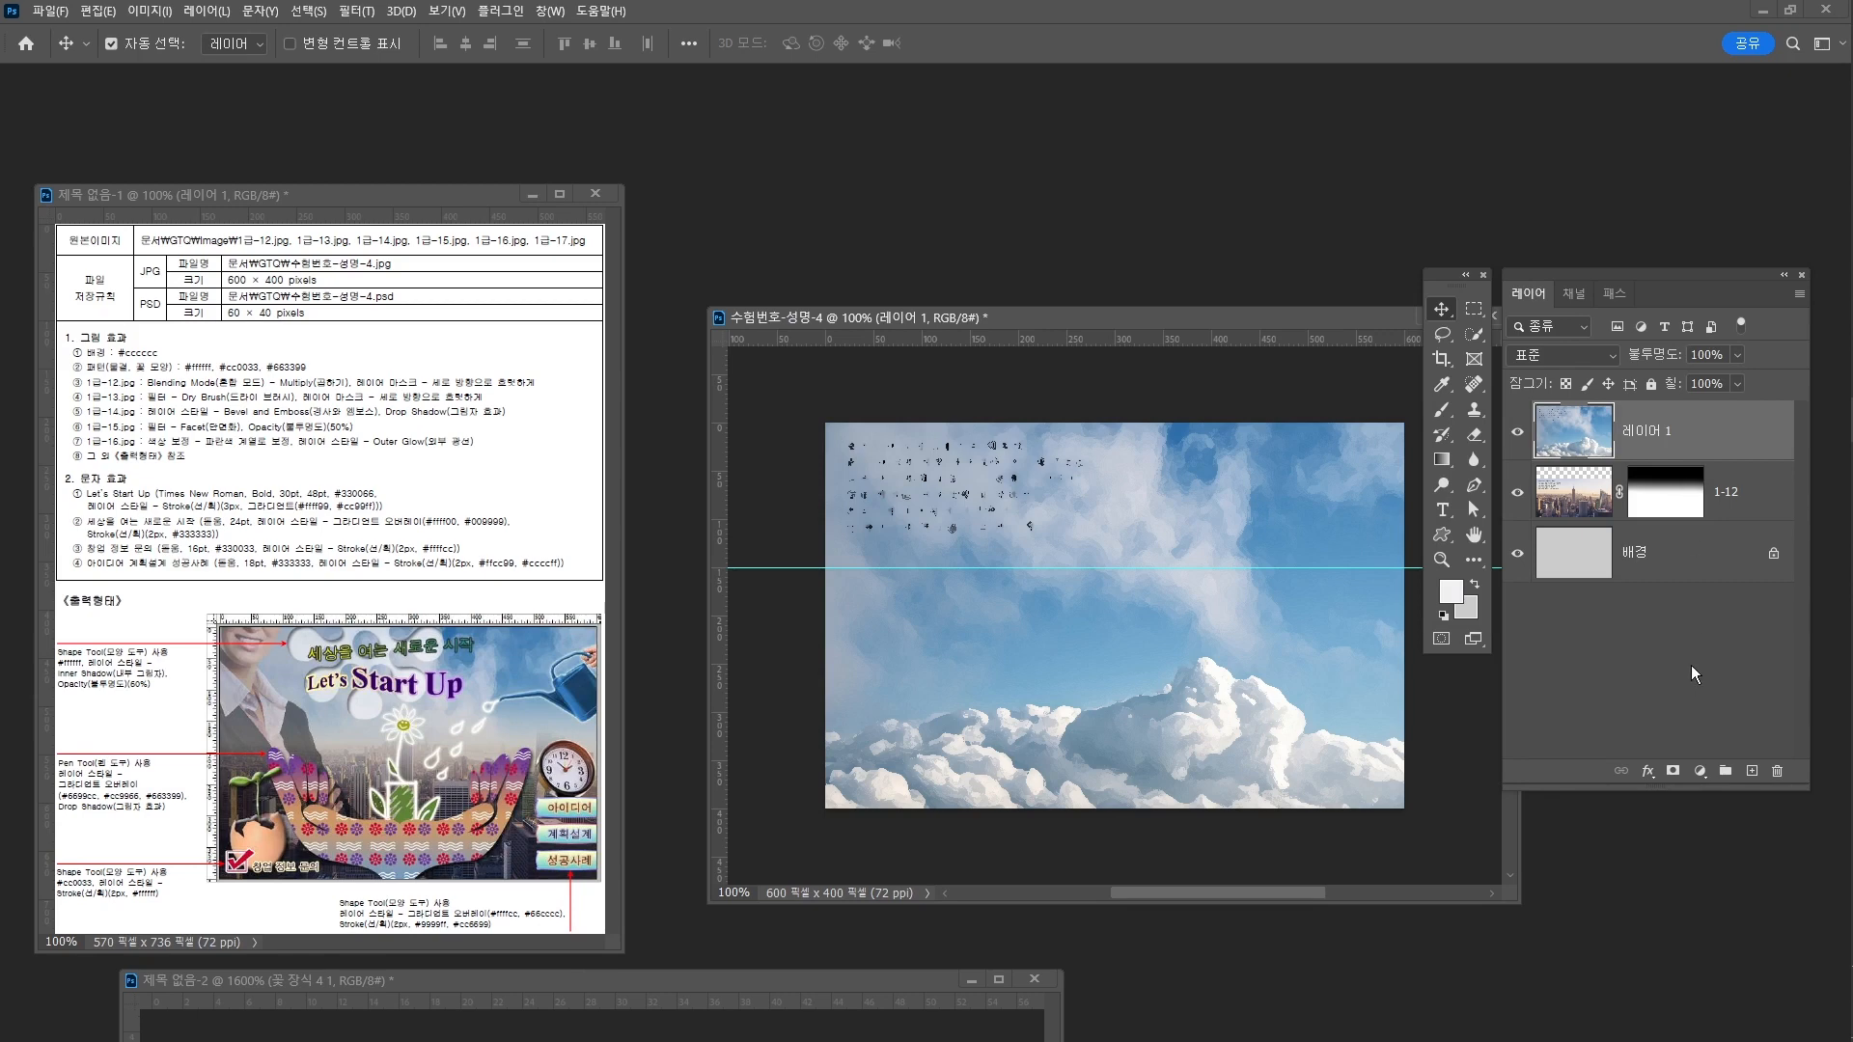
Rename the sky image layer as 1-13
double_click(1660, 431)
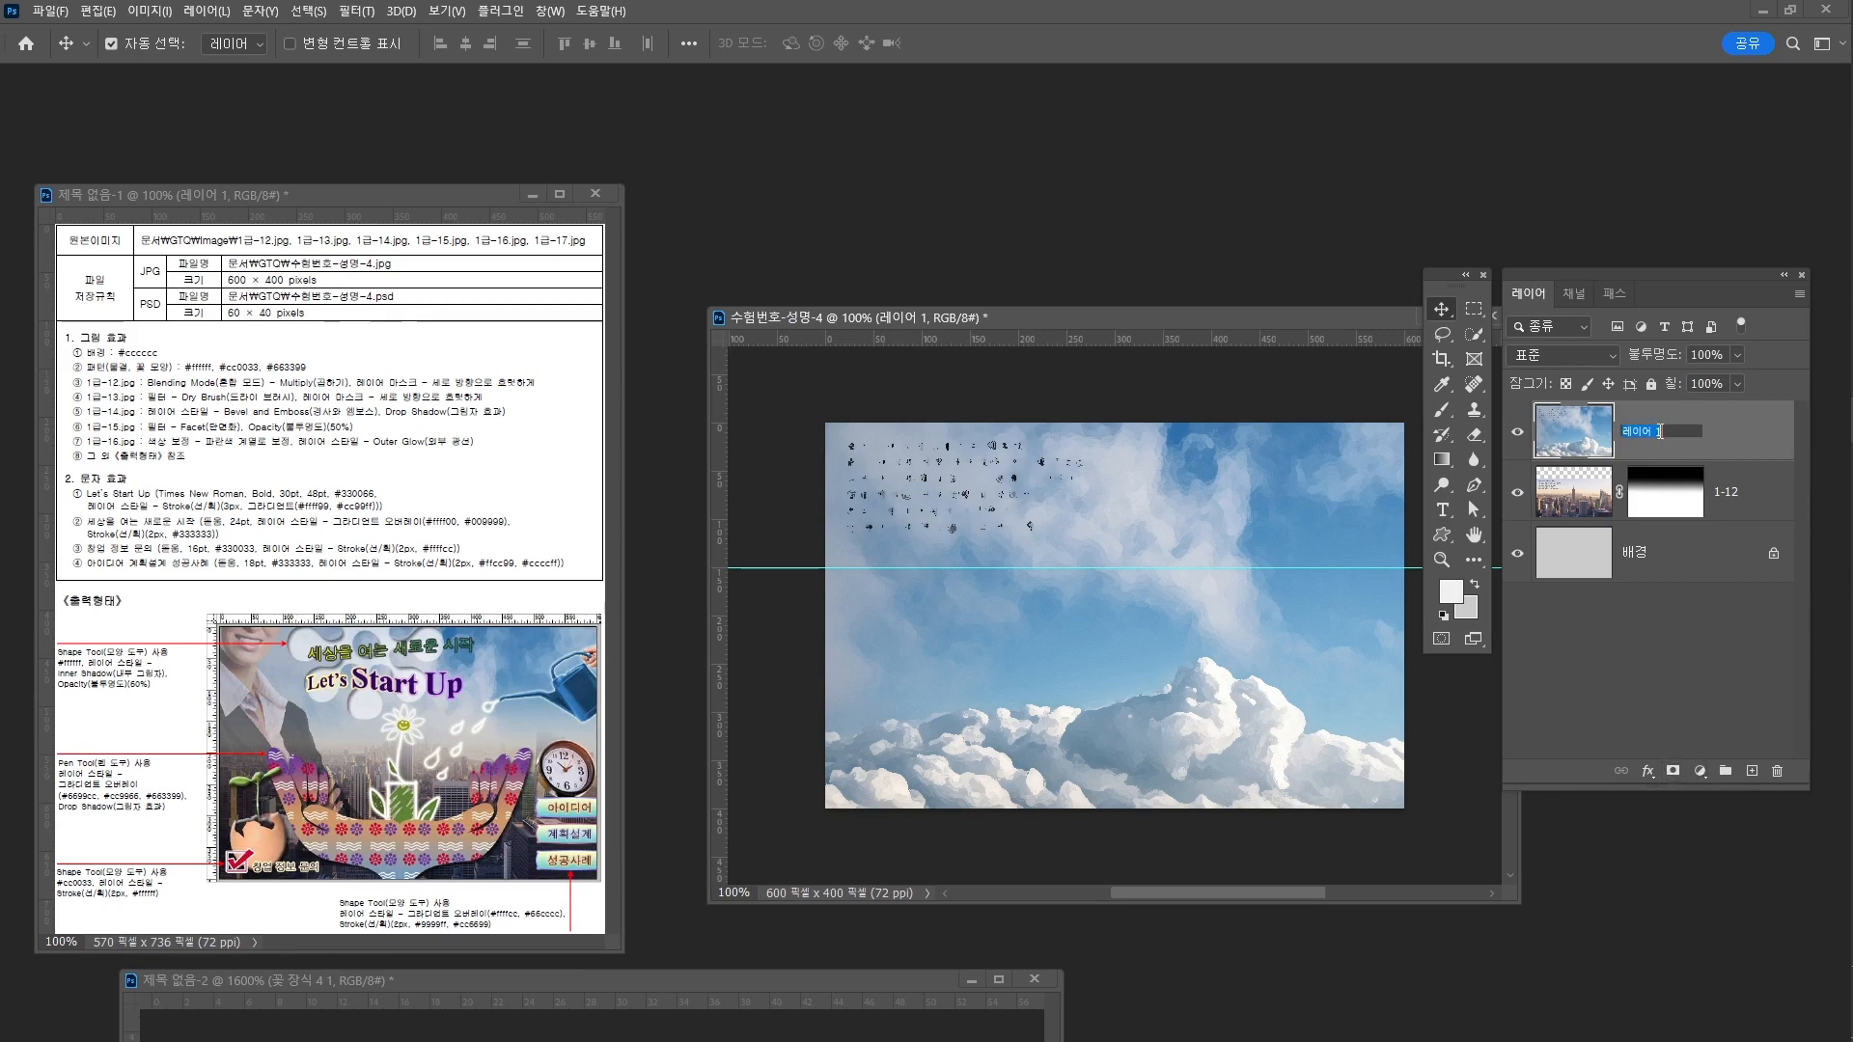
text(1-13)
key(Return)
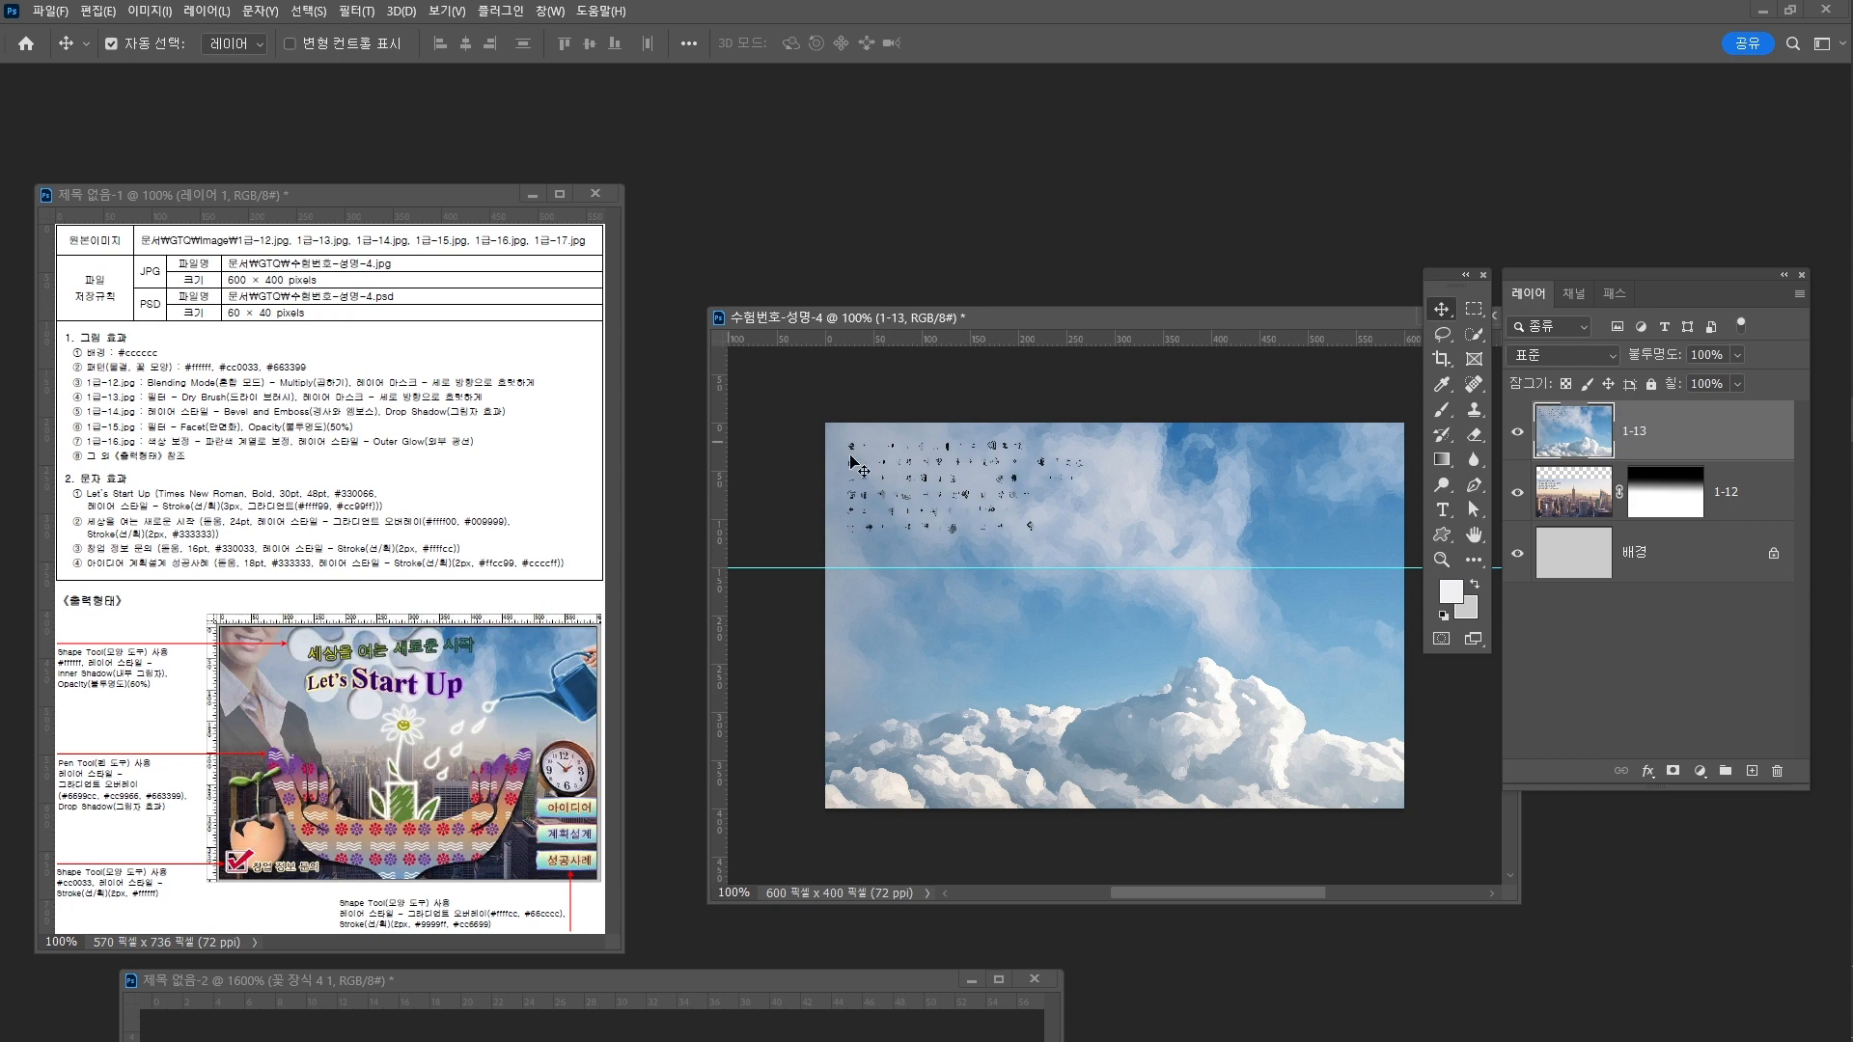
Add a layer mask to 1-13 and fill it with a vertical white-to-black gradient so the sky fades downward into the city
click(1673, 771)
key(g)
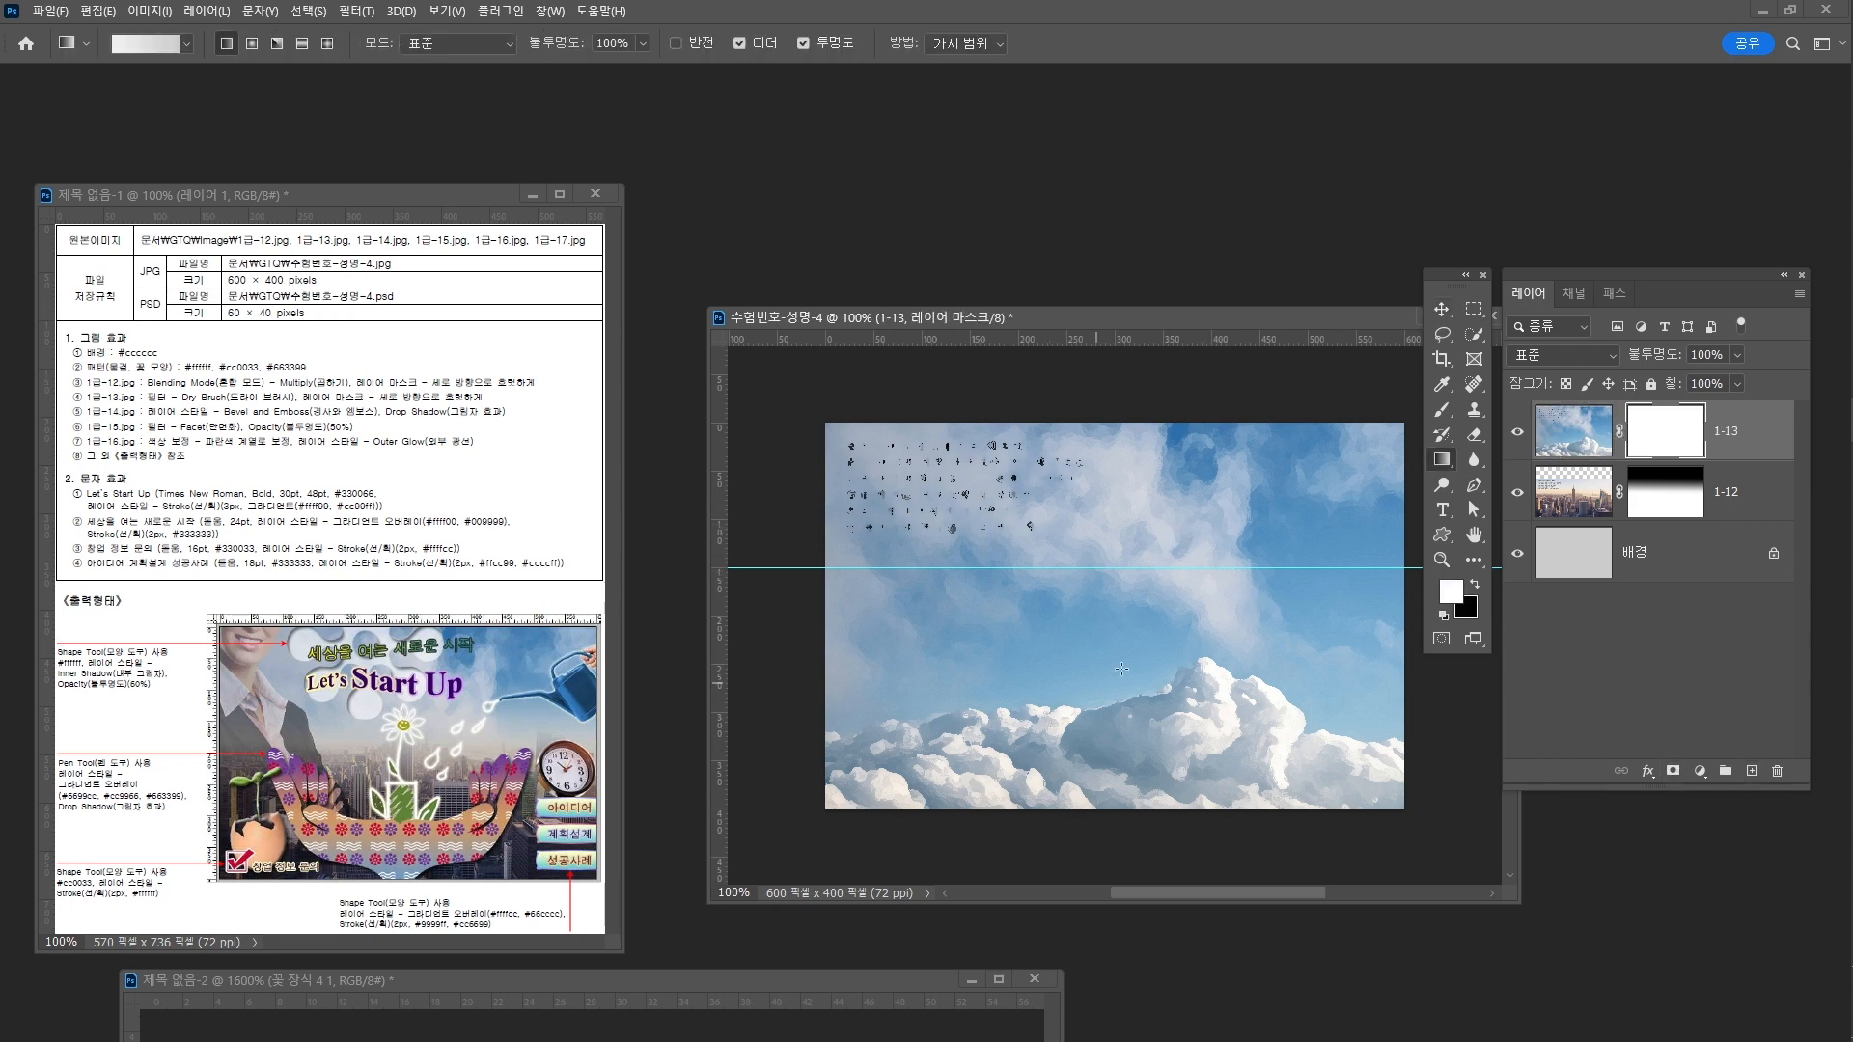
click(187, 43)
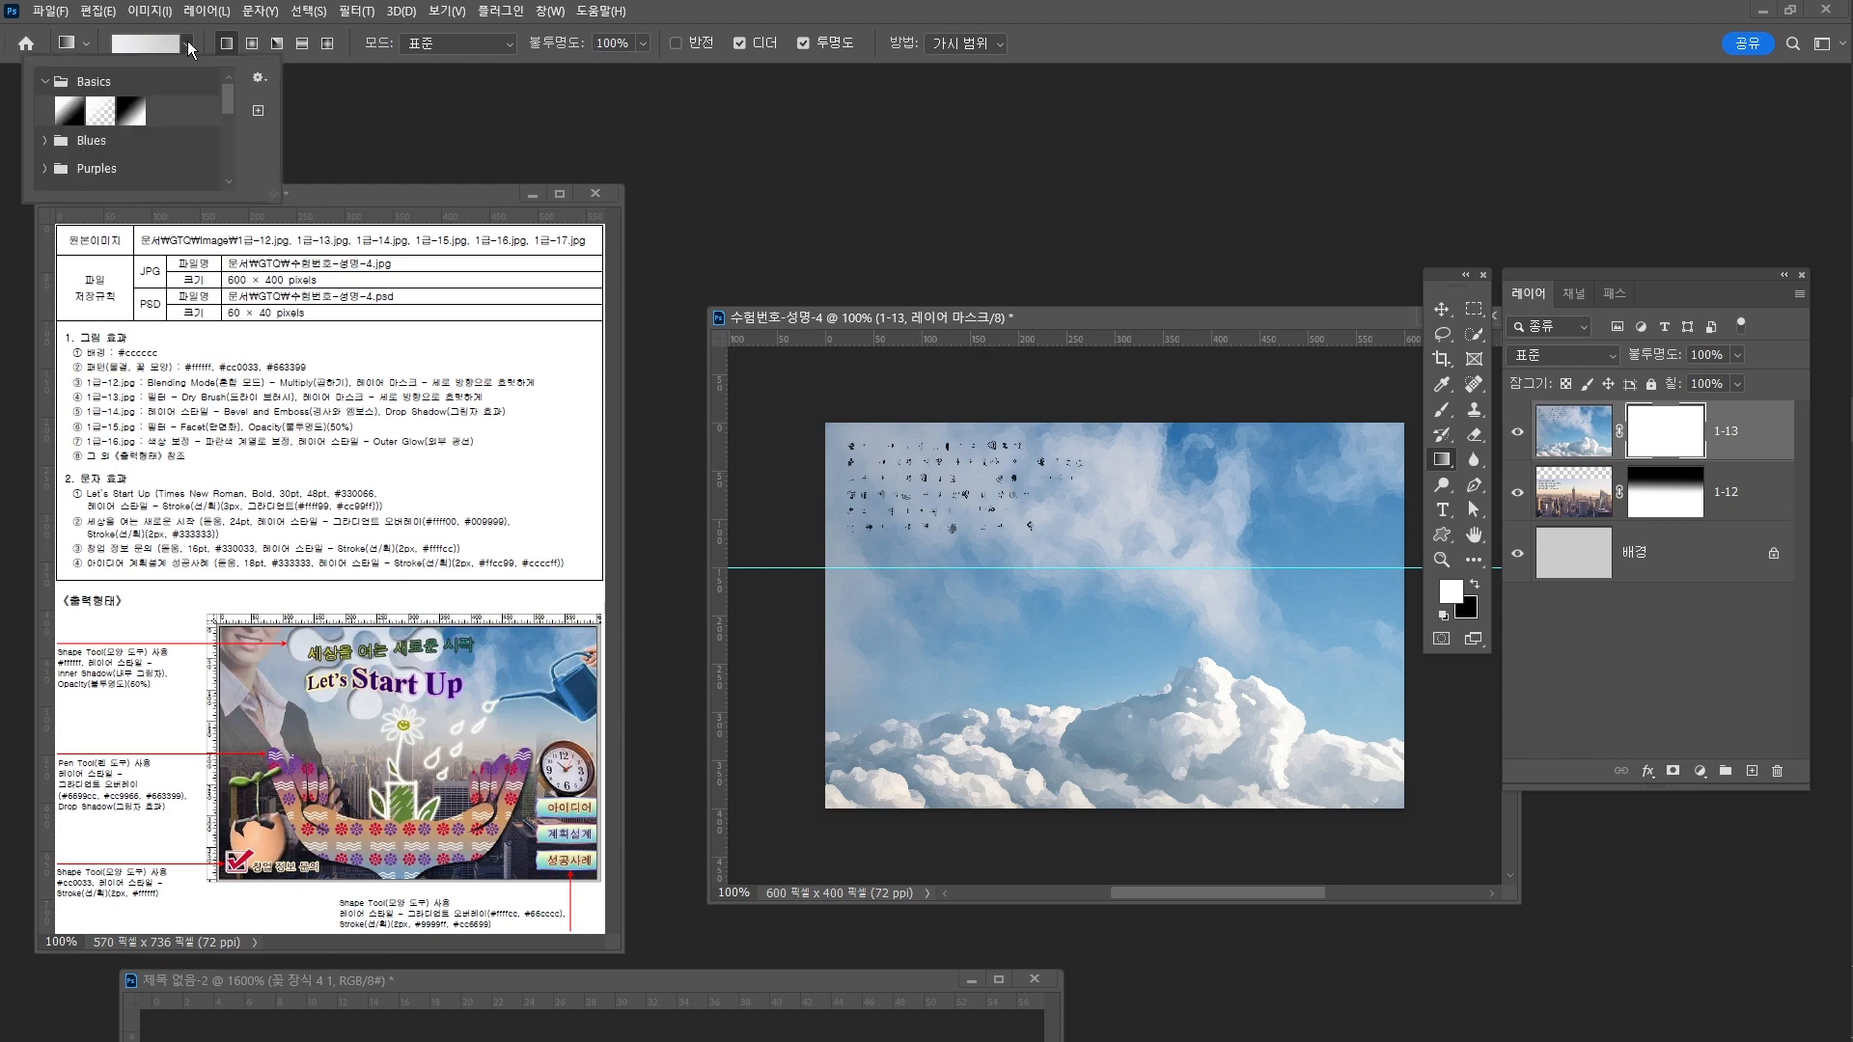
click(74, 110)
click(1133, 541)
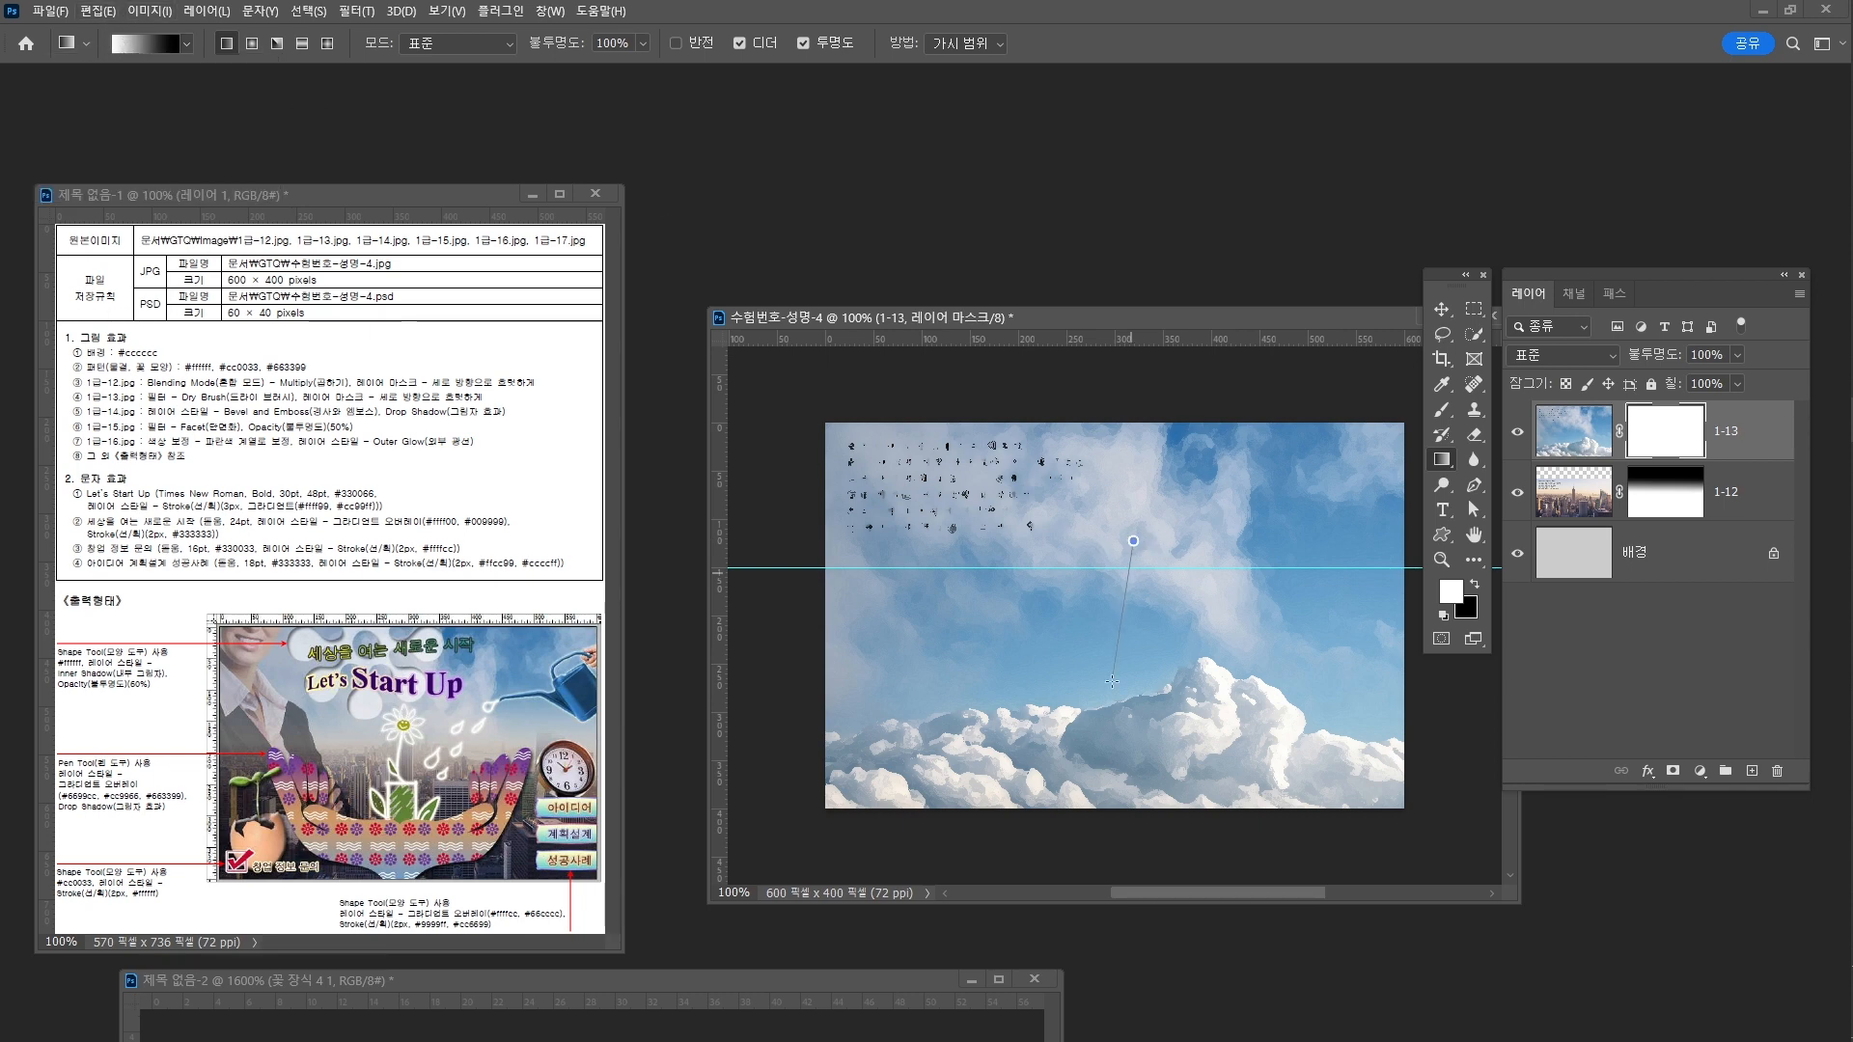
mouse_move(1111, 681)
mouse_down()
mouse_move(1140, 712)
mouse_move(1144, 679)
mouse_move(1136, 696)
mouse_up()
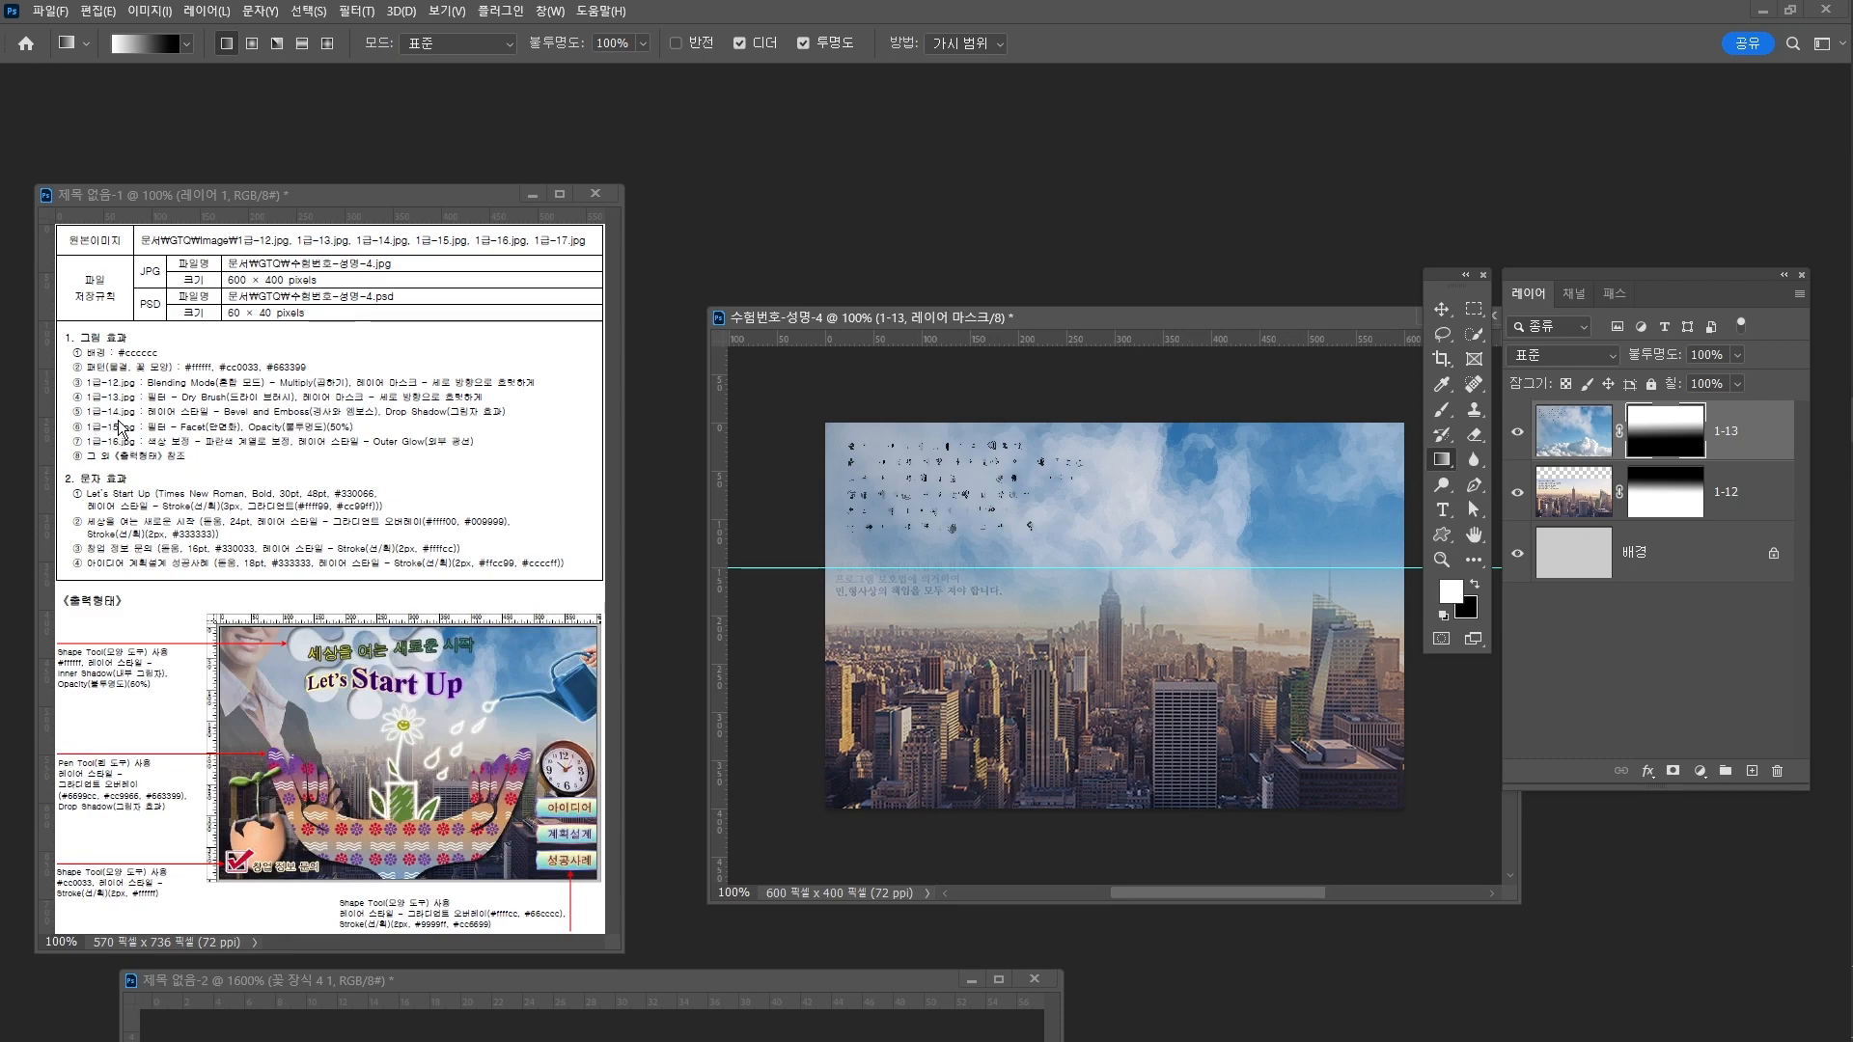
Open 1급-14.jpg and place its window next to the exam sheet, over the poster
key(ctrl+o)
click(878, 279)
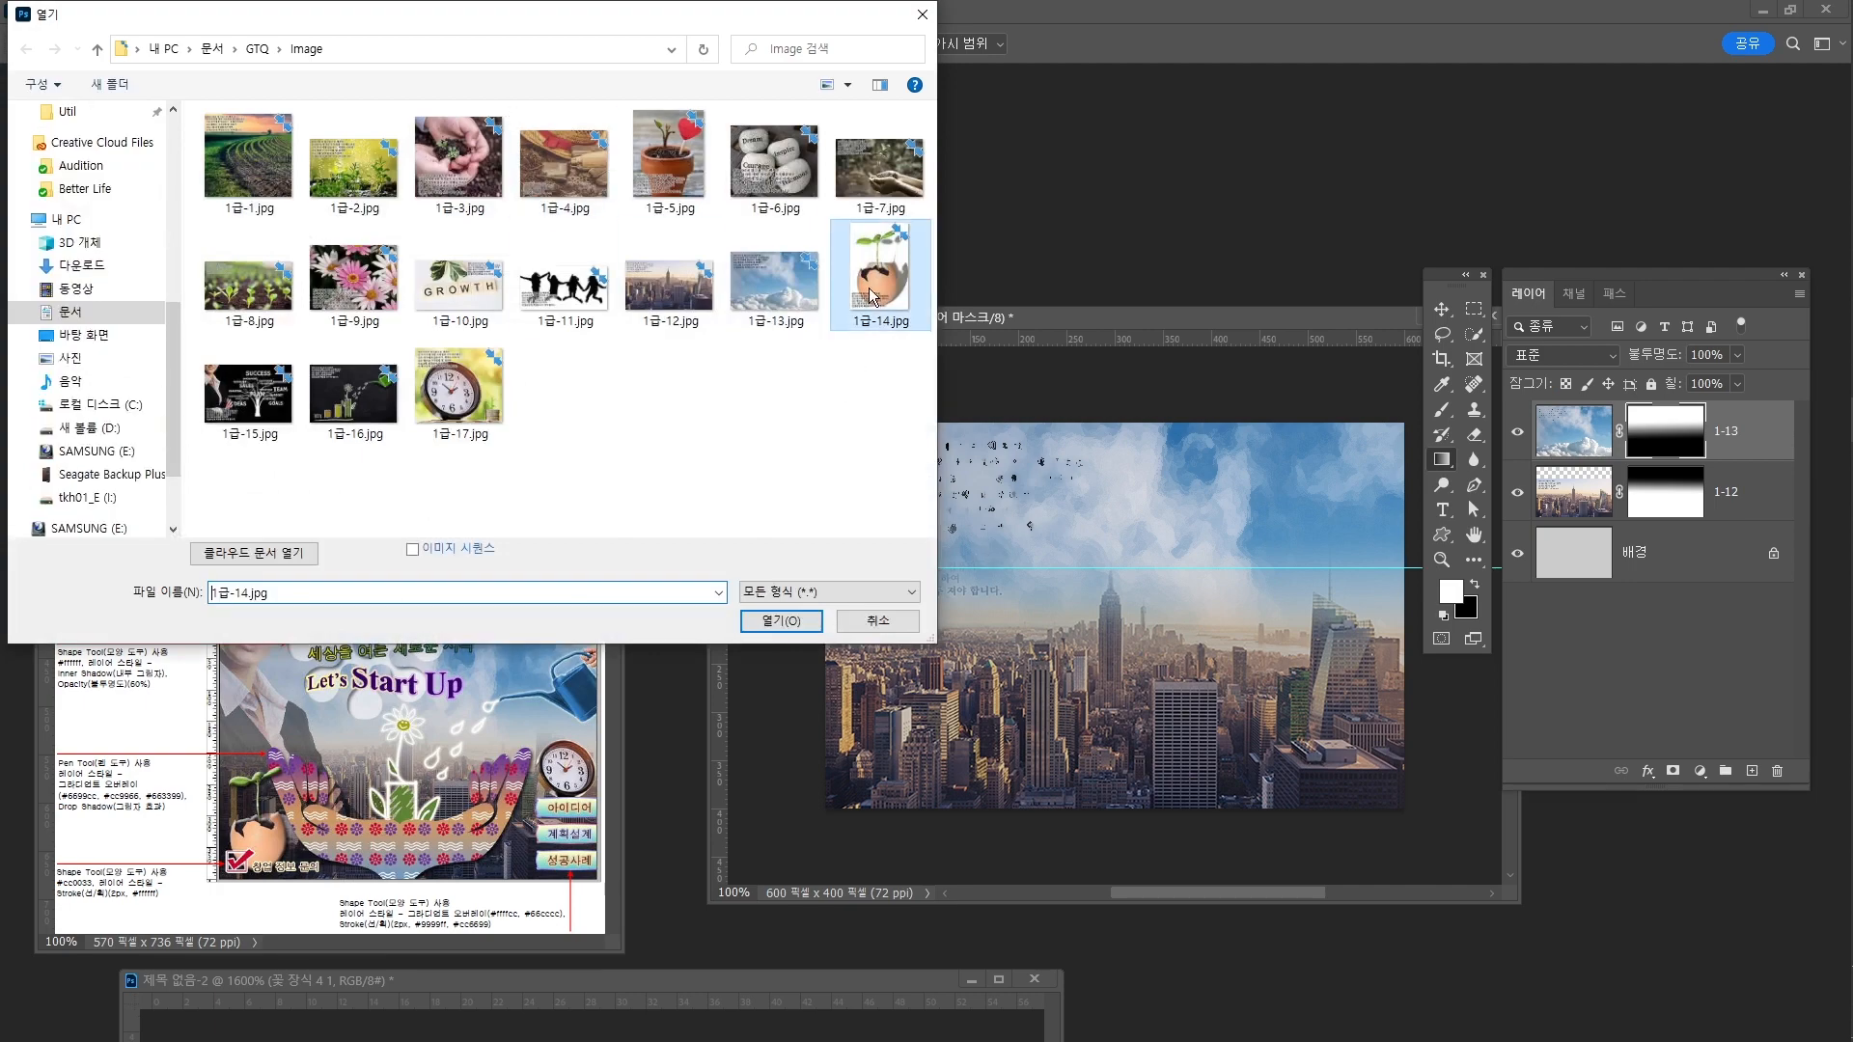
click(796, 624)
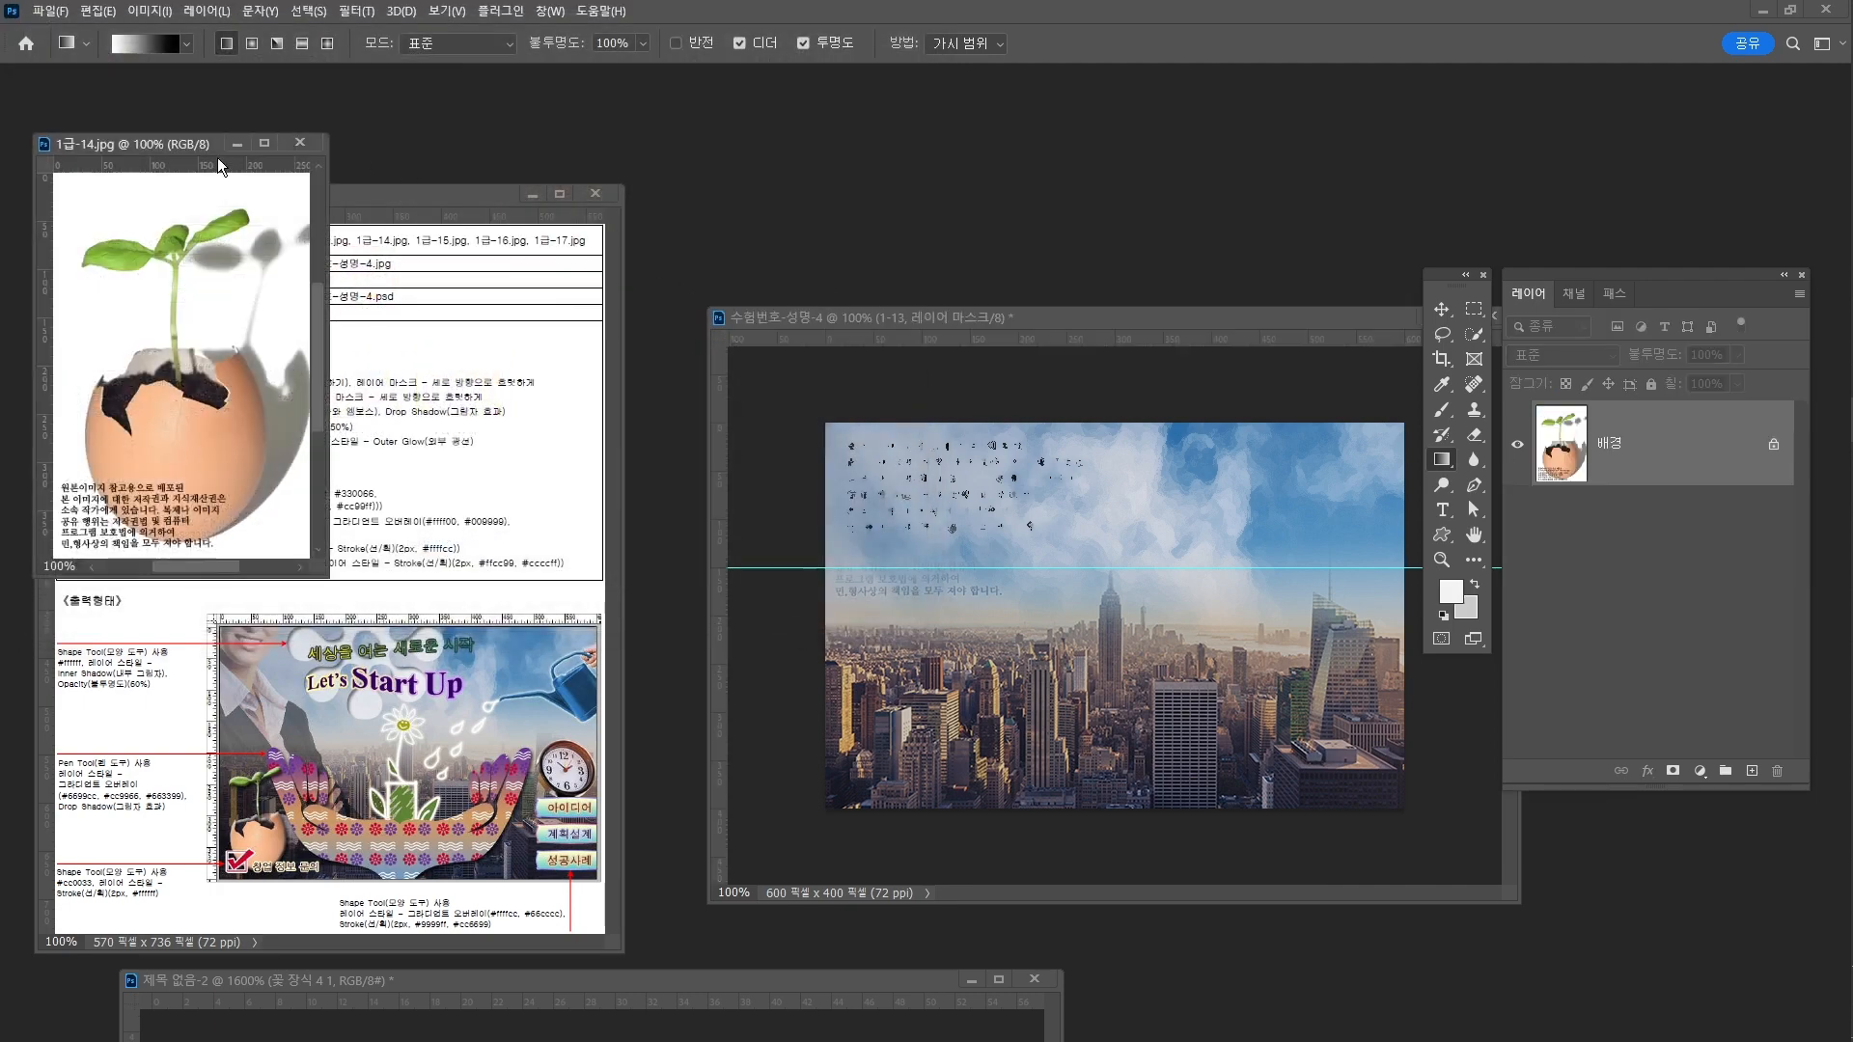
drag(164, 153, 1028, 174)
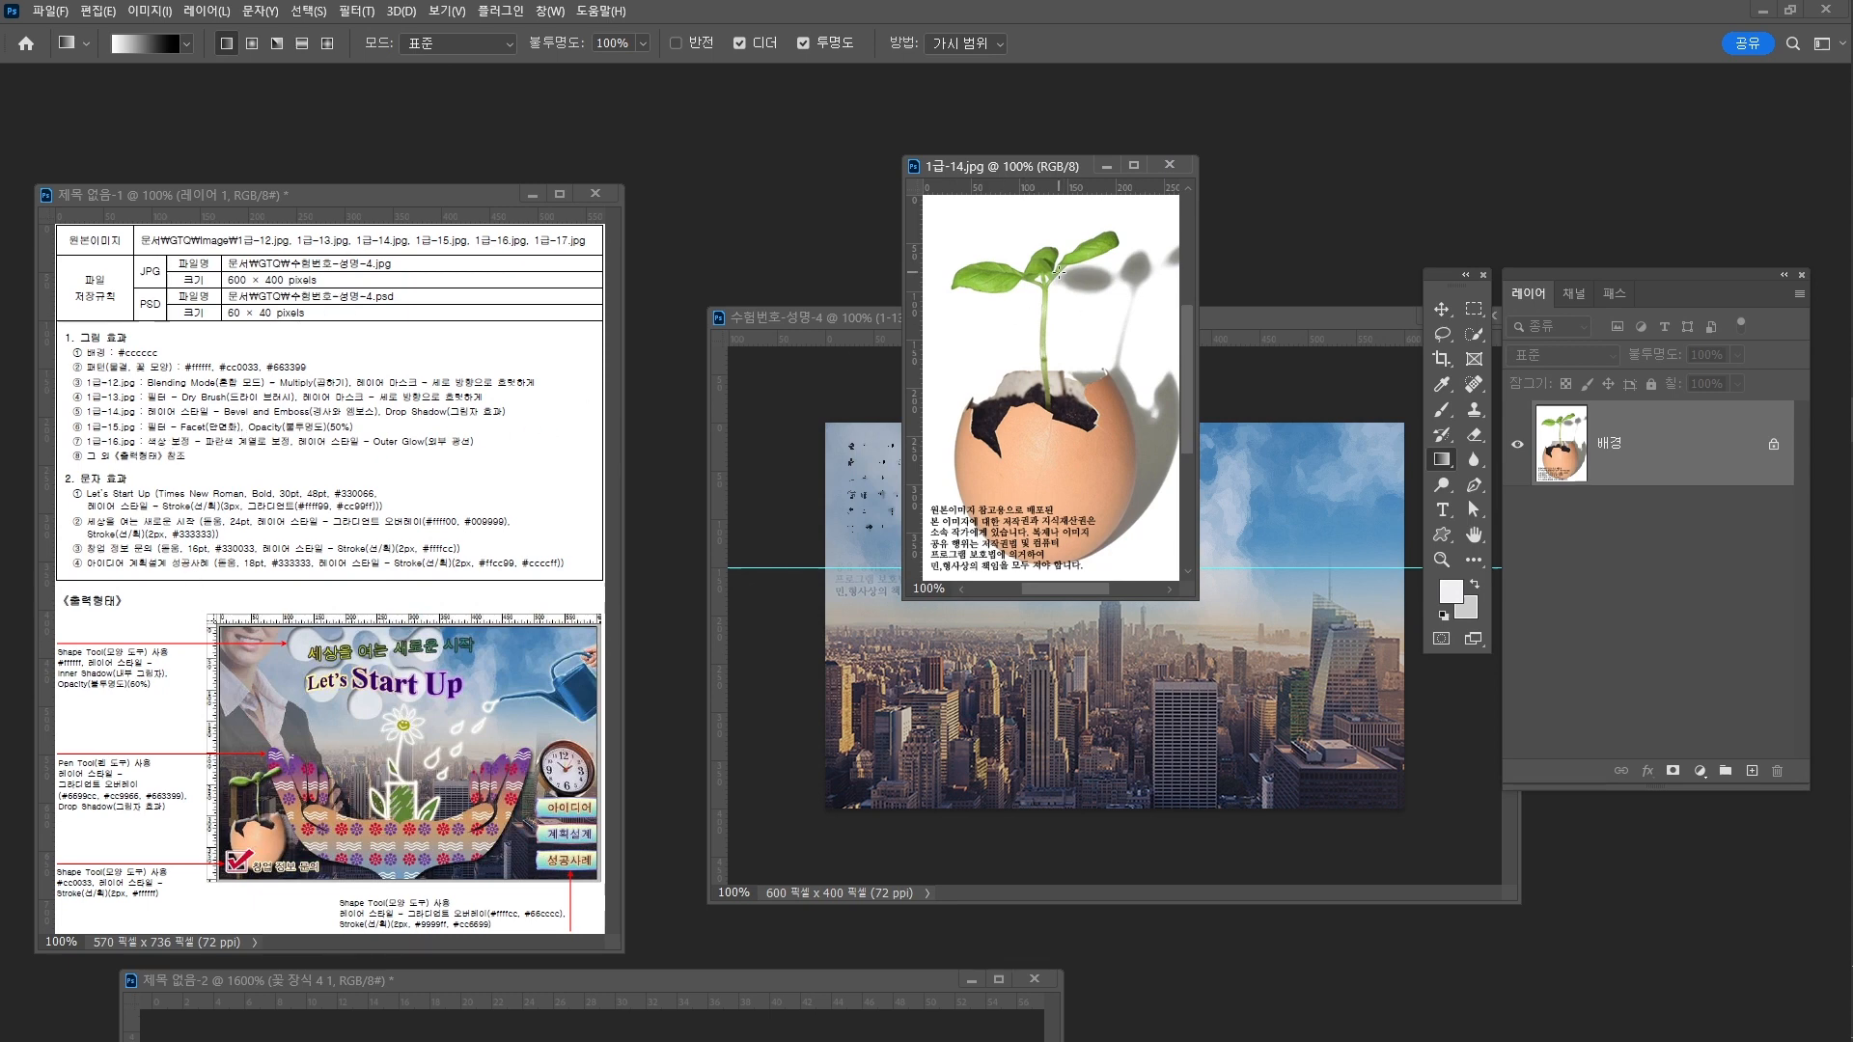
Select the egg and sprout in 1급-14.jpg with the Object Selection tool and mask out the white background
click(1480, 332)
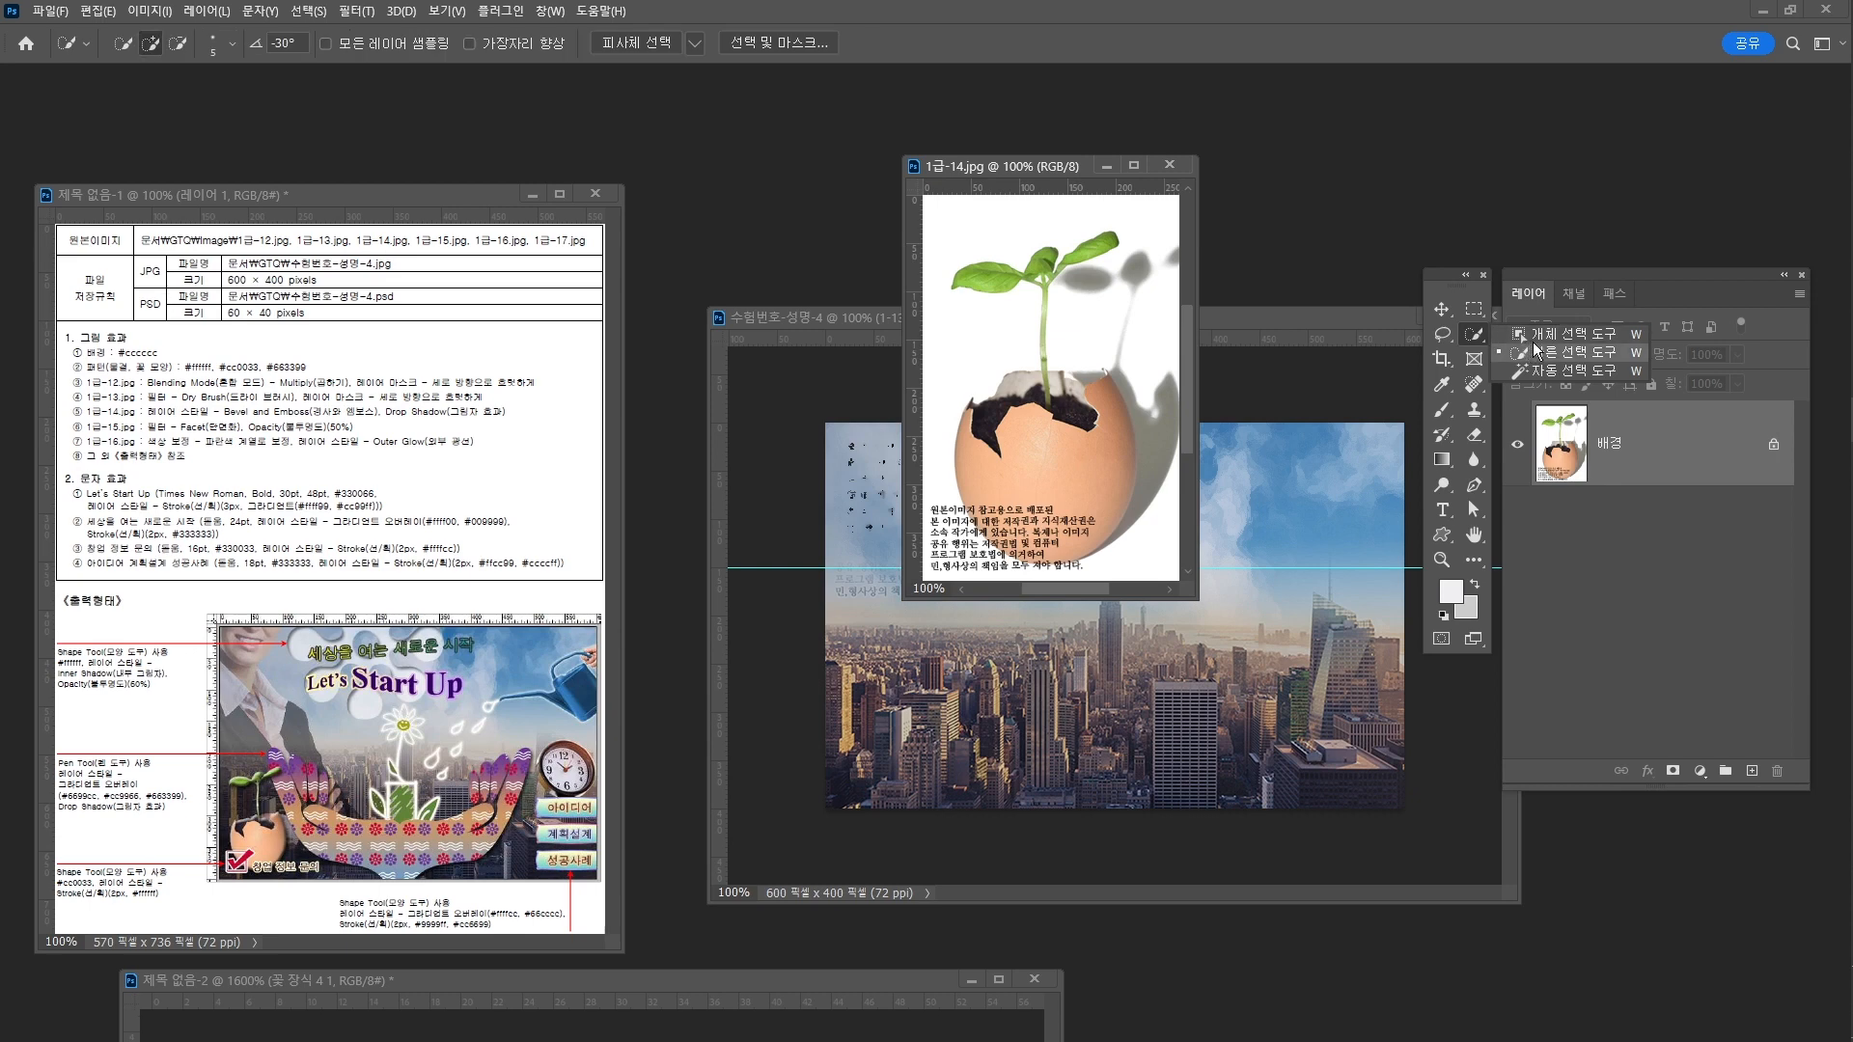
click(1542, 338)
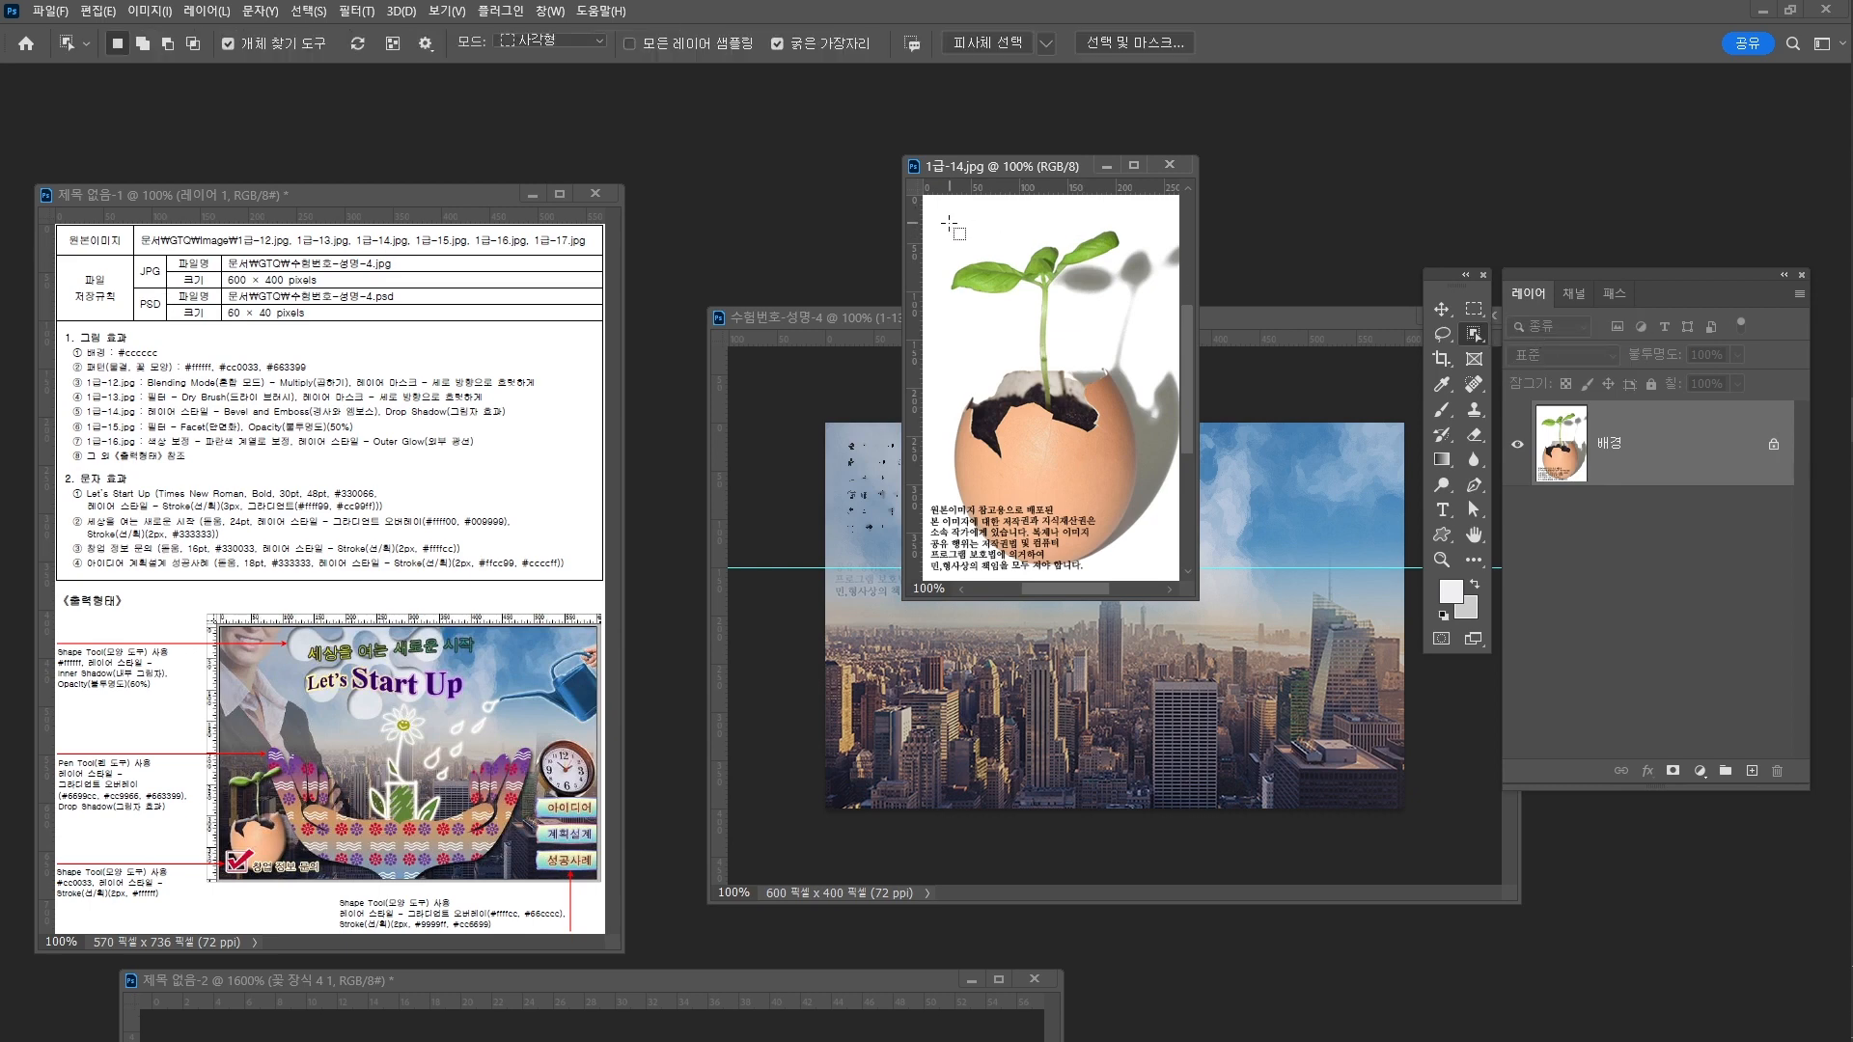
drag(947, 214, 1151, 567)
click(1673, 772)
Copy the masked egg and sprout into the poster, scale it to 46.82% and fit it into the canvas's lower-left corner
key(v)
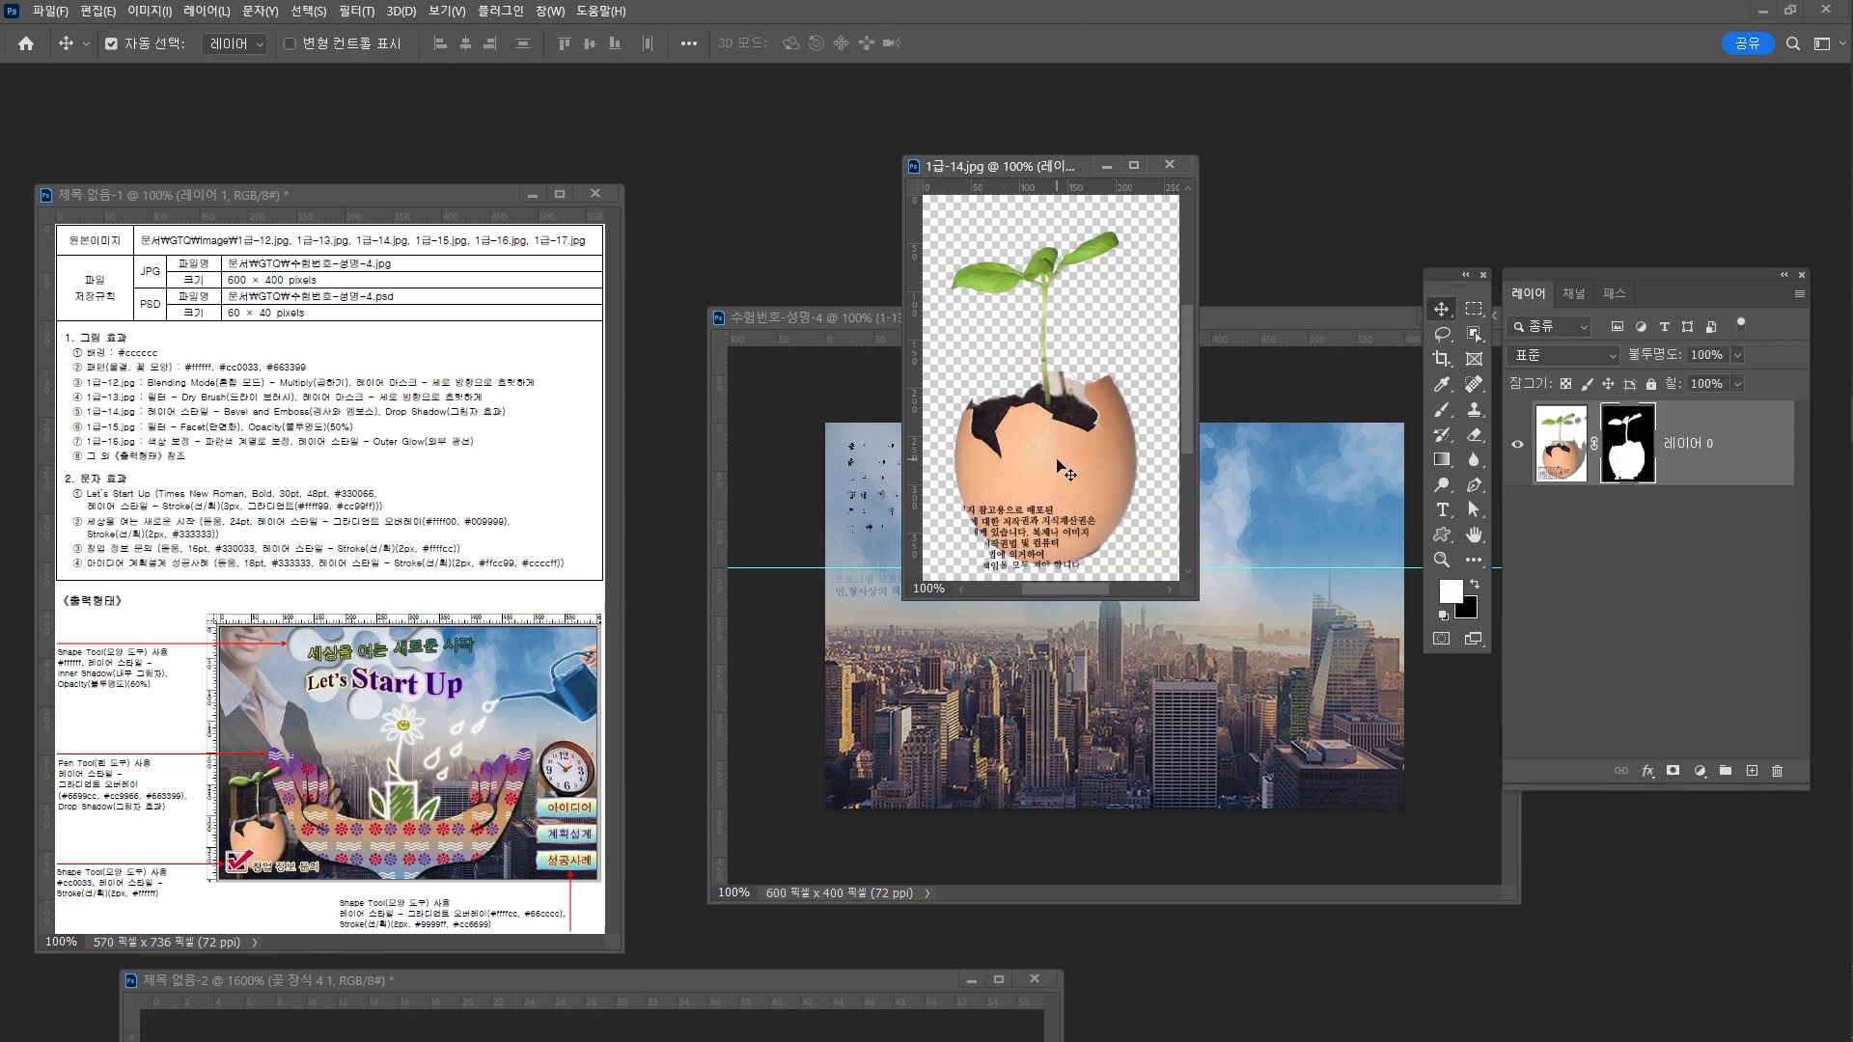
drag(1070, 496, 951, 699)
key(ctrl+t)
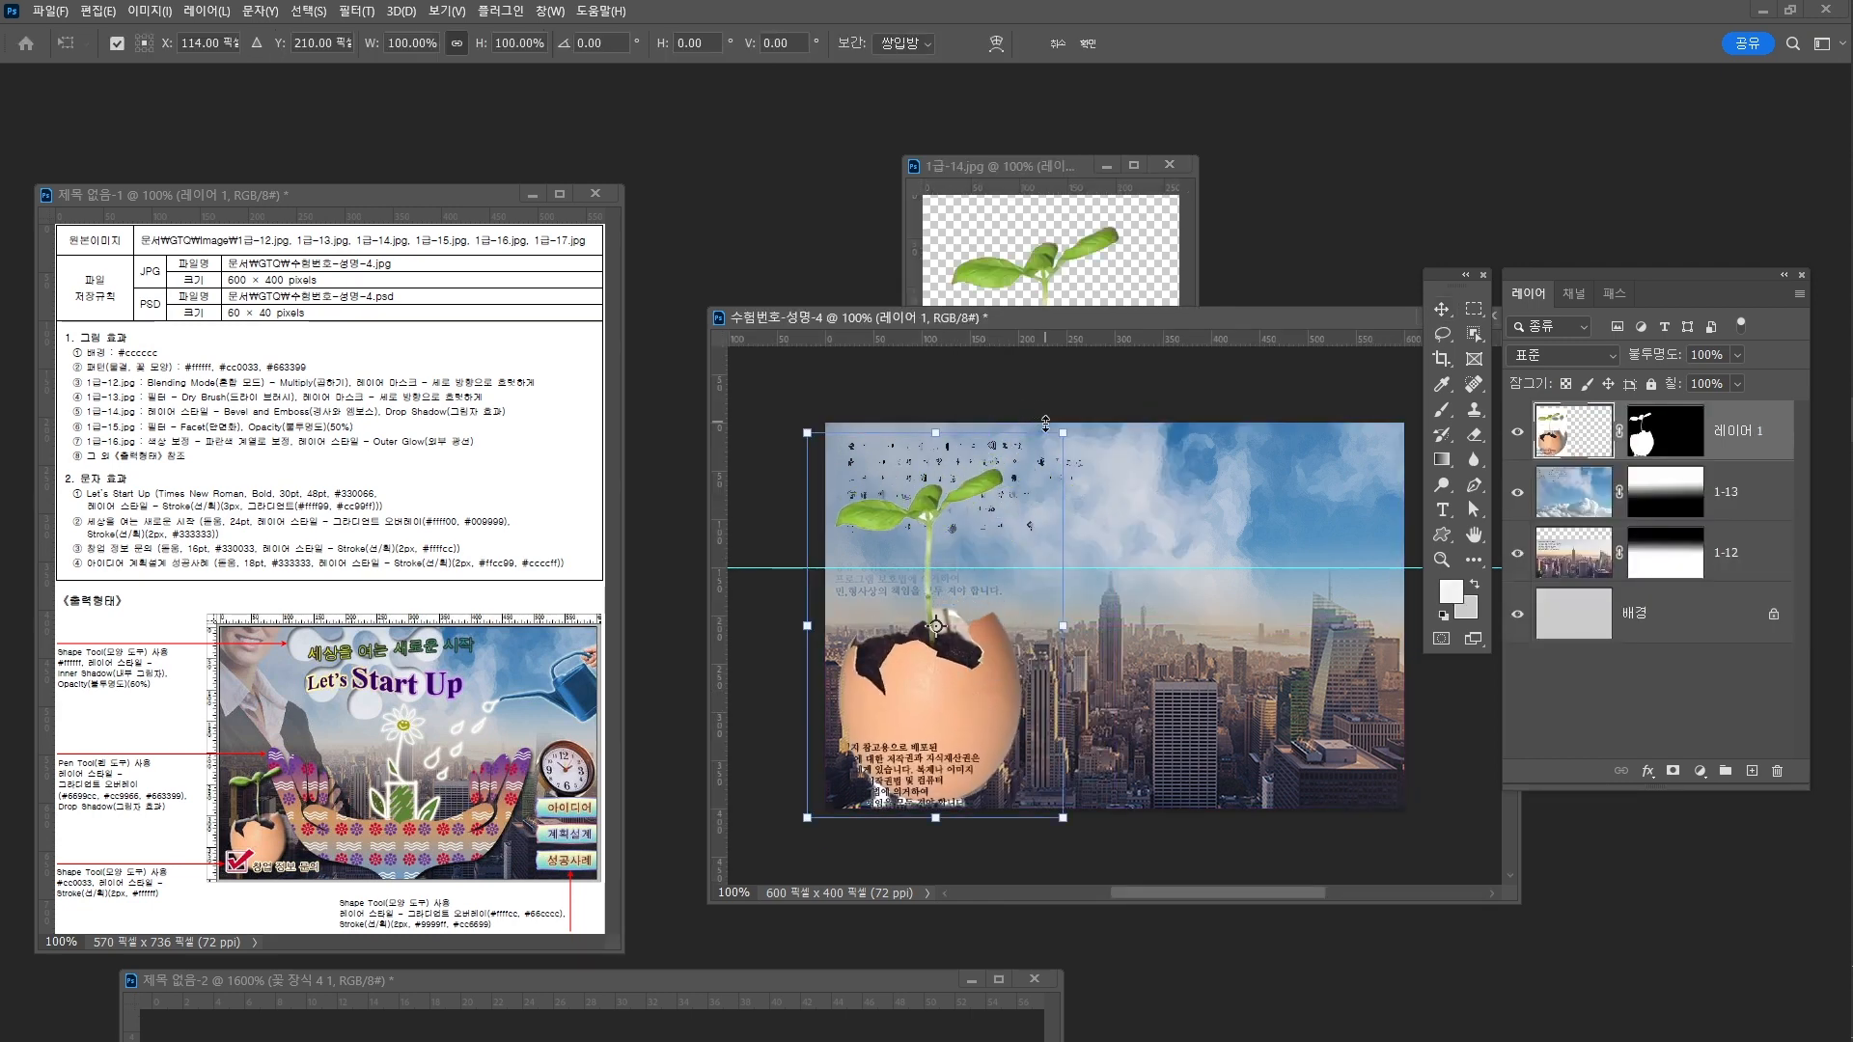
drag(1059, 432, 945, 609)
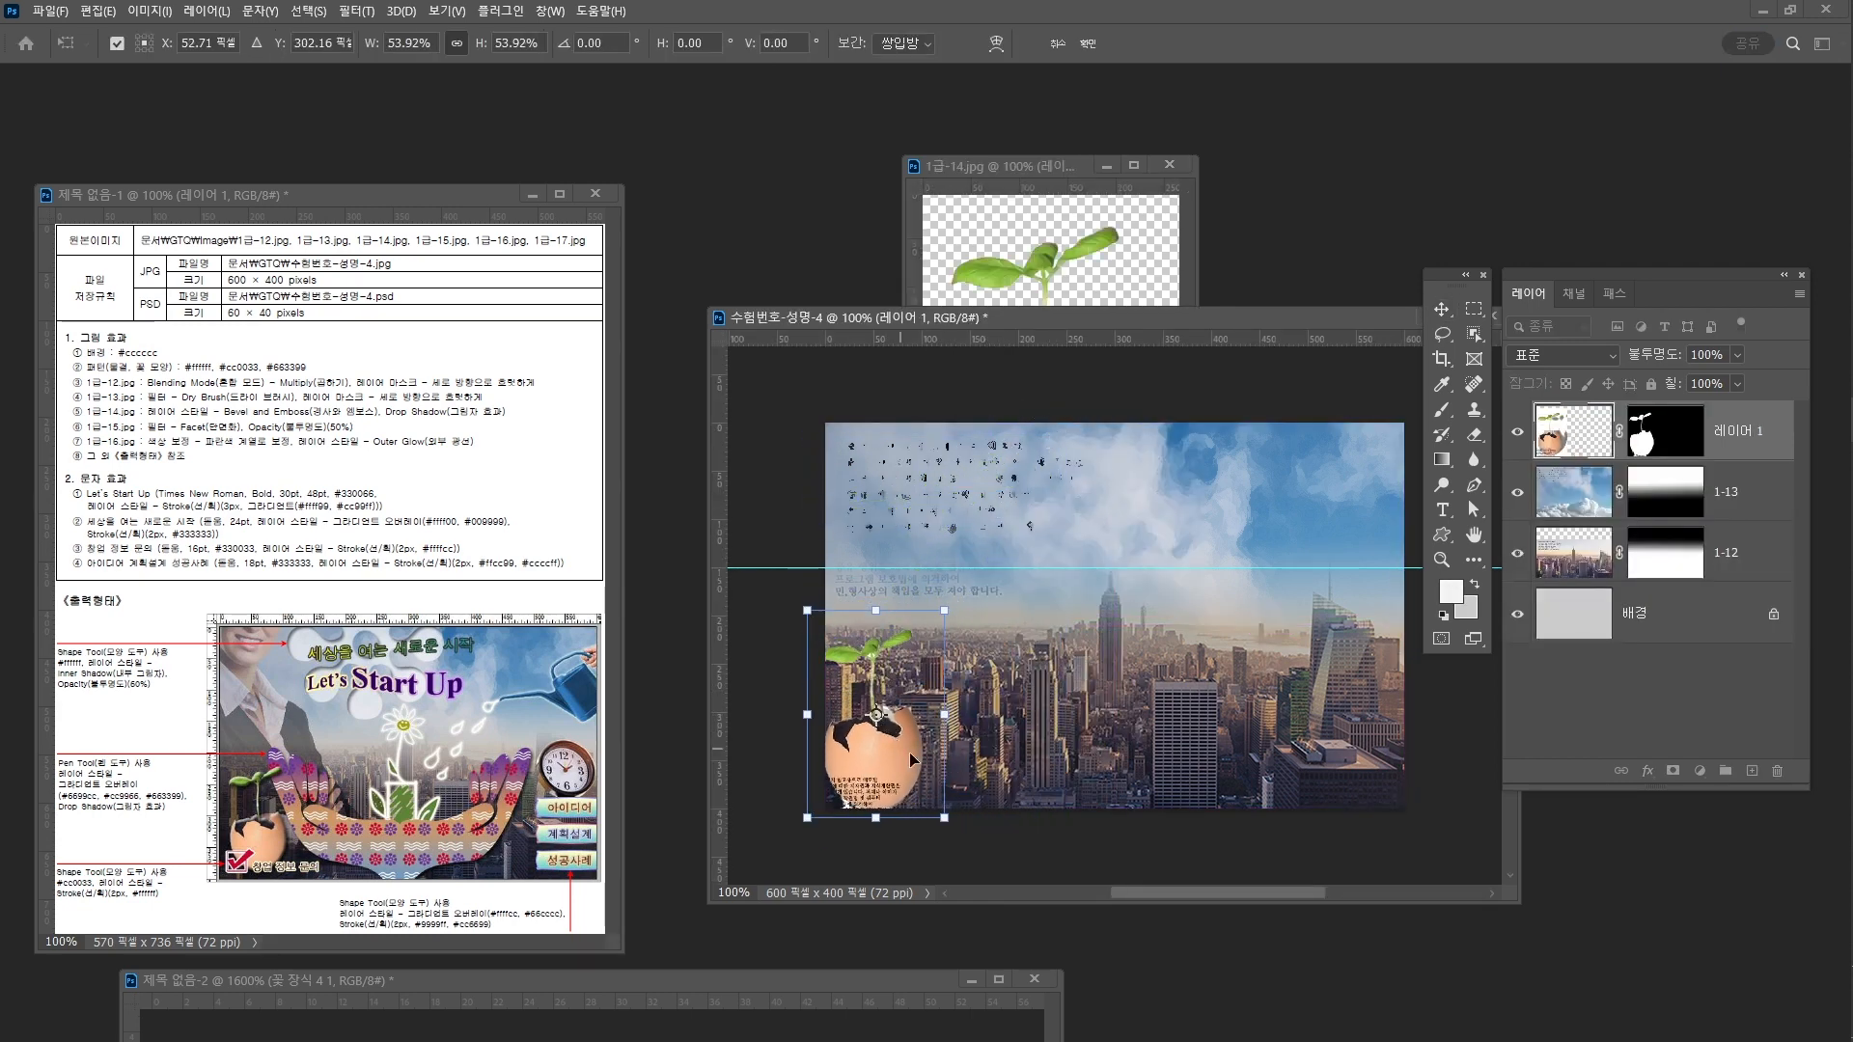
drag(915, 760, 952, 735)
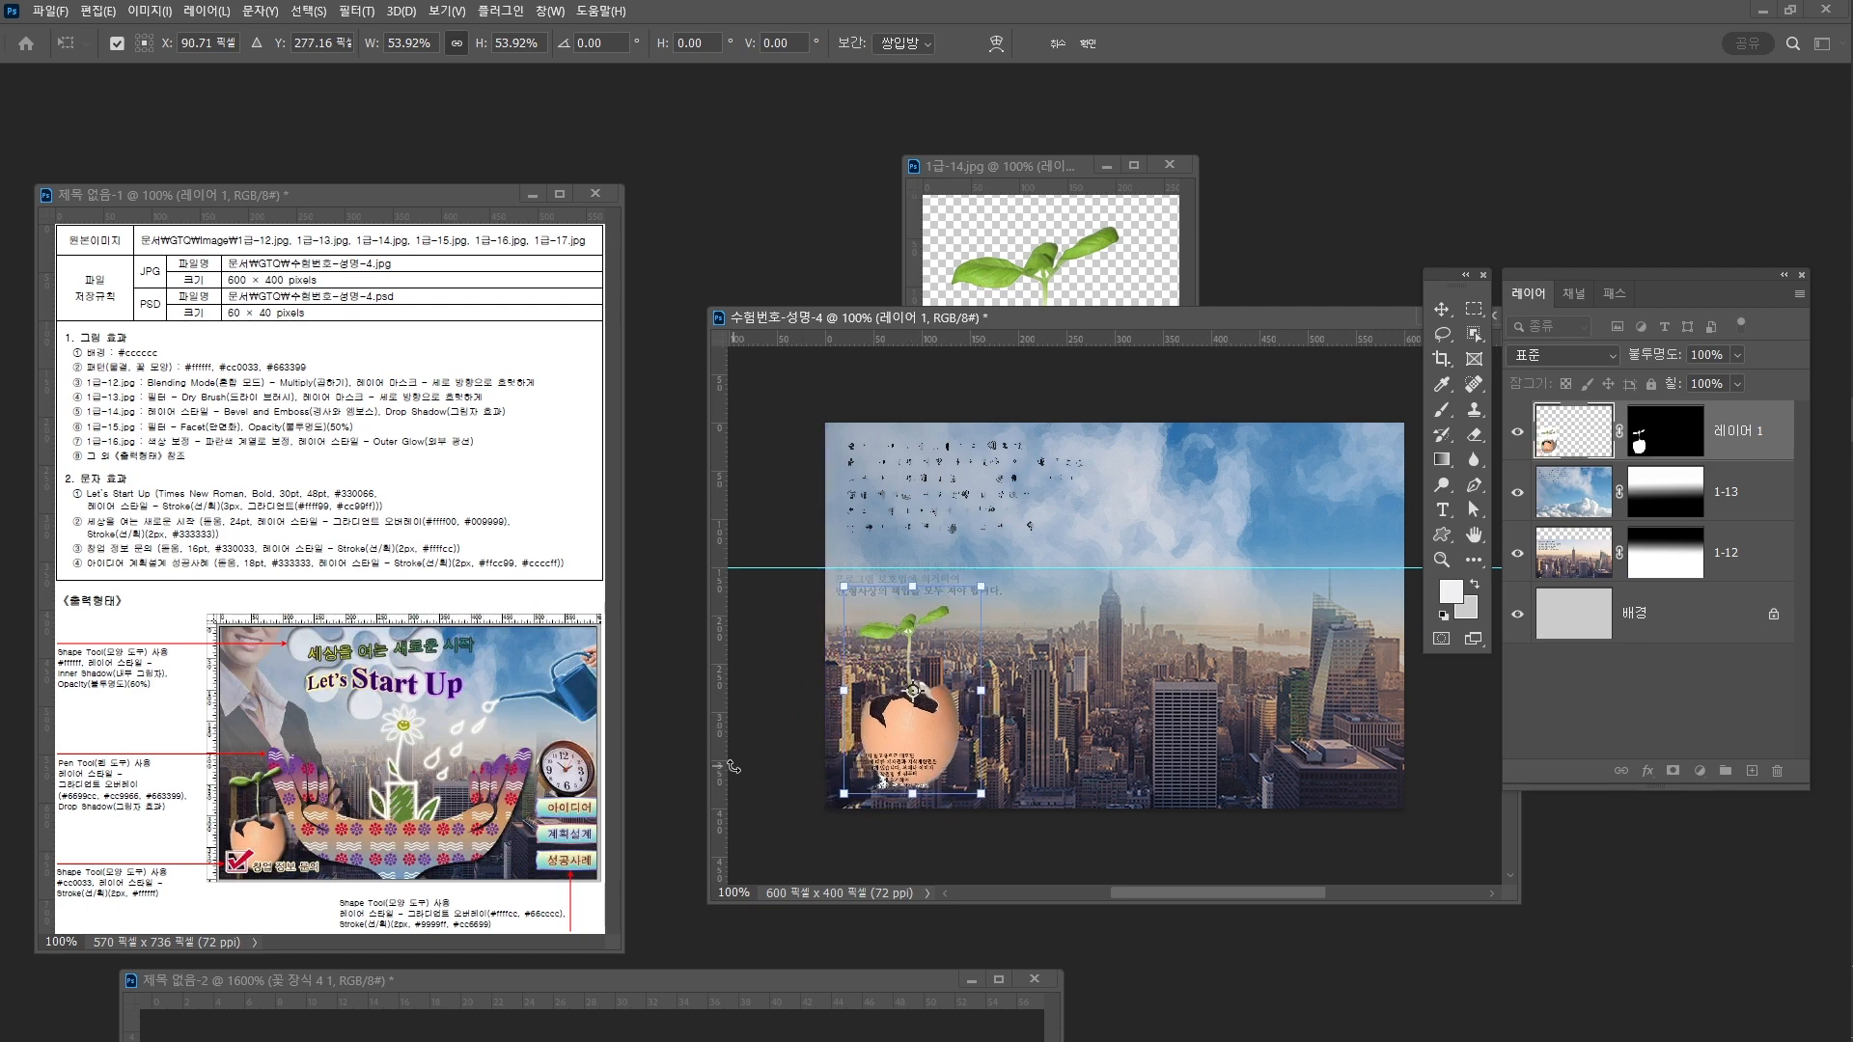
drag(844, 586, 862, 602)
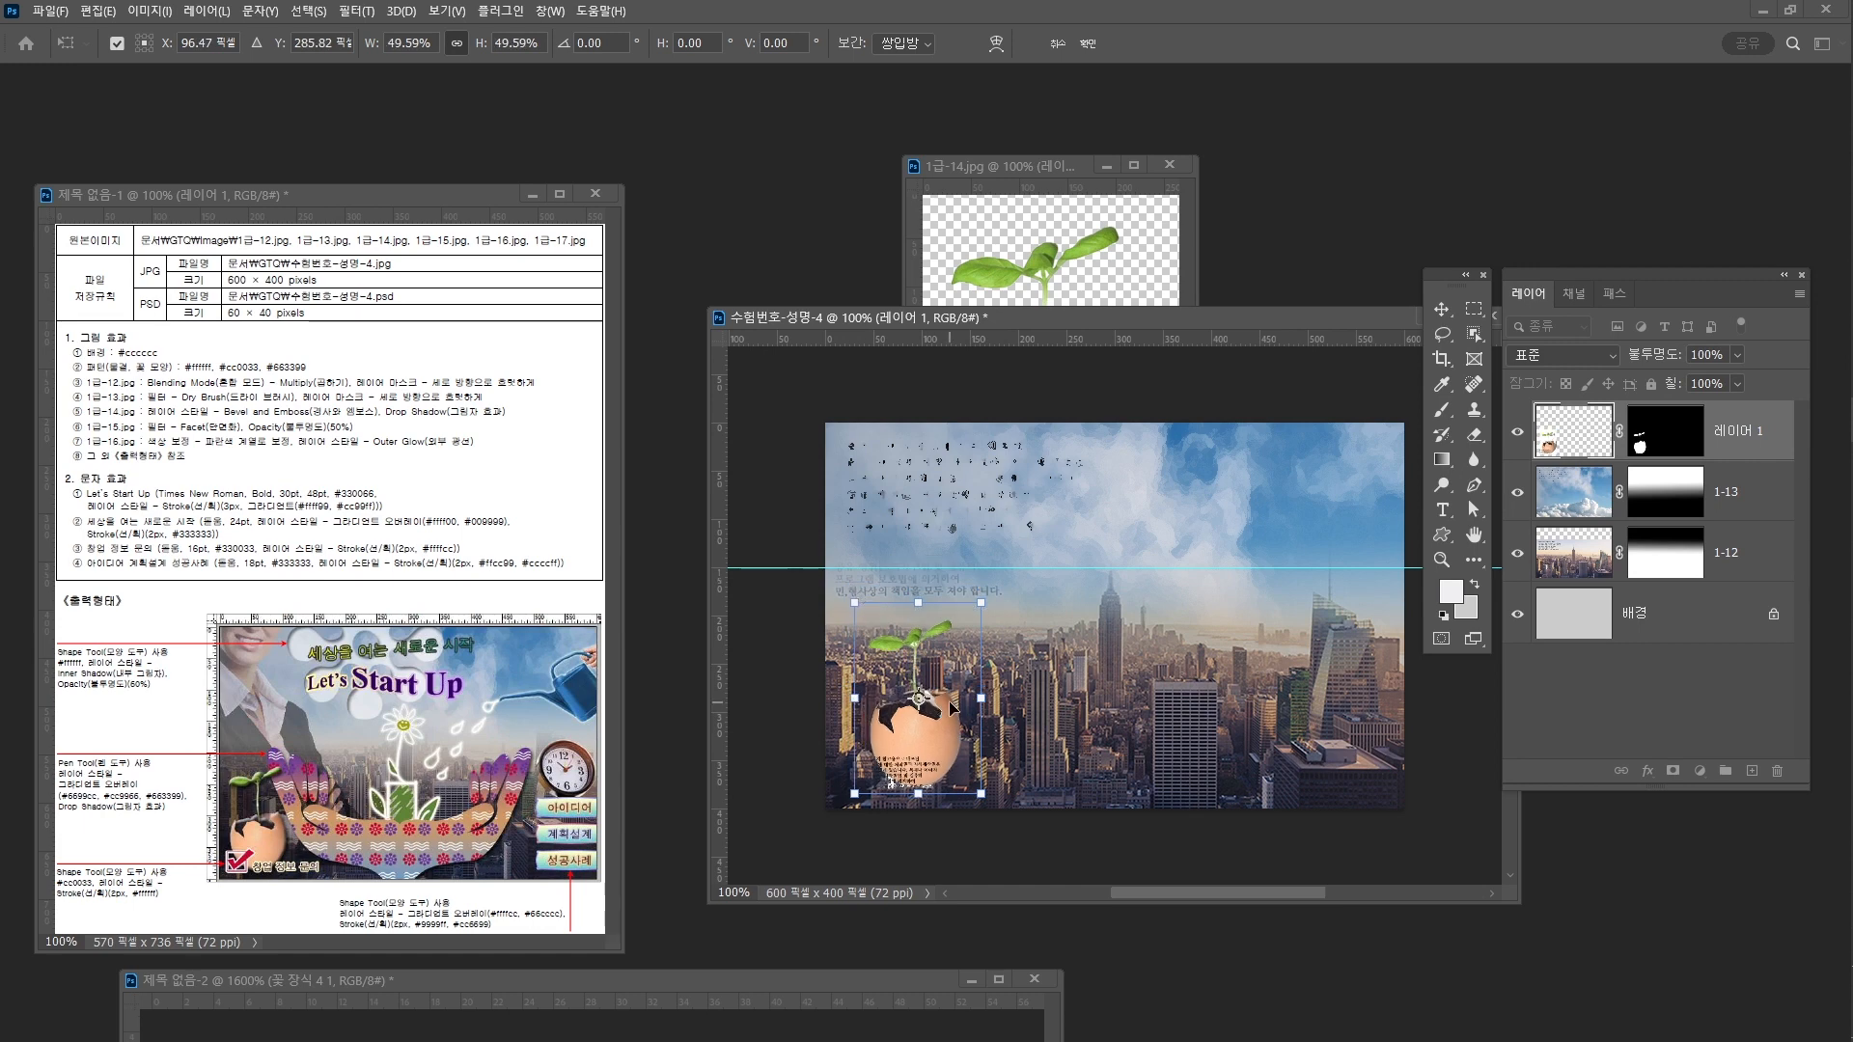
drag(979, 603, 973, 613)
drag(963, 683, 941, 699)
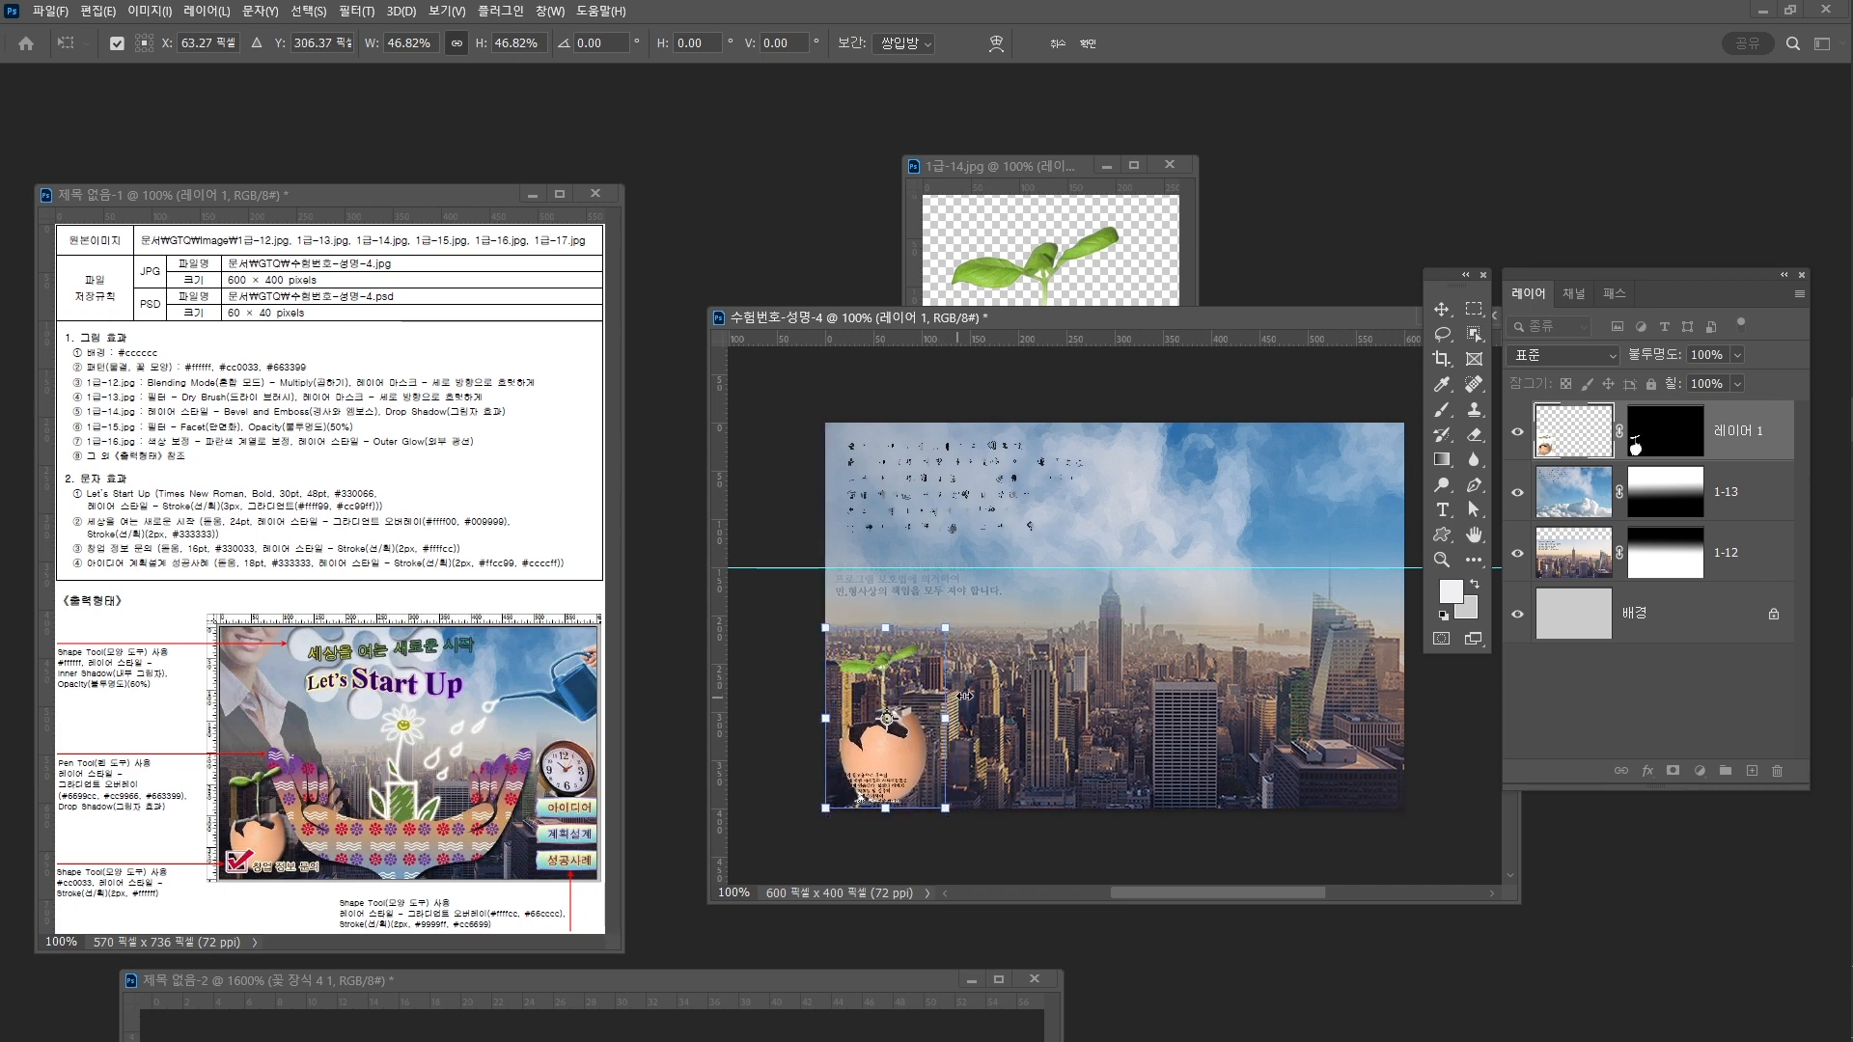
key(Return)
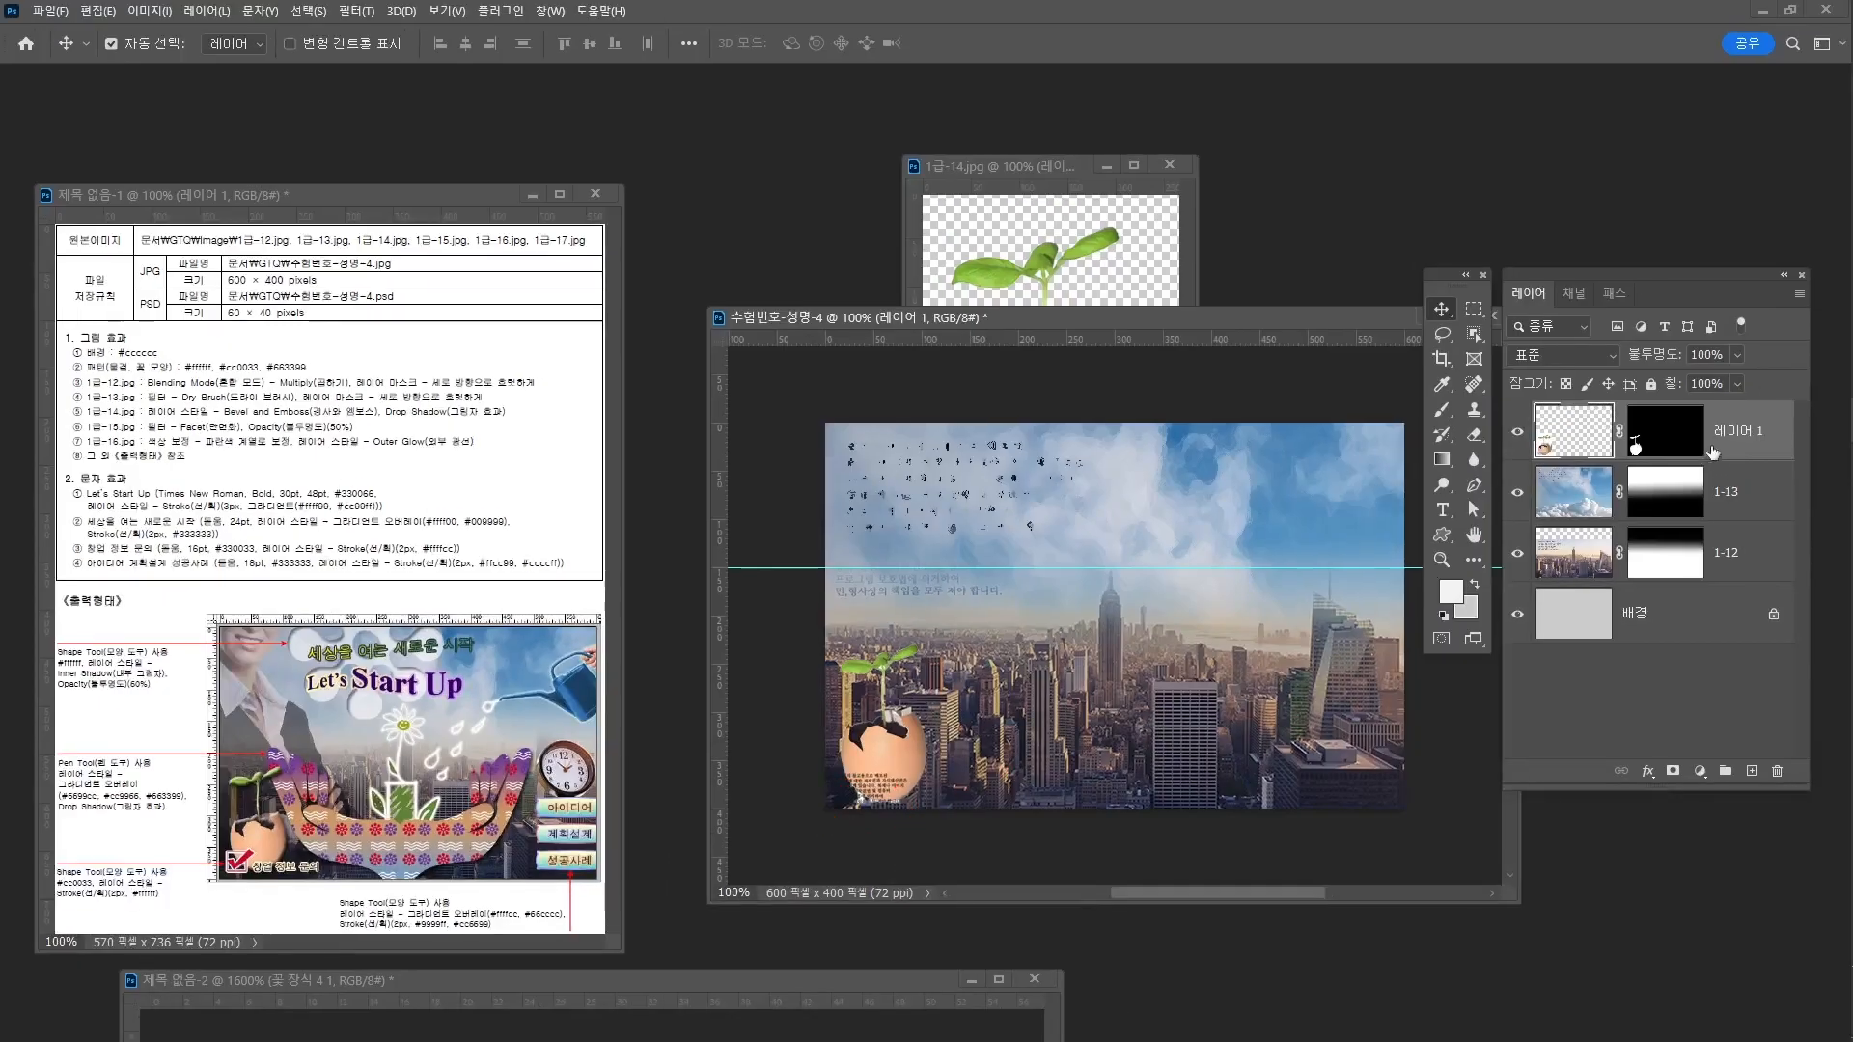
Paint black on the egg layer's mask with a 15 px brush to hide the leftover text around the egg's base
click(1657, 432)
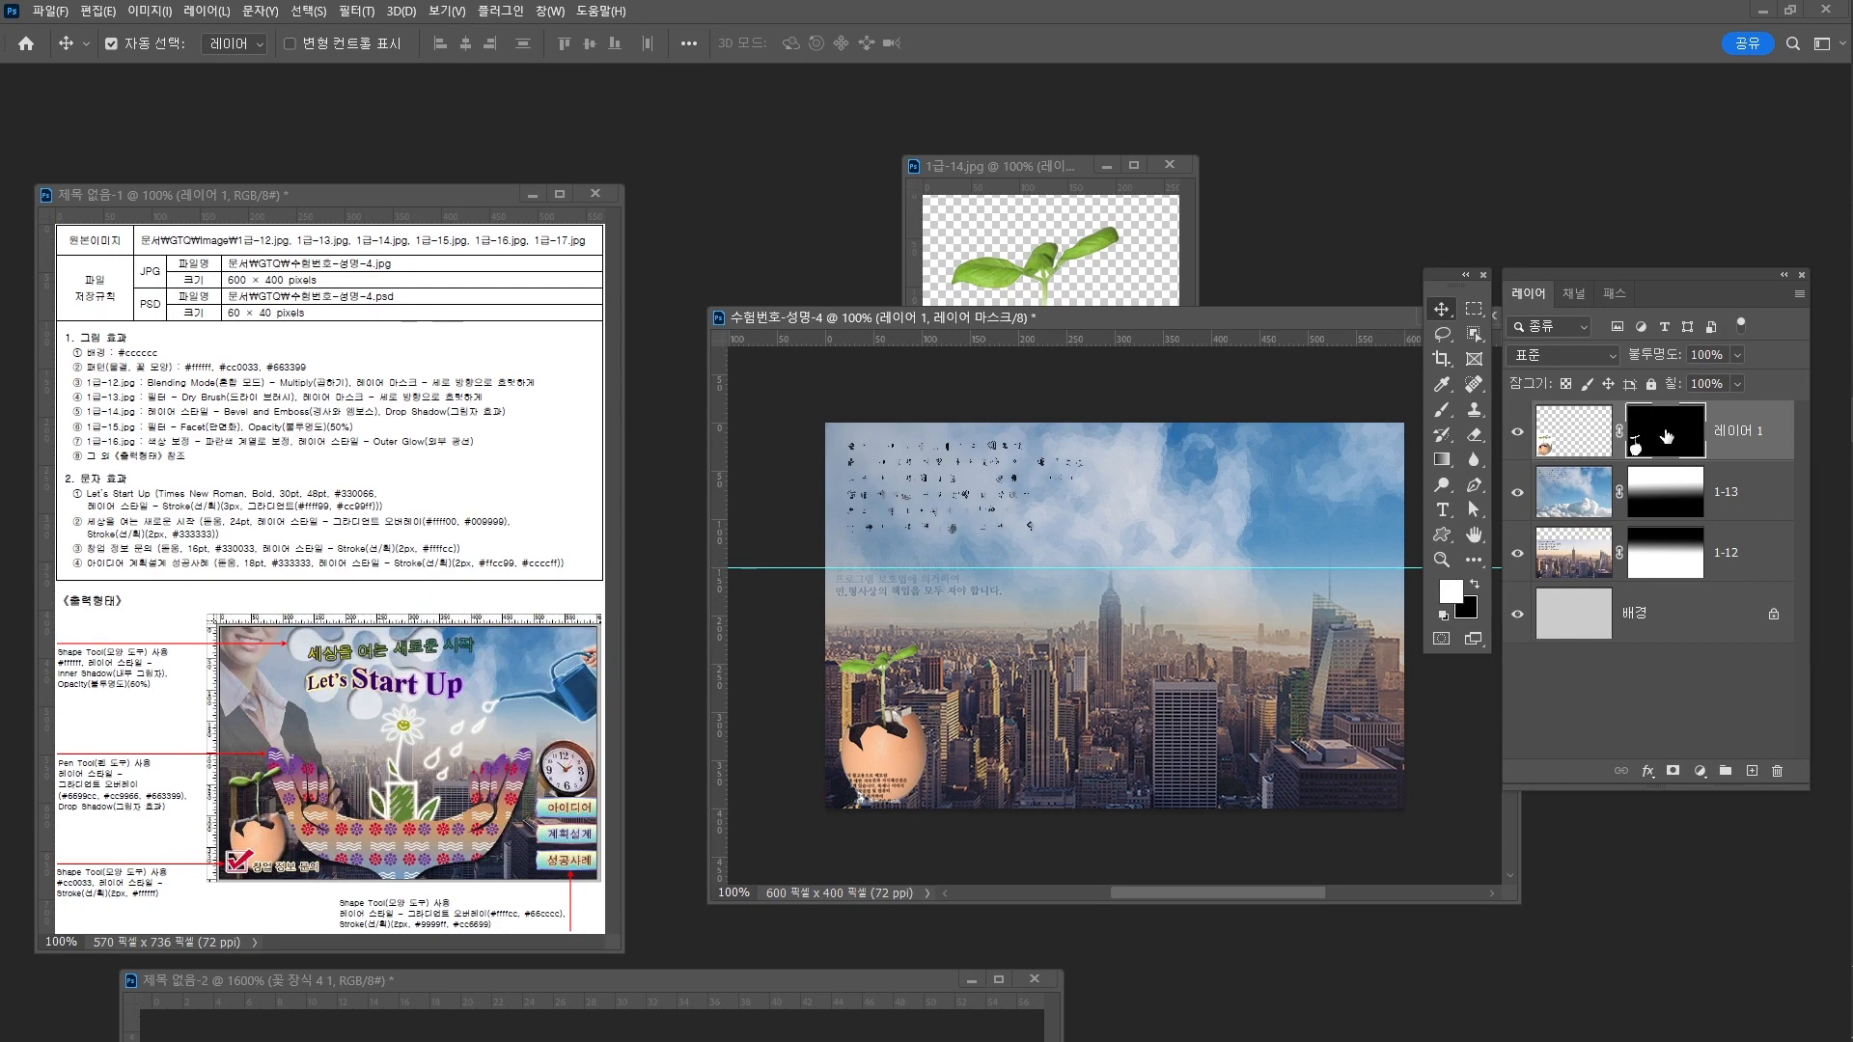
key(z)
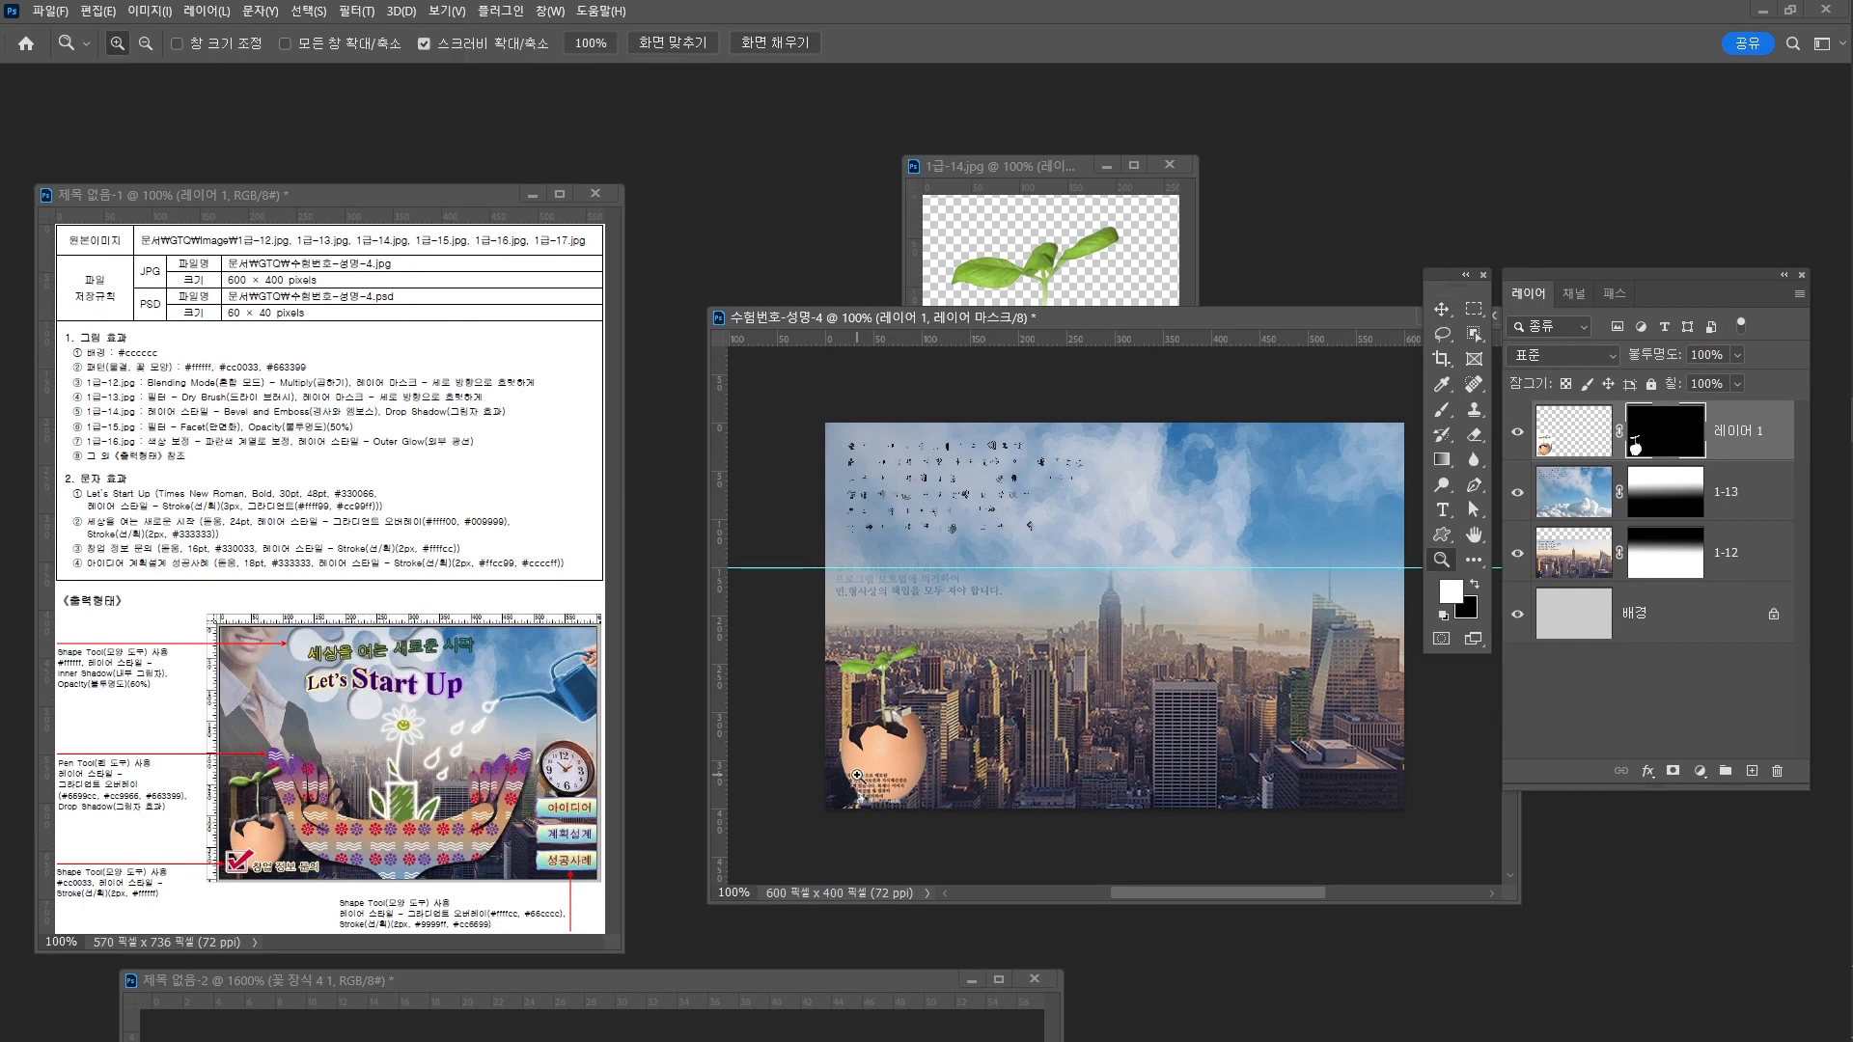
mouse_move(858, 776)
mouse_down()
mouse_move(980, 712)
mouse_move(1006, 627)
mouse_up()
key(b)
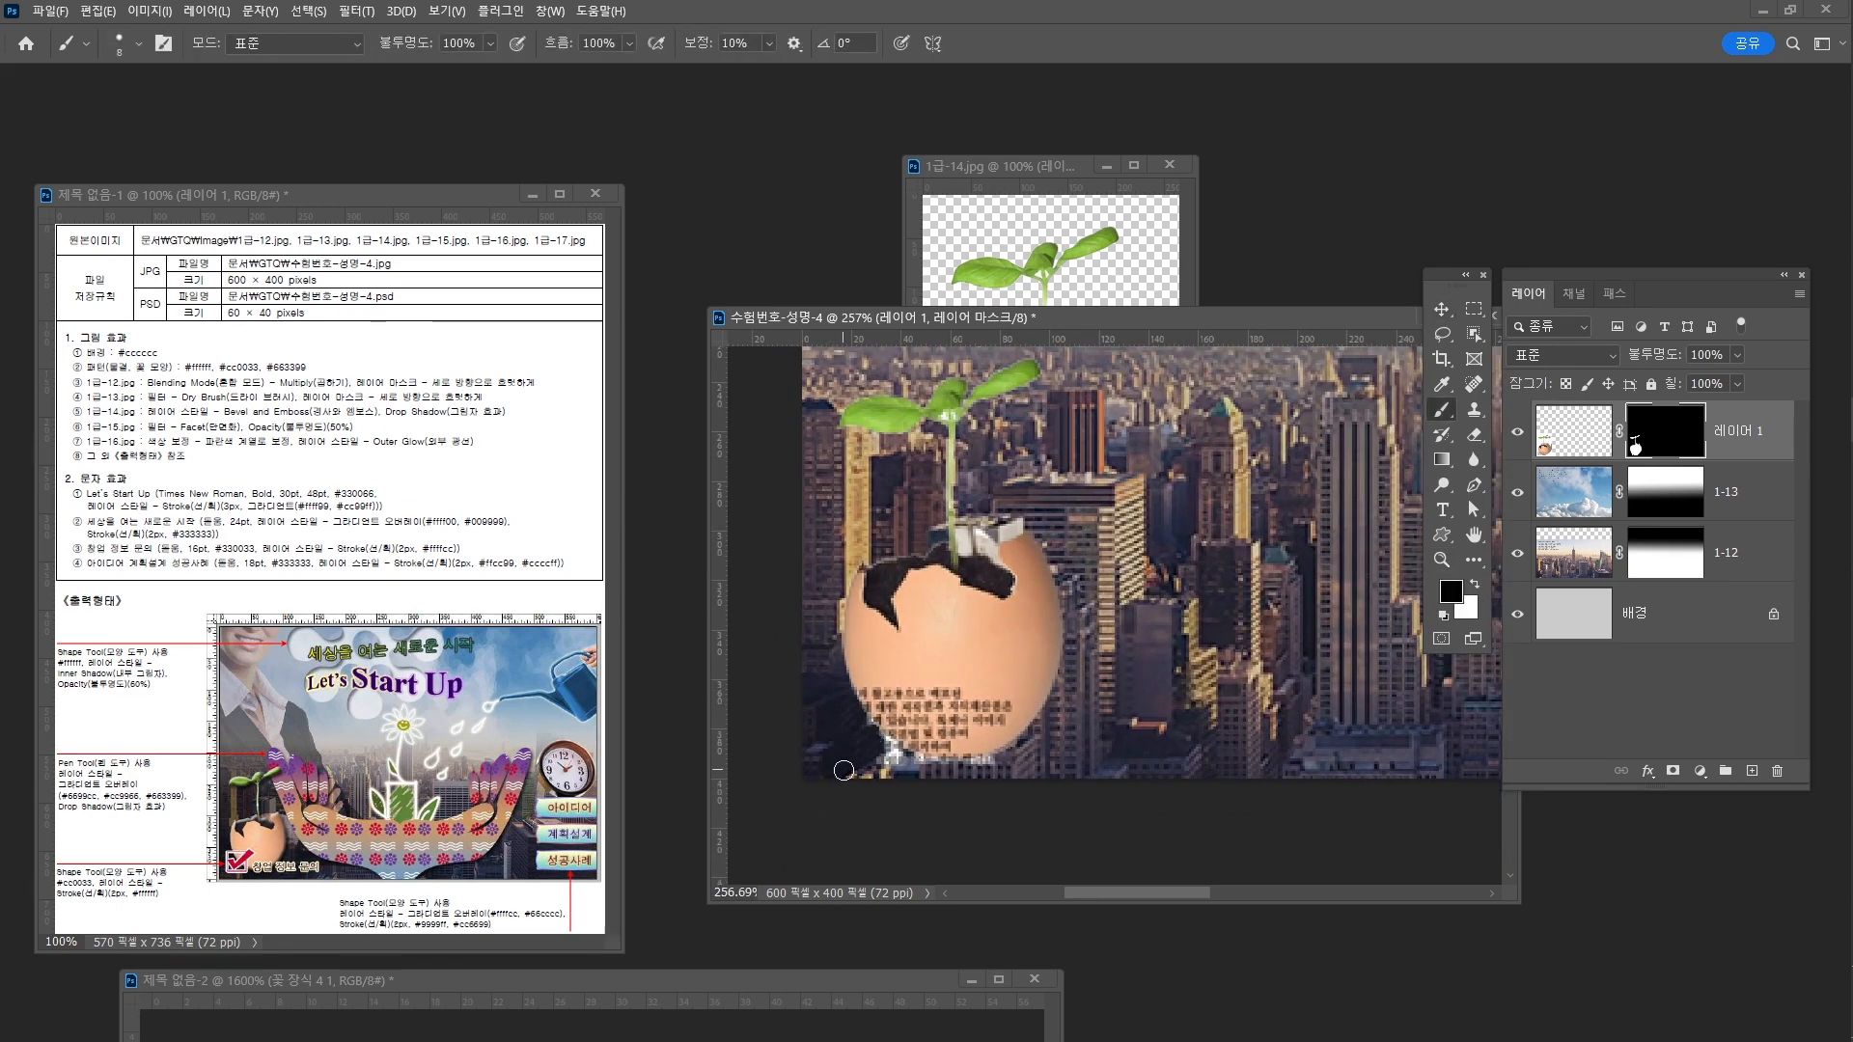
key(bracketright)
key(bracketright)
key(bracketright)
key(bracketright)
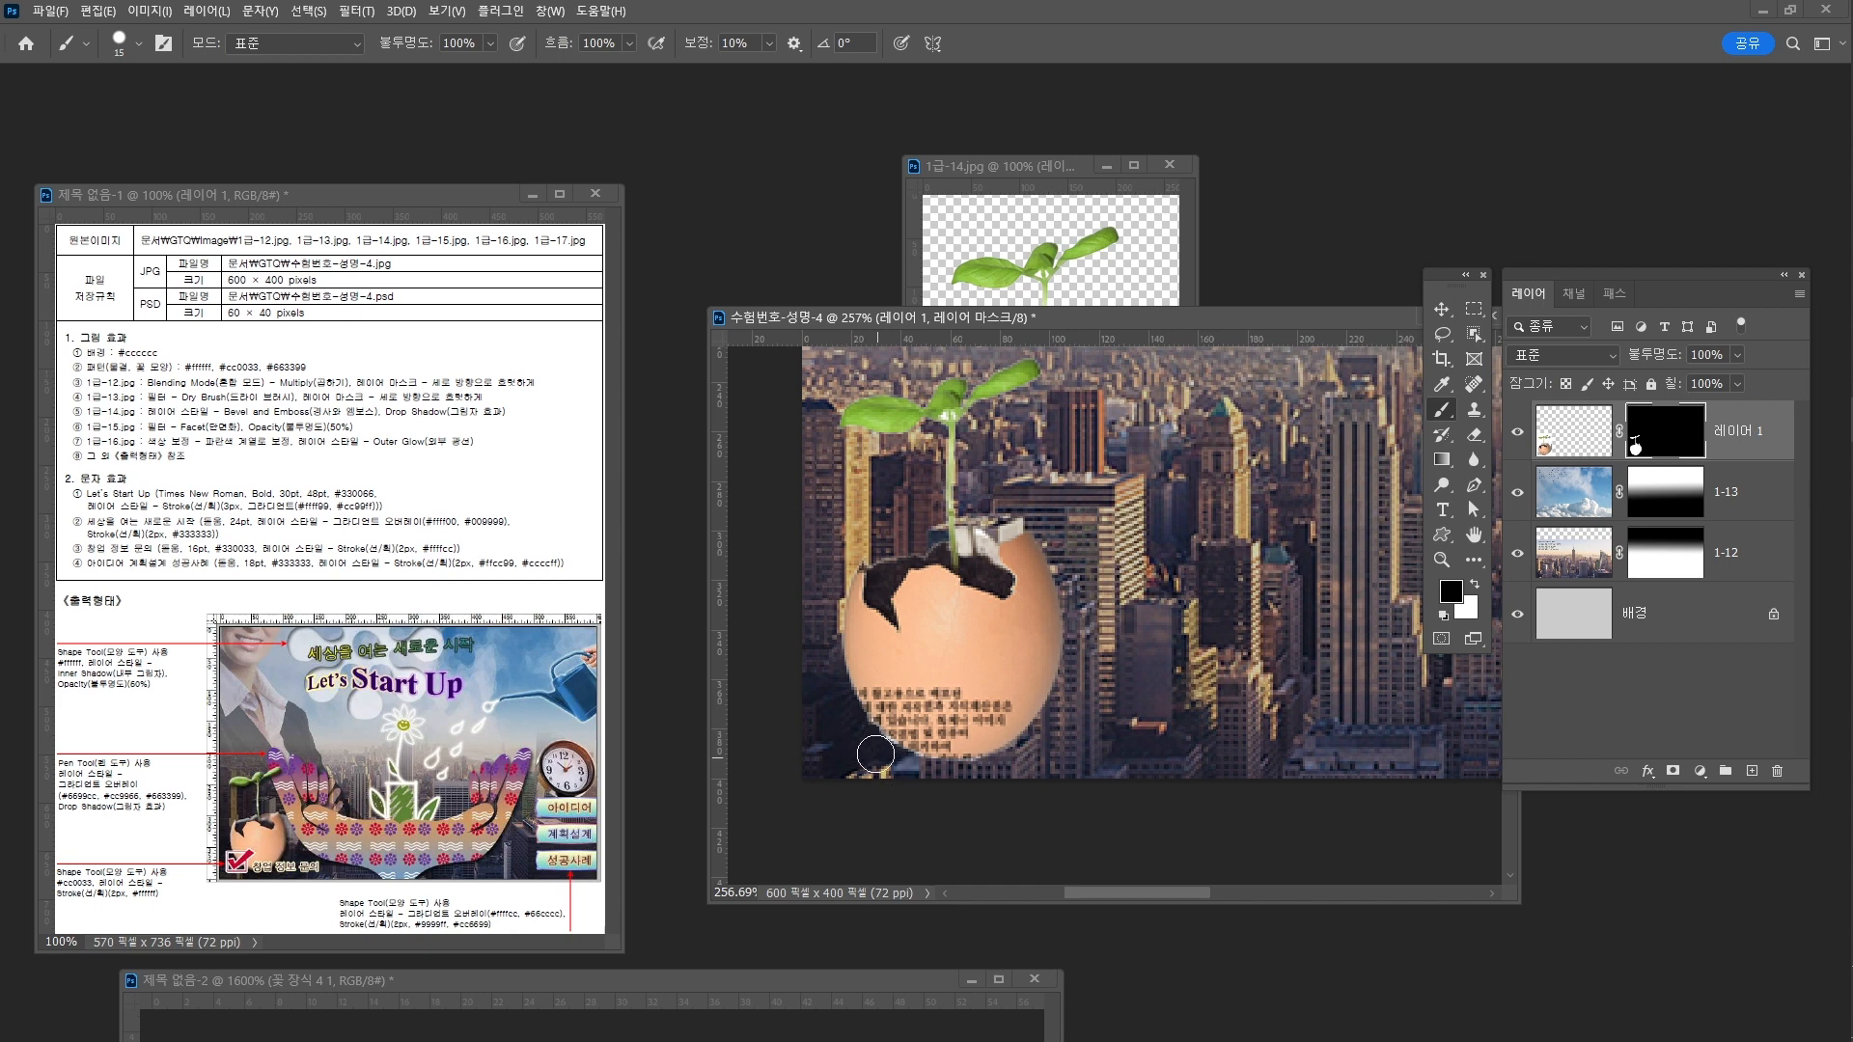
drag(1106, 739, 999, 733)
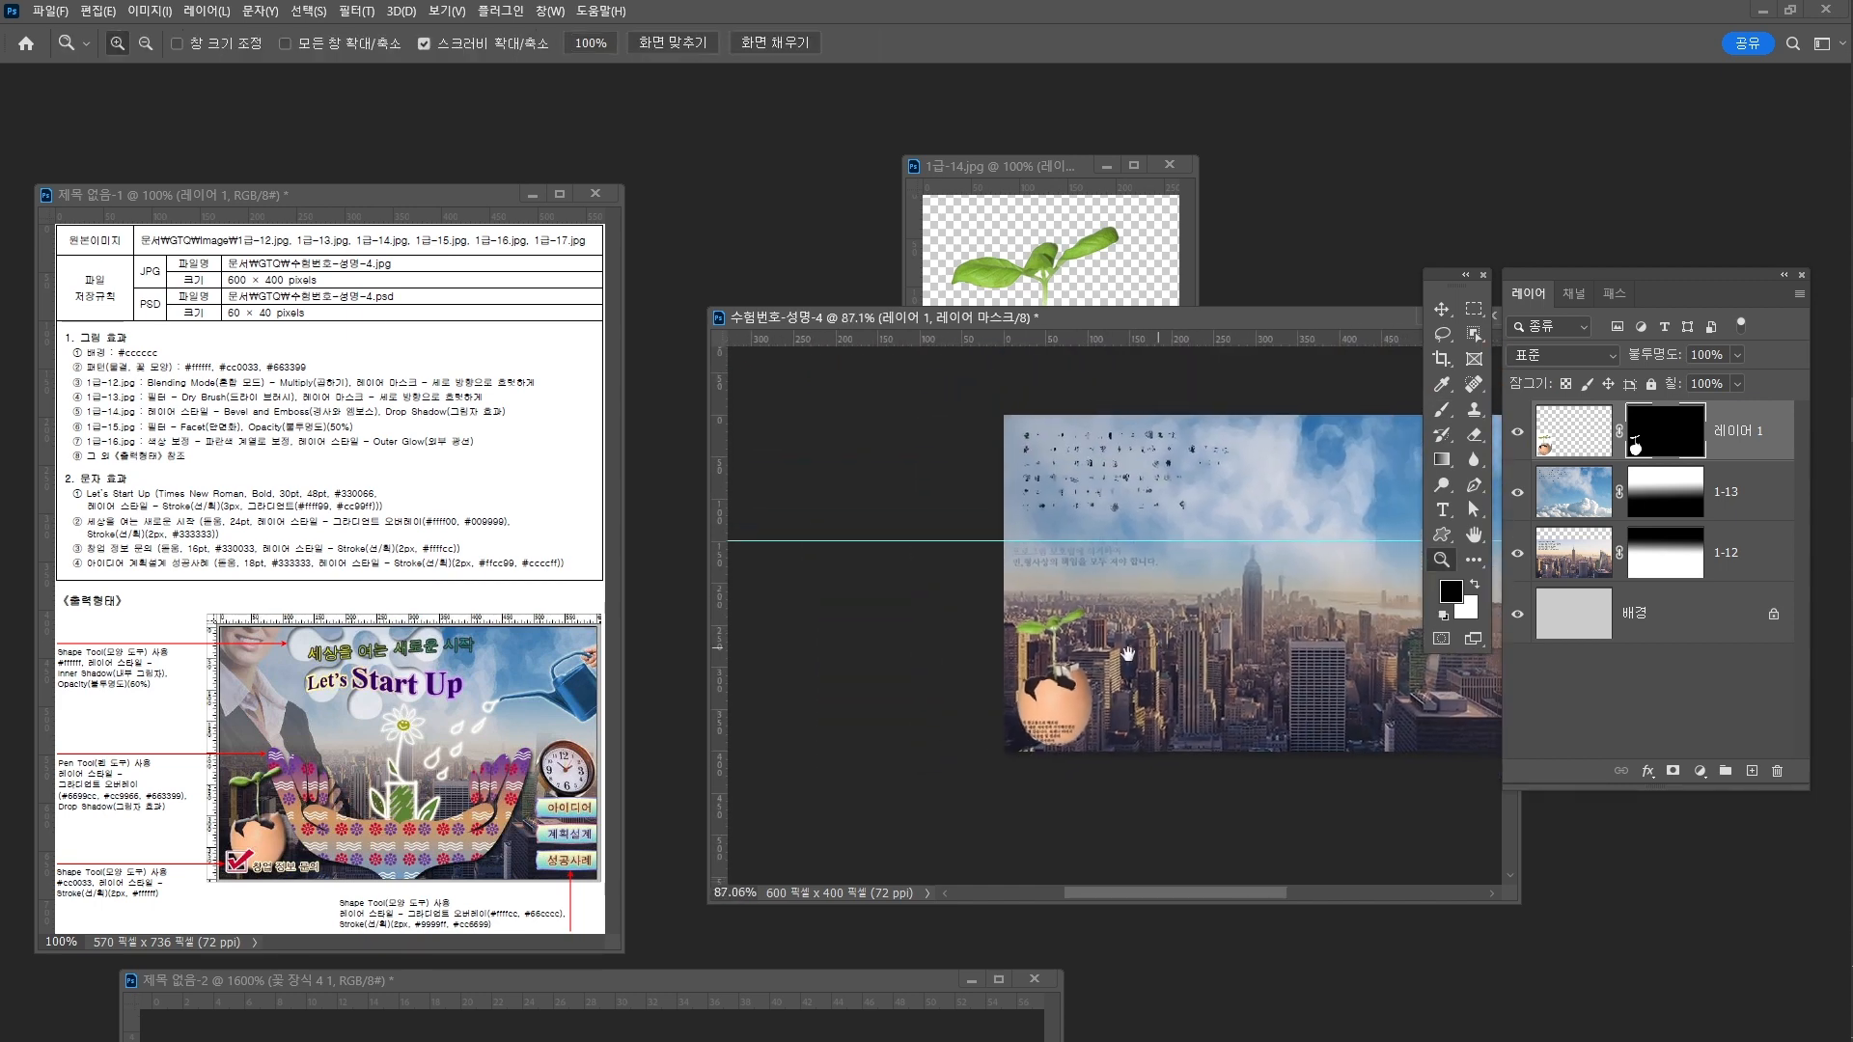
drag(1127, 653, 955, 690)
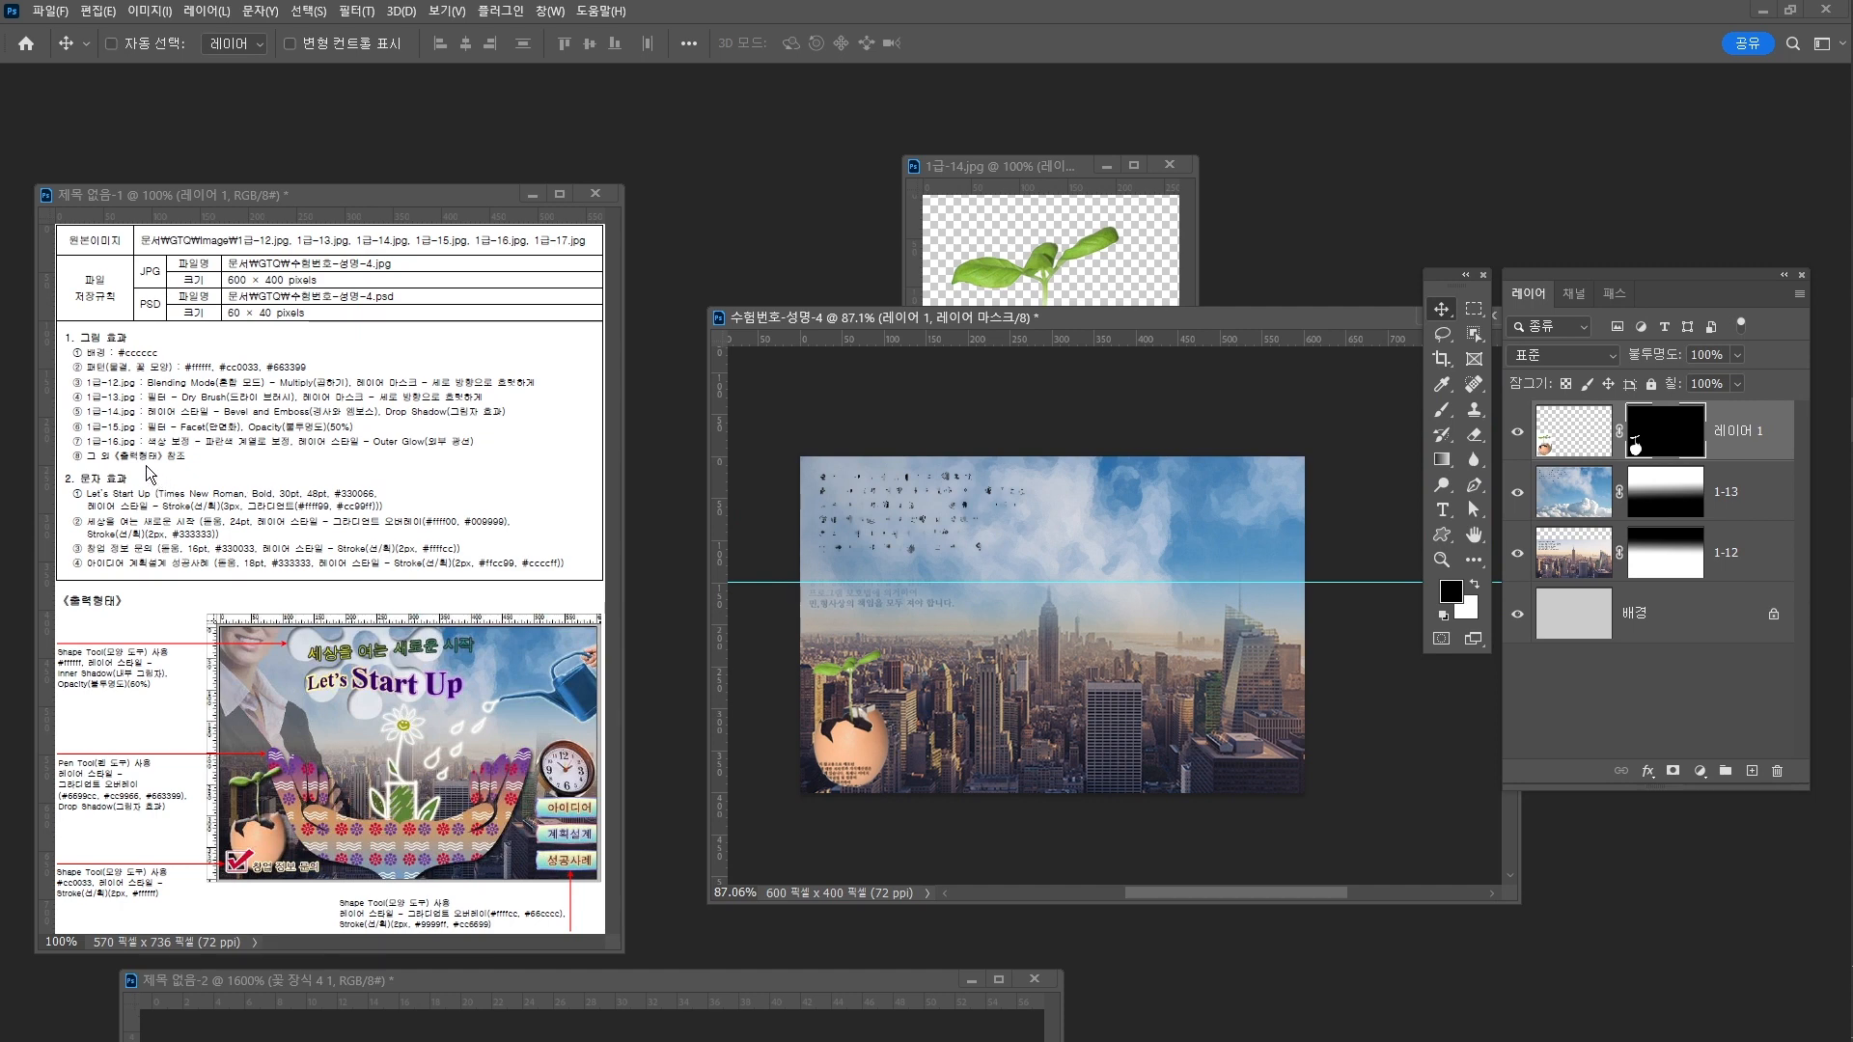
Open 1급-15.jpg and place its window next to the exam sheet, over the poster
key(ctrl+o)
drag(472, 25, 934, 236)
click(696, 608)
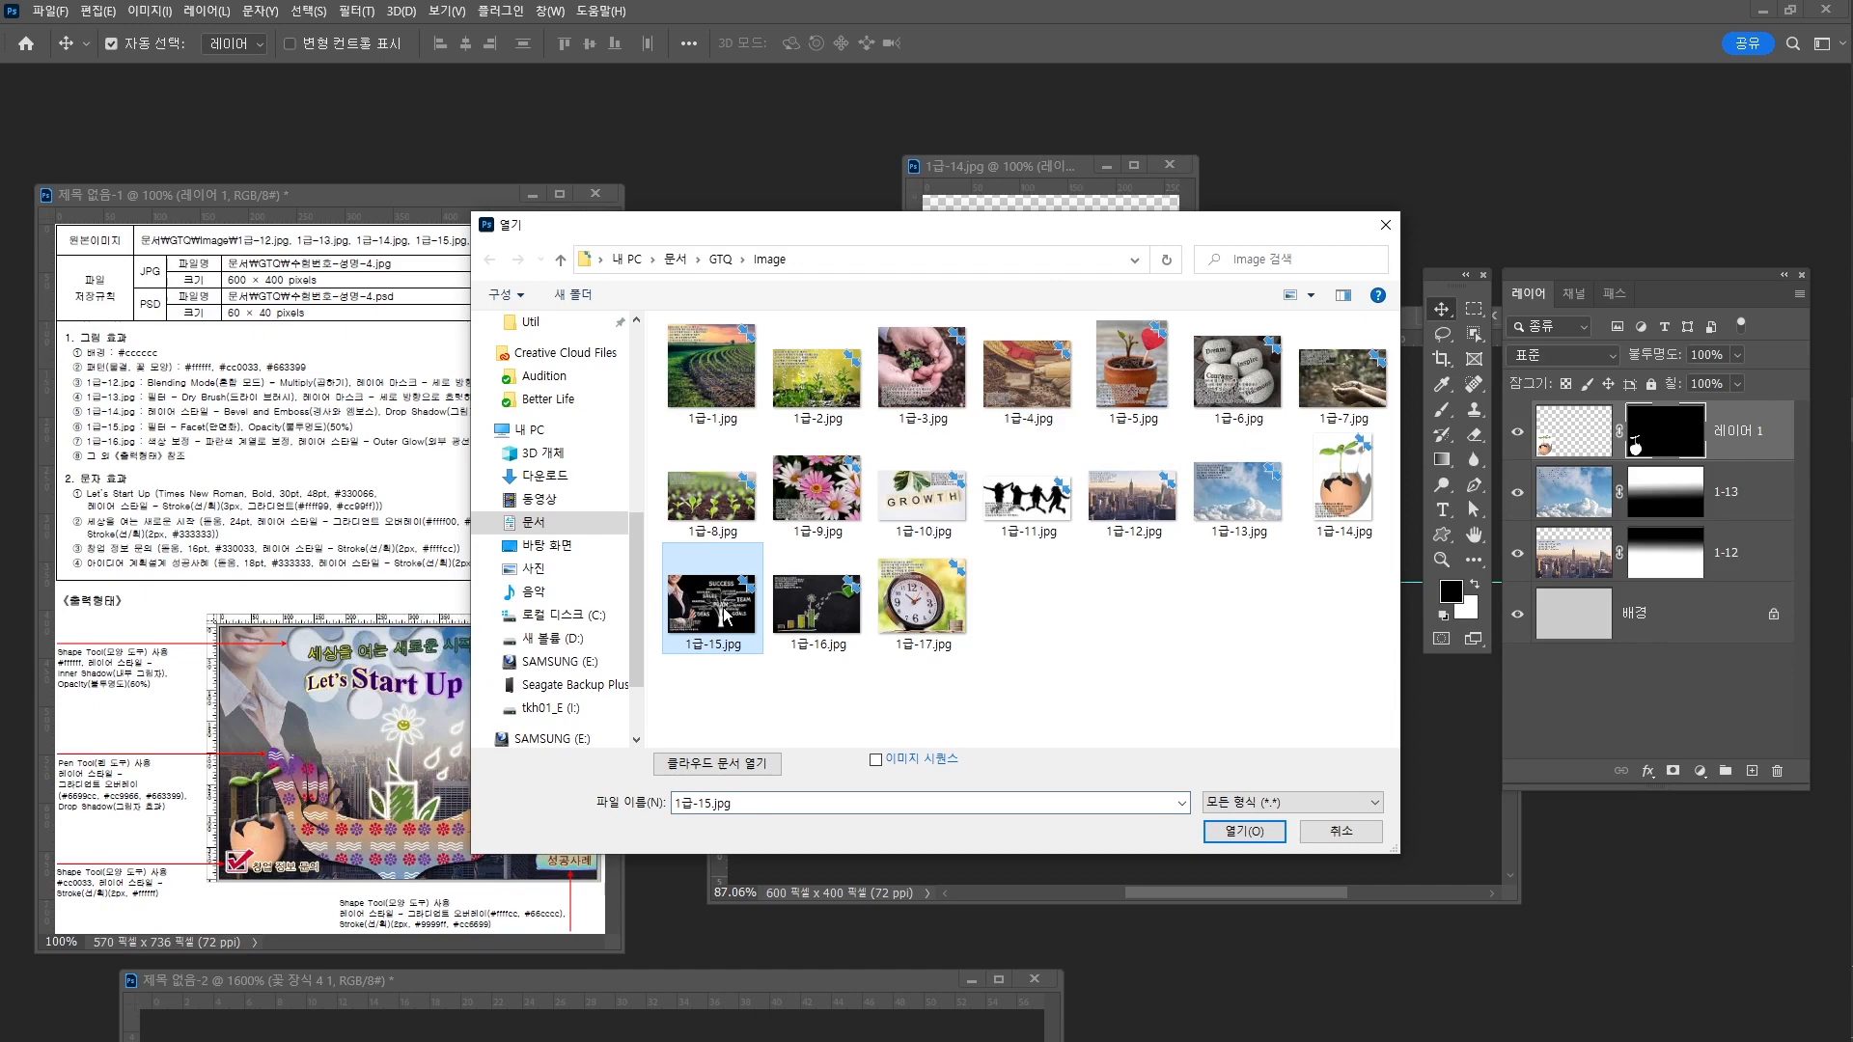
click(1238, 830)
drag(328, 174, 1034, 203)
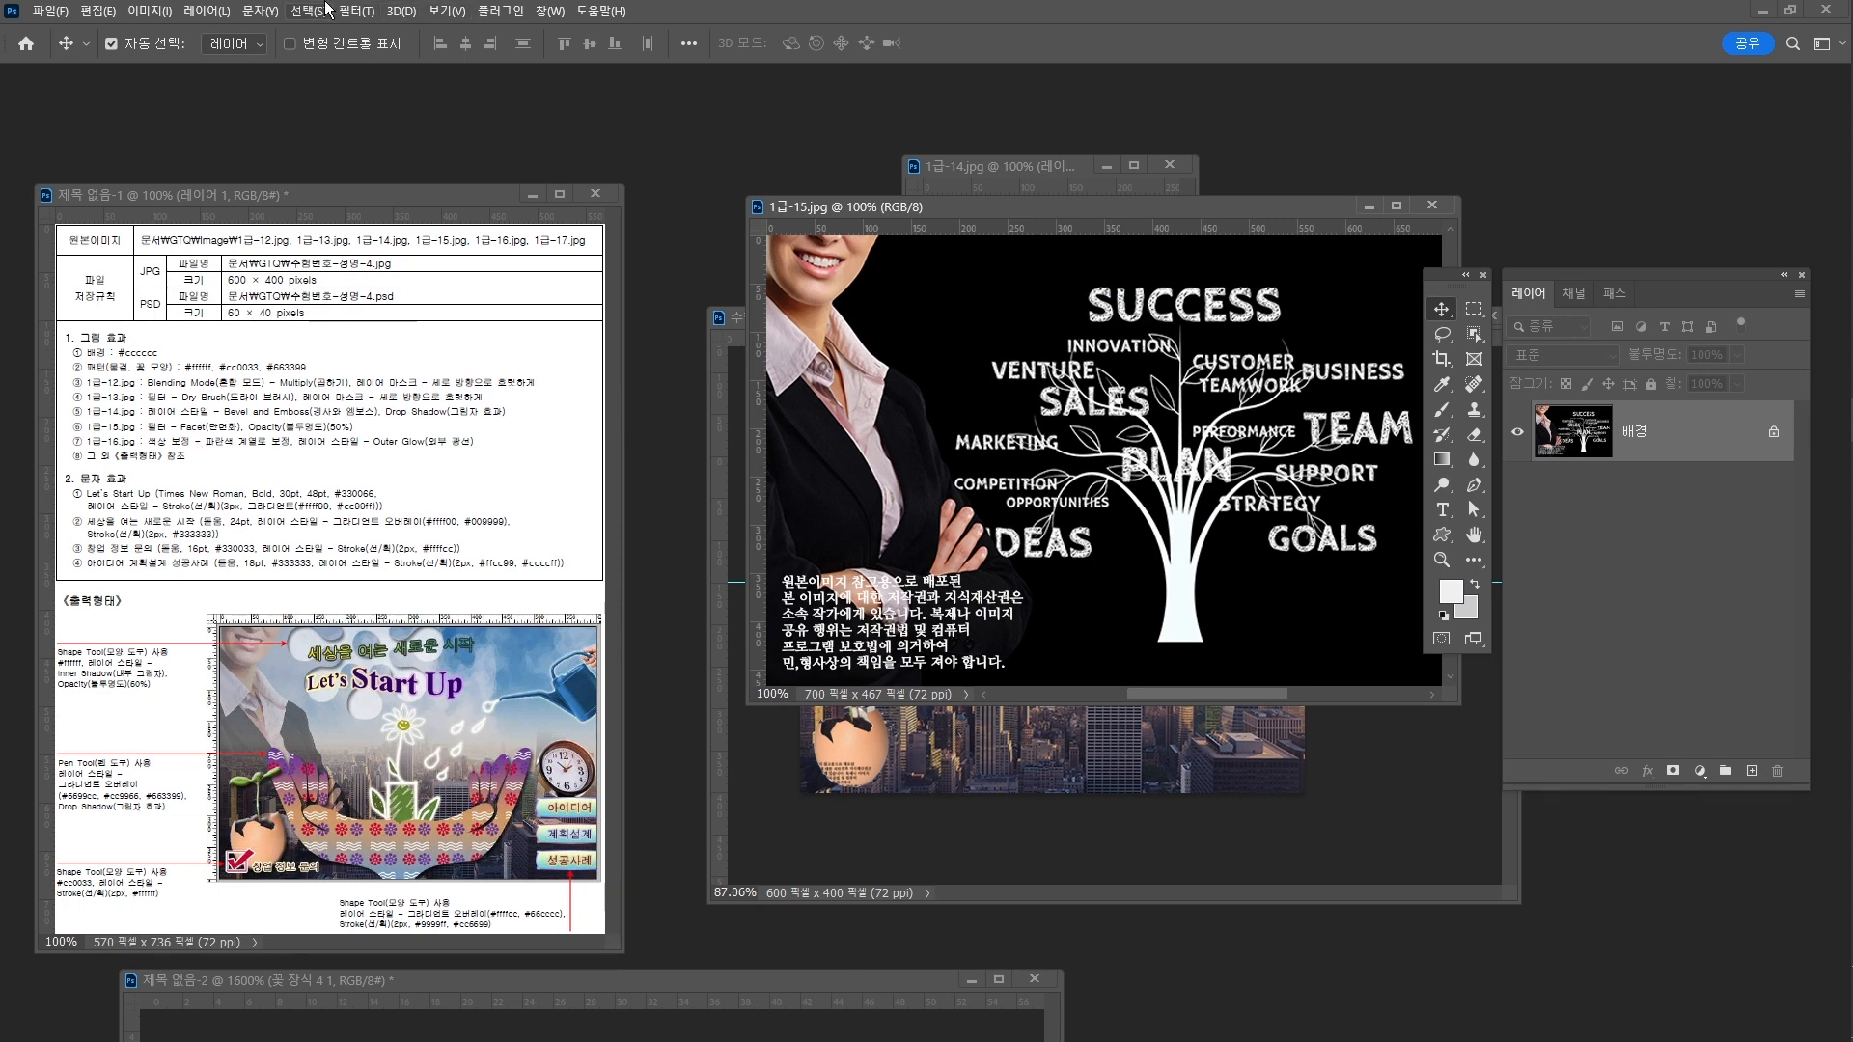
click(359, 11)
click(409, 119)
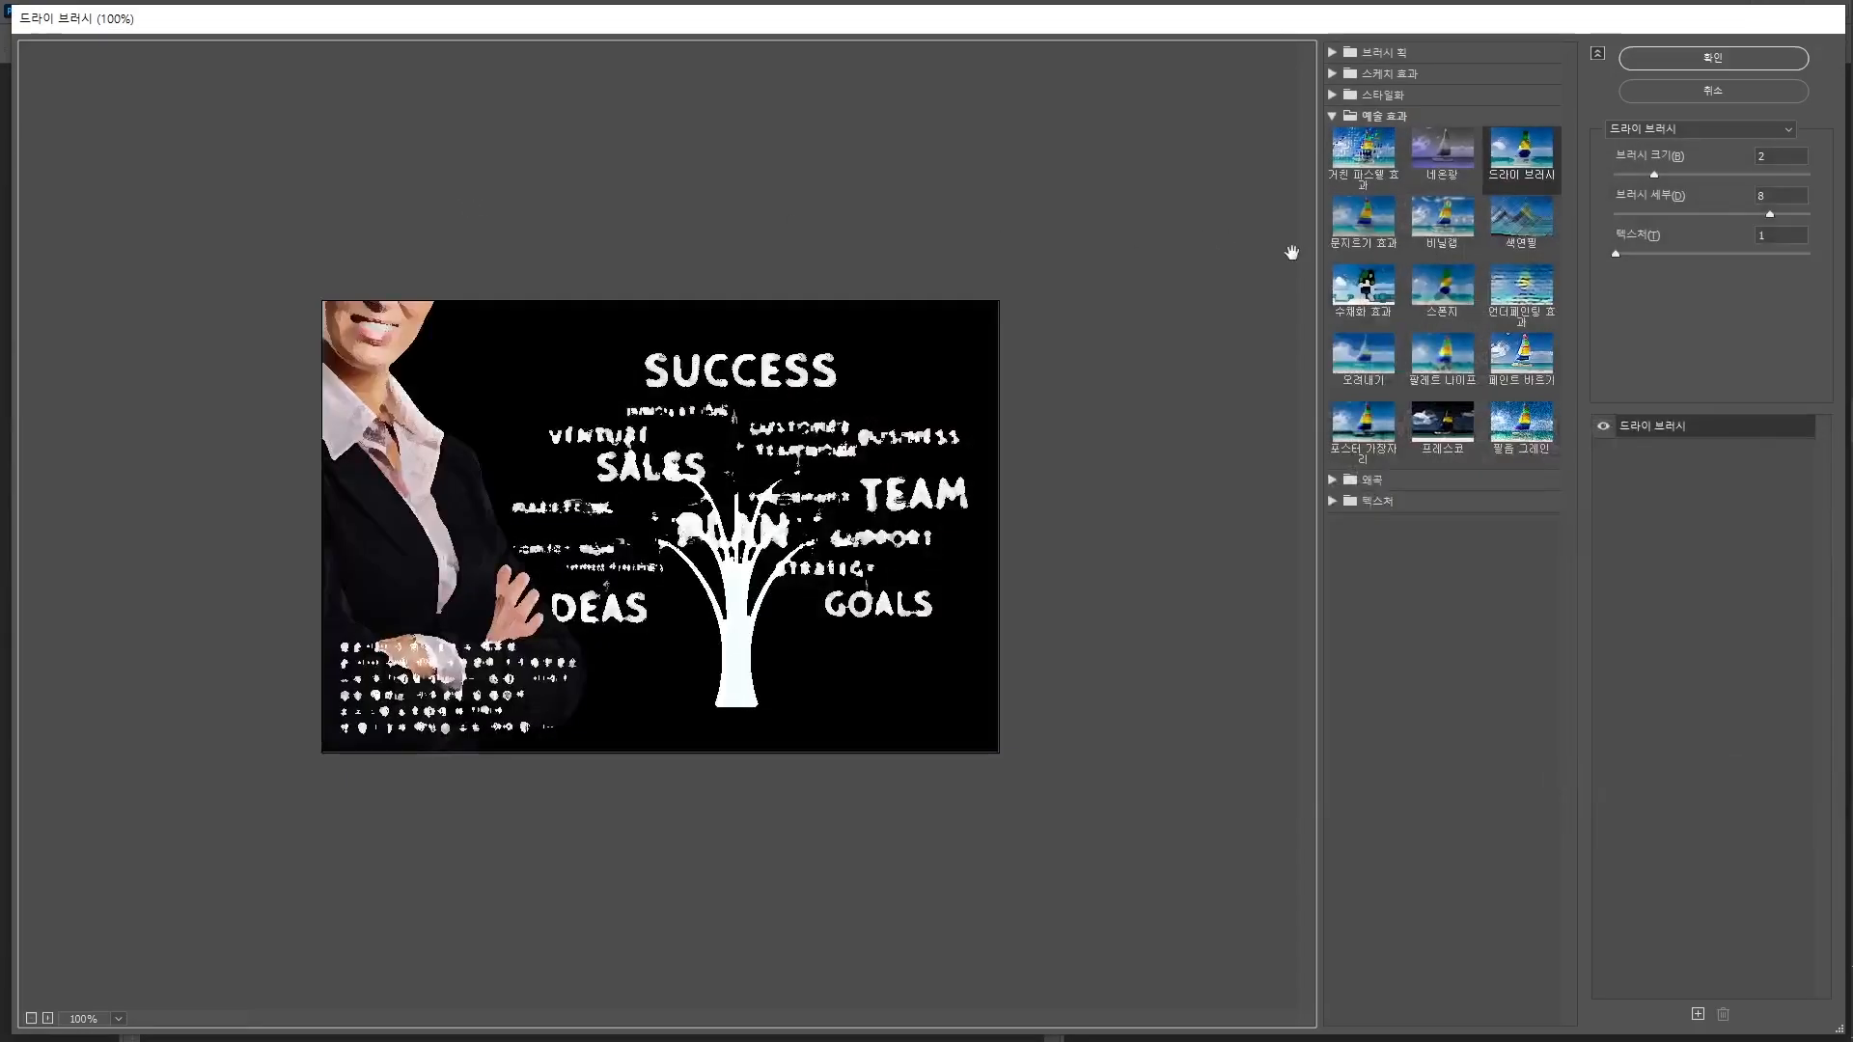
click(1331, 54)
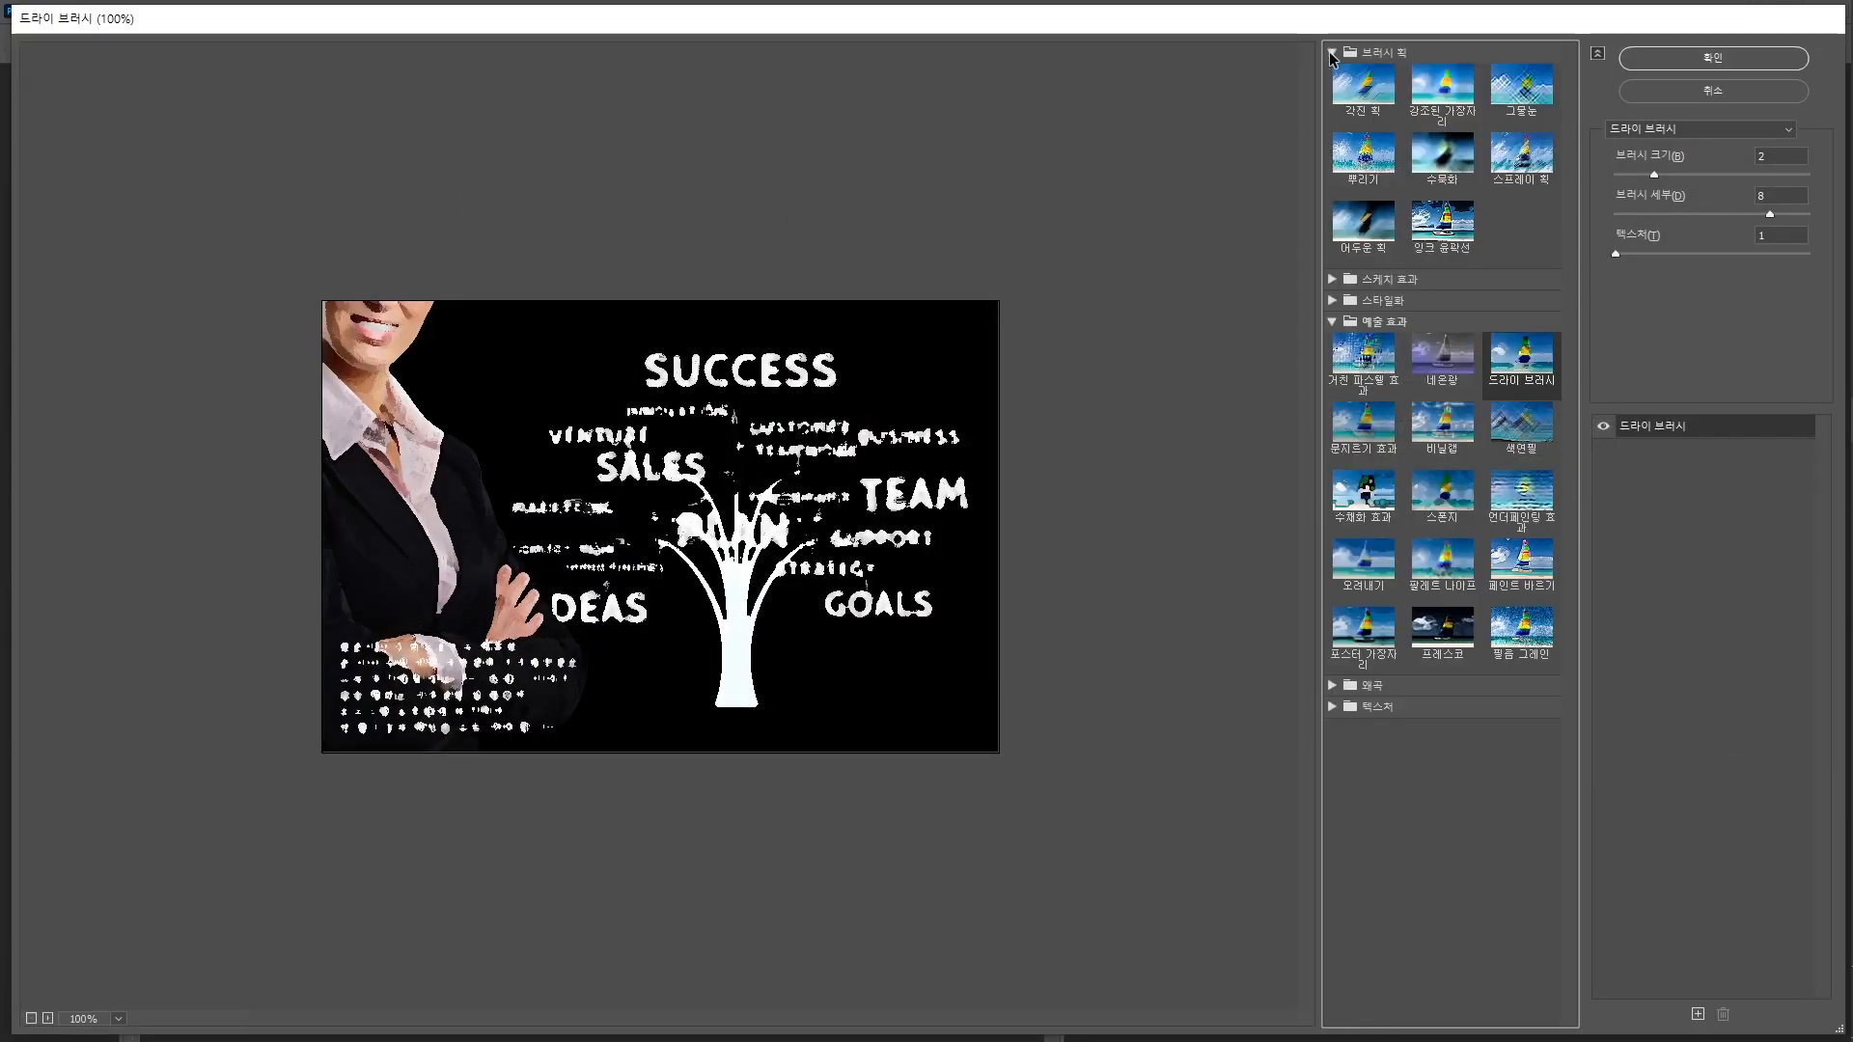
click(1331, 53)
click(1334, 501)
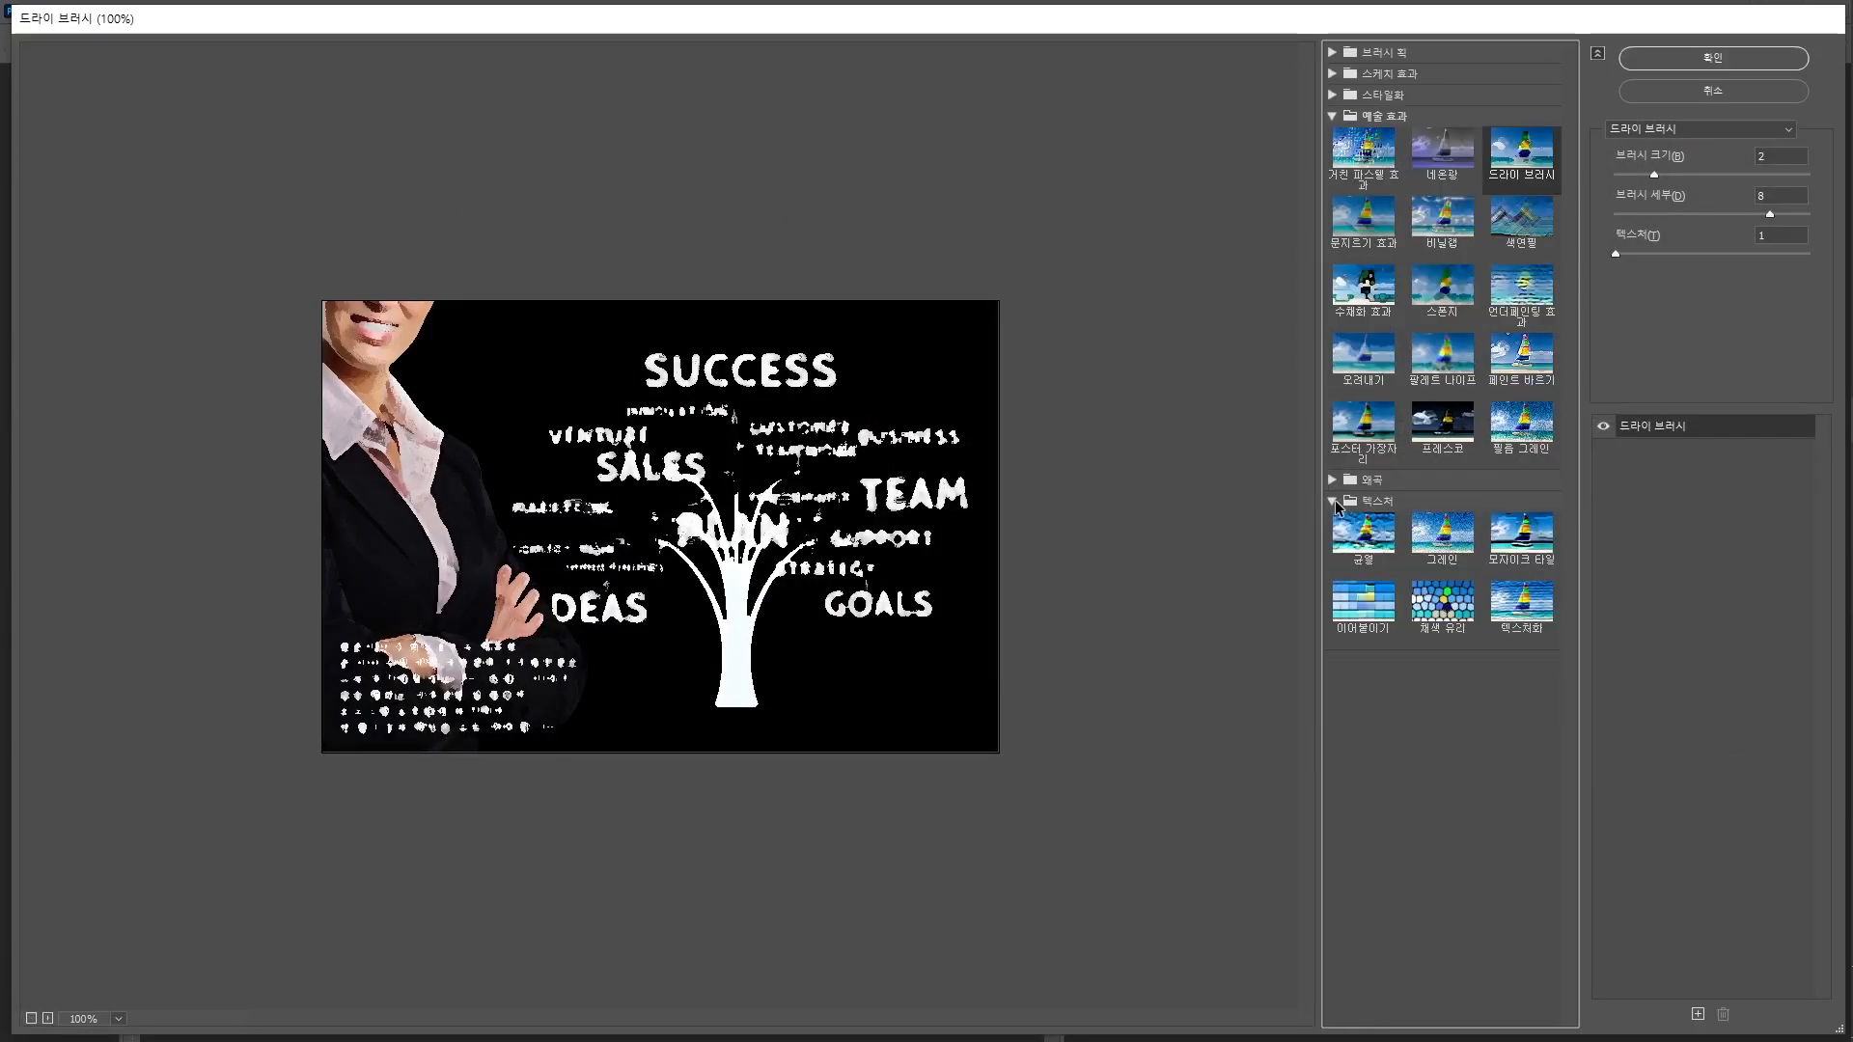
click(1706, 93)
Apply the Facet (단면화) pixelate filter to 1급-15.jpg
click(405, 11)
mouse_move(361, 12)
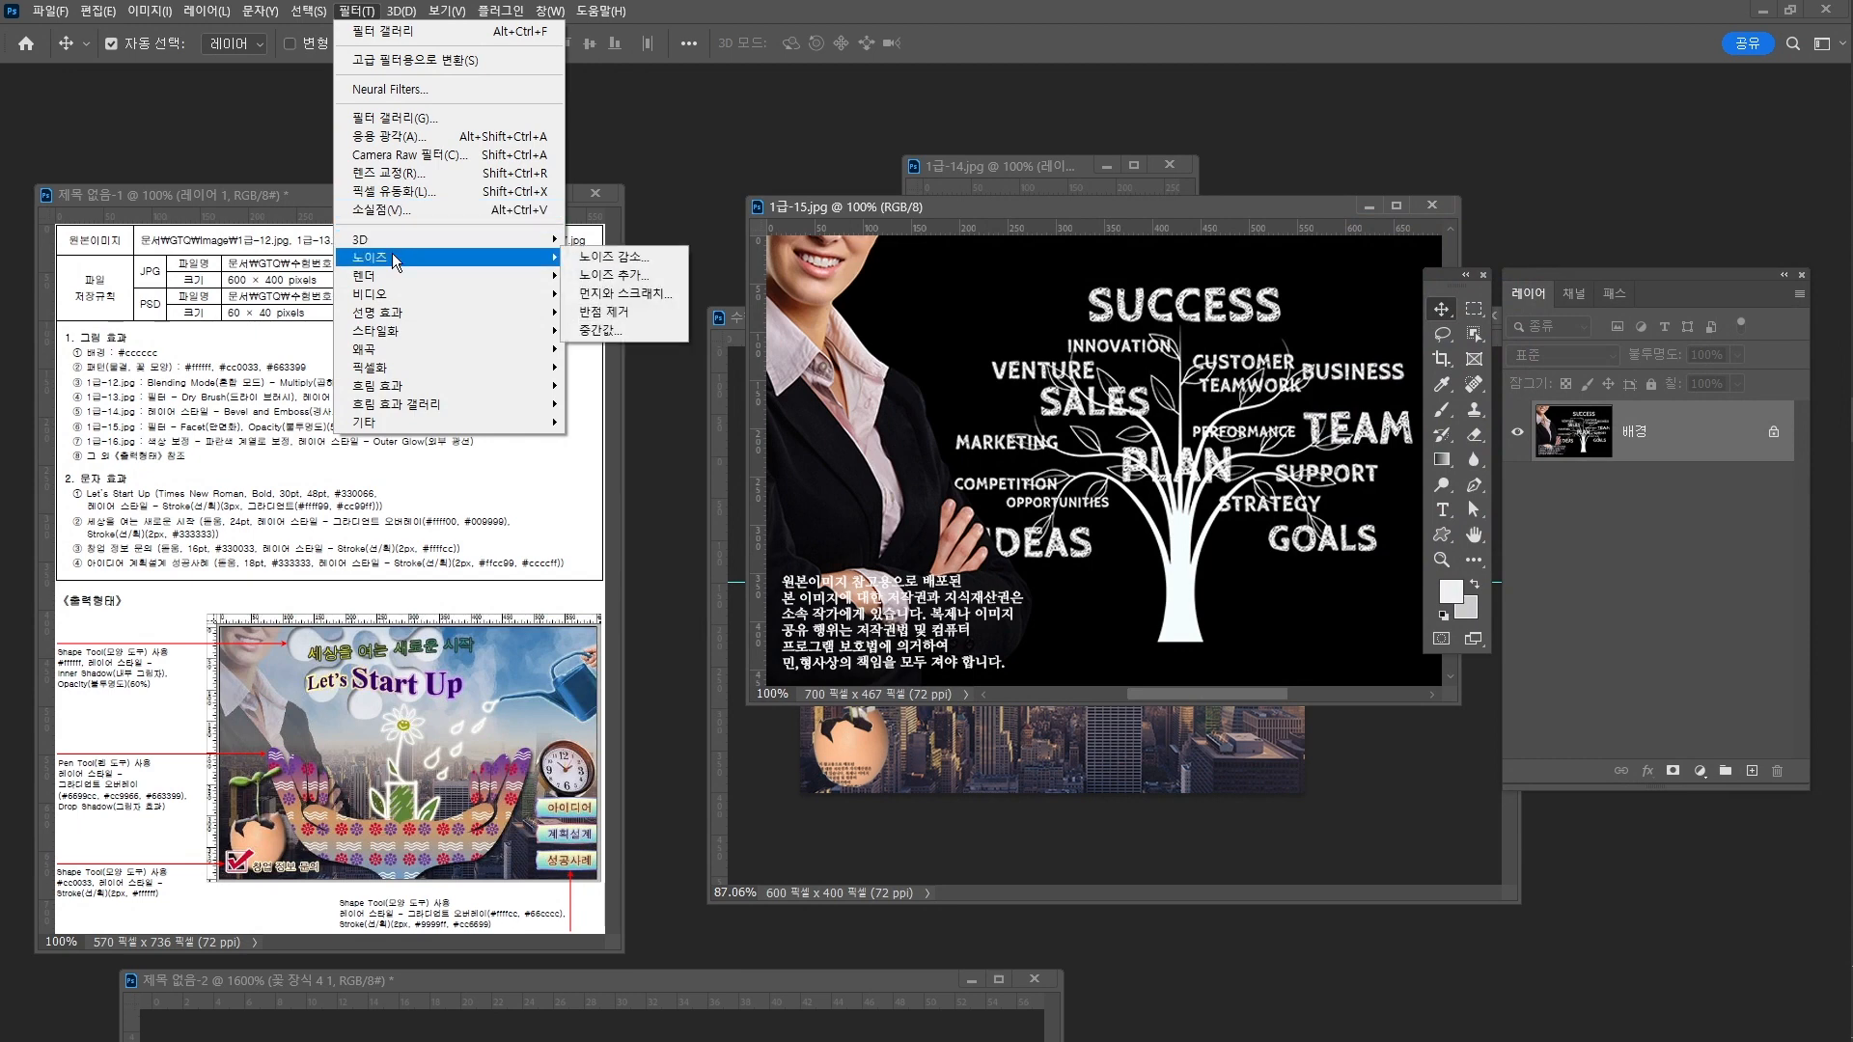
mouse_move(407, 276)
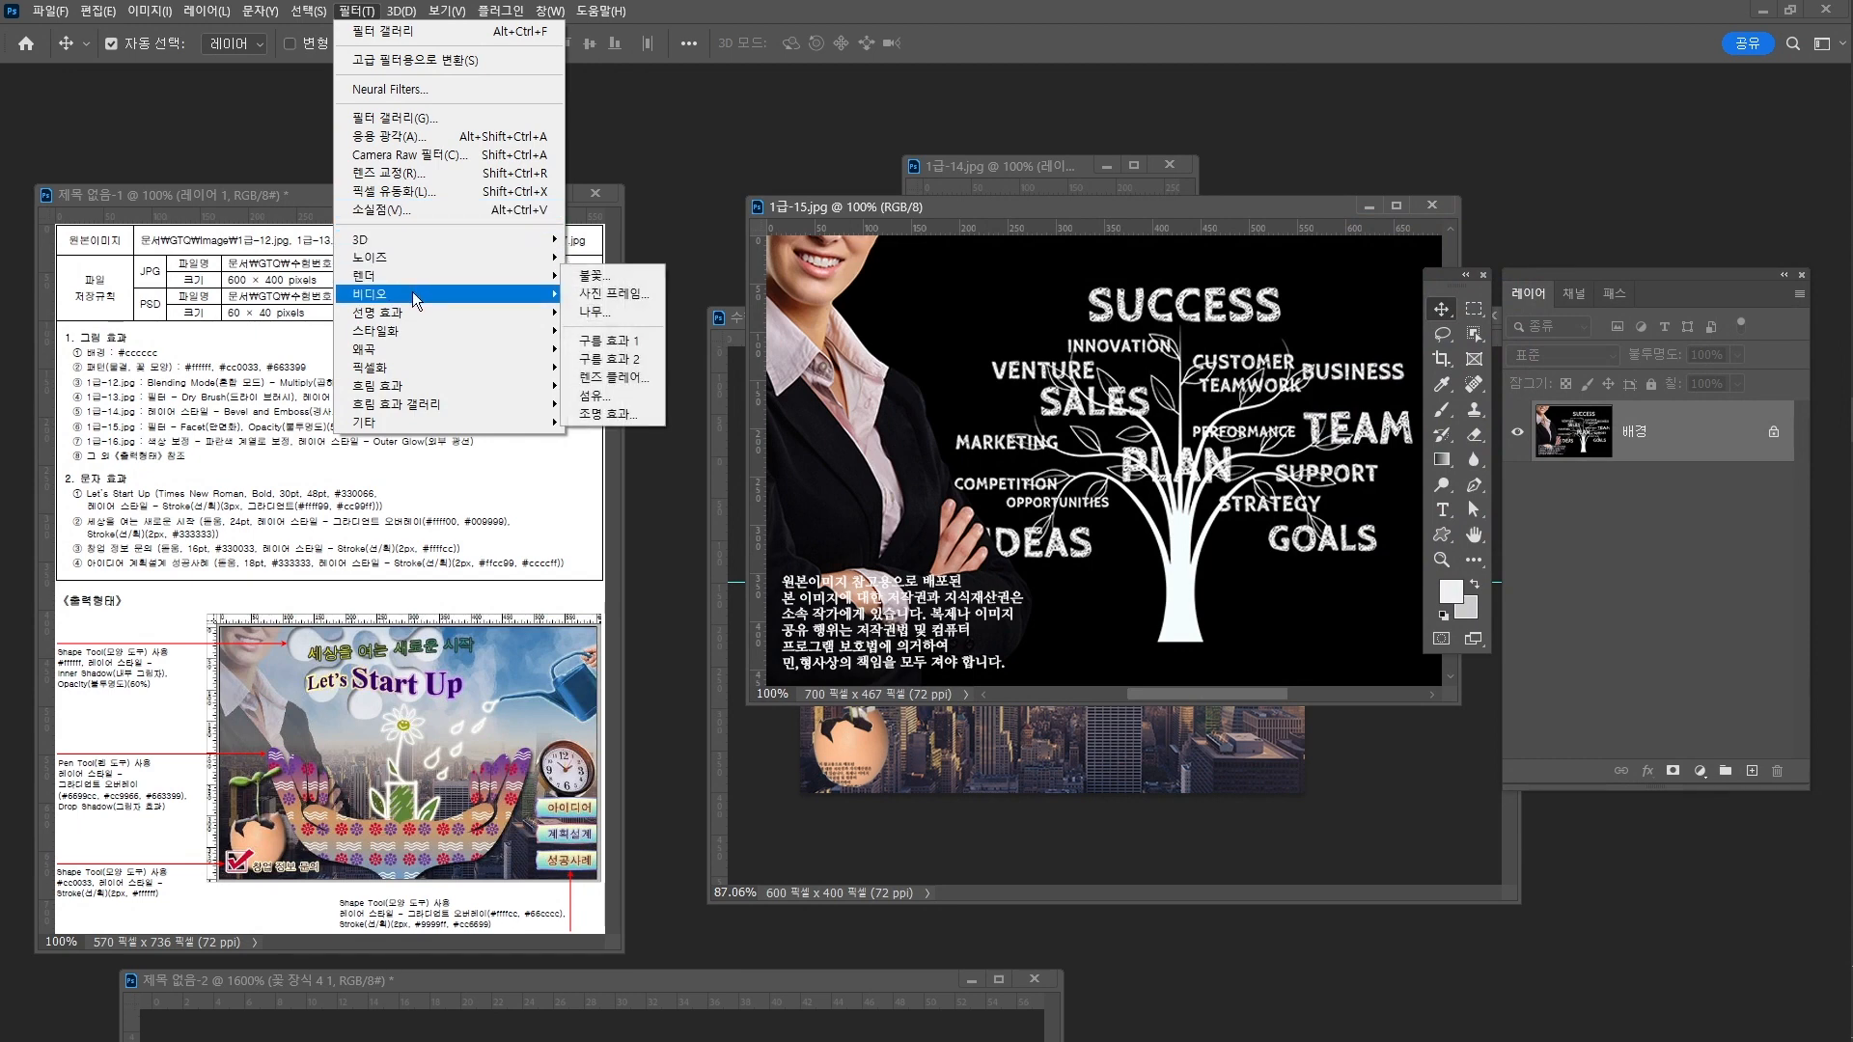
mouse_move(415, 311)
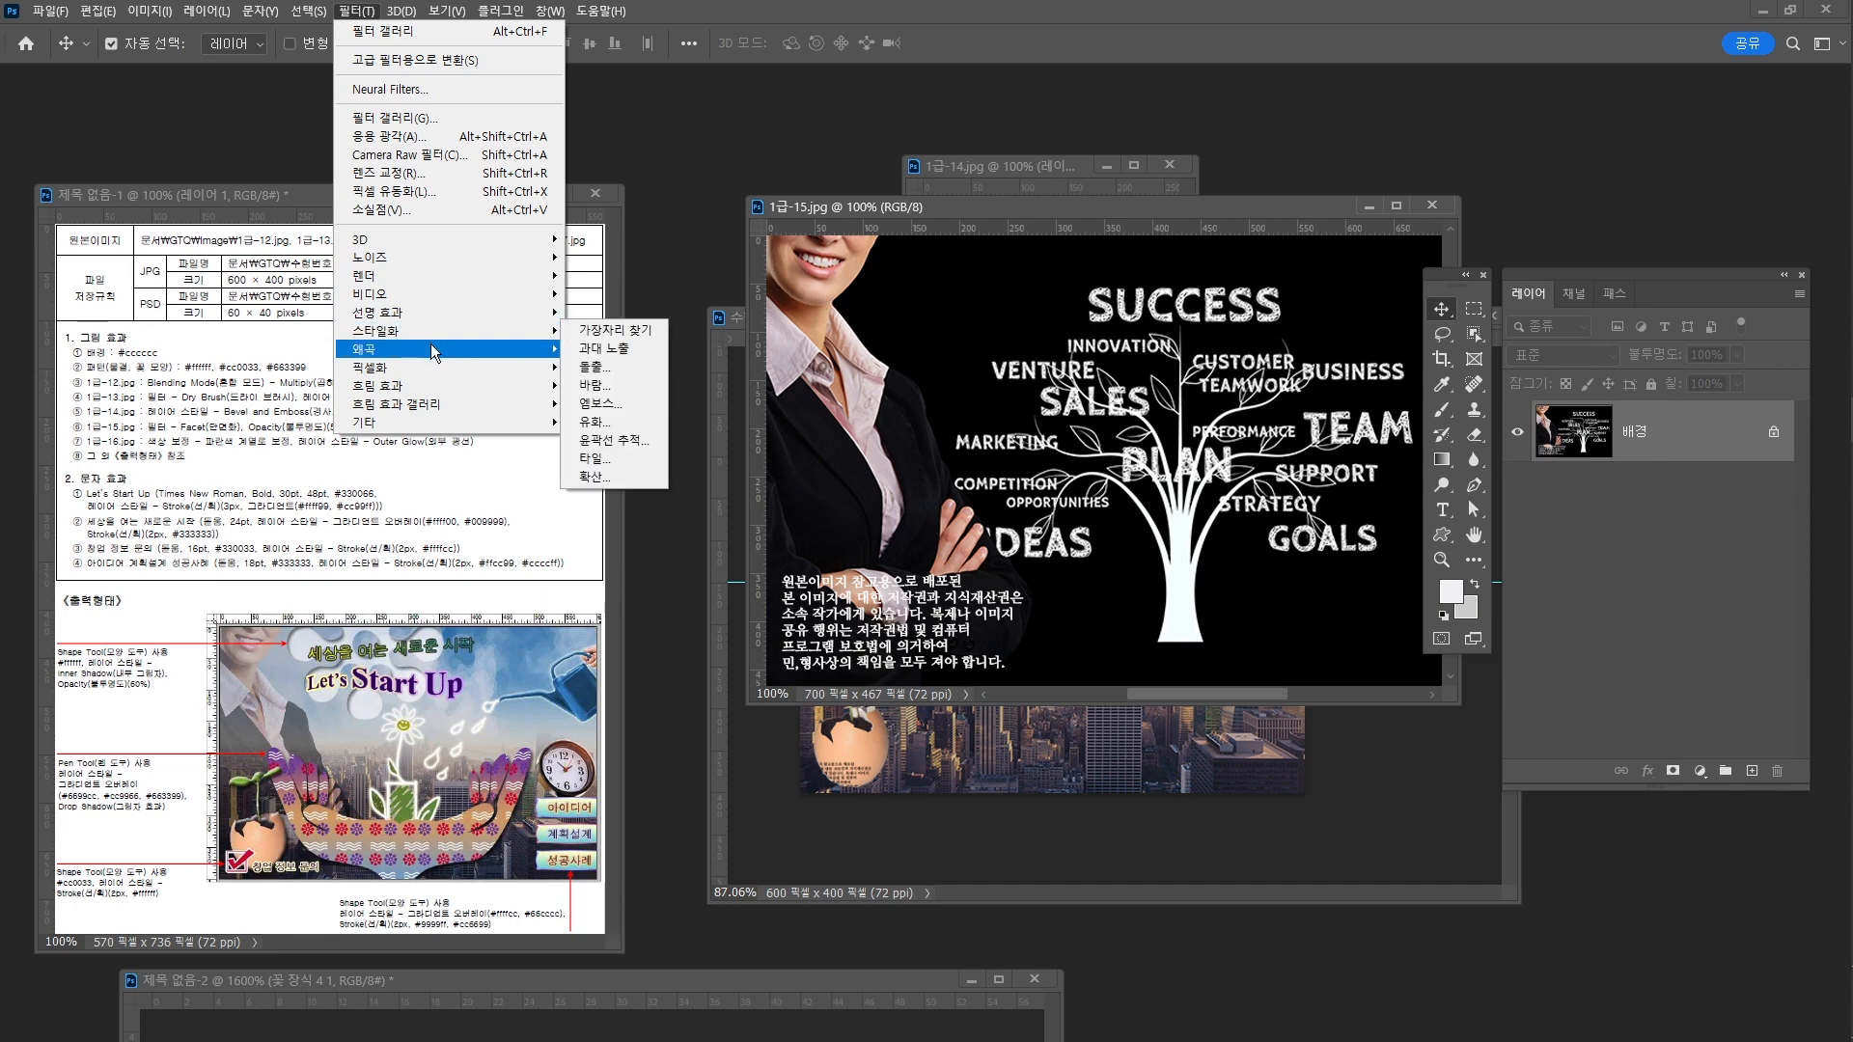
mouse_move(442, 367)
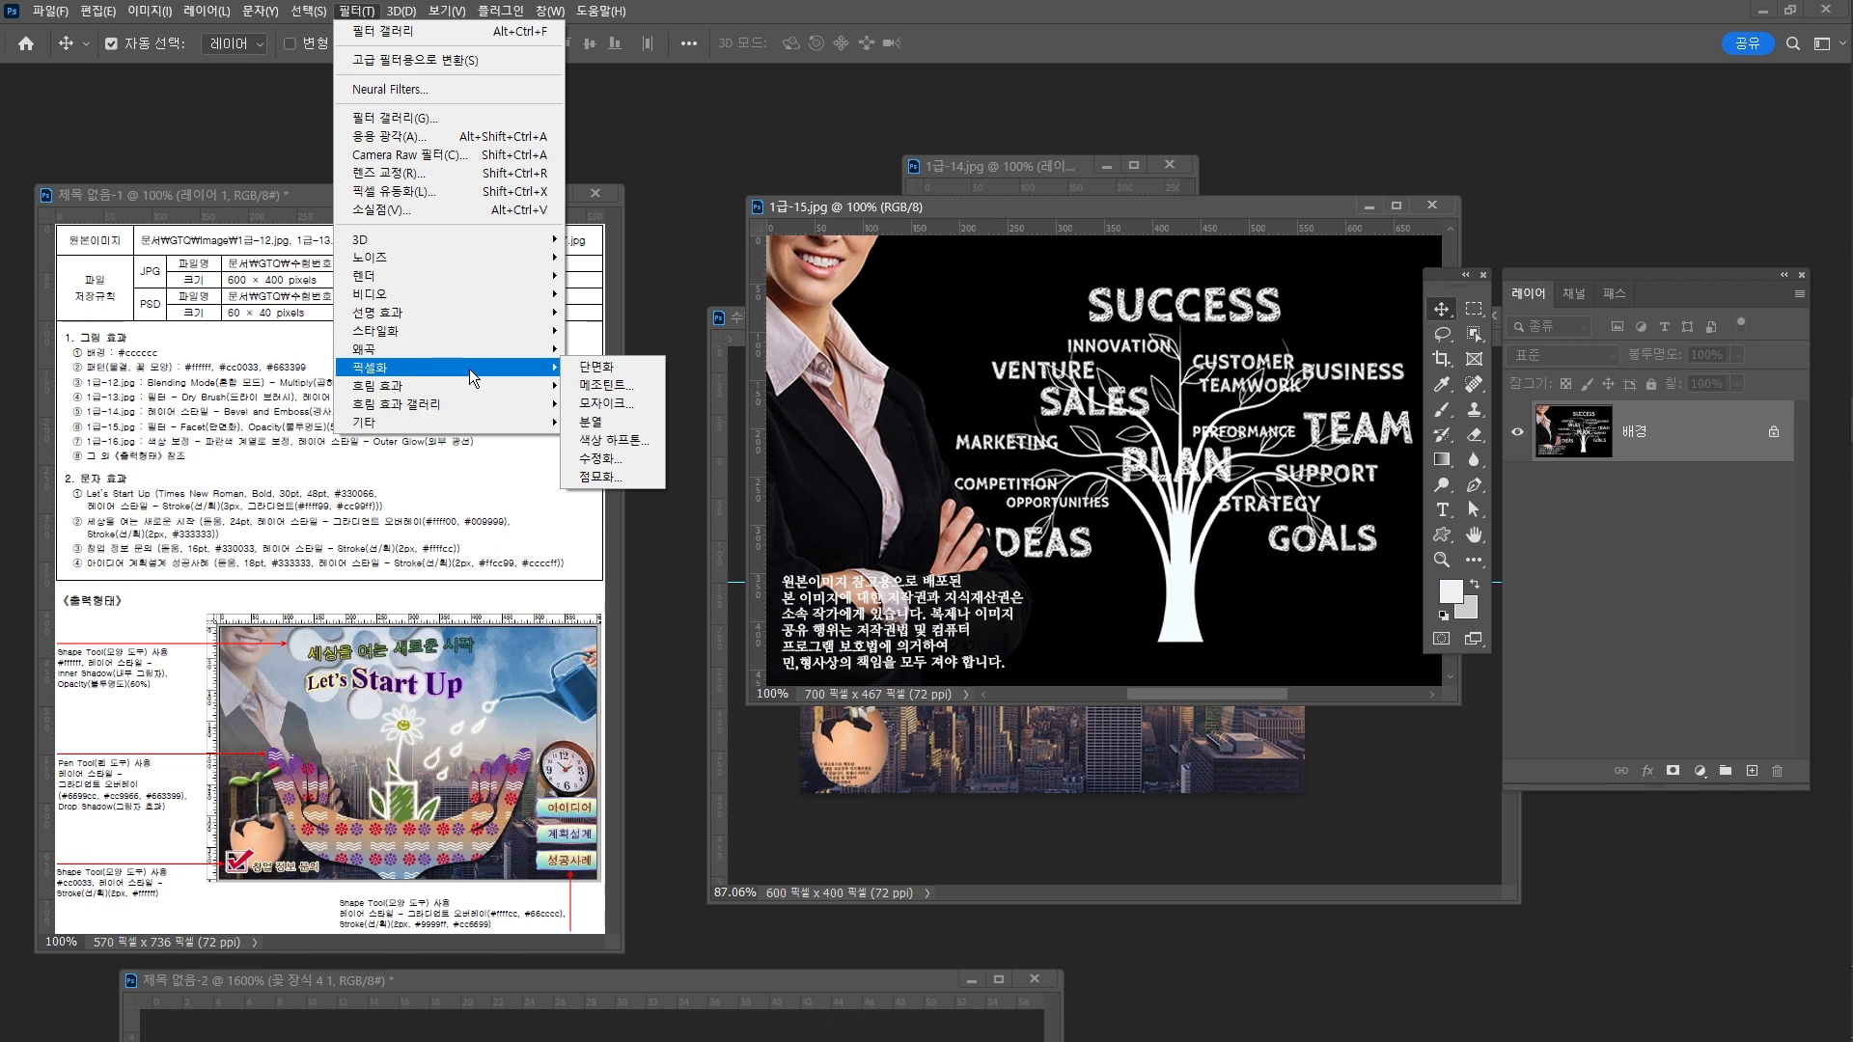
click(591, 371)
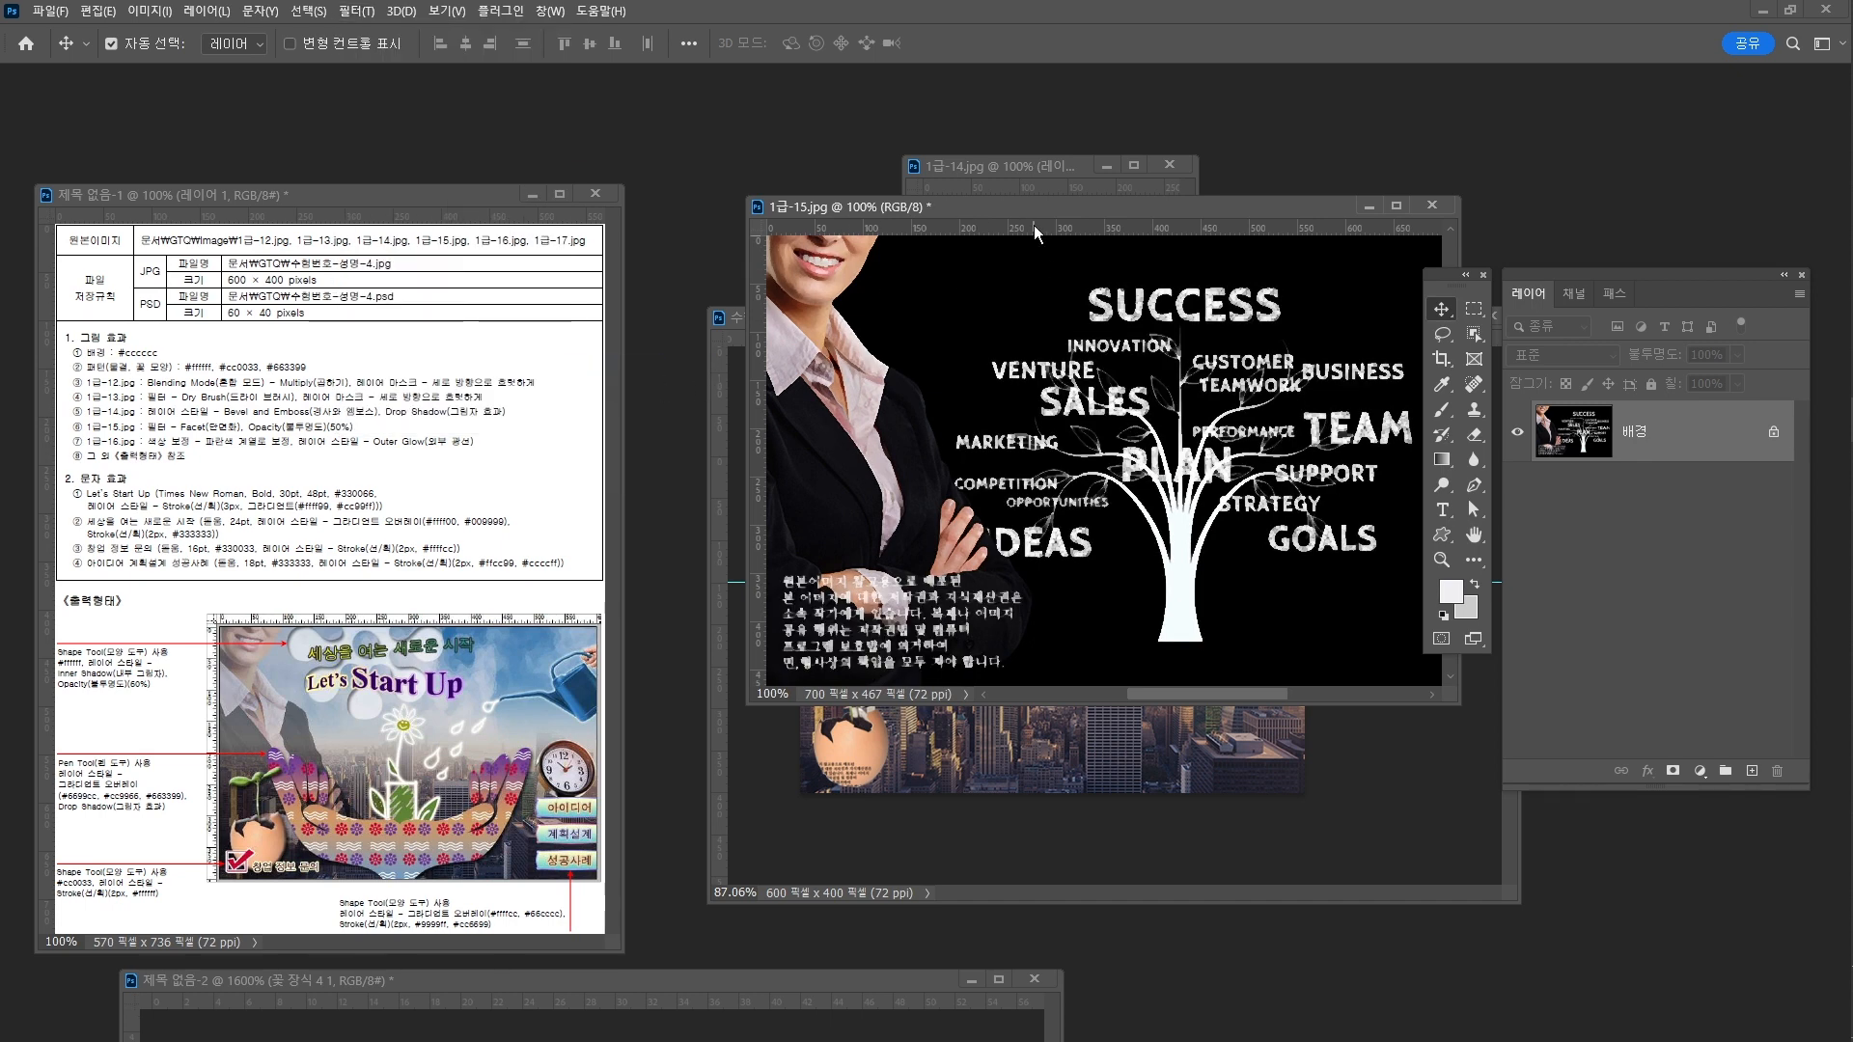
Copy the filtered image into the poster with the businesswoman at the canvas's left edge, and close 1급-15.jpg without saving
drag(1028, 206, 895, 223)
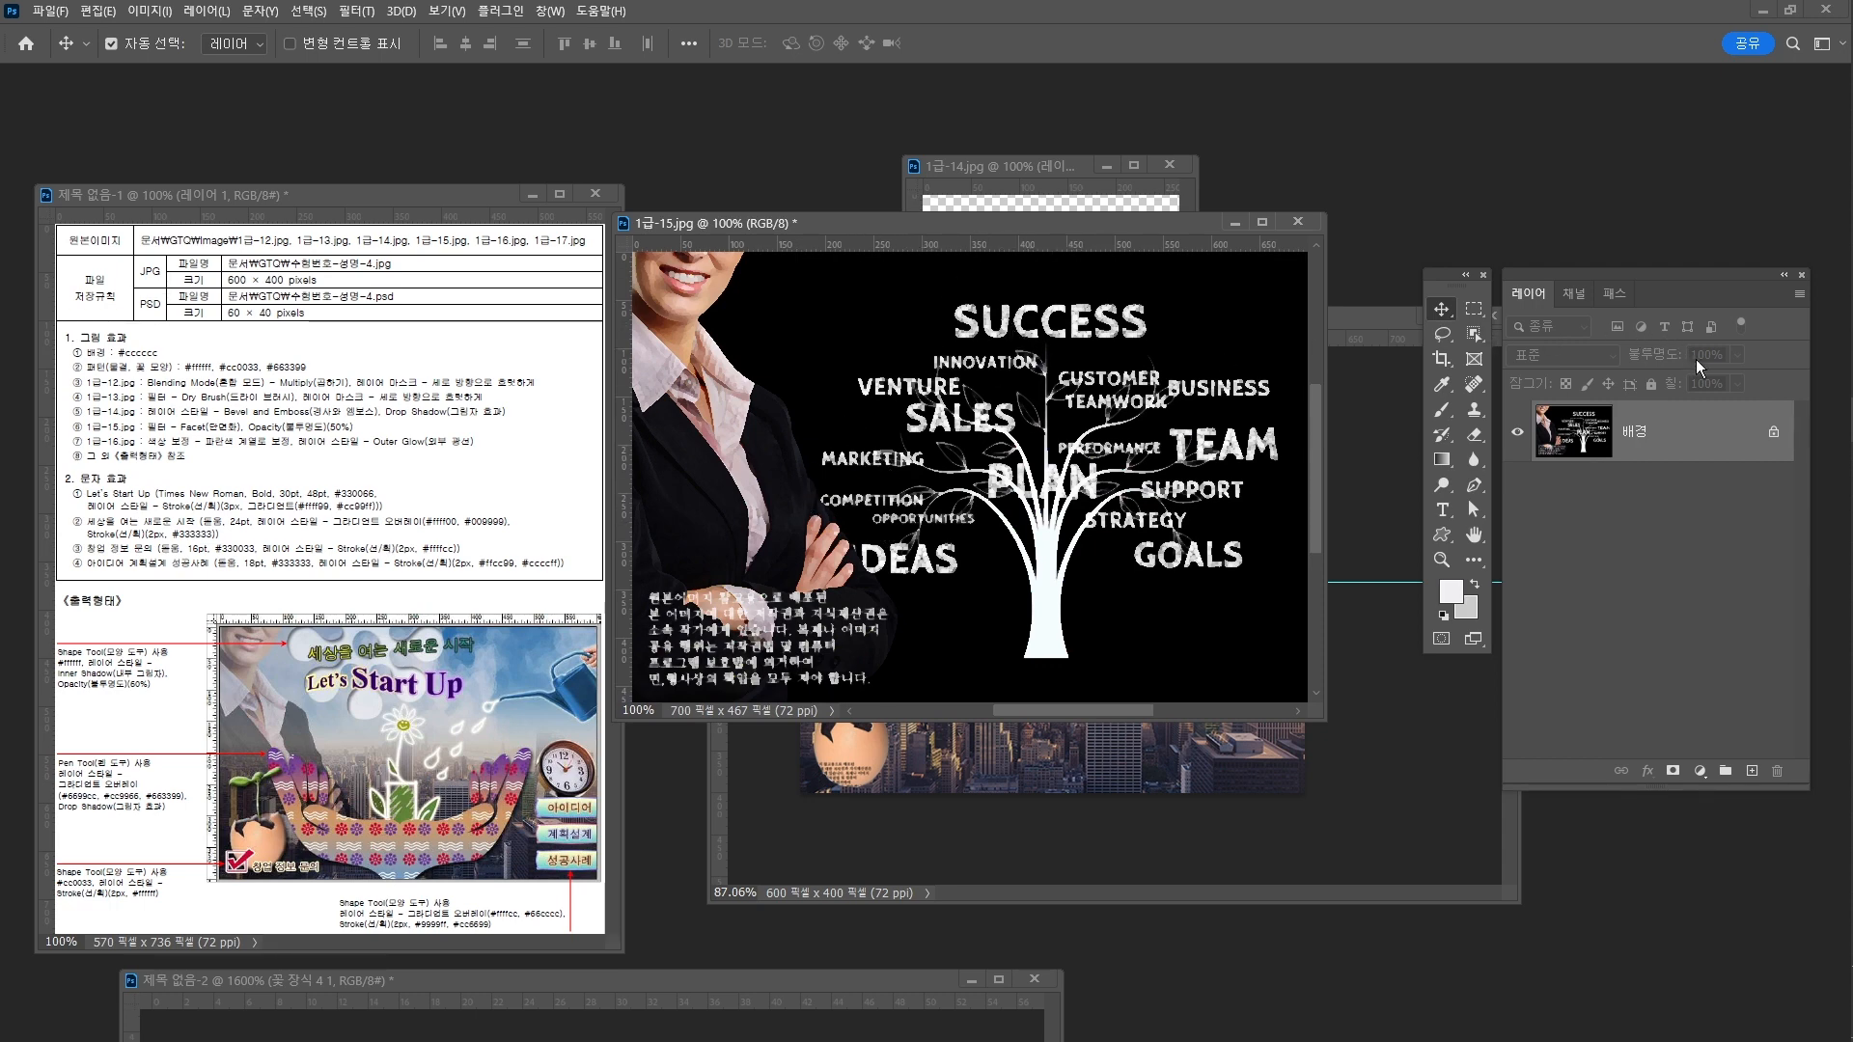
drag(1093, 228, 953, 211)
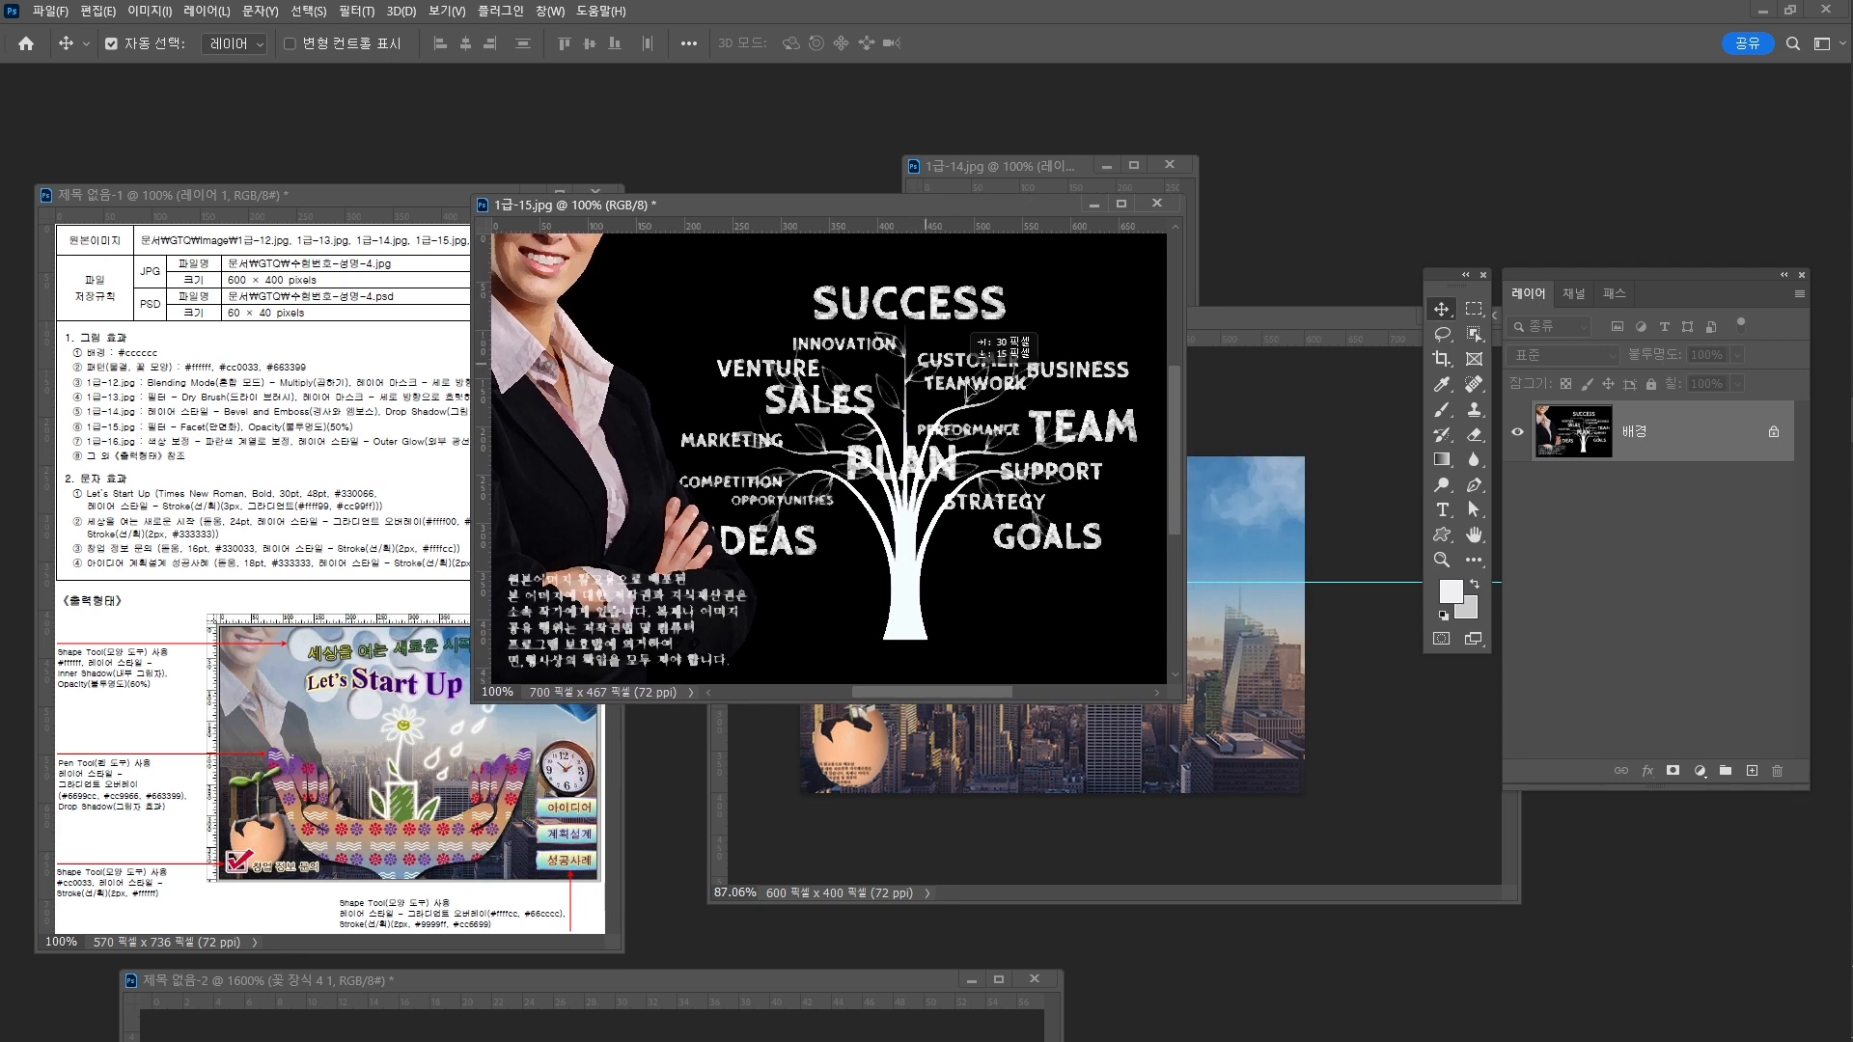
click(1252, 554)
drag(1253, 554, 1235, 571)
drag(1097, 526, 1029, 536)
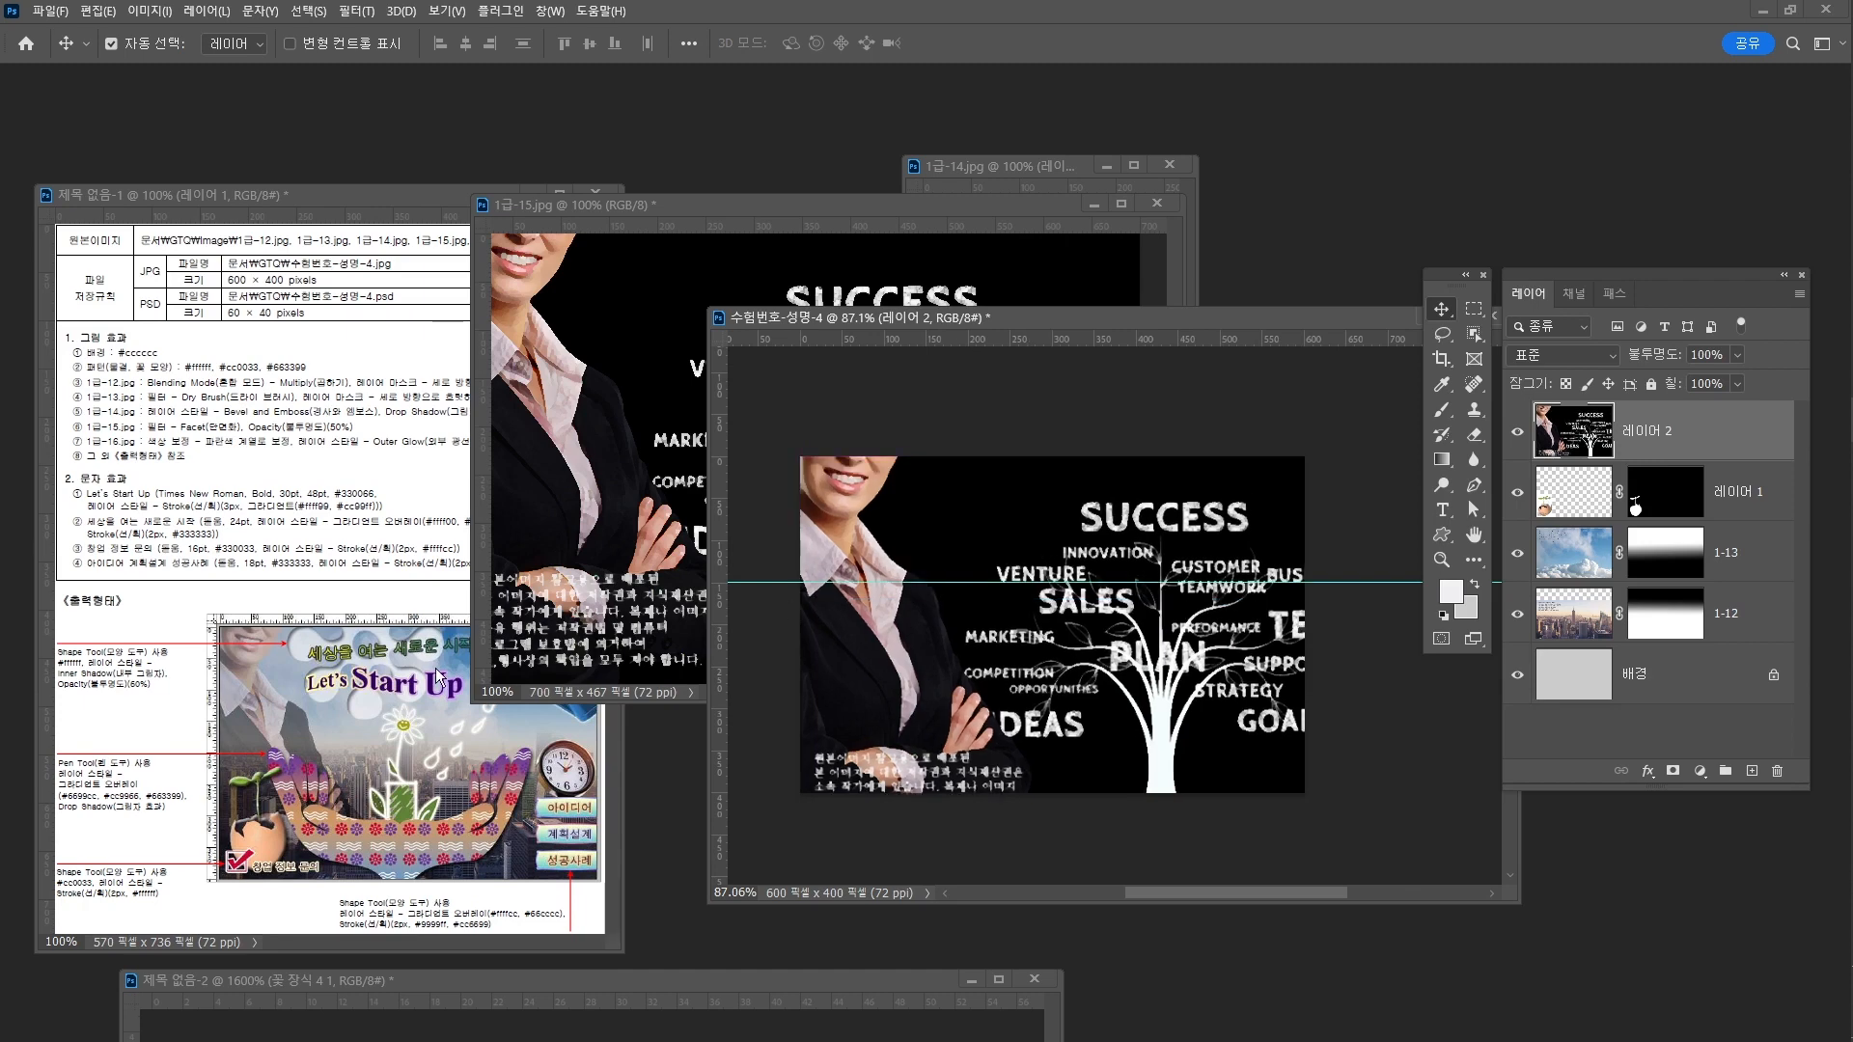
click(1171, 211)
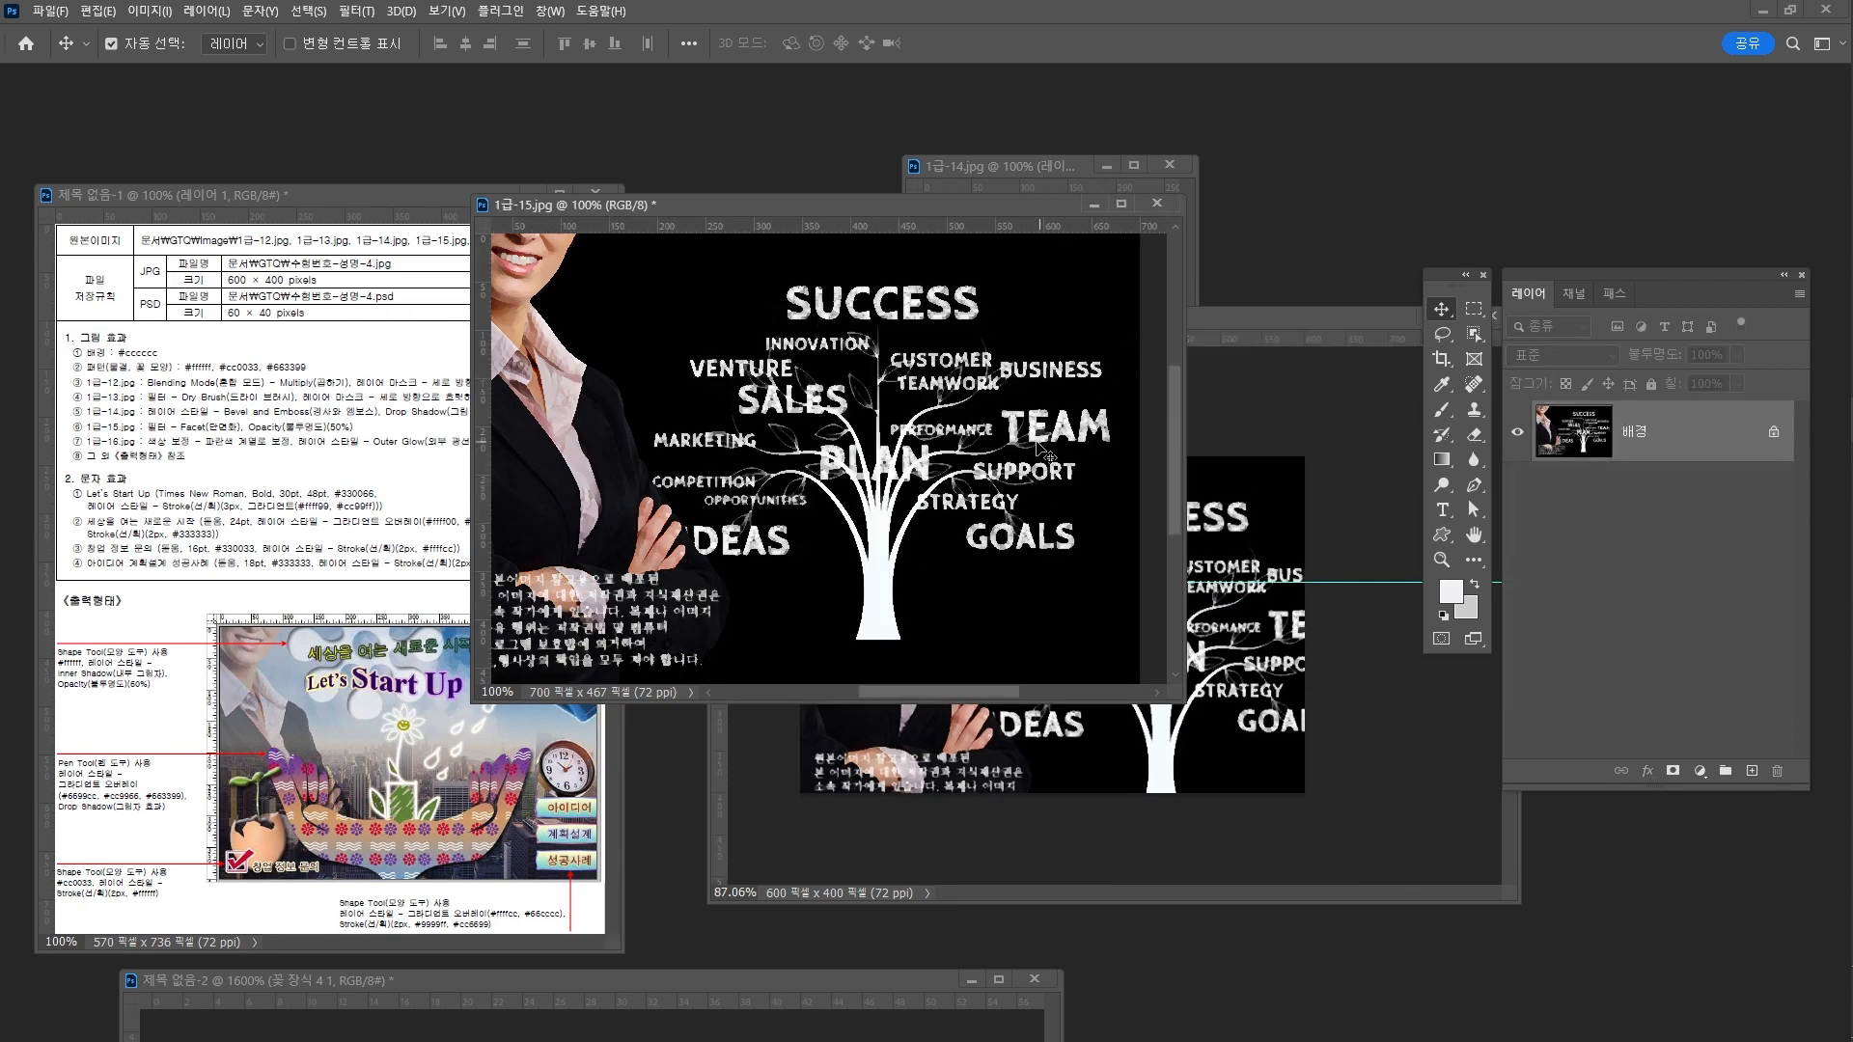
click(1157, 204)
click(928, 391)
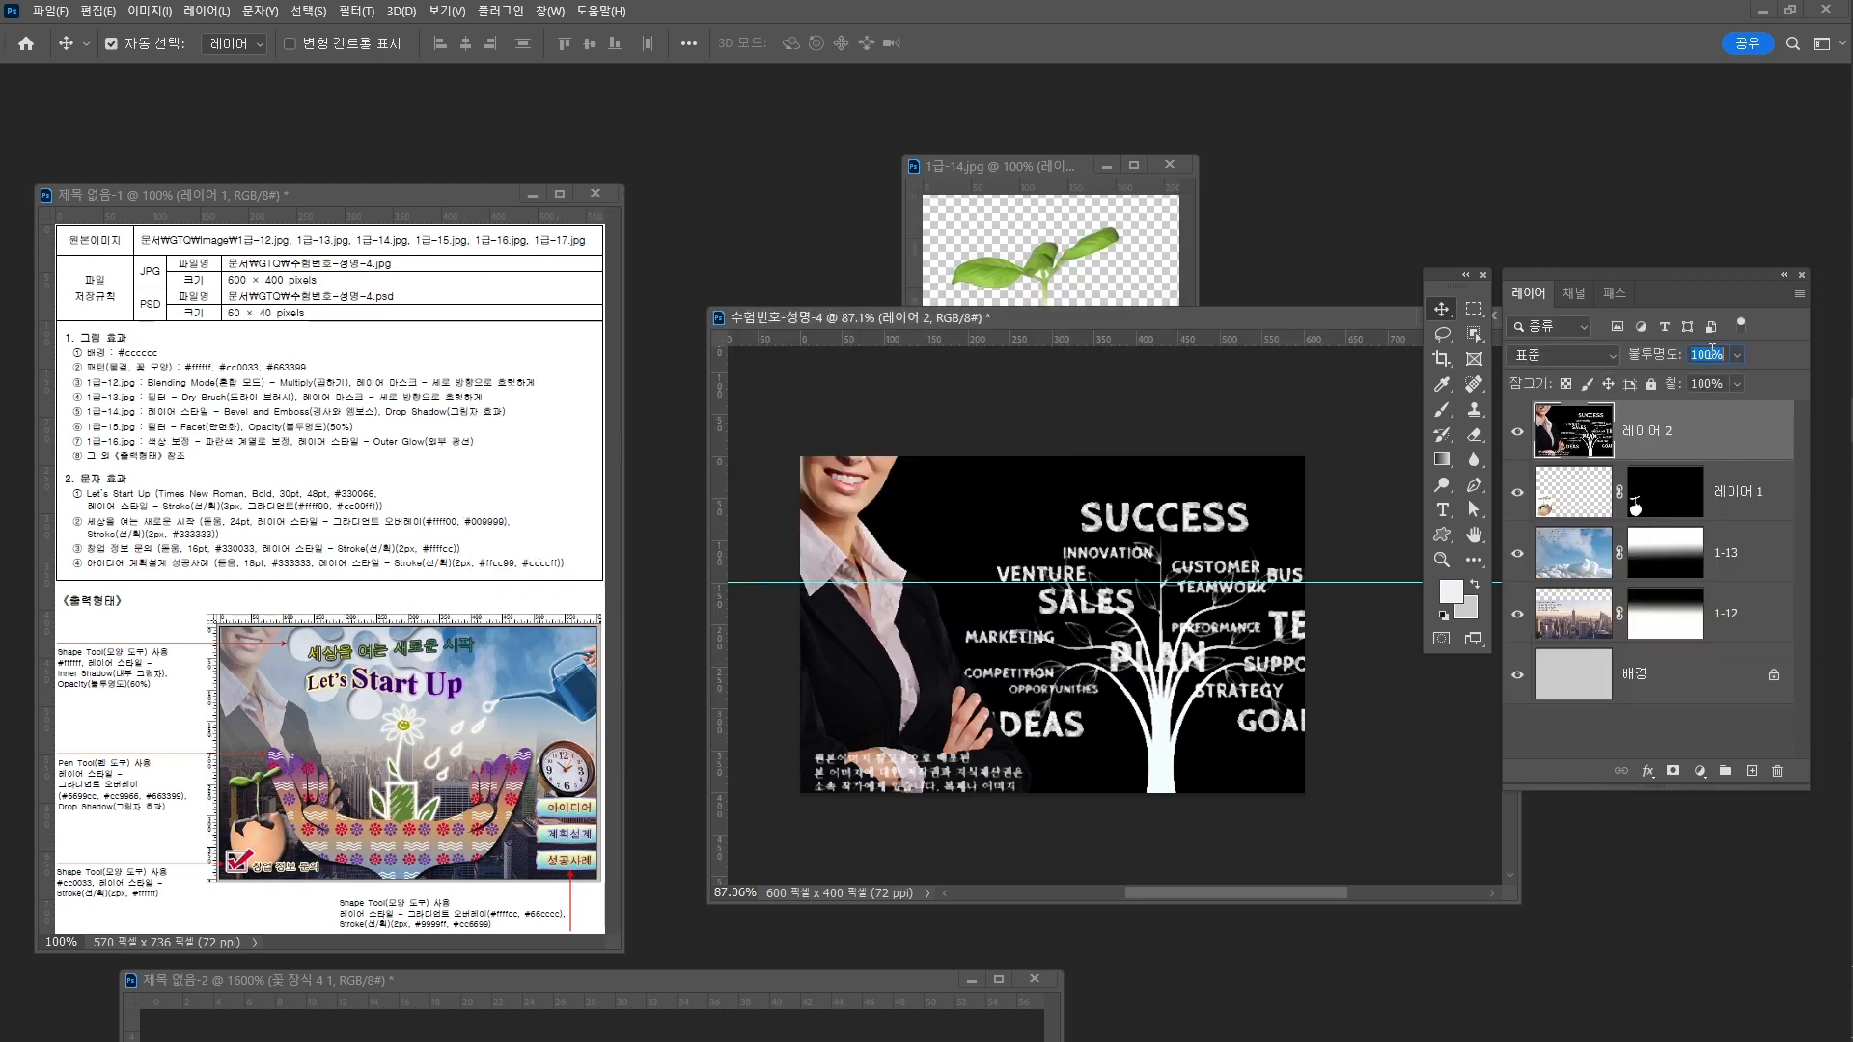
Try the businesswoman layer at 50% opacity and set it back to 100%
text(50)
key(Return)
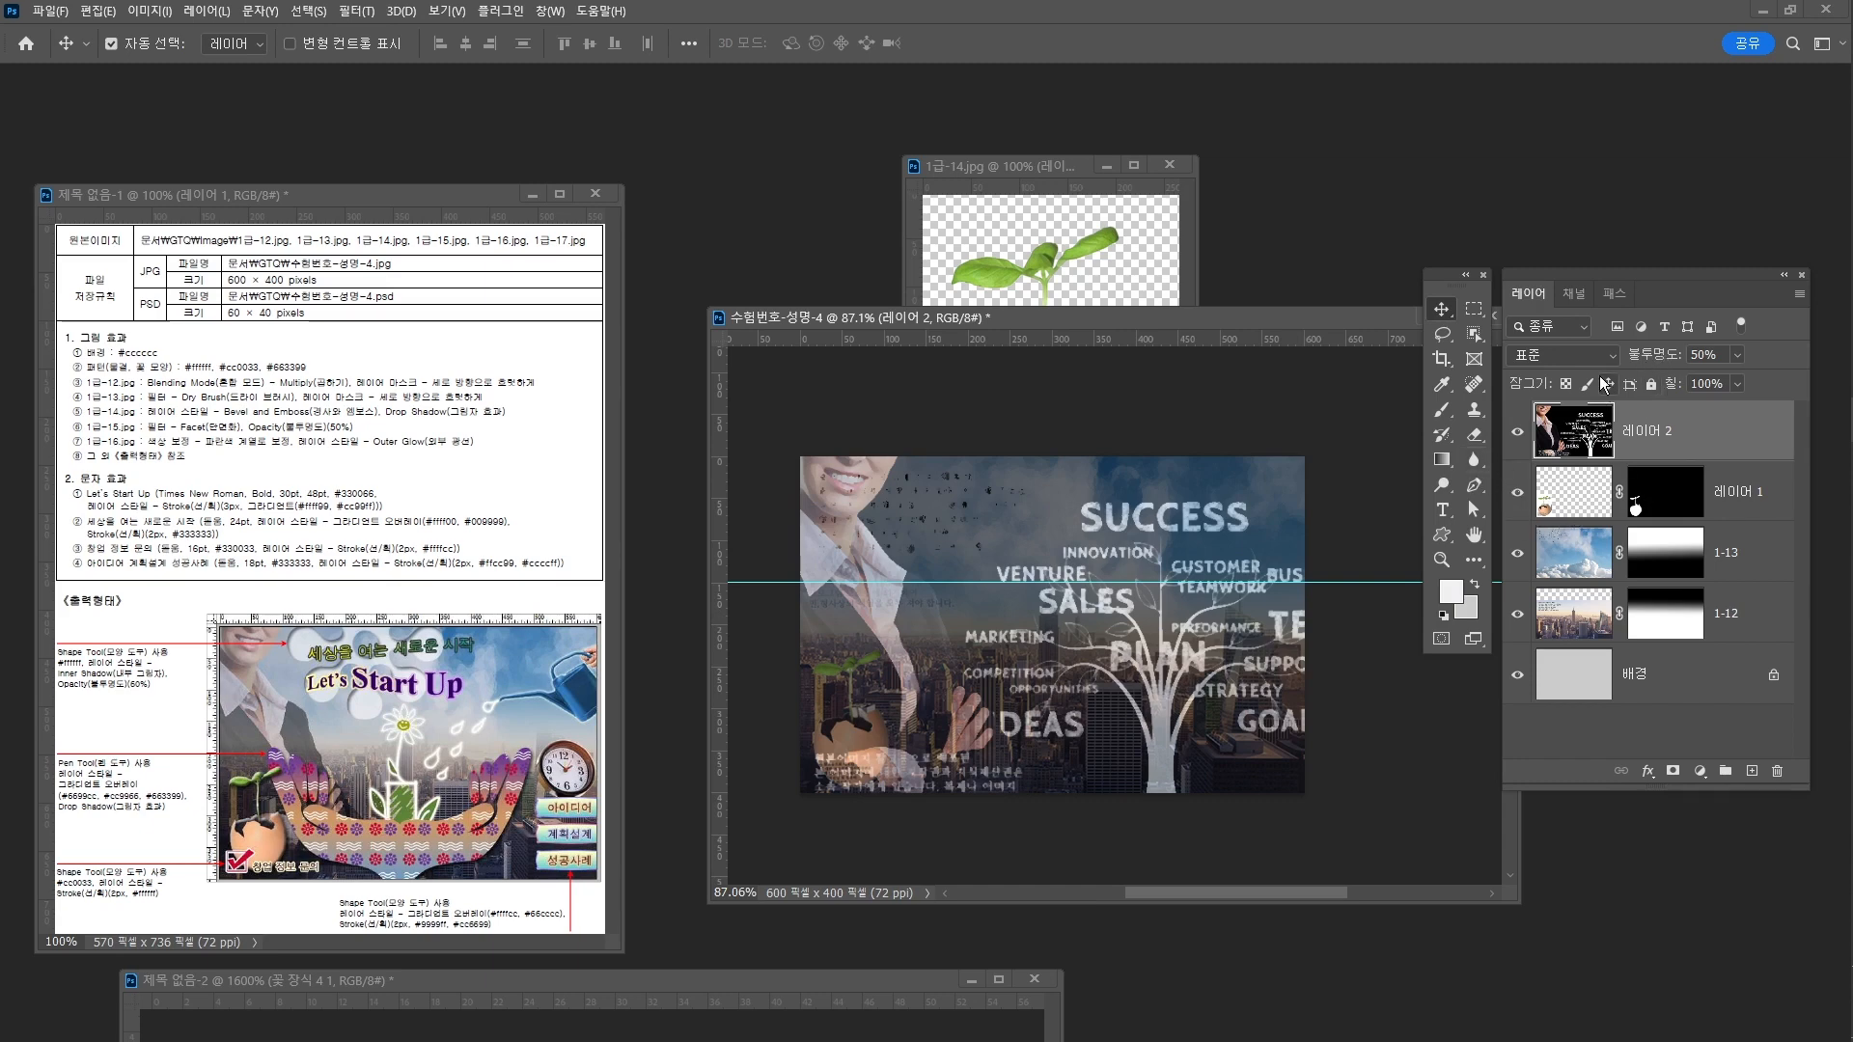
click(1674, 354)
text(100)
key(Return)
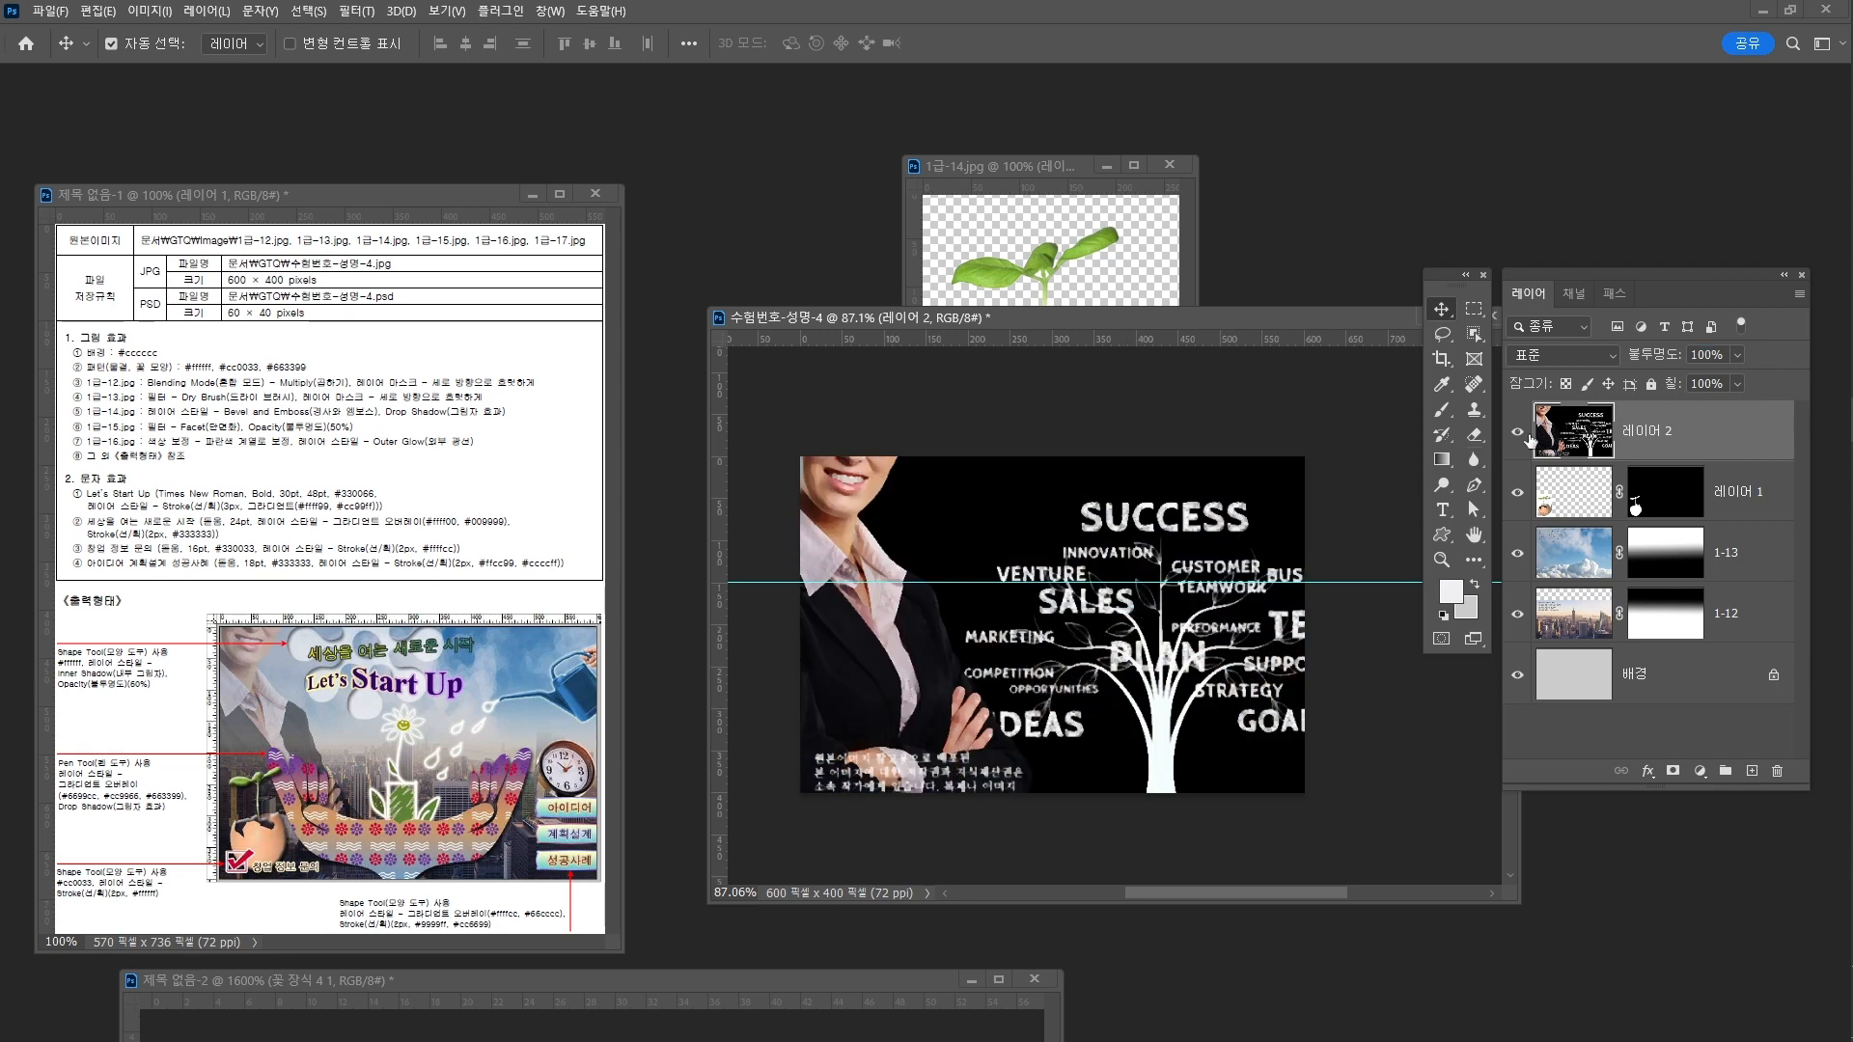
Select the businesswoman with the Object Selection tool, mask out the rest of the image and set the layer's opacity to 50%
click(1474, 334)
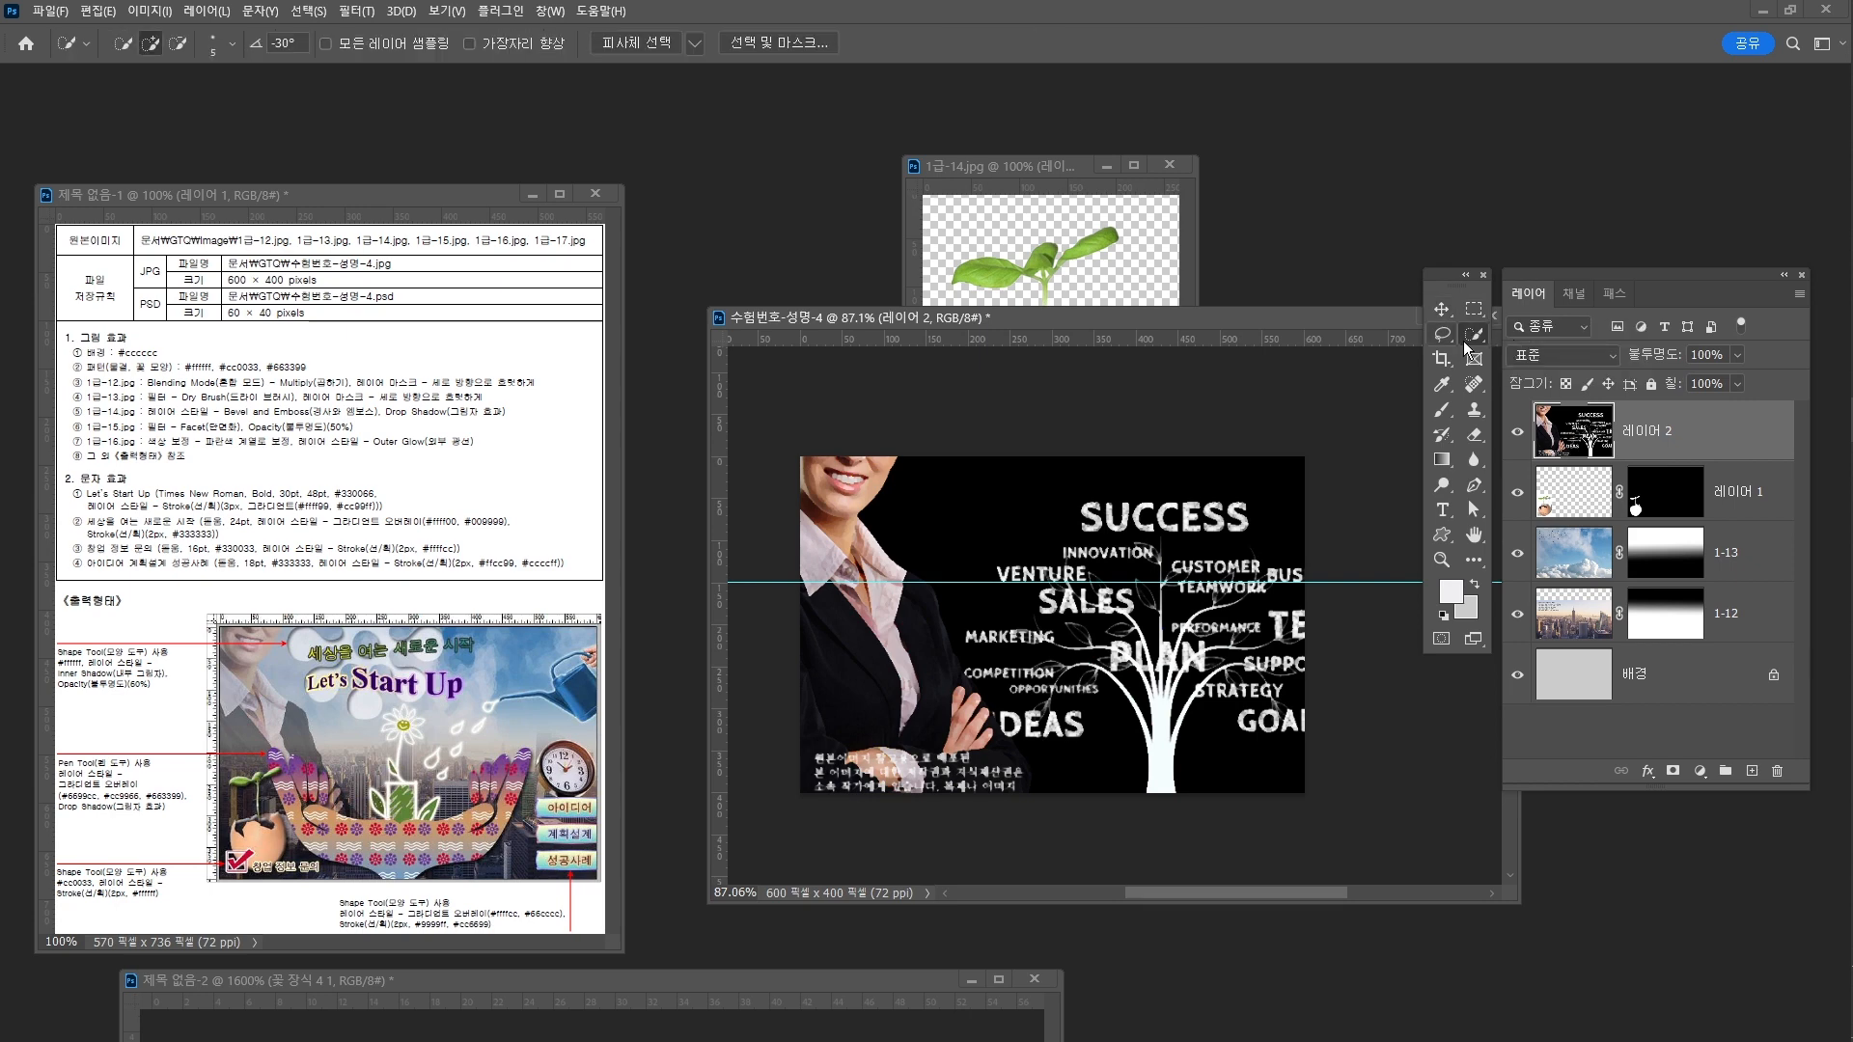
right_click(1473, 334)
click(1563, 331)
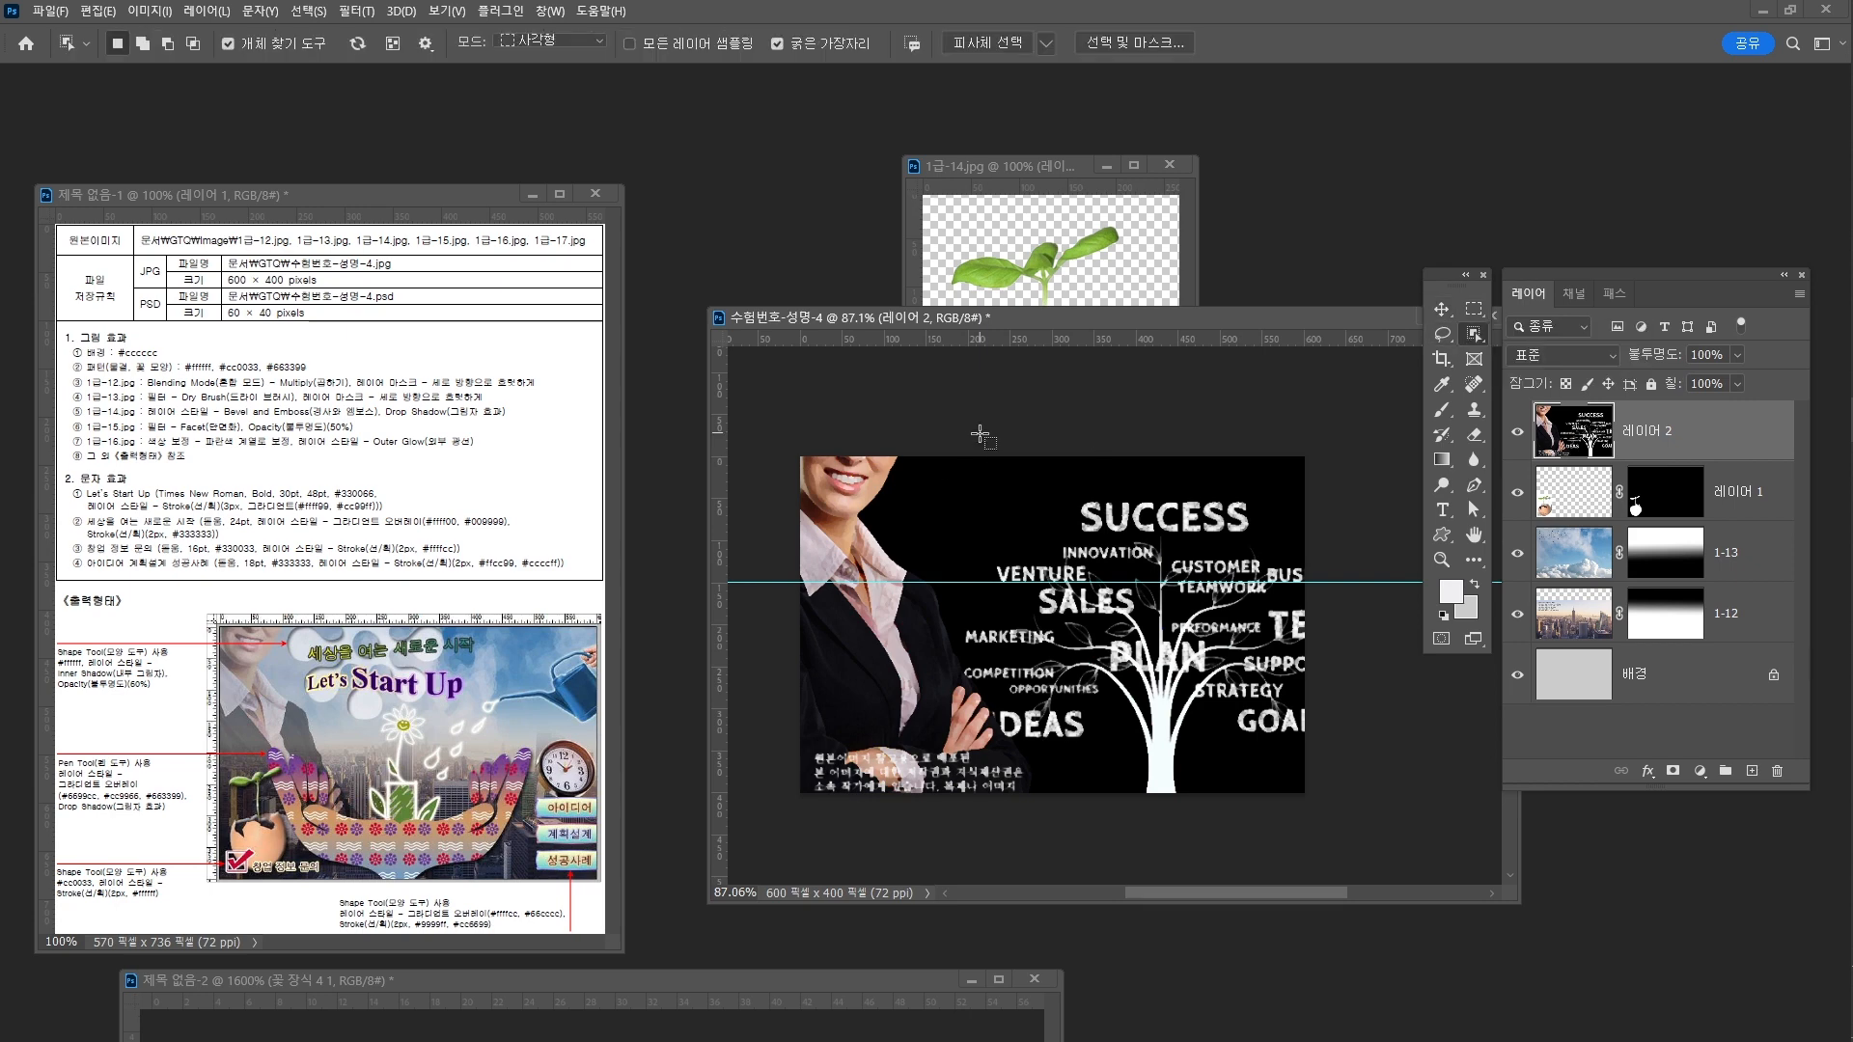
drag(979, 451, 818, 837)
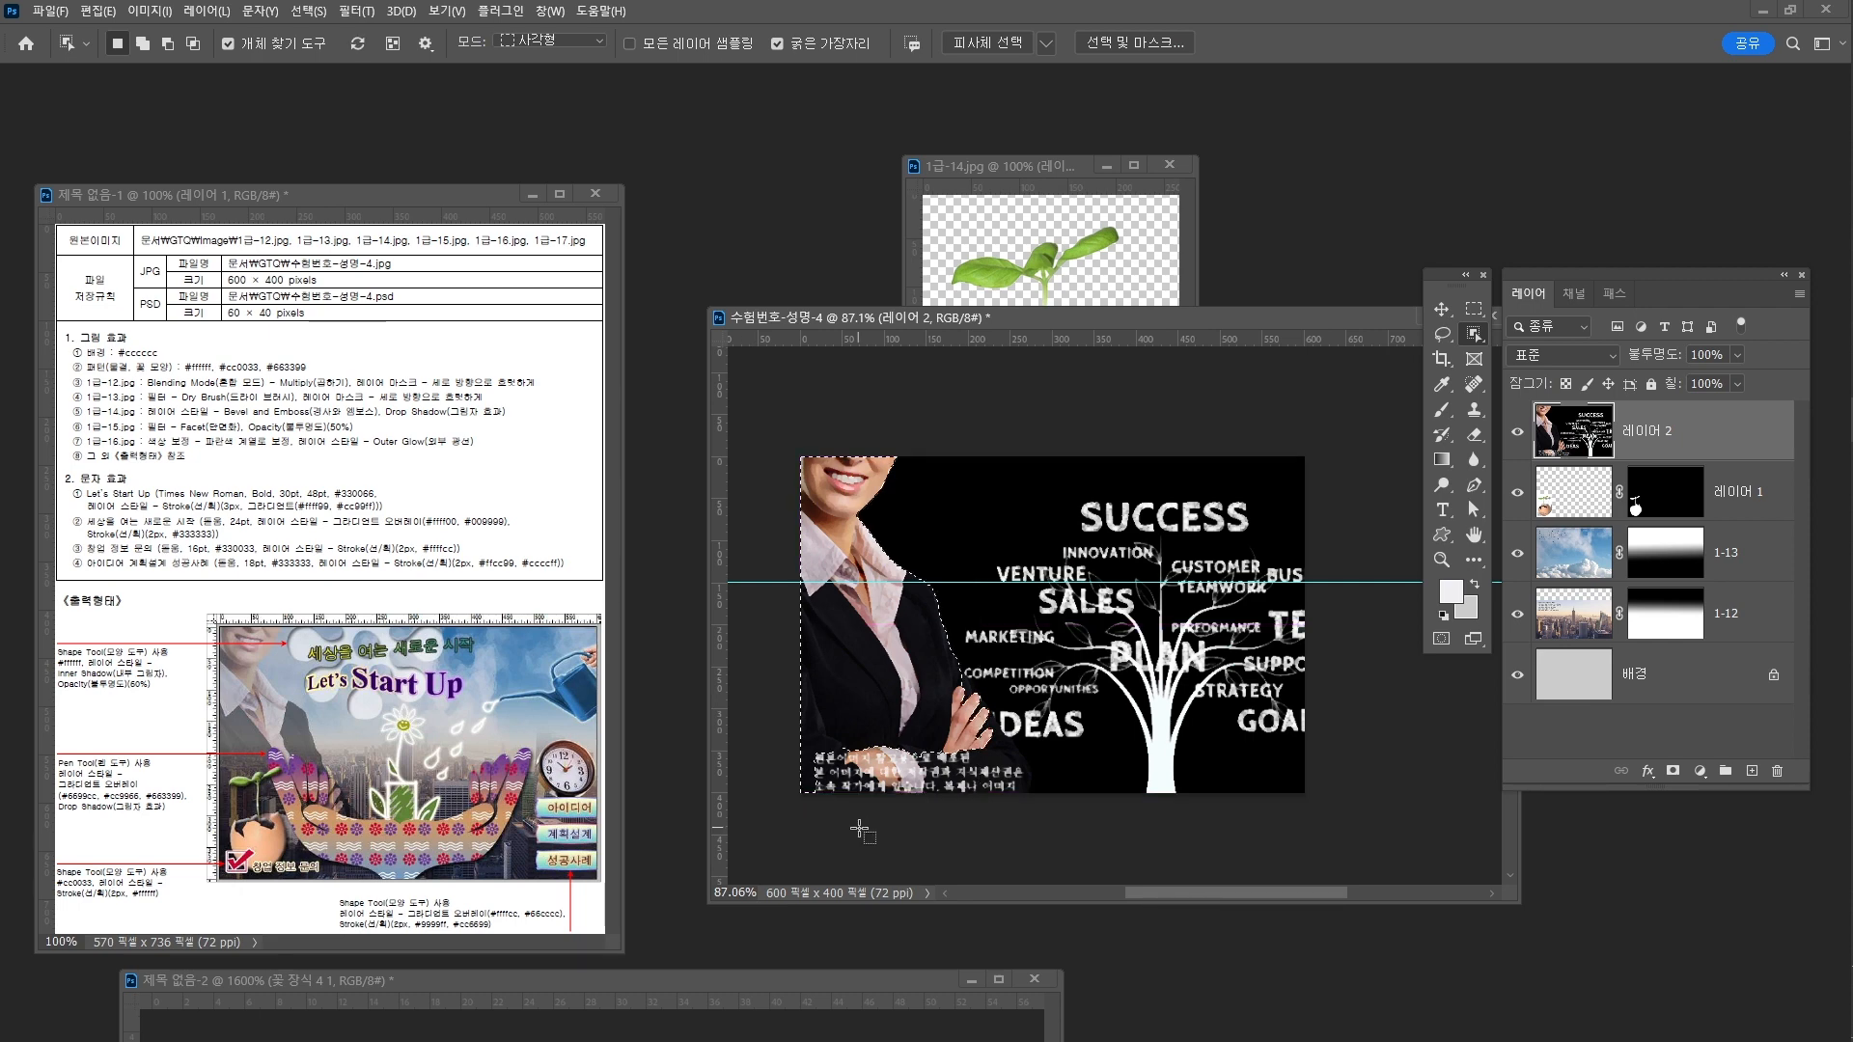
click(1672, 772)
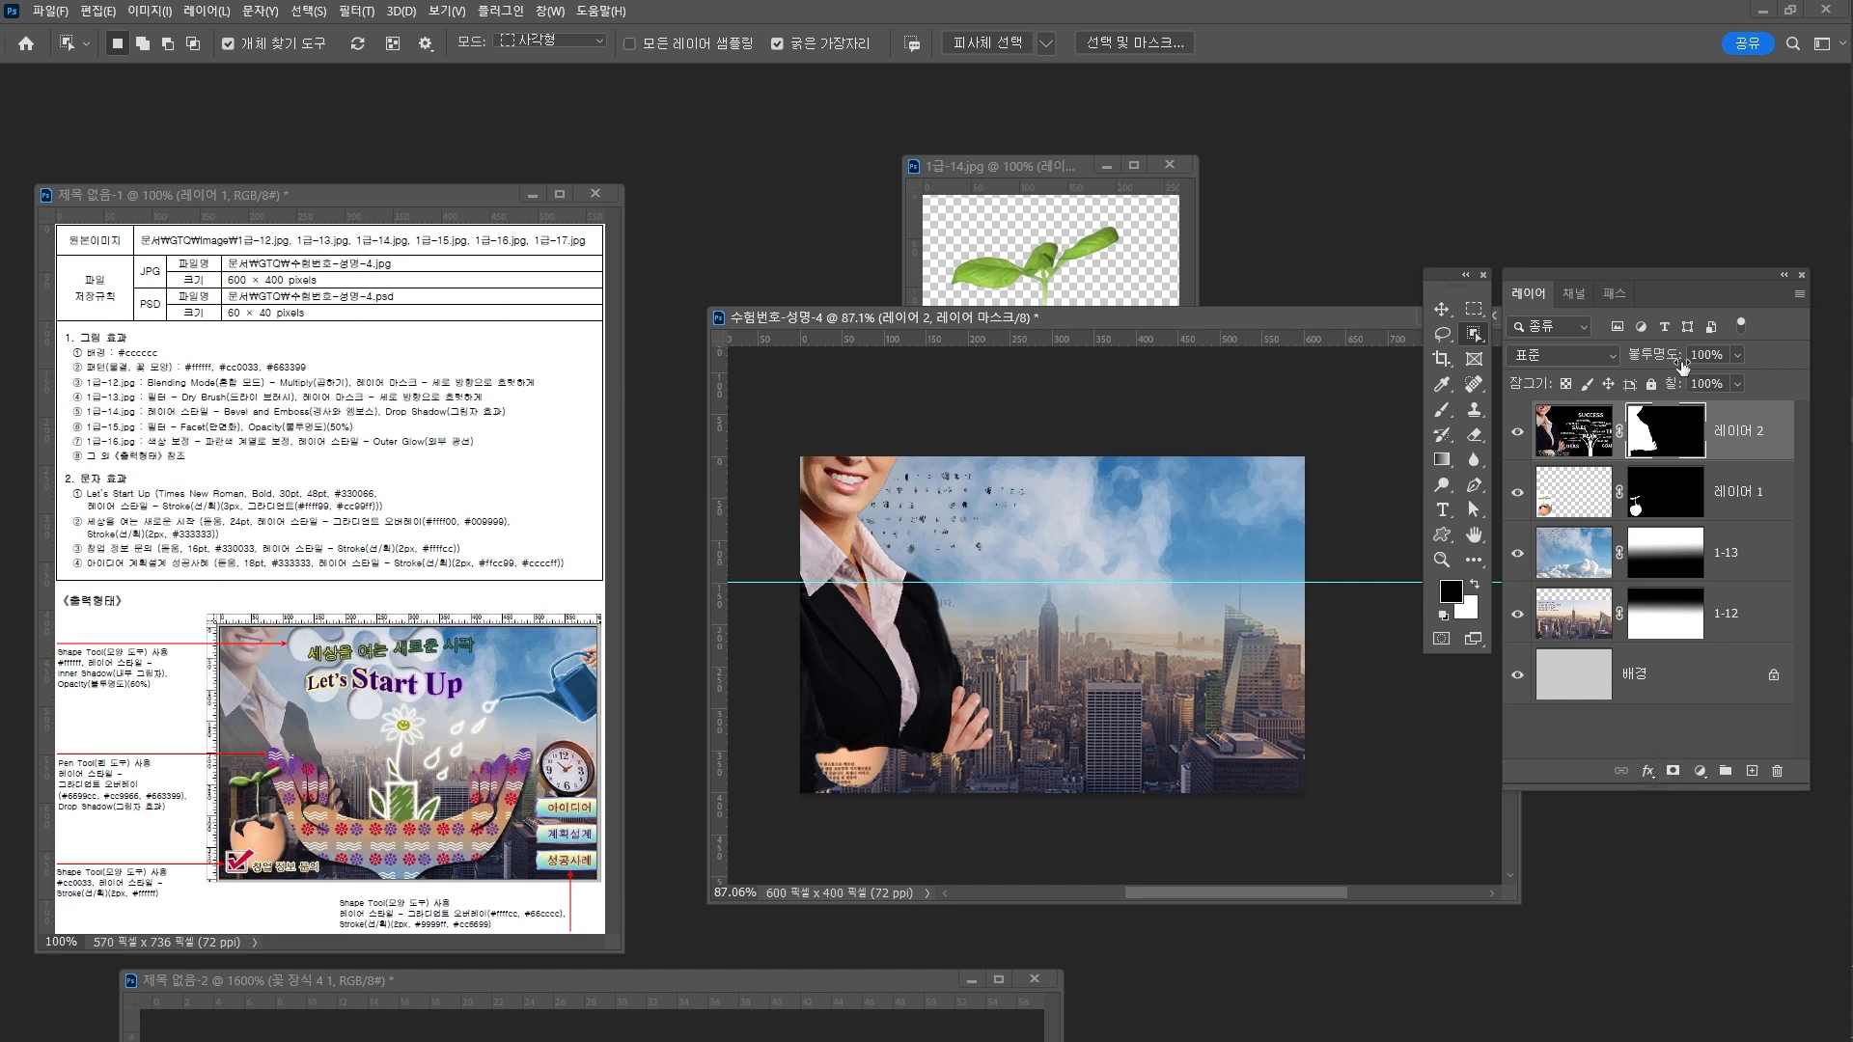
text(50)
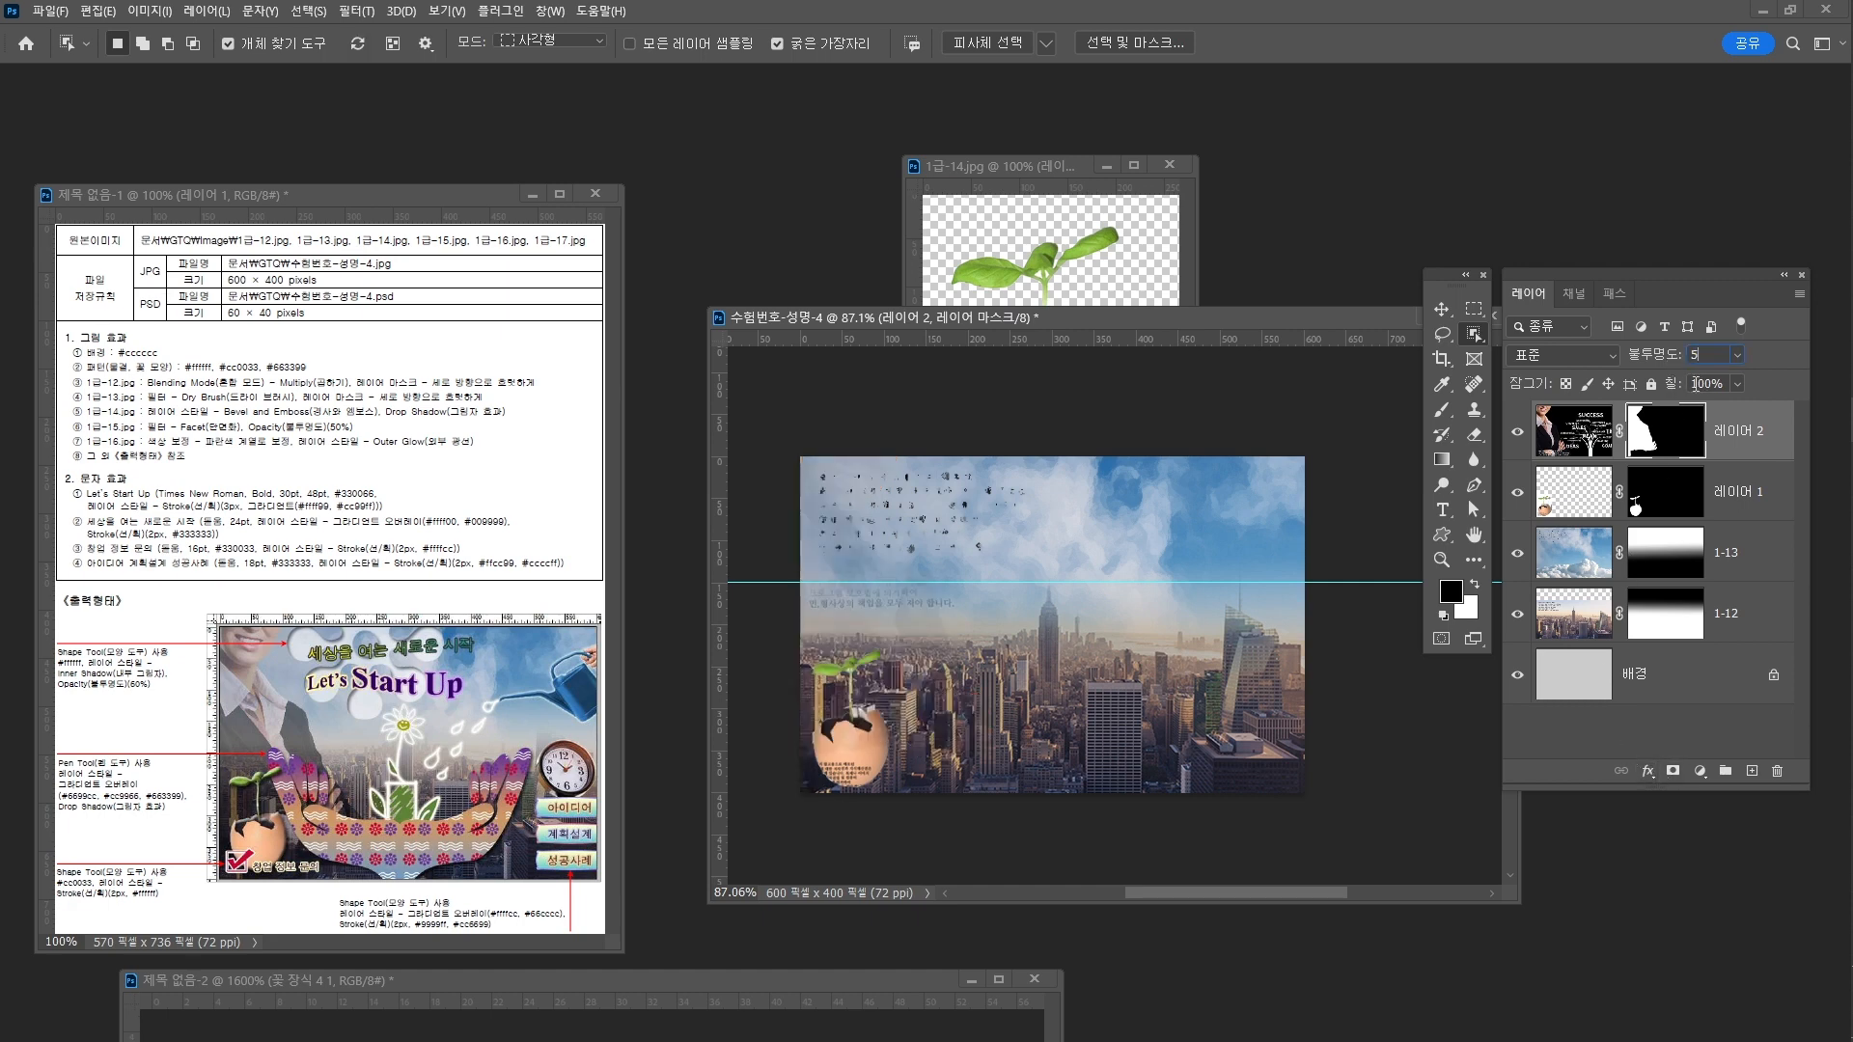
key(Return)
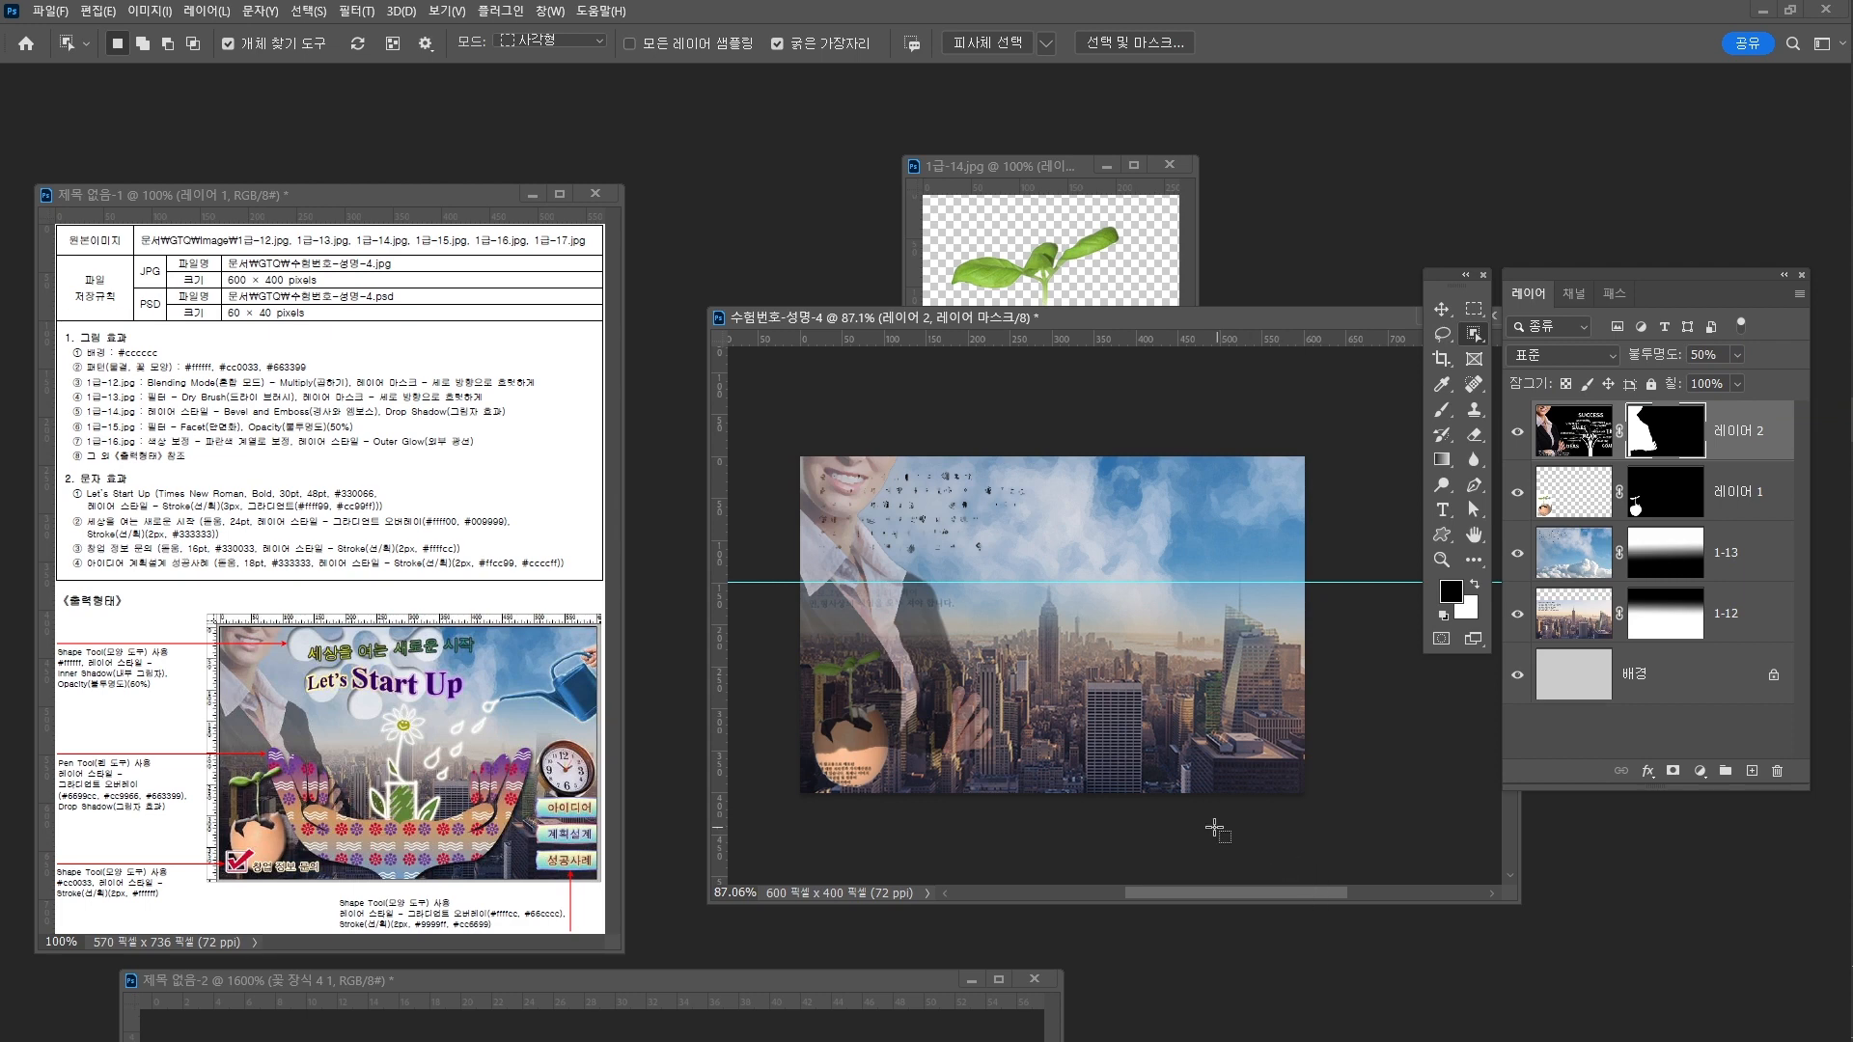
Close 1급-14.jpg without saving its changes
key(v)
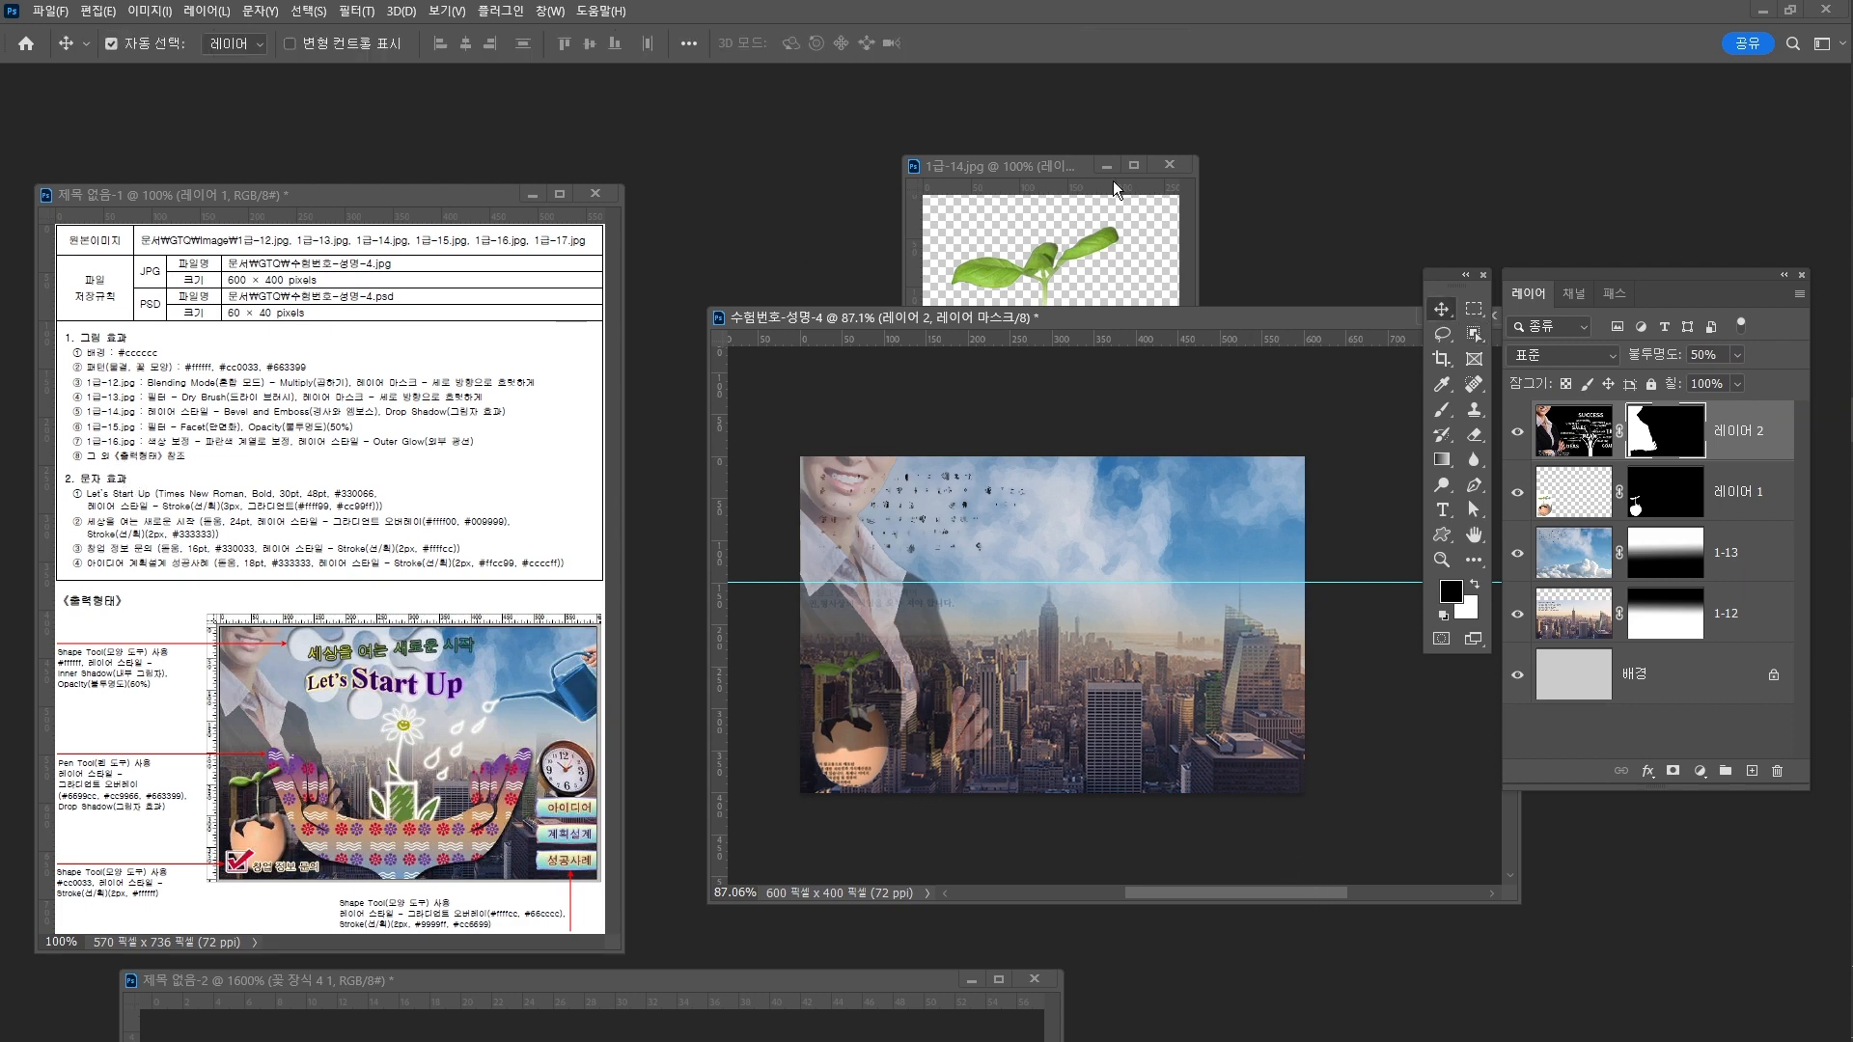
click(1169, 165)
click(1170, 165)
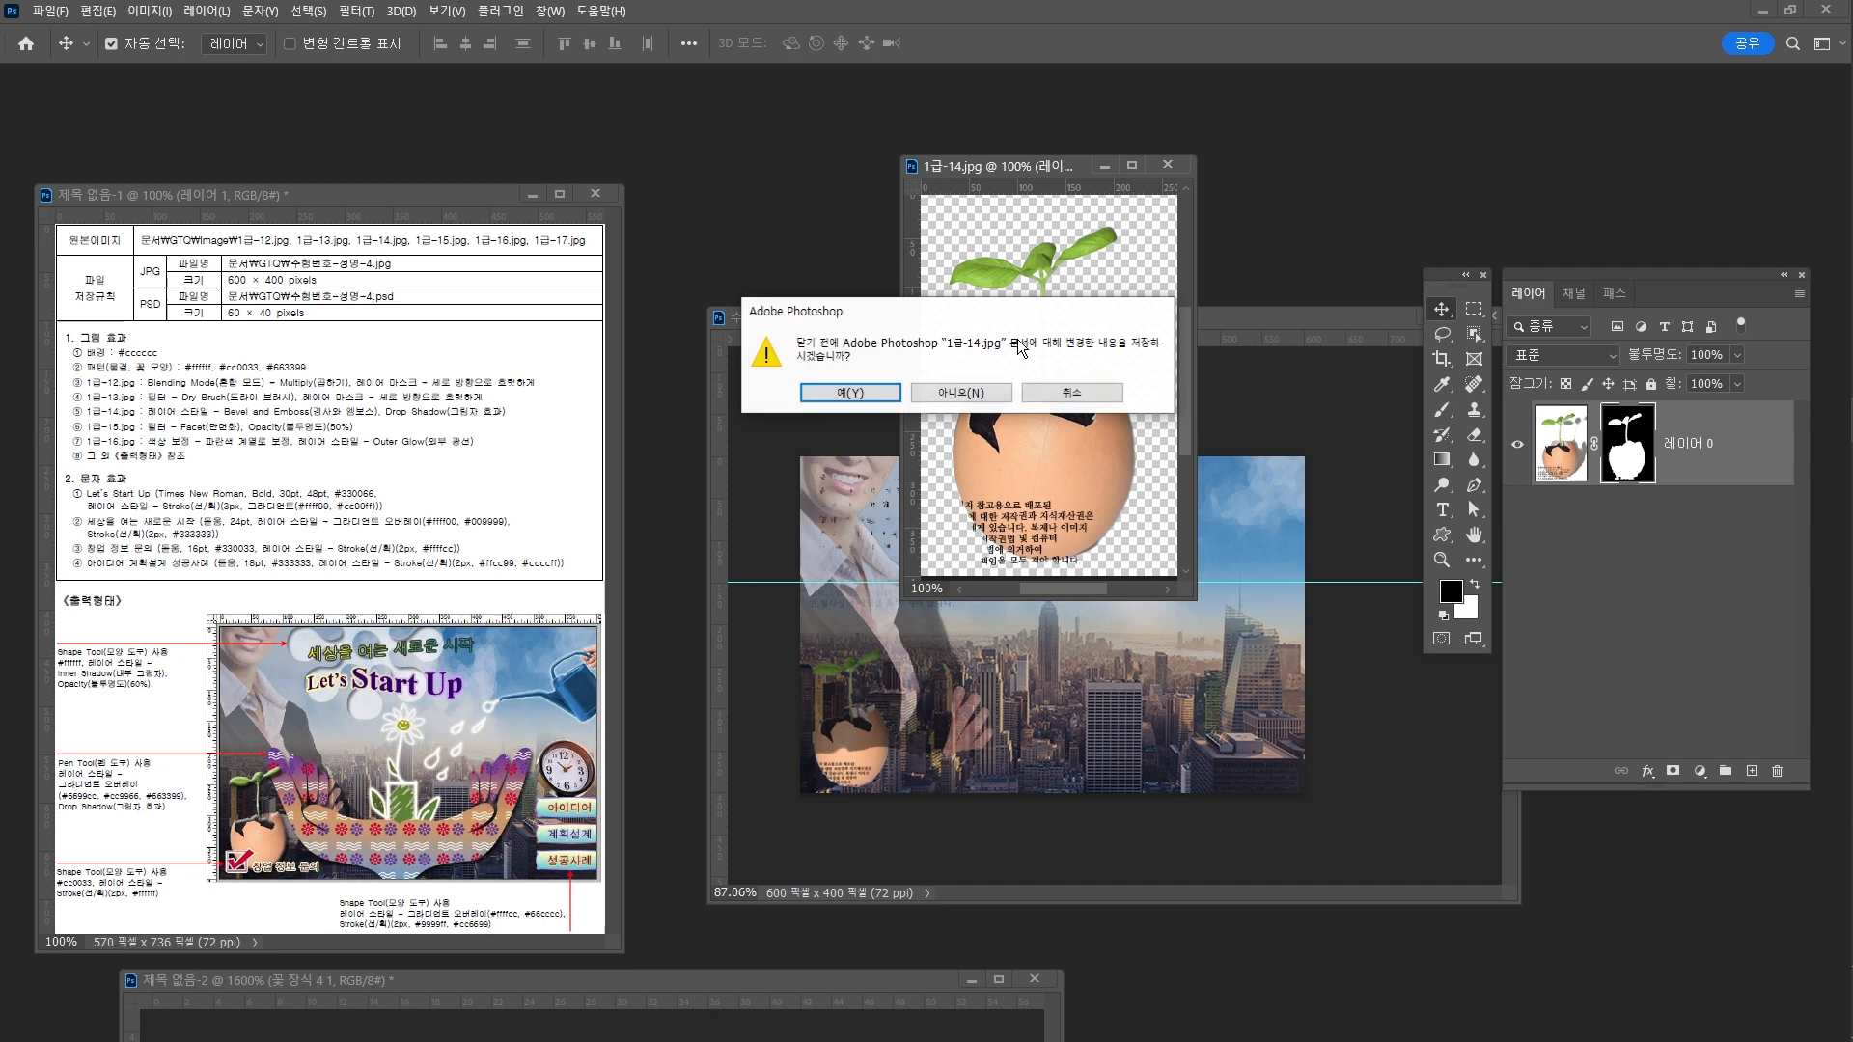
click(994, 396)
key(ctrl)
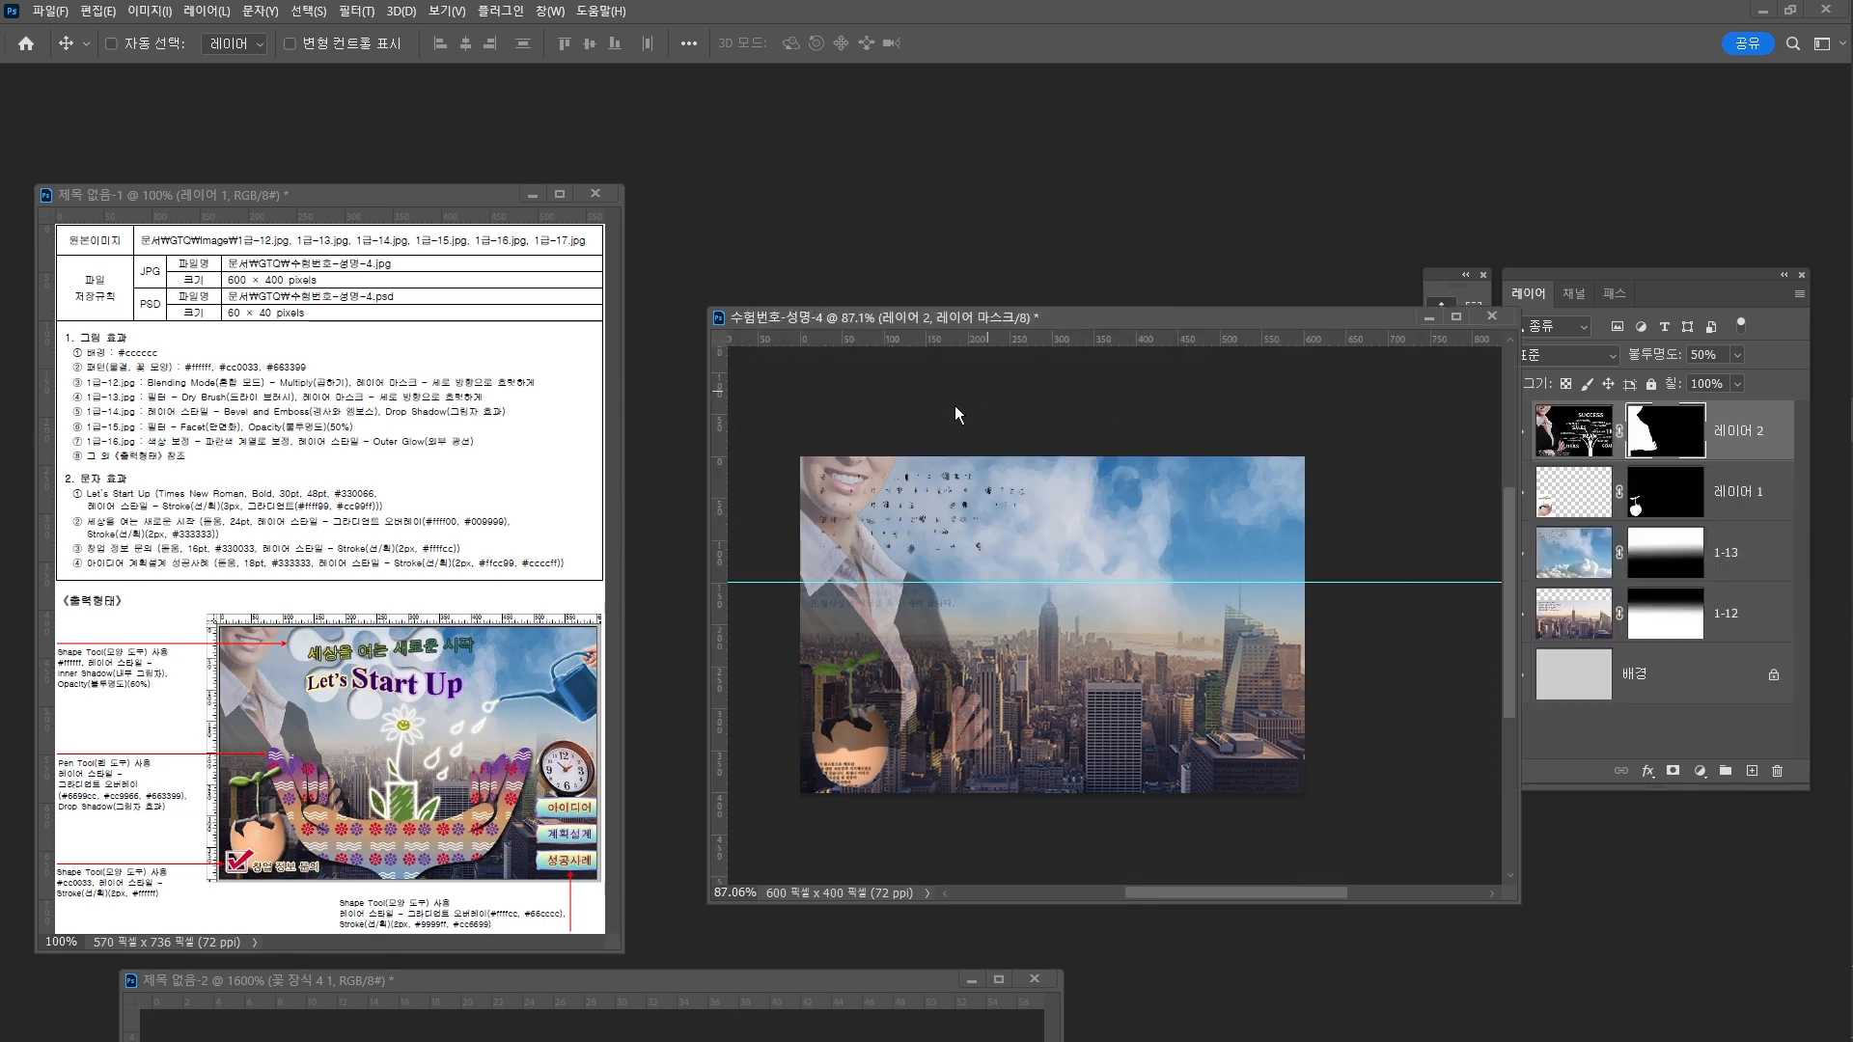
Open 1급-16.jpg and place its window next to the exam sheet, over the poster
key(ctrl+o)
click(1069, 725)
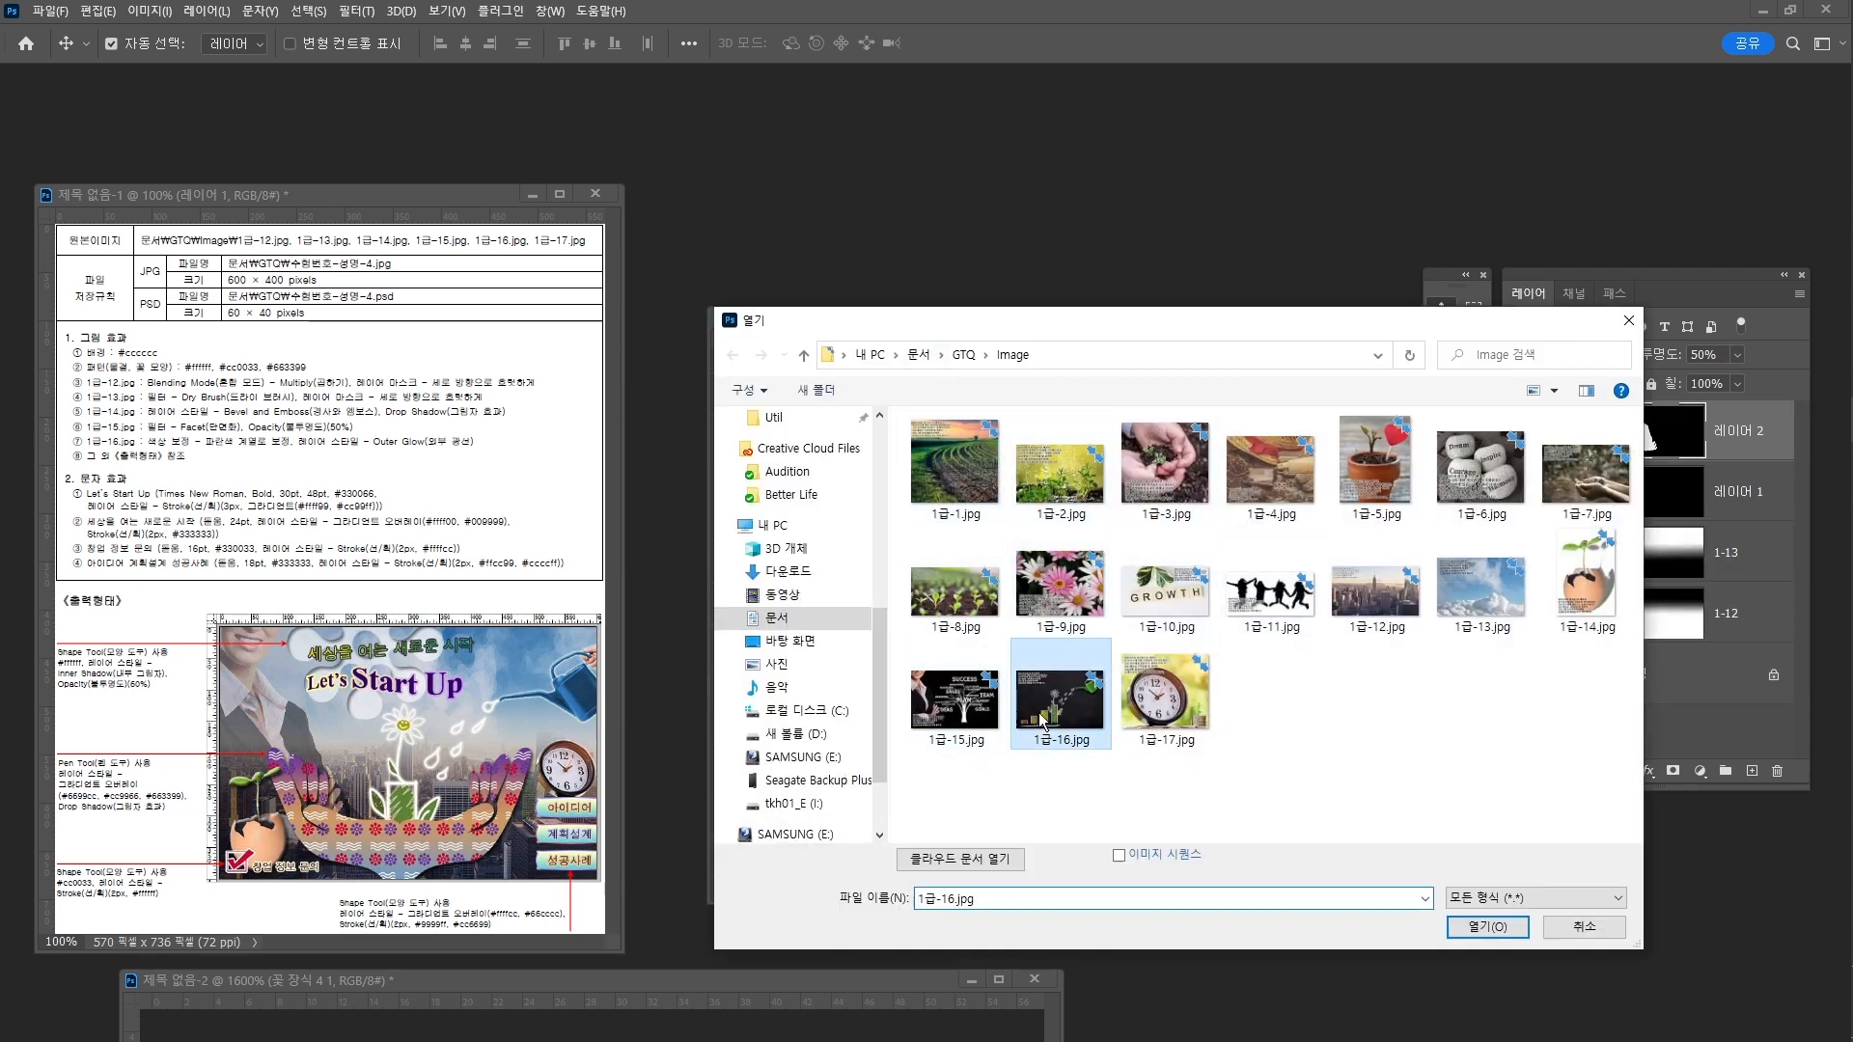
click(1487, 926)
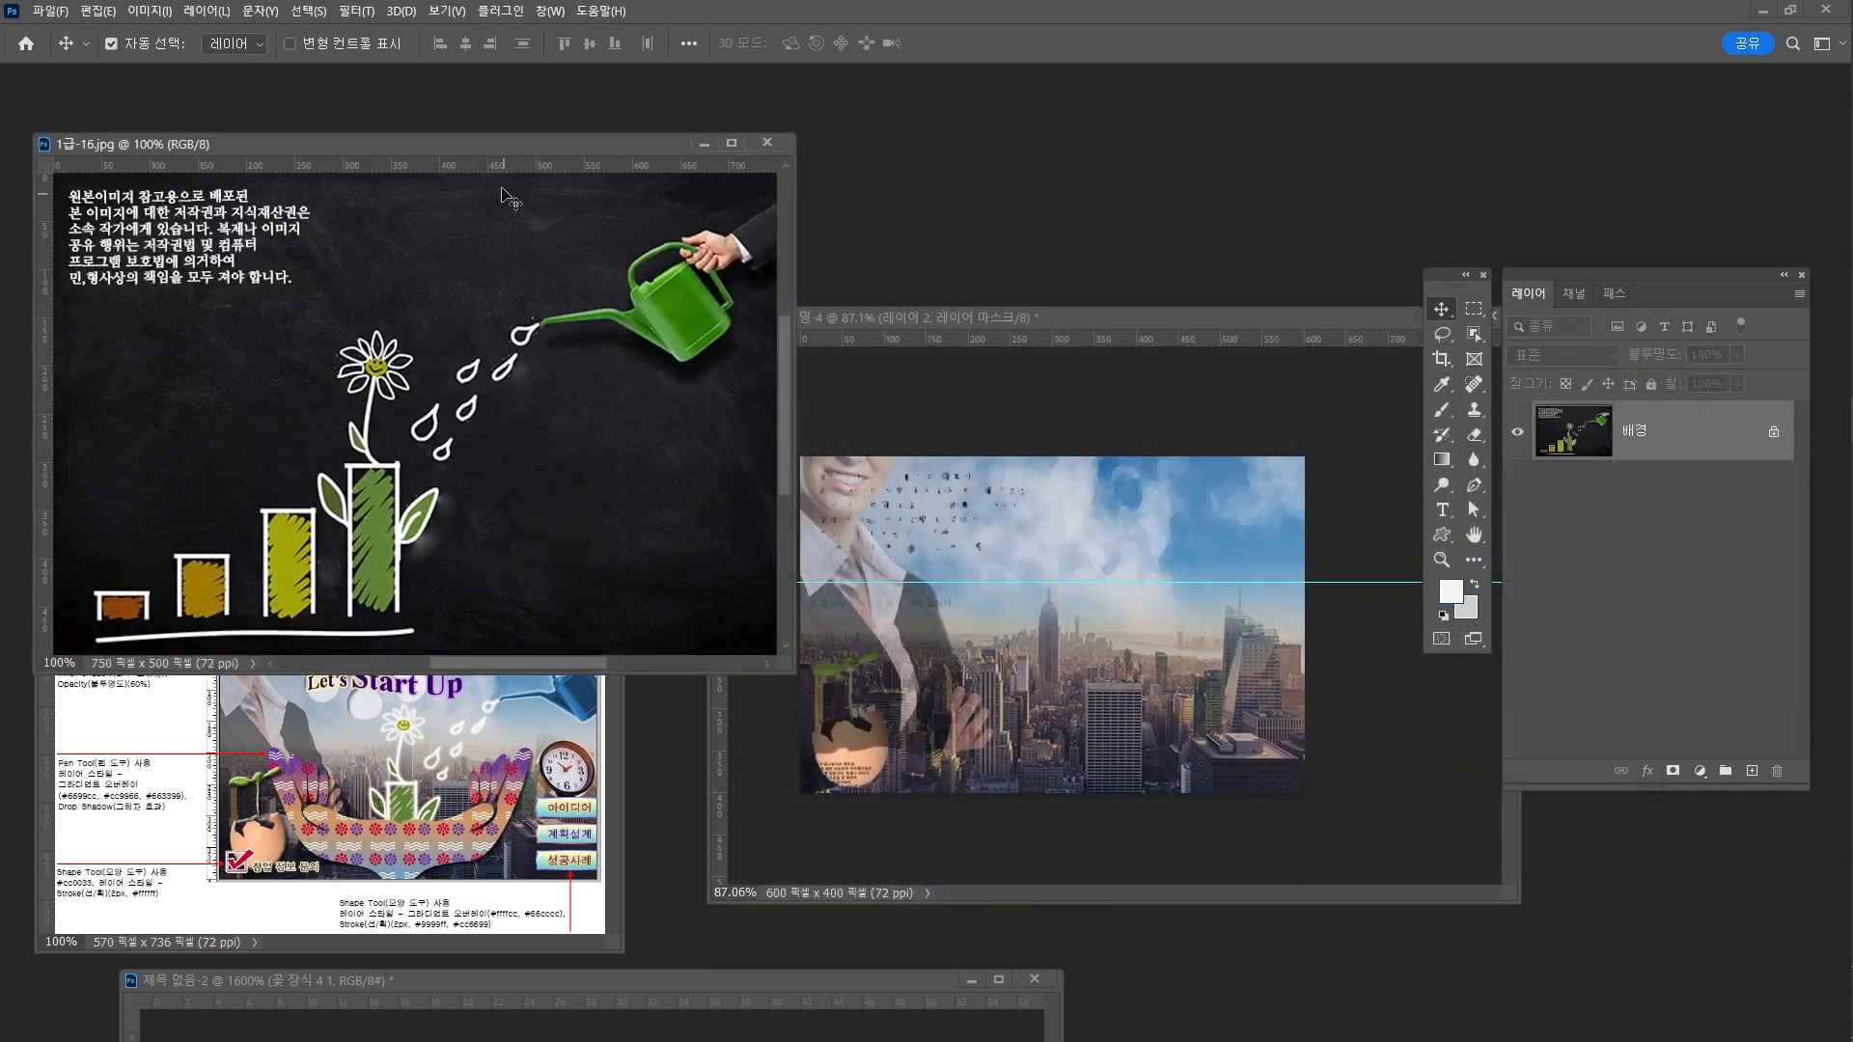
drag(470, 145, 1180, 106)
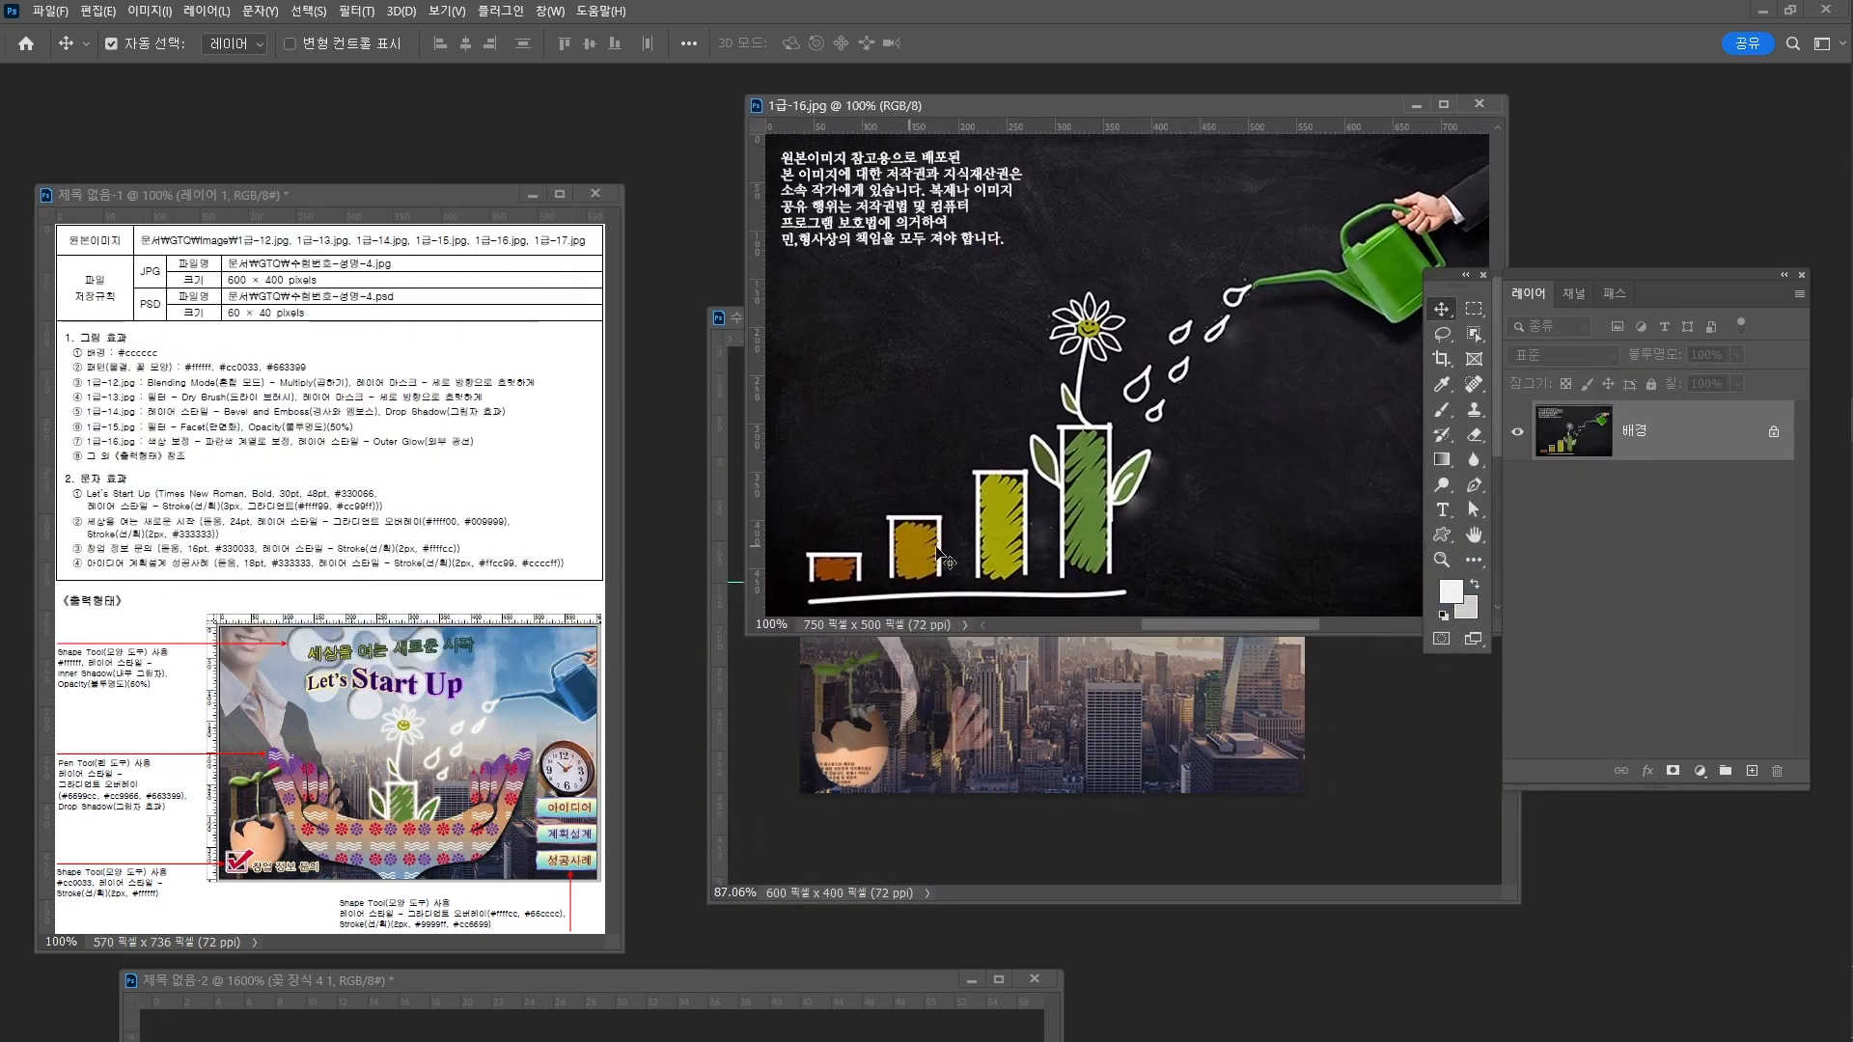
Select the green watering can in 1급-16.jpg with the Object Selection tool
drag(1069, 102, 958, 138)
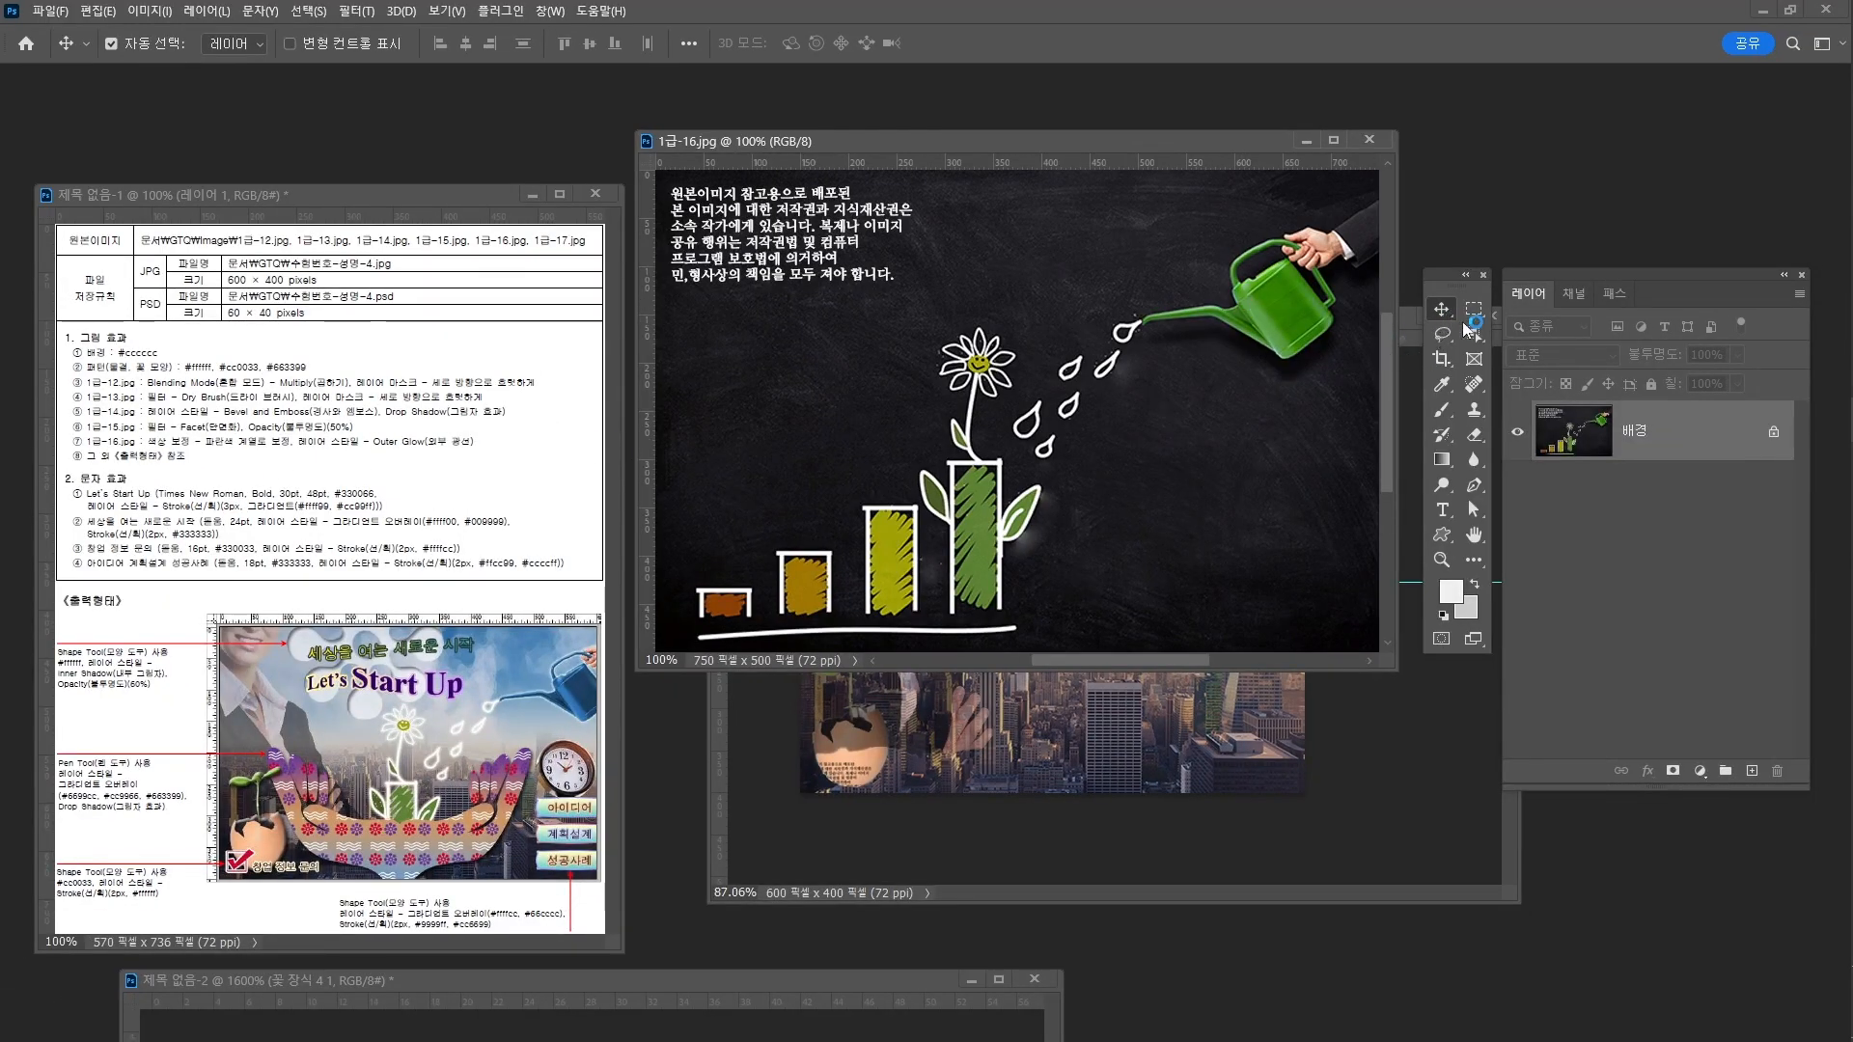
click(1472, 332)
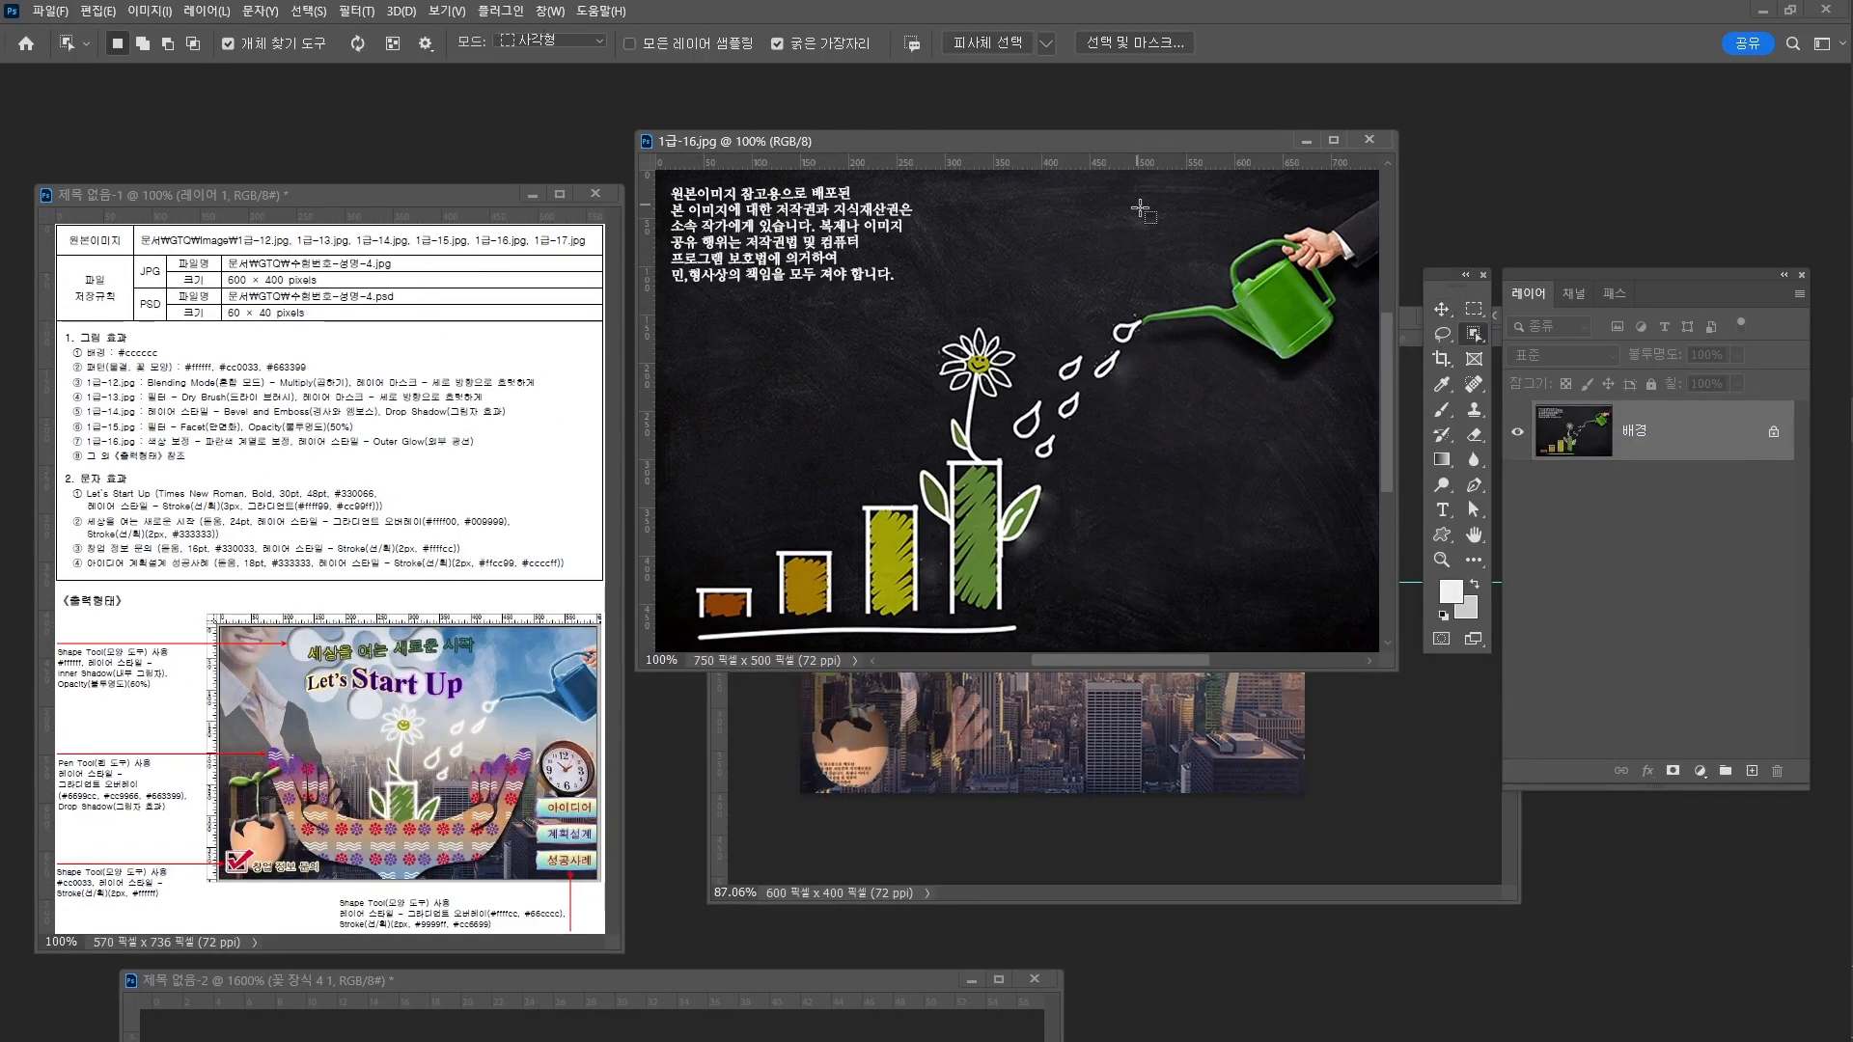
drag(1139, 207, 1341, 375)
Subtract the hand and the gap behind the rear handle from the watering can selection with the Quick Selection tool
right_click(1484, 334)
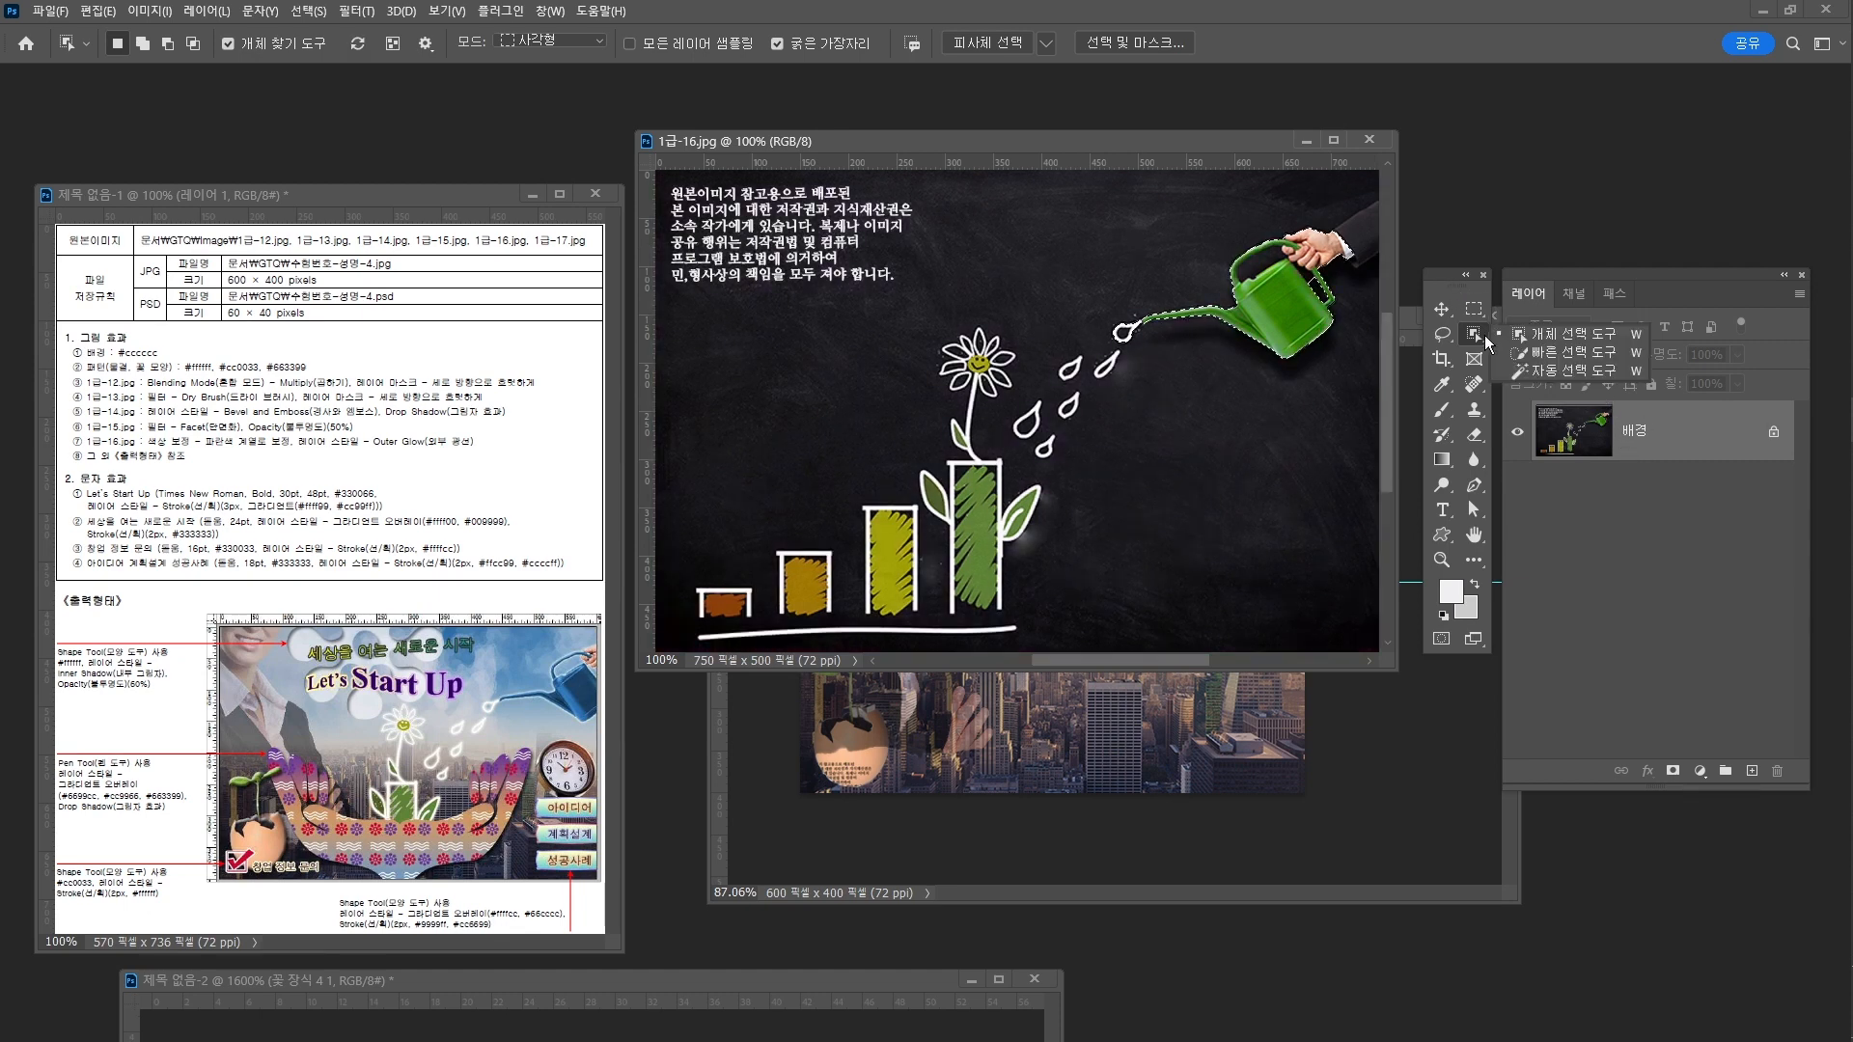
click(1552, 355)
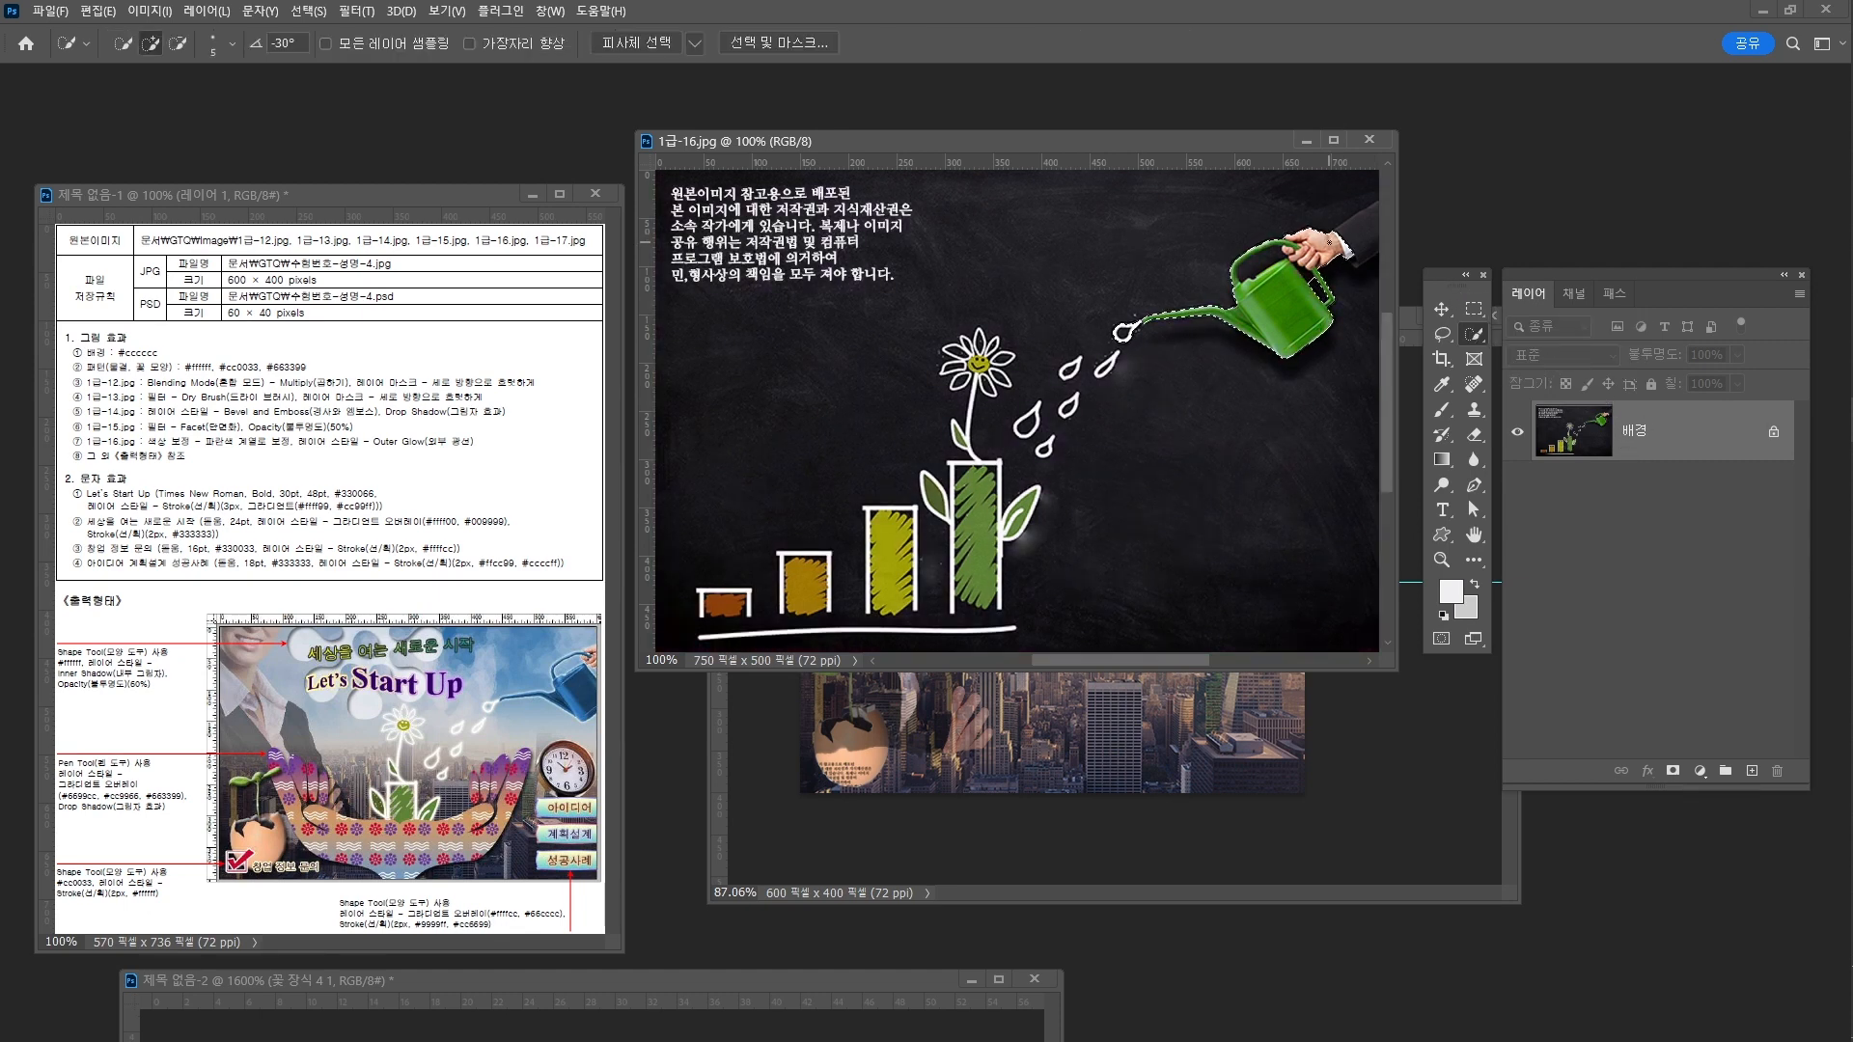
key(z)
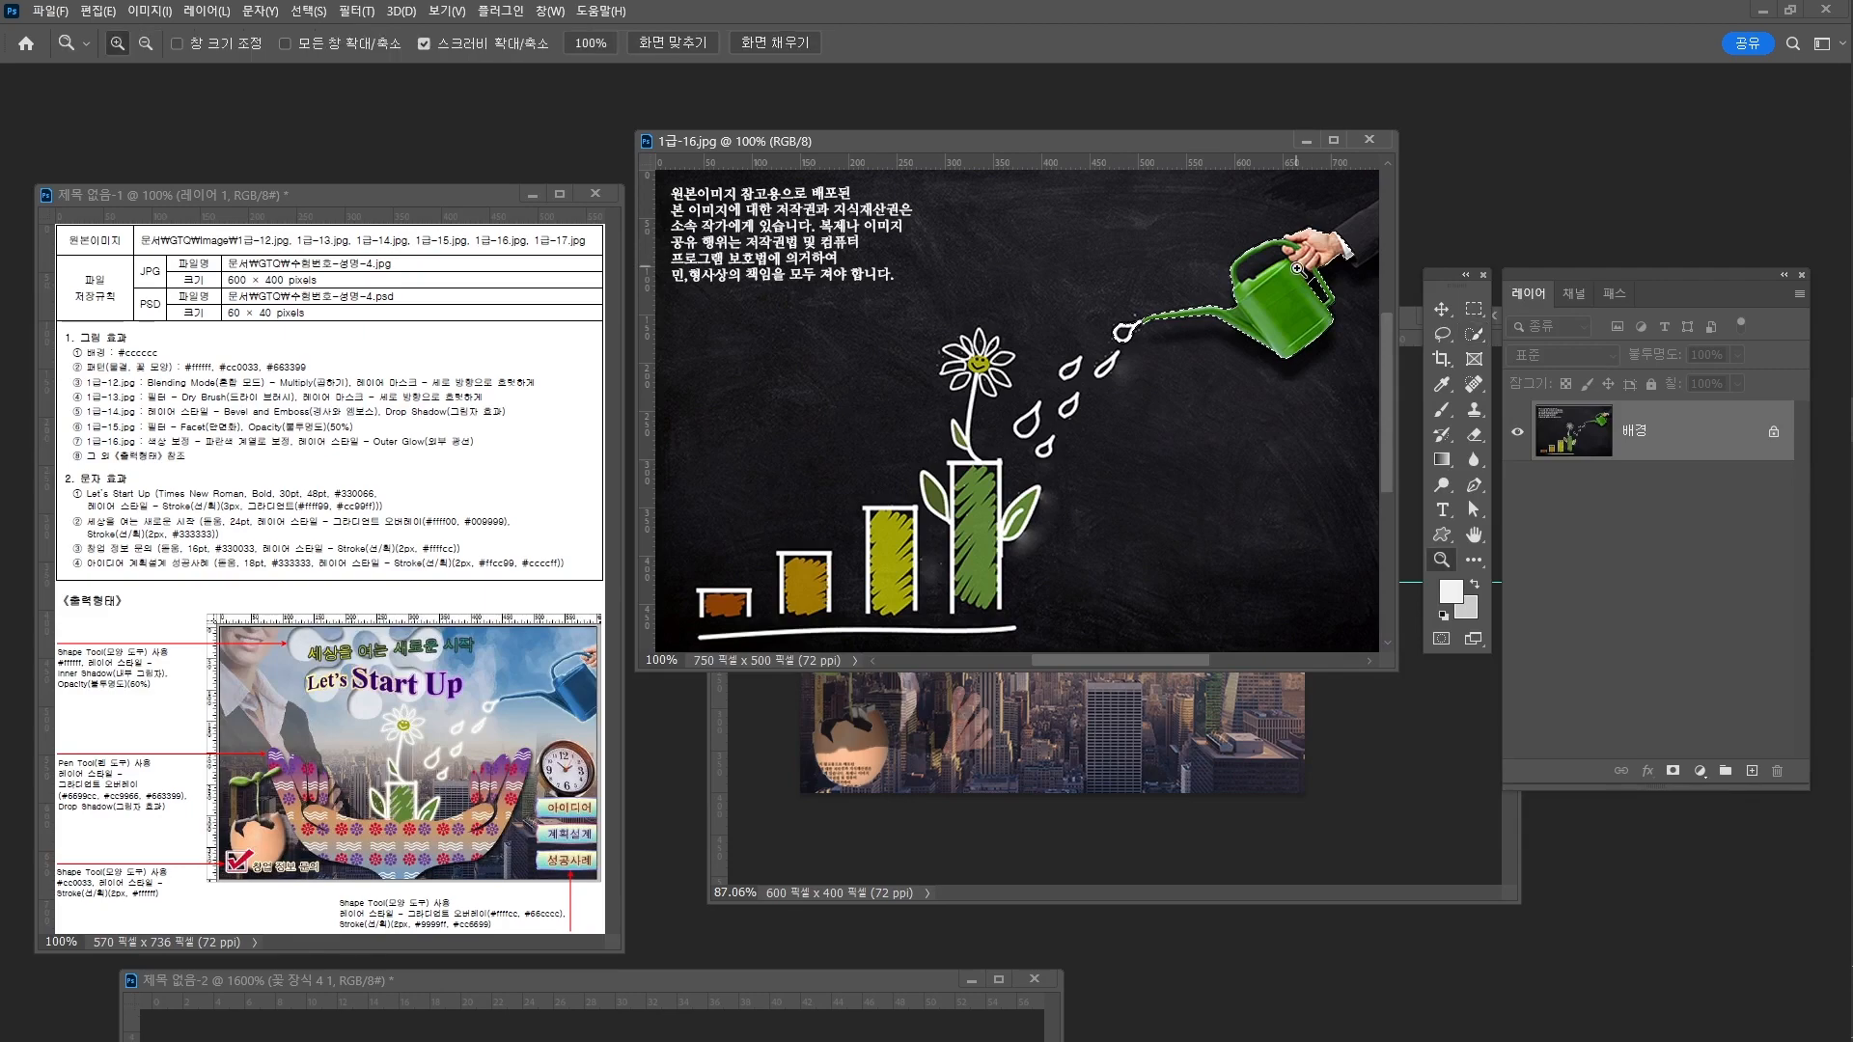
mouse_move(1312, 272)
mouse_down()
mouse_move(1375, 271)
mouse_move(1178, 336)
mouse_up()
key(w)
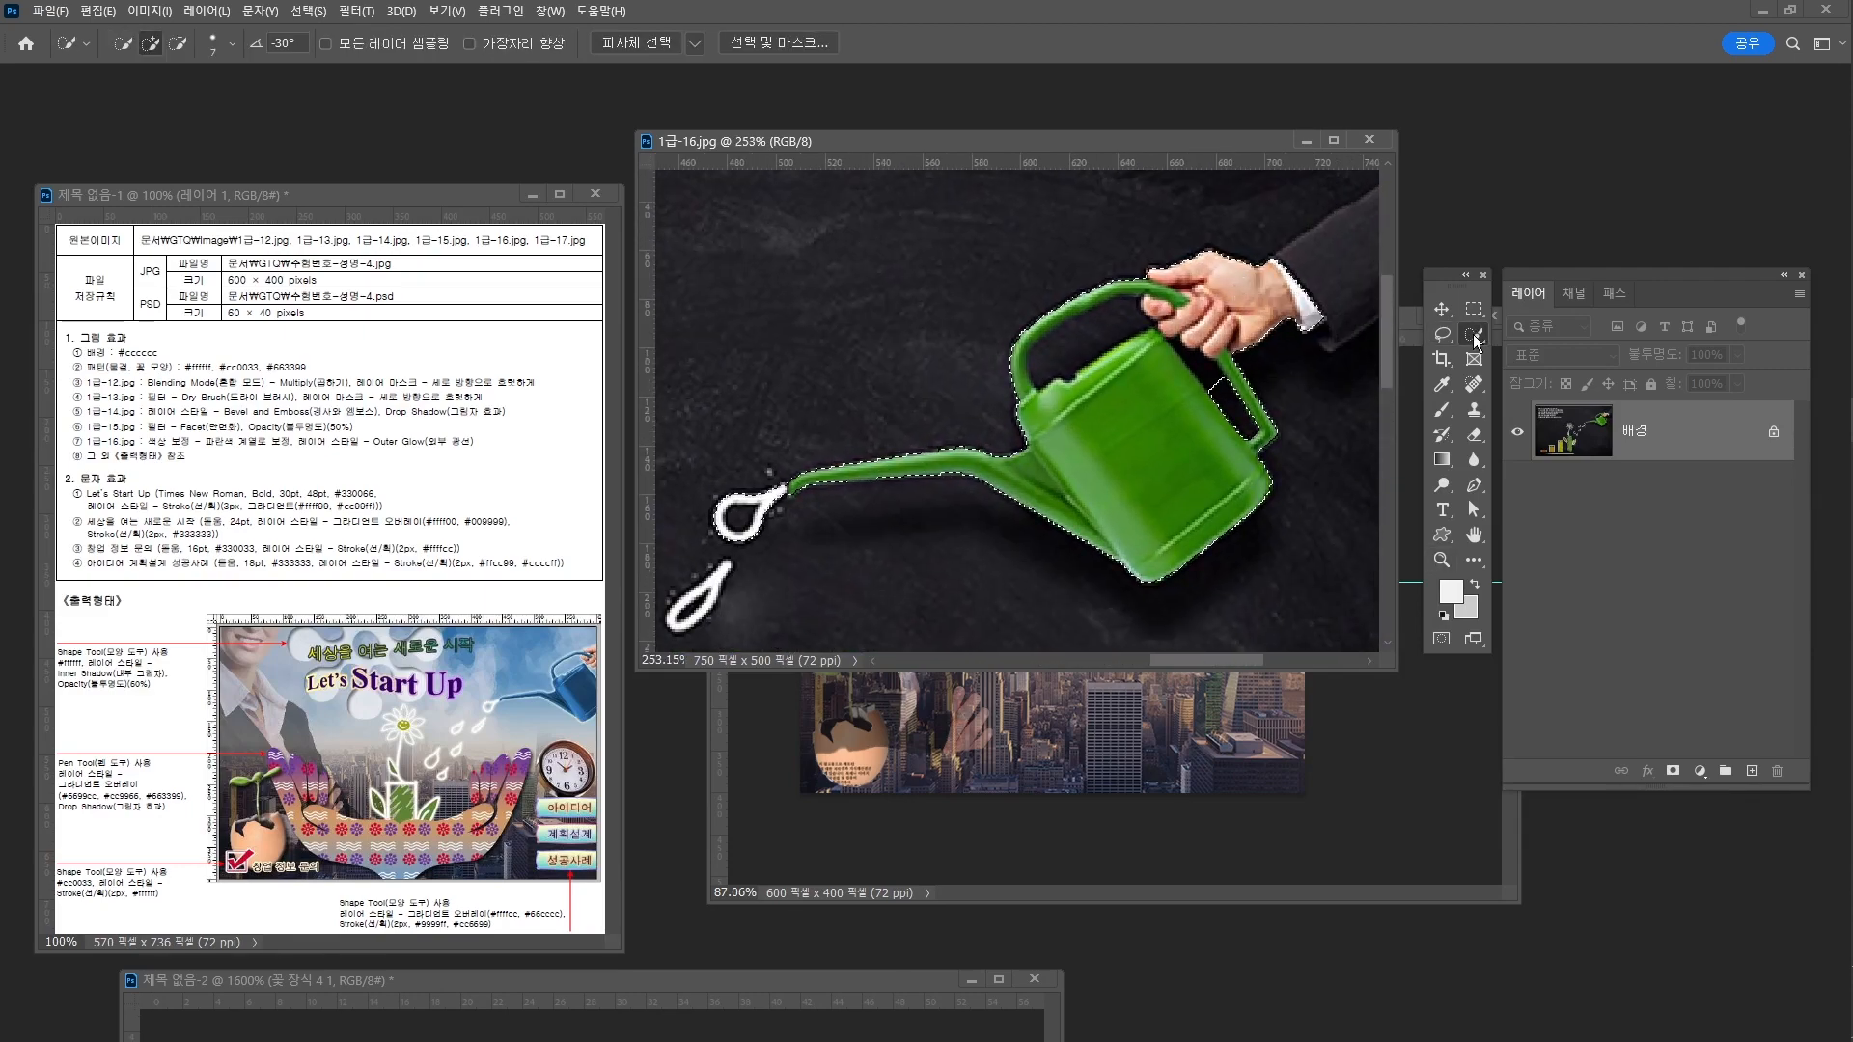
alt+click(1265, 276)
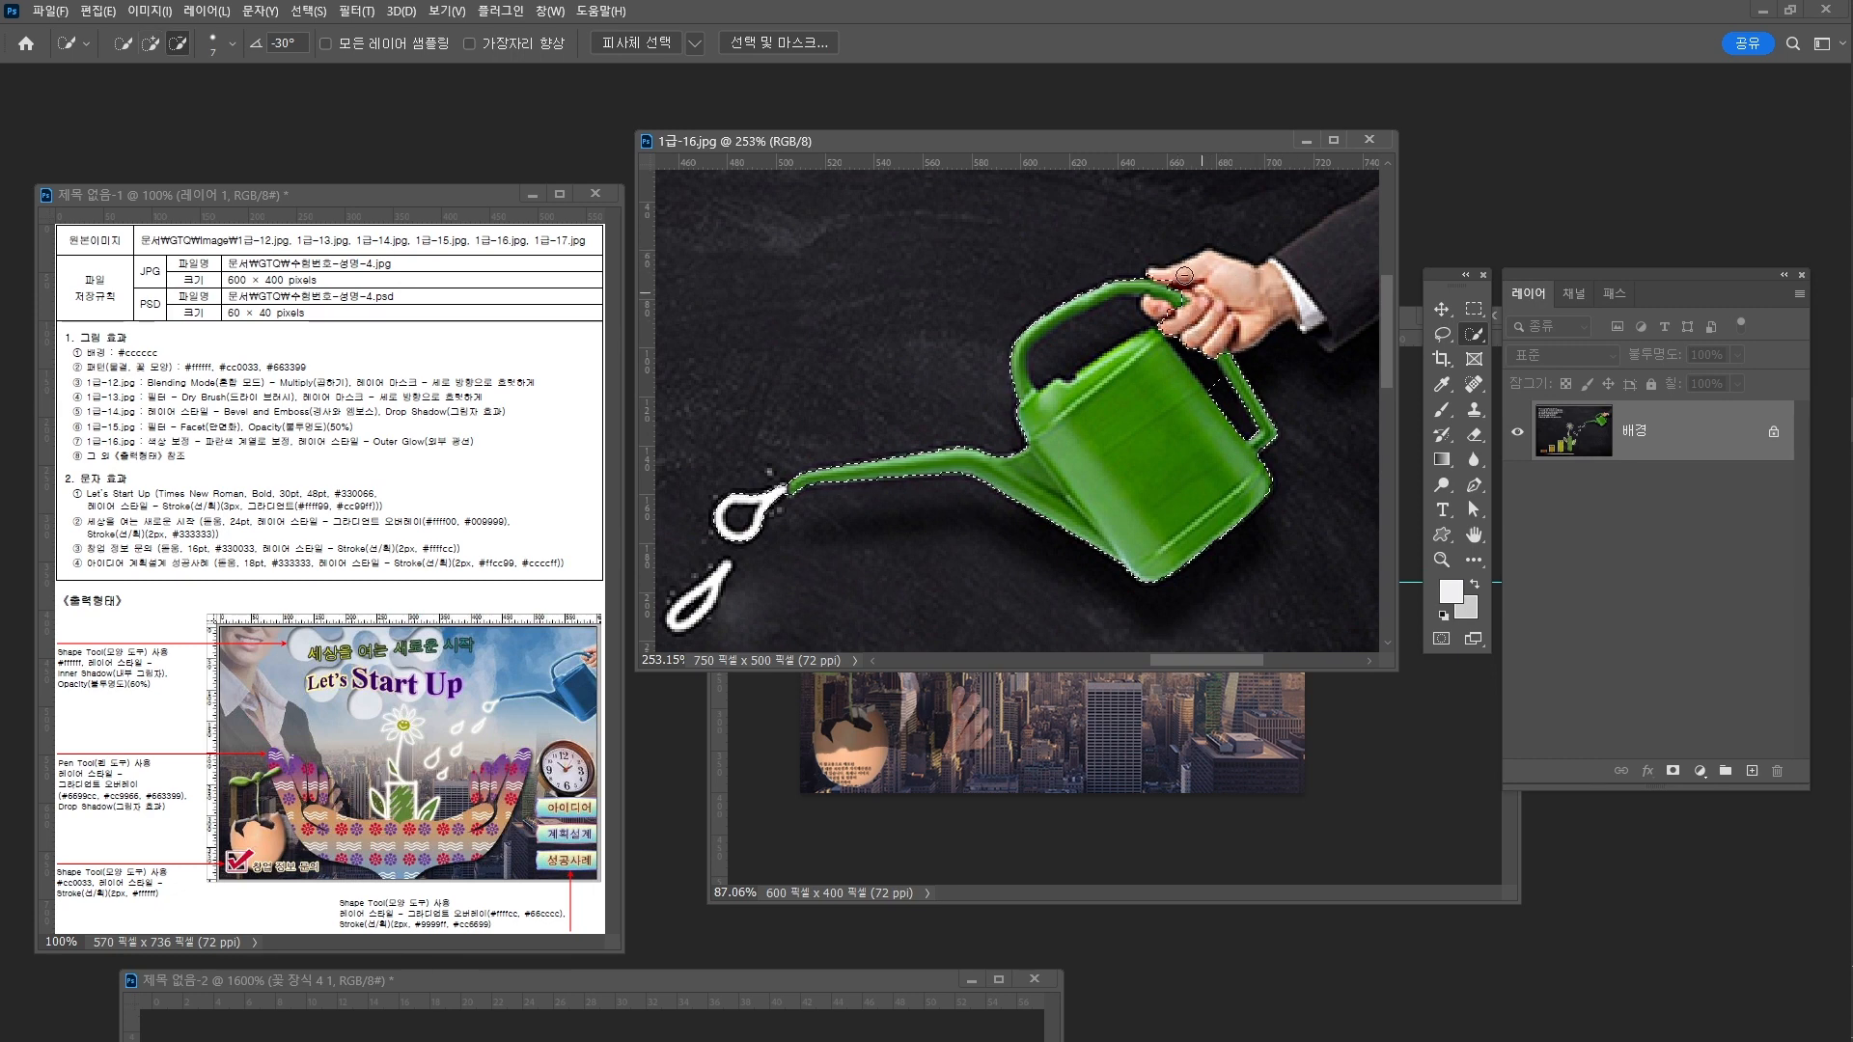
alt+click(1154, 324)
key(z)
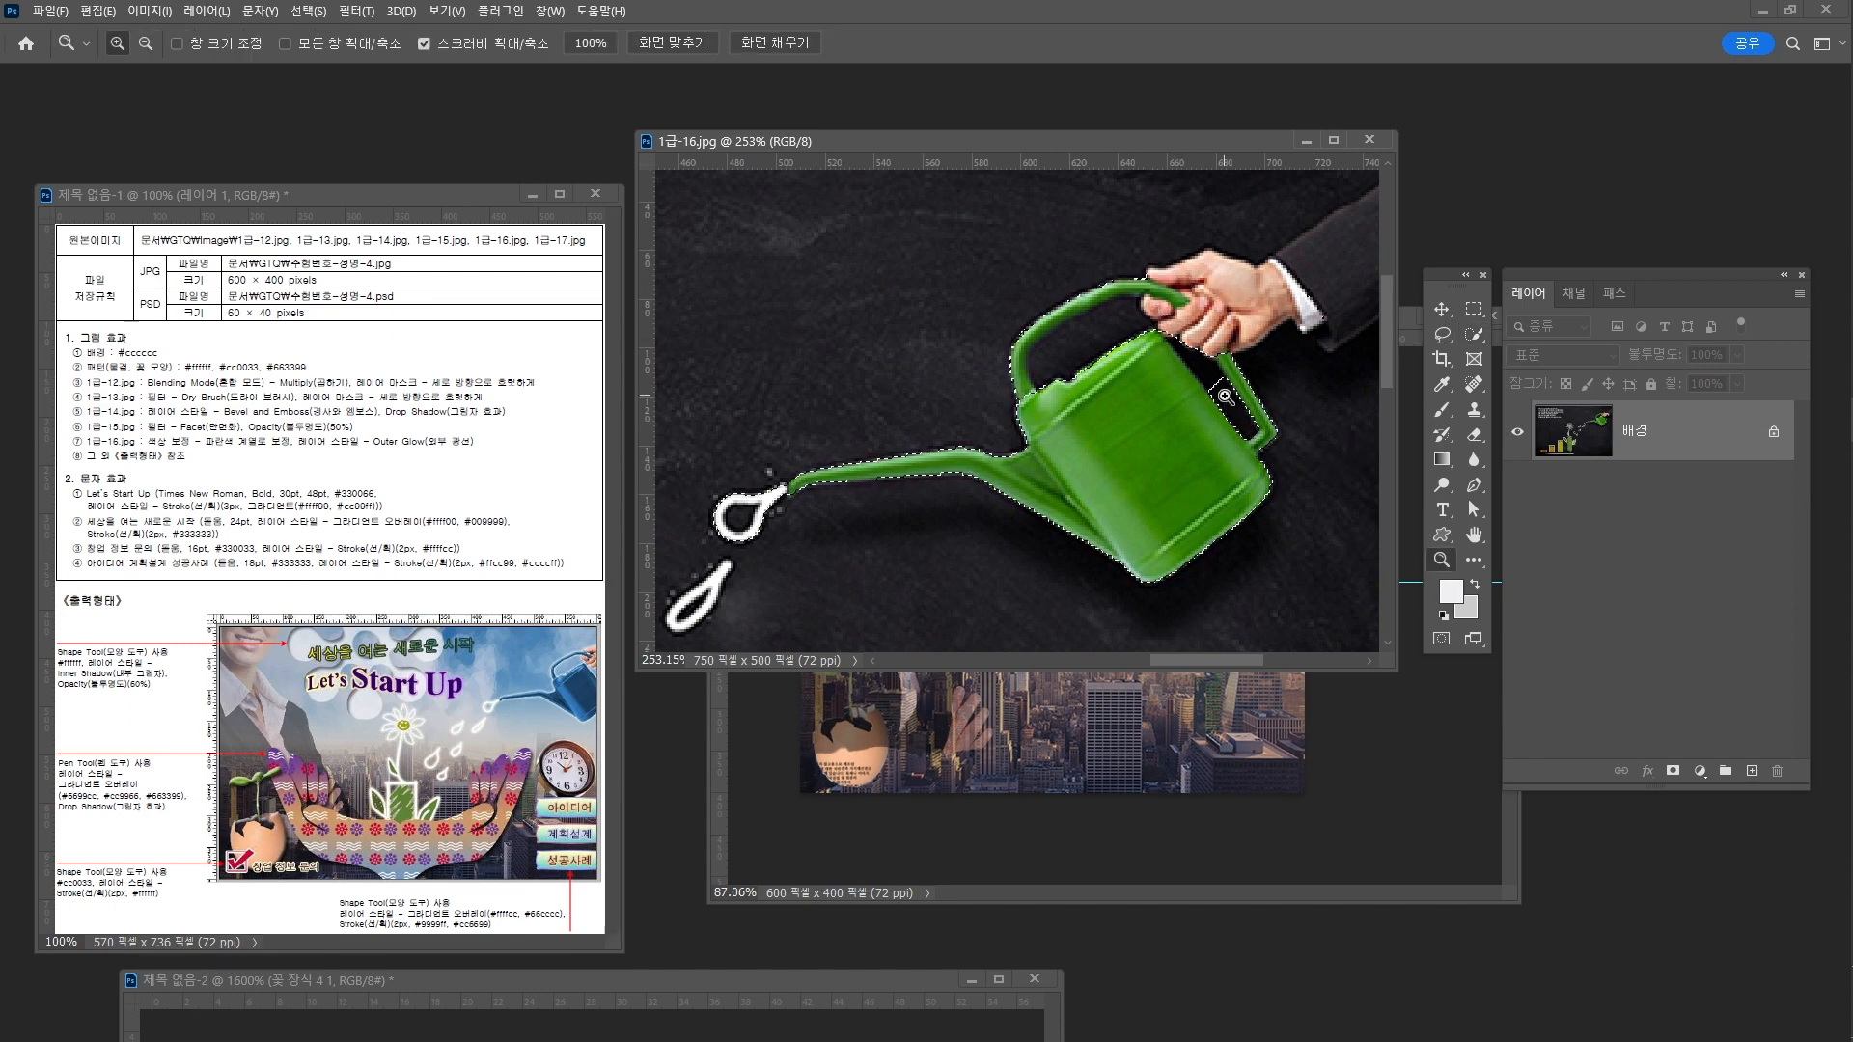
key(w)
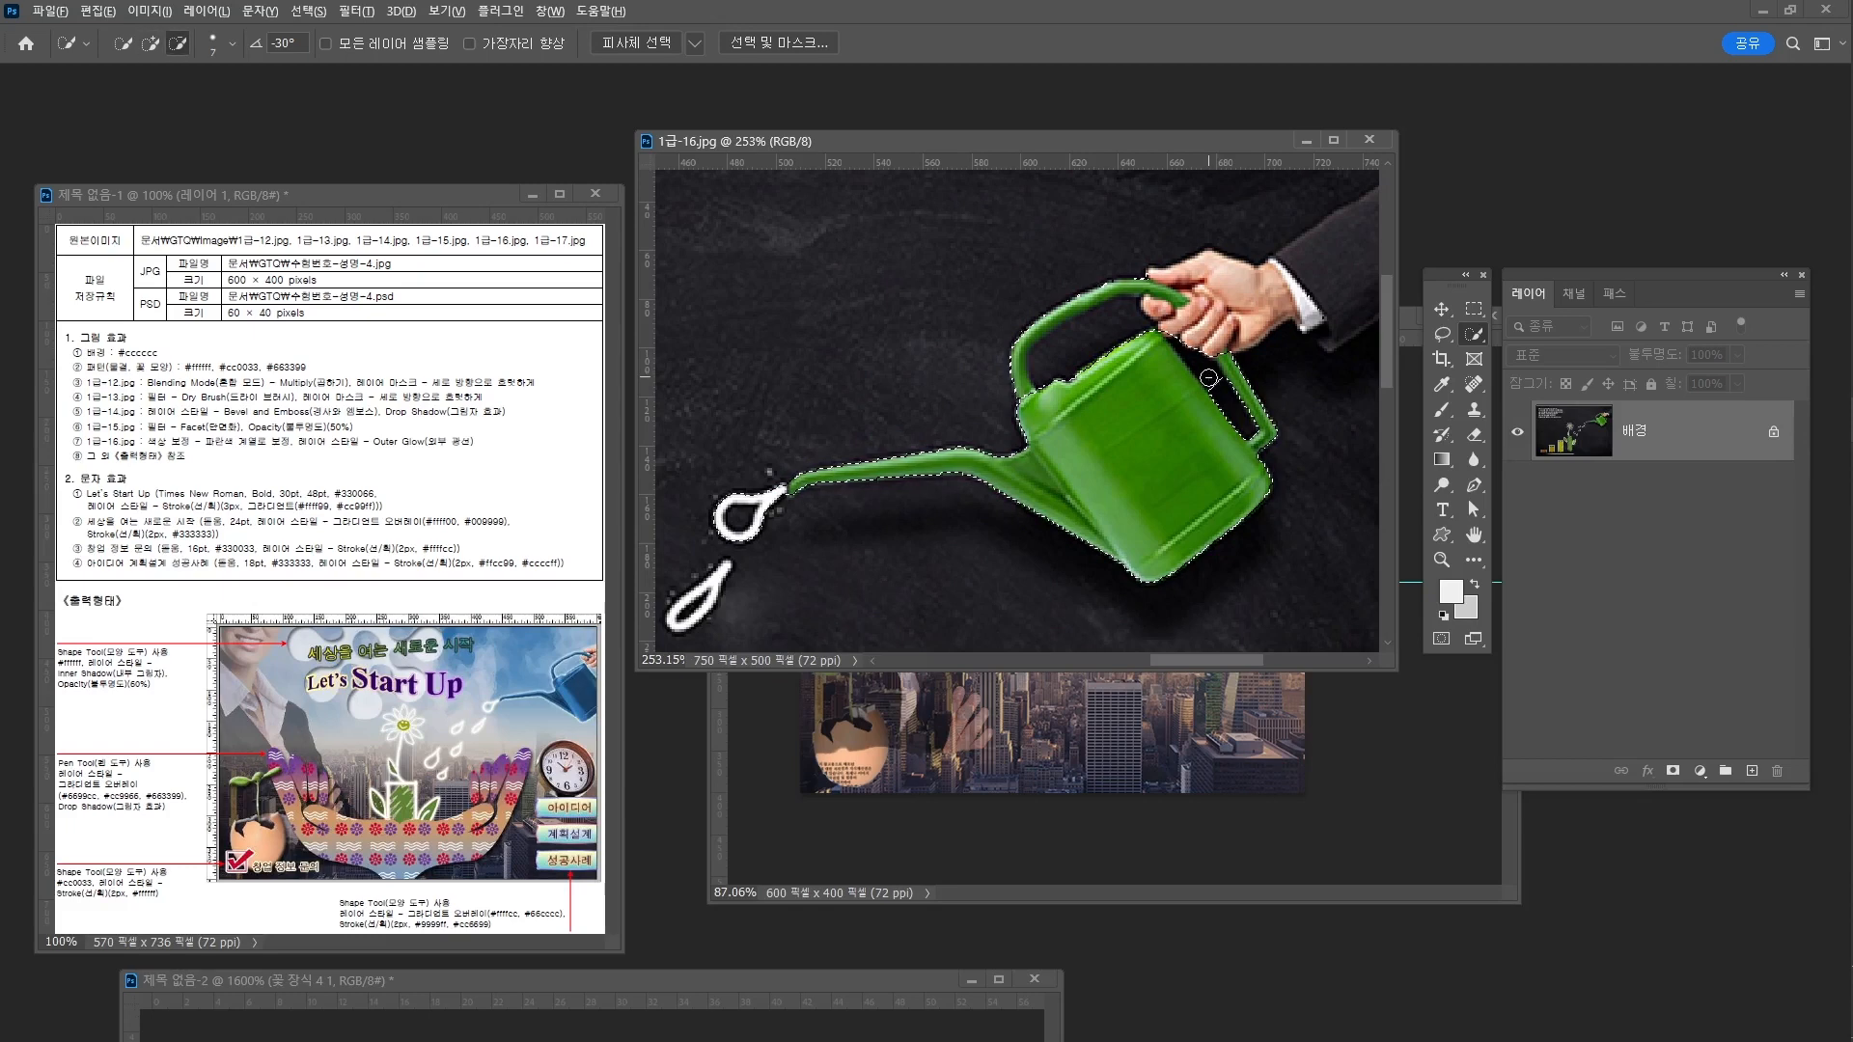
alt+click(1208, 377)
Add a Hue/Saturation adjustment to the selected watering can with Colorize enabled, hue 222 and saturation 47
key(z)
drag(1283, 443, 1207, 454)
click(1700, 771)
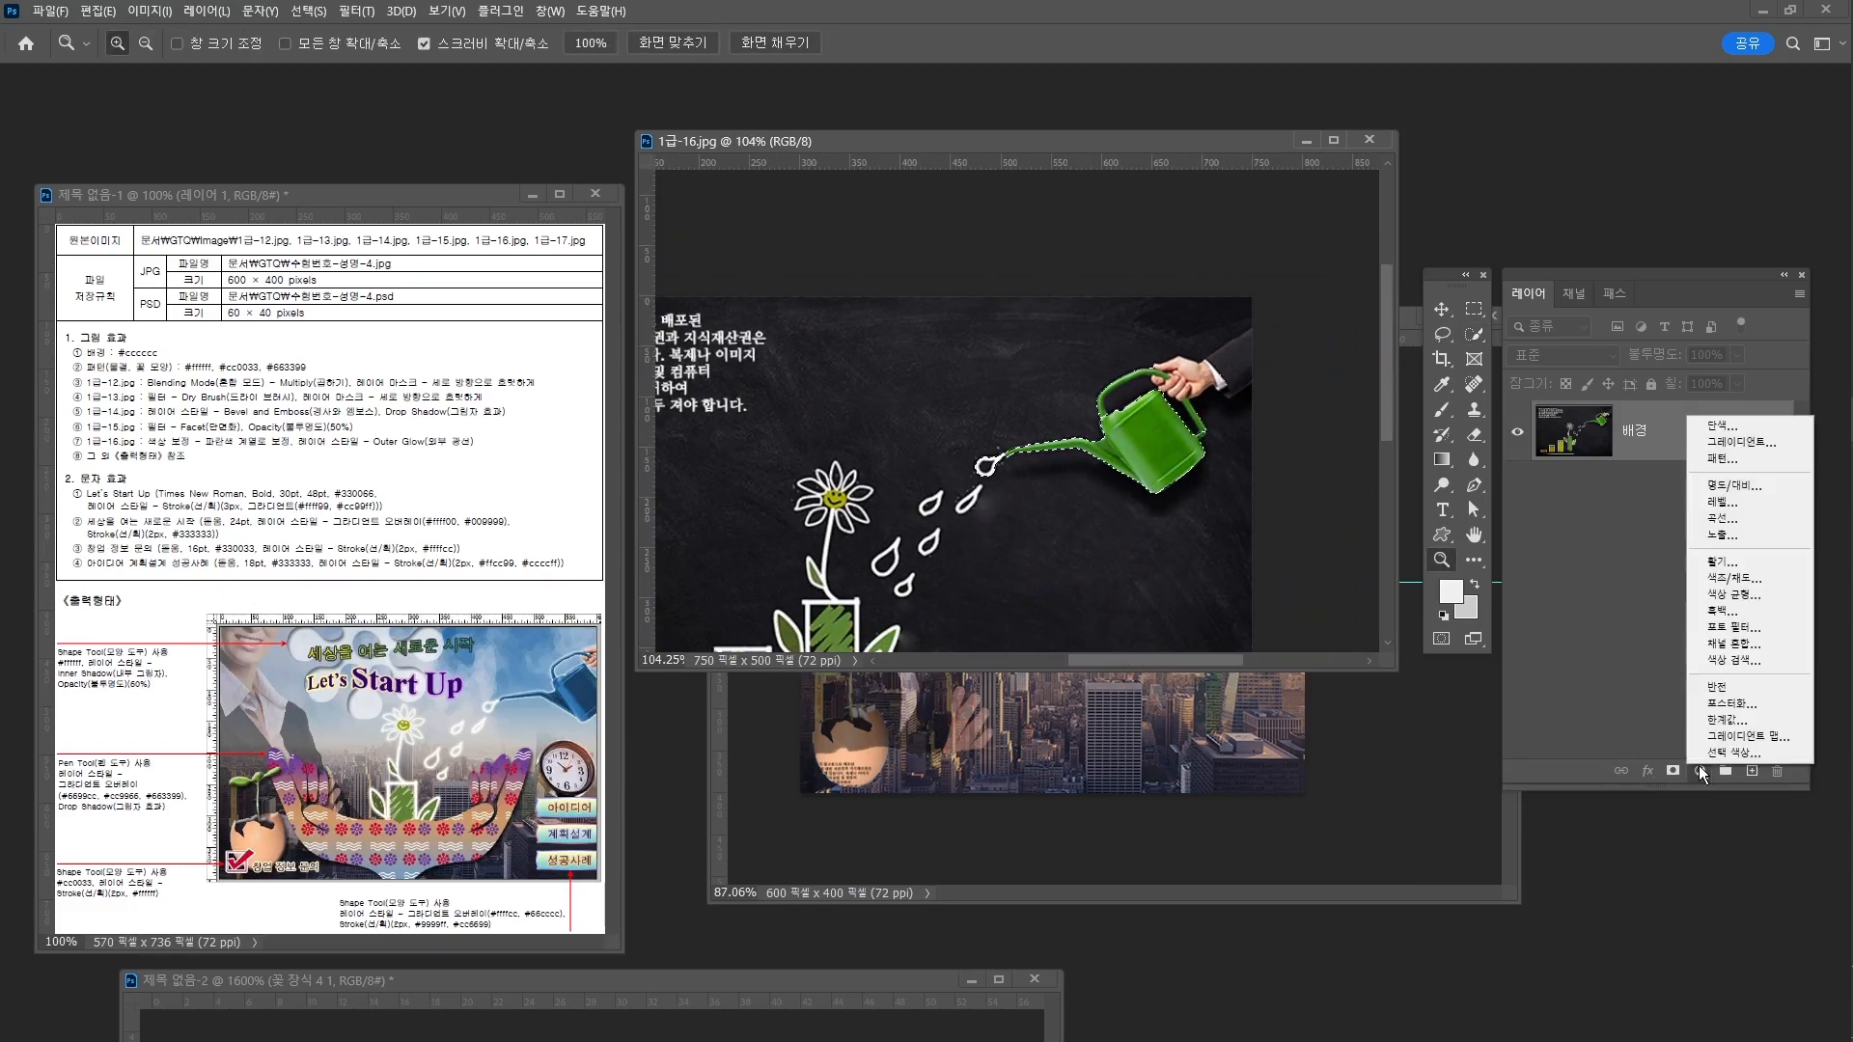
click(1735, 578)
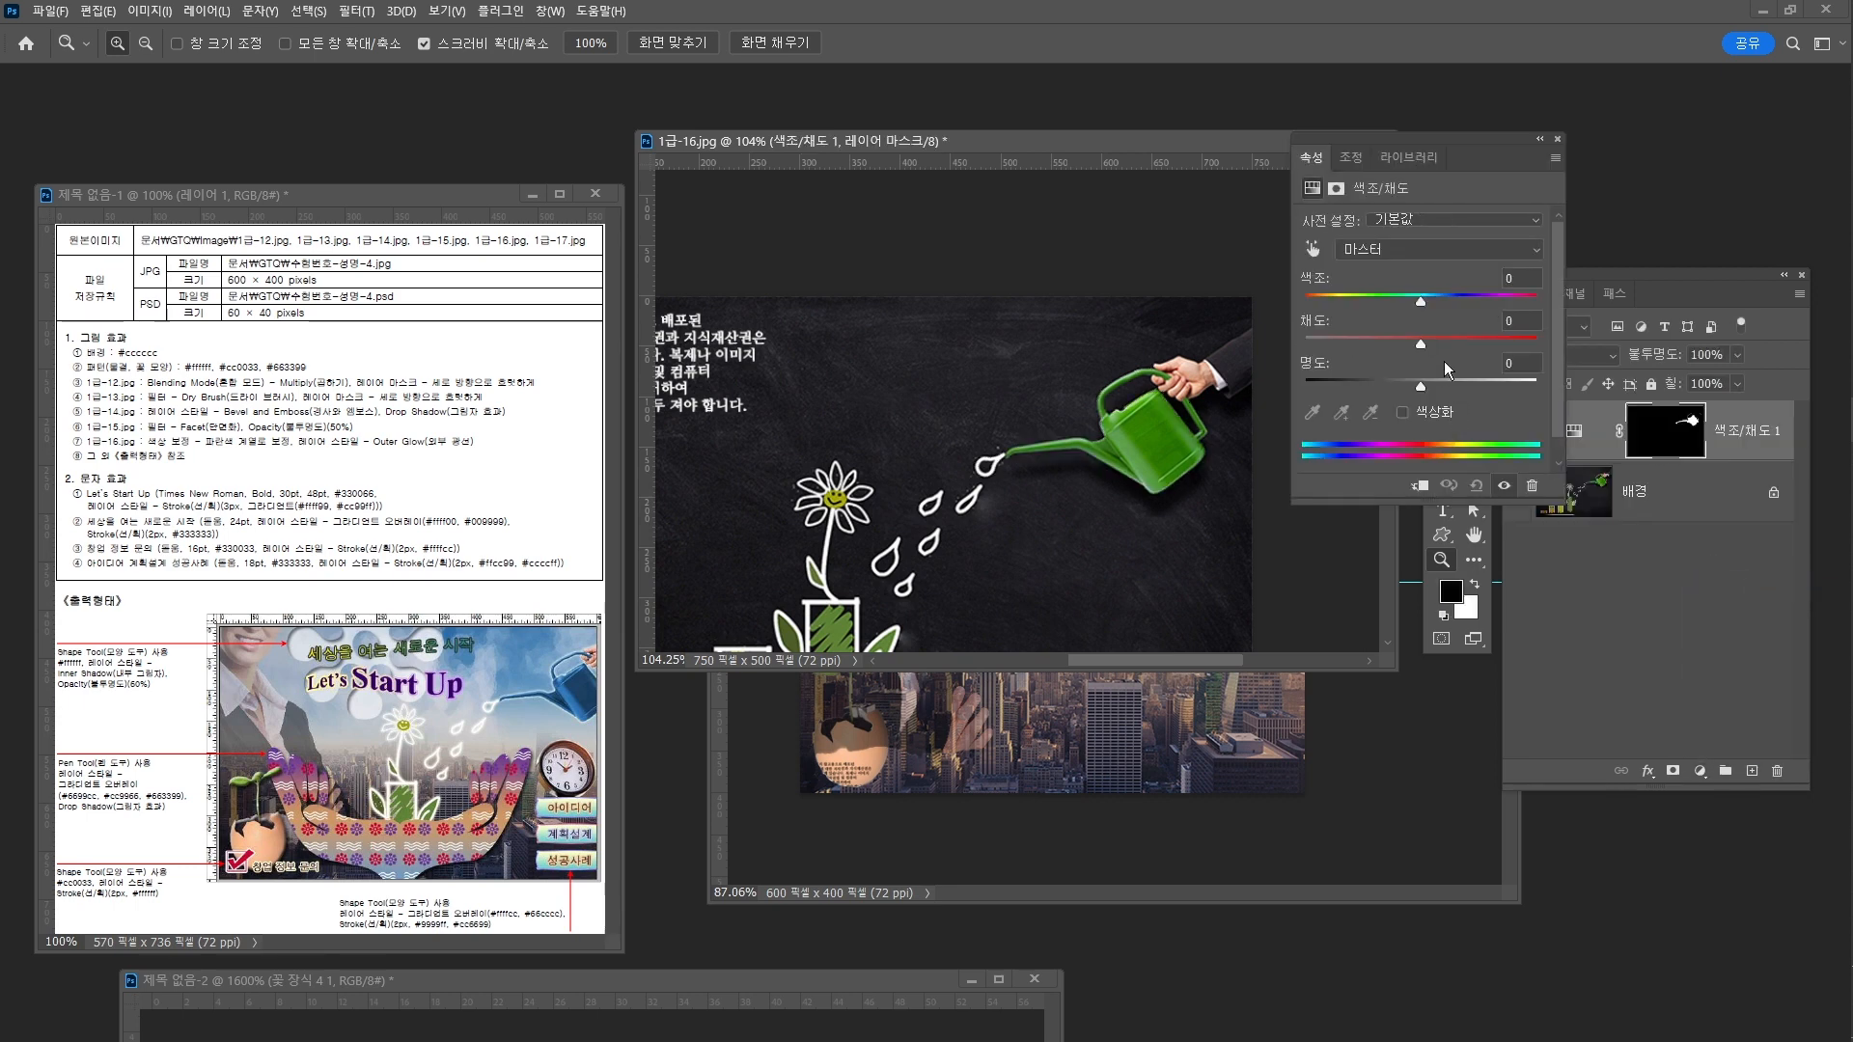
click(1402, 413)
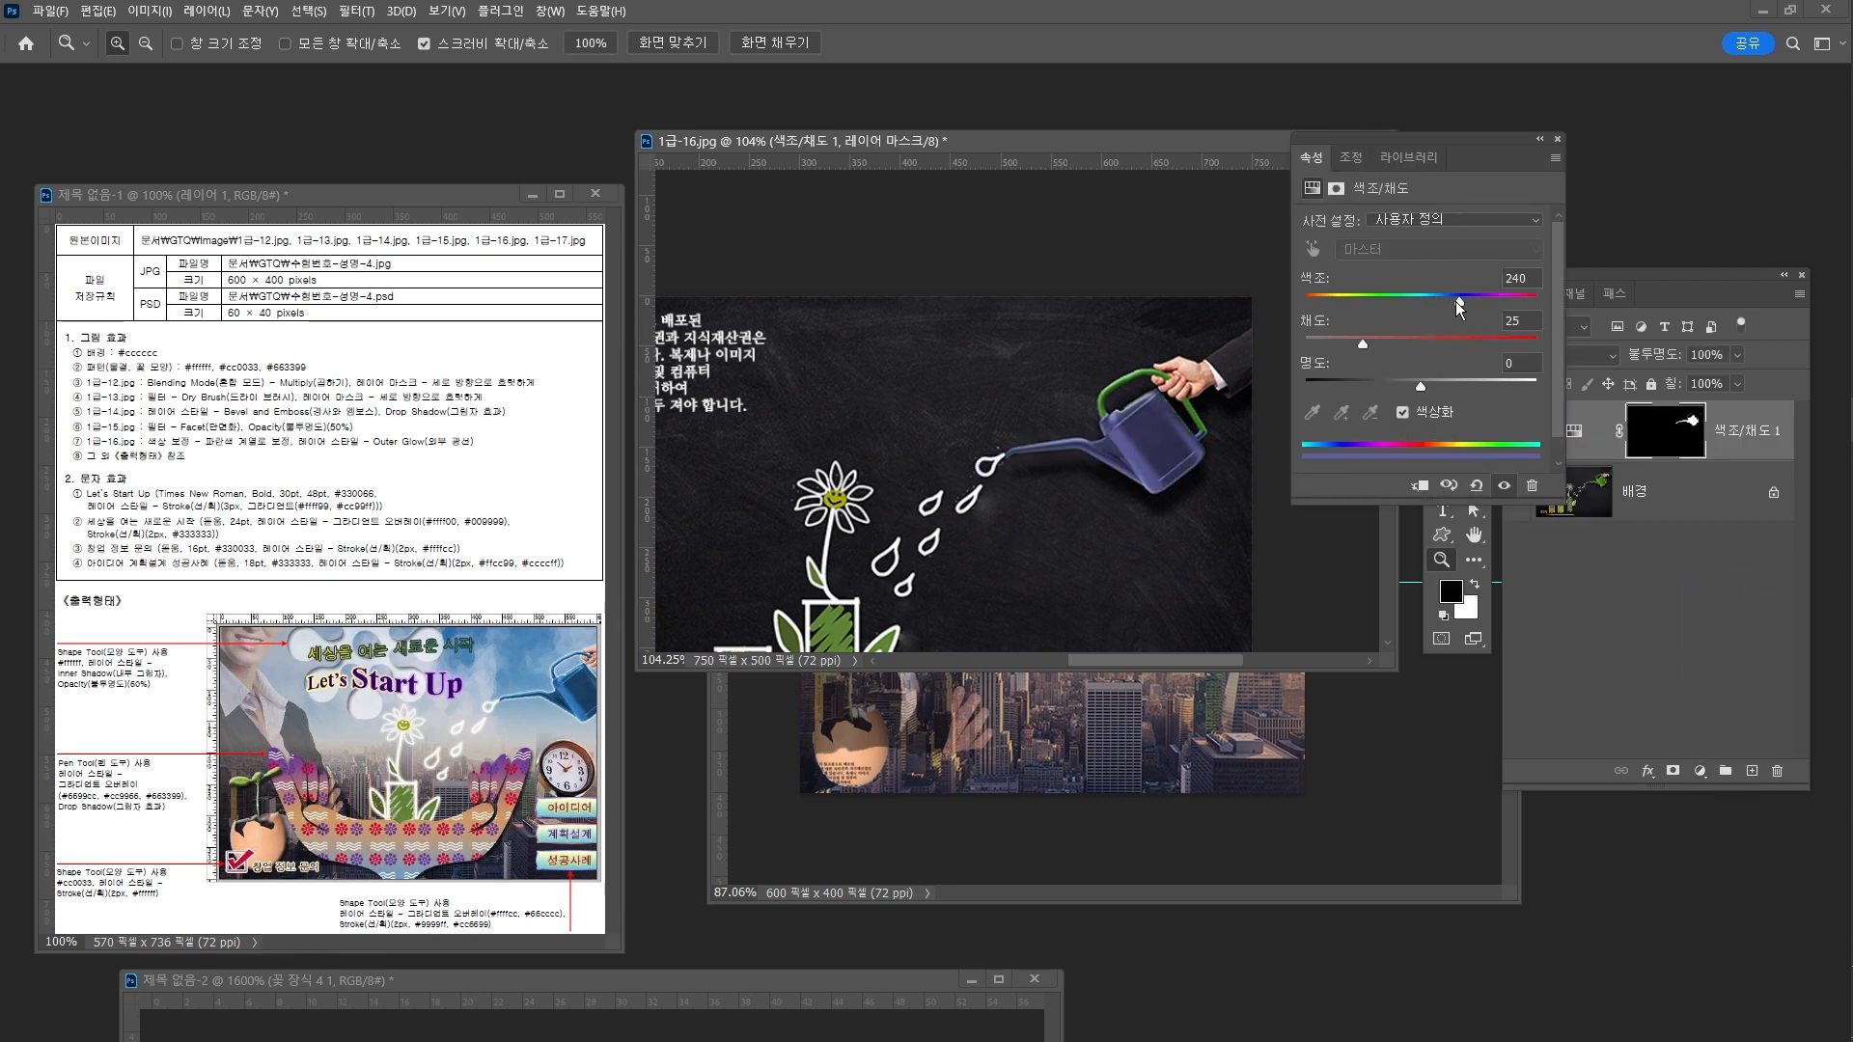
drag(1363, 344, 1450, 306)
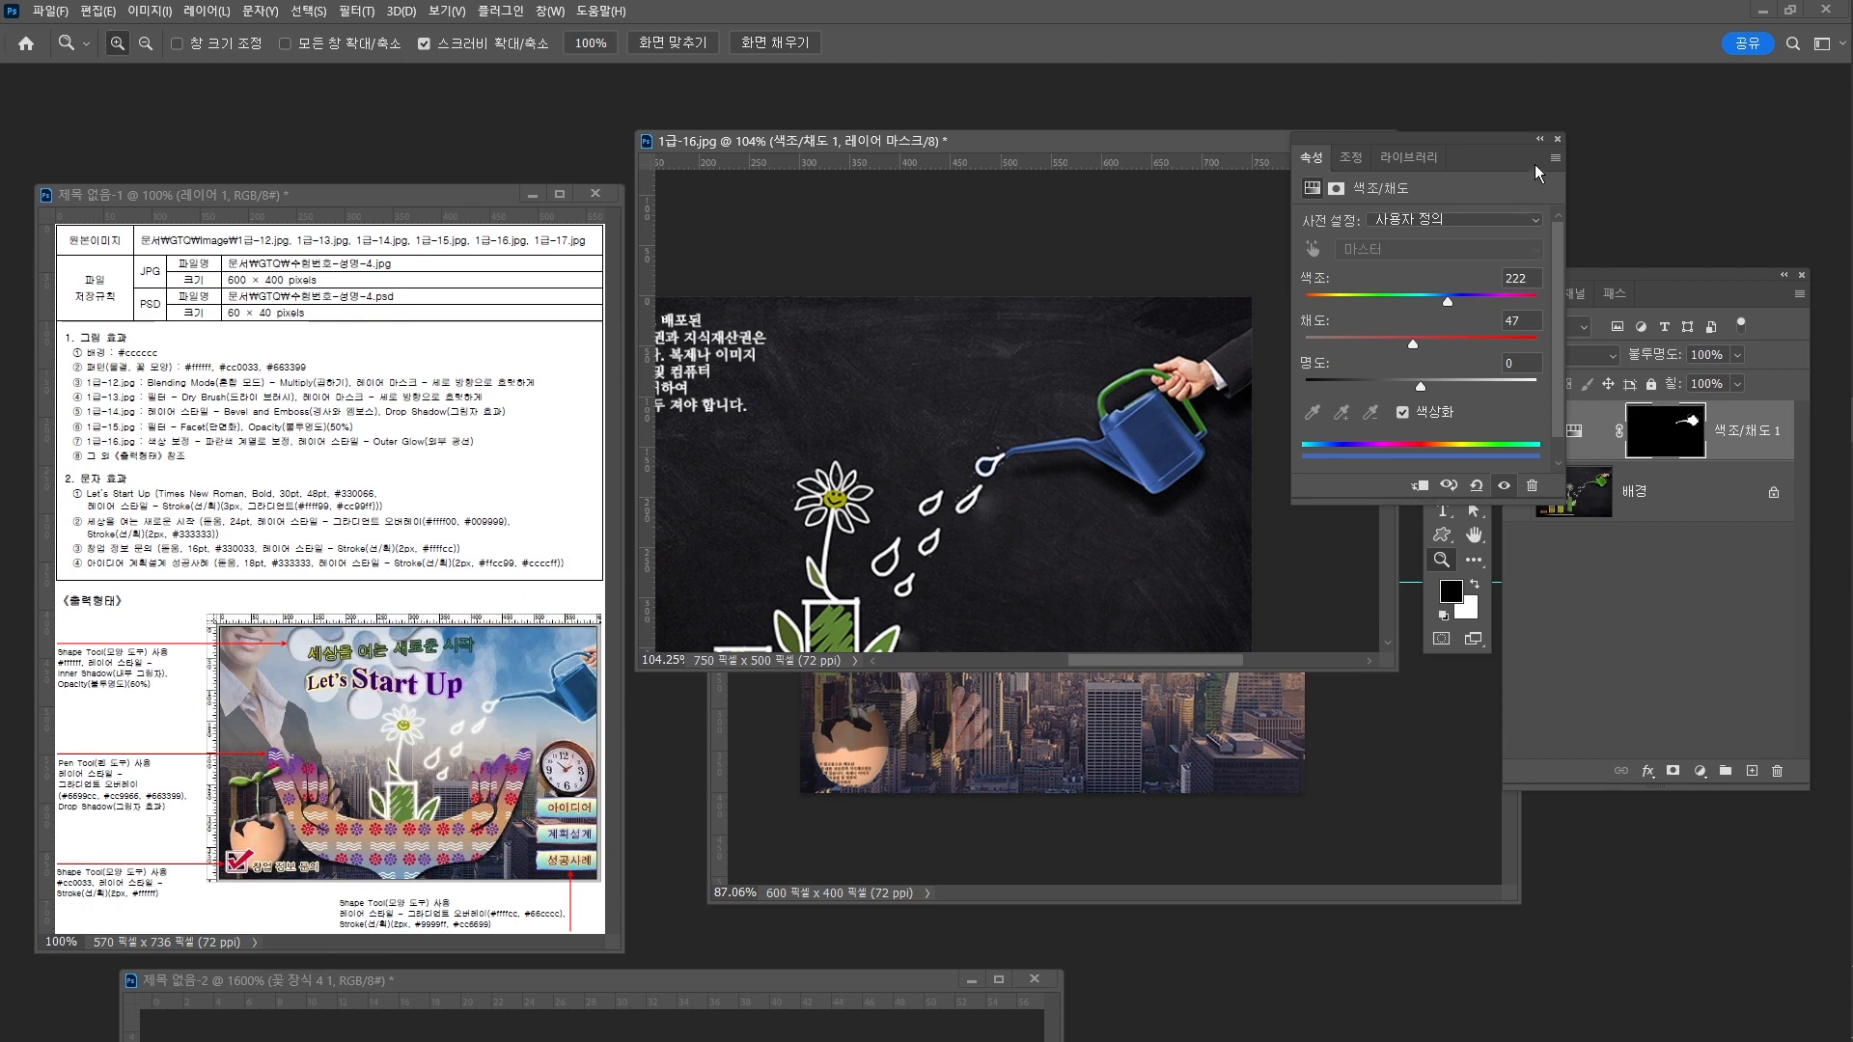
click(1559, 141)
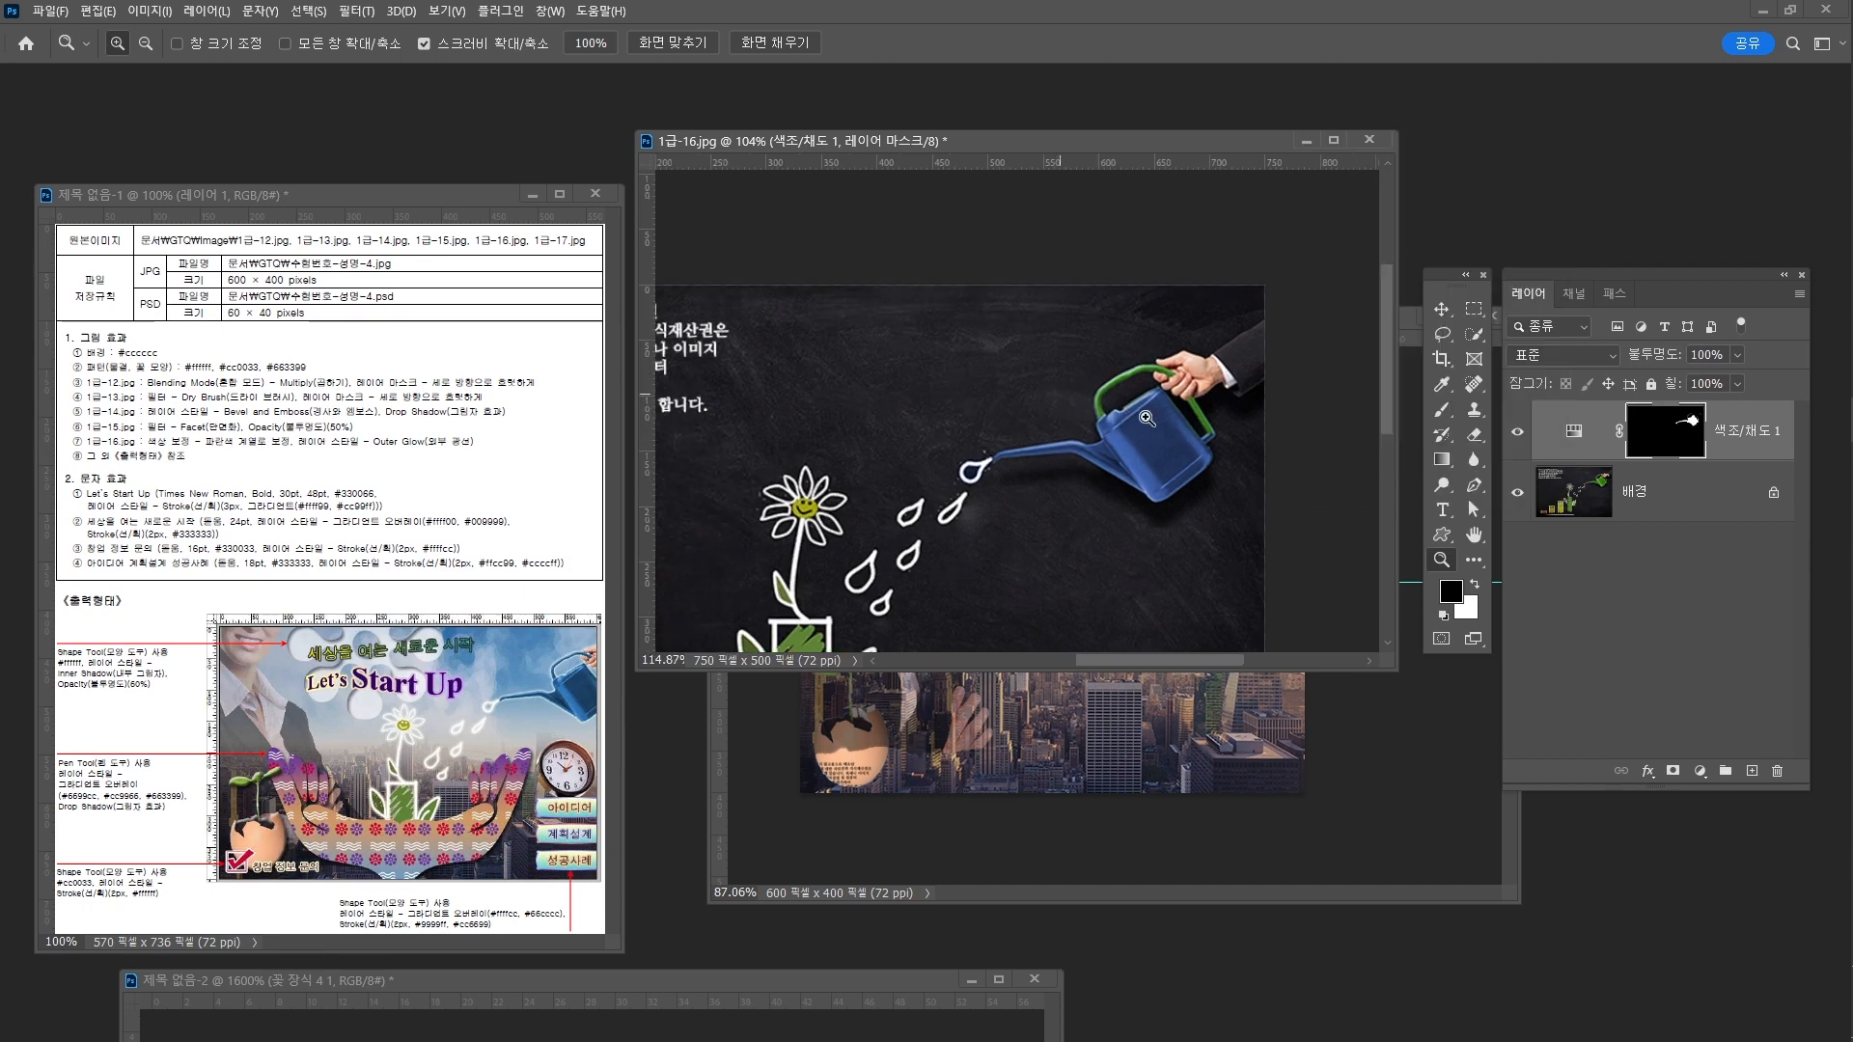
Paint white on the Hue/Saturation mask over the can's green handles and upper rim to extend the blue recolouring
click(1124, 410)
drag(1053, 420, 1010, 404)
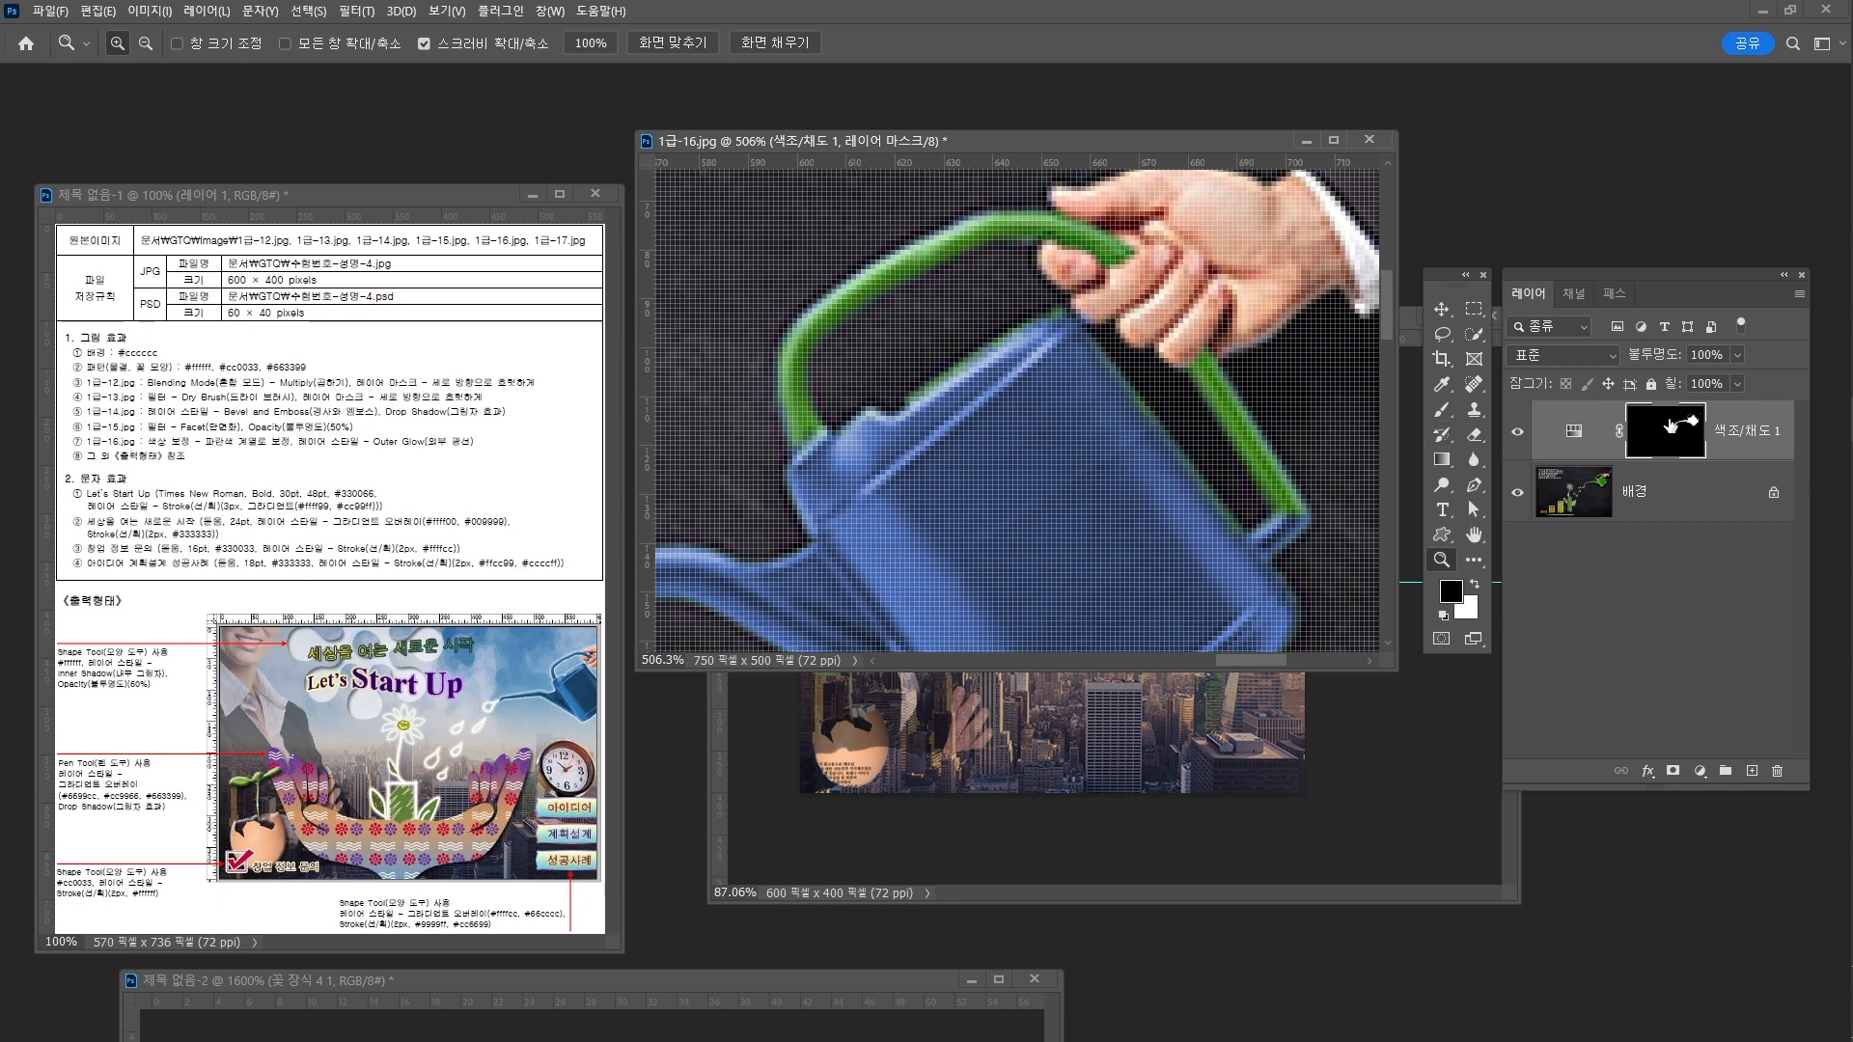
key(b)
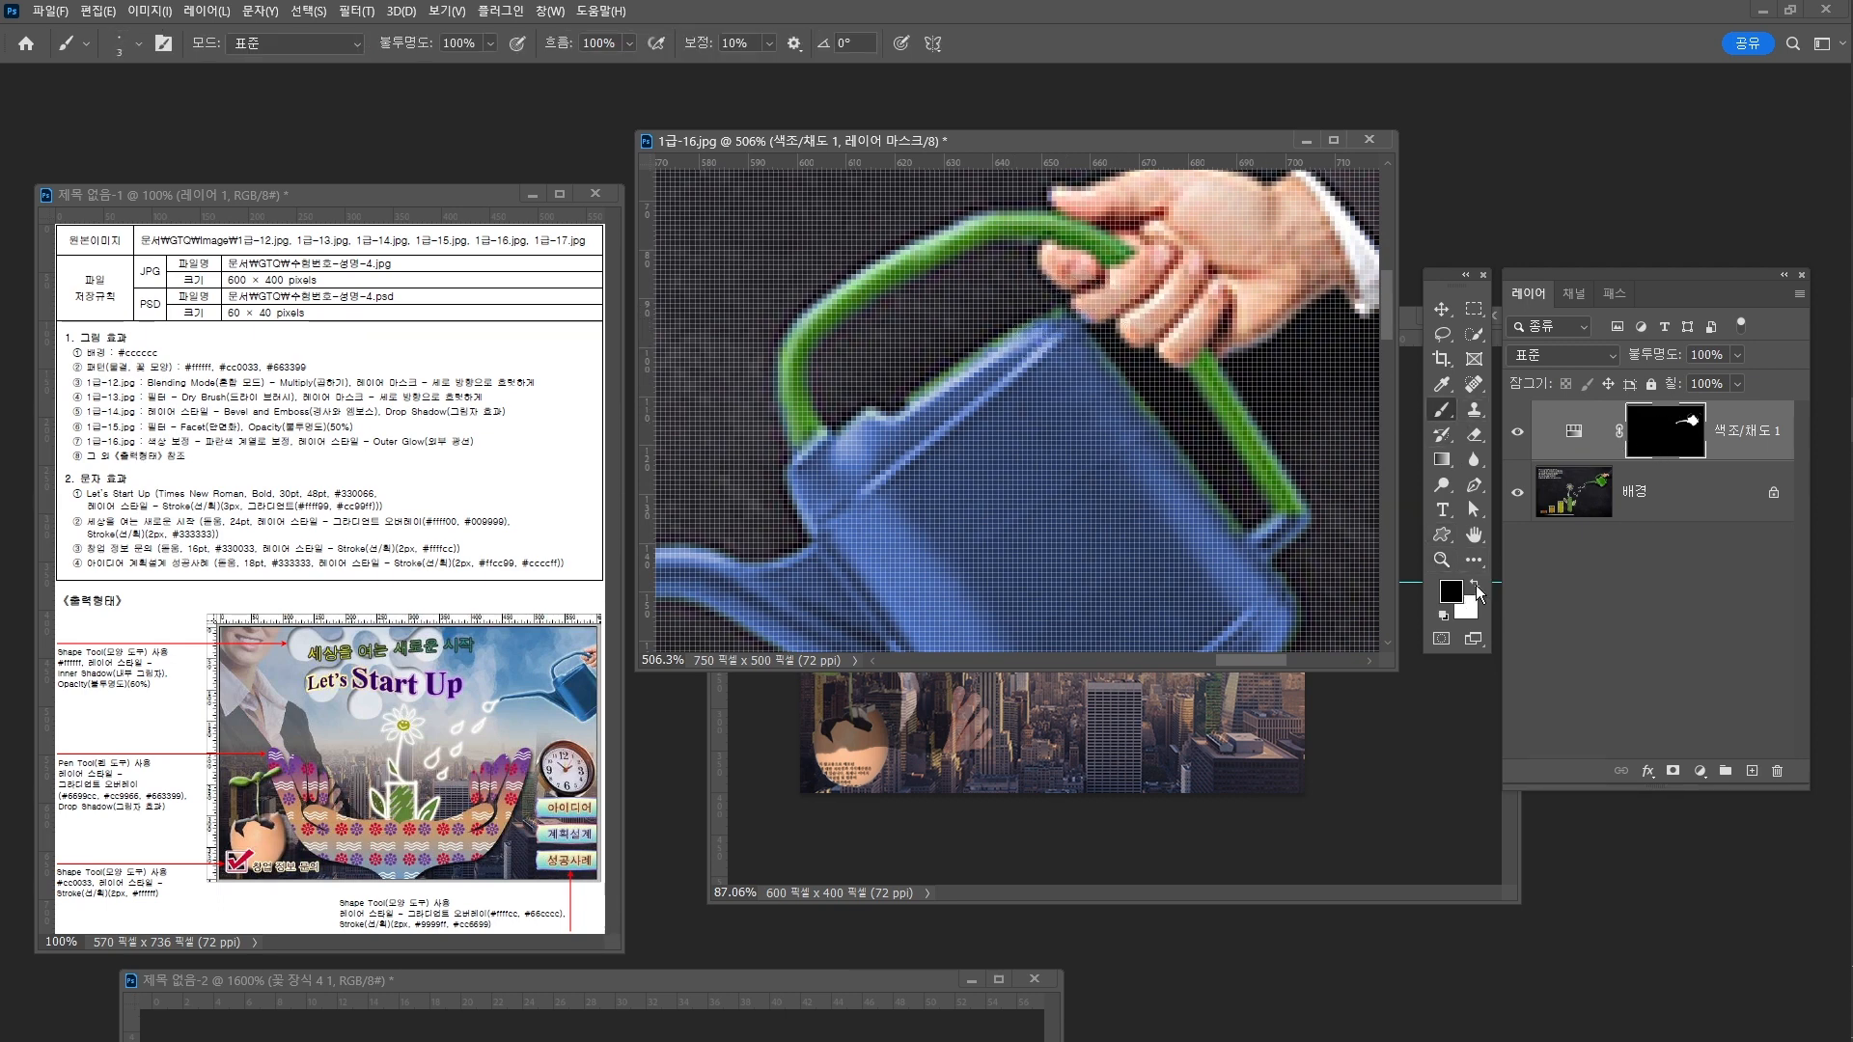
click(1475, 582)
mouse_move(821, 446)
mouse_down()
mouse_move(791, 390)
mouse_move(811, 469)
mouse_move(793, 365)
mouse_move(832, 309)
mouse_move(987, 229)
mouse_move(1127, 257)
mouse_up()
key(bracketright)
key(bracketright)
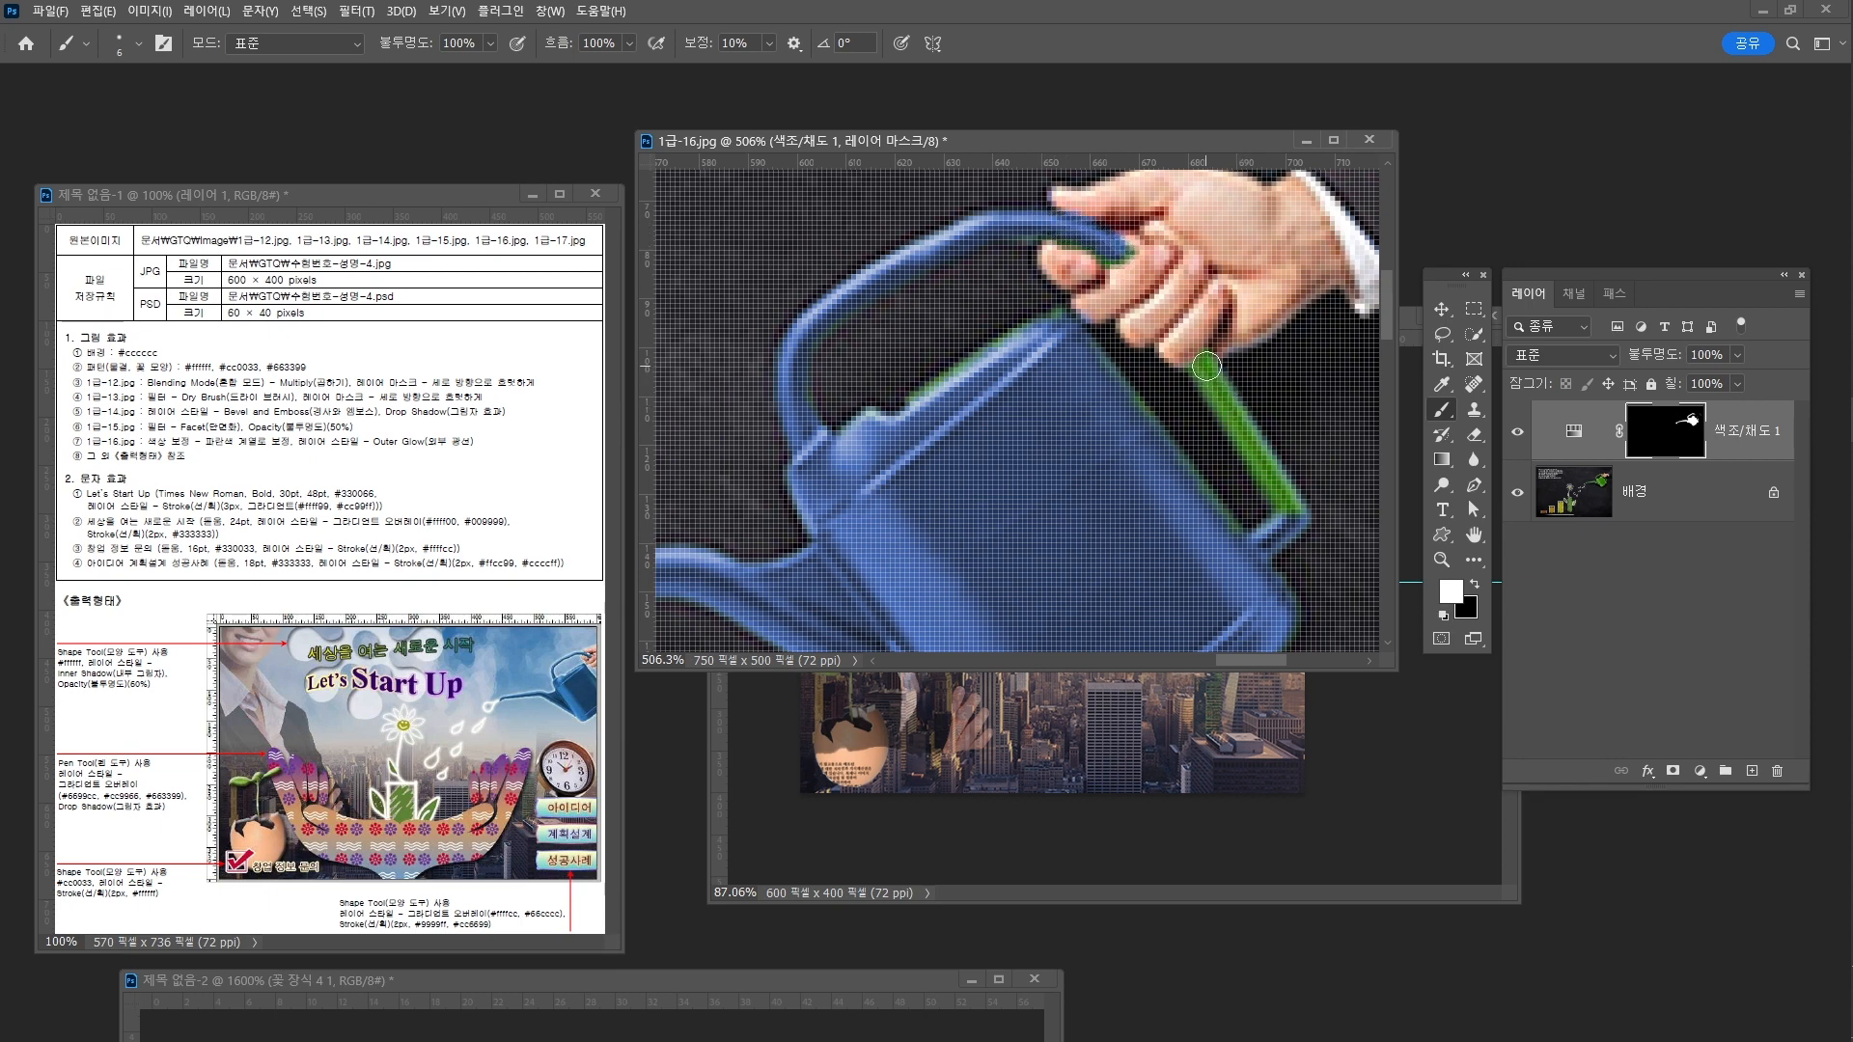
mouse_move(1206, 365)
mouse_down()
mouse_move(1303, 506)
mouse_move(1212, 368)
mouse_move(1279, 506)
mouse_up()
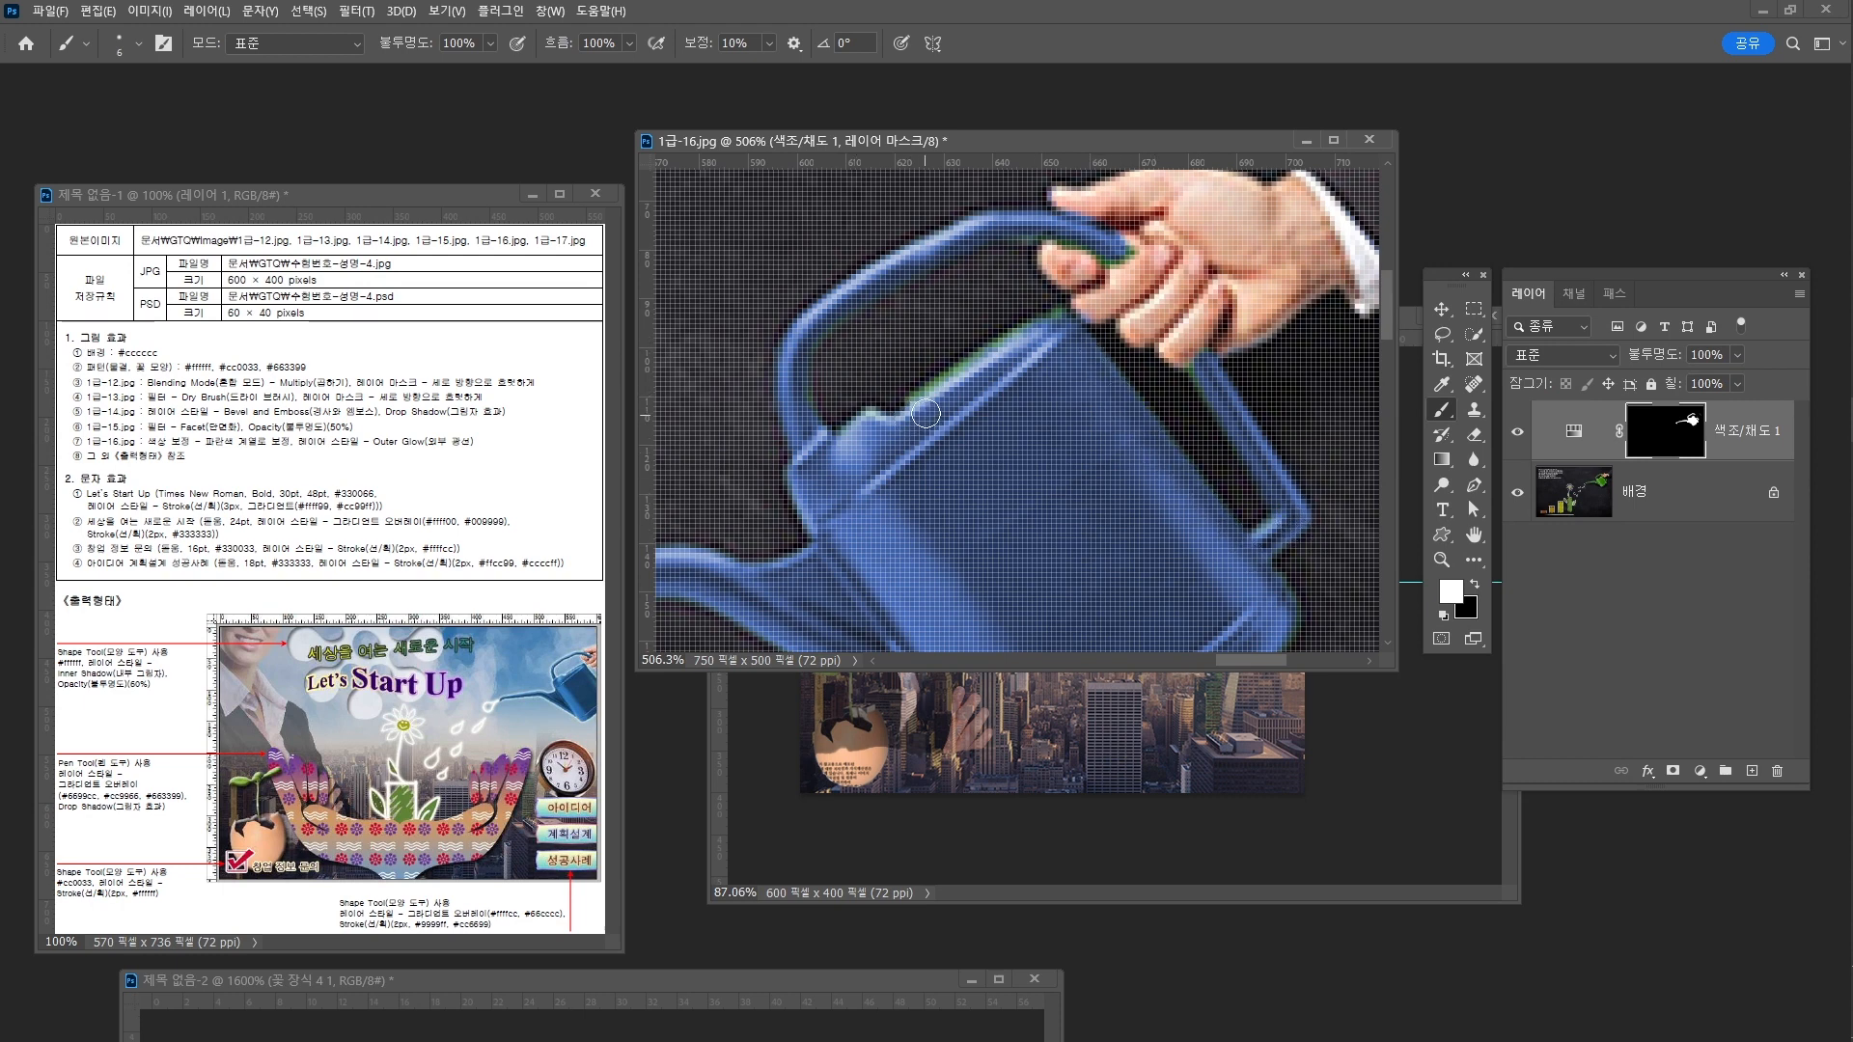
drag(925, 413, 1051, 319)
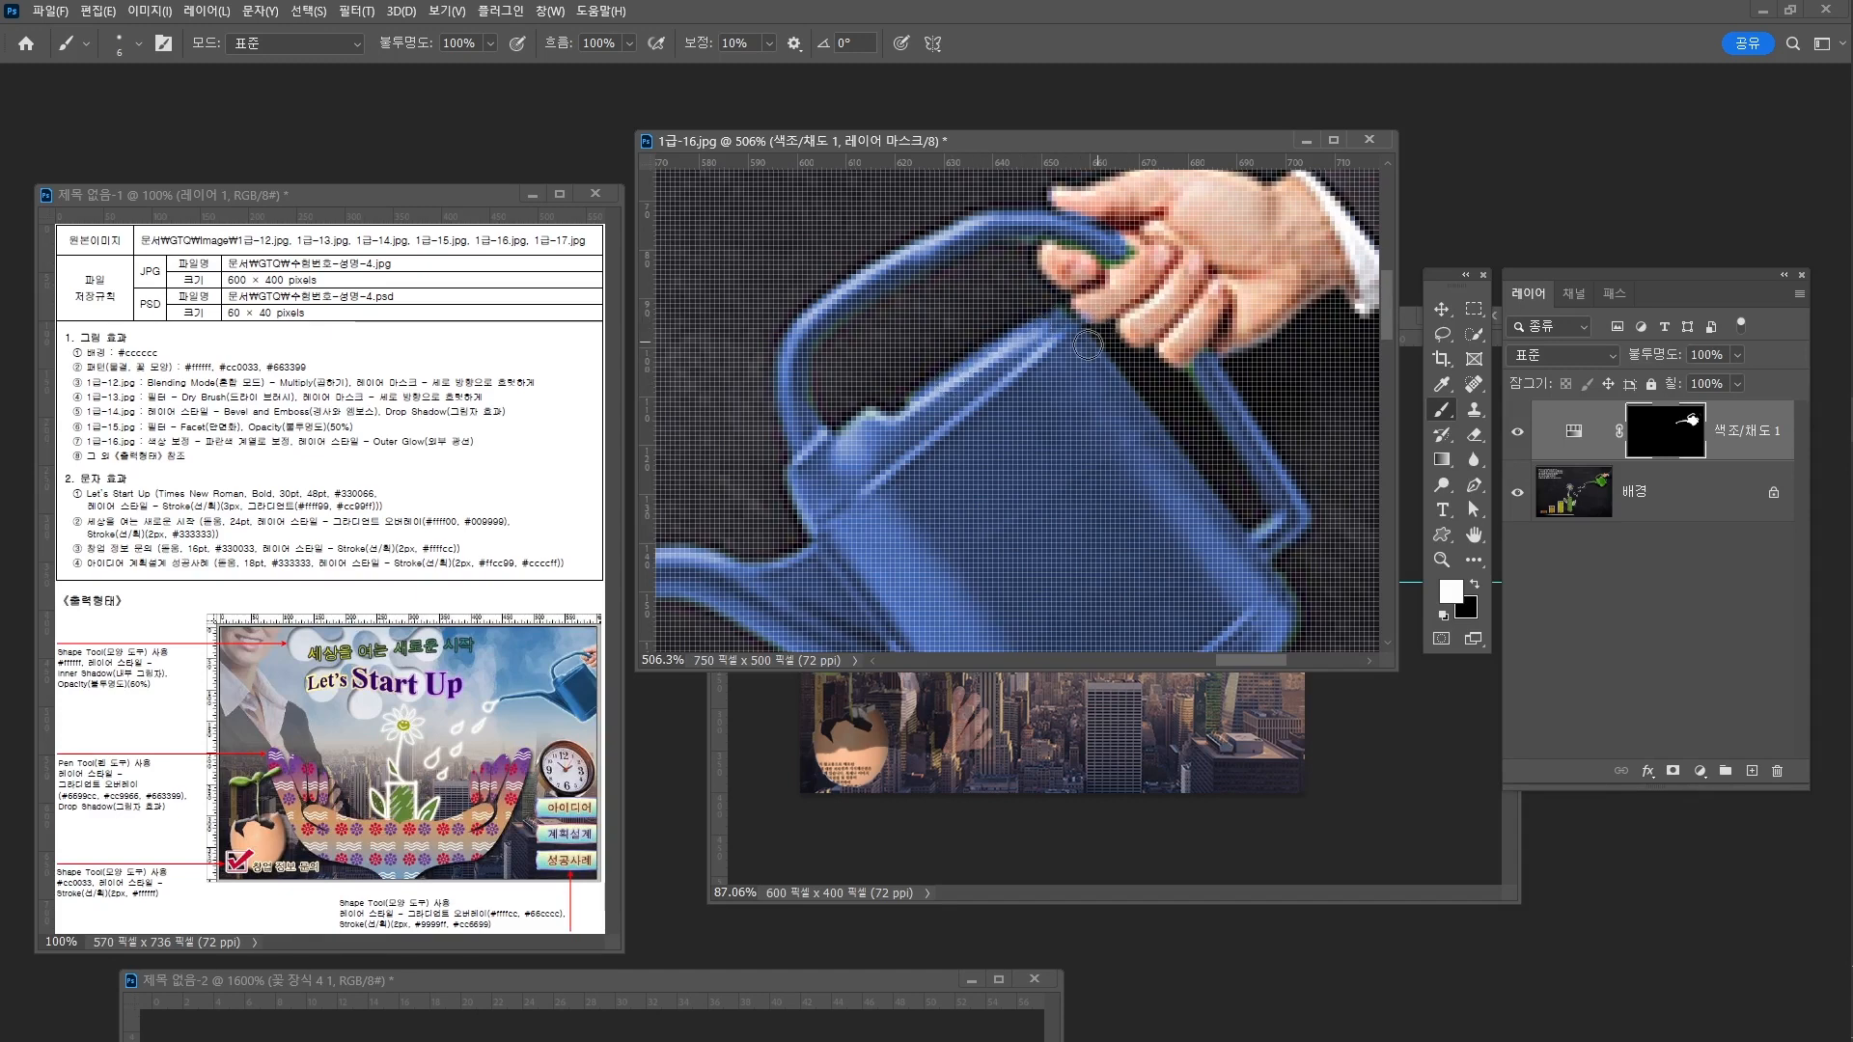
key(x)
key(x)
Compare the recoloured watering can with the exam sheet's colour correction and Outer Glow instruction for 1급-16.jpg
key(z)
scroll(1076, 465, down, 7)
drag(1074, 477, 1185, 373)
scroll(1187, 356, down, 2)
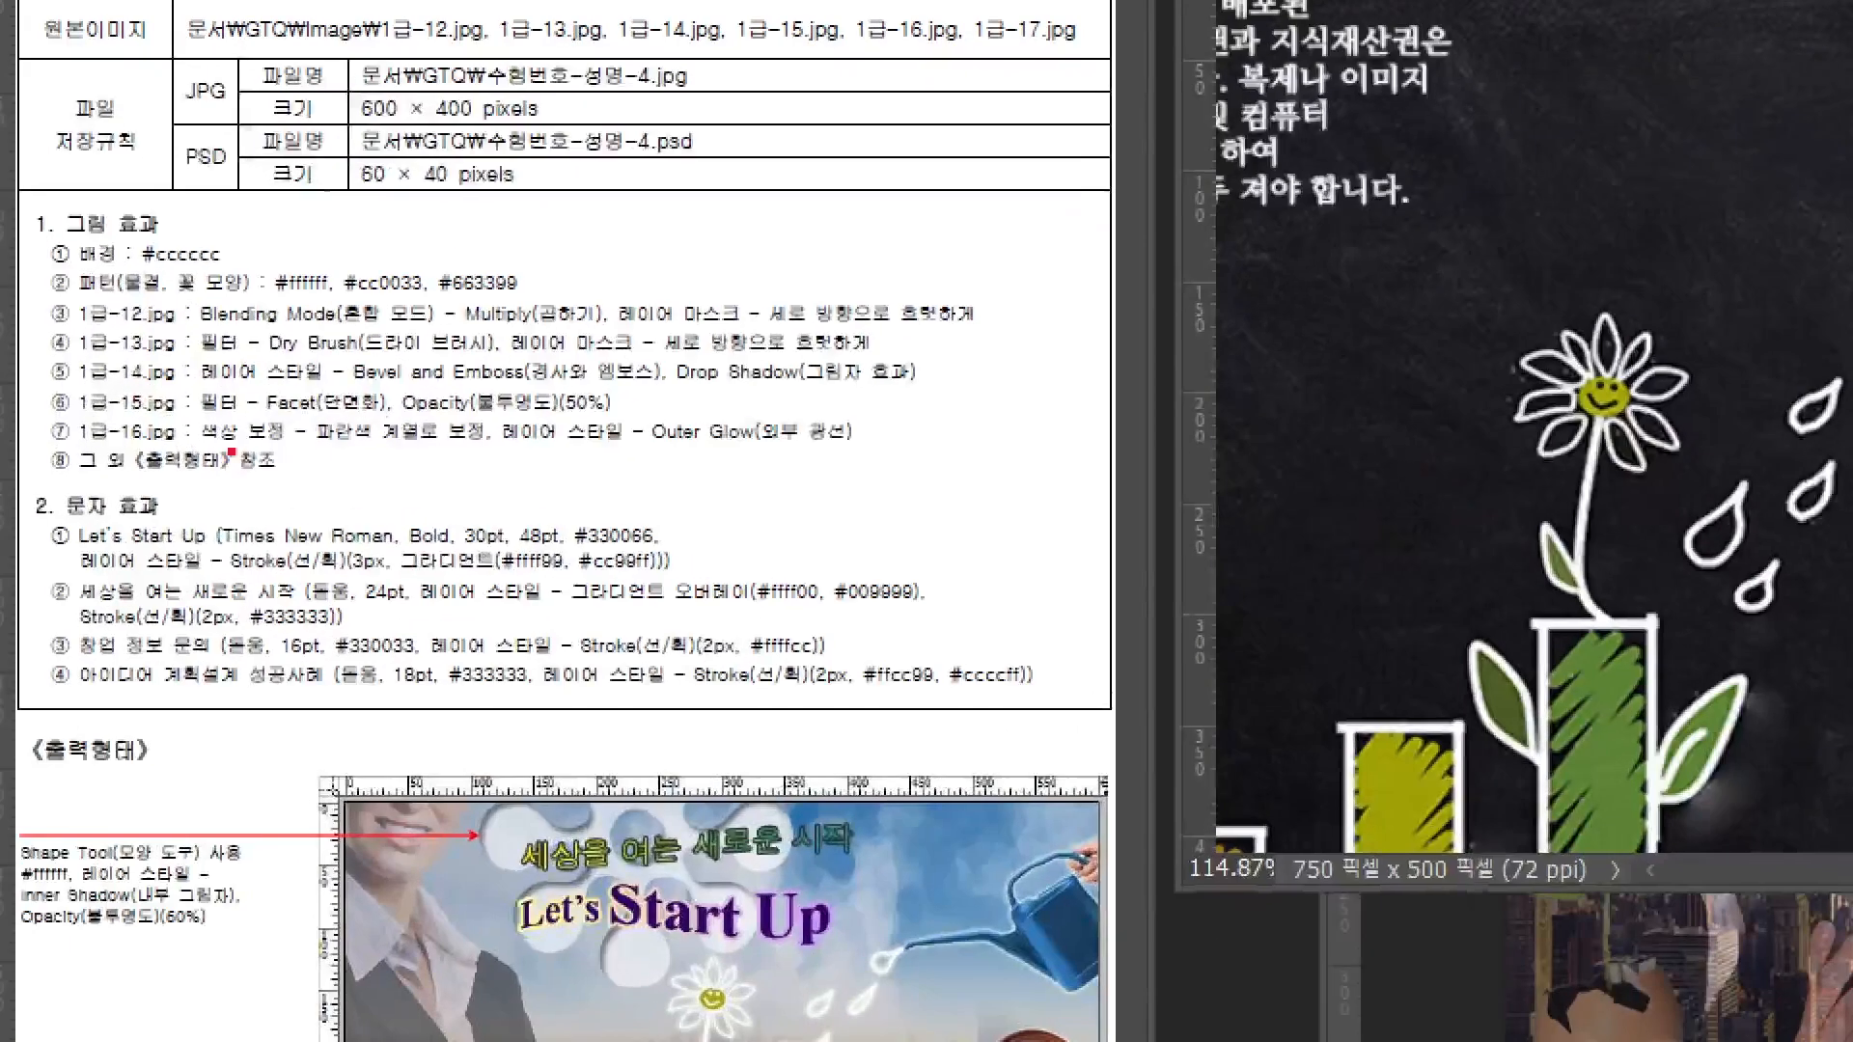
drag(371, 451, 794, 454)
key(Escape)
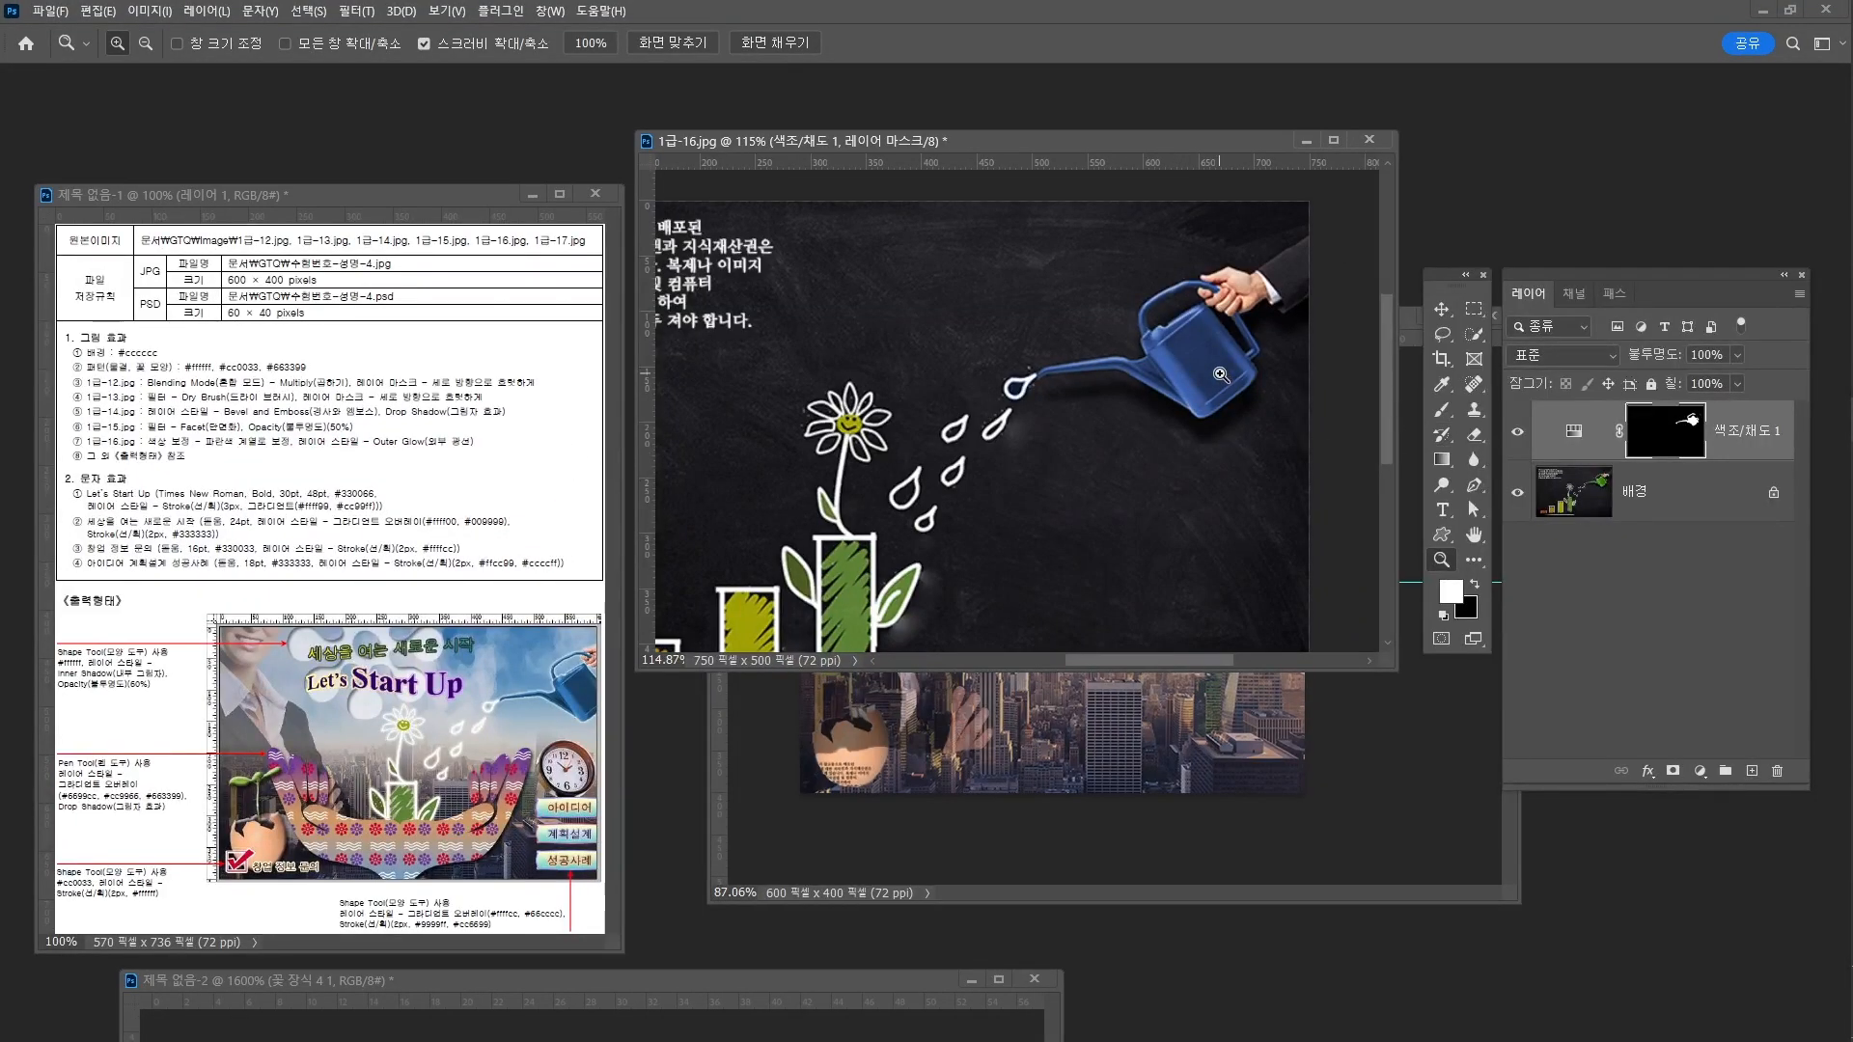
Enlarge the 1급-16.jpg window and select the flower, bars, water drops and watering can together with the Object Selection tool
drag(1104, 141, 1143, 118)
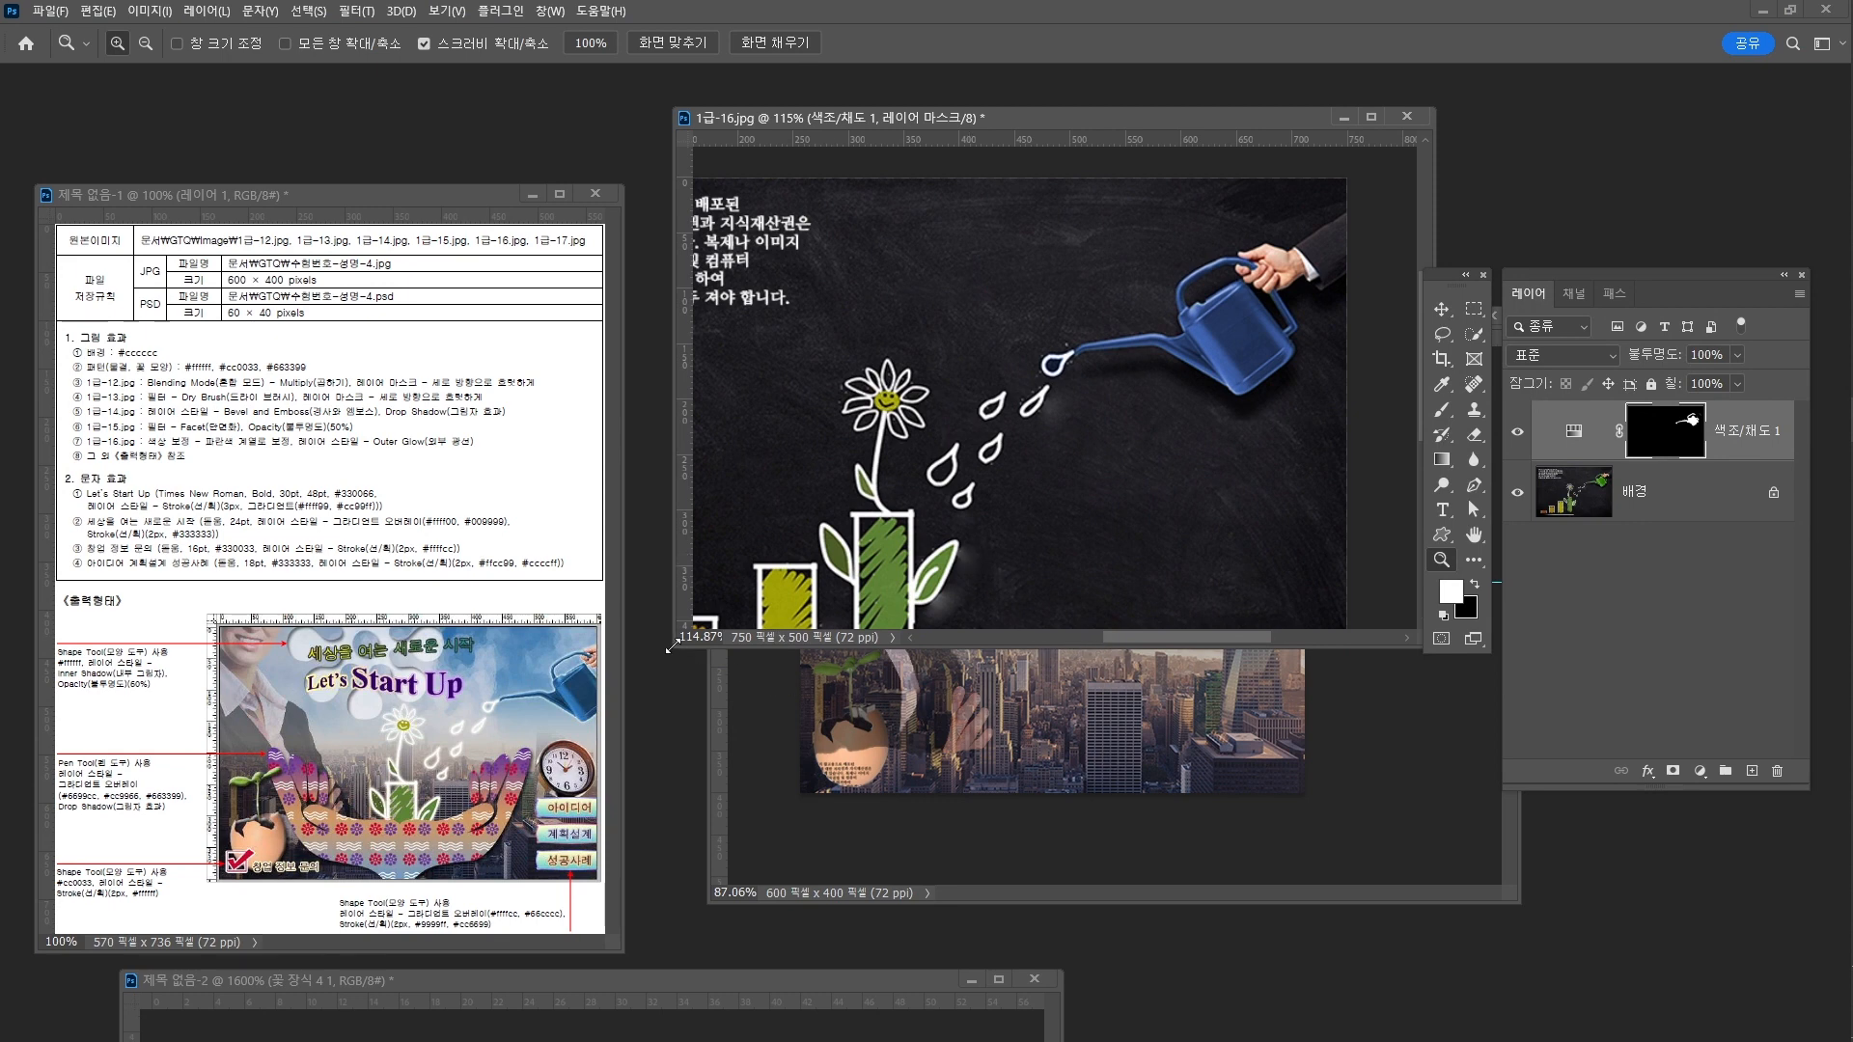
drag(673, 647, 644, 737)
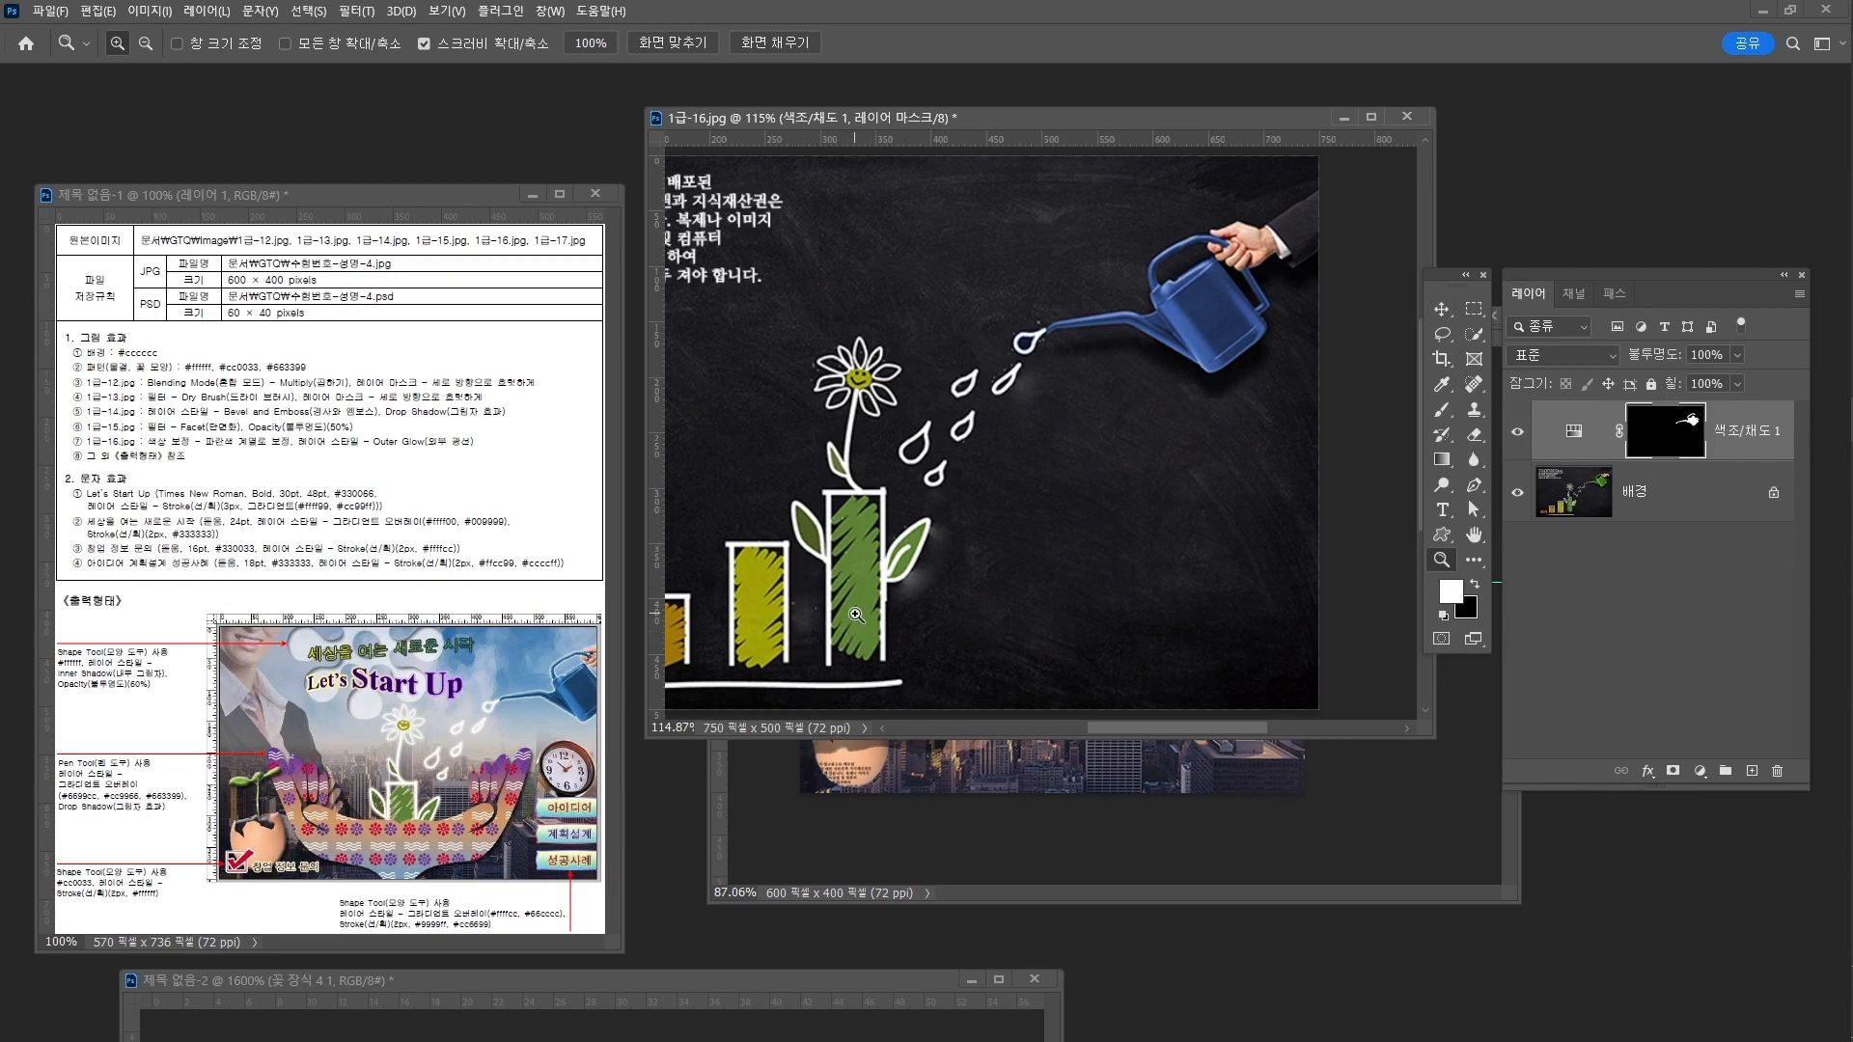
click(1473, 334)
right_click(1469, 328)
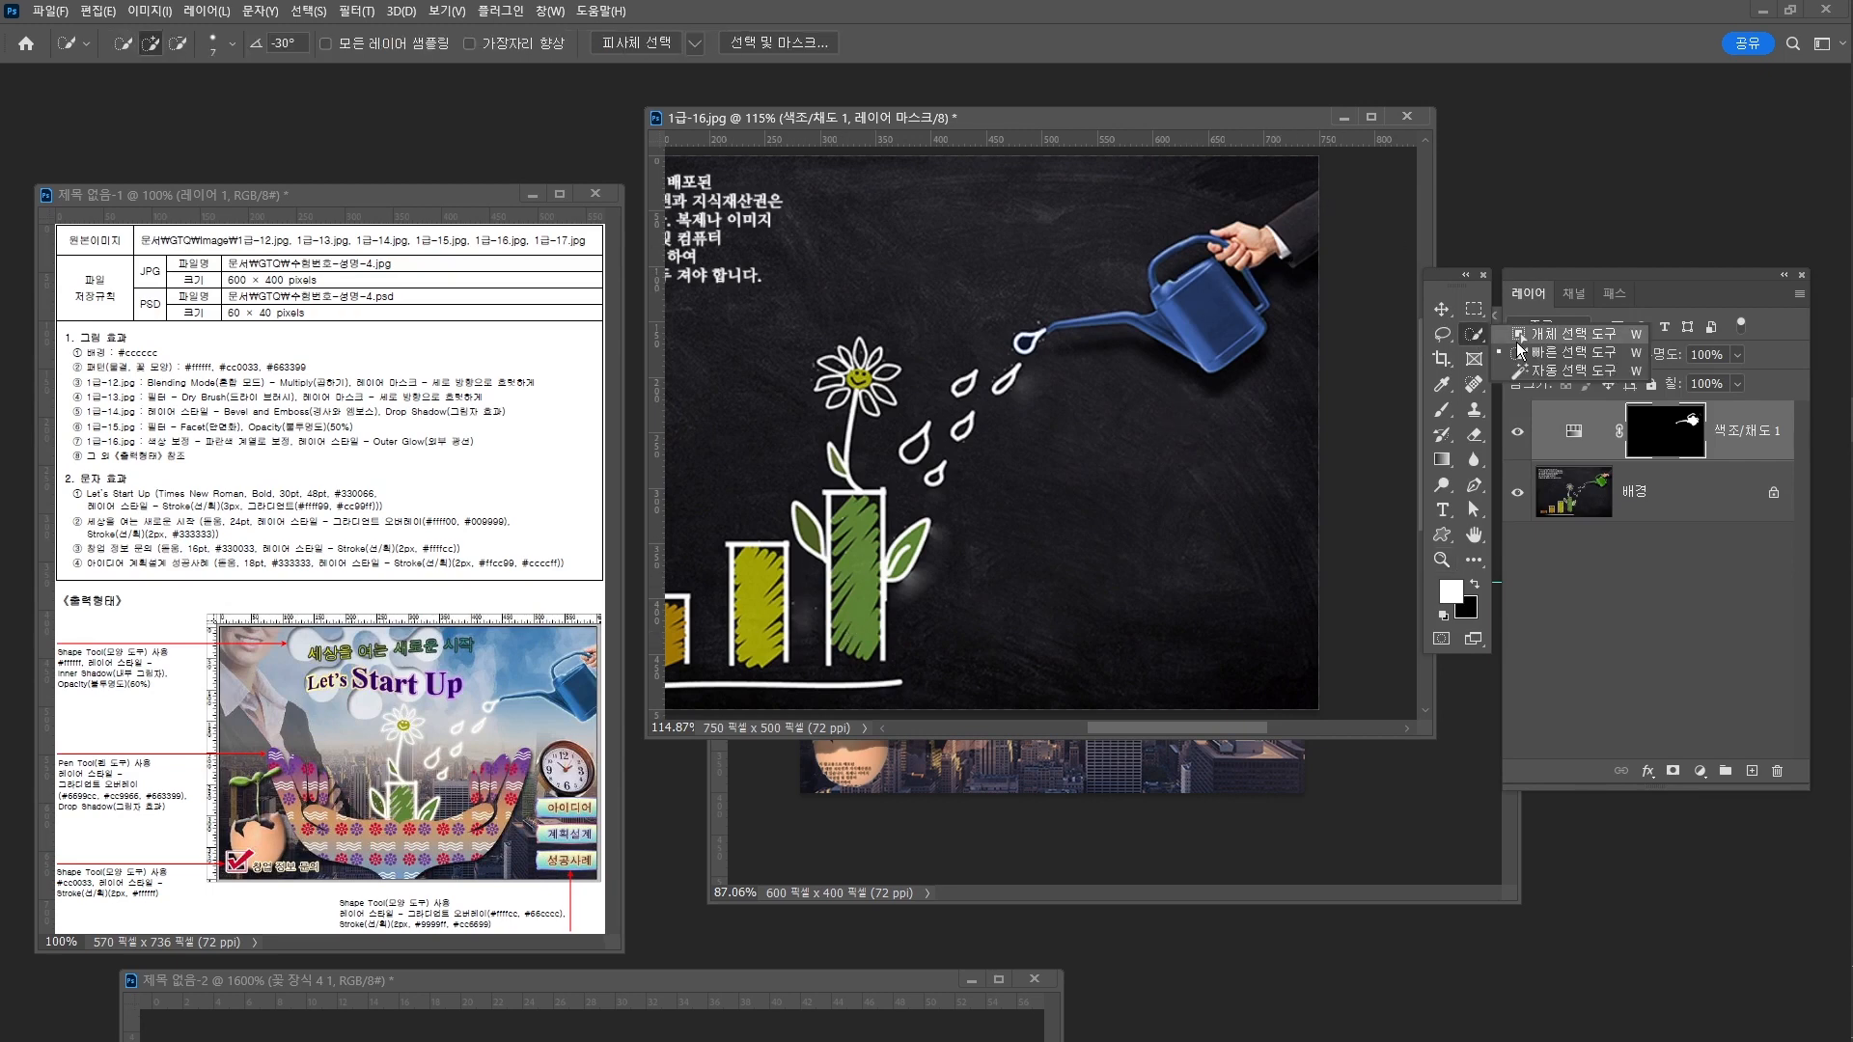
click(1573, 334)
scroll(976, 307, left, 2)
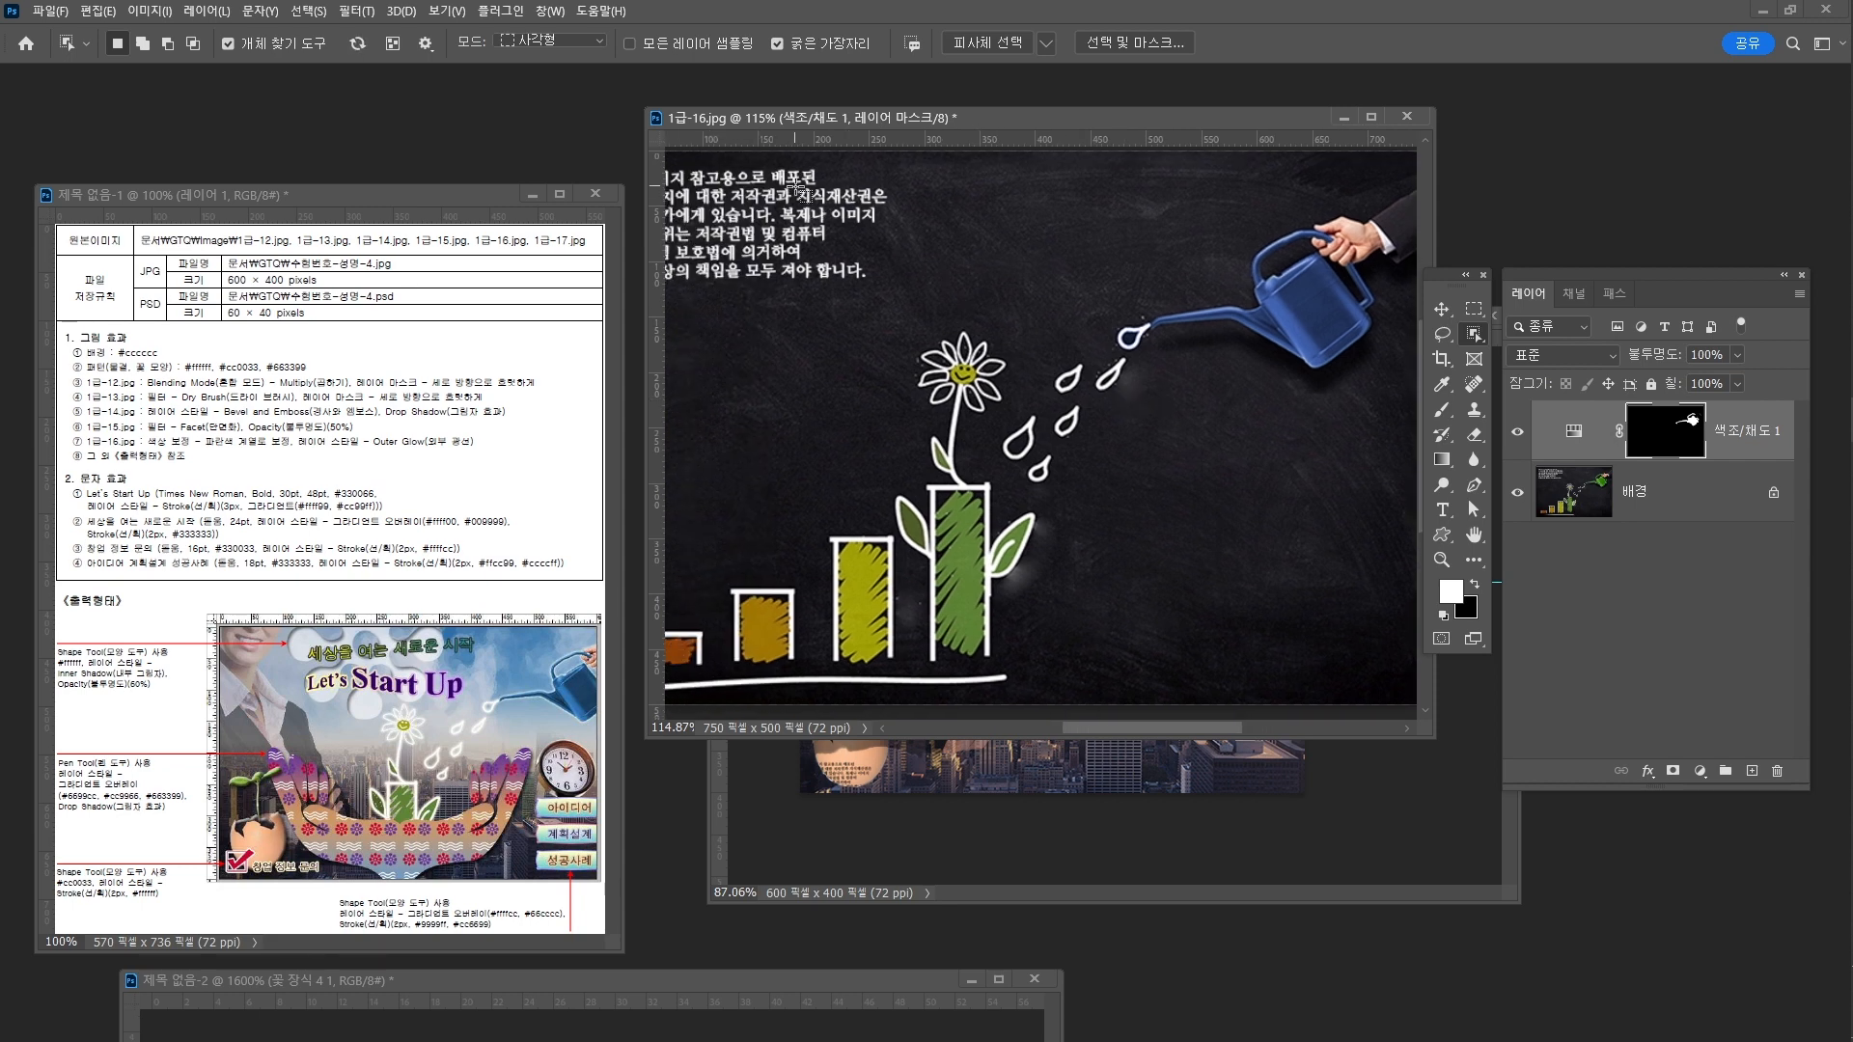
drag(795, 186, 1412, 691)
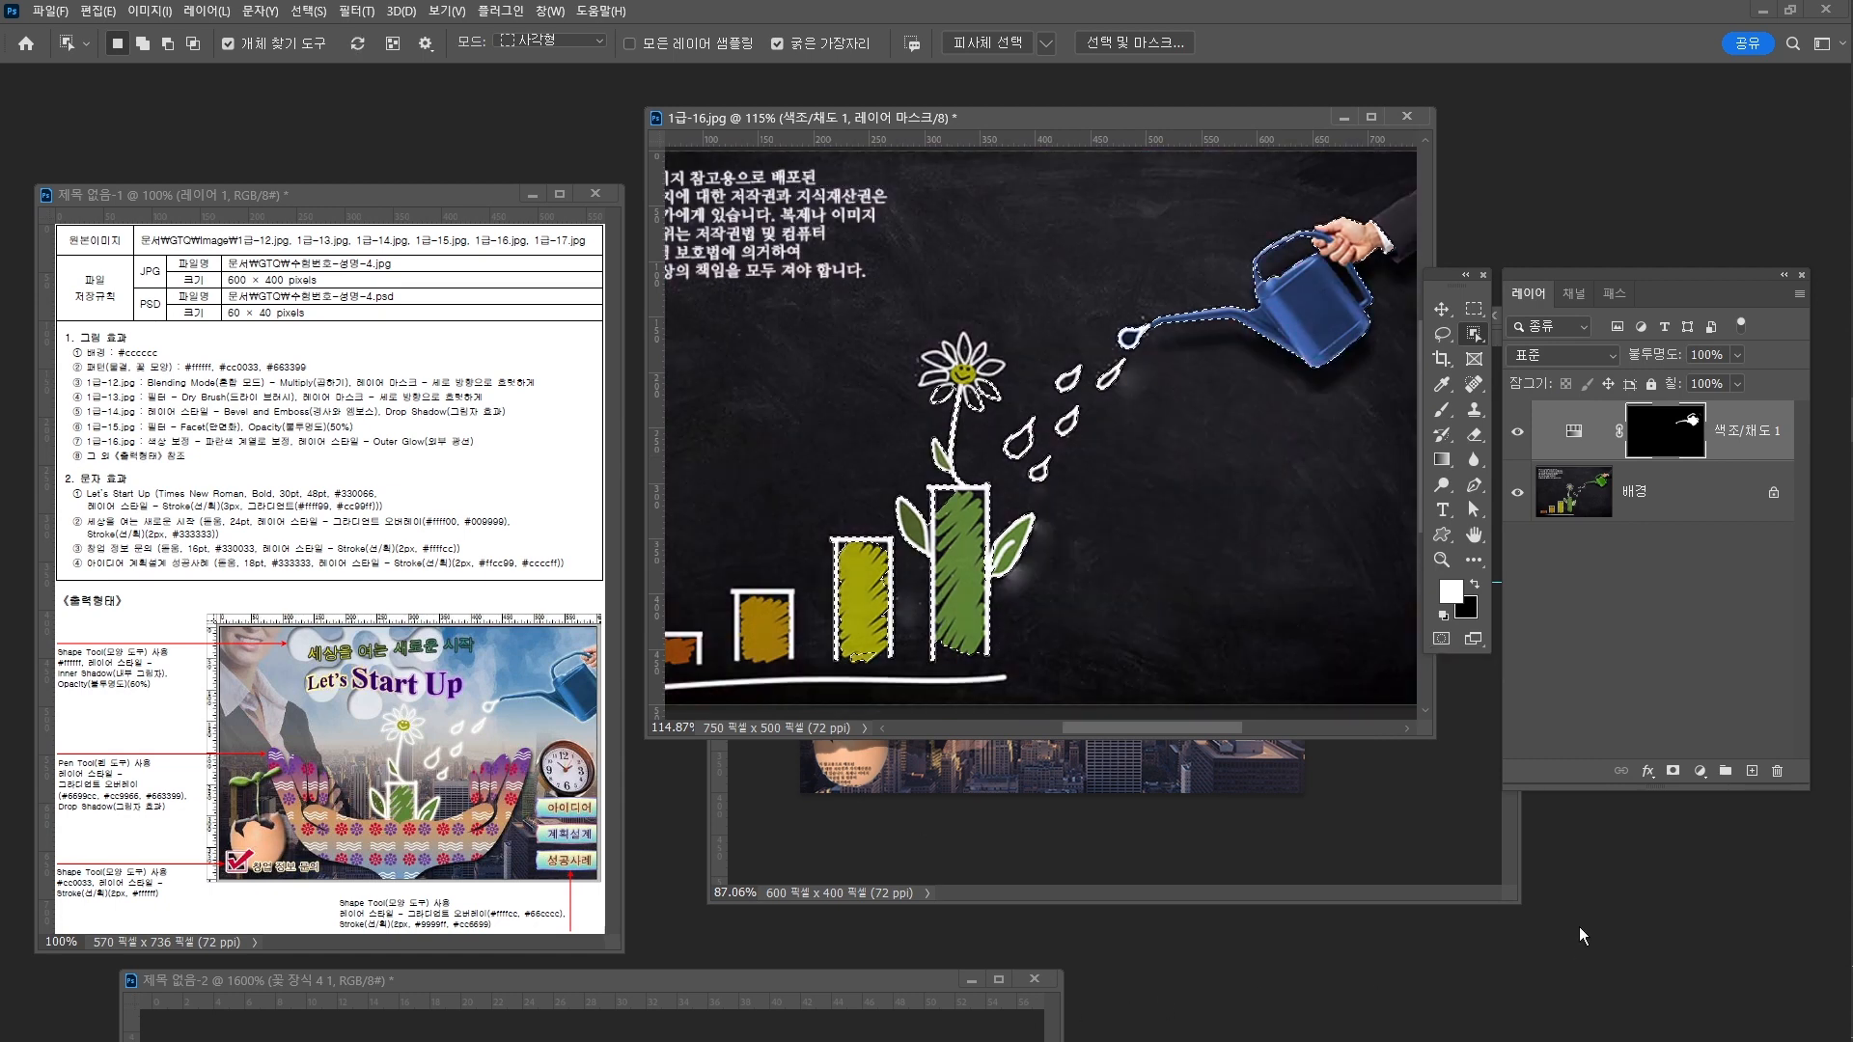
Refine the selection around the bars and flower with the Quick Selection tool and turn it into a mask on the background layer
right_click(1475, 336)
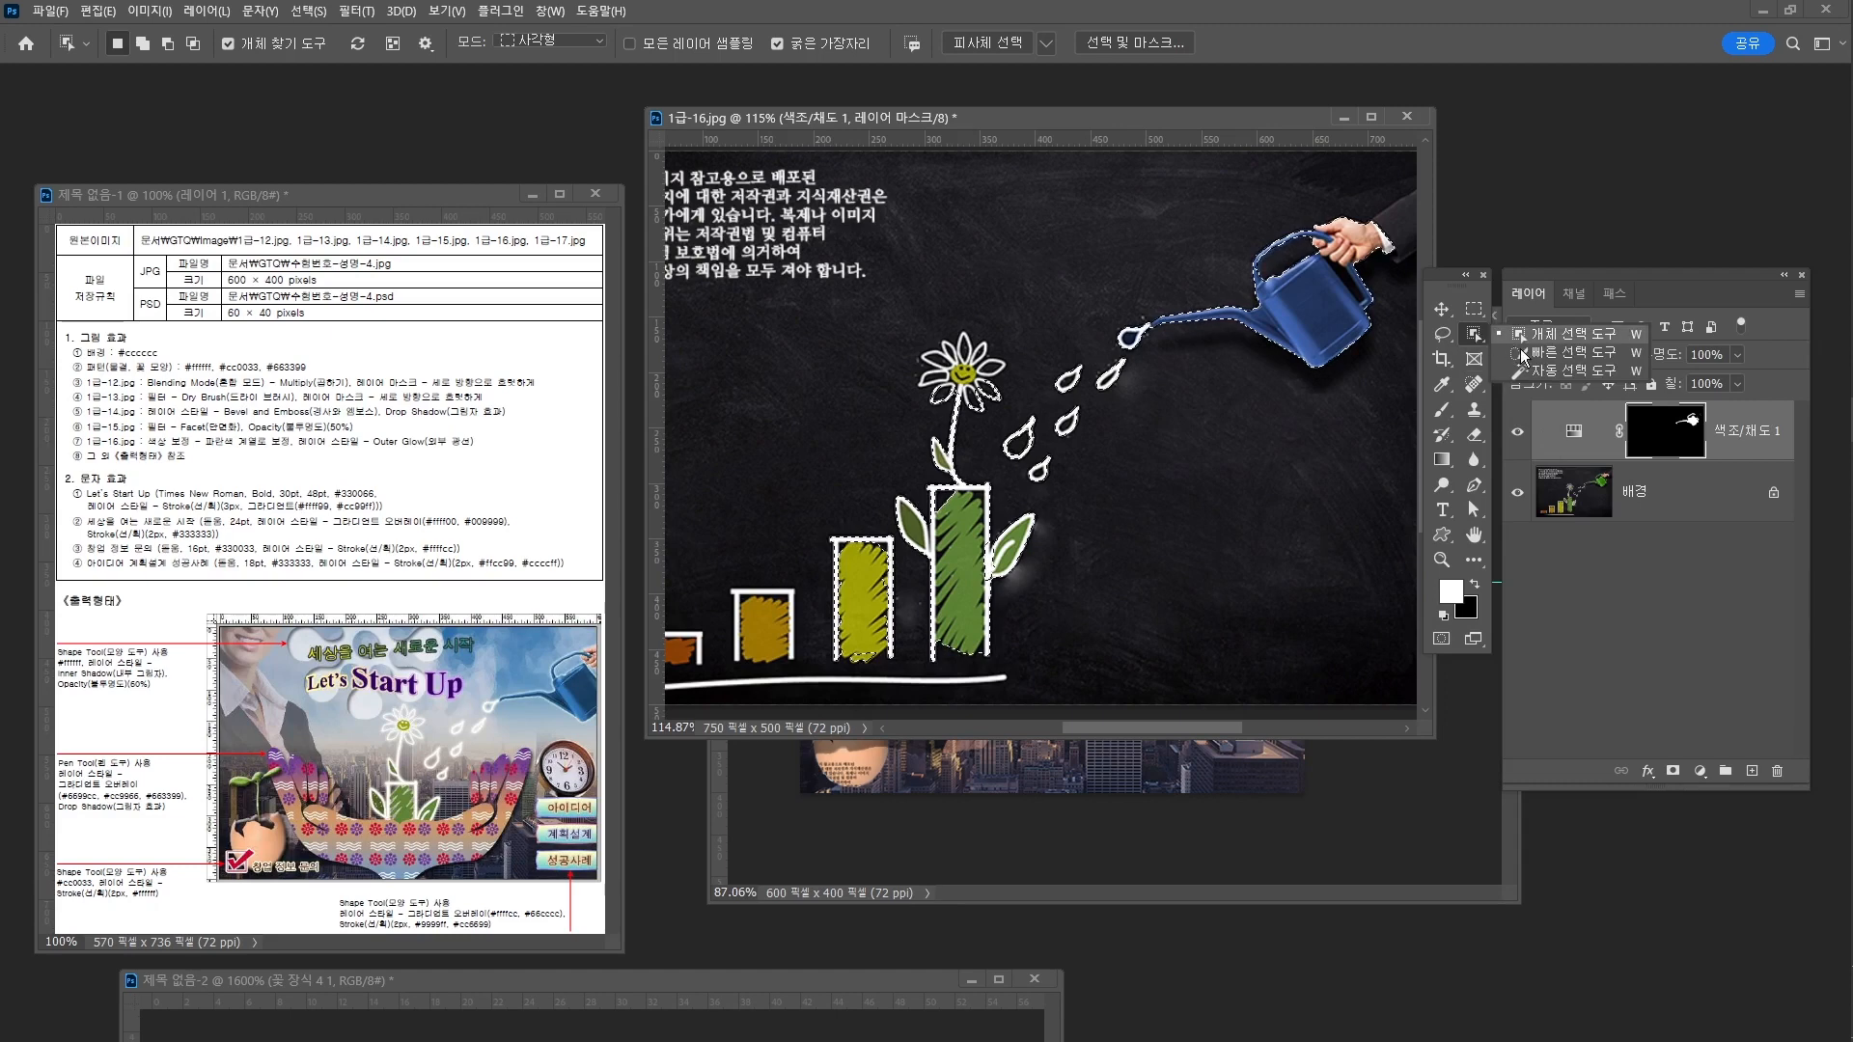
click(1556, 353)
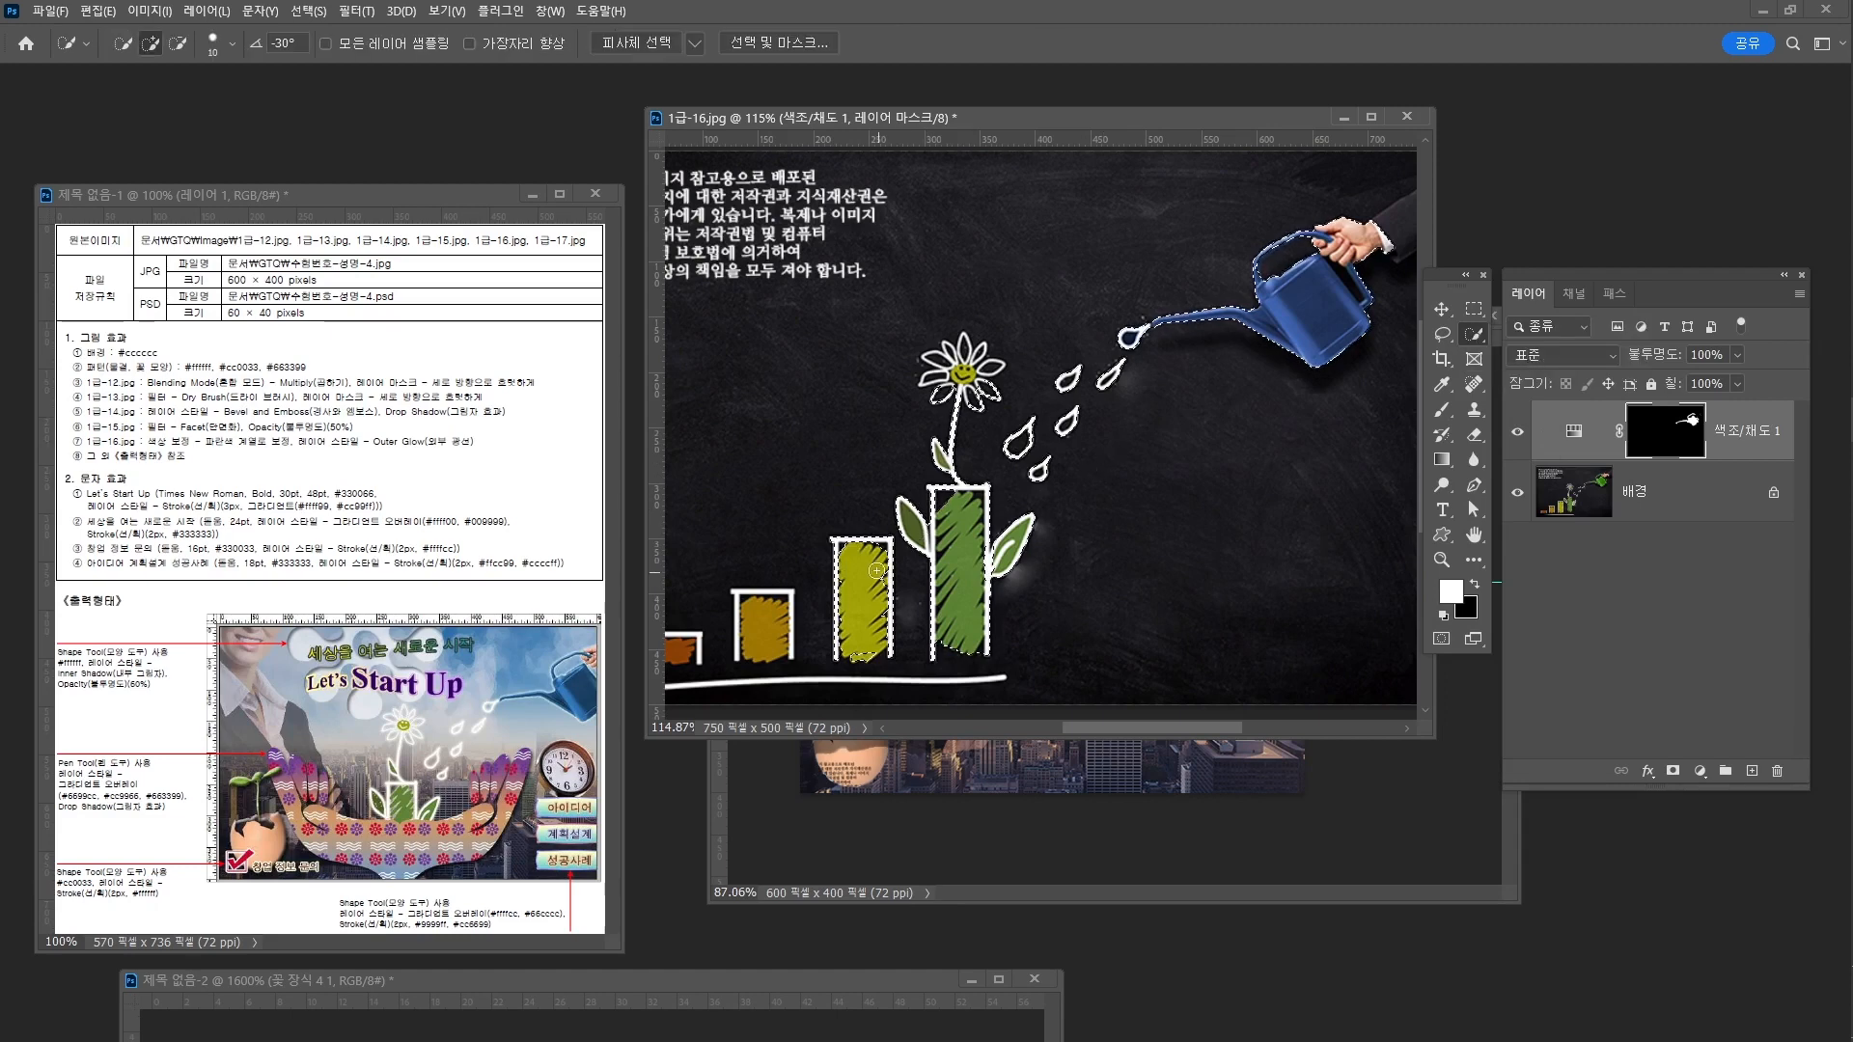
key(bracketright)
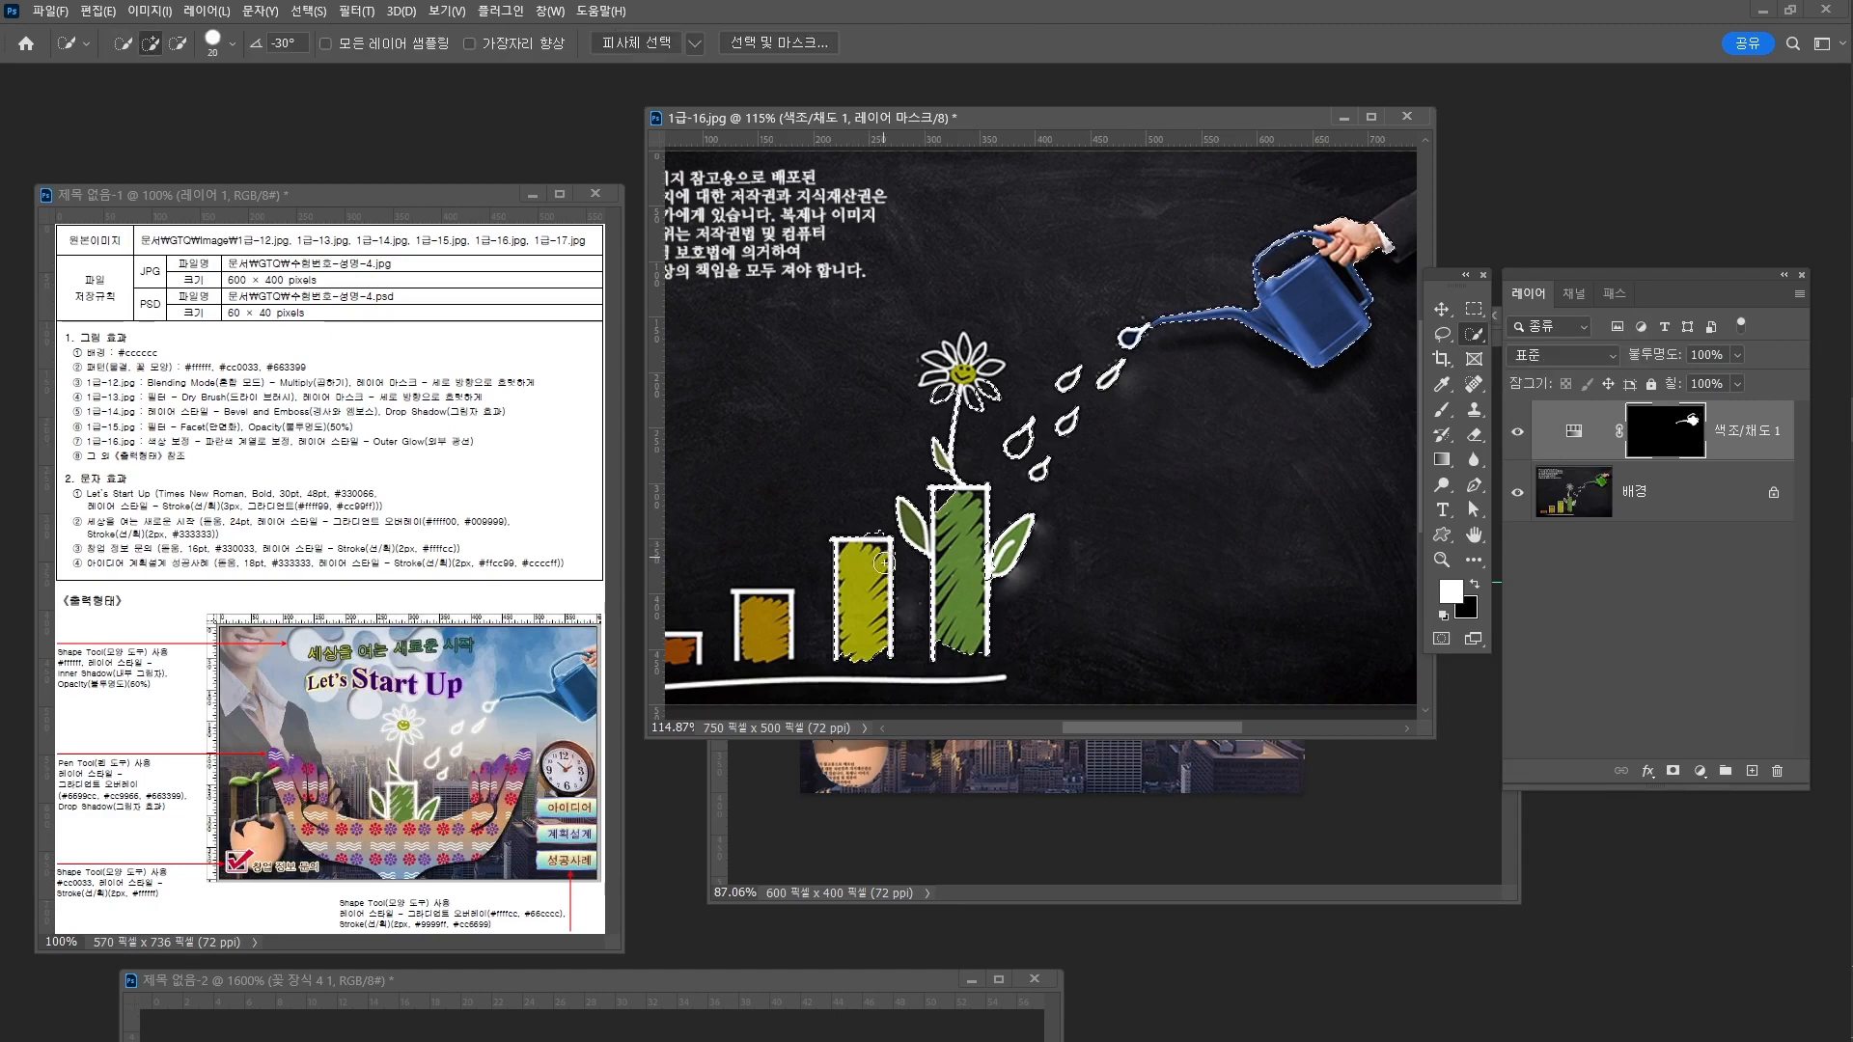
drag(884, 563, 888, 555)
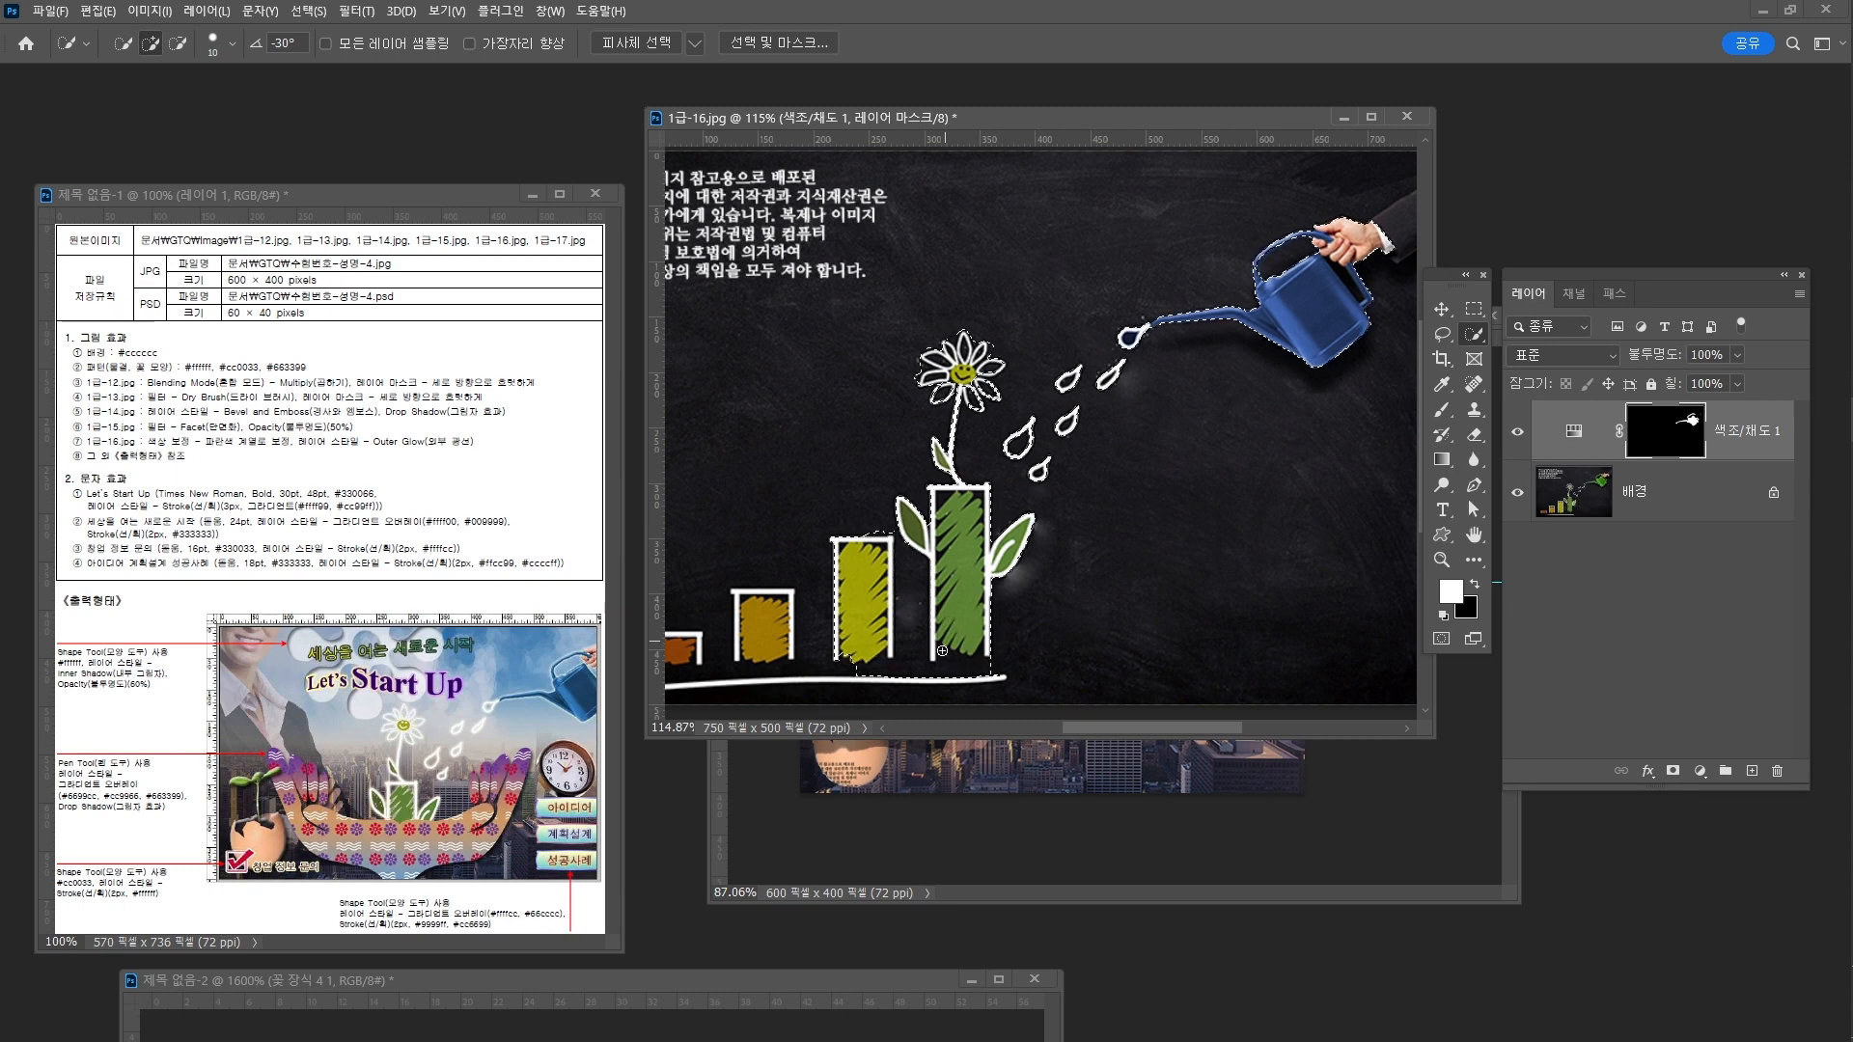
key(alt)
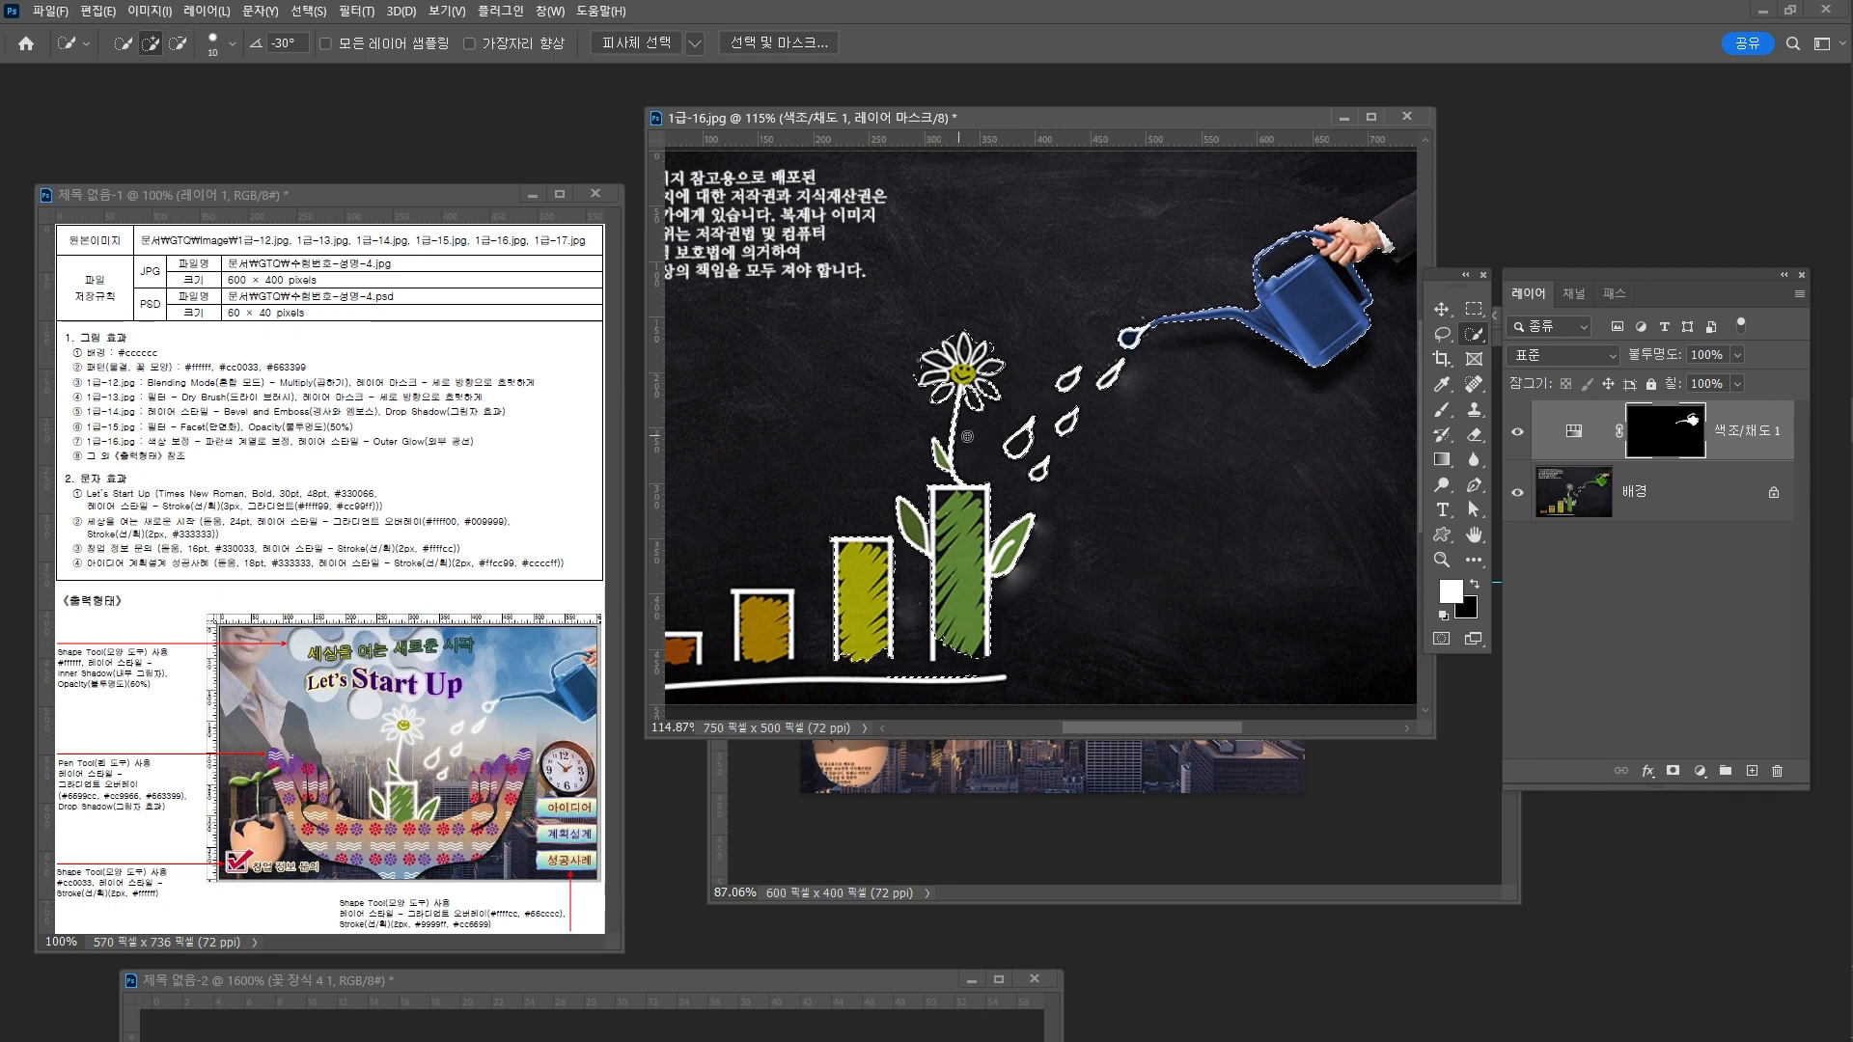
key(alt)
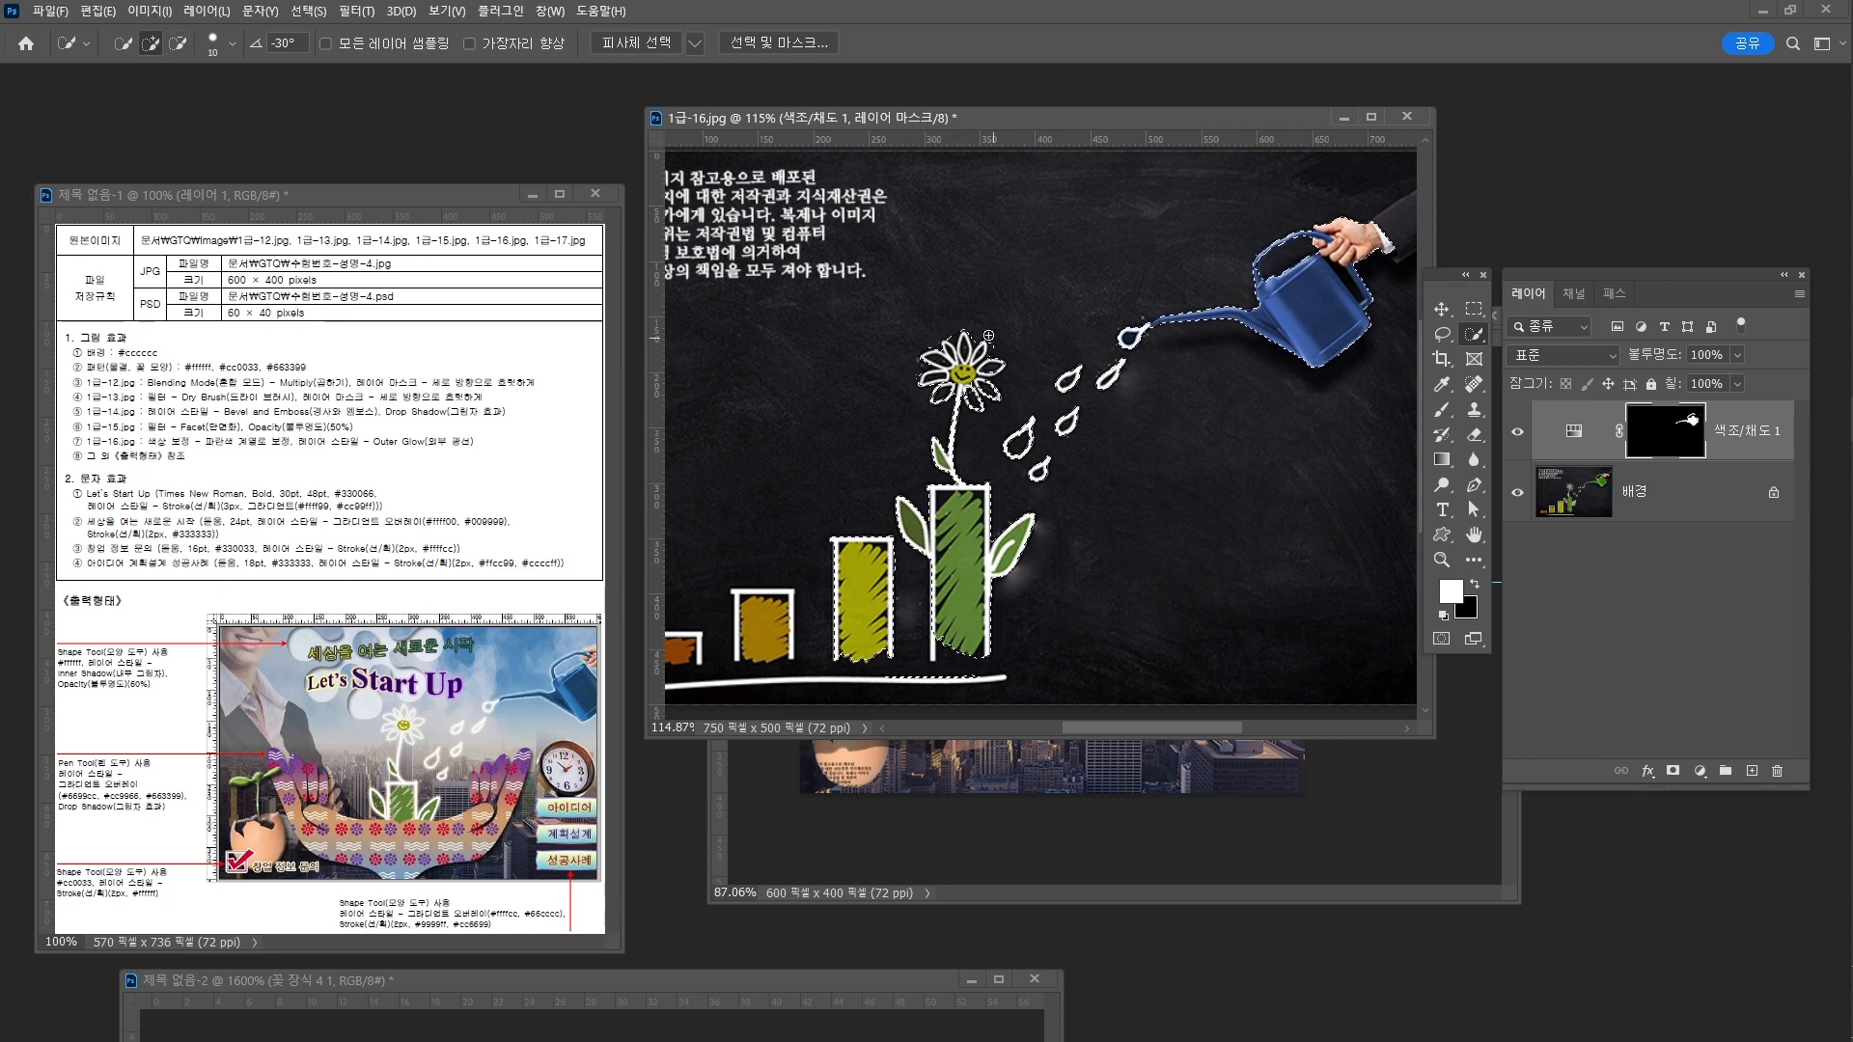
key(alt)
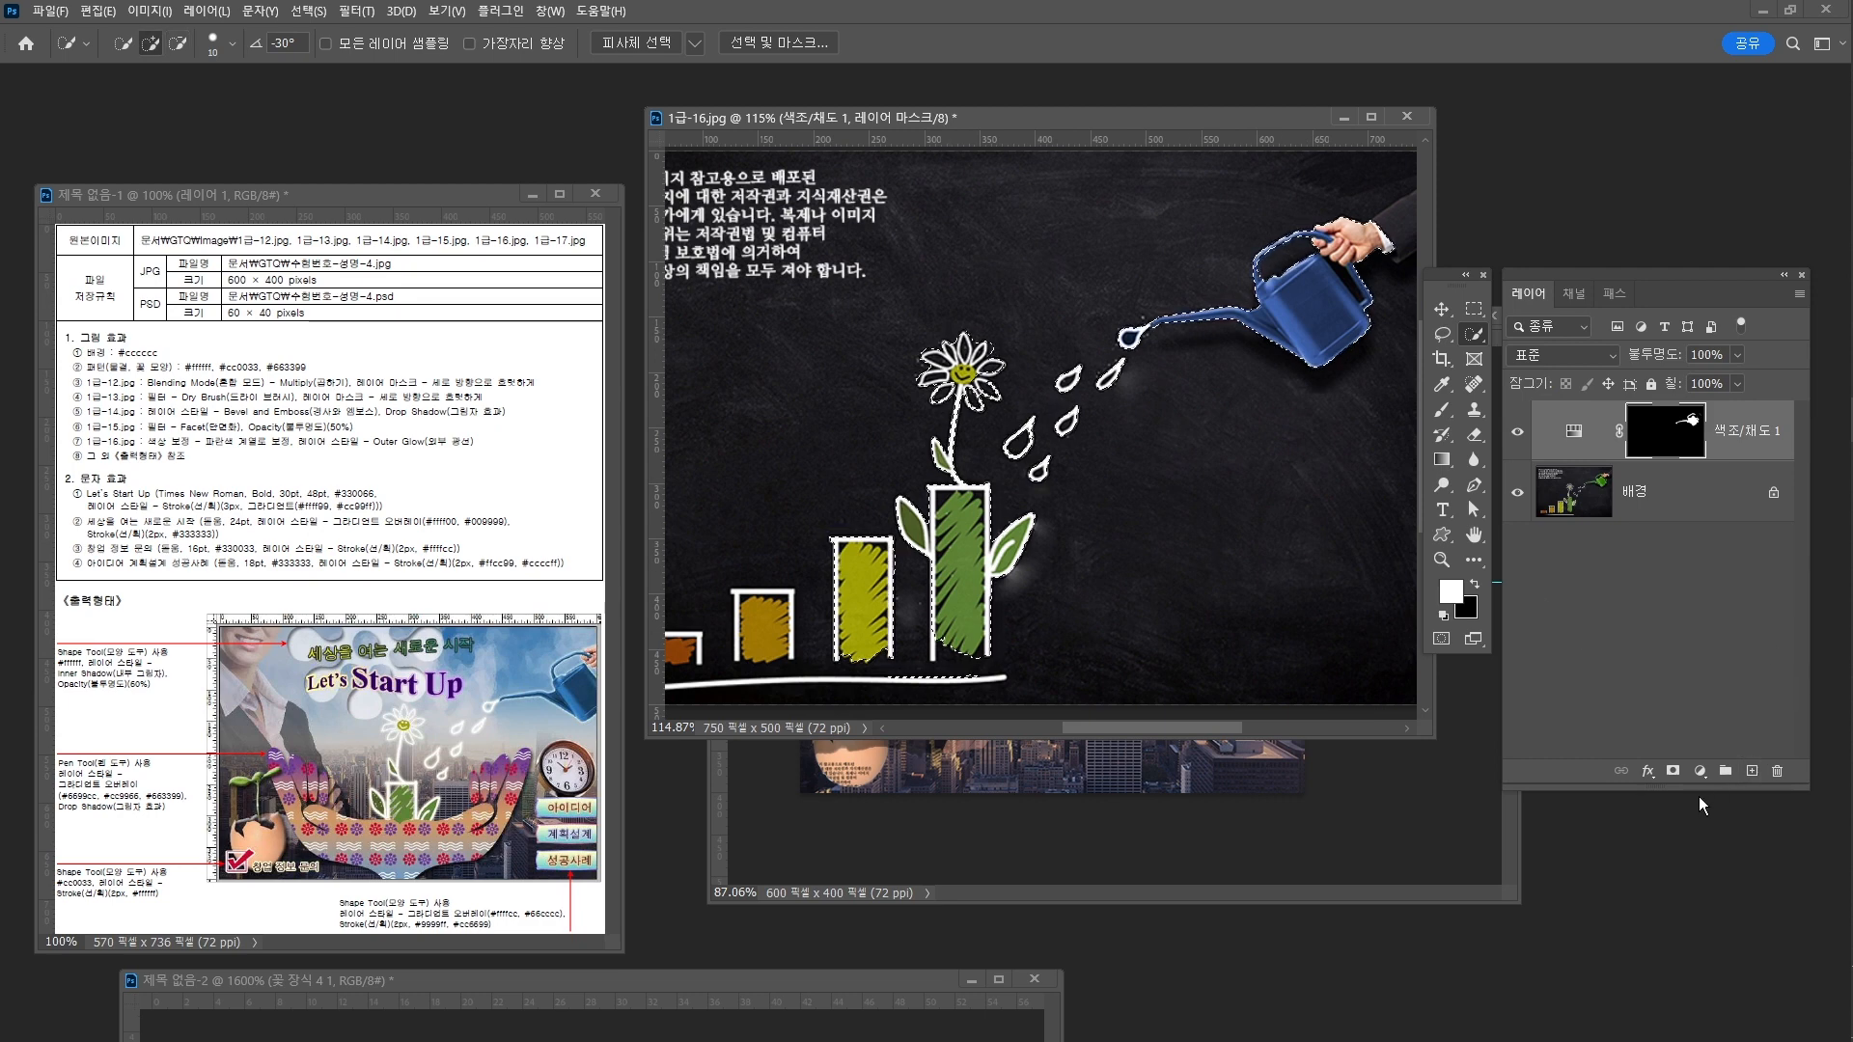
click(1698, 514)
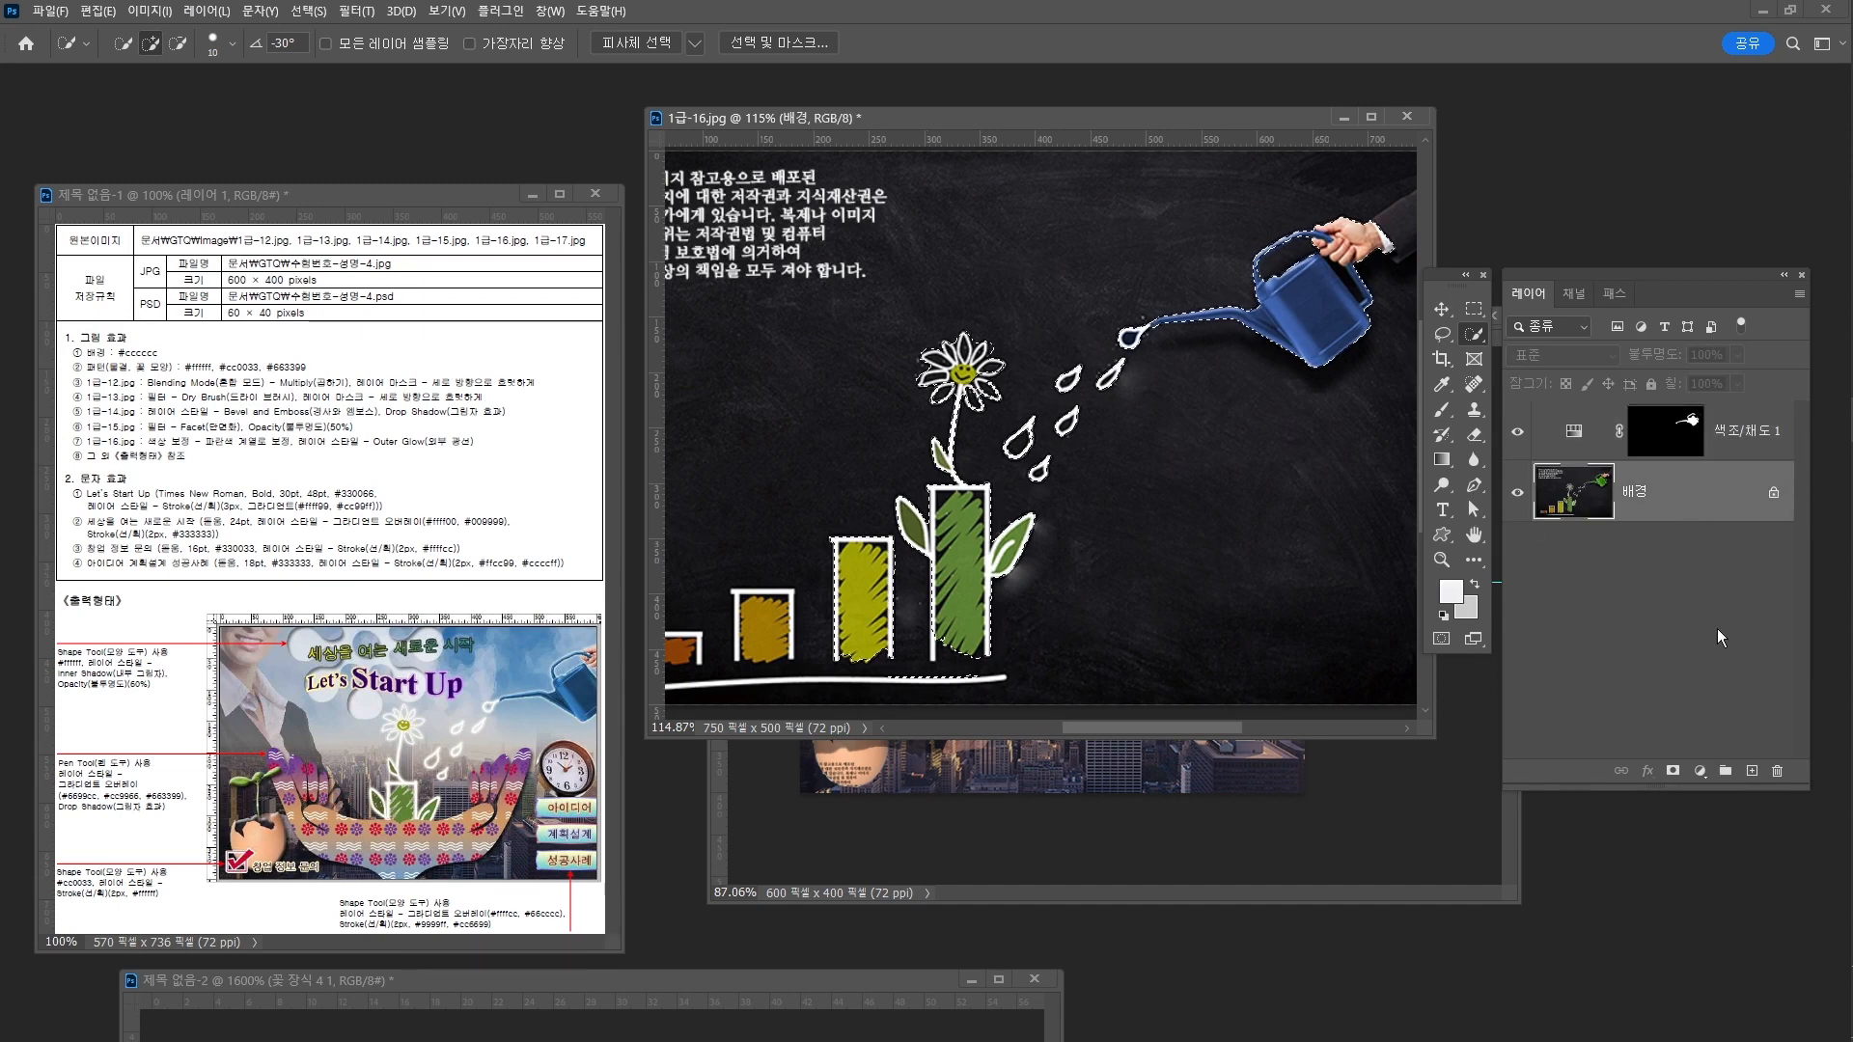
click(1673, 770)
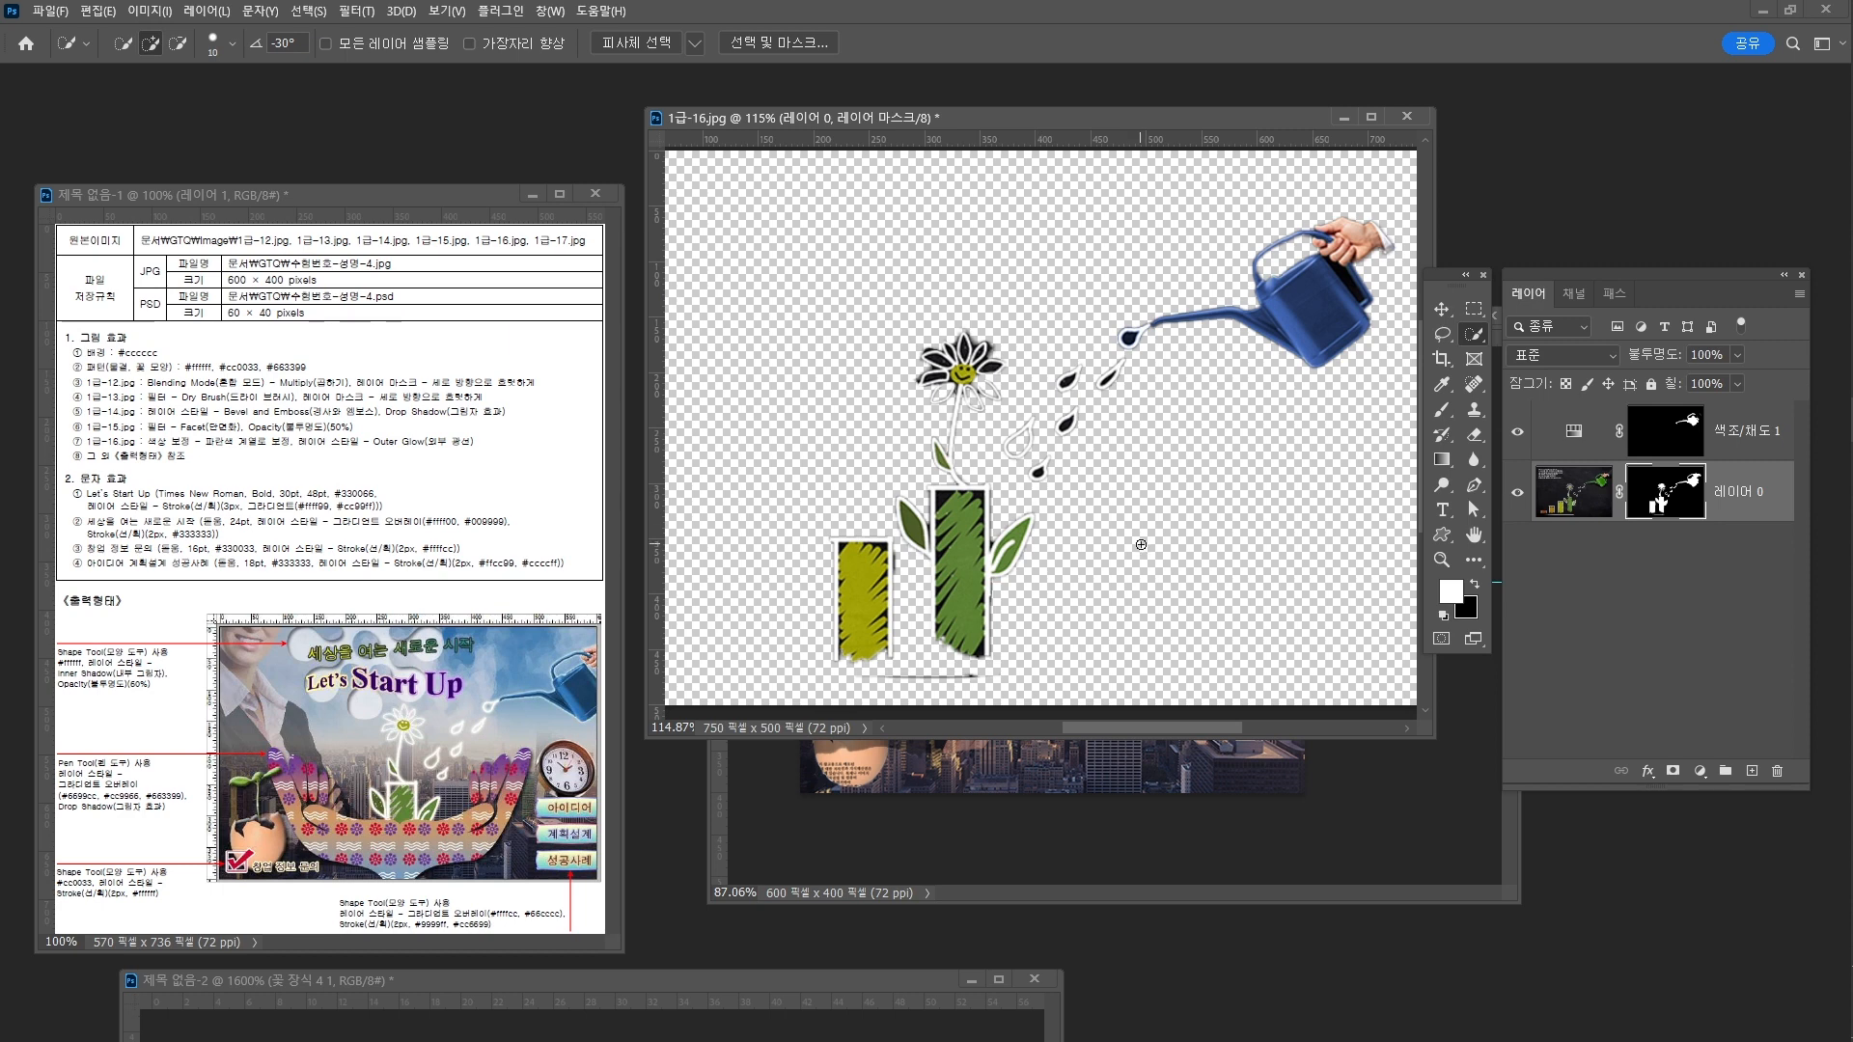
Paint black on the background layer's mask to hide the black fill inside the flower's outer petal
key(z)
drag(1111, 415, 1124, 439)
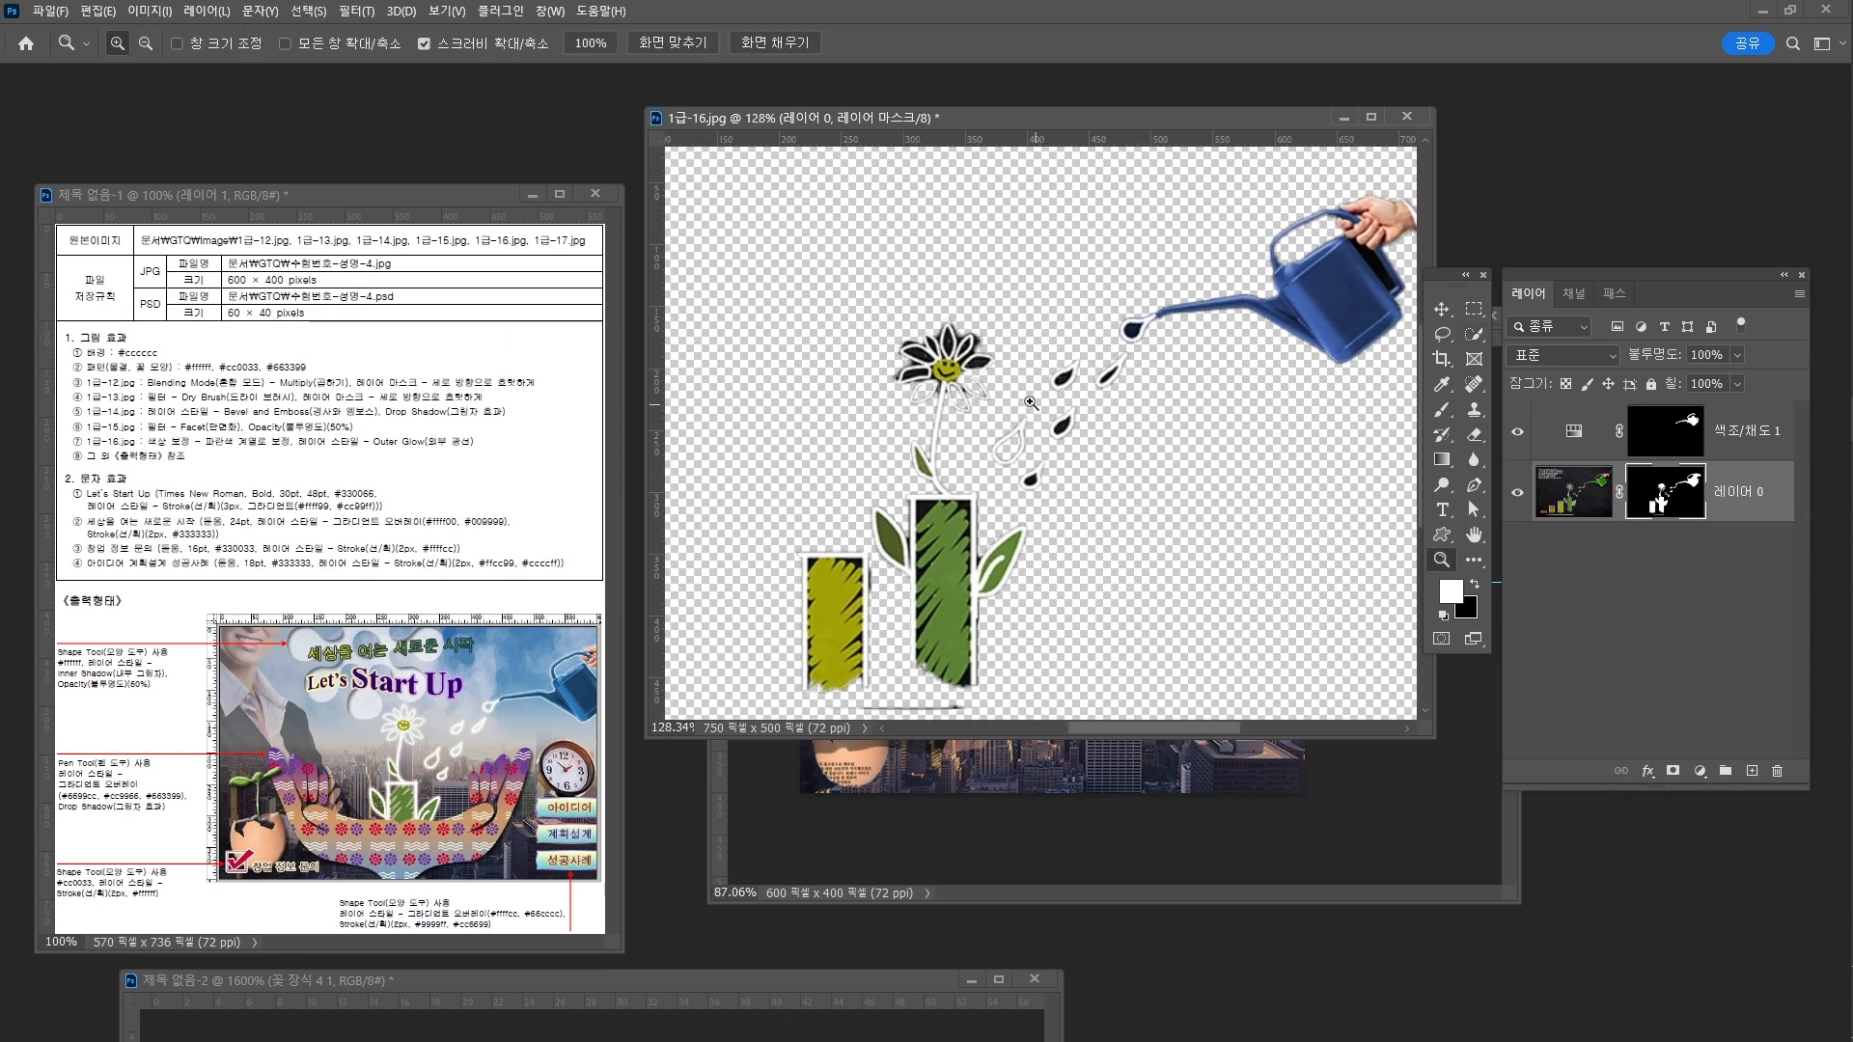
drag(990, 388, 1066, 442)
key(b)
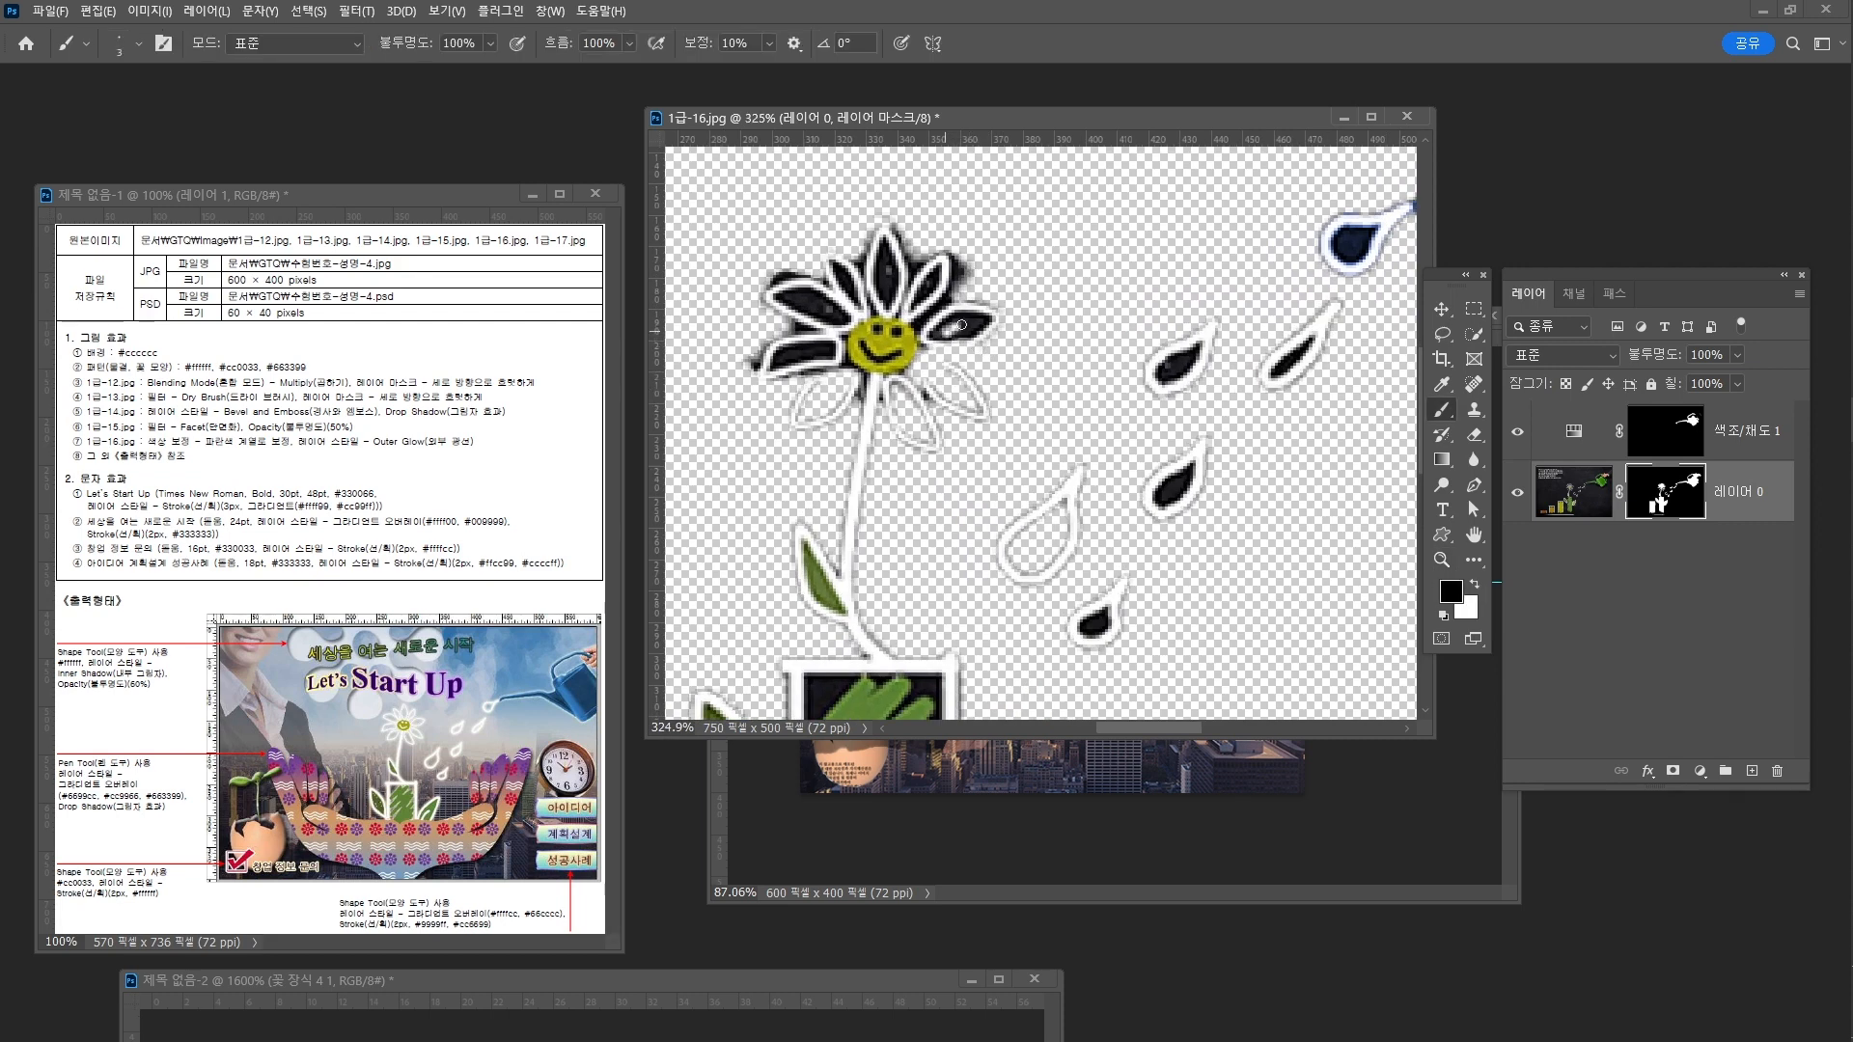
drag(982, 319, 961, 330)
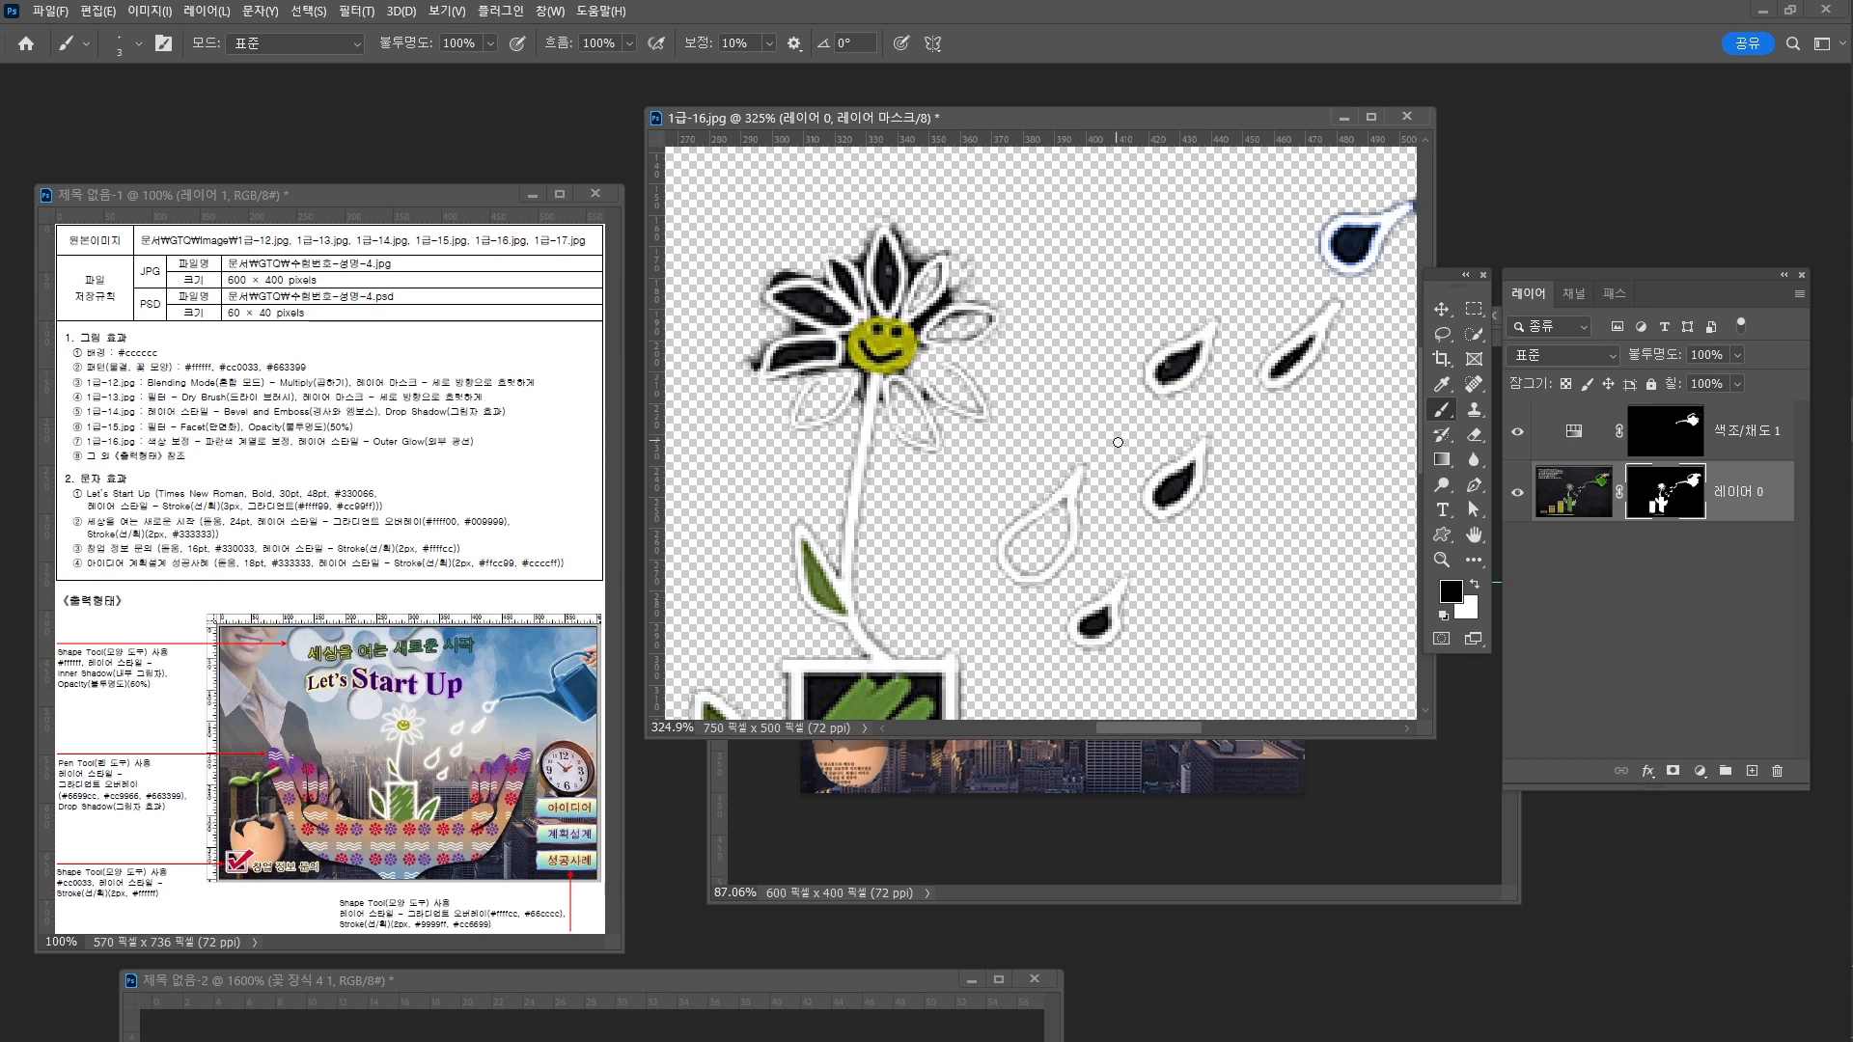
key(ctrl+space)
drag(1137, 459, 1088, 453)
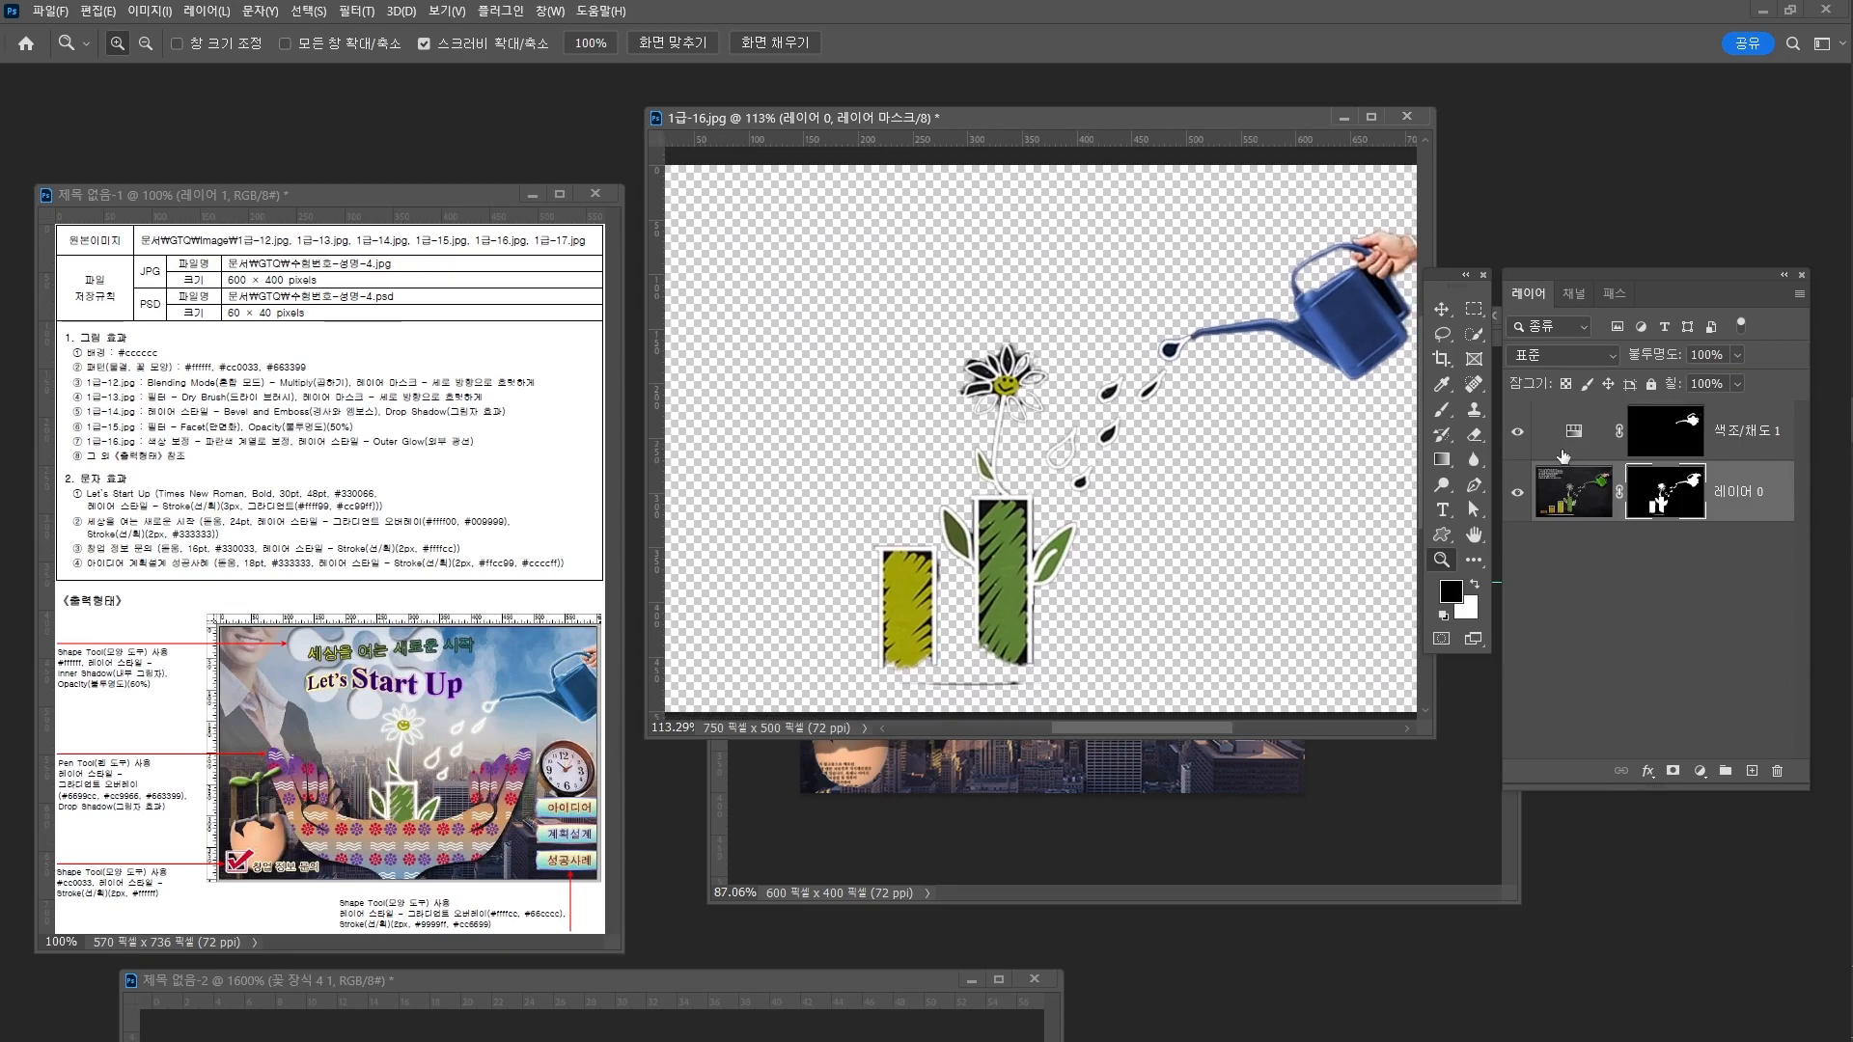
Stamp all visible layers into a new layer above the Hue/Saturation adjustment and show only that new layer
click(1758, 430)
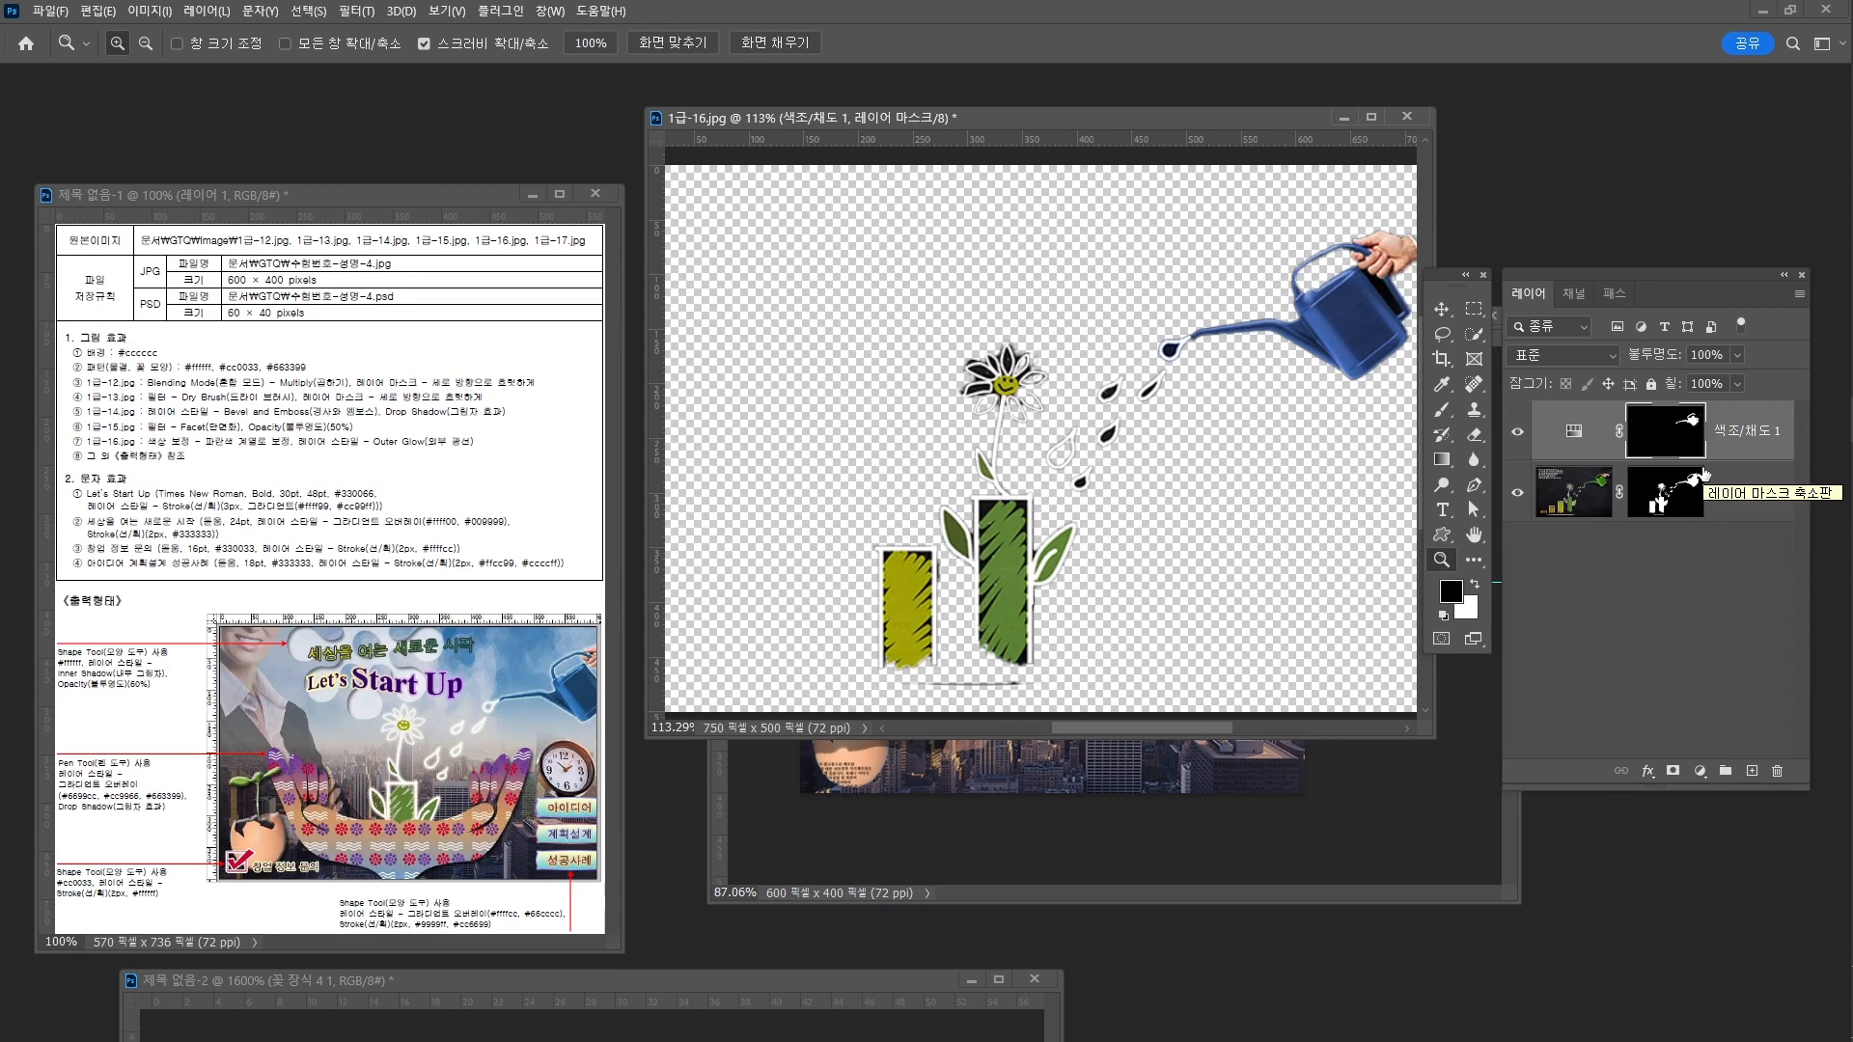
click(1735, 434)
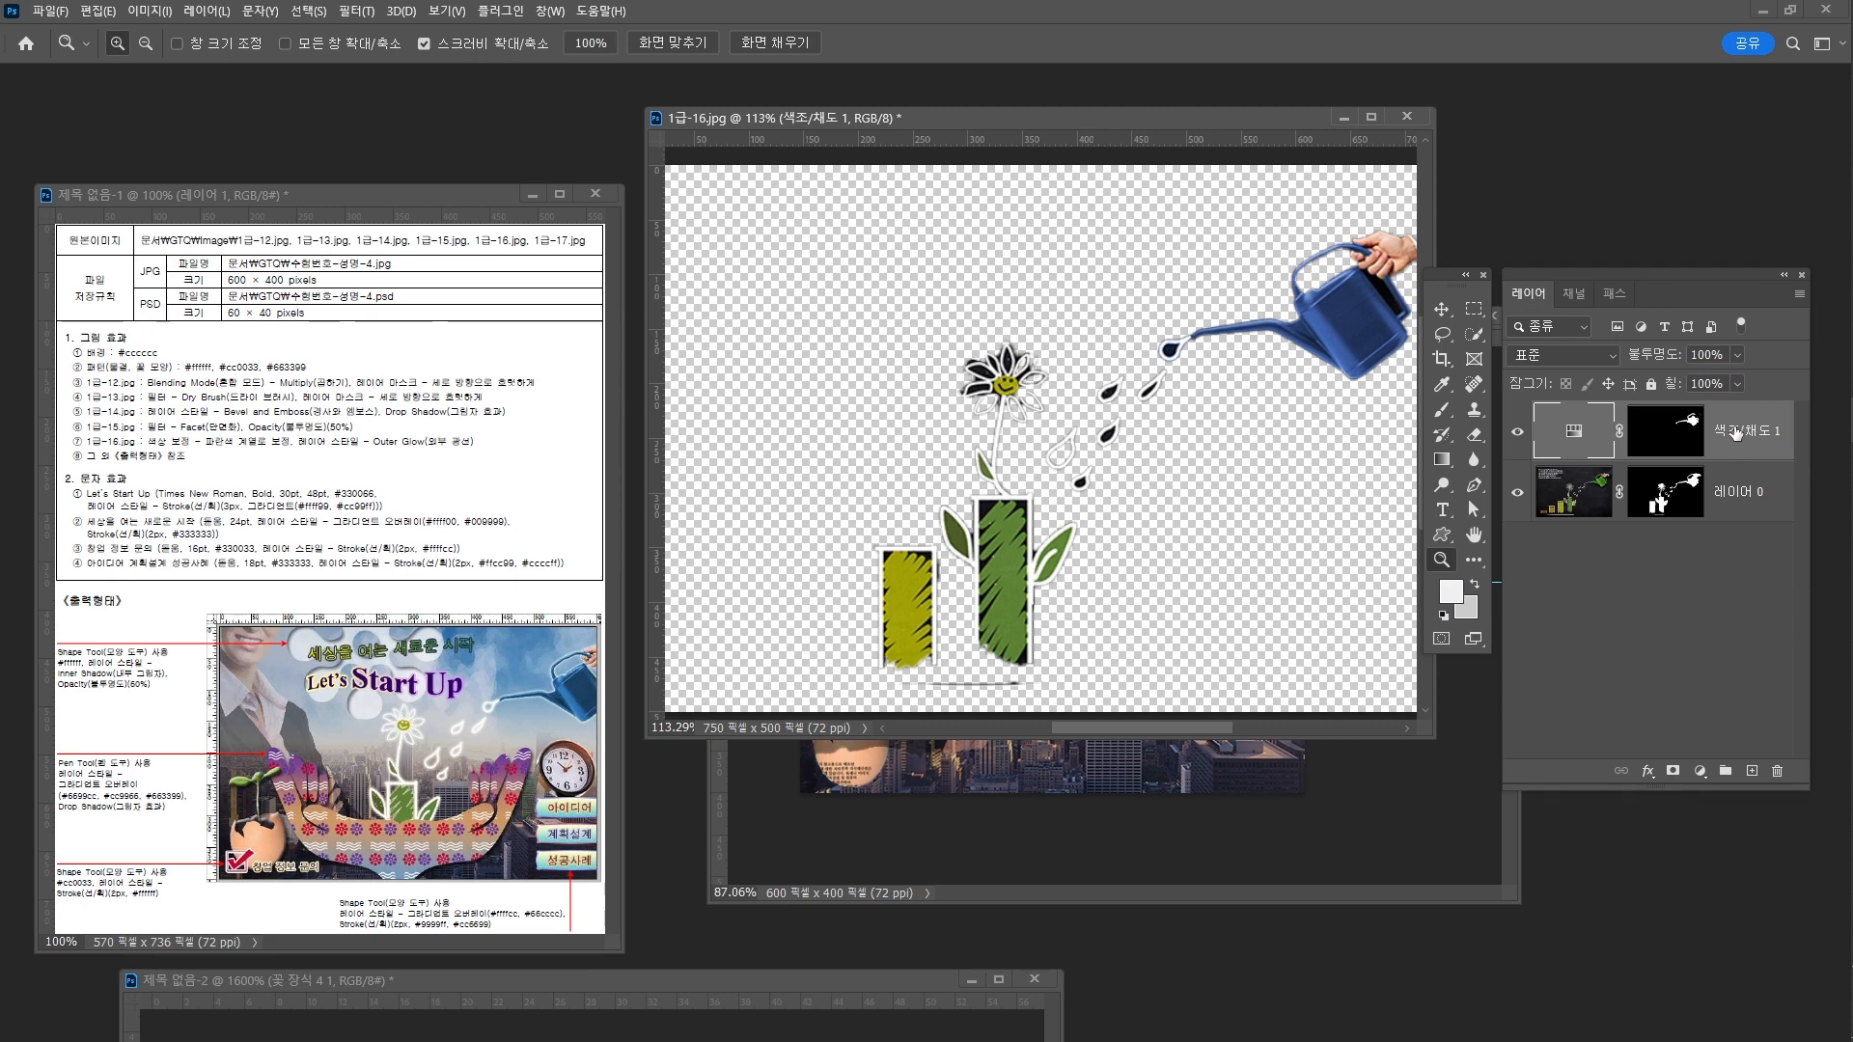
key(ctrl+shift+alt+e)
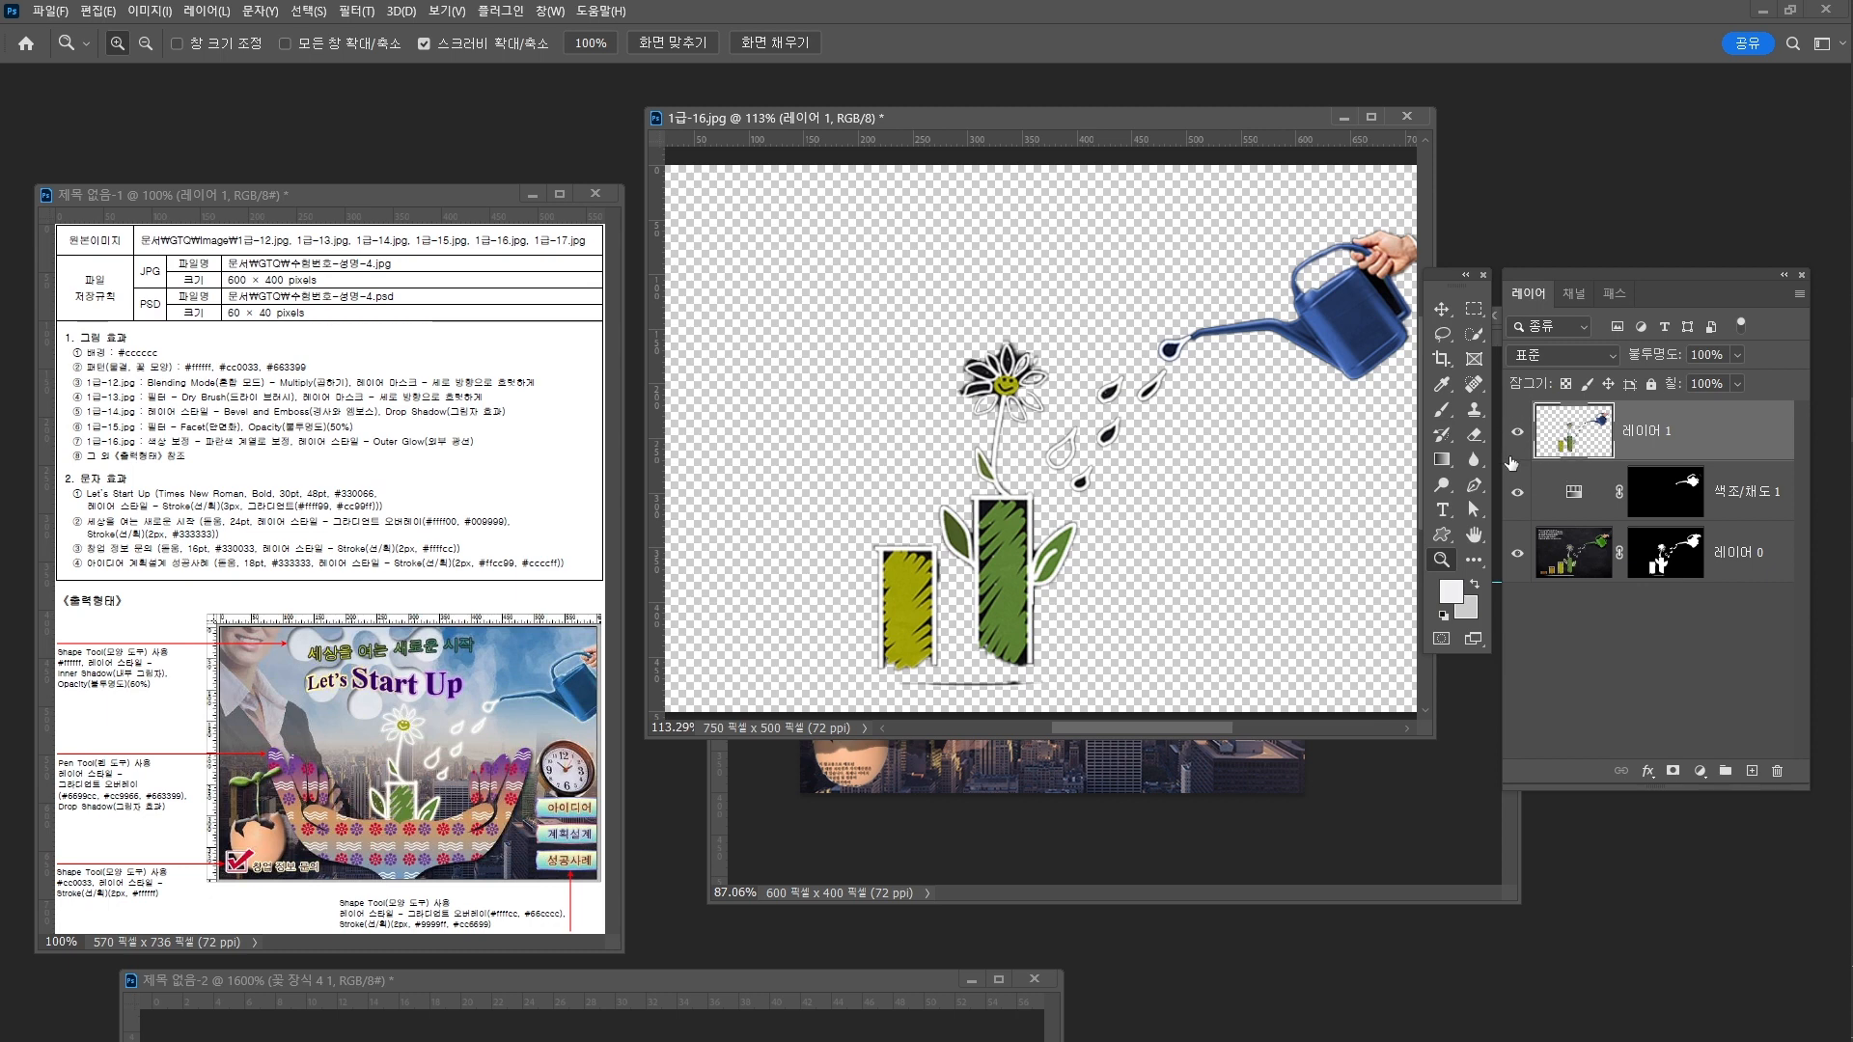
key(alt)
alt+click(1518, 440)
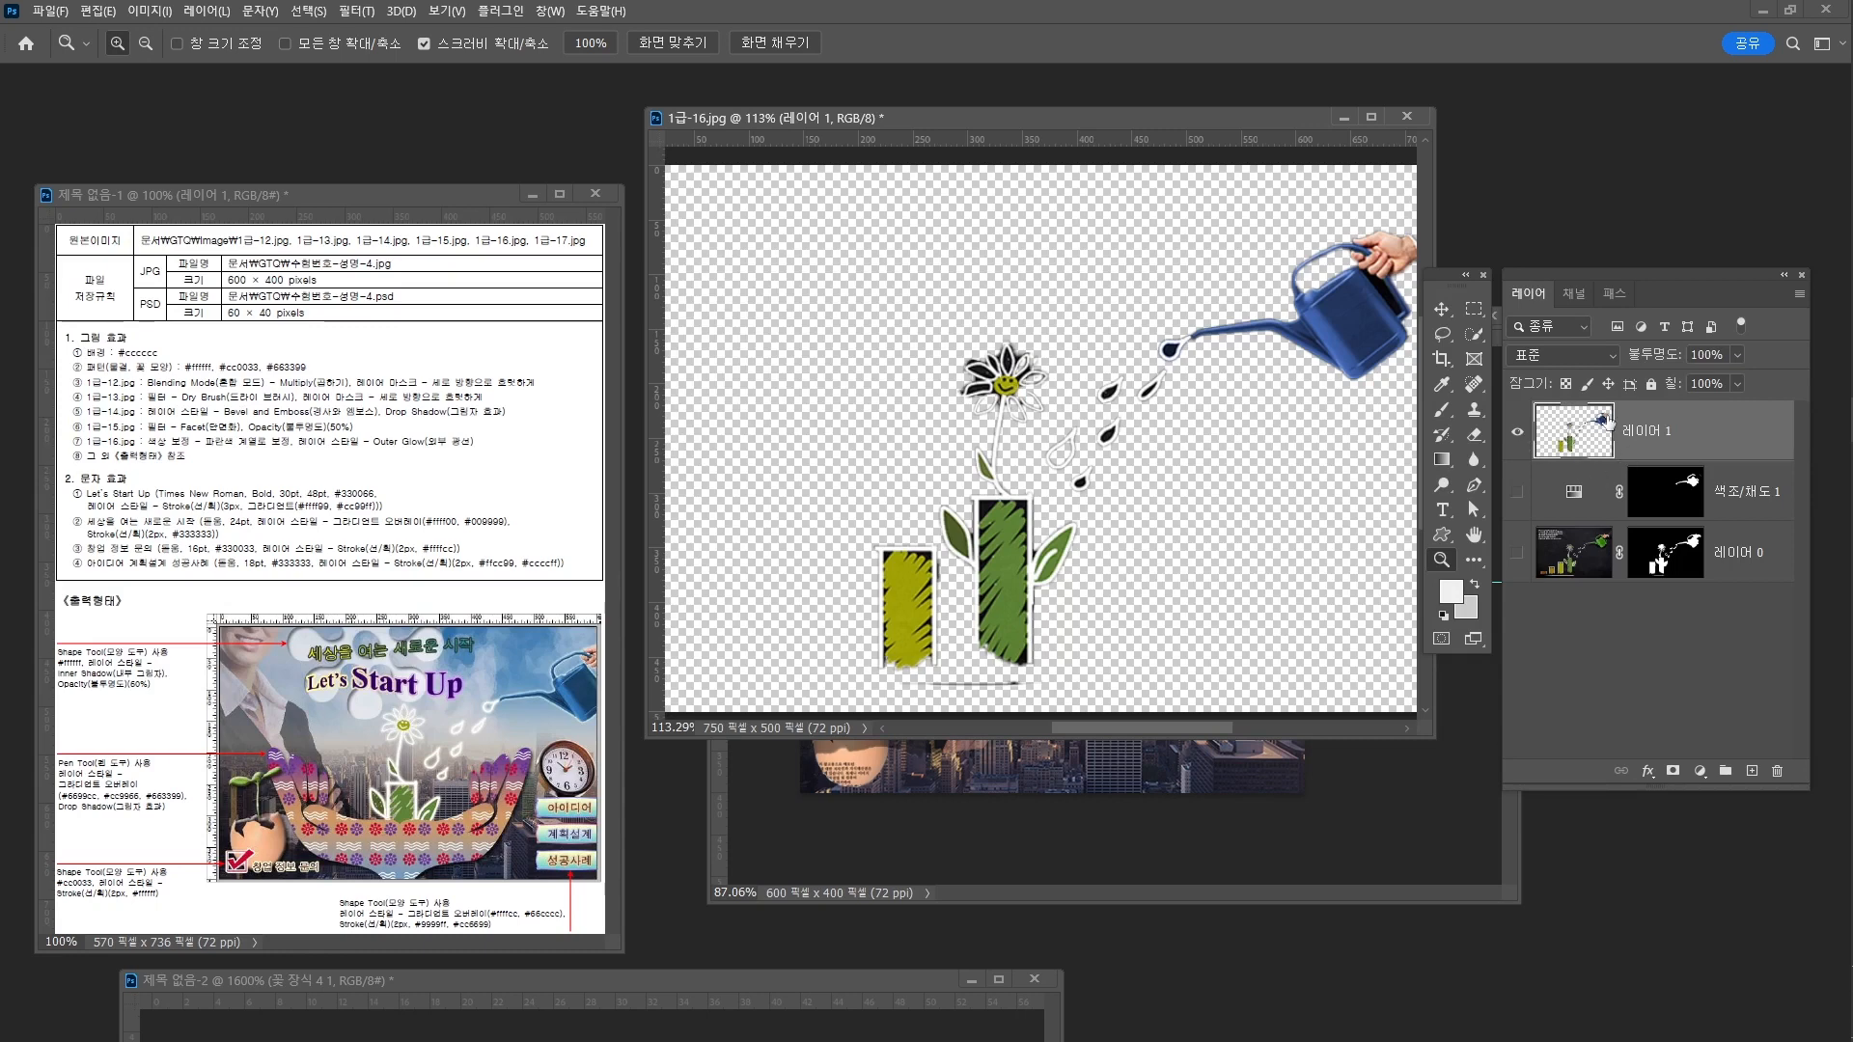
key(alt)
Select the merged layer's black areas with Color Range at fuzziness 40, delete them and deselect
click(299, 11)
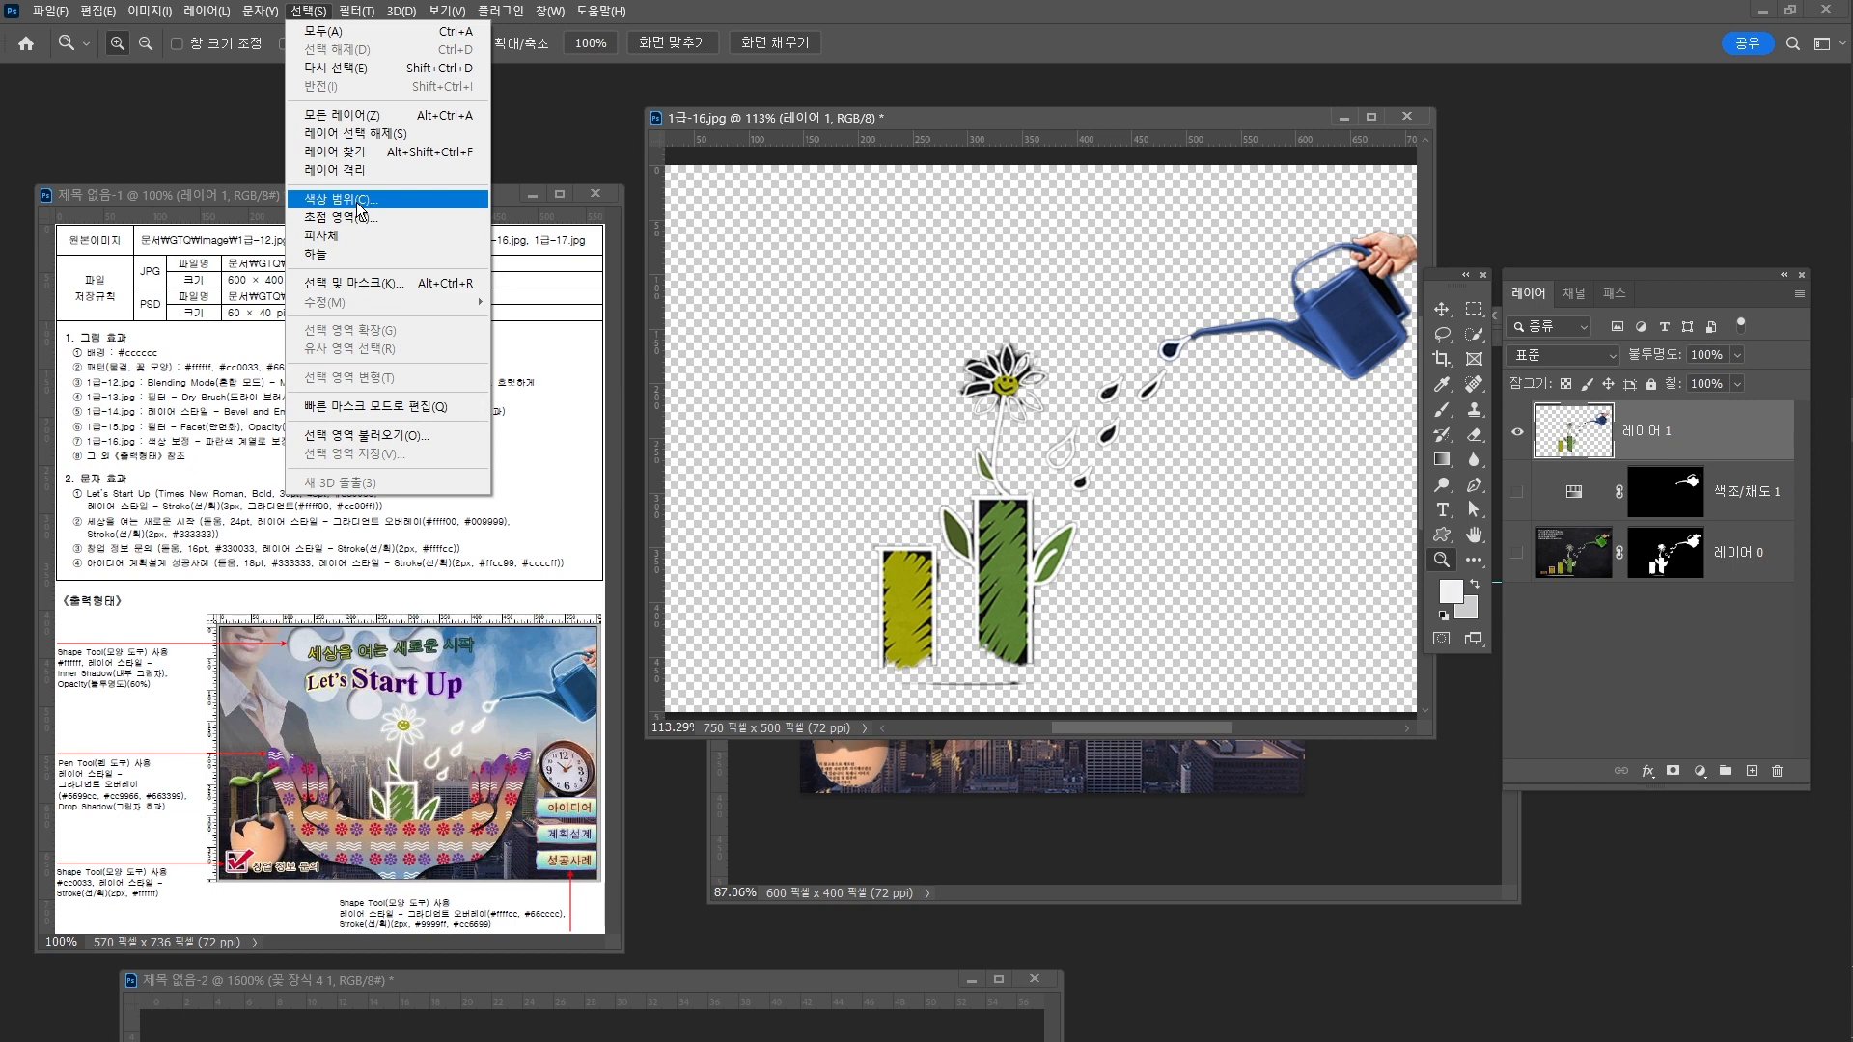
click(356, 199)
drag(1382, 194, 1375, 449)
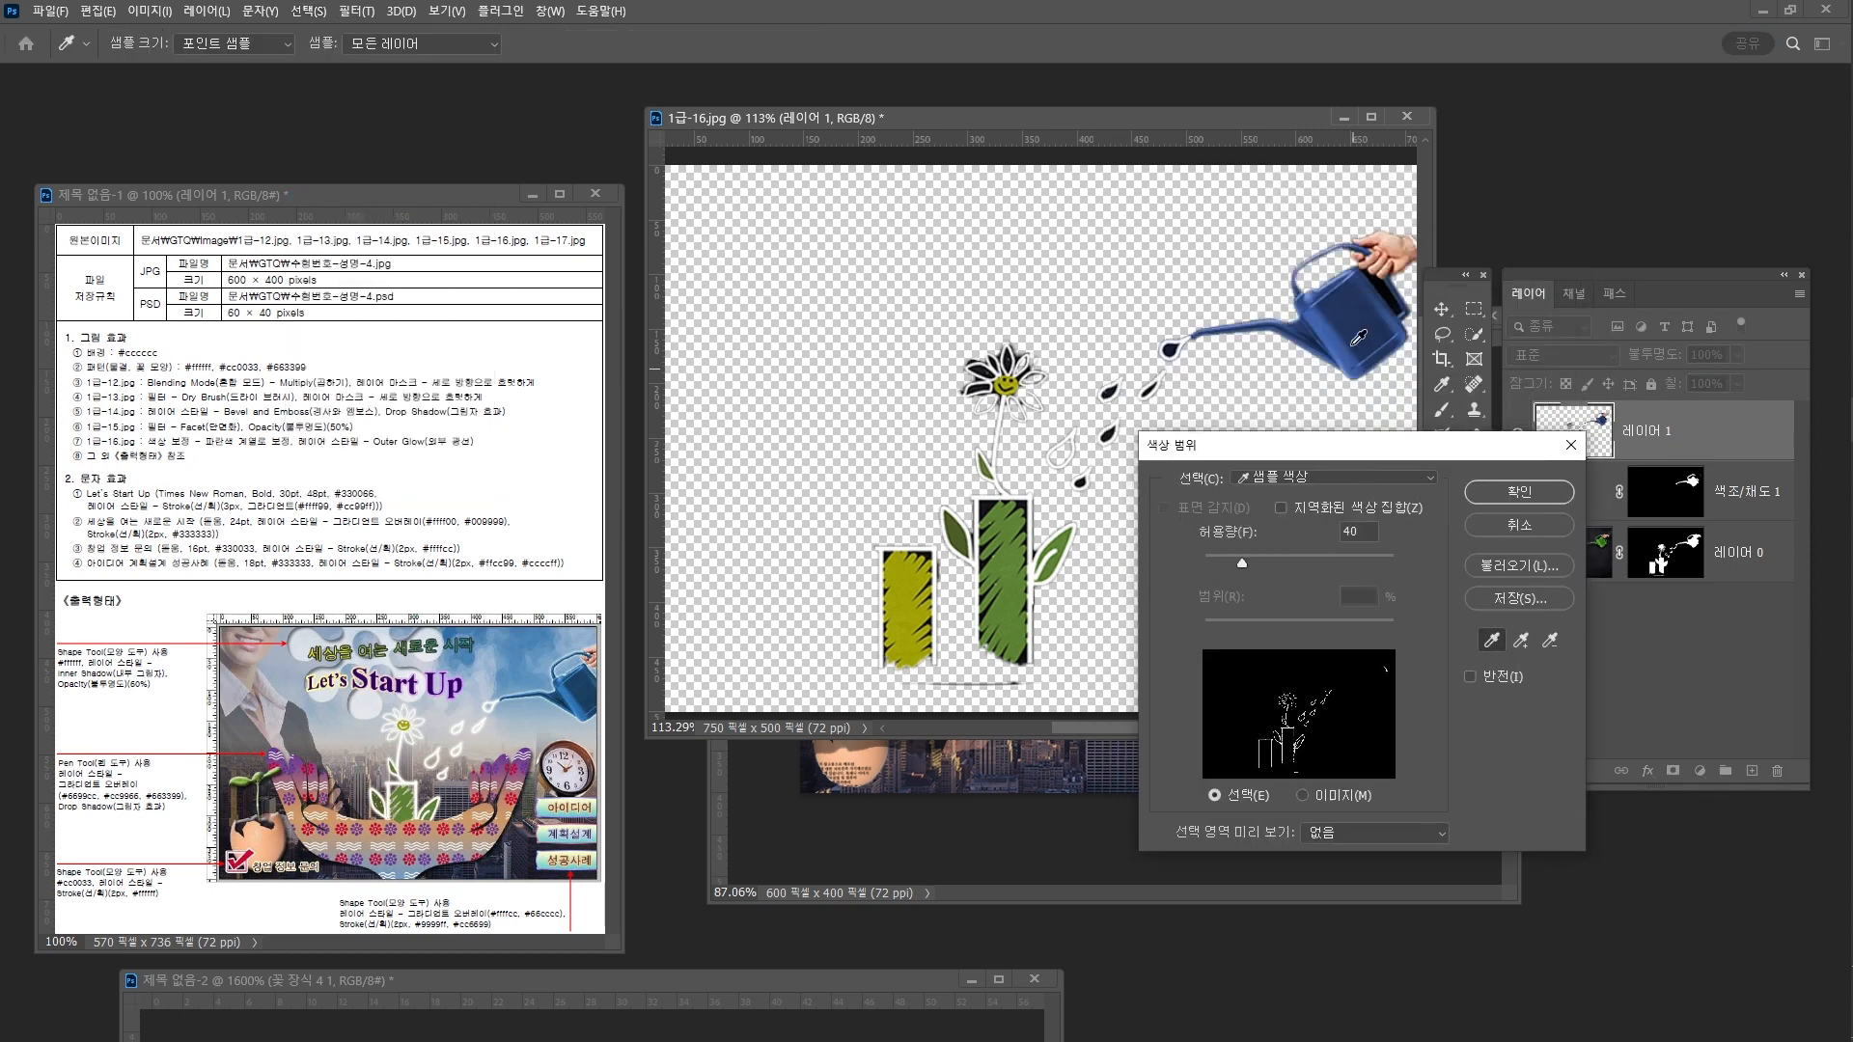
click(1390, 279)
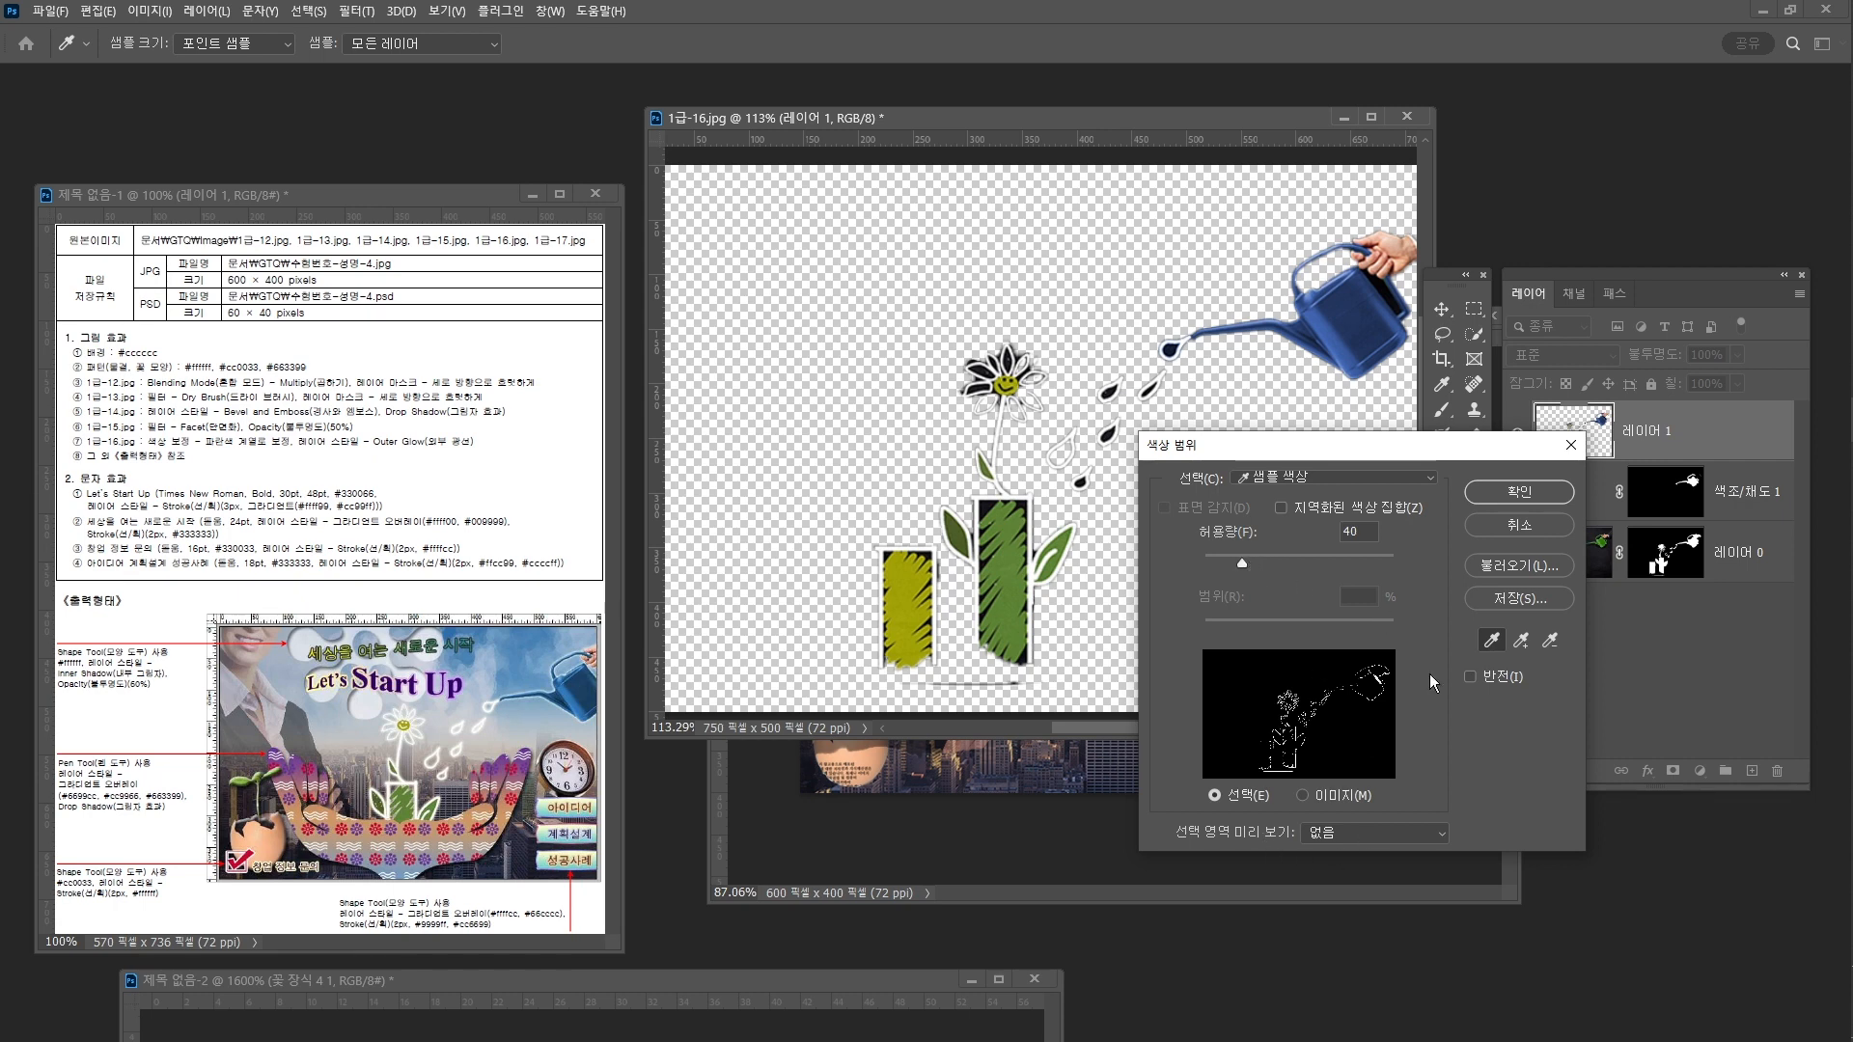
click(1494, 488)
key(z)
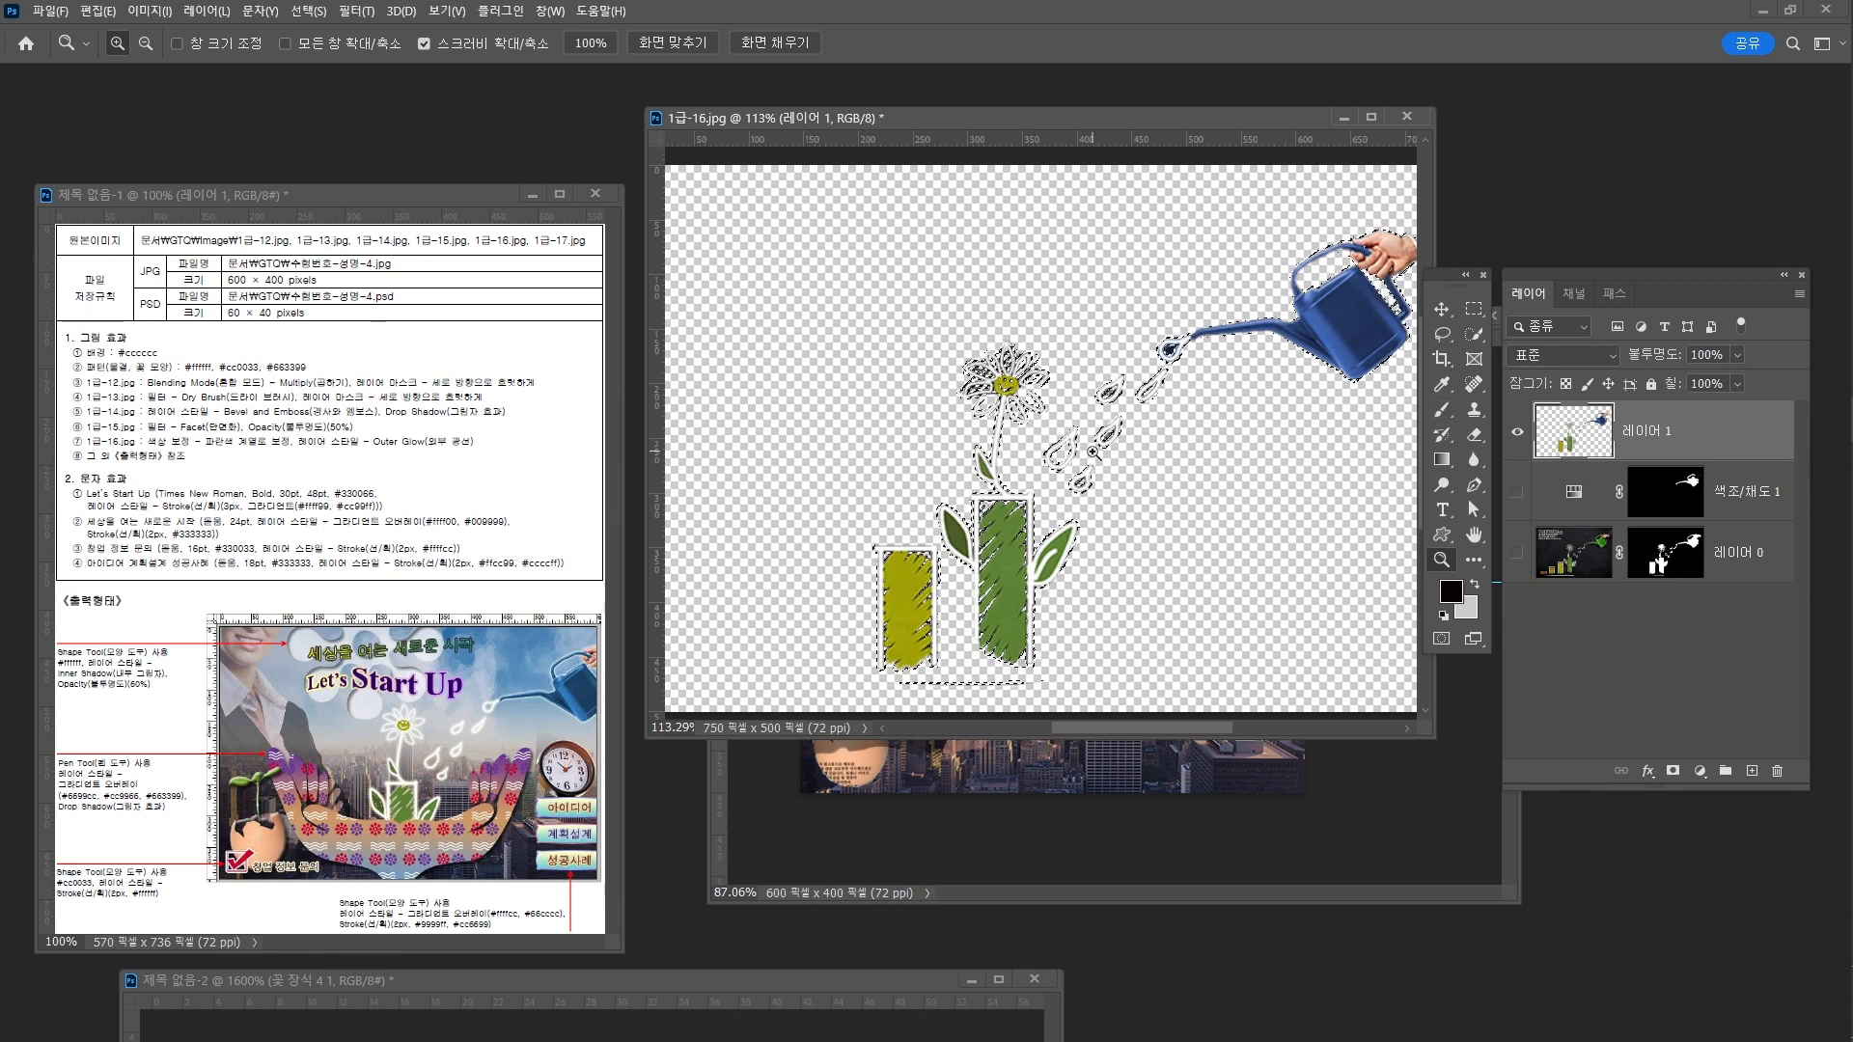
key(ctrl+d)
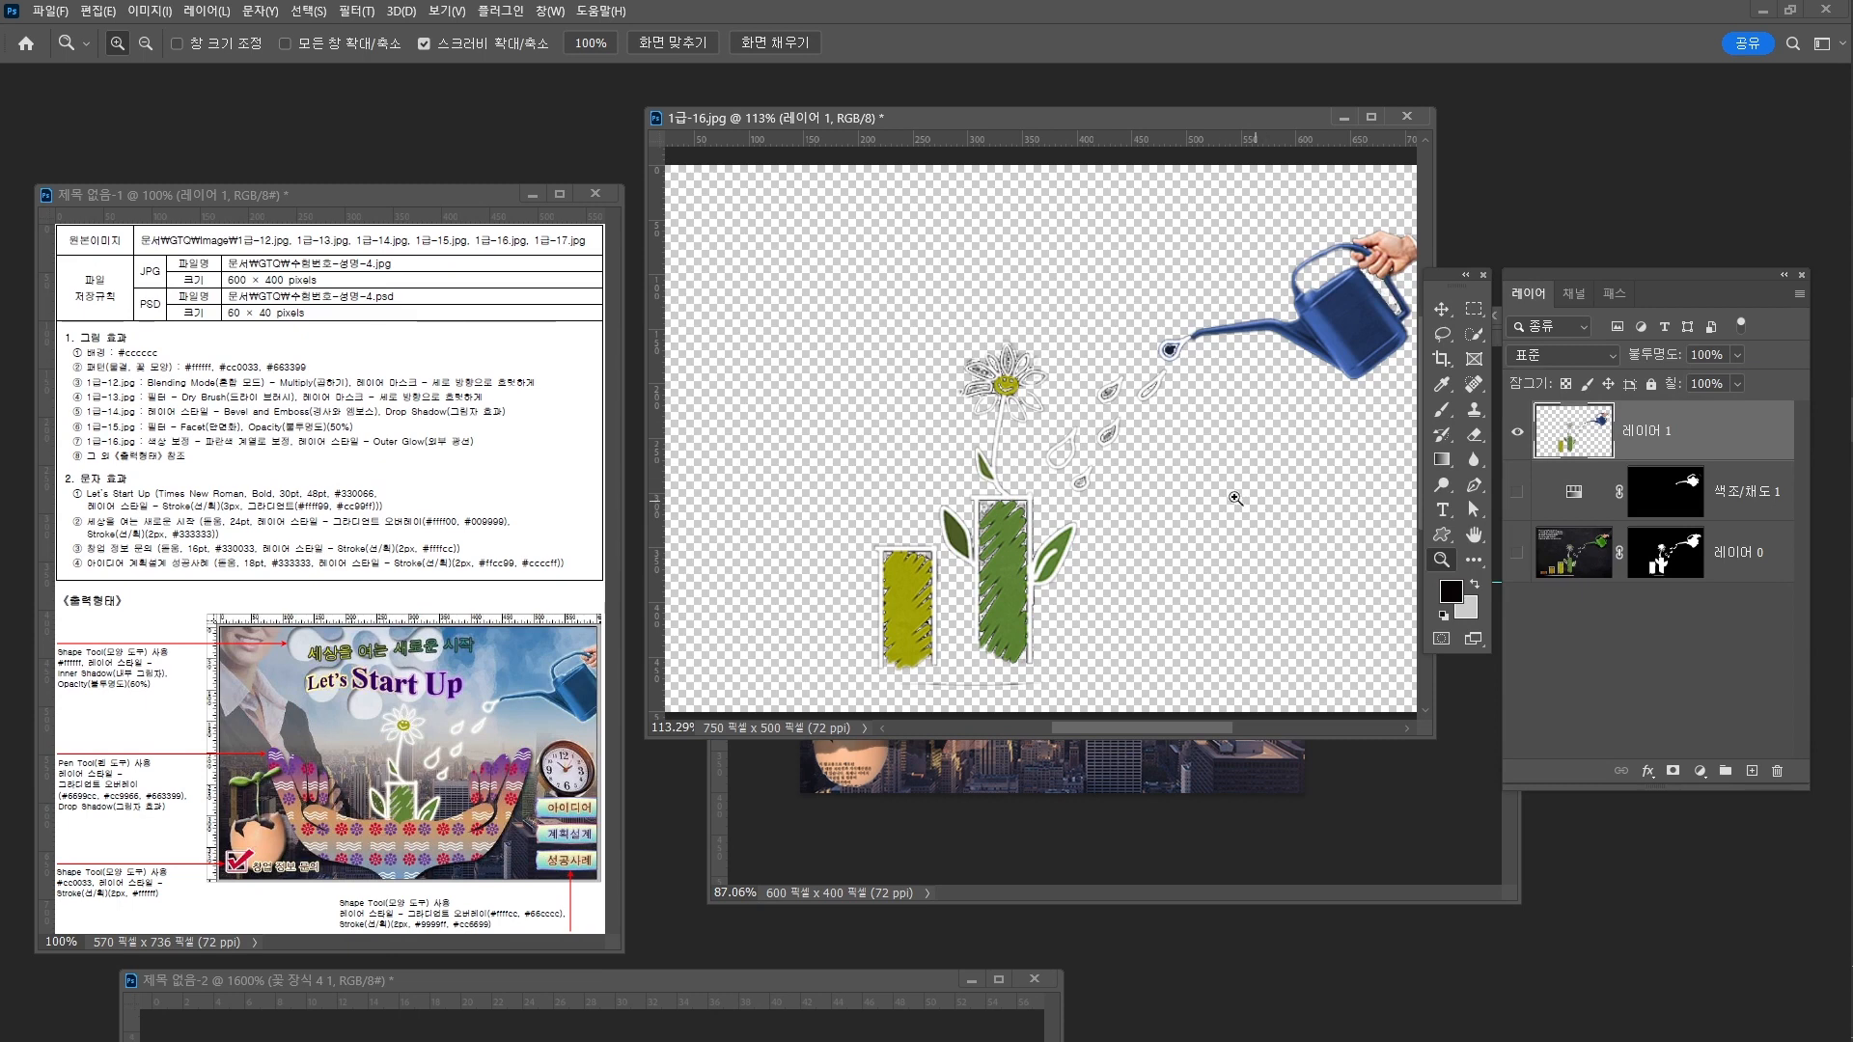
Try to select the dark blue inside the water drop at the spout with Color Range at fuzziness 45
click(310, 11)
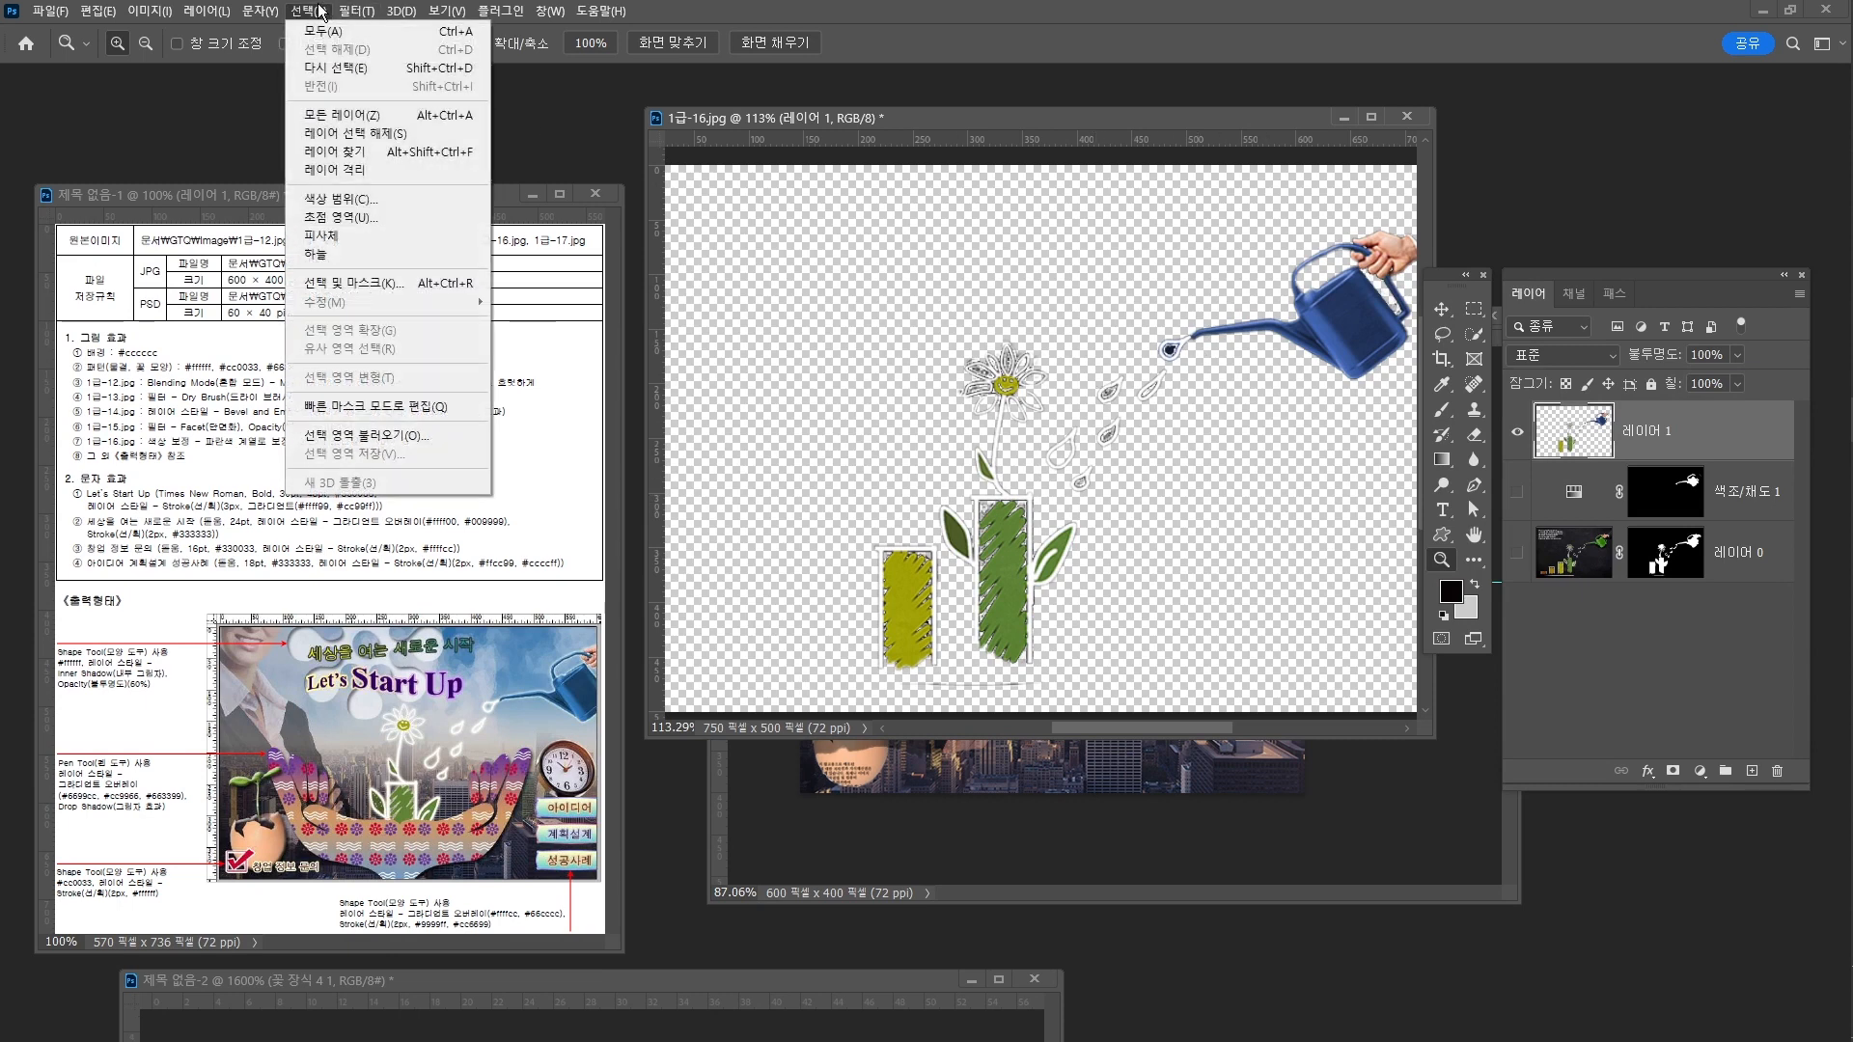
click(387, 197)
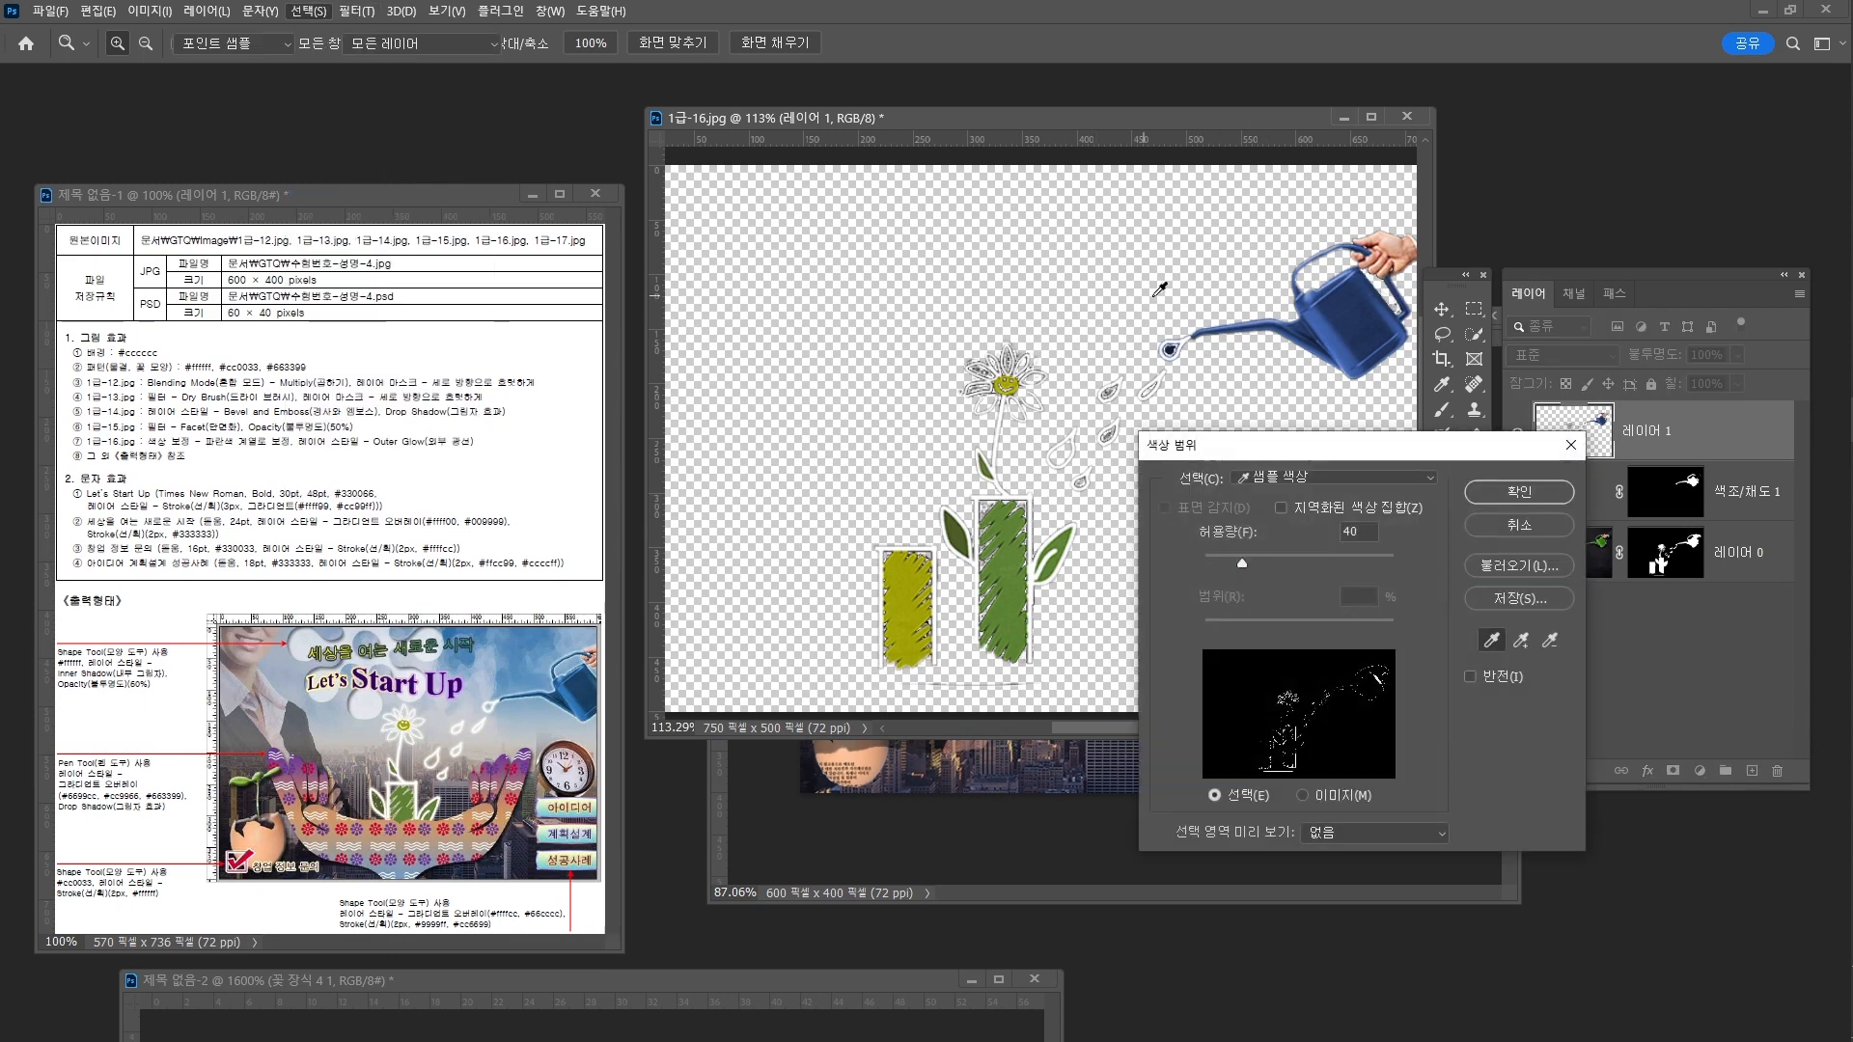
click(1173, 348)
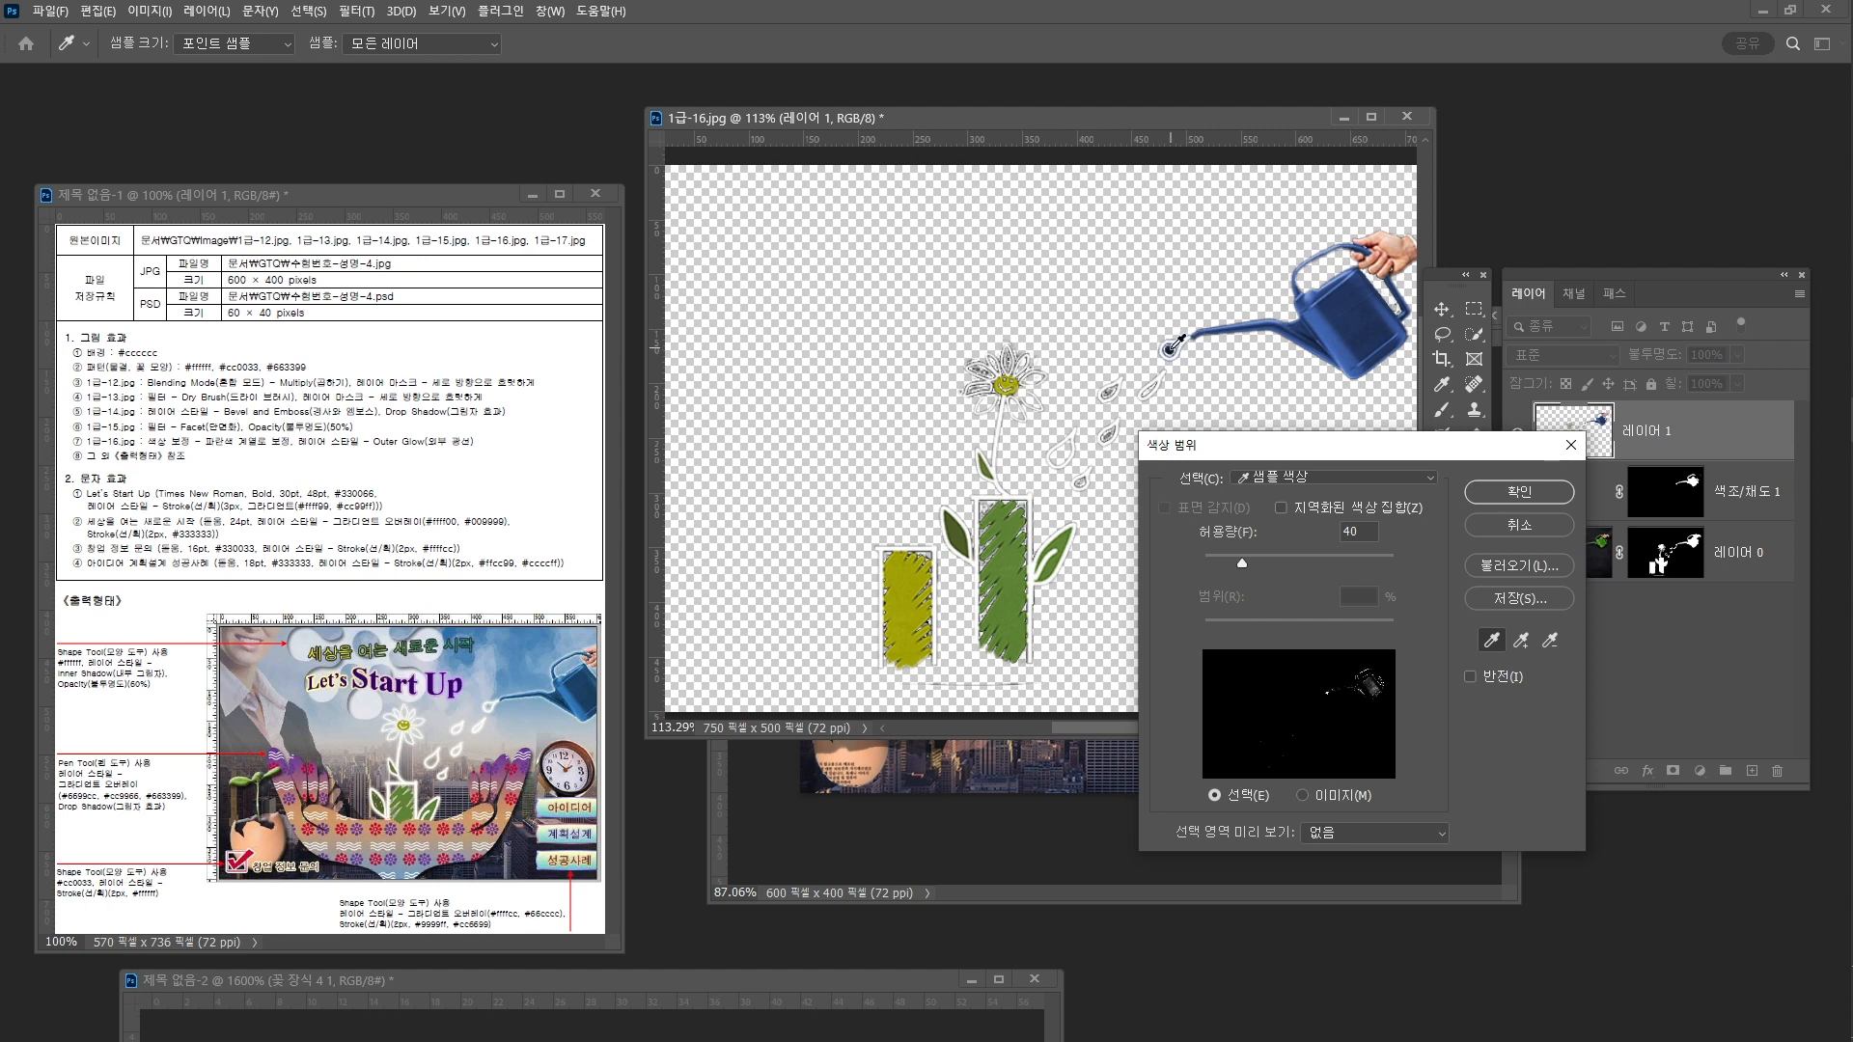
mouse_move(1254, 558)
mouse_down()
mouse_move(1281, 559)
mouse_move(1223, 564)
mouse_up()
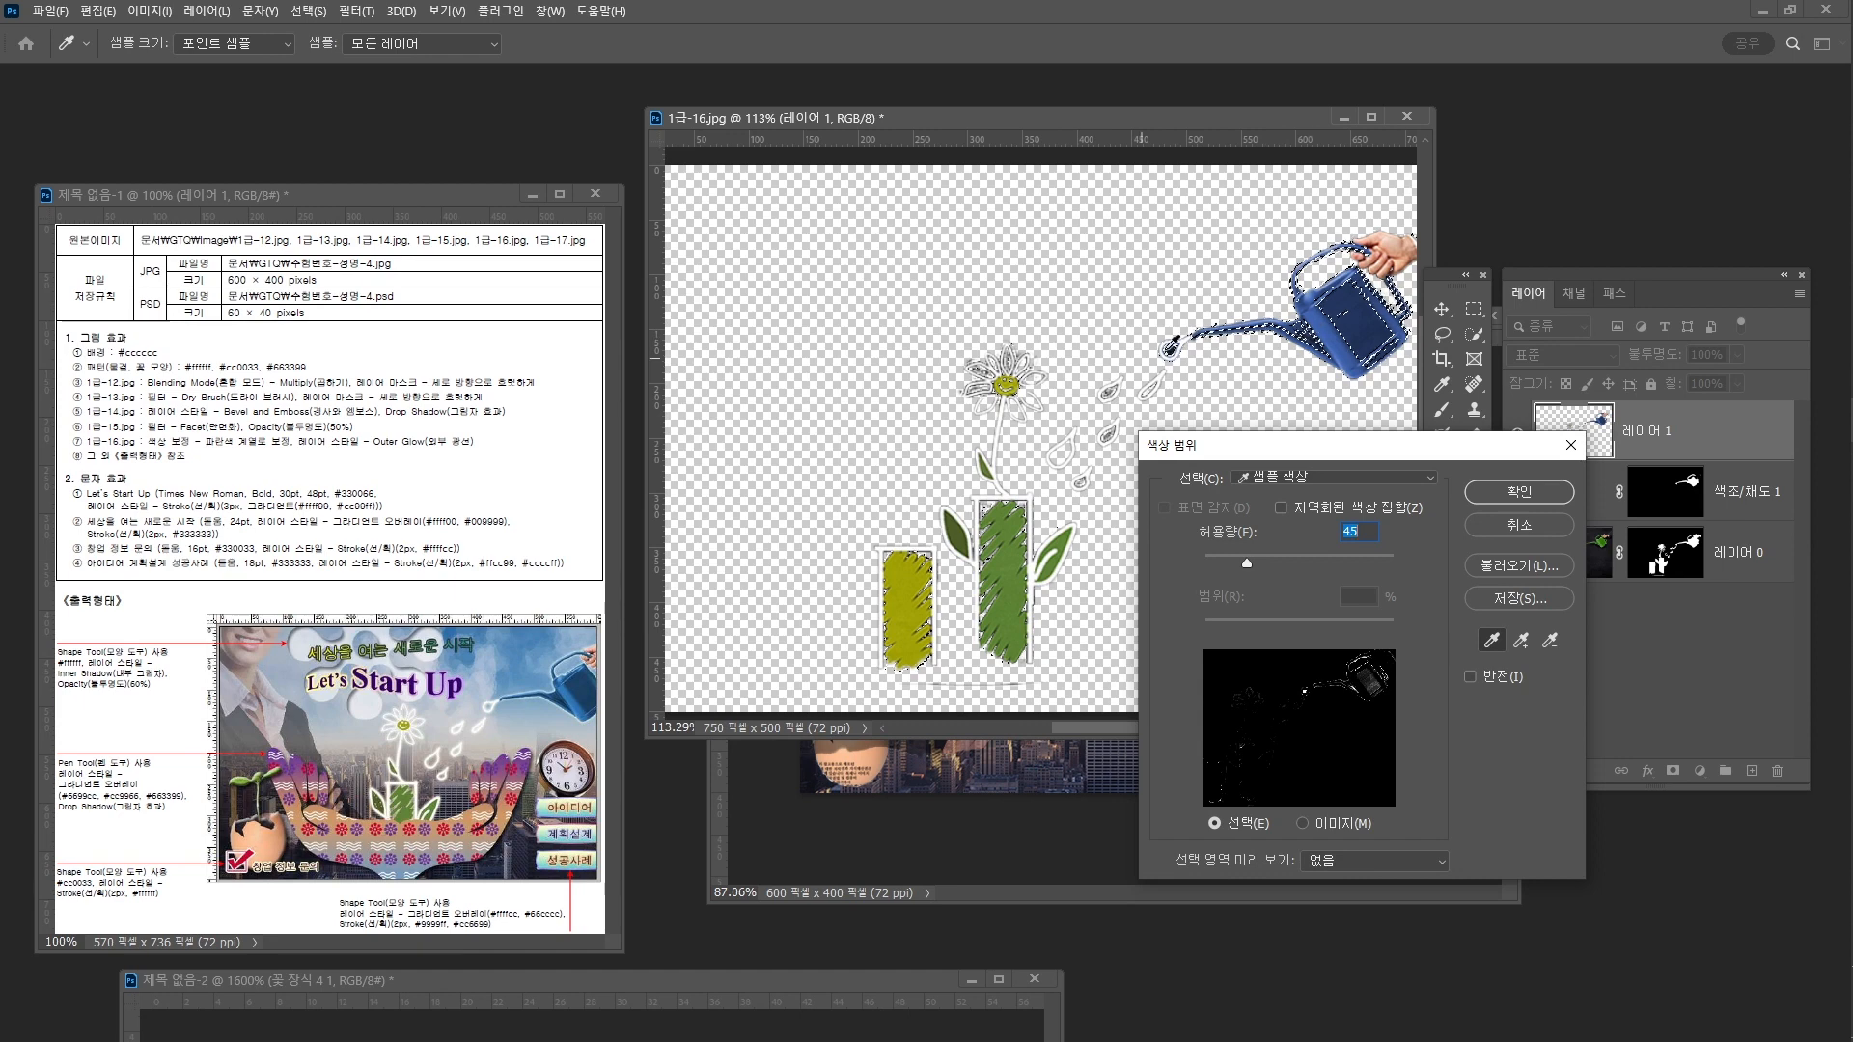
click(1364, 311)
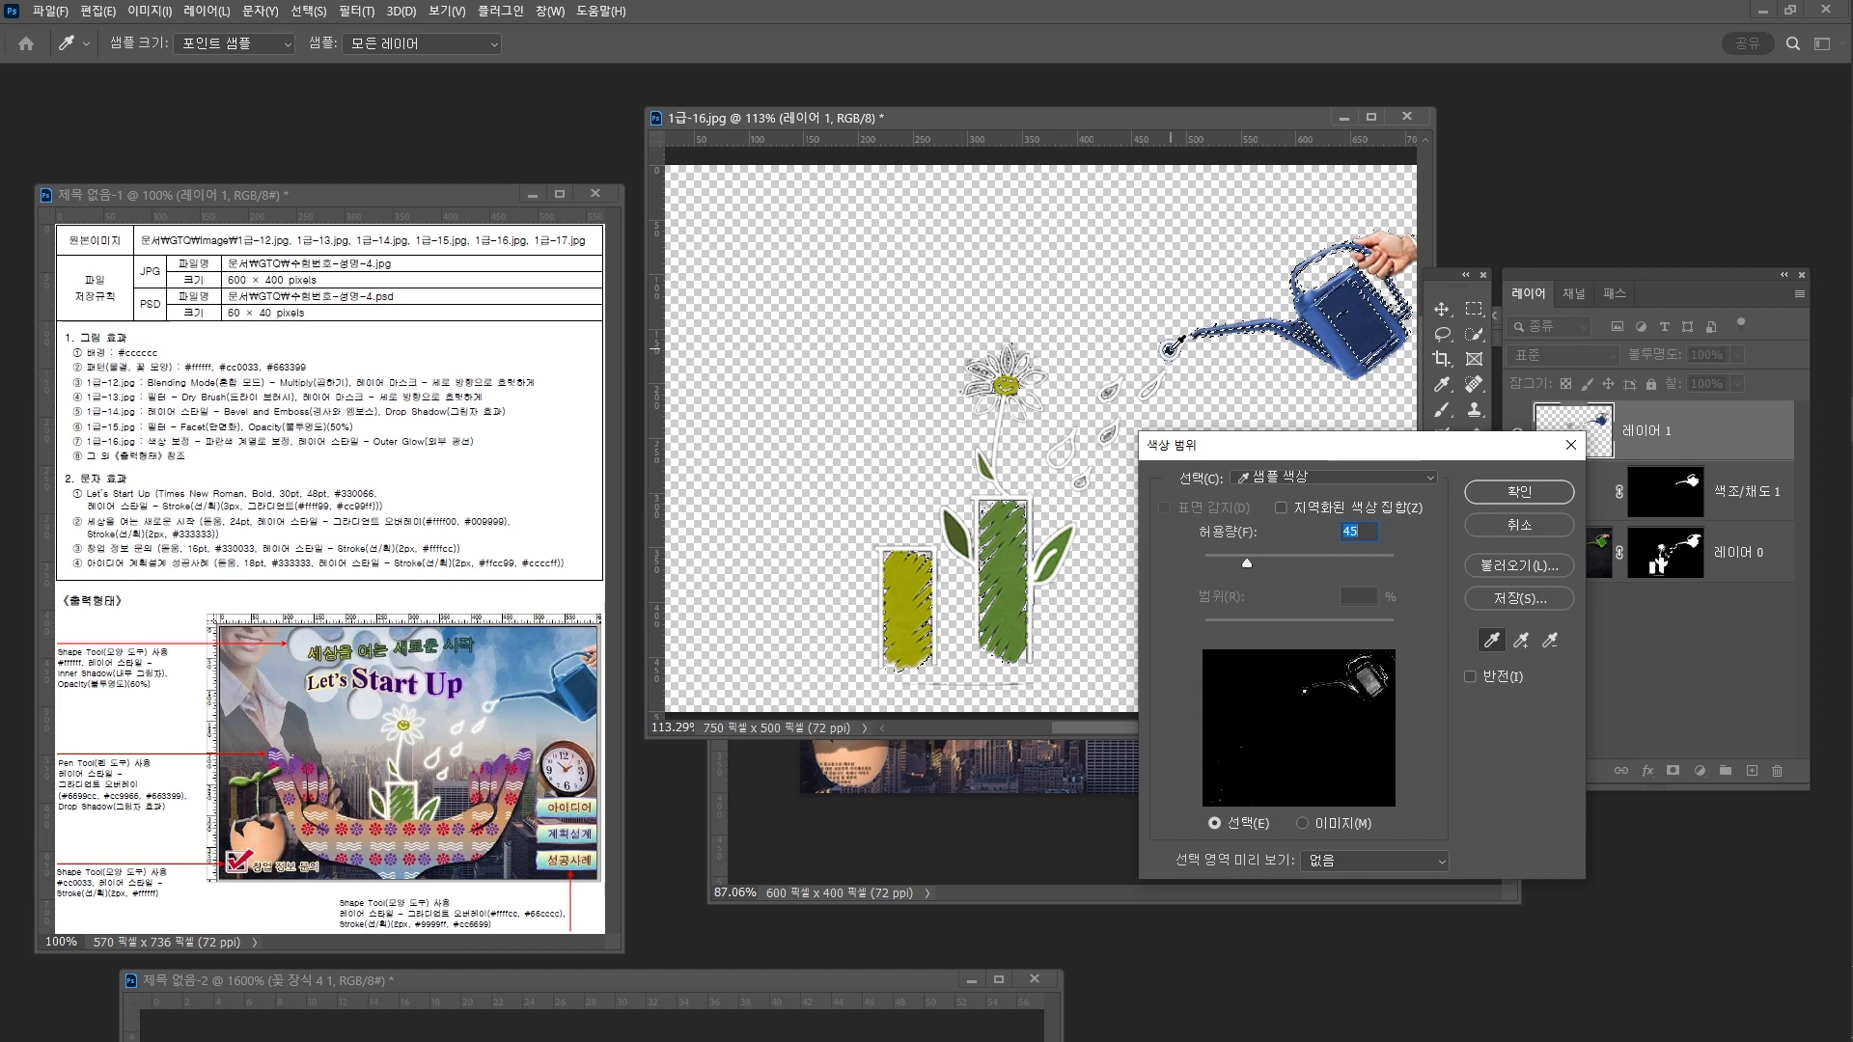
click(1519, 499)
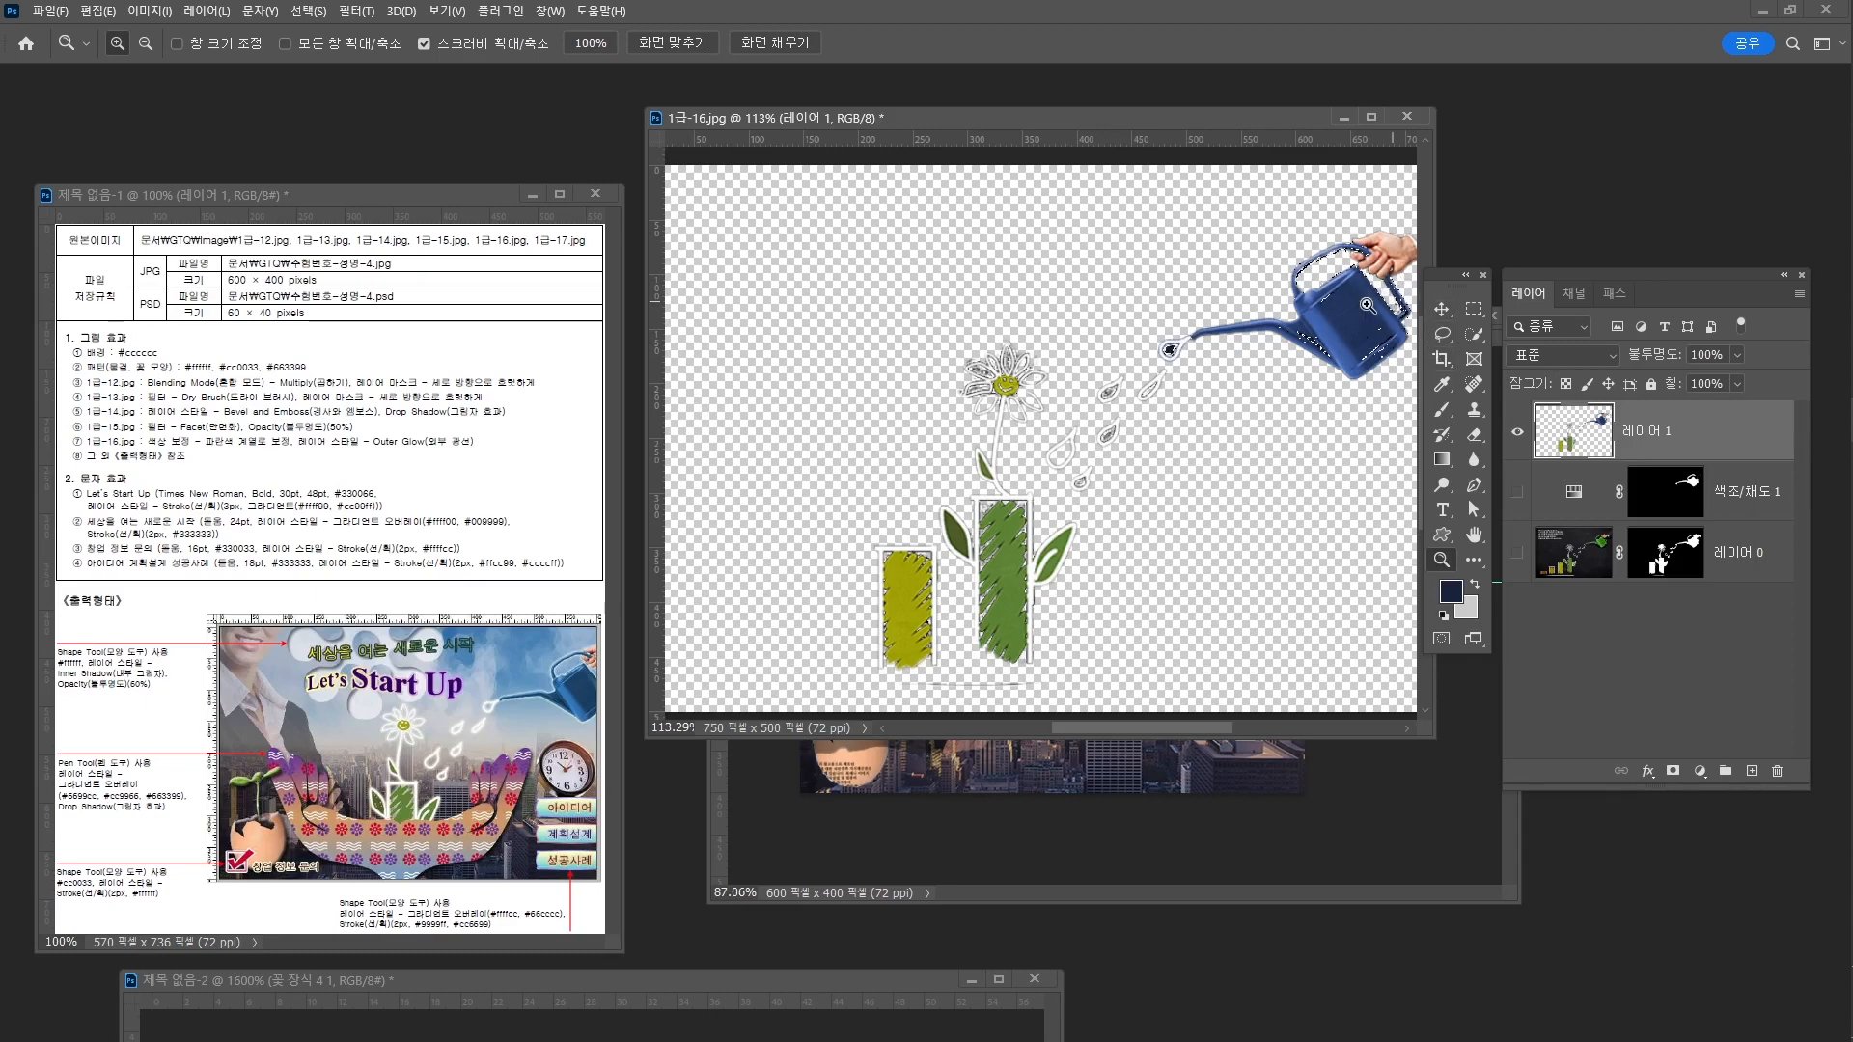
Try to adjust the selection over the watering can's body with the Quick Selection tool at brush size 40
click(1474, 334)
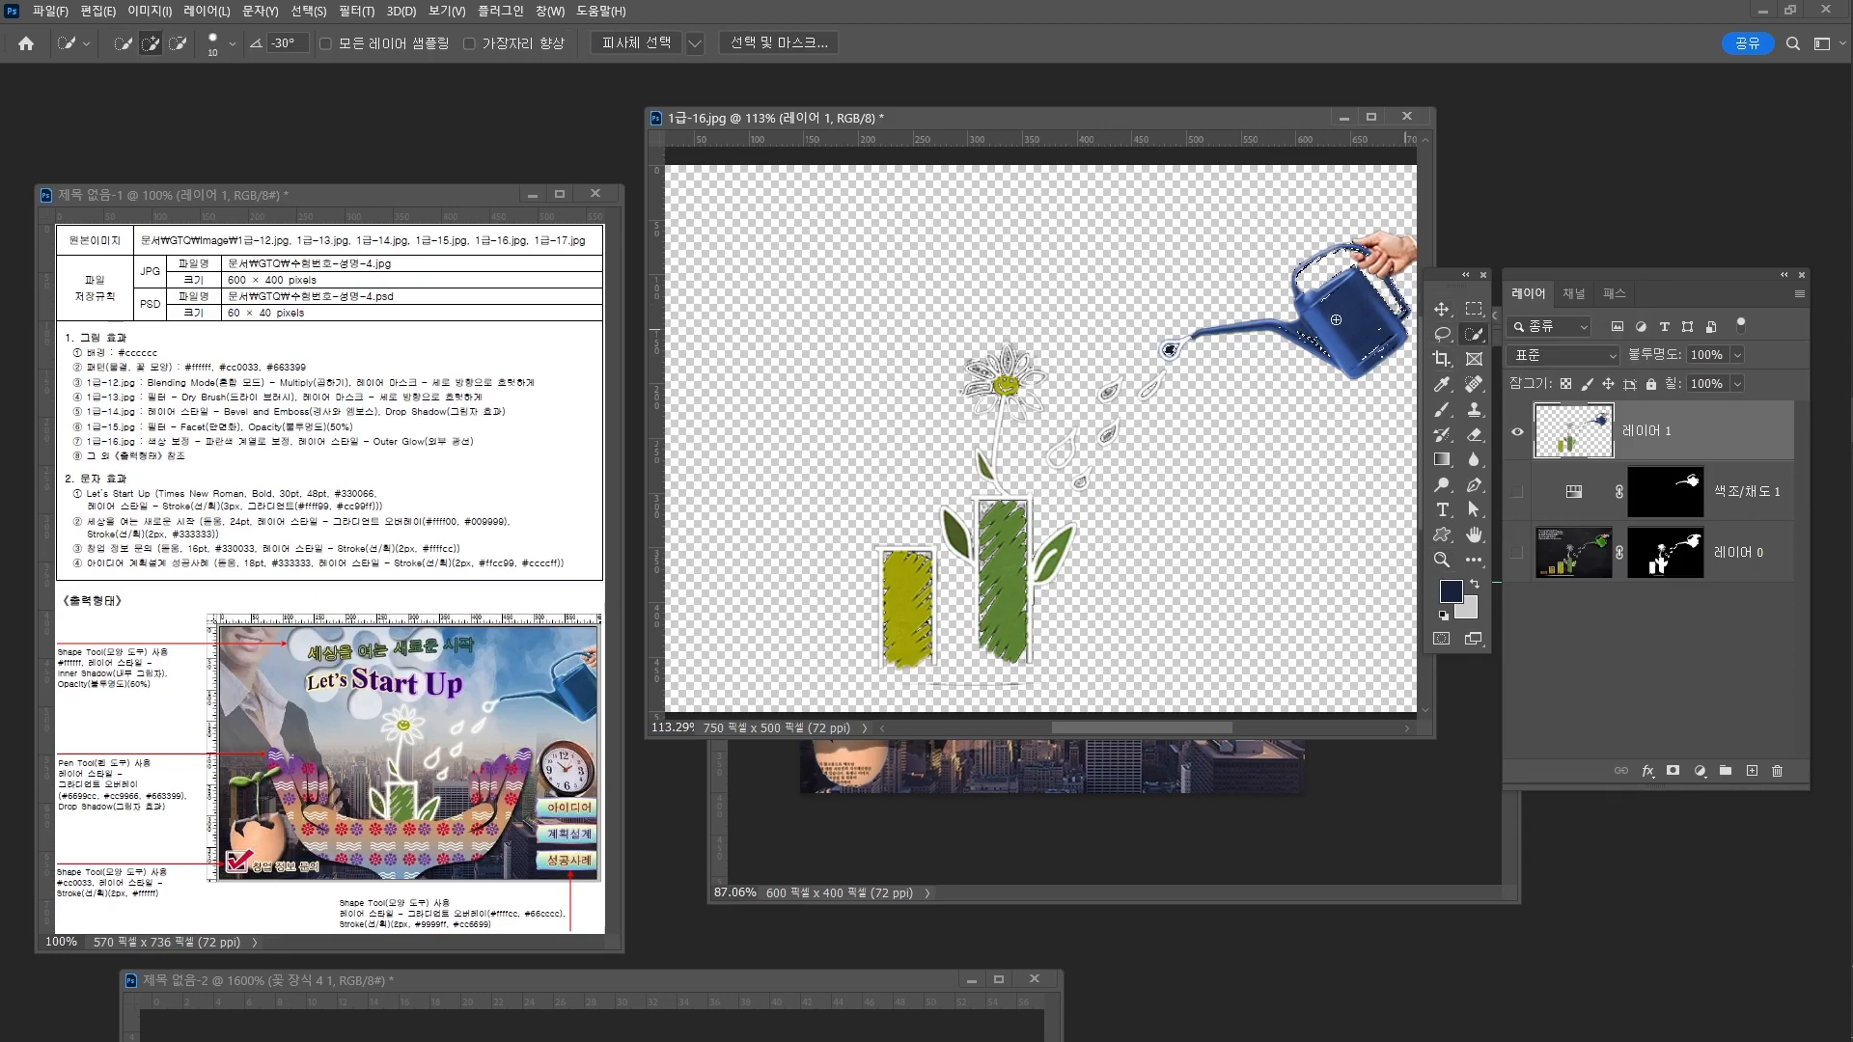
key(bracketright)
key(bracketright)
key(bracketright)
key(bracketright)
key(bracketright)
key(bracketright)
mouse_move(1331, 294)
mouse_down()
mouse_move(1347, 337)
mouse_move(1335, 264)
mouse_move(1383, 339)
mouse_up()
Add a layer mask to the merged layer and paint black over the dark specks in and around the flower's petals
click(1674, 772)
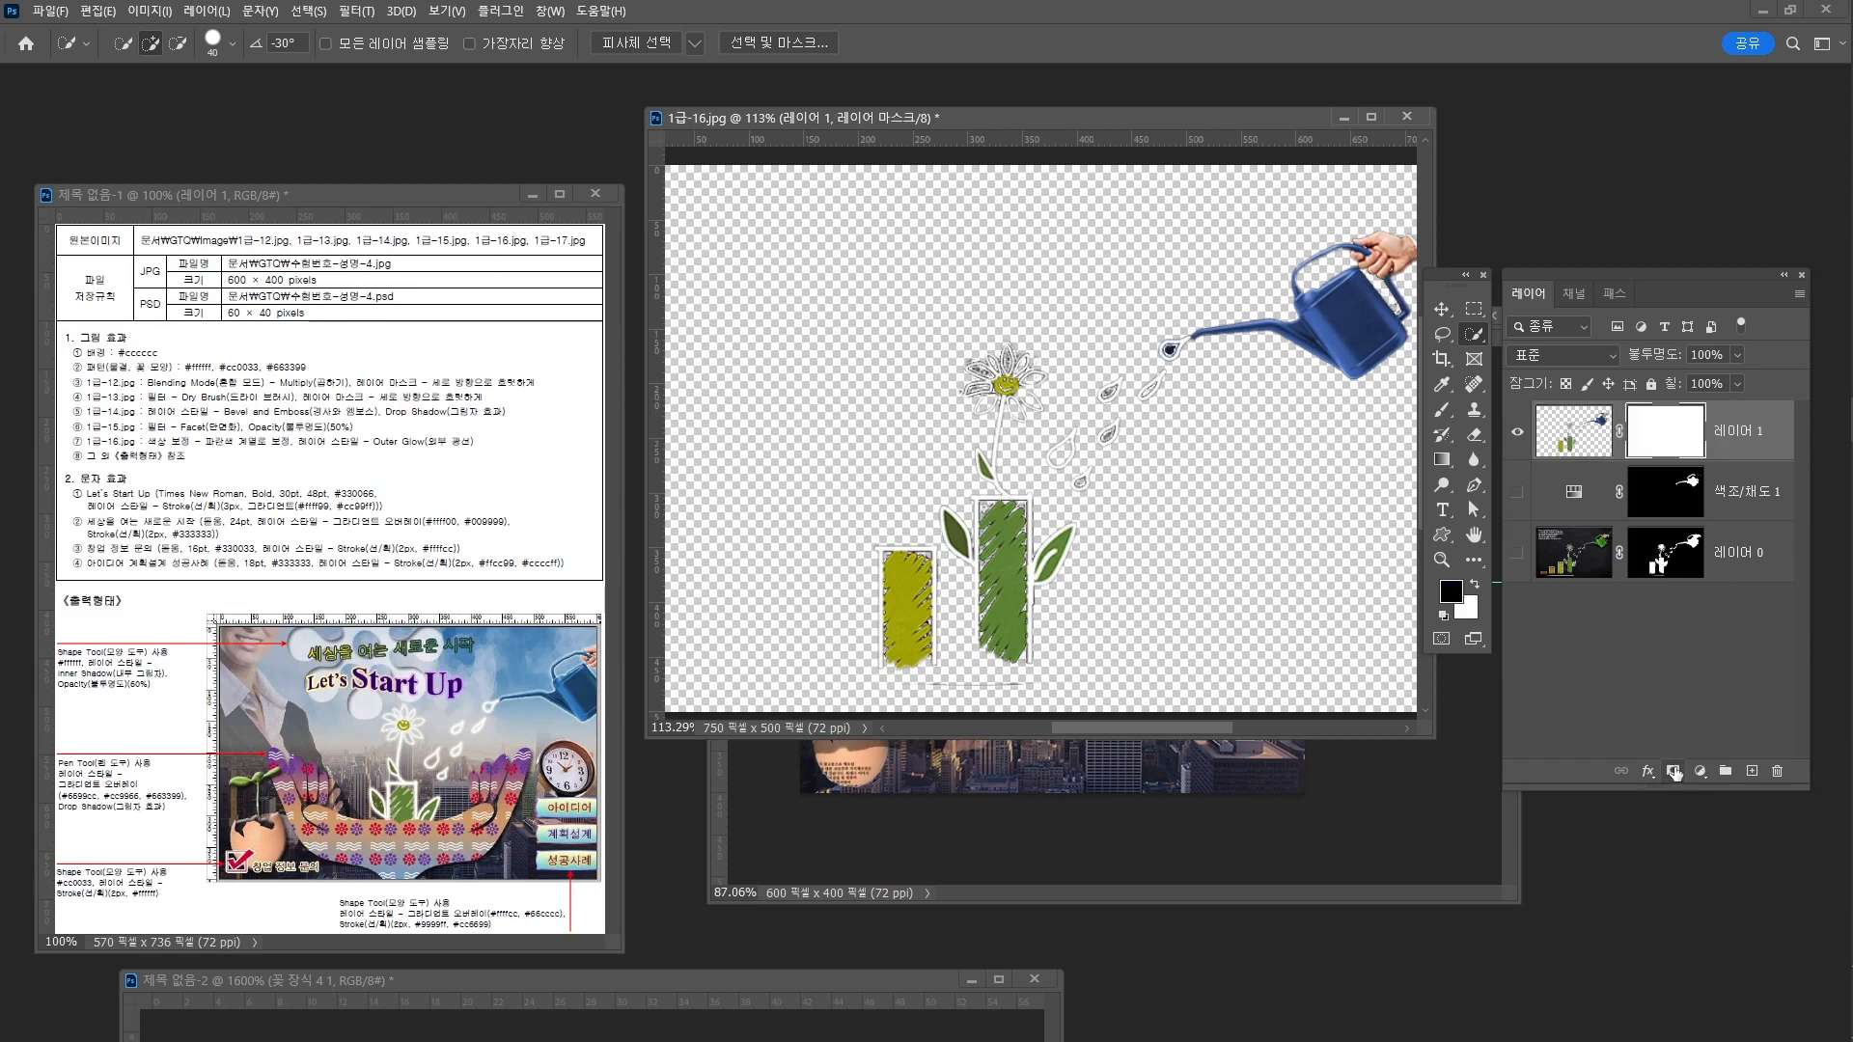
scroll(946, 362, up, 10)
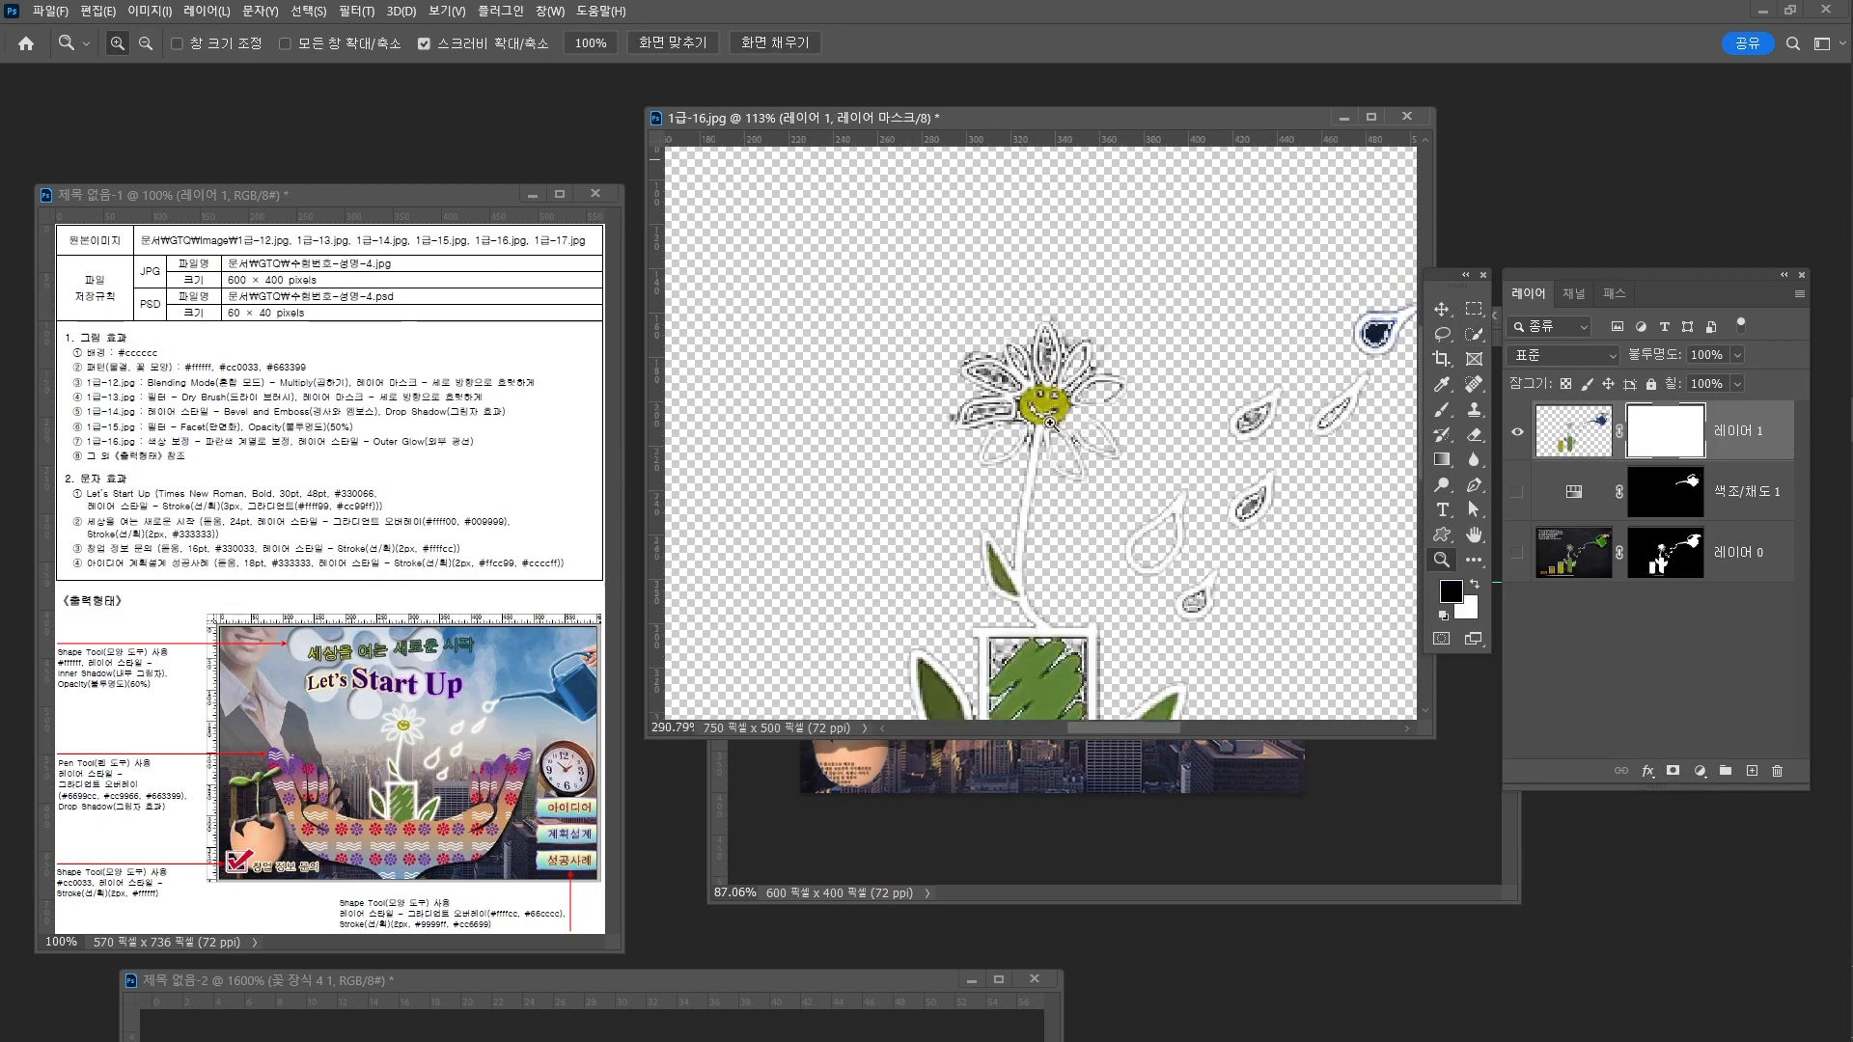
key(b)
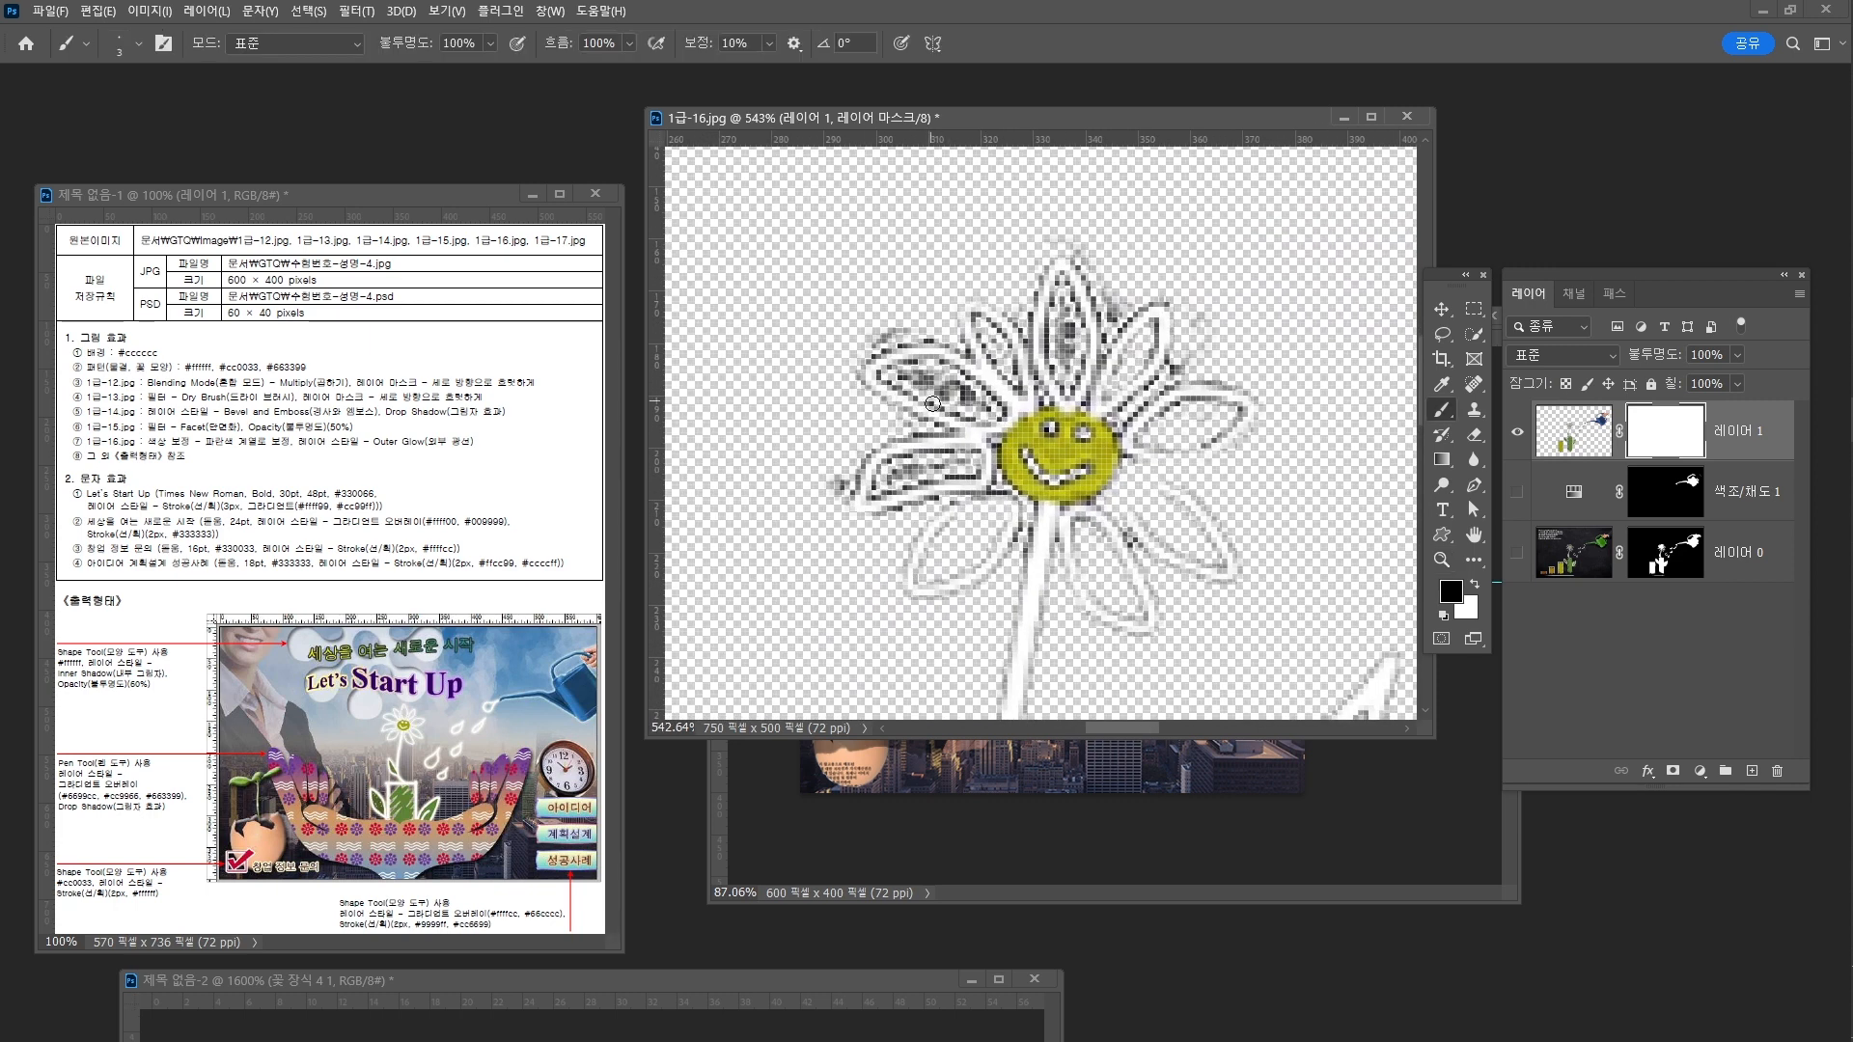
mouse_move(937, 420)
mouse_down()
mouse_move(926, 380)
mouse_move(965, 402)
mouse_move(912, 371)
mouse_move(985, 402)
mouse_up()
key([)
key([)
key([)
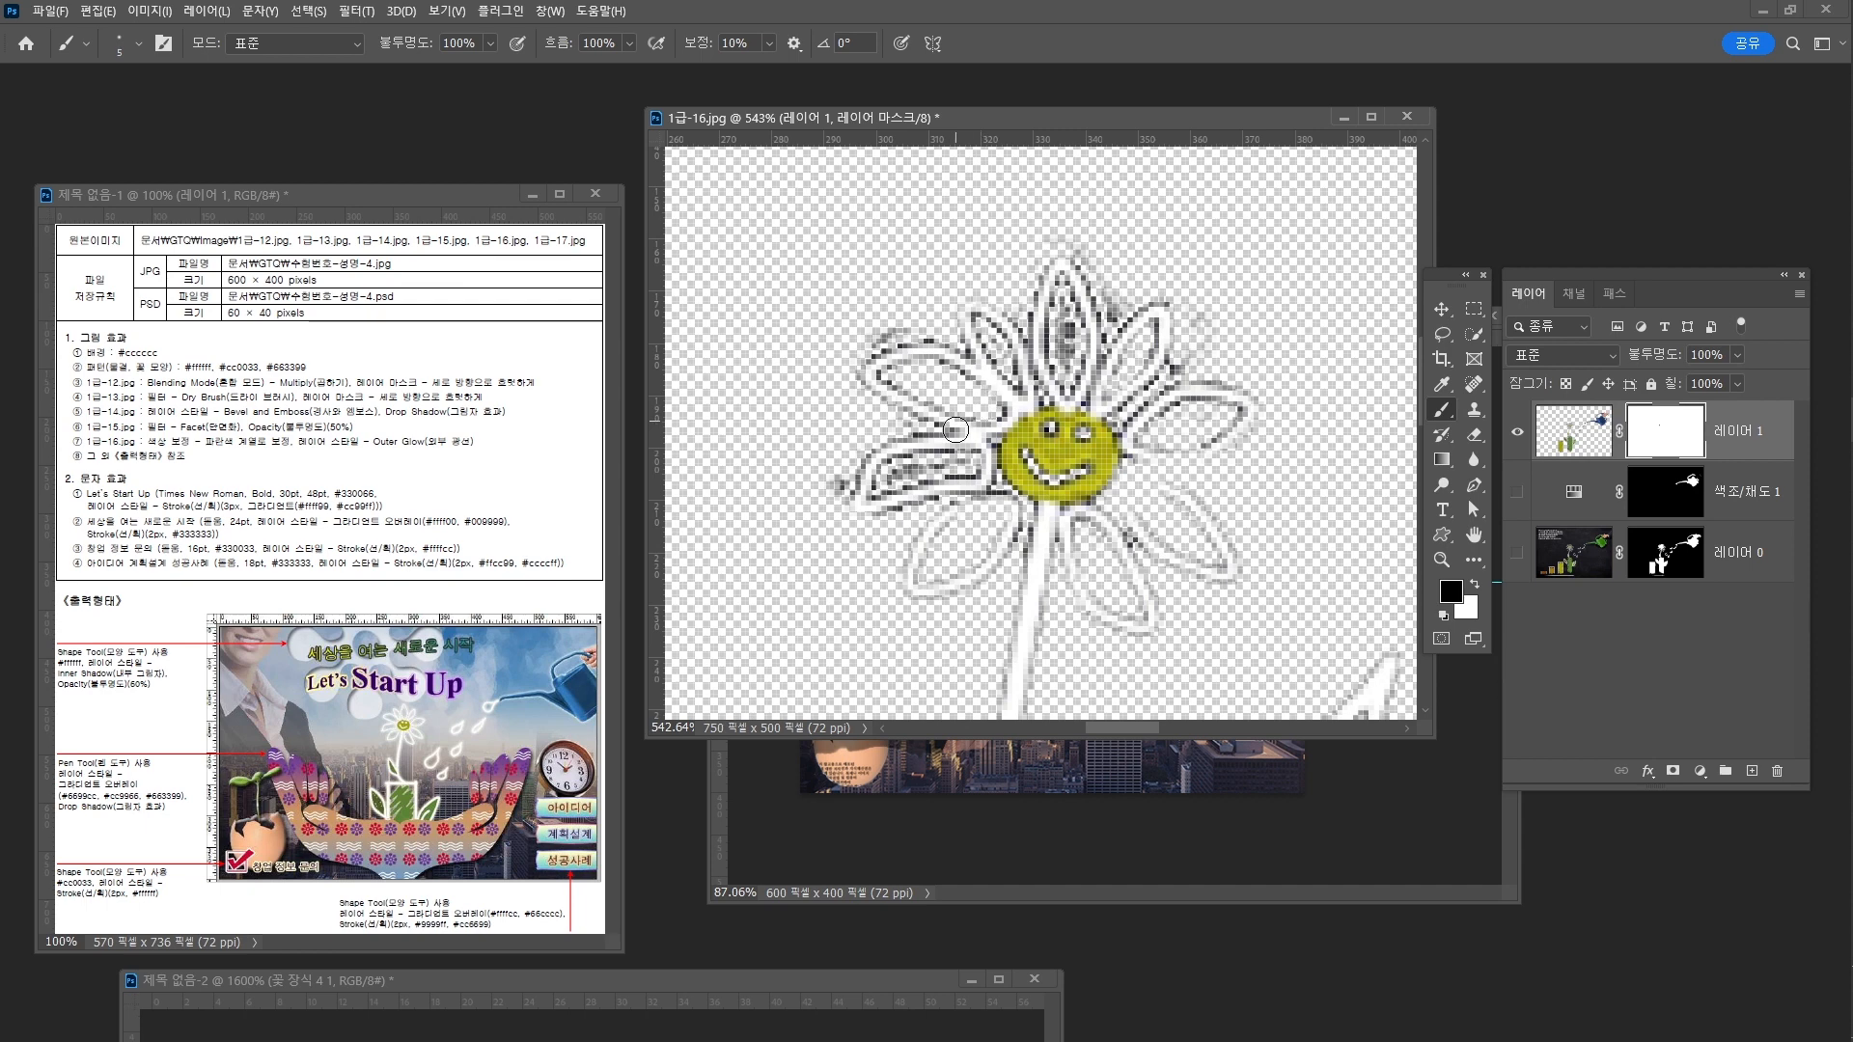
mouse_move(951, 472)
mouse_down()
mouse_move(876, 476)
mouse_move(970, 463)
mouse_up()
mouse_move(843, 473)
mouse_down()
mouse_move(846, 502)
mouse_move(846, 473)
mouse_up()
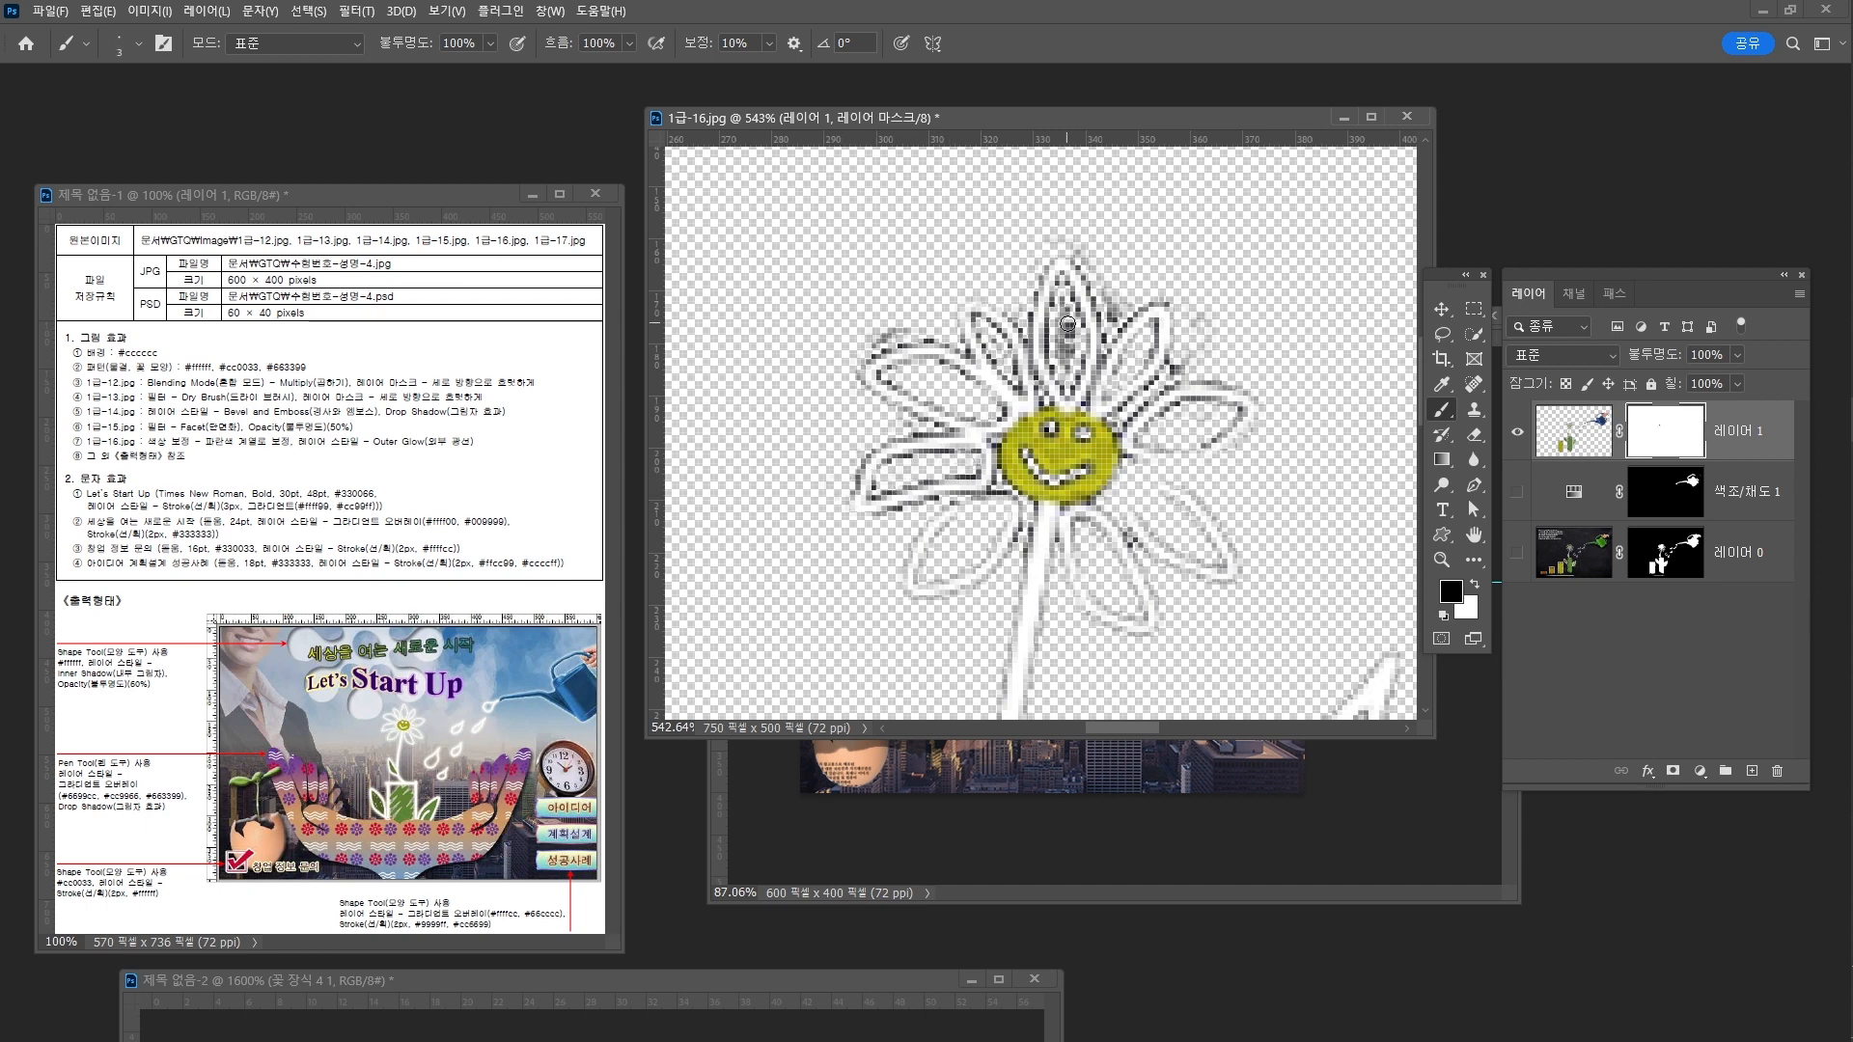
mouse_move(1068, 324)
mouse_down()
mouse_move(1066, 301)
mouse_move(1068, 371)
mouse_move(1050, 335)
mouse_move(986, 328)
mouse_move(1013, 369)
mouse_up()
mouse_move(889, 313)
mouse_down()
mouse_move(912, 324)
mouse_move(857, 350)
mouse_up()
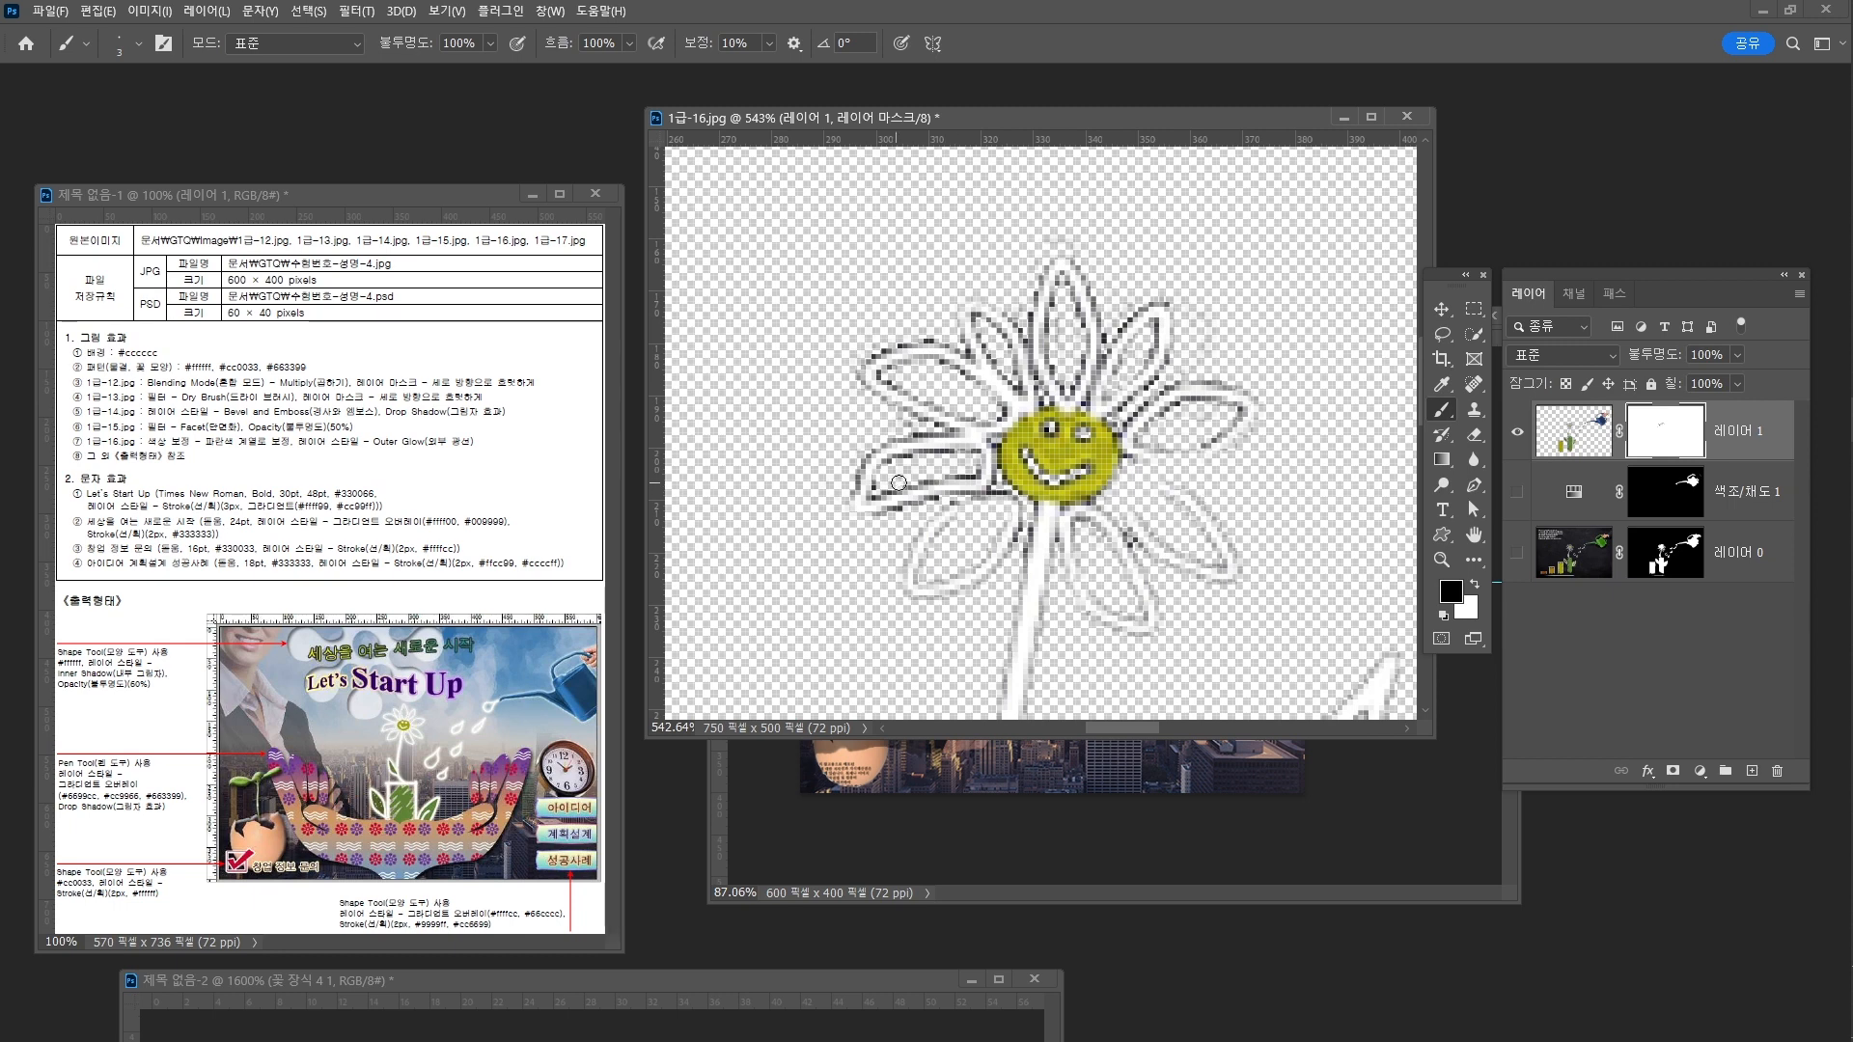
Paint black on the merged layer's mask to clear the dark remnants inside the water drops below the spout
key(ctrl+0)
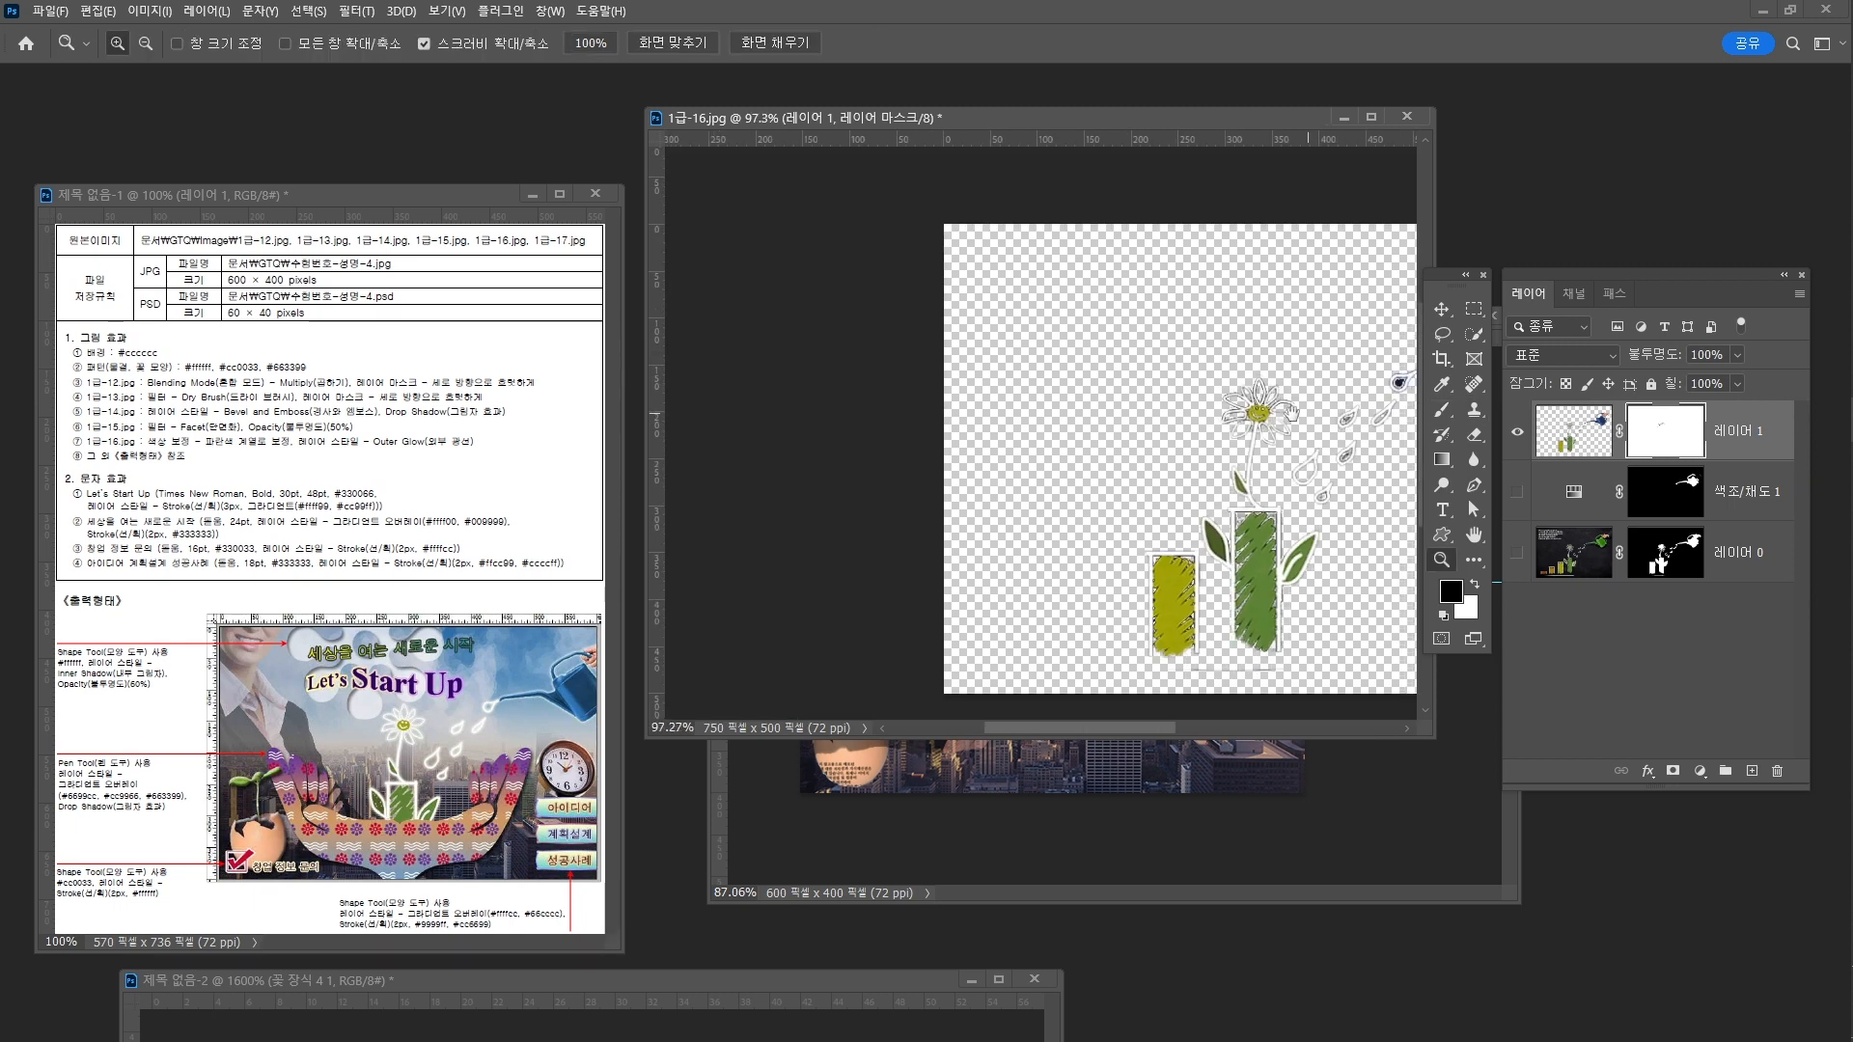
scroll(1168, 405, up, 5)
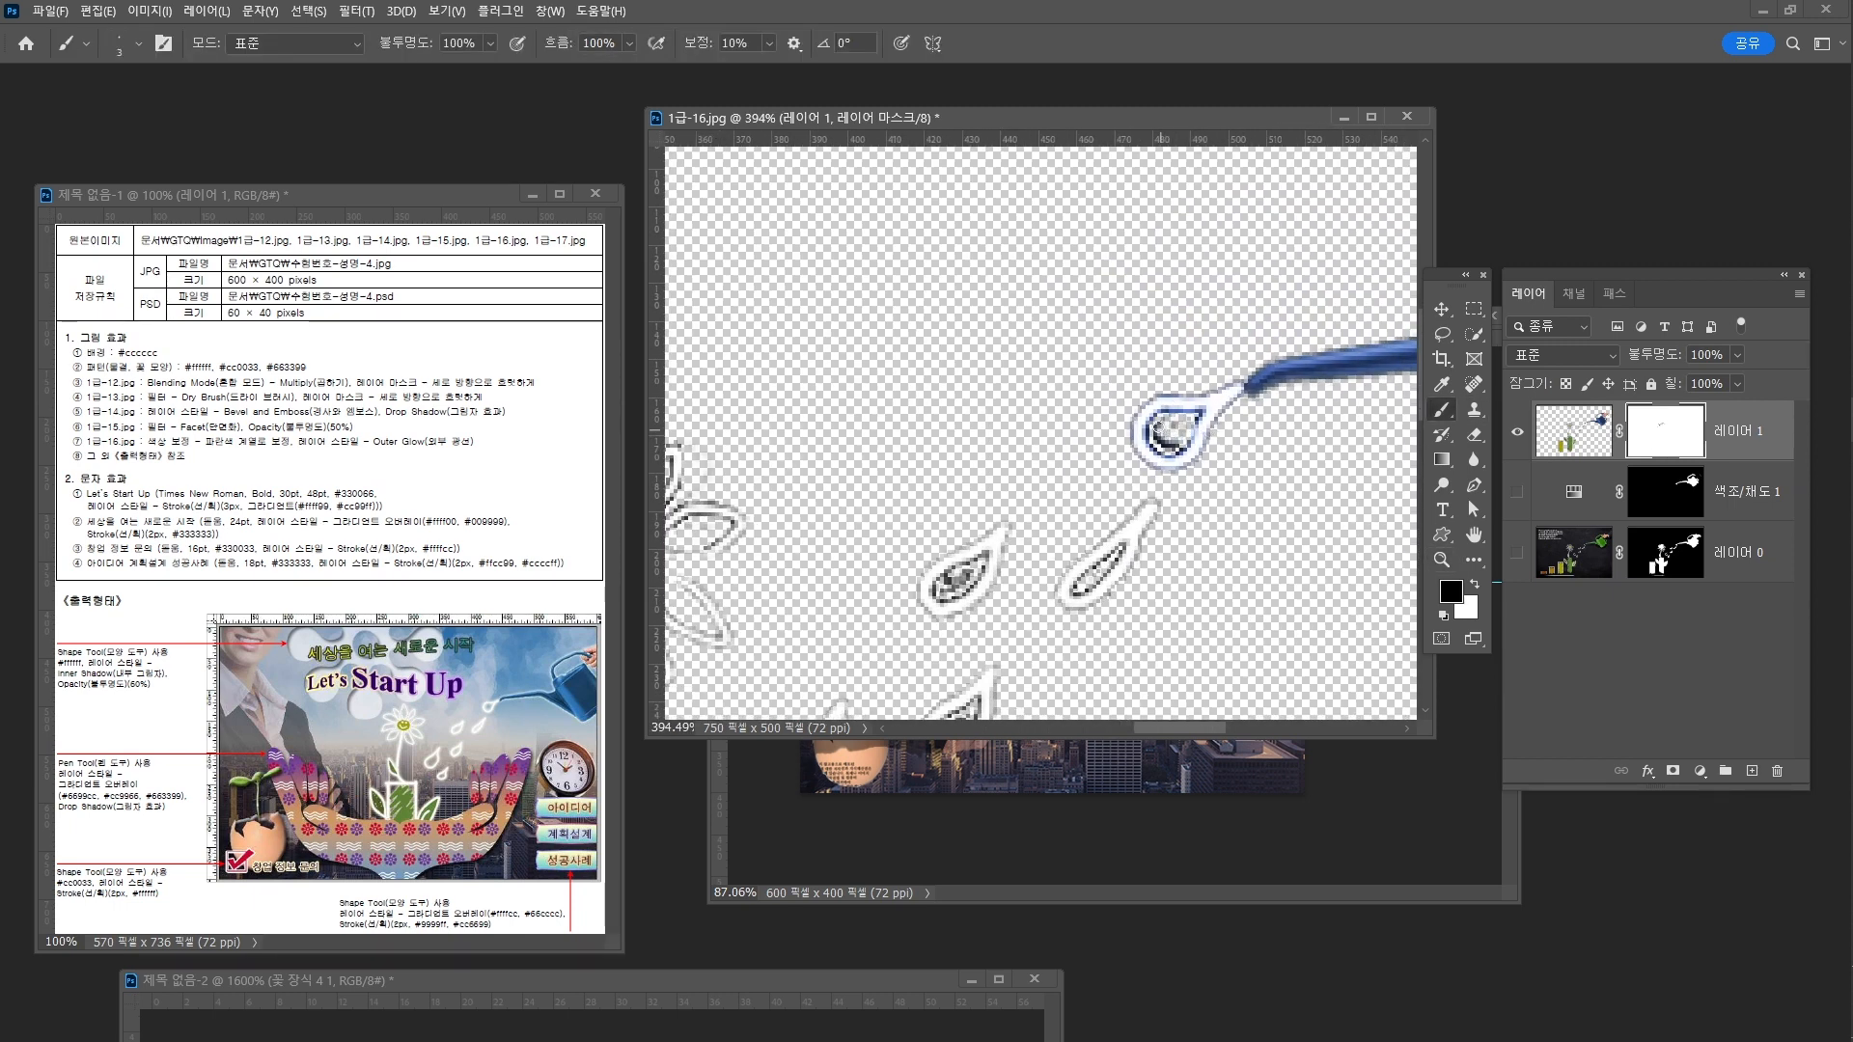
drag(1173, 421, 1193, 421)
key(ctrl+0)
drag(1085, 359, 1190, 559)
drag(1090, 525, 1112, 505)
drag(1245, 524, 1282, 489)
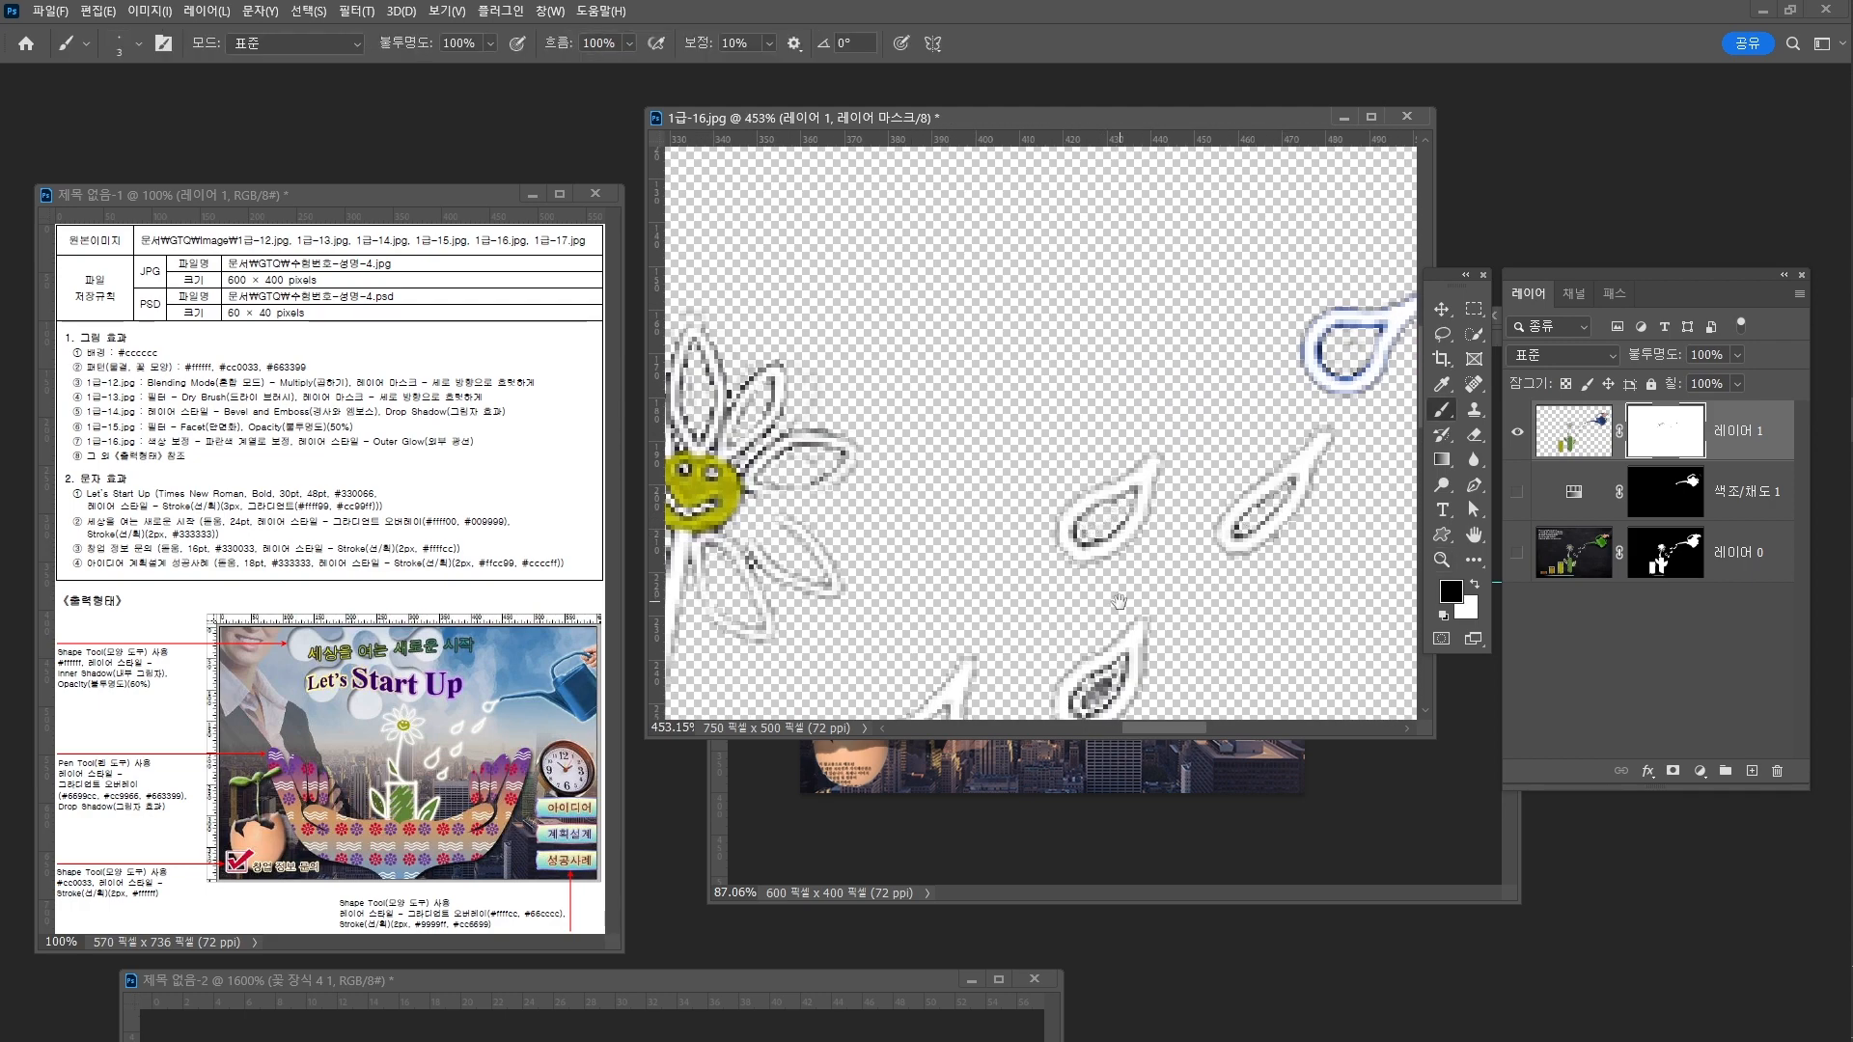
drag(1120, 602, 1136, 478)
mouse_move(1134, 548)
mouse_down()
mouse_move(1104, 579)
mouse_move(1130, 569)
mouse_move(1111, 555)
mouse_move(1141, 535)
mouse_move(1092, 562)
mouse_move(1123, 449)
mouse_move(1192, 401)
mouse_up()
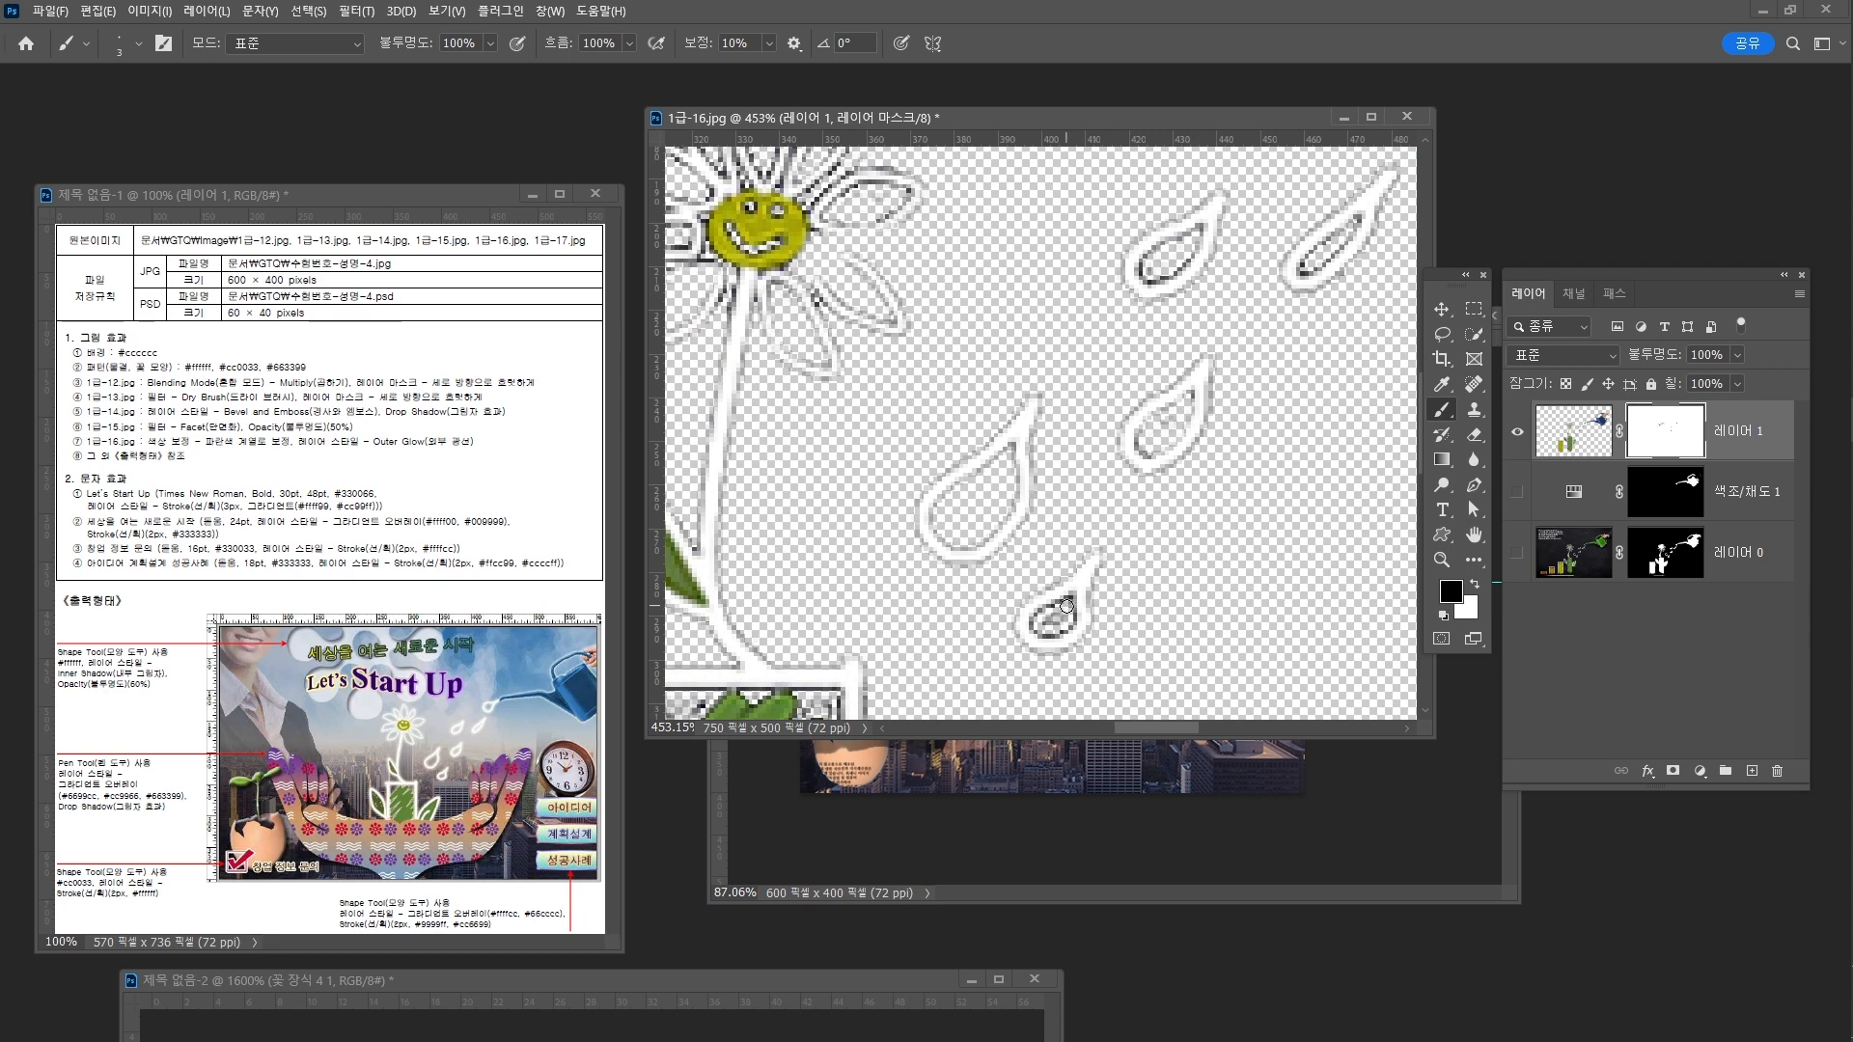
mouse_move(1066, 606)
mouse_down()
mouse_move(1047, 618)
mouse_move(1072, 621)
mouse_move(1041, 621)
mouse_move(1057, 608)
mouse_up()
Mask out the remaining dark inner edges of the two upper water drops in fine detail
key(z)
drag(1188, 579, 1105, 588)
drag(1266, 504, 933, 556)
drag(858, 507, 1006, 530)
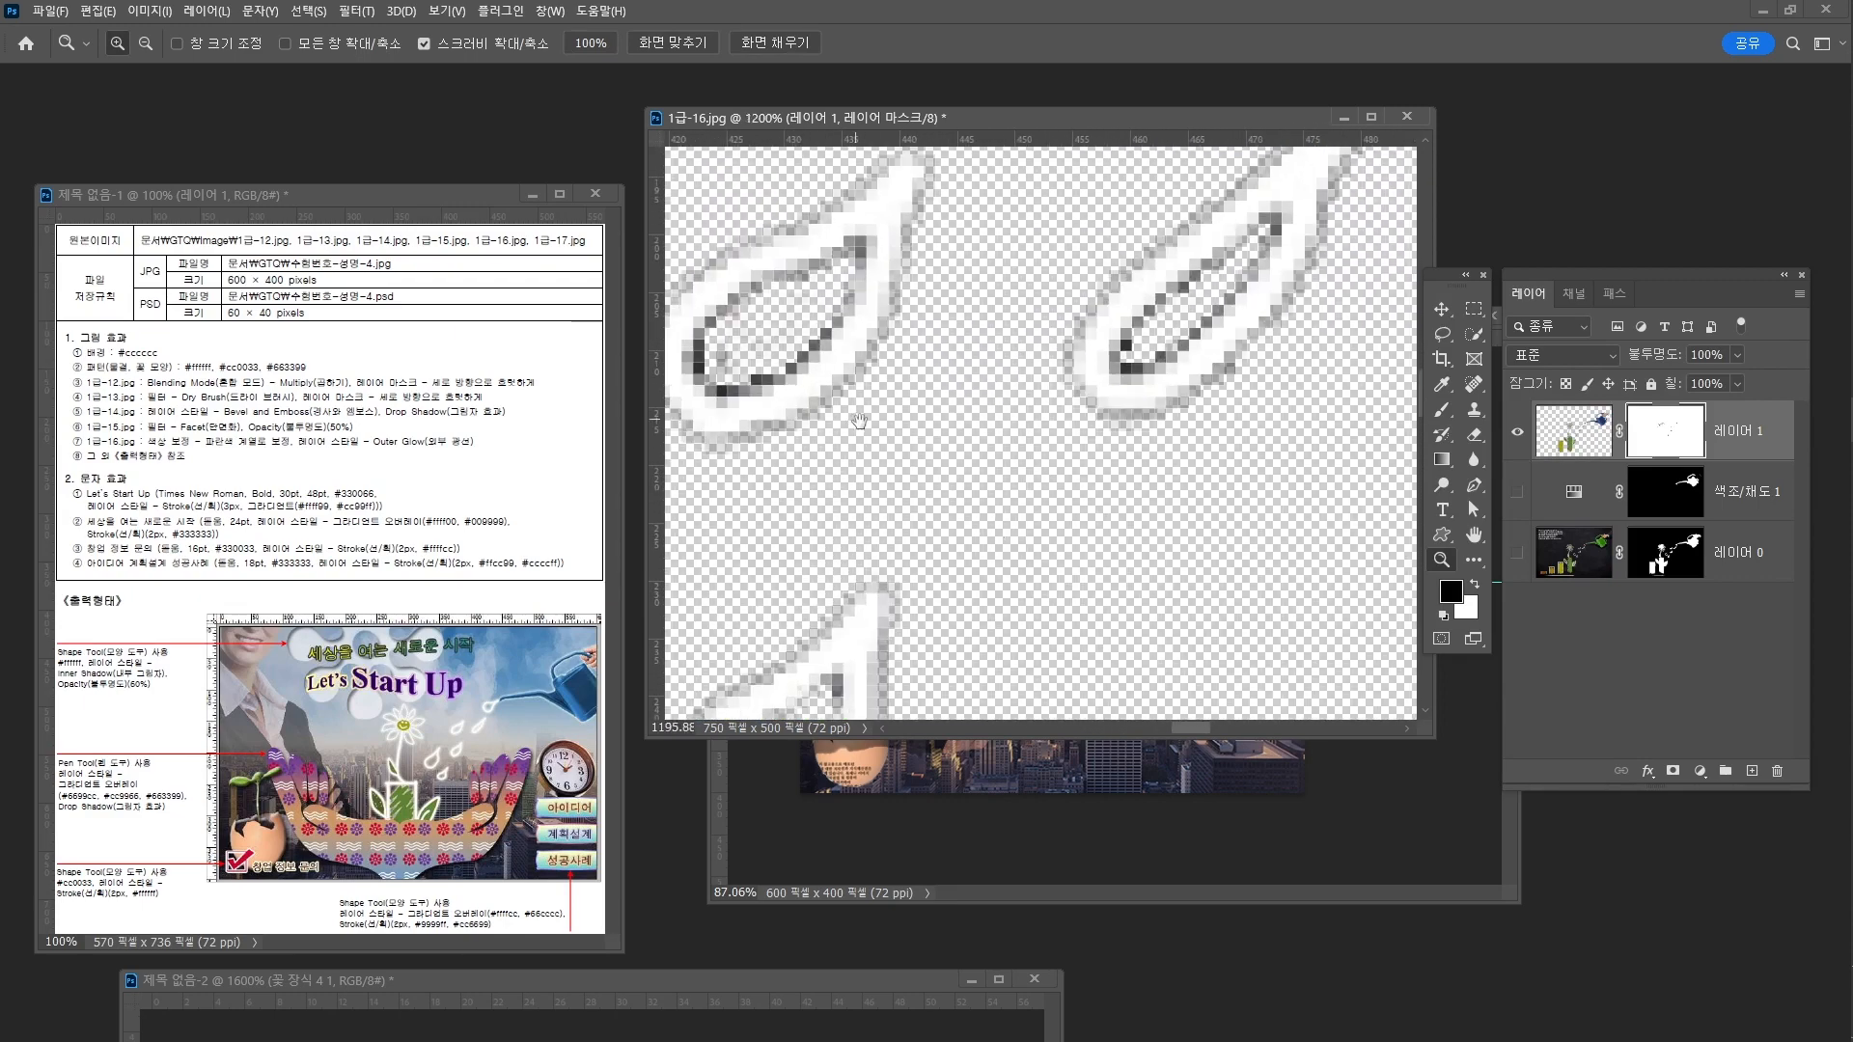
drag(859, 420, 1029, 468)
key(b)
mouse_move(970, 399)
mouse_down()
mouse_move(899, 425)
mouse_move(902, 396)
mouse_move(885, 430)
mouse_move(905, 443)
mouse_move(974, 398)
mouse_move(901, 415)
mouse_up()
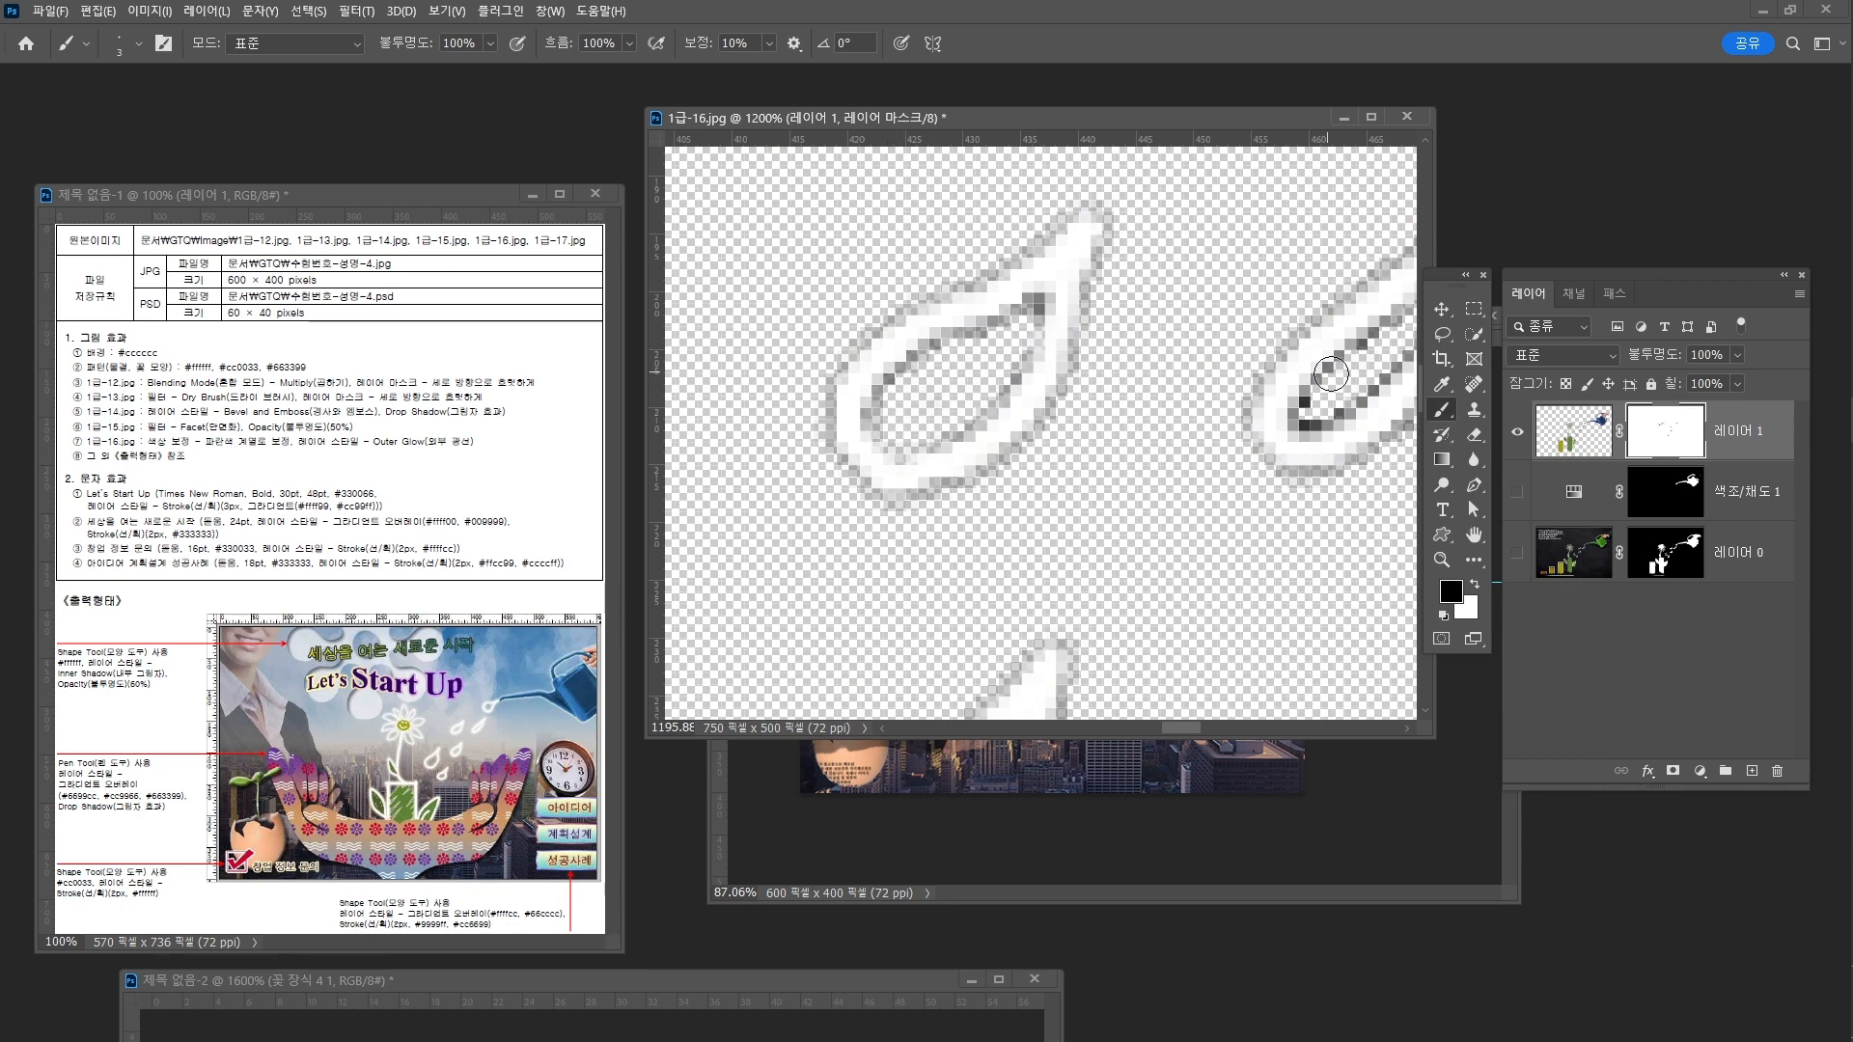
mouse_move(1329, 374)
mouse_down()
mouse_move(1061, 423)
mouse_move(1137, 398)
mouse_move(1083, 446)
mouse_move(1111, 445)
mouse_move(1230, 325)
mouse_move(1144, 391)
mouse_up()
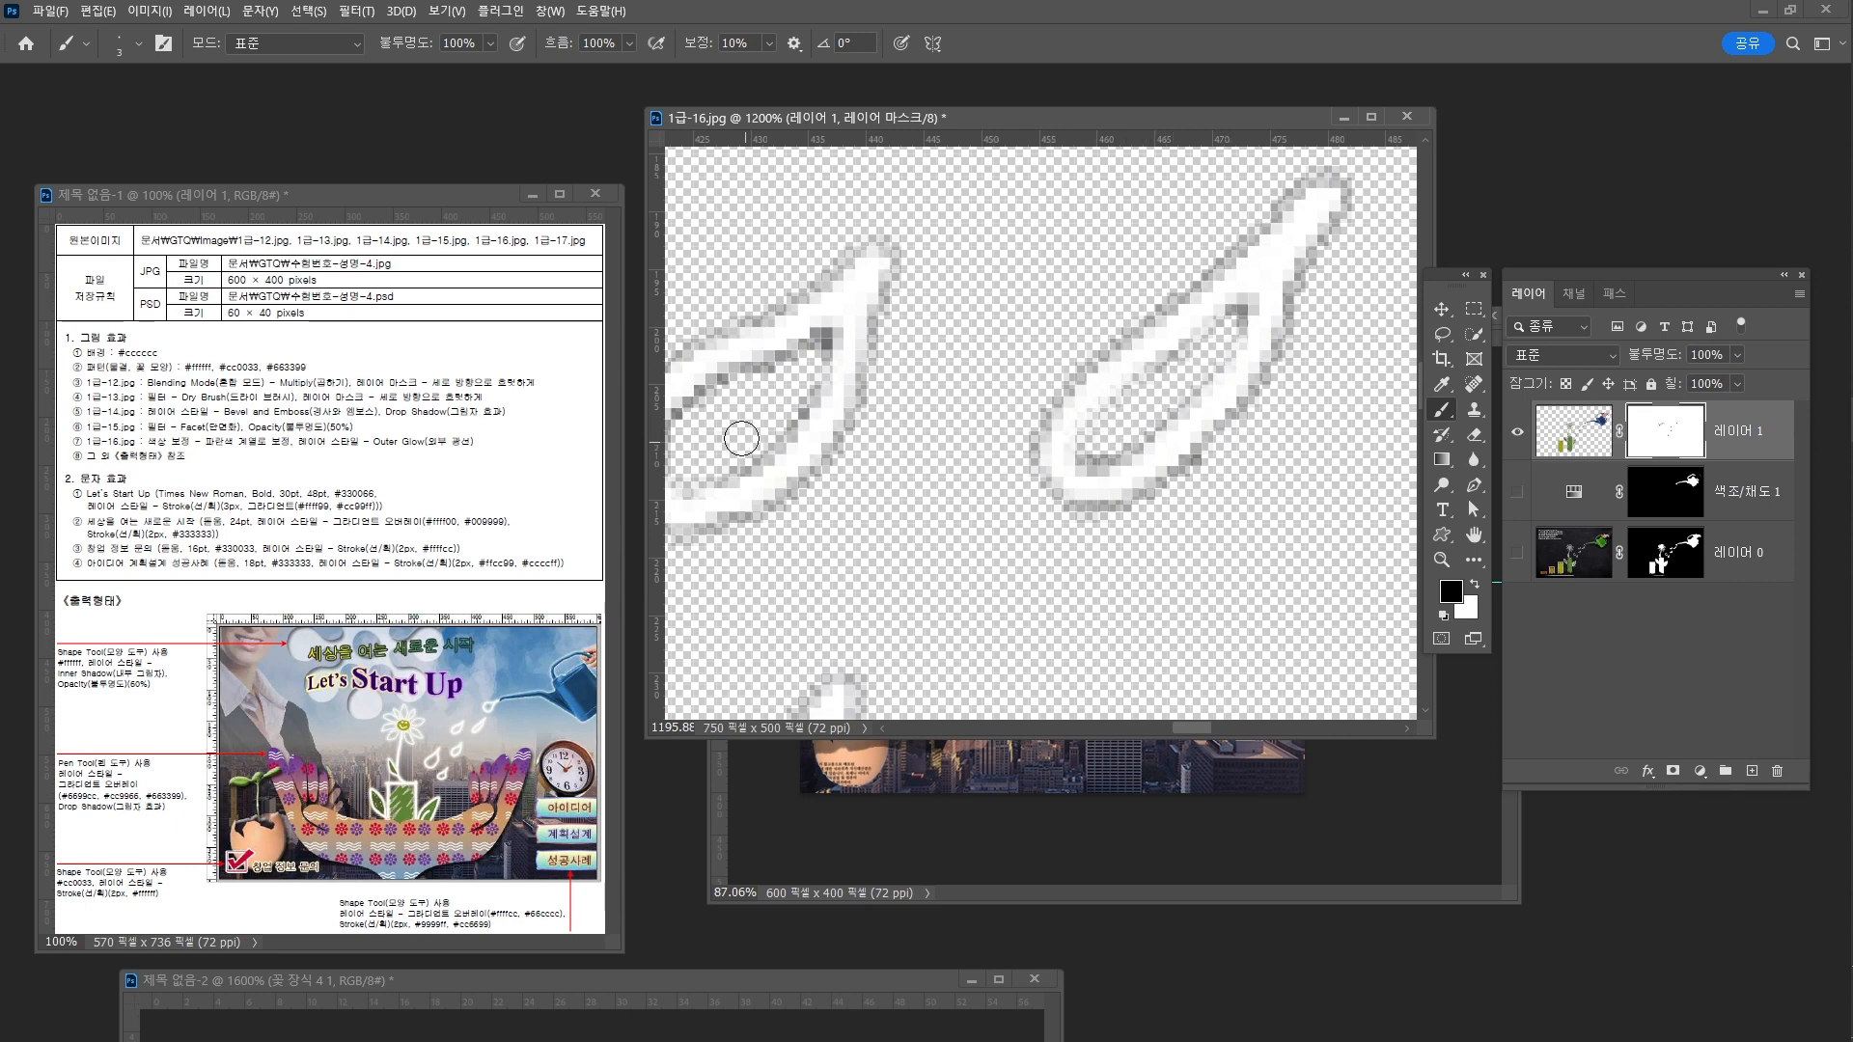
mouse_move(764, 379)
mouse_down()
mouse_move(818, 342)
mouse_move(712, 439)
mouse_up()
key(ctrl+space)
drag(1016, 415, 852, 475)
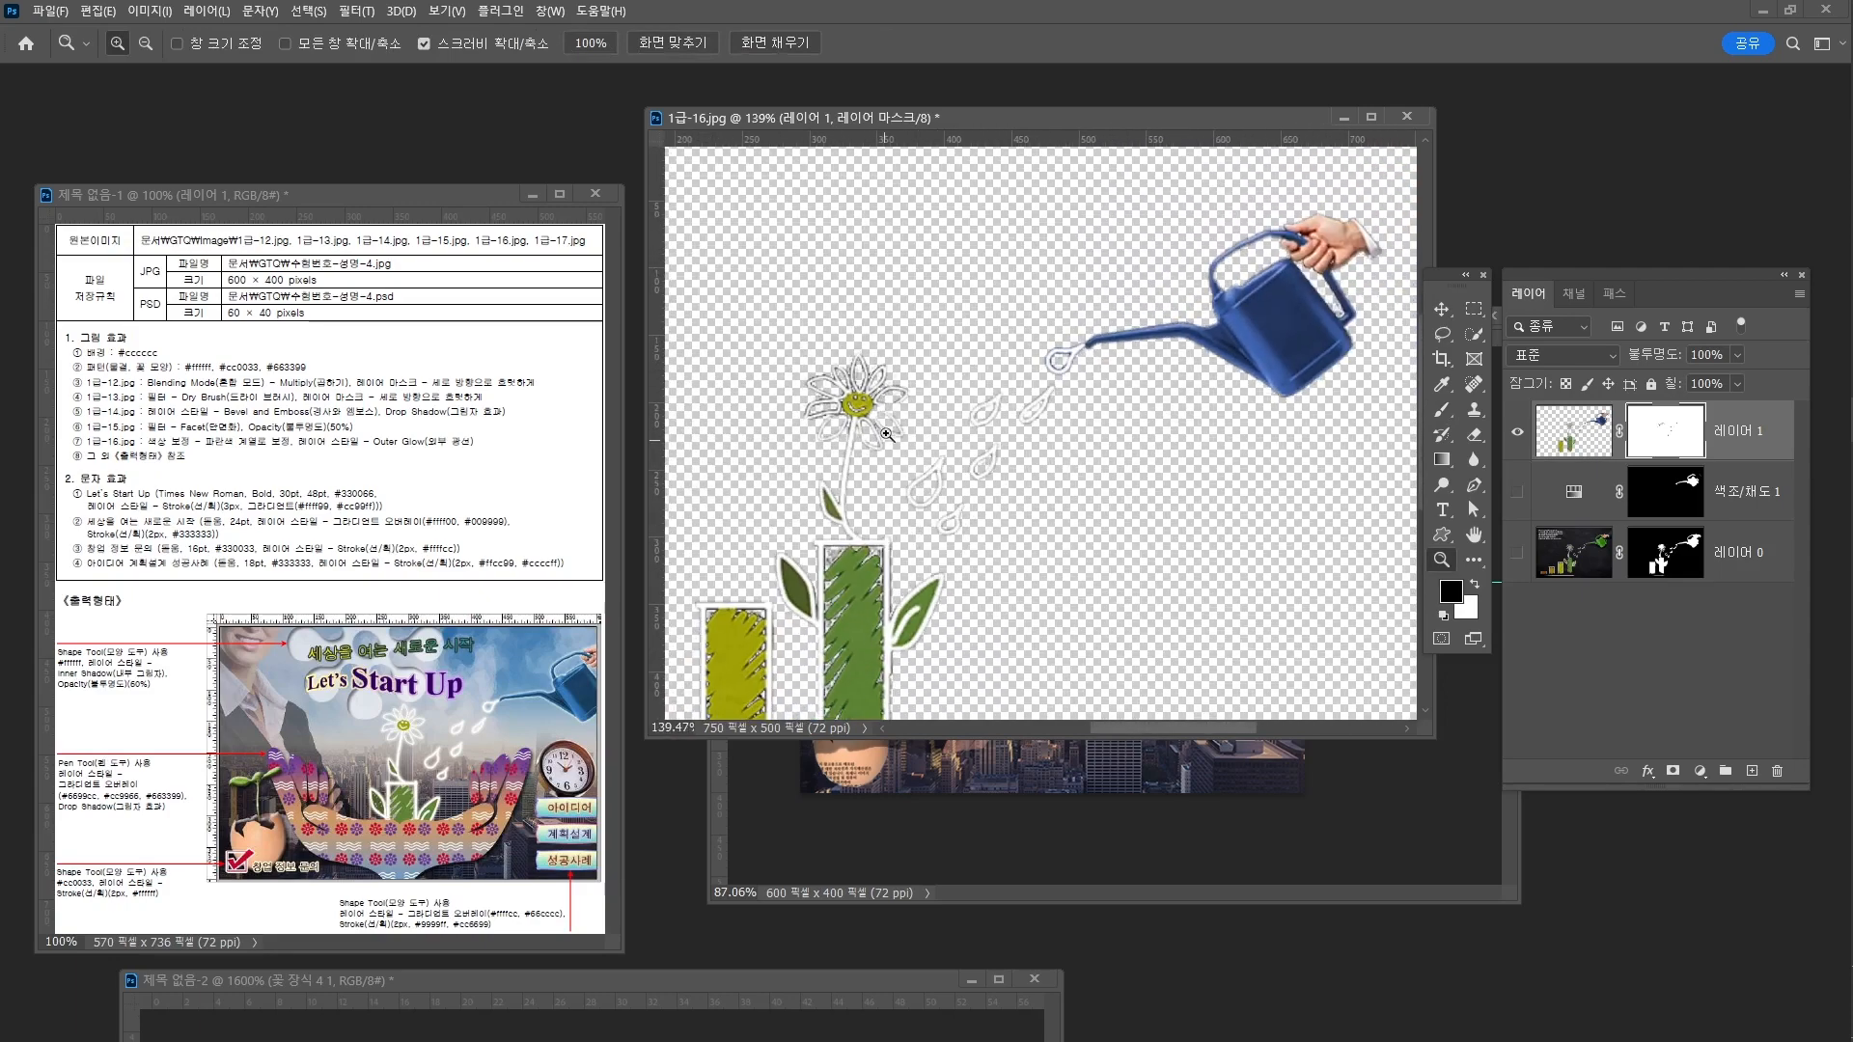
drag(1020, 471, 969, 492)
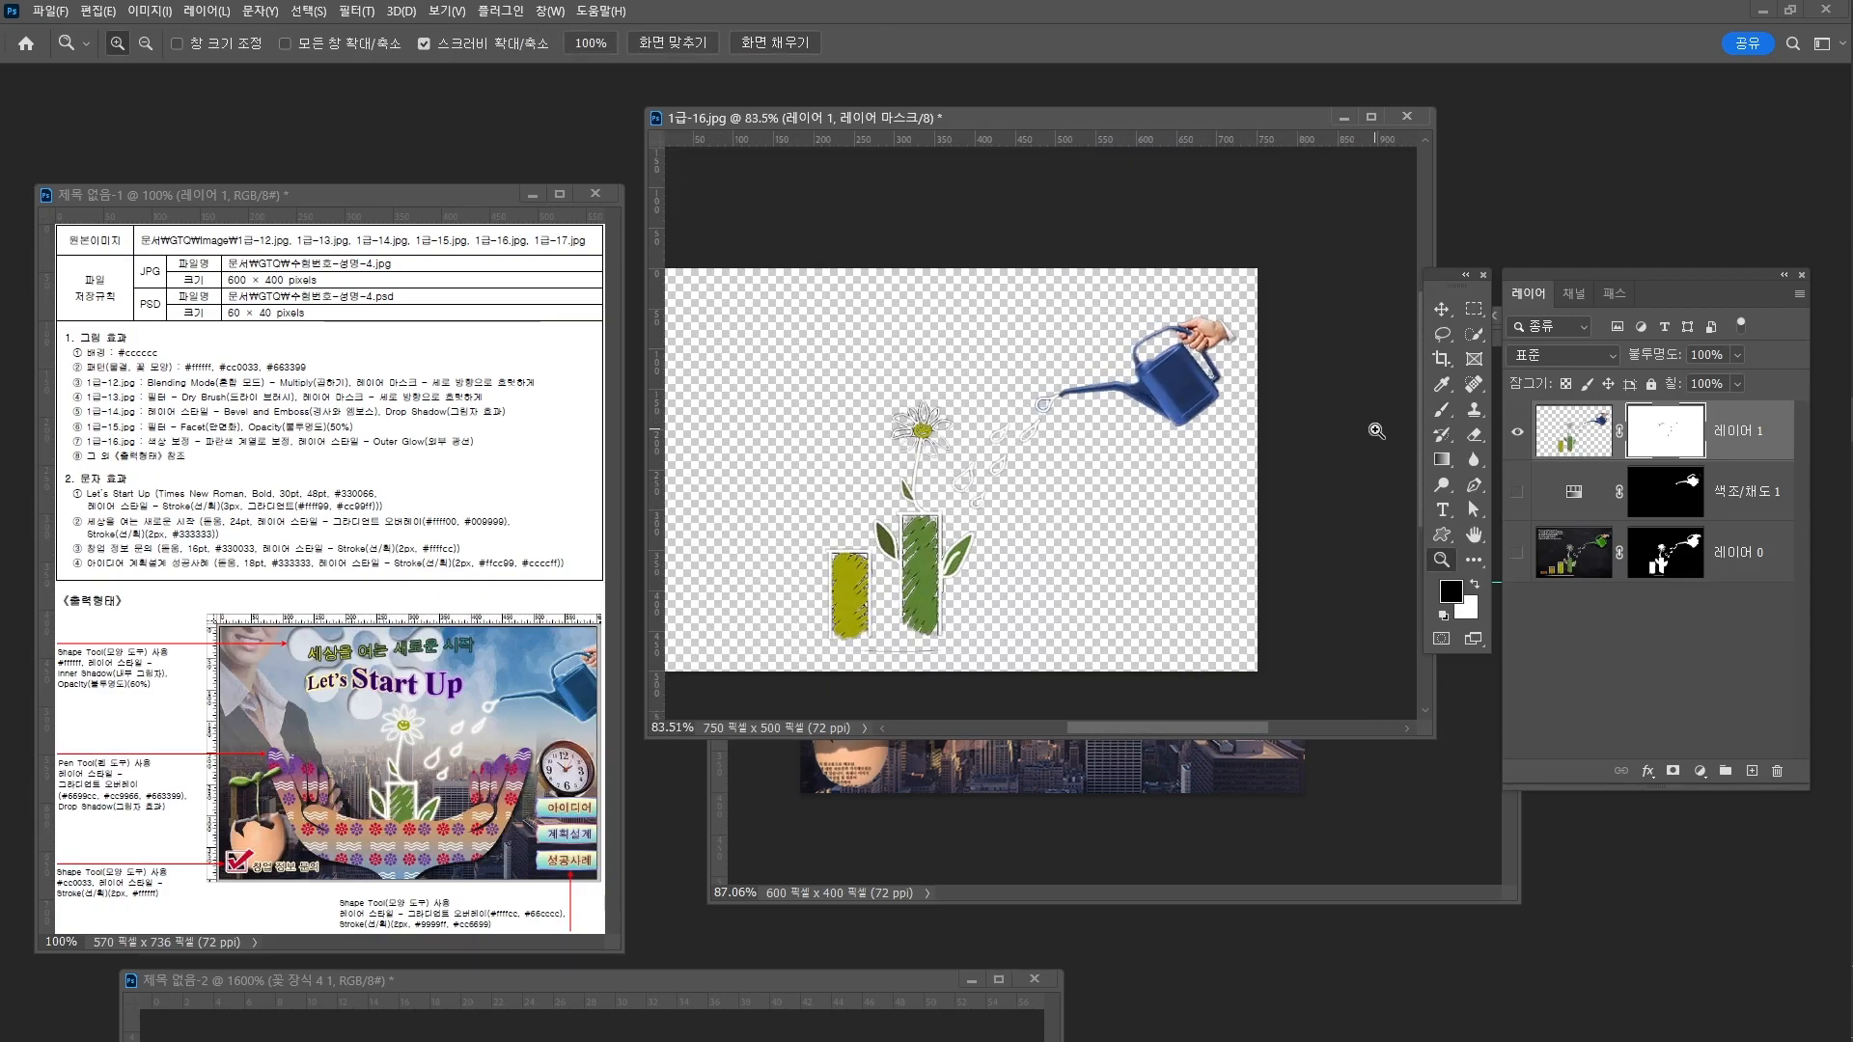
Copy the cut-out flower and watering can from 1급-16.jpg into 수험번호-성명-4, position them toward the poster's right edge, and close the source without saving
click(1731, 446)
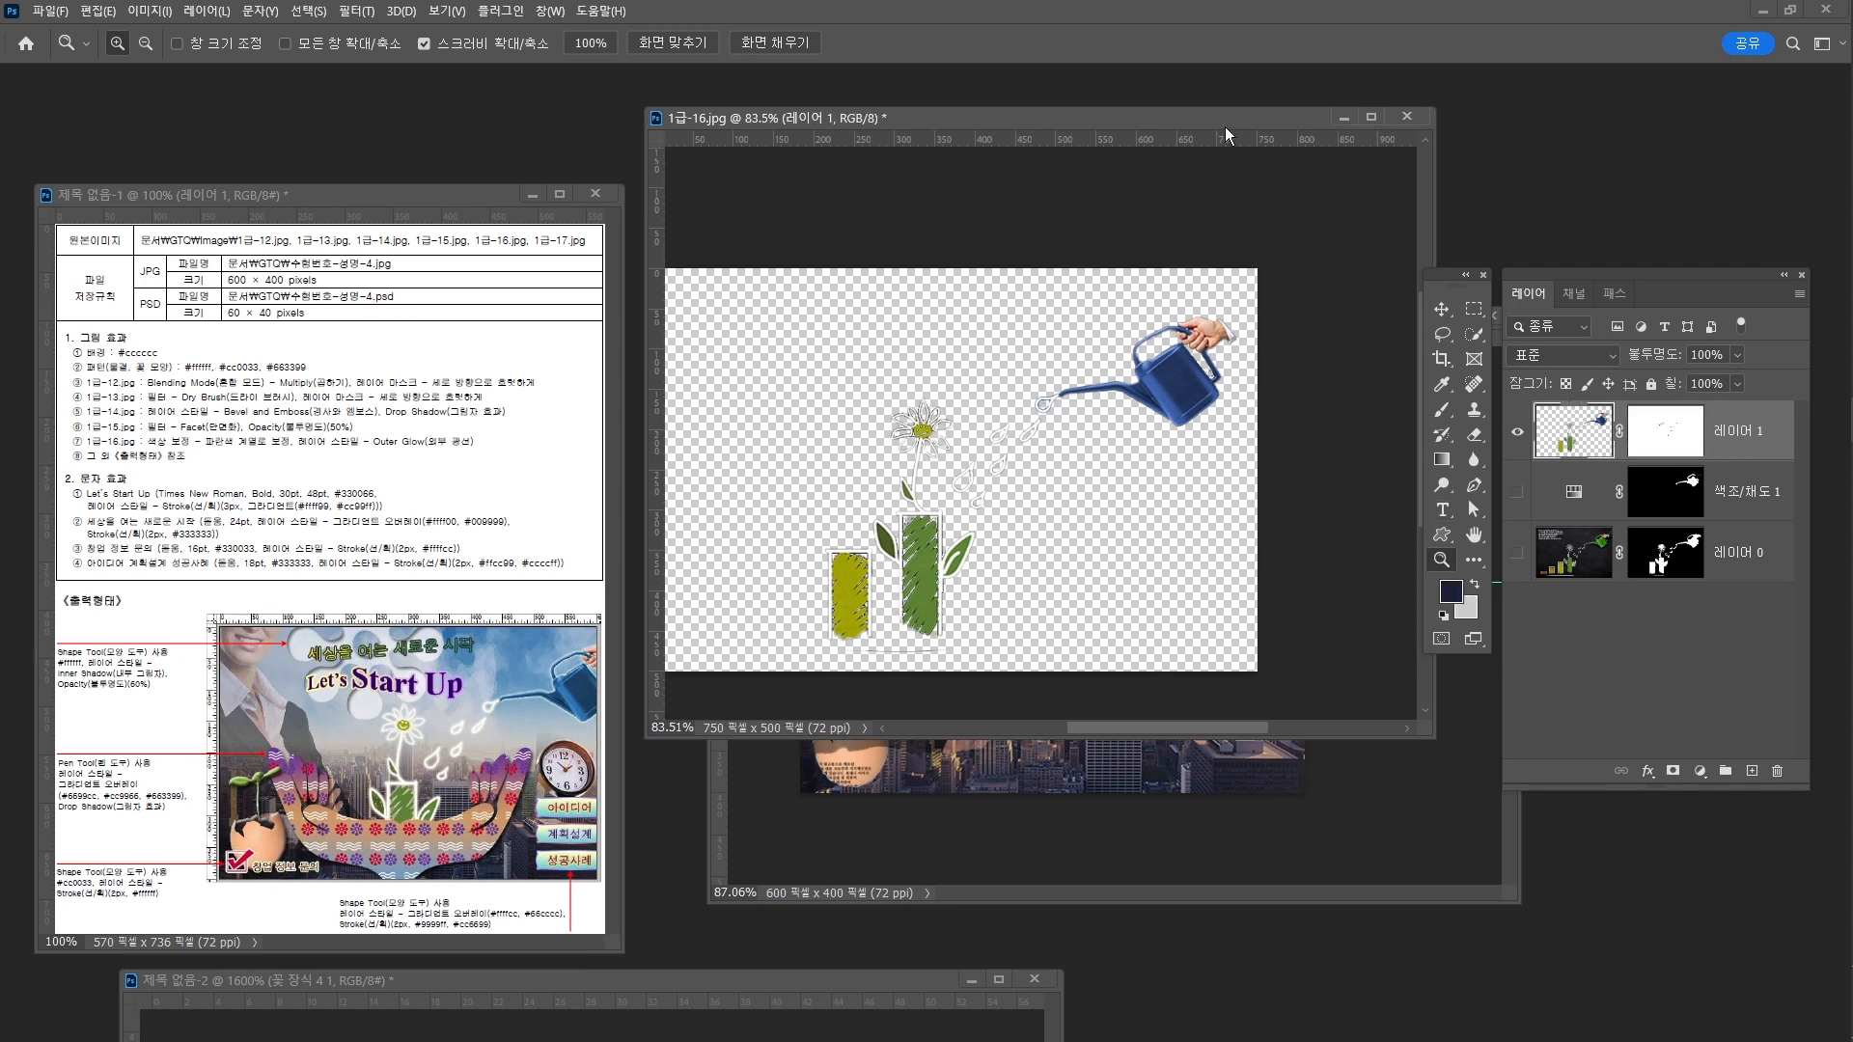
drag(1219, 122, 914, 110)
key(v)
drag(907, 372, 1236, 606)
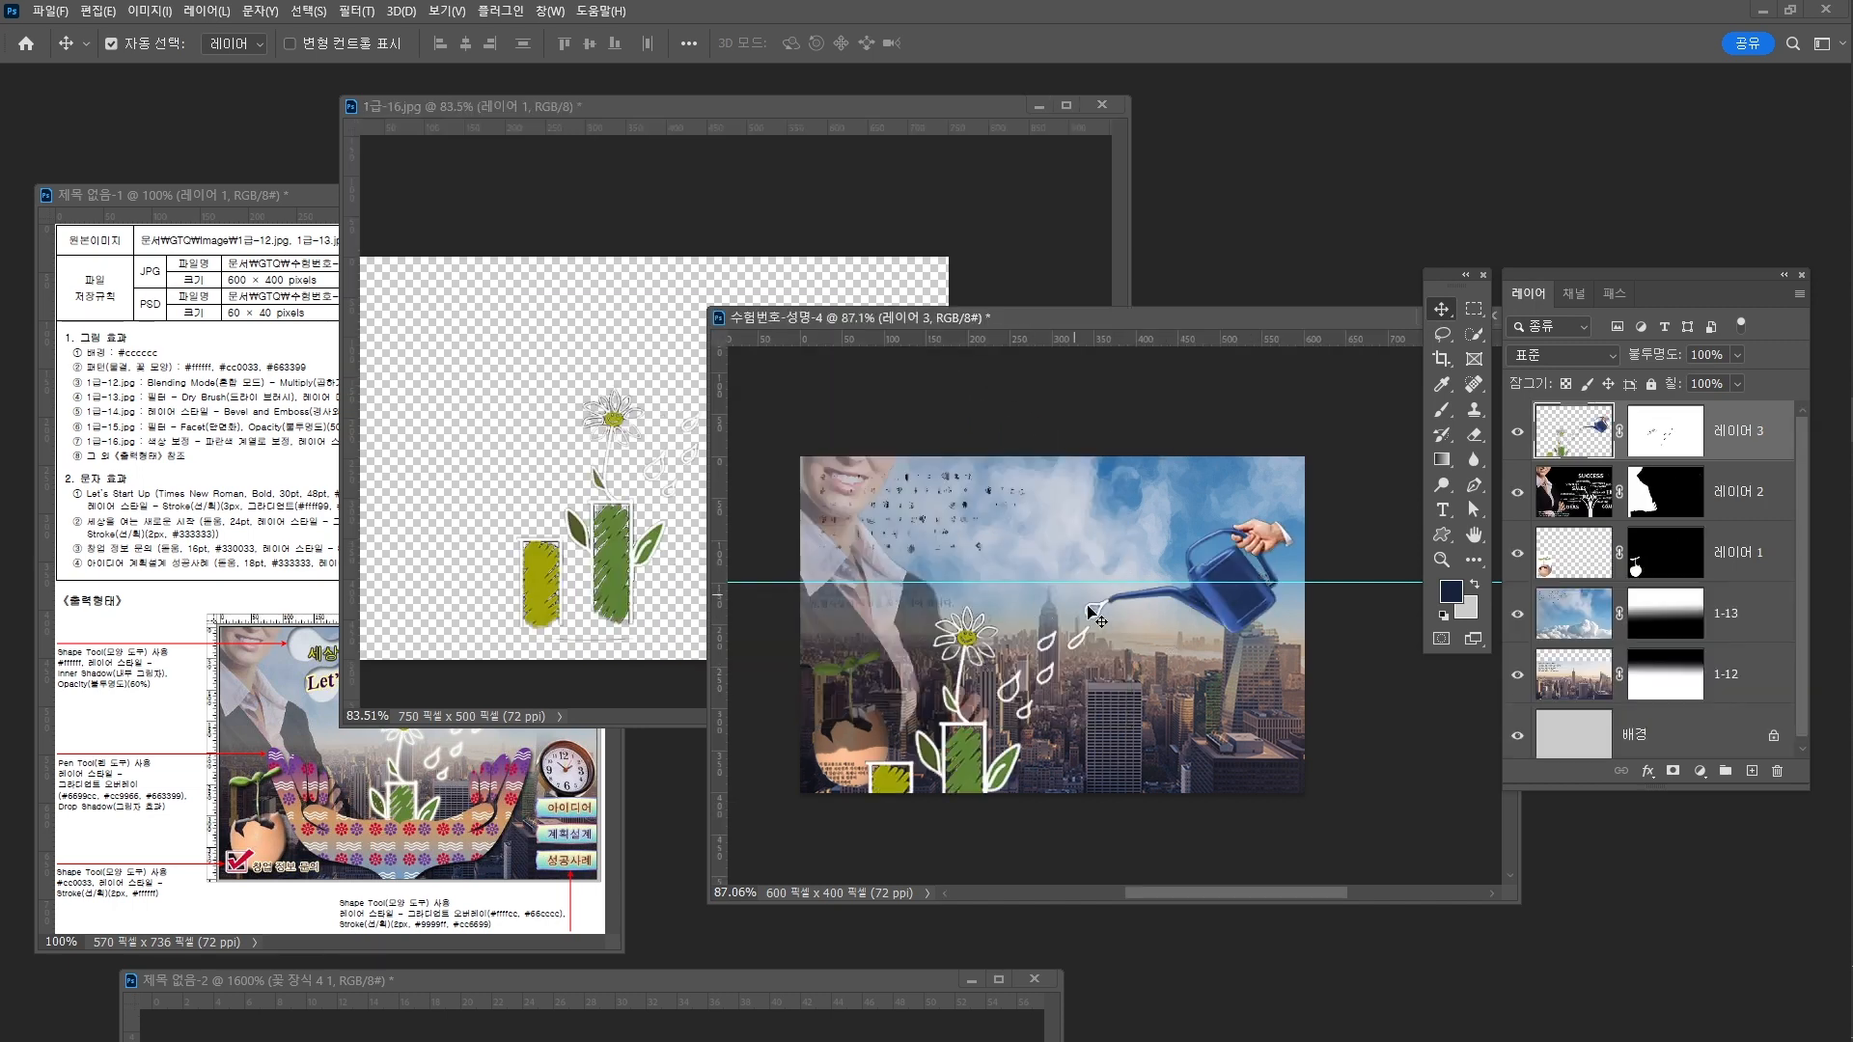
drag(1228, 580, 1287, 537)
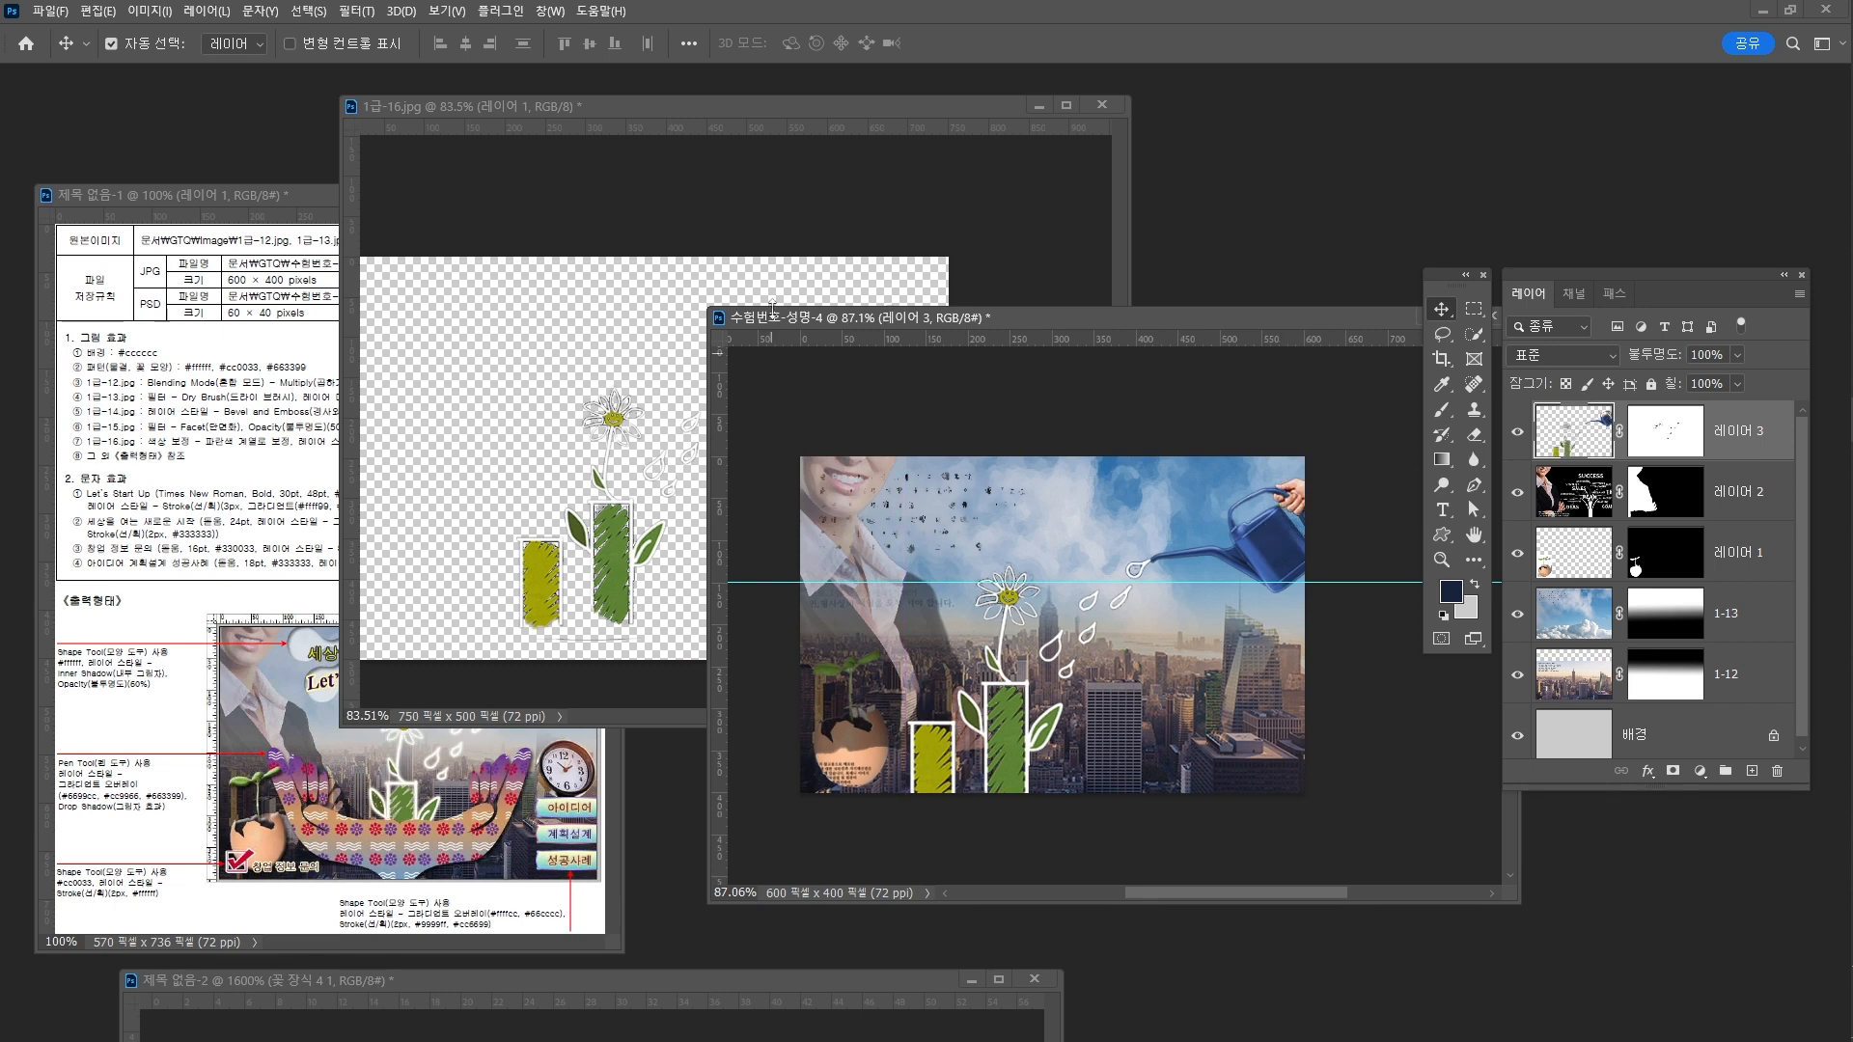
click(1102, 108)
click(965, 387)
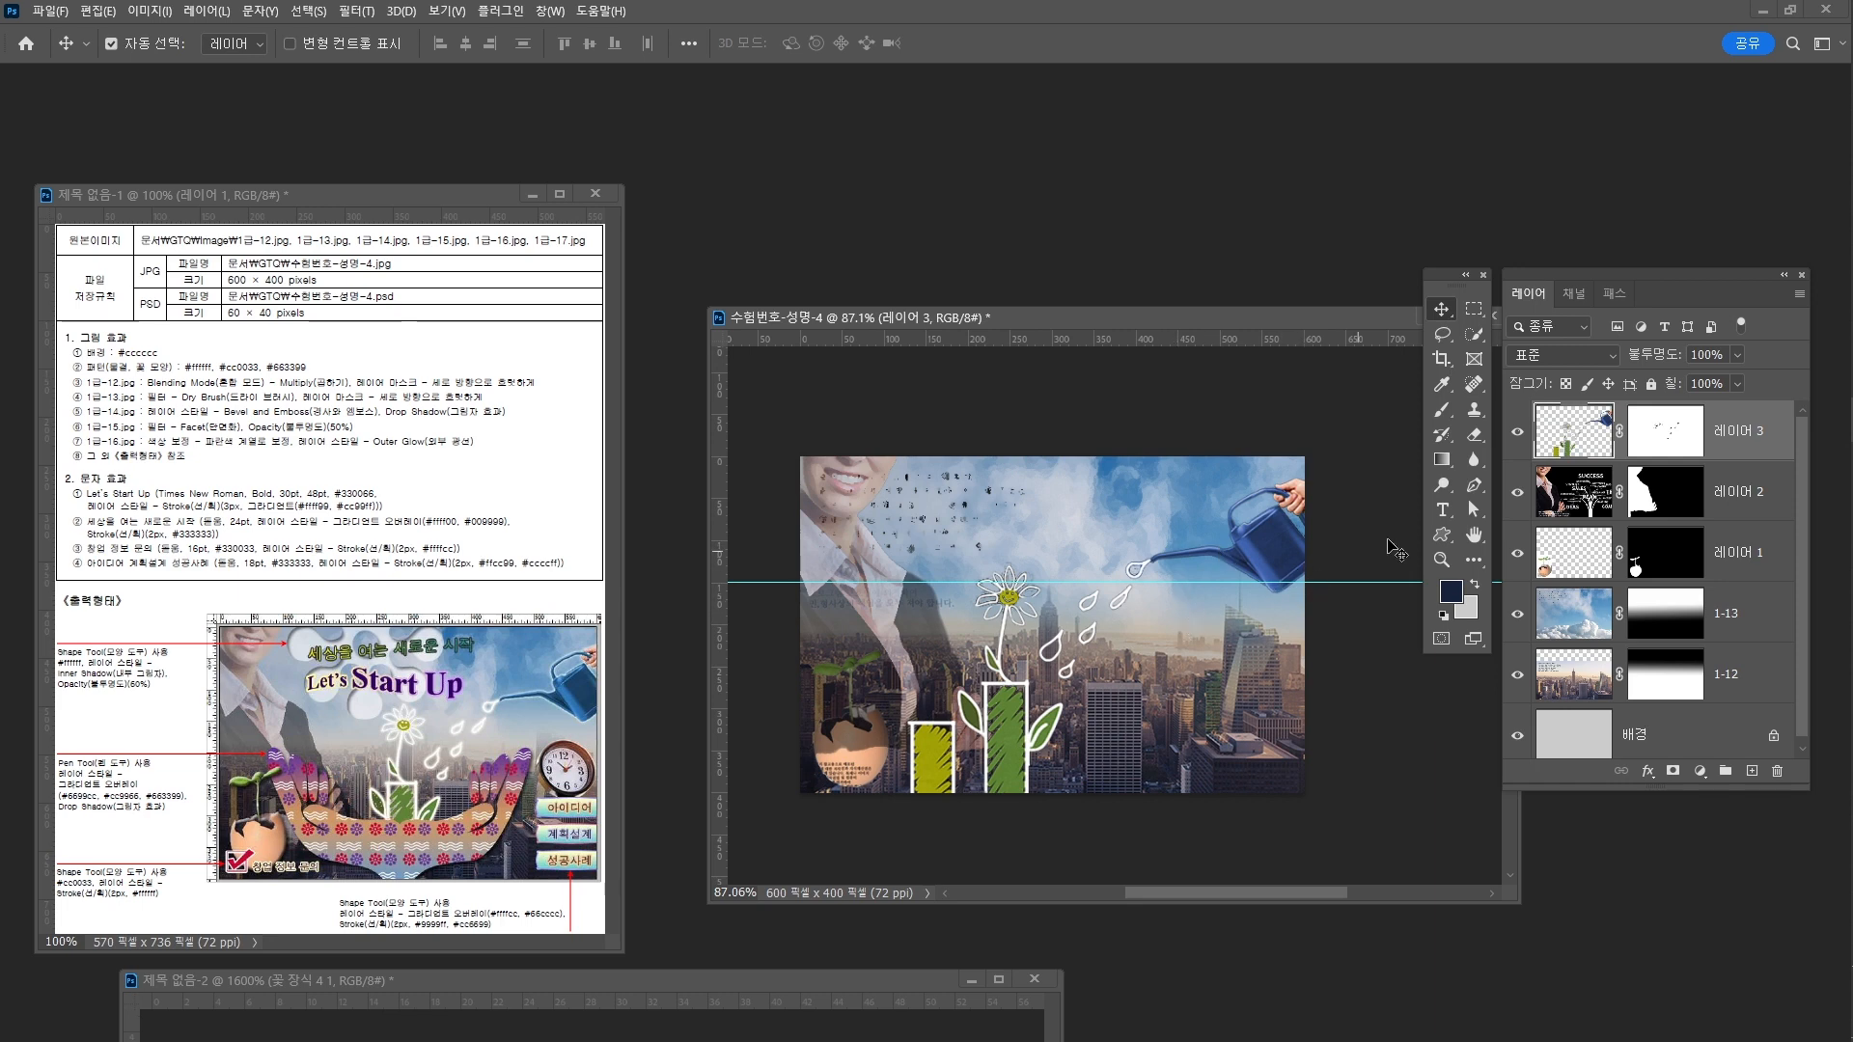
Rename the egg, businesswoman and flower-and-watering-can layers as 1-14, 1-15 and 1-16 respectively
click(1742, 574)
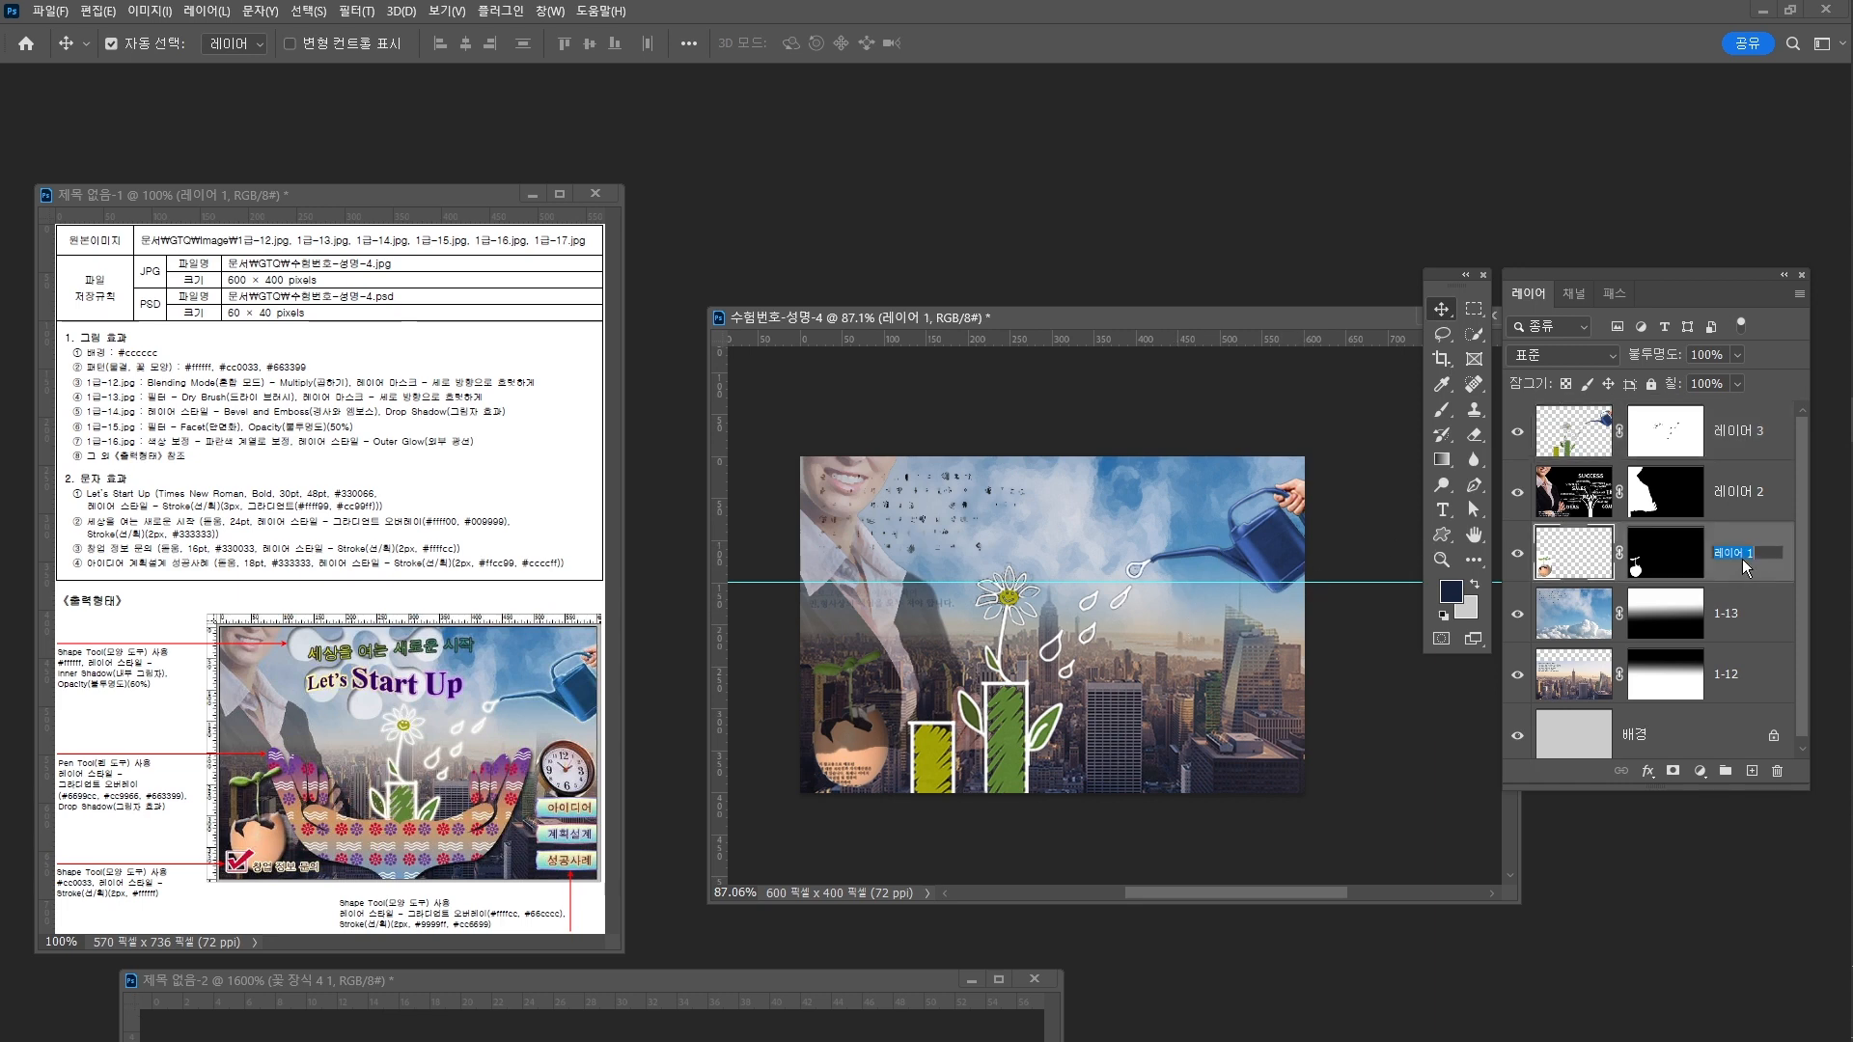
text(1-13)
double_click(1751, 492)
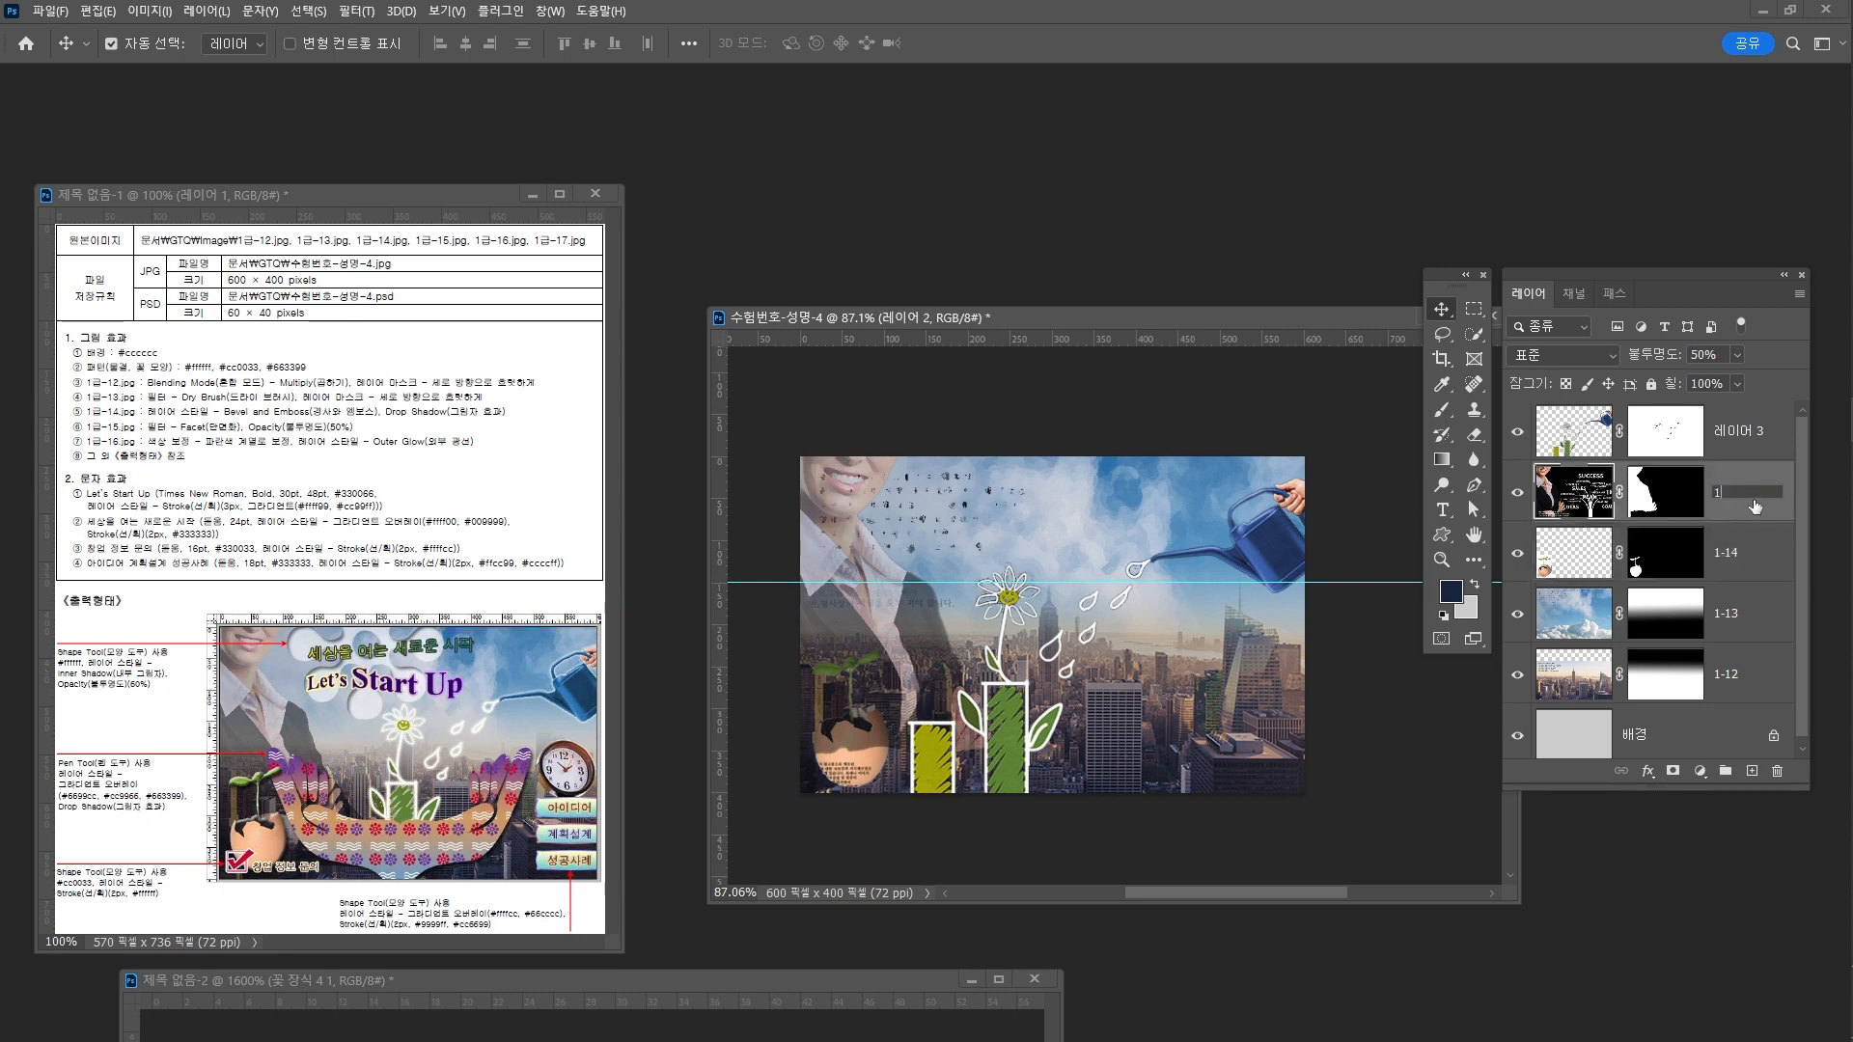
text(1-15)
key(Return)
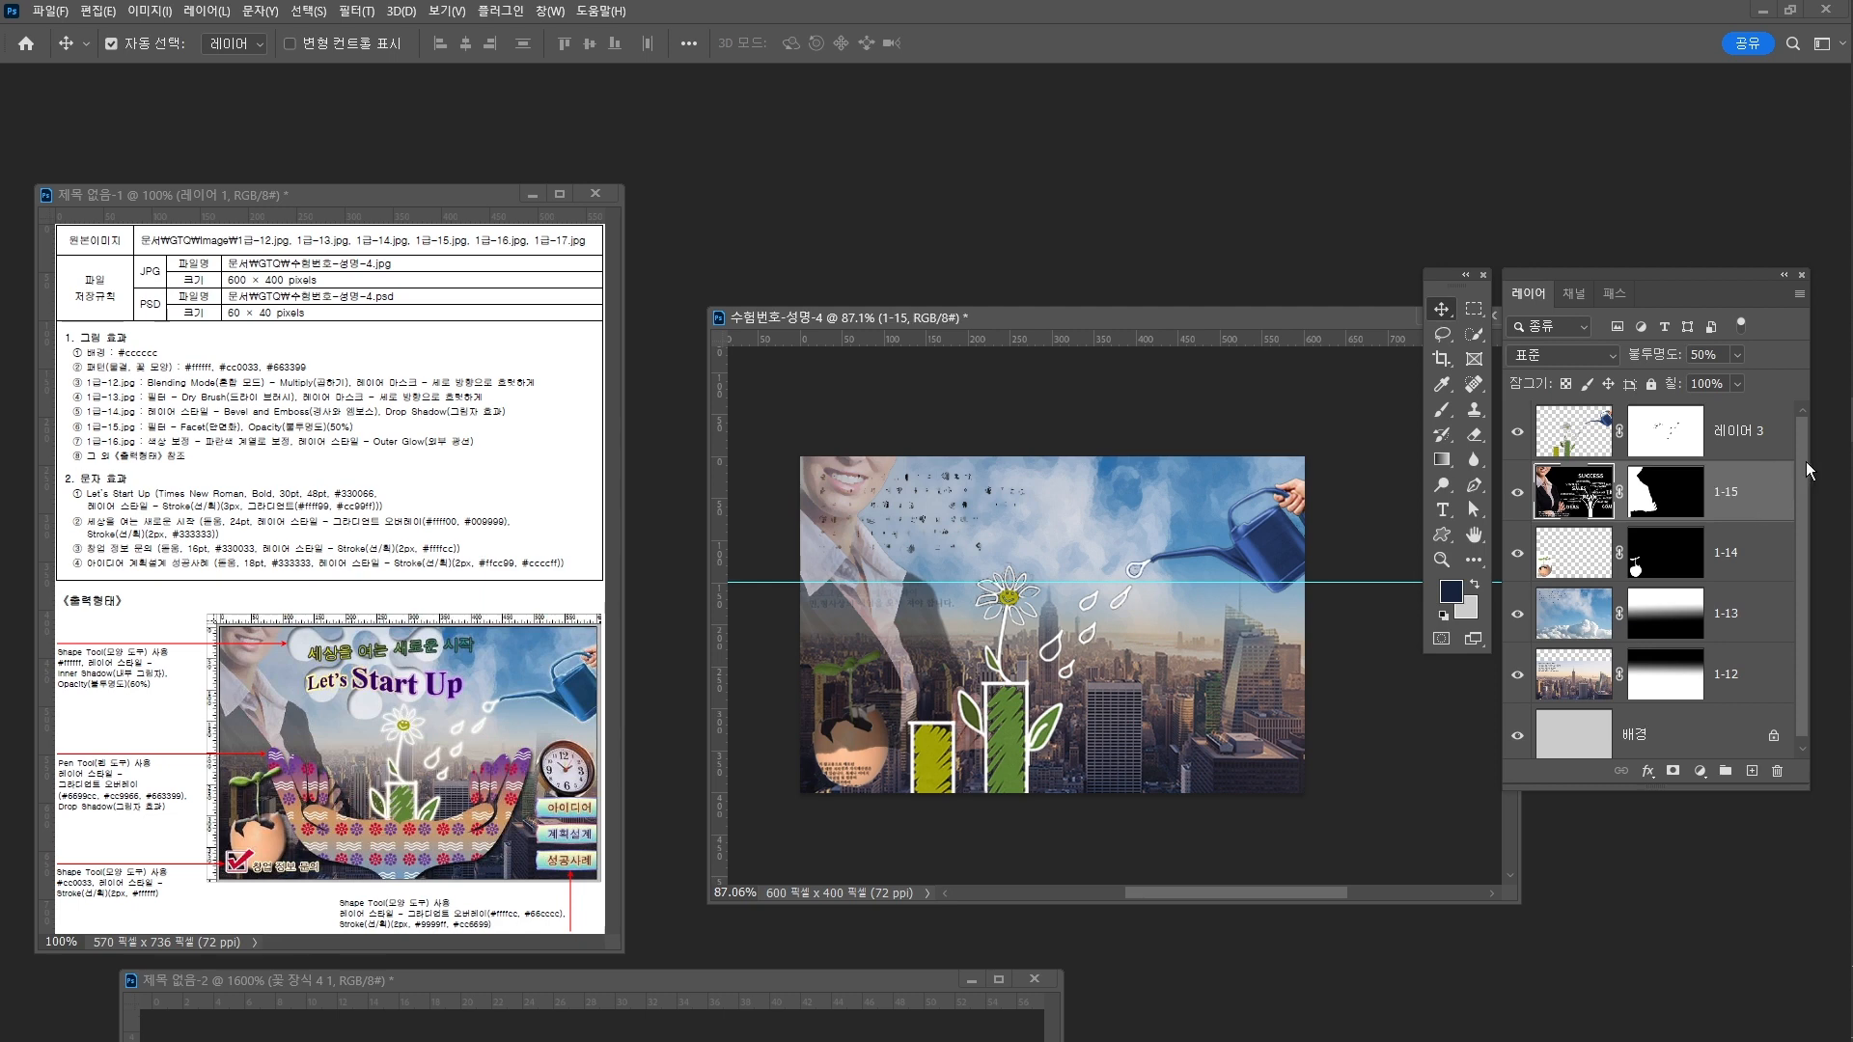
double_click(1738, 436)
text(1-1)
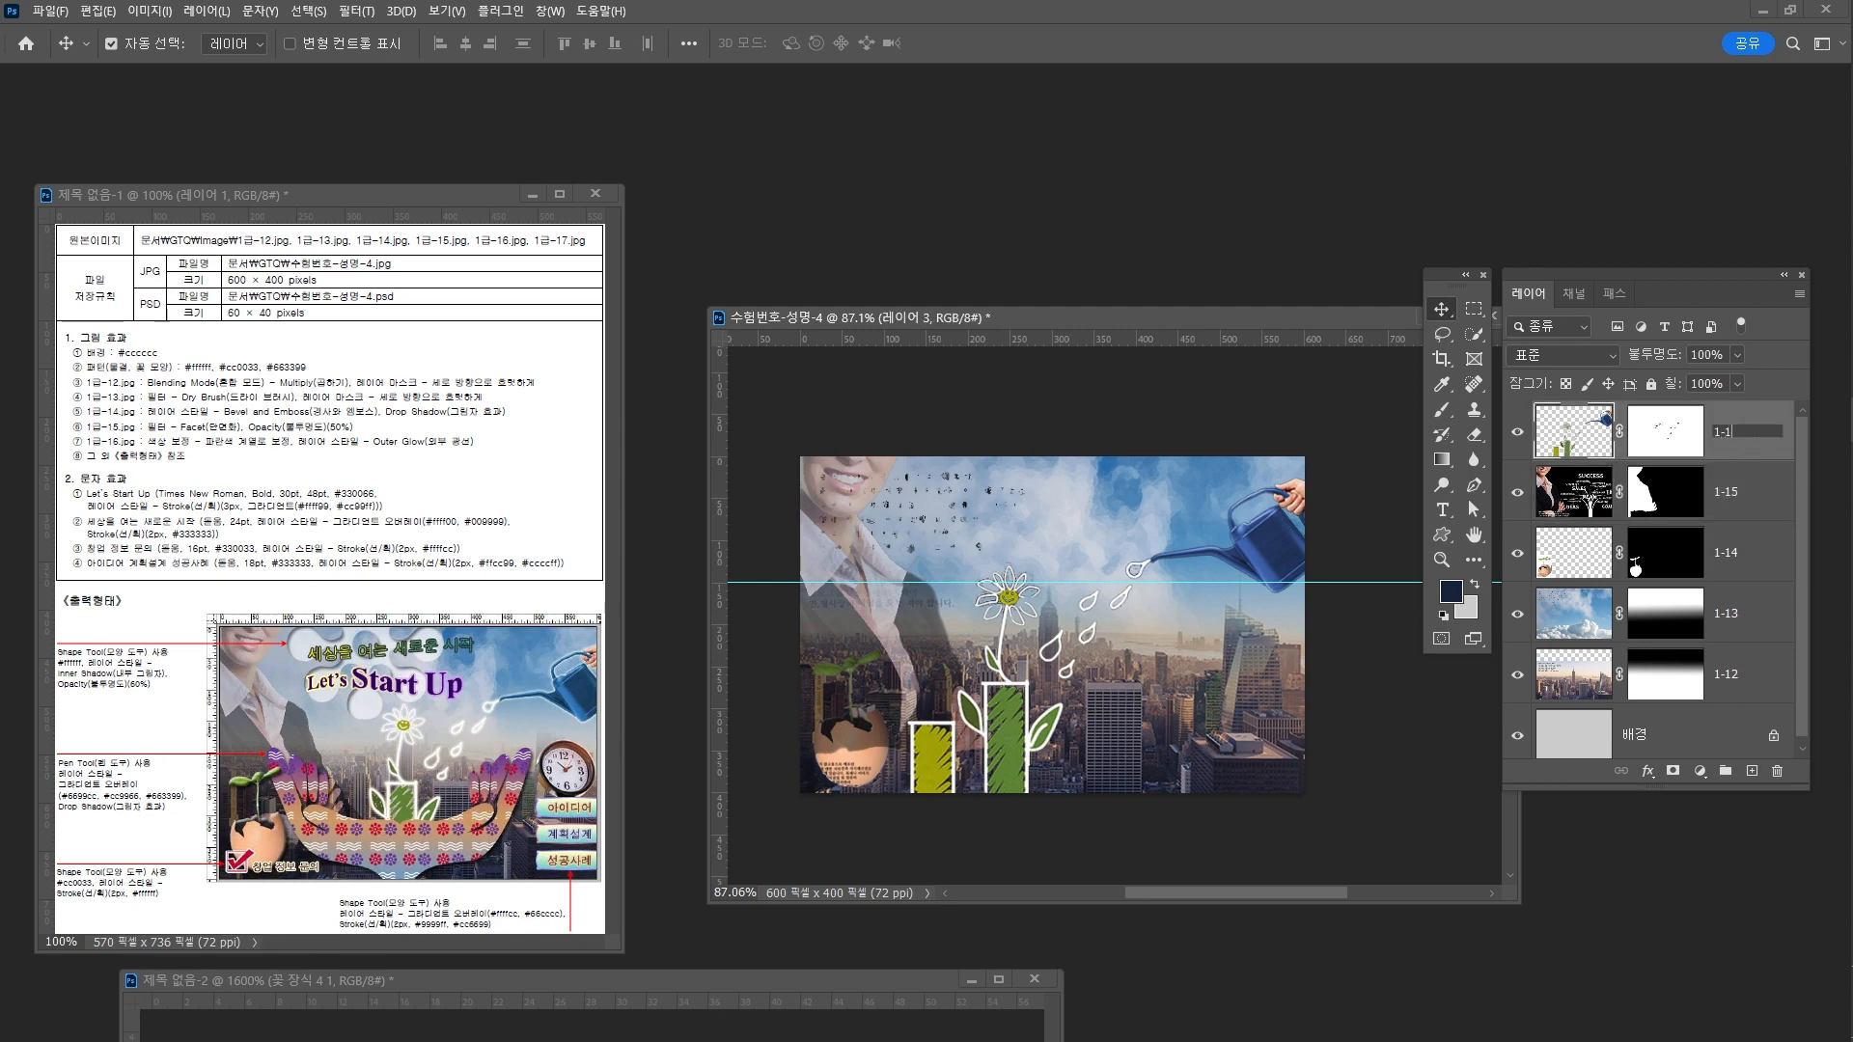
text(6)
key(Return)
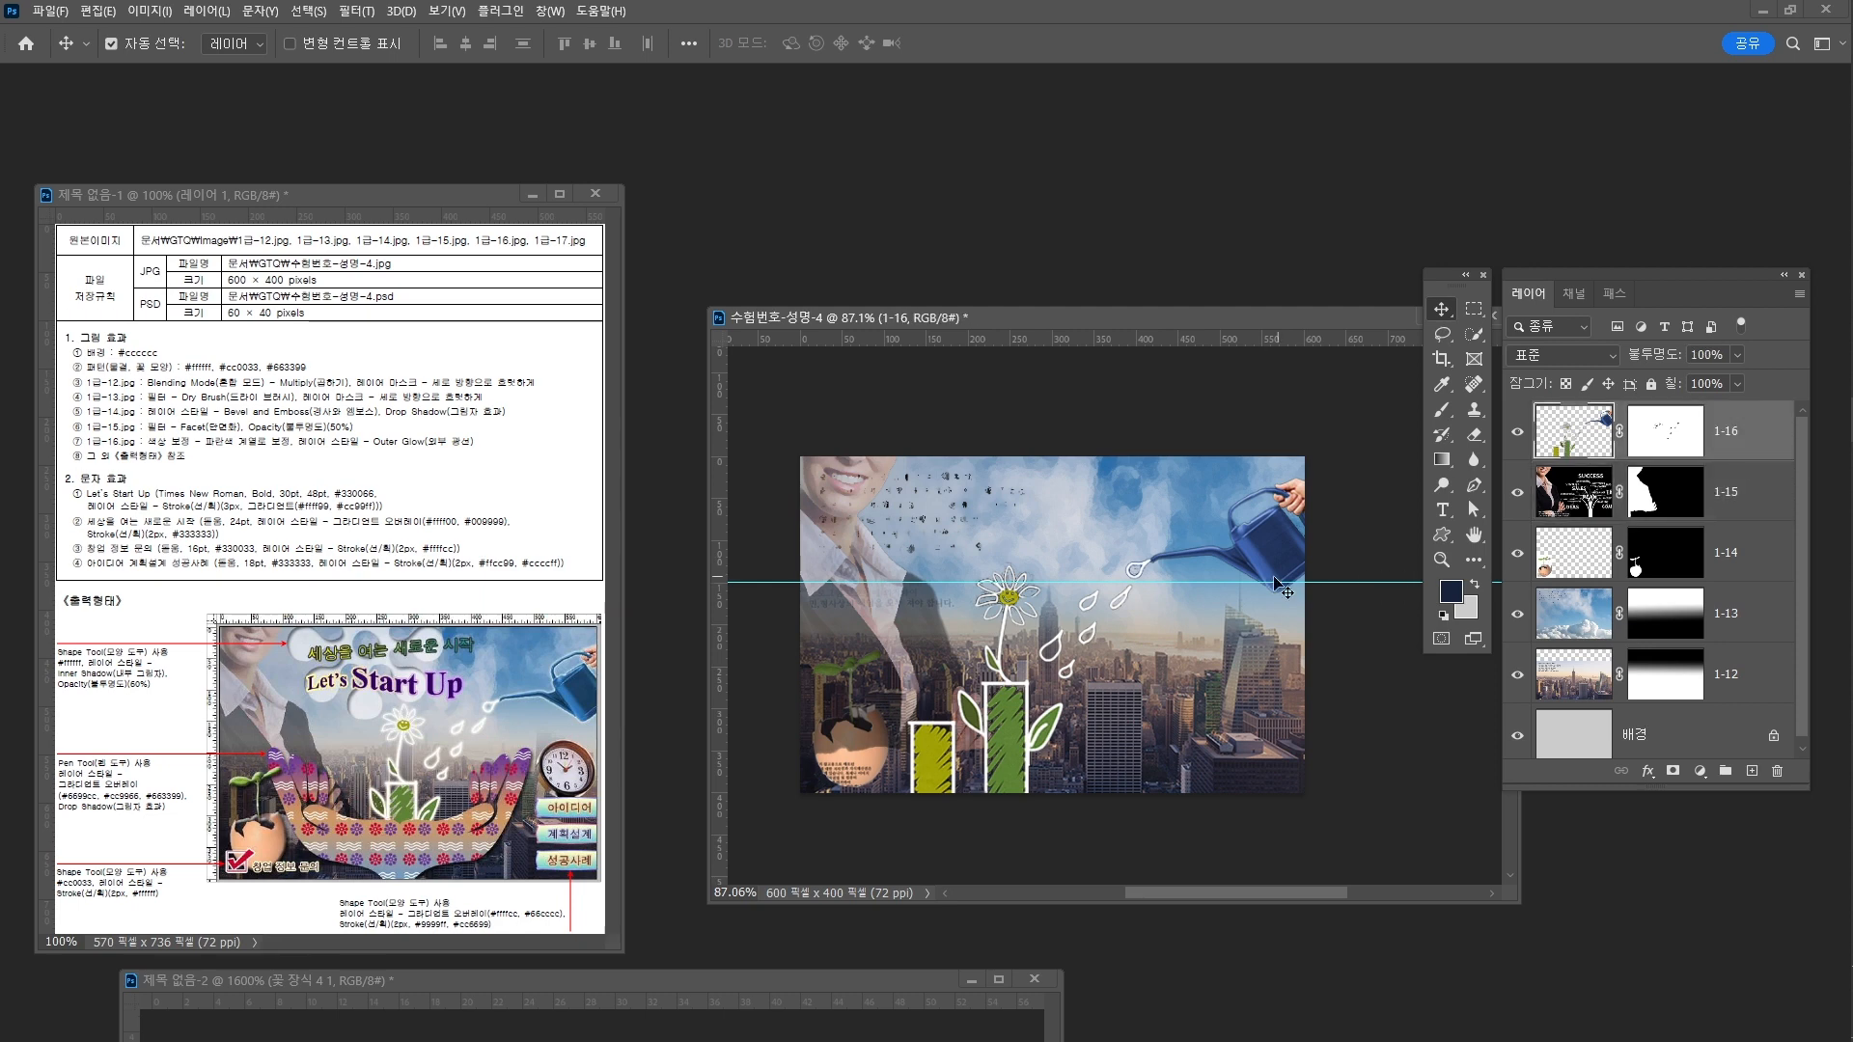
Scale layer 1-16 proportionally to about 88% and place it along the poster's lower-right edge
key(ctrl+t)
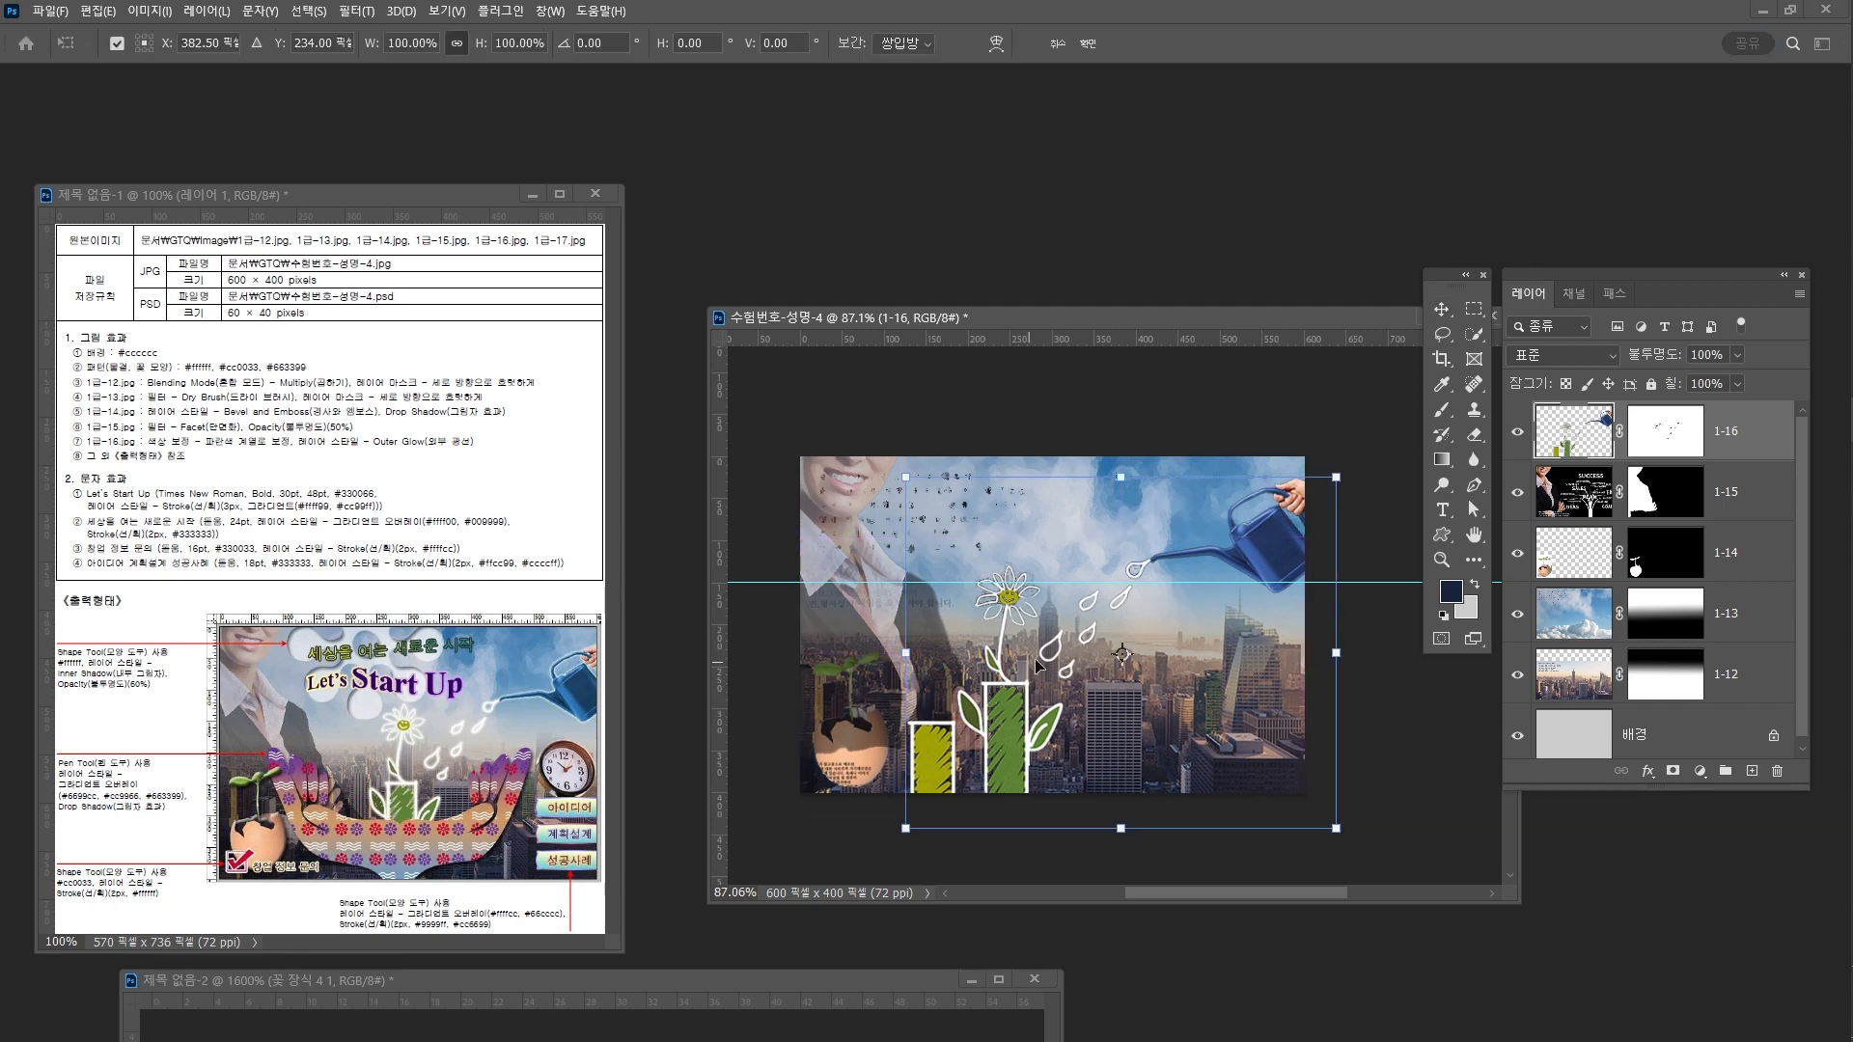
drag(907, 830, 976, 811)
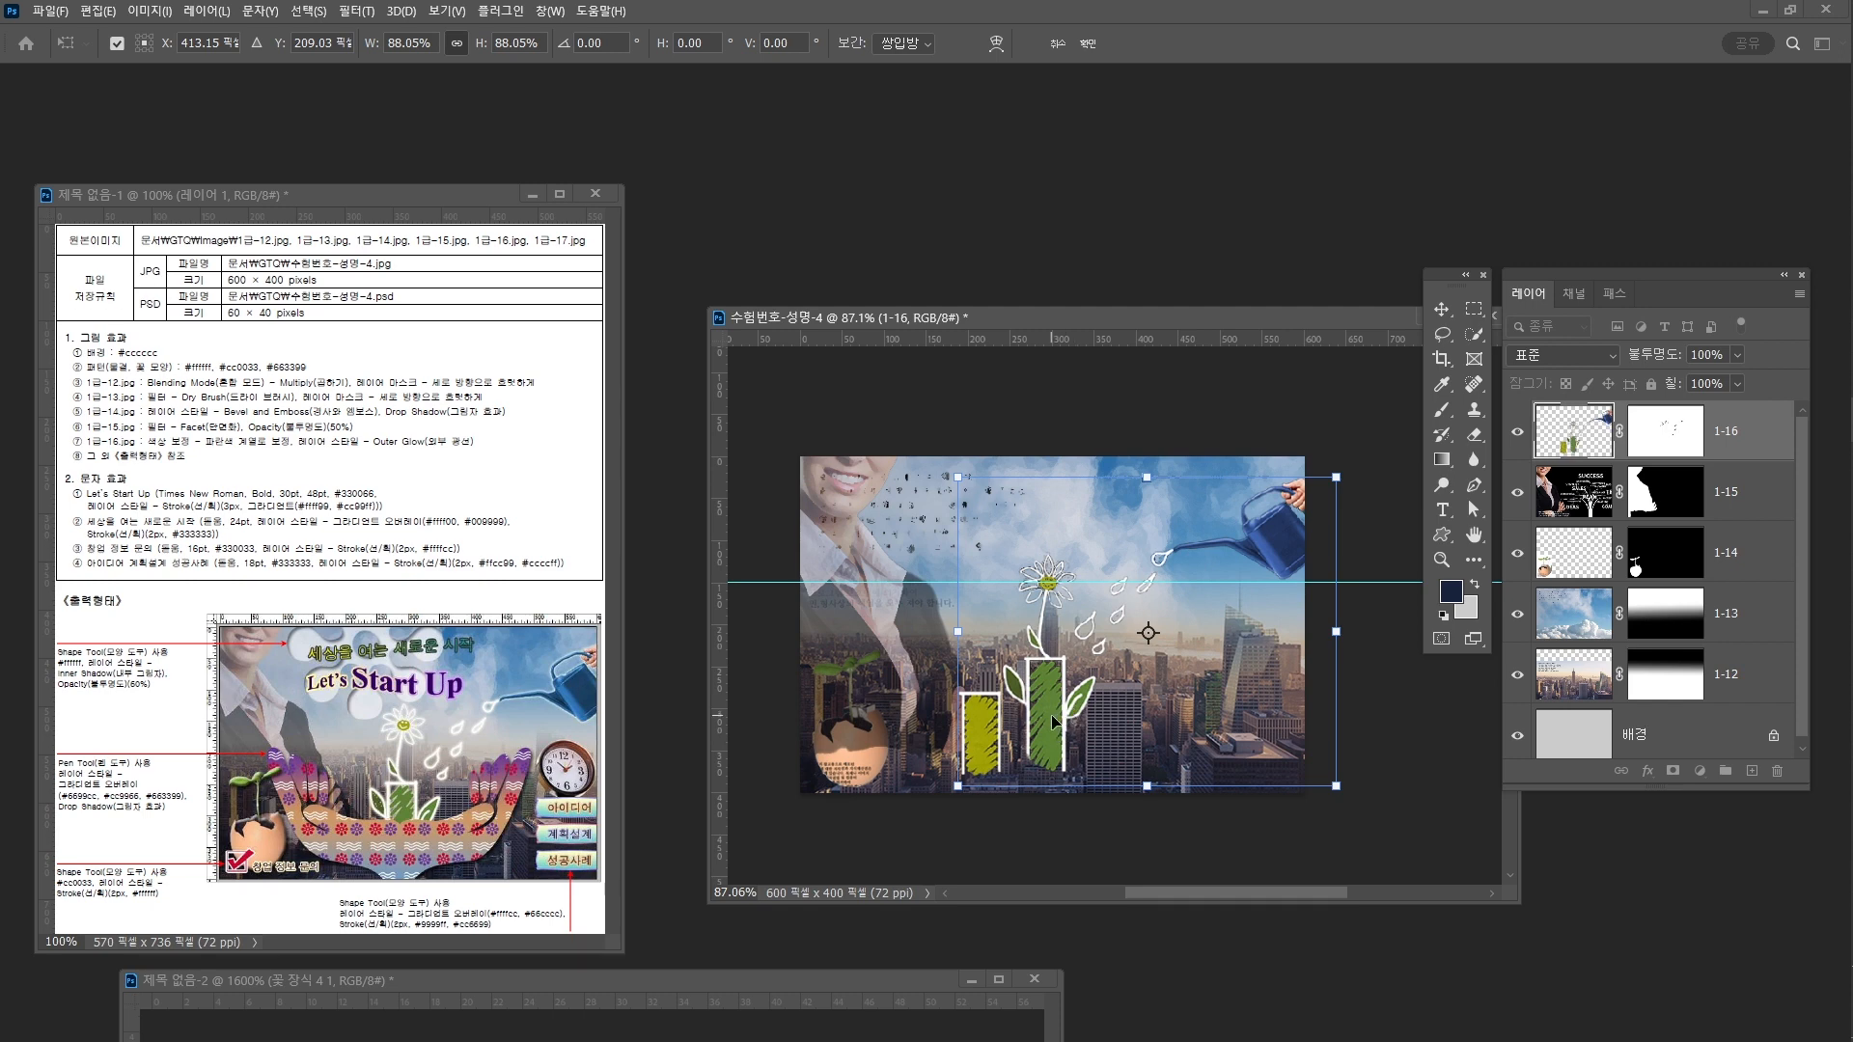
drag(1056, 729, 1059, 735)
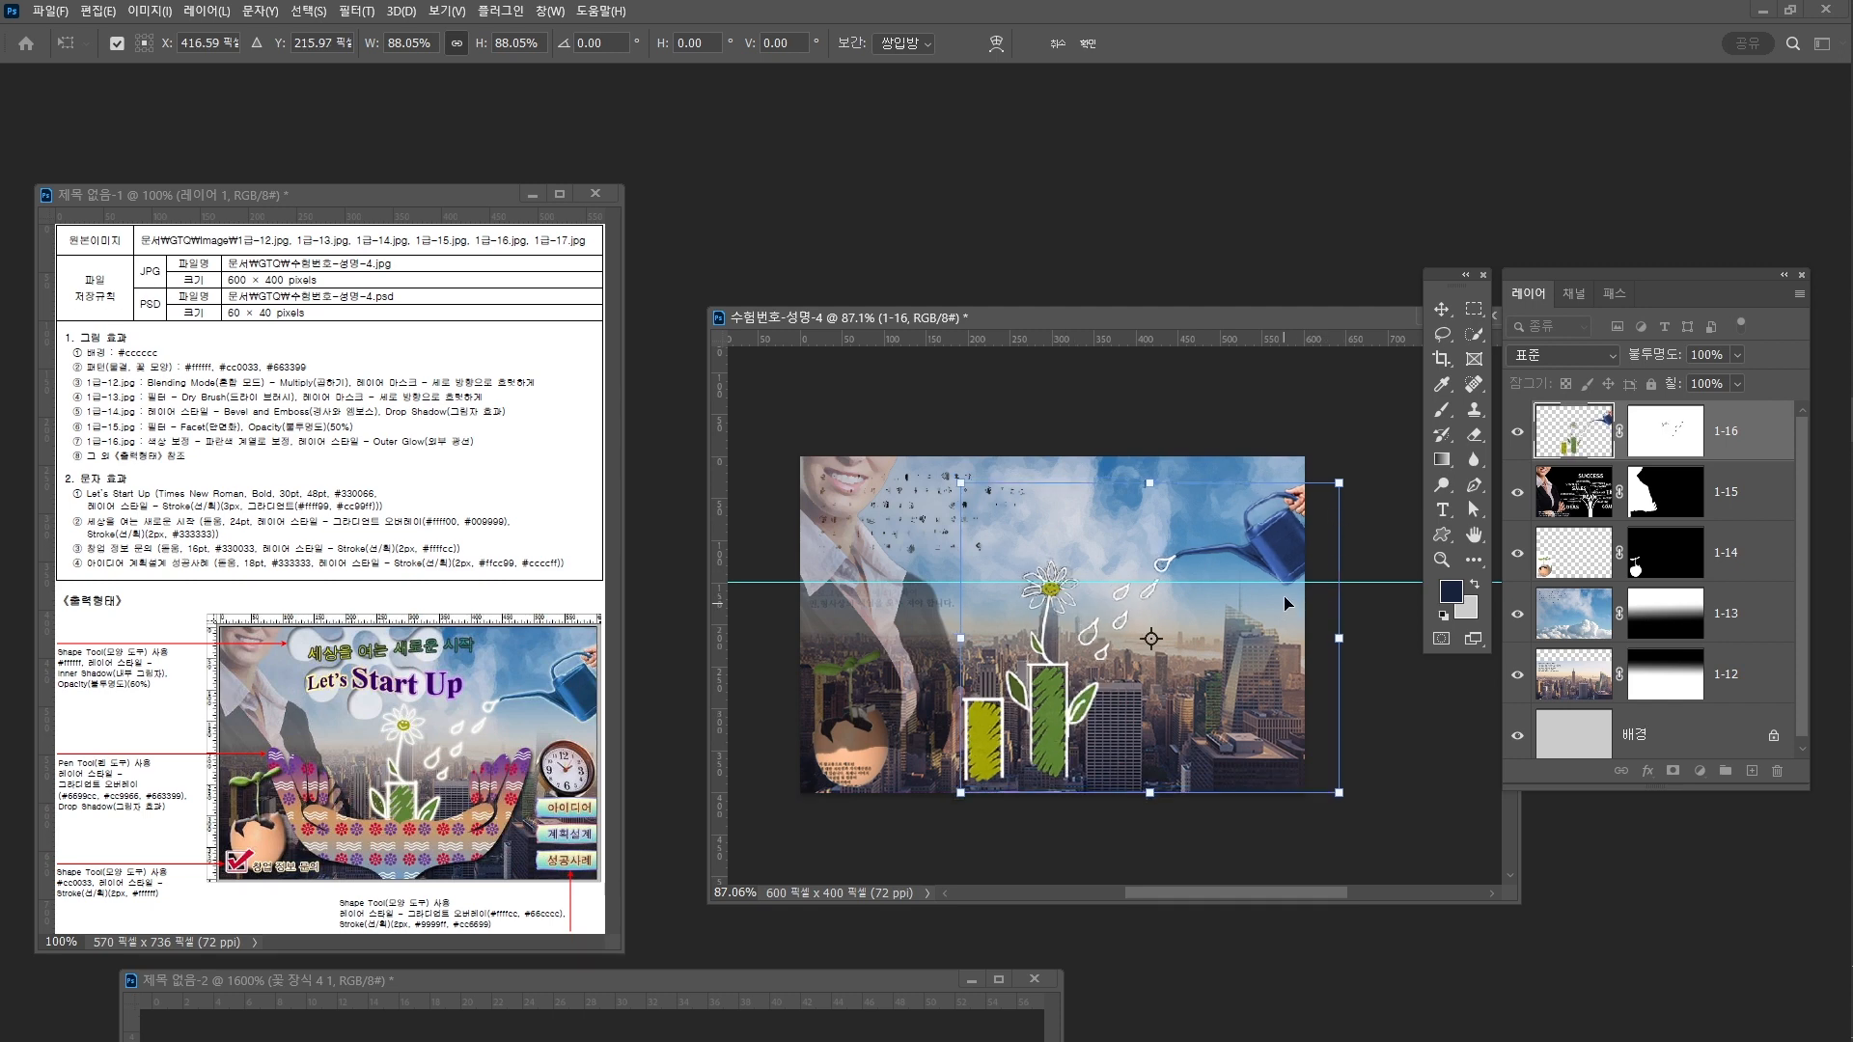
key(Return)
Paint black on layer 1-16's mask to clear the remaining specks around and inside the flower's petals
key(z)
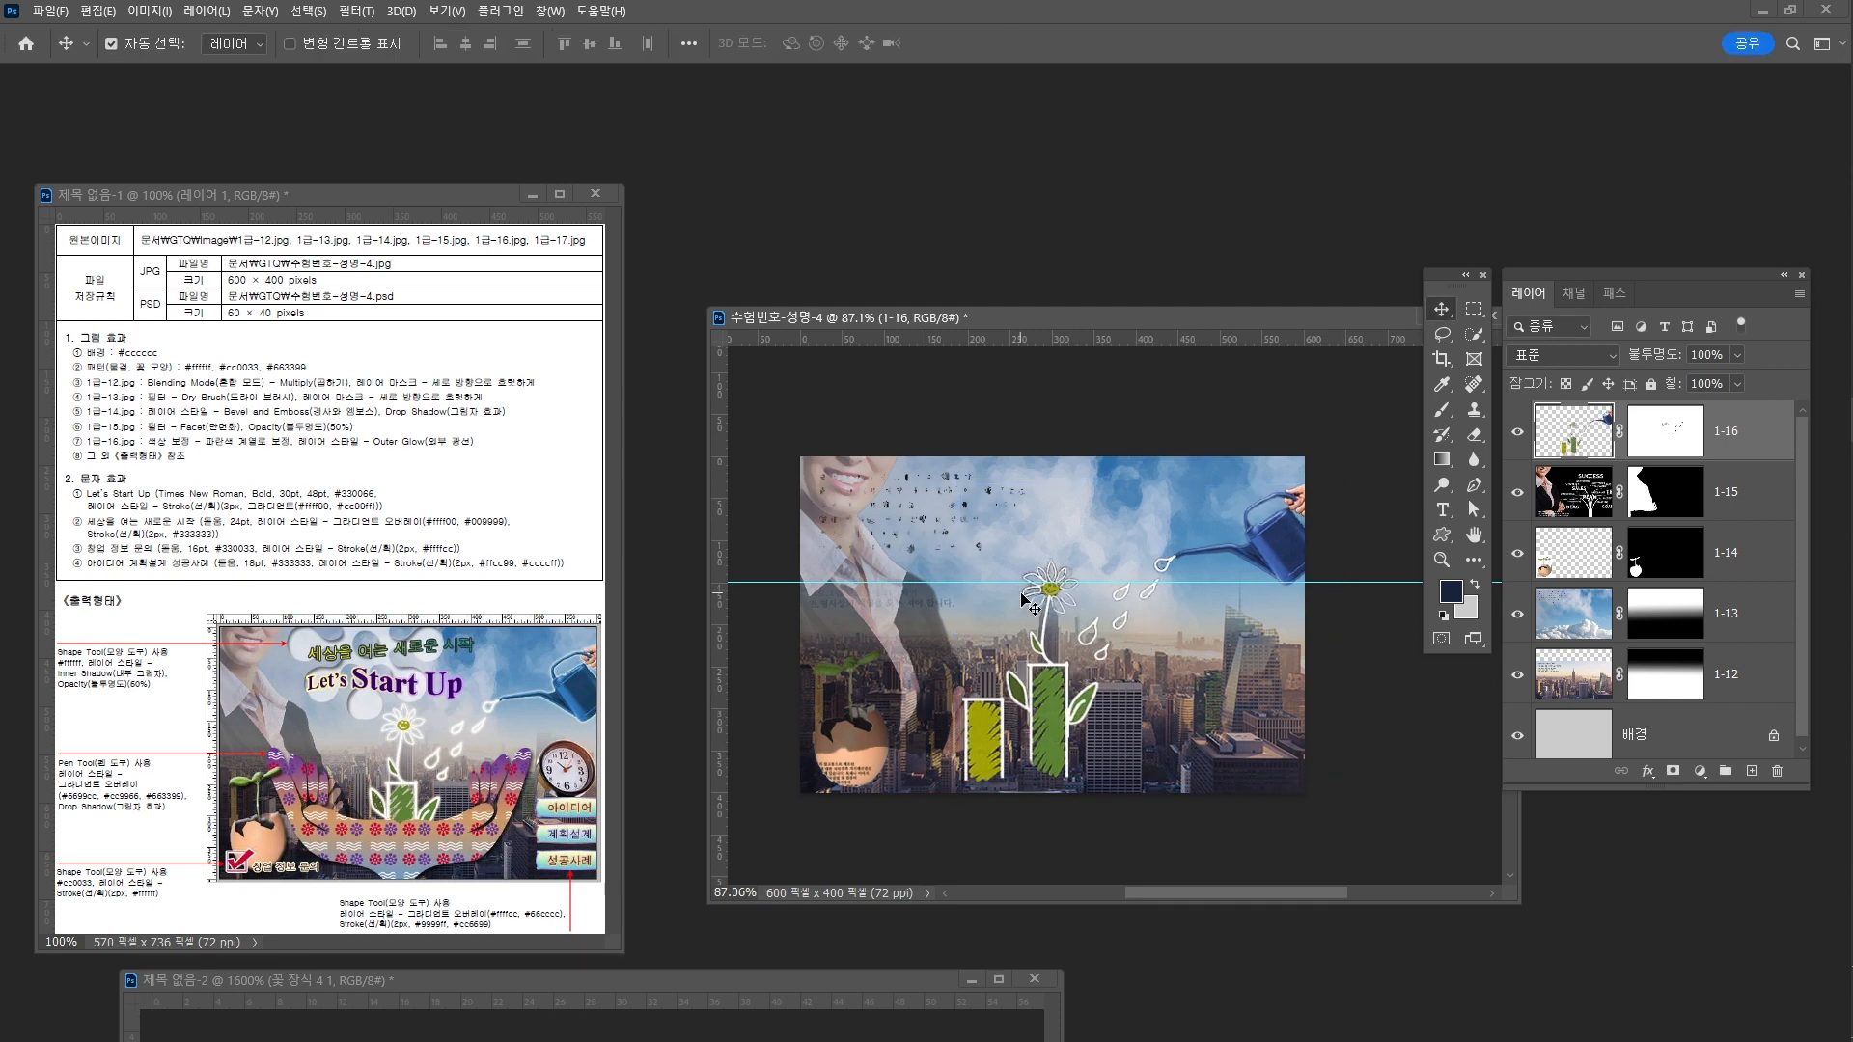
click(1078, 619)
mouse_move(1078, 619)
mouse_down()
mouse_move(1146, 618)
mouse_move(1114, 627)
mouse_move(1139, 596)
mouse_move(1103, 577)
mouse_move(1087, 649)
mouse_move(1051, 608)
mouse_move(1101, 632)
mouse_up()
click(1679, 431)
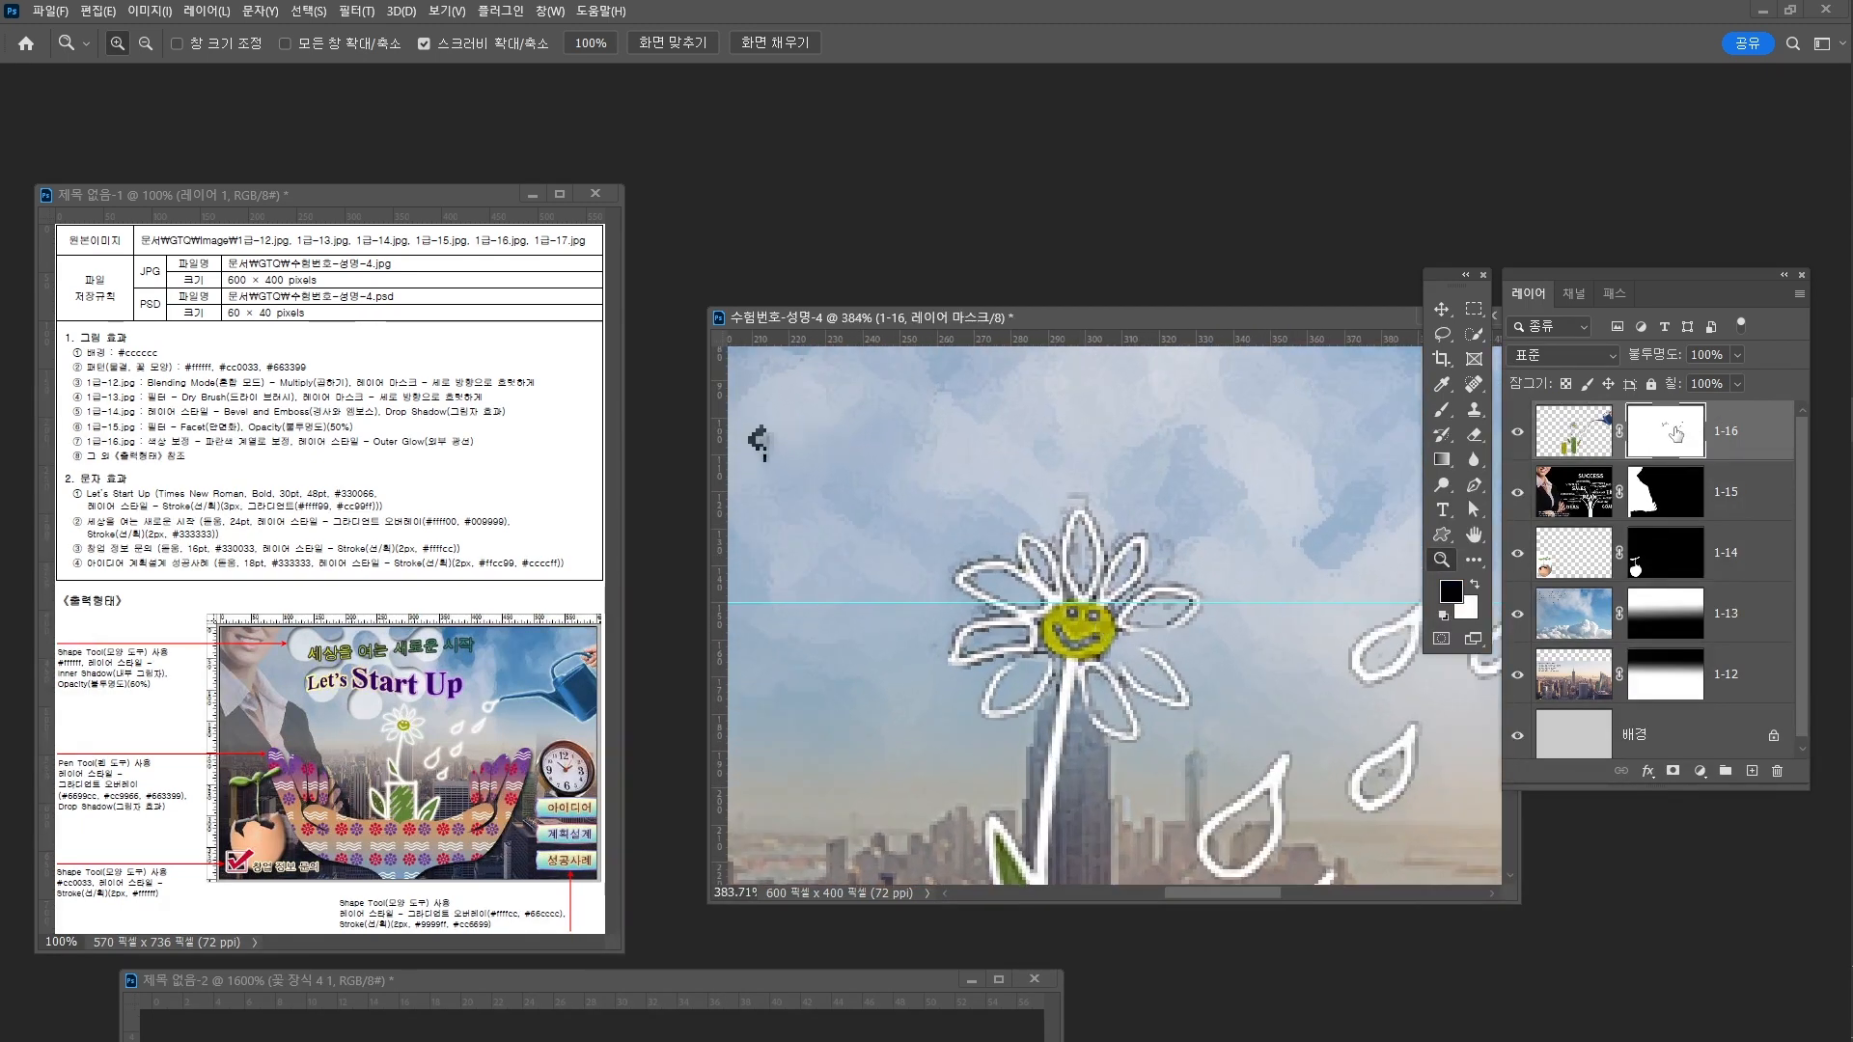
key(b)
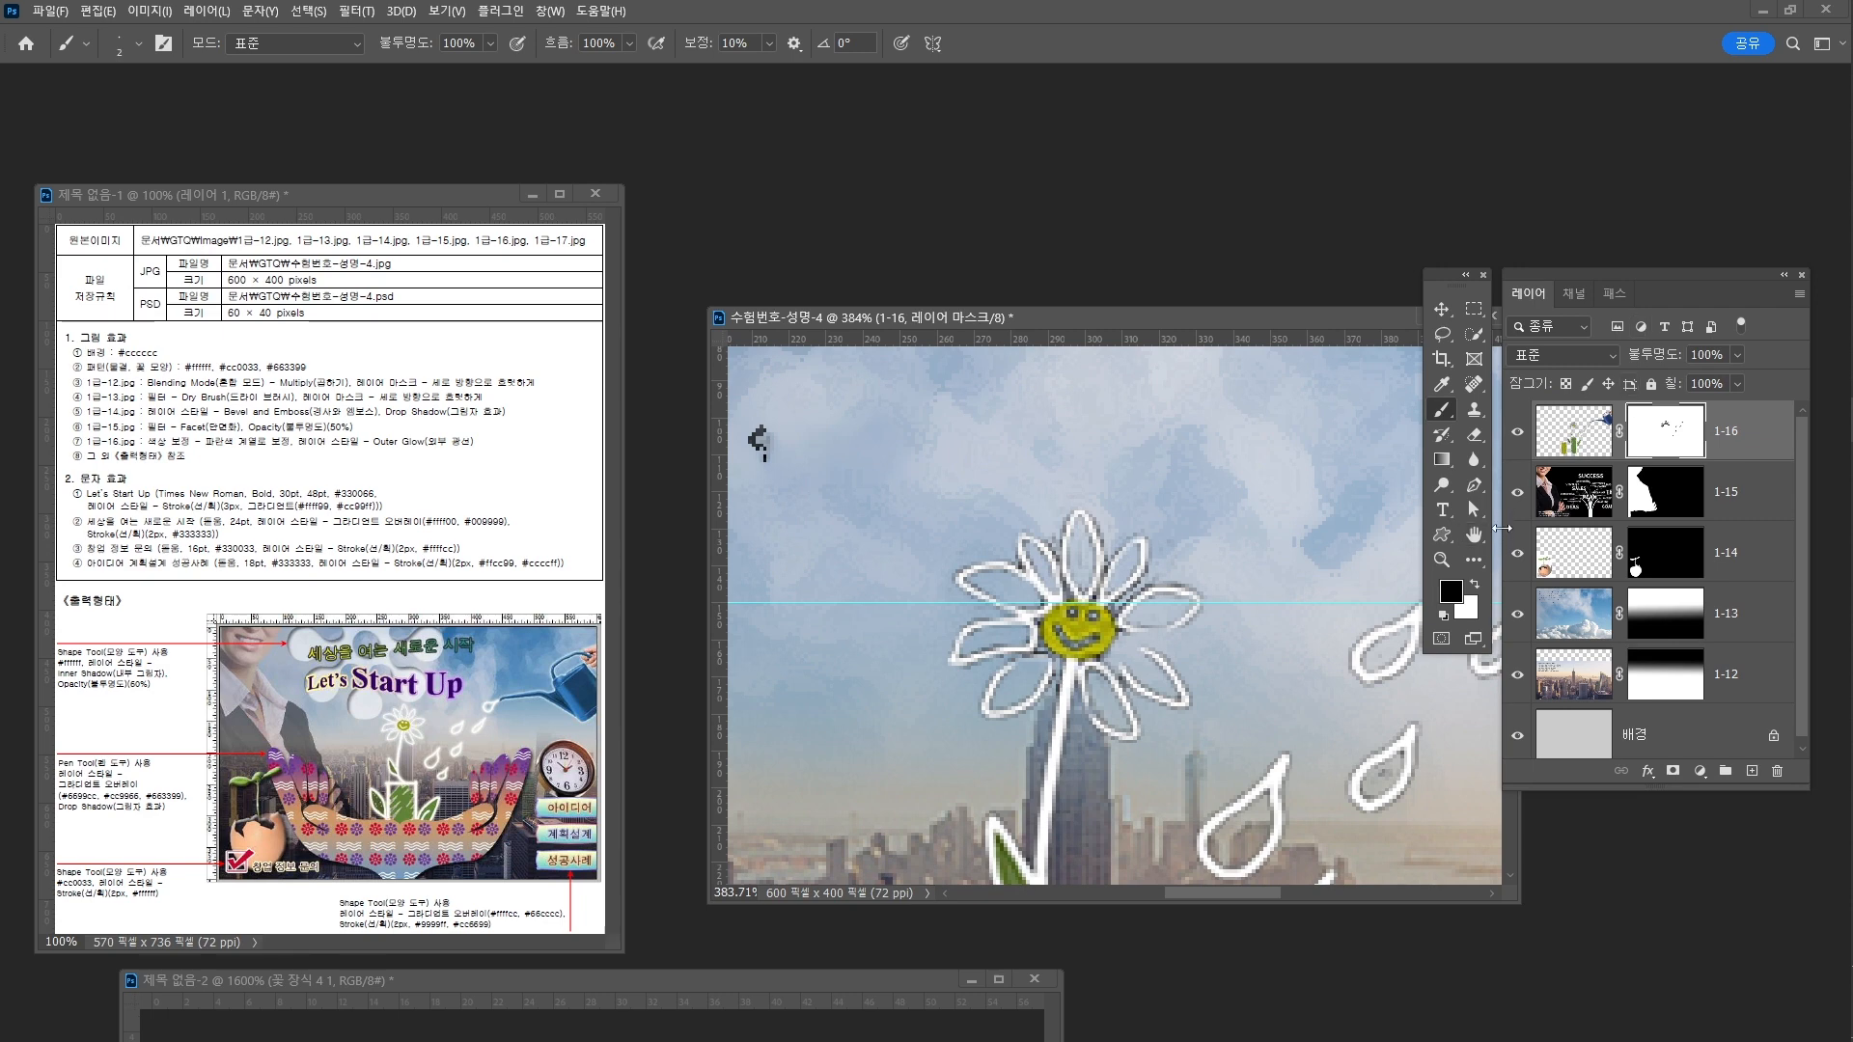
Retouch the flower's petal outlines directly on layer 1-16 in white, using the 선명한 원 brush at 2 px
click(1568, 450)
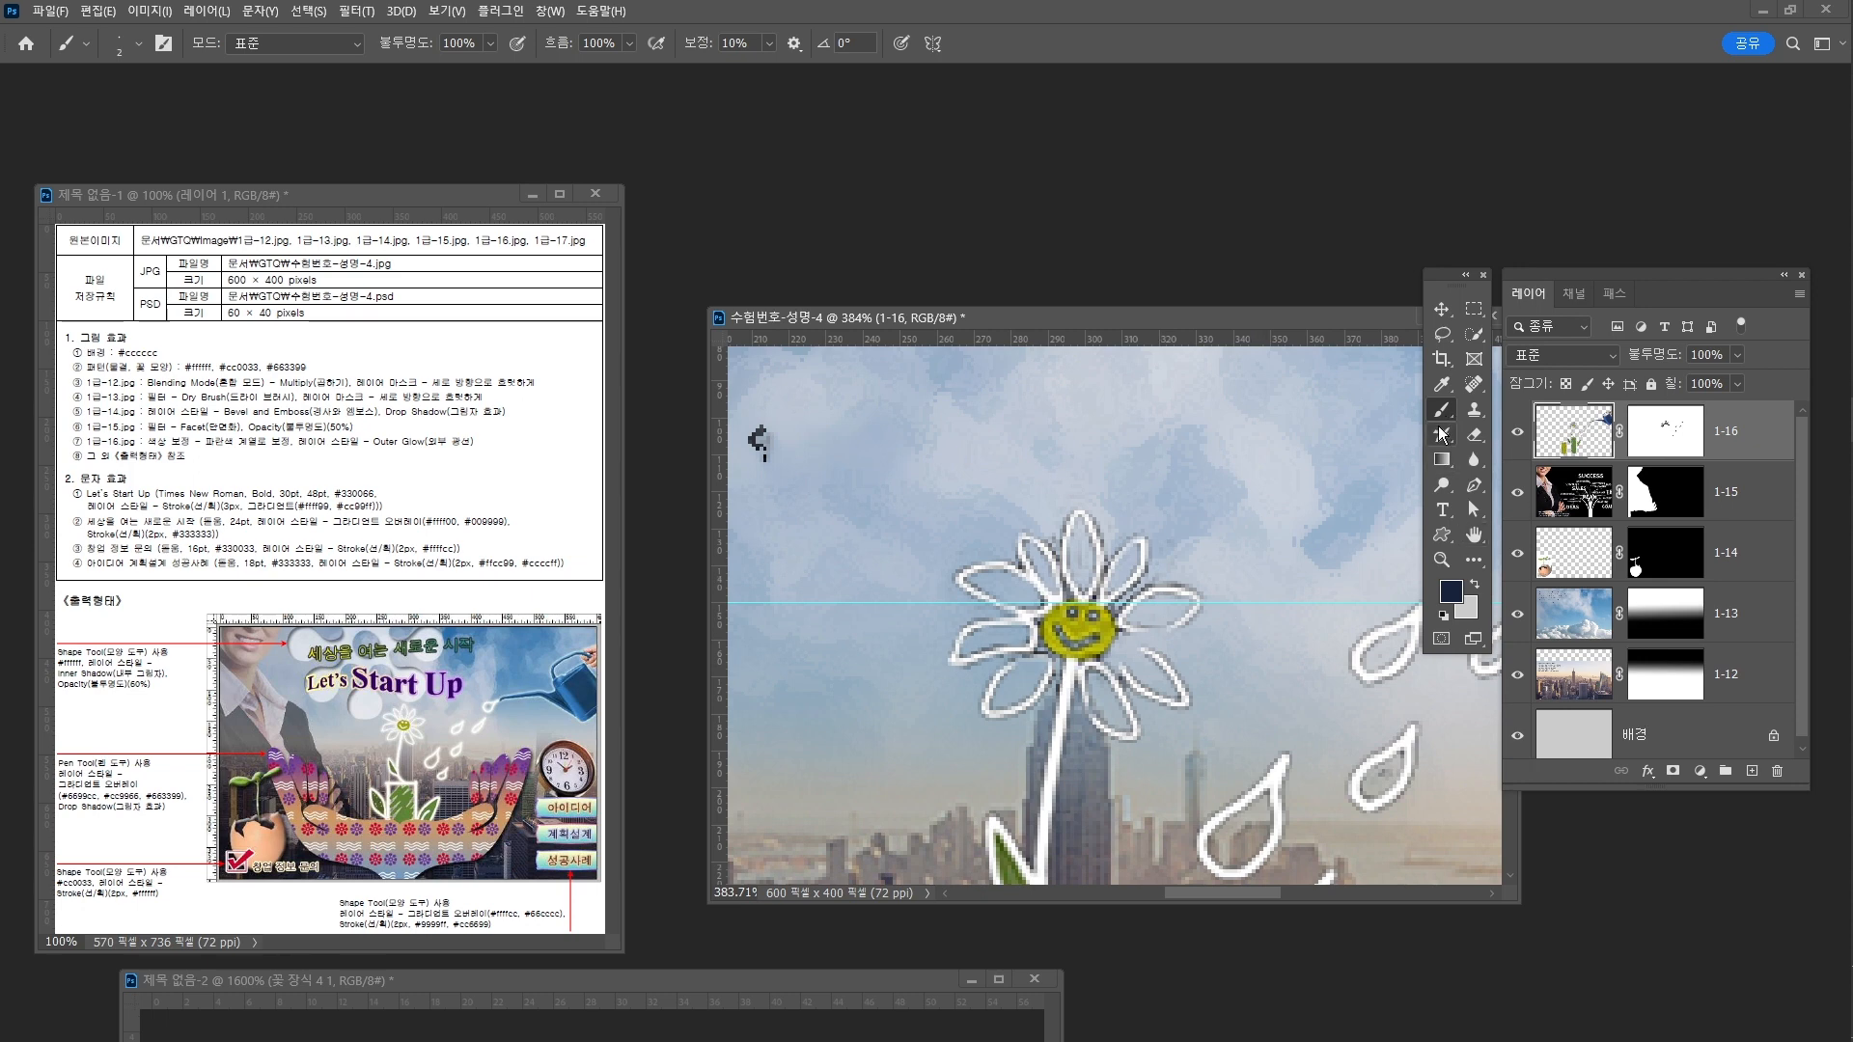
click(1442, 615)
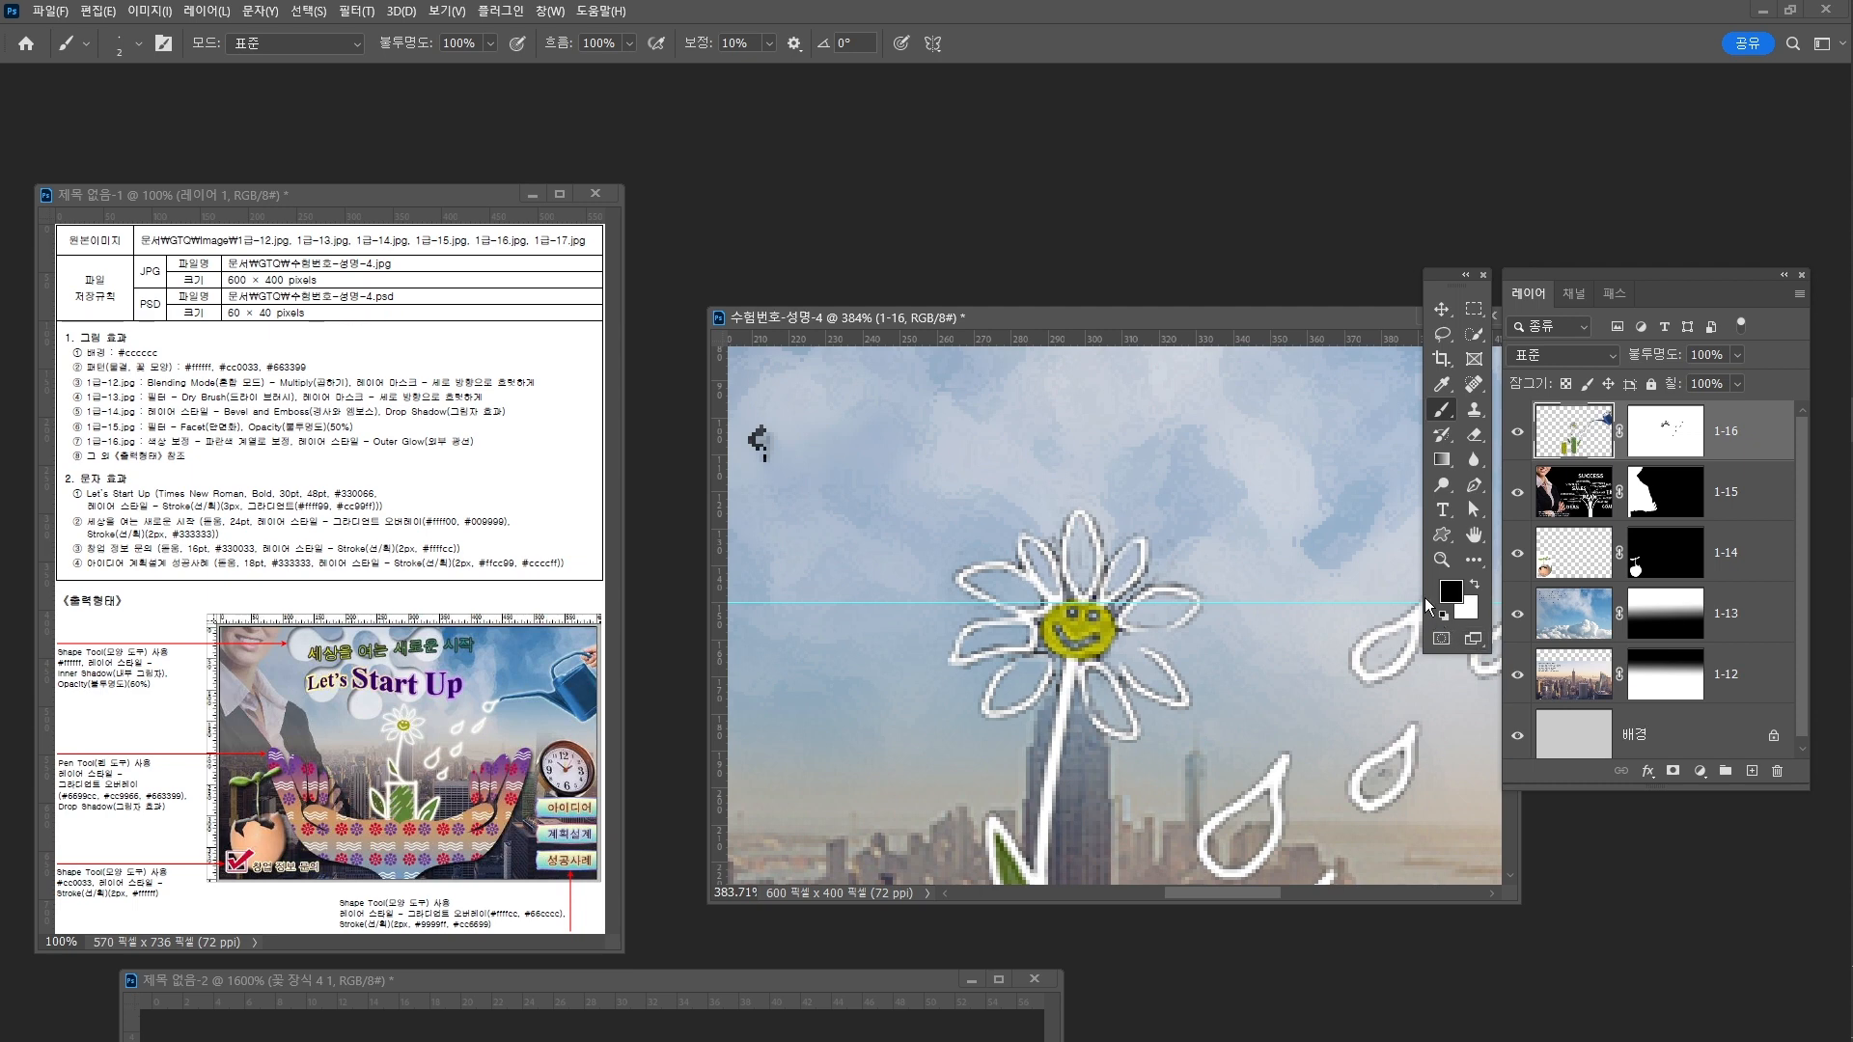
click(1473, 583)
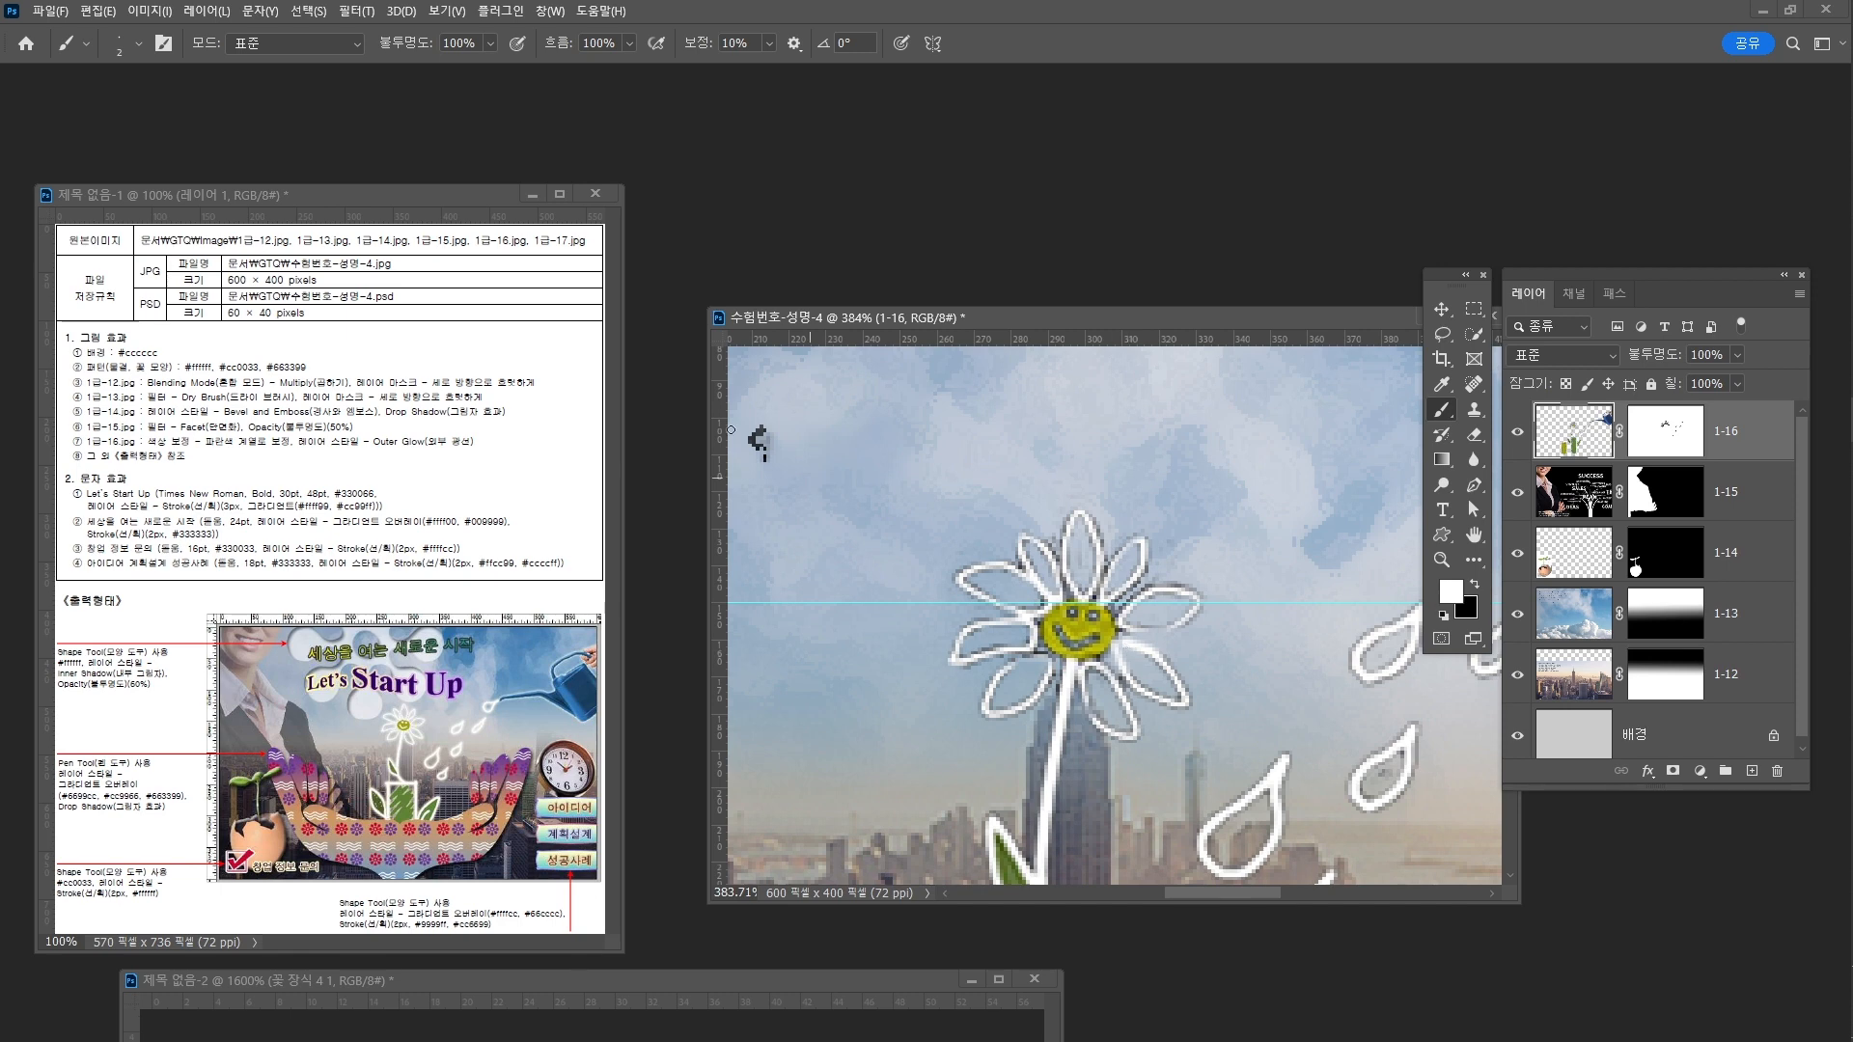
click(132, 46)
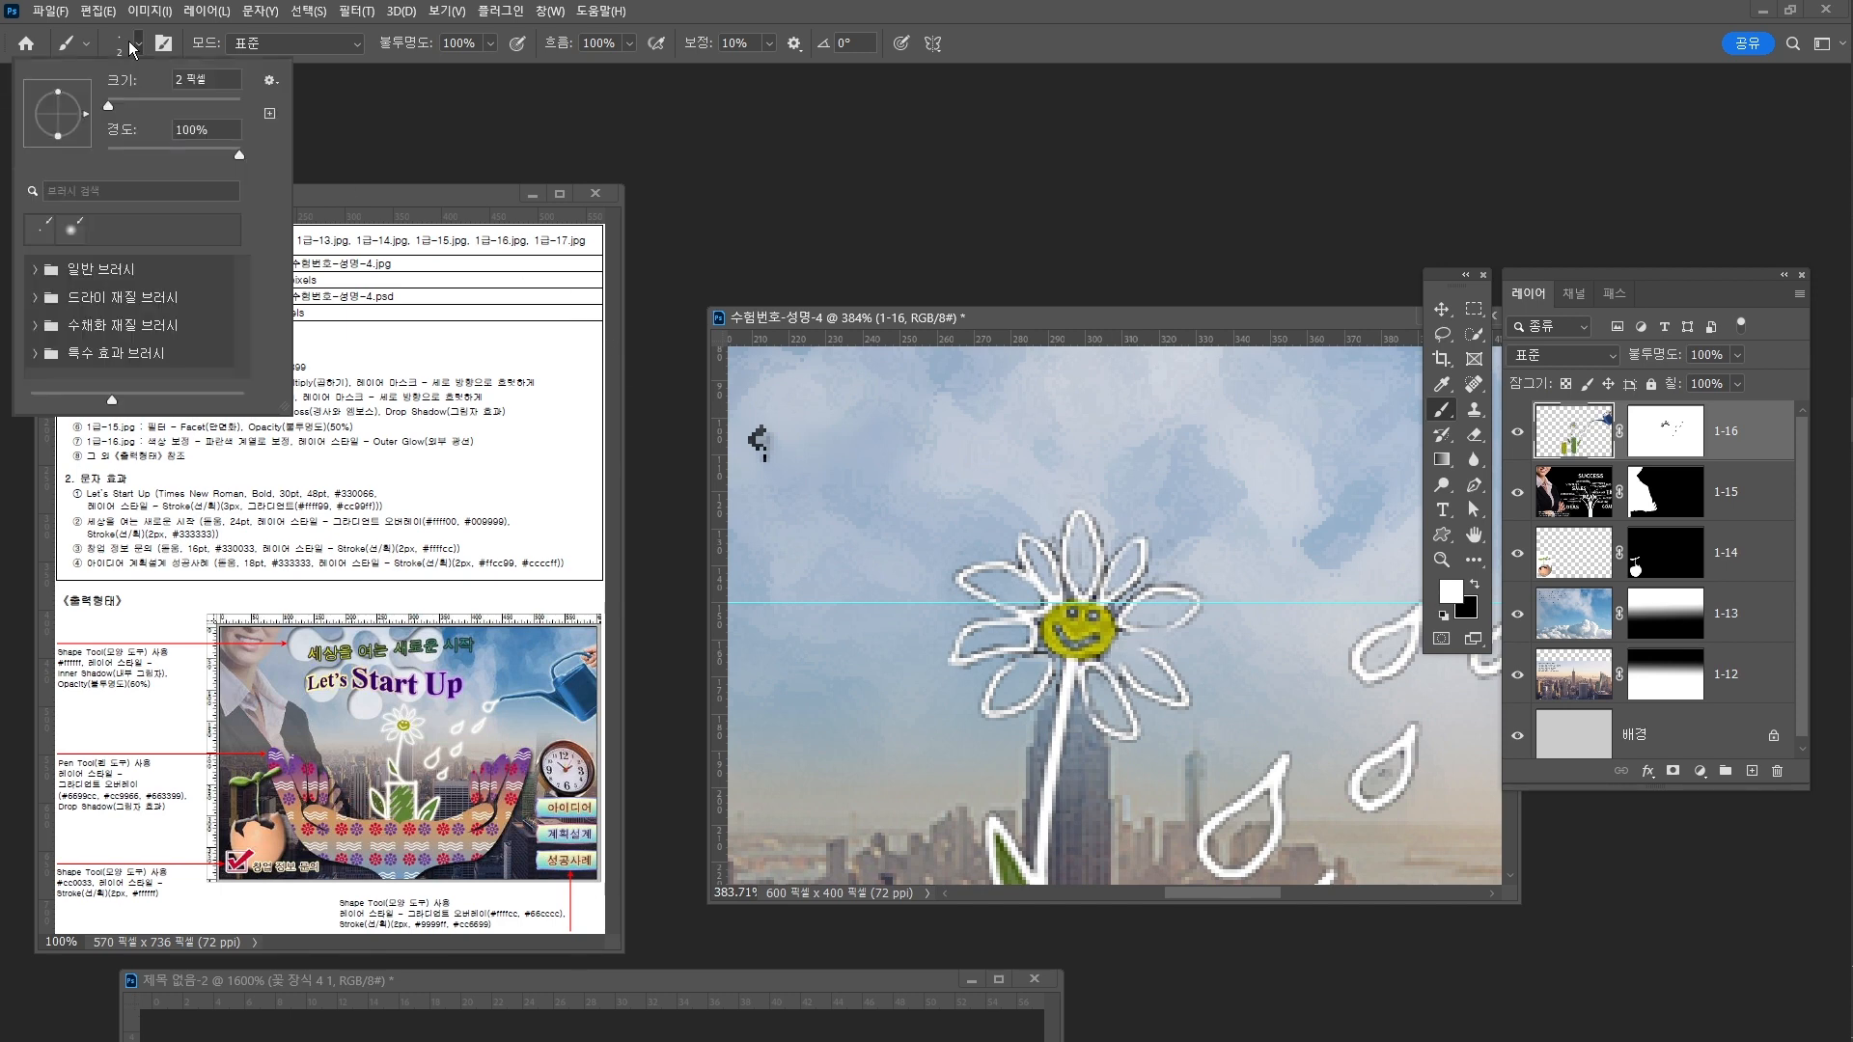
click(35, 271)
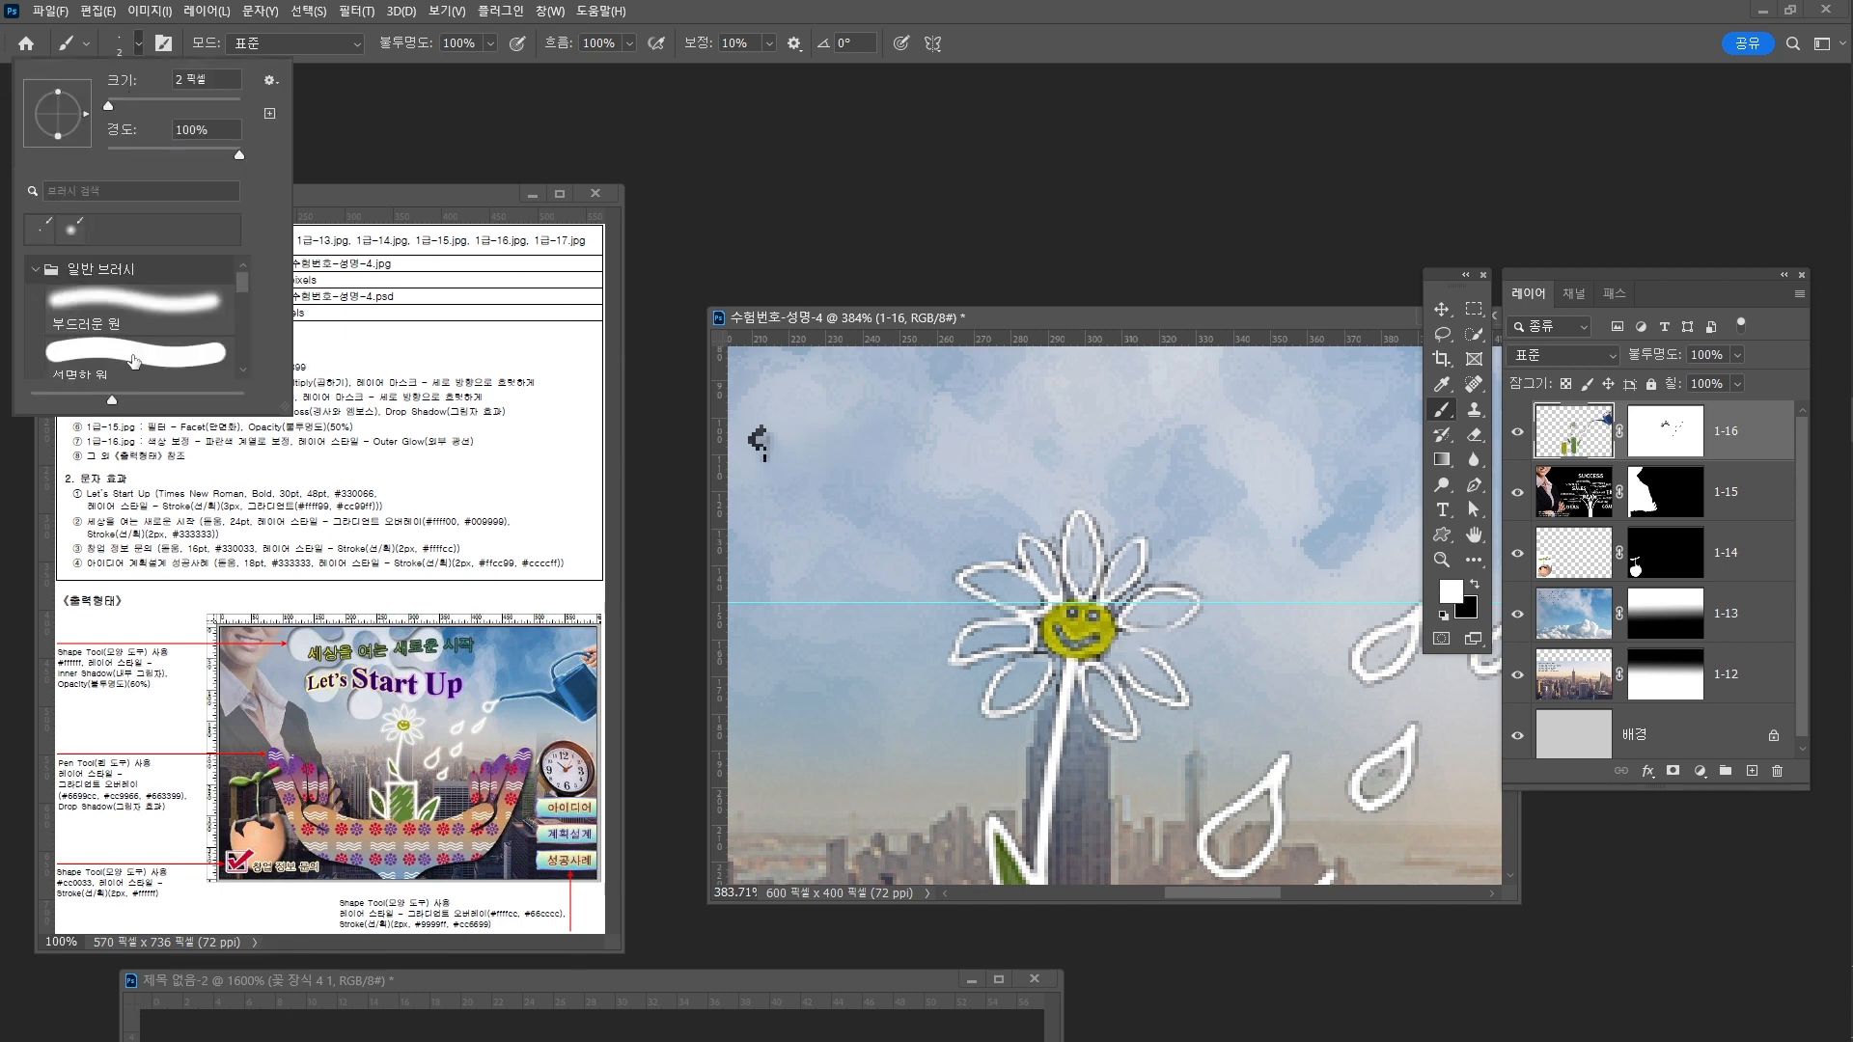
click(134, 362)
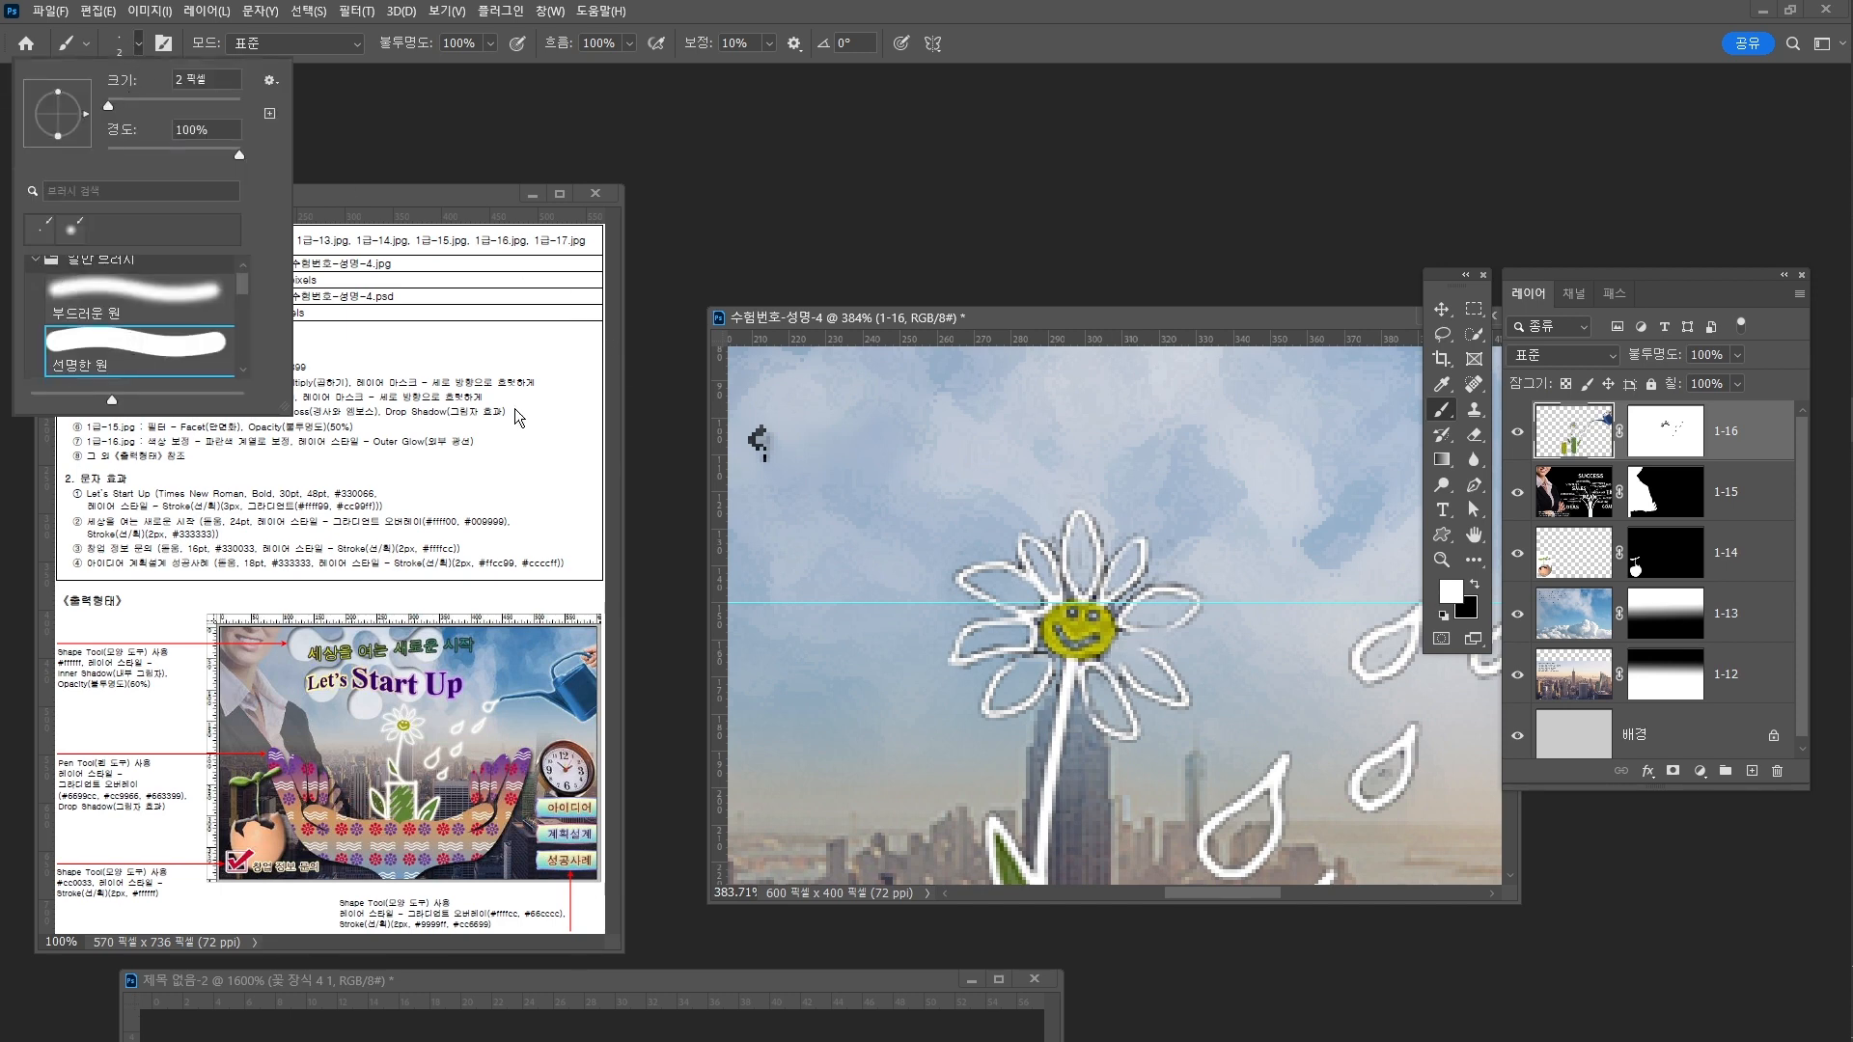
click(1112, 646)
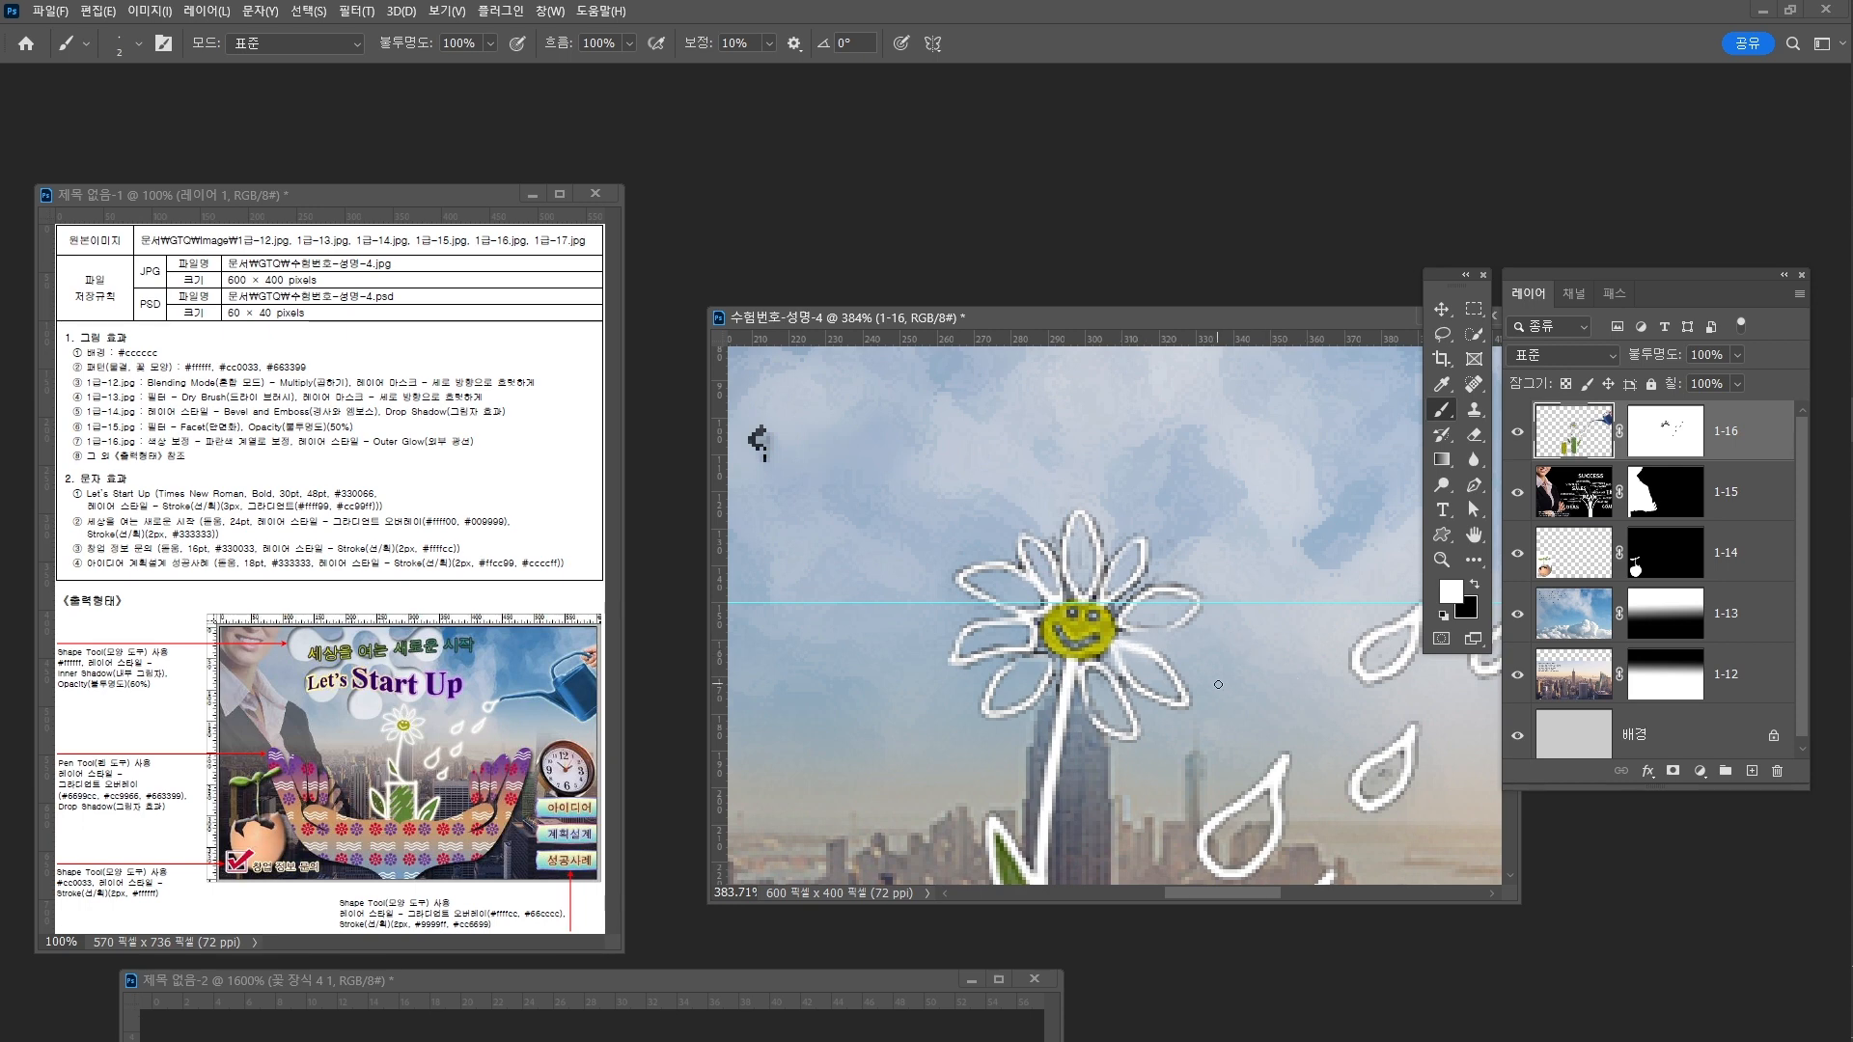
Lasso the yellow-green bar beside the flower and fill it with the black foreground colour on layer 1-16's mask, then deselect
key(z)
mouse_move(1217, 681)
mouse_down()
mouse_move(1196, 691)
mouse_move(1191, 653)
mouse_move(1235, 667)
mouse_move(1218, 670)
mouse_up()
drag(1318, 716, 1255, 660)
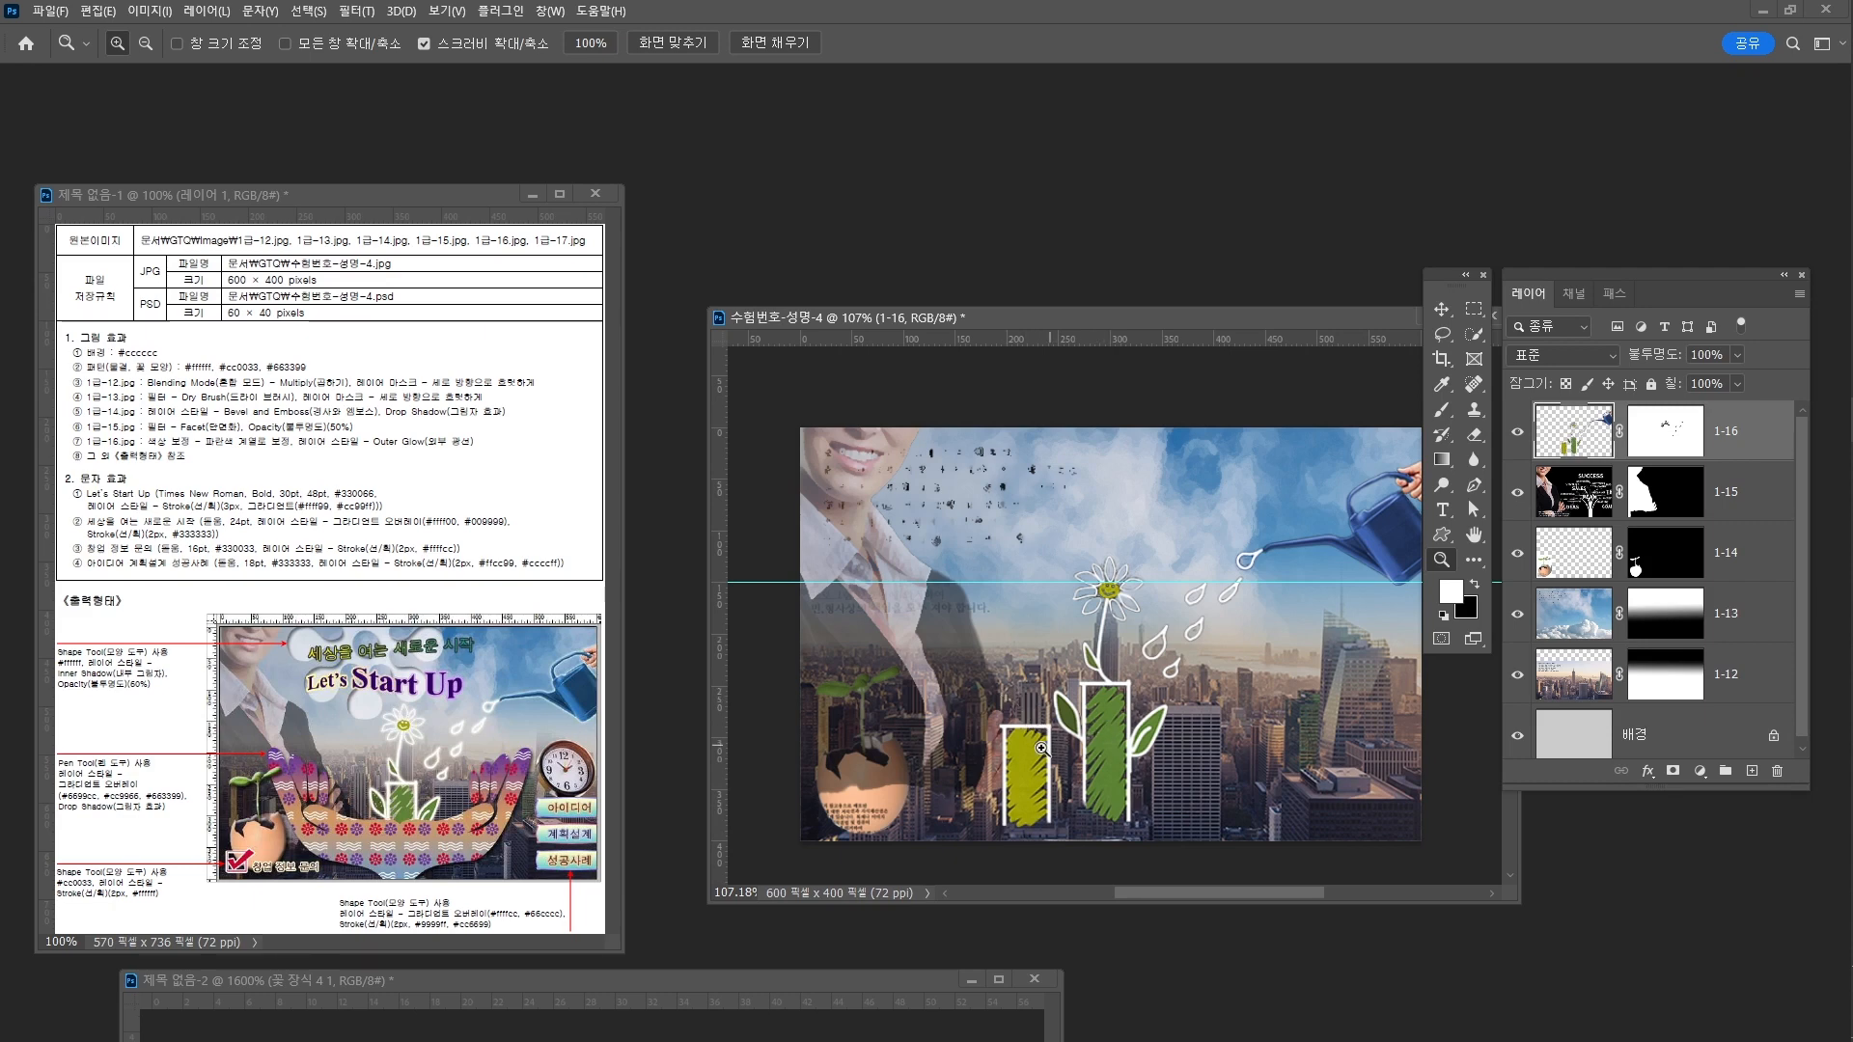
click(1642, 445)
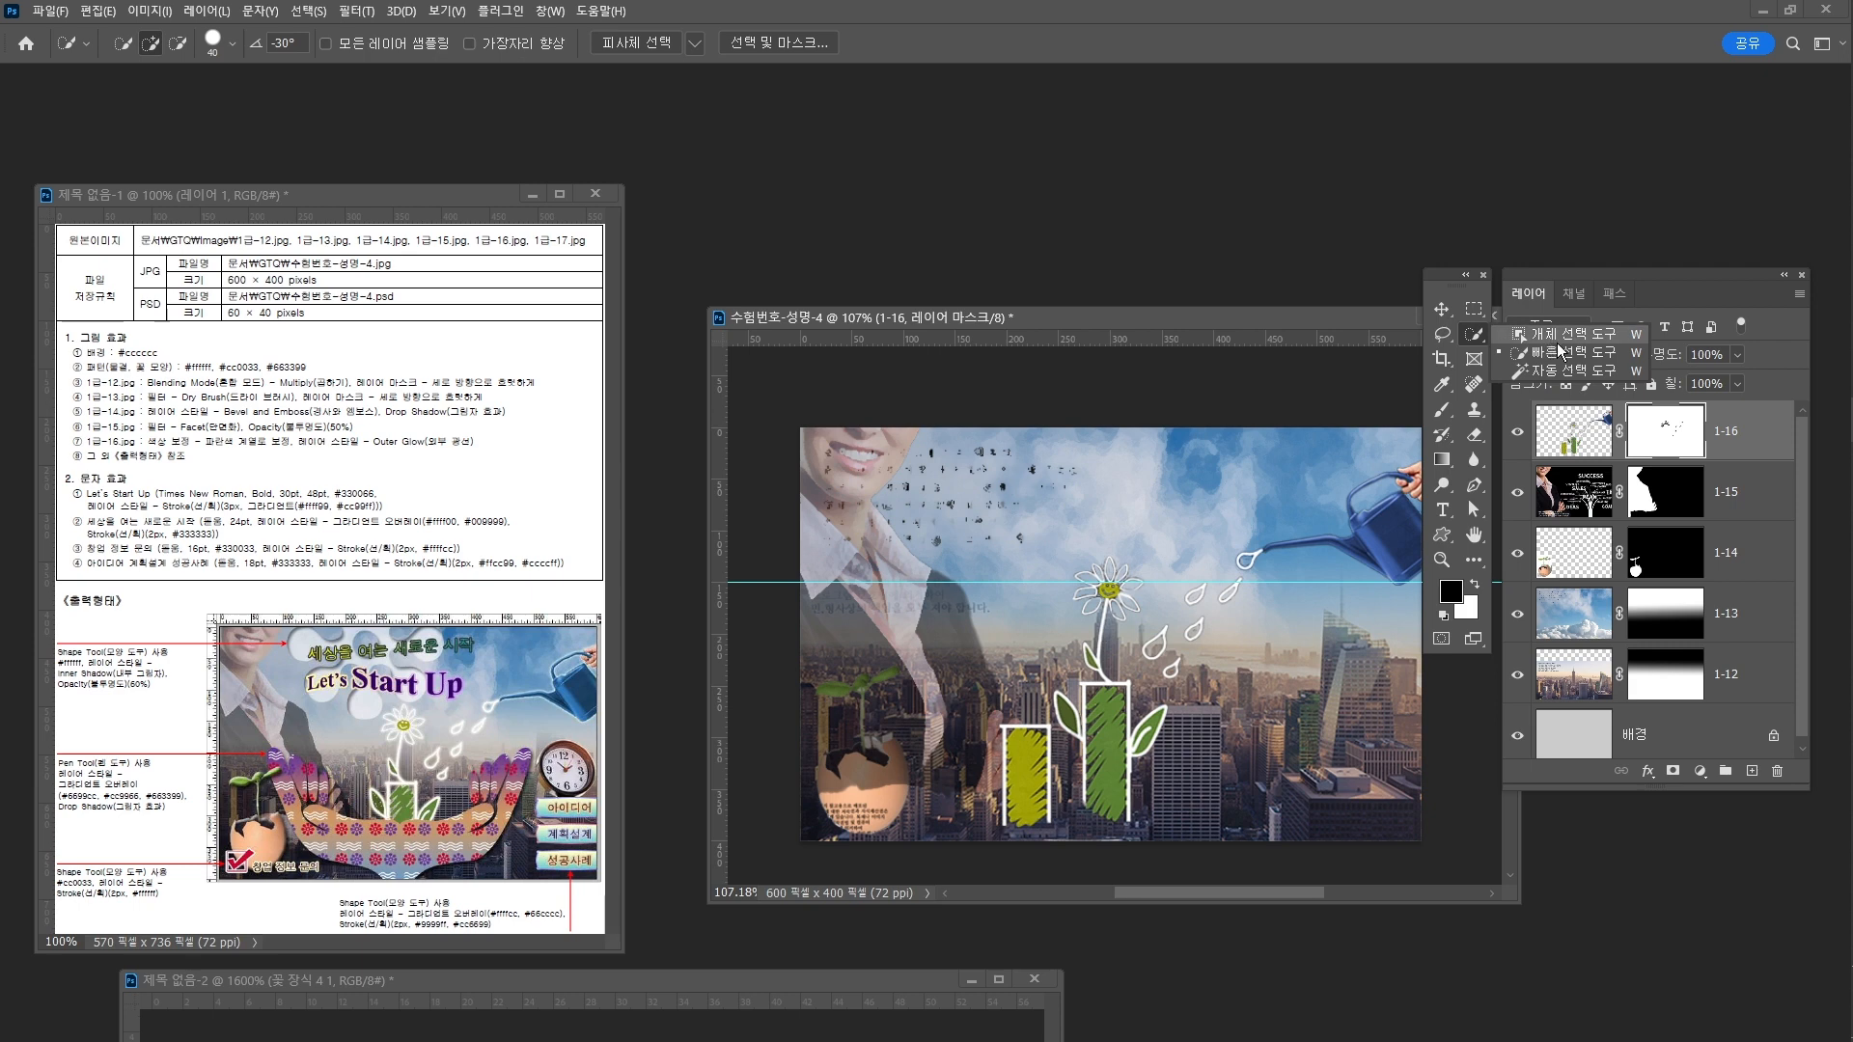
click(1440, 335)
click(1515, 336)
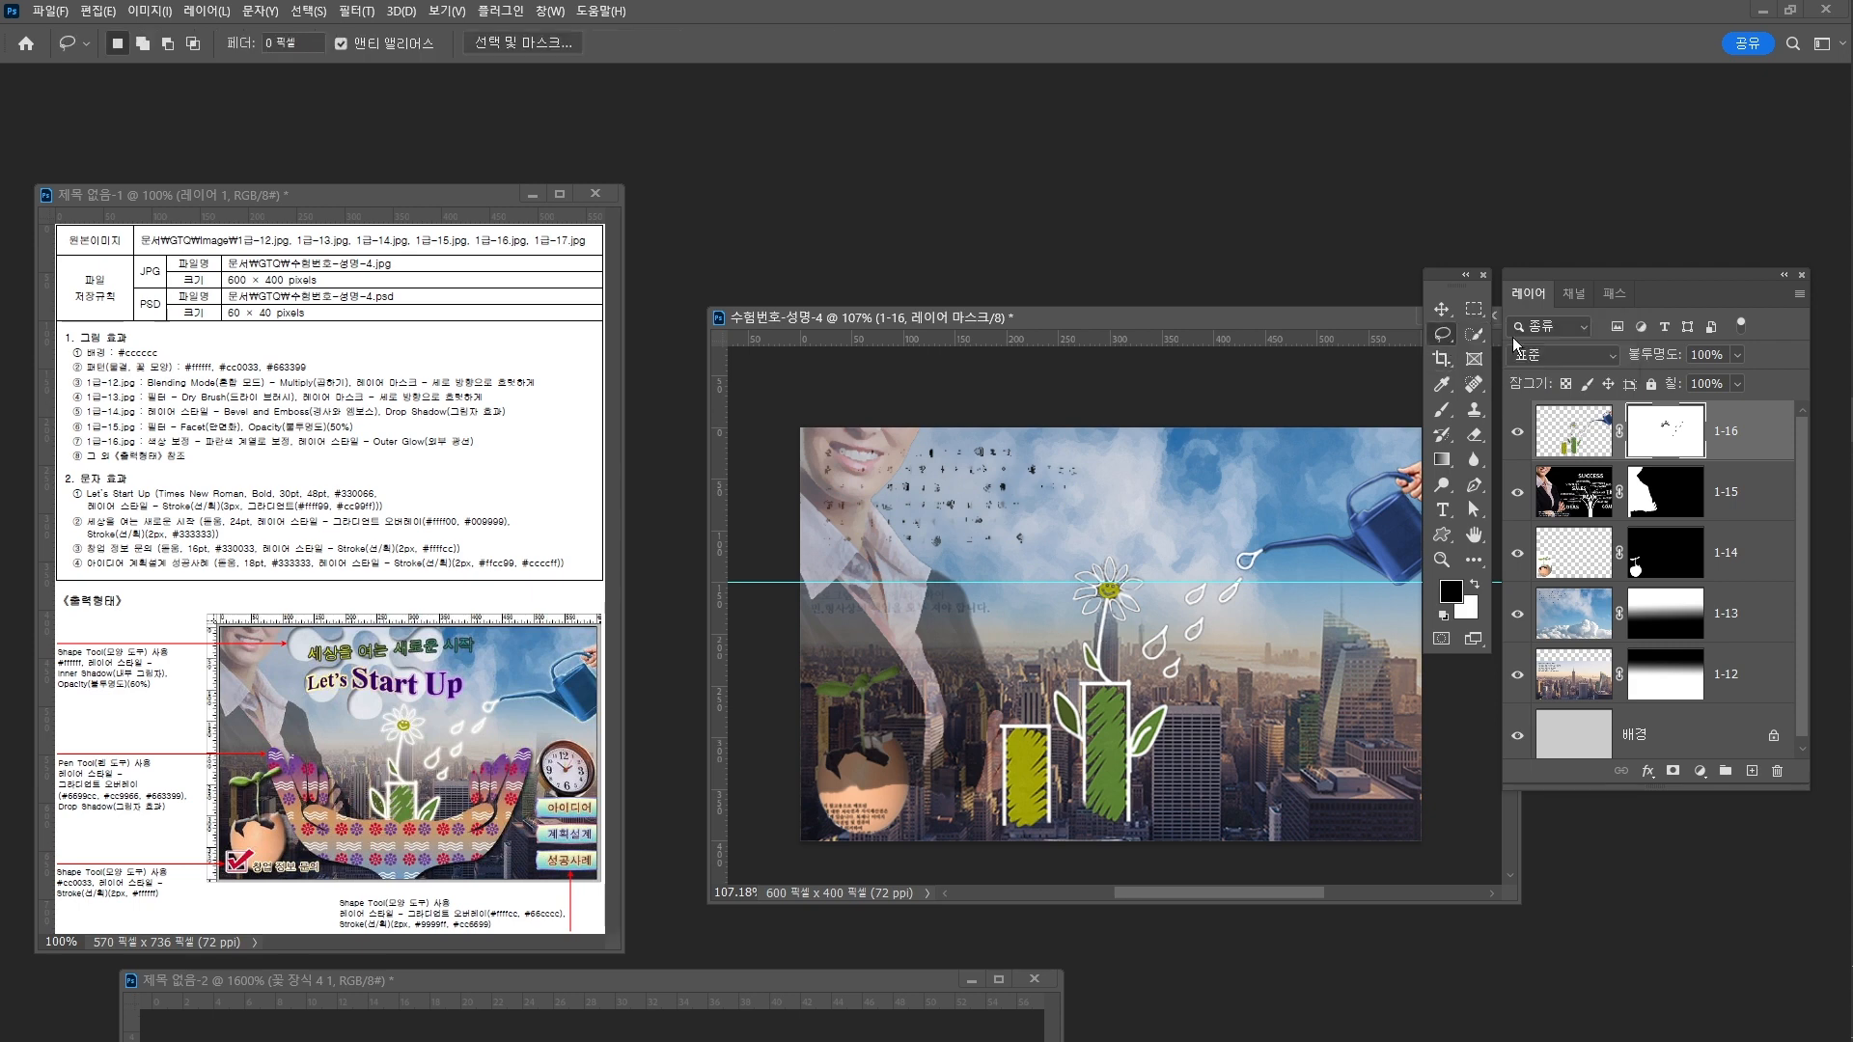
mouse_move(983, 784)
mouse_down()
mouse_move(986, 842)
mouse_move(1026, 843)
mouse_move(997, 838)
mouse_move(979, 801)
mouse_move(1001, 715)
mouse_move(1061, 733)
mouse_move(1062, 825)
mouse_up()
click(111, 10)
click(135, 312)
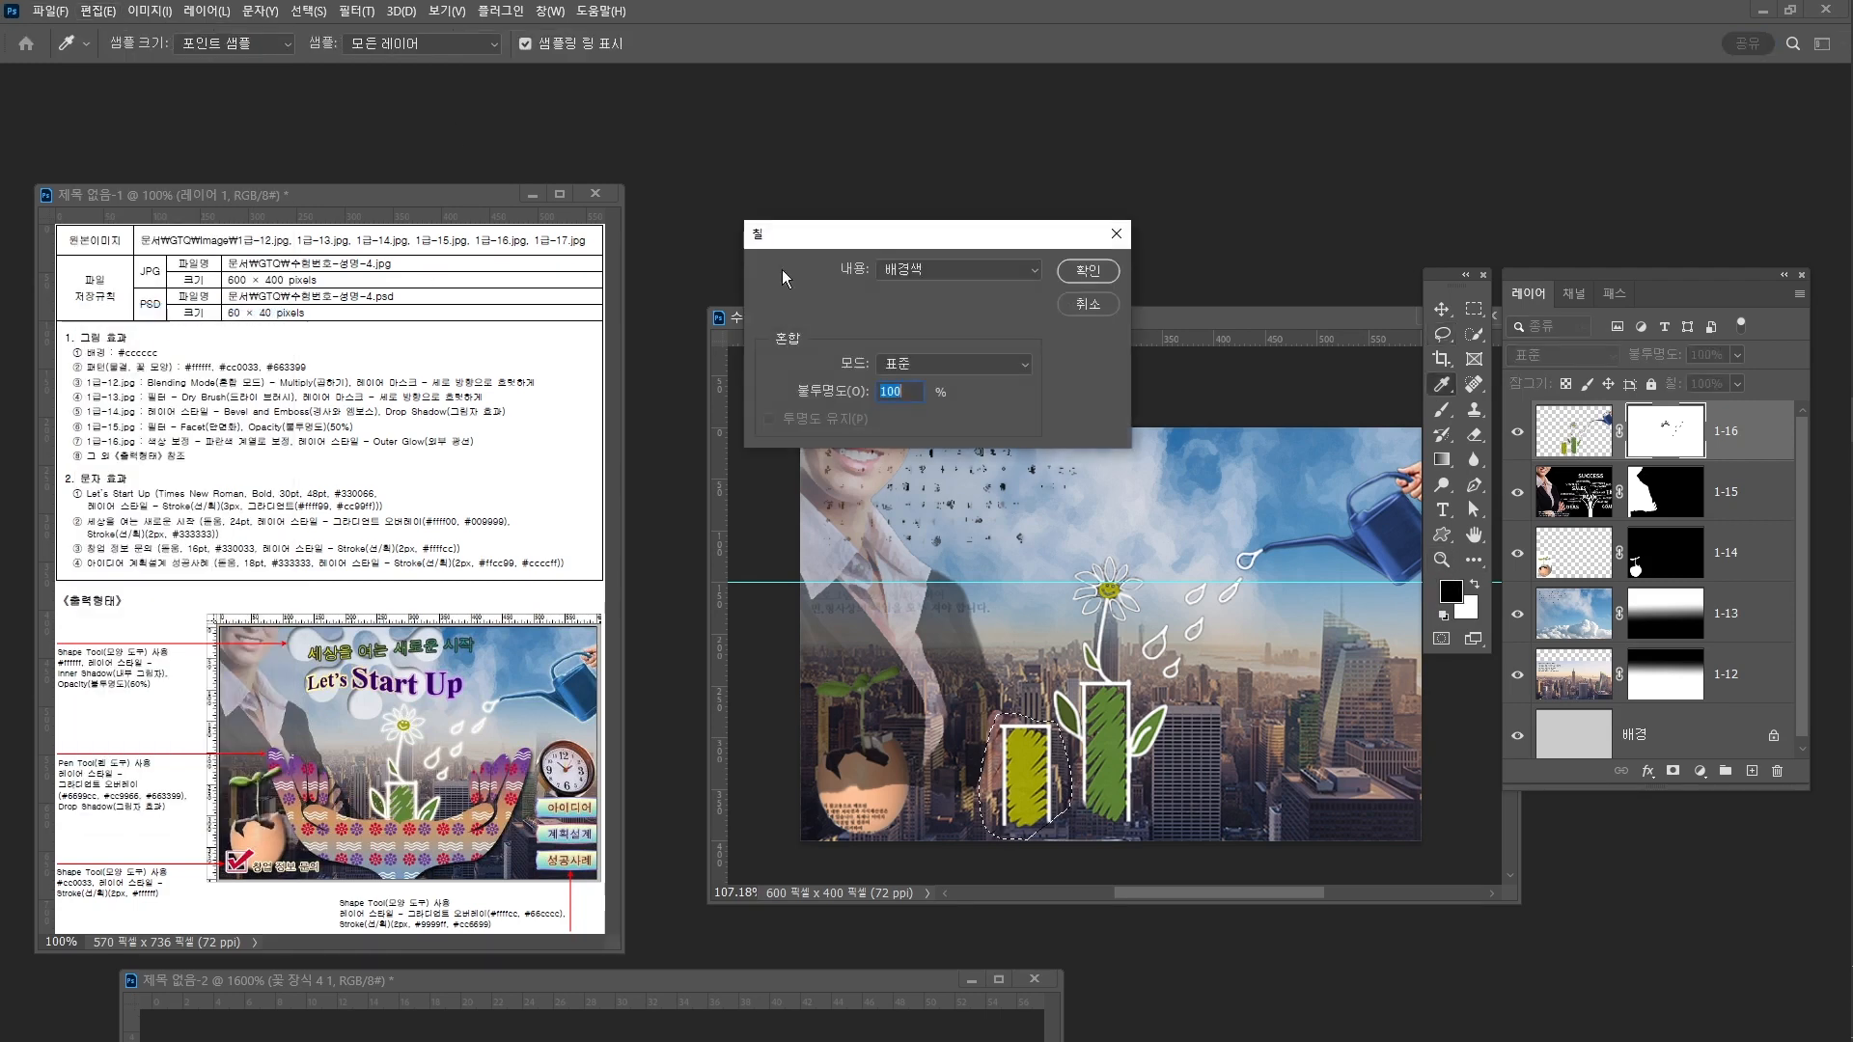
click(931, 270)
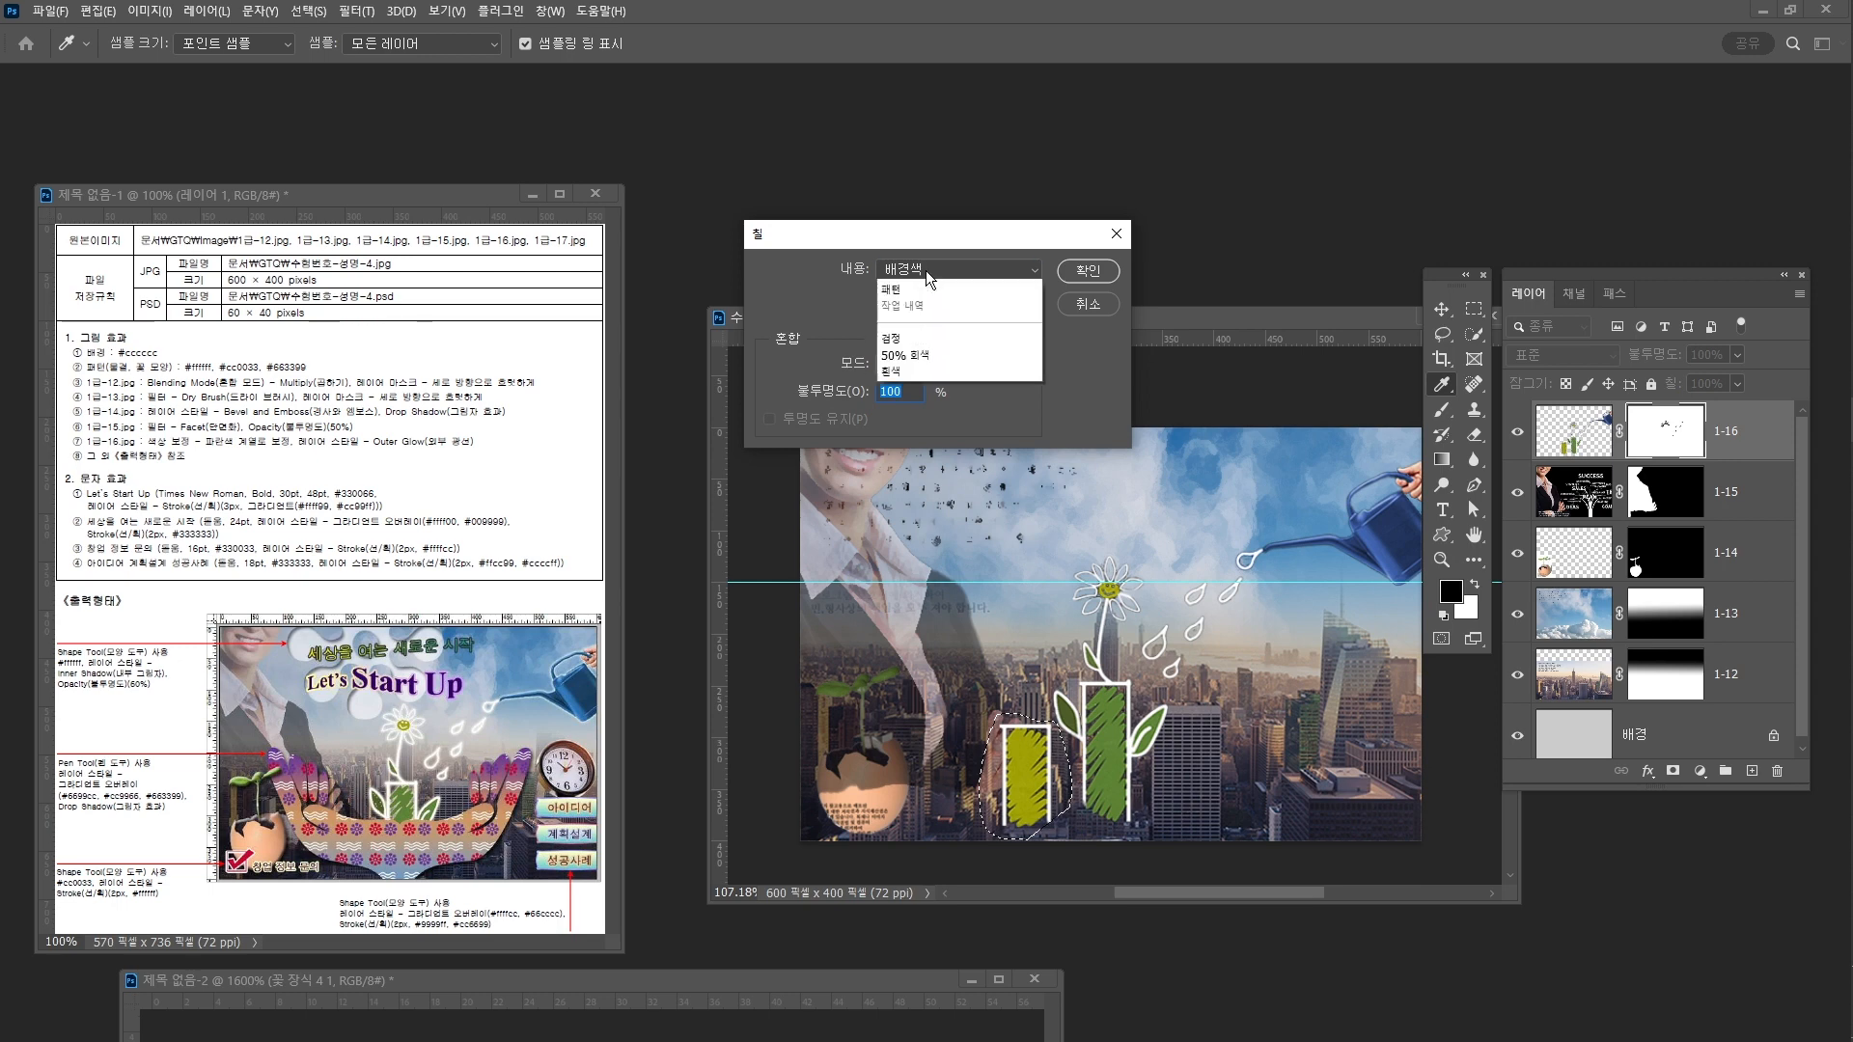
click(943, 303)
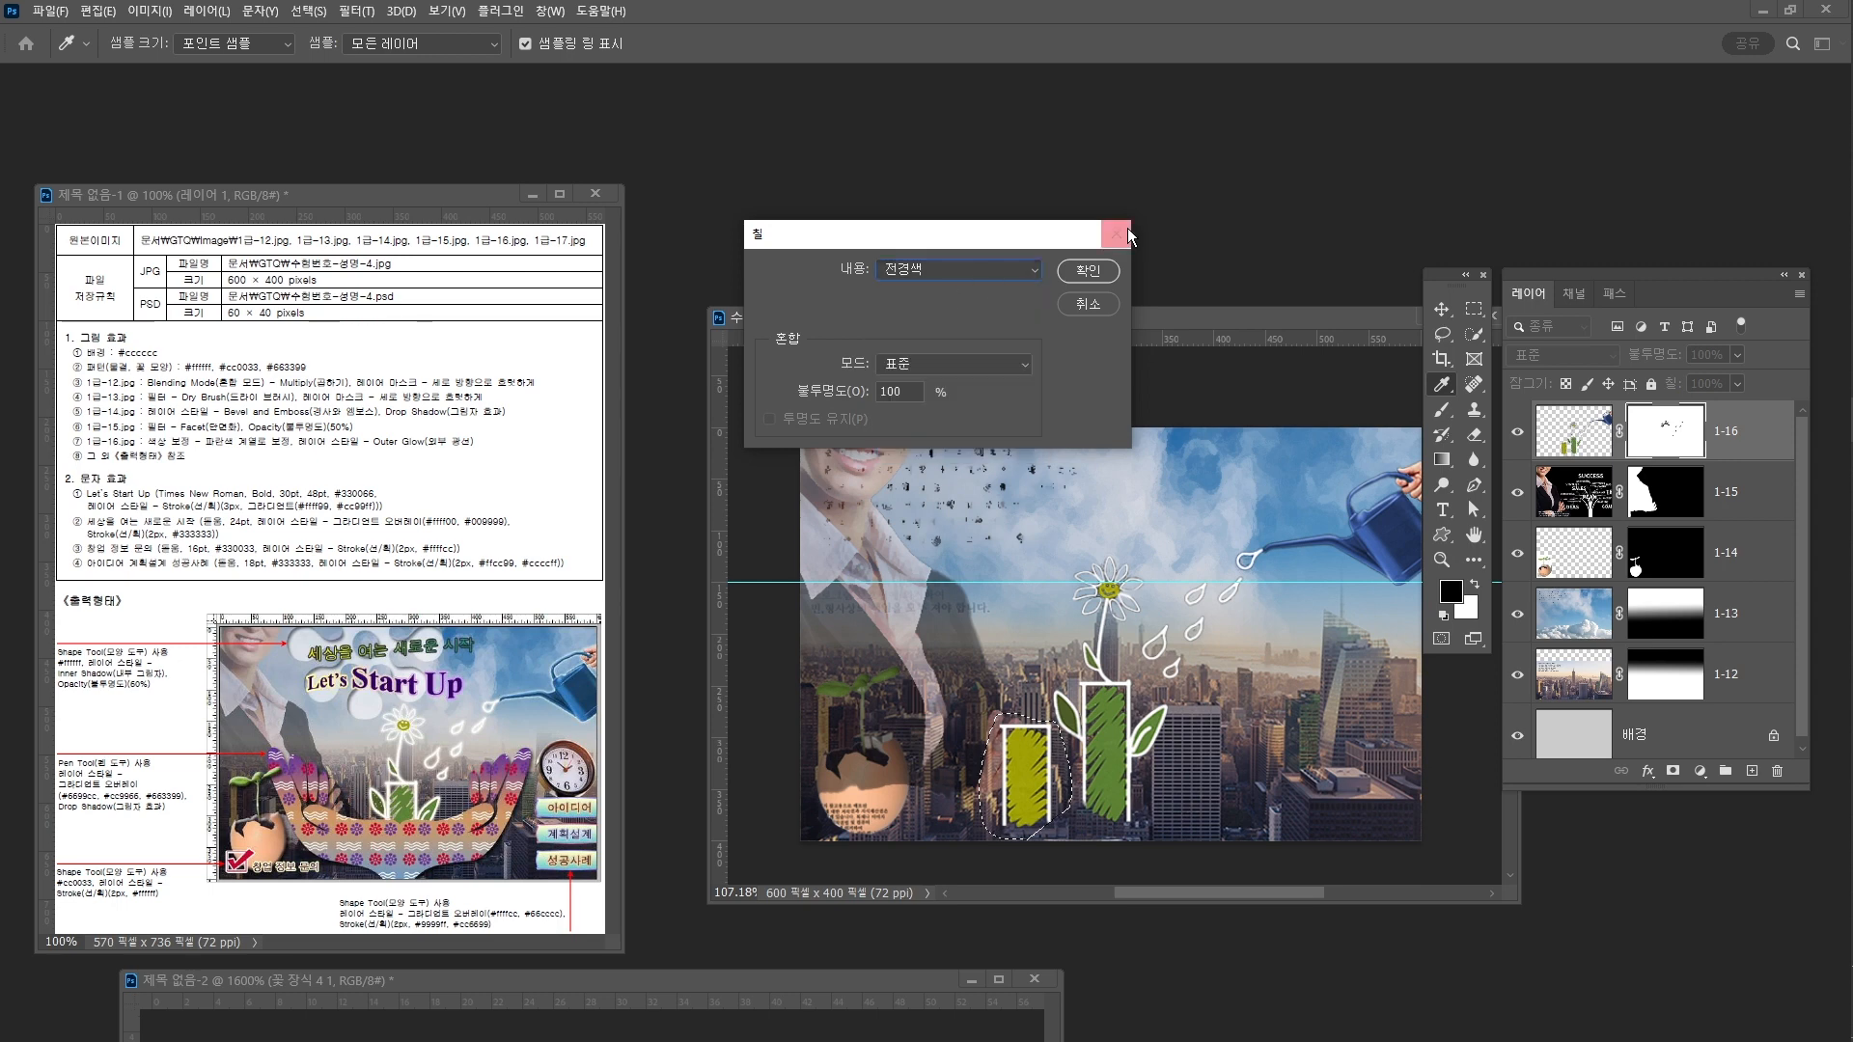
click(1100, 271)
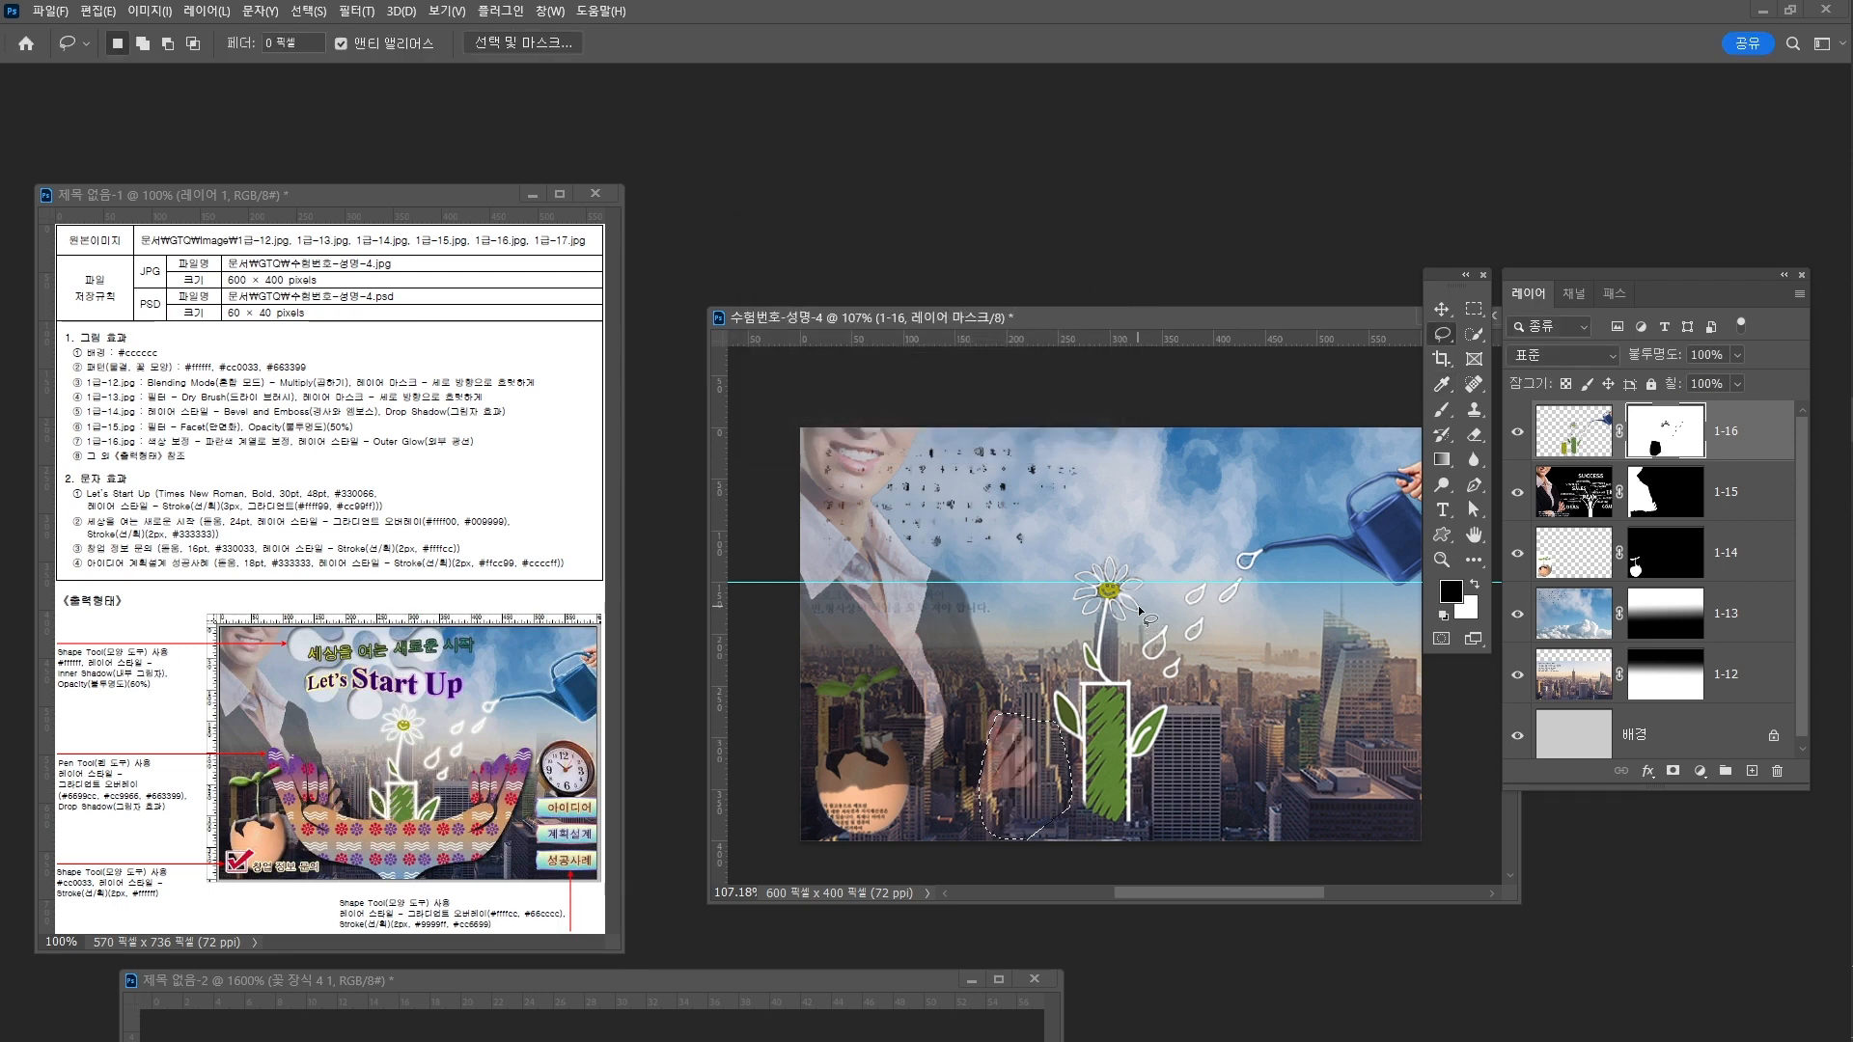
key(ctrl+d)
Search the shape library for 꽃 and pick the round flower ornament in the 장식 group for the Custom Shape tool
click(526, 10)
click(551, 11)
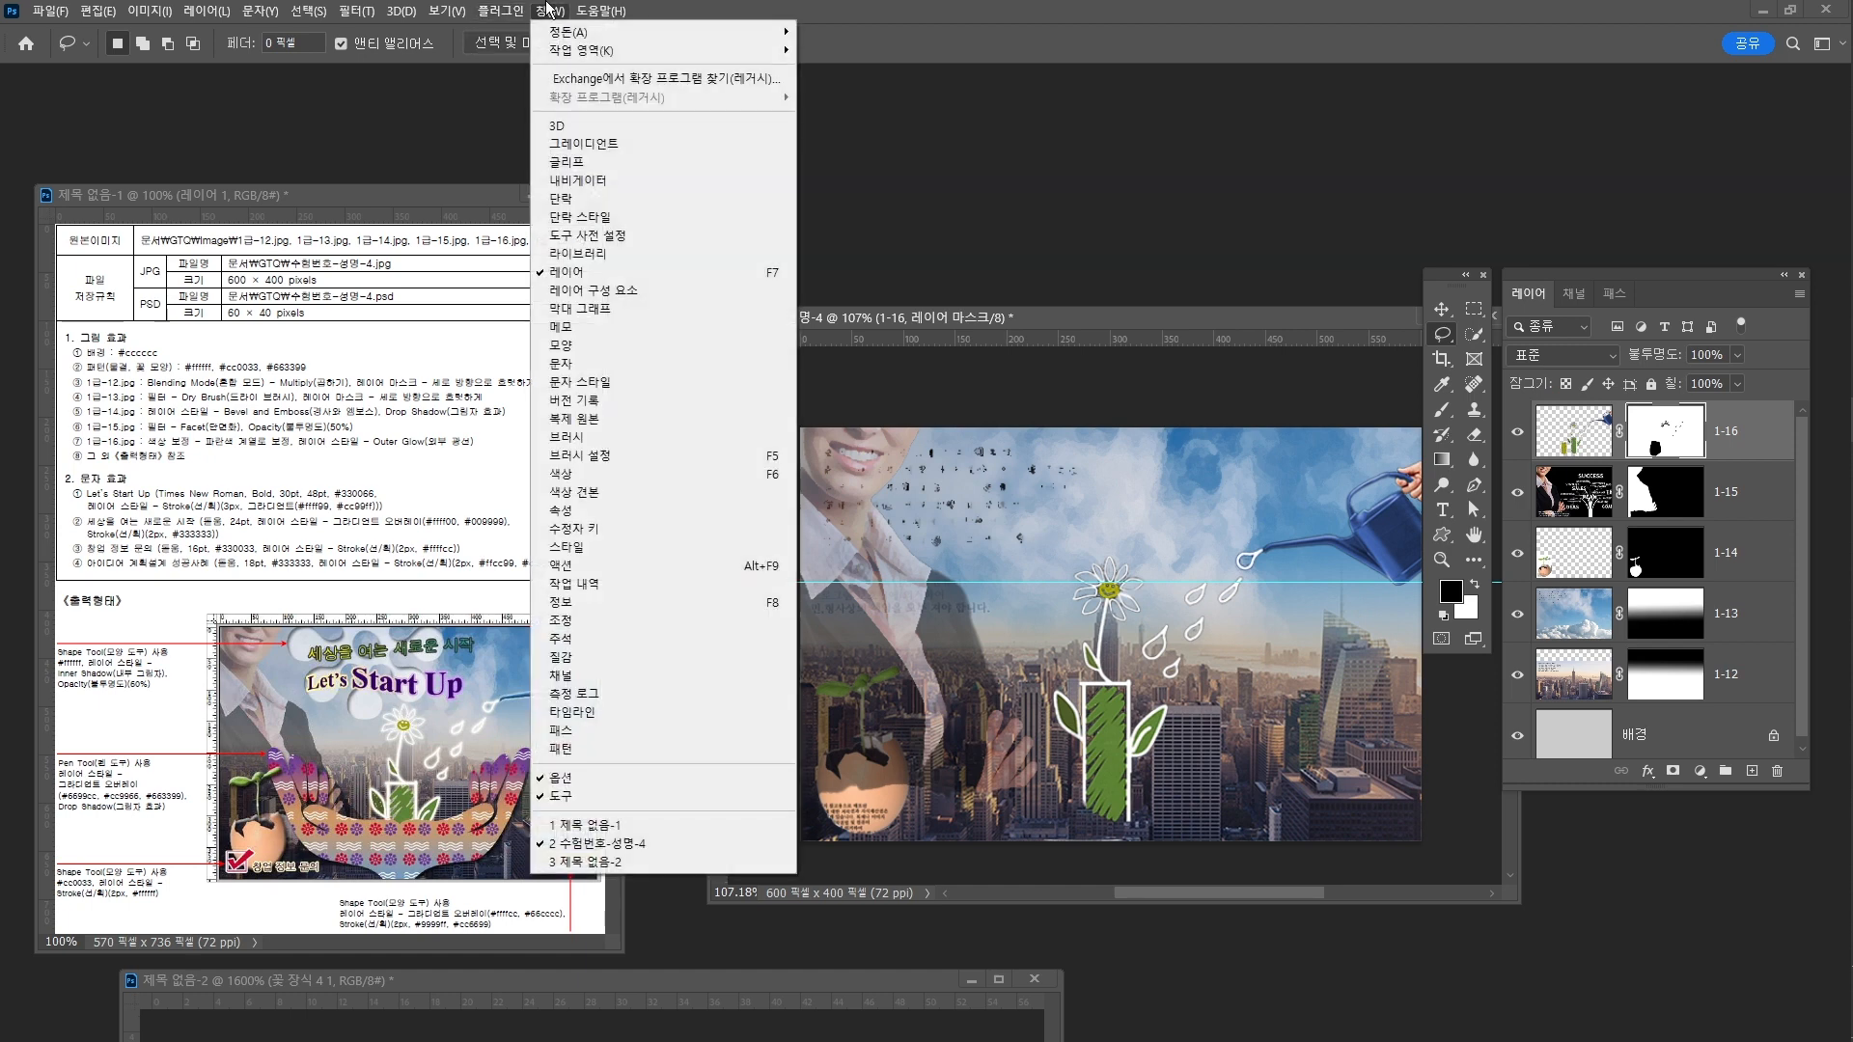
click(600, 357)
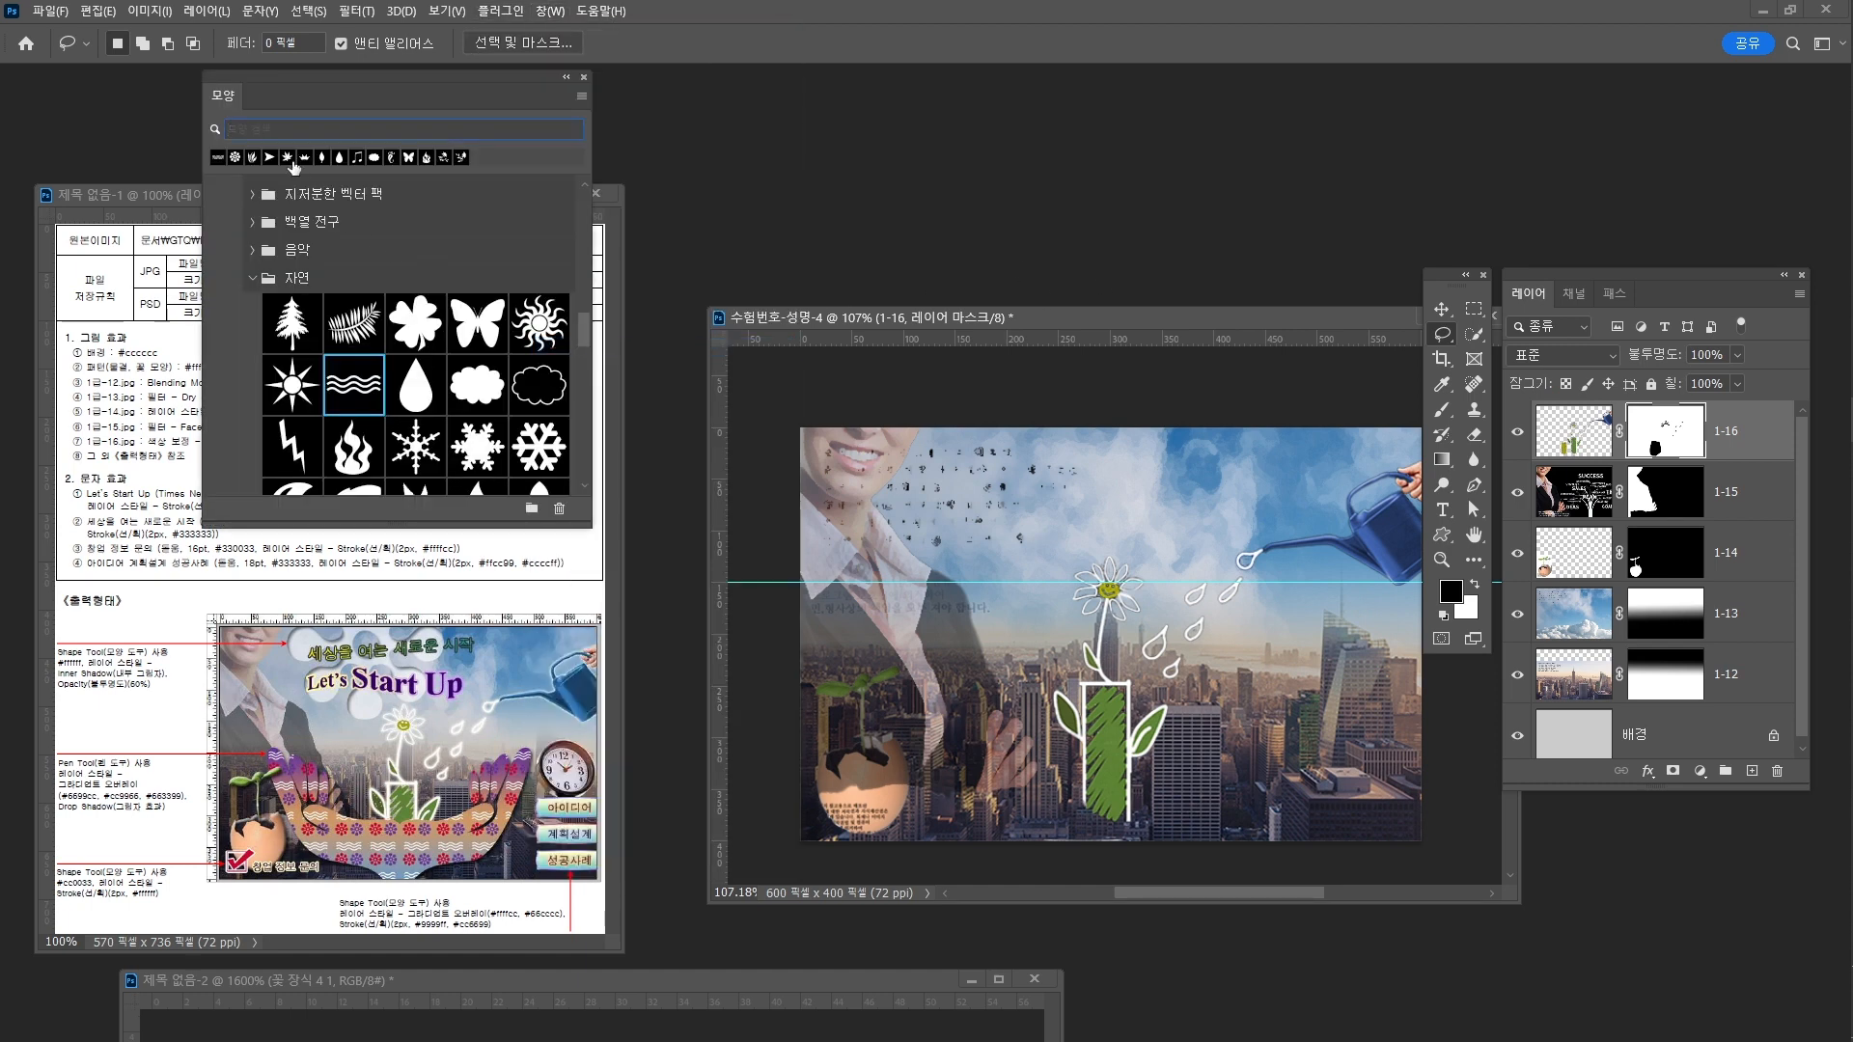
text(꽃)
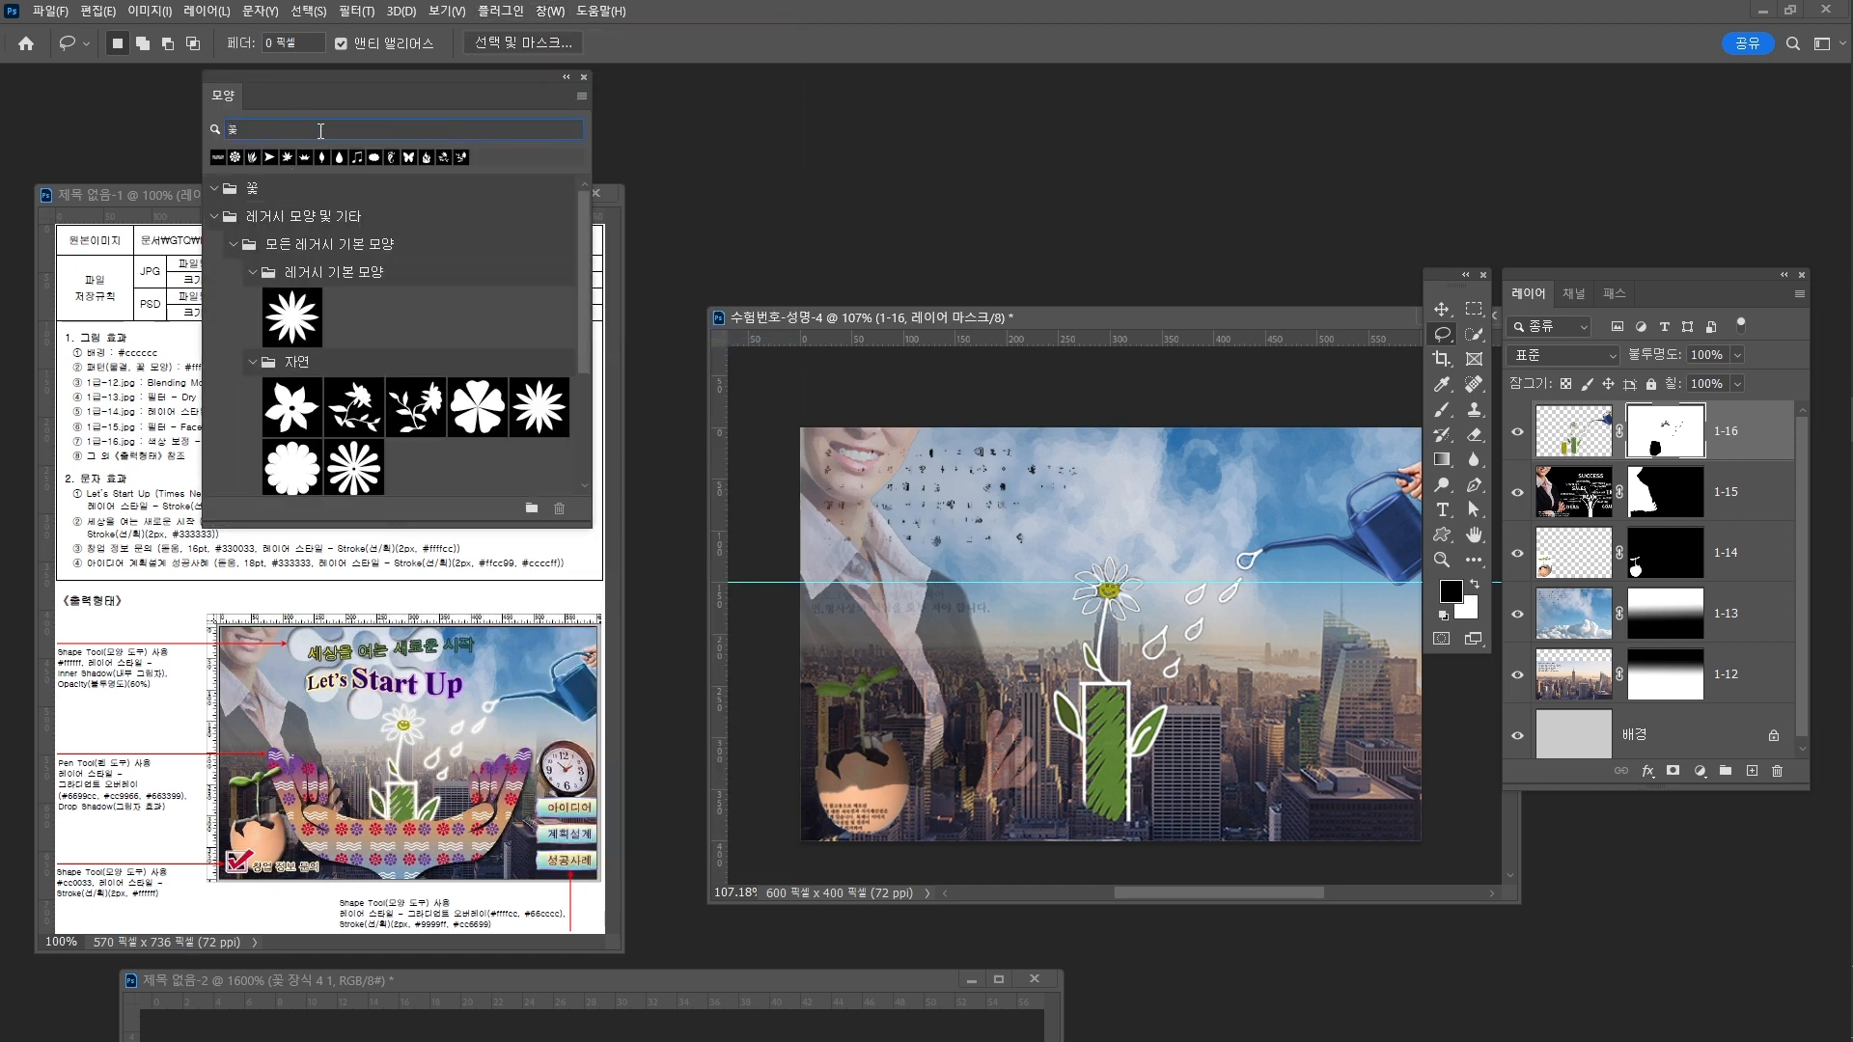
scroll(348, 371, down, 2)
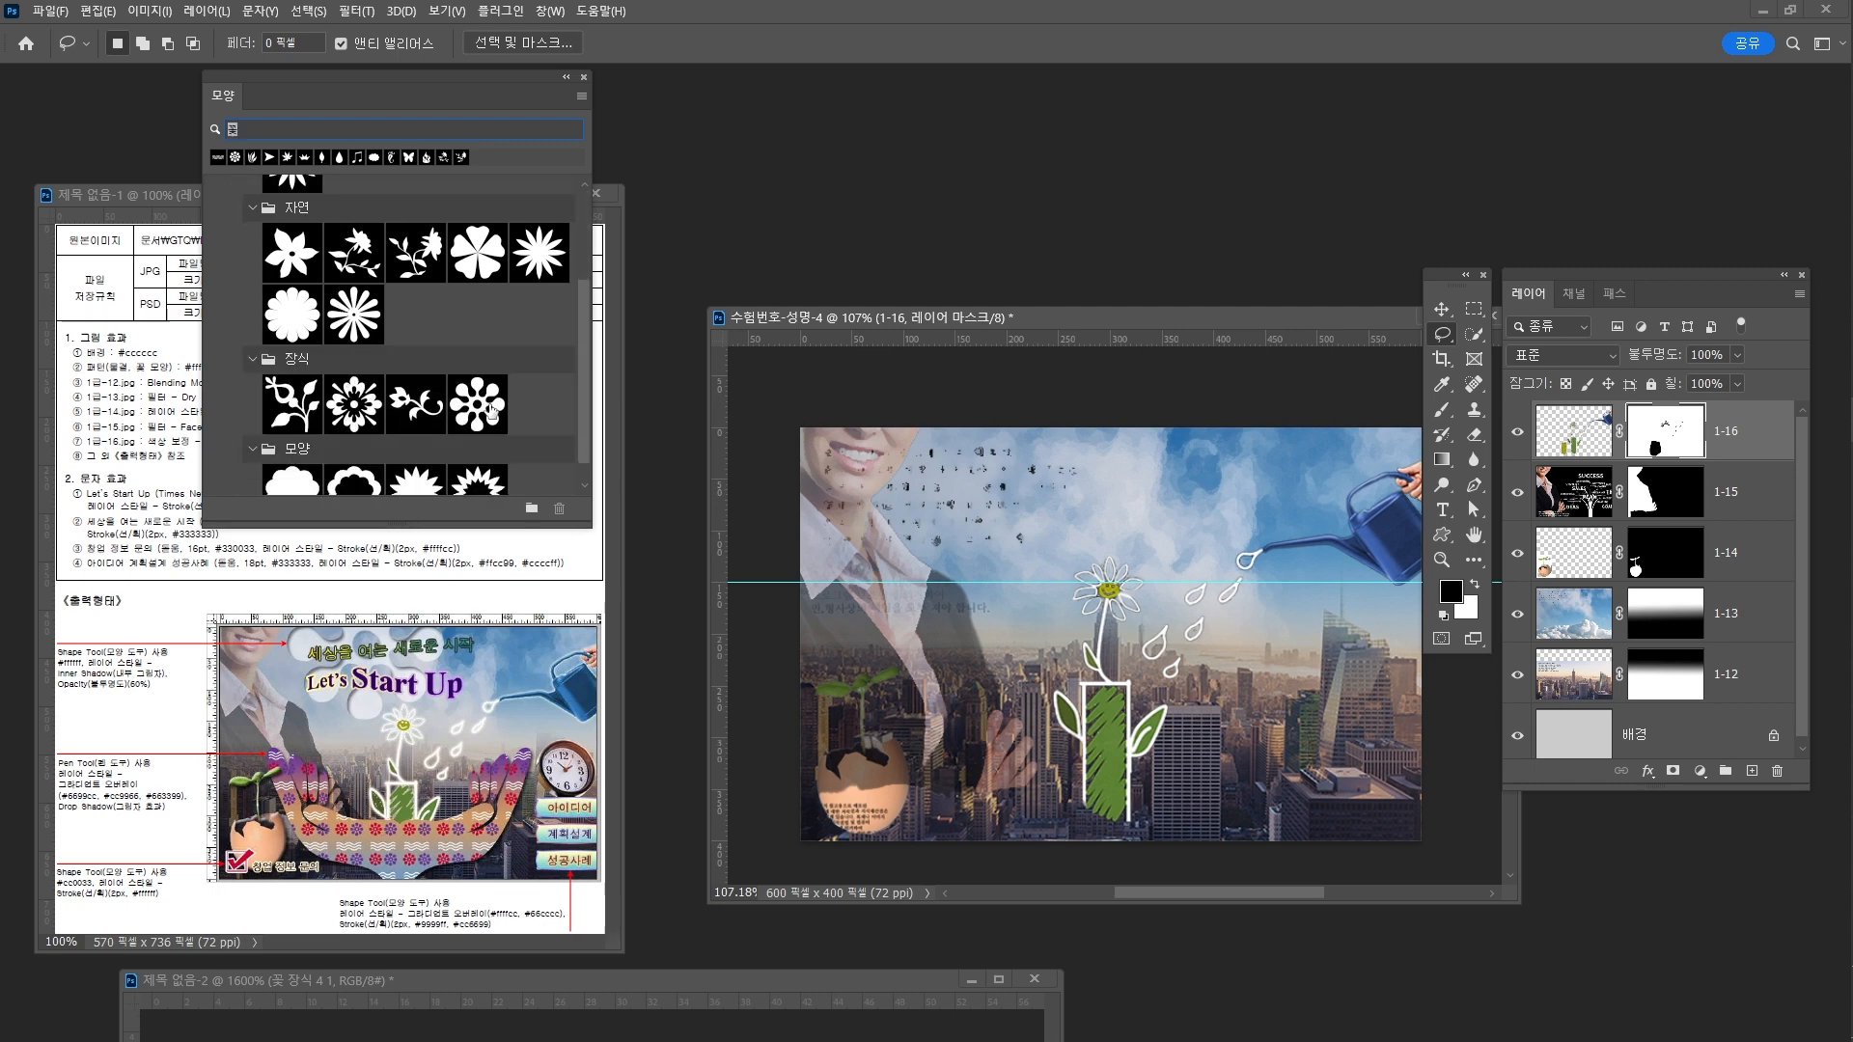
click(487, 407)
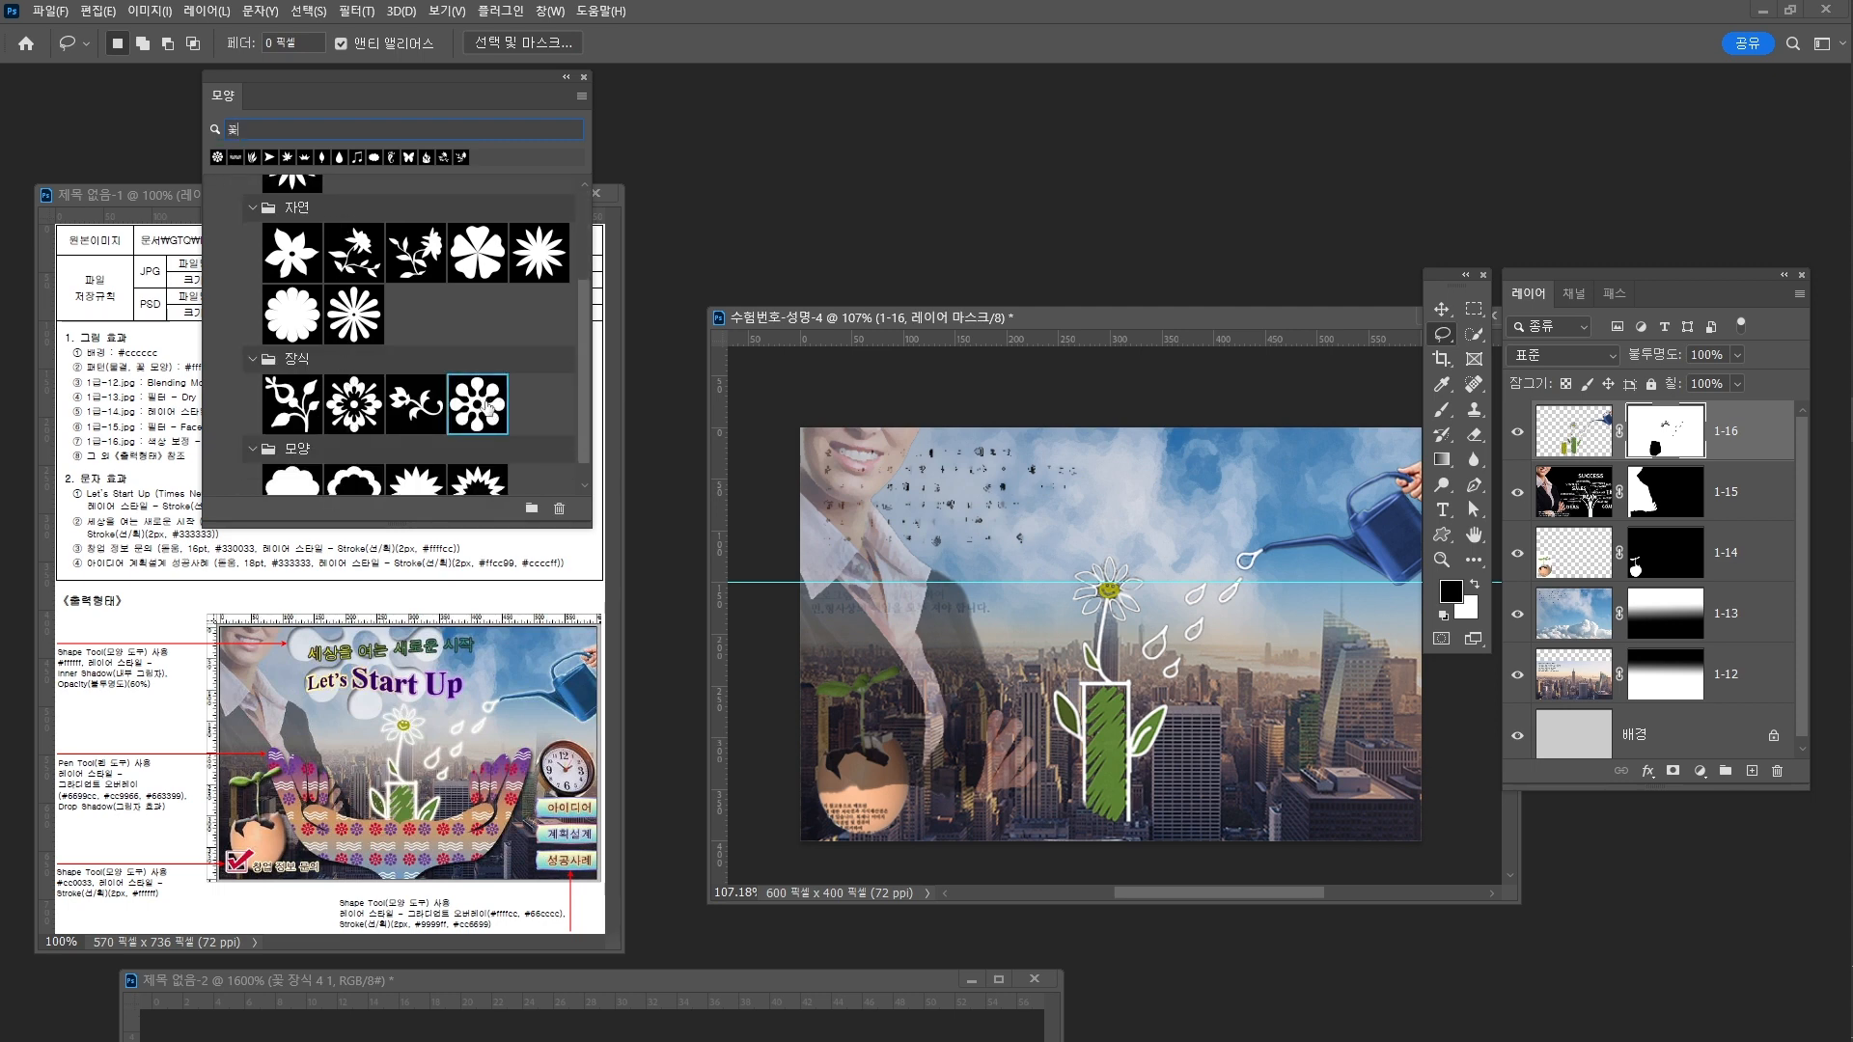
click(1442, 536)
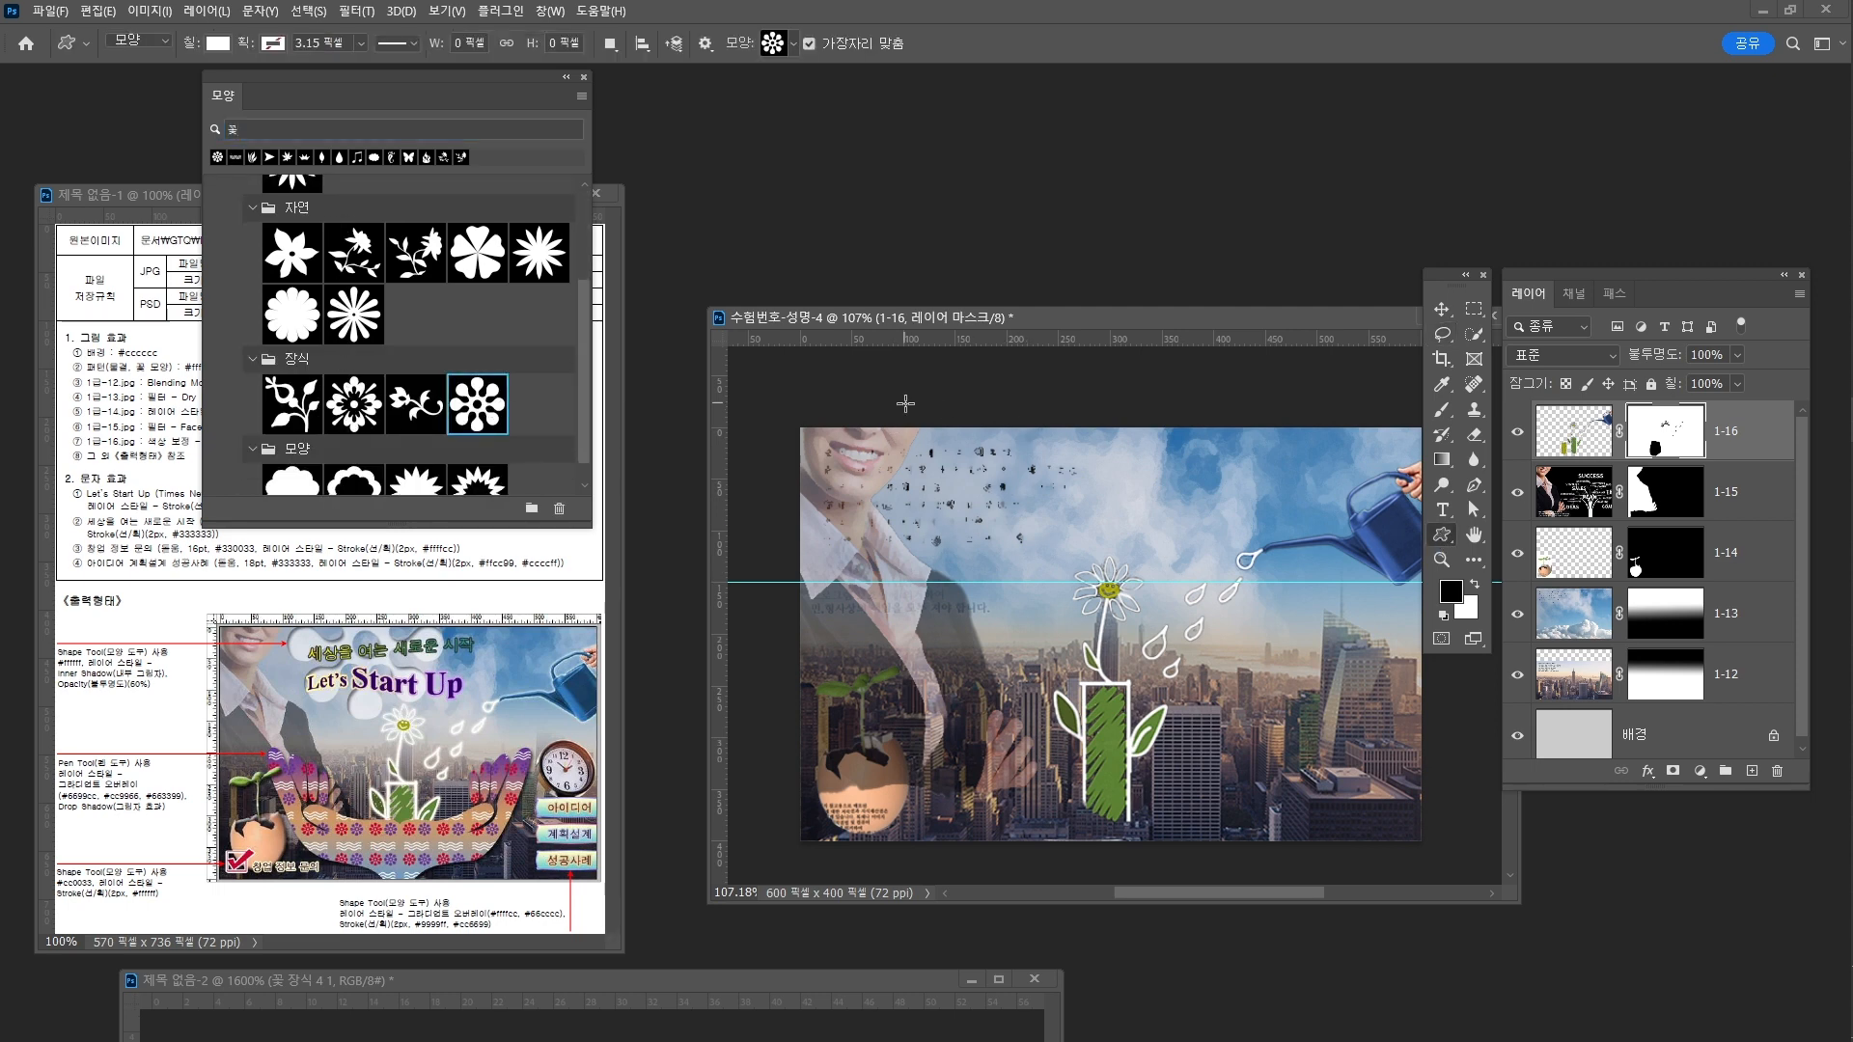
Draw the round flower ornament about 232 × 225 px and move it over the canvas's upper edge beside the woman's face
drag(905, 404, 1214, 624)
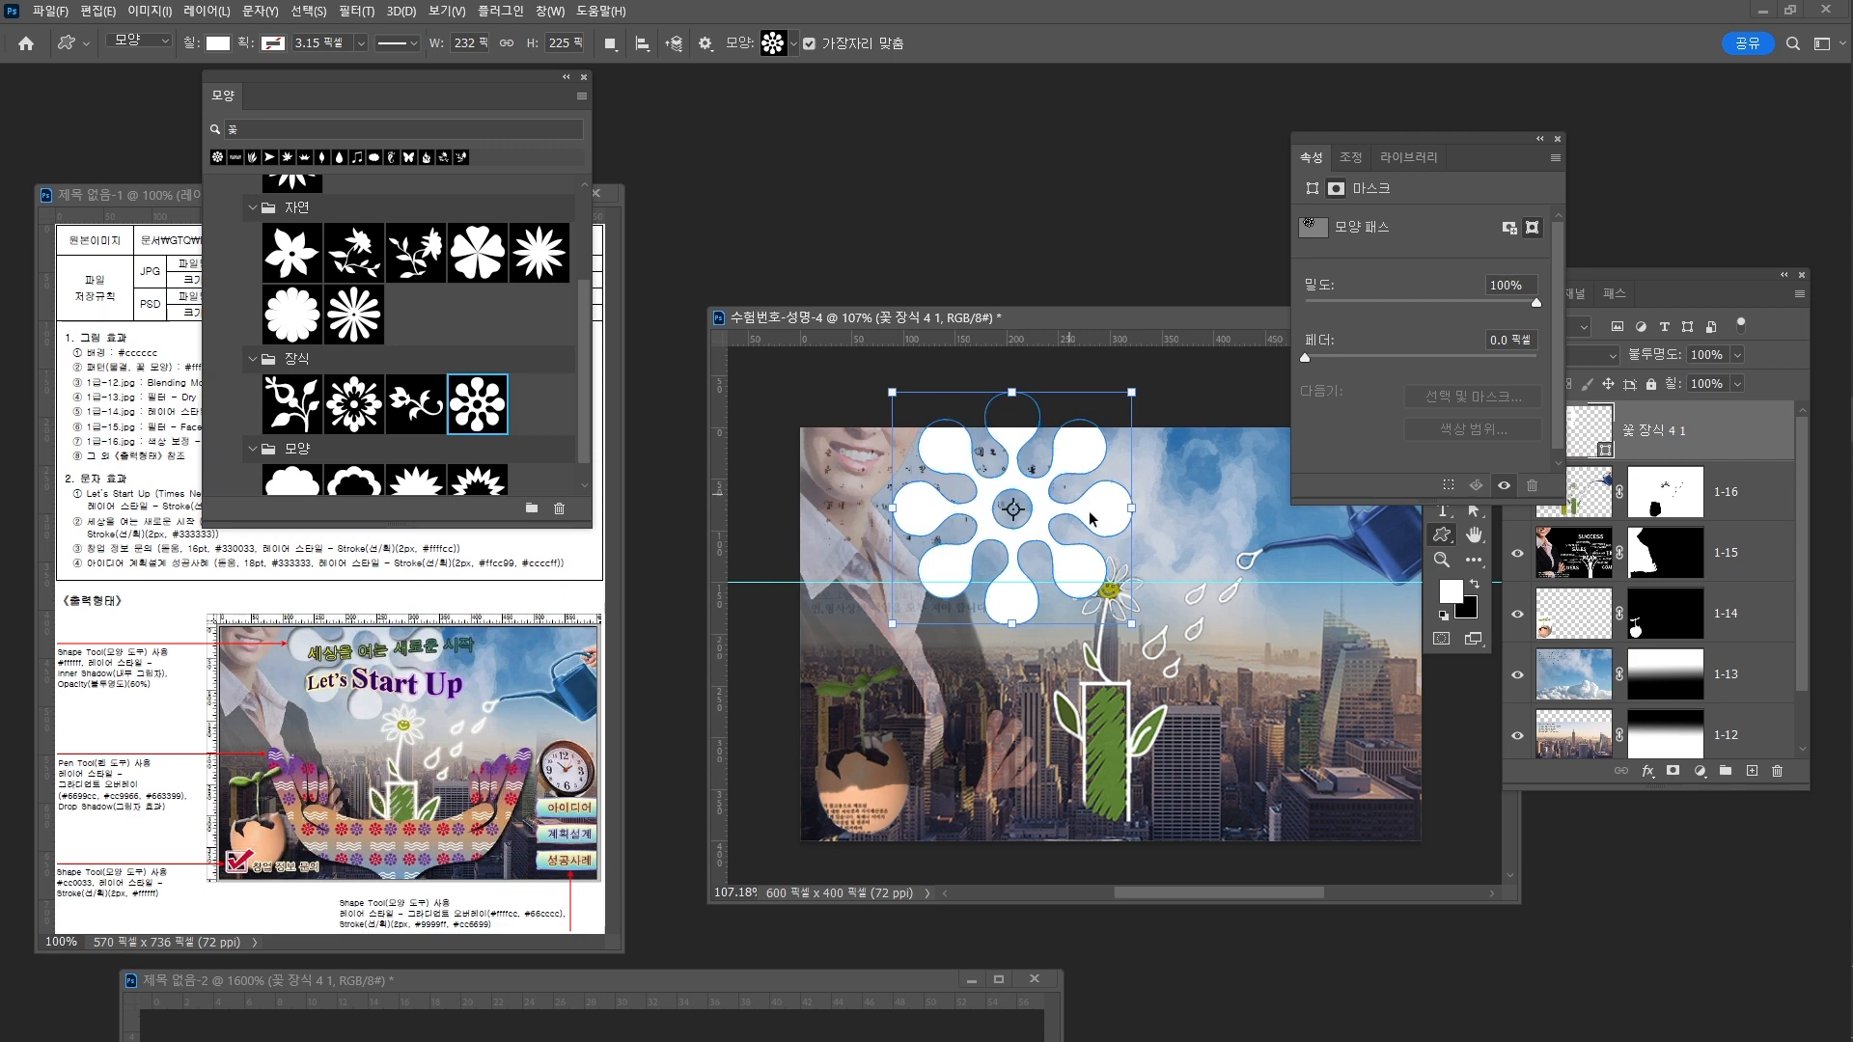
key(ctrl+t)
drag(1074, 501, 1117, 472)
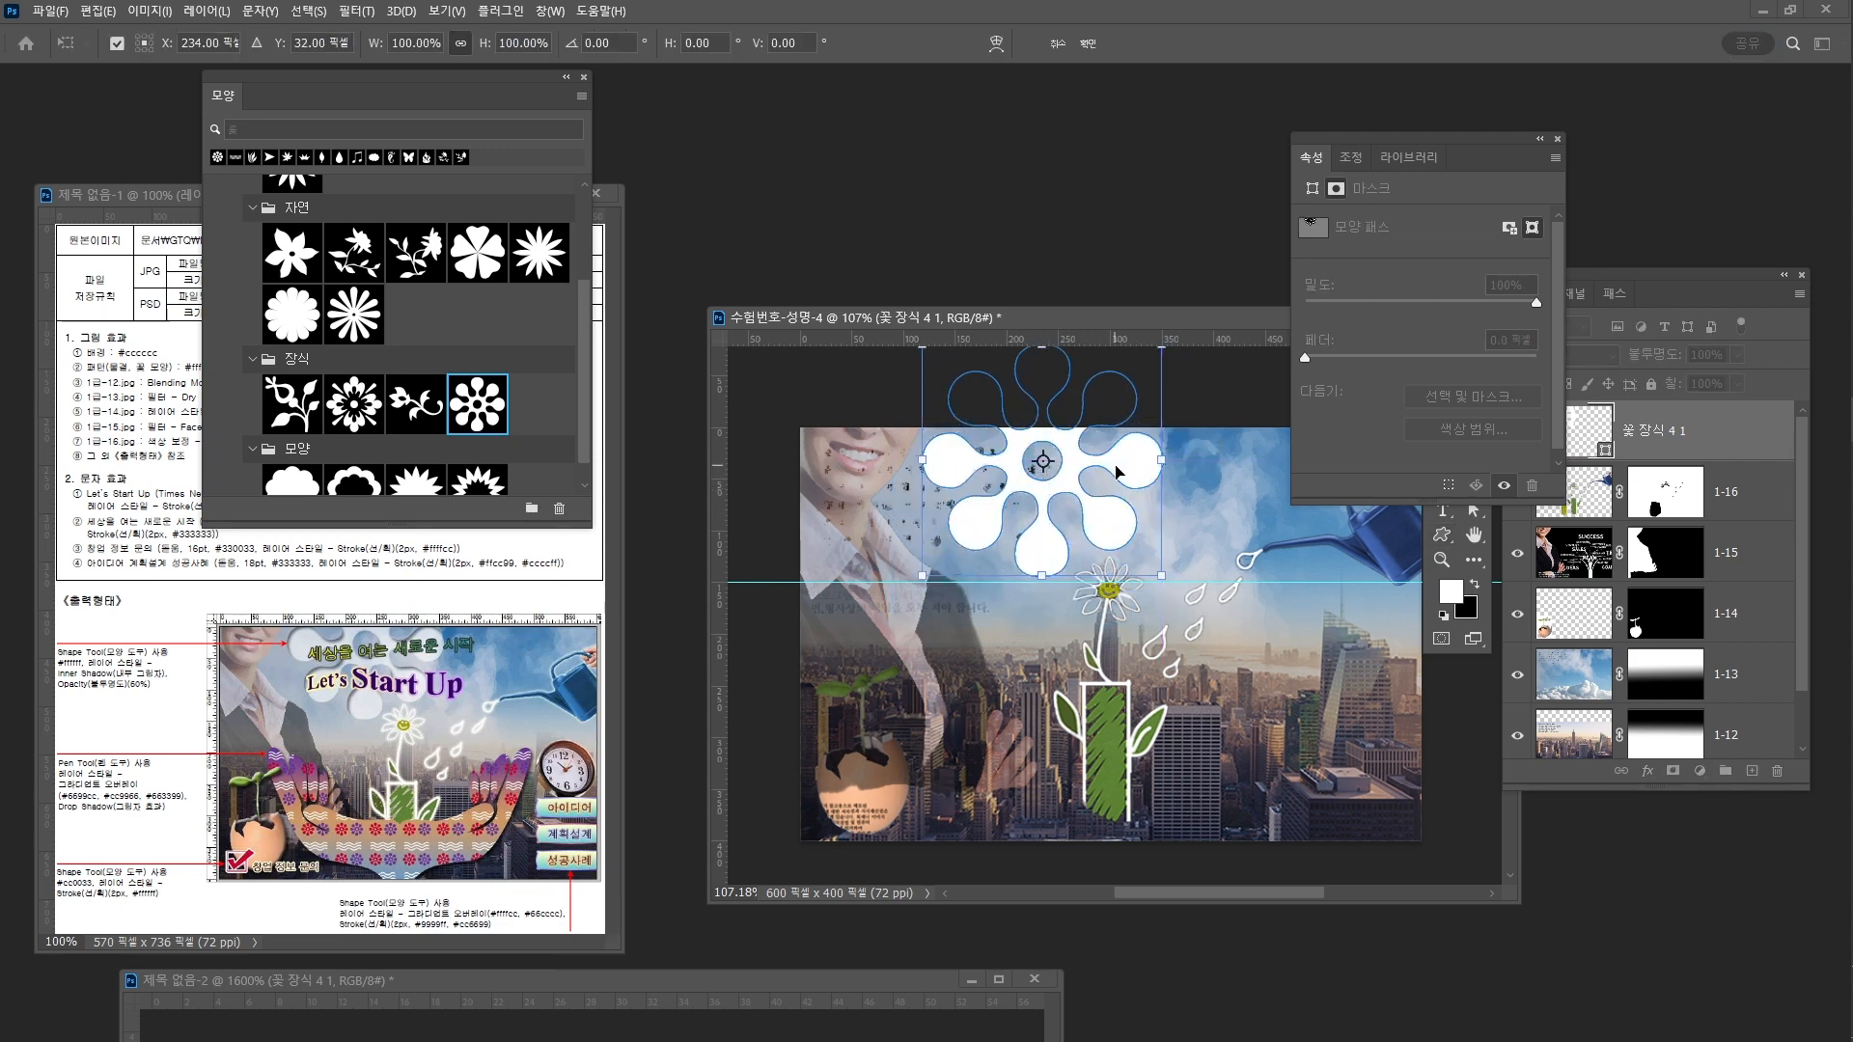
key(Up)
key(Up)
key(Up)
key(Up)
key(Up)
key(Up)
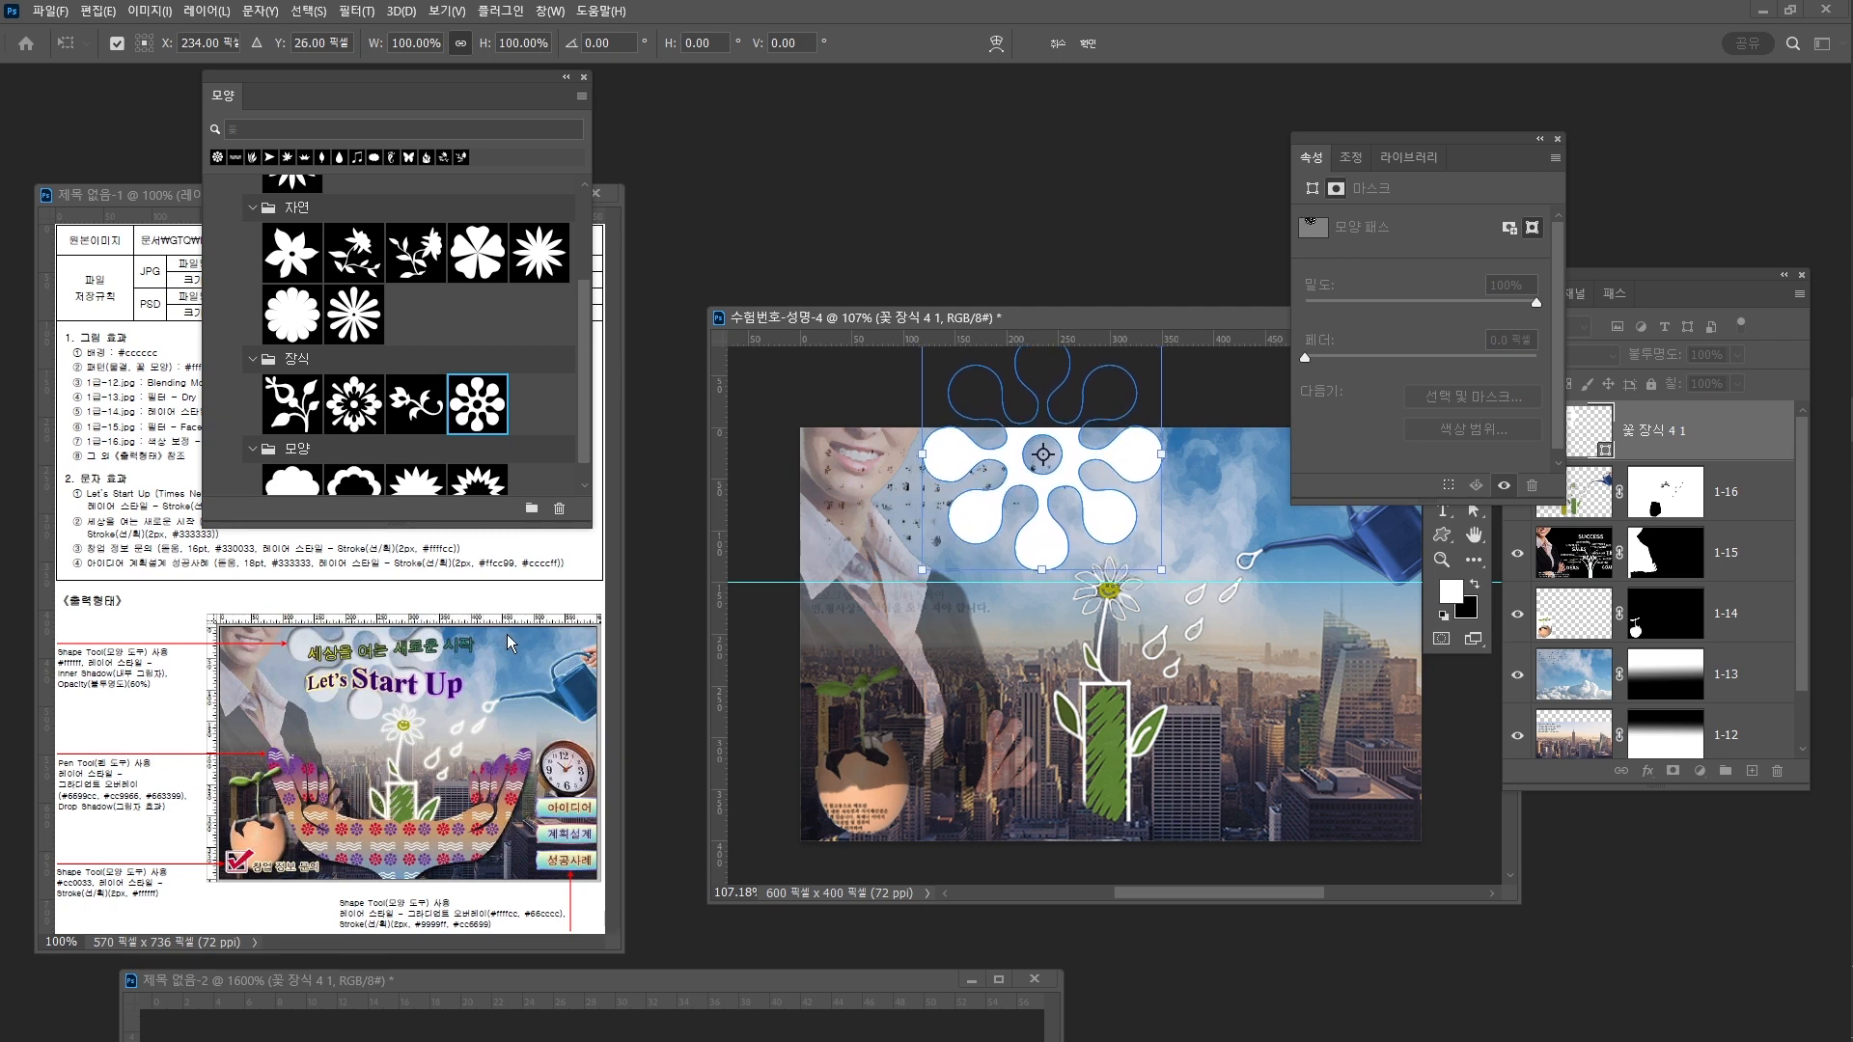
key(Return)
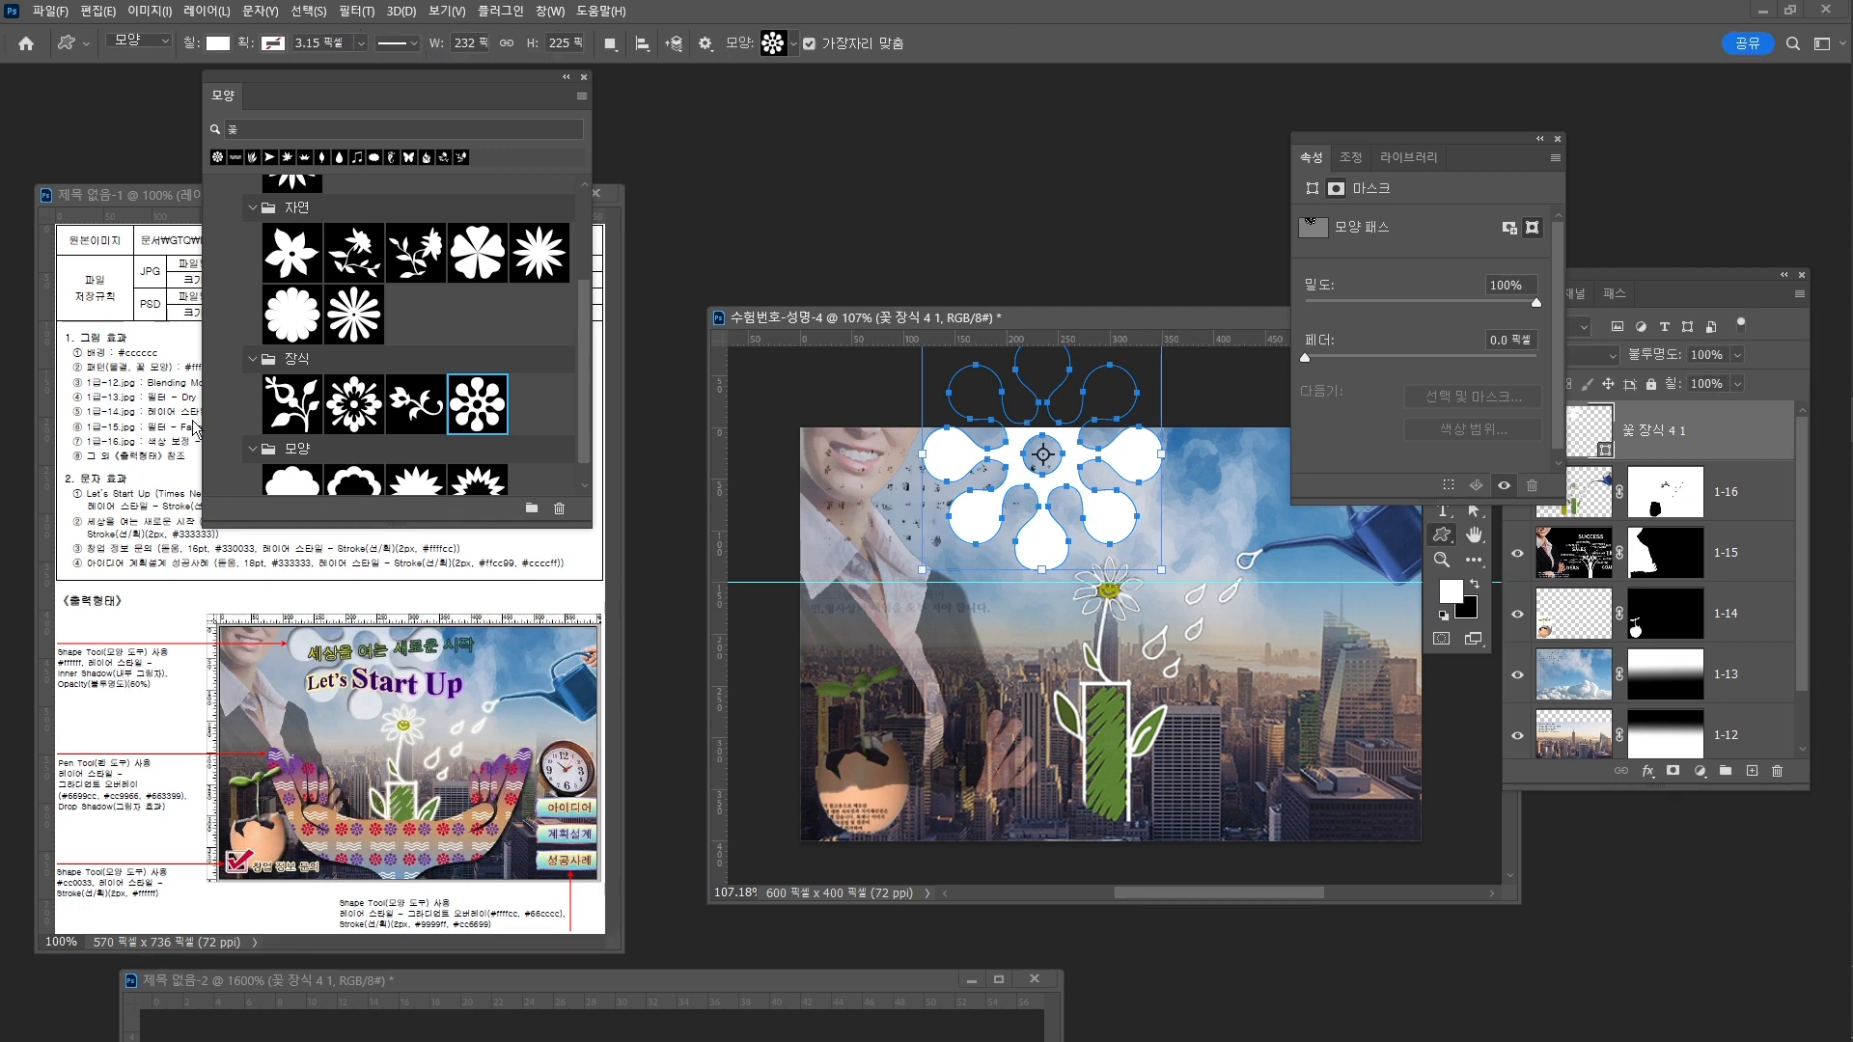
Fill the flower shape with #ffffff and add an Inner Shadow (내부 그림자) layer style with its default settings
click(218, 43)
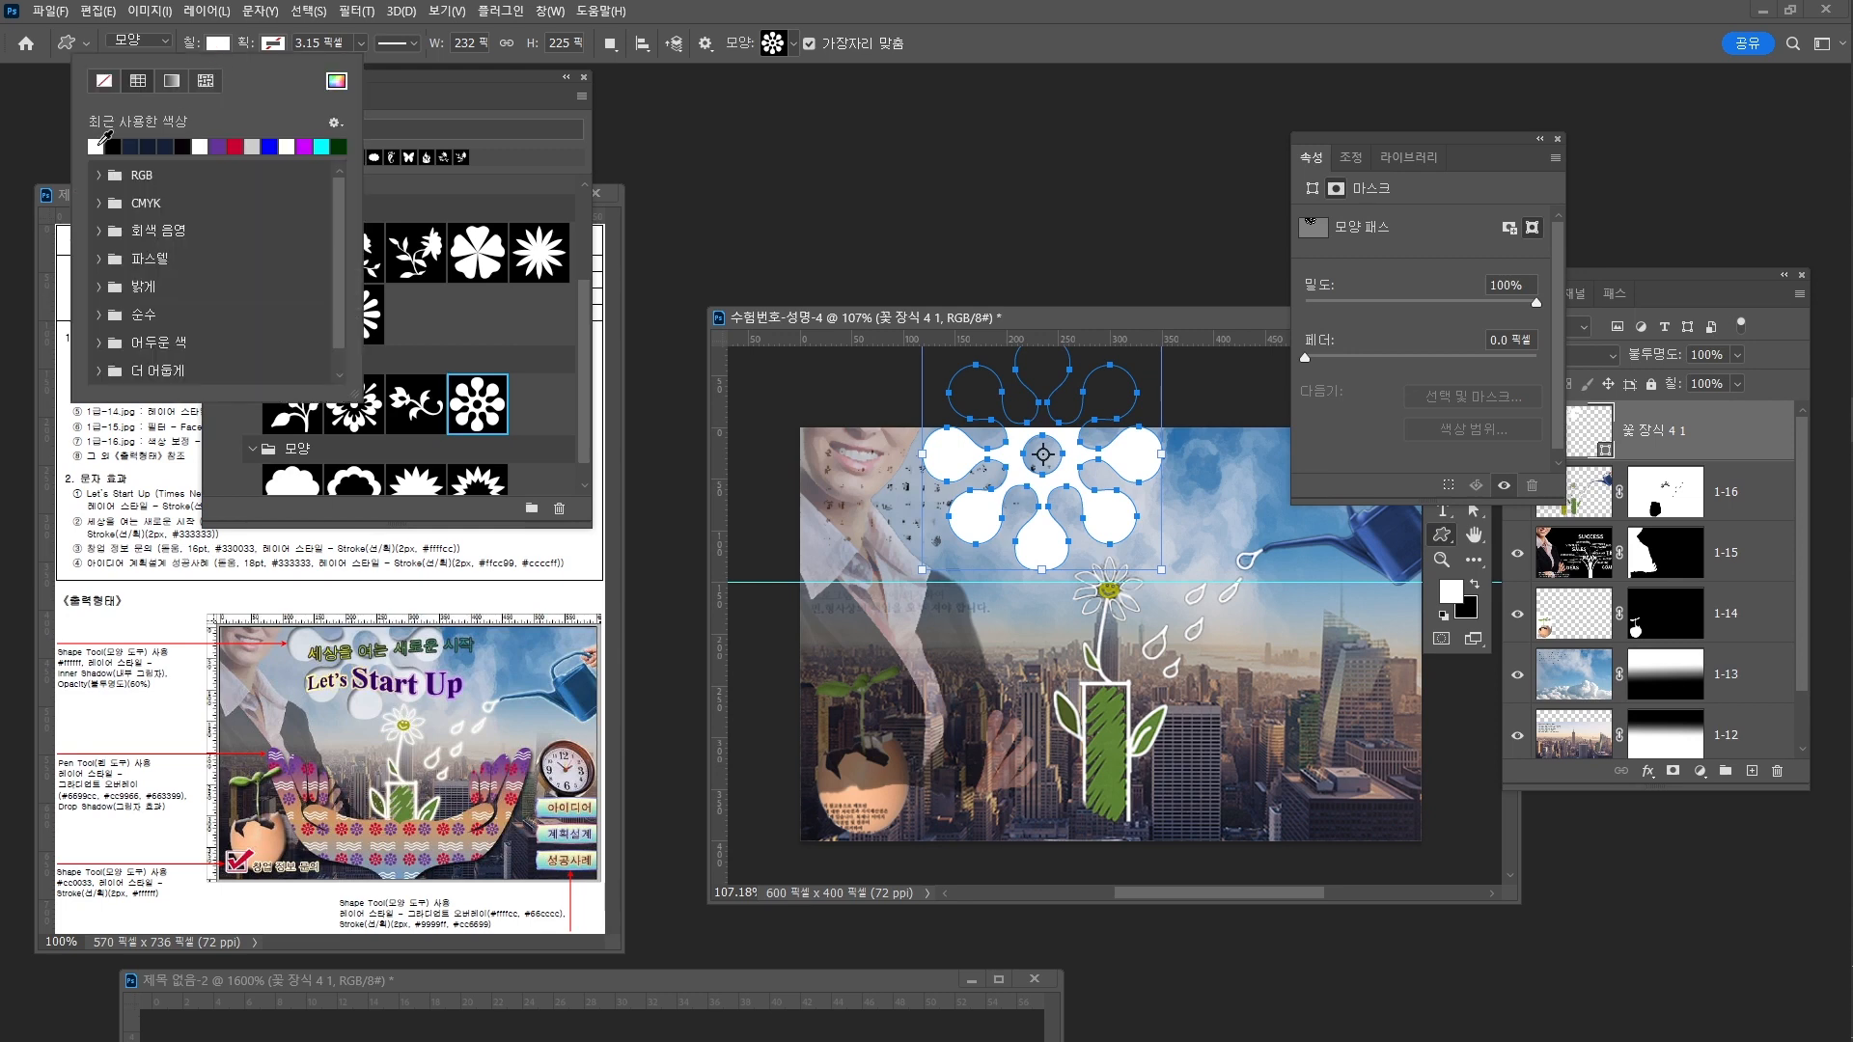
click(337, 82)
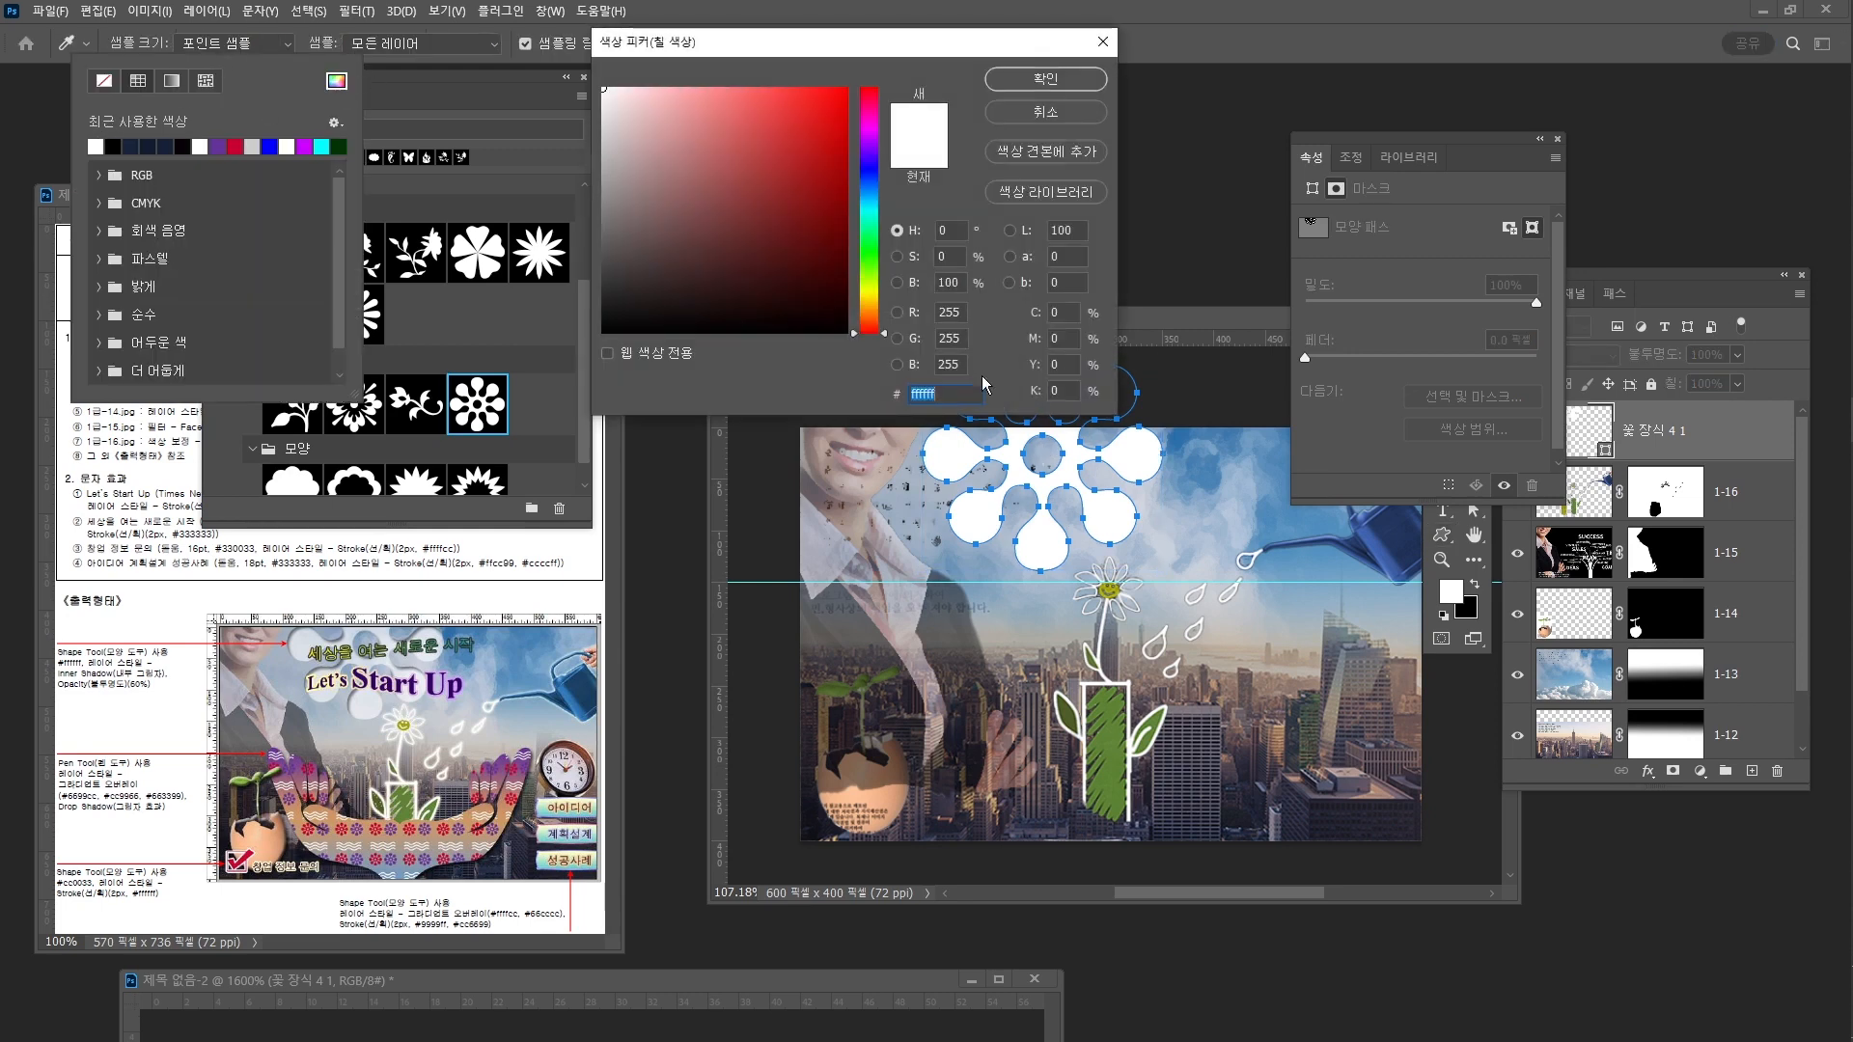
click(1019, 84)
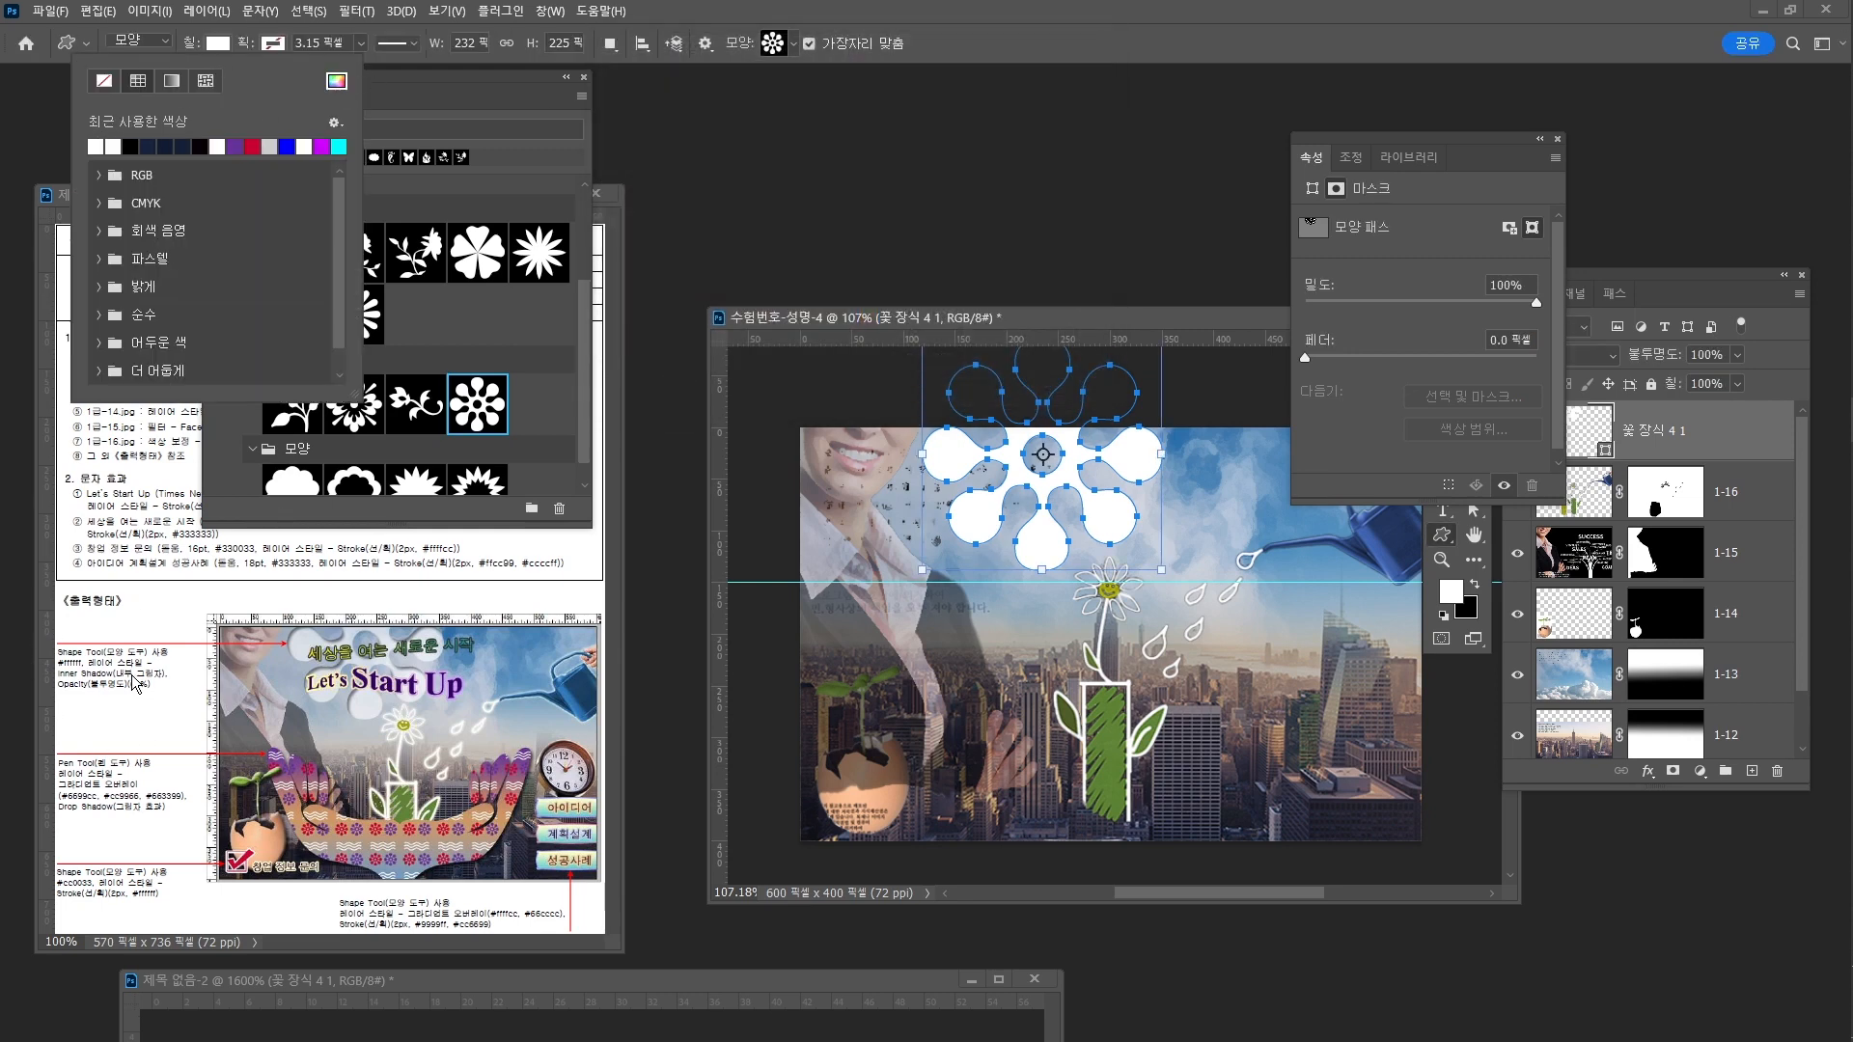
click(1649, 771)
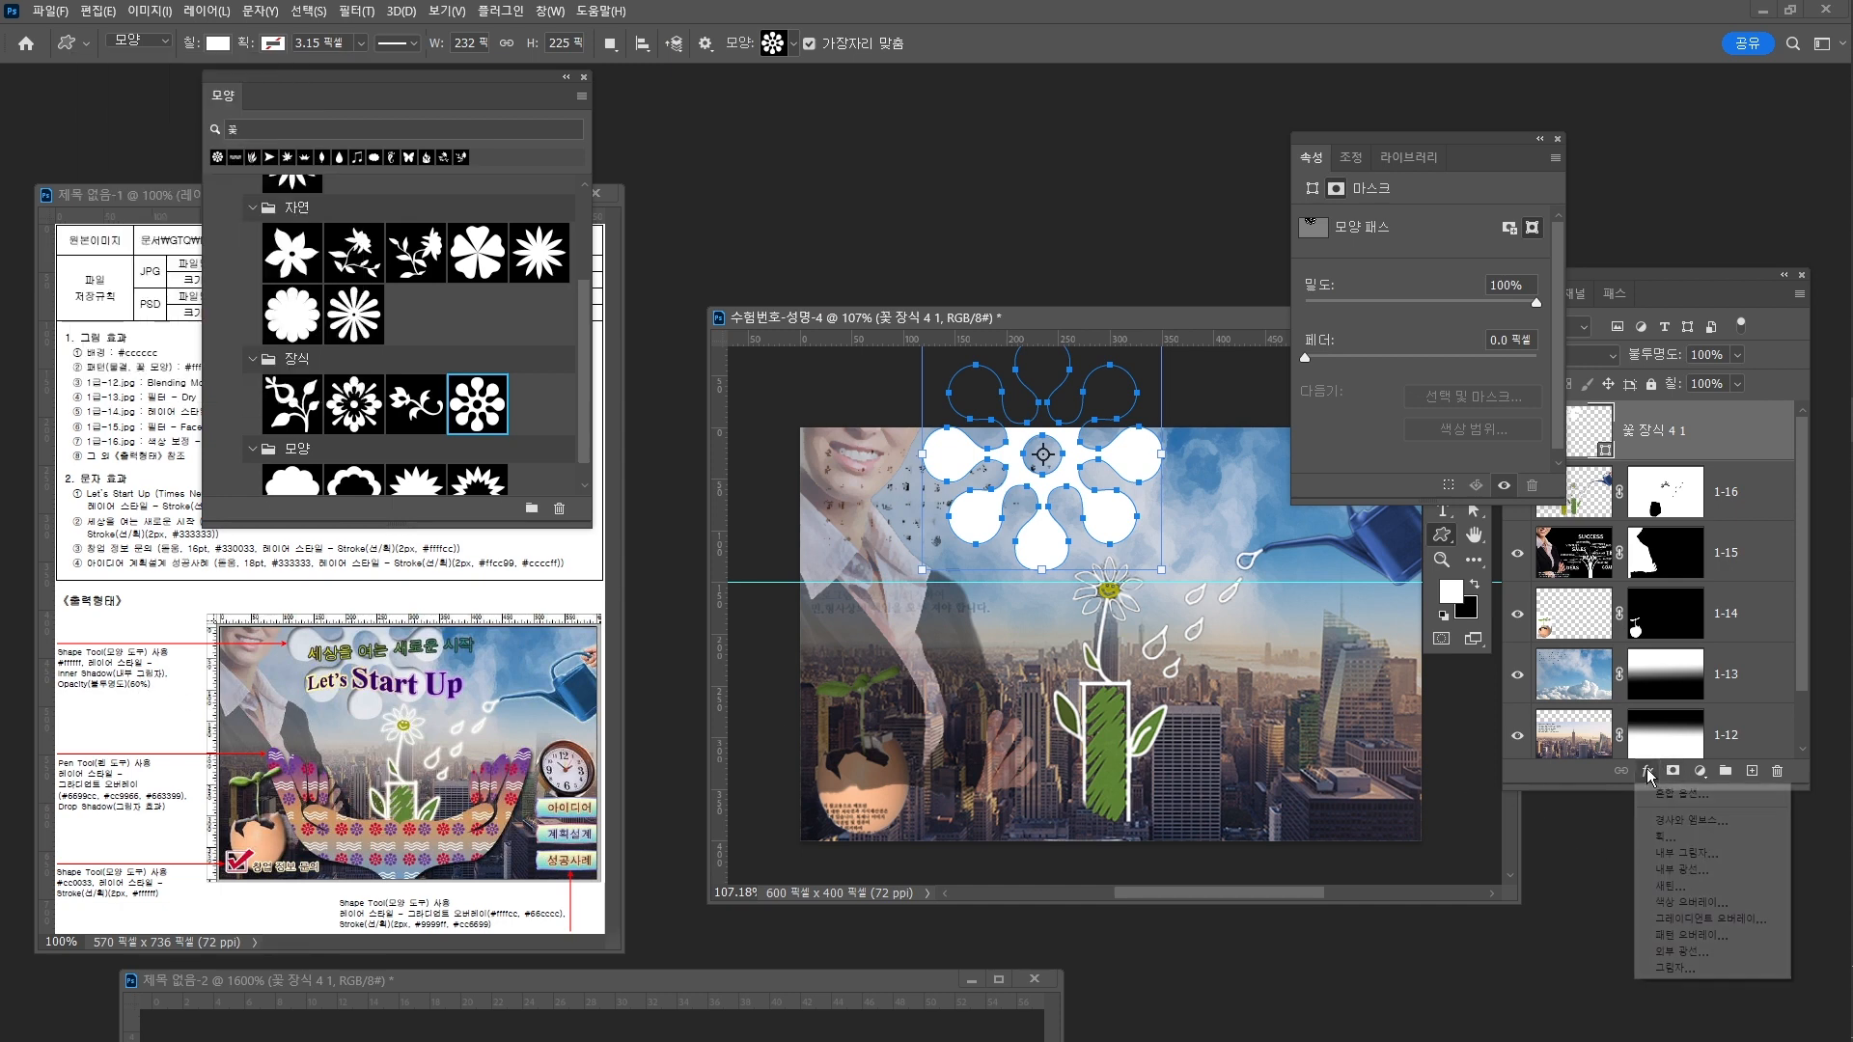
click(1709, 855)
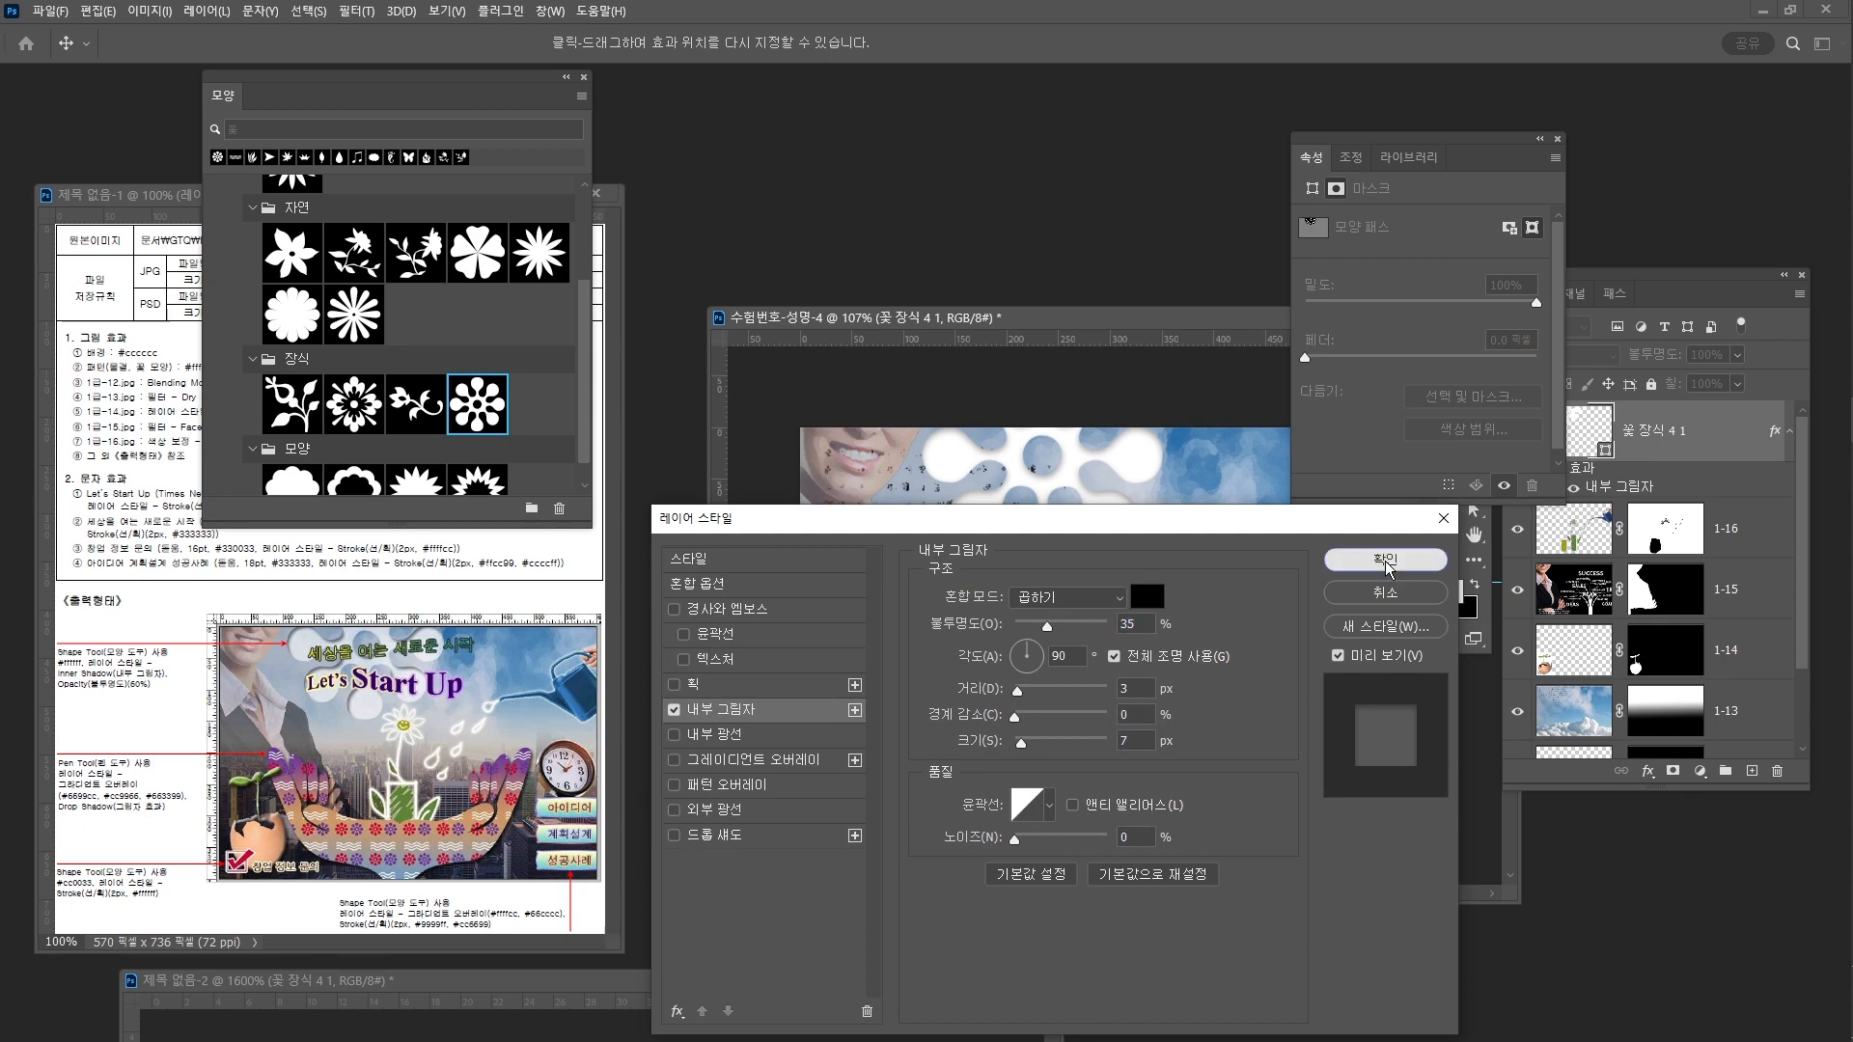
click(1389, 563)
Set the flower shape layer's opacity to 60% and put away the mask properties
click(1706, 356)
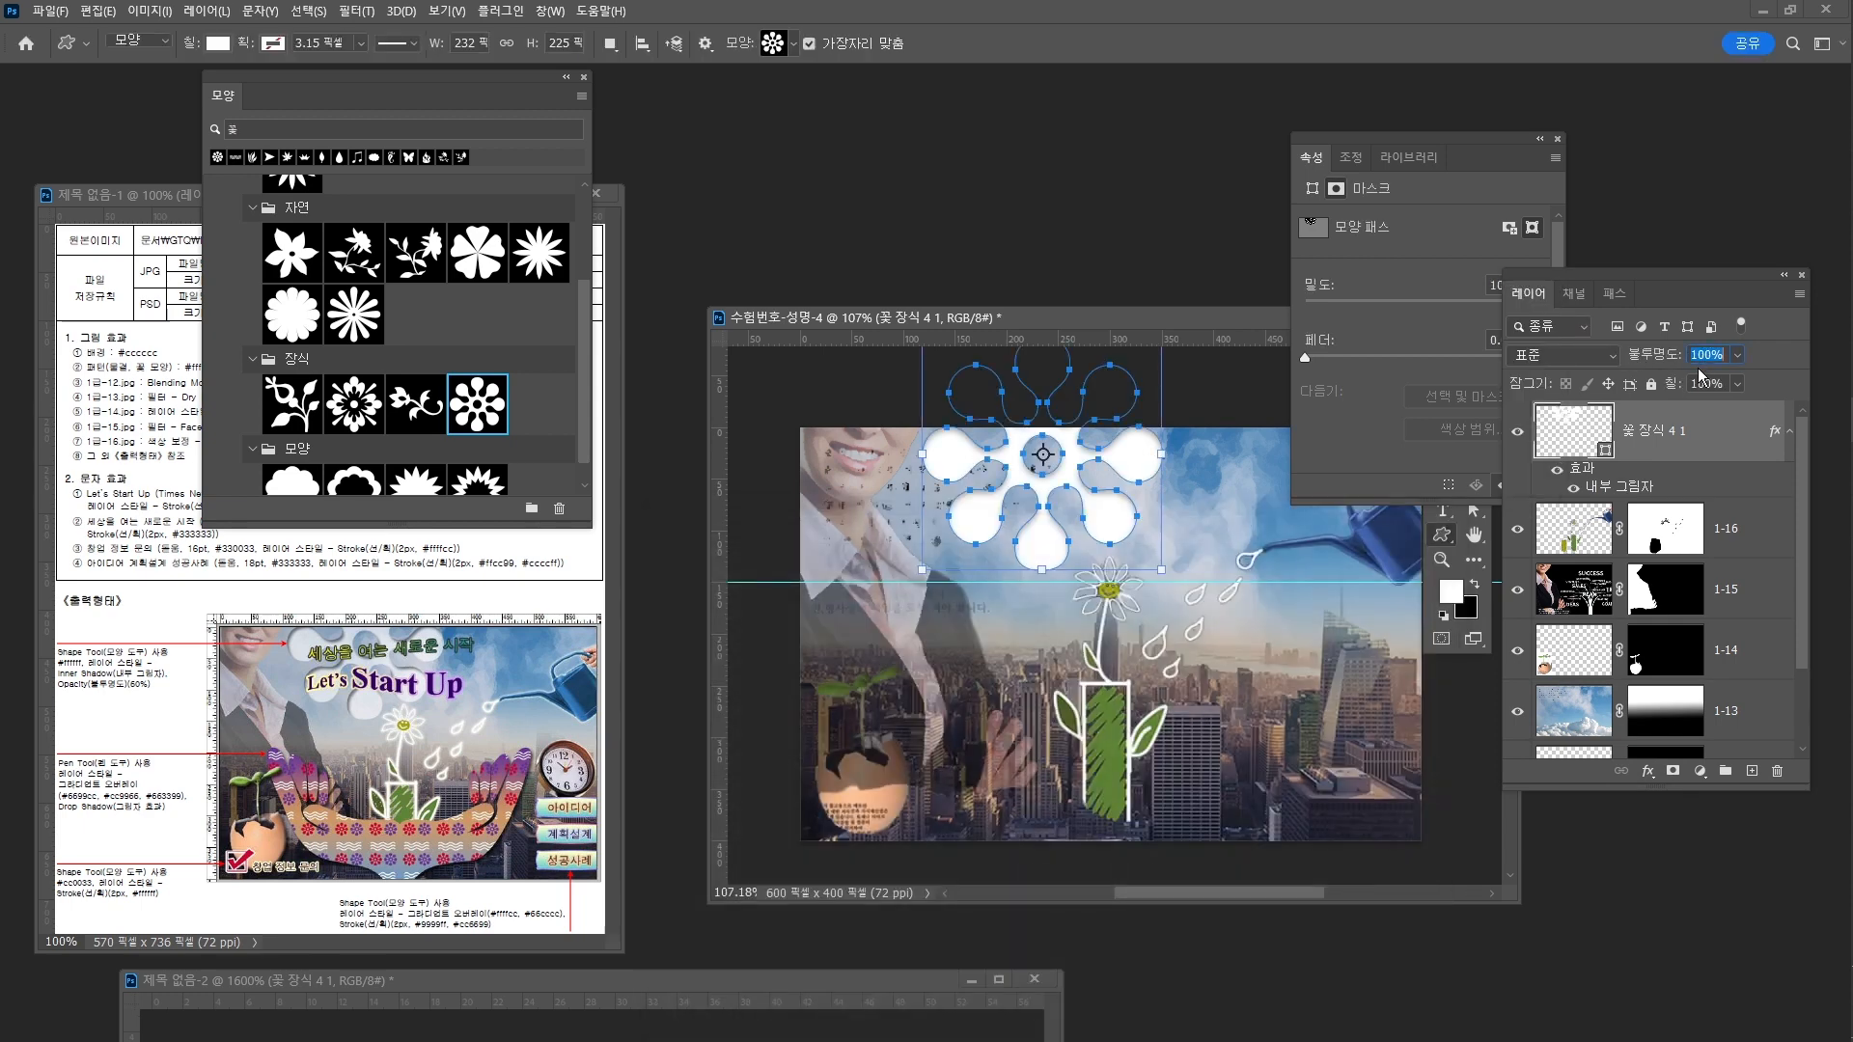
text(60)
key(Return)
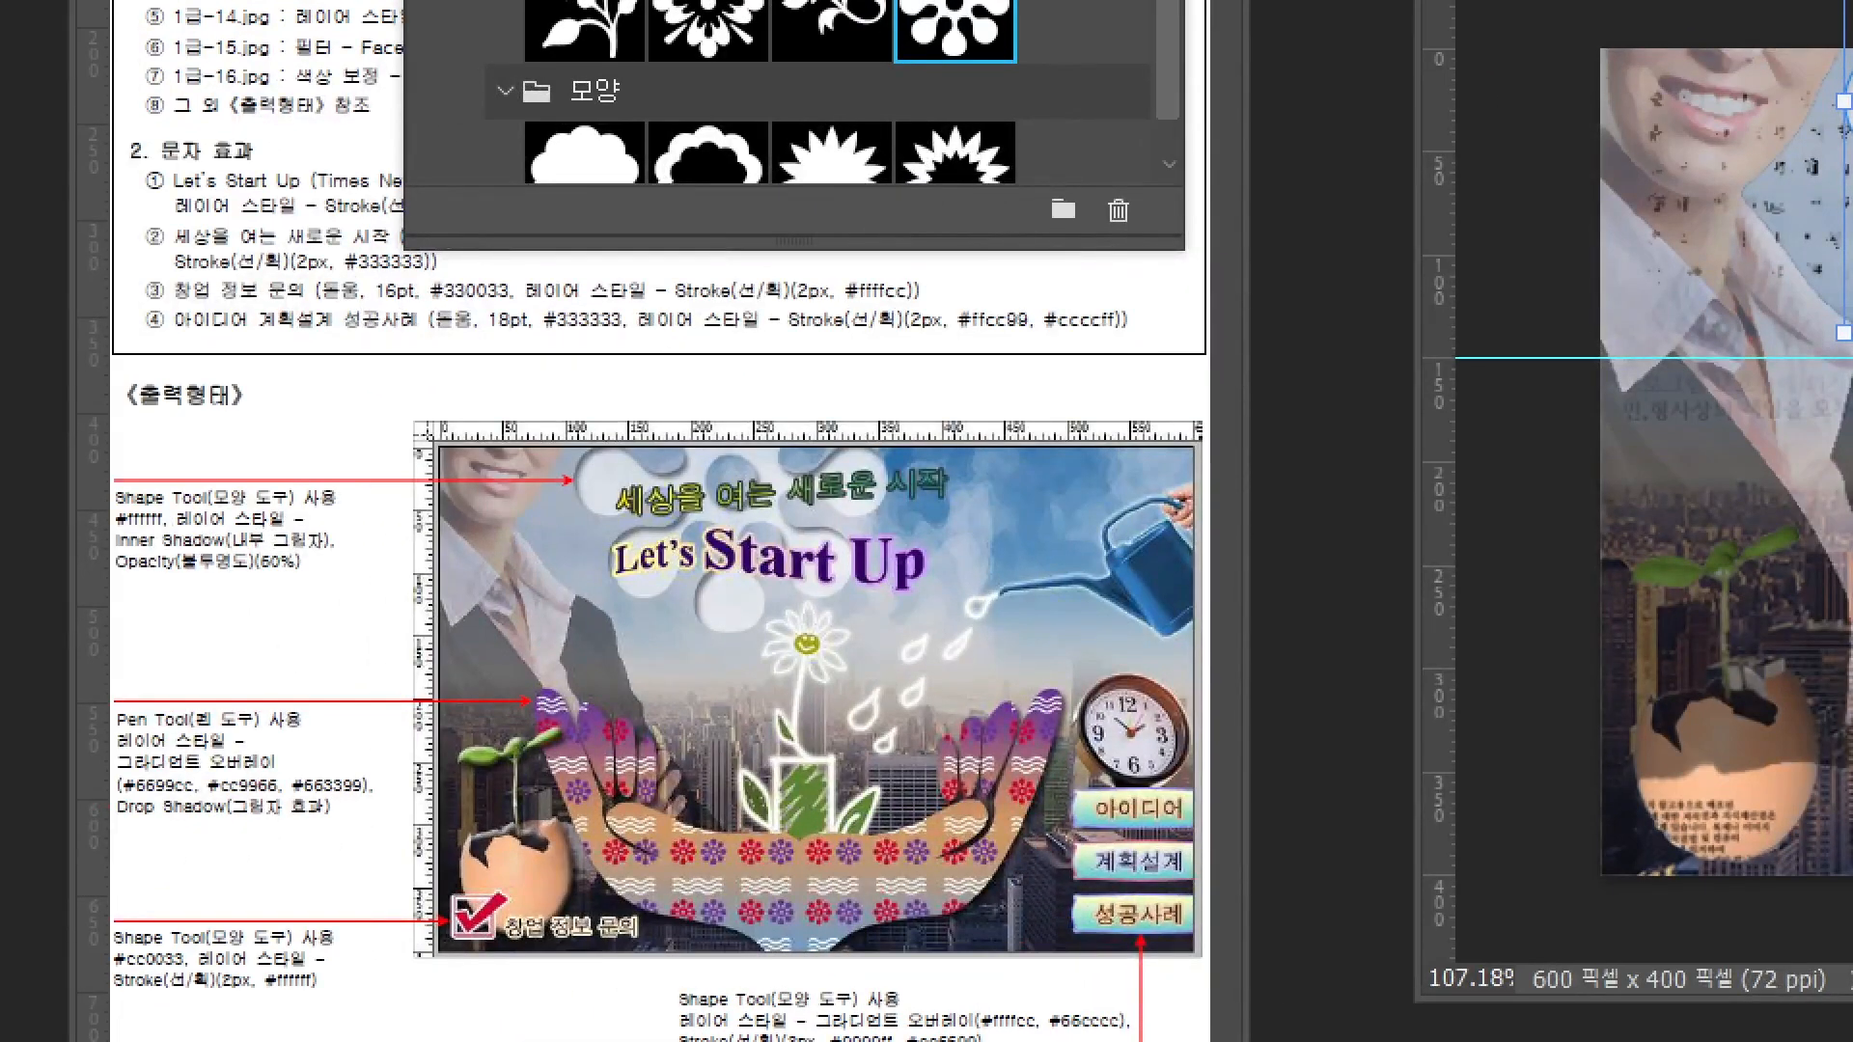
mouse_move(790, 894)
mouse_down()
mouse_move(630, 946)
mouse_move(549, 732)
mouse_move(792, 904)
mouse_up()
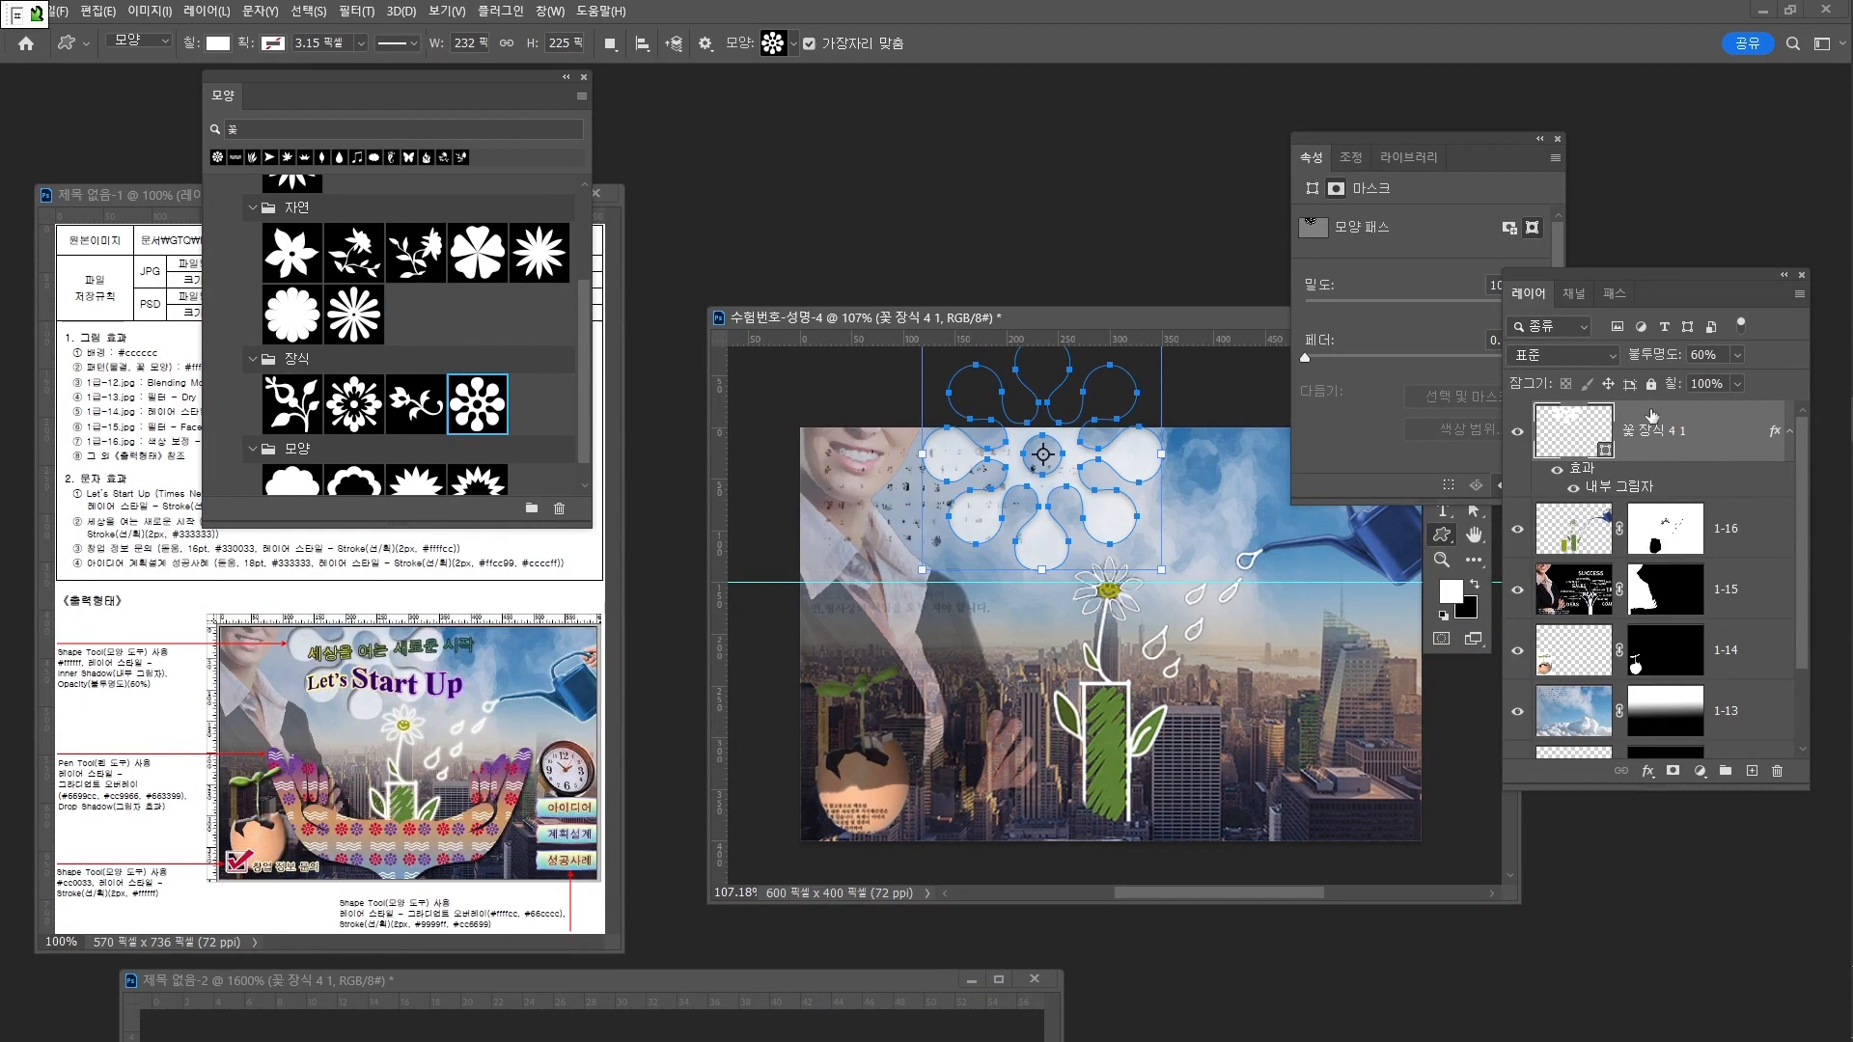
click(1556, 140)
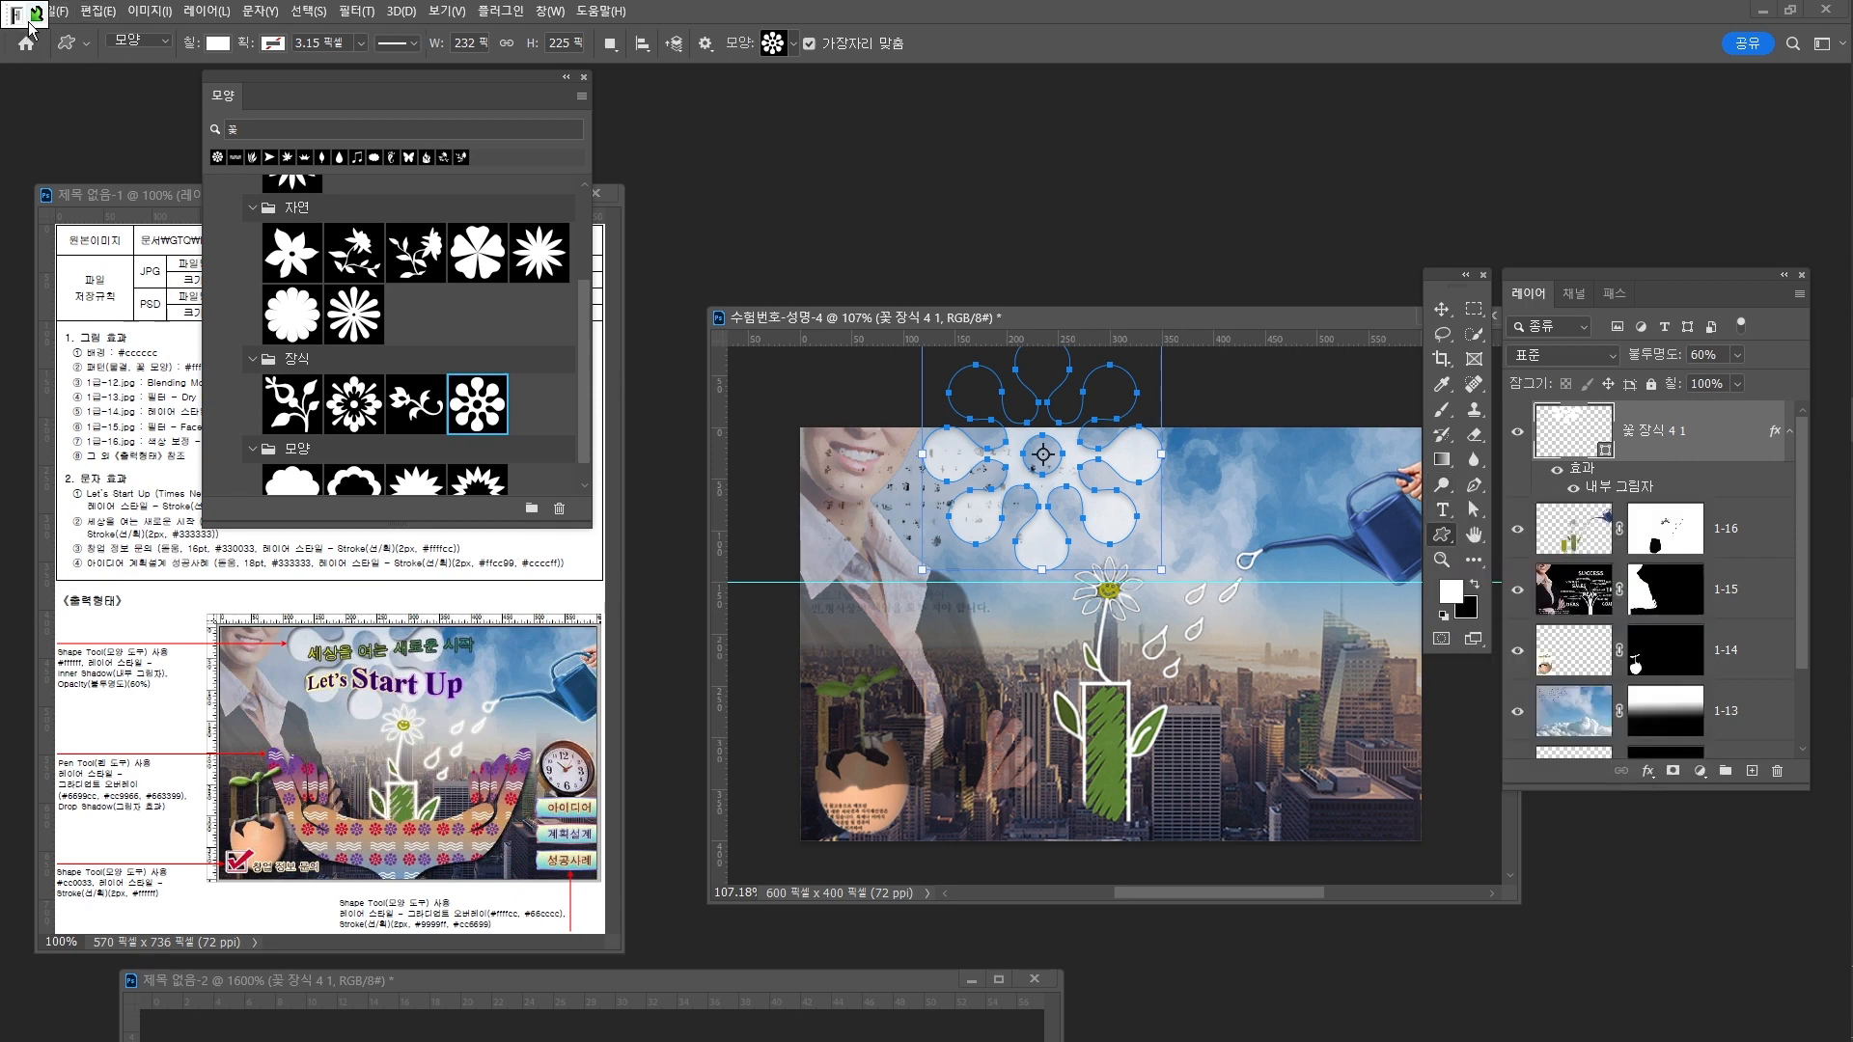
Activate the Pen tool and set its drawing mode to shape (모양)
key(p)
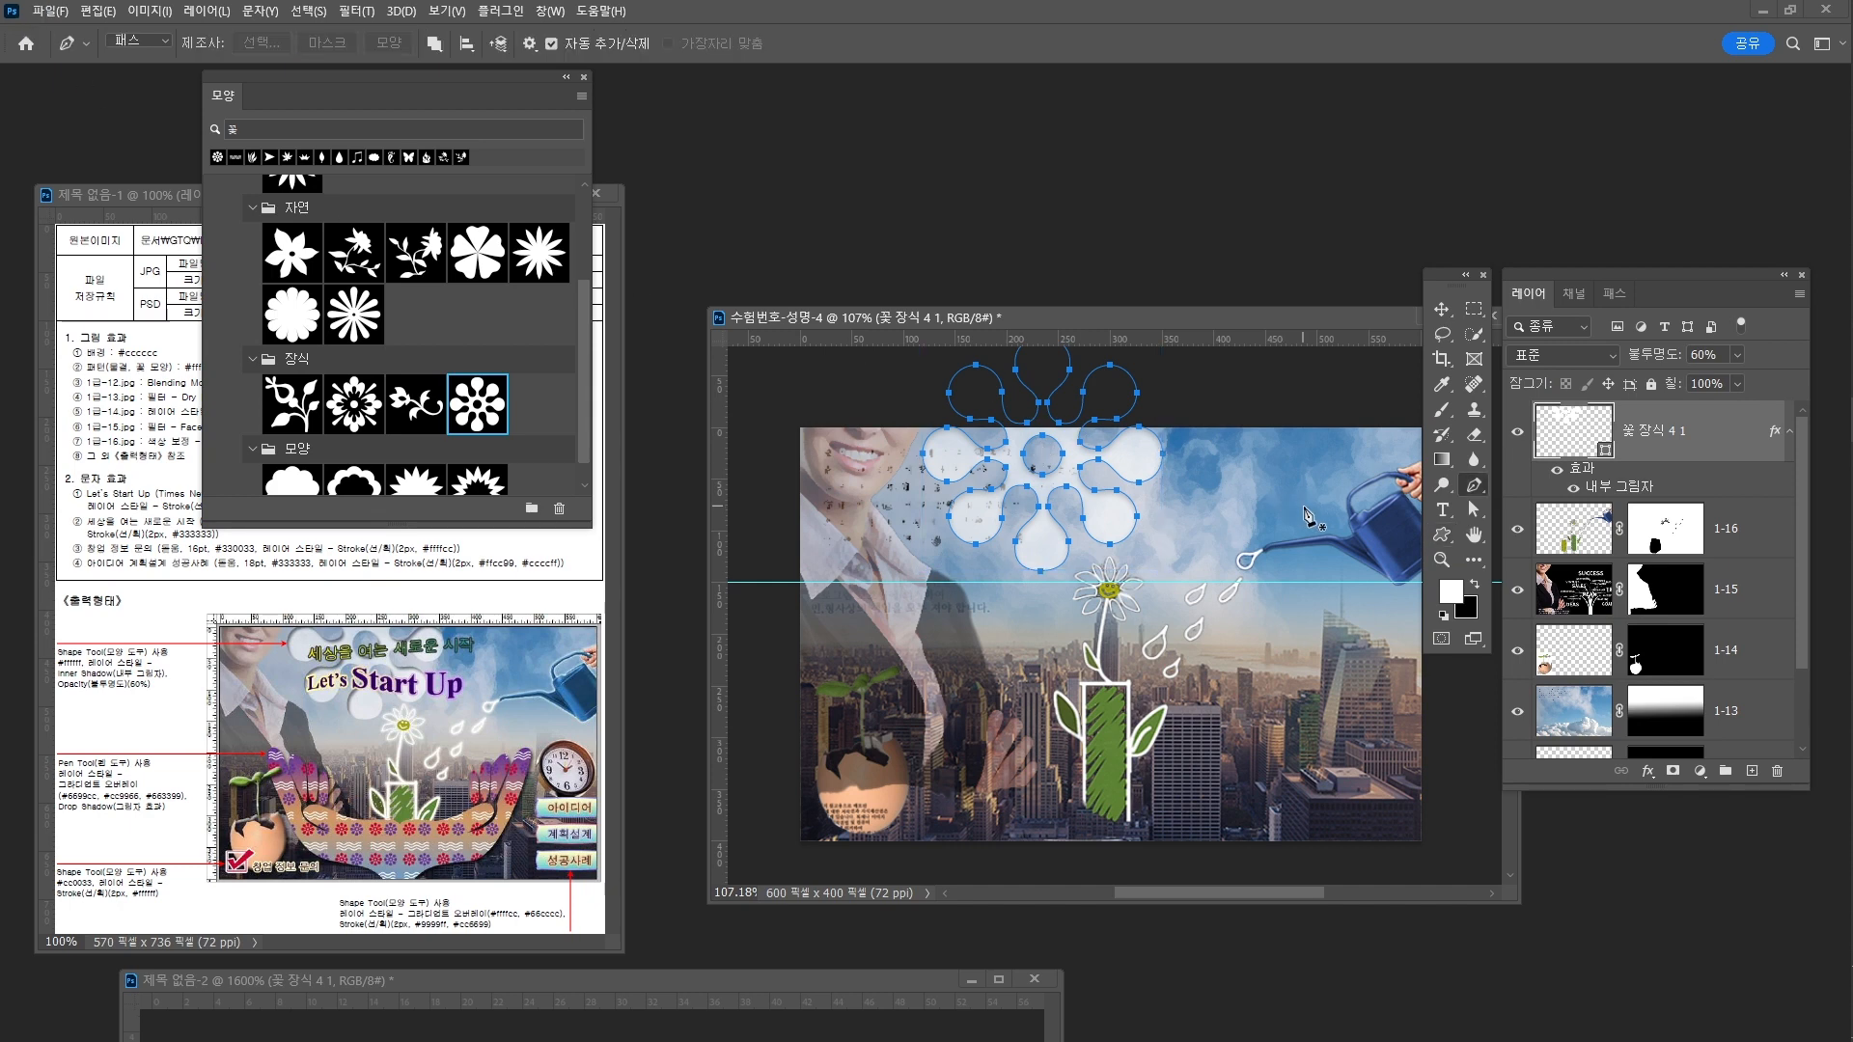
click(152, 43)
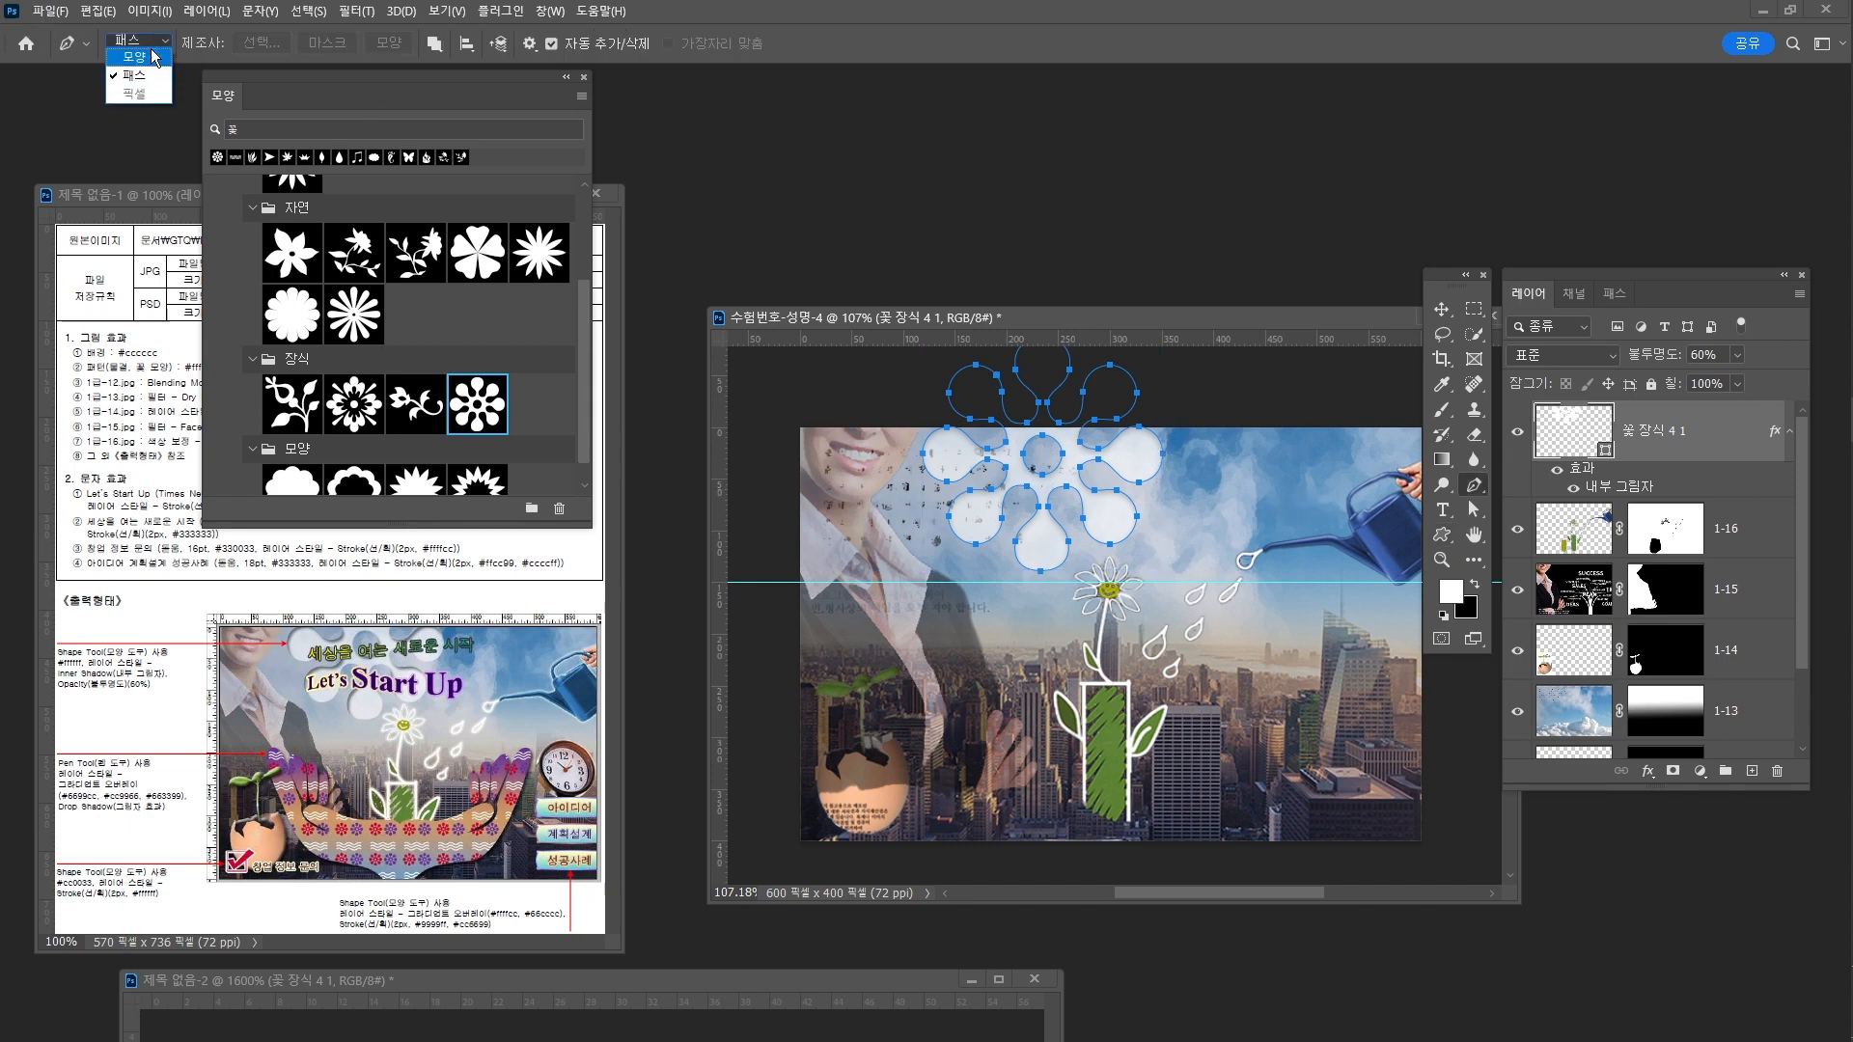
click(154, 56)
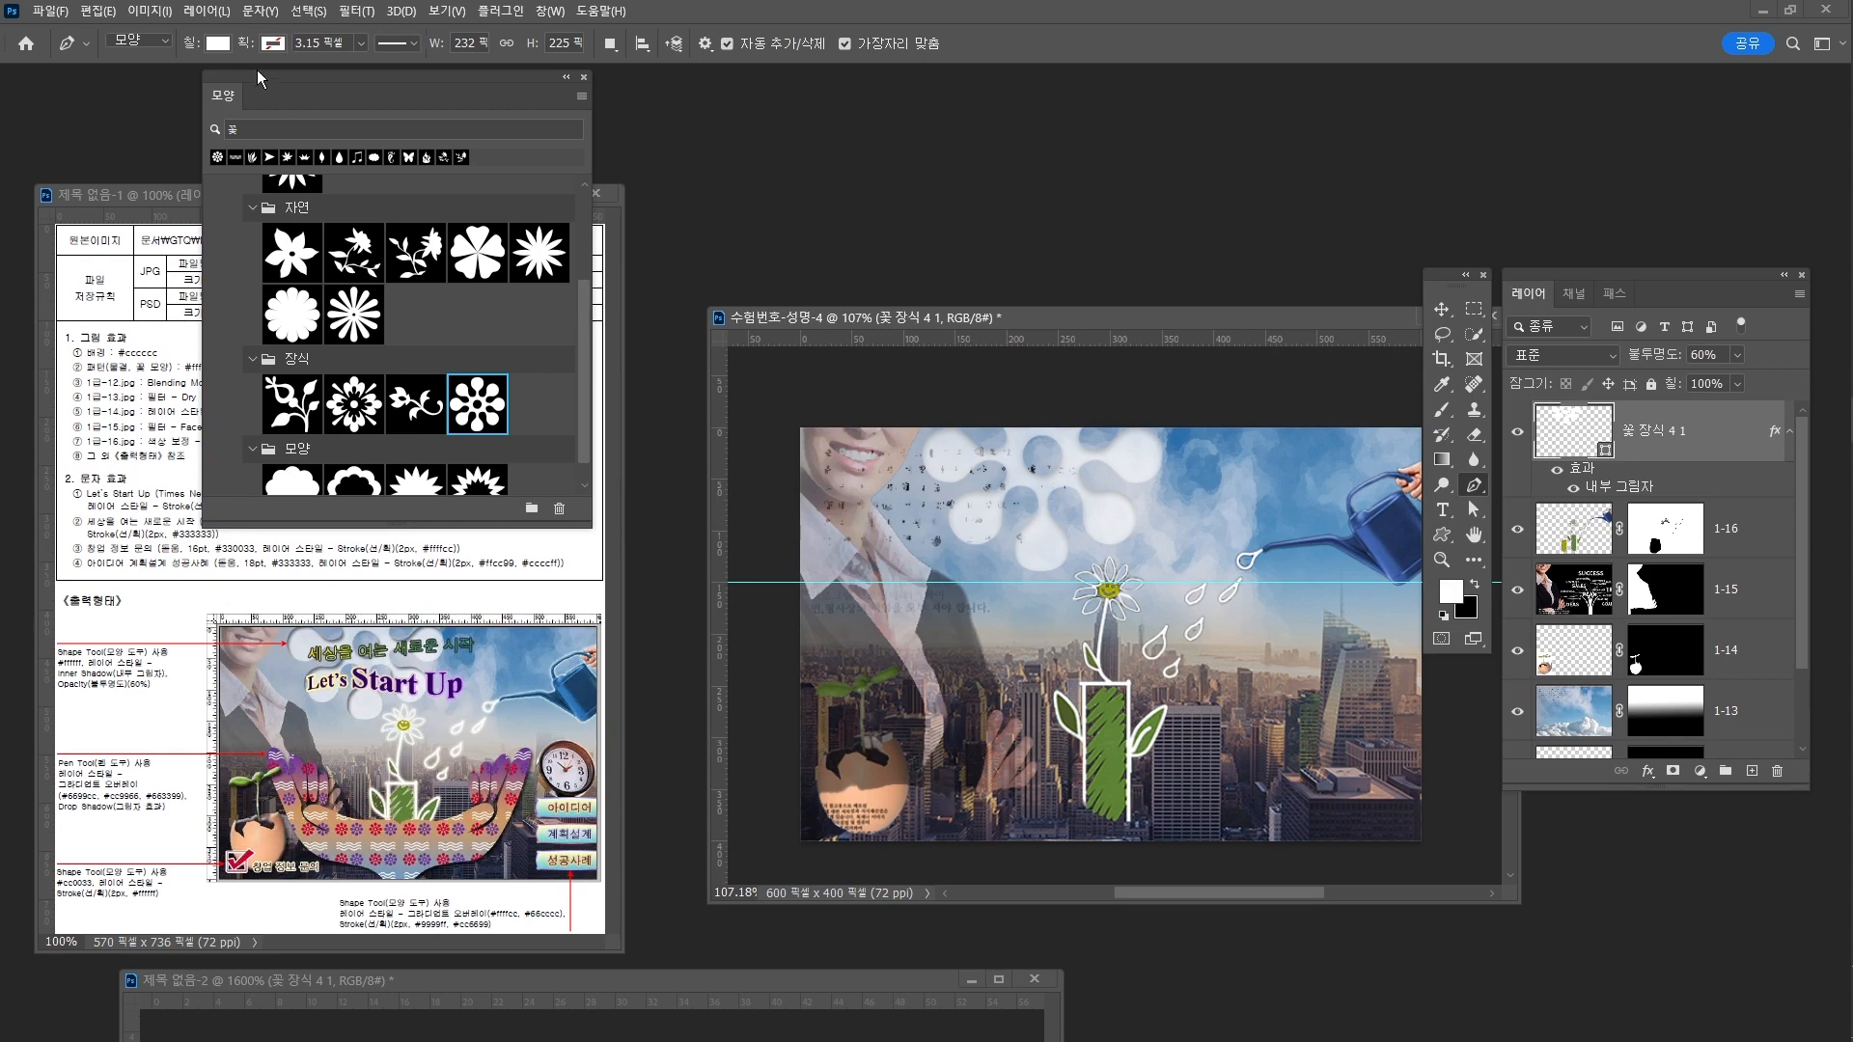
click(218, 43)
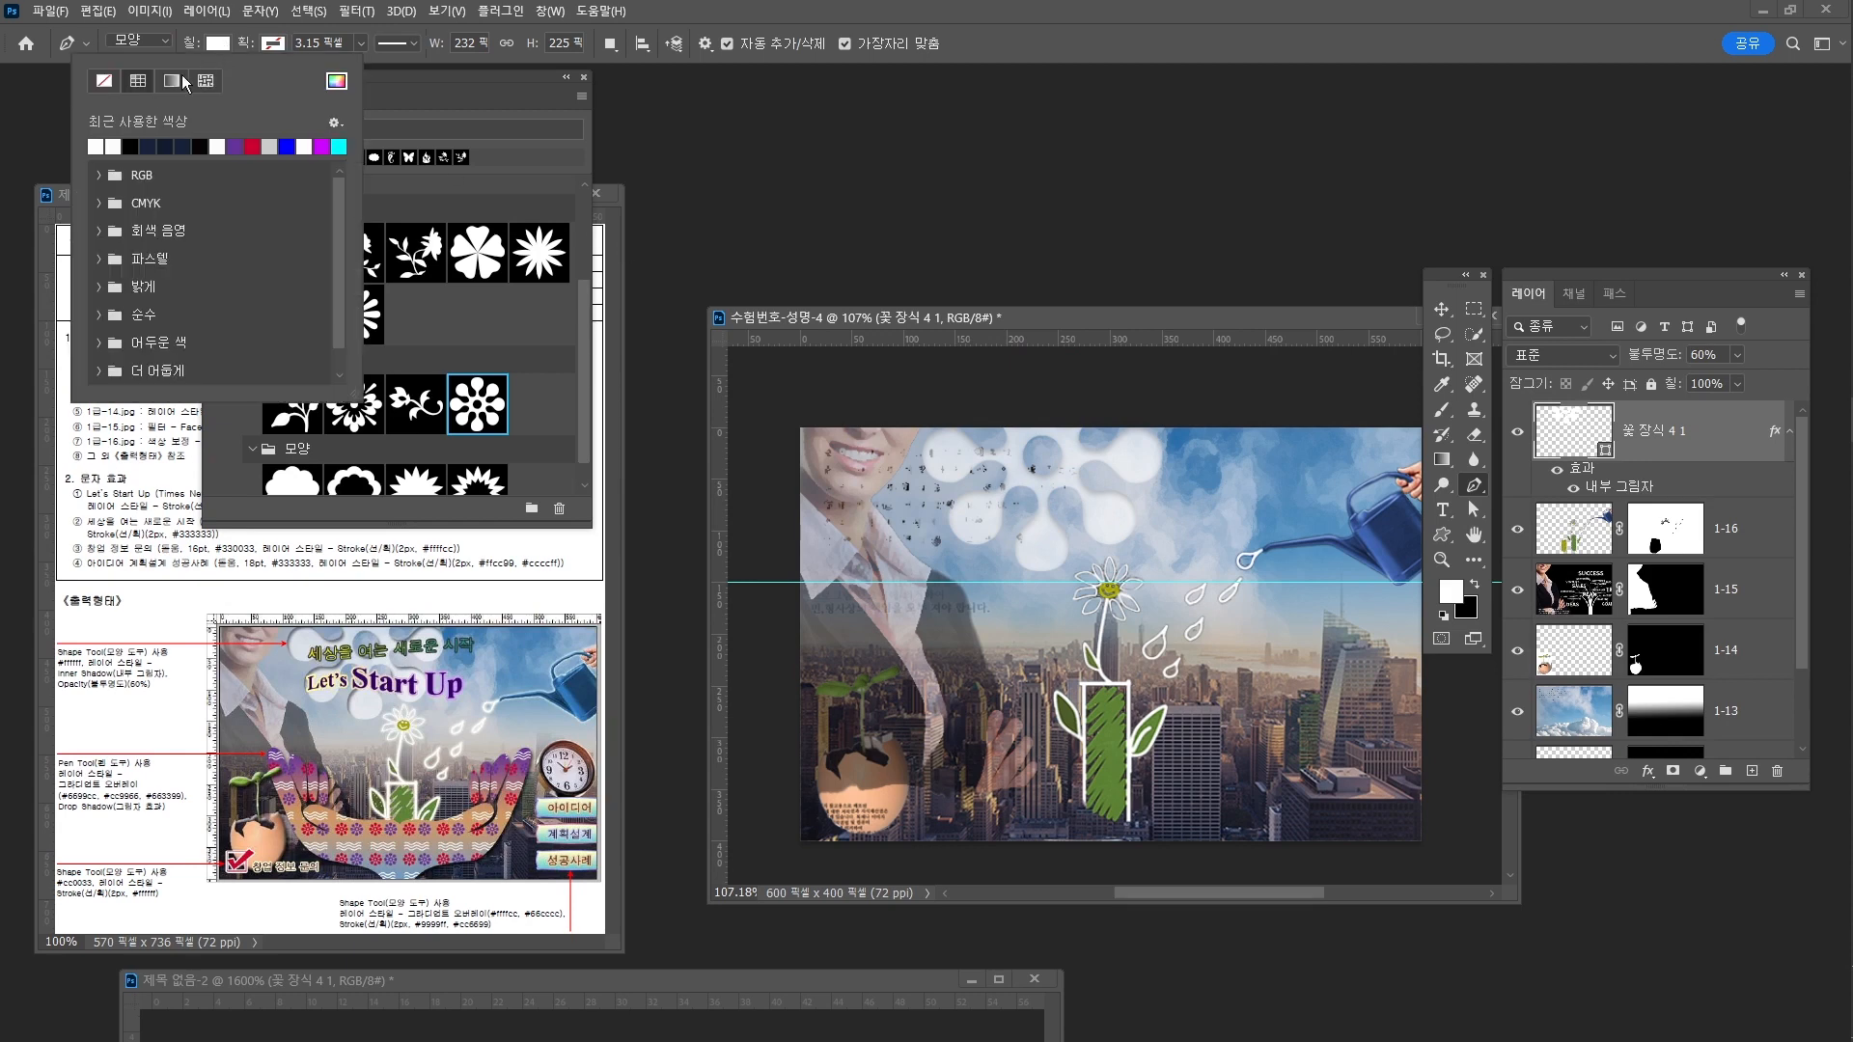
click(142, 147)
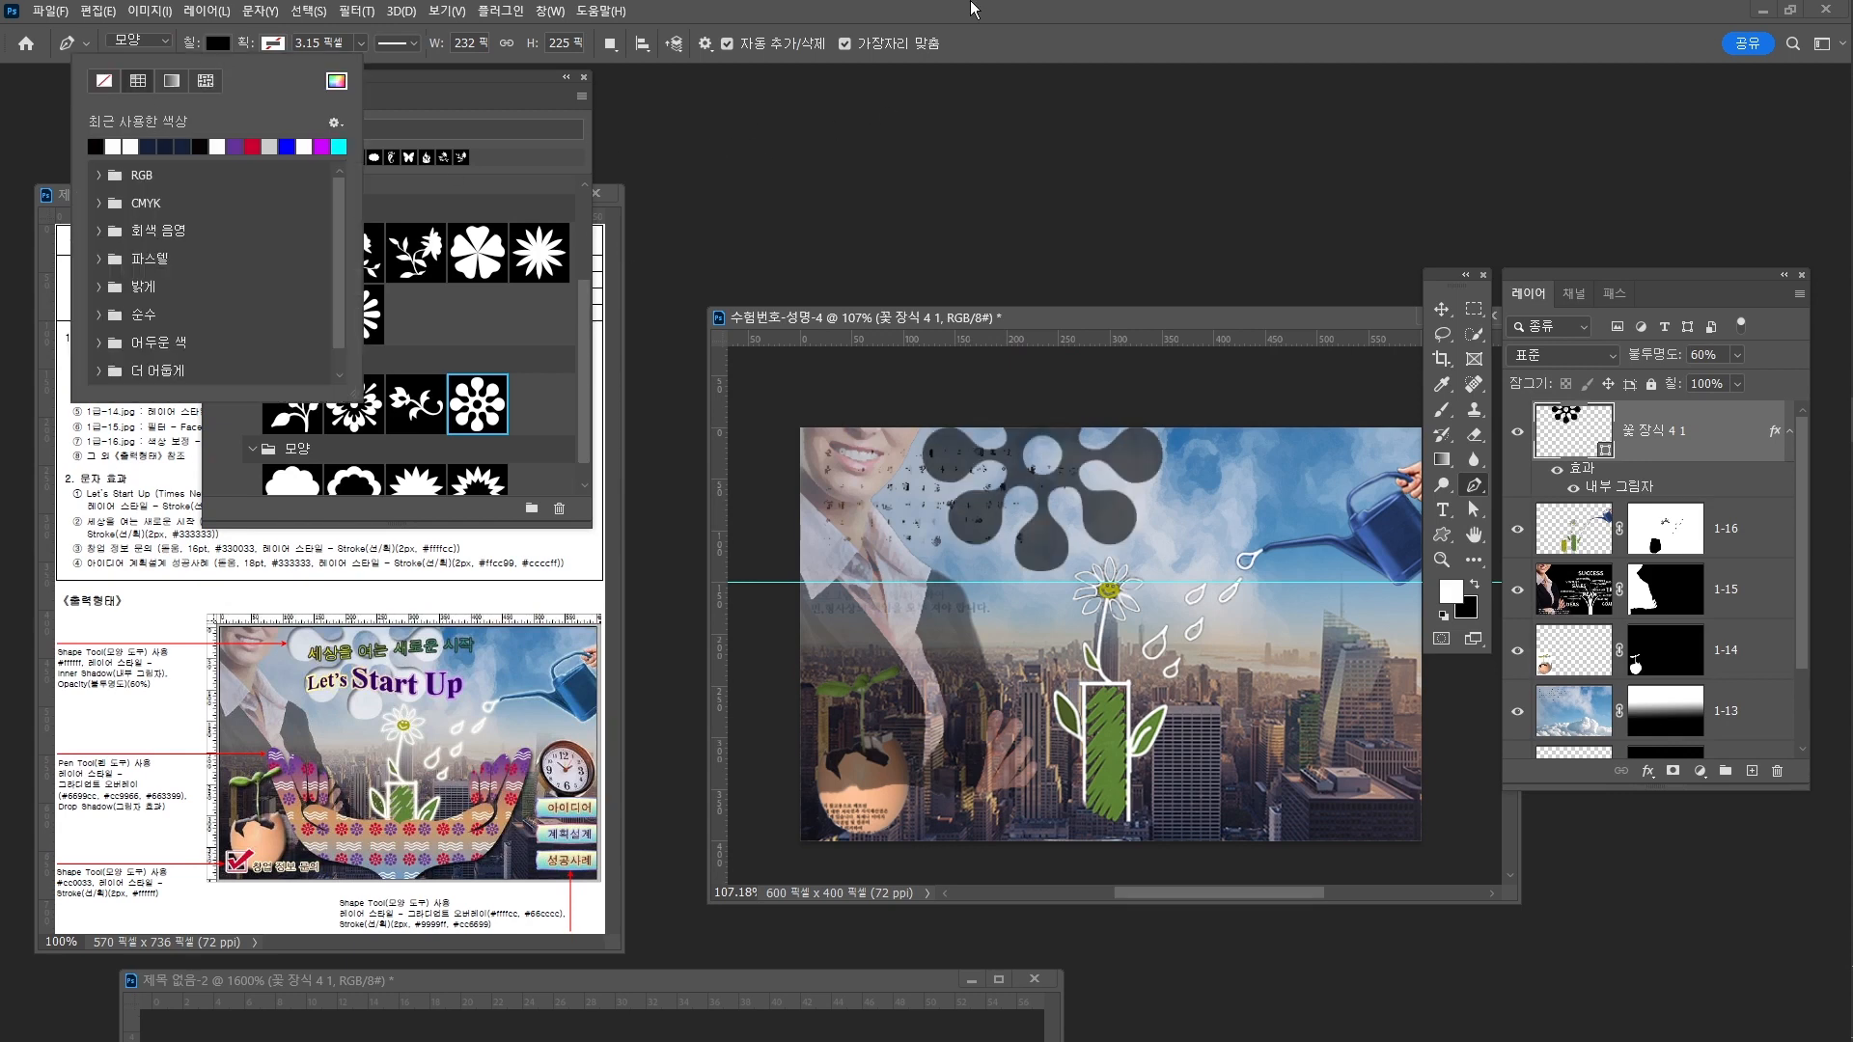
key(Escape)
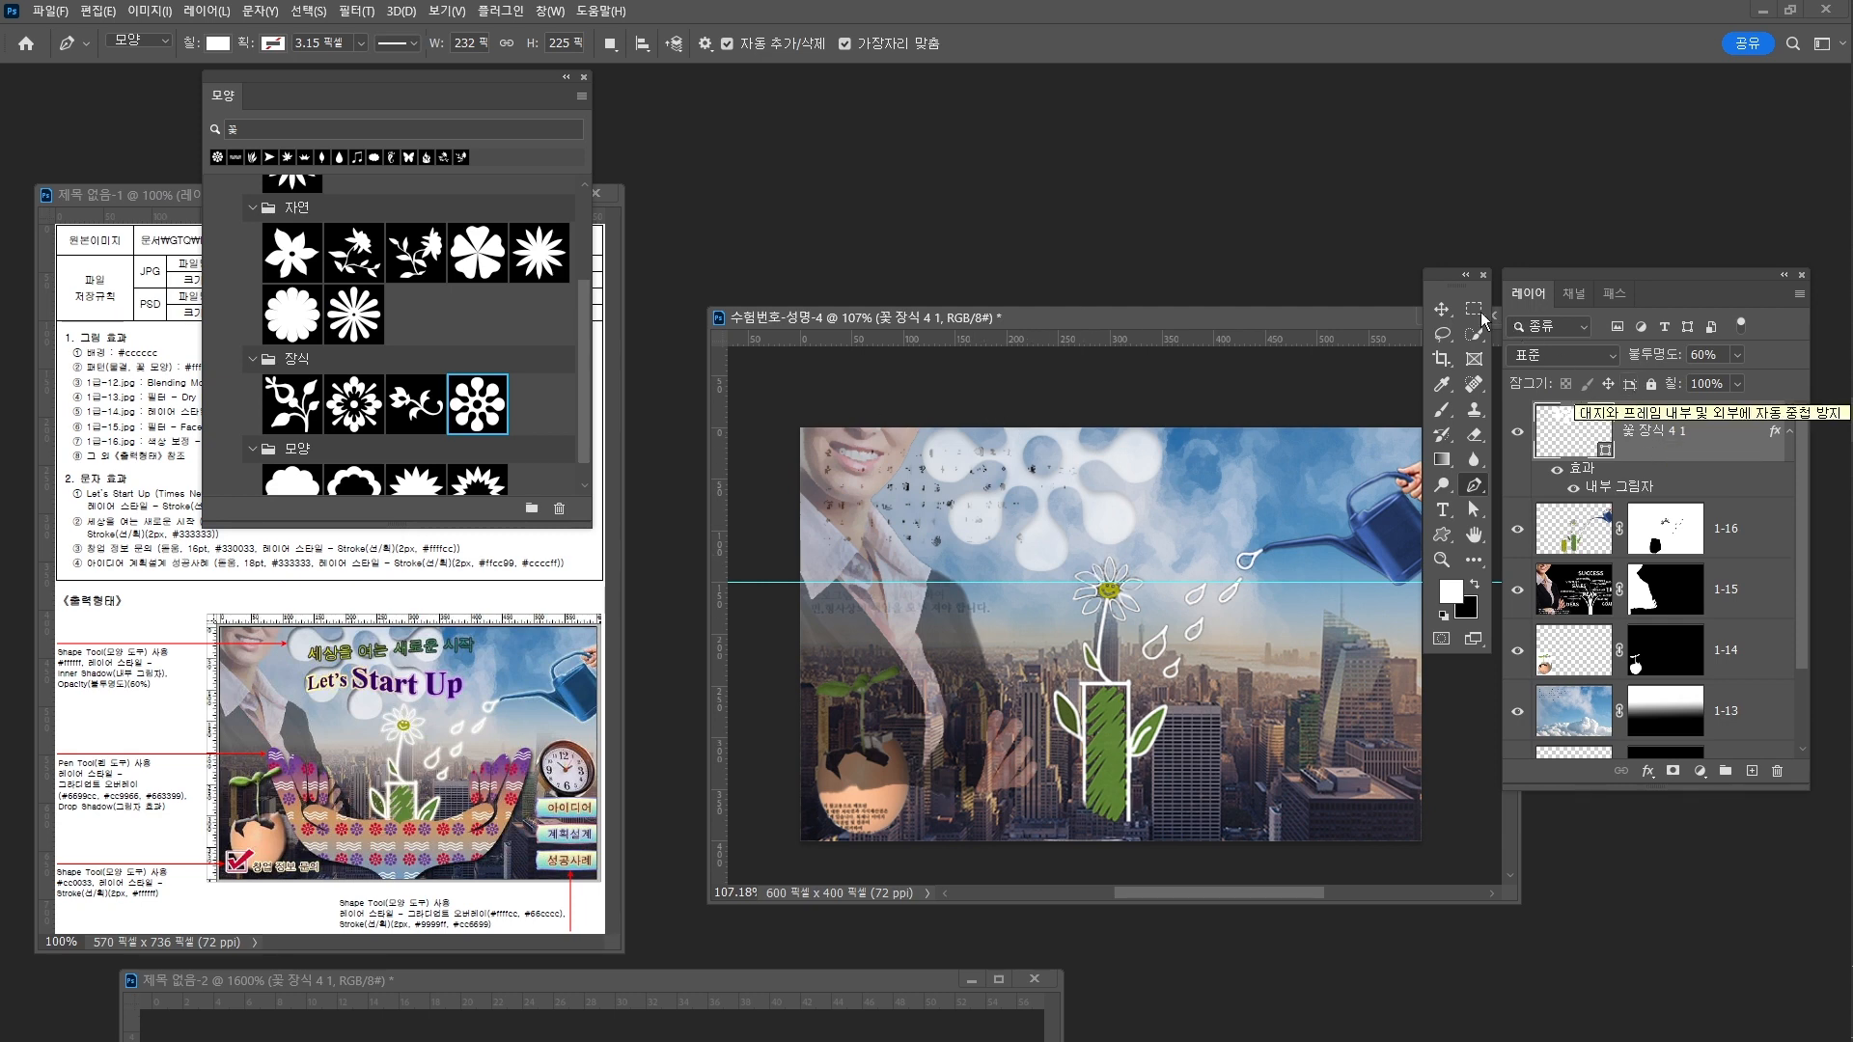
Deselect all layers and set the Pen tool's shape fill to black
click(1441, 311)
click(1272, 395)
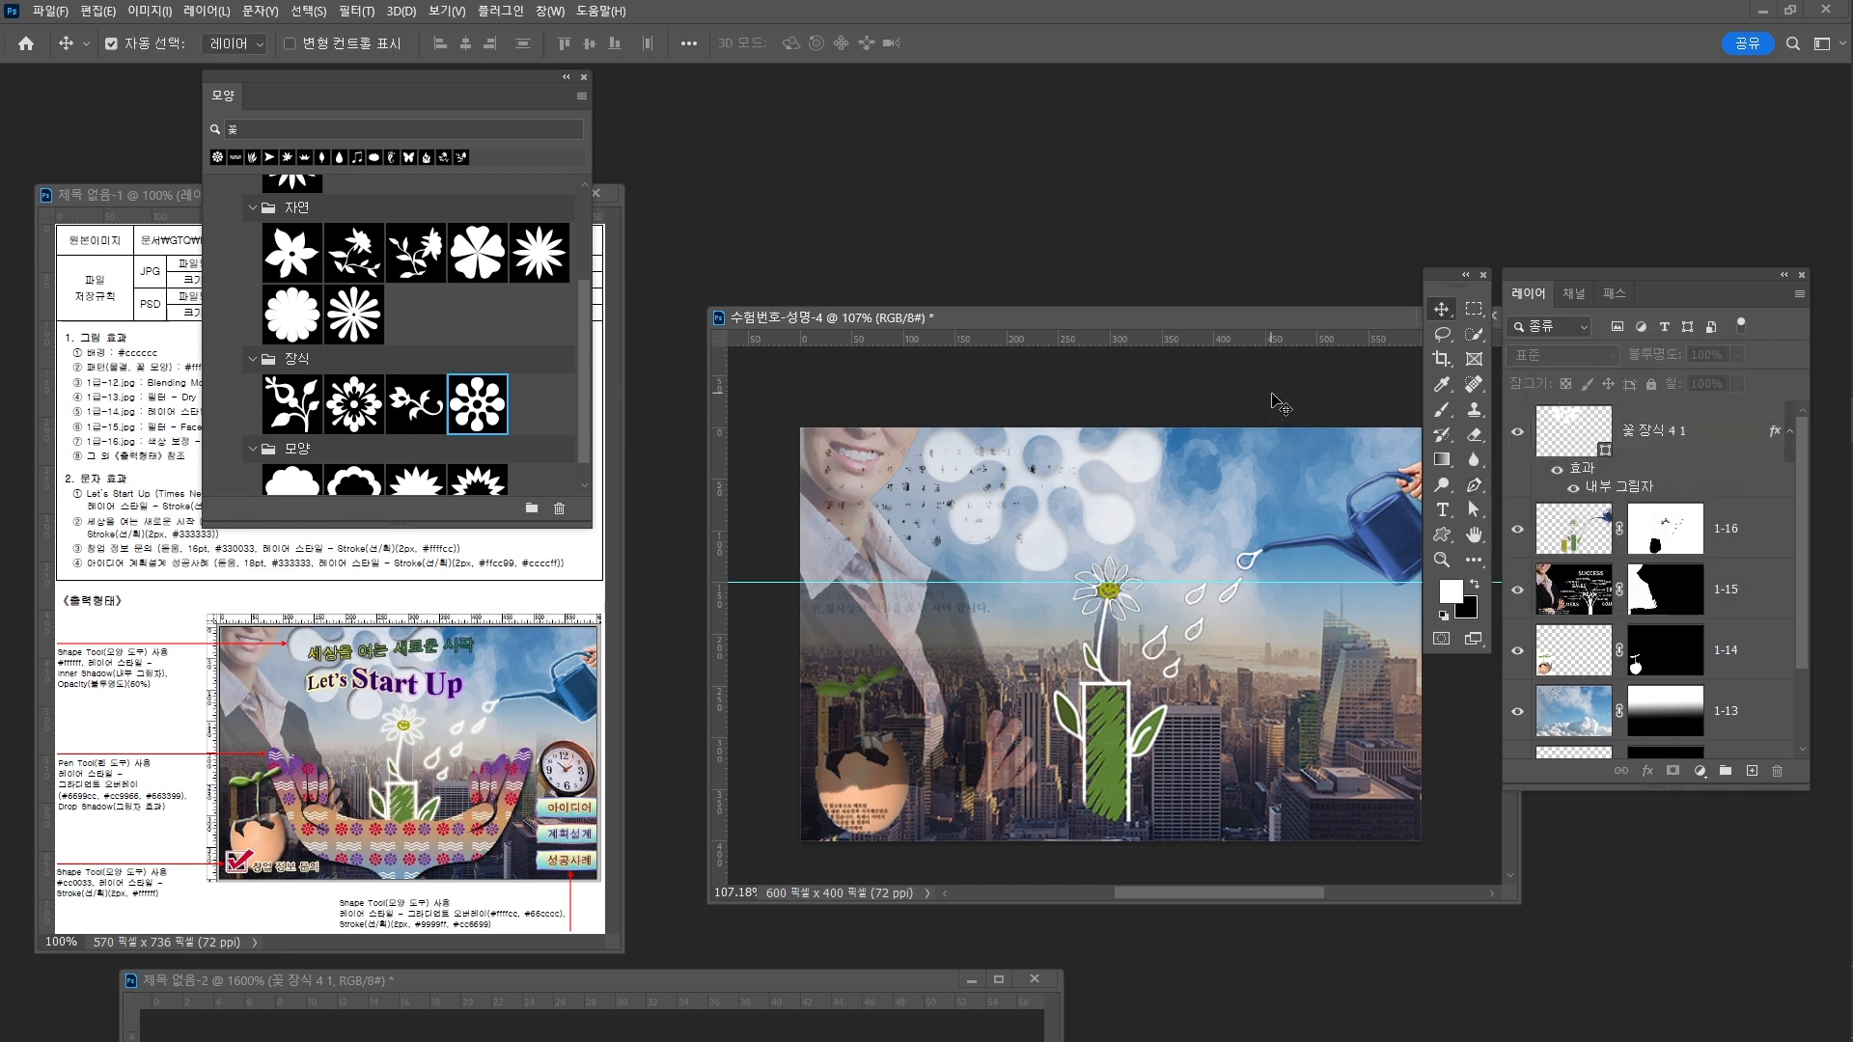
click(1477, 488)
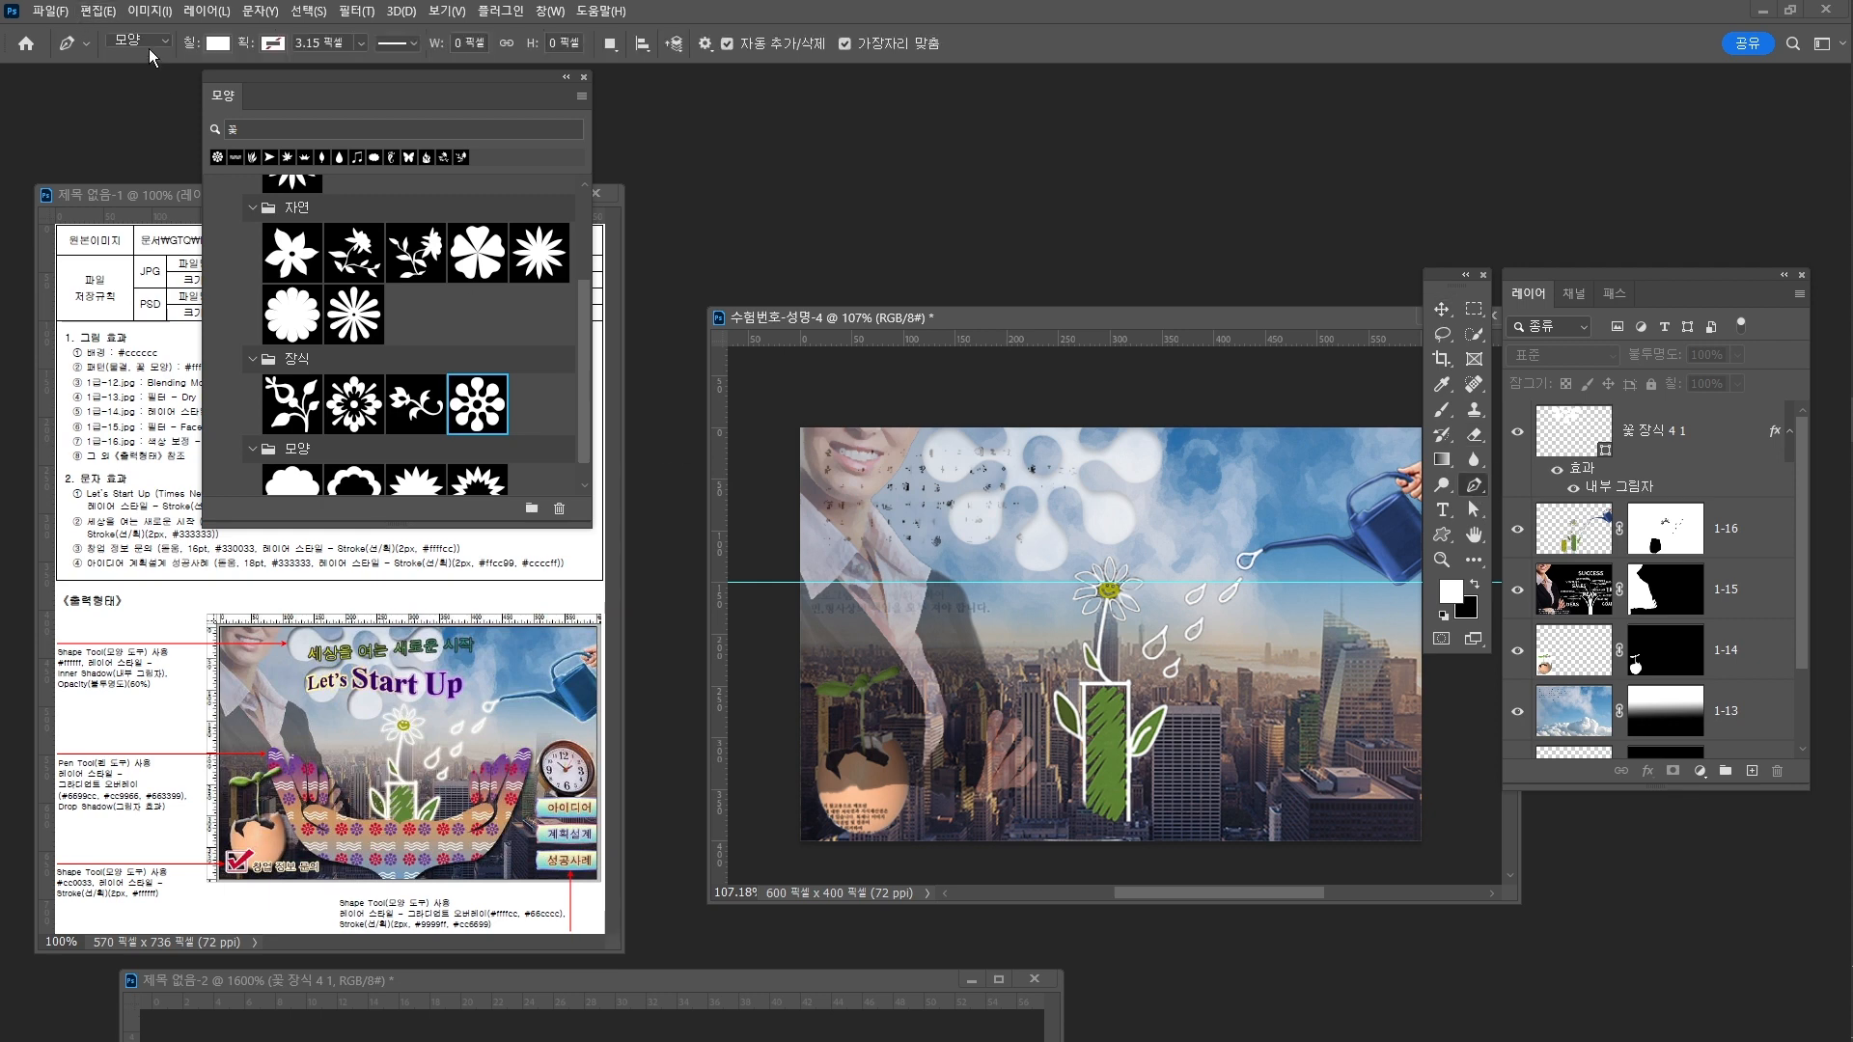
click(217, 45)
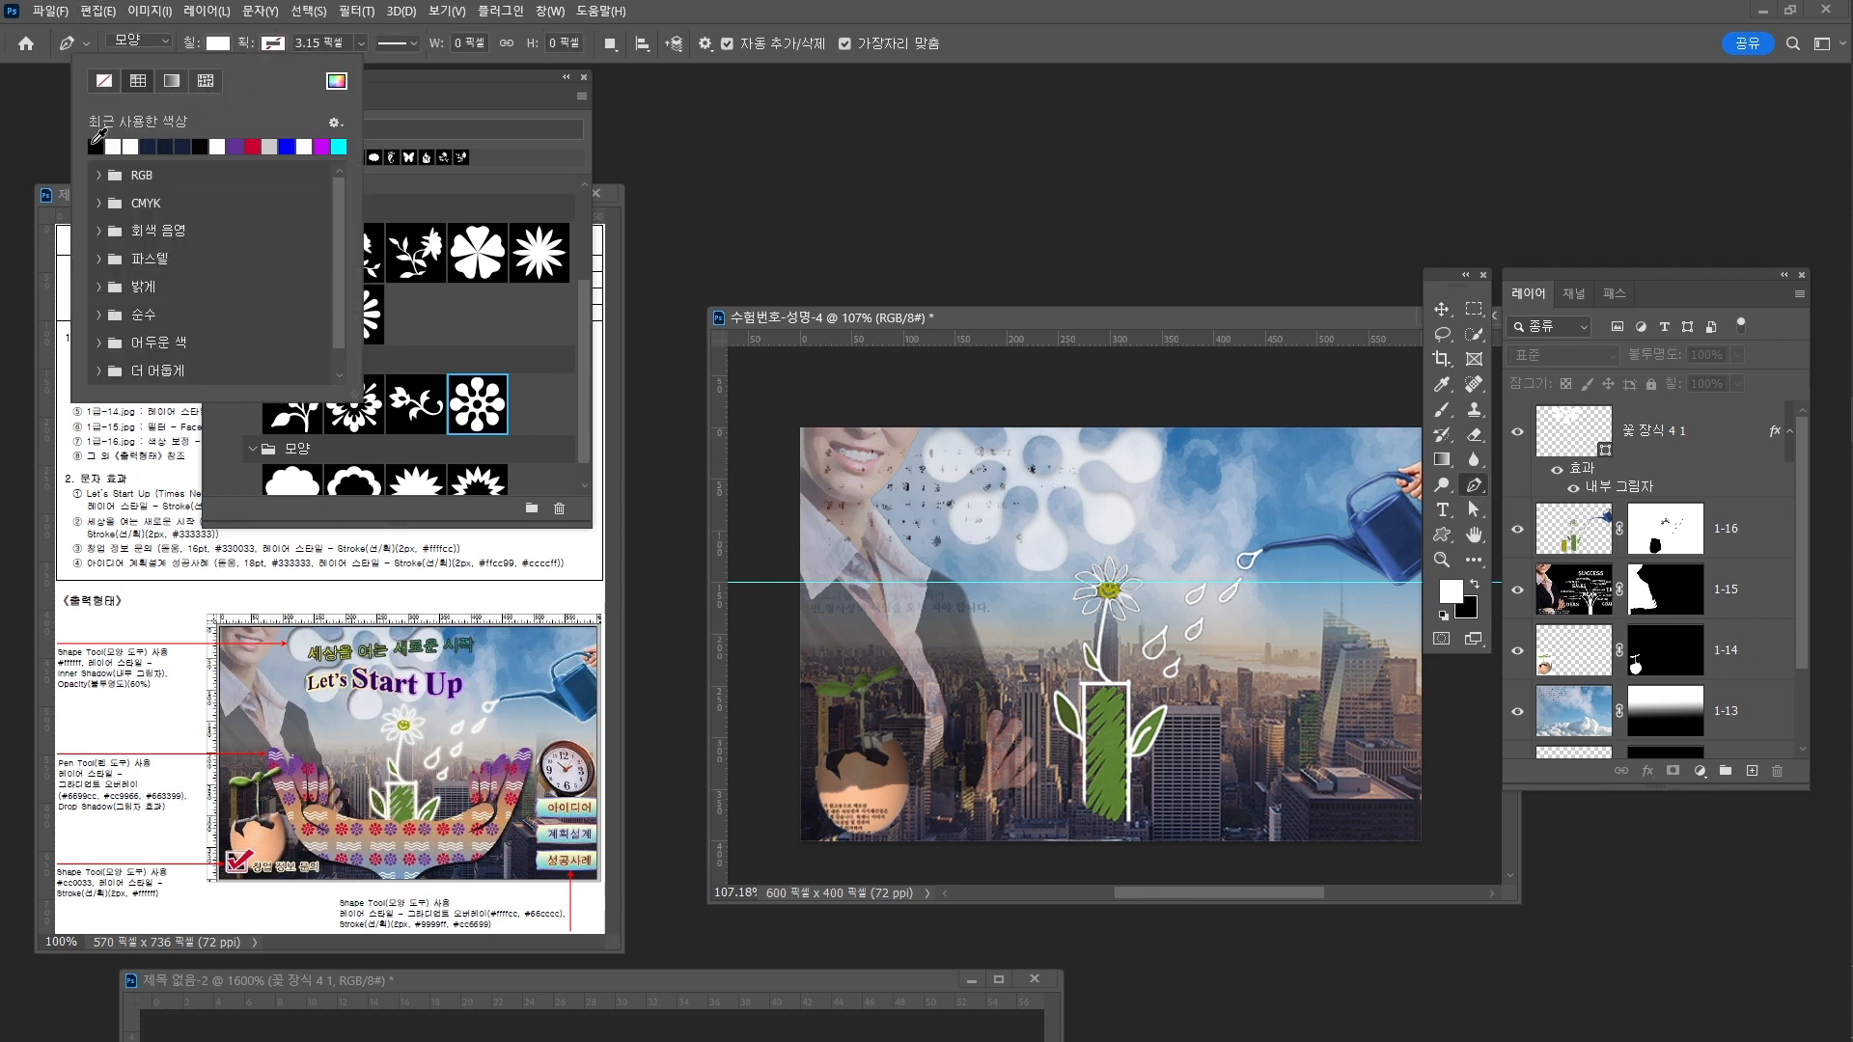
click(96, 144)
click(951, 10)
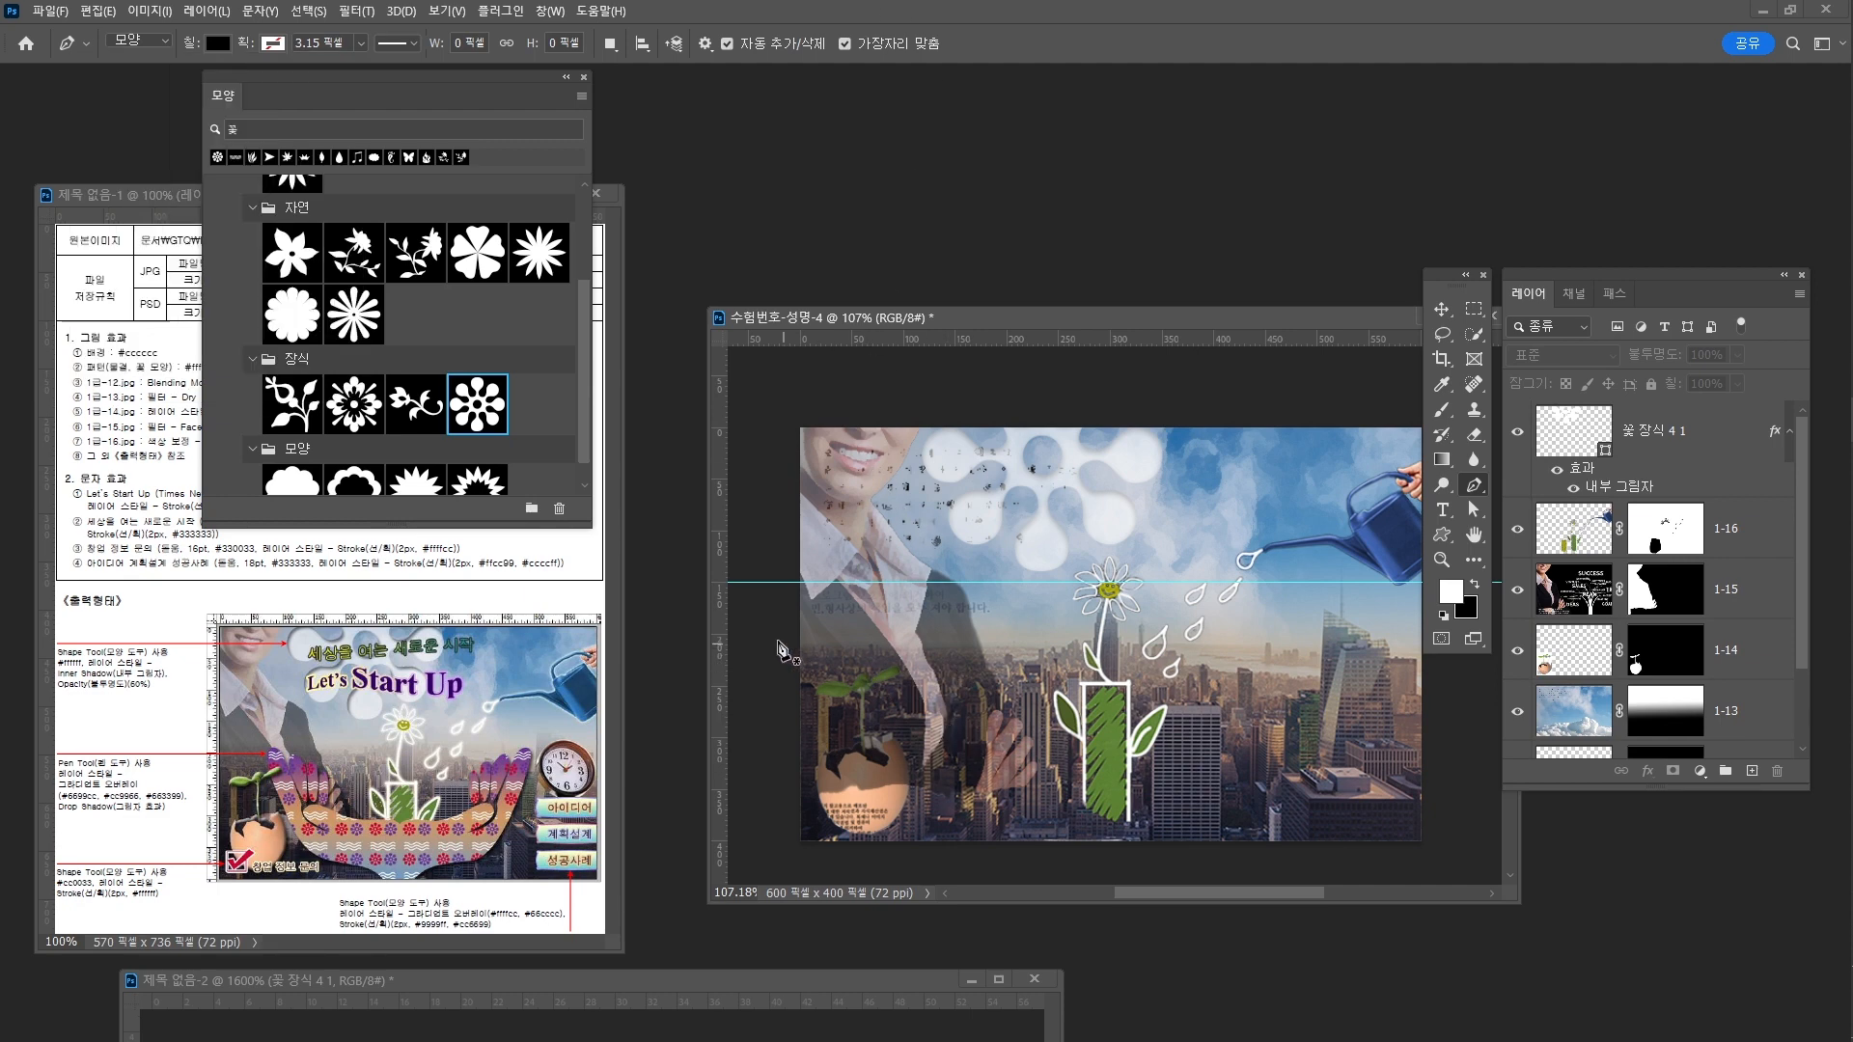
Place guides for the hand drawing: vertical at about 80, 300 and 550 px, horizontal at about 200 px
drag(720, 648, 886, 639)
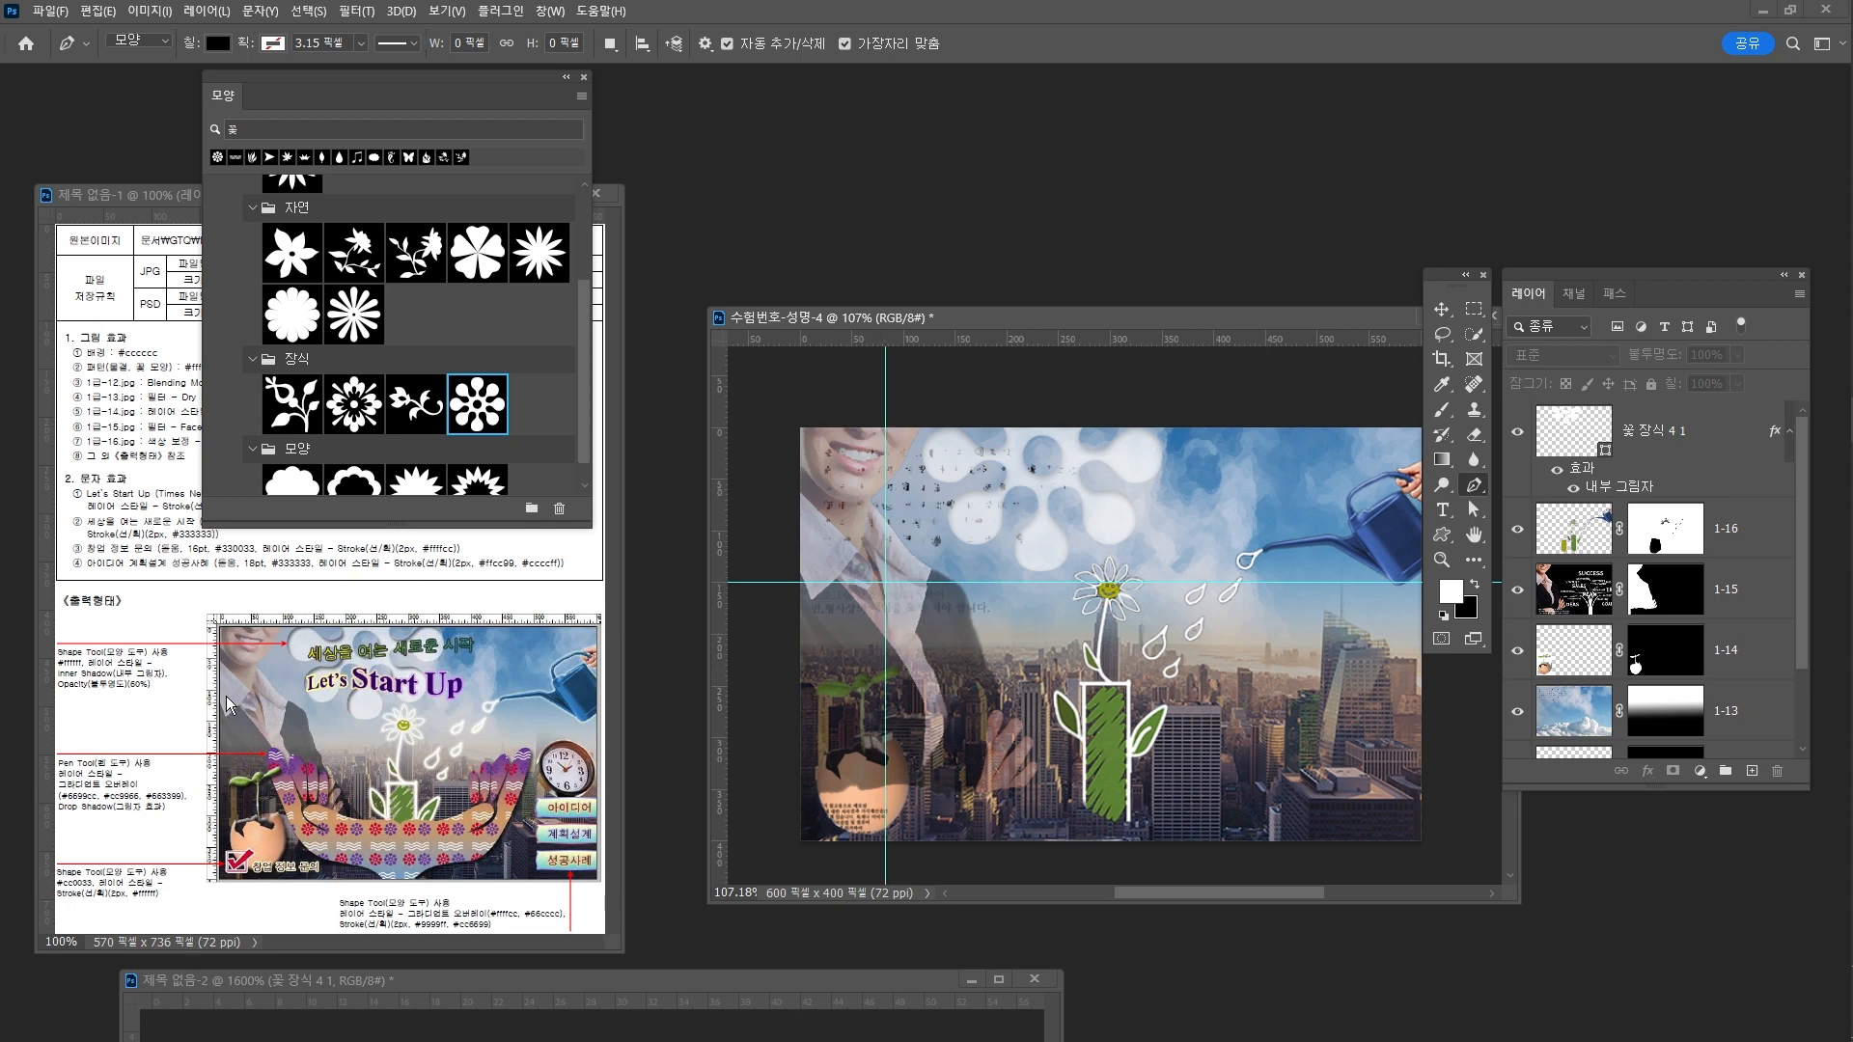
drag(955, 340, 968, 635)
drag(719, 666, 1370, 621)
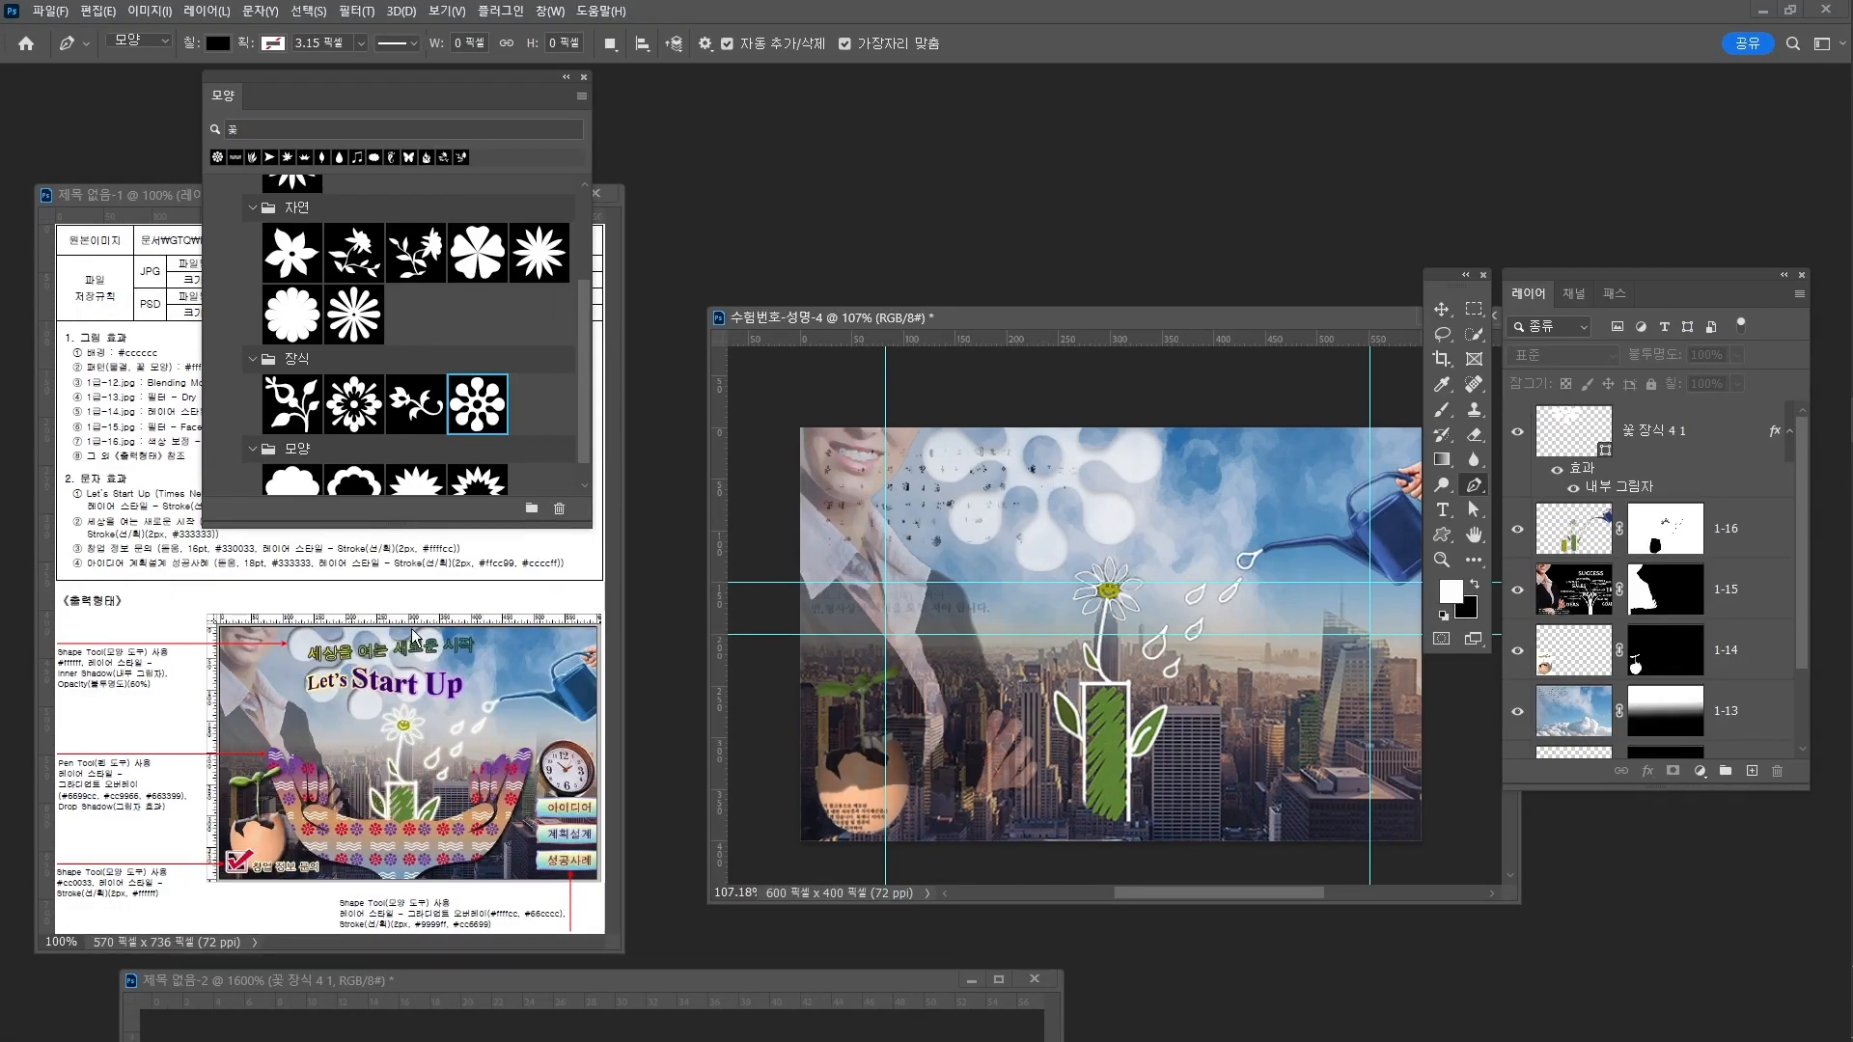
drag(718, 532, 1108, 538)
Draw the left hand's outer outline from the wrist below the canvas up to the fingertip at the guide intersection
click(1087, 844)
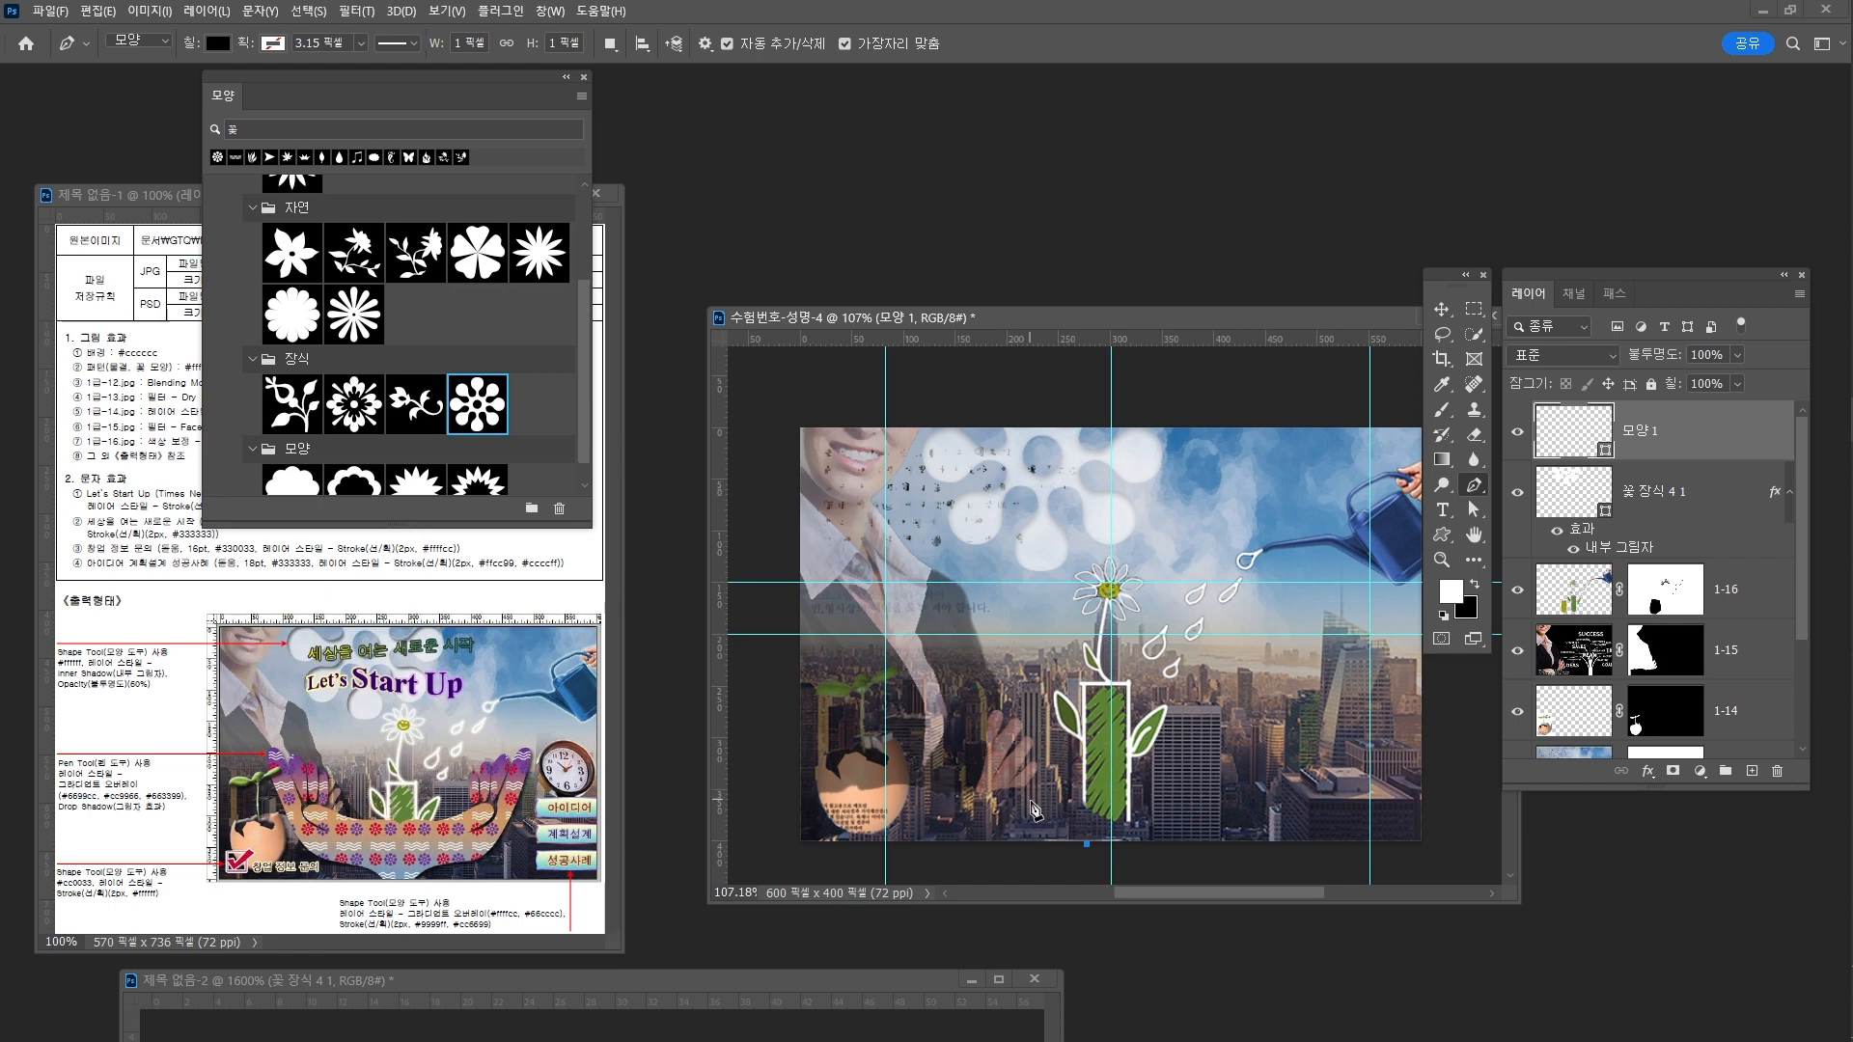
drag(1066, 818, 1050, 823)
click(1070, 820)
click(945, 804)
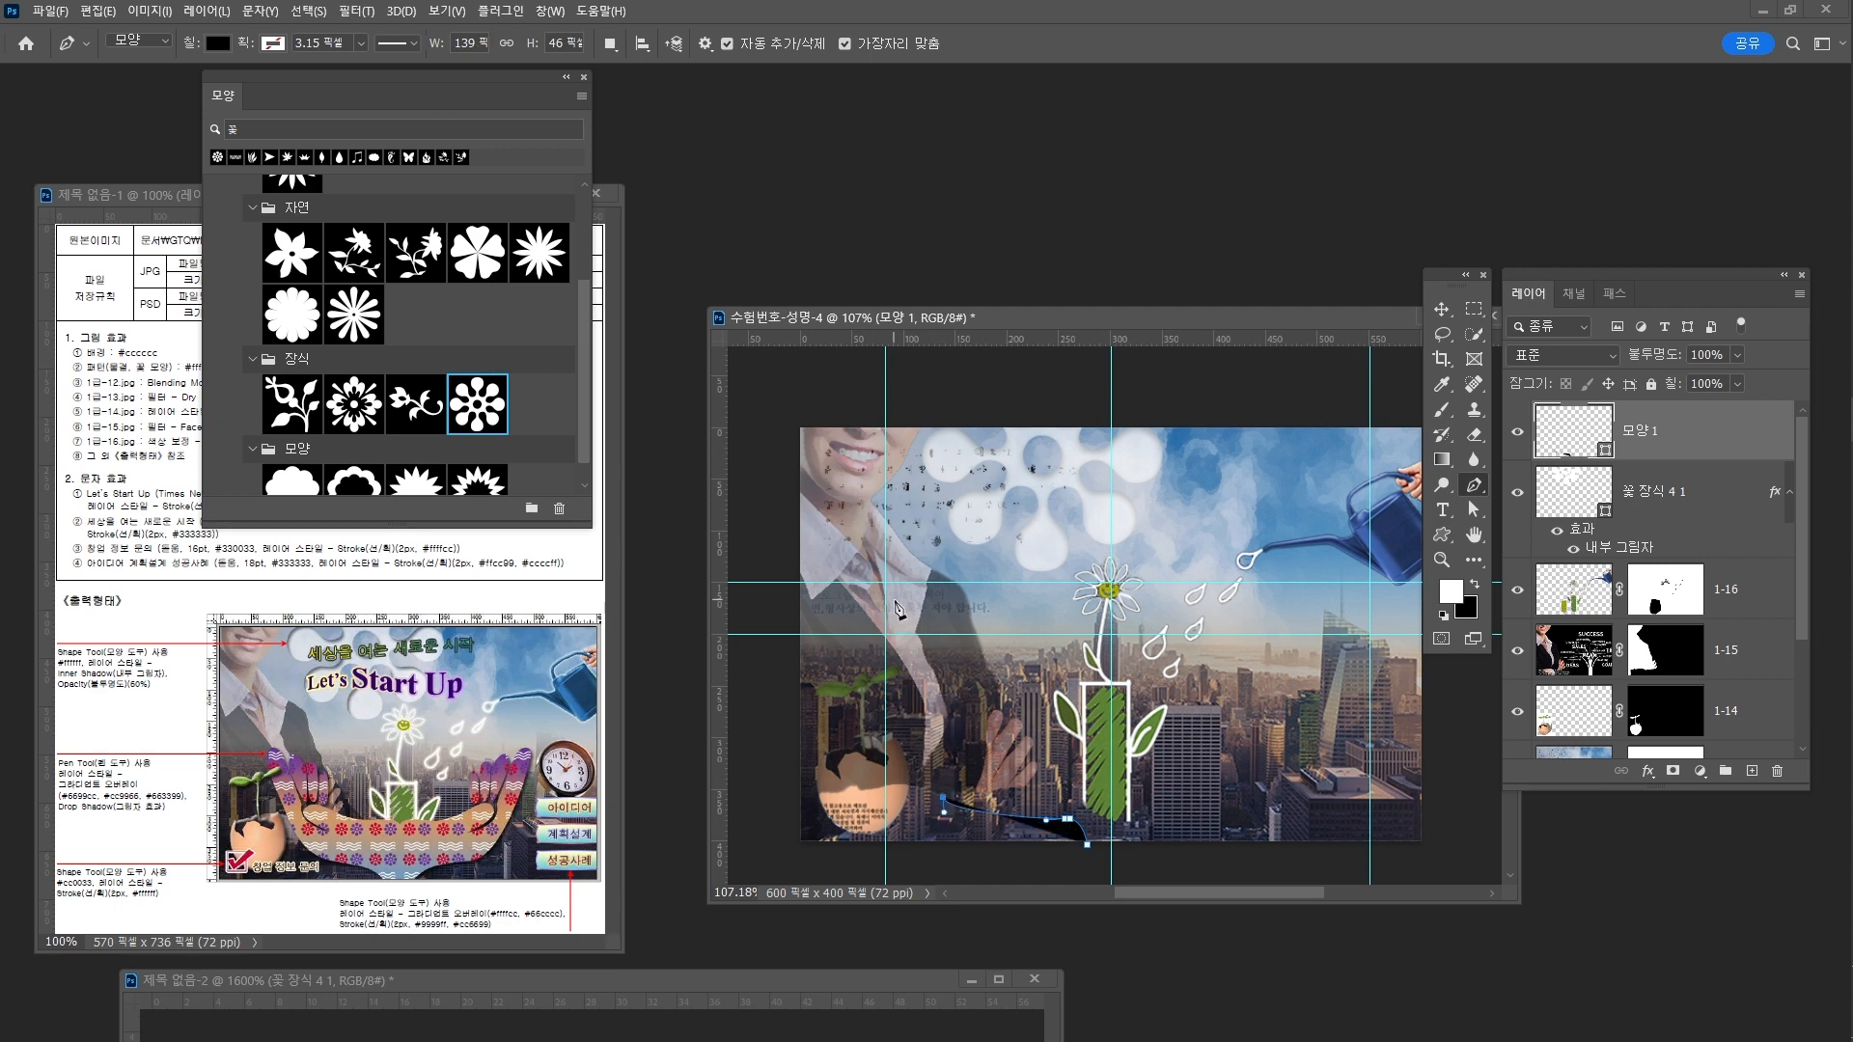
drag(884, 634, 903, 603)
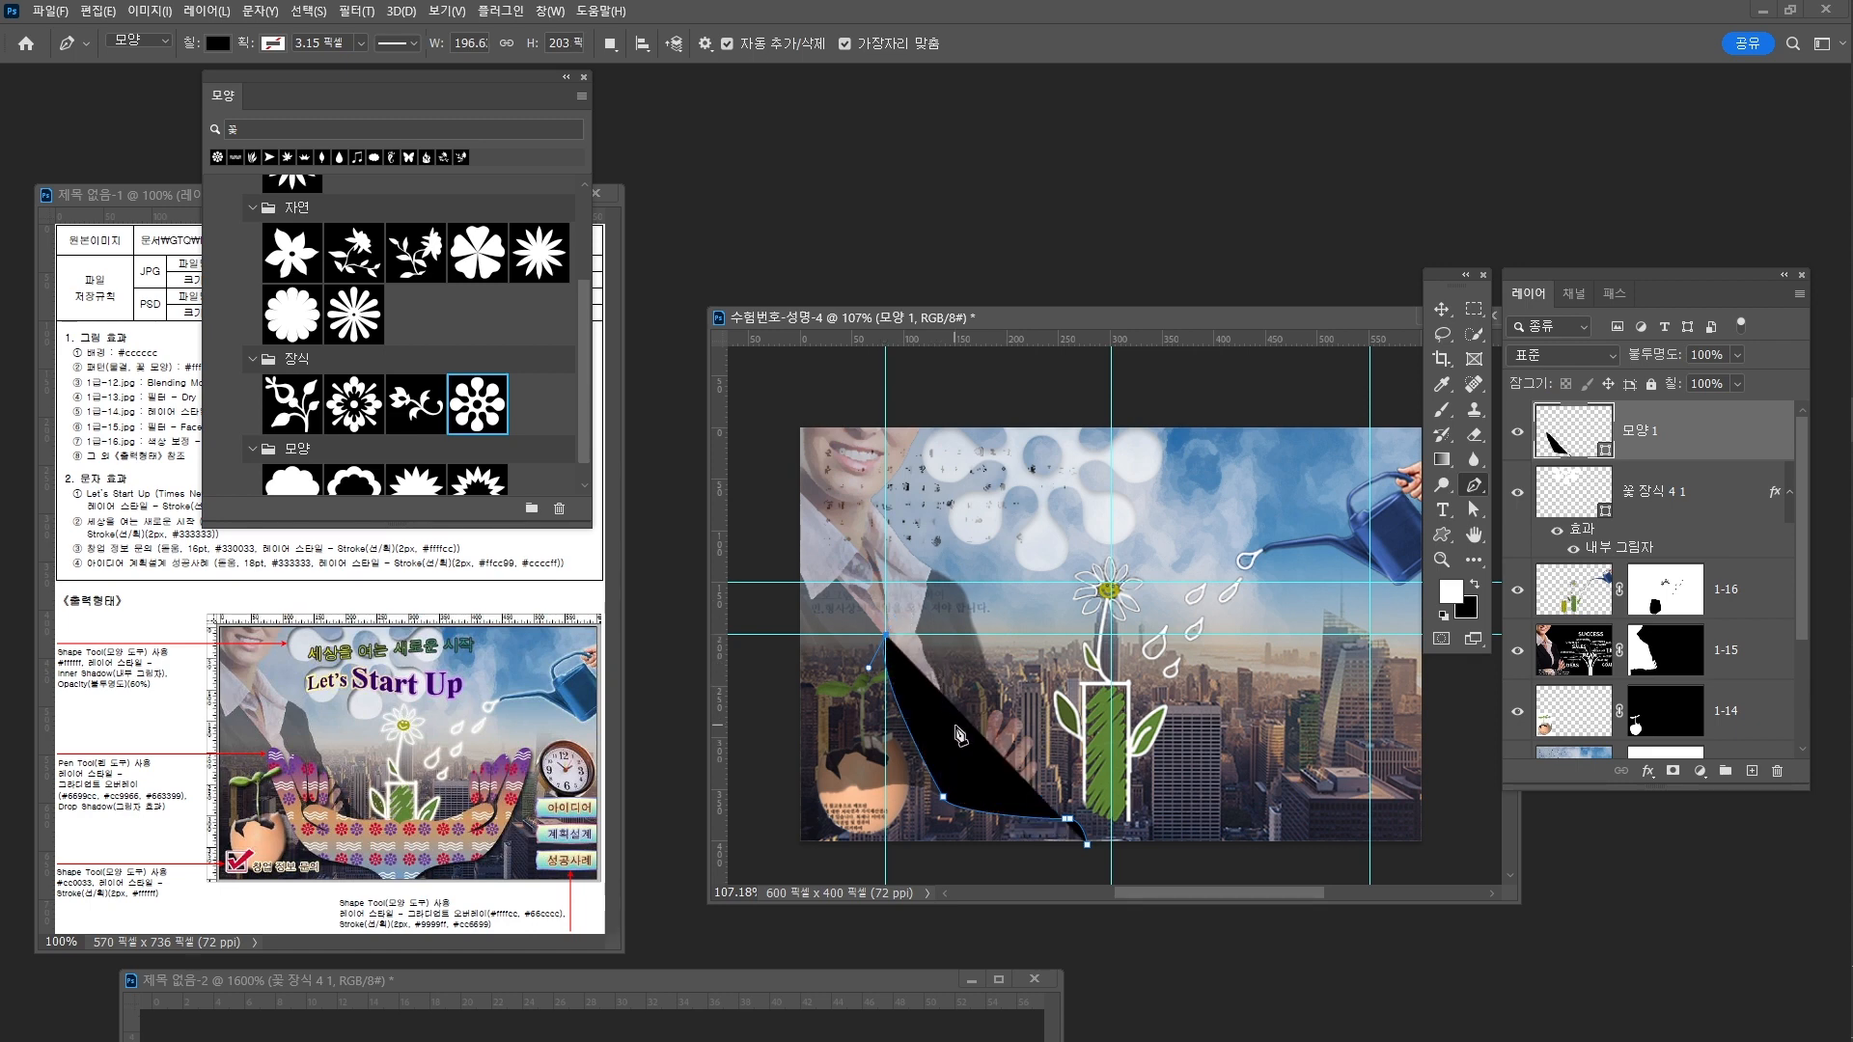
Continue the left hand's path down its inner edge and around the narrow notch between fingers and thumb
drag(956, 719, 997, 818)
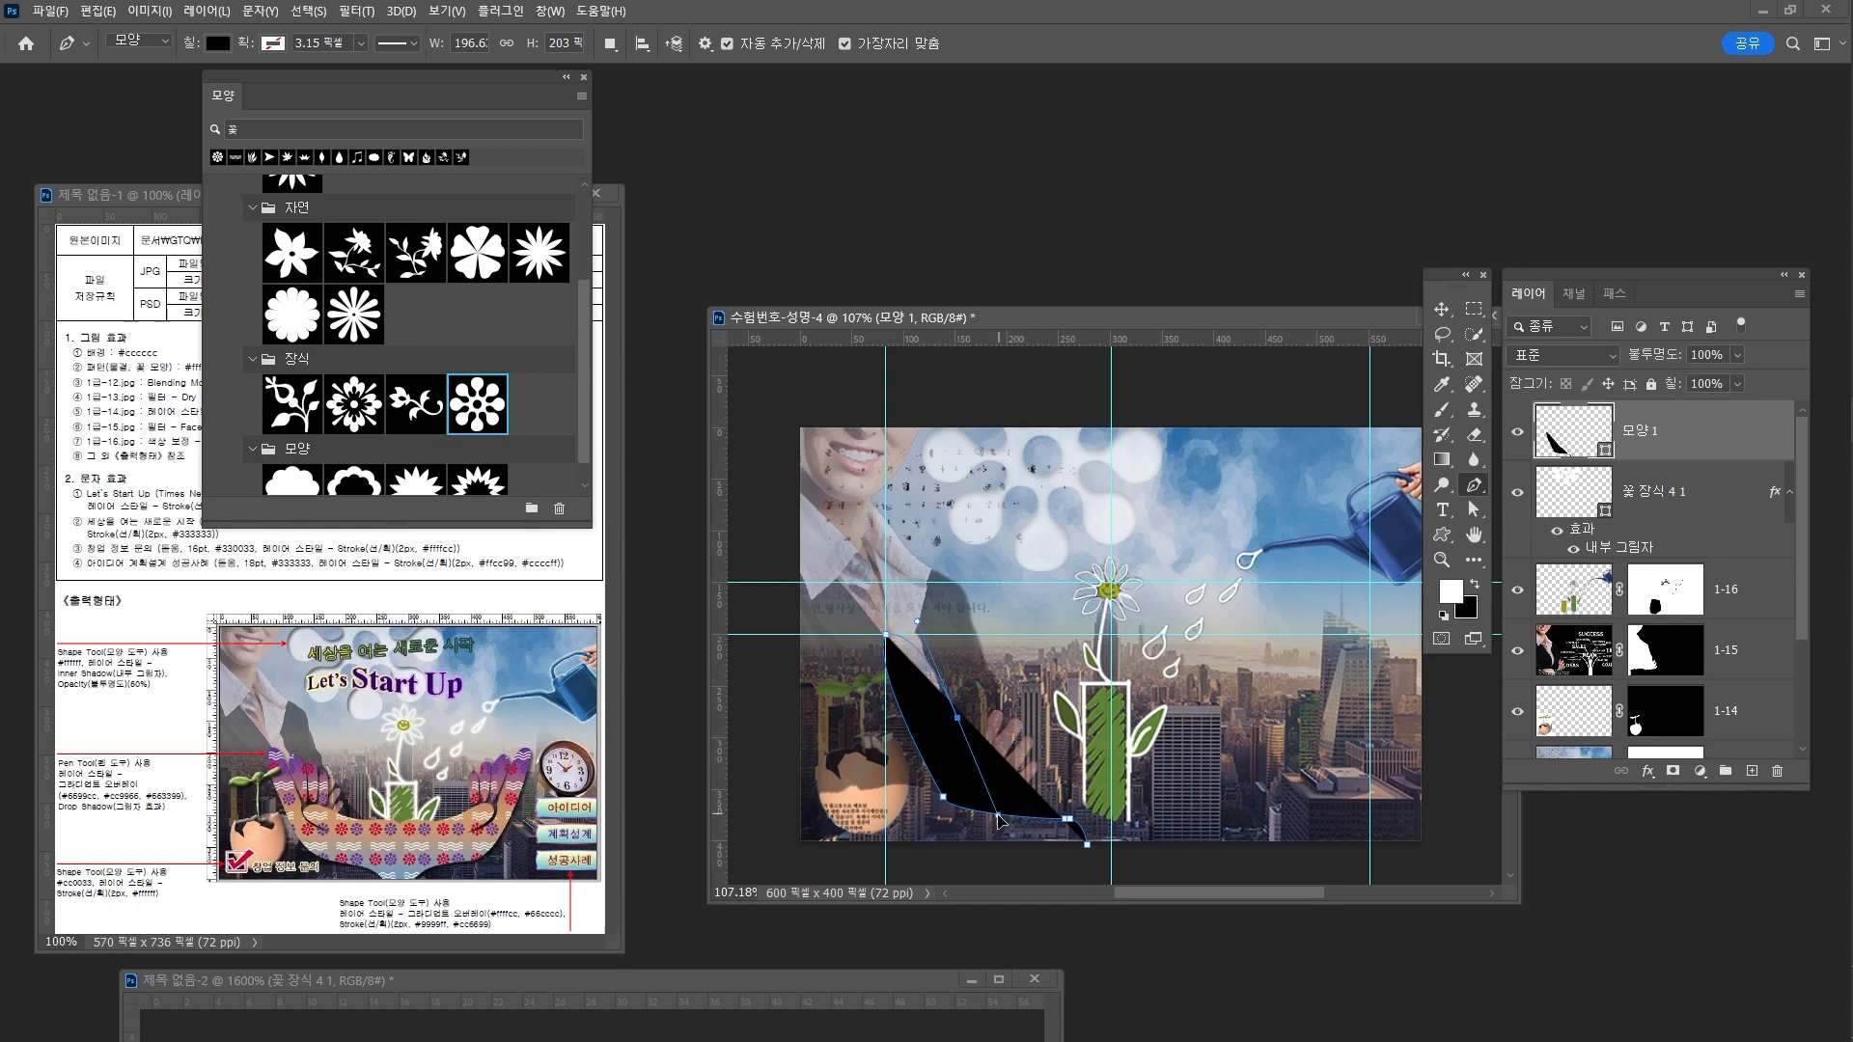
alt+click(957, 719)
drag(976, 746, 990, 753)
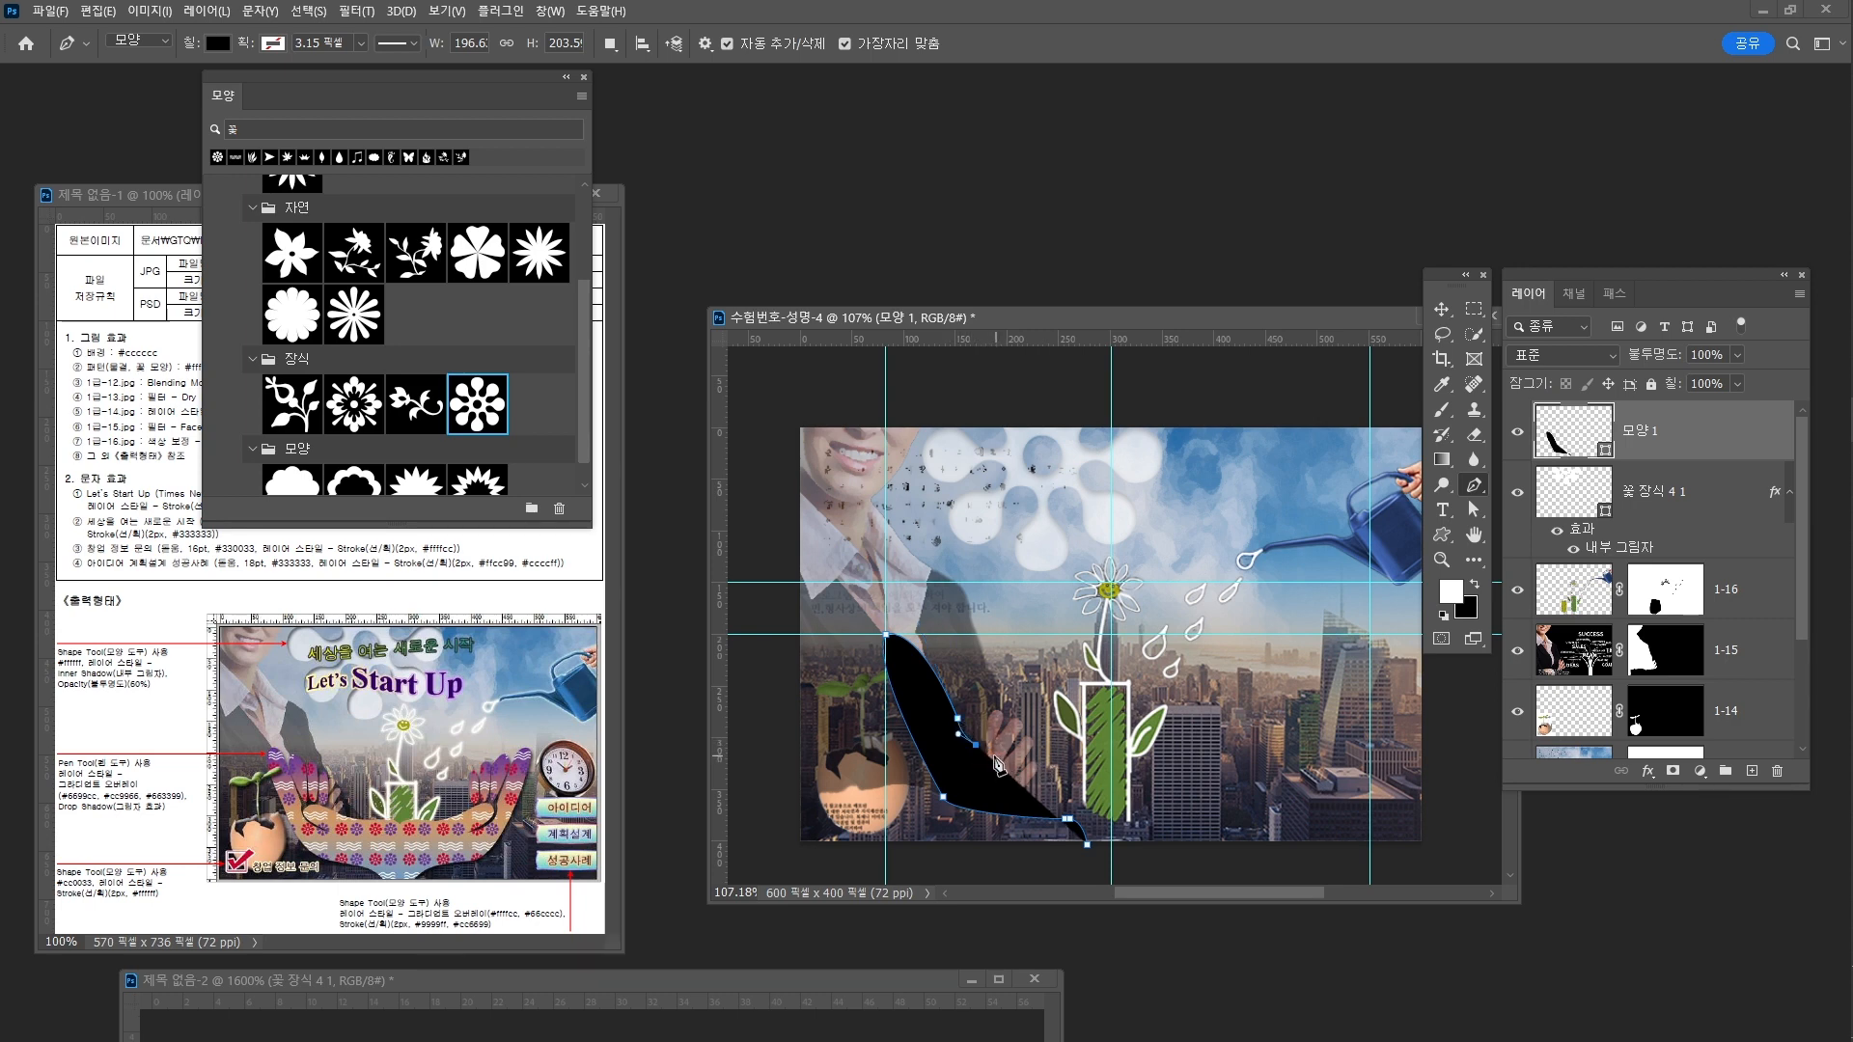
drag(1019, 768, 1015, 750)
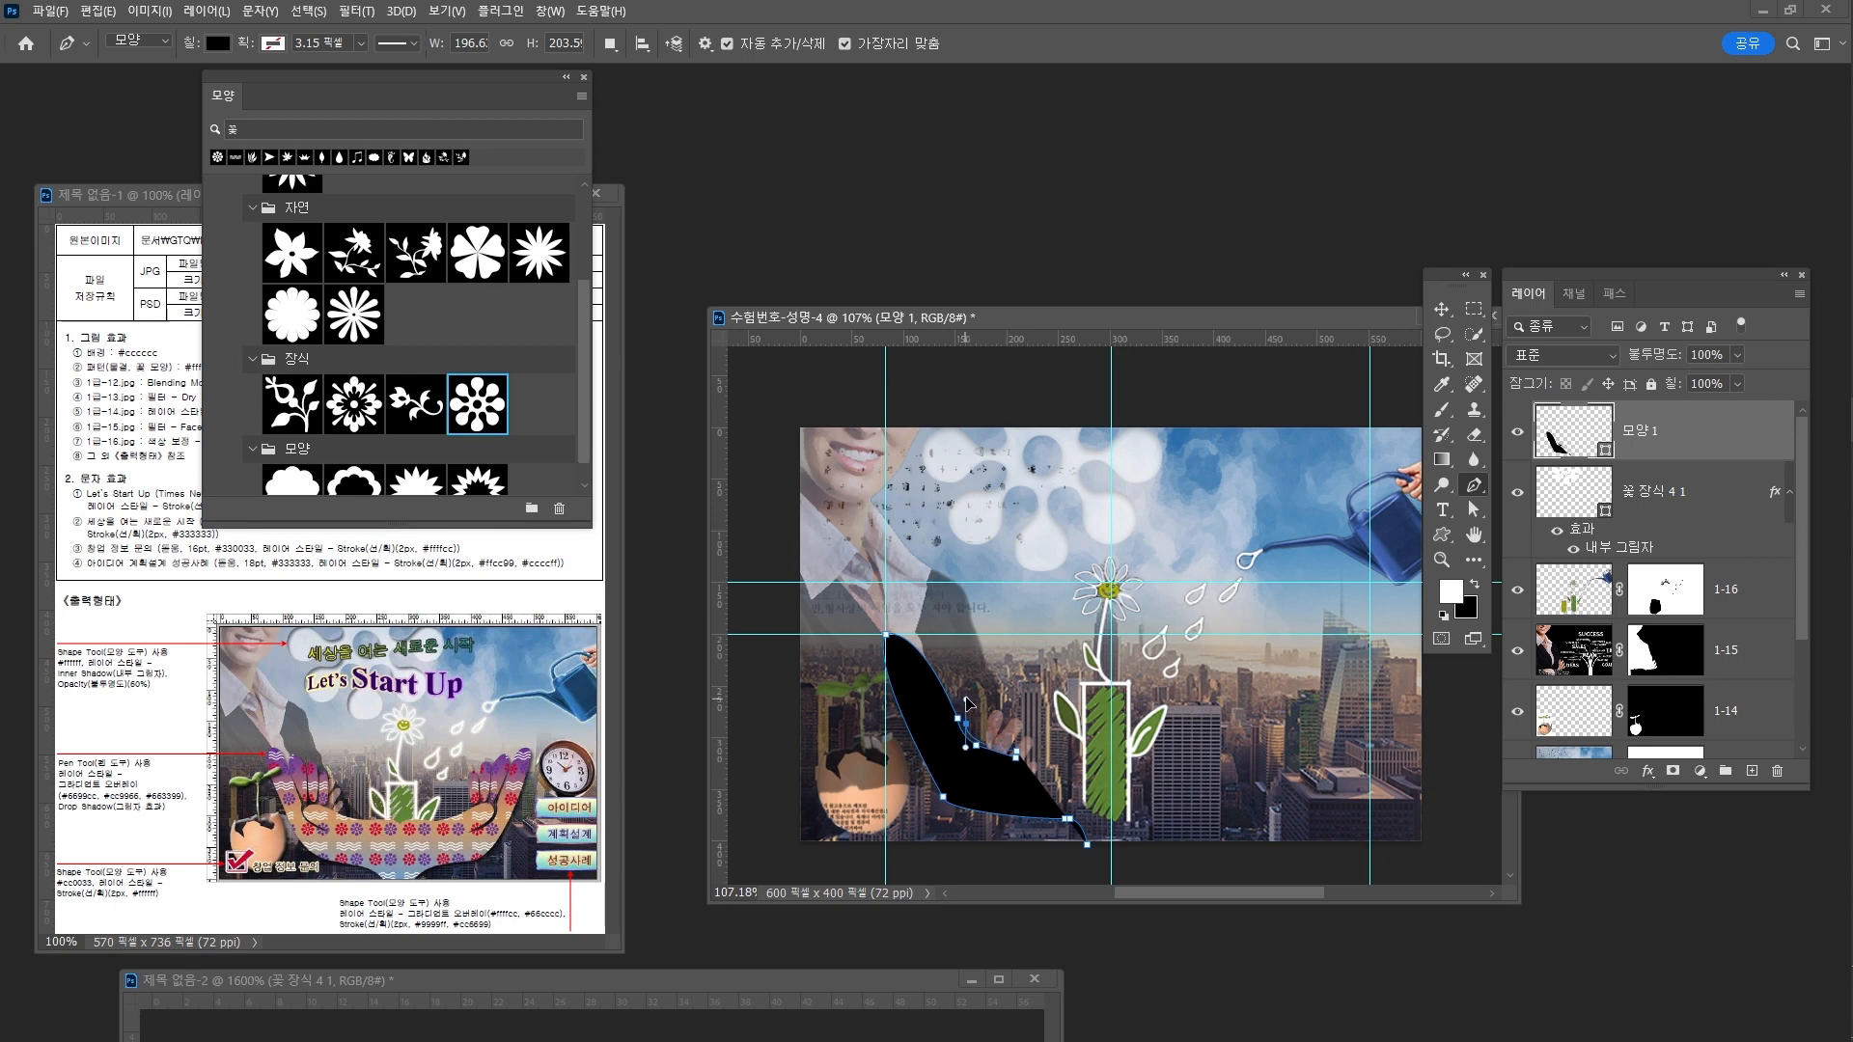
click(967, 731)
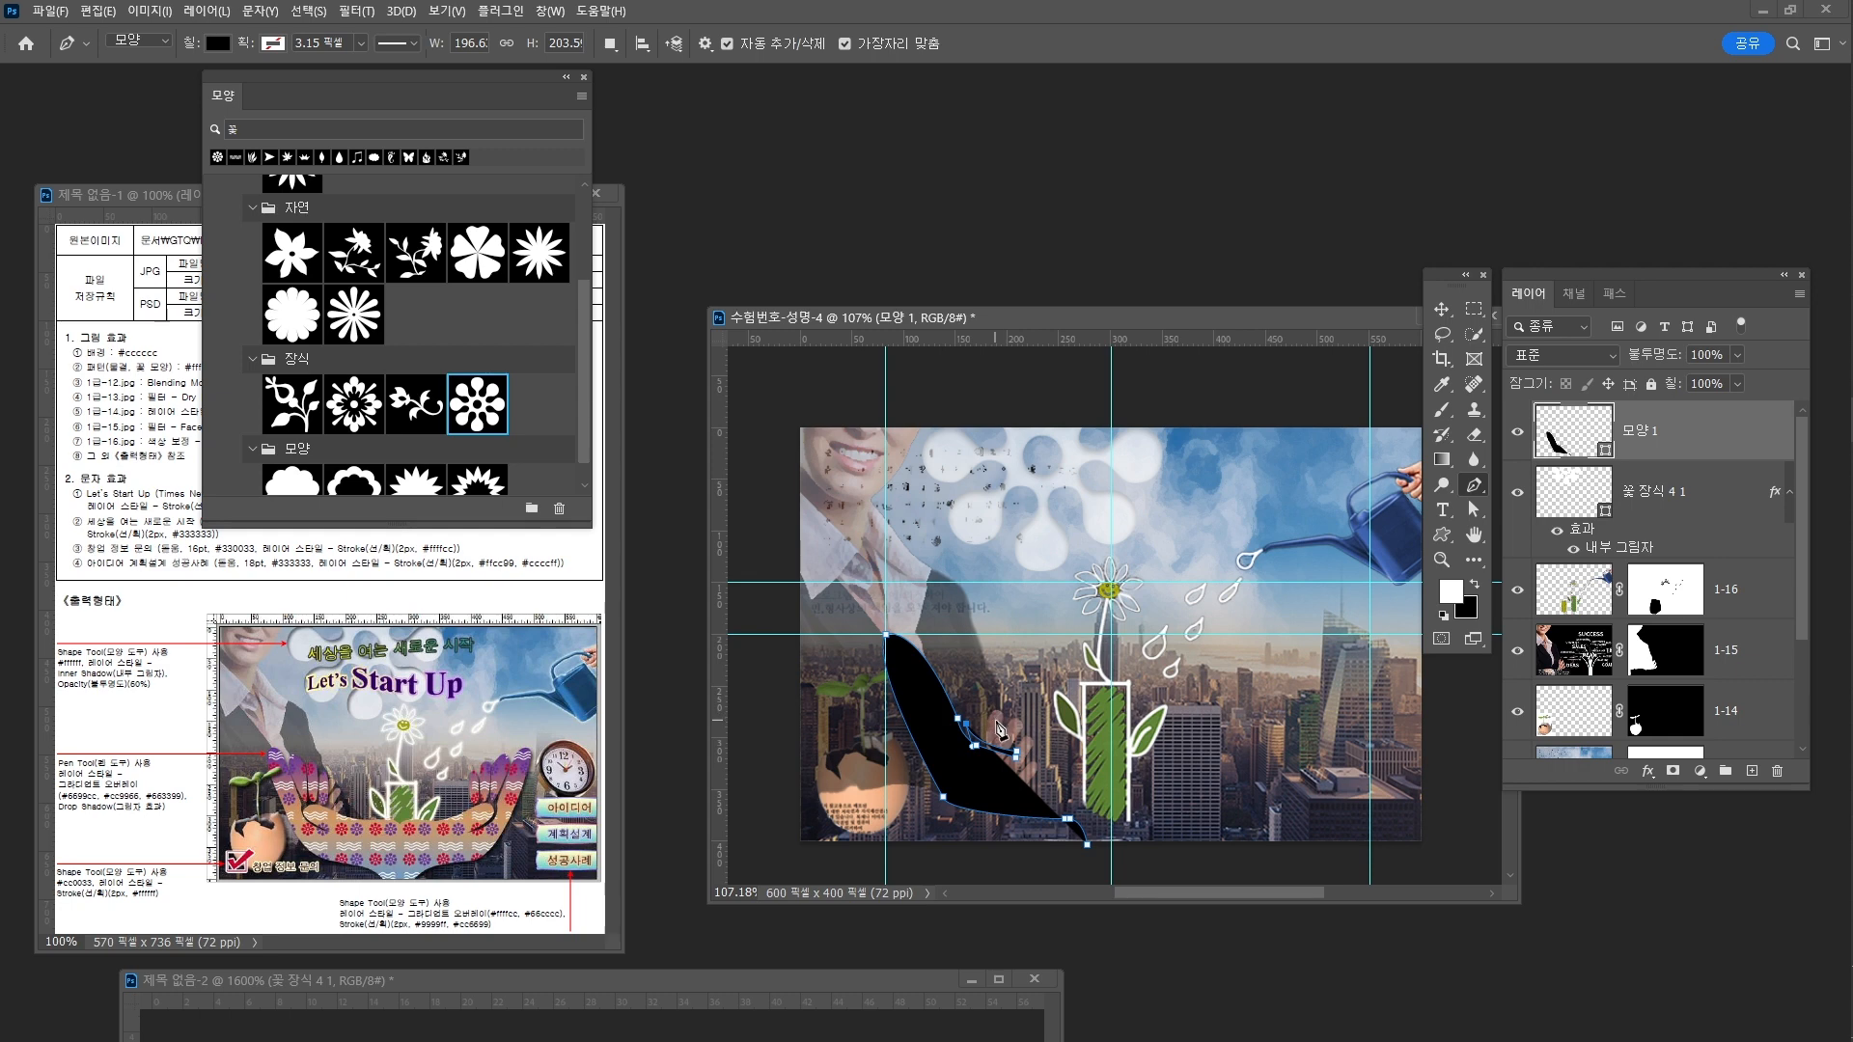
Continue the left hand's path around the rounded thumb and palm to the centre vertical guide, then below the canvas and close it
drag(1011, 730, 1043, 750)
click(1012, 723)
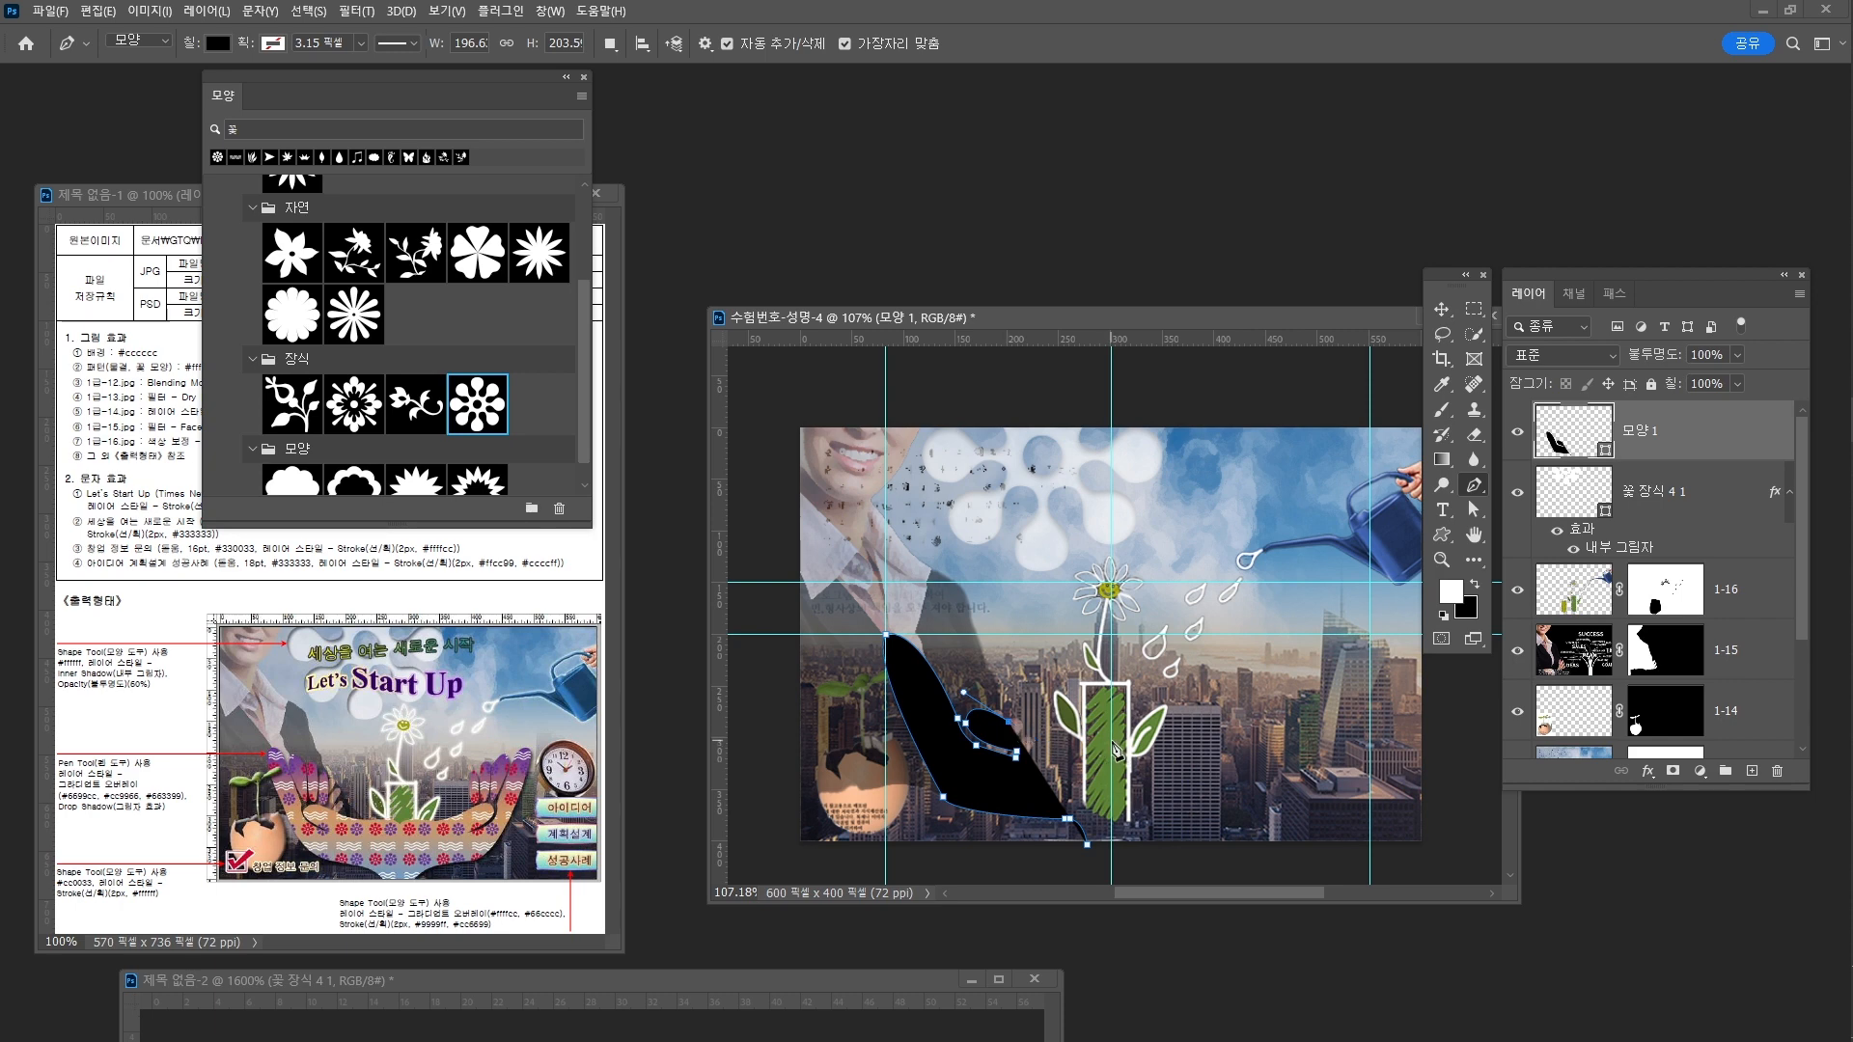
drag(1113, 741, 1140, 730)
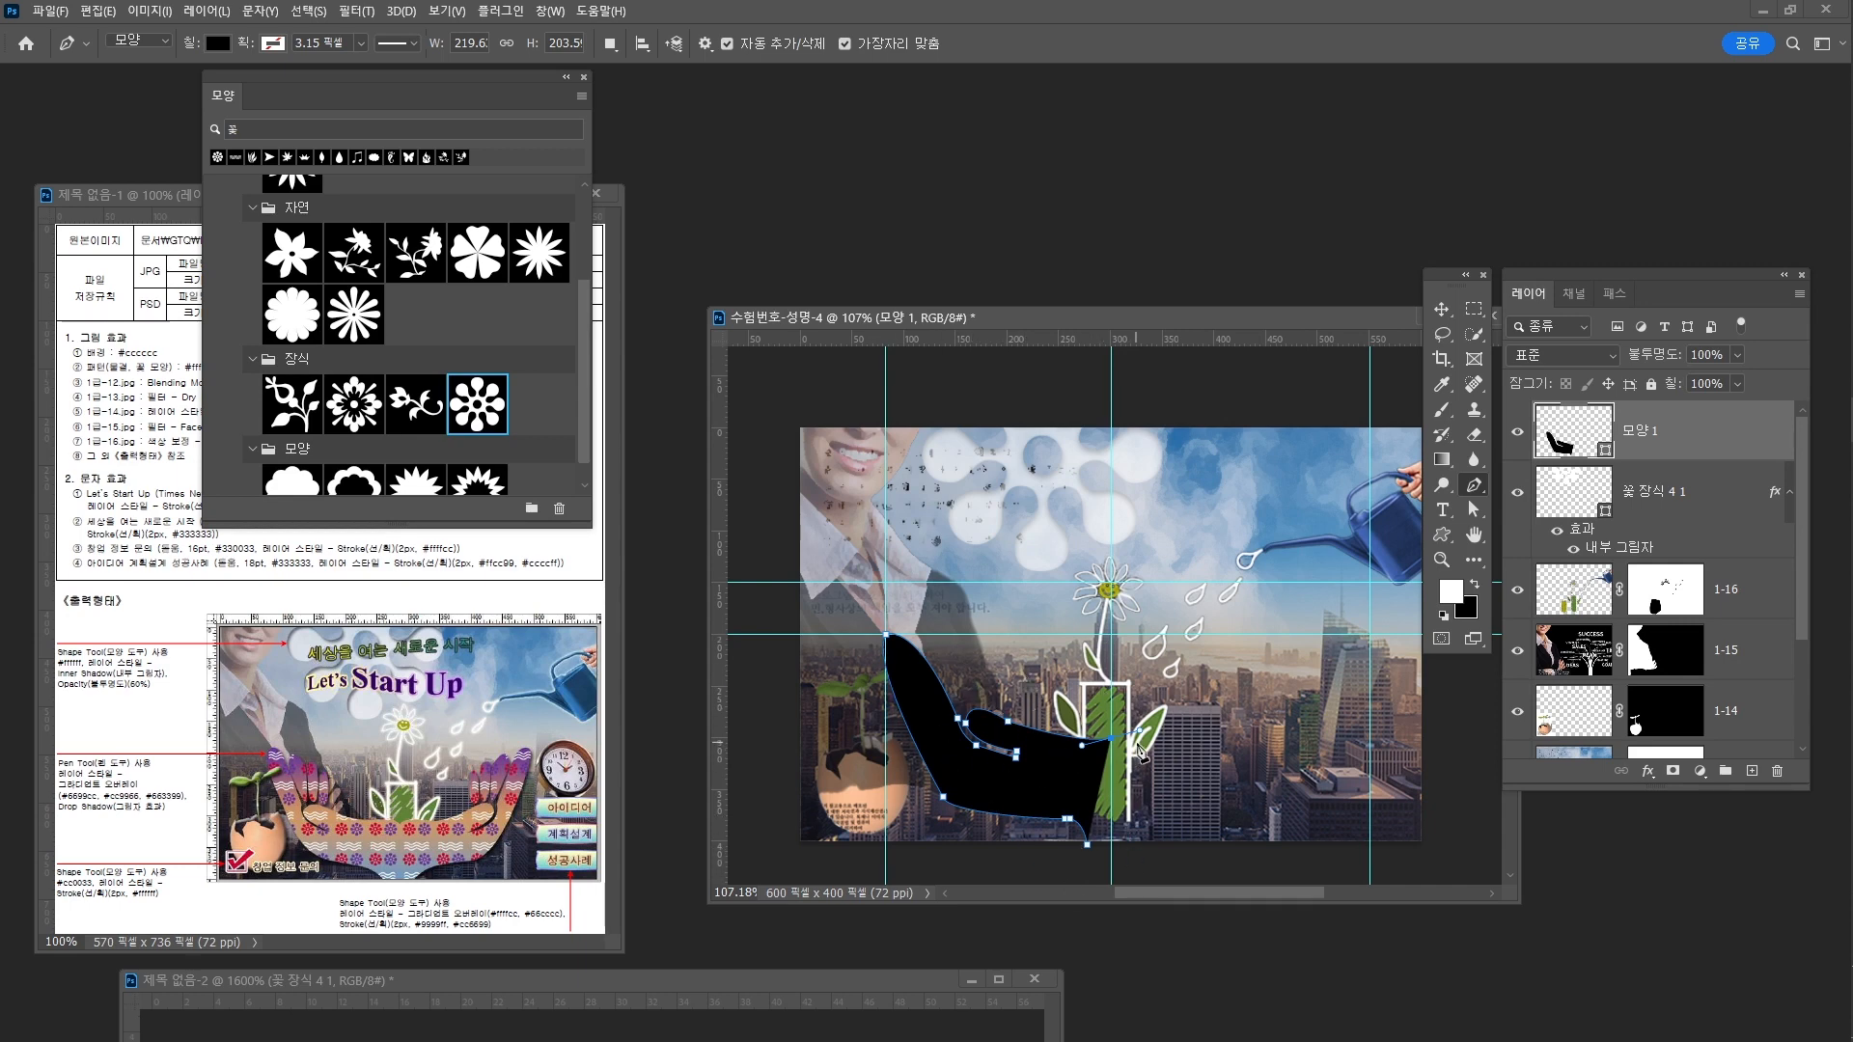
click(1111, 851)
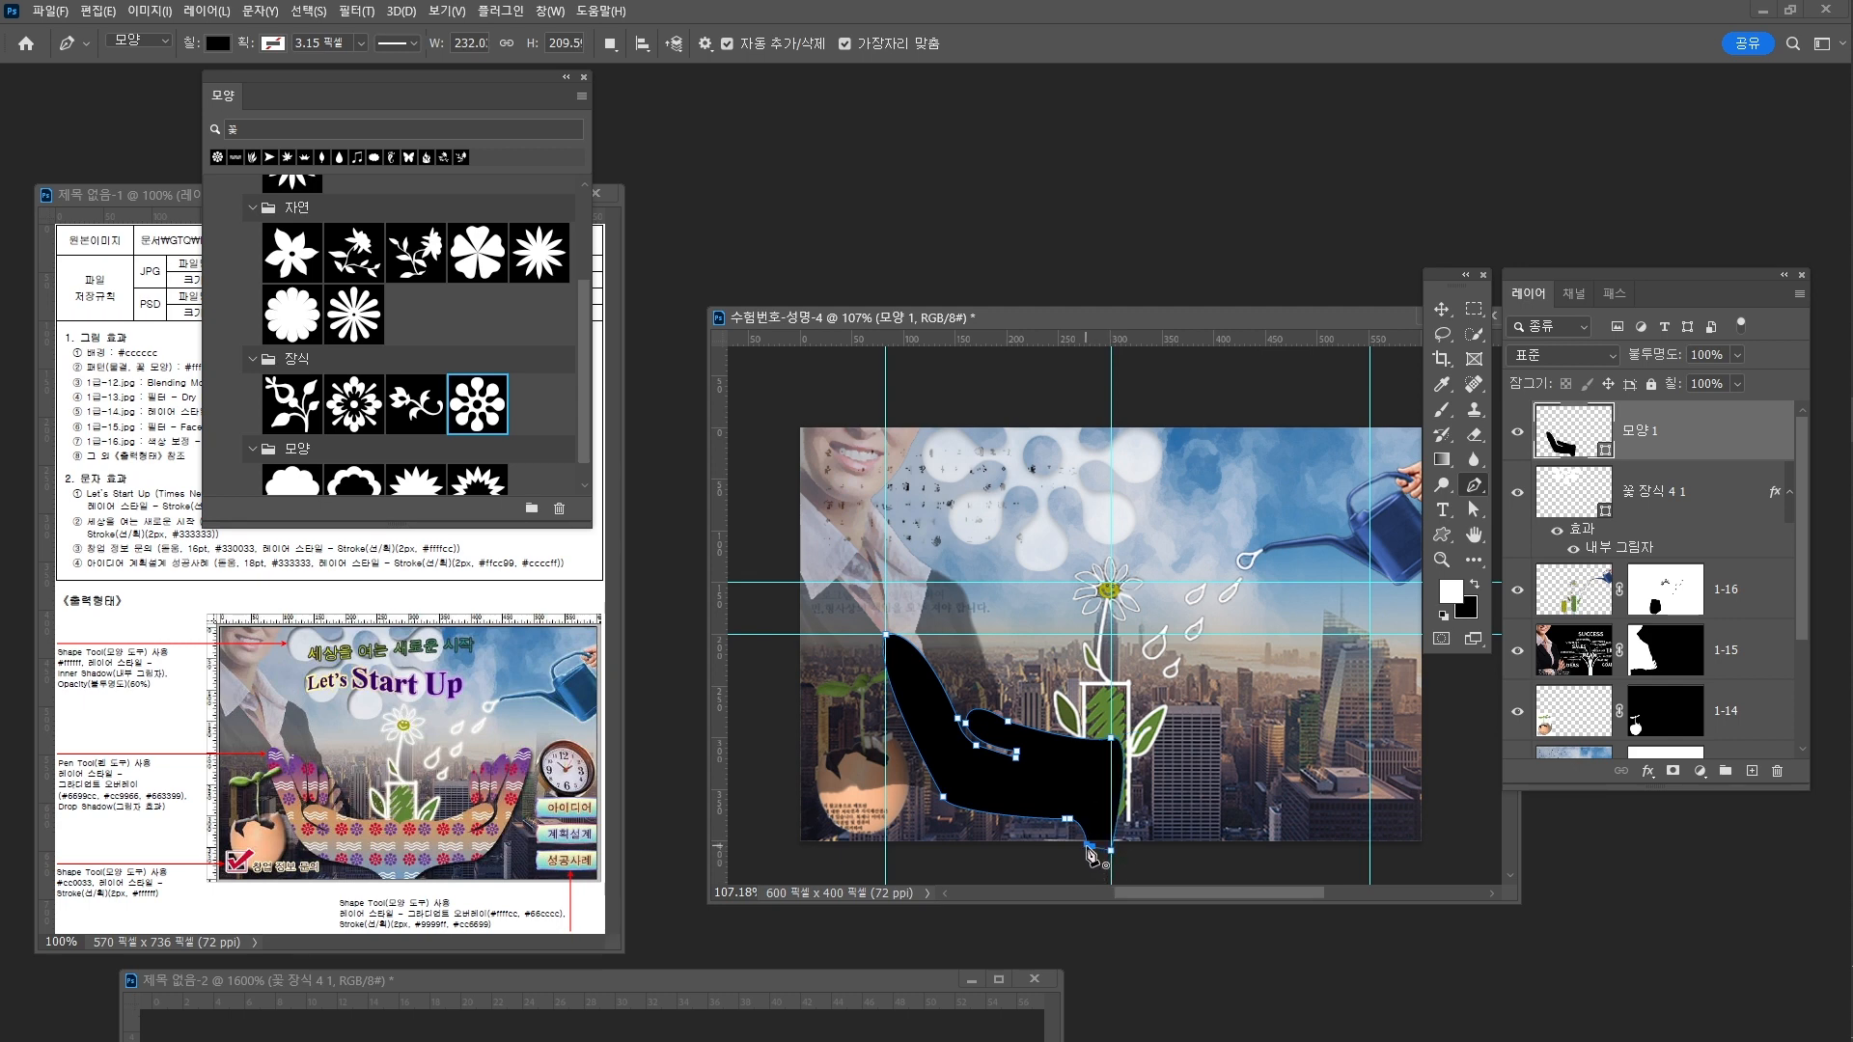
click(1088, 847)
Start a separate shape for the second finger, drawing its rounded tip at the horizontal guide and its inner edge toward the palm
key(ctrl+space)
drag(896, 695, 993, 687)
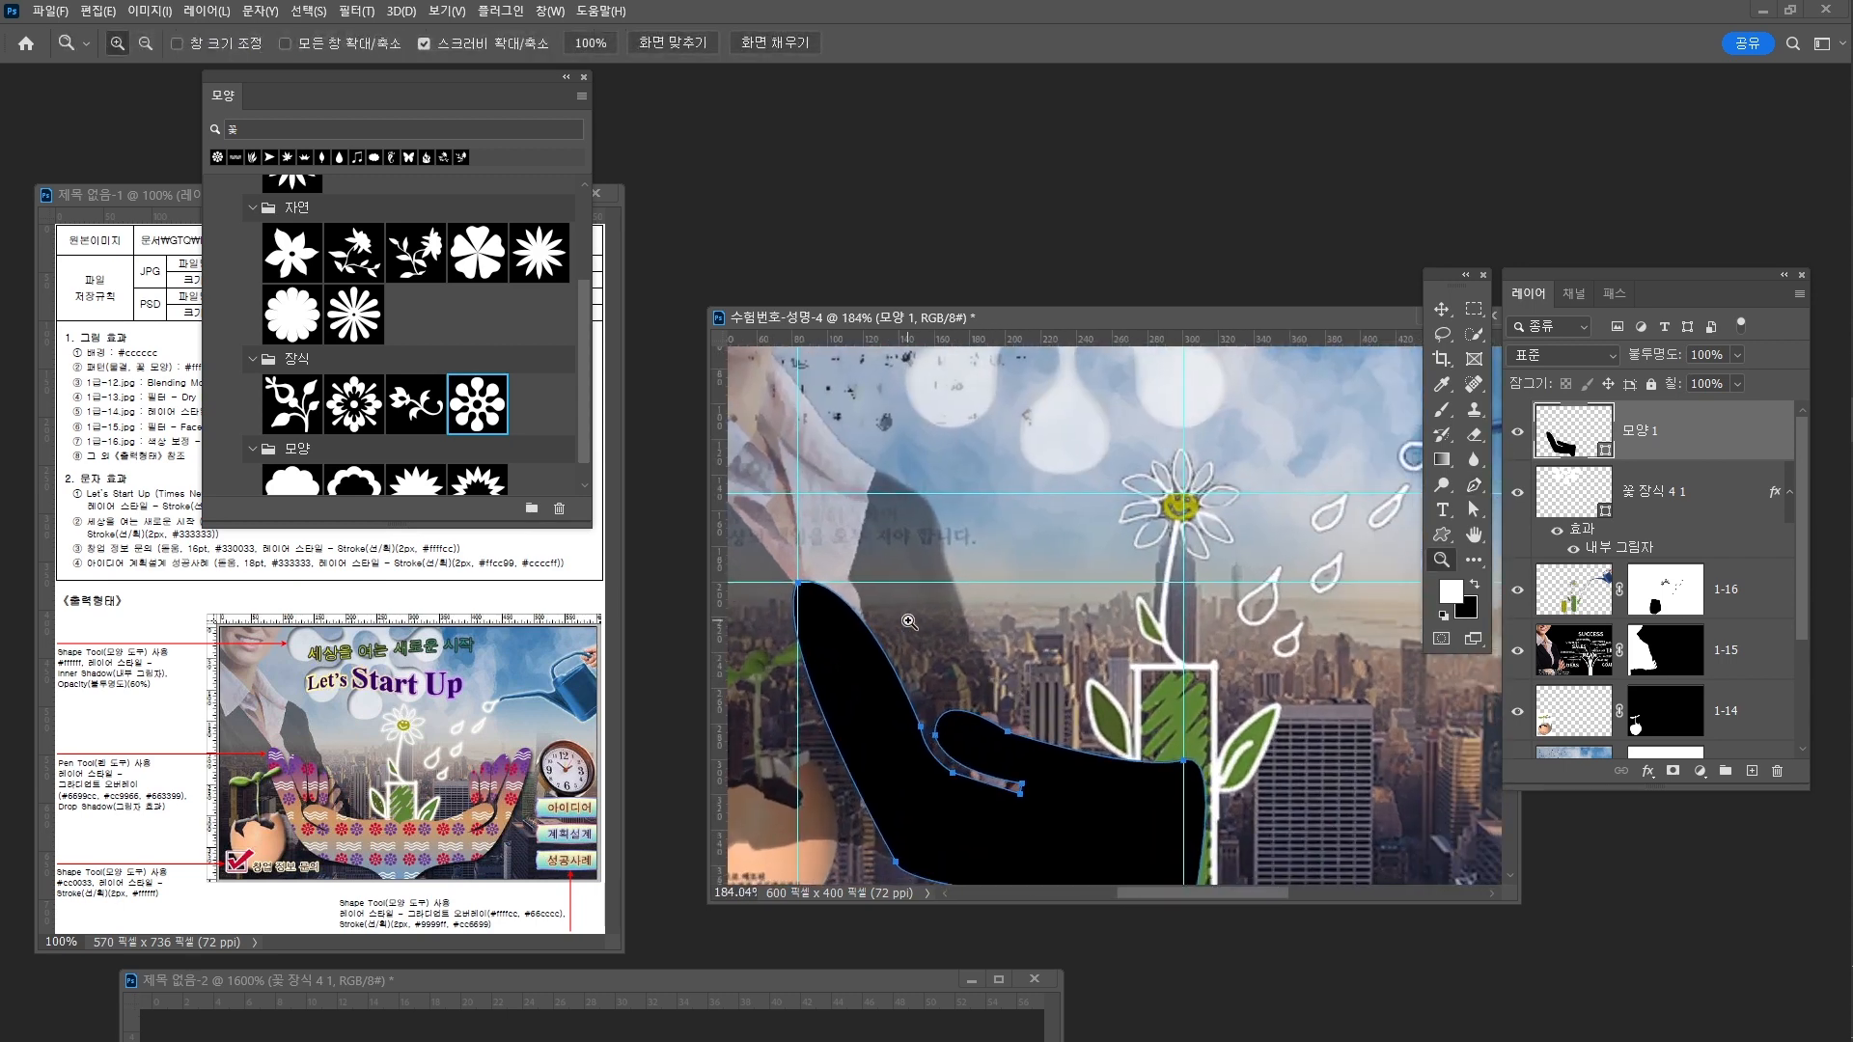
key(p)
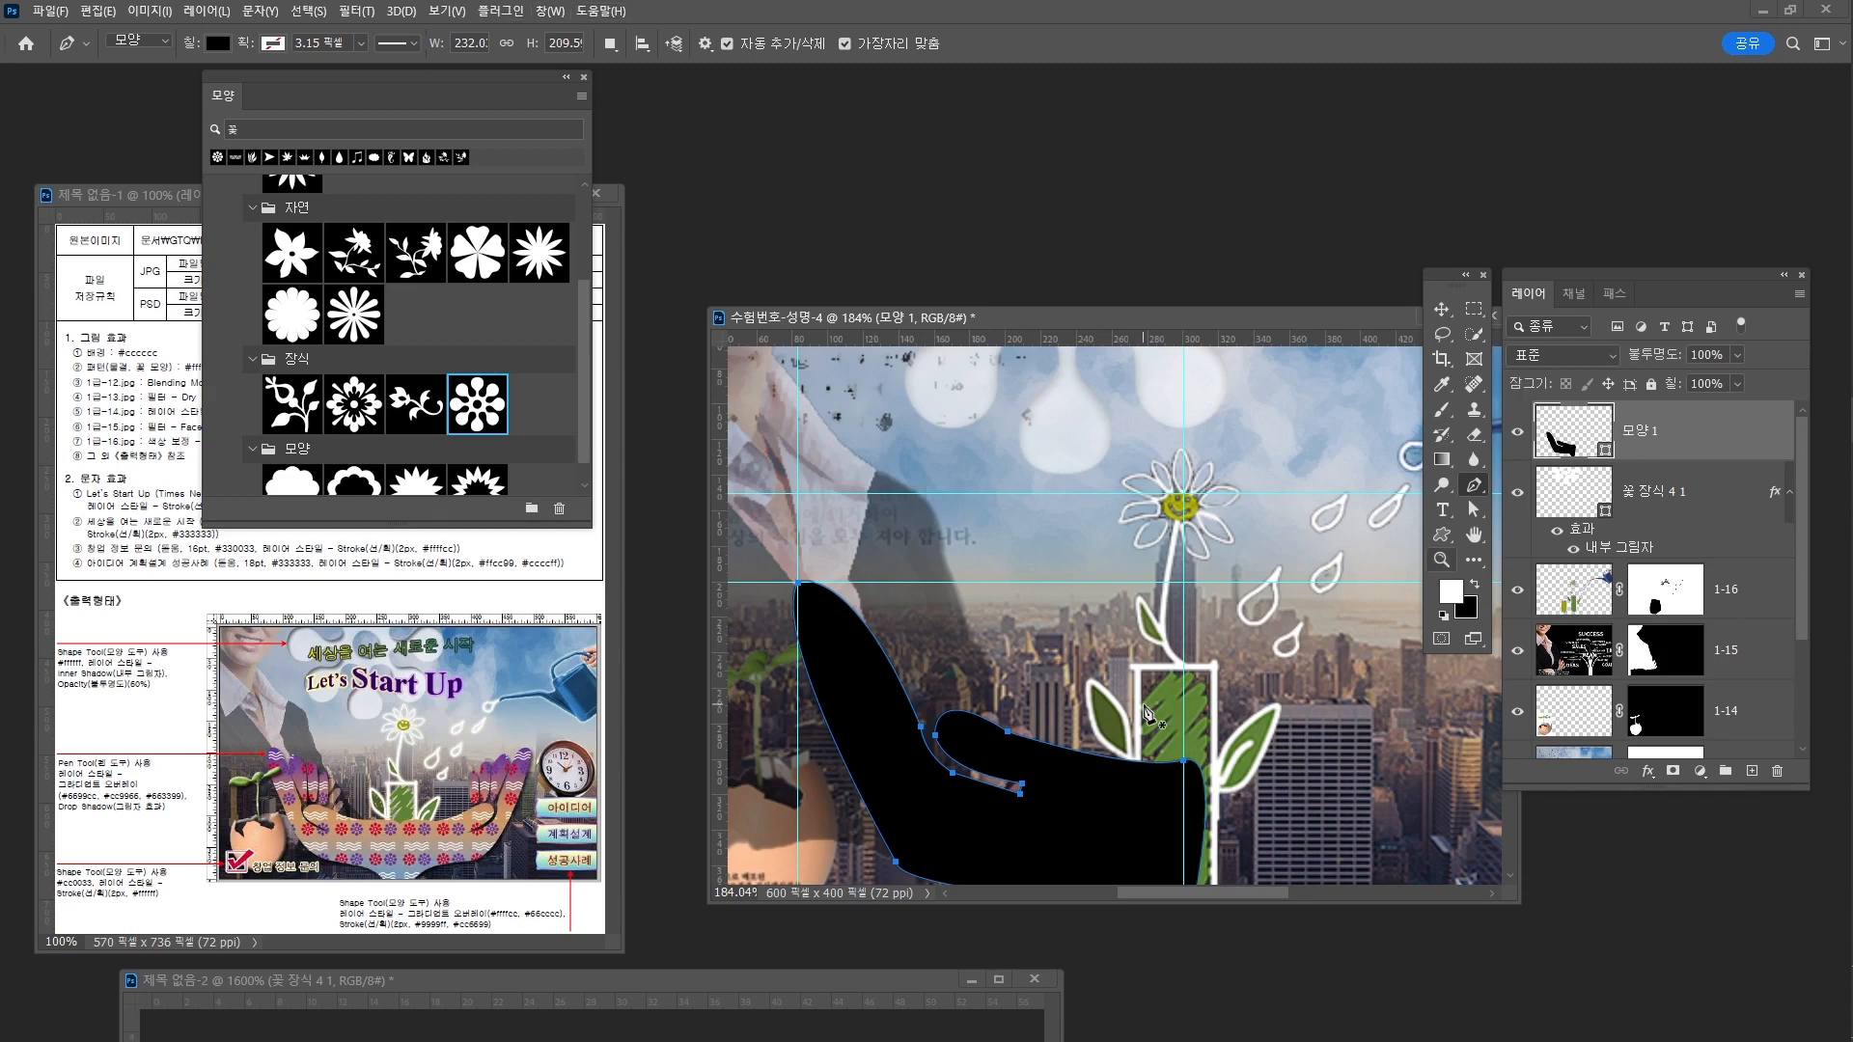
click(877, 618)
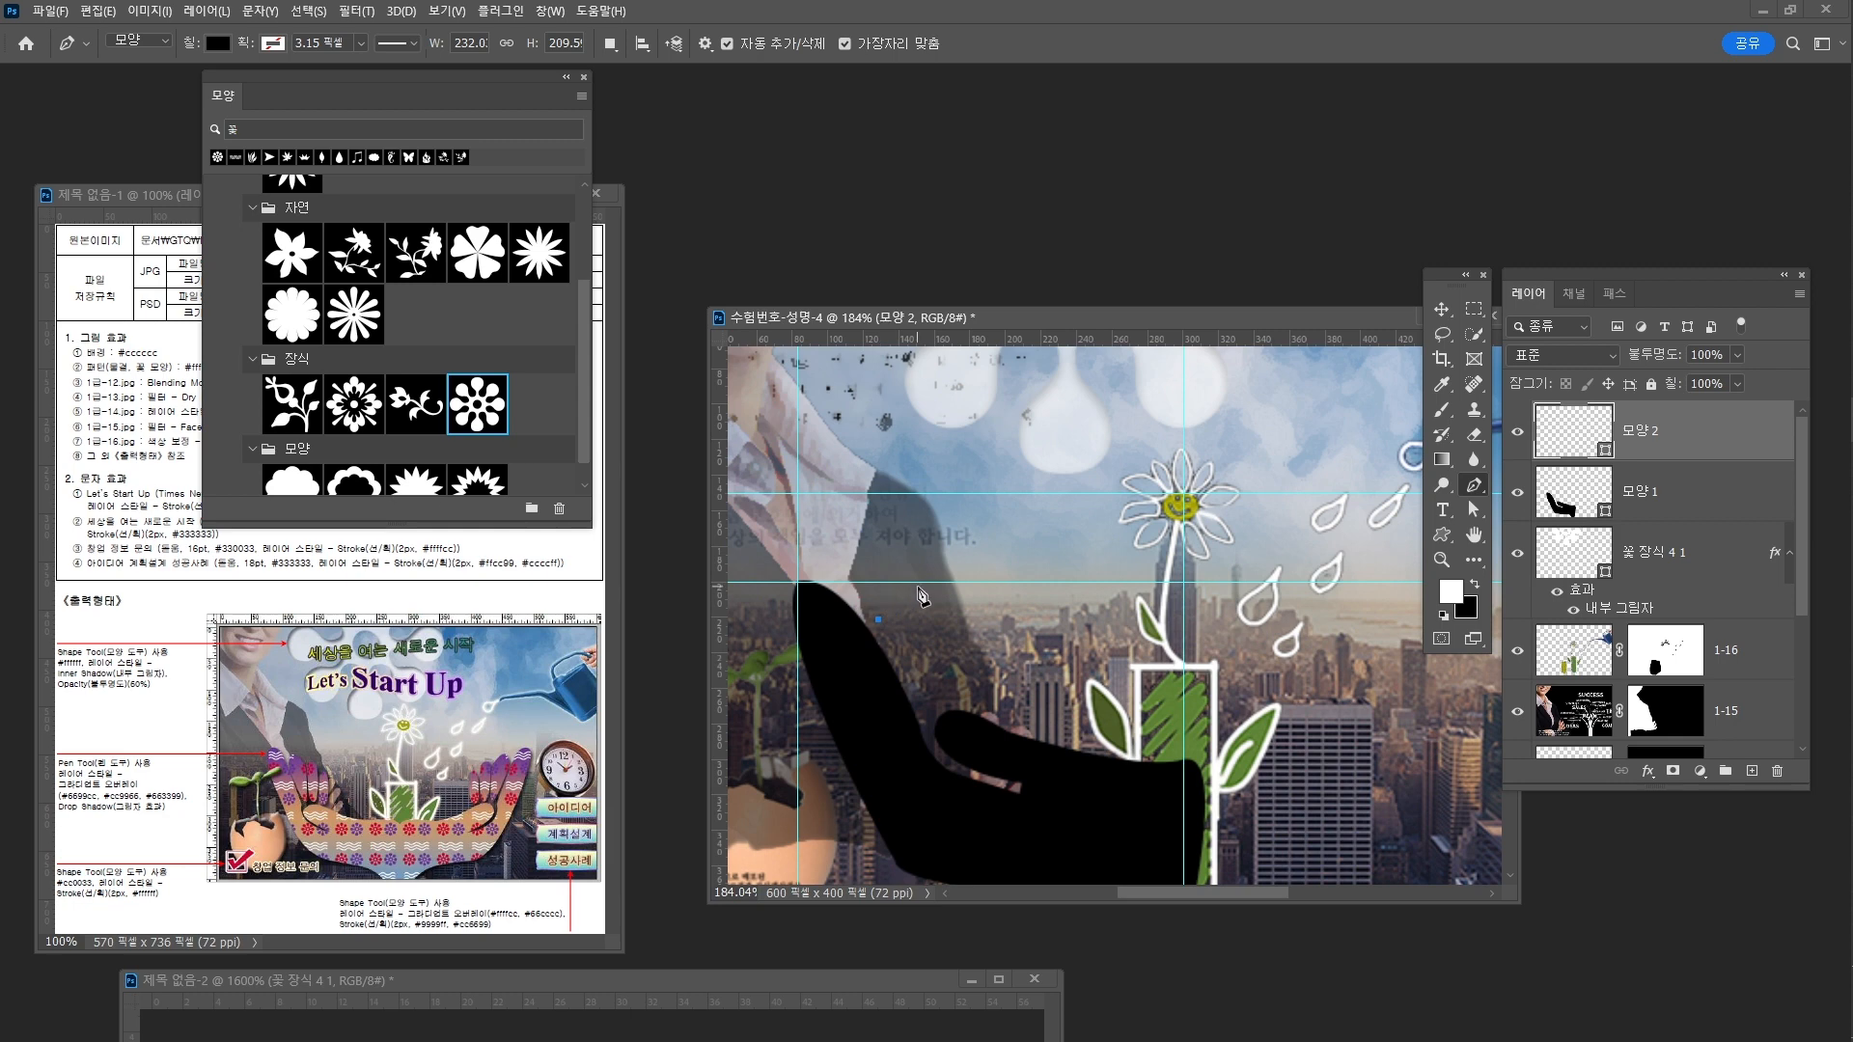
click(898, 583)
drag(920, 600, 924, 582)
alt+click(898, 583)
click(941, 612)
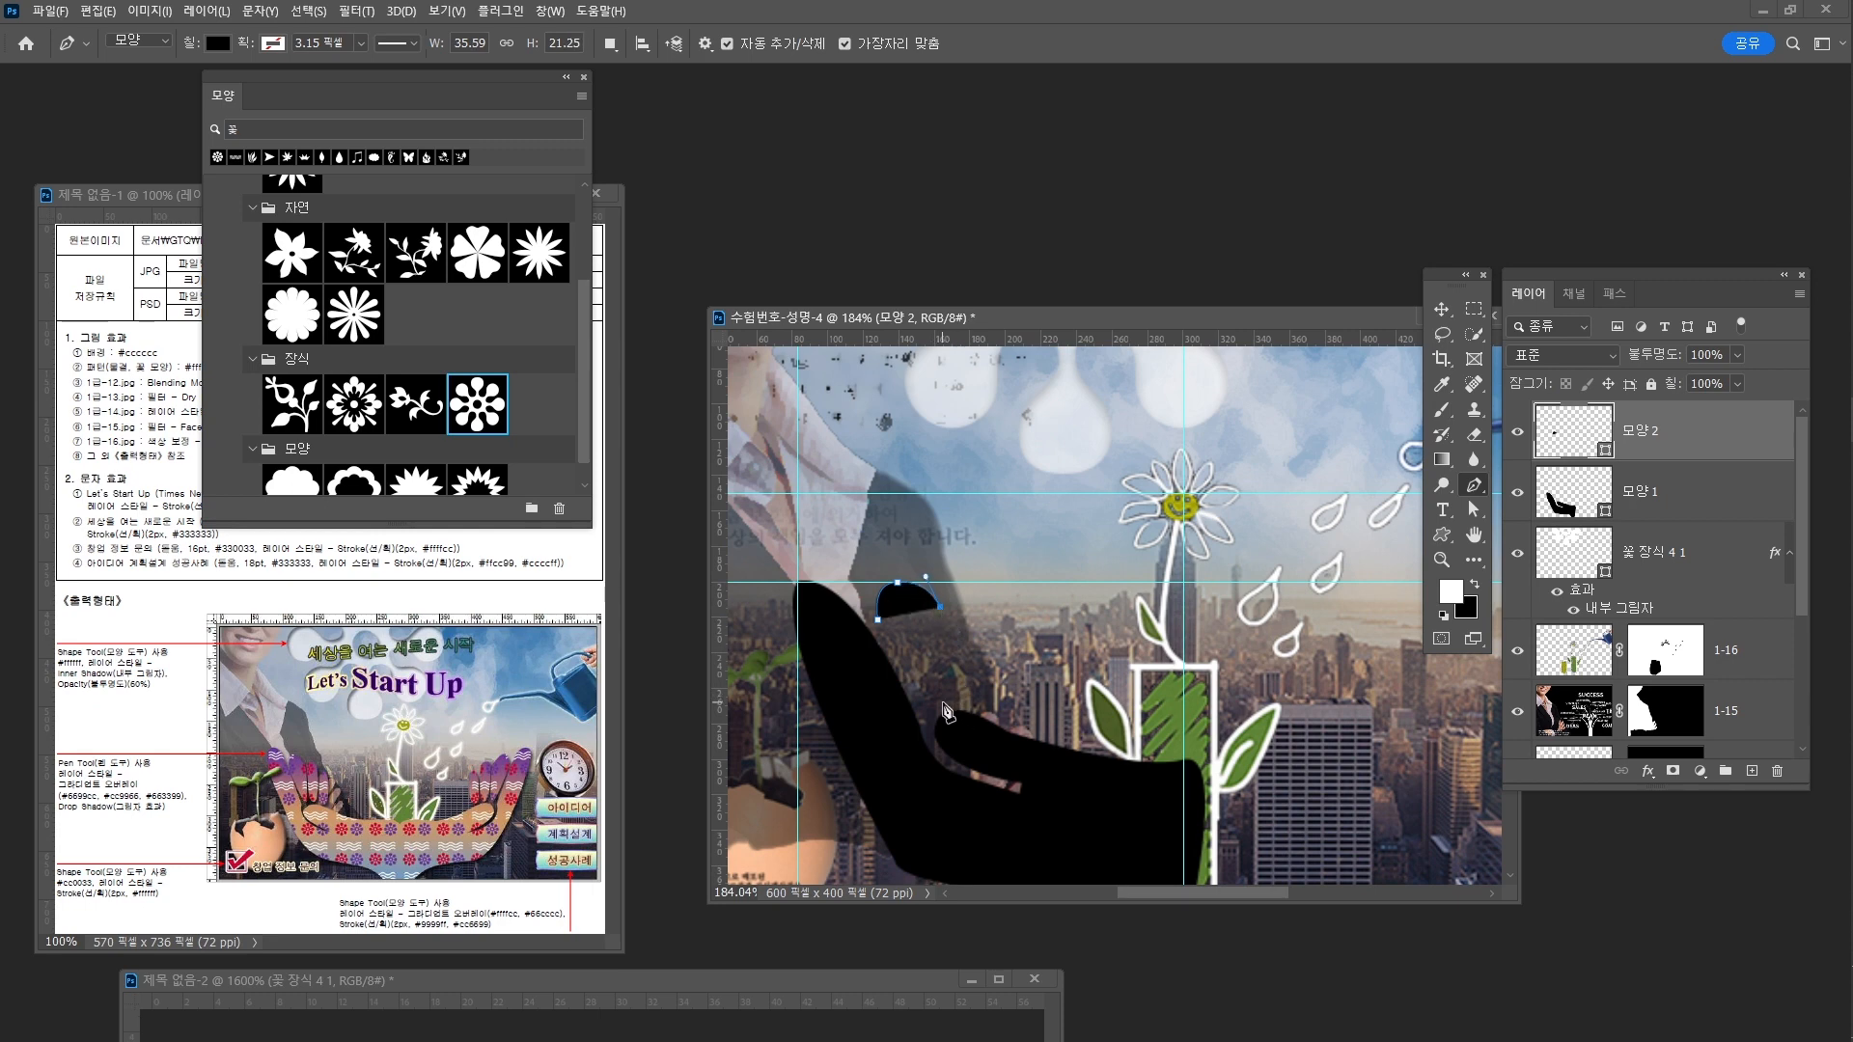
drag(943, 703, 932, 718)
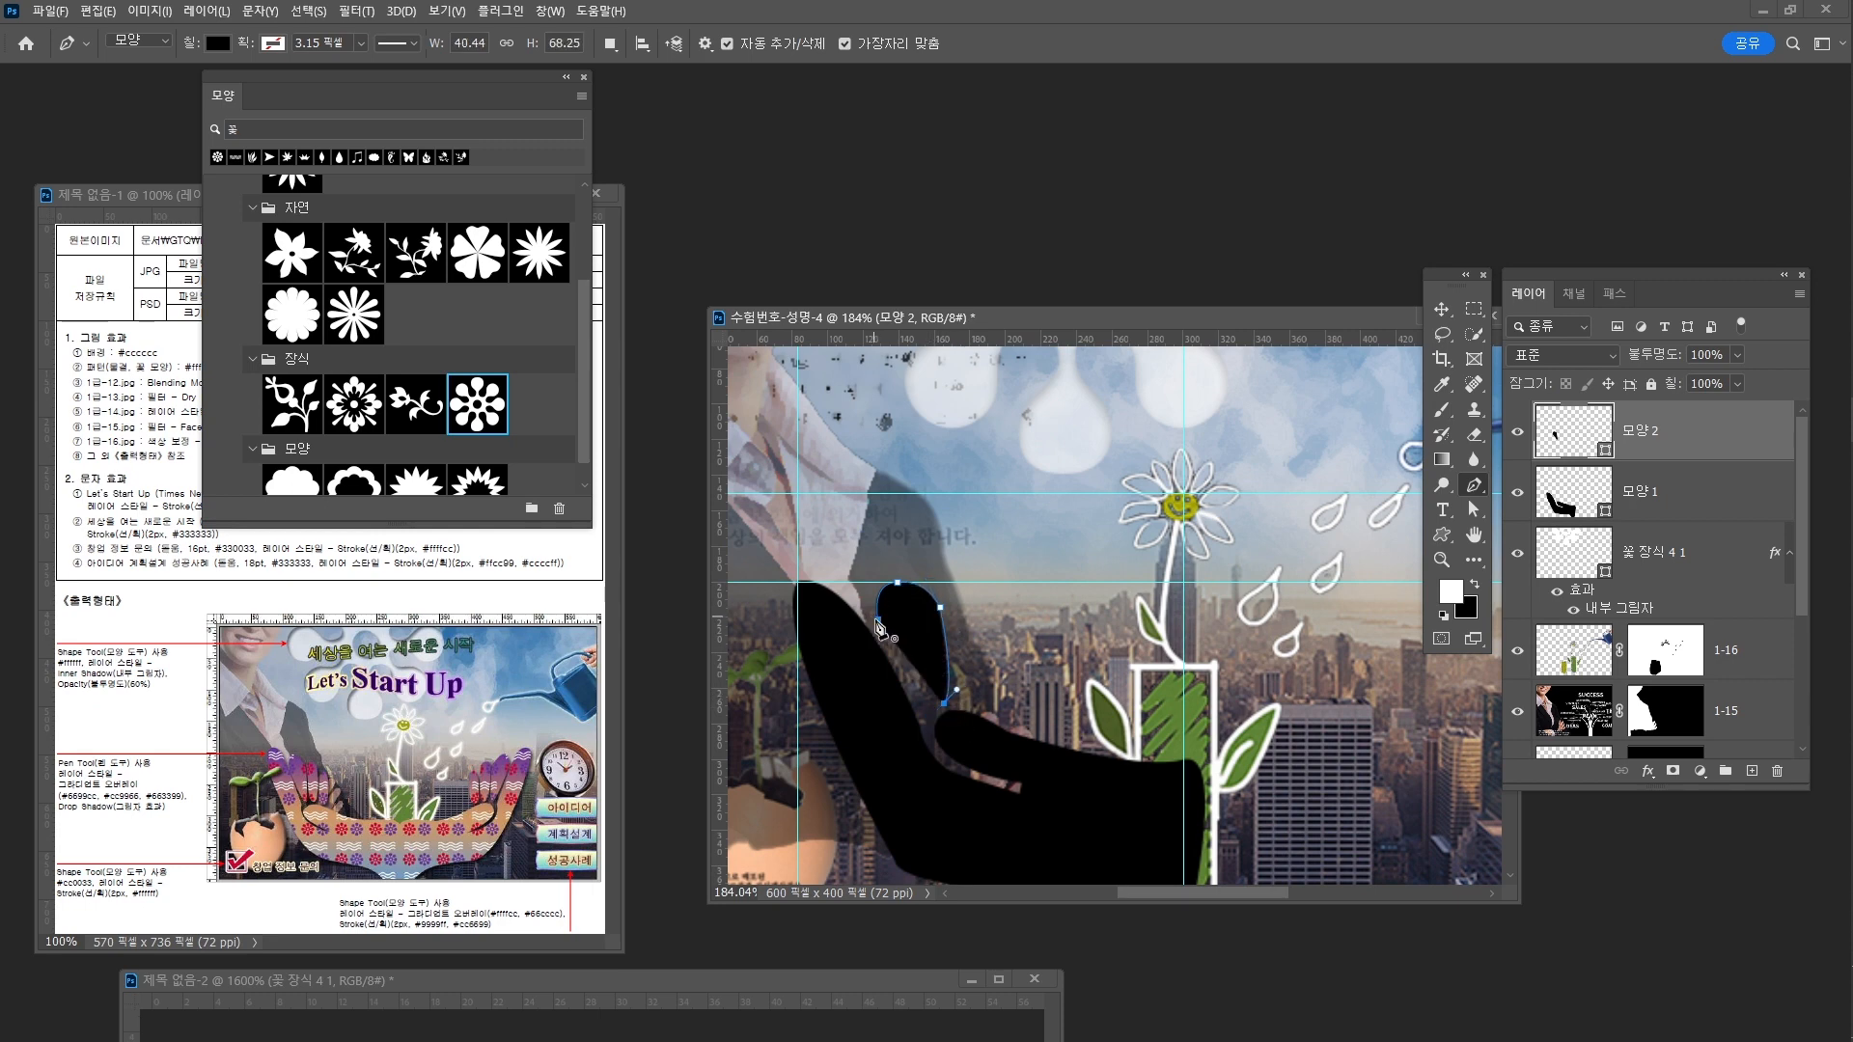
drag(878, 623, 840, 526)
click(888, 625)
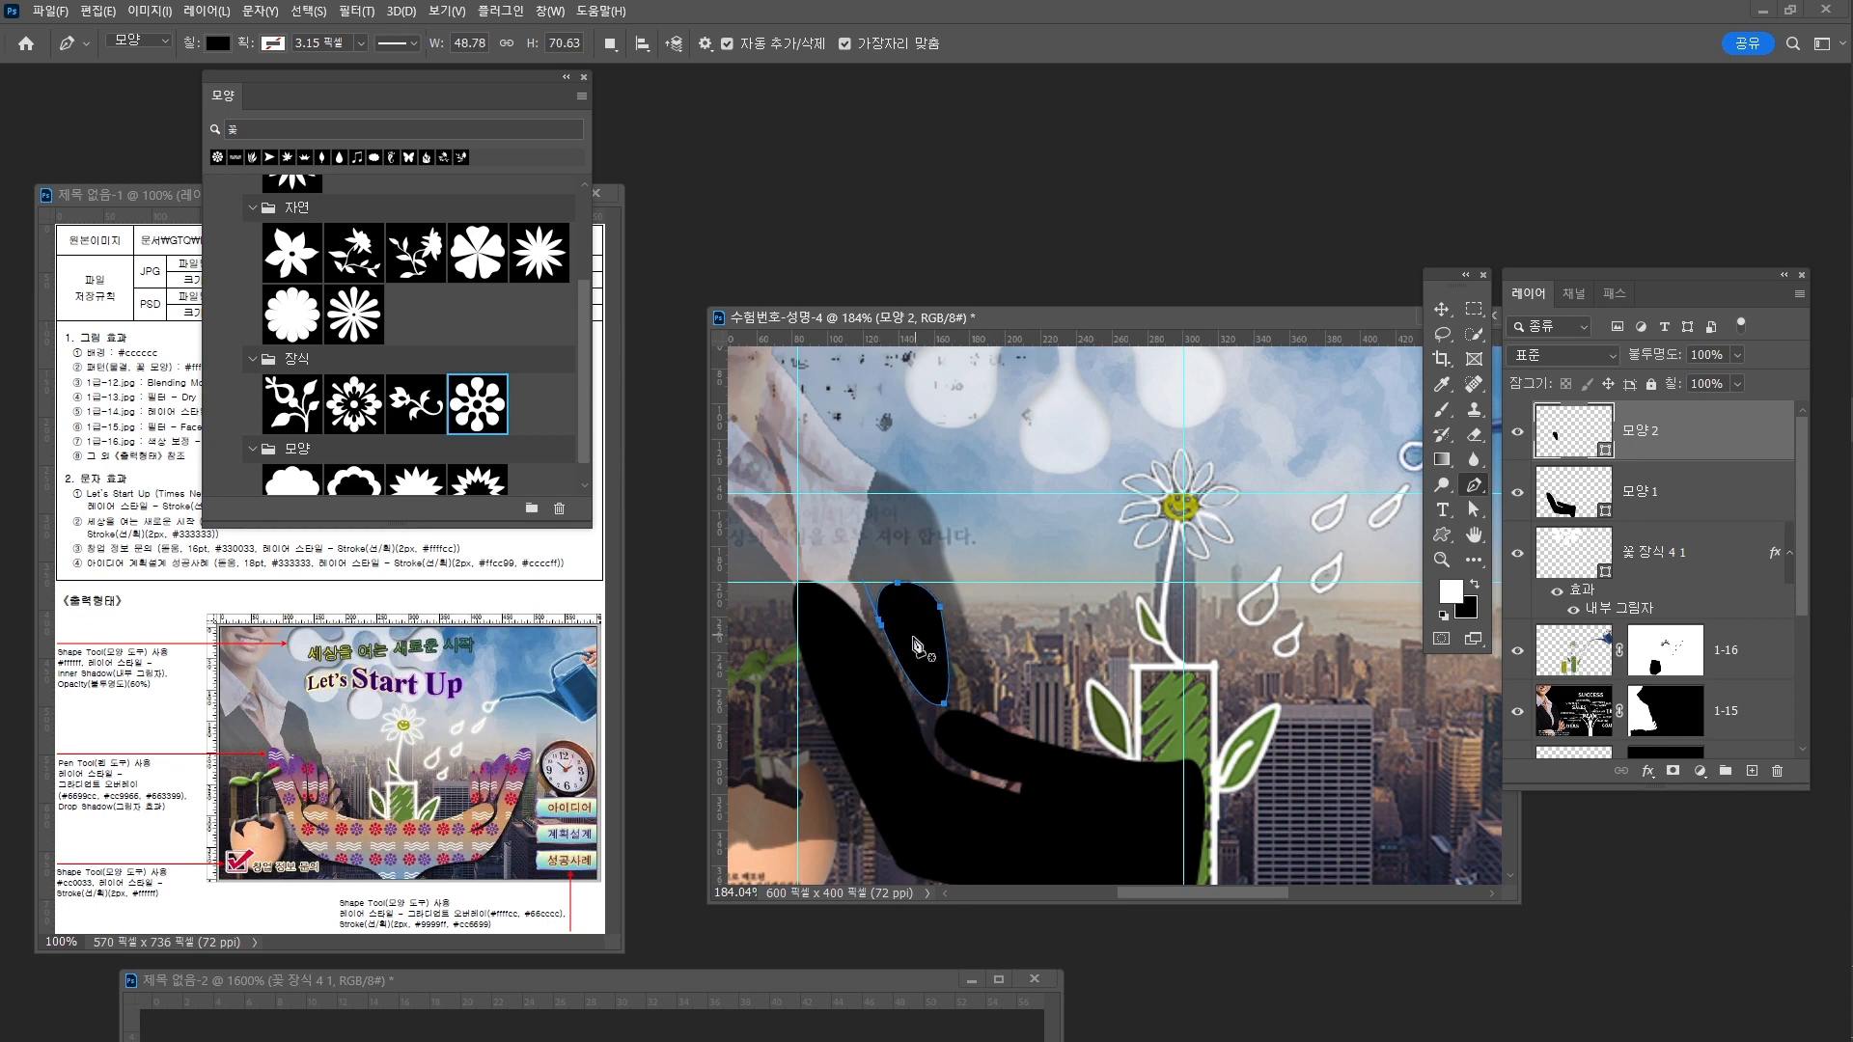
key(ctrl+z)
key(ctrl+z)
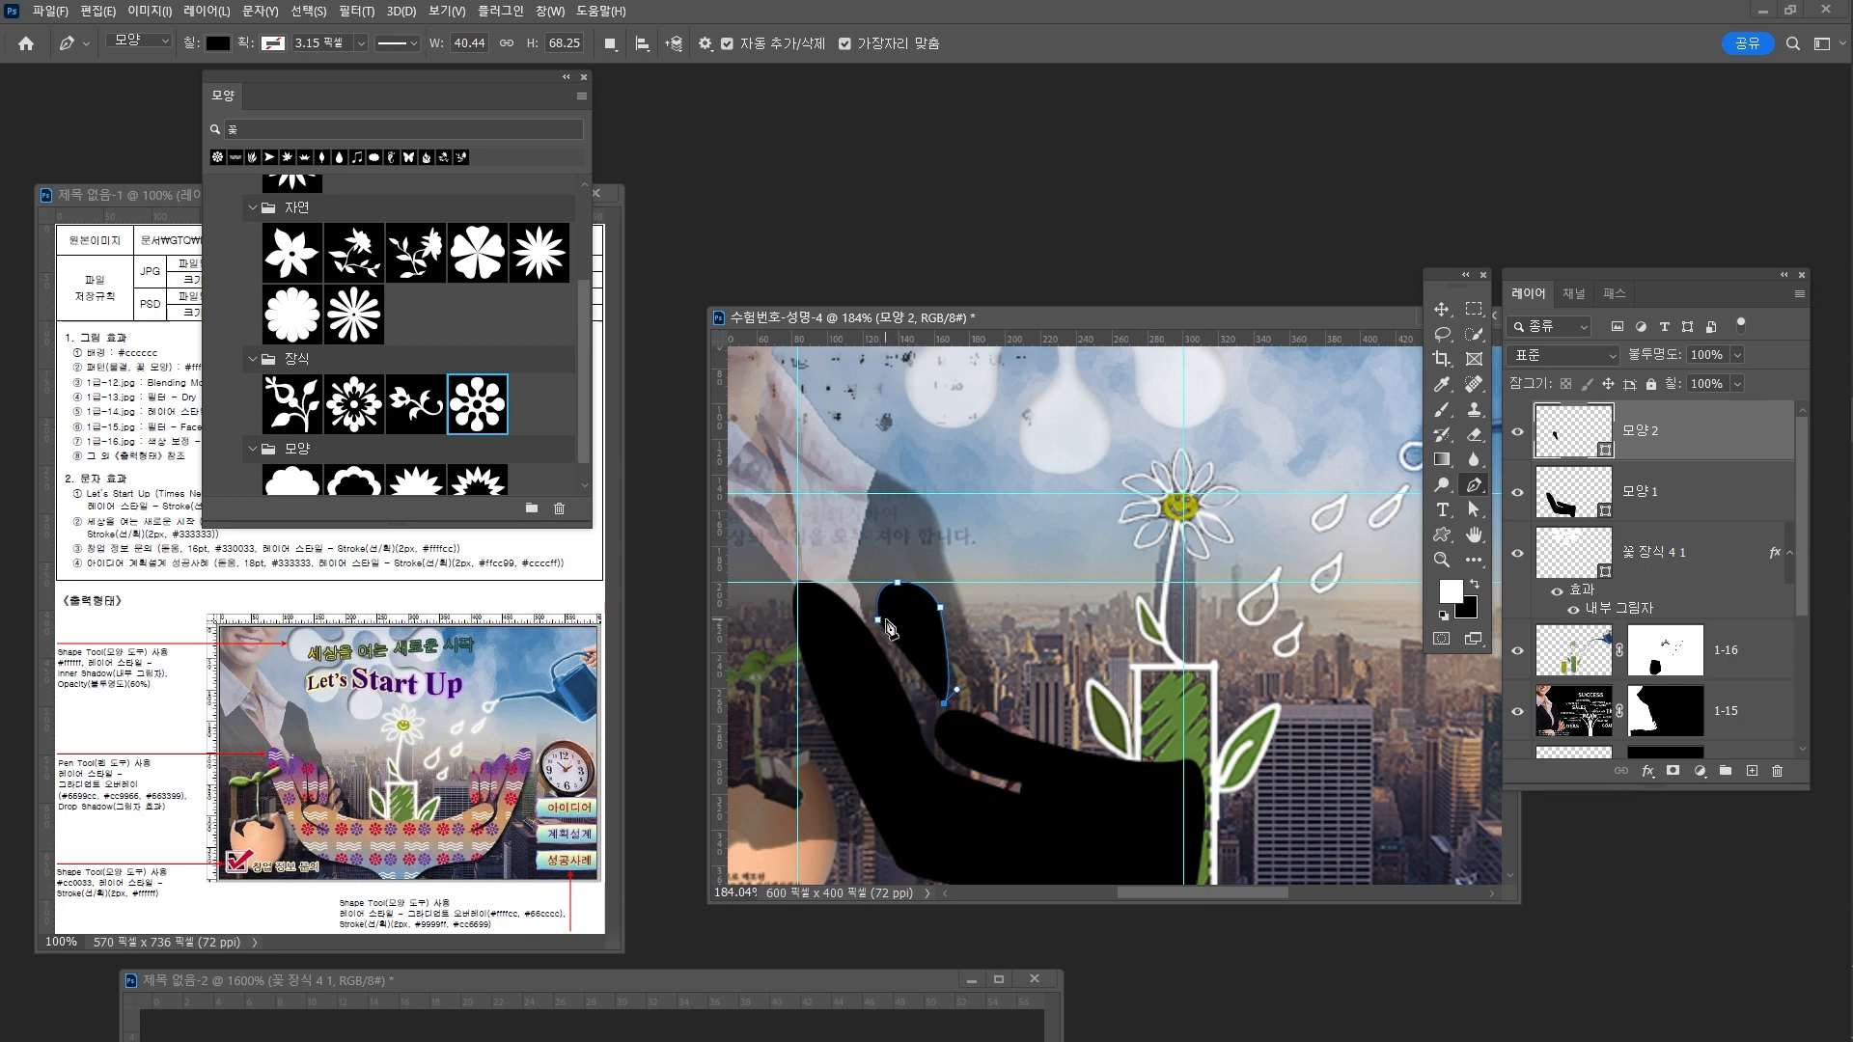
Close the second finger with a curved outer edge and draw a third finger beside it, about 26 by 73 px
drag(880, 625, 837, 528)
click(948, 600)
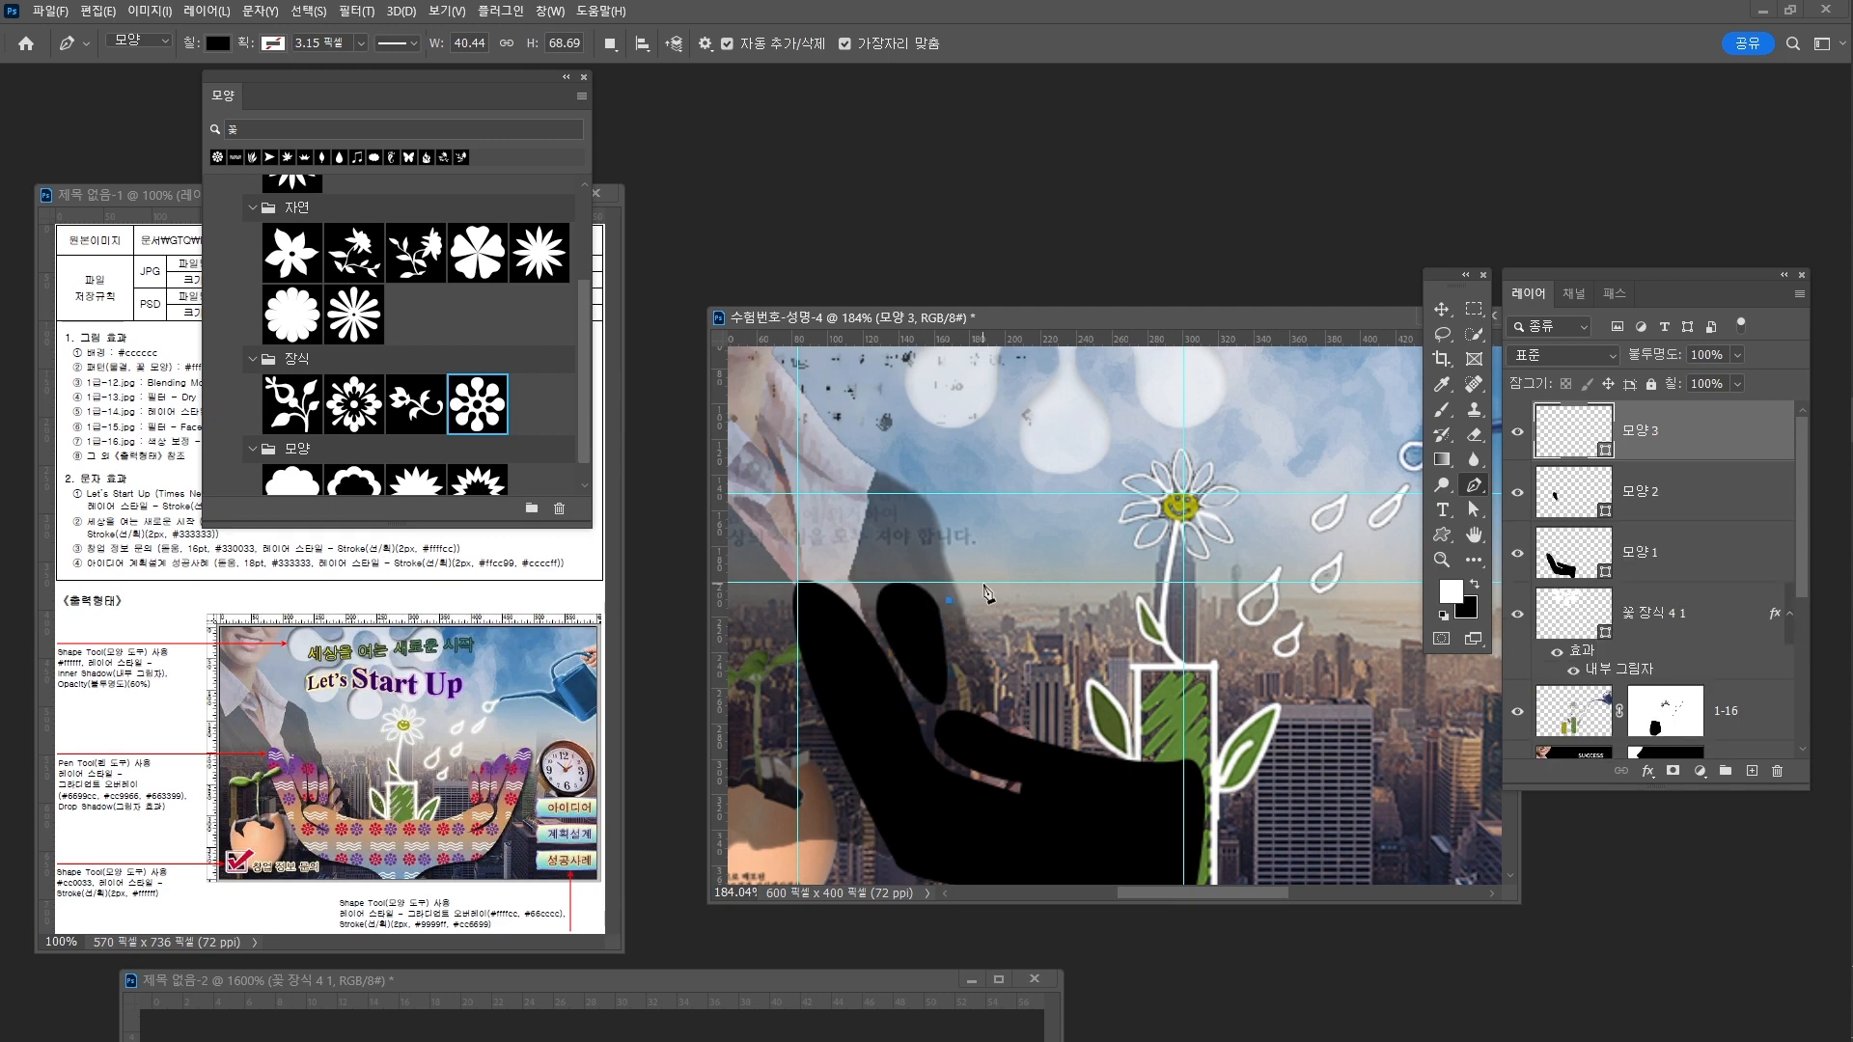
drag(981, 583, 1009, 594)
alt+click(983, 584)
drag(994, 707, 985, 725)
drag(953, 608, 961, 719)
Draw a fourth, narrower finger with a rounded tip beside the third one as a separate closed shape, about 19 by 69 px
scroll(1195, 689, right, 2)
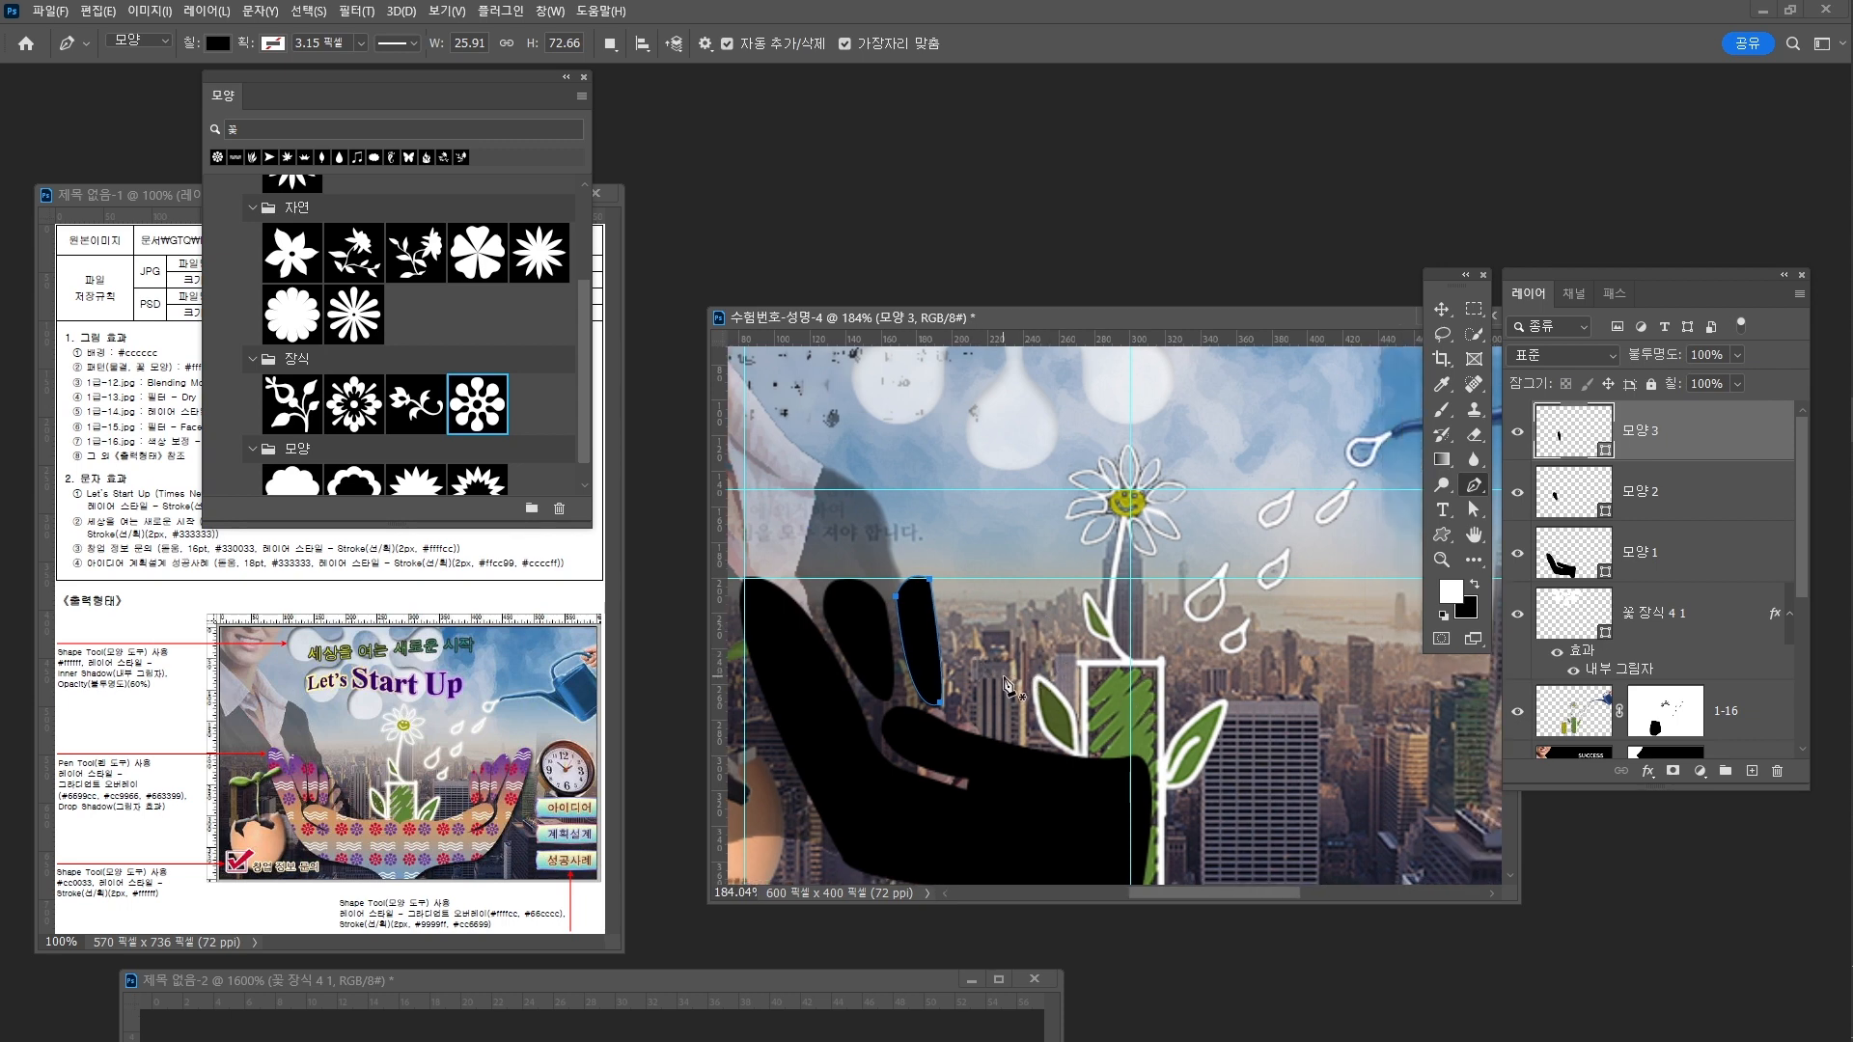
click(950, 620)
drag(963, 589, 977, 589)
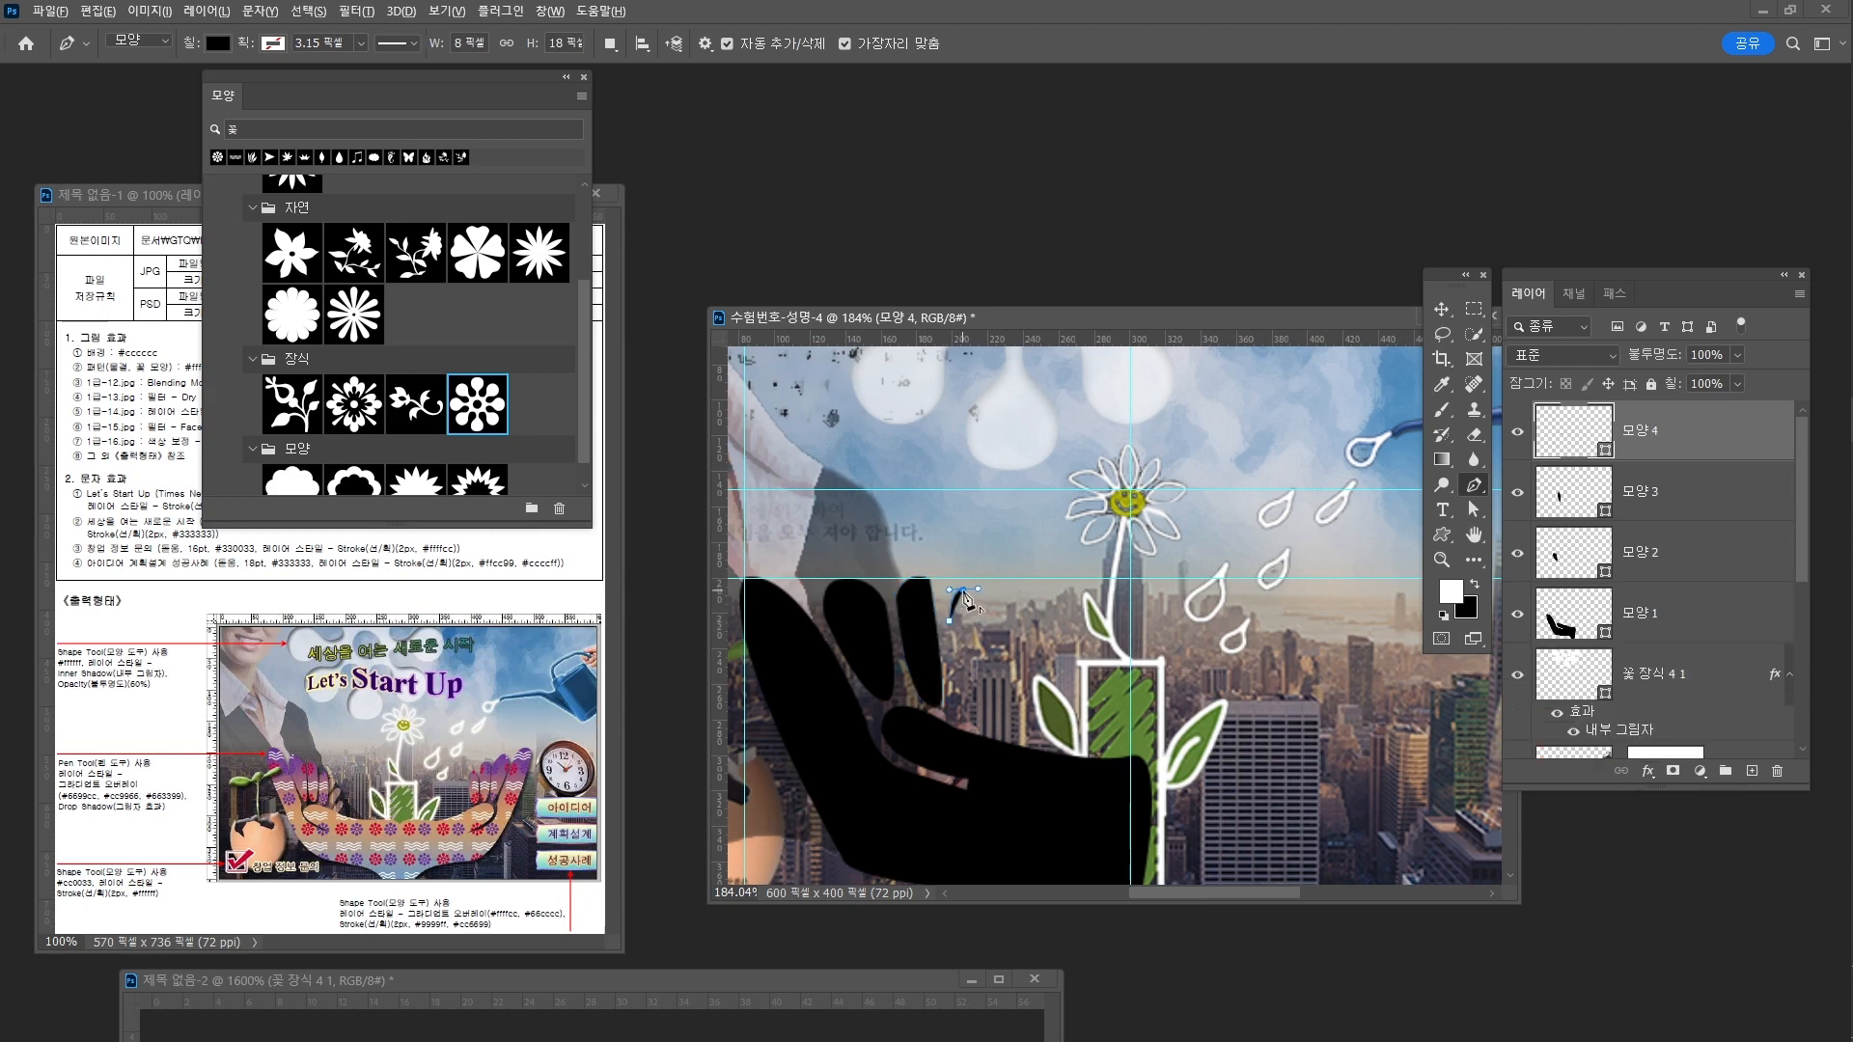
click(982, 612)
drag(985, 697, 973, 727)
alt+click(979, 712)
drag(949, 620, 952, 610)
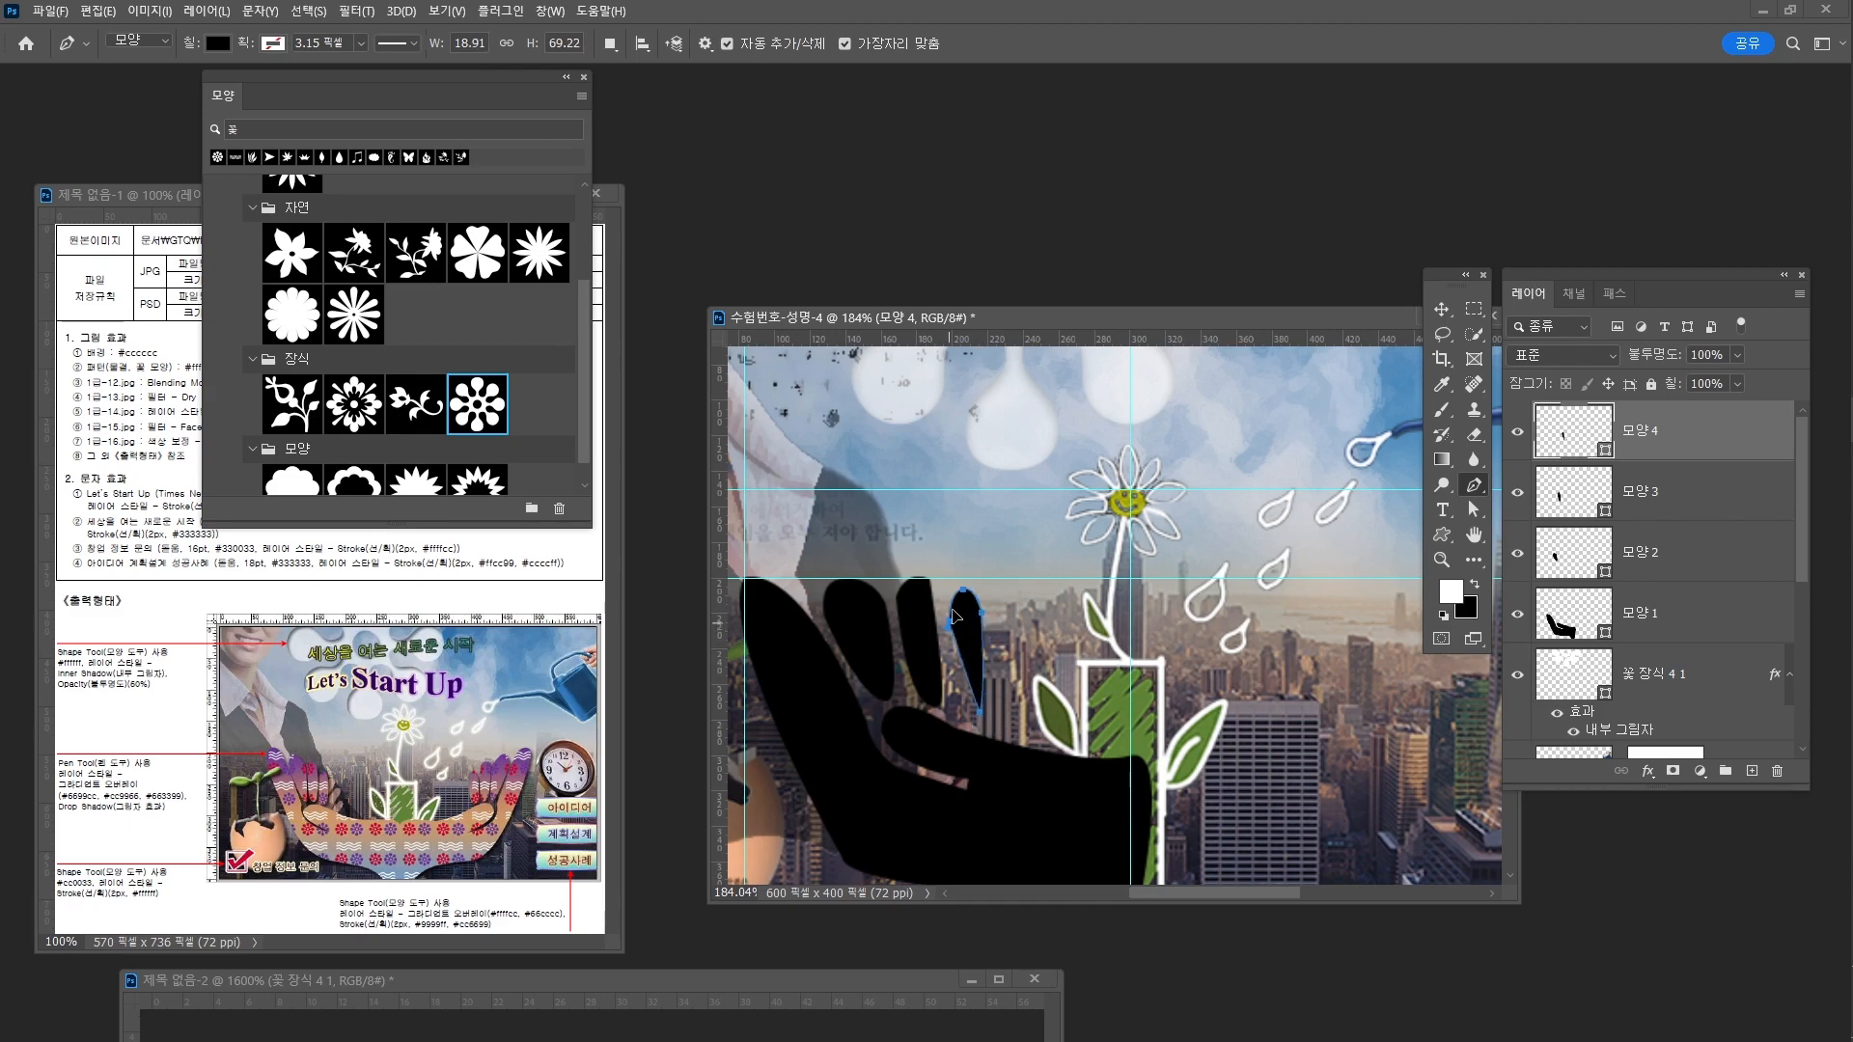
key(z)
drag(1087, 721, 1114, 679)
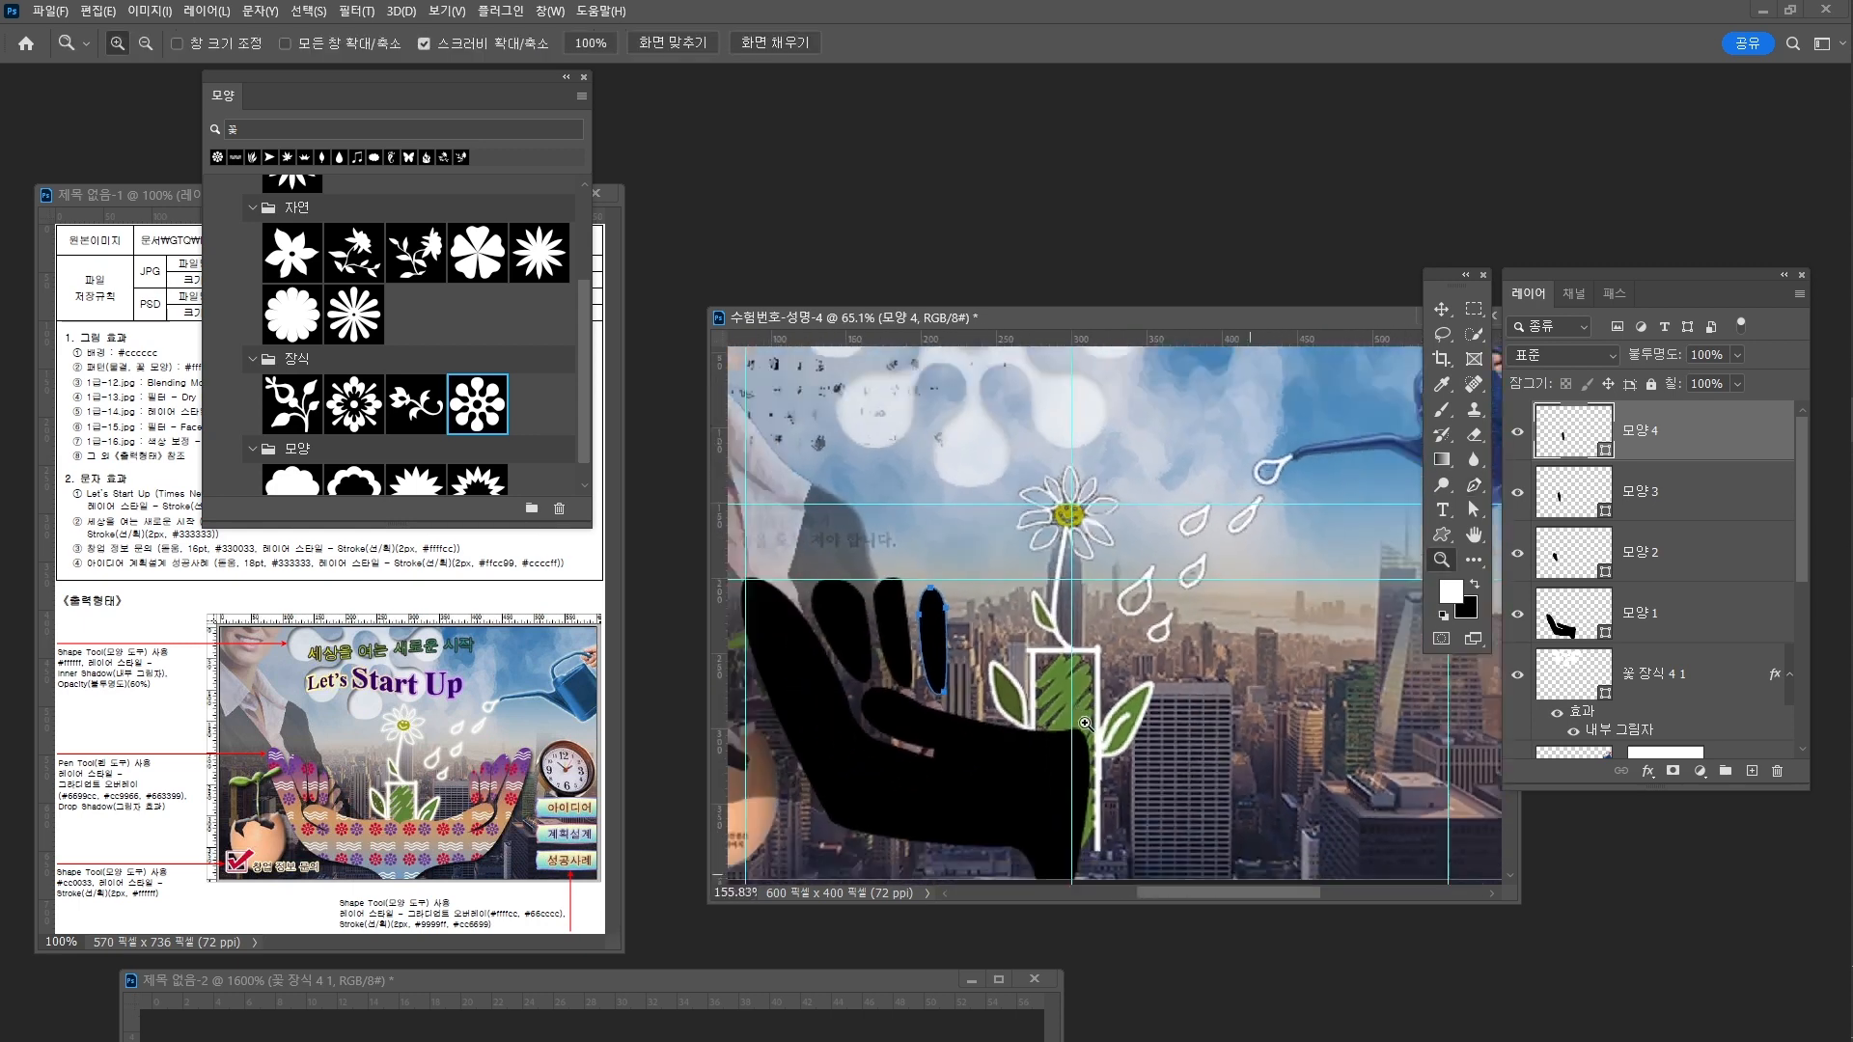
Add an anchor point to the upper edge of the long outer finger on the hand shape in layer 모양 1
drag(998, 700, 1114, 667)
key(a)
click(905, 560)
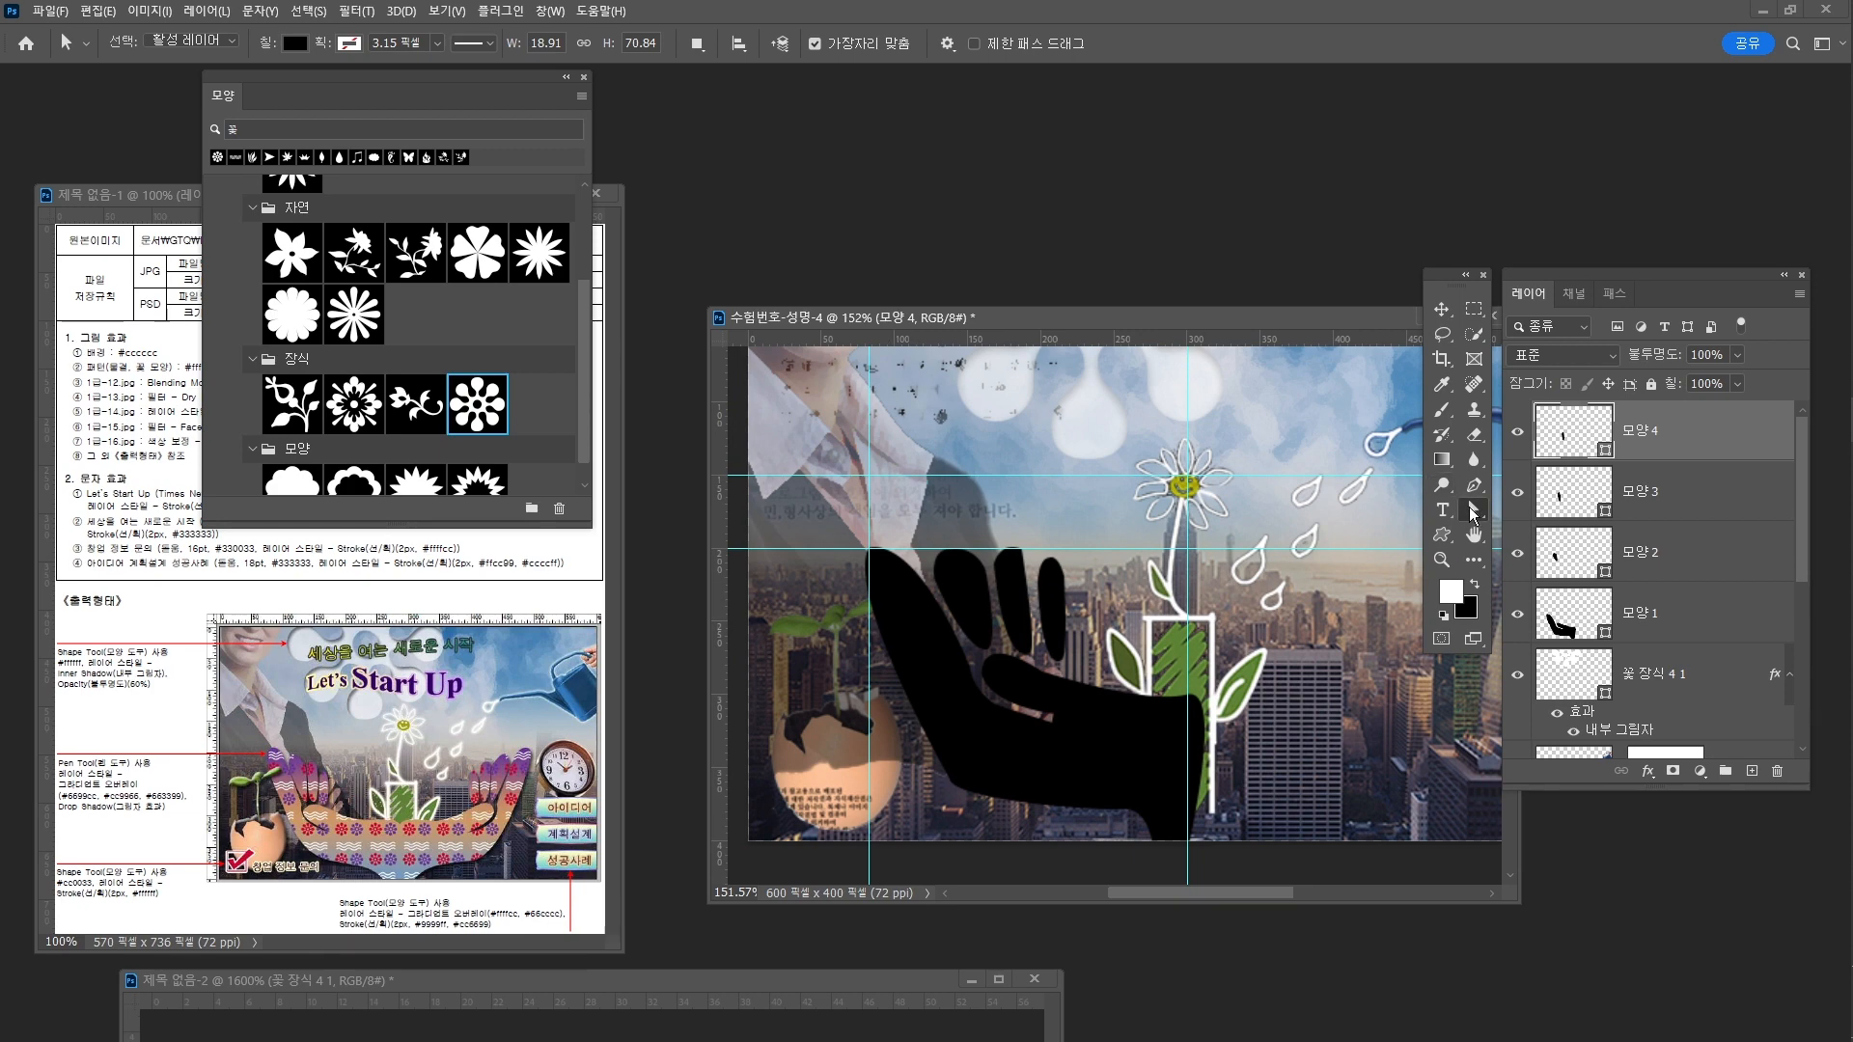
click(1652, 627)
click(929, 599)
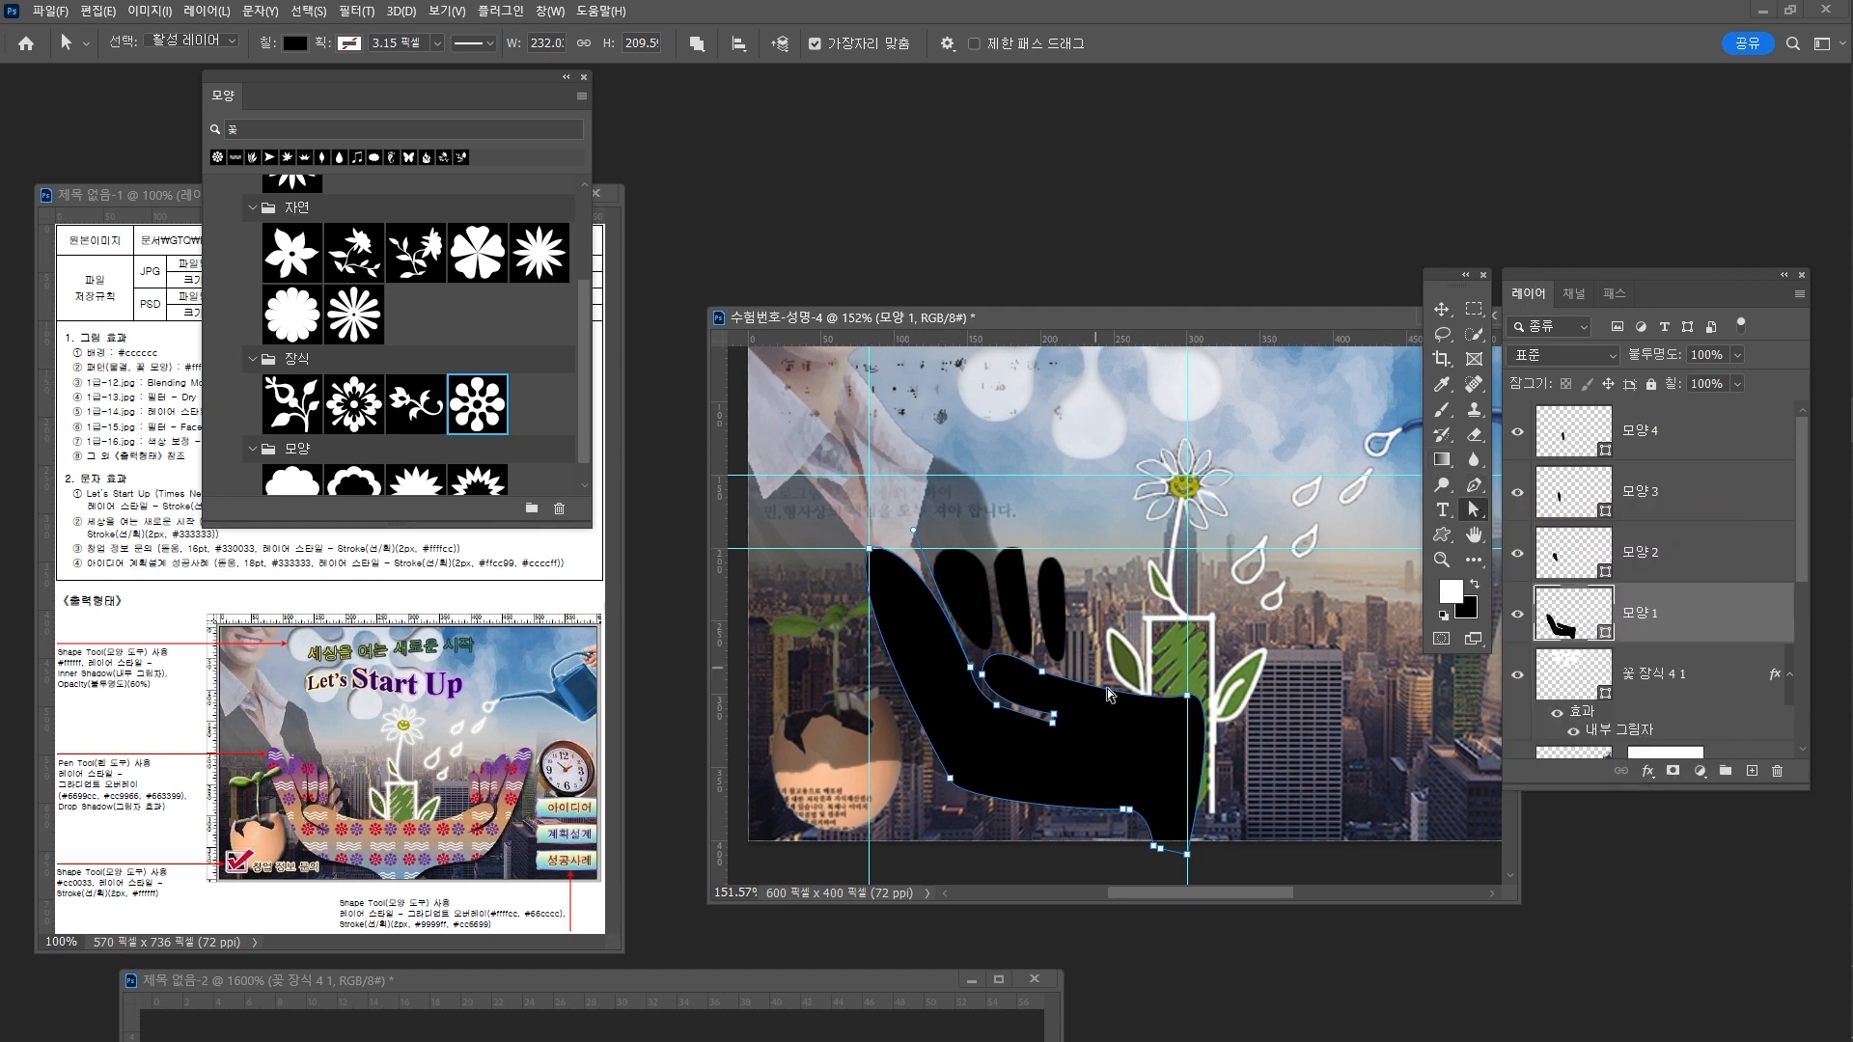
click(1474, 486)
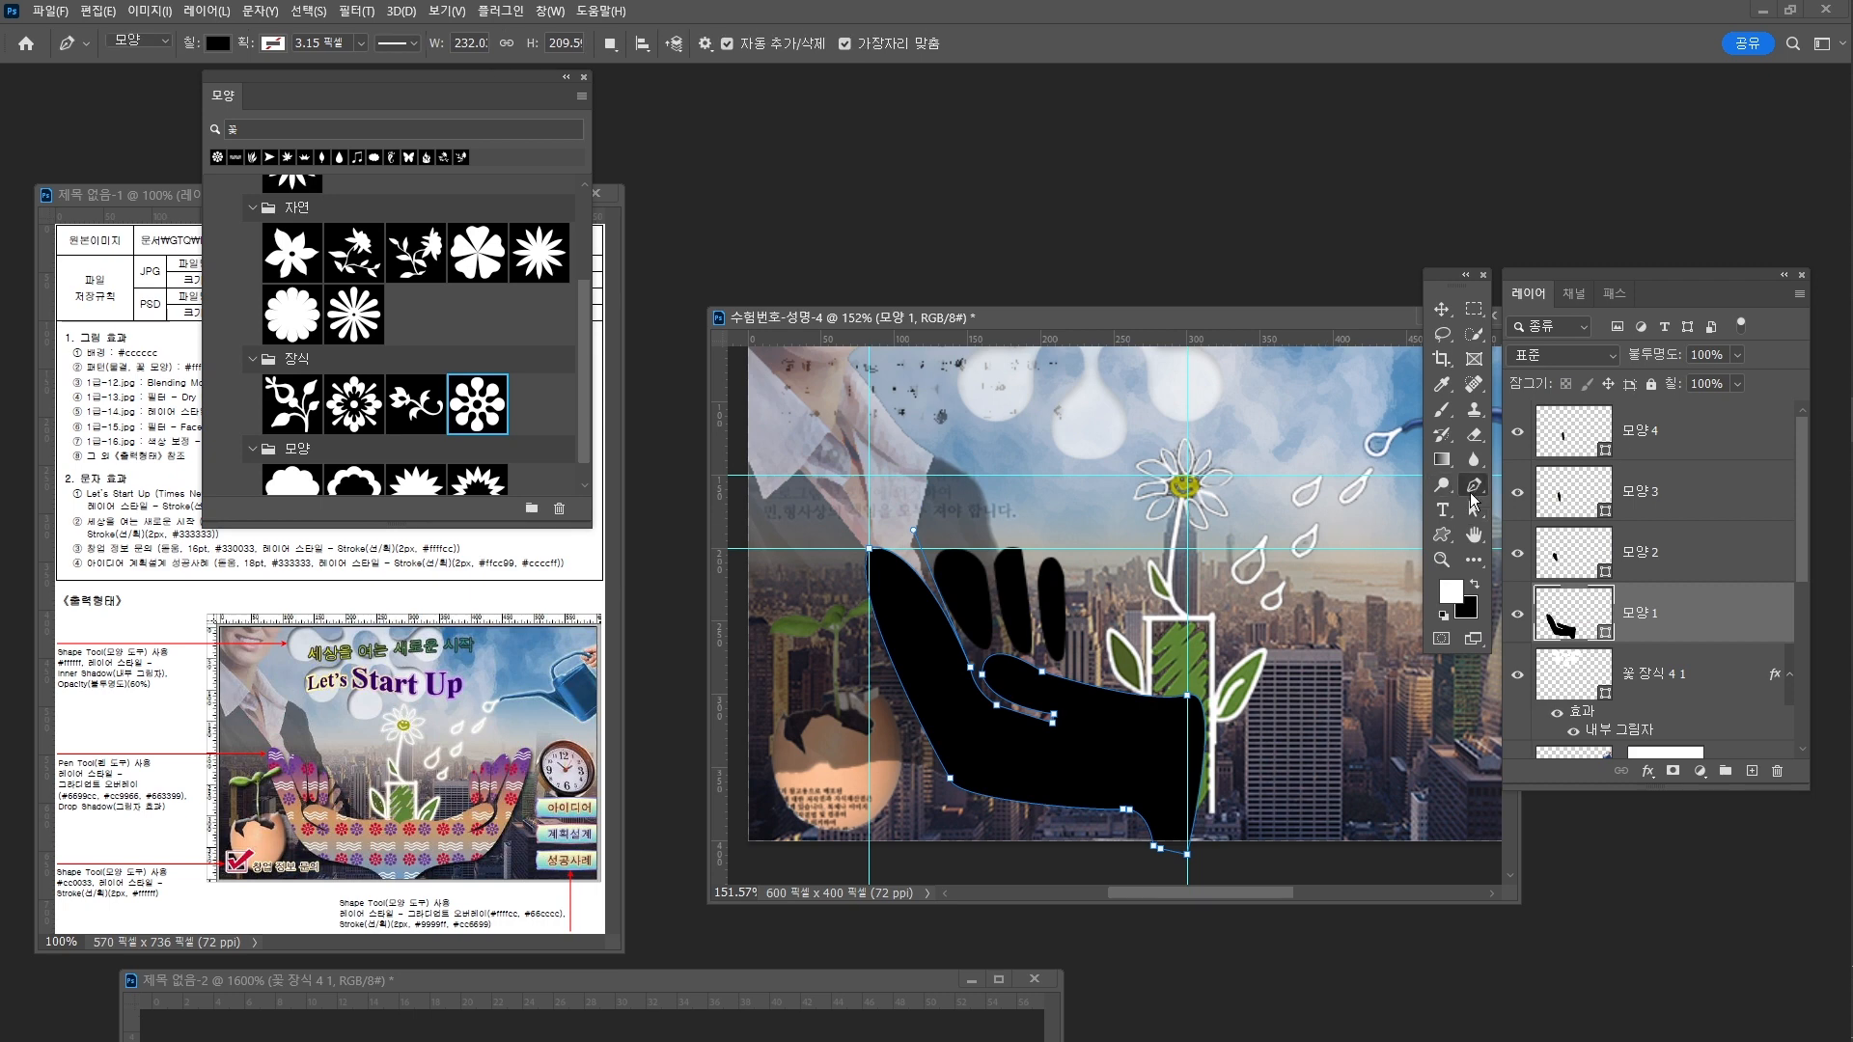
click(905, 563)
key(a)
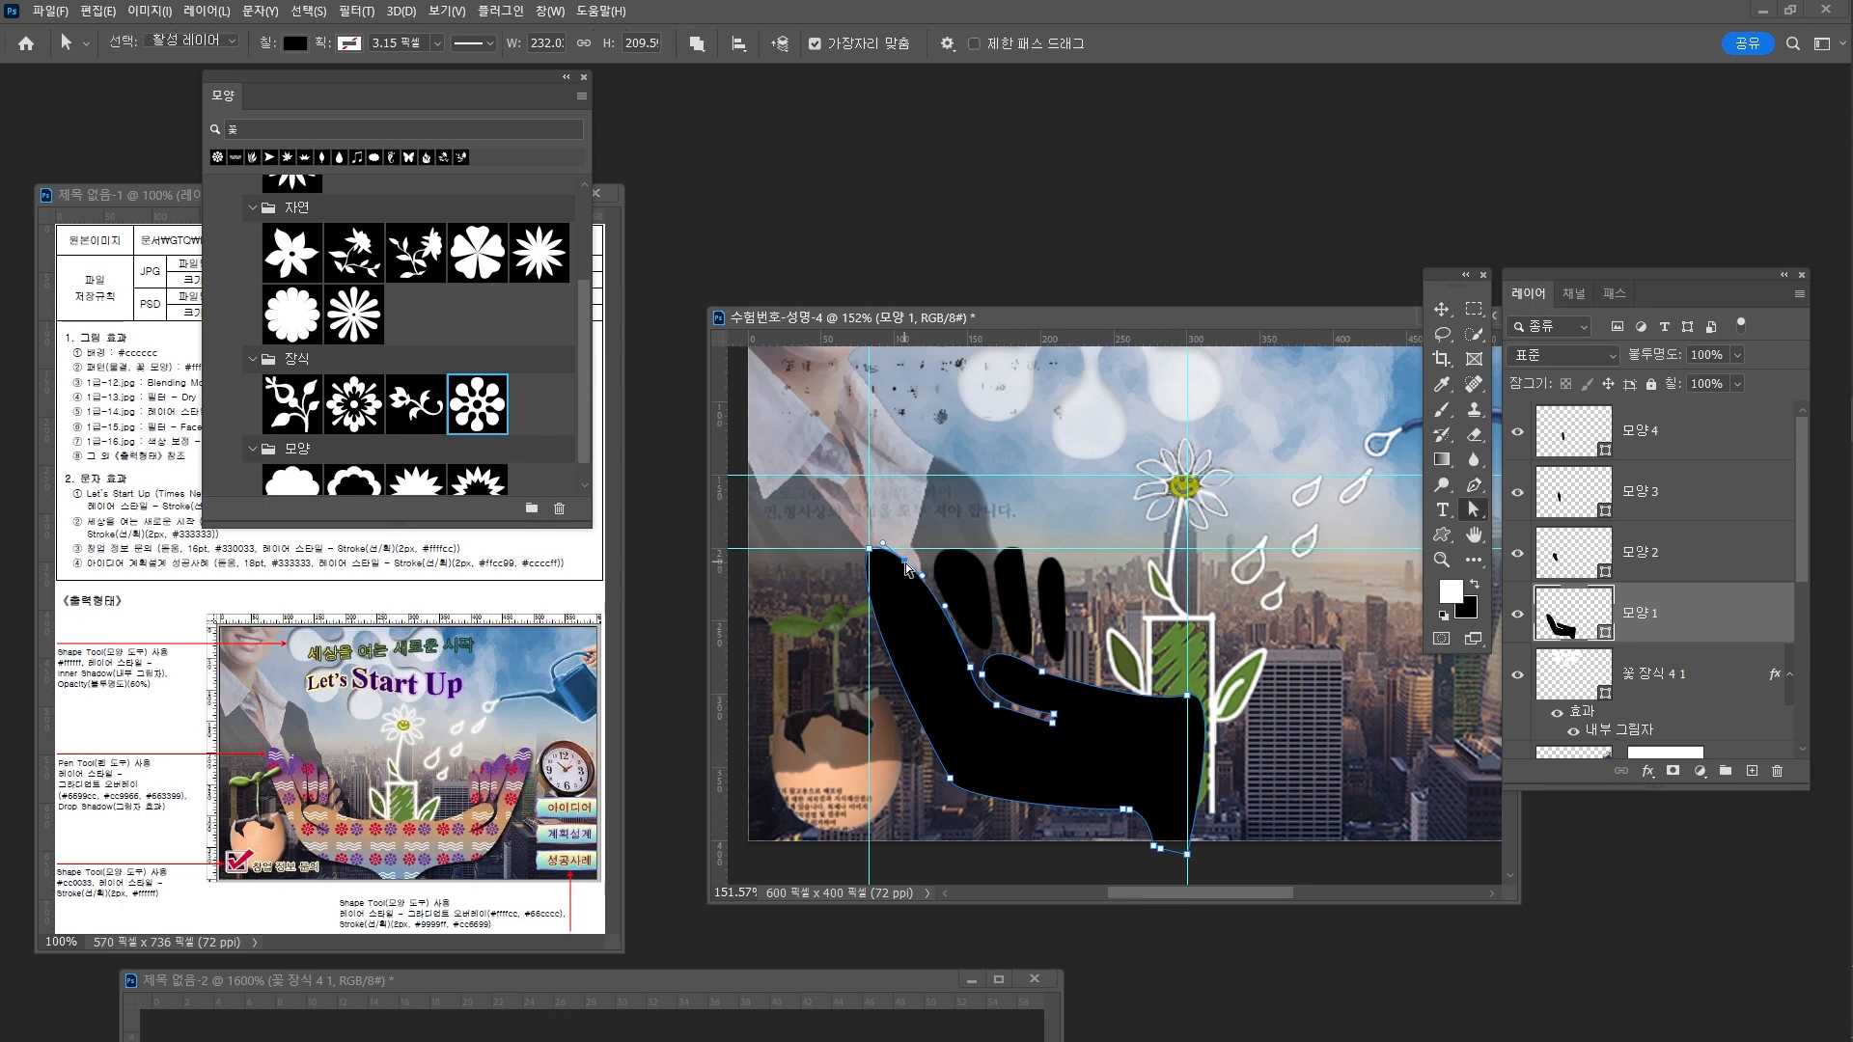
Reshape the outer finger of the hand shape, squaring its tip along the horizontal guide and shifting its inner-edge anchor slightly outward
right_click(1473, 506)
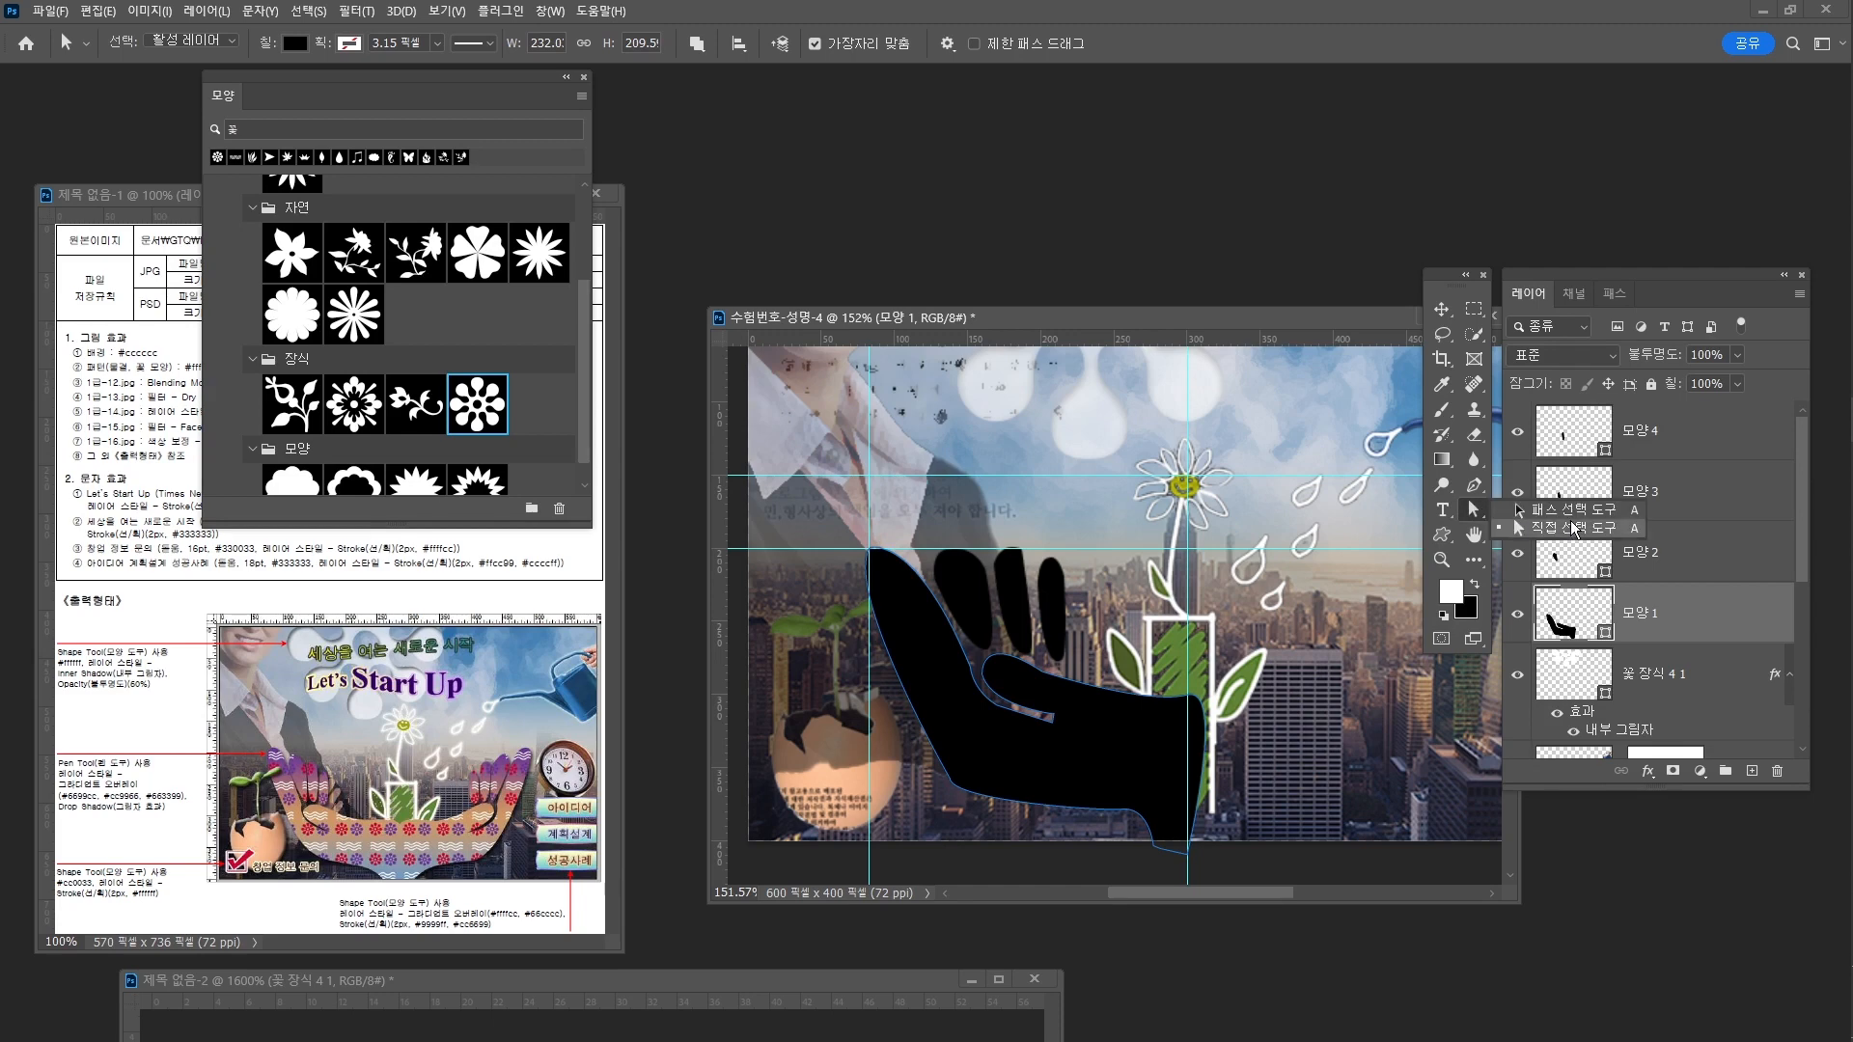
click(1520, 536)
click(919, 579)
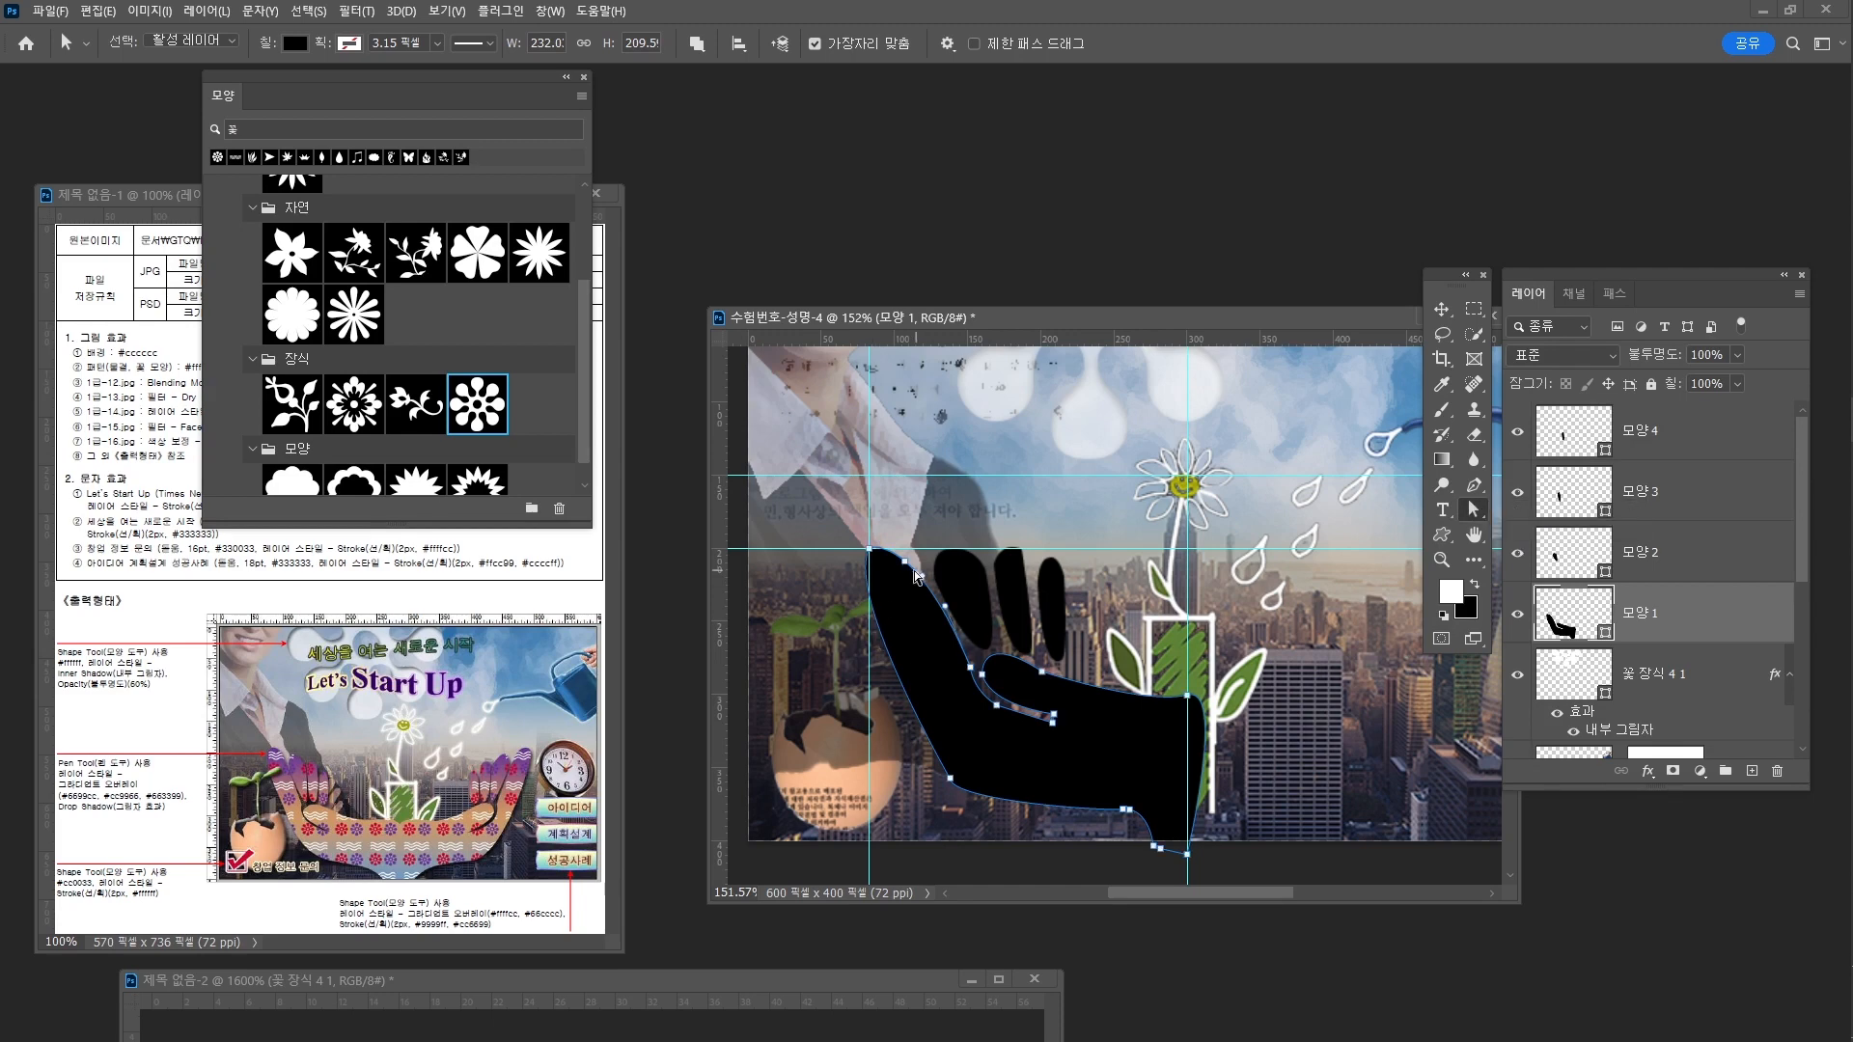
click(901, 556)
drag(901, 553, 865, 528)
drag(868, 542, 869, 548)
drag(970, 668, 957, 672)
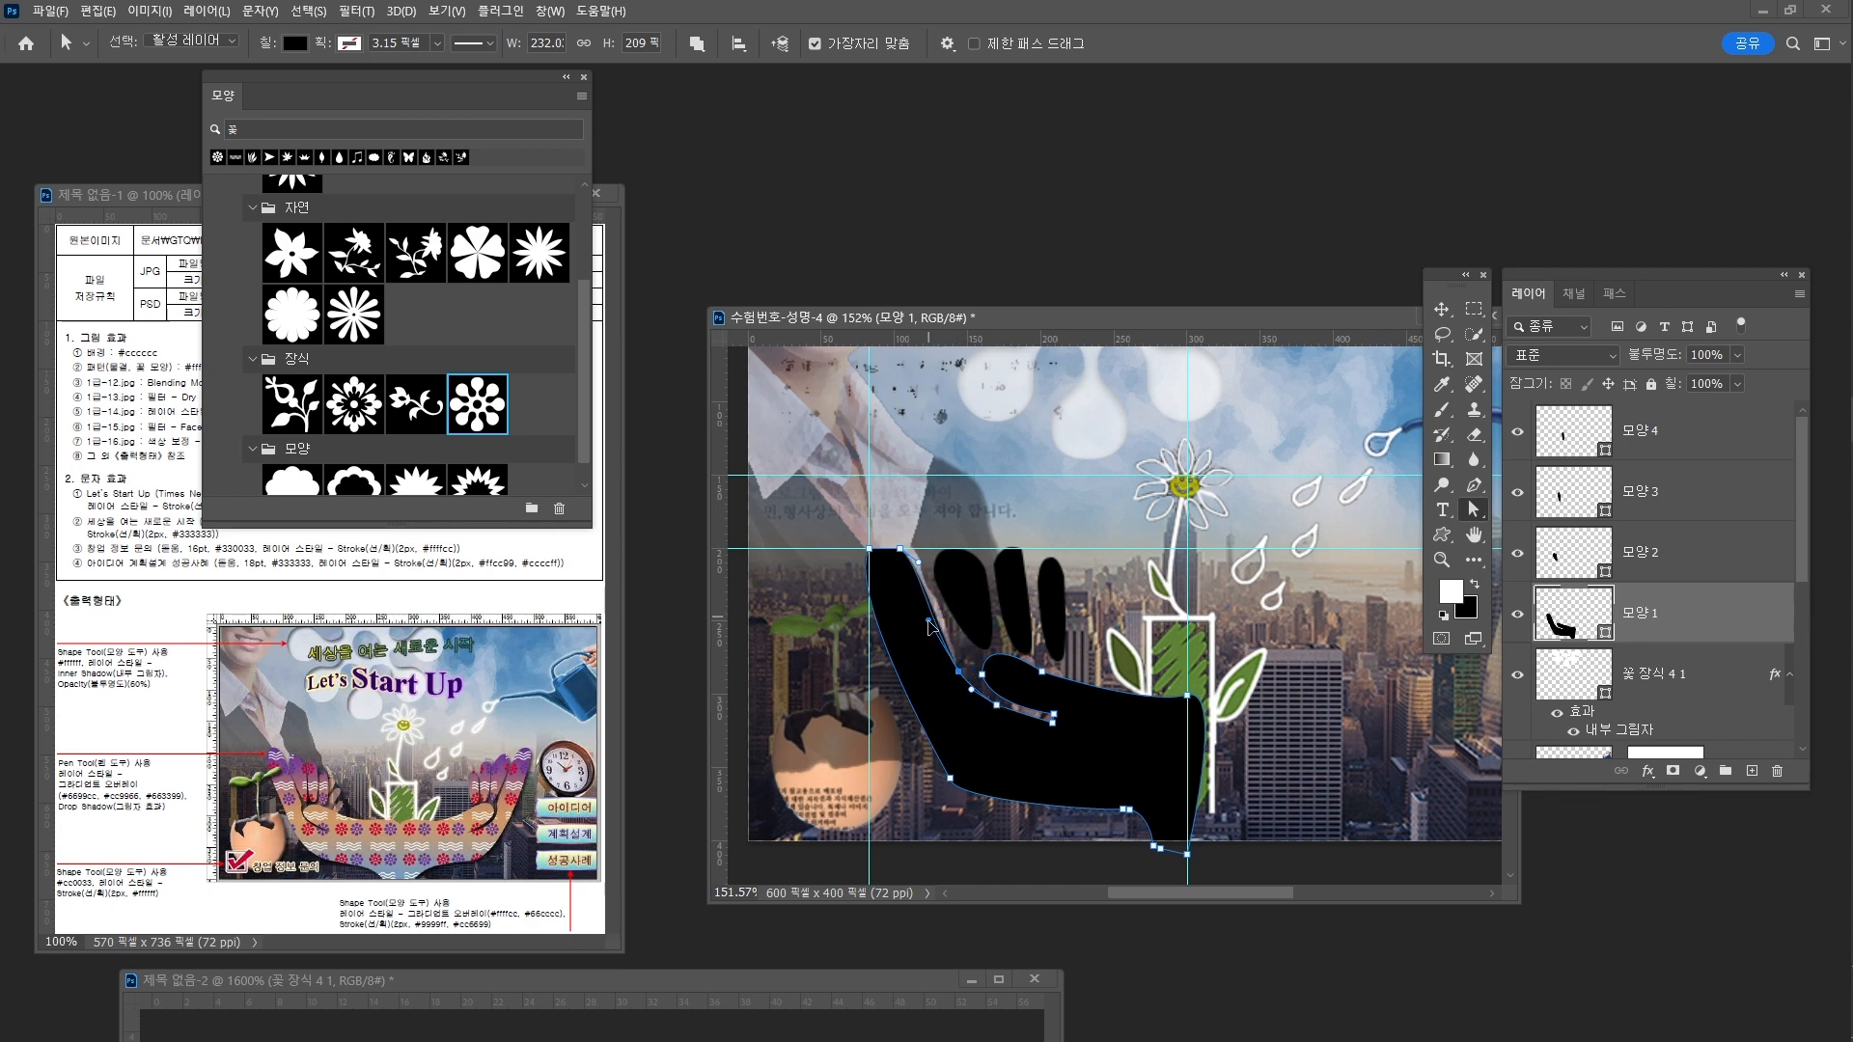
click(897, 548)
click(977, 608)
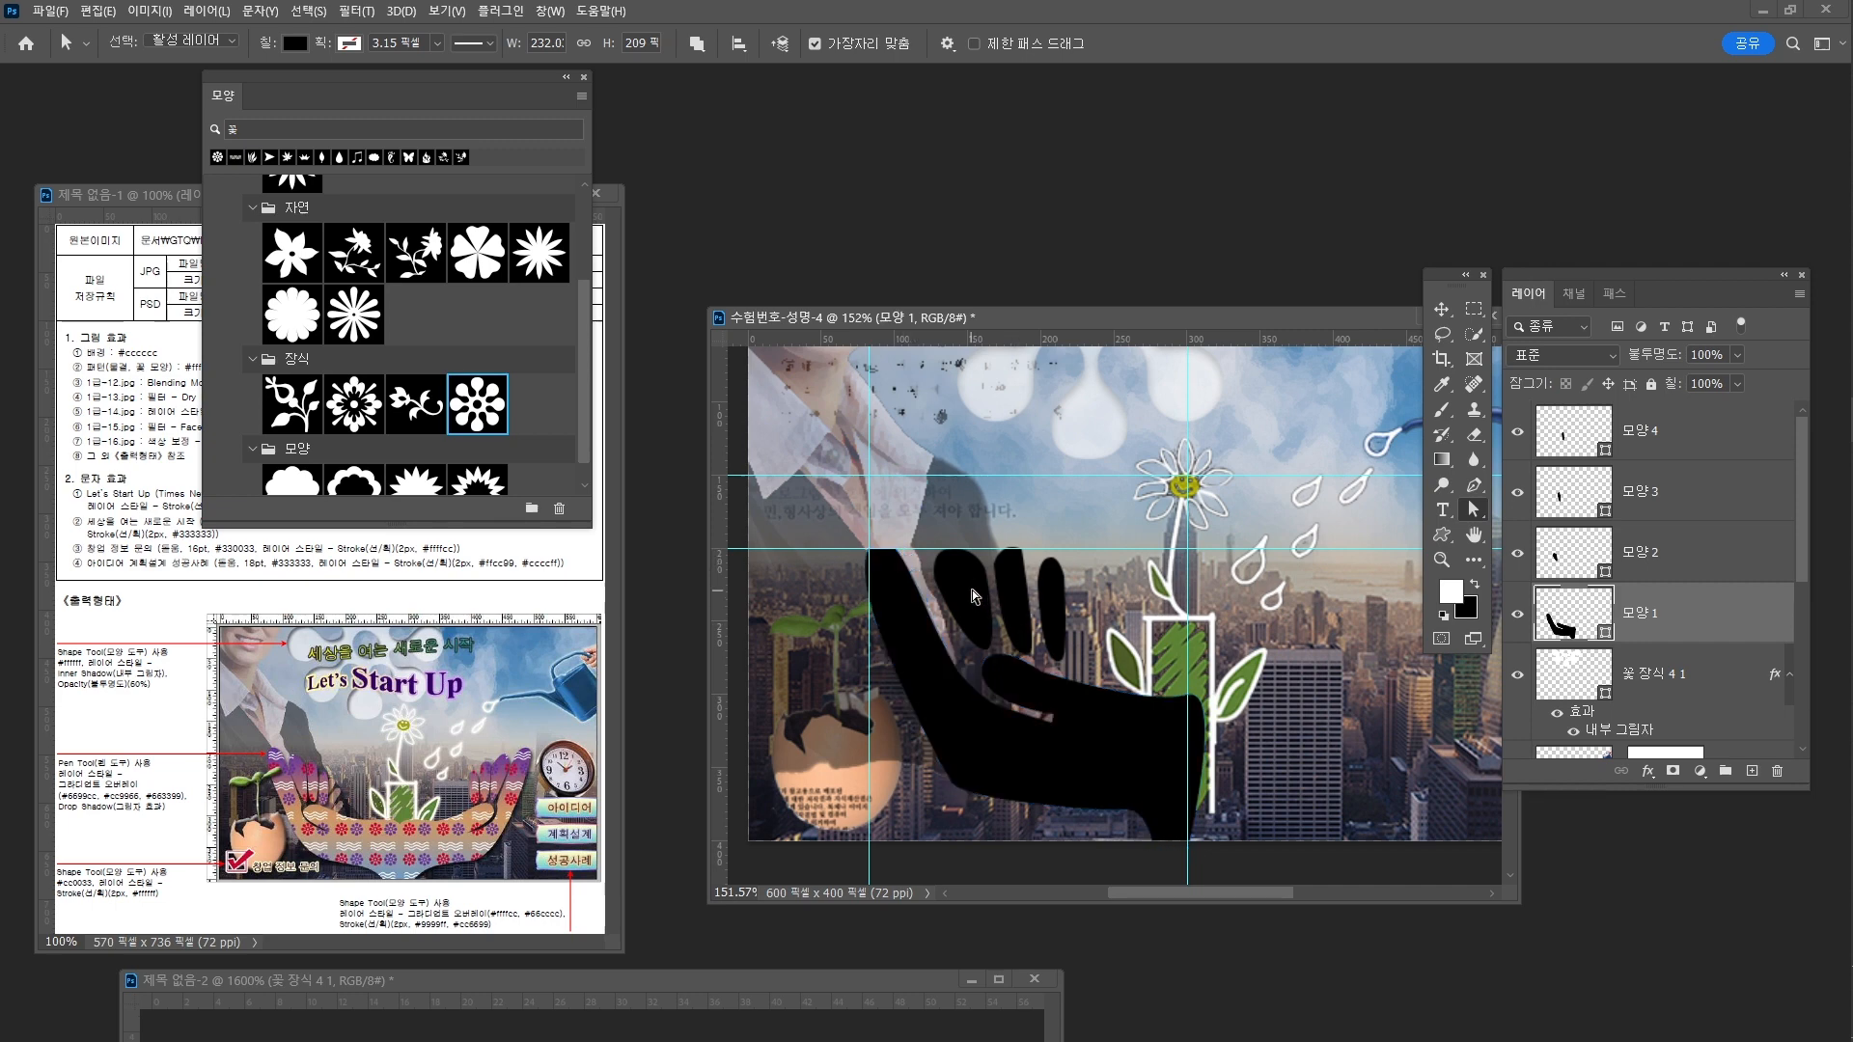
Adjust the path anchors where the thumb curves away from the palm on the 모양 1 hand shape
click(1006, 673)
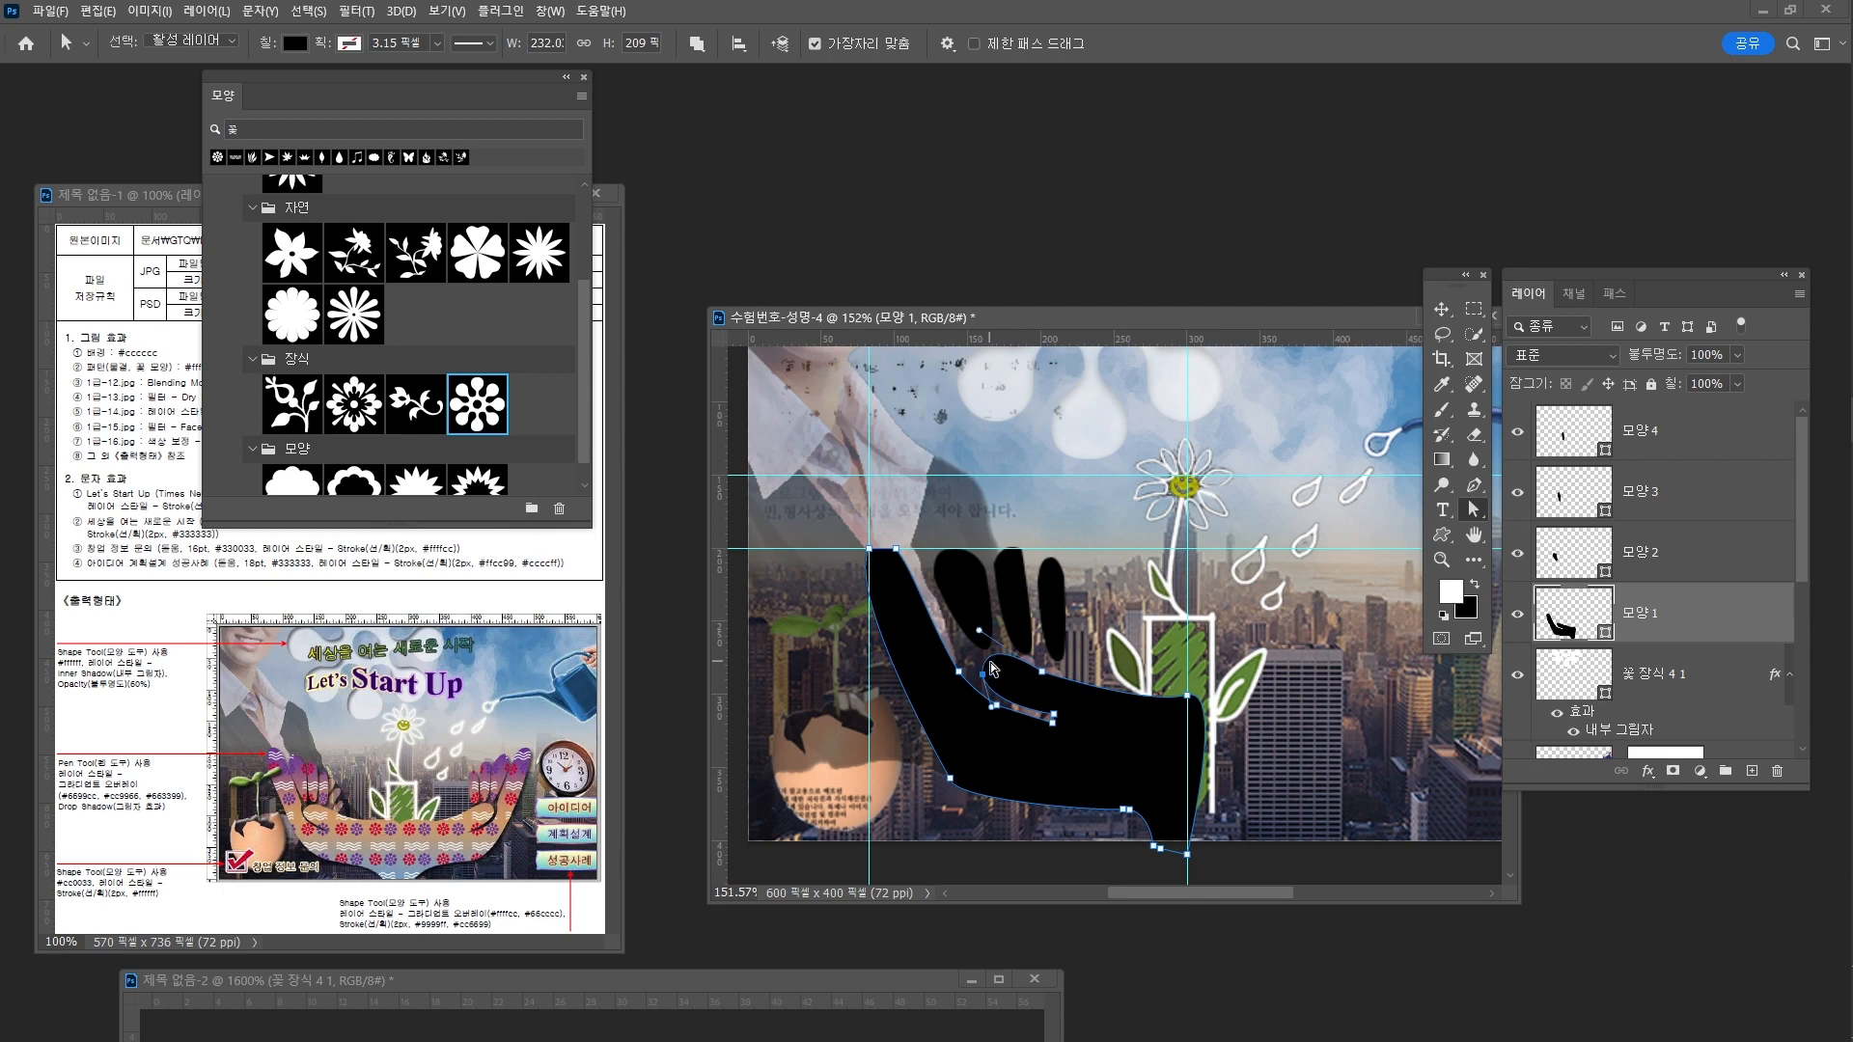
key(p)
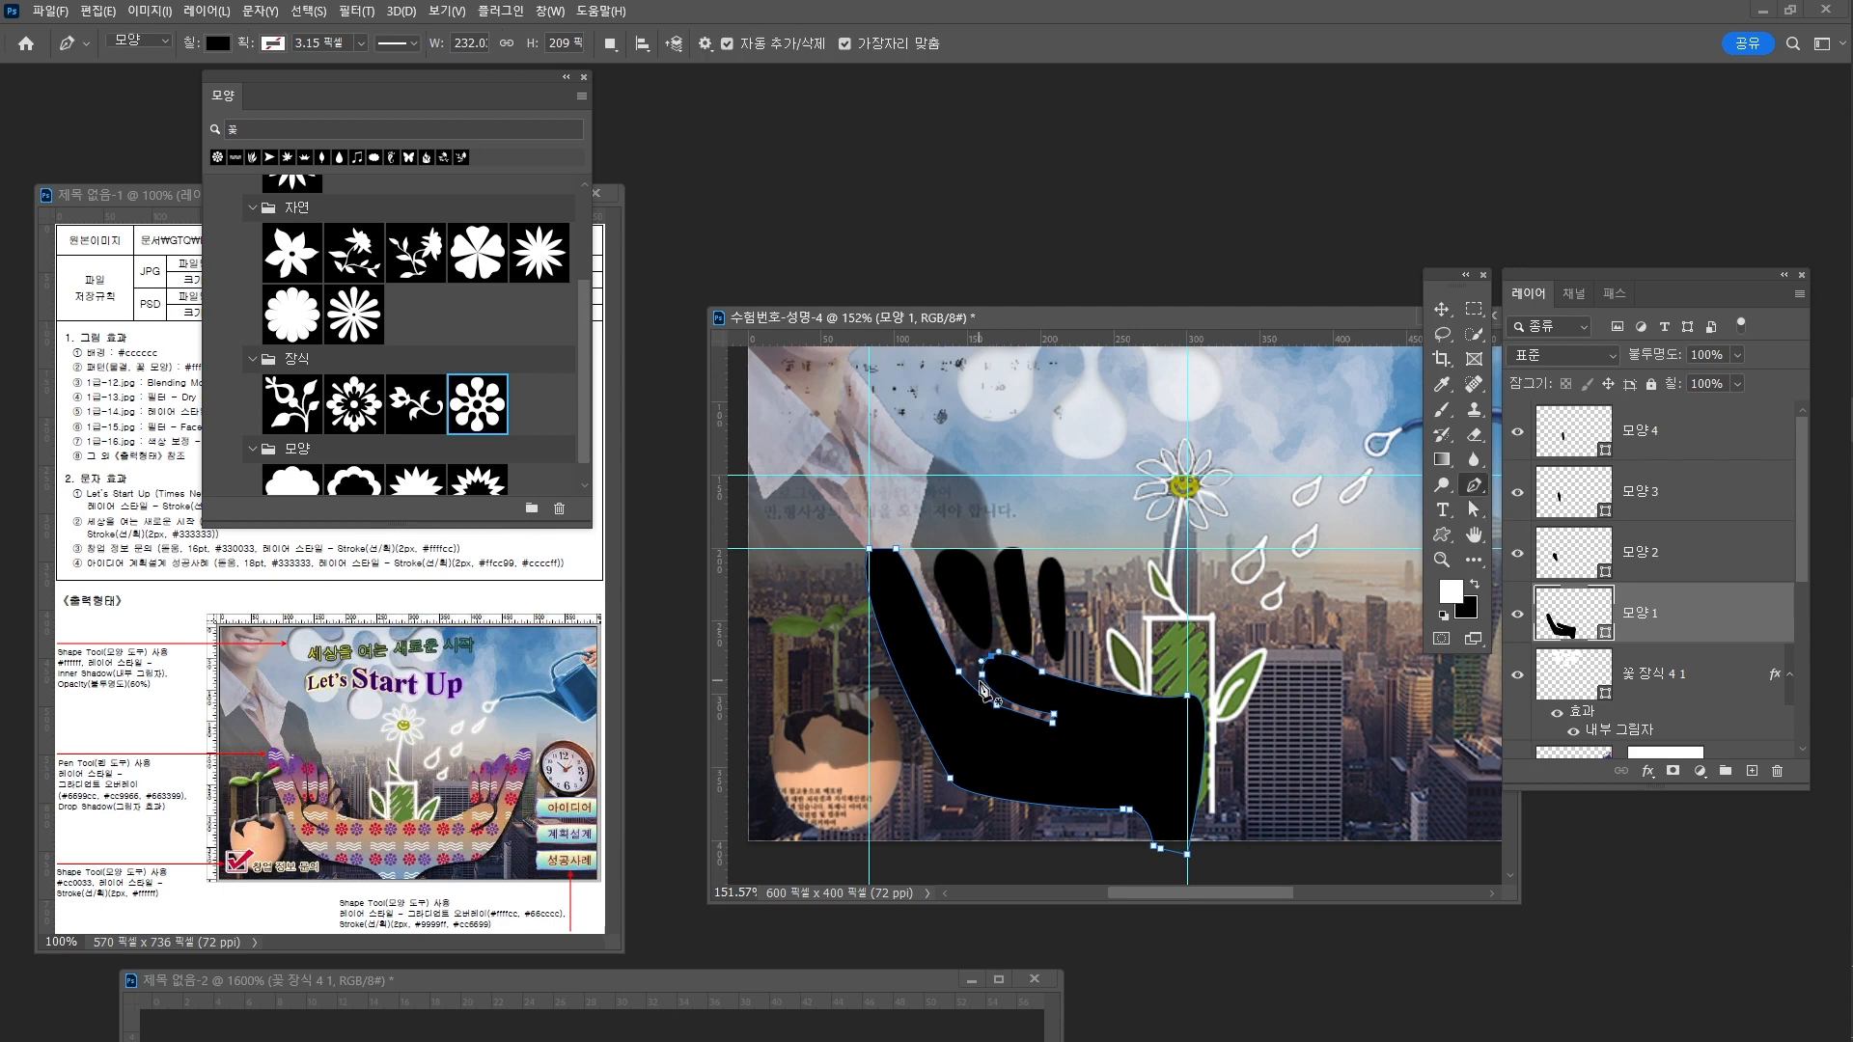
key(a)
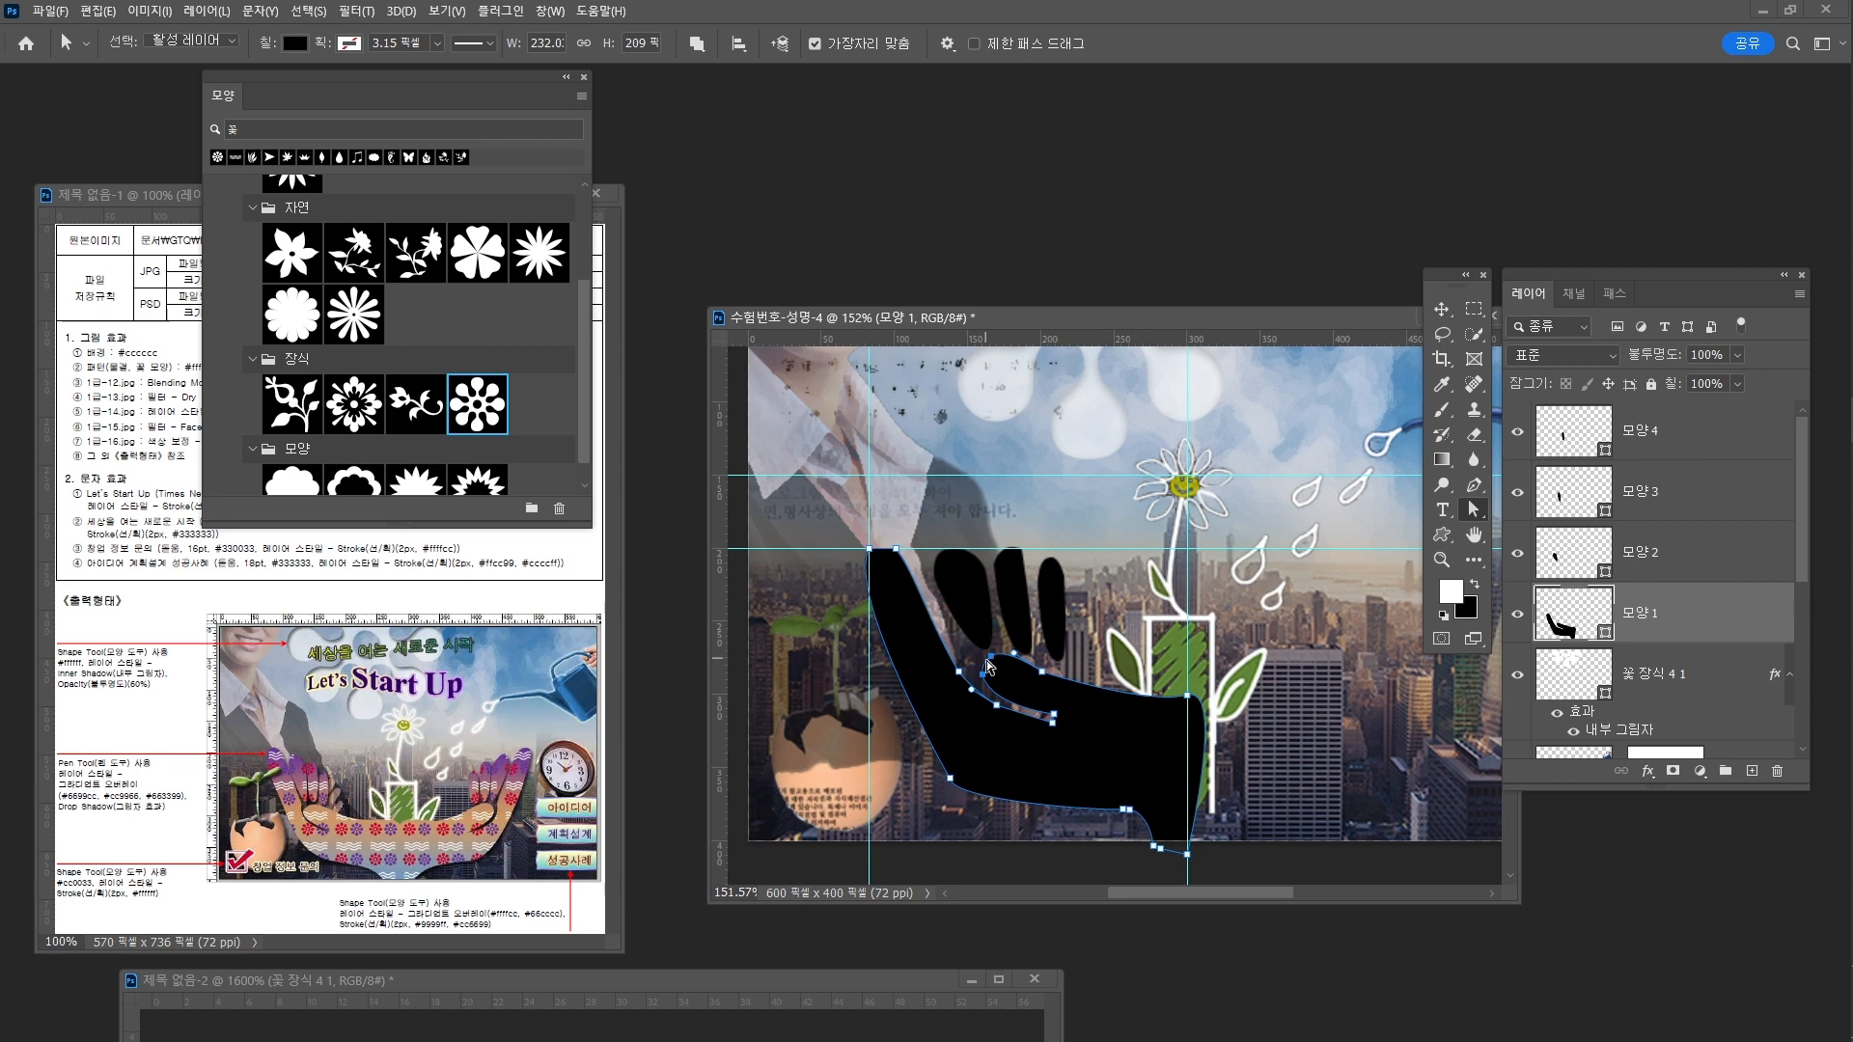
drag(986, 680, 1030, 684)
key(Escape)
Merge the four hand shape layers, 모양 1 through 모양 4, into a single shape layer
key(z)
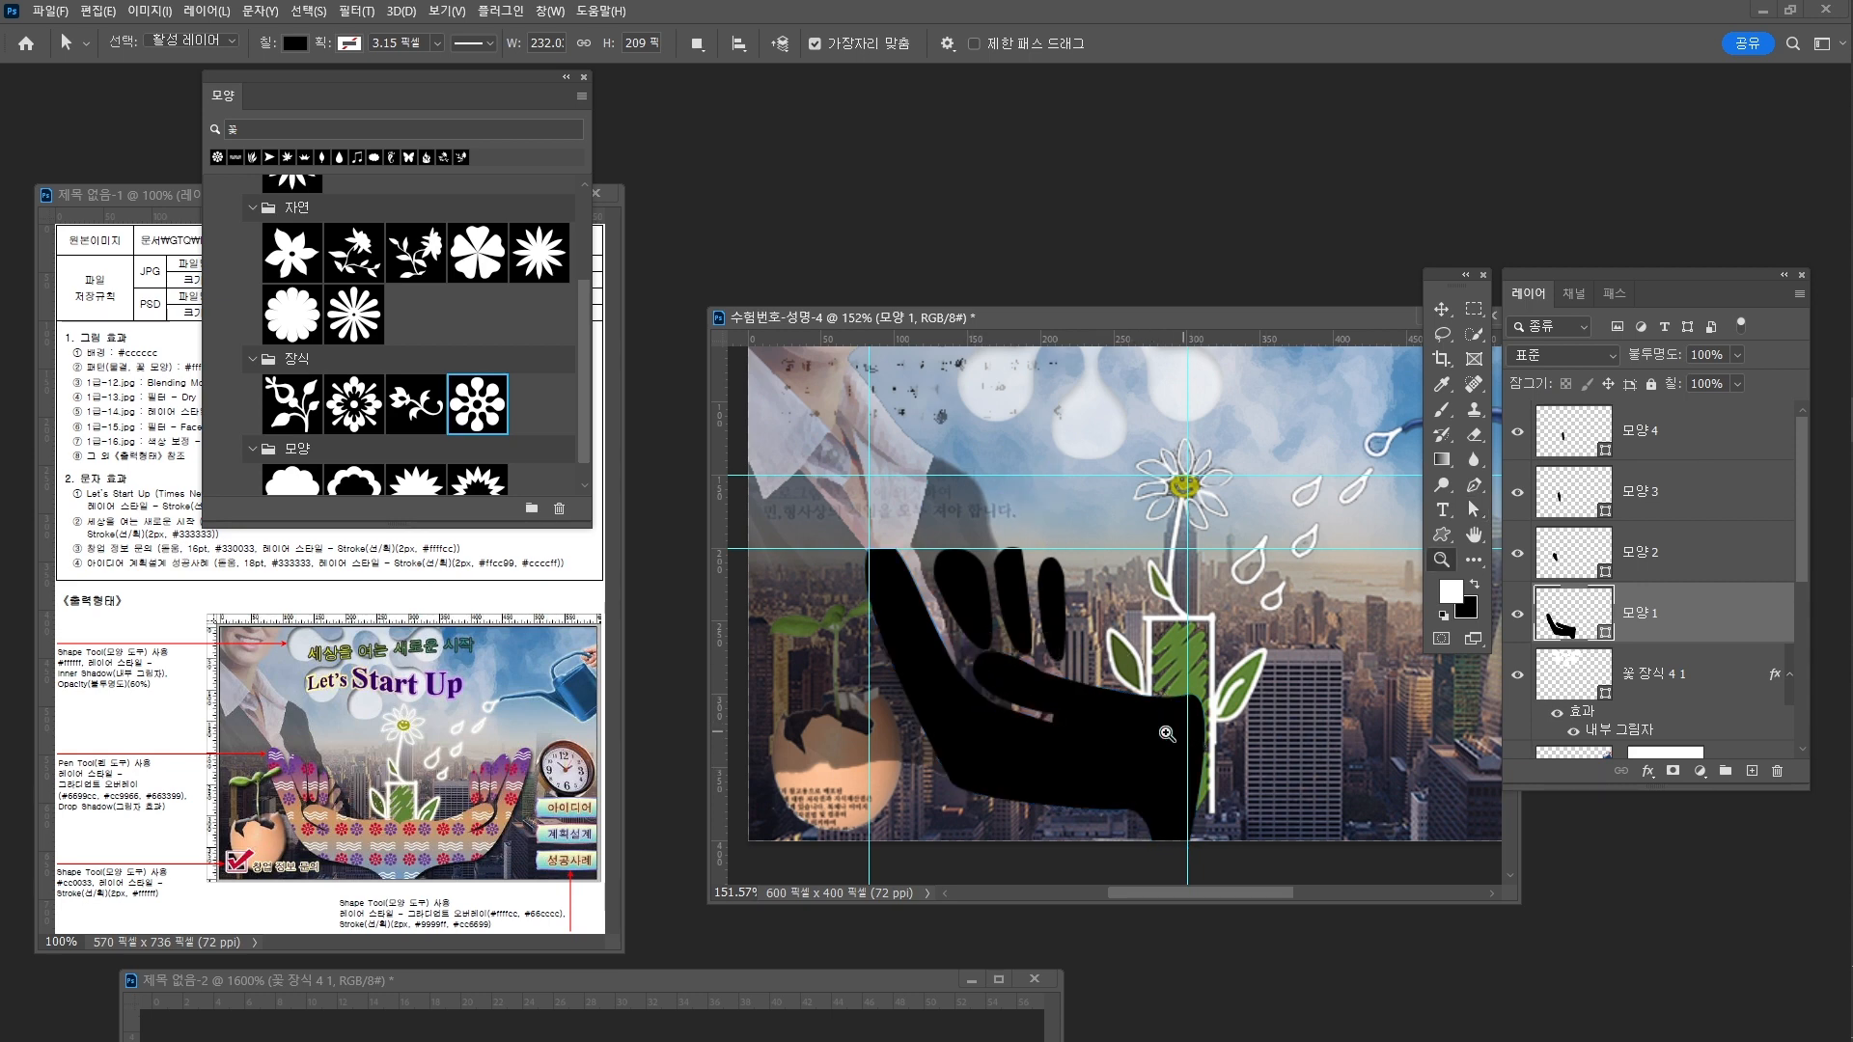
drag(1167, 733, 1192, 740)
drag(942, 577, 1059, 649)
key(a)
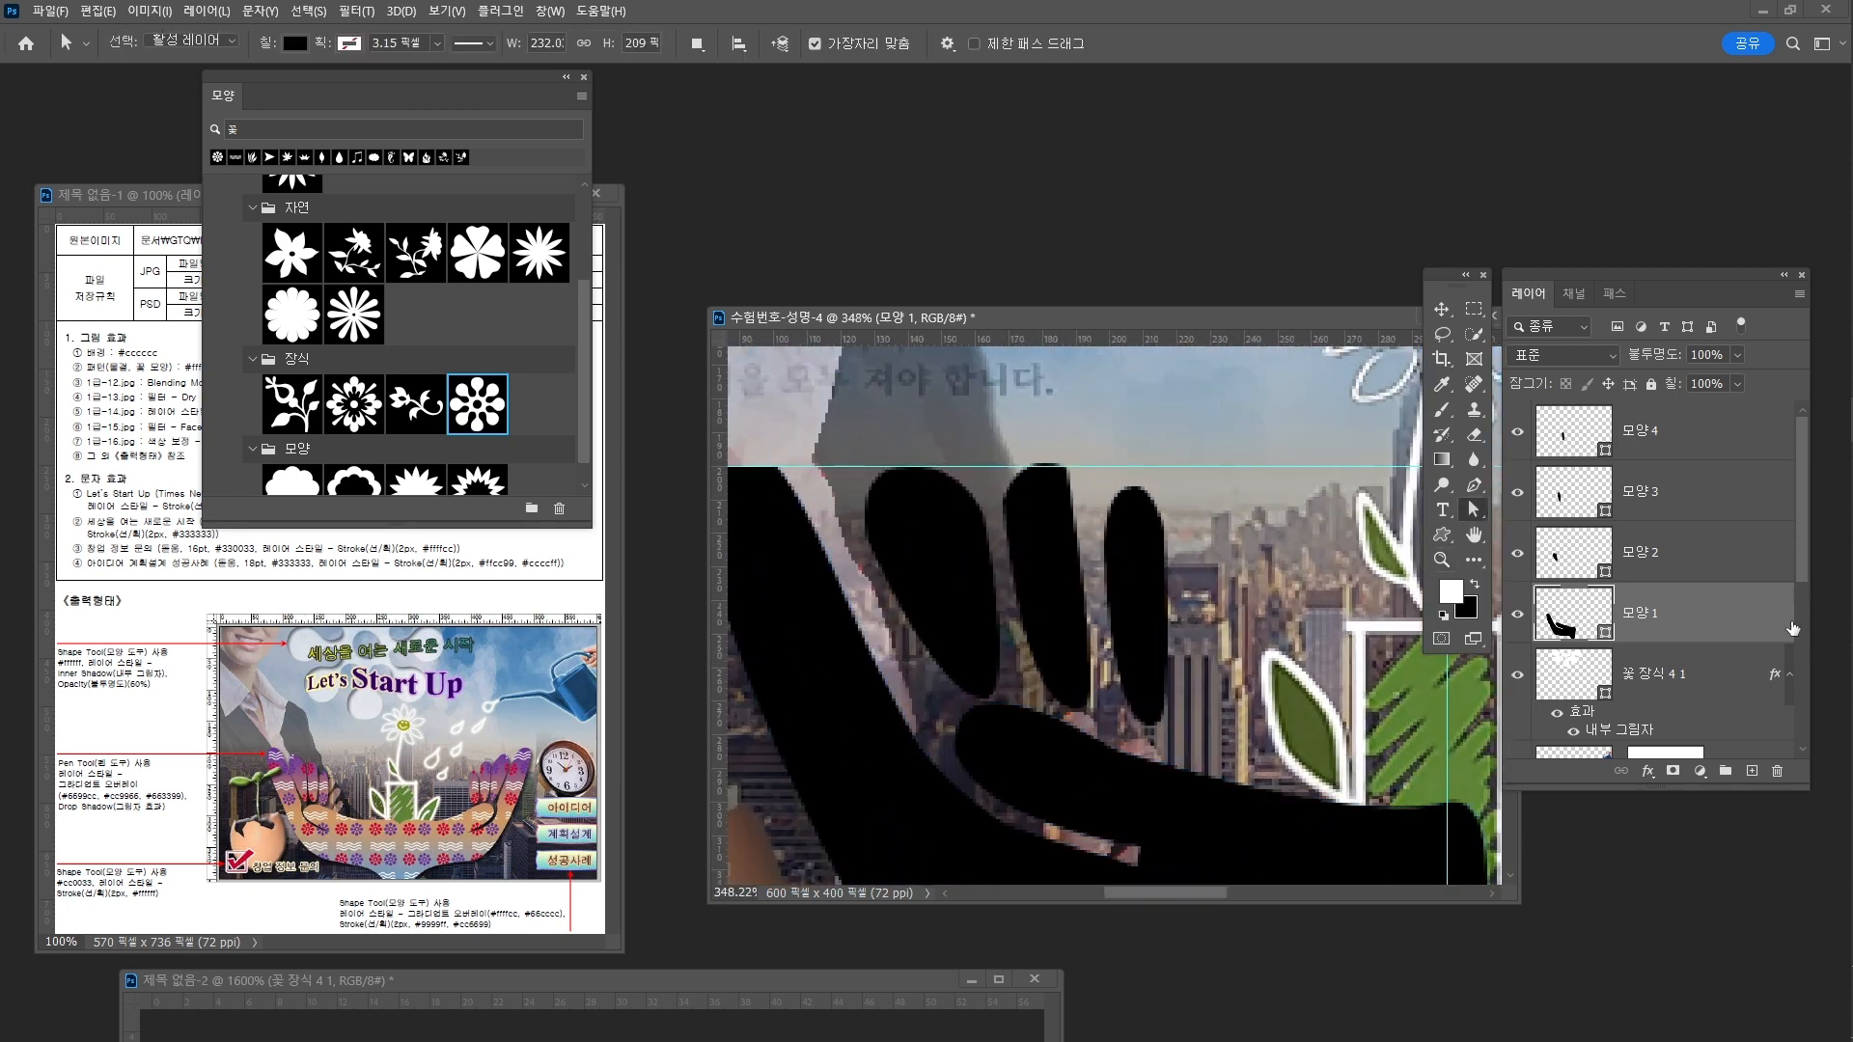
click(1748, 566)
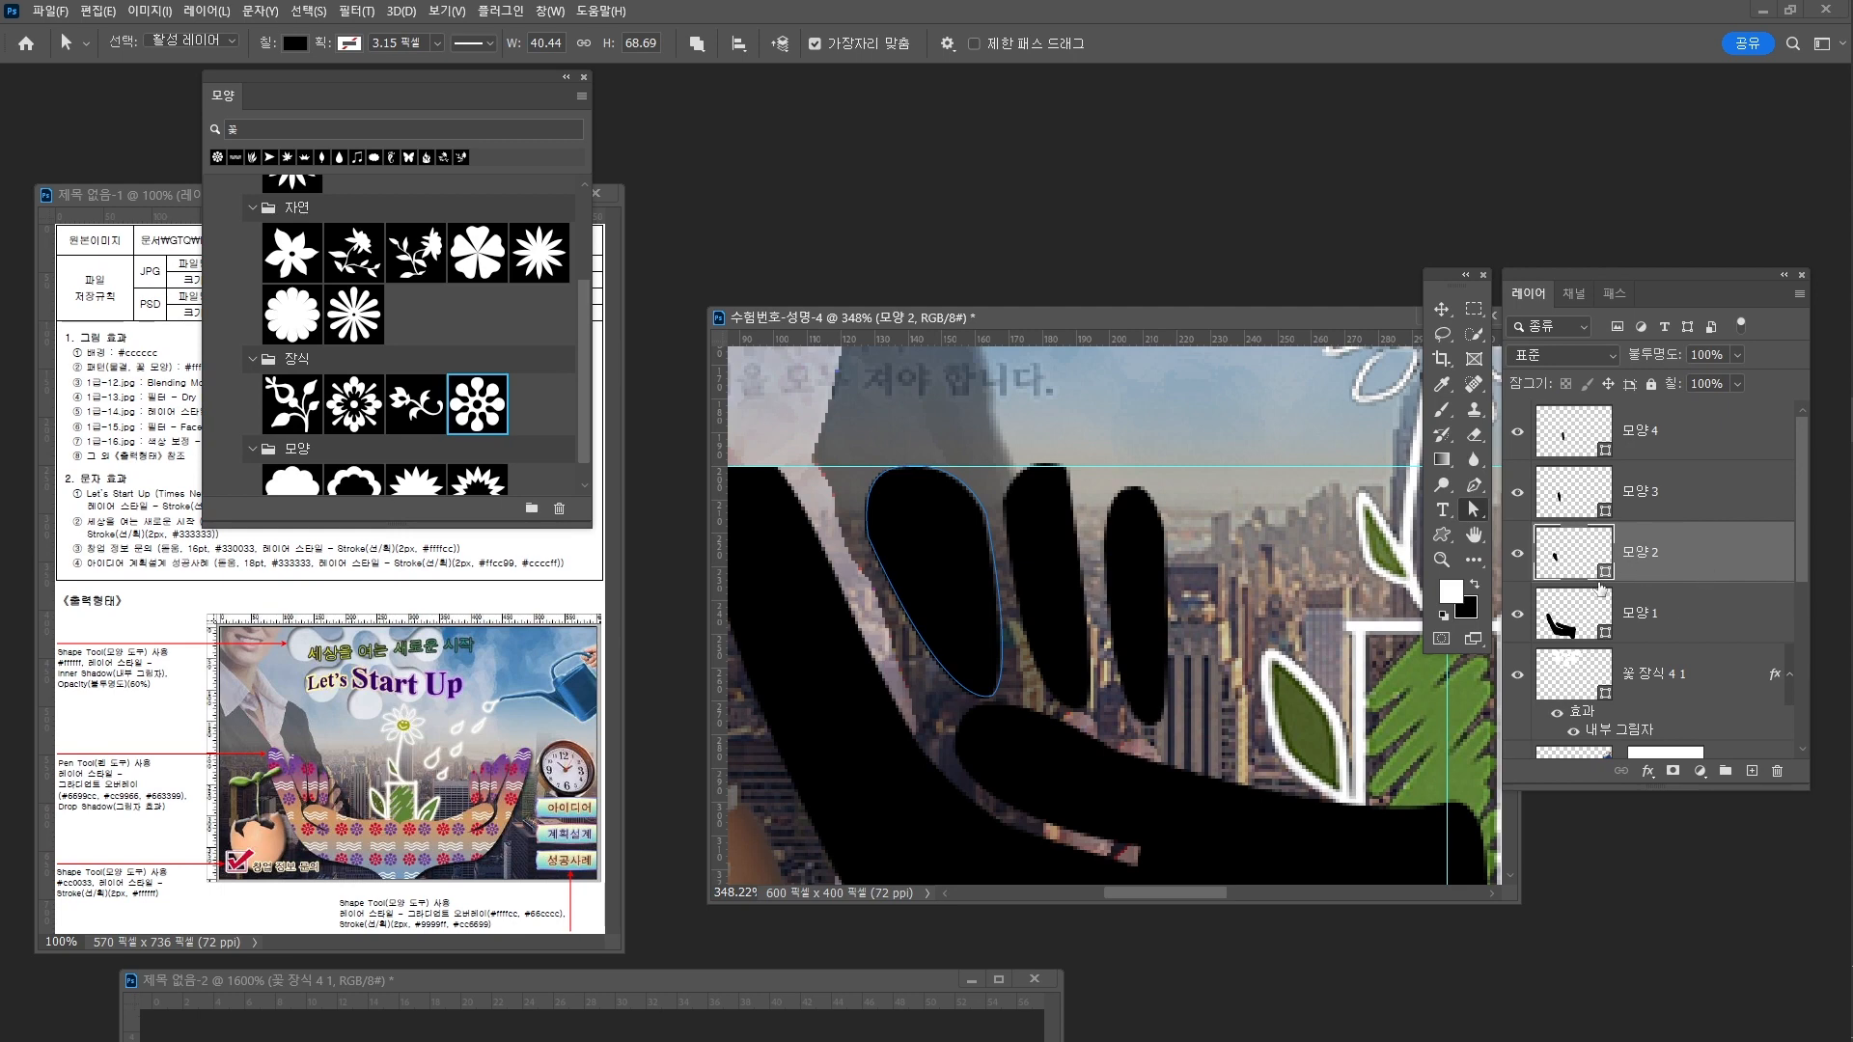
key(x)
key(z)
drag(1220, 591, 1167, 571)
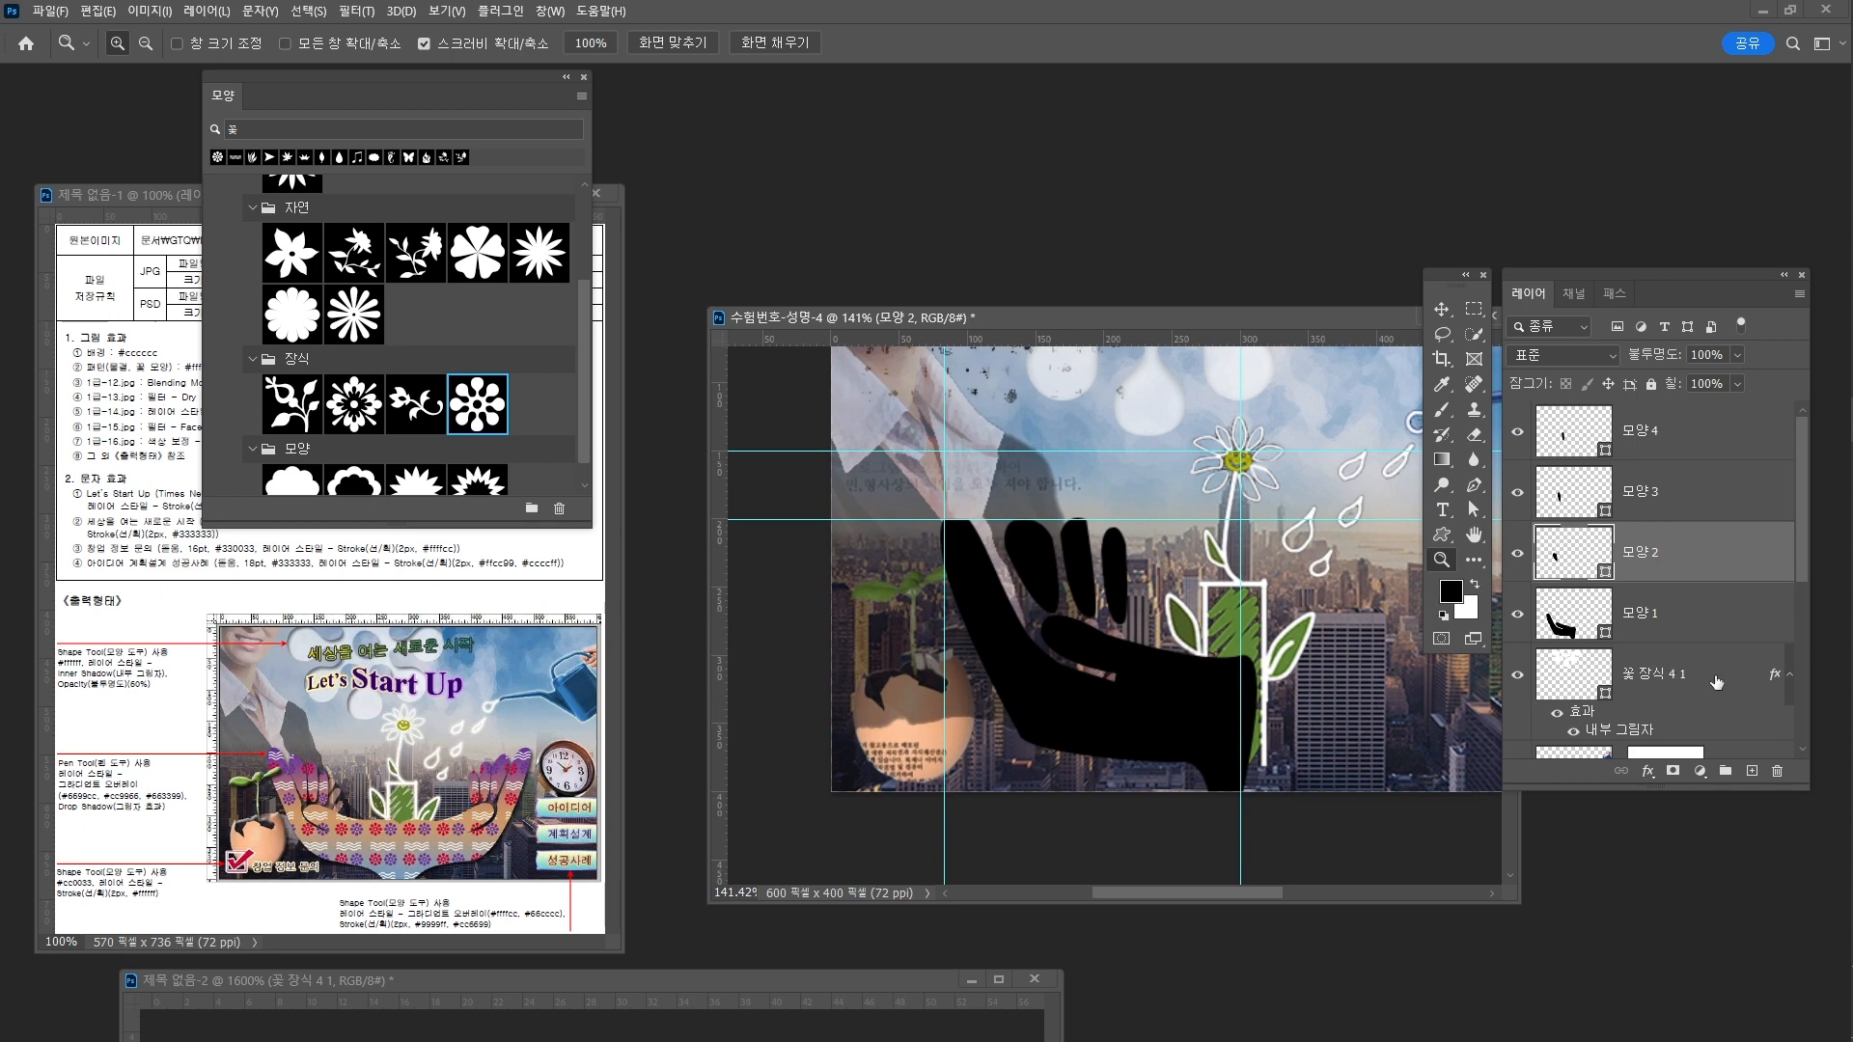
click(1709, 615)
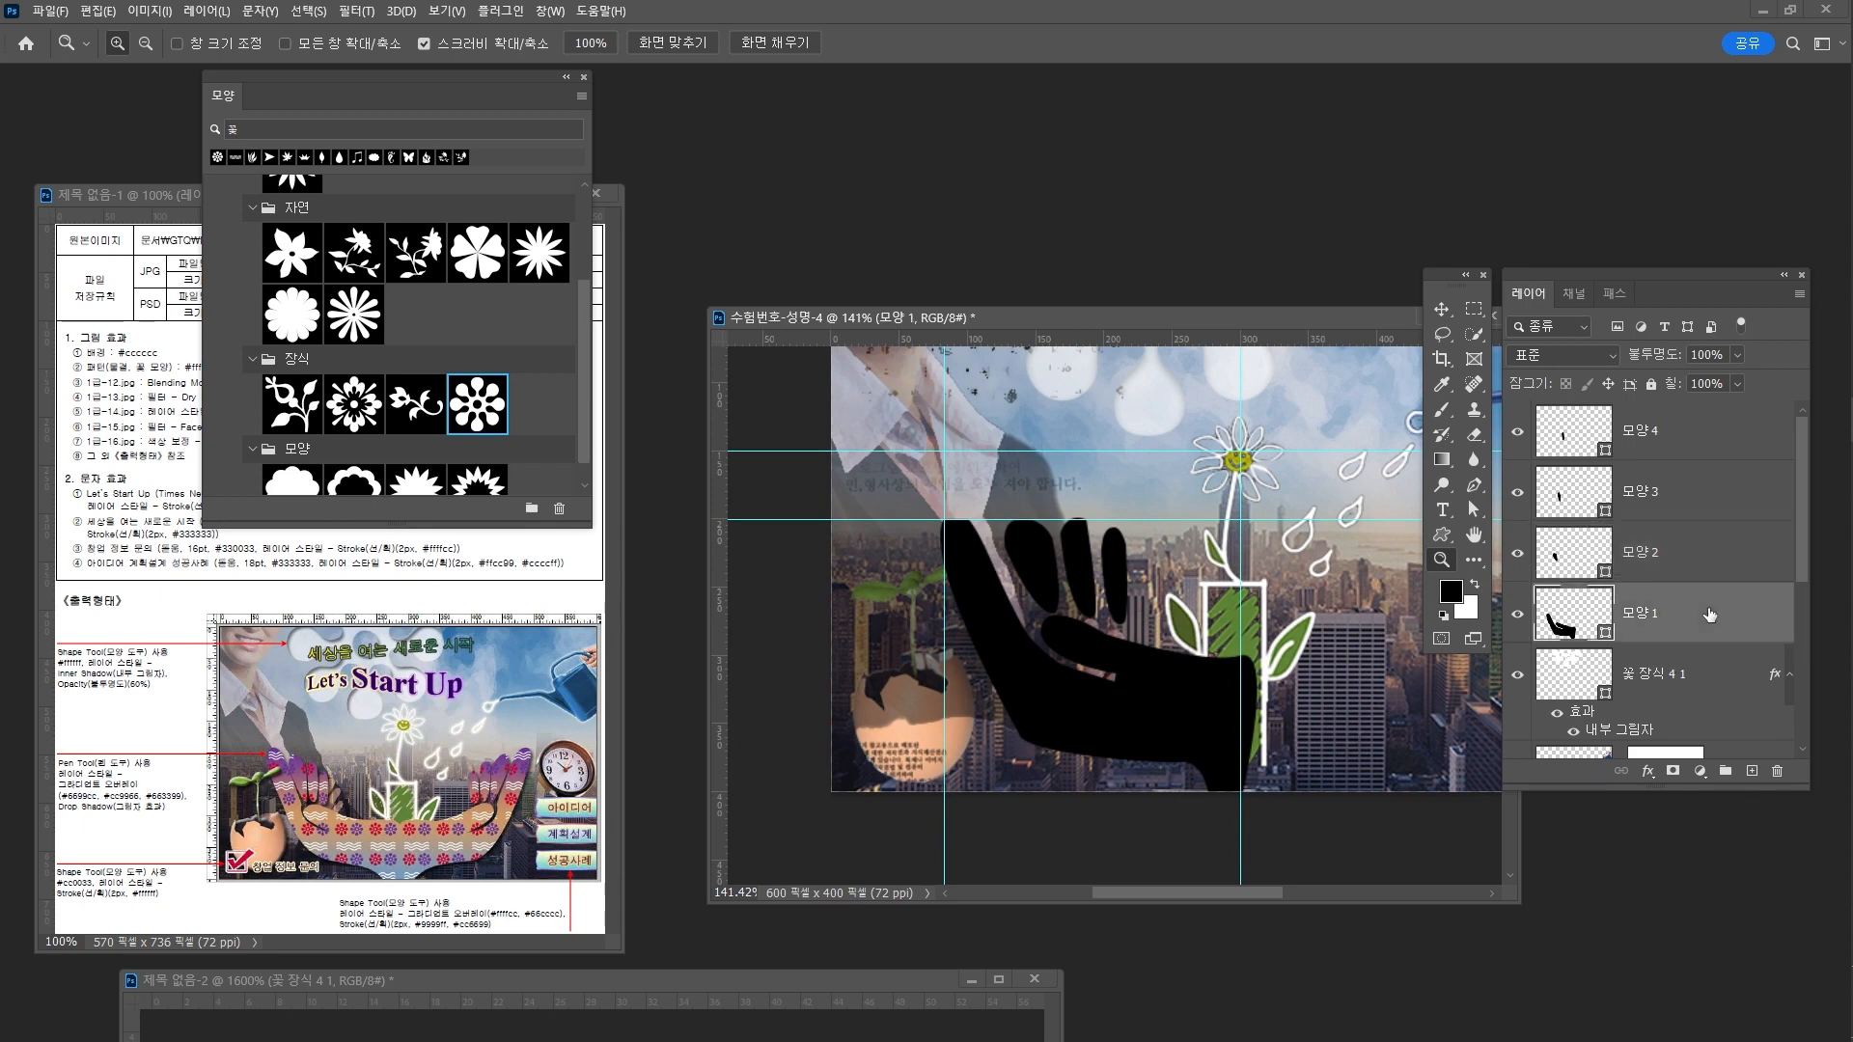
shift+click(1699, 437)
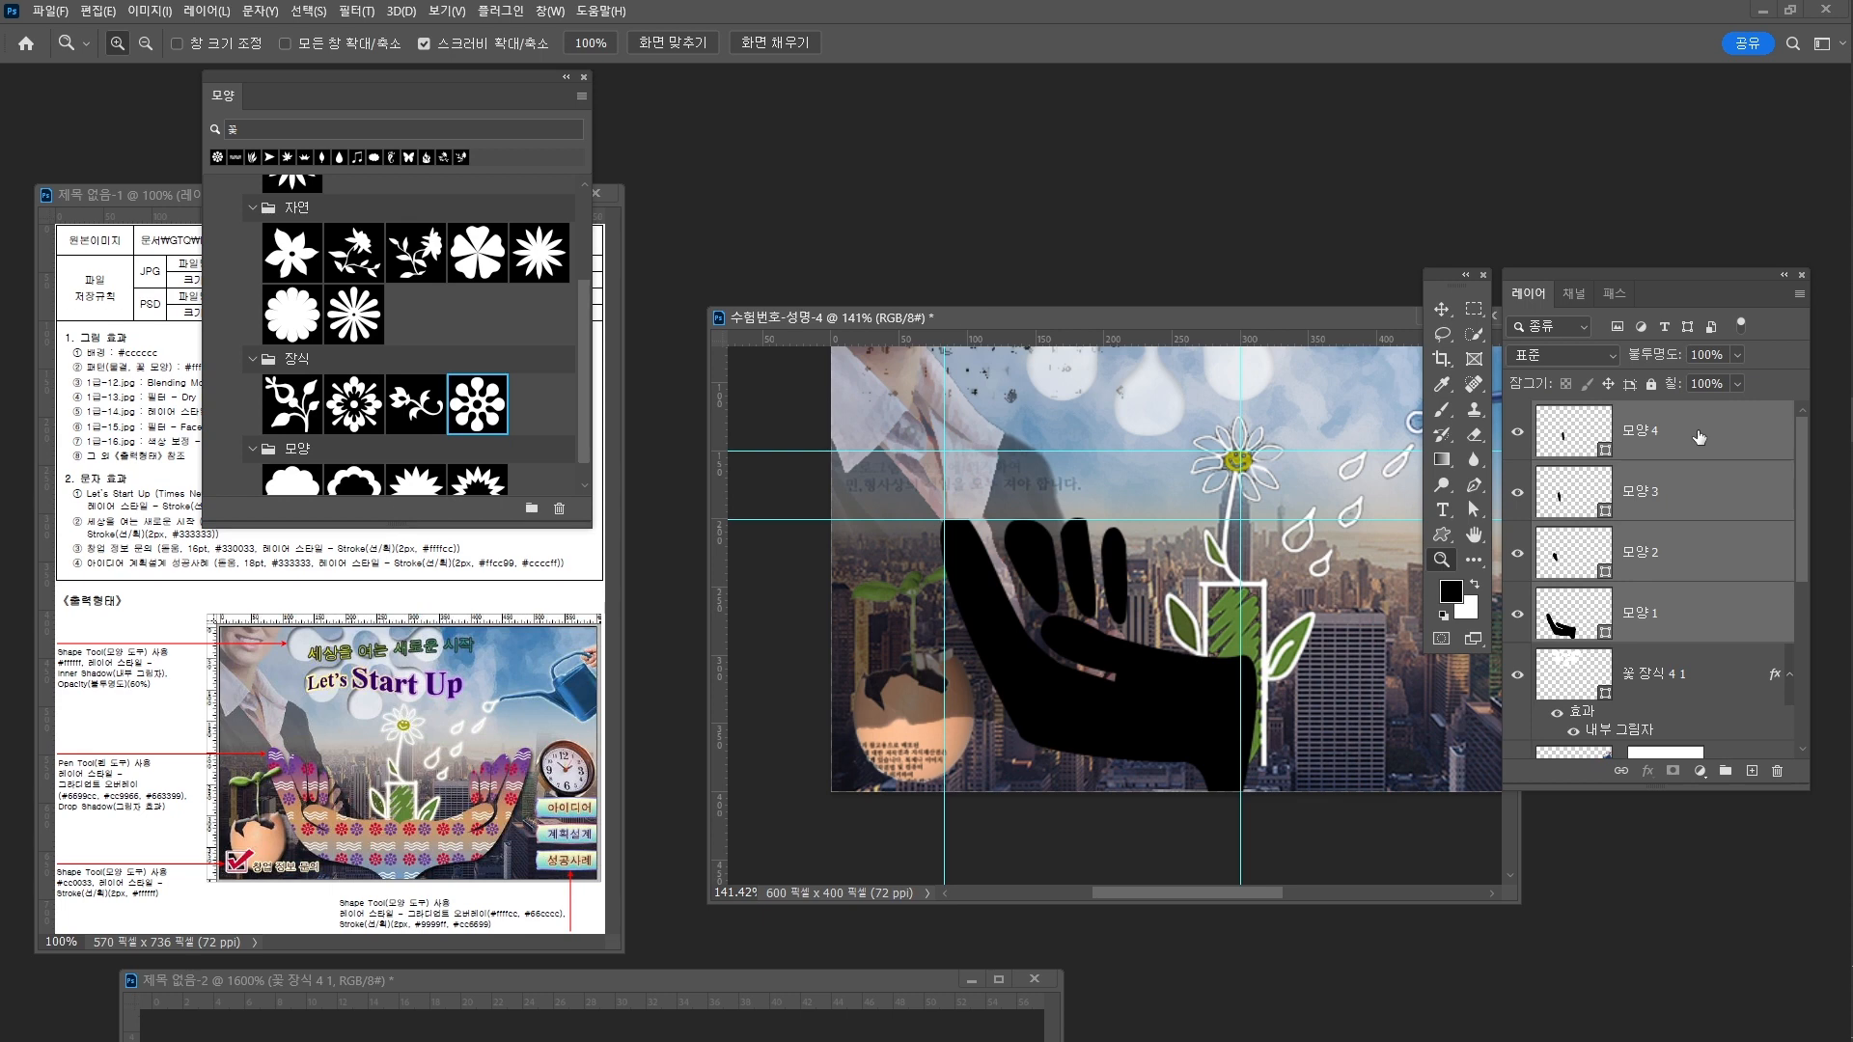
right_click(1698, 437)
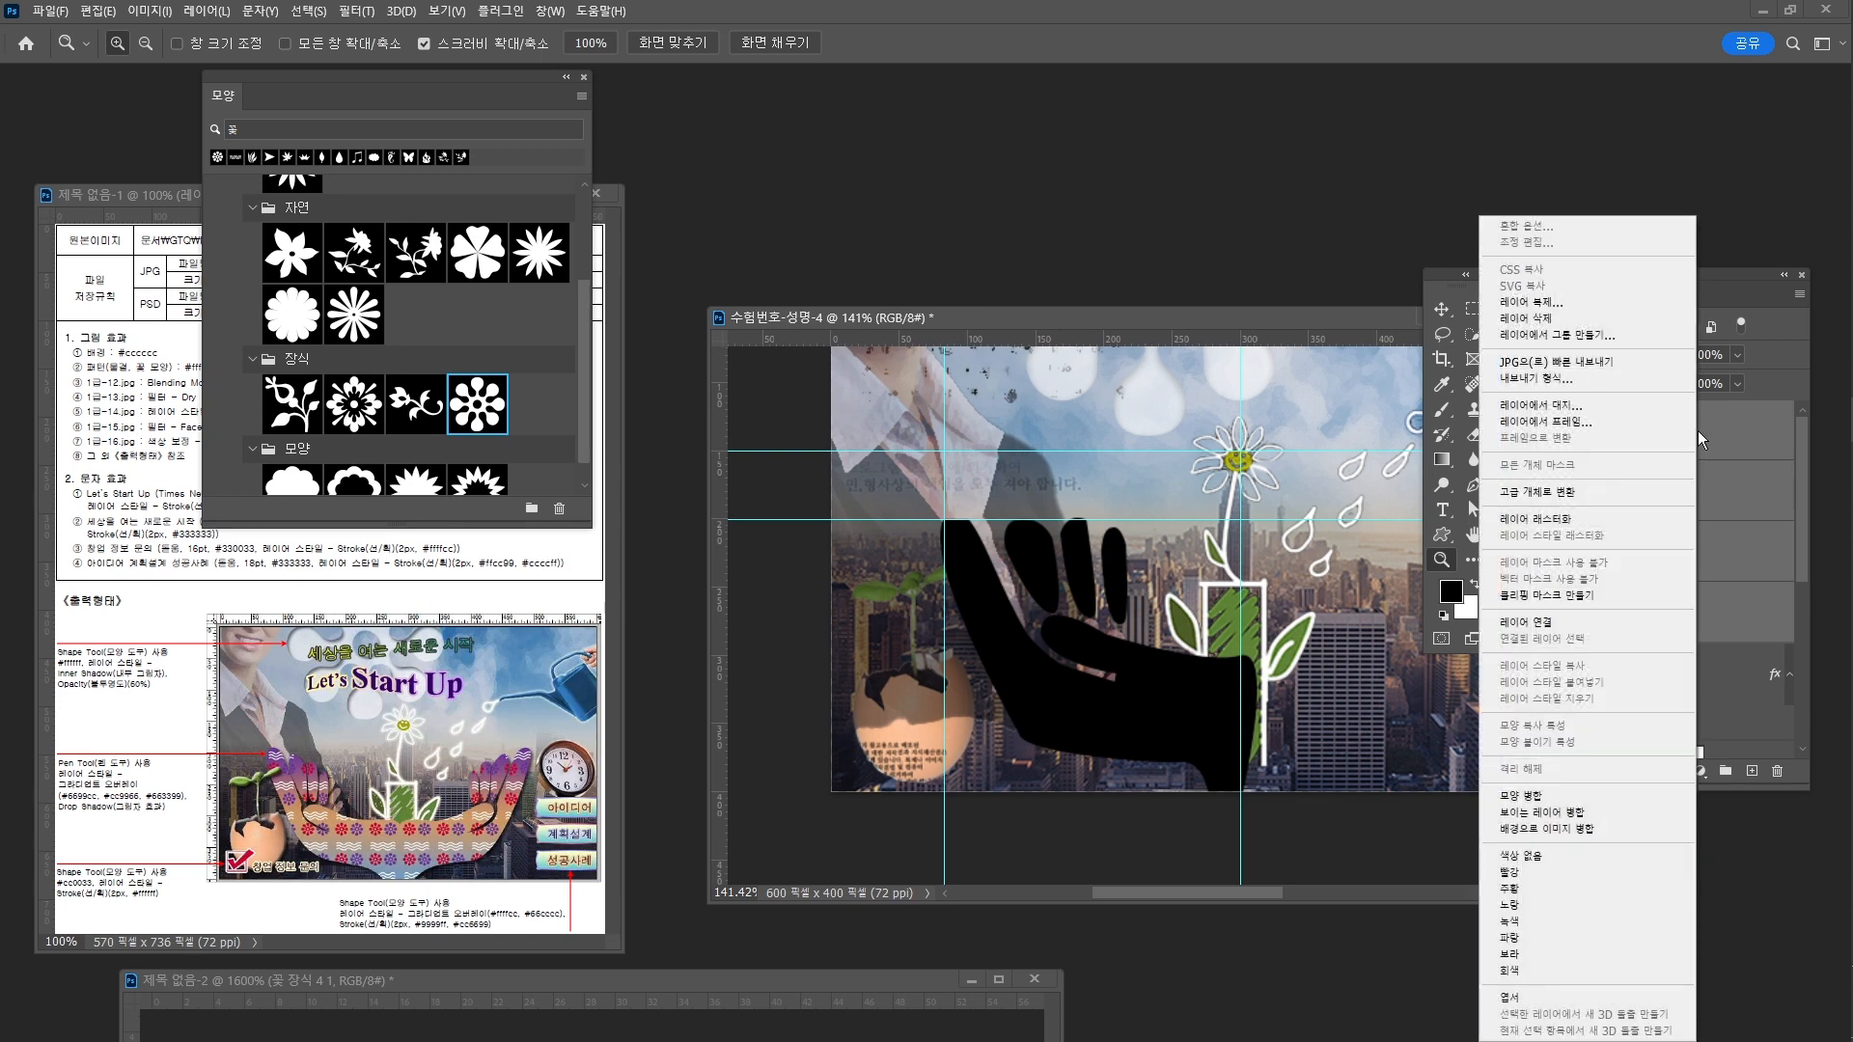
click(1584, 797)
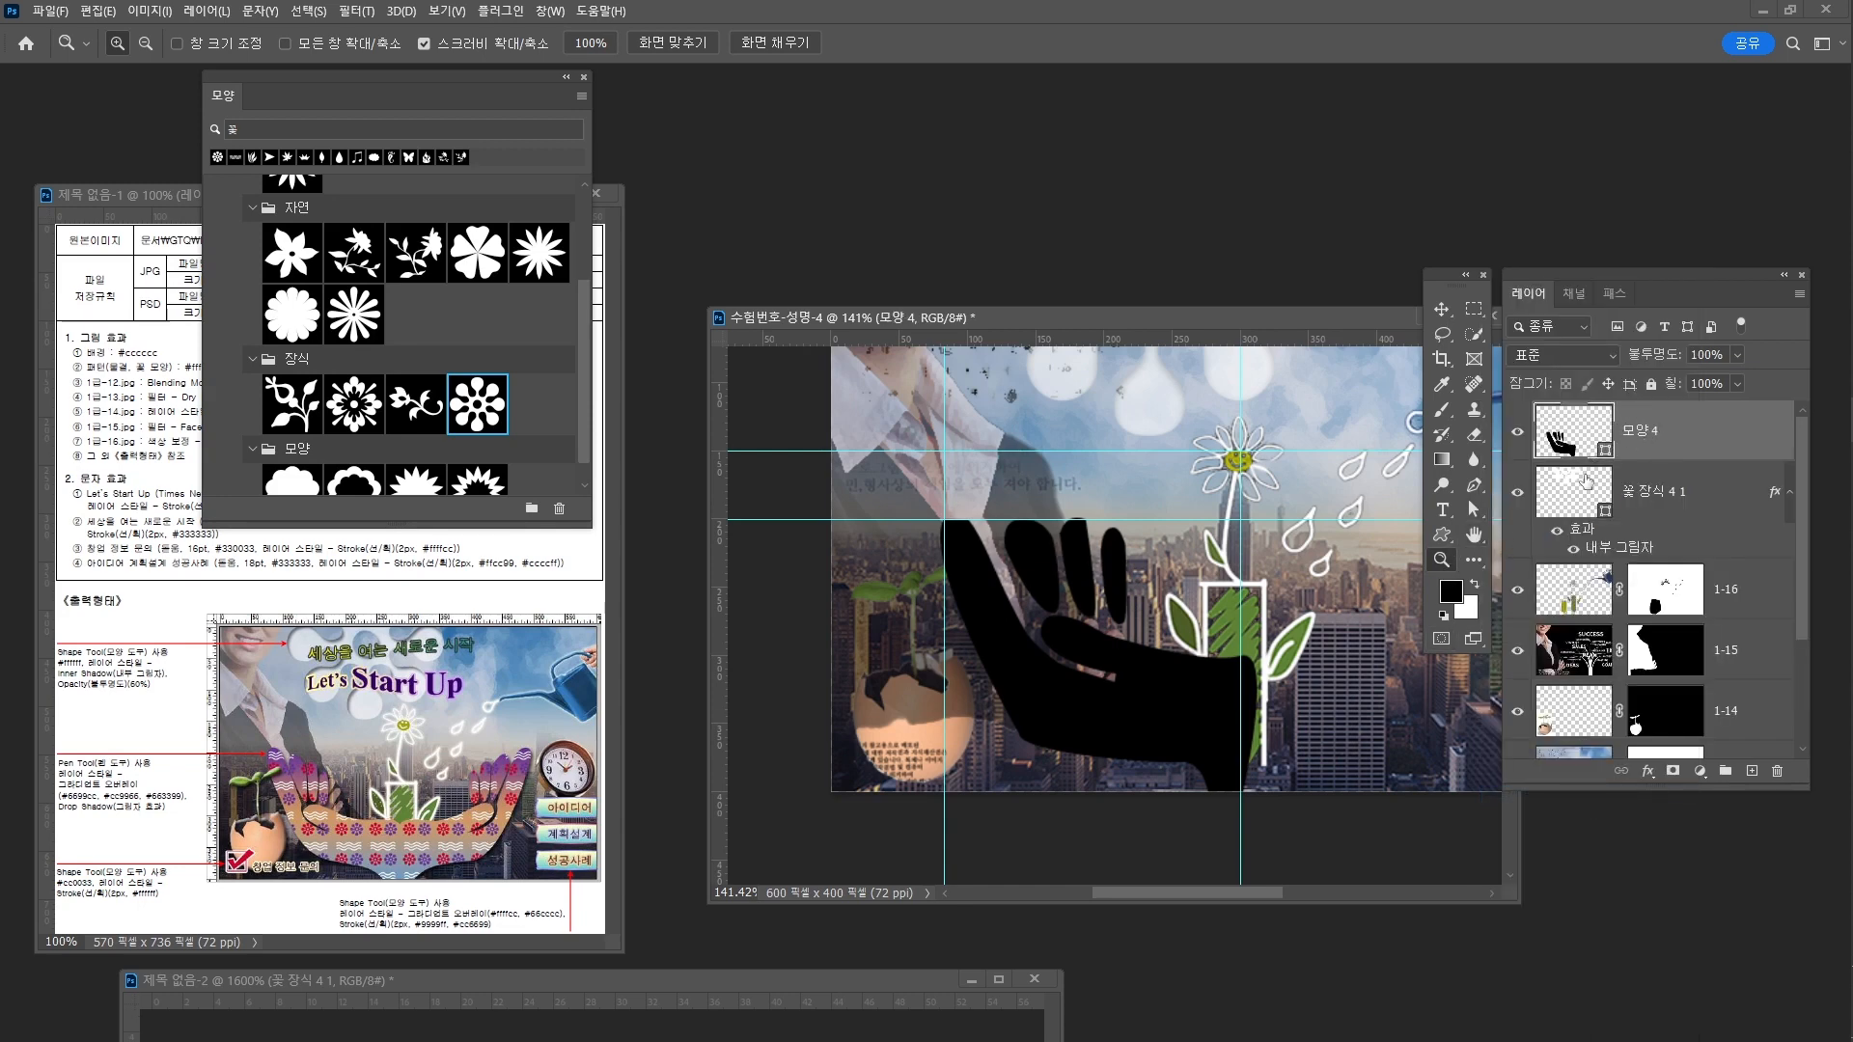
Reshape the leftmost separate finger by shifting both side edges toward the left, adding a lower-edge anchor, and rounding its bottom end
click(1479, 510)
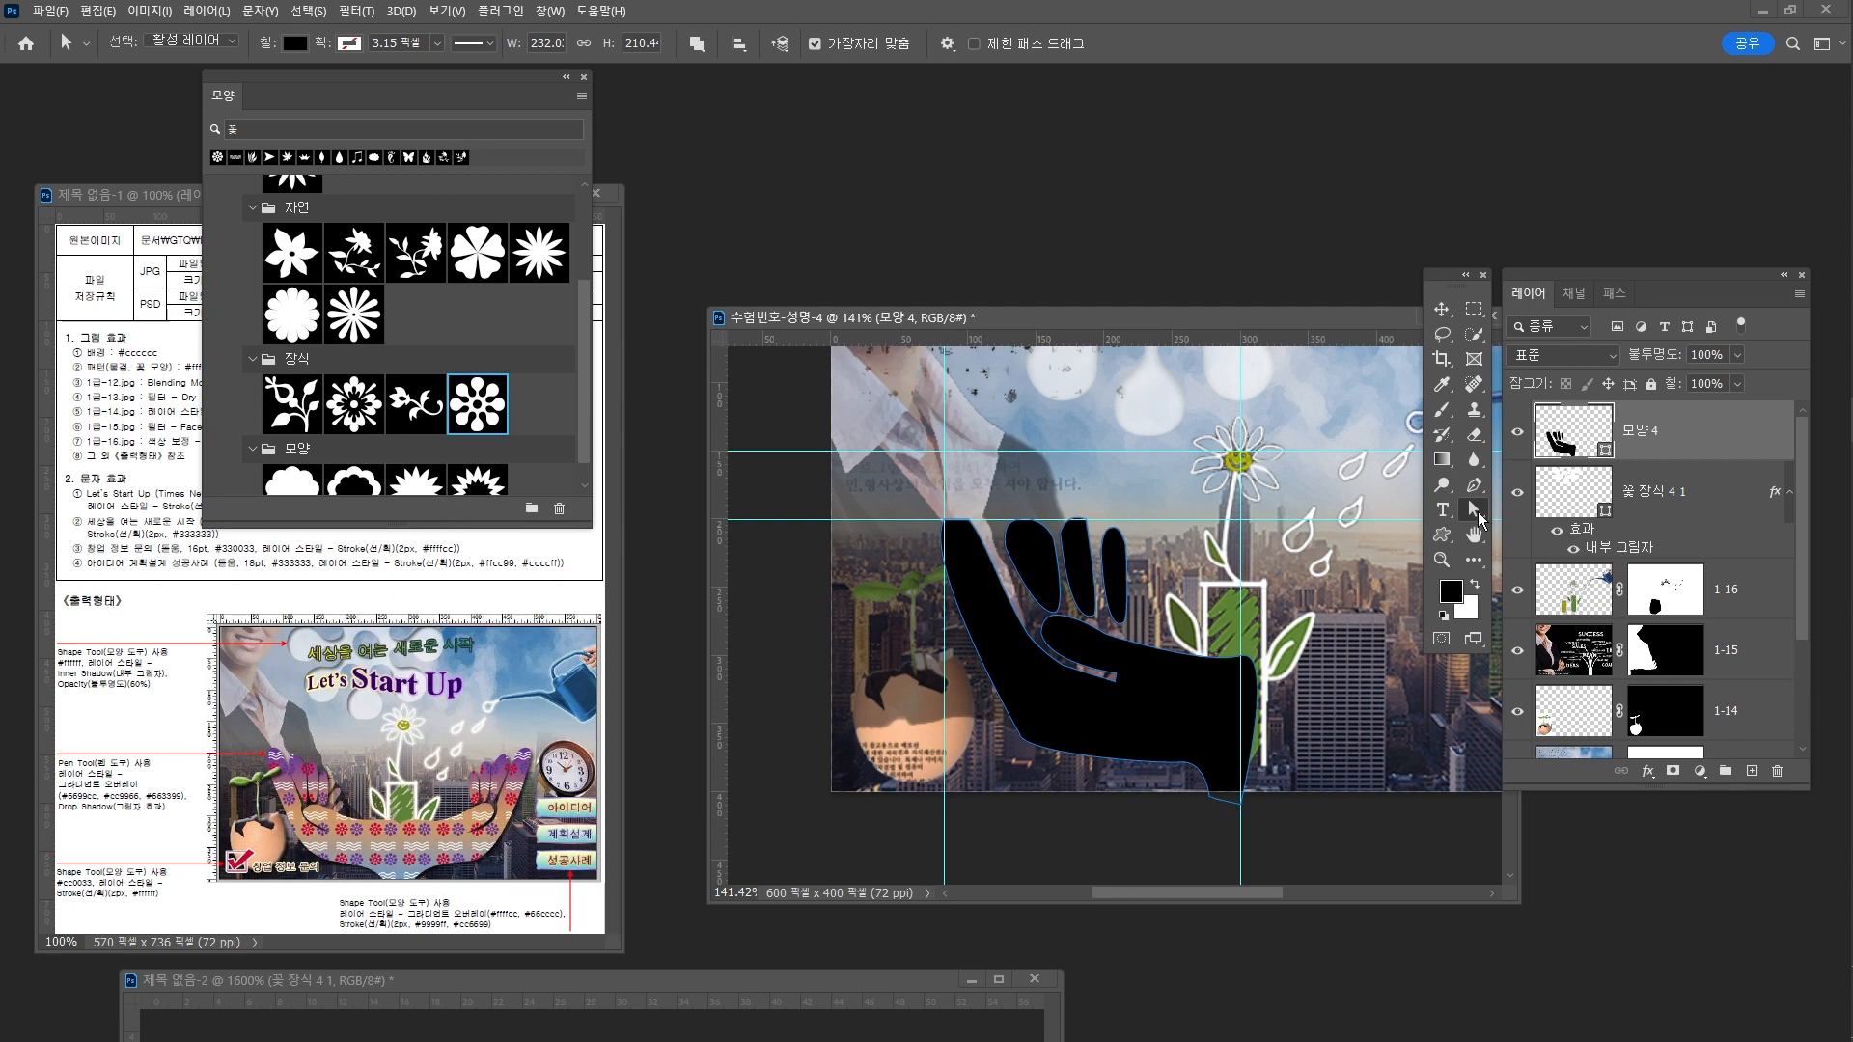
click(1039, 546)
scroll(1037, 547, up, 4)
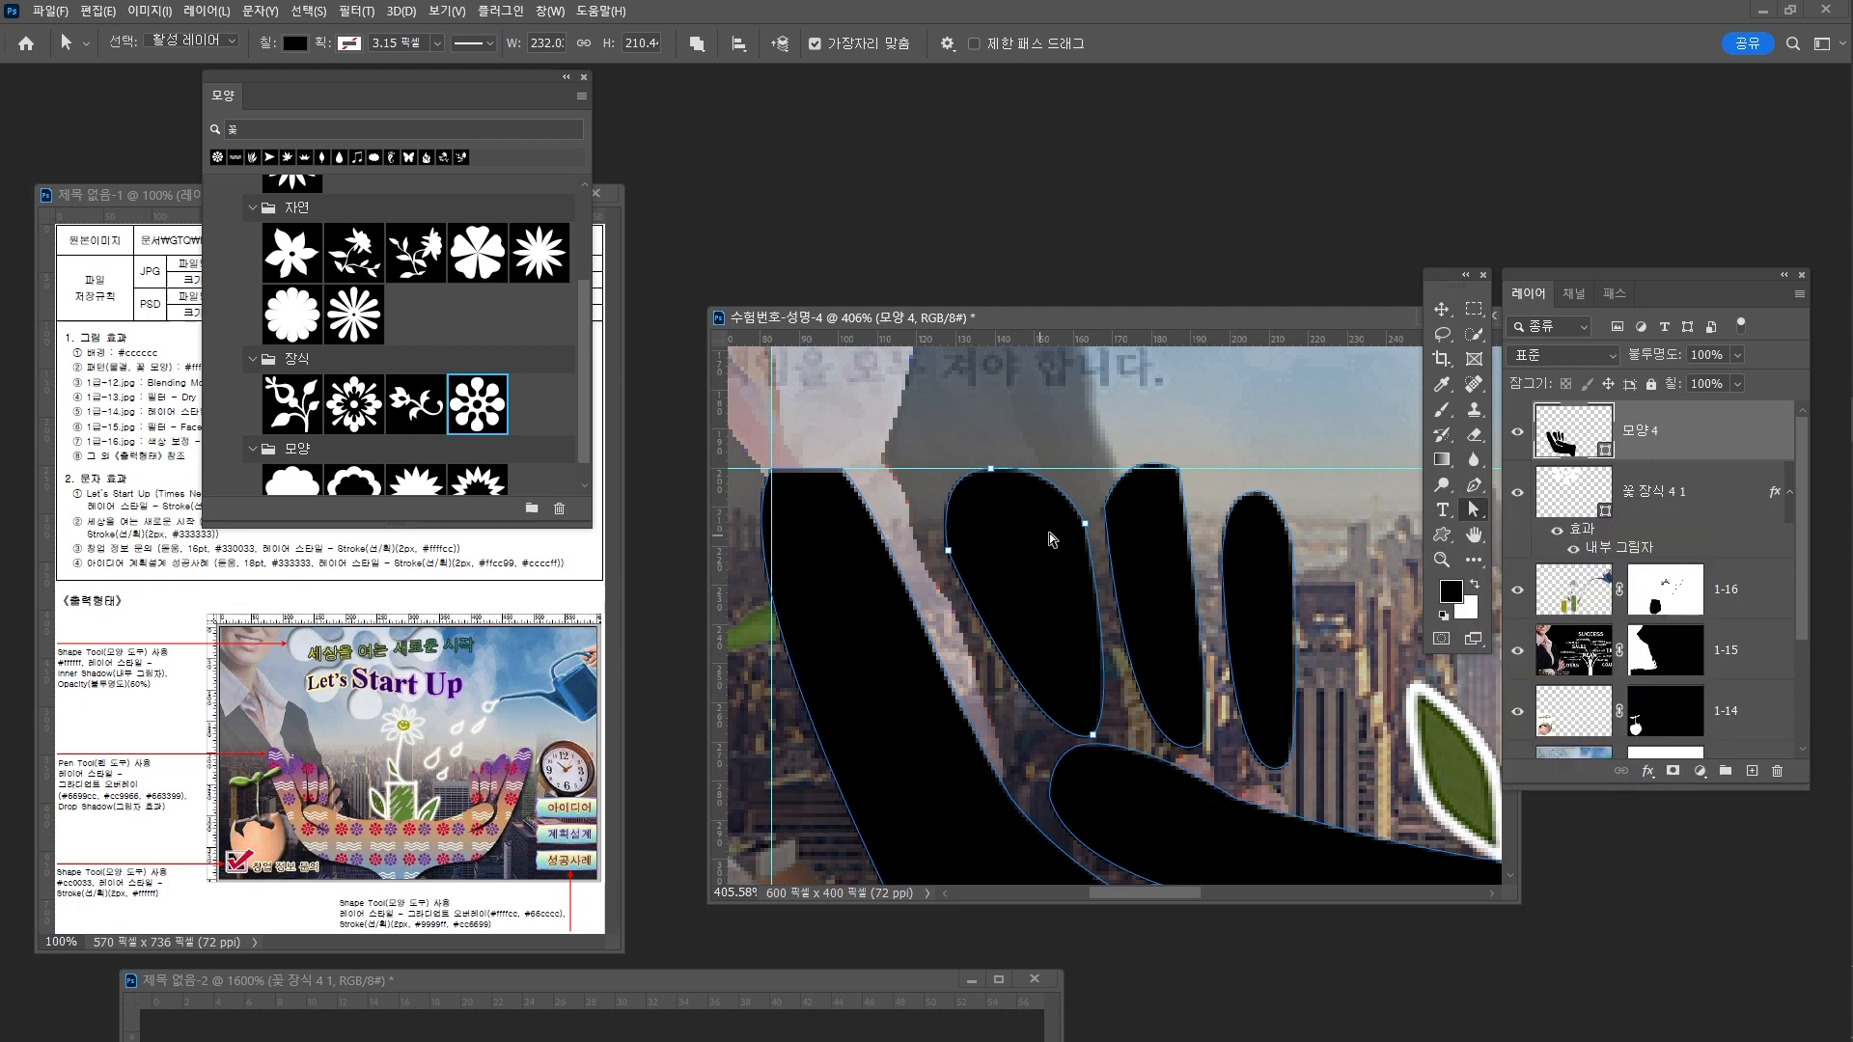
drag(1085, 524, 1062, 539)
drag(947, 550, 931, 577)
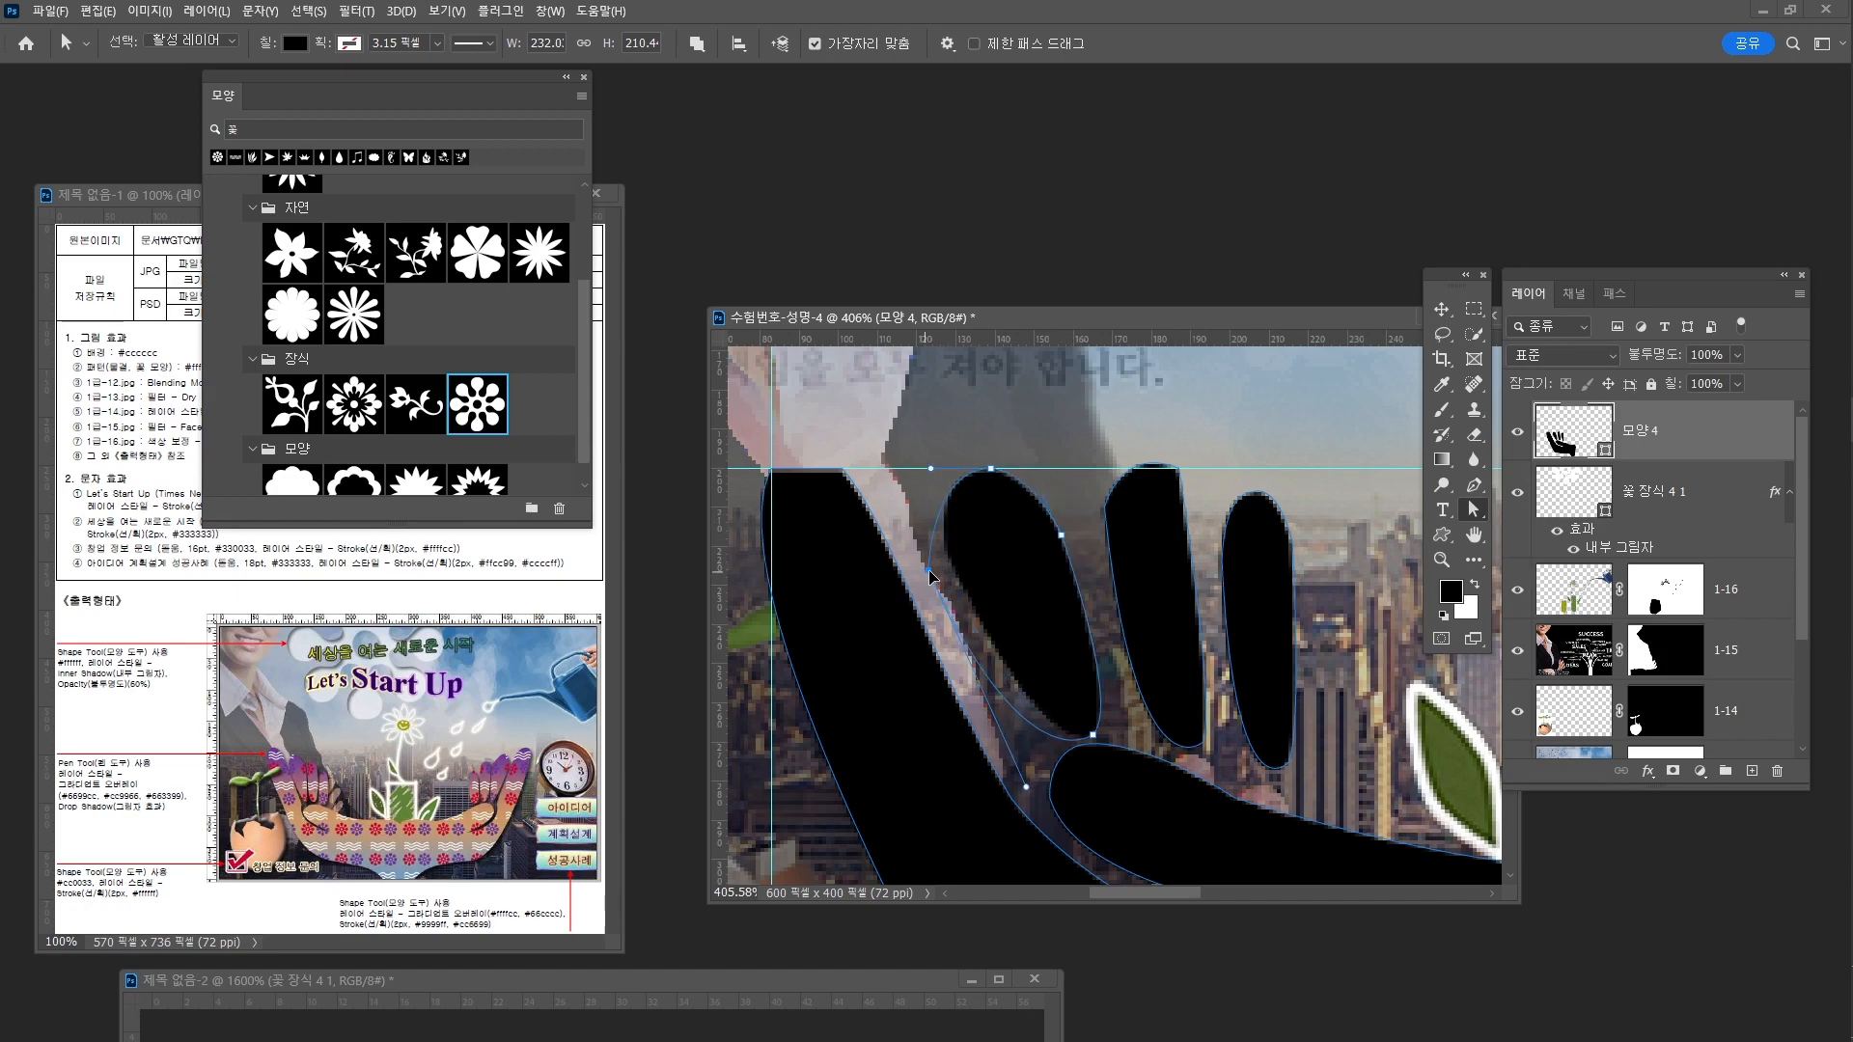
key(p)
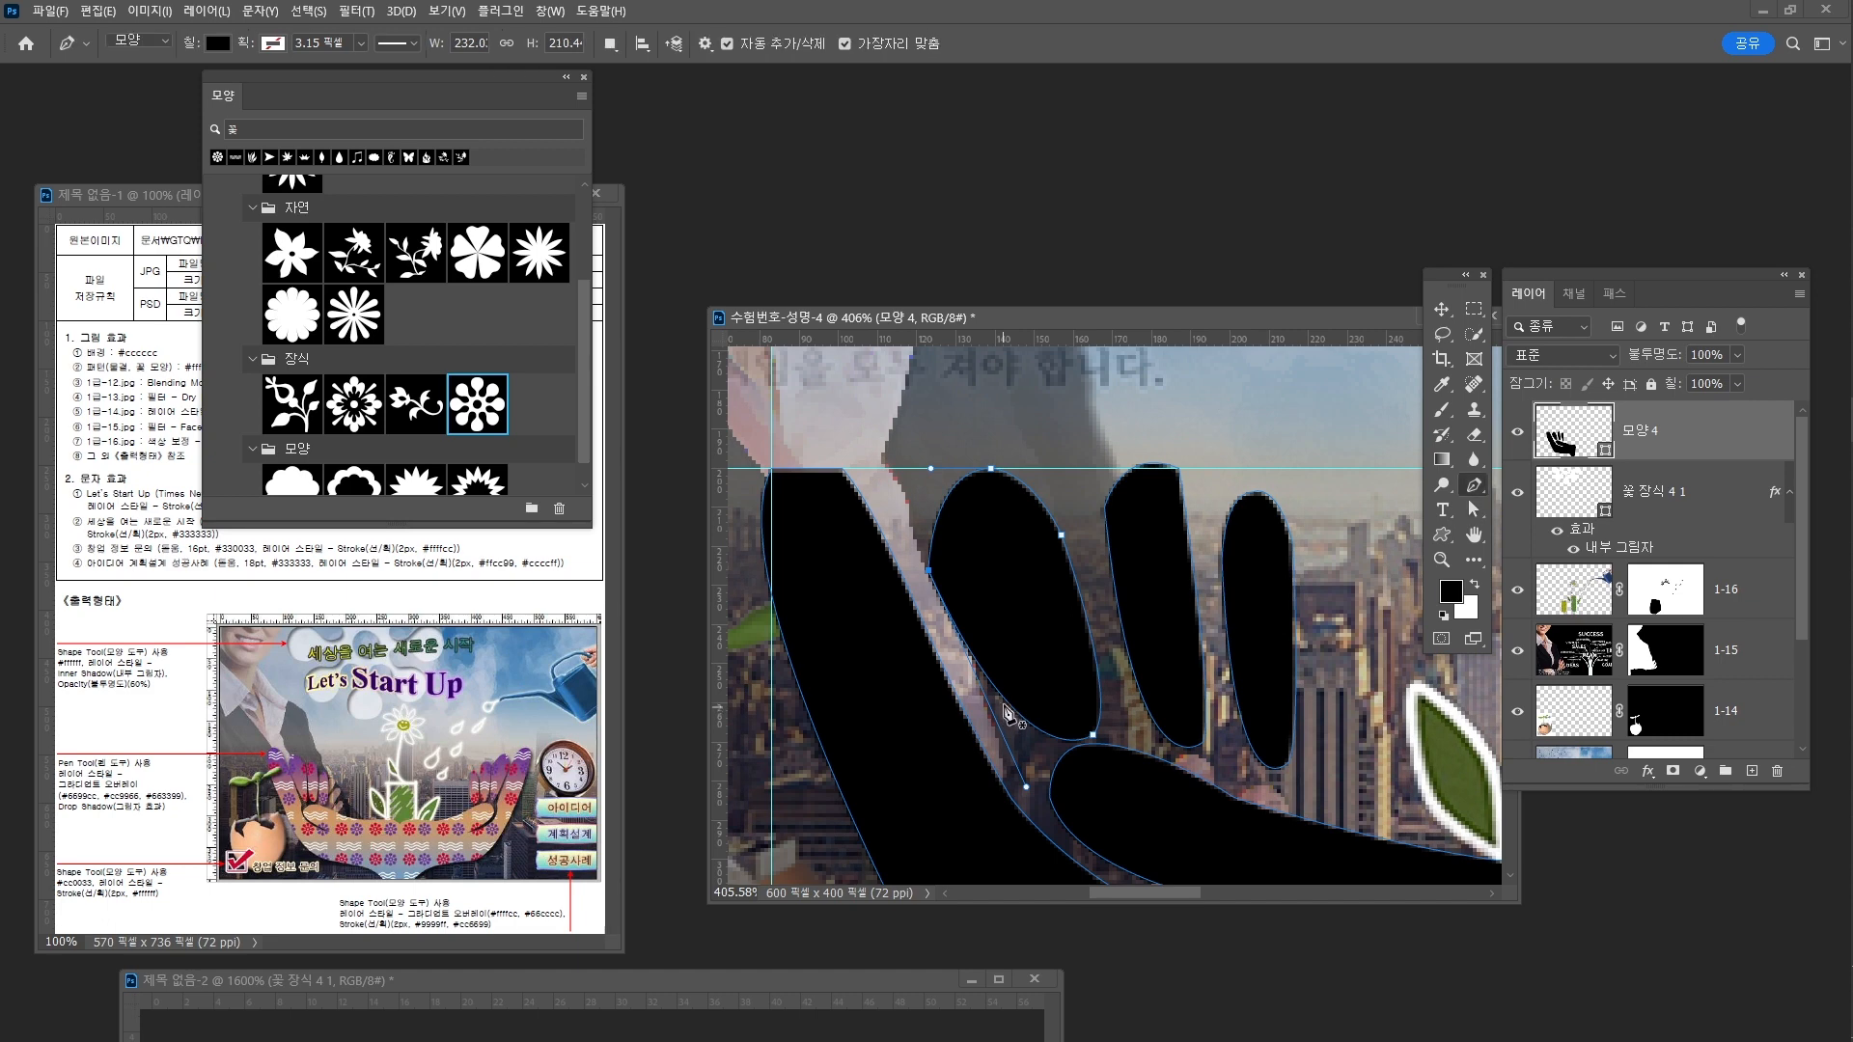
click(1007, 702)
key(a)
drag(1007, 703, 1080, 730)
Widen the middle separate finger on its left side, add an anchor near its tip, and pull the top-right anchor inward
click(1108, 508)
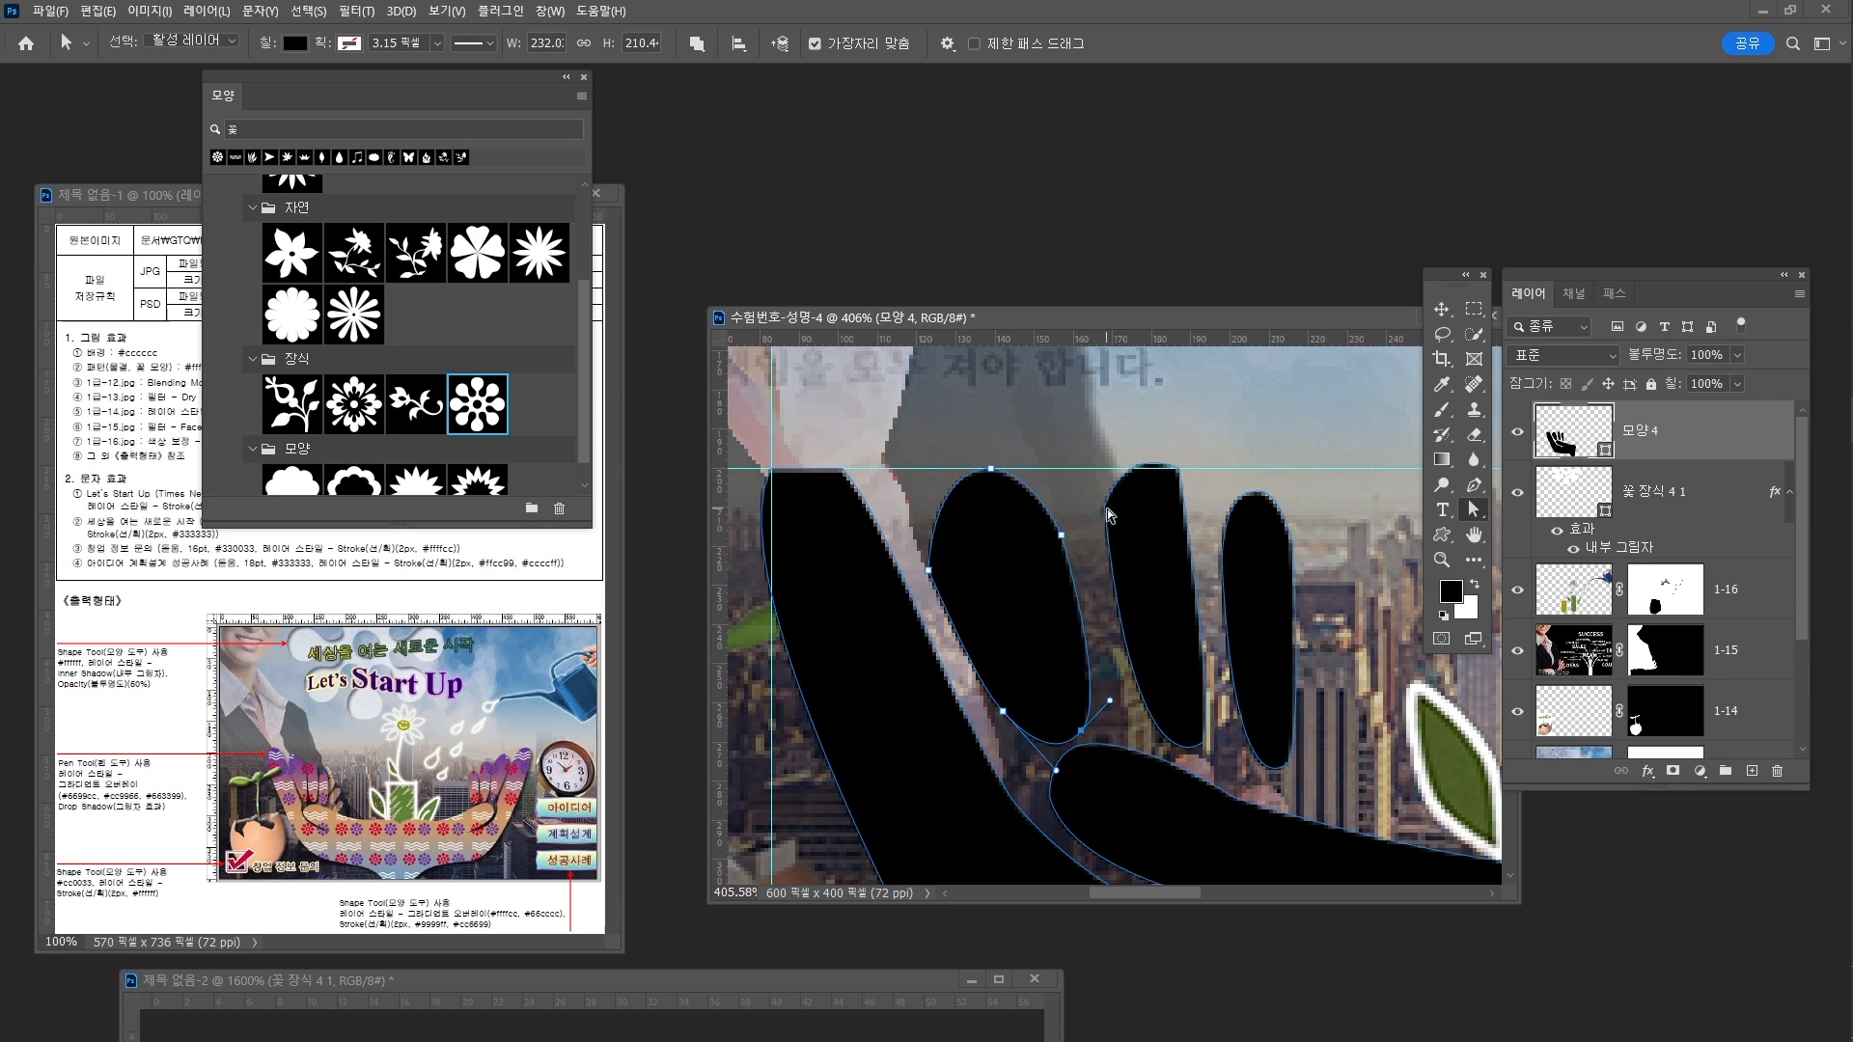
drag(1108, 507, 1087, 516)
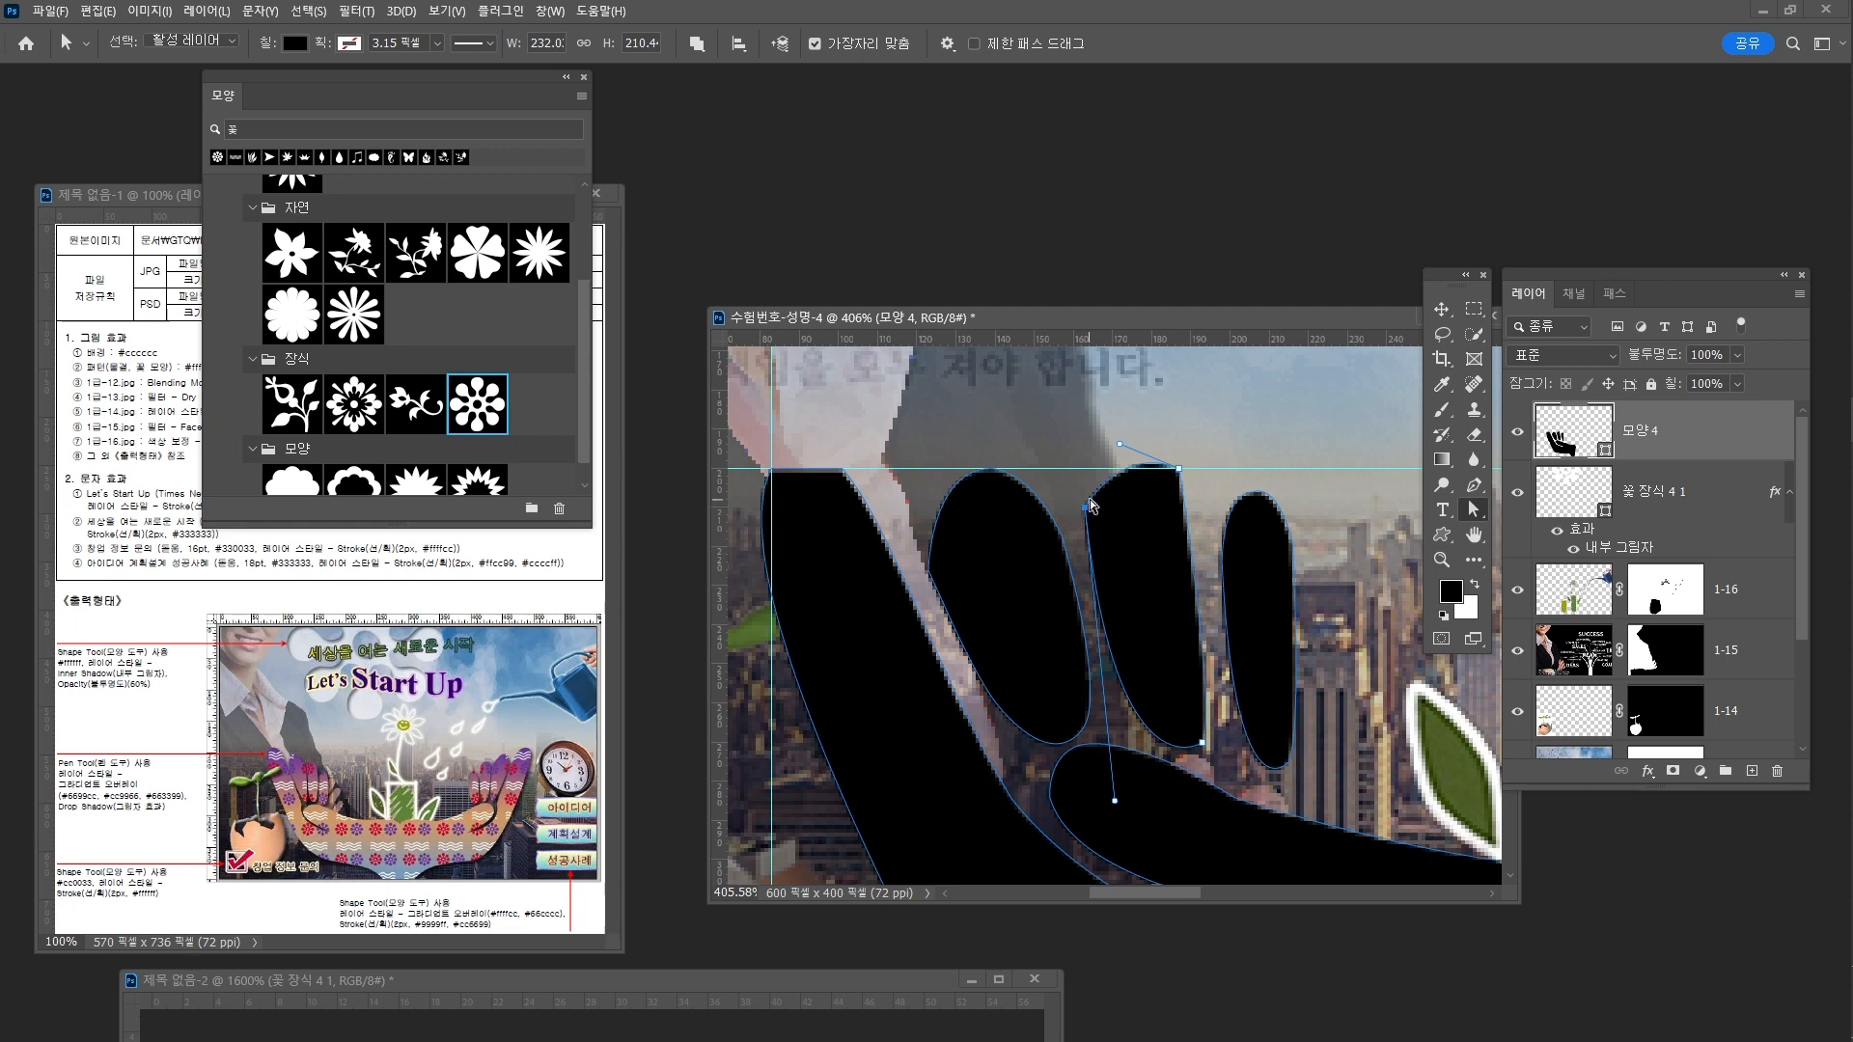
key(p)
click(1114, 477)
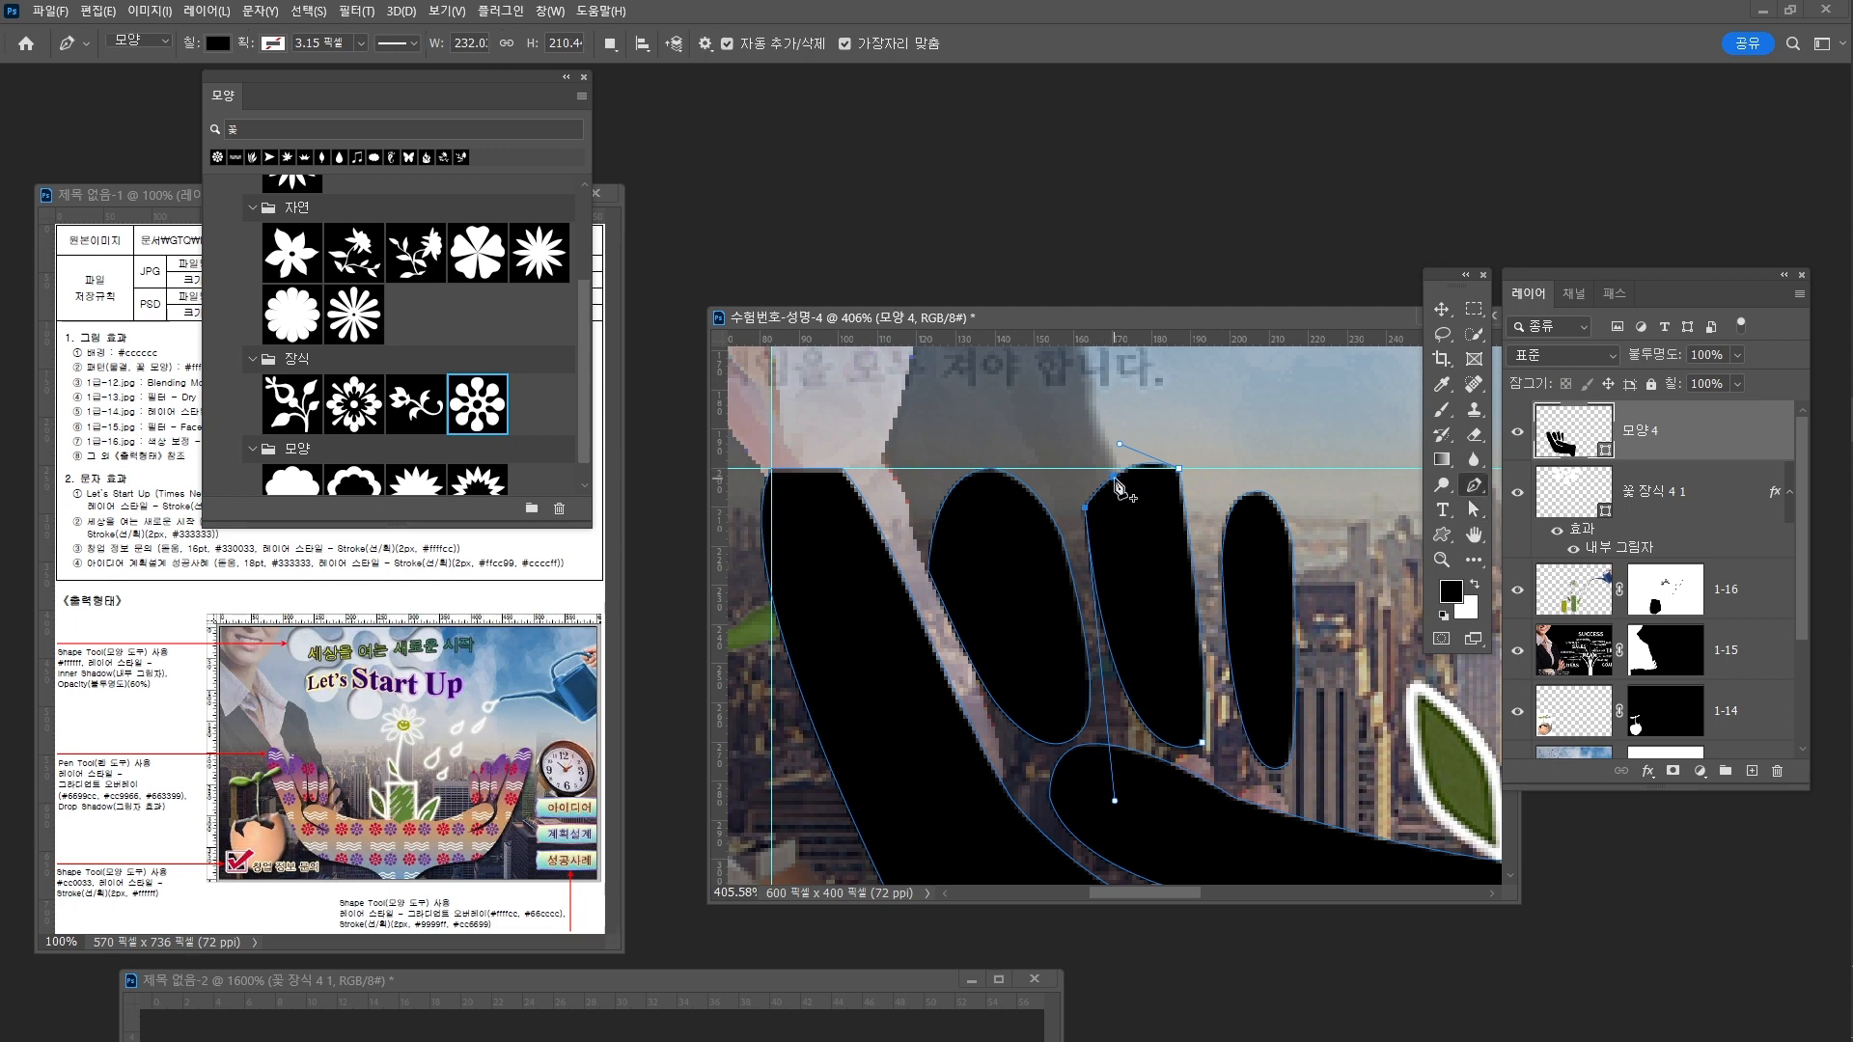
key(a)
drag(1115, 478, 1094, 481)
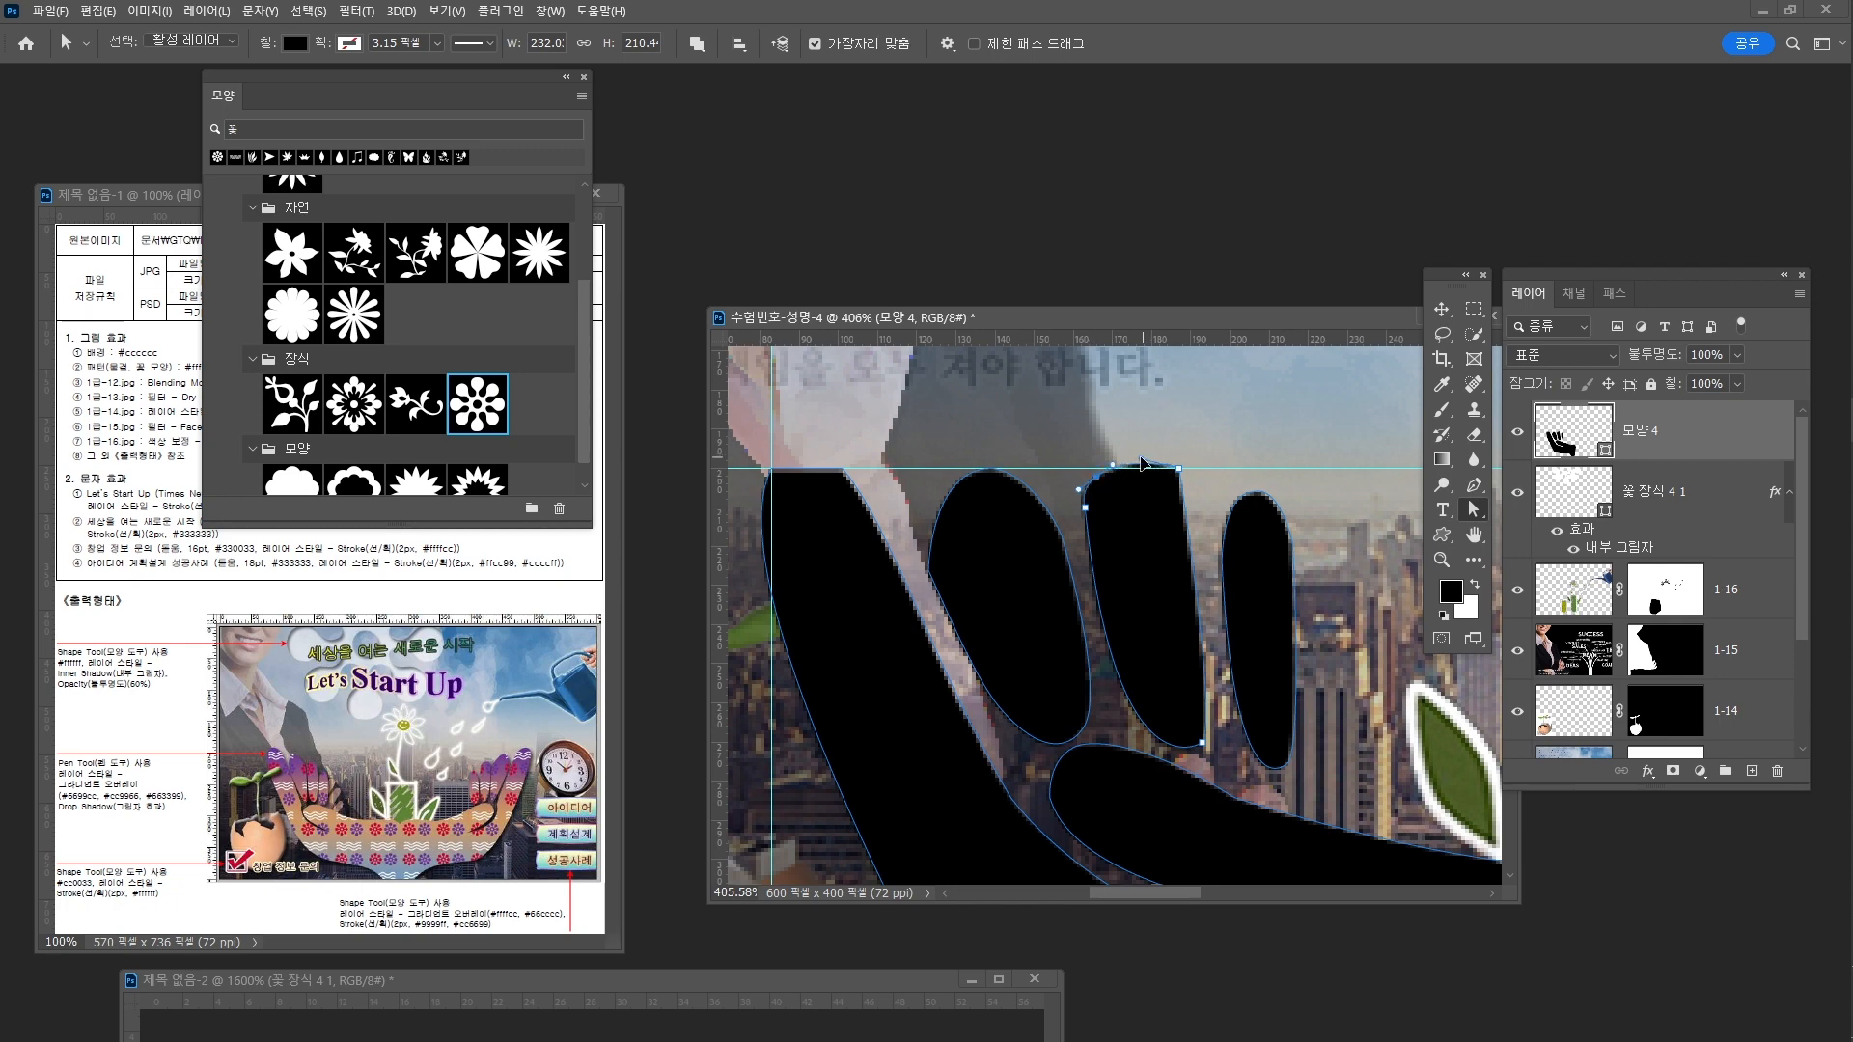
drag(1179, 471, 1168, 476)
Smooth the top-right corner of the middle separate finger into a curve with the Convert Point tool
key(z)
click(1167, 501)
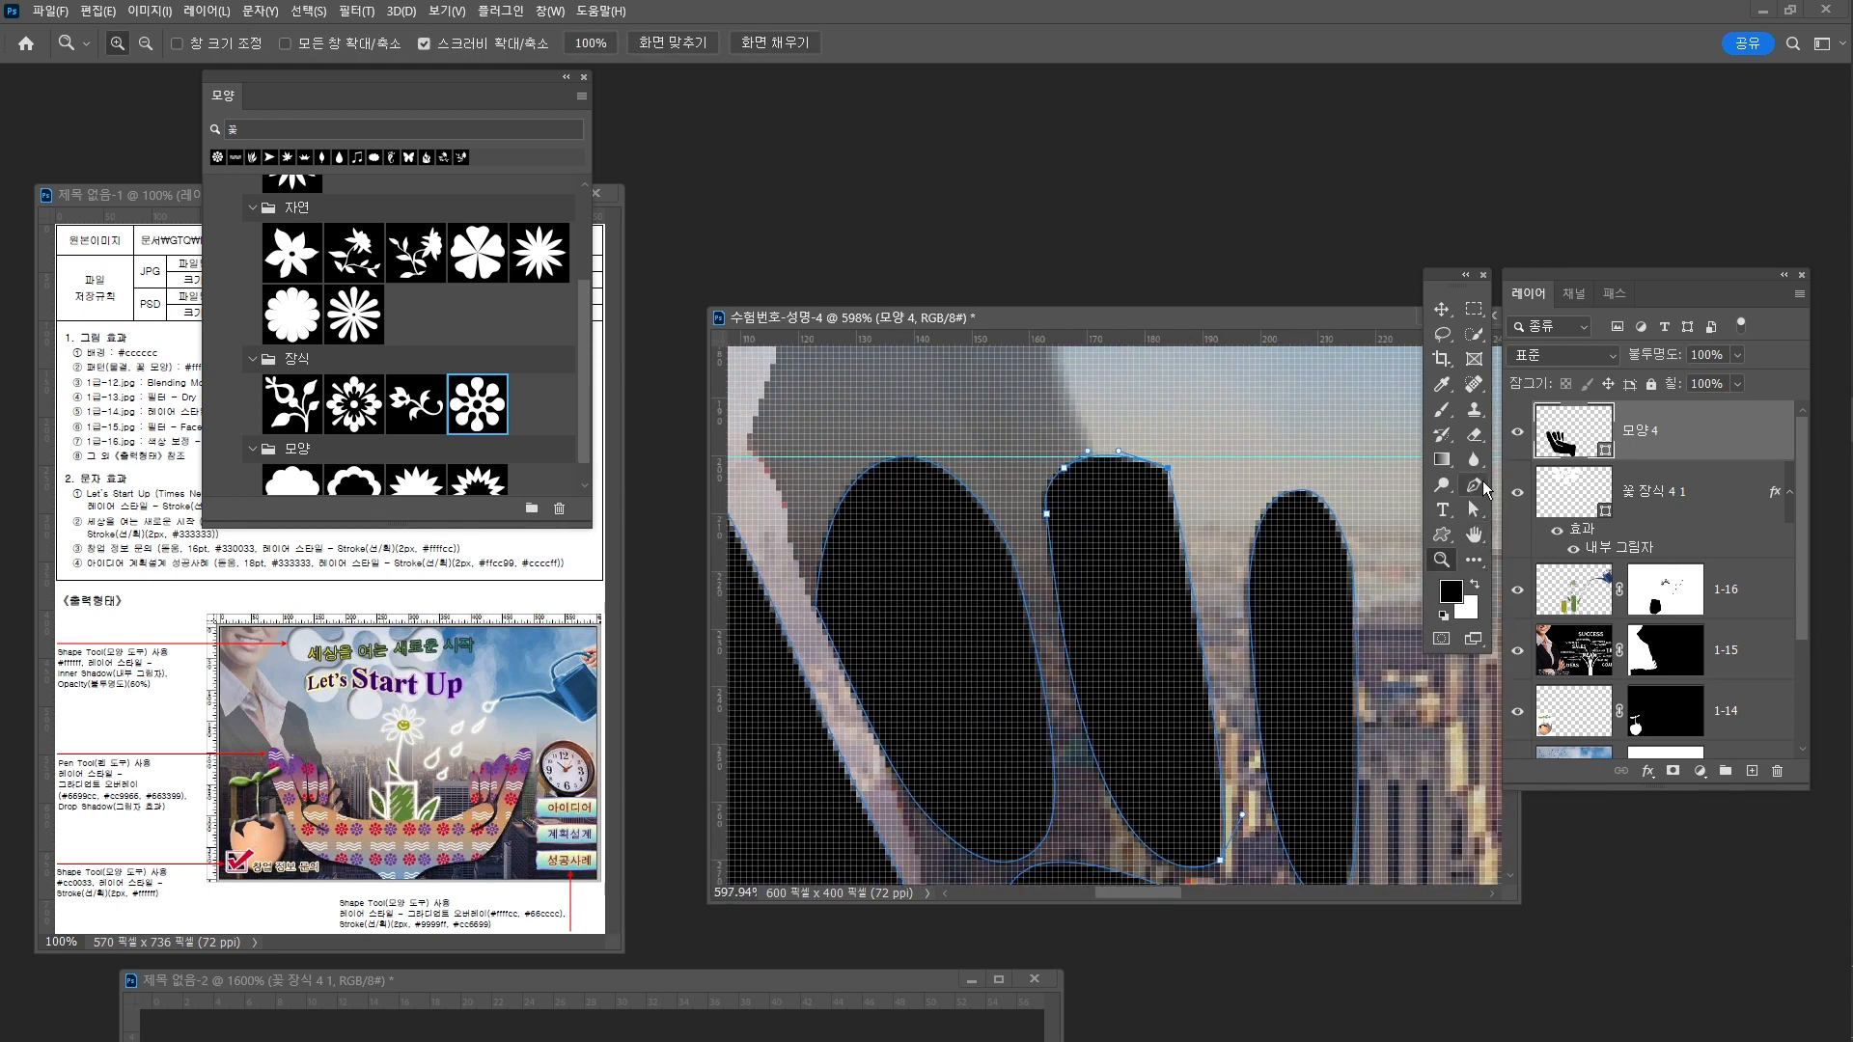
drag(1482, 481, 1549, 584)
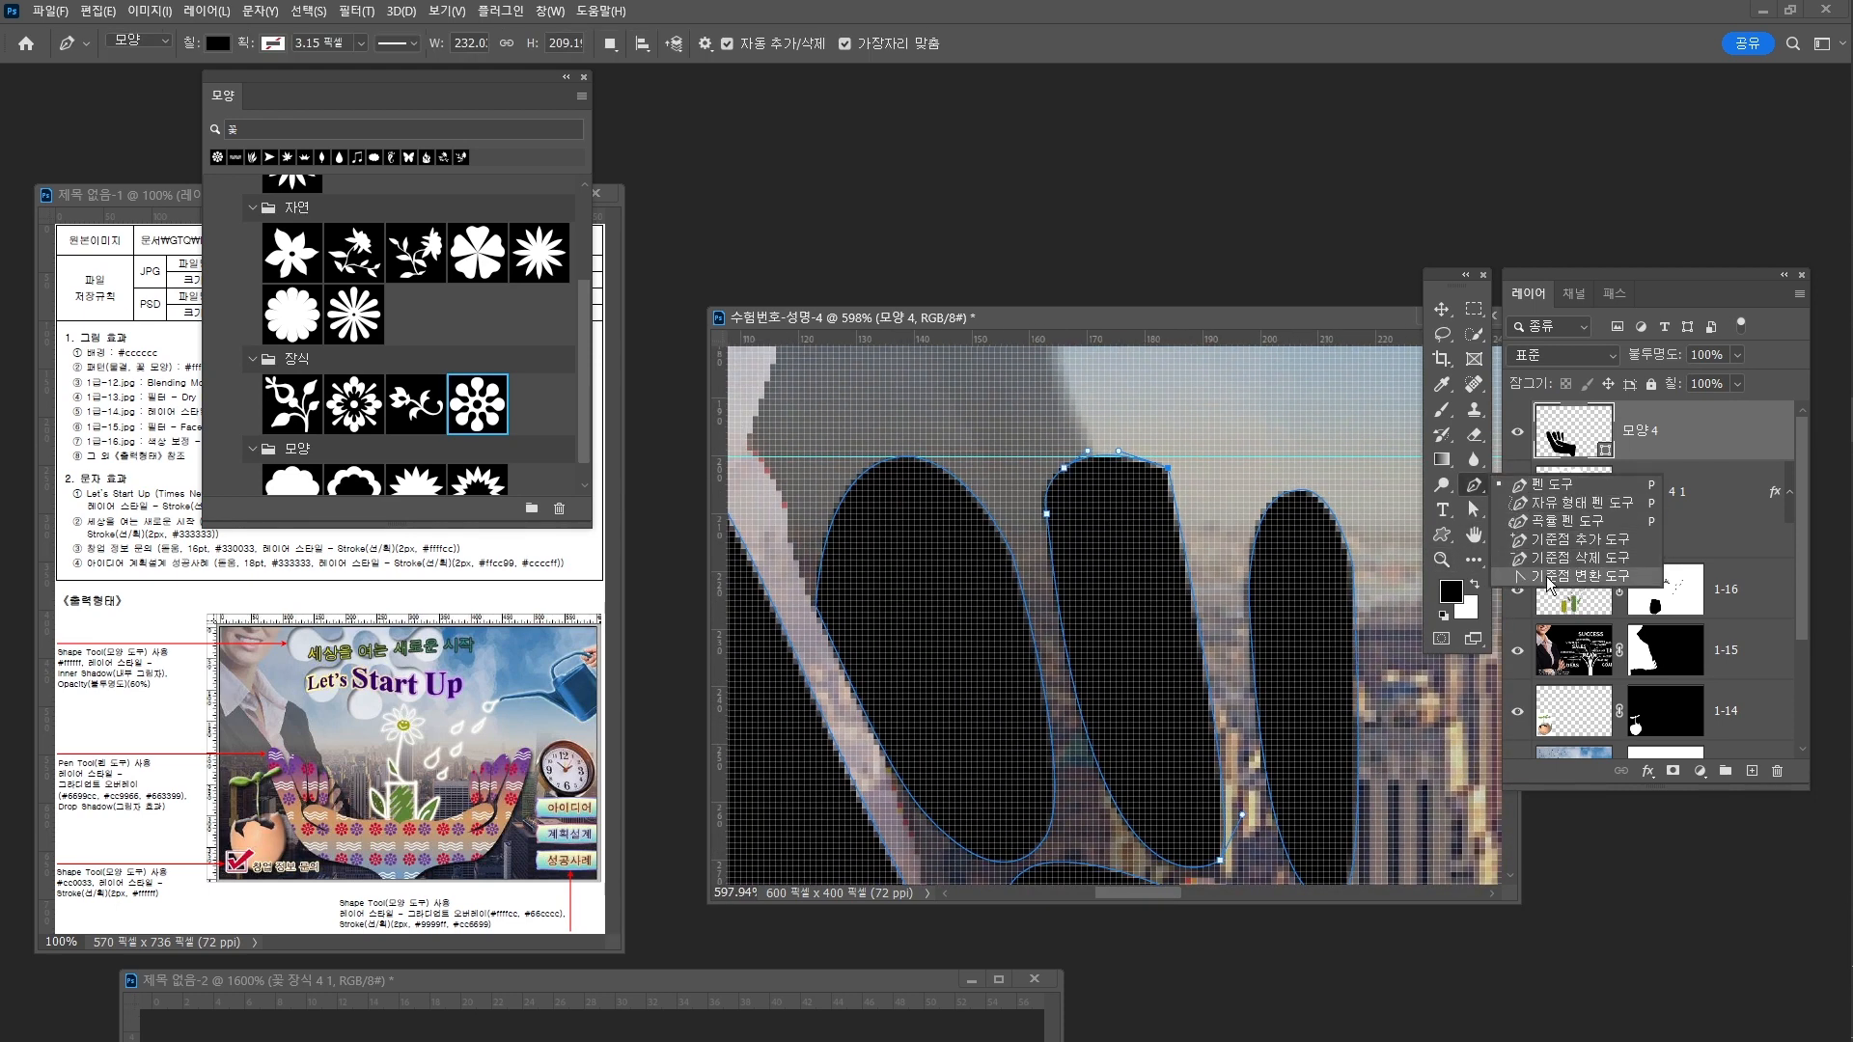
drag(1549, 583, 1548, 579)
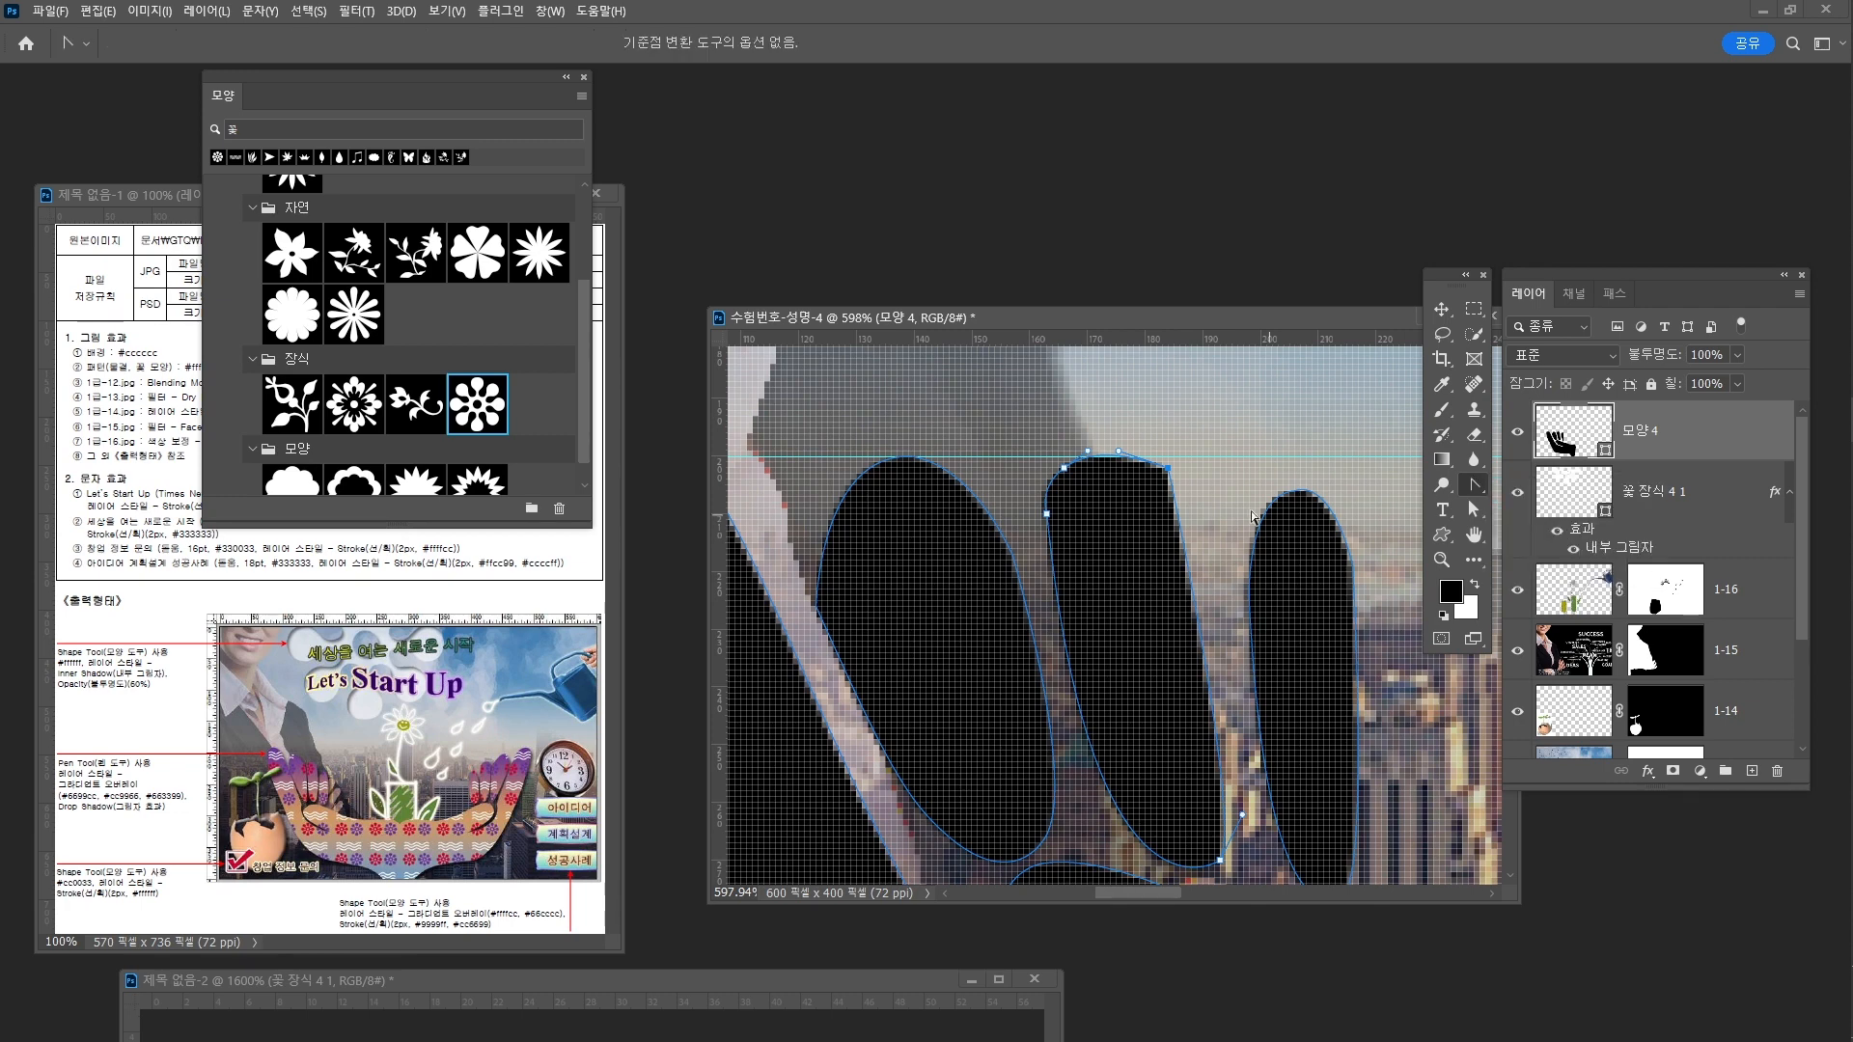
drag(1168, 473, 1187, 480)
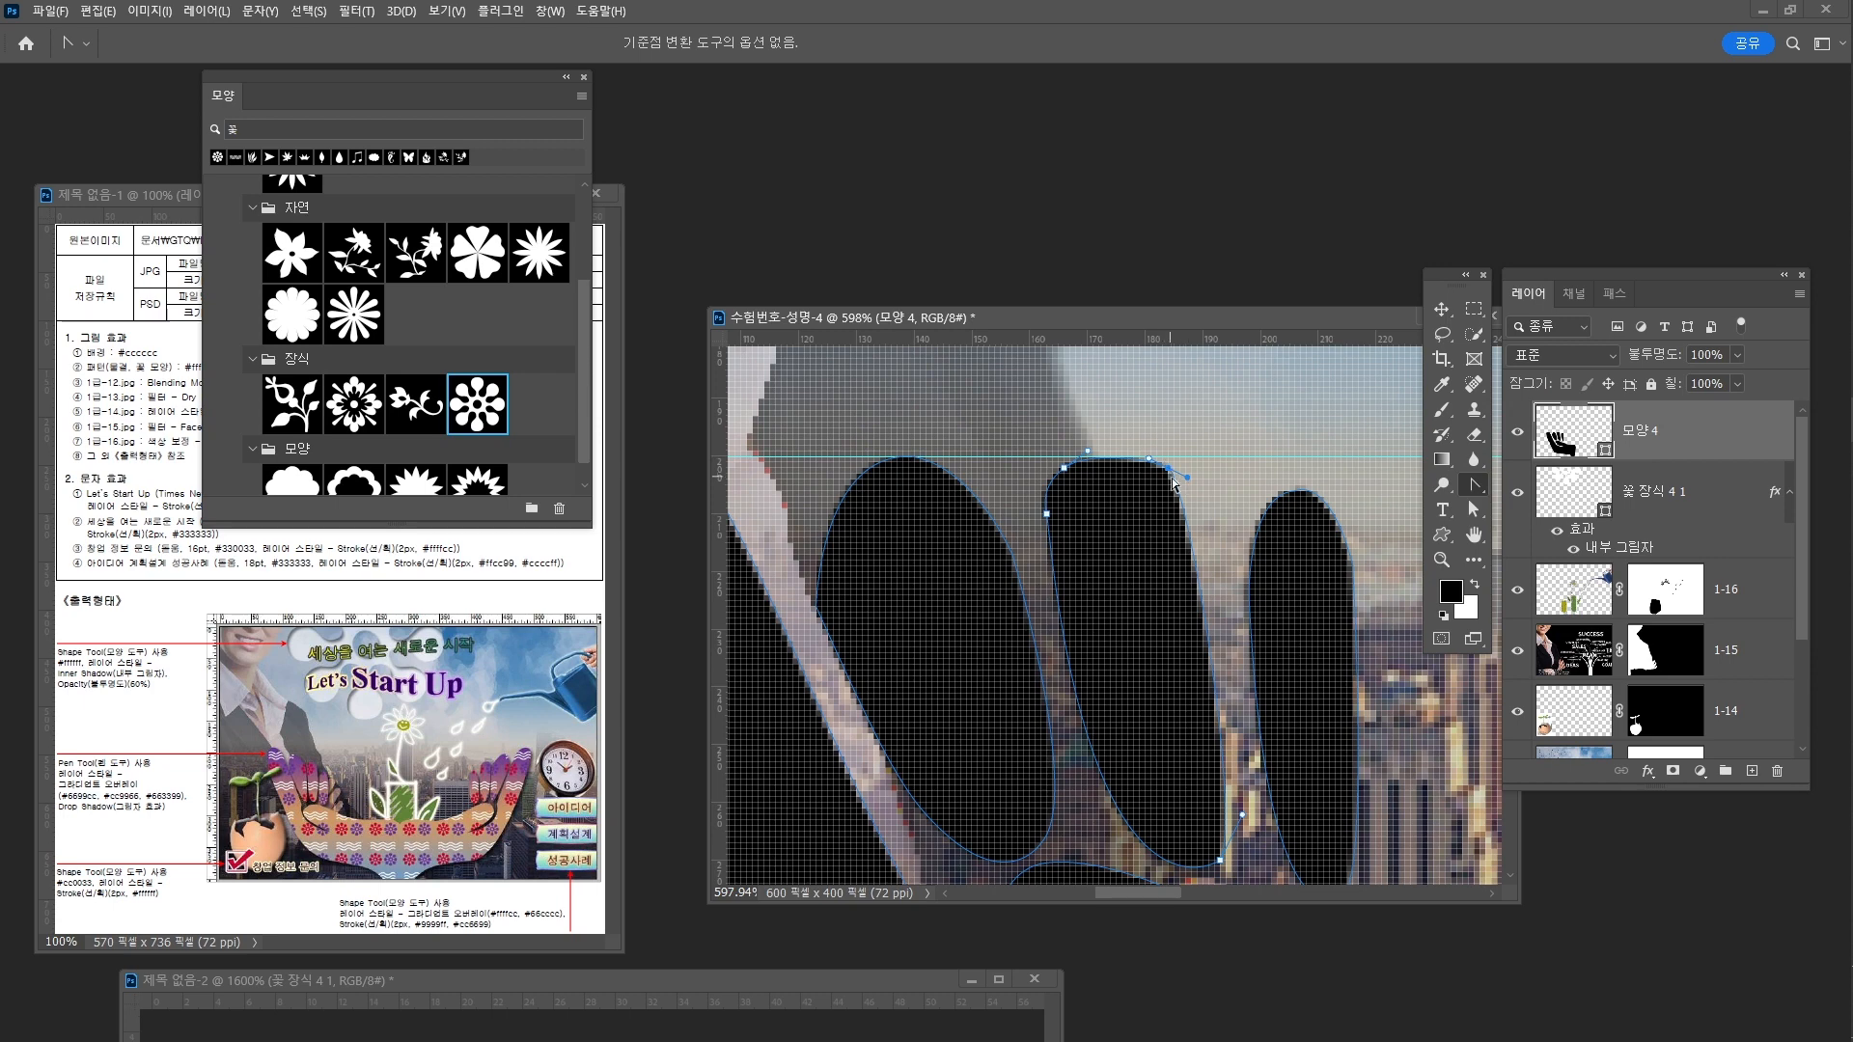
key(z)
scroll(1248, 600, down, 3)
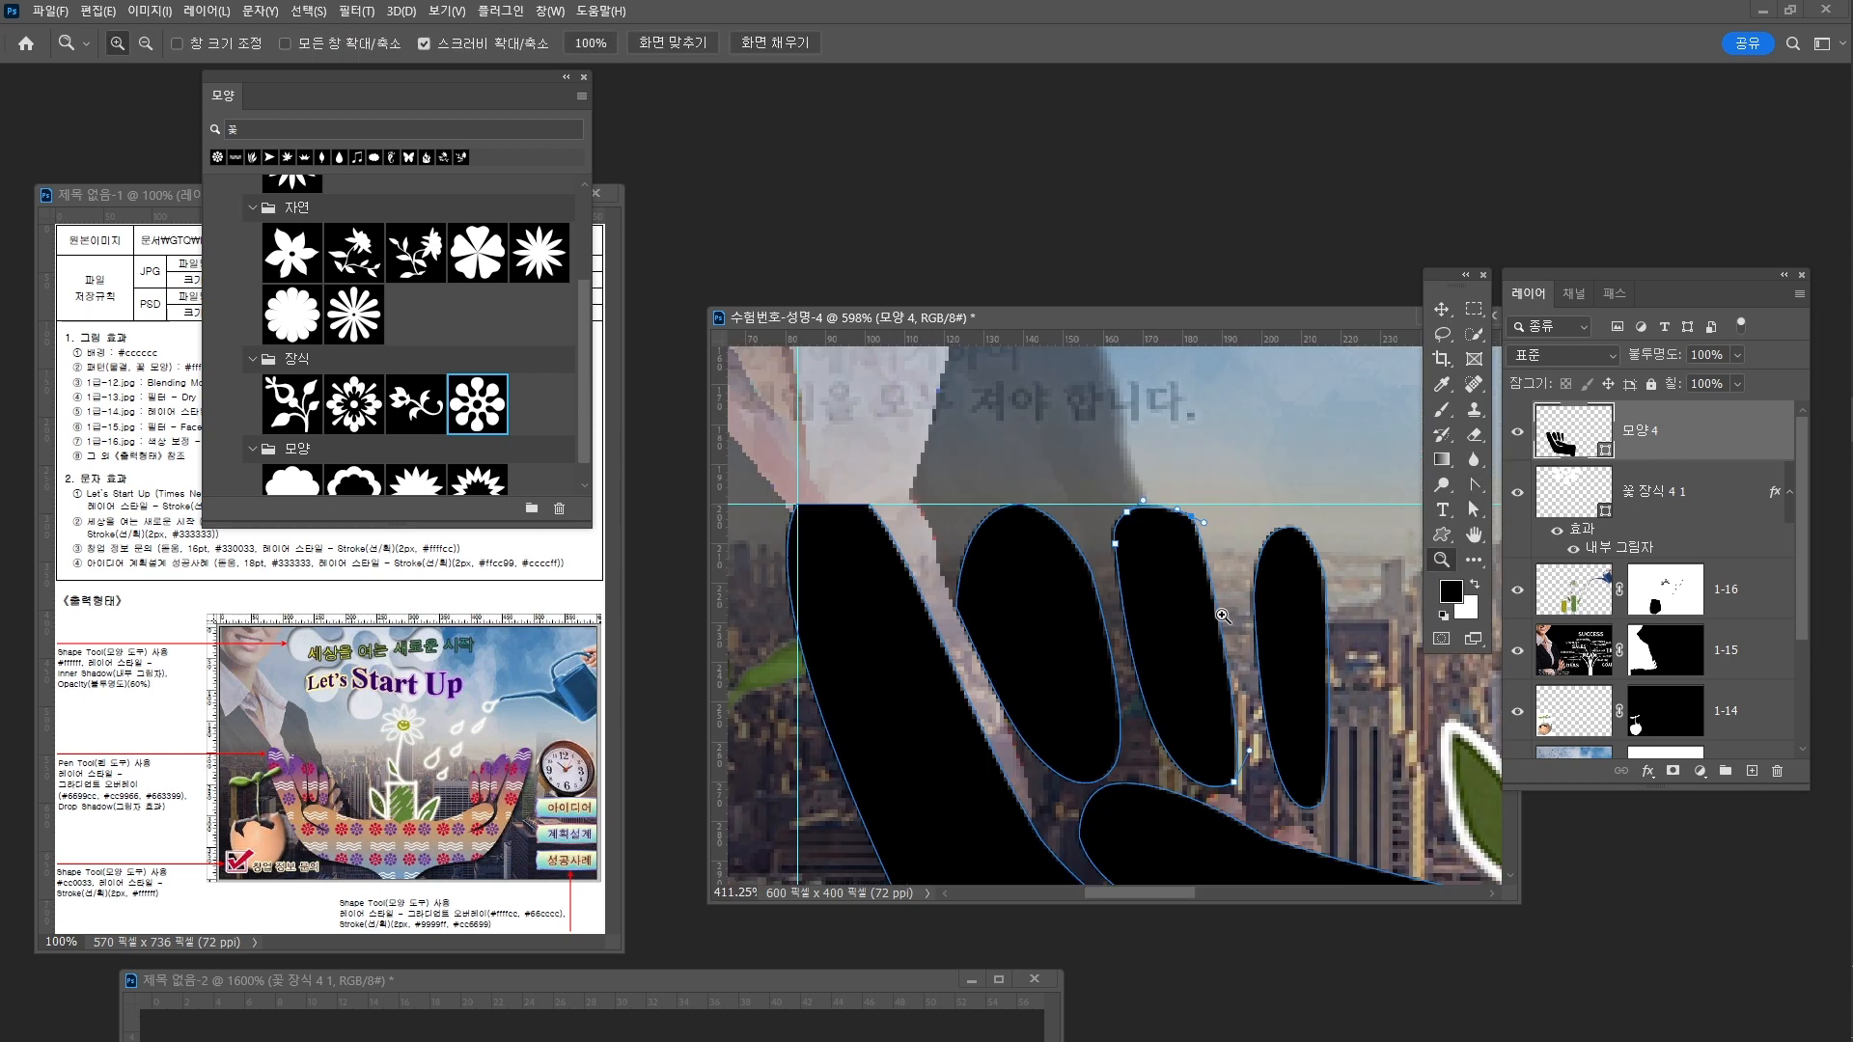
Round the lower end of the middle separate finger by moving its bottom anchor left and adding an anchor on its lower-left edge
drag(1247, 600, 1164, 513)
key(a)
drag(1151, 683, 1122, 689)
key(p)
click(1110, 674)
key(a)
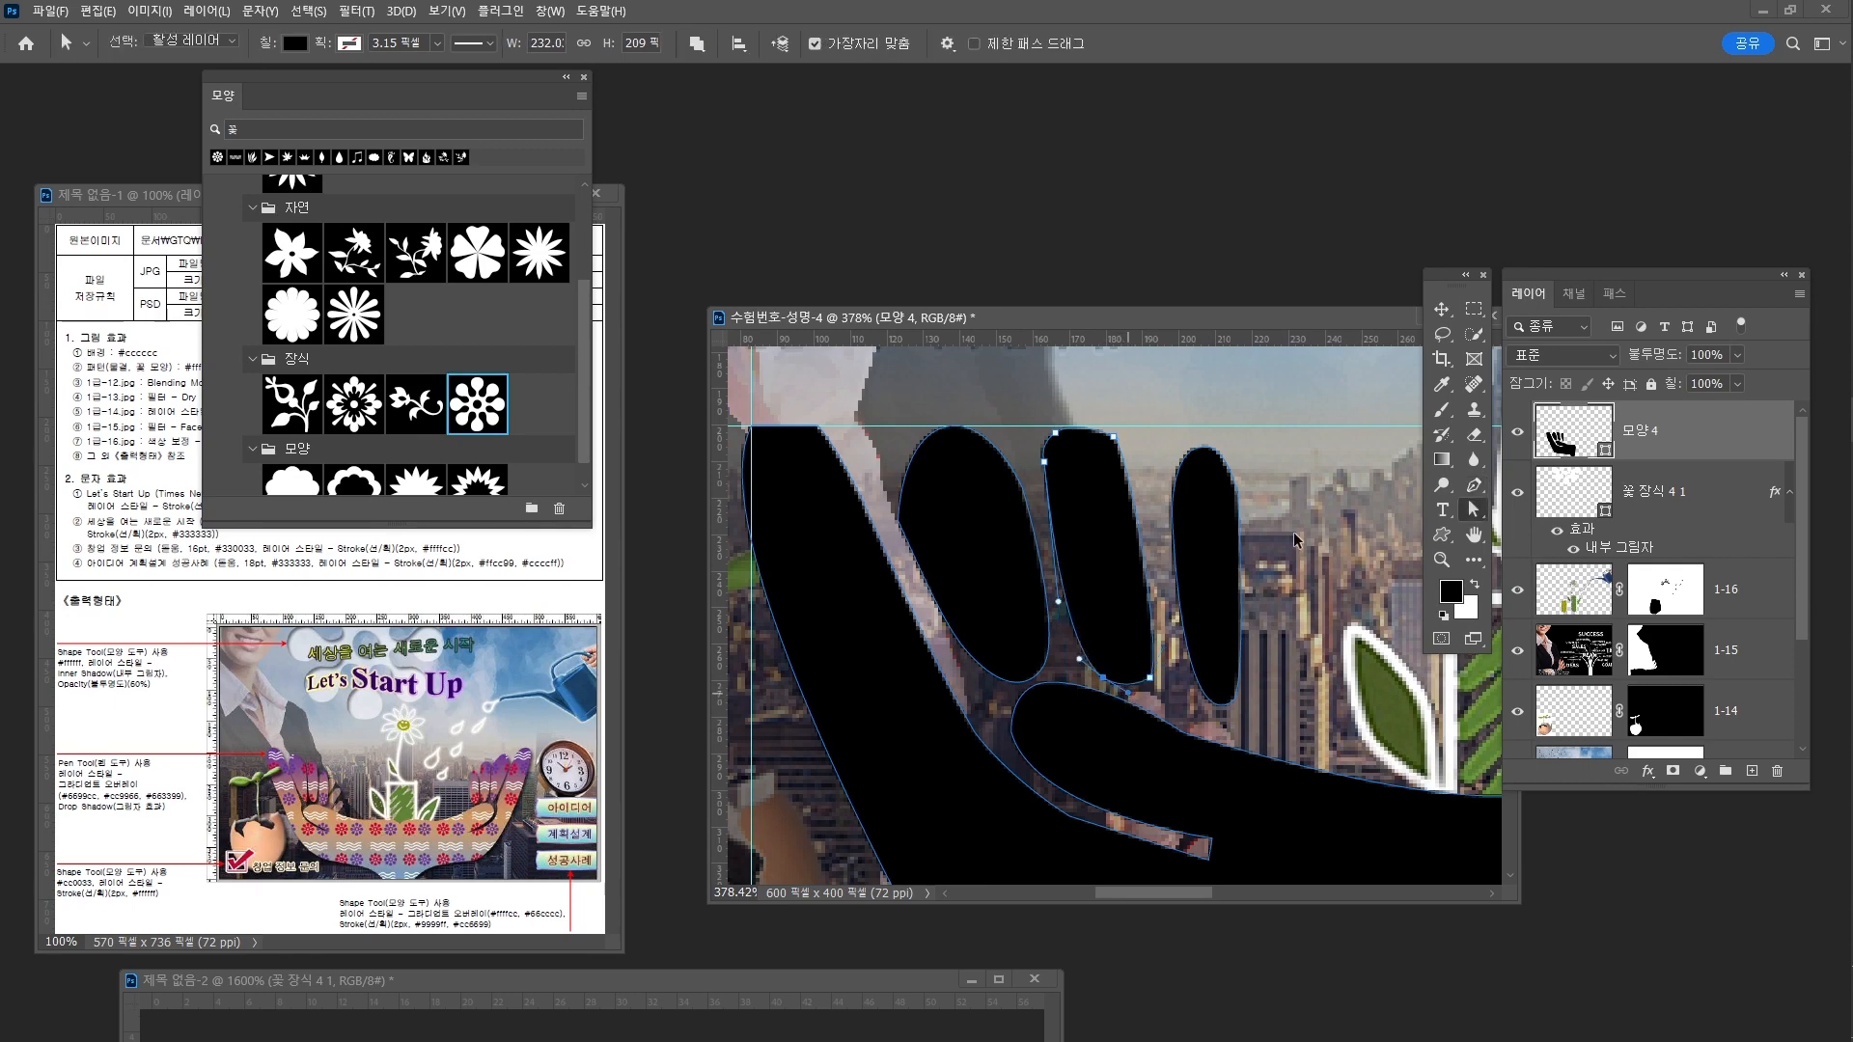
Fine-tune the curve handle at the top-right corner of the middle separate finger
click(1111, 439)
drag(1126, 447, 1131, 457)
scroll(1141, 461, right, 2)
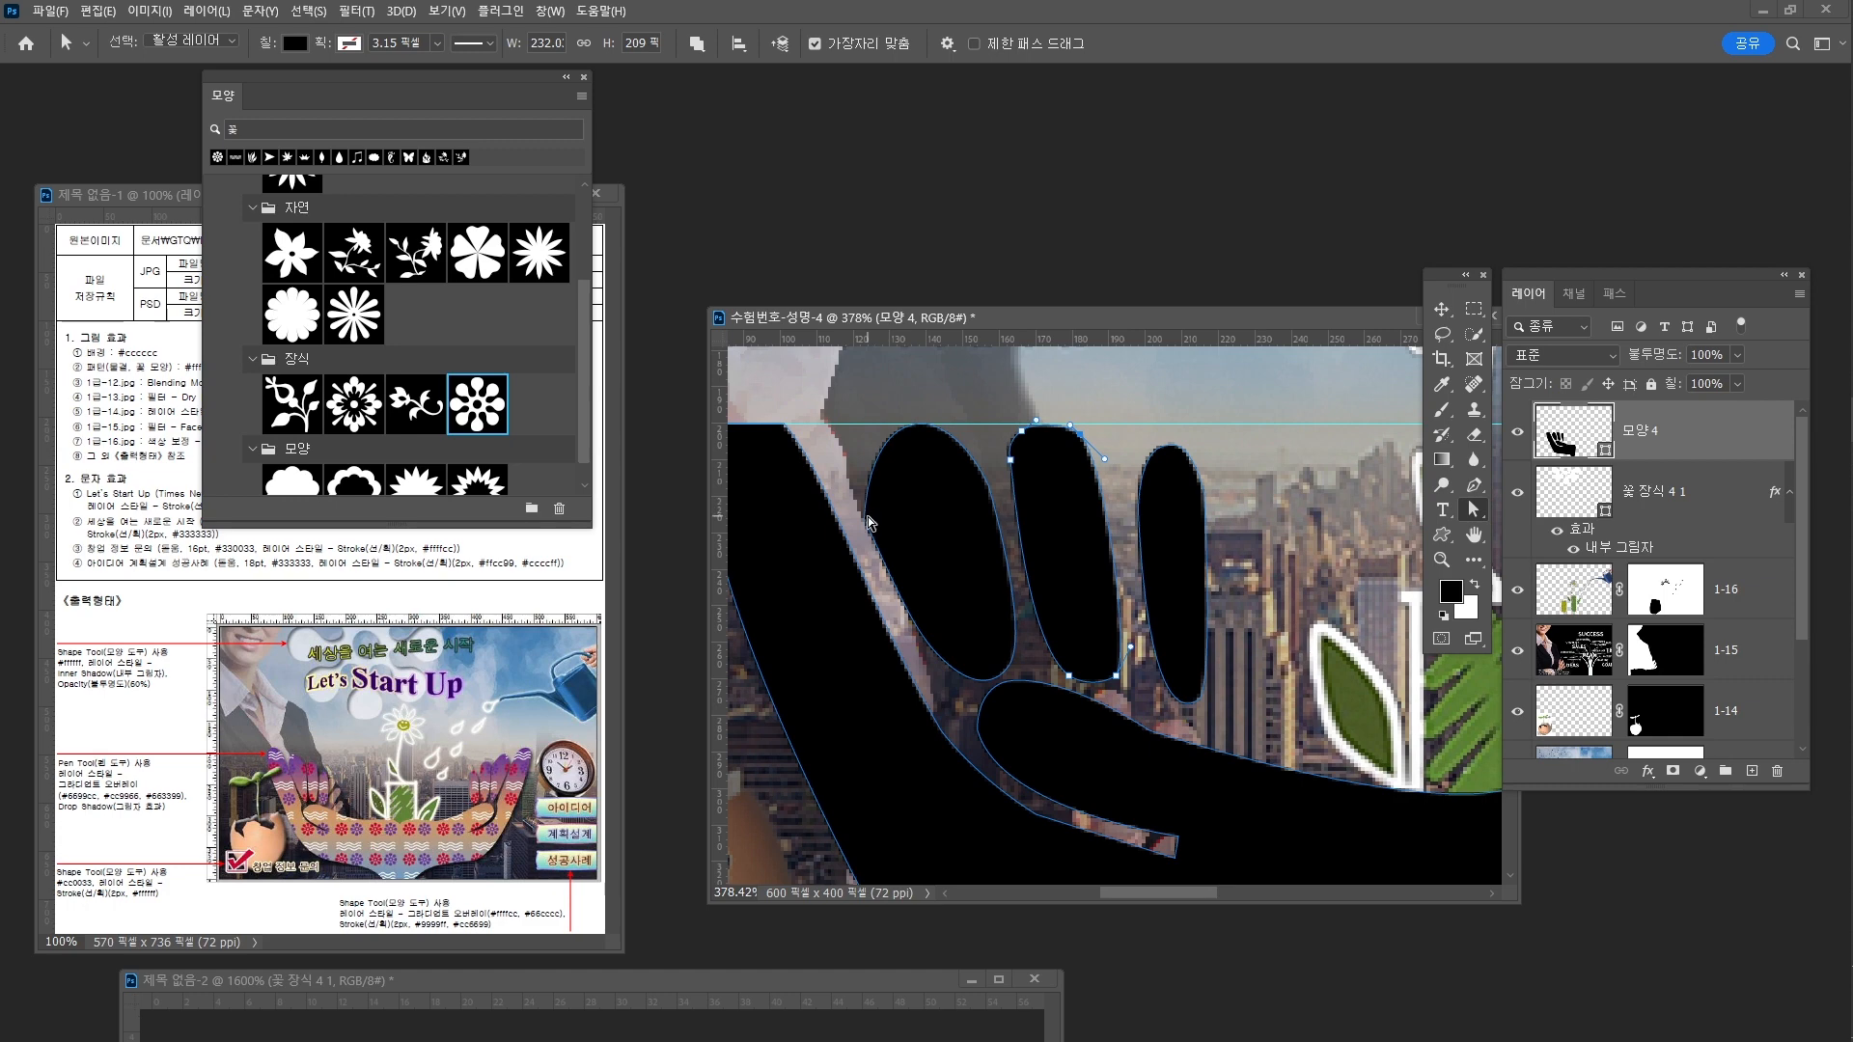
Smooth the left edge of the leftmost separate finger into a curve with the Convert Point tool
click(868, 523)
right_click(1471, 511)
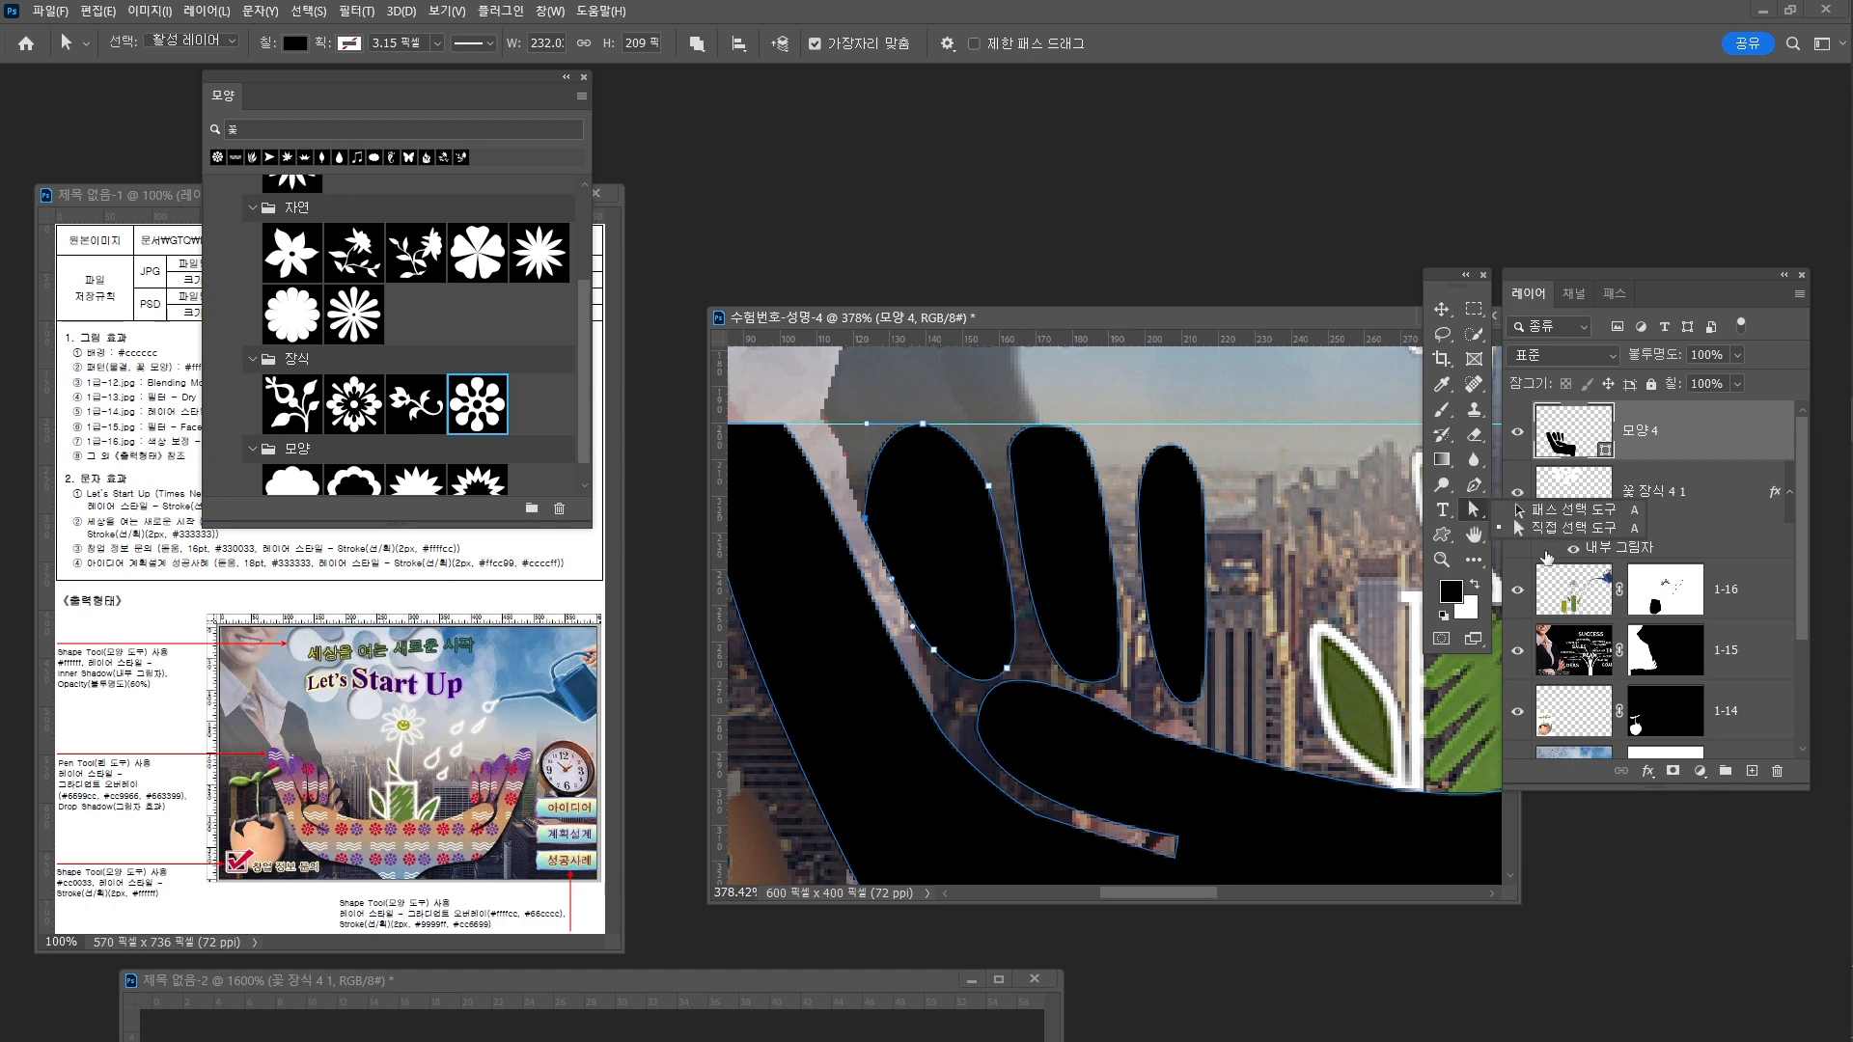
right_click(1473, 484)
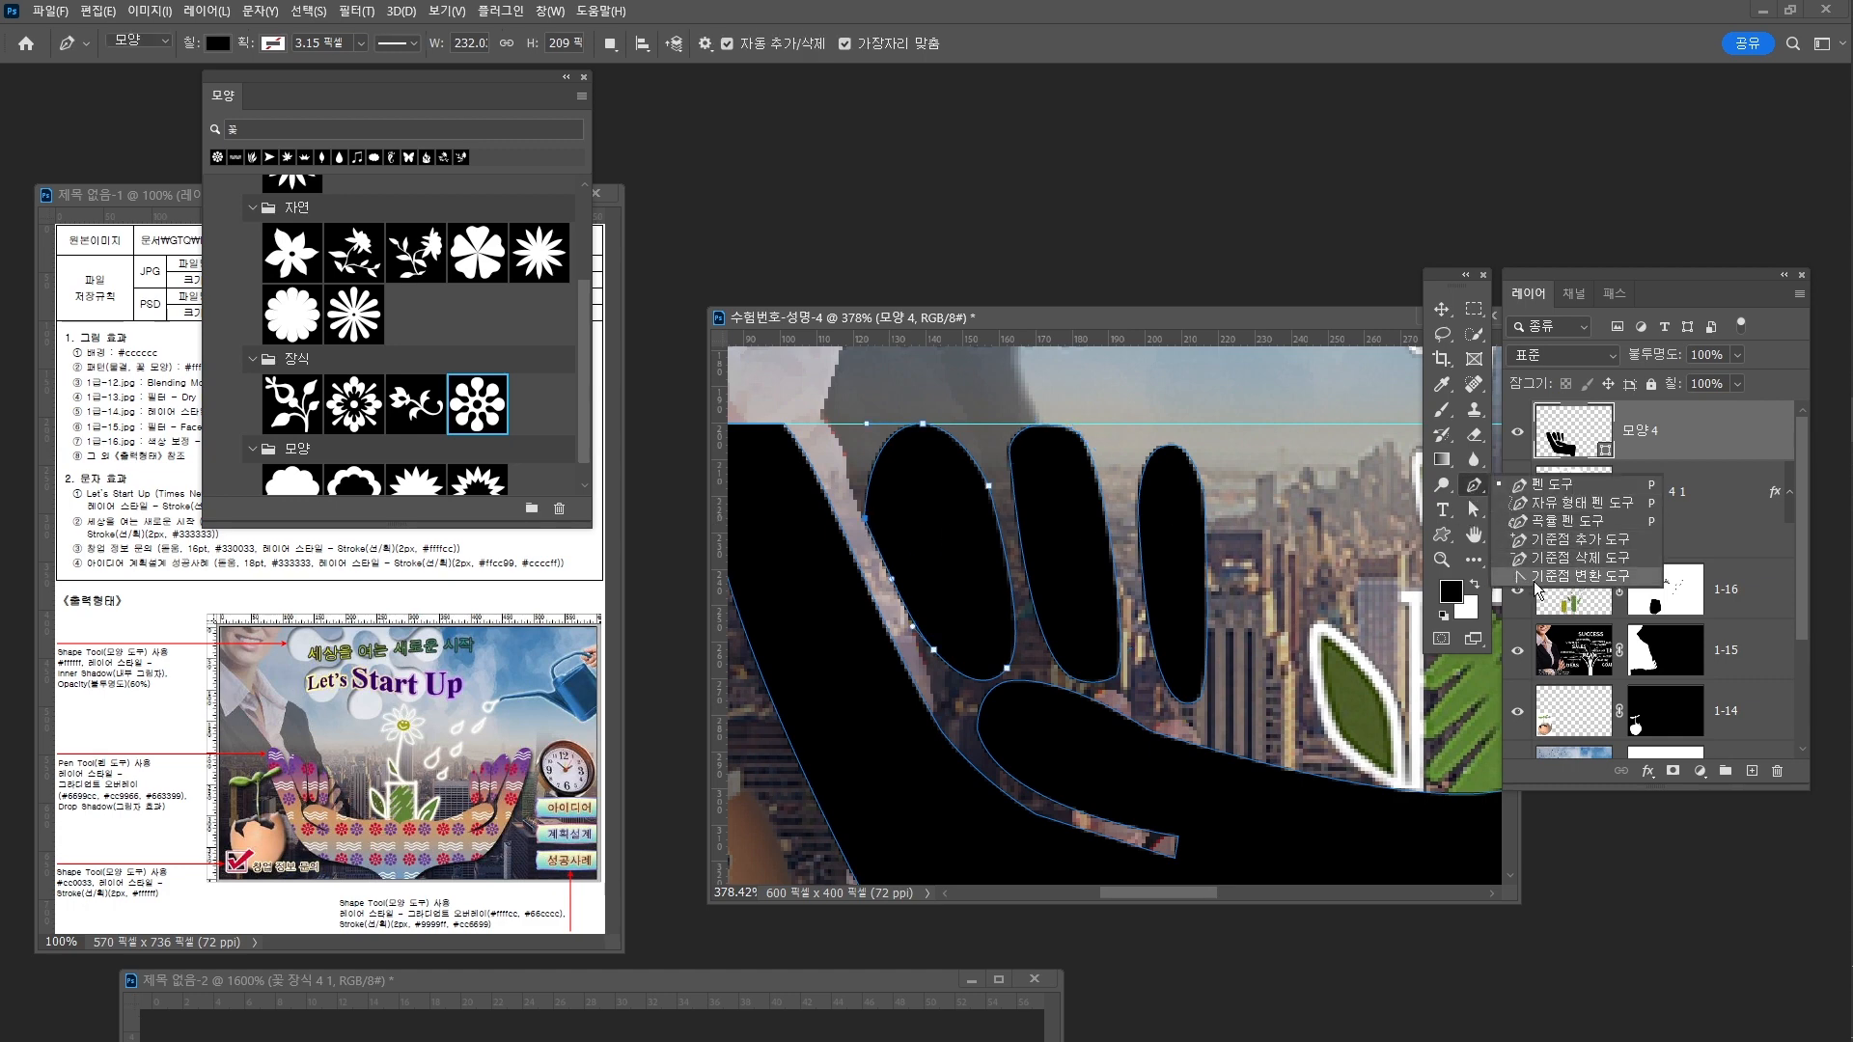
click(1554, 581)
drag(866, 523, 855, 477)
Reshape the rightmost separate finger by raising its tip, moving its upper-left anchor outward, and pulling its bottom anchor slightly up
key(z)
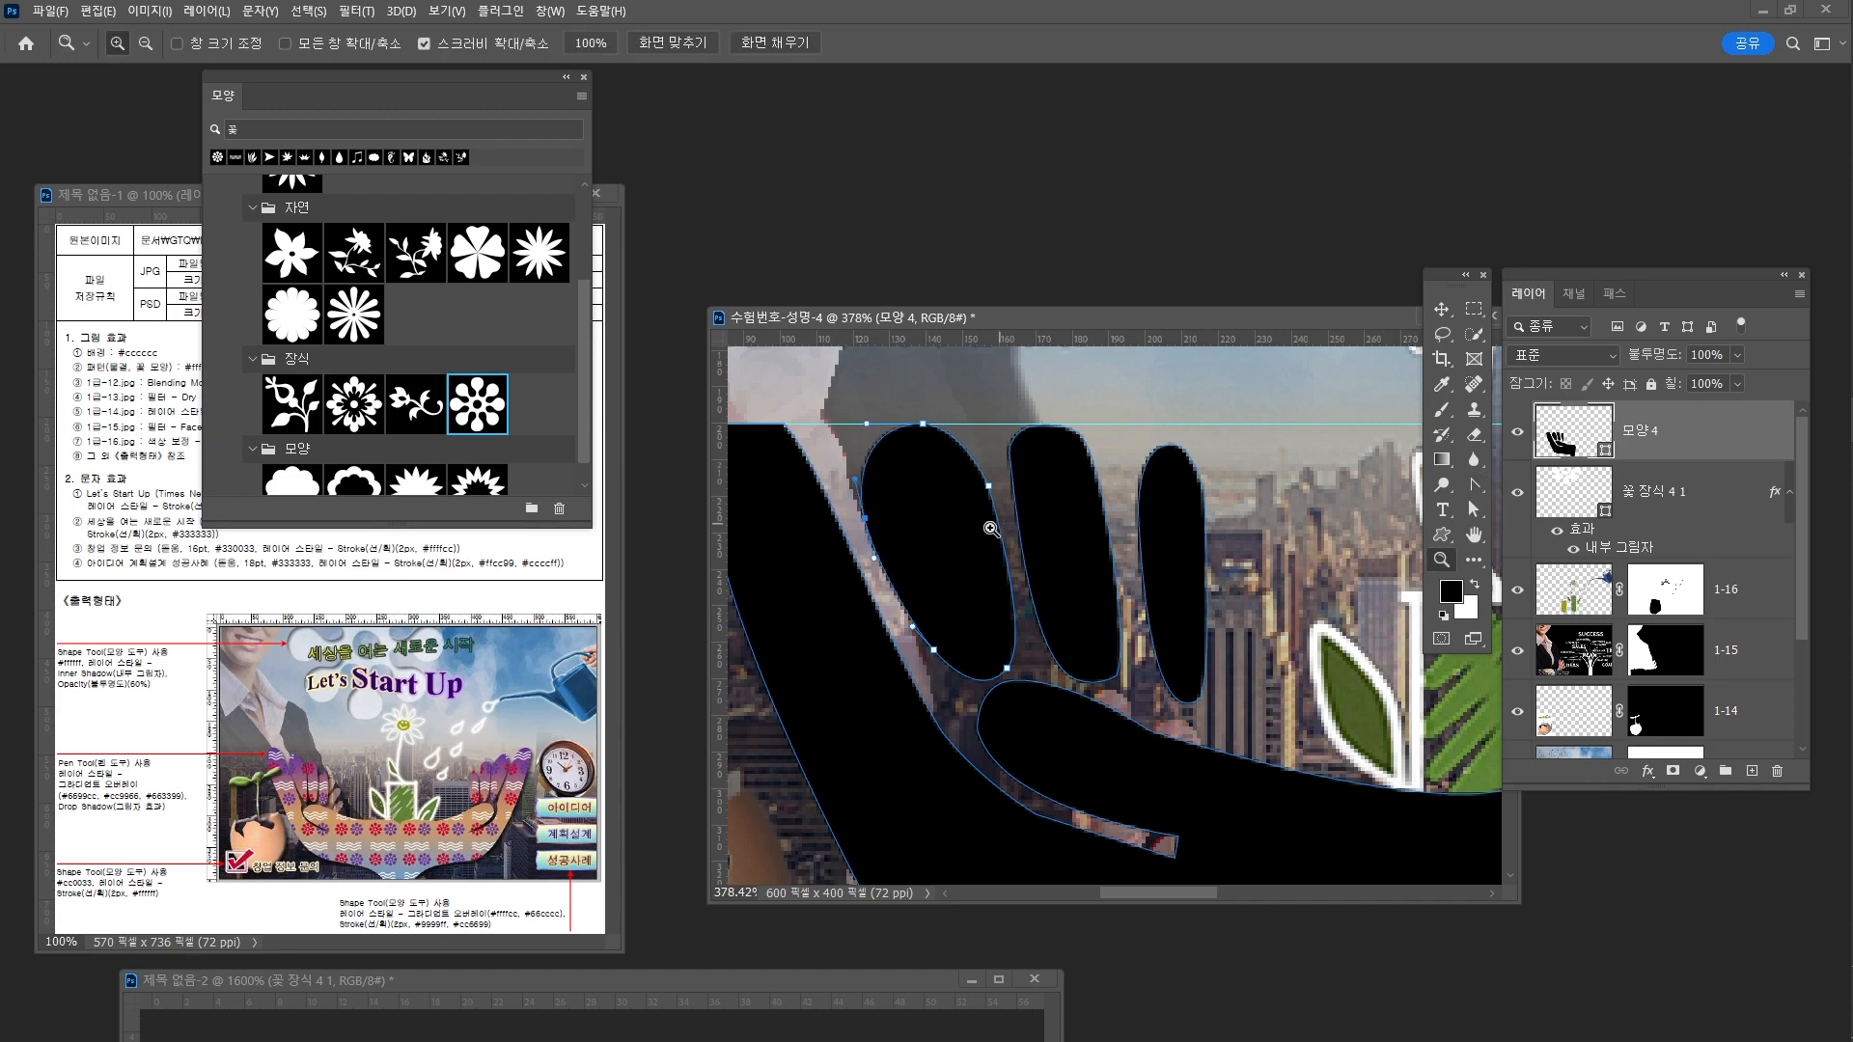
drag(989, 527, 986, 524)
mouse_move(1116, 502)
mouse_down()
mouse_move(1148, 511)
mouse_move(1097, 491)
mouse_move(1125, 498)
mouse_up()
key(space)
key(a)
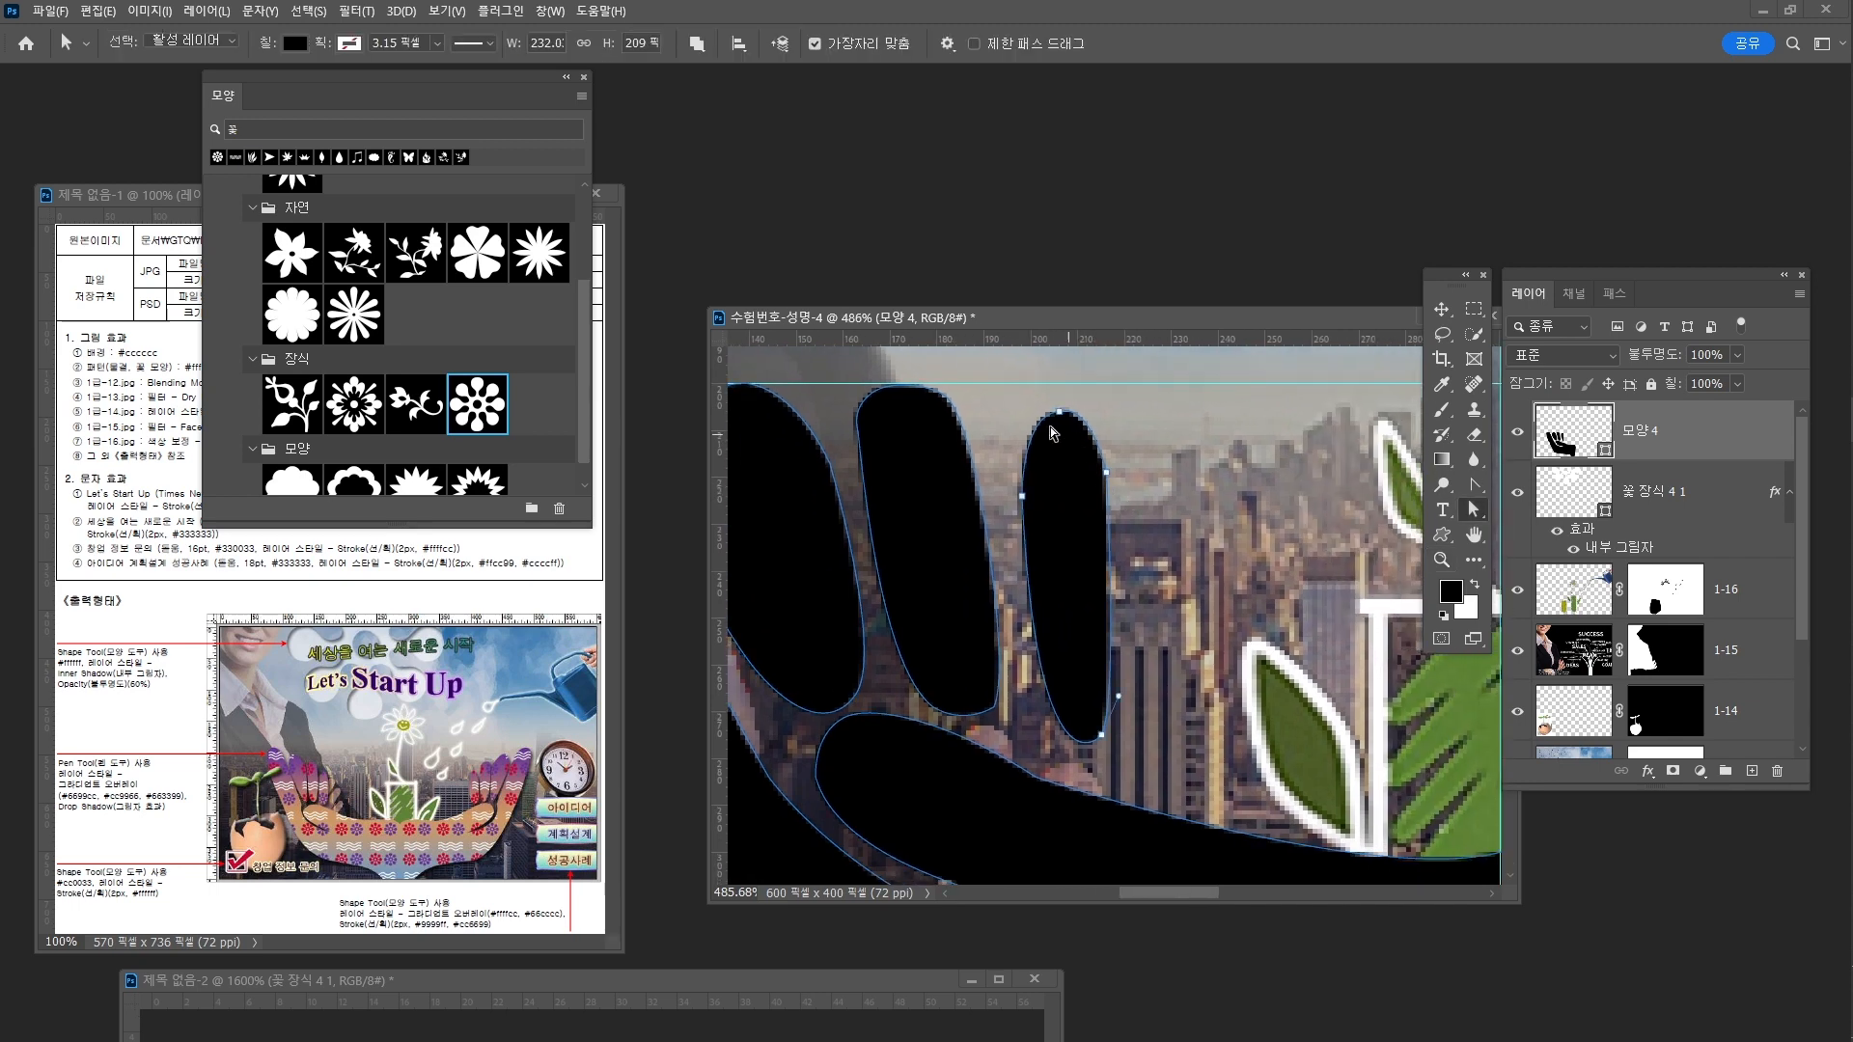
drag(1058, 412, 1053, 398)
drag(1022, 496, 1007, 478)
click(1106, 474)
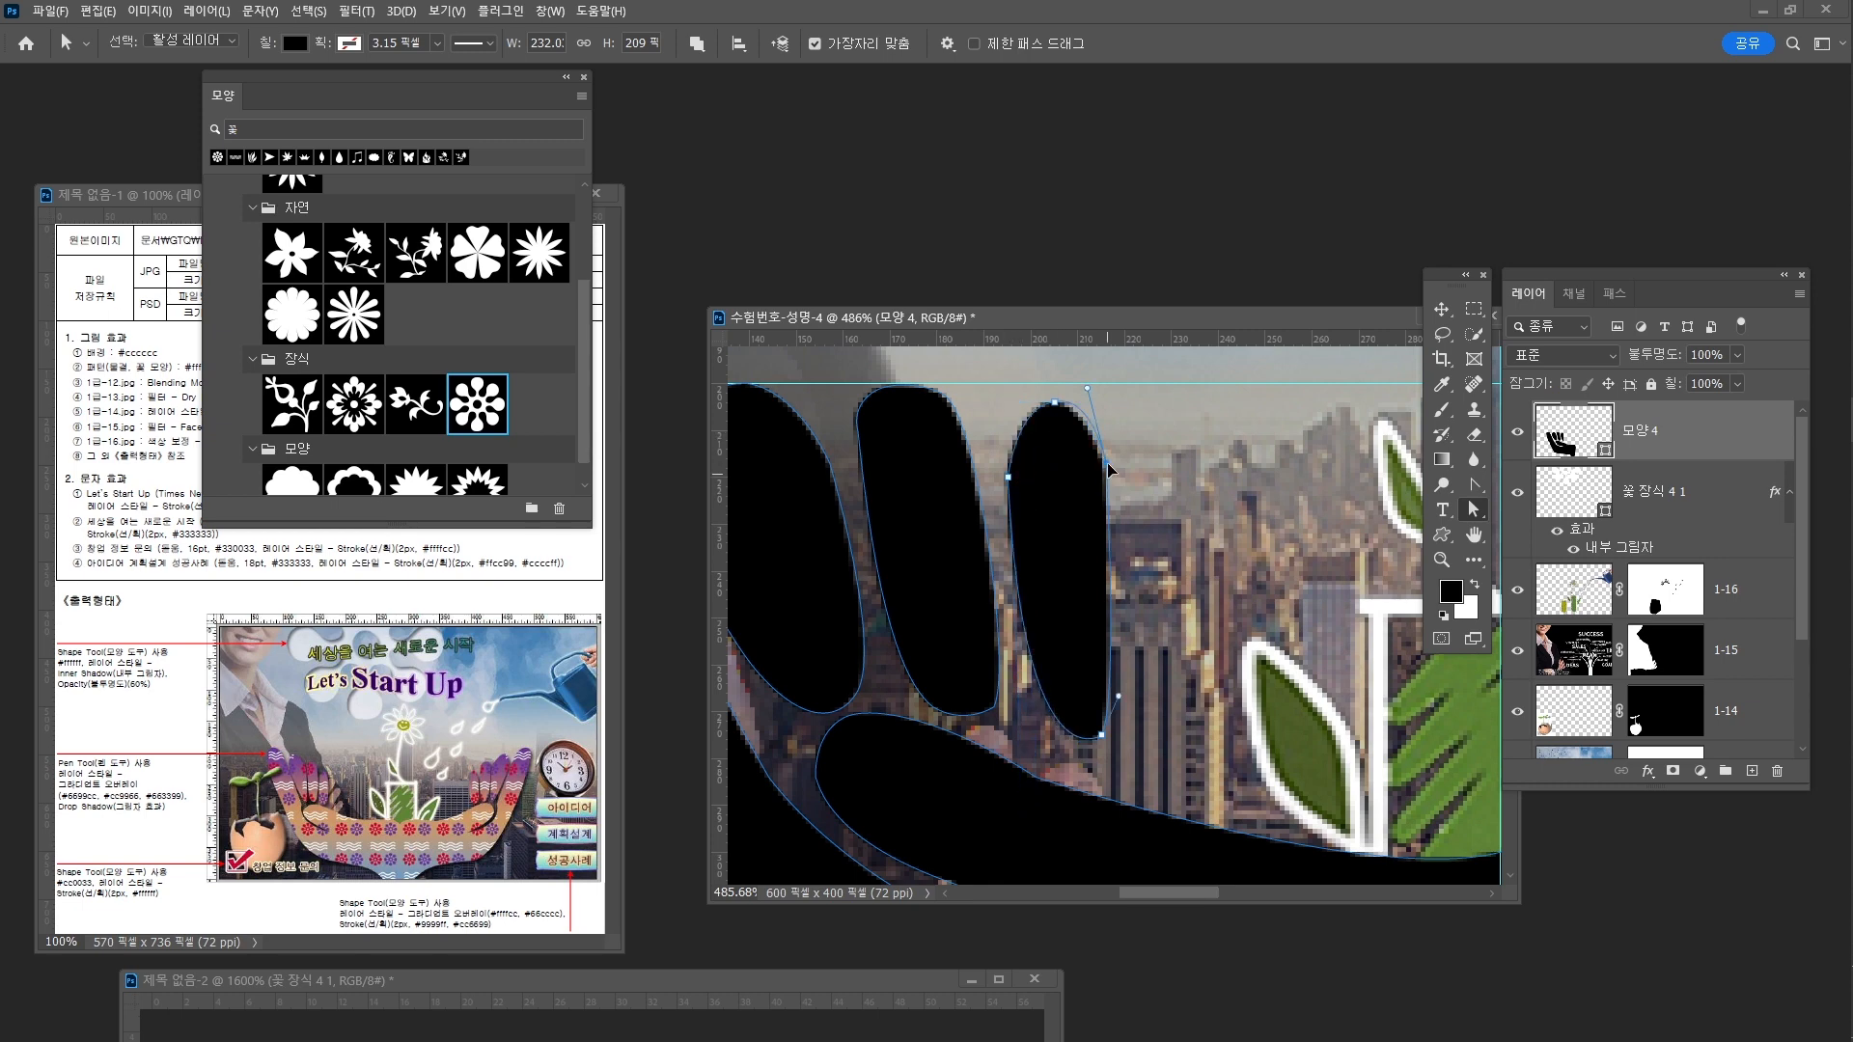
drag(1104, 736, 1101, 728)
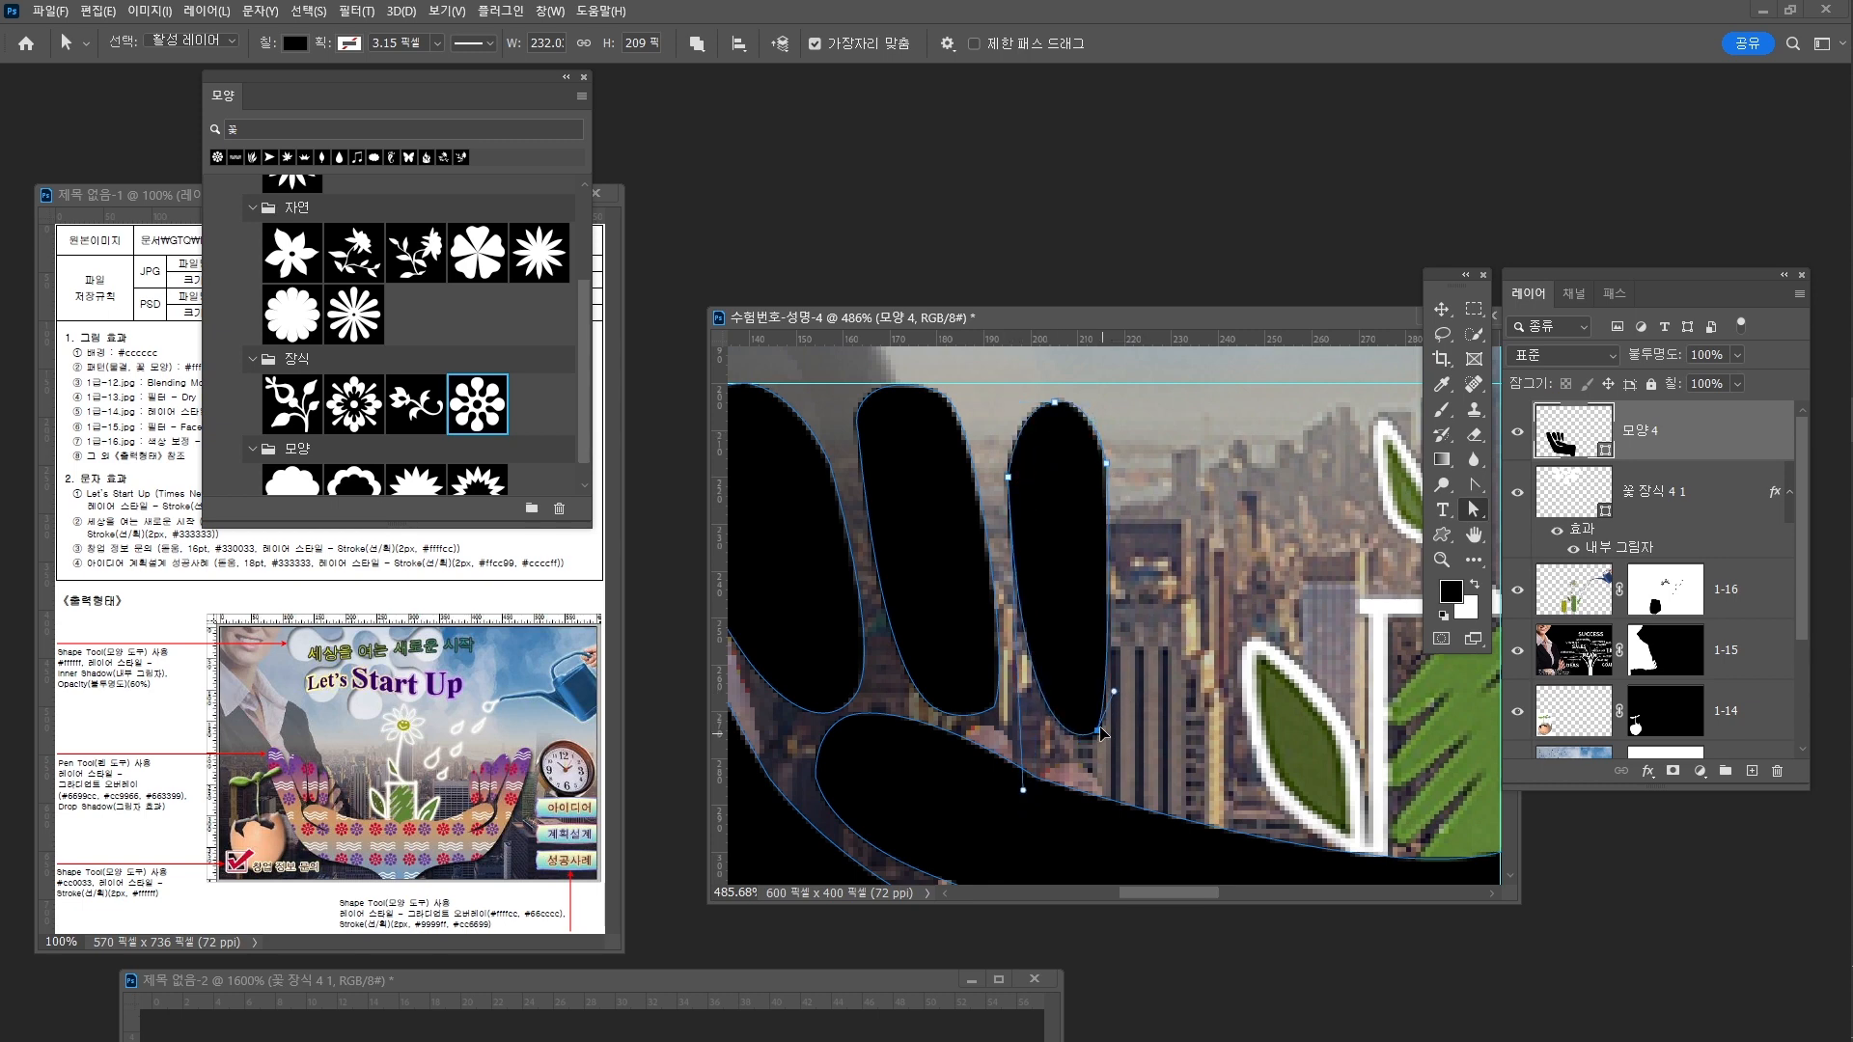
Widen the upper-left sides of the middle and rightmost separate fingers and adjust the bottom anchor of the rightmost one
drag(1235, 712, 1040, 594)
key(a)
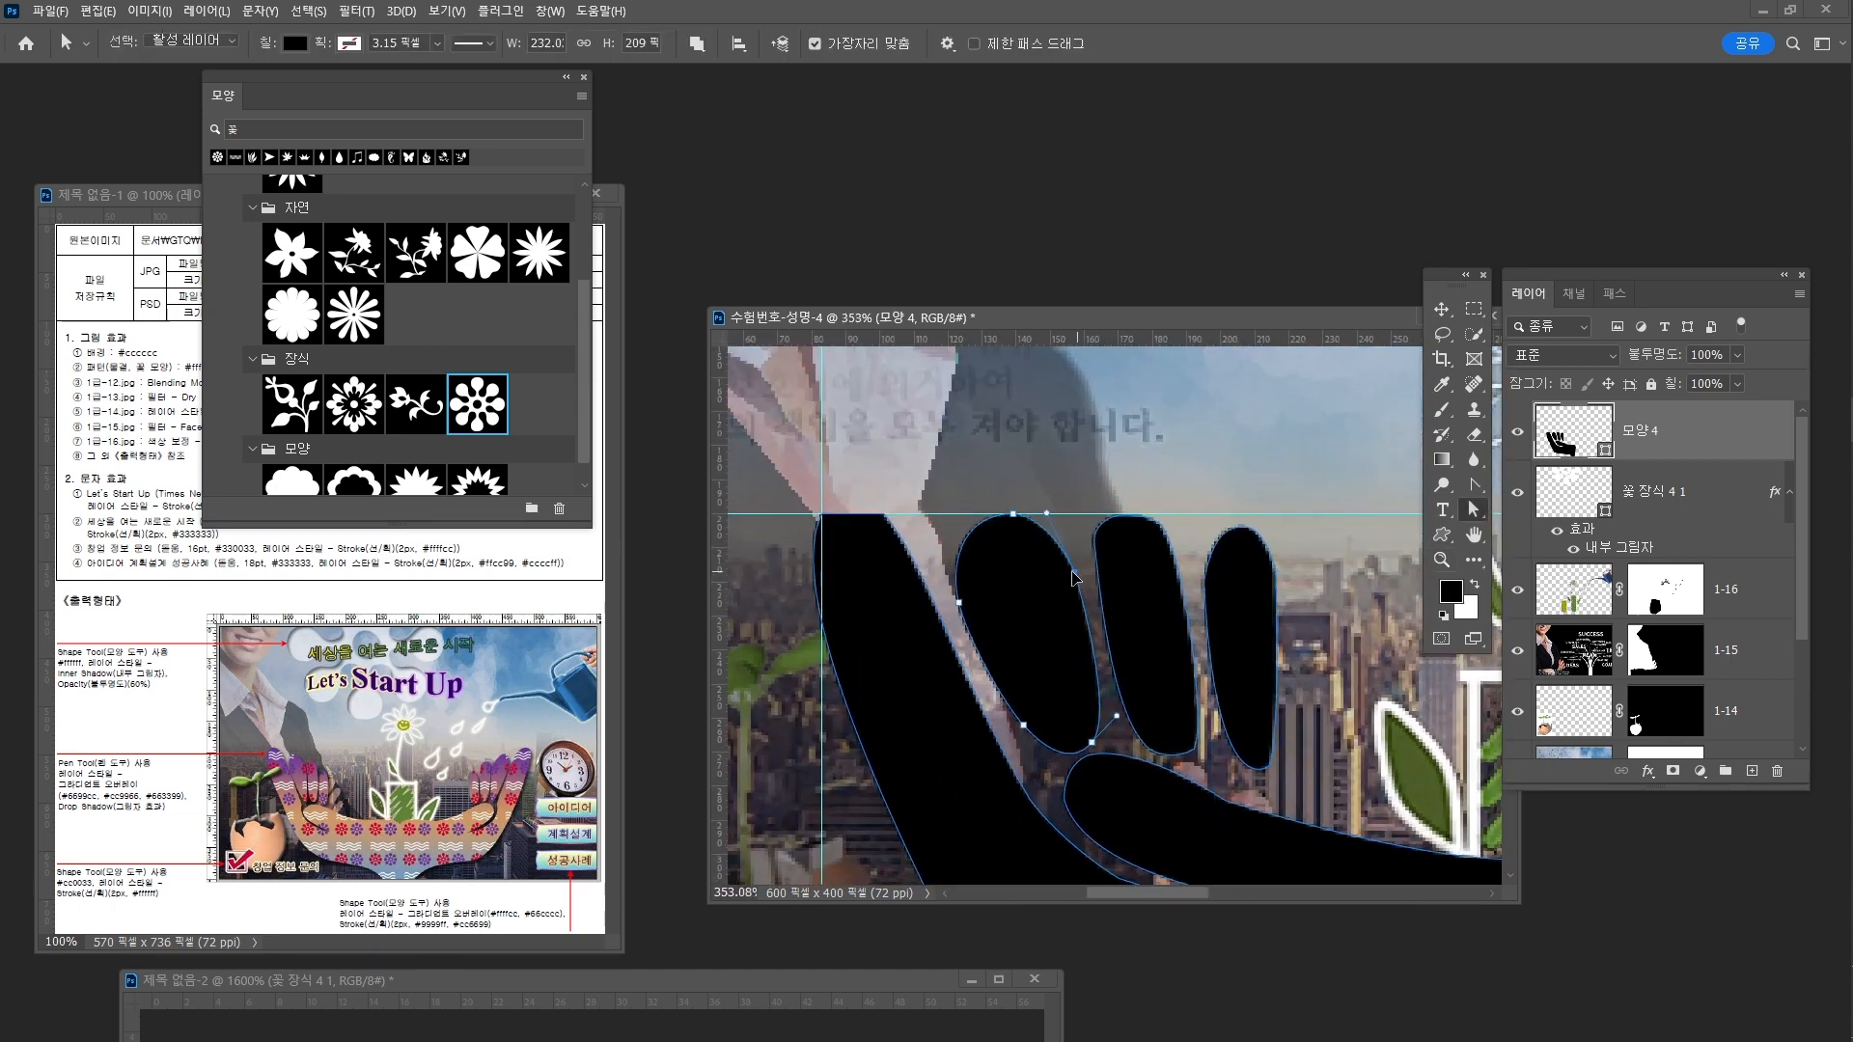
click(1117, 582)
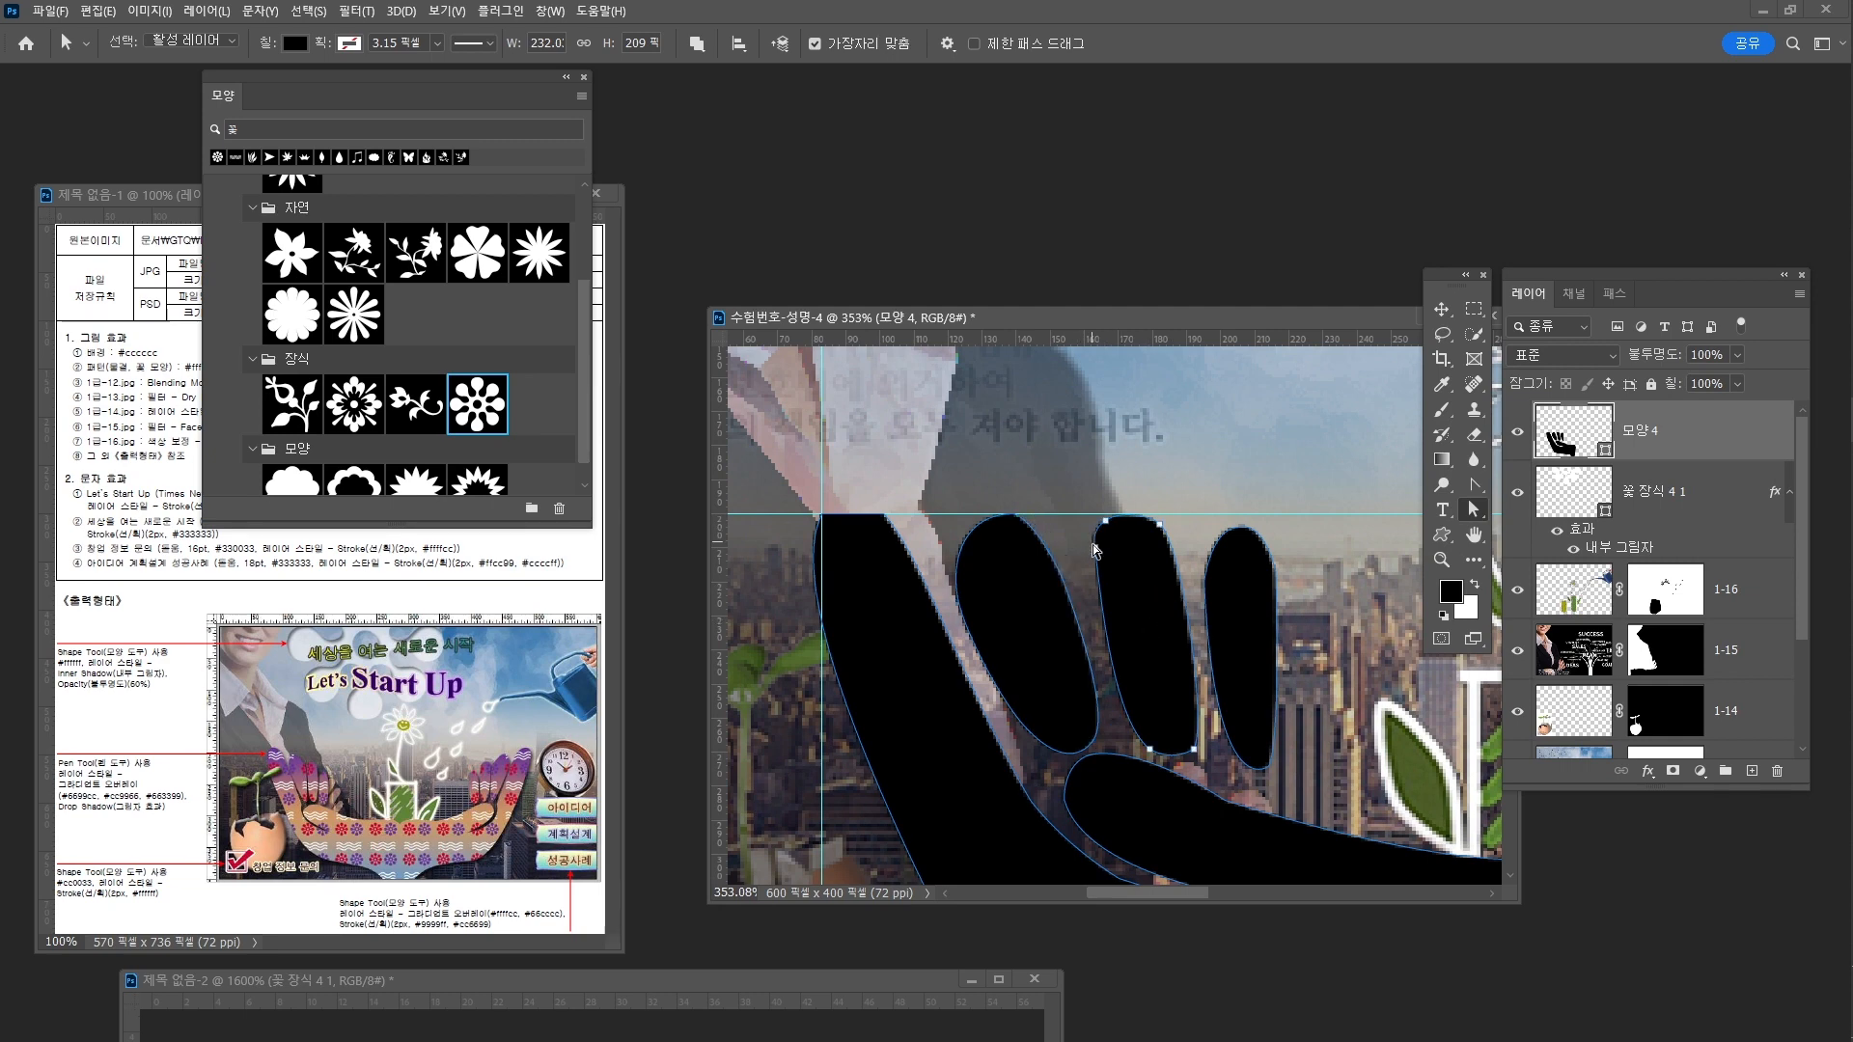
drag(1094, 547, 1218, 531)
click(1106, 522)
click(1237, 530)
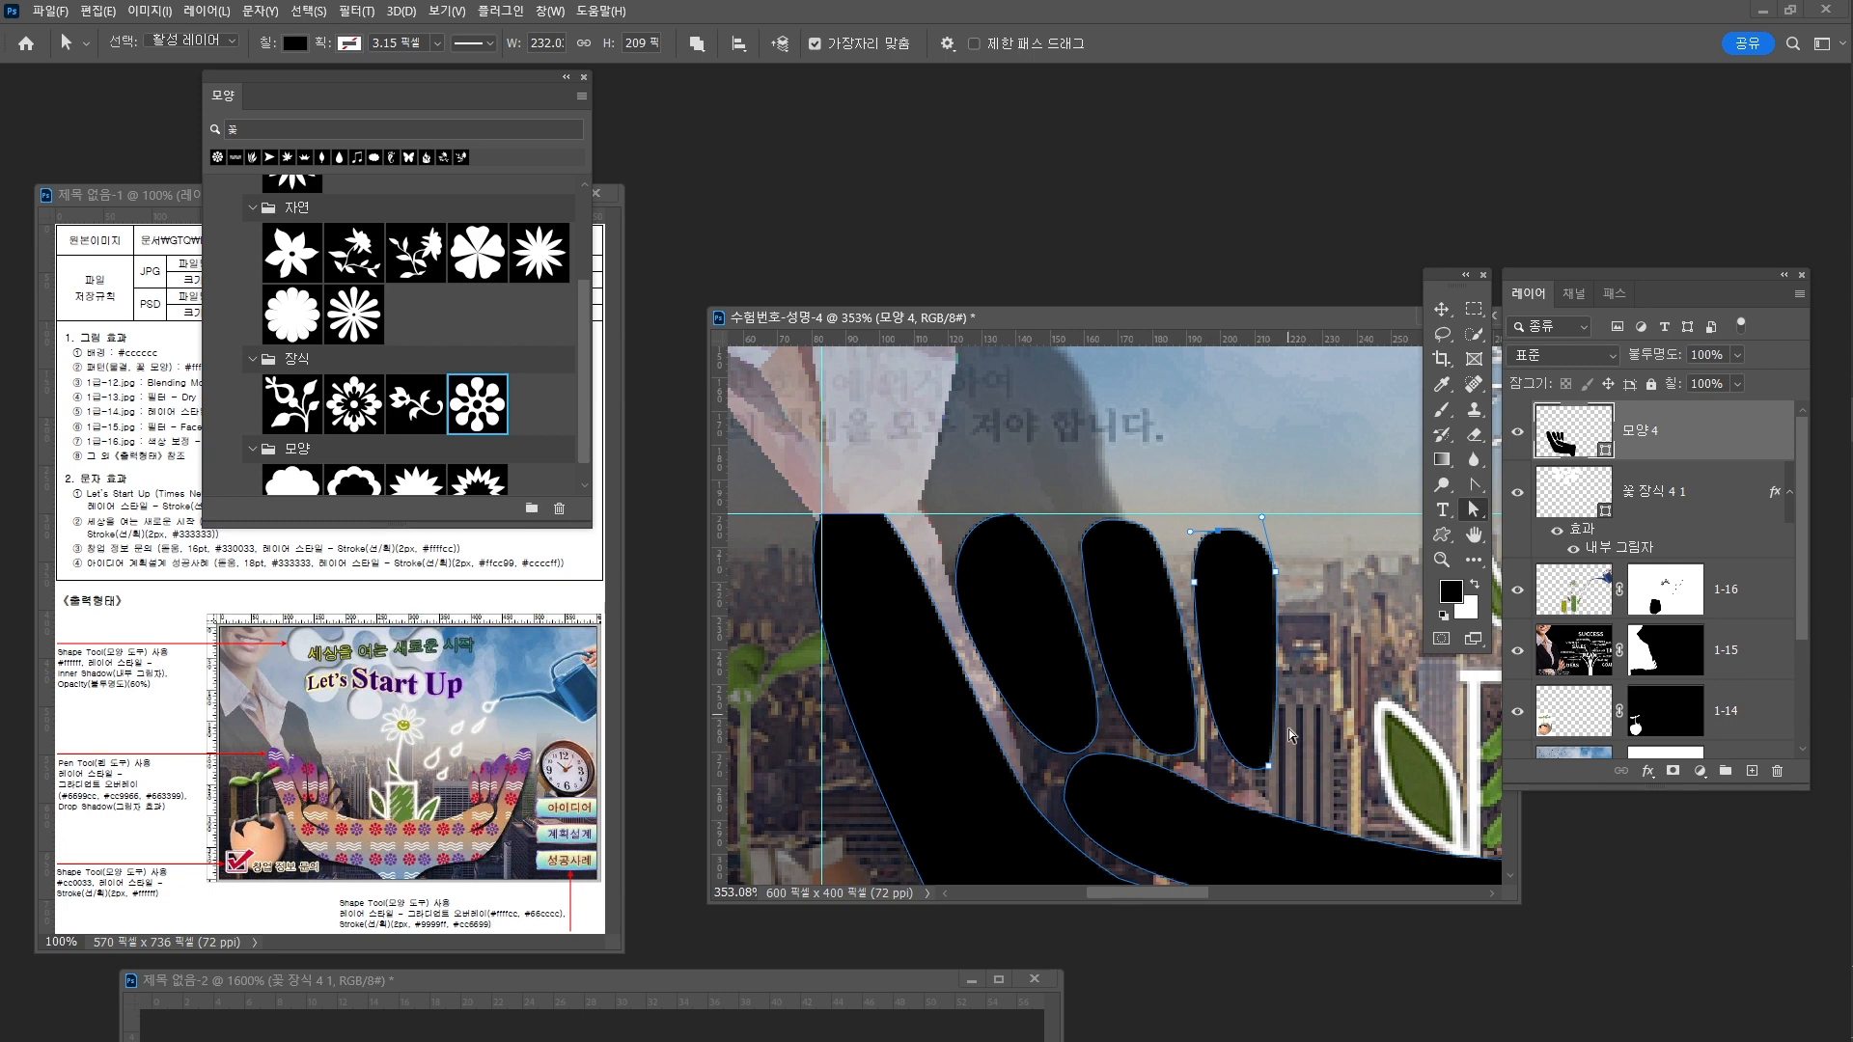
drag(1270, 770, 1275, 764)
Select the tip anchors of all three separate fingers together and nudge them down three steps
key(ctrl+space)
drag(1374, 720, 1159, 638)
key(space)
key(ctrl+space)
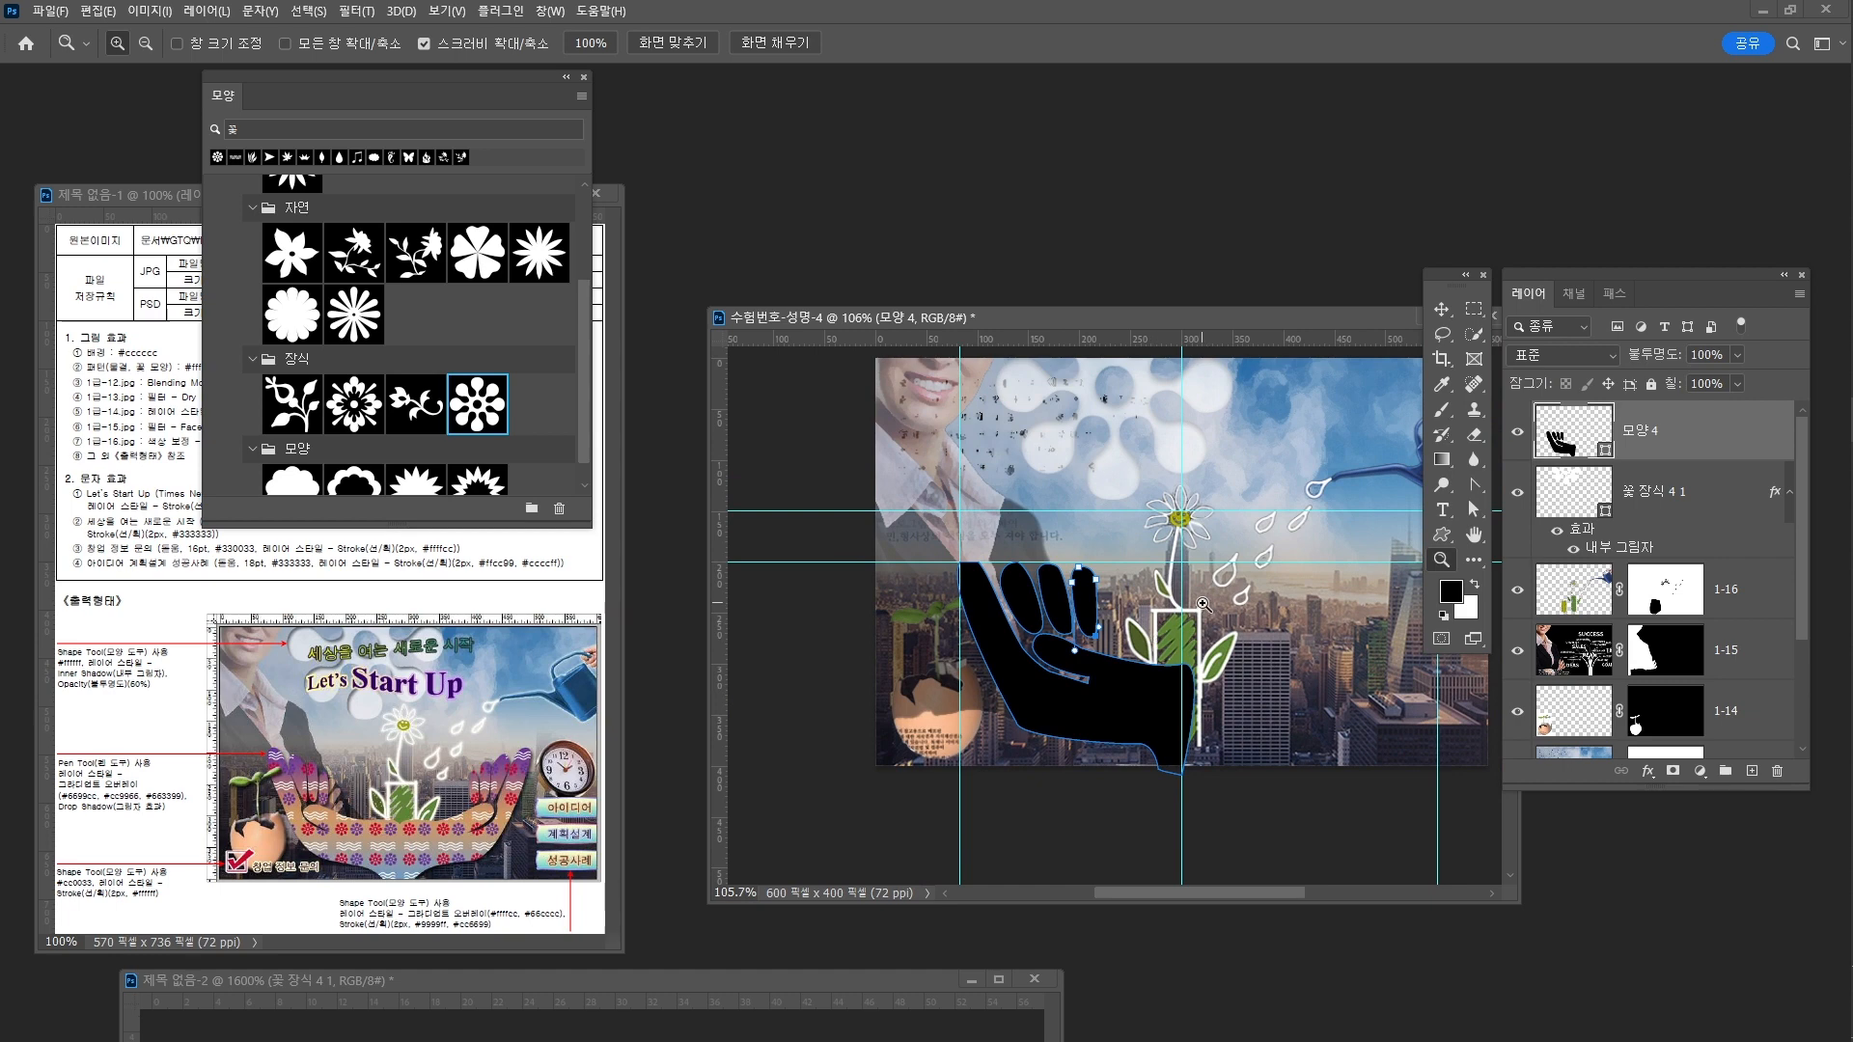
drag(1010, 575, 1040, 576)
key(a)
drag(1270, 587, 1322, 598)
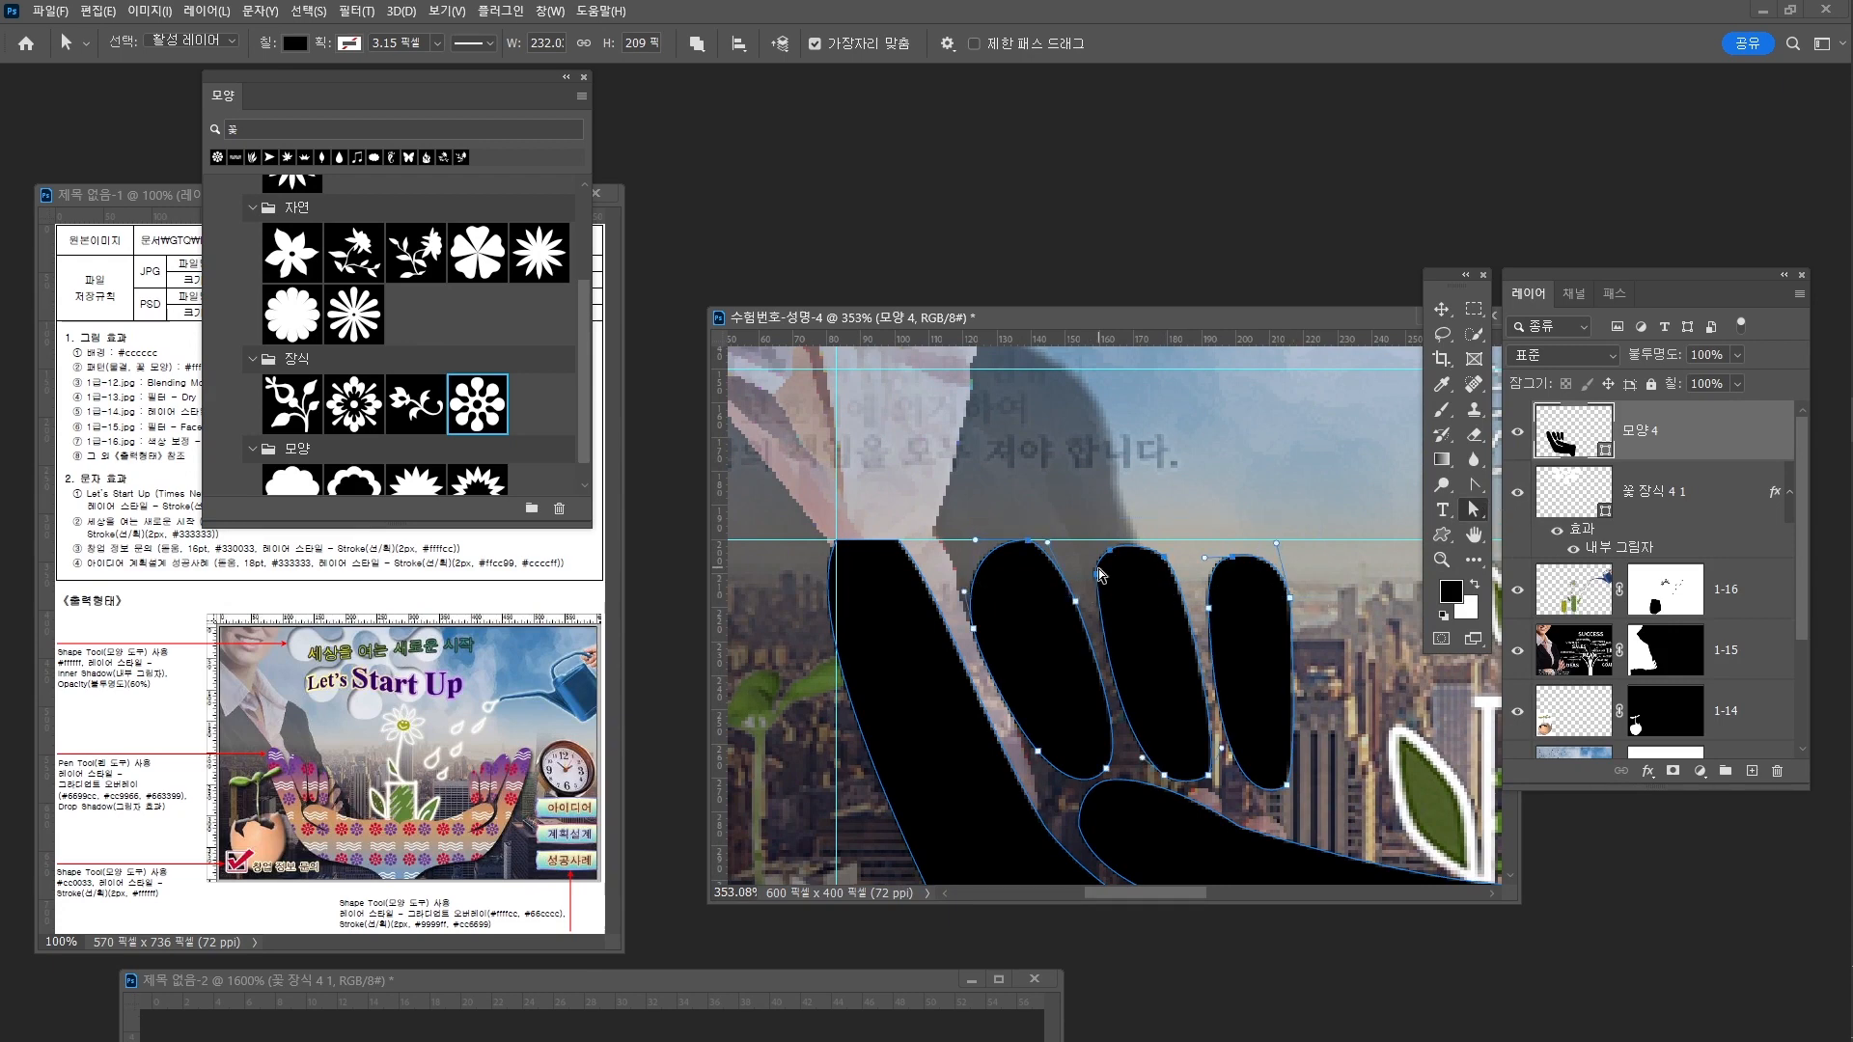
key(Down)
key(Down)
key(Down)
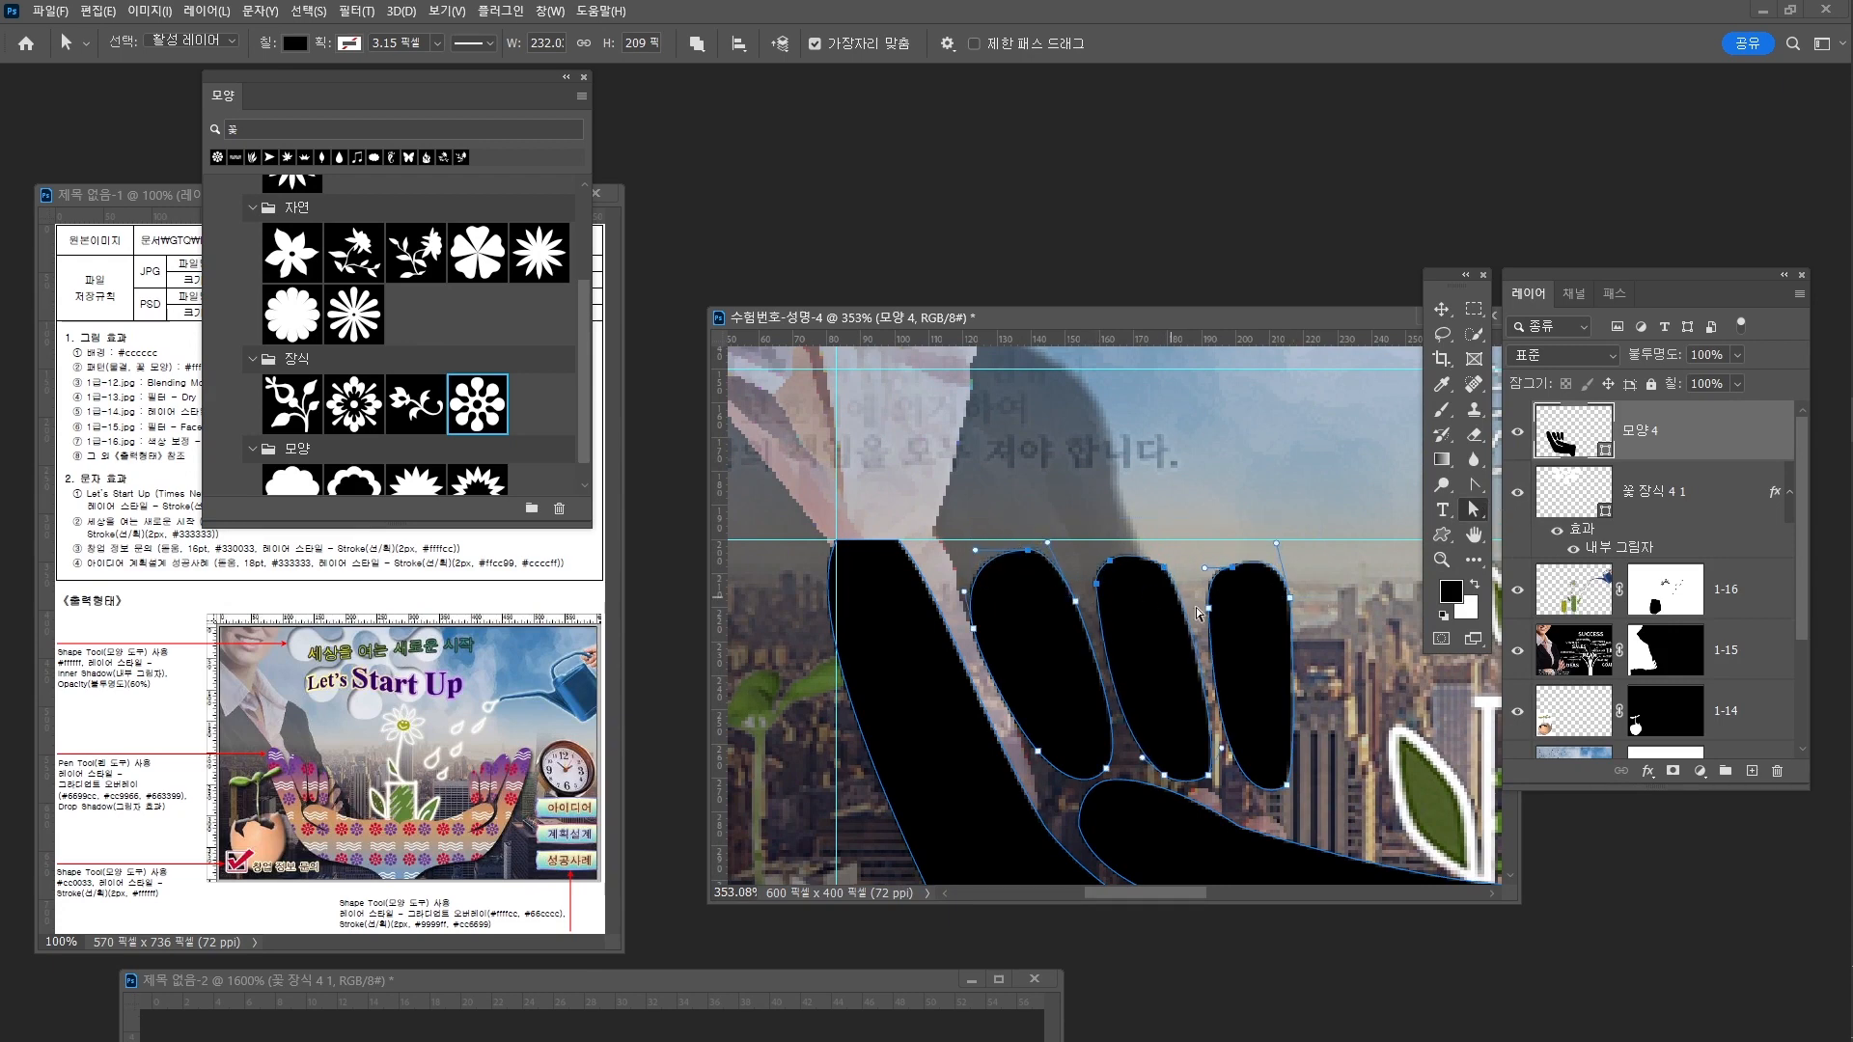
Nudge the tips of the middle and rightmost separate fingers down one step, and shorten the rightmost finger's upper-right curve handle
drag(1098, 536, 1343, 606)
key(Down)
key(Escape)
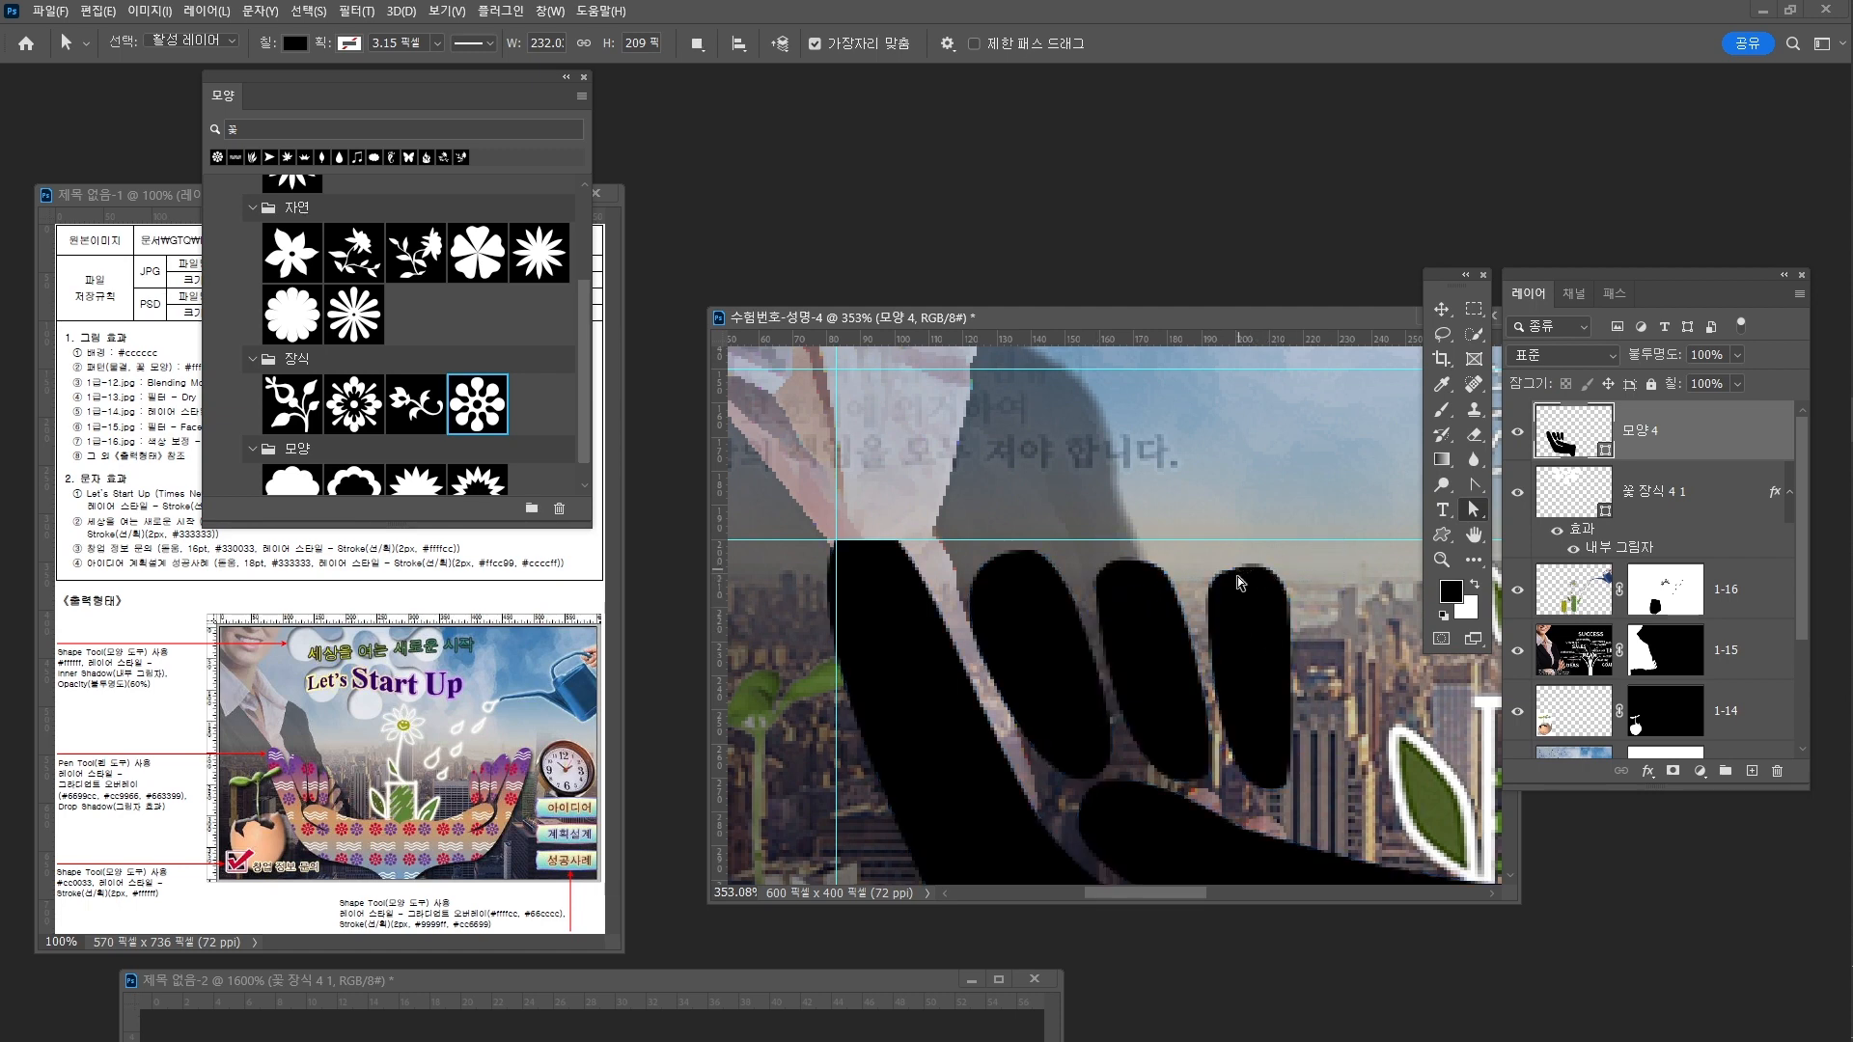
click(1290, 603)
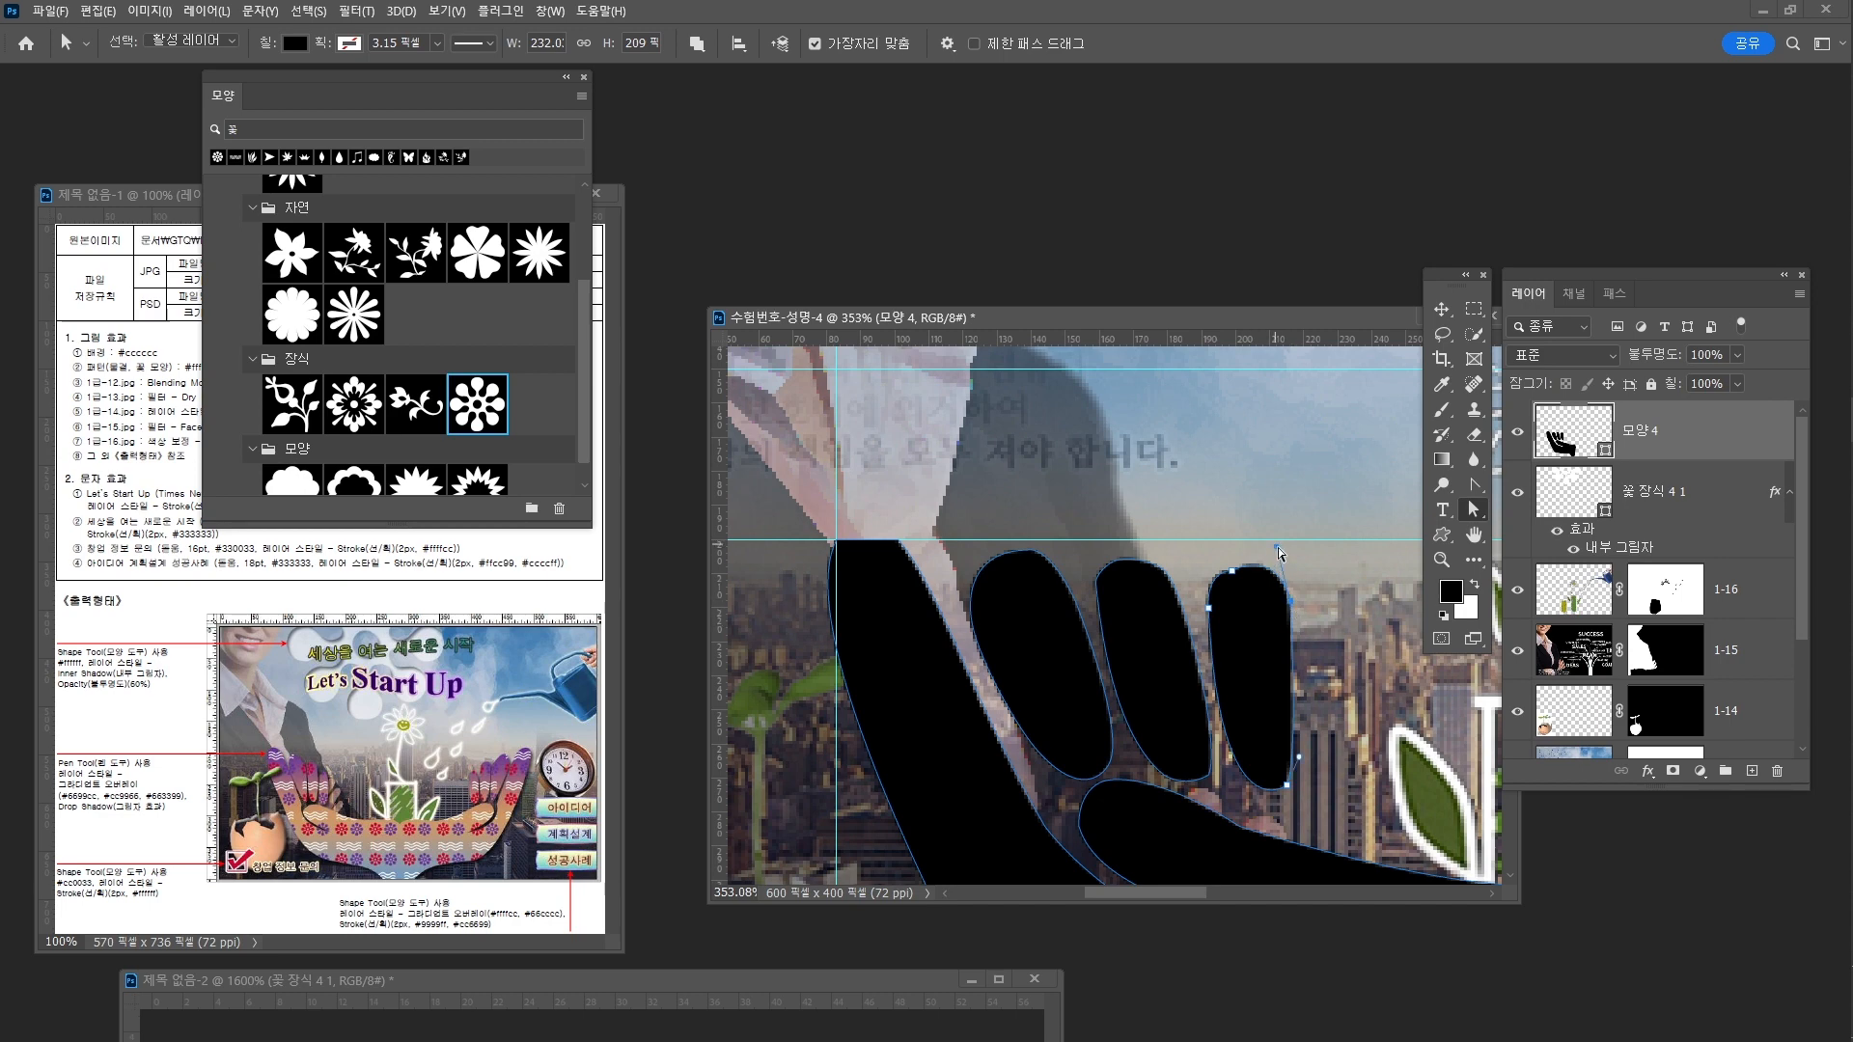
drag(1278, 548, 1282, 568)
Duplicate the hand shape layer 모양 4
key(z)
drag(1334, 661, 1071, 610)
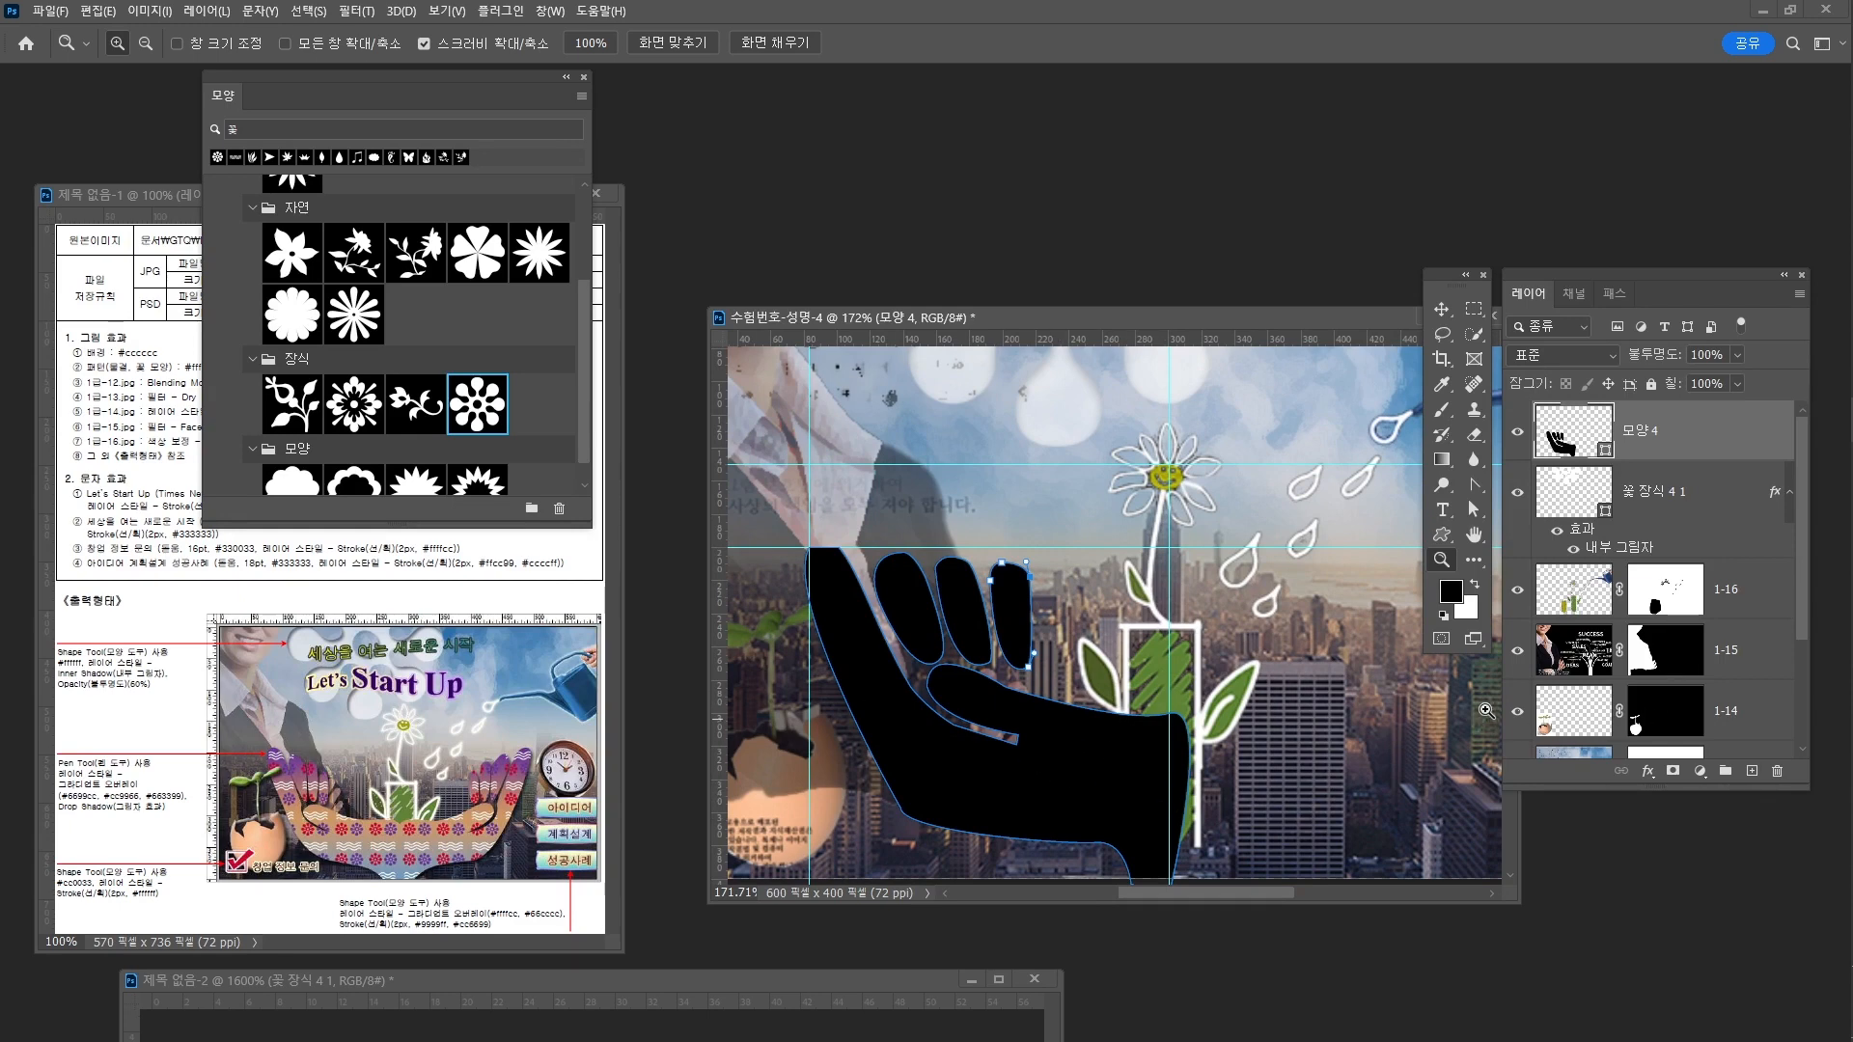
drag(1178, 679, 1103, 683)
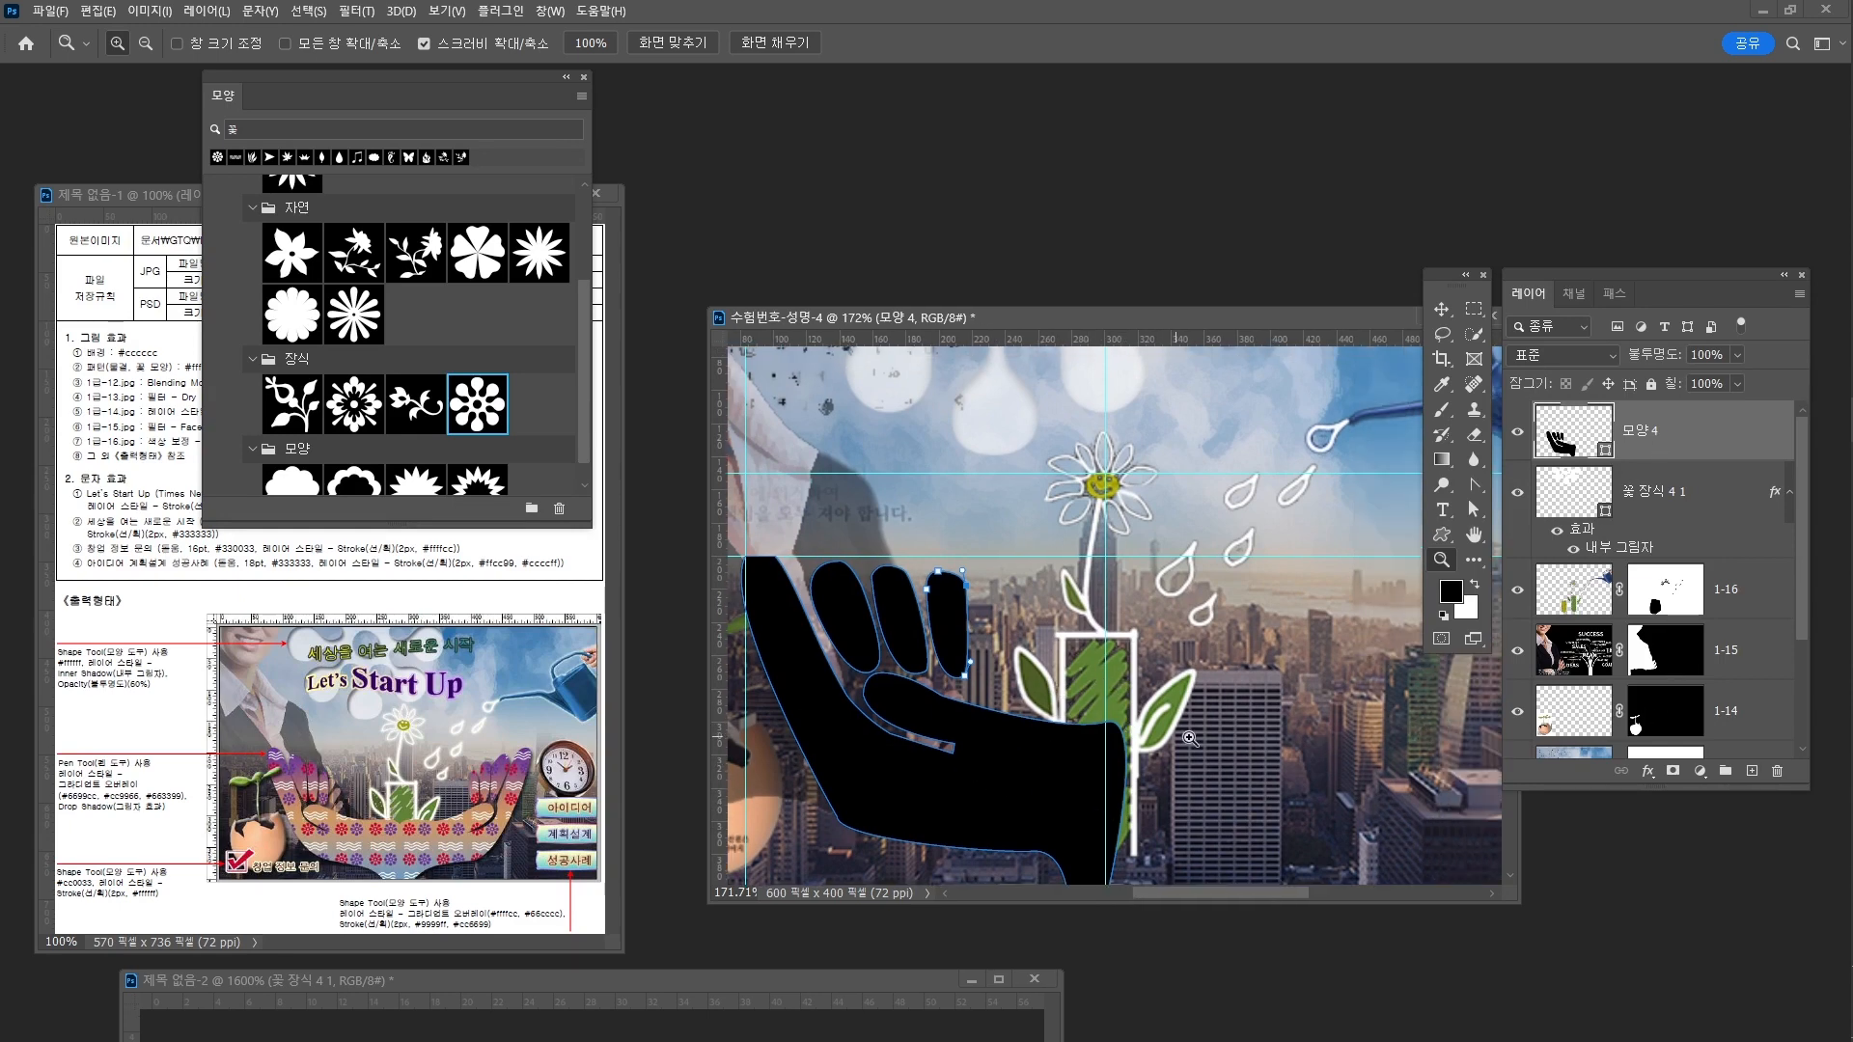
drag(1187, 738, 1123, 739)
drag(1123, 738, 1075, 729)
click(1658, 491)
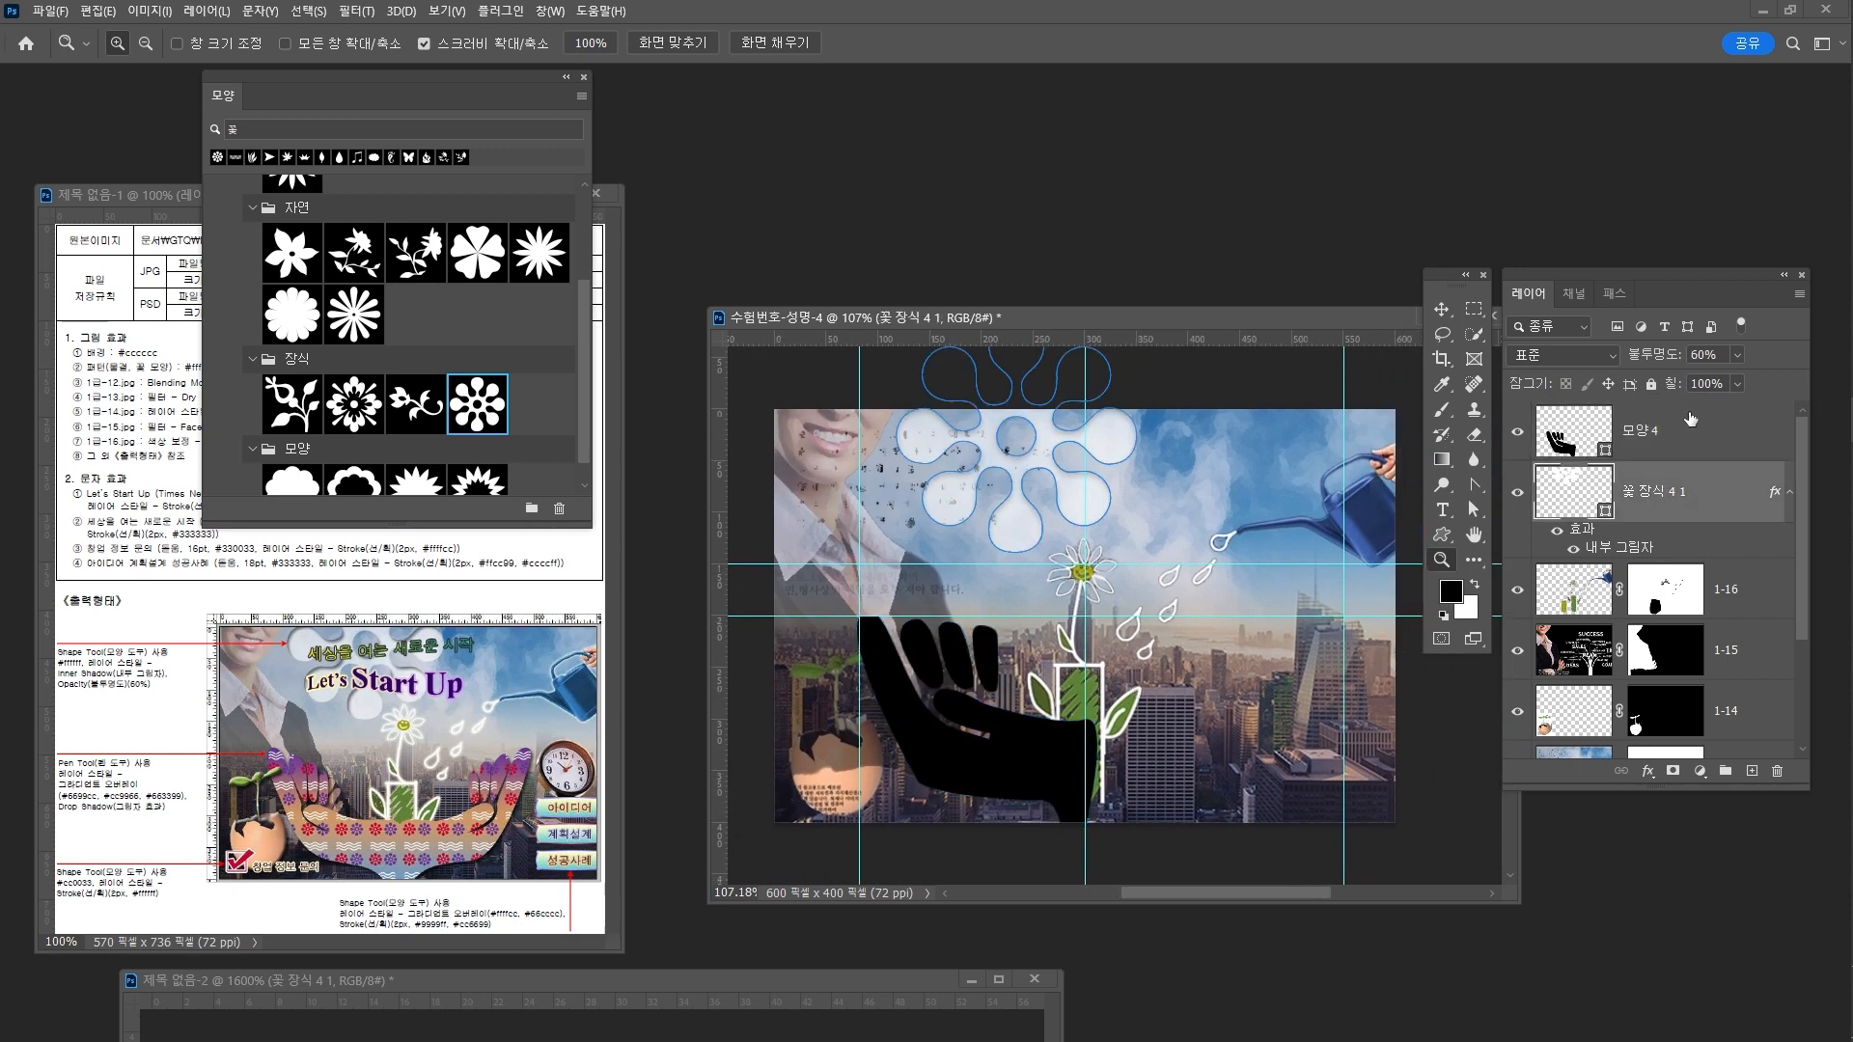
click(1690, 418)
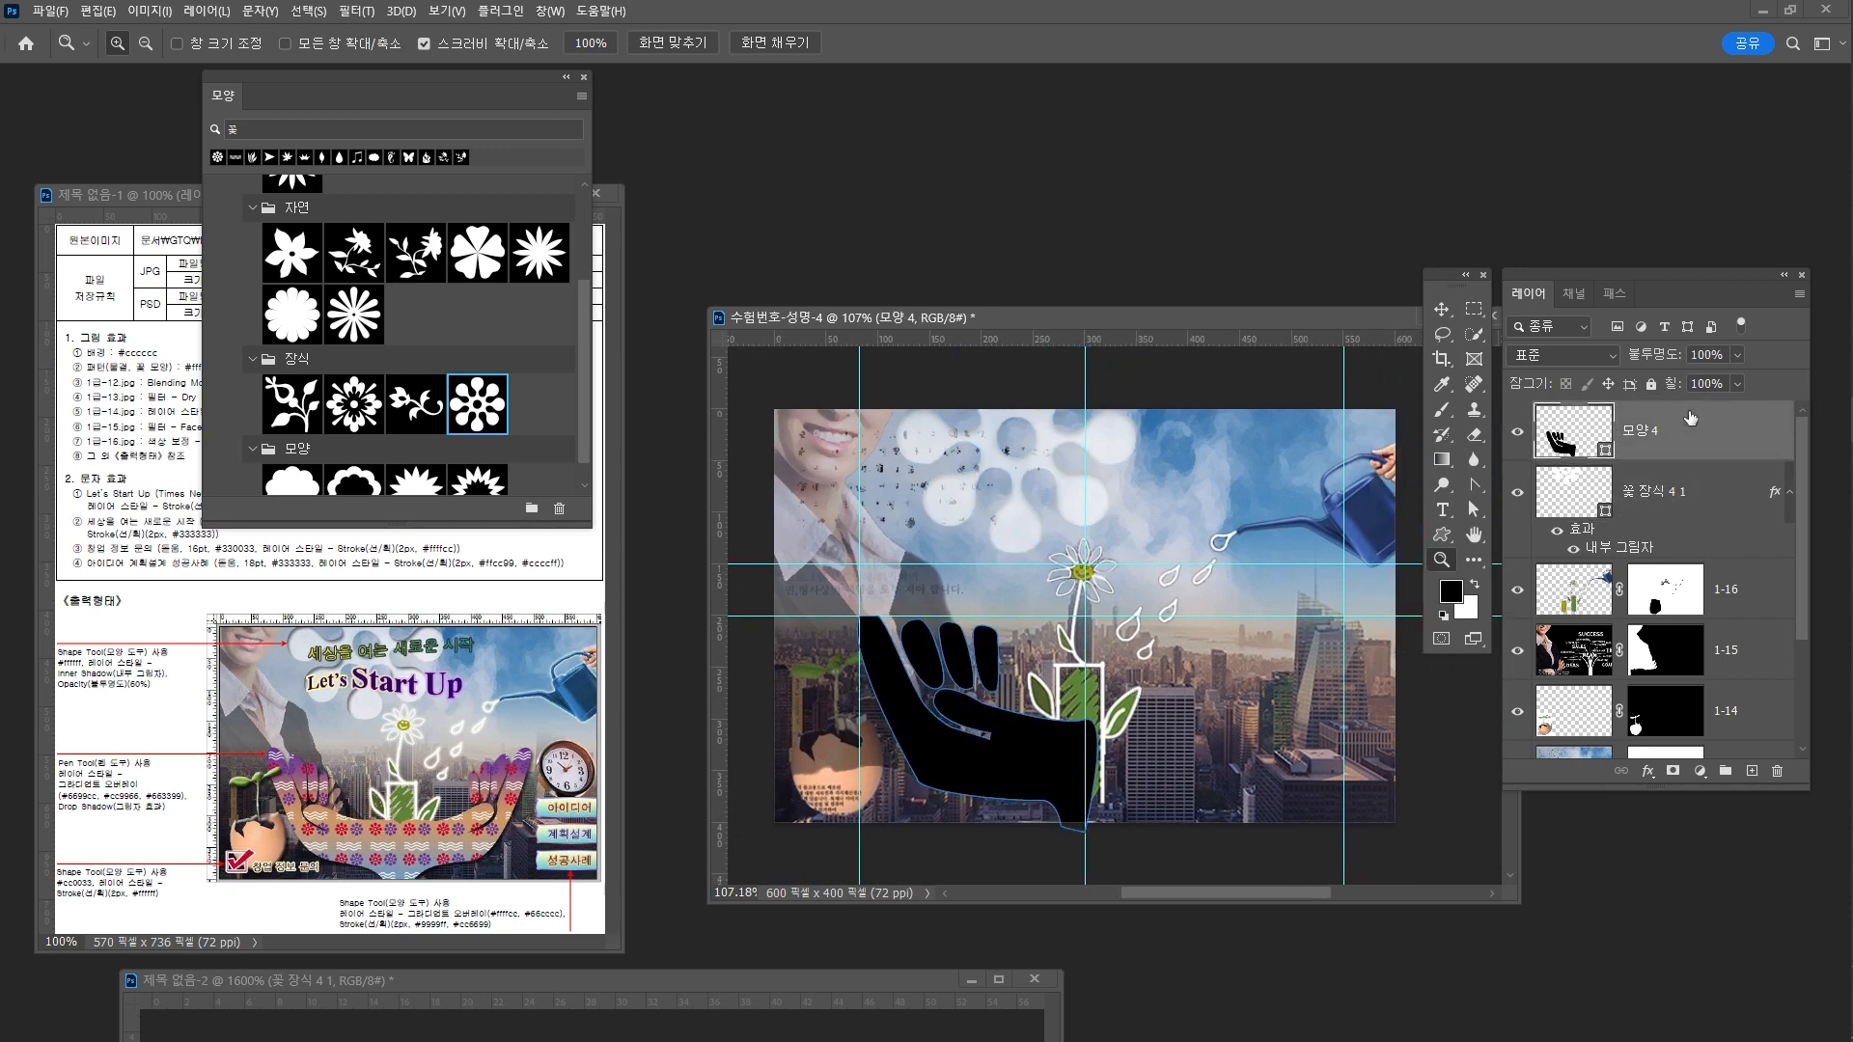
key(ctrl+j)
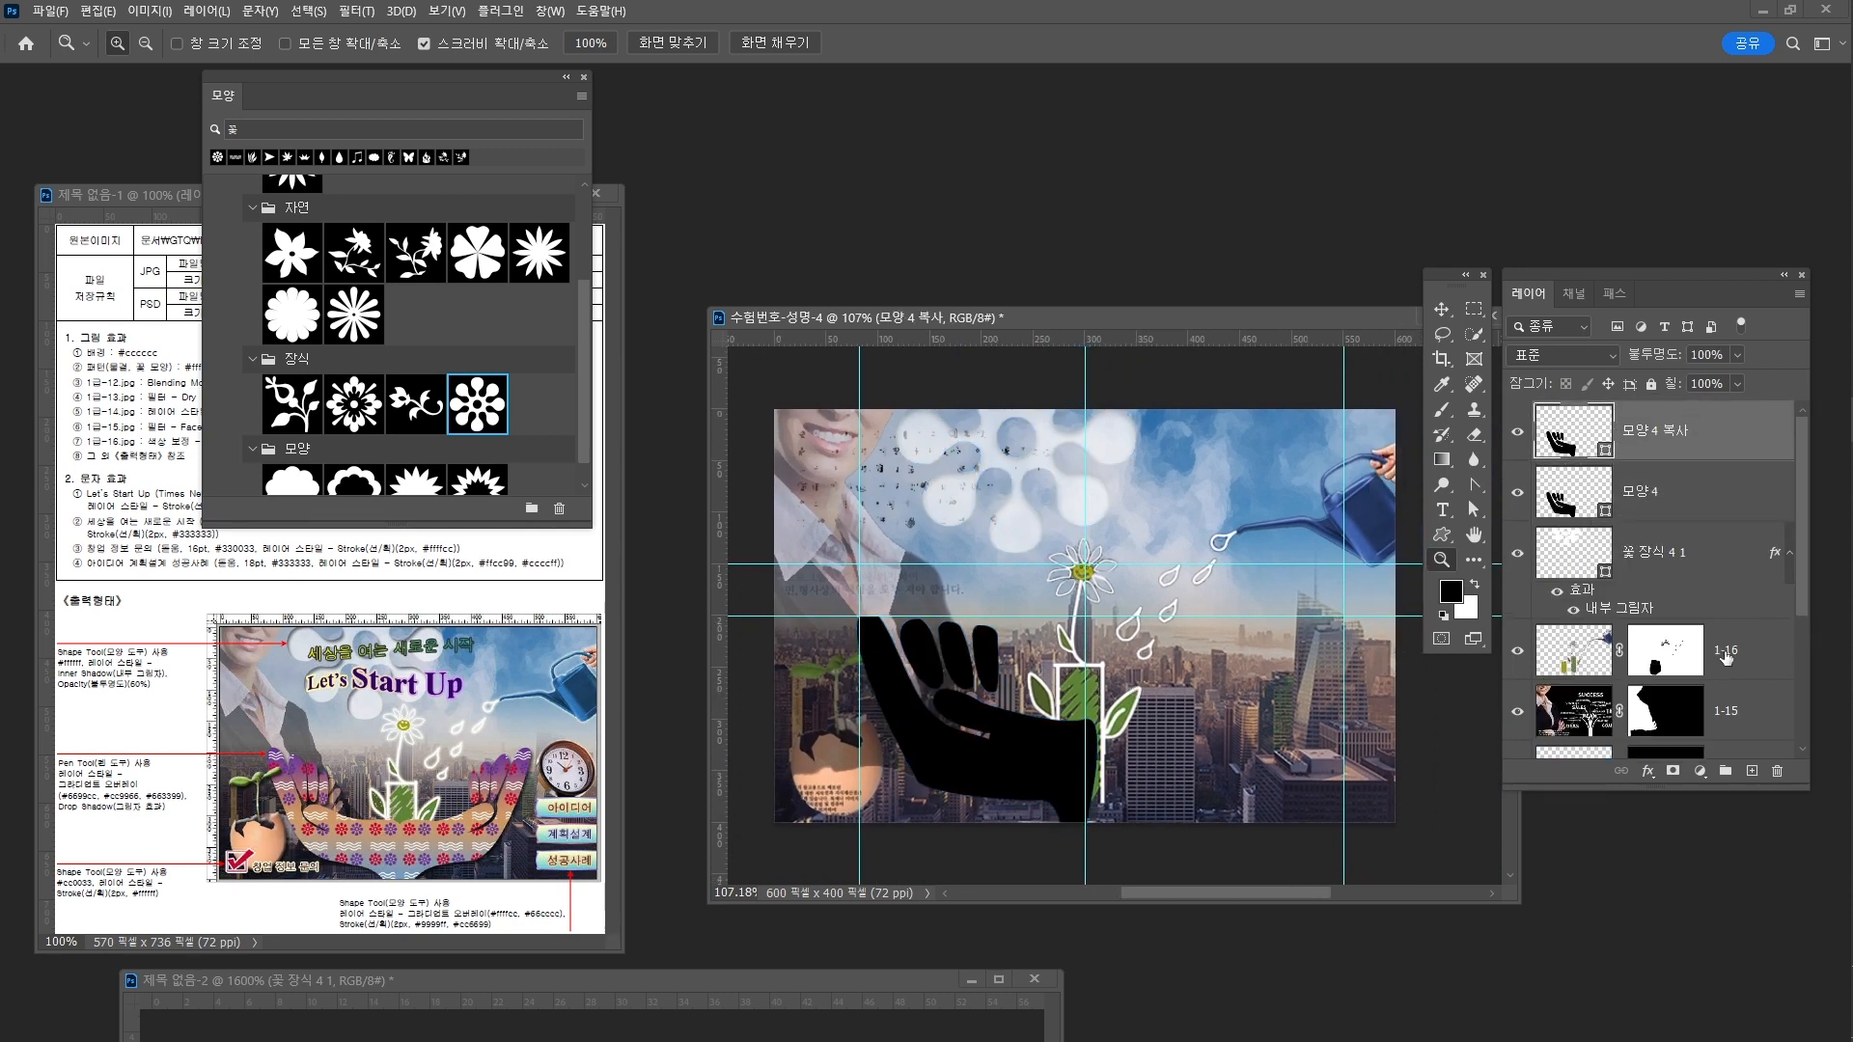
Flip the duplicated hand horizontally and move it to the other side of the centre guide, at X 417 px
key(ctrl+t)
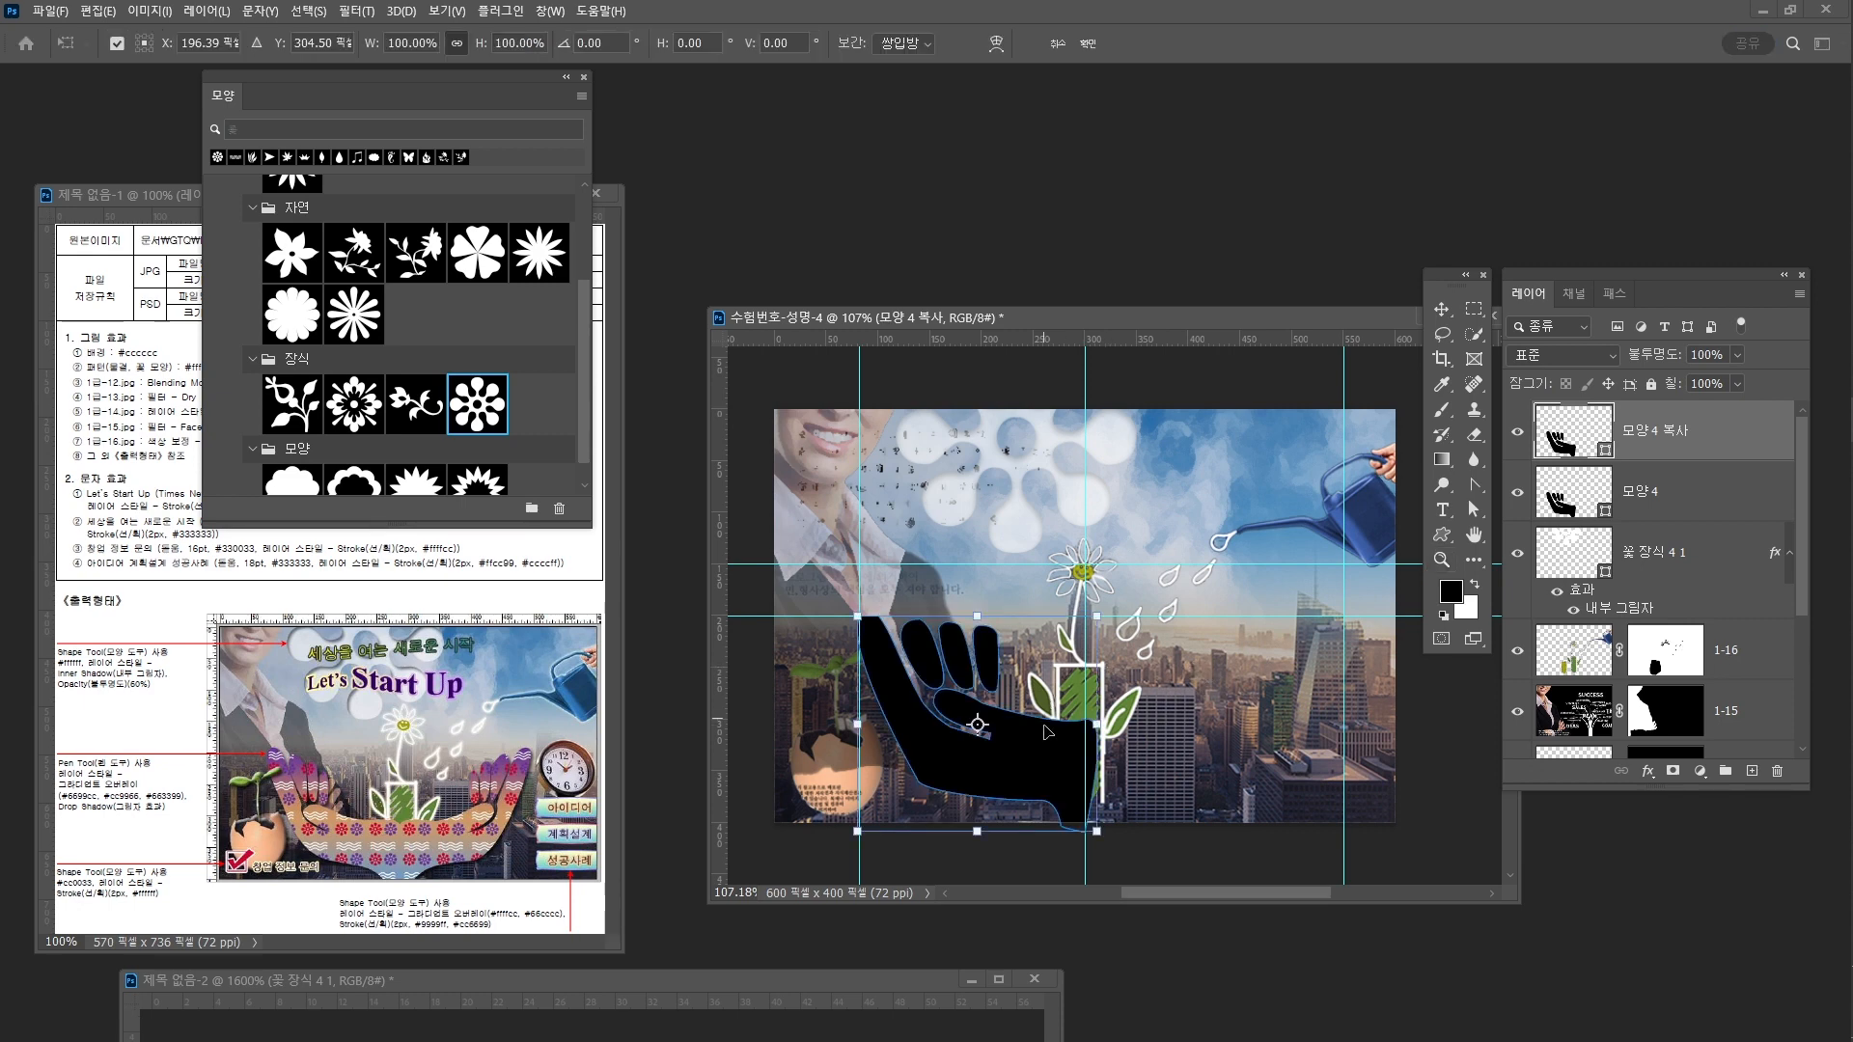
right_click(1050, 749)
click(1057, 716)
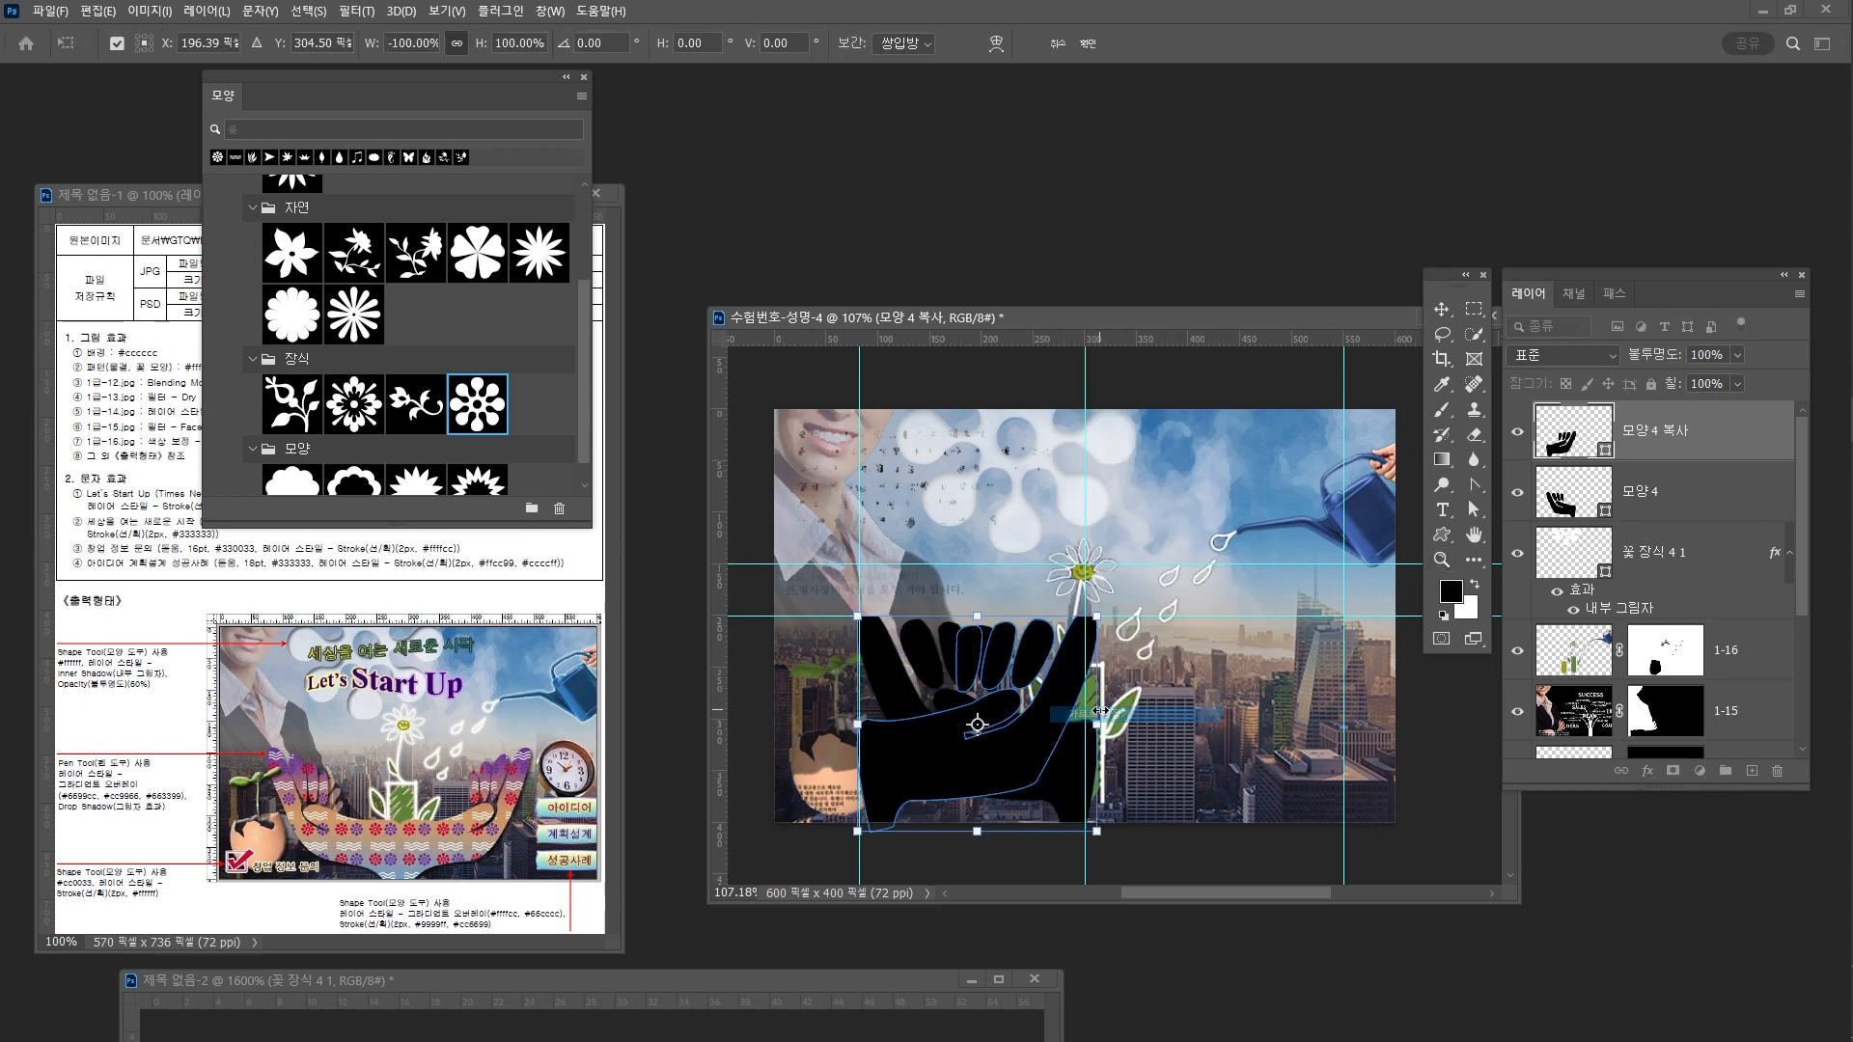
drag(1021, 754, 1251, 758)
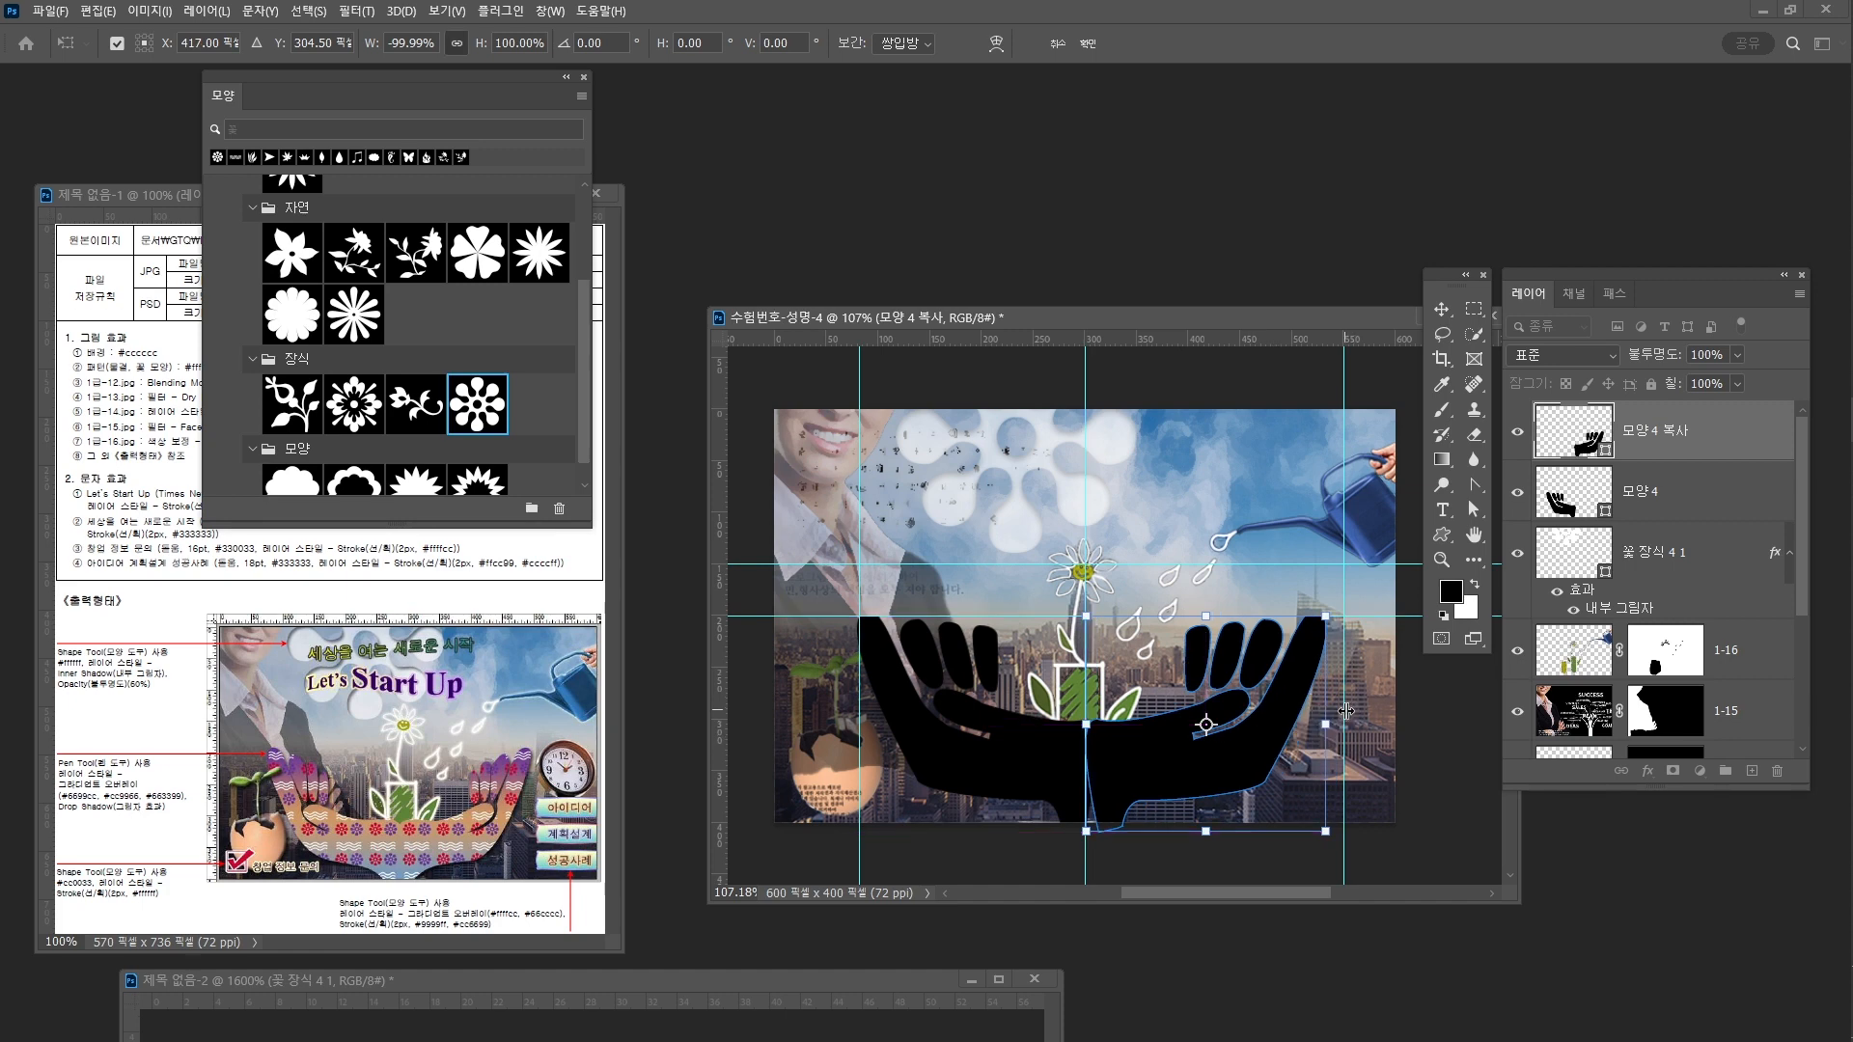
key(Return)
Merge the layers 모양 4 and 모양 4 복사 into a single shape layer and check it by toggling its visibility
key(z)
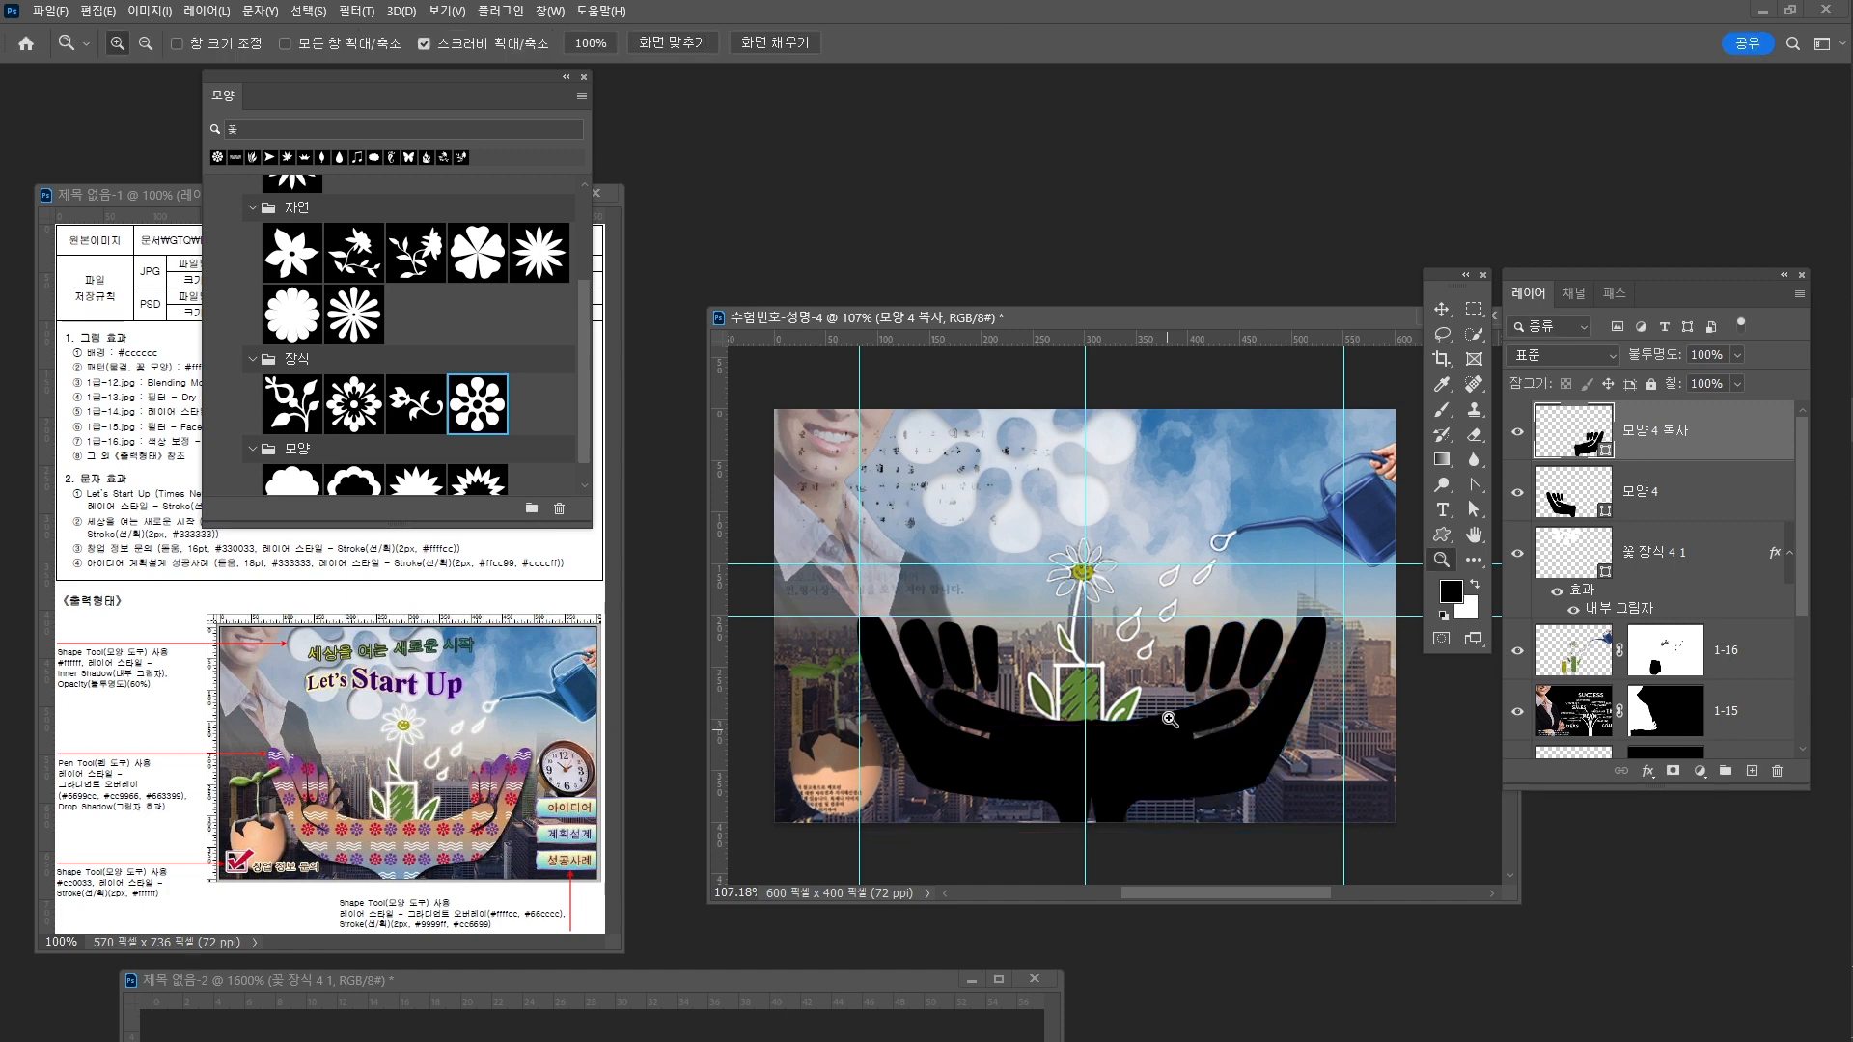
click(1136, 799)
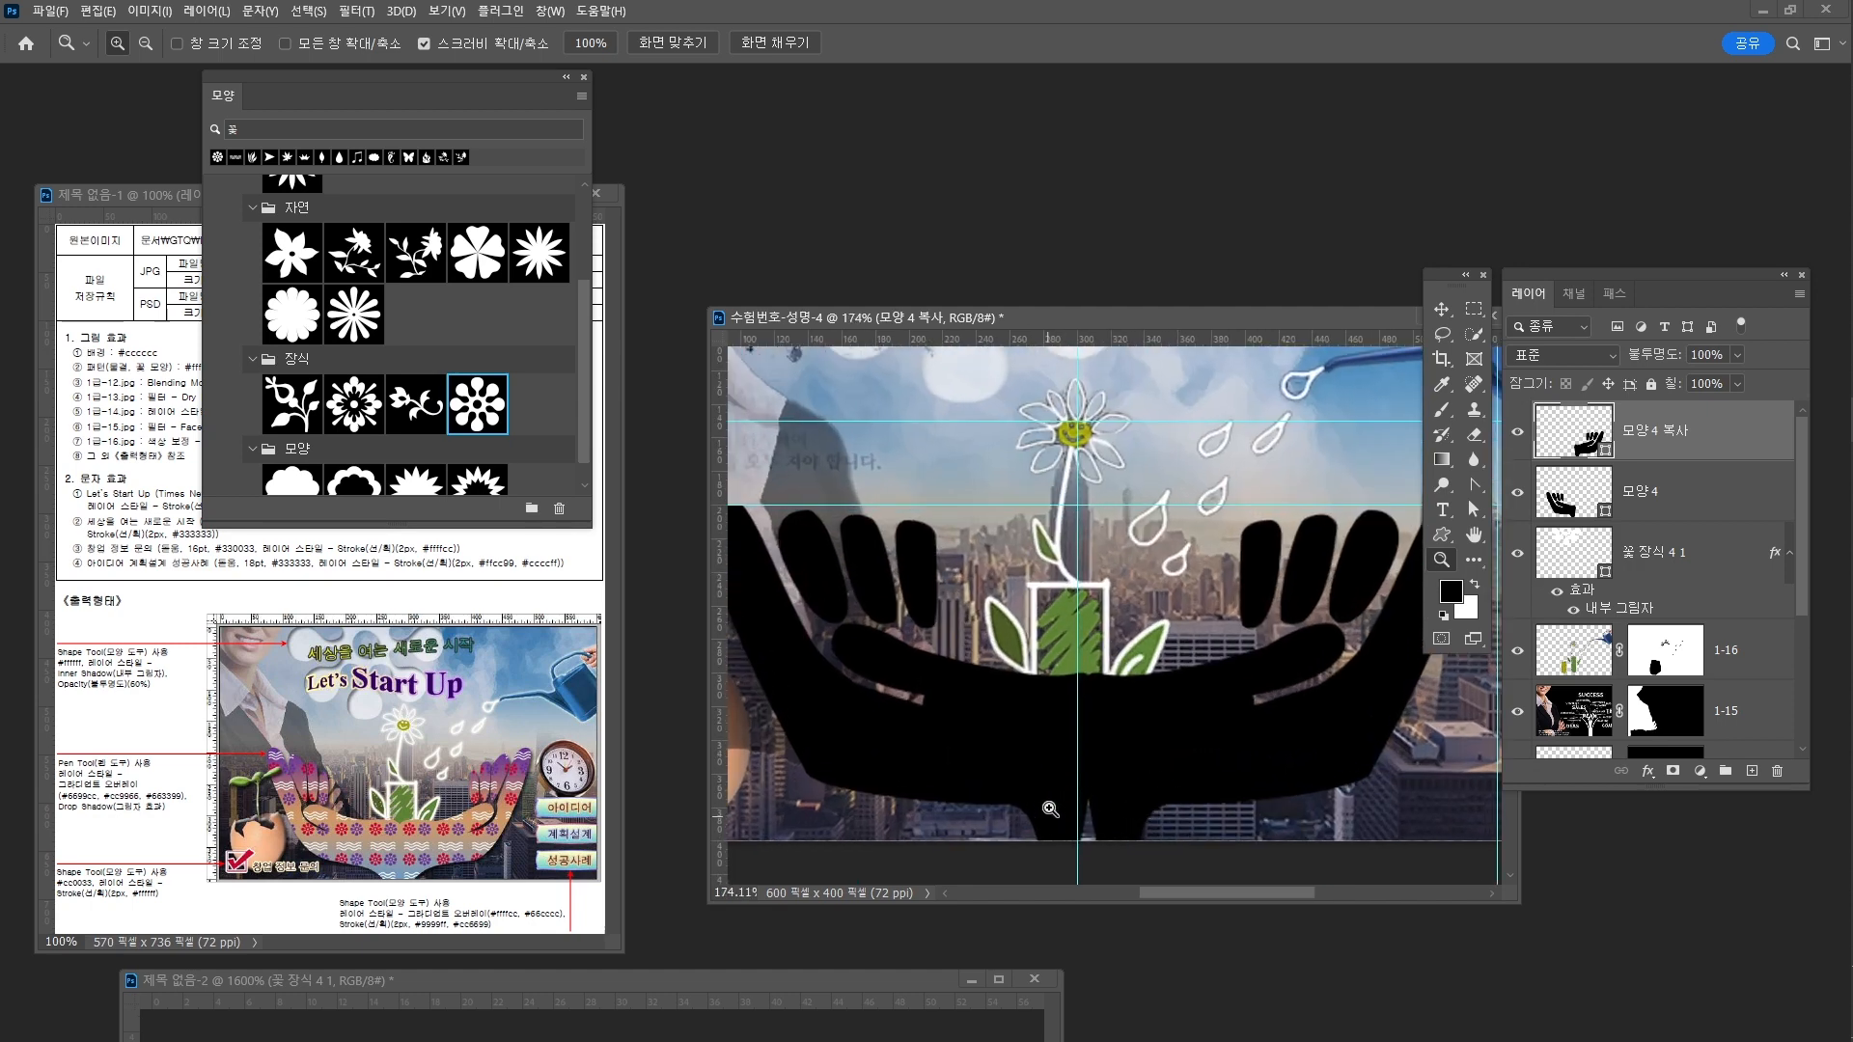
shift+click(1694, 506)
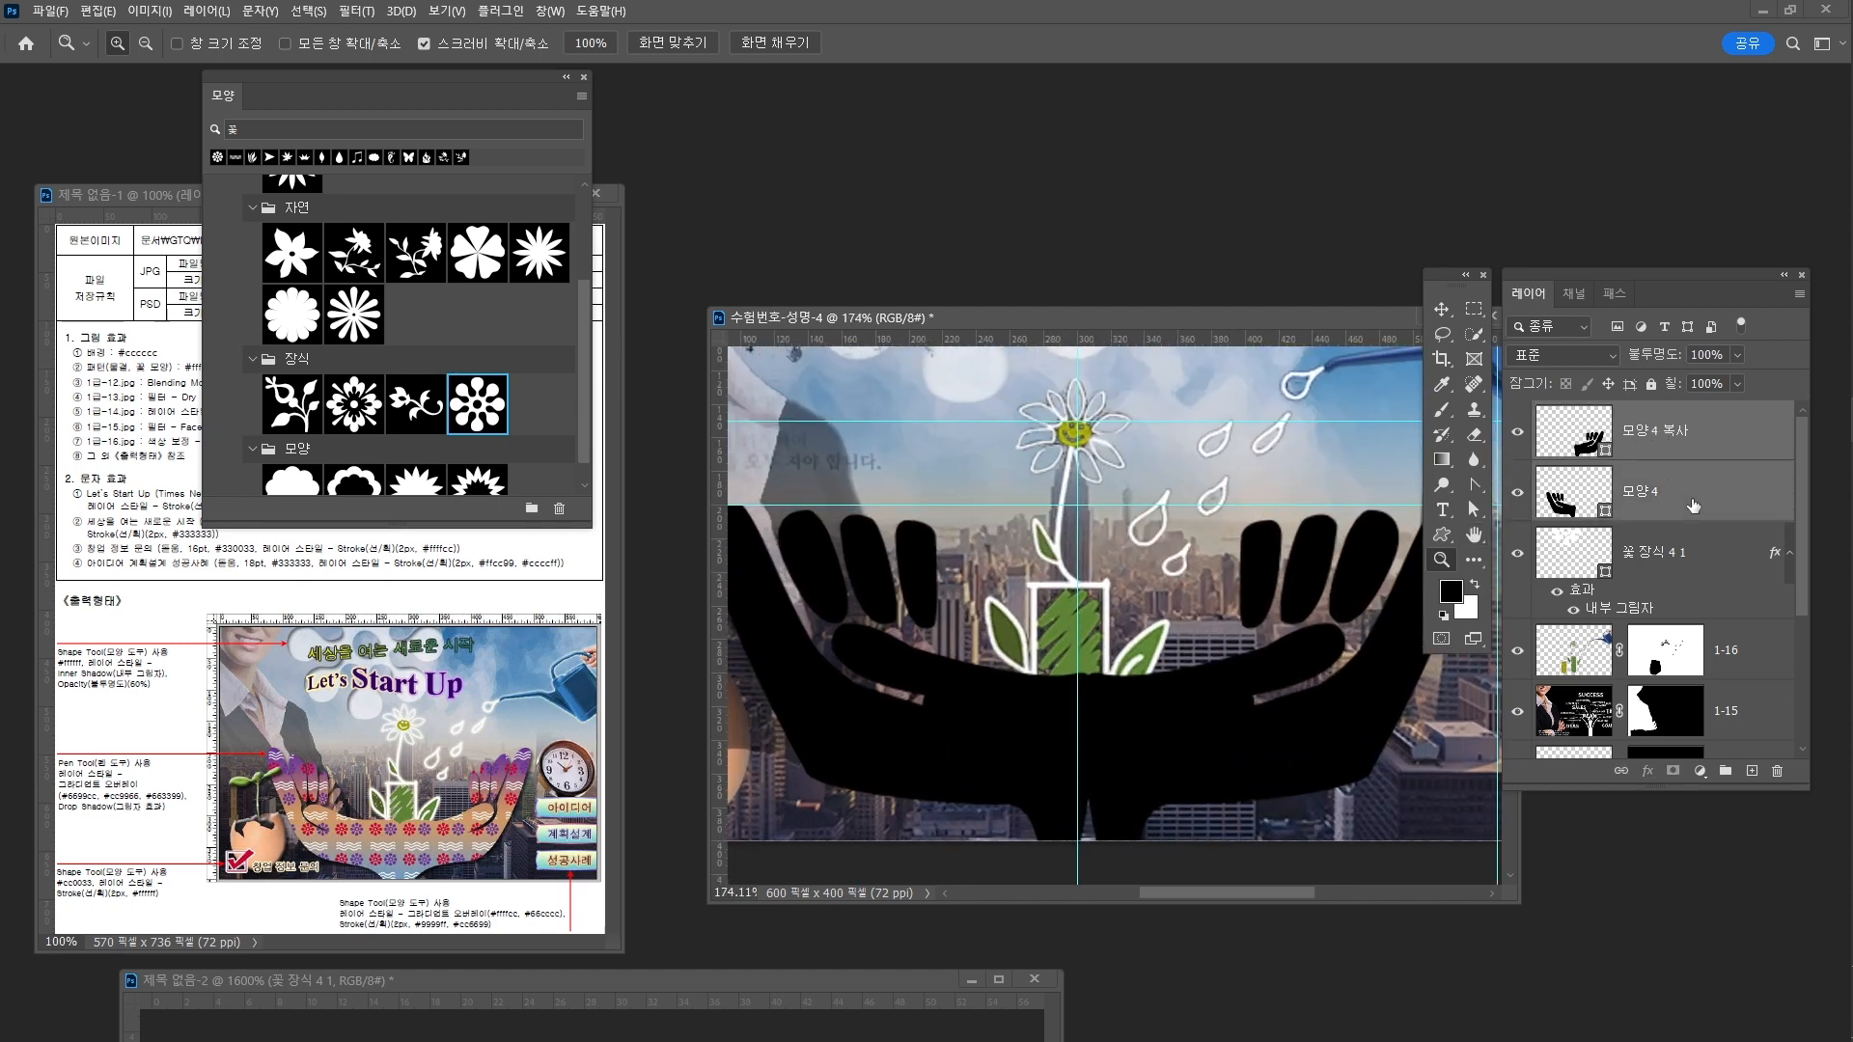
right_click(1692, 504)
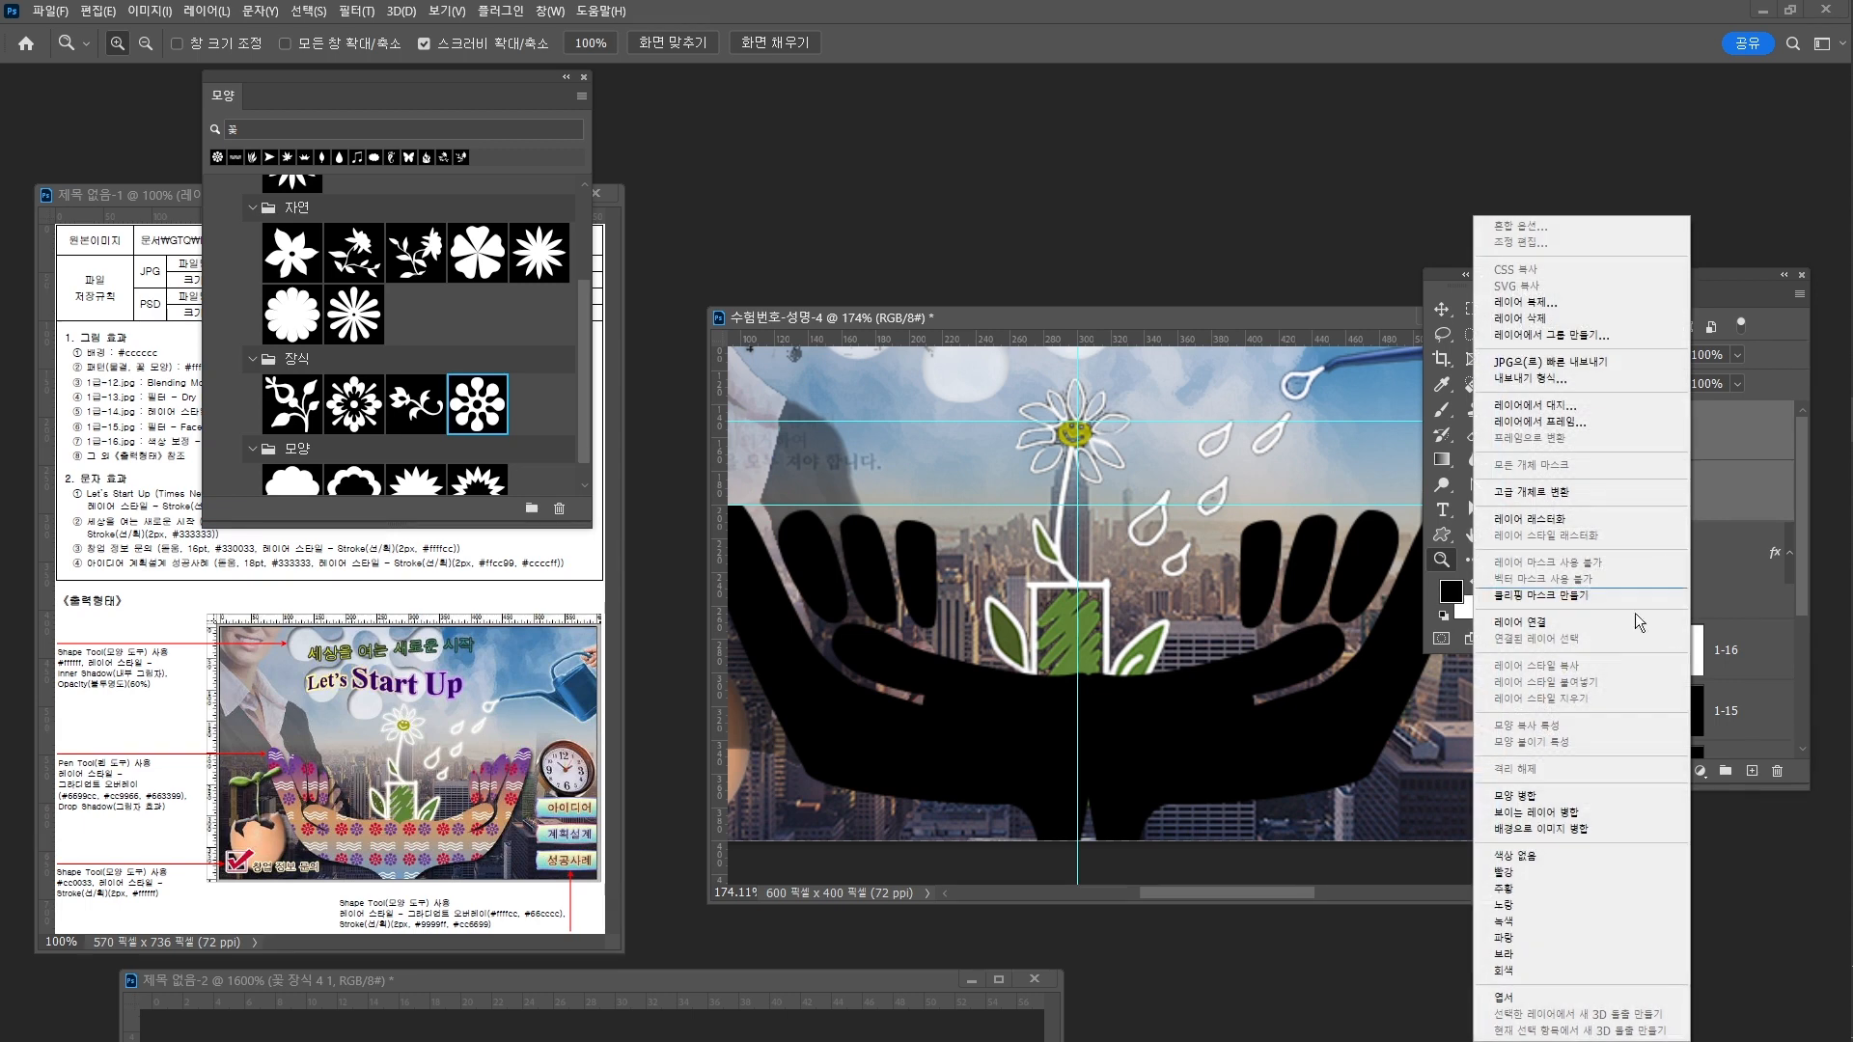
click(1612, 797)
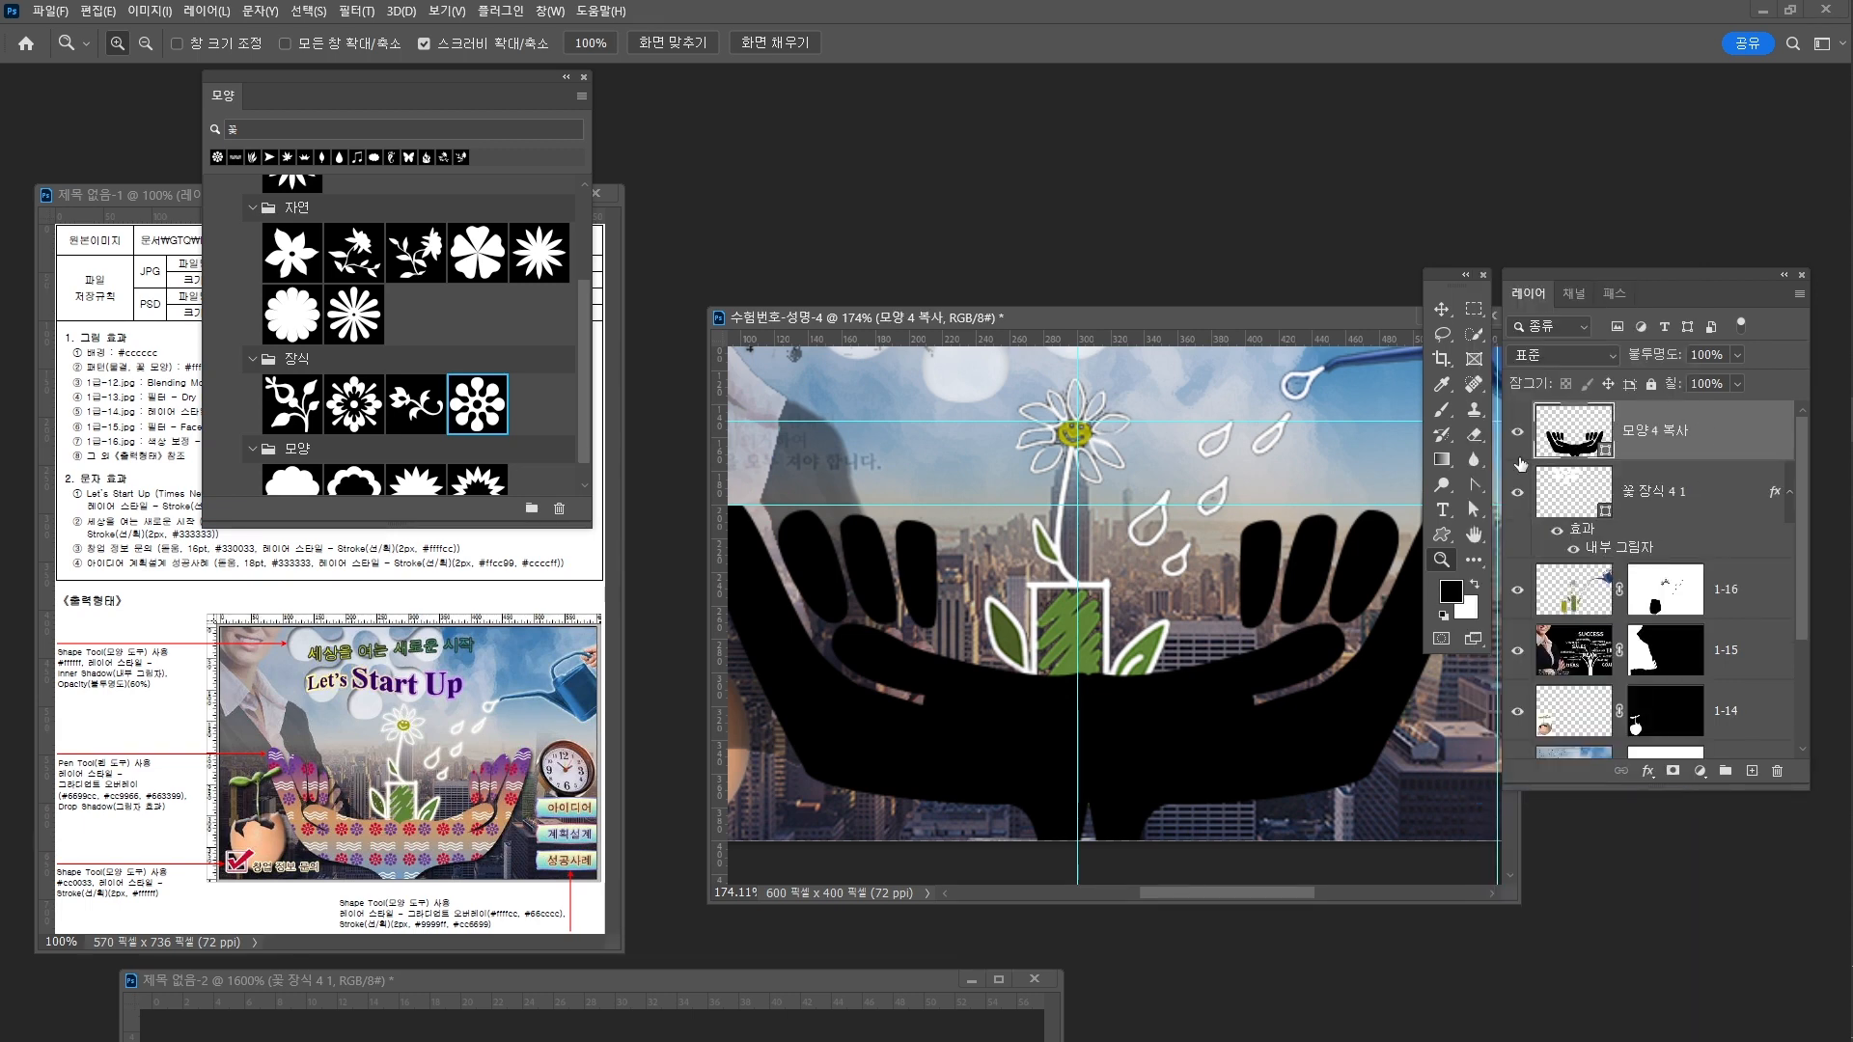
click(1517, 432)
click(1517, 433)
Close the gap between the two hands at the centre by moving their bottom inner anchors together with Direct Selection
key(a)
click(1095, 809)
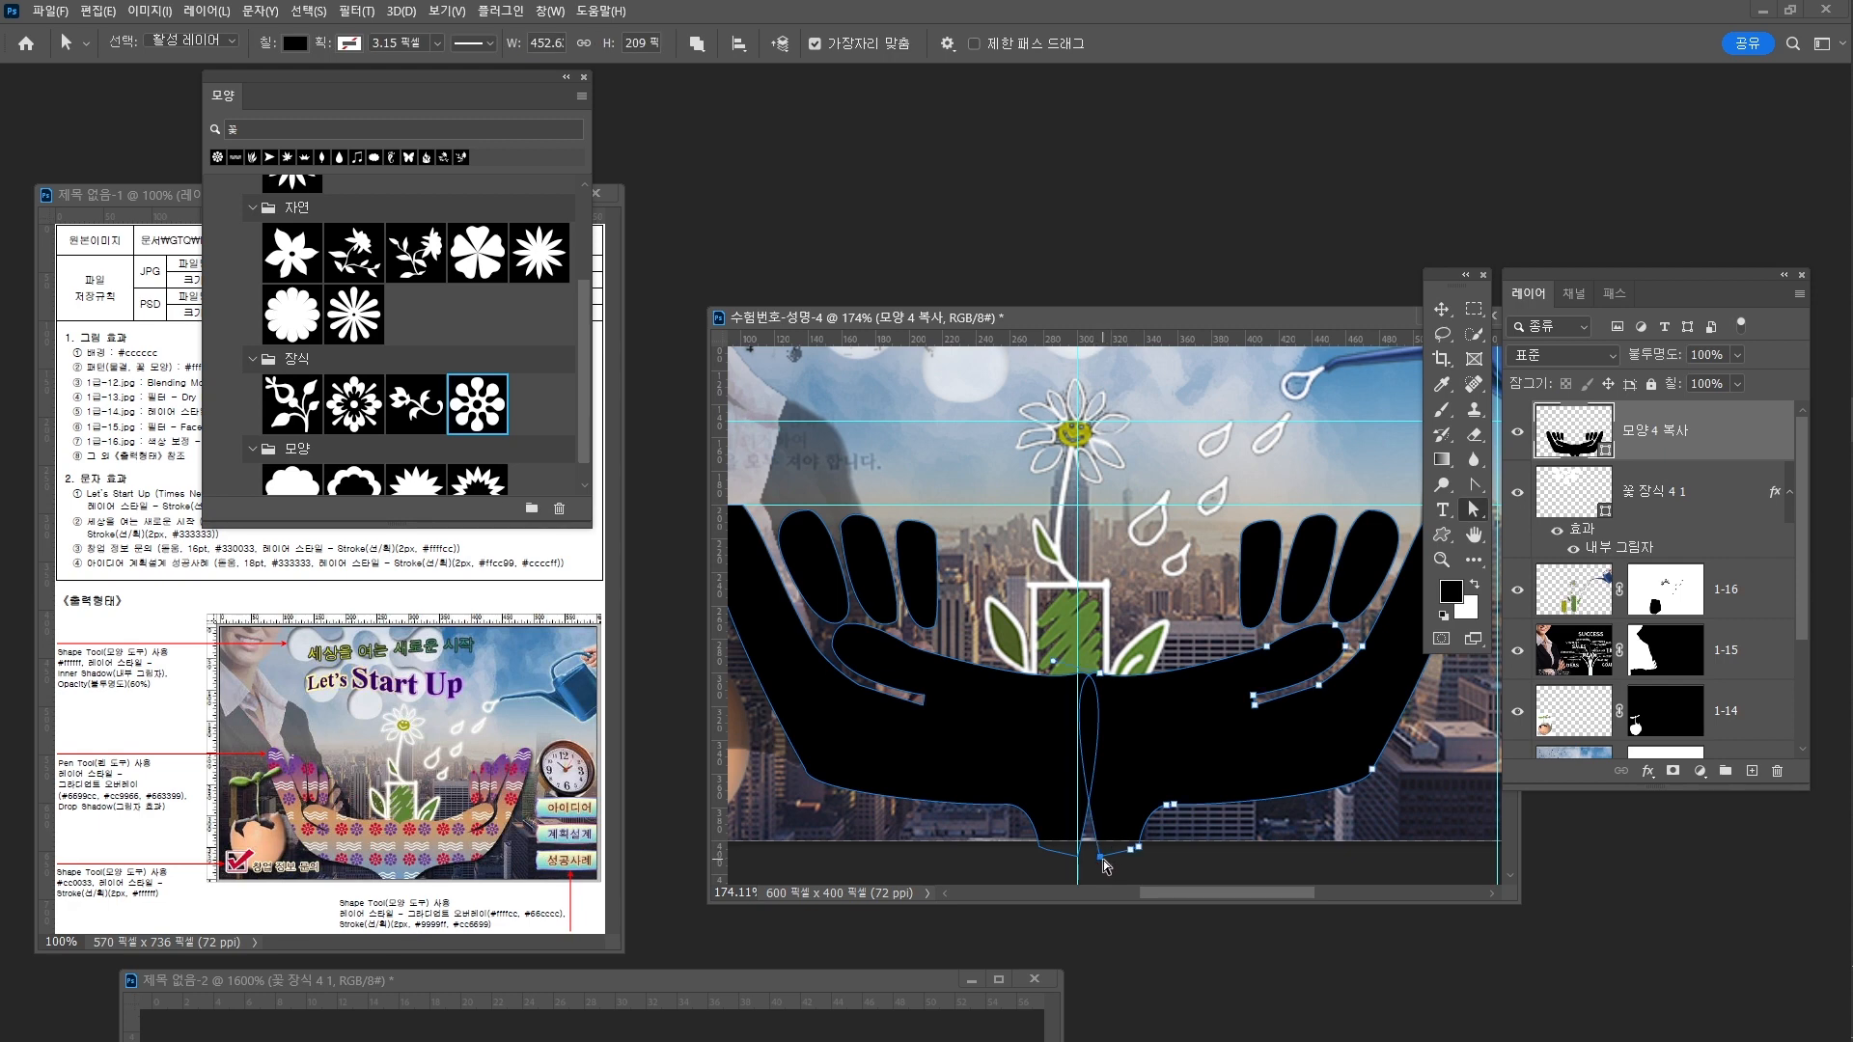
right_click(1474, 514)
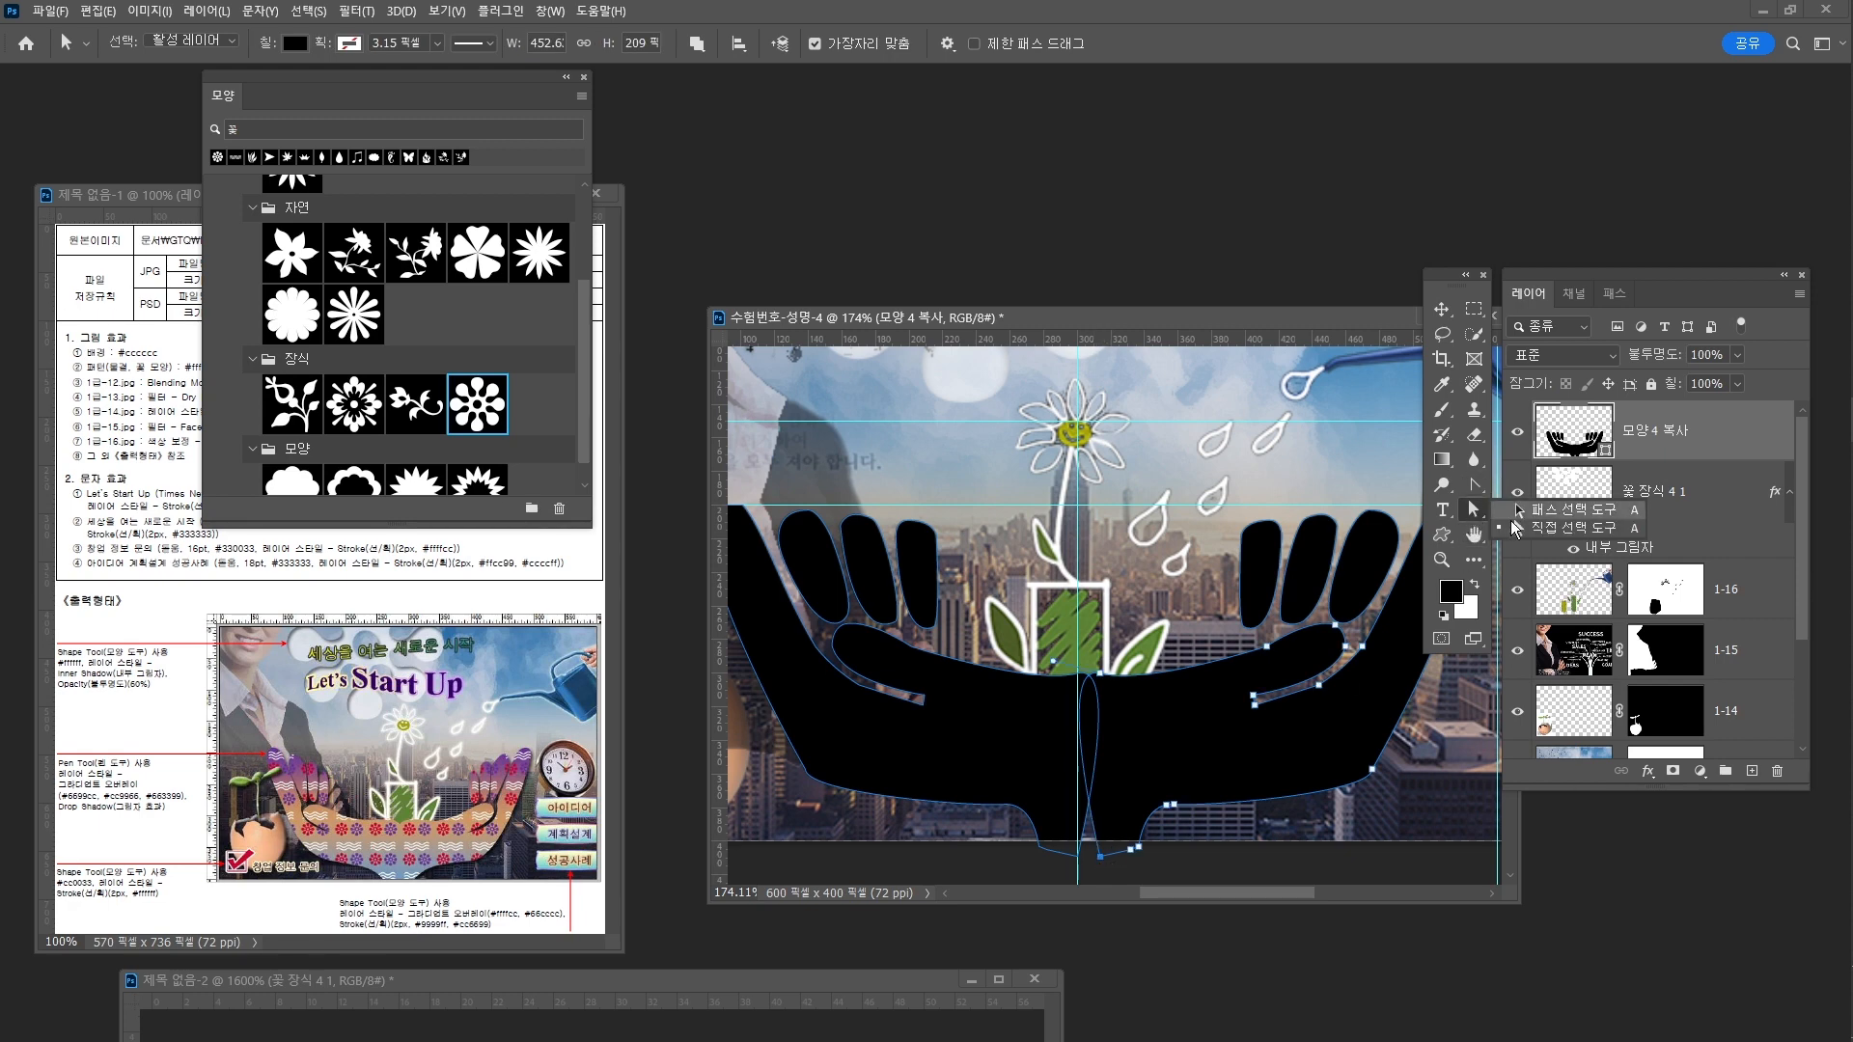
click(1514, 528)
drag(1100, 857, 1090, 855)
key(ctrl+space)
mouse_move(1200, 776)
mouse_down()
mouse_move(1258, 769)
mouse_move(1204, 770)
mouse_up()
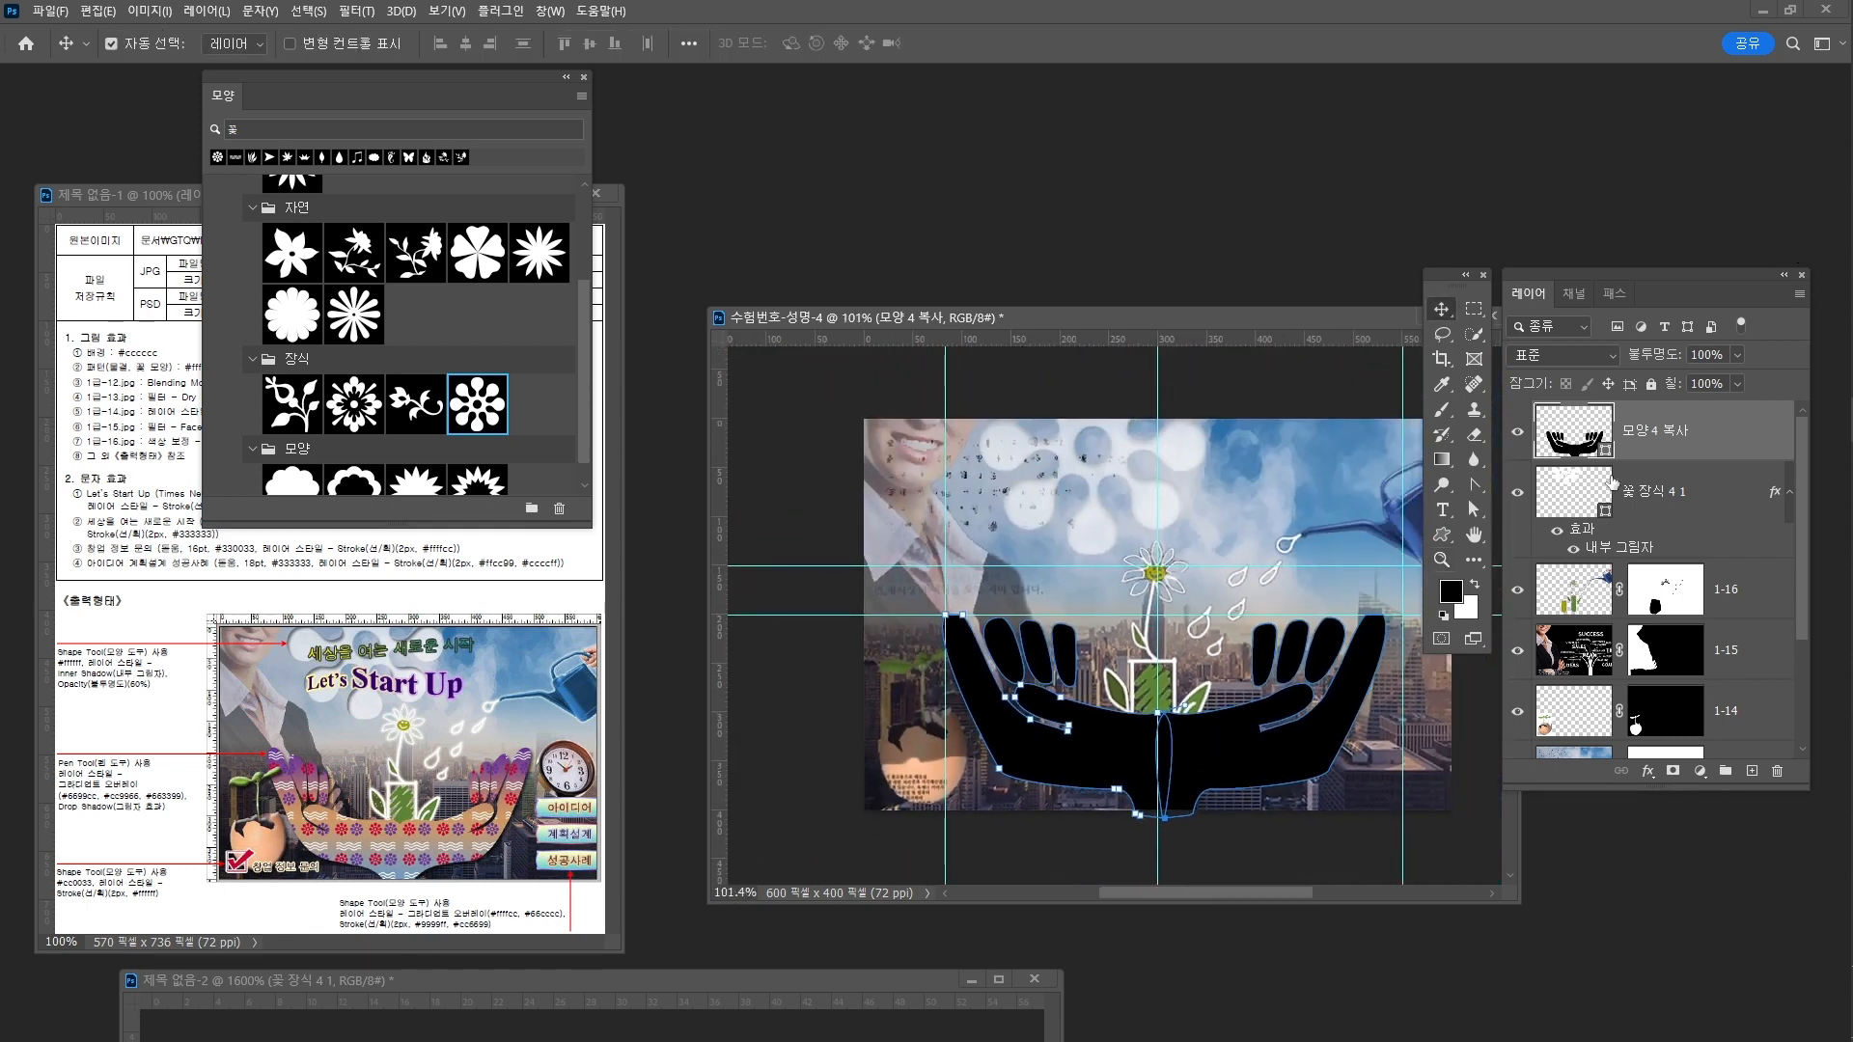
click(1322, 406)
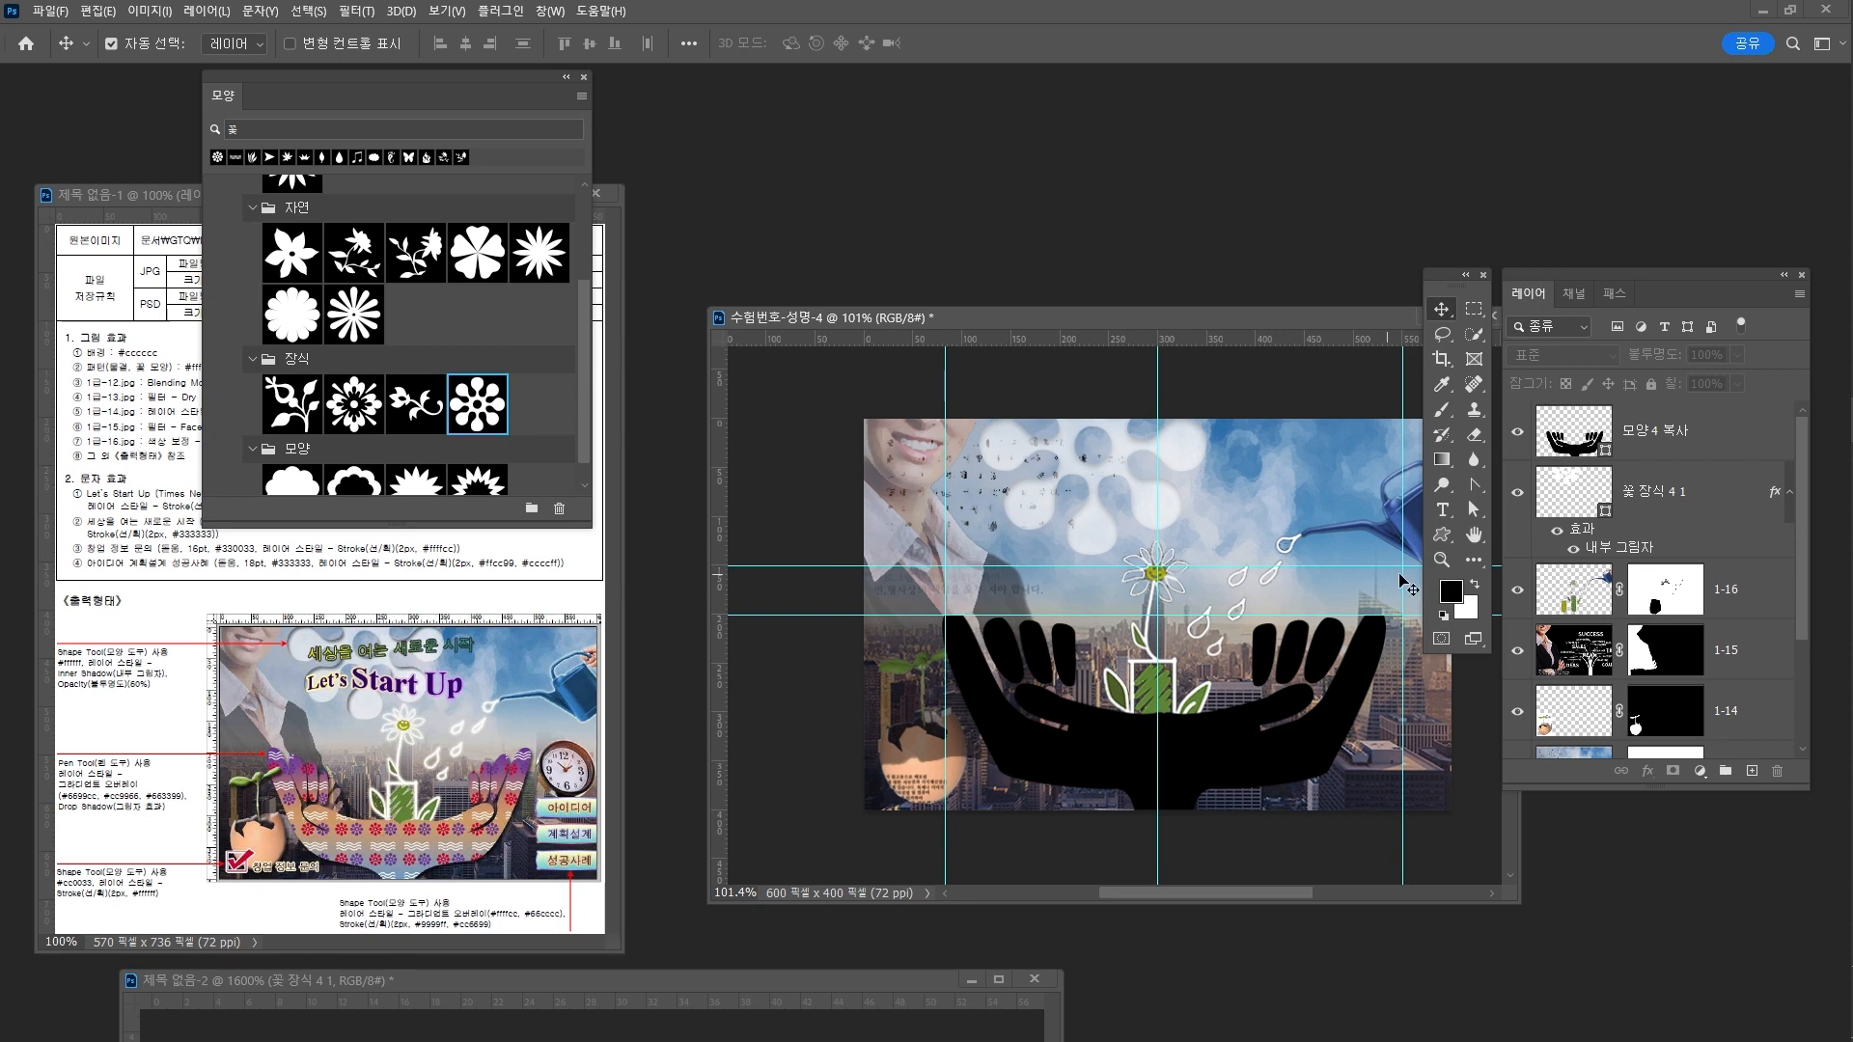
Select the 1-16 layer, close the Shapes panel covering the exam sheet, and return to the composite document
click(1752, 600)
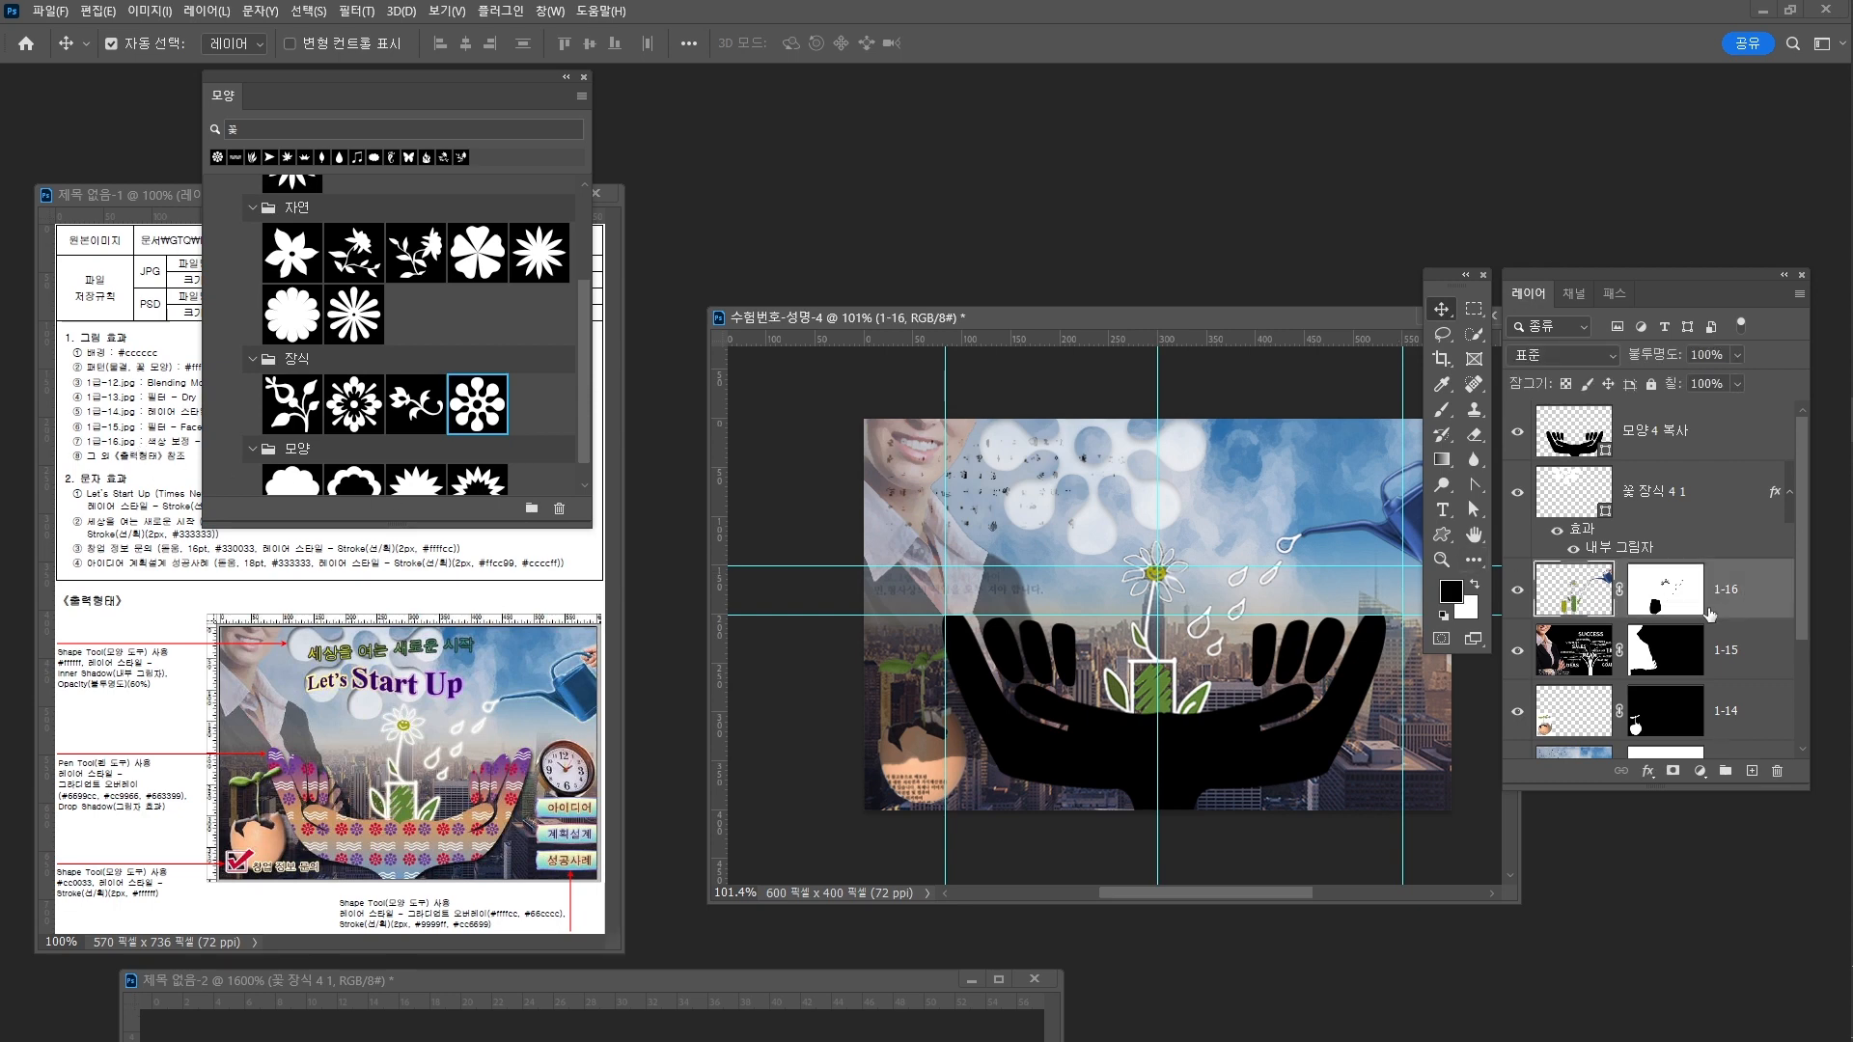
click(154, 470)
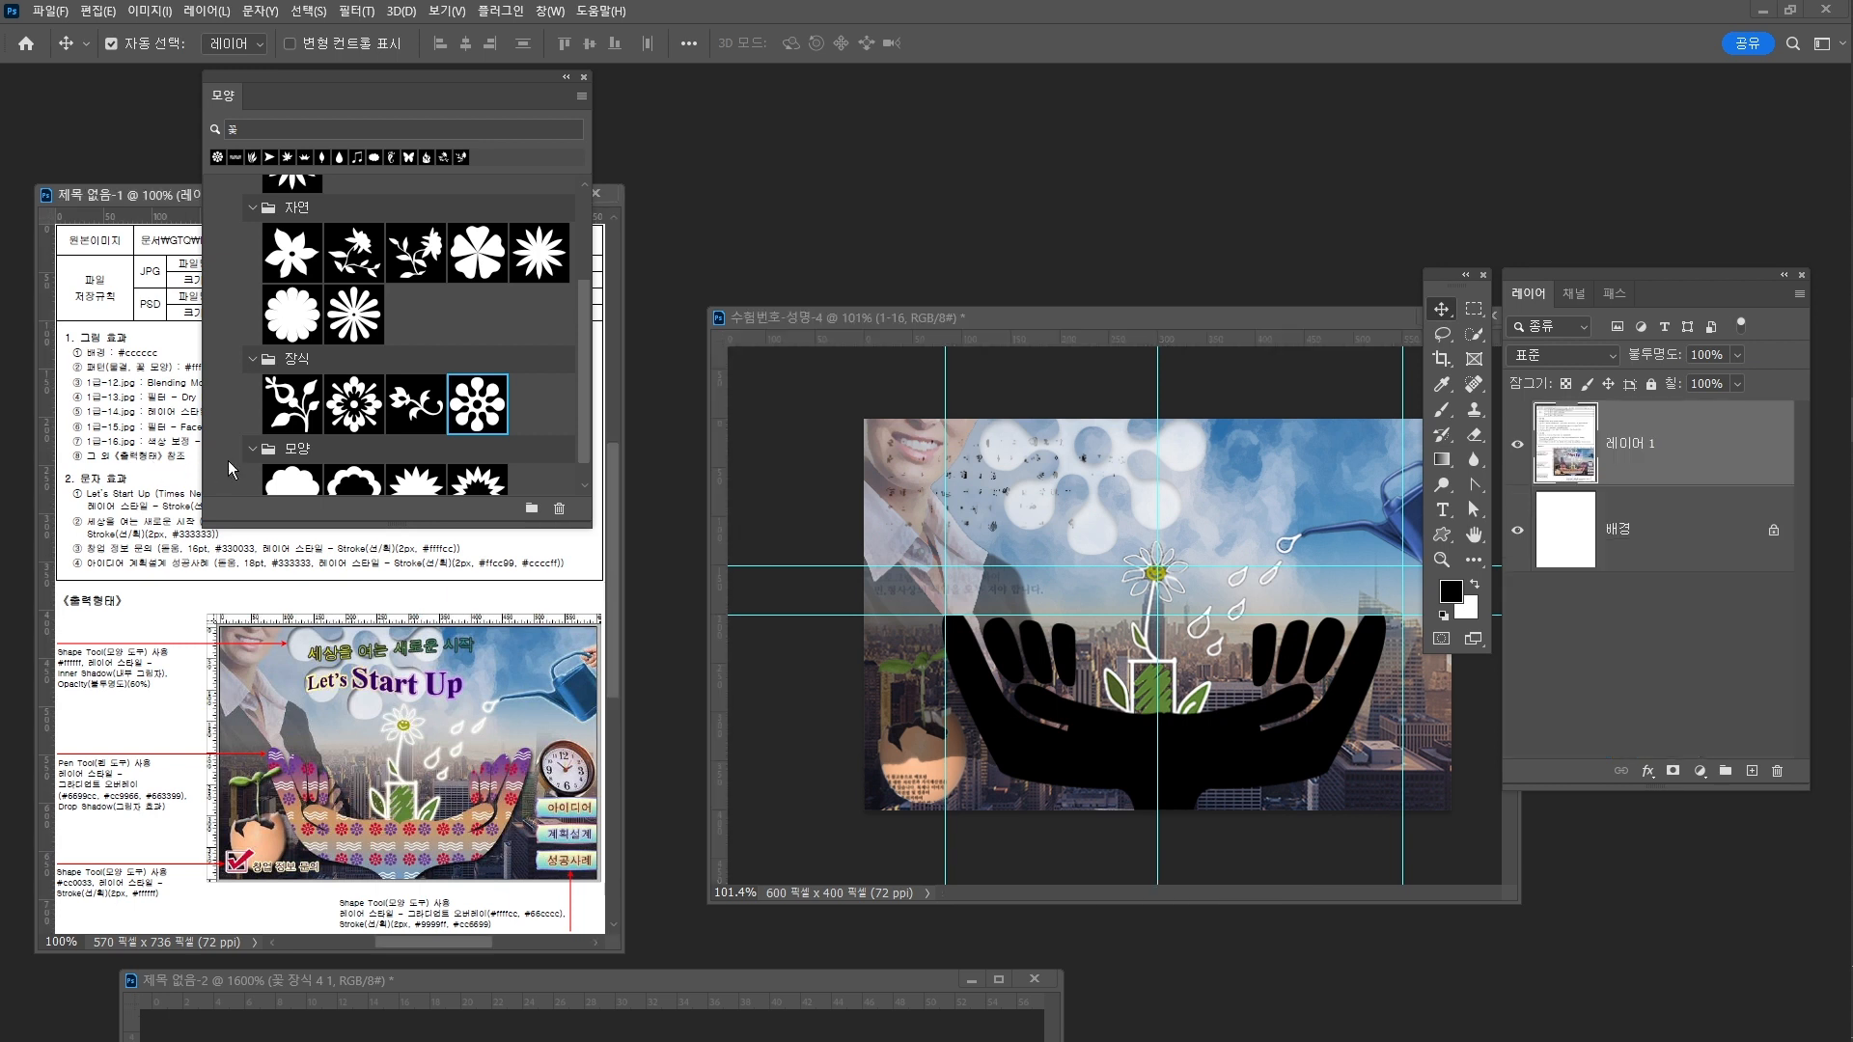
click(585, 76)
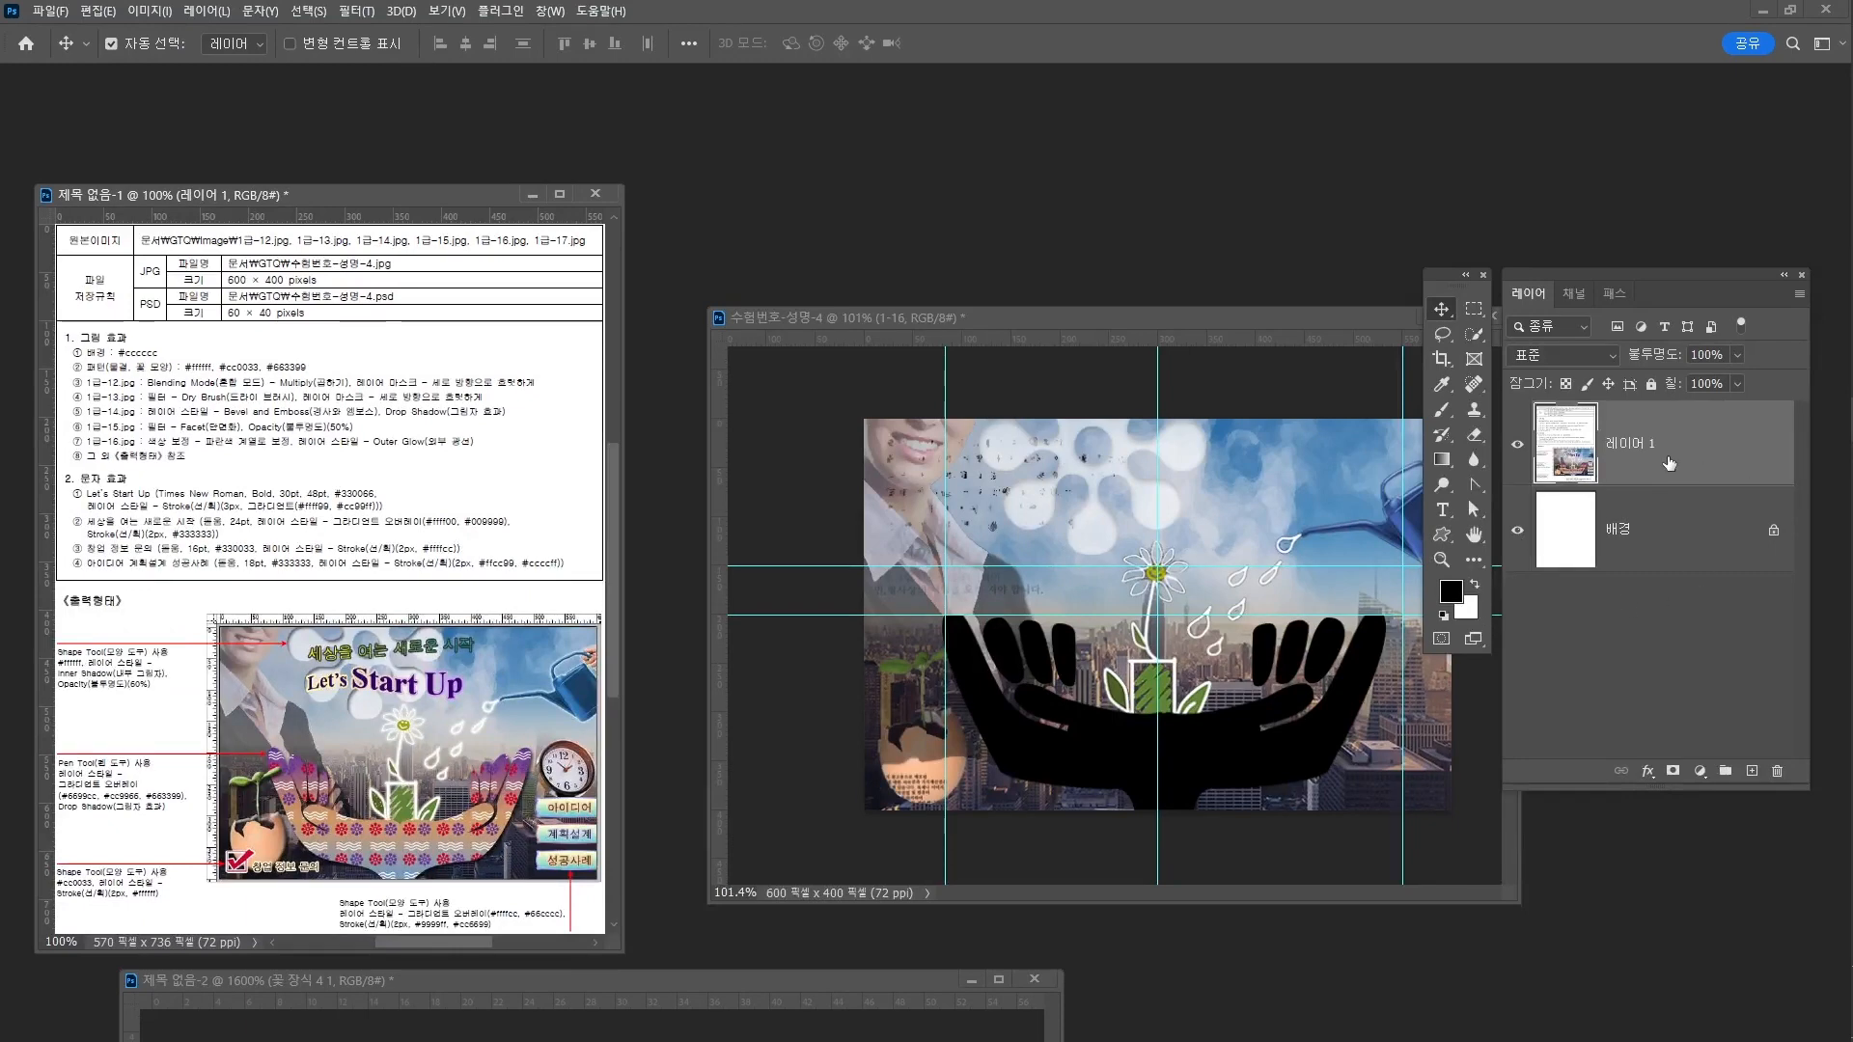
click(1084, 328)
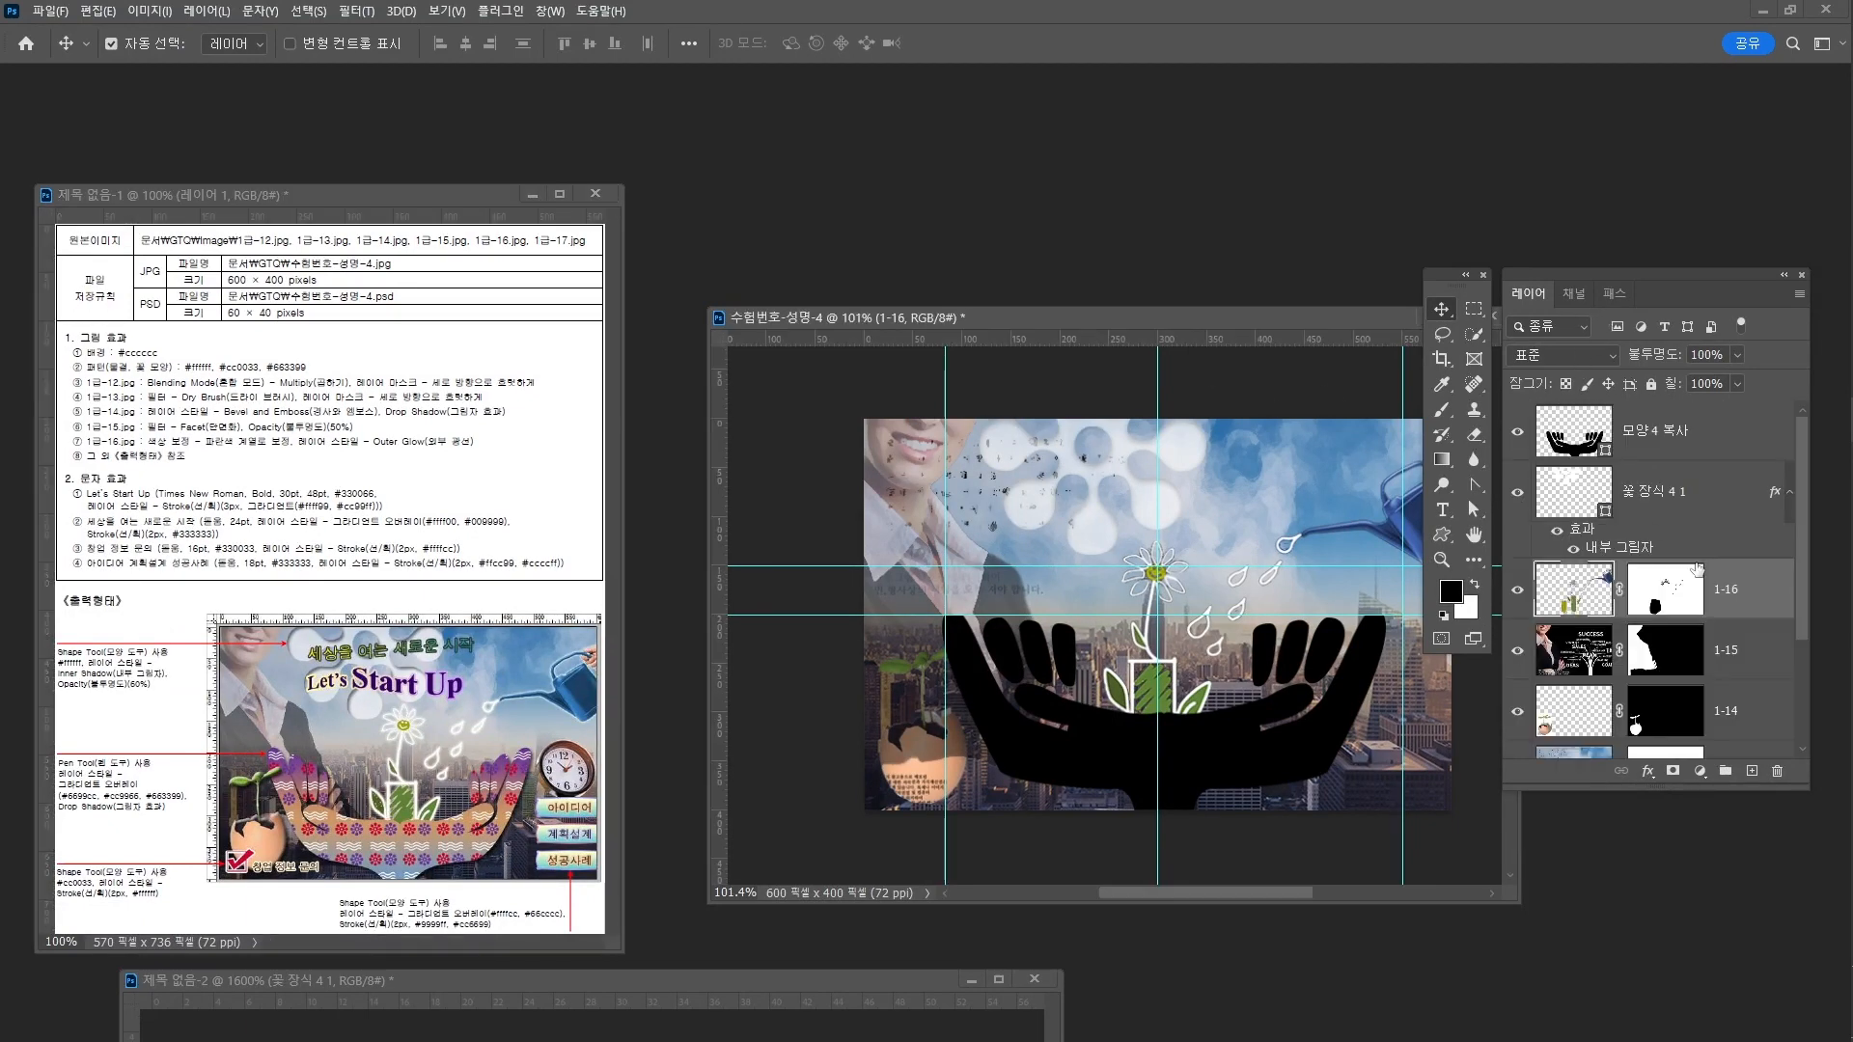
Add an Outer Glow layer style to the 1-16 layer
click(1647, 771)
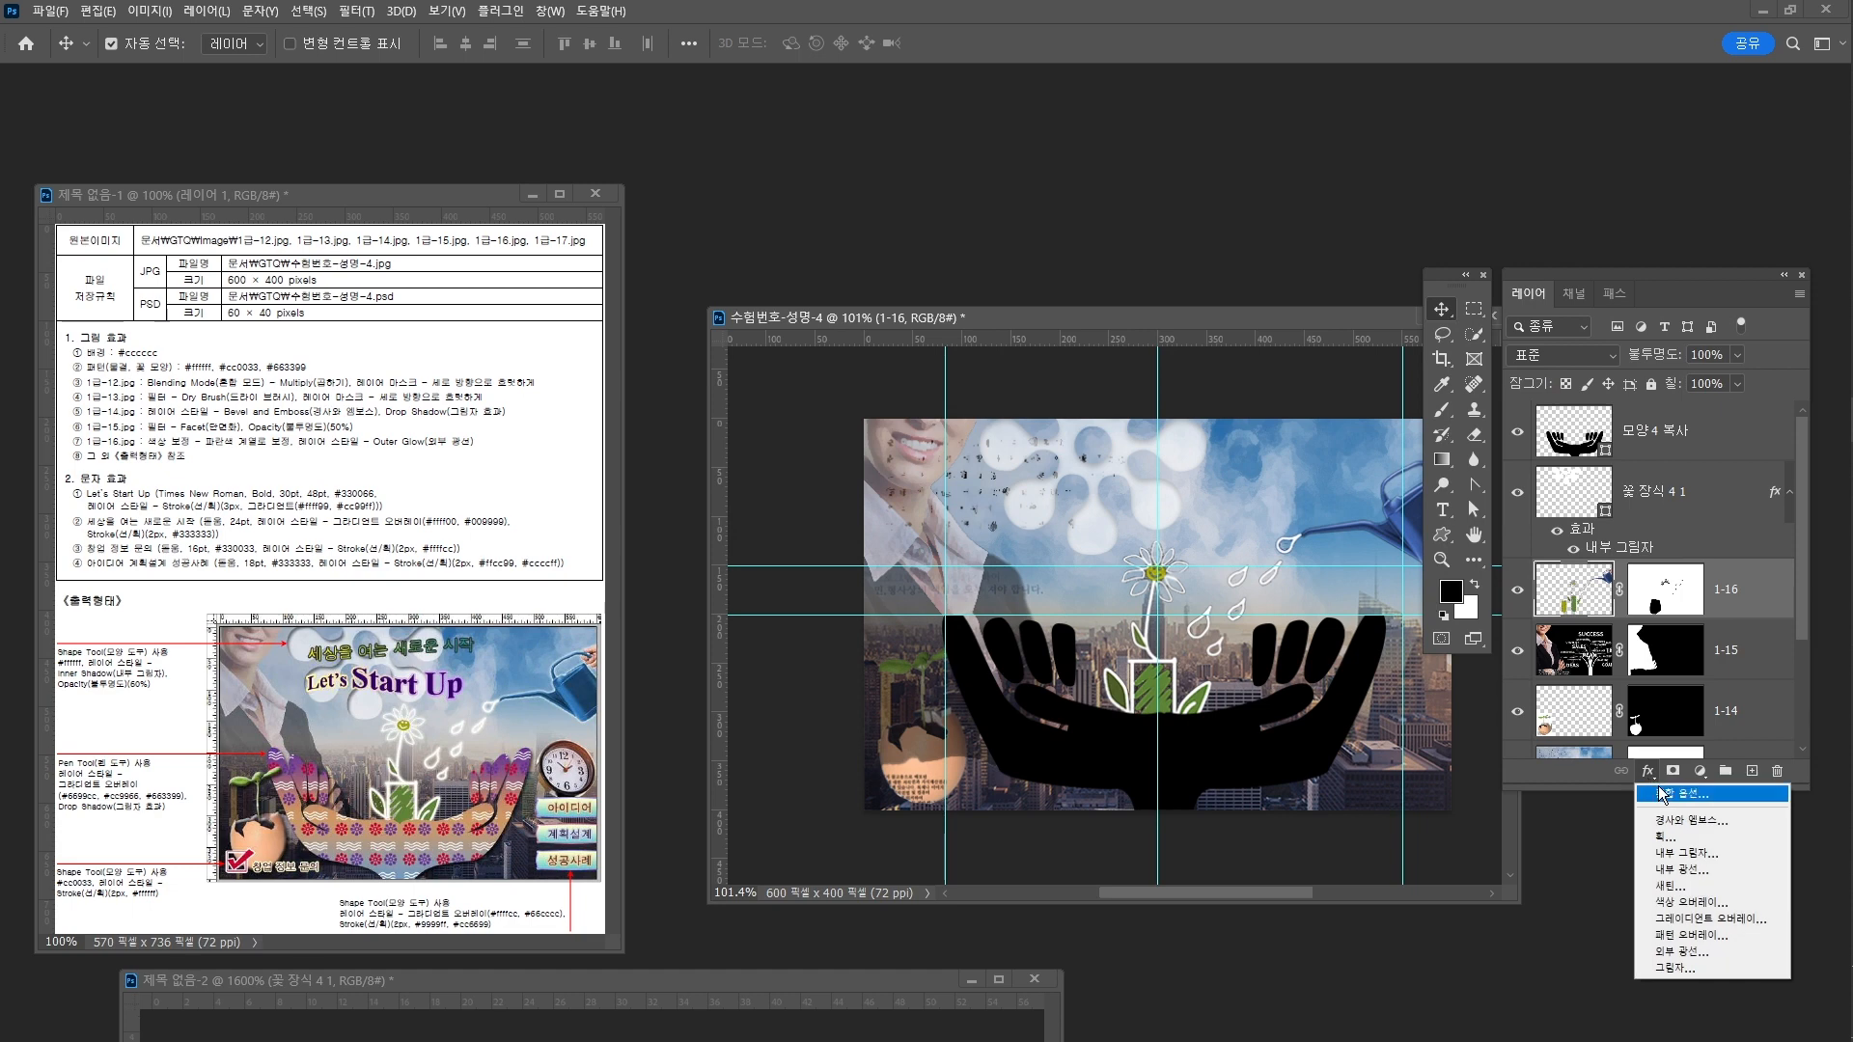
click(1718, 954)
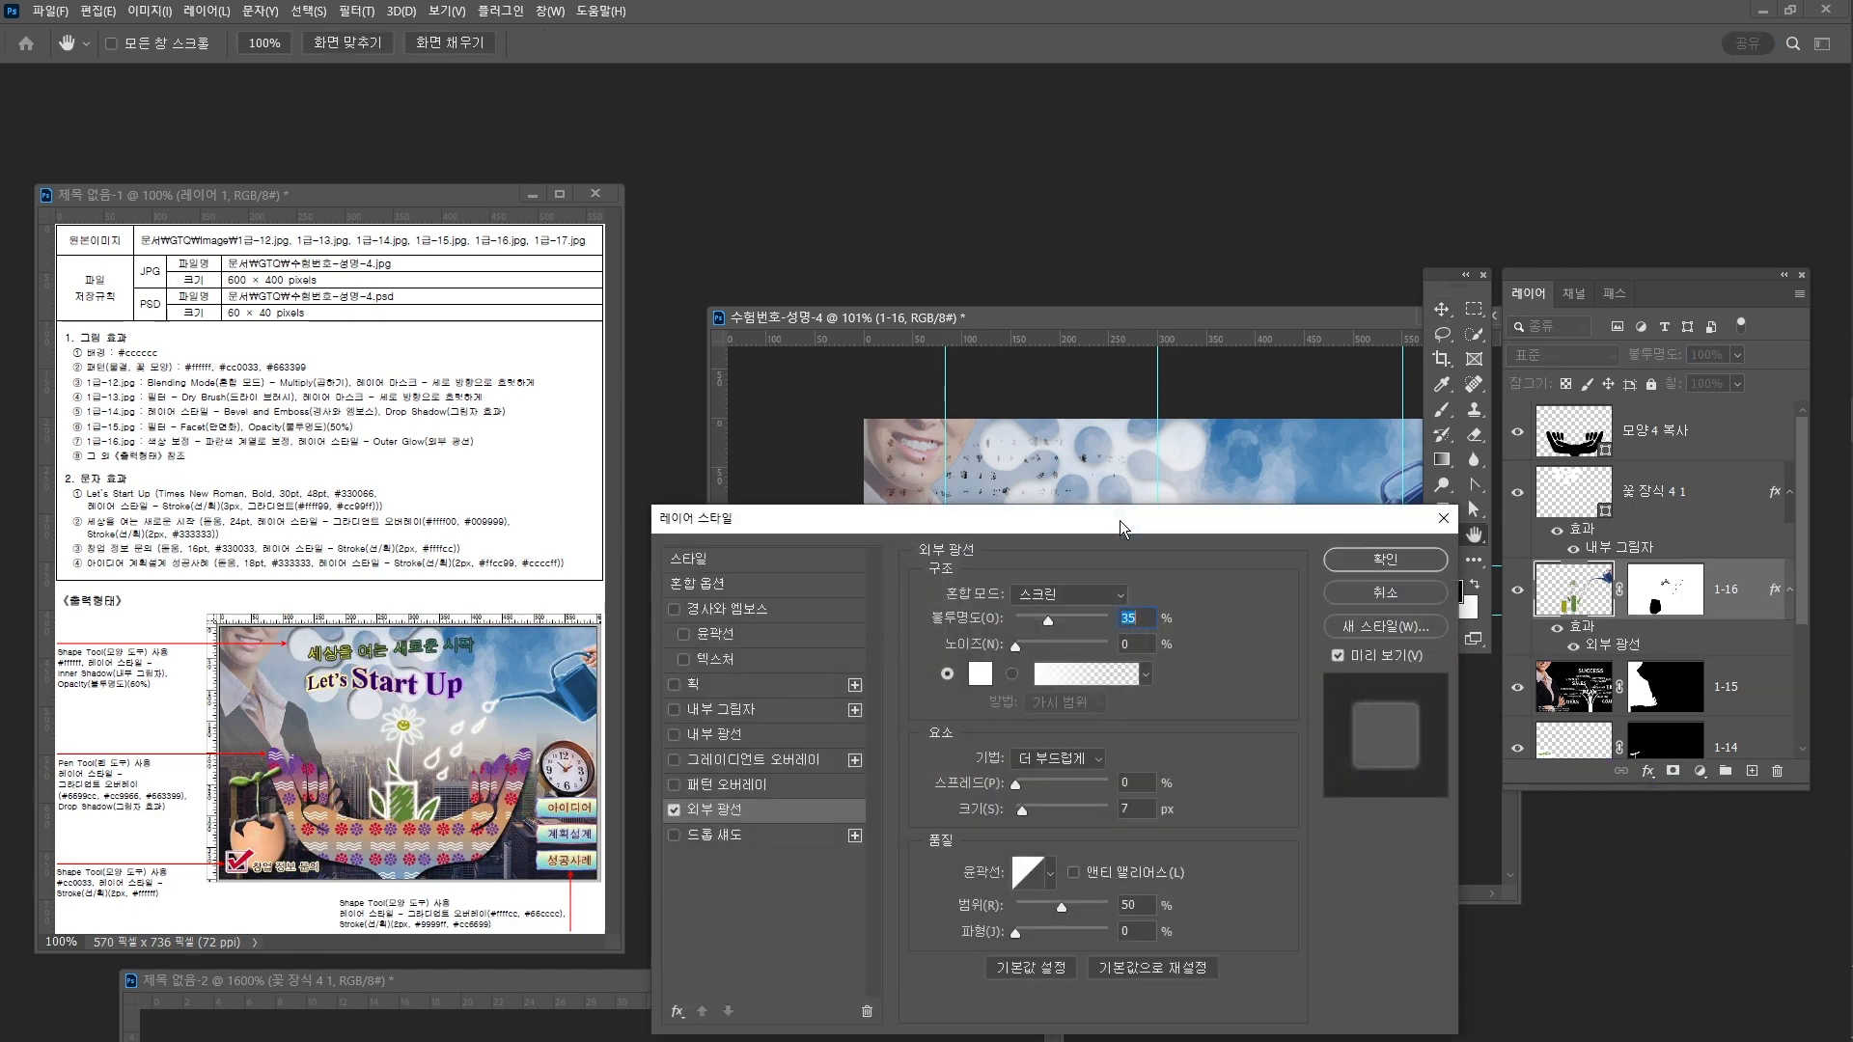
click(1387, 562)
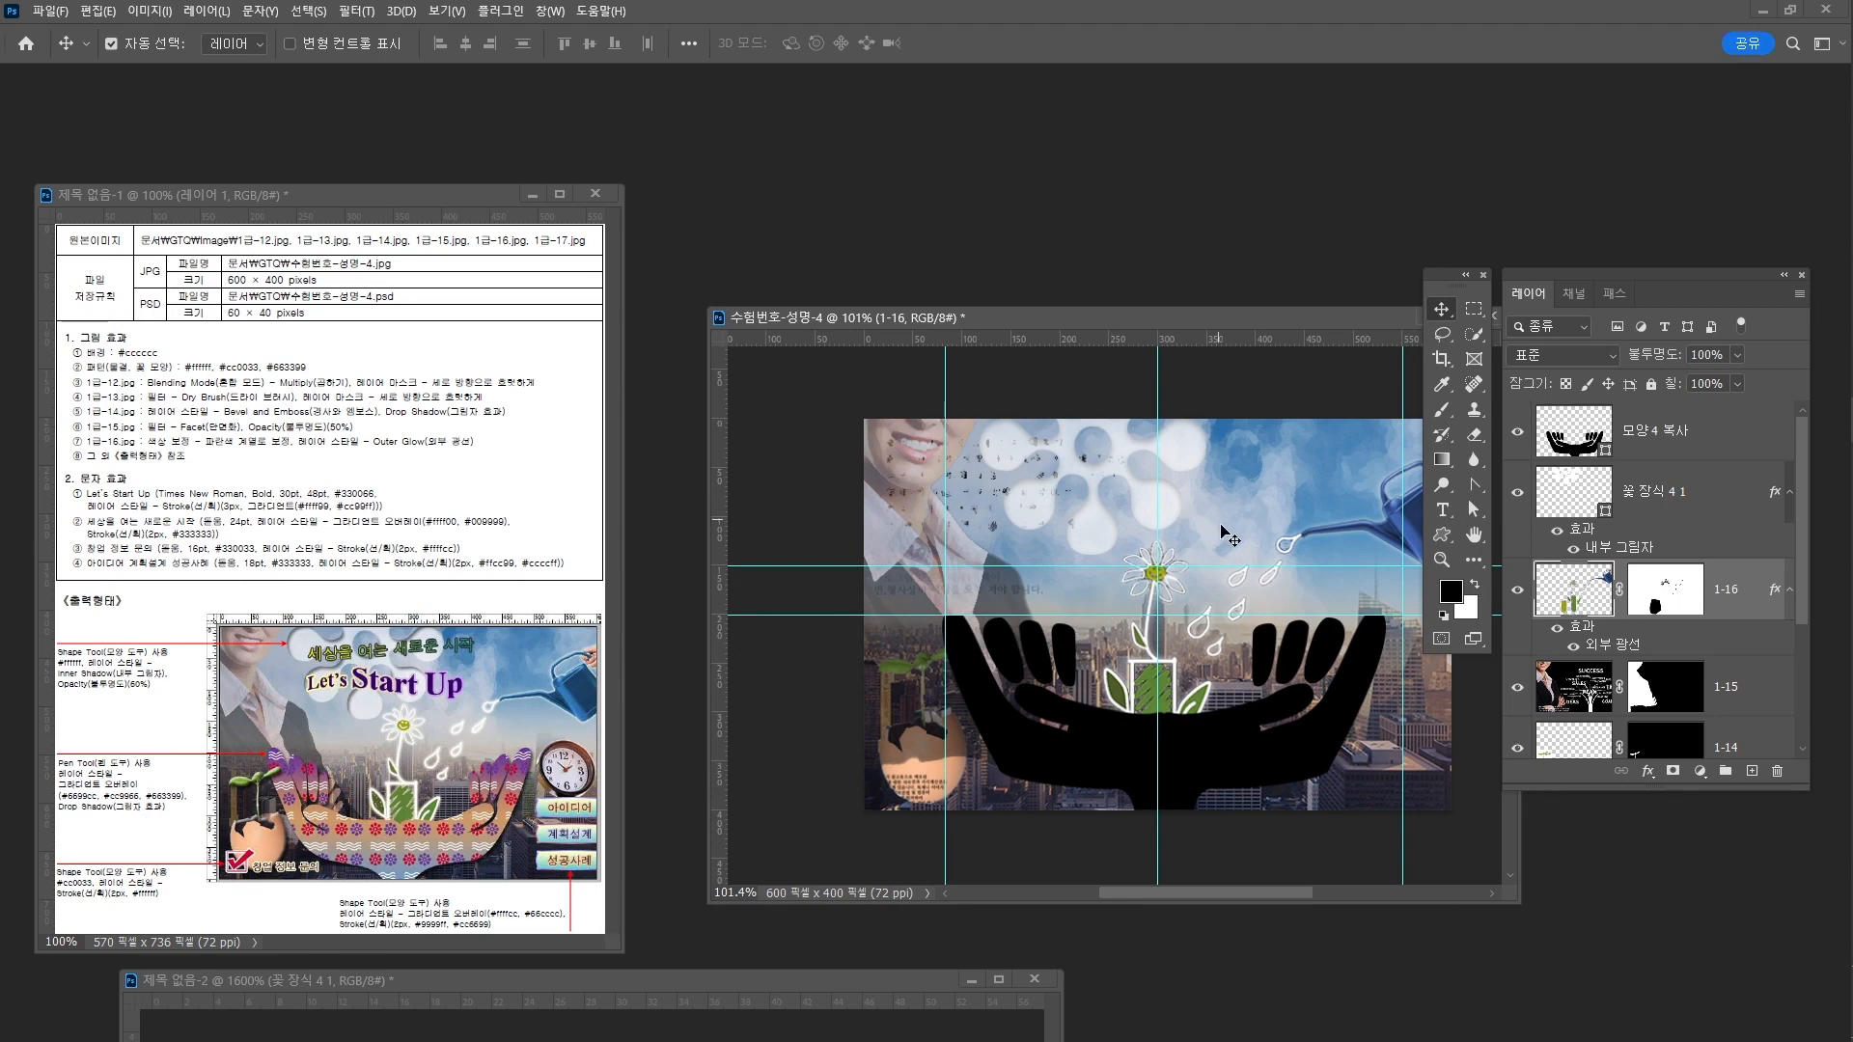
Paint black on the 1-16 layer mask with a 1 px brush to clean up the dark fringe around the daisy's petals and centre
key(z)
drag(1148, 563, 1255, 596)
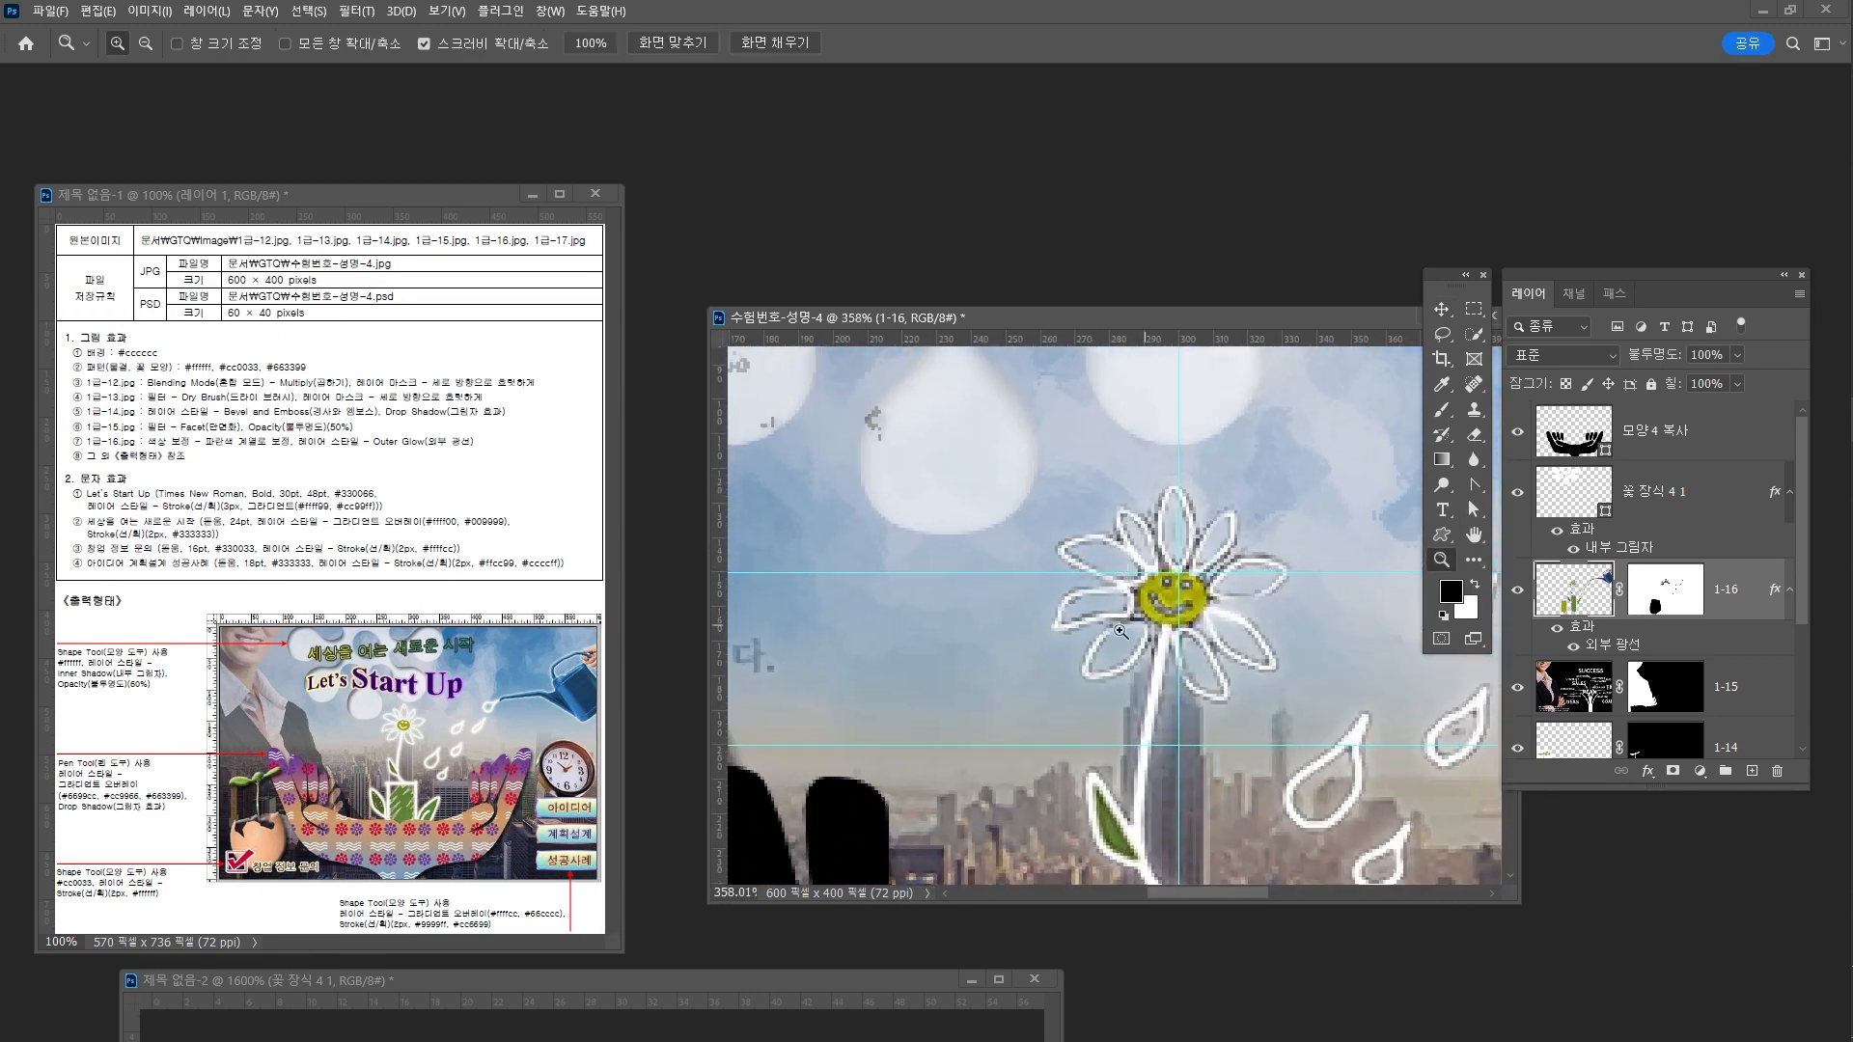
mouse_move(1120, 629)
mouse_down()
mouse_move(1161, 639)
mouse_move(1106, 721)
mouse_up()
click(1669, 591)
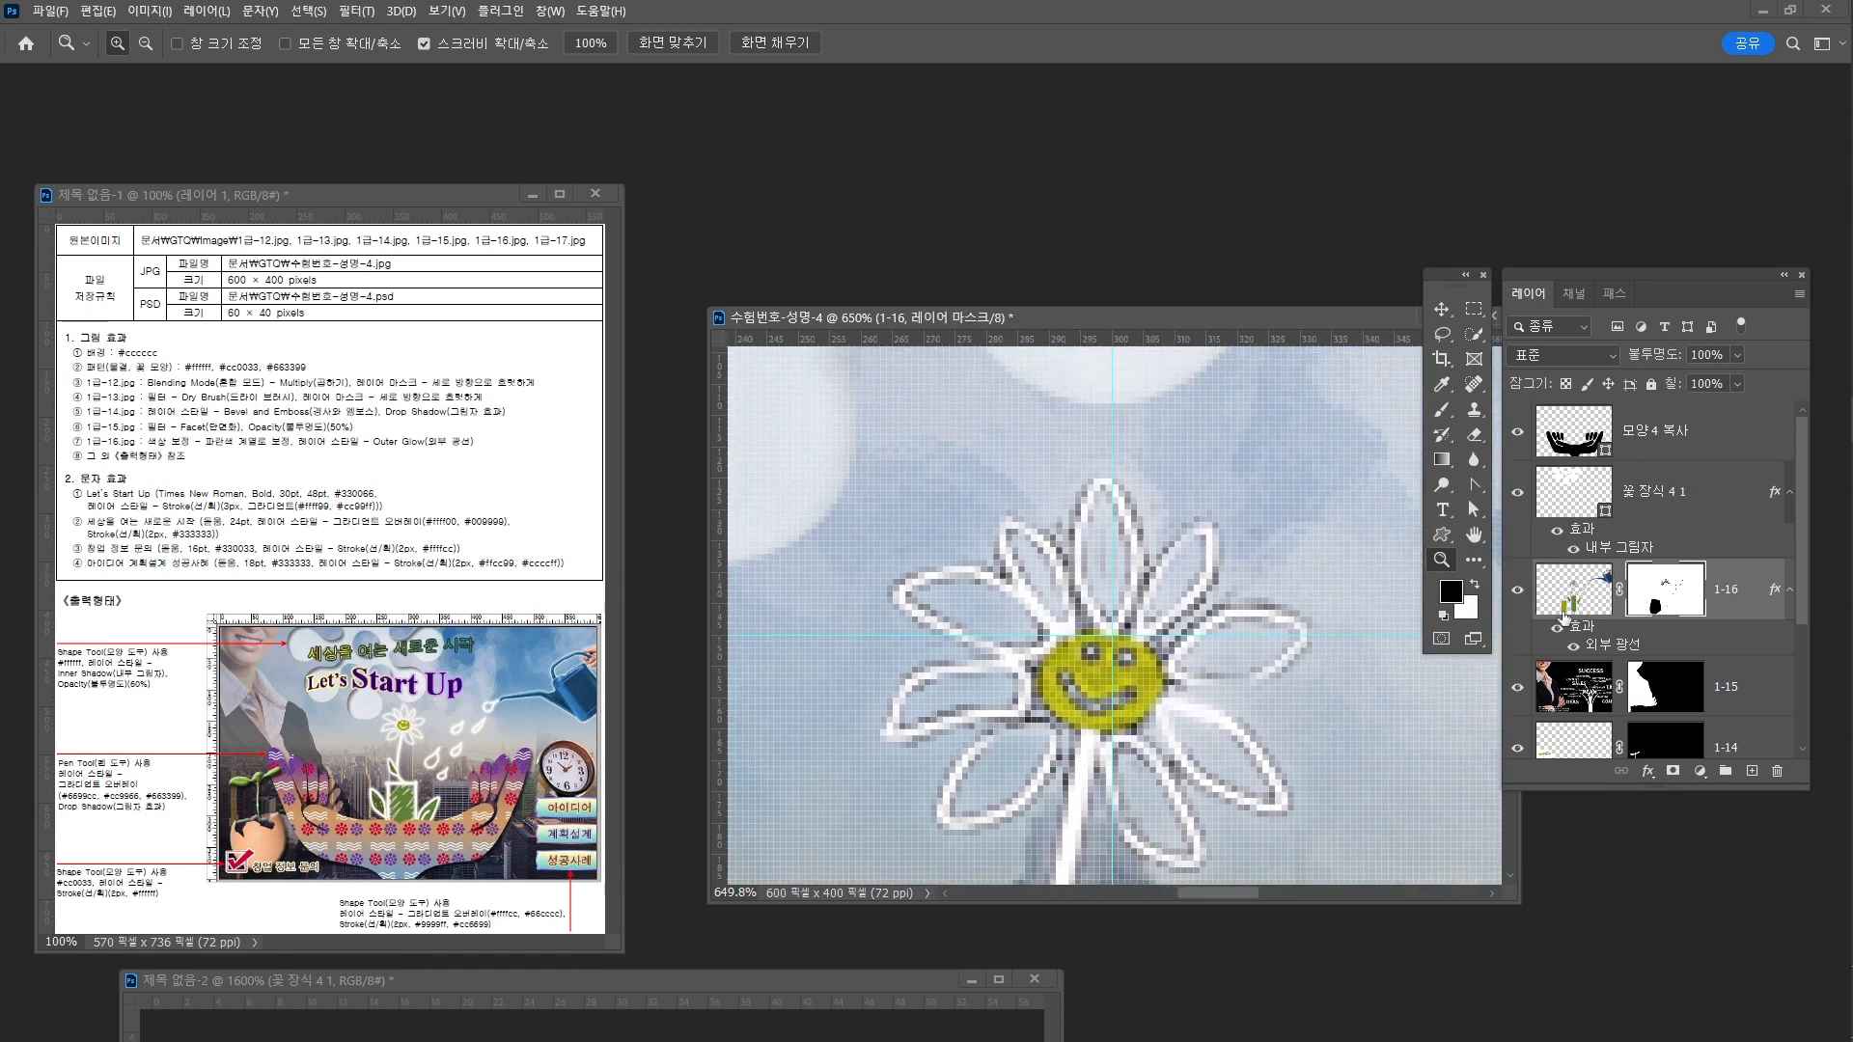
key(b)
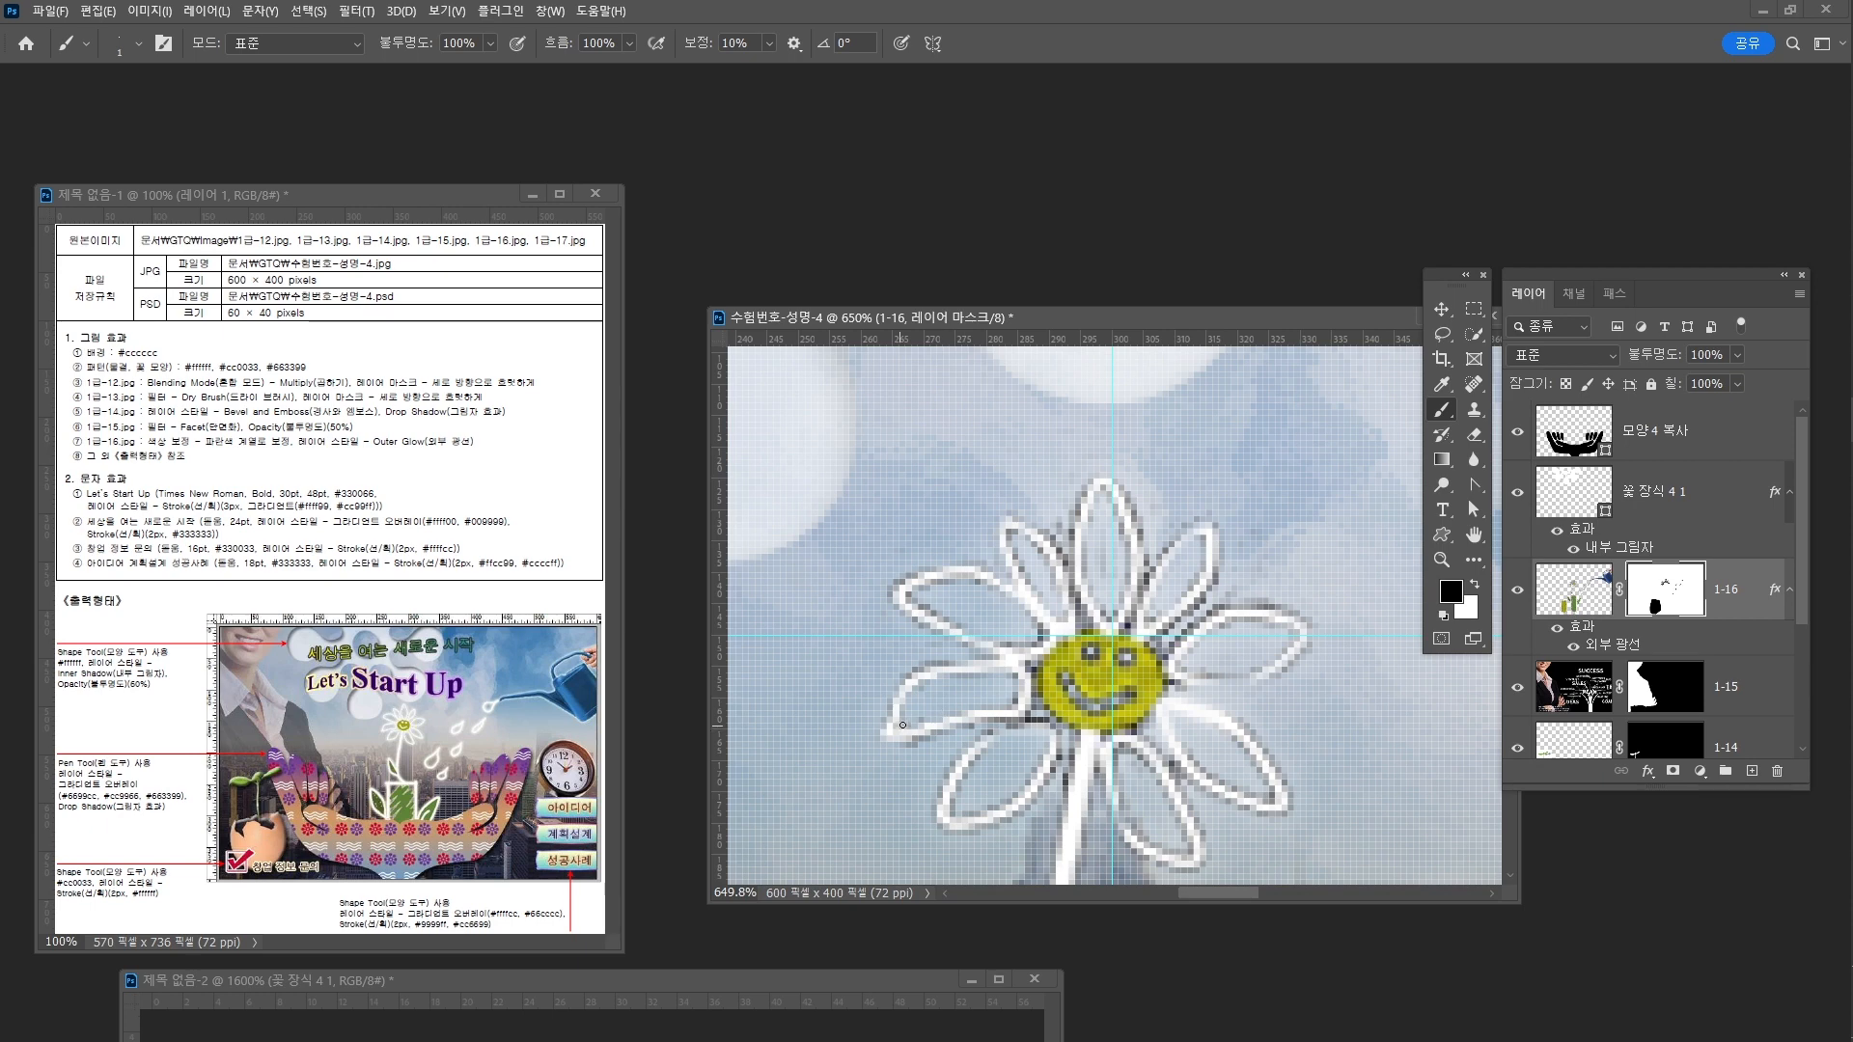
drag(1062, 513, 1083, 626)
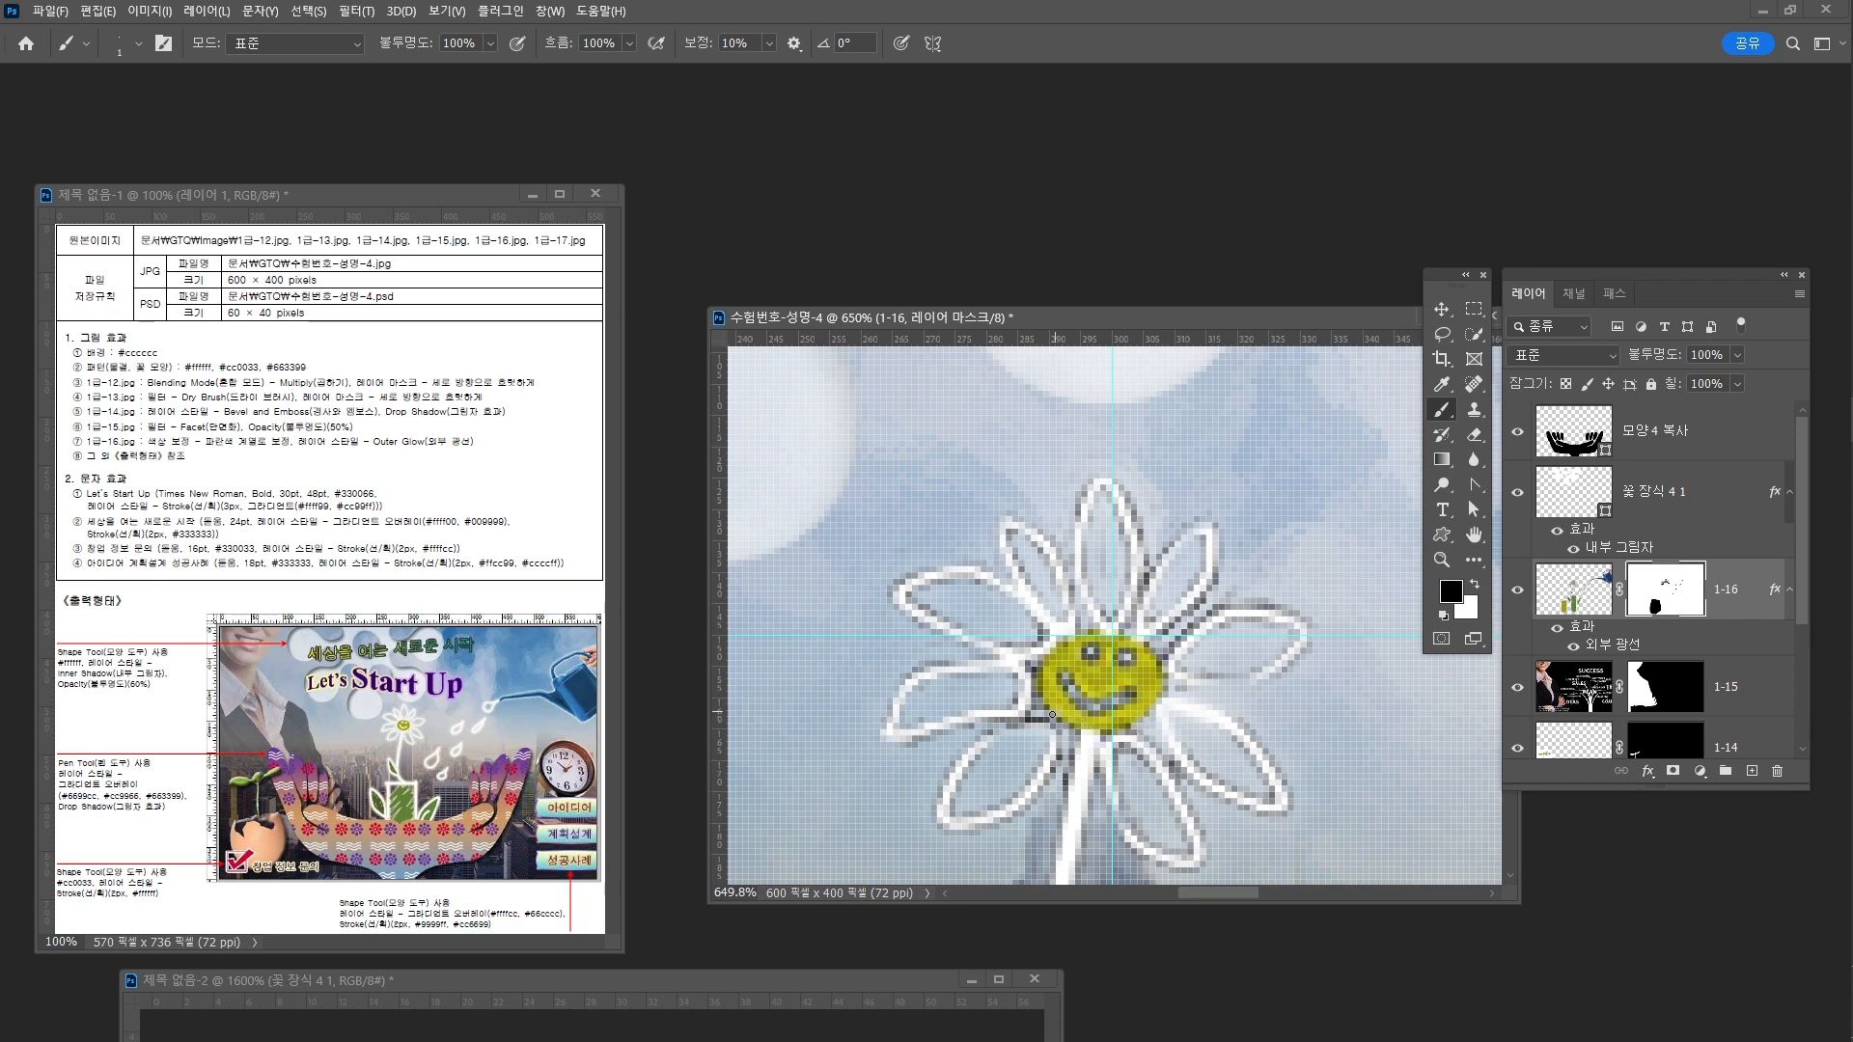
mouse_move(1062, 720)
mouse_down()
mouse_move(1017, 720)
mouse_move(1042, 689)
mouse_up()
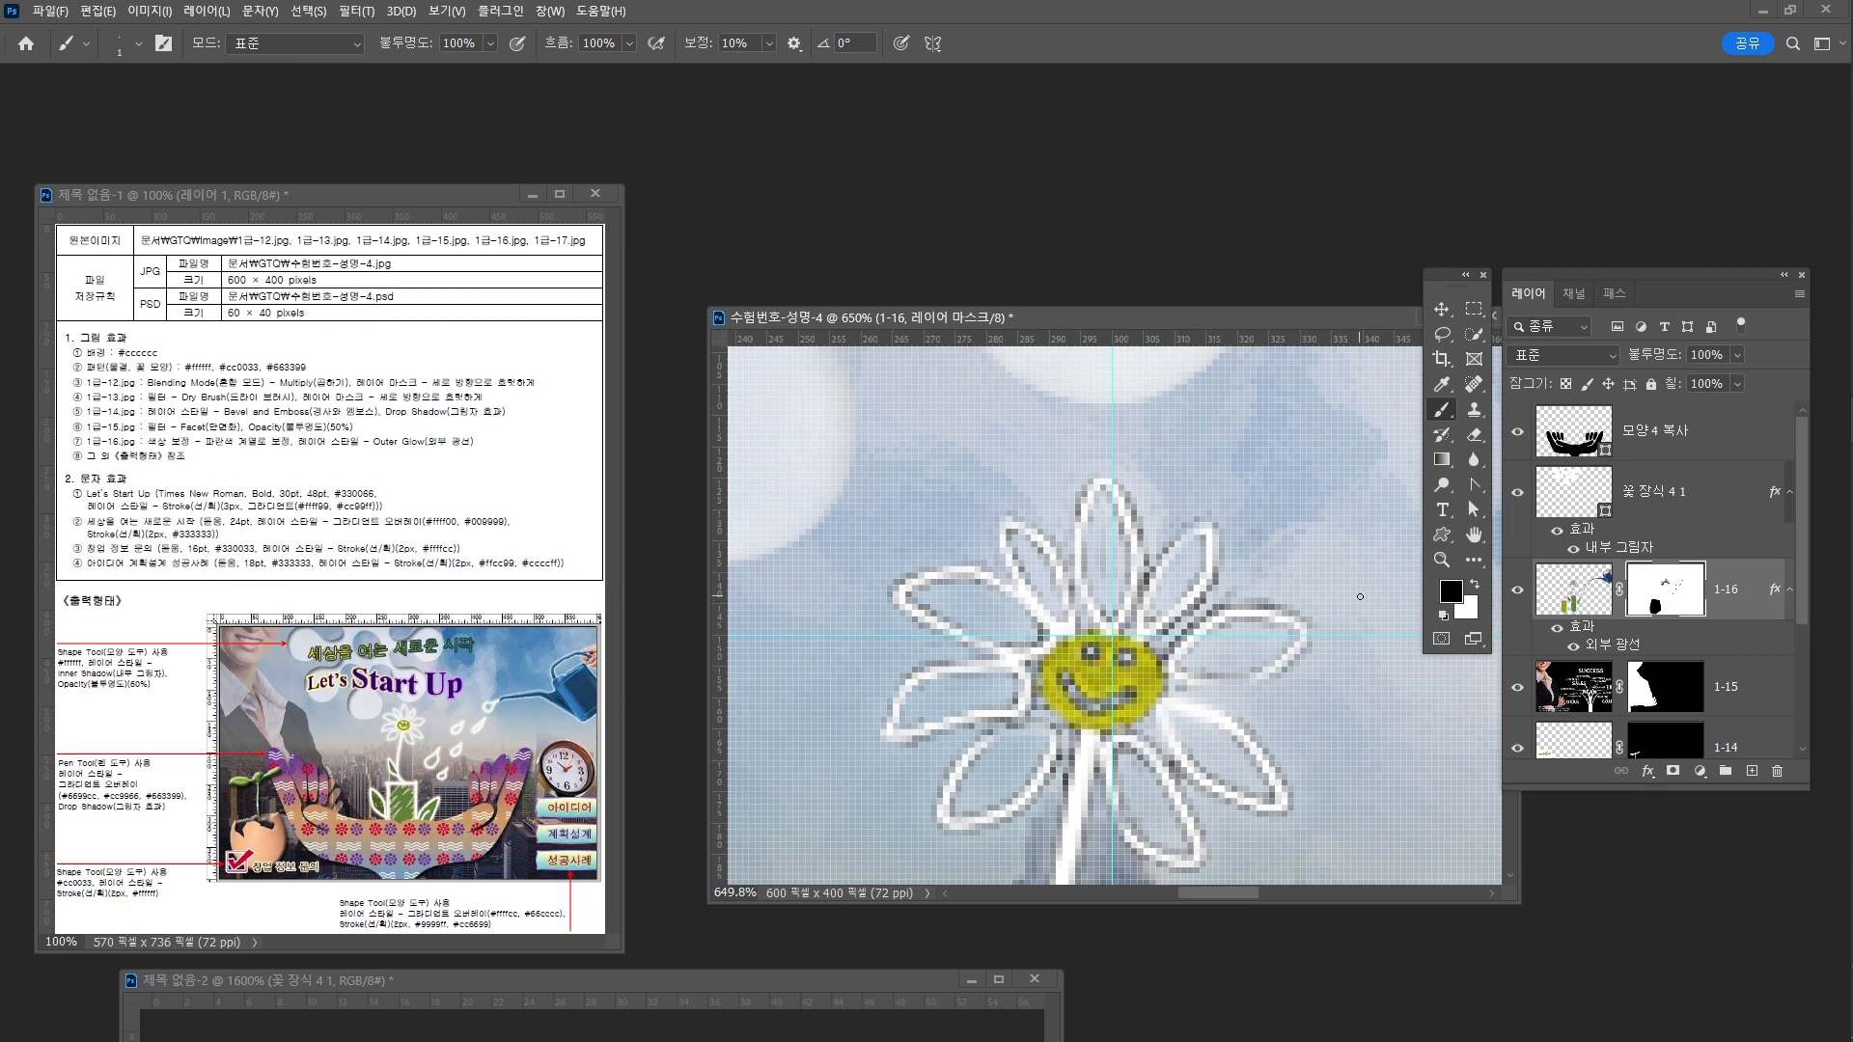
Add a Gradient Overlay to the hands layer 모양 4 복사 and insert a middle colour stop at 48% in its gradient
key(z)
mouse_move(1360, 596)
mouse_down()
mouse_move(1284, 626)
mouse_move(1209, 581)
mouse_move(1231, 587)
mouse_up()
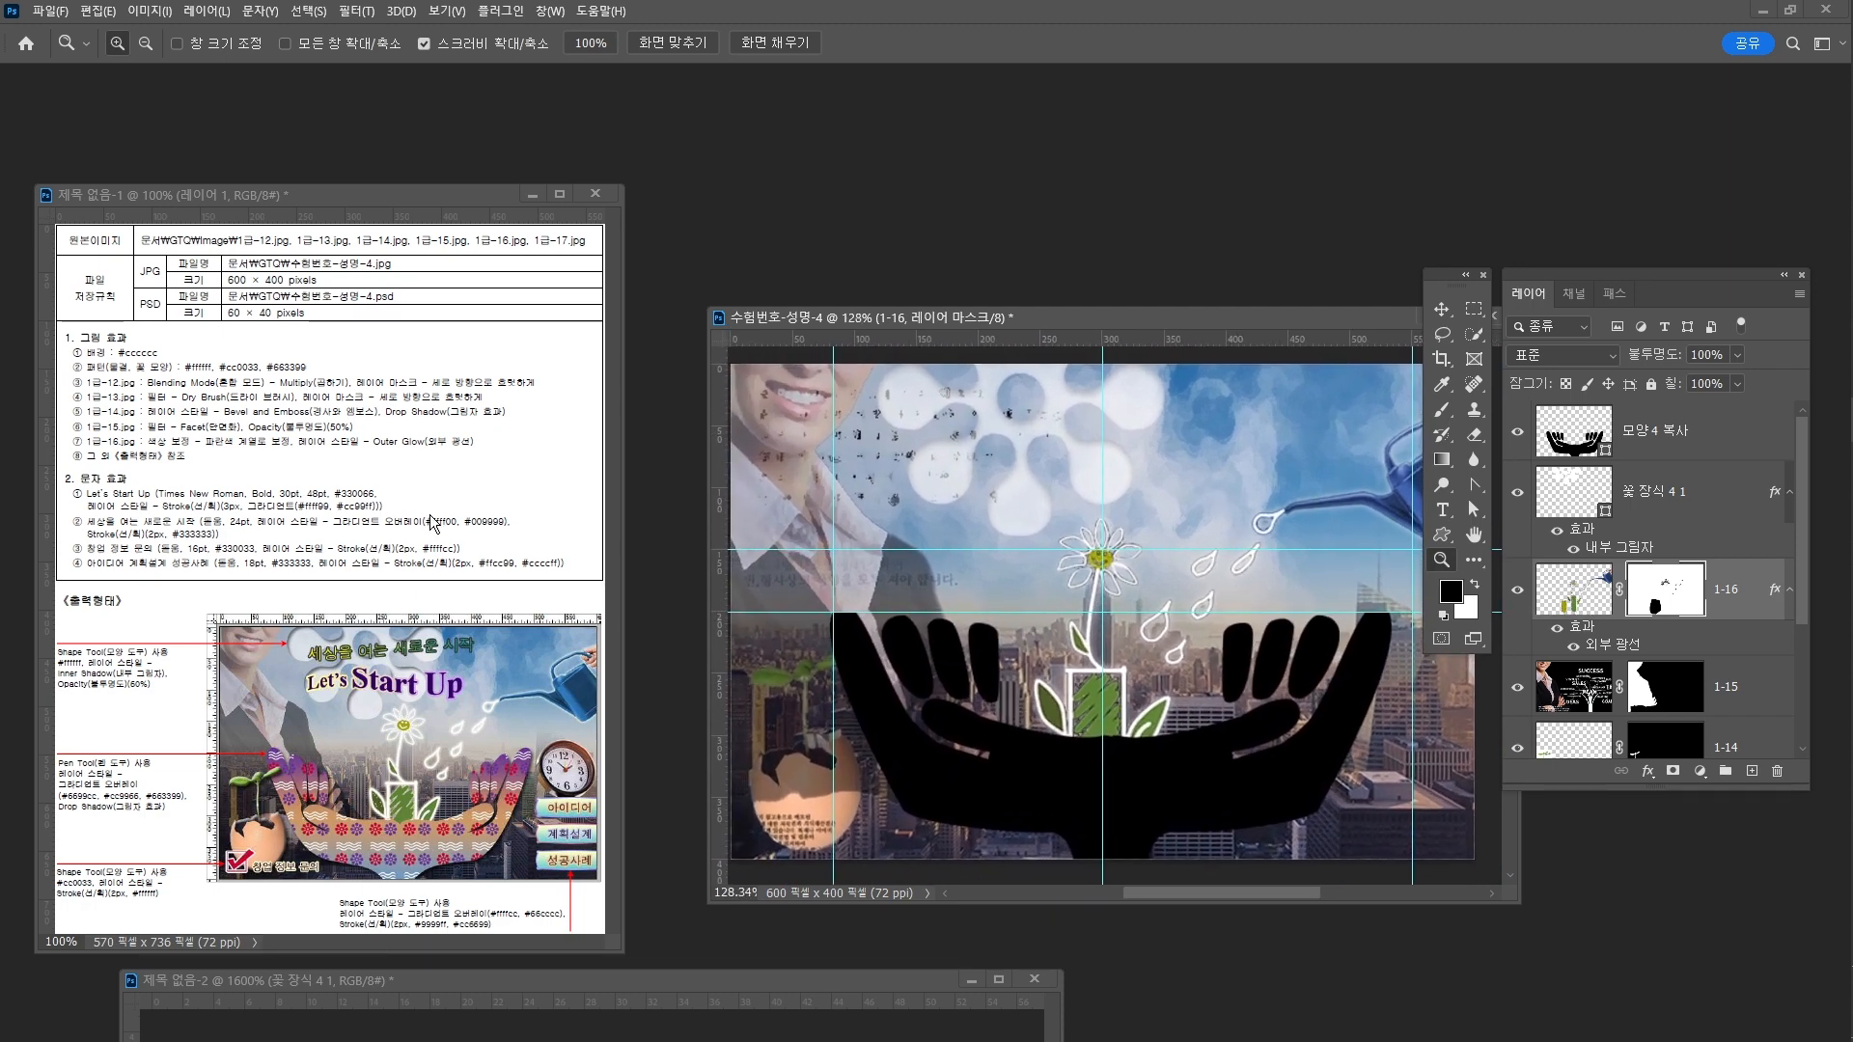
key(v)
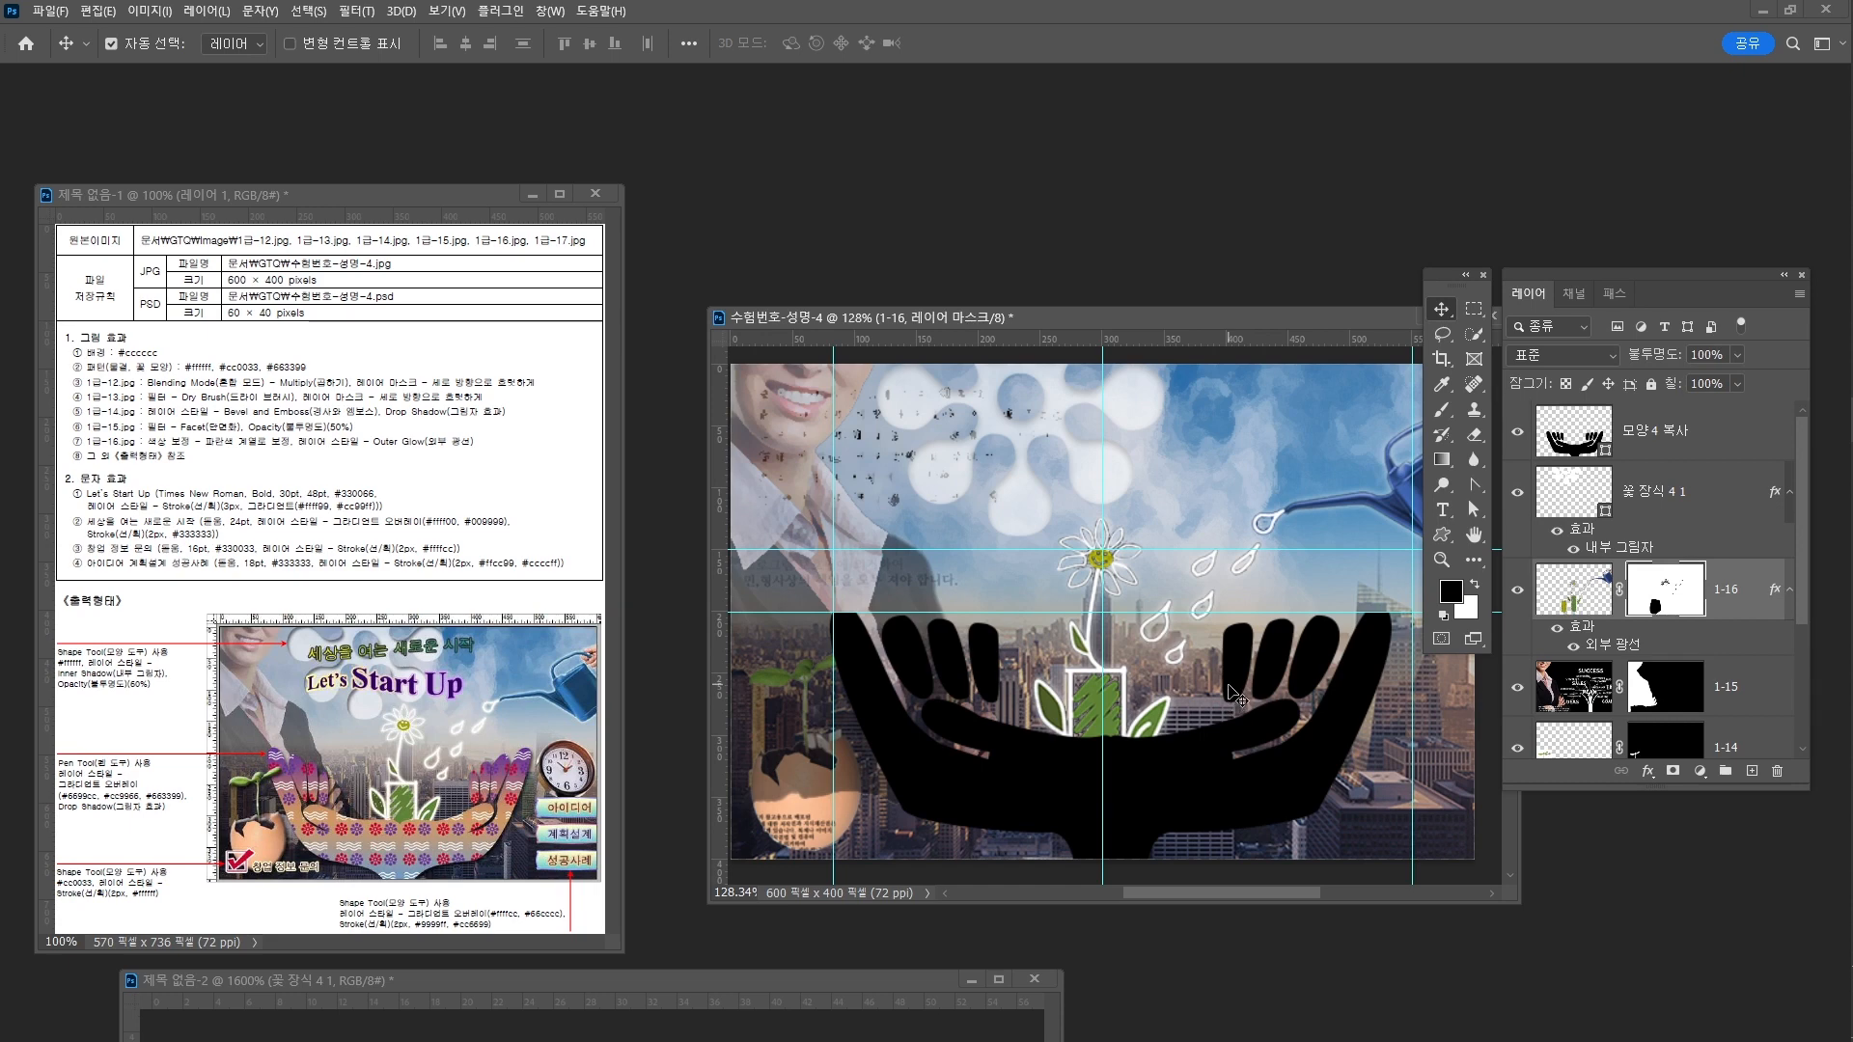
click(1666, 461)
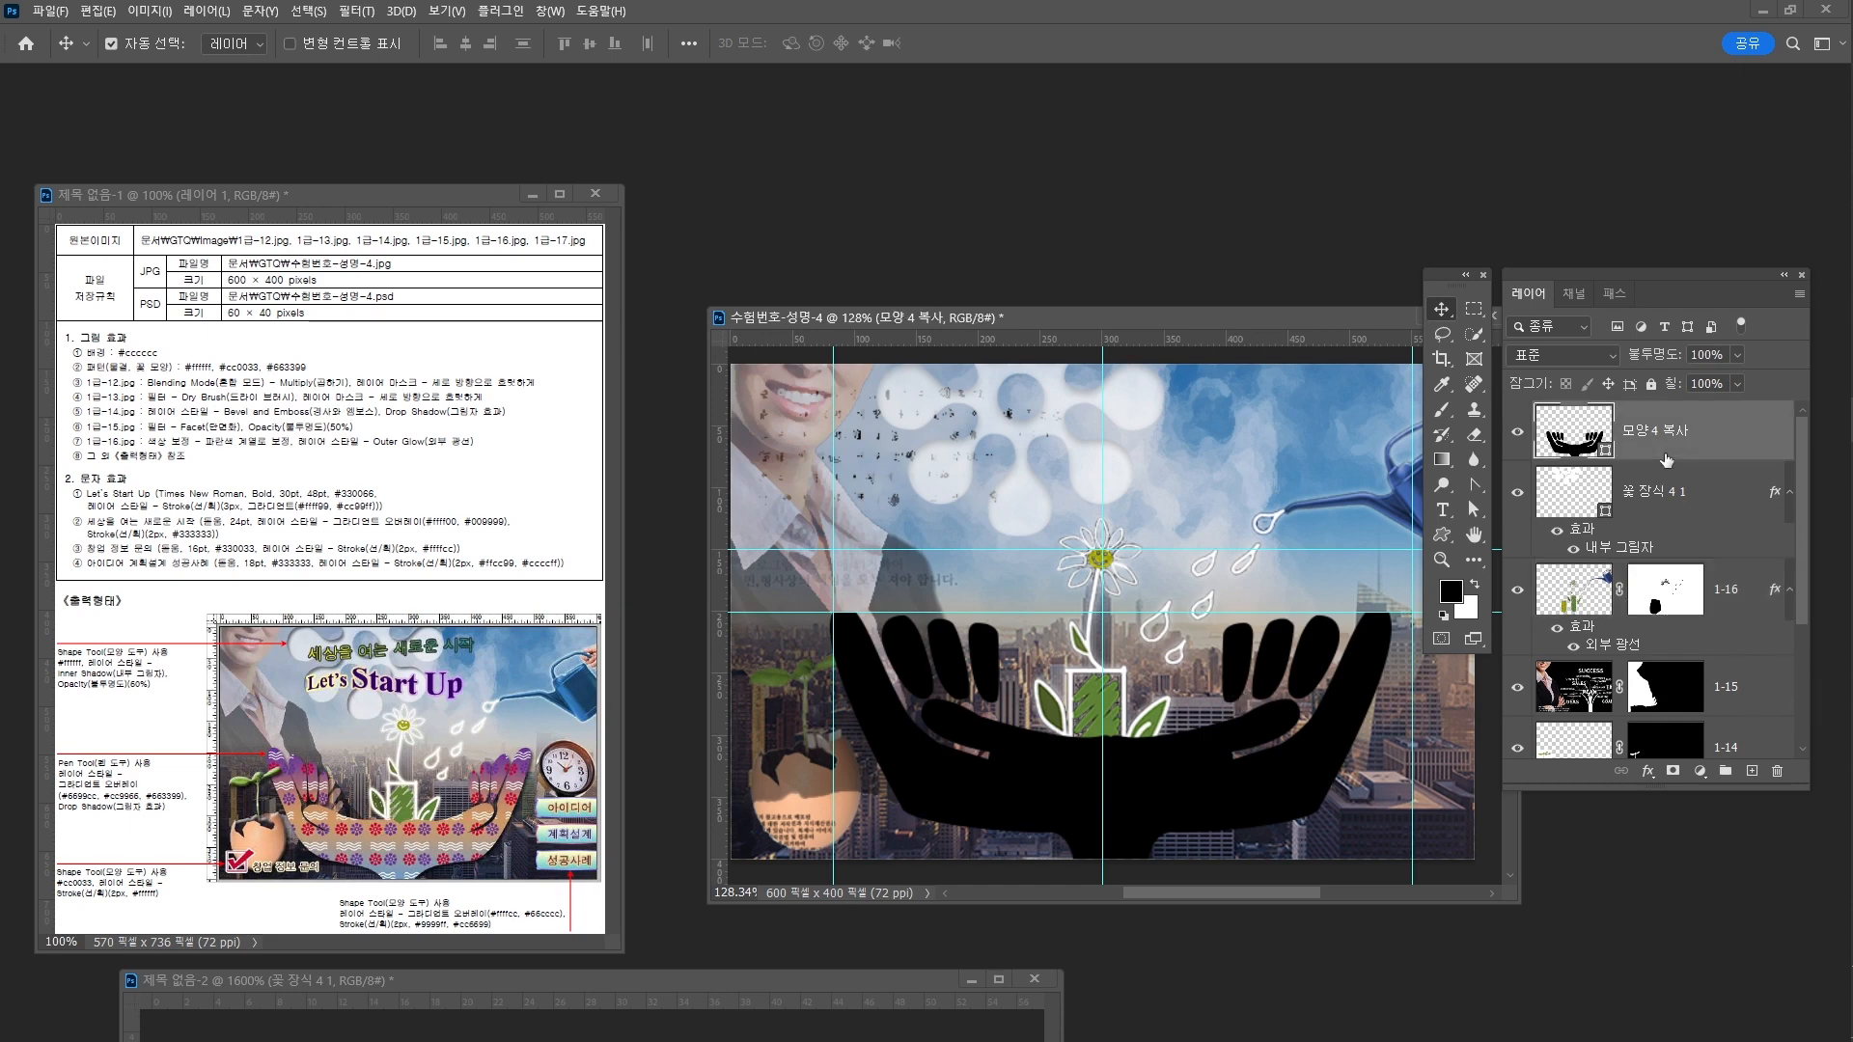
click(1648, 770)
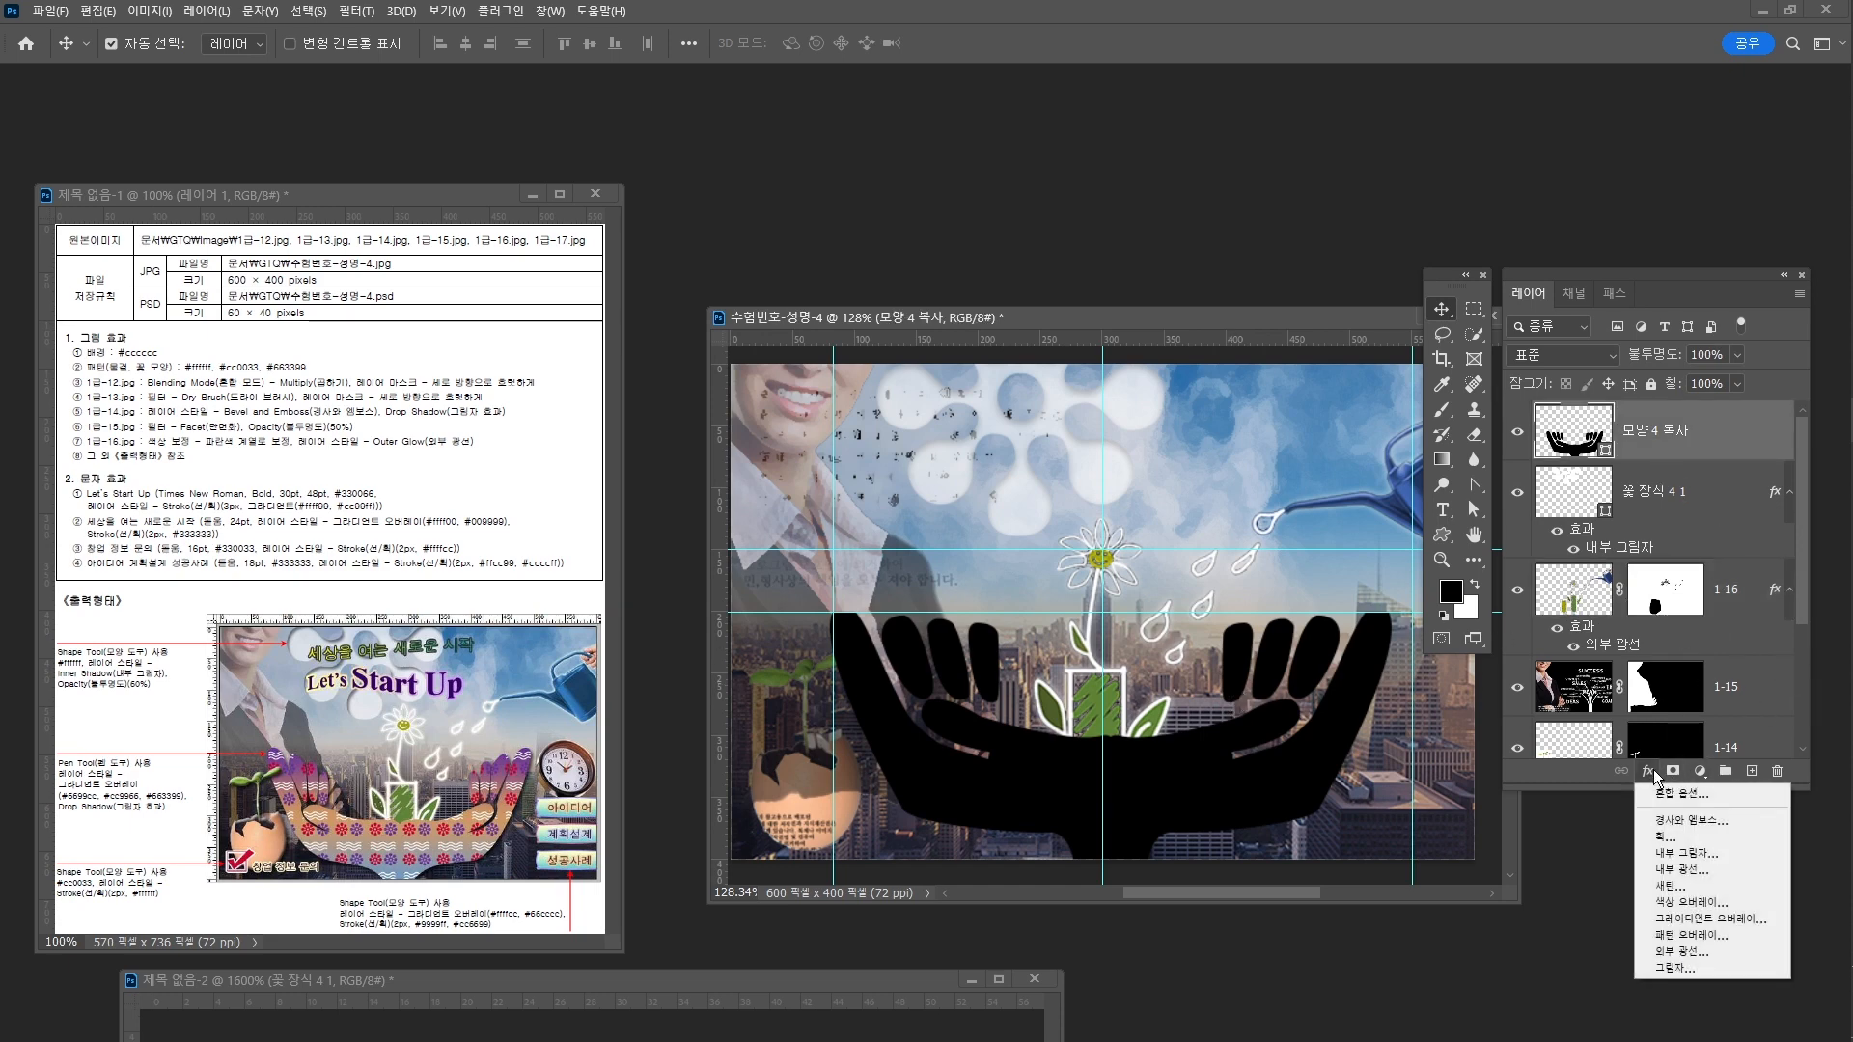
click(1705, 915)
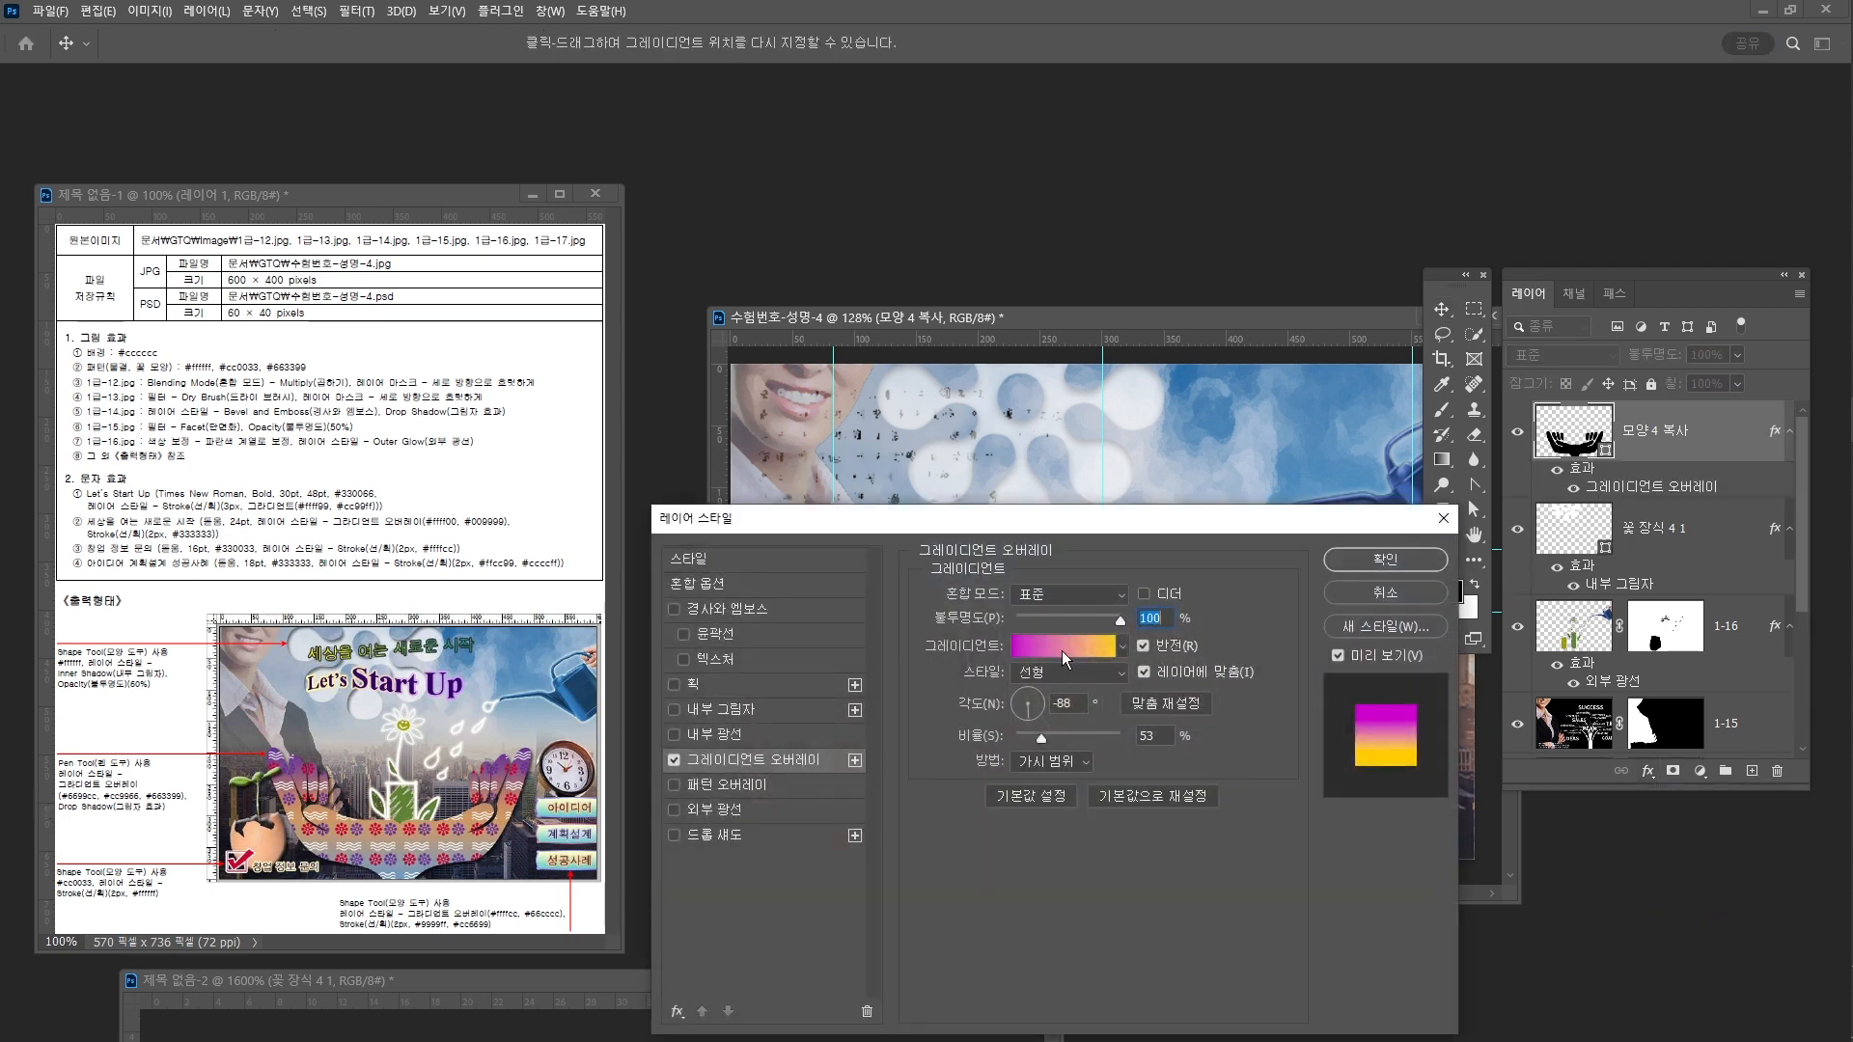
click(1063, 647)
click(826, 614)
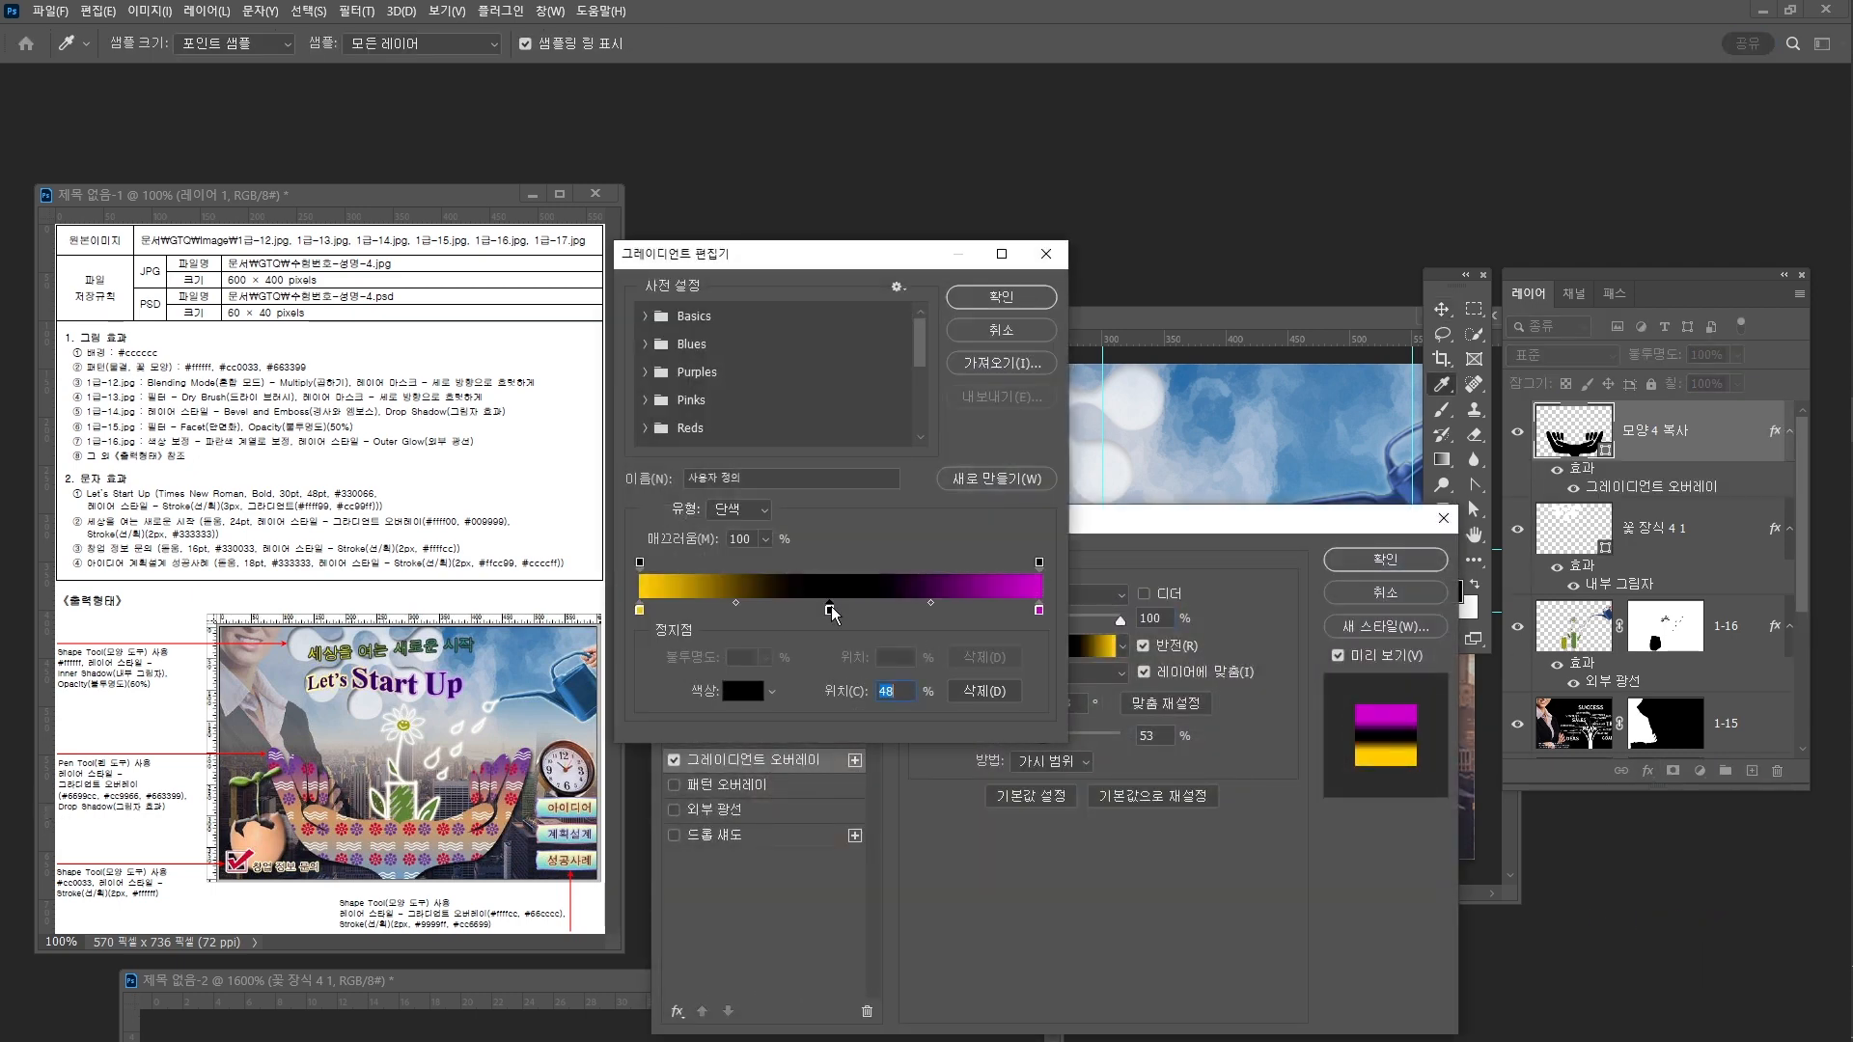
Set the gradient's first colour stop to #6699cc
click(640, 613)
double_click(639, 611)
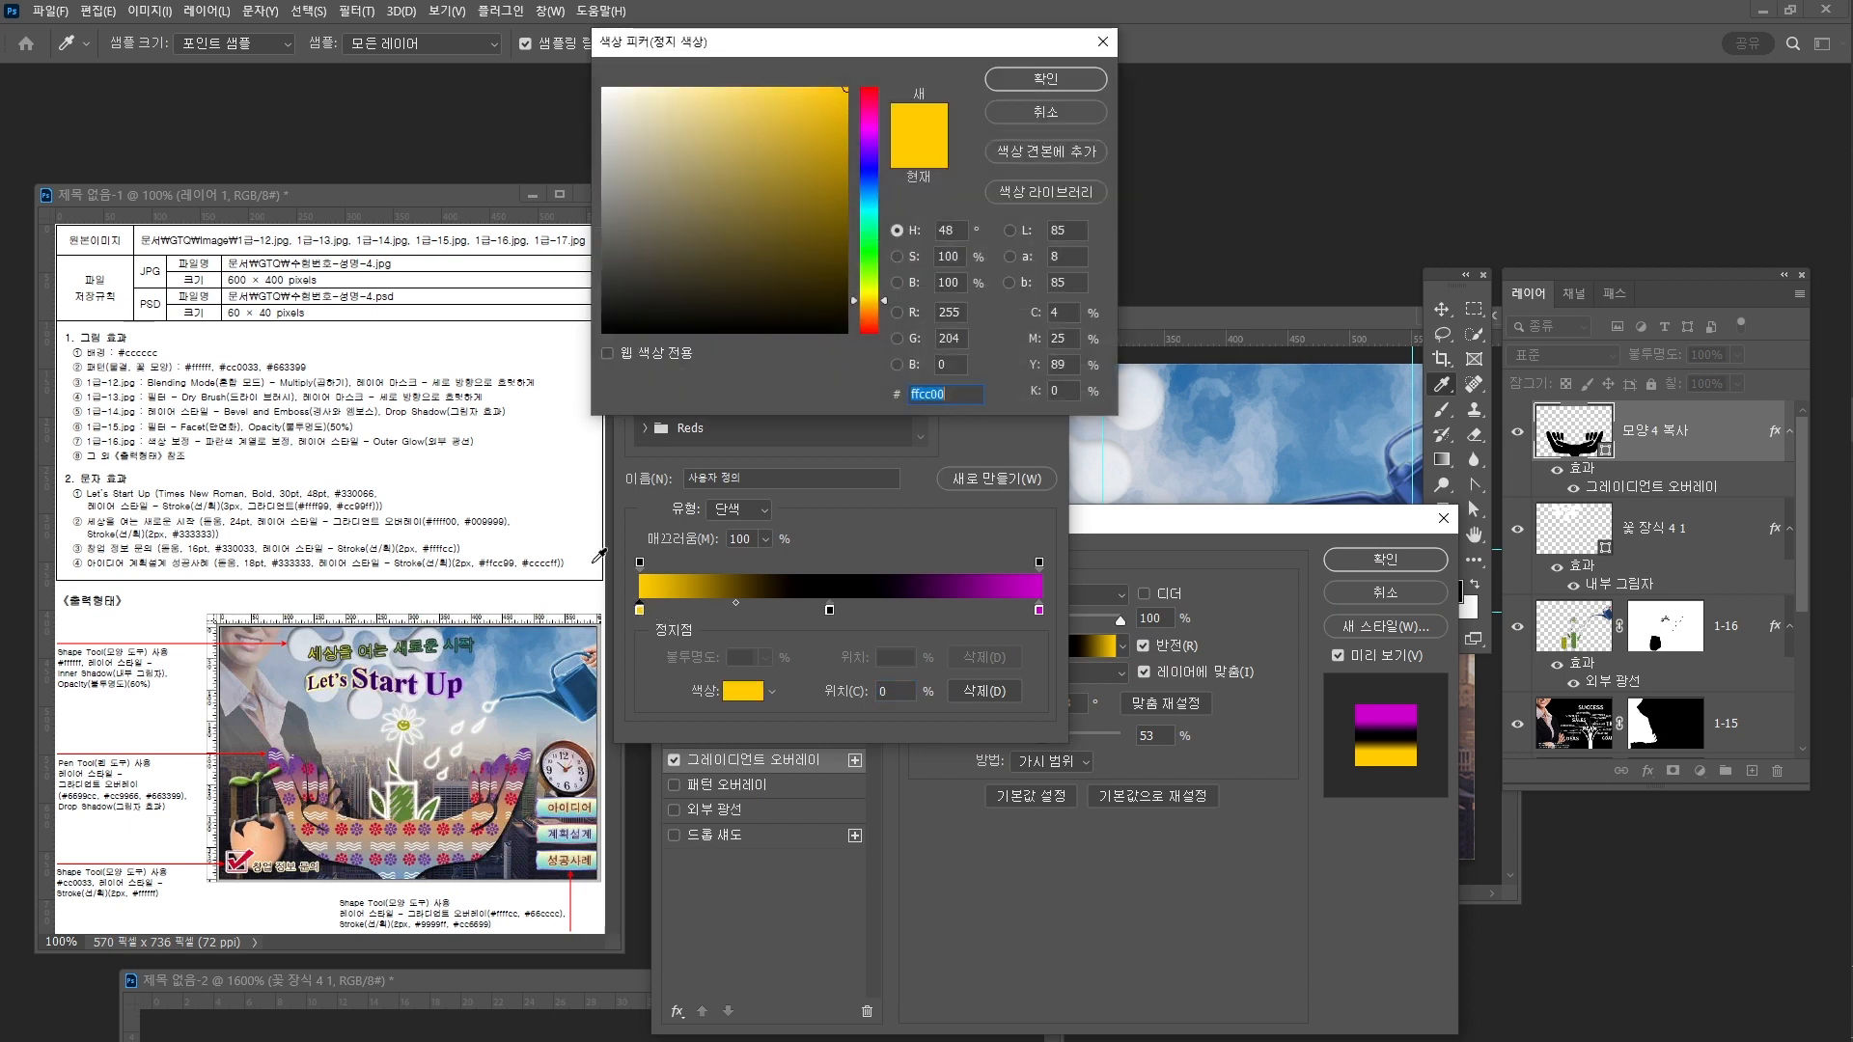
text(6699)
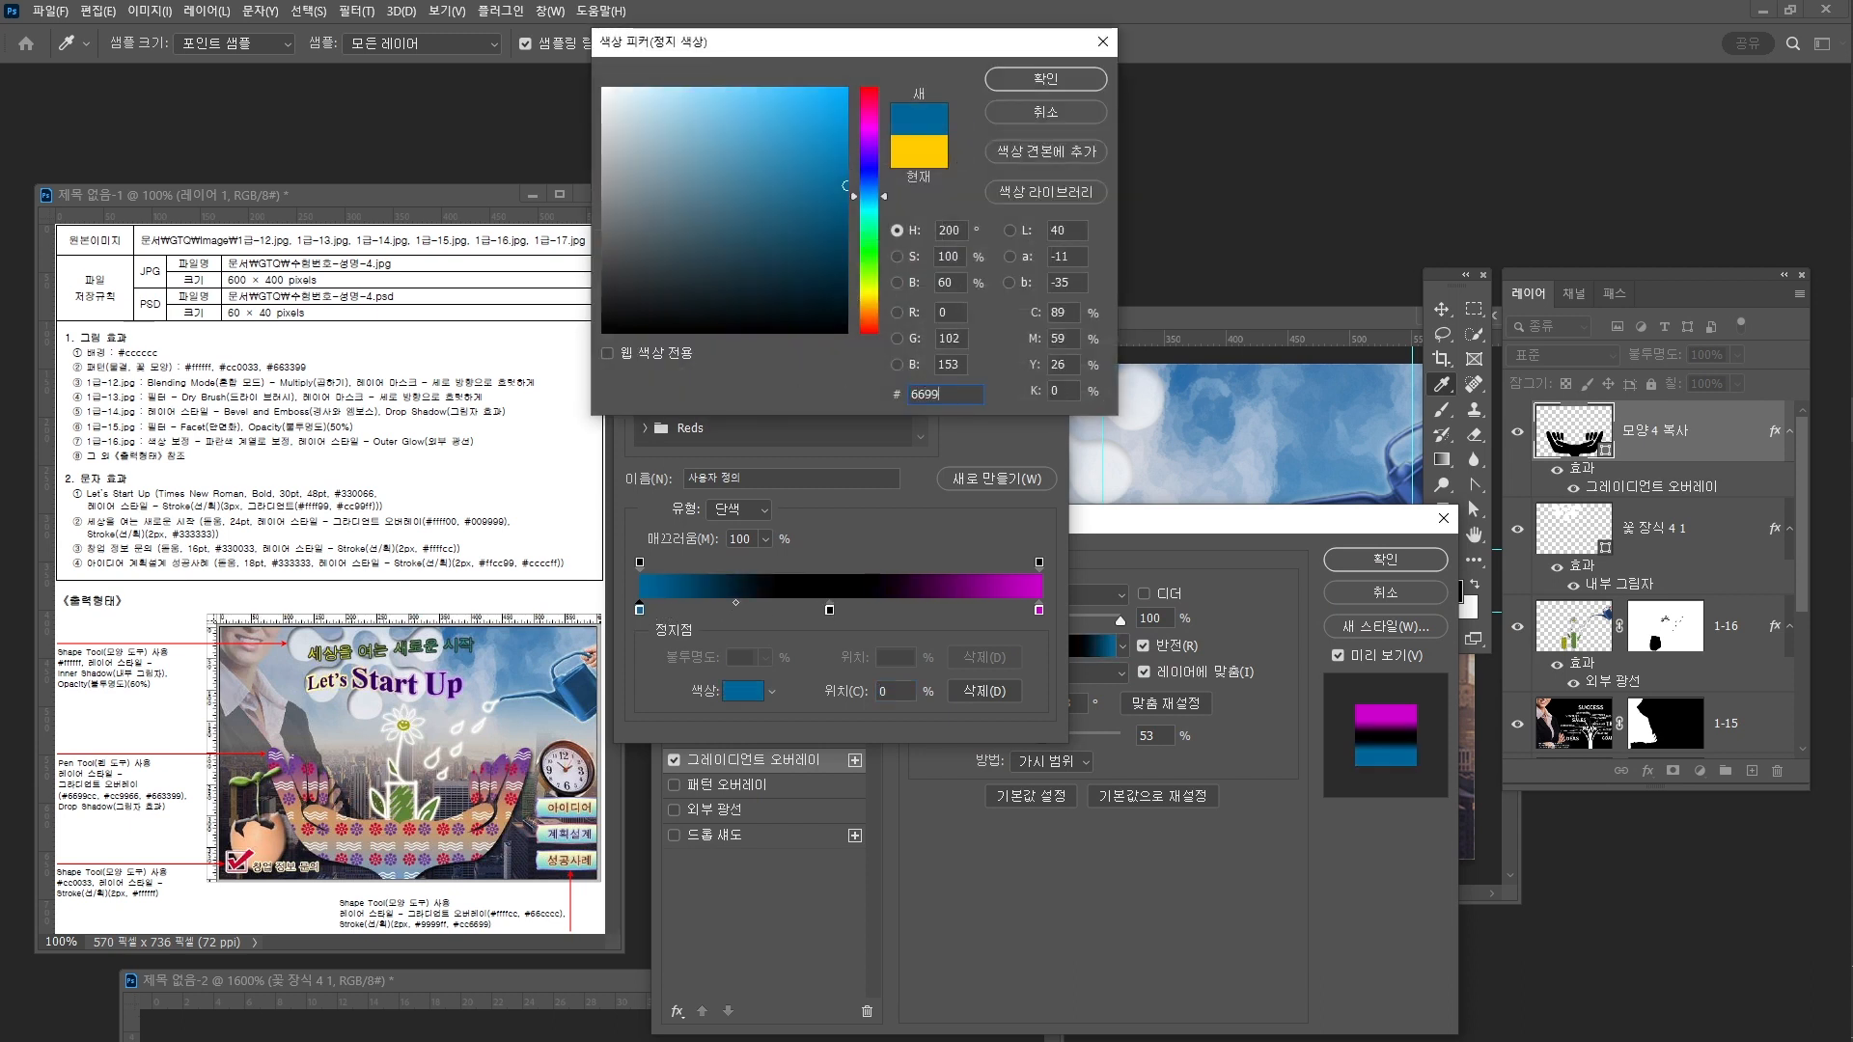
text(cc)
key(Return)
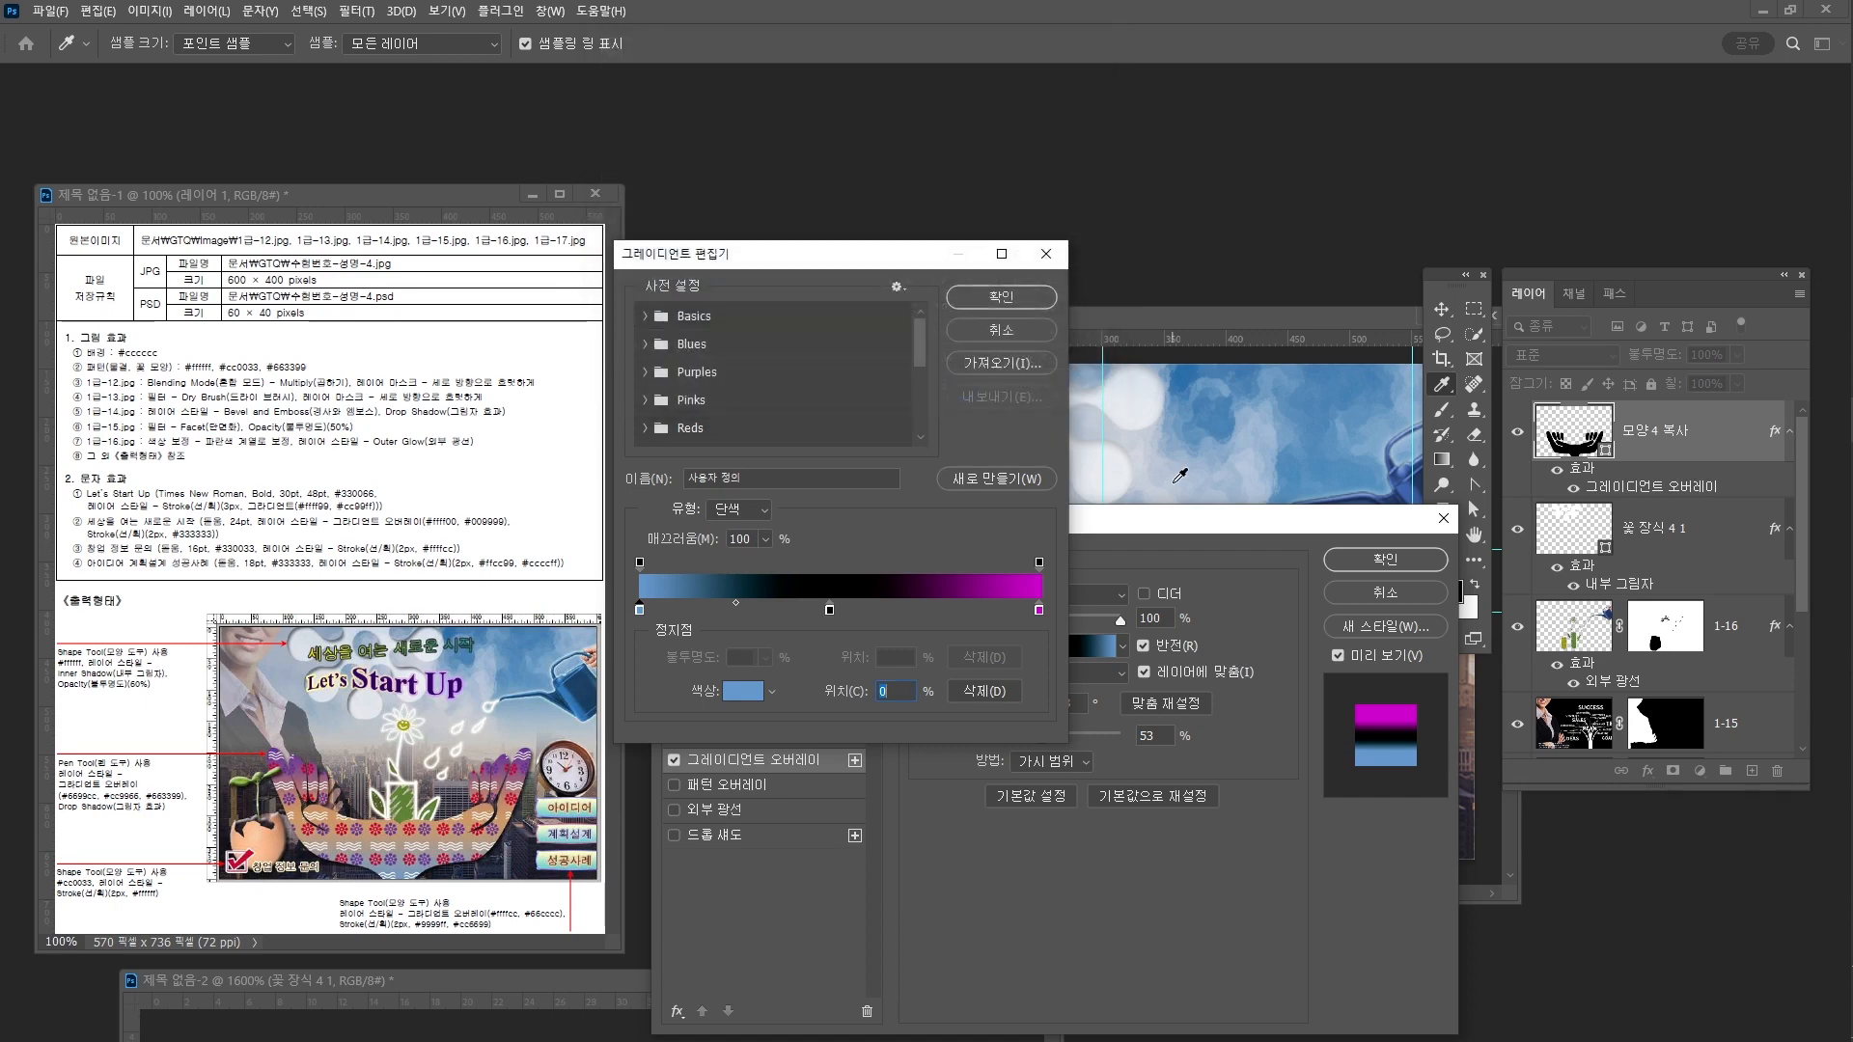
Set the gradient's middle colour stop to #cc9966
click(831, 610)
double_click(831, 611)
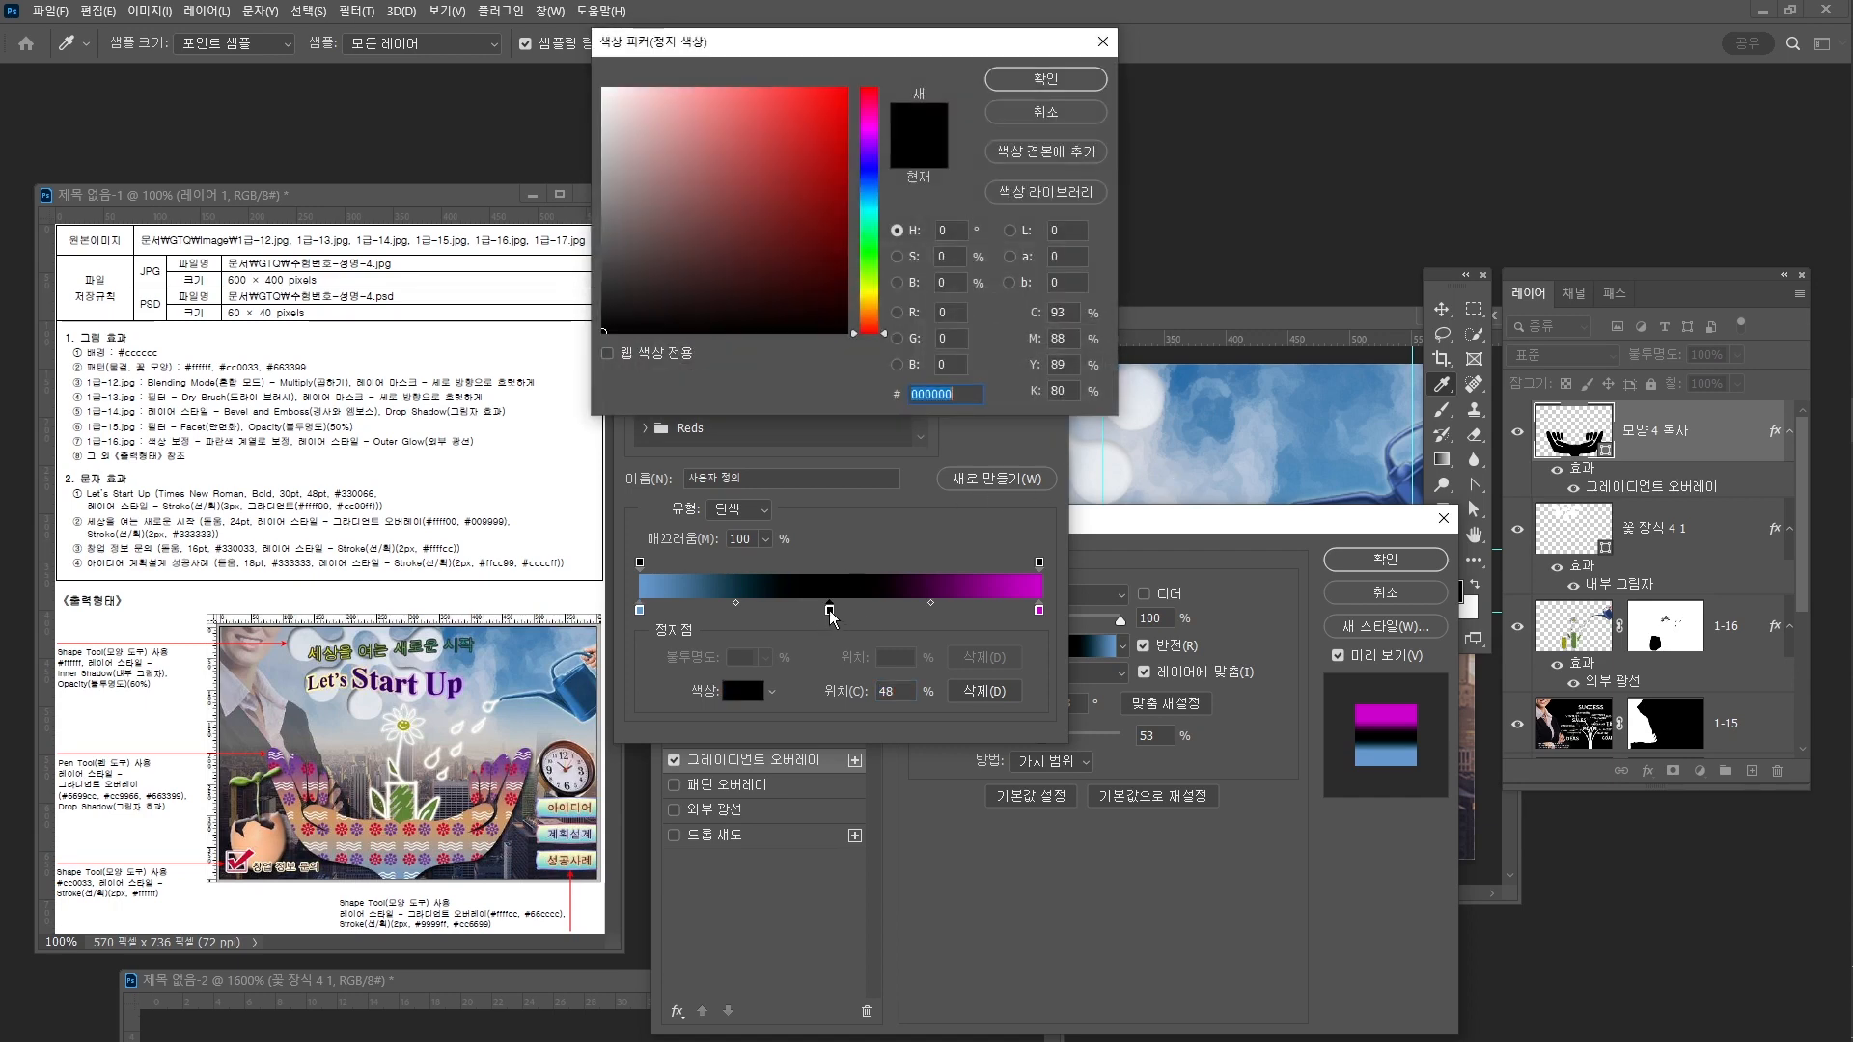
text(cc9966)
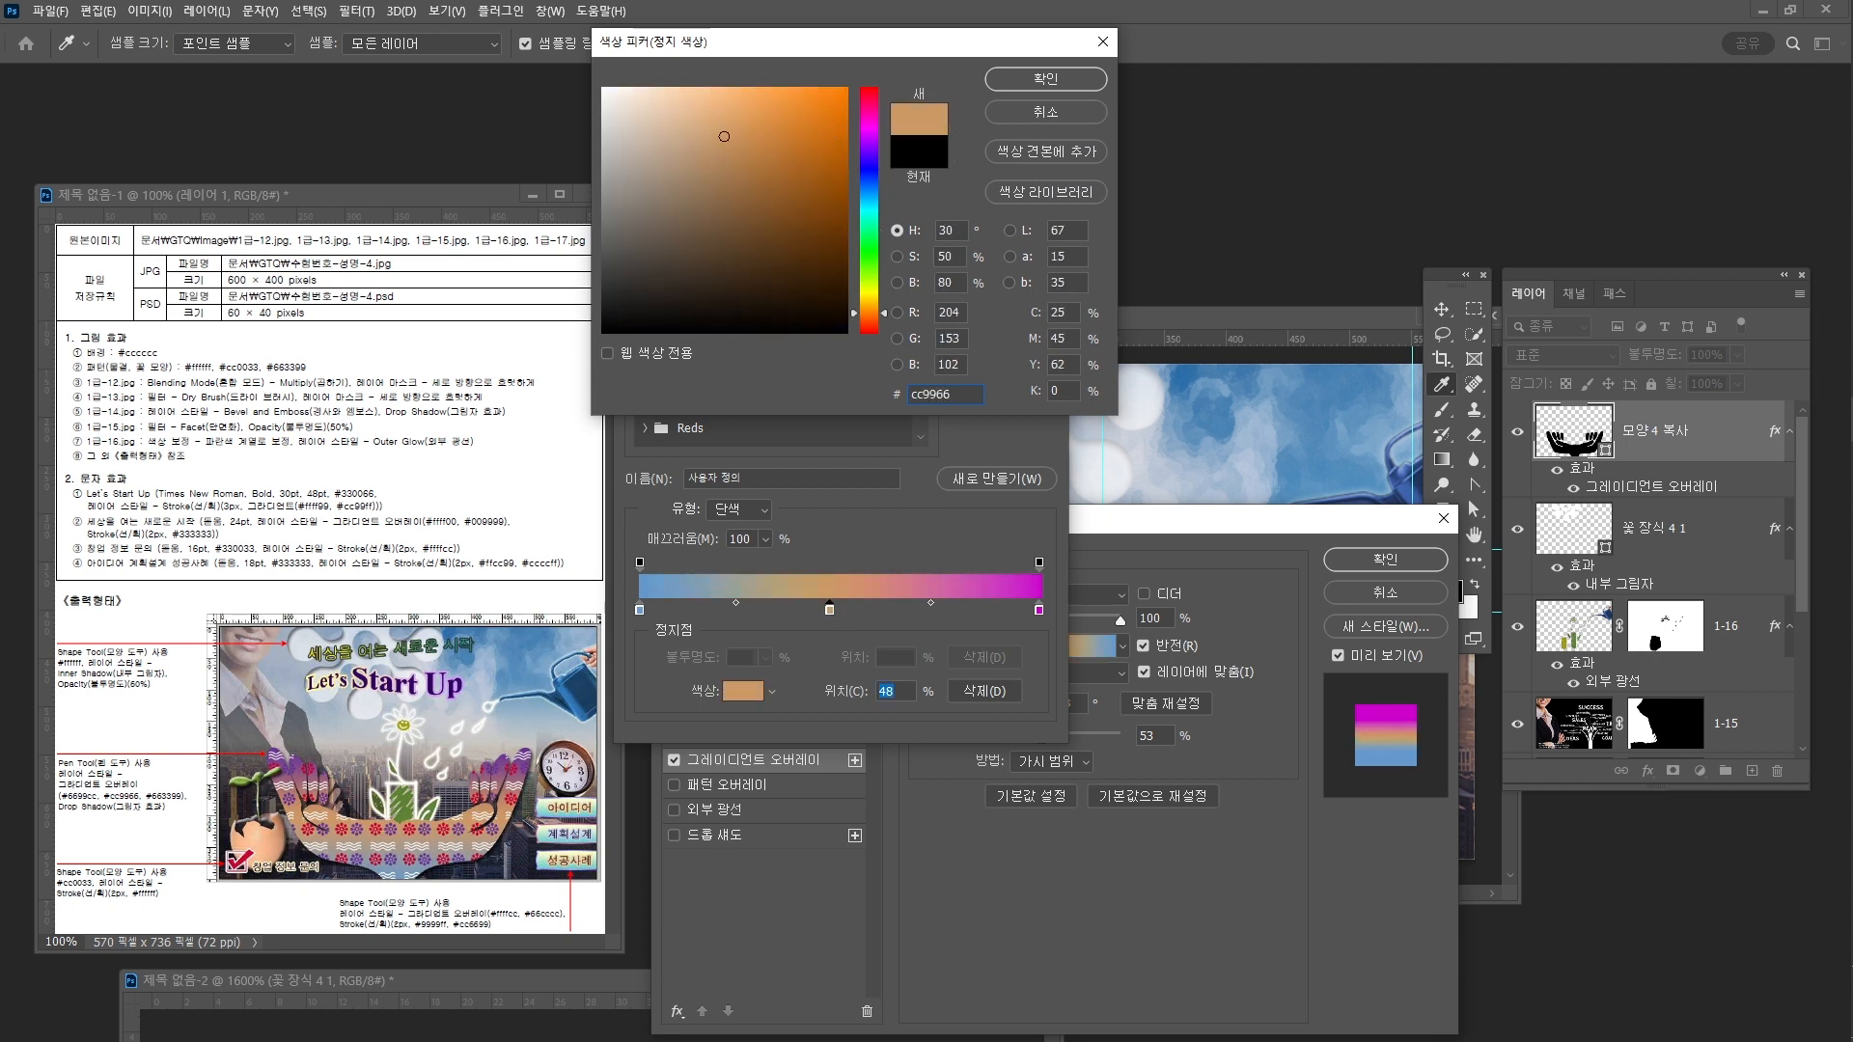
key(Return)
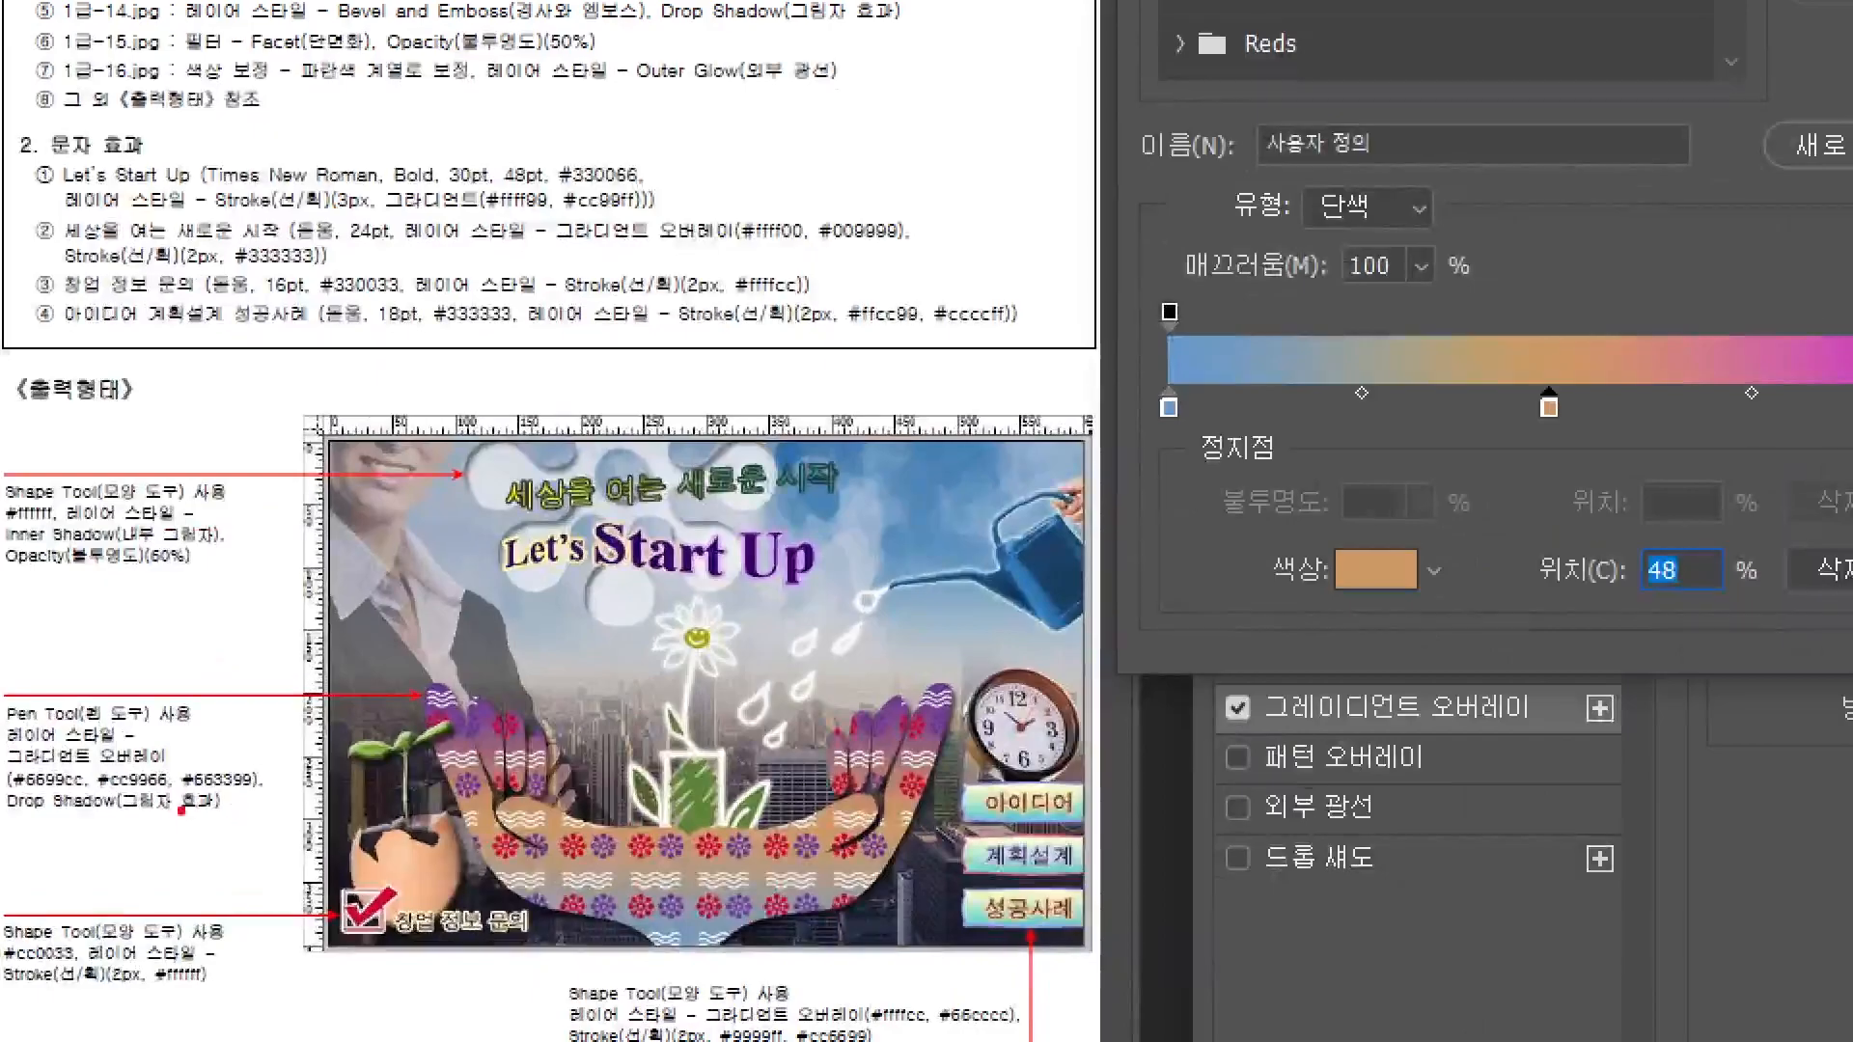
Set the gradient's end colour stop to #663399 and accept the edited gradient
drag(147, 797, 198, 806)
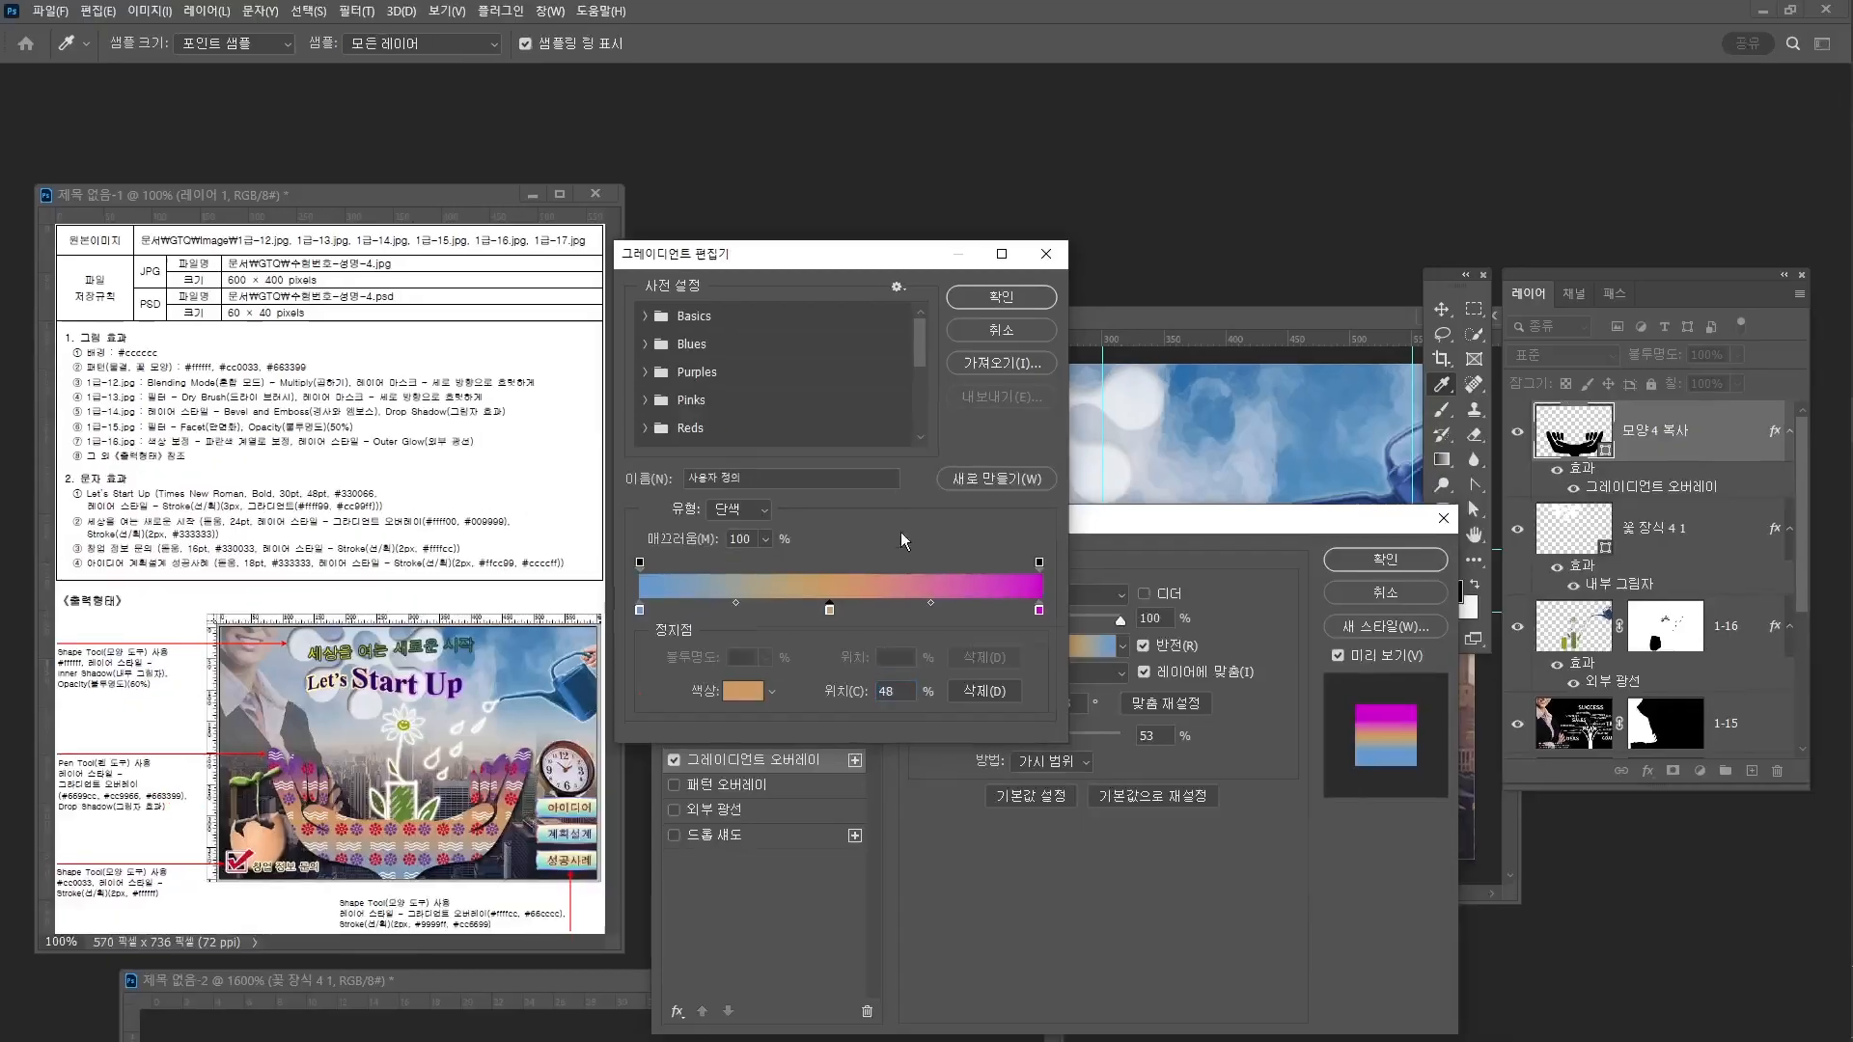
double_click(1040, 610)
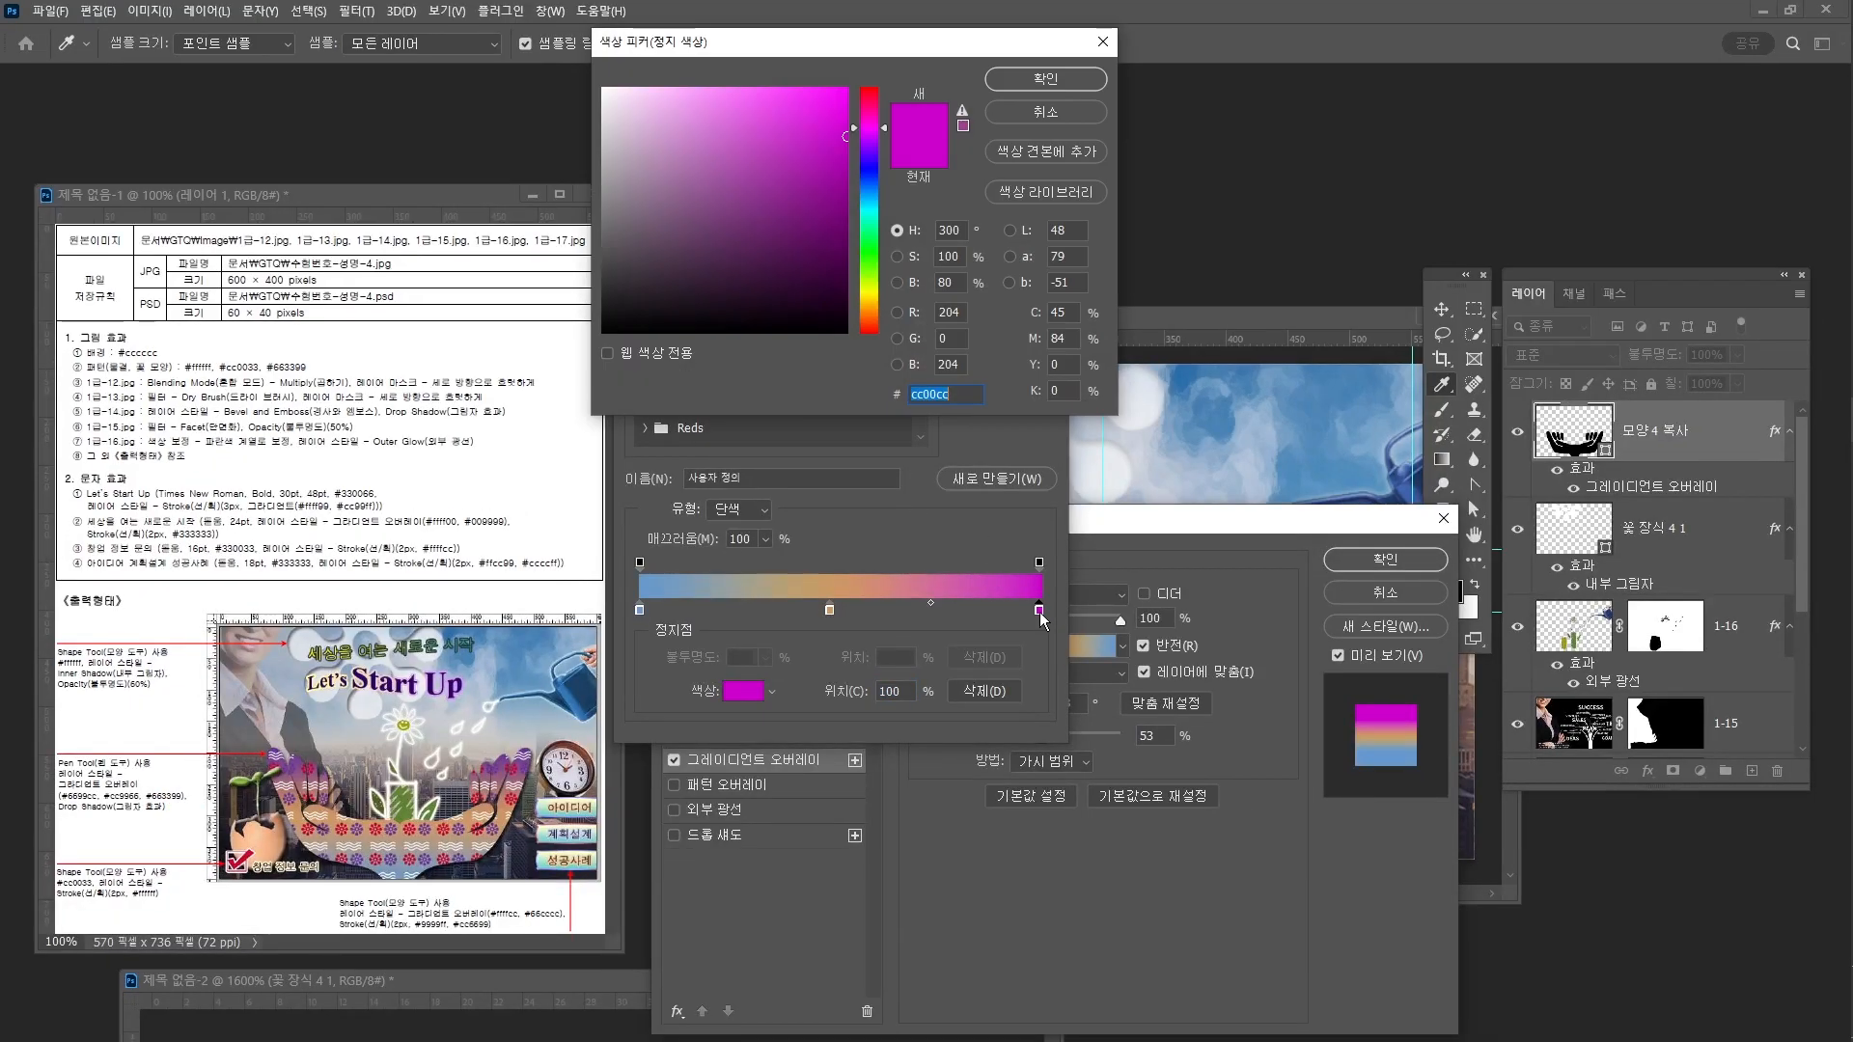
text(663399)
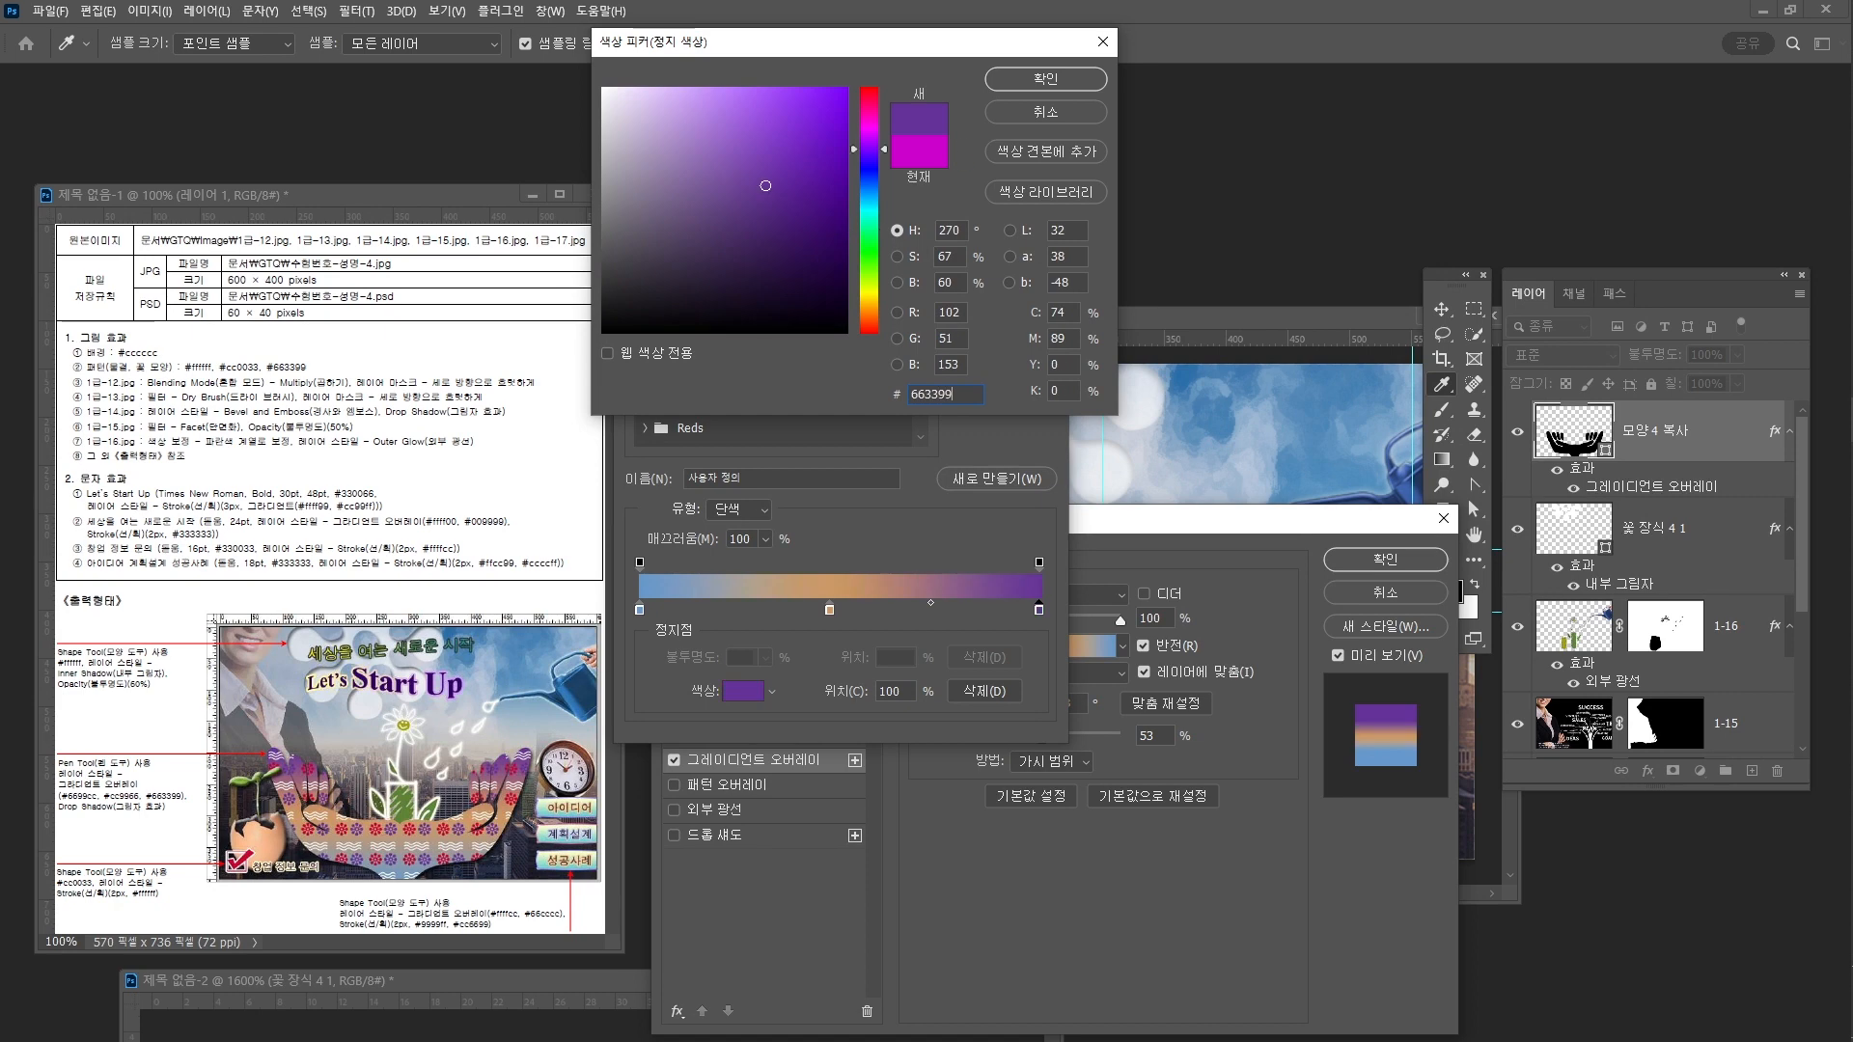
key(Return)
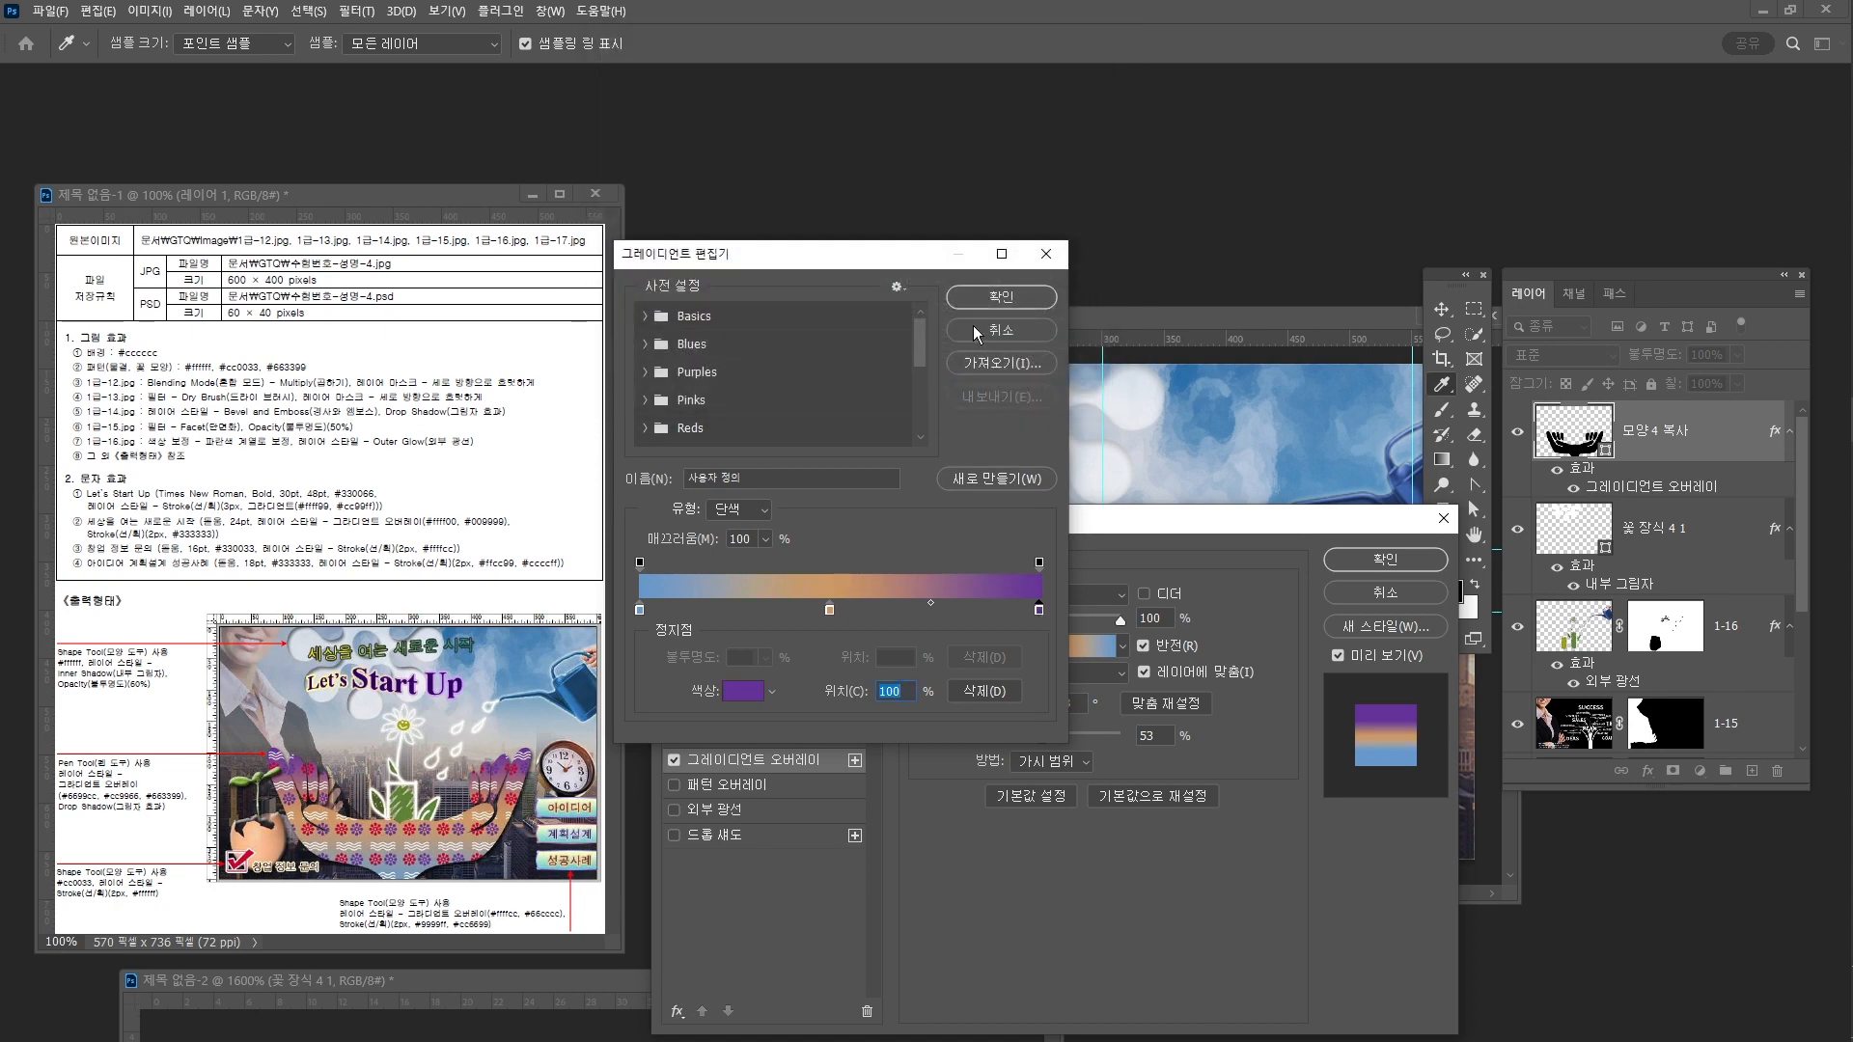
click(1001, 296)
Enable Drop Shadow on the hands layer, check the Gradient Overlay against the canvas, and apply the layer styles
click(737, 833)
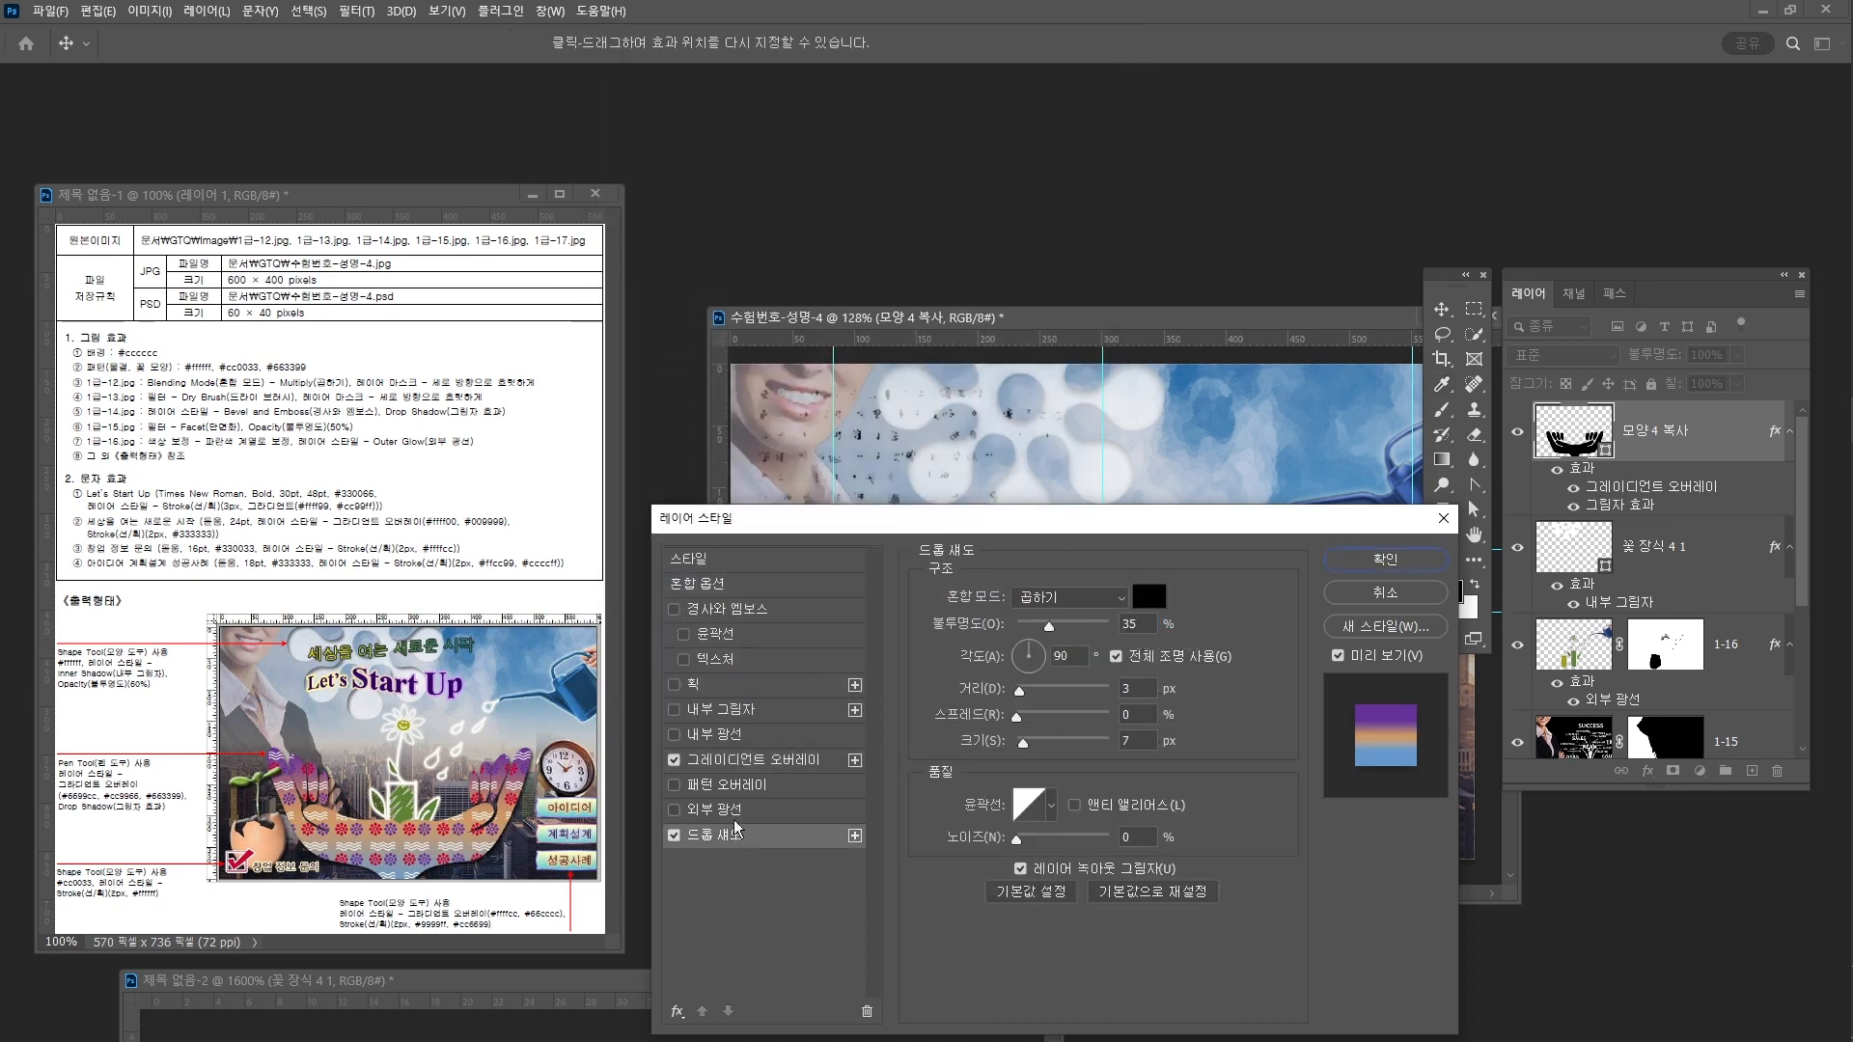
click(762, 760)
drag(849, 524, 808, 79)
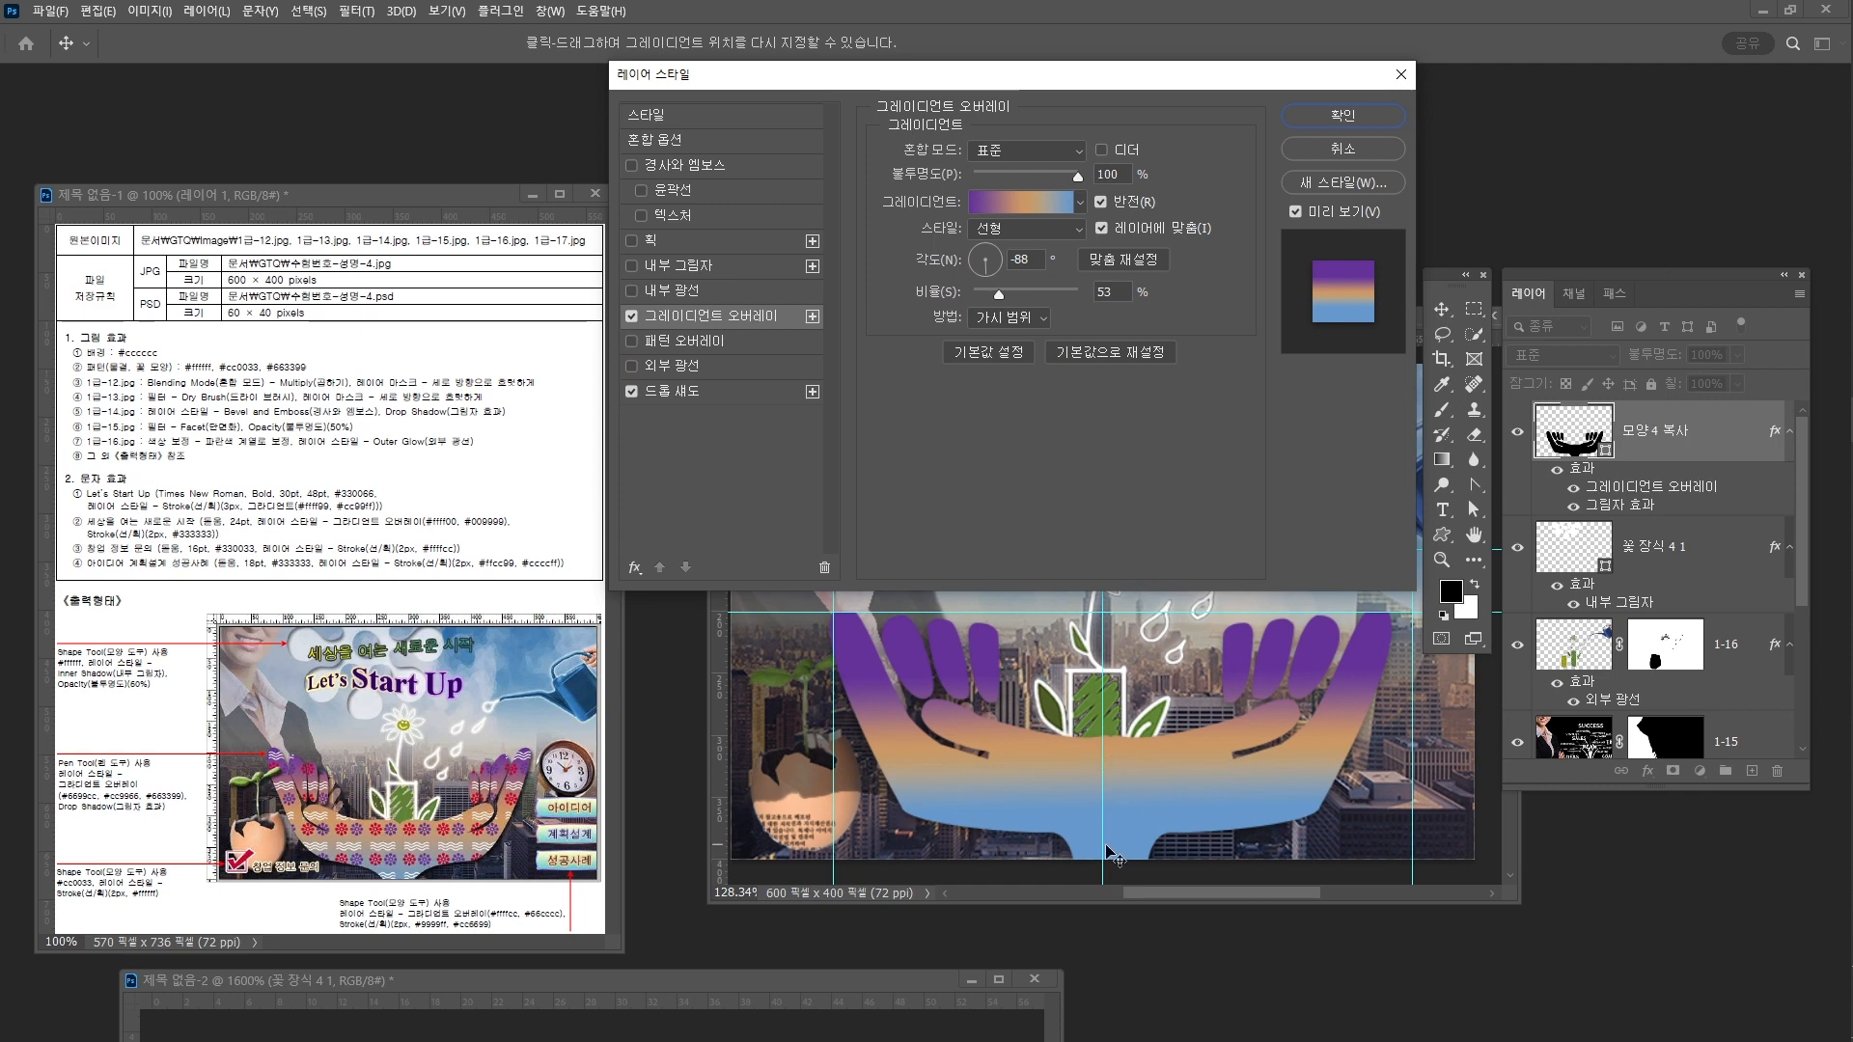
click(1340, 117)
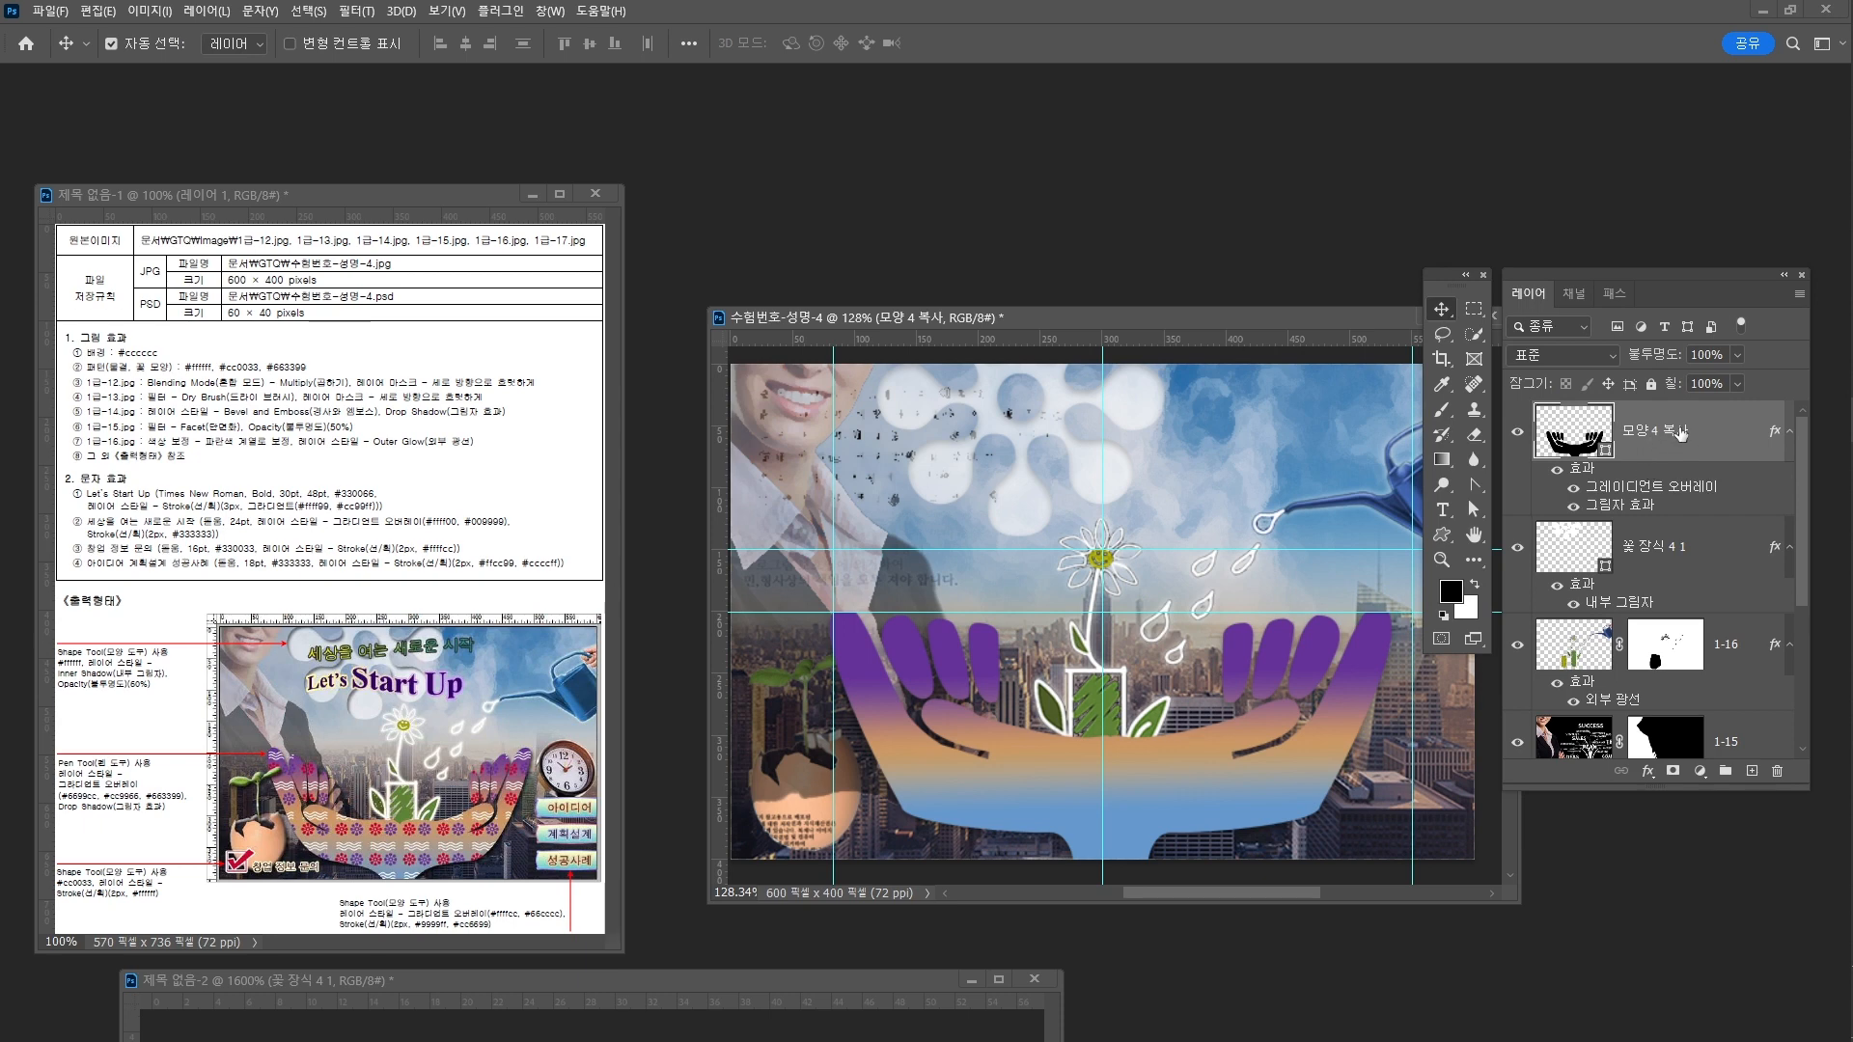
Duplicate the styled hands layer and fill the copy's shape with the 물결 꽃 pattern
key(ctrl+j)
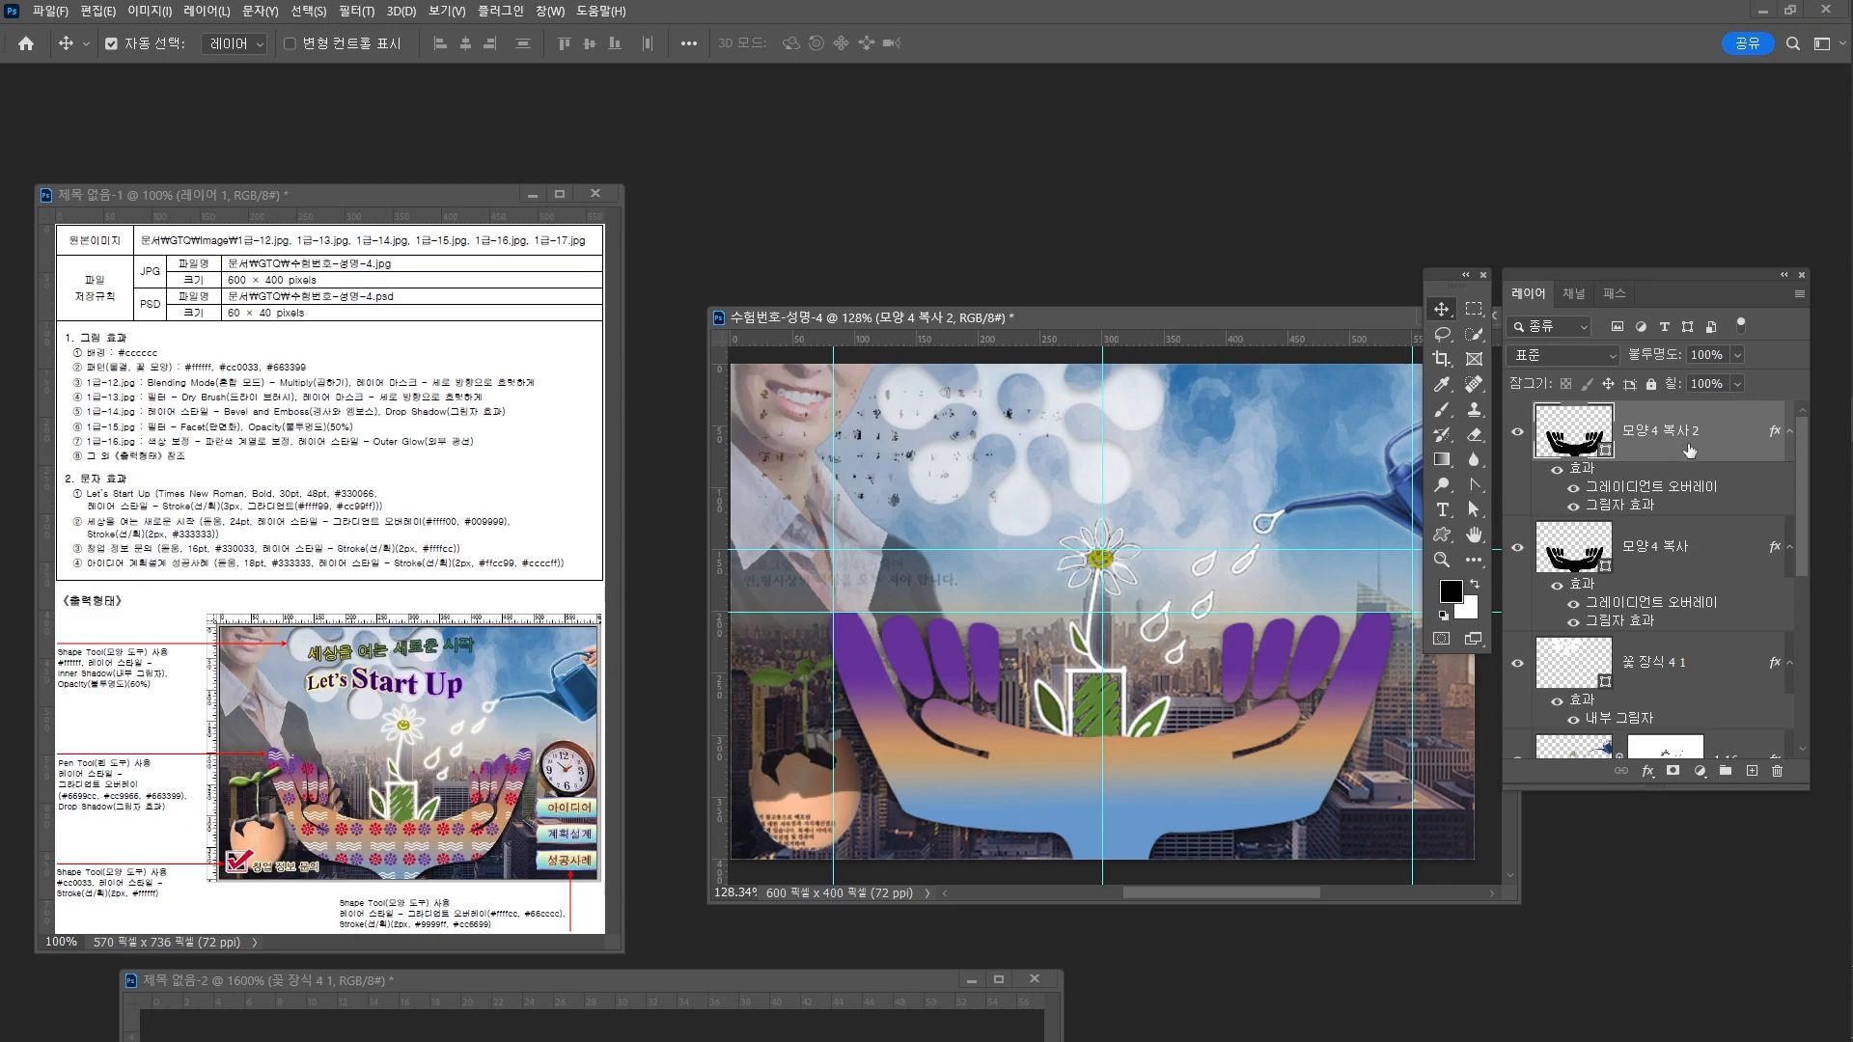
click(1474, 486)
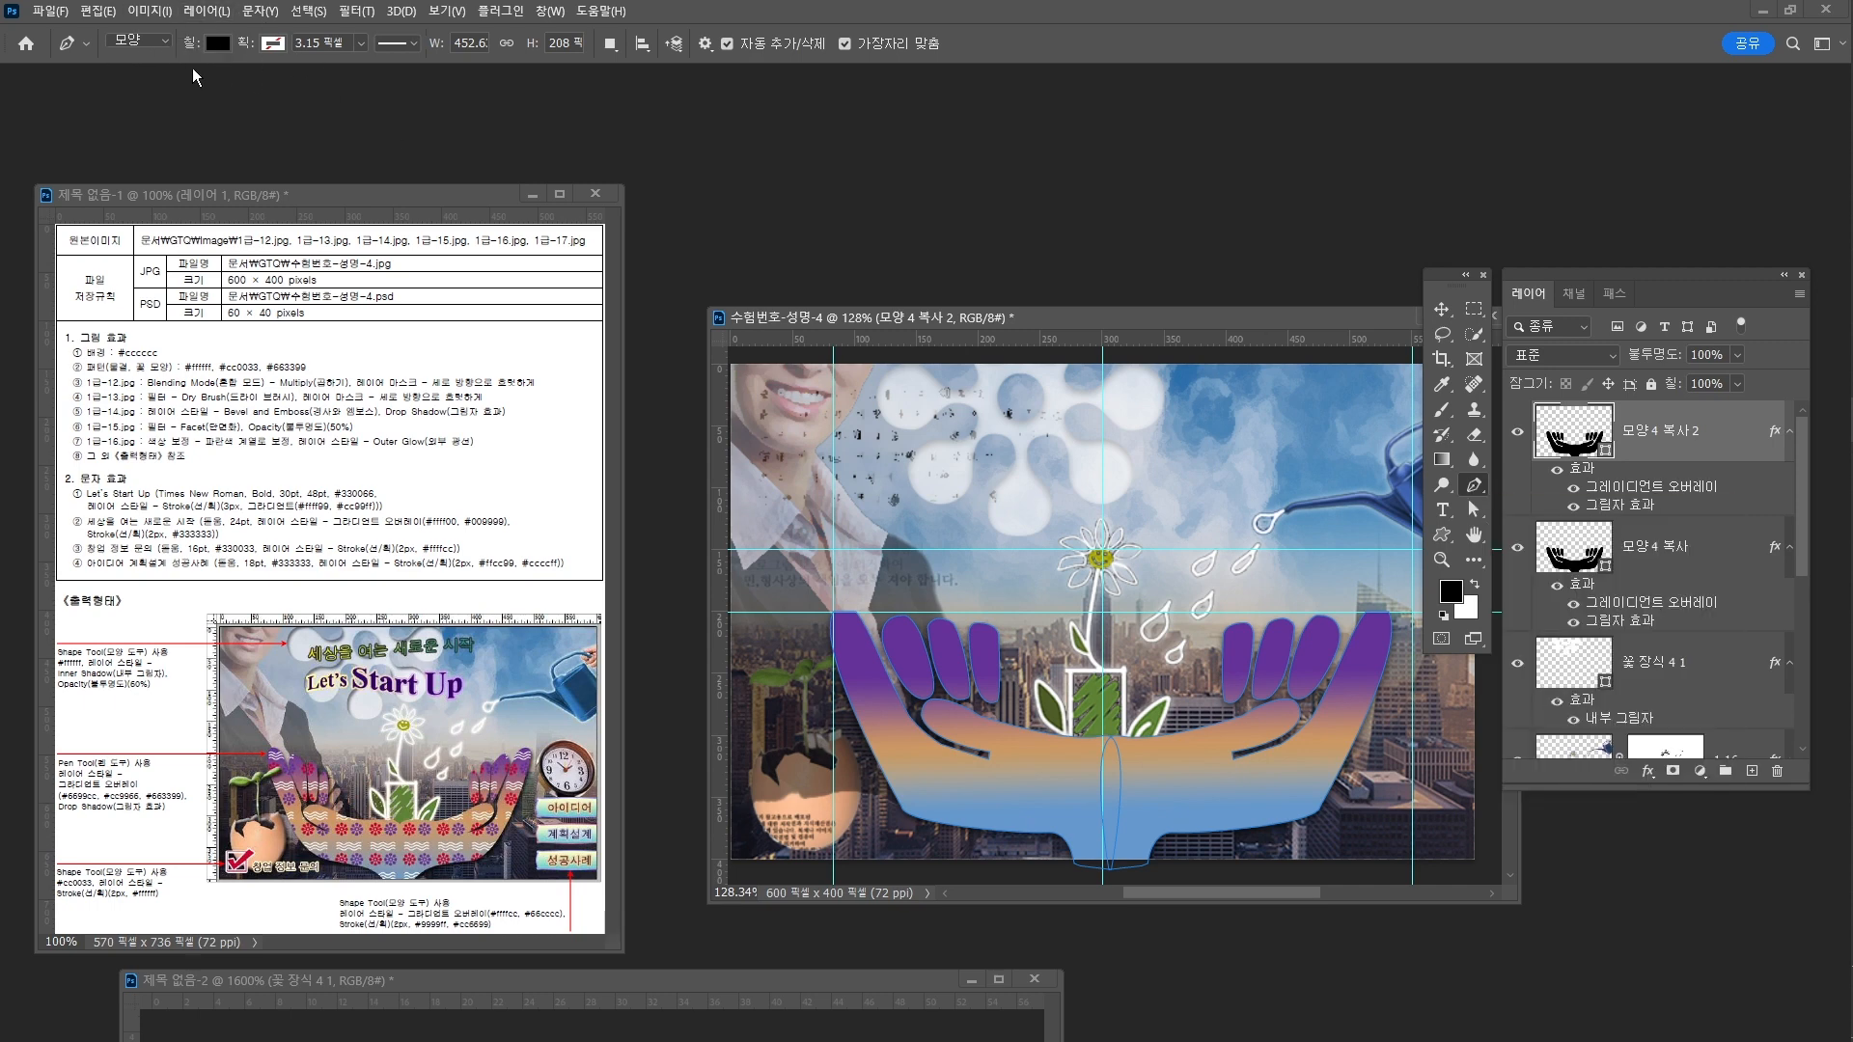
click(217, 45)
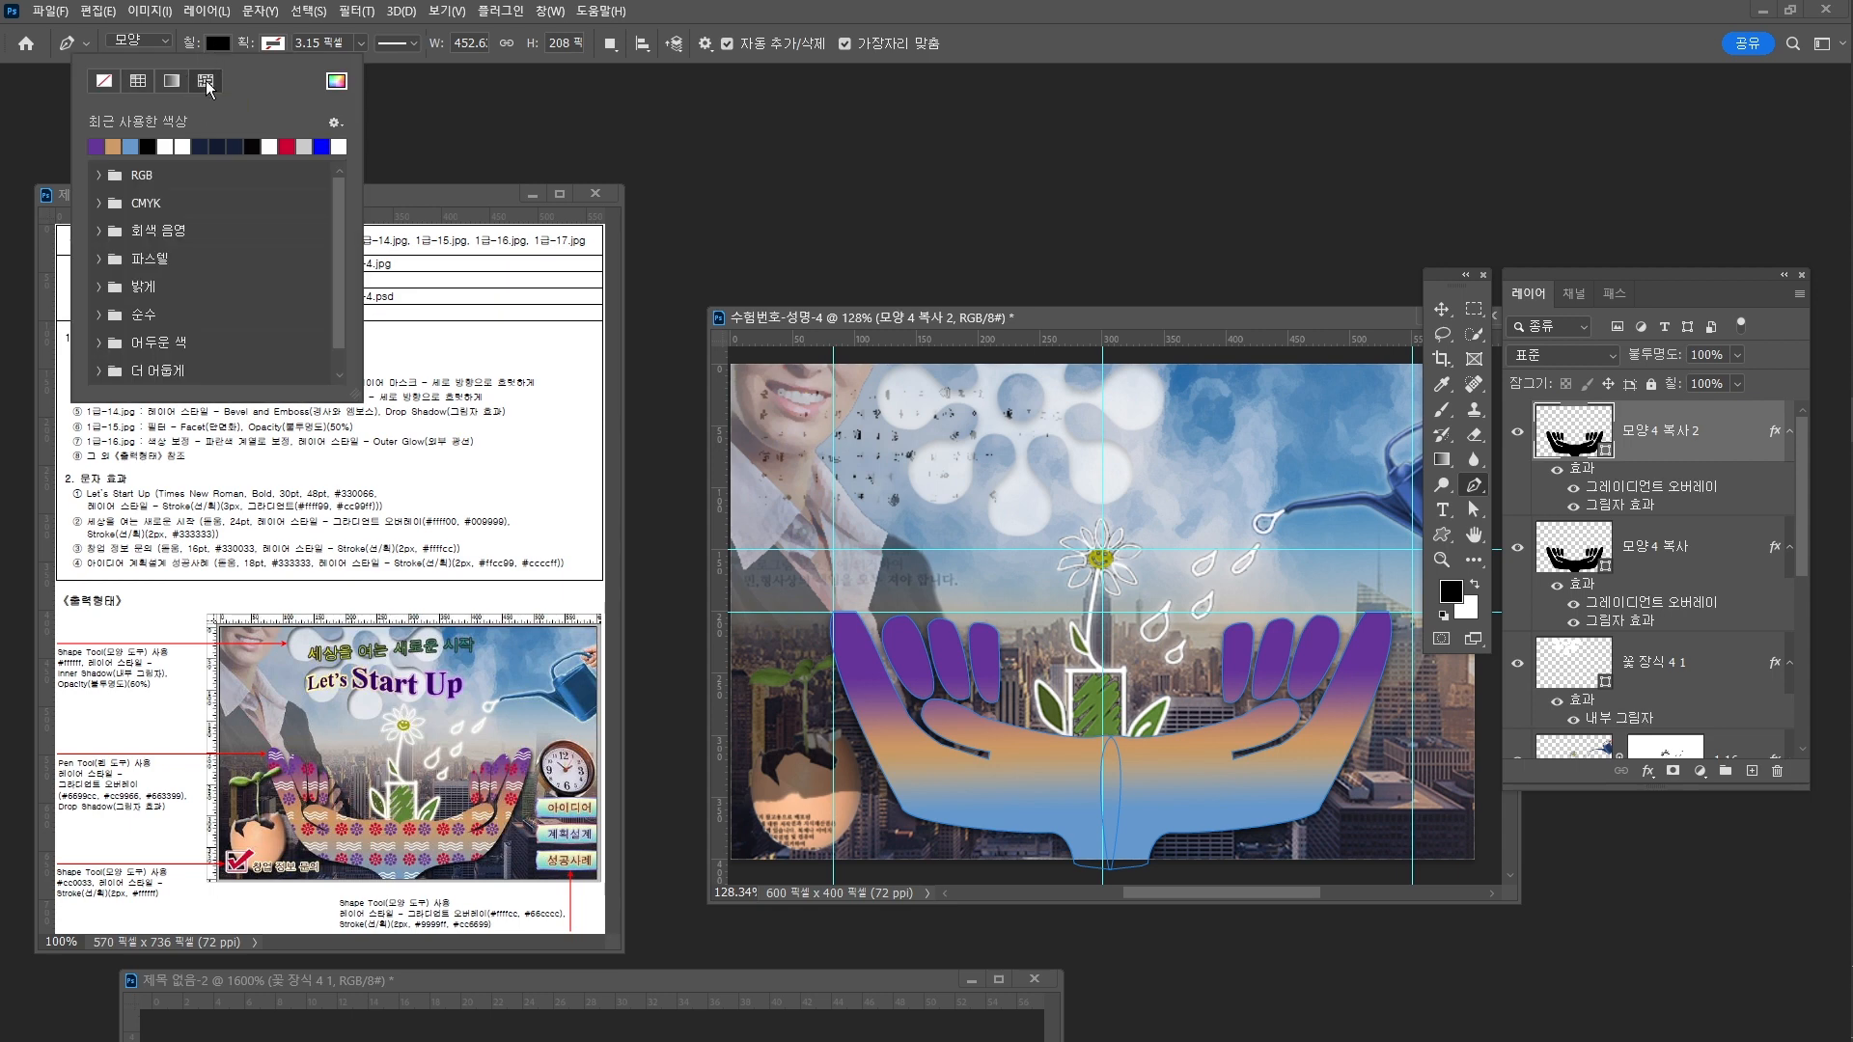
click(205, 81)
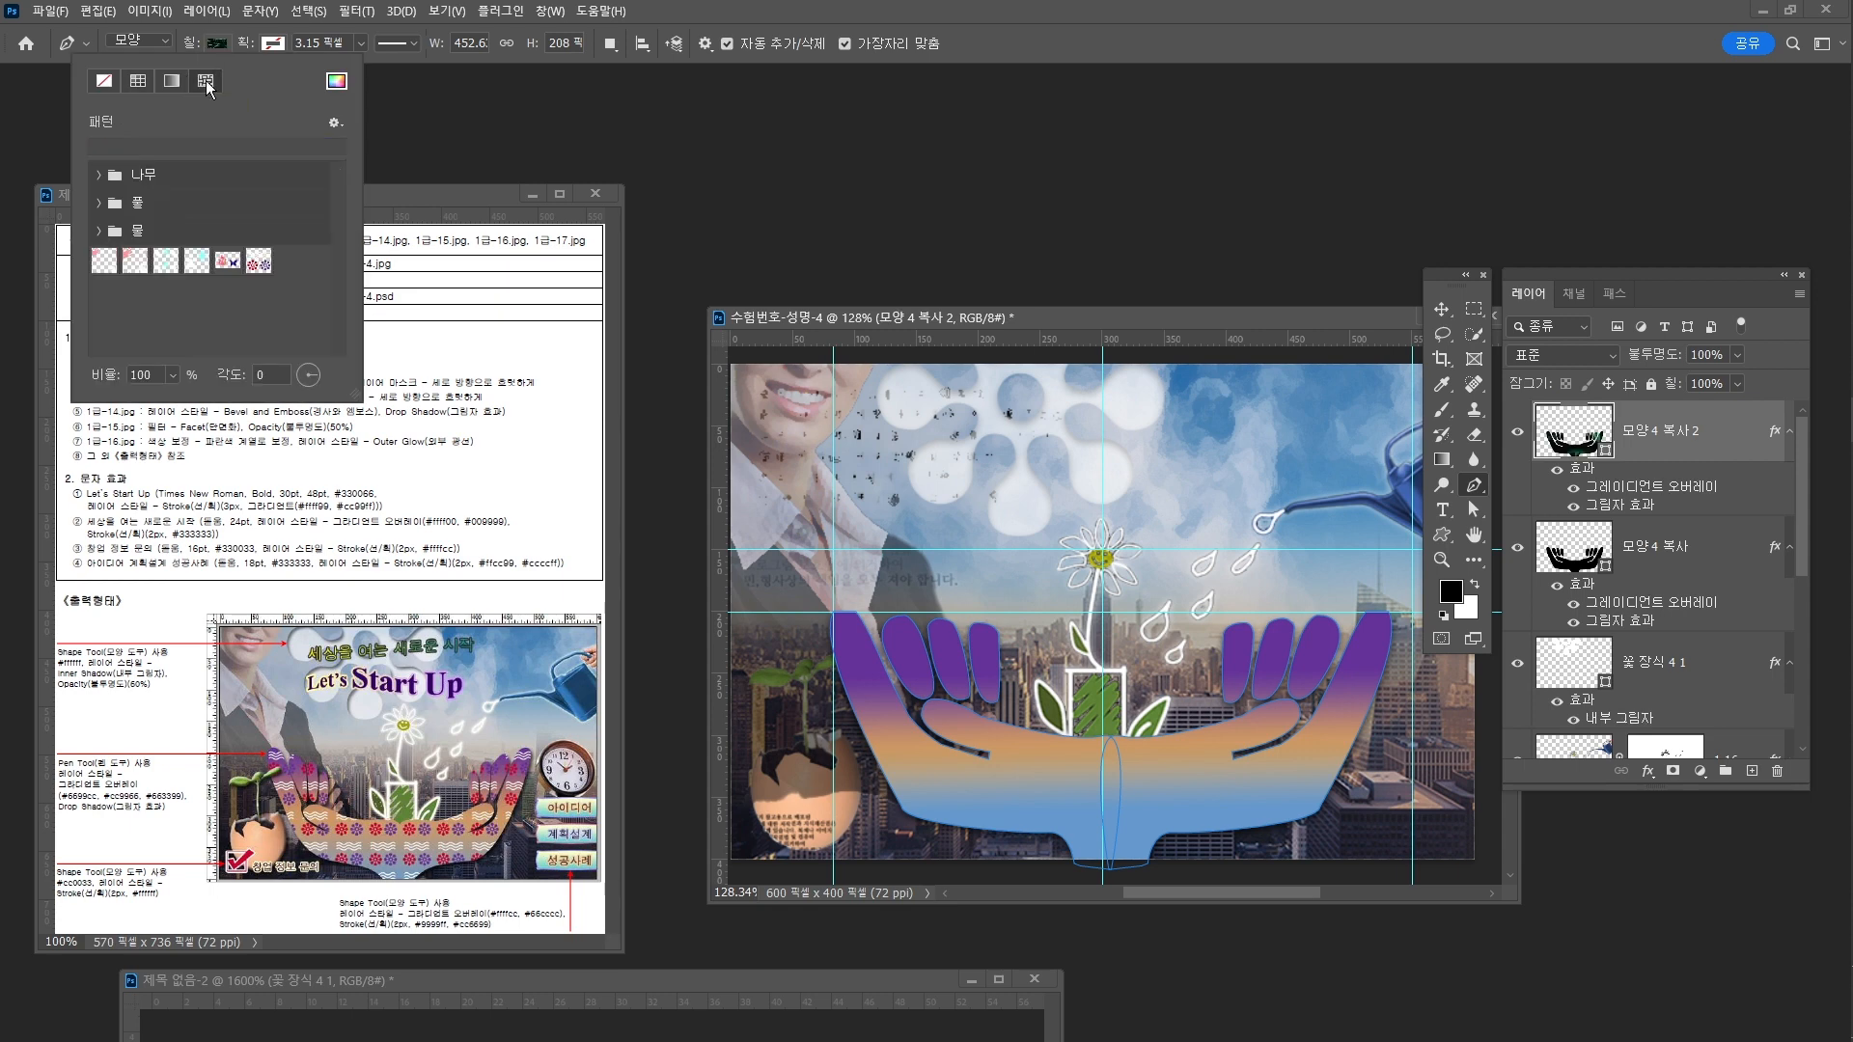
click(258, 271)
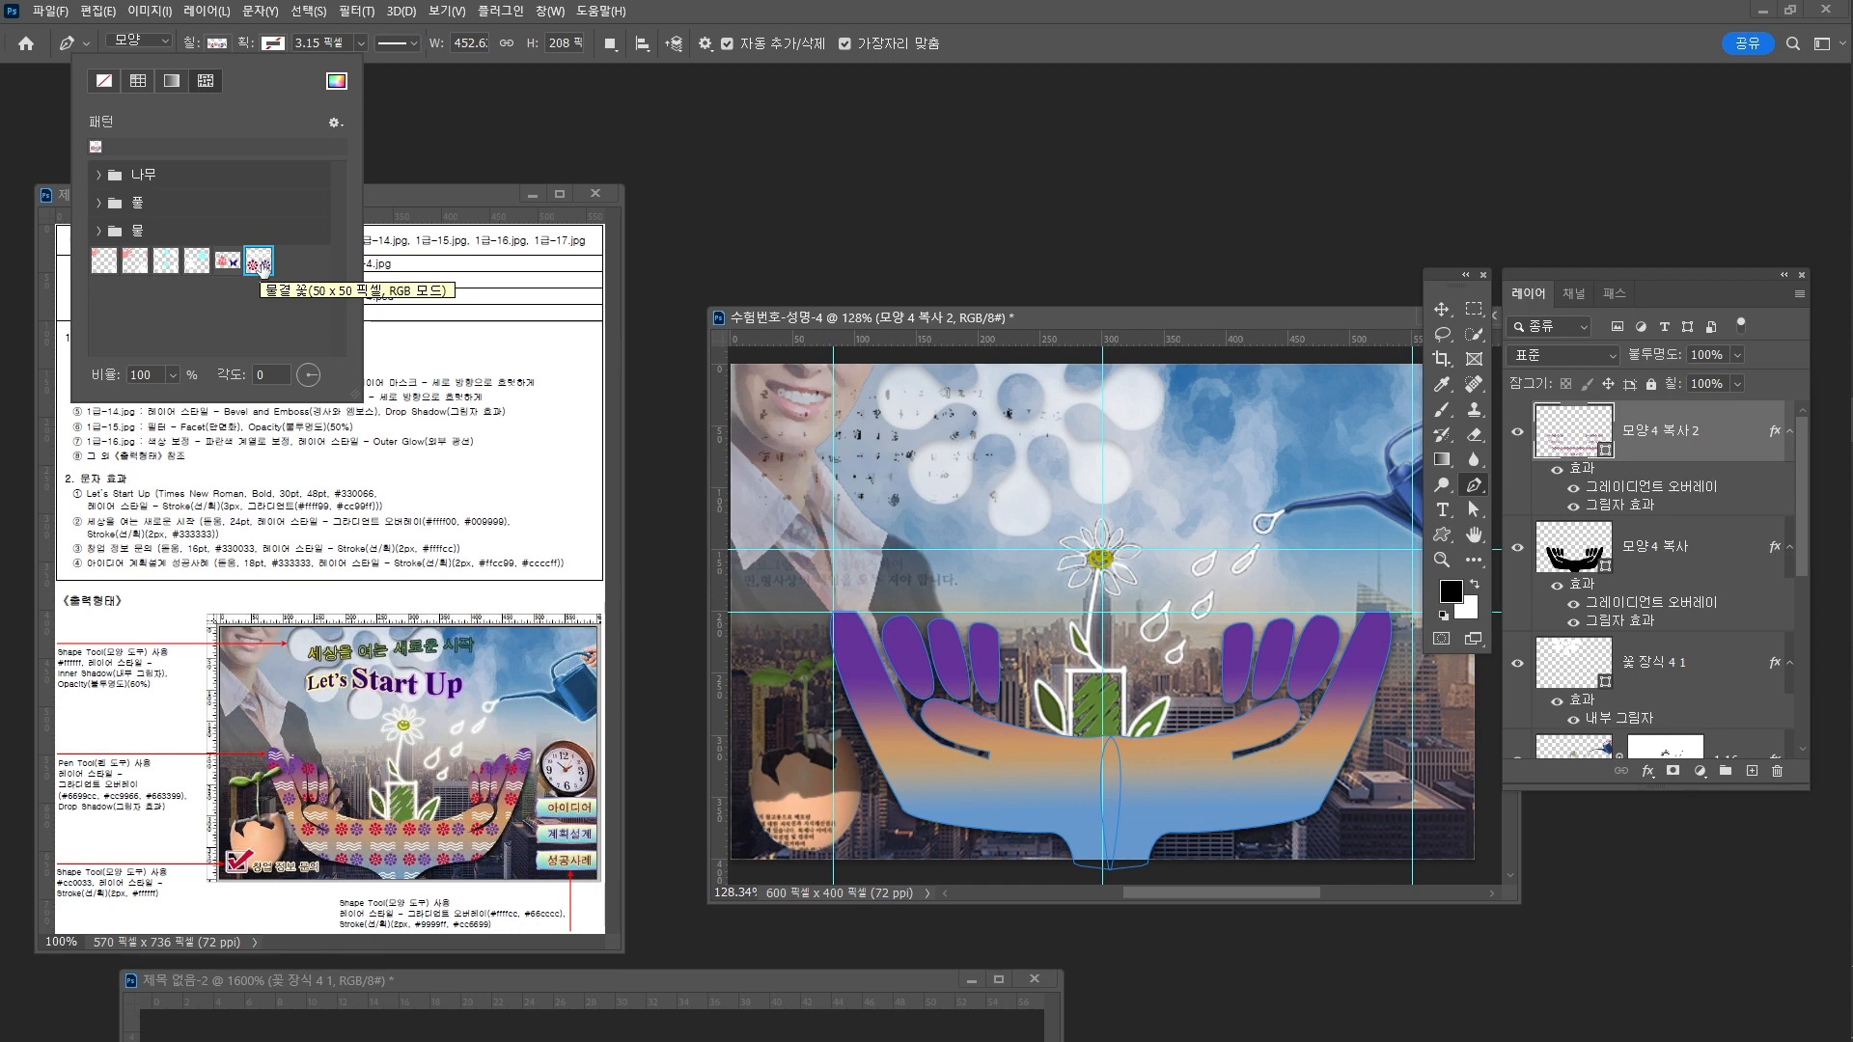
click(1090, 2)
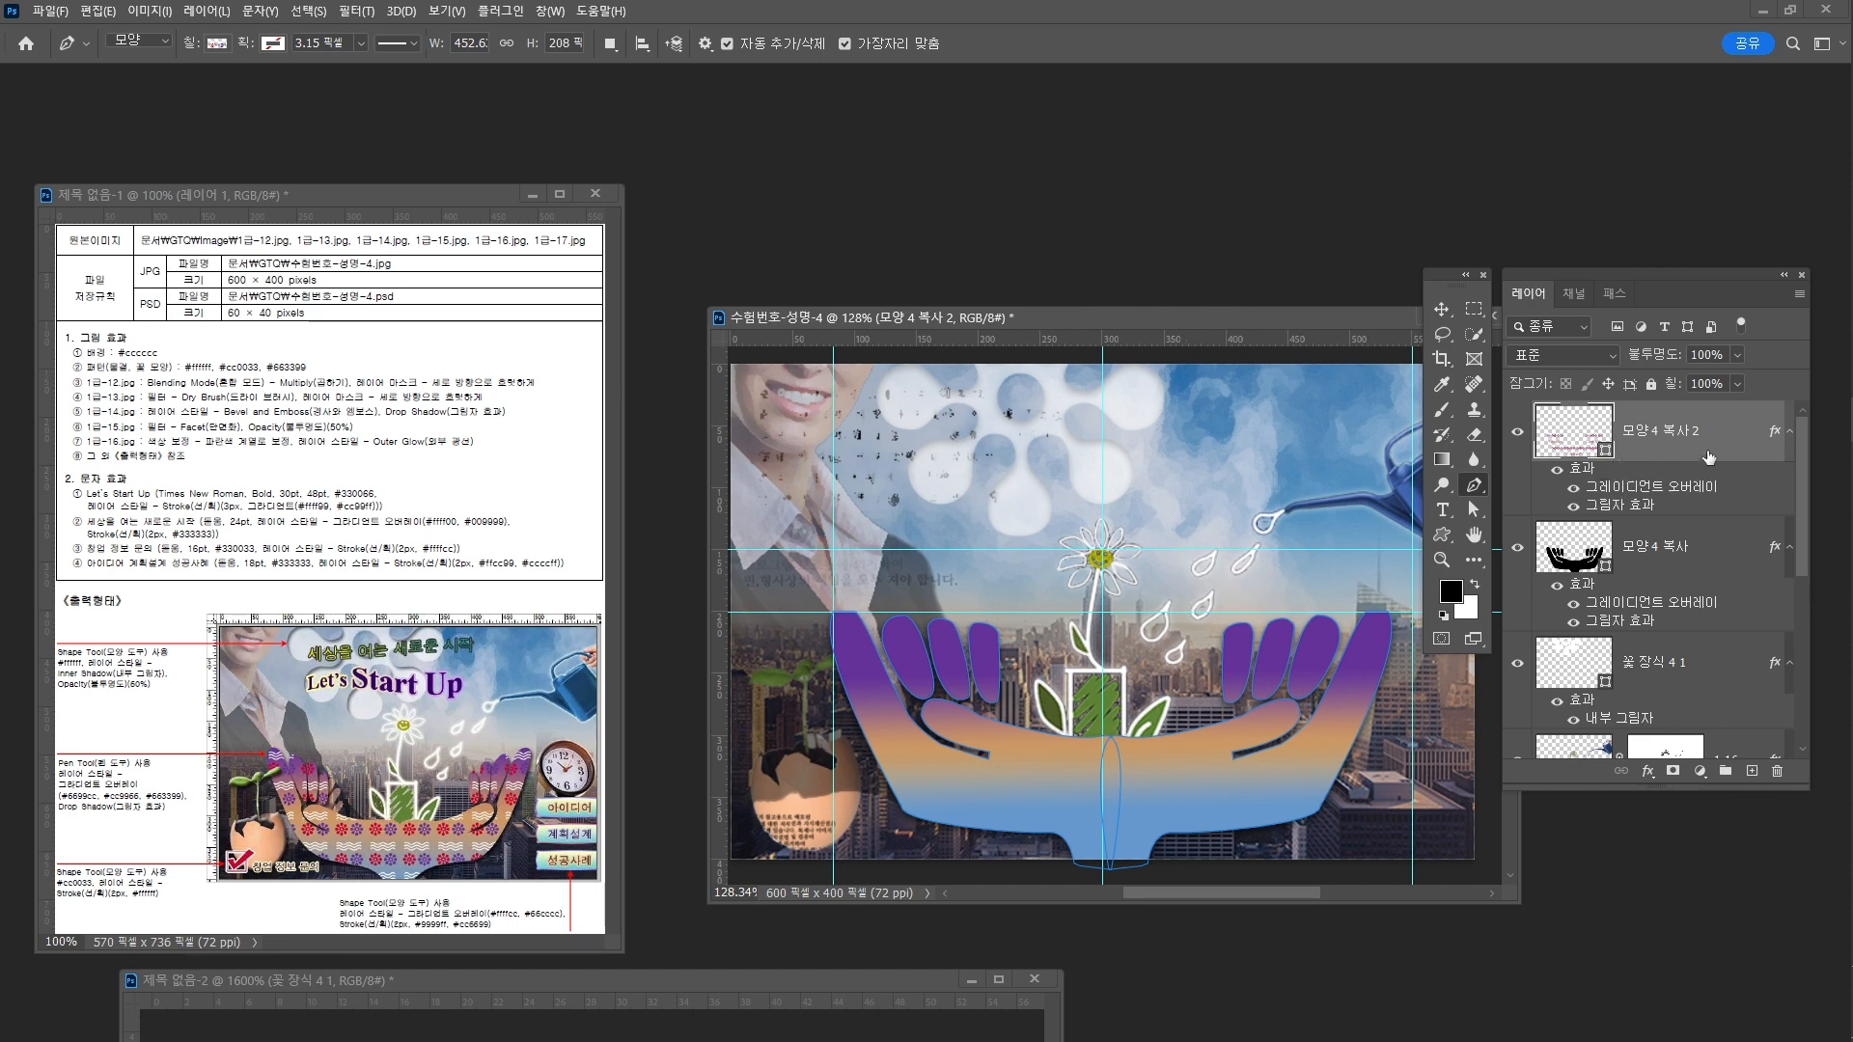
Delete all layer effects from the pattern-filled copy 모양 4 복사 2
drag(1773, 437, 1778, 774)
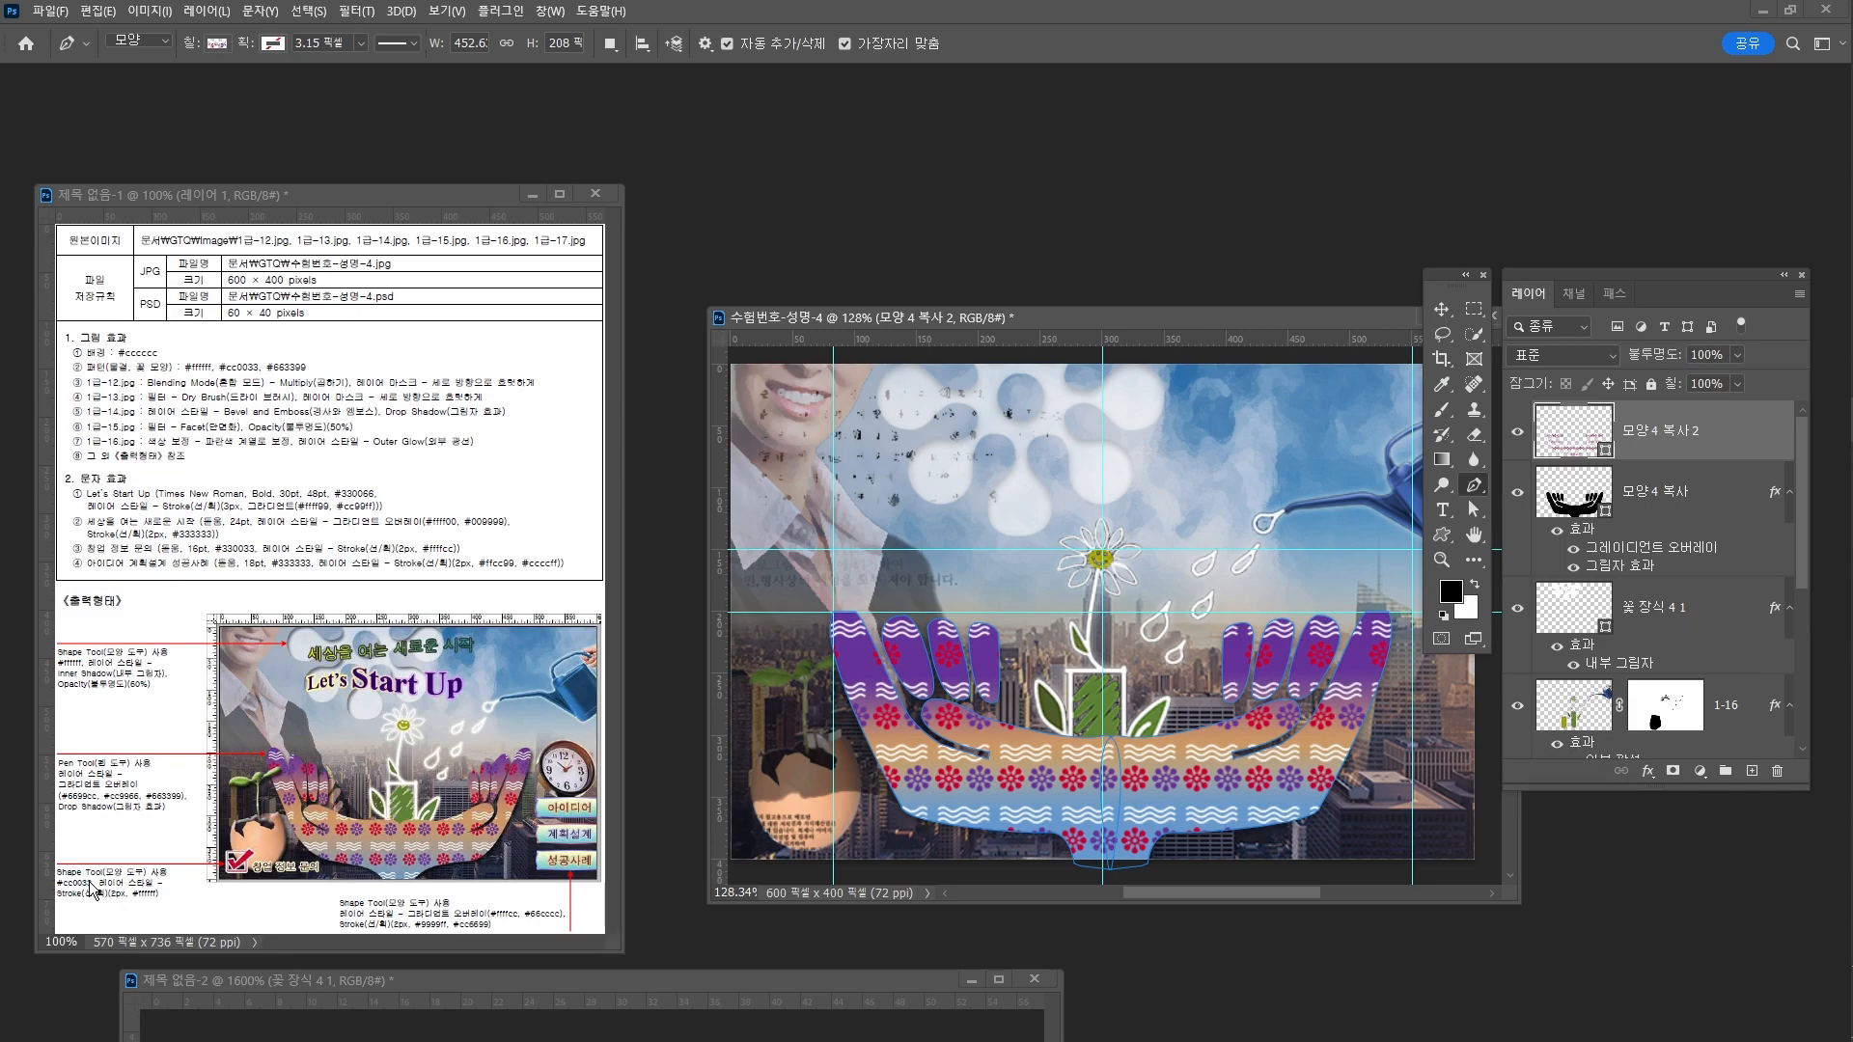
key(ctrl+1)
mouse_move(248, 880)
mouse_down()
mouse_move(231, 884)
mouse_move(251, 878)
mouse_up()
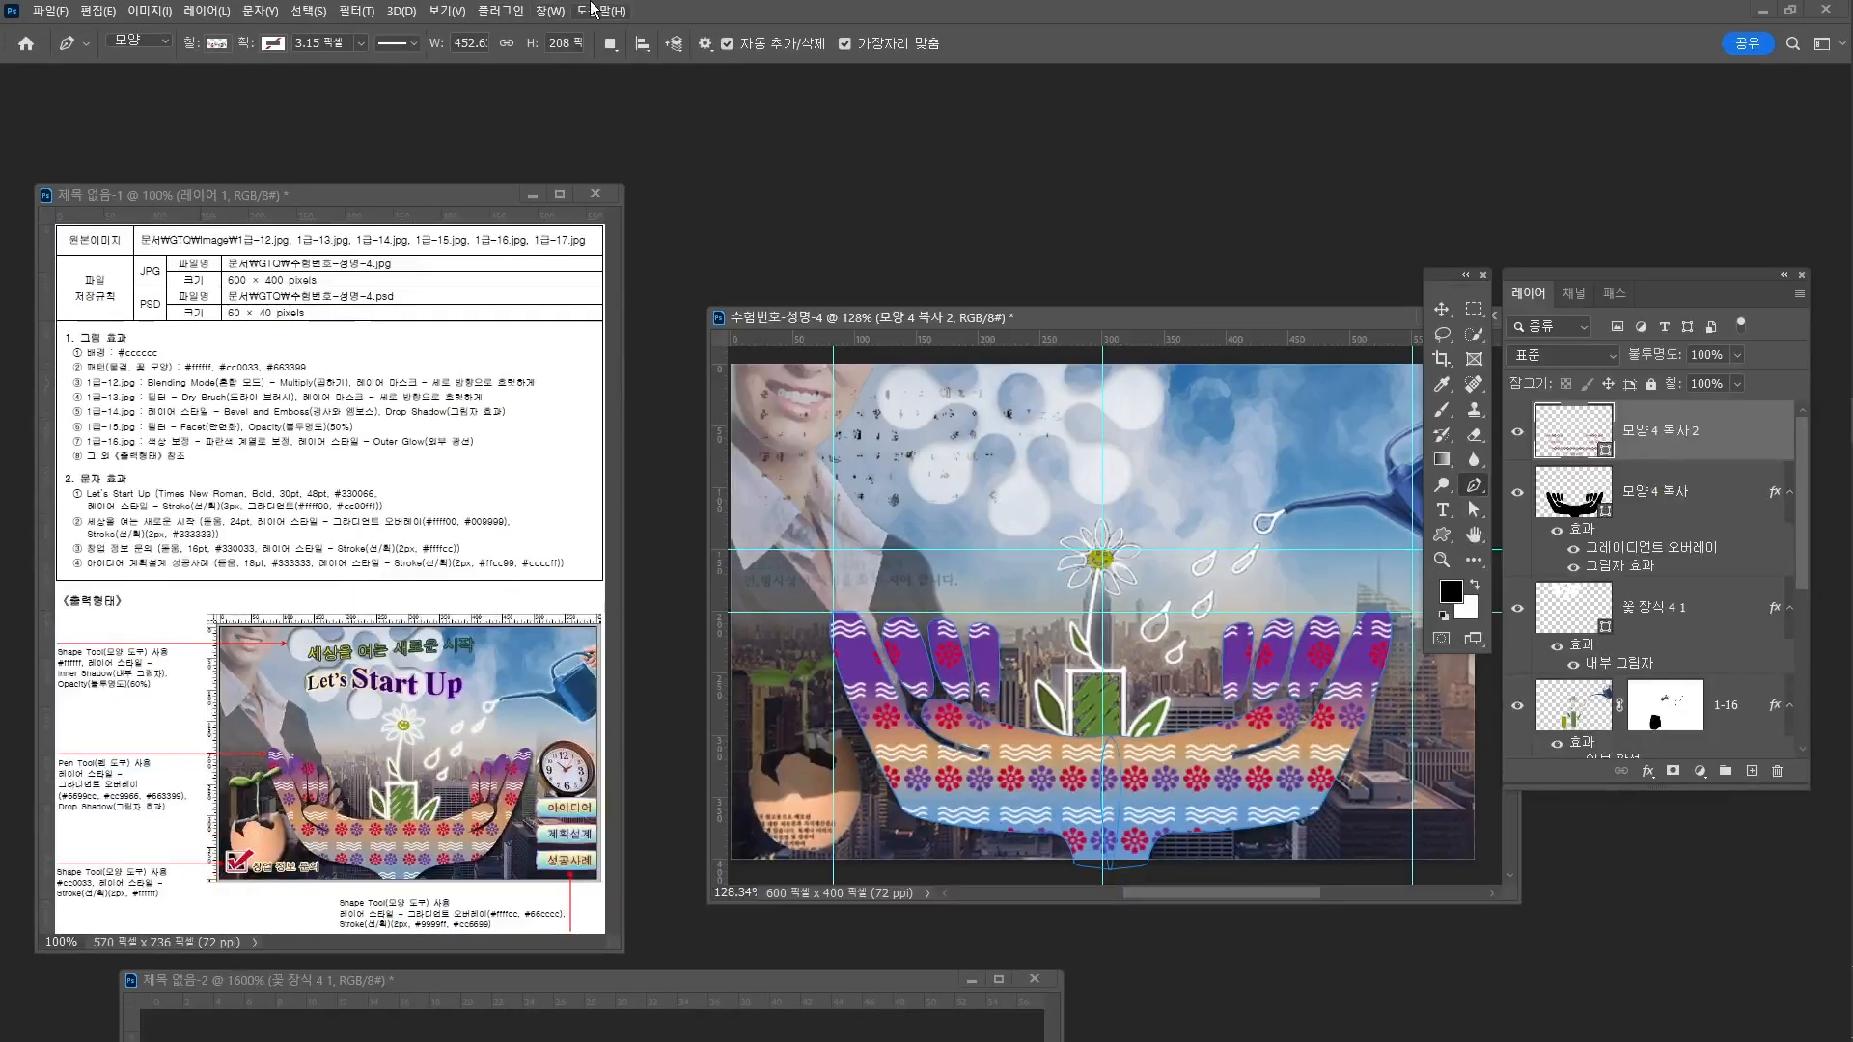
Find the 체크 custom shape and draw a checked box about 47 × 39 px over the egg near the canvas's lower-left corner
click(549, 10)
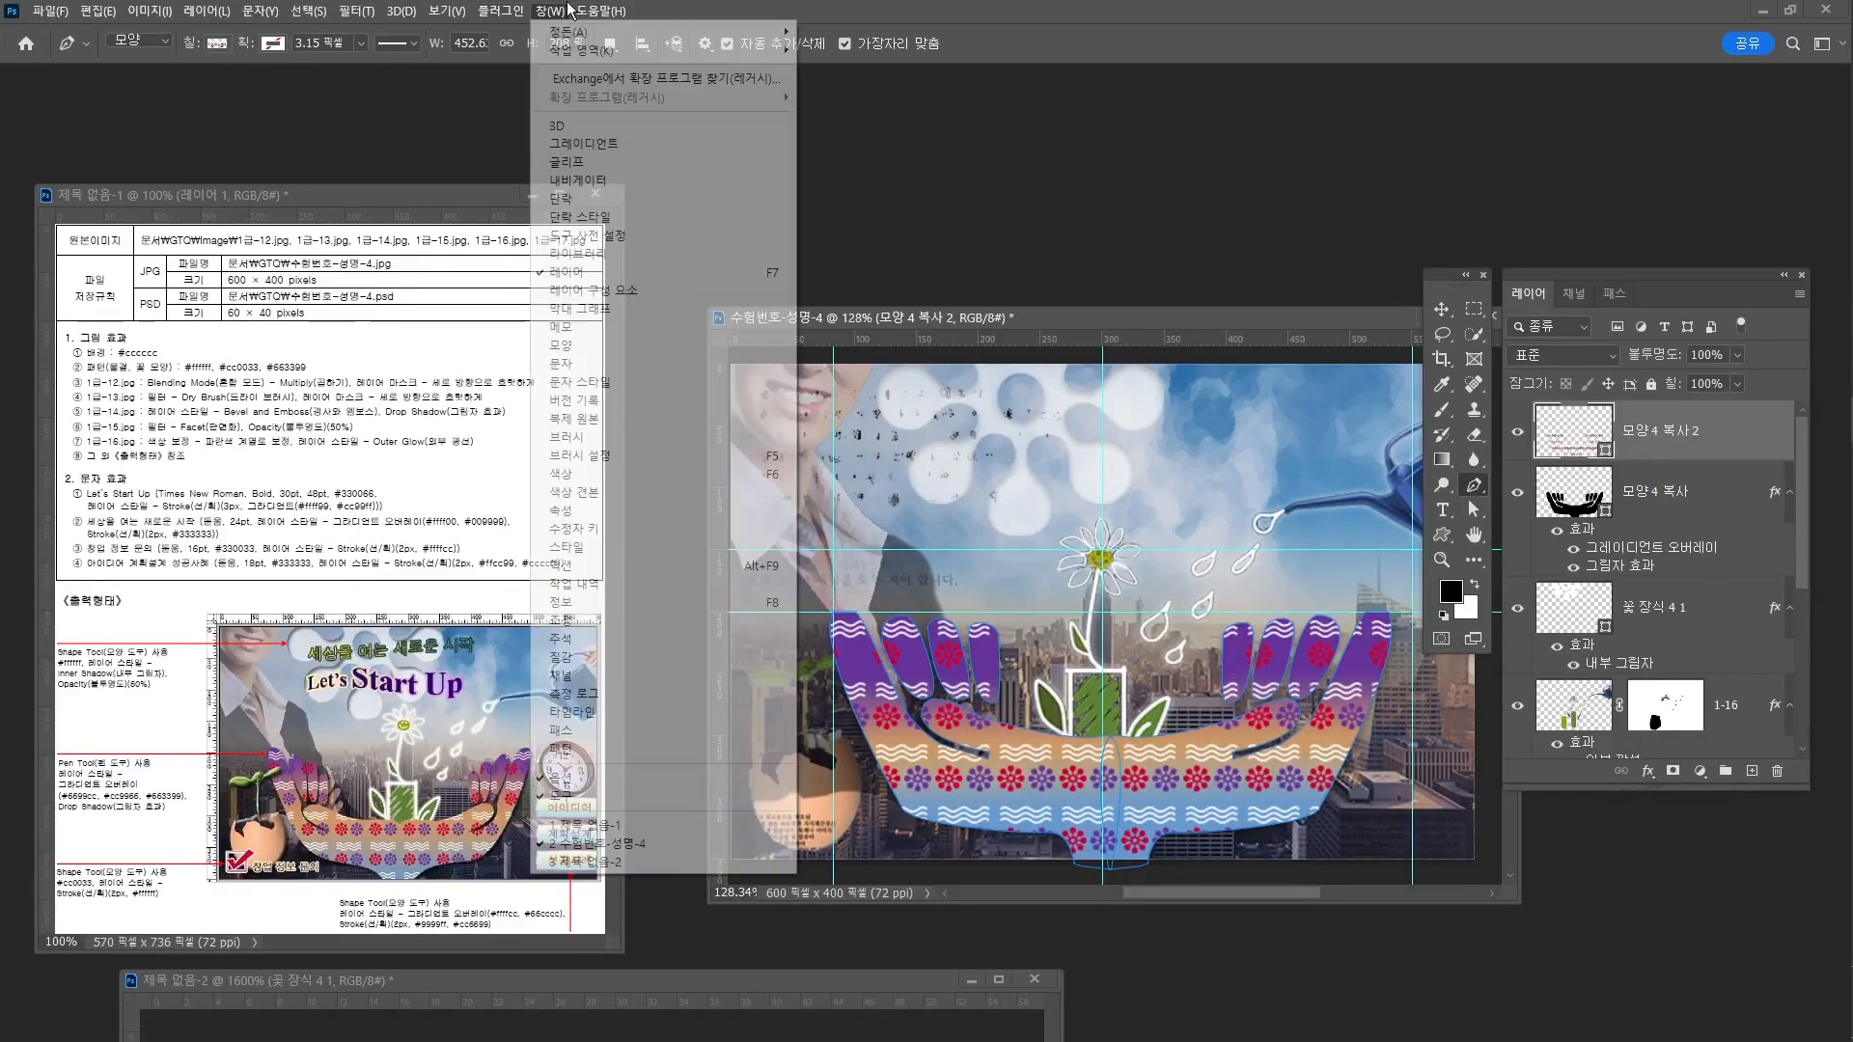
click(621, 344)
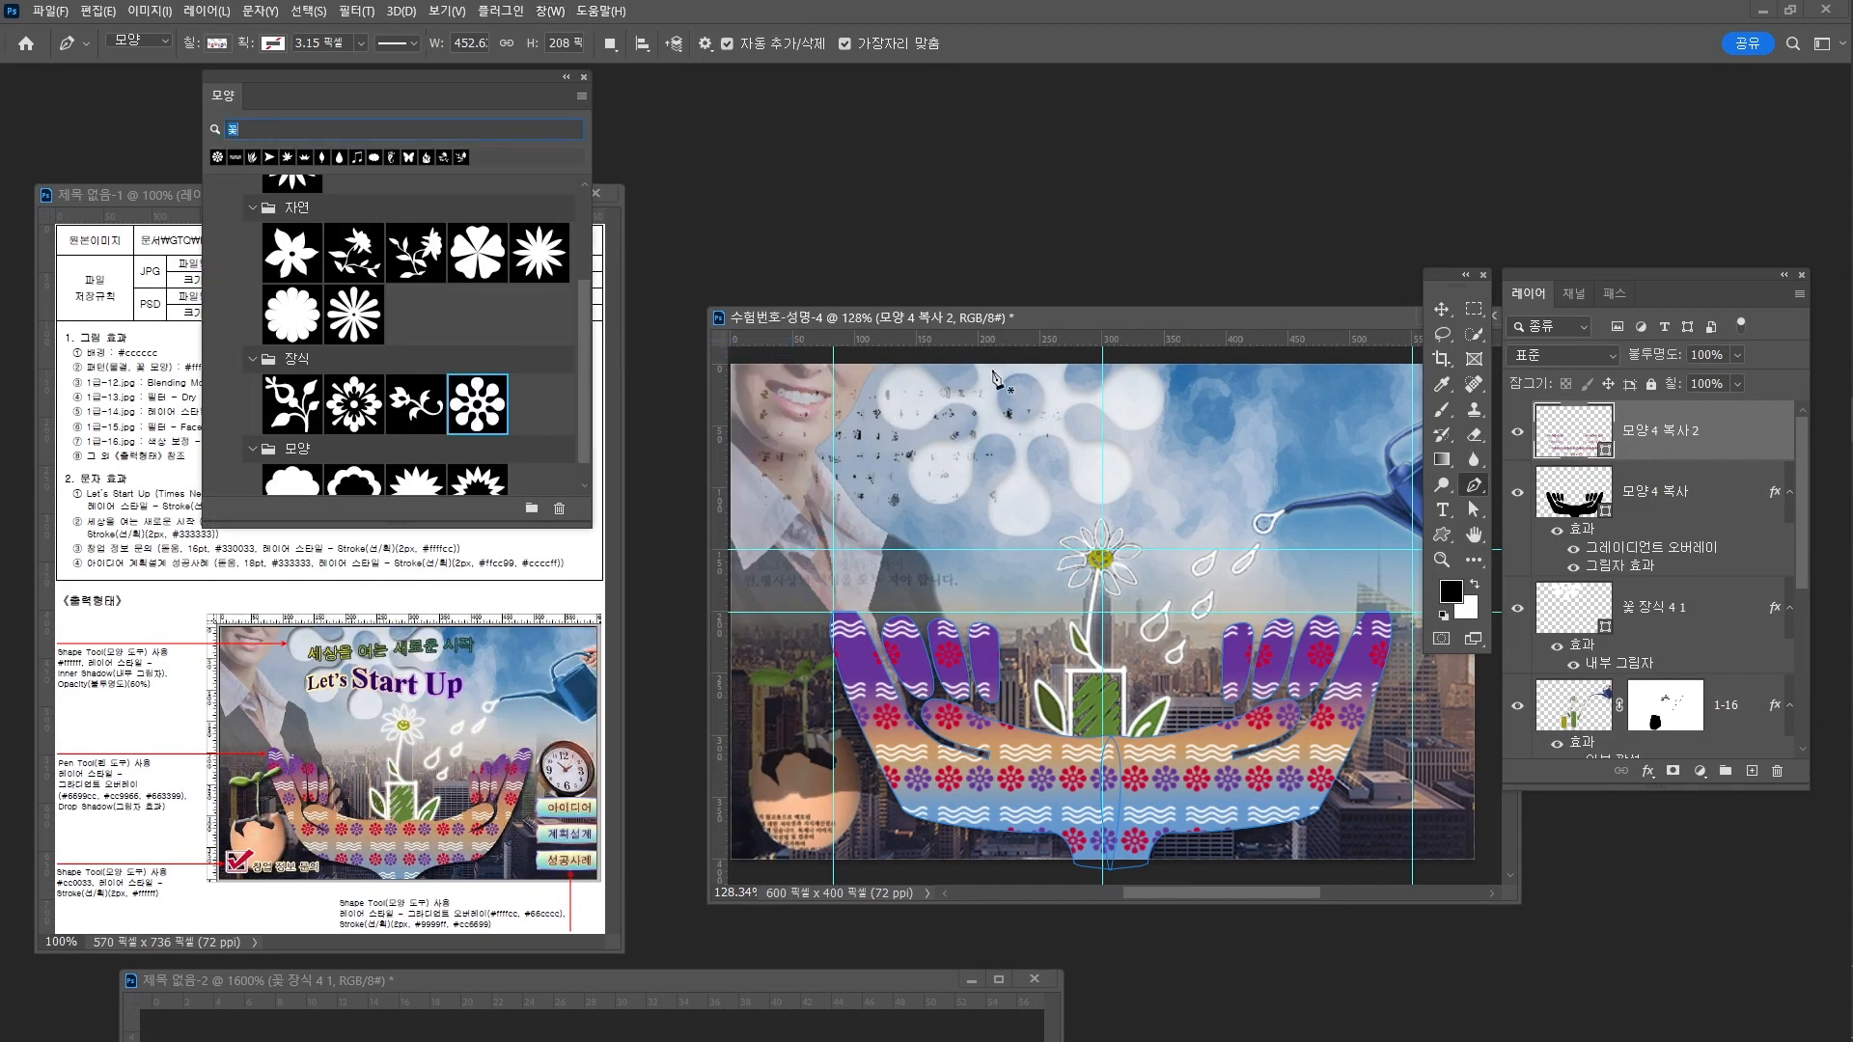
text(체크)
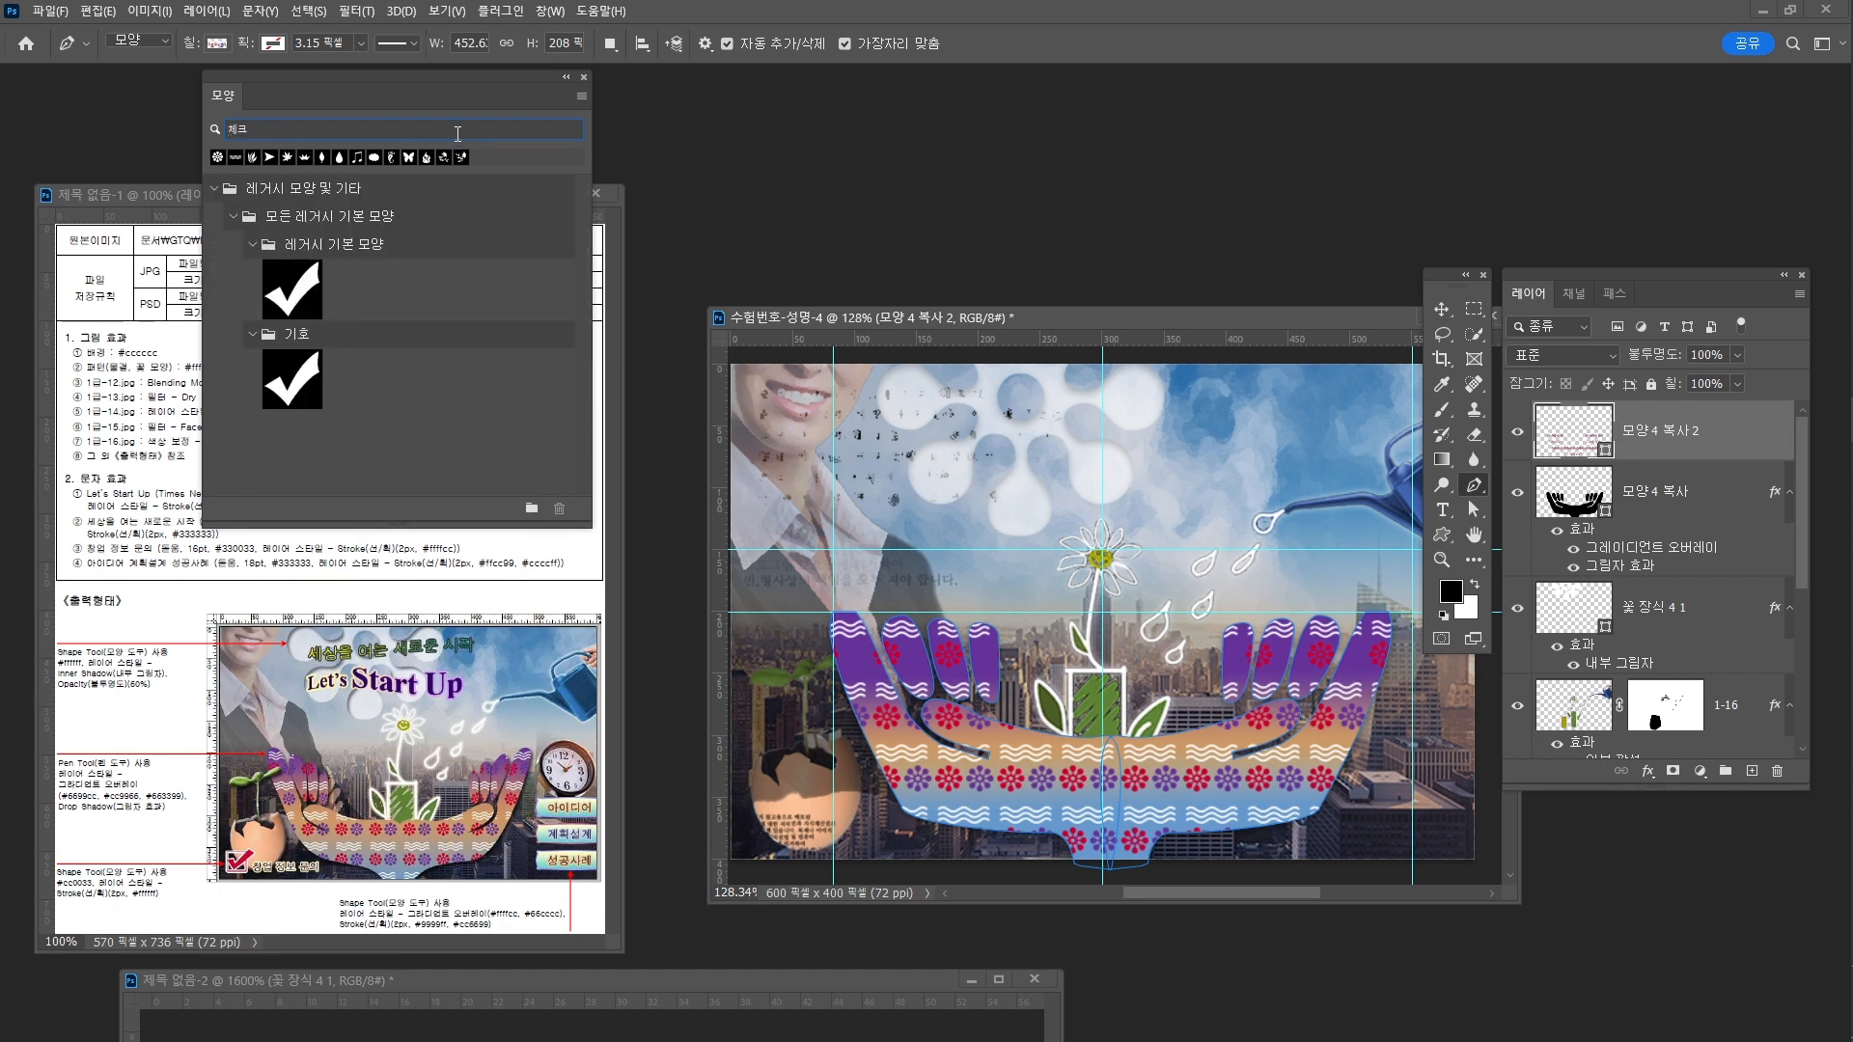
click(278, 138)
scroll(290, 417, down, 10)
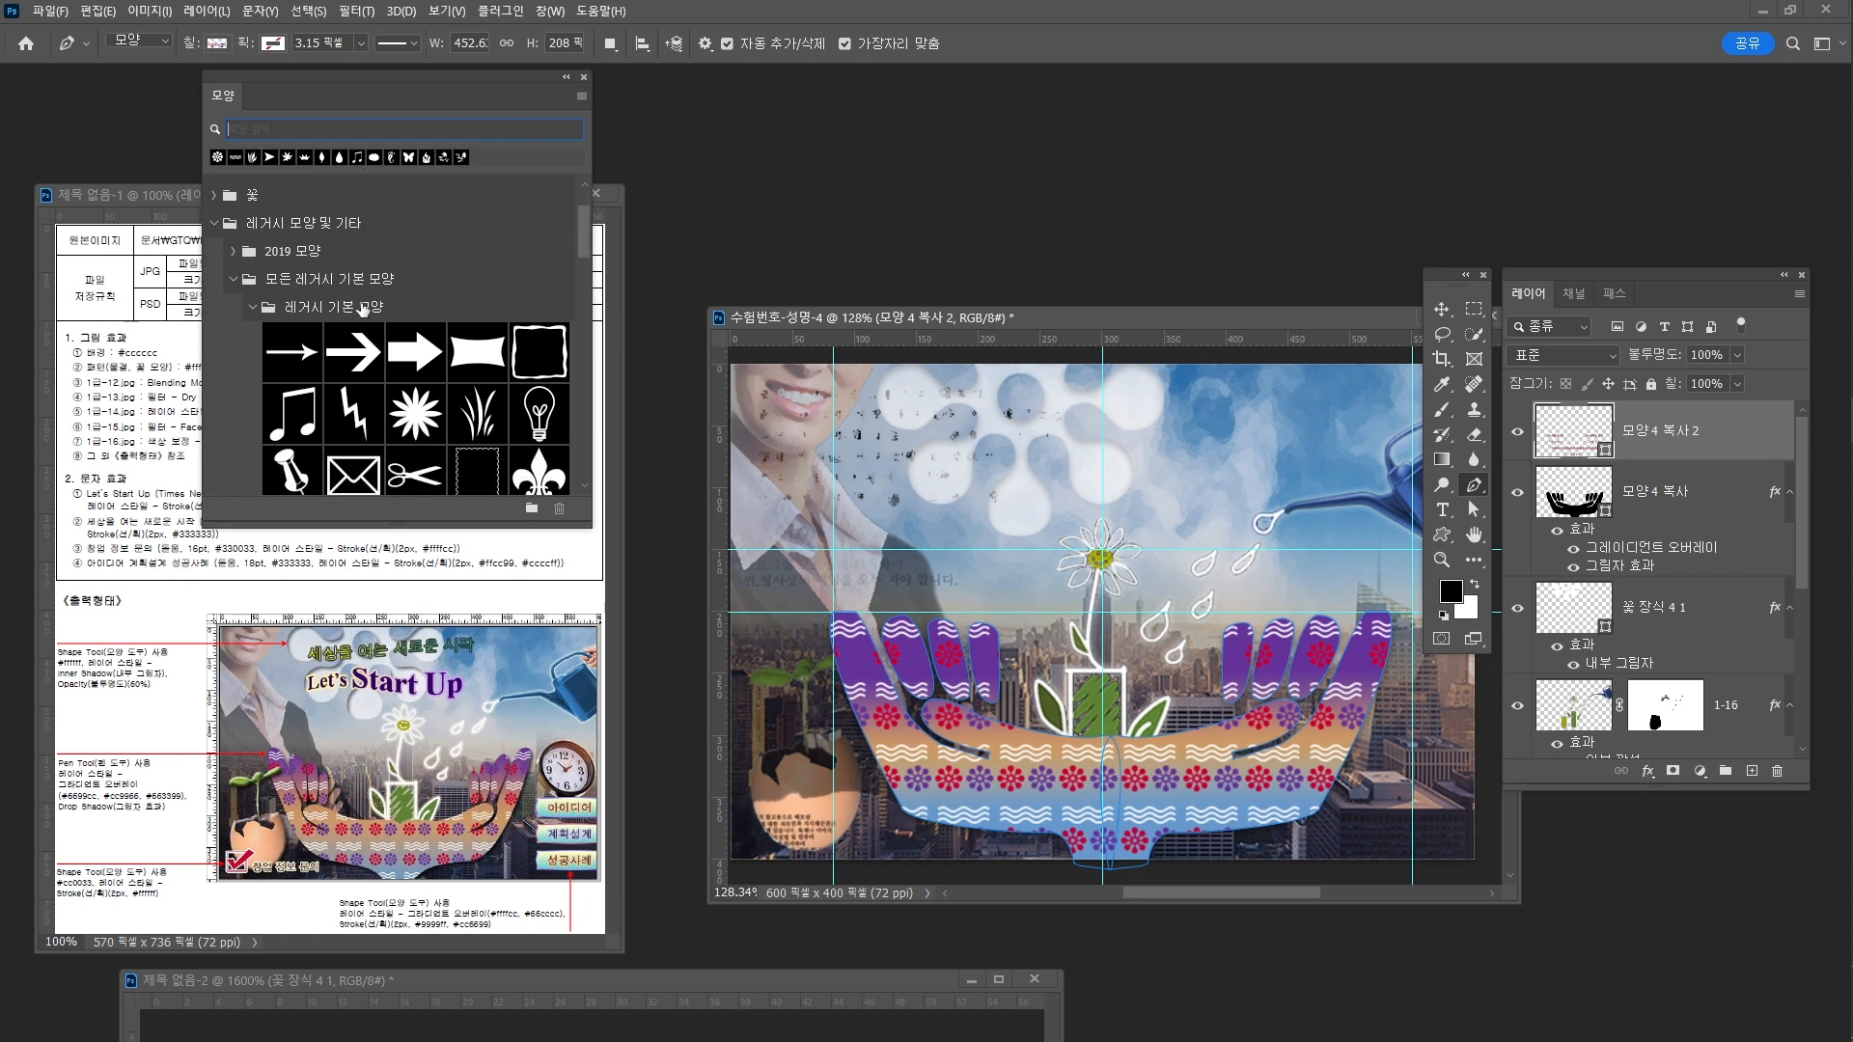
click(290, 417)
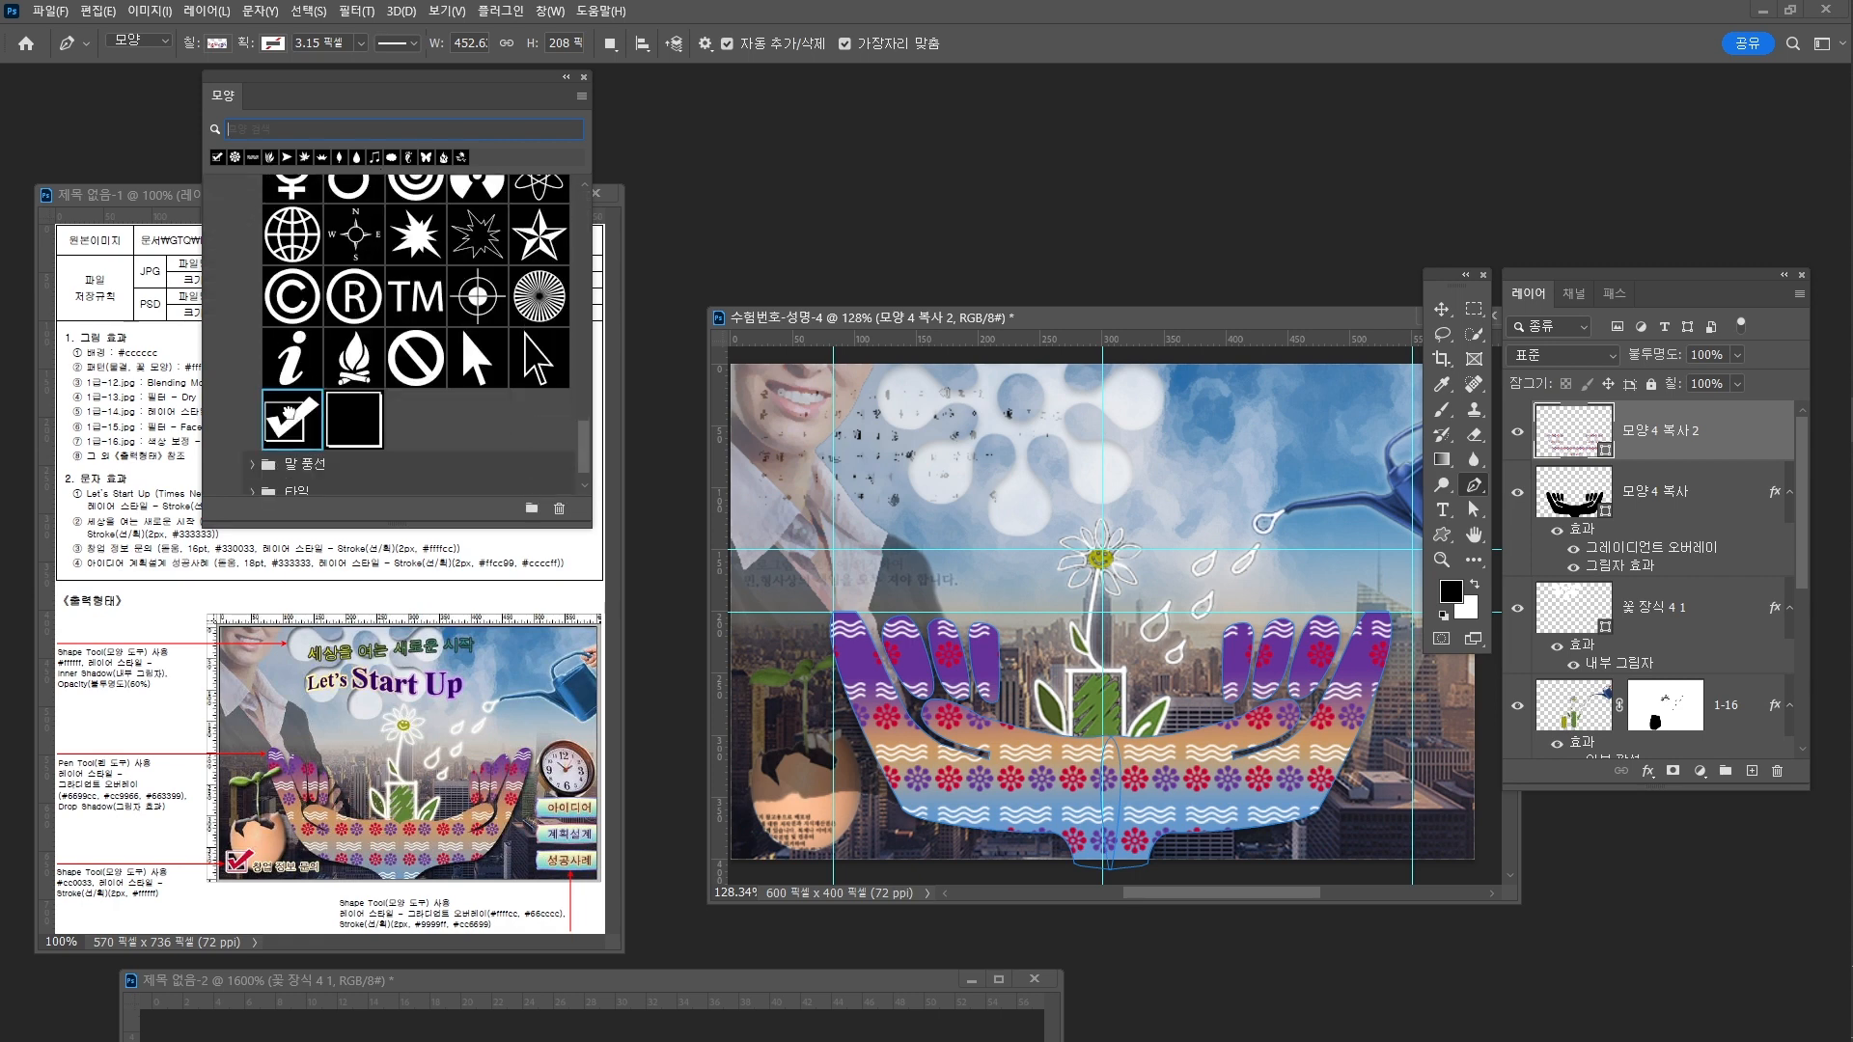
click(1442, 534)
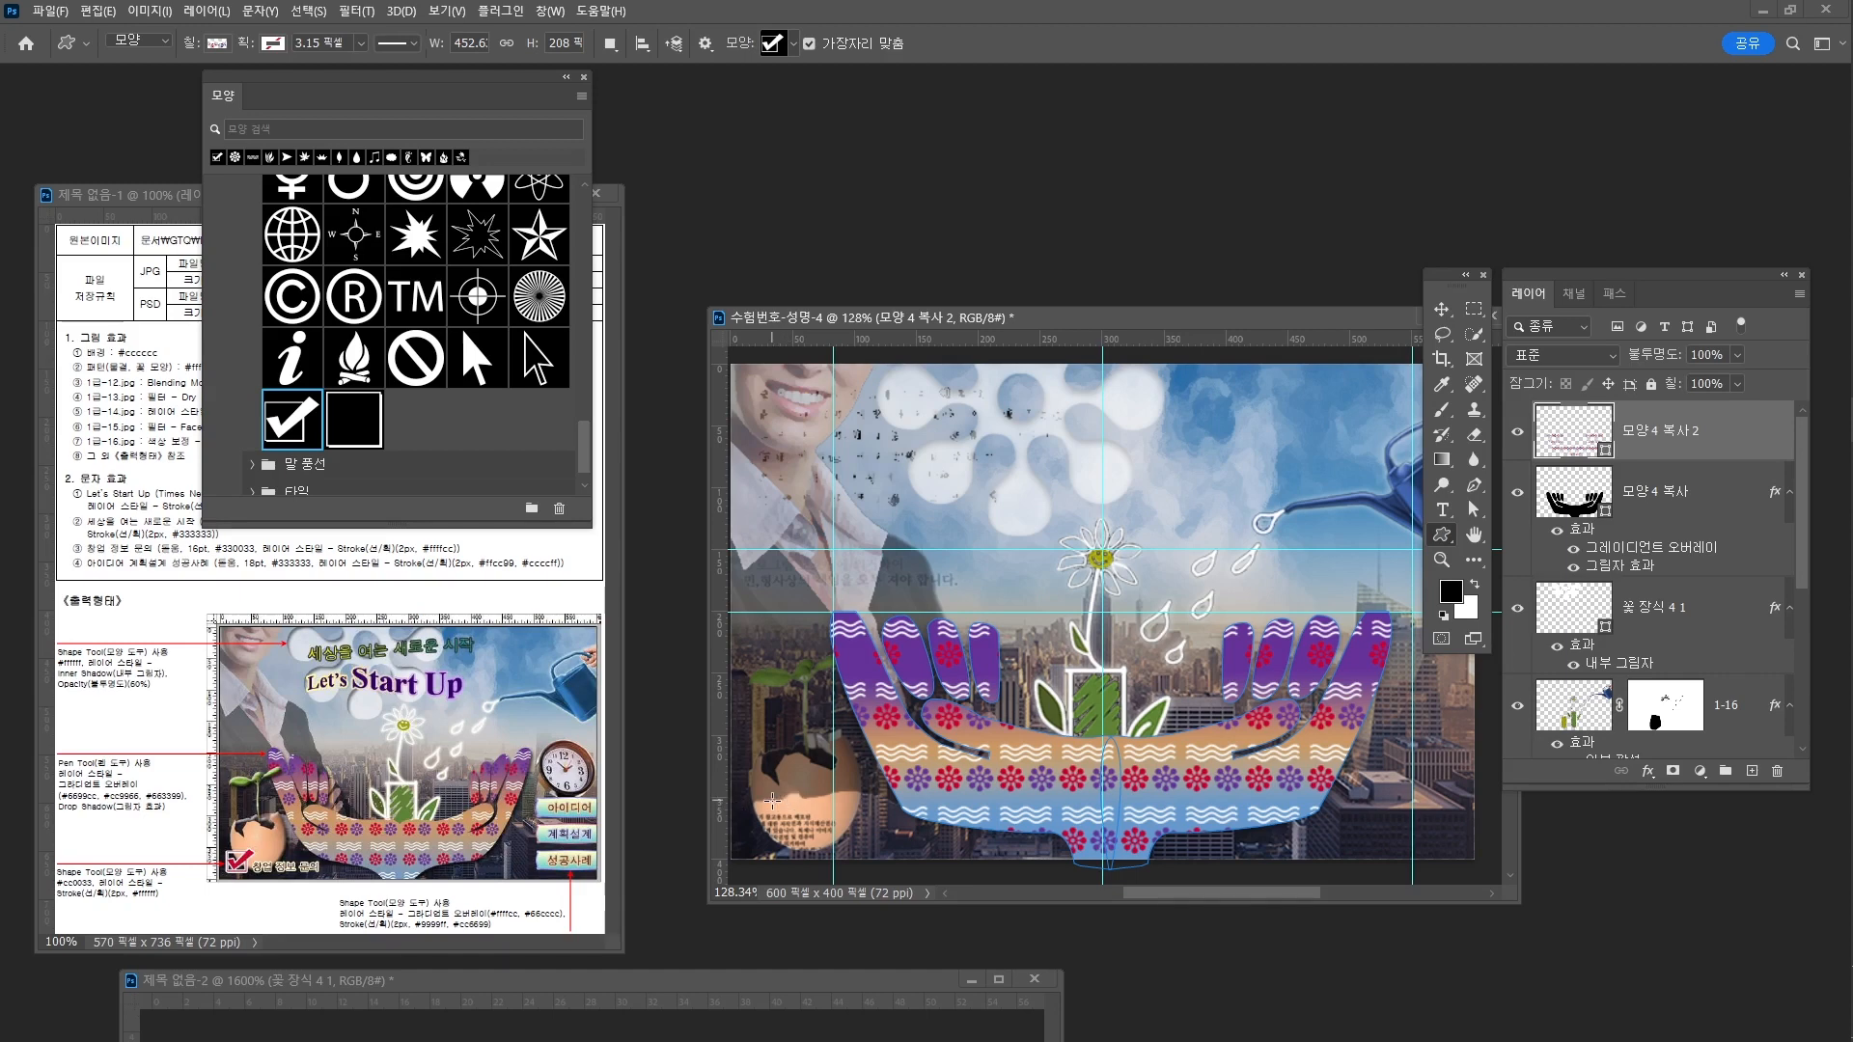
drag(759, 799, 815, 845)
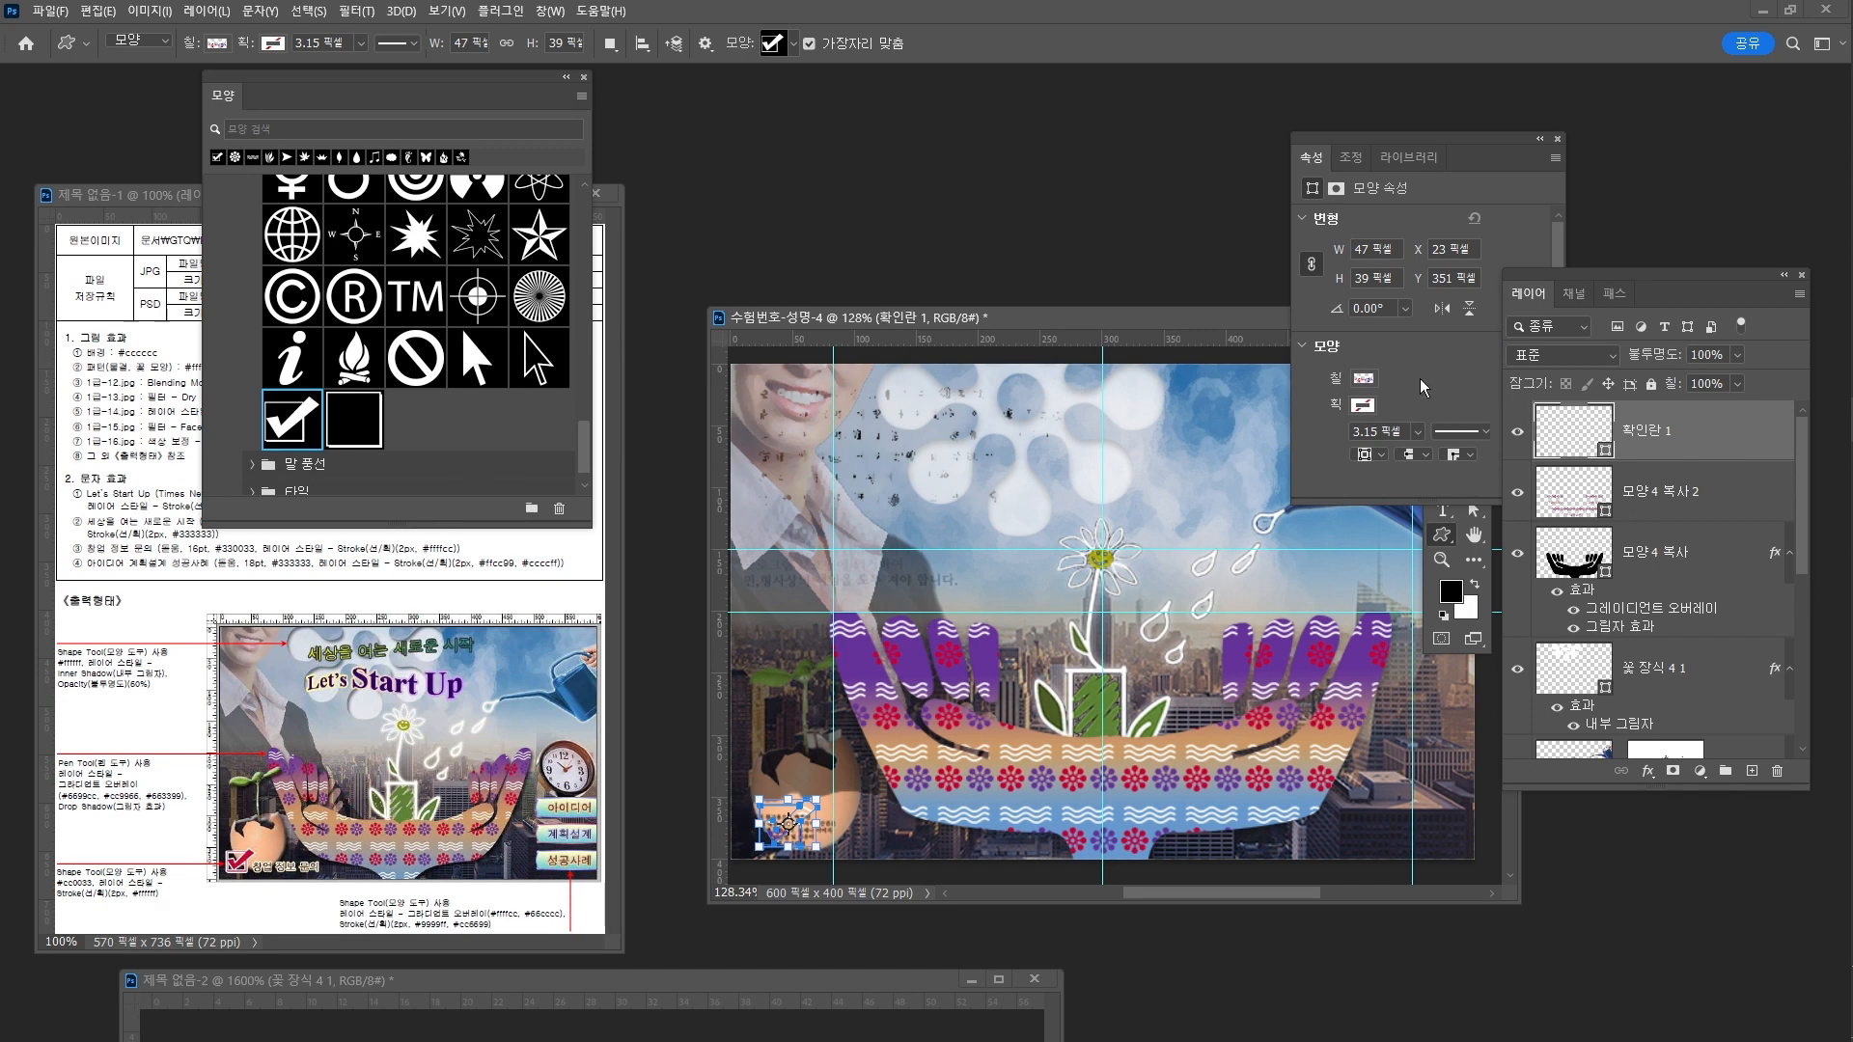
Change the checked box's fill to solid colour #cc0033
click(1358, 386)
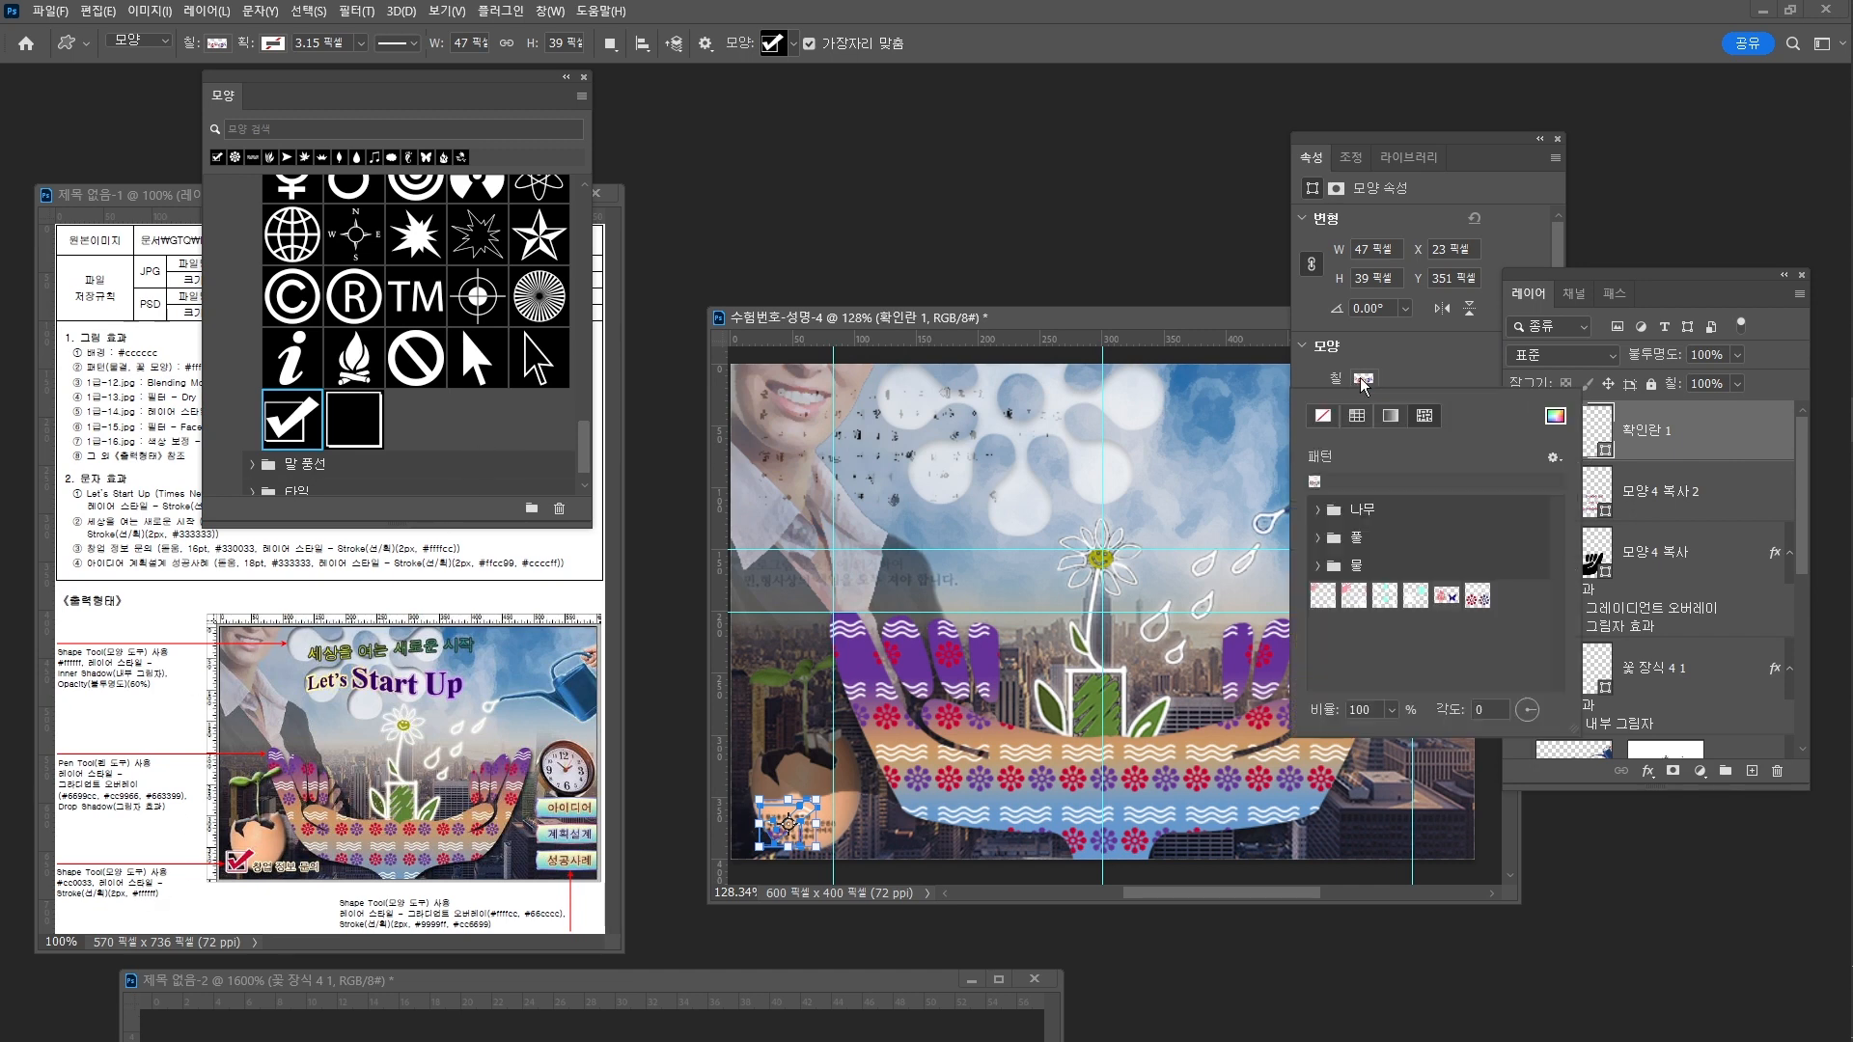
click(1556, 416)
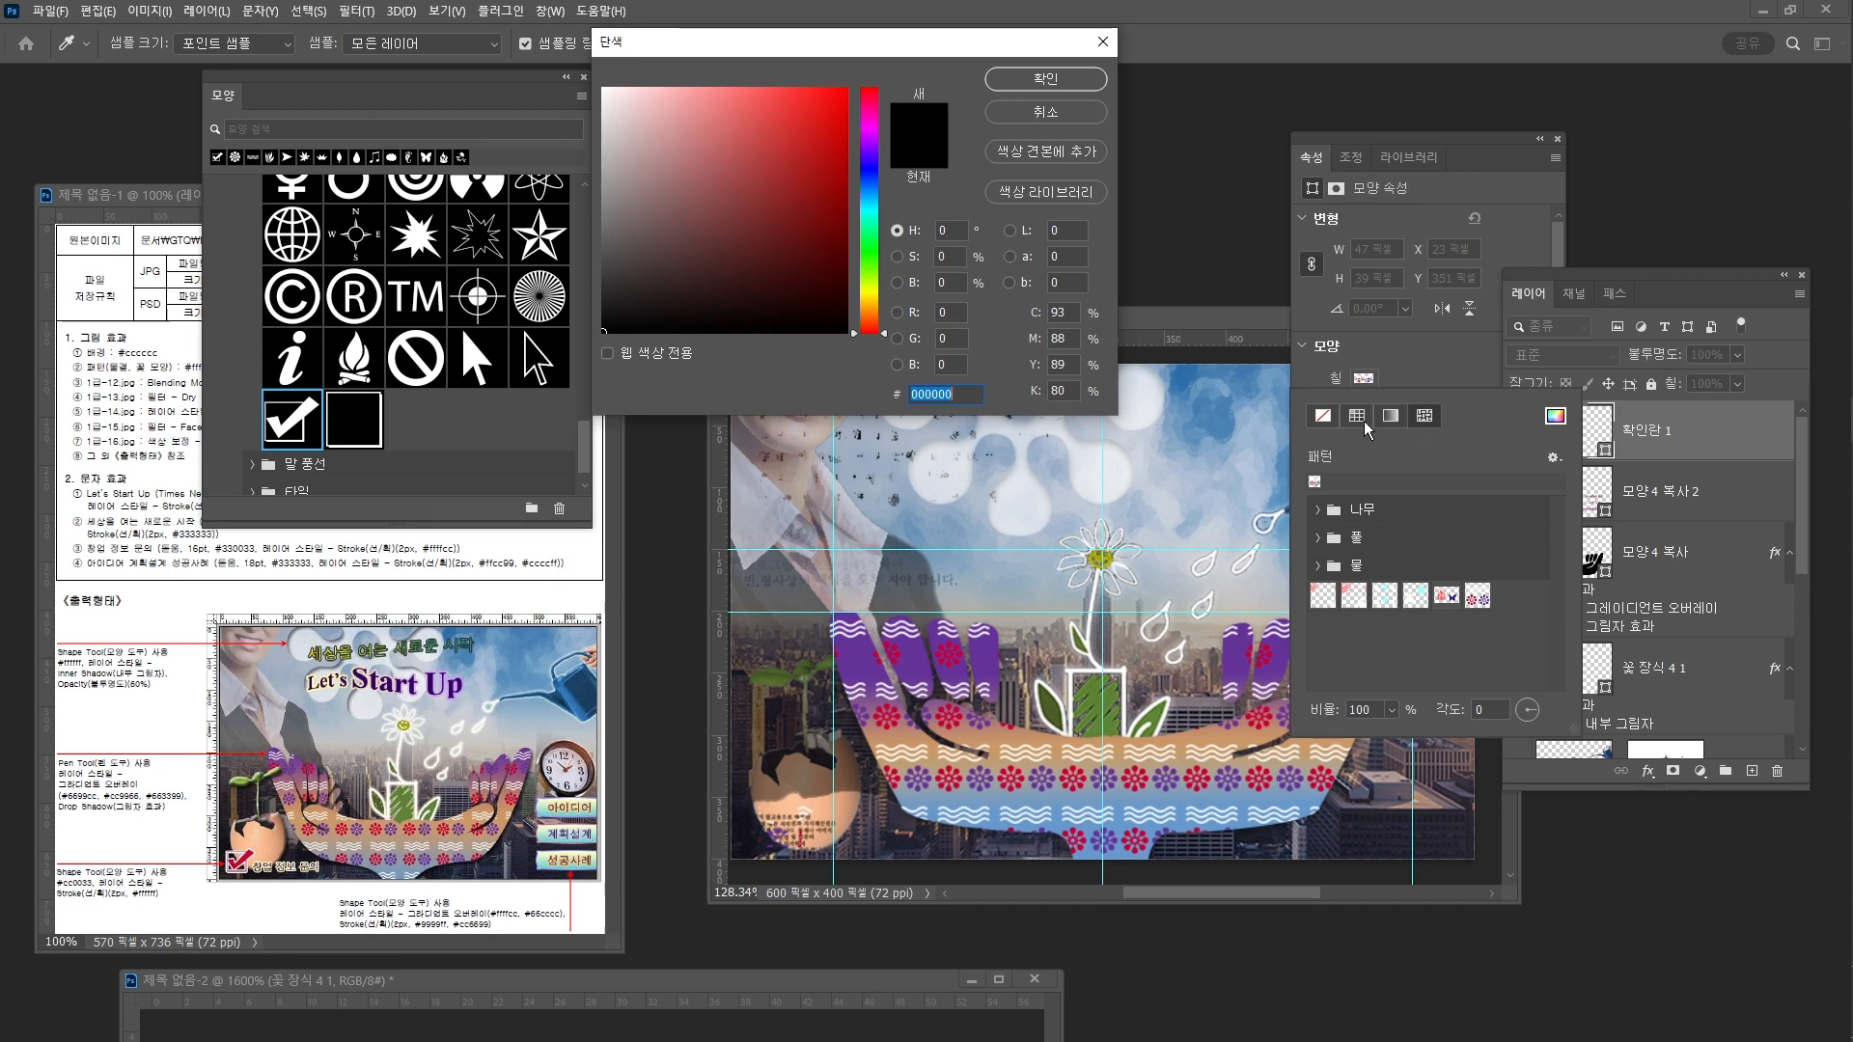
key(Escape)
click(1359, 419)
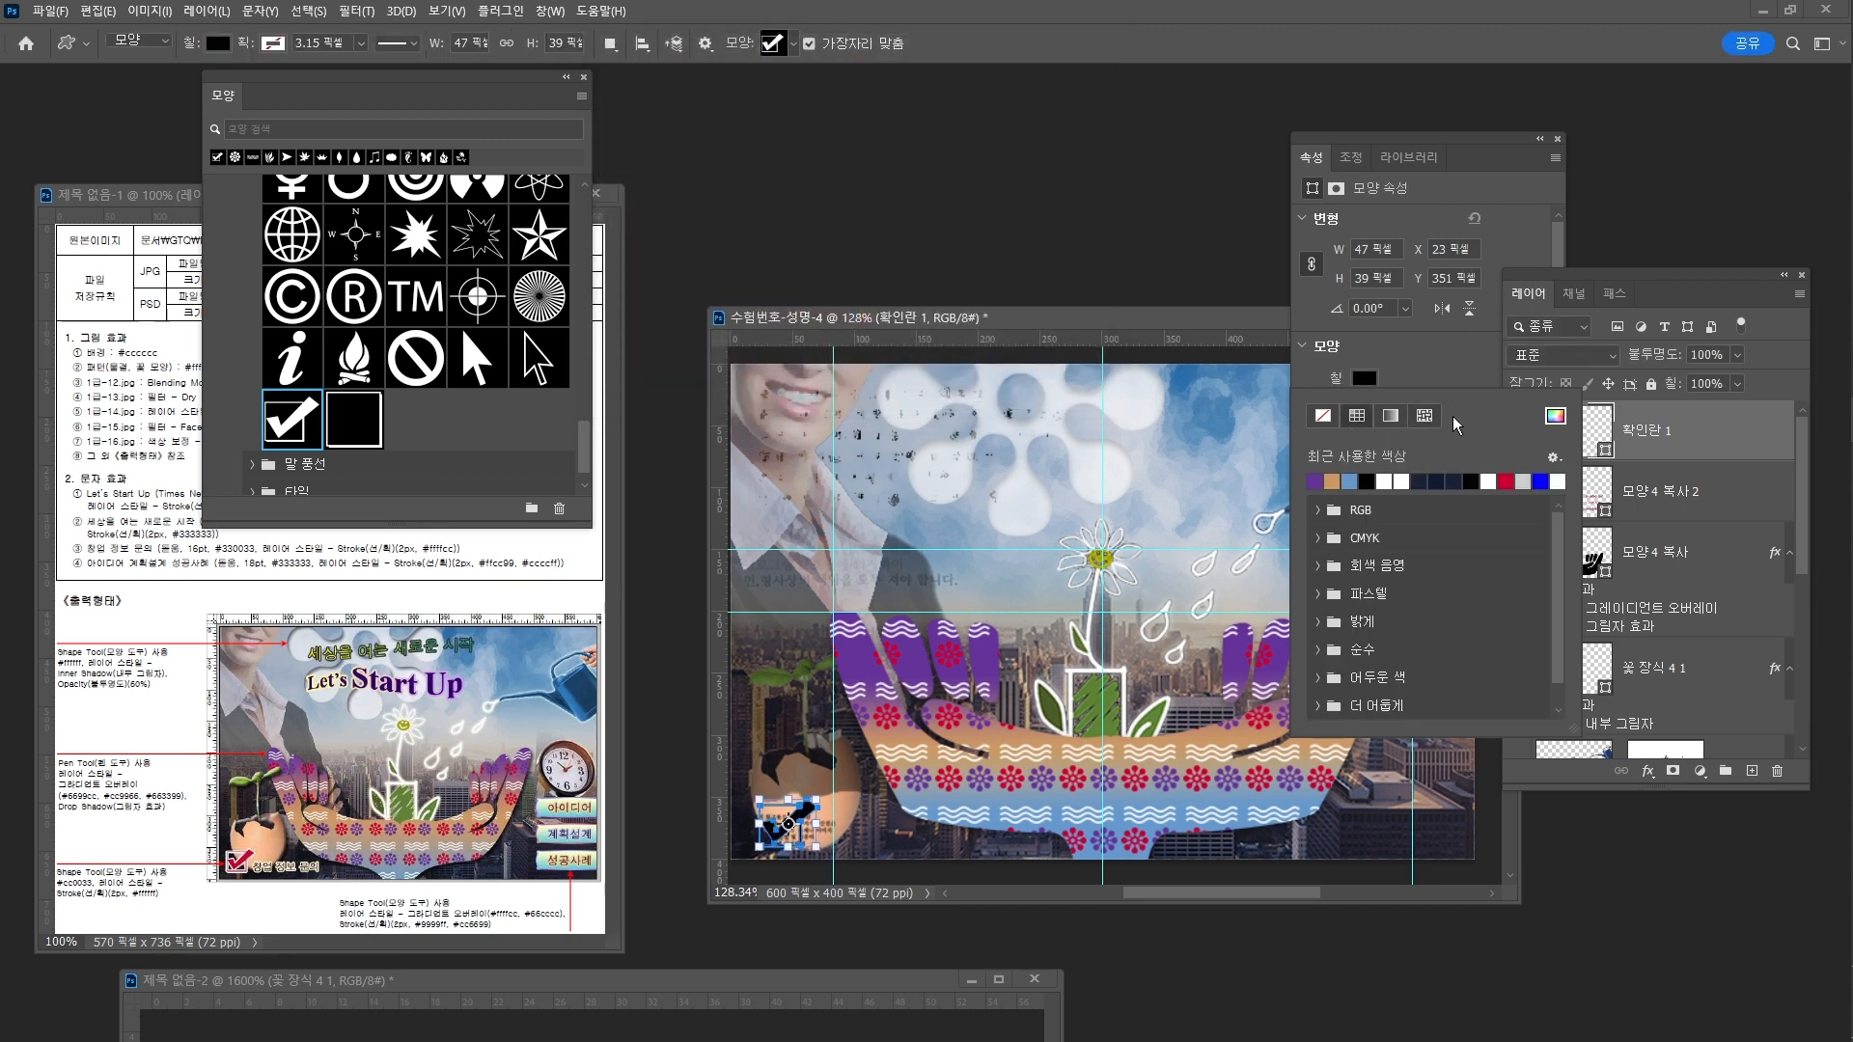
click(1555, 416)
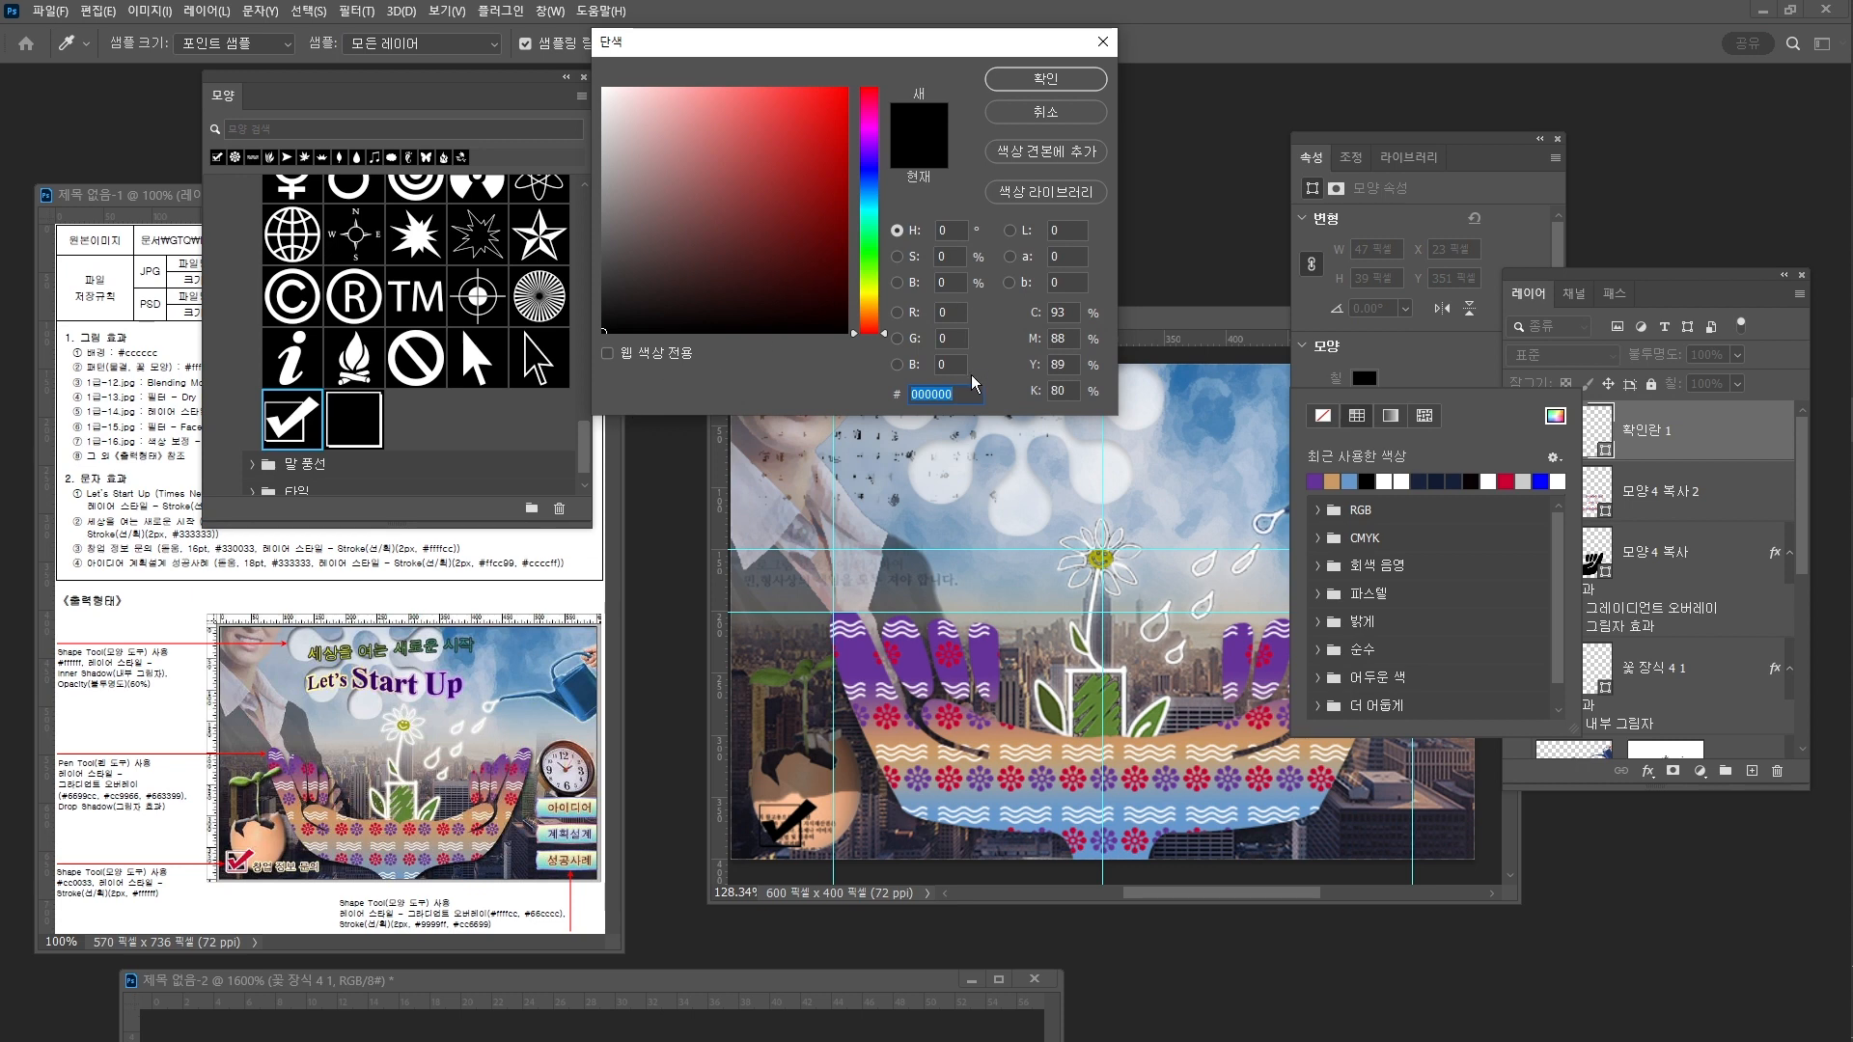
text(ㅊcc)
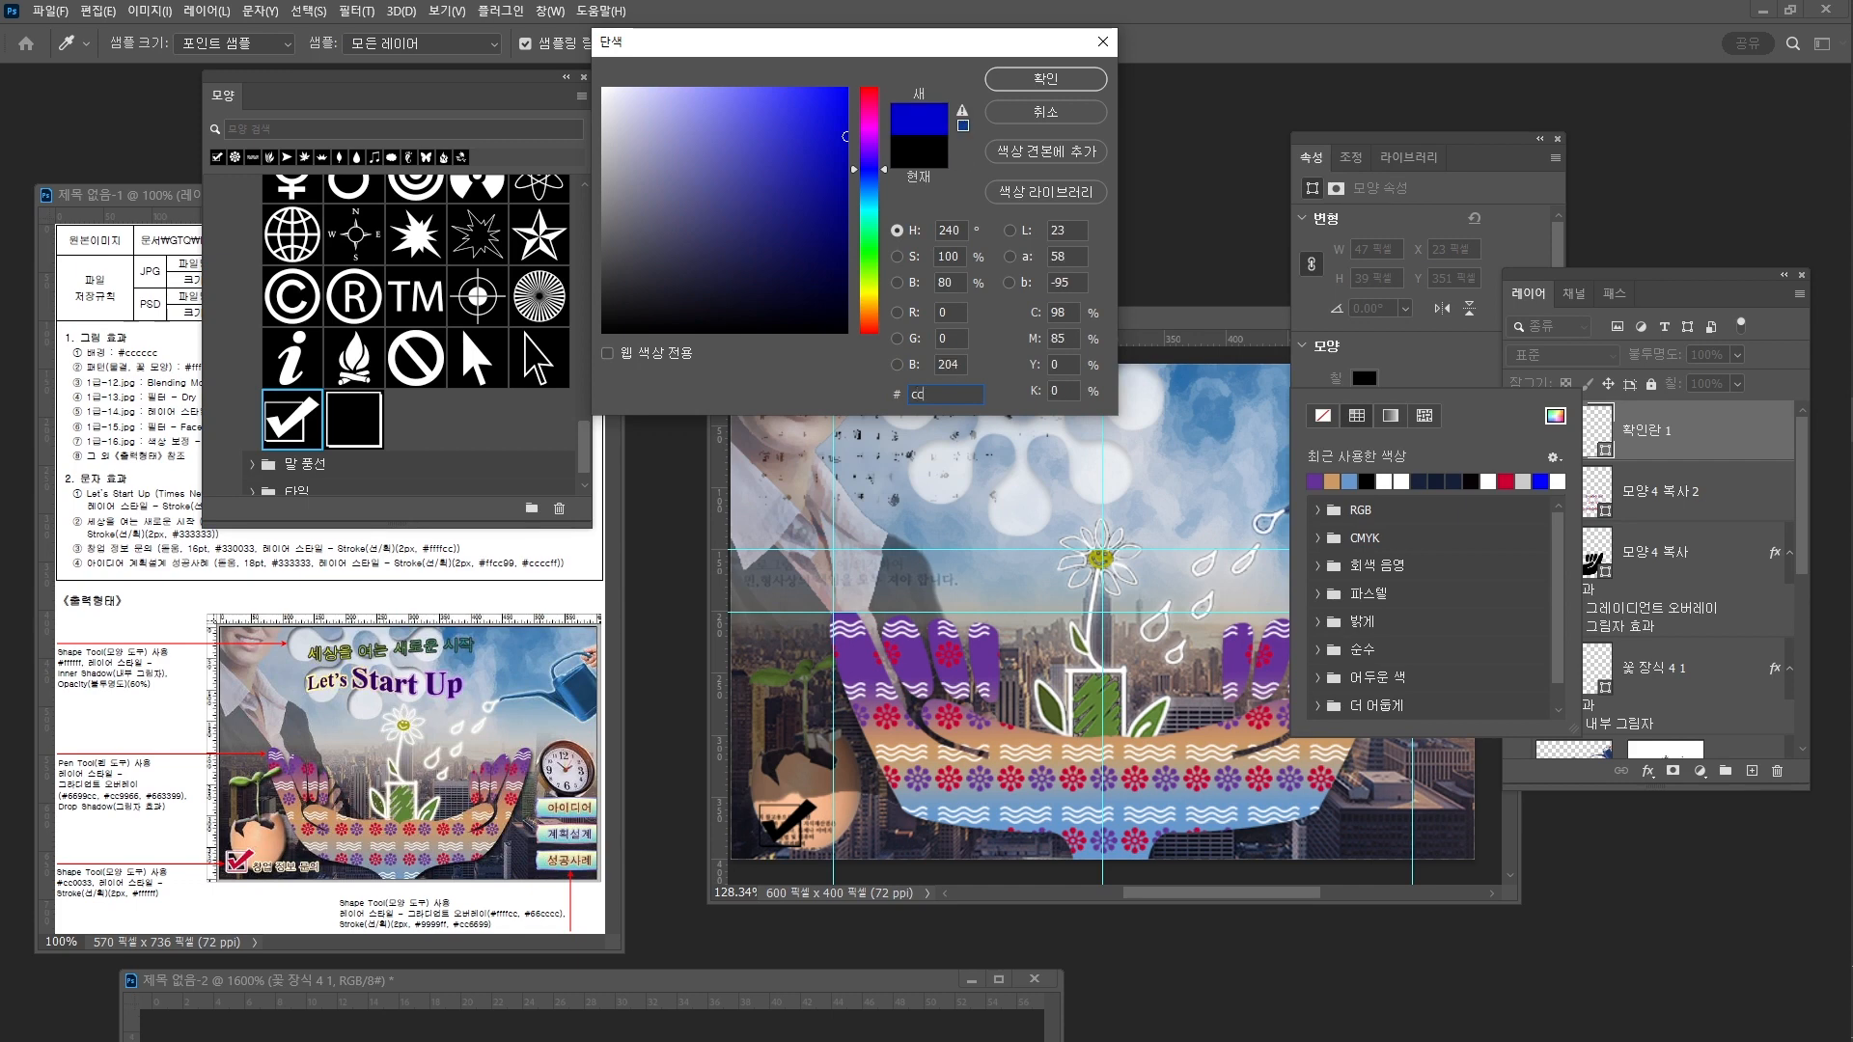
text(0033)
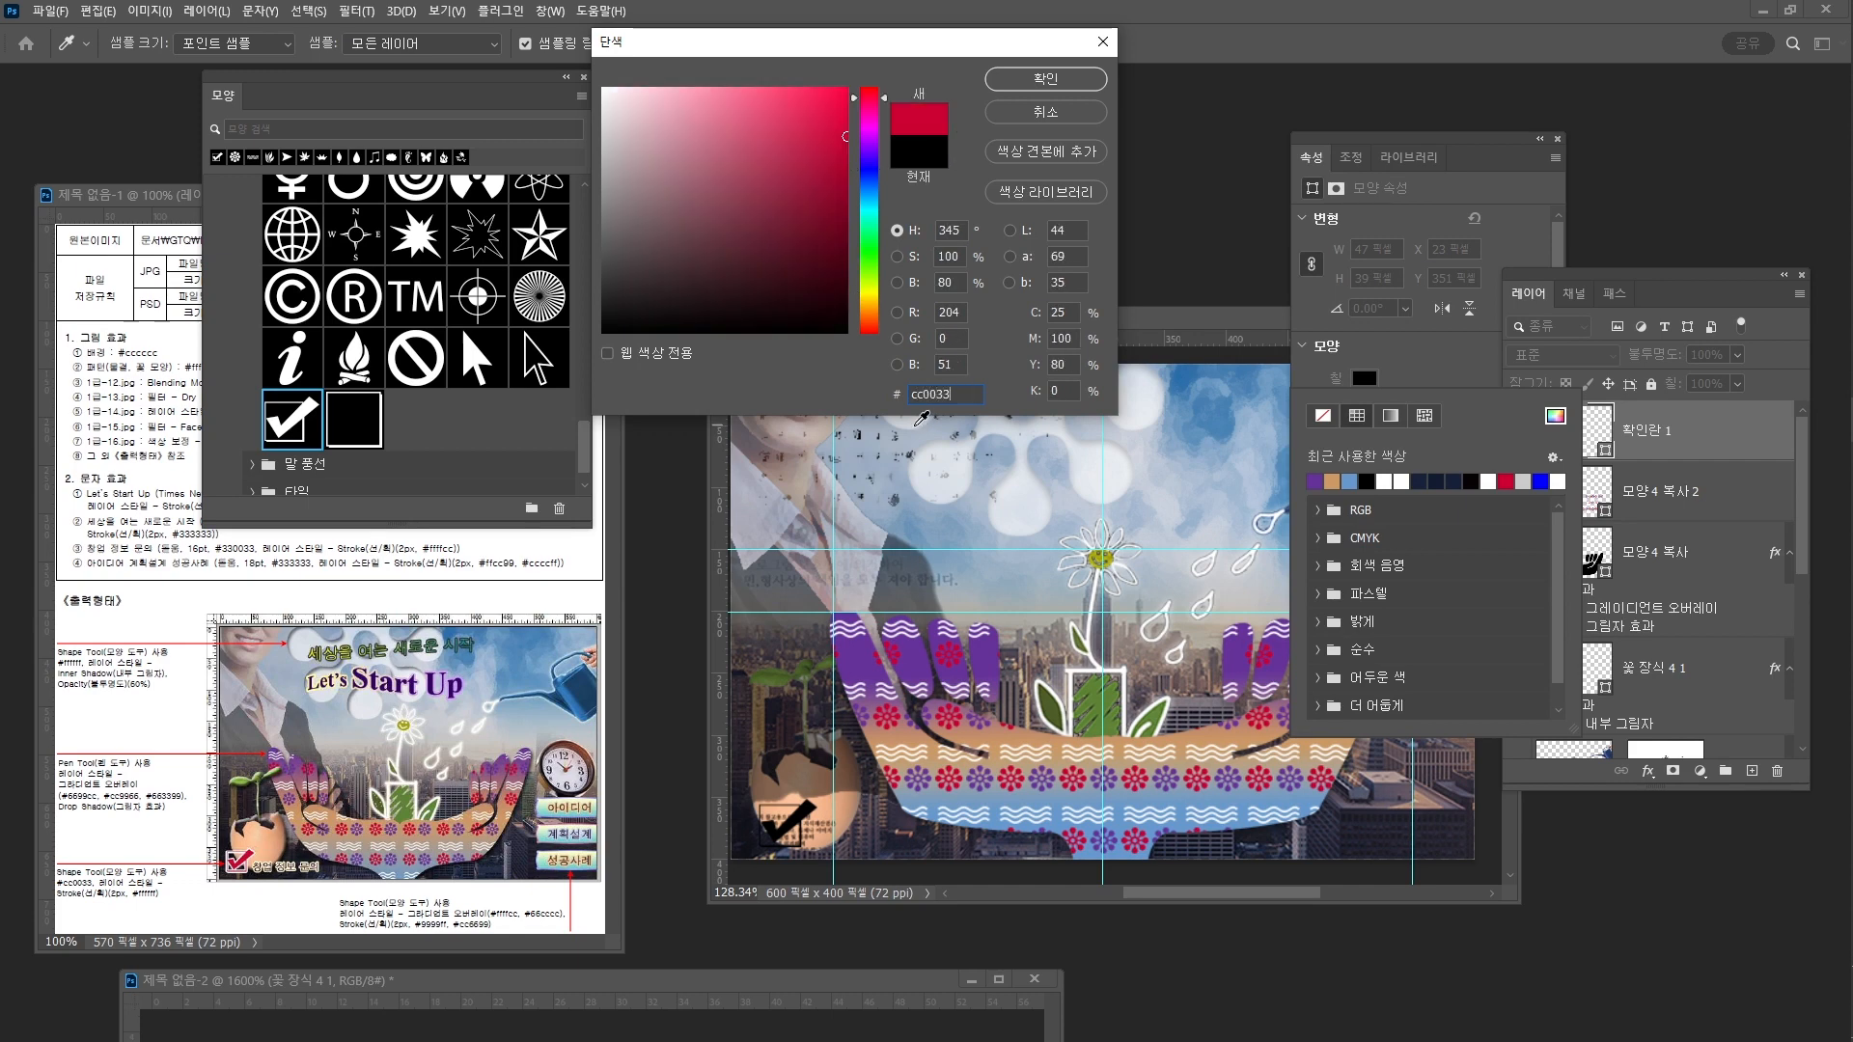
click(1065, 83)
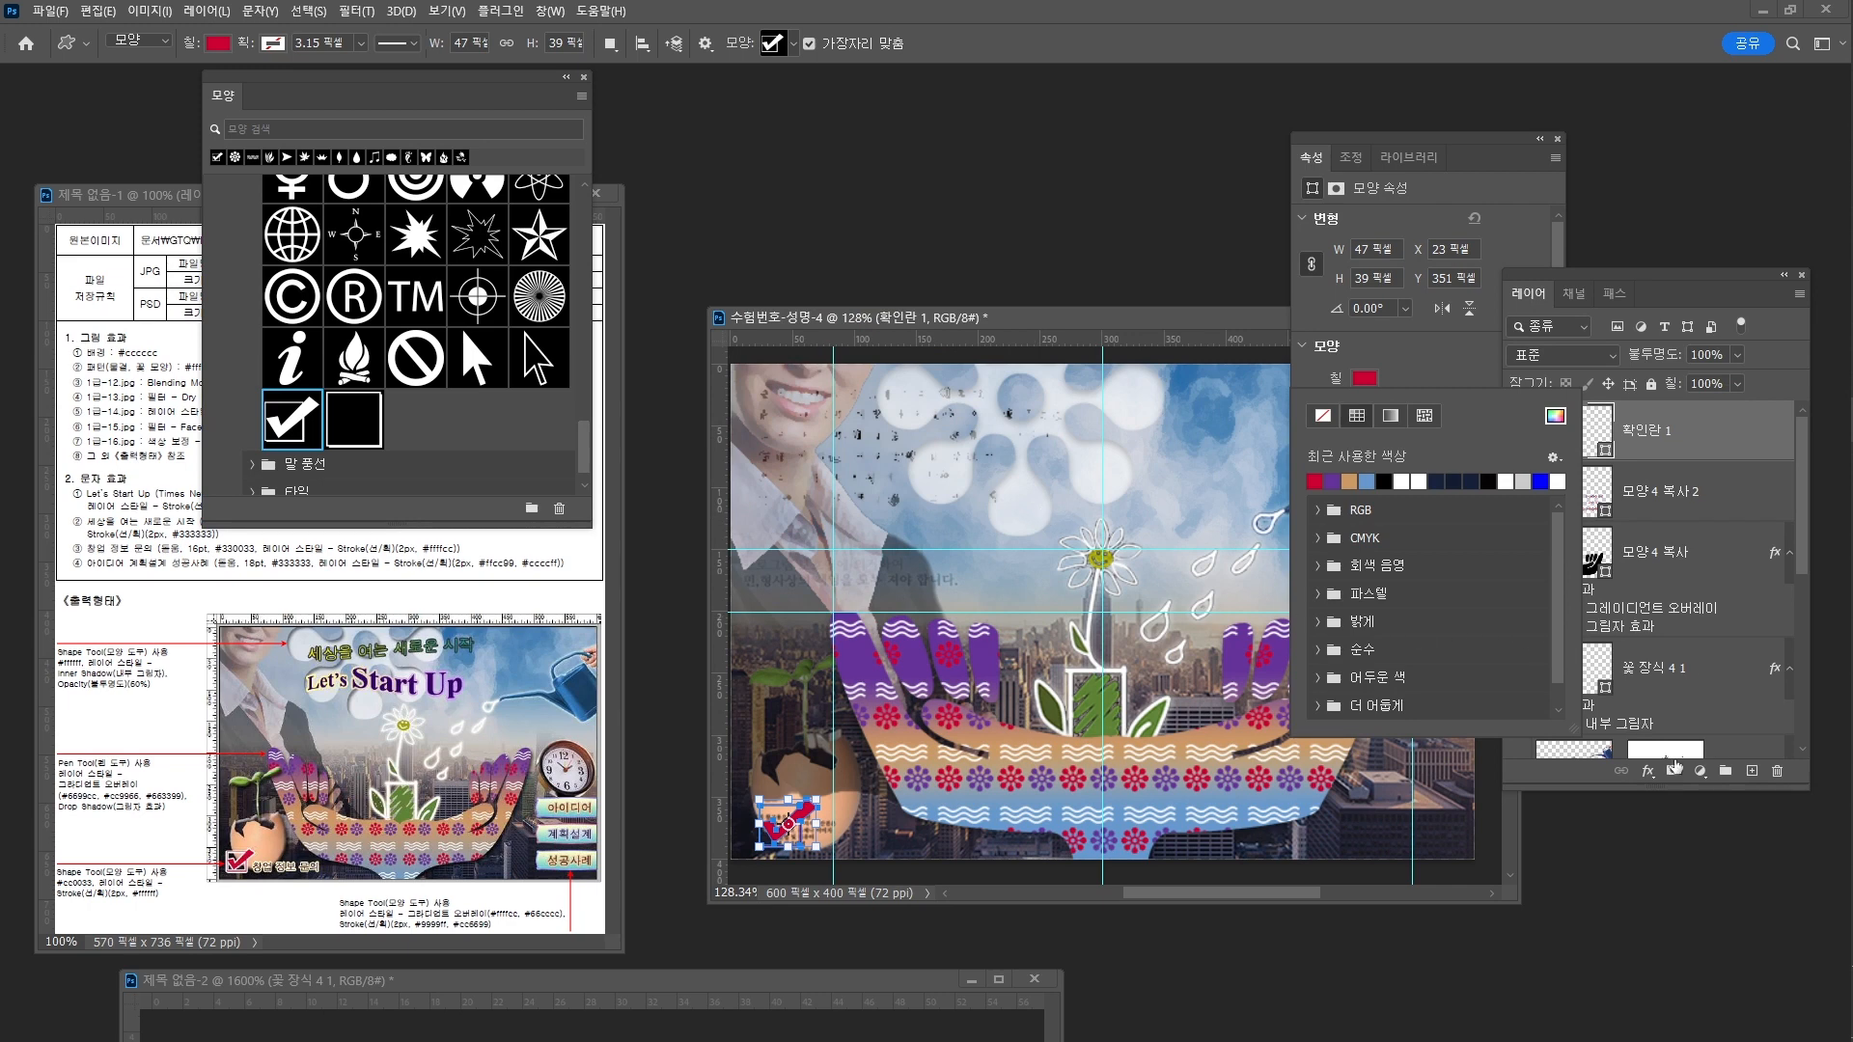
Add a 2 px outside Stroke in #ffffff to the checked box layer and apply the style
click(1648, 772)
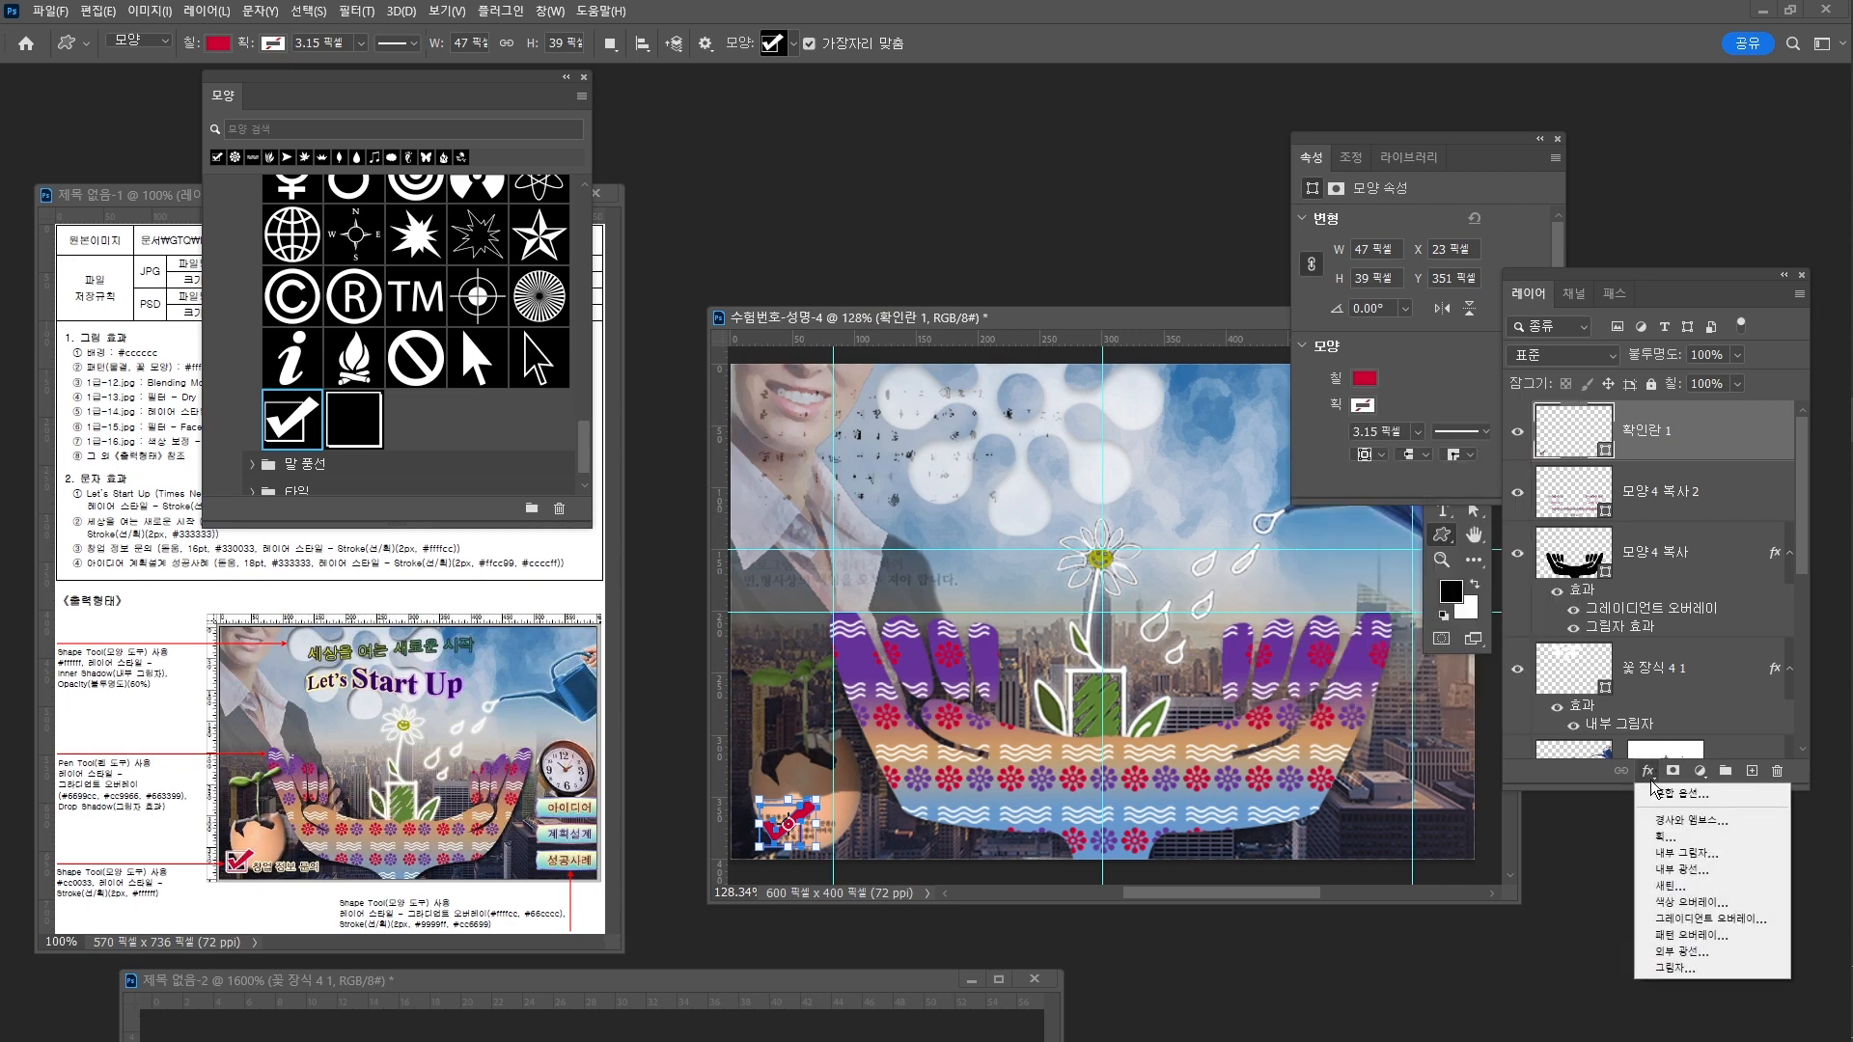
key(Escape)
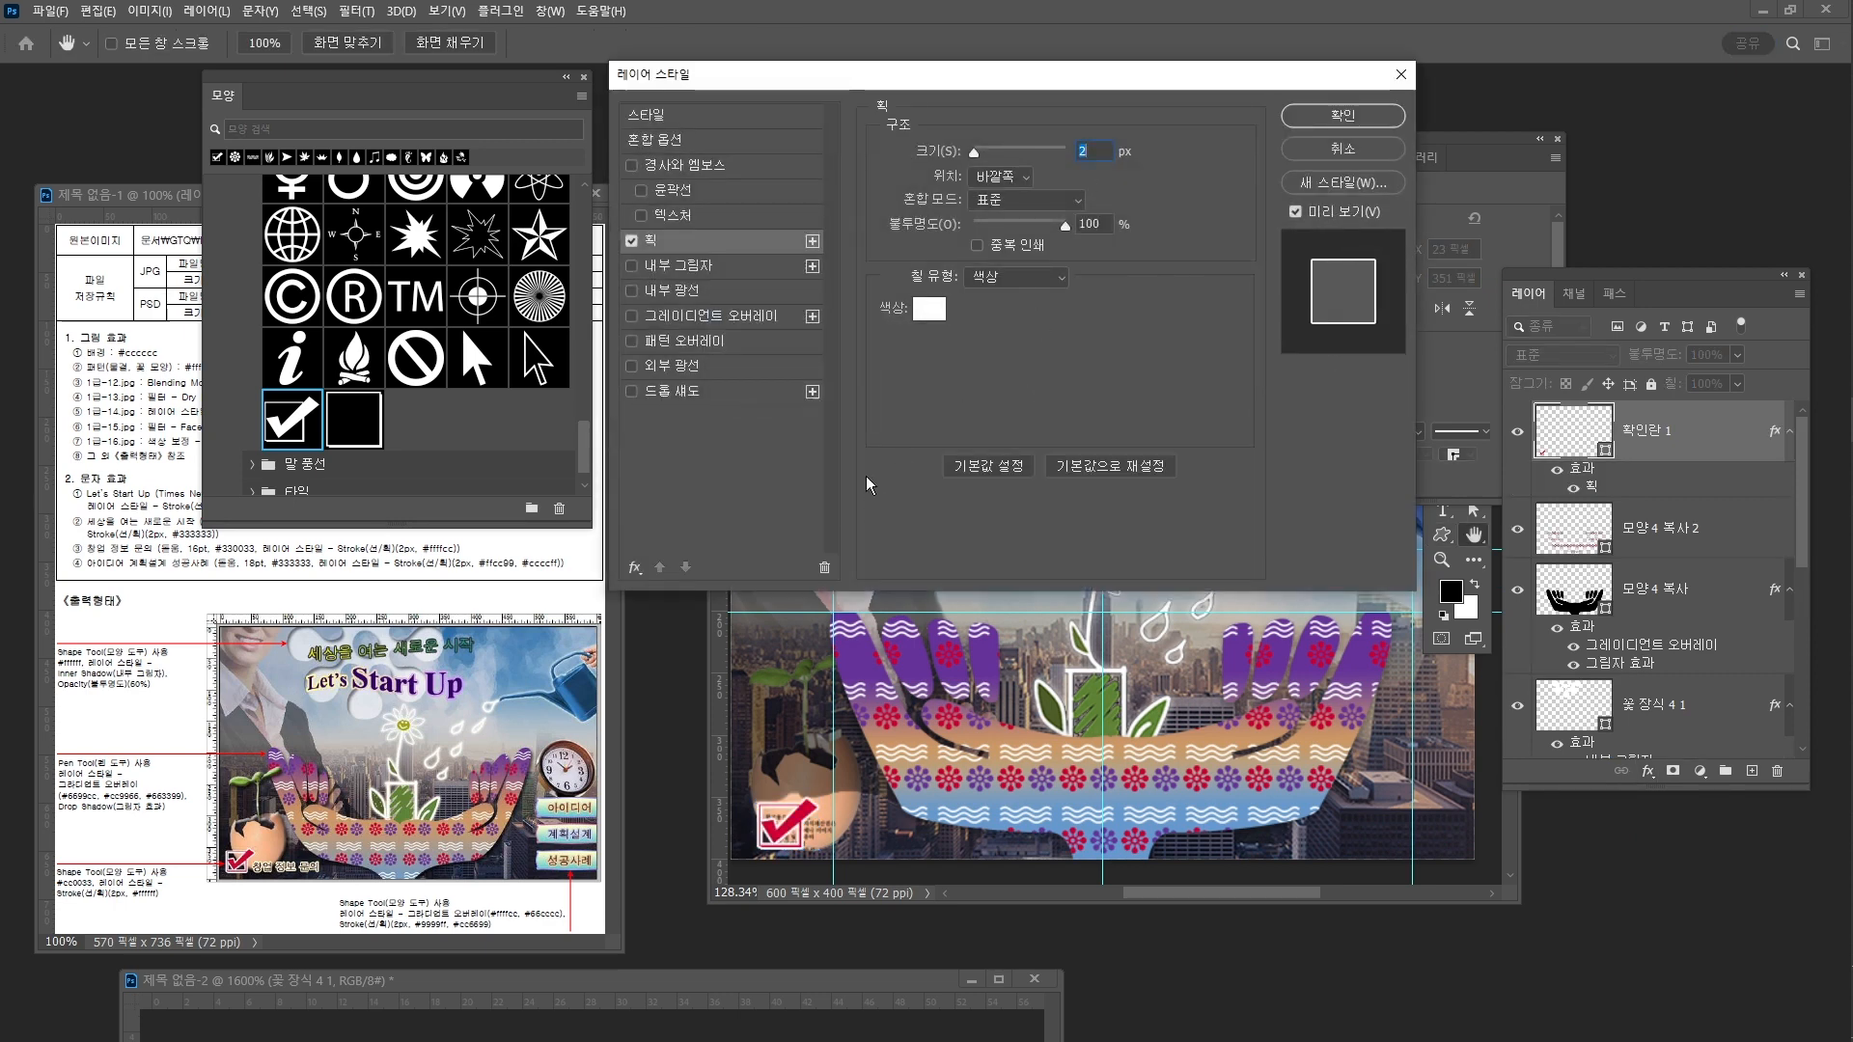
click(929, 312)
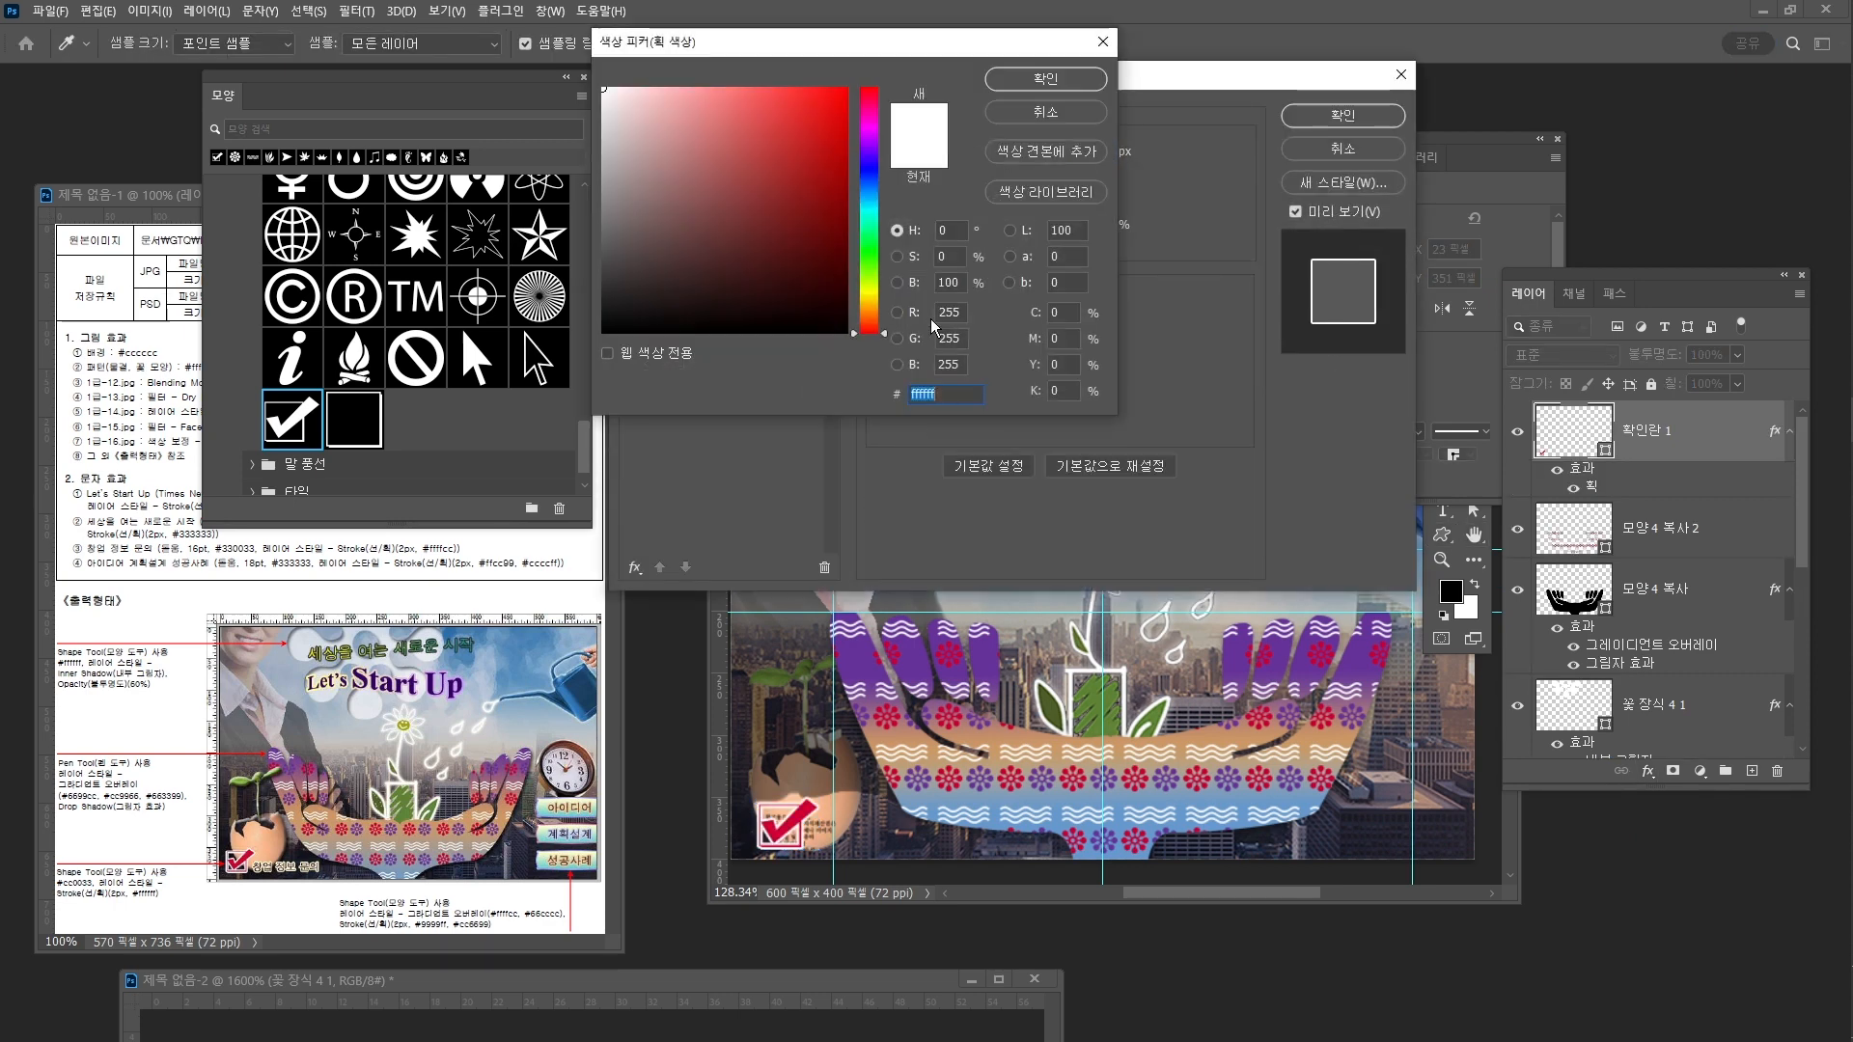
click(1052, 82)
click(1378, 117)
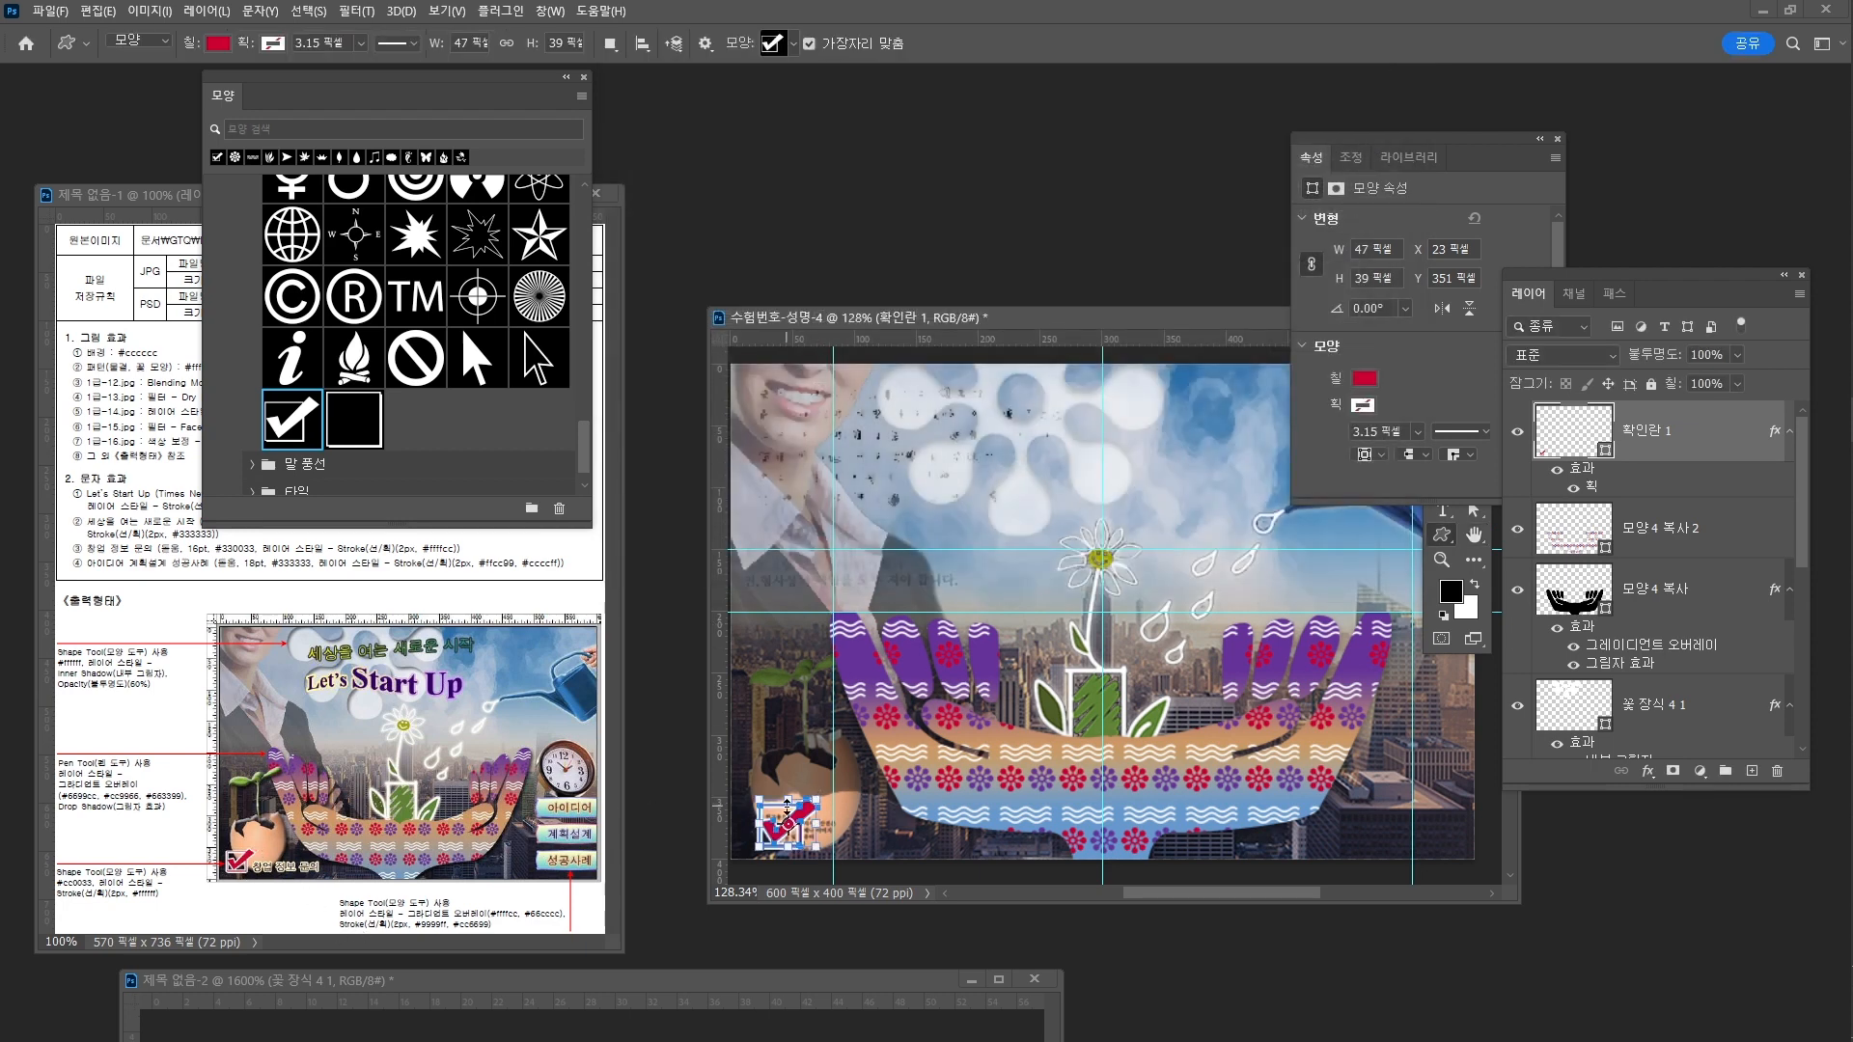
Move the checked box toward the canvas's left edge, to X 12 px, and commit the transform
key(ctrl+t)
drag(816, 822, 806, 814)
key(Left)
key(Left)
key(Left)
key(Left)
key(Left)
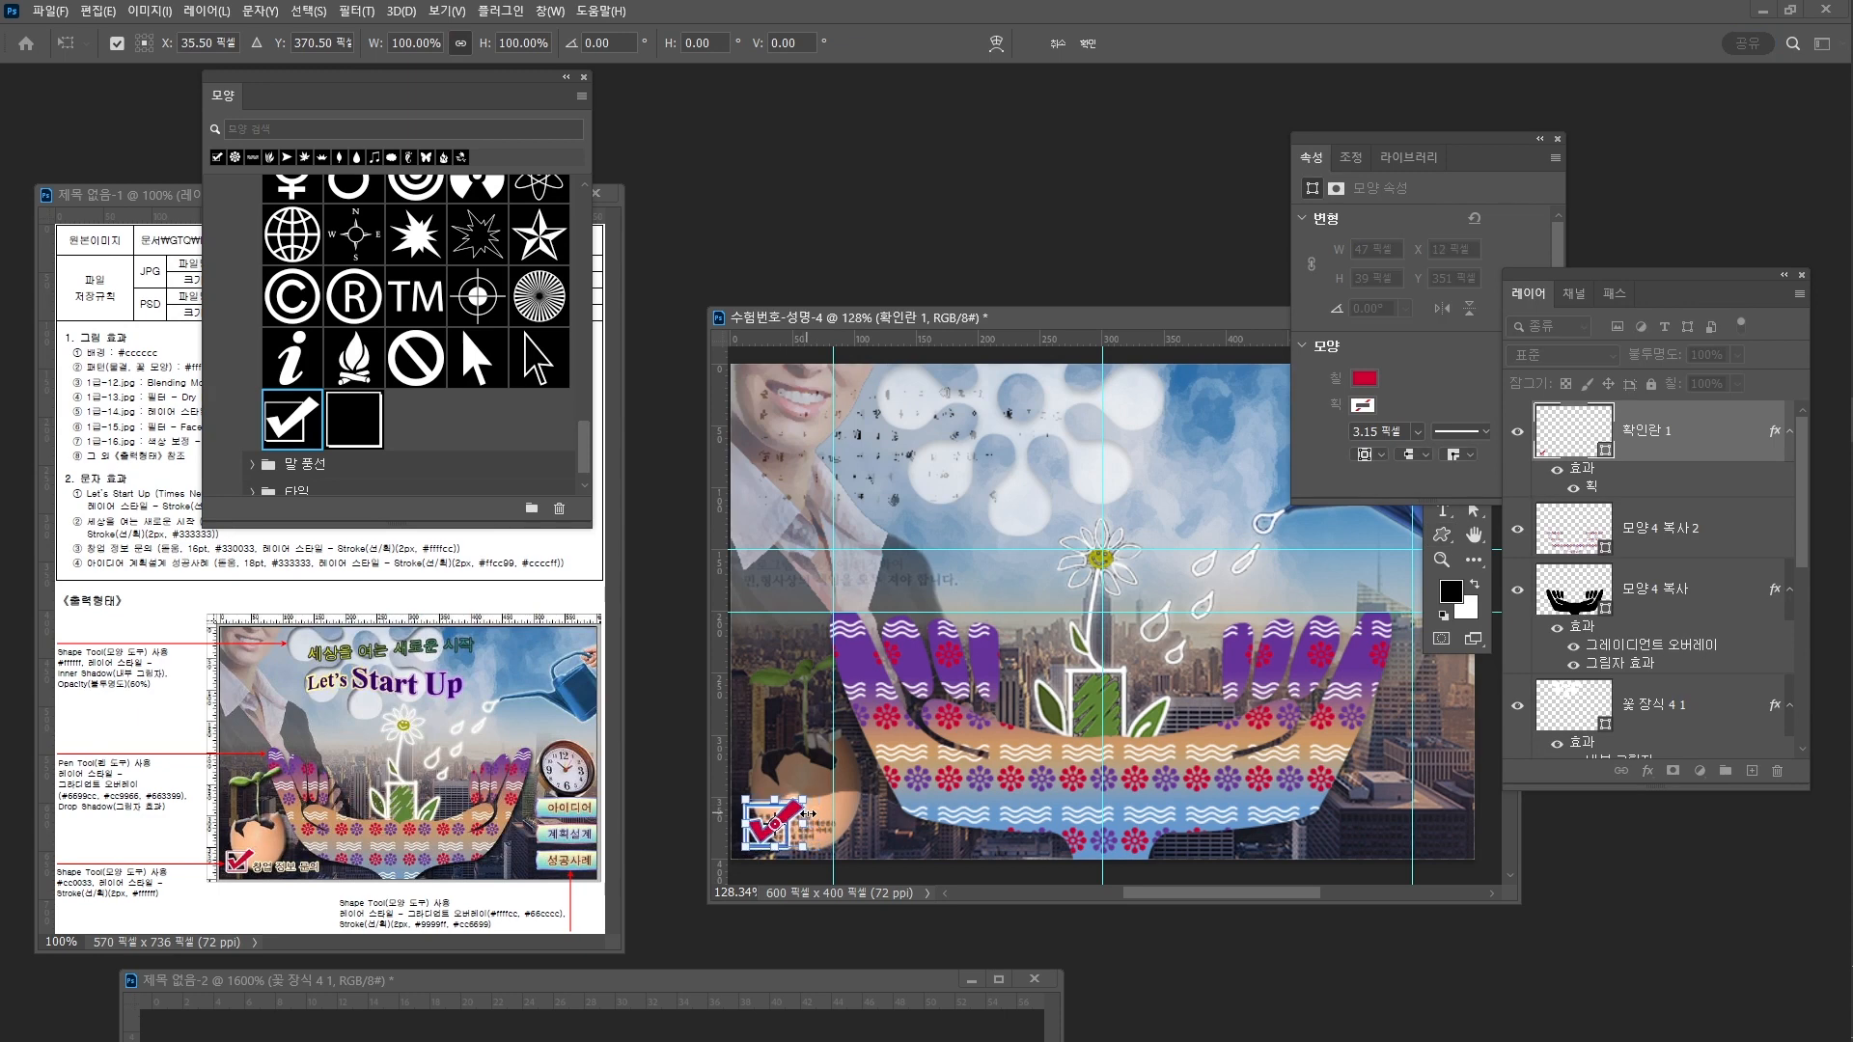
key(Return)
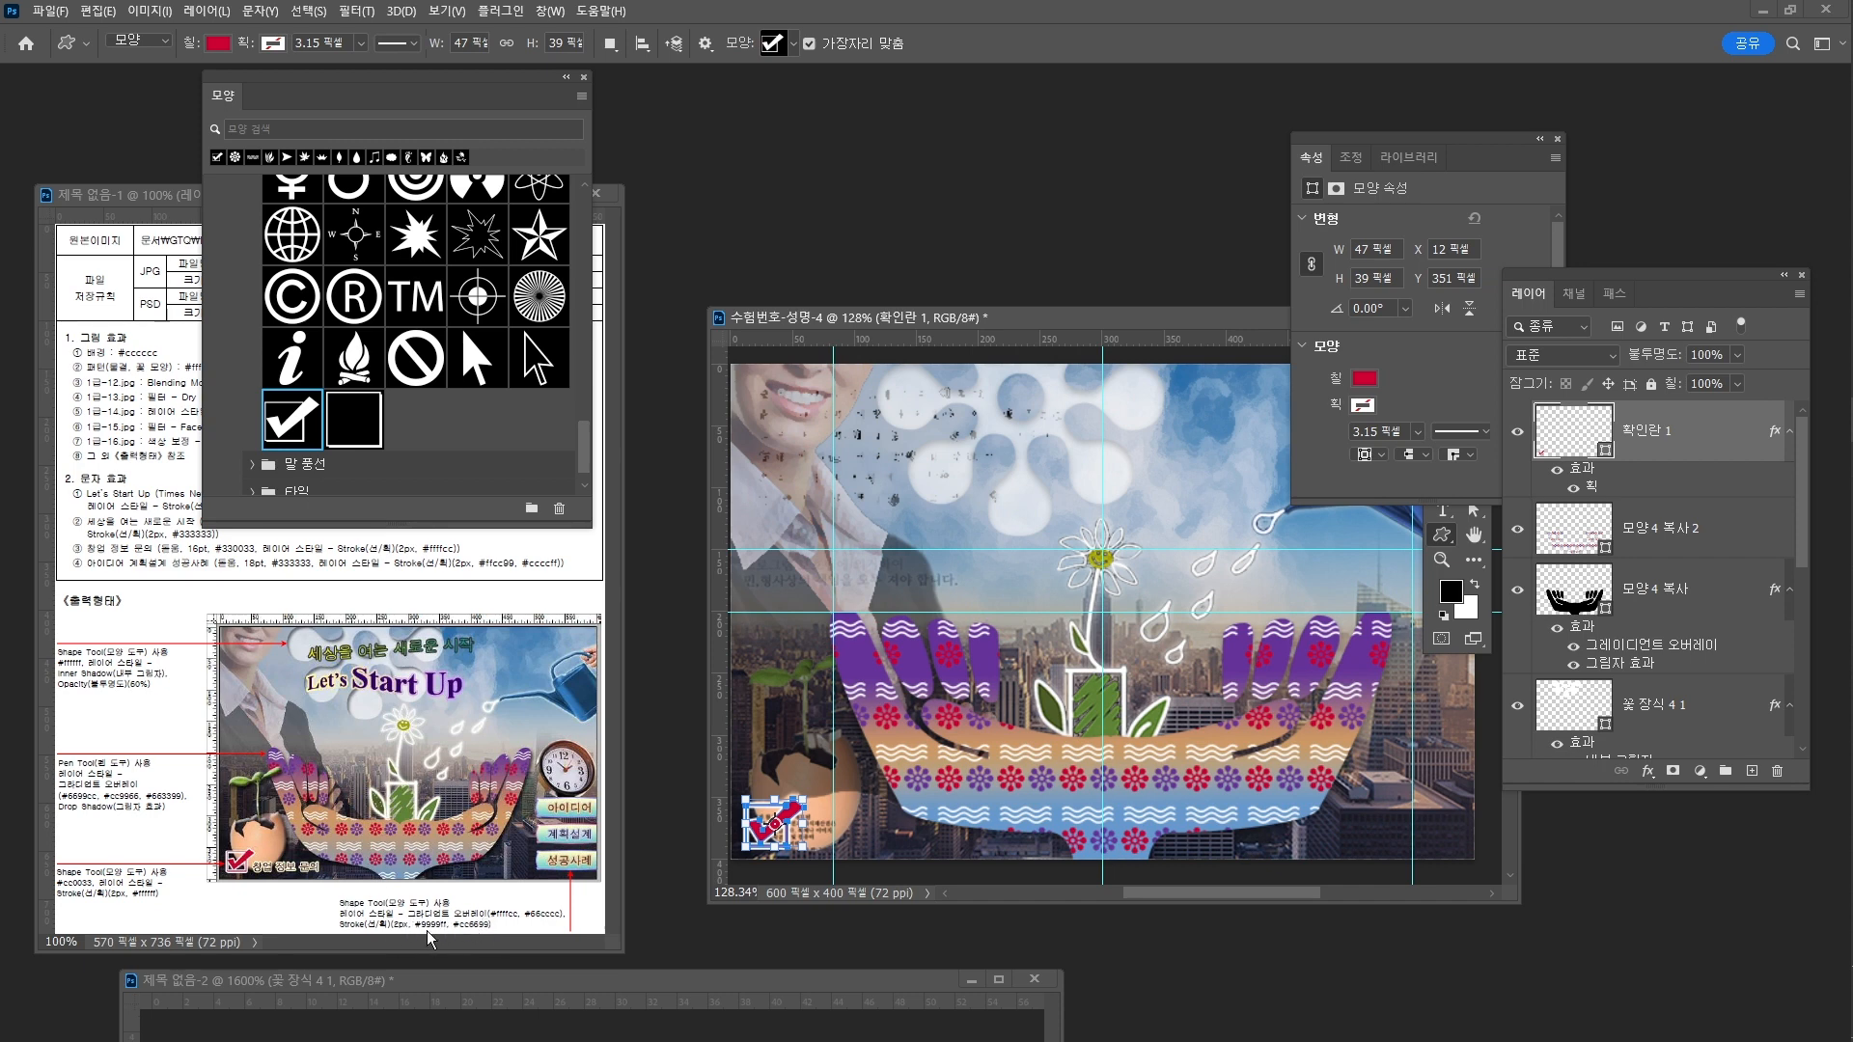
Choose the third banner from the 배너 및 상장 group as the custom shape
scroll(307, 263, up, 10)
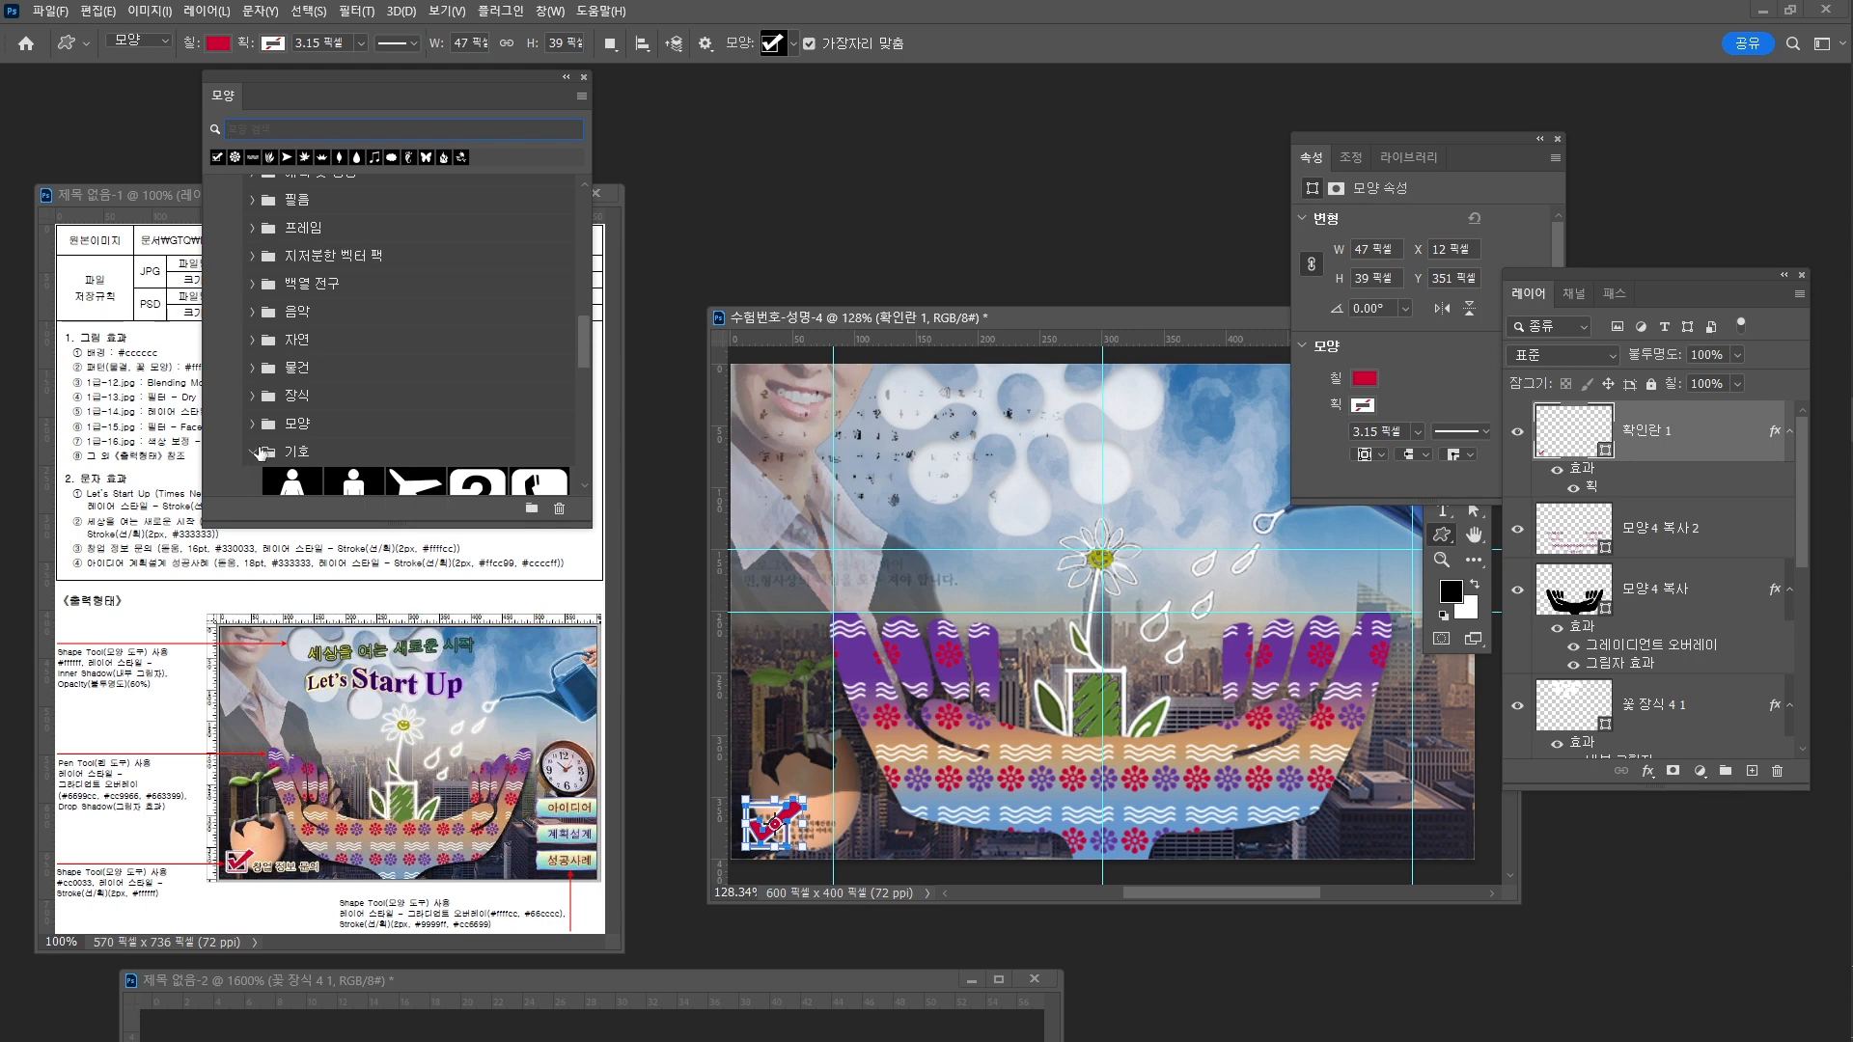
scroll(415, 386, down, 10)
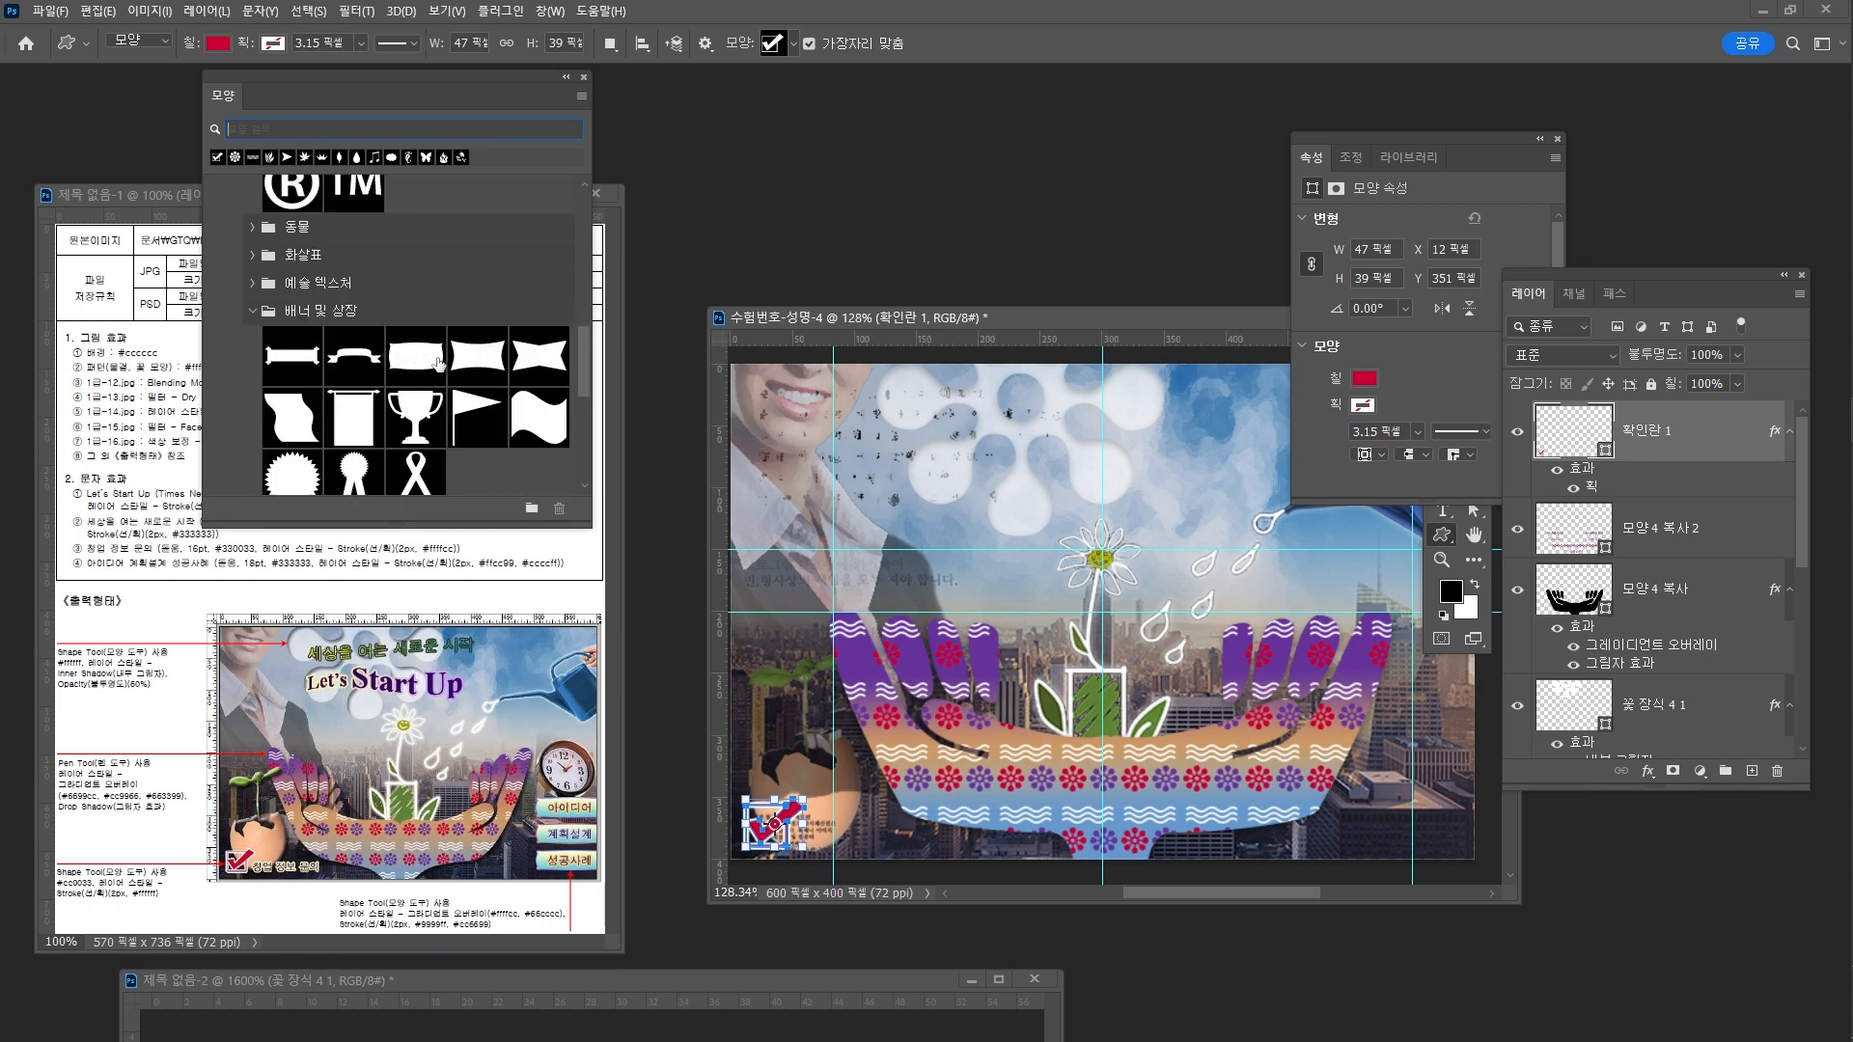
click(437, 361)
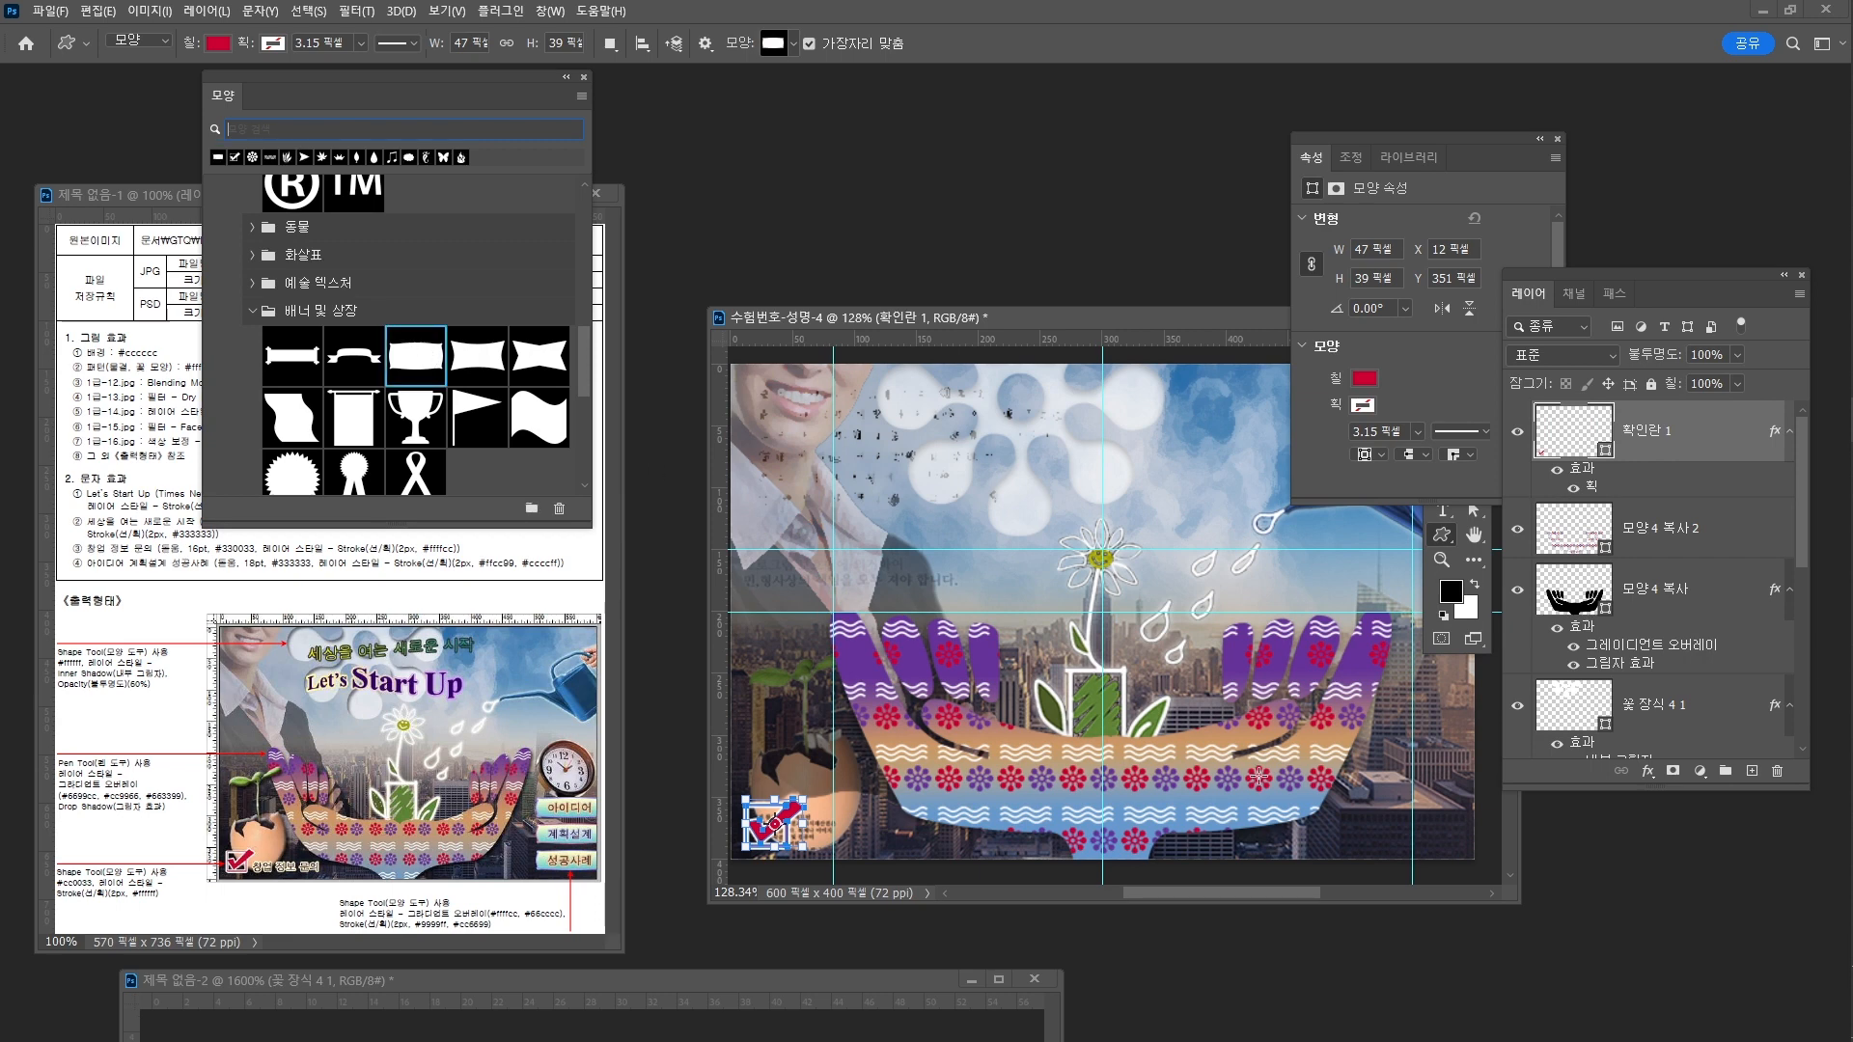
Select both hands layers, 모양 4 복사 and 모양 4 복사 2, and scale them together to 94.84% with the left edge fixed
key(space)
drag(1376, 692, 1232, 689)
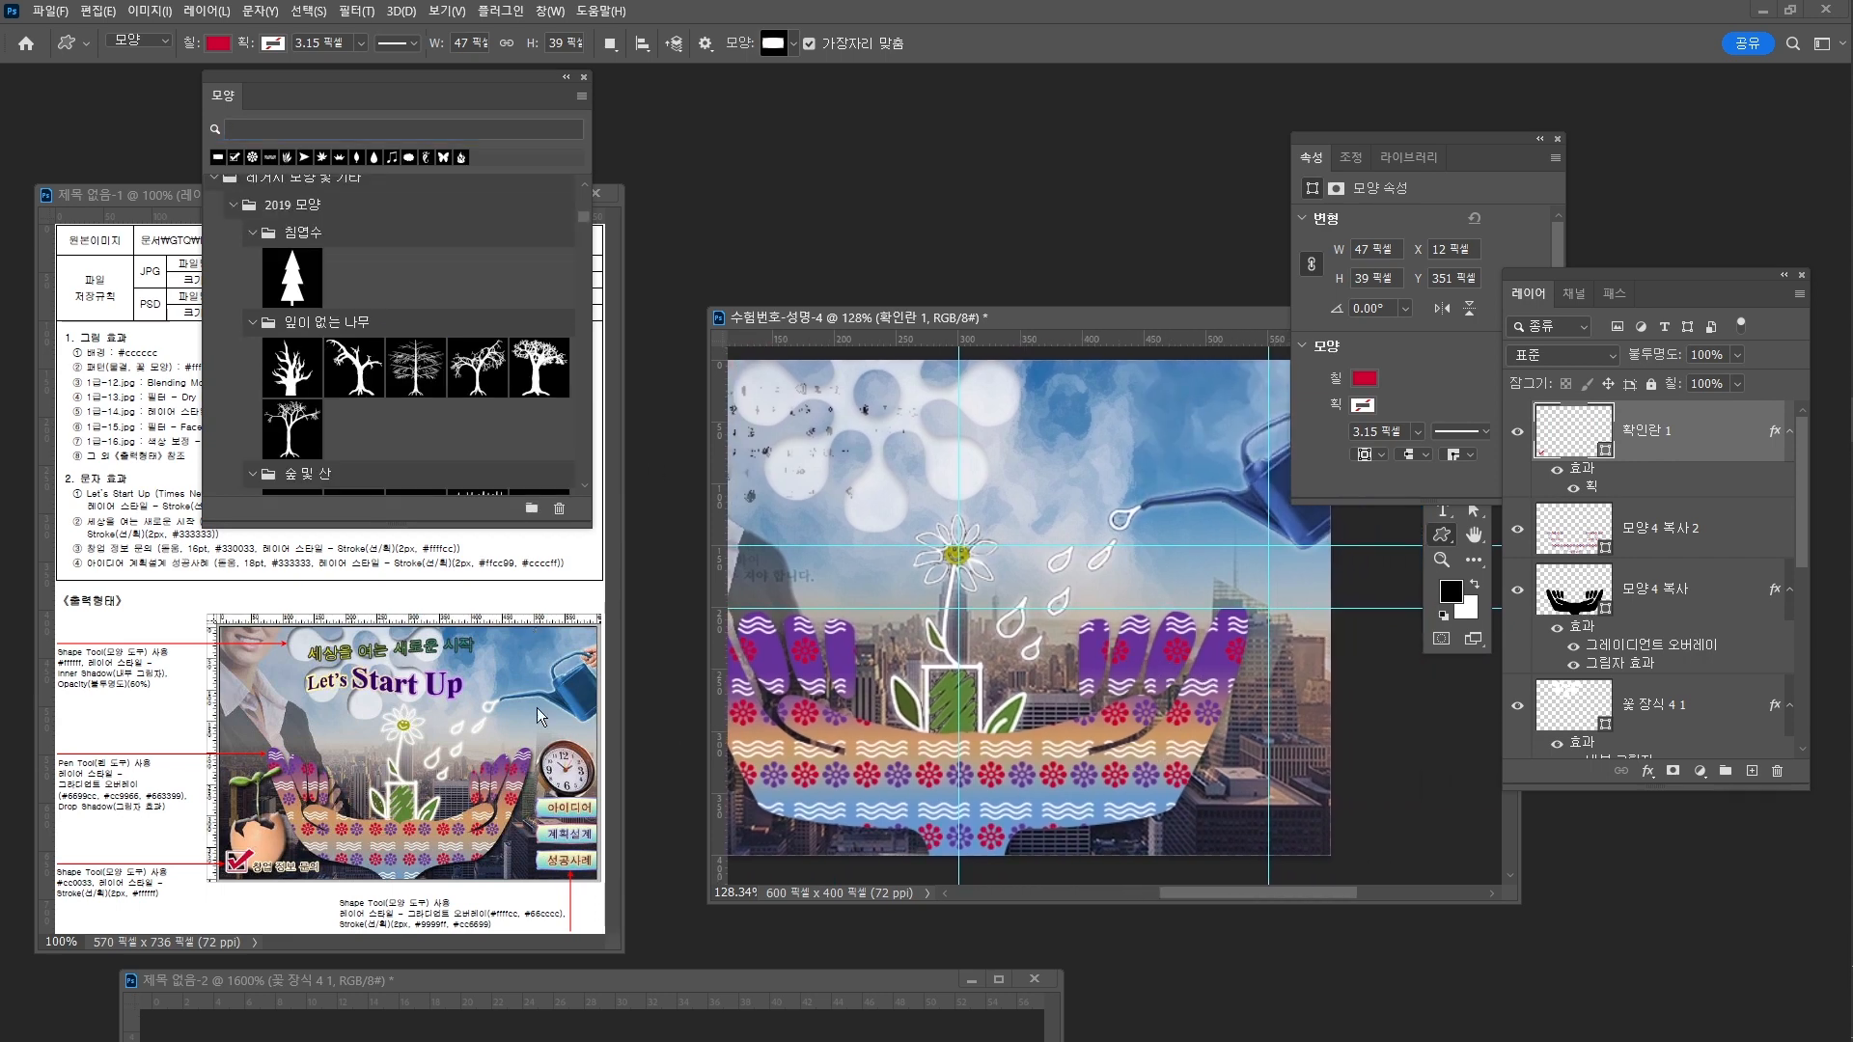
drag(1179, 602, 1139, 606)
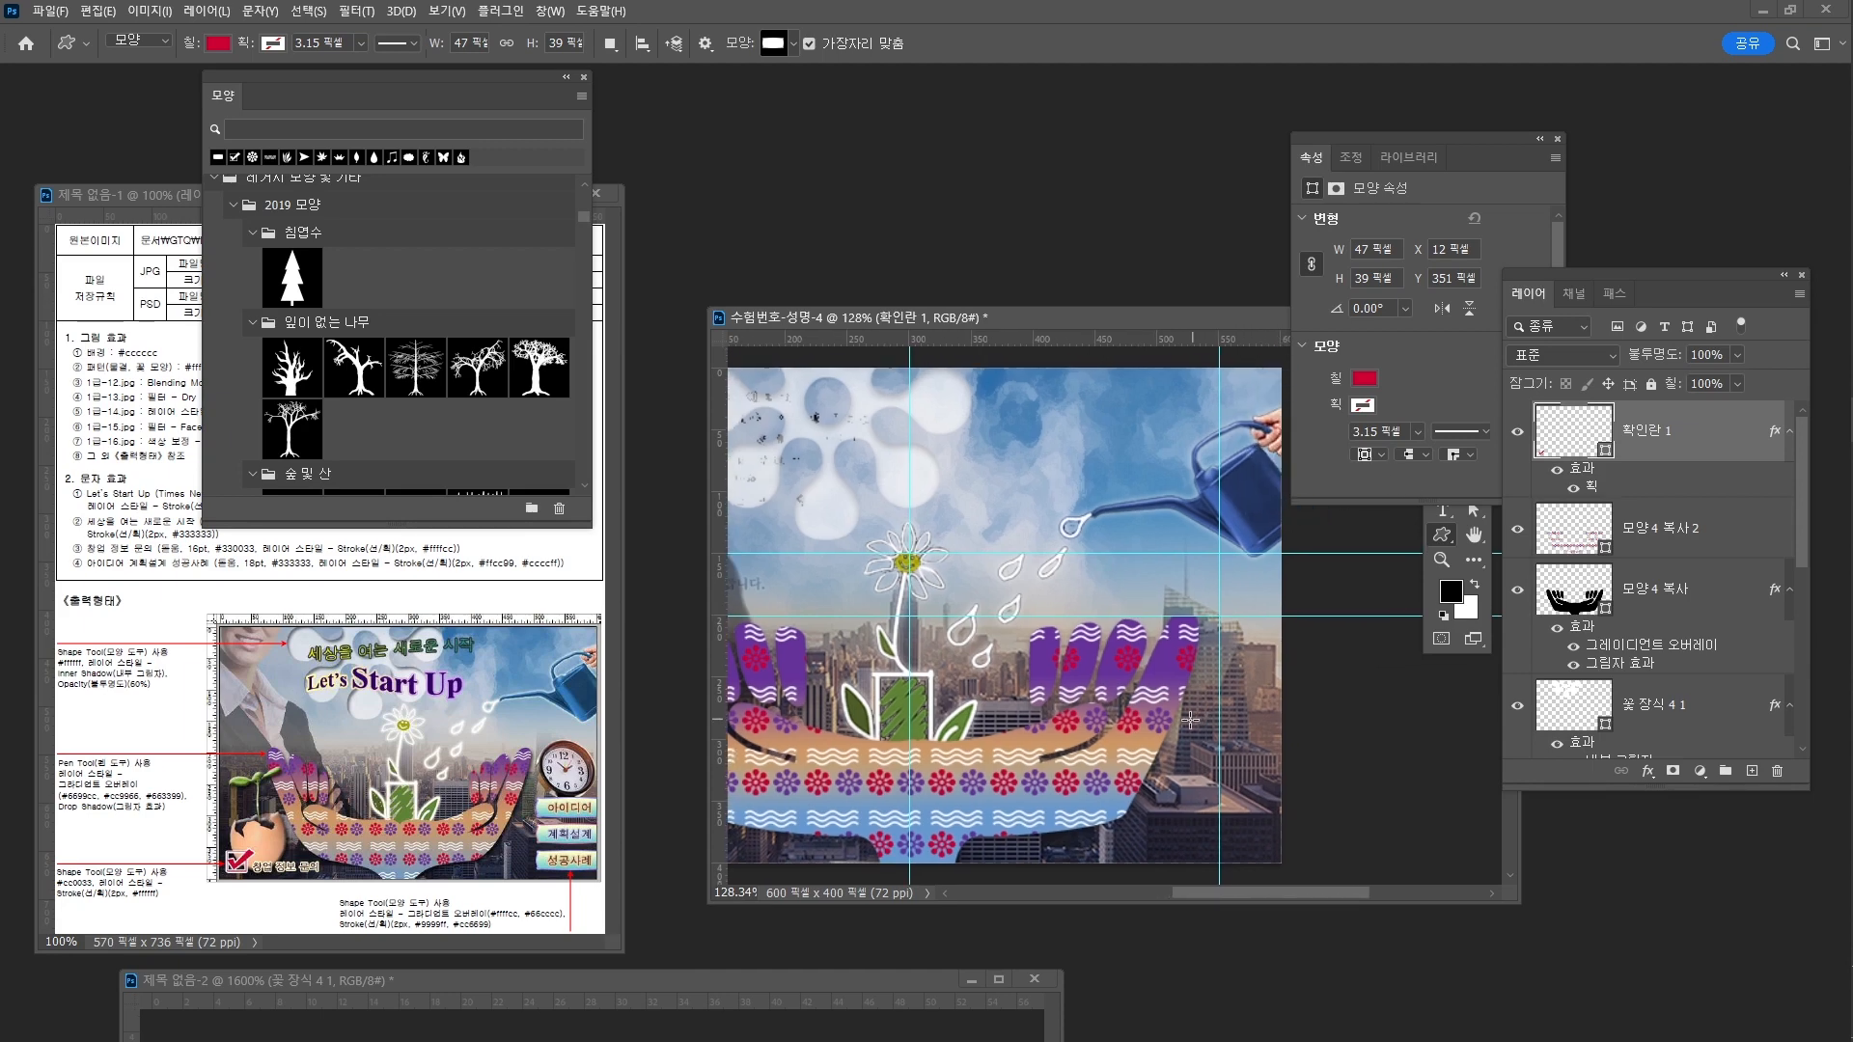
drag(1049, 707, 1139, 688)
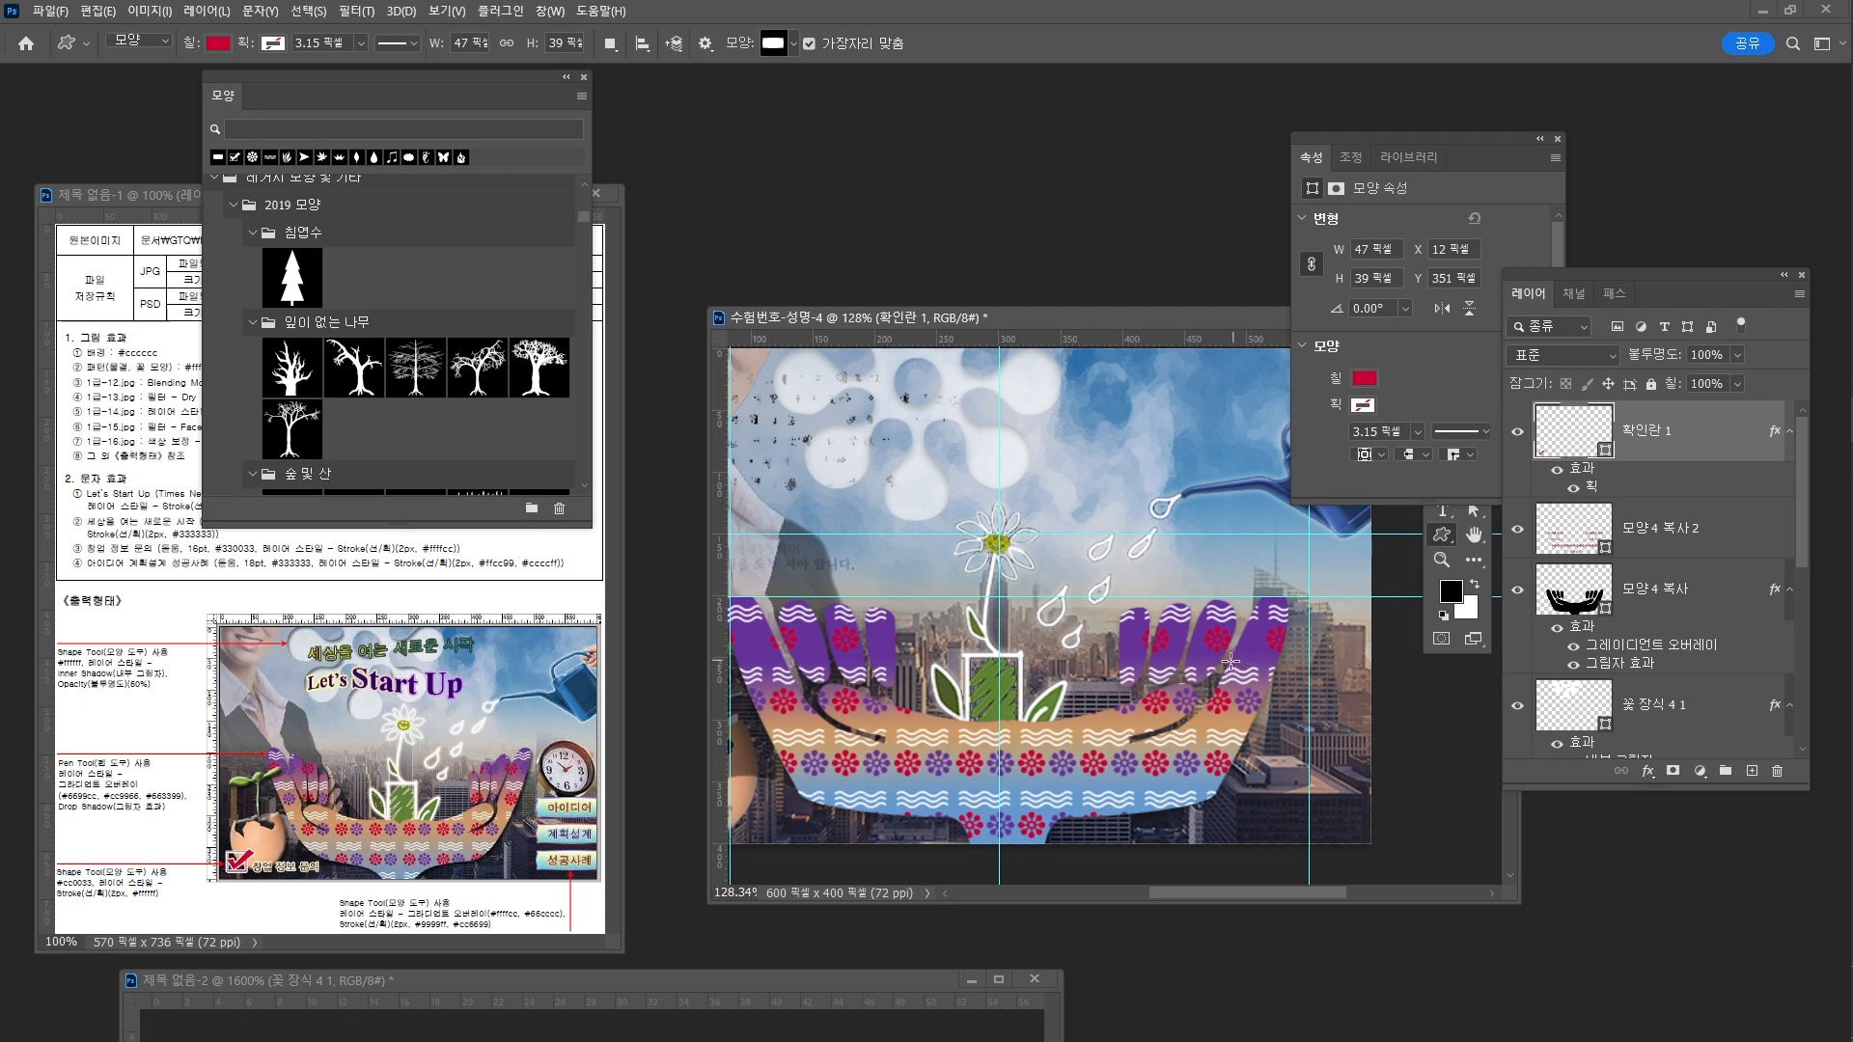
click(1701, 600)
drag(1124, 631, 1137, 631)
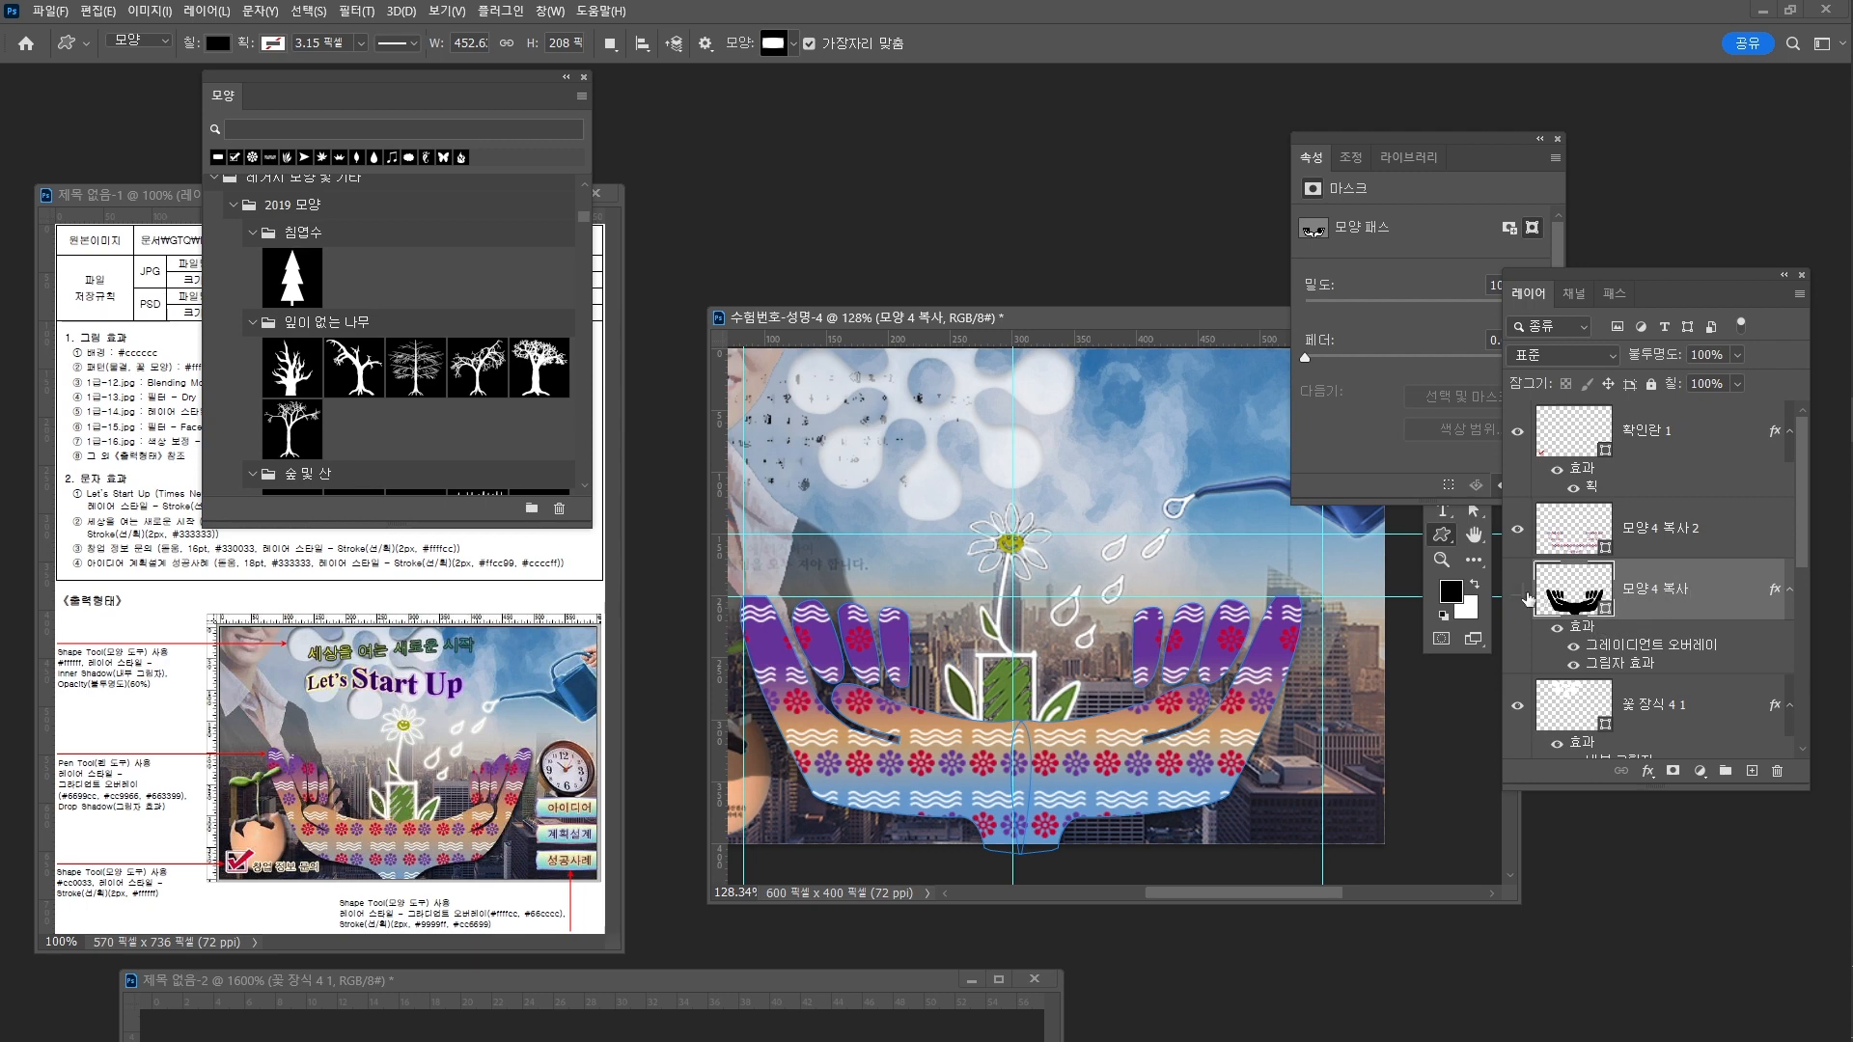
ctrl+click(1681, 579)
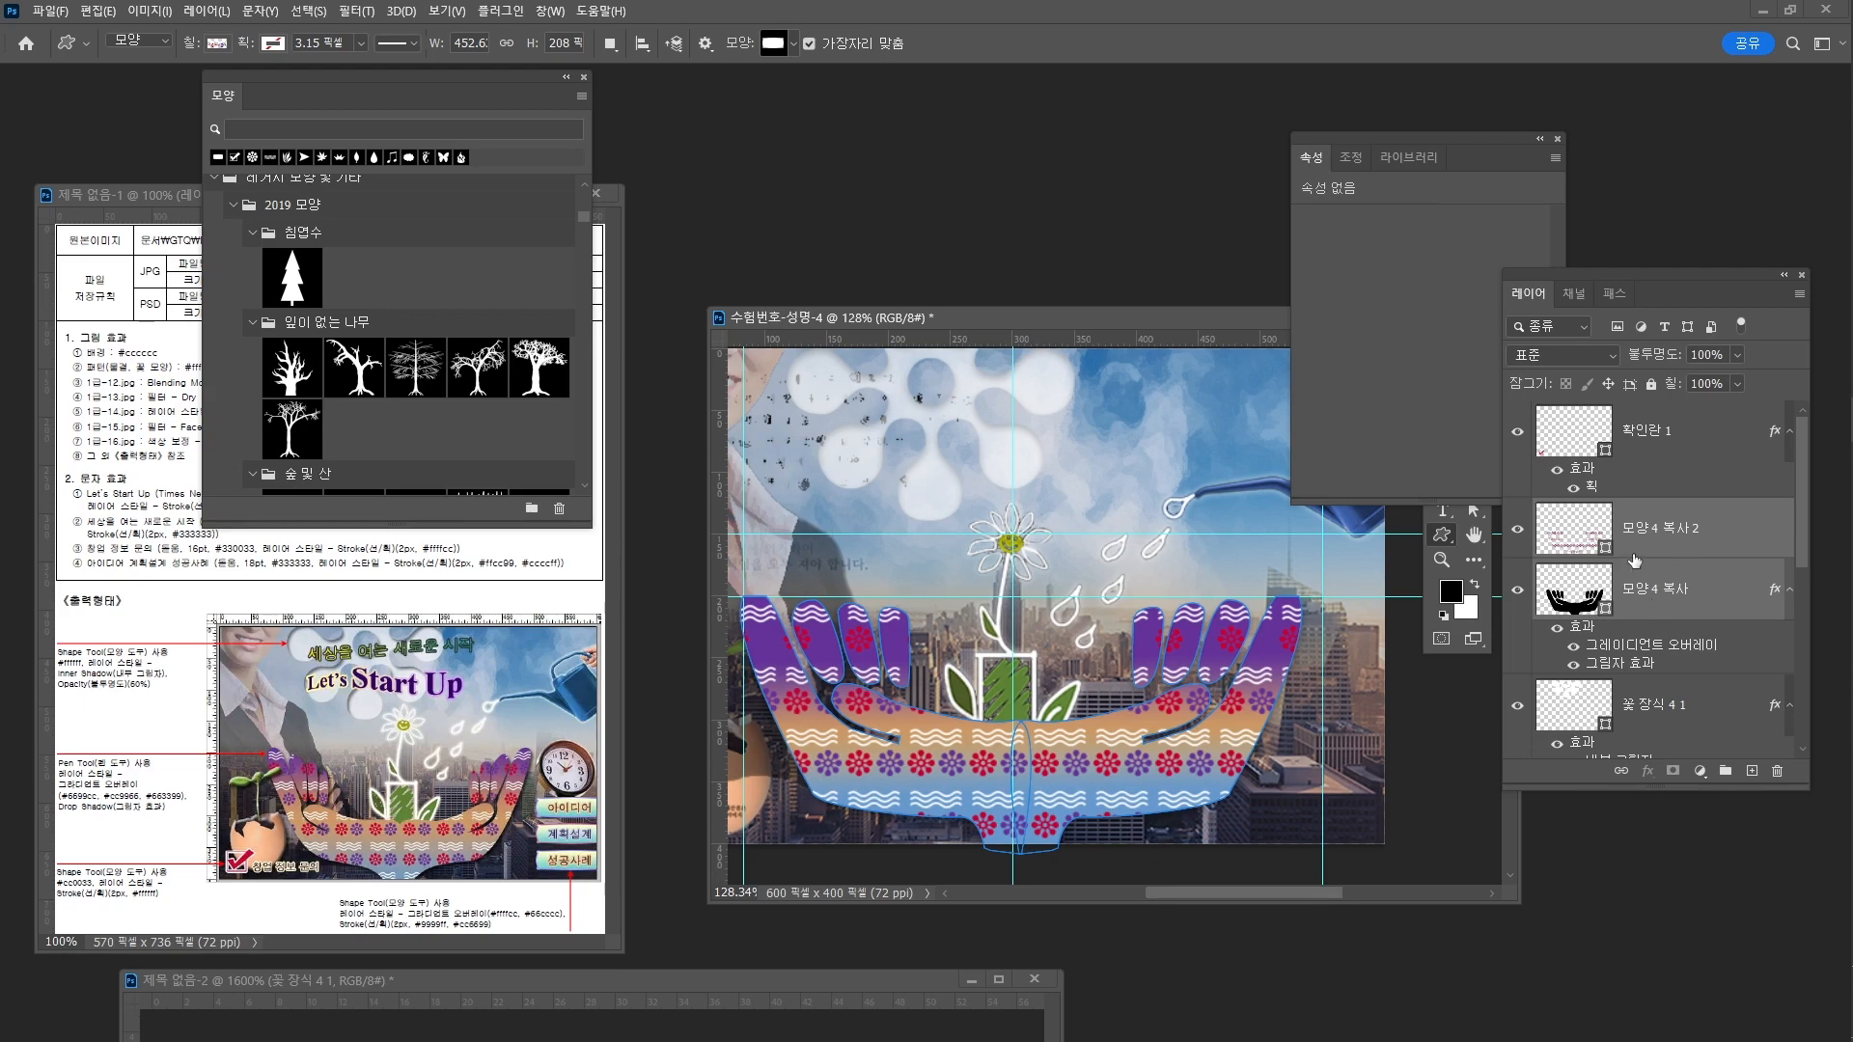
key(ctrl+t)
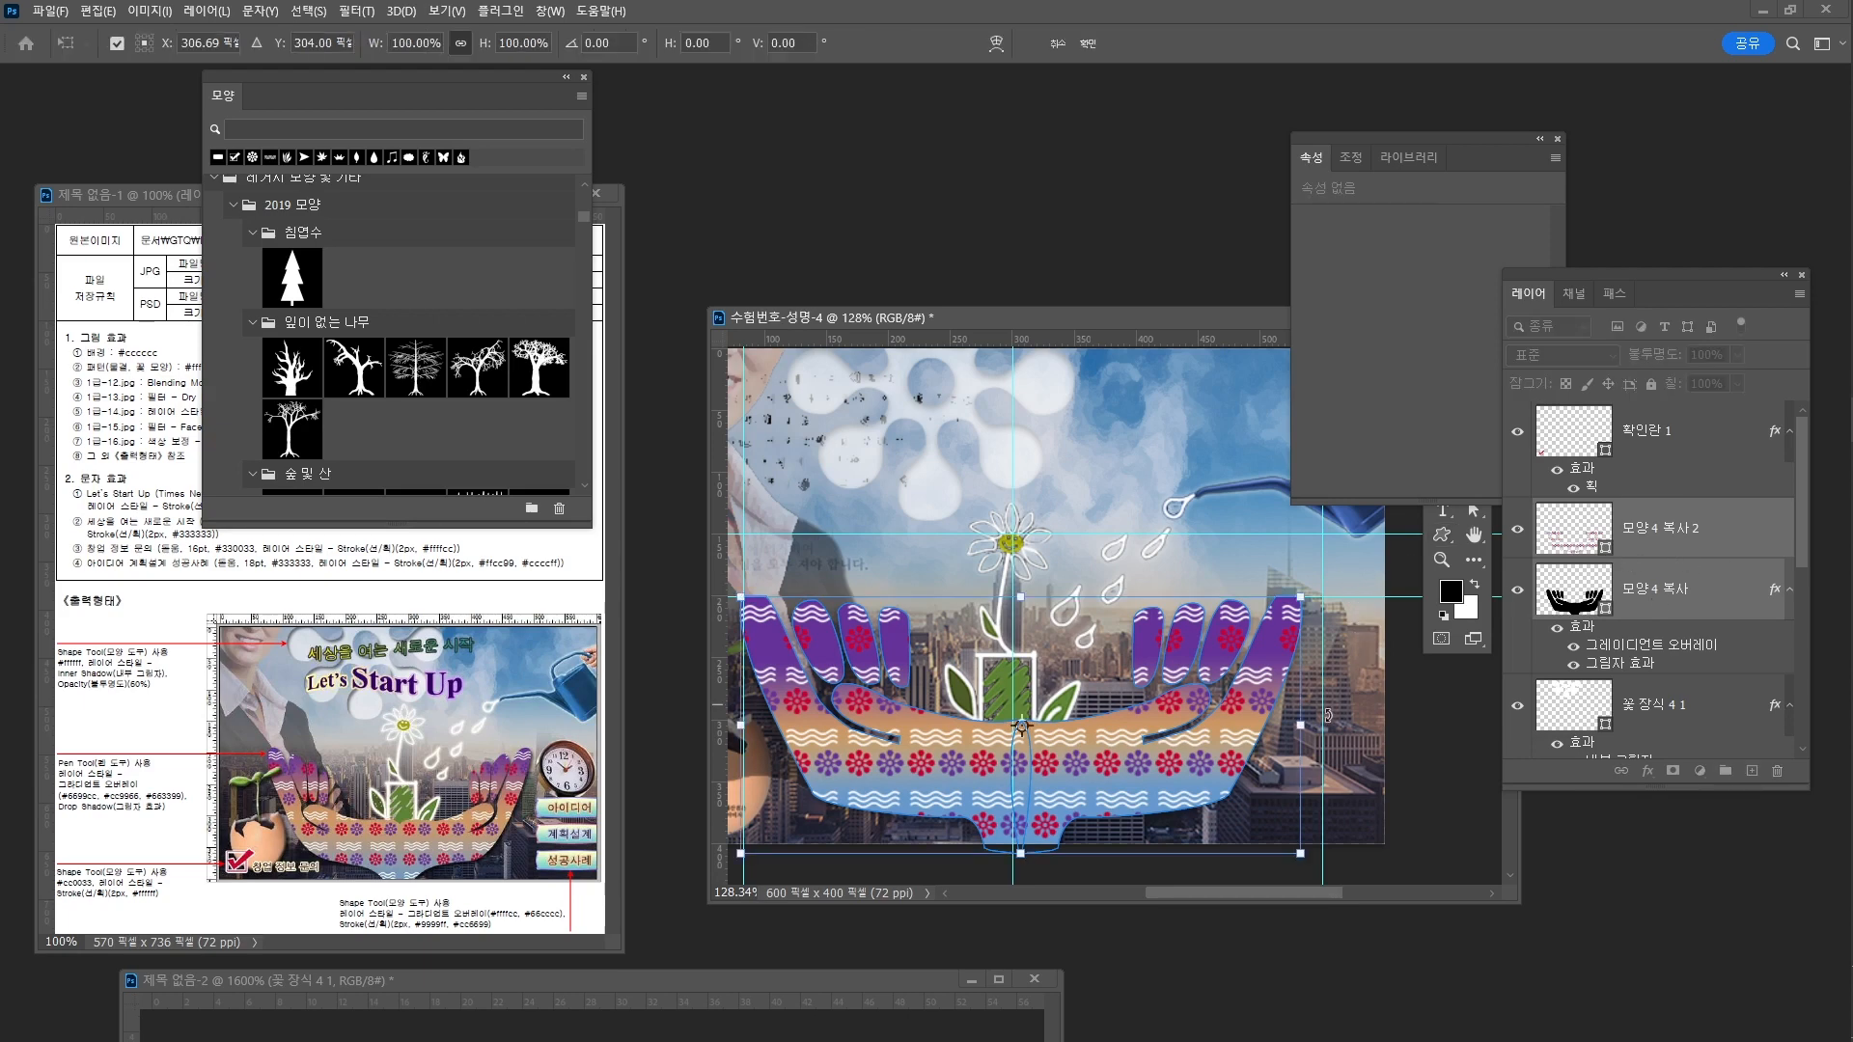
drag(1303, 723, 1271, 723)
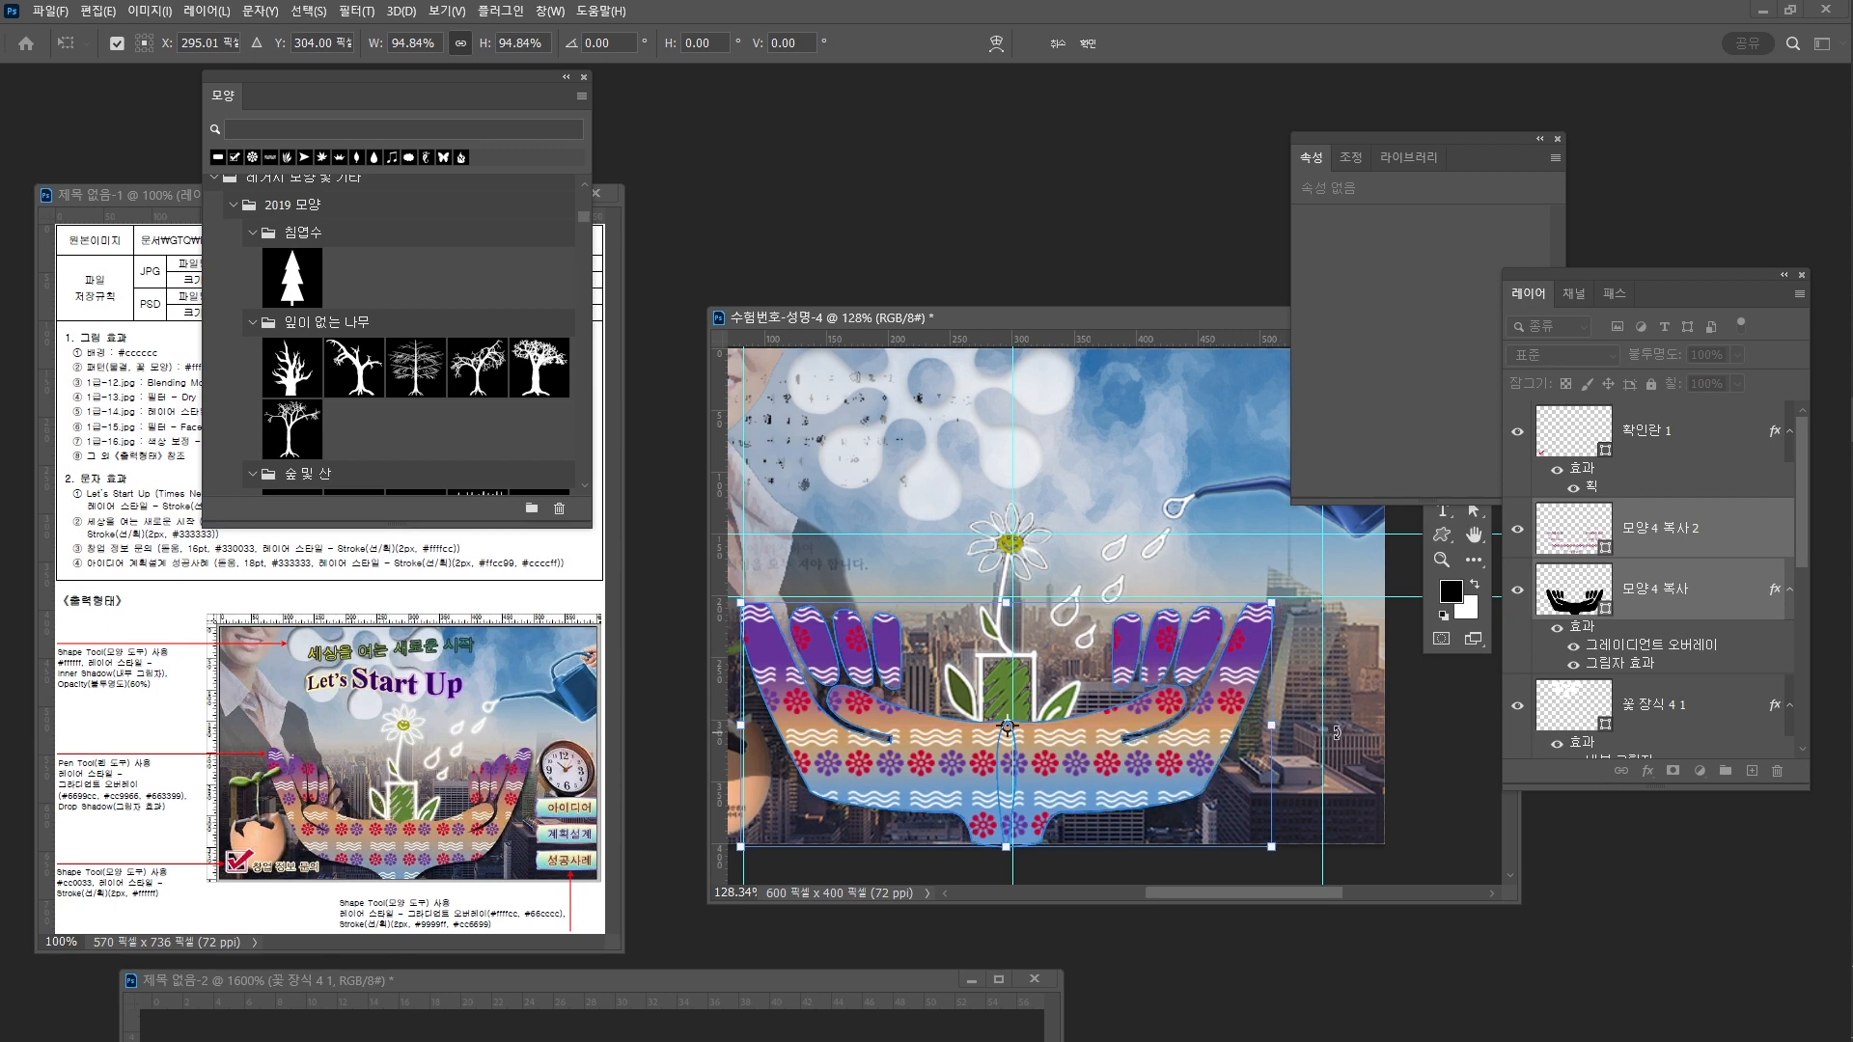
key(Return)
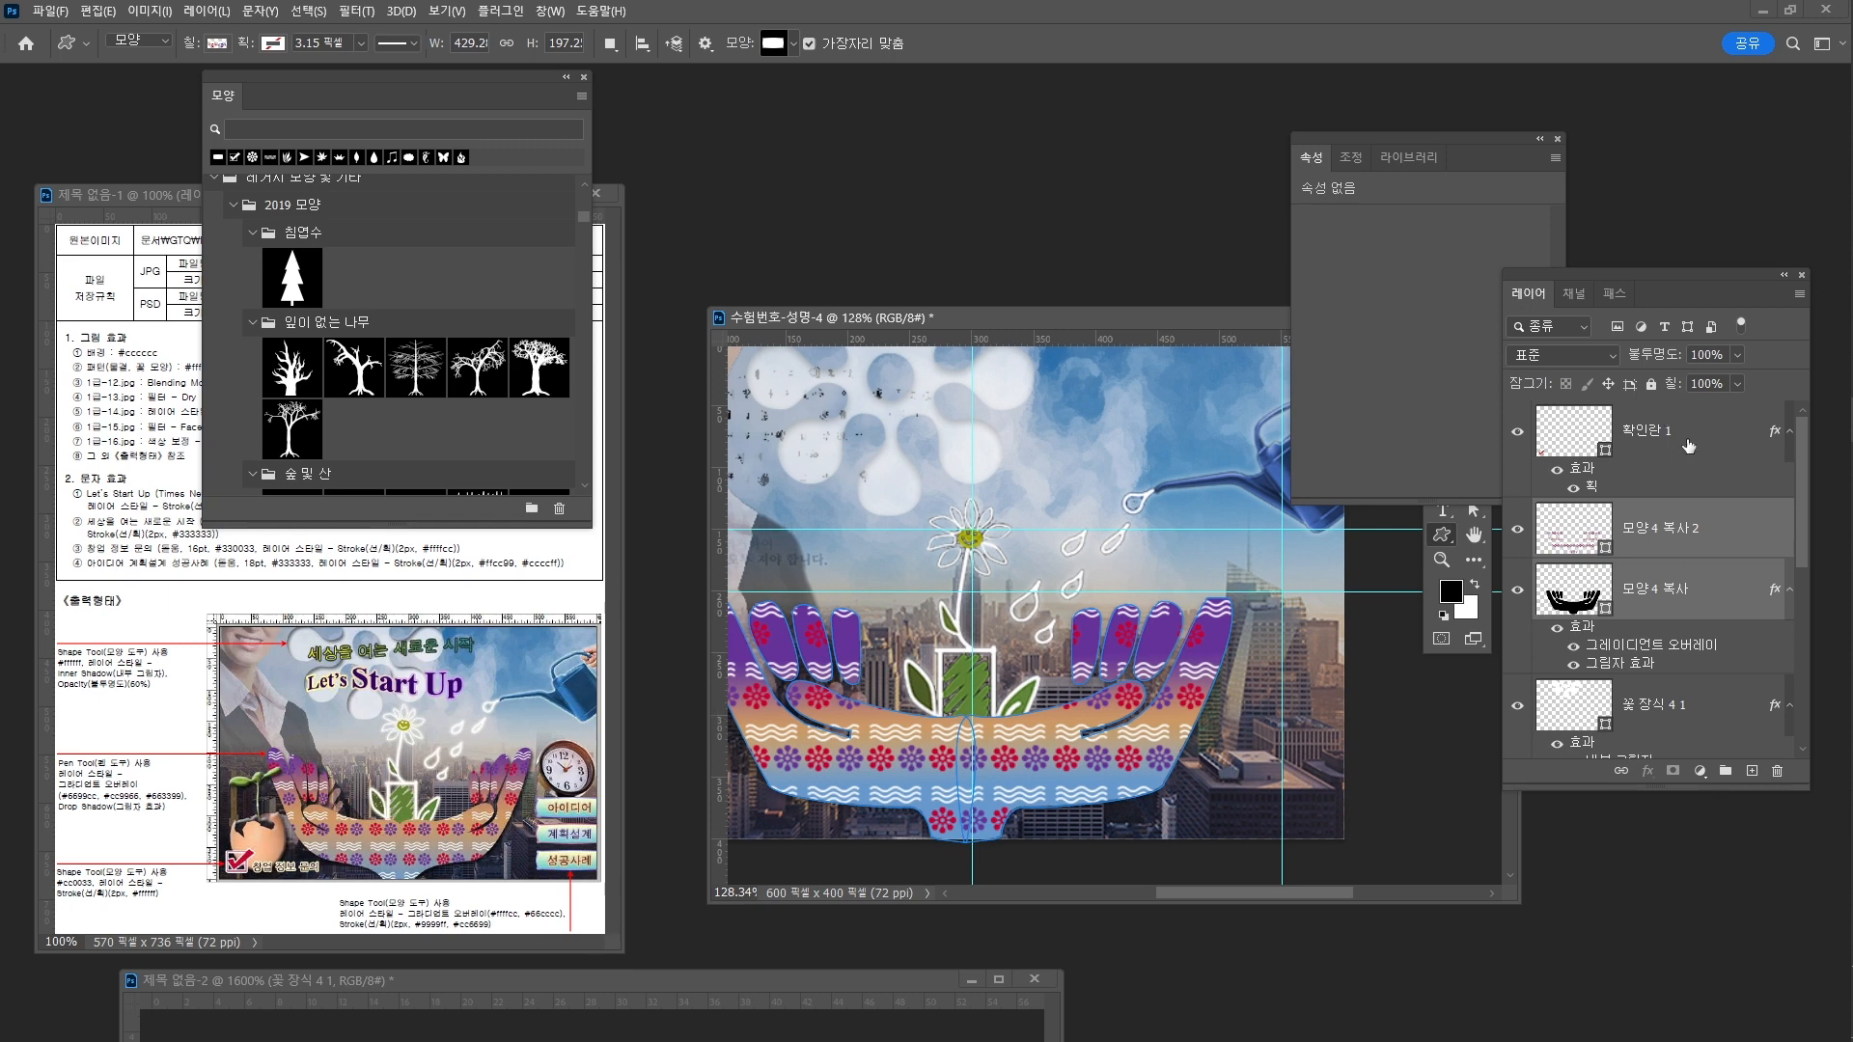
Deselect the hands layers, collapse the shape properties, and return to the Custom Shape tool
key(ctrl+t)
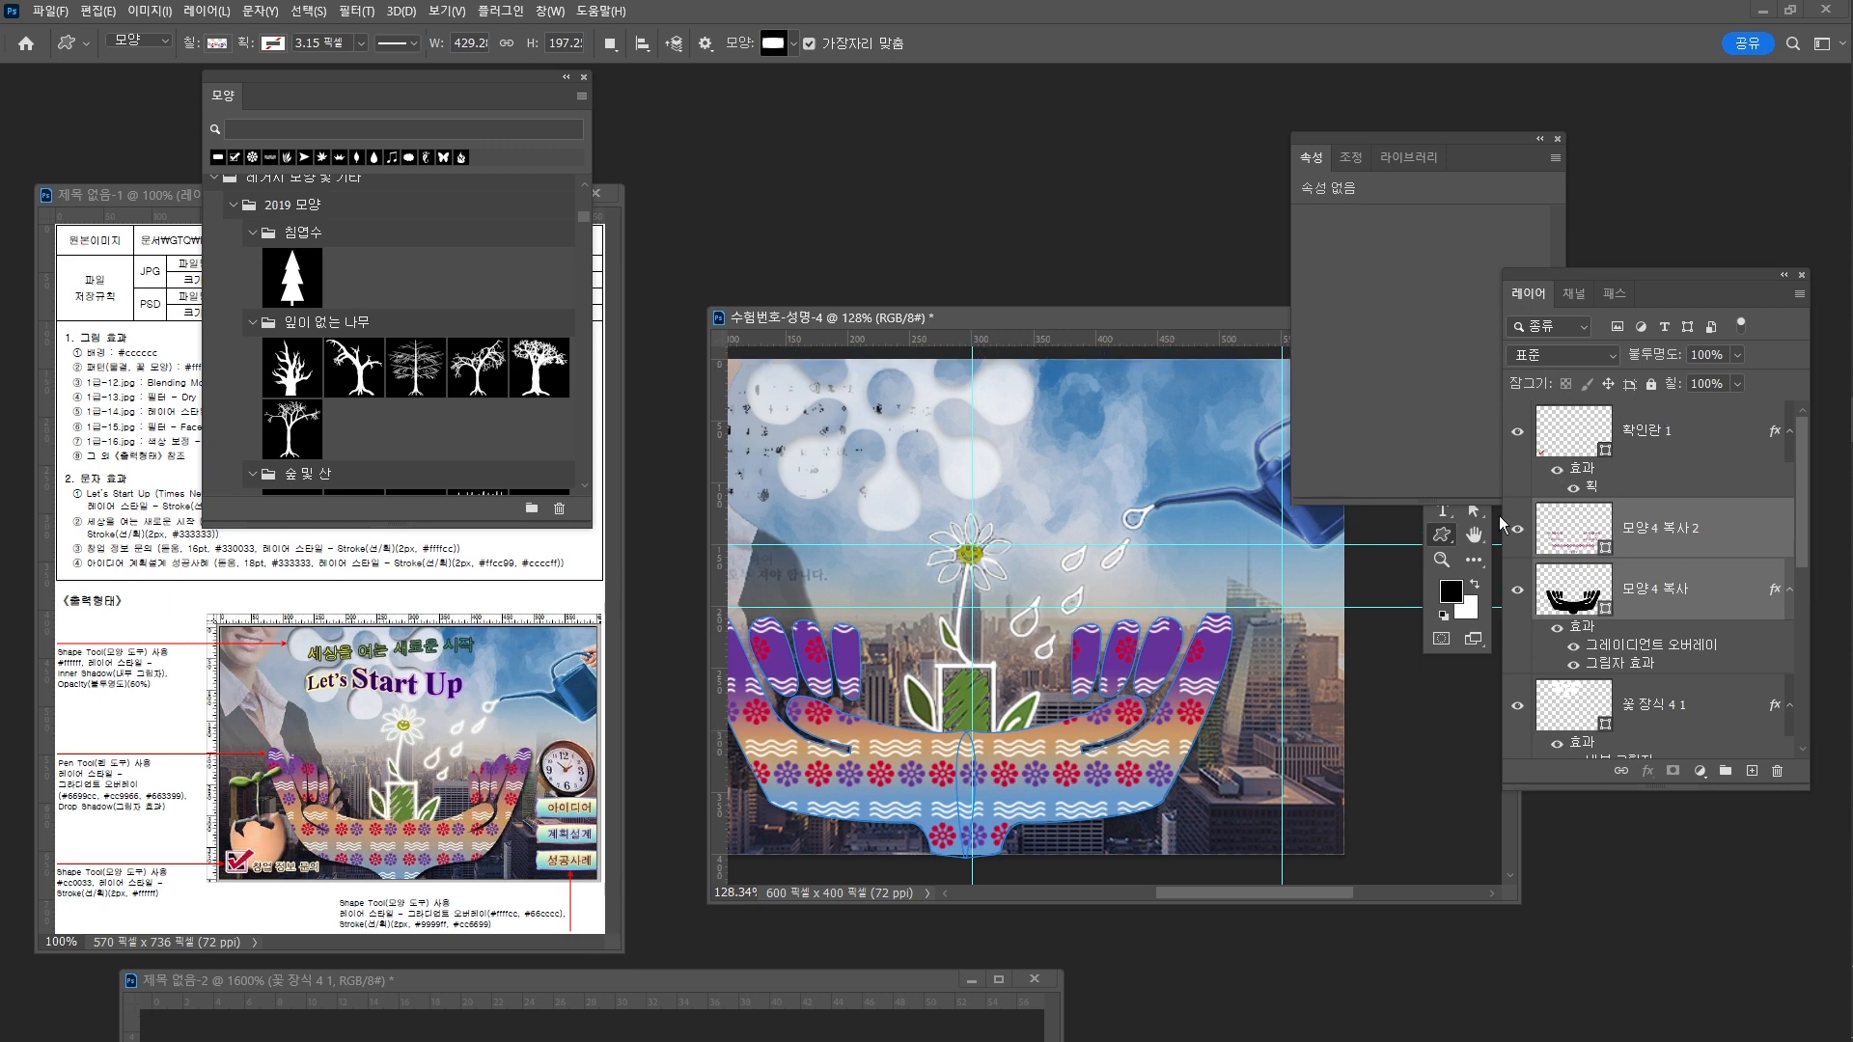
key(v)
click(1557, 139)
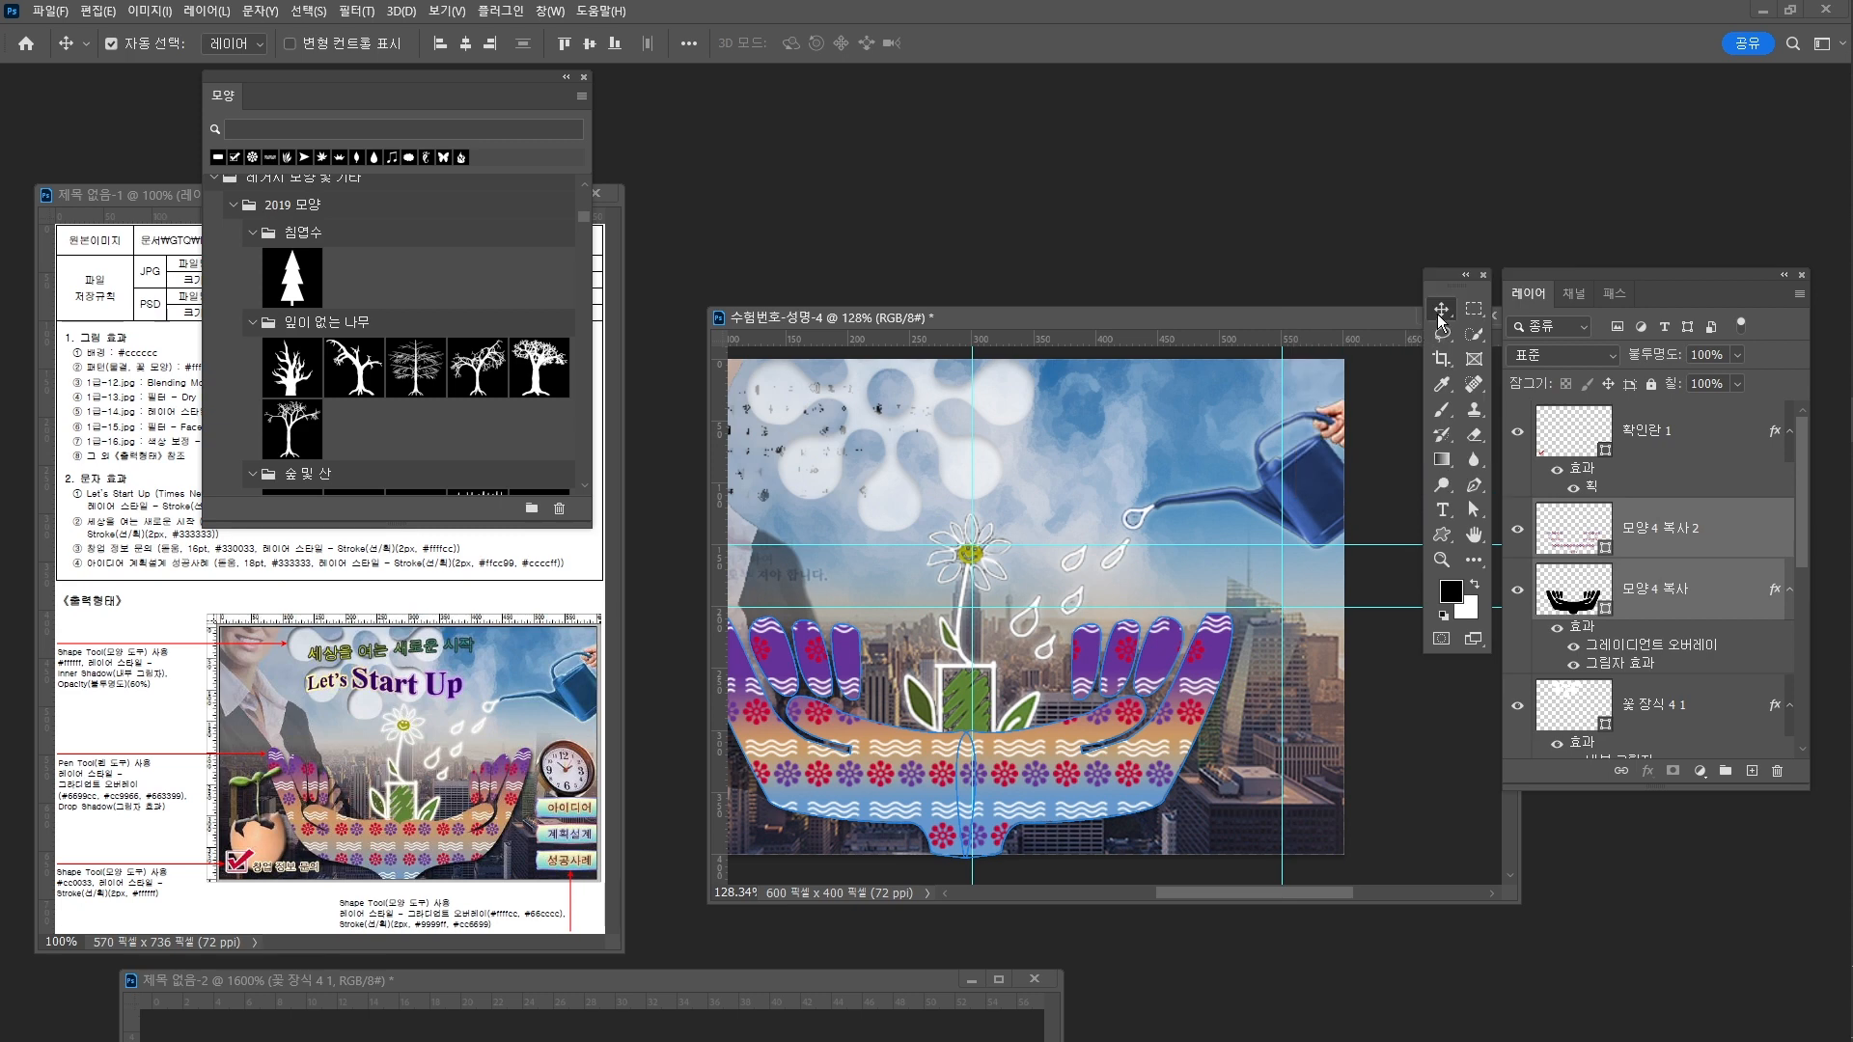
click(1401, 415)
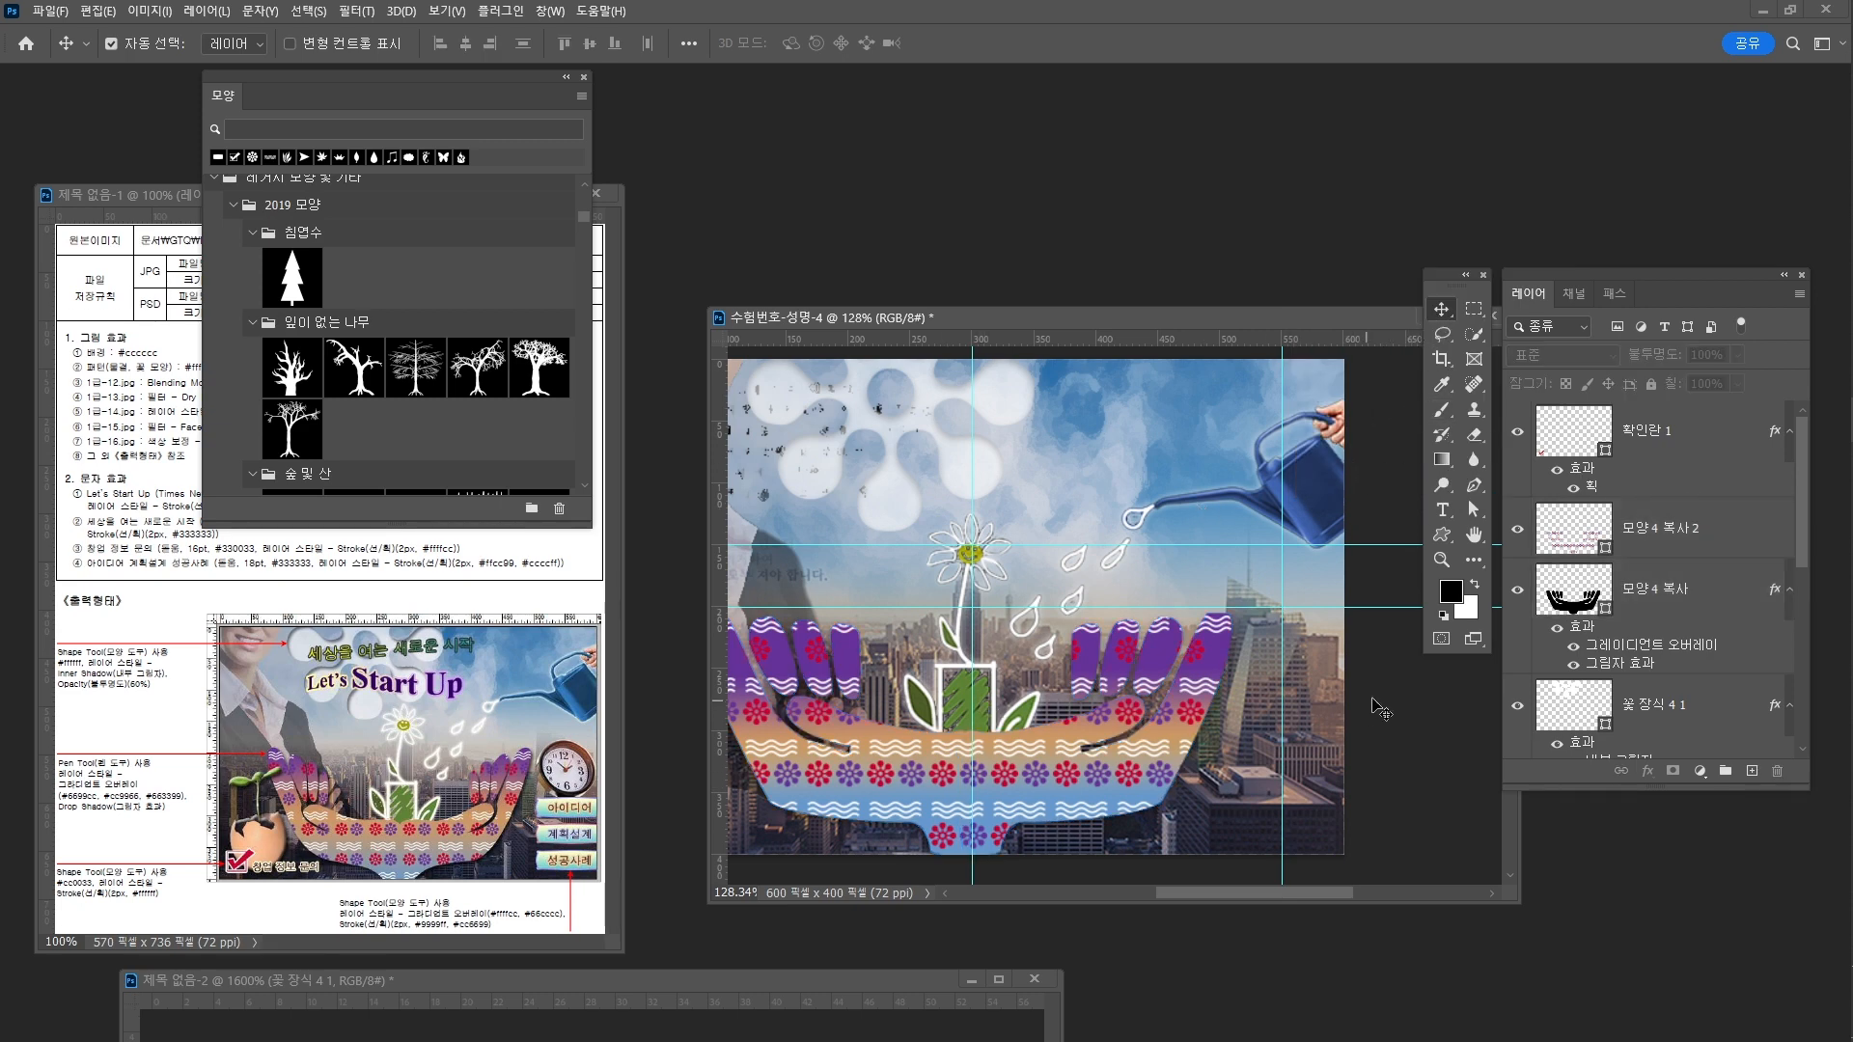
click(1444, 539)
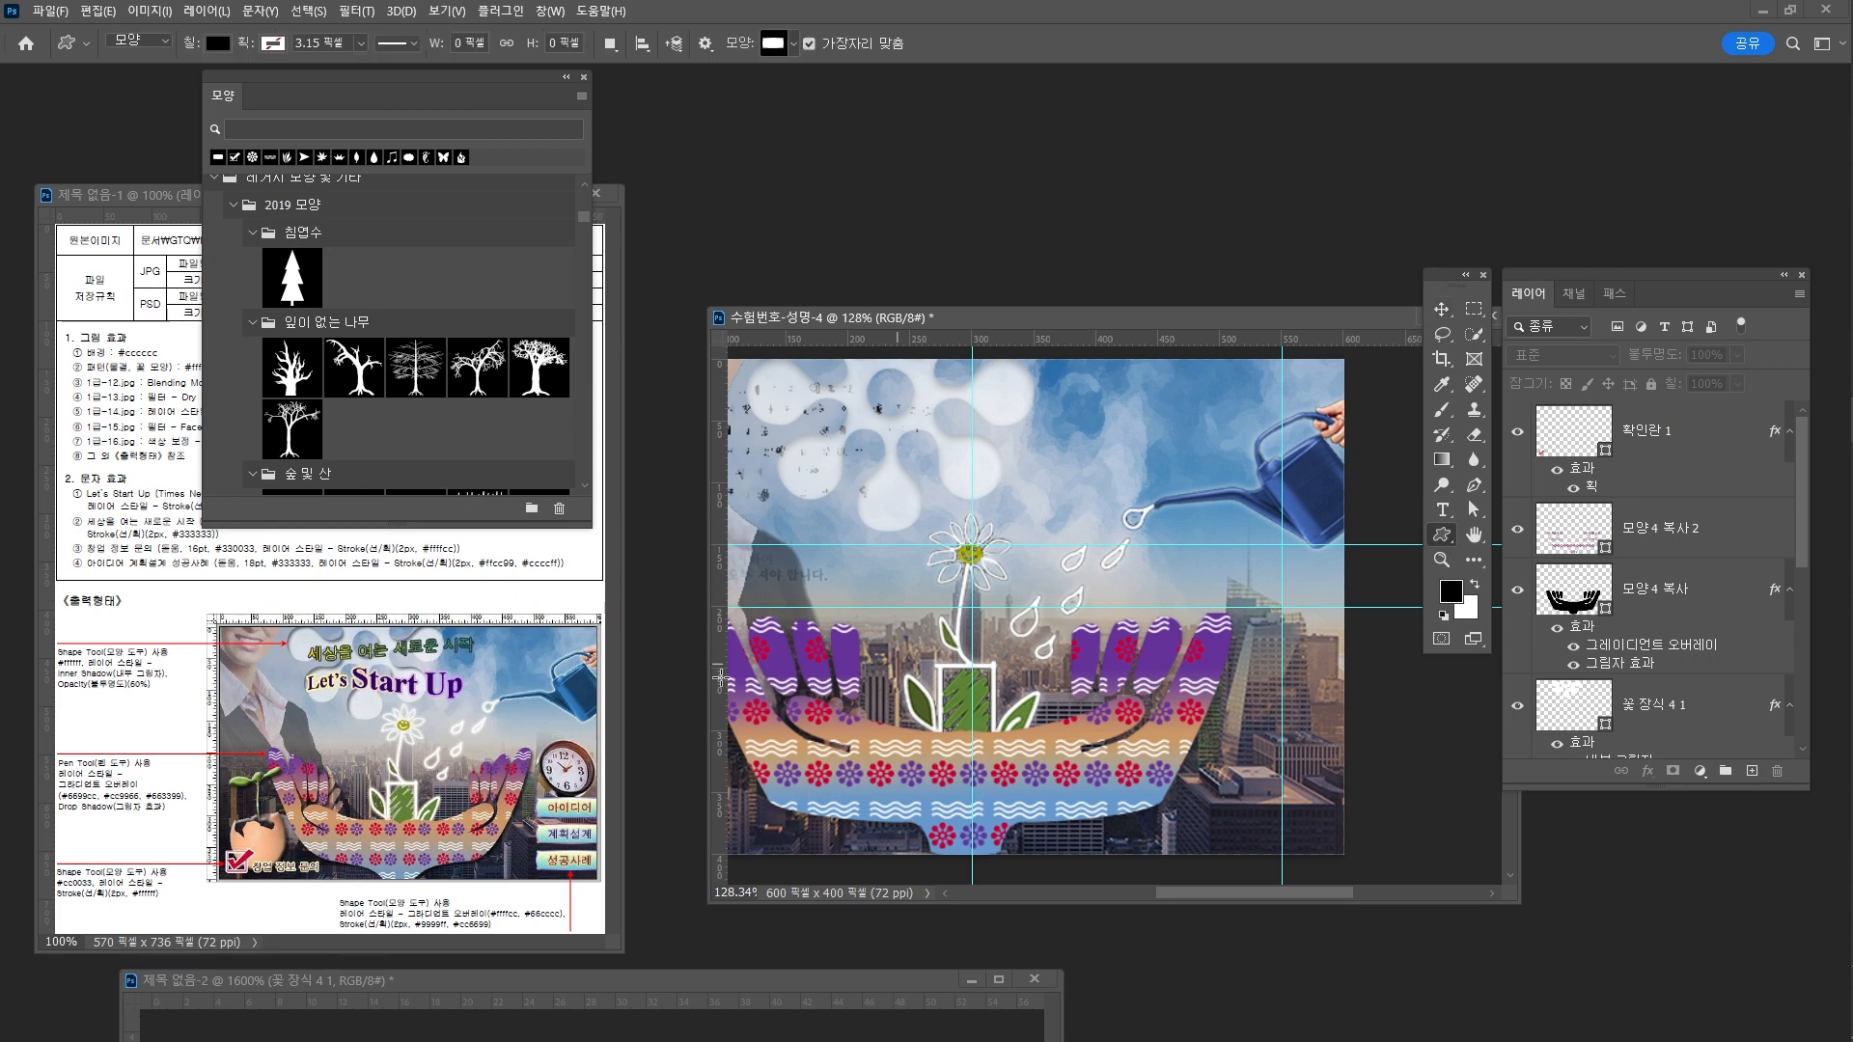
Draw the third banner shape about 93 by 32 px at the canvas's right edge and move it to X 510, Y 265 px
scroll(376, 359, down, 3)
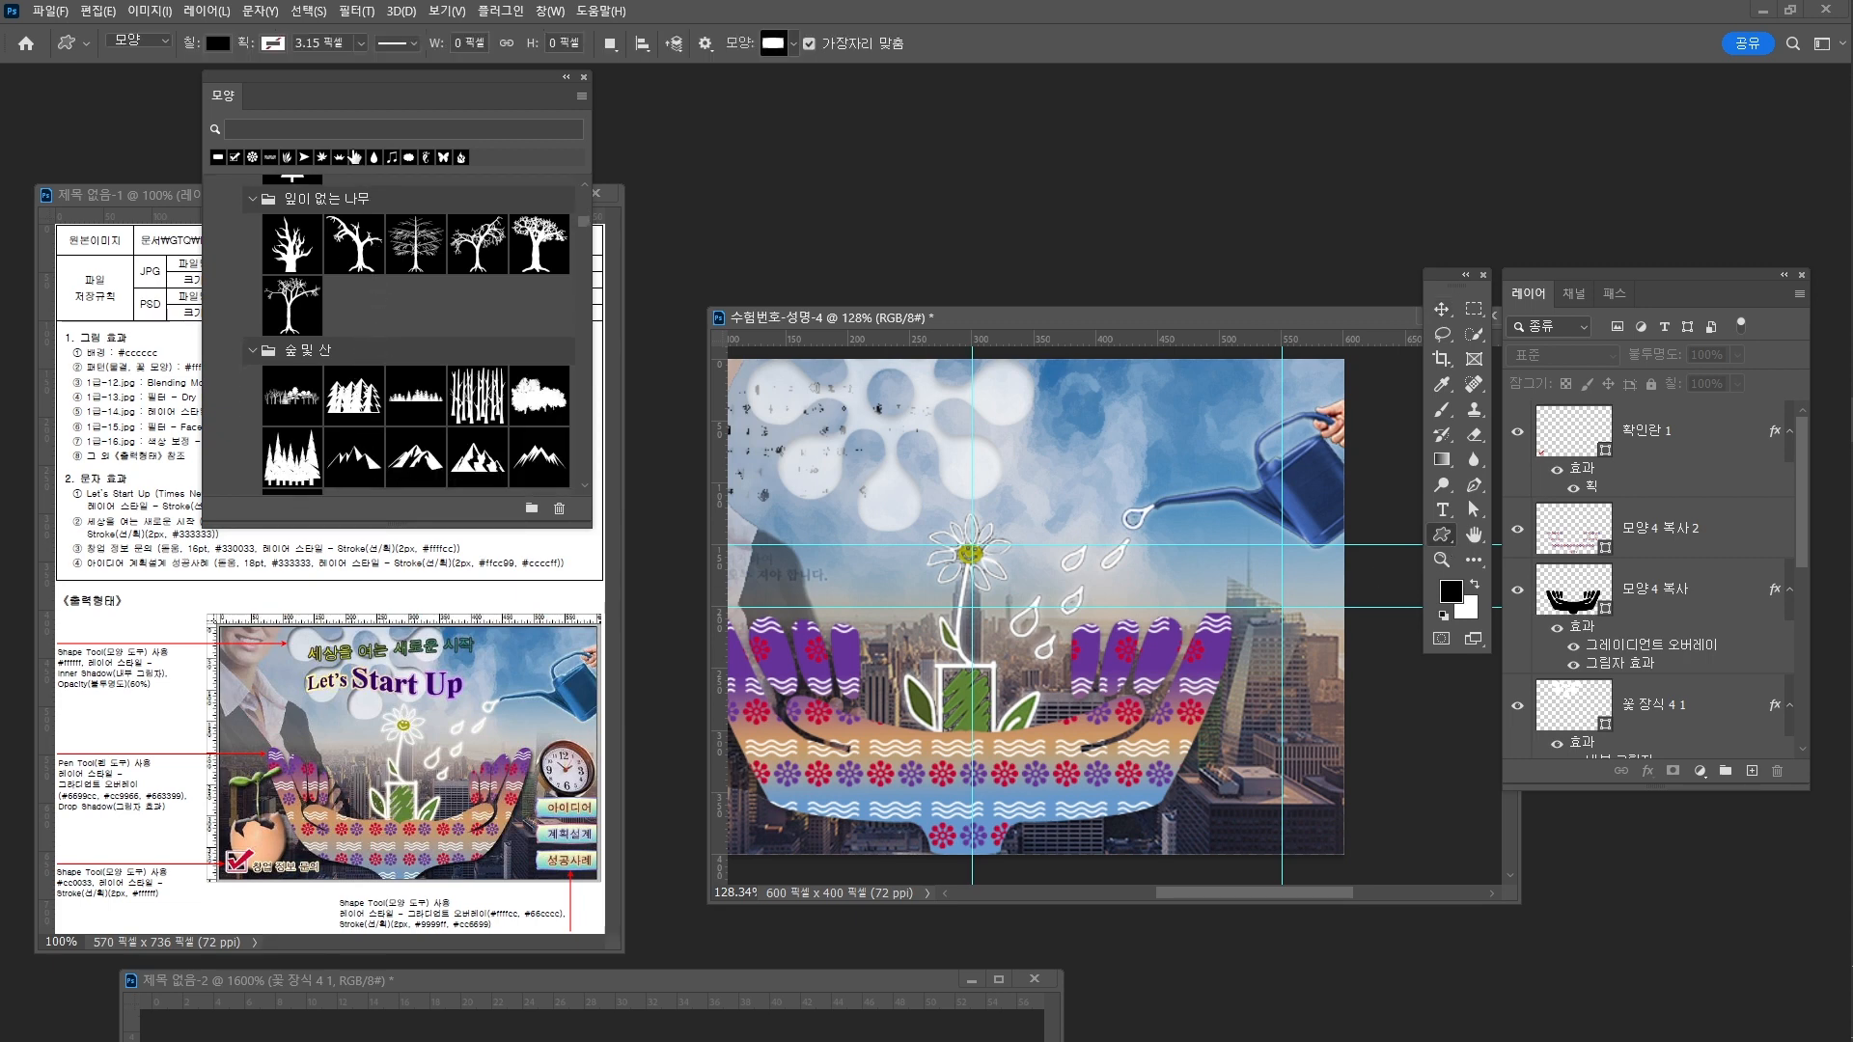
drag(583, 229, 576, 178)
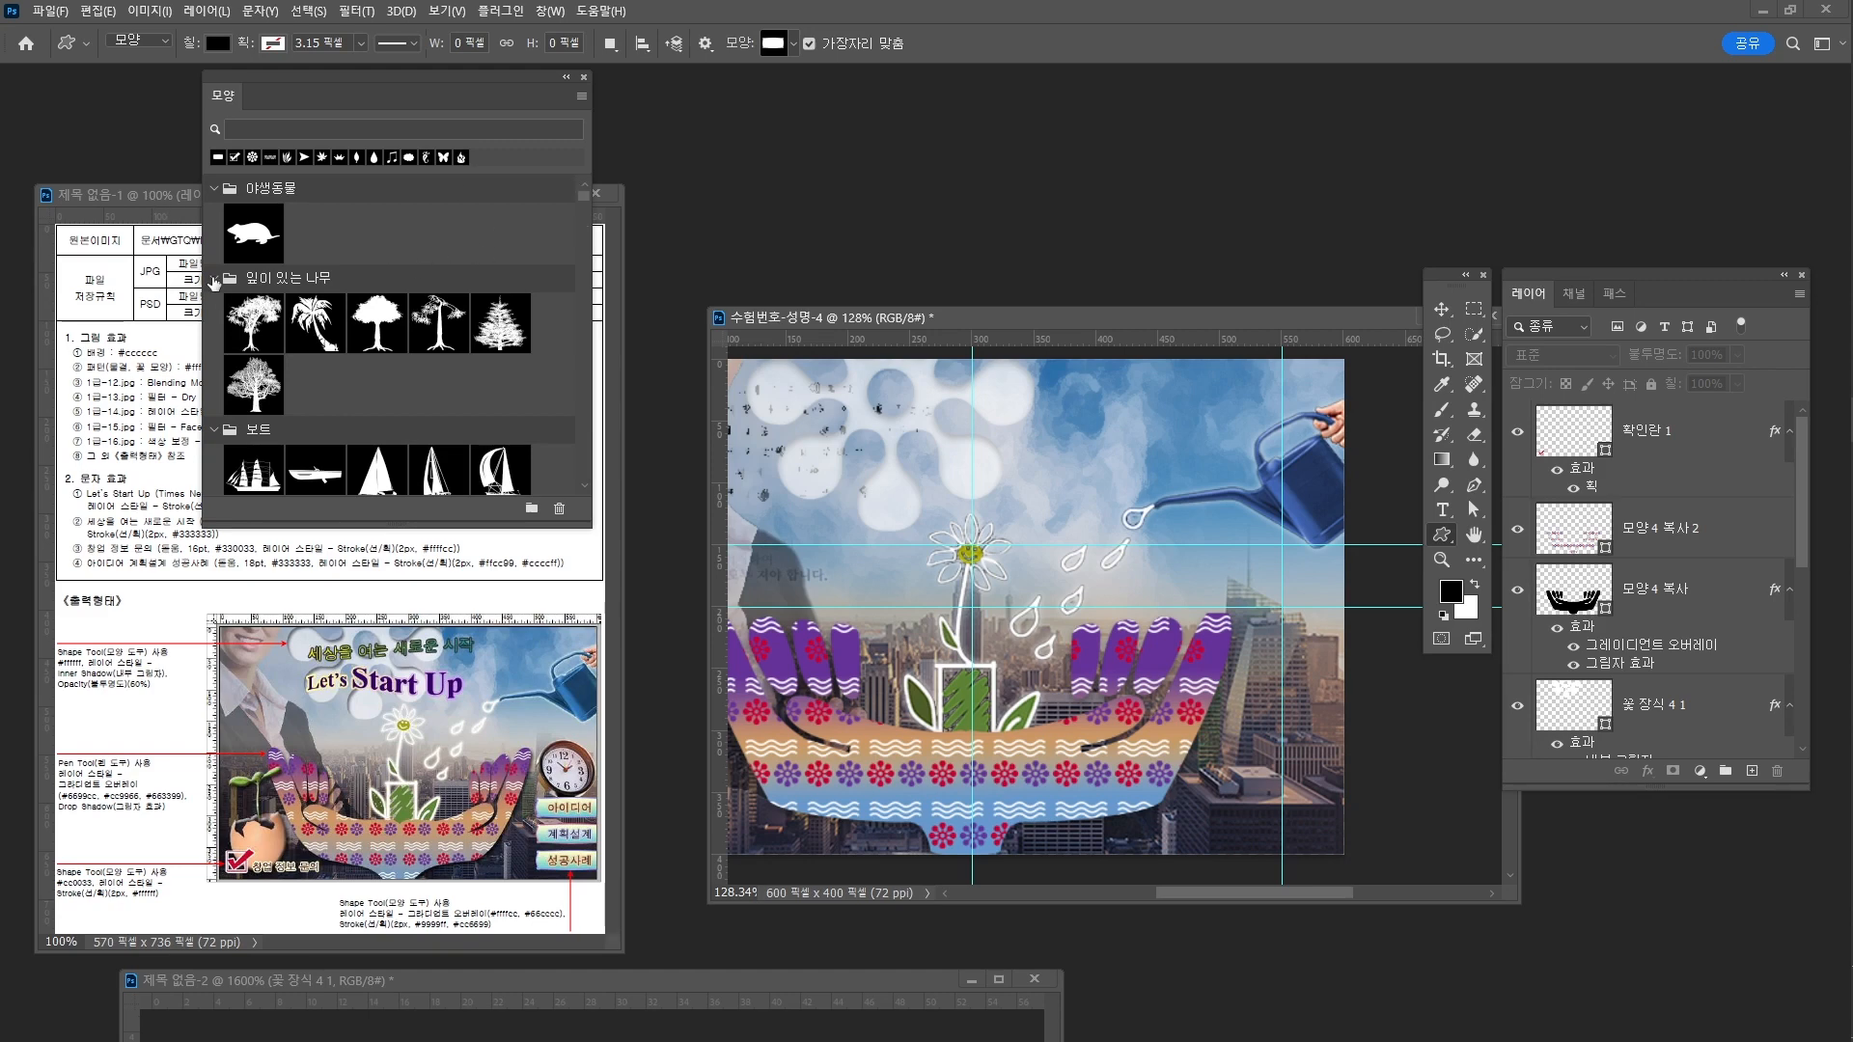
drag(581, 197, 588, 374)
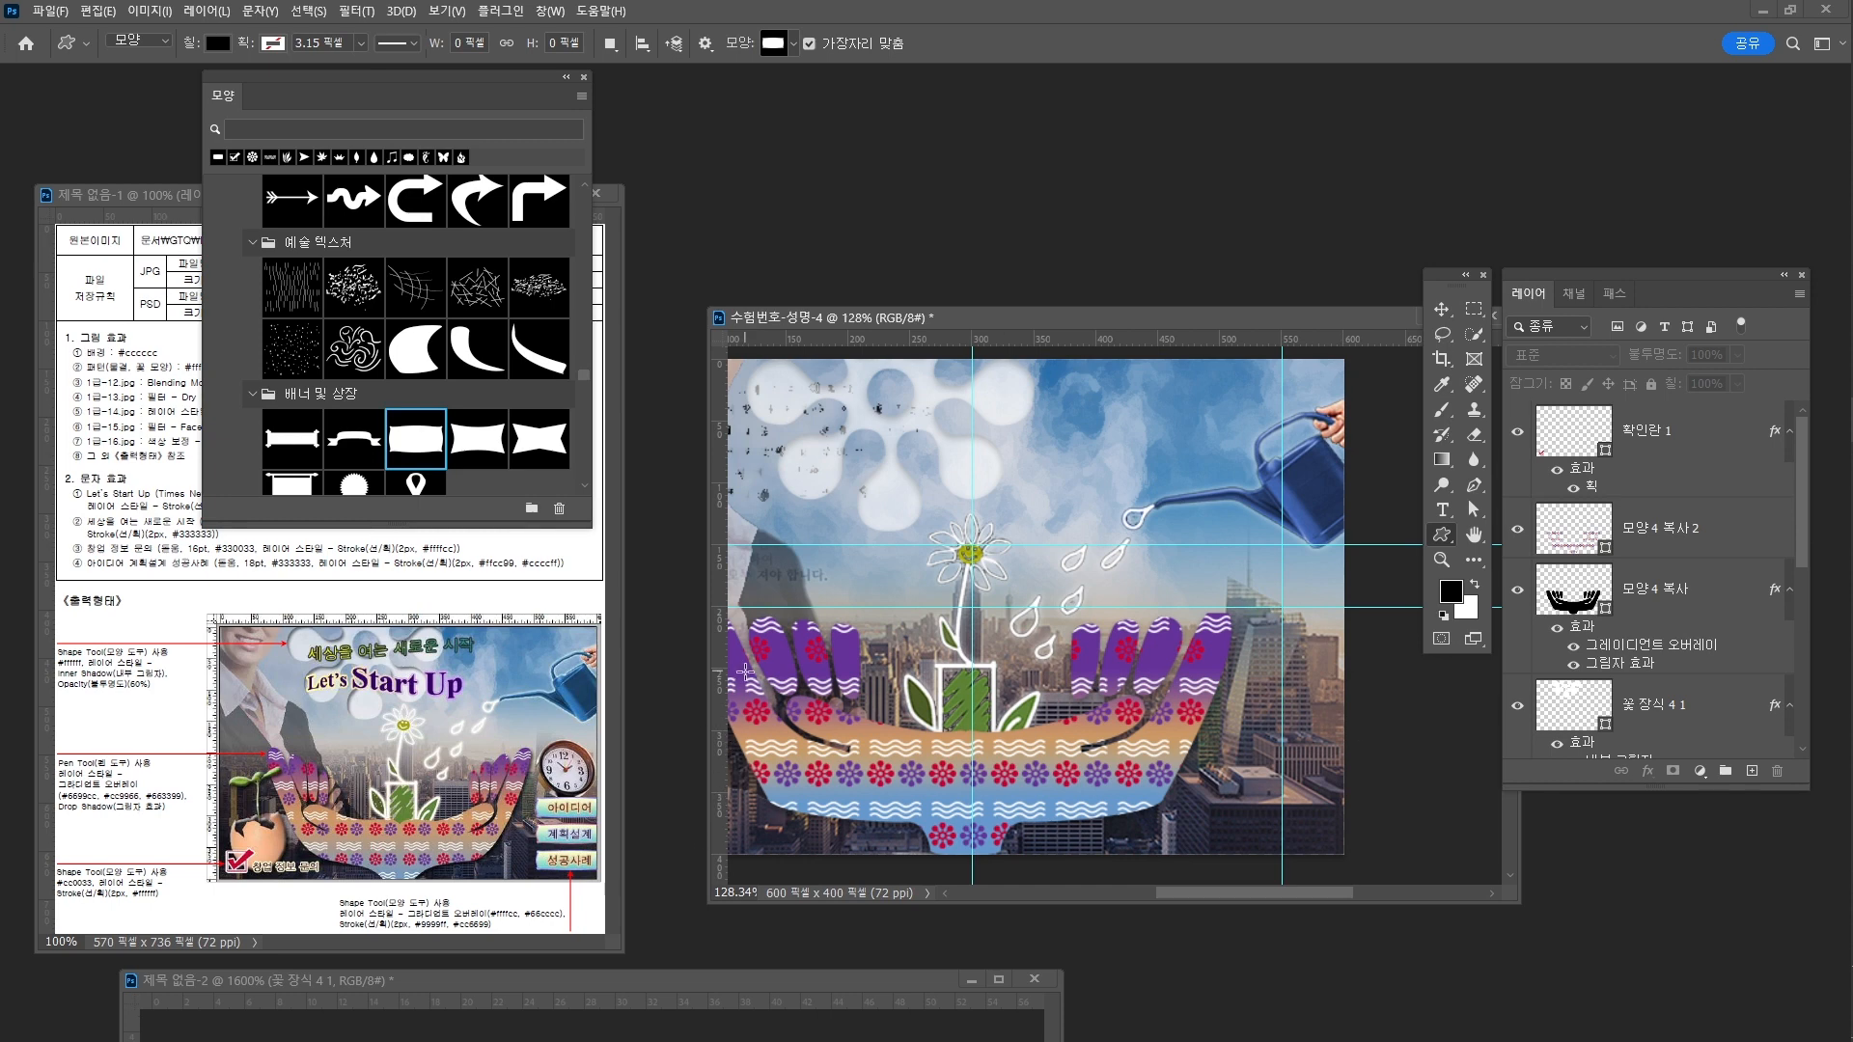
drag(1243, 677, 1348, 715)
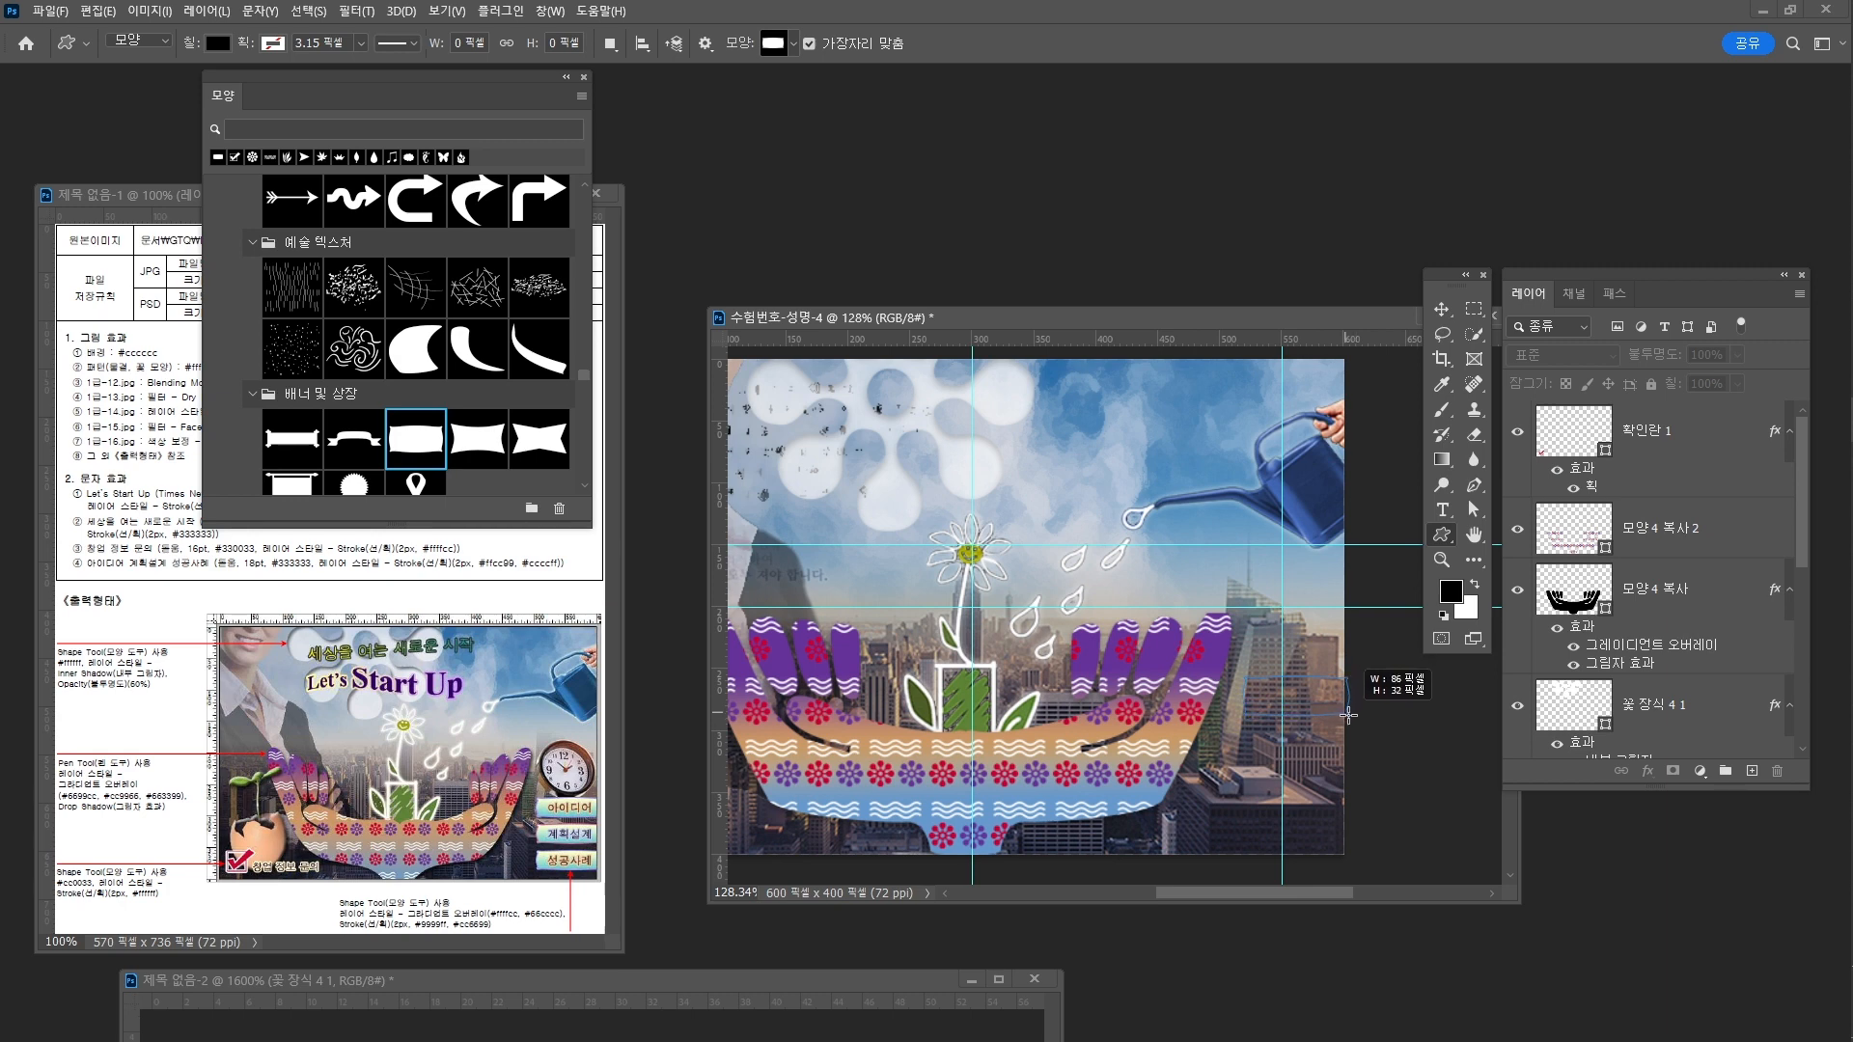
drag(1348, 715, 1324, 705)
key(v)
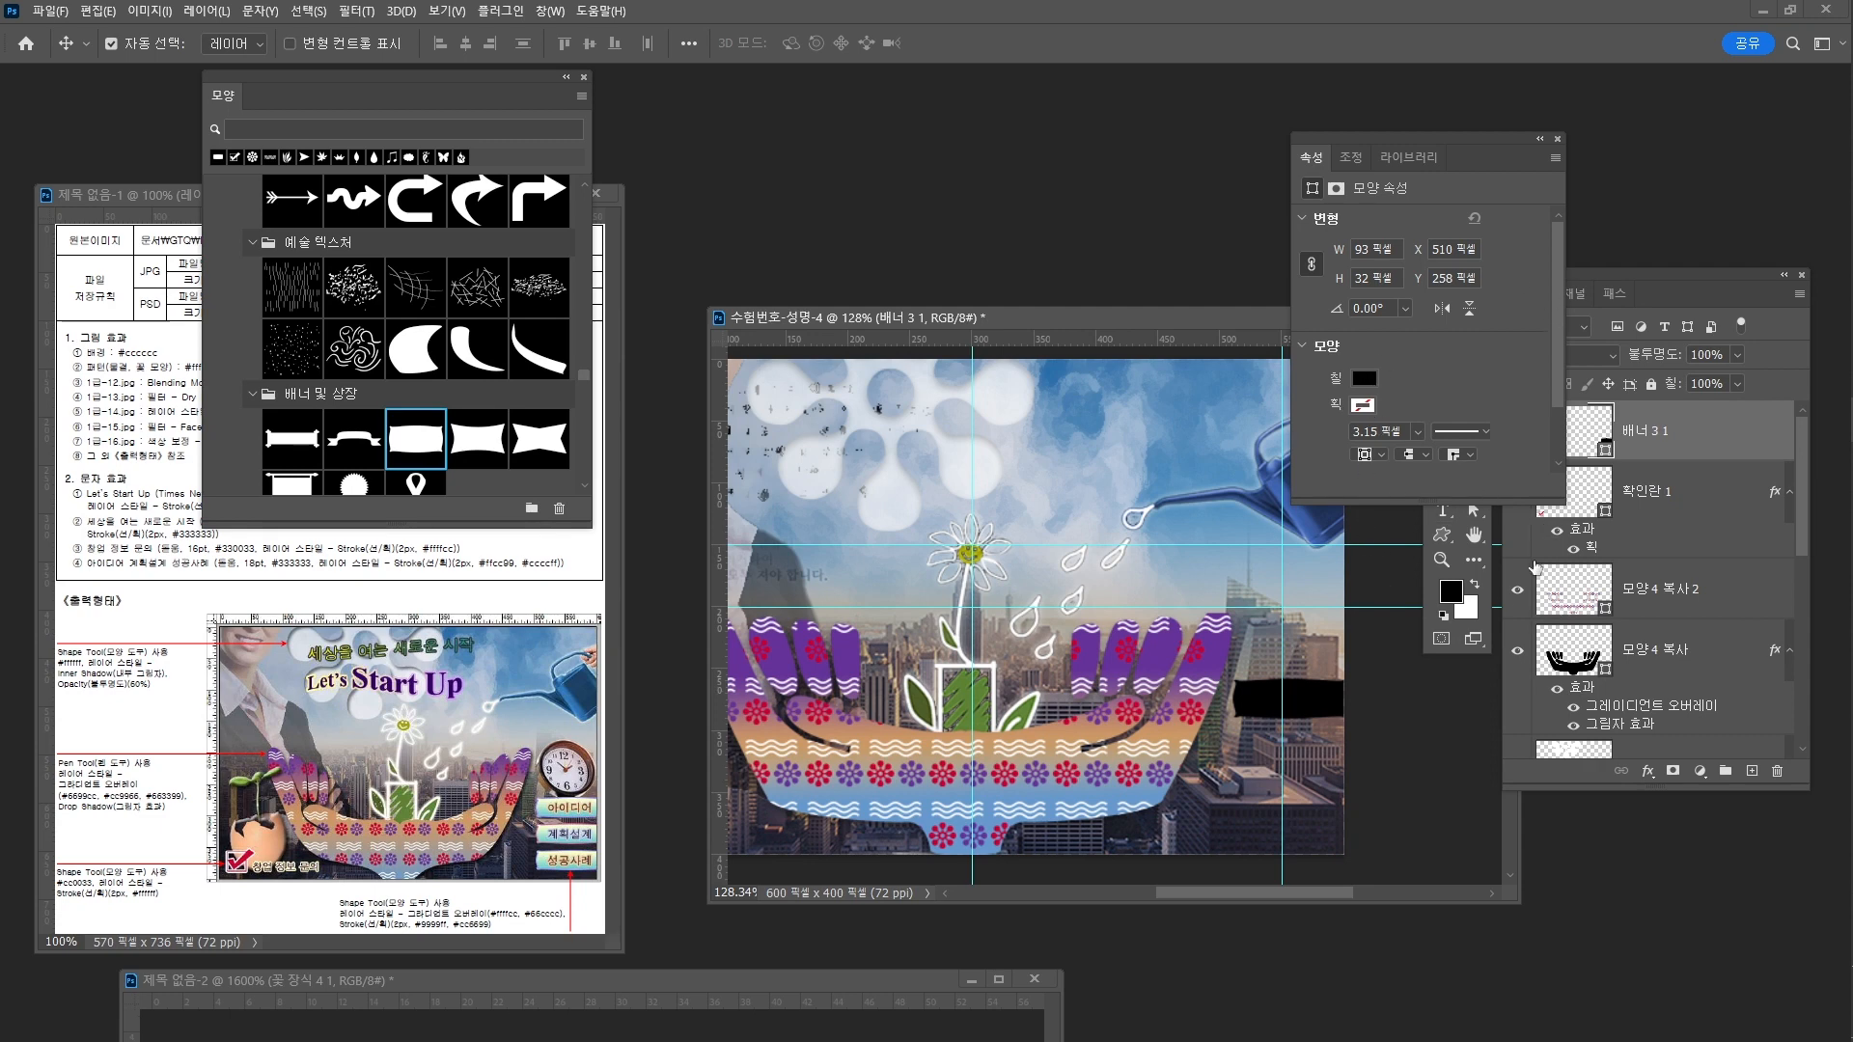
drag(1309, 708, 1310, 716)
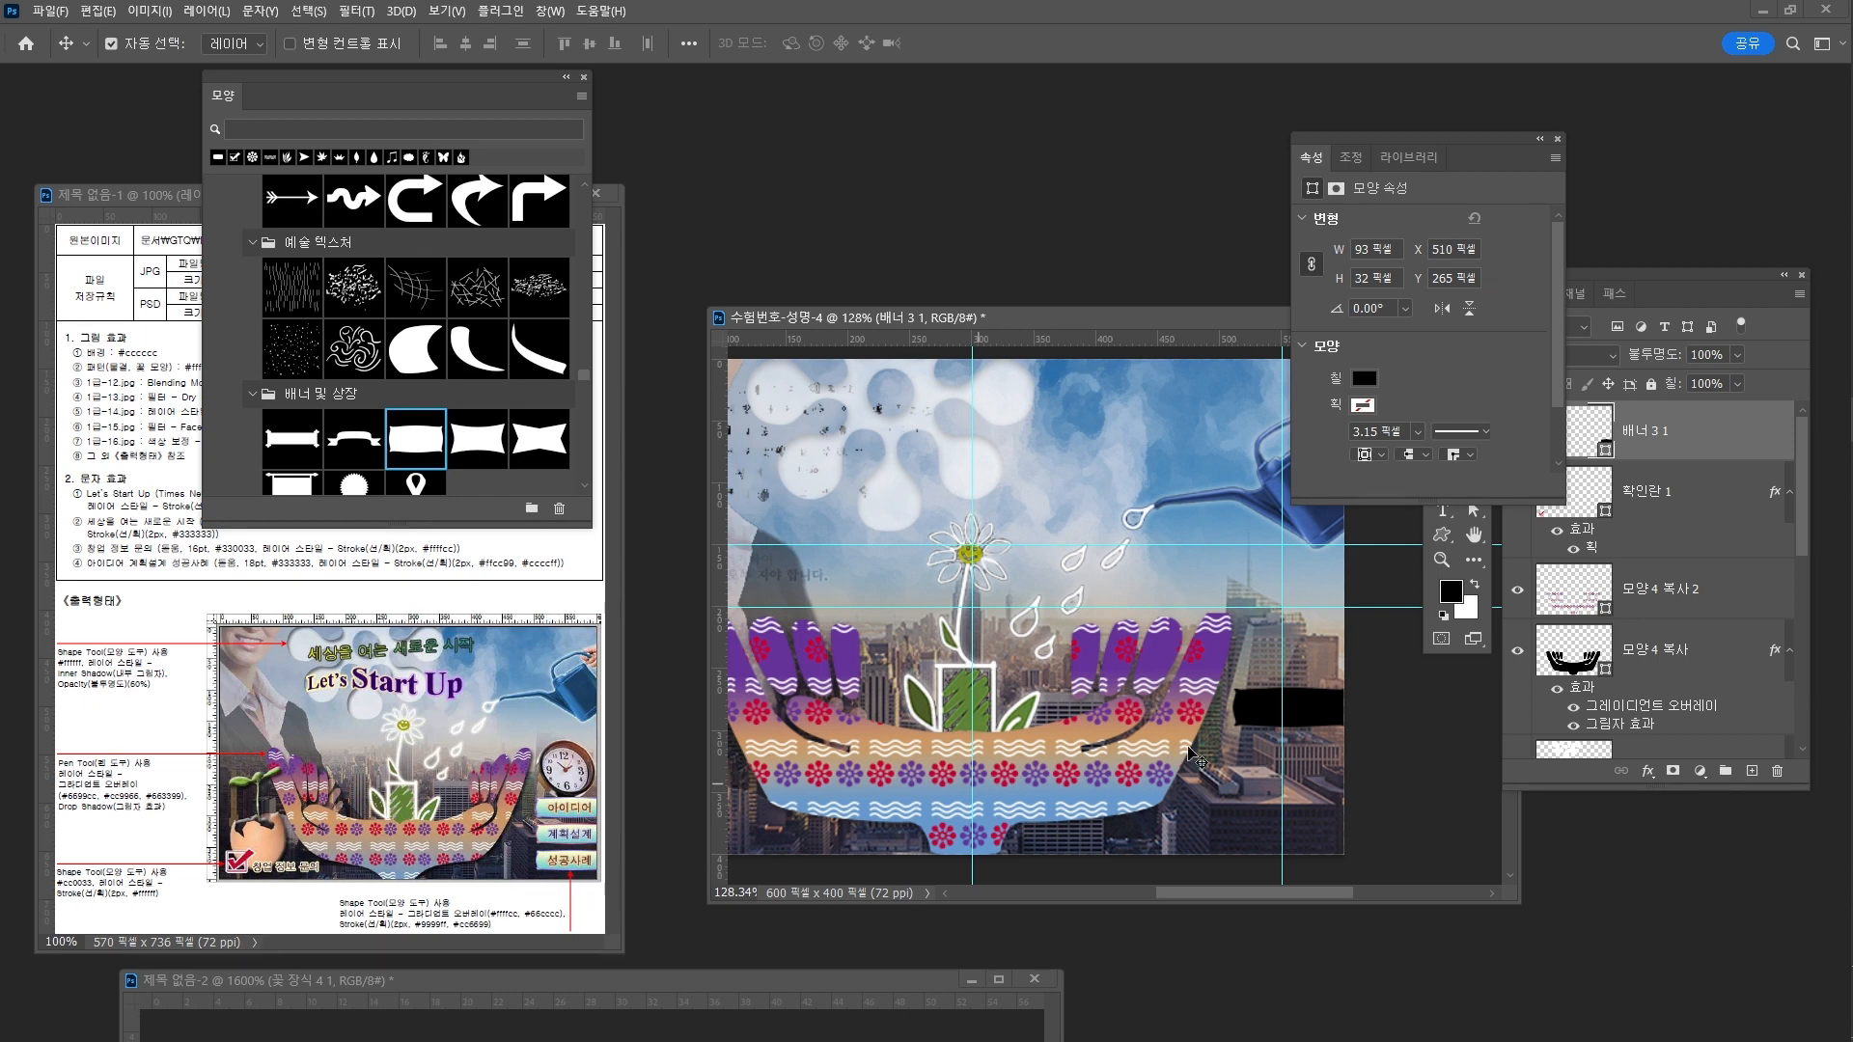
Add a gradient overlay to the banner layer and delete the gradient's middle orange colour stop
click(1681, 443)
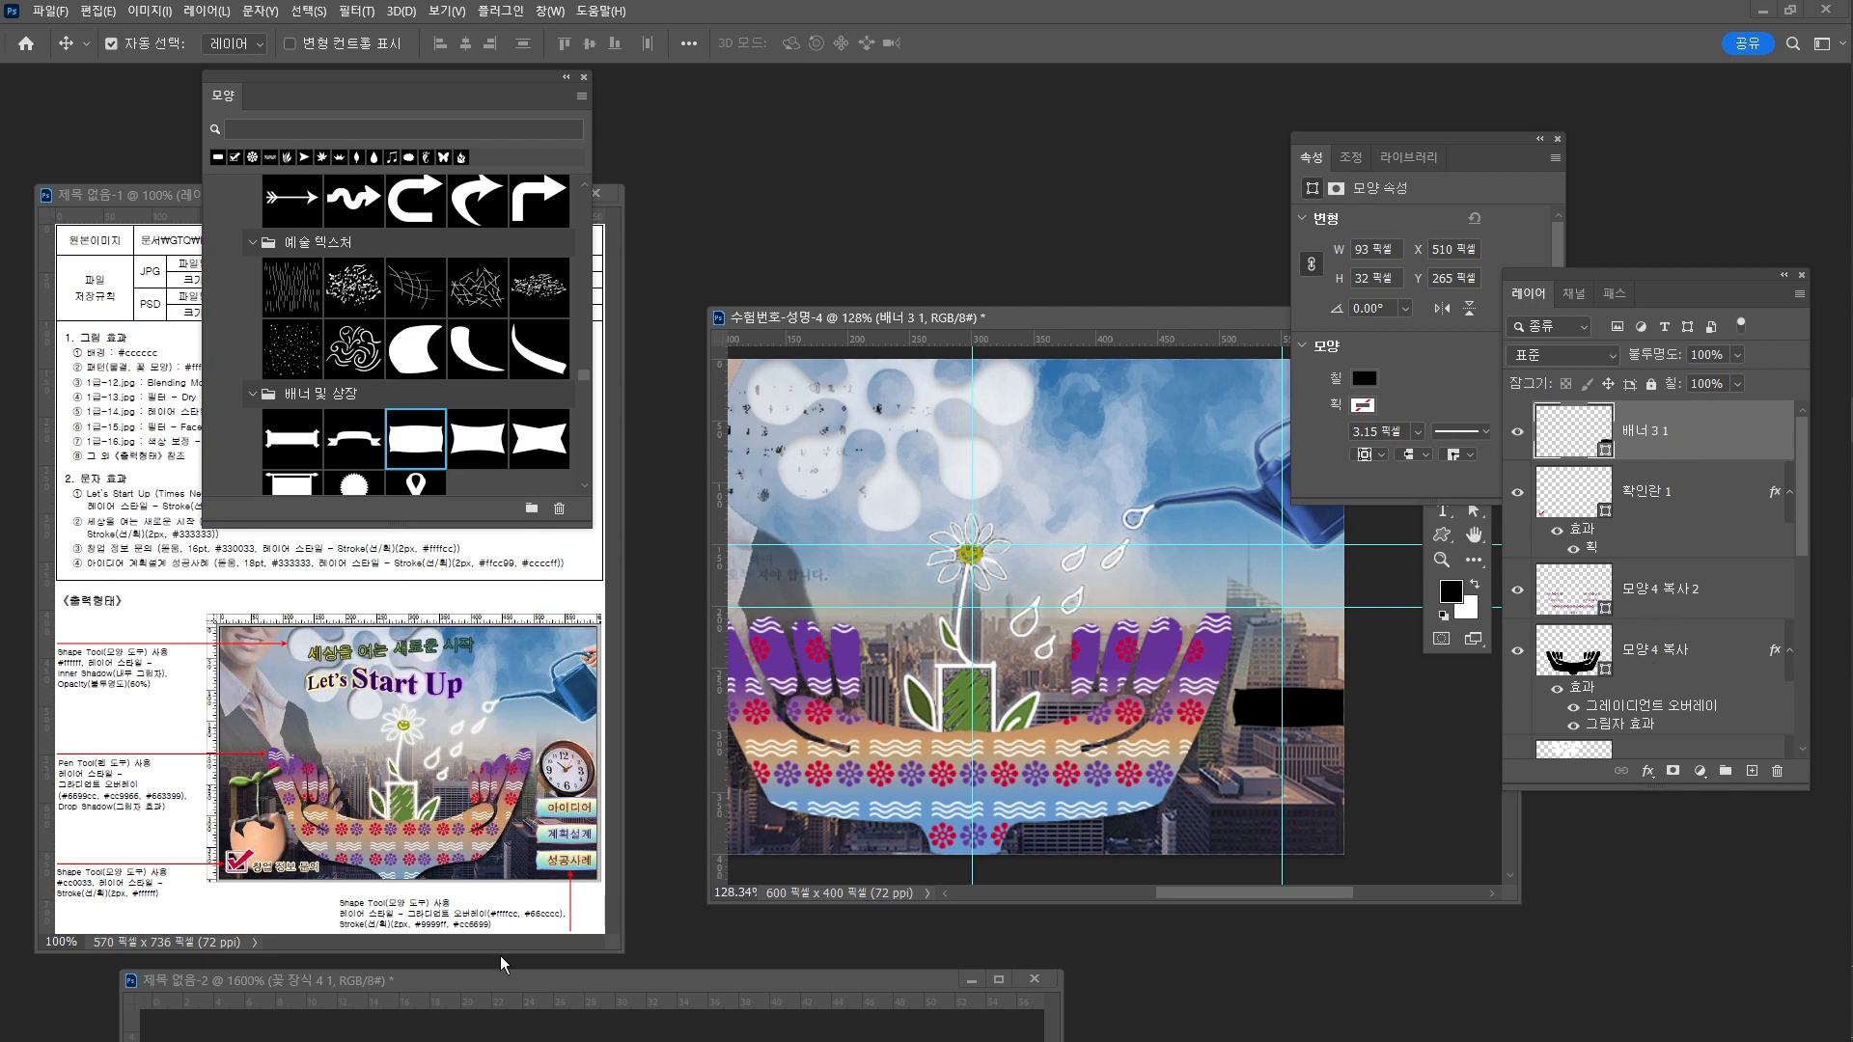
click(1648, 771)
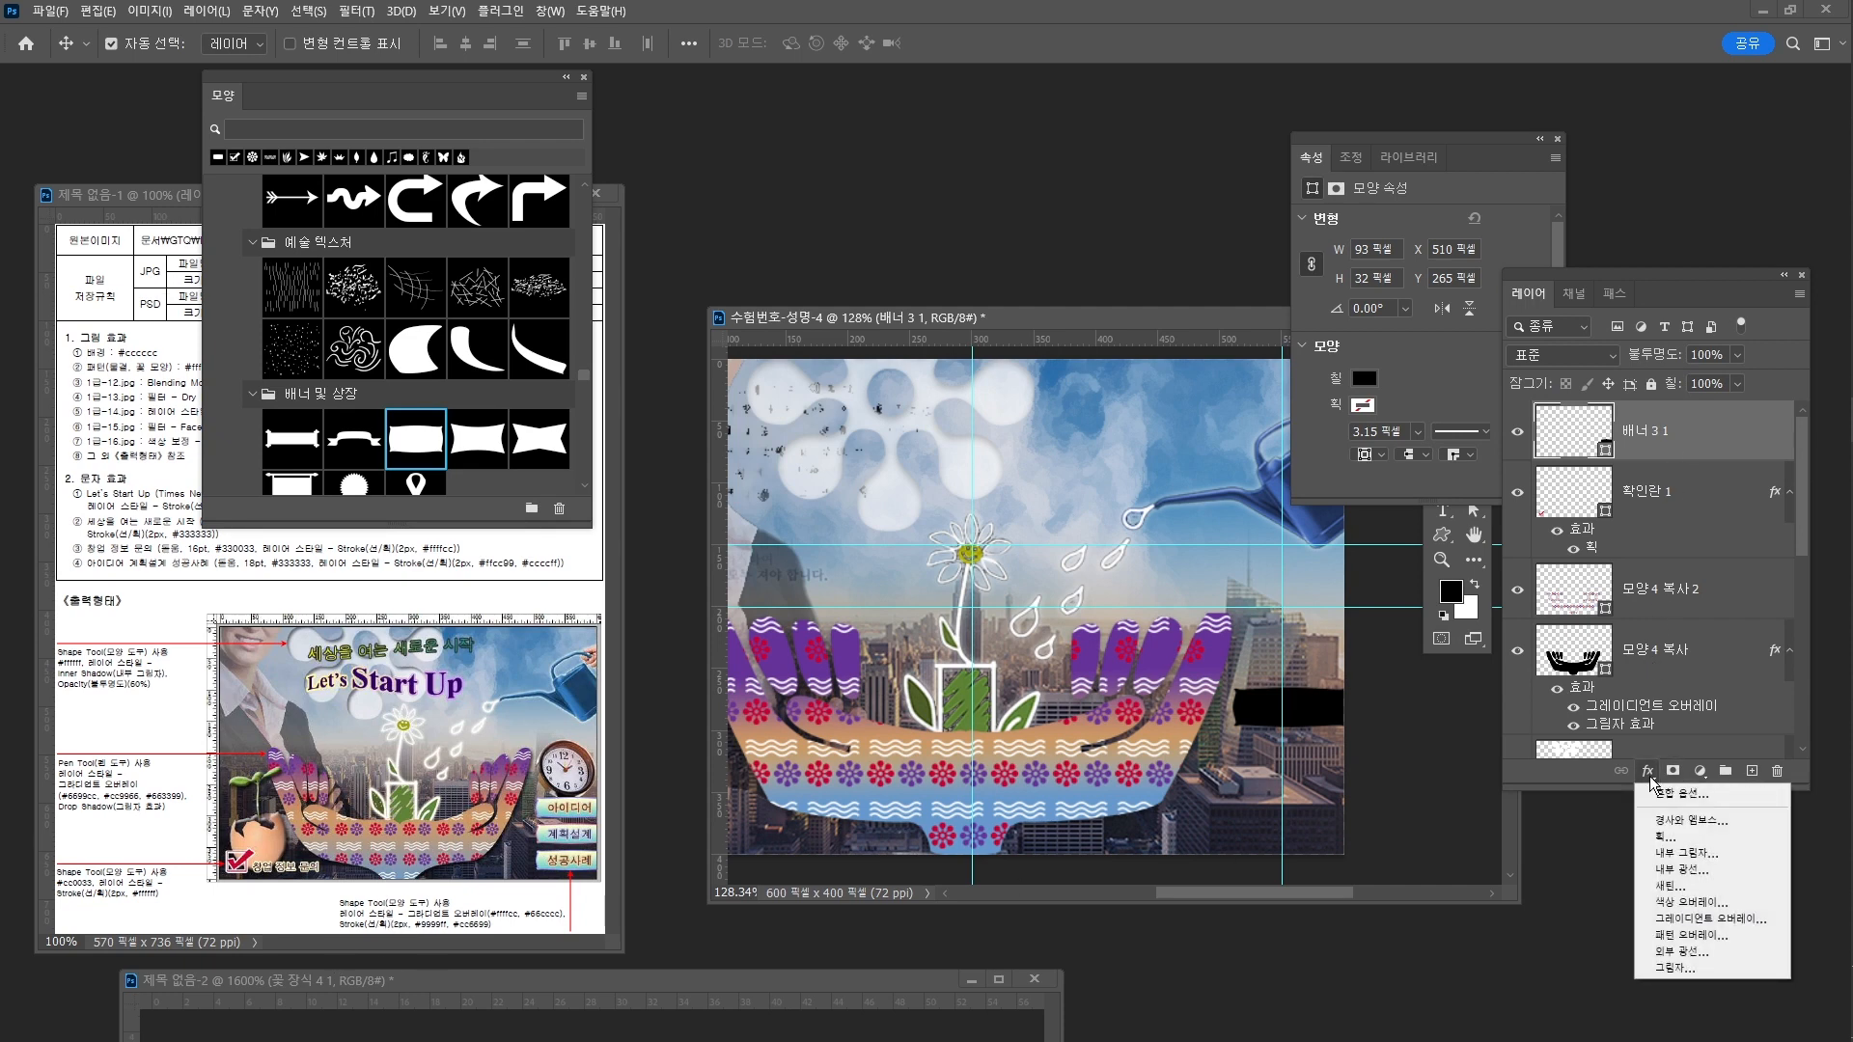
click(1710, 917)
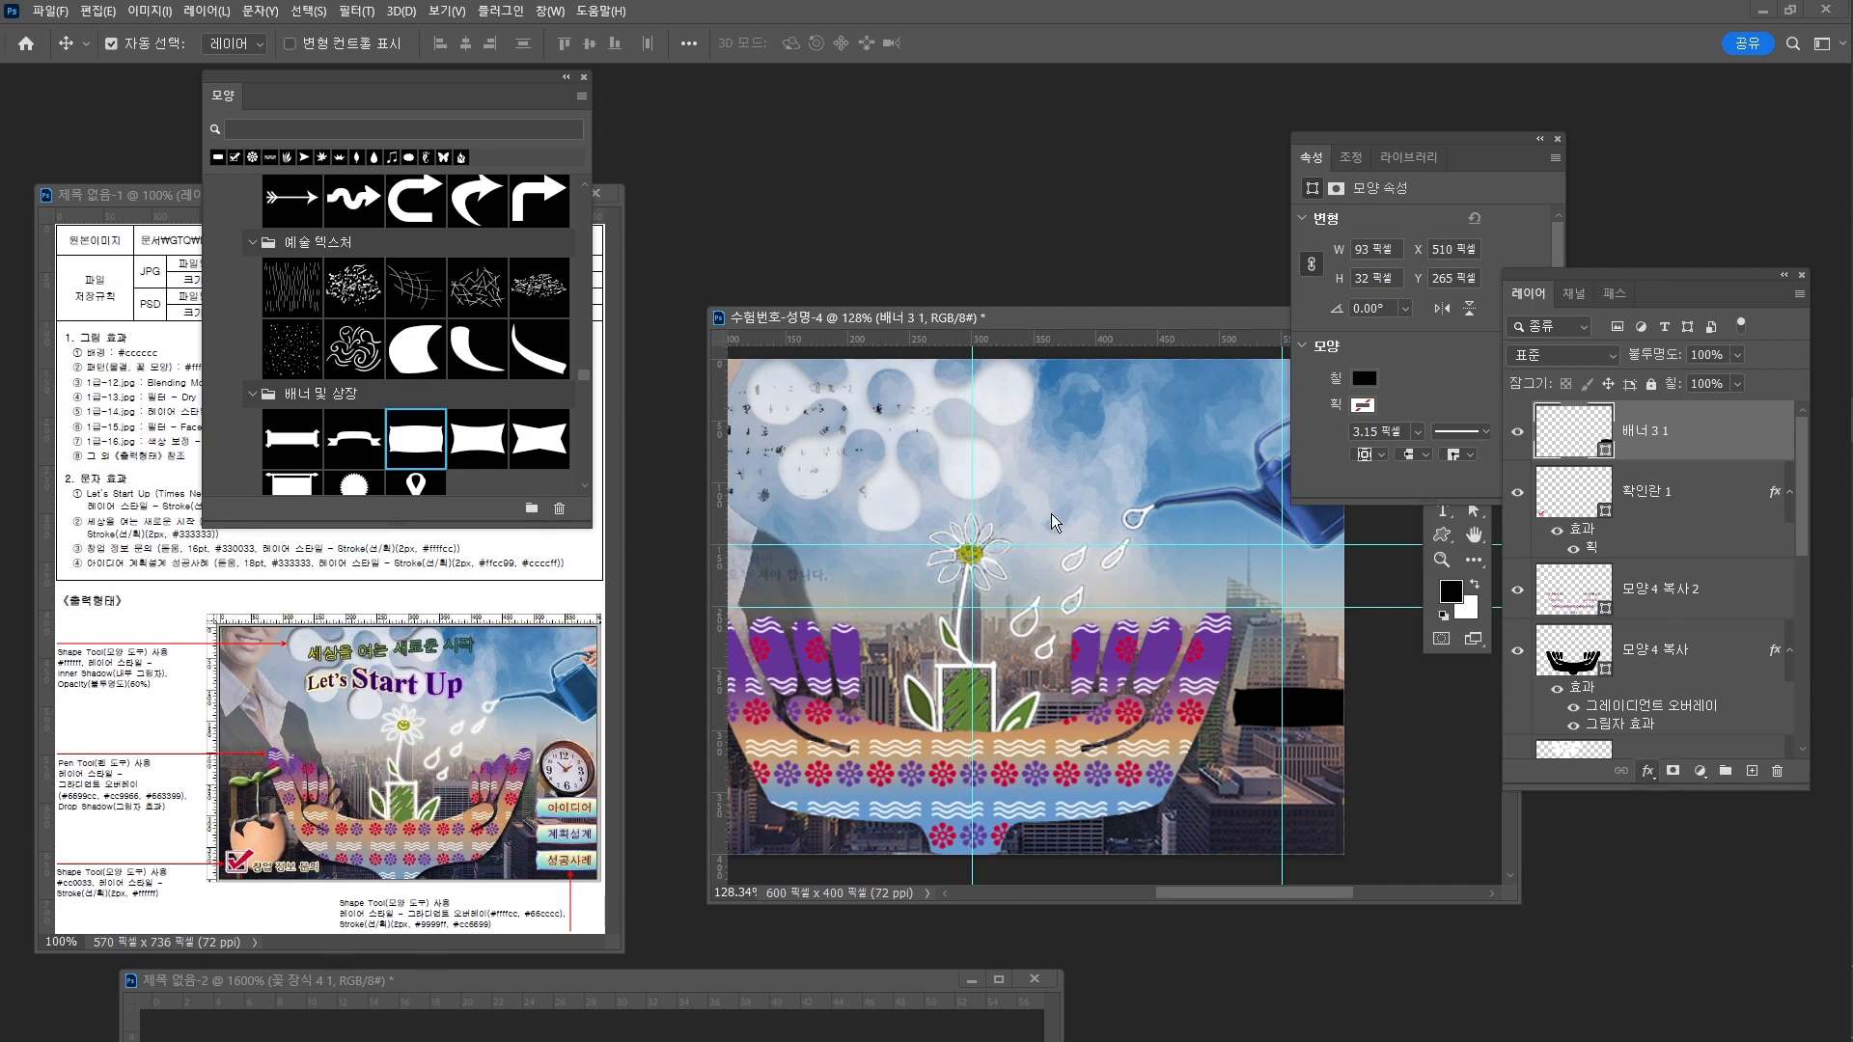
click(1018, 206)
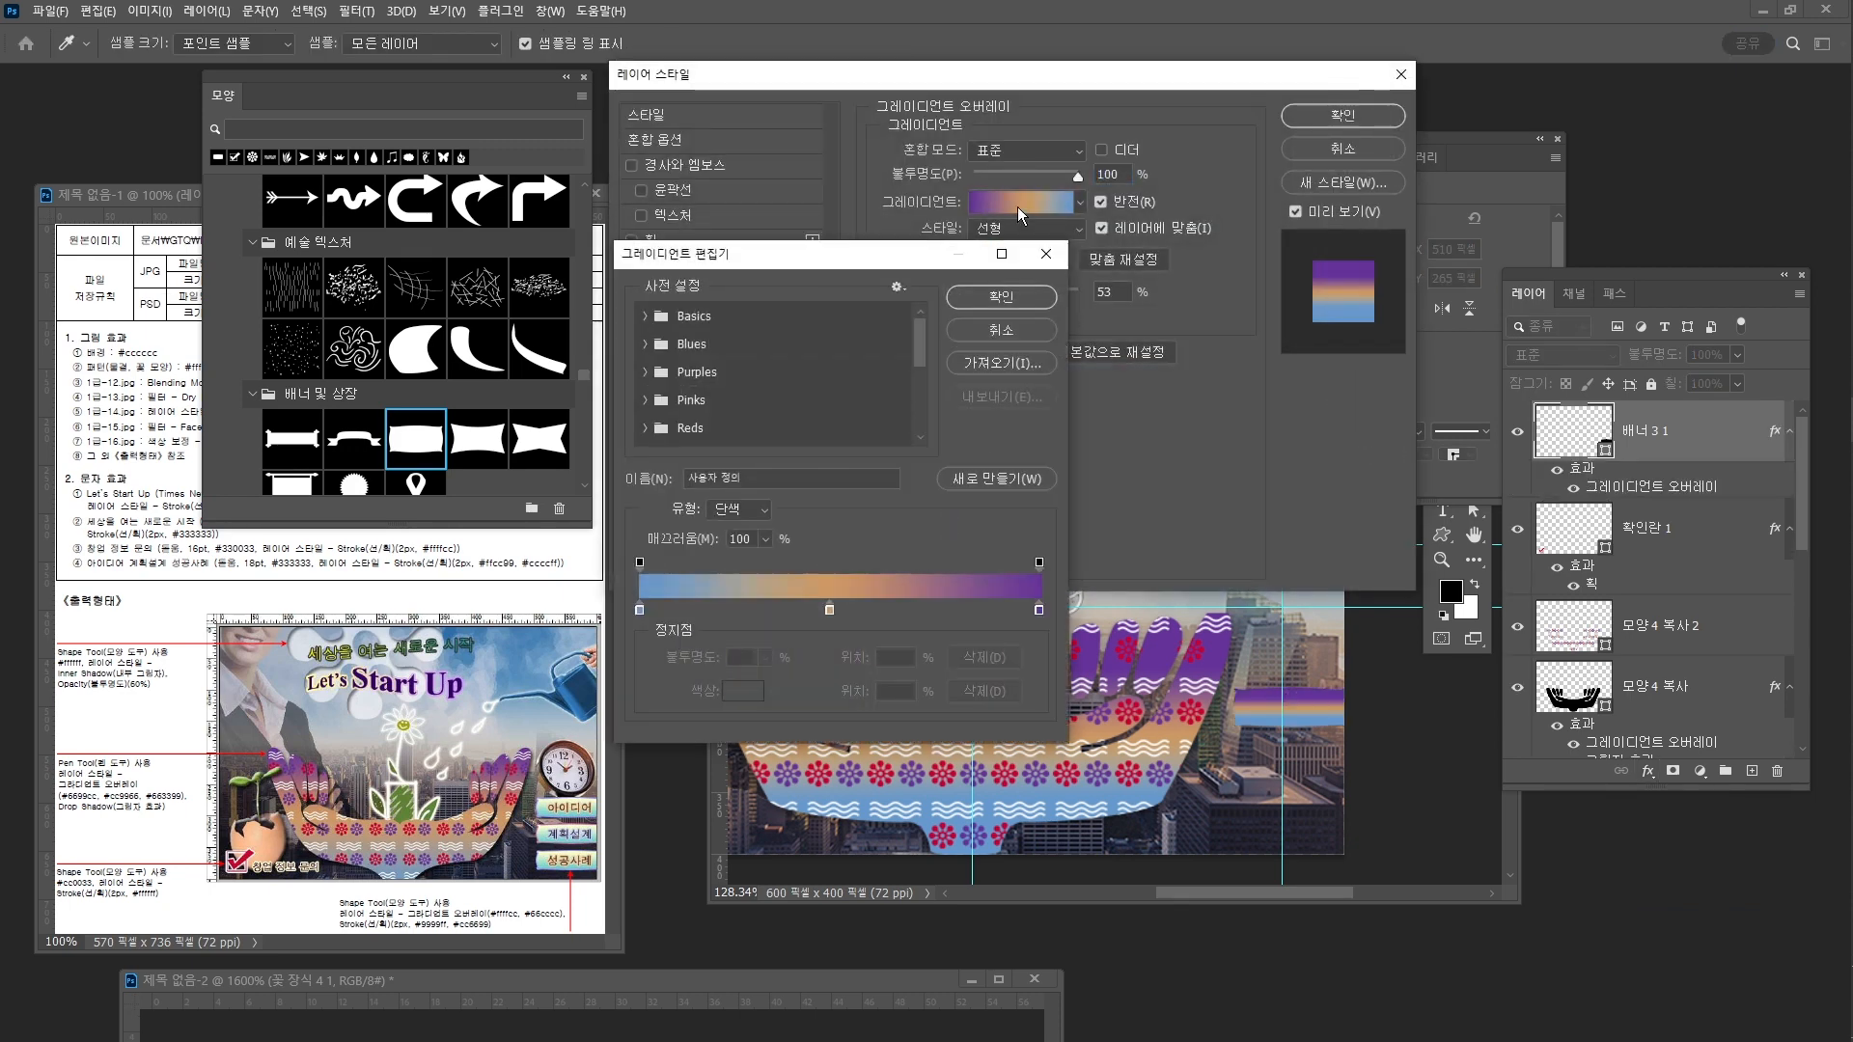
click(830, 608)
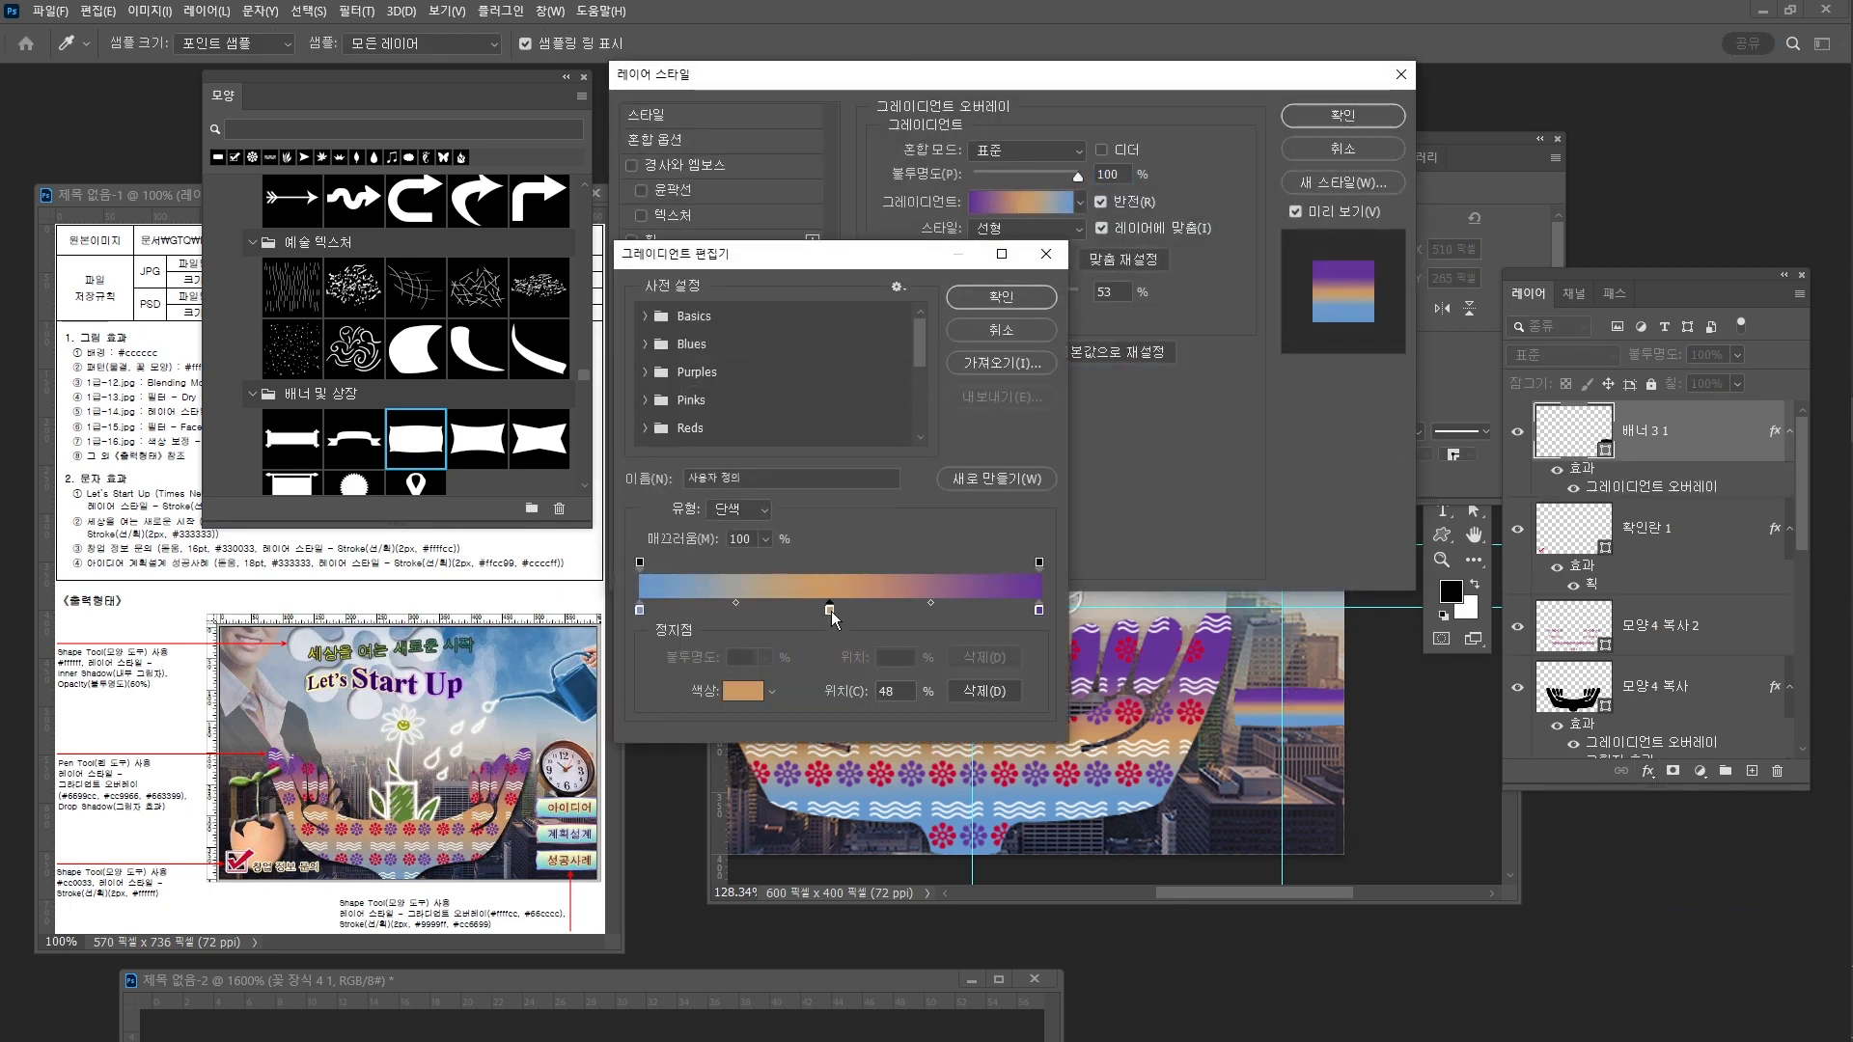
key(Delete)
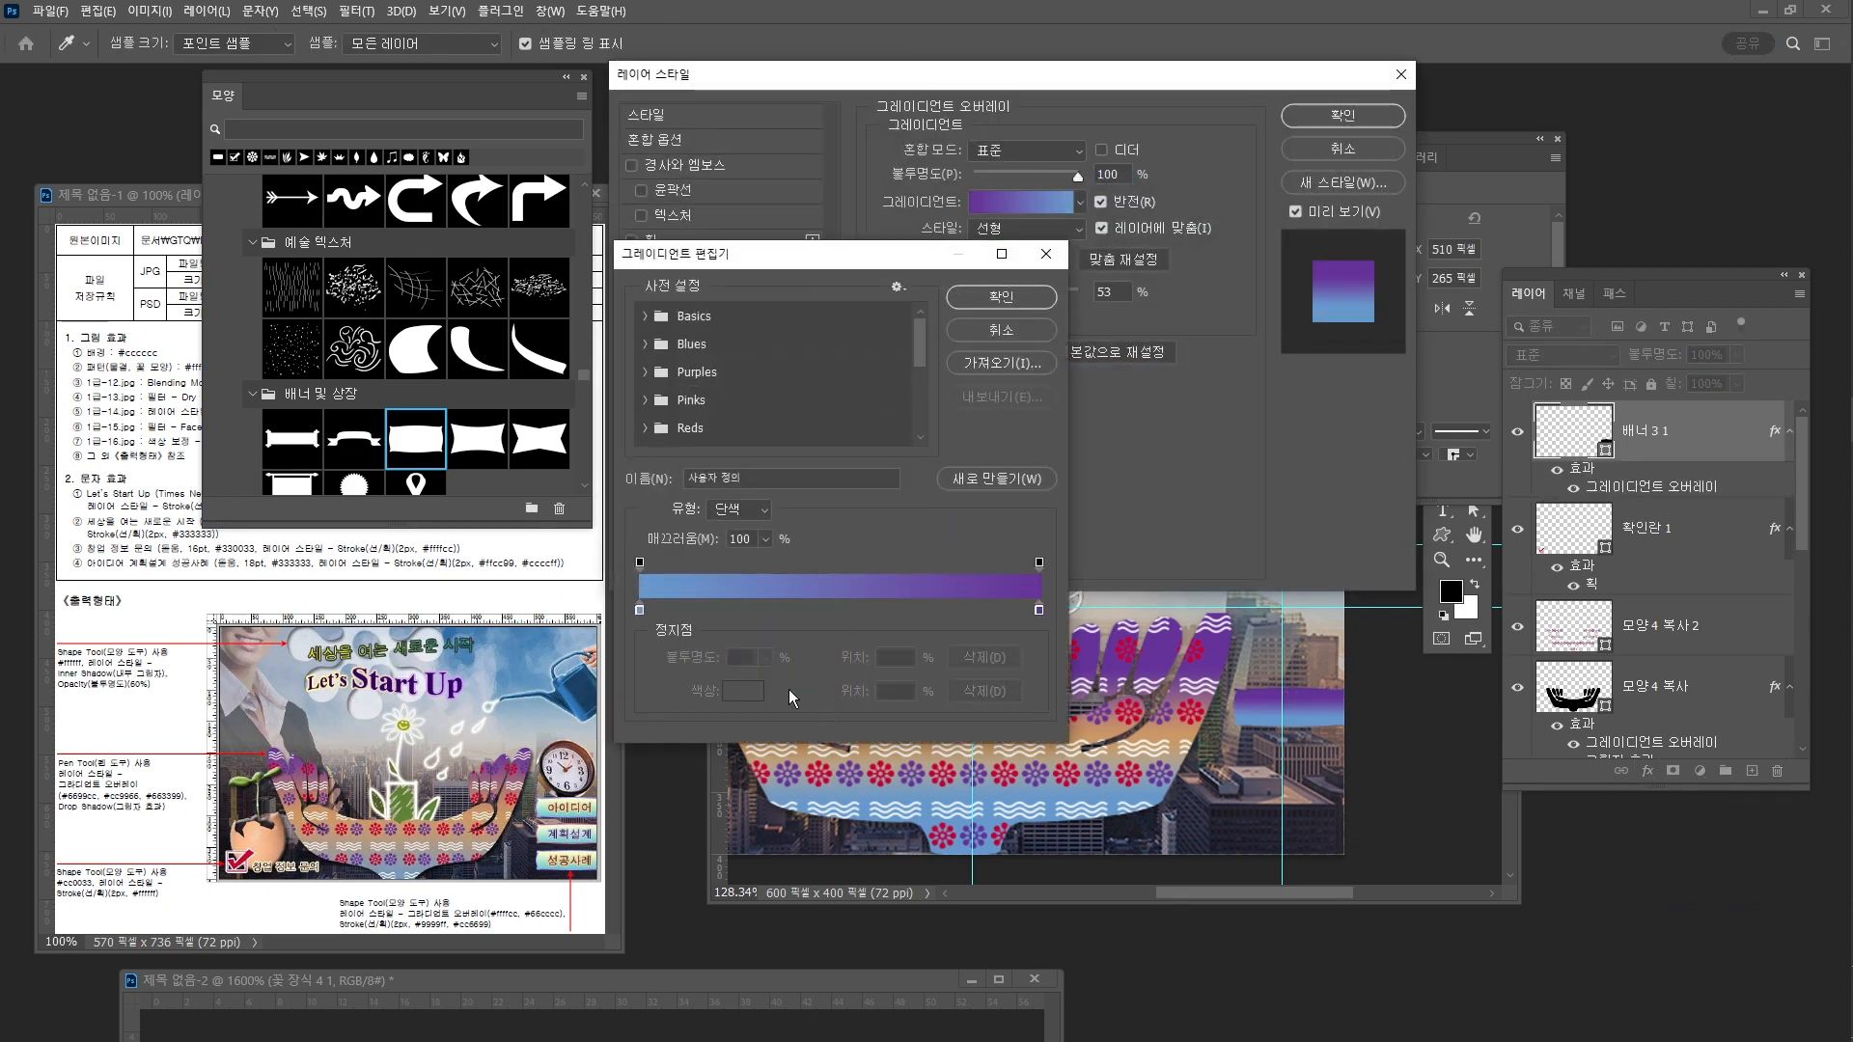
Set the banner gradient's start stop to #ffffcc and its end stop to #66cccc, and accept the gradient
double_click(639, 610)
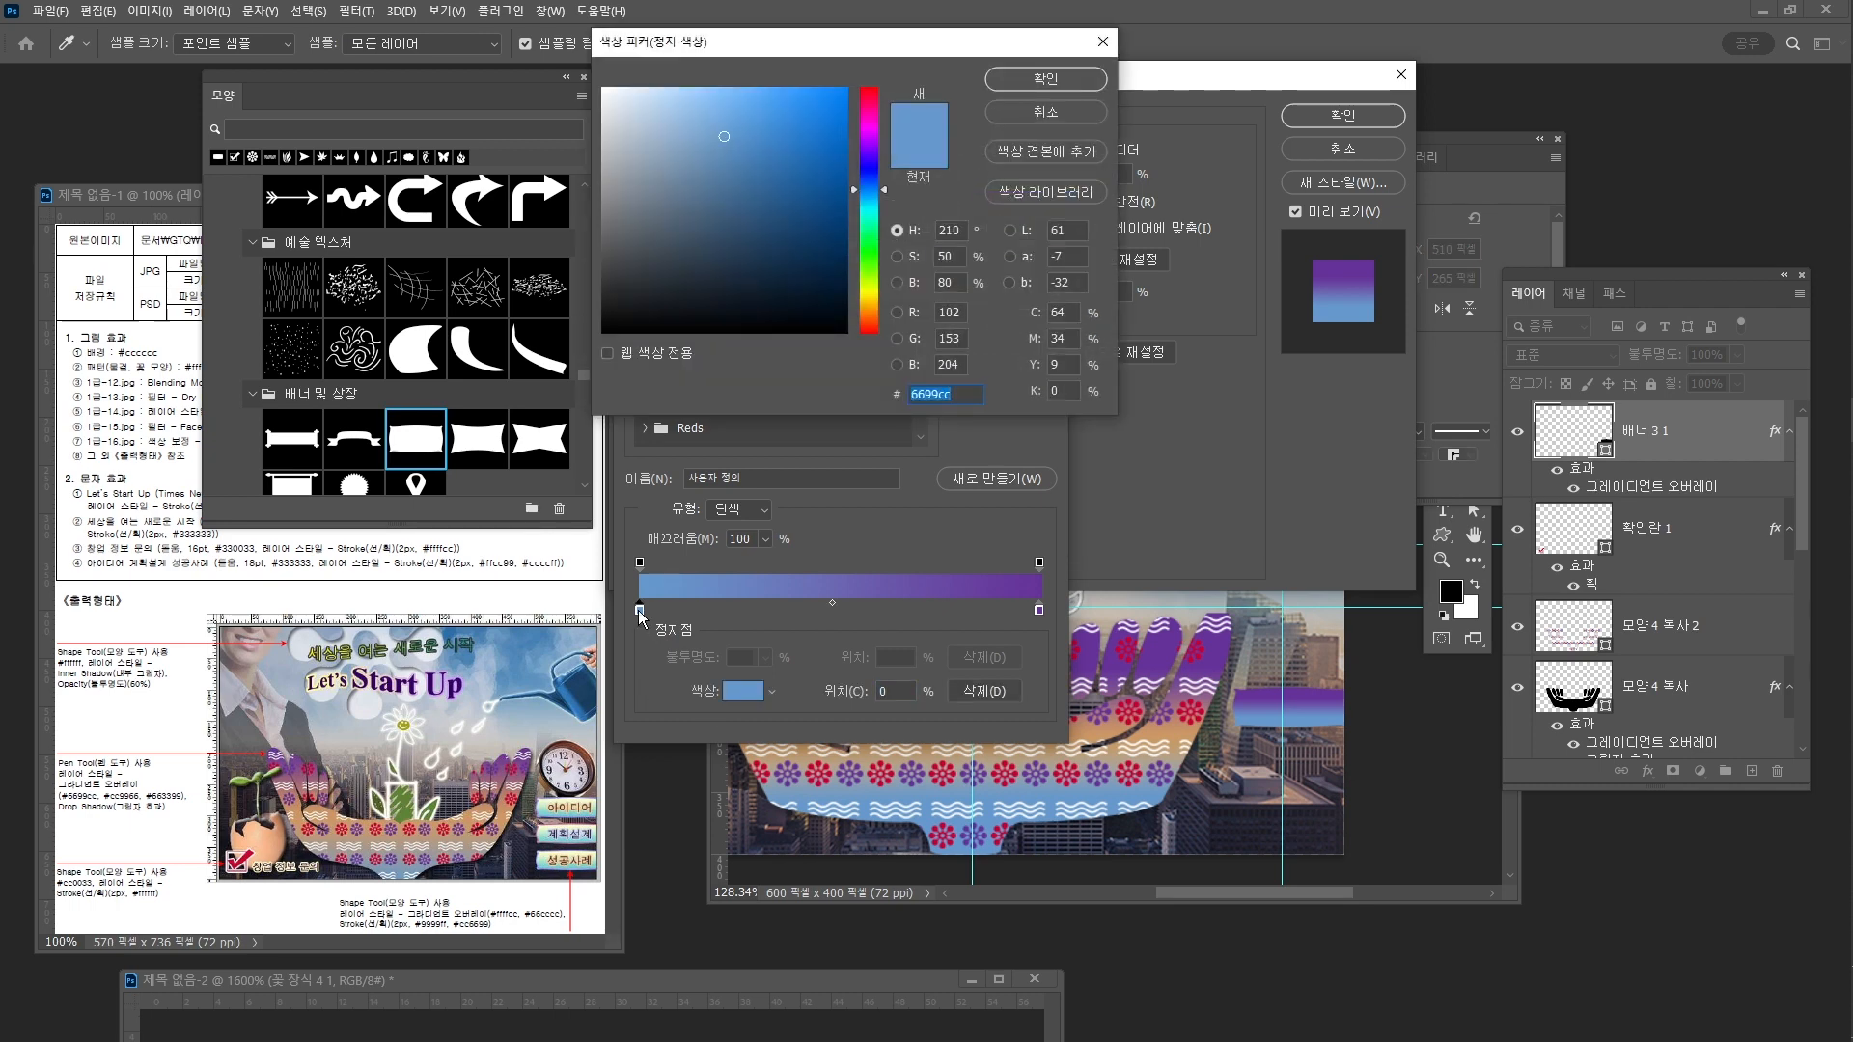
text(ffffcc)
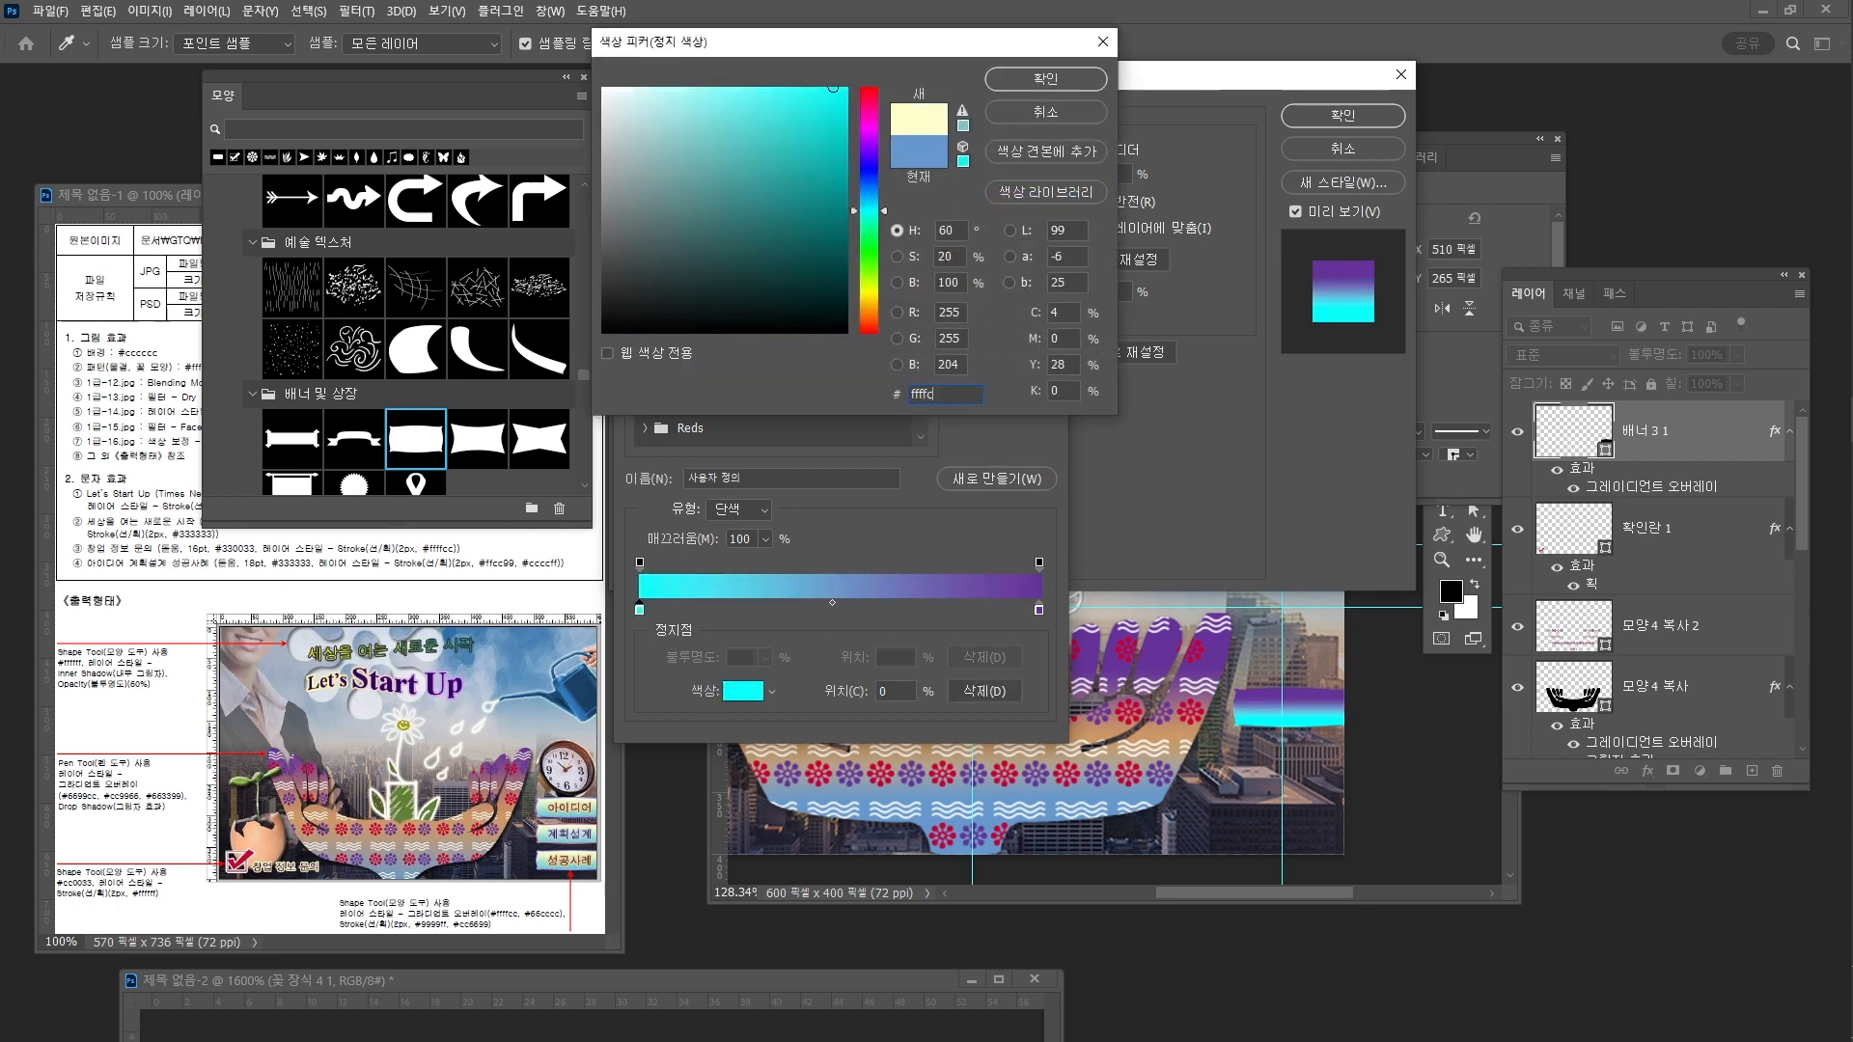
key(Return)
double_click(1038, 610)
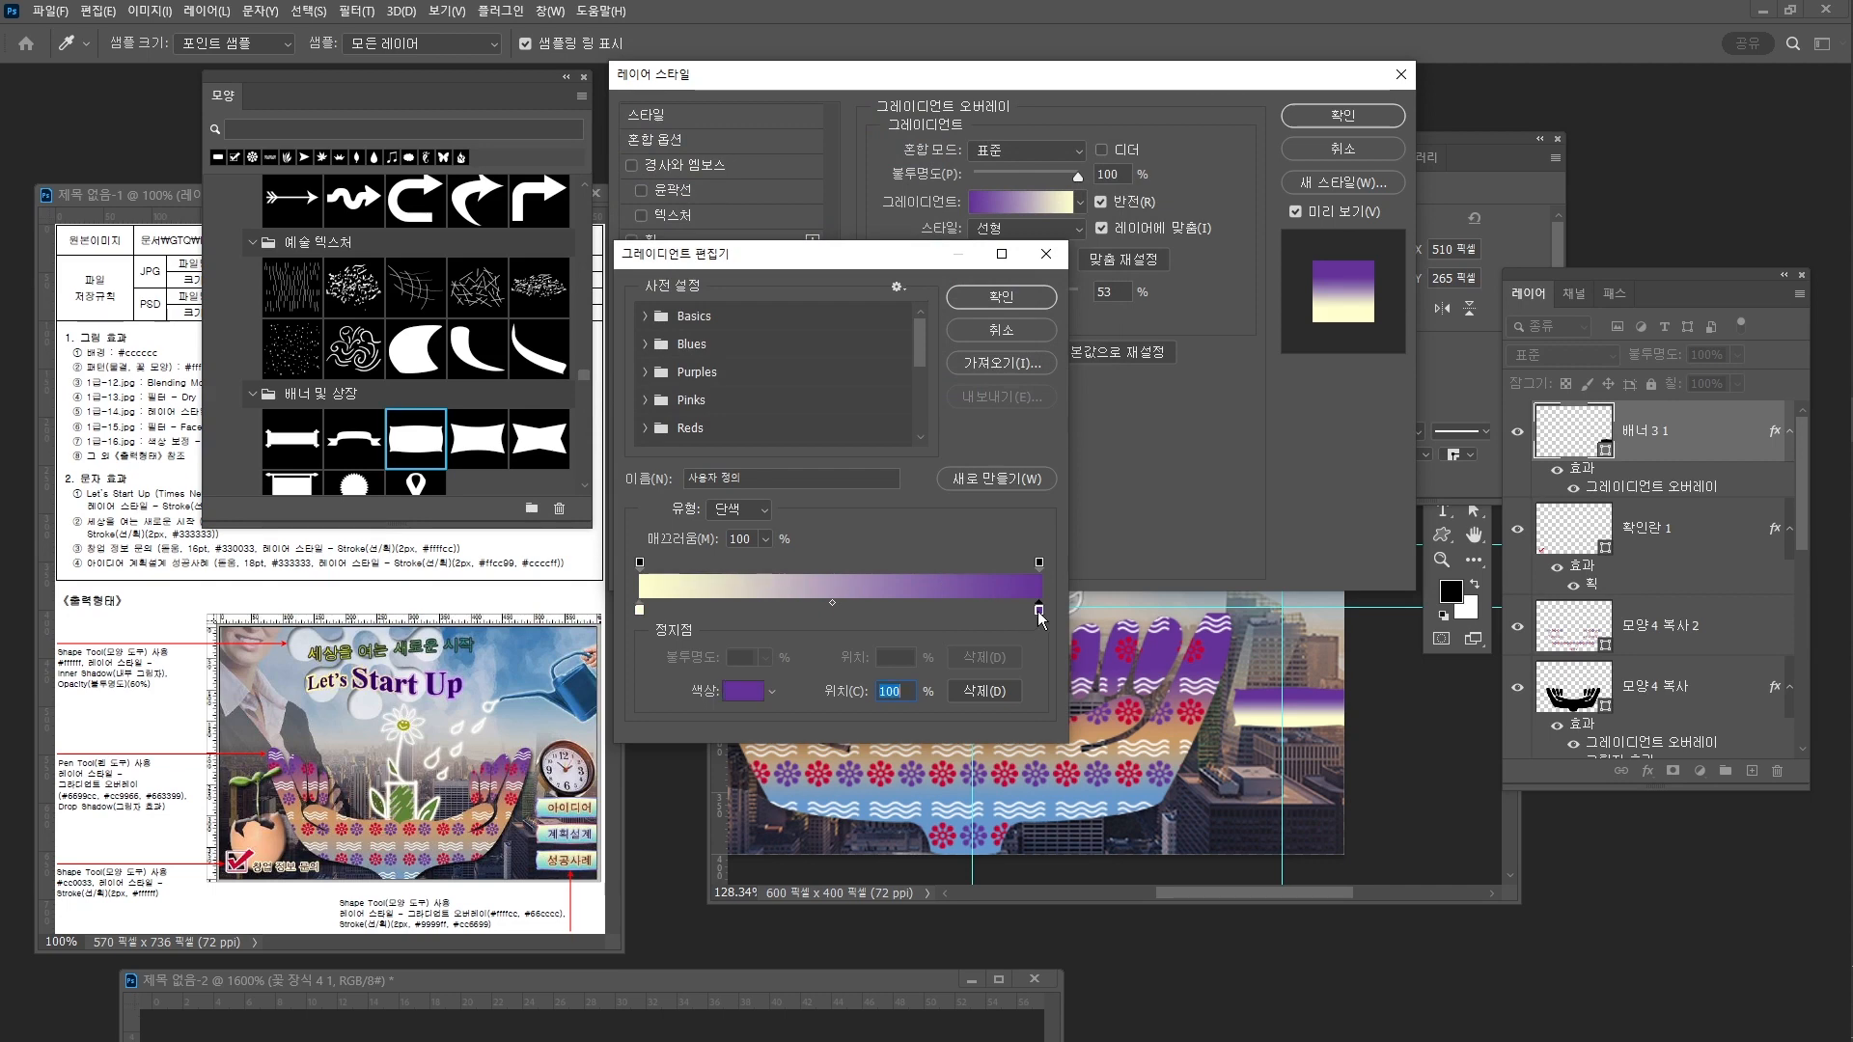
text(66cccc)
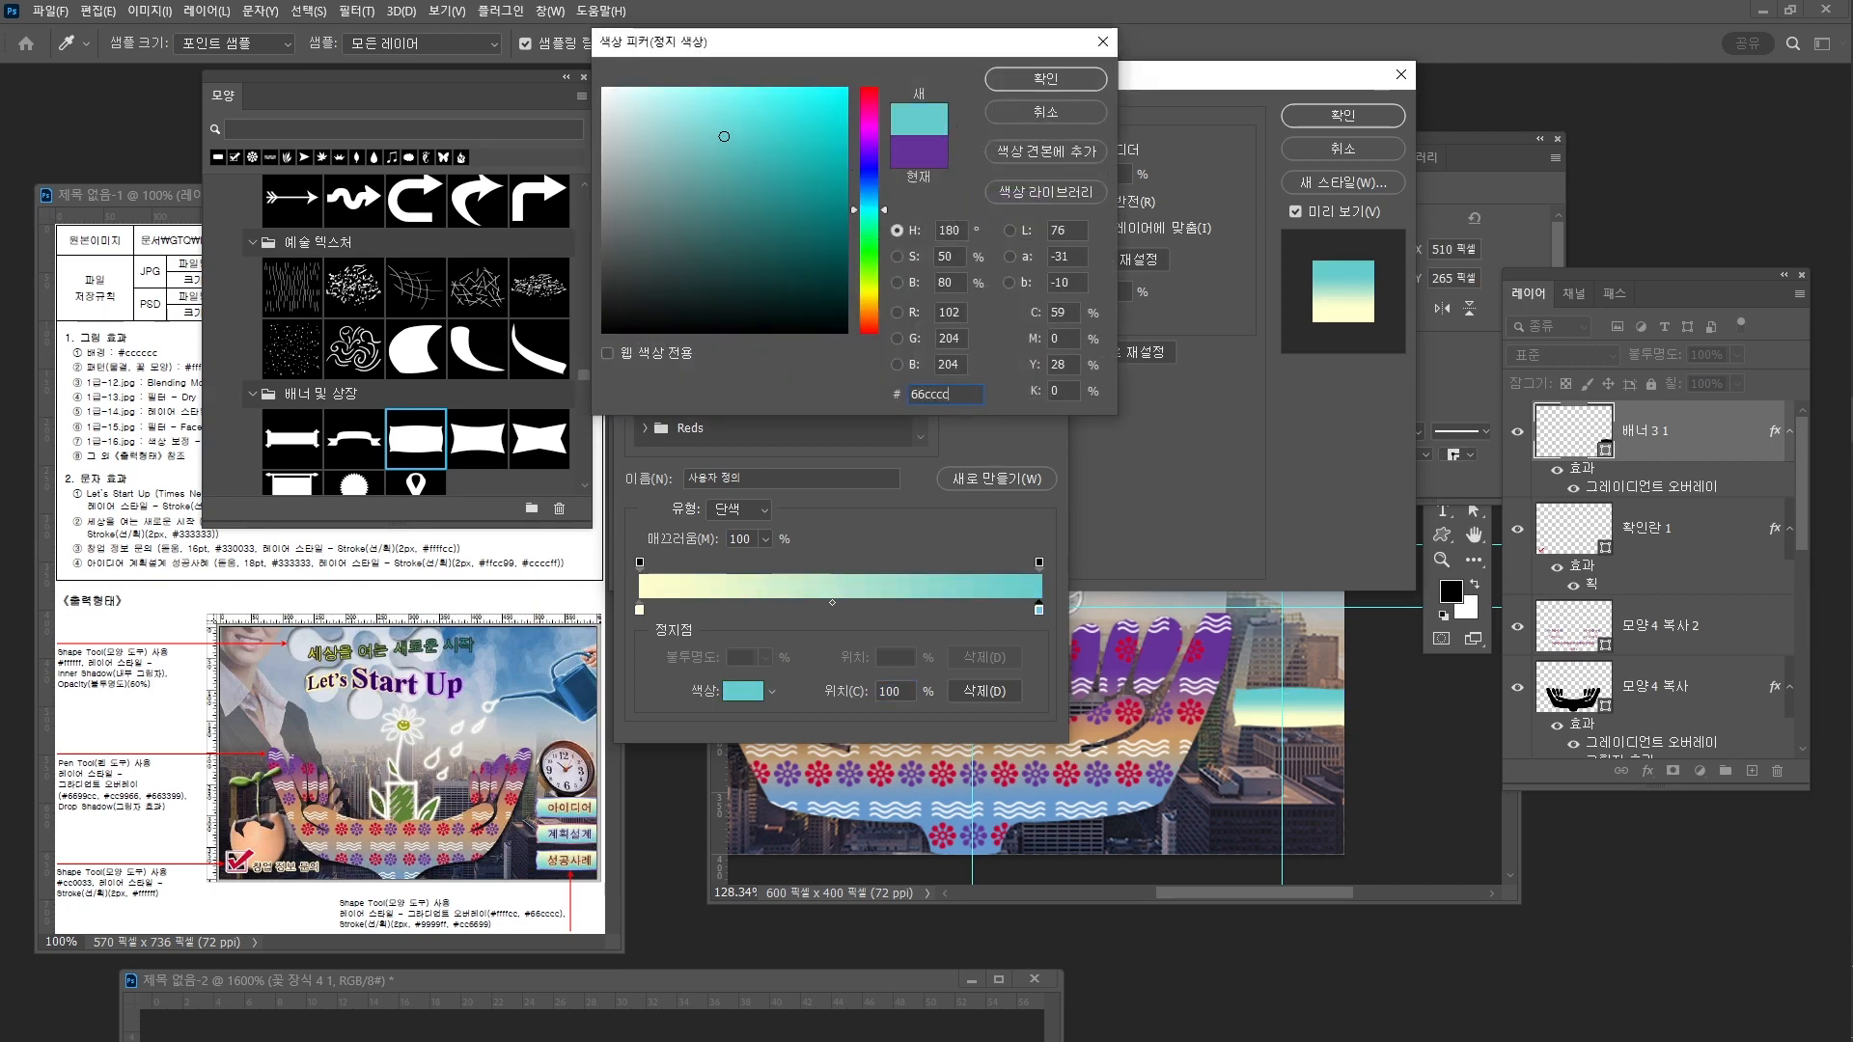
key(Return)
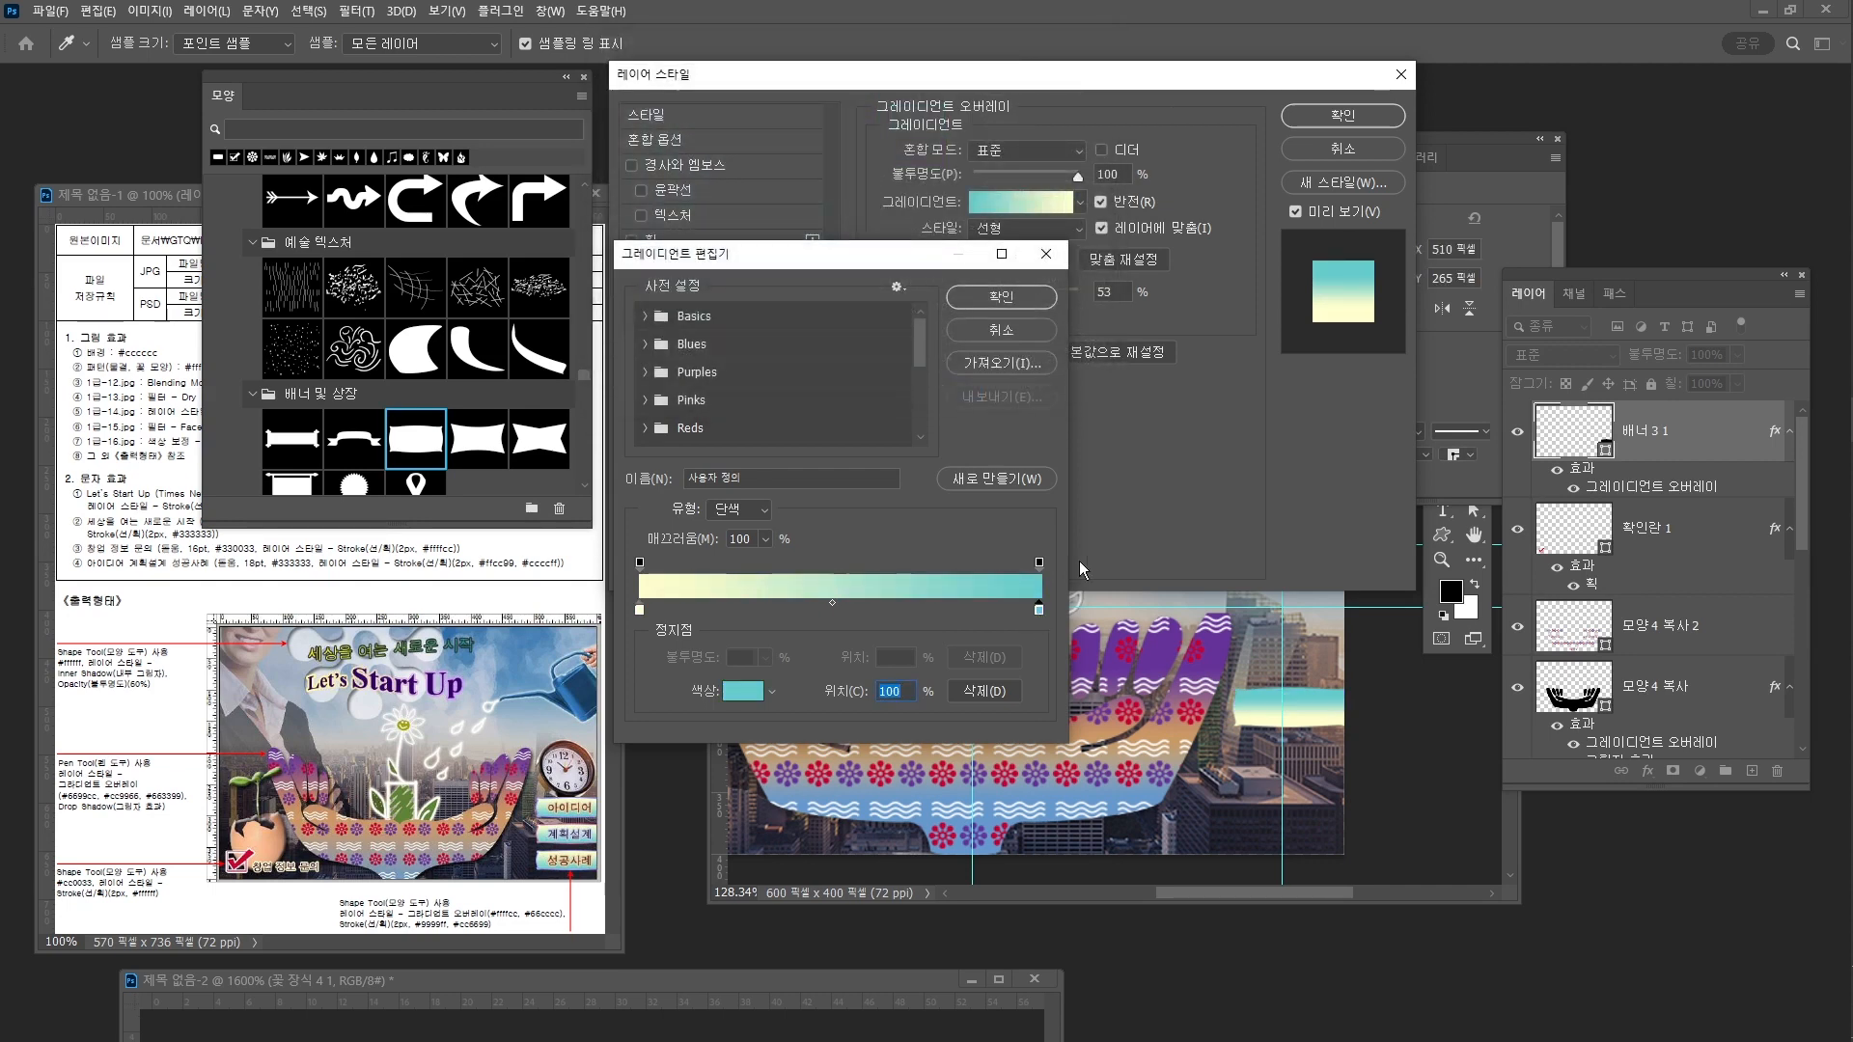
click(997, 294)
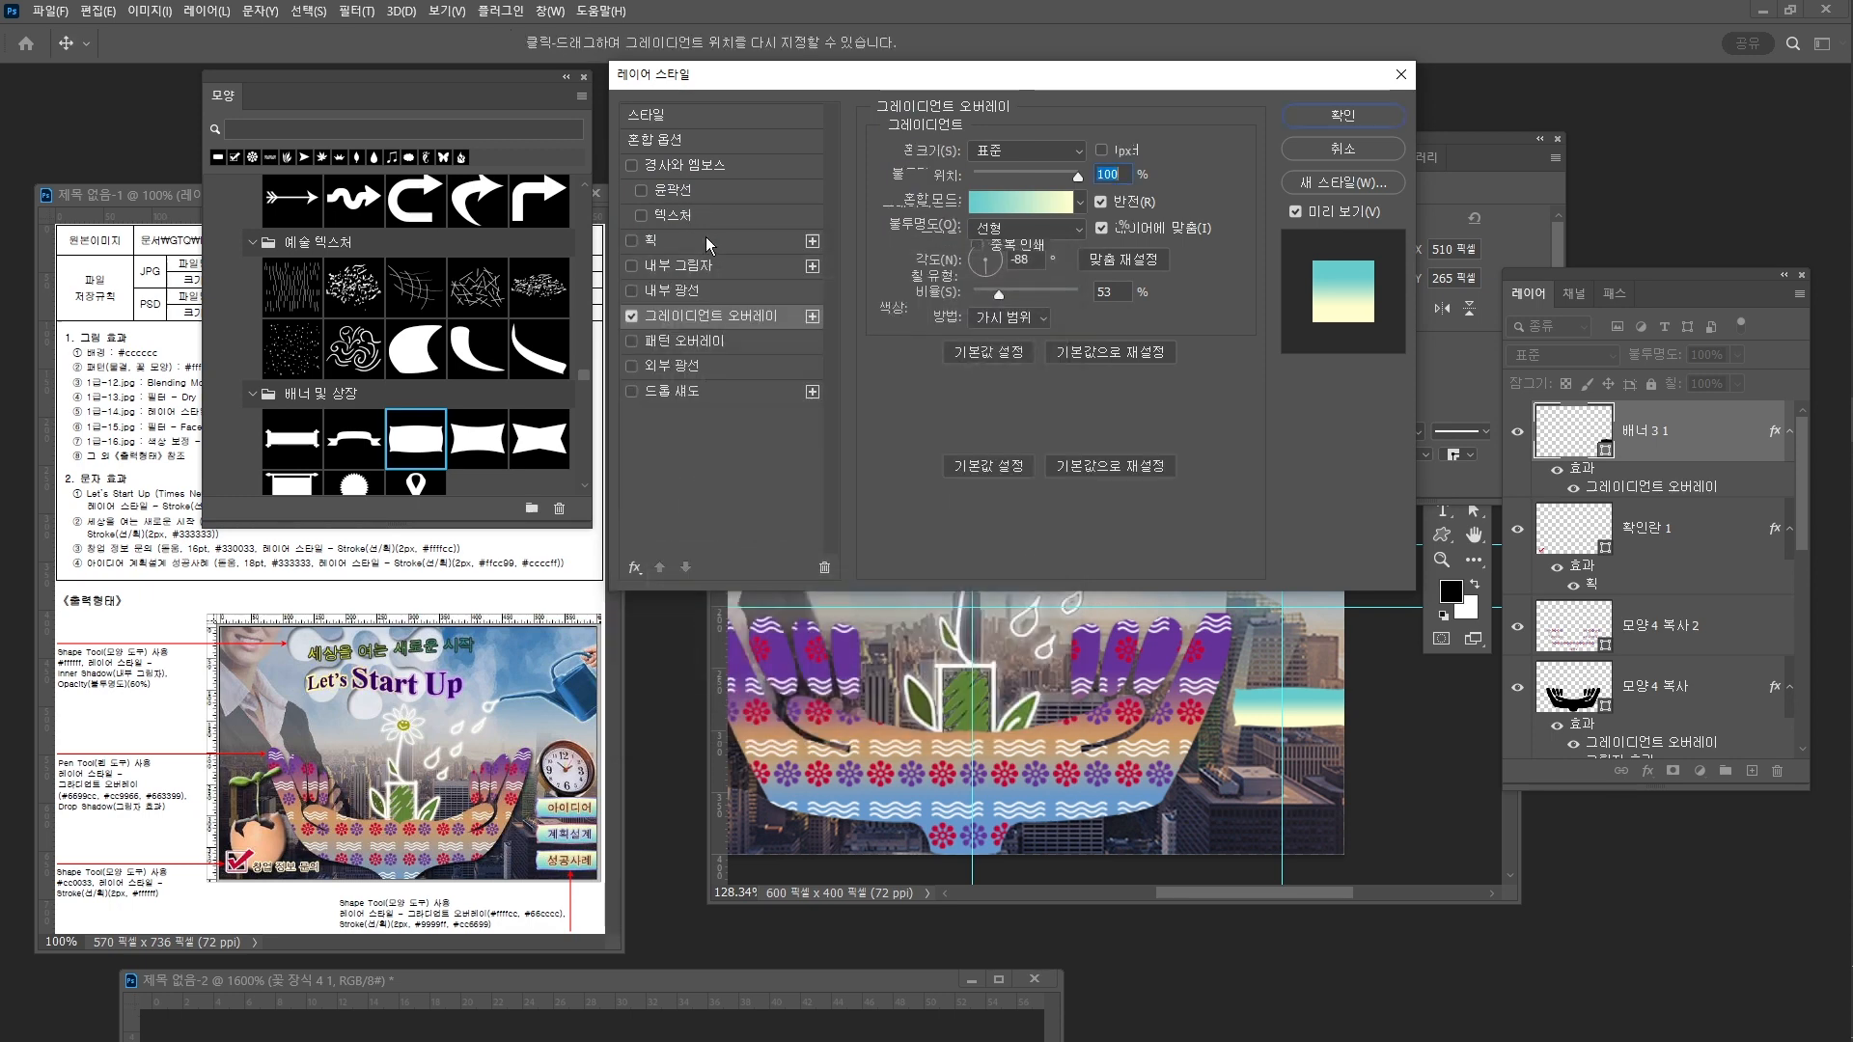
Add a 2 px stroke in colour #9999ff to the banner and apply the layer style
click(705, 237)
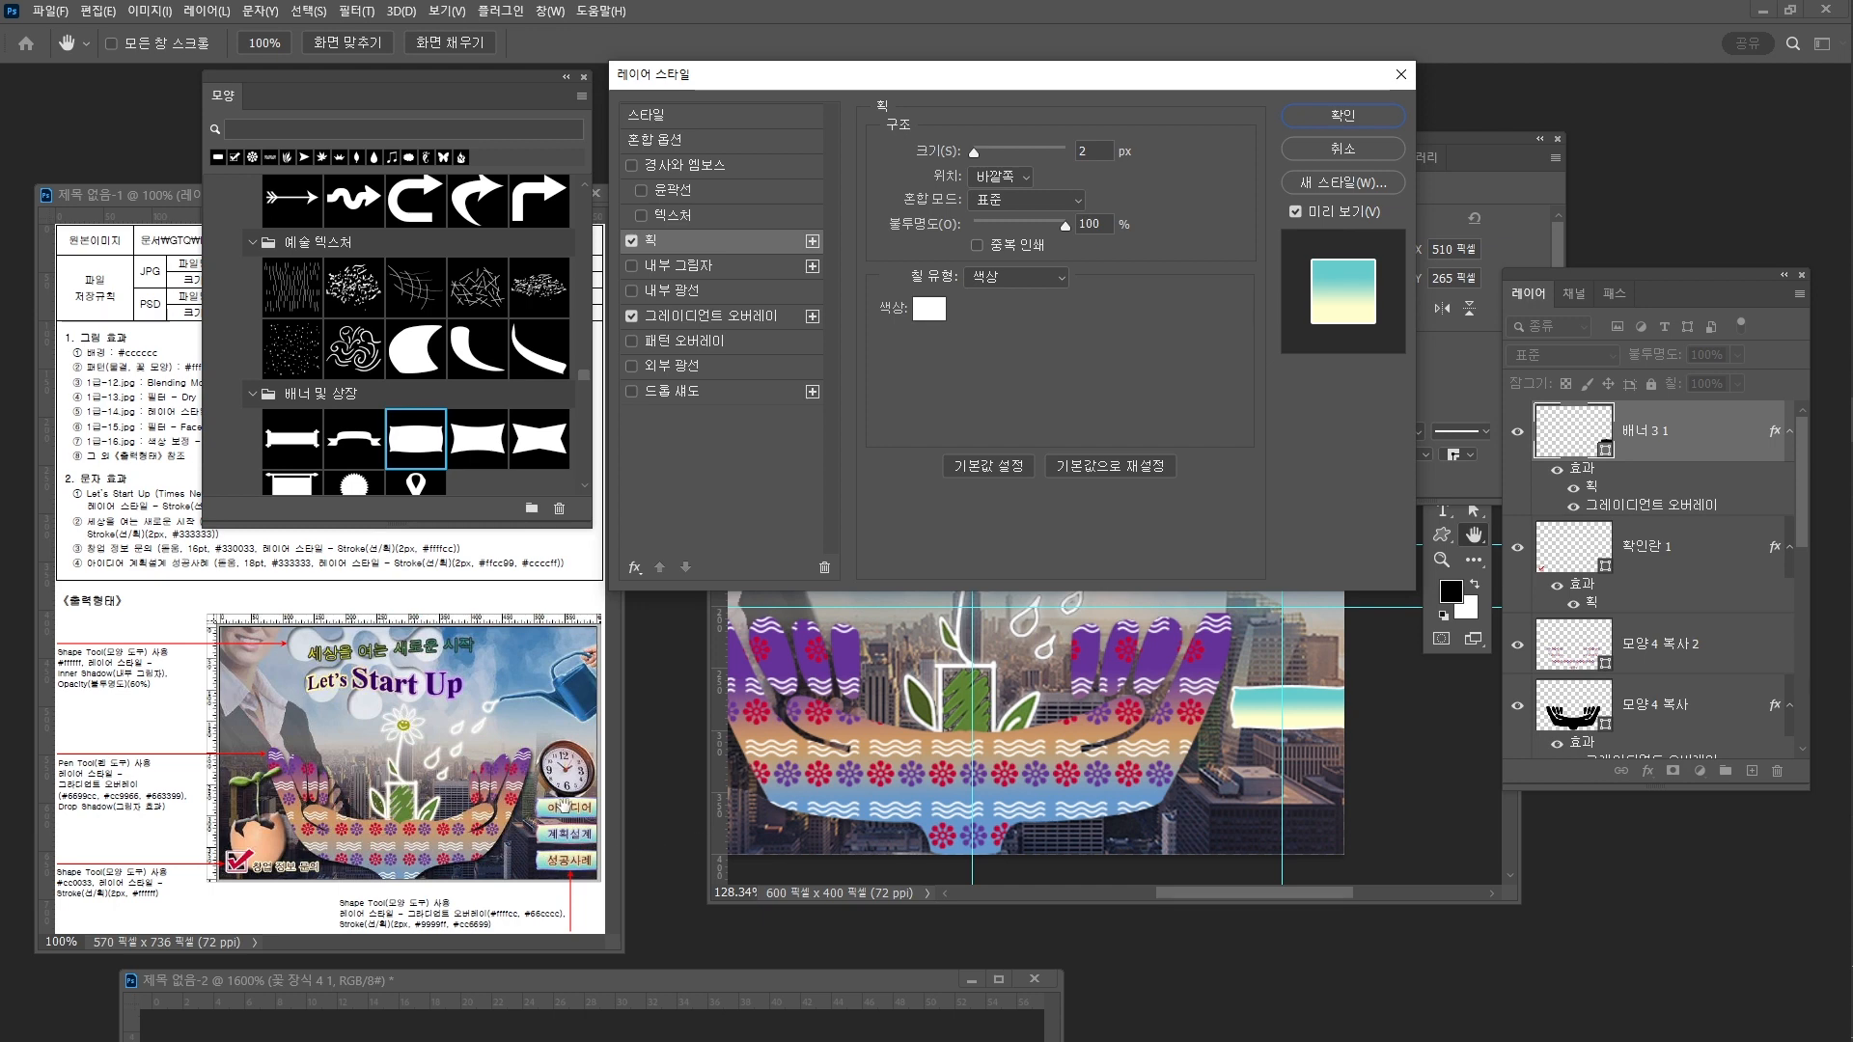
click(930, 324)
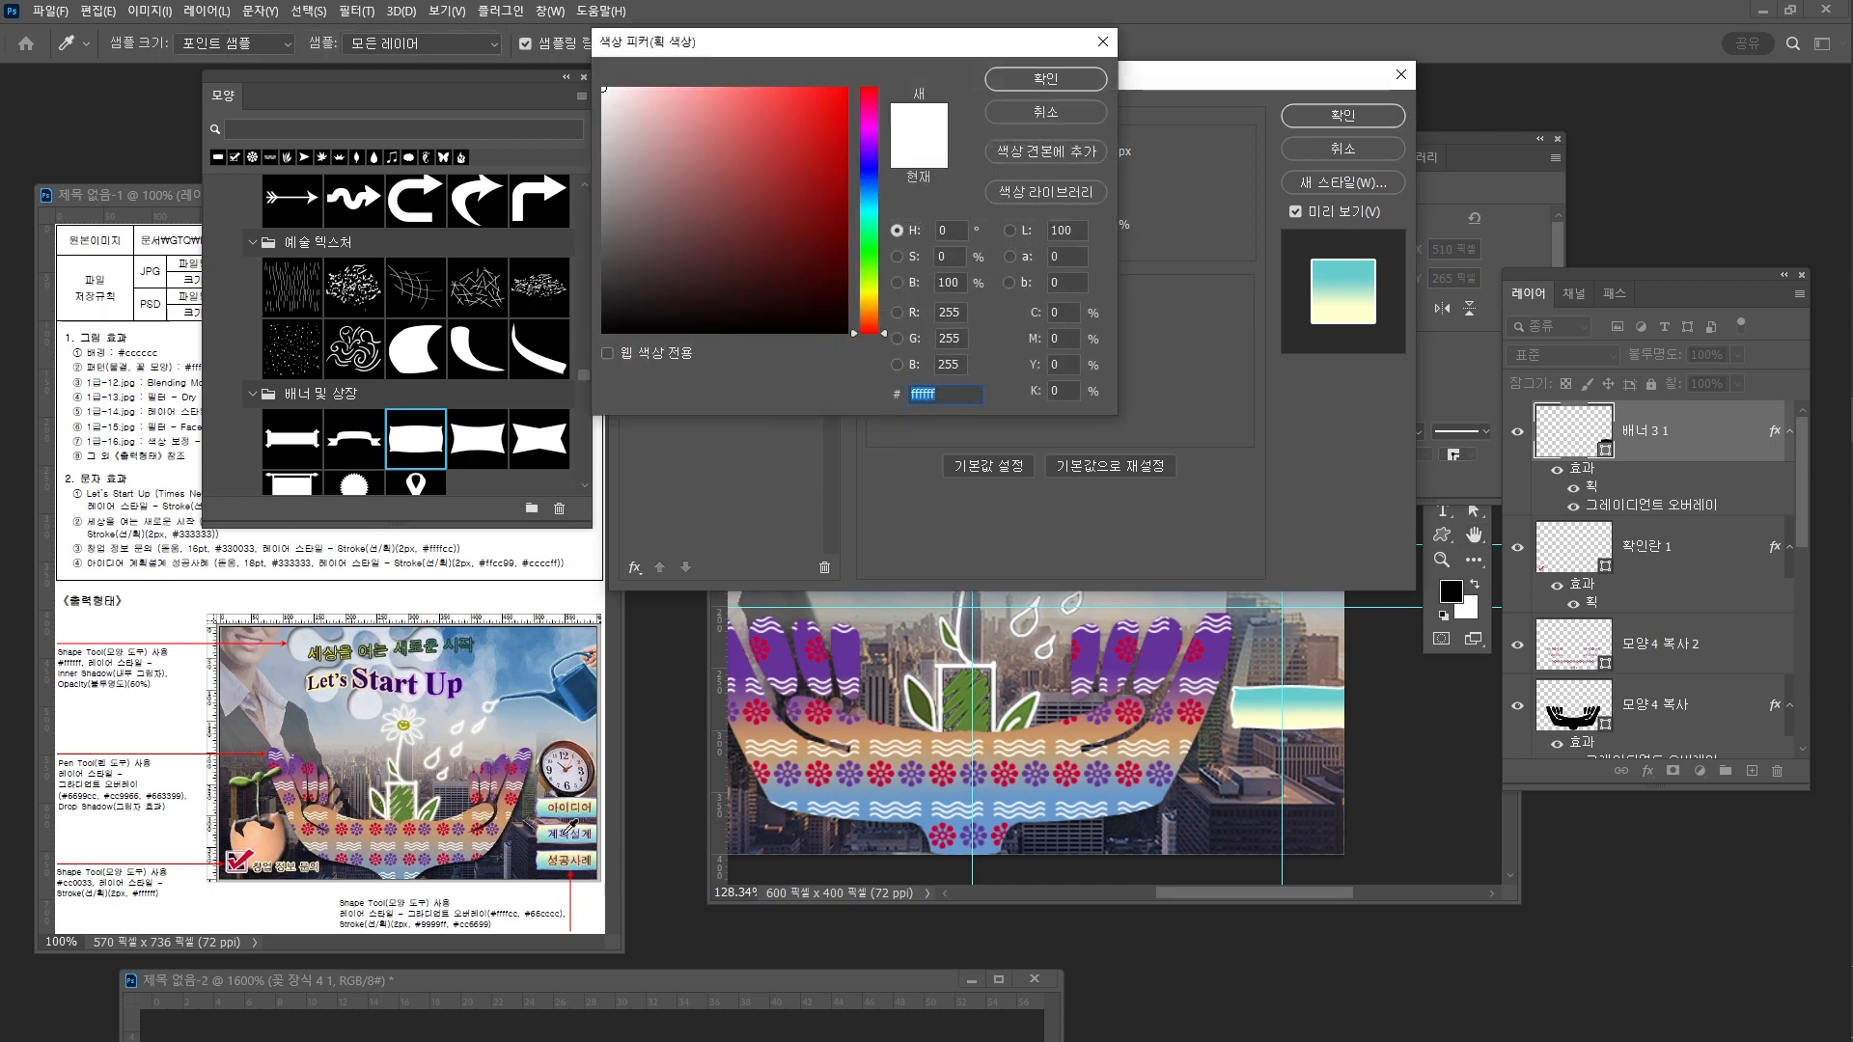
text(99)
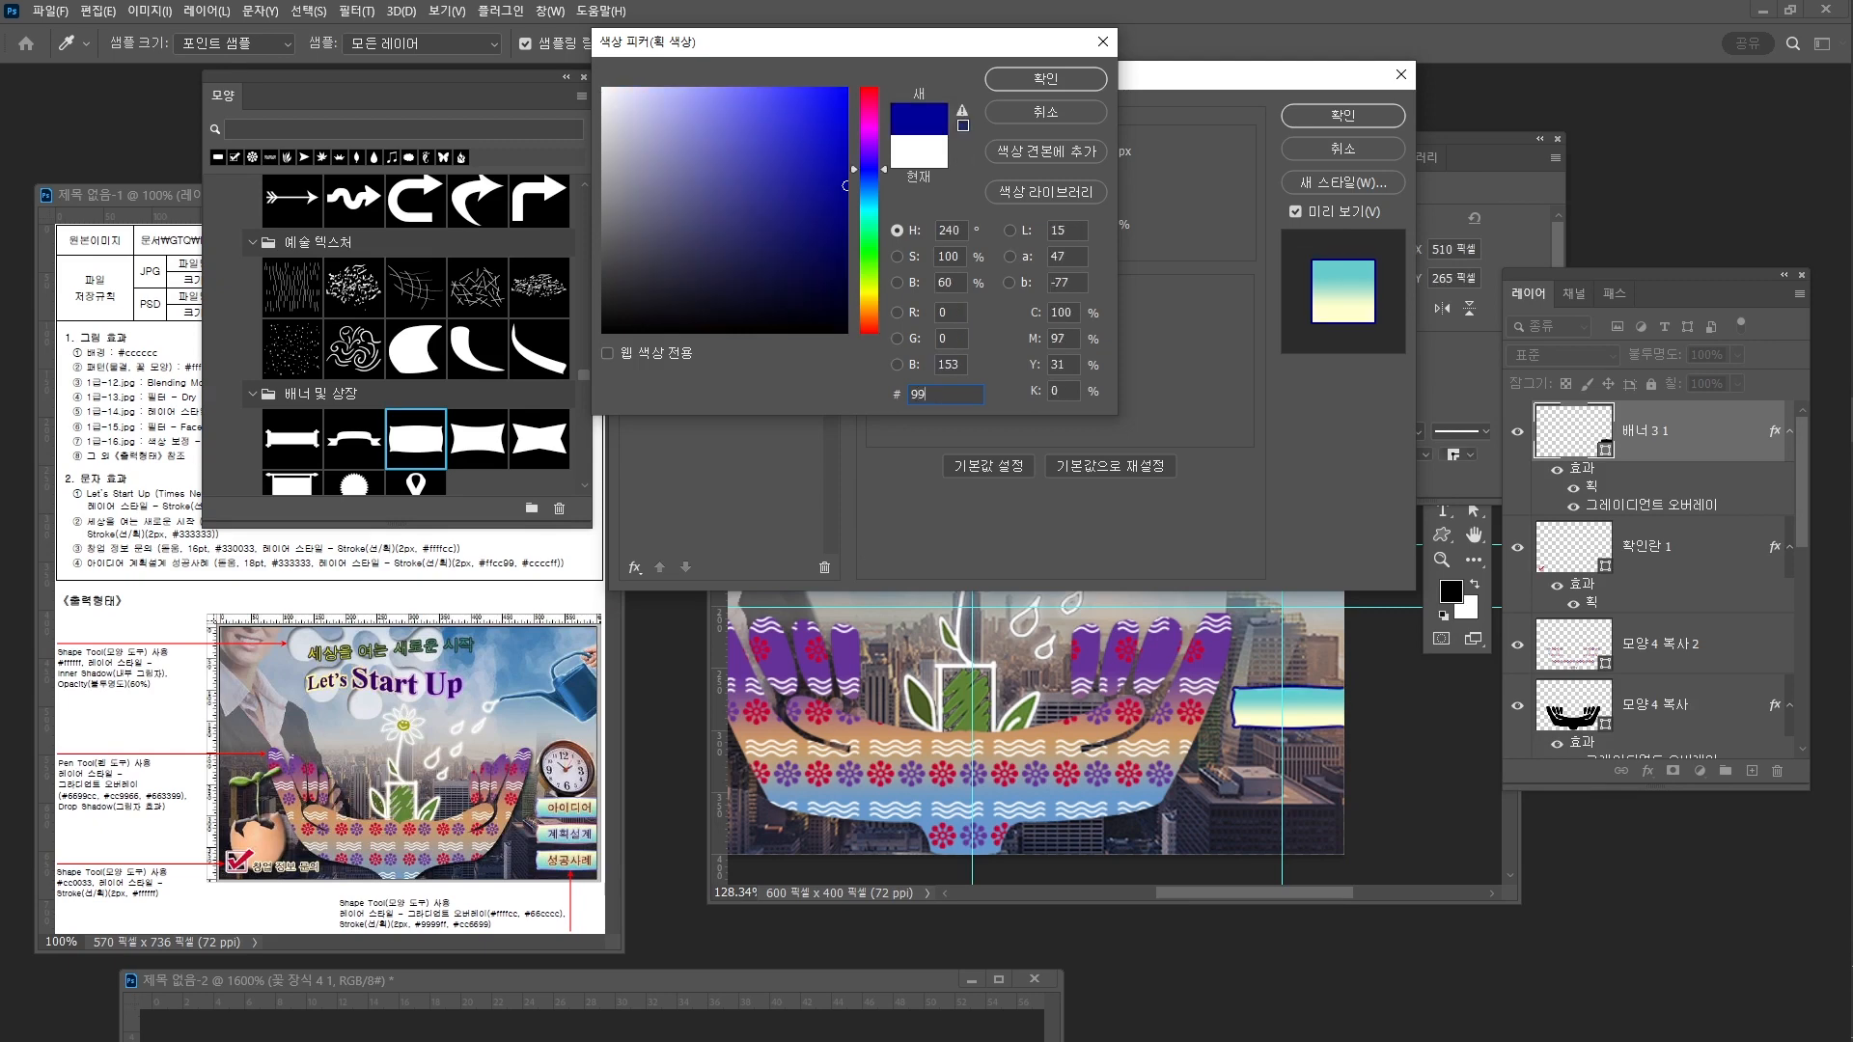
text(99ff)
key(Return)
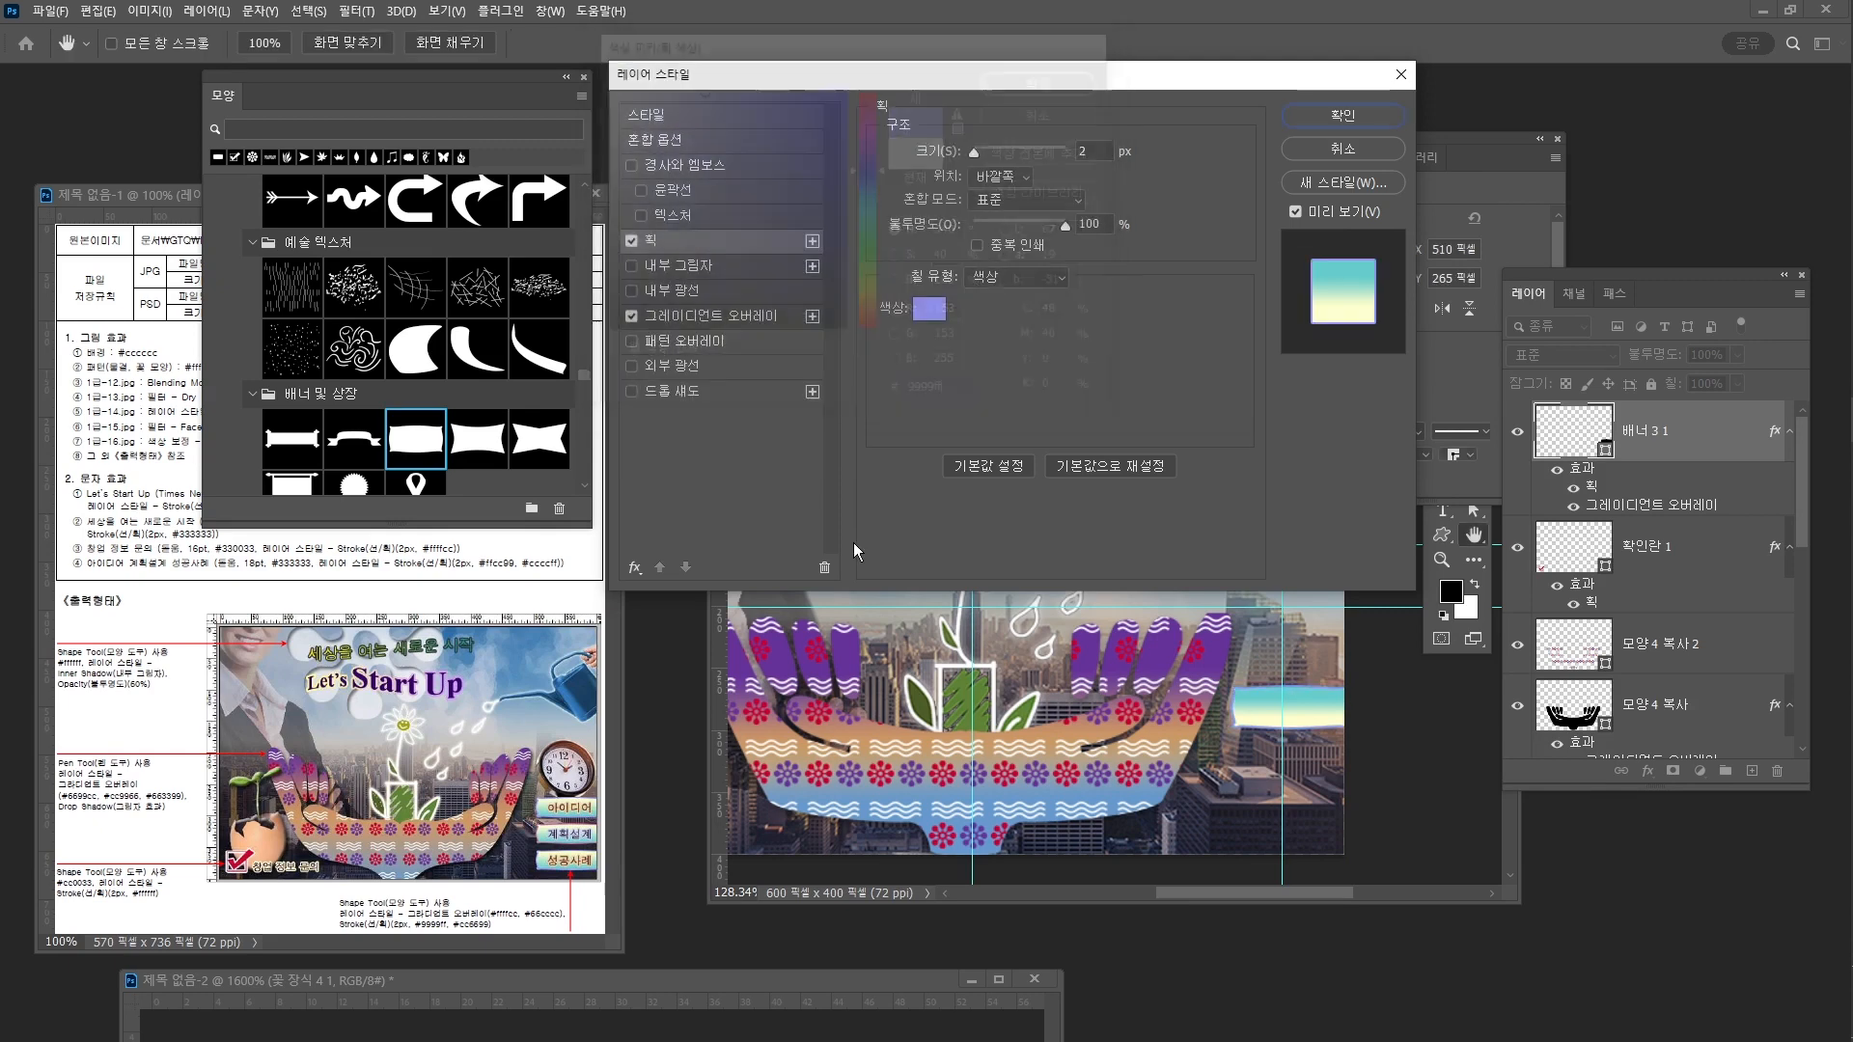
click(1312, 116)
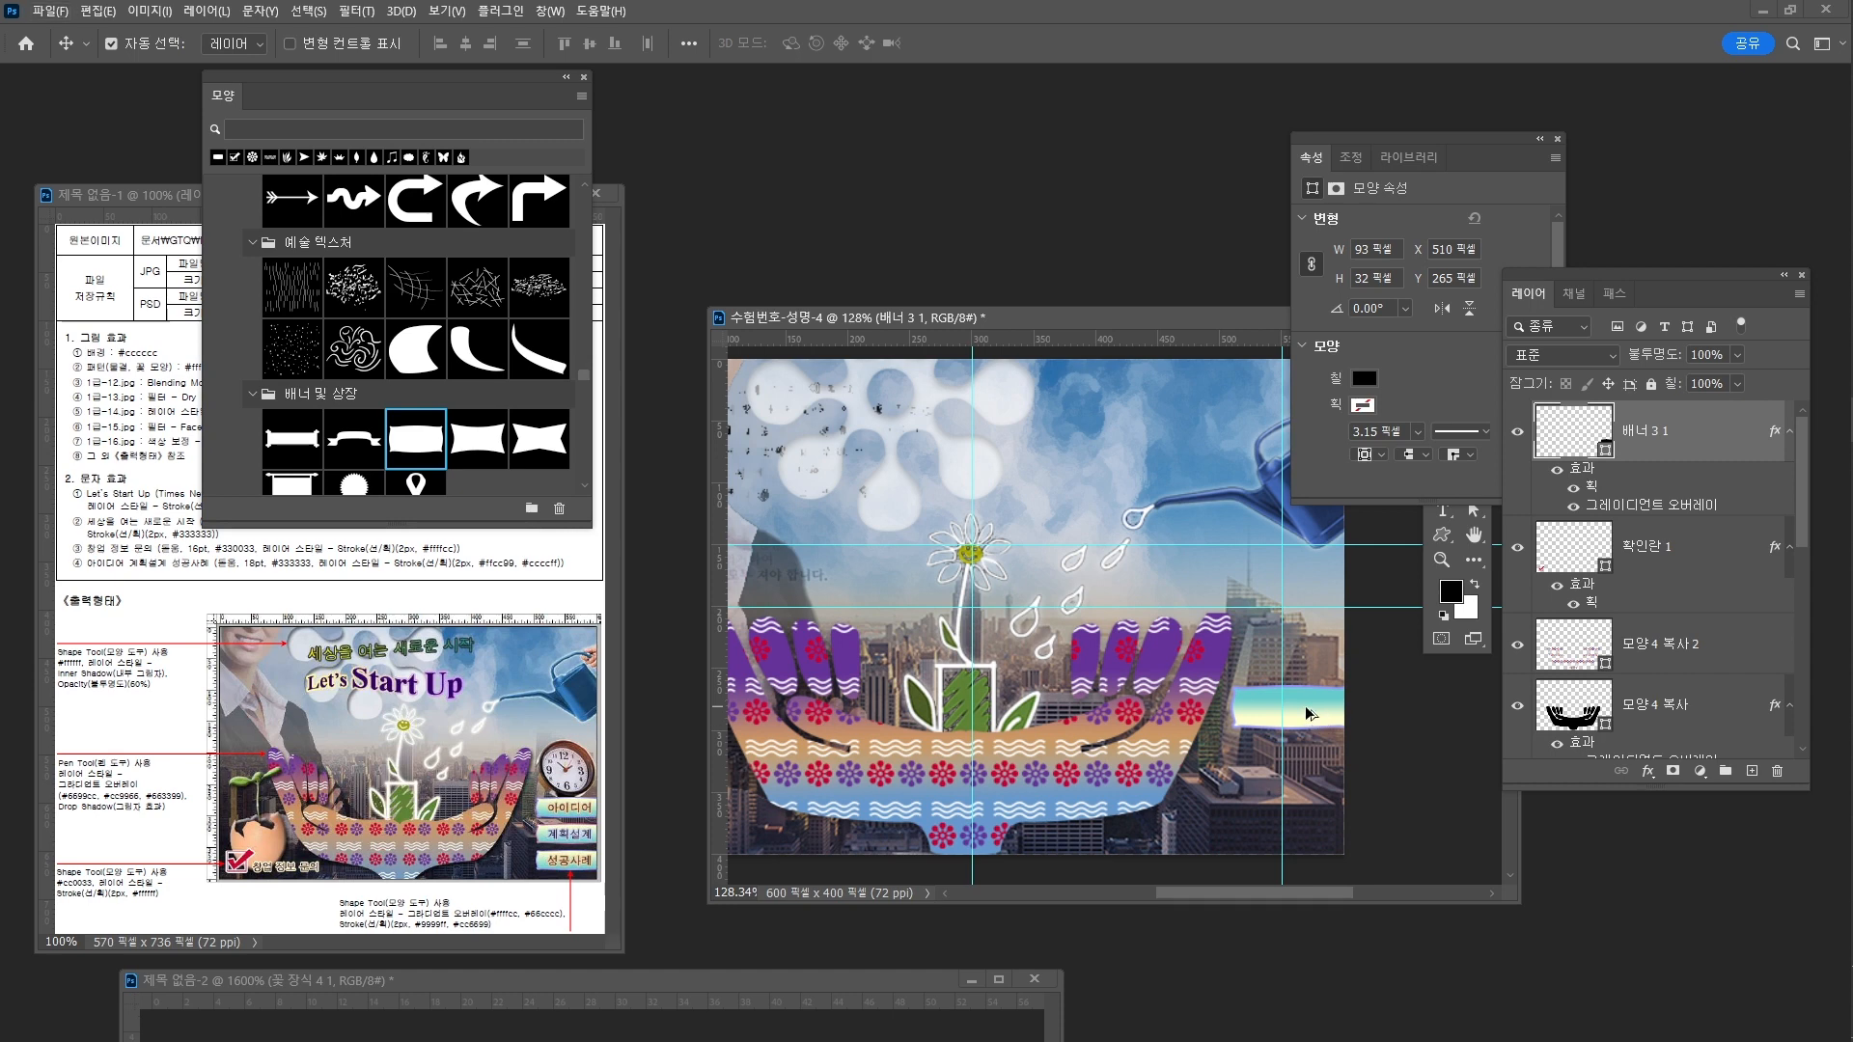
Collapse the shape properties and duplicate the banner twice, stacking the copies below the original
click(1556, 138)
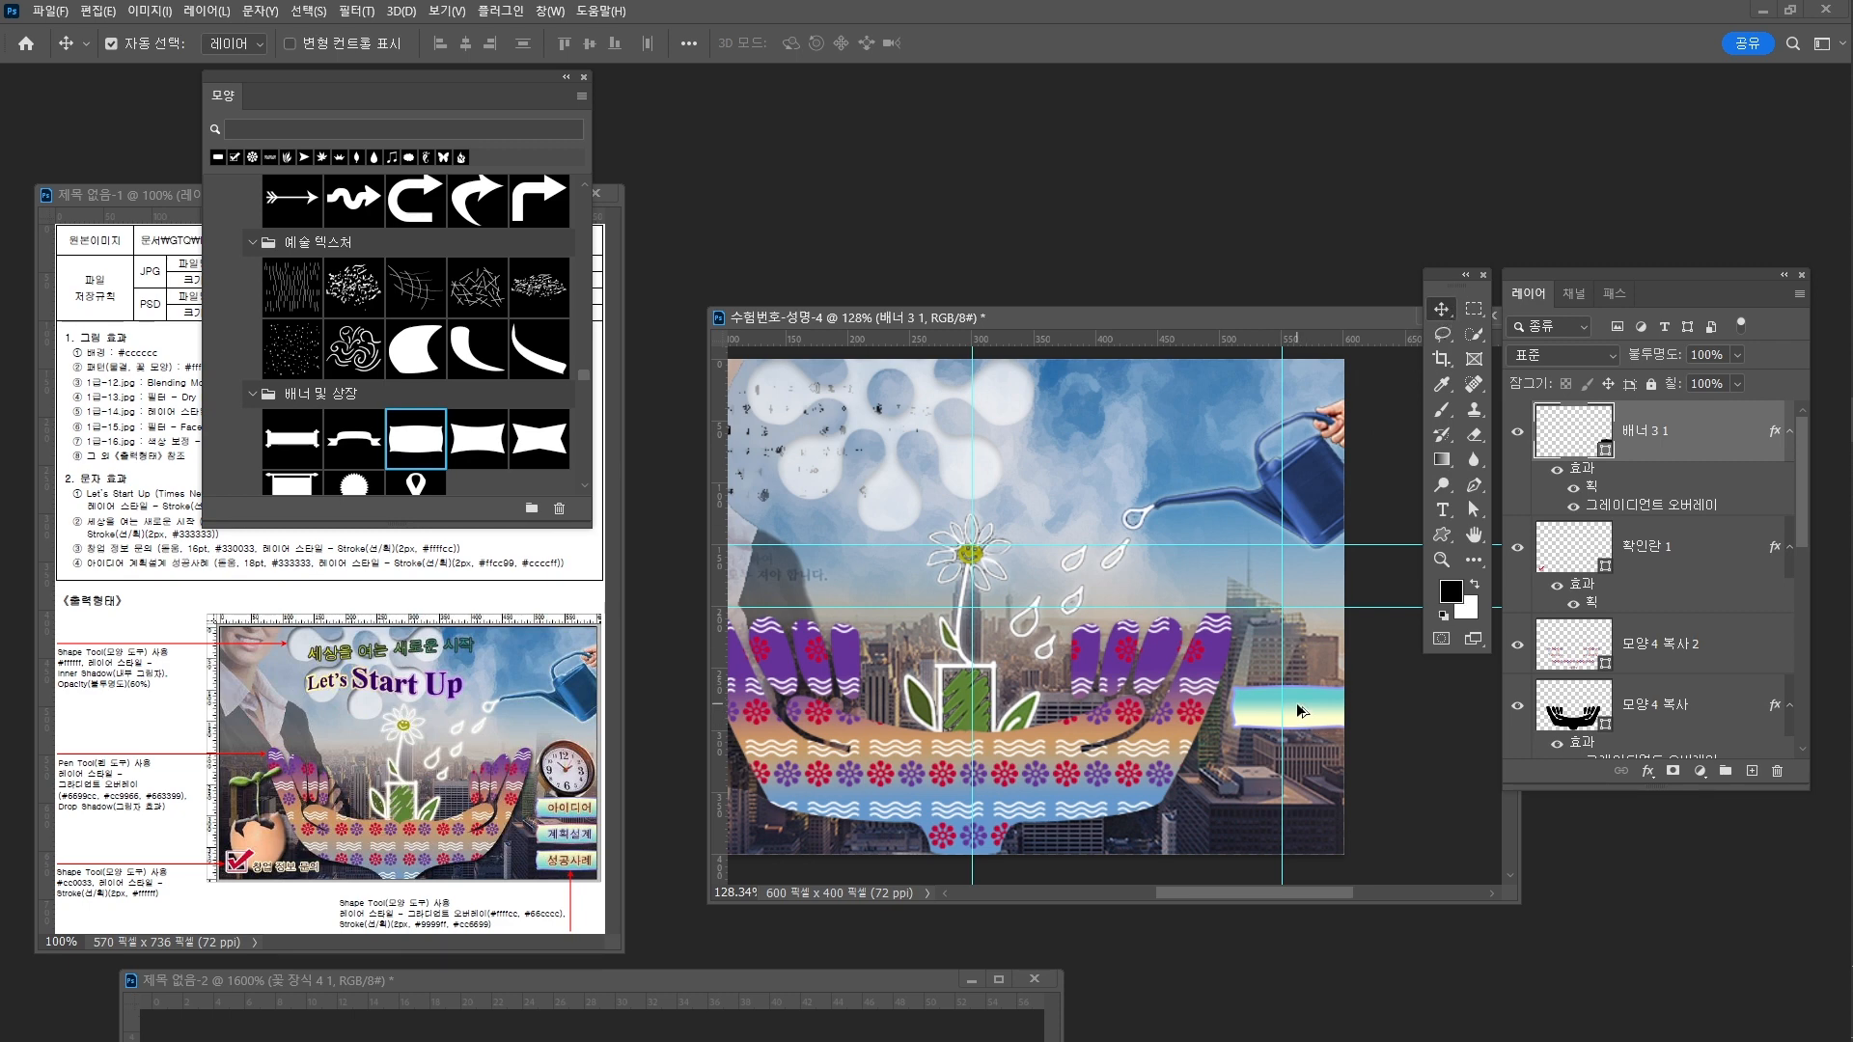
drag(1299, 711, 1296, 744)
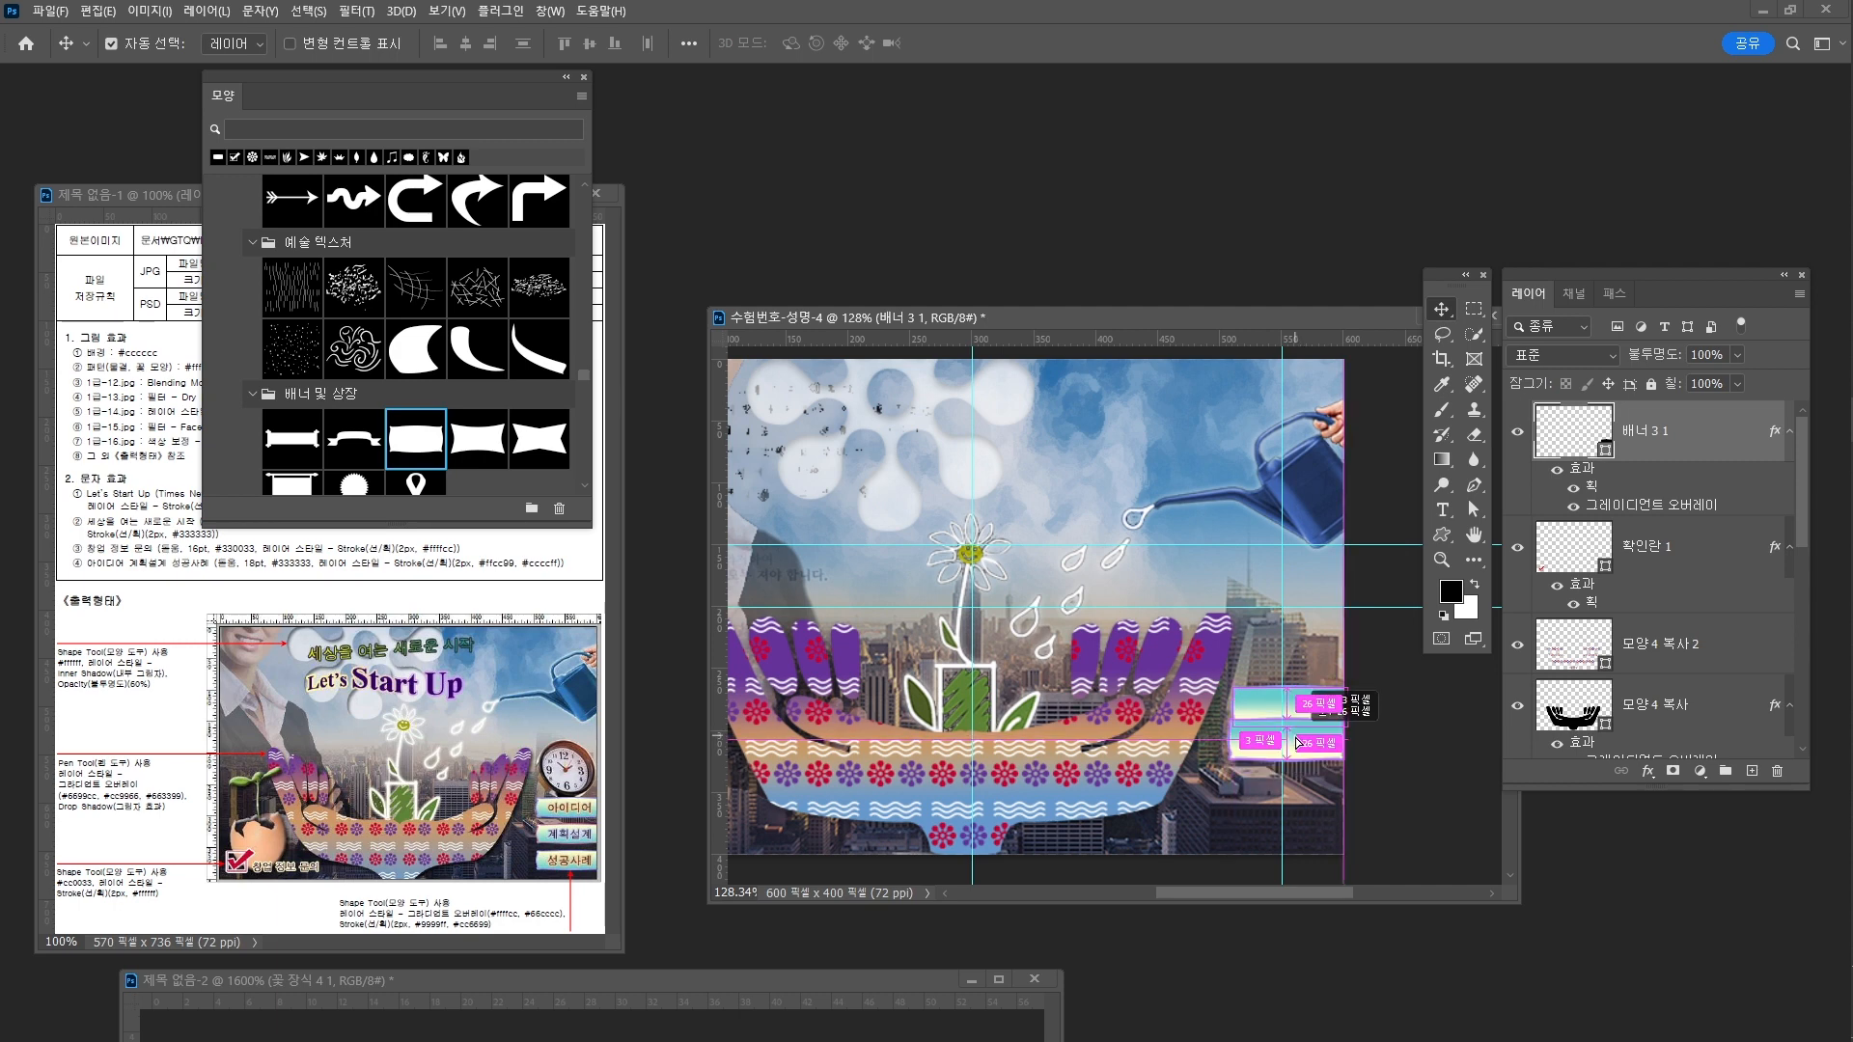
drag(1298, 744, 1325, 823)
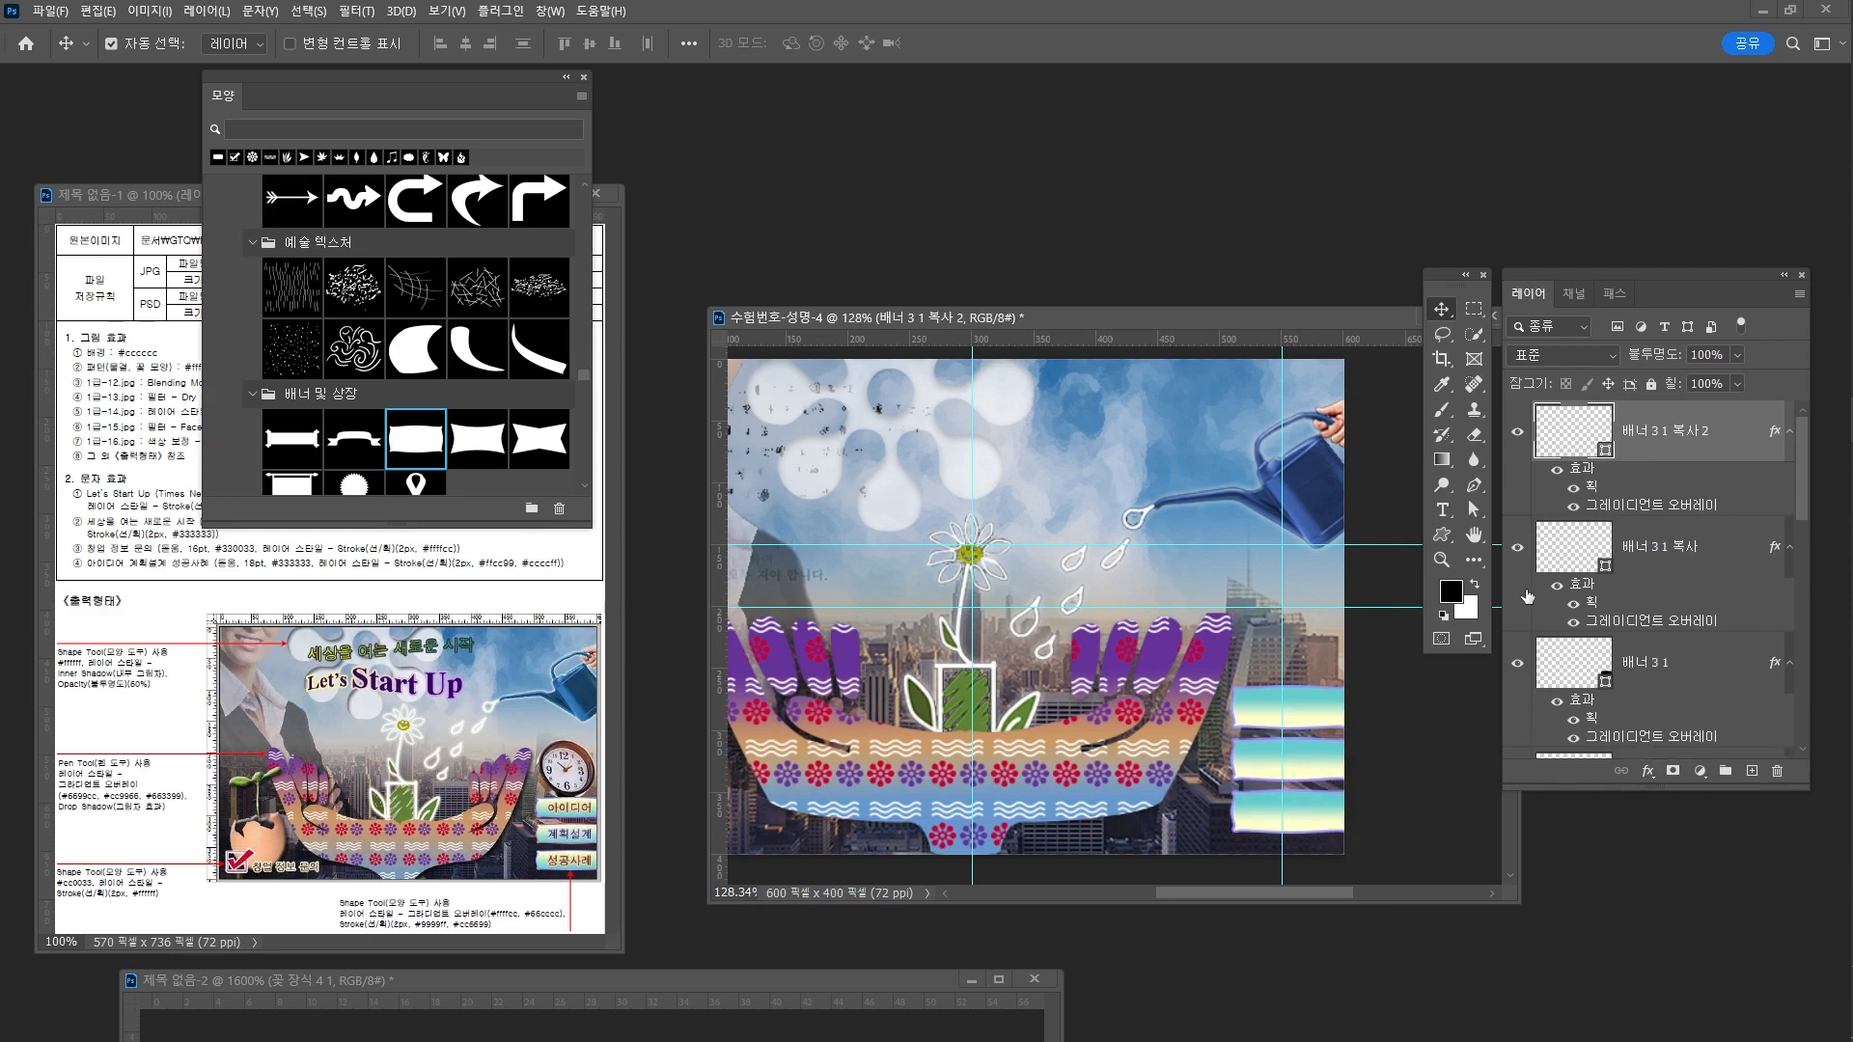
Change the stroke colour of the first banner copy, 배너 3 1 복사, to #cc6699
click(1722, 548)
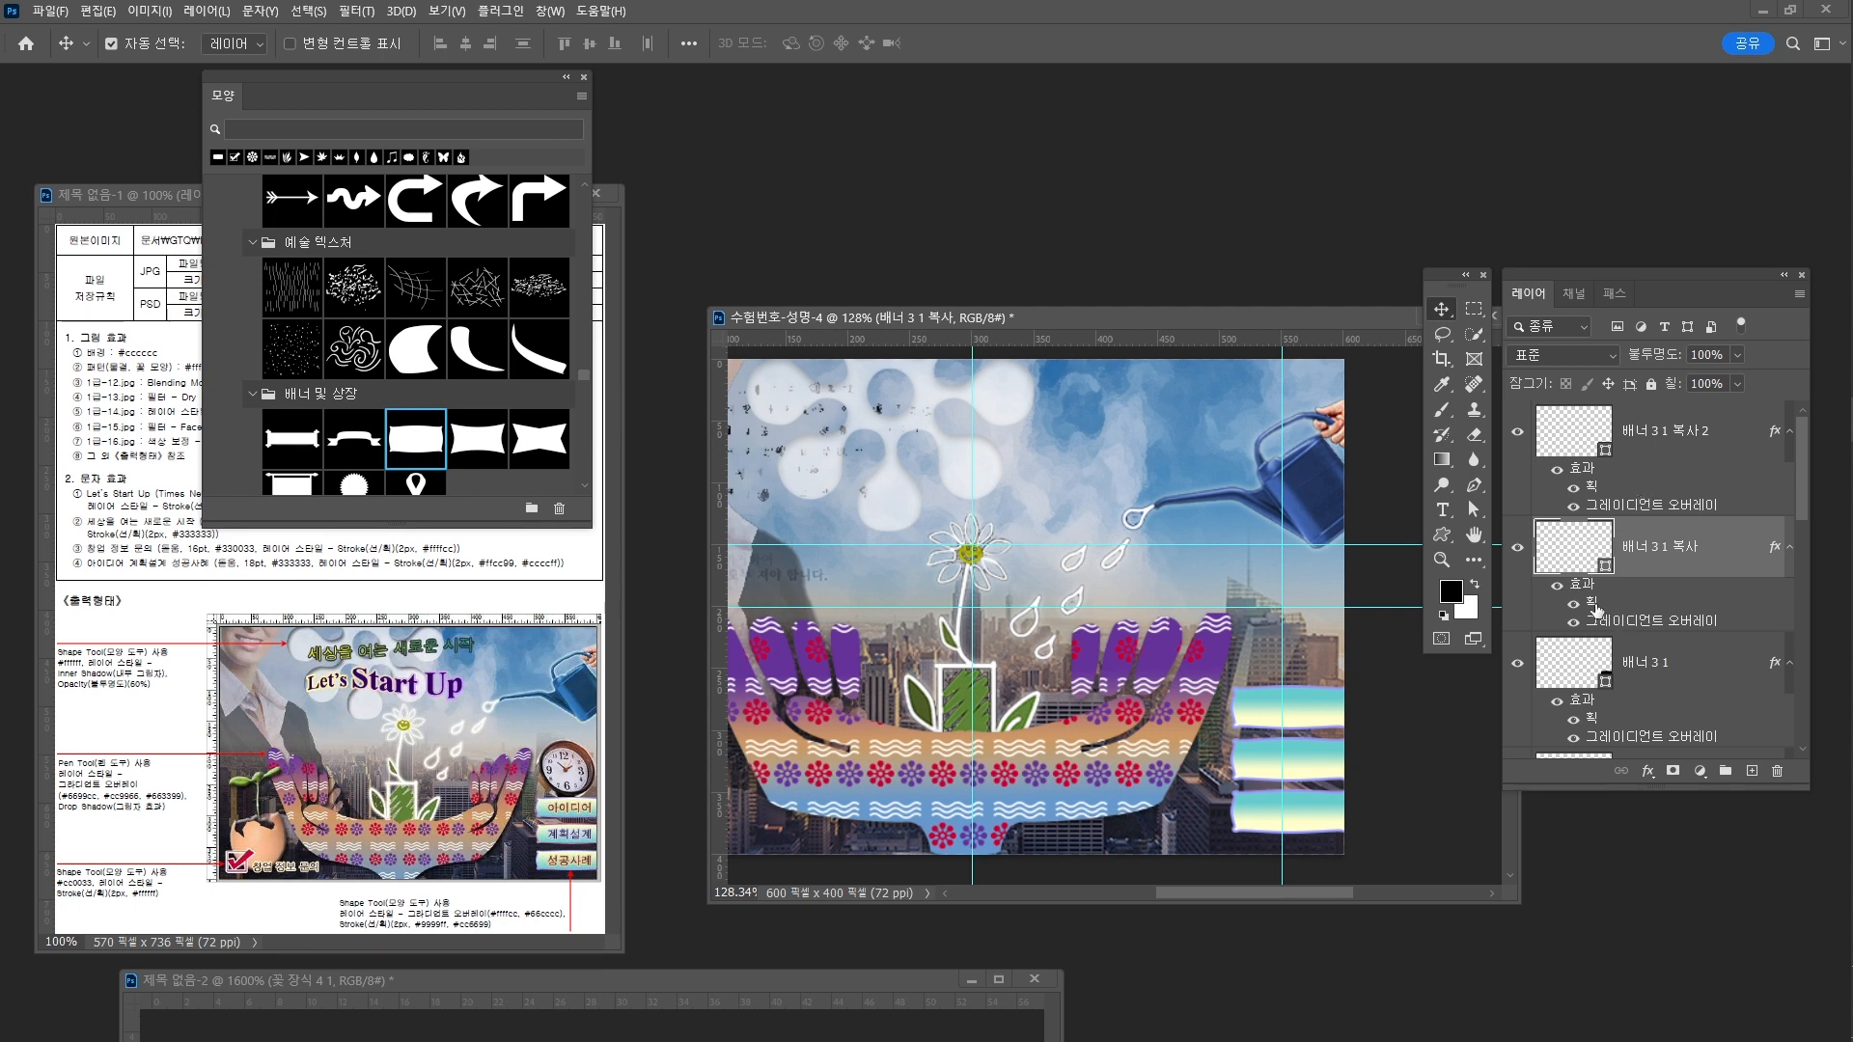
double_click(1594, 608)
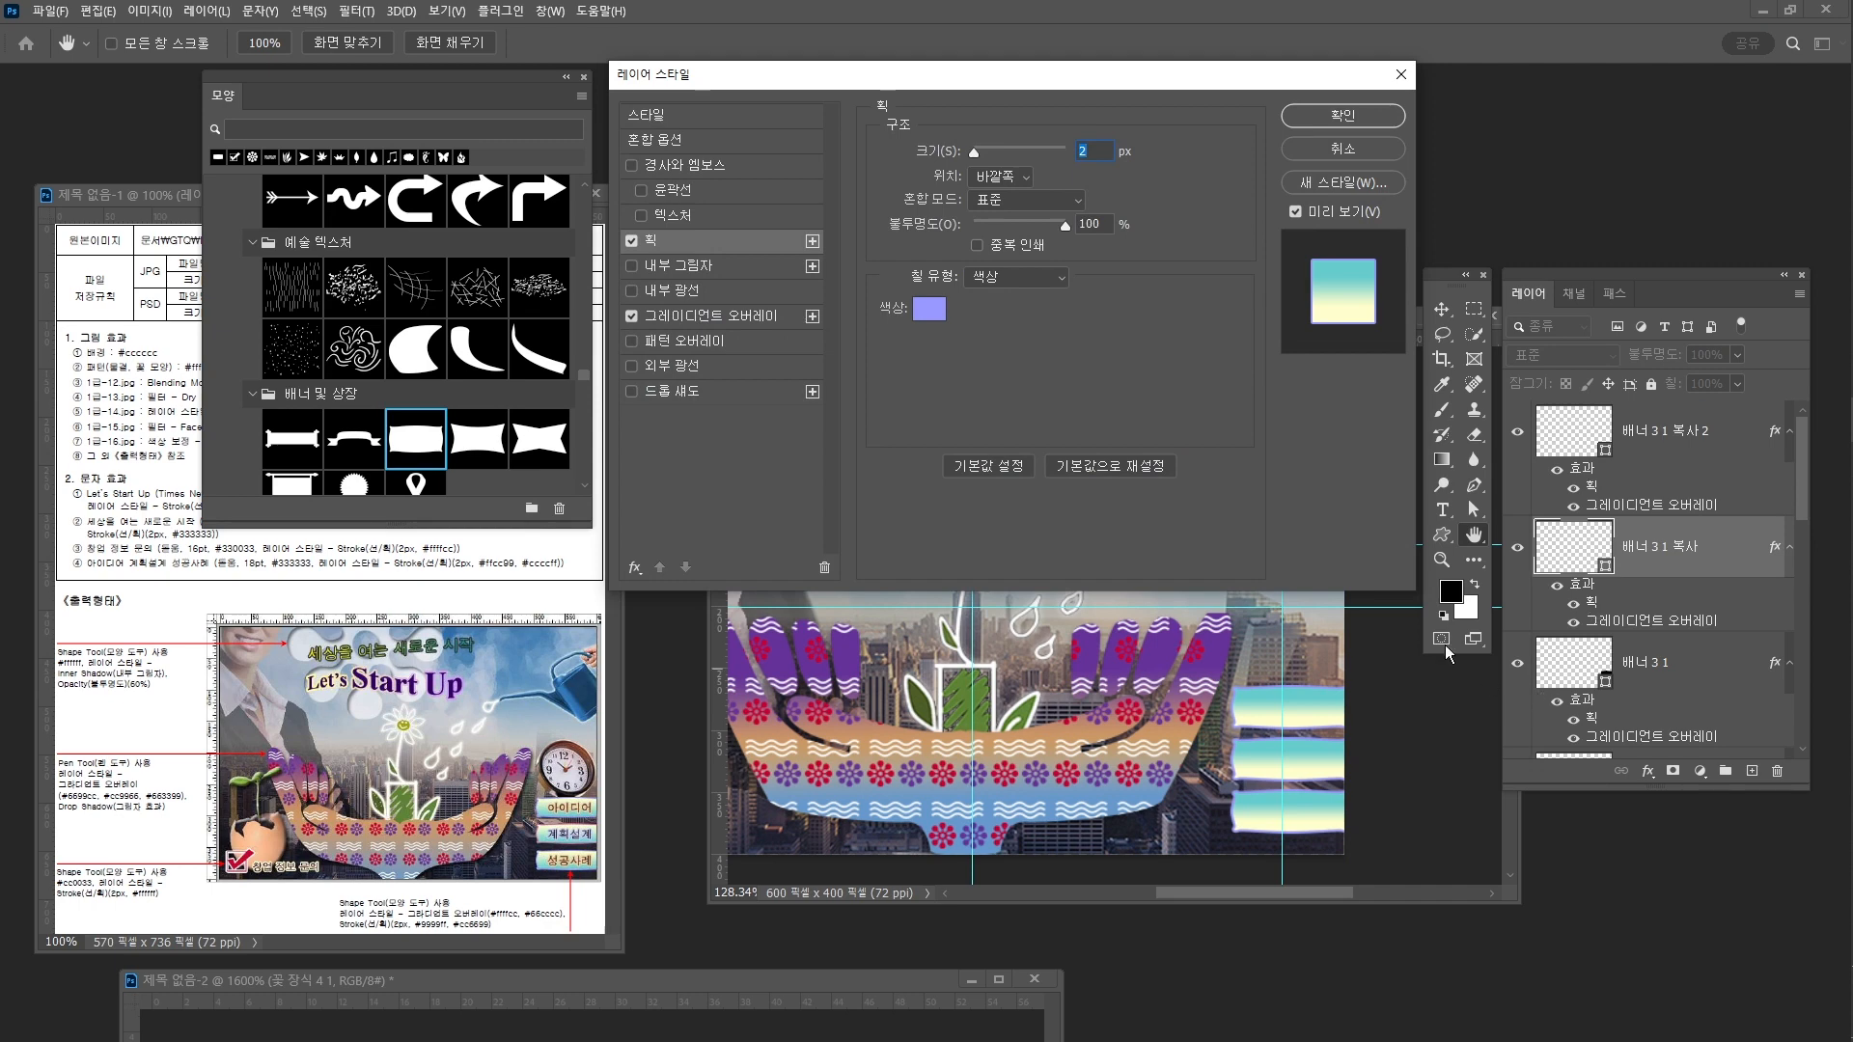
click(929, 309)
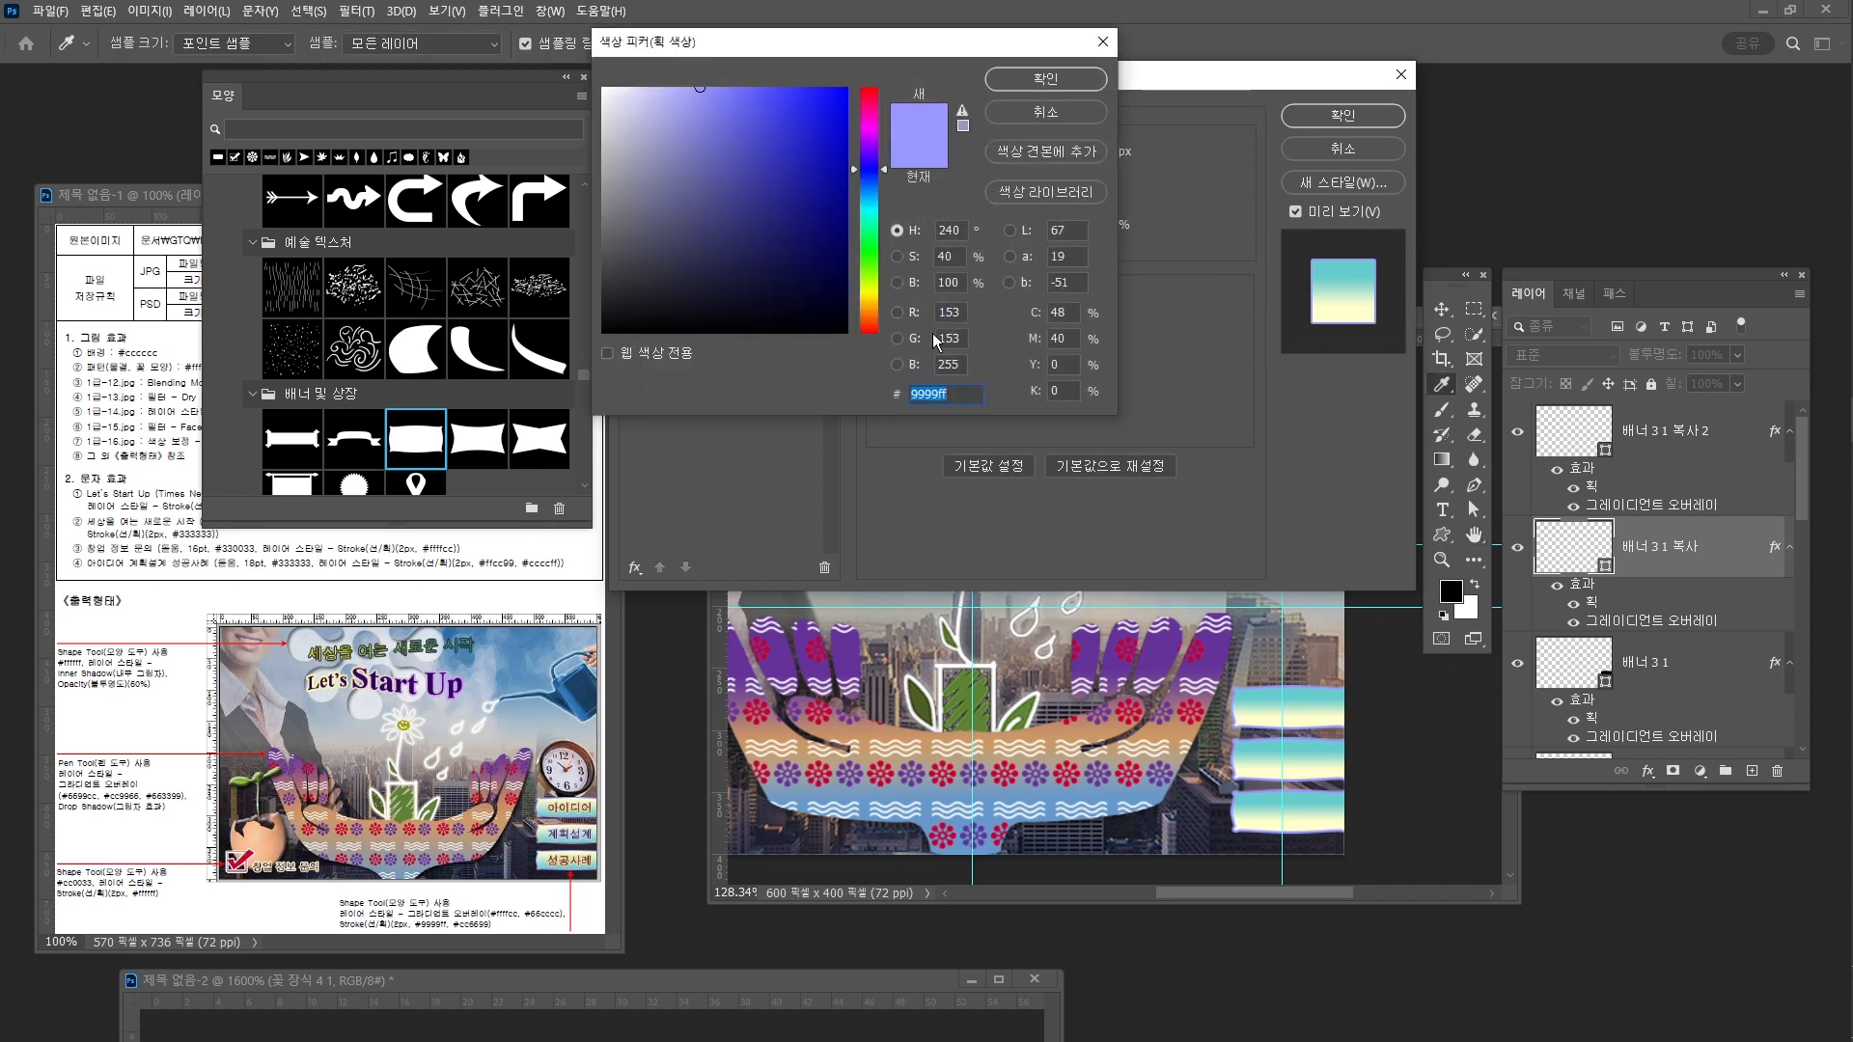
text(cc6699)
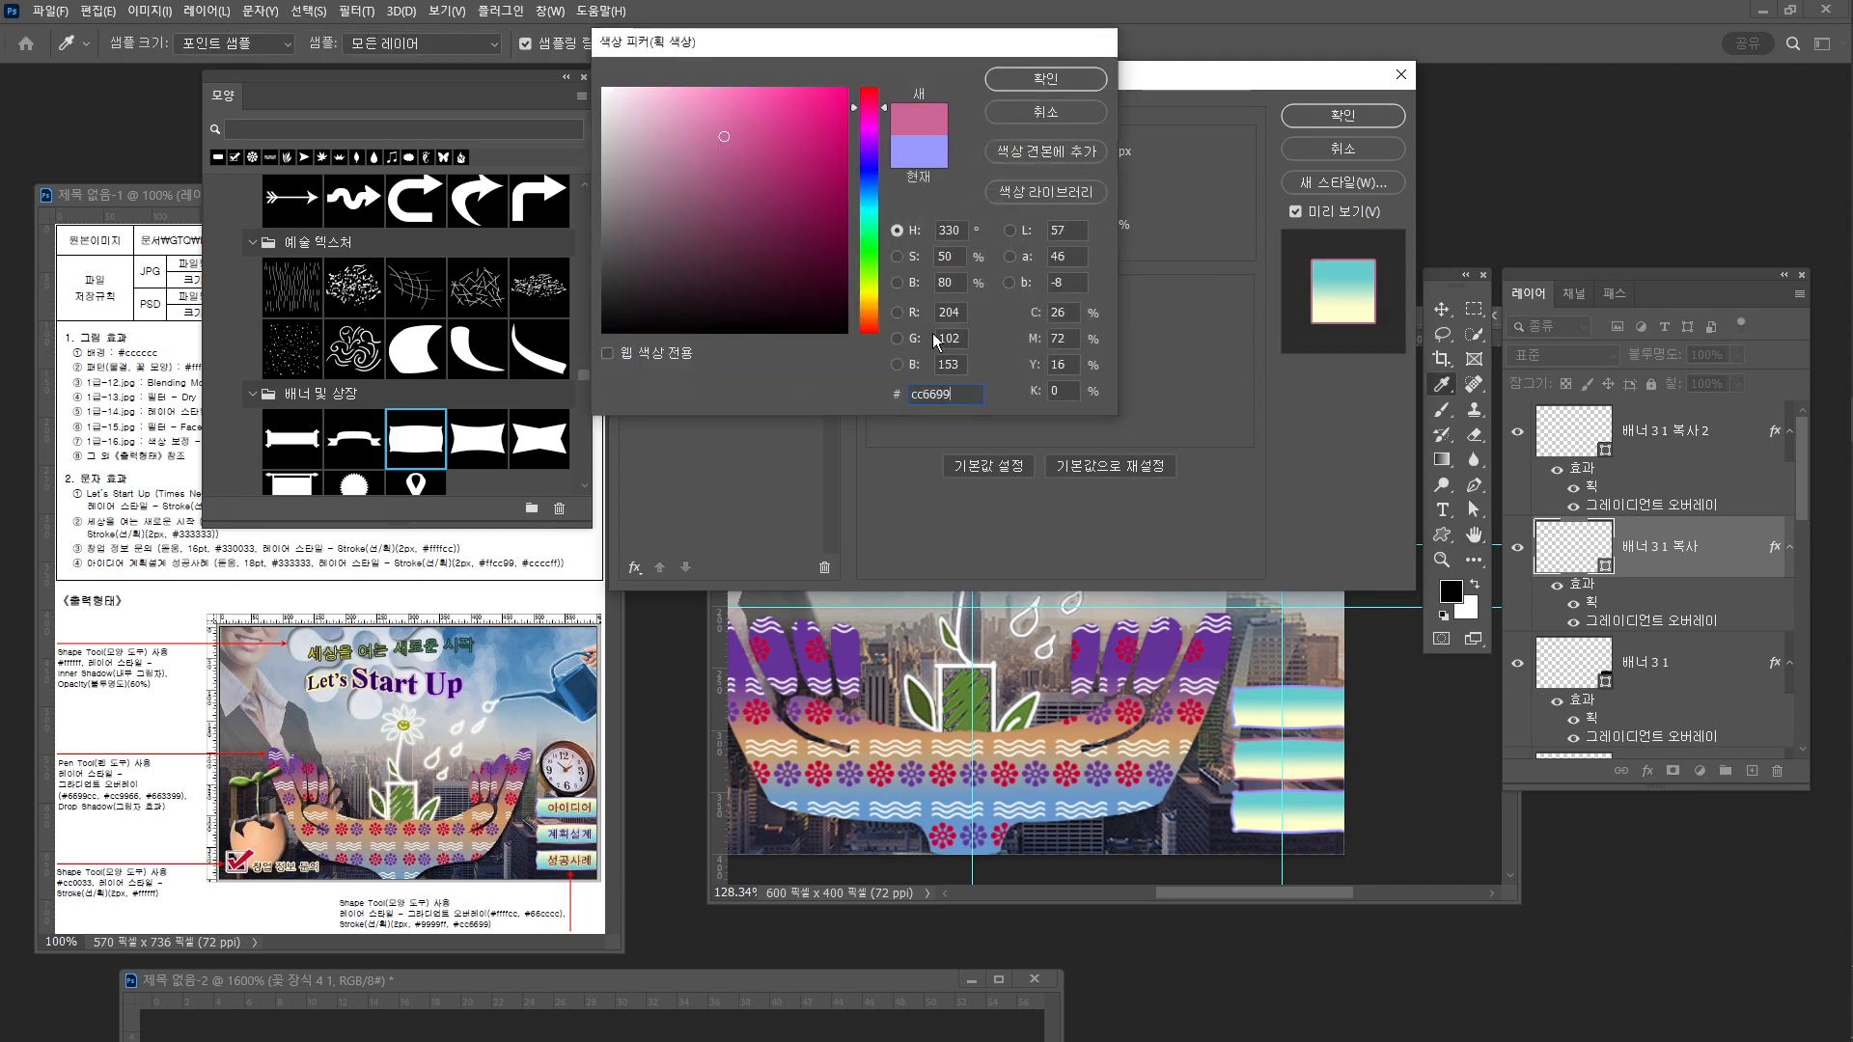
key(Return)
click(1323, 118)
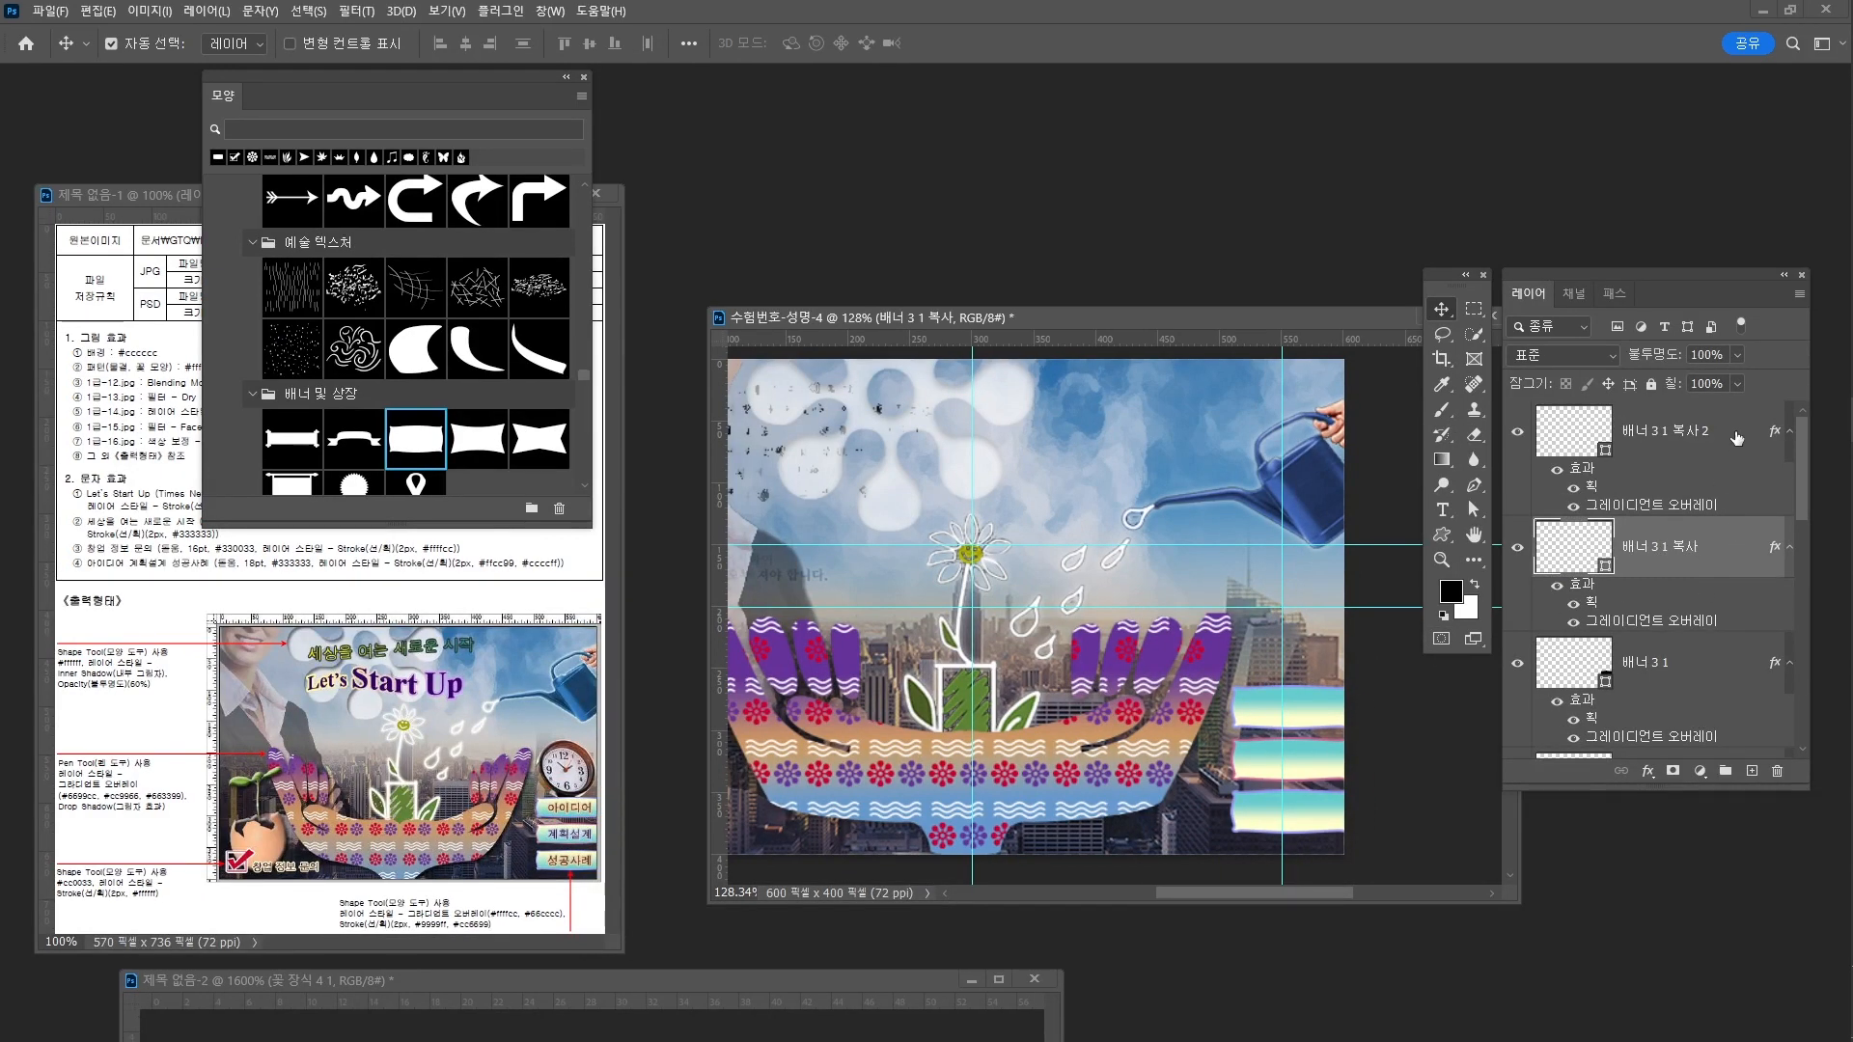
Delete both banner copies, try to duplicate the original banner downward again, and undo that duplicate
shift+click(1737, 439)
key(Delete)
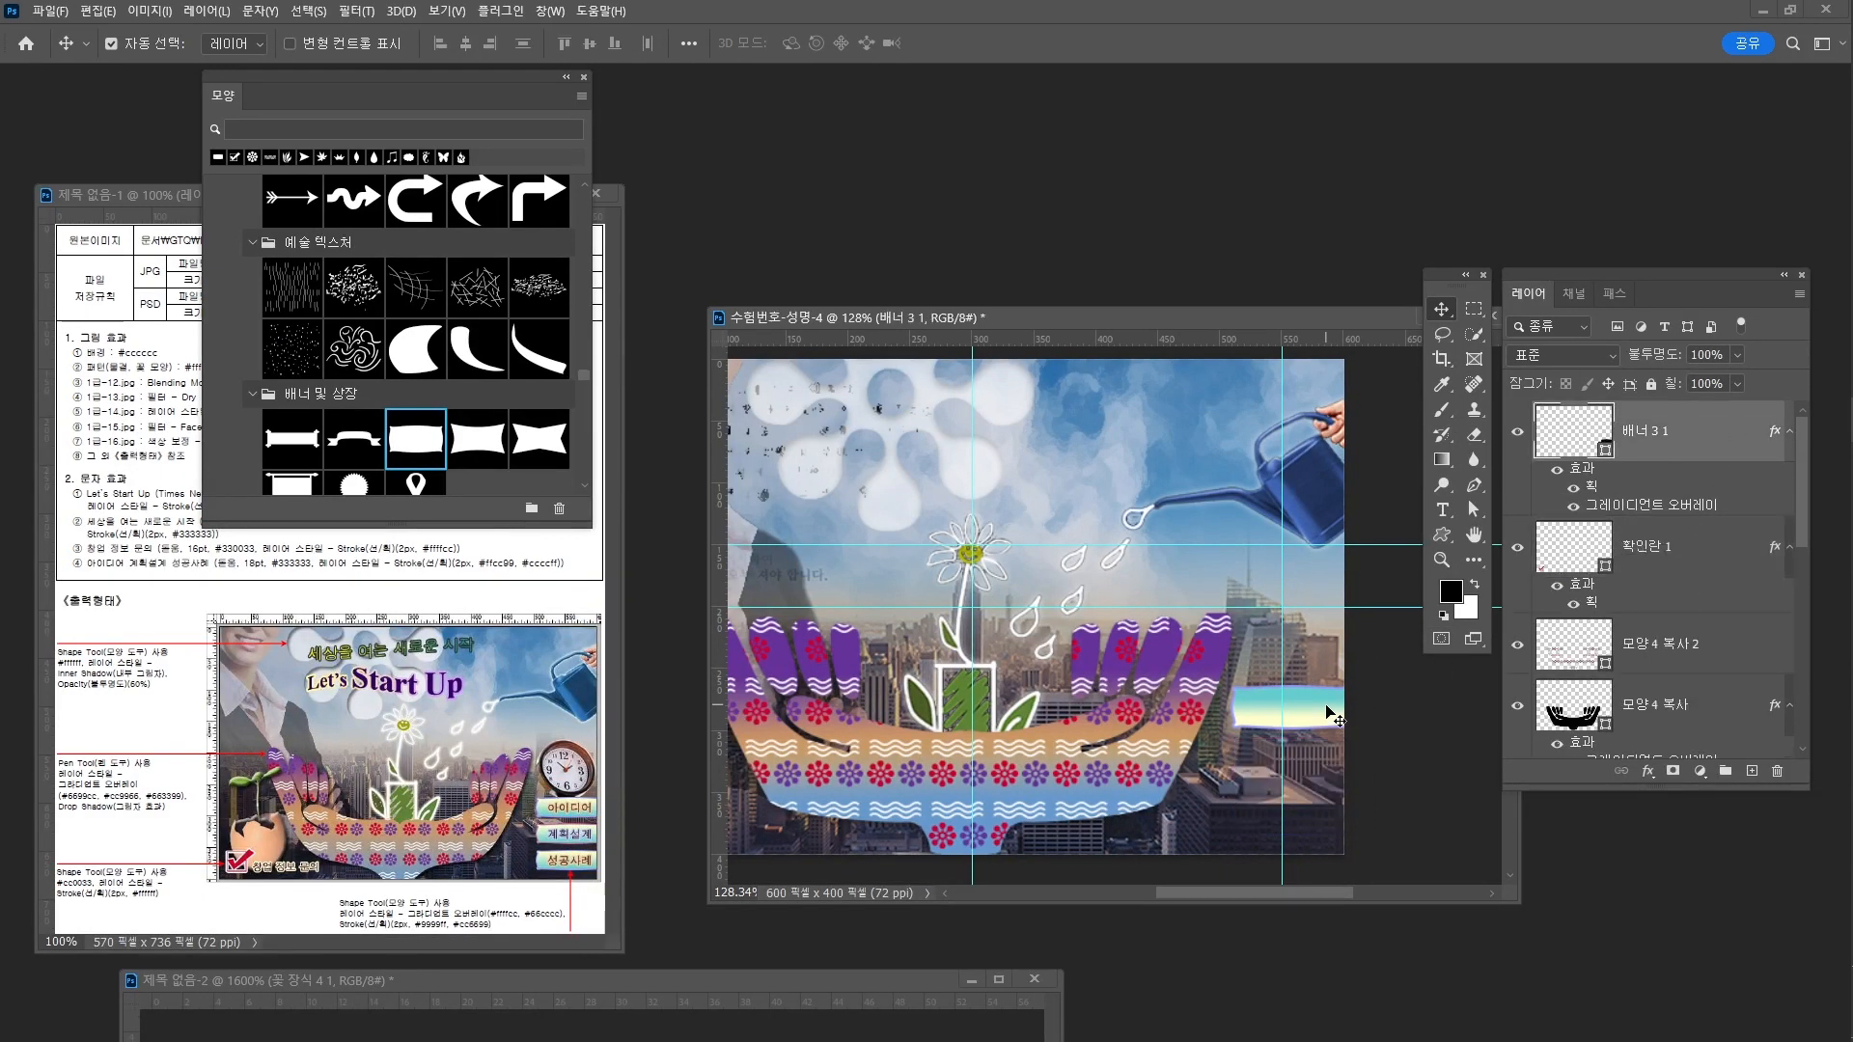
drag(1326, 706, 1327, 758)
key(ctrl+z)
Set the gradient overlay angle of the banner 배너 3 1 to 89° and apply it
double_click(1638, 512)
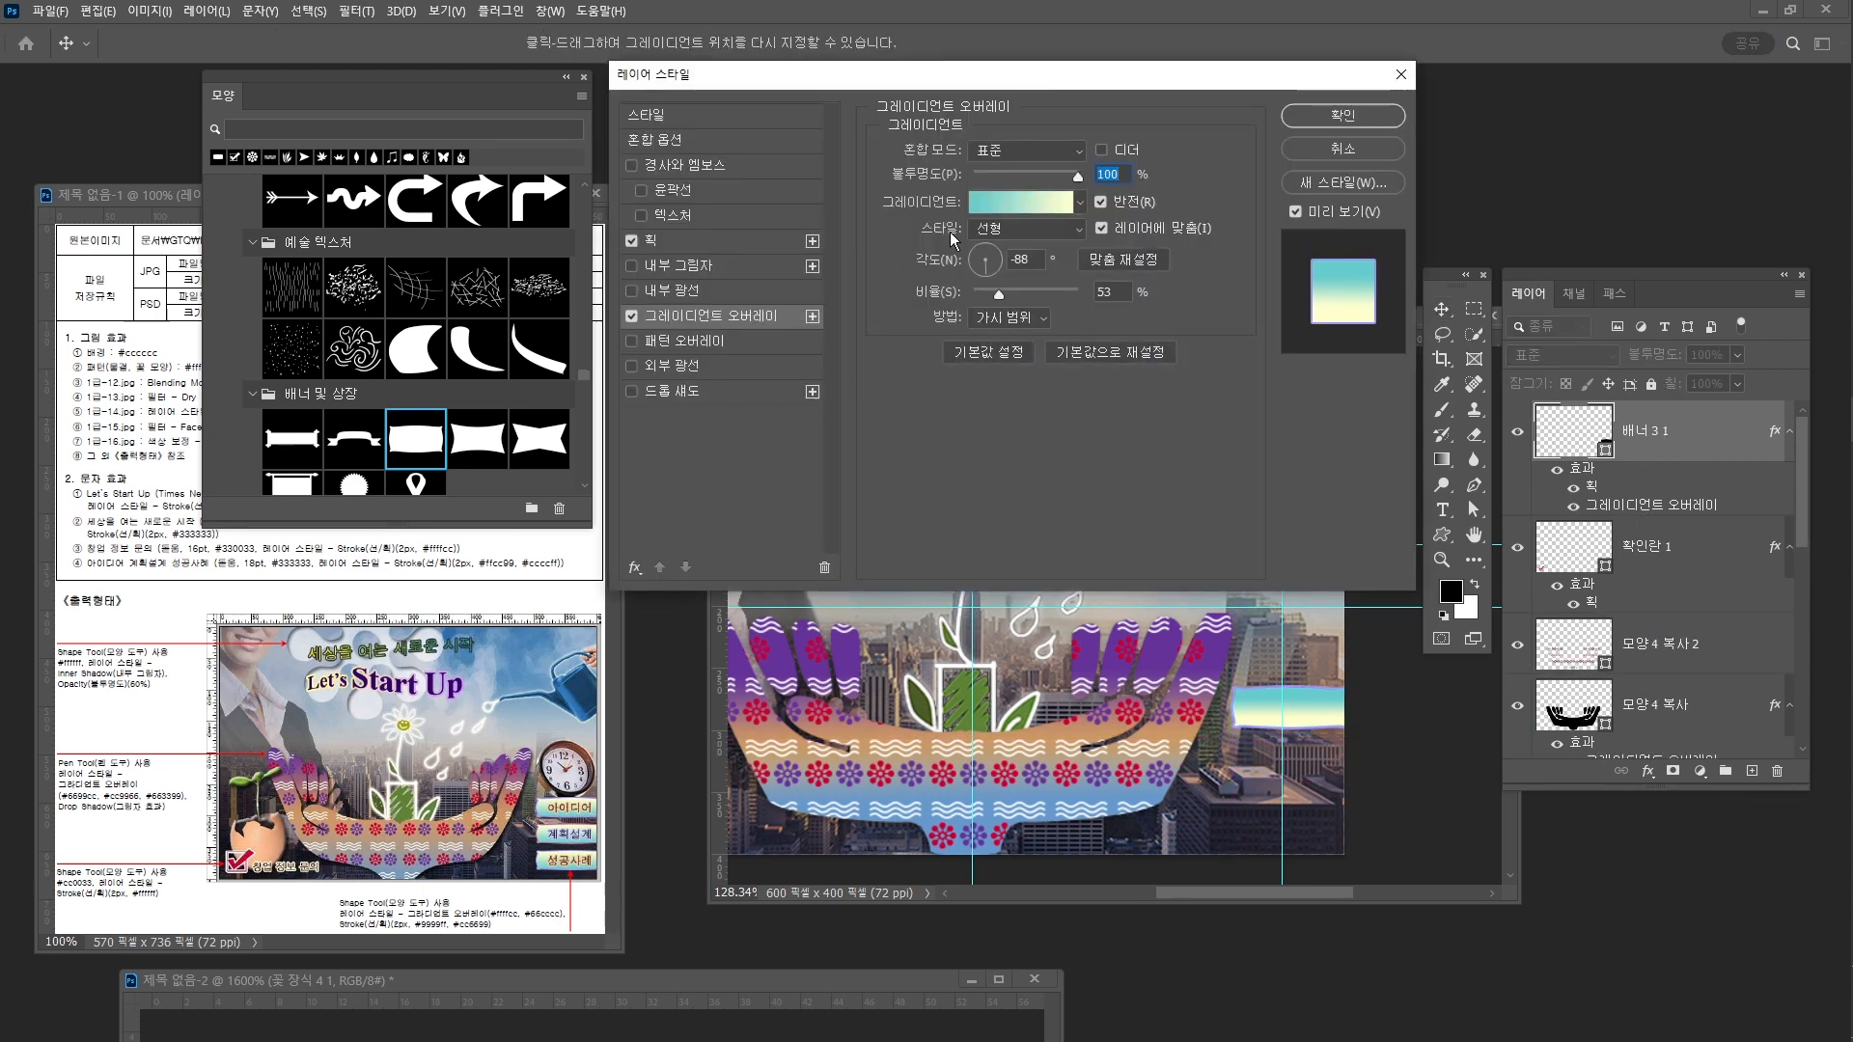
click(987, 253)
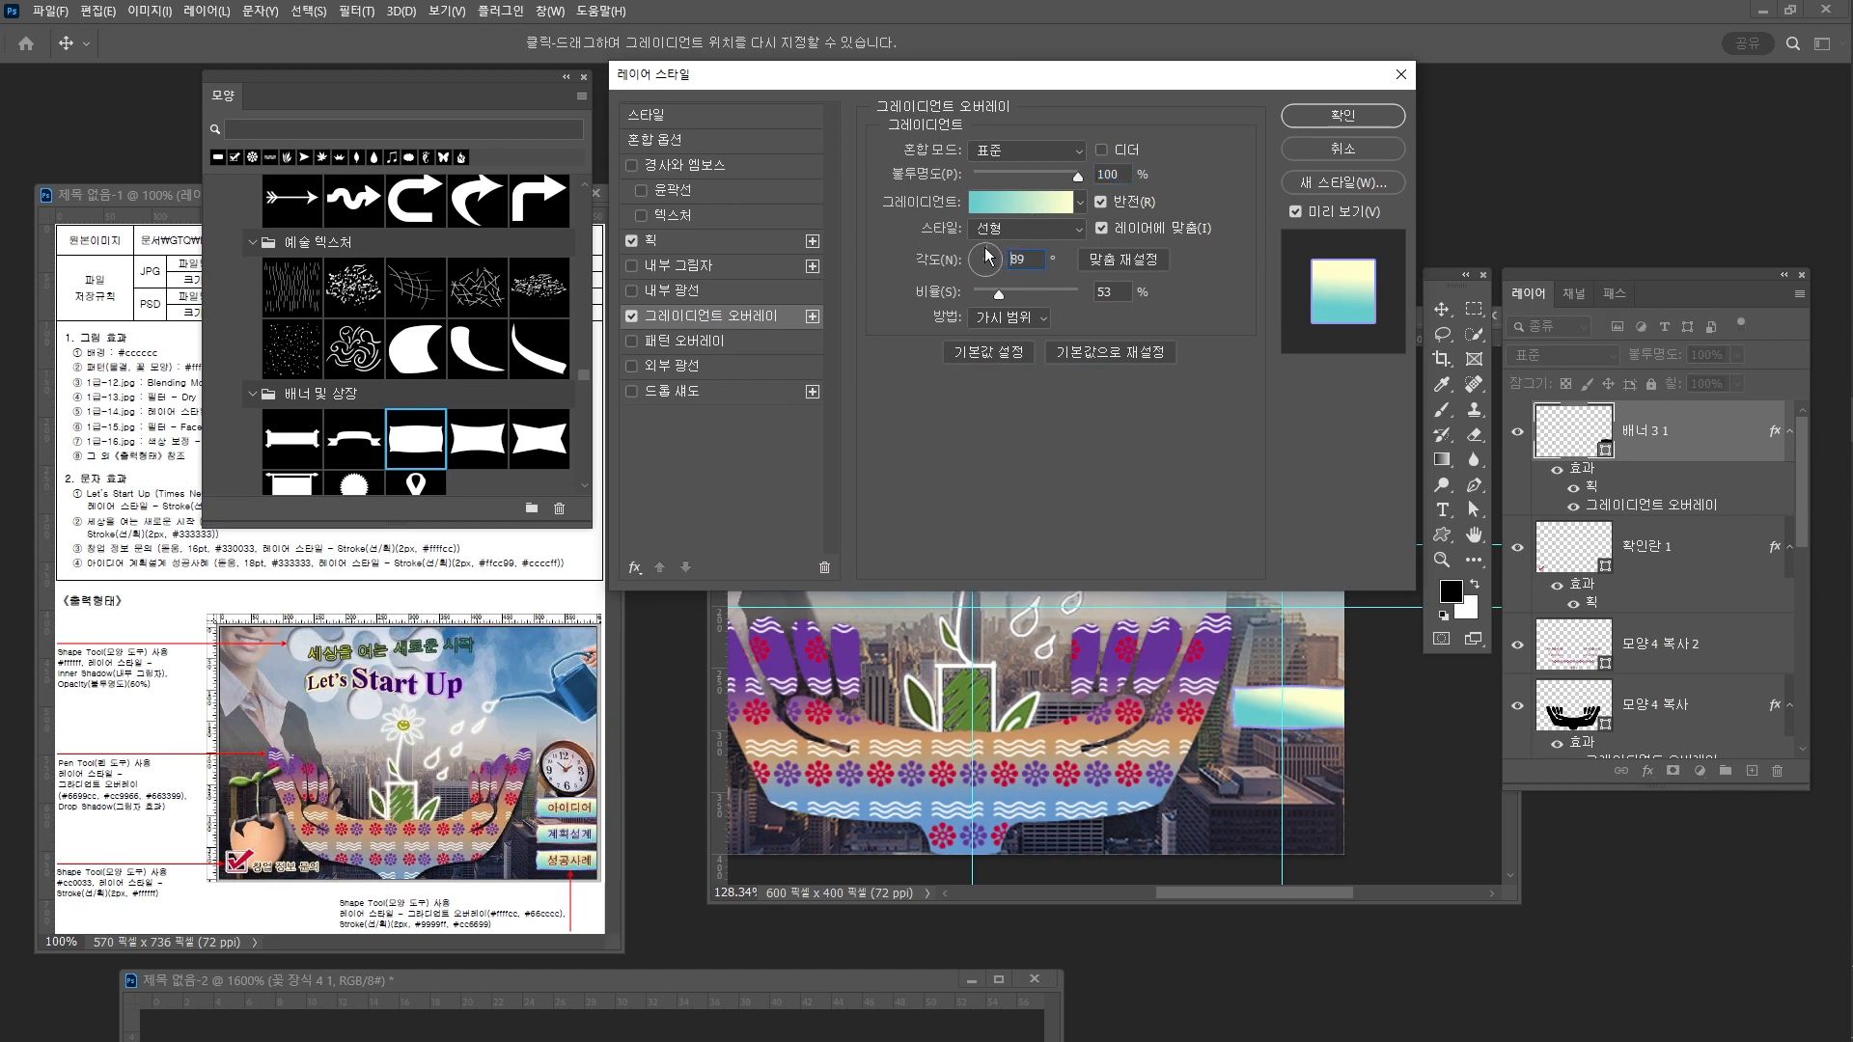
click(1313, 117)
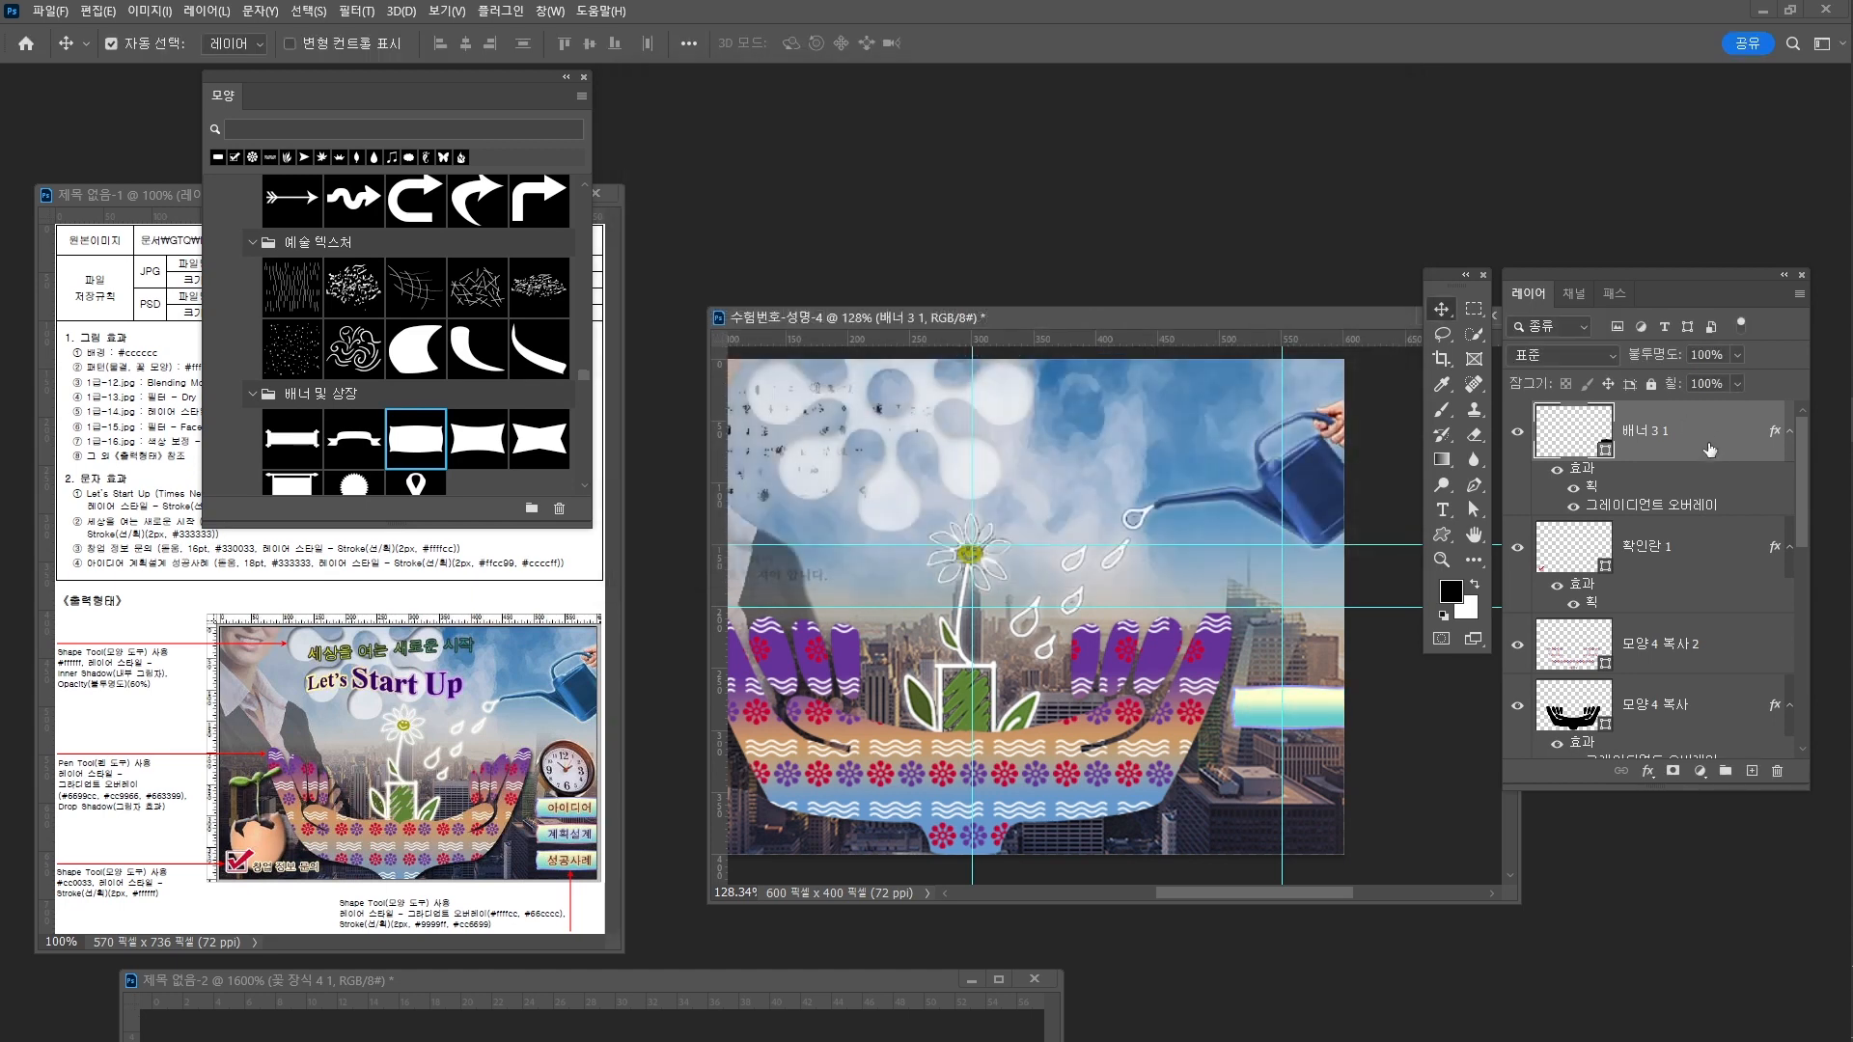
Duplicate the gradient banner twice downward and set the stroke colour of the first copy, 배너 3 1 복사, to #cc6699
drag(1293, 706, 1313, 818)
key(ctrl+z)
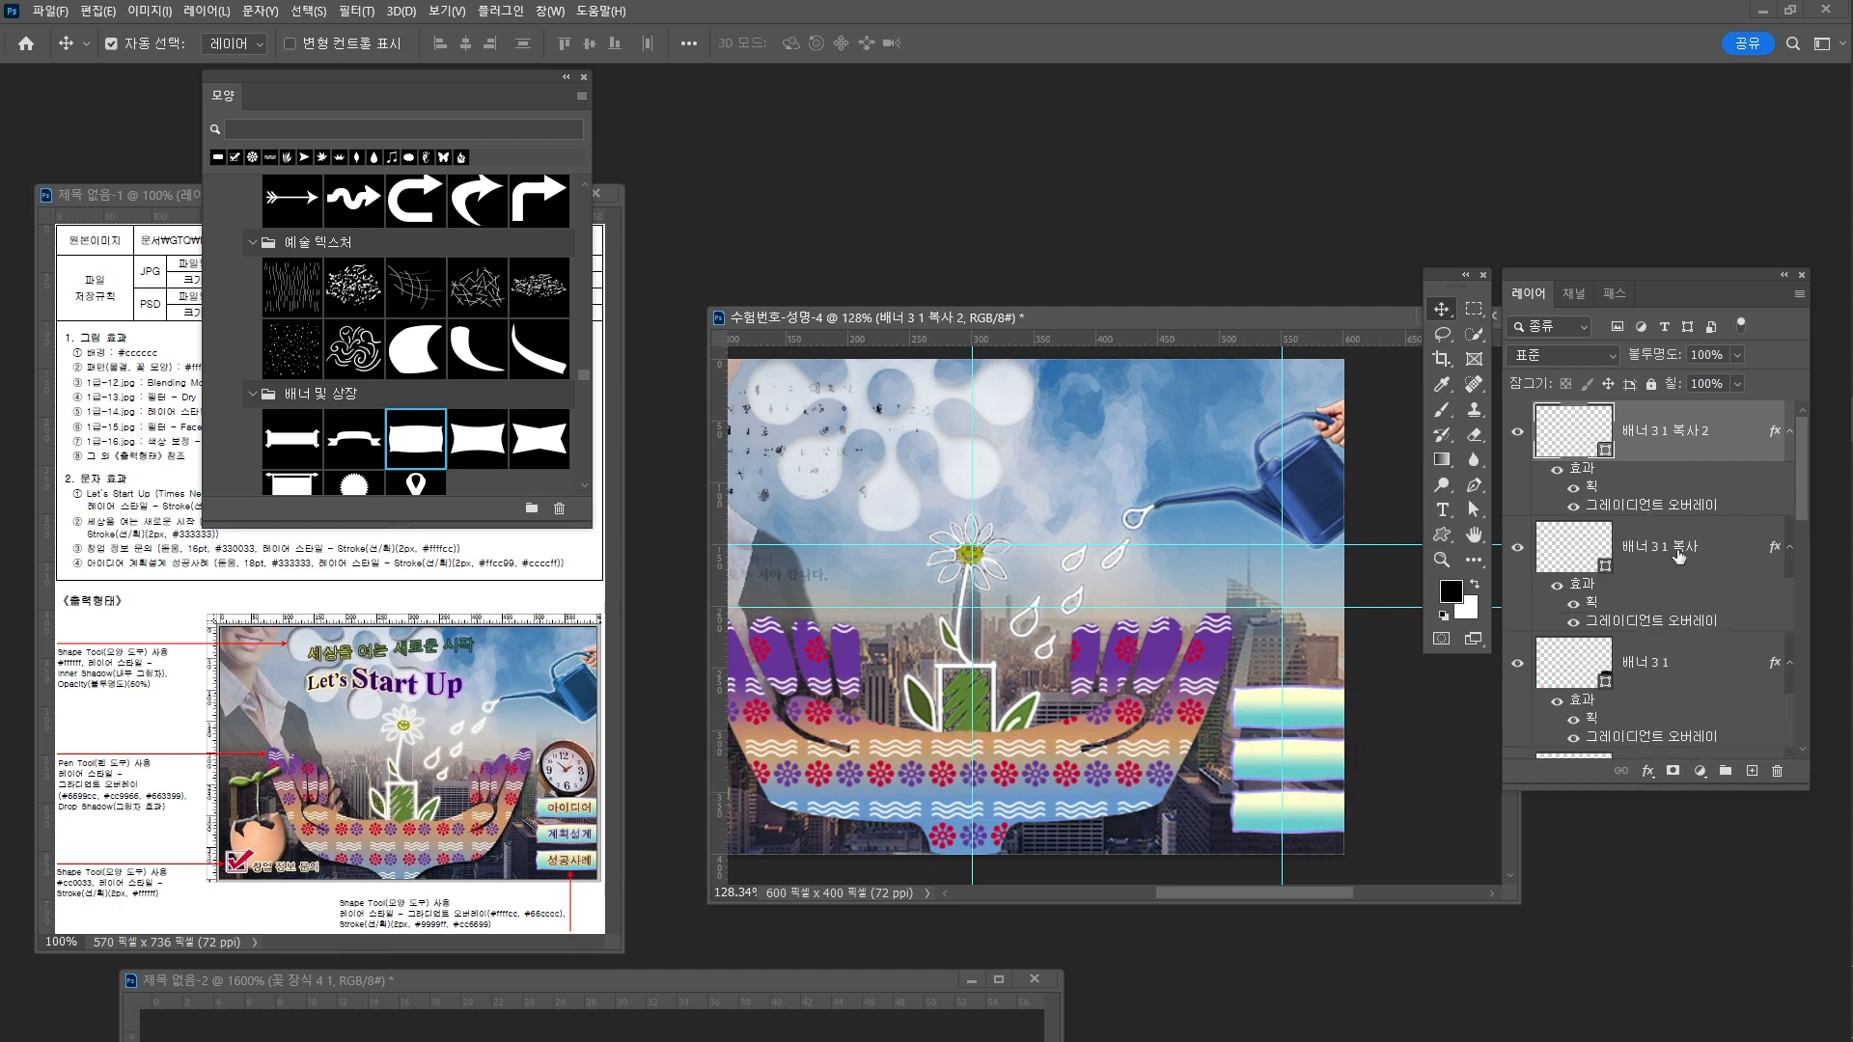
click(1672, 548)
double_click(1593, 603)
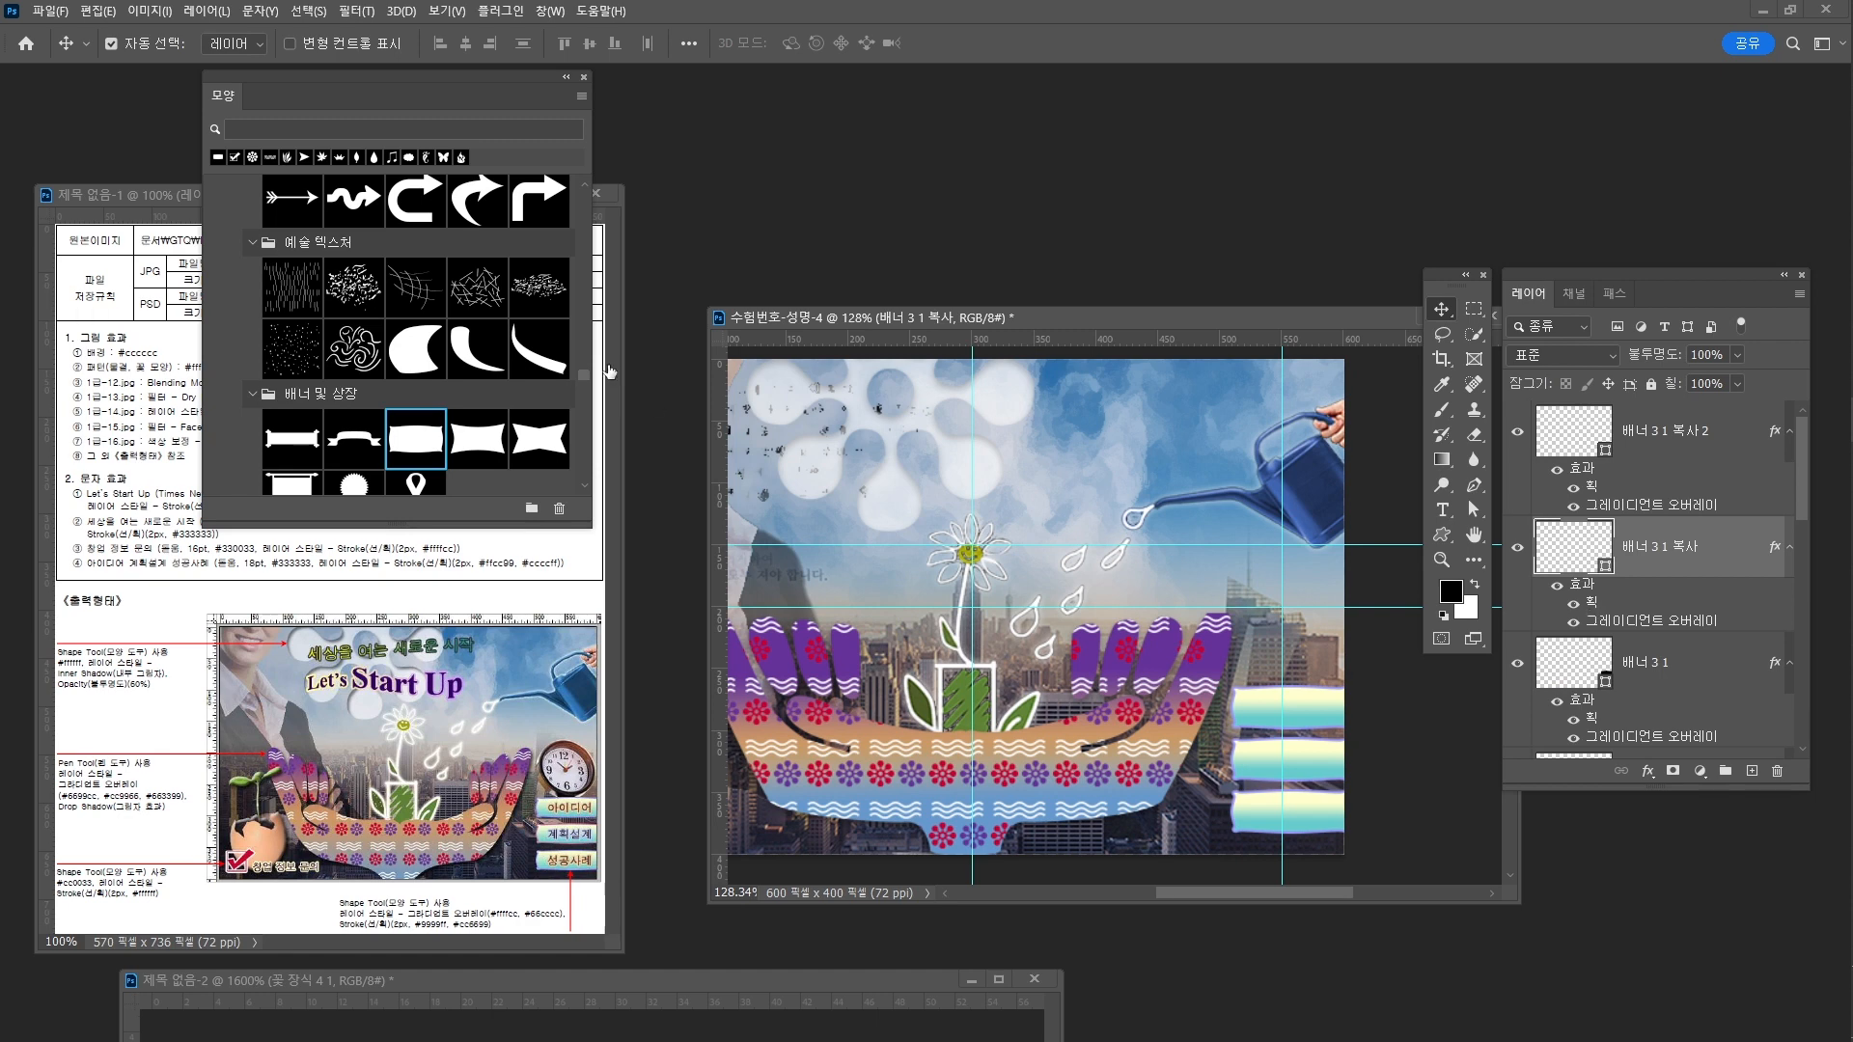
click(929, 309)
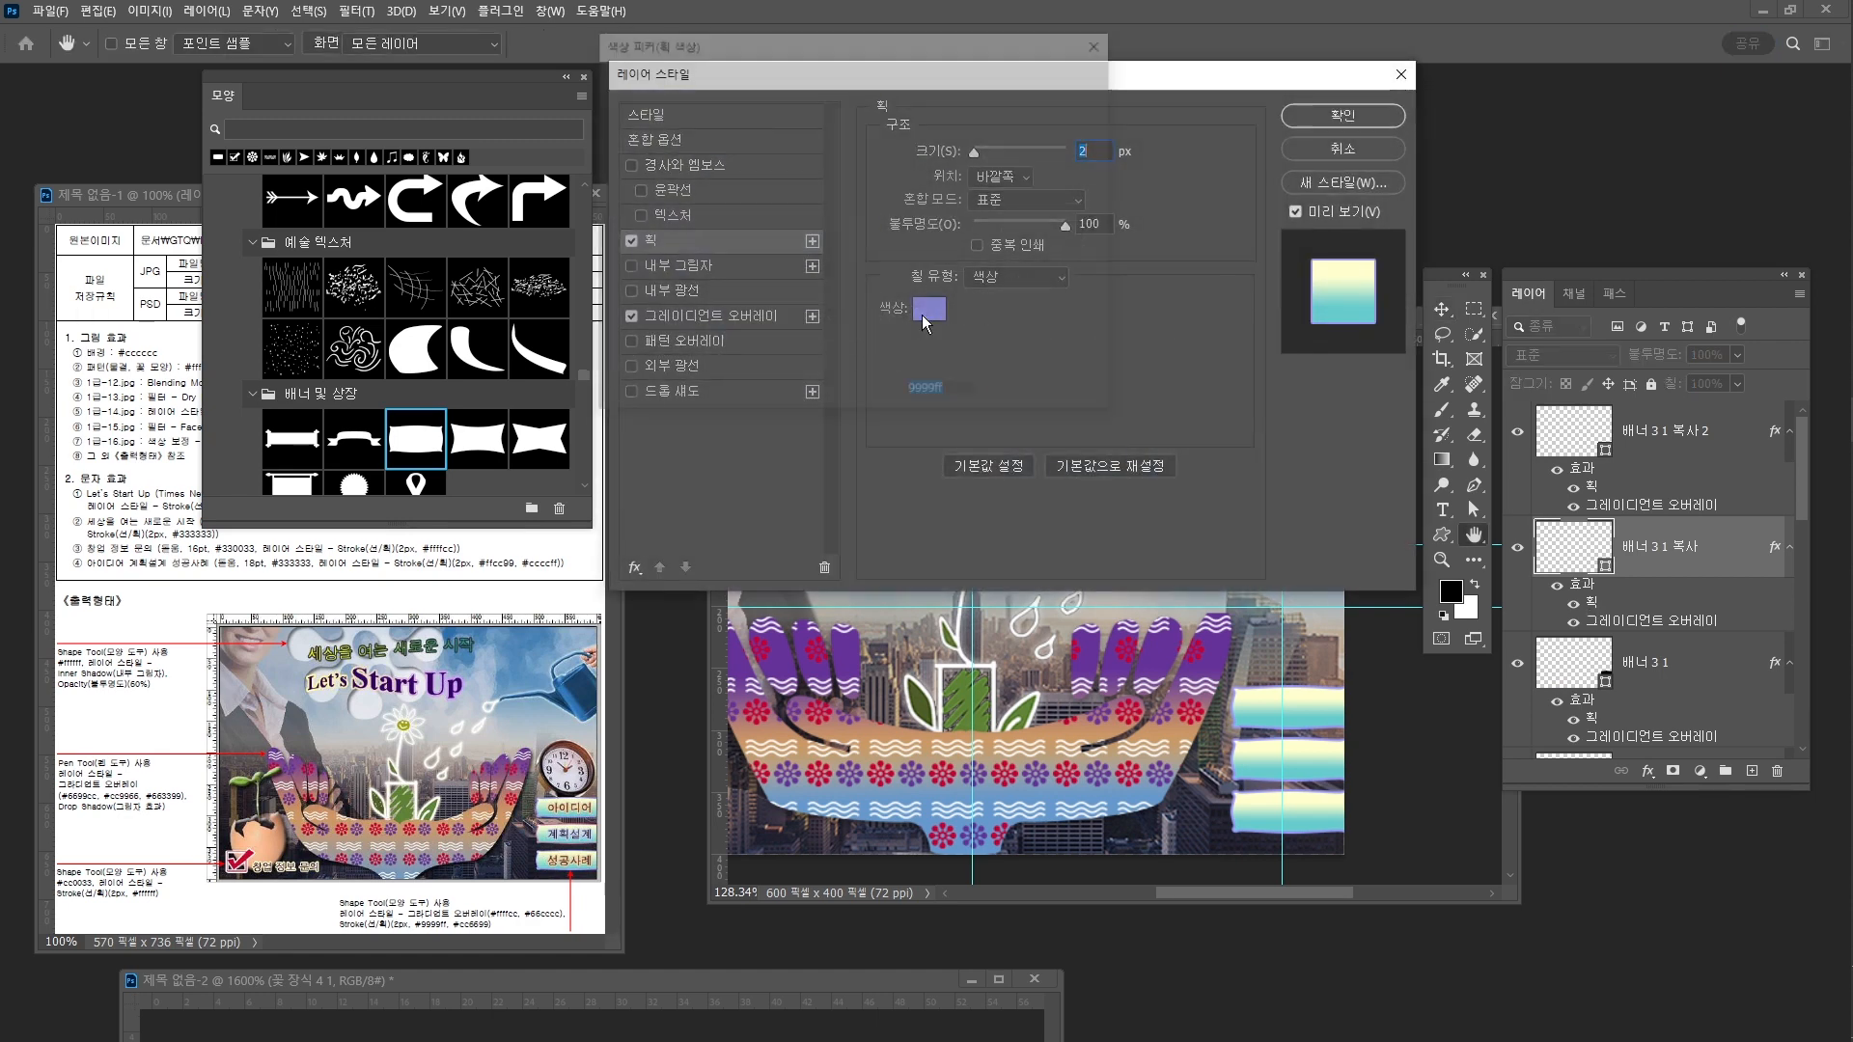
text(cc6699)
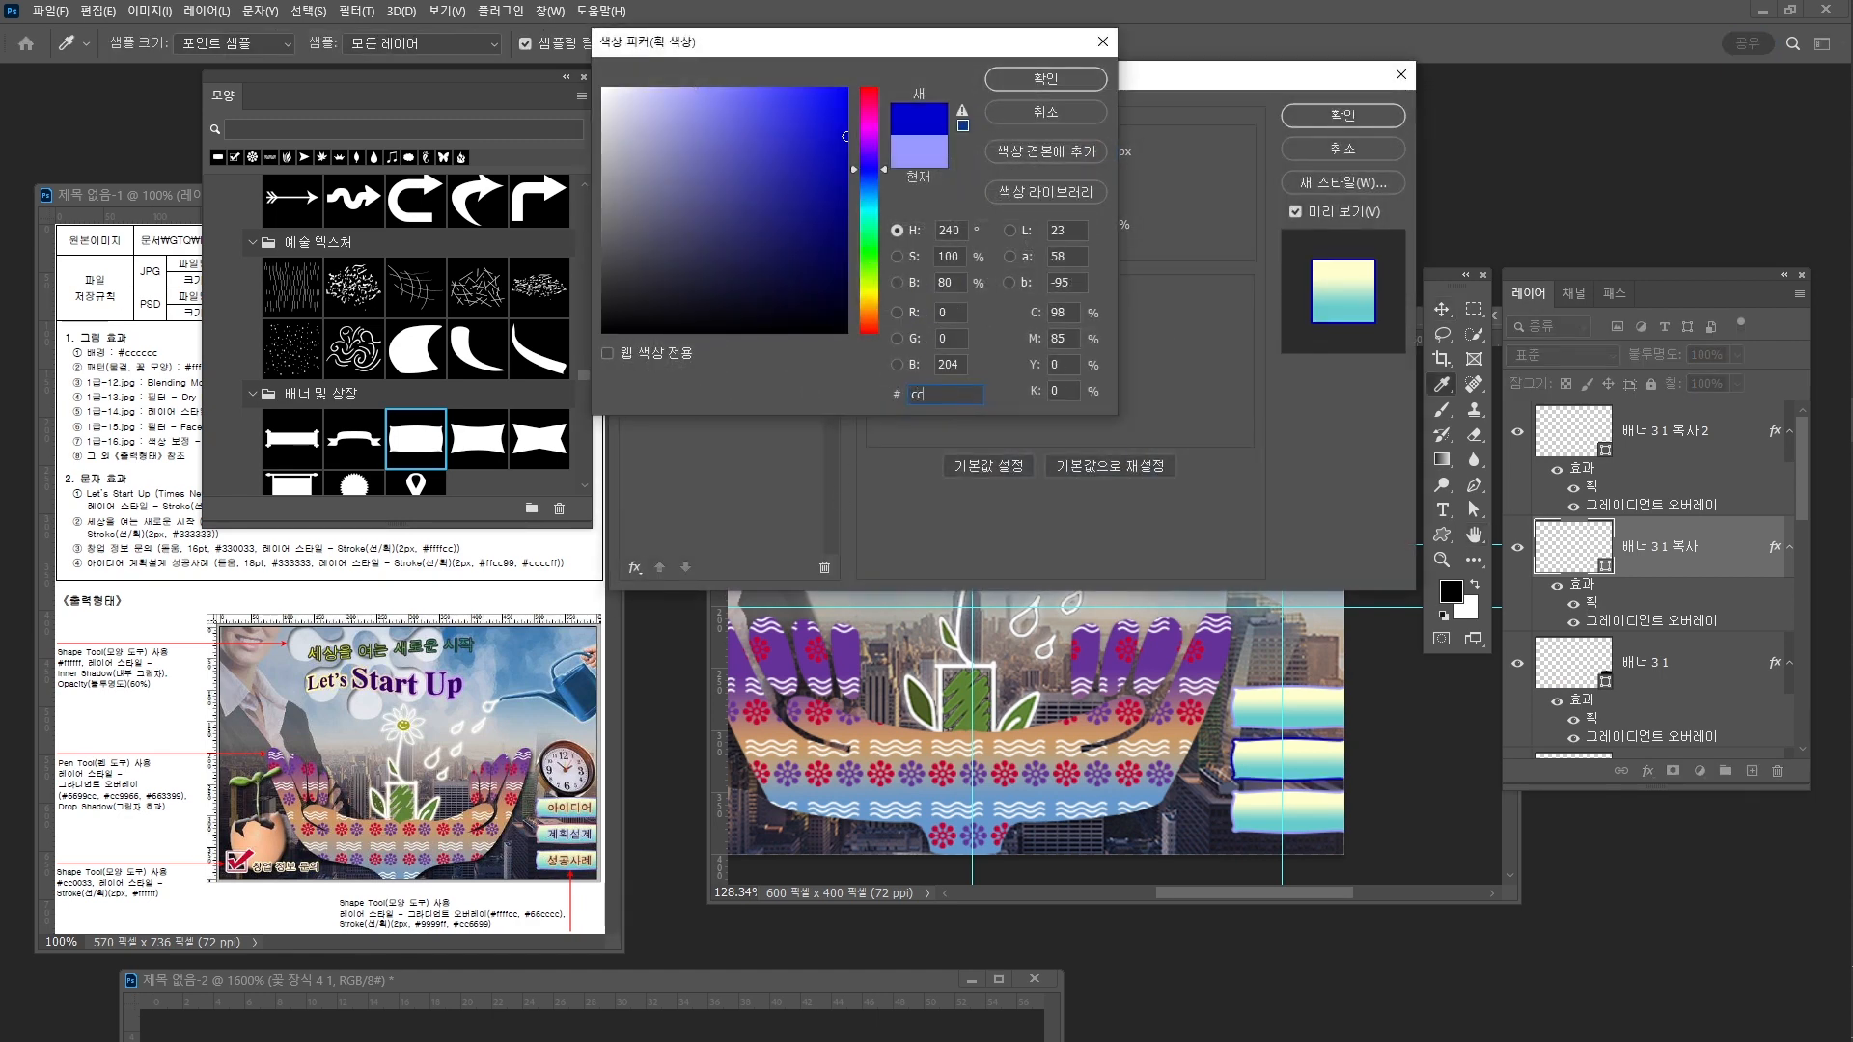
key(Return)
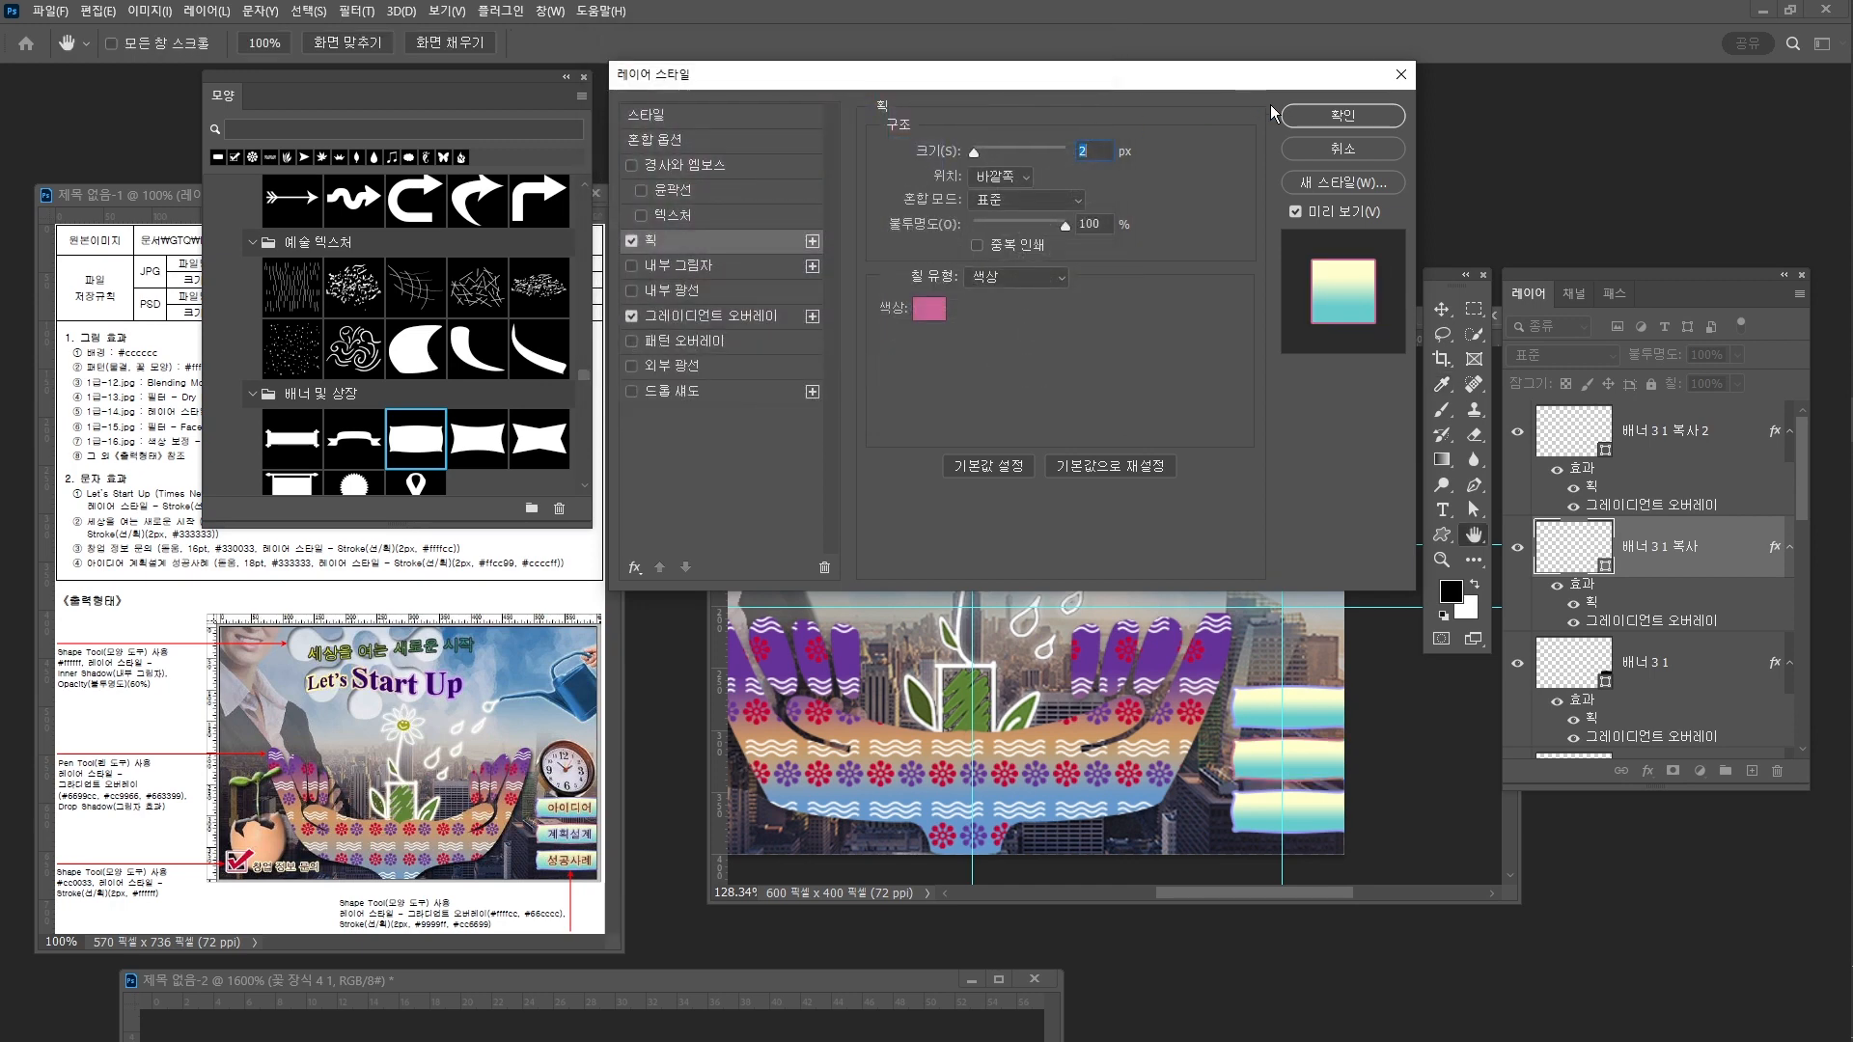
click(1358, 122)
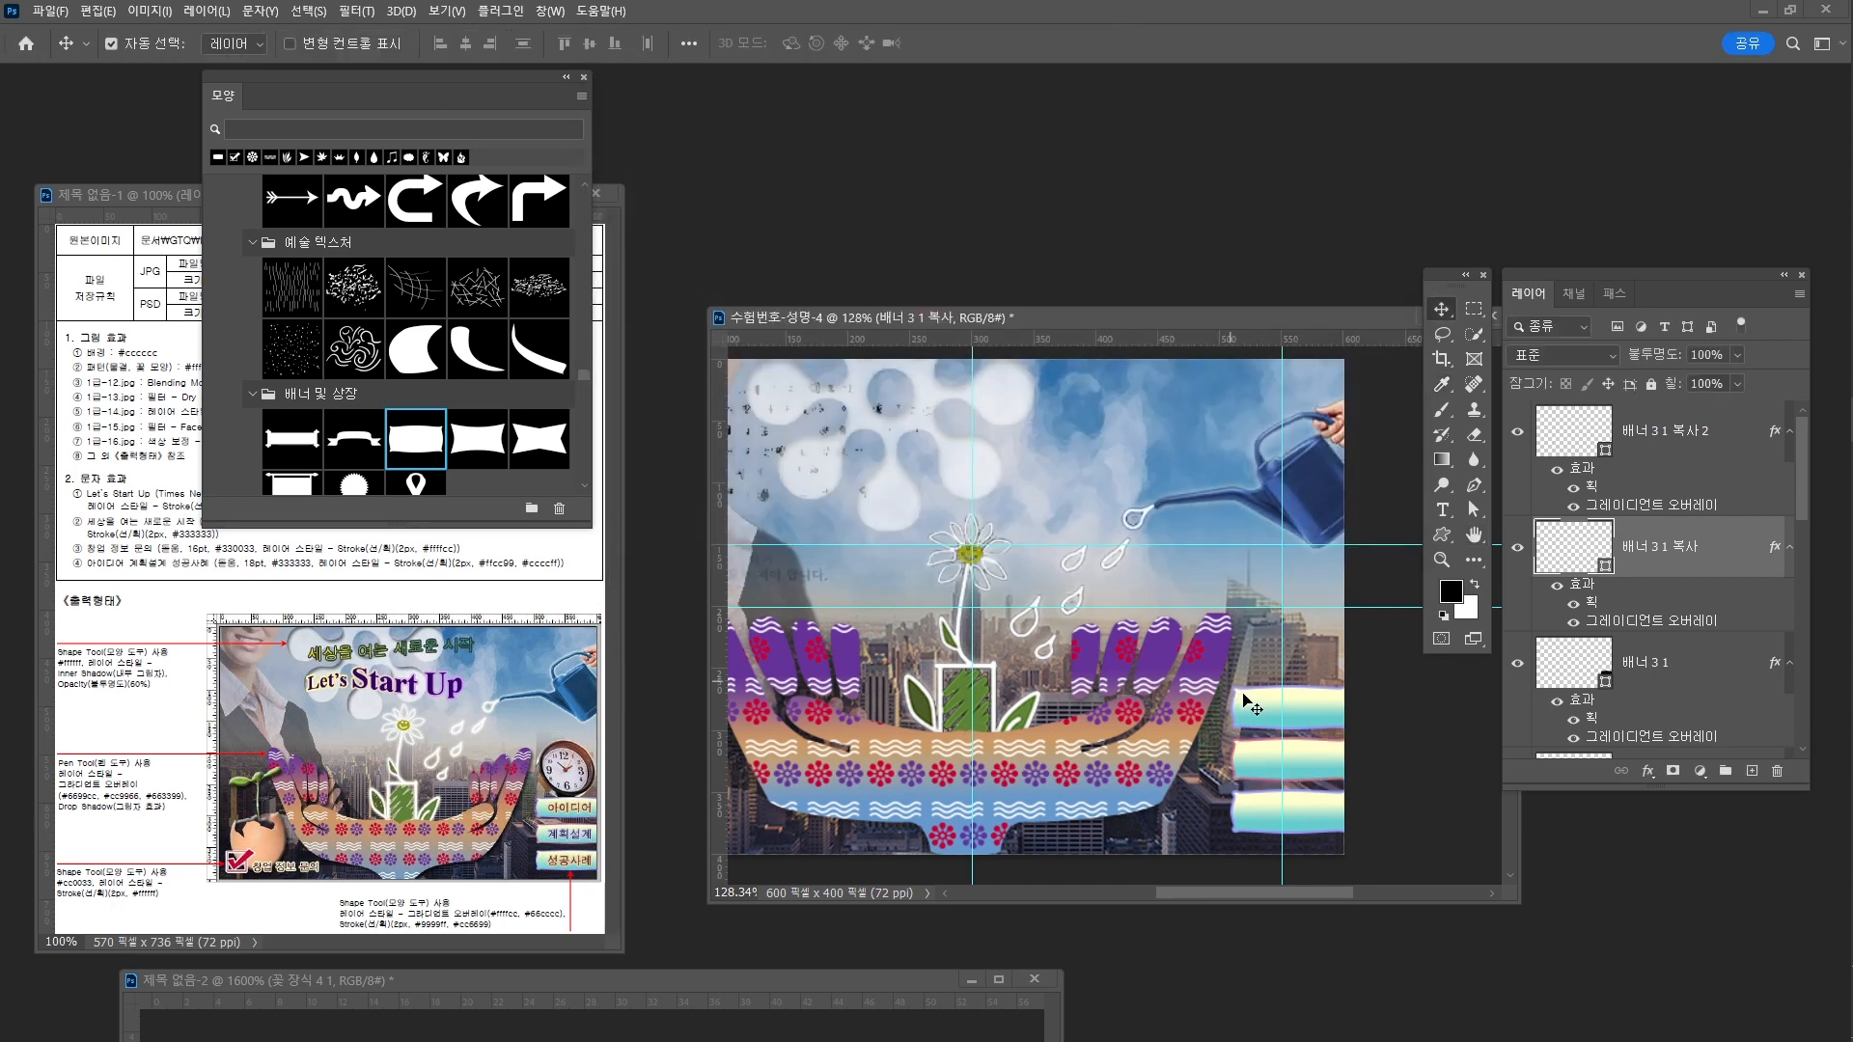
Close the shape library and resize and reposition the 수험번호-성명-4 document window to show the whole composite
click(583, 77)
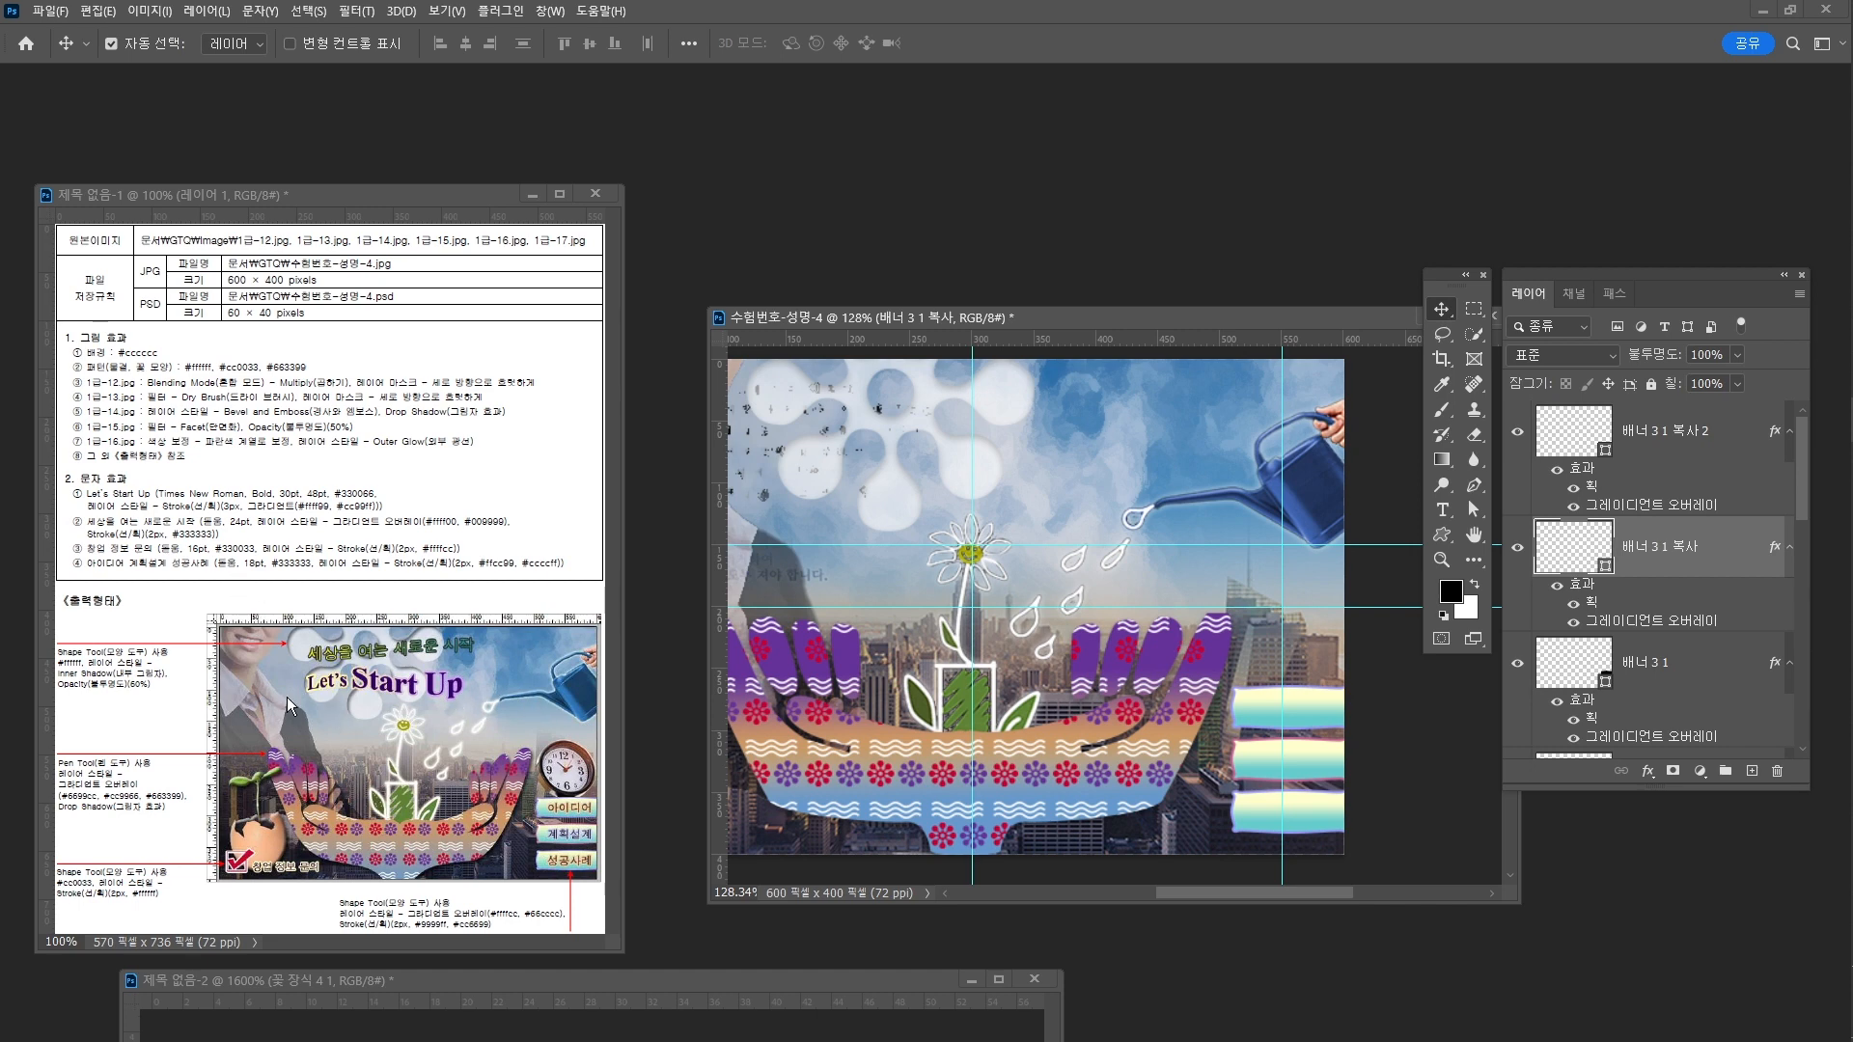
drag(1116, 596, 1254, 604)
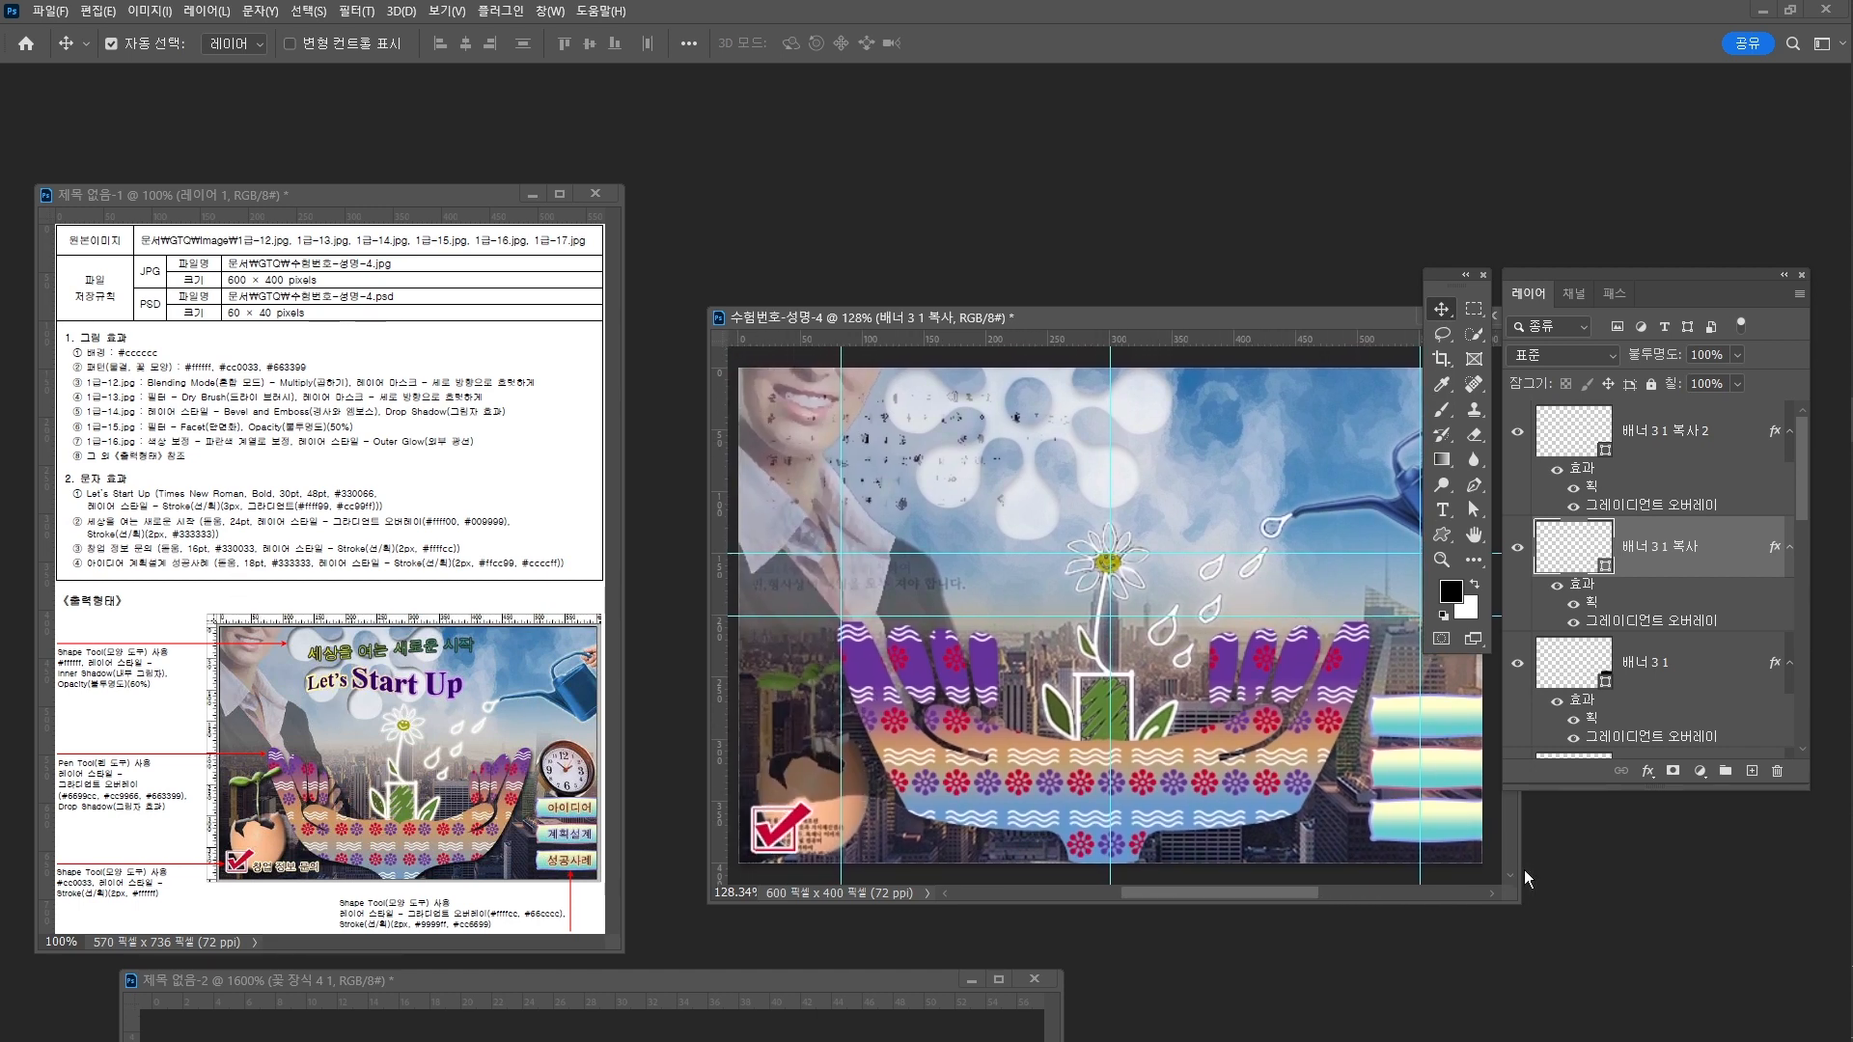
drag(1512, 897, 1563, 922)
drag(1009, 313, 948, 293)
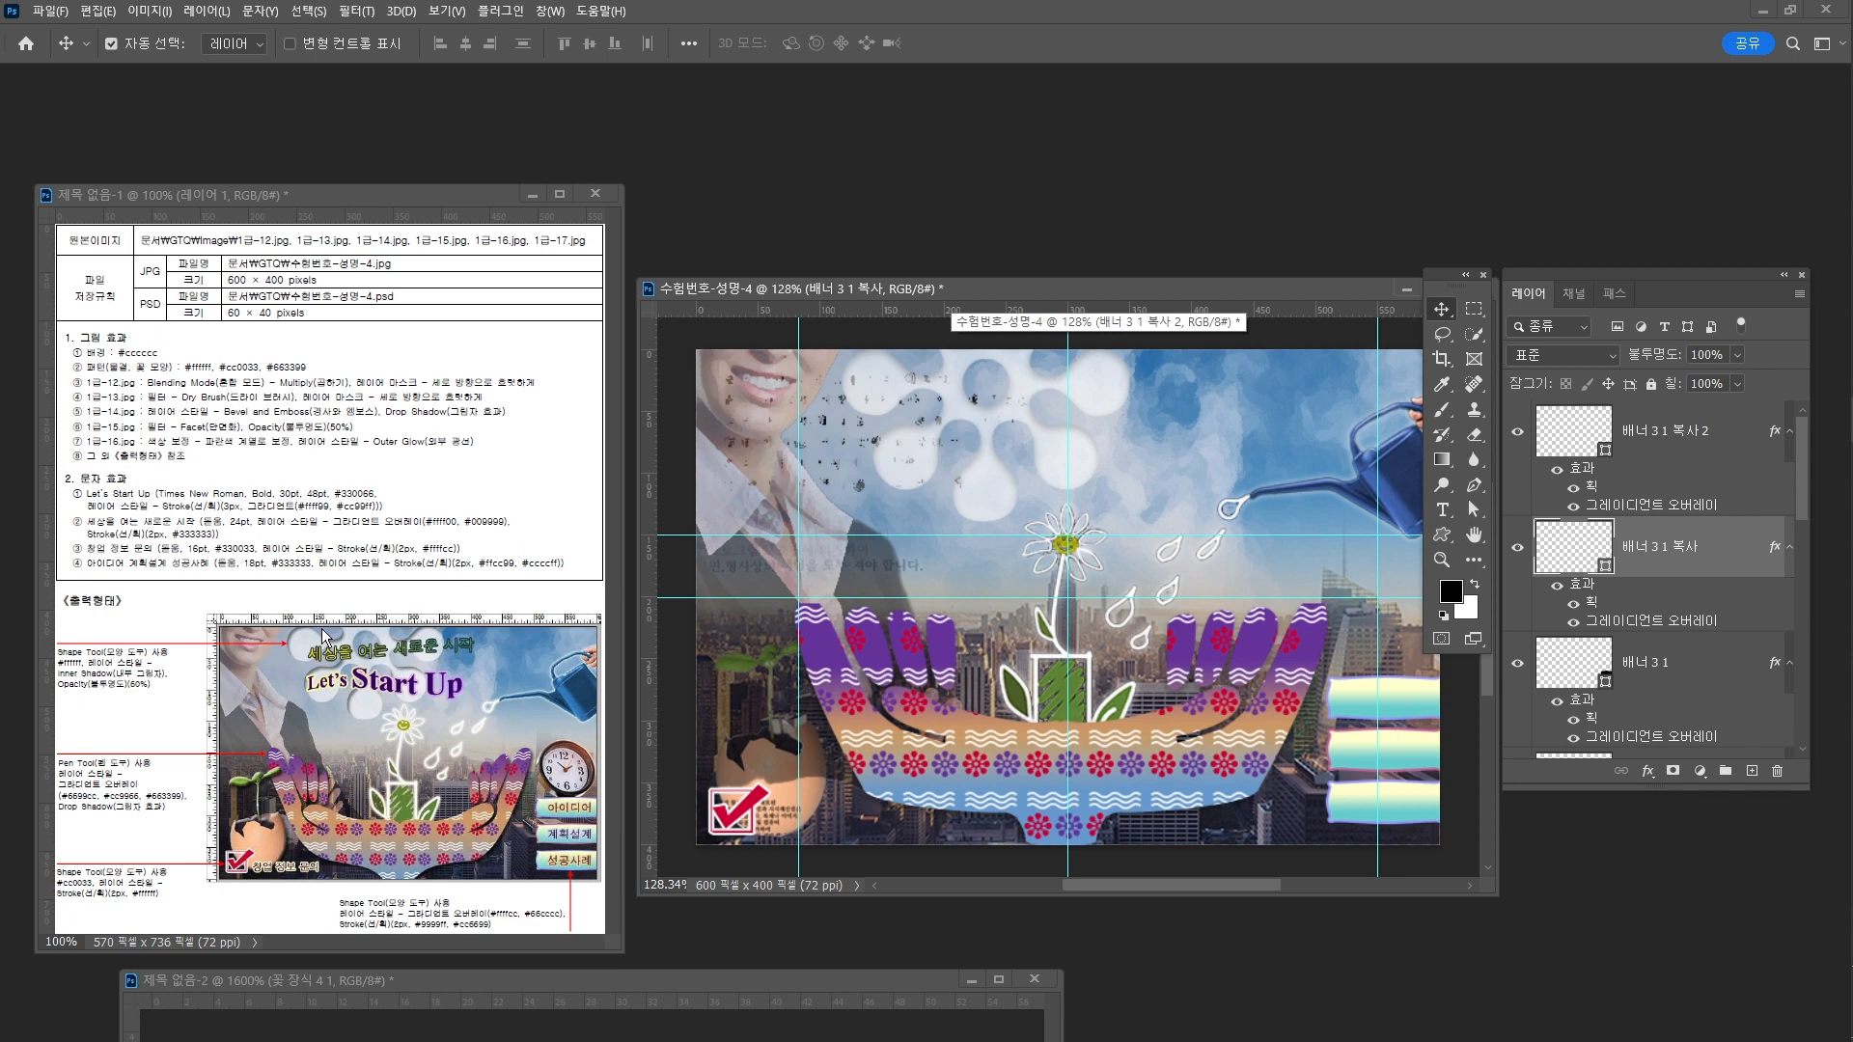
Add the text "Let's Start Up" in Times New Roman Bold above the flower in the composite
key(t)
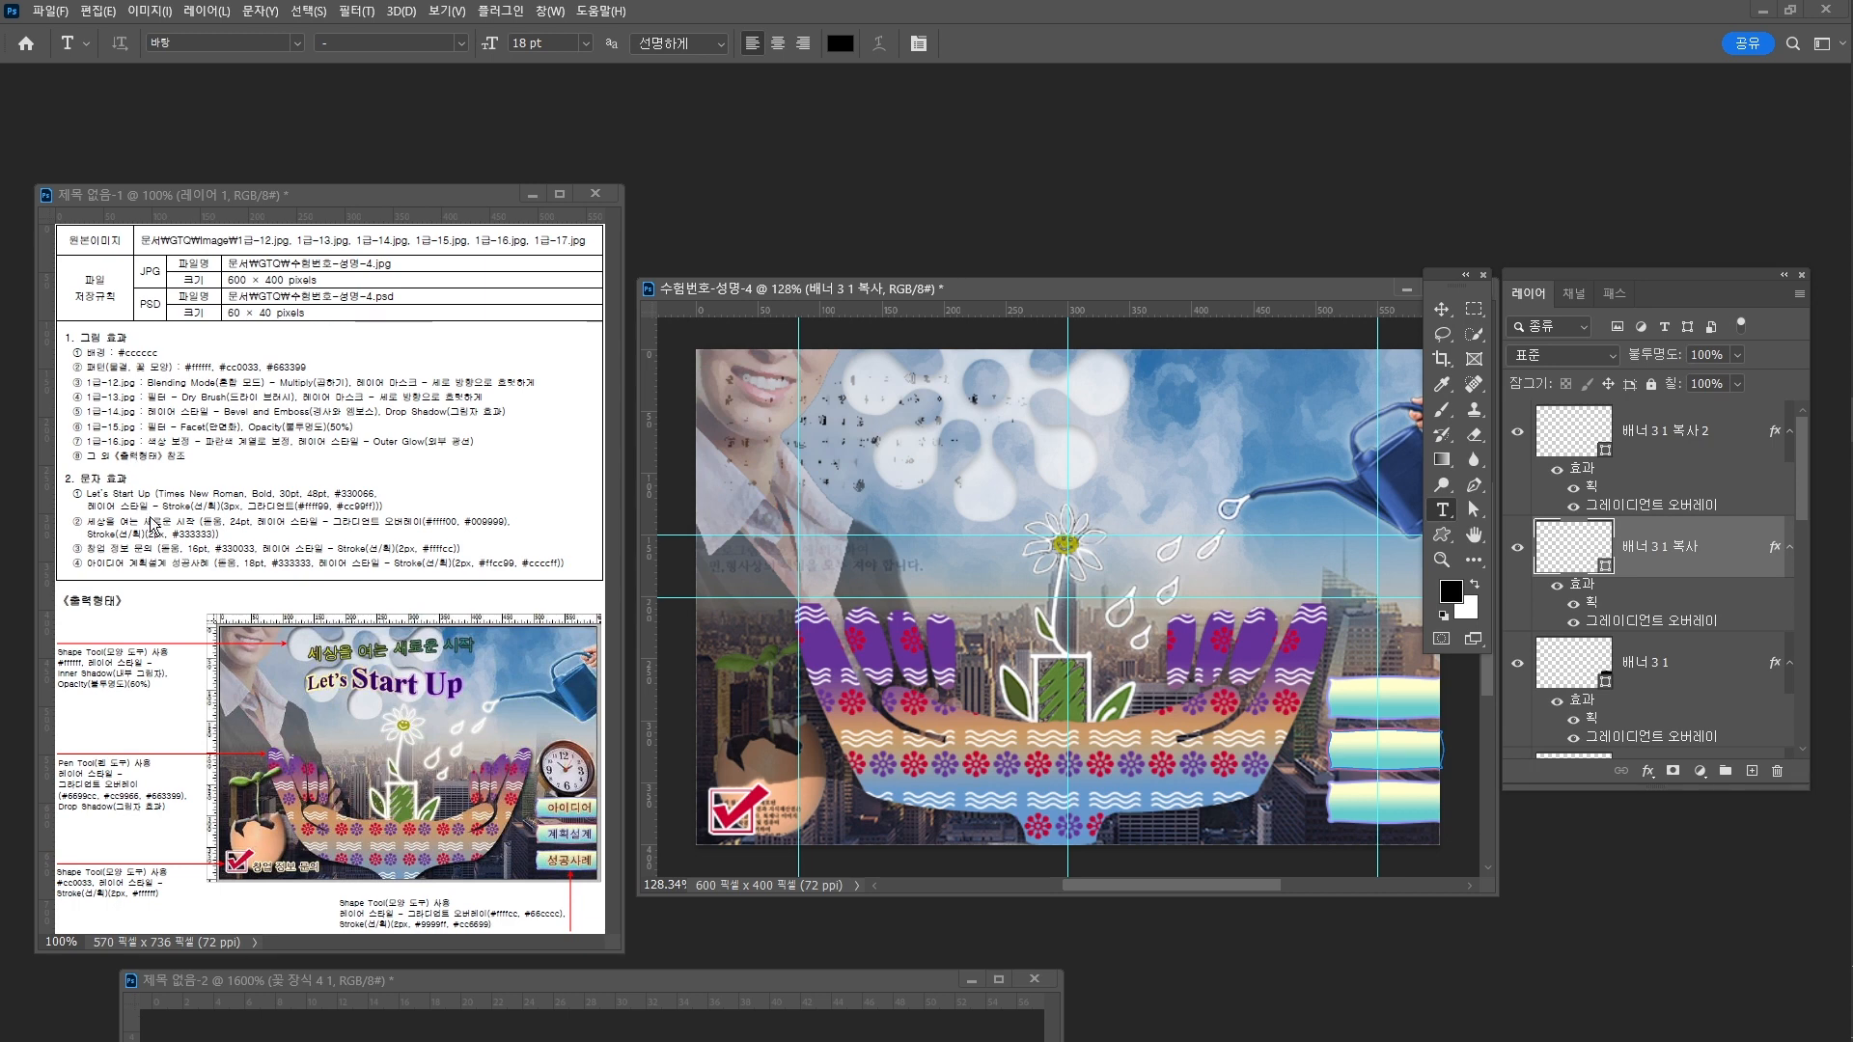
text(time)
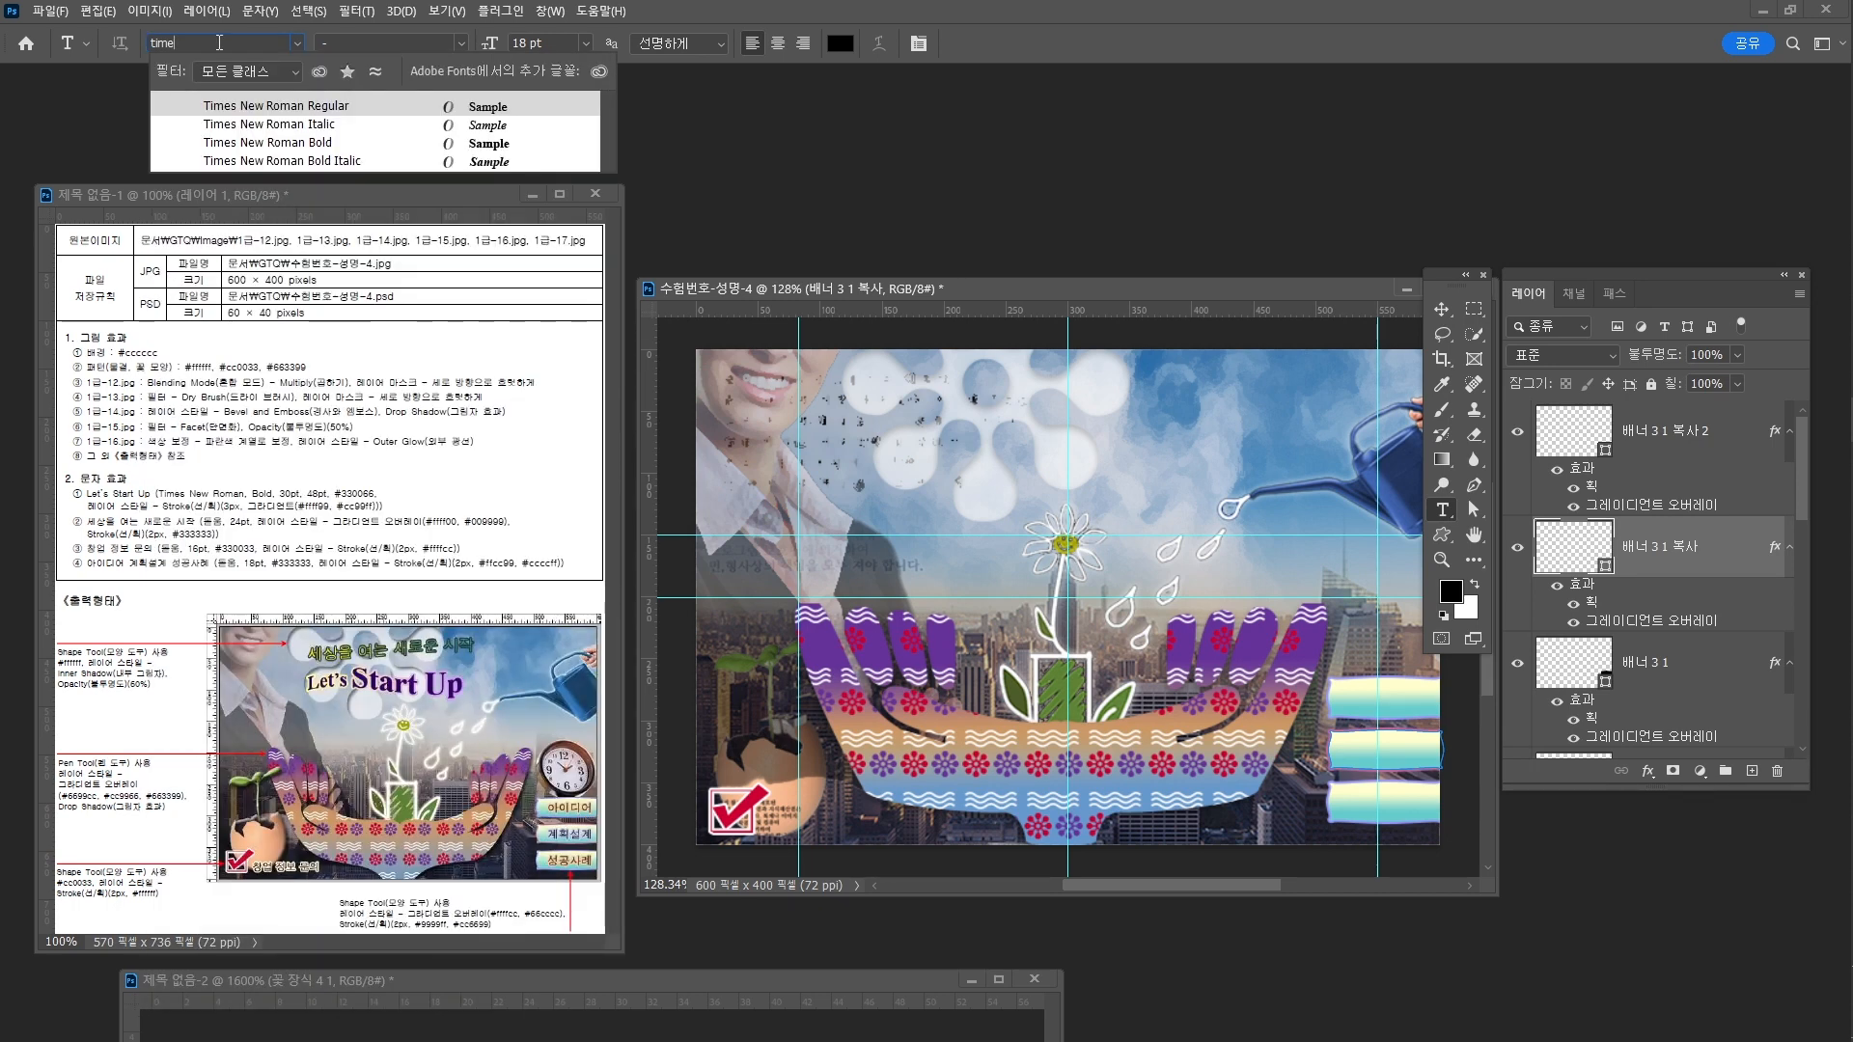
click(363, 145)
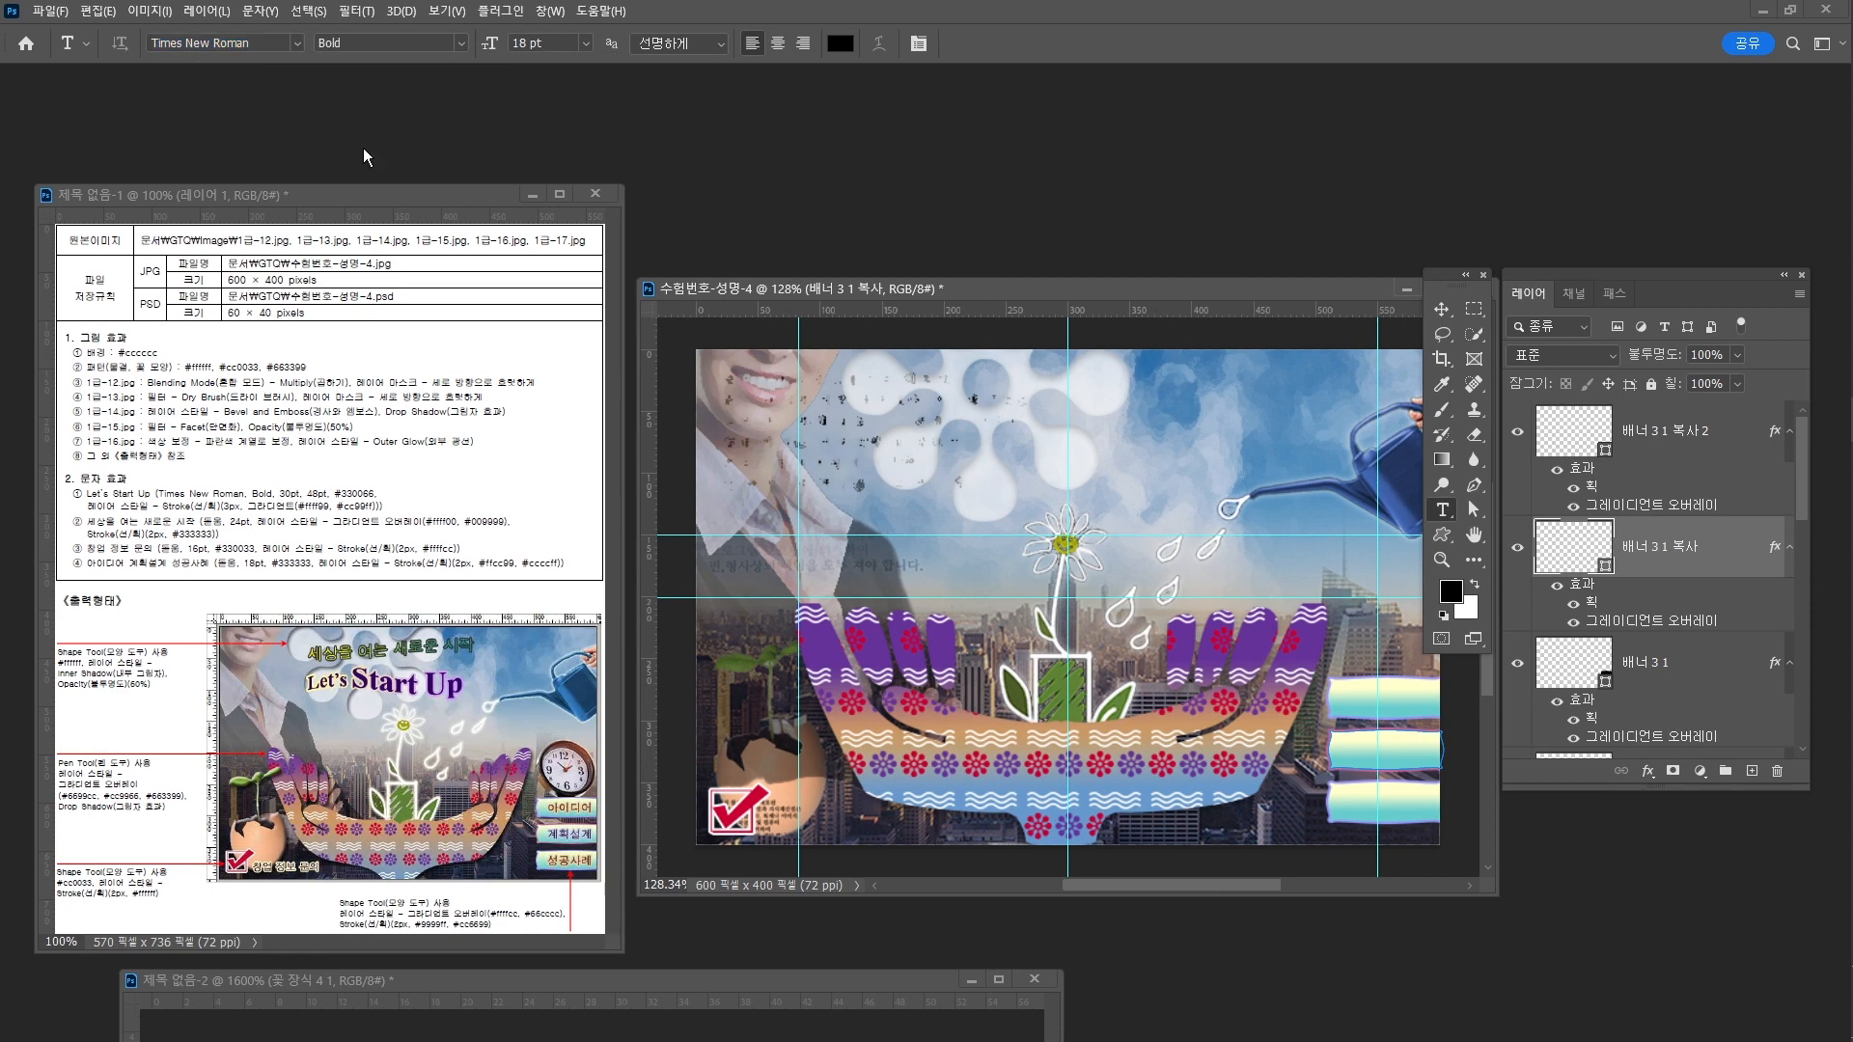
click(894, 470)
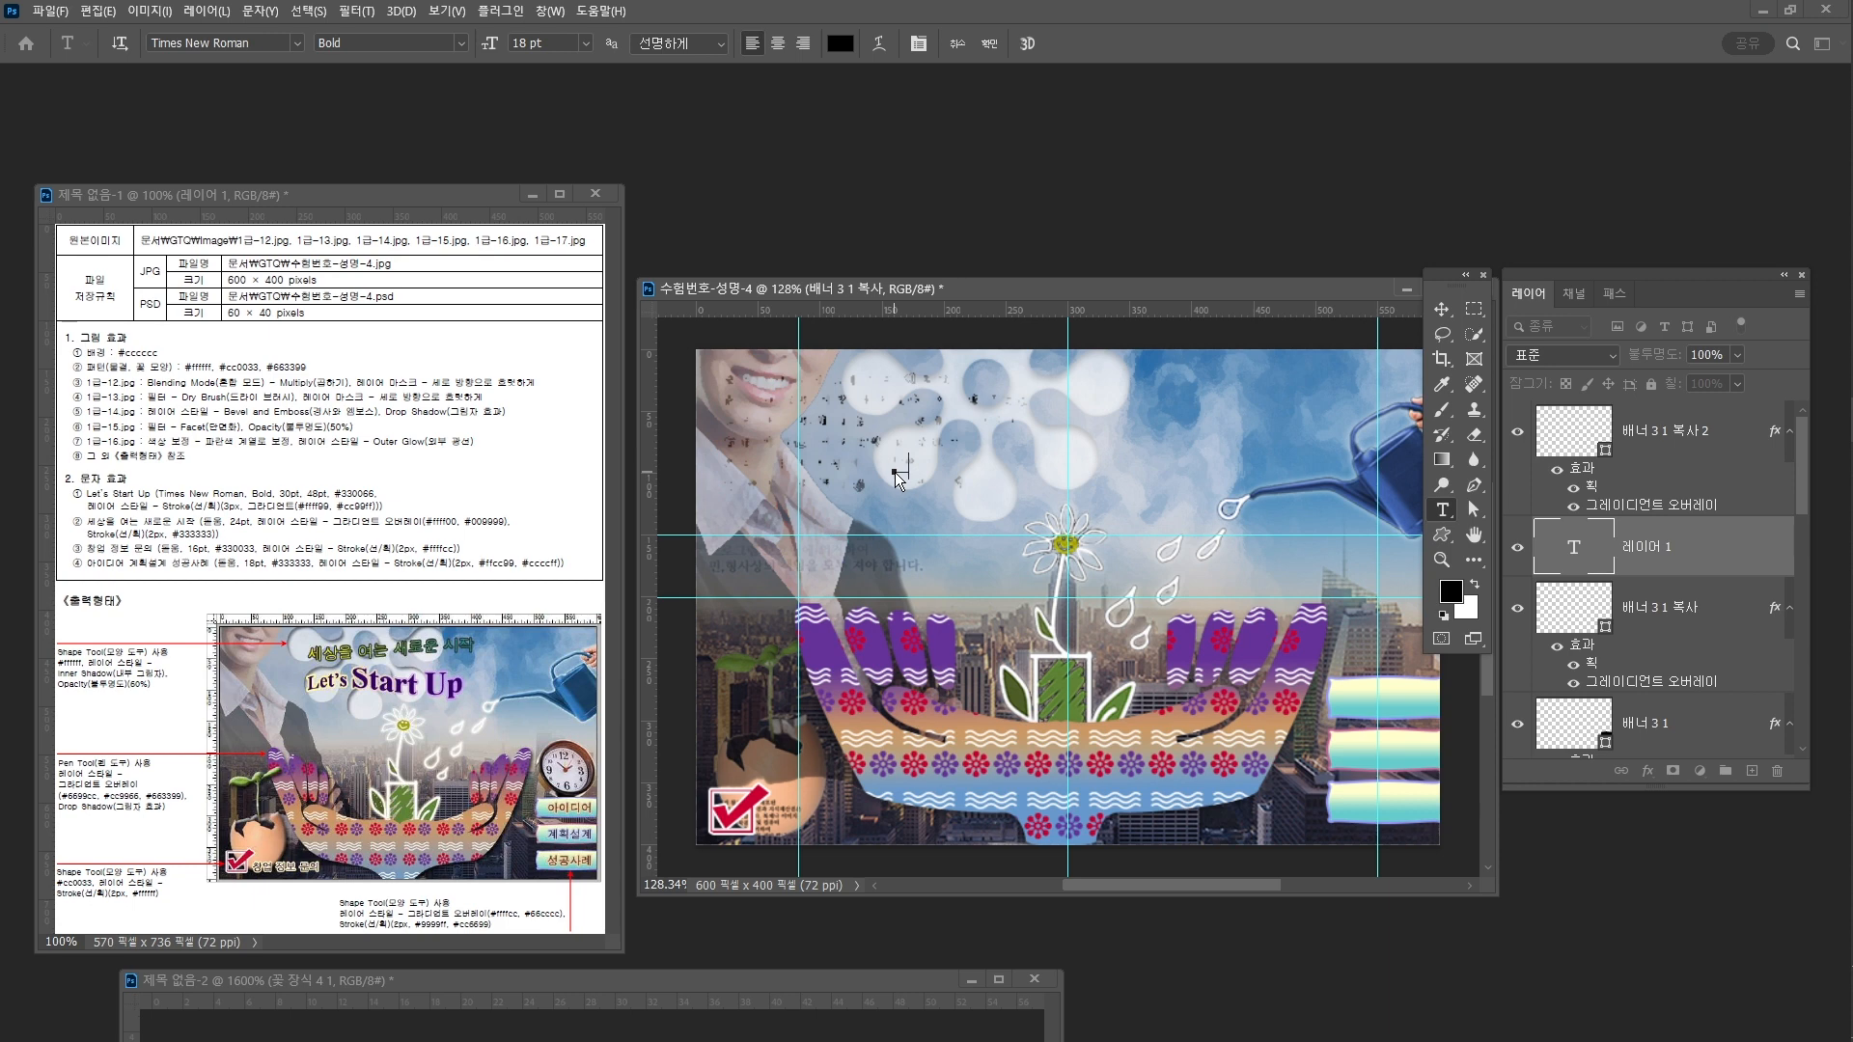
text(Let's Strart)
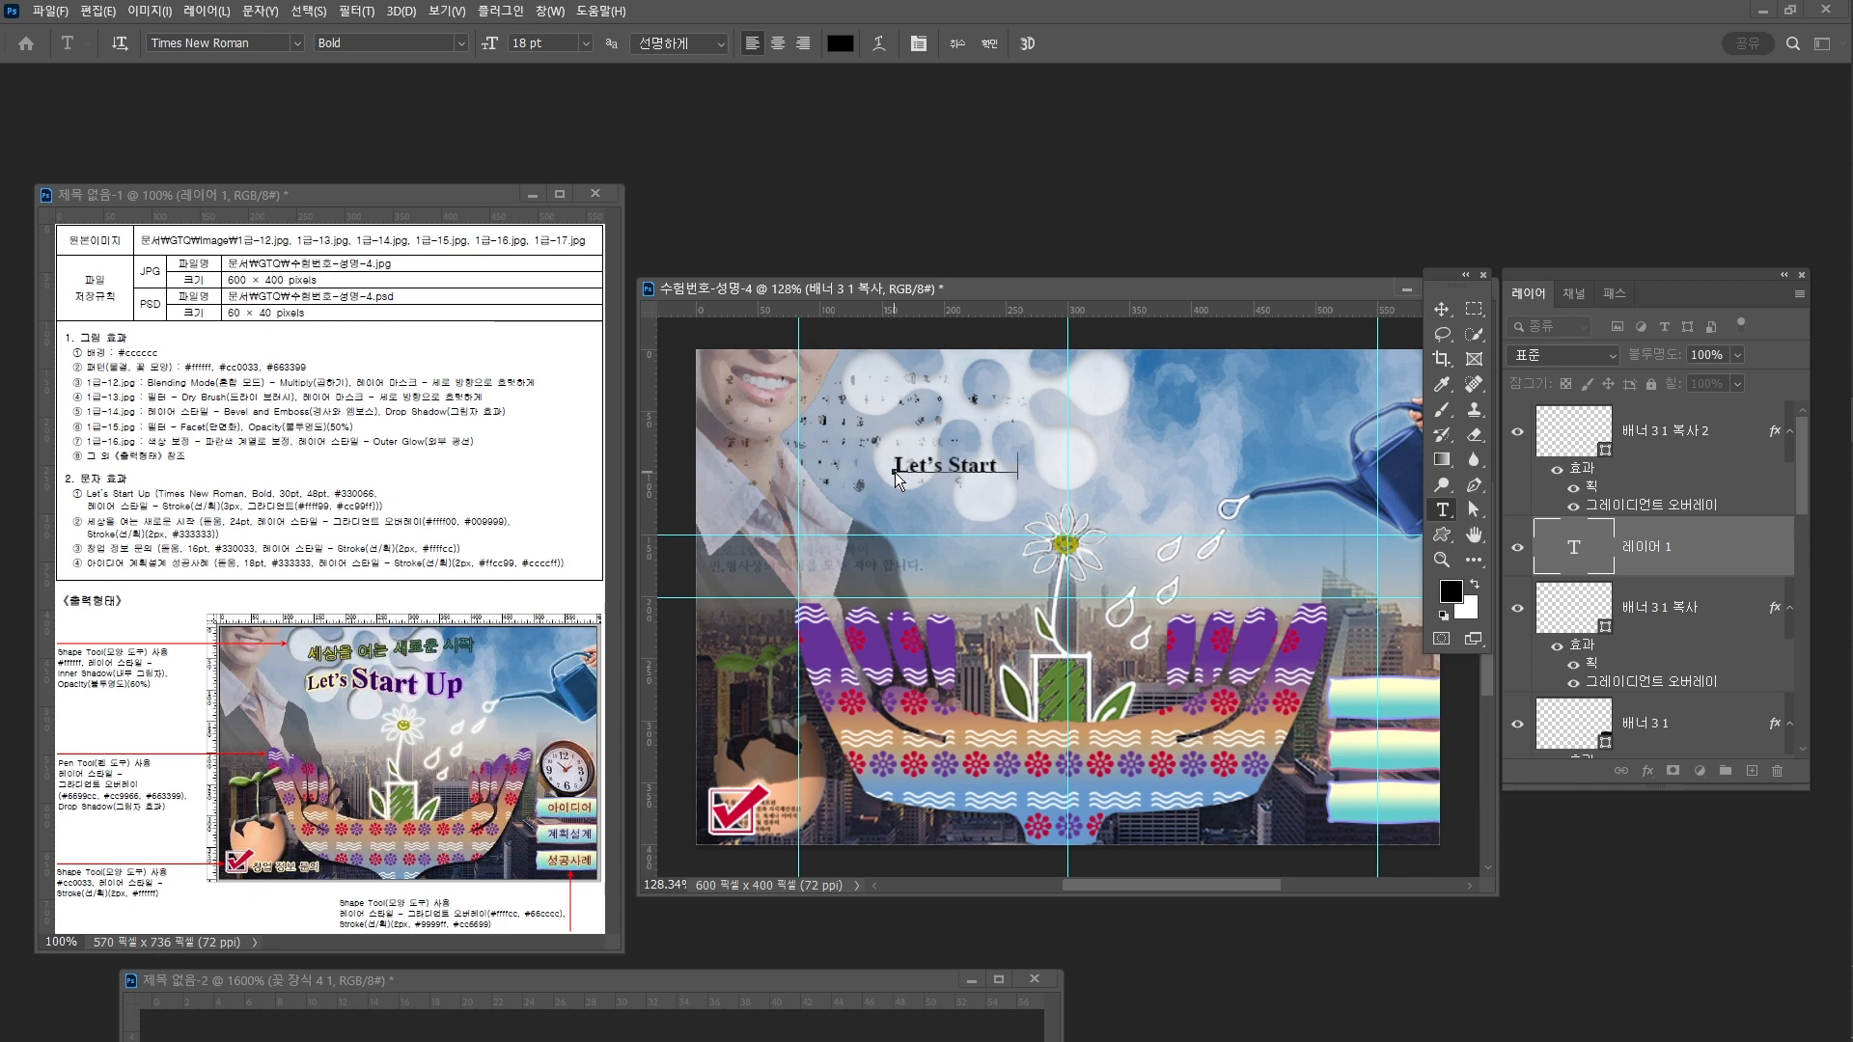
text( Up)
Set the whole "Let's Start Up" text to 30 pt in colour #330066 and commit it
key(ctrl+a)
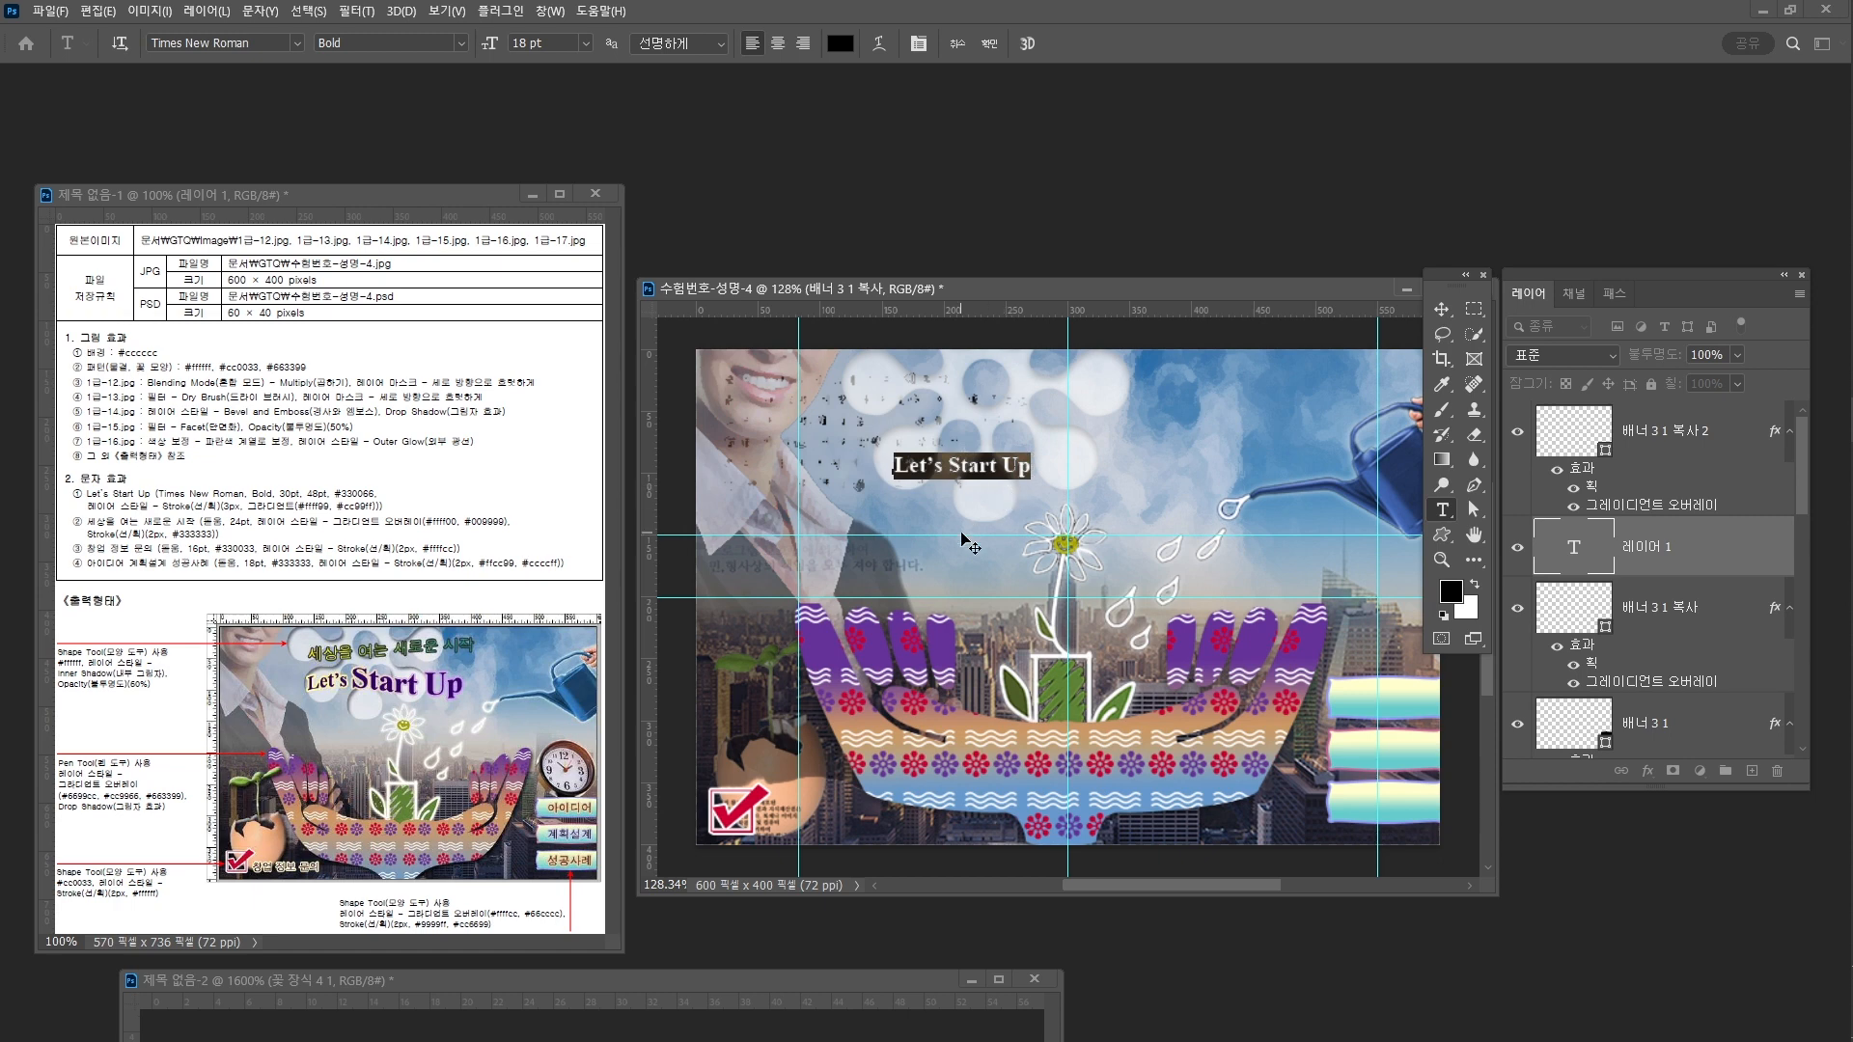
key(ctrl+t)
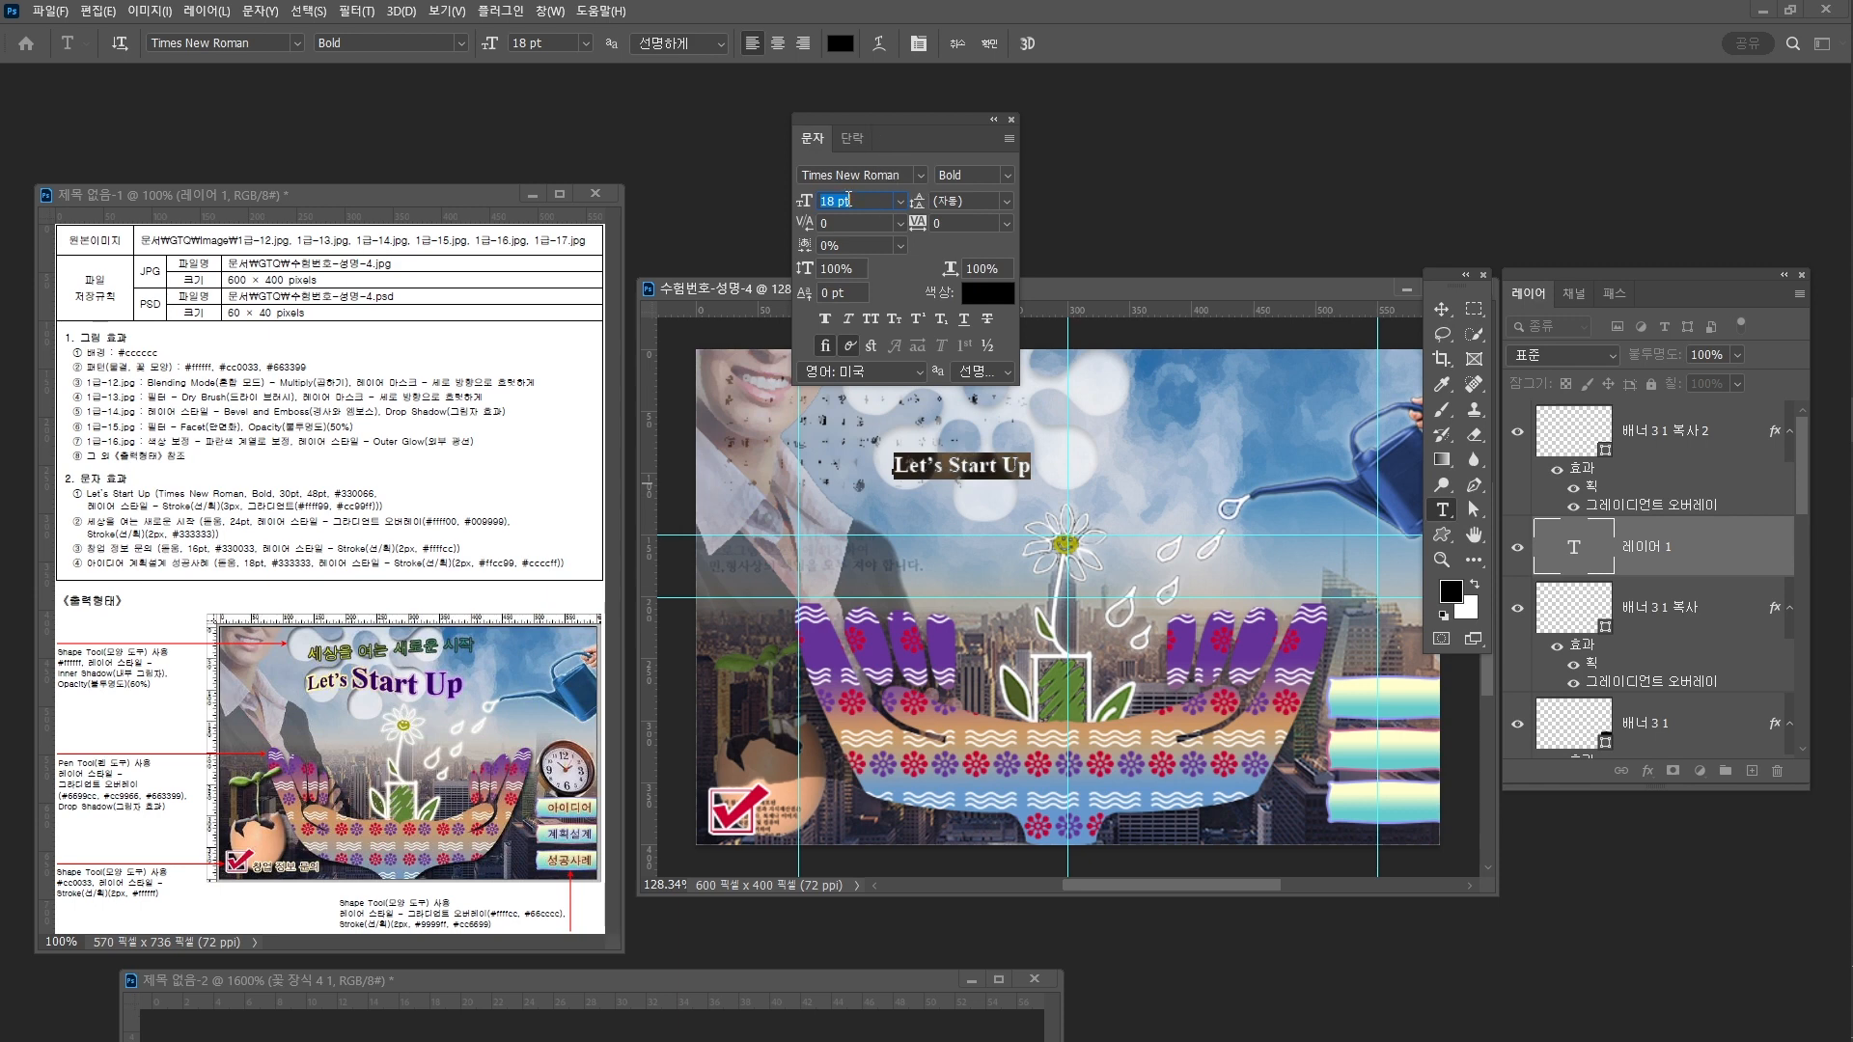
text(30)
key(Return)
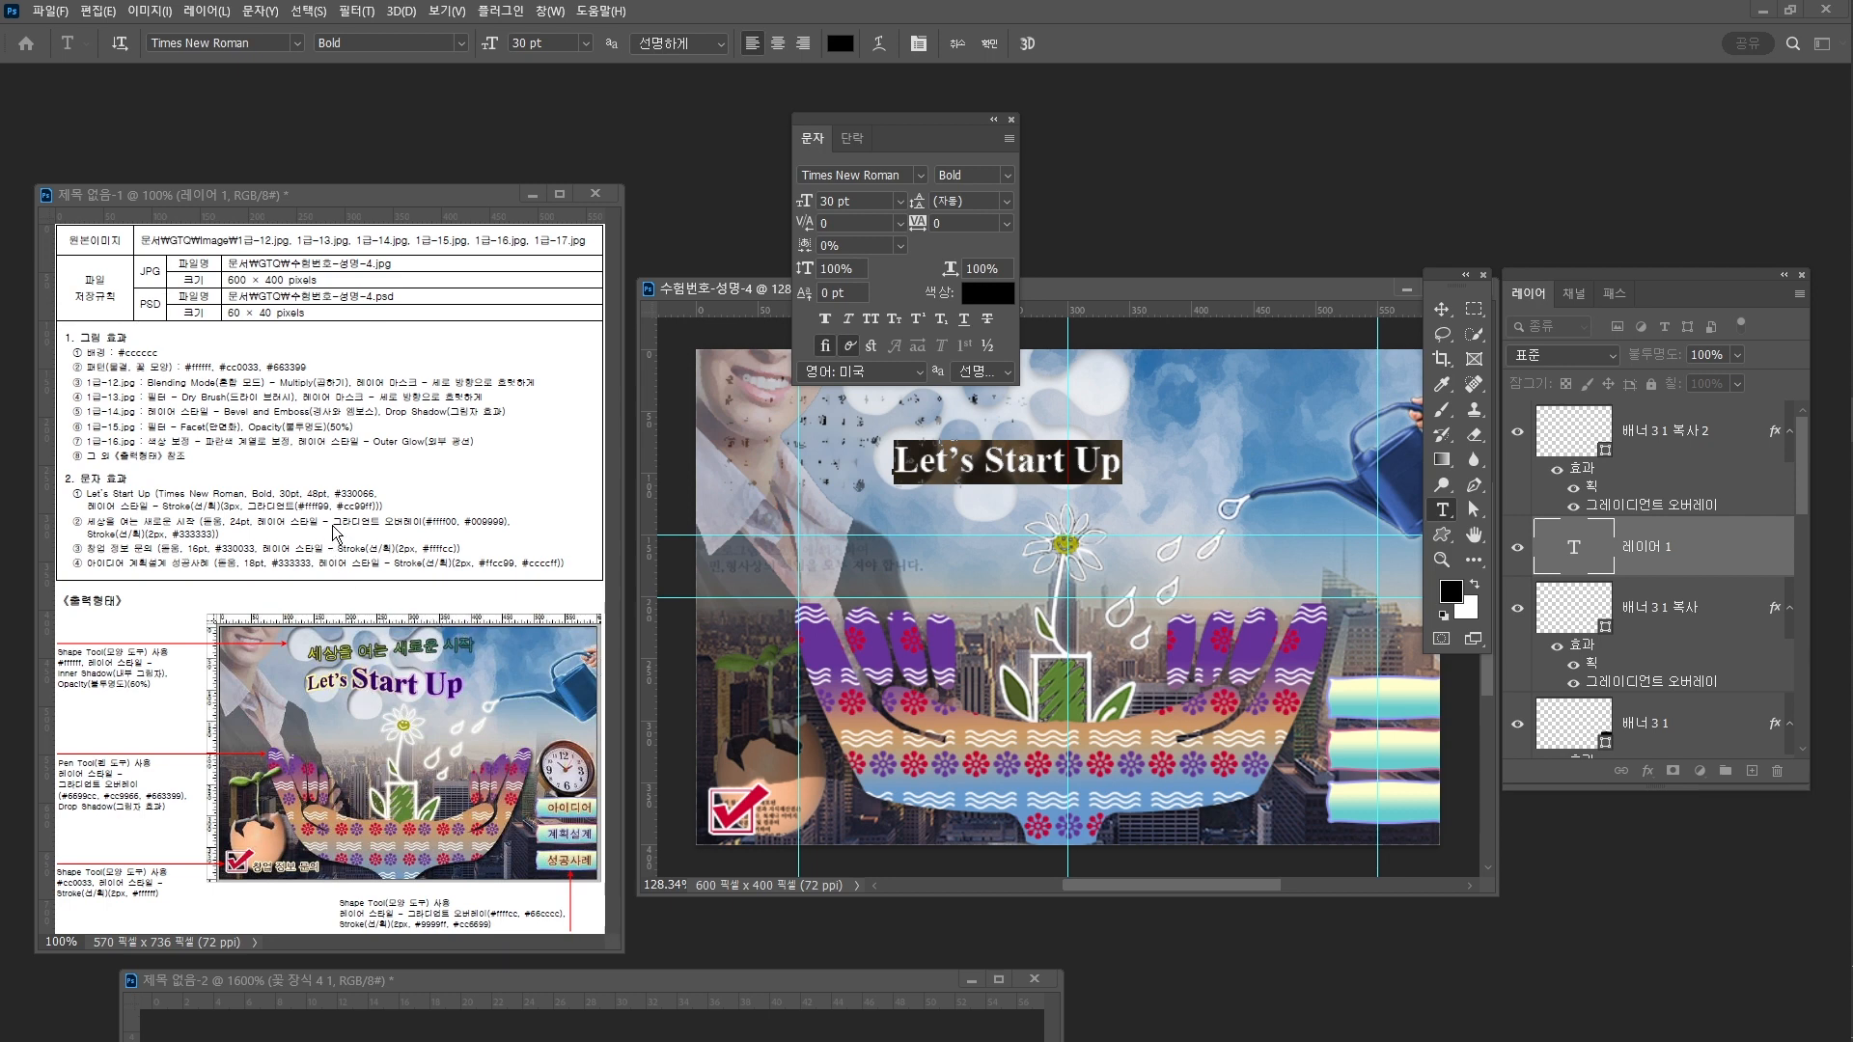
click(975, 293)
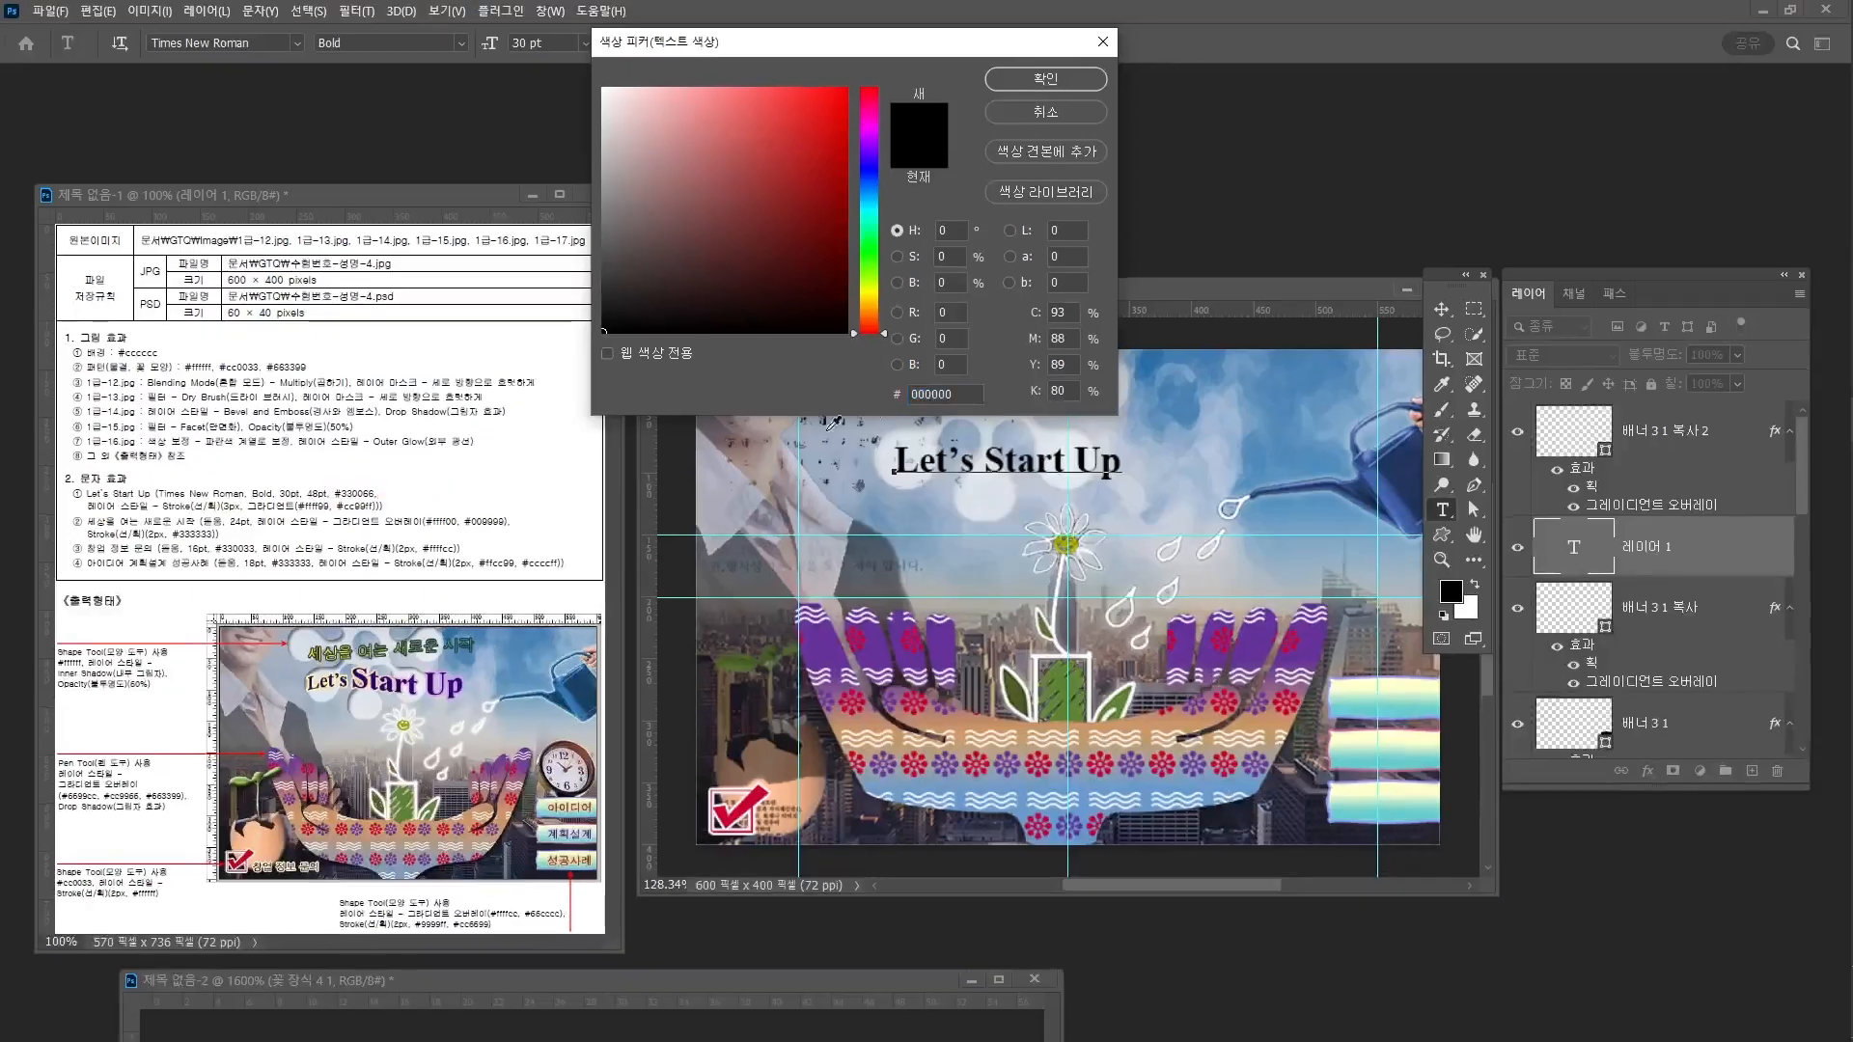
click(973, 396)
text(33)
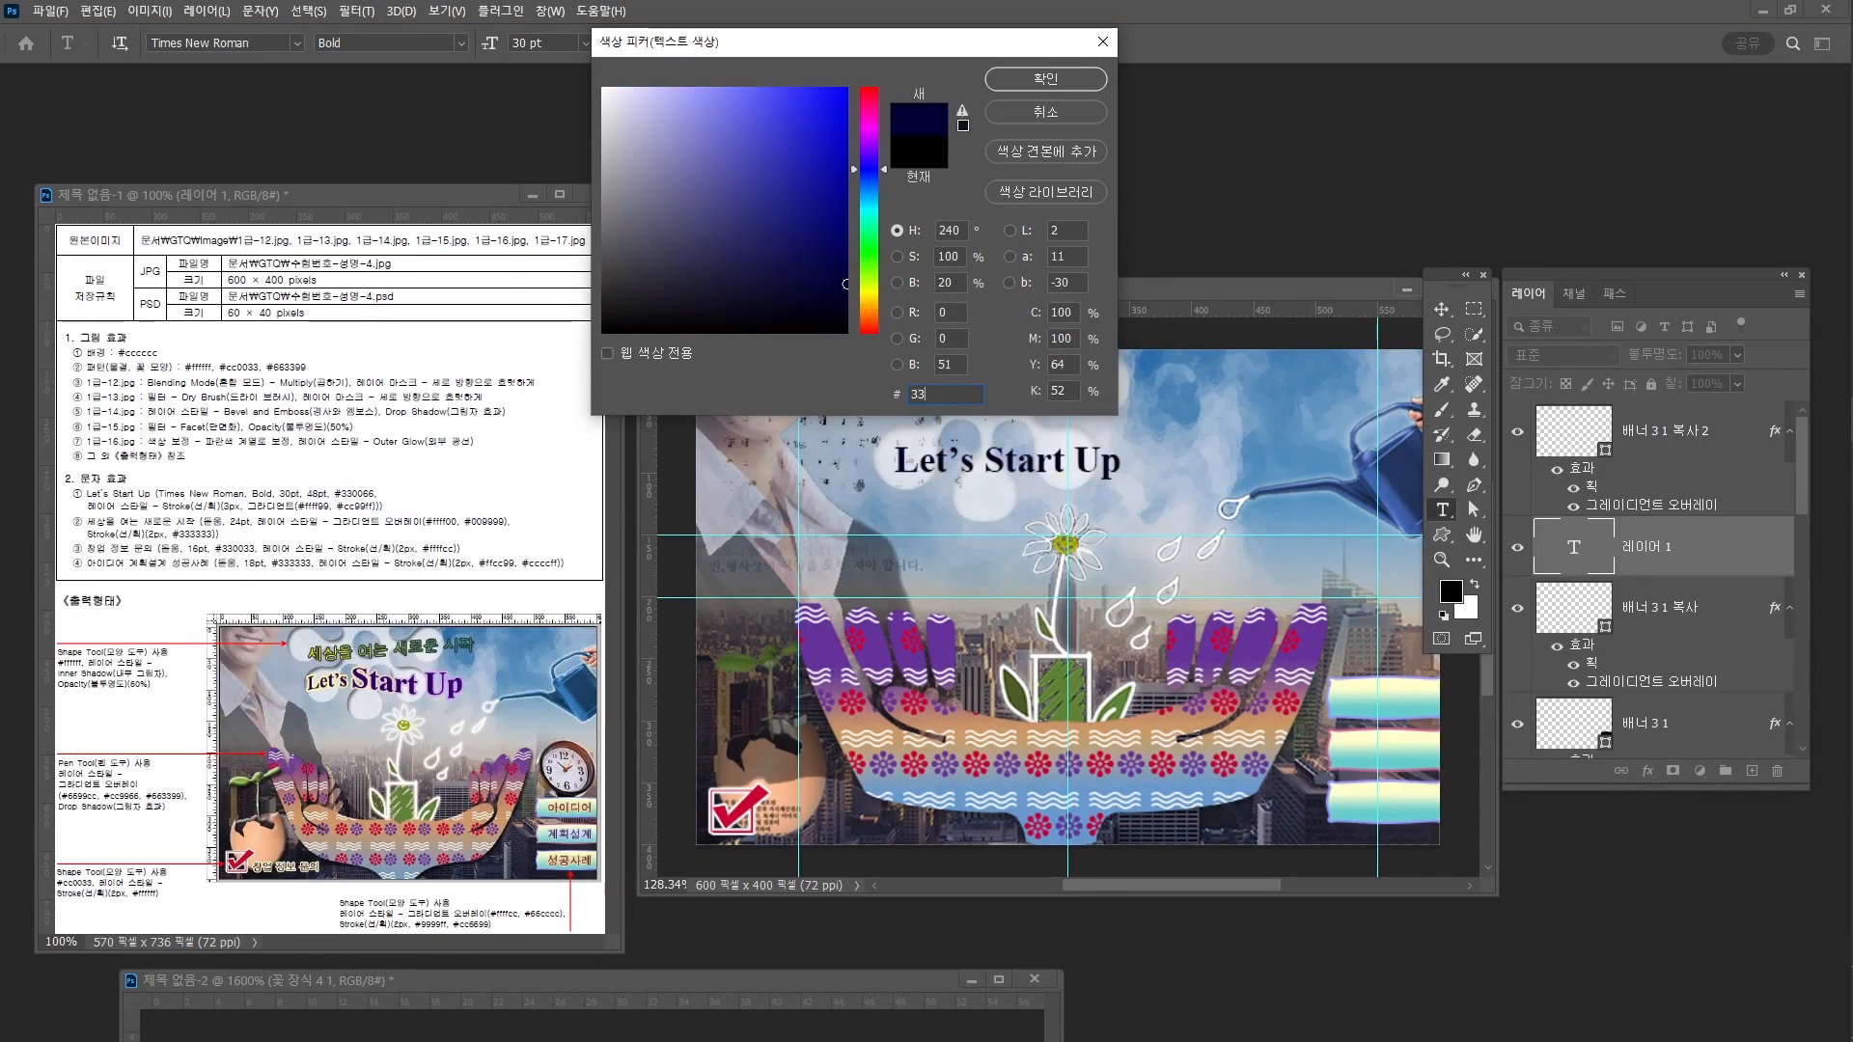
text(0066)
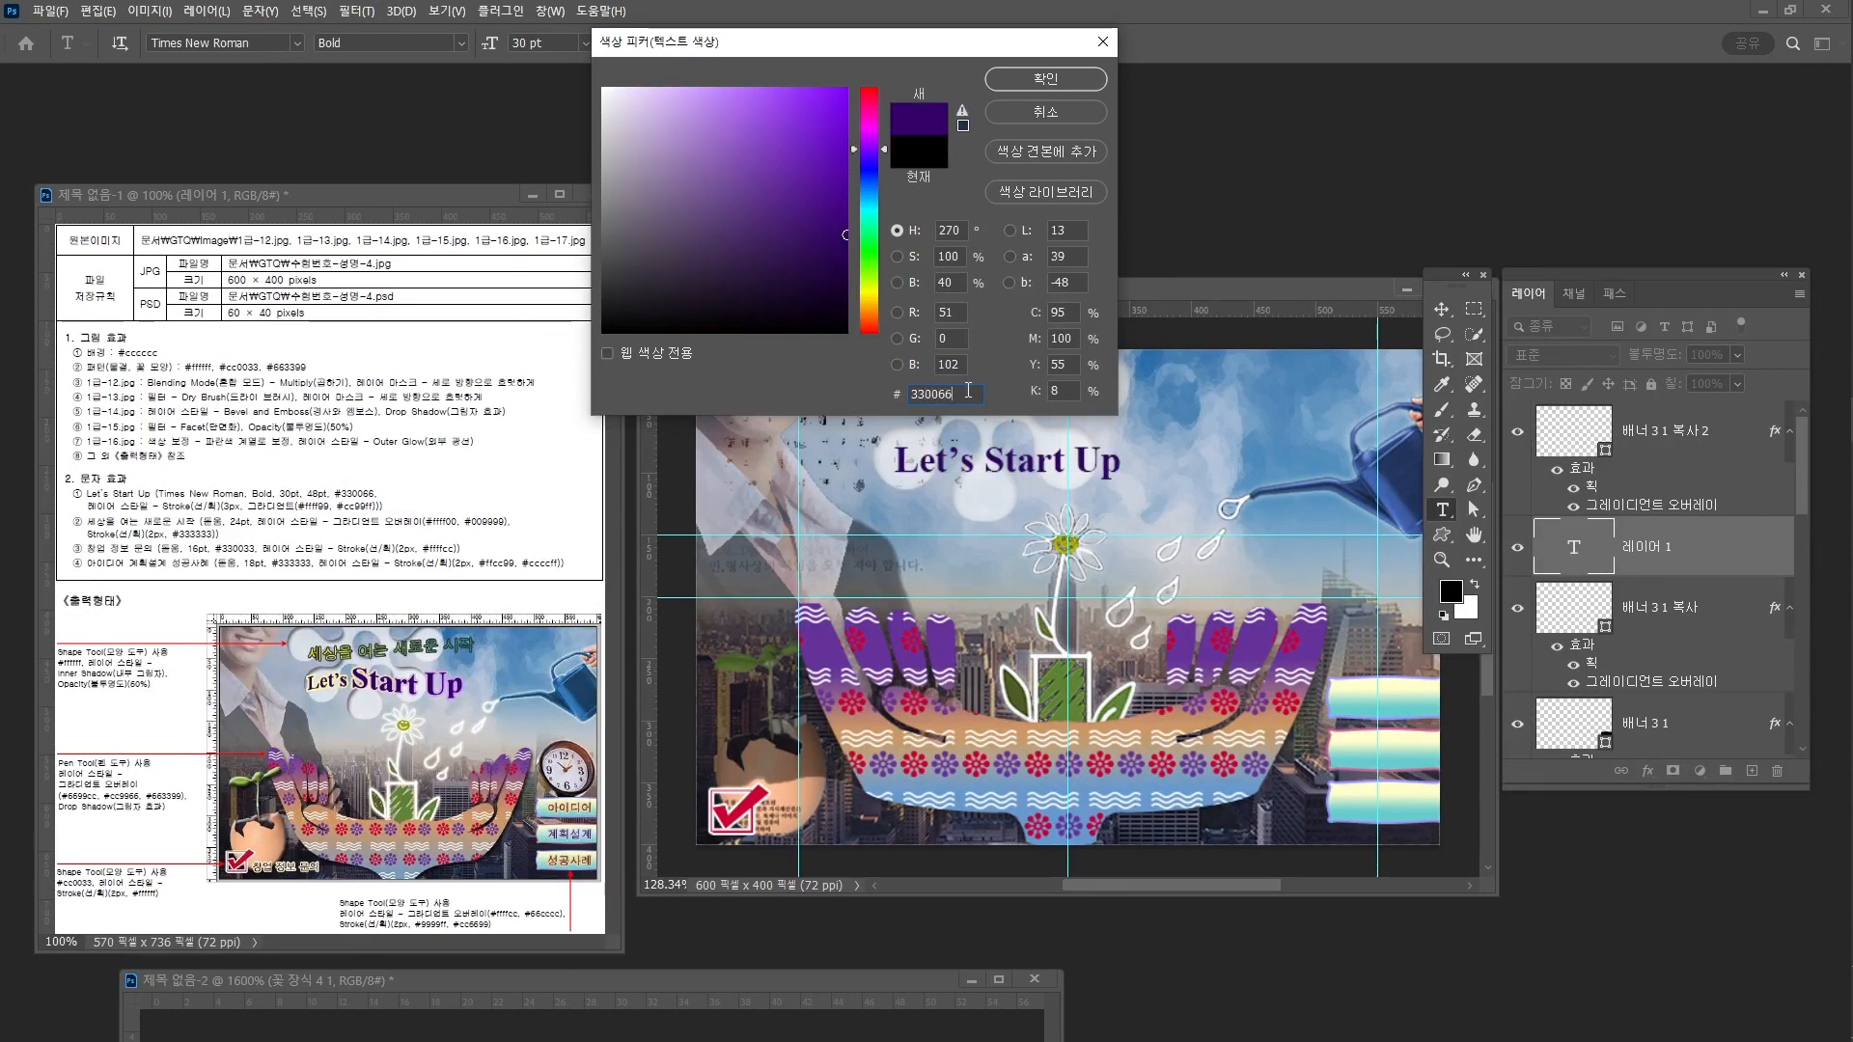
key(Return)
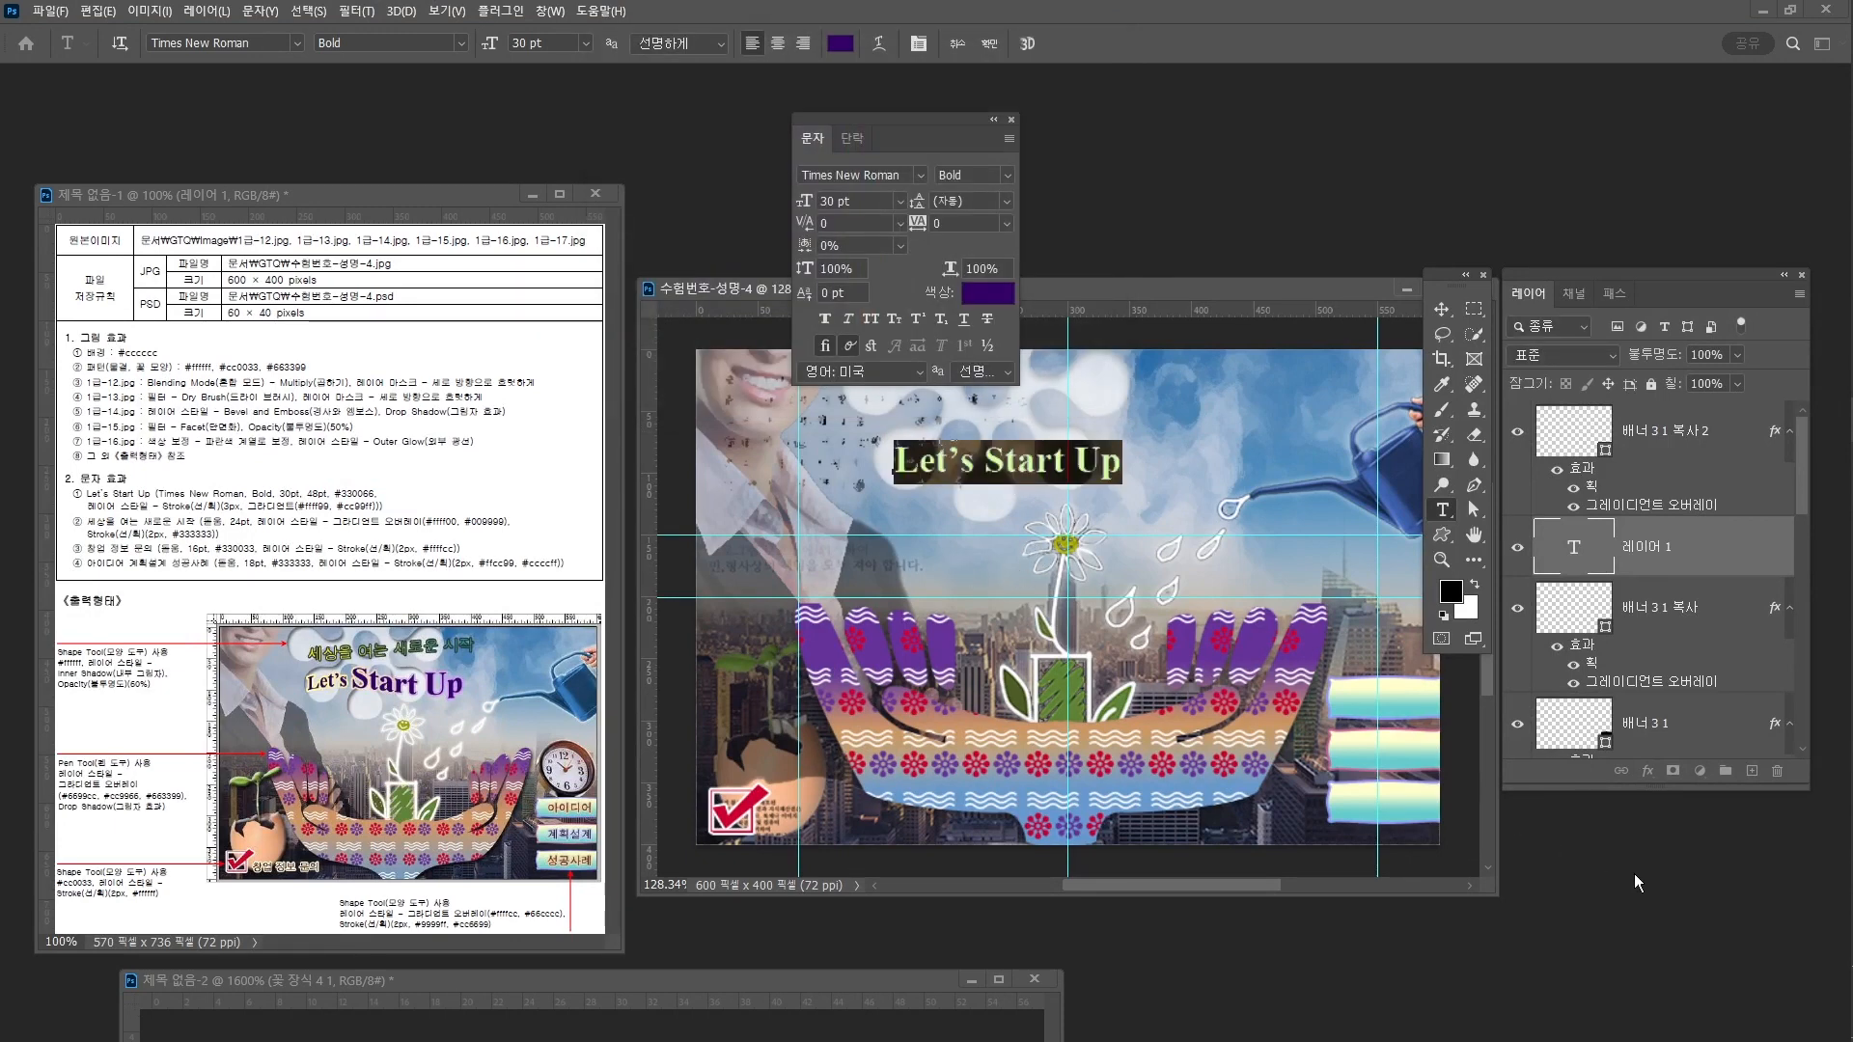
click(989, 43)
Add a 3 px outside stroke with a gradient fill type to the "Let's Start Up" text layer
click(1646, 772)
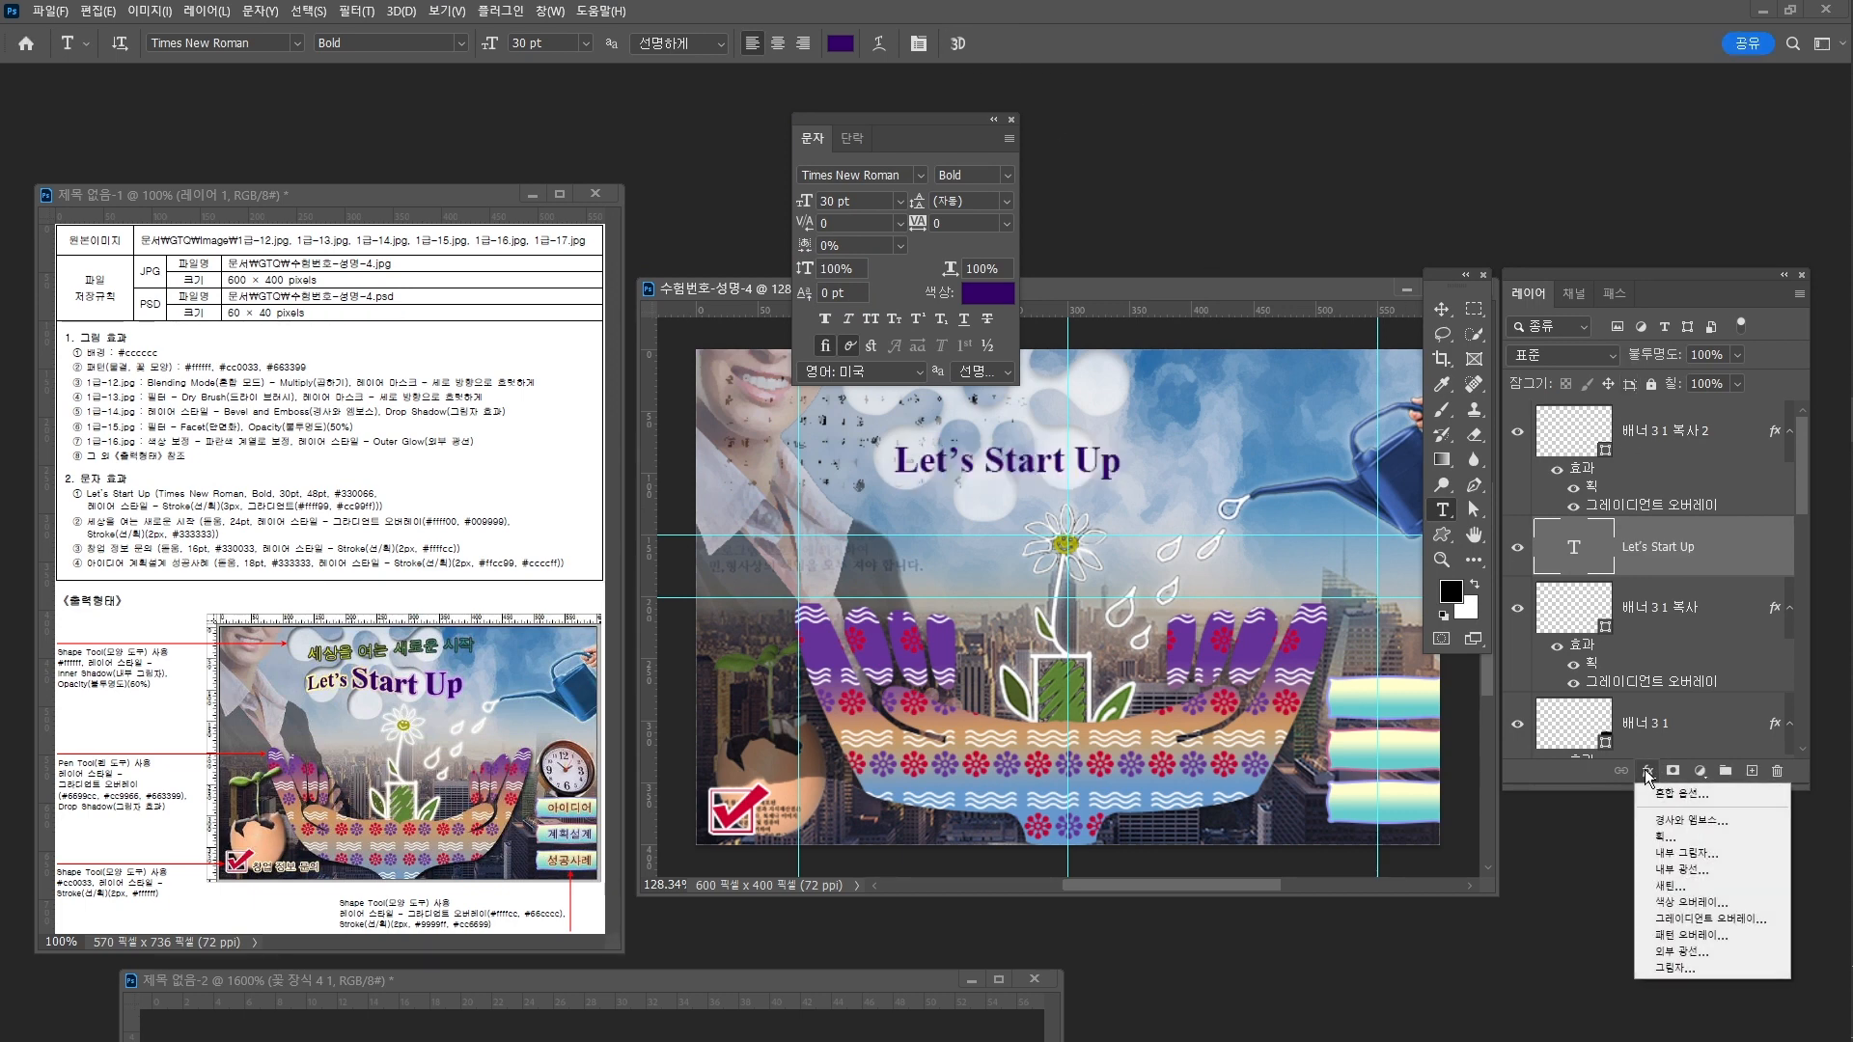
click(1663, 836)
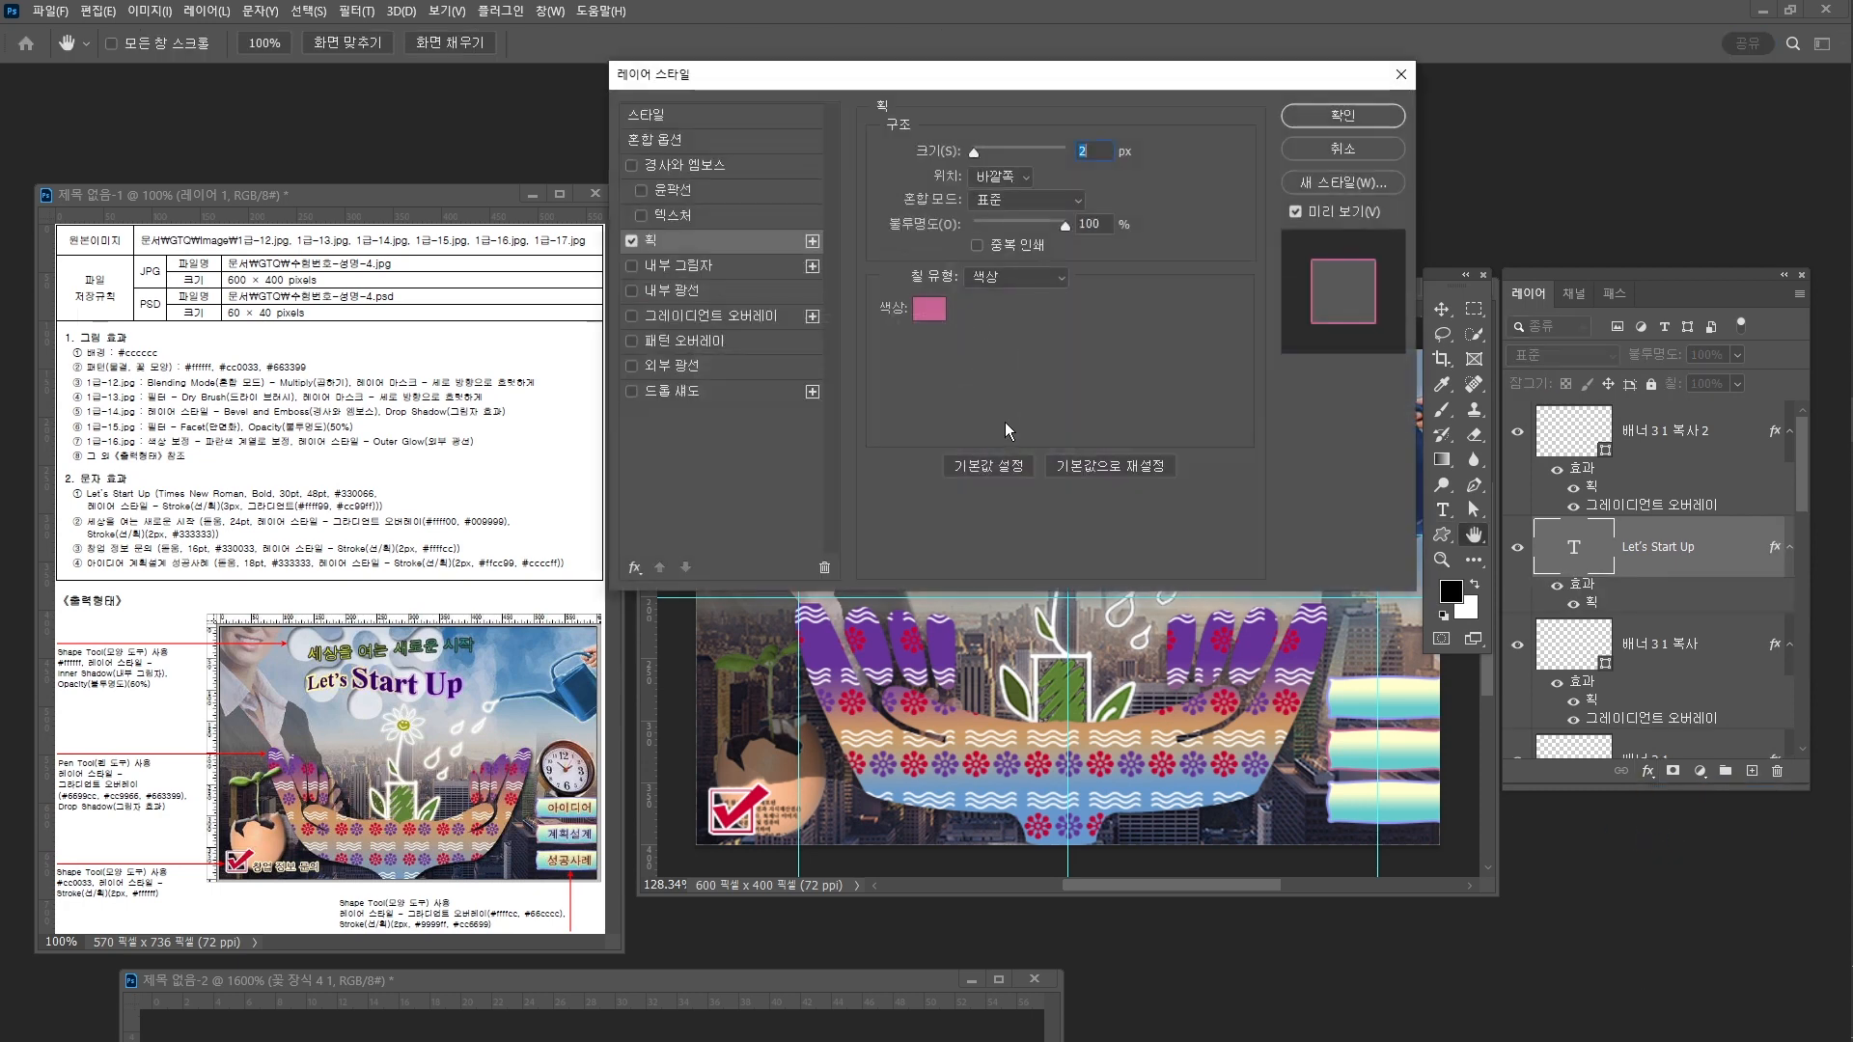
click(1026, 277)
click(994, 314)
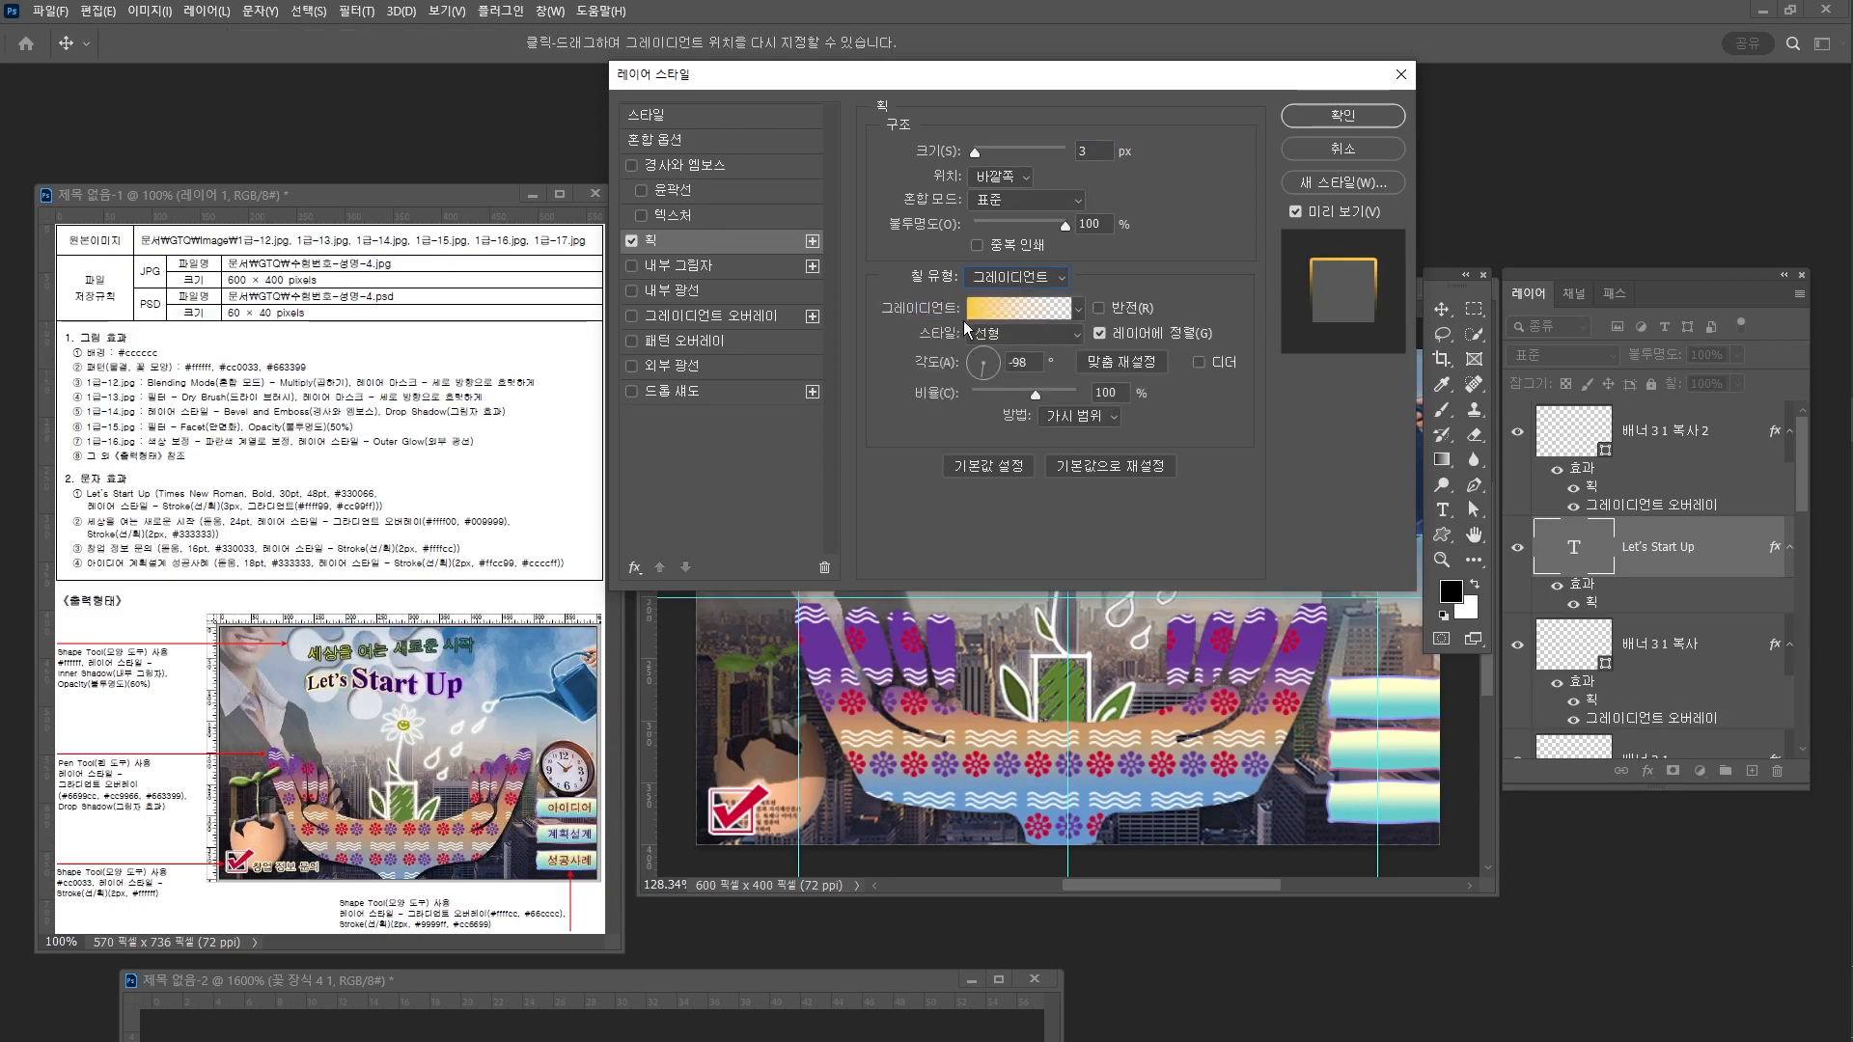
Set the stroke gradient's start colour to #ffff99 and its end colour to #cc99ff
click(988, 301)
click(641, 612)
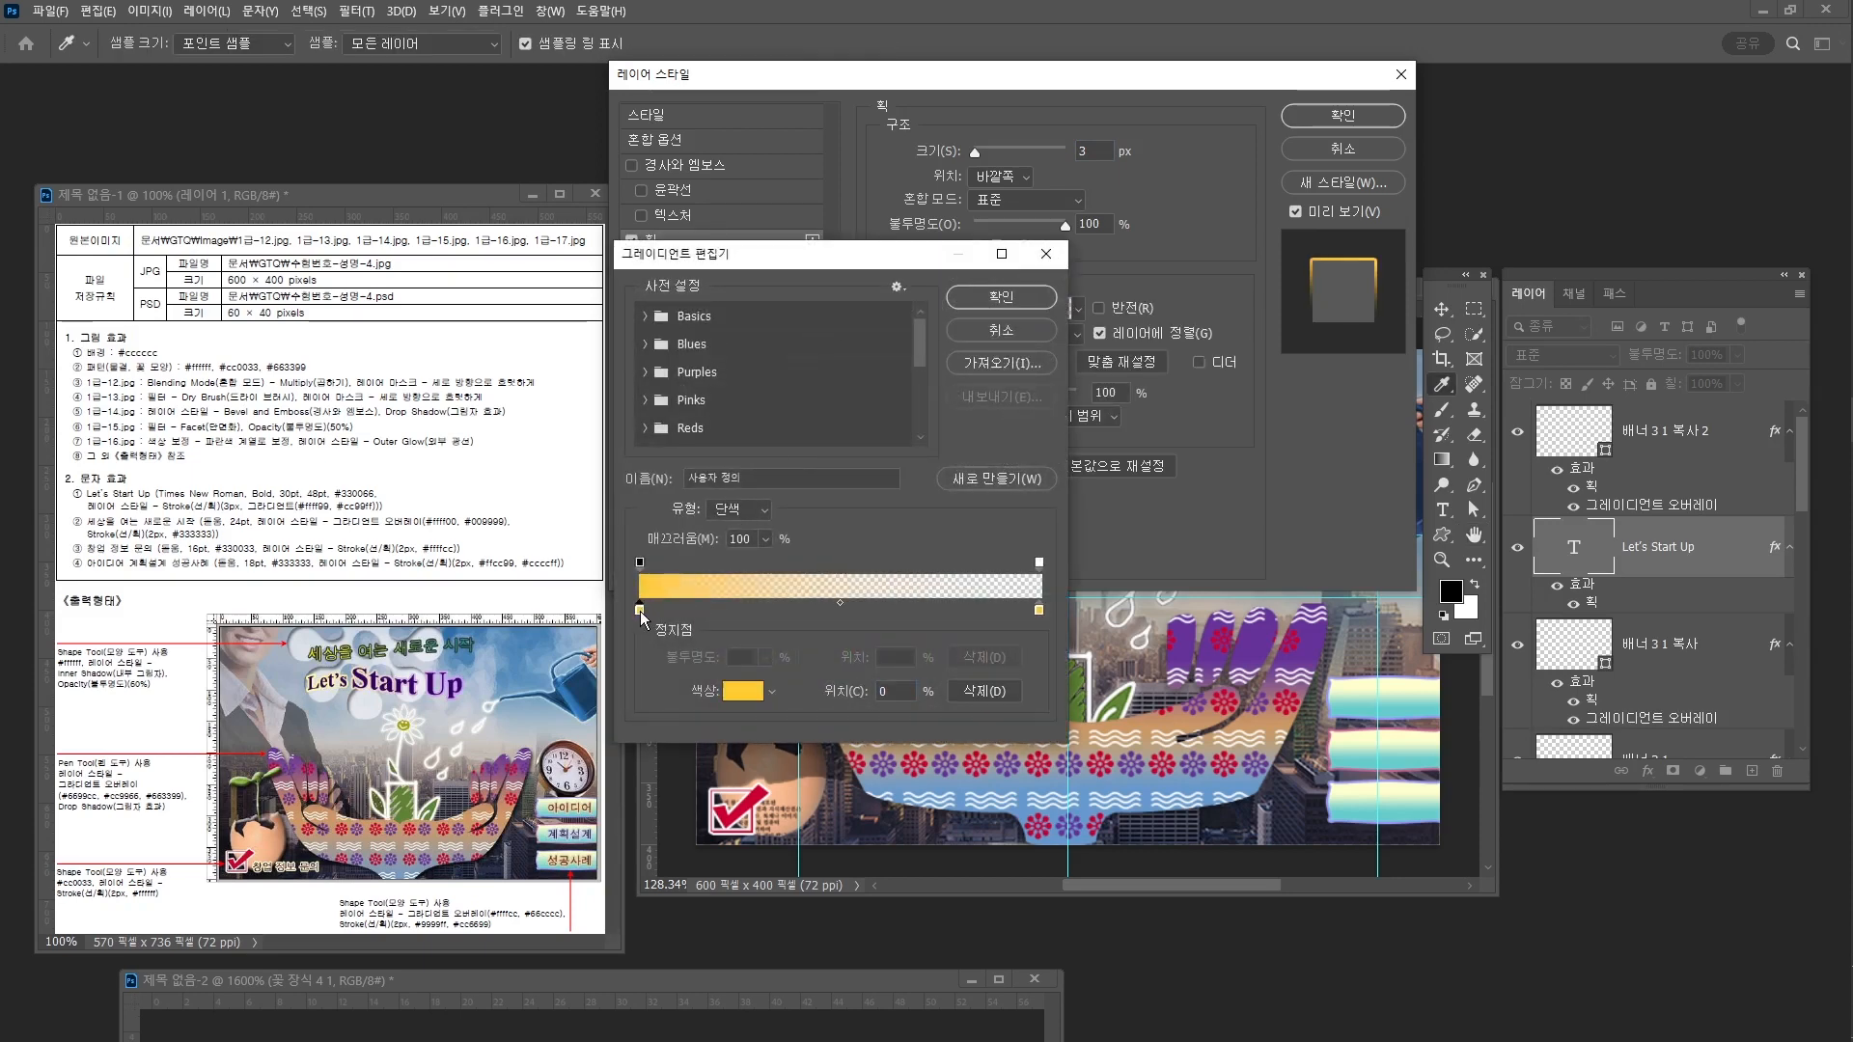
double_click(639, 611)
text(ffff)
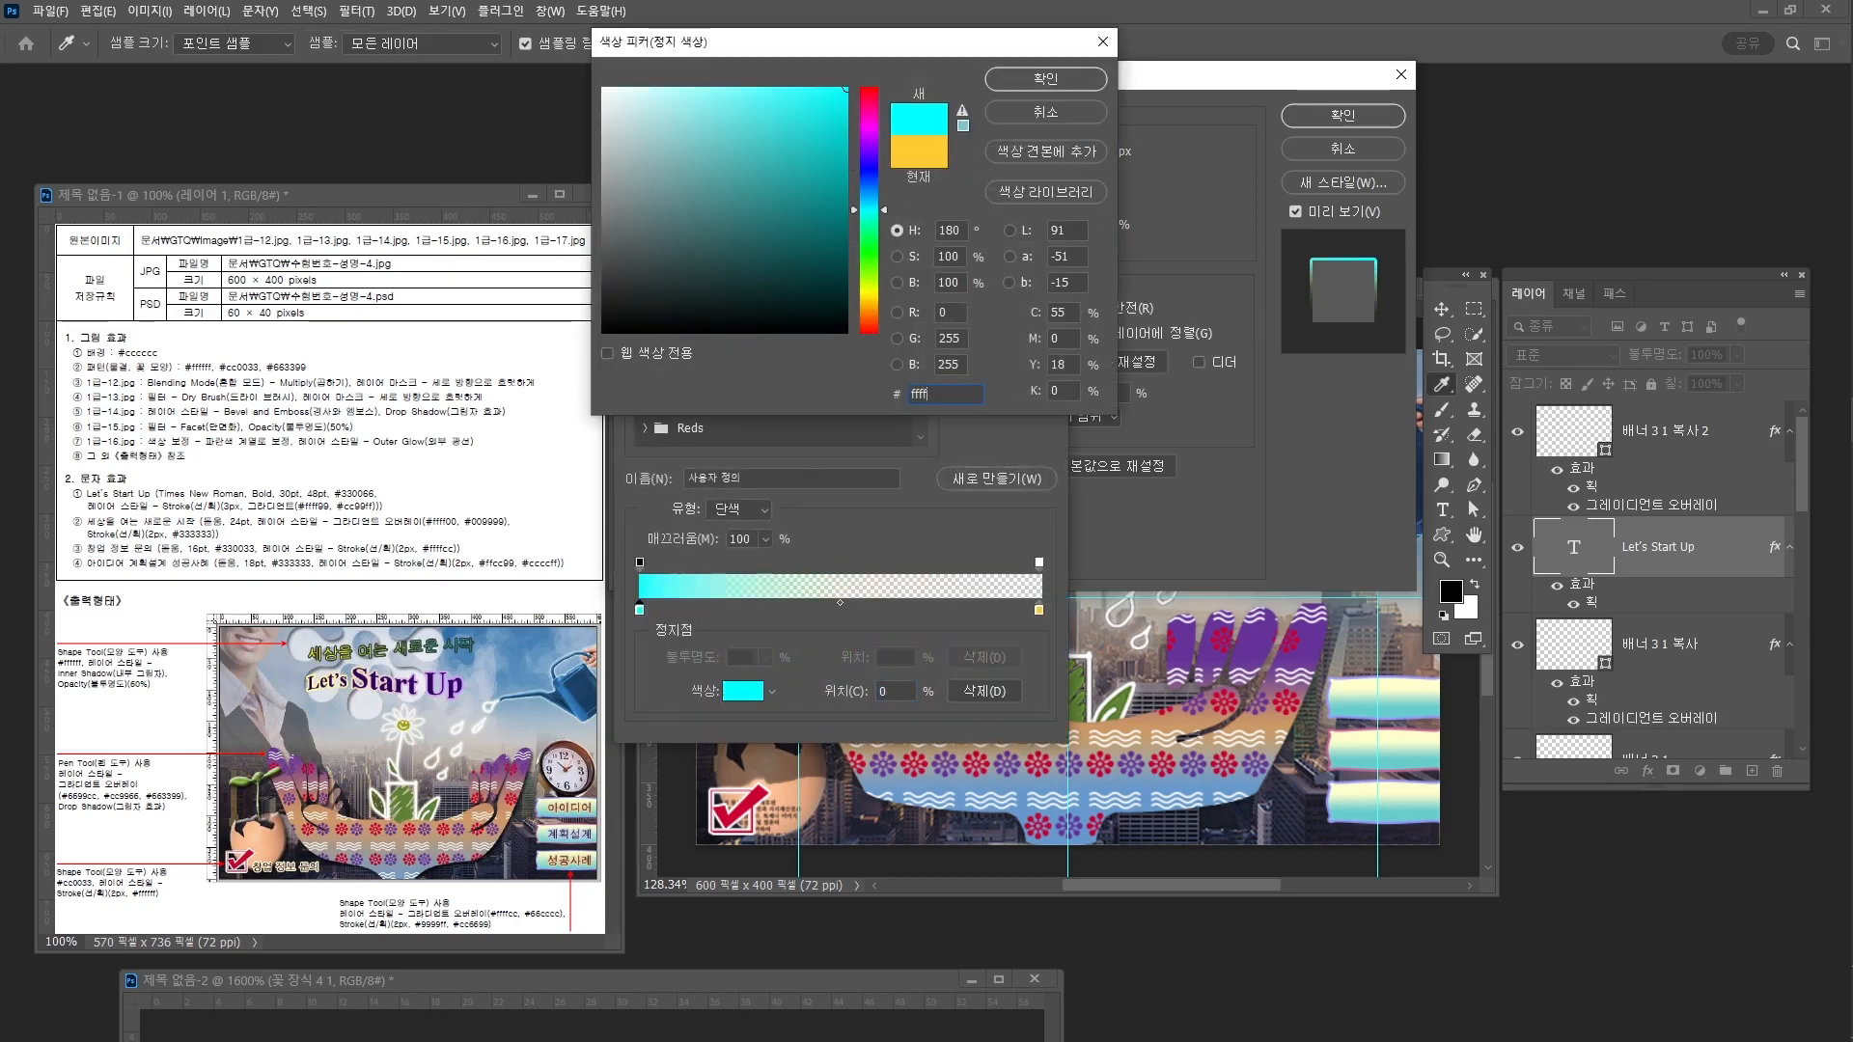
text(99)
key(Return)
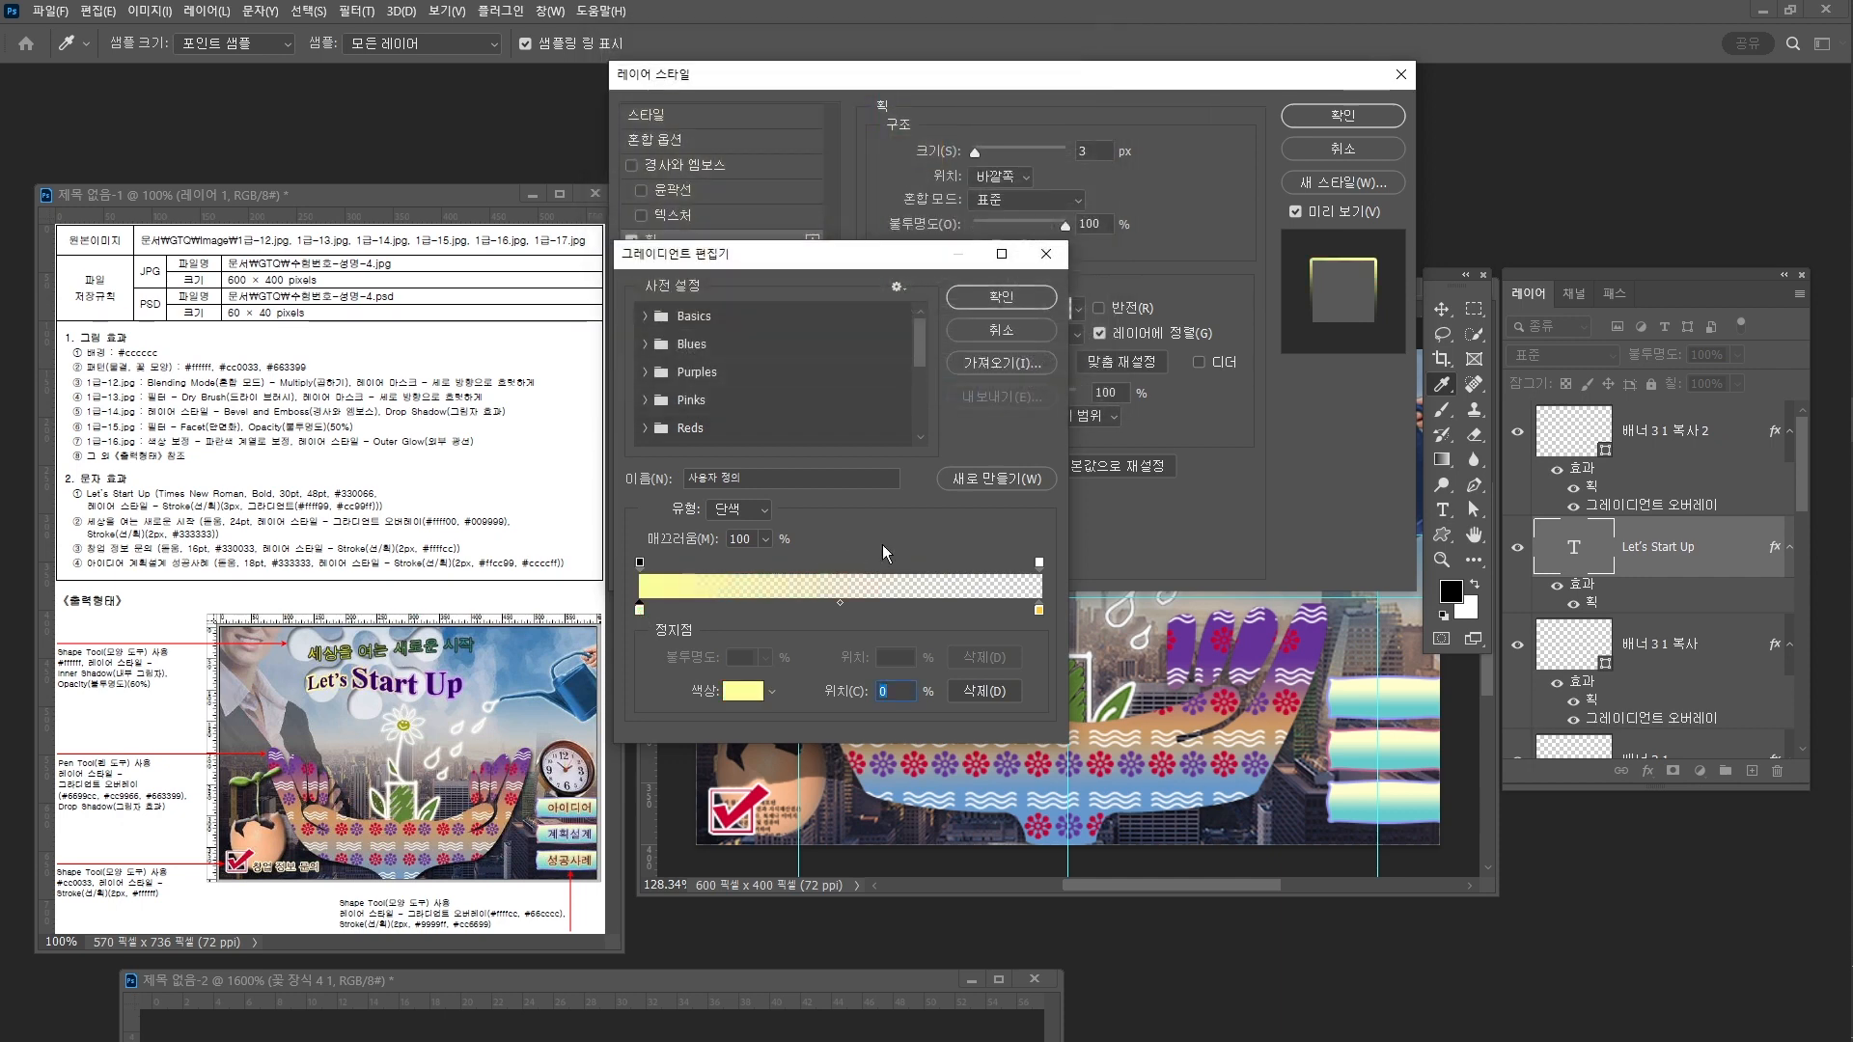
double_click(1039, 610)
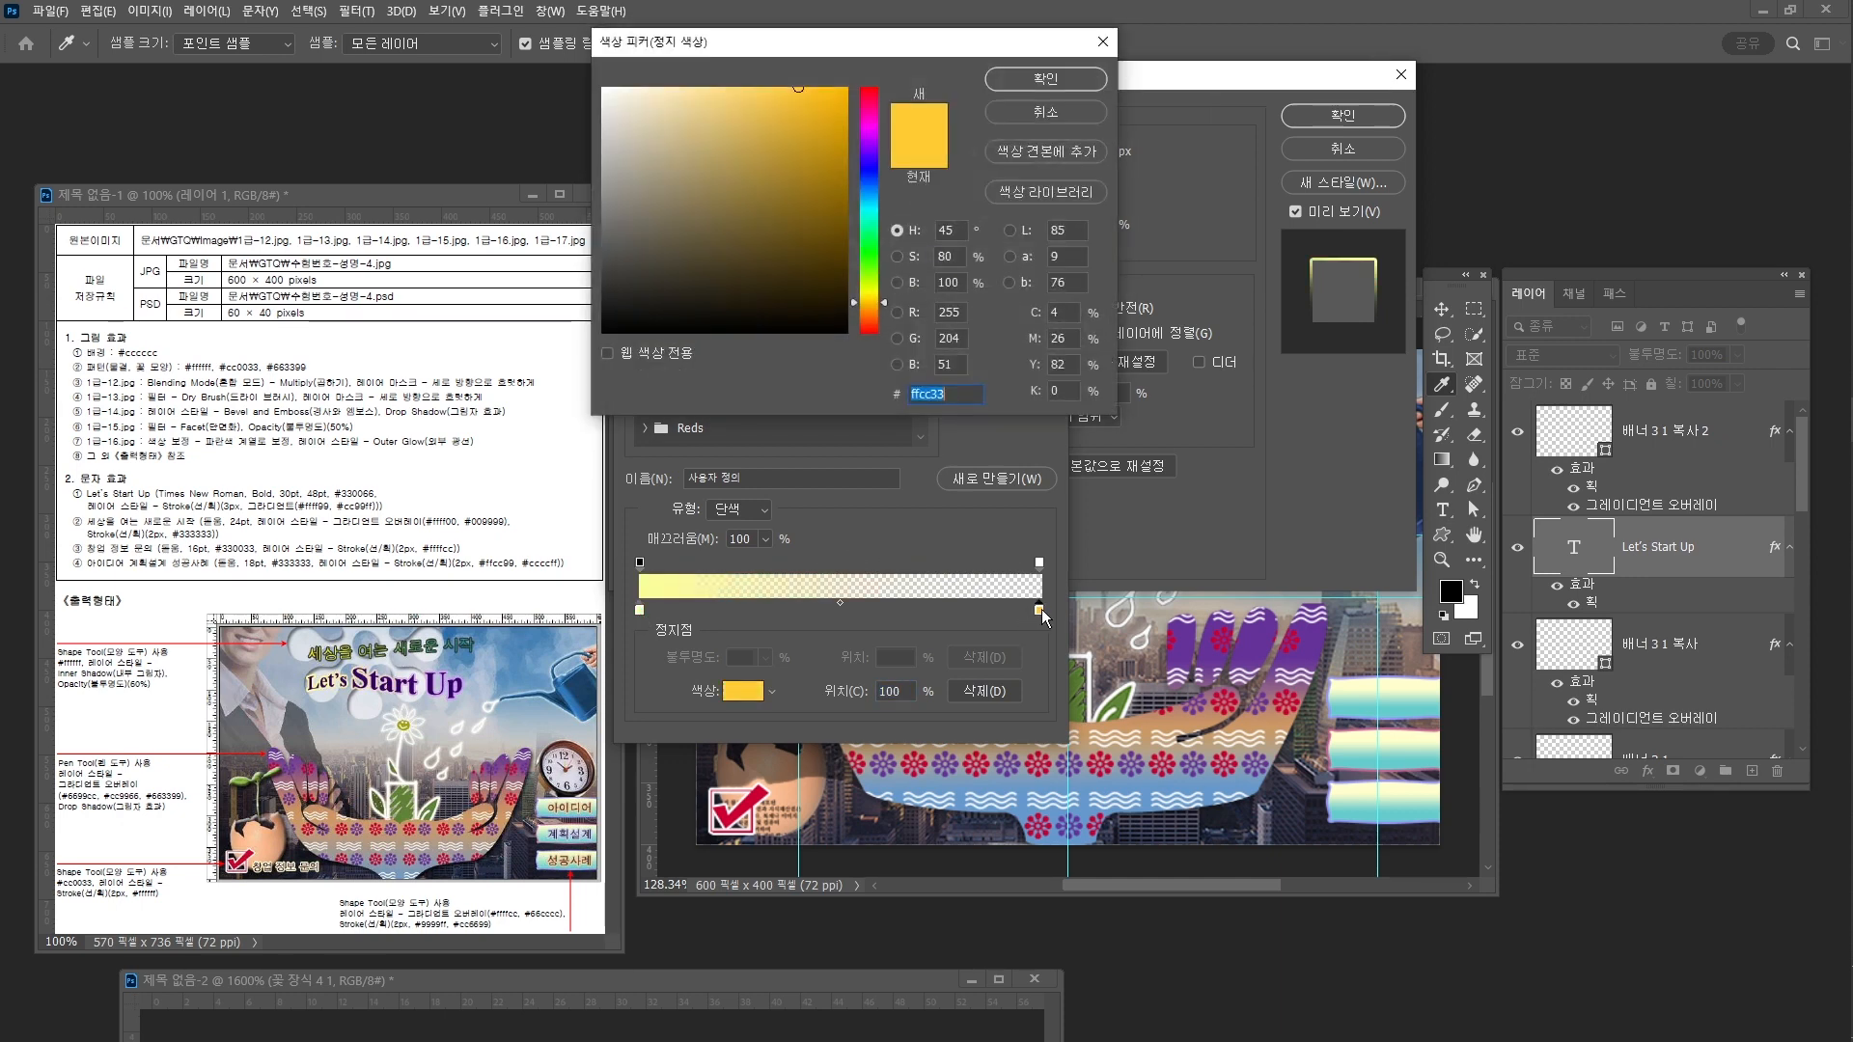
text(cc99ff)
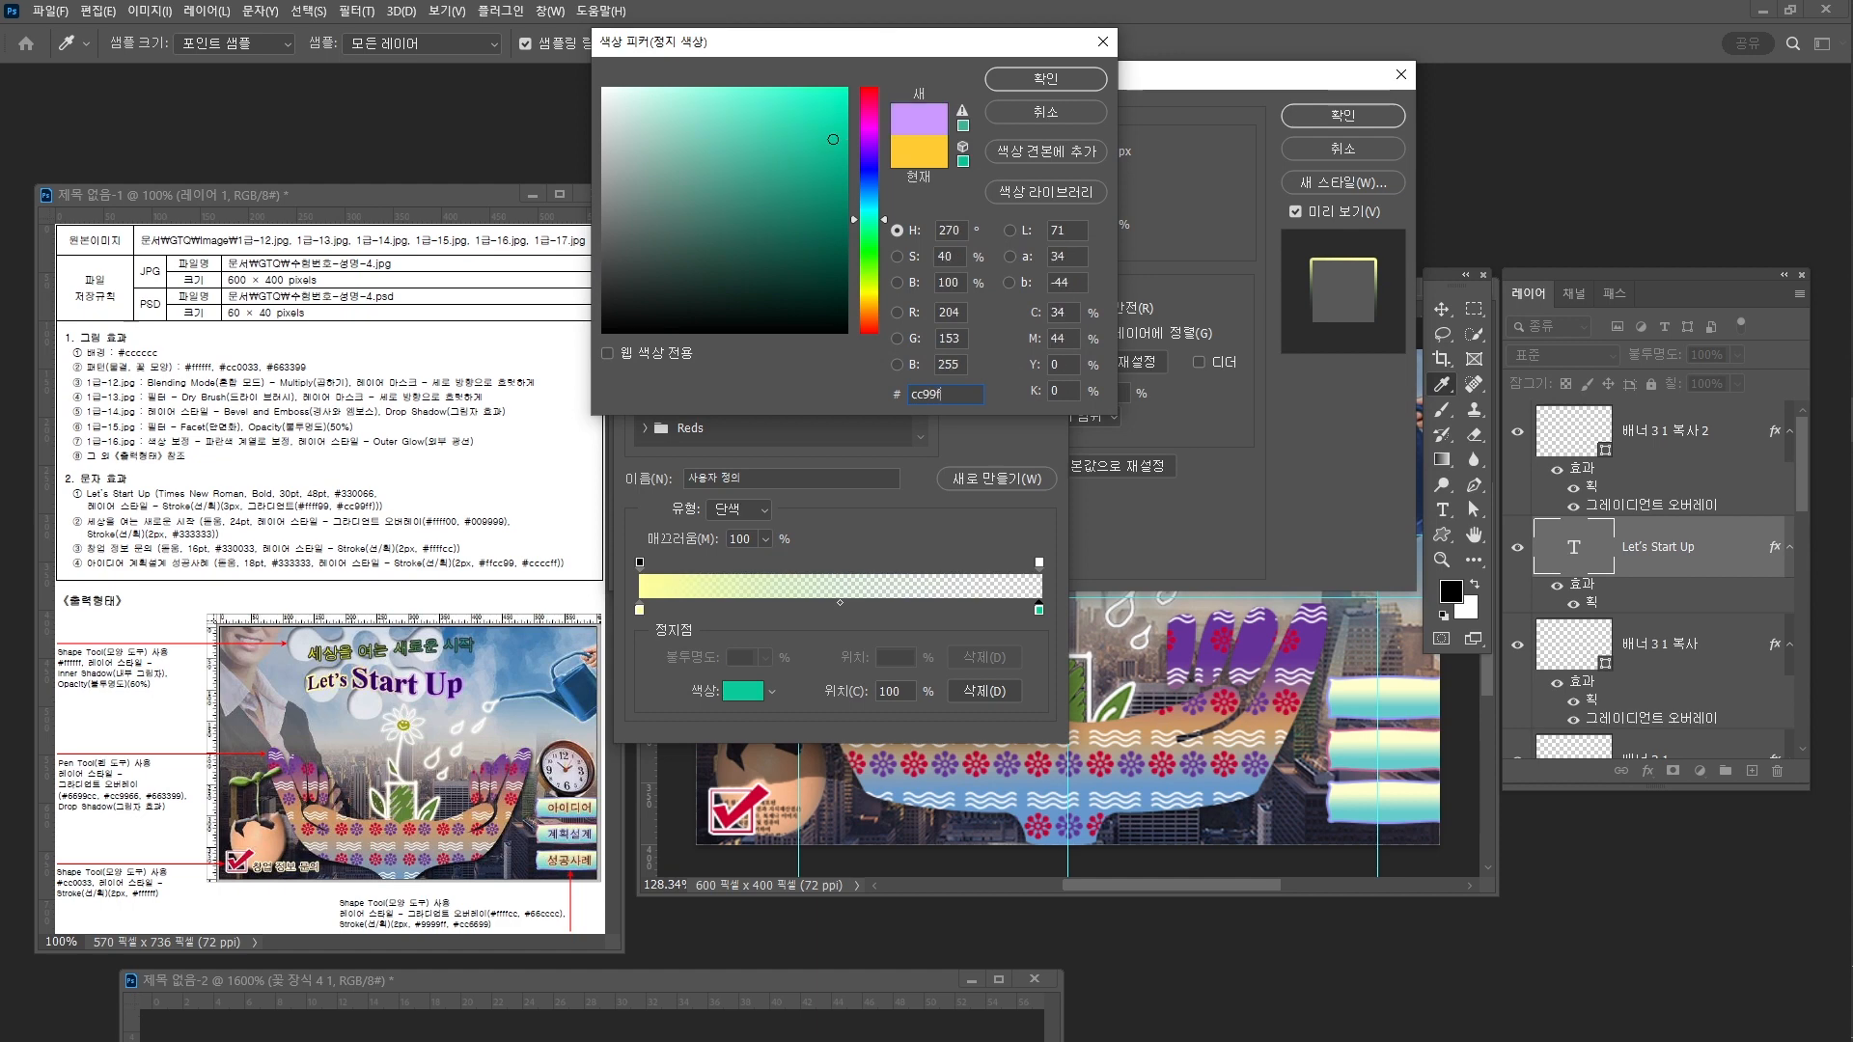
key(Return)
Set the stroke gradient's end opacity to 100% and its angle to -12°, and apply the layer style
click(1040, 563)
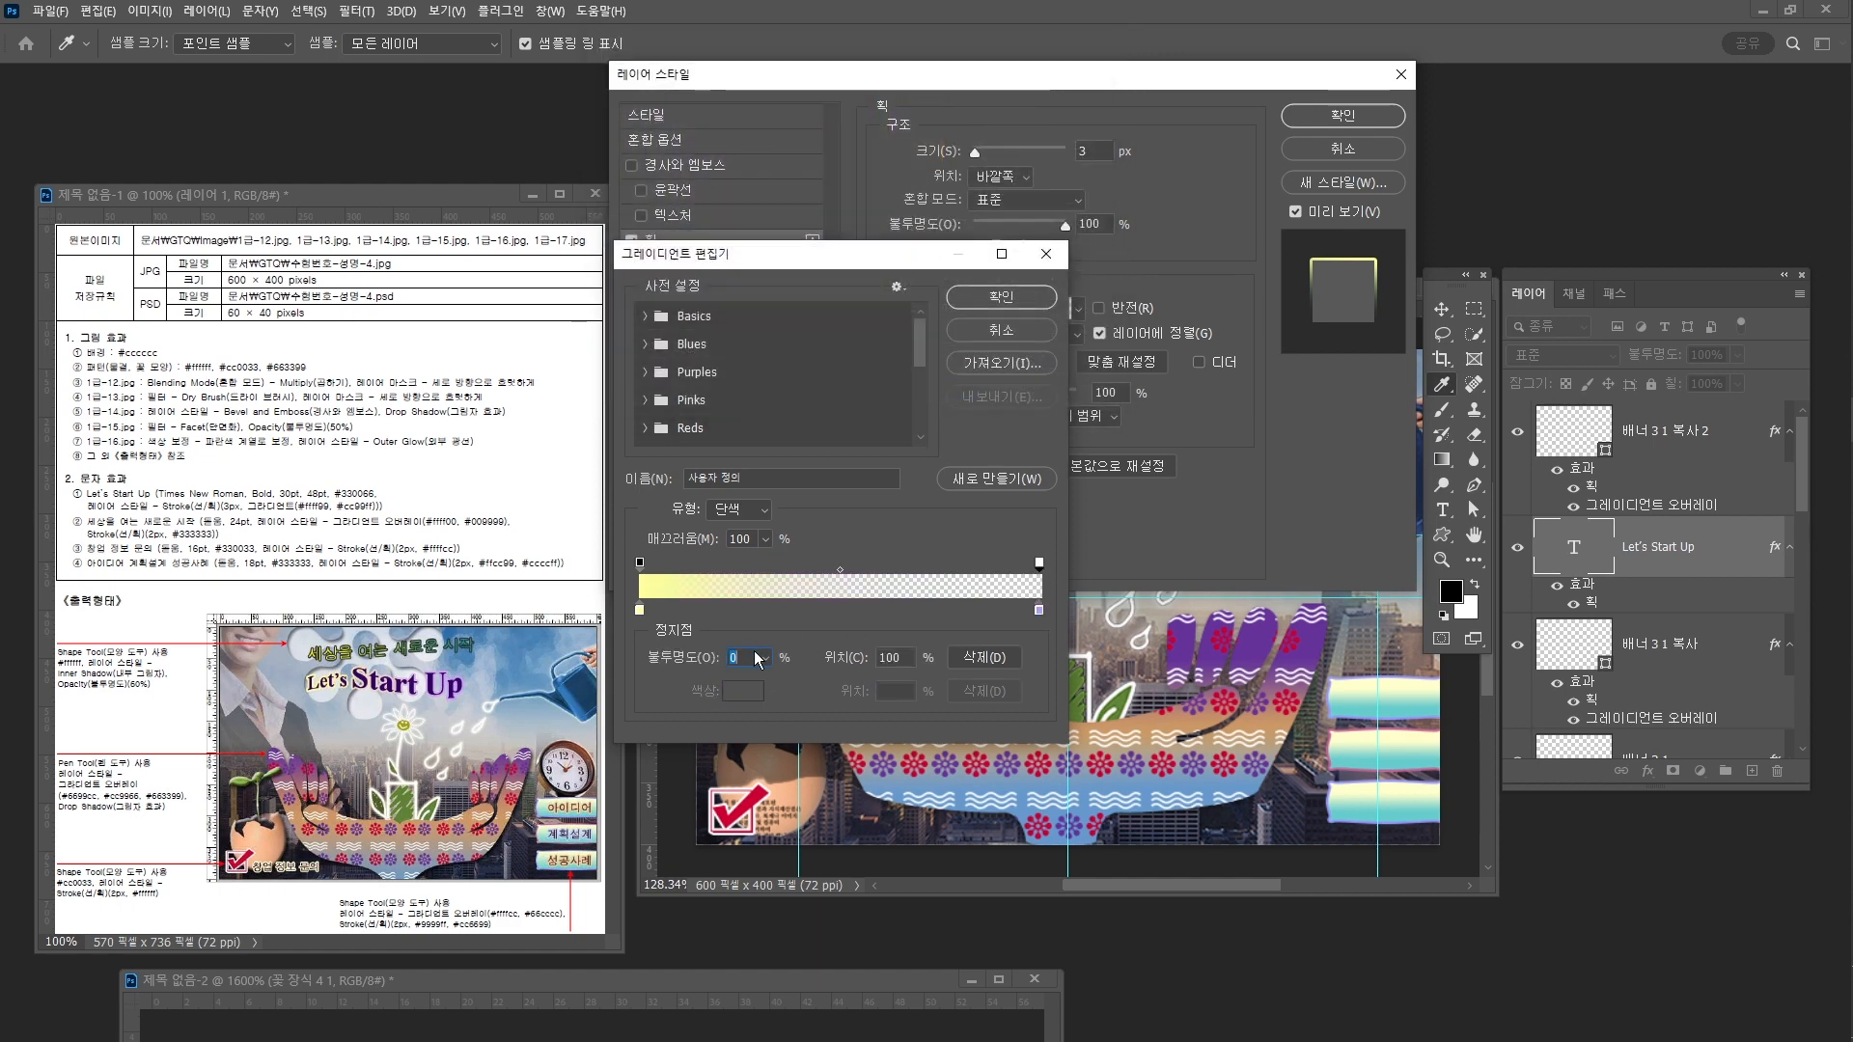
text(100)
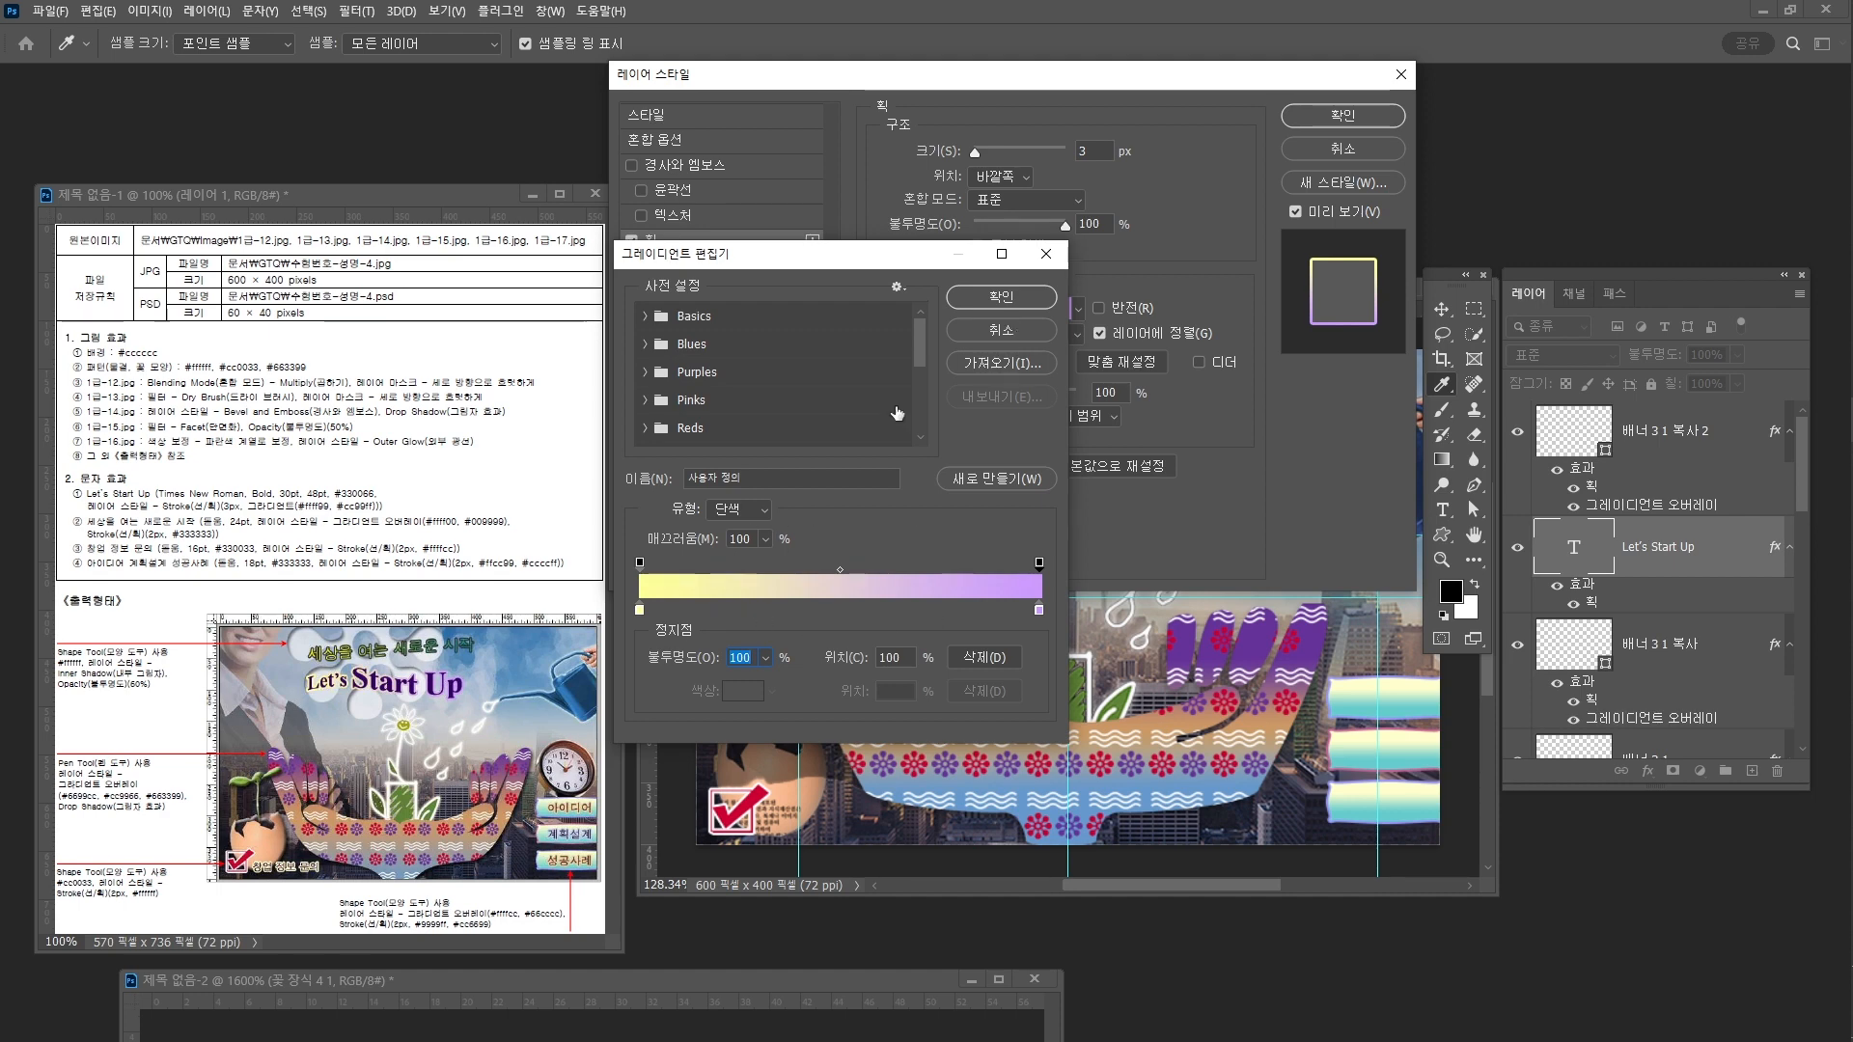
click(1017, 303)
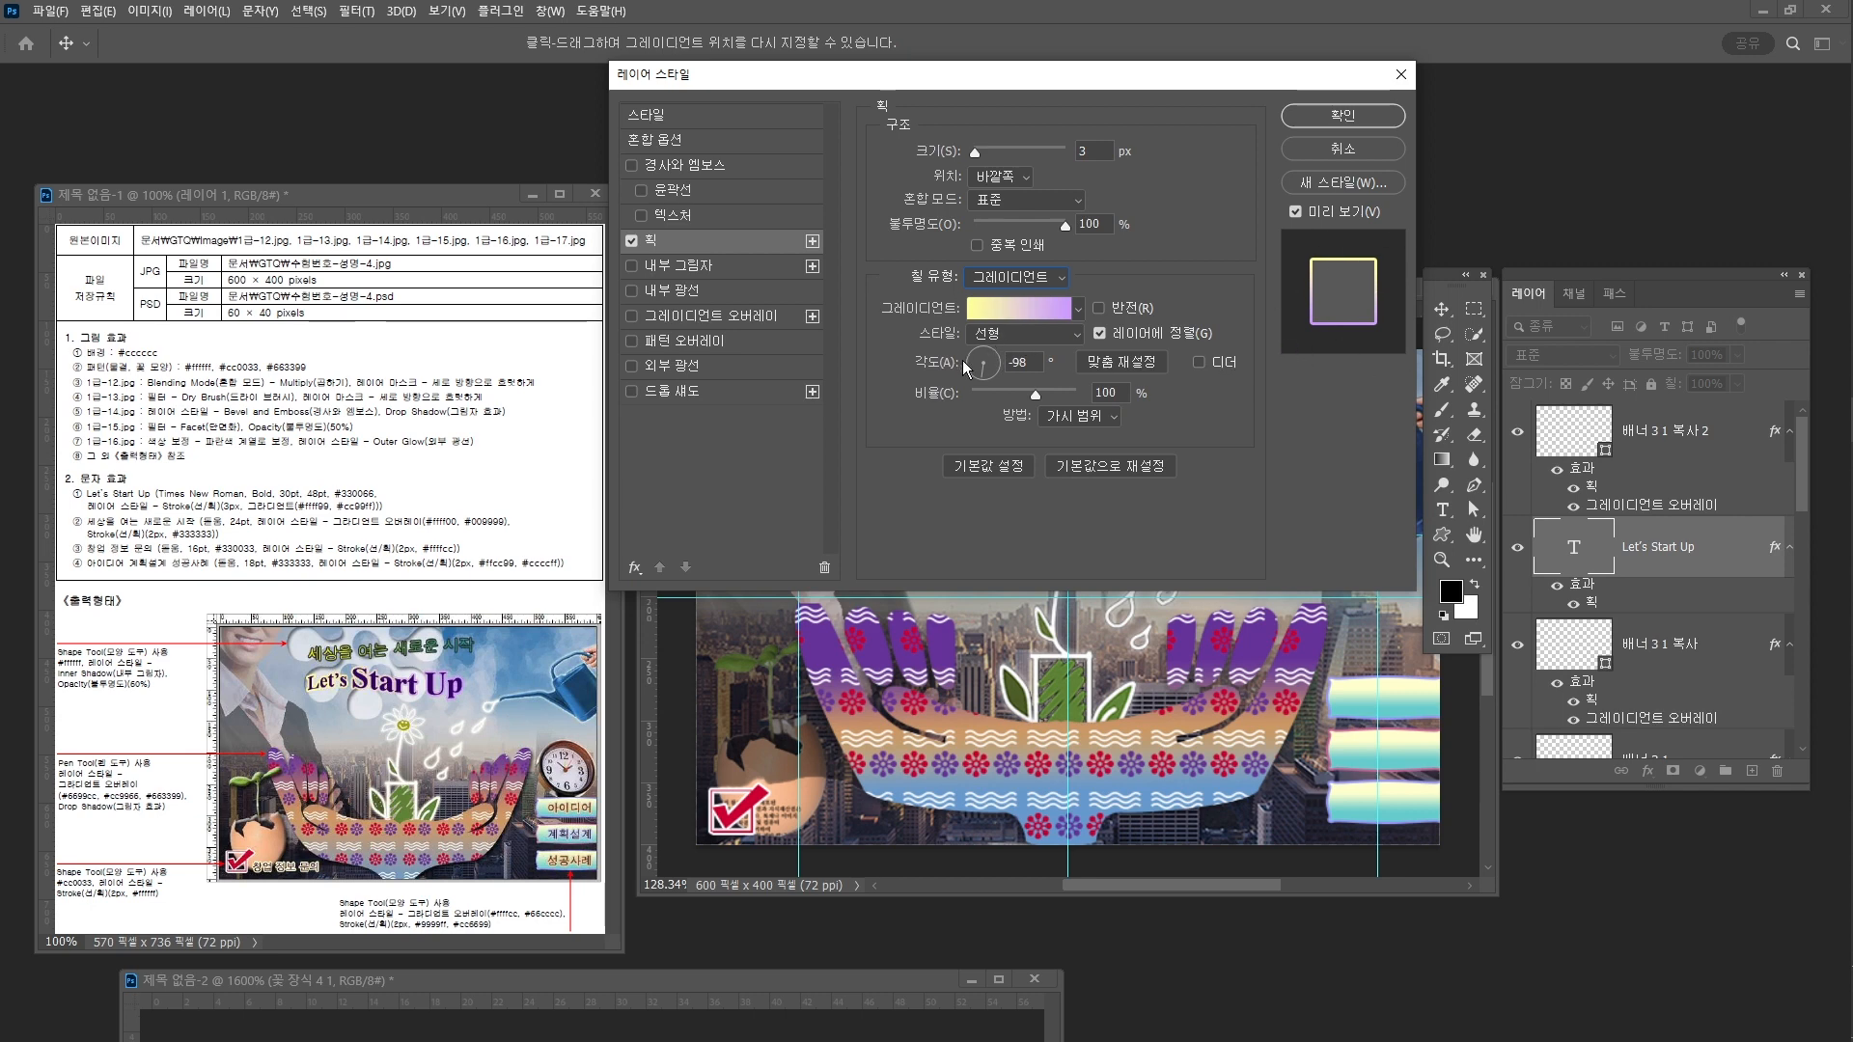
click(994, 366)
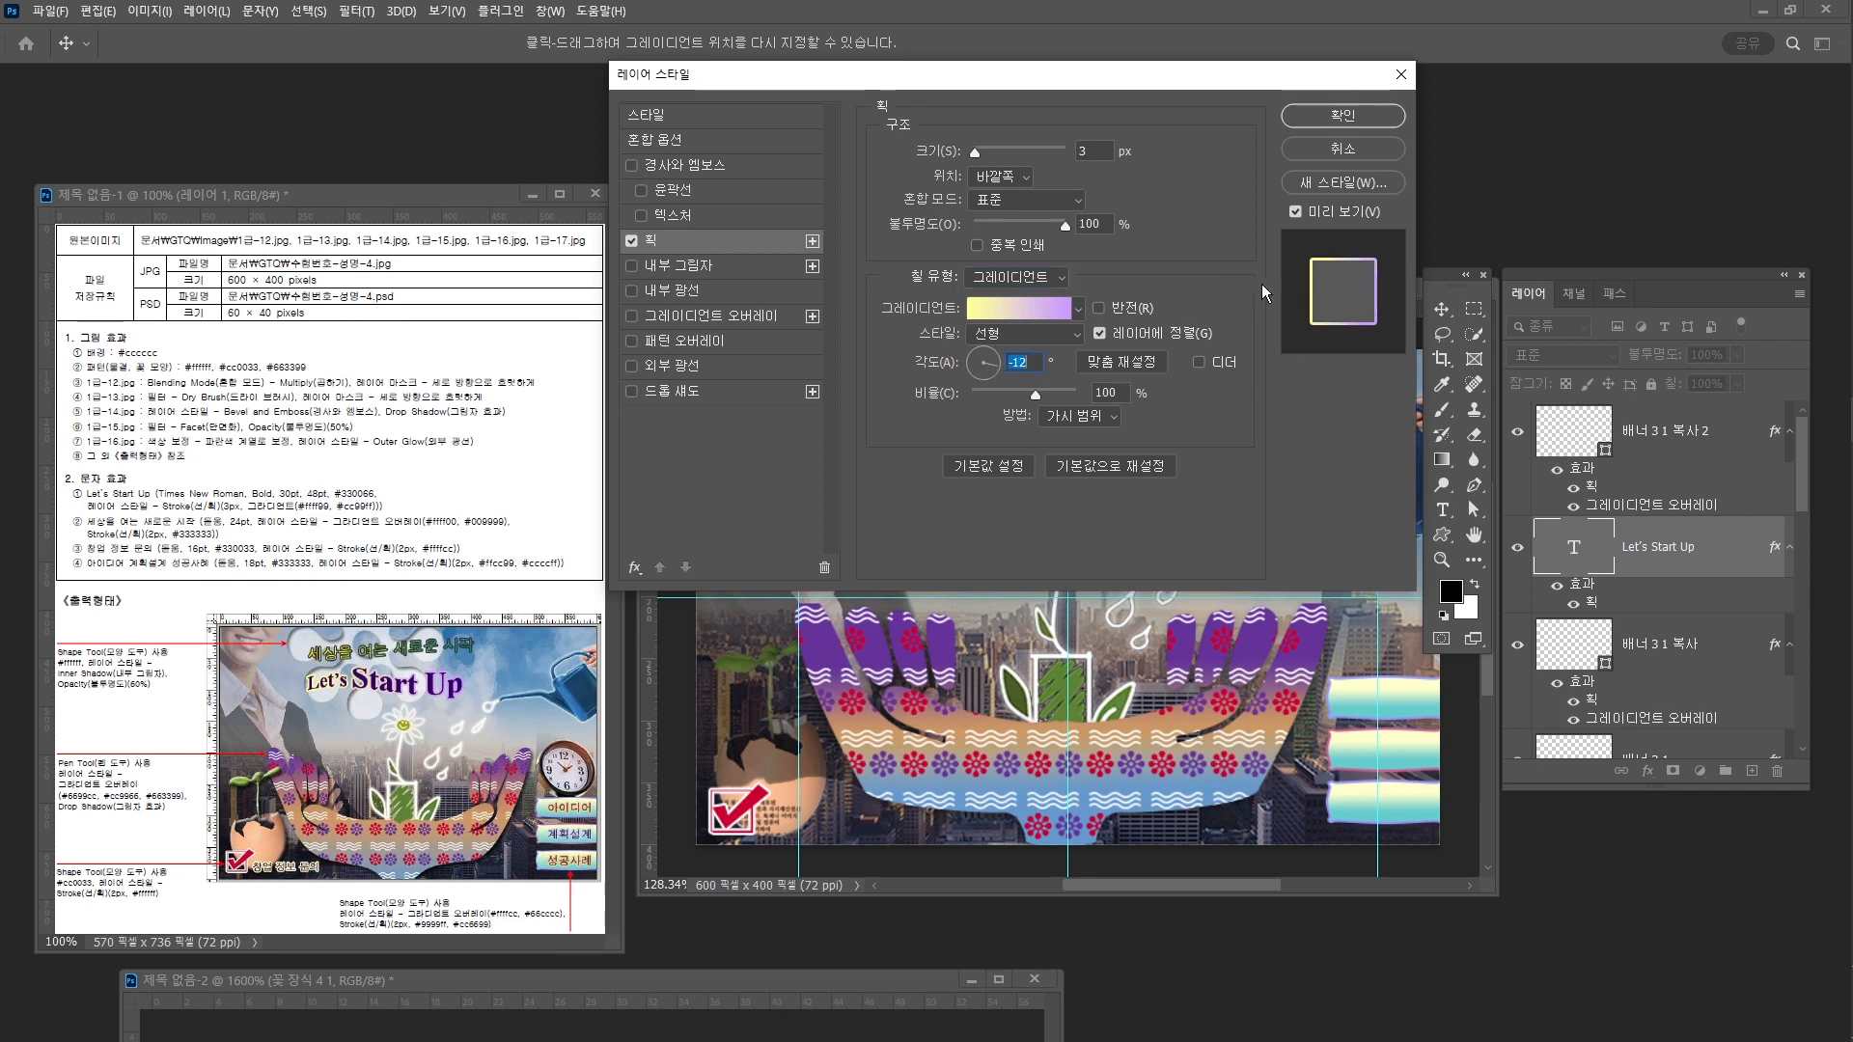
click(1344, 116)
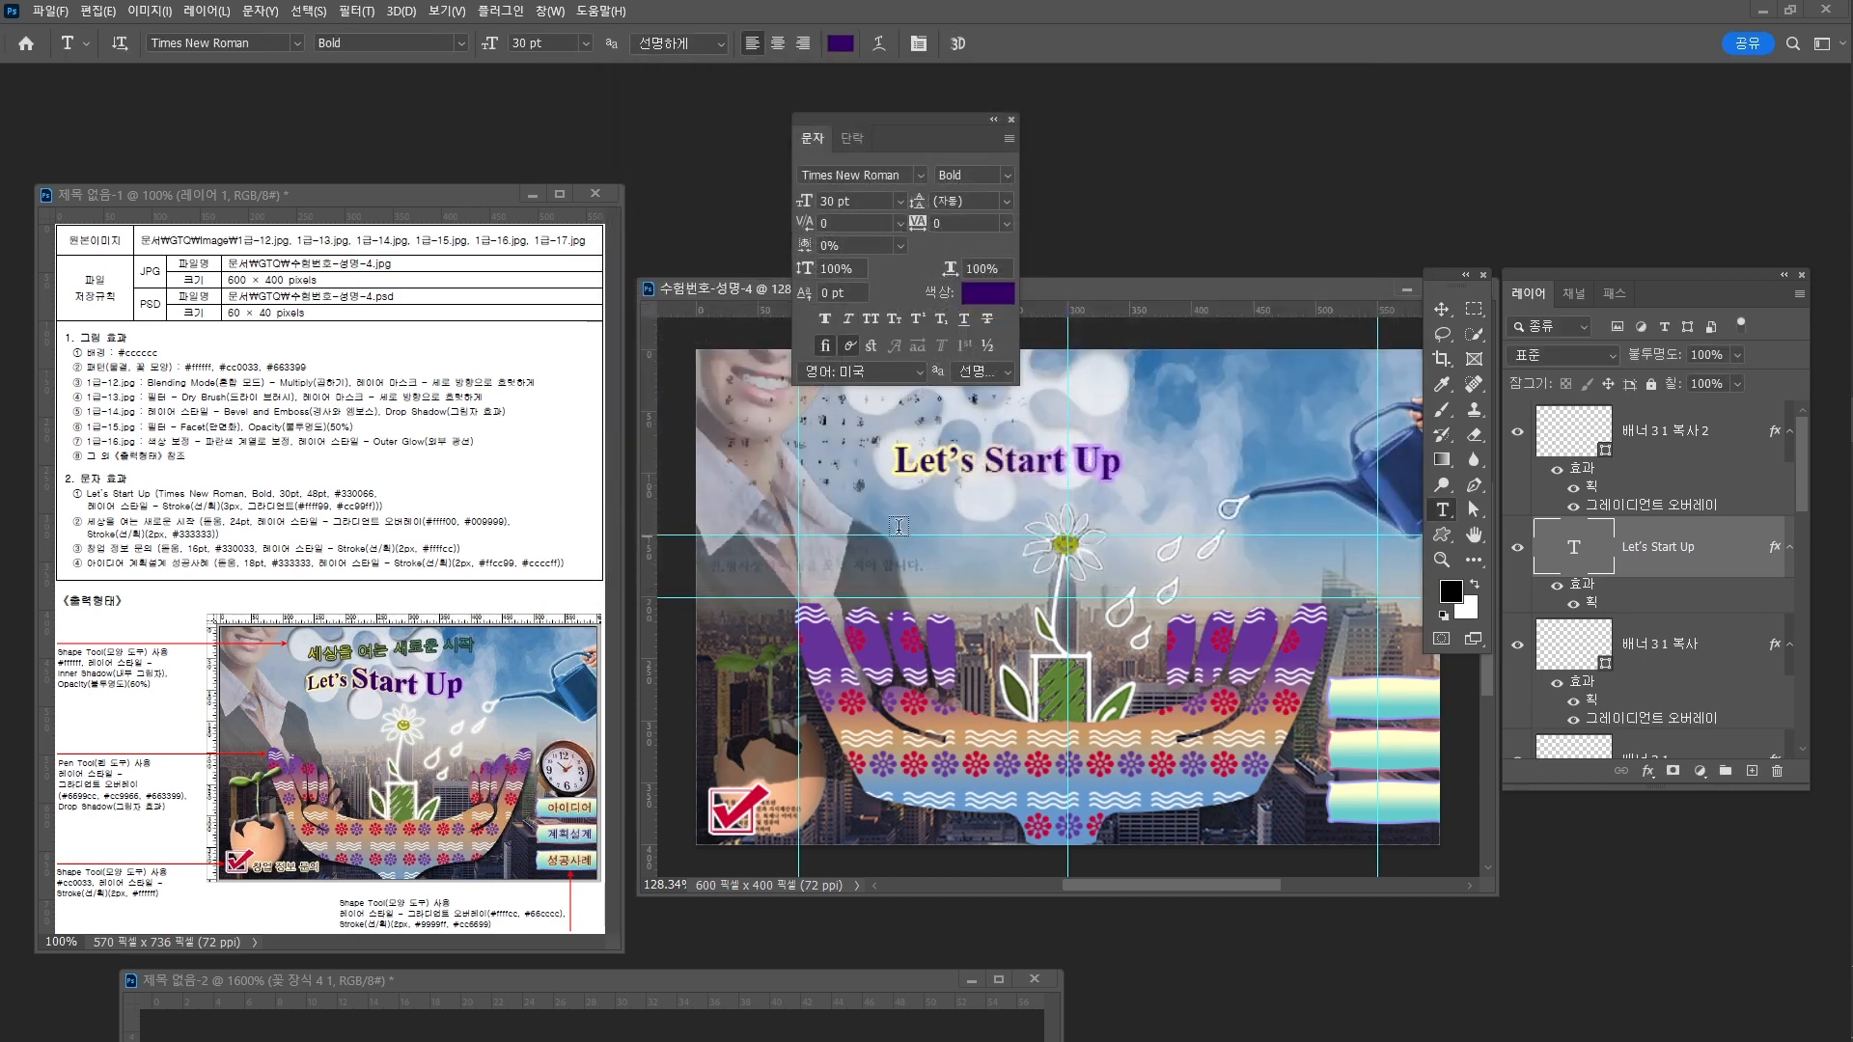
Warp the "Let's Start Up" text with the horizontal Flag (깃발) style and a bend of +16%
click(884, 44)
click(1244, 180)
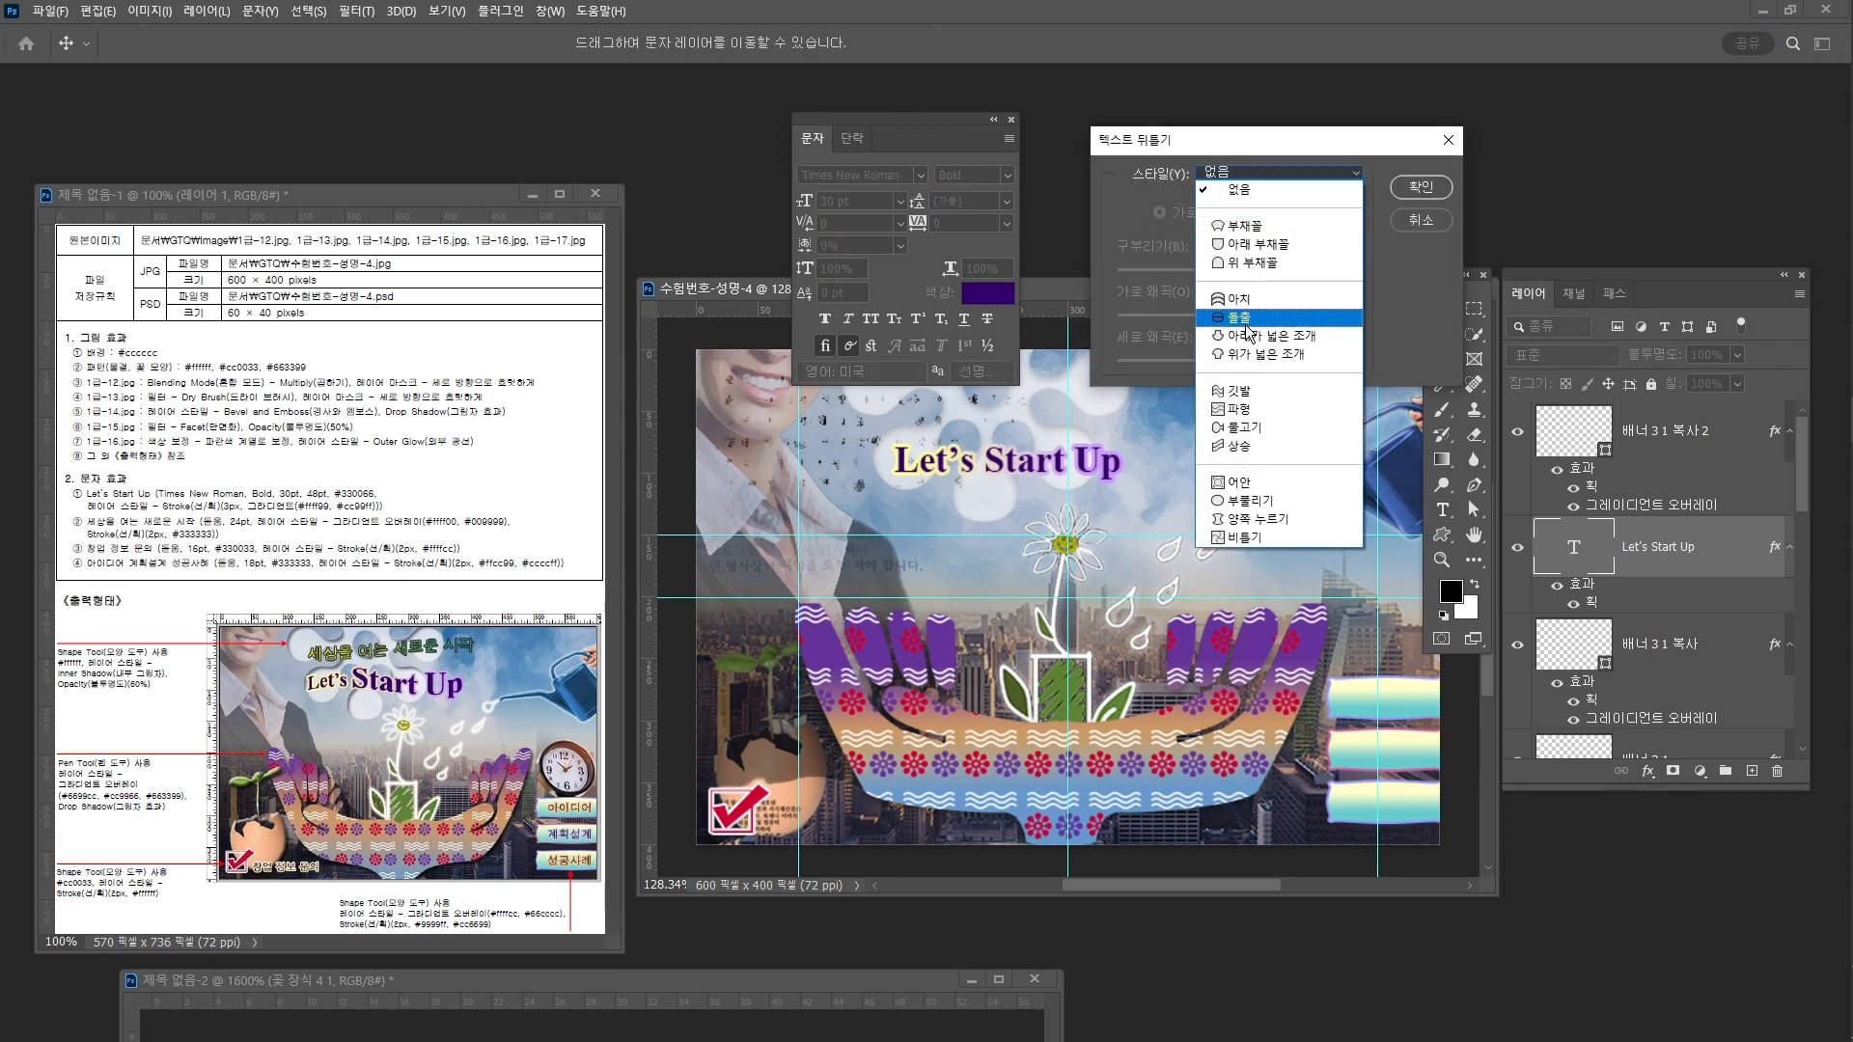
click(1281, 391)
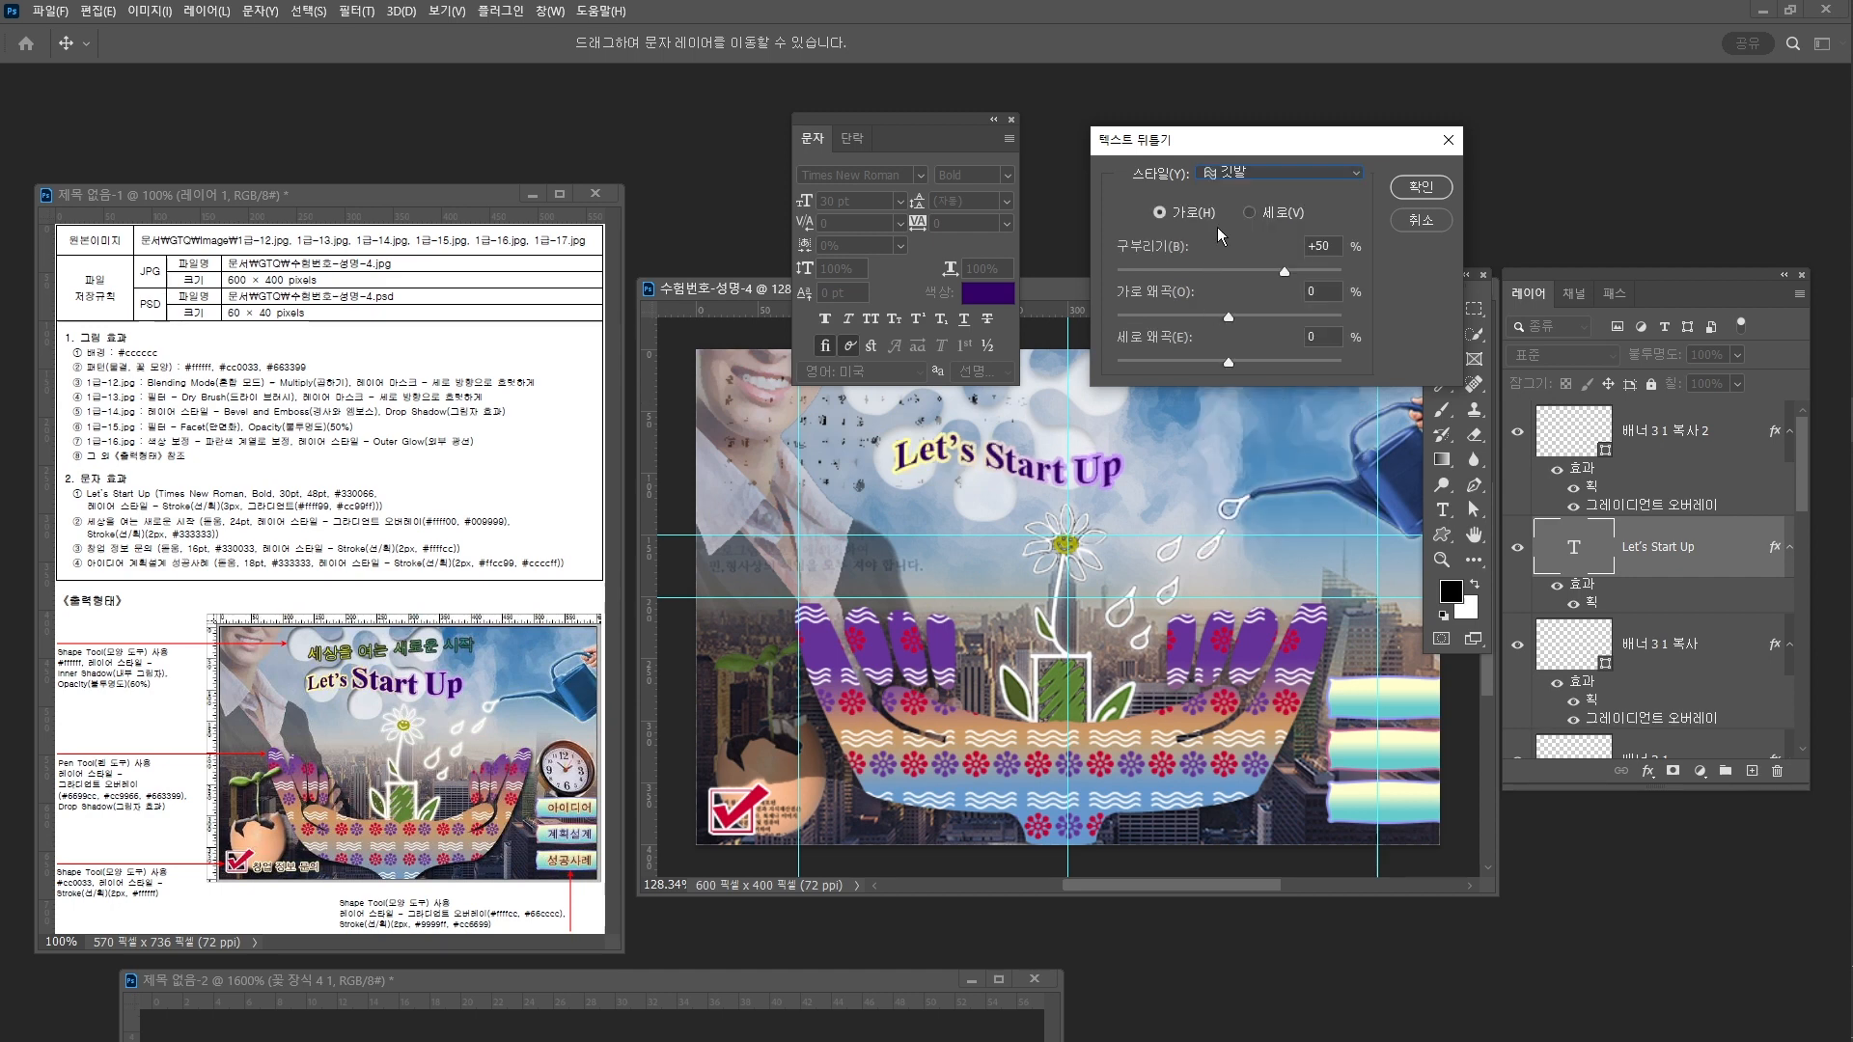
drag(1283, 271, 1247, 273)
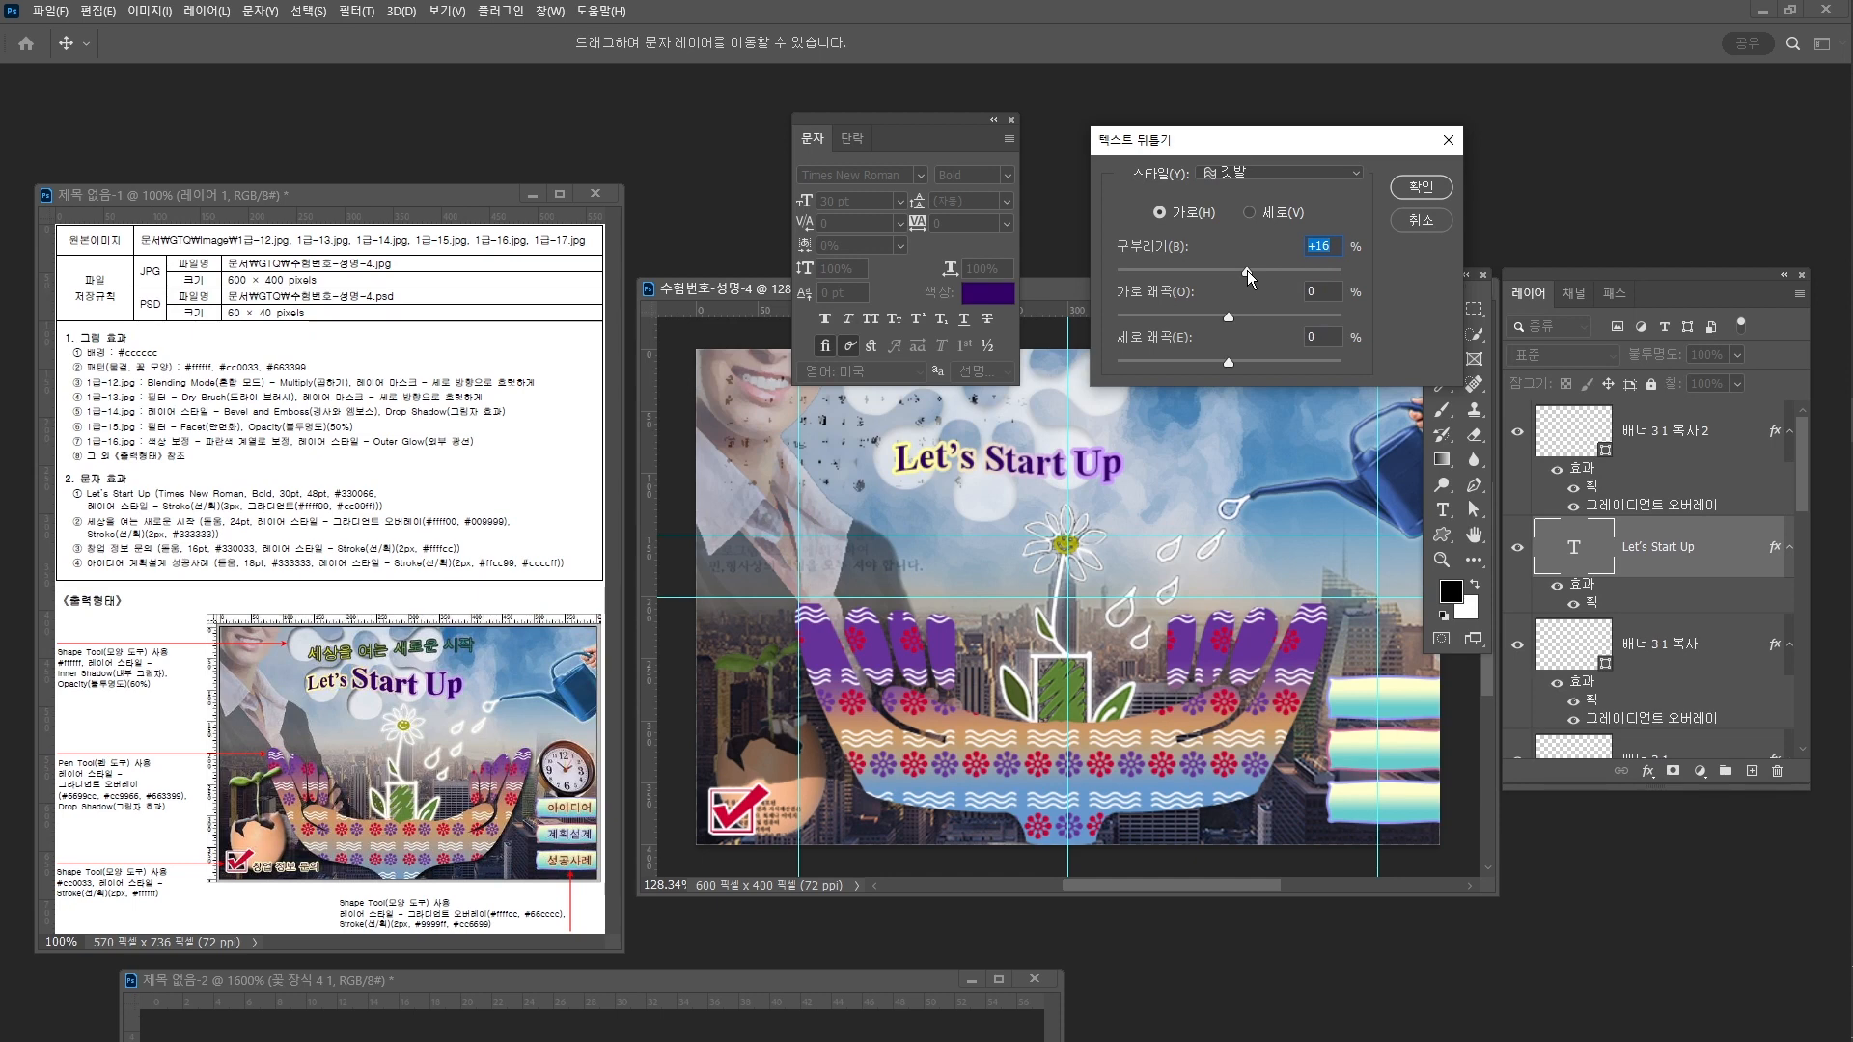
click(1421, 186)
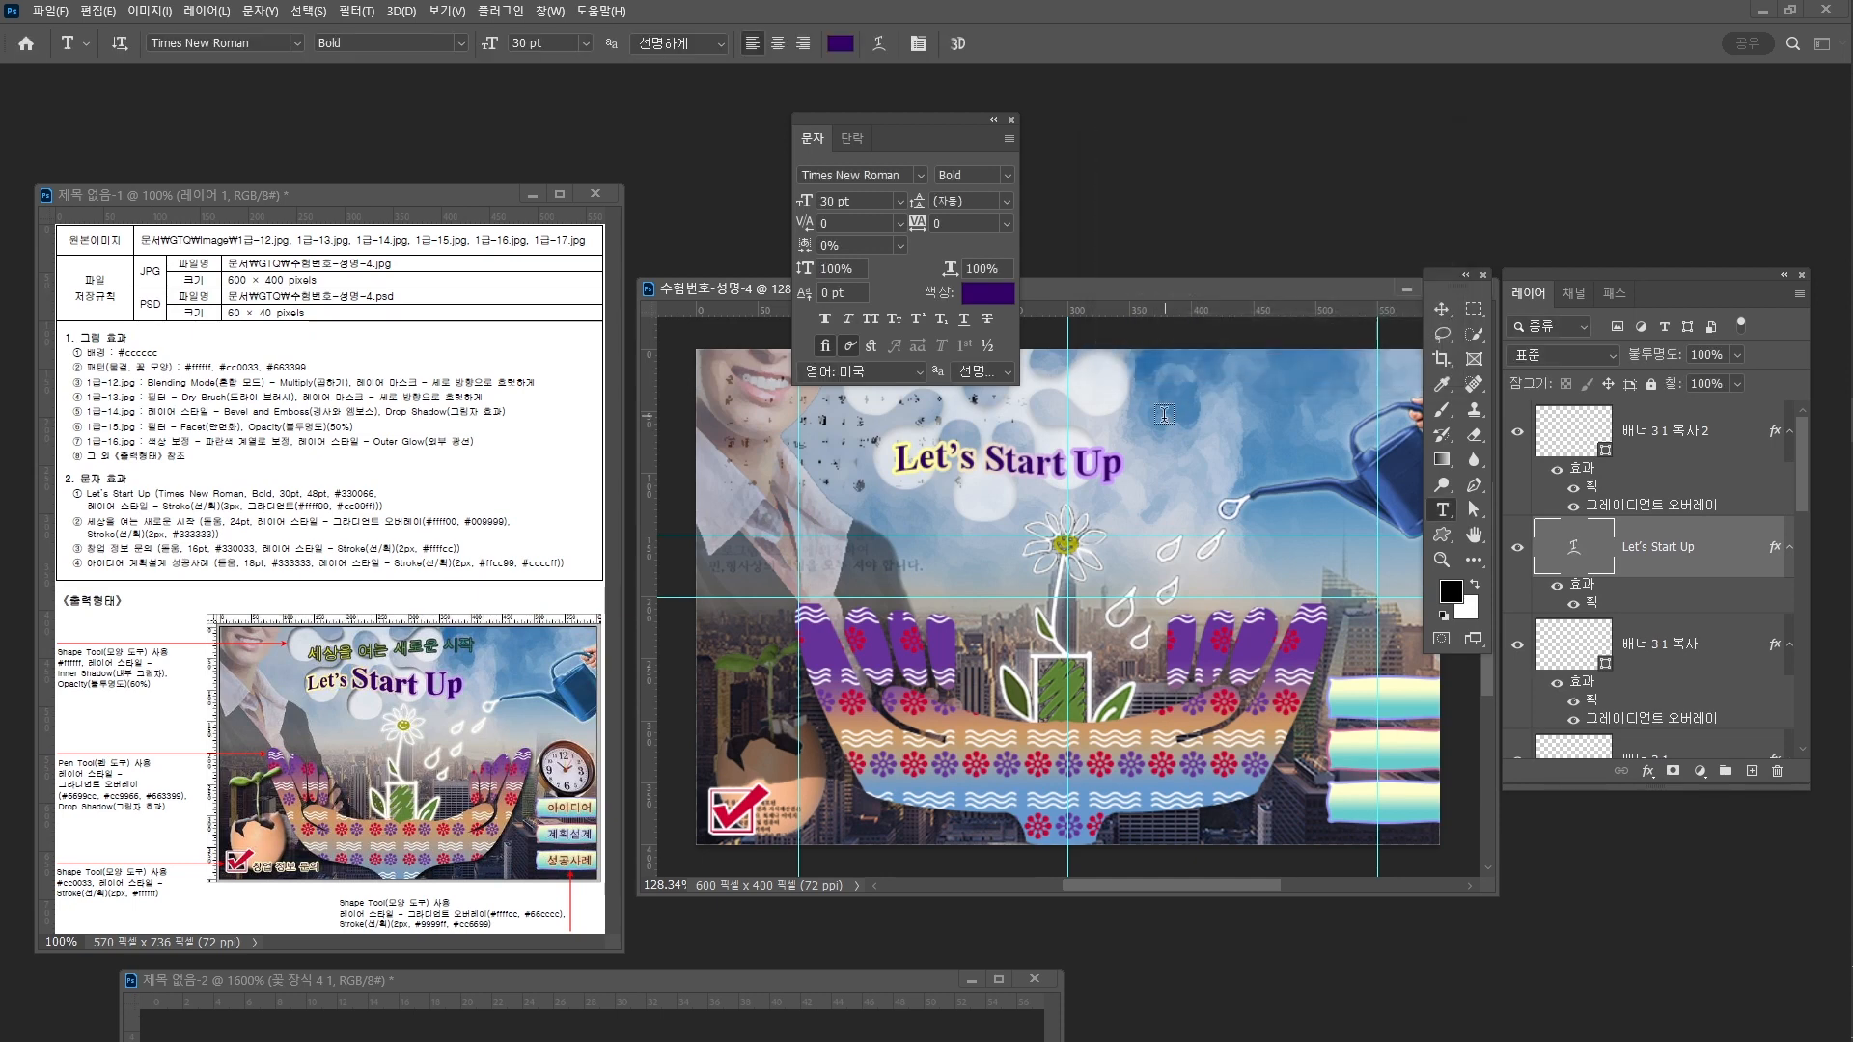
Set the words "Start Up" in the warped title to 48 pt and commit the text
click(986, 456)
drag(986, 456, 1122, 465)
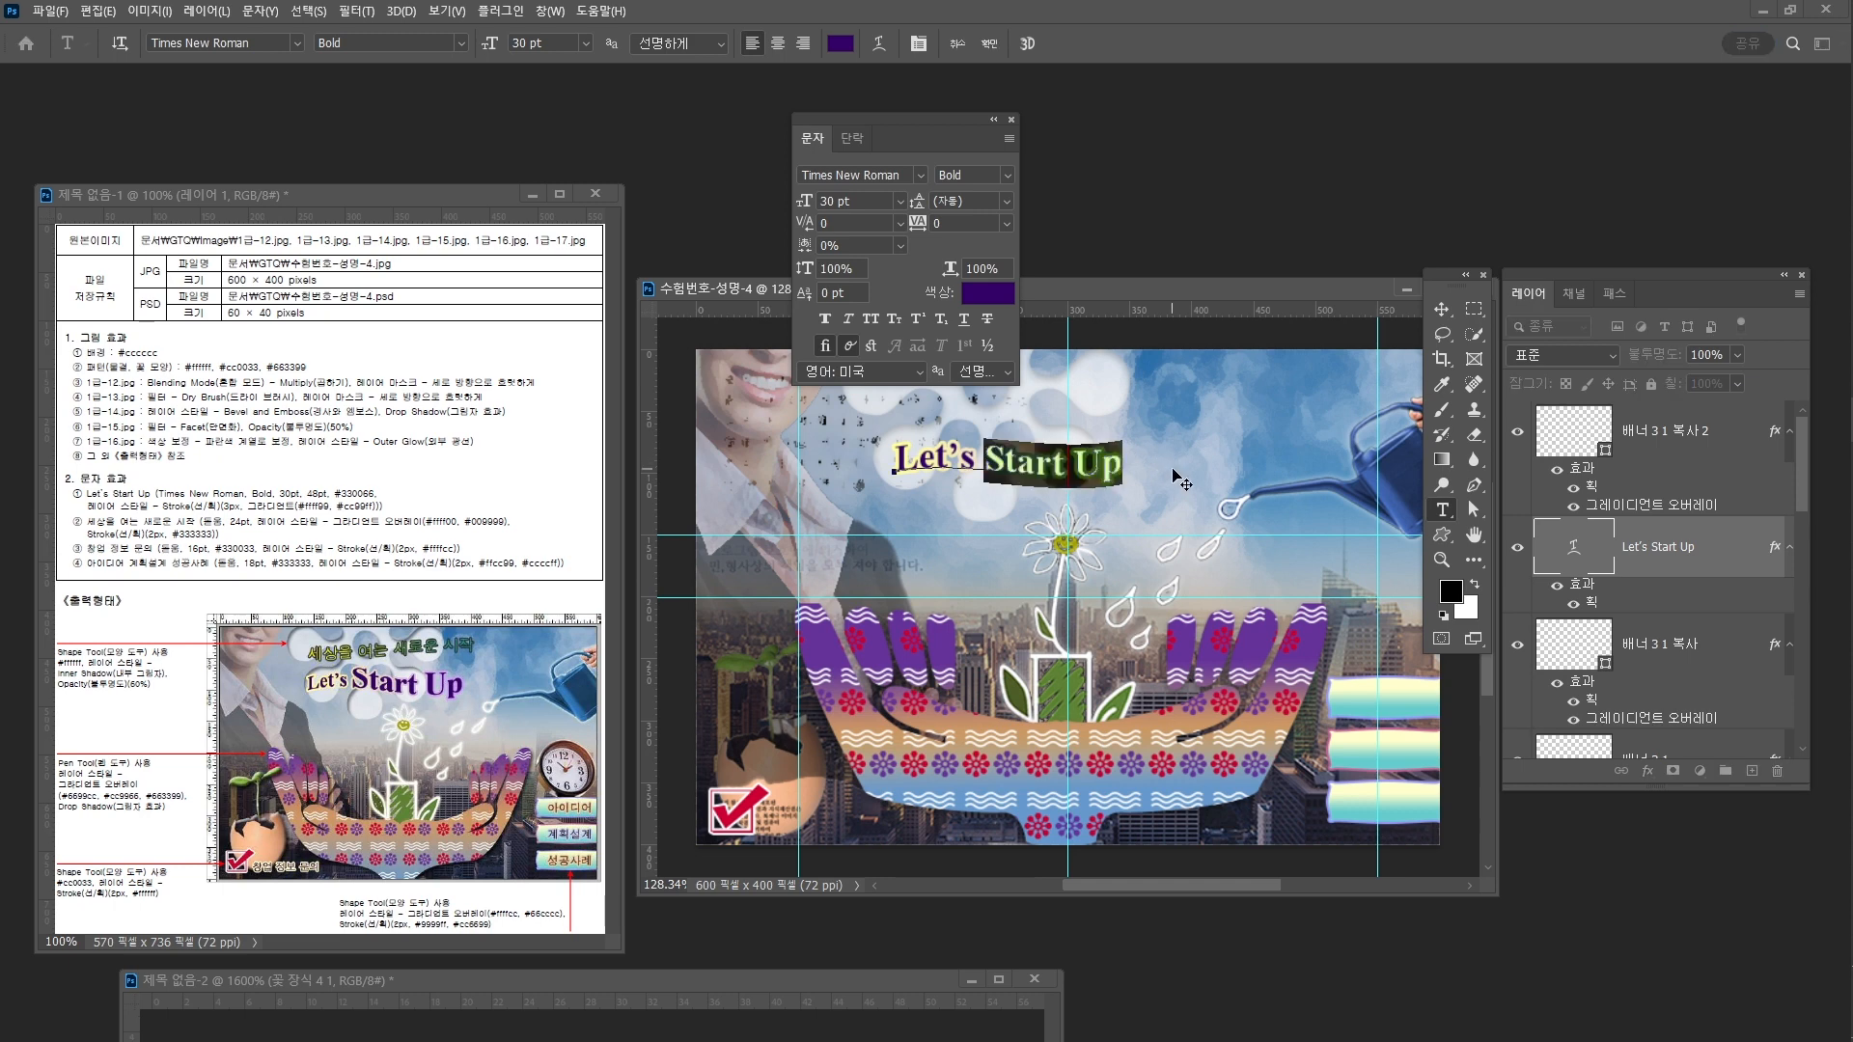
double_click(827, 203)
text(48)
key(Return)
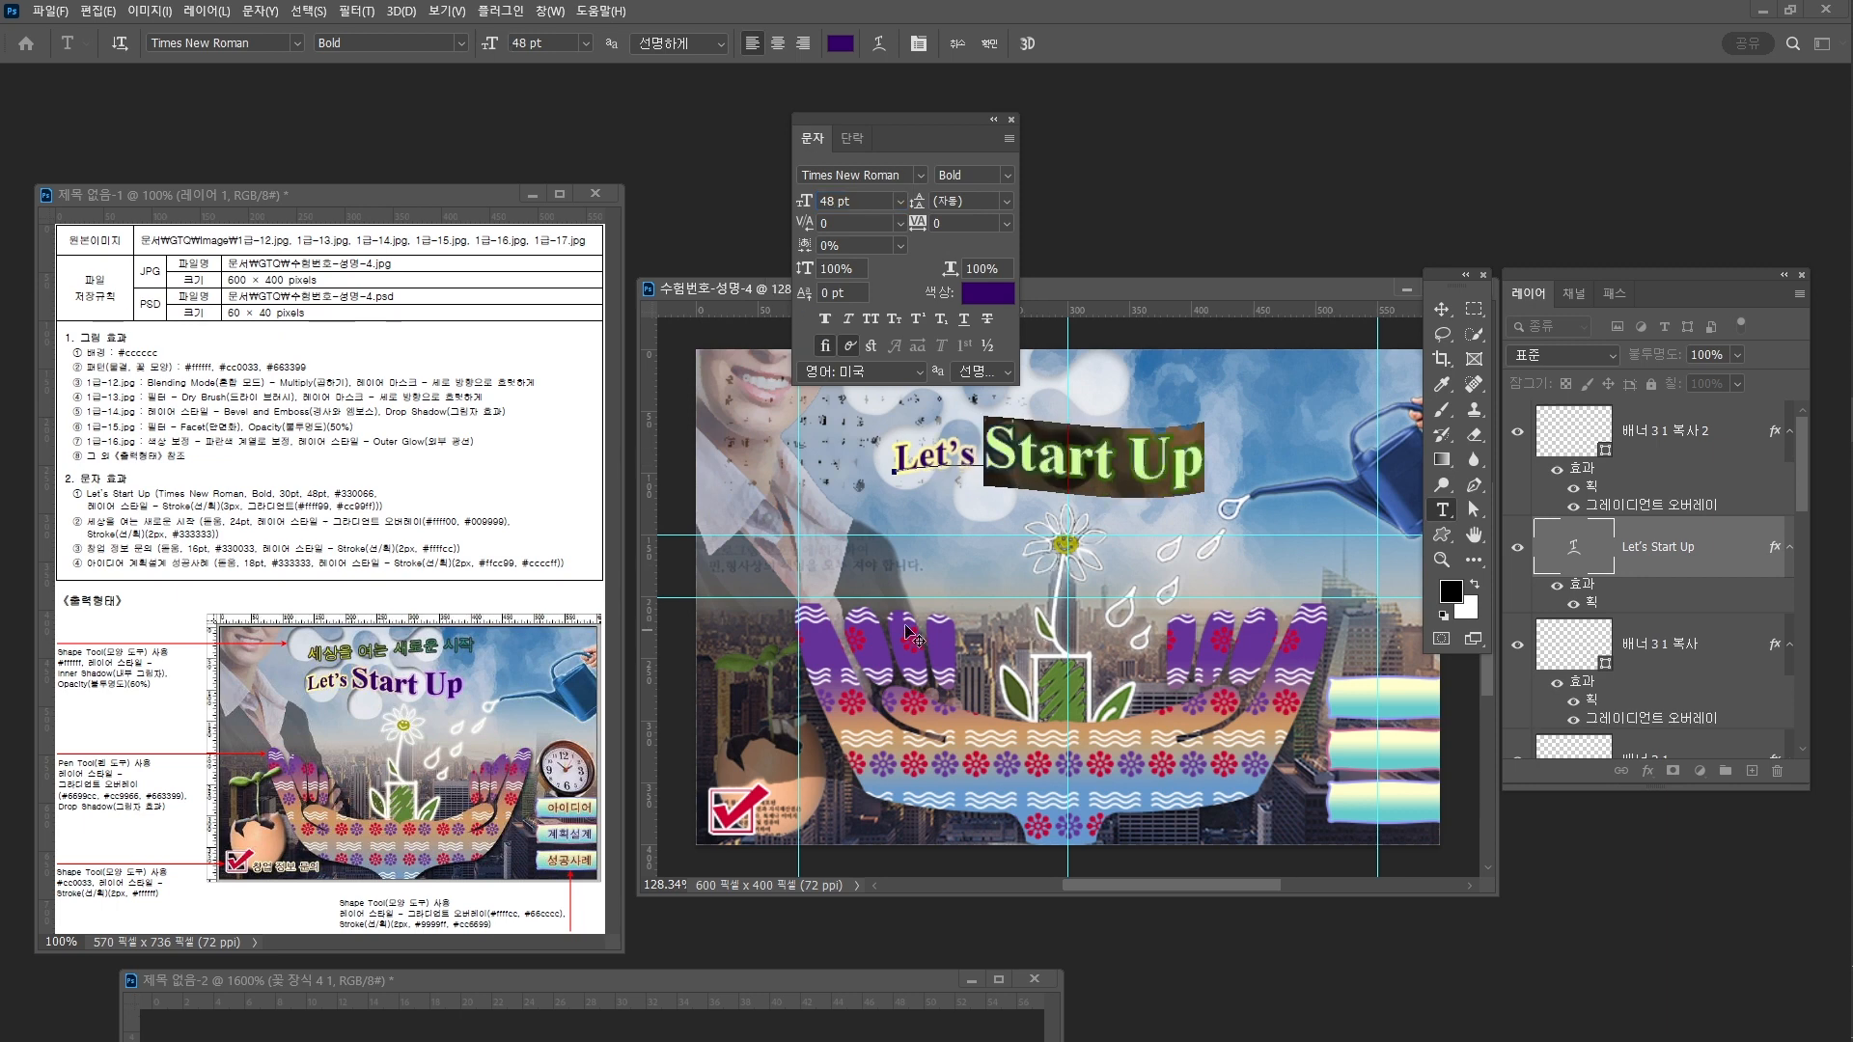
click(1146, 472)
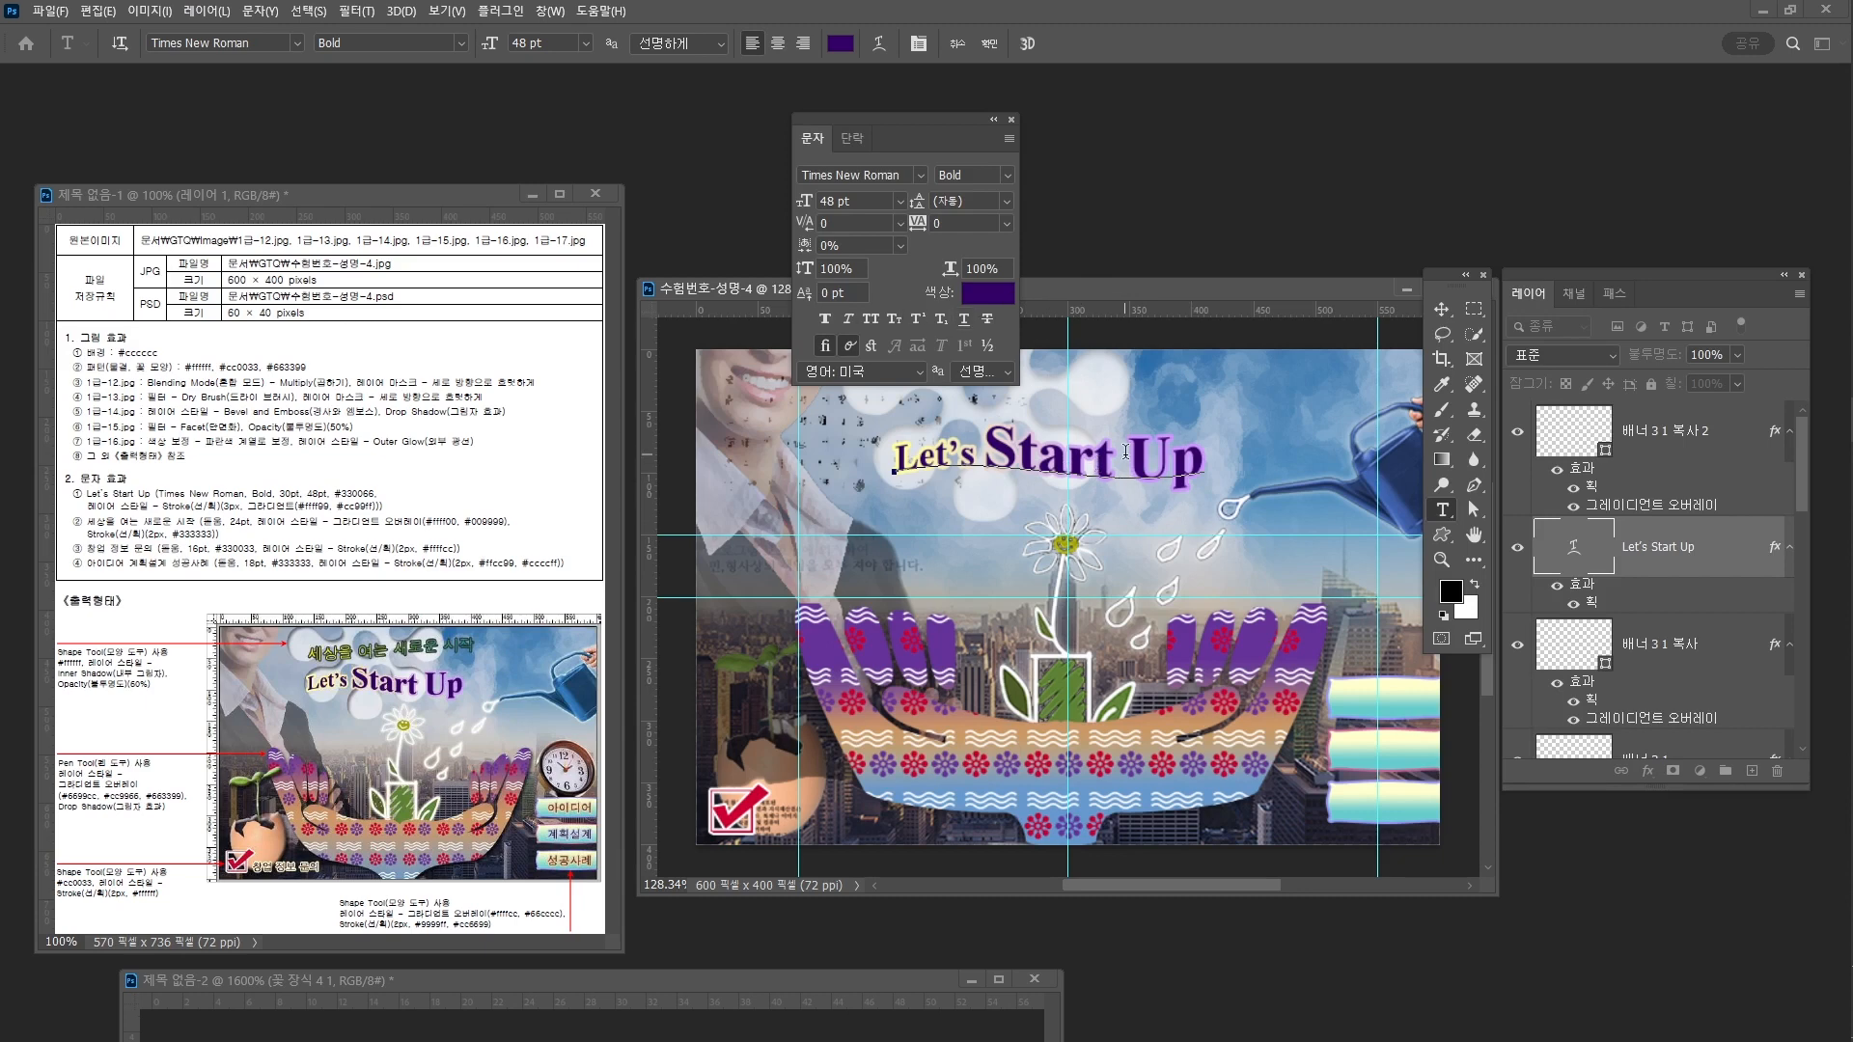
key(ctrl+Return)
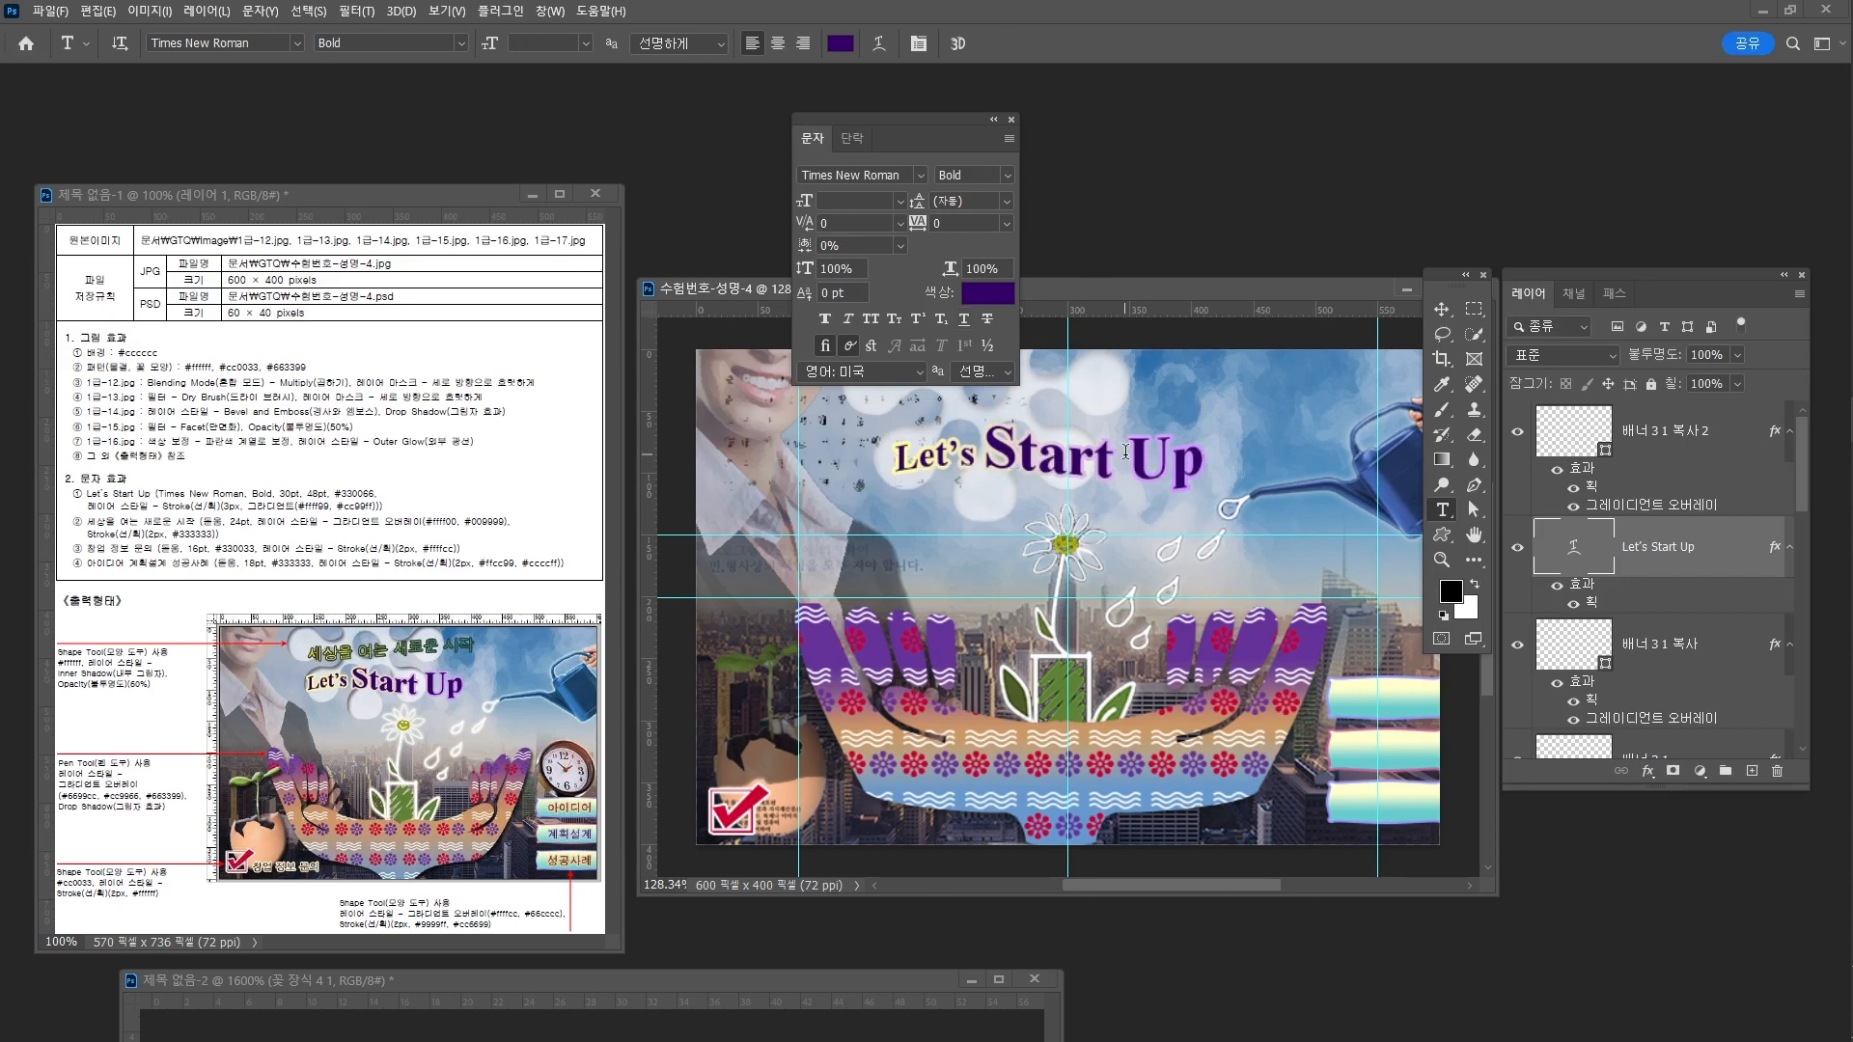
Move the "Let's Start Up" title slightly down and left to about X 279 px, Y 96 px, clearing the Character panel out of the way
key(ctrl+t)
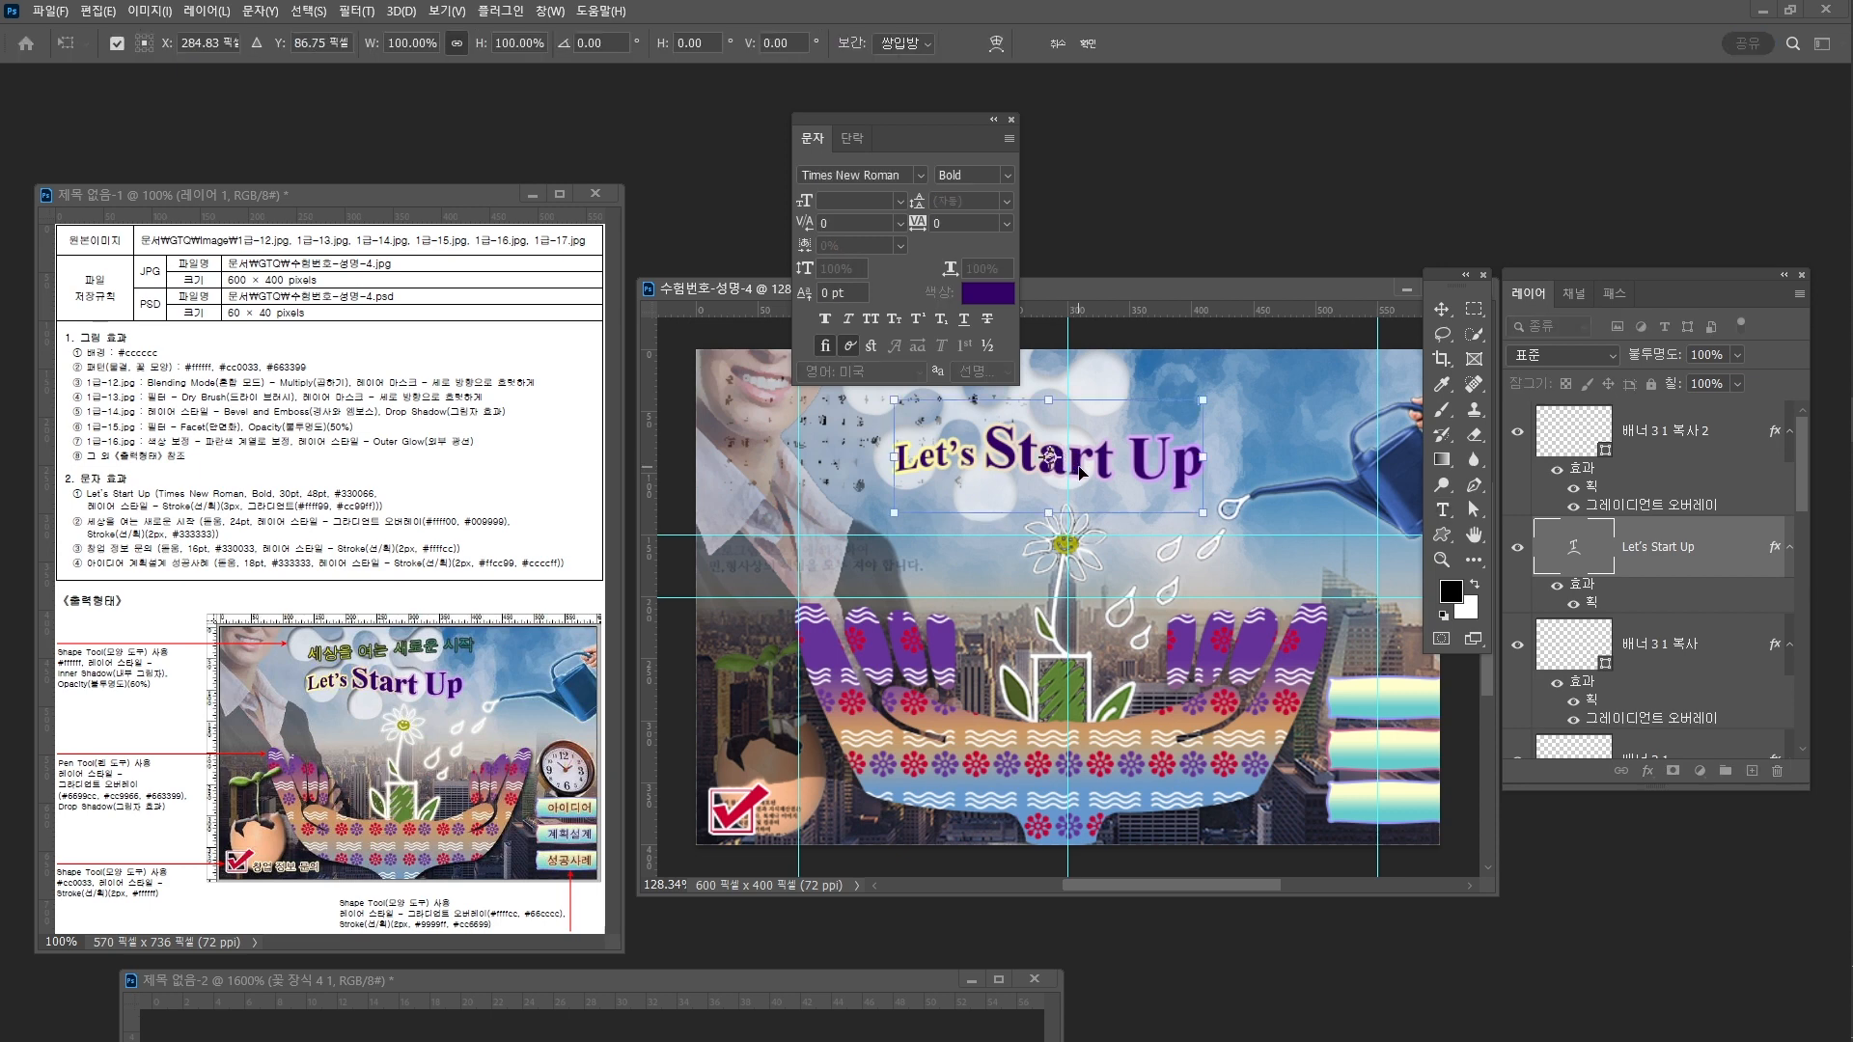
drag(1080, 473, 1080, 481)
drag(944, 117, 1416, 73)
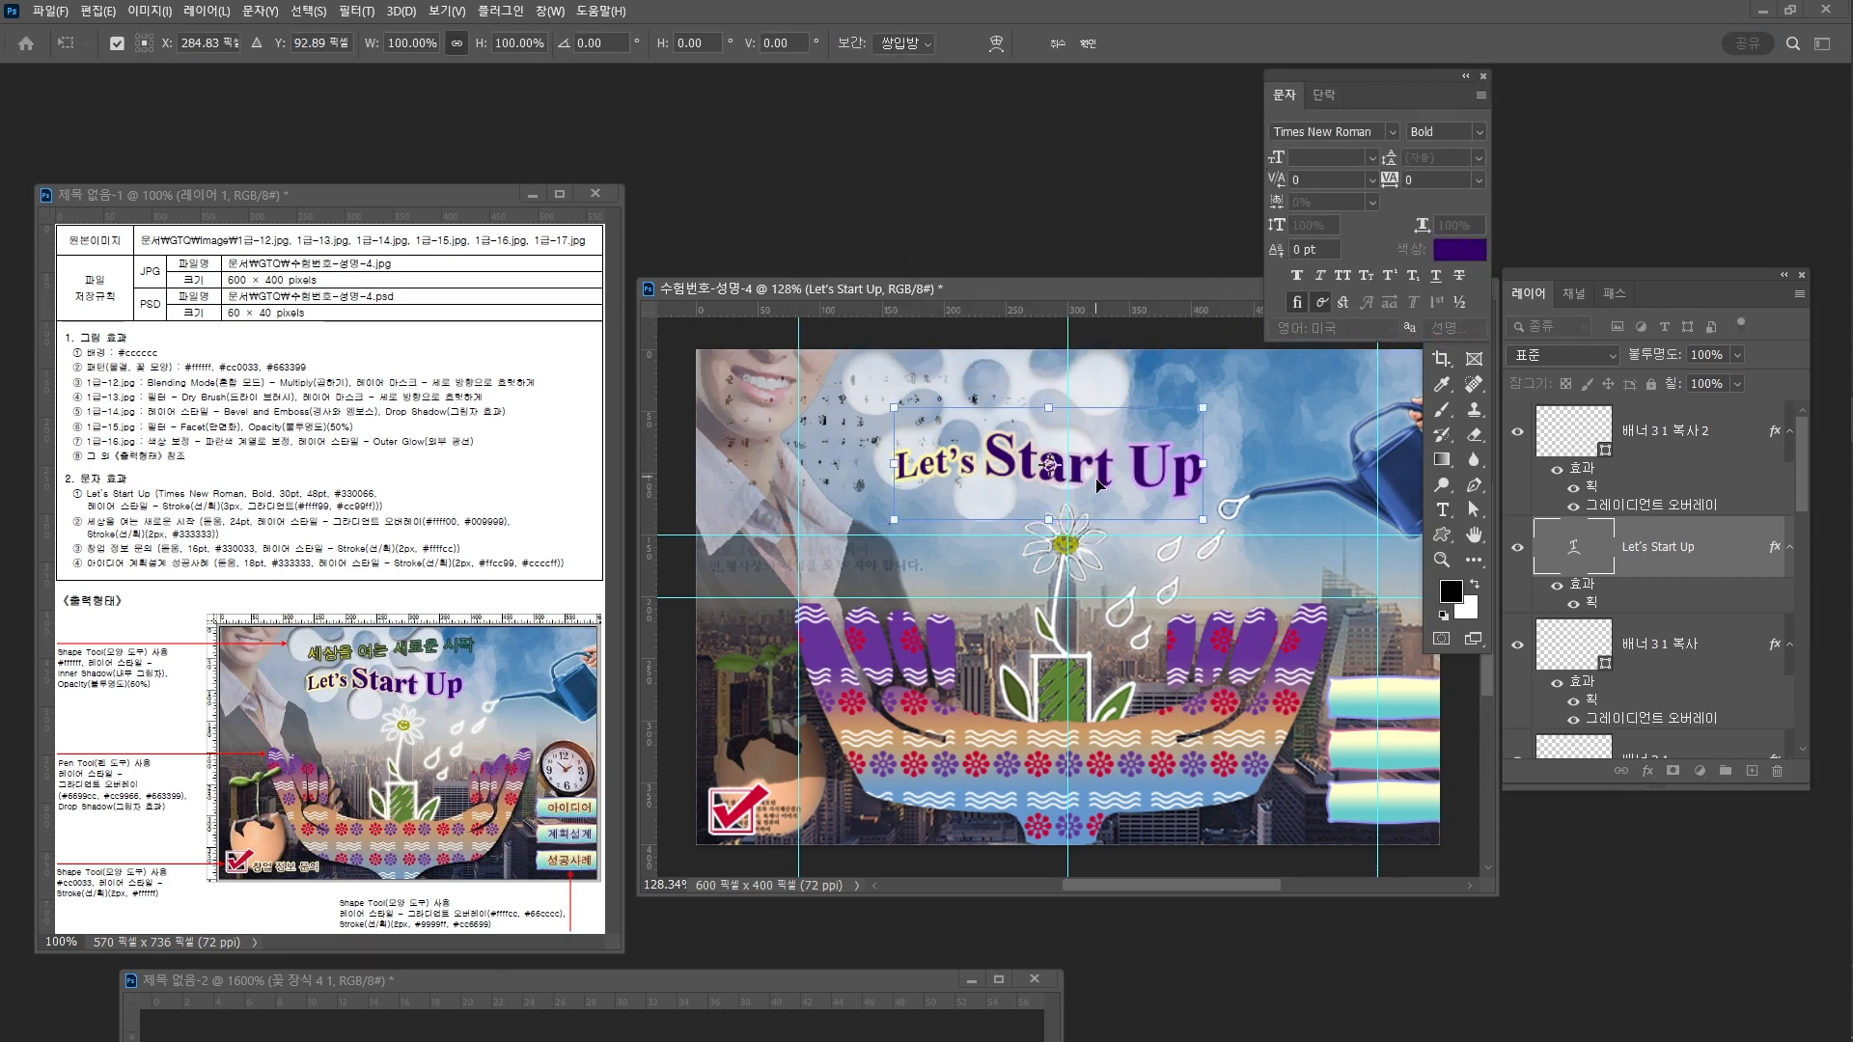
drag(1097, 485, 1090, 488)
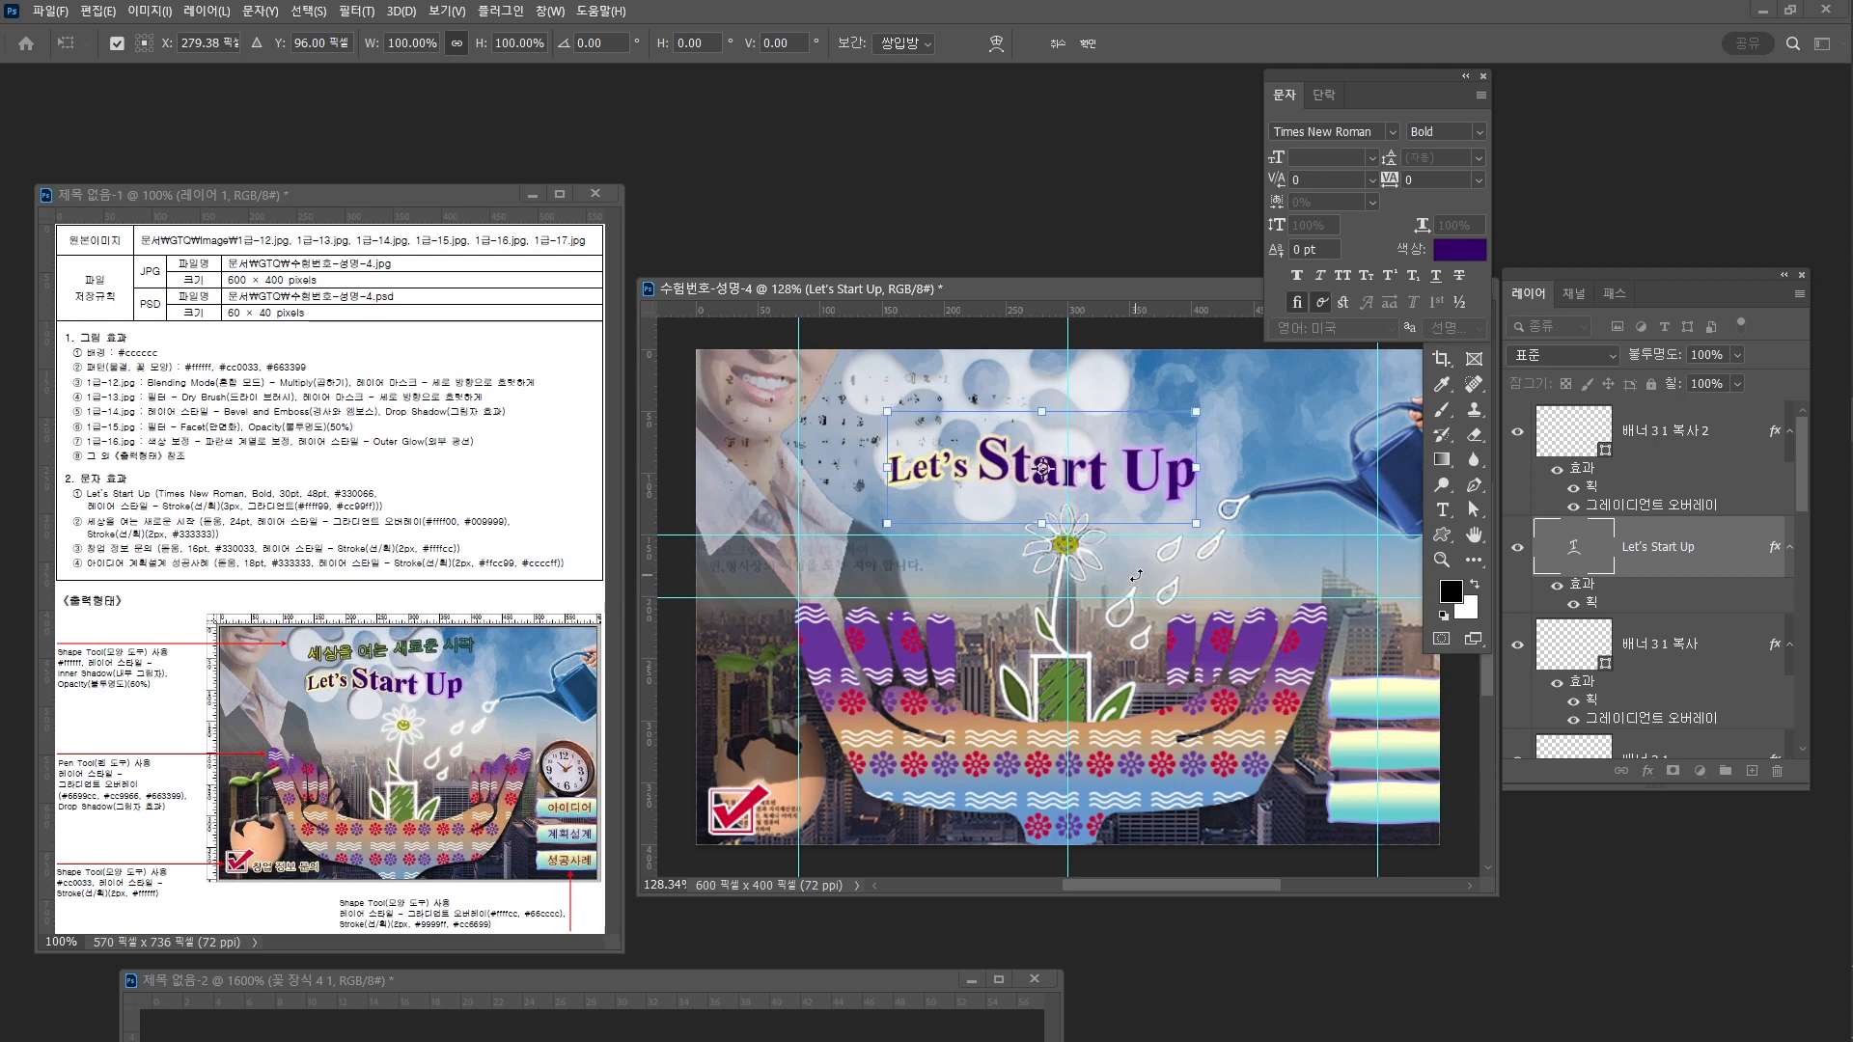
key(Return)
Add a new text layer above the "Let's Start Up" title reading "세상을 여는 새로운 시작"
key(t)
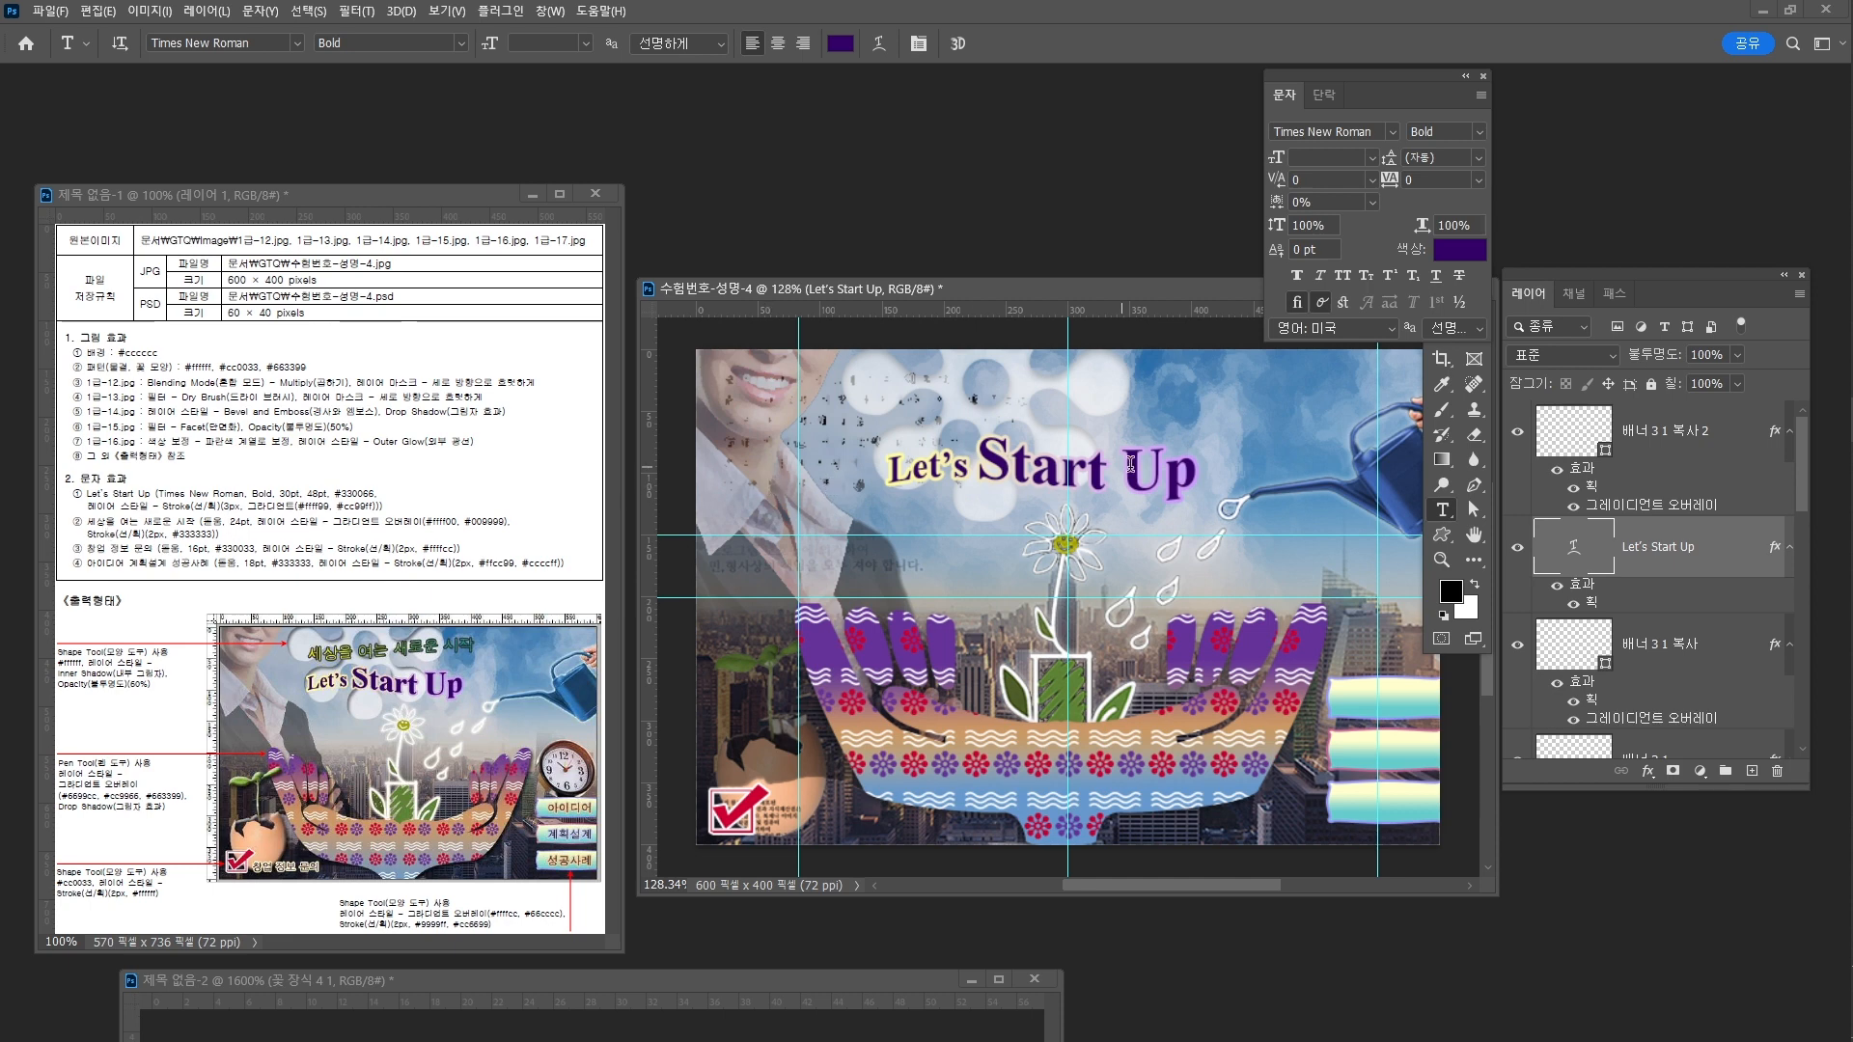
click(907, 392)
key(Escape)
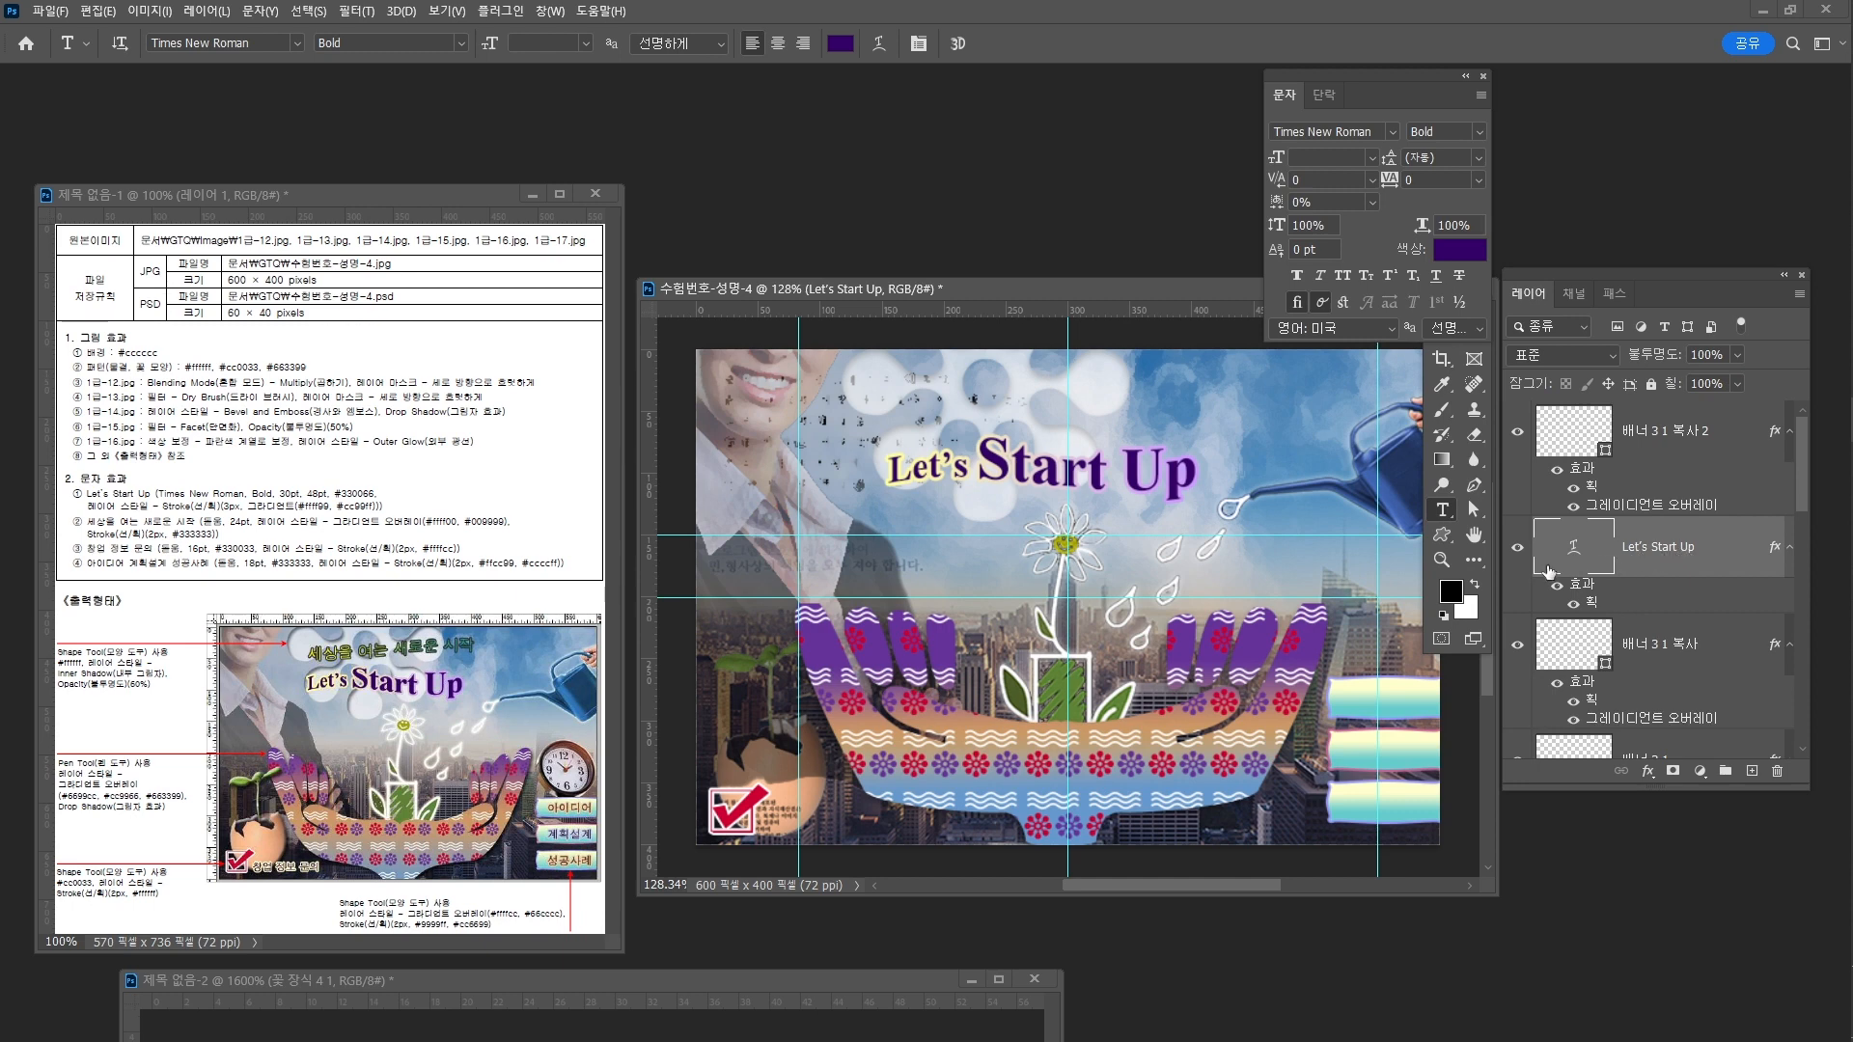
click(888, 401)
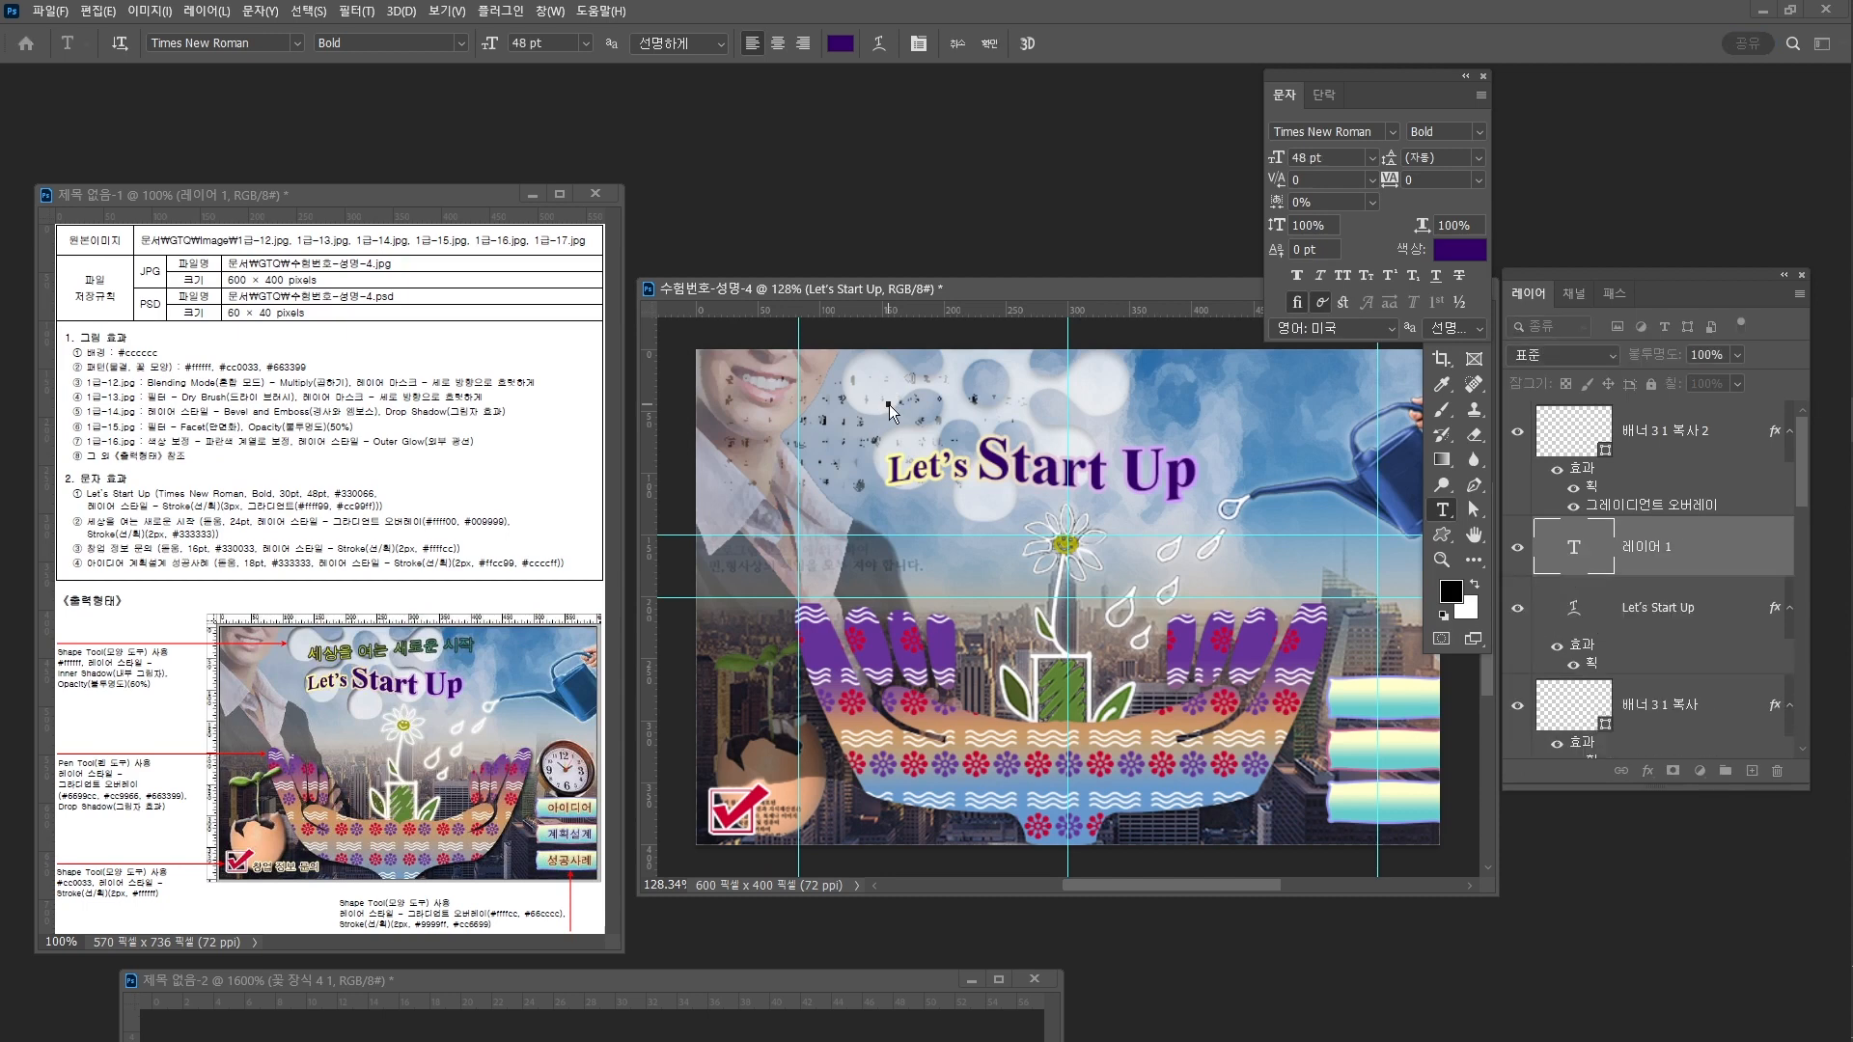
text(세앙)
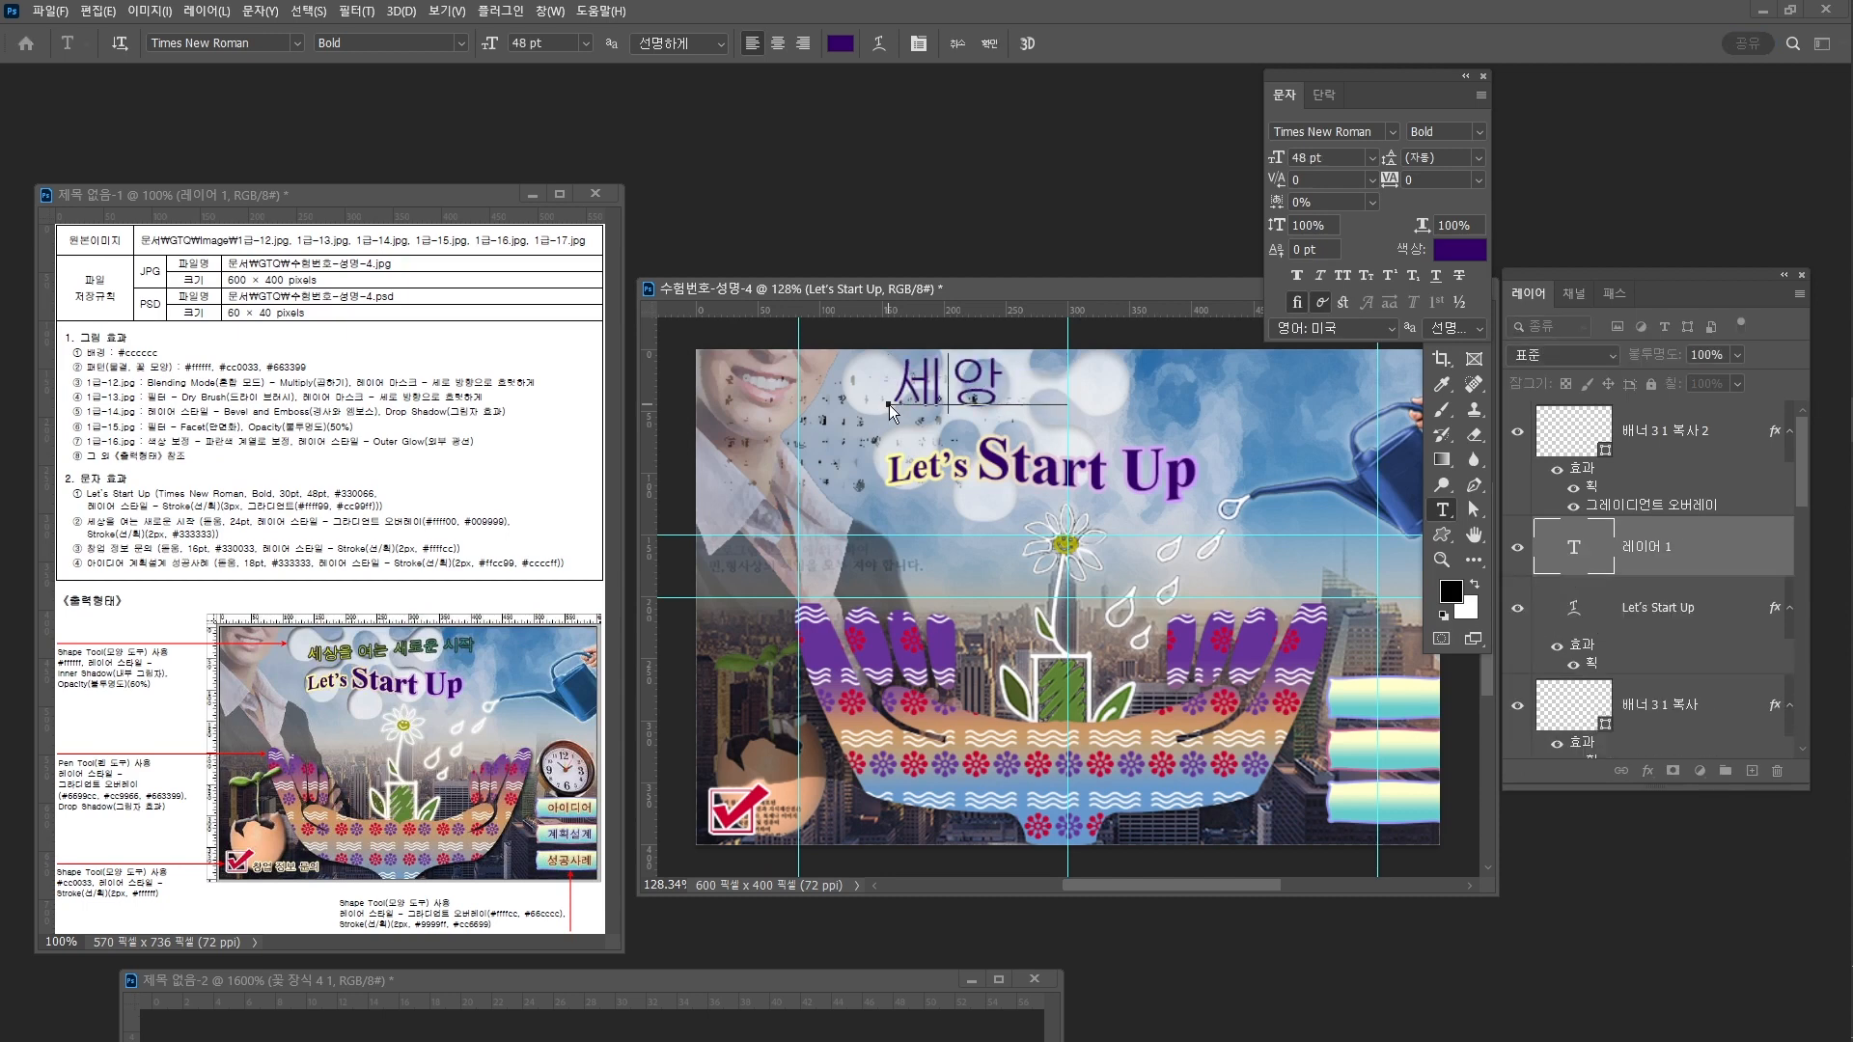
key(BackSpace)
text(상을 여ㄴ)
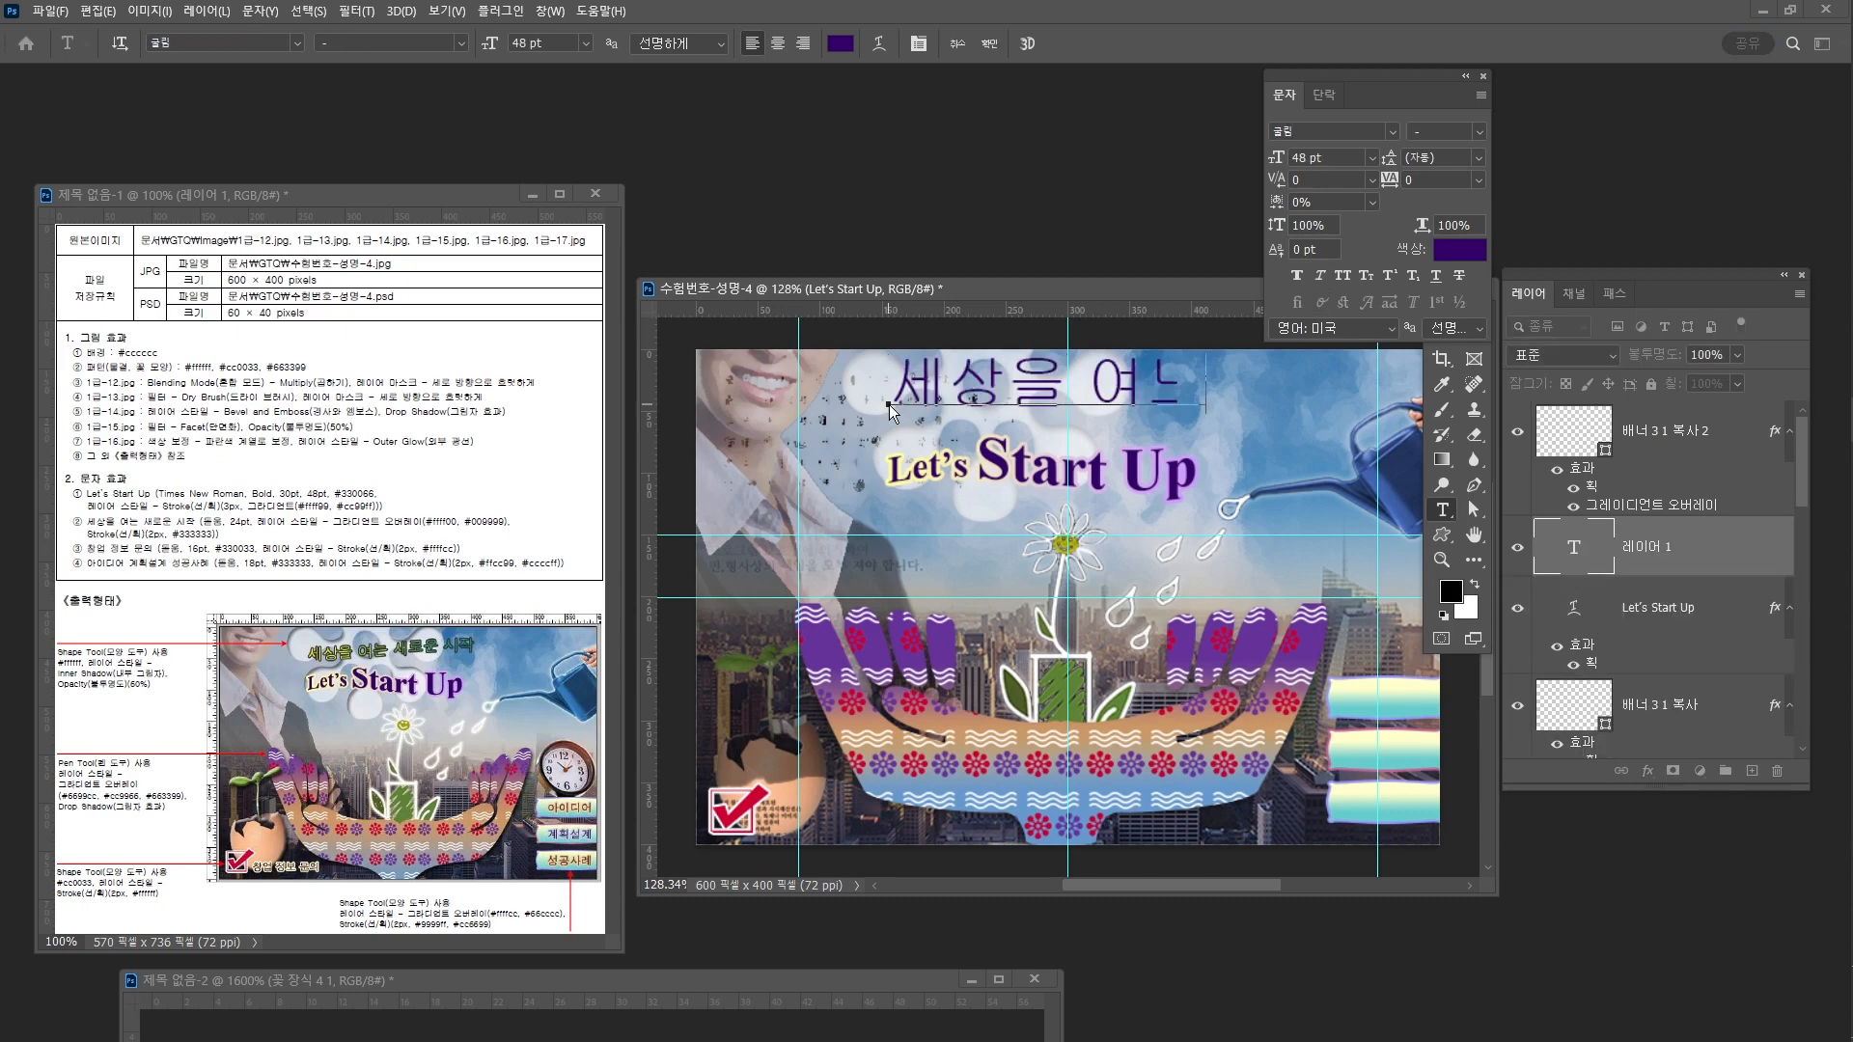
key(BackSpace)
text(는 새로운)
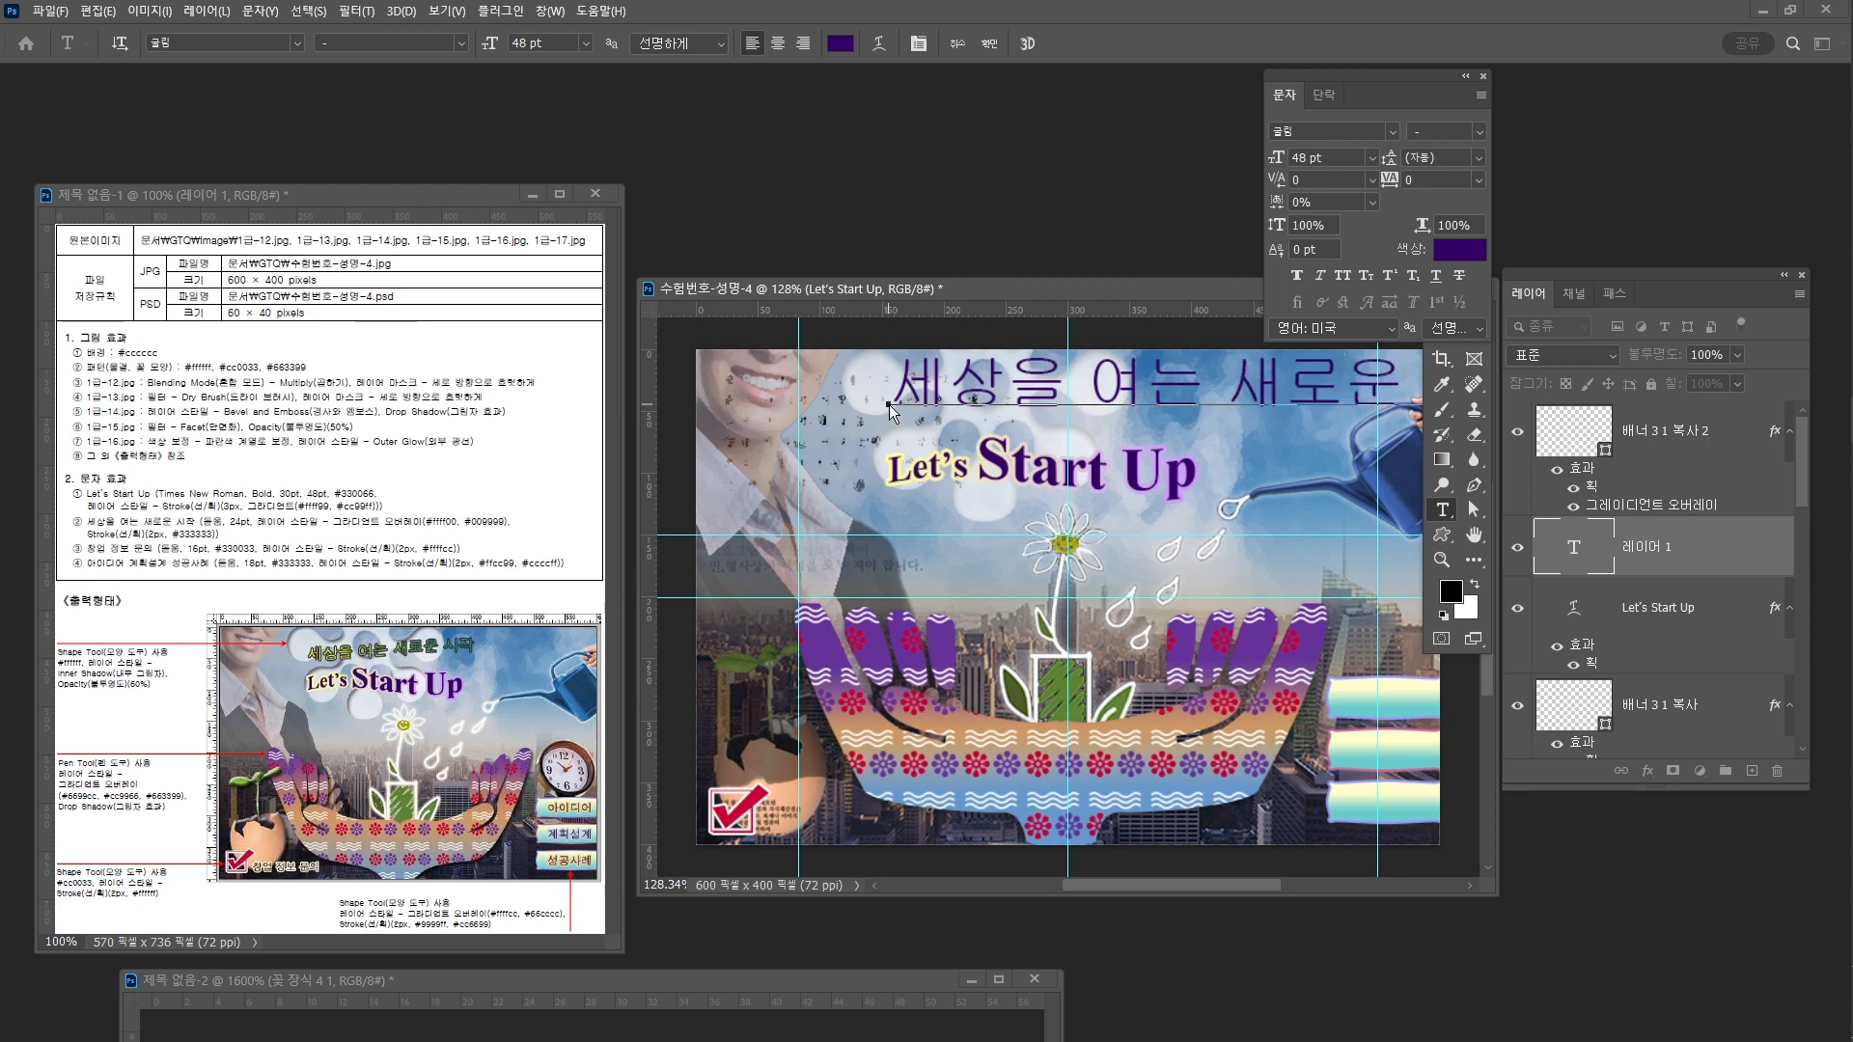
Set the whole "세상을 여는 새로운 시작" text to the 돋움 font at 24 pt and commit it
key(ctrl+a)
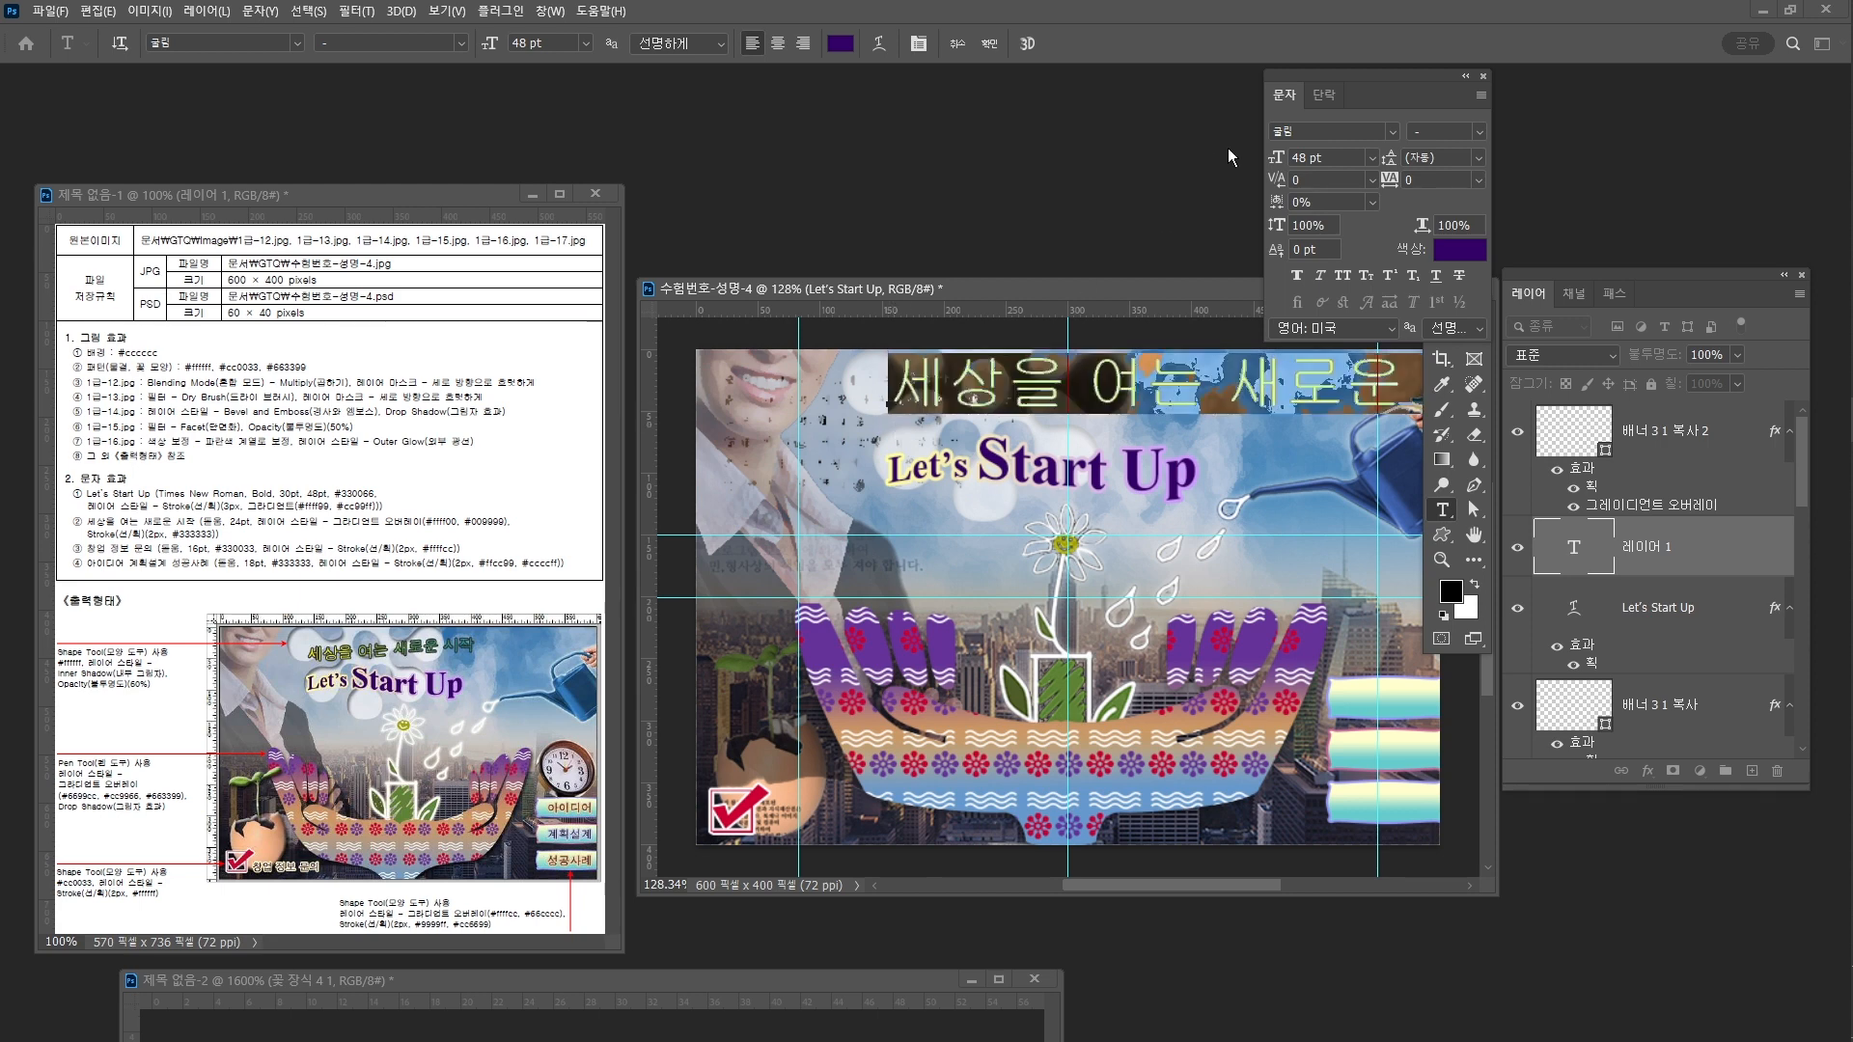
click(1296, 130)
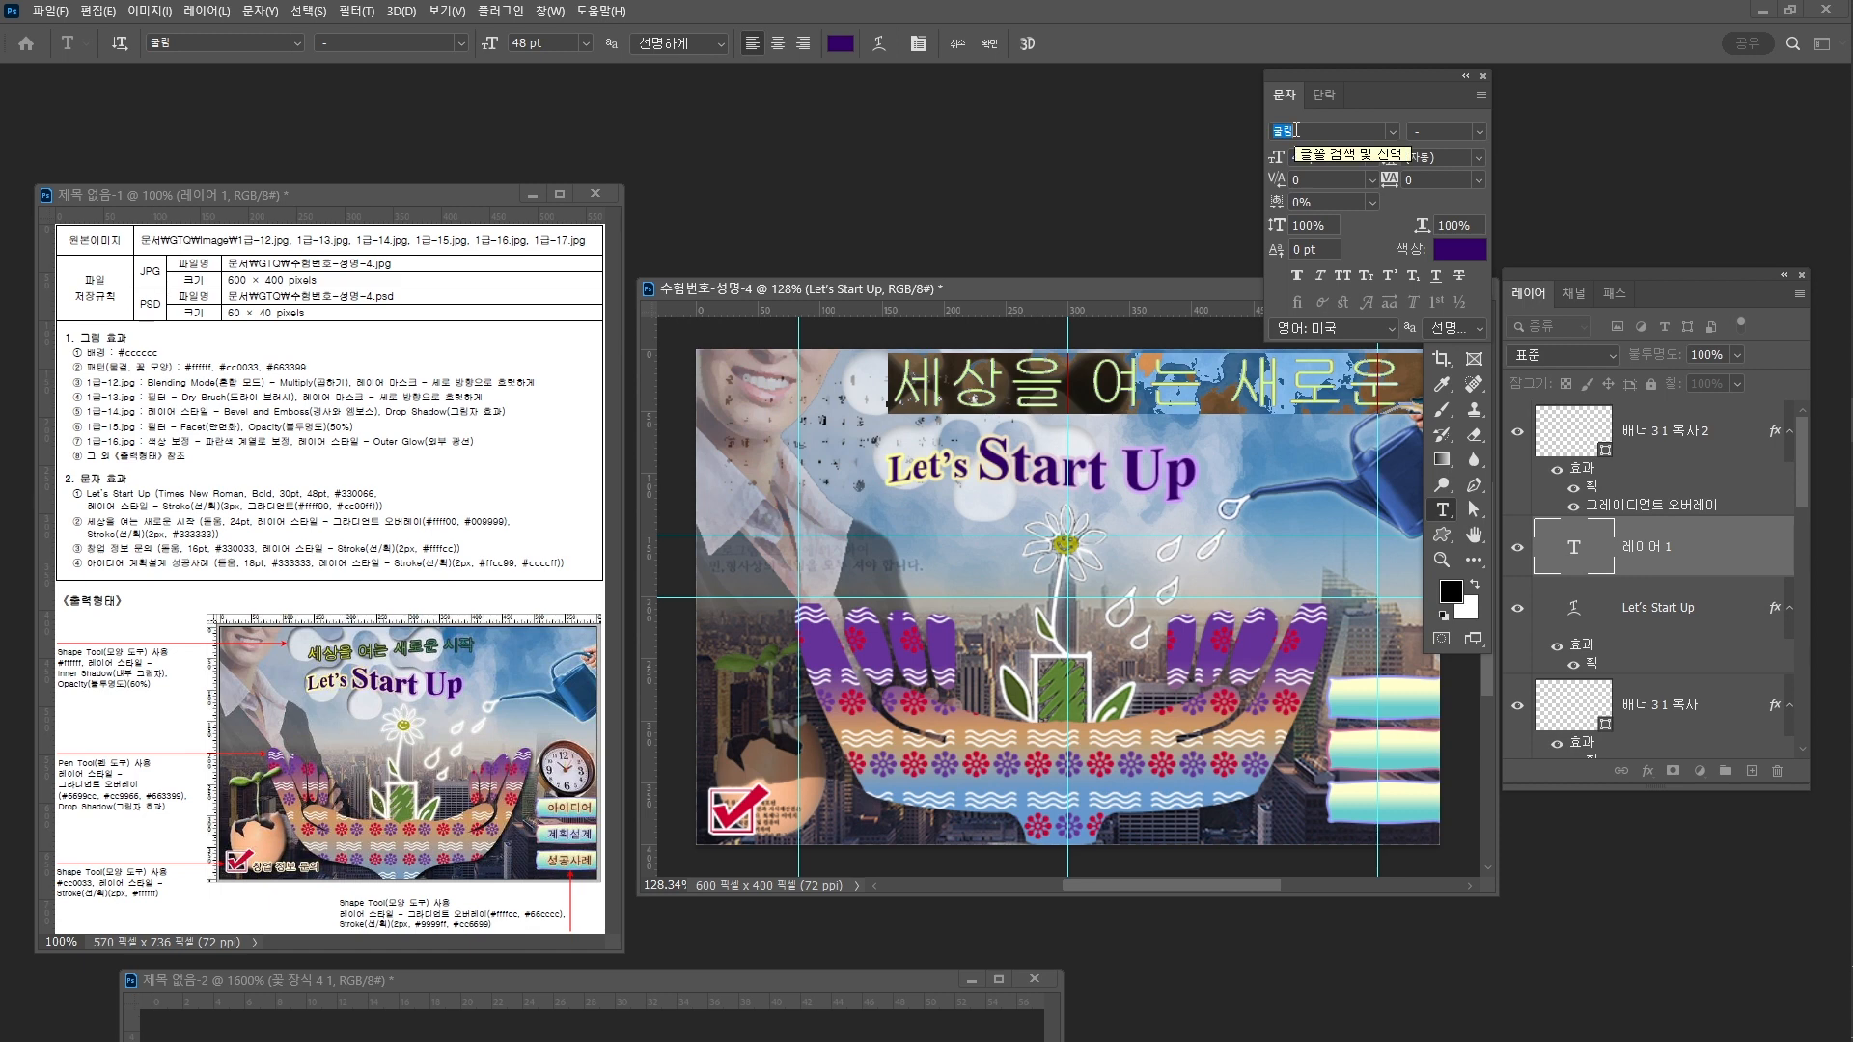
text(ㄷ)
text(돋움)
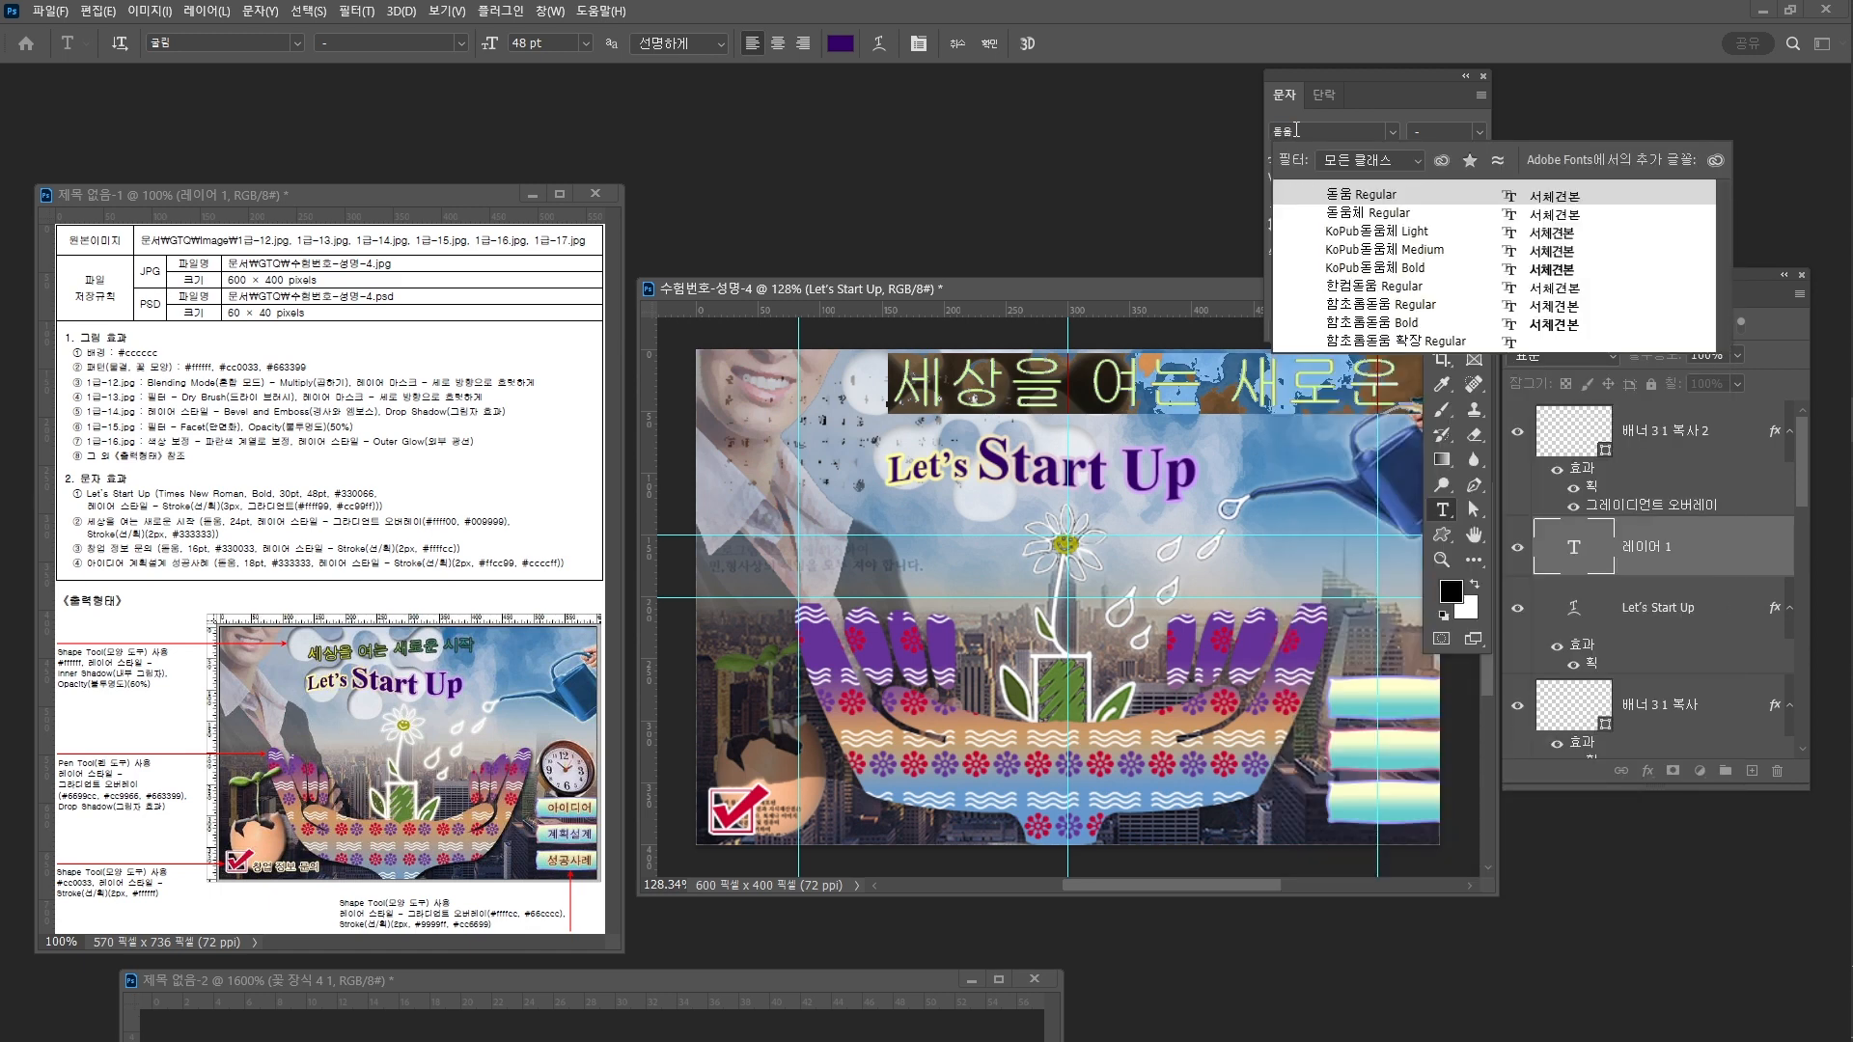
click(1393, 196)
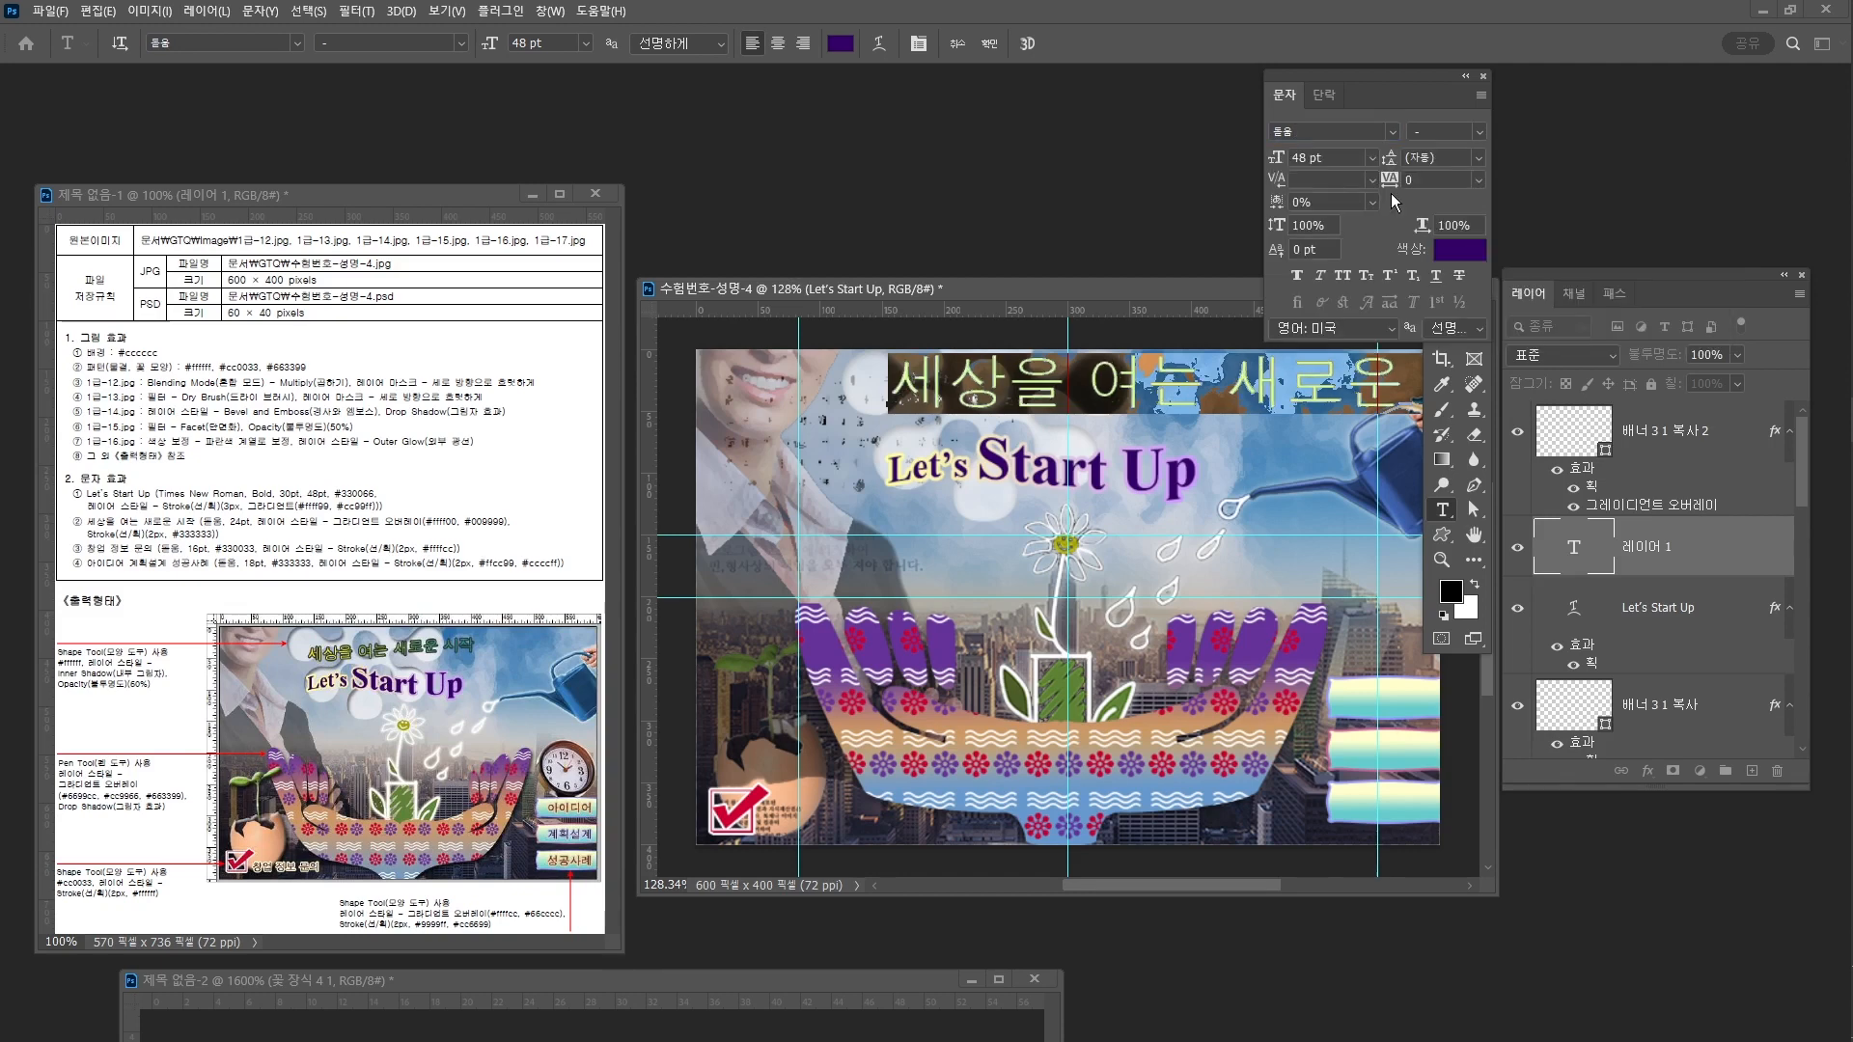
text(24)
key(Return)
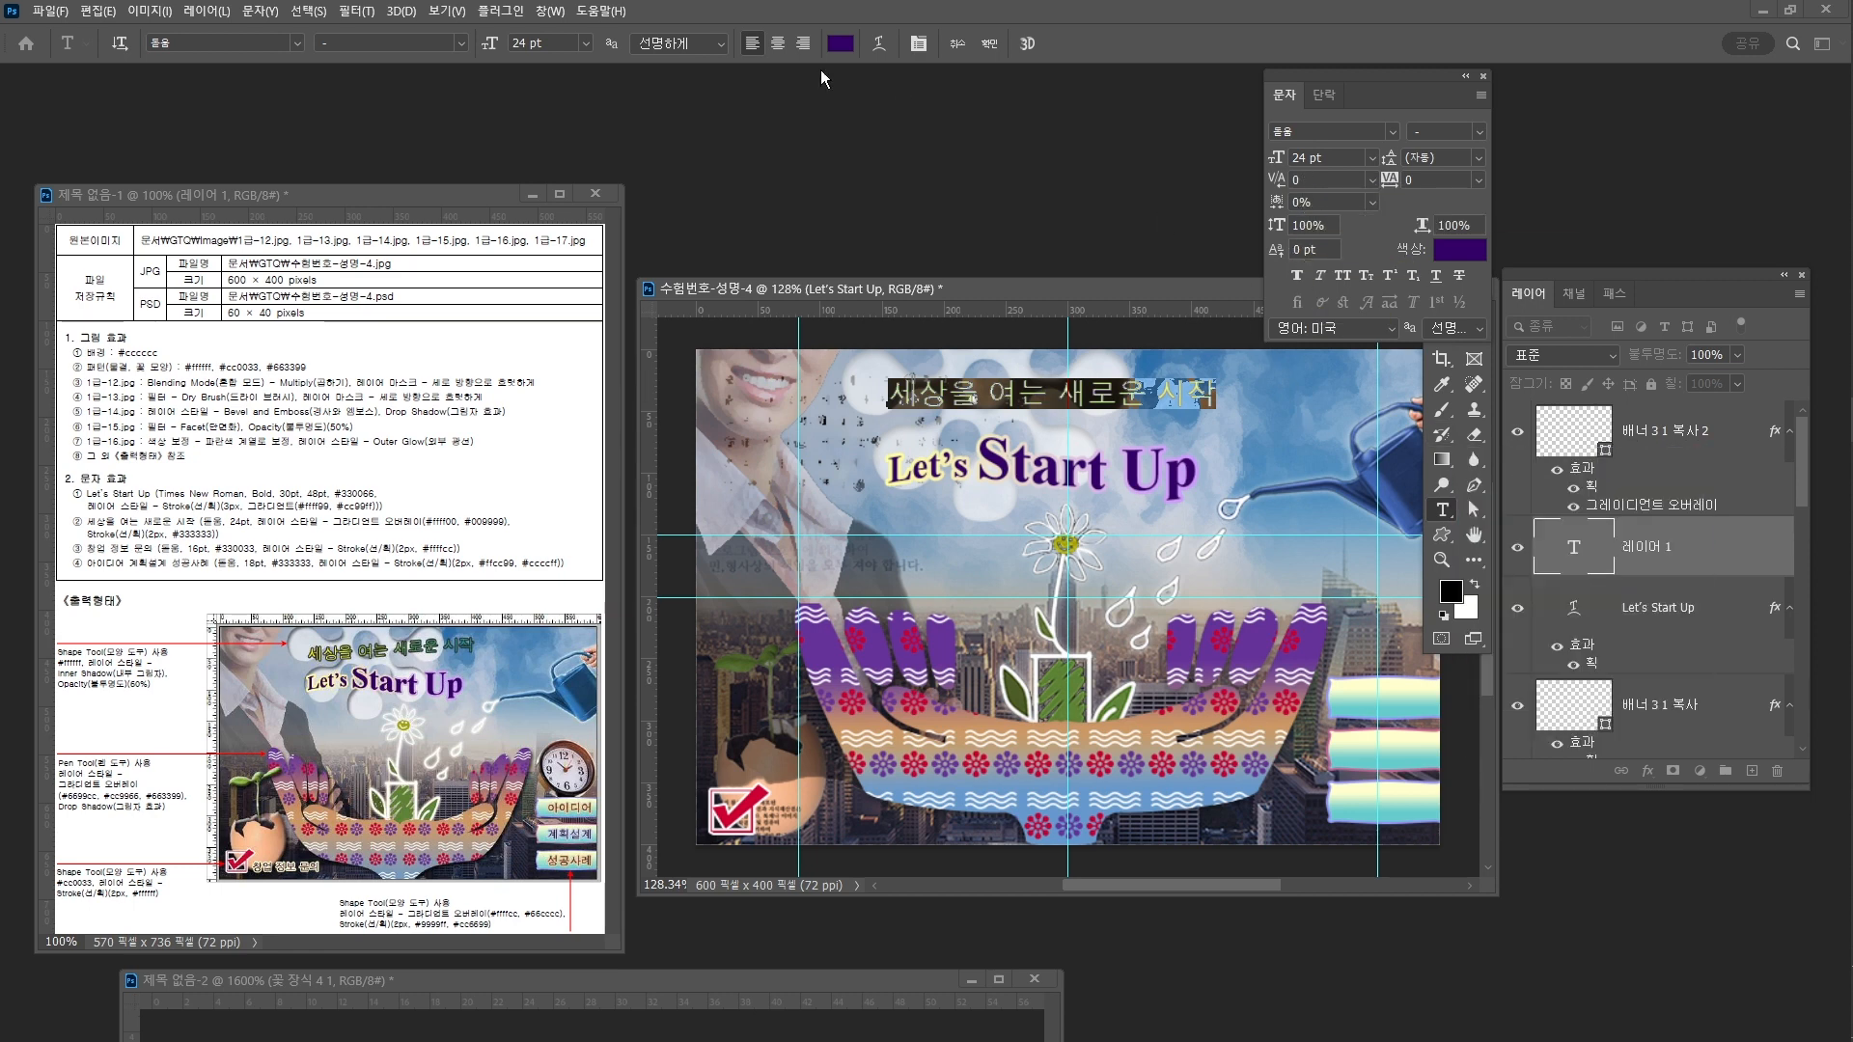
click(989, 43)
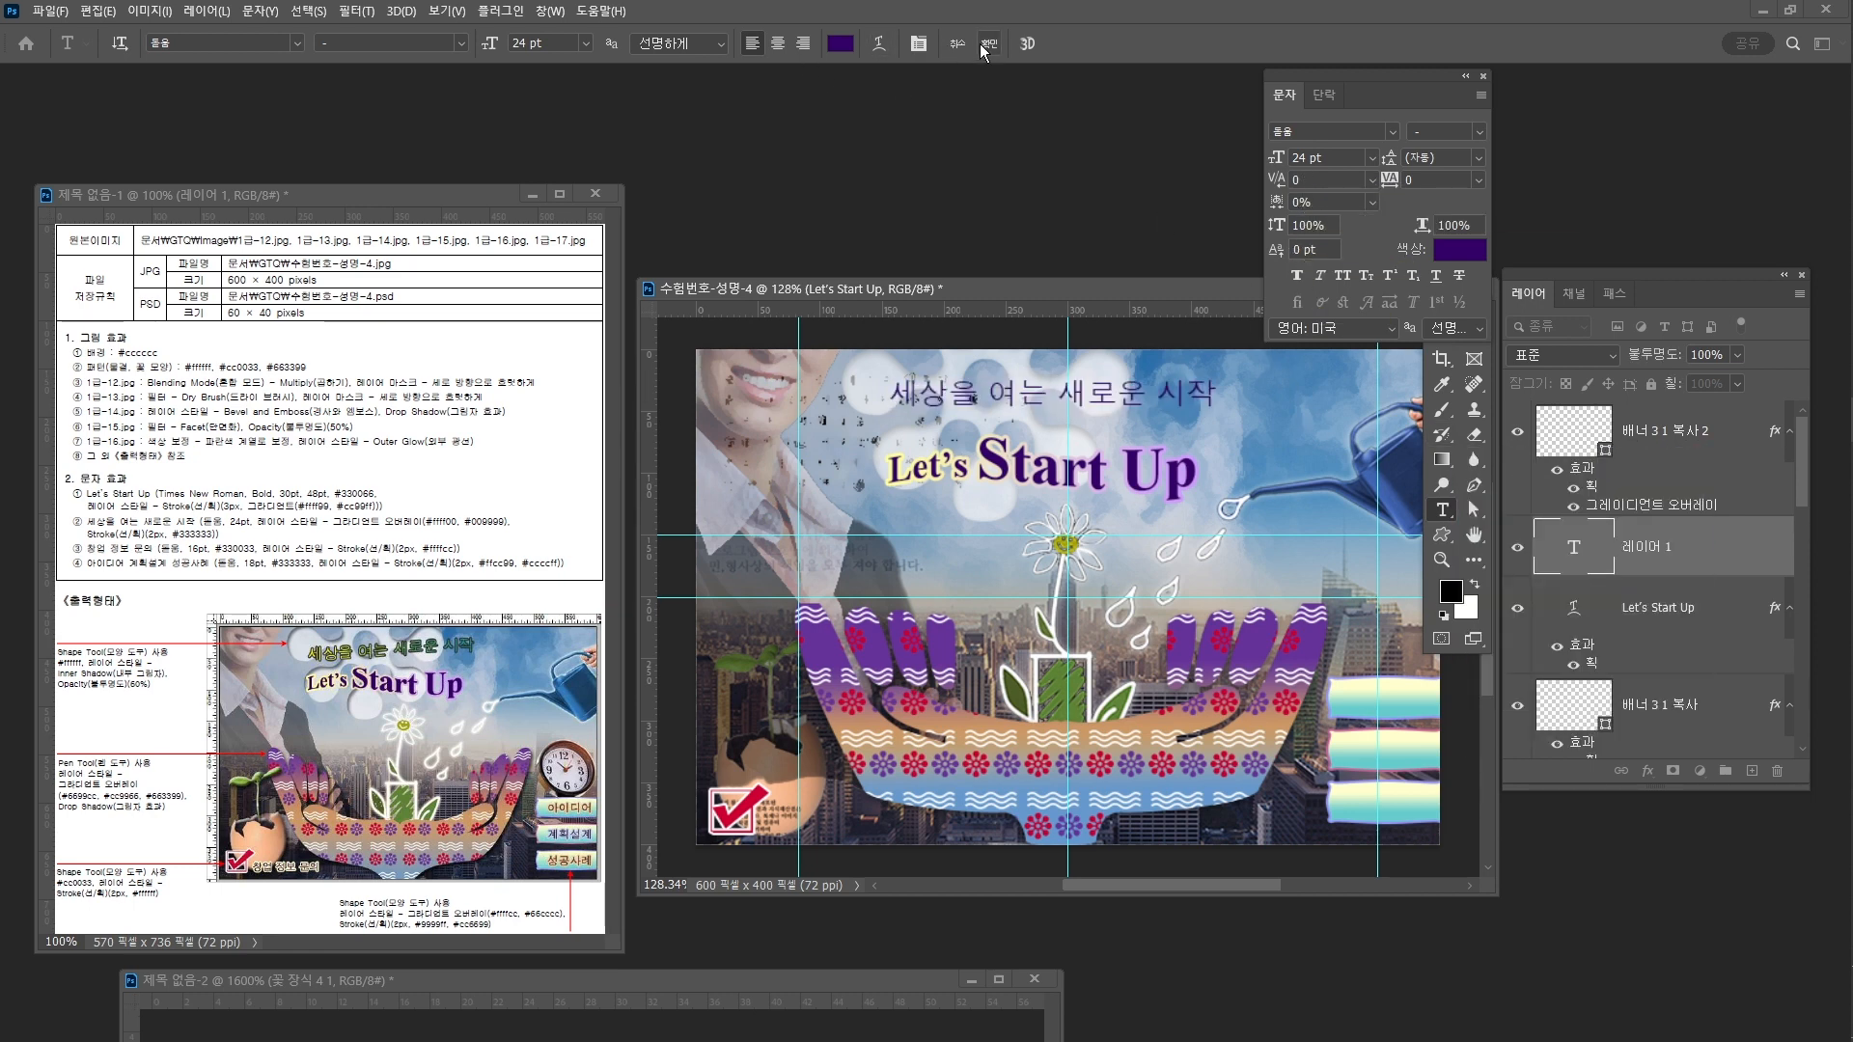
Add a gradient overlay to the "세상을 여는 새로운 시작" layer and set the gradient's start colour to #ffff00
click(1648, 771)
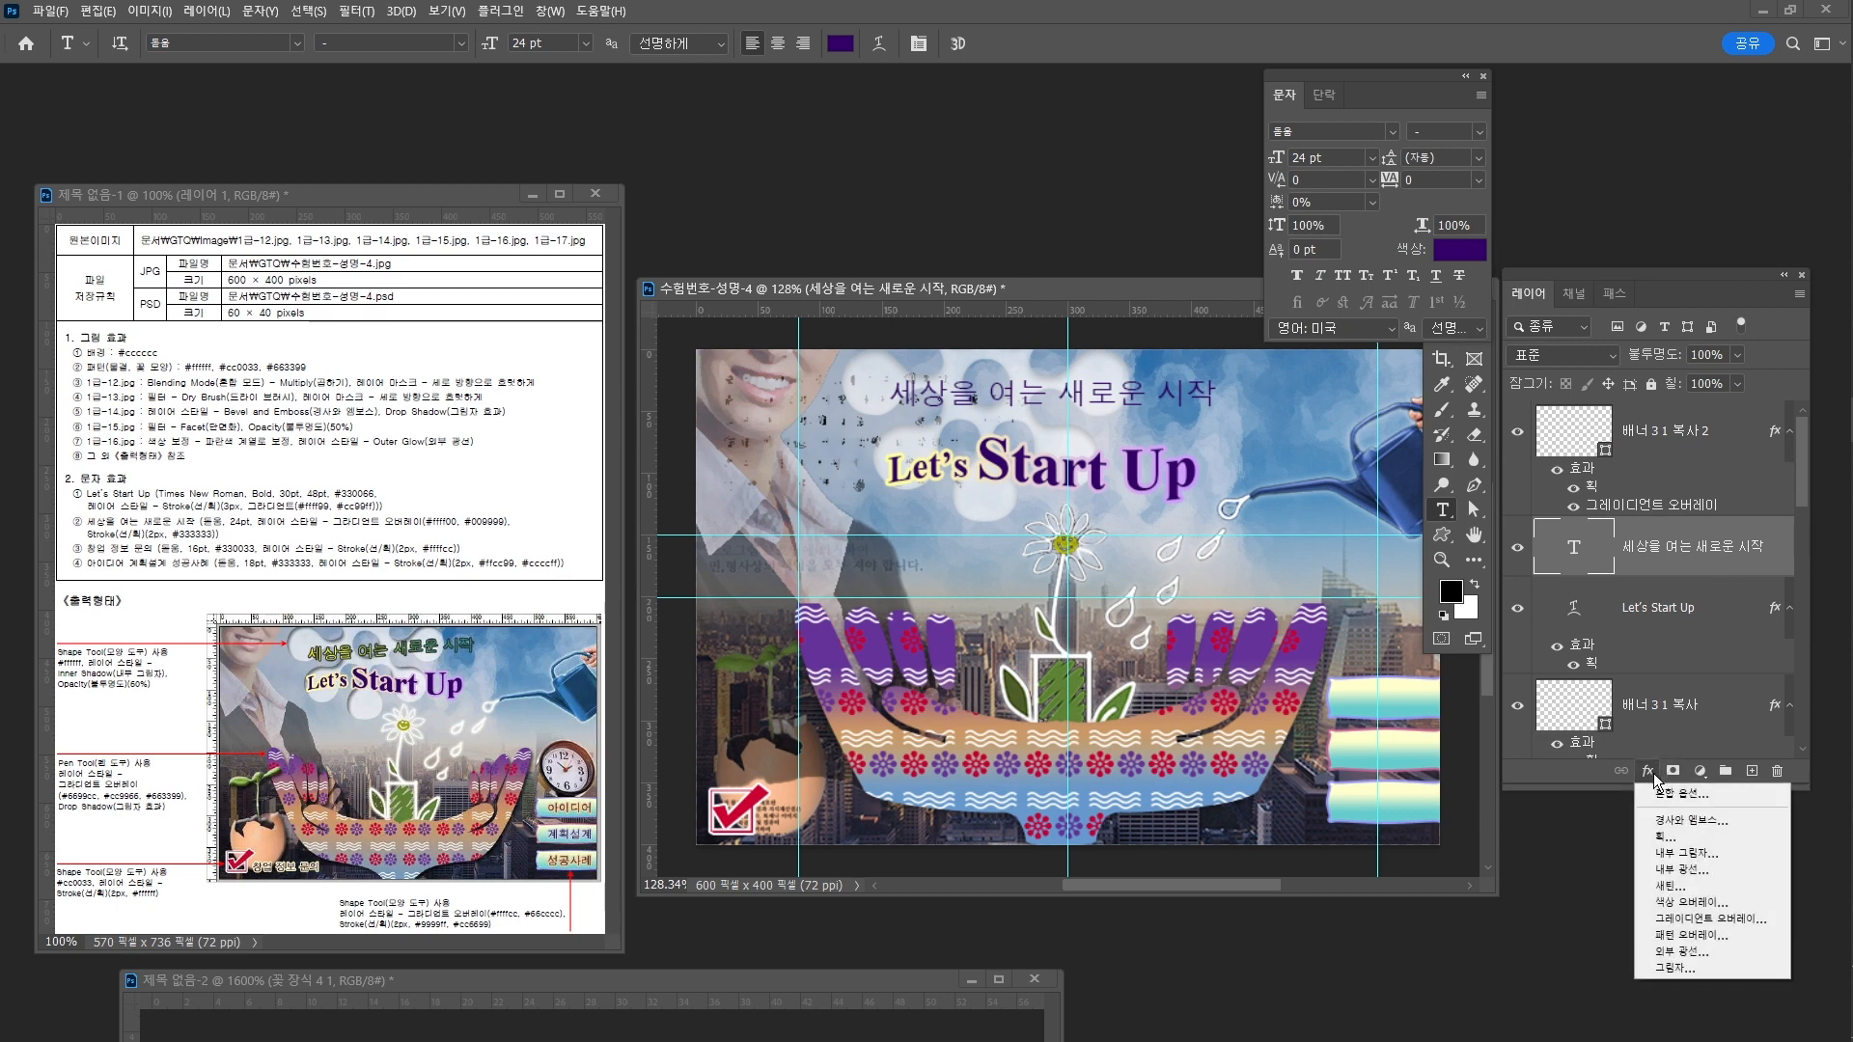
click(1700, 922)
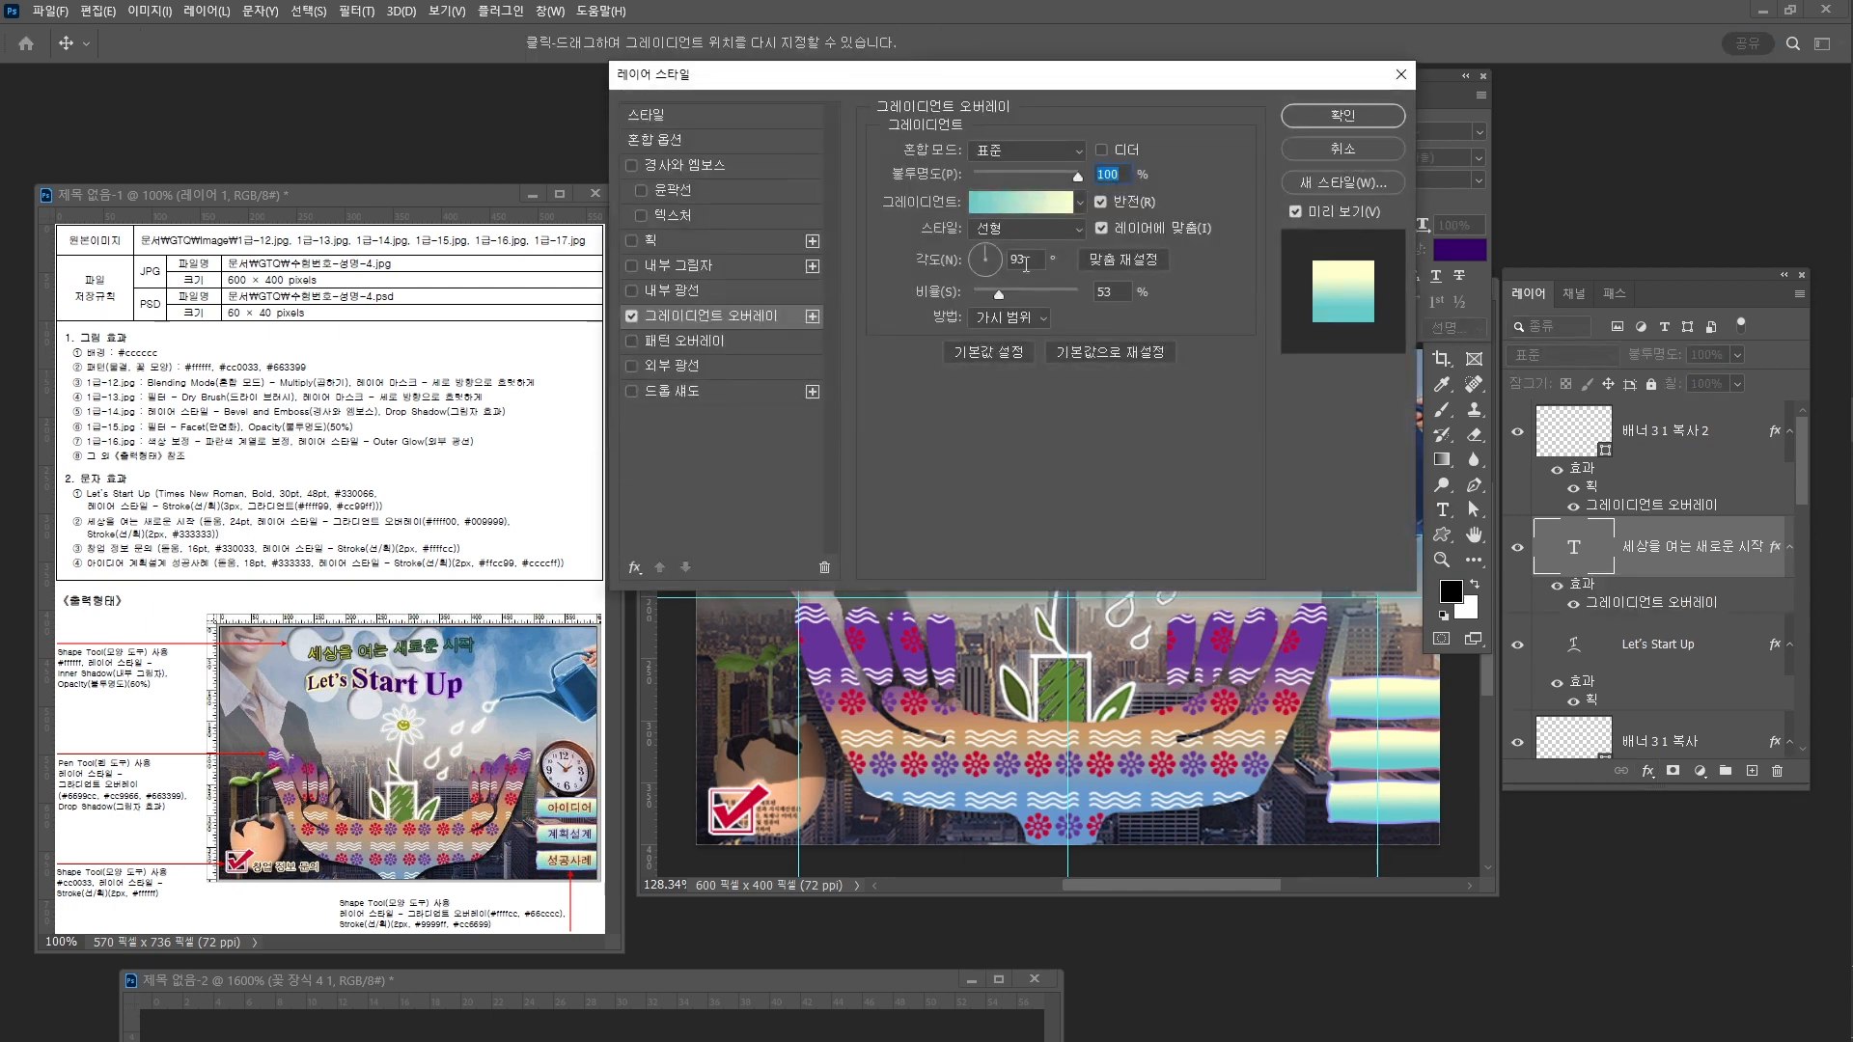
click(1022, 207)
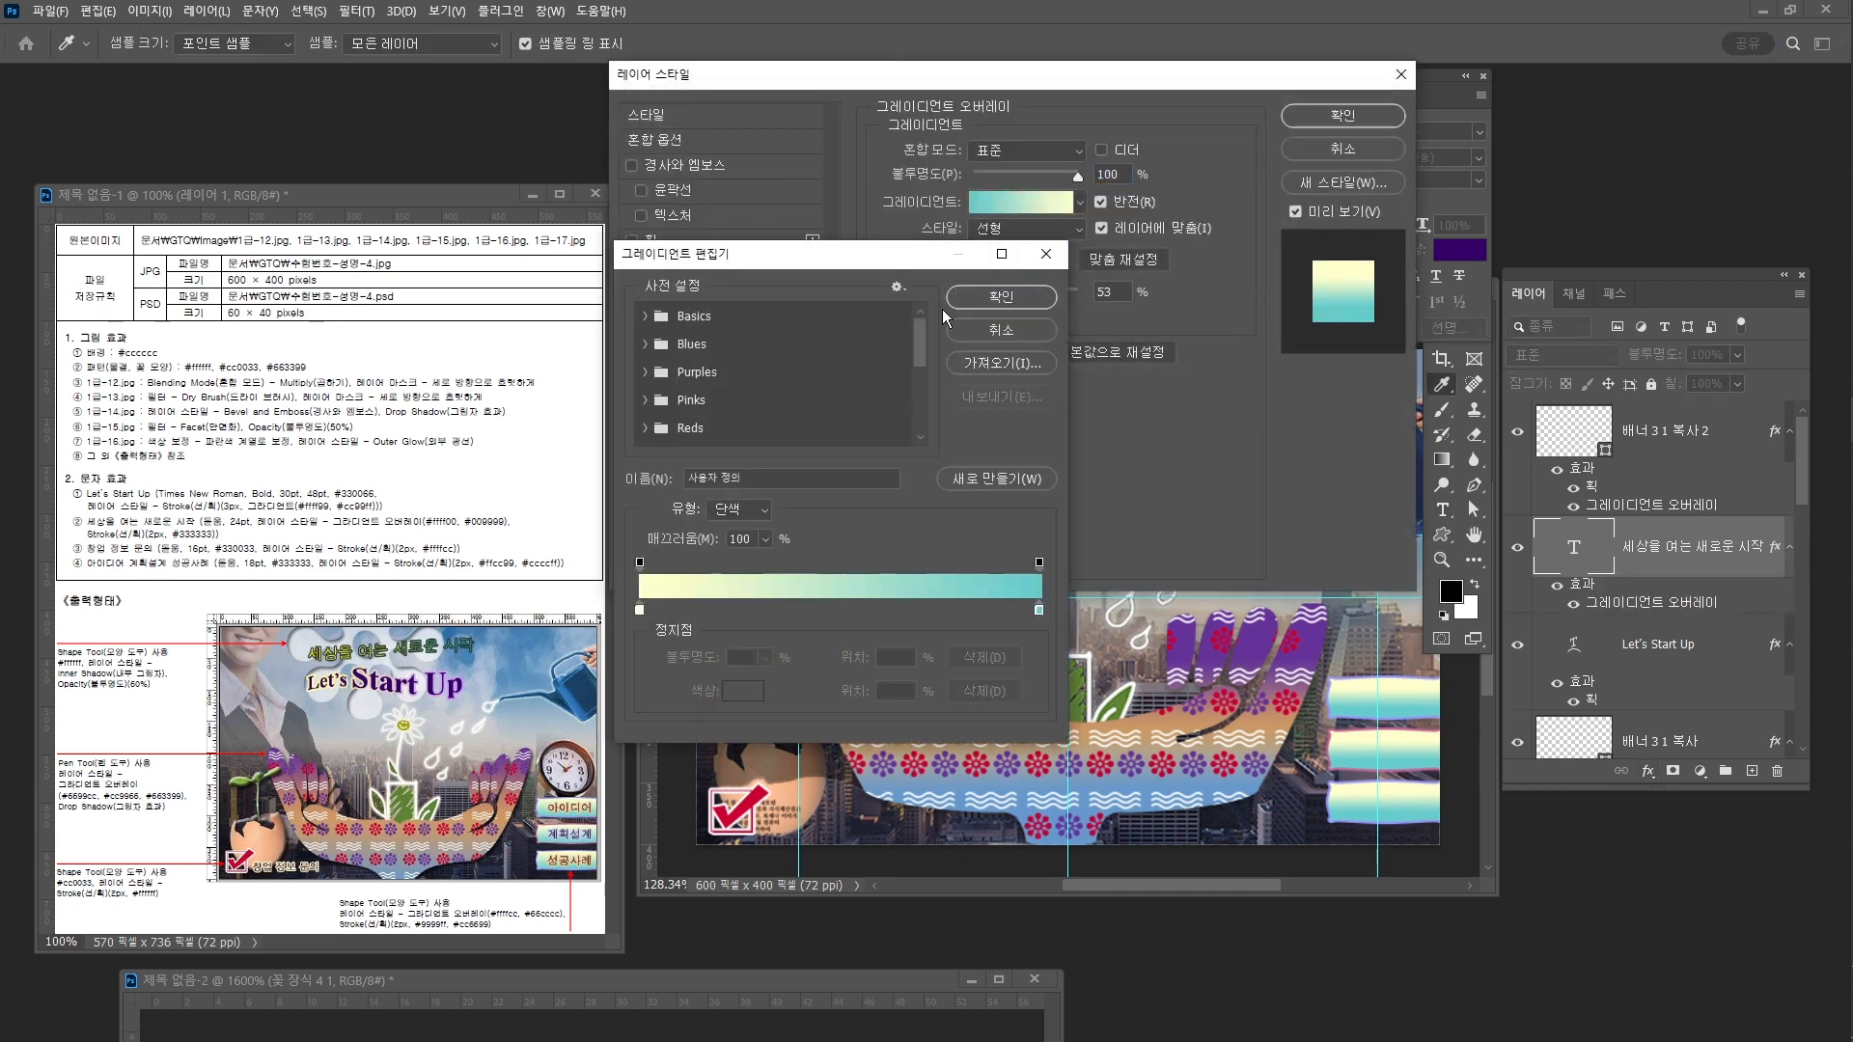
double_click(639, 610)
text(0)
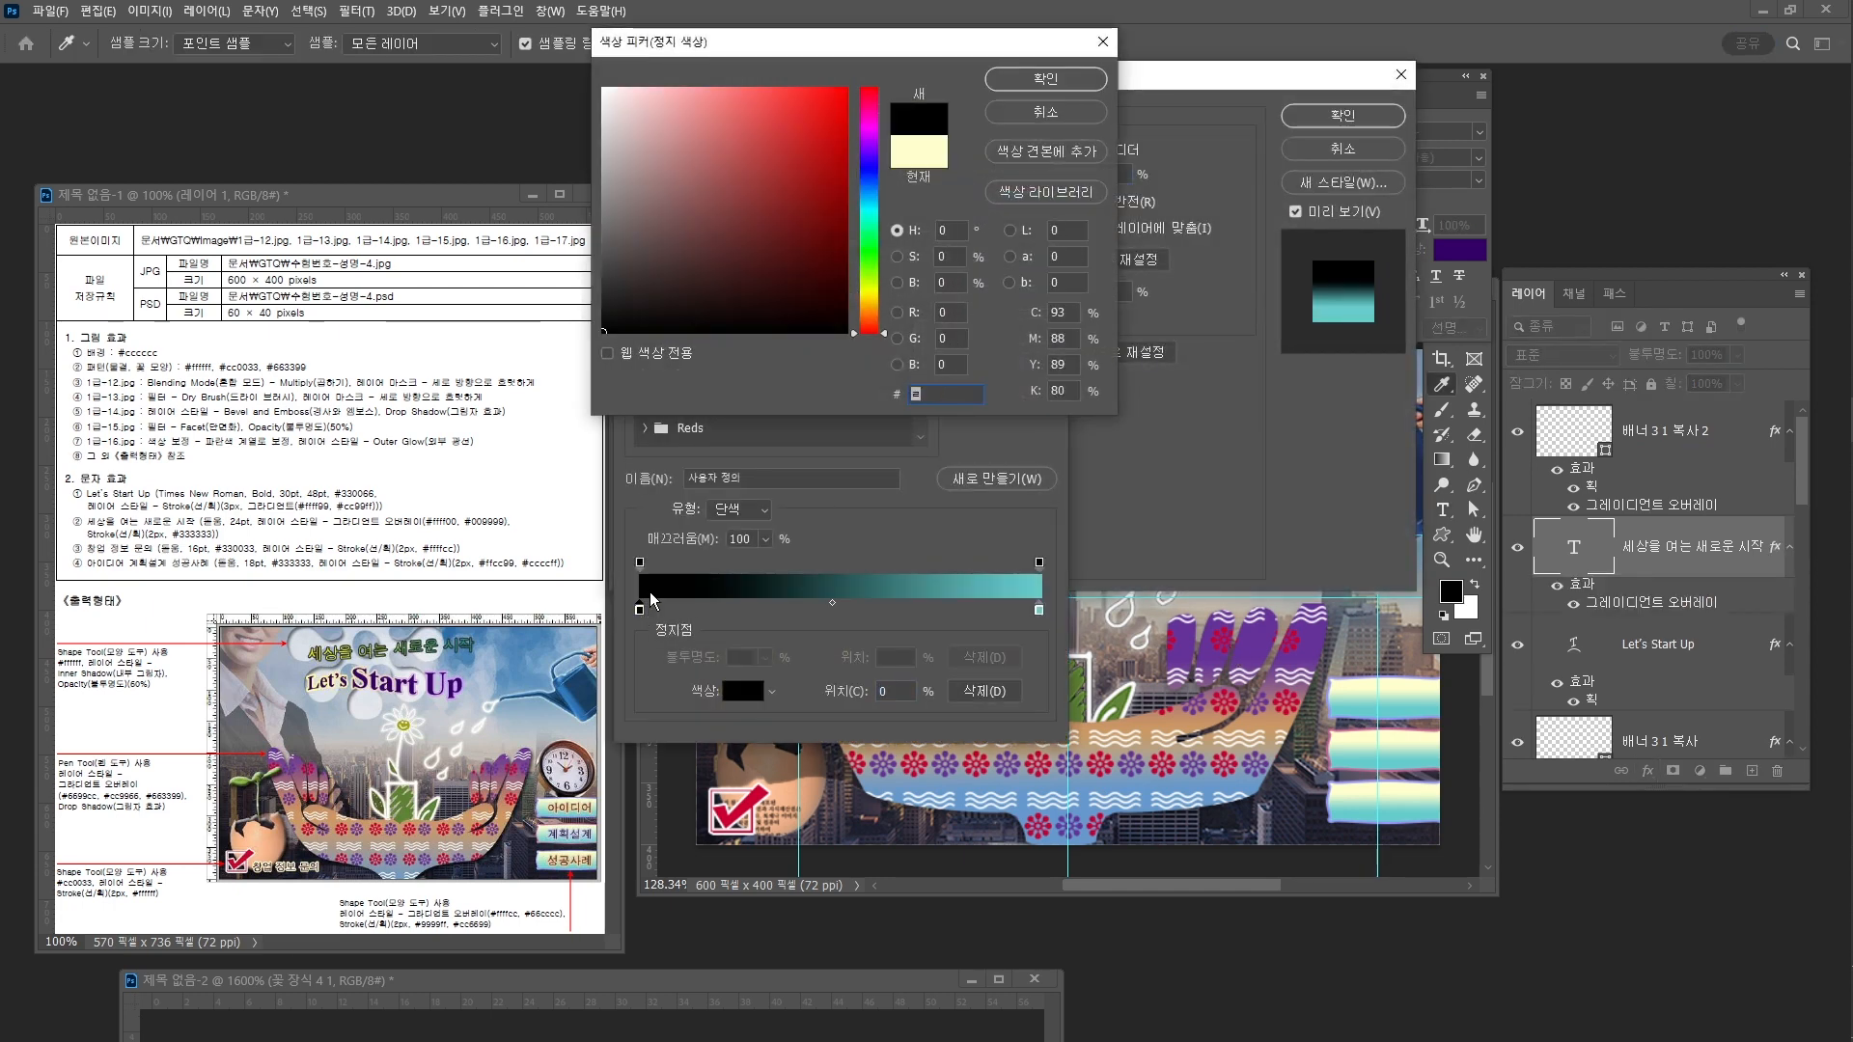
text(0ffff)
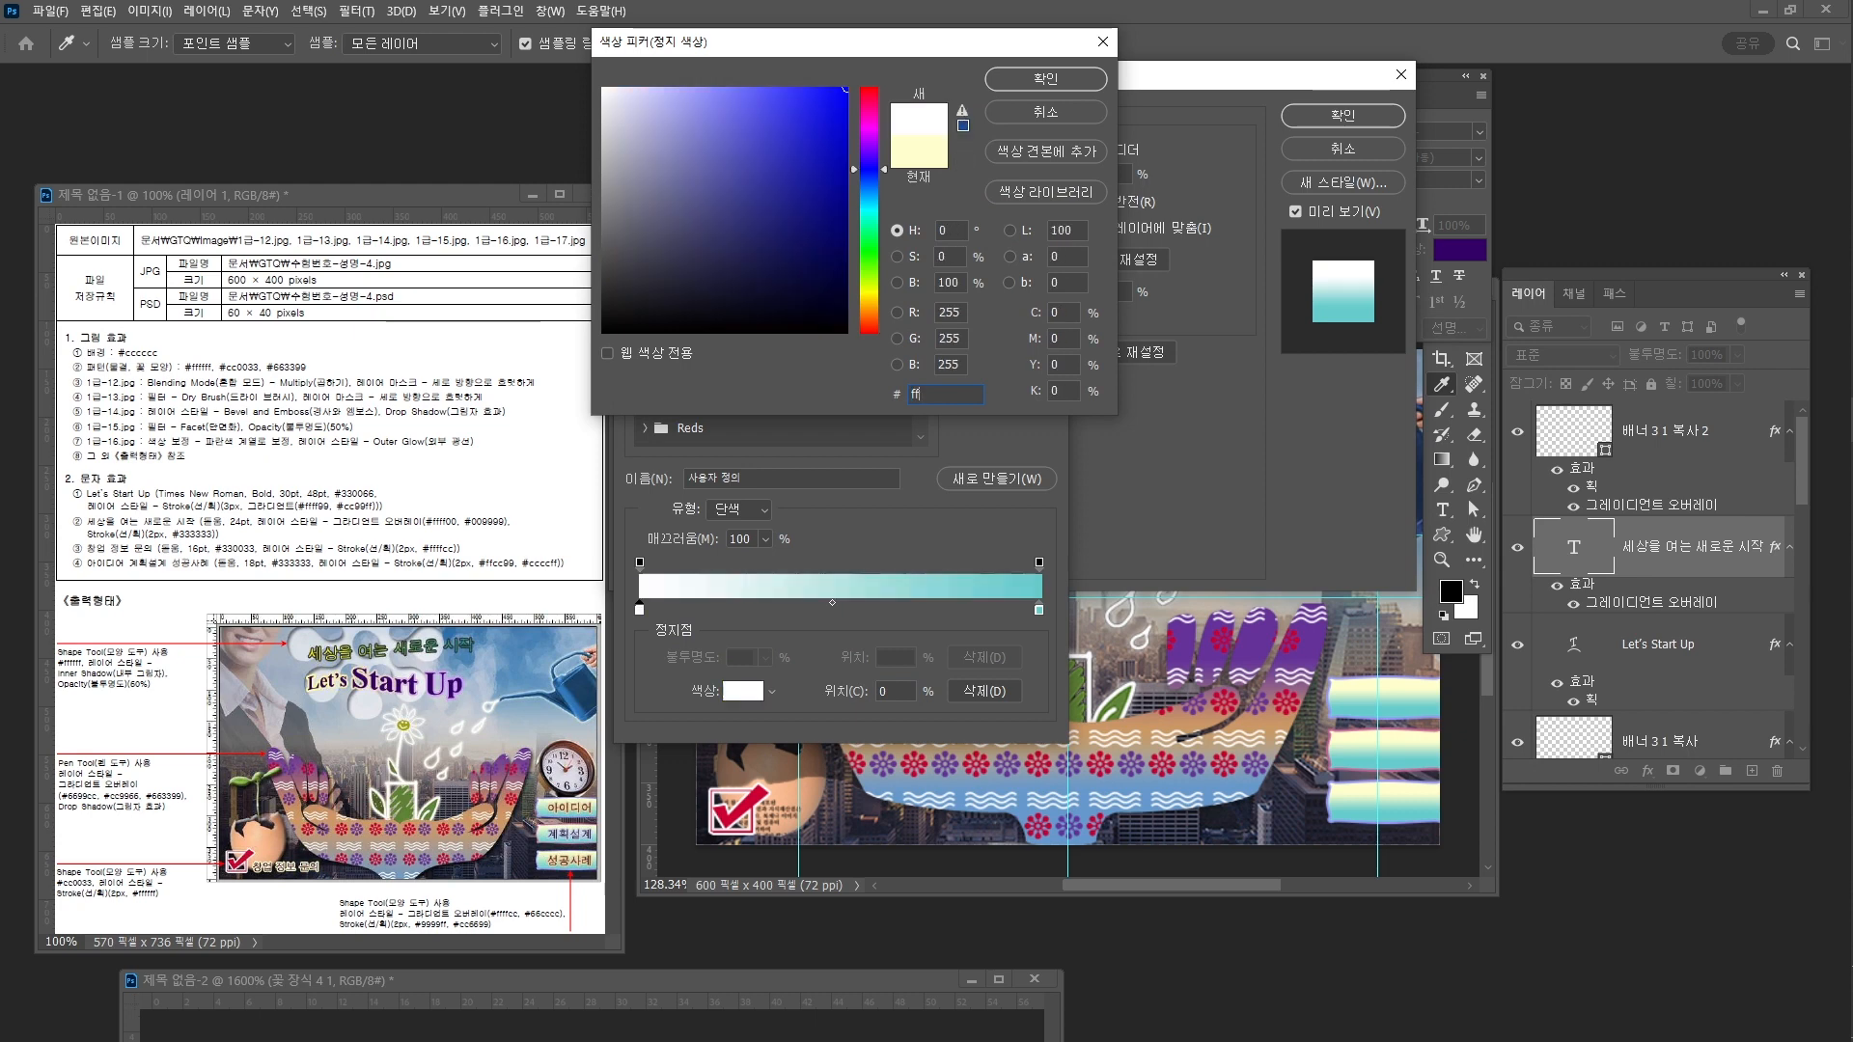
text(00)
key(Return)
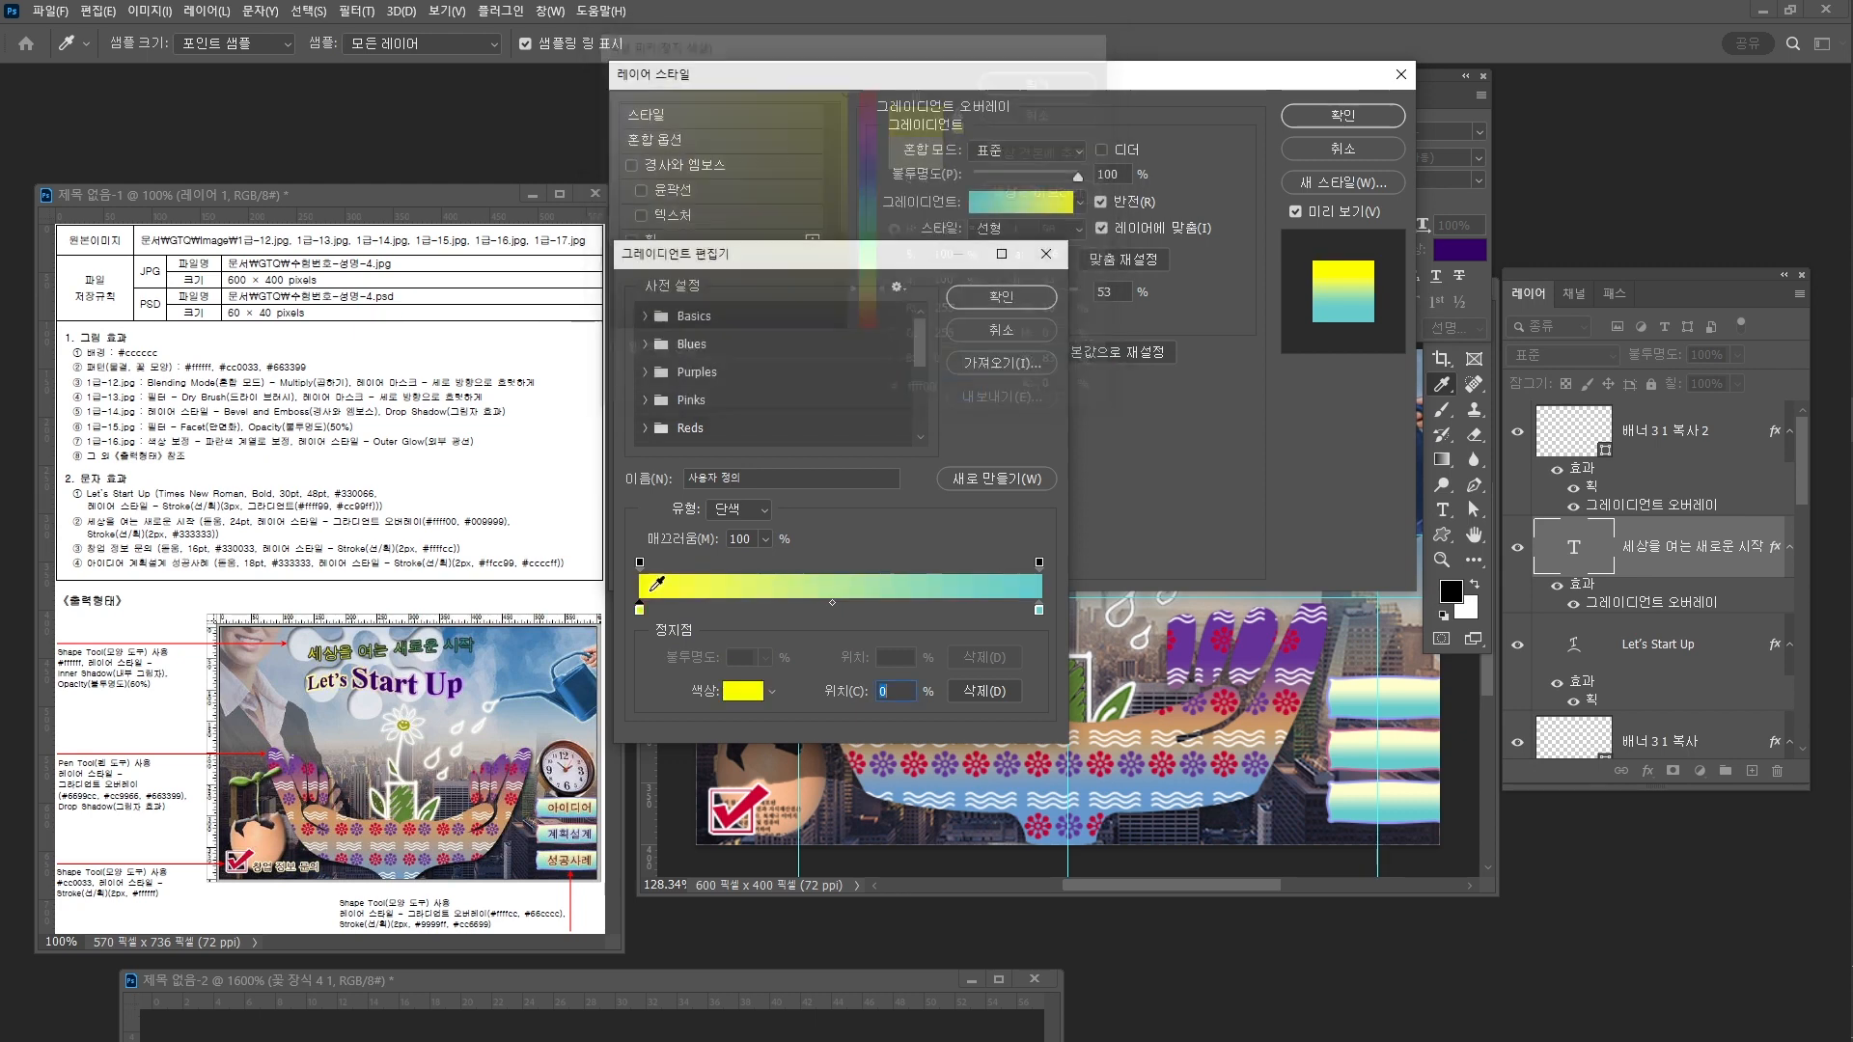
Set the overlay gradient's end colour to #009999 with its stop at 100%, and accept the gradient
click(1038, 610)
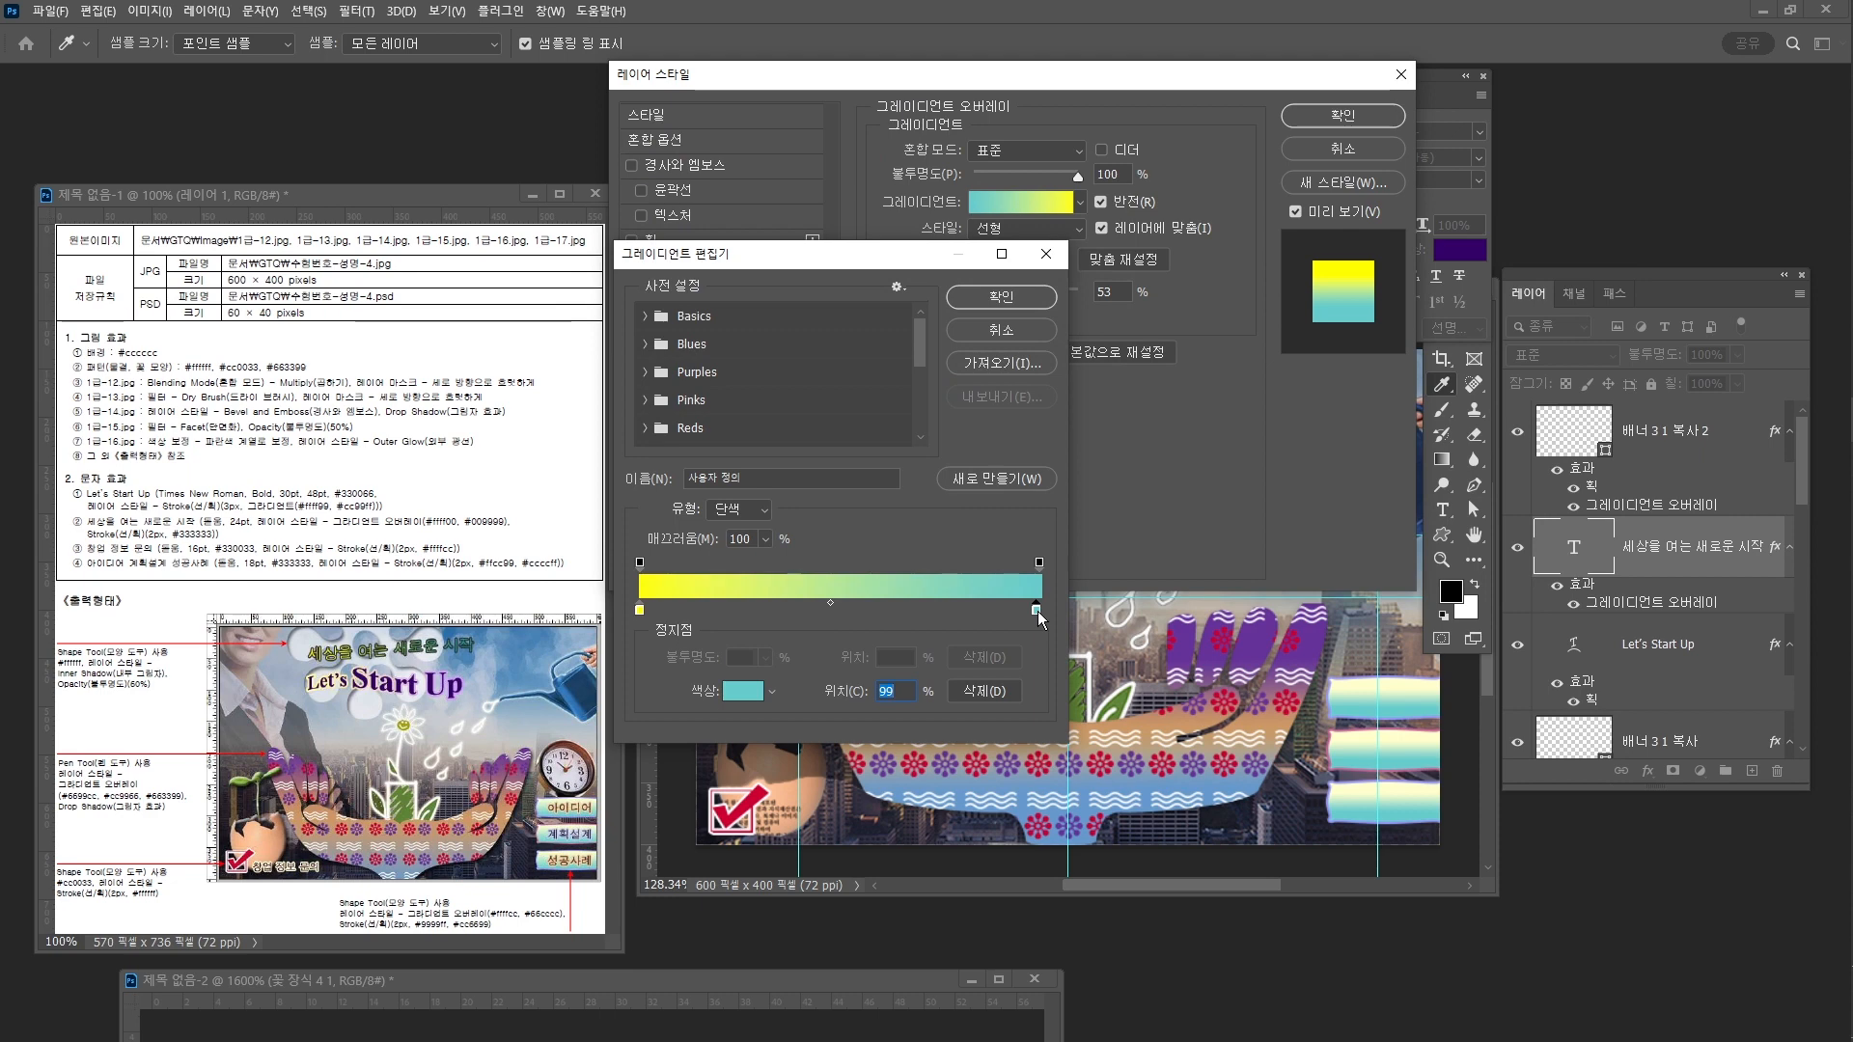
double_click(1039, 610)
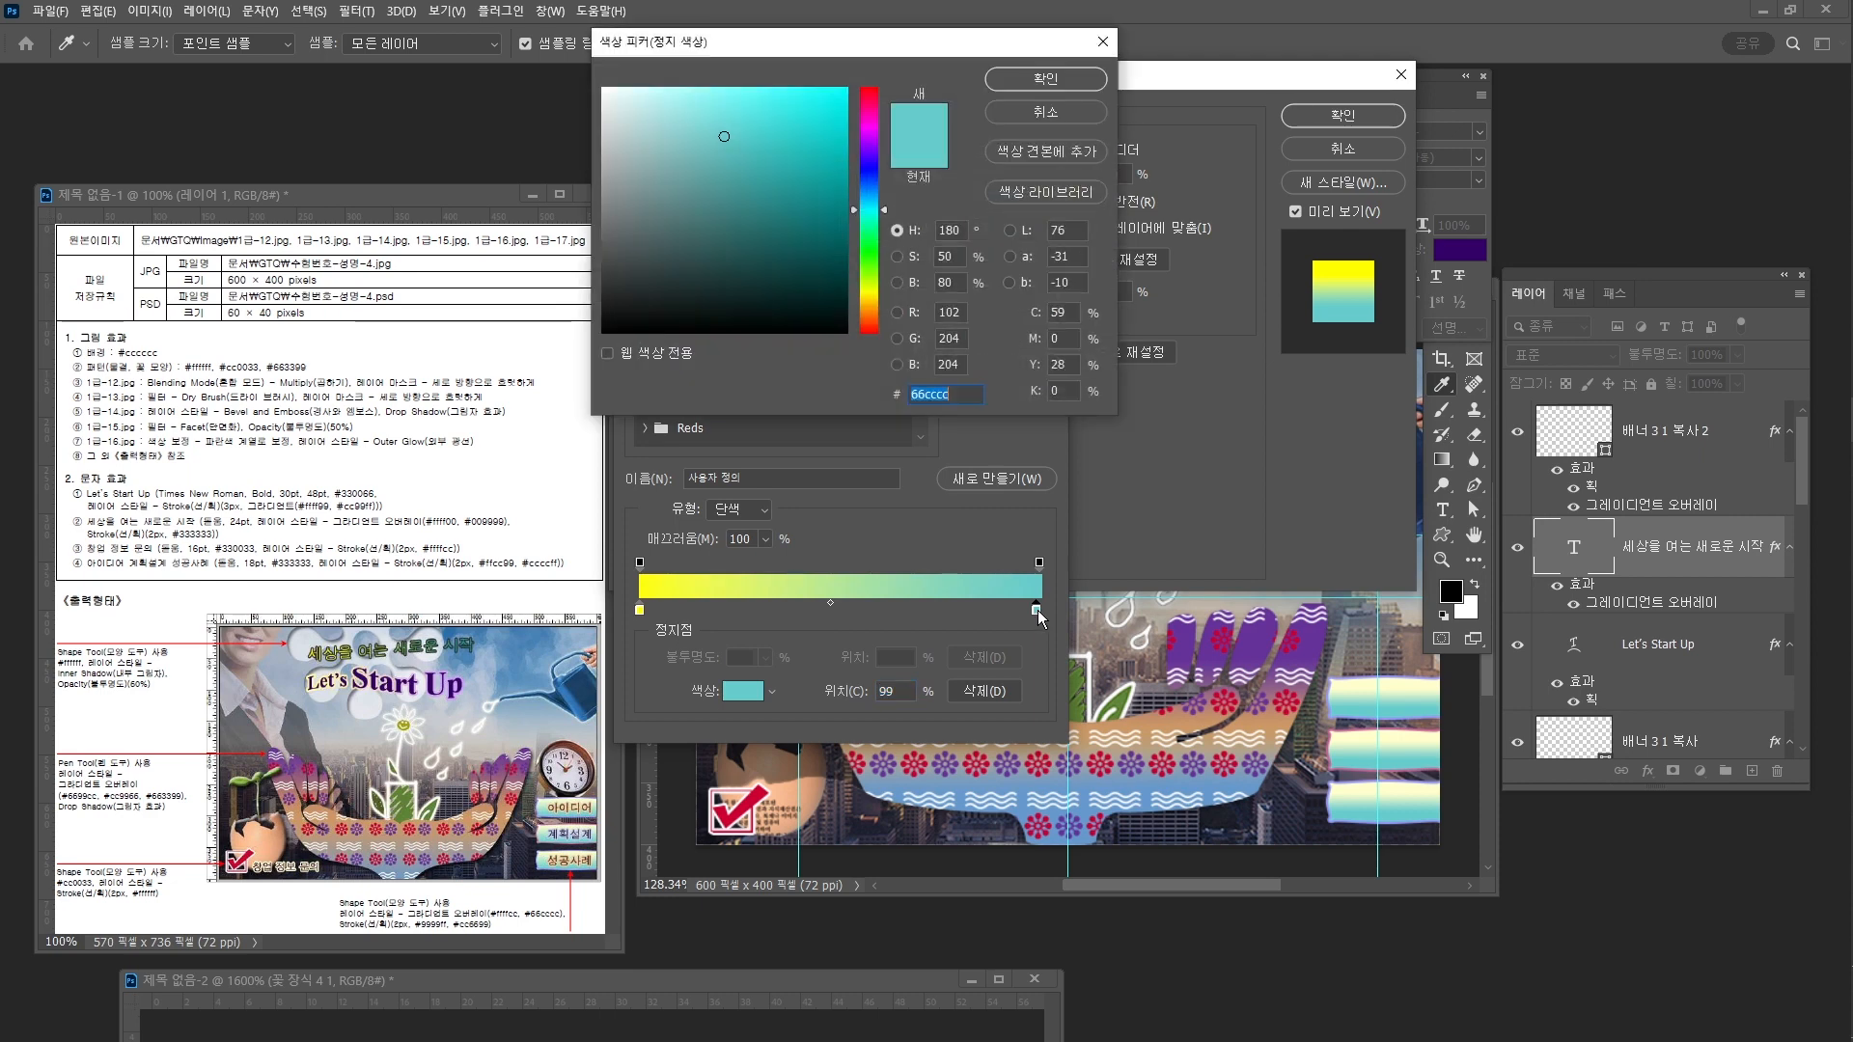
text(009999)
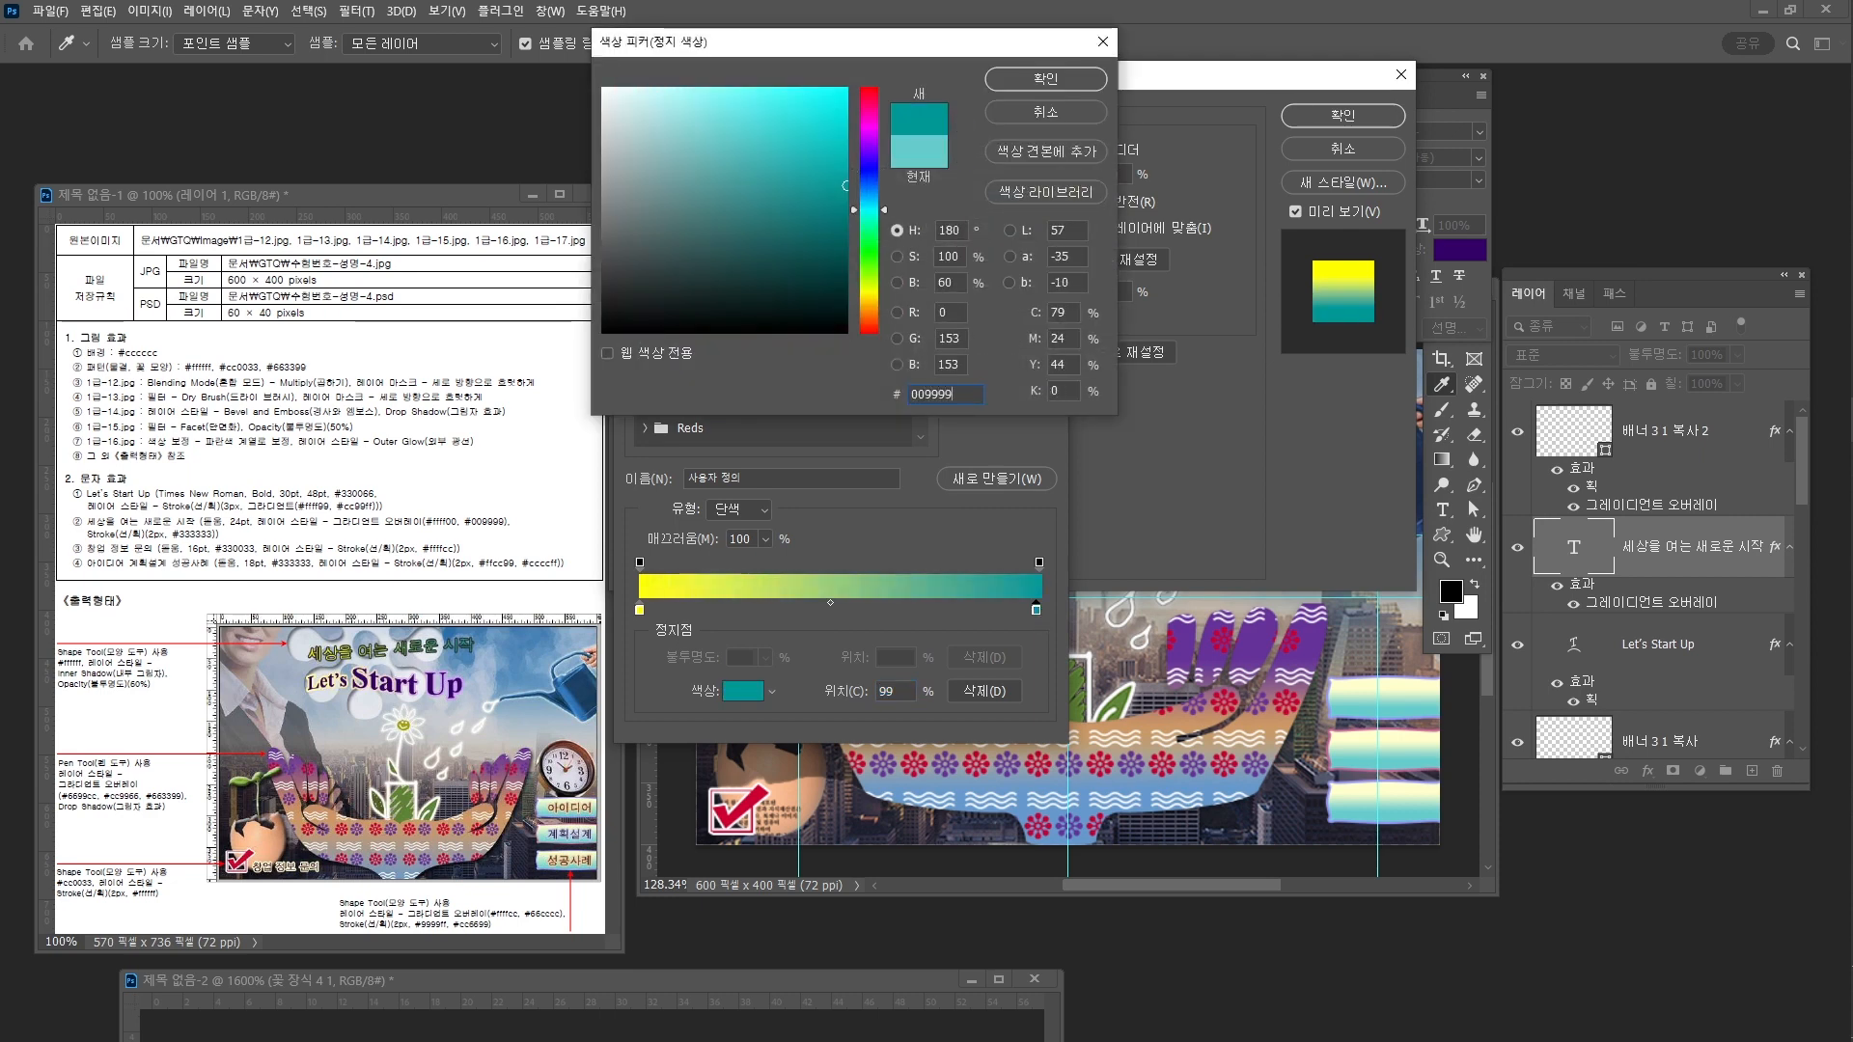
key(Return)
drag(1040, 612, 1061, 615)
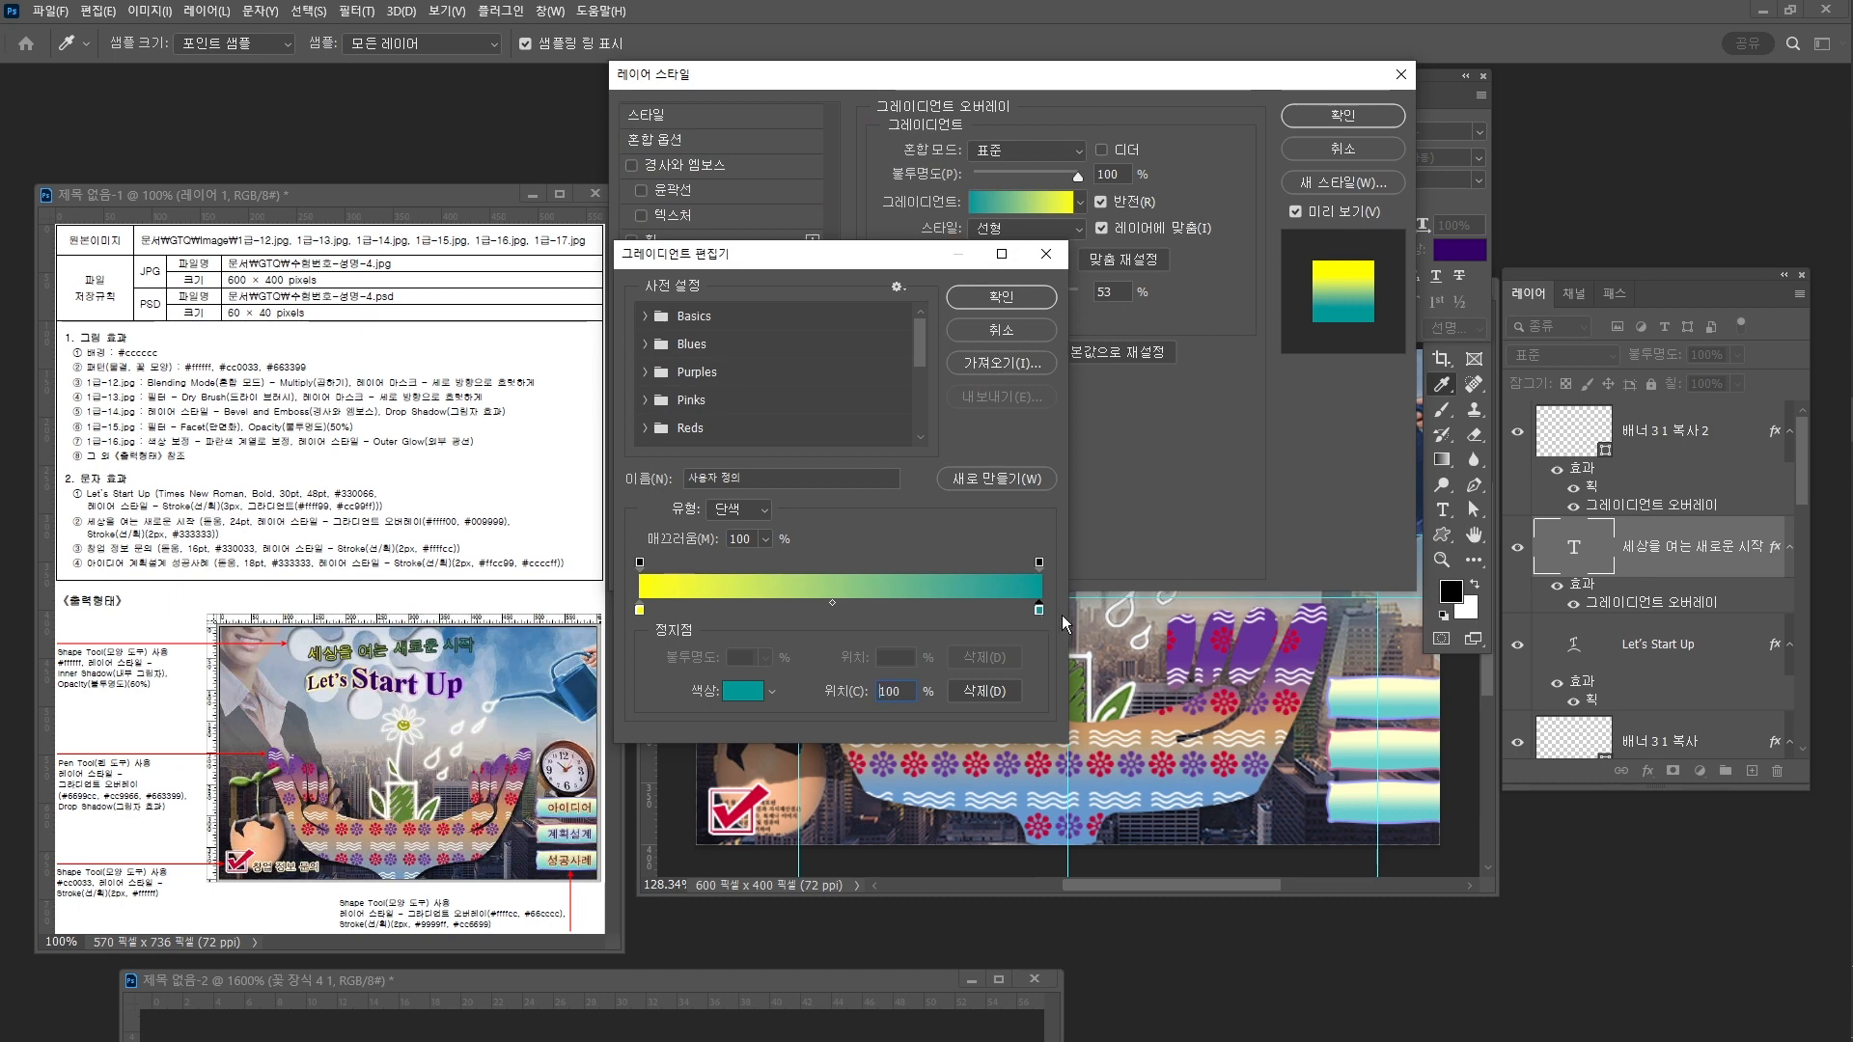
click(1037, 300)
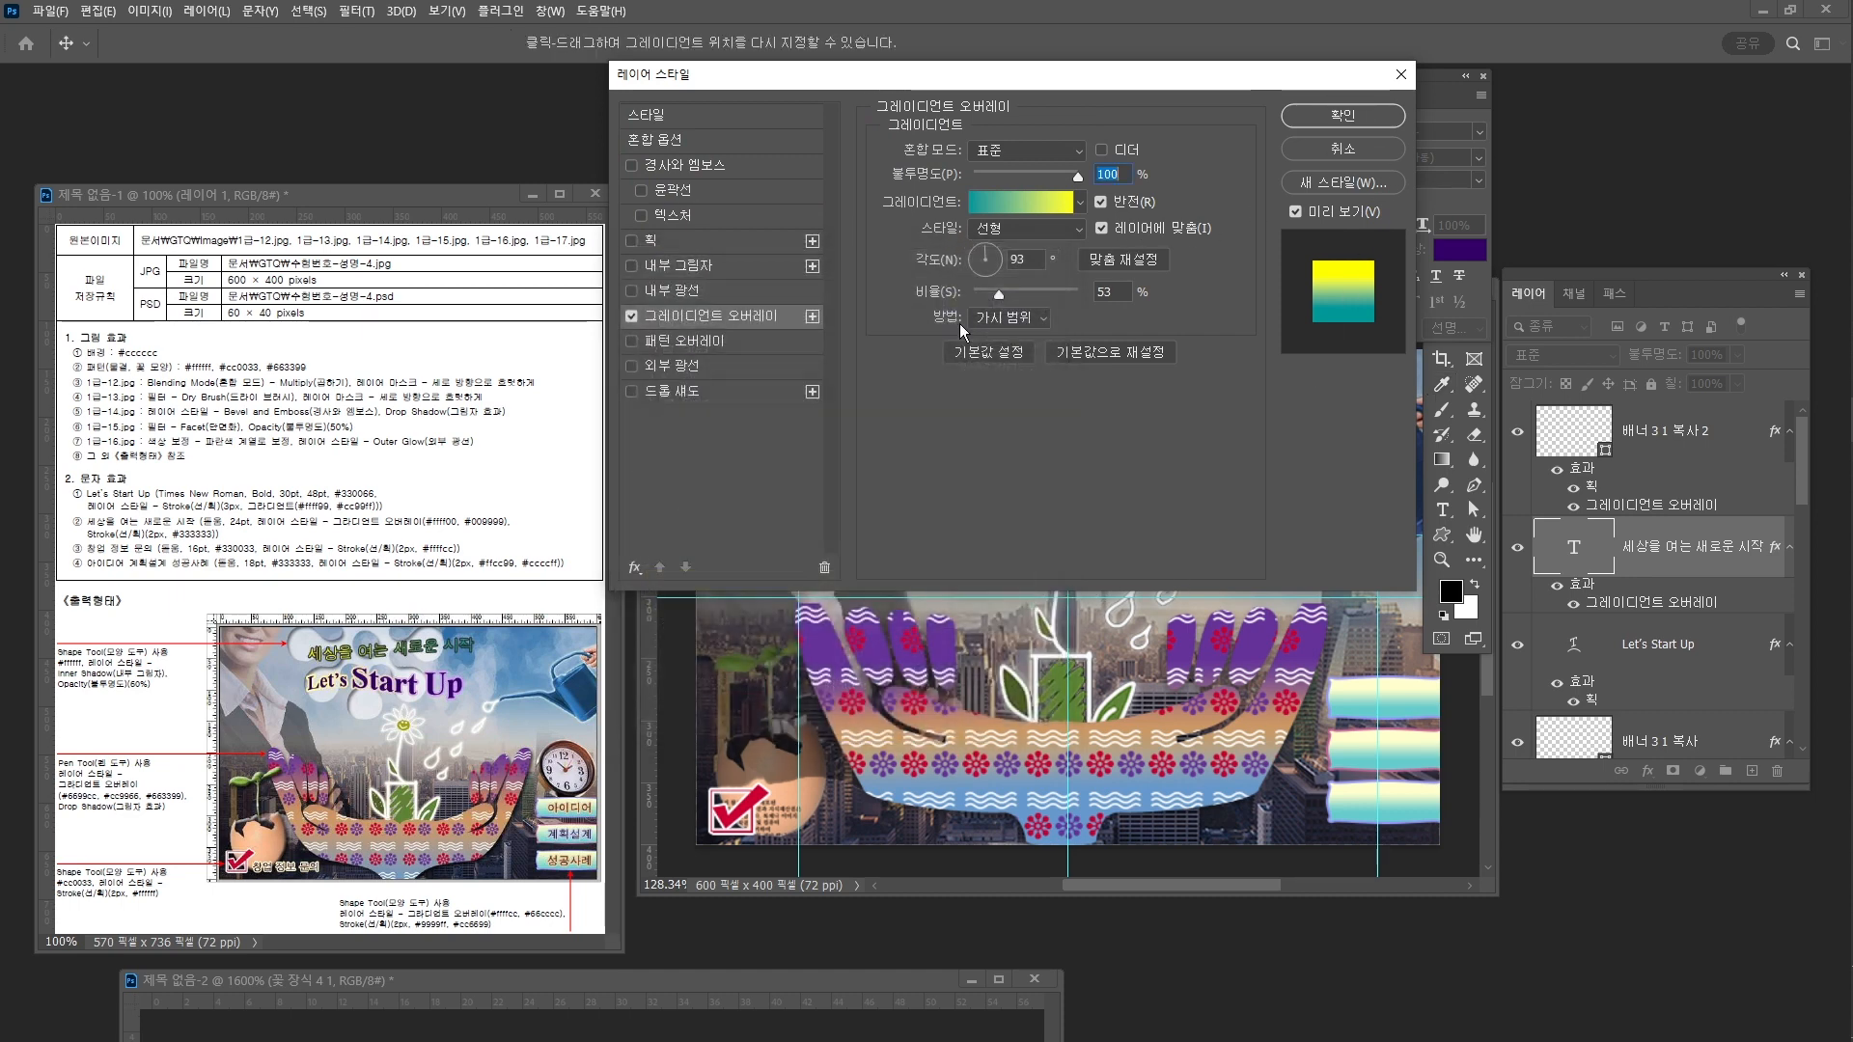
Add a 2 px solid-colour stroke in #333333 to the "세상을 여는 새로운 시작" layer and apply the layer style
click(692, 241)
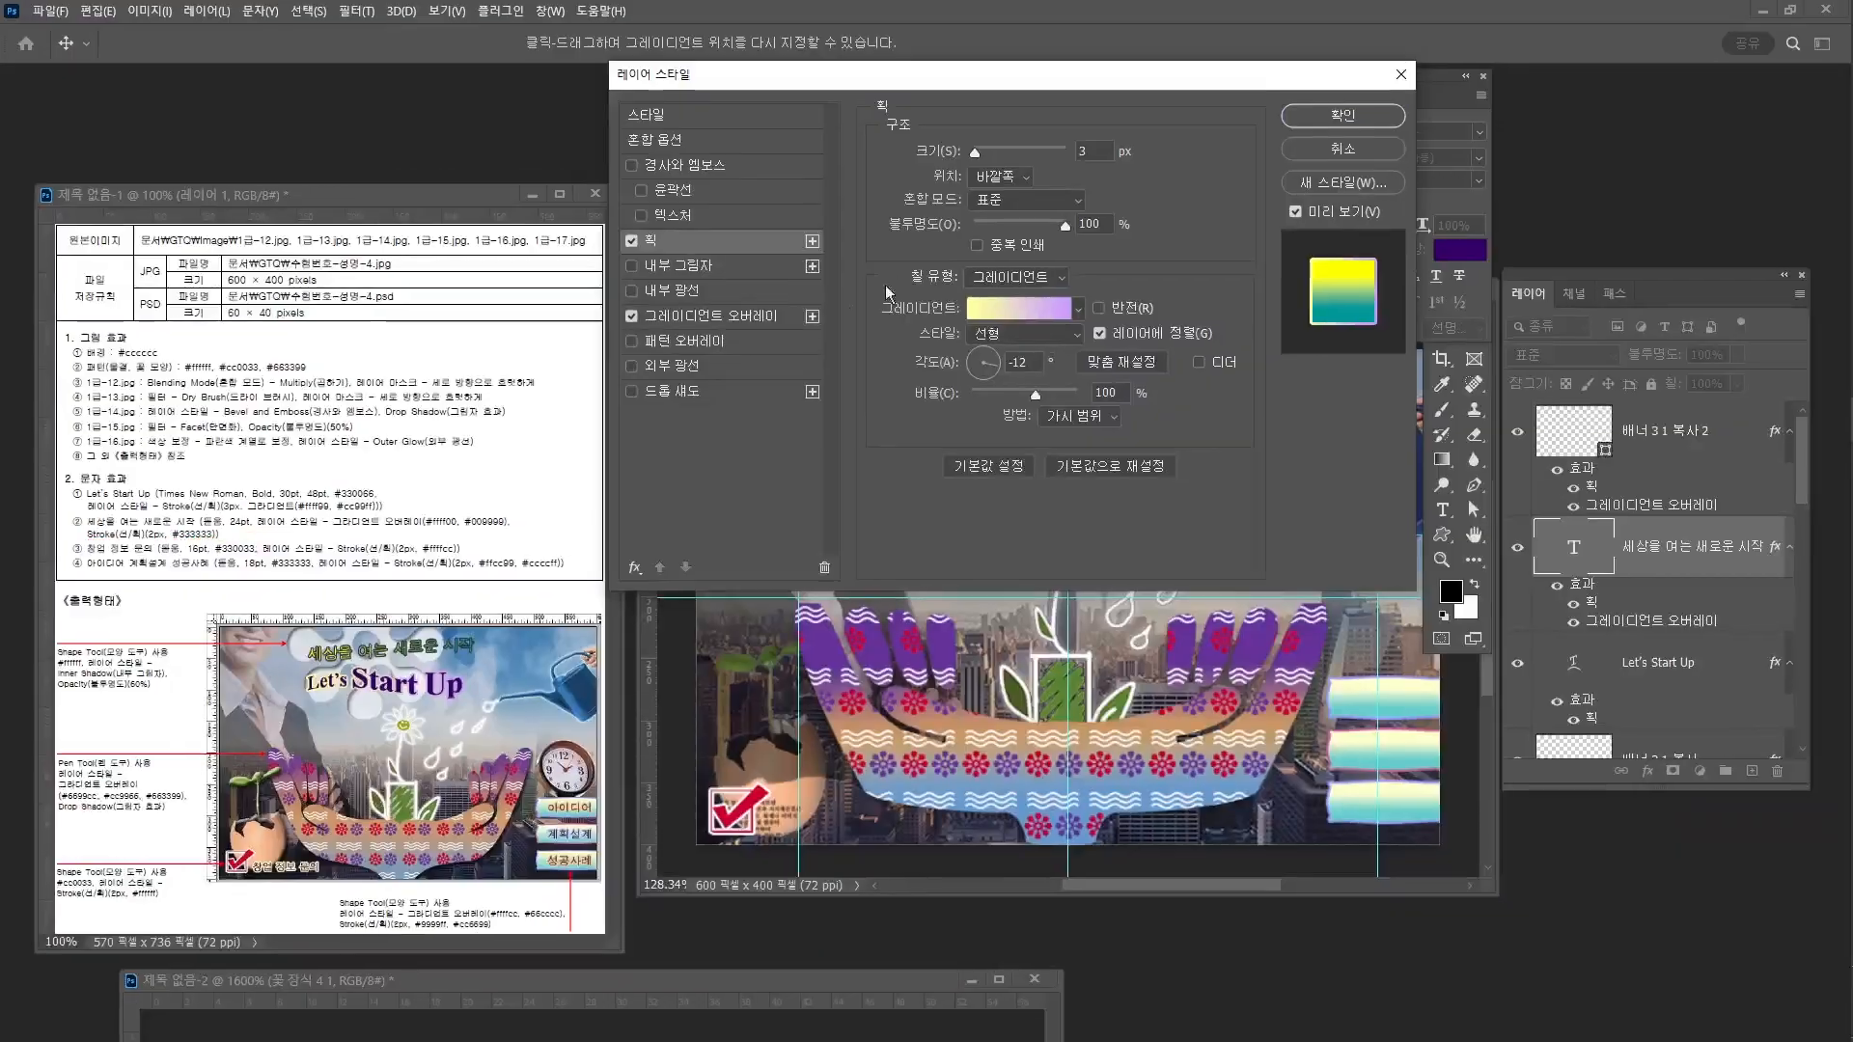
double_click(1083, 151)
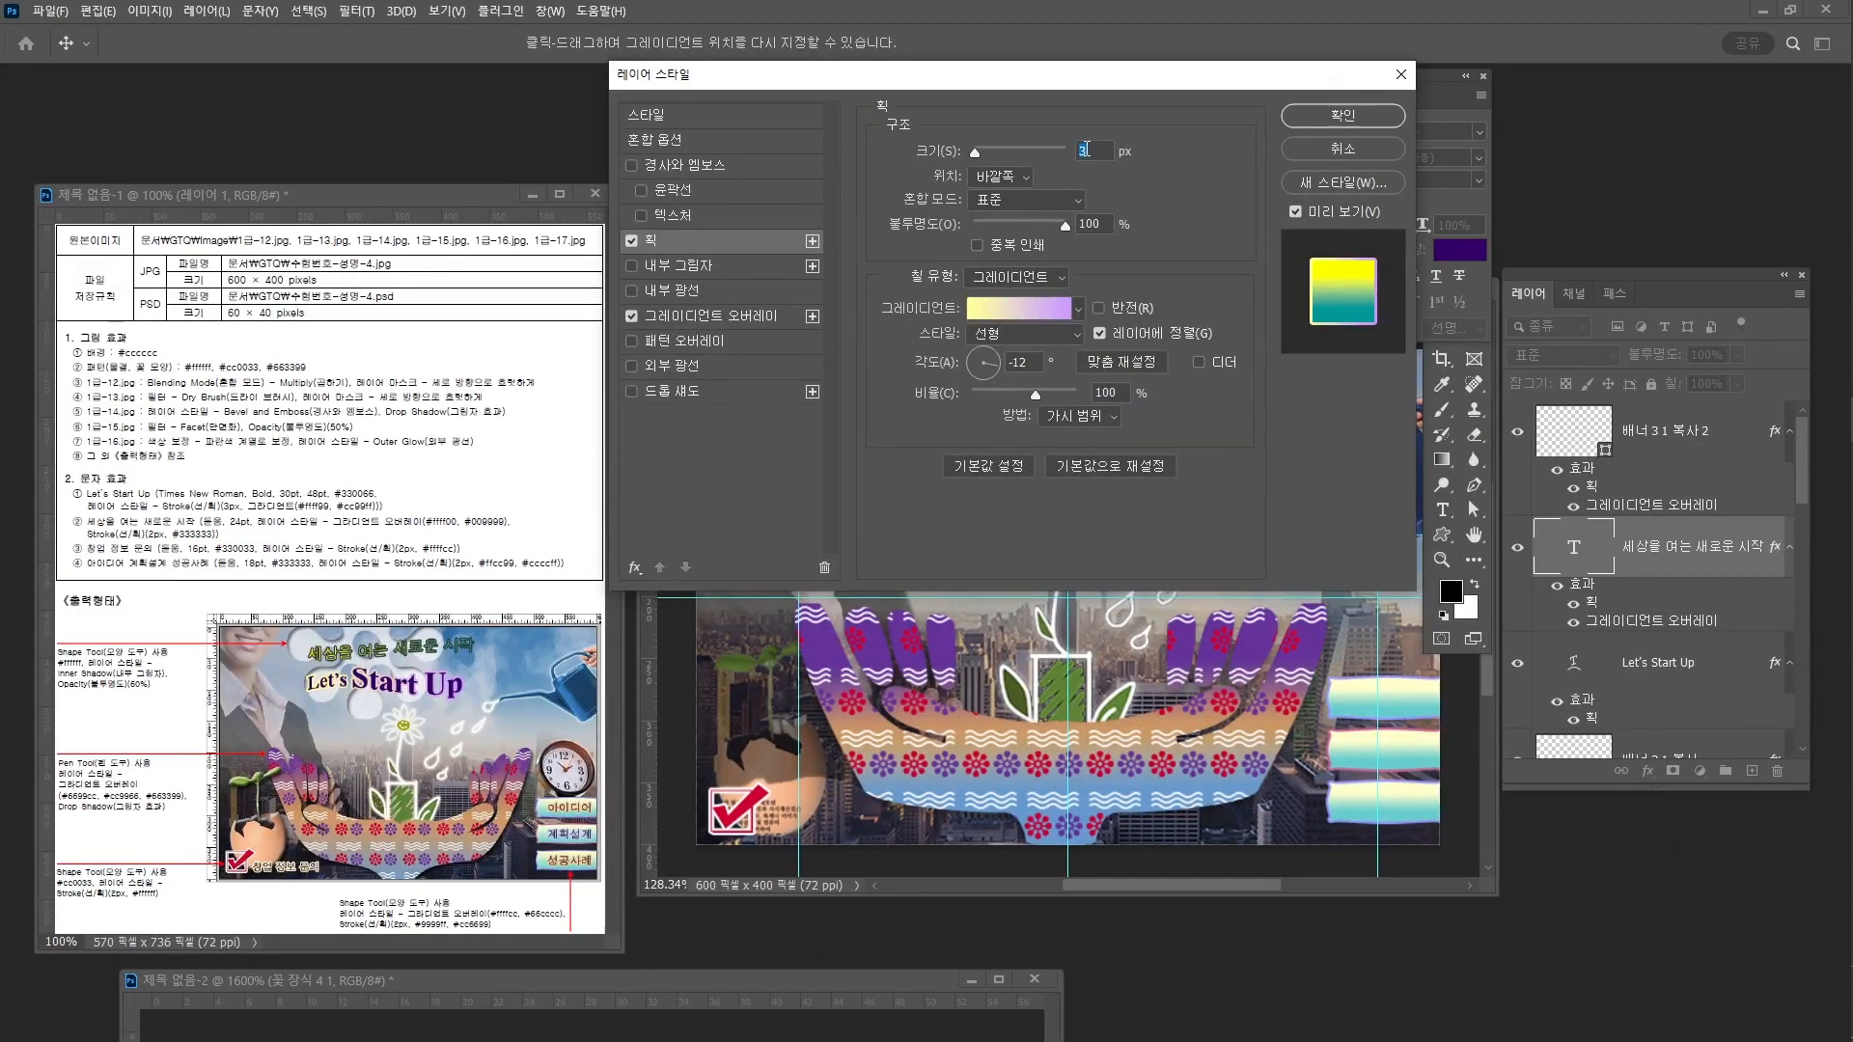
text(2)
click(1023, 278)
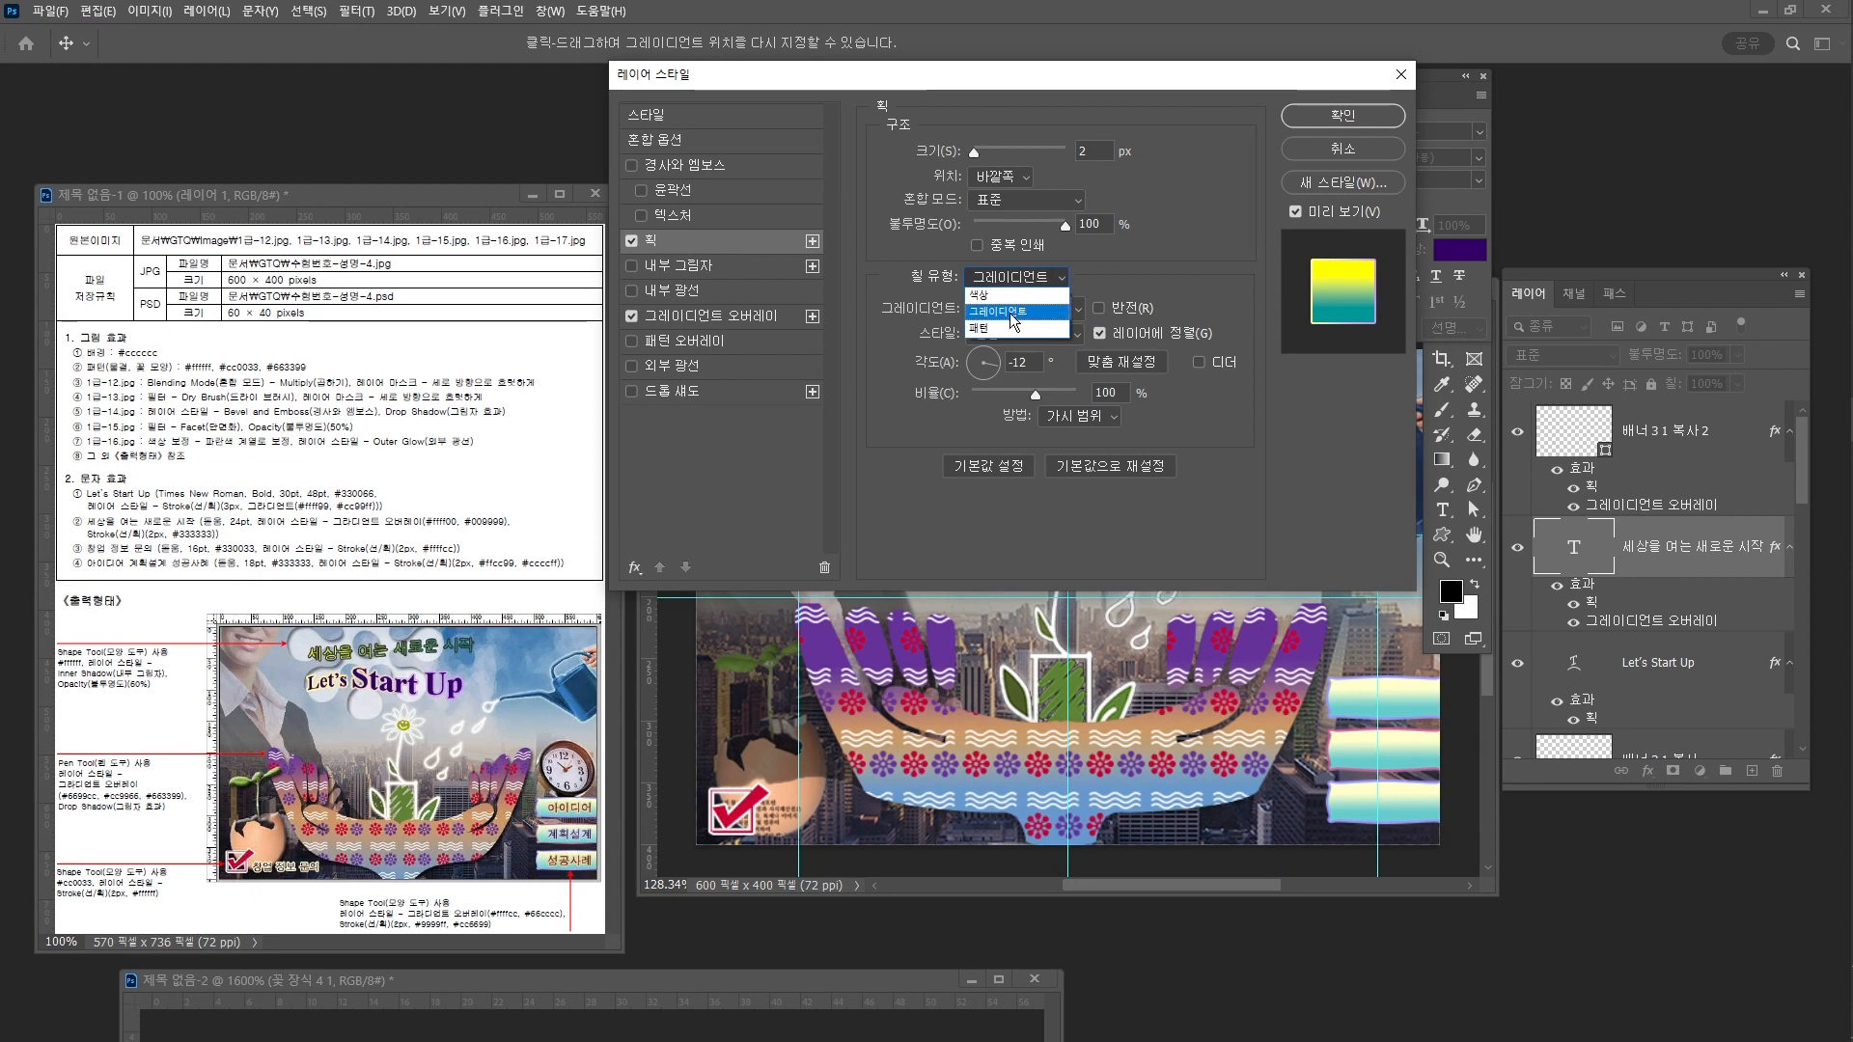
click(1006, 289)
click(929, 308)
text(33)
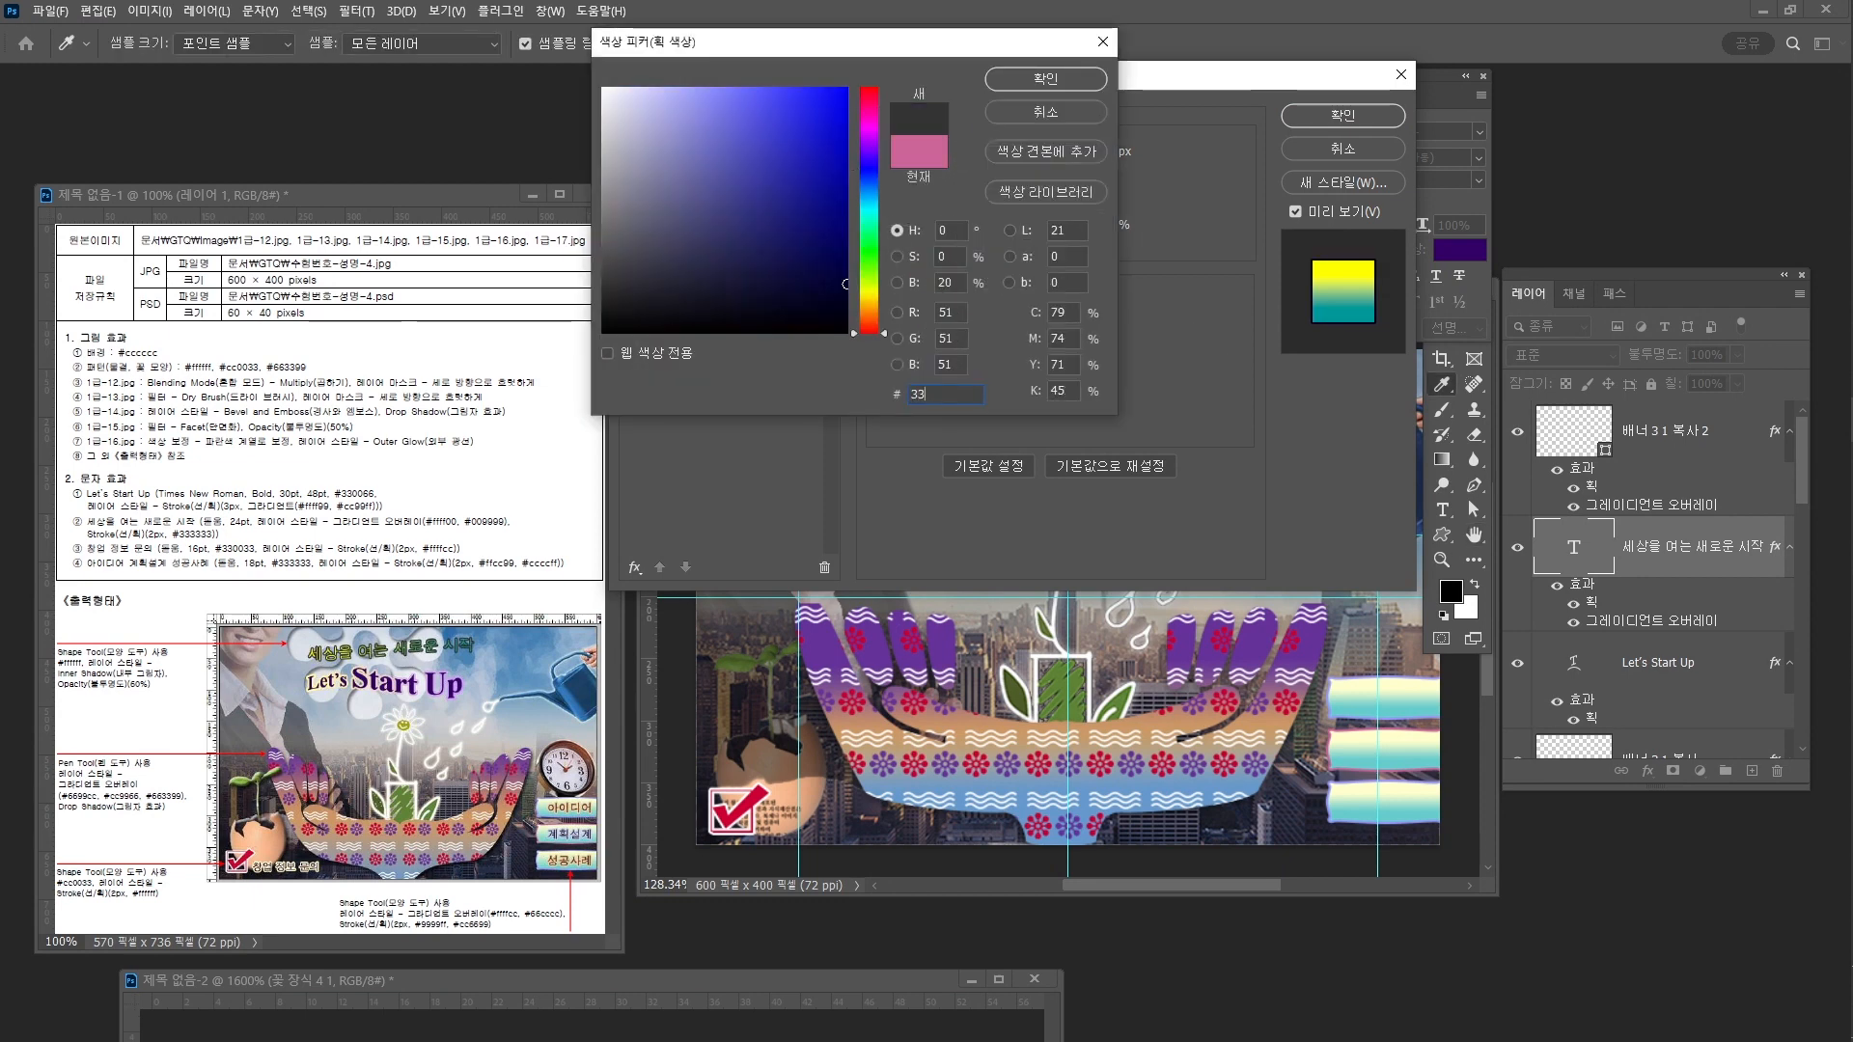
text(3333)
key(Return)
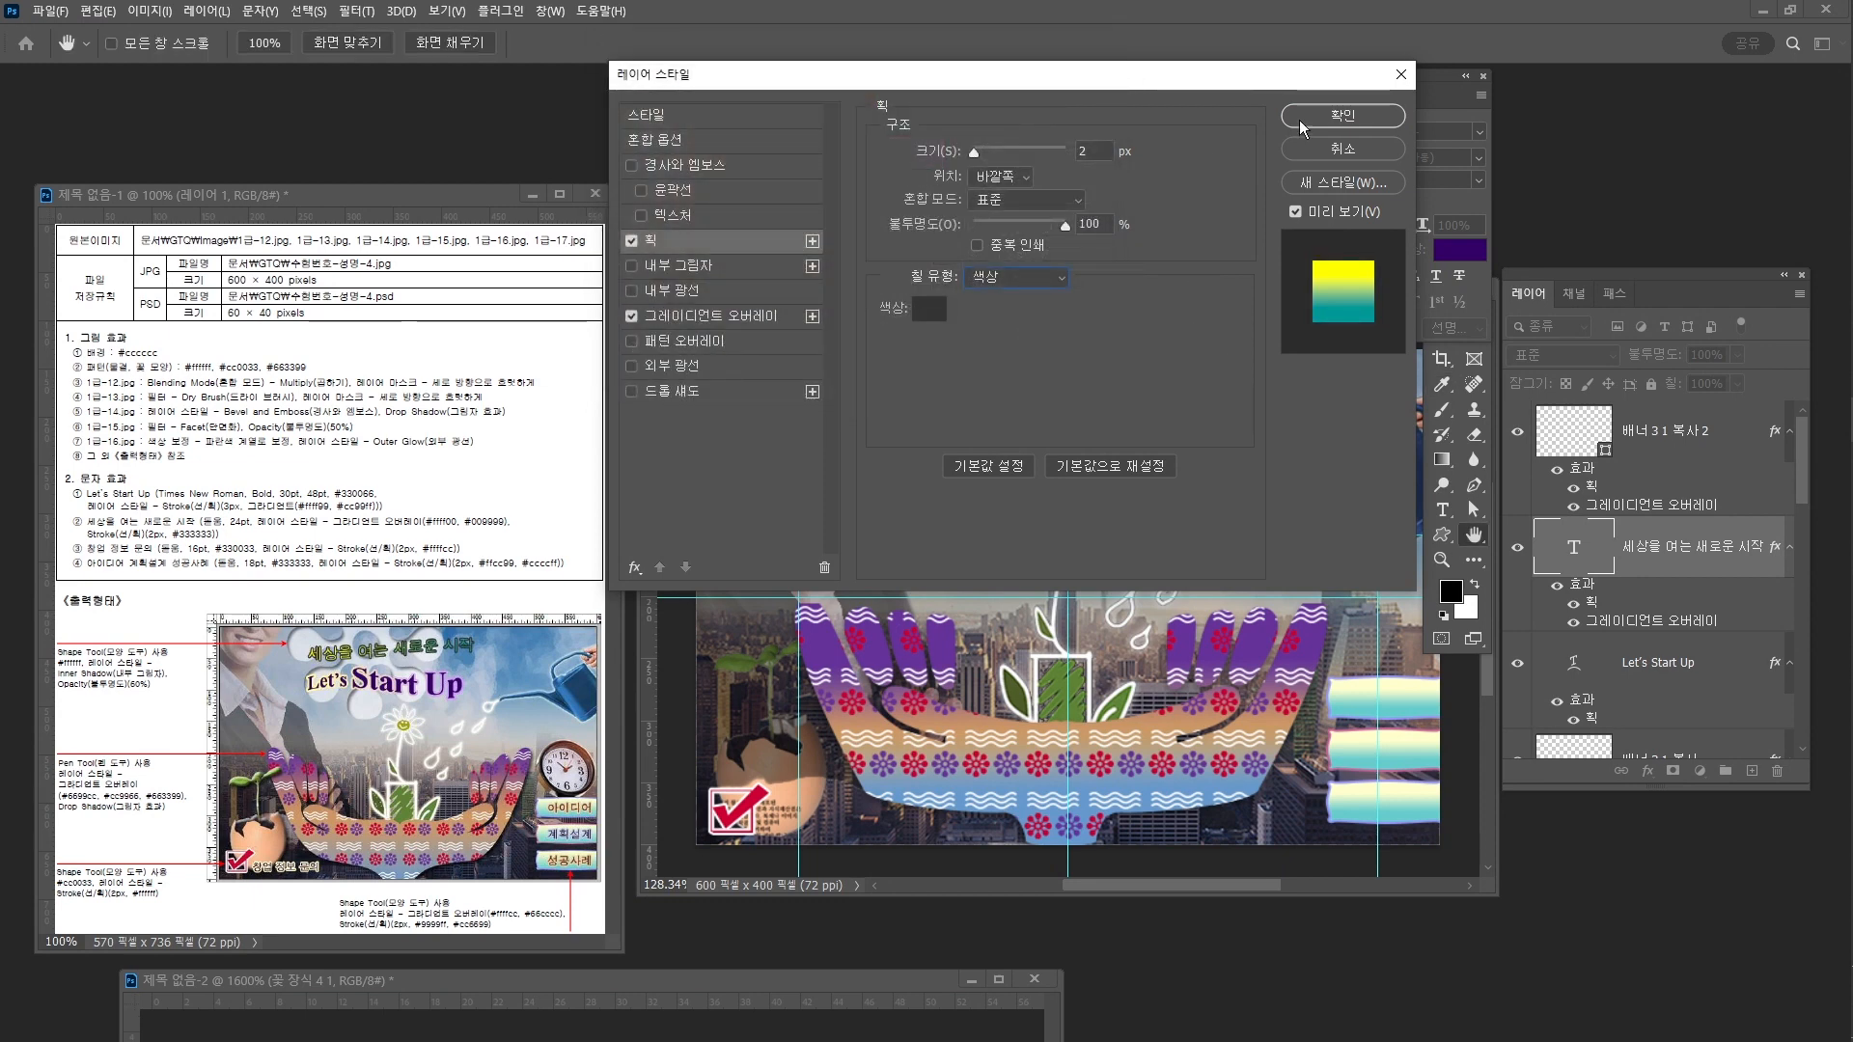
click(1343, 116)
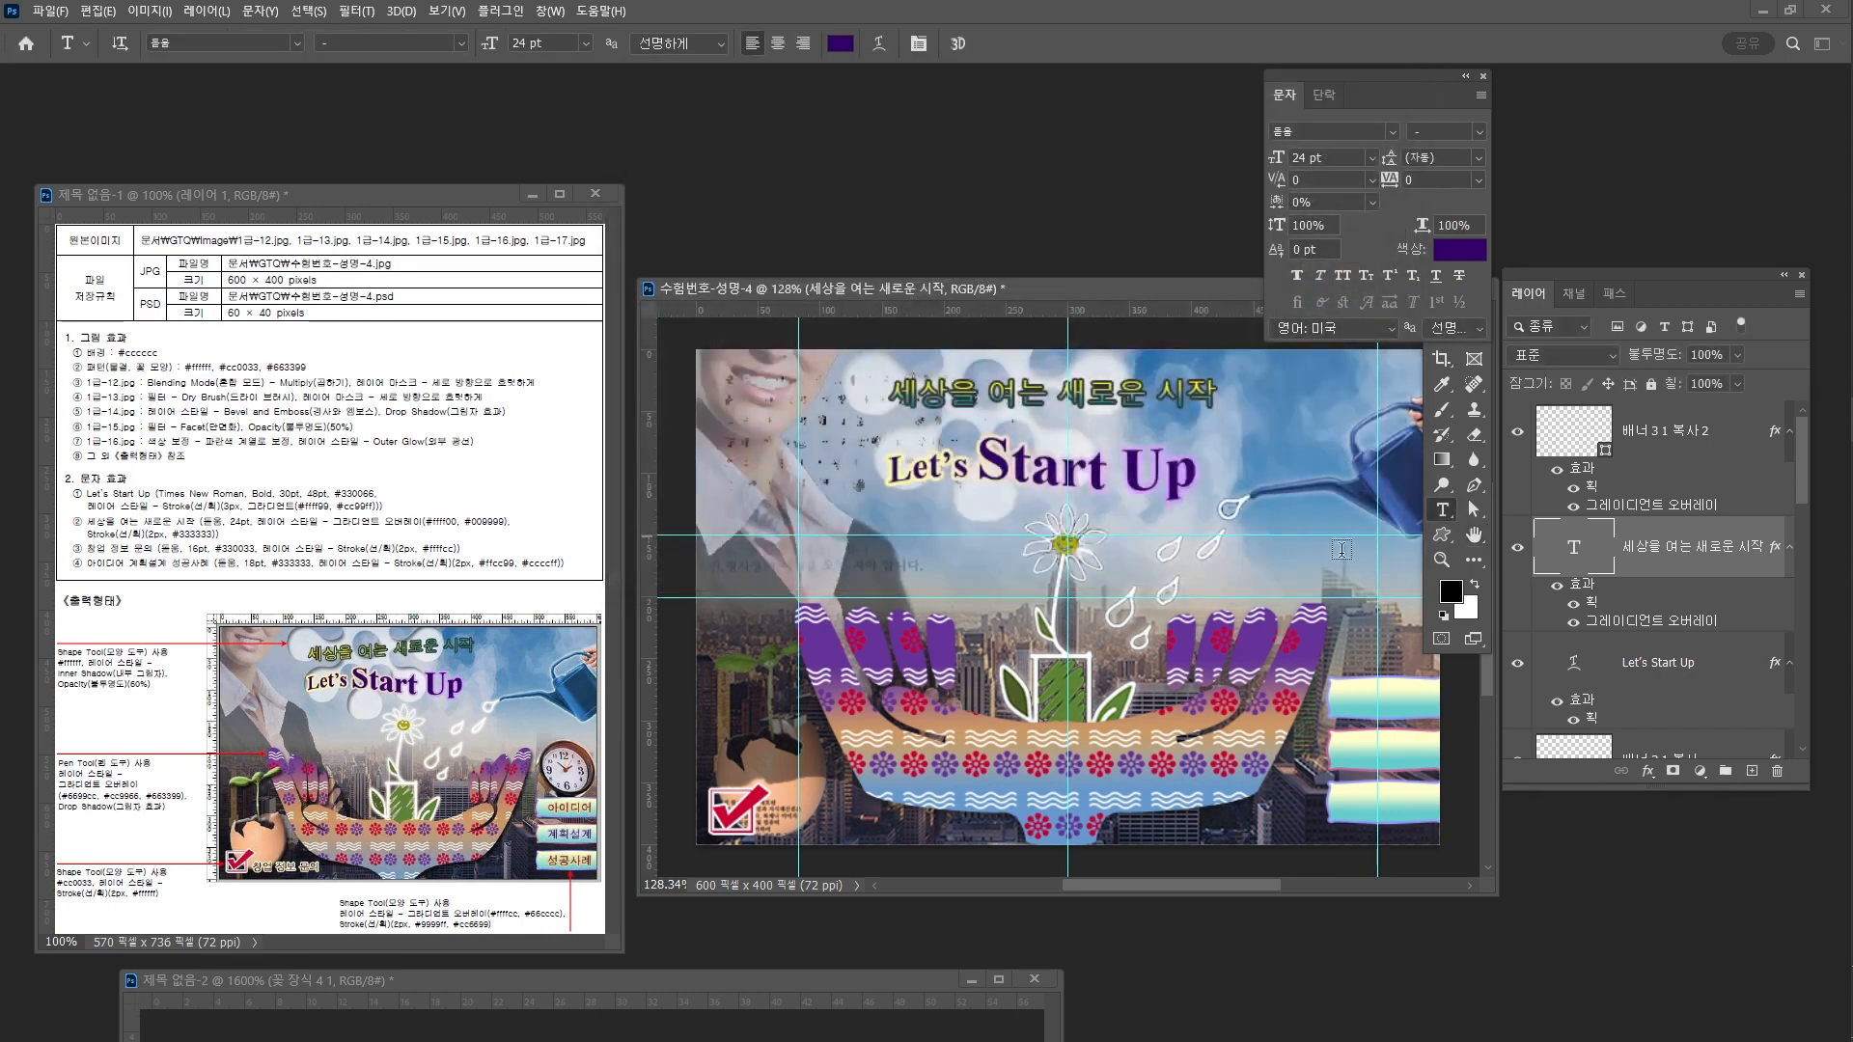
Set the gradient overlay angle of the "세상을 여는 새로운 시작" layer to about -172° and apply it
double_click(1631, 622)
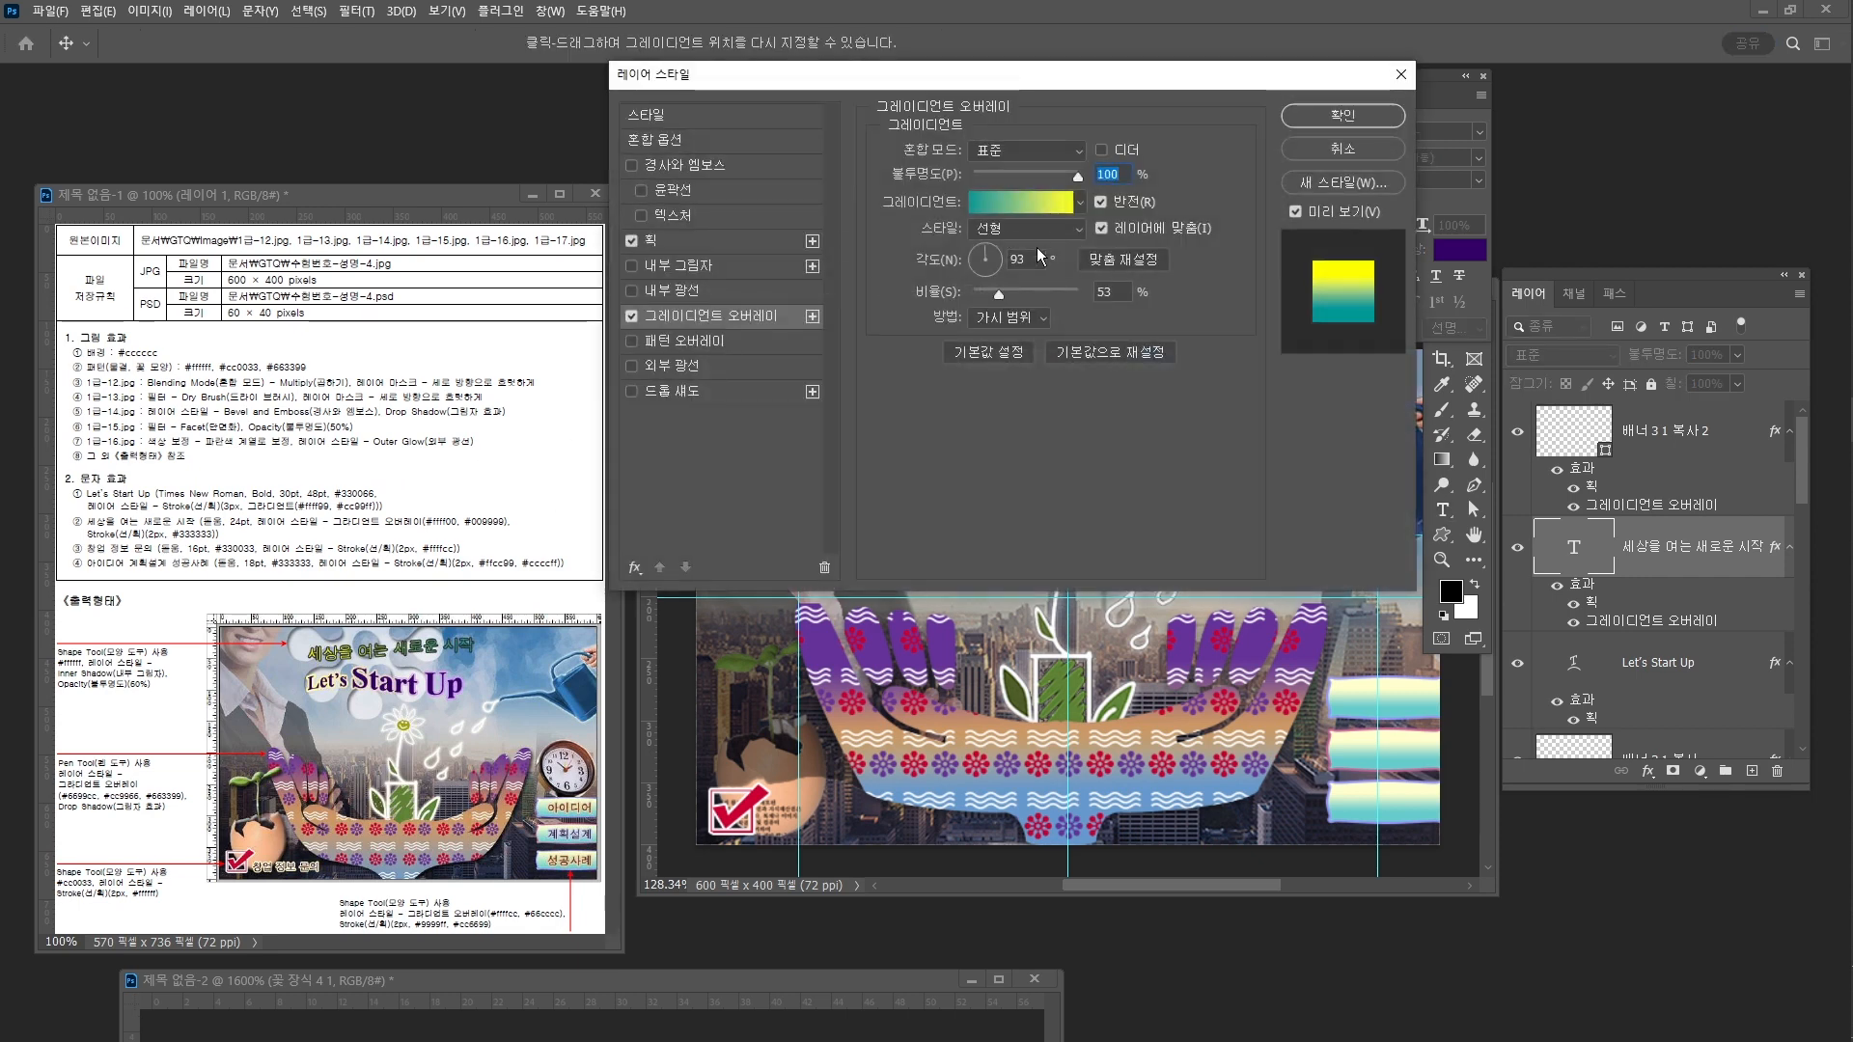
click(998, 267)
click(980, 259)
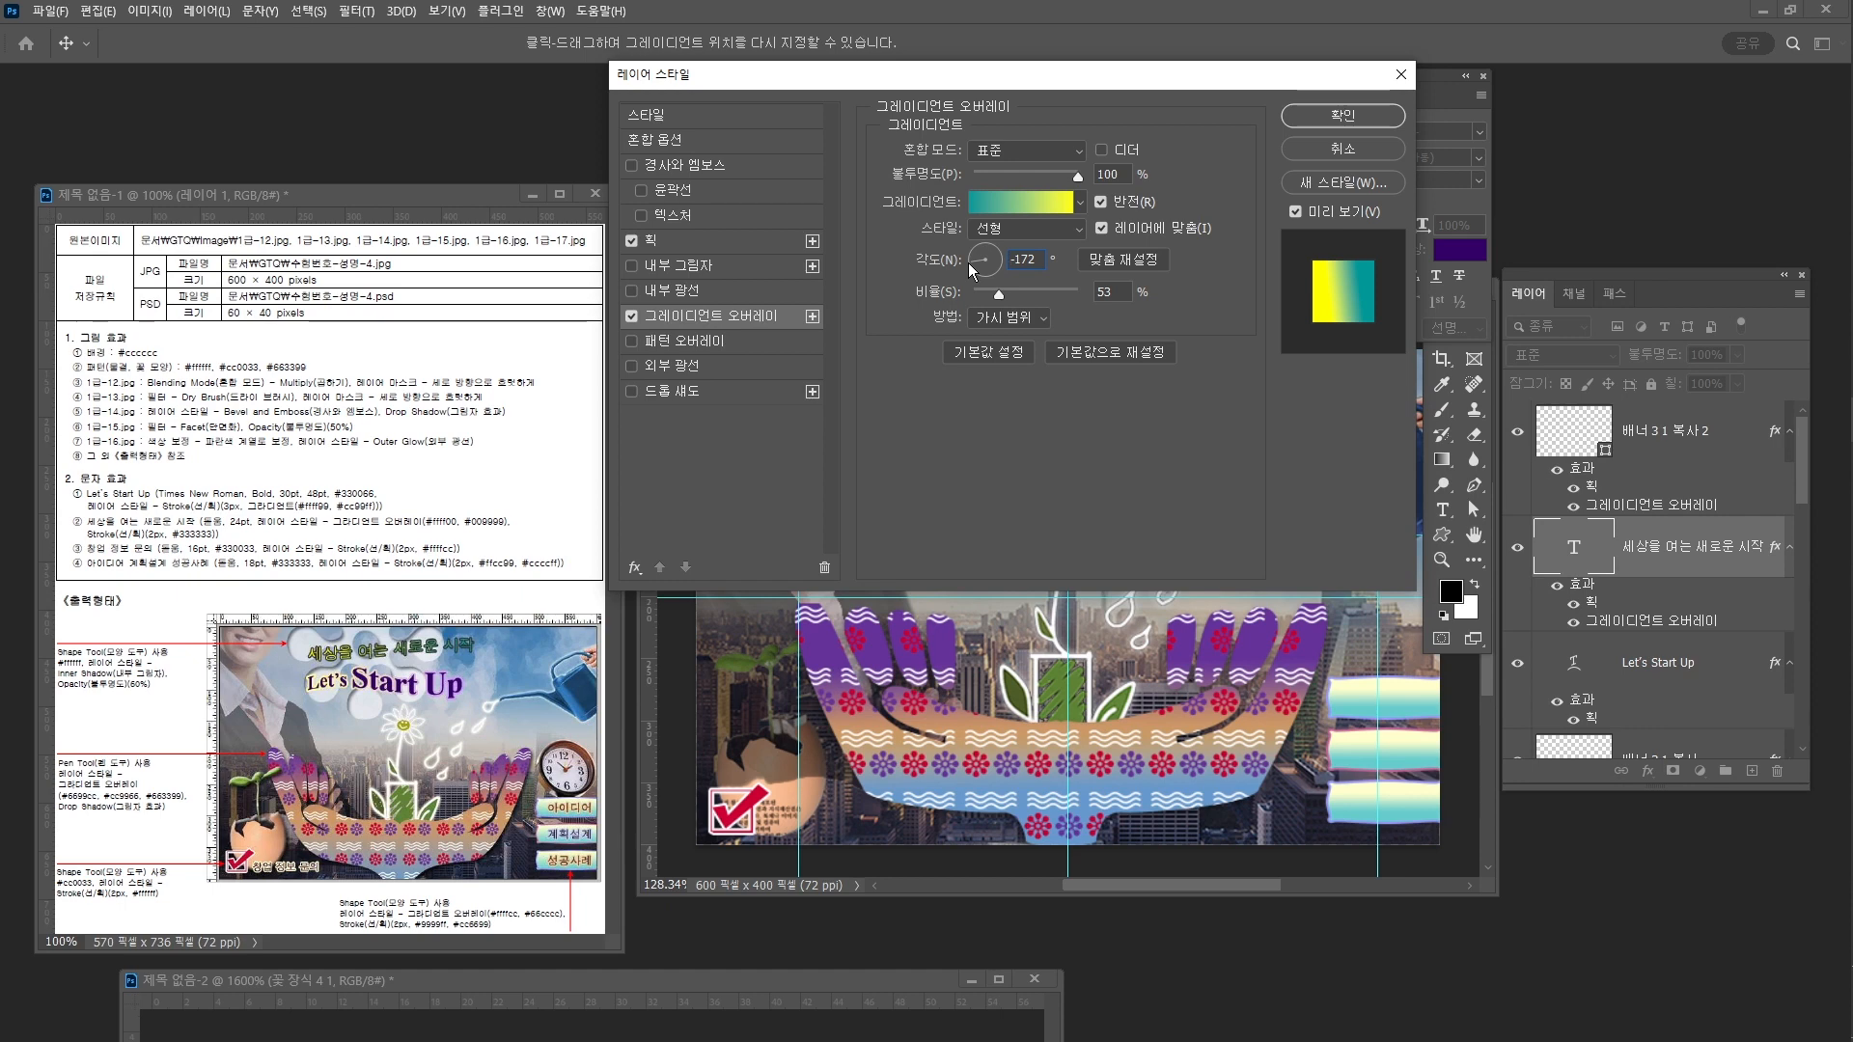
click(969, 263)
click(1342, 115)
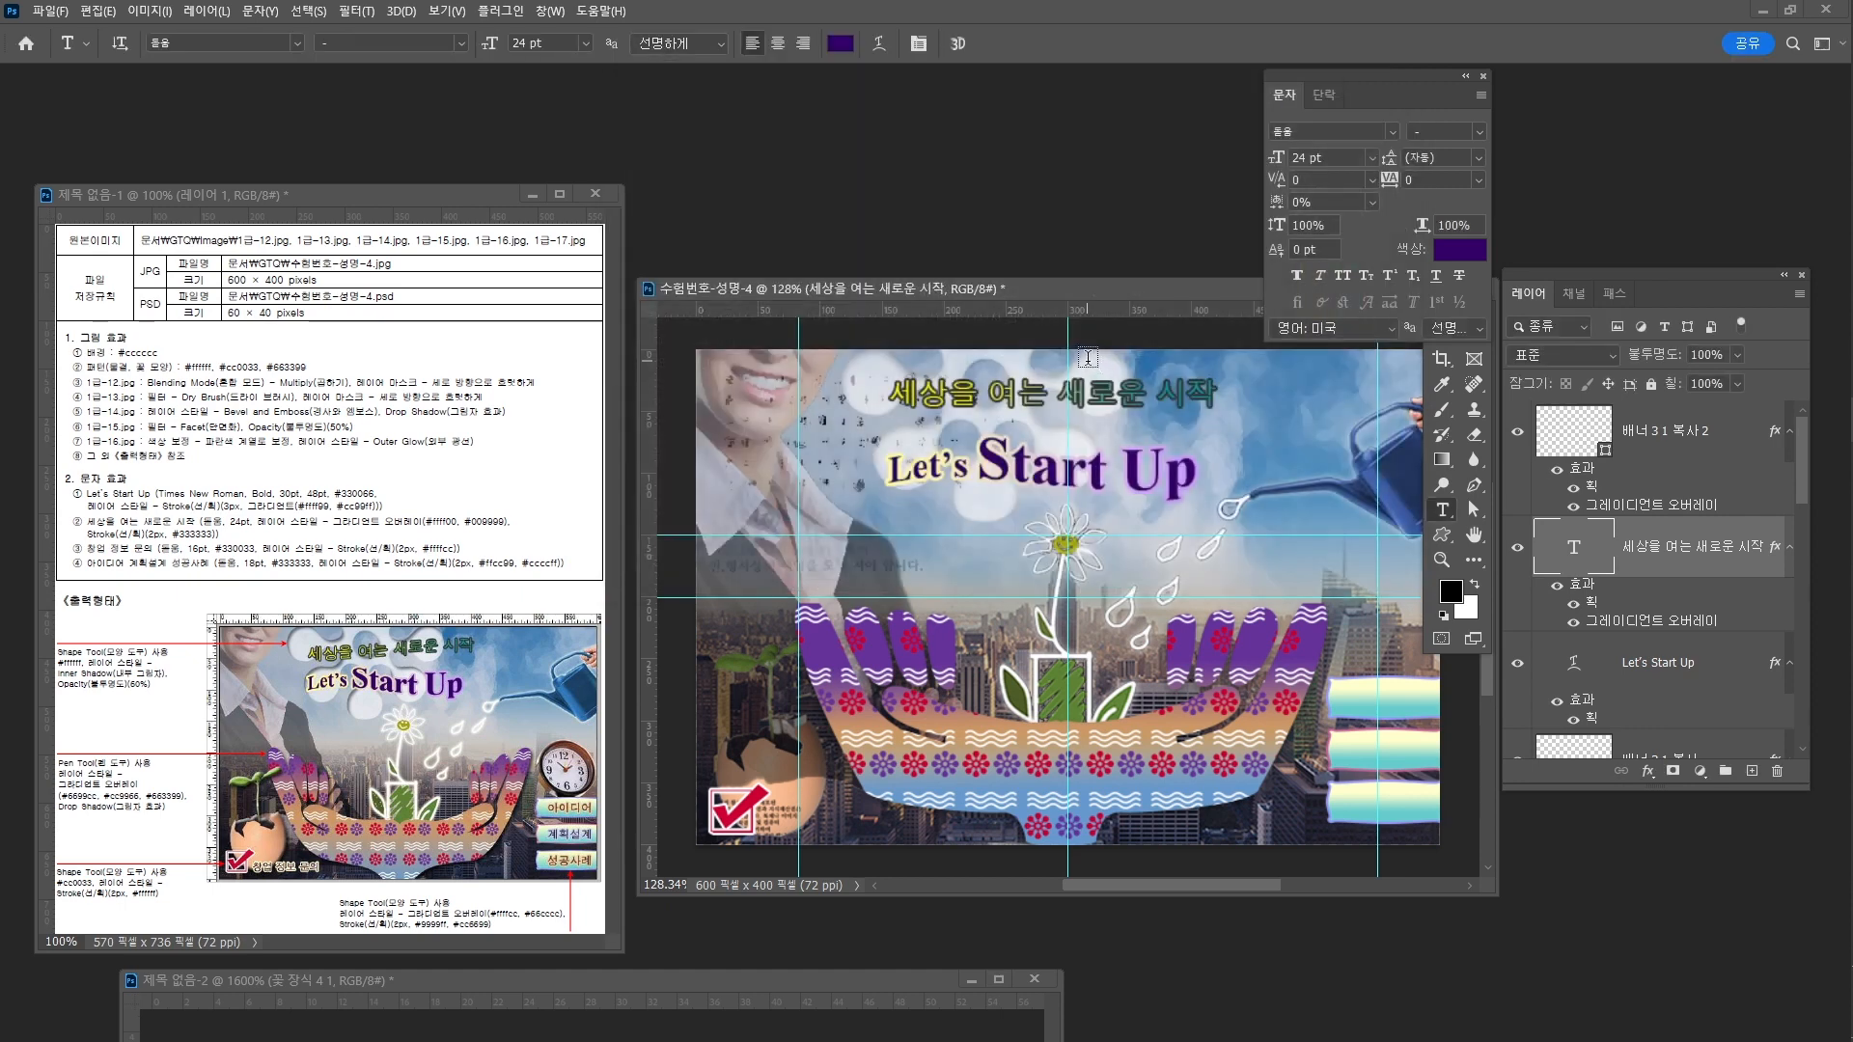
Warp the "세상을 여는 새로운 시작" text with the 상승 style at a horizontal bend of +18%
click(878, 44)
click(1283, 172)
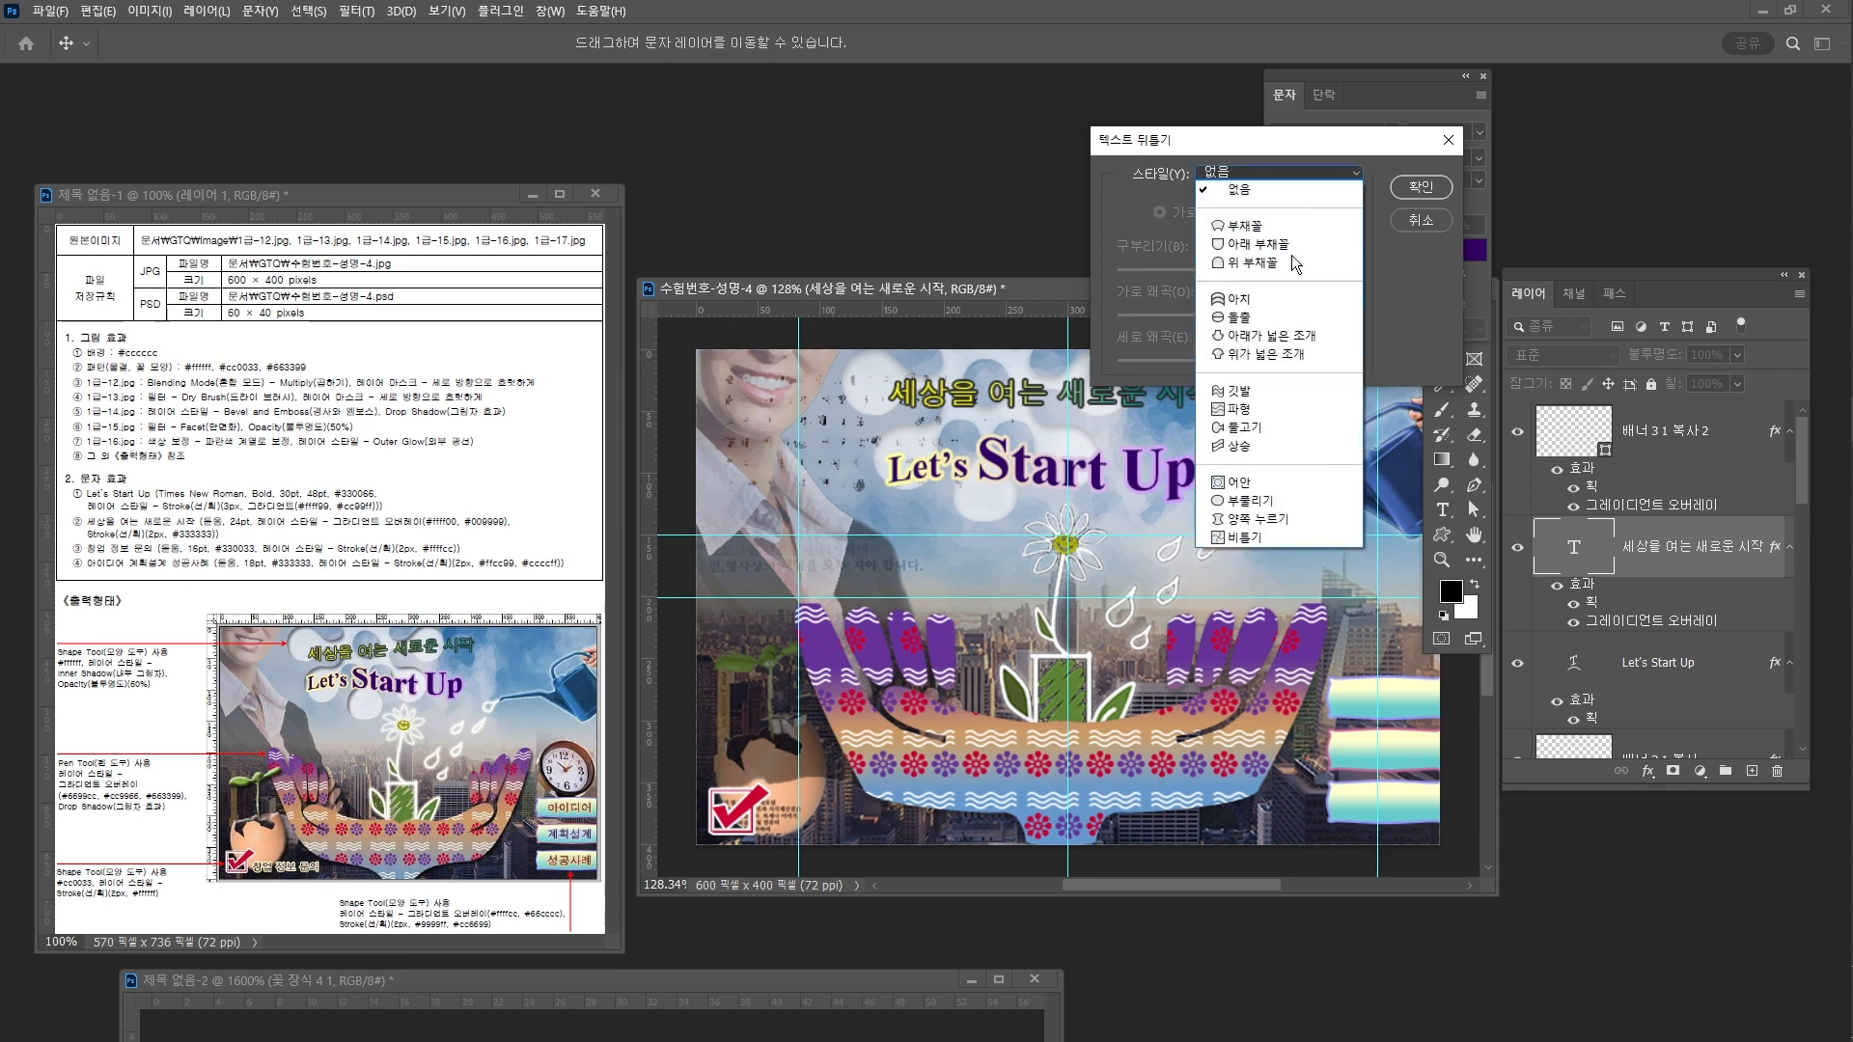
click(1289, 446)
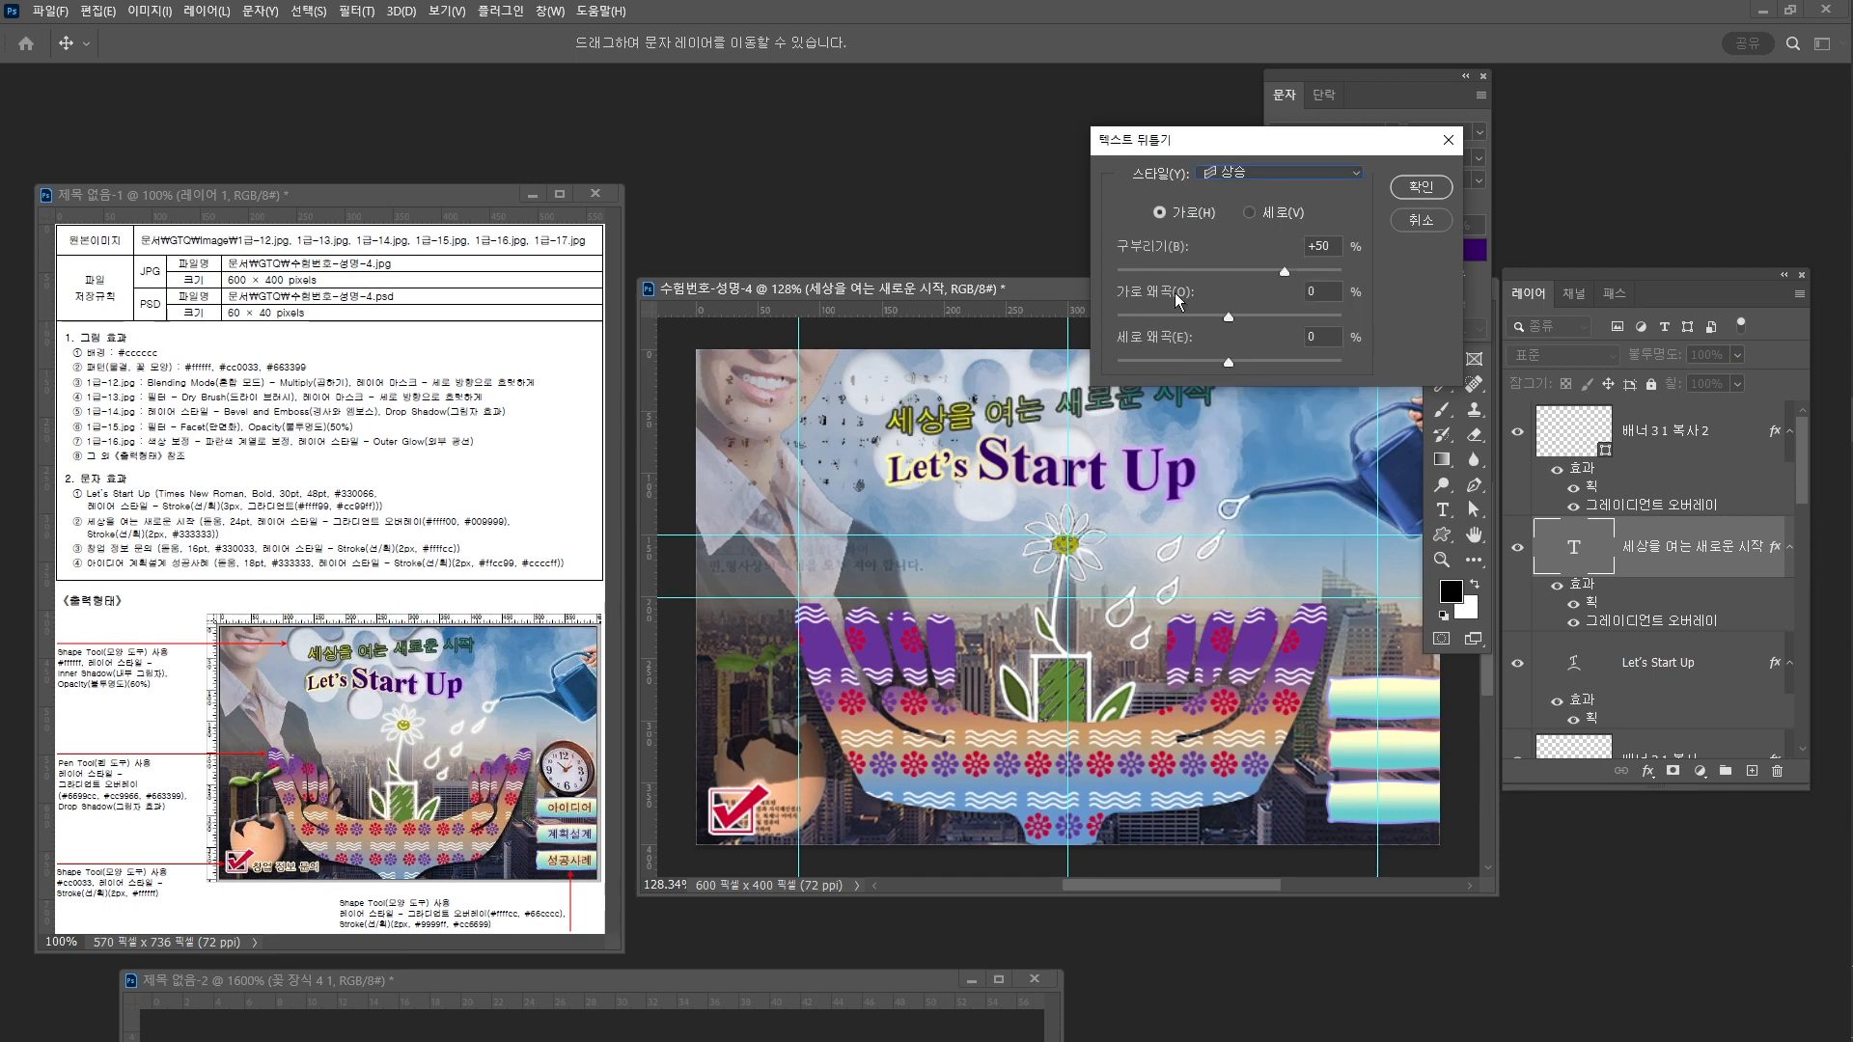
drag(1284, 271, 1248, 274)
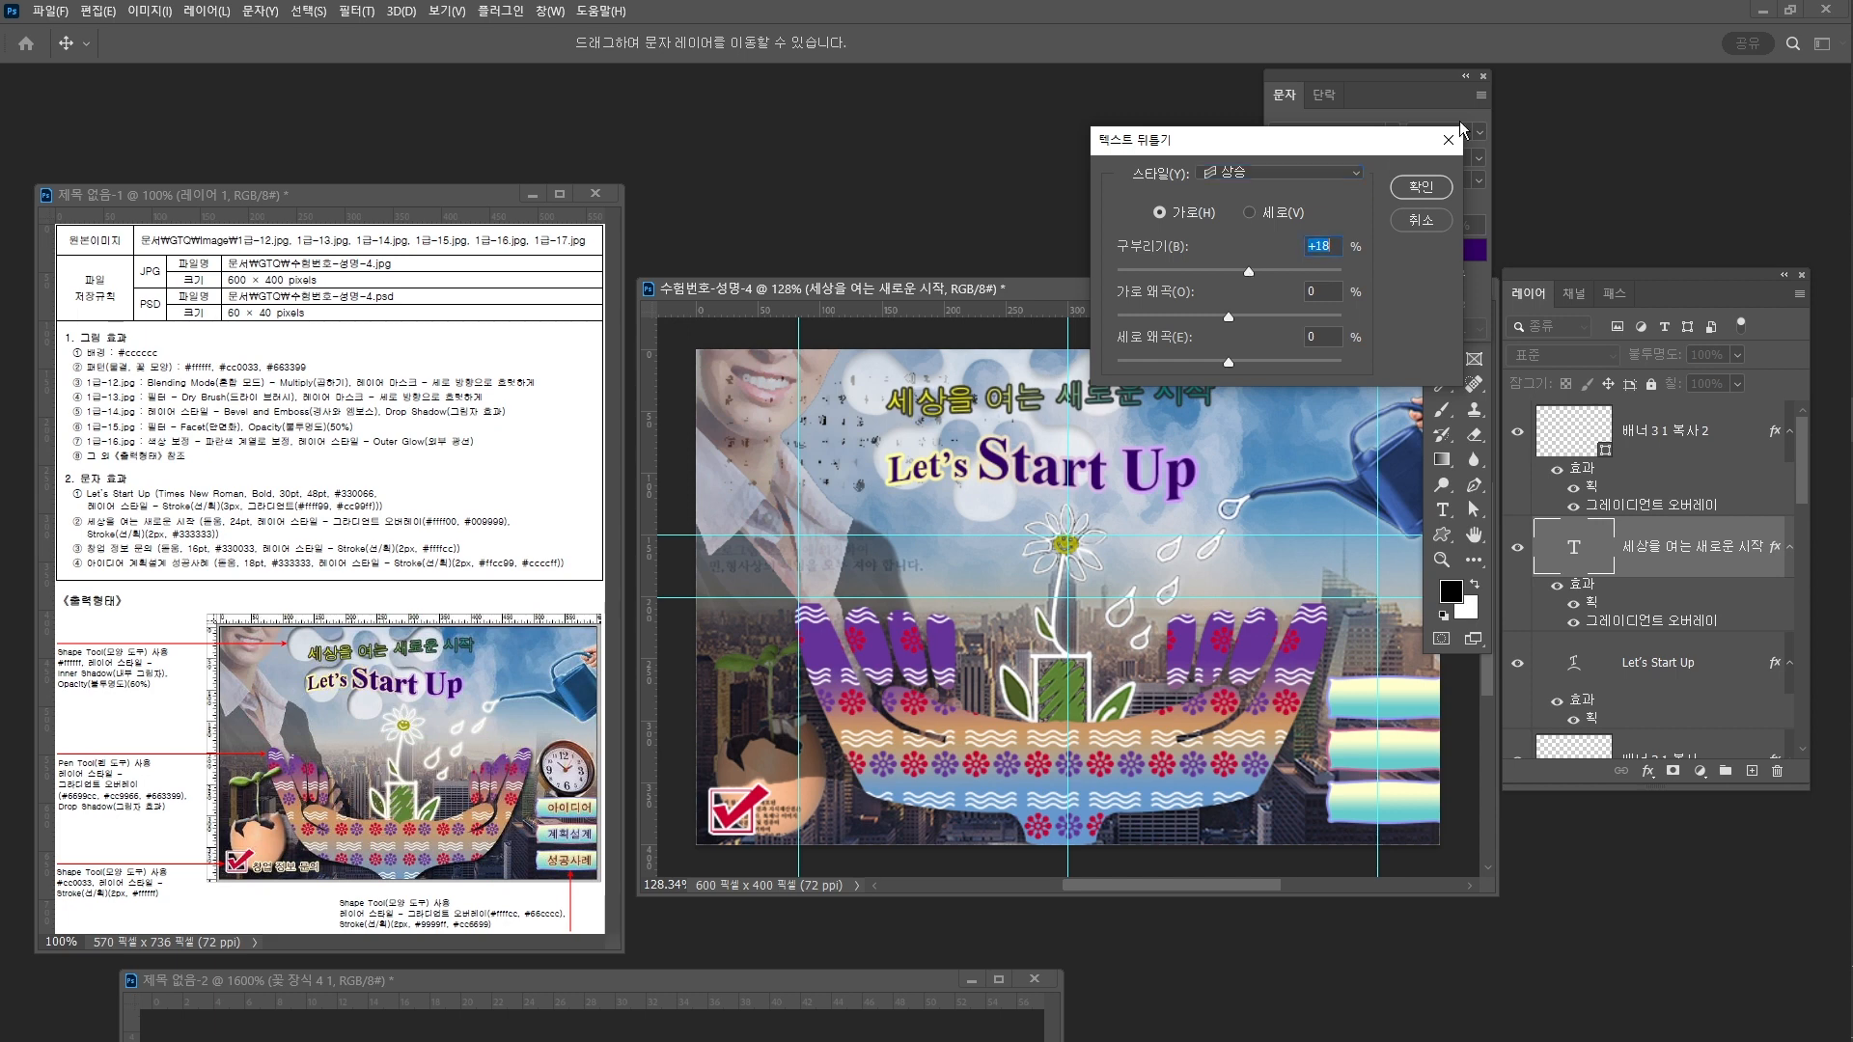
click(1421, 187)
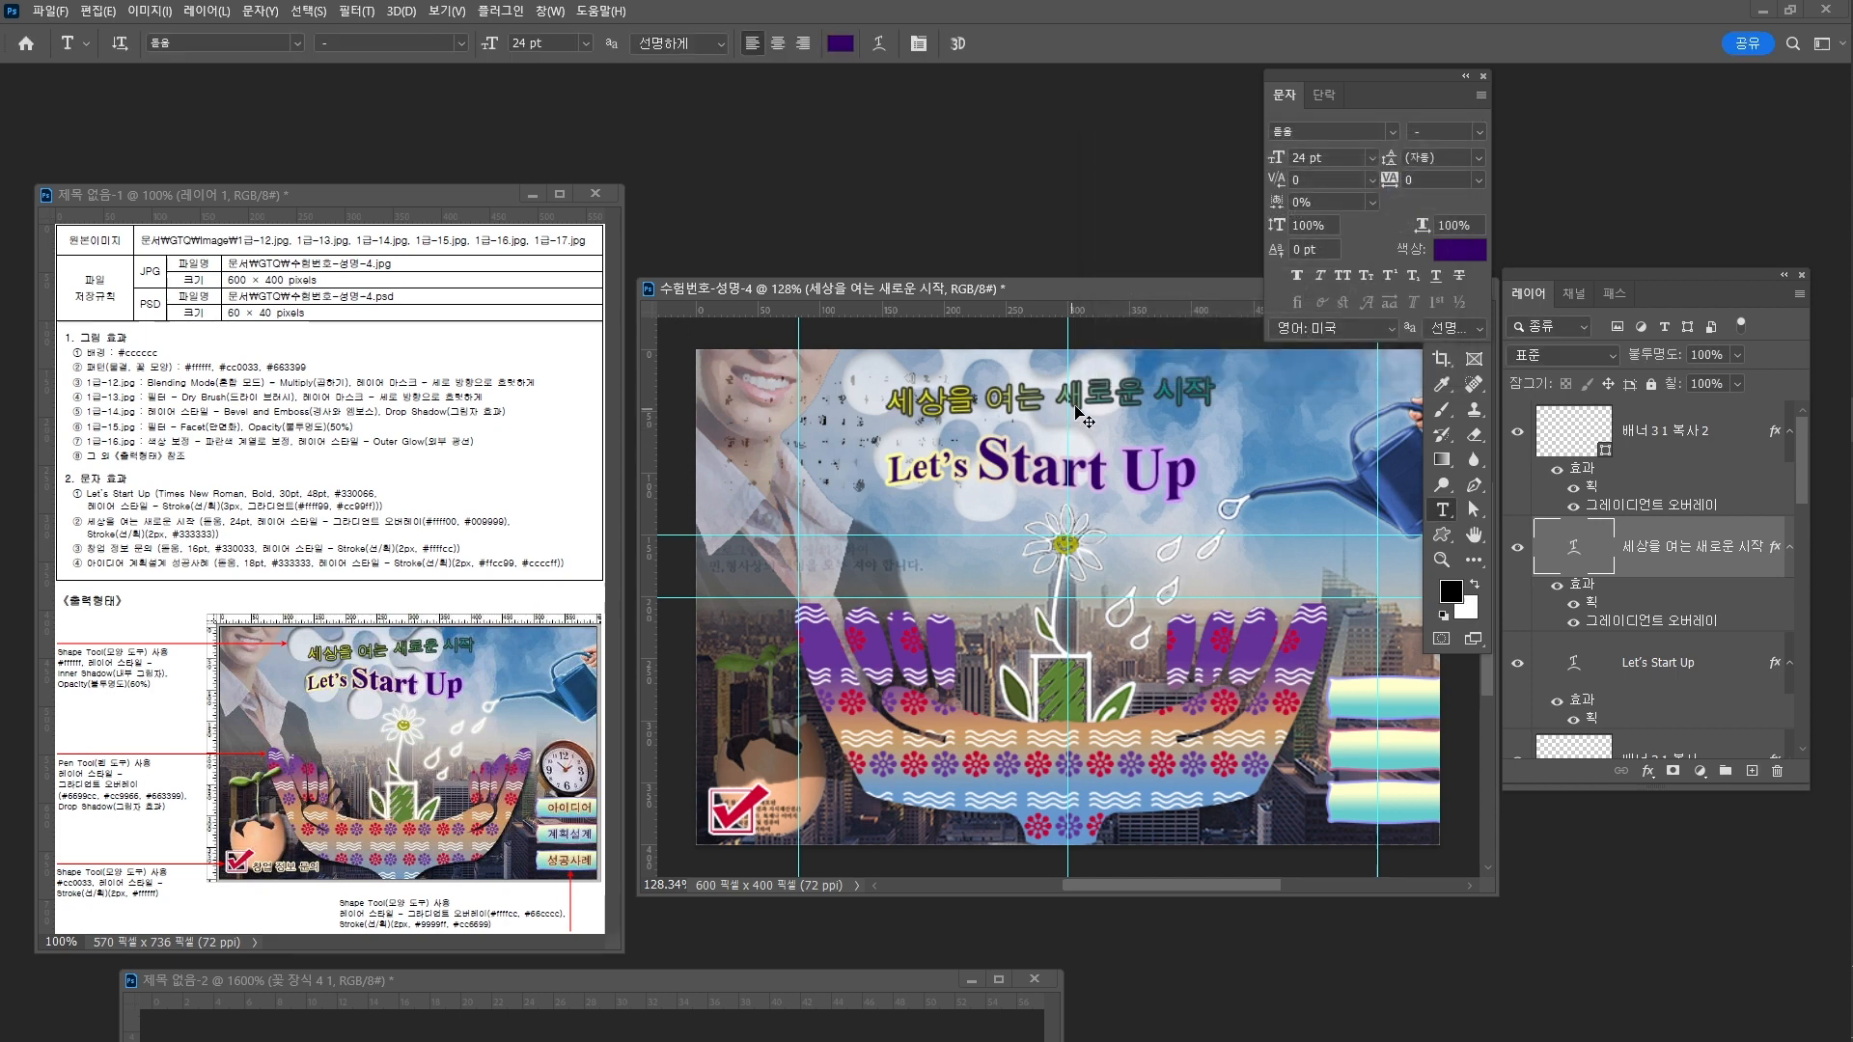
Reposition the warped "세상을 여는 새로운 시작" text above the "Let's Start Up" title, at about X 281 px, Y 43 px
key(ctrl+t)
drag(1101, 399, 1077, 401)
key(Right)
key(Right)
key(Right)
key(Right)
key(Right)
key(Right)
key(Right)
key(Right)
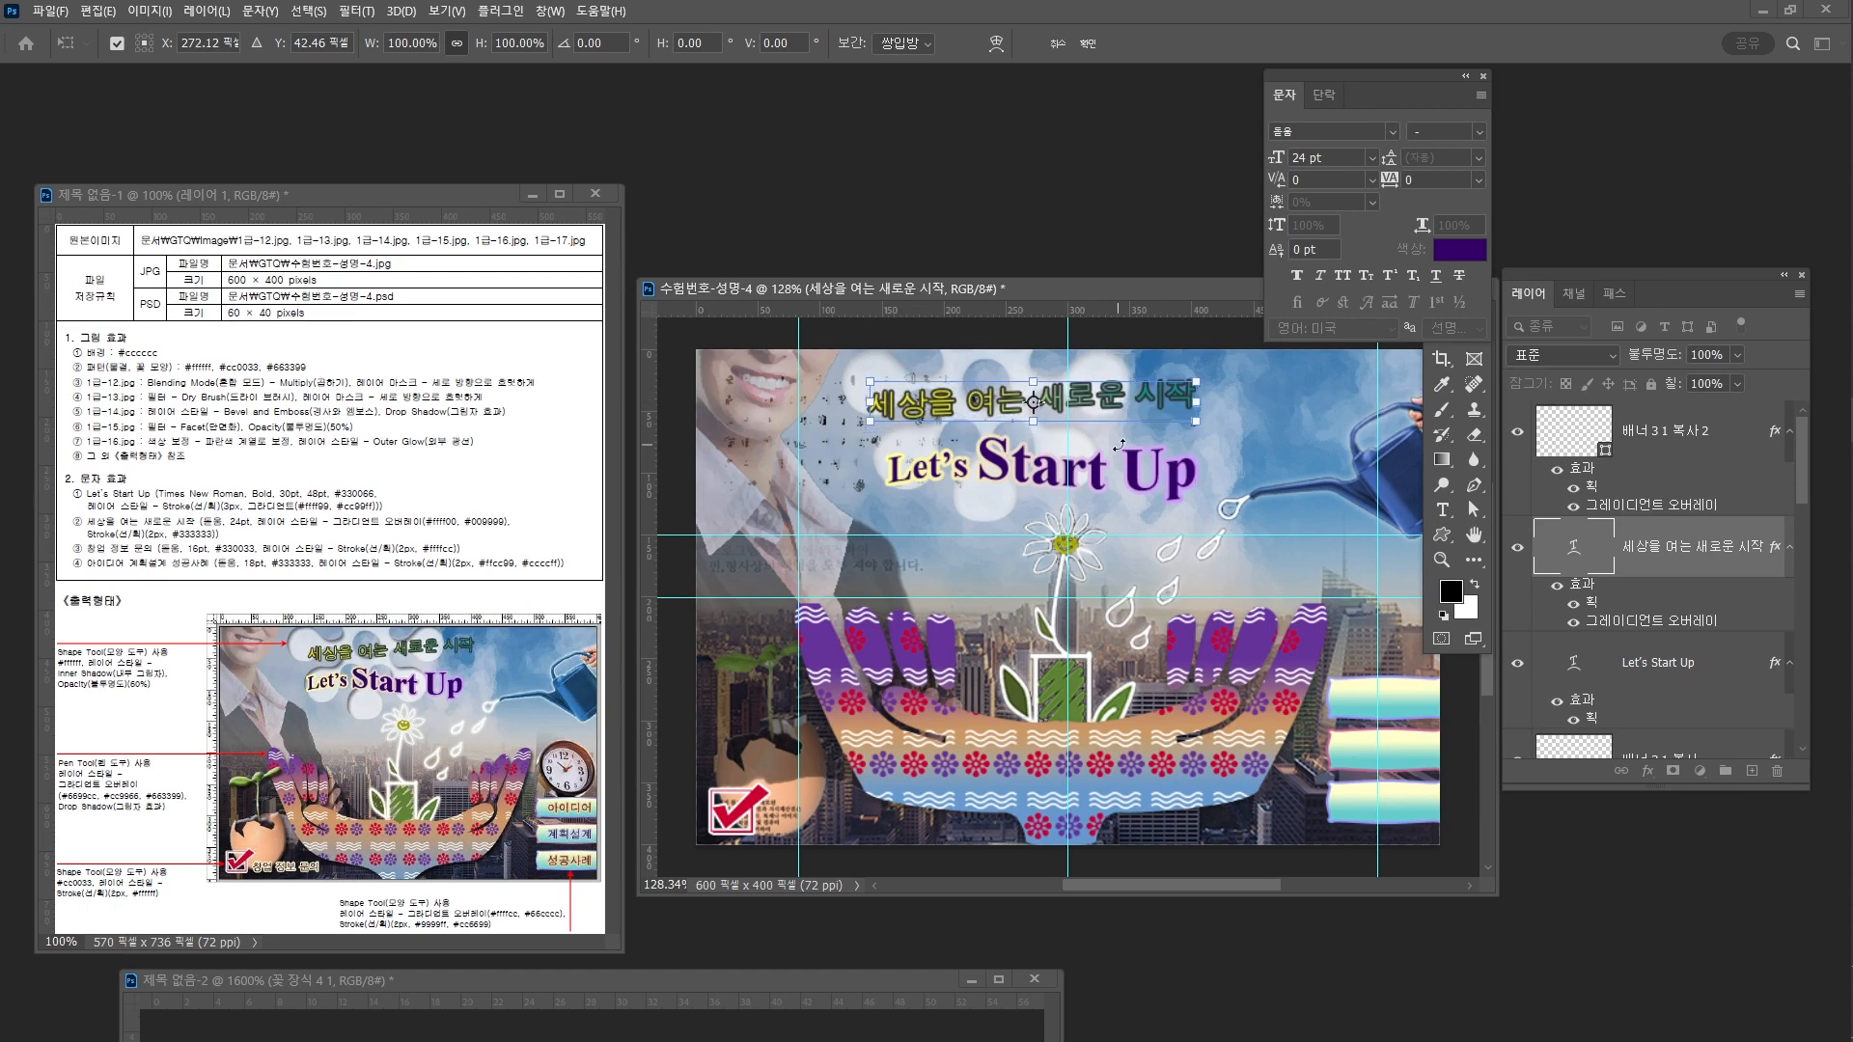
key(Right)
key(Right)
key(Right)
key(Right)
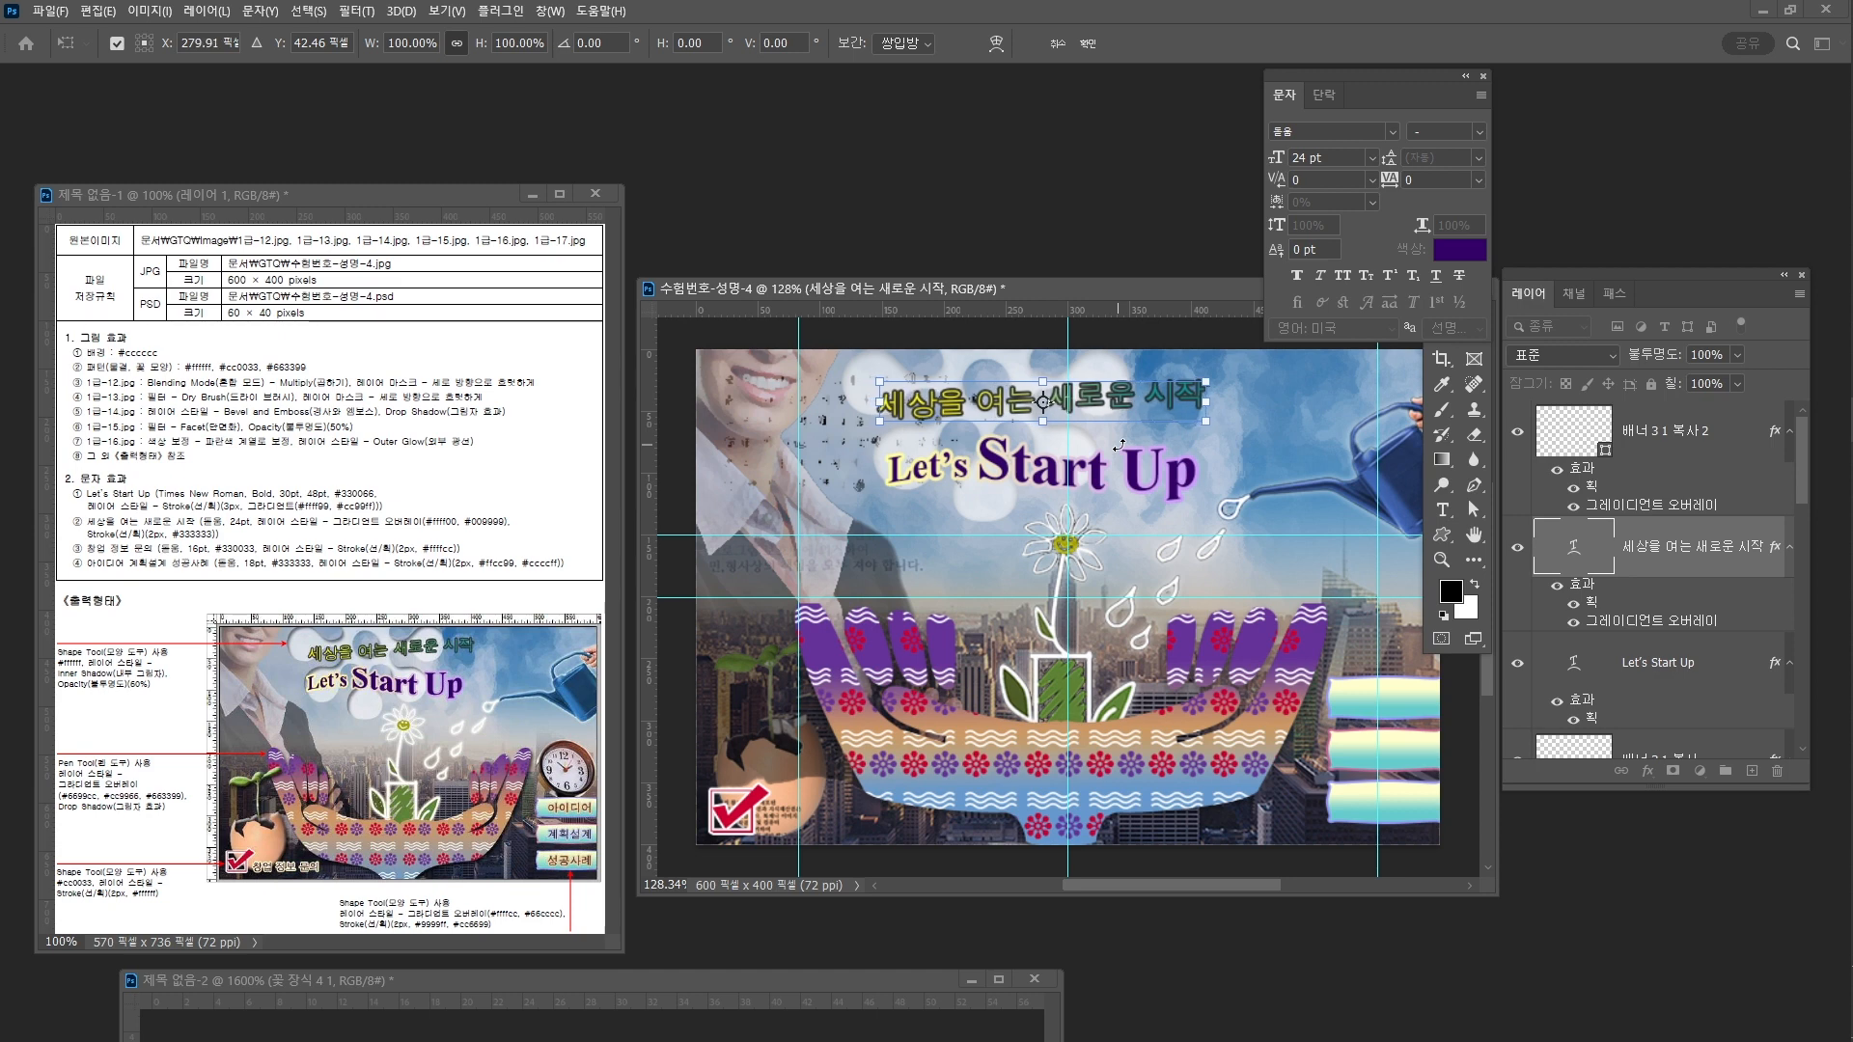
key(Right)
key(Right)
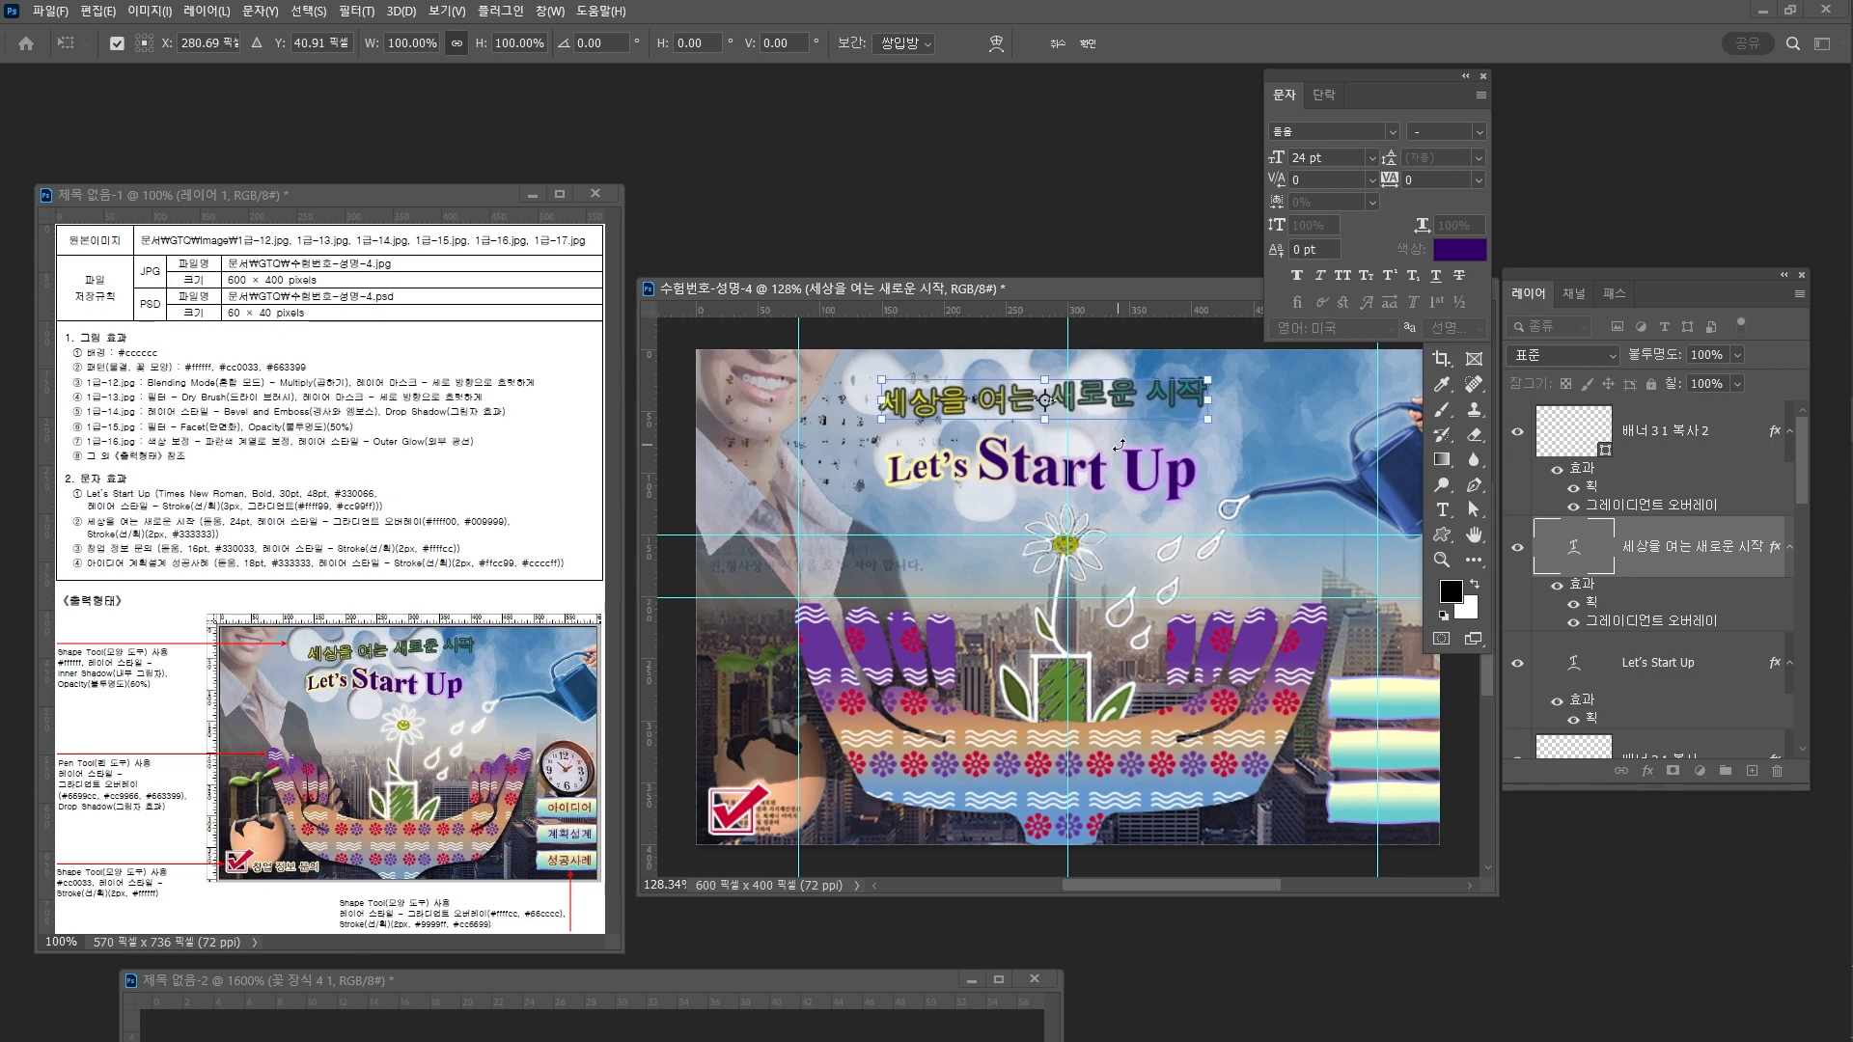
key(Up)
key(Down)
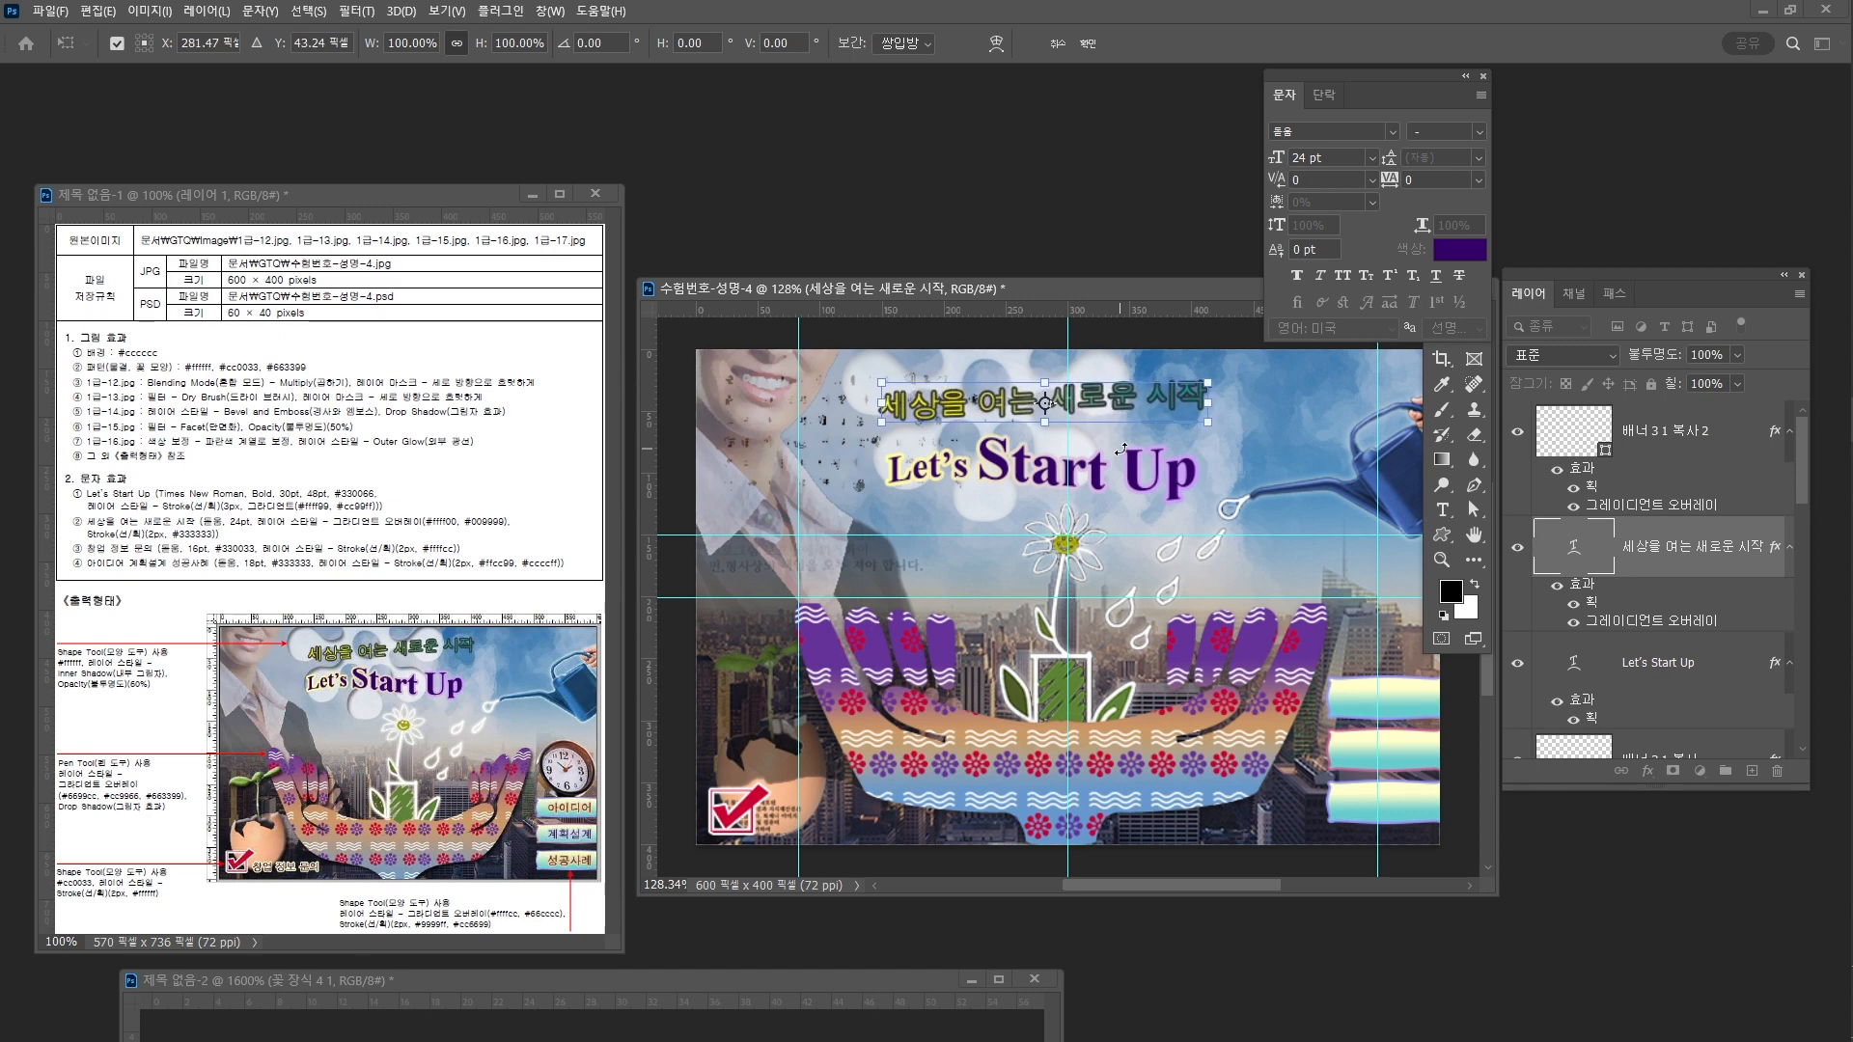
key(Return)
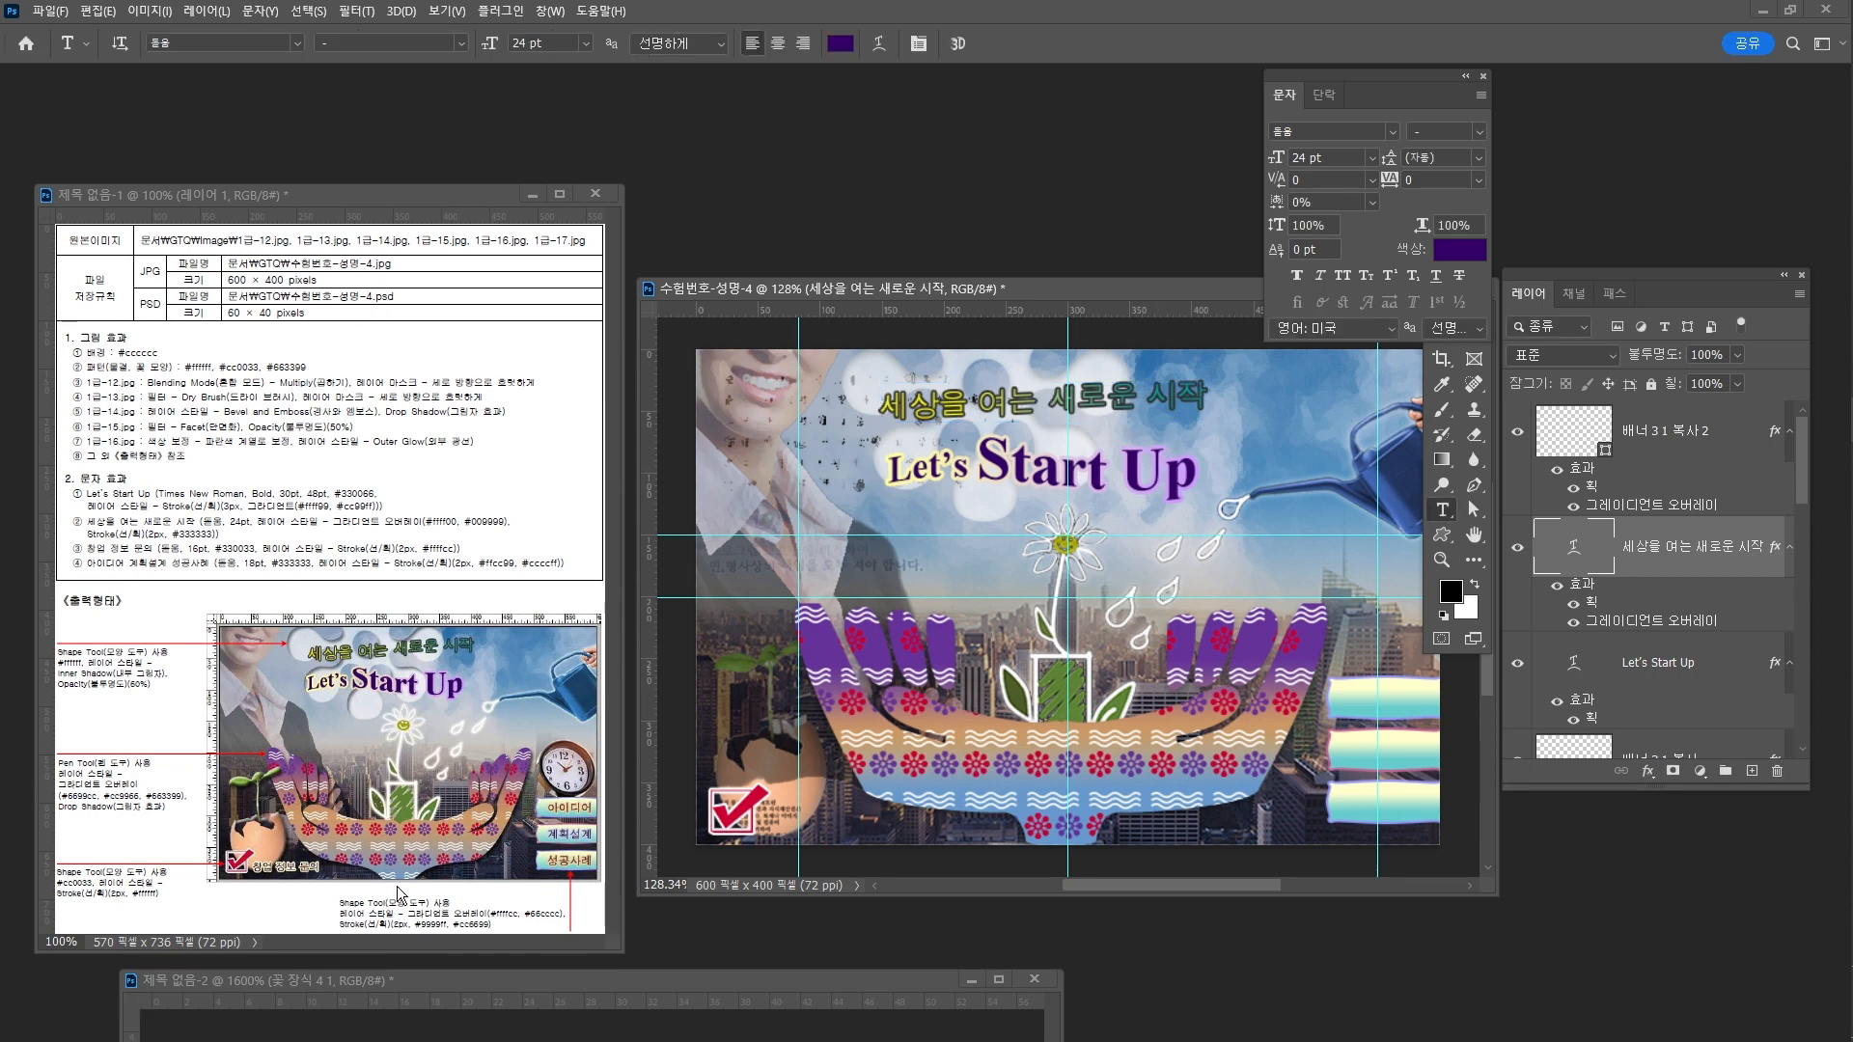
Add a text reading "창업정보 문의" beside the red check mark and set its size to 16 pt
click(779, 824)
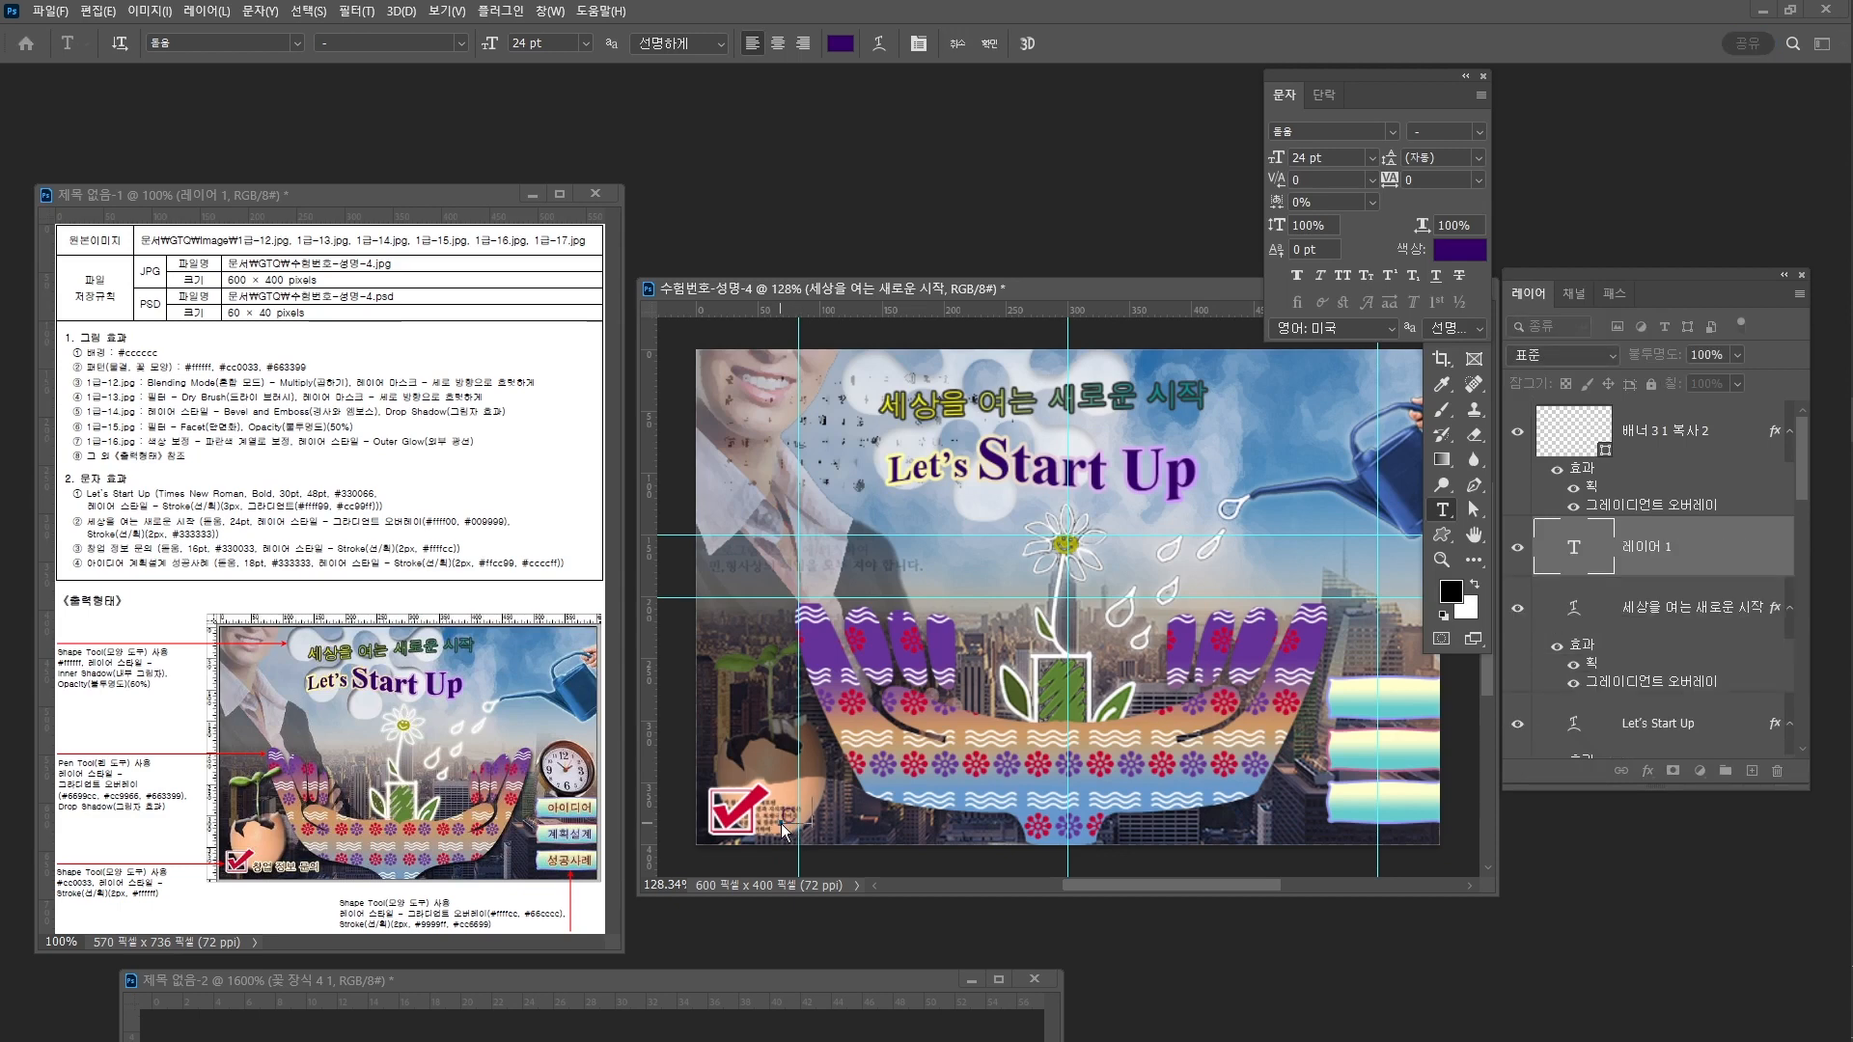
text(창업 정보 문의)
key(ctrl+a)
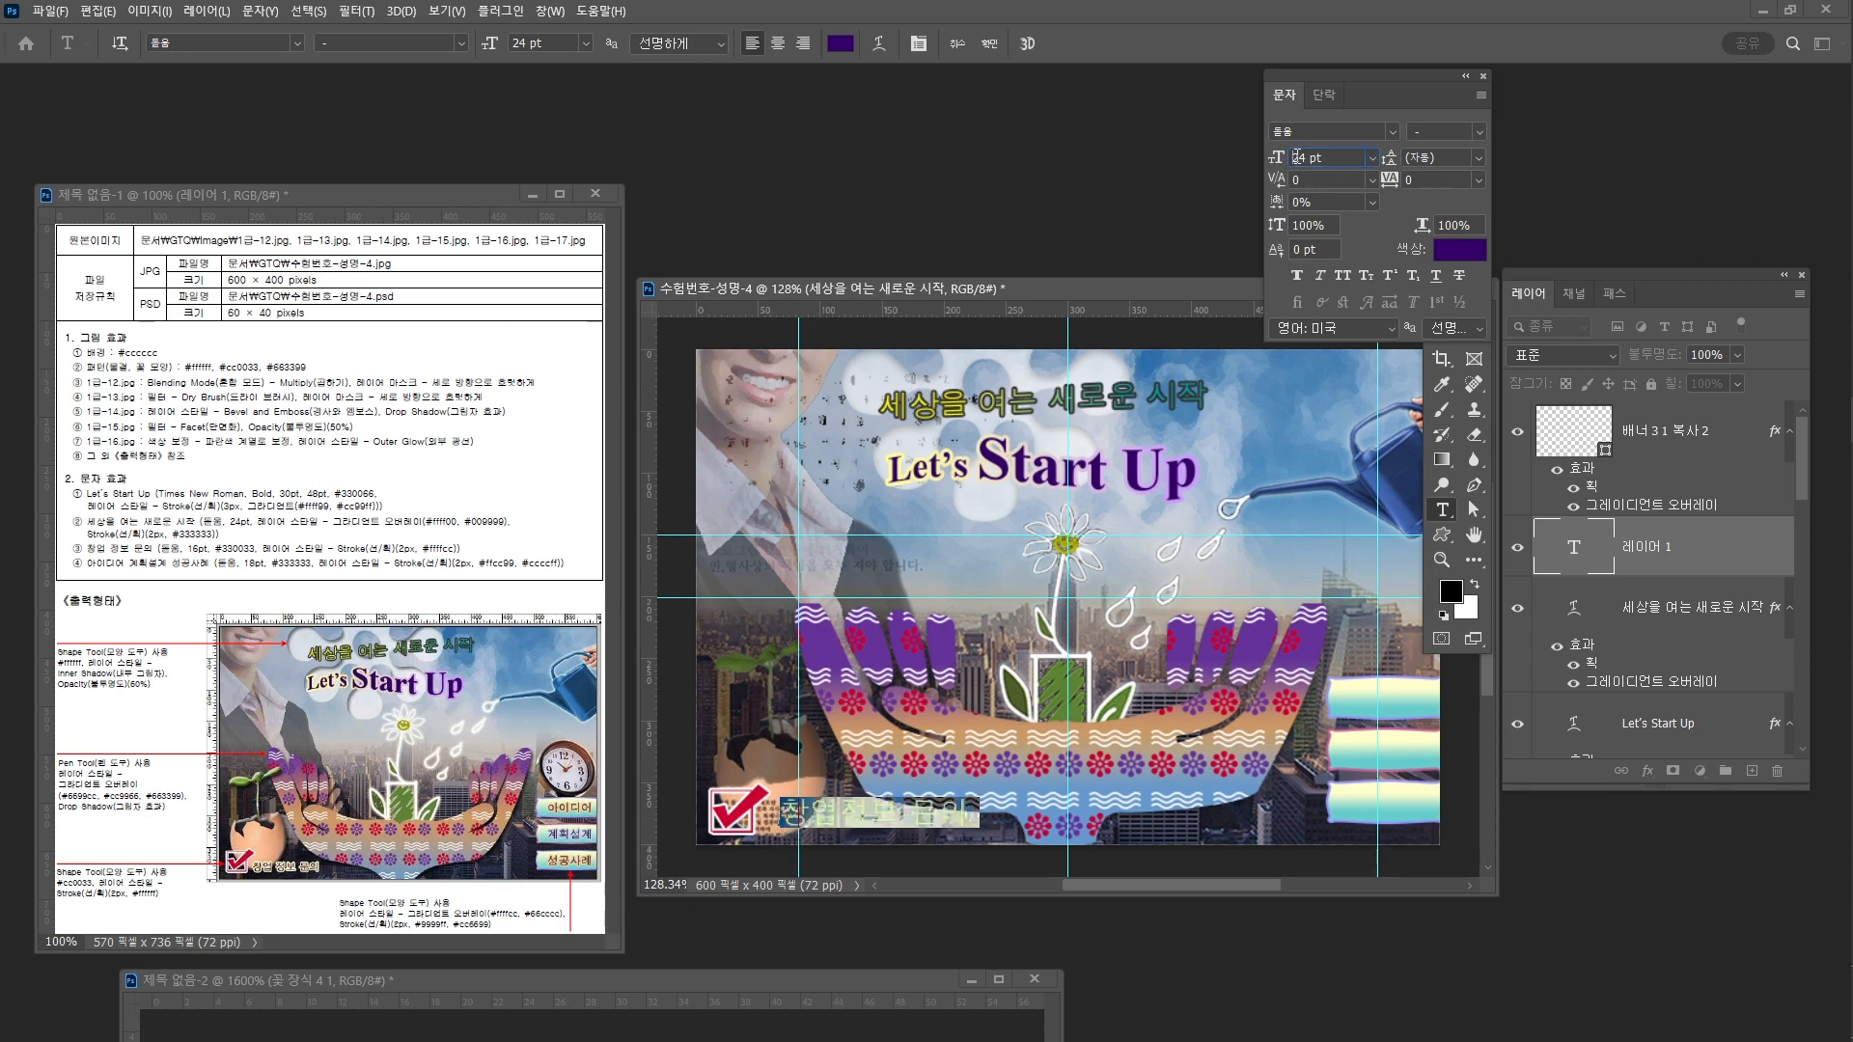
text(16)
key(Return)
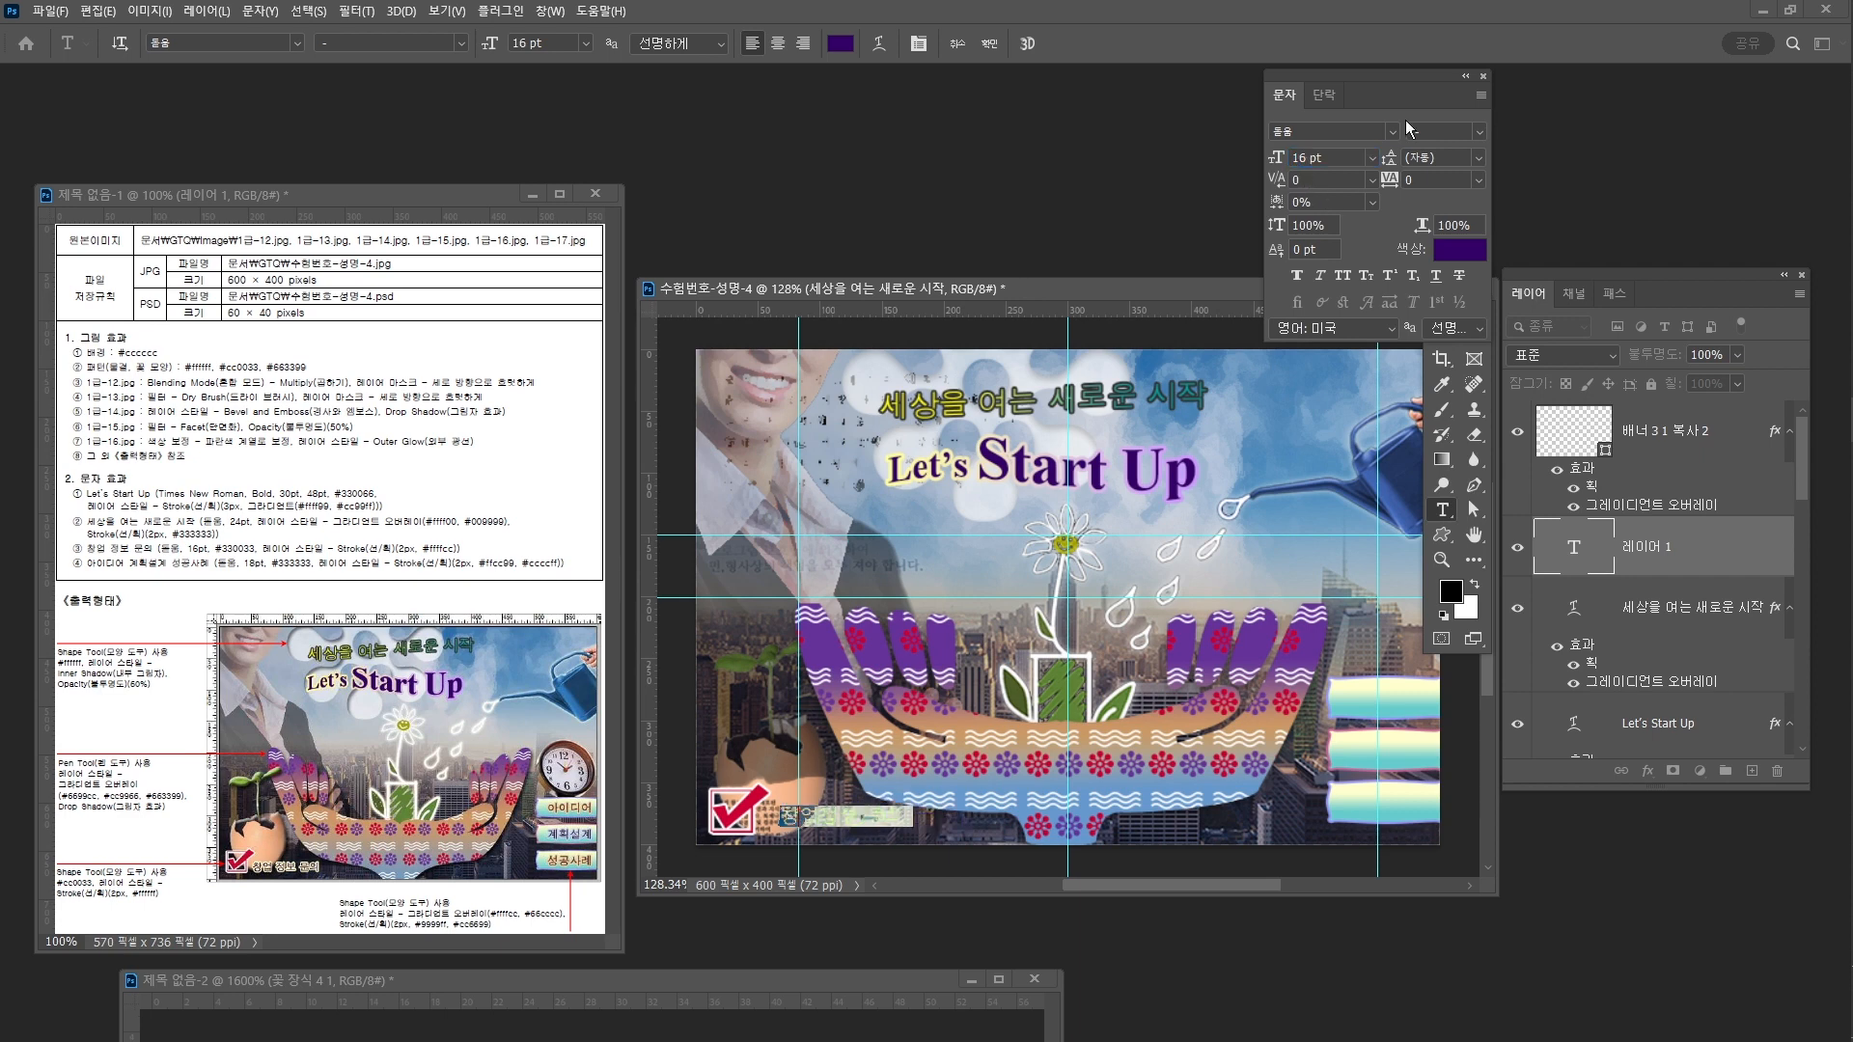
Set the "창업정보 문의" text colour to #330033 and commit the text
click(1445, 248)
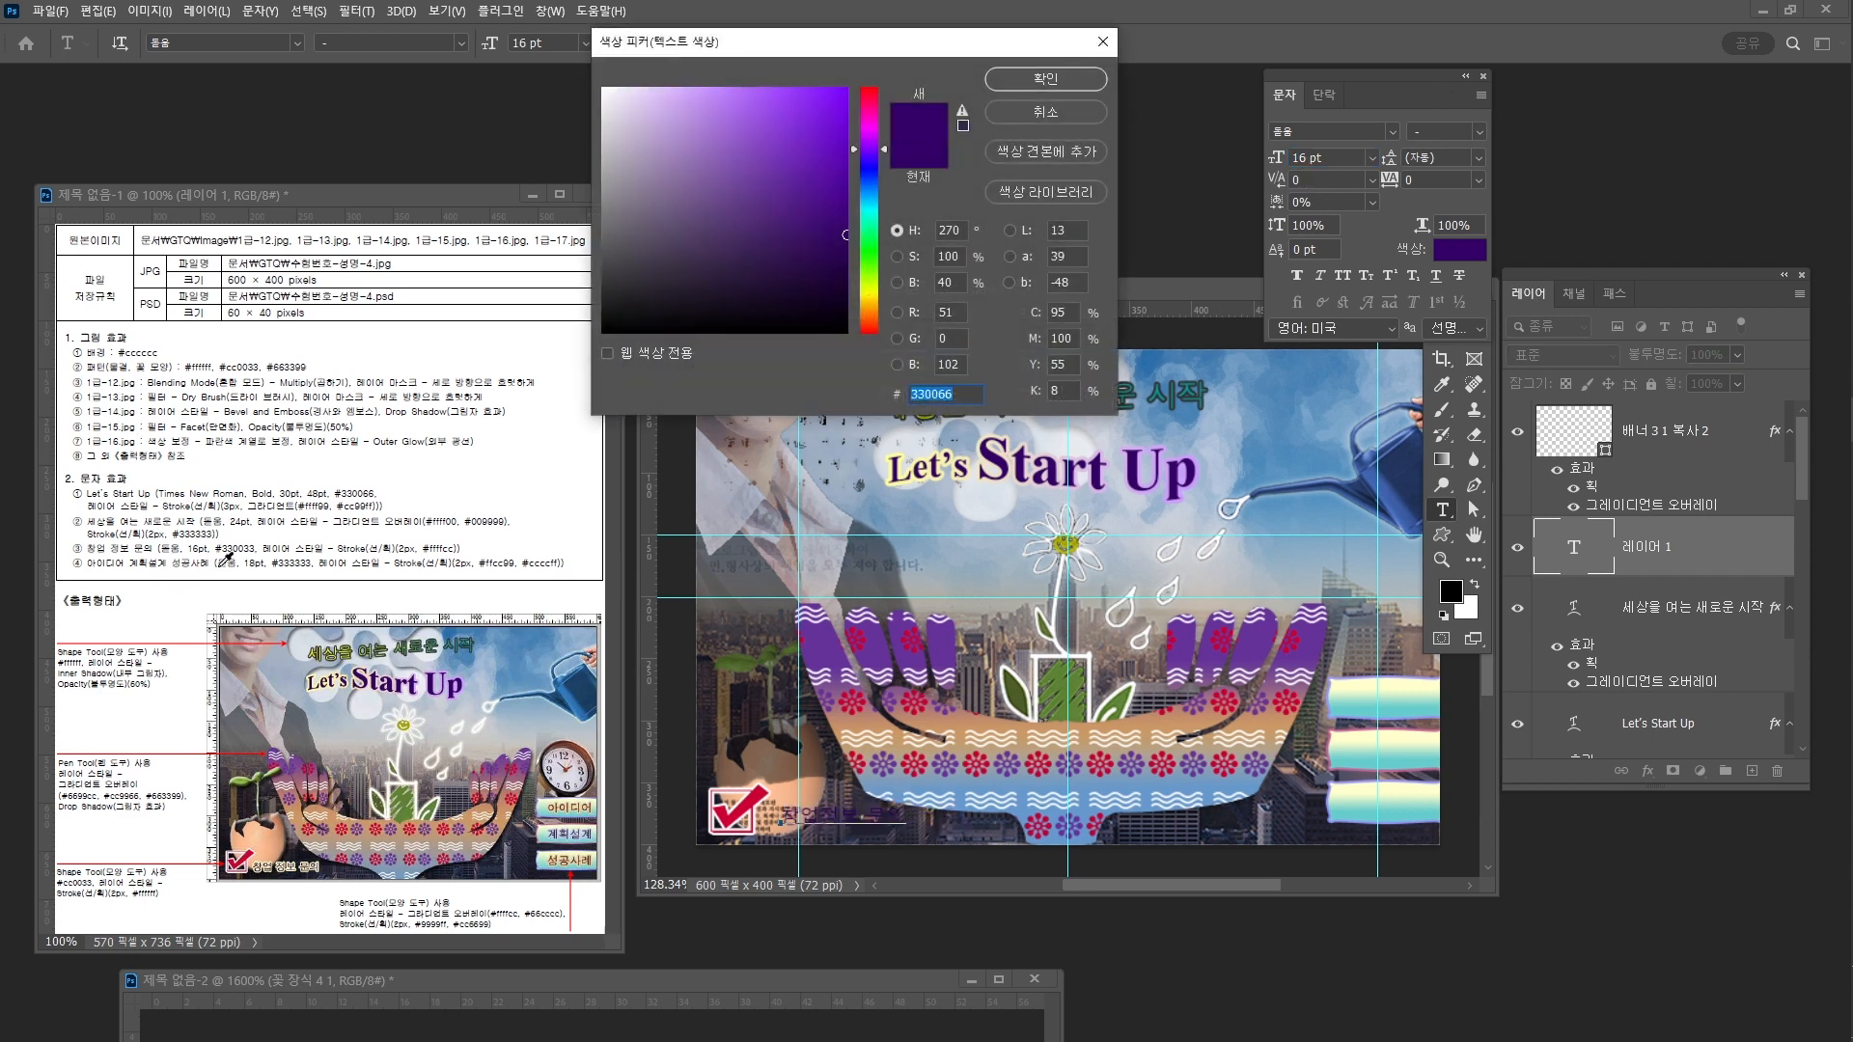
text(3300)
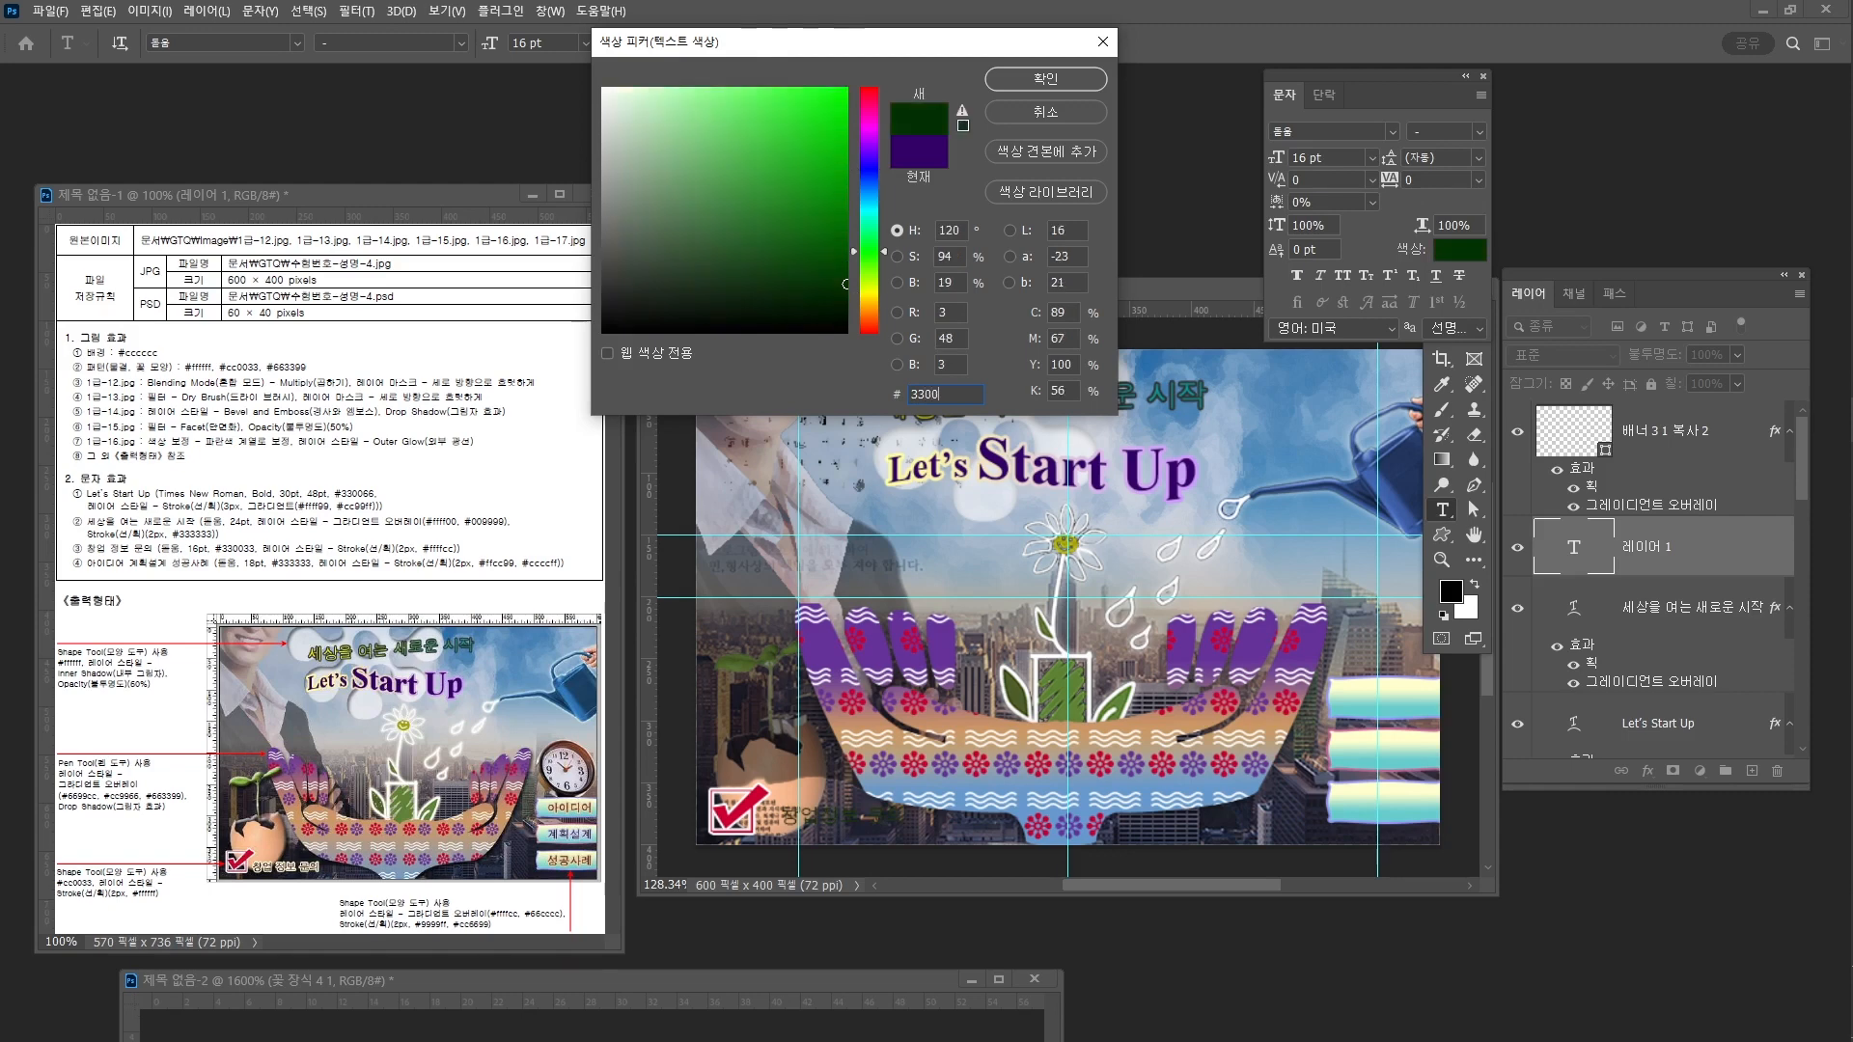
text(66)
key(Return)
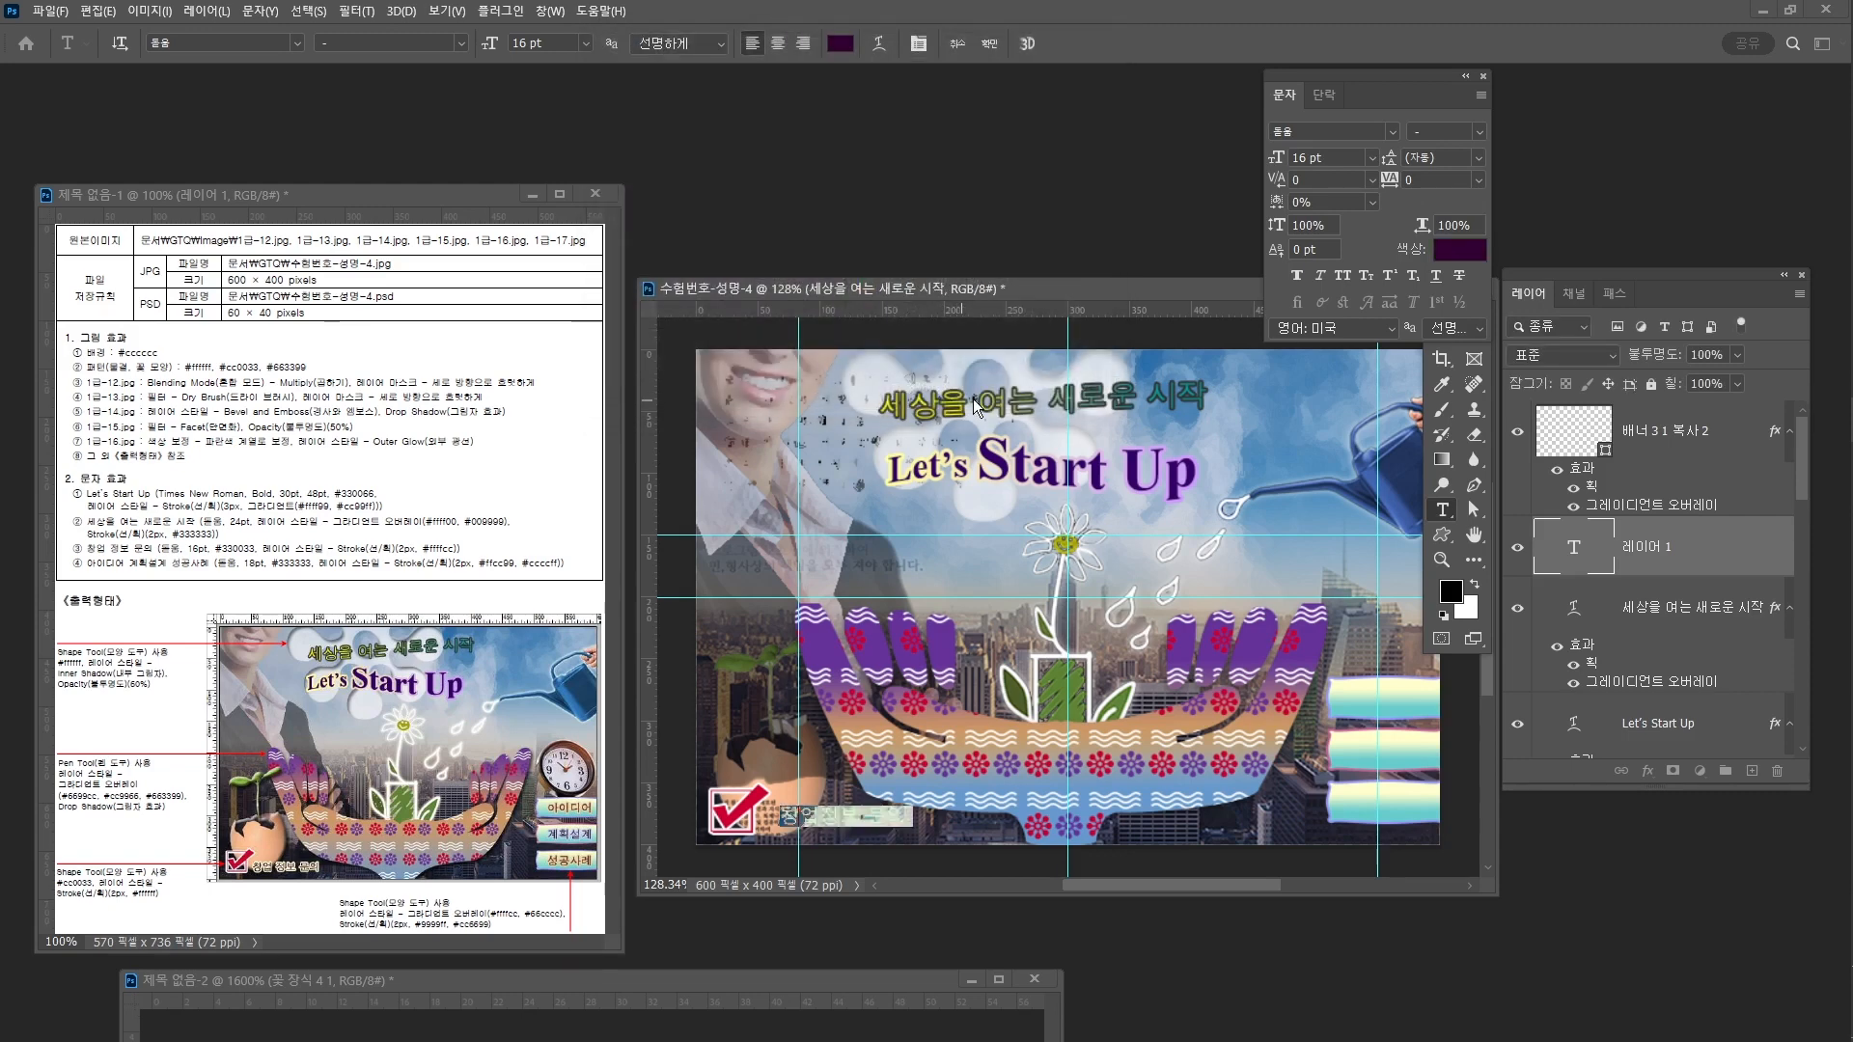
click(990, 44)
Add a 2 px stroke in #ffffcc to the "창업정보 문의" layer and apply the layer style
click(1648, 772)
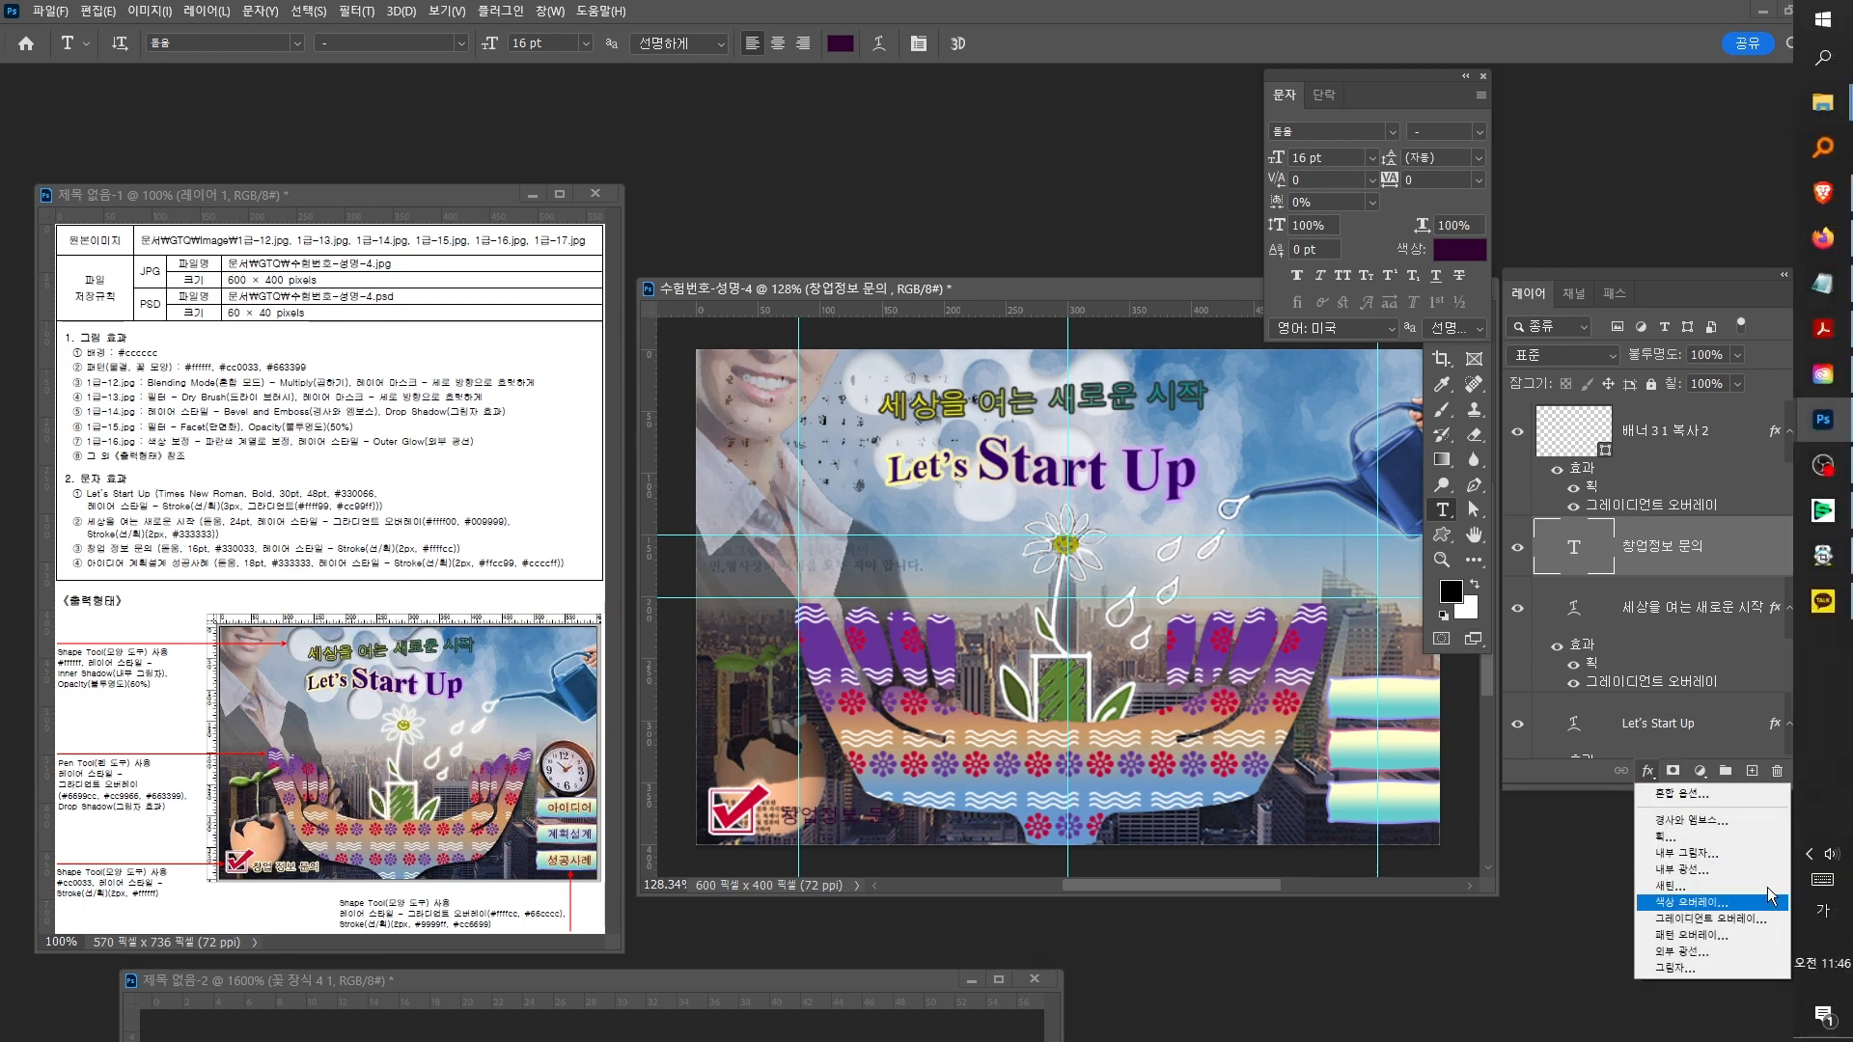
click(1747, 836)
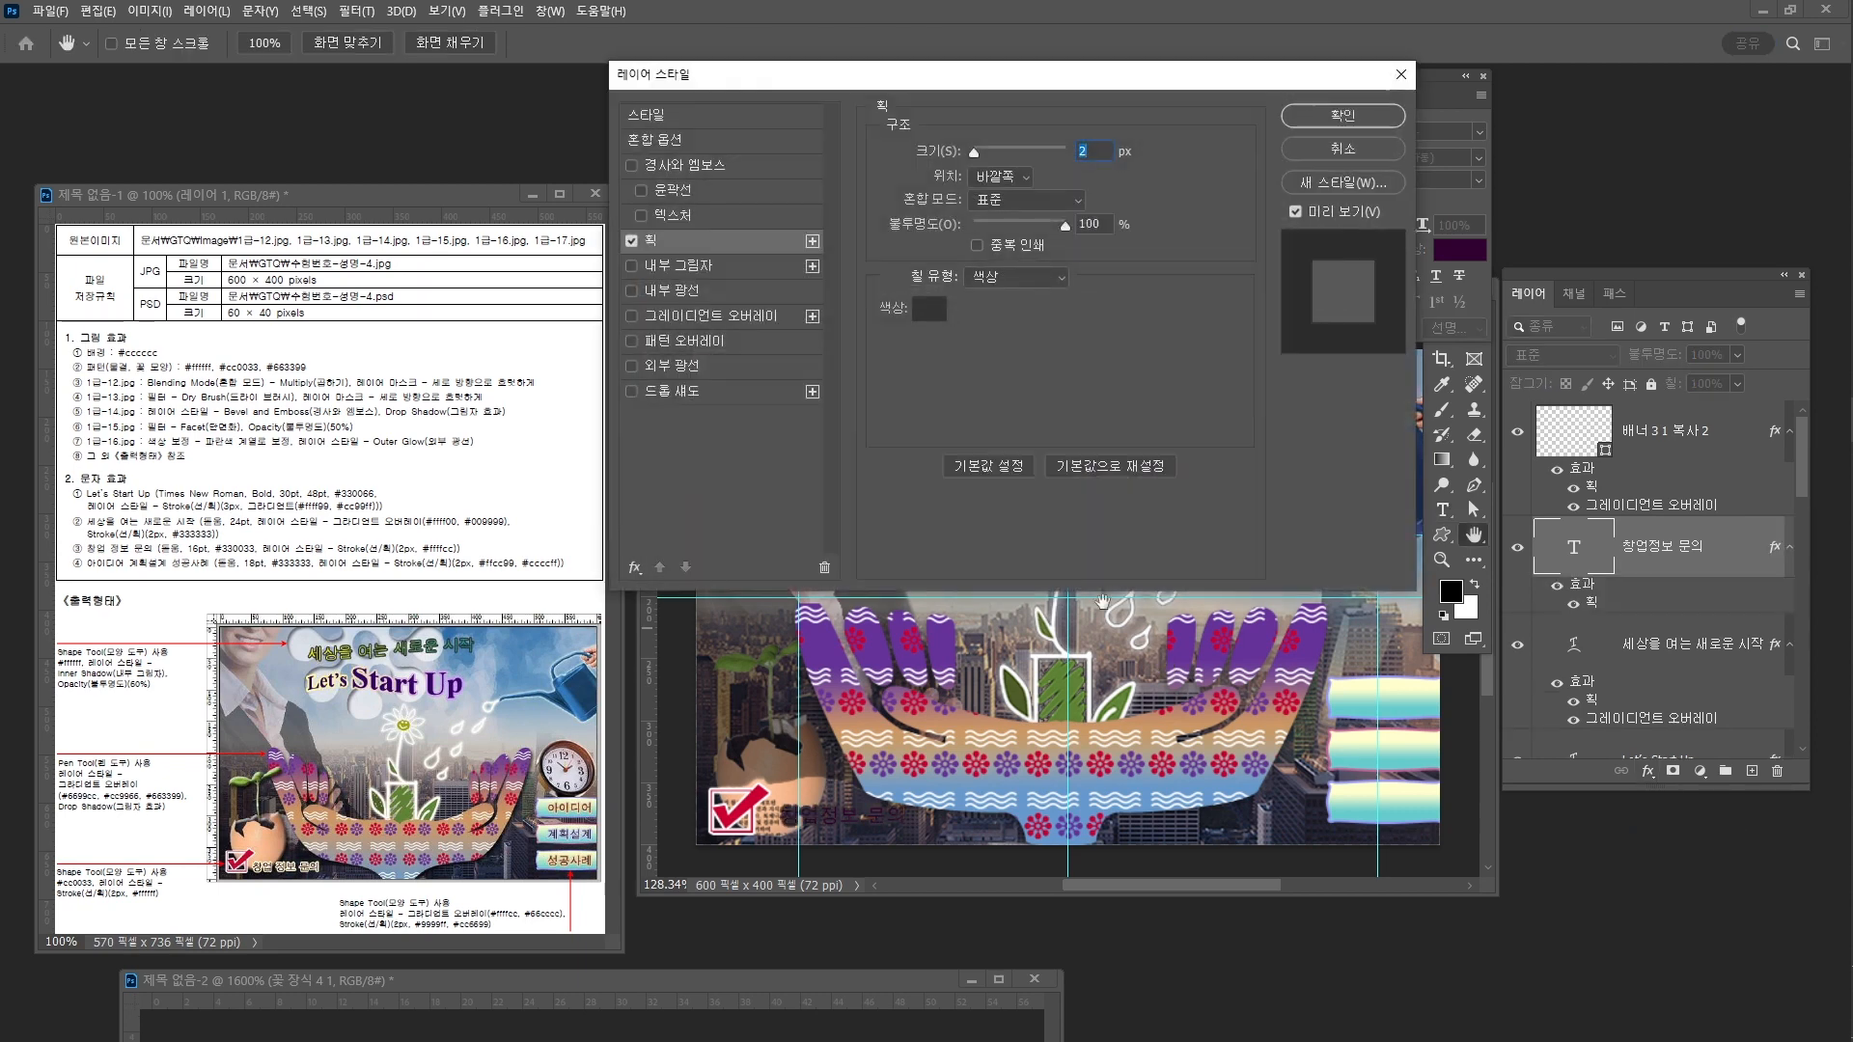
click(927, 309)
text(000000)
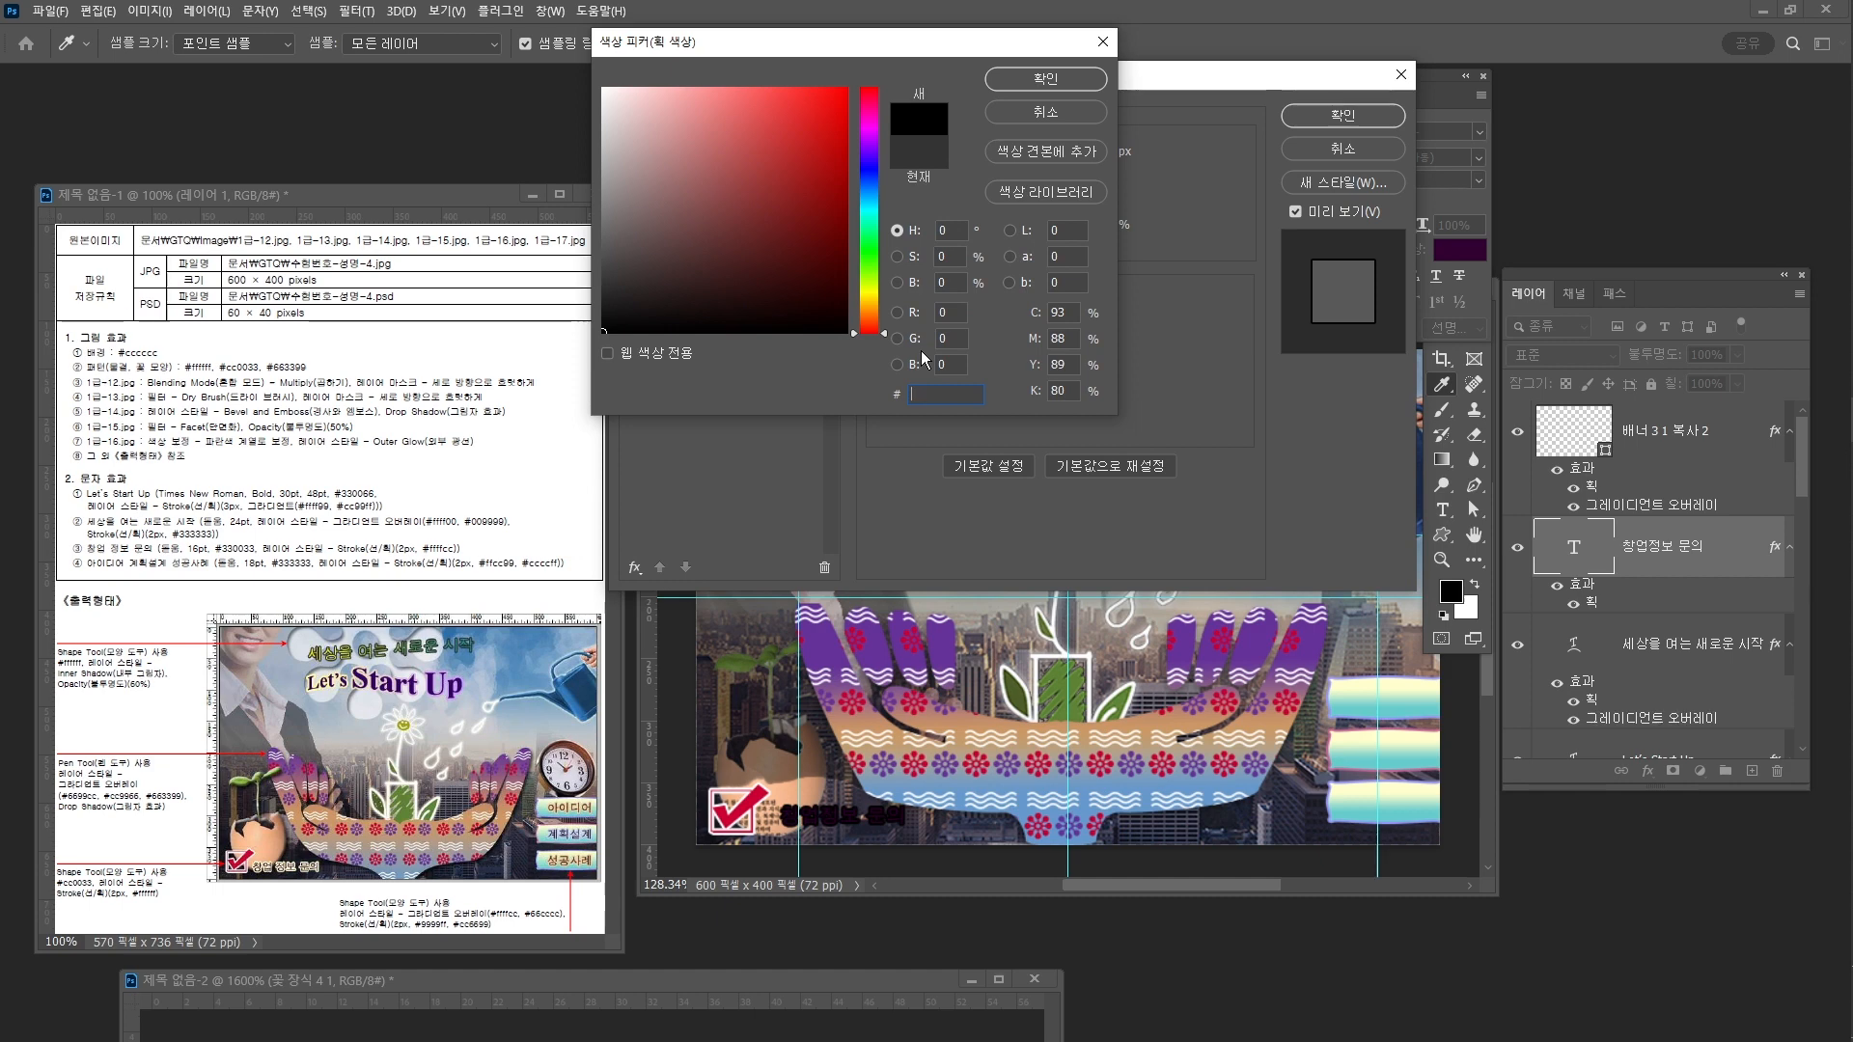
text(ffffcc)
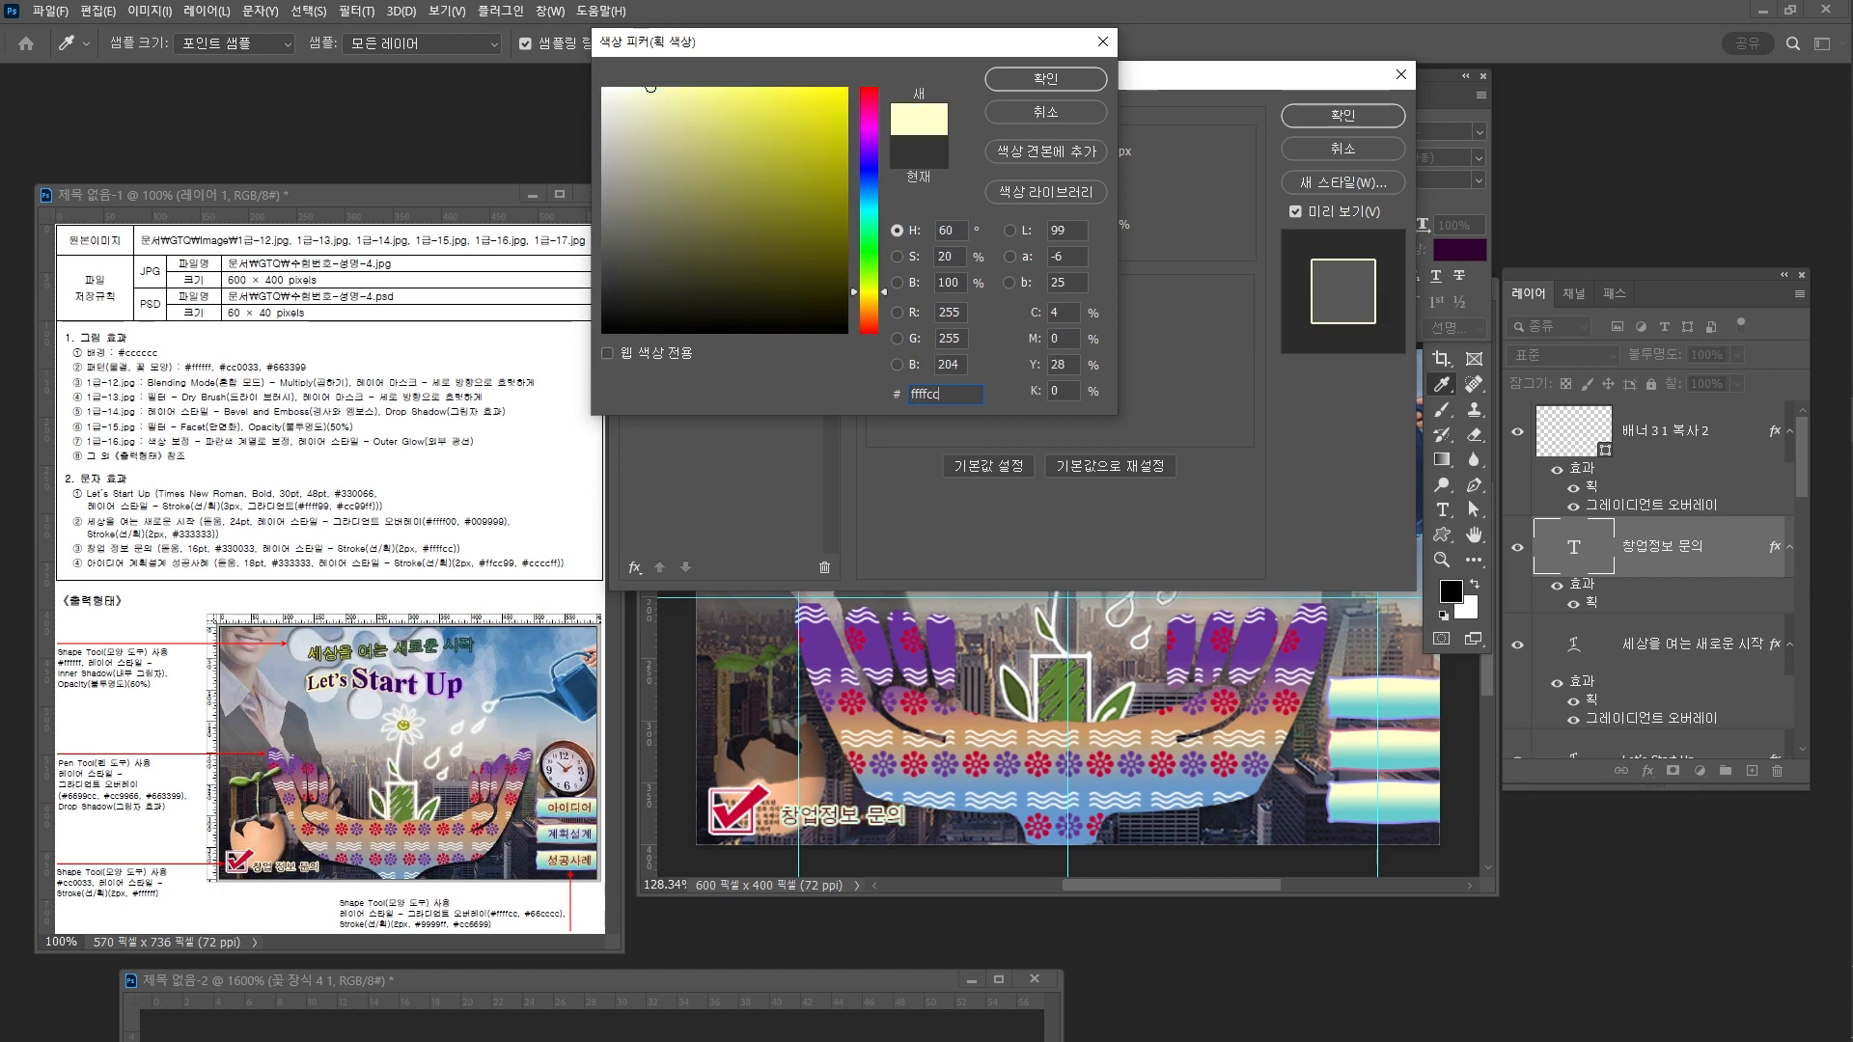
key(Return)
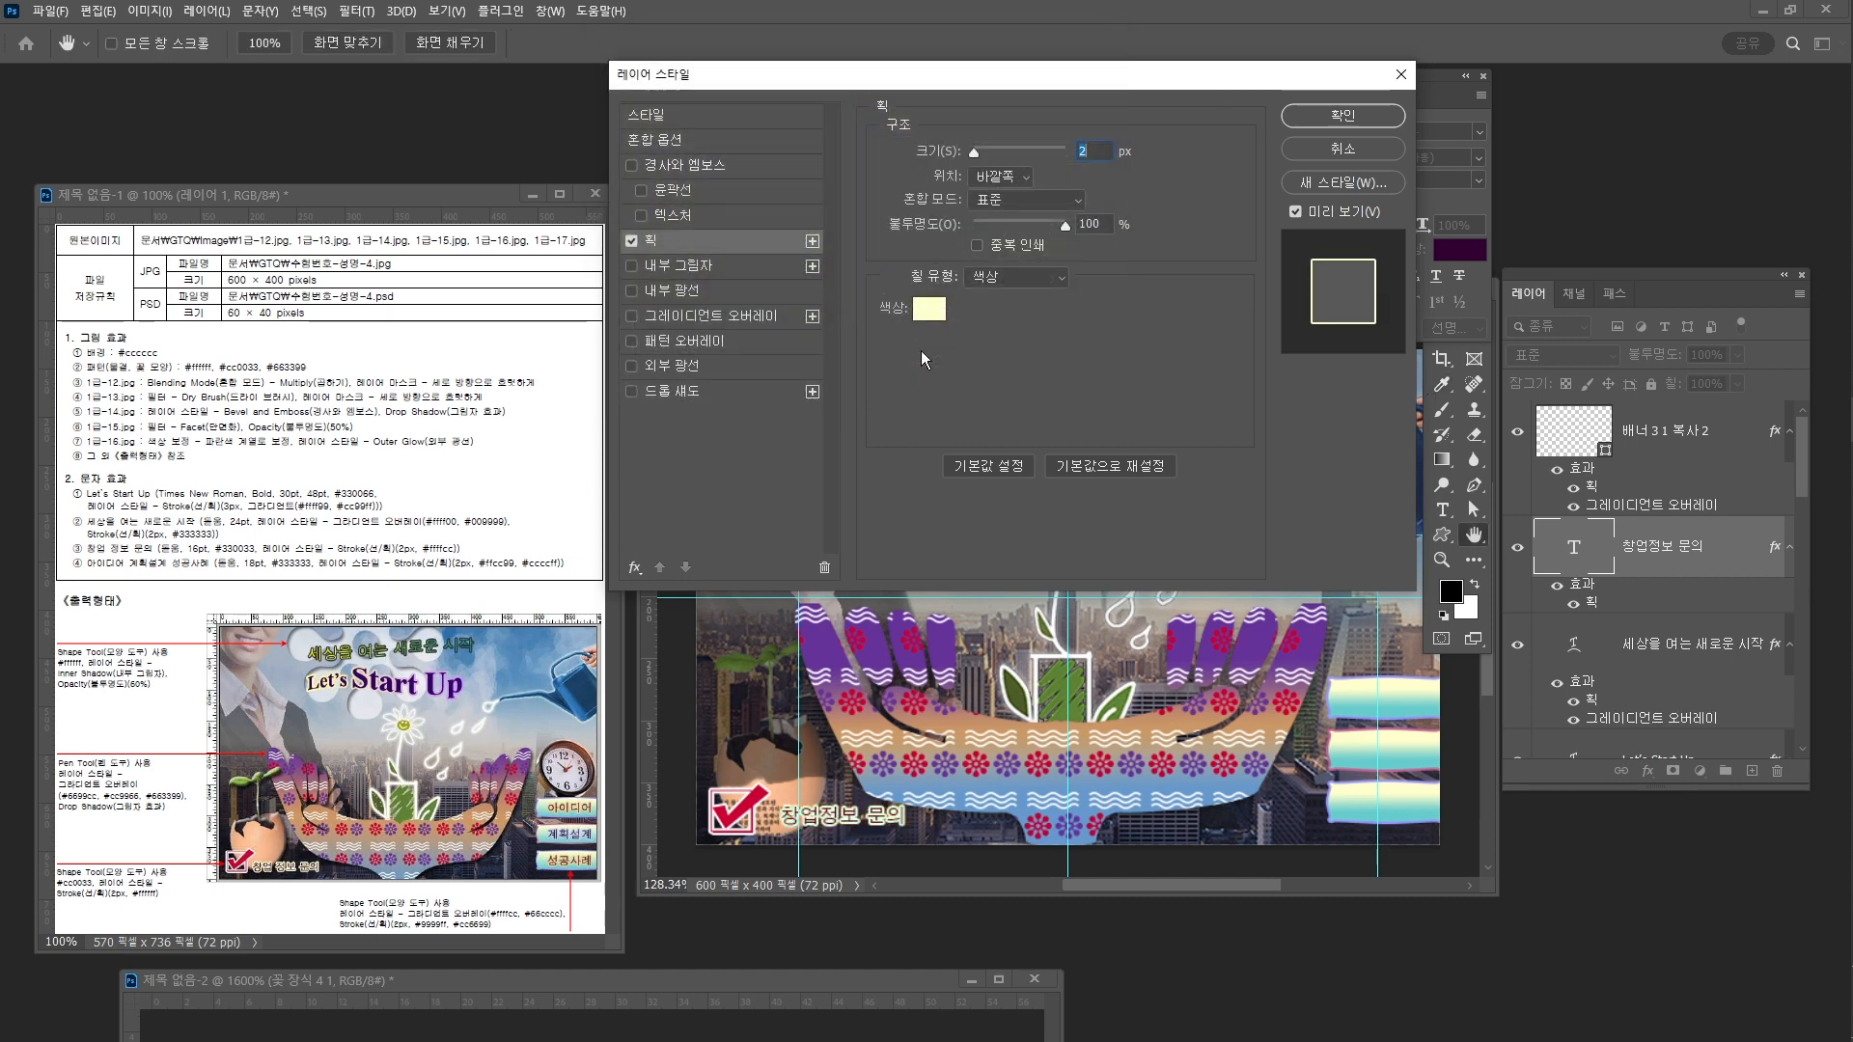
click(1346, 116)
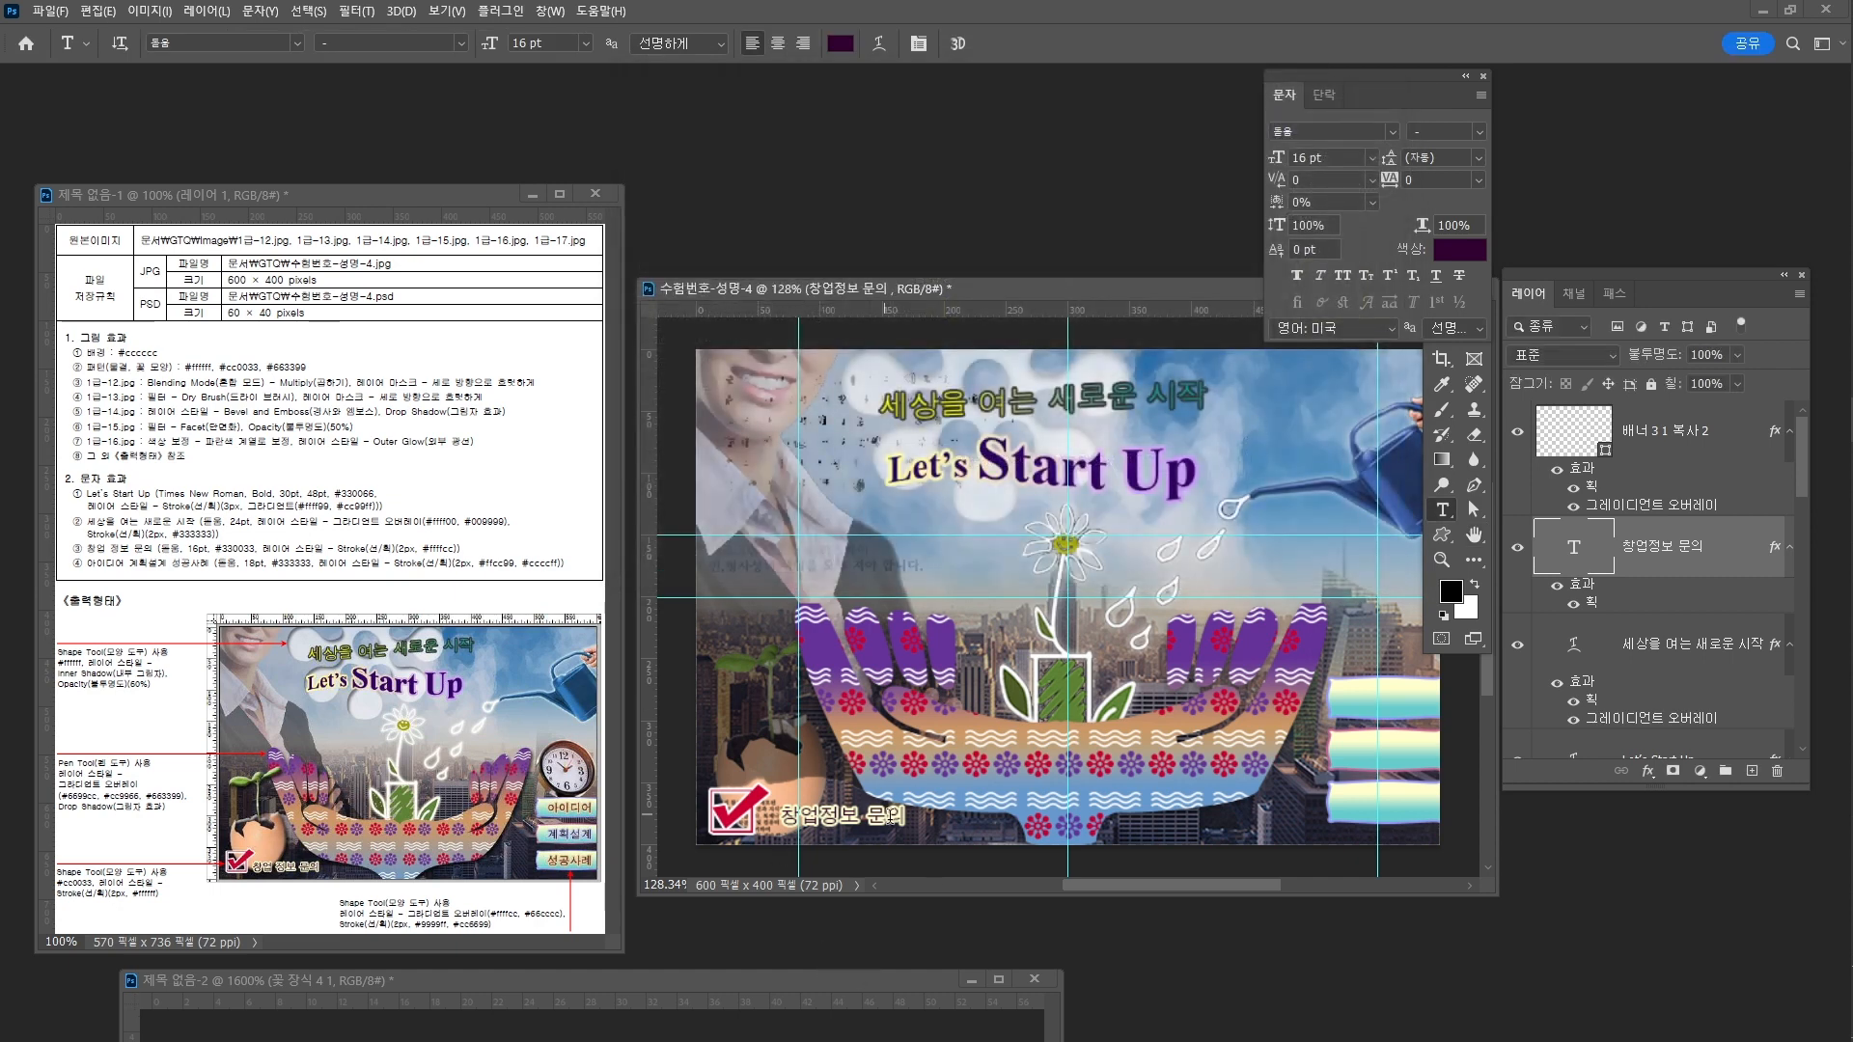
Move the "창업정보 문의" text slightly closer to the red check mark and a little lower
key(ctrl+t)
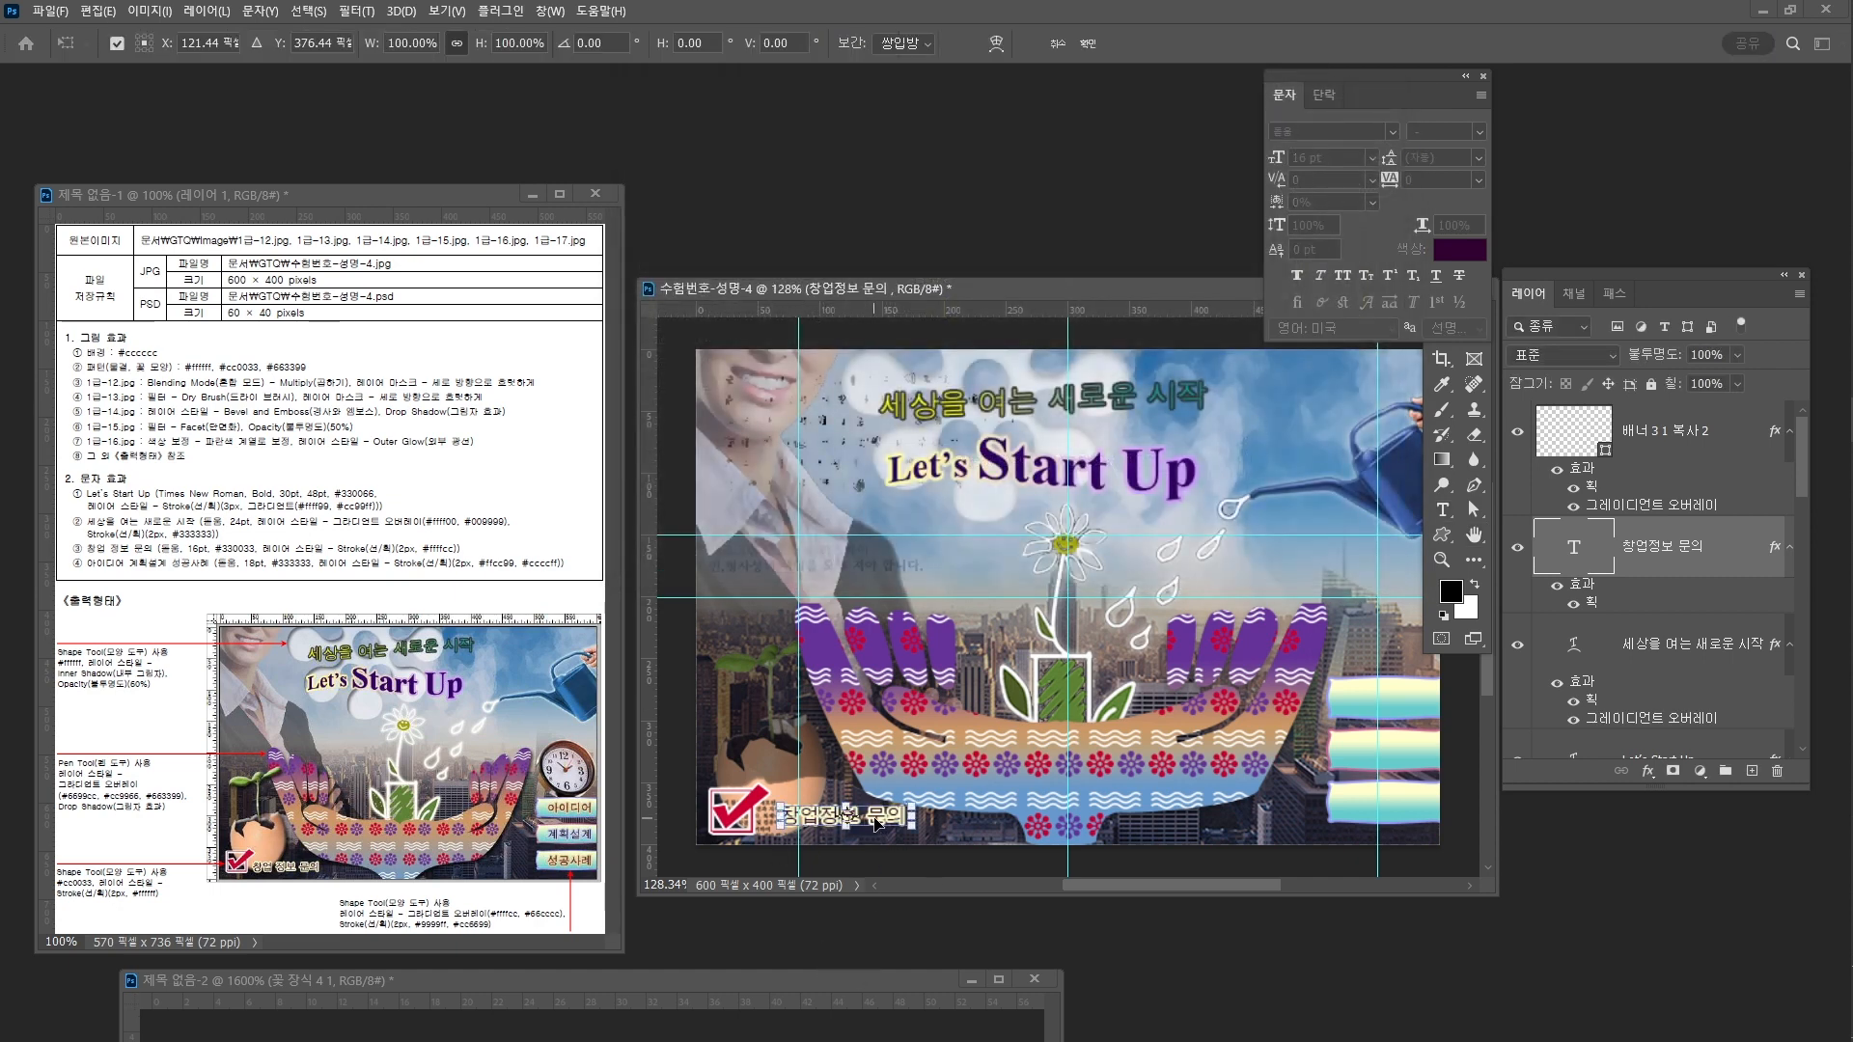
drag(866, 819, 866, 824)
key(Return)
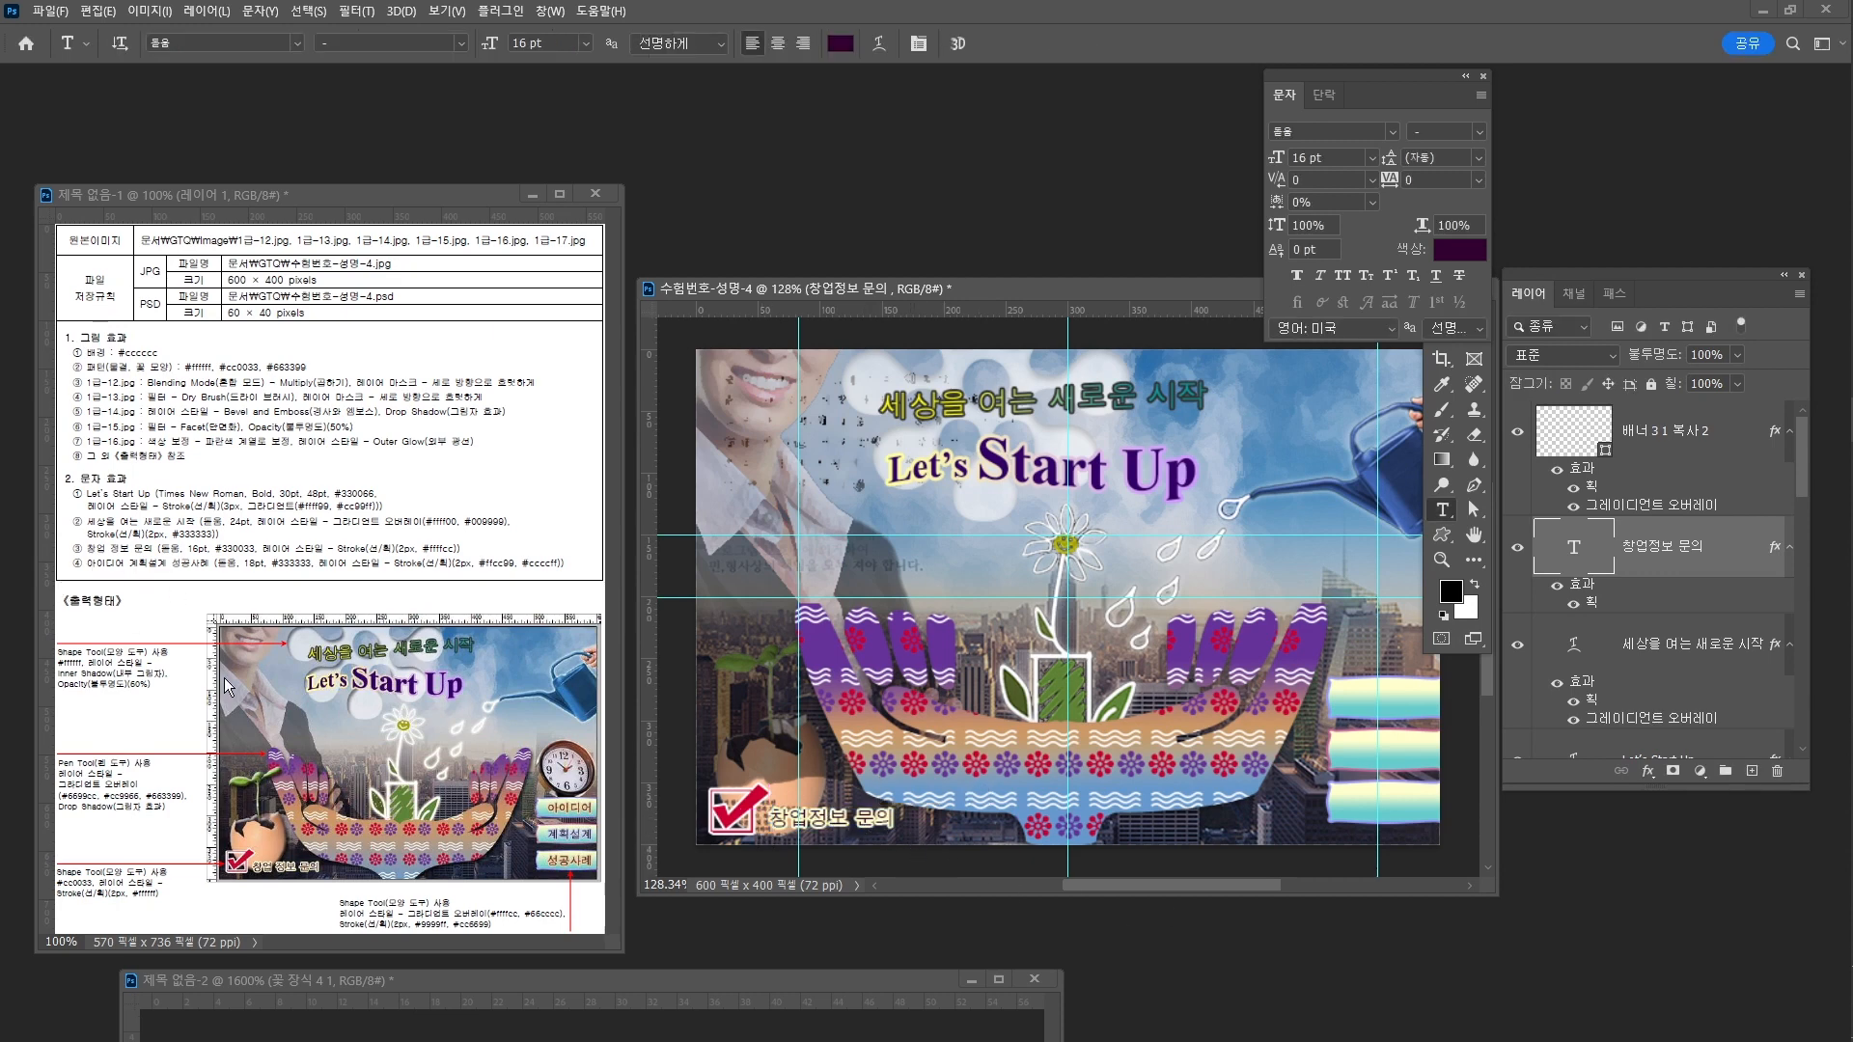
Add a text layer reading "아이디어" on the uppermost of the three gradient banners and commit it
click(1345, 701)
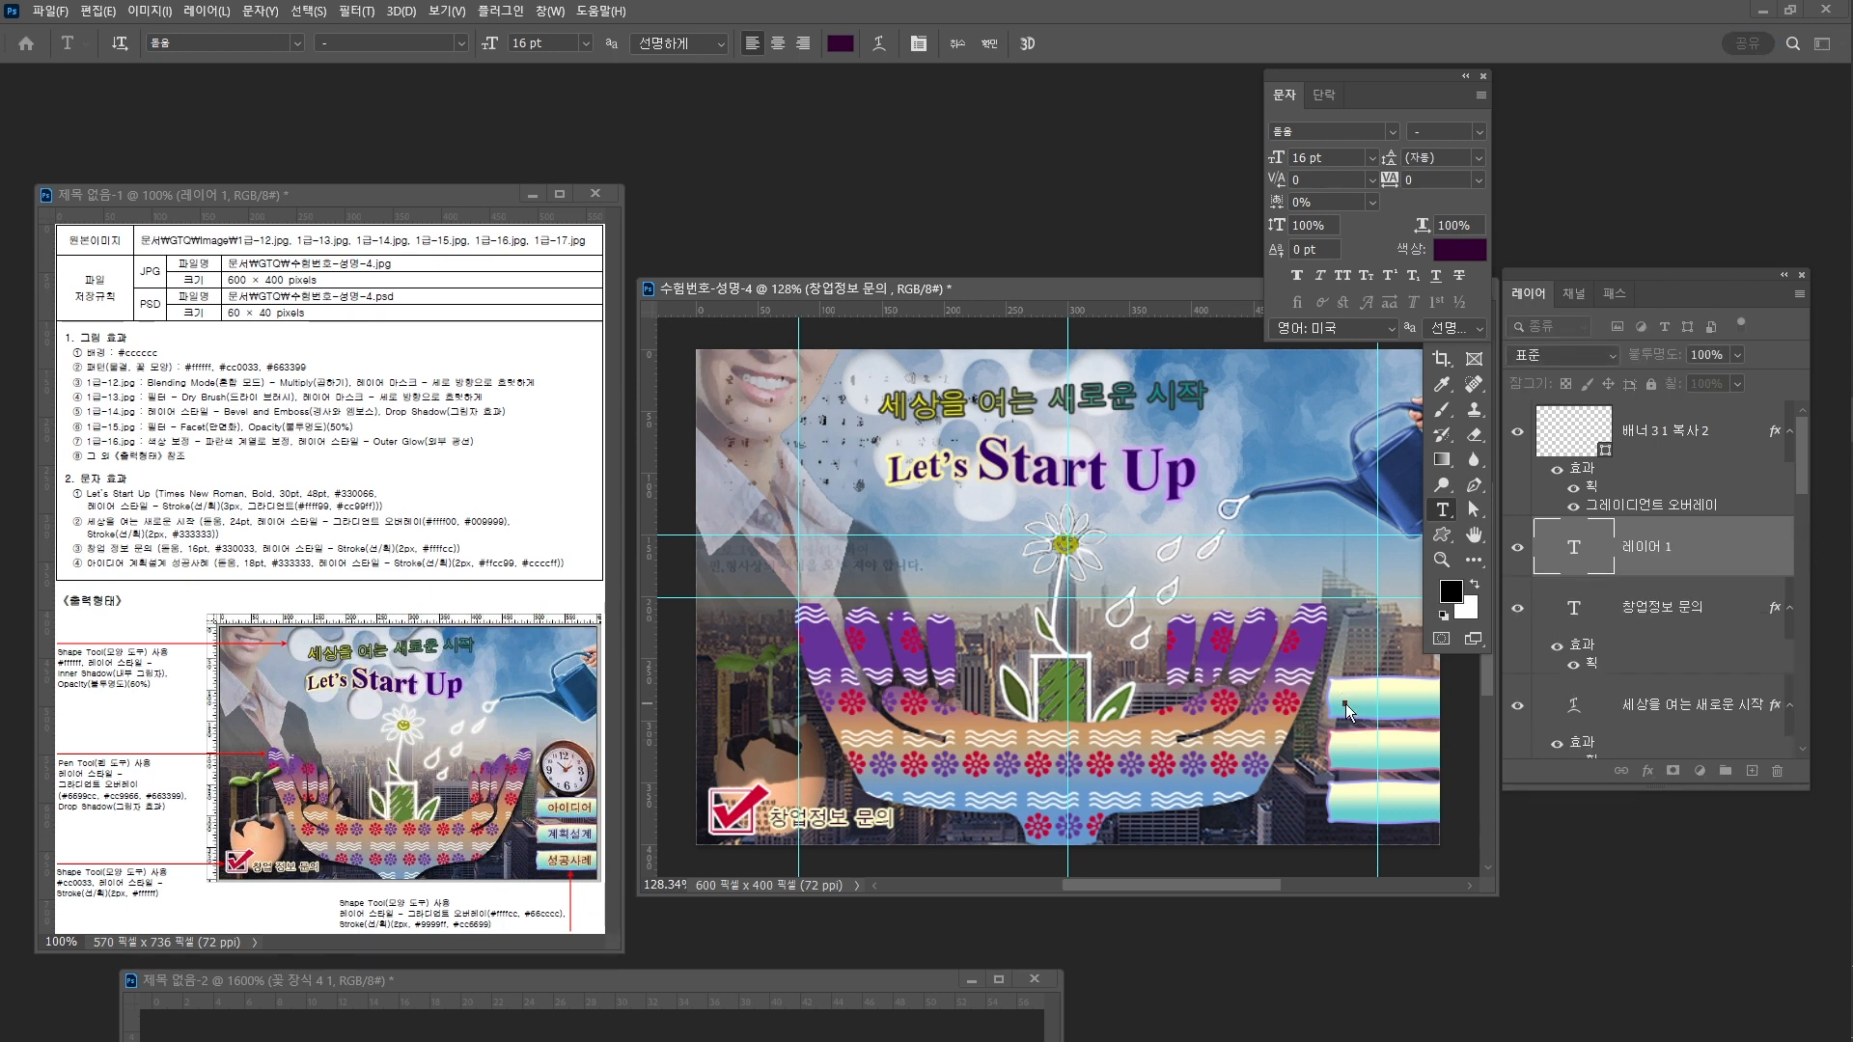
text(아이디어)
key(ctrl+Return)
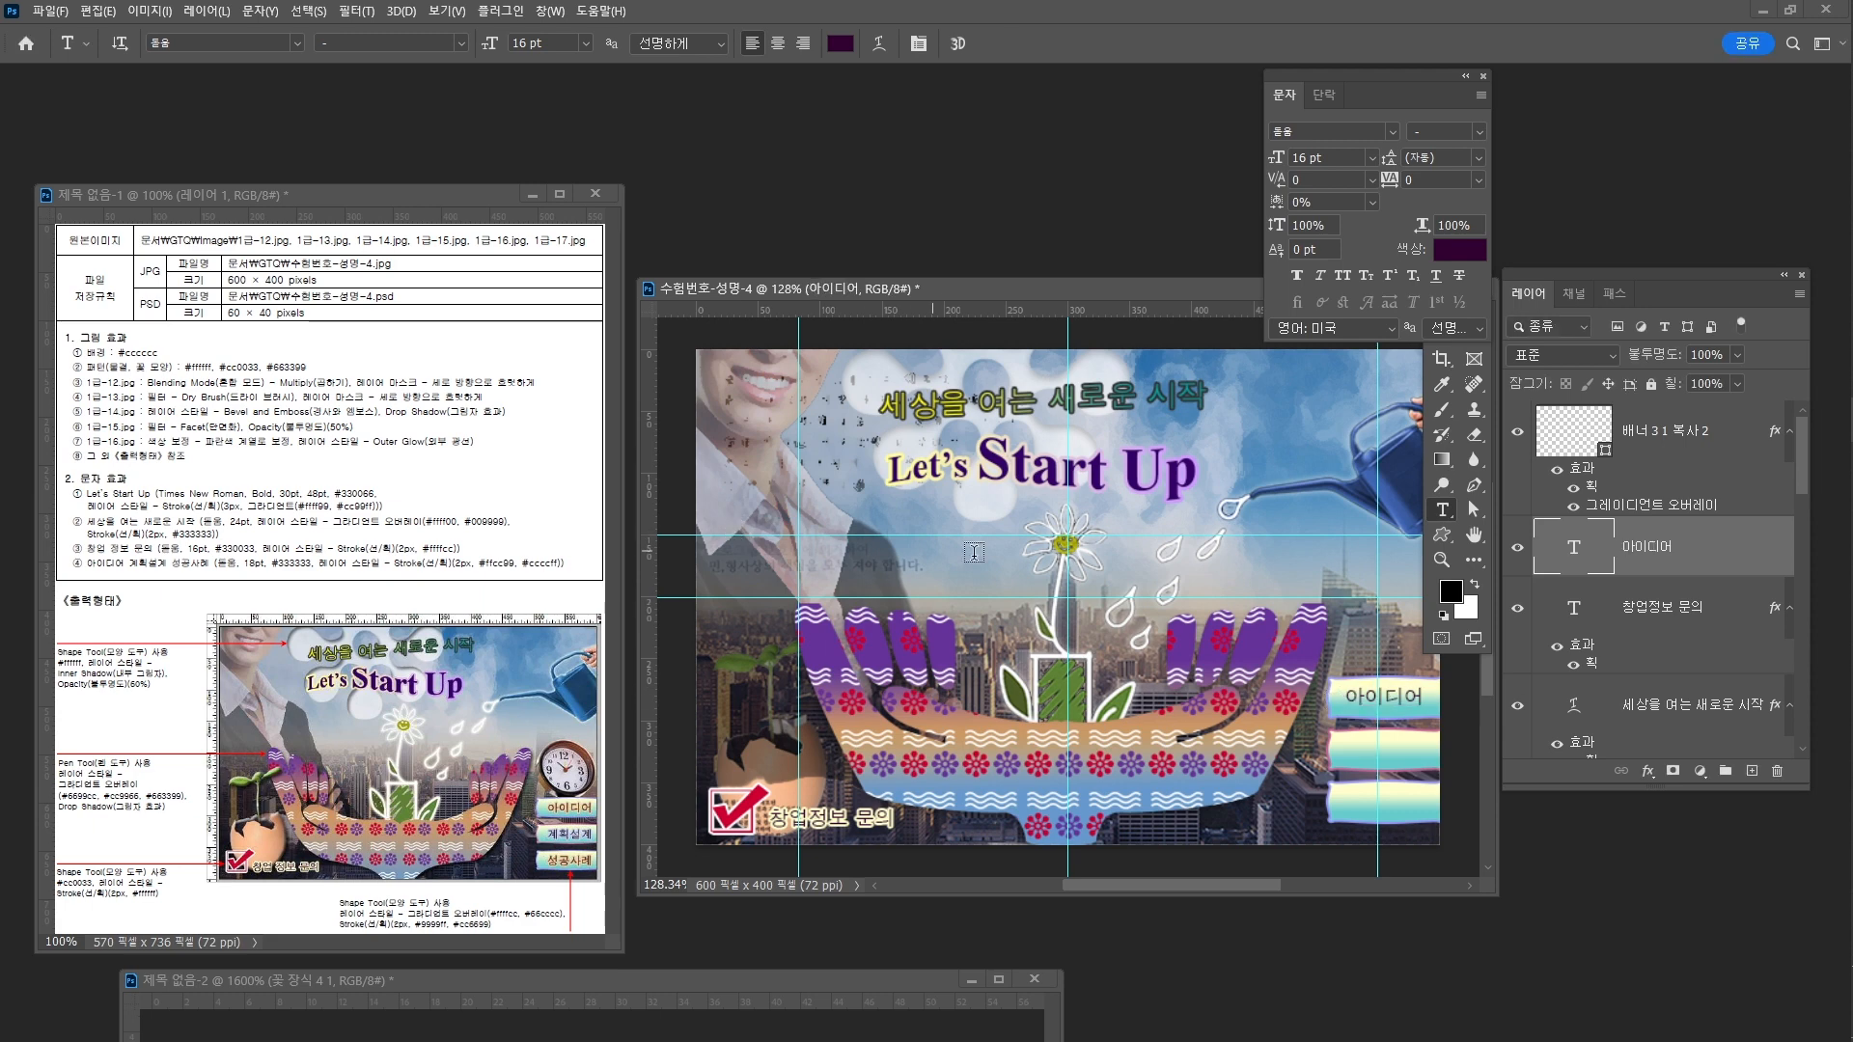
Adjust the position of the "아이디어" text on its banner and set its size to 18 pt
key(ctrl+t)
drag(1410, 698, 1413, 702)
key(Return)
key(Up)
key(Up)
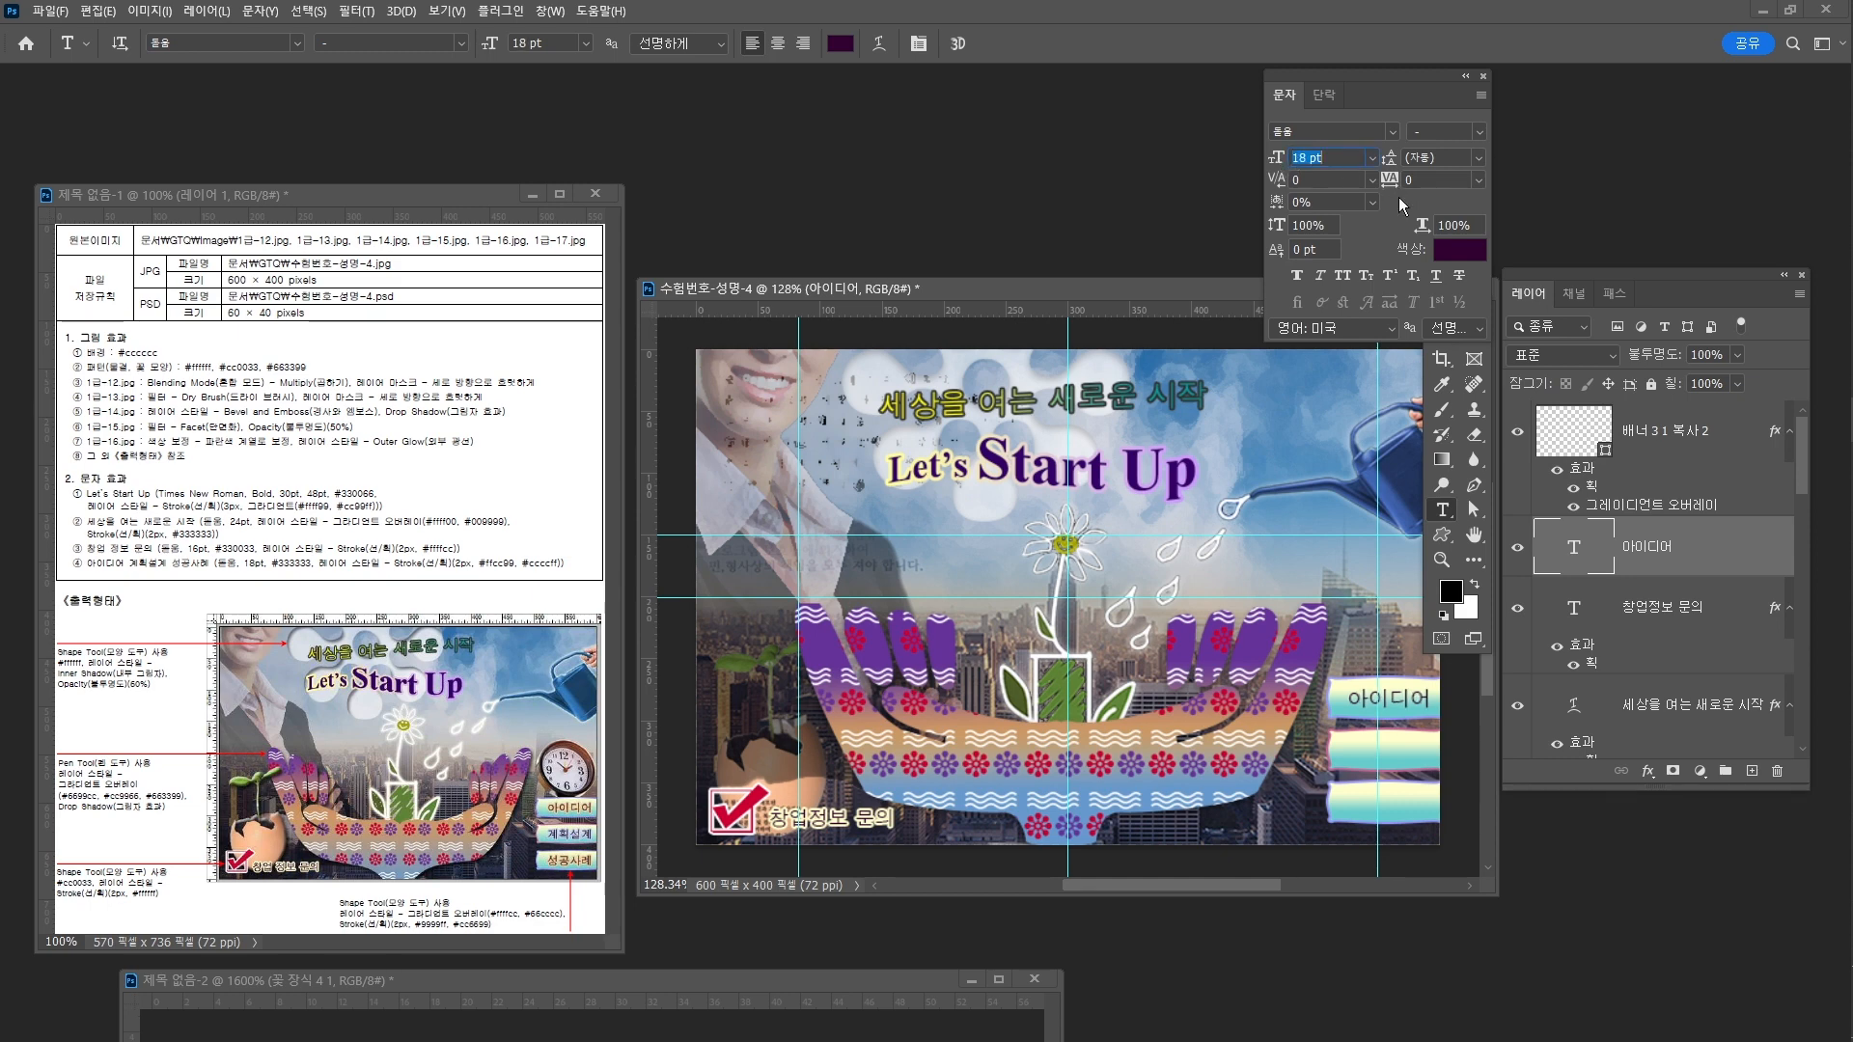
Add a 2 px stroke in #ffcc99 to the "아이디어" text layer and apply the layer style
key(Return)
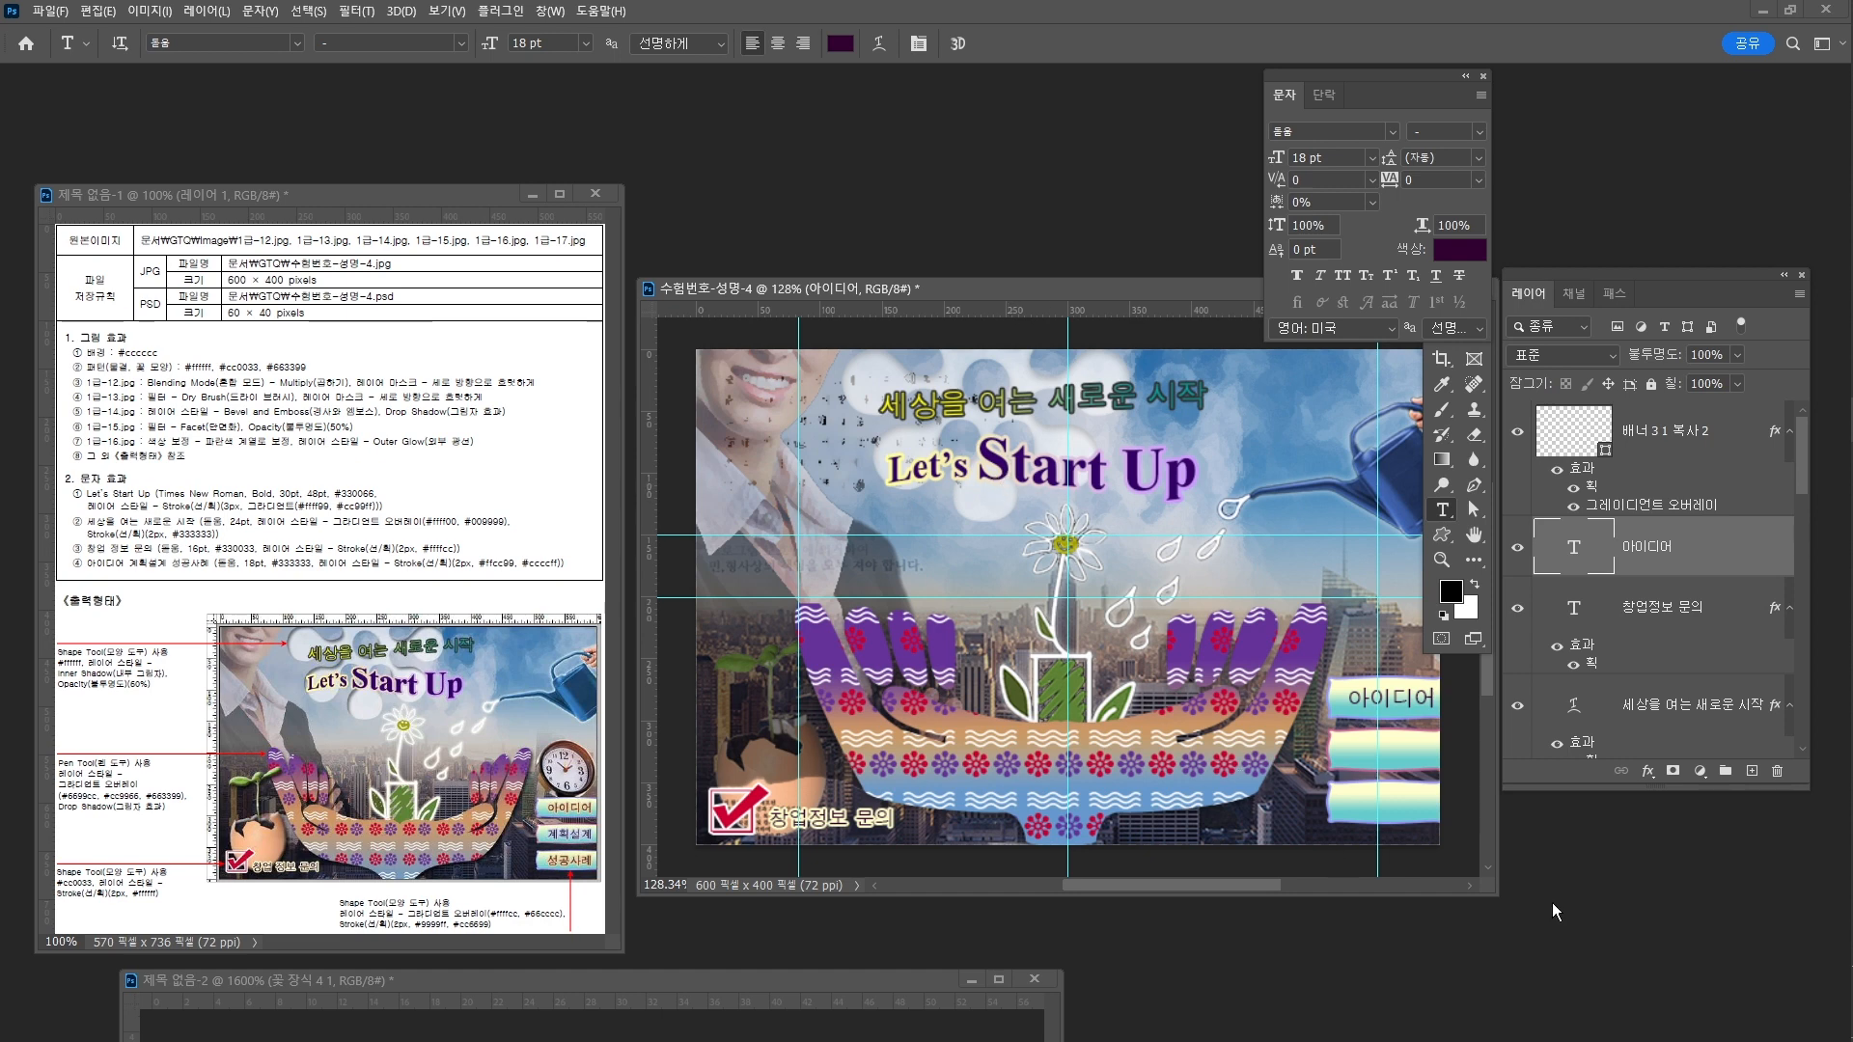
click(1645, 772)
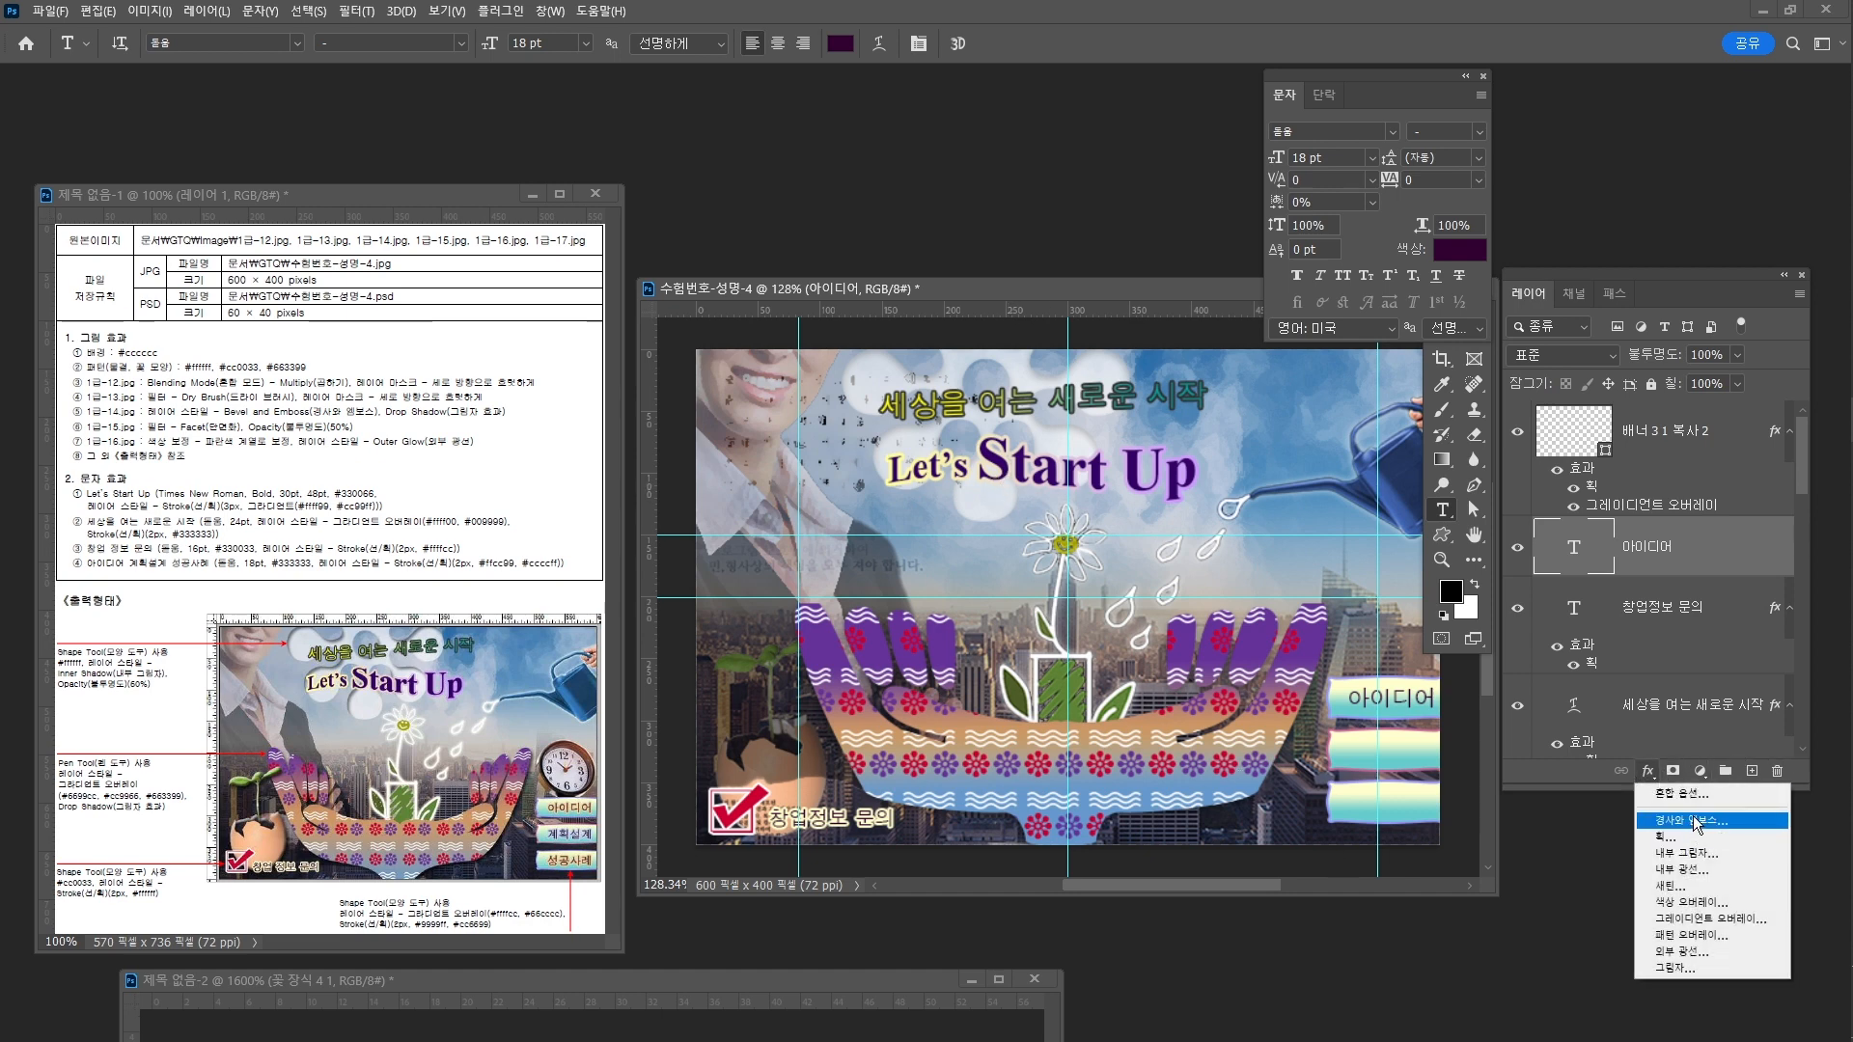
click(1706, 838)
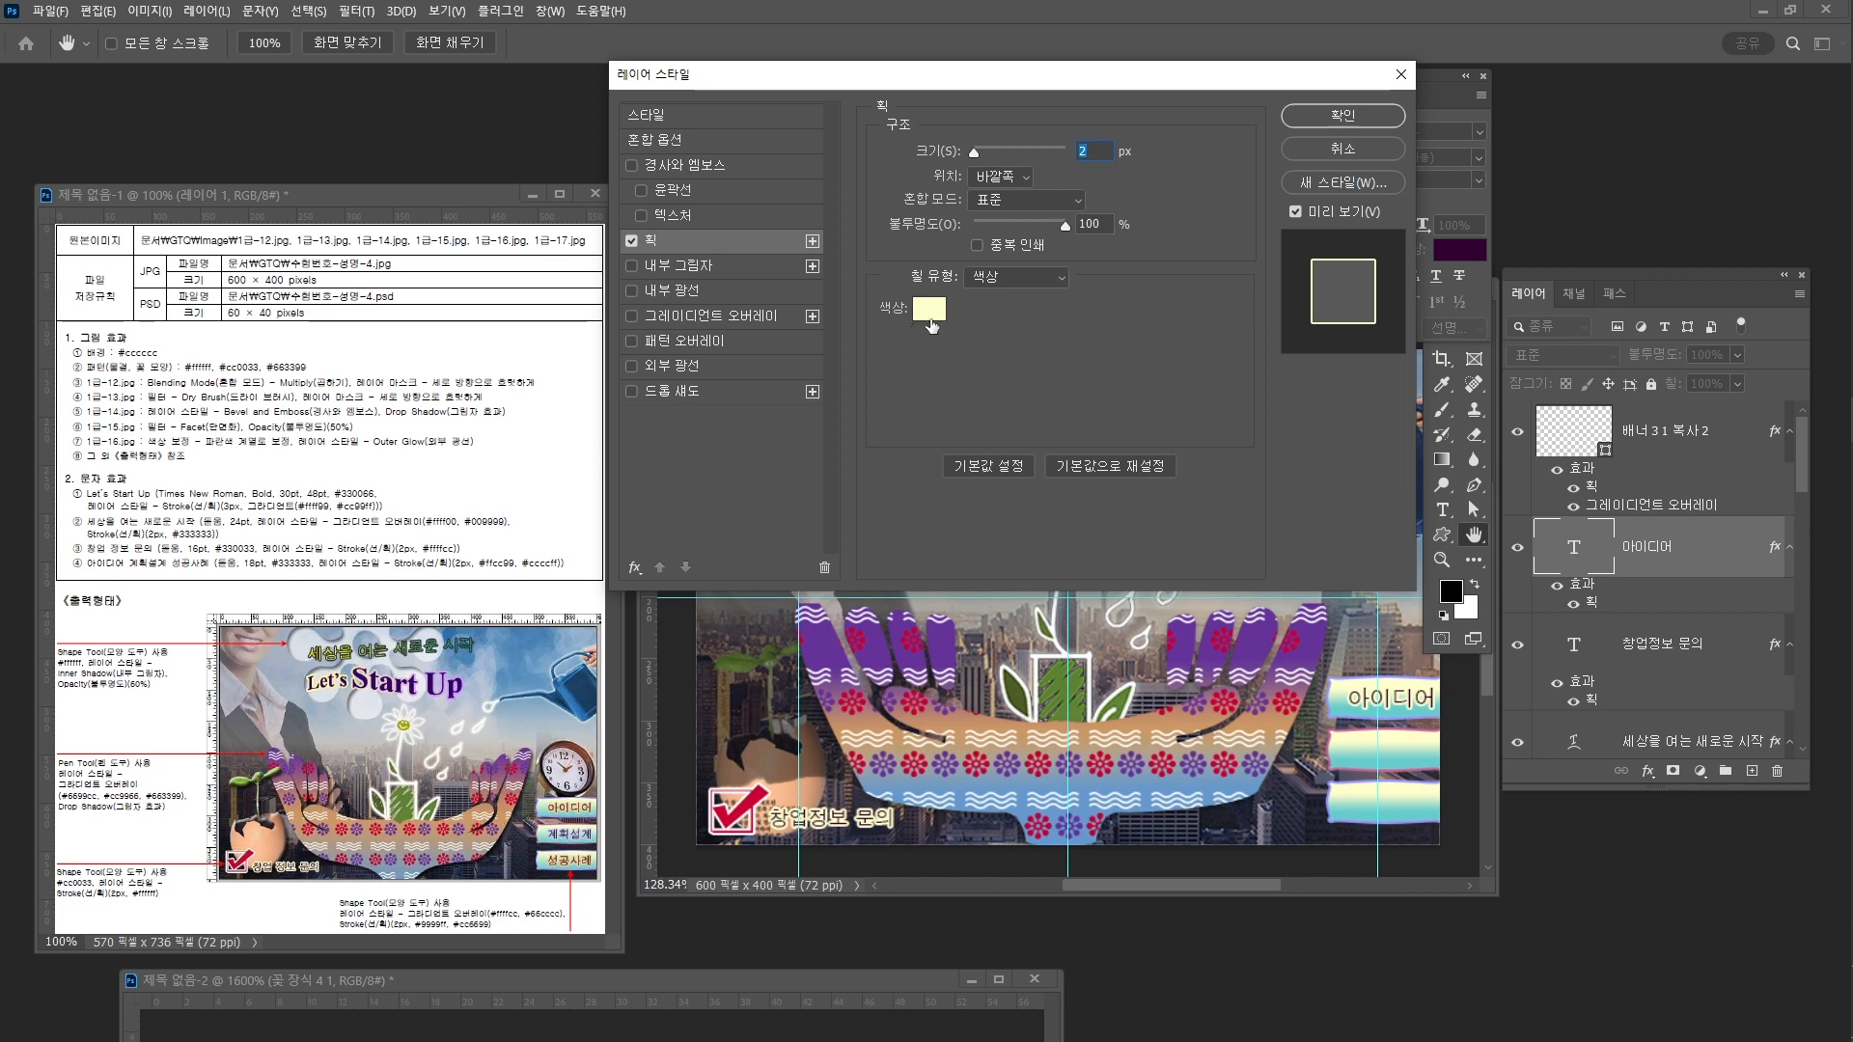
click(929, 321)
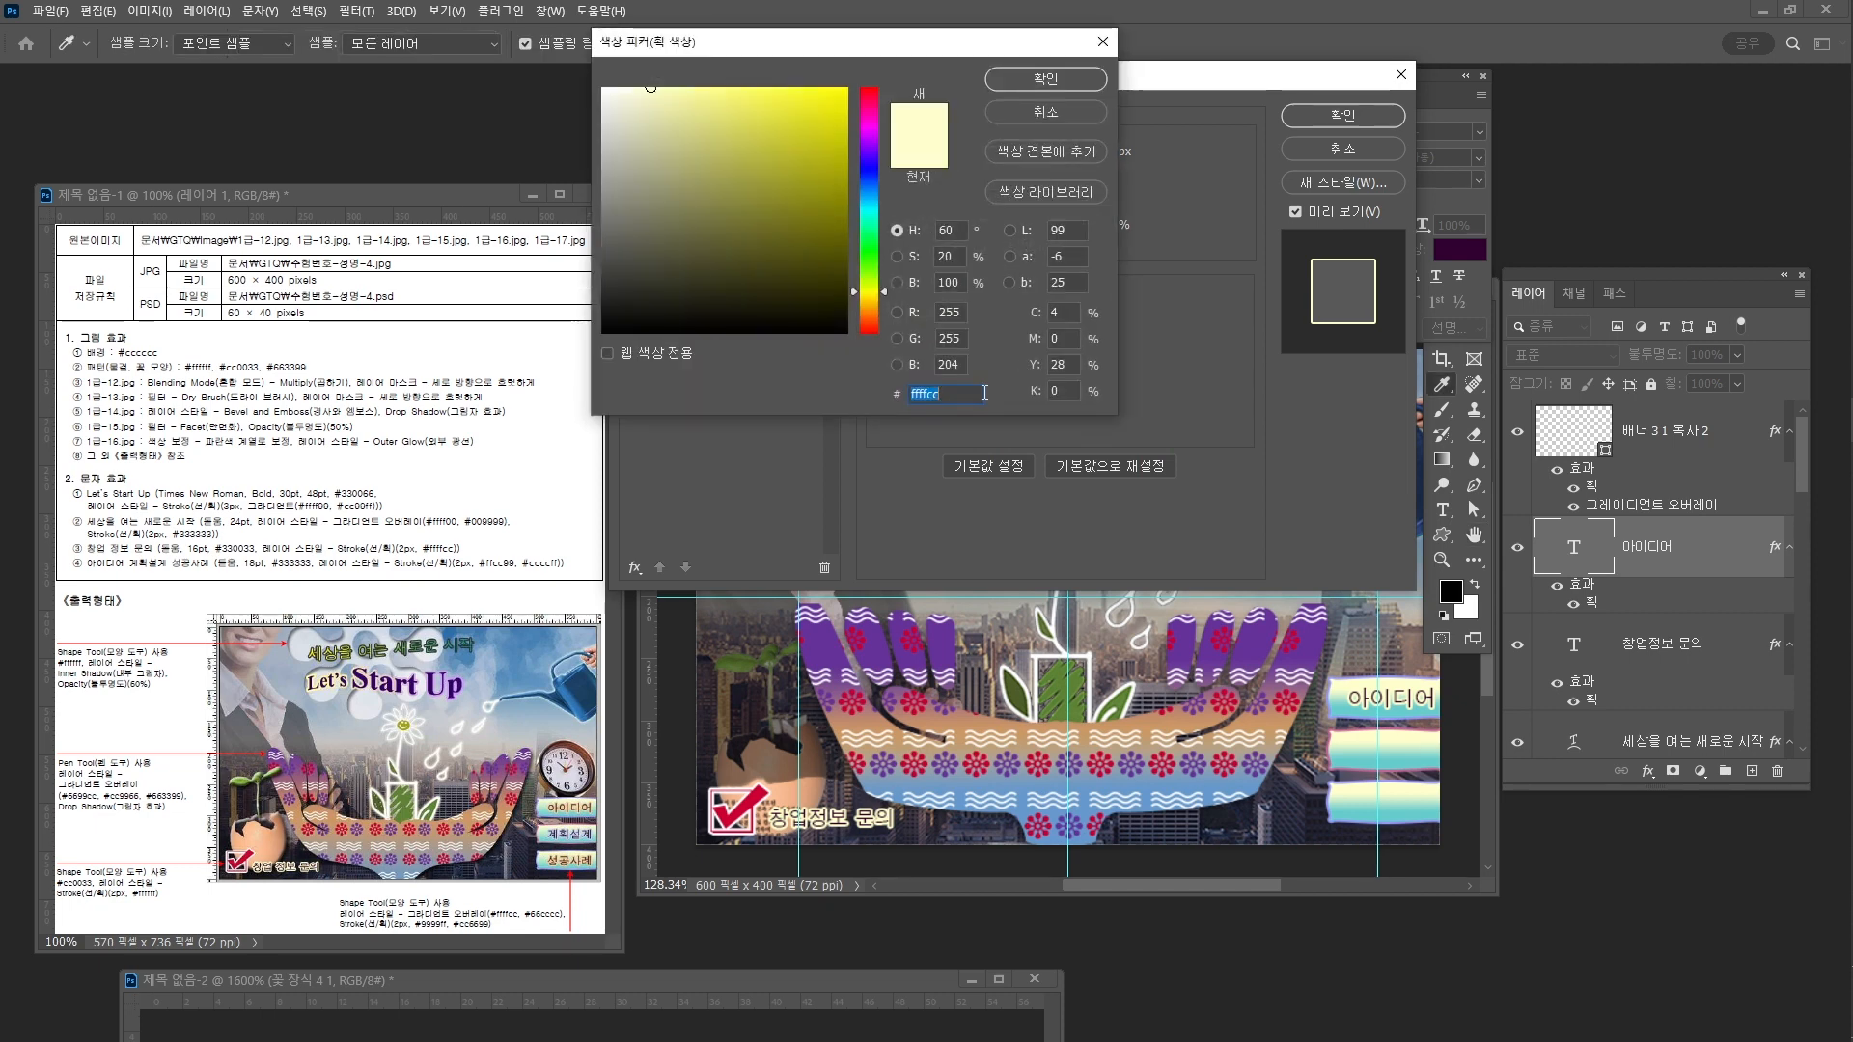
key(BackSpace)
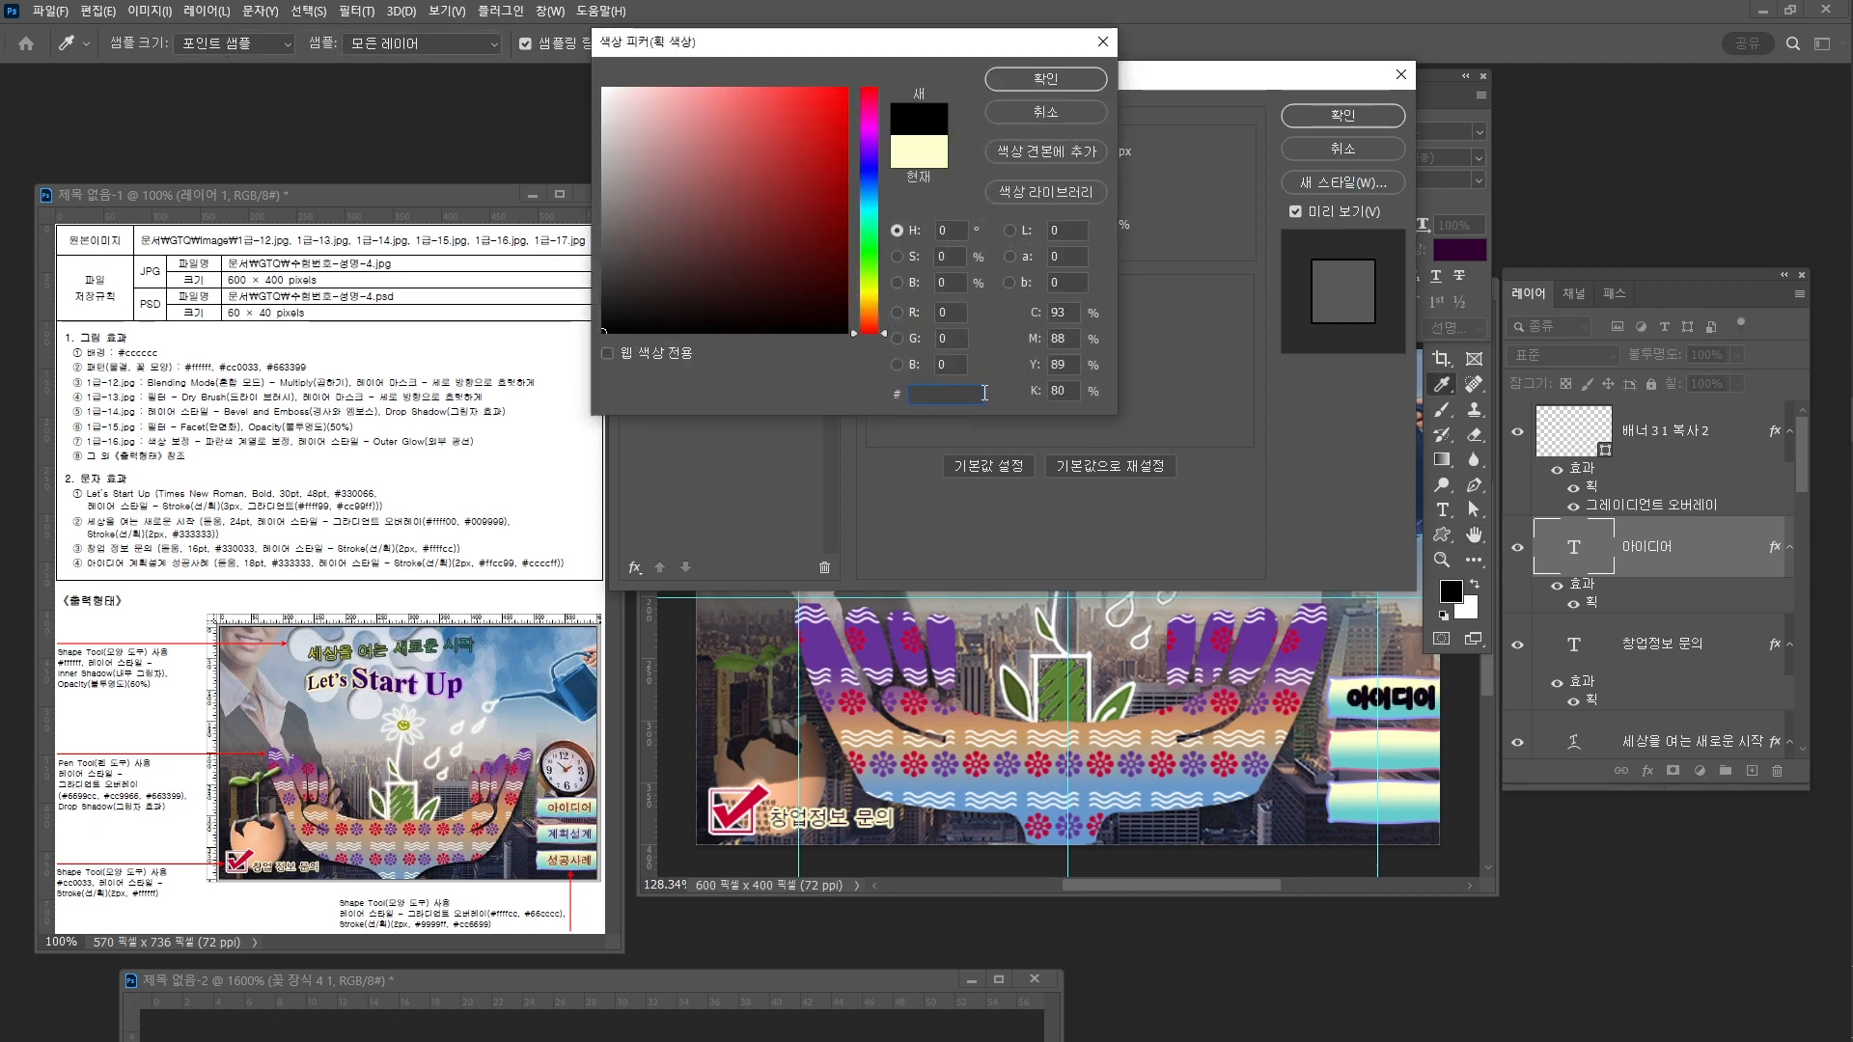
text(ffcc99)
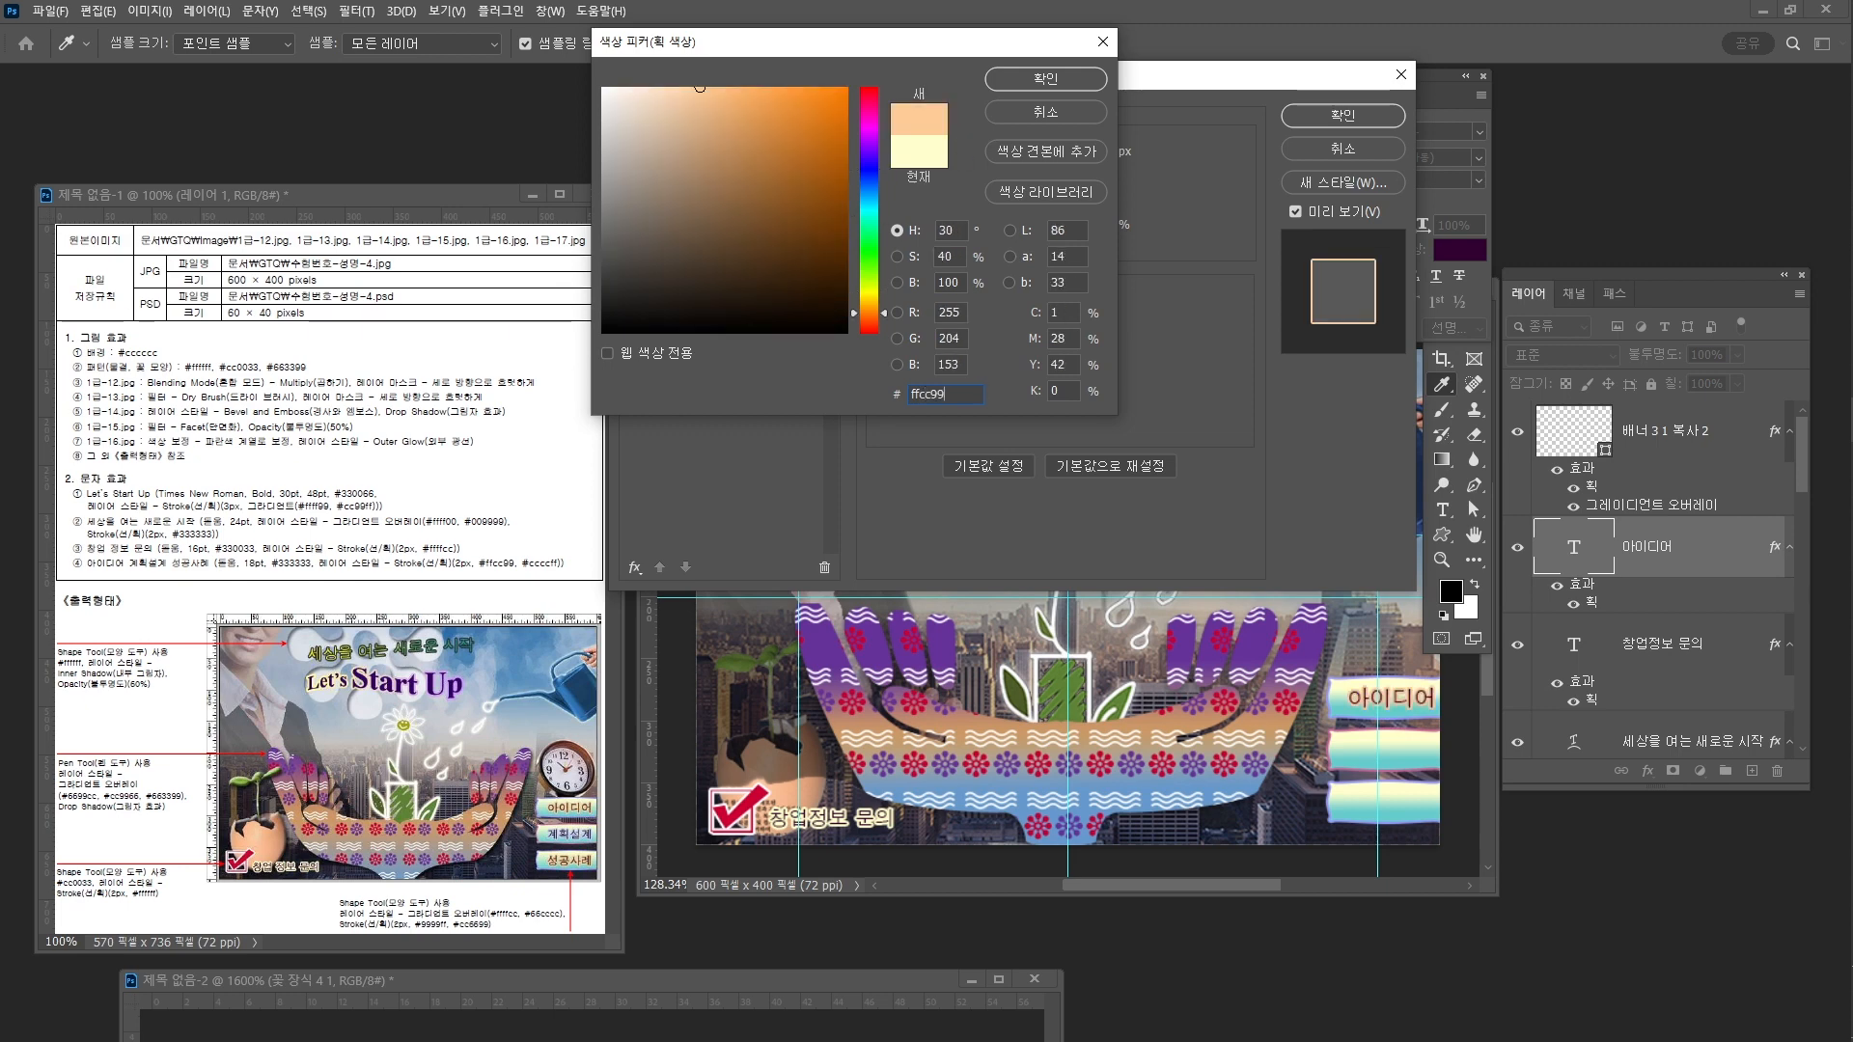
key(Return)
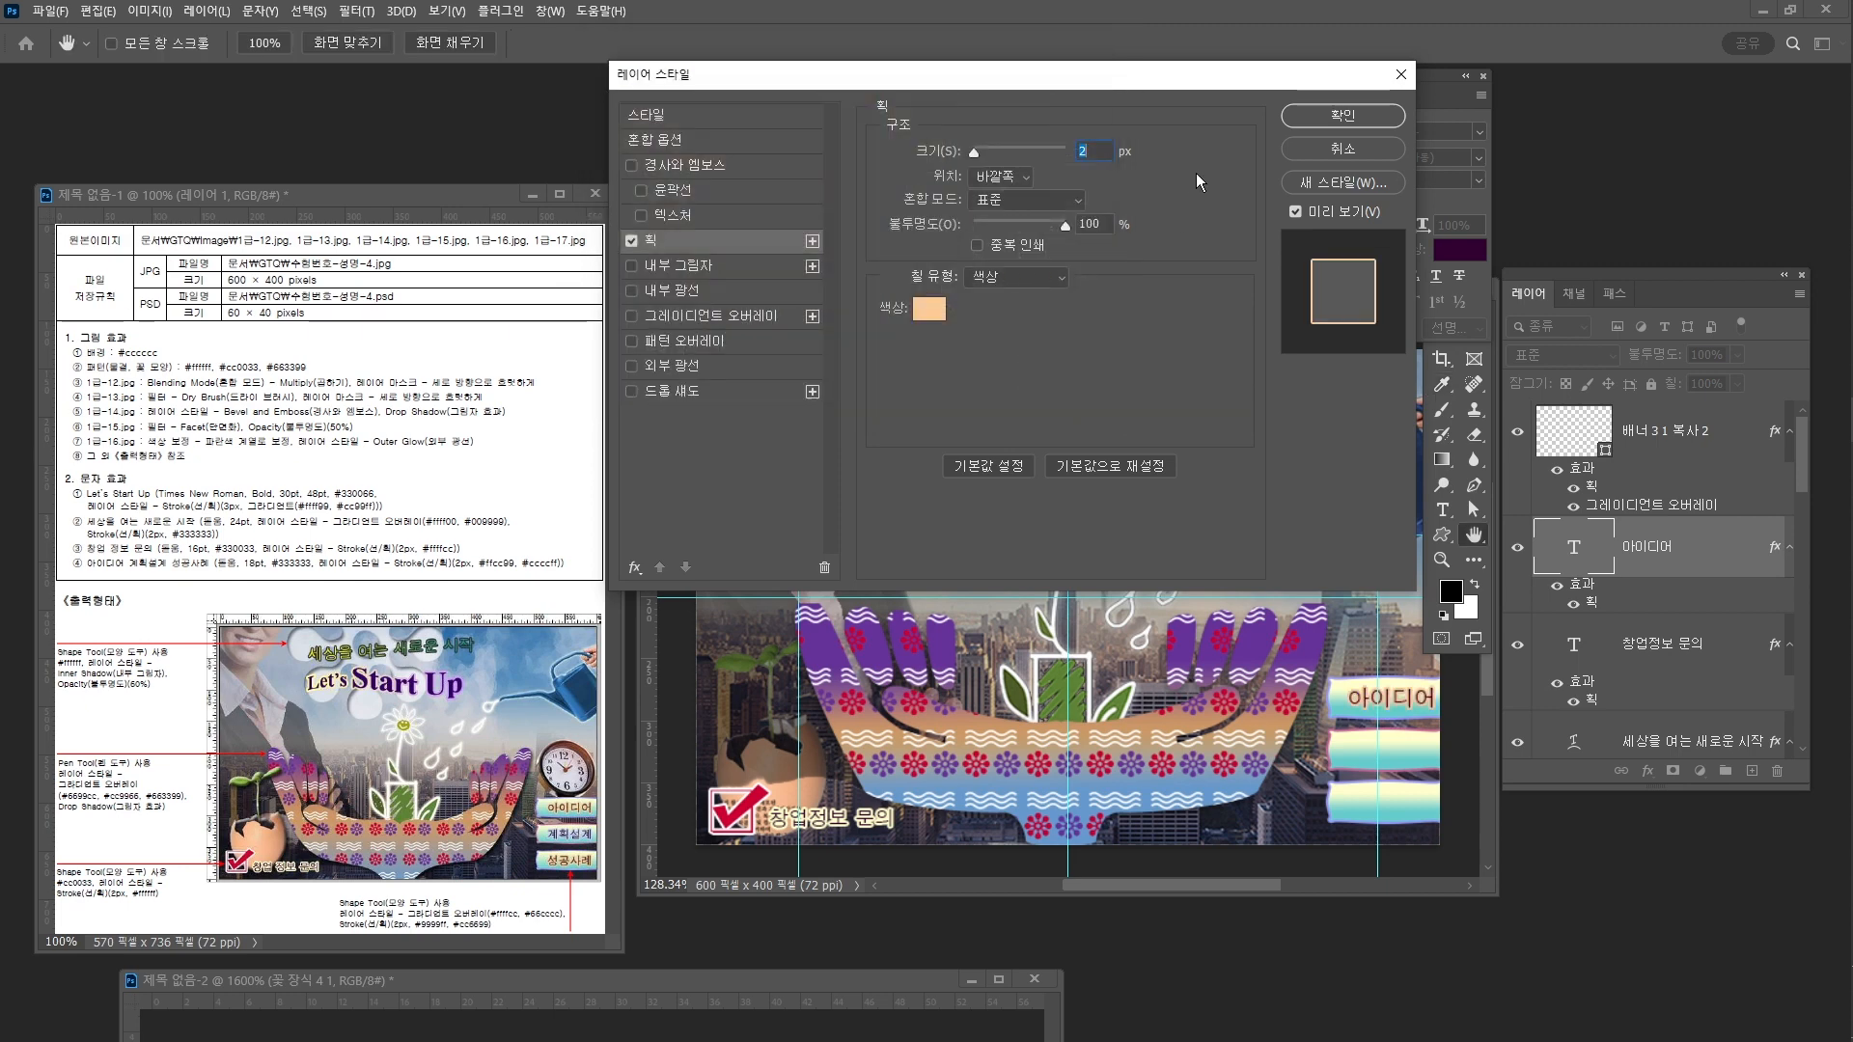
click(1353, 117)
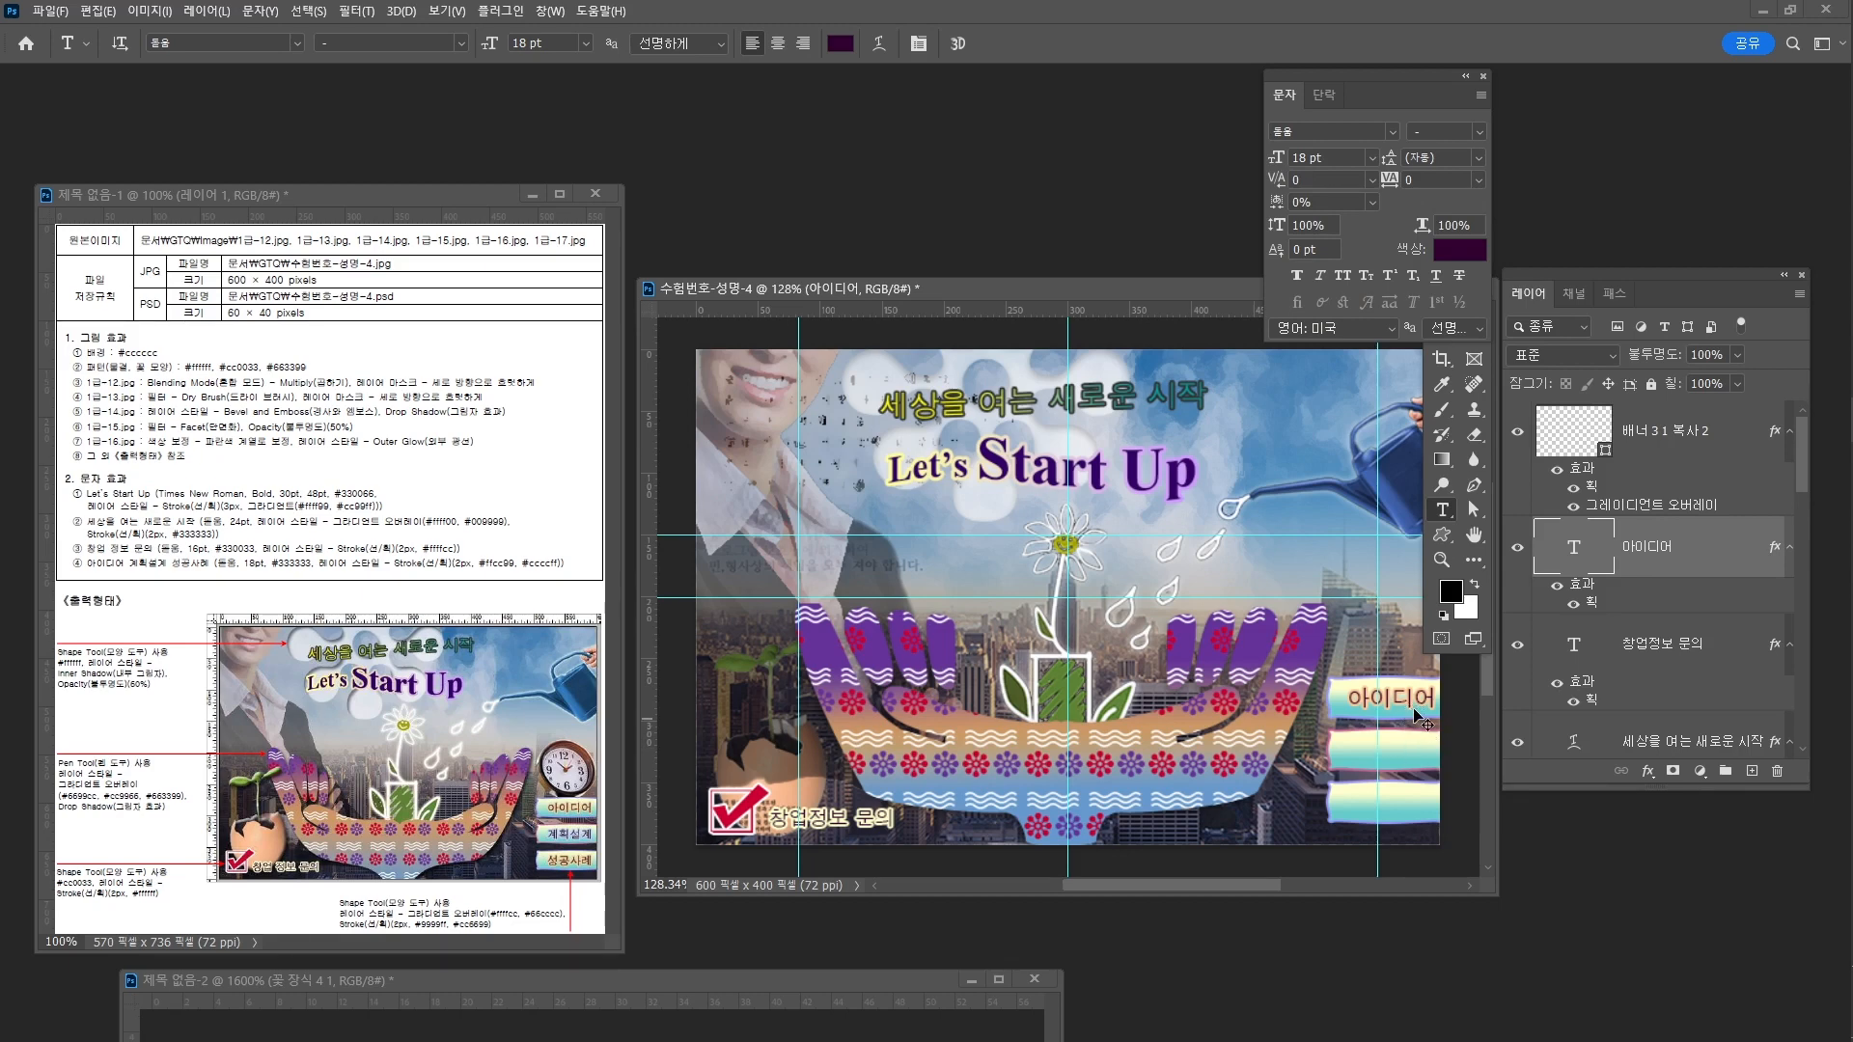
Duplicate the "아이디어" text onto the middle and lowest gradient banners
key(v)
drag(1457, 89, 1335, 100)
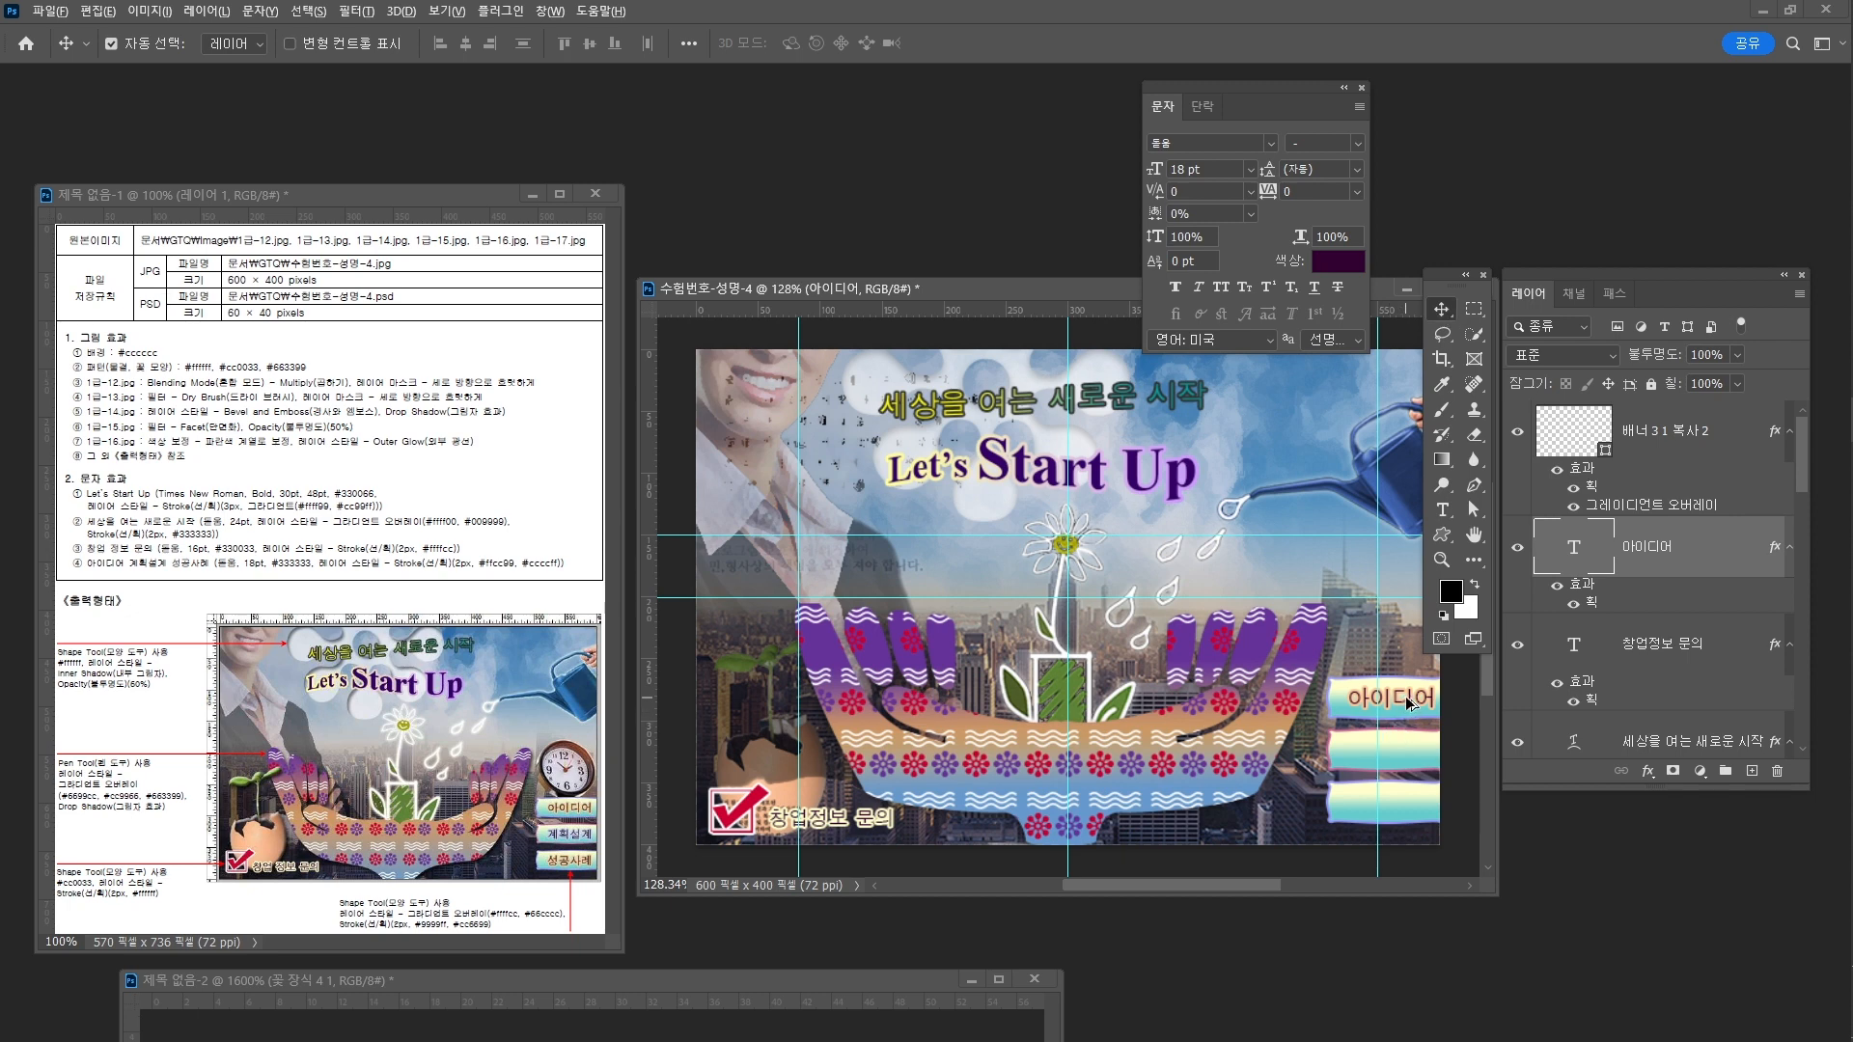
drag(1407, 704, 1413, 814)
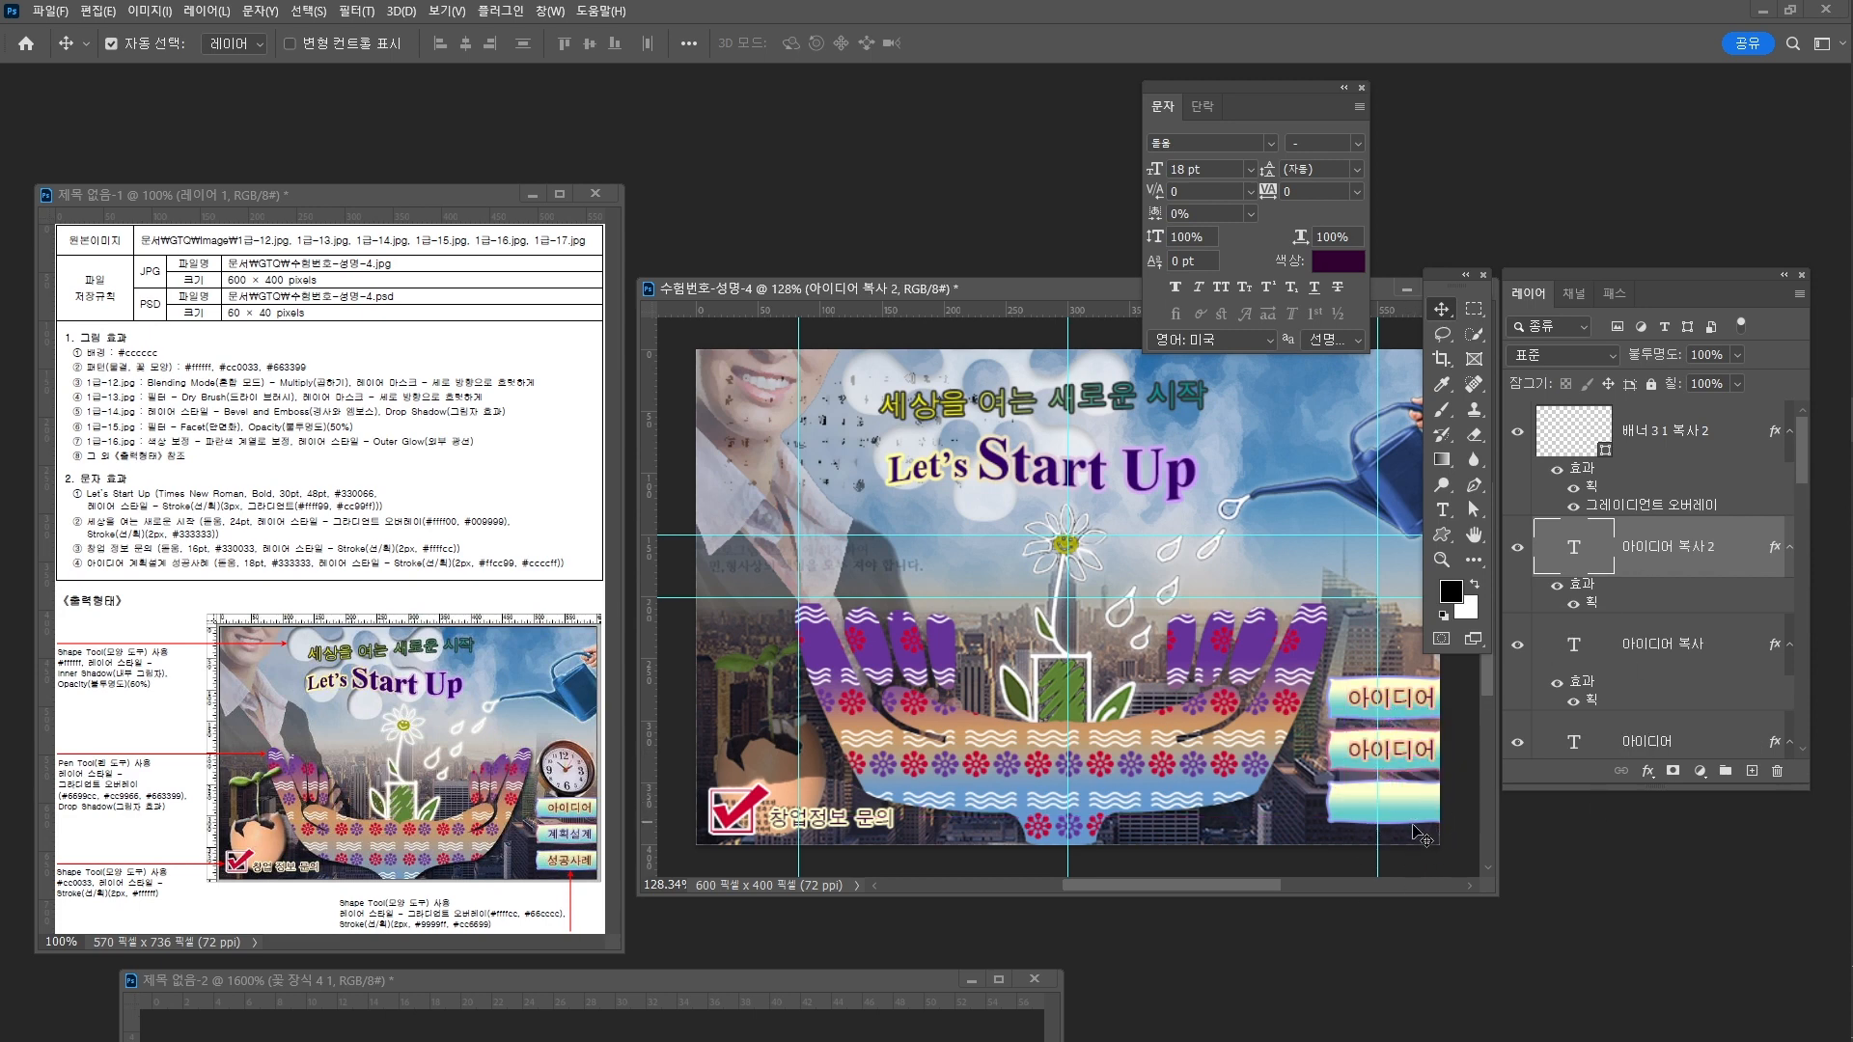
Reorder the "배너 3 1 복사 2" layer so it sits beneath all three "아이디어" text layers
click(1674, 433)
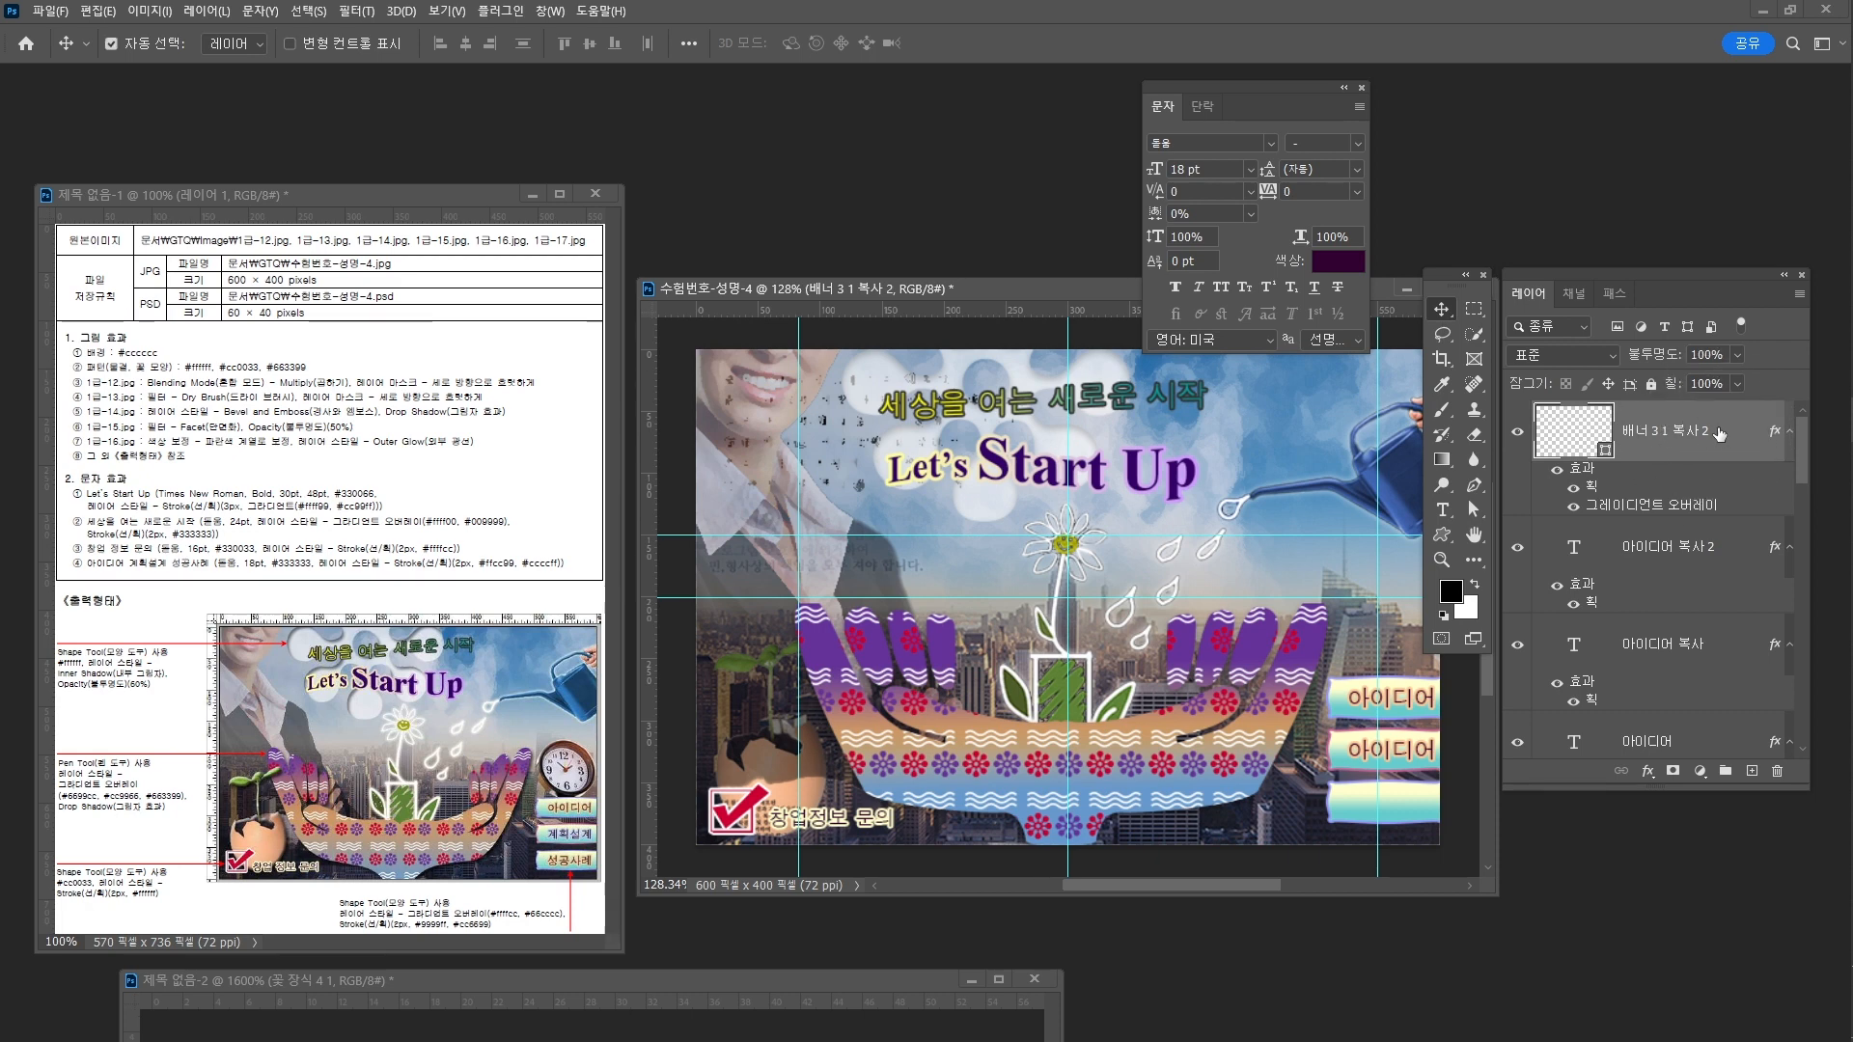
drag(1720, 434, 1652, 603)
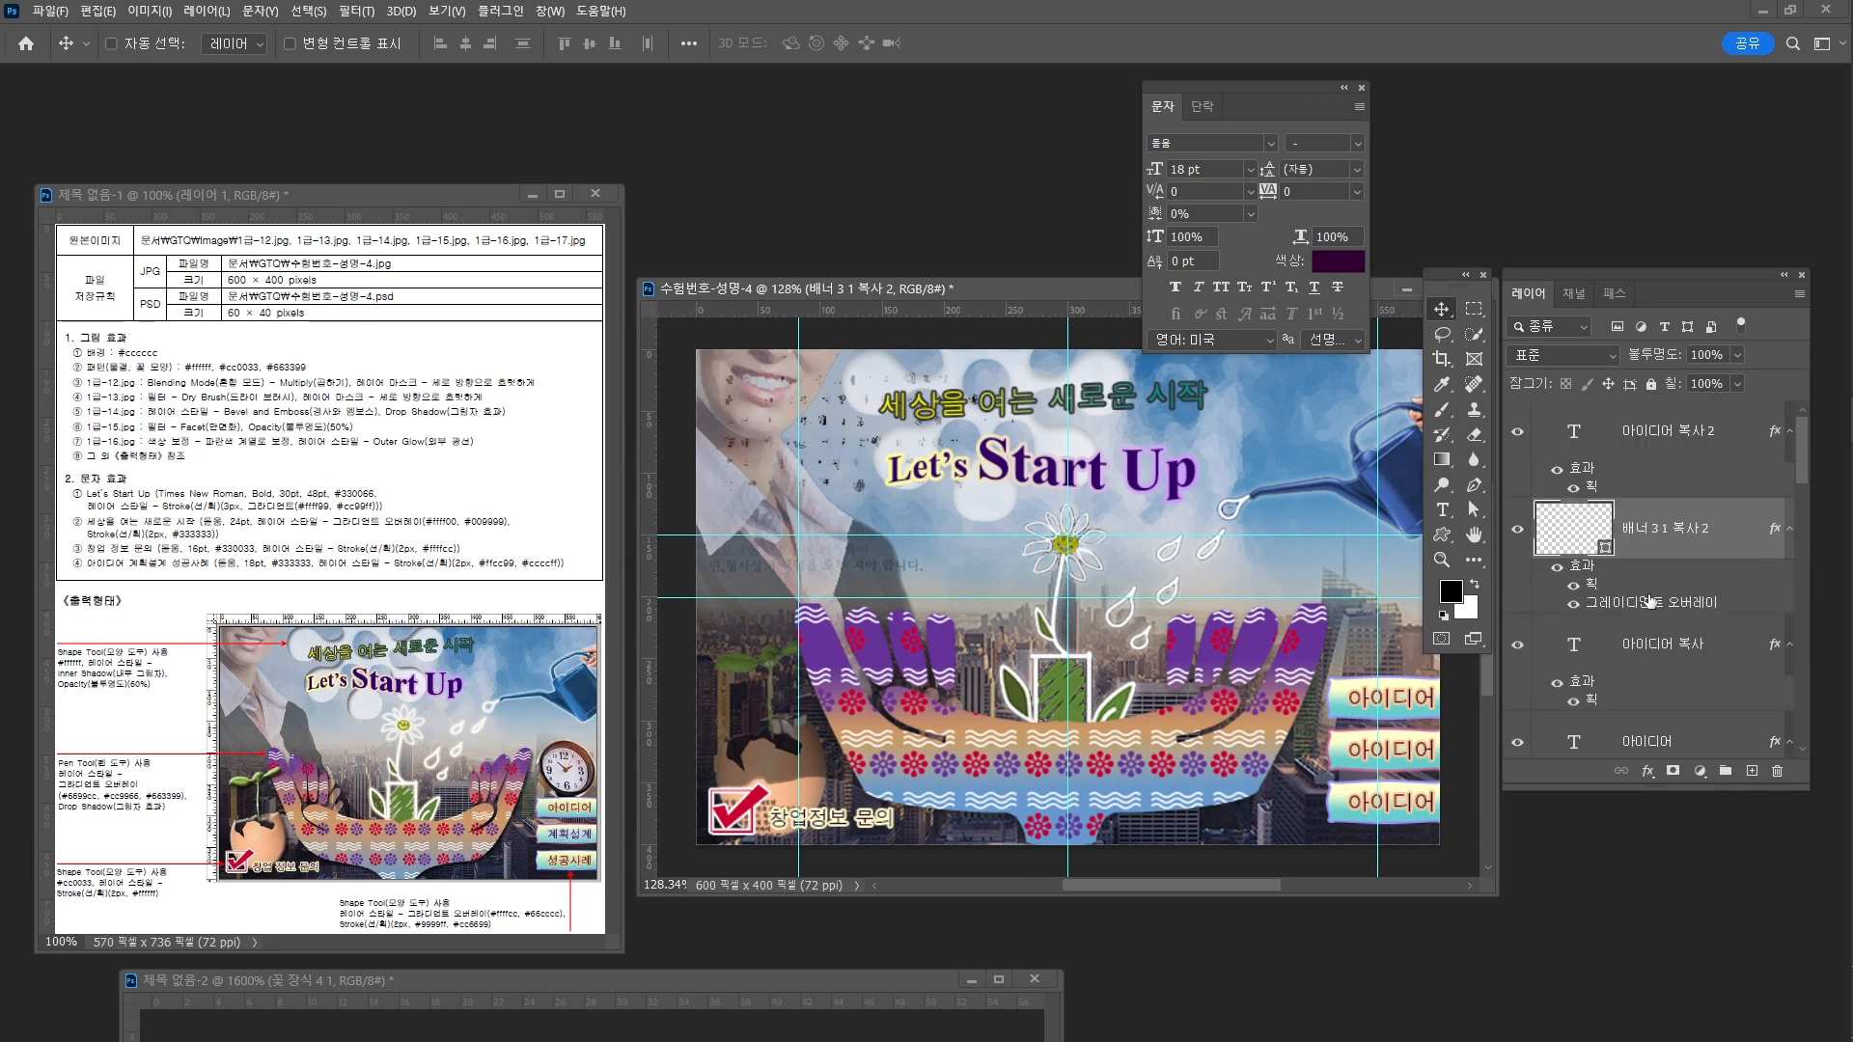
key(ctrl+bracketleft)
key(ctrl+bracketleft)
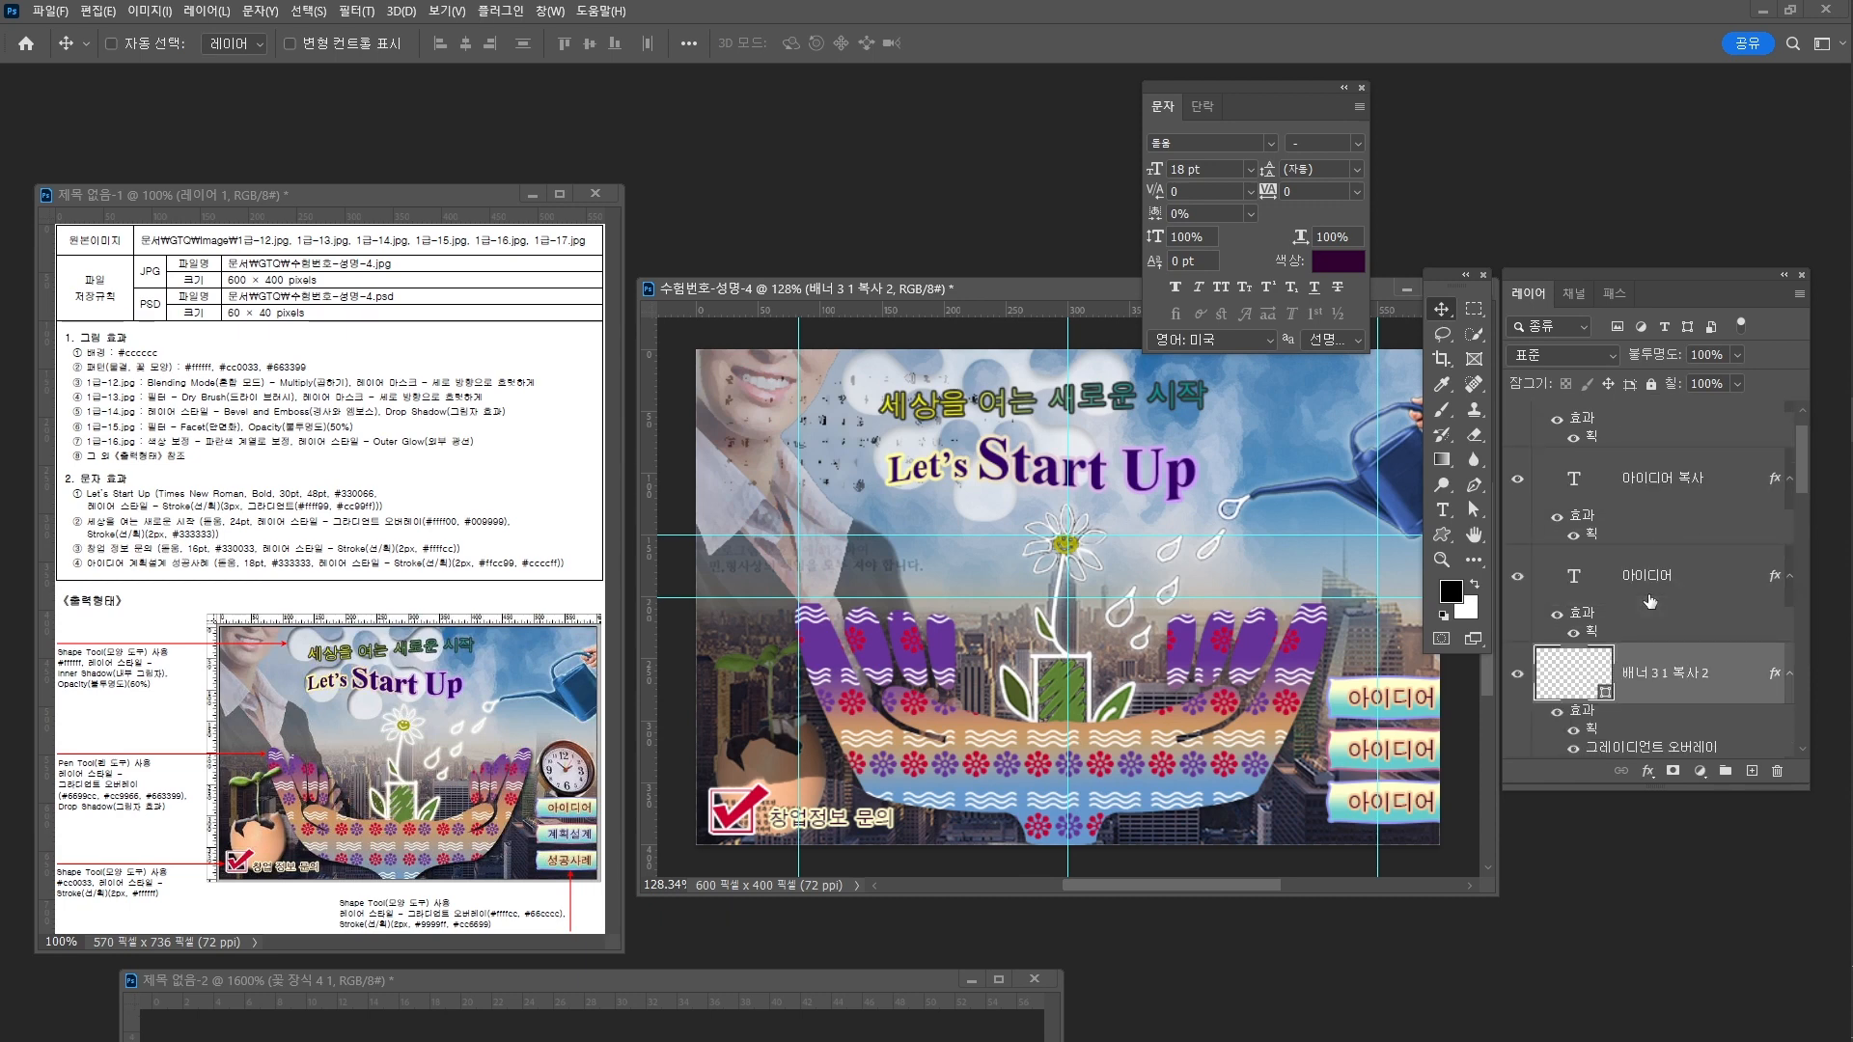
key(ctrl)
scroll(1650, 601, up, 1)
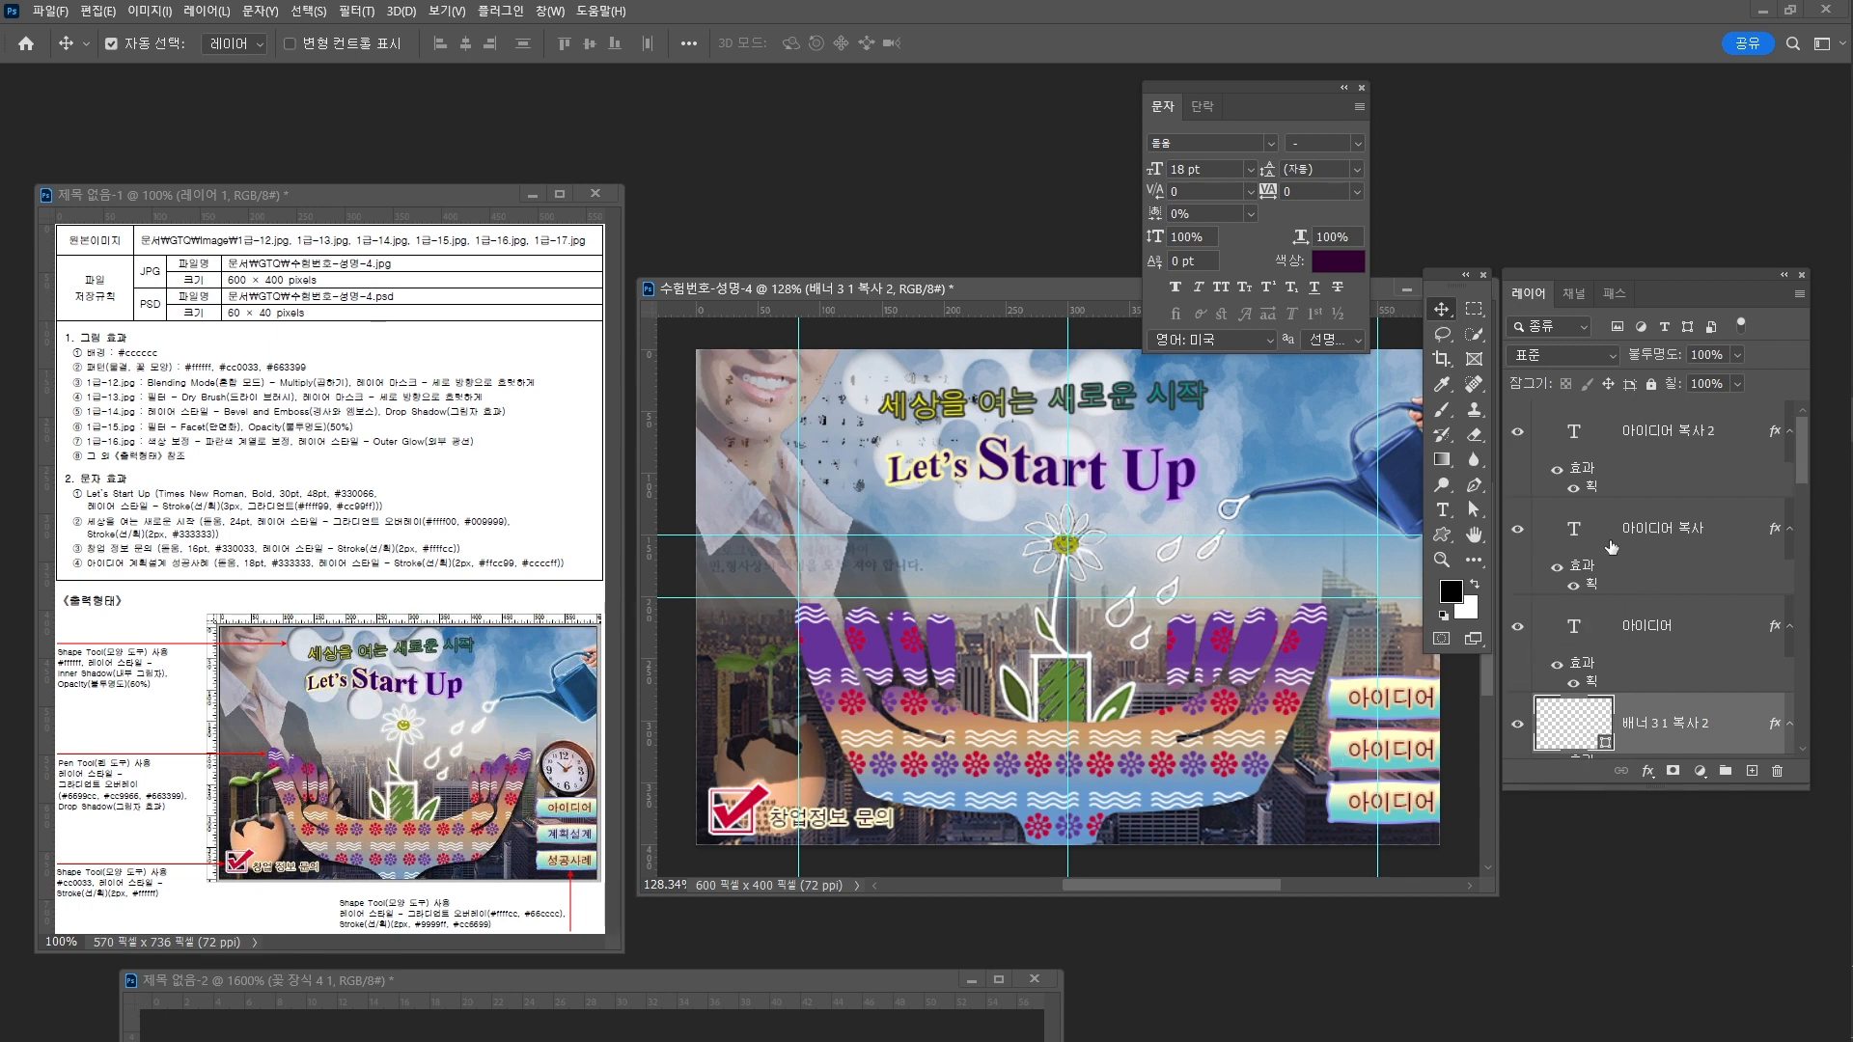
Replace the text on the middle banner with "계획설계" and commit it
click(1399, 751)
double_click(1401, 749)
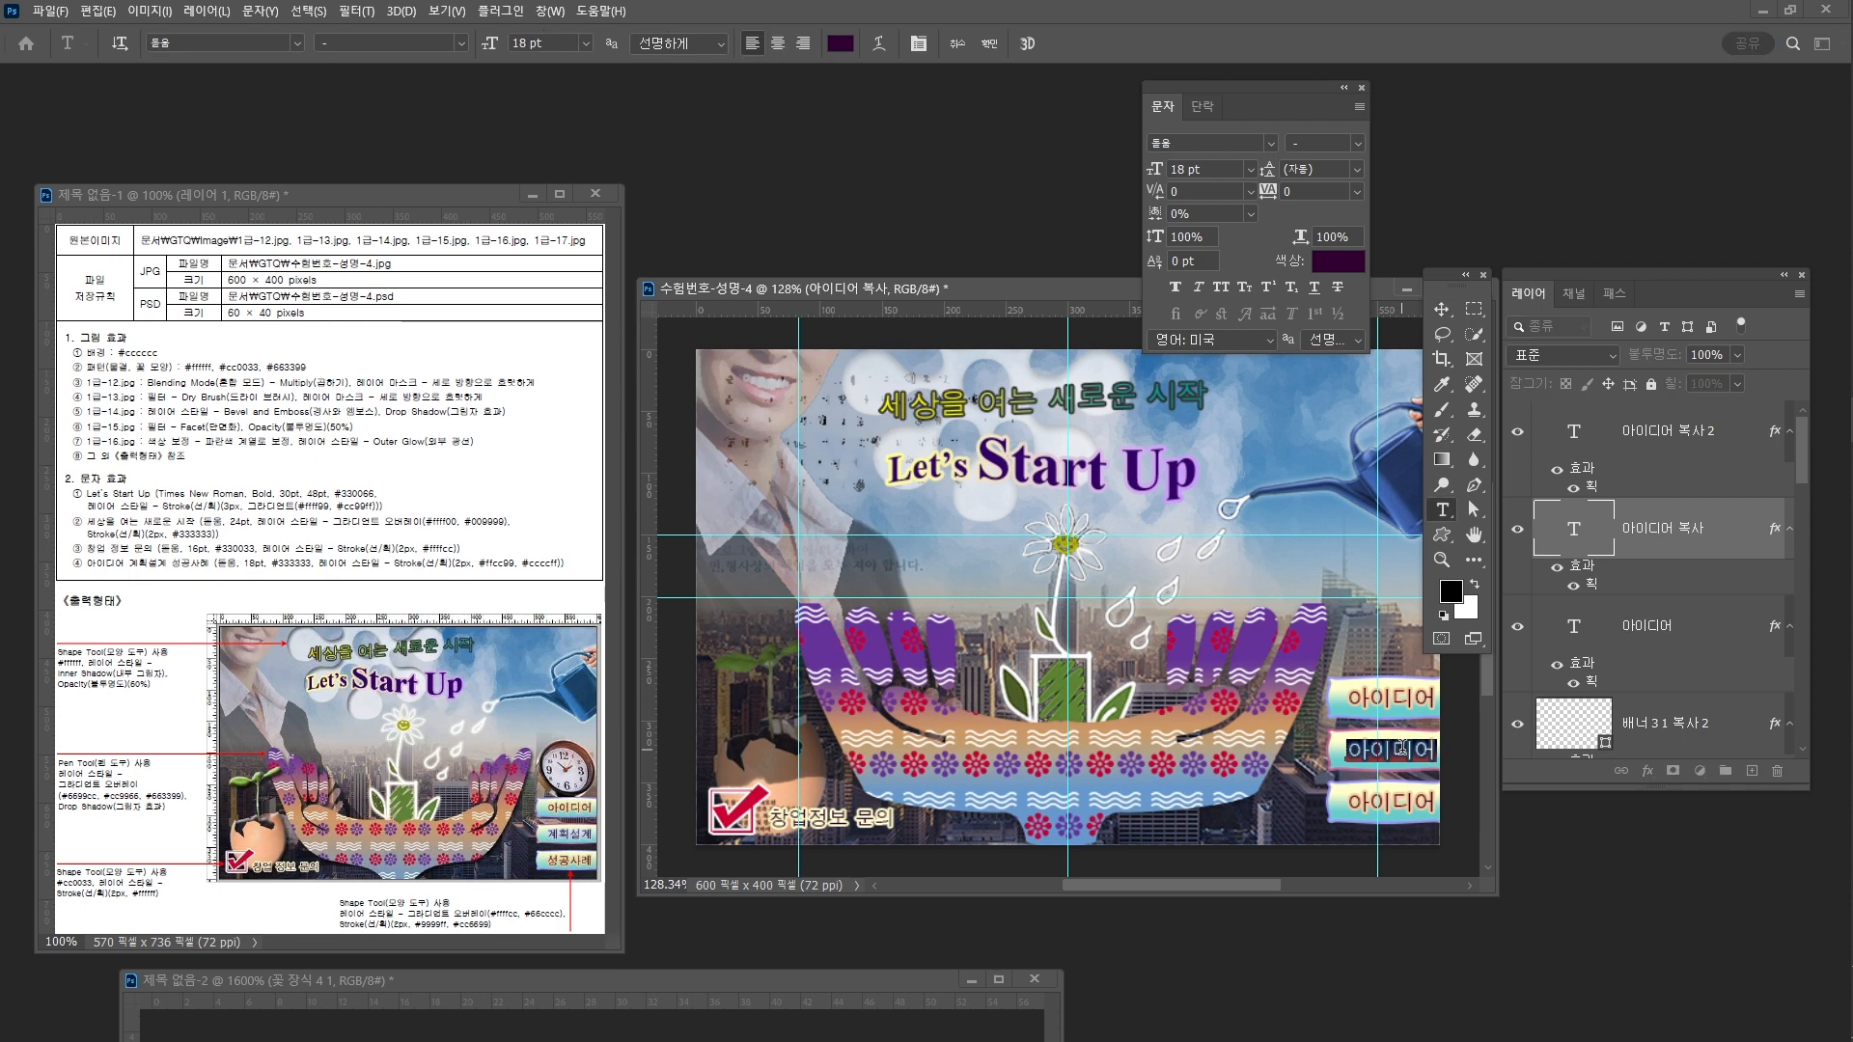
text(ㄱ)
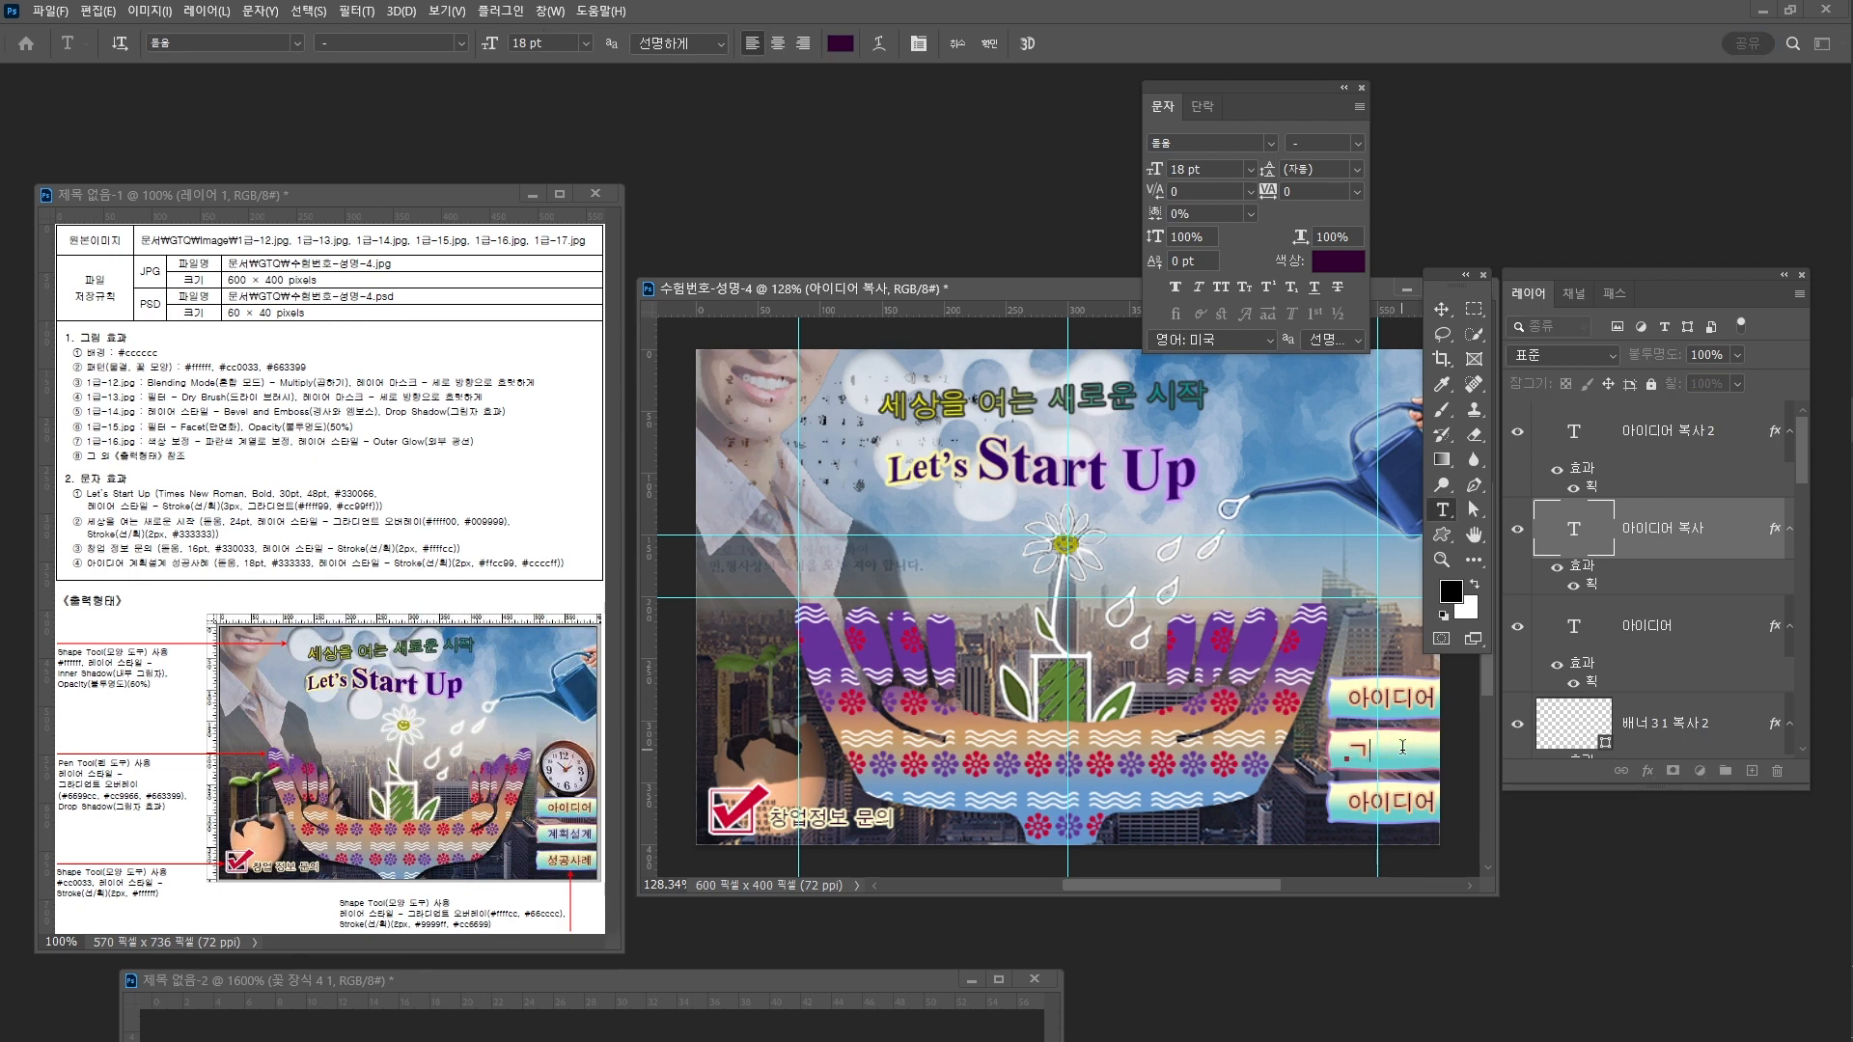
text(계획설계)
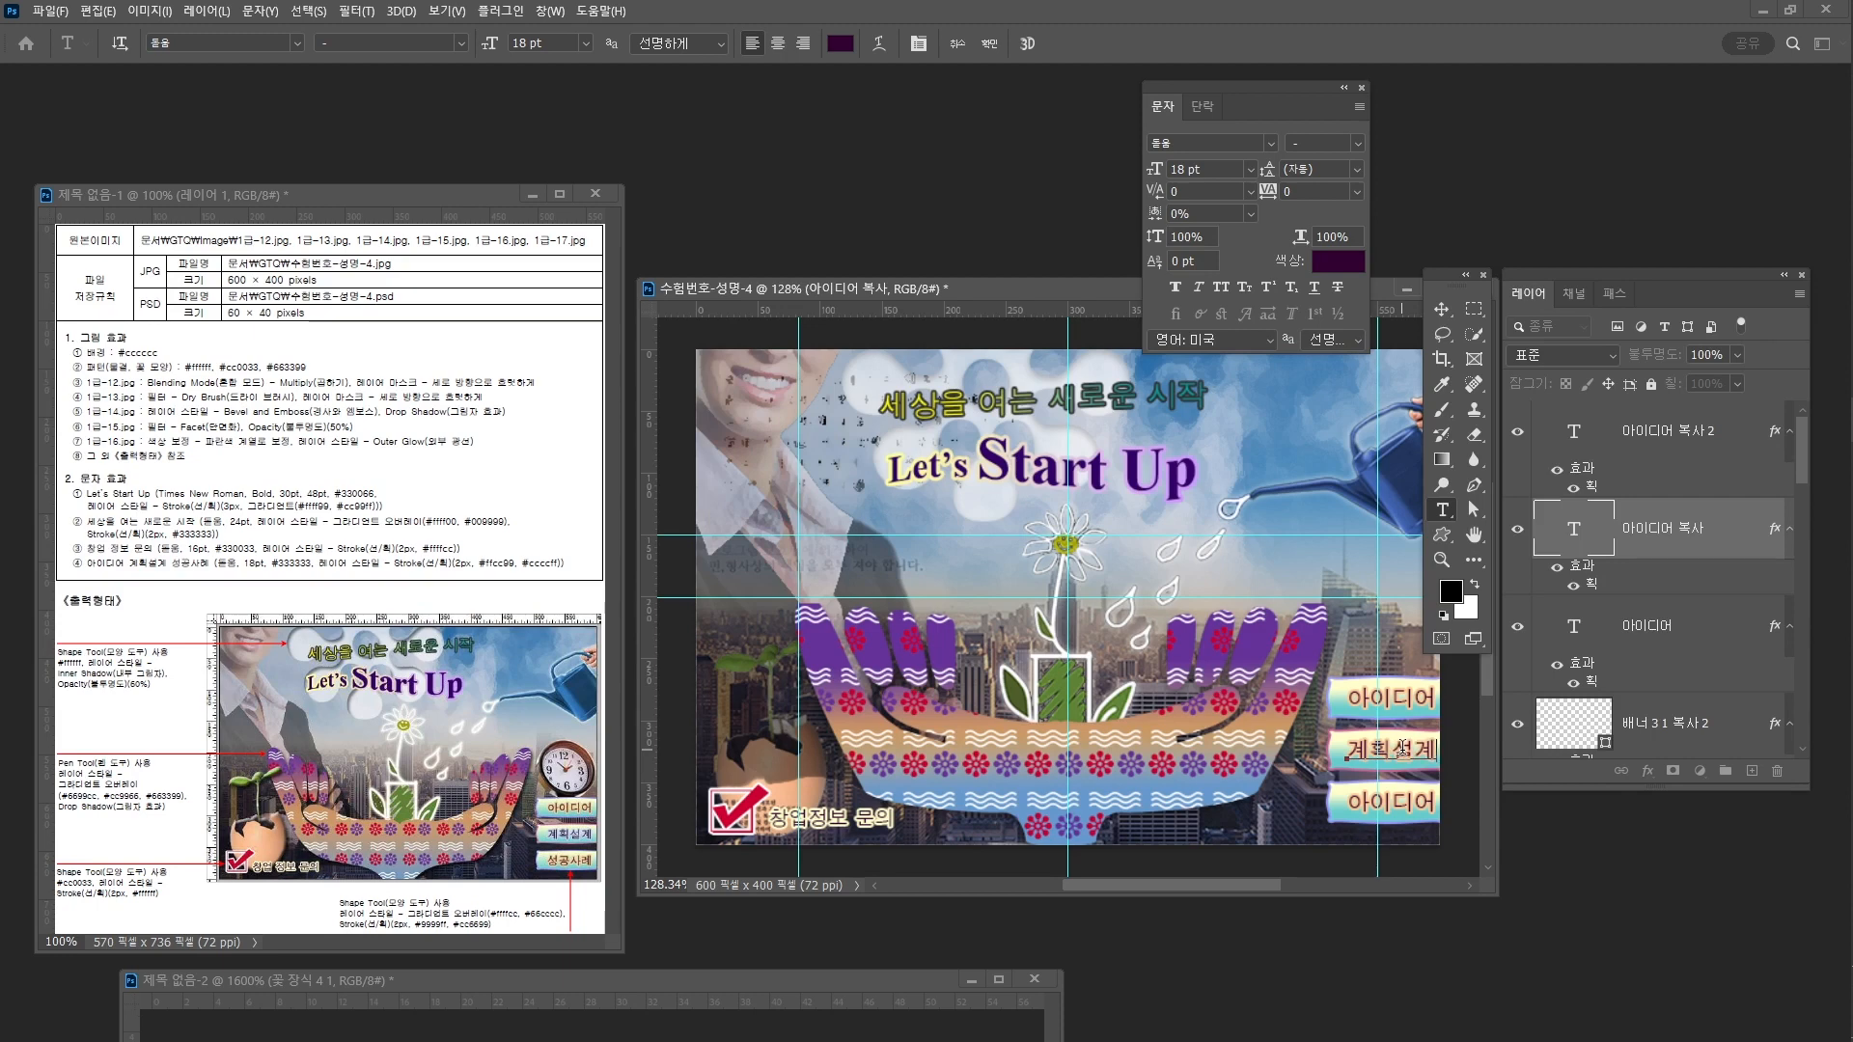
key(ctrl+Return)
key(v)
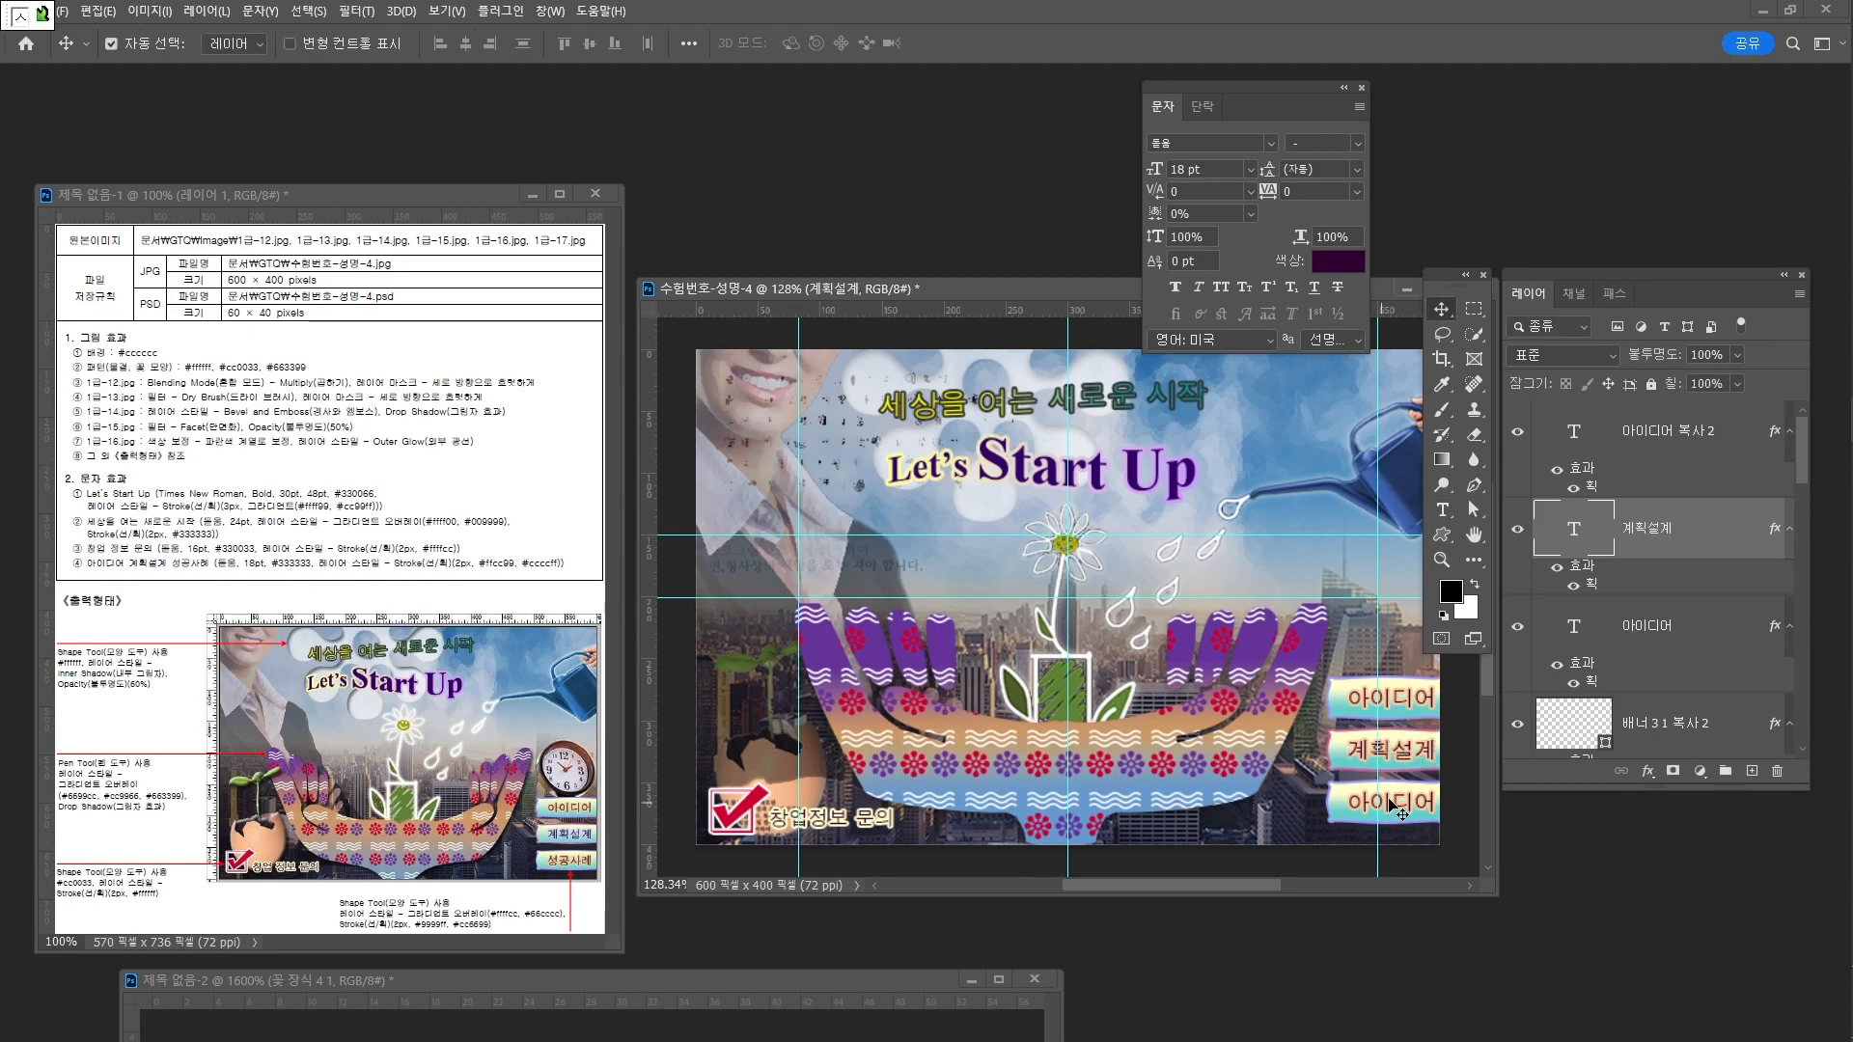
Replace the text on the lowest banner with "성공사례" and commit it
click(1392, 799)
double_click(1393, 802)
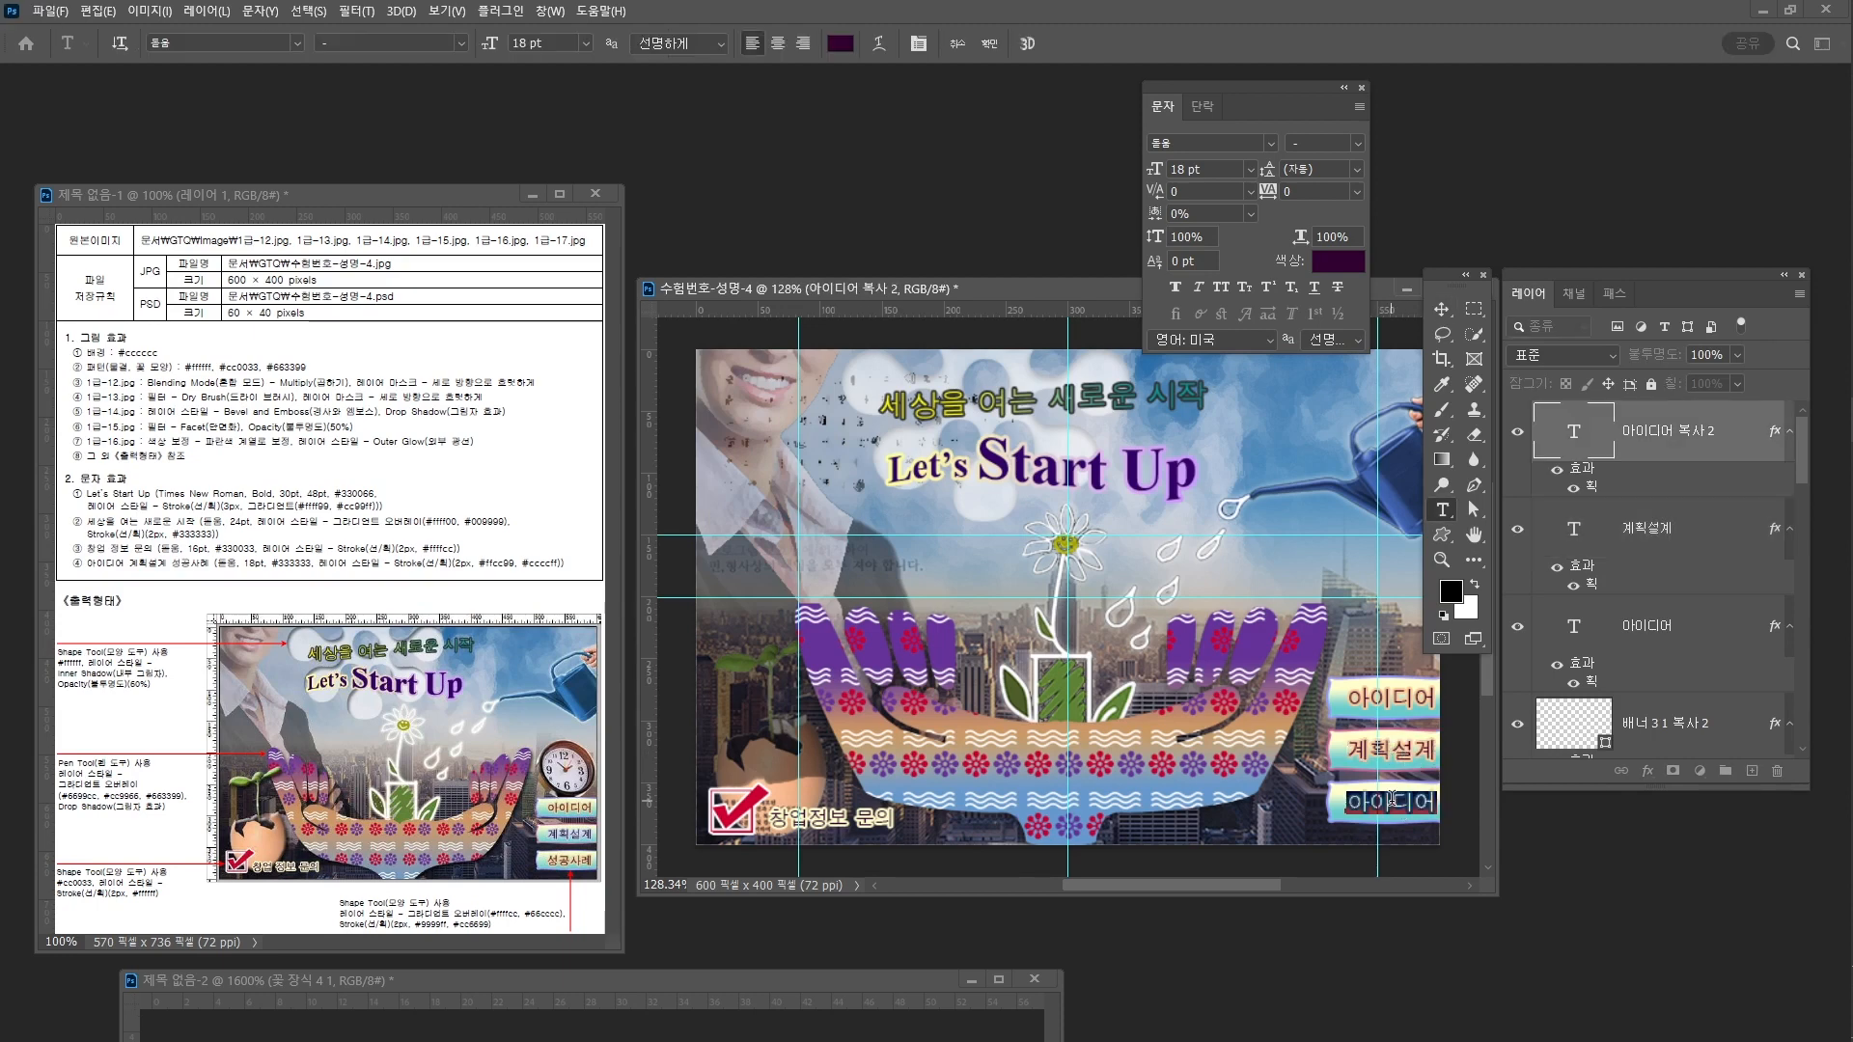
text(성공살)
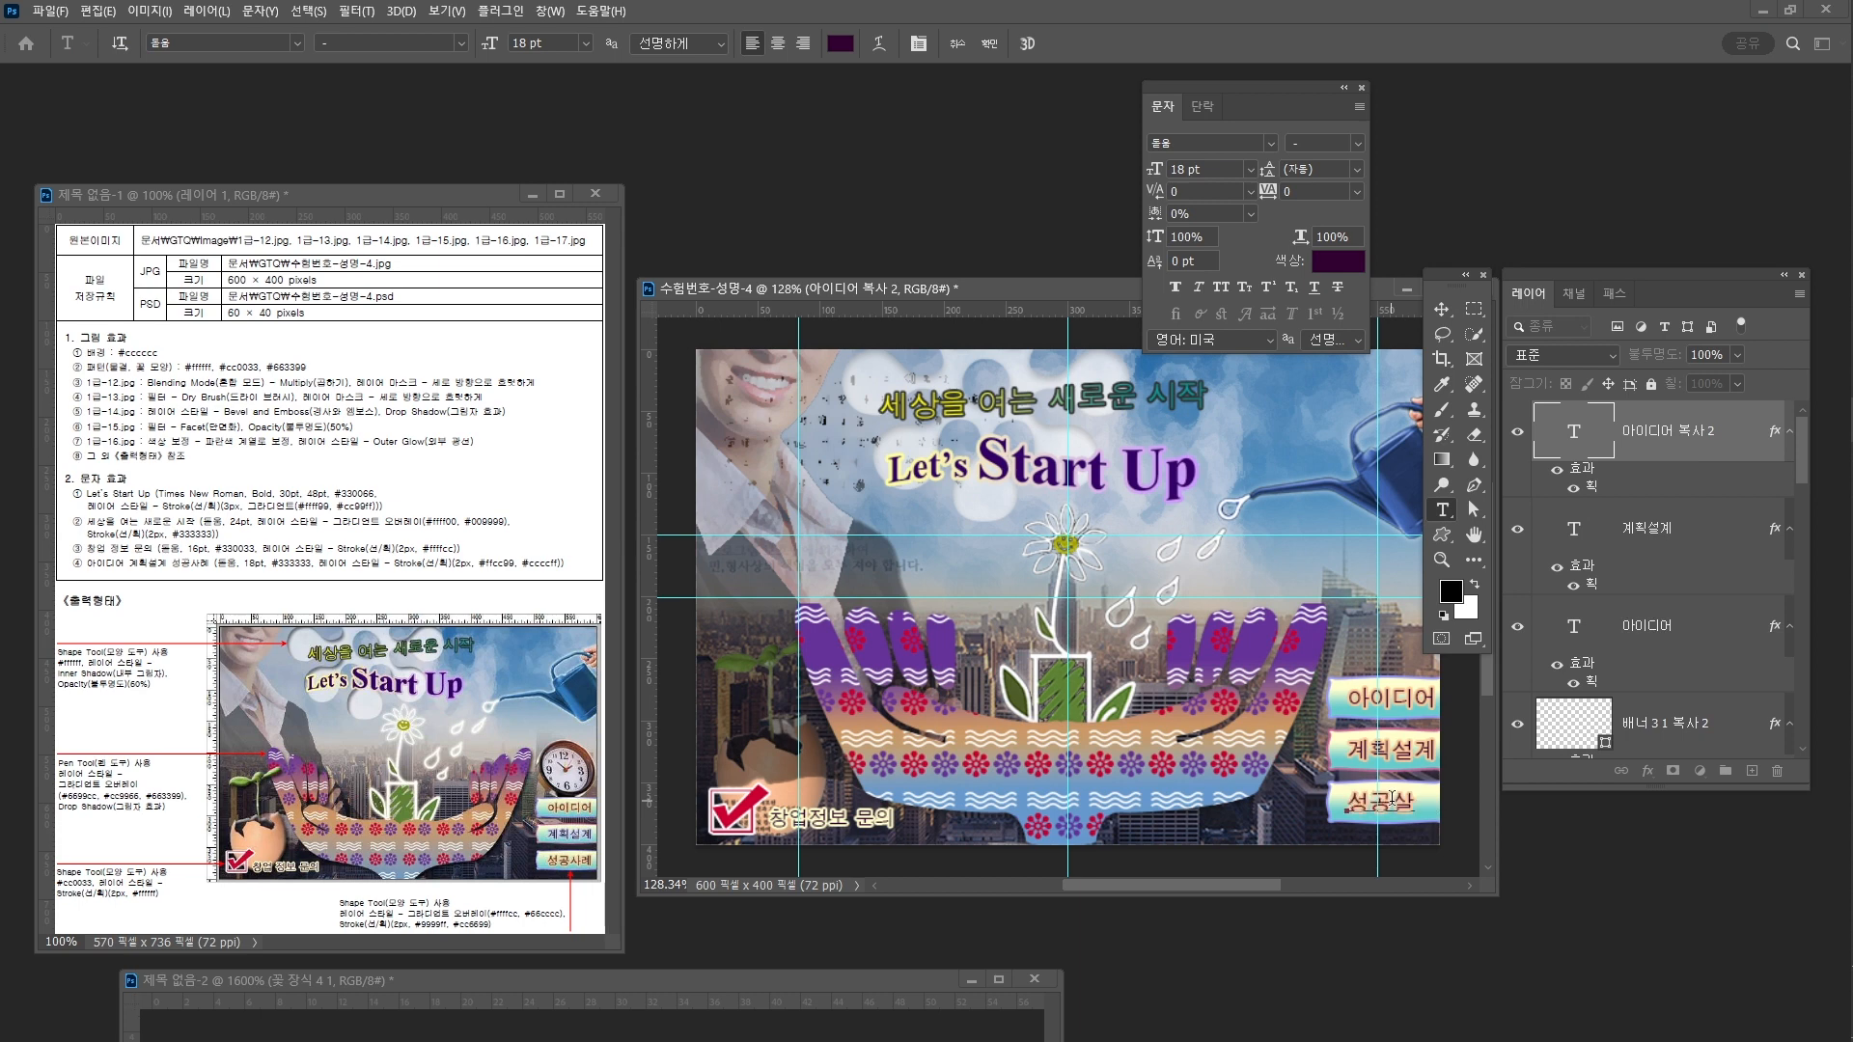
text(례)
key(ctrl+Return)
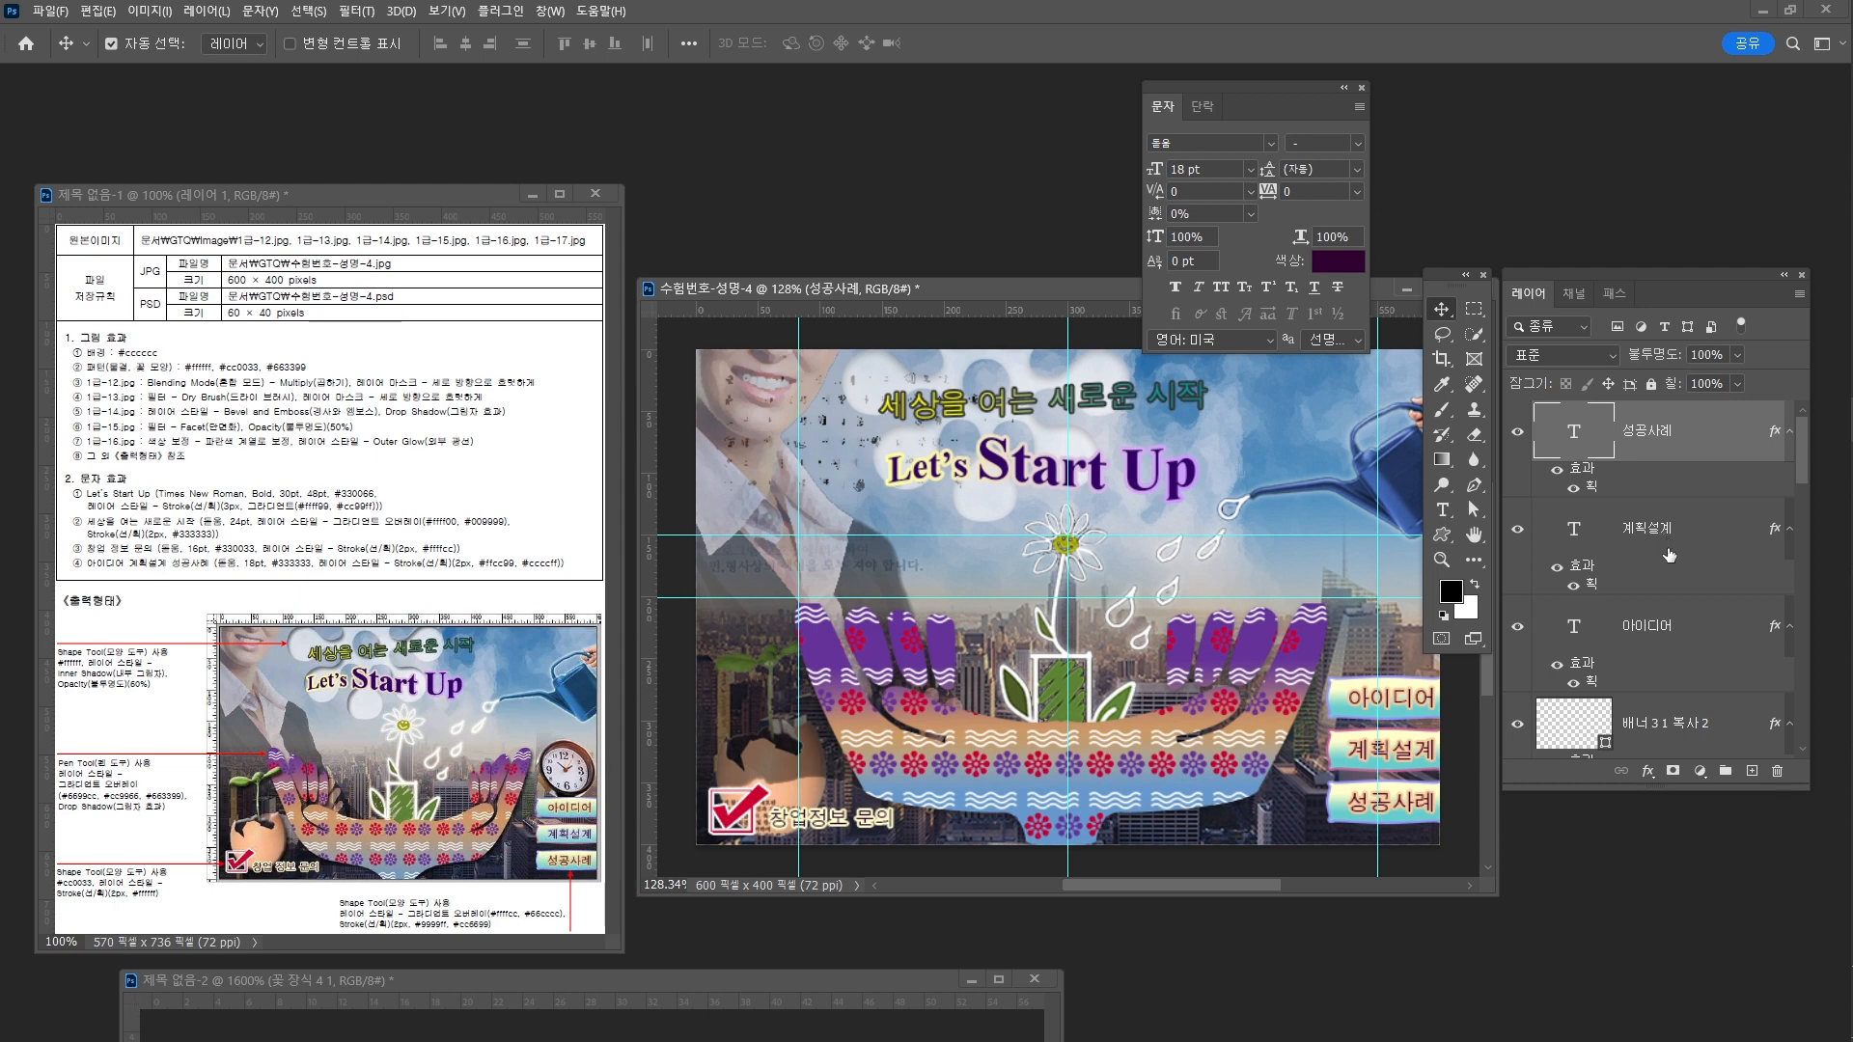
Change the stroke color of the "계획설계" text layer to #ccccff and apply the layer style
click(1670, 555)
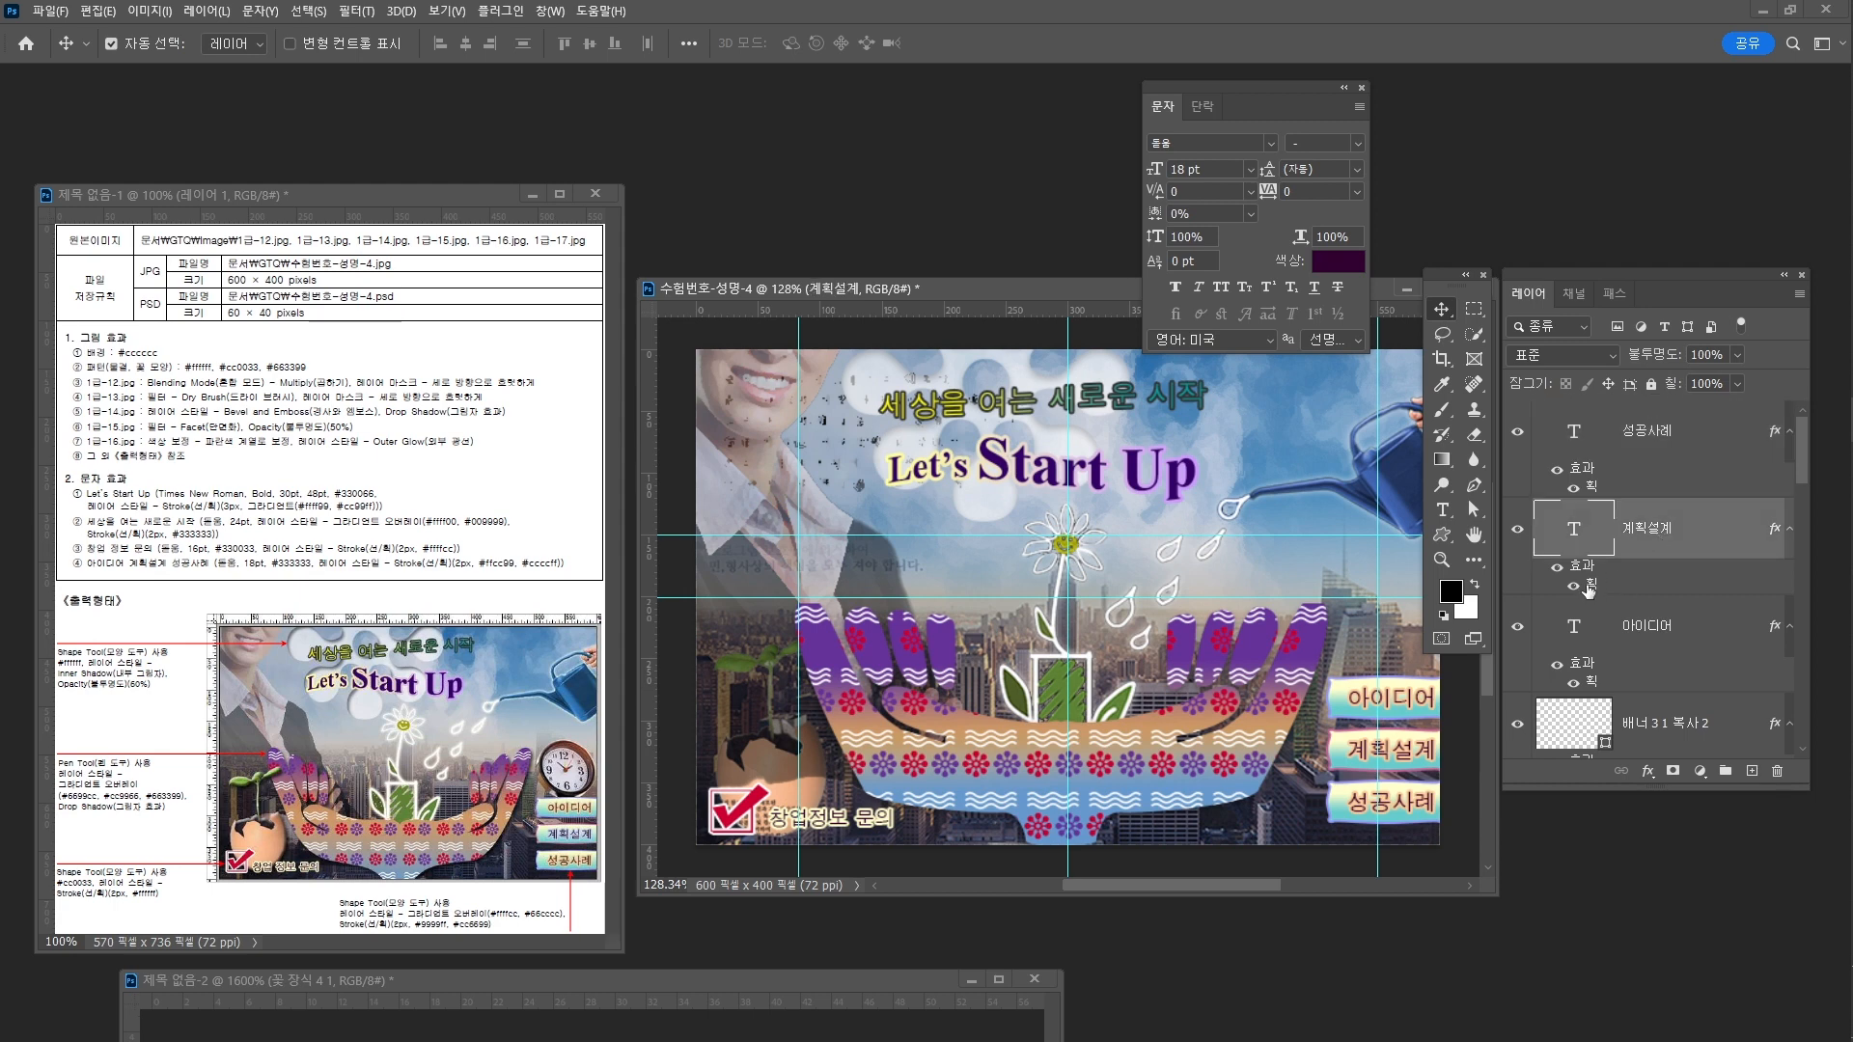
double_click(1589, 590)
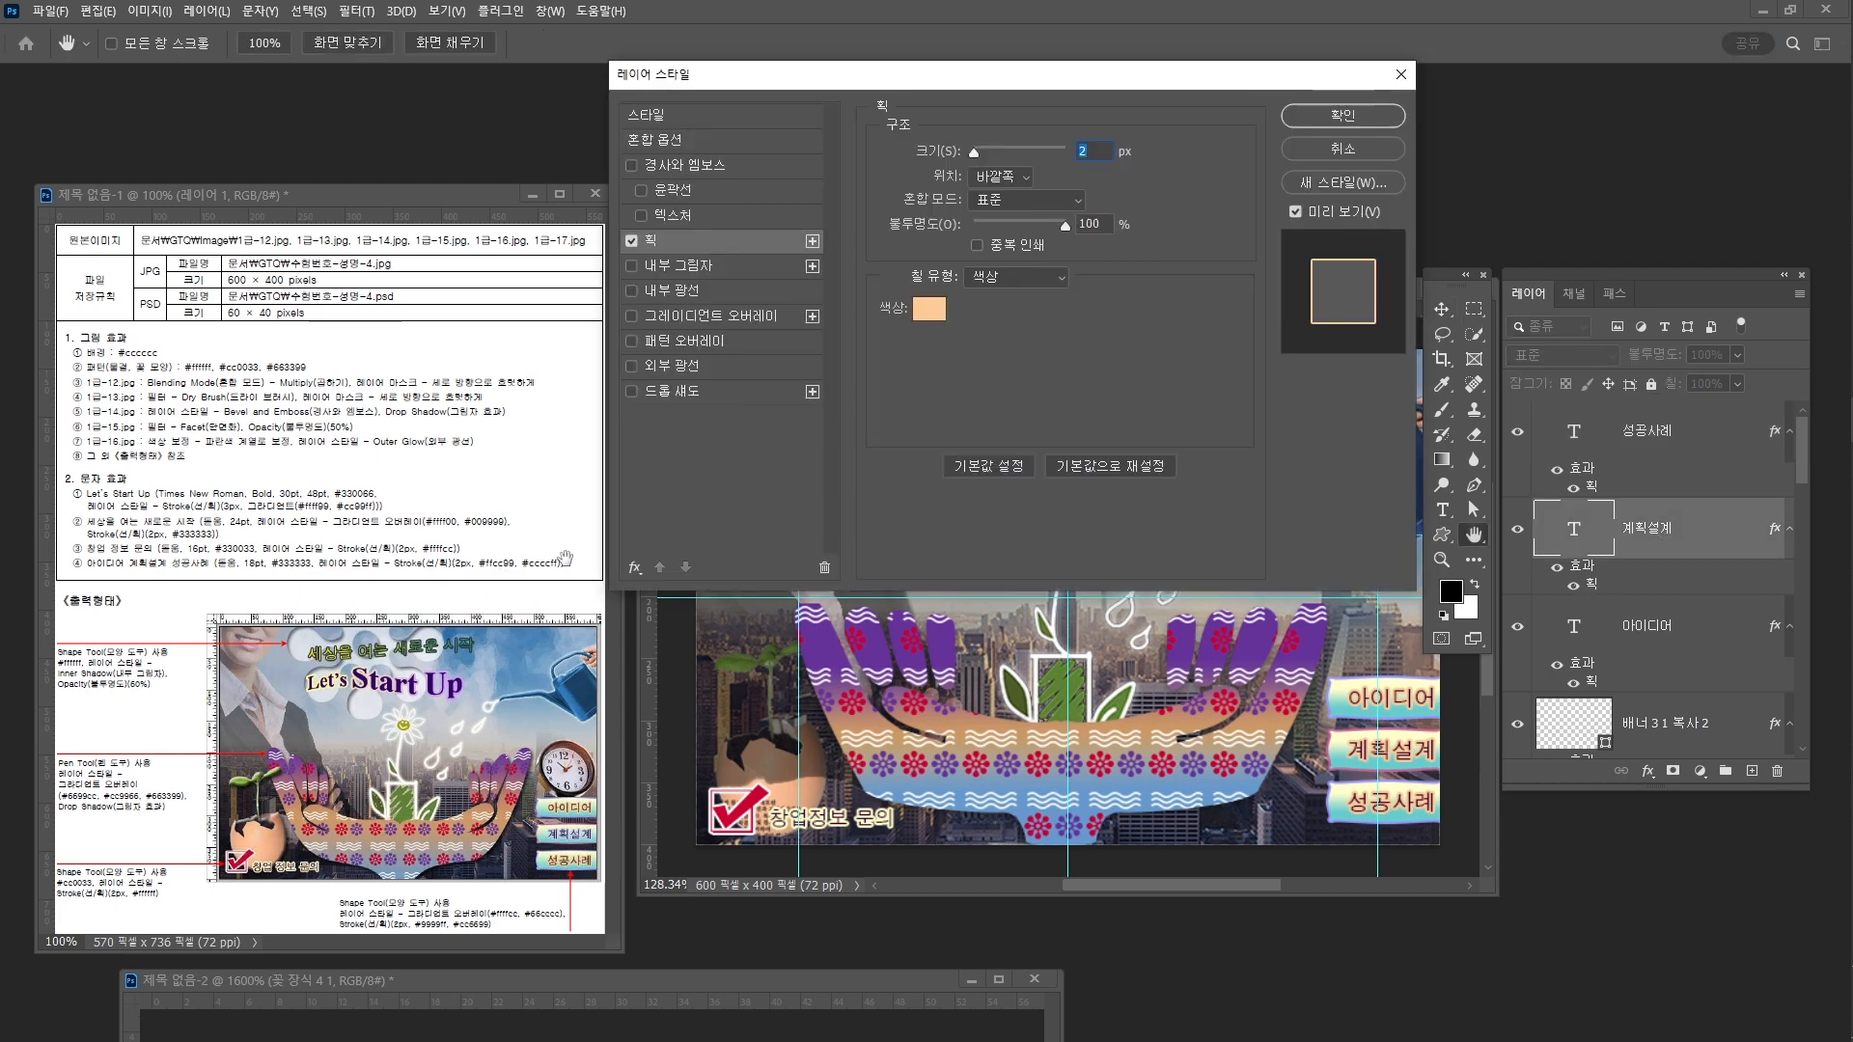
click(926, 308)
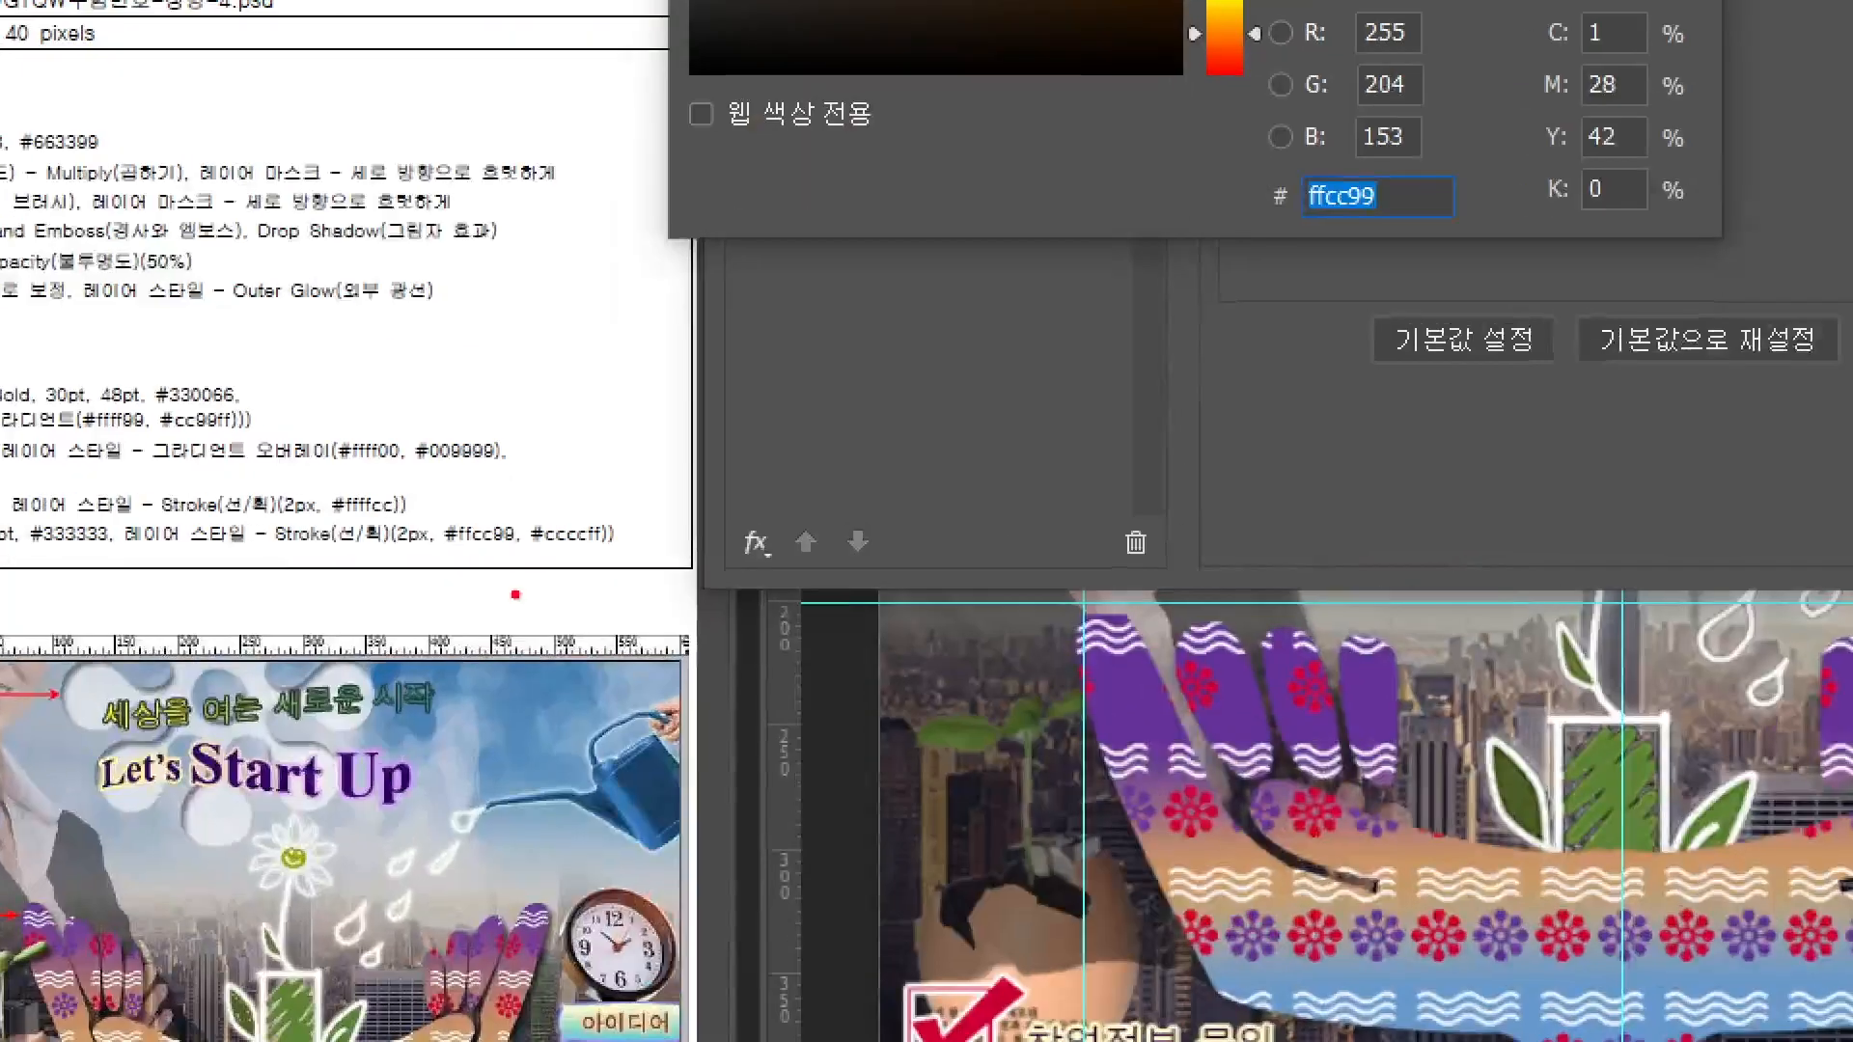
mouse_move(632, 564)
mouse_down()
mouse_move(527, 563)
mouse_move(671, 483)
mouse_move(626, 569)
mouse_up()
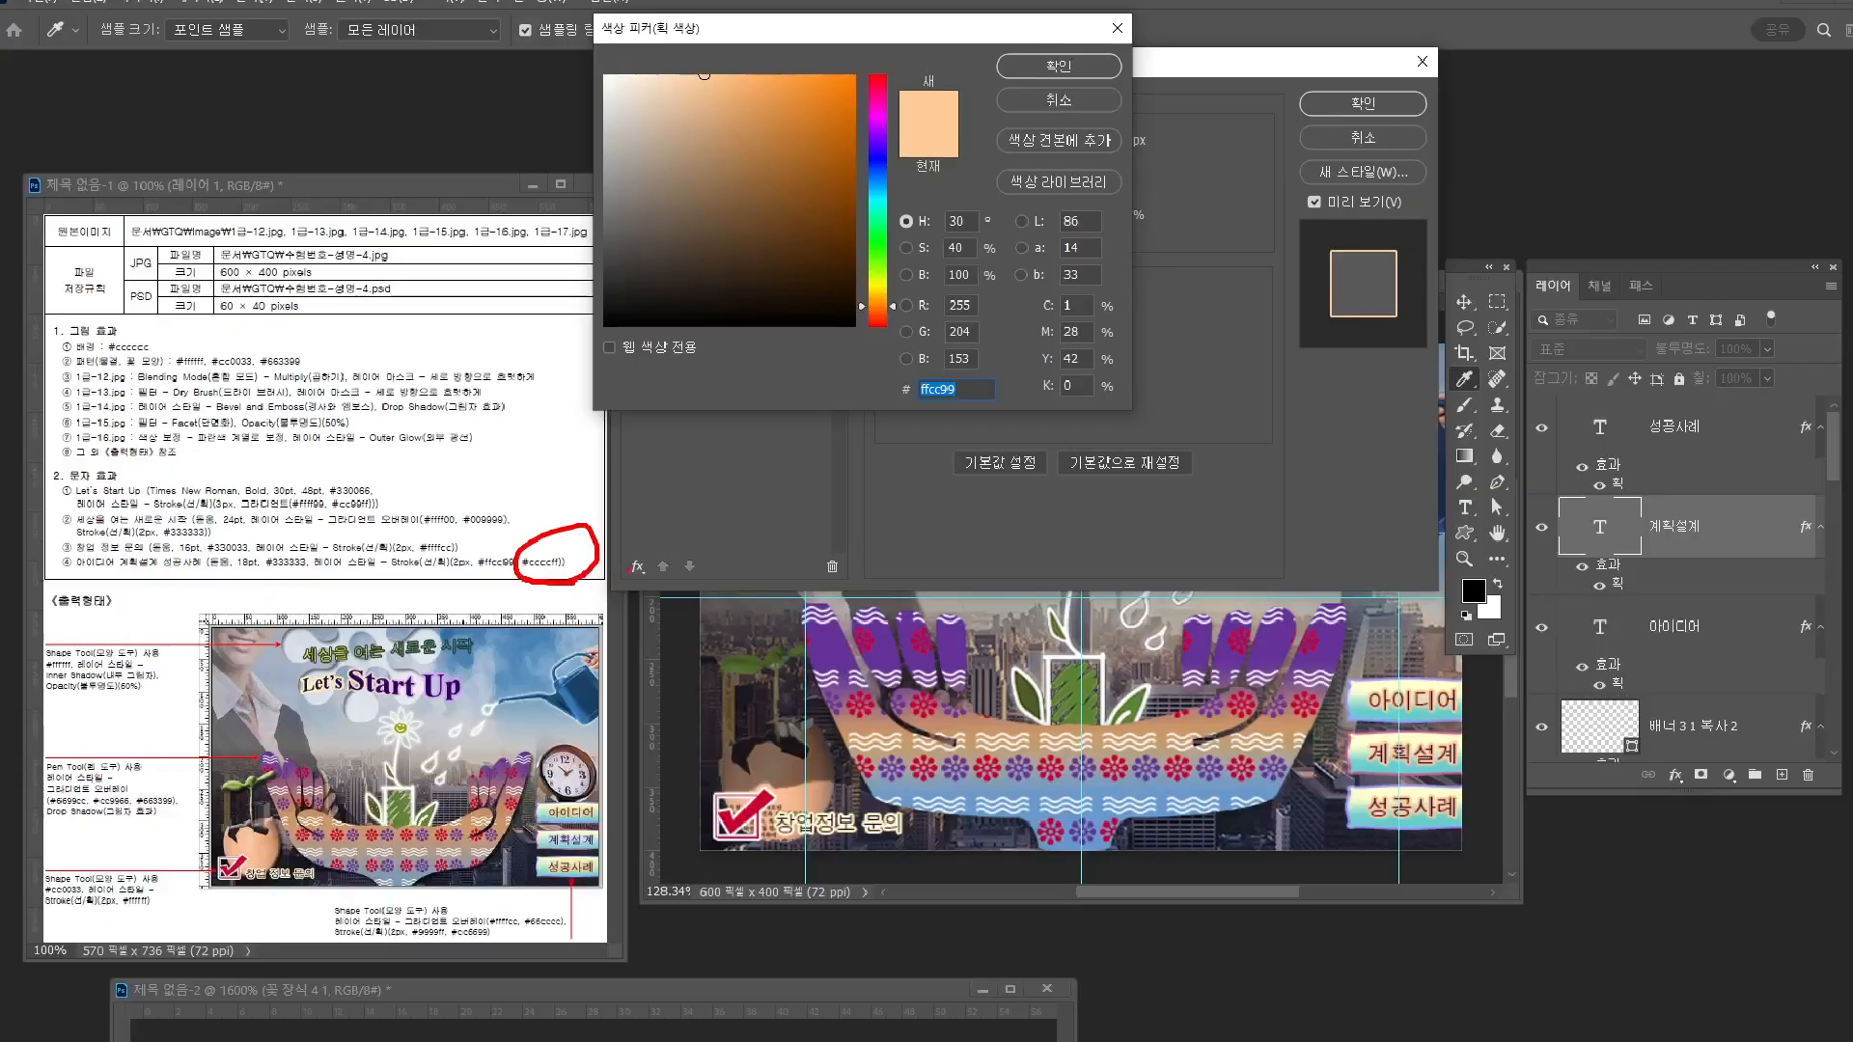
click(1411, 207)
double_click(961, 397)
key(BackSpace)
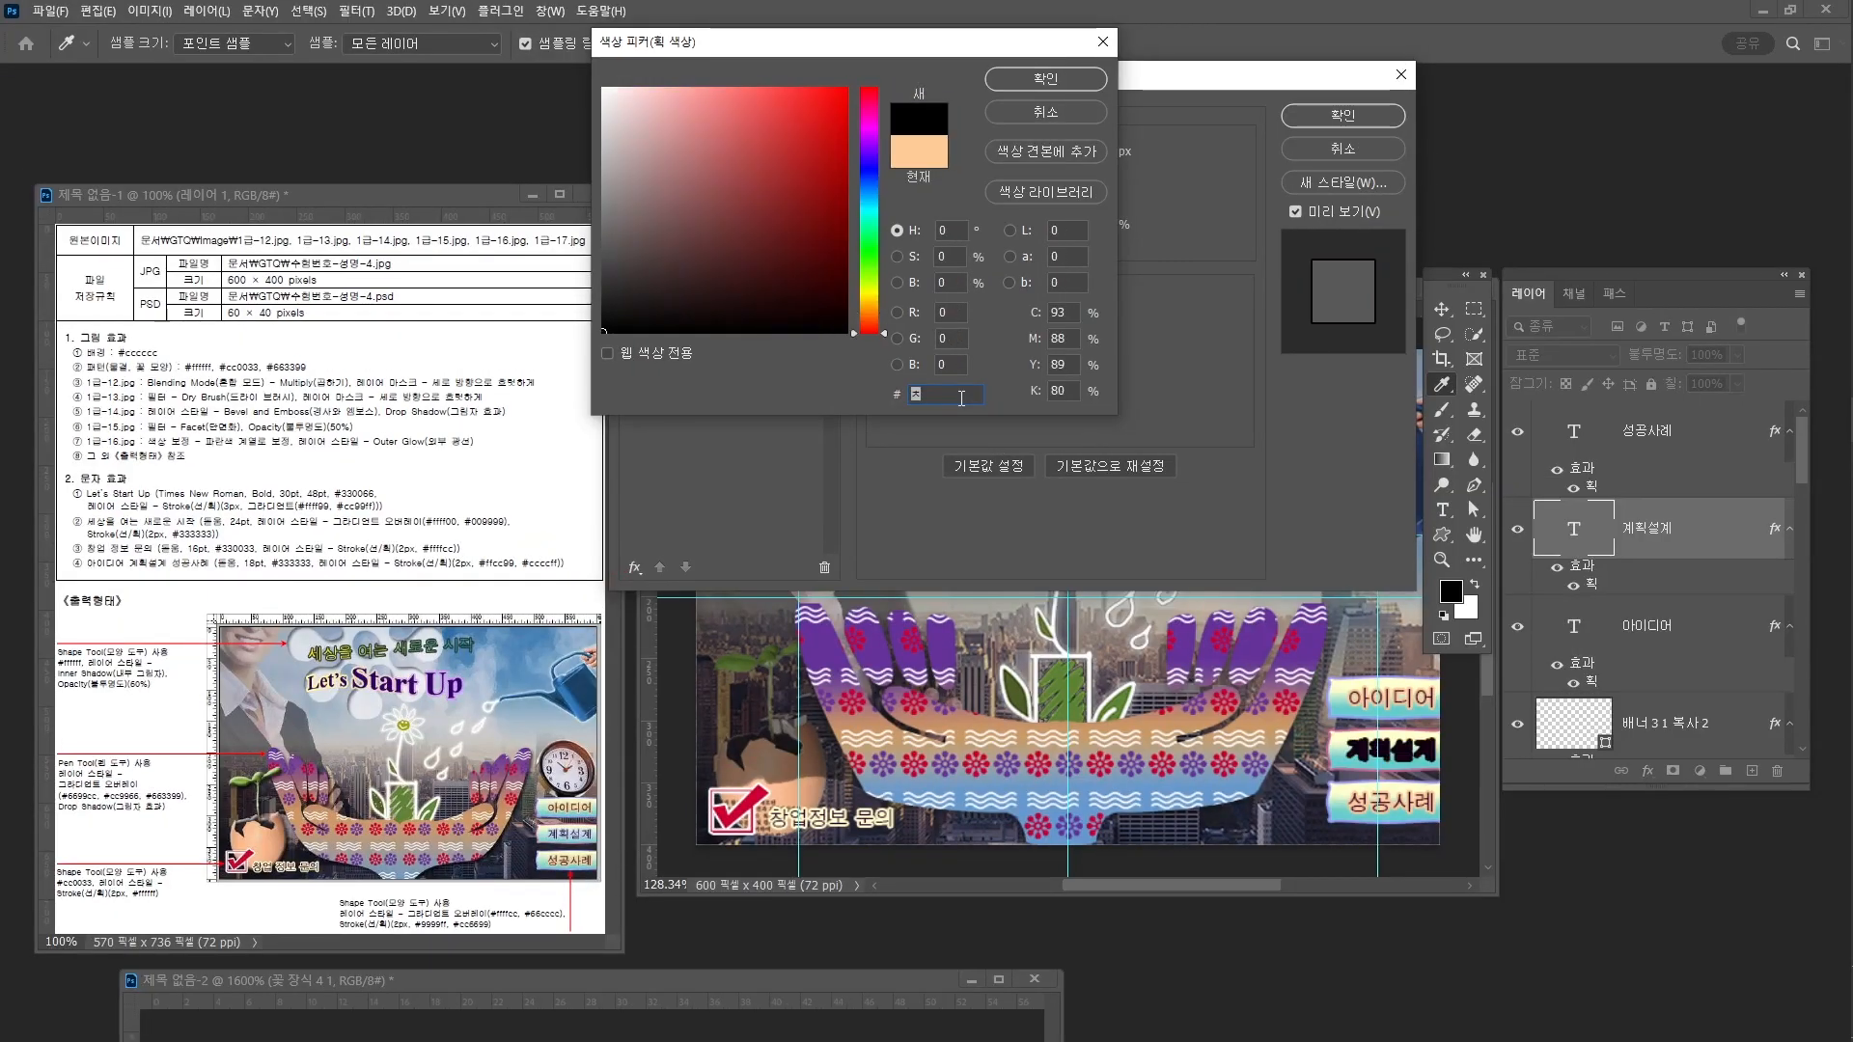
text(ccccff)
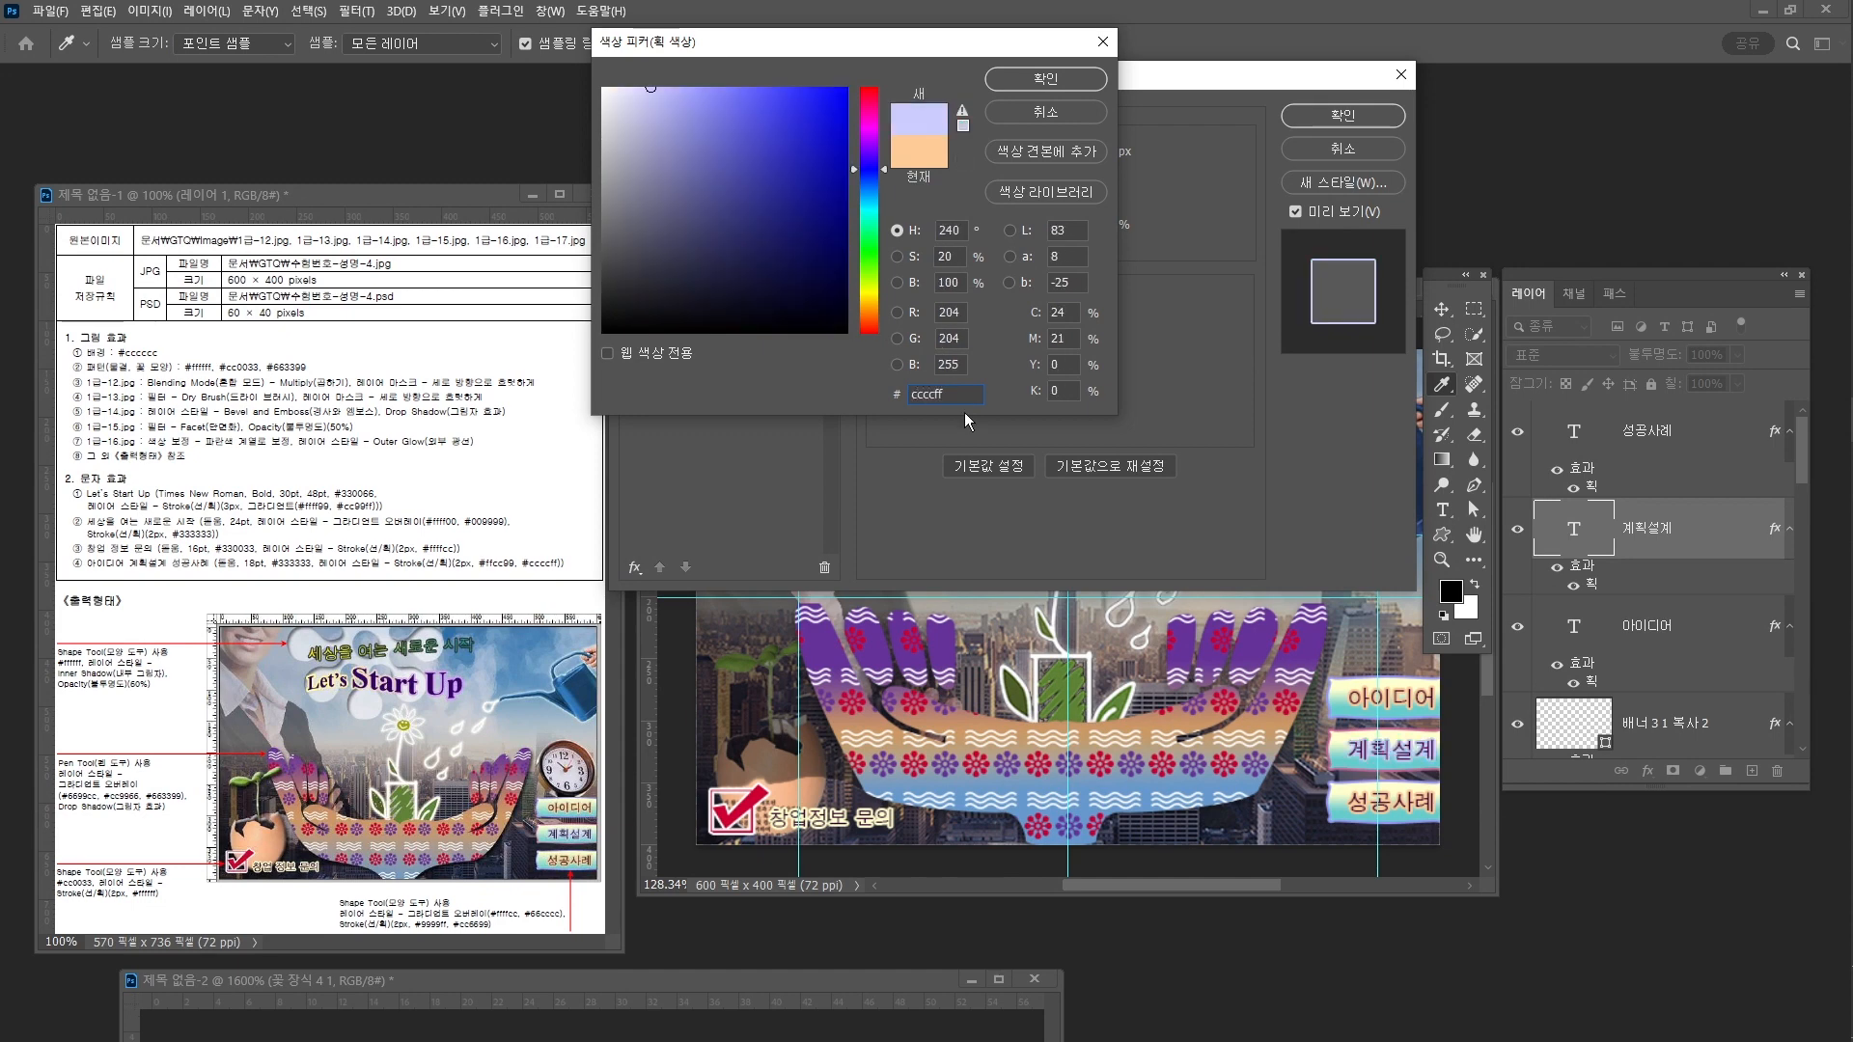
key(Return)
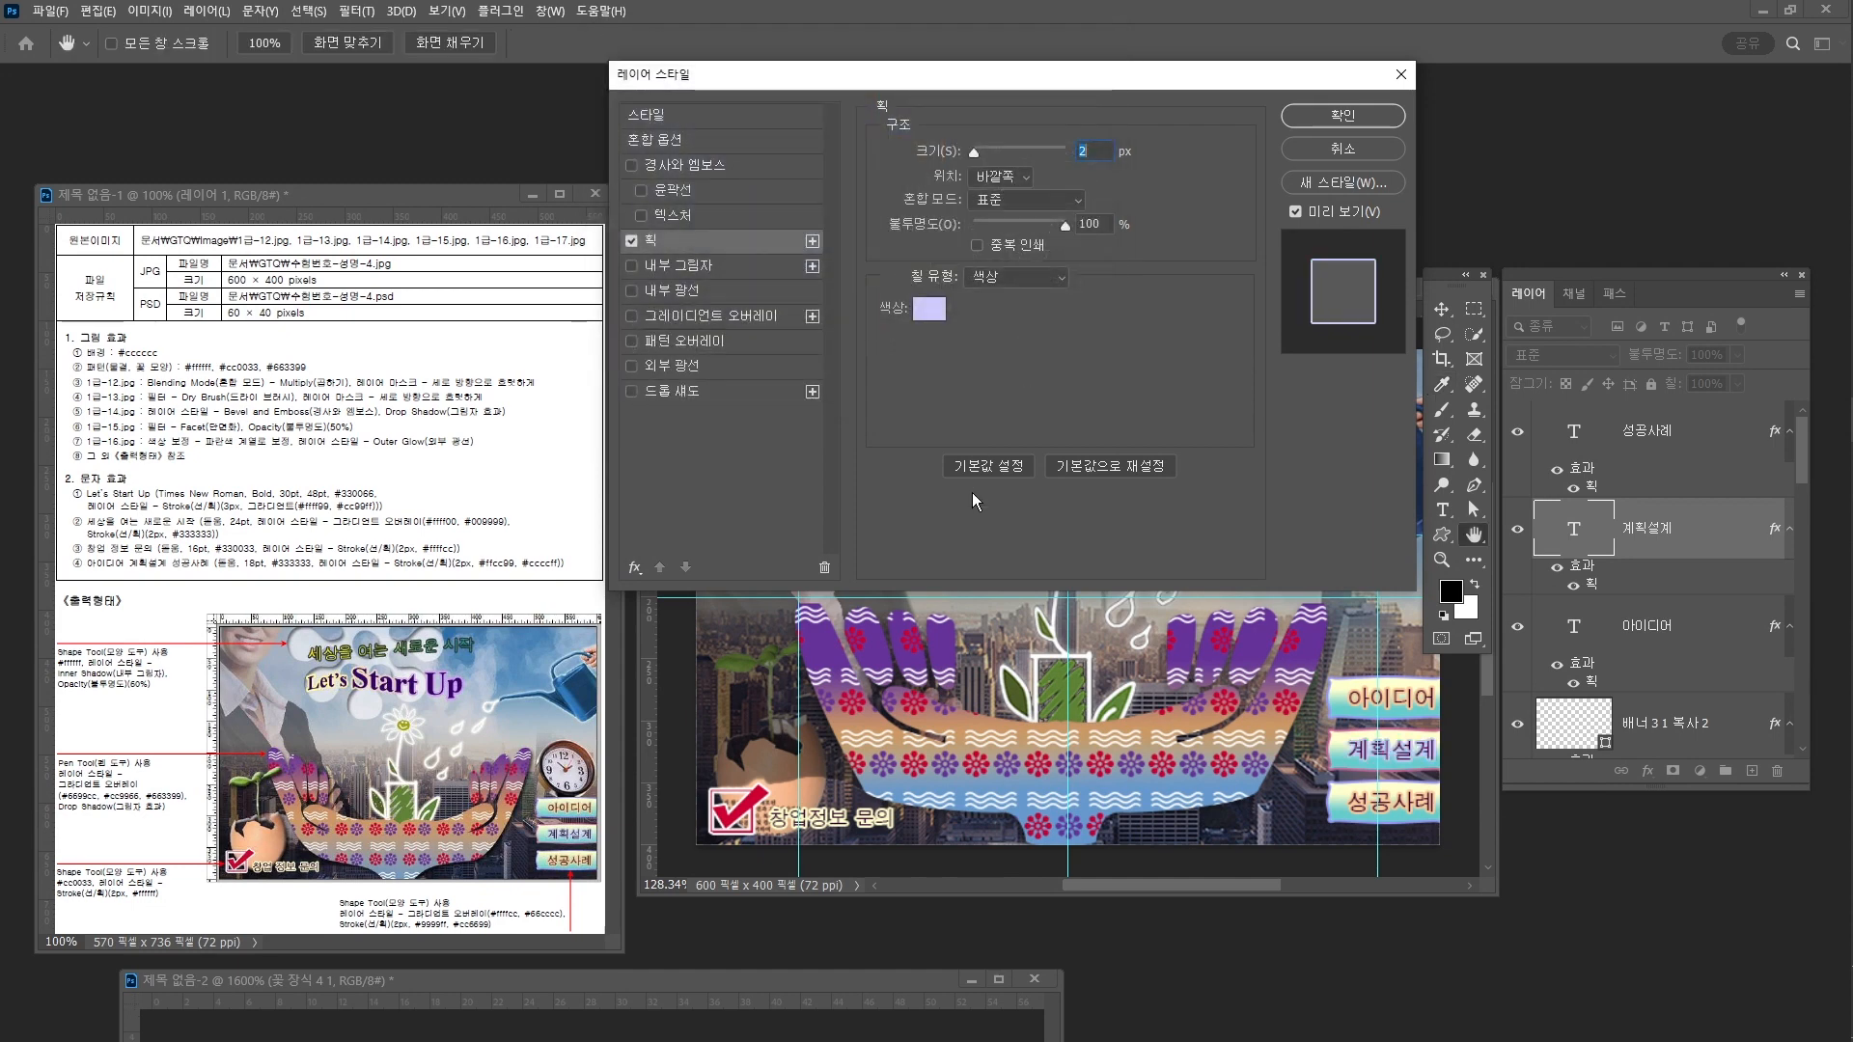
click(1343, 115)
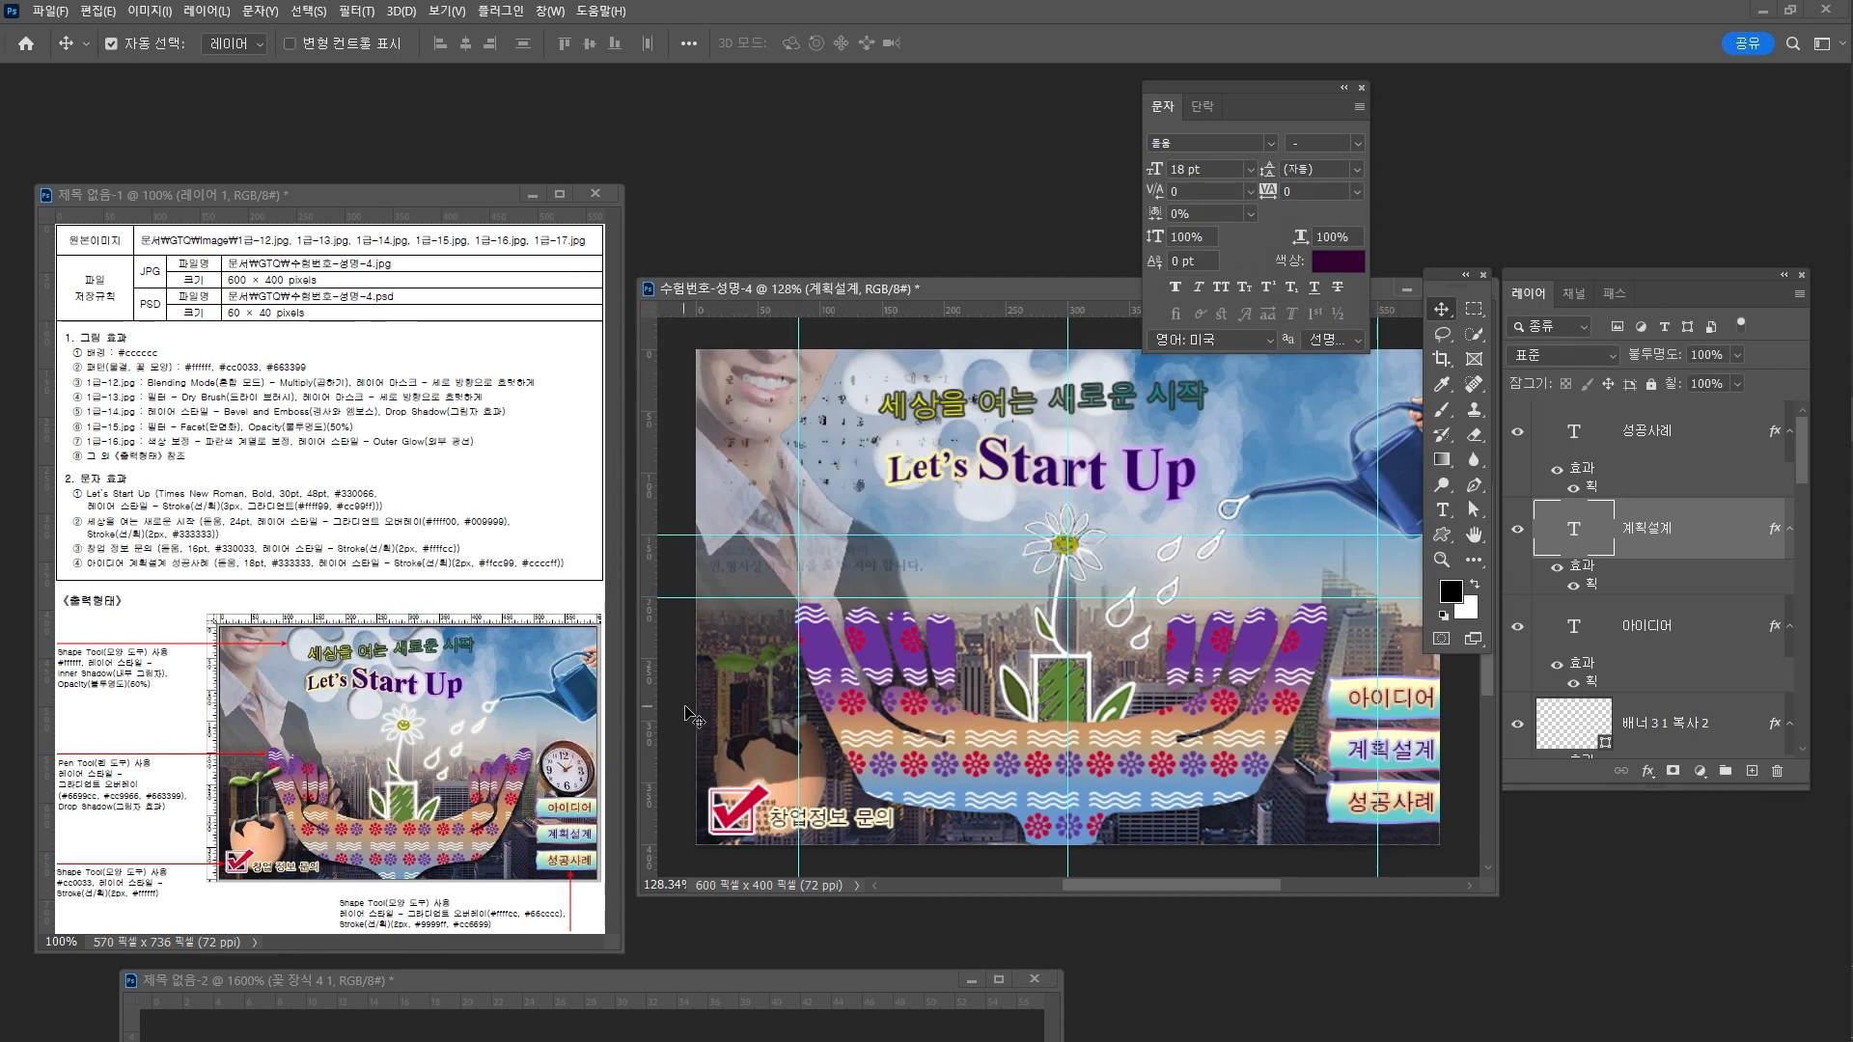
Raise the 1-14 eggshell sprout layer in the stacking order to just above "모양 4 복사 2"
click(785, 795)
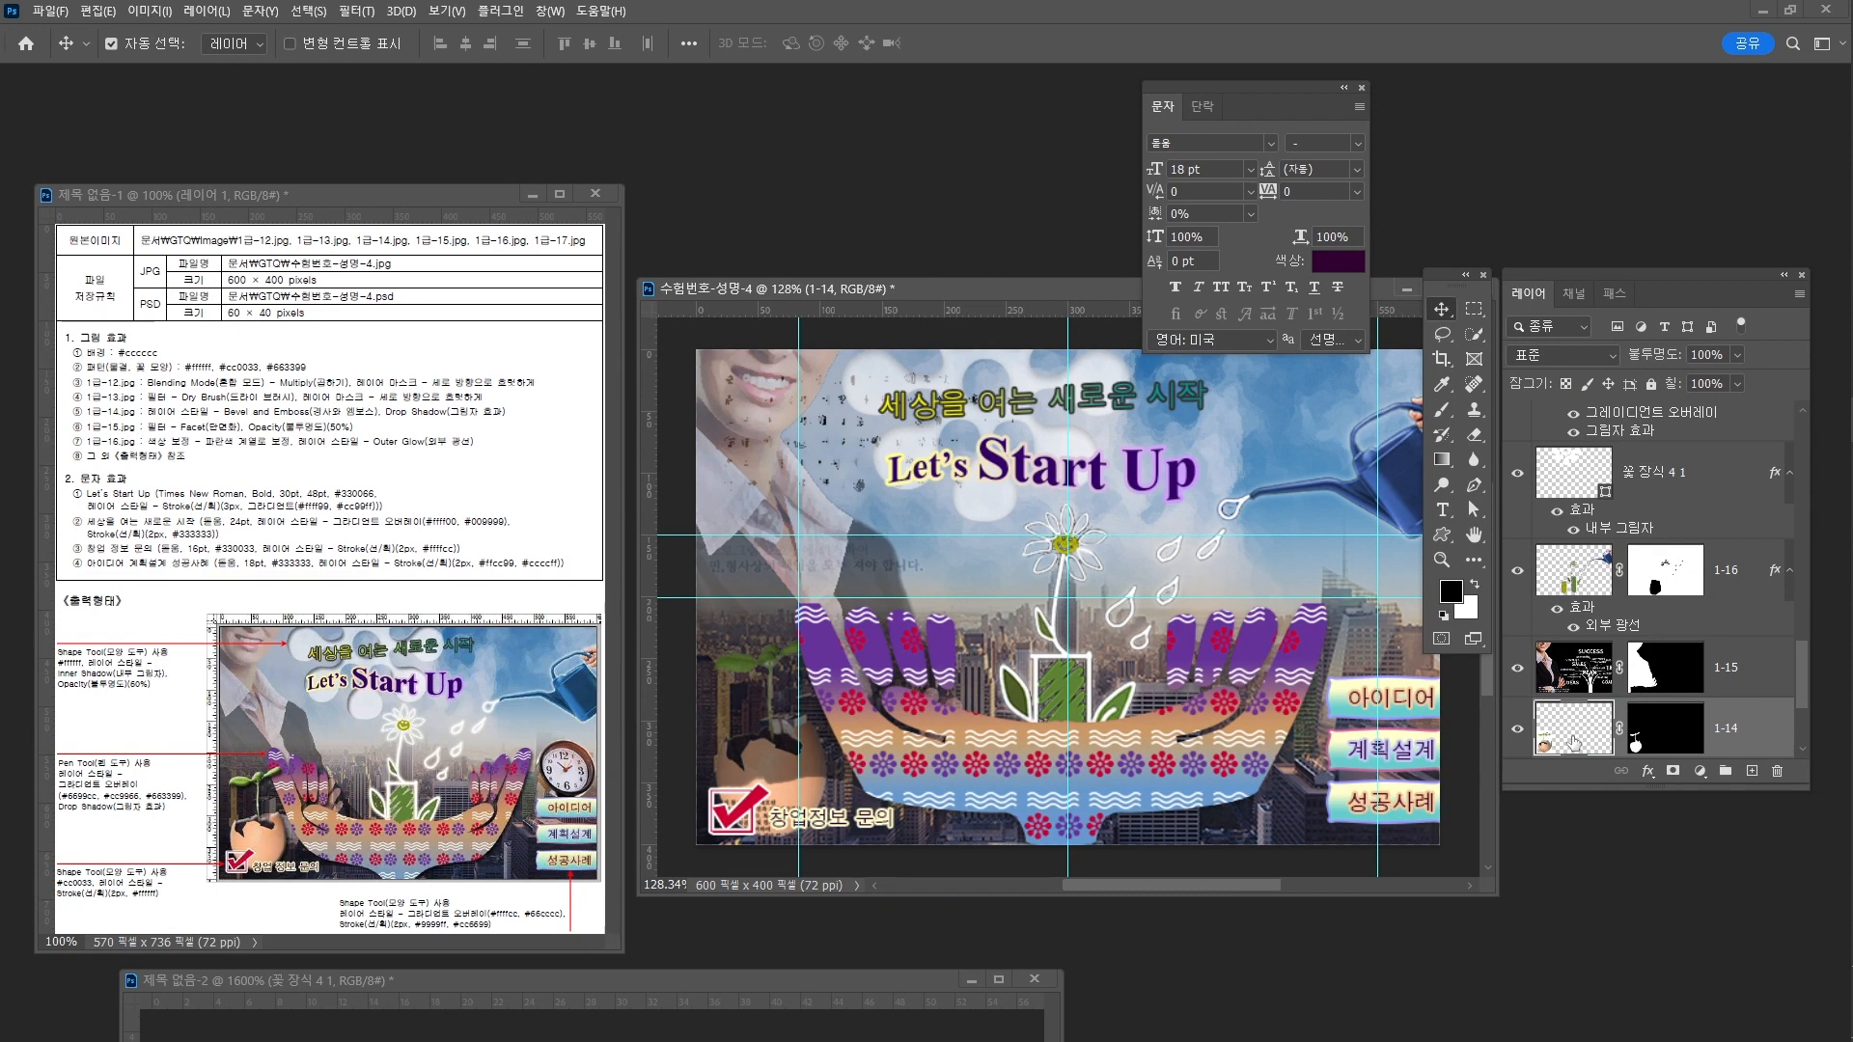
key(ctrl+bracketright)
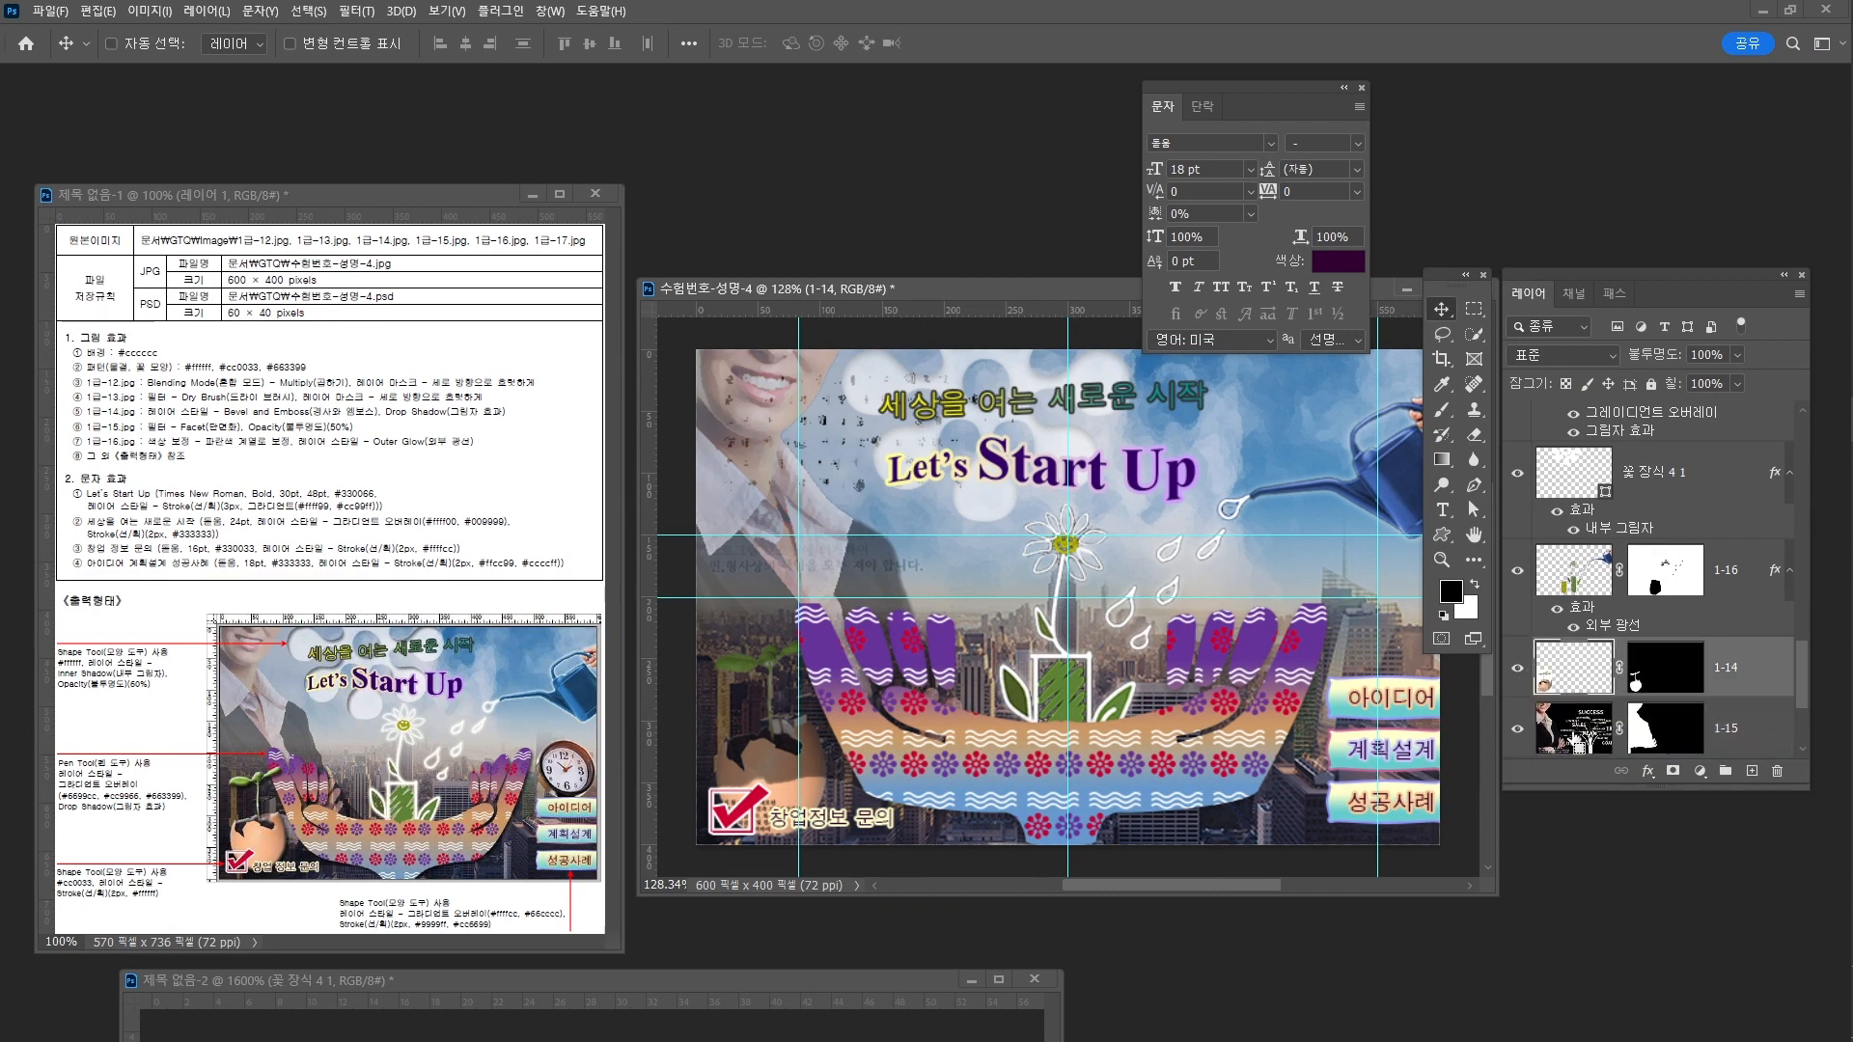
key(ctrl+bracketright)
key(ctrl+bracketright)
key(ctrl+bracketright)
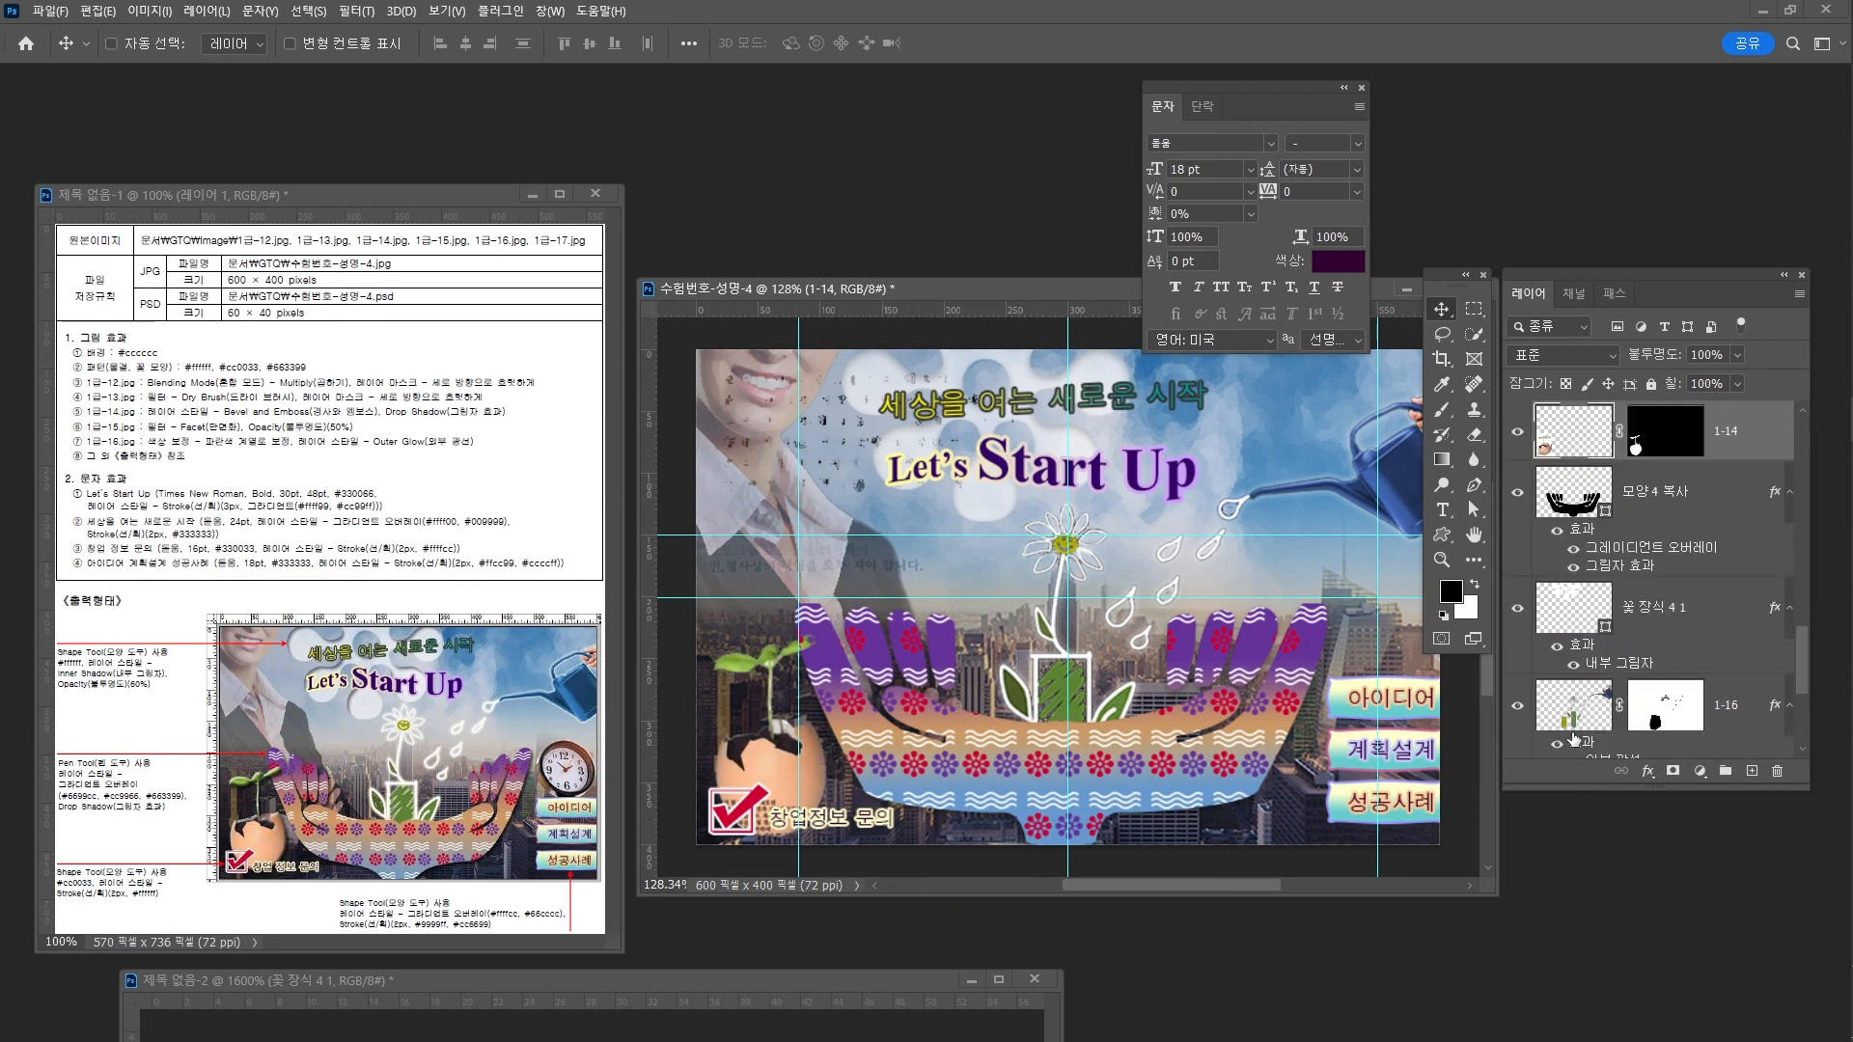
key(ctrl+bracketright)
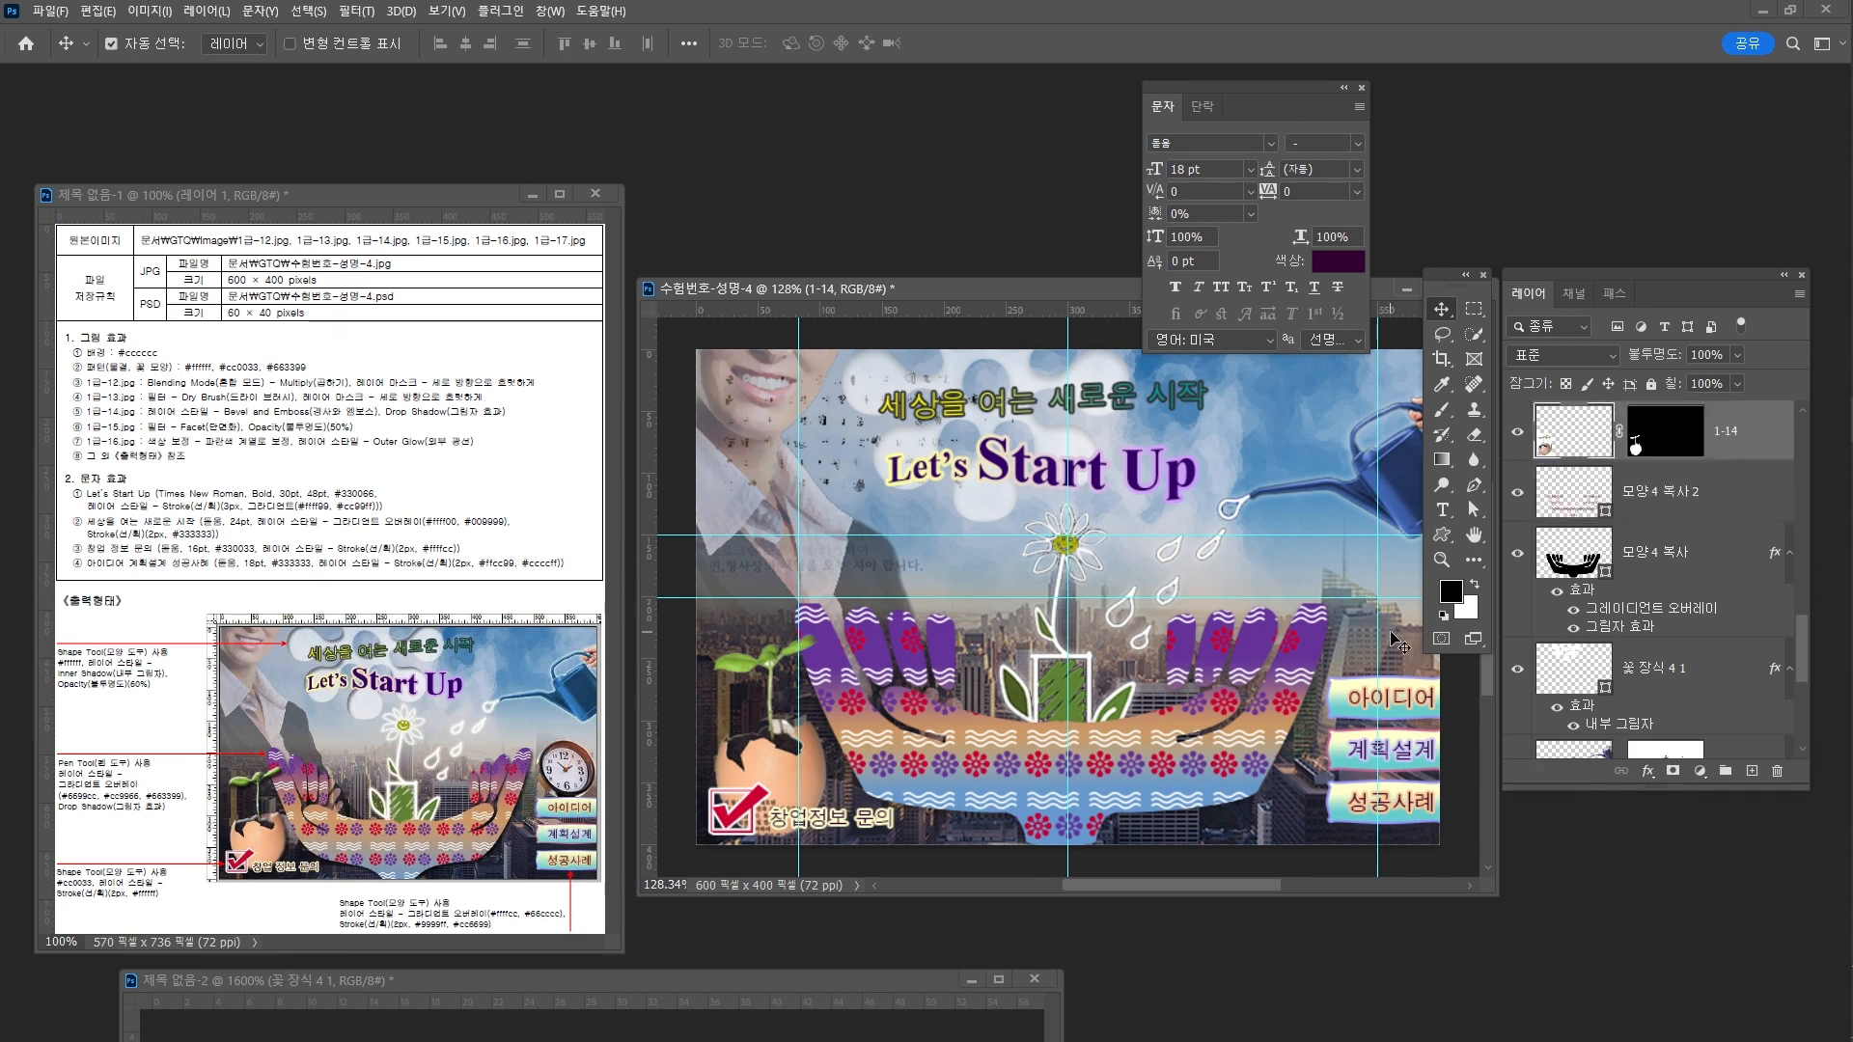
Open the clock image 1급-17.jpg from the Image folder and place its window over the composite
key(ctrl)
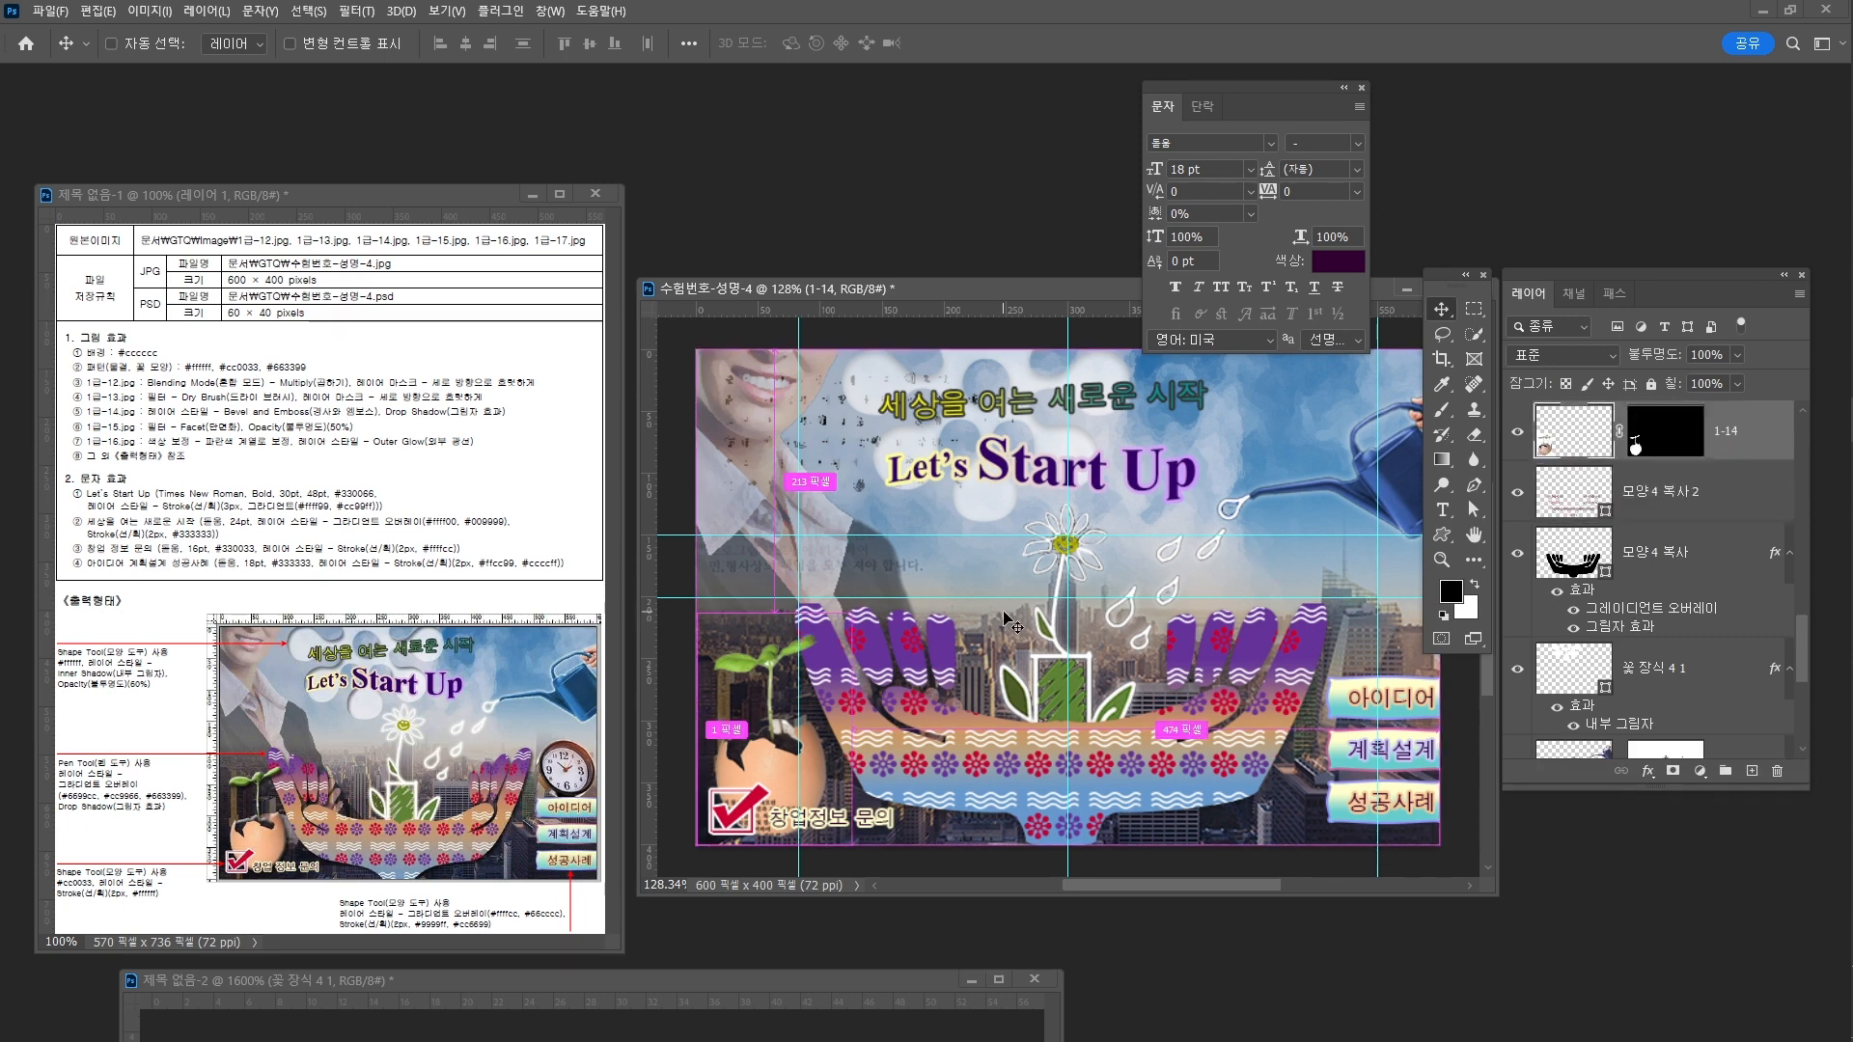
key(ctrl+o)
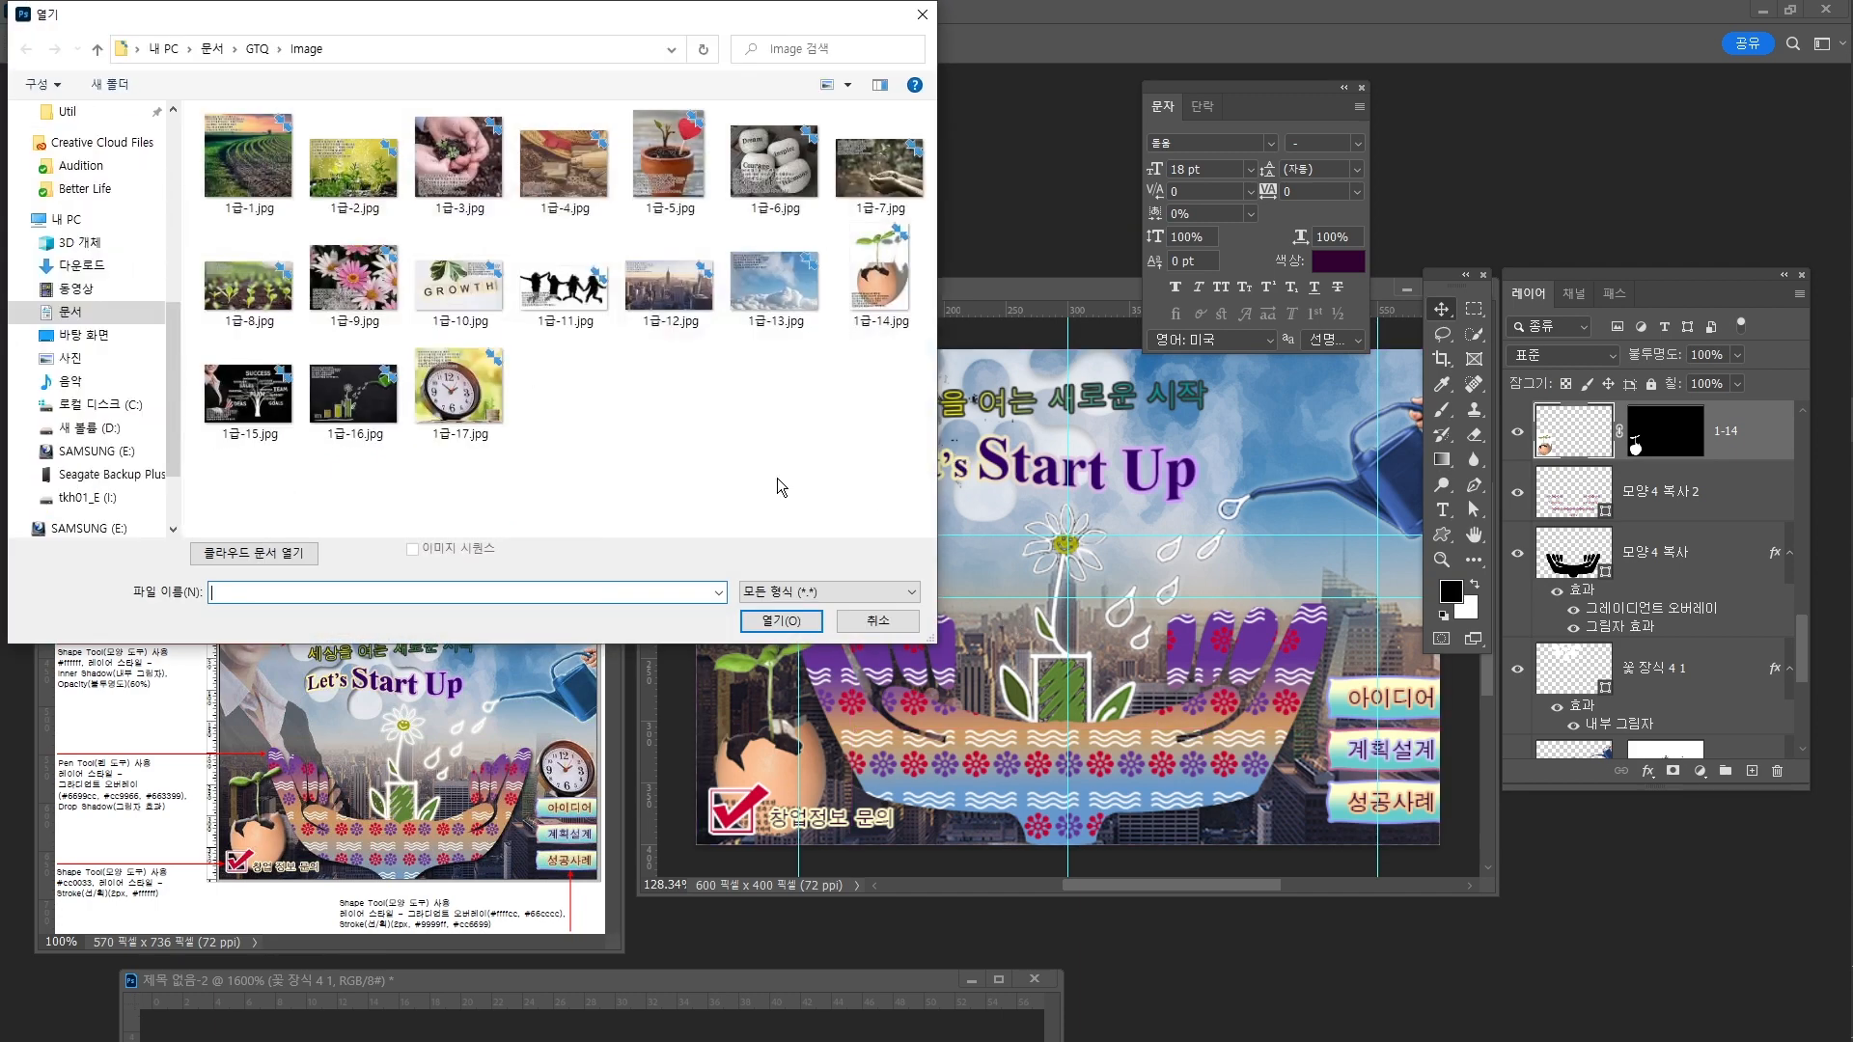
click(458, 386)
click(782, 620)
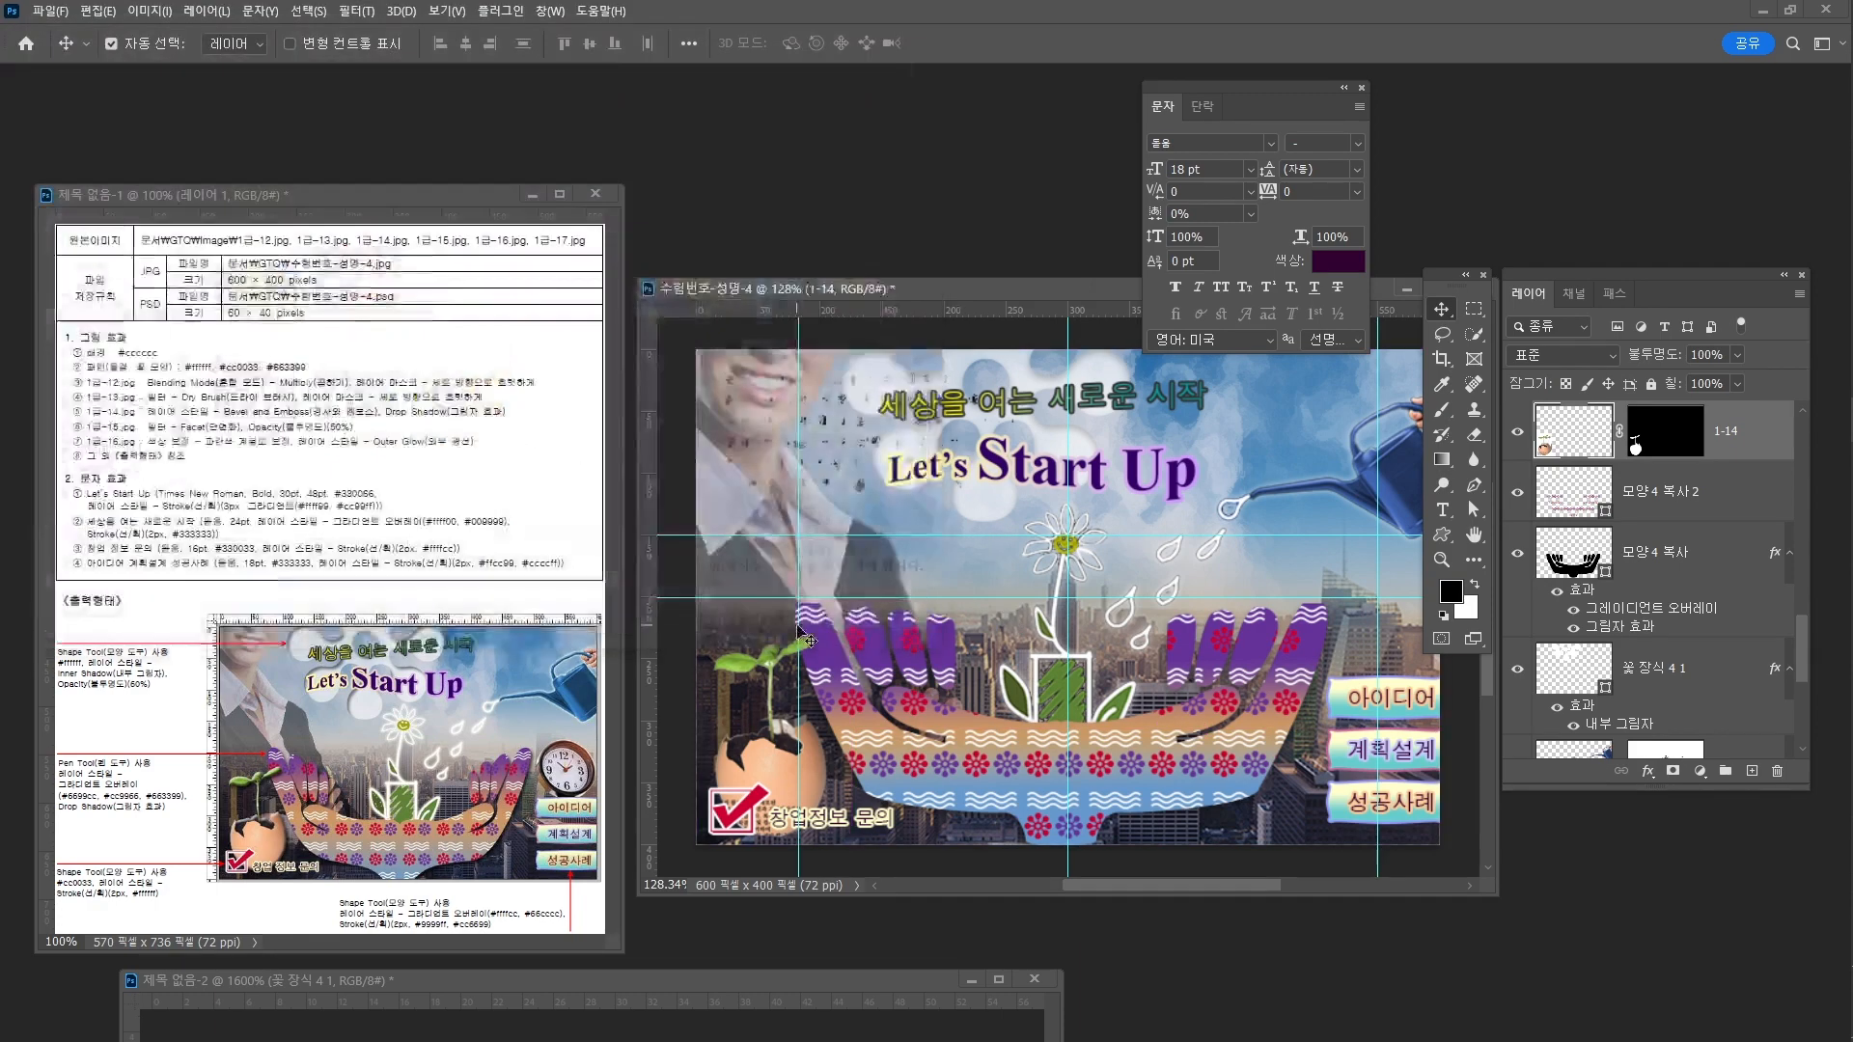
drag(301, 152, 908, 178)
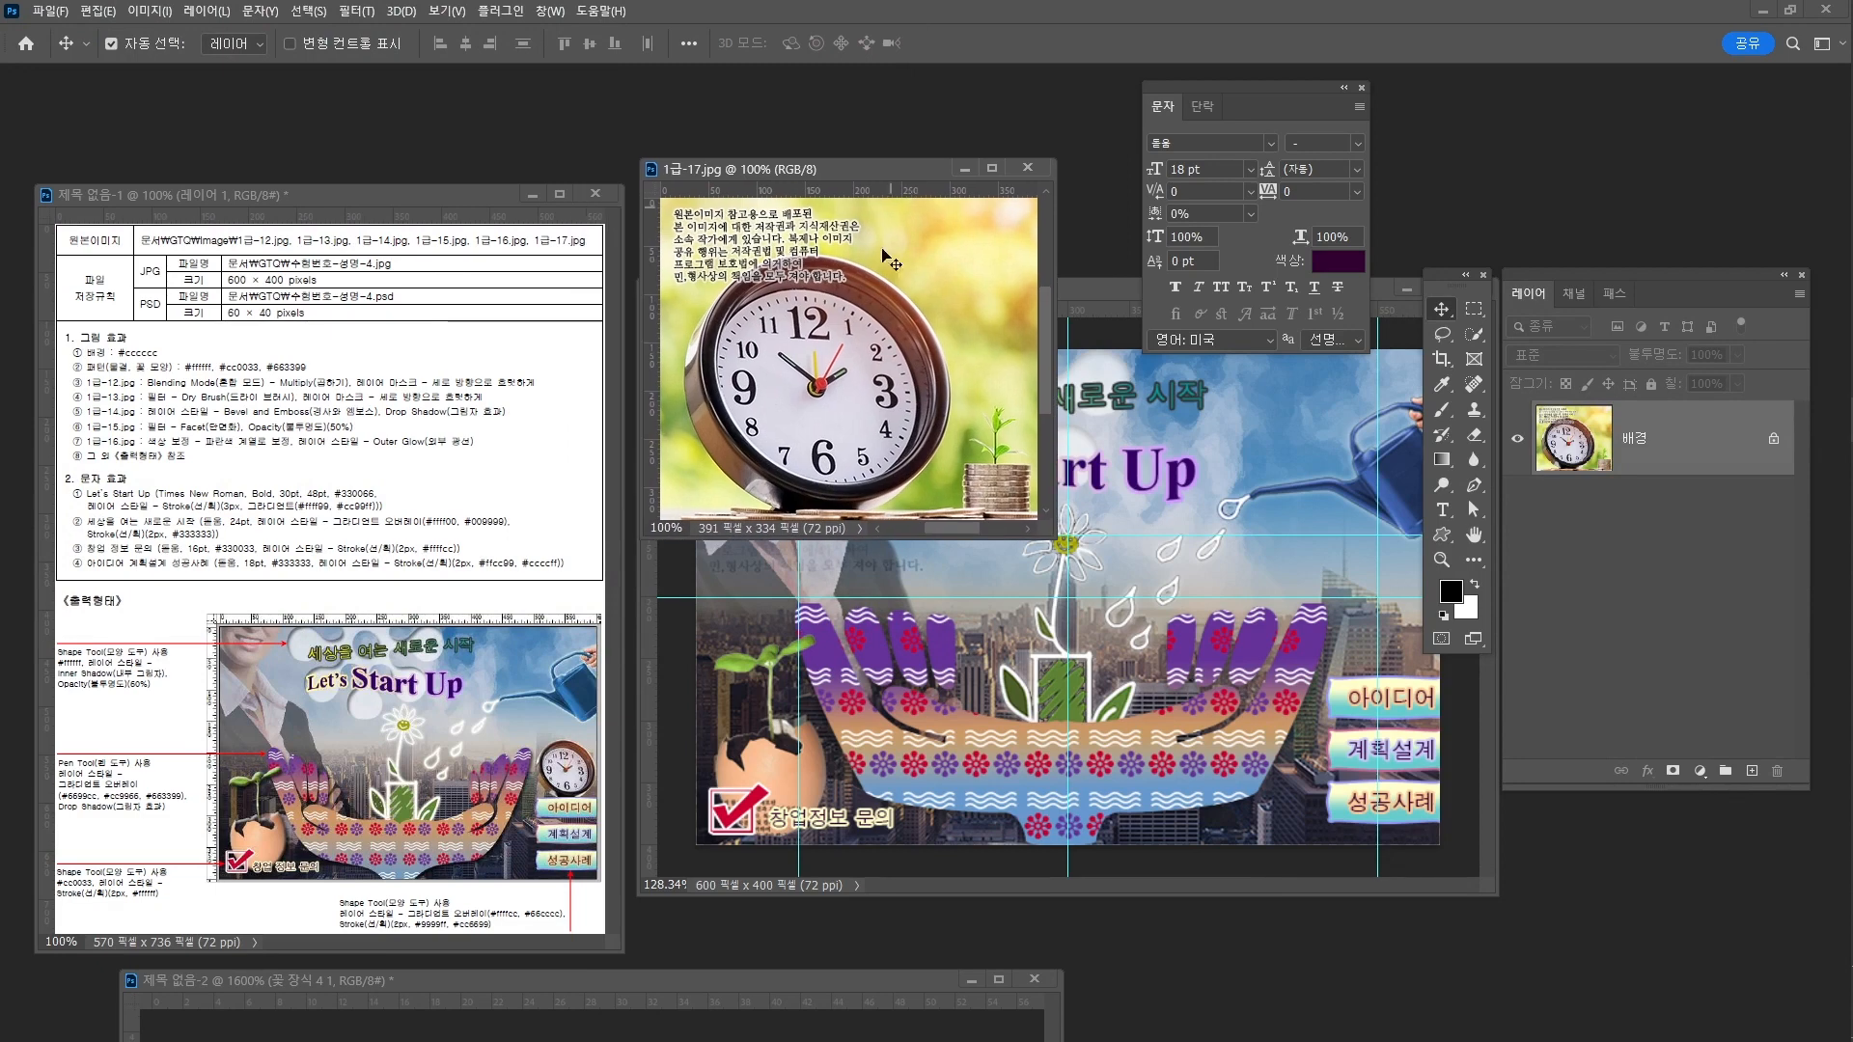
Select the clock in 1급-17.jpg with the Object Selection tool and mask out its background
click(1479, 336)
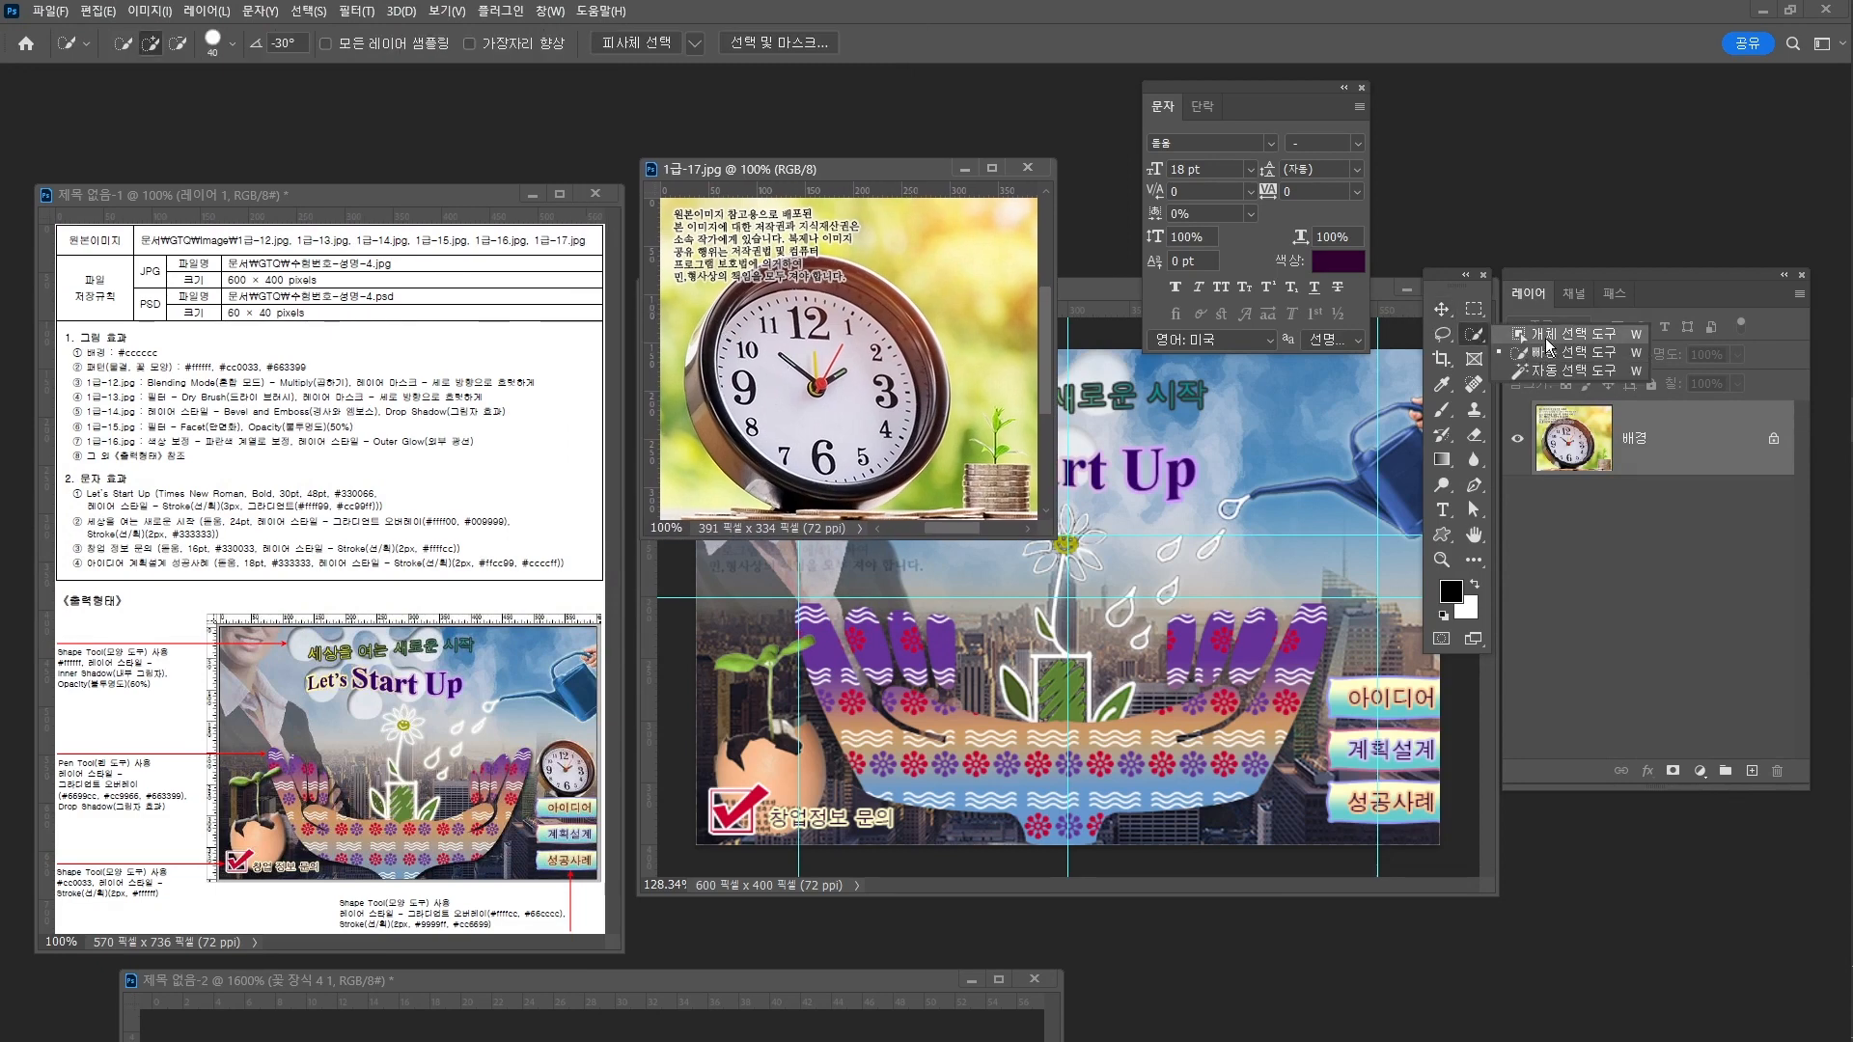
click(1550, 334)
drag(683, 245, 957, 518)
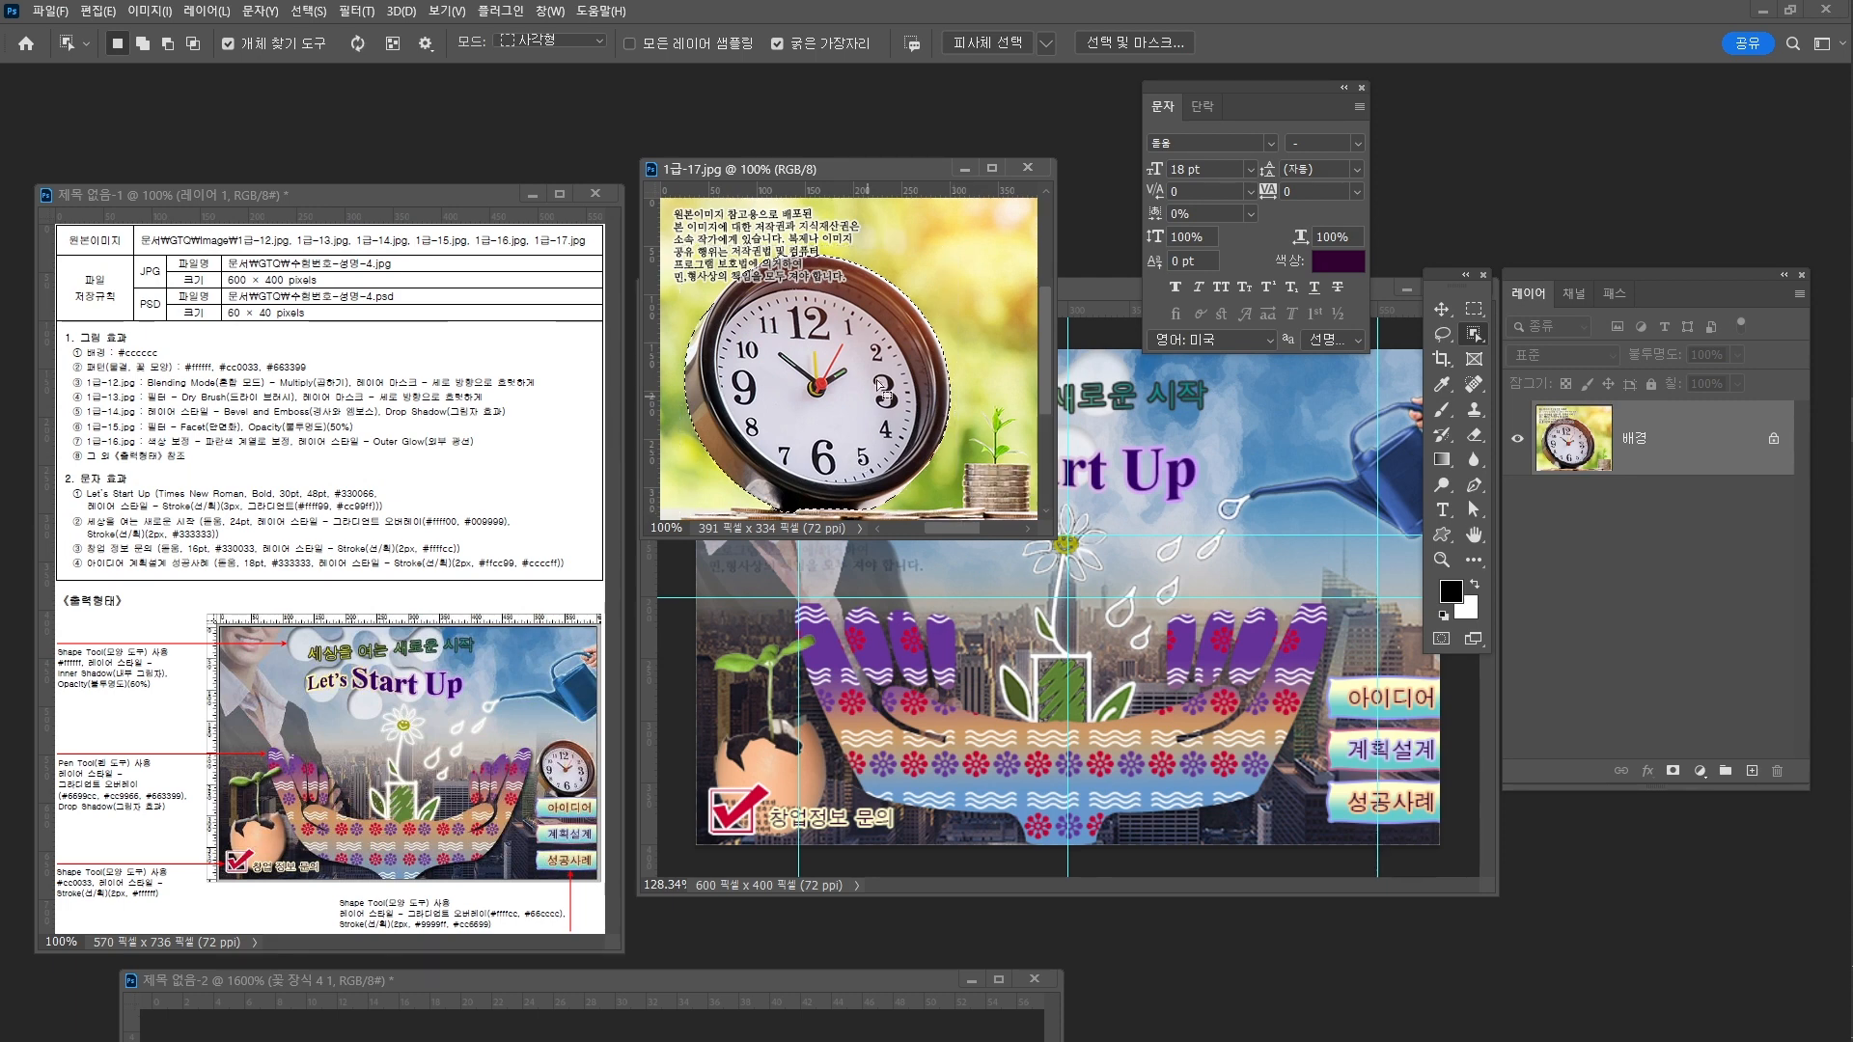
click(1672, 770)
Copy the masked clock layer into the 수험번호-성명-4 composite and start a free transform on it
key(v)
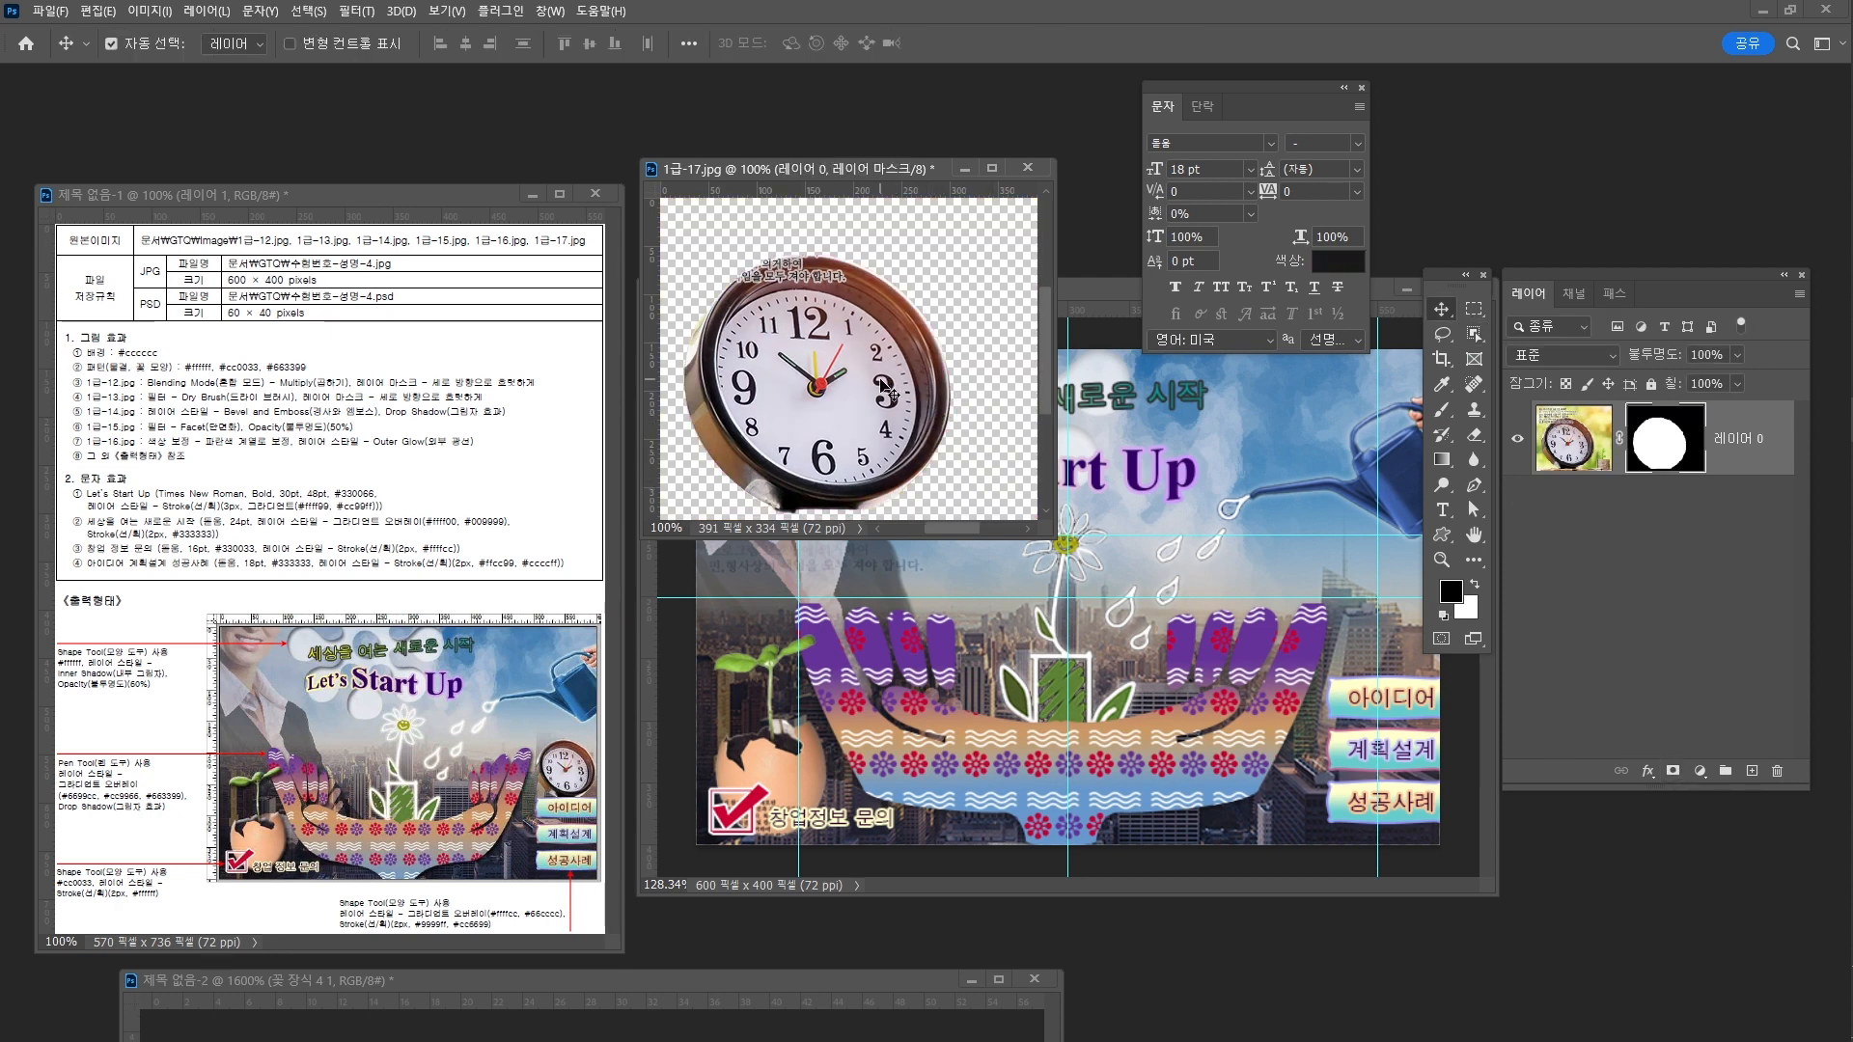
drag(910, 400, 1250, 534)
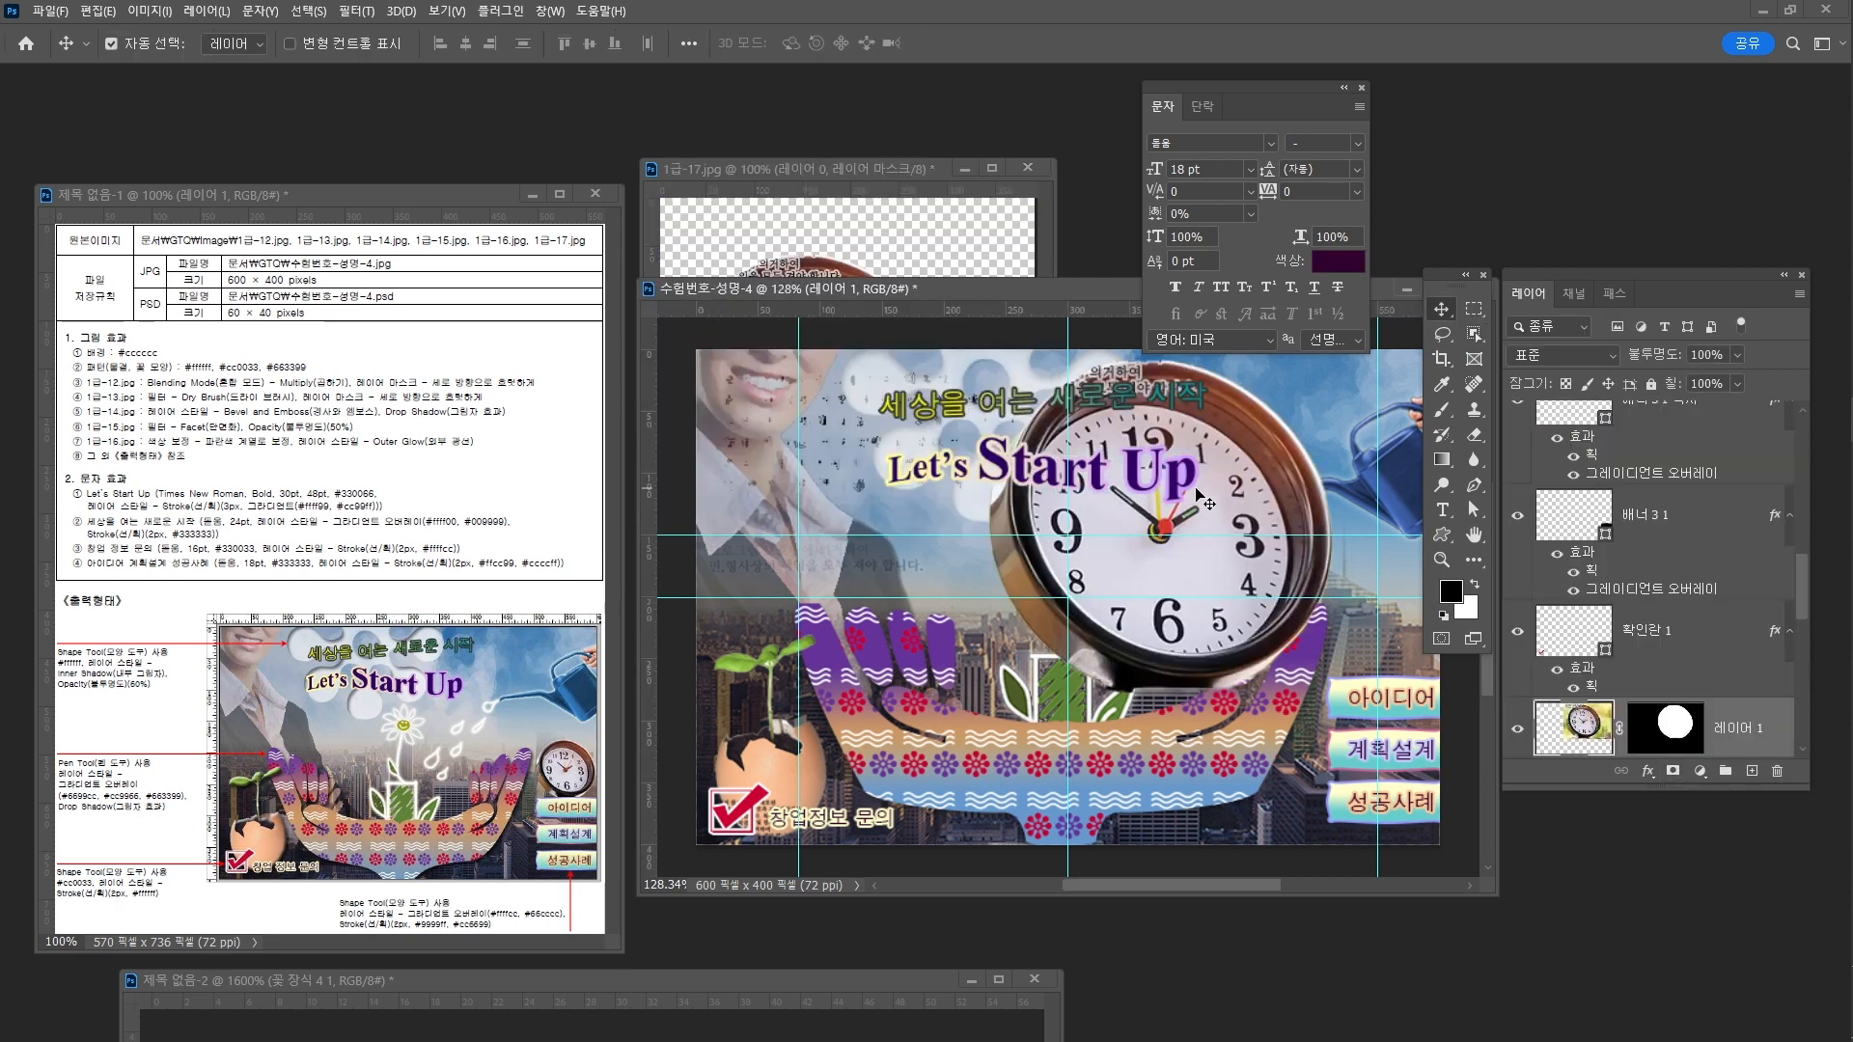
key(ctrl+t)
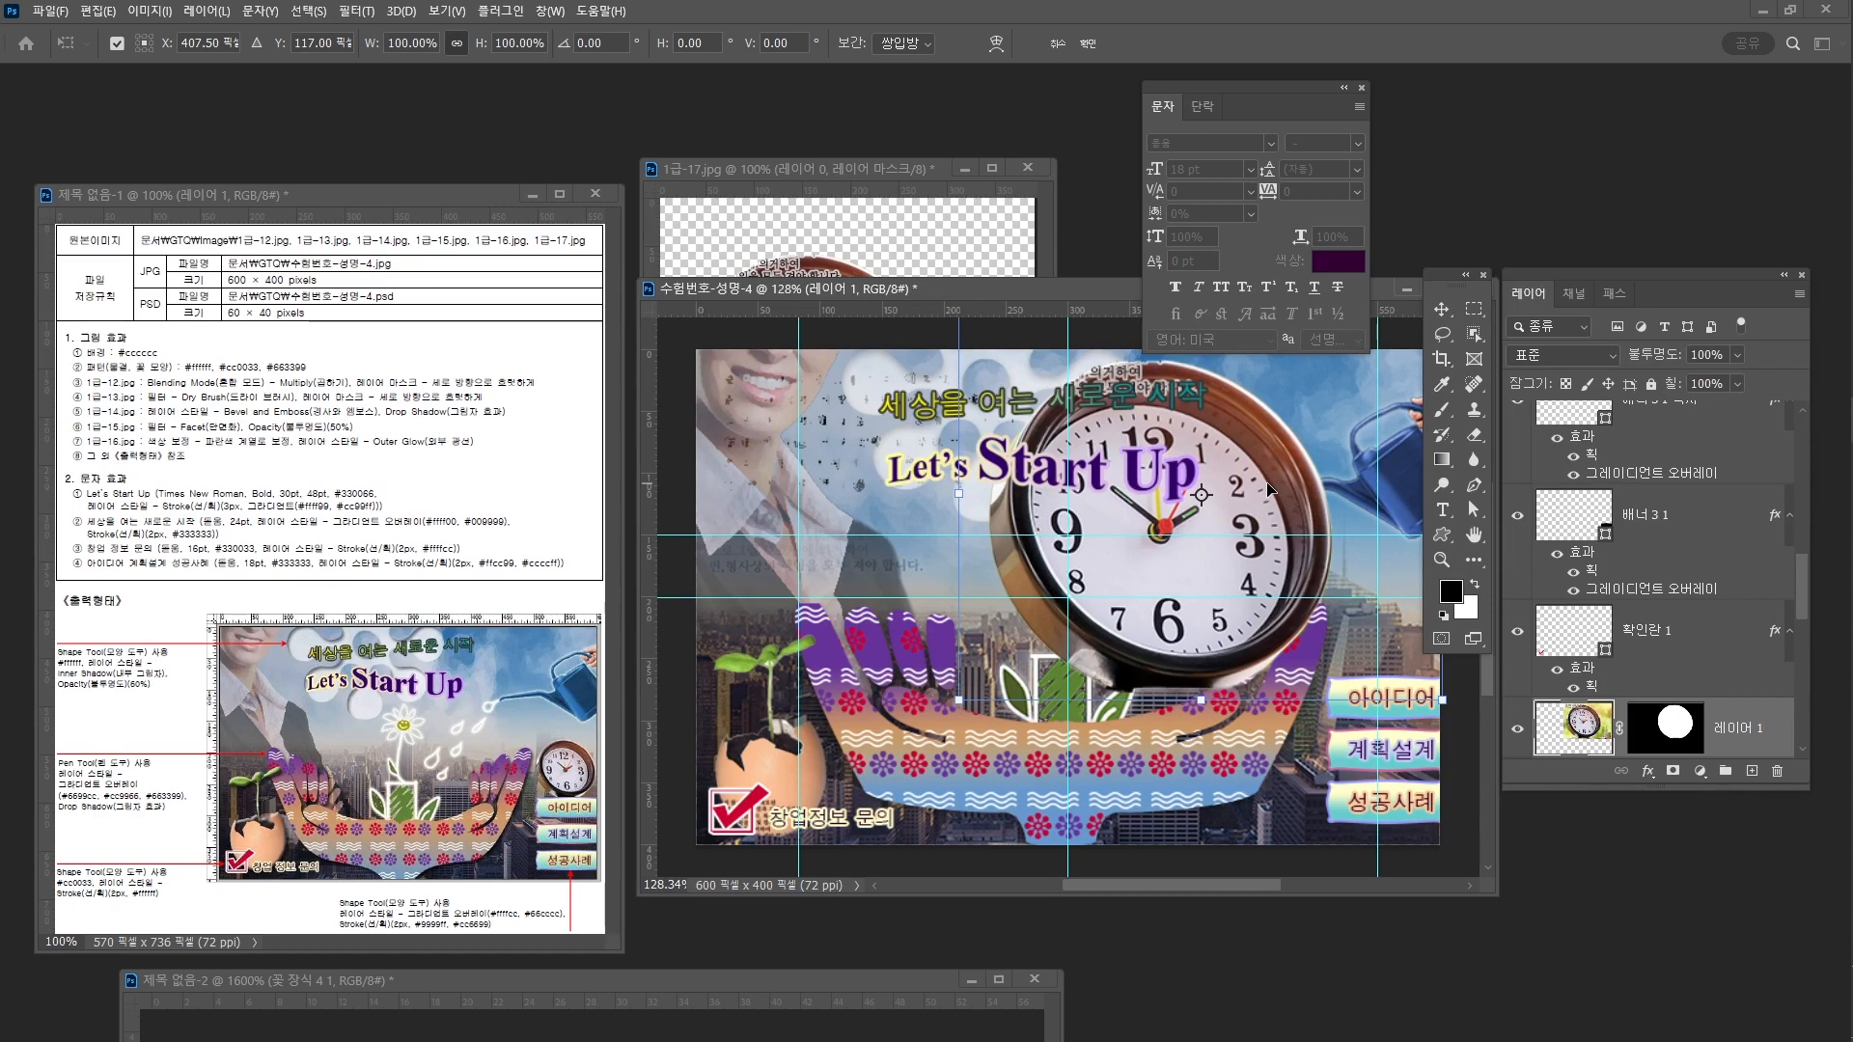
Try flipping the clock layer horizontally and undo the flip
right_click(1276, 485)
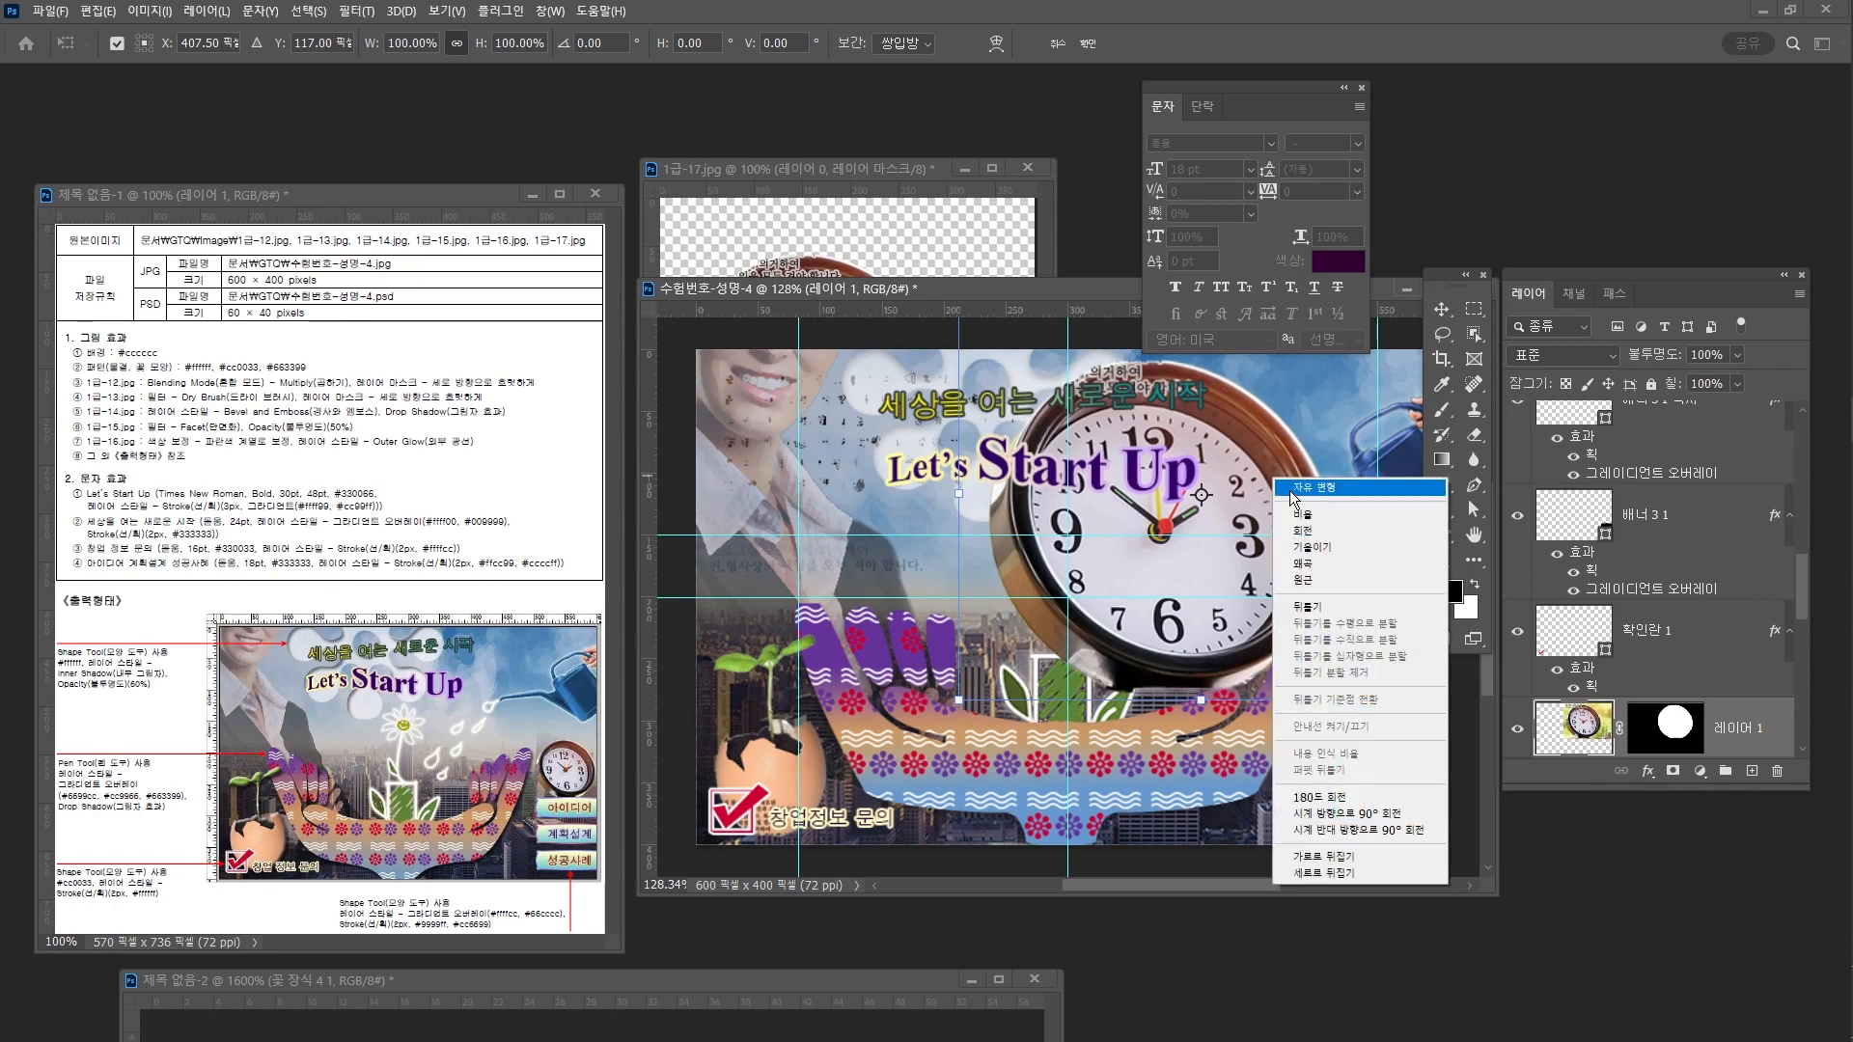
click(1332, 858)
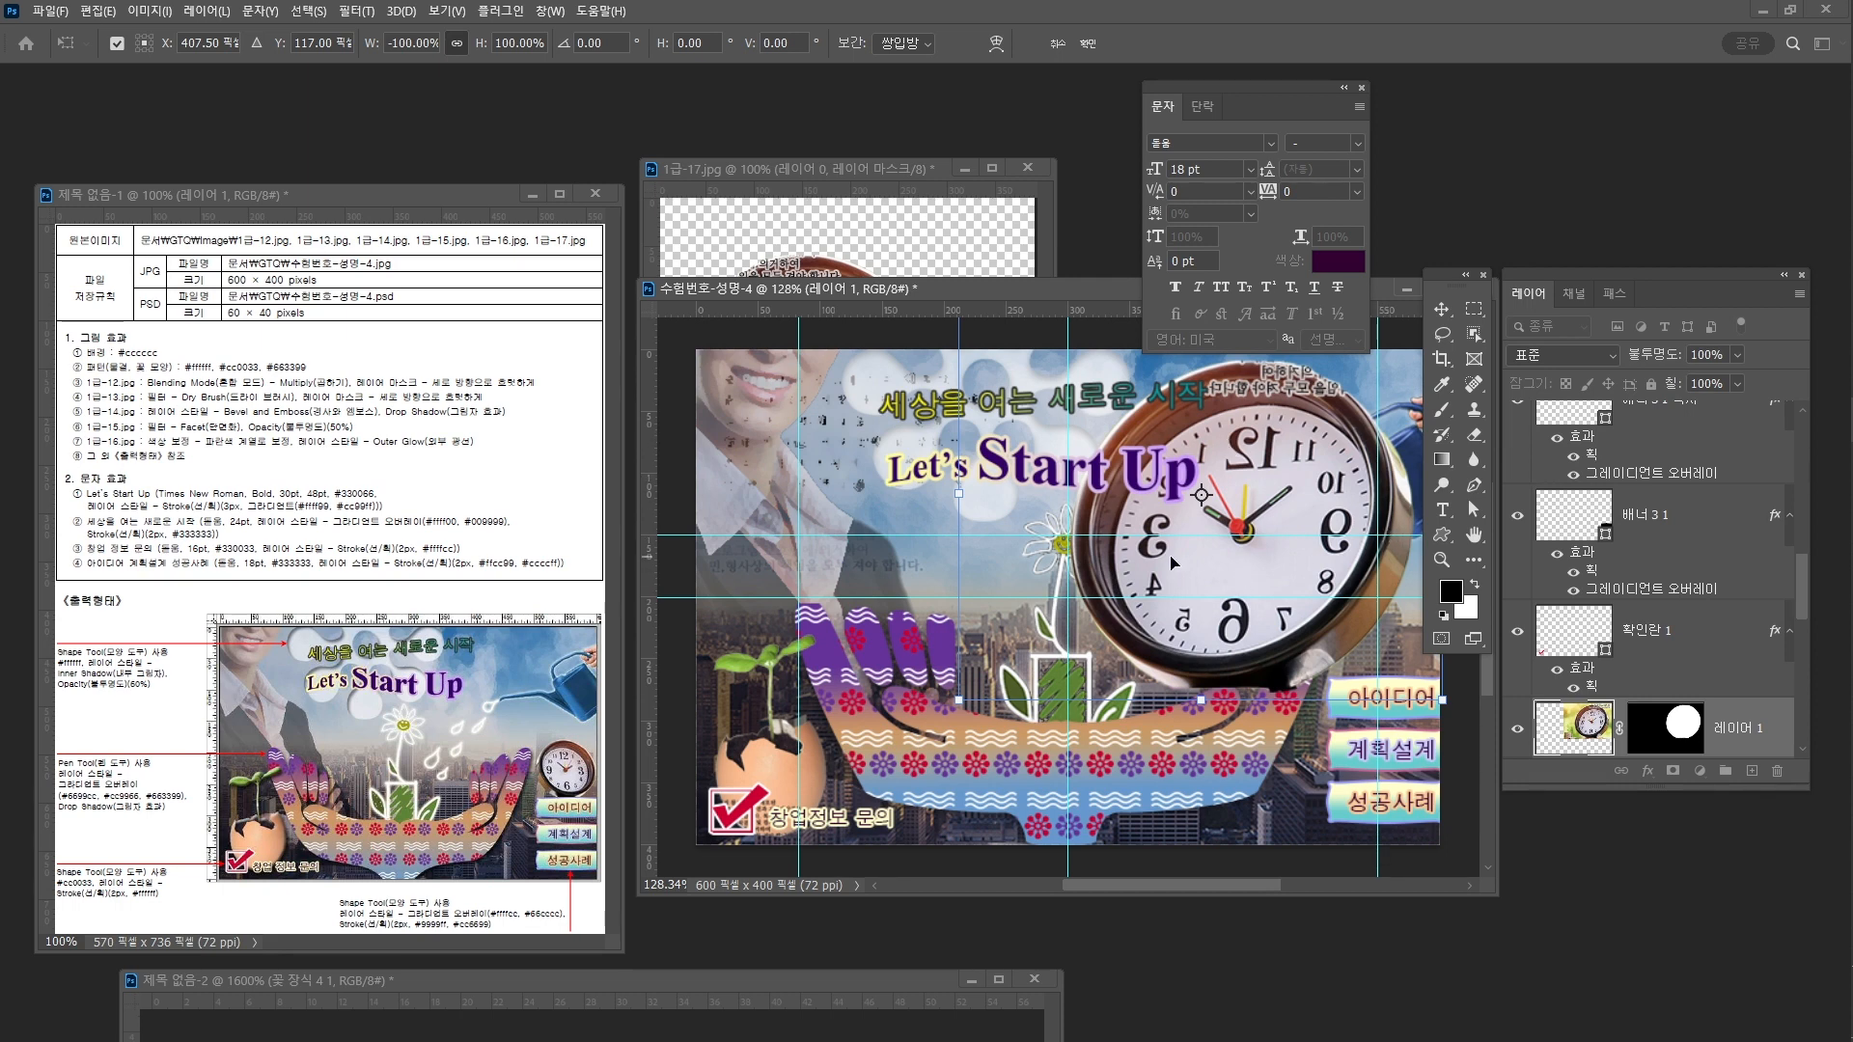
key(ctrl+z)
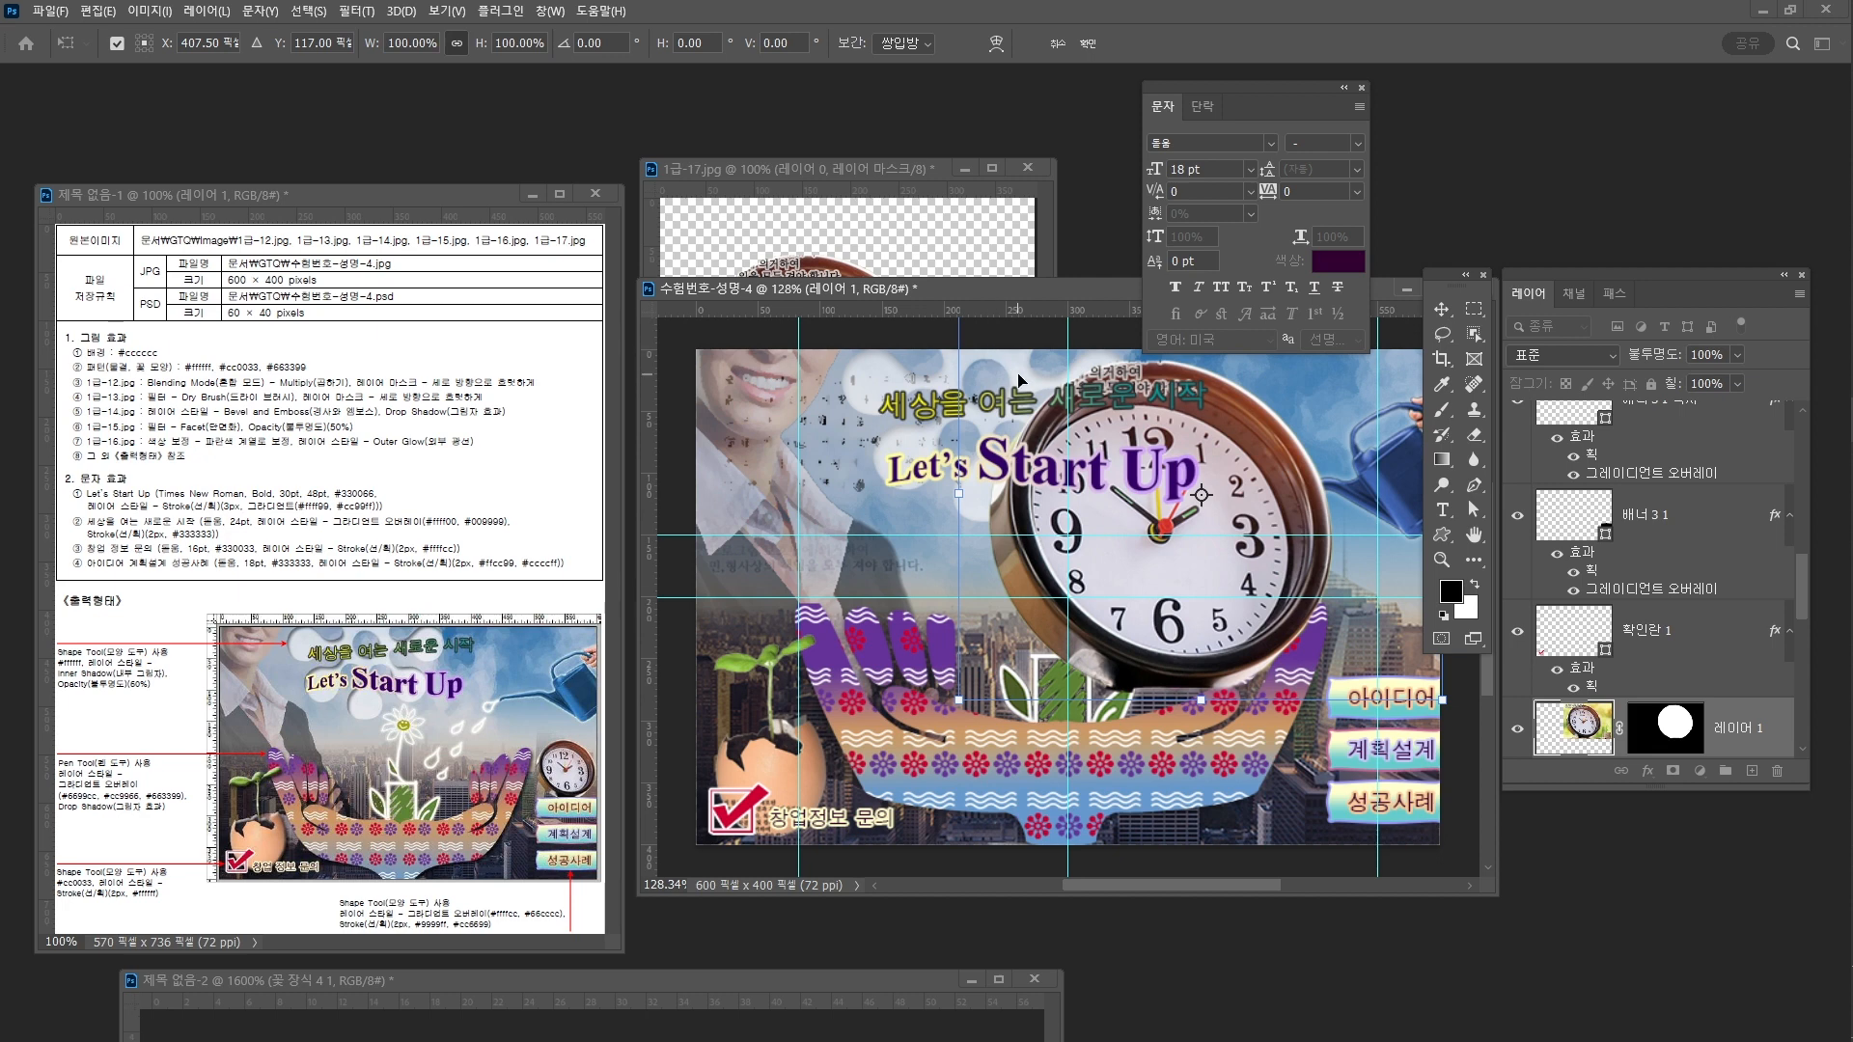
Scale the clock down proportionally to about 24% near the composite's right edge, above the "아이디어" banner
drag(1185, 542, 1247, 571)
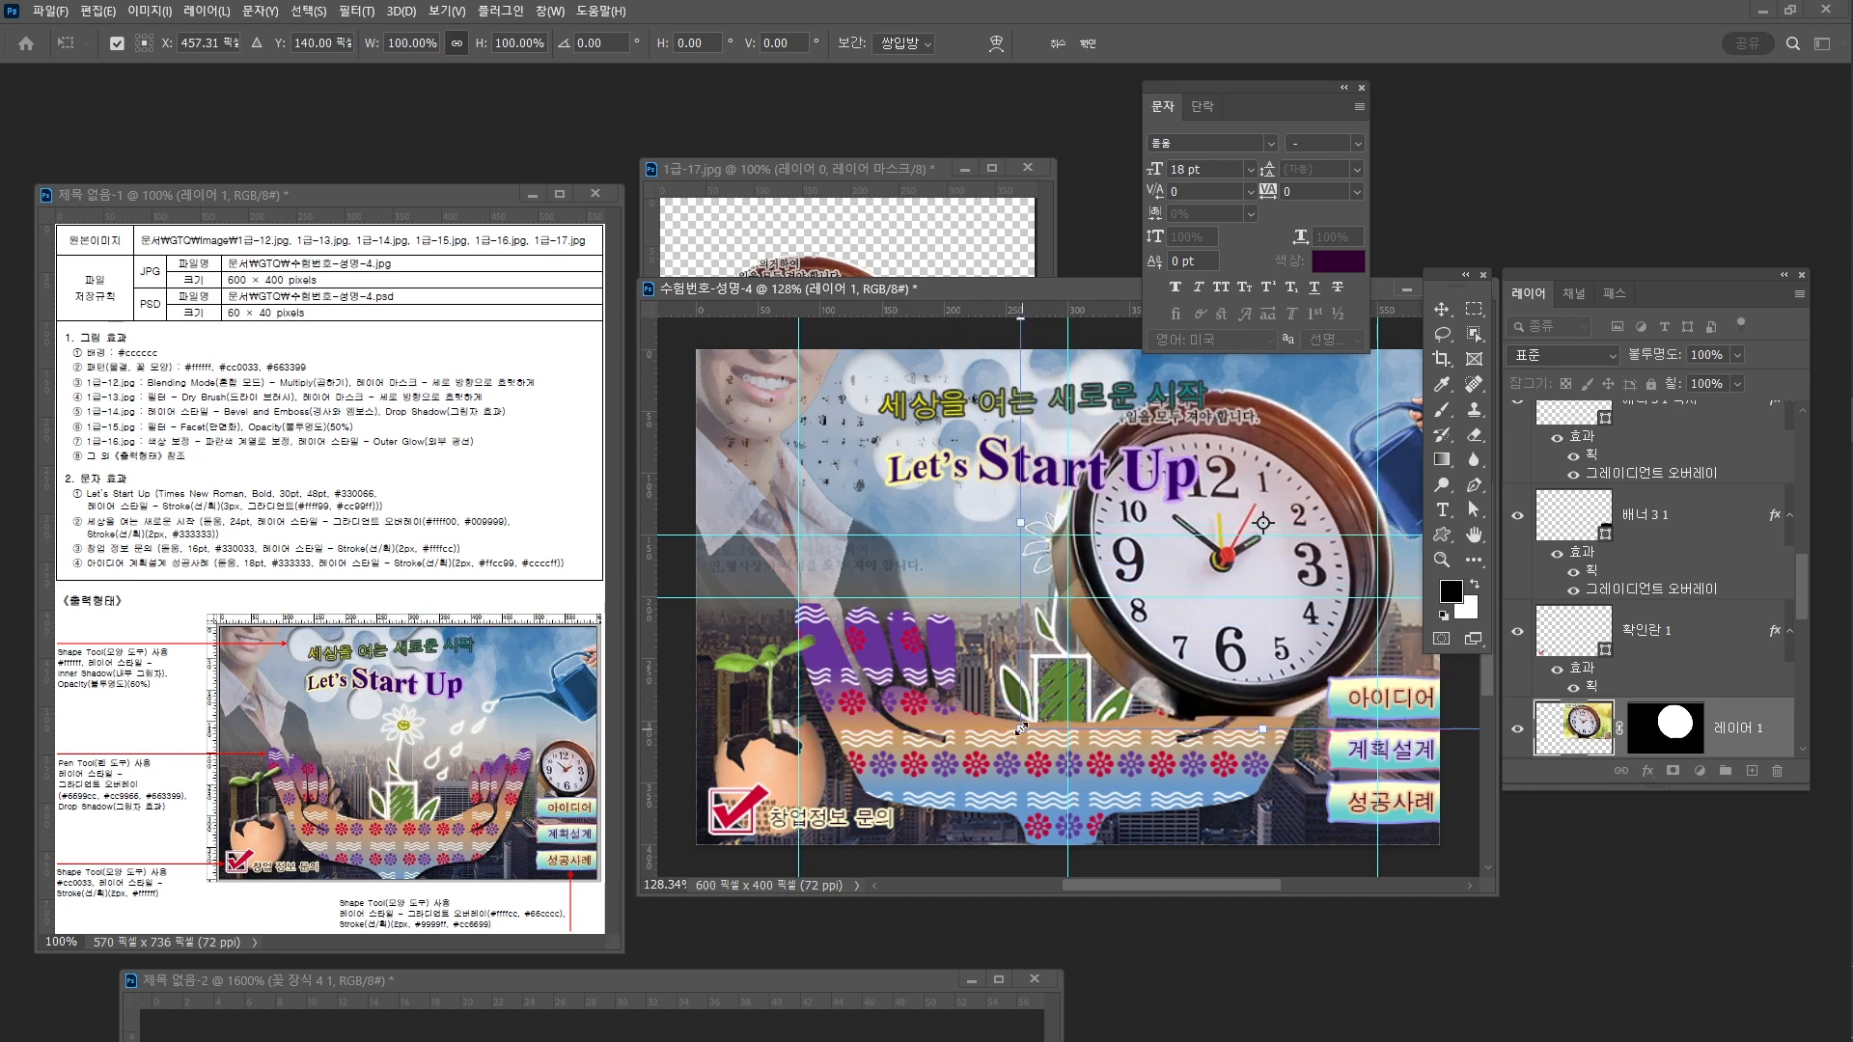
drag(1021, 728, 1327, 601)
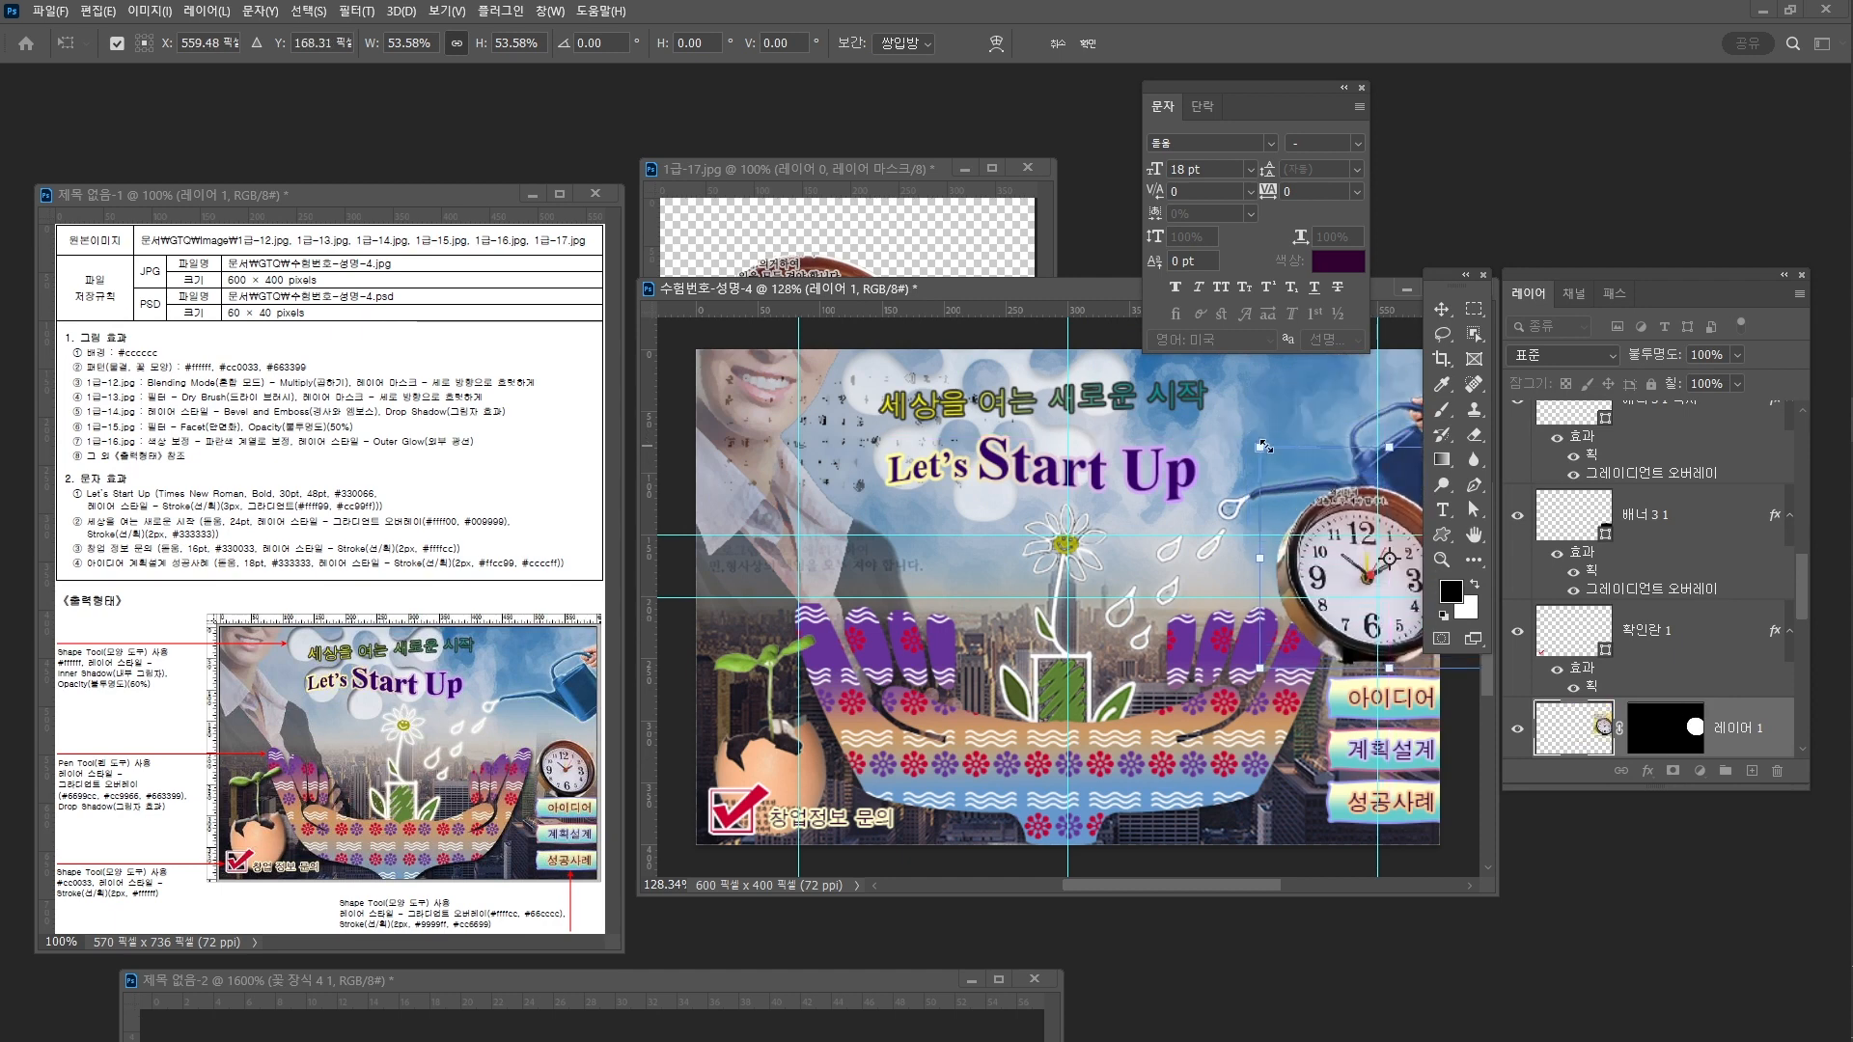
drag(1262, 446, 1340, 513)
drag(1316, 557, 1098, 579)
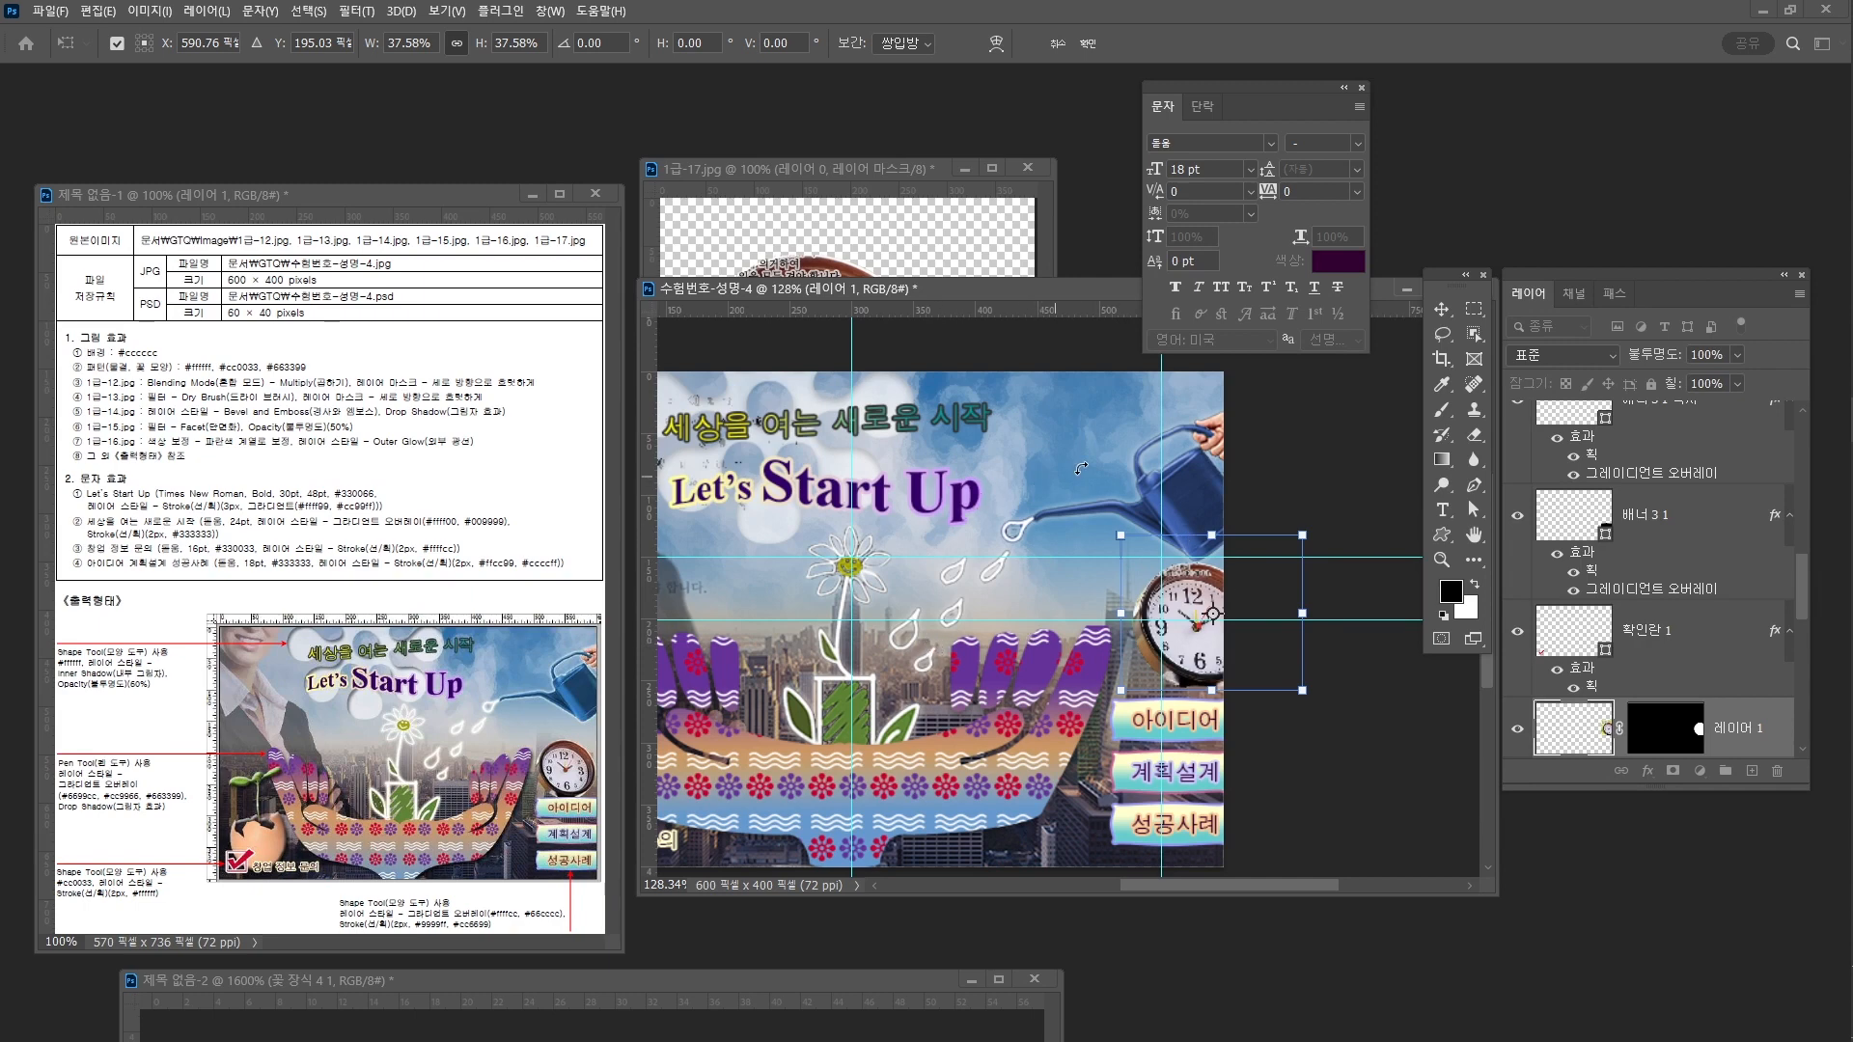
drag(942, 515, 1007, 522)
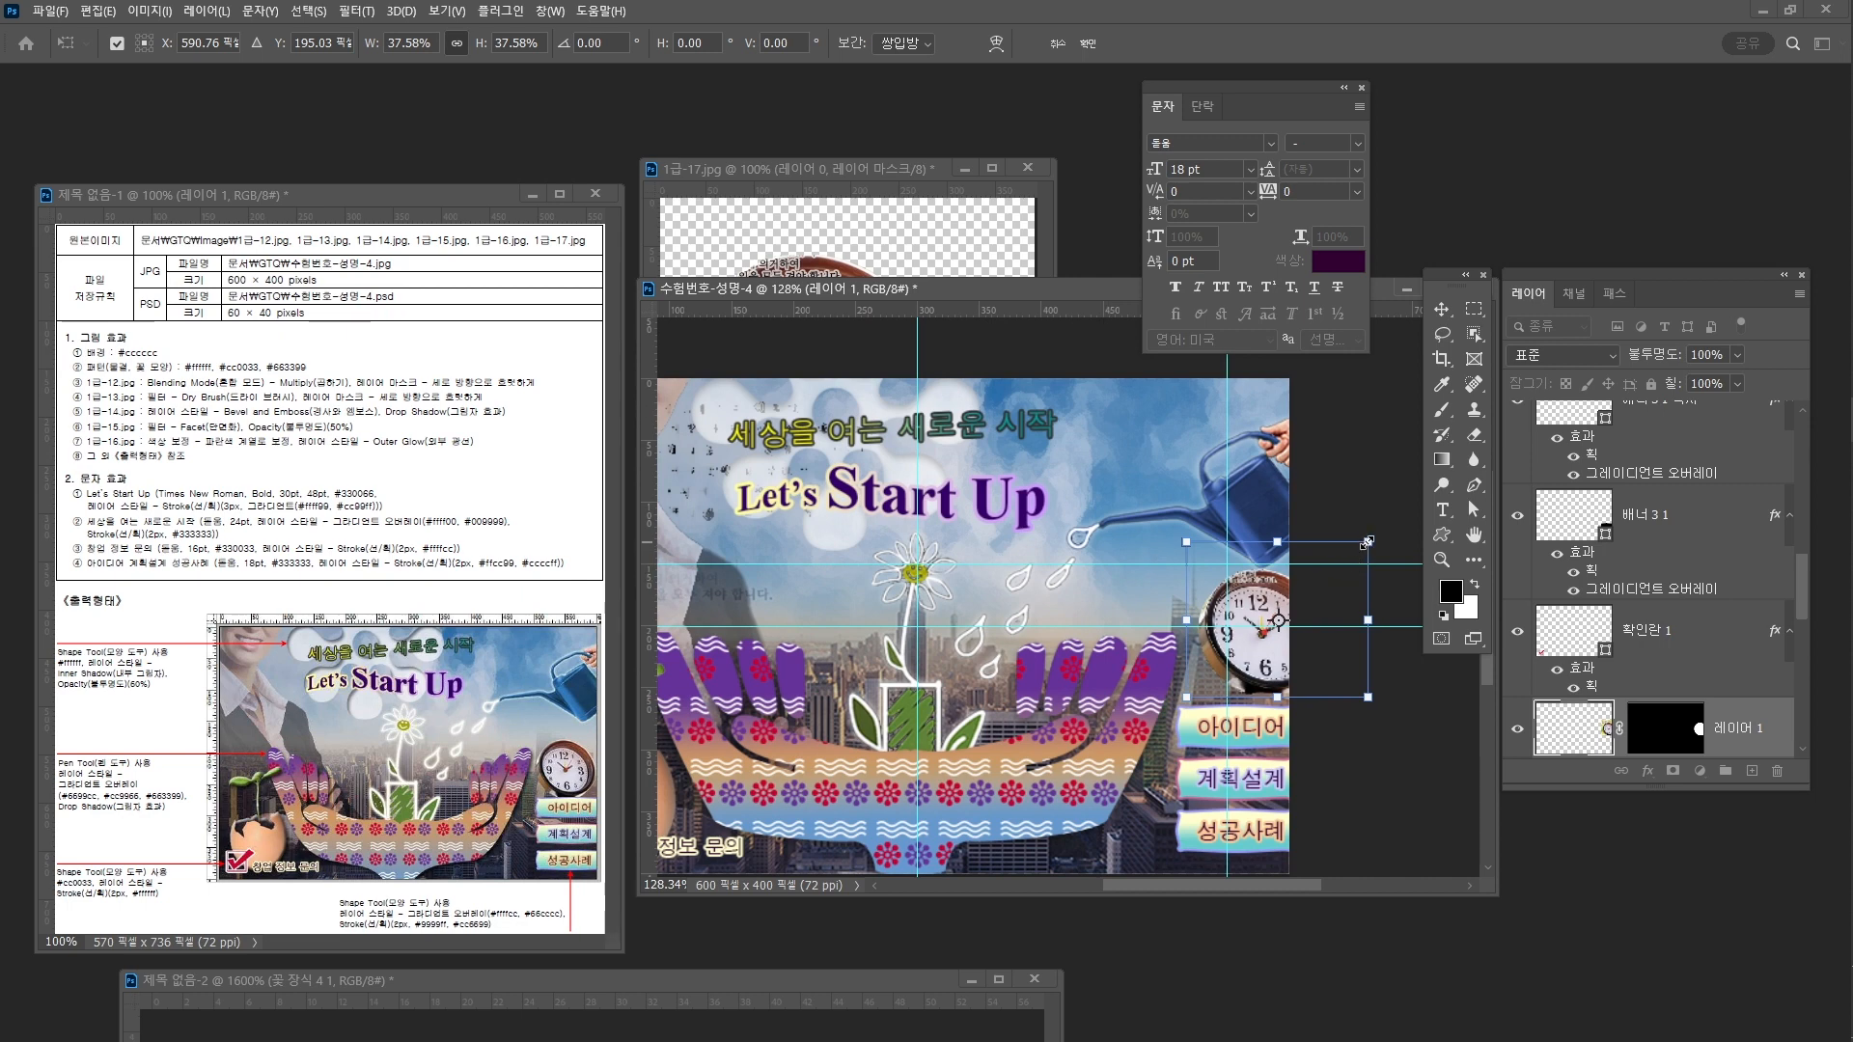
drag(1368, 541, 1301, 597)
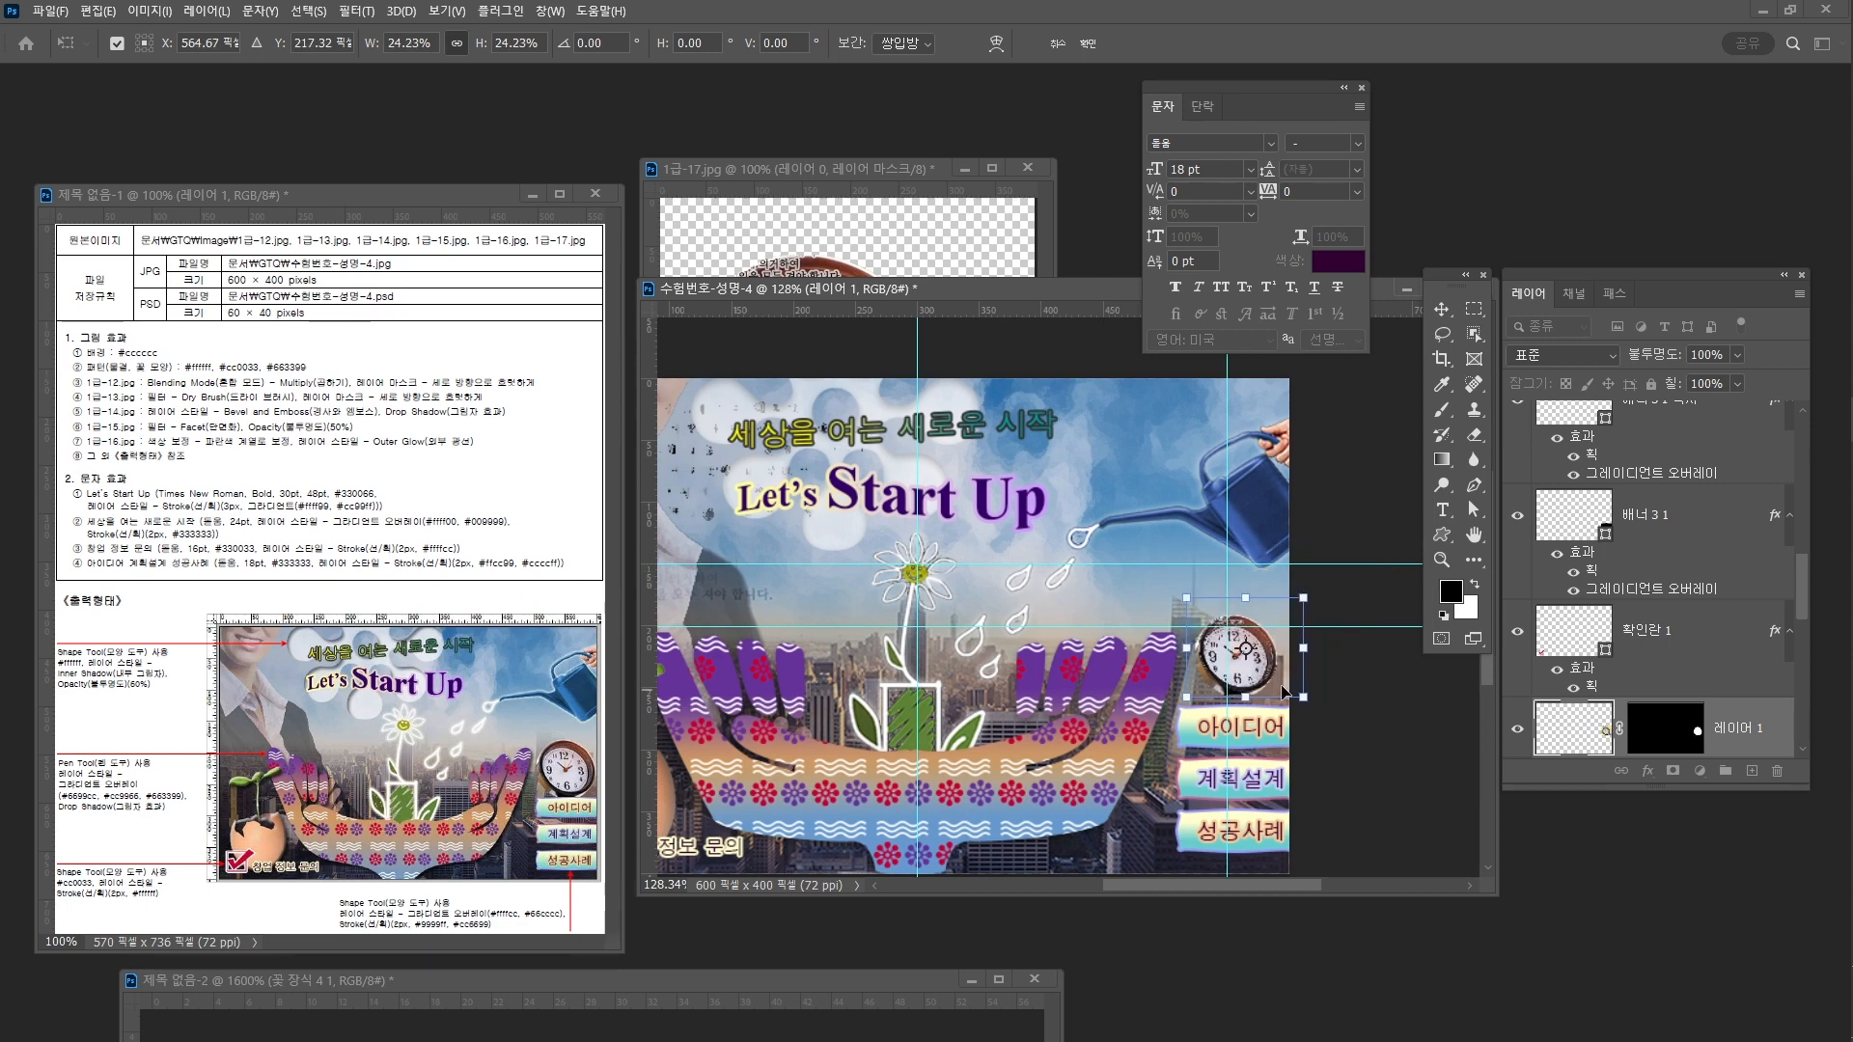
Fine-position the clock directly above the "아이디어" banner at about X 560, Y 226 px and commit the transform
drag(1283, 691, 1277, 699)
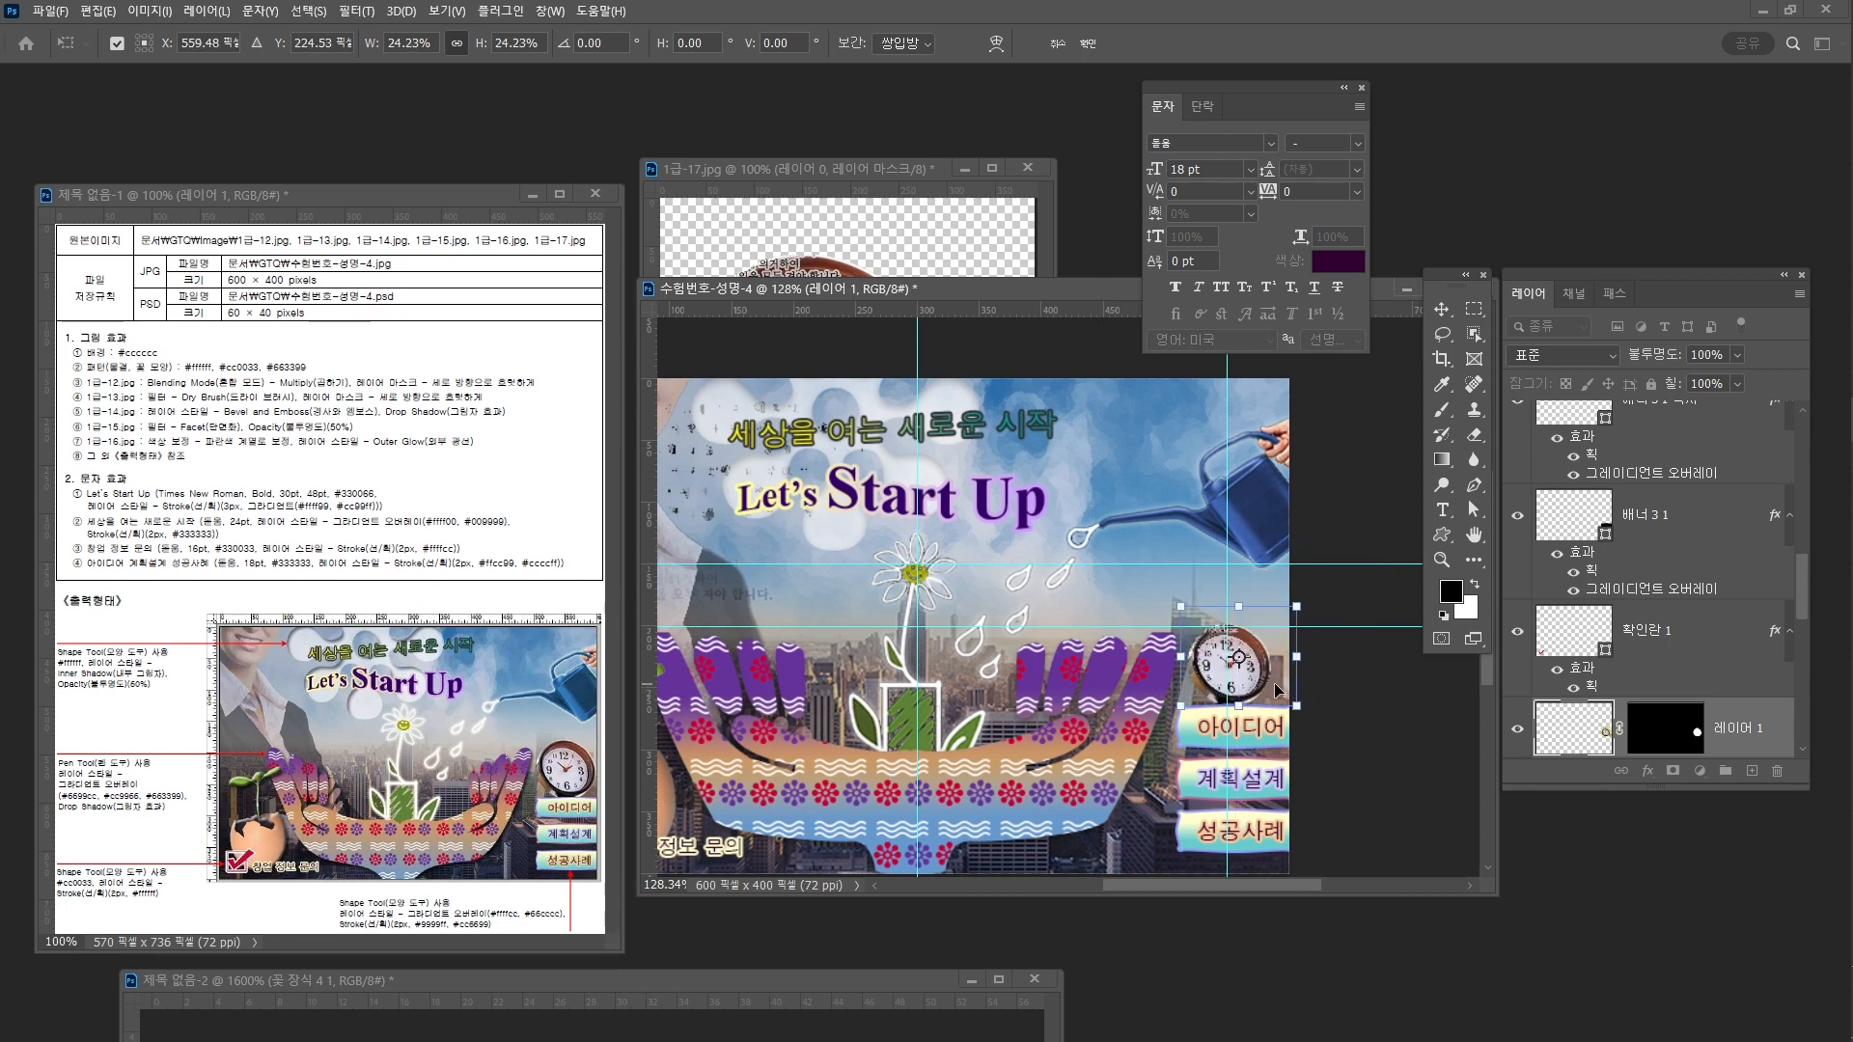
key(Down)
key(Down)
key(Down)
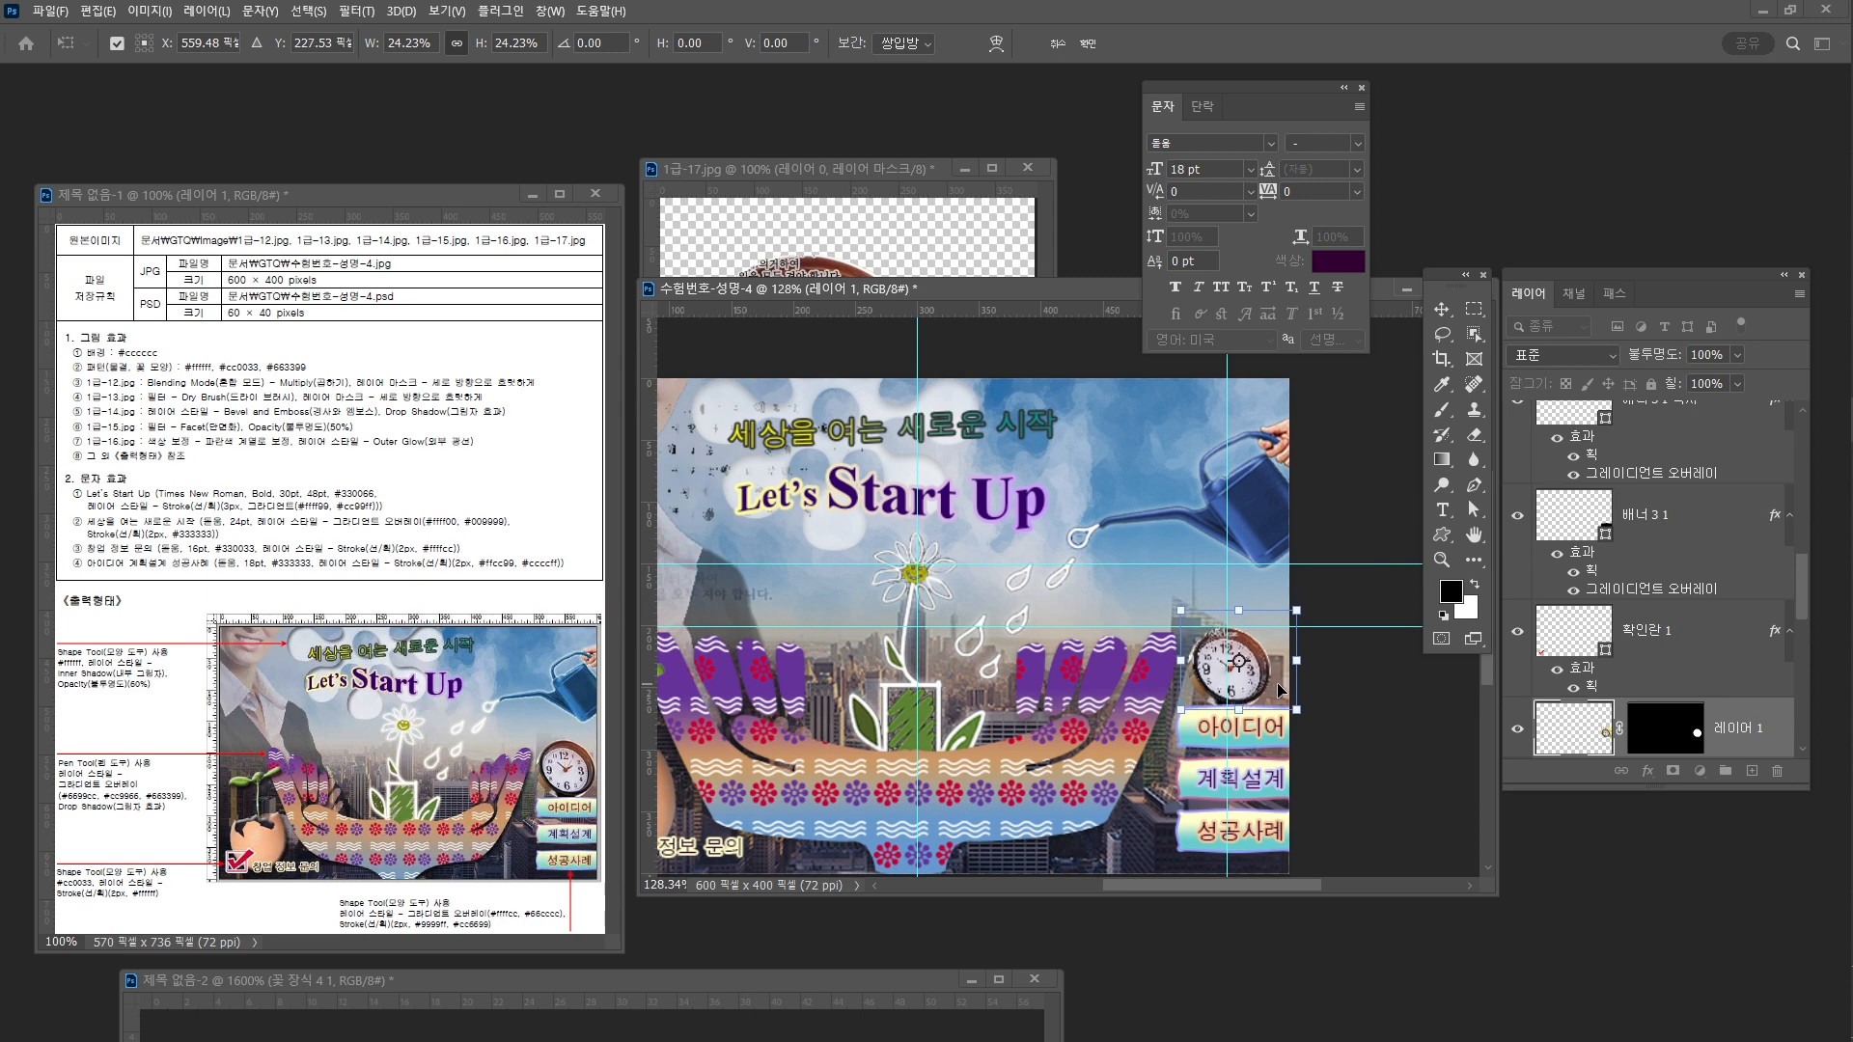
key(Right)
key(Up)
key(Up)
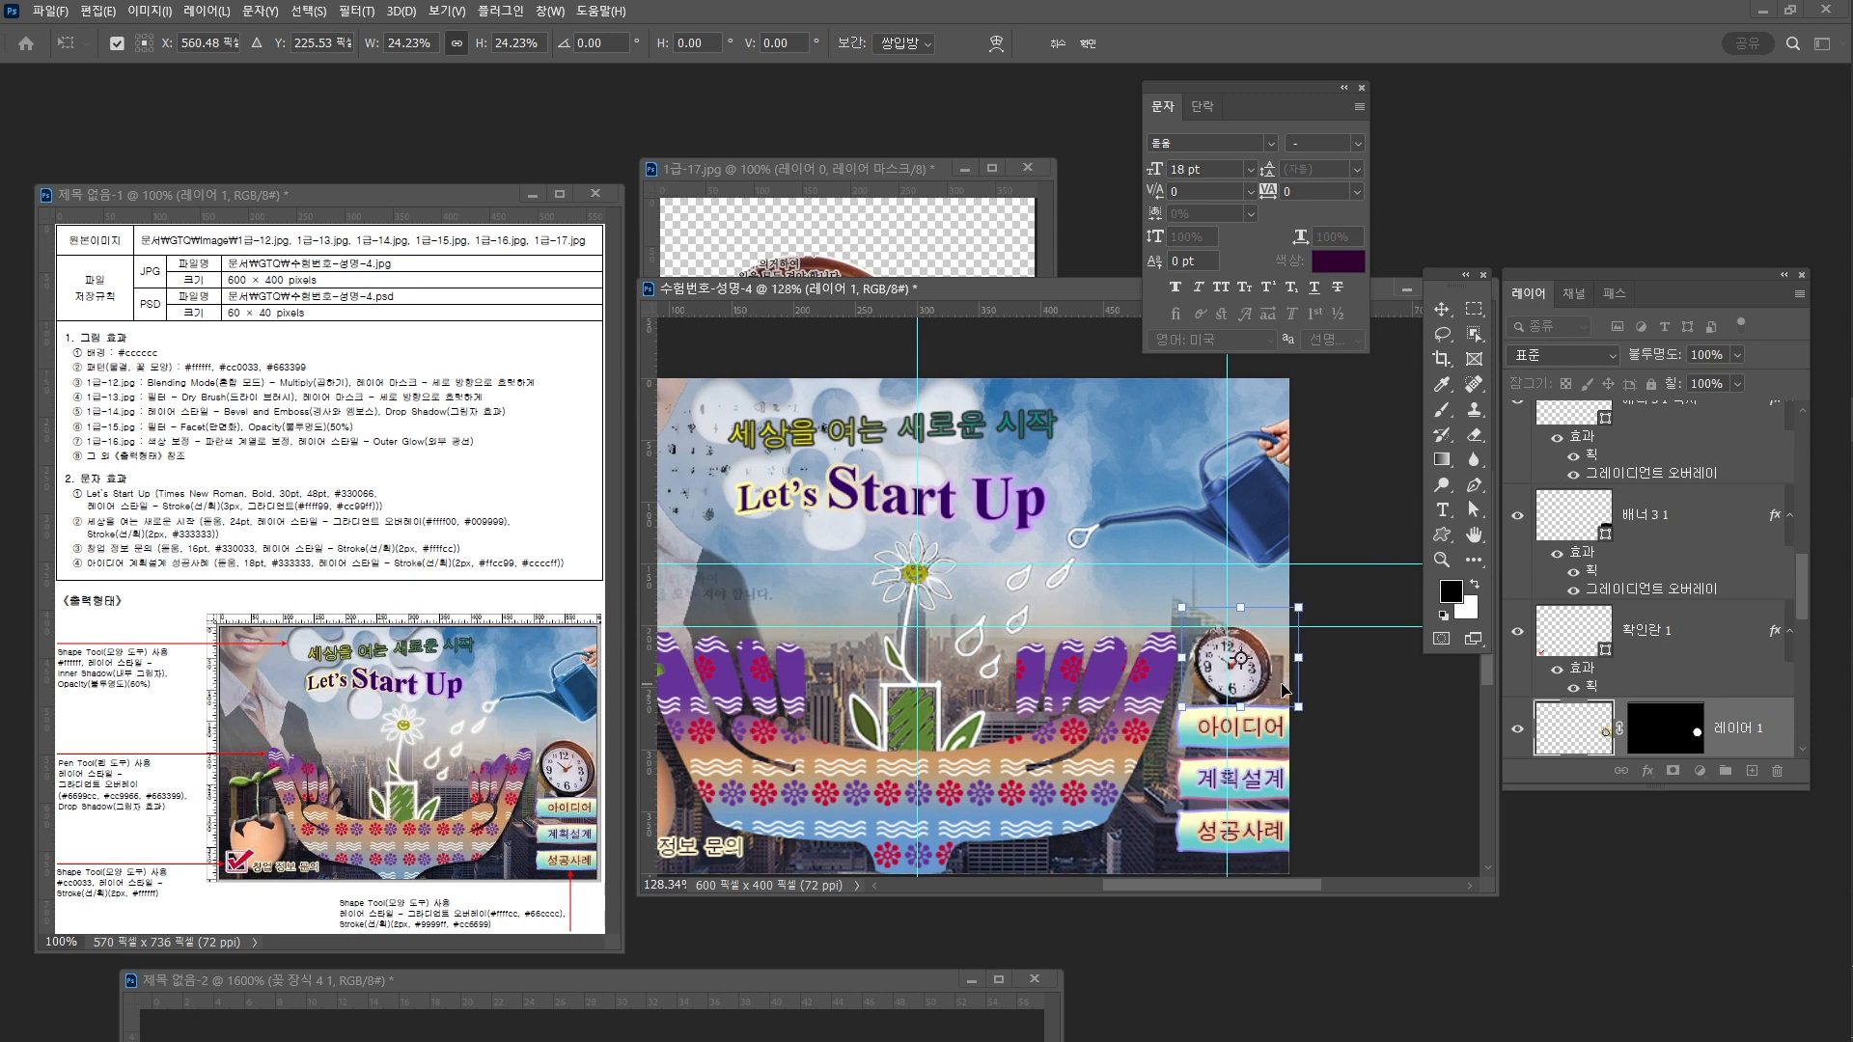
key(Return)
Close the 1급-17.jpg source image without saving and hide the character settings
drag(995, 707, 1083, 692)
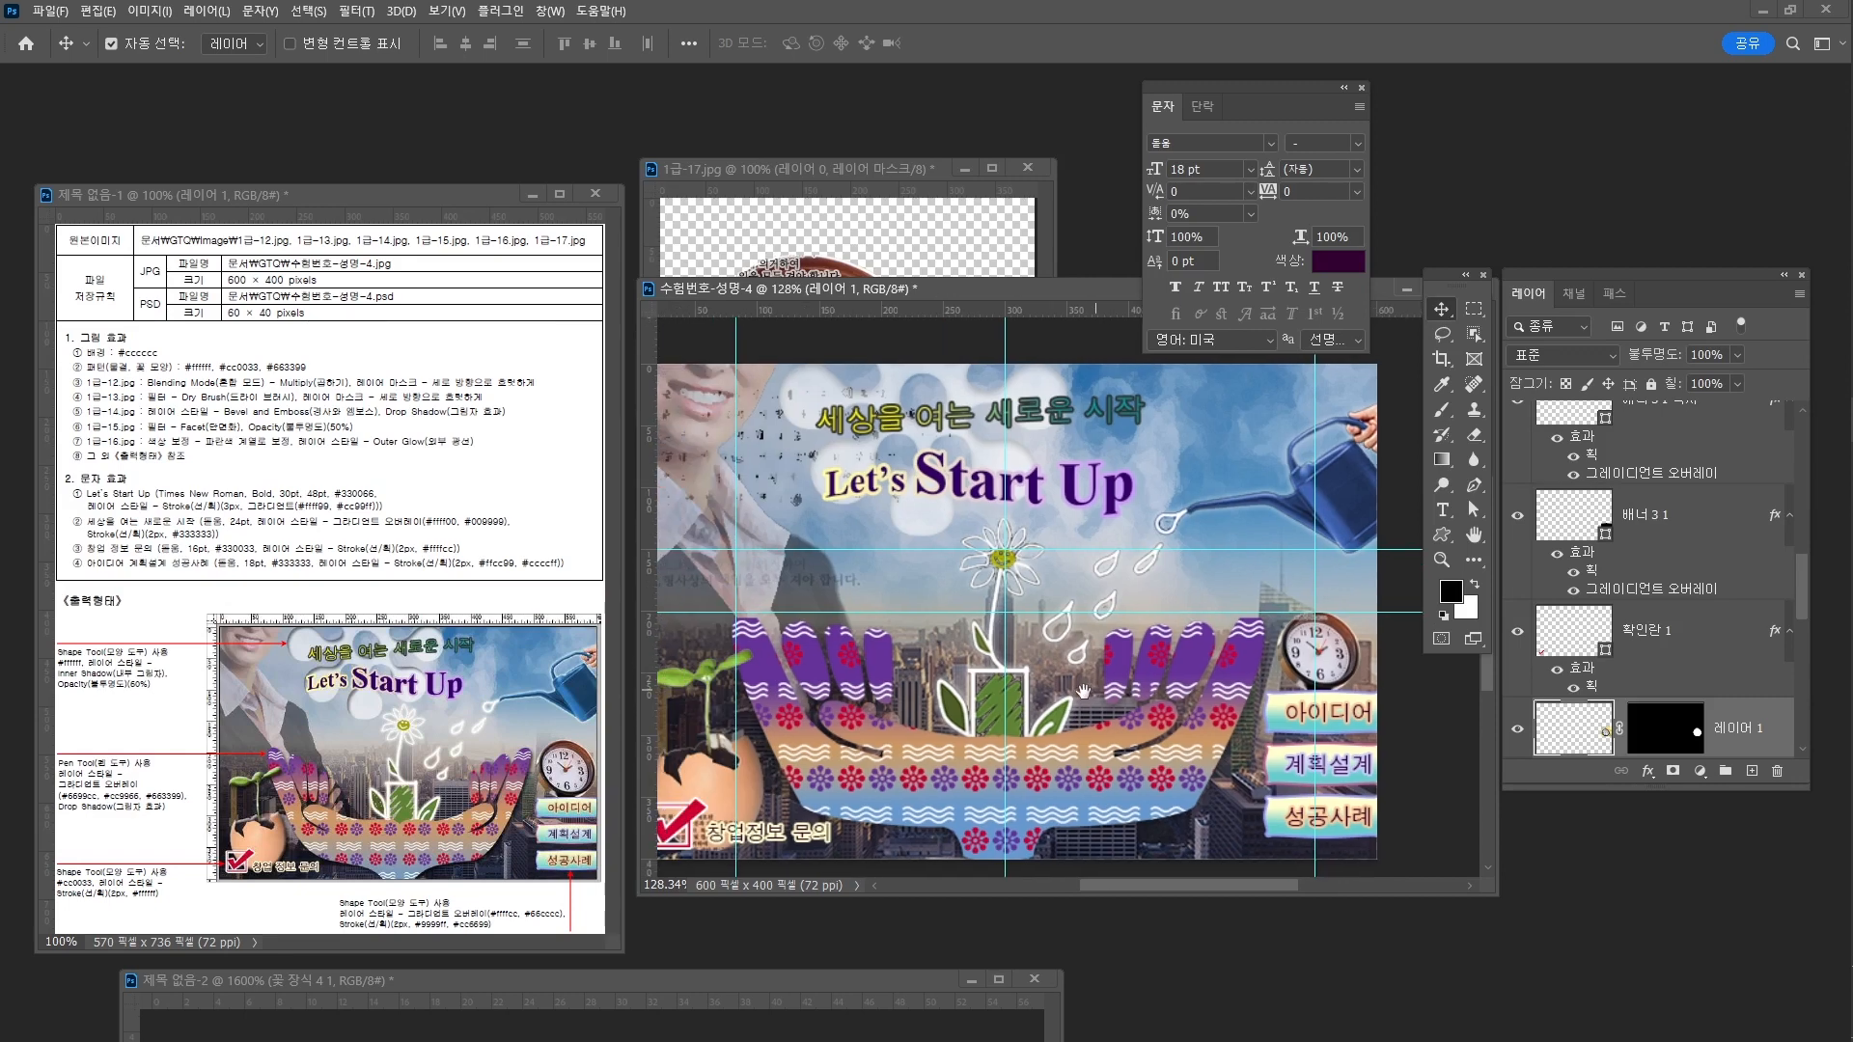
mouse_move(1197, 683)
mouse_down()
mouse_move(1164, 684)
mouse_move(1195, 654)
mouse_up()
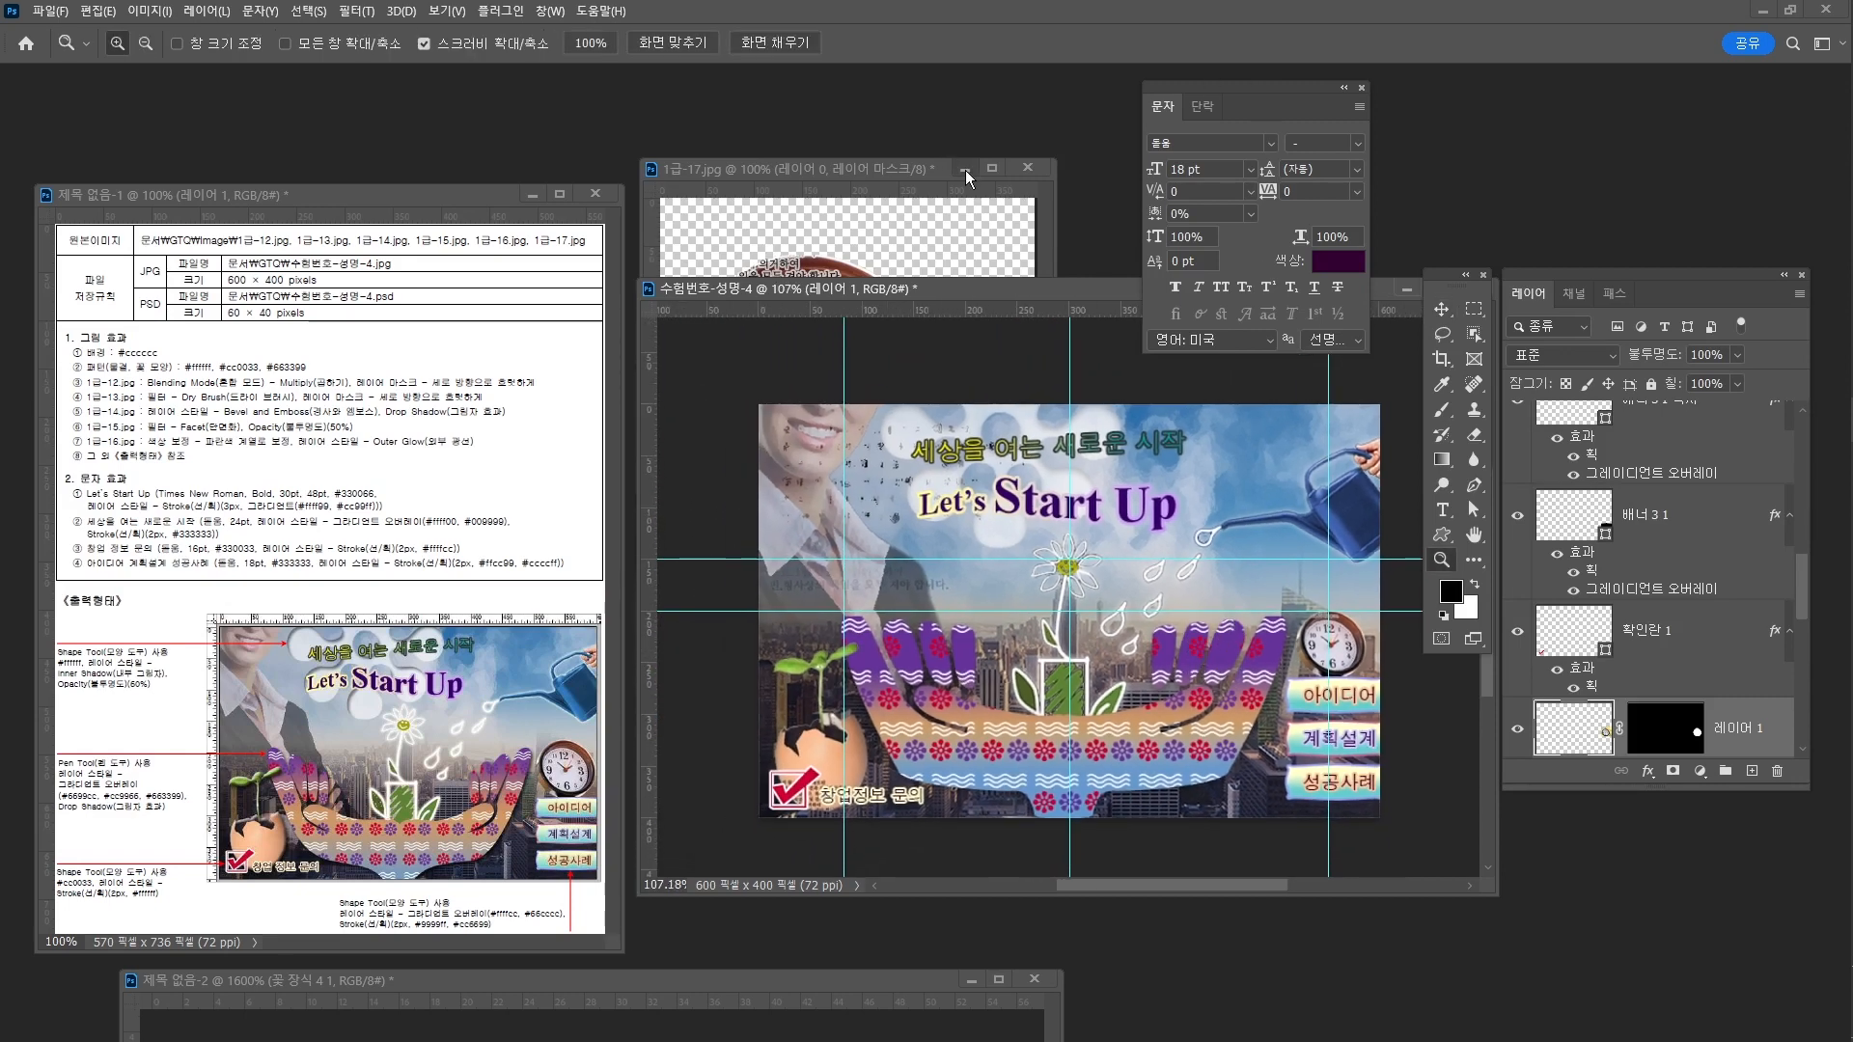
click(1029, 168)
click(965, 398)
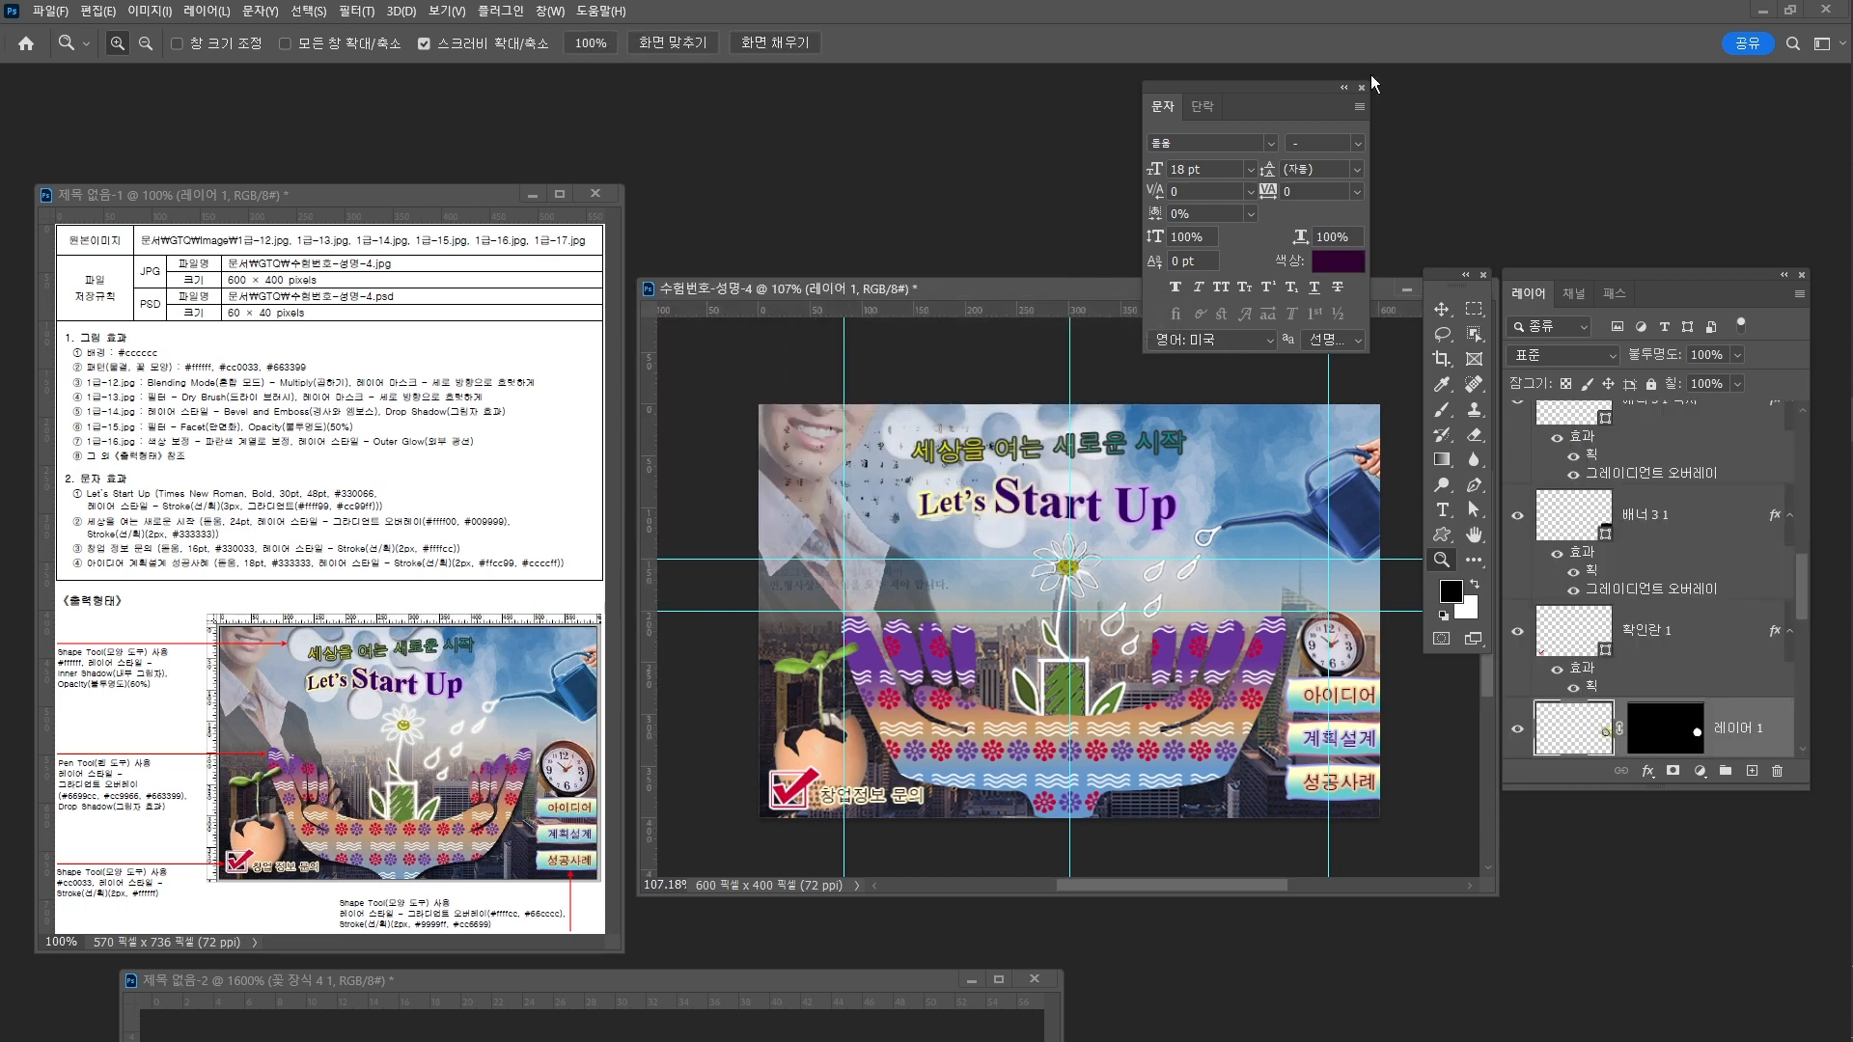
click(1363, 90)
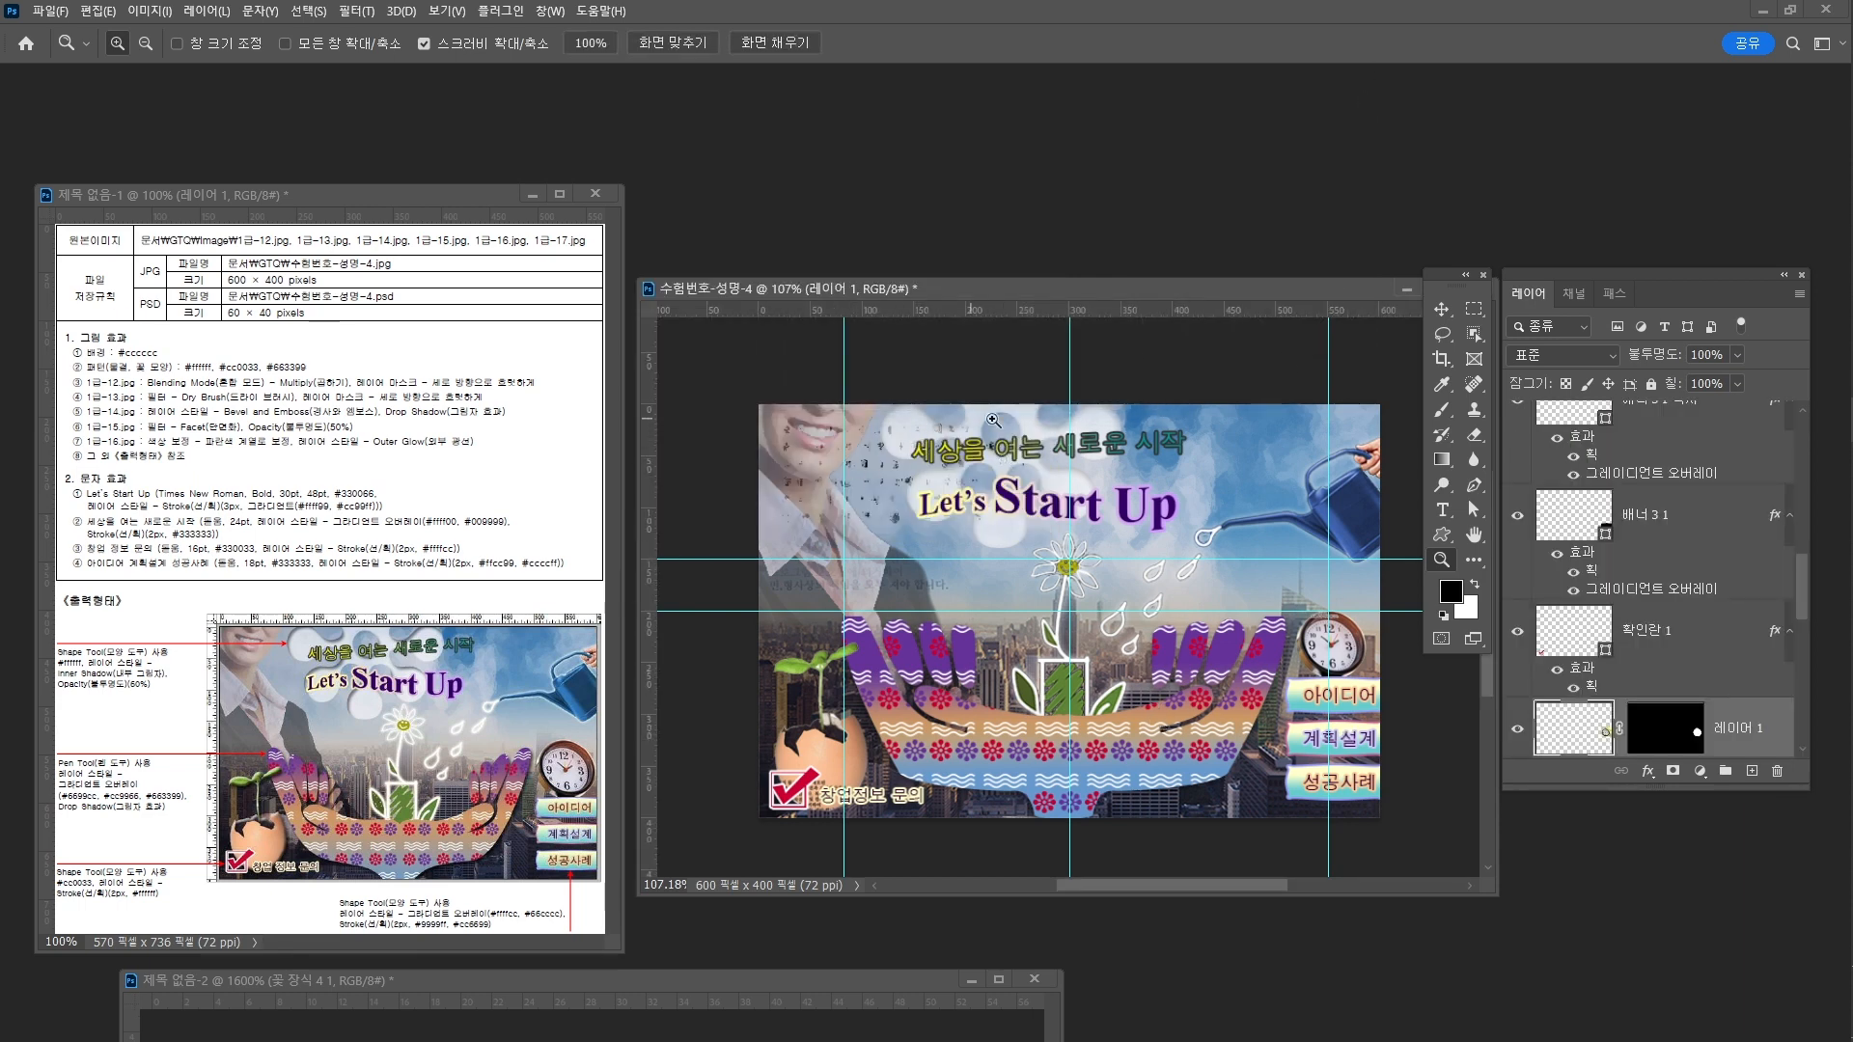
Raise the inner shadow opacity of the "꽃 장식 4 1" shape layer to about 77%
key(v)
click(912, 430)
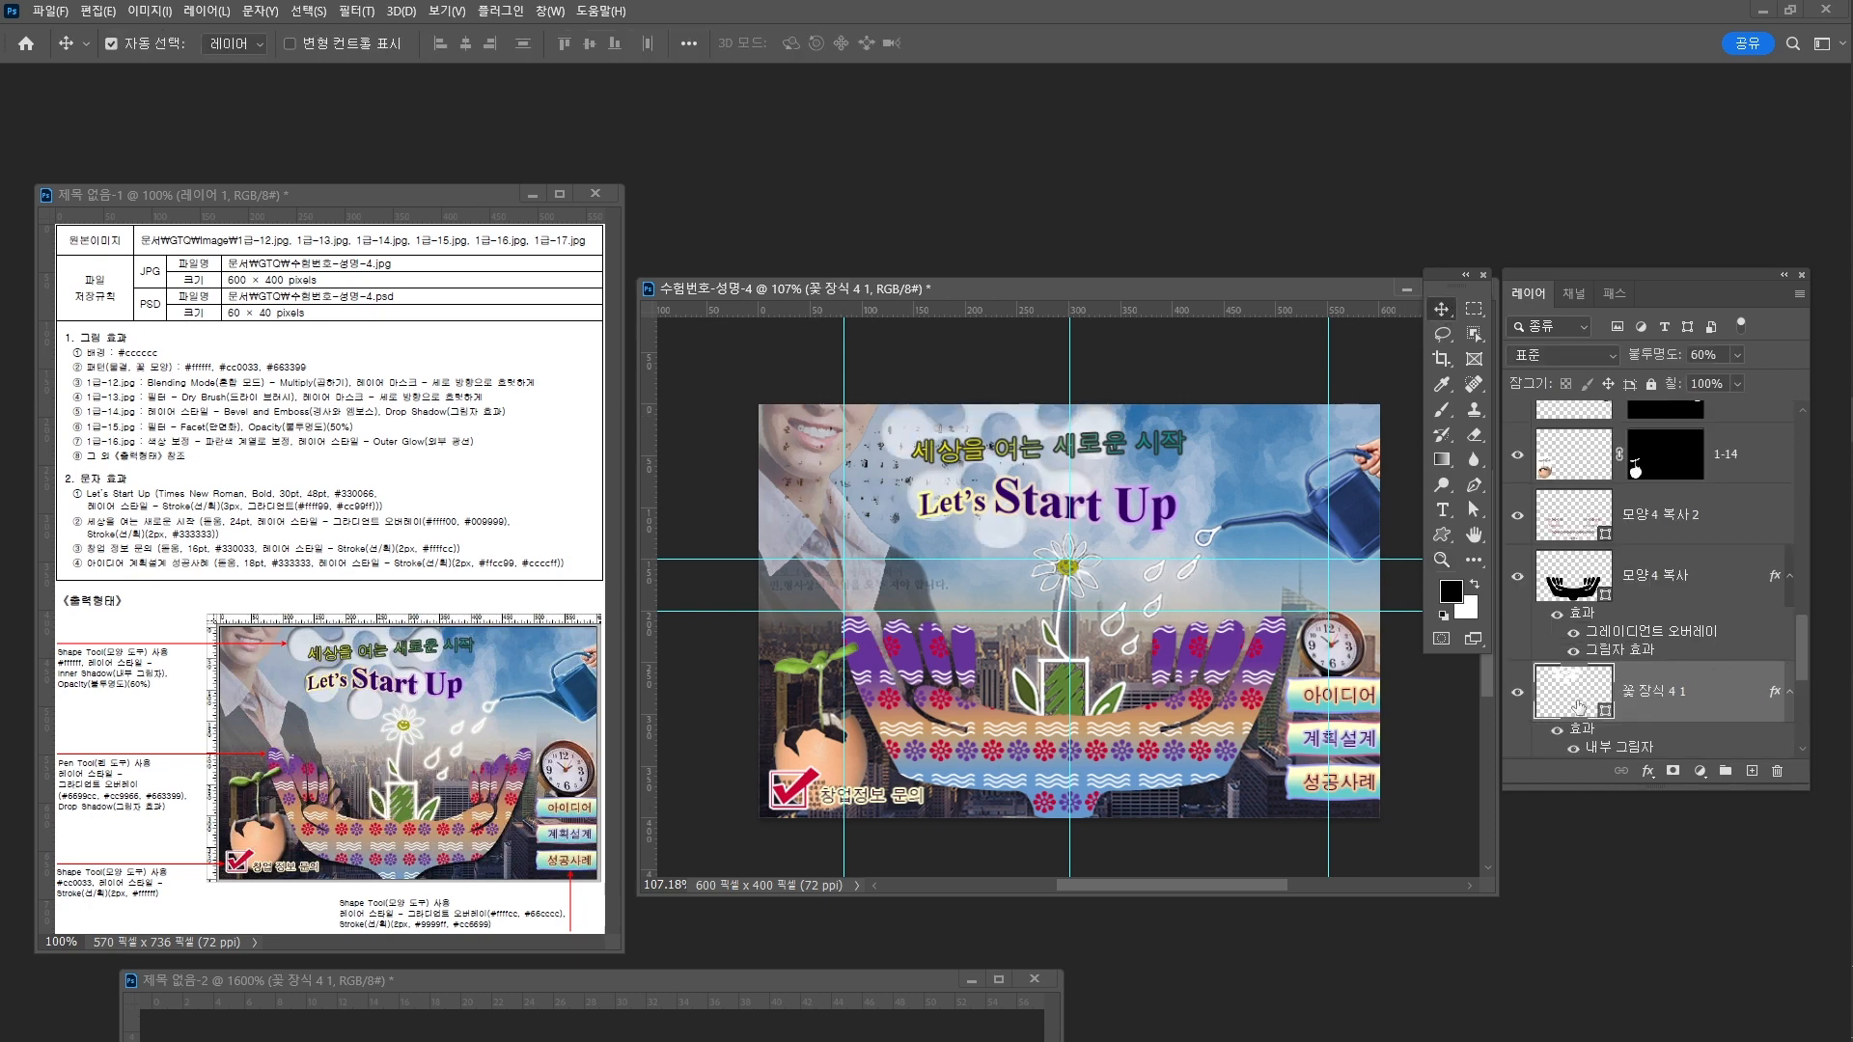
scroll(1645, 715, down, 2)
scroll(1632, 625, up, 1)
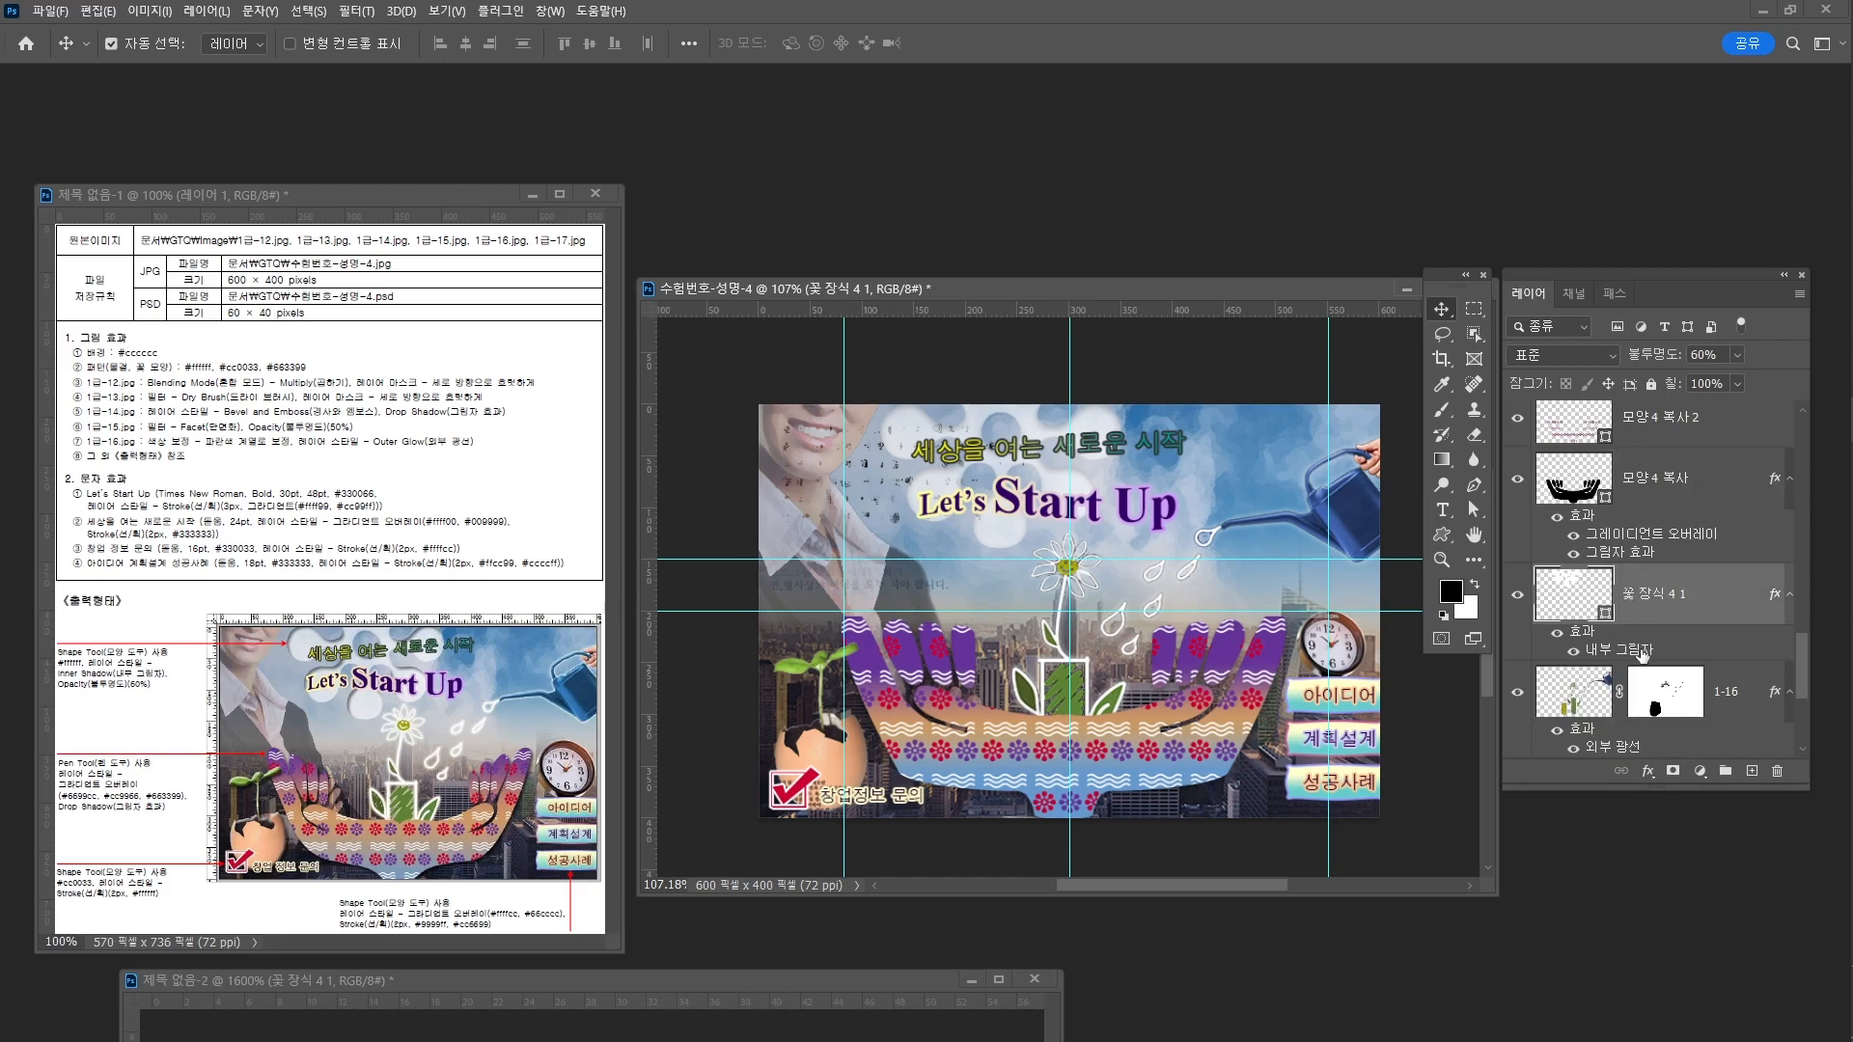
double_click(1641, 654)
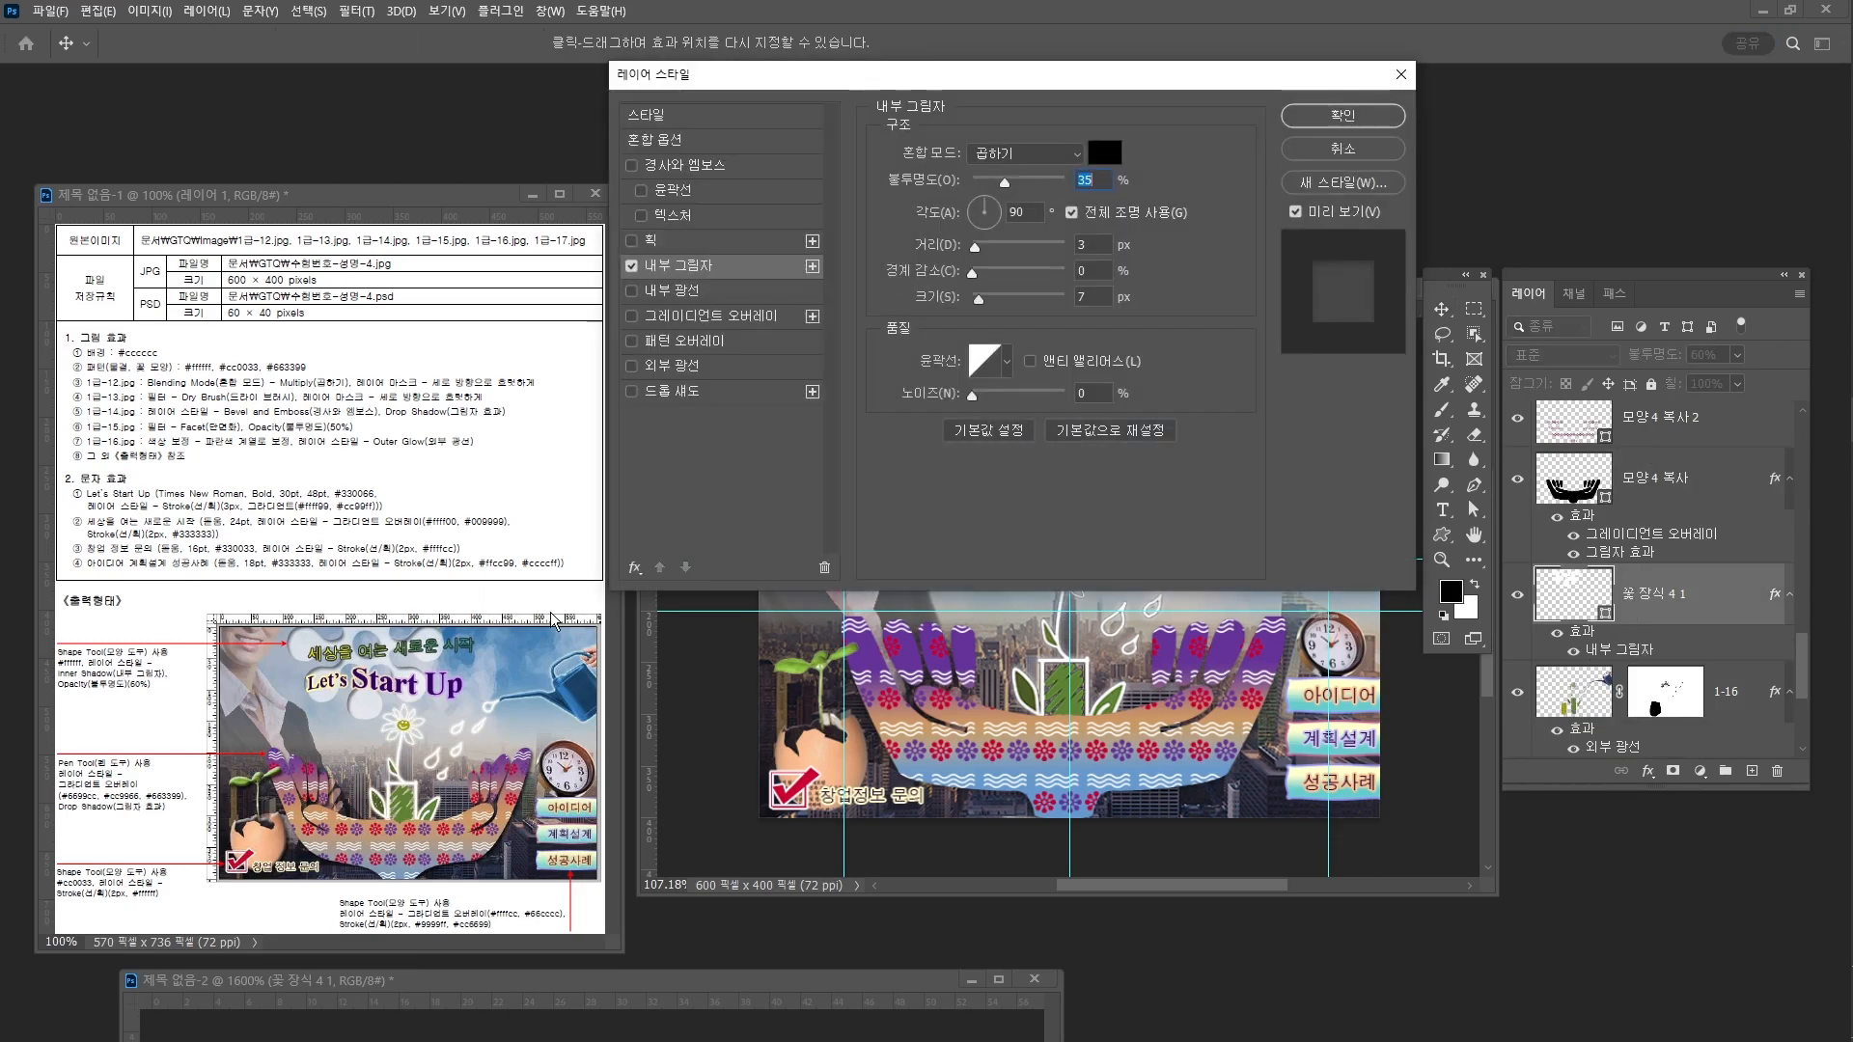
drag(1044, 87, 1411, 596)
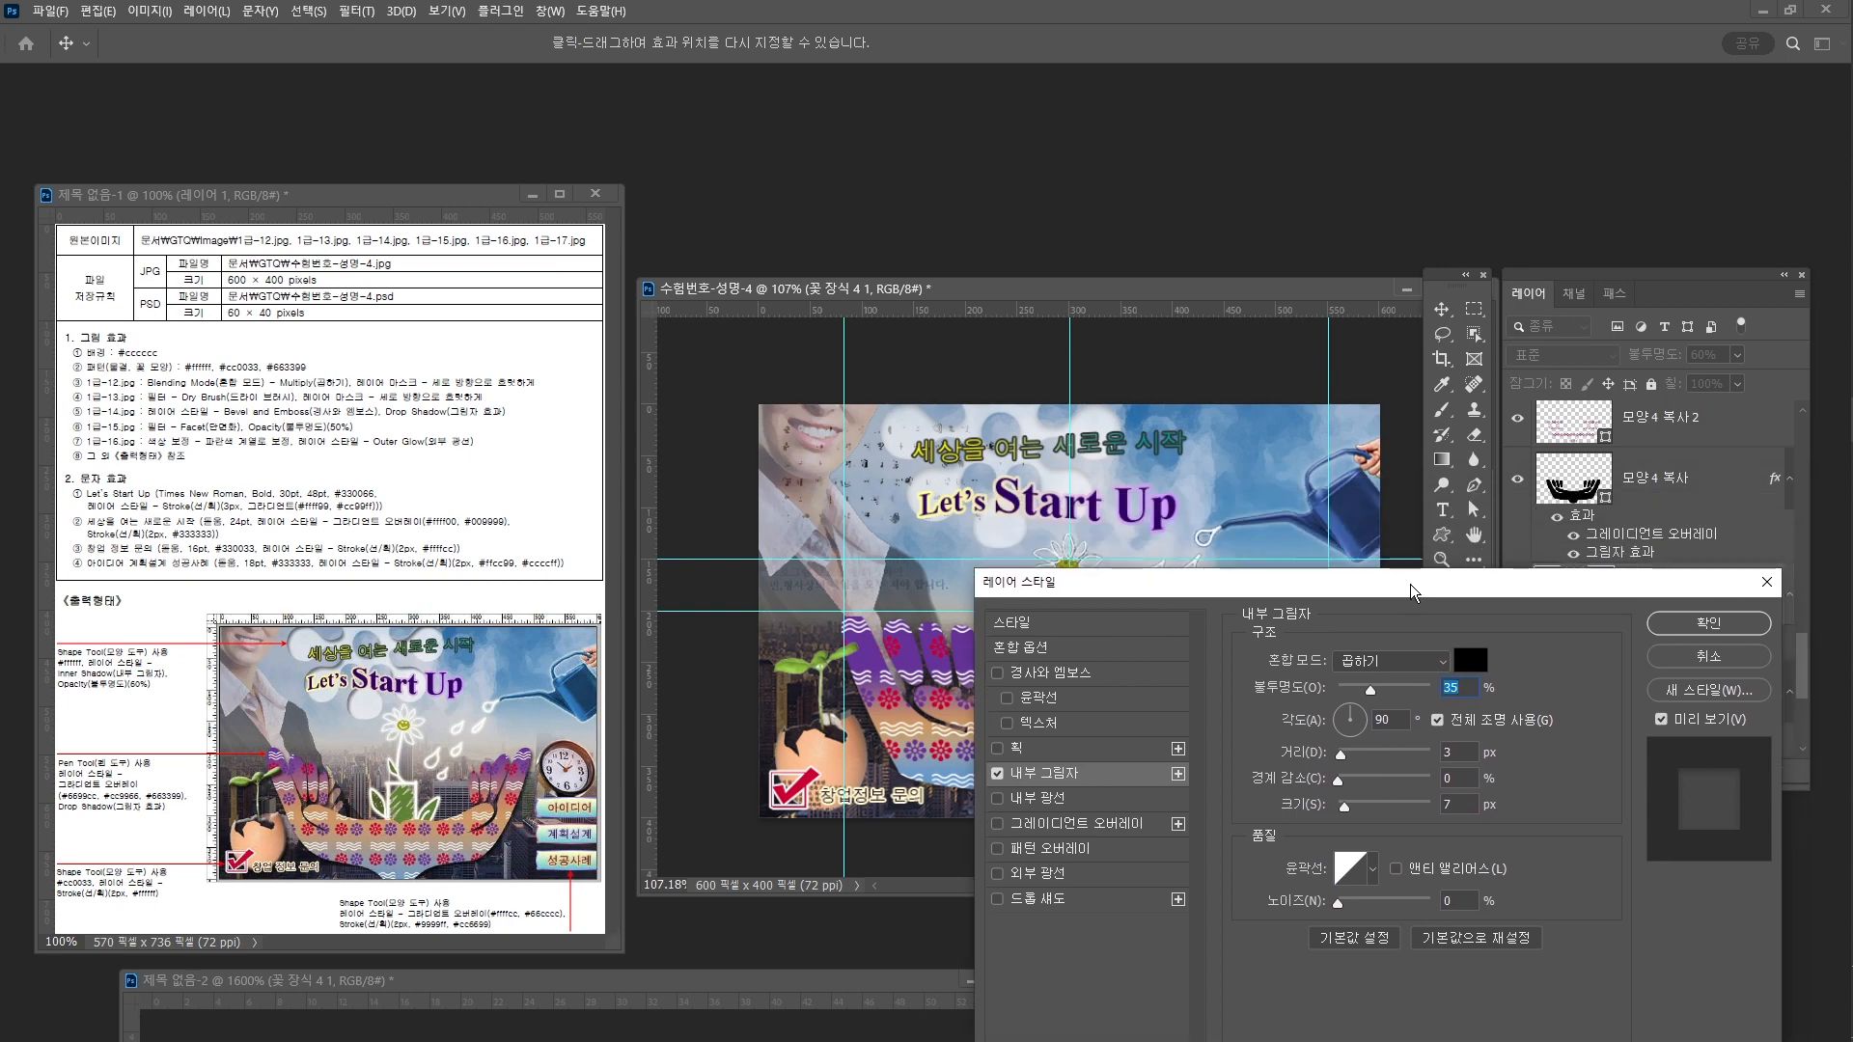
click(1382, 689)
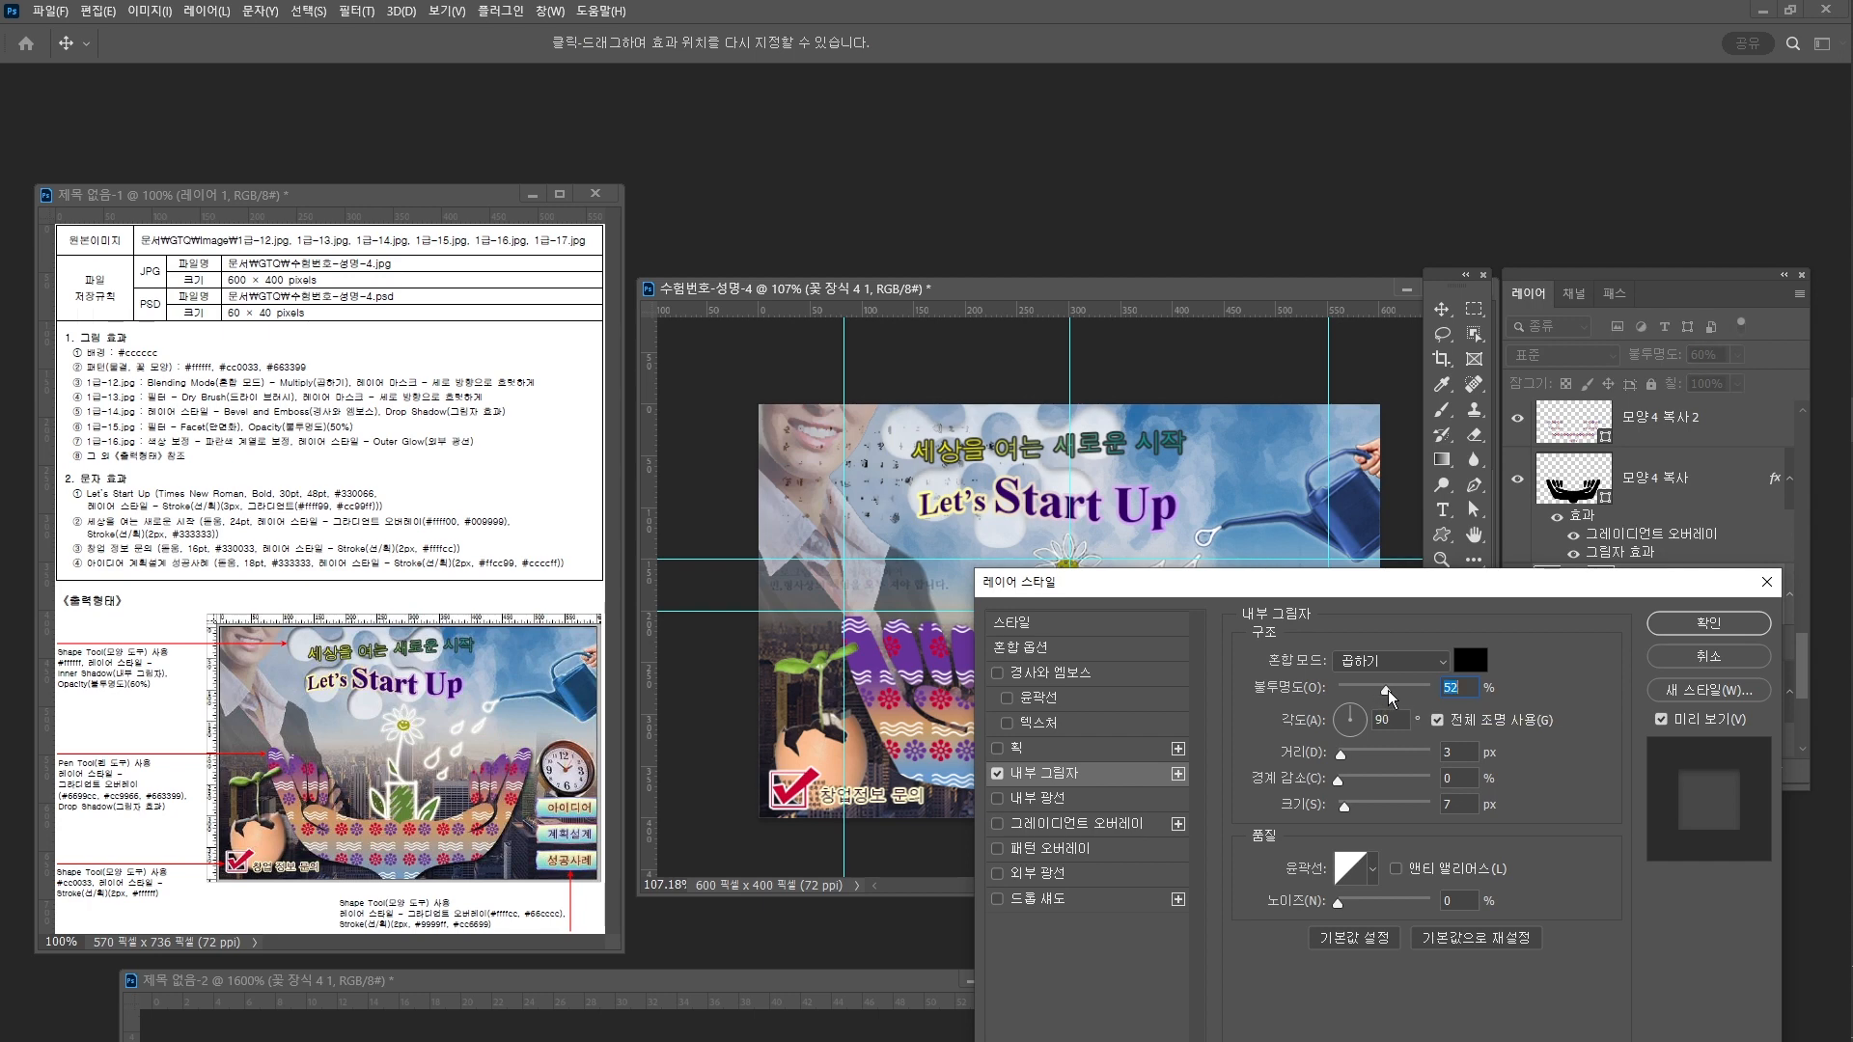
drag(1396, 687, 1400, 689)
drag(1410, 701, 1415, 703)
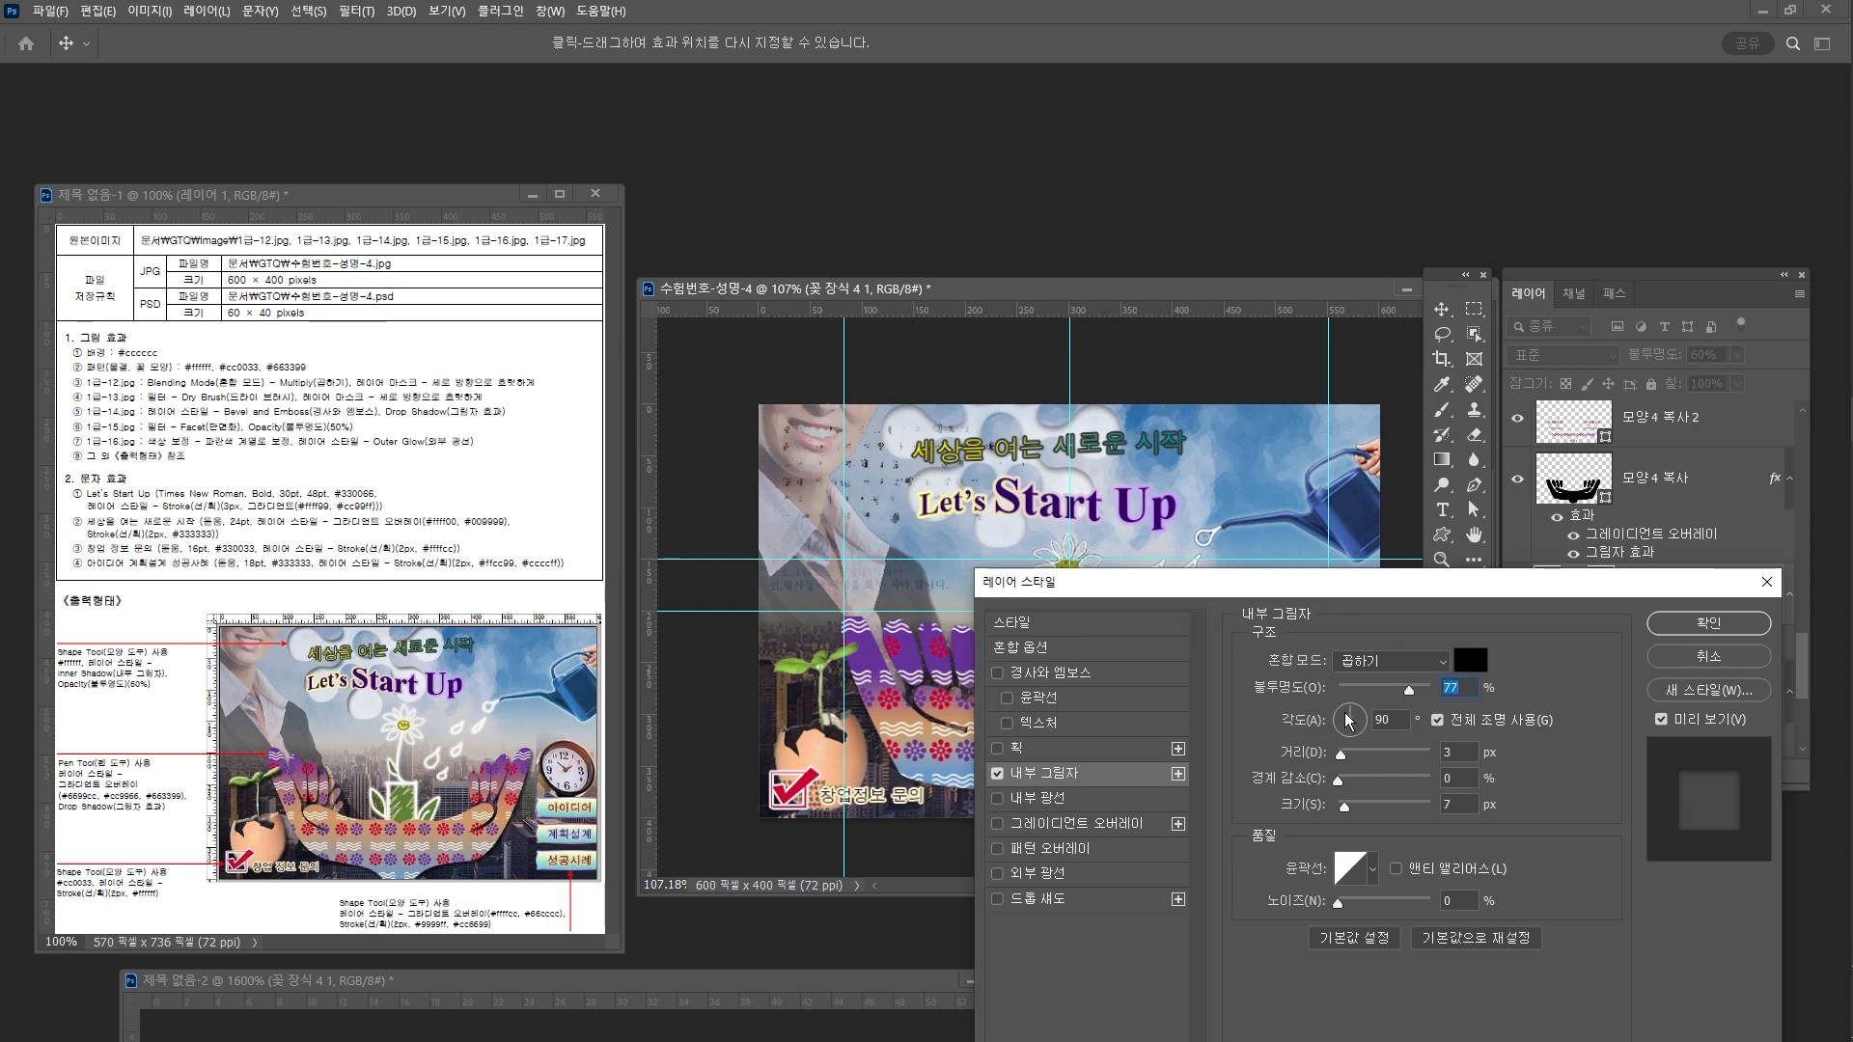
Set the inner shadow's angle to 104°, opacity to 81% and distance to 2 px, and apply the layer style
drag(1348, 719, 1349, 719)
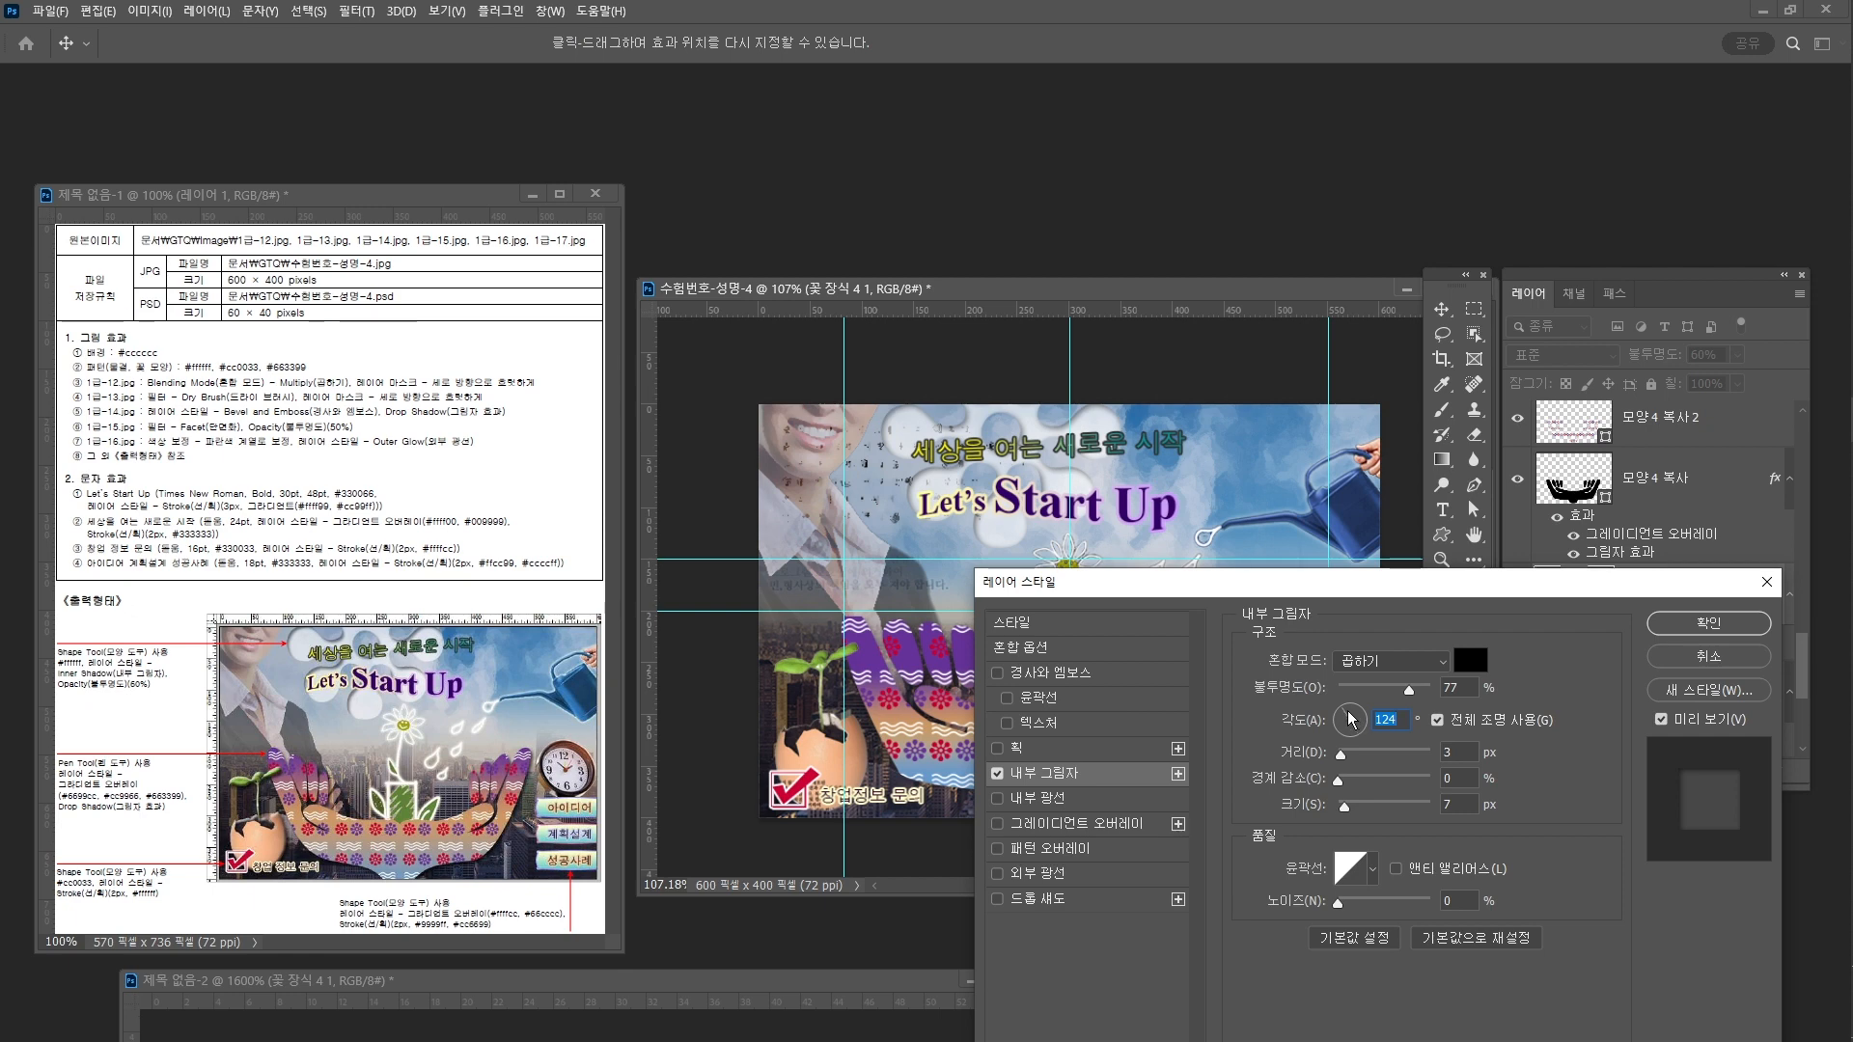
click(1349, 719)
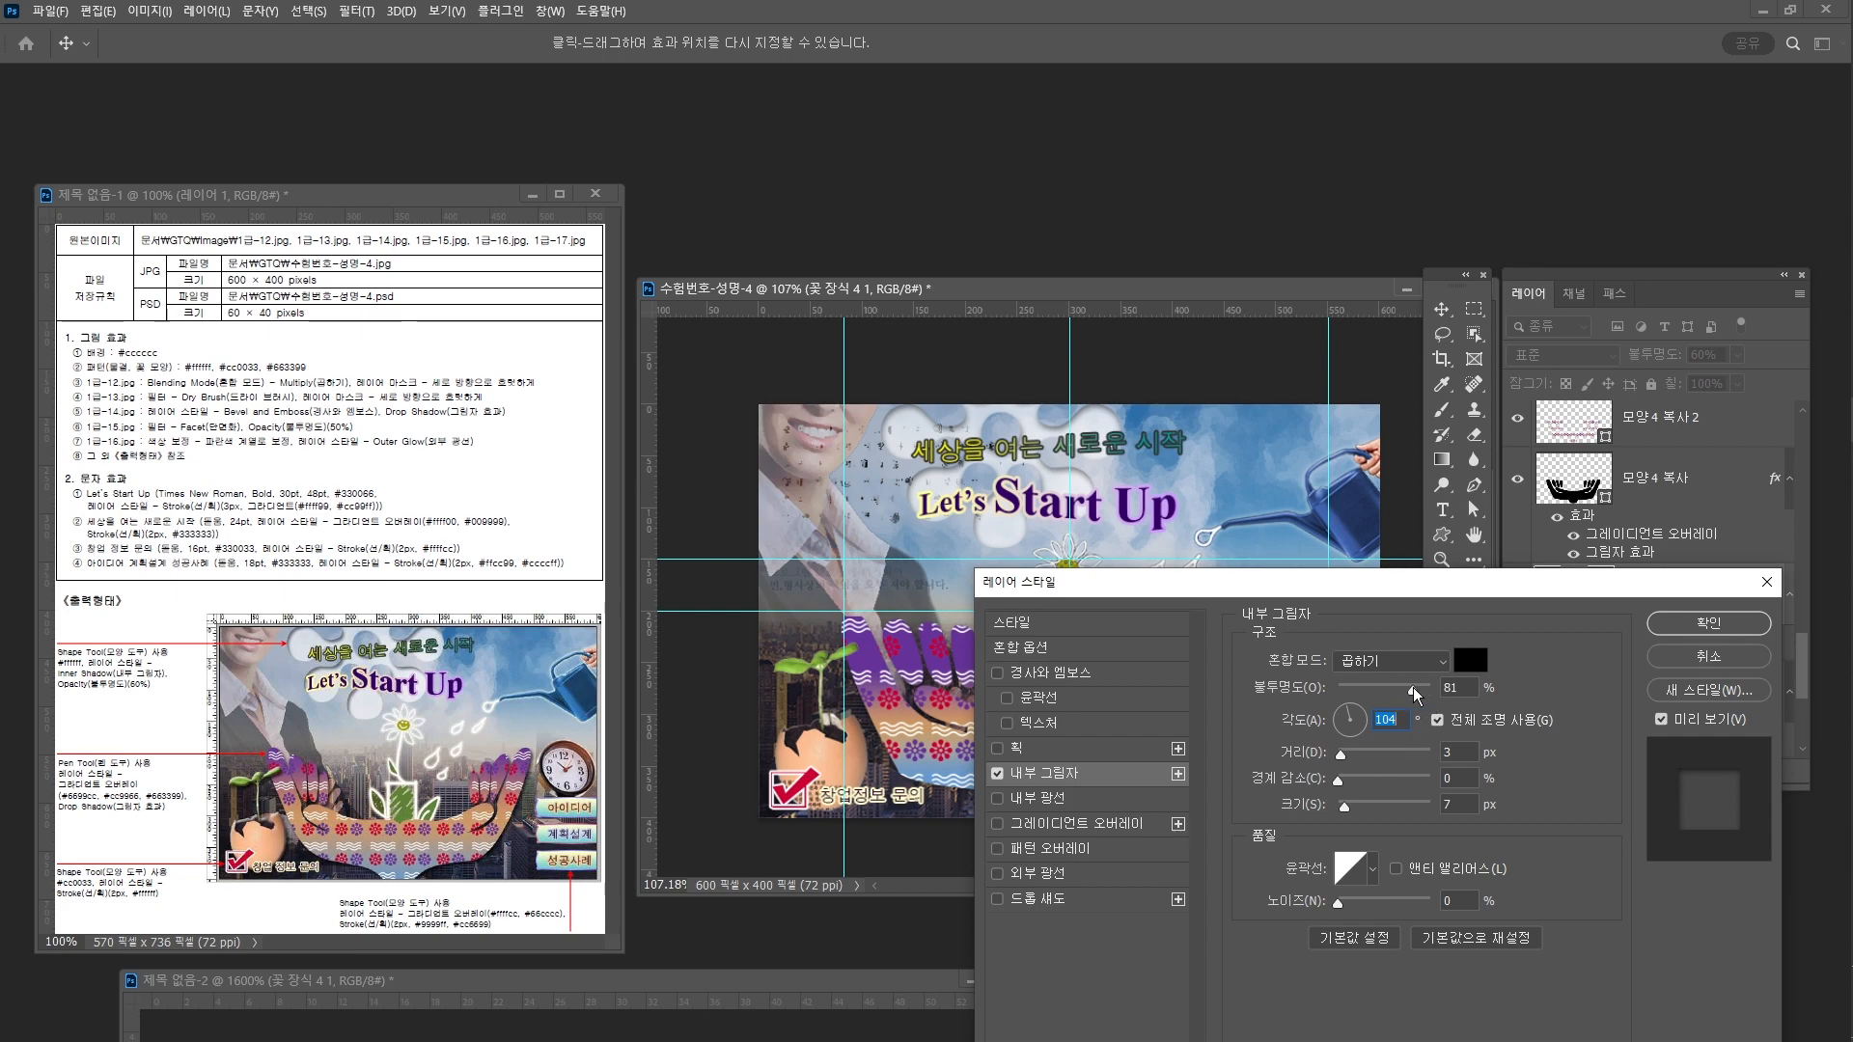
drag(1415, 693, 1413, 691)
drag(1340, 754, 1343, 759)
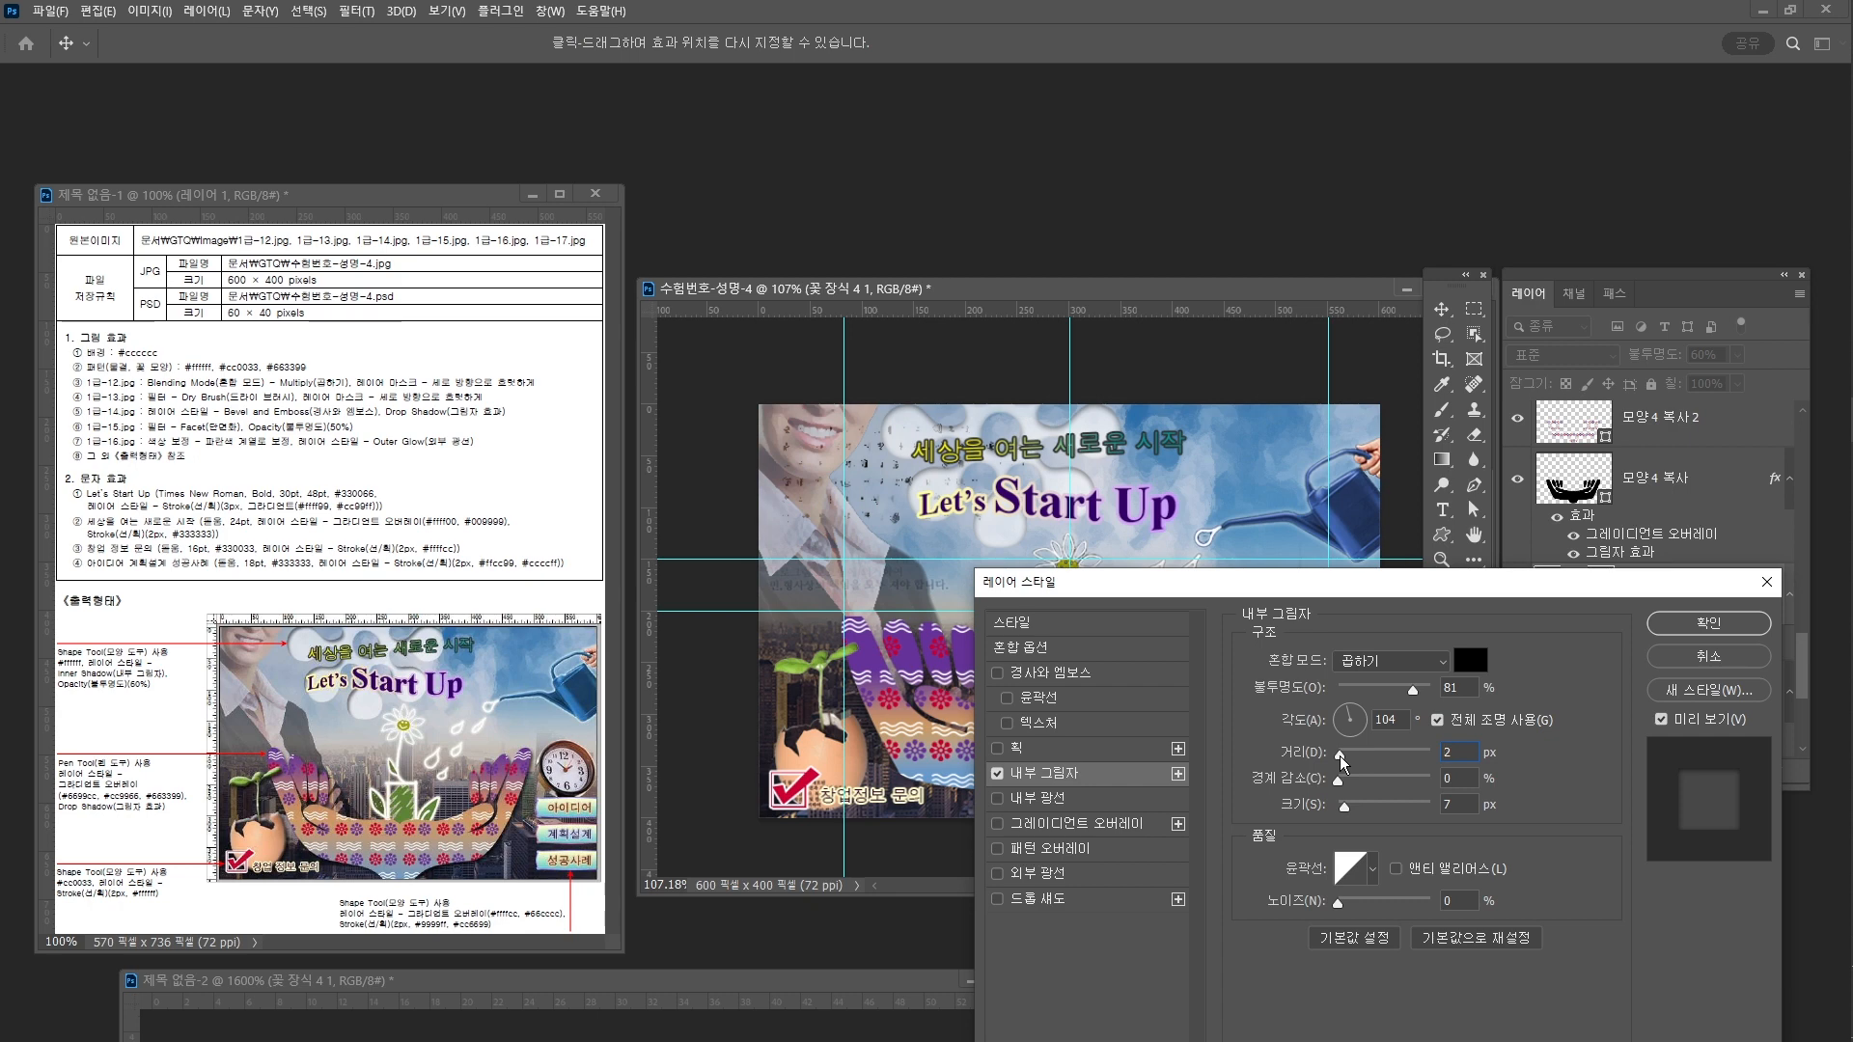
click(1730, 627)
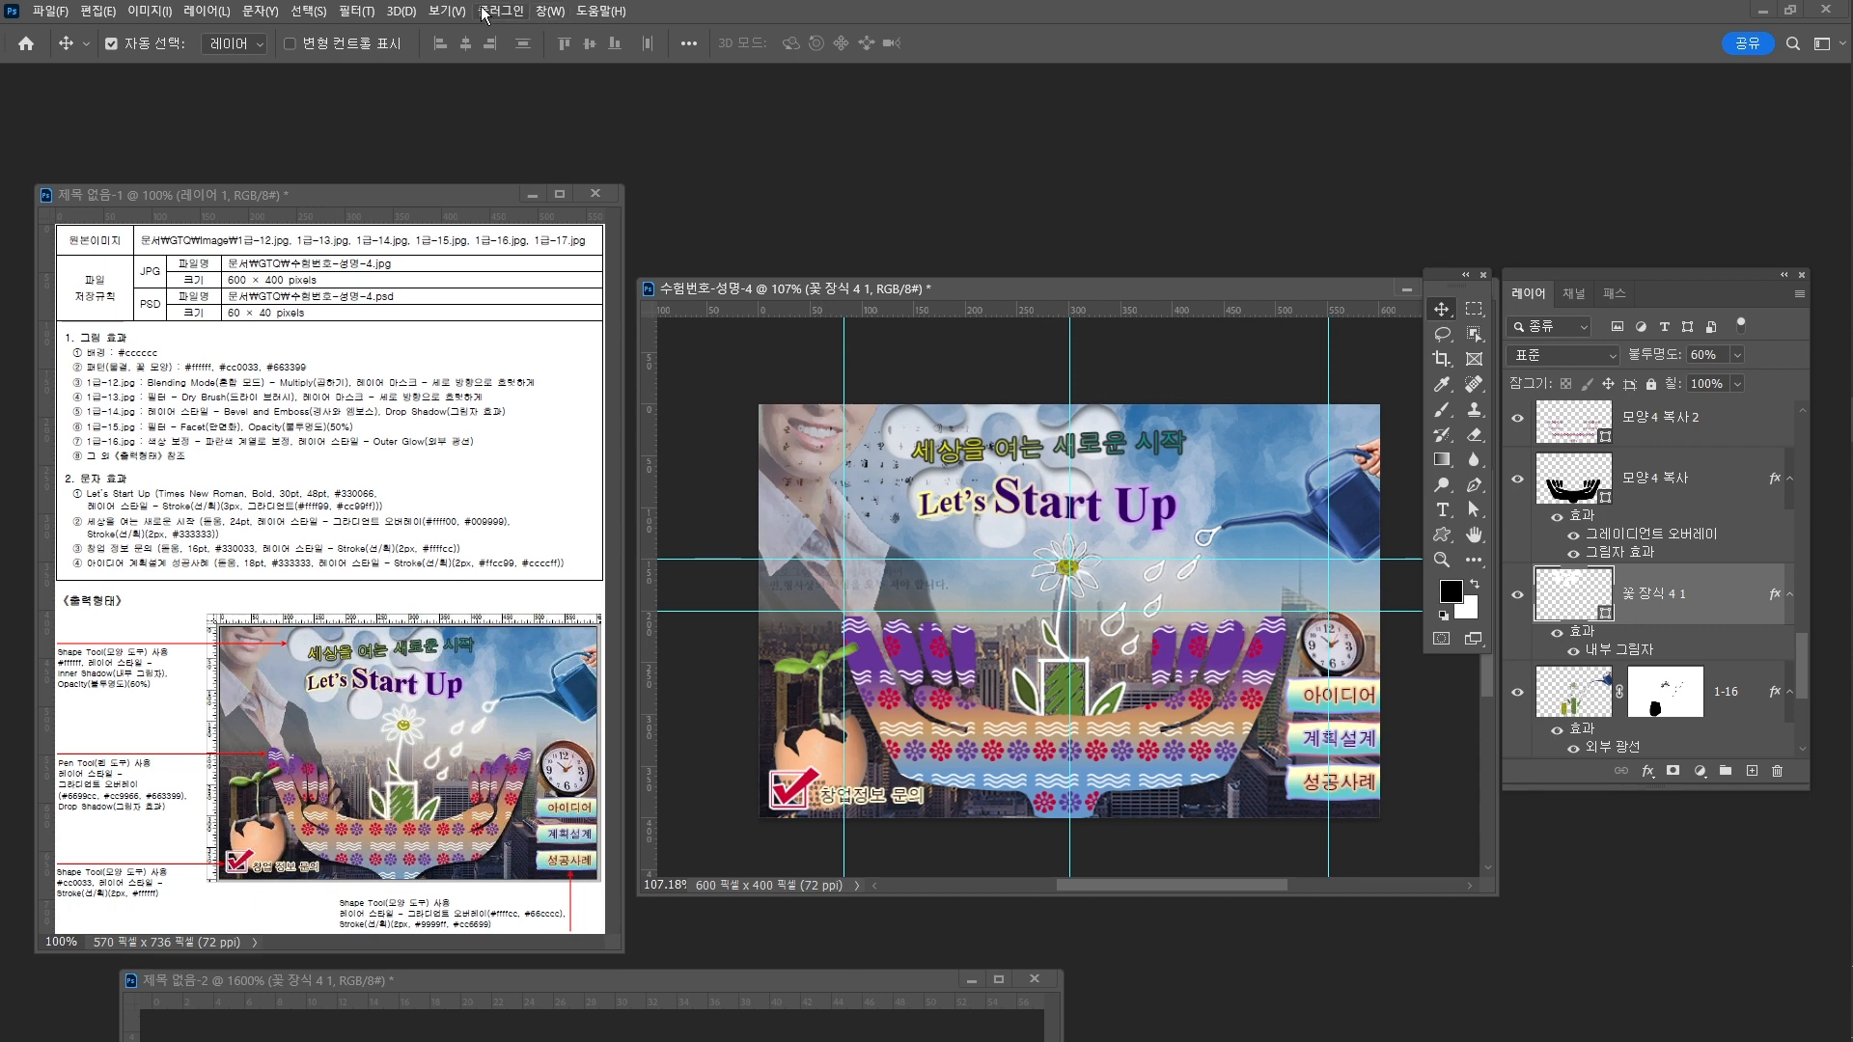
Clear all the guides from the 수험번호-성명-4 composite
click(449, 12)
mouse_move(537, 519)
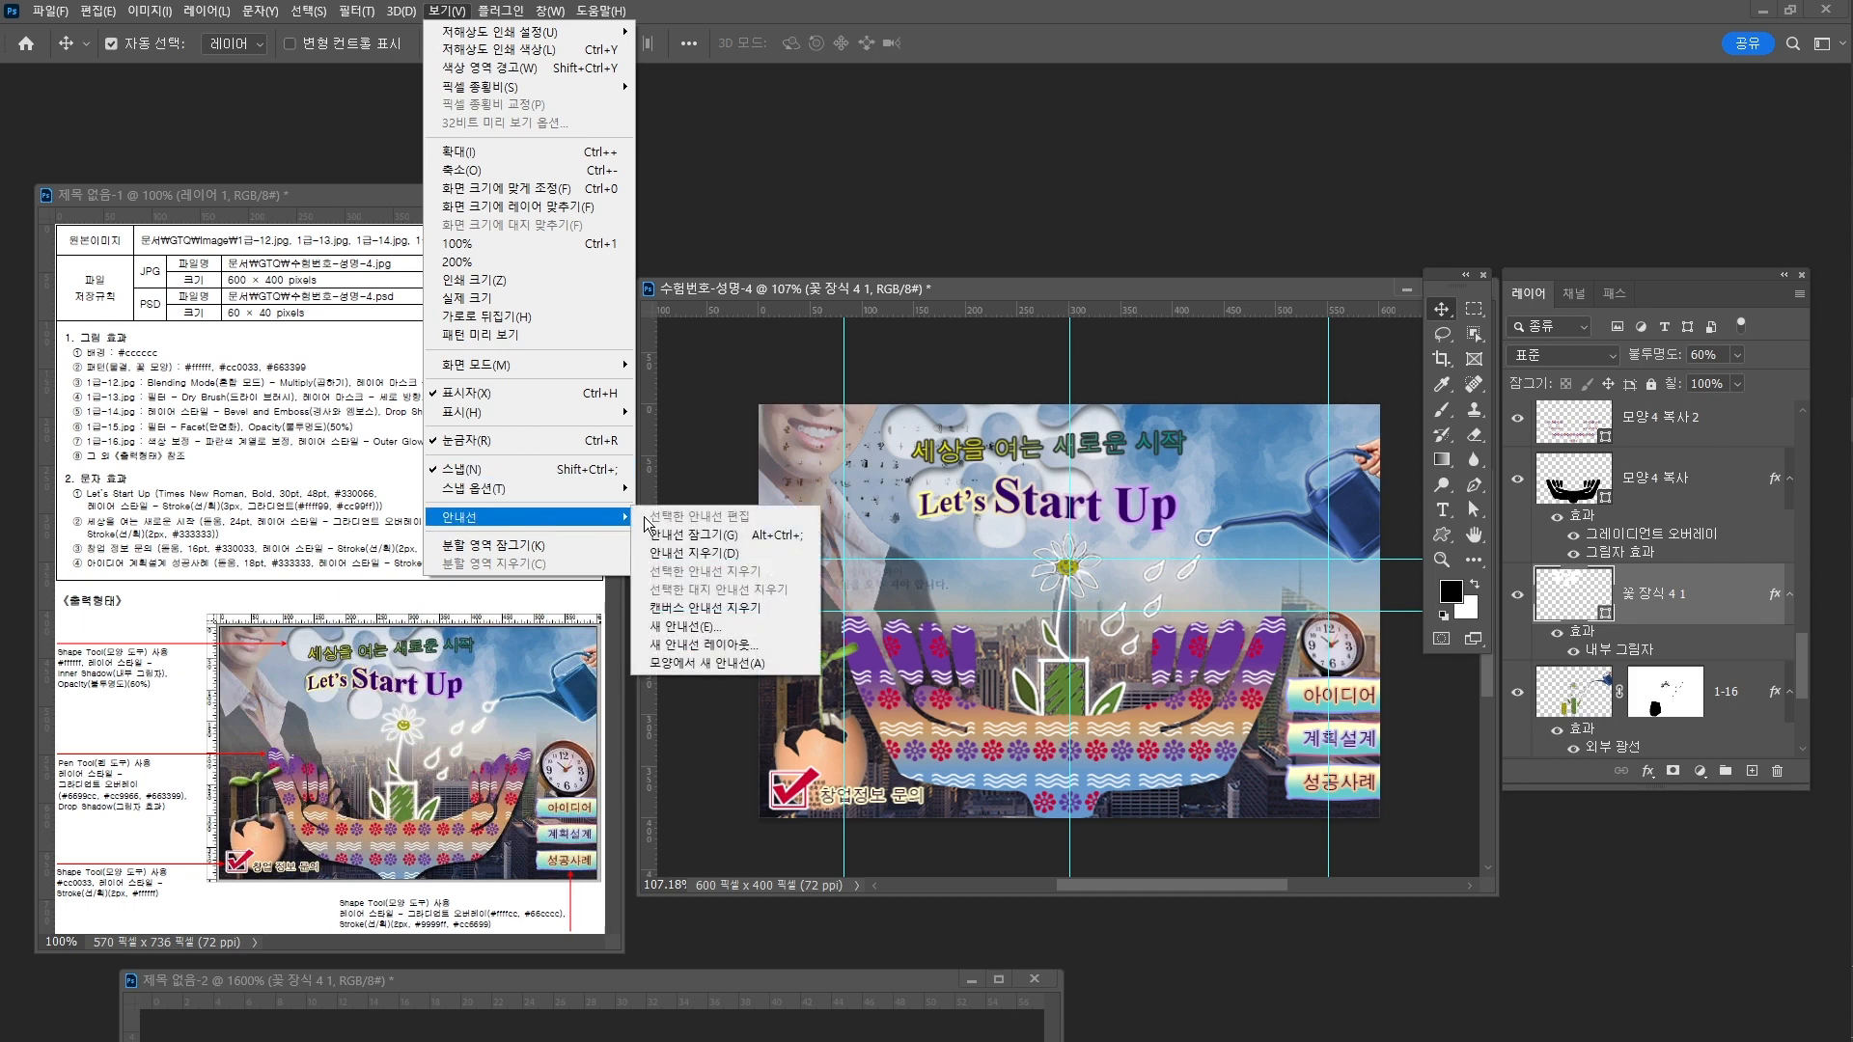
click(693, 553)
Export the composite with Save for Web as a quality 100 JPEG named 수험번호-성명-4.jpg in the GTQ folder
click(43, 10)
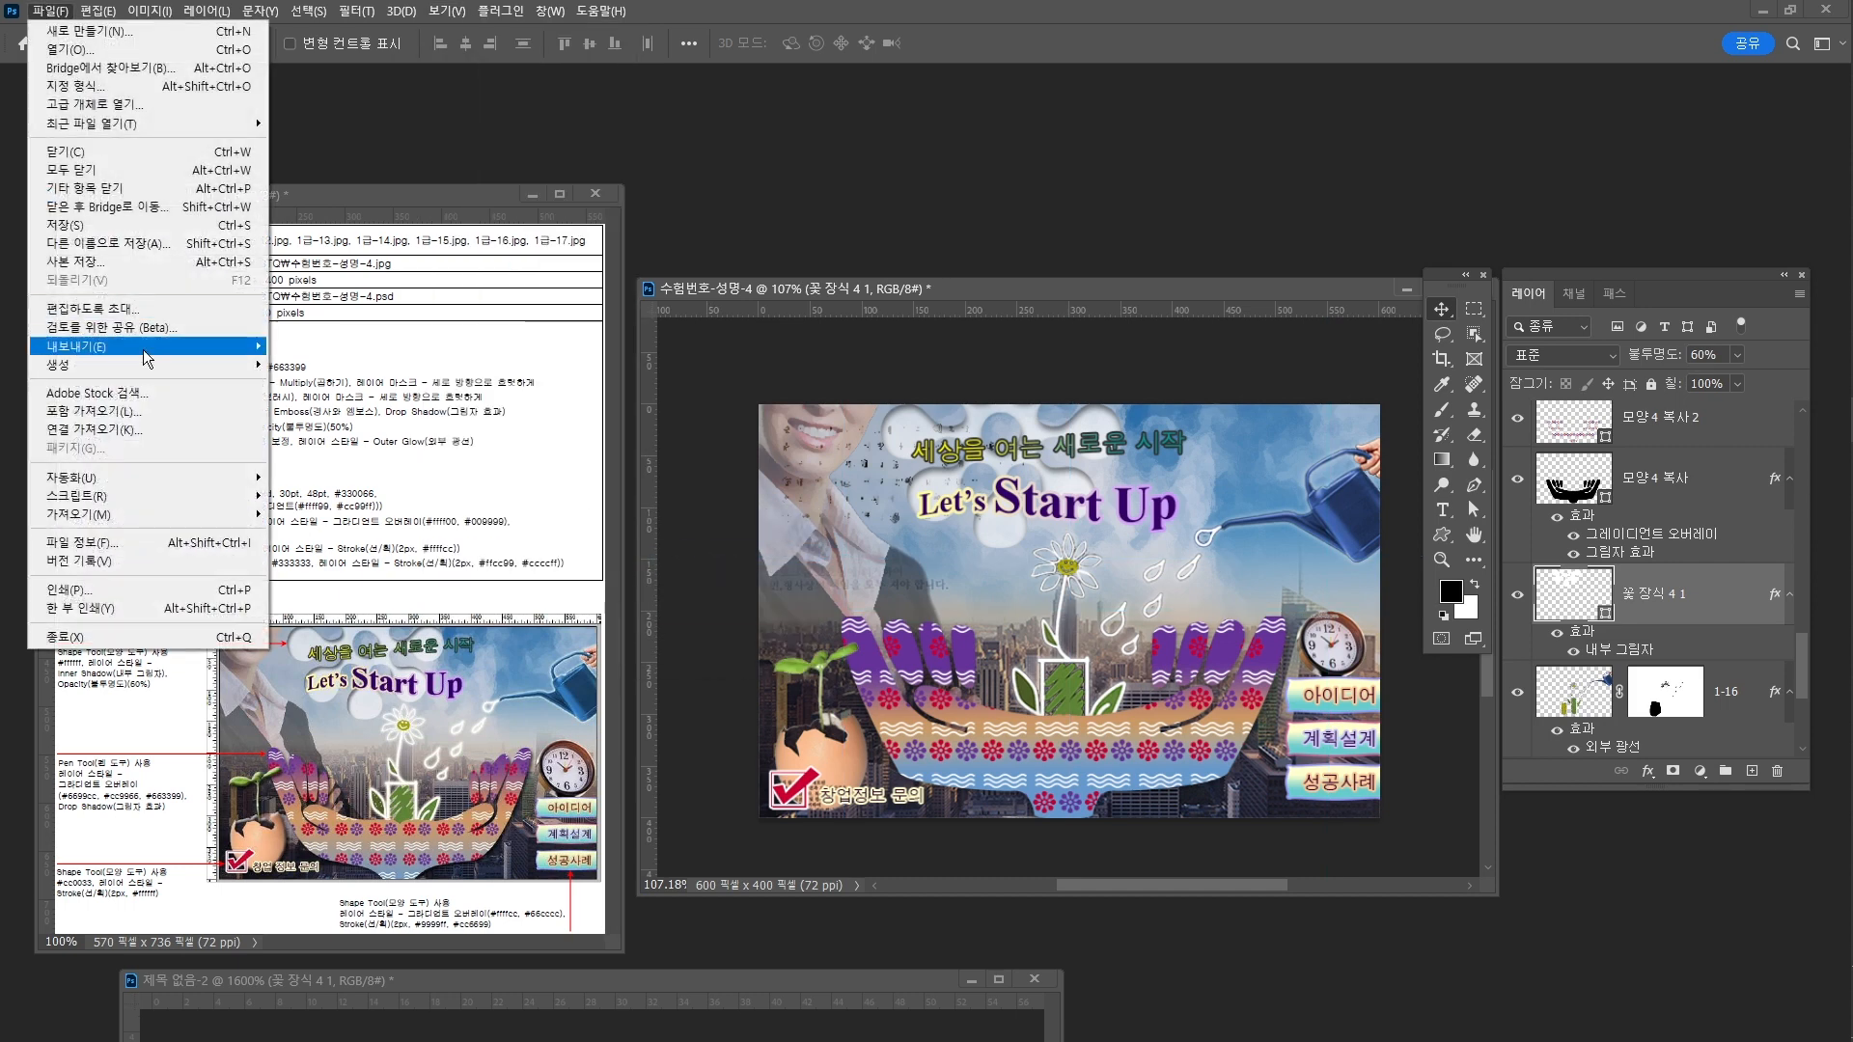
mouse_move(165, 347)
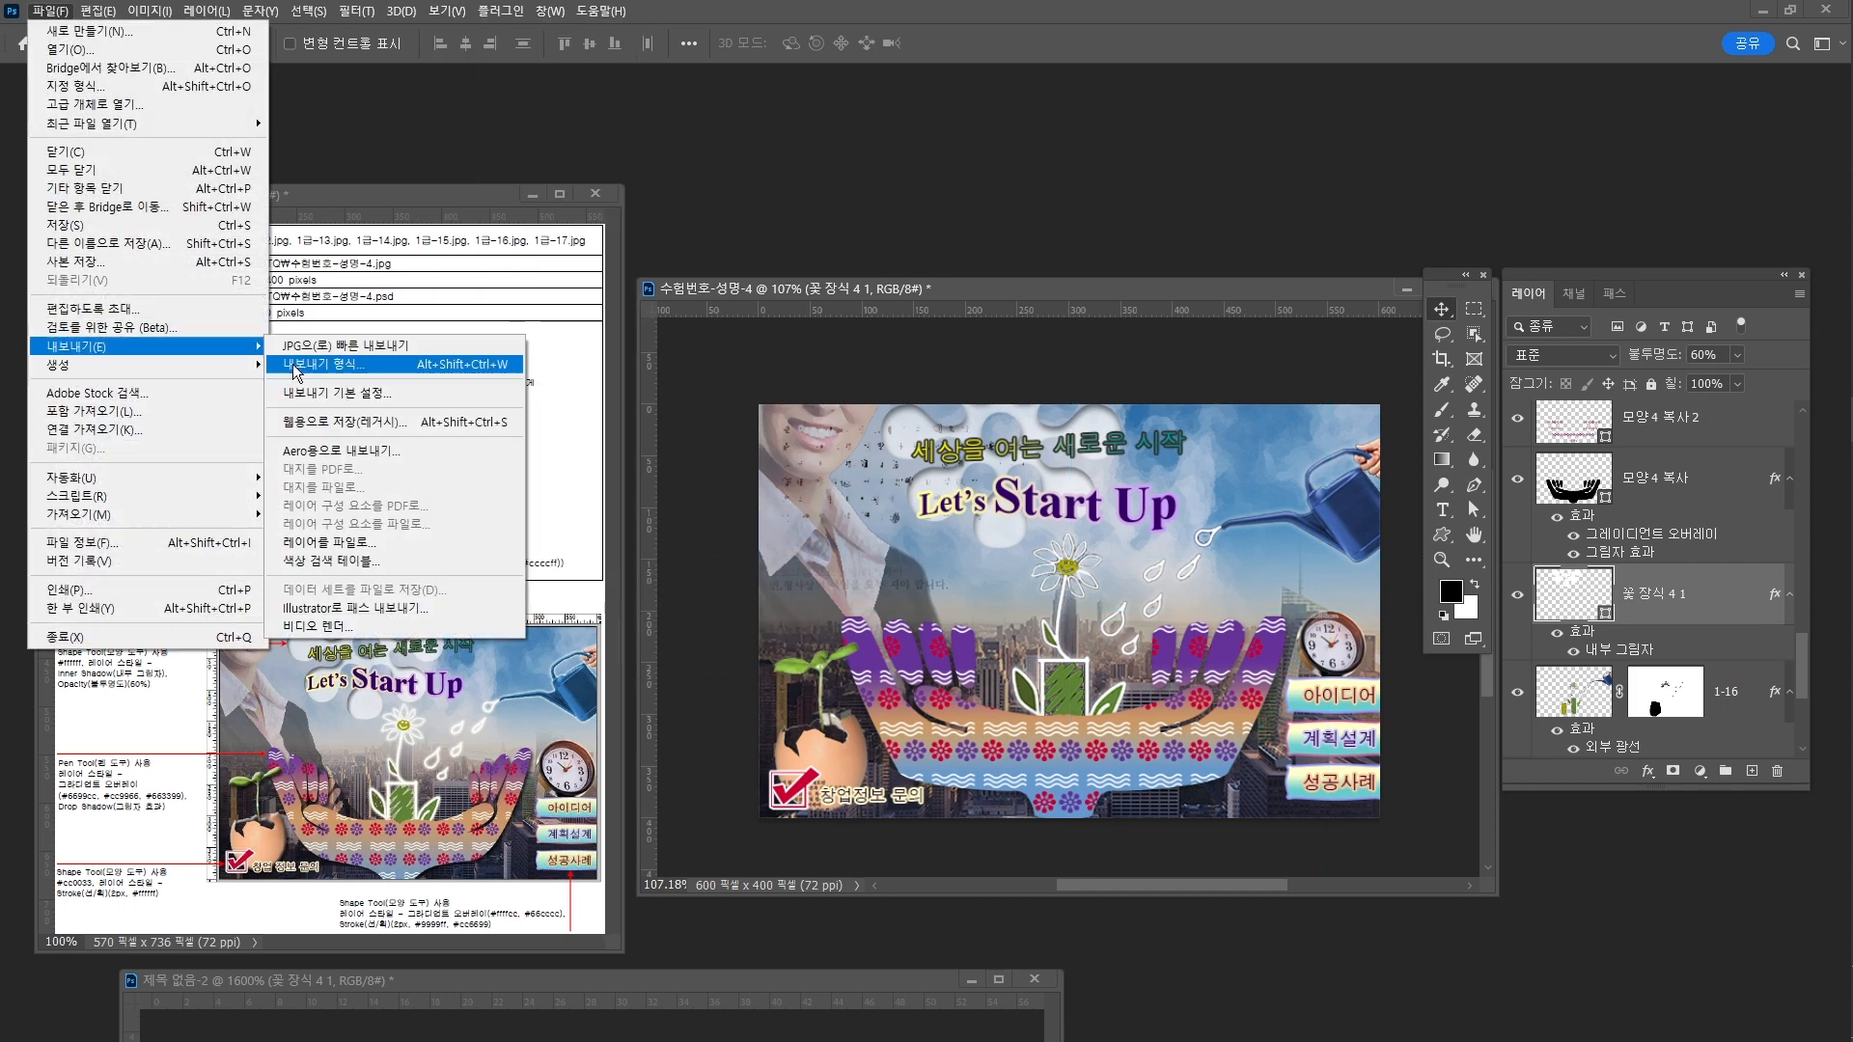
click(374, 422)
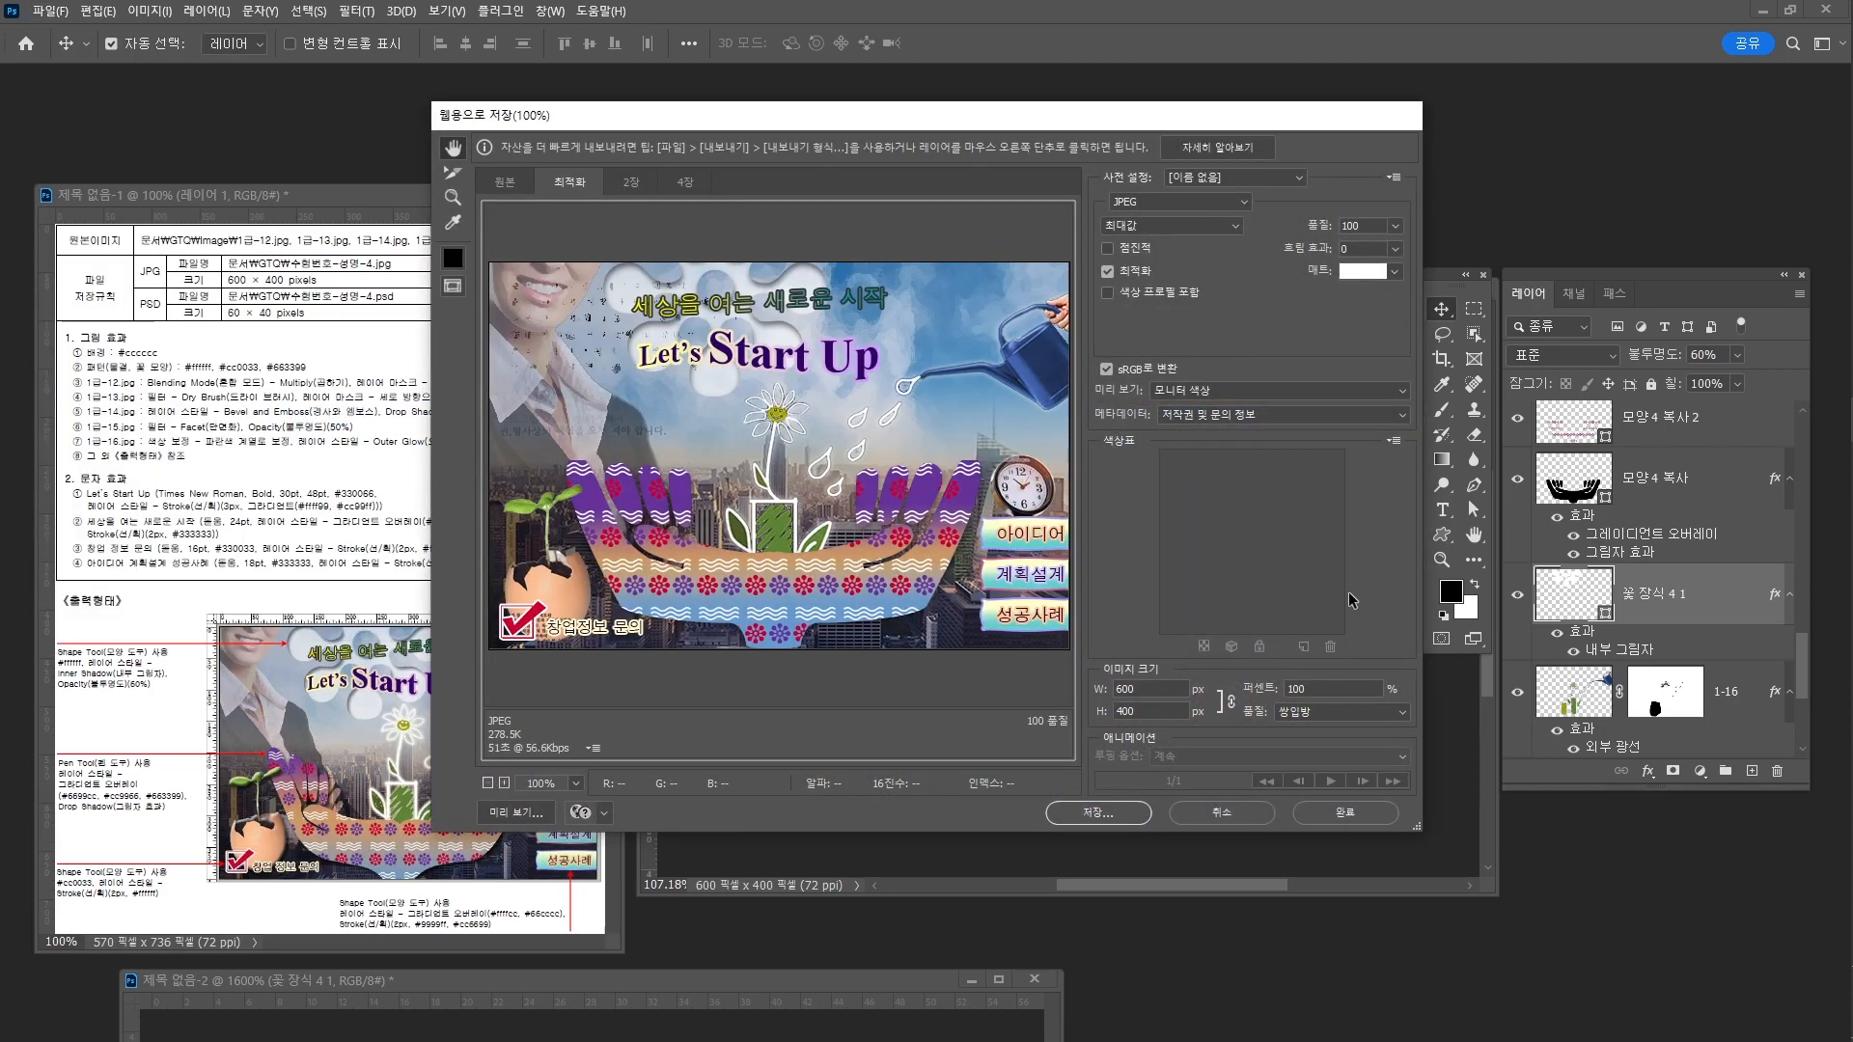
click(1118, 813)
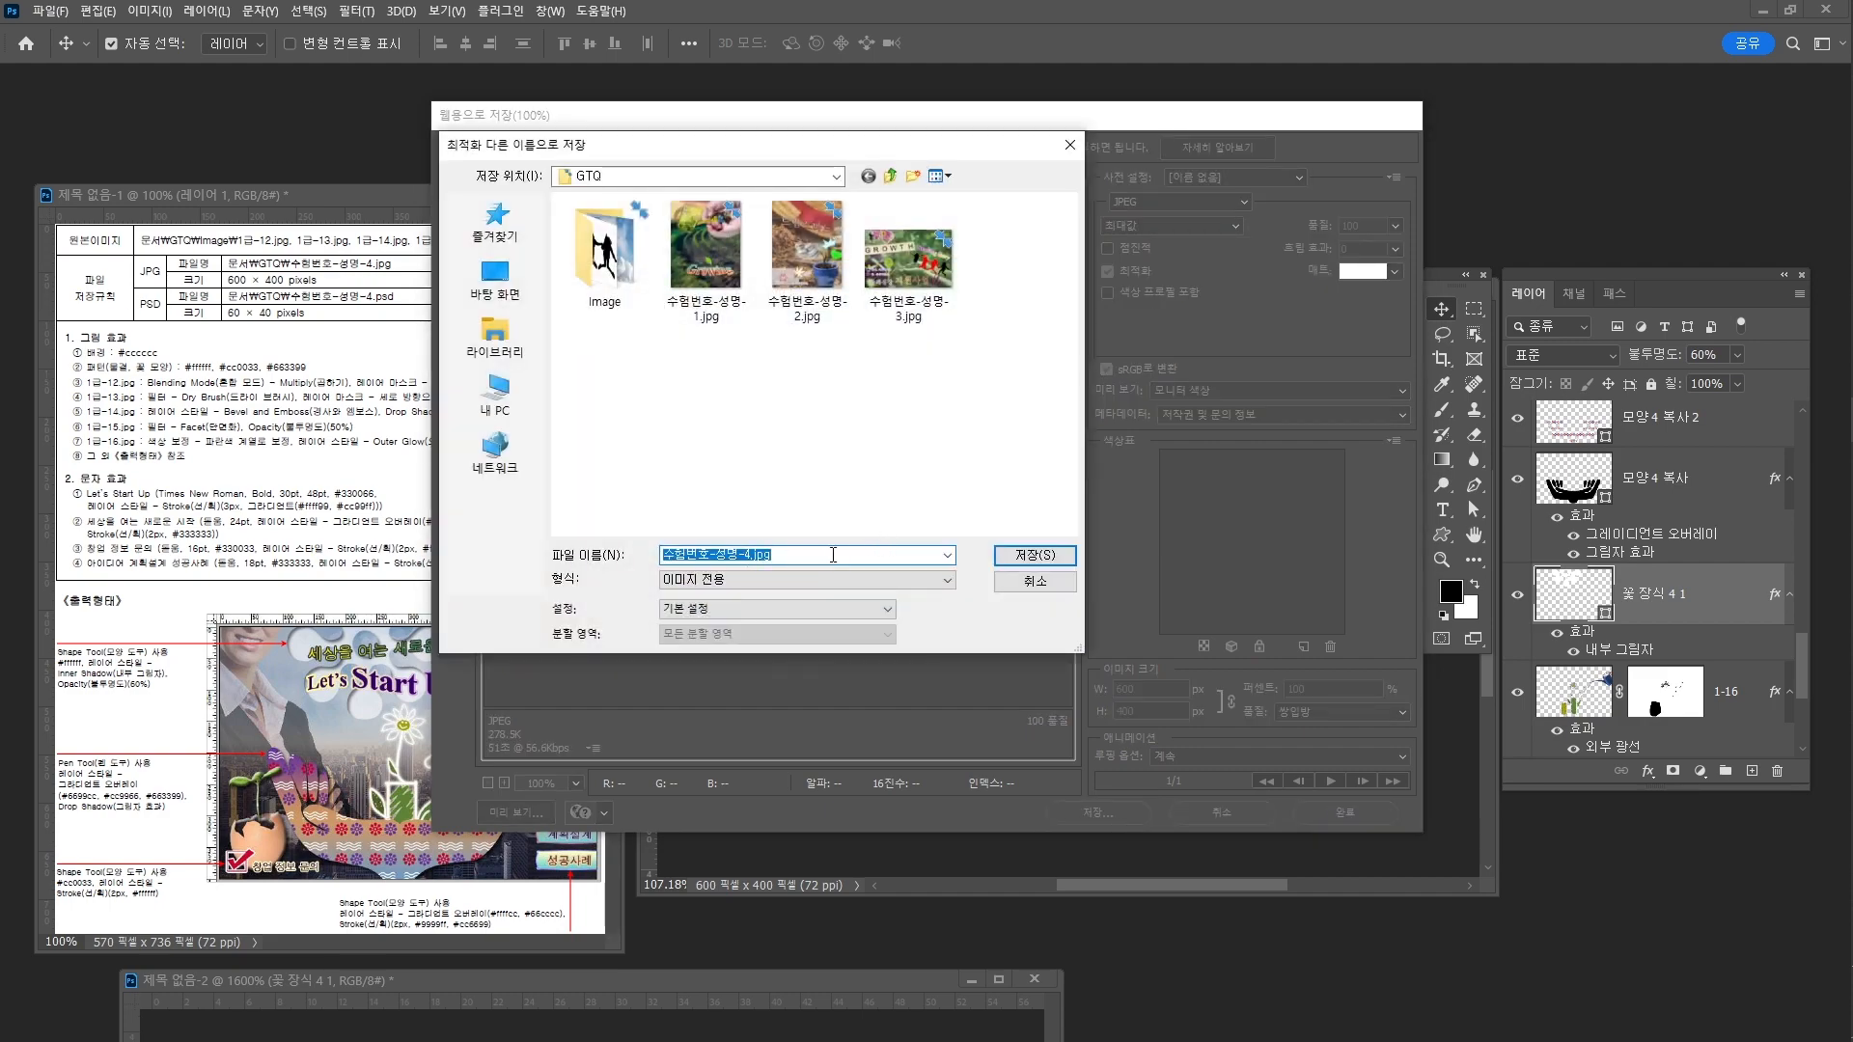
click(1035, 555)
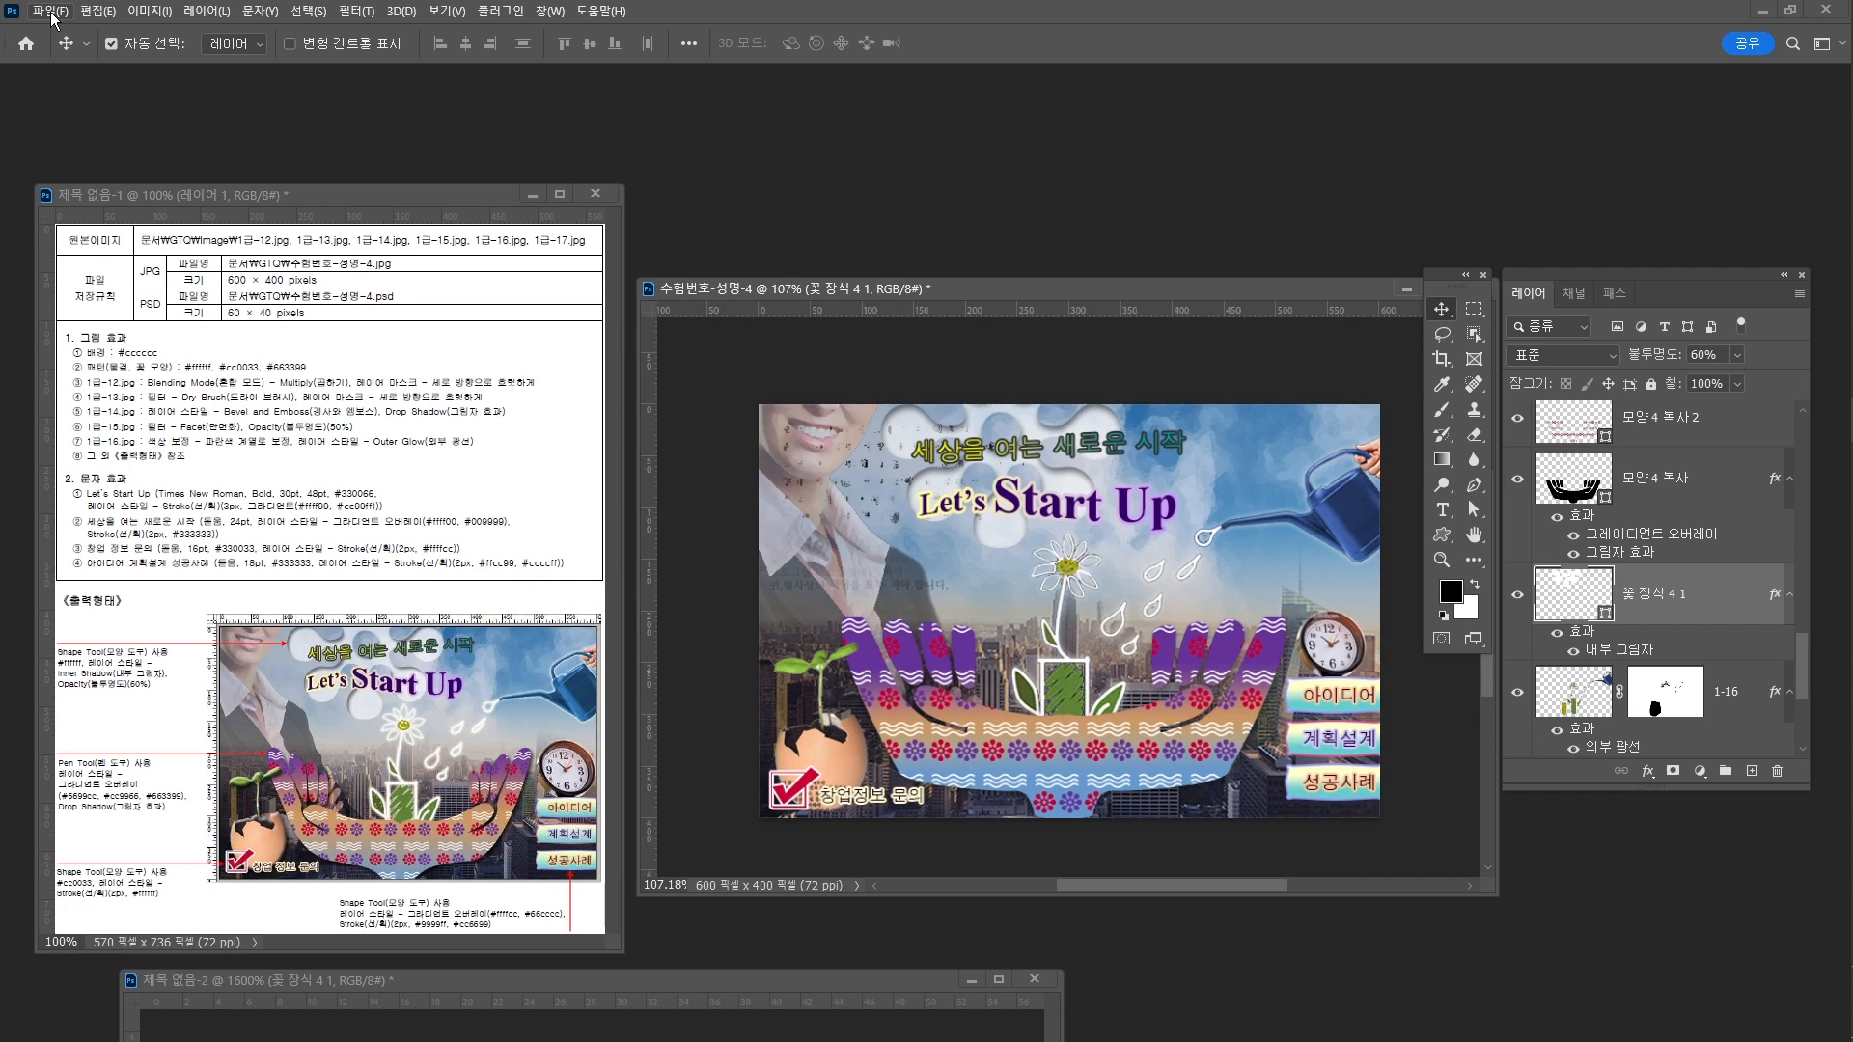
Resize the composite image to 60 × 40 pixels with the proportions linked
key(ctrl+alt+i)
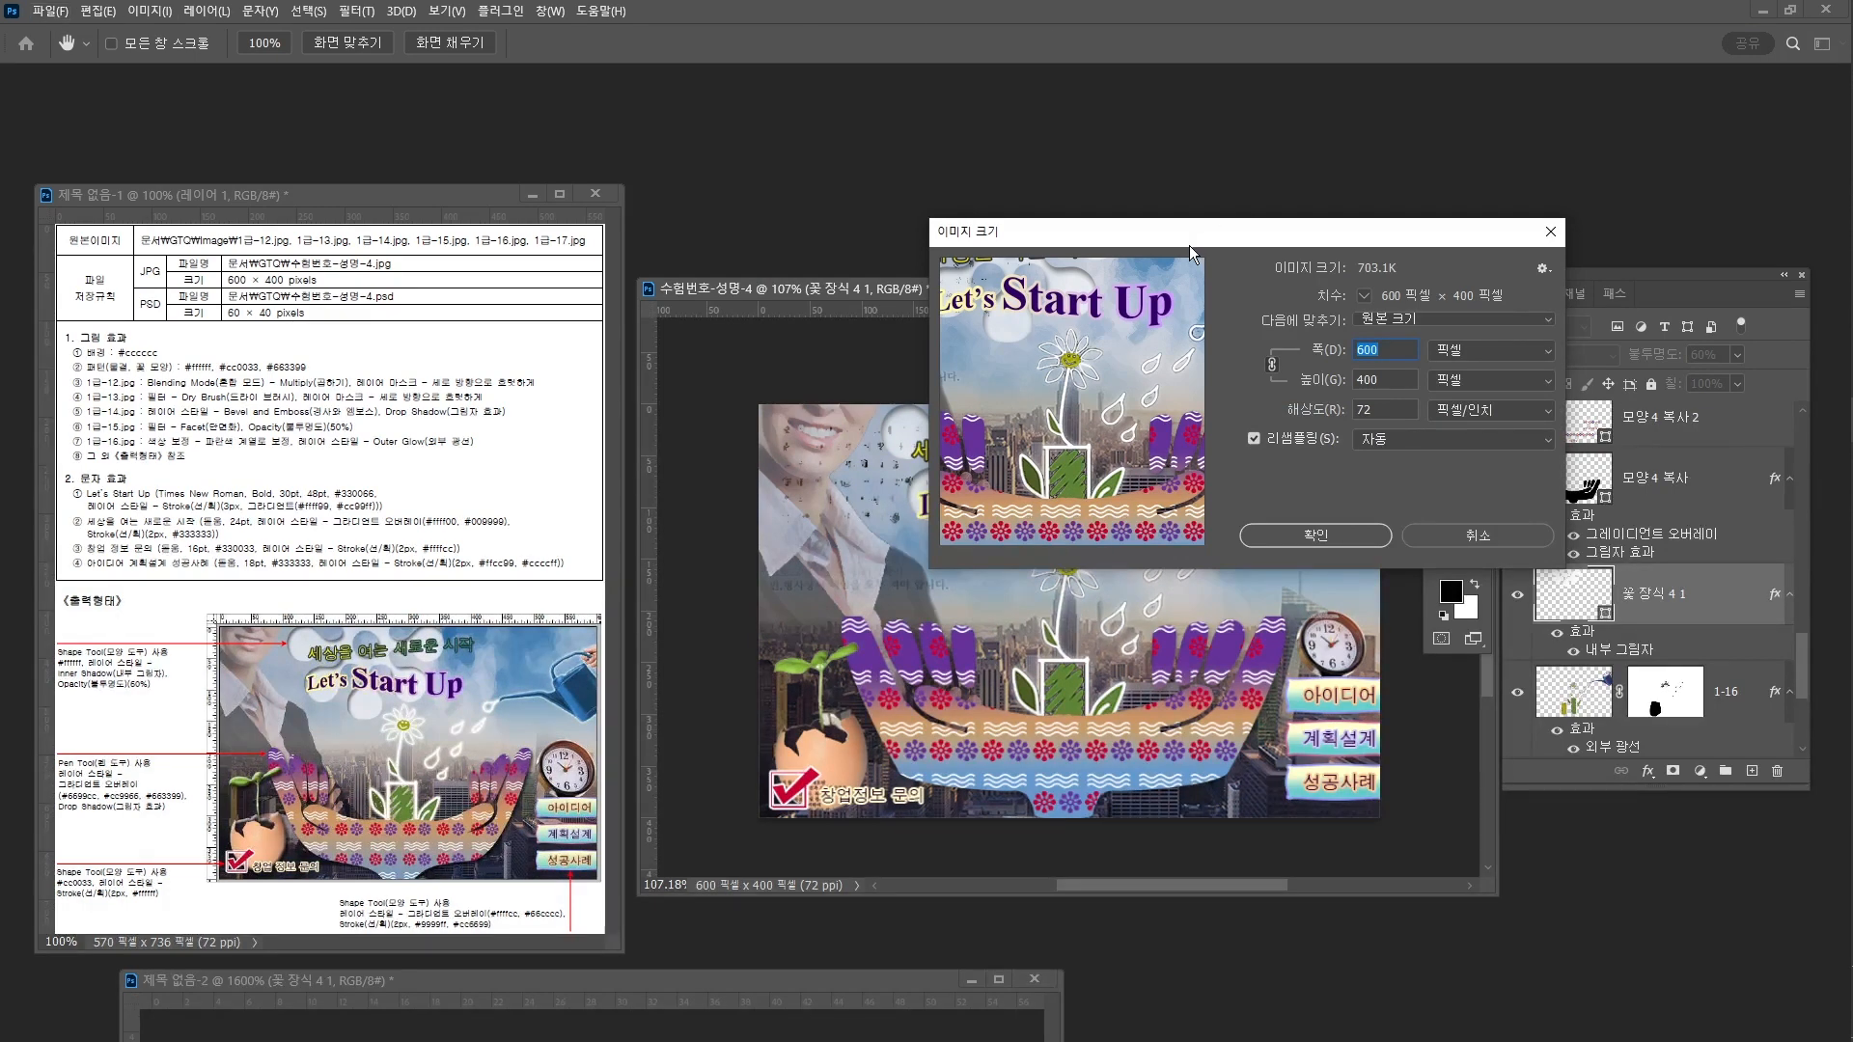
text(60)
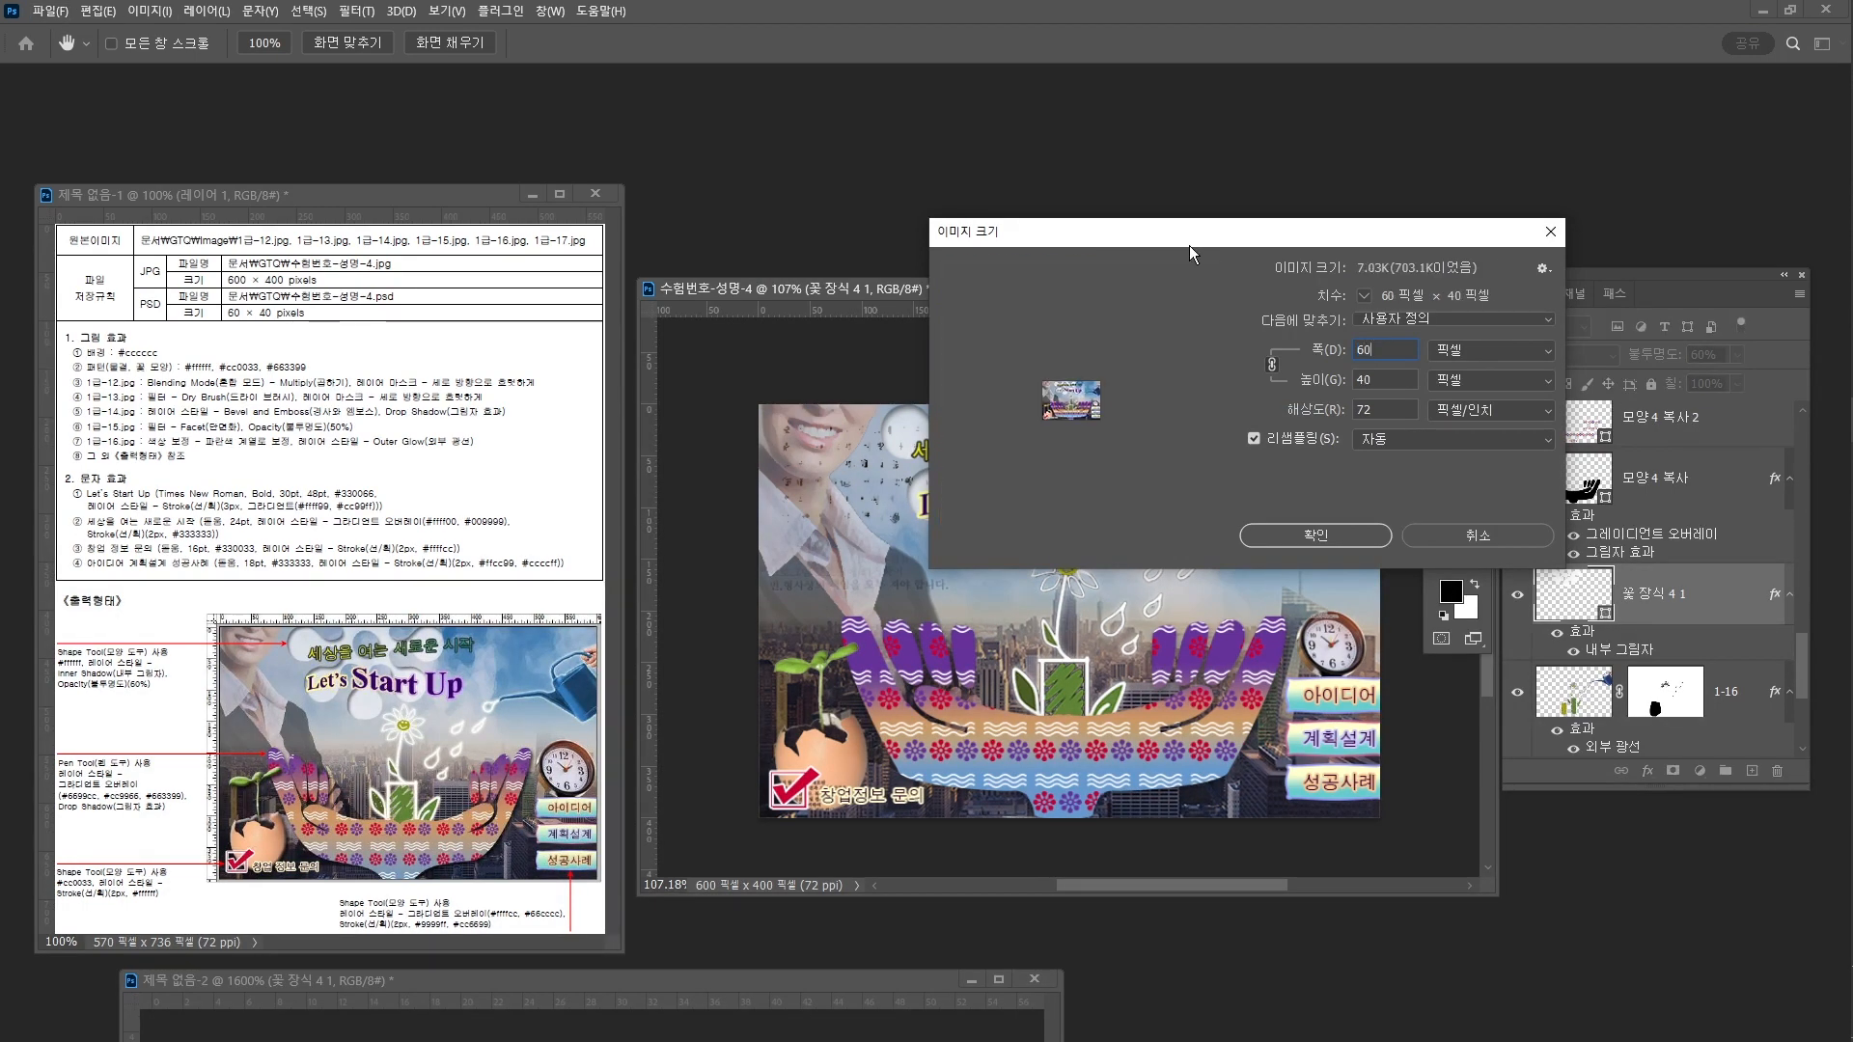
key(Return)
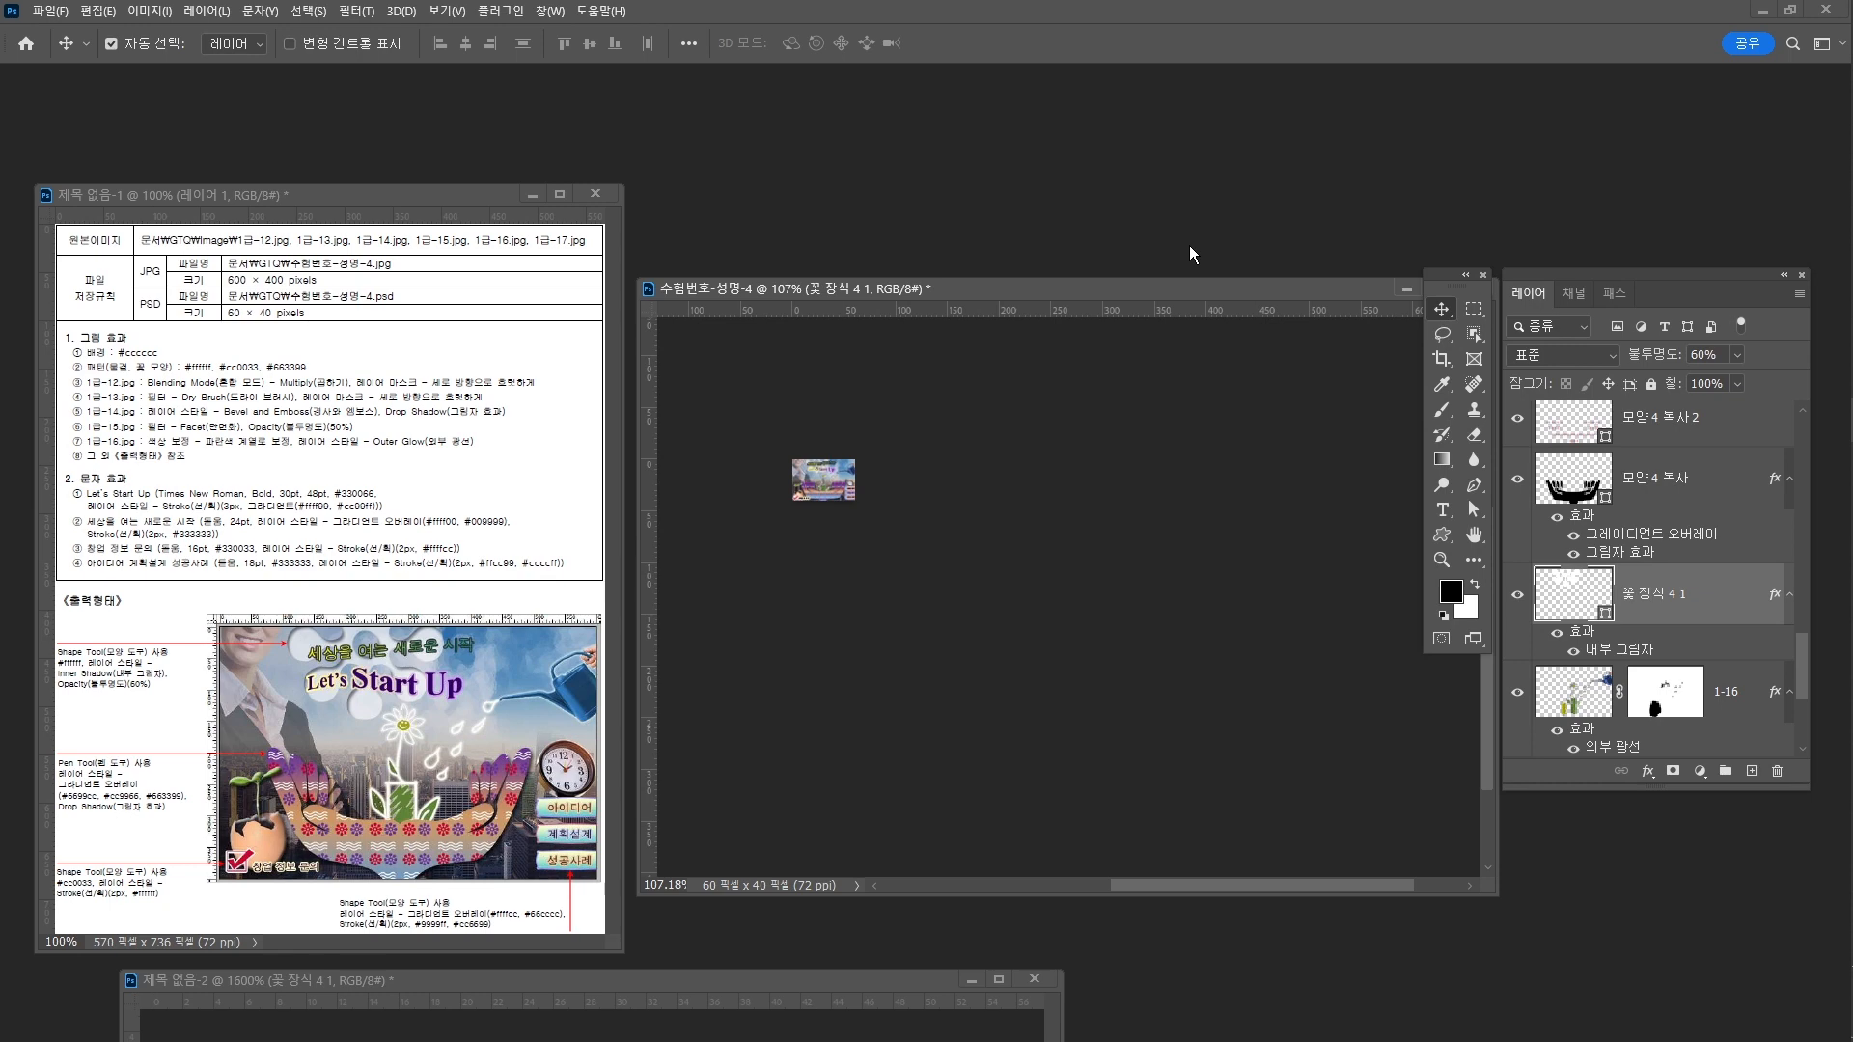
Save the reduced document as the Photoshop file 수험번호-성명-4.psd in the GTQ folder
click(53, 11)
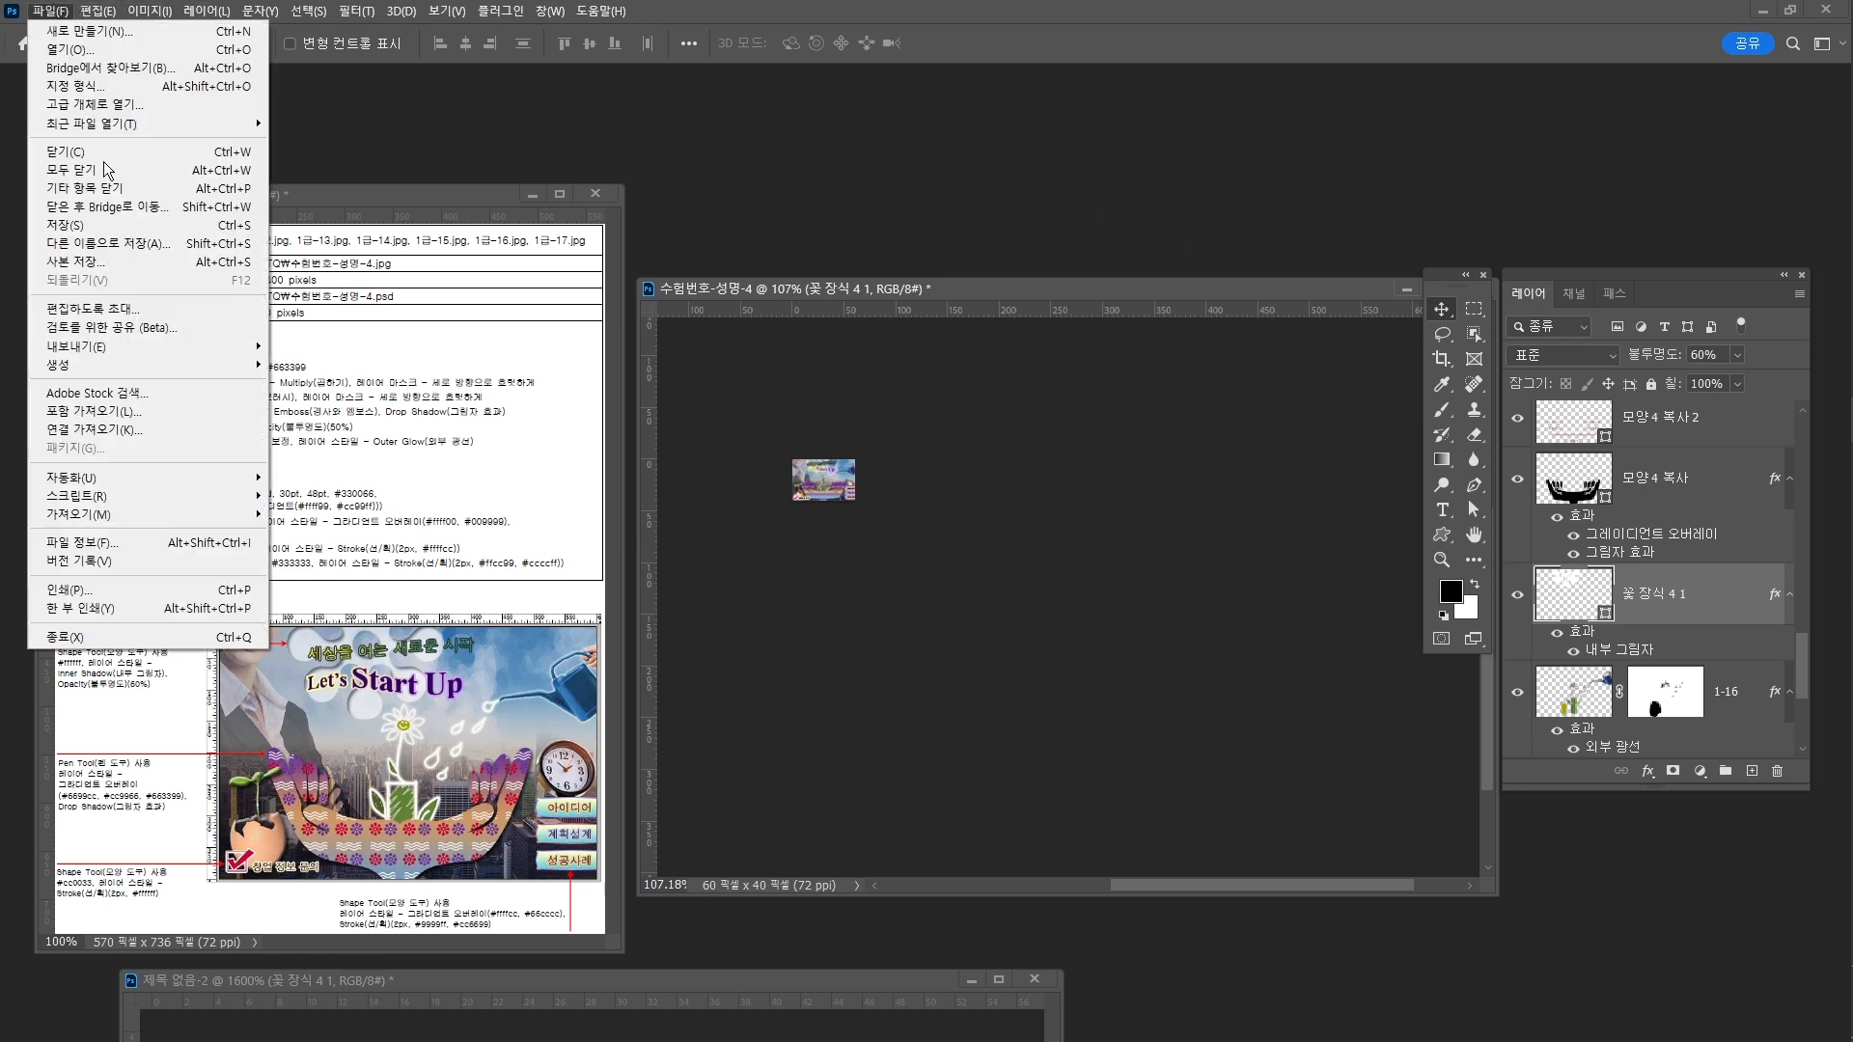
click(124, 247)
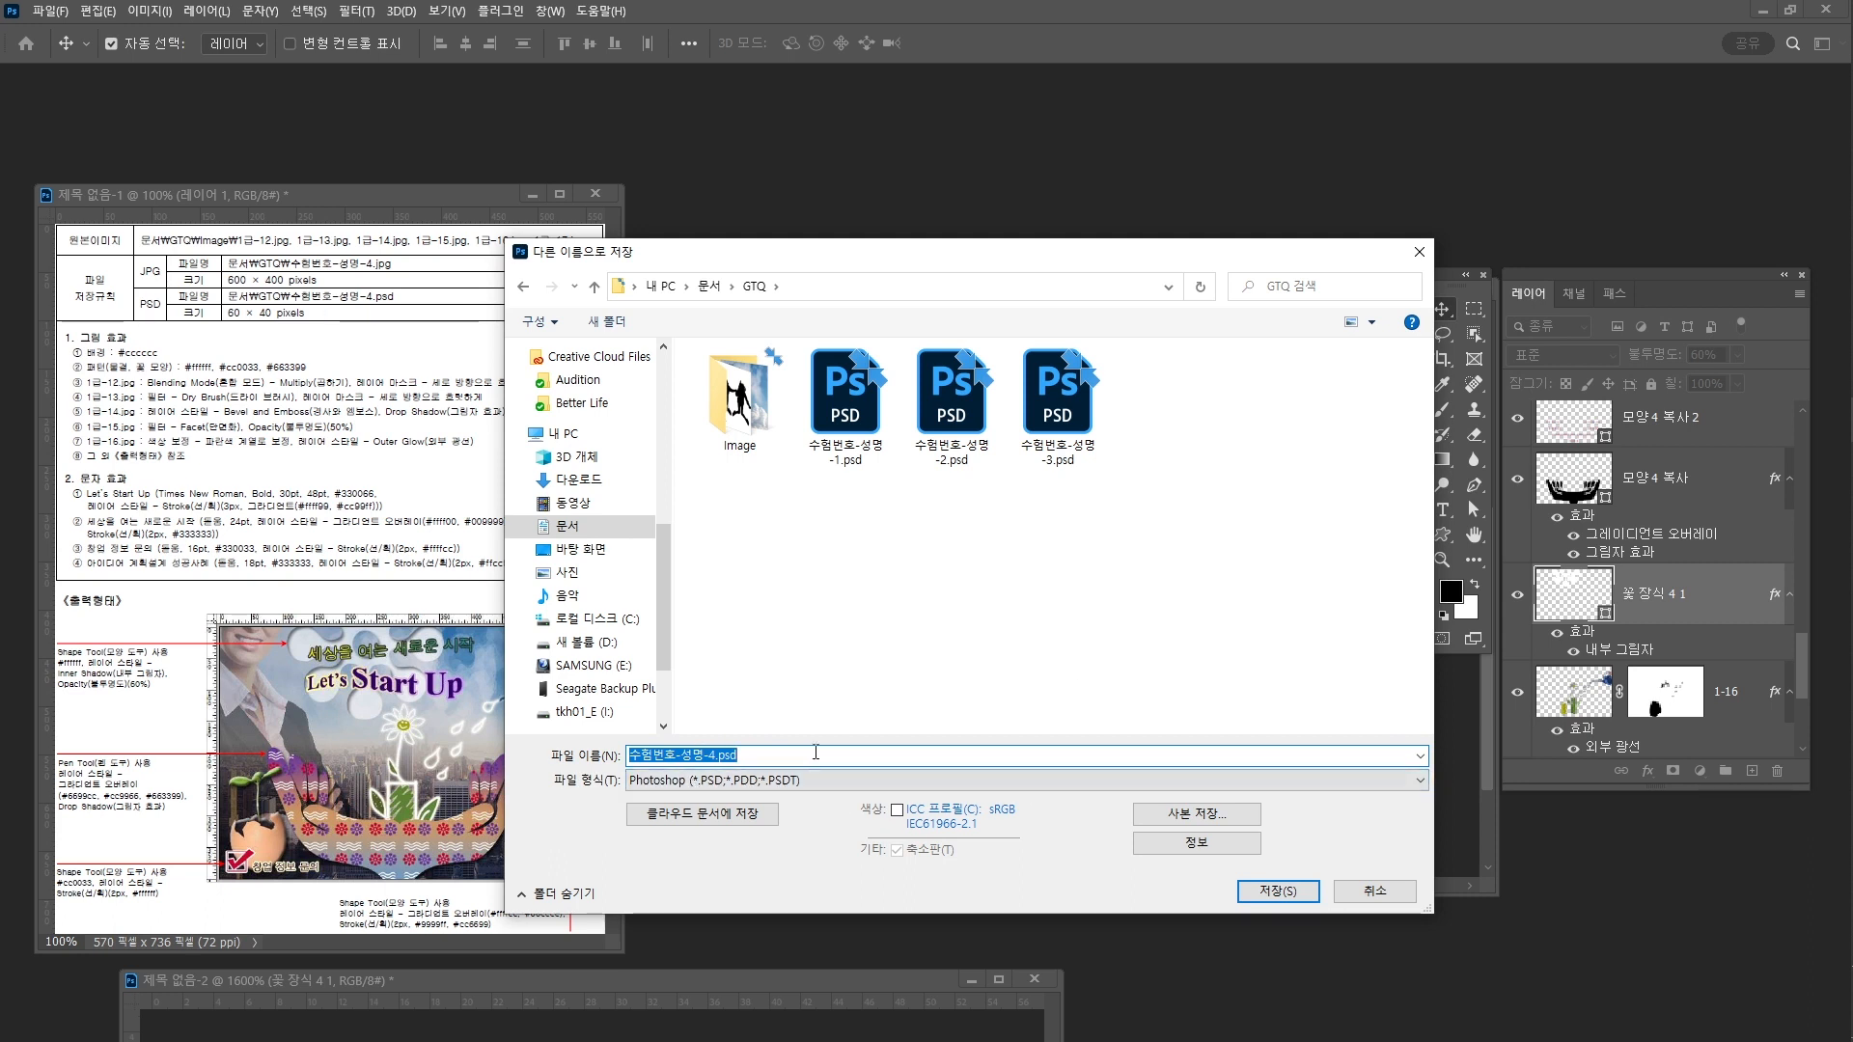
click(1266, 890)
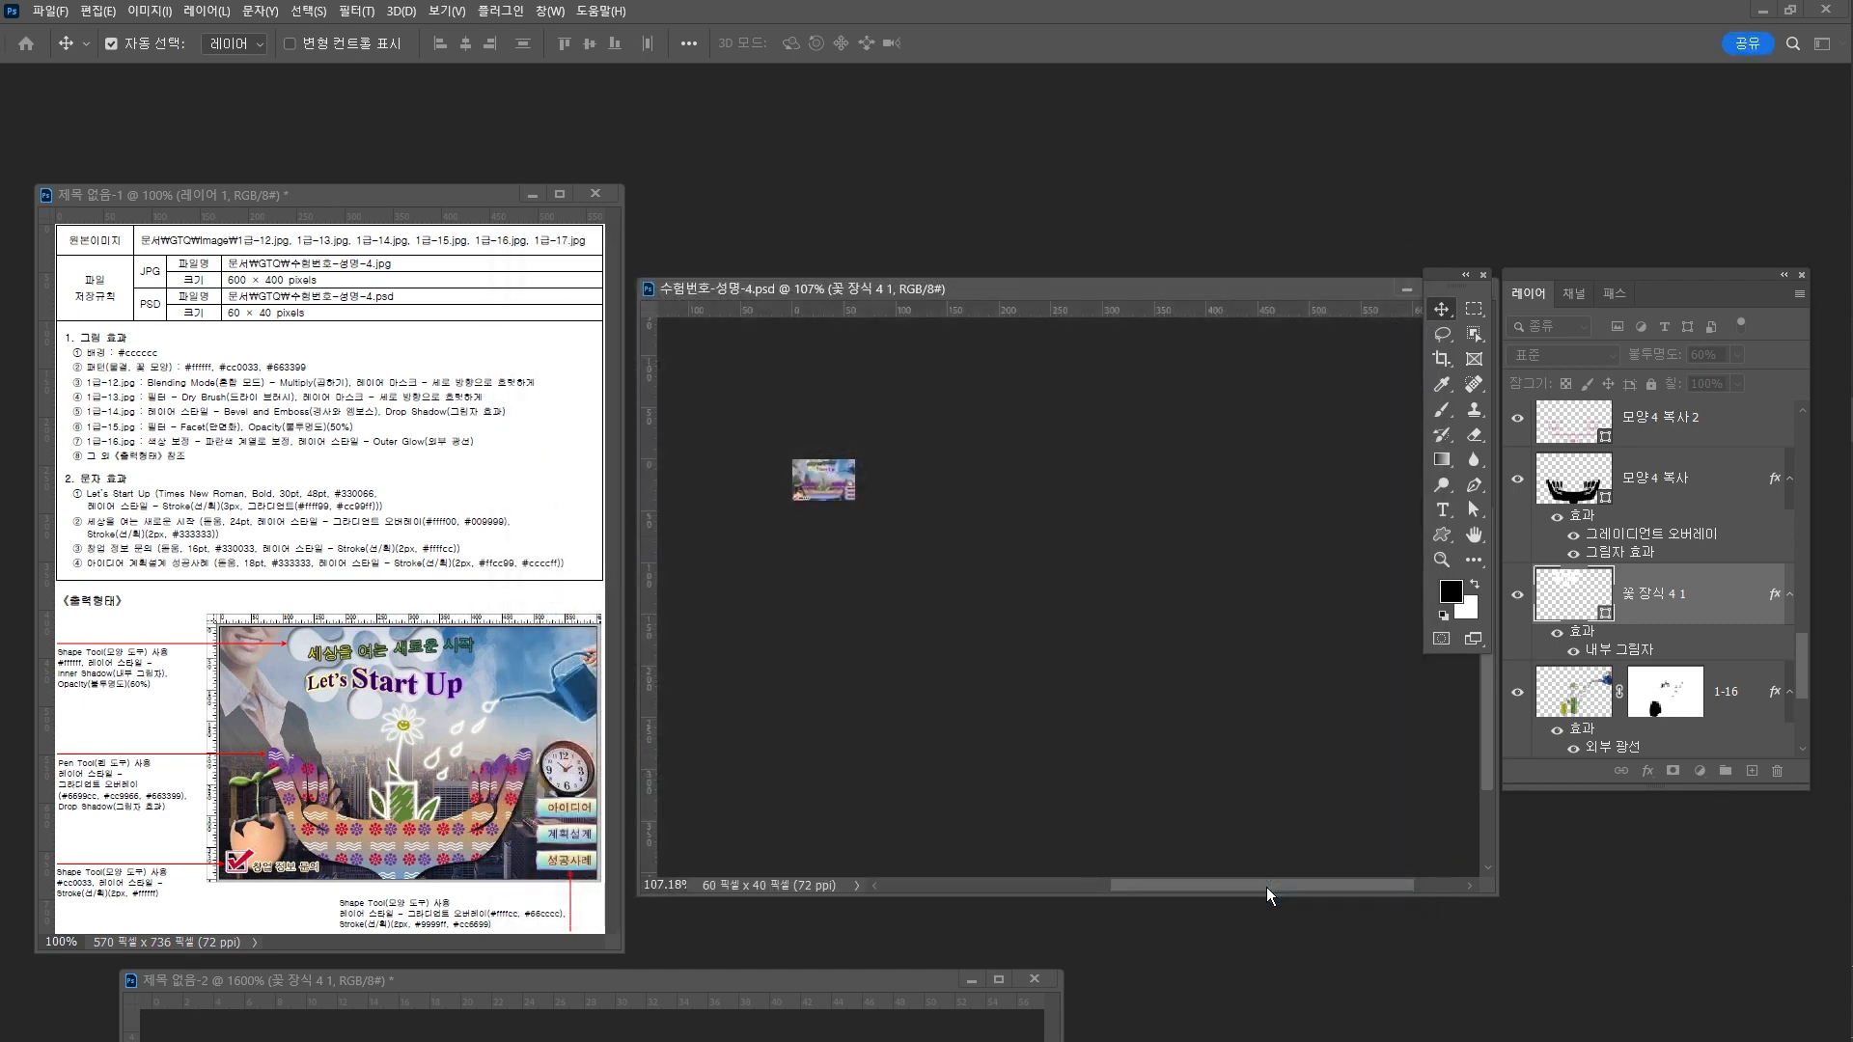